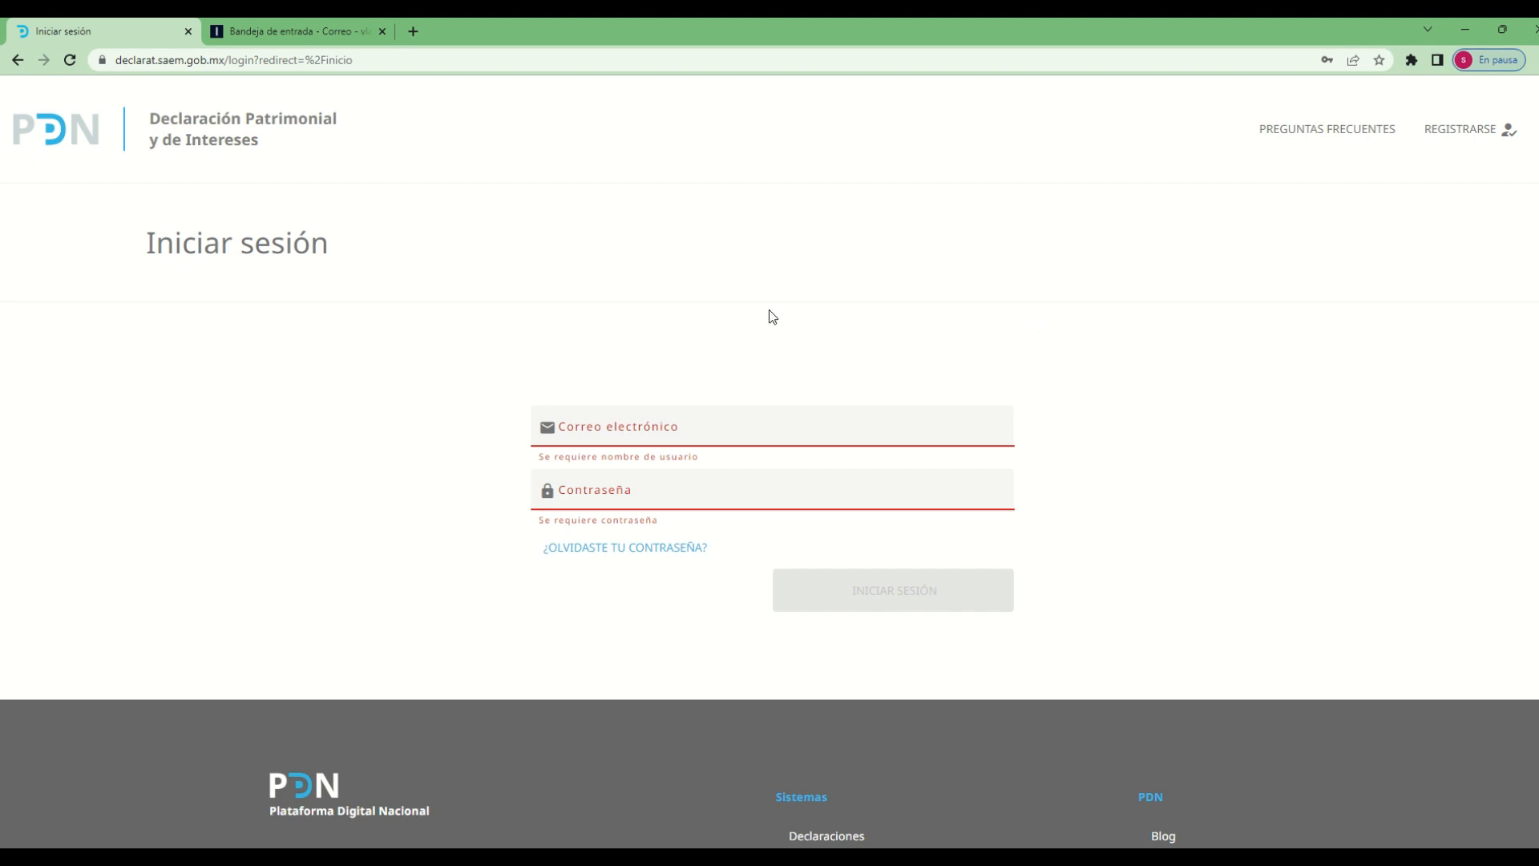
double_click(224, 60)
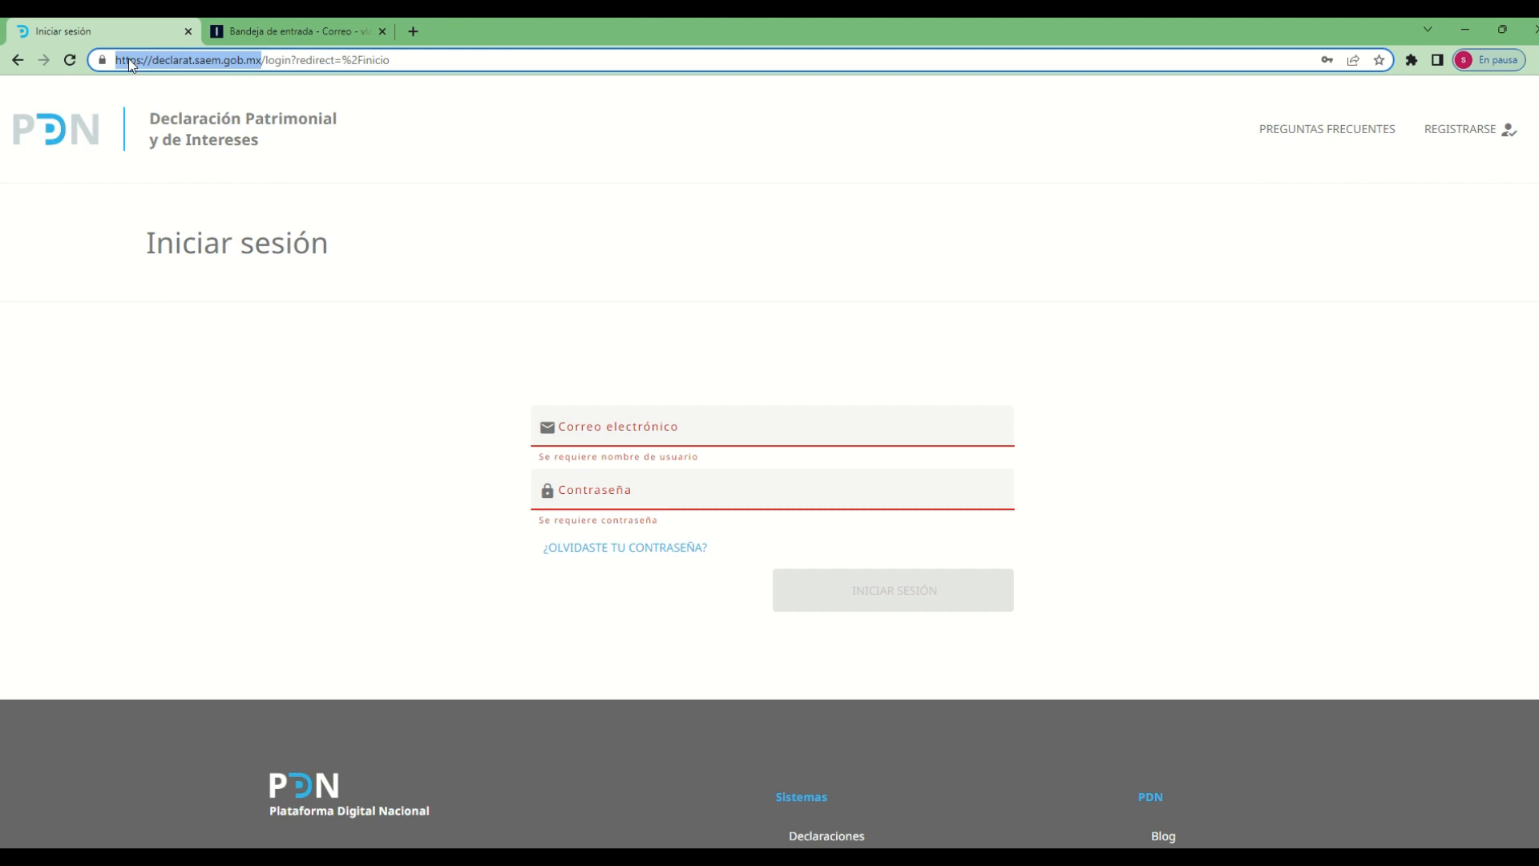
left_click(191, 65)
left_click_drag(153, 60, 264, 47)
left_click(902, 304)
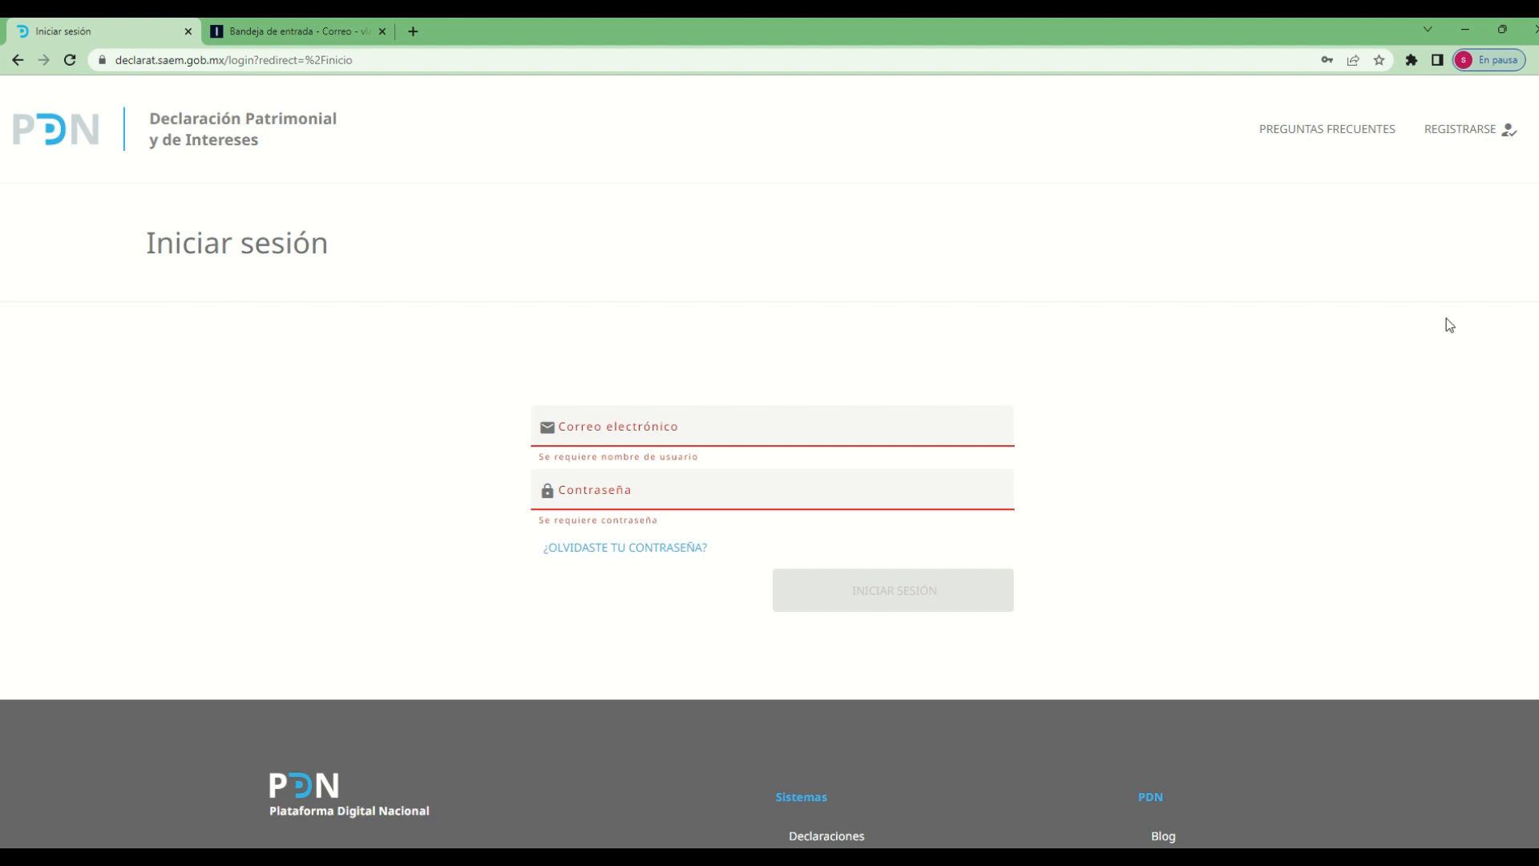
Open the new-user registration form and enter the declarant's first name and both surnames
left_click(1468, 128)
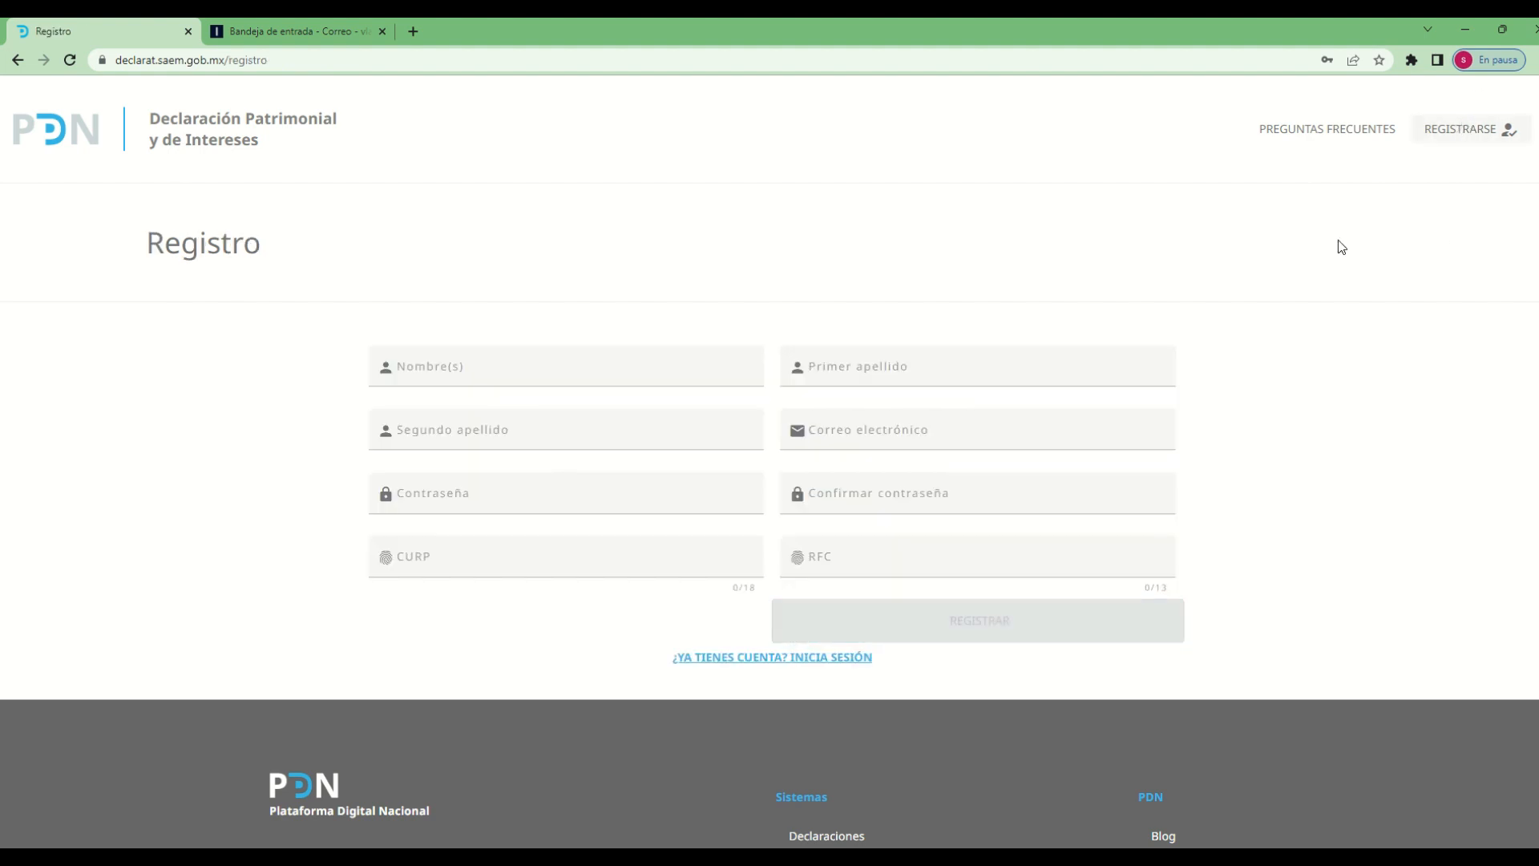
left_click(475, 385)
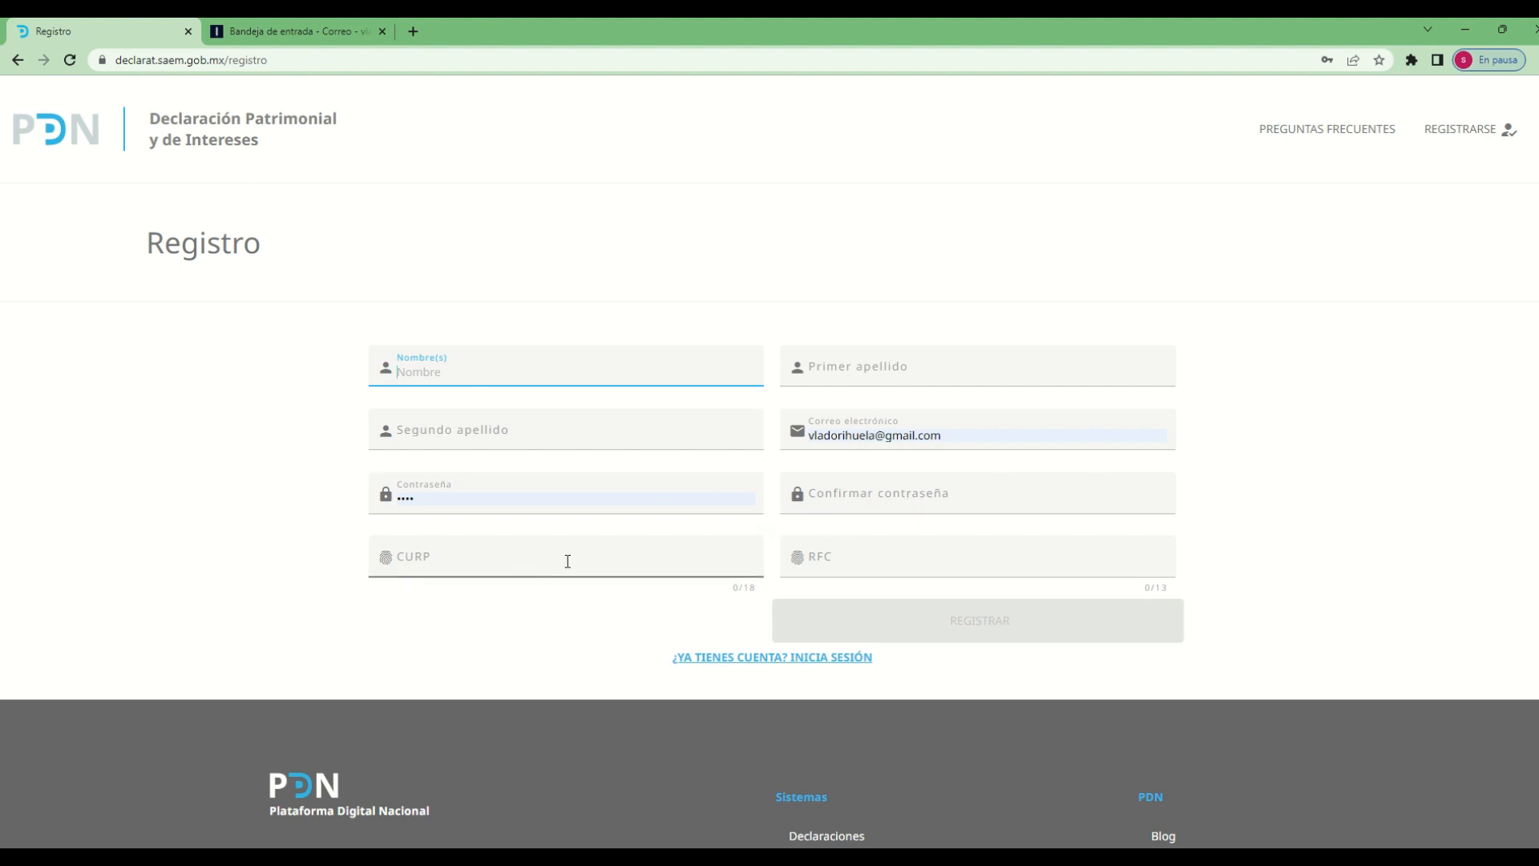
left_click(531, 392)
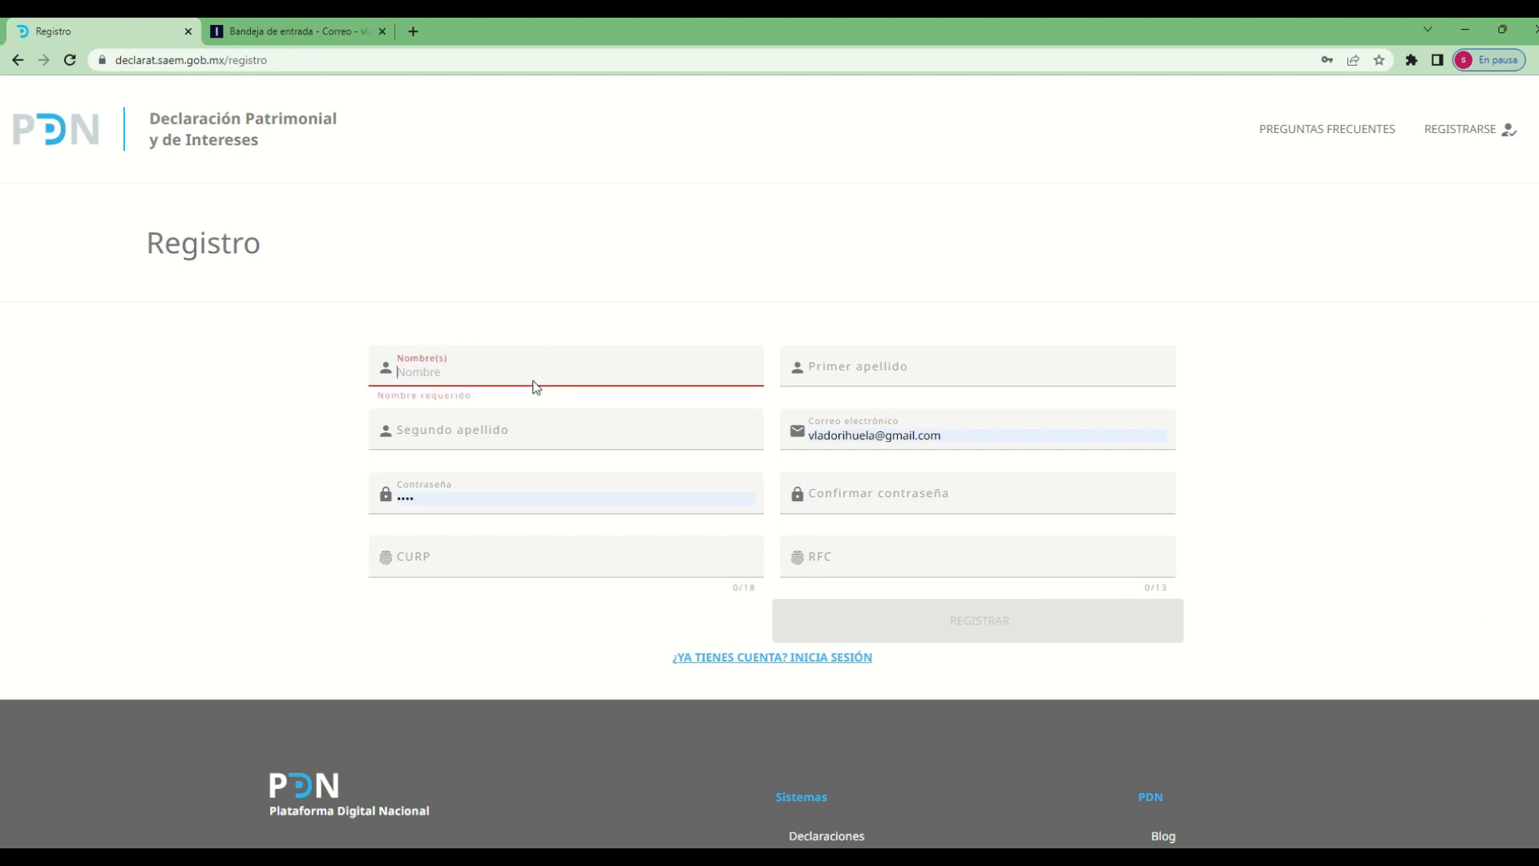
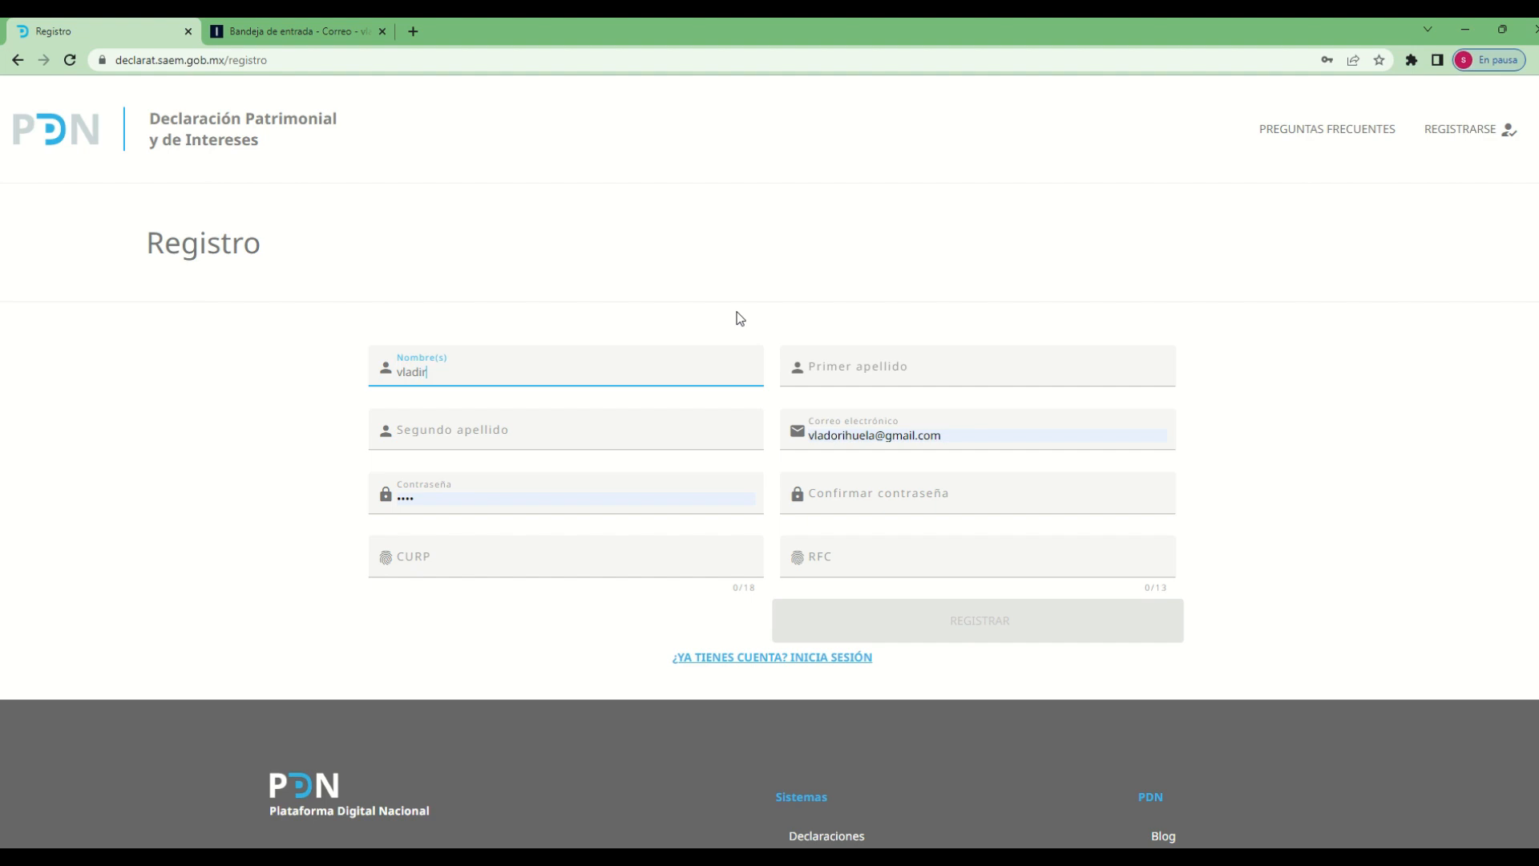
key("Tab")
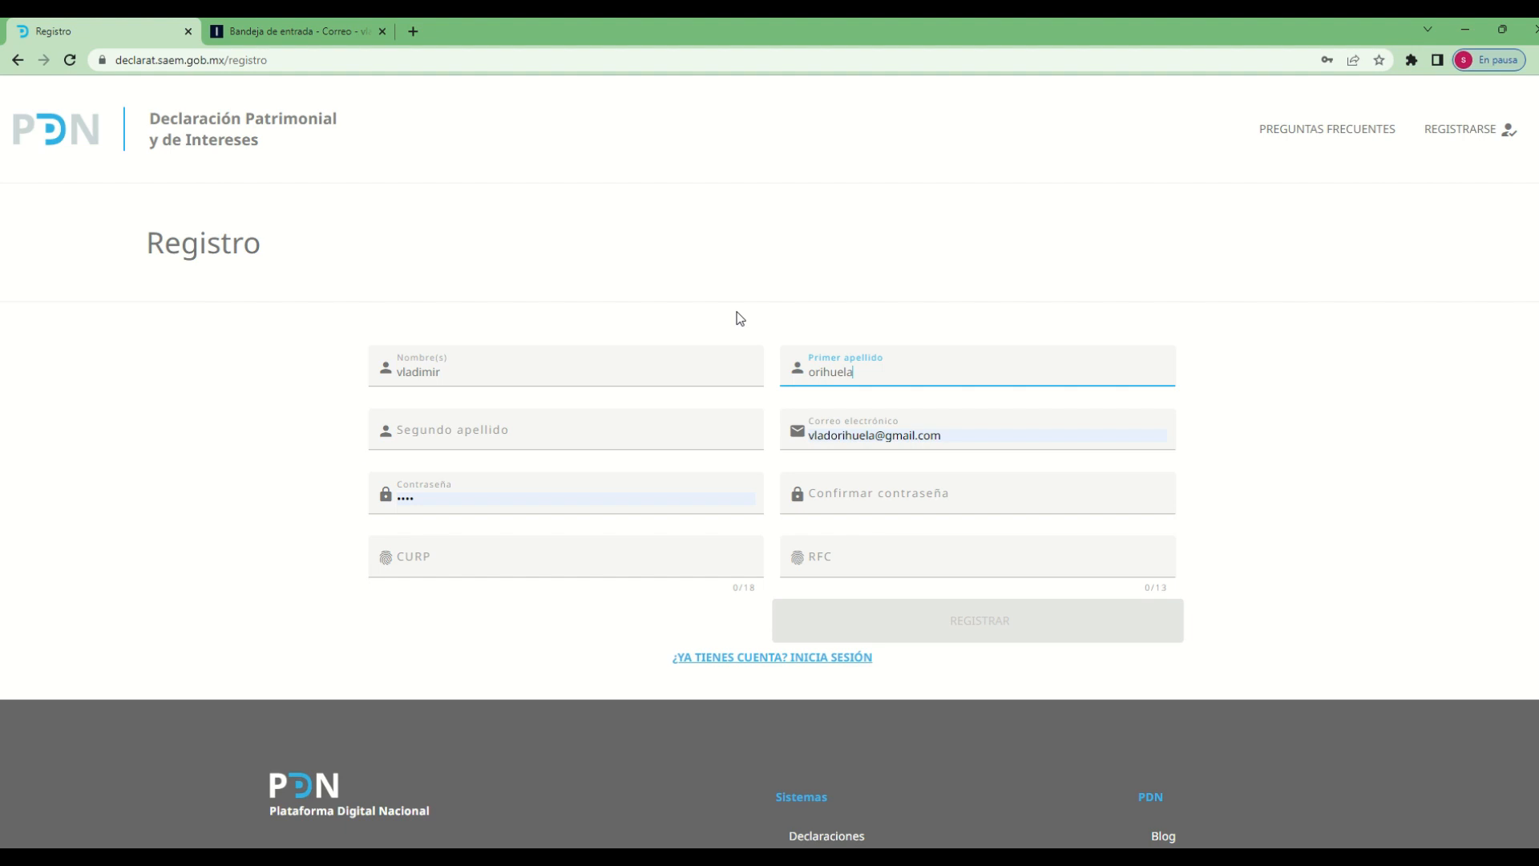
key("Tab")
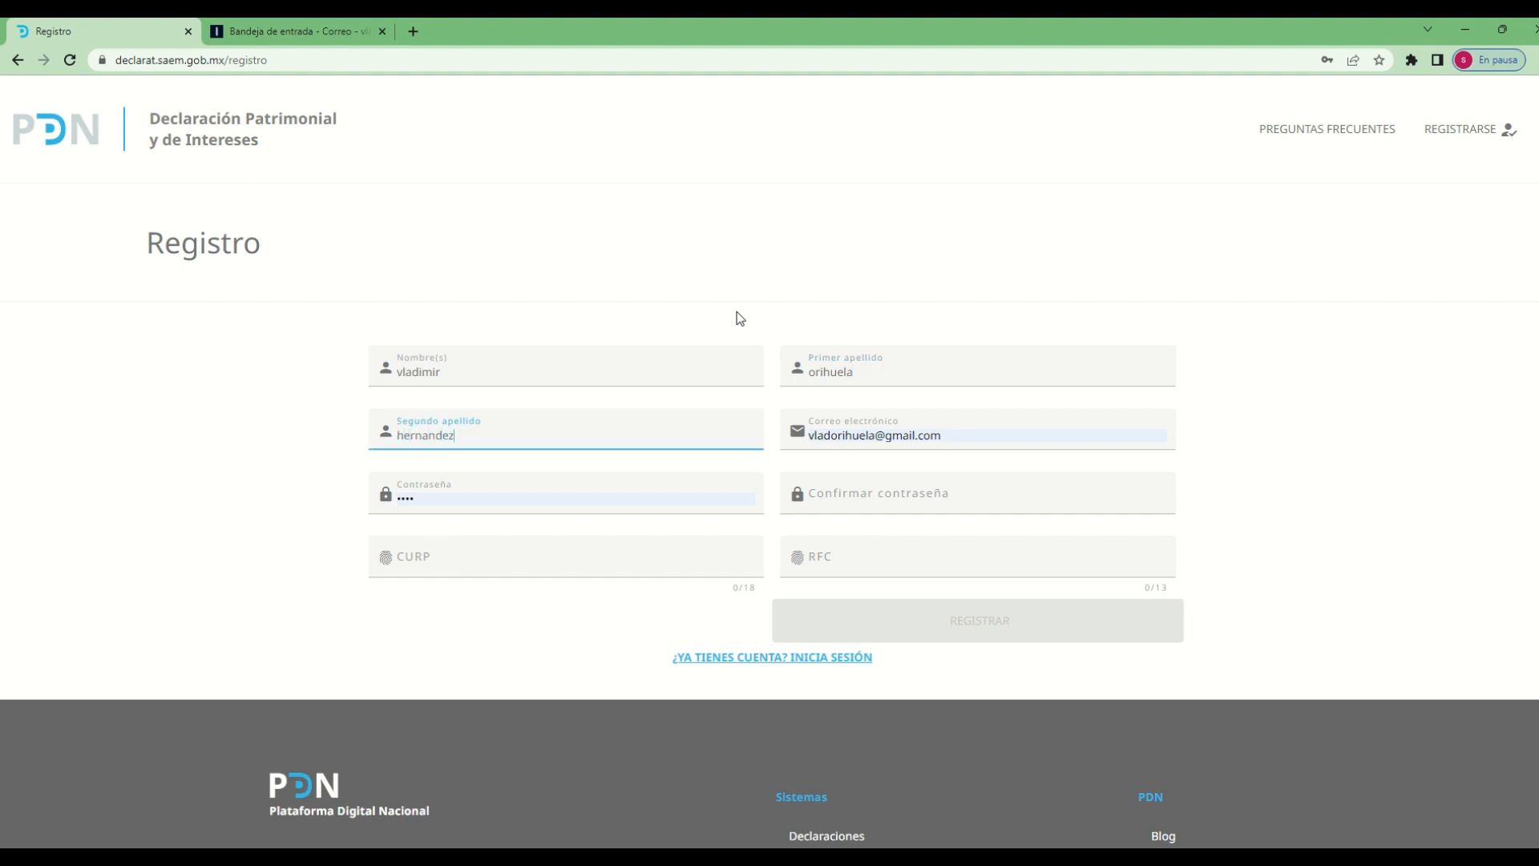
Replace the autofilled address in the registration form with the declarant's e-mail
key("Tab")
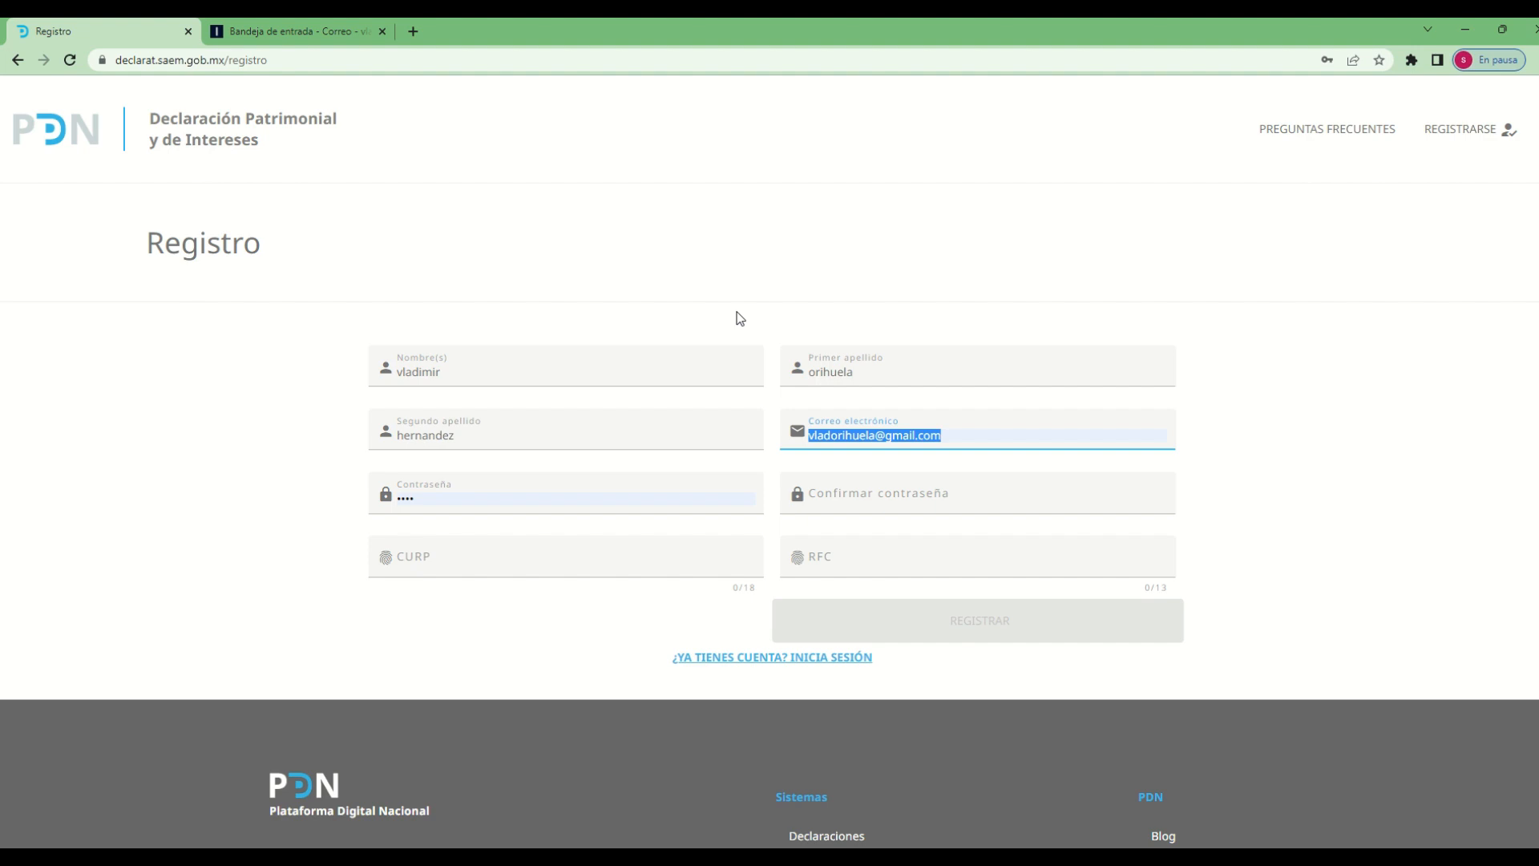
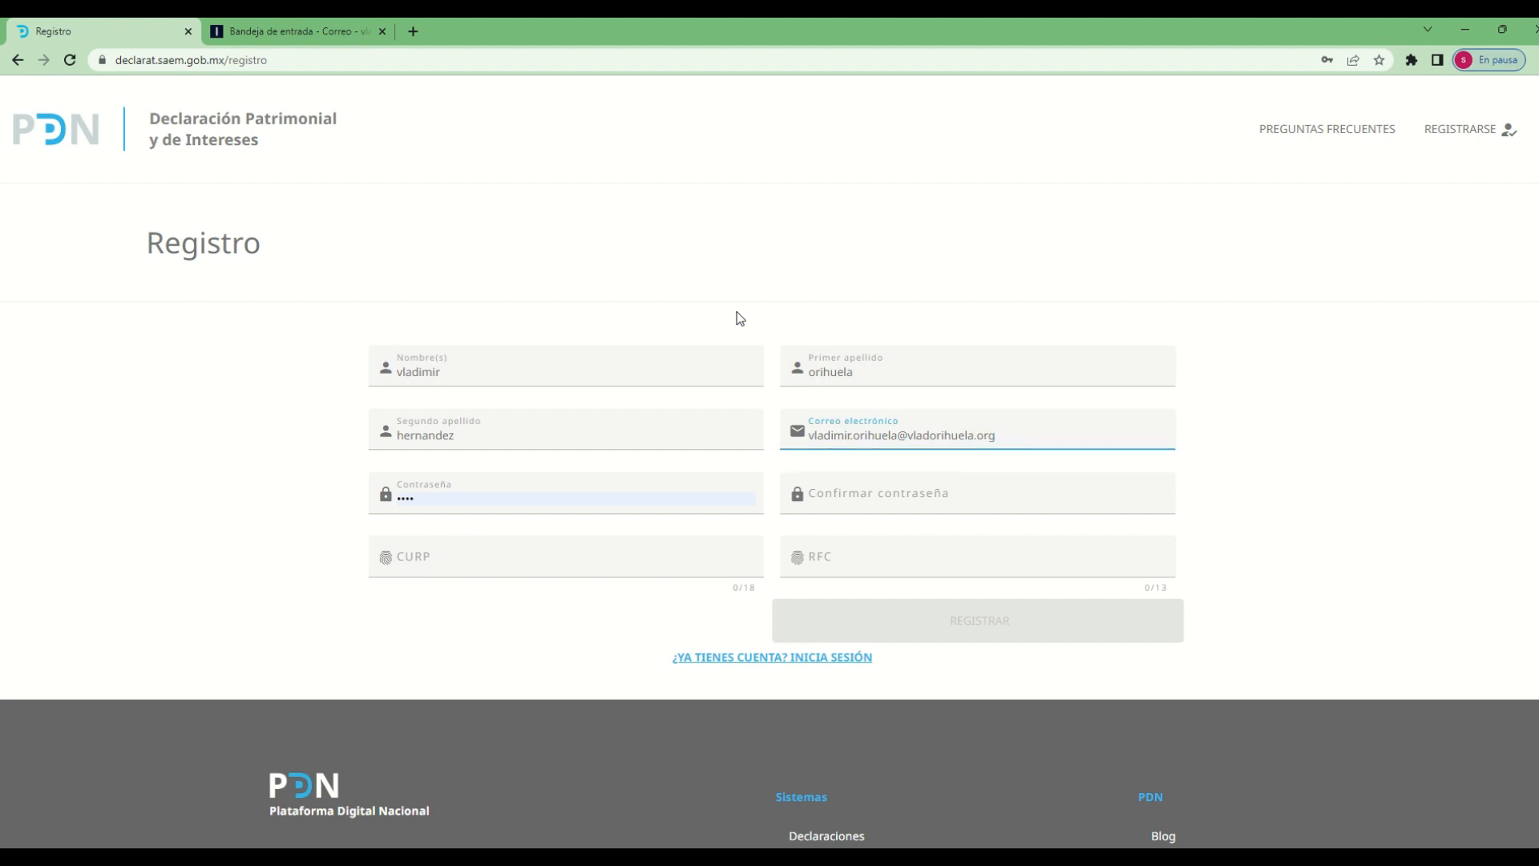
Enter the account password and repeat it in the password confirmation
key("Tab")
type("••••")
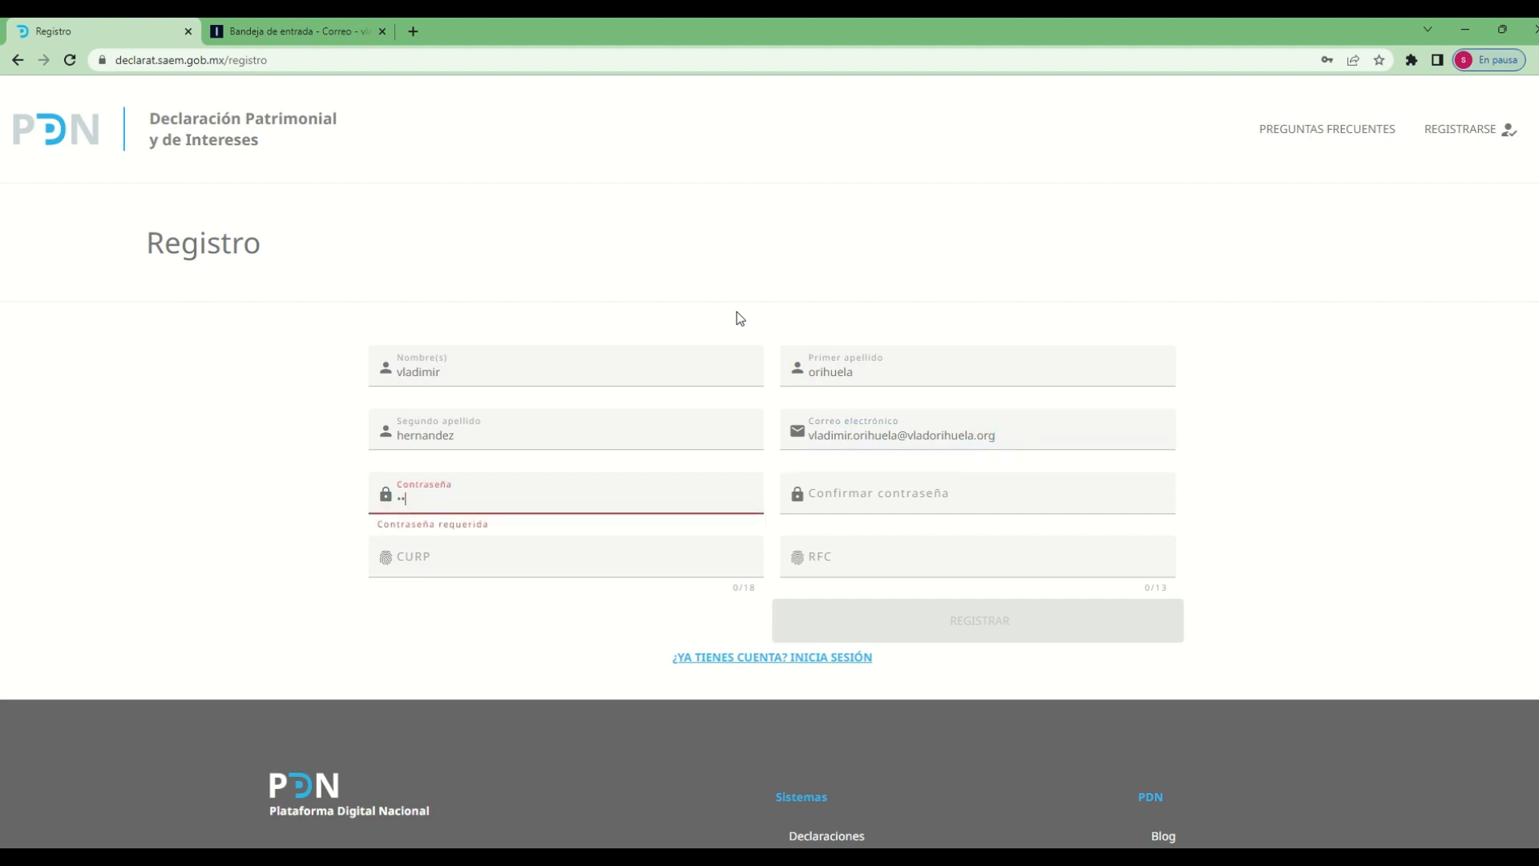
key("Tab")
type("•••")
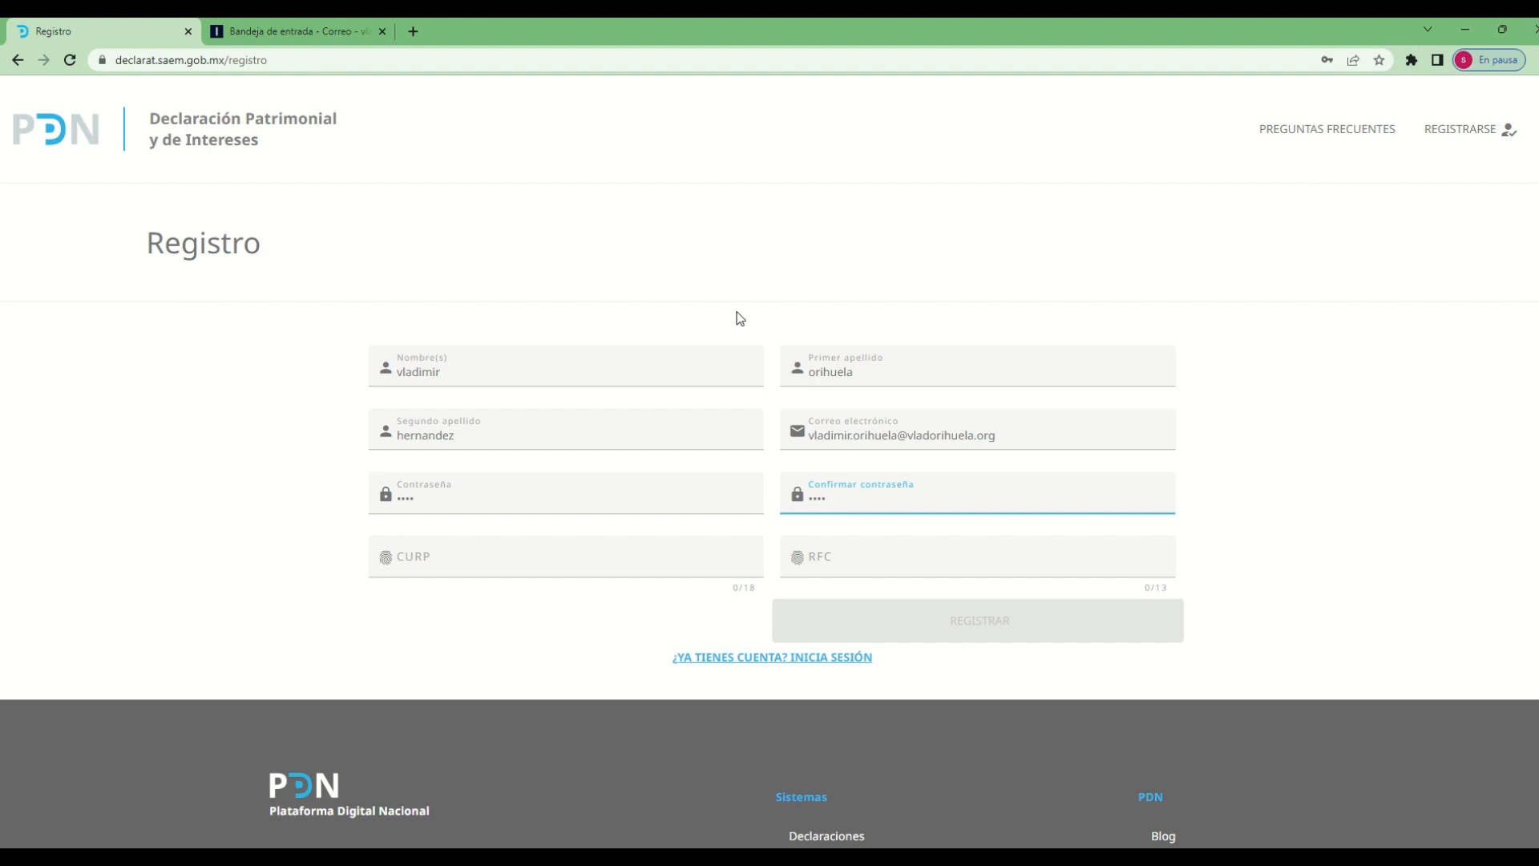
Fill in the declarant's 18-character CURP in the registration form
key("Tab")
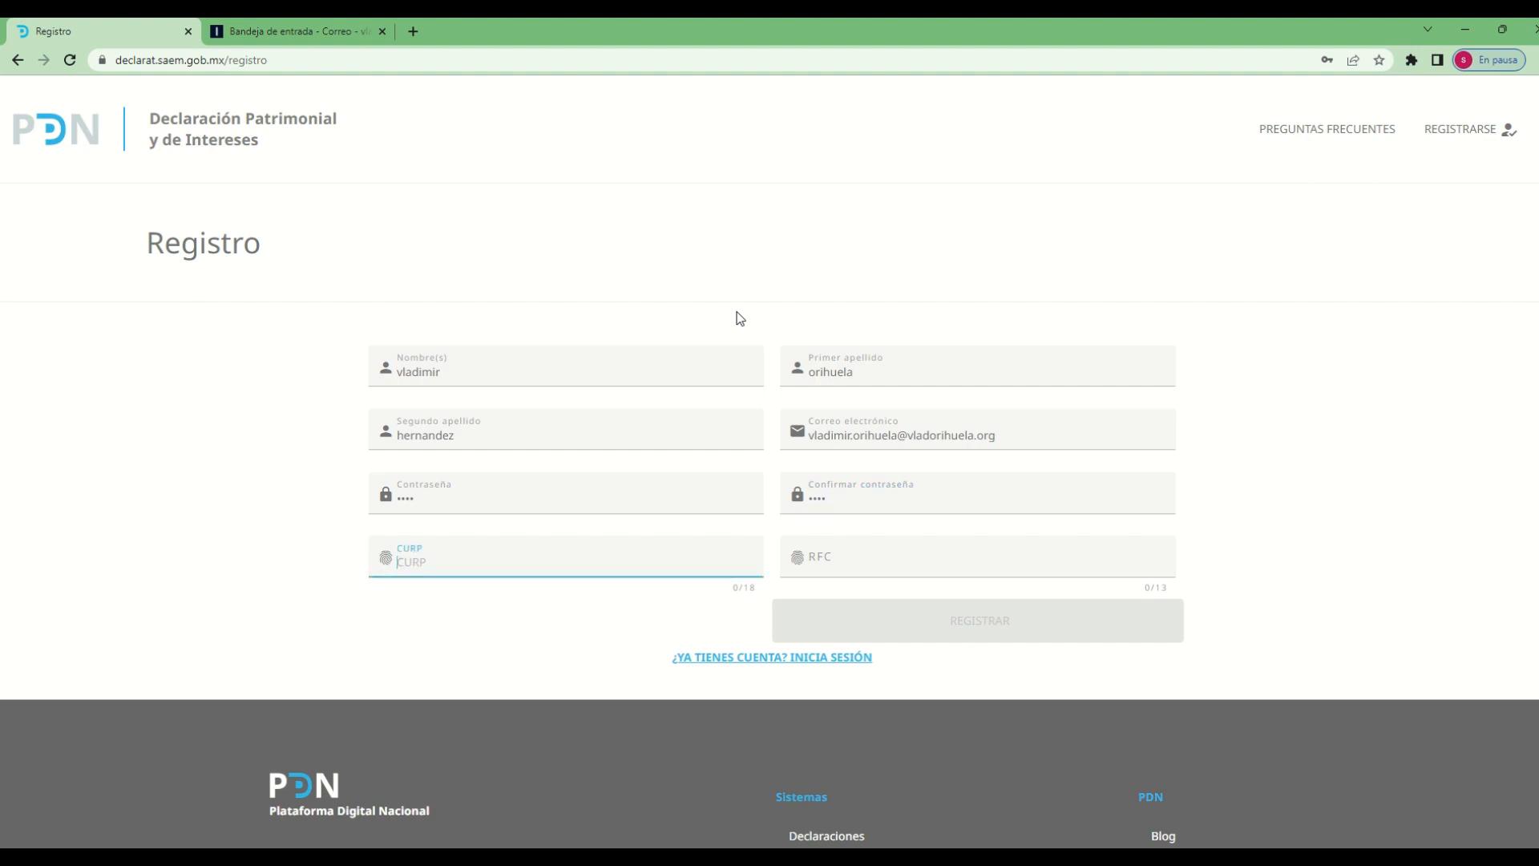
Fill in the declarant's 13-character RFC in the registration form
key("Tab")
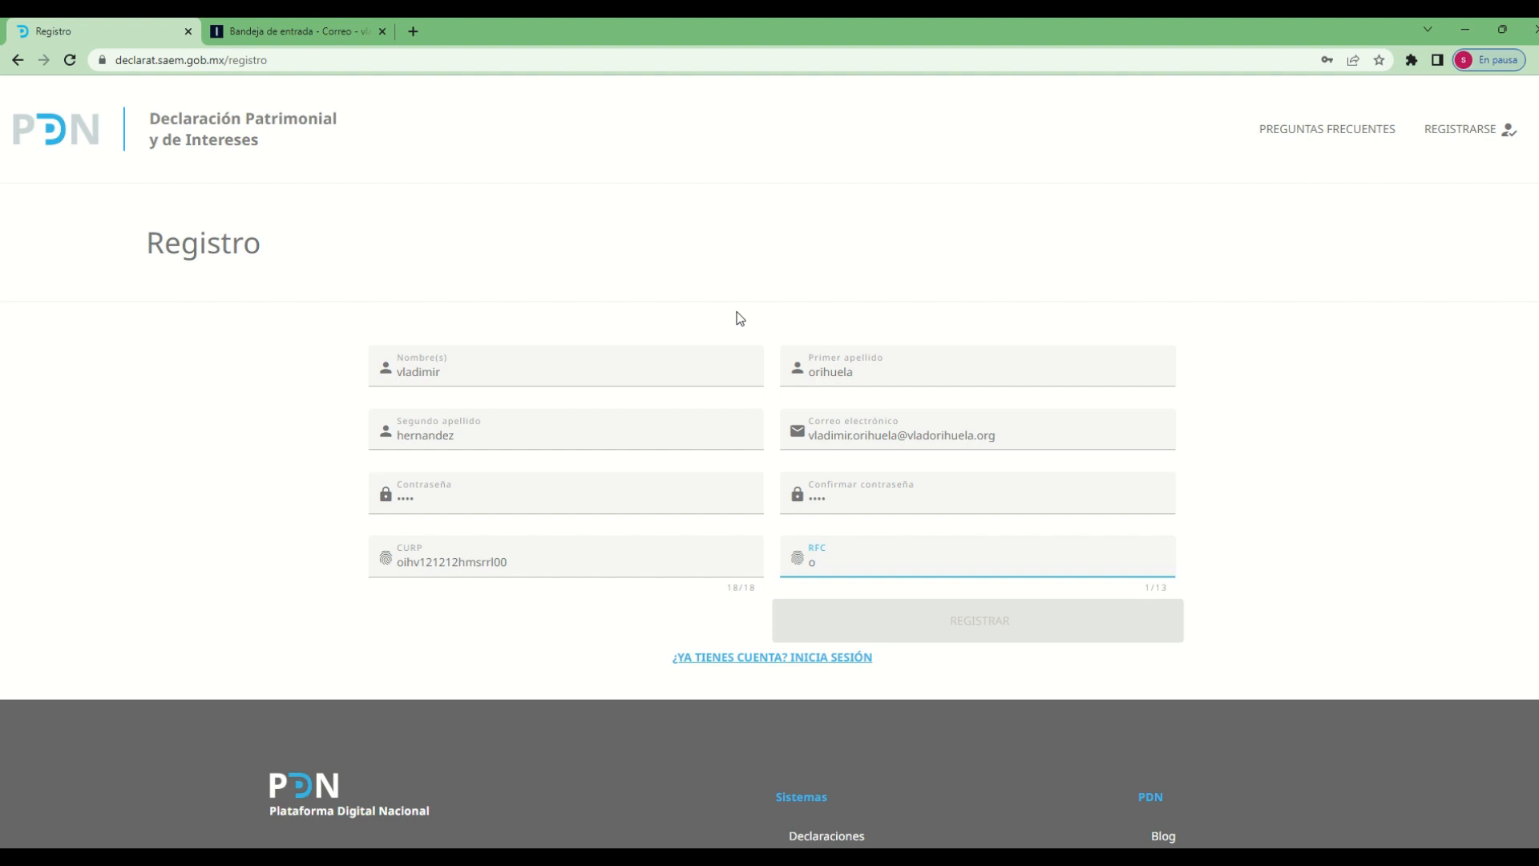
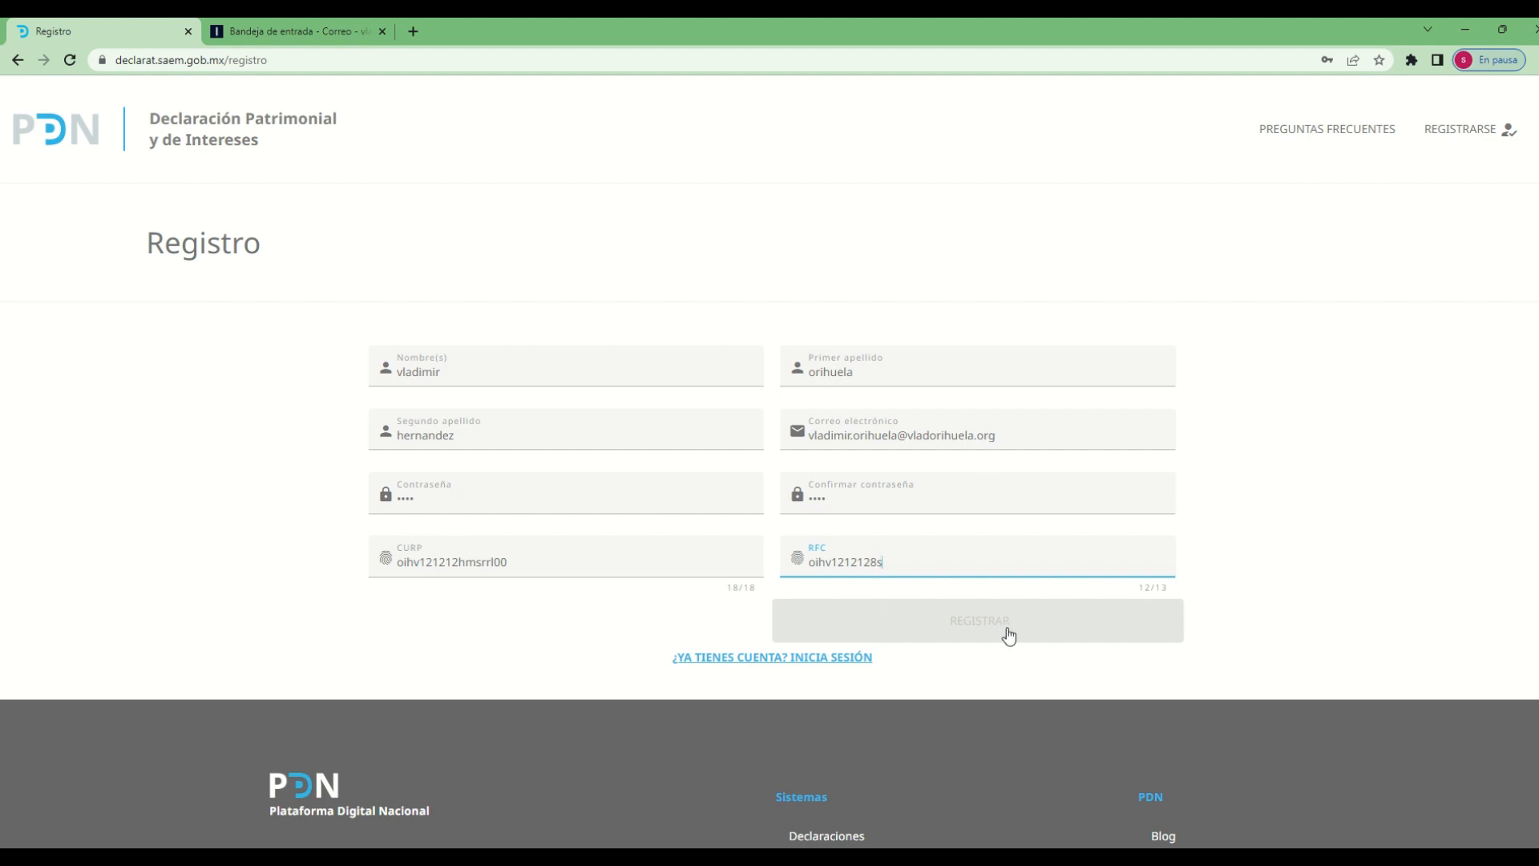
type("3")
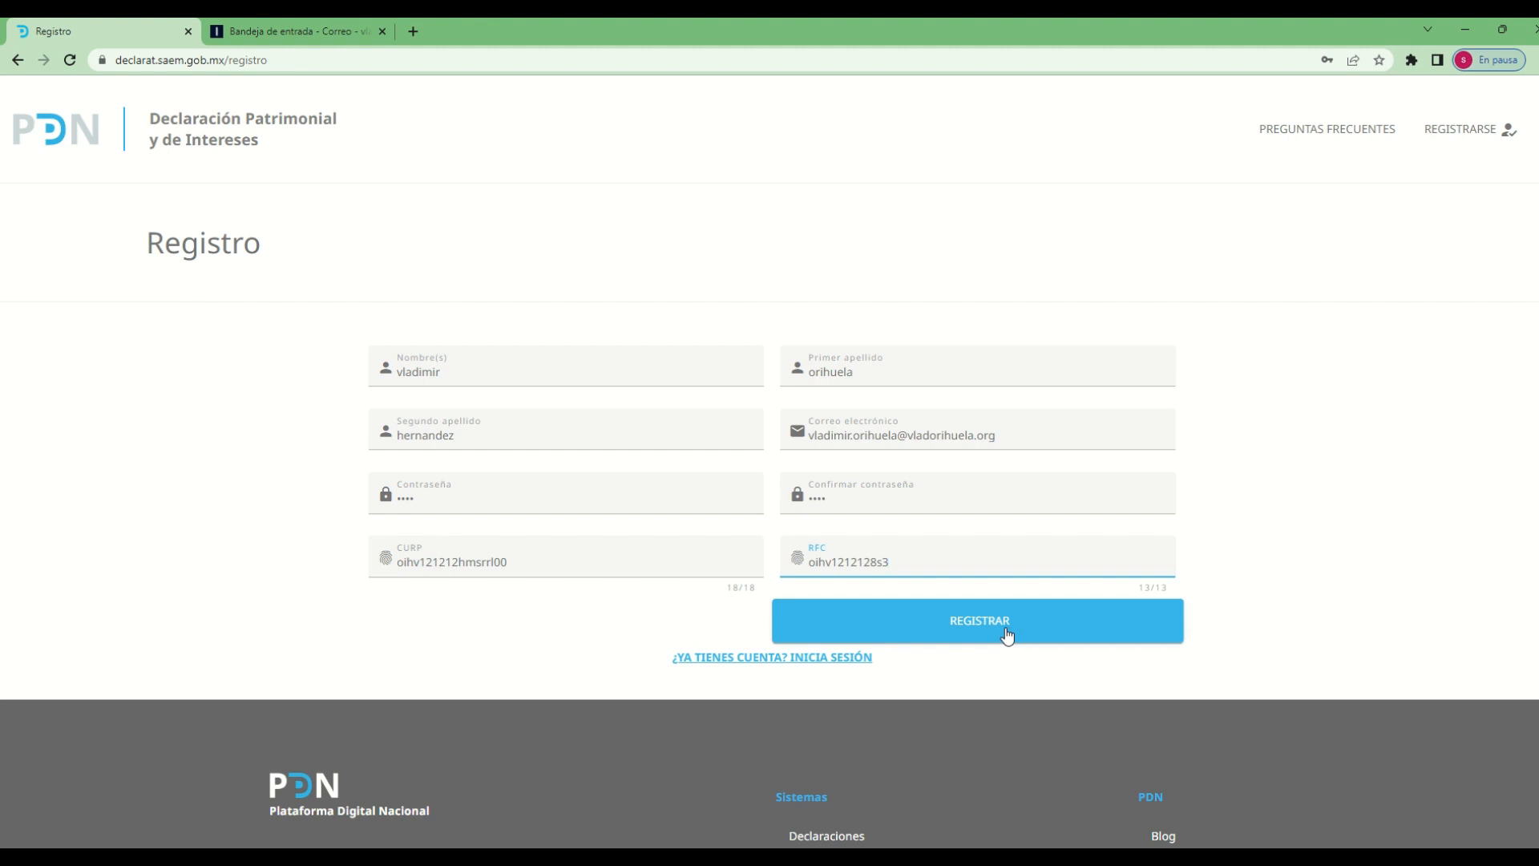
Submit the registration and save the new account's login in the browser
left_click(1008, 636)
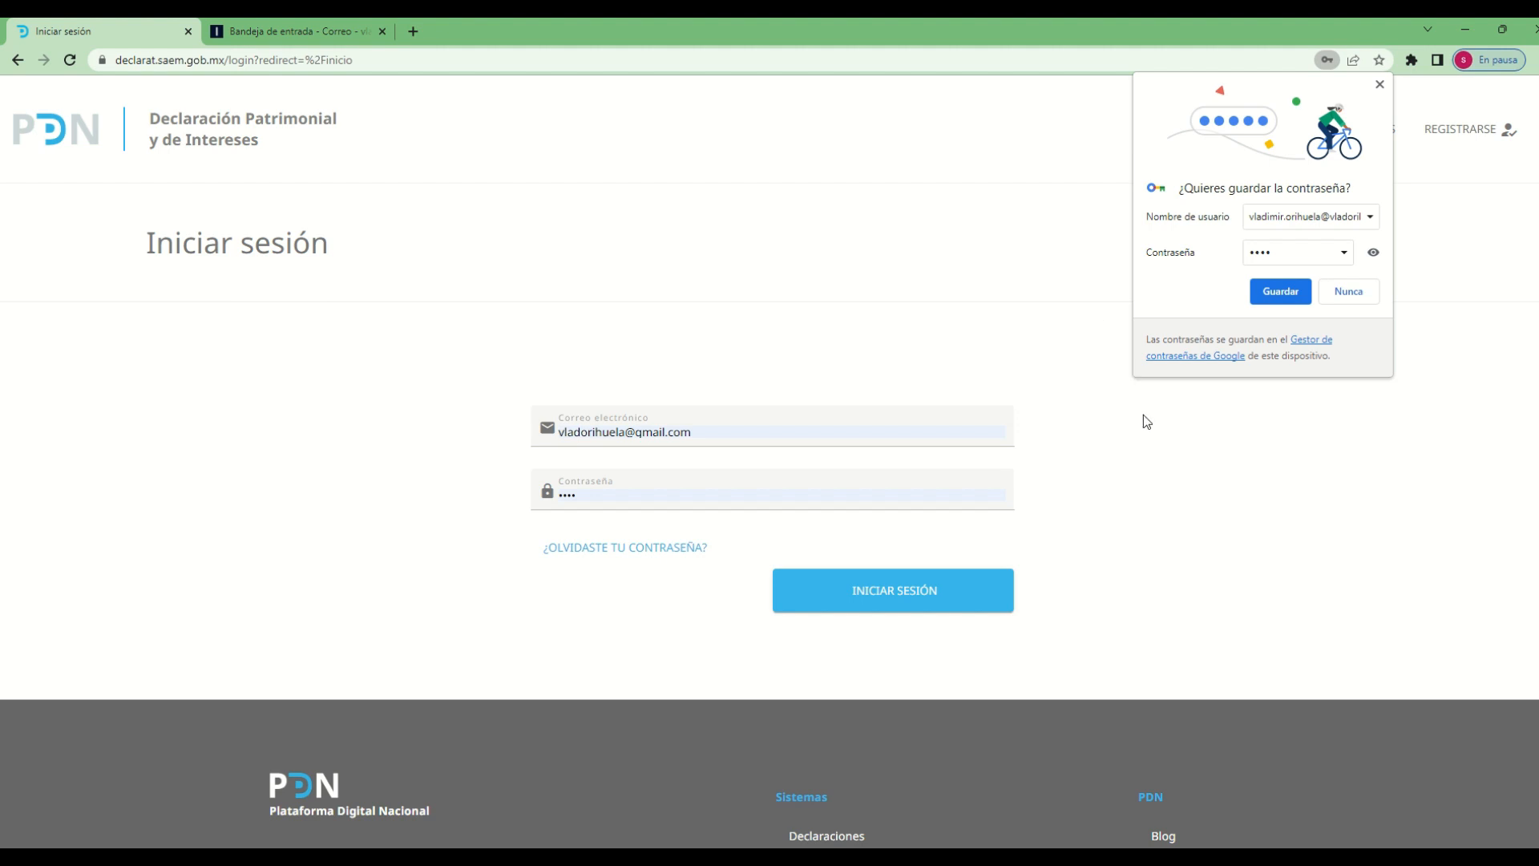
left_click(1280, 294)
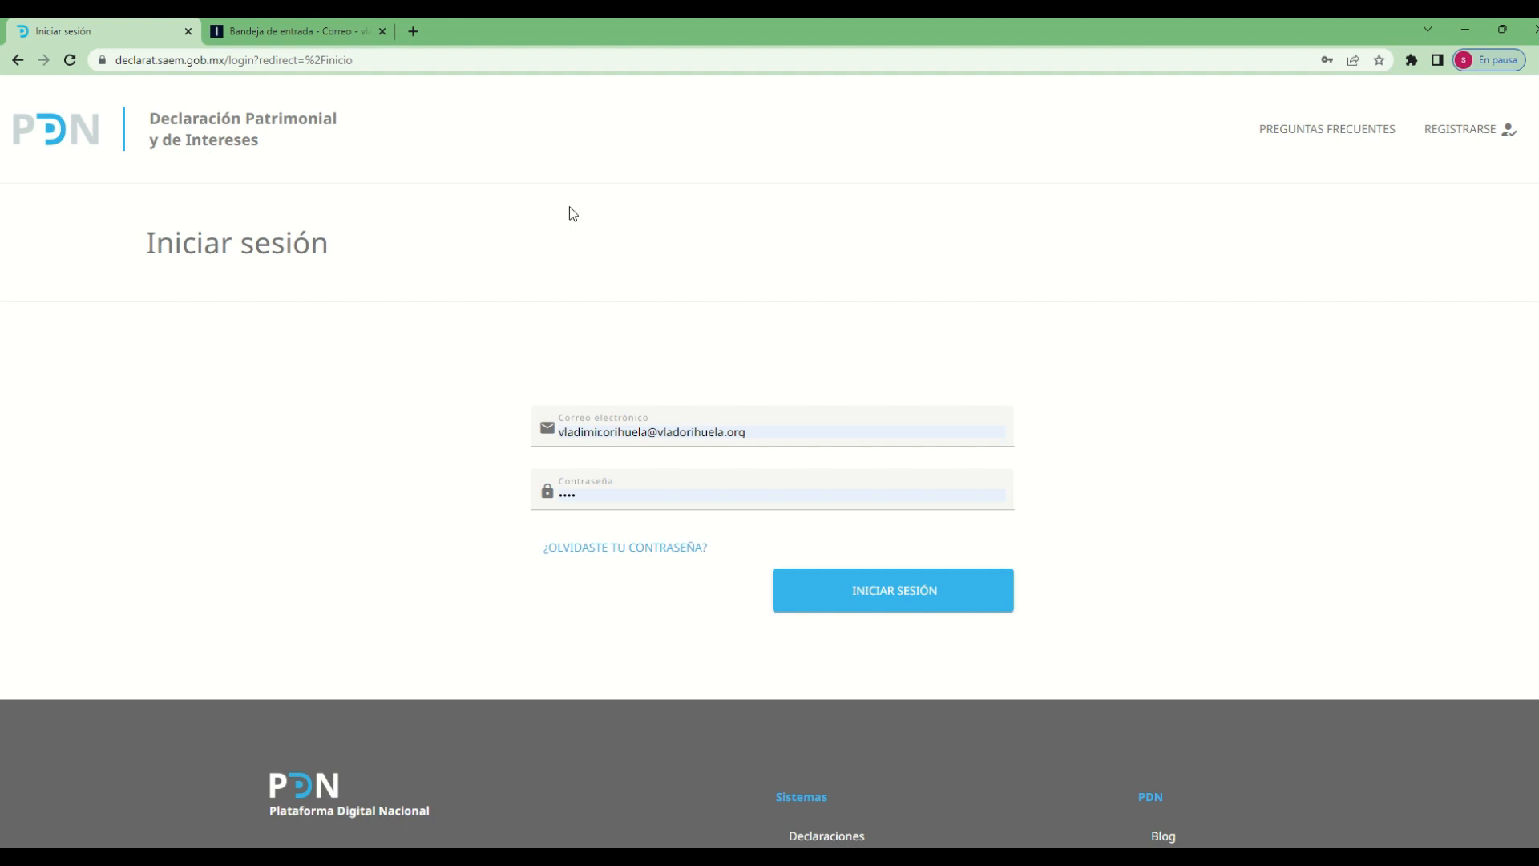
triple_click(769, 431)
type("vla")
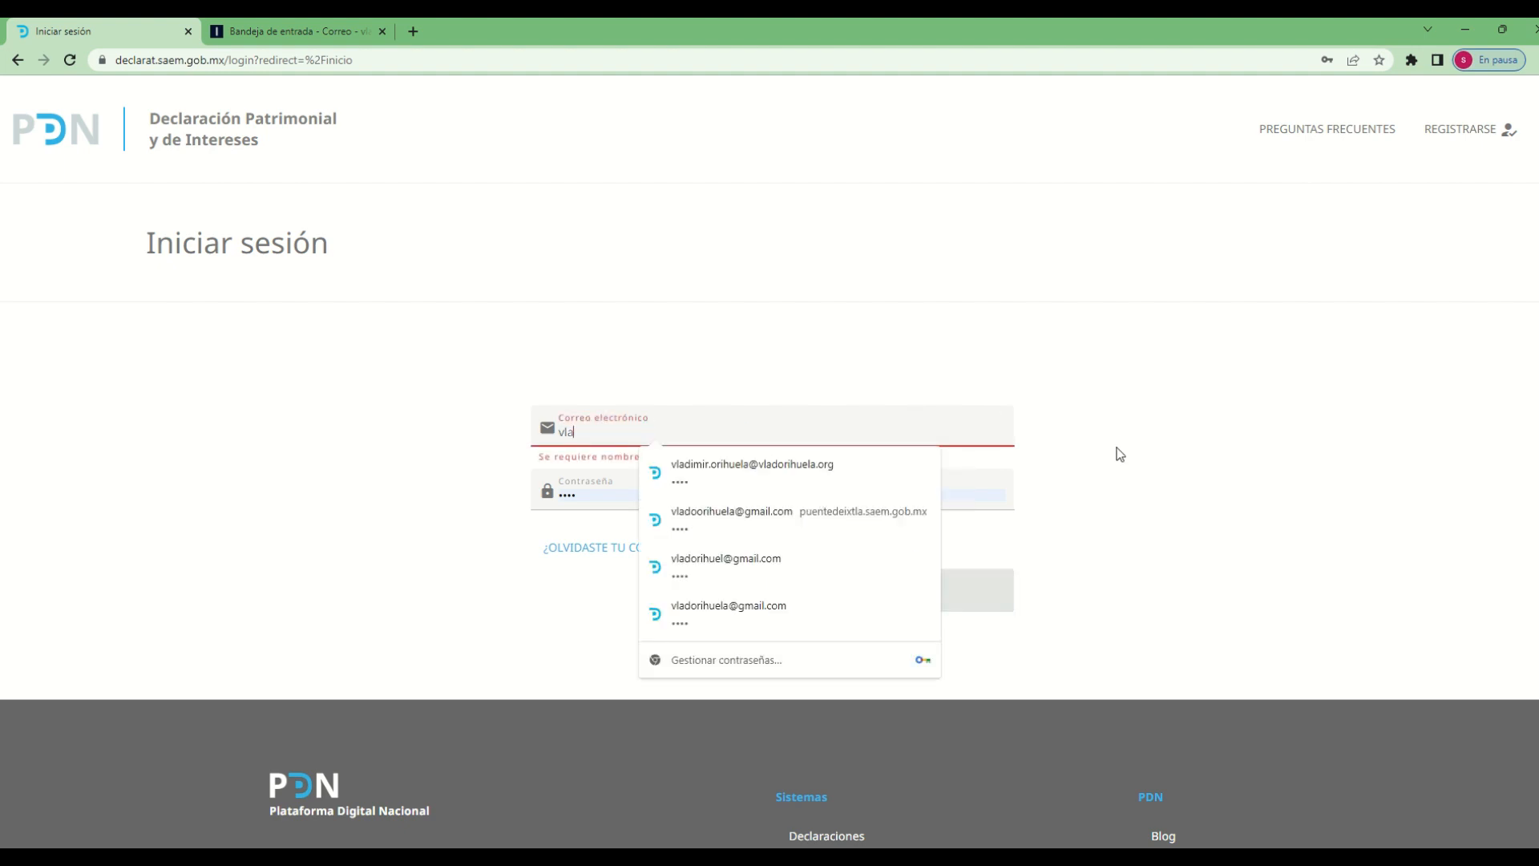
key("BackSpace")
key("BackSpace")
key("BackSpace")
left_click(1300, 485)
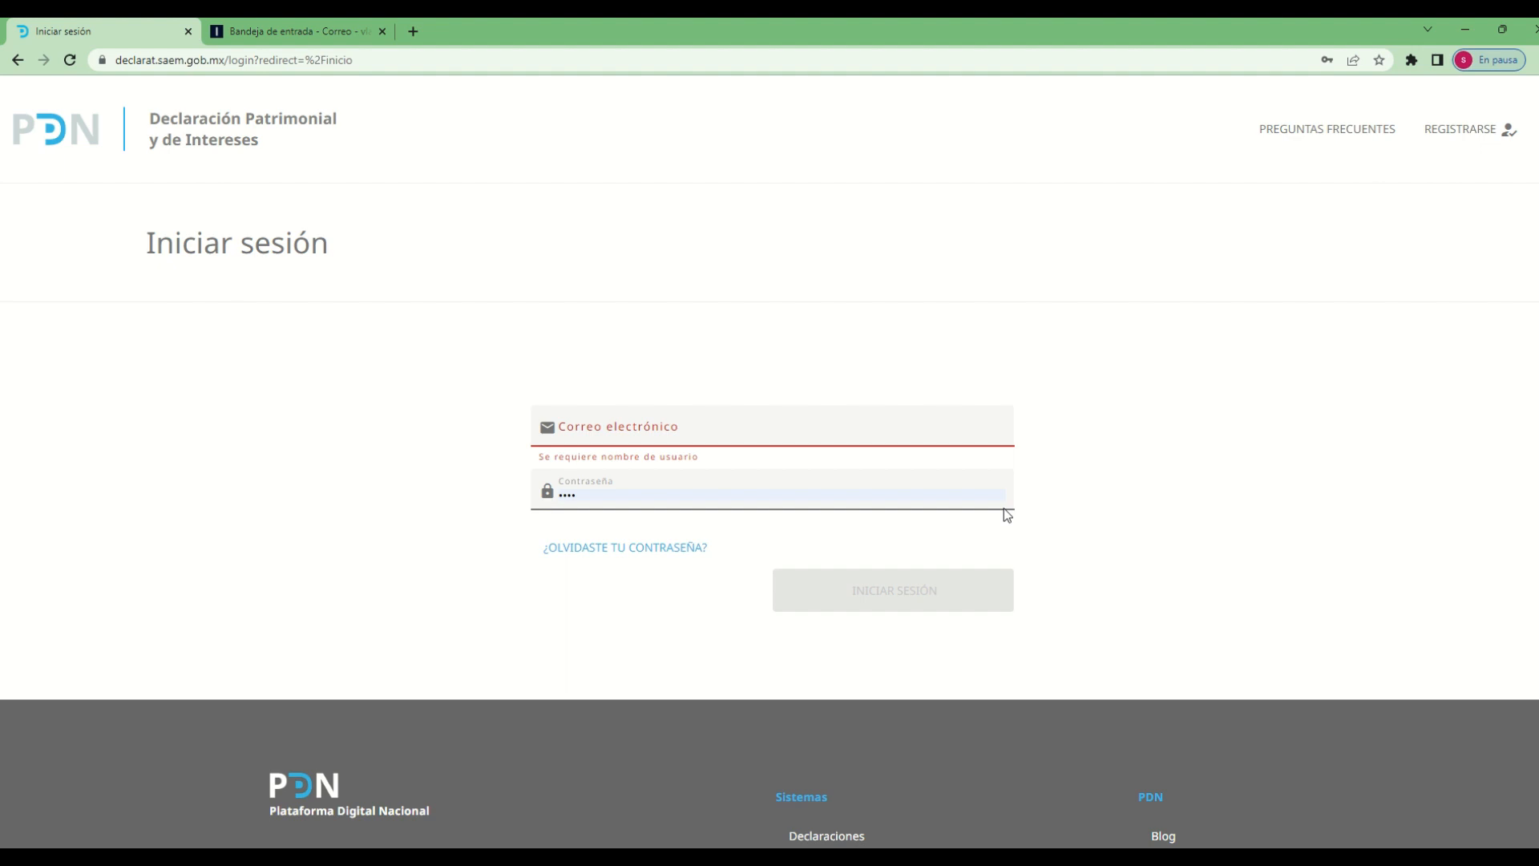
Fill in the login form with the saved login of the newly registered e-mail
left_click(814, 436)
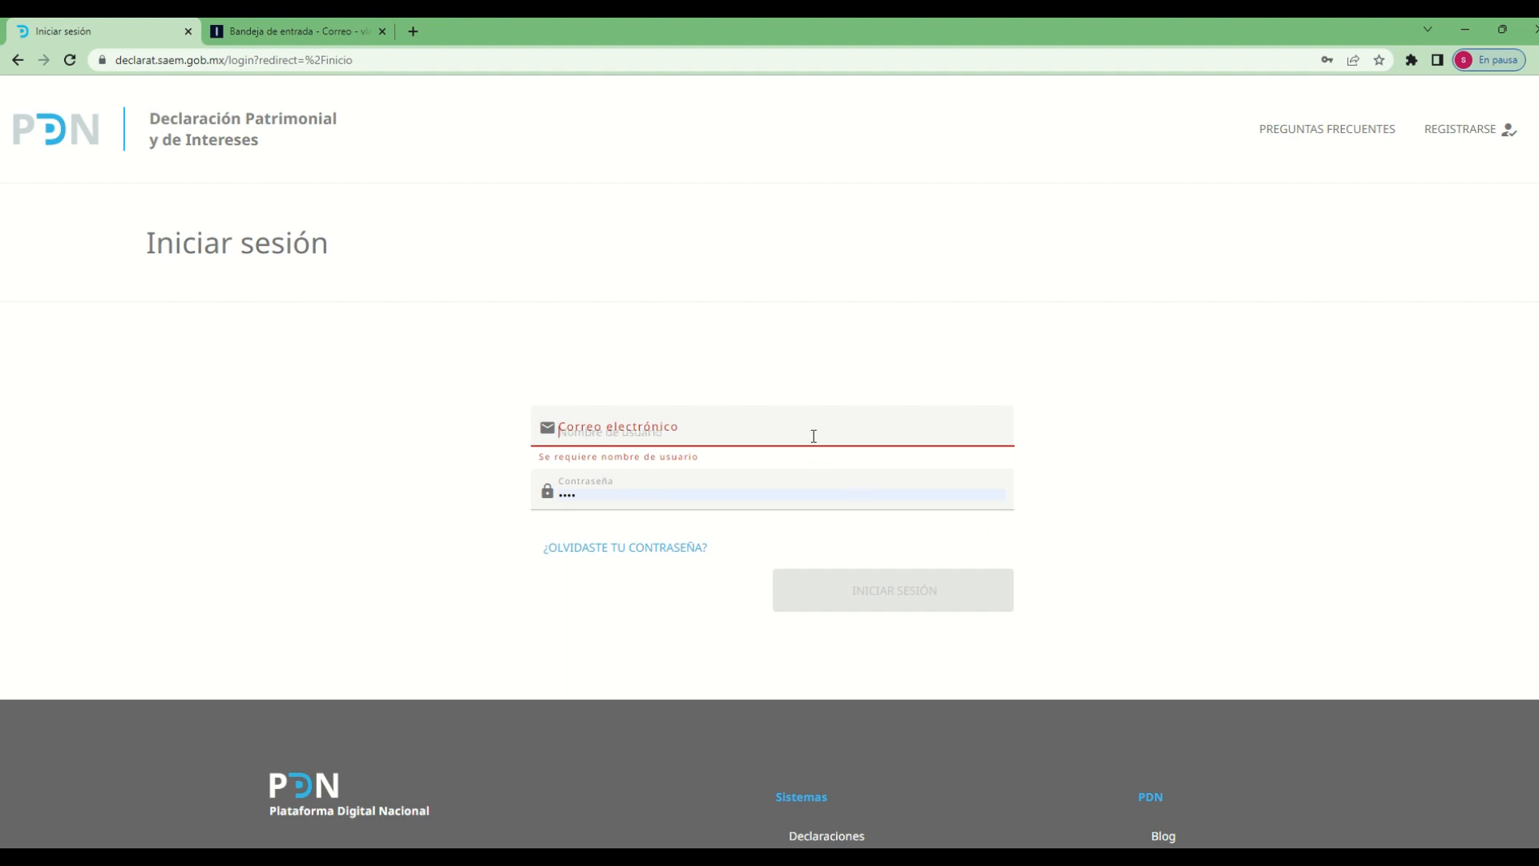
type("vla")
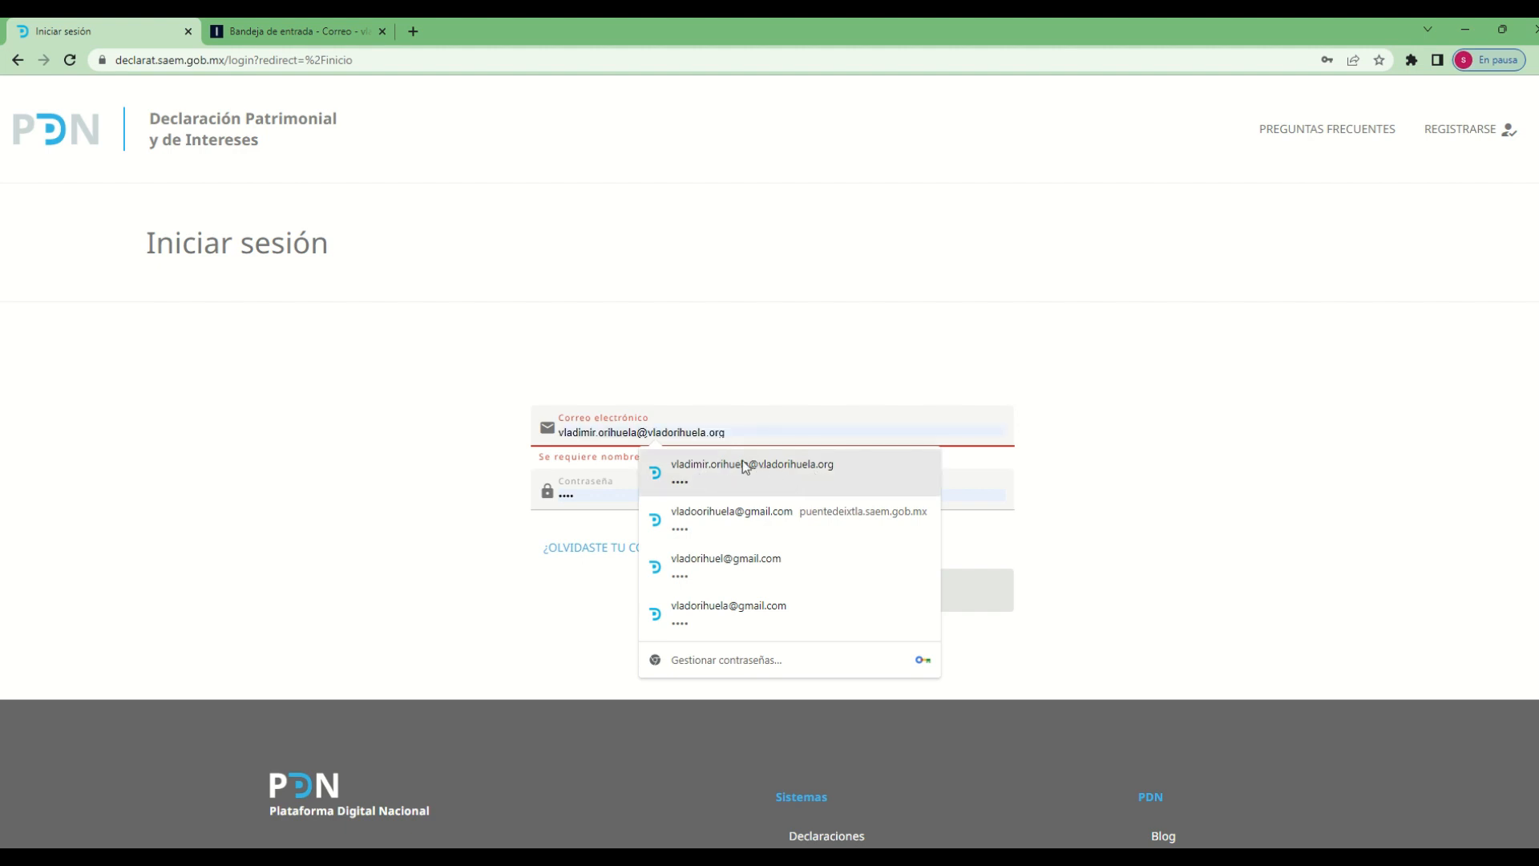
left_click(762, 481)
Replace the autofilled password by entering the account password again, and sign in
left_click(654, 499)
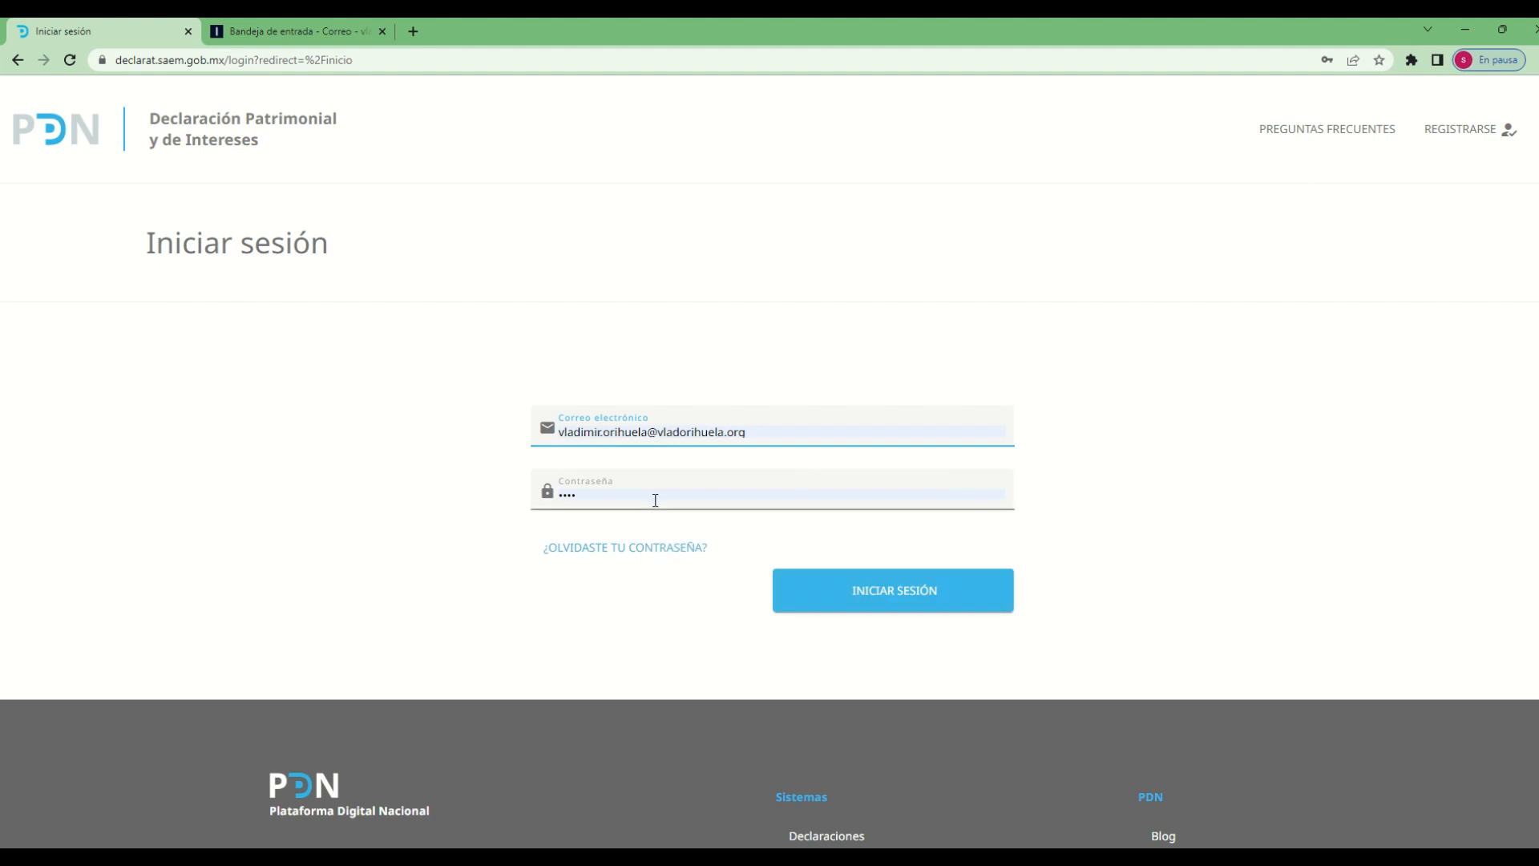
key("BackSpace")
key("BackSpace")
key("BackSpace")
key("BackSpace")
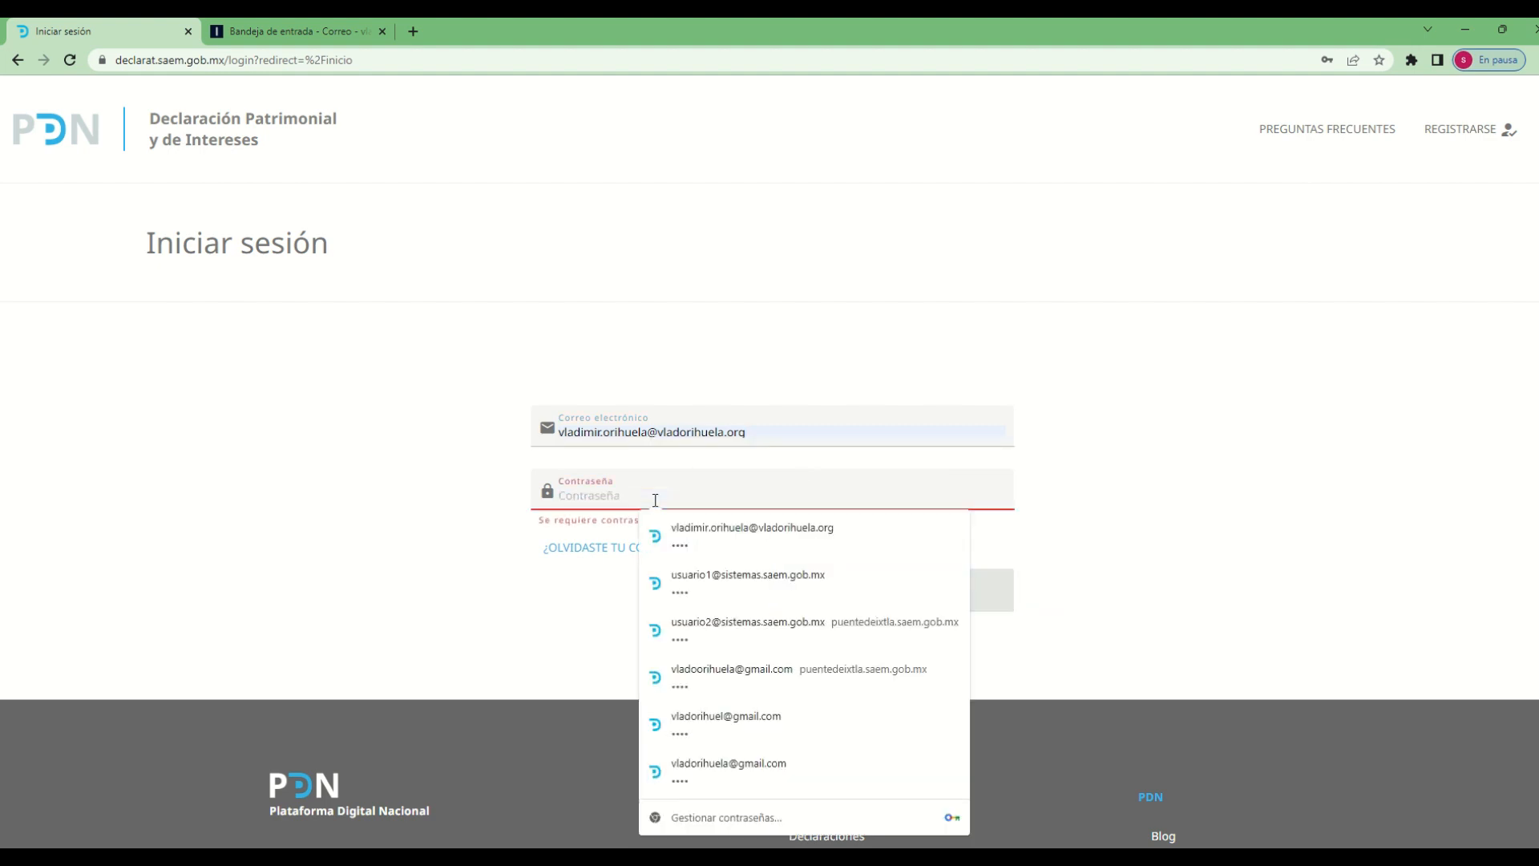
type("••••")
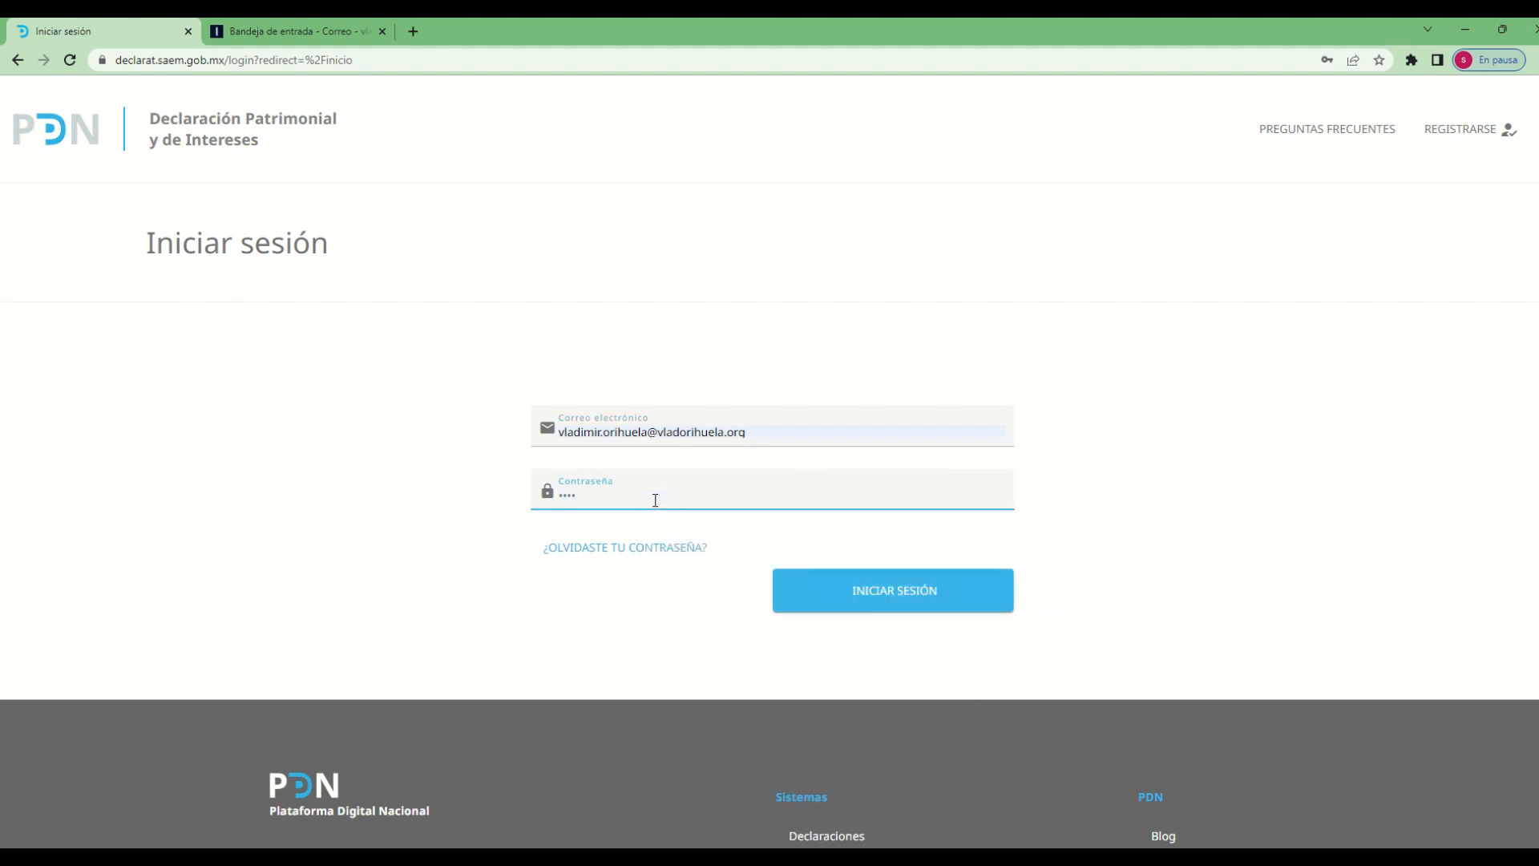
left_click(871, 592)
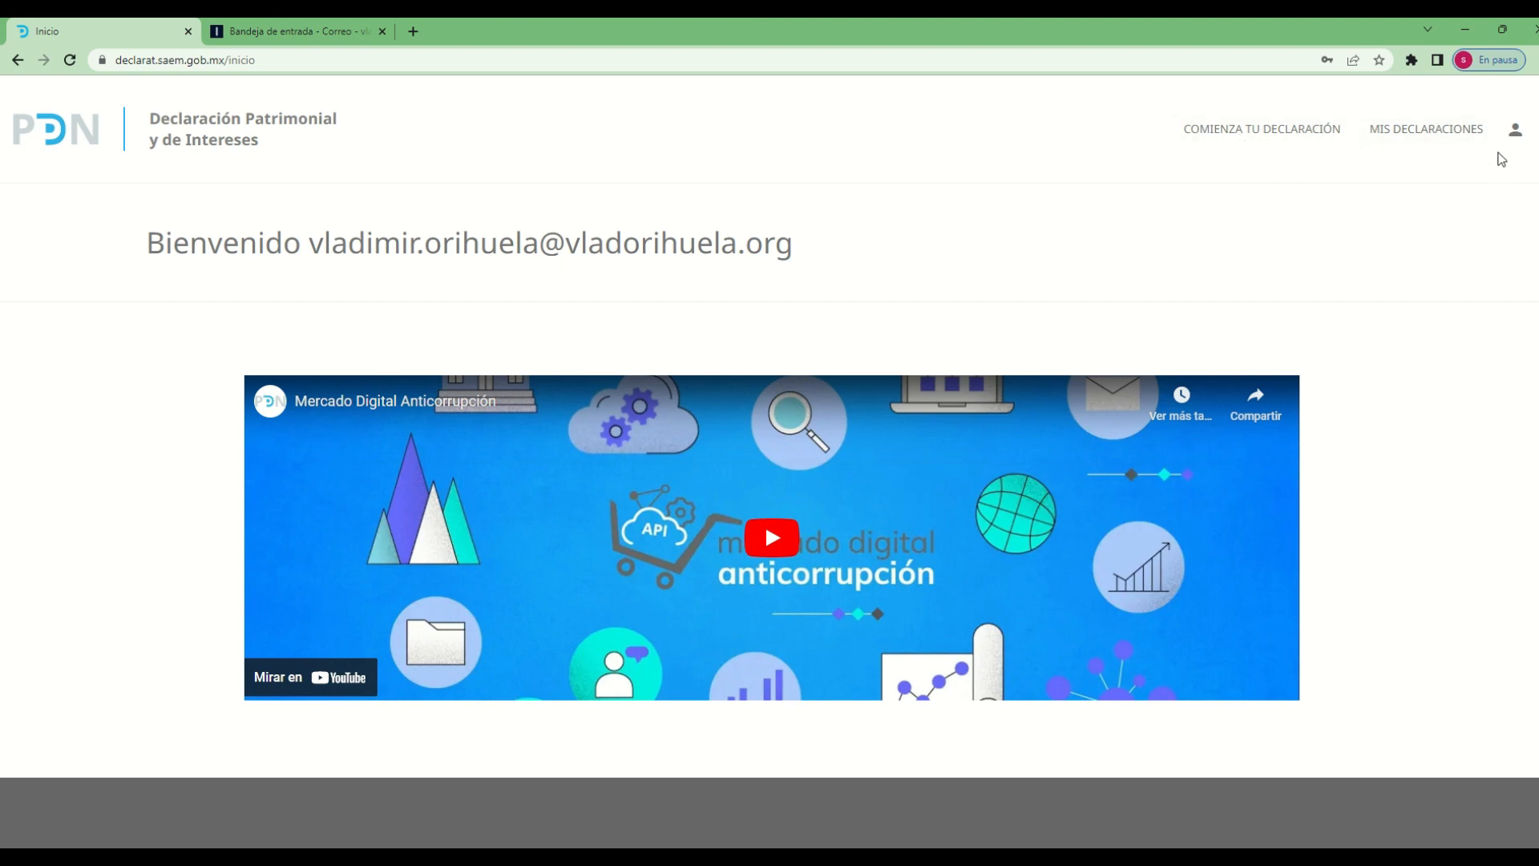
left_click(1516, 131)
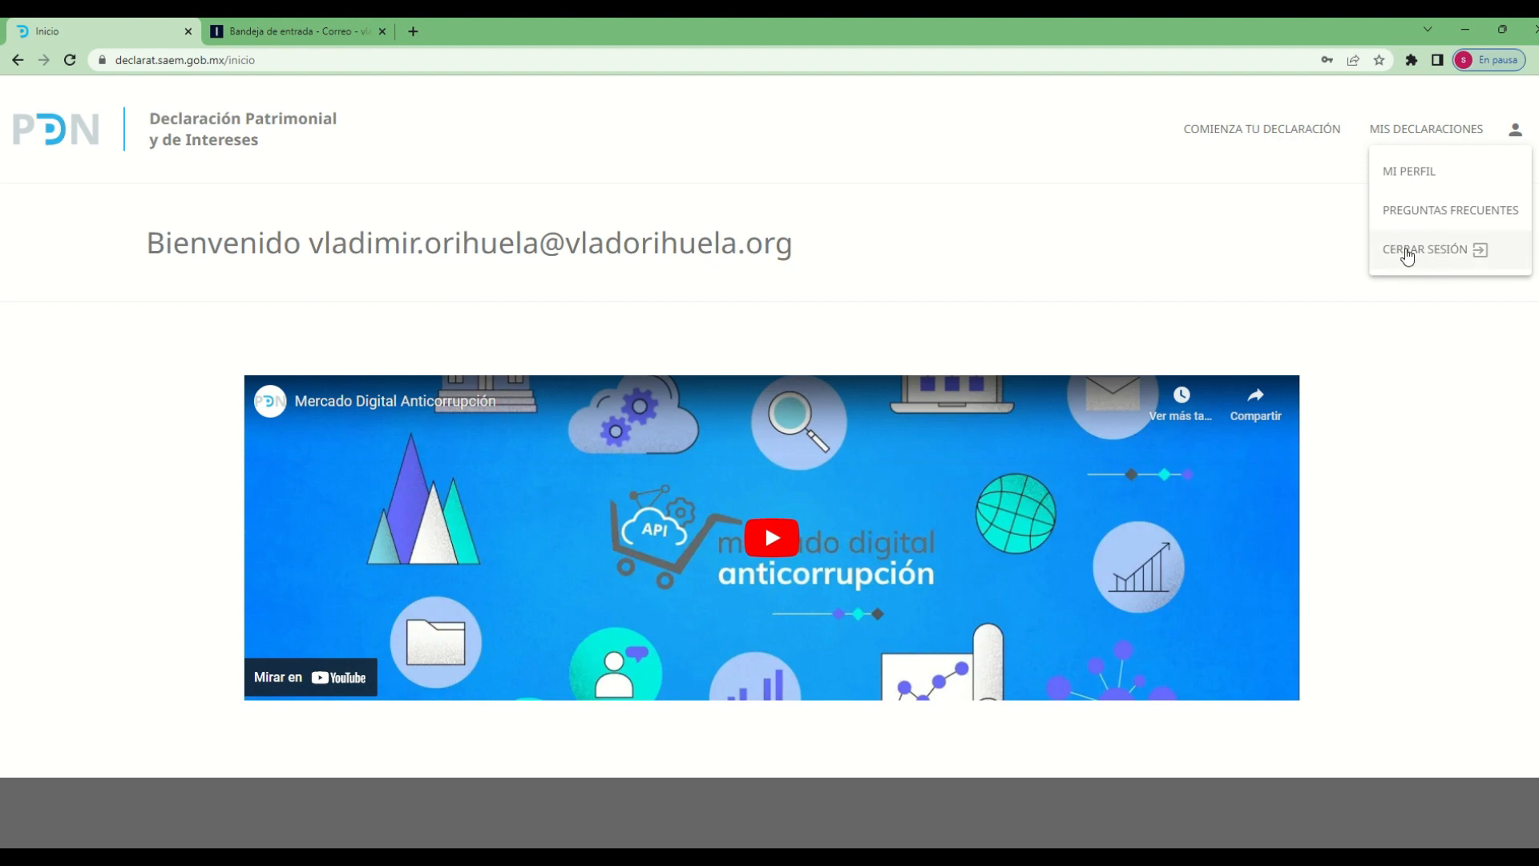
left_click(1234, 238)
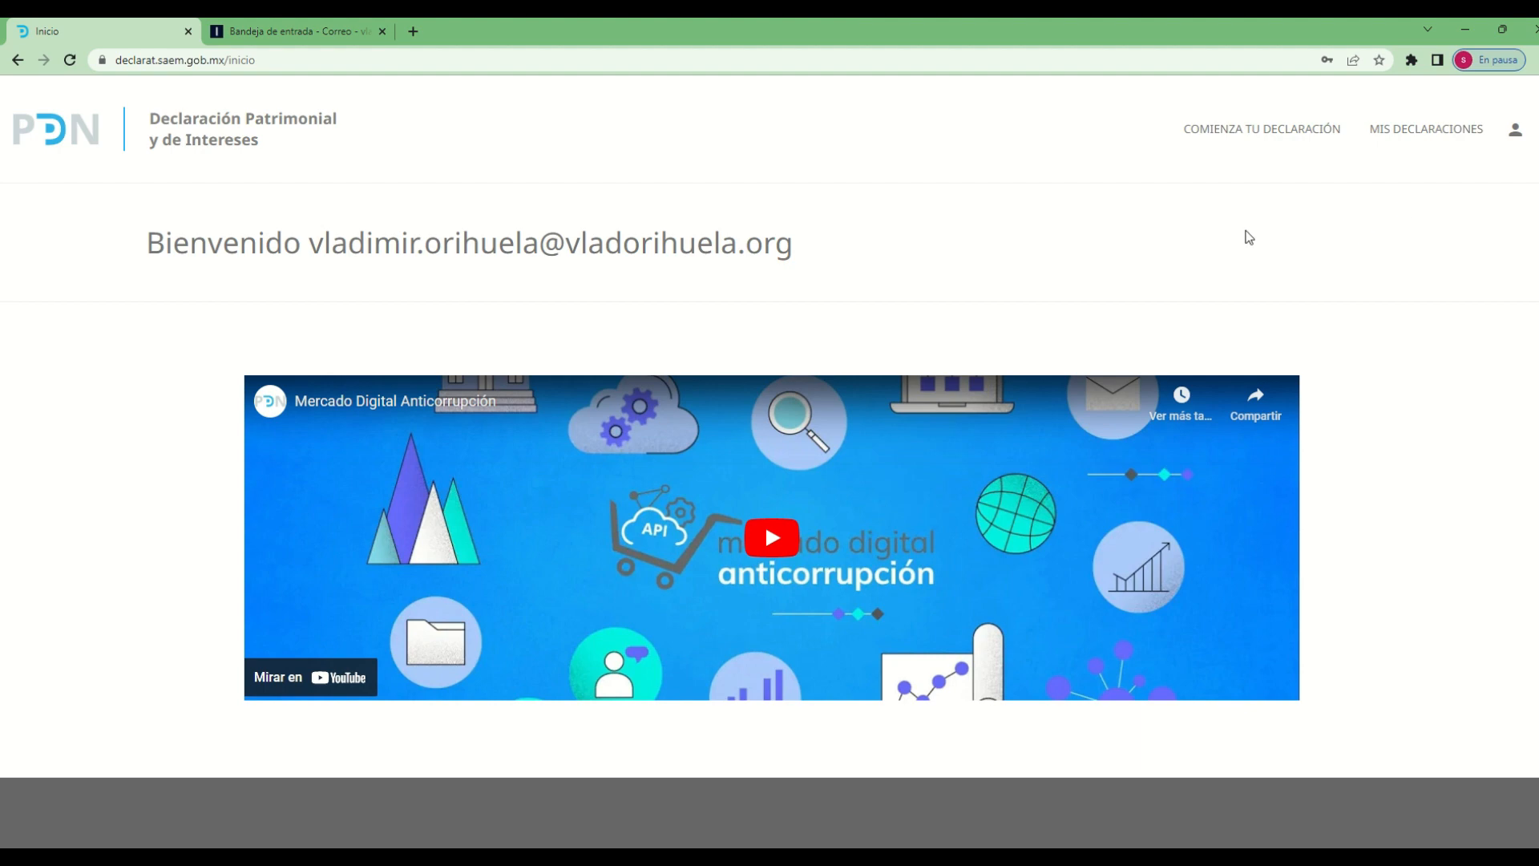
Open the Comienza tu declaración page and review the required documents and the available declaration types
left_click(1256, 135)
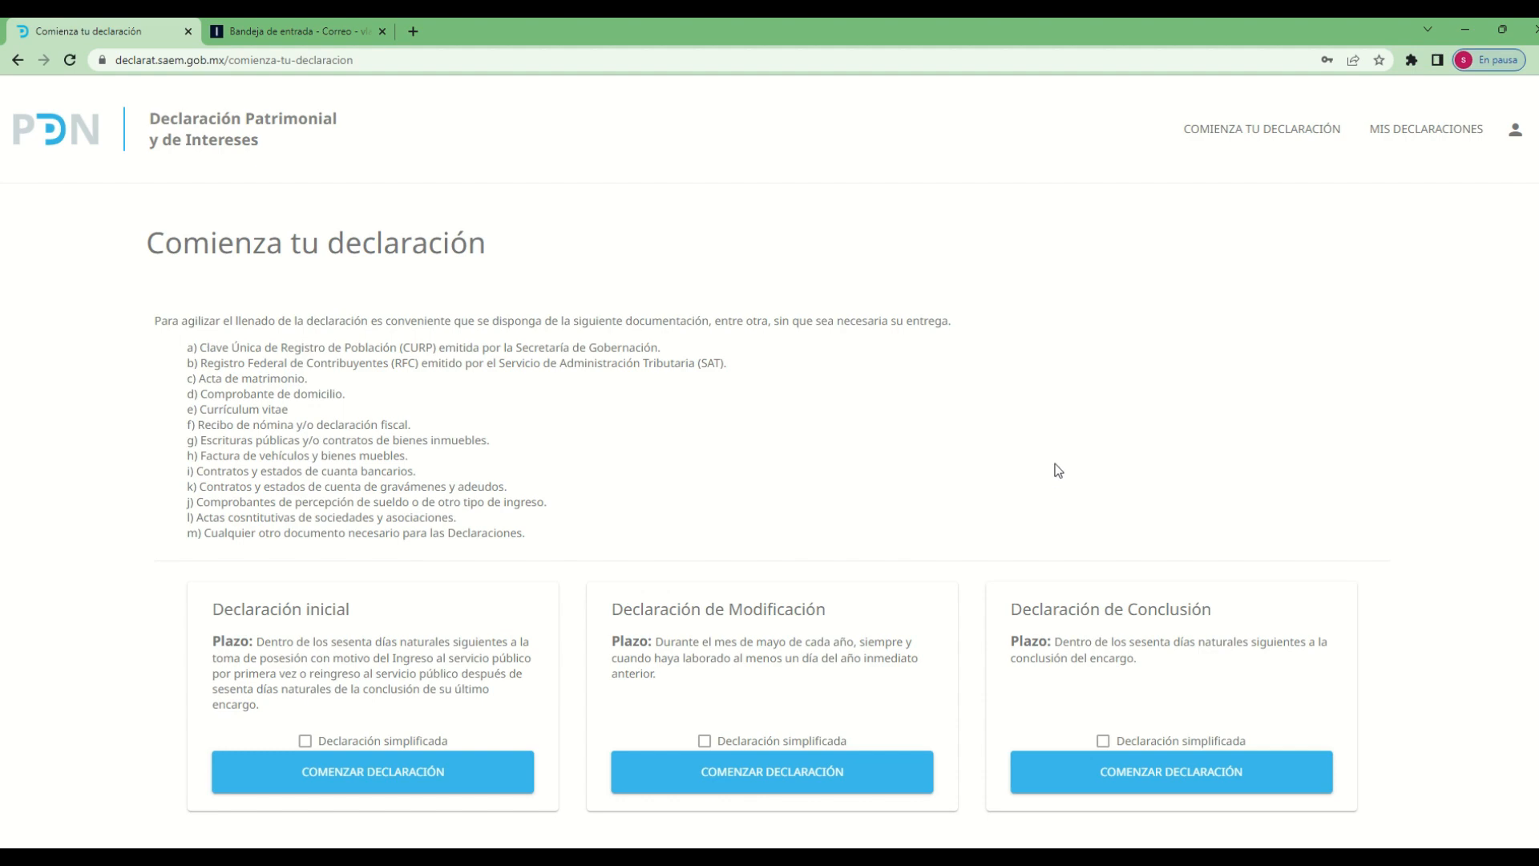
scroll(1056, 468, "down", 2)
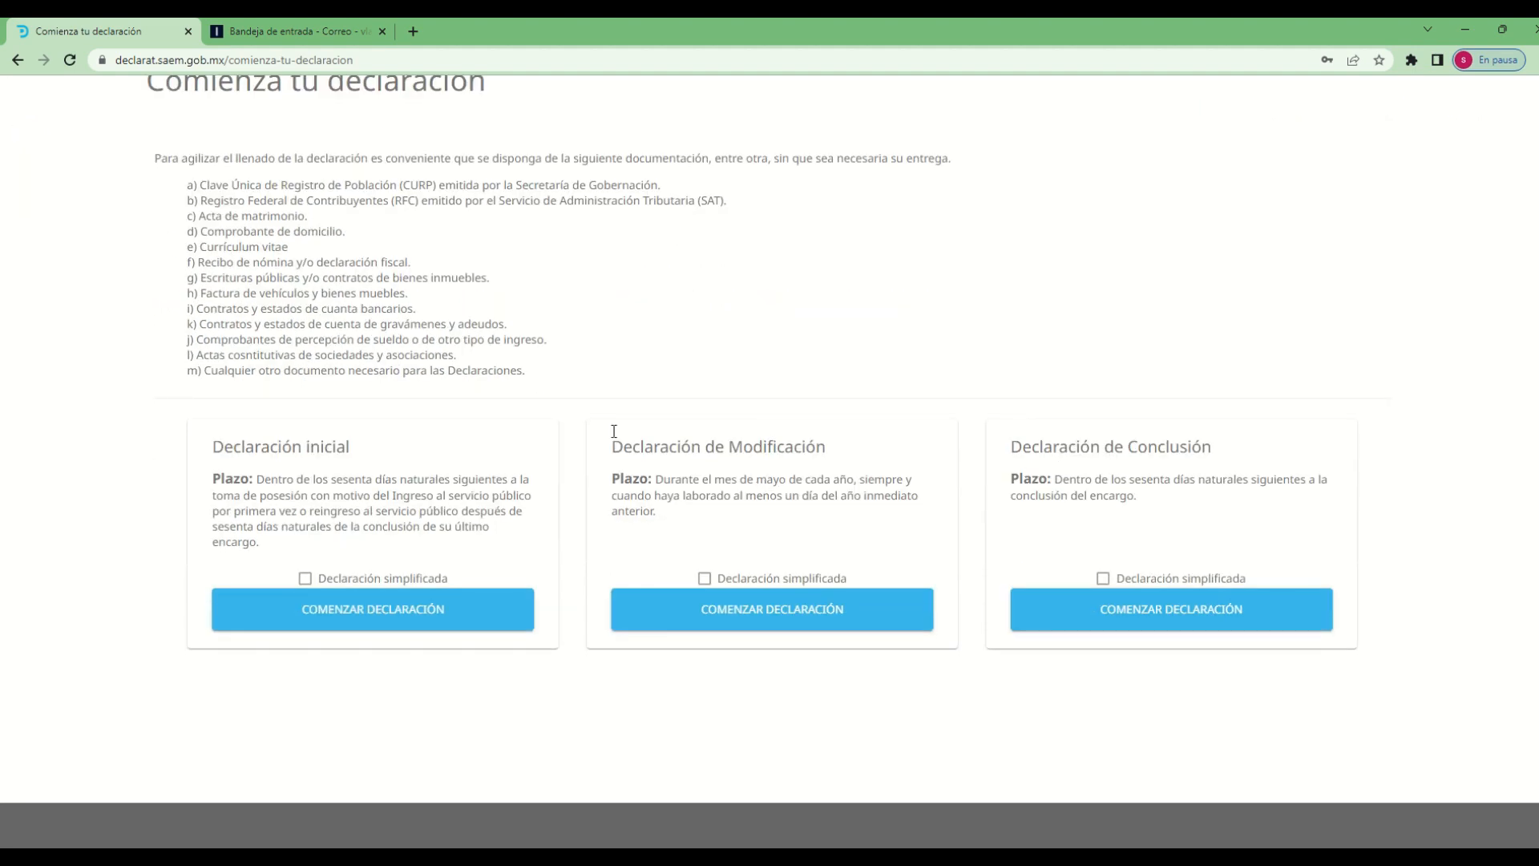
scroll(457, 349, "up", 1)
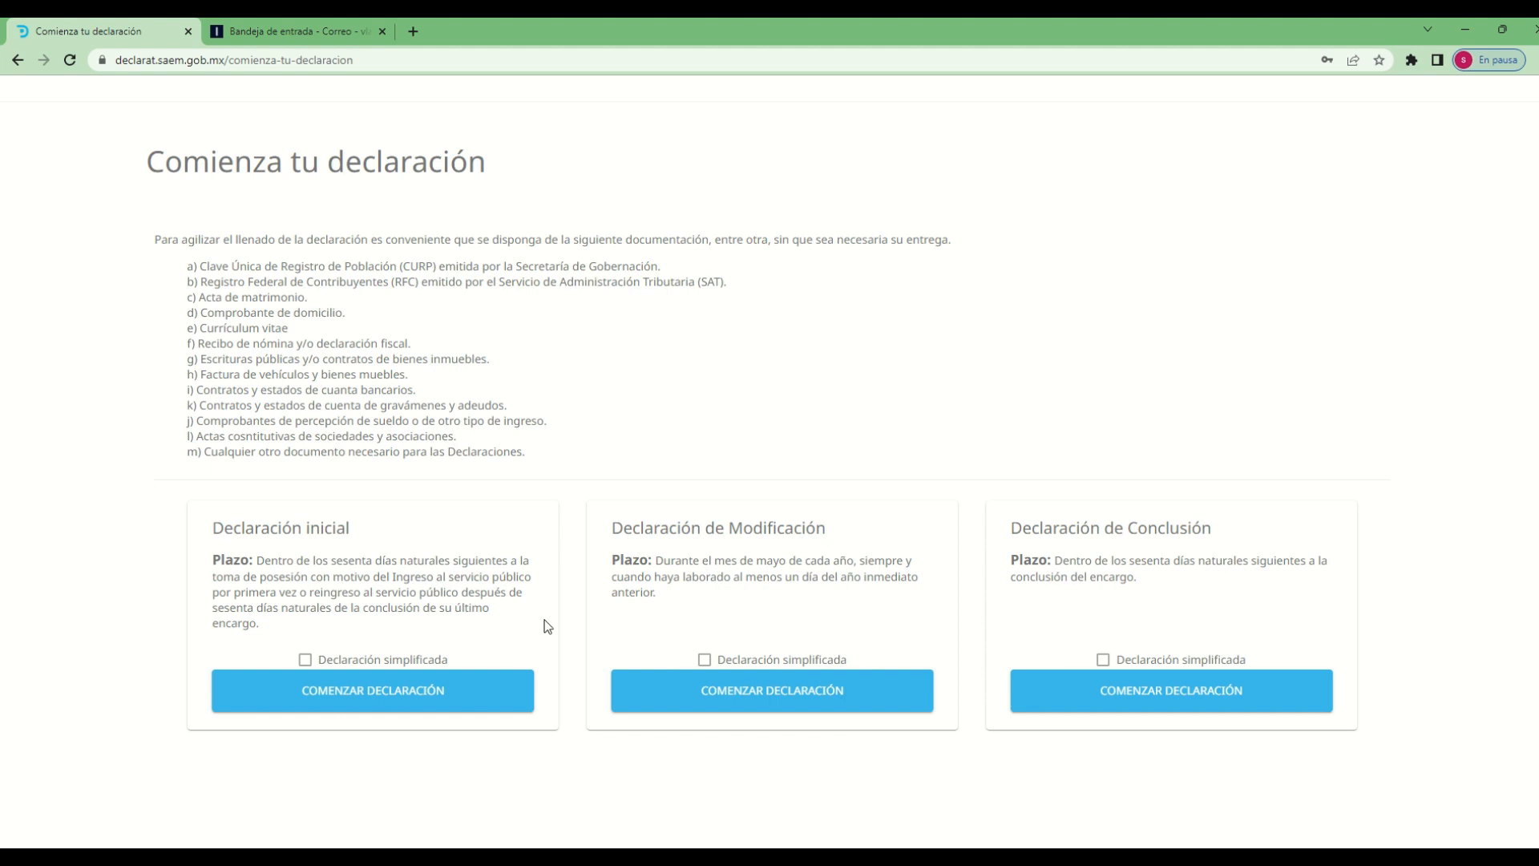
Turn the Declaración simplificada option for the Declaración inicial on and off again
left_click(317, 664)
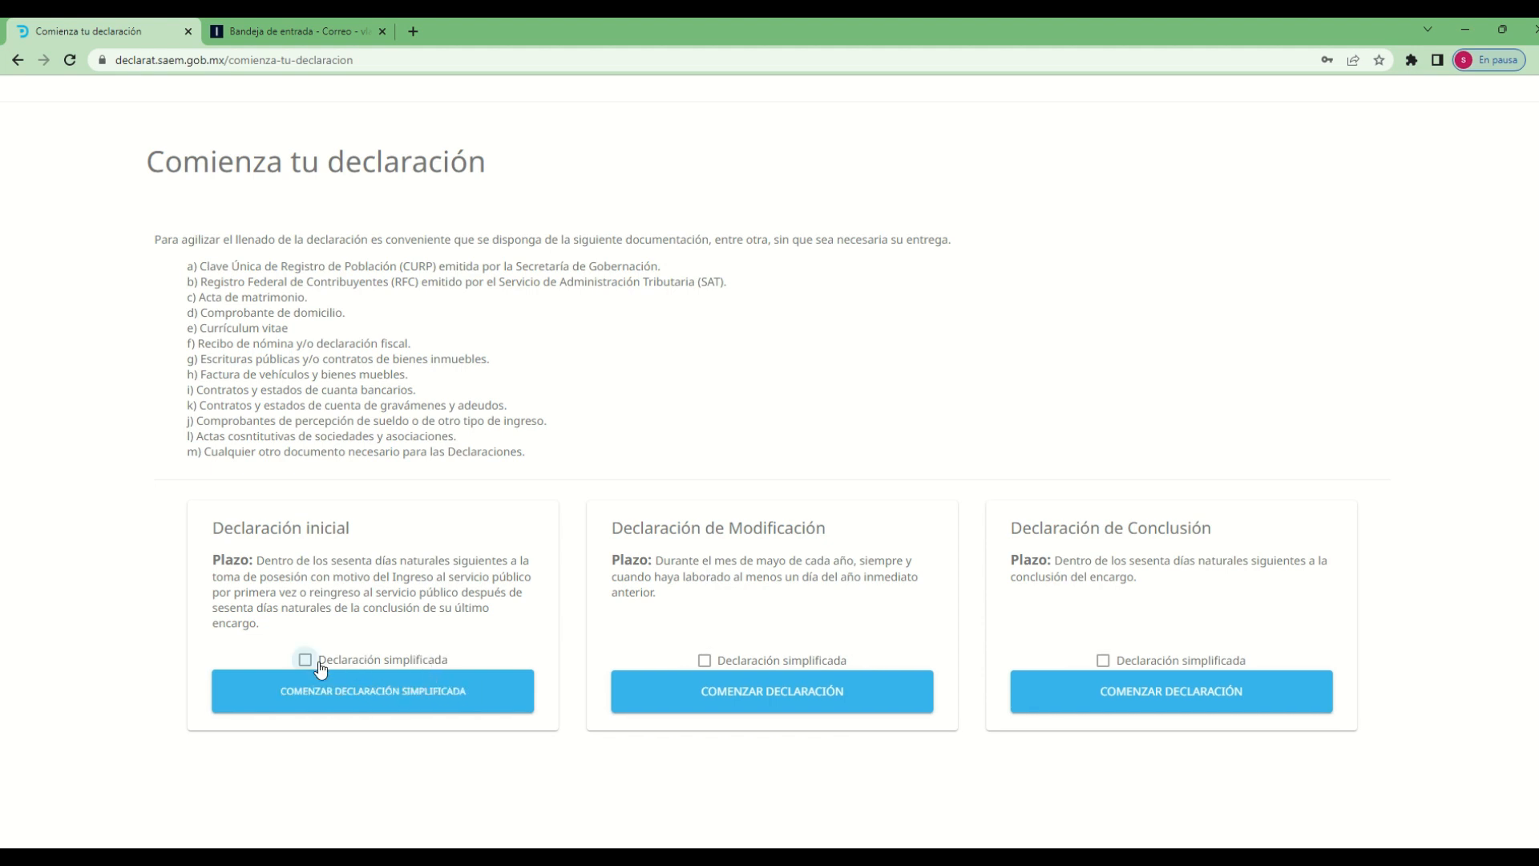
left_click(312, 664)
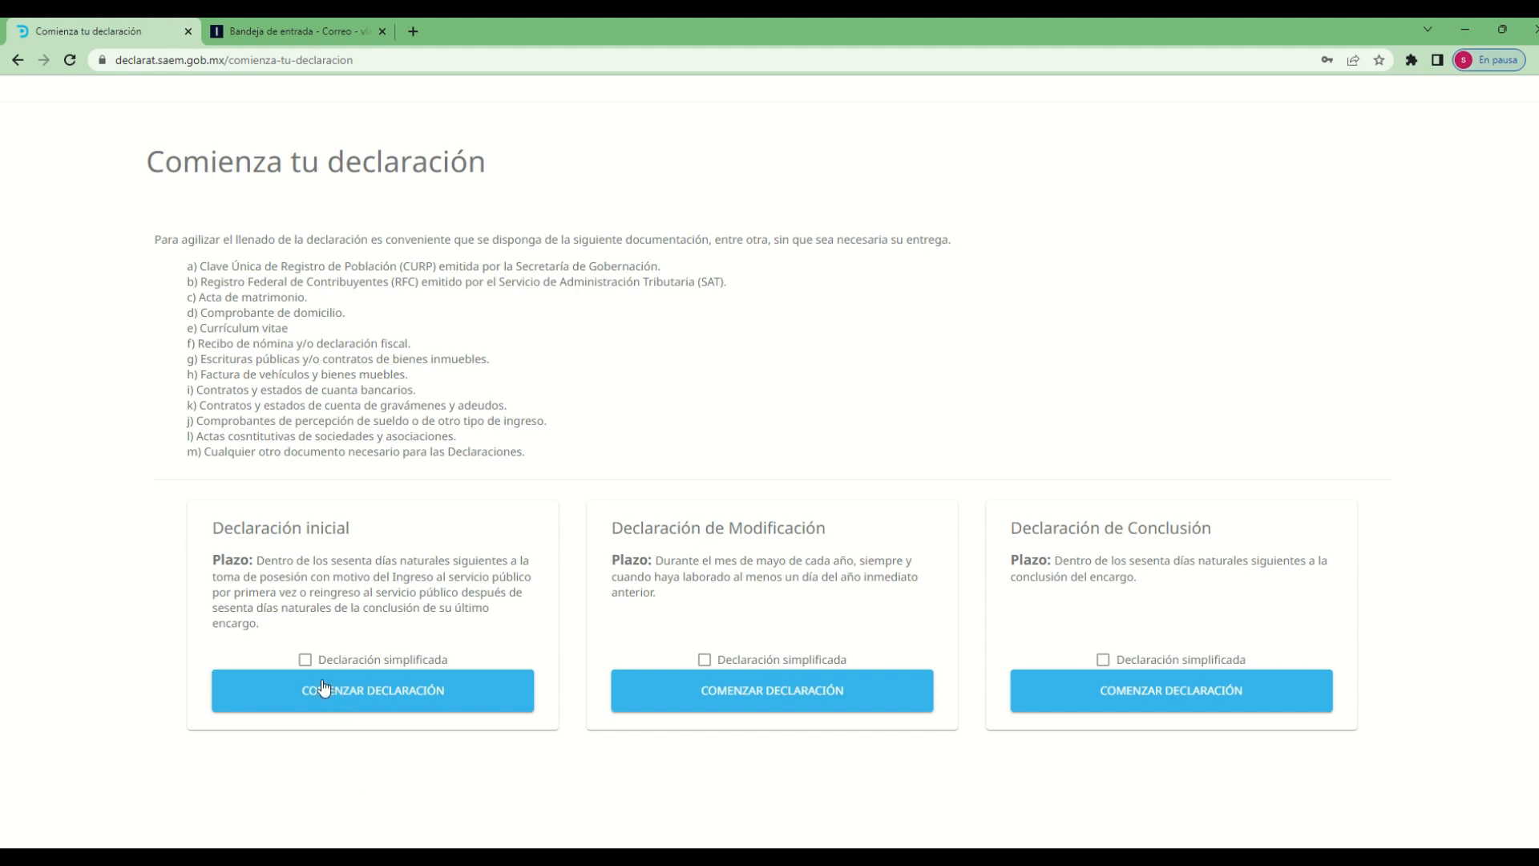
Return to the Comienza tu declaración page and start the Declaración inicial with the Declaración simplificada option off
left_click(366, 708)
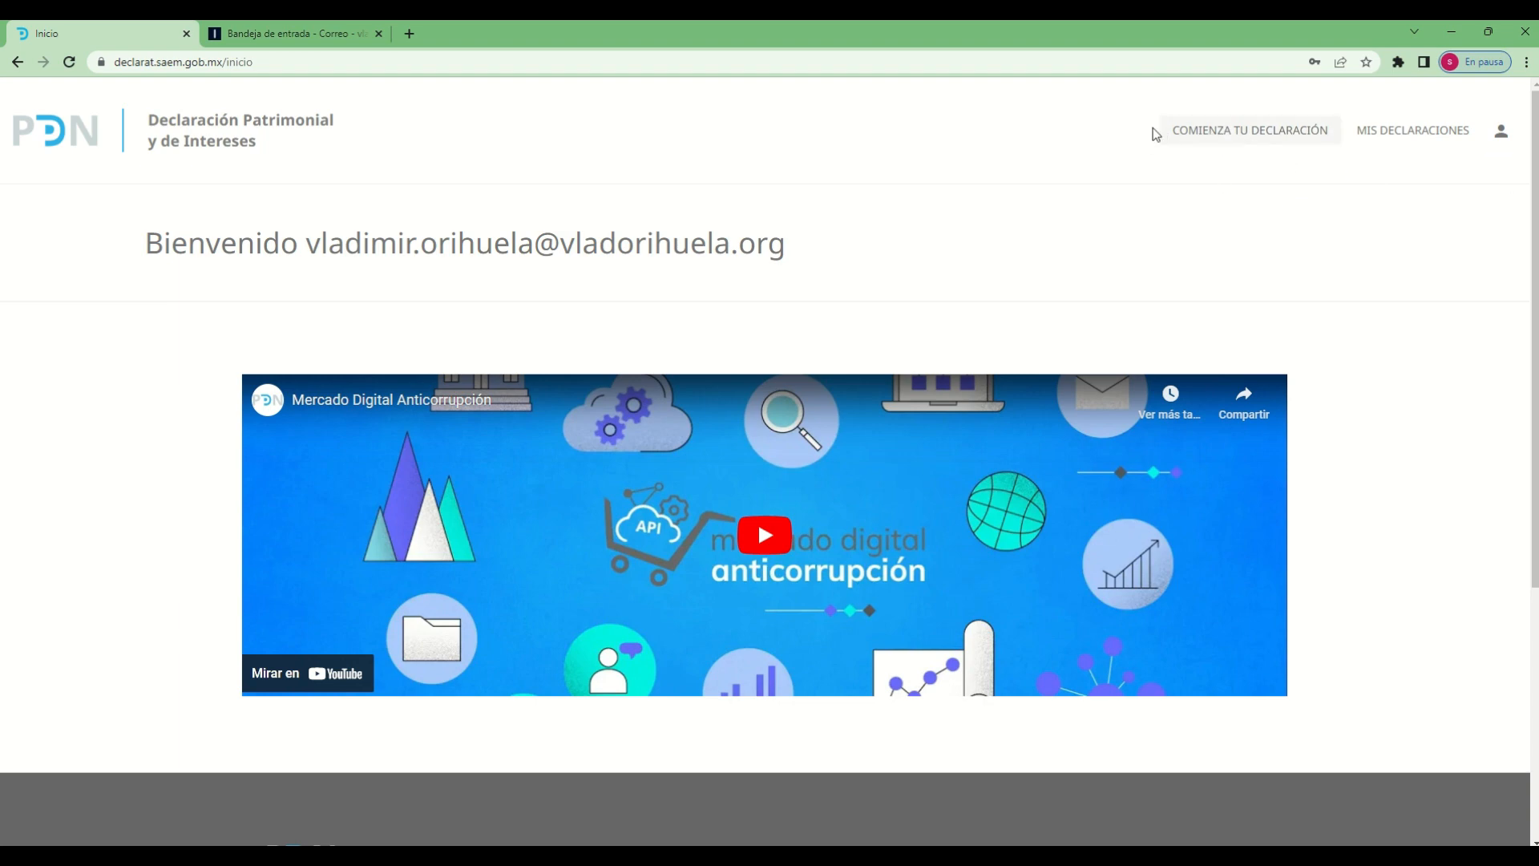
left_click(1227, 146)
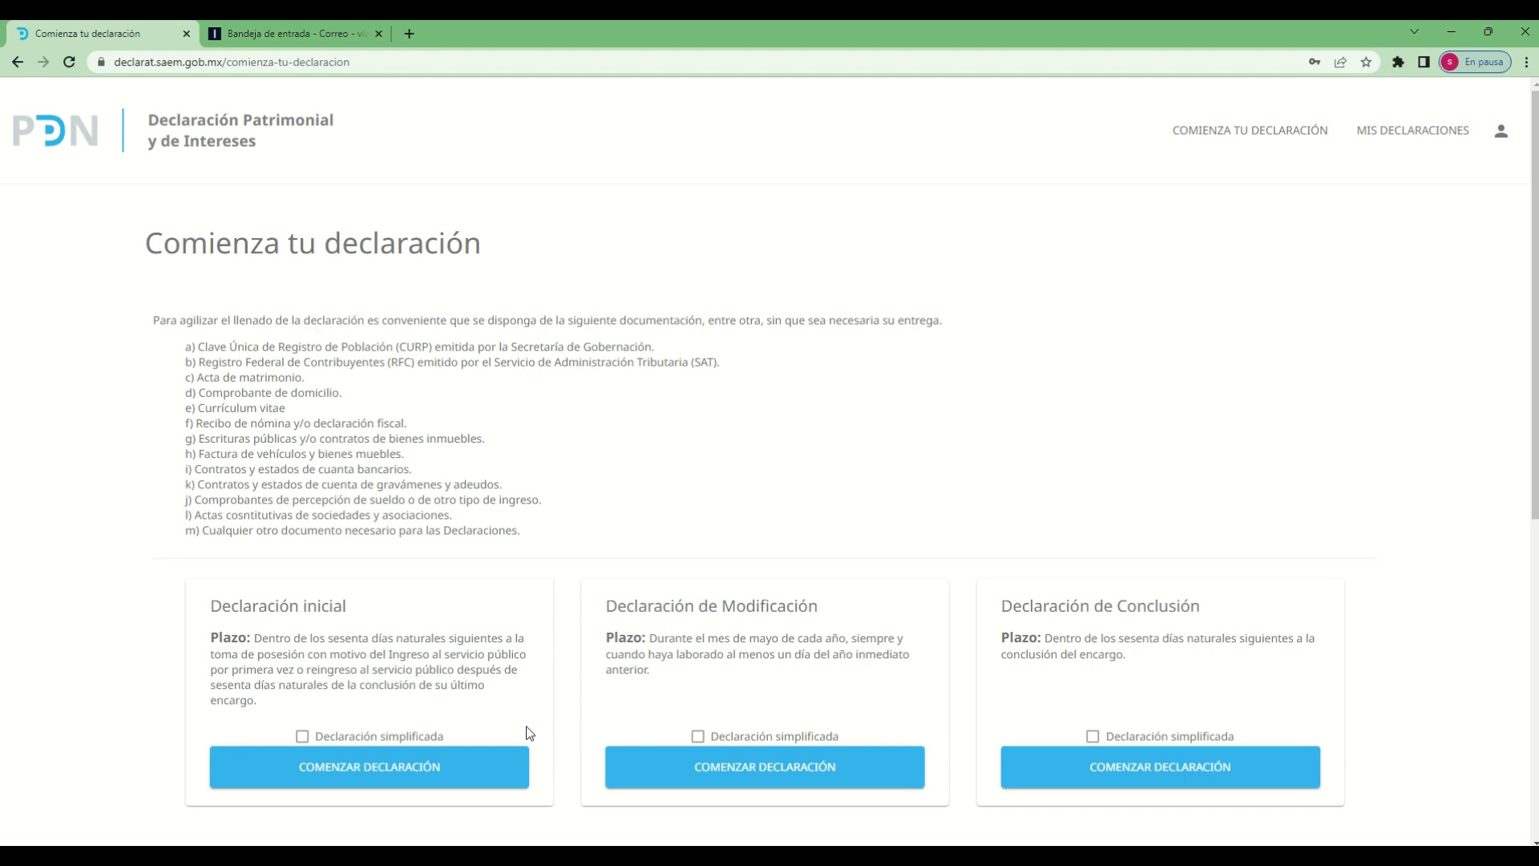
left_click(414, 744)
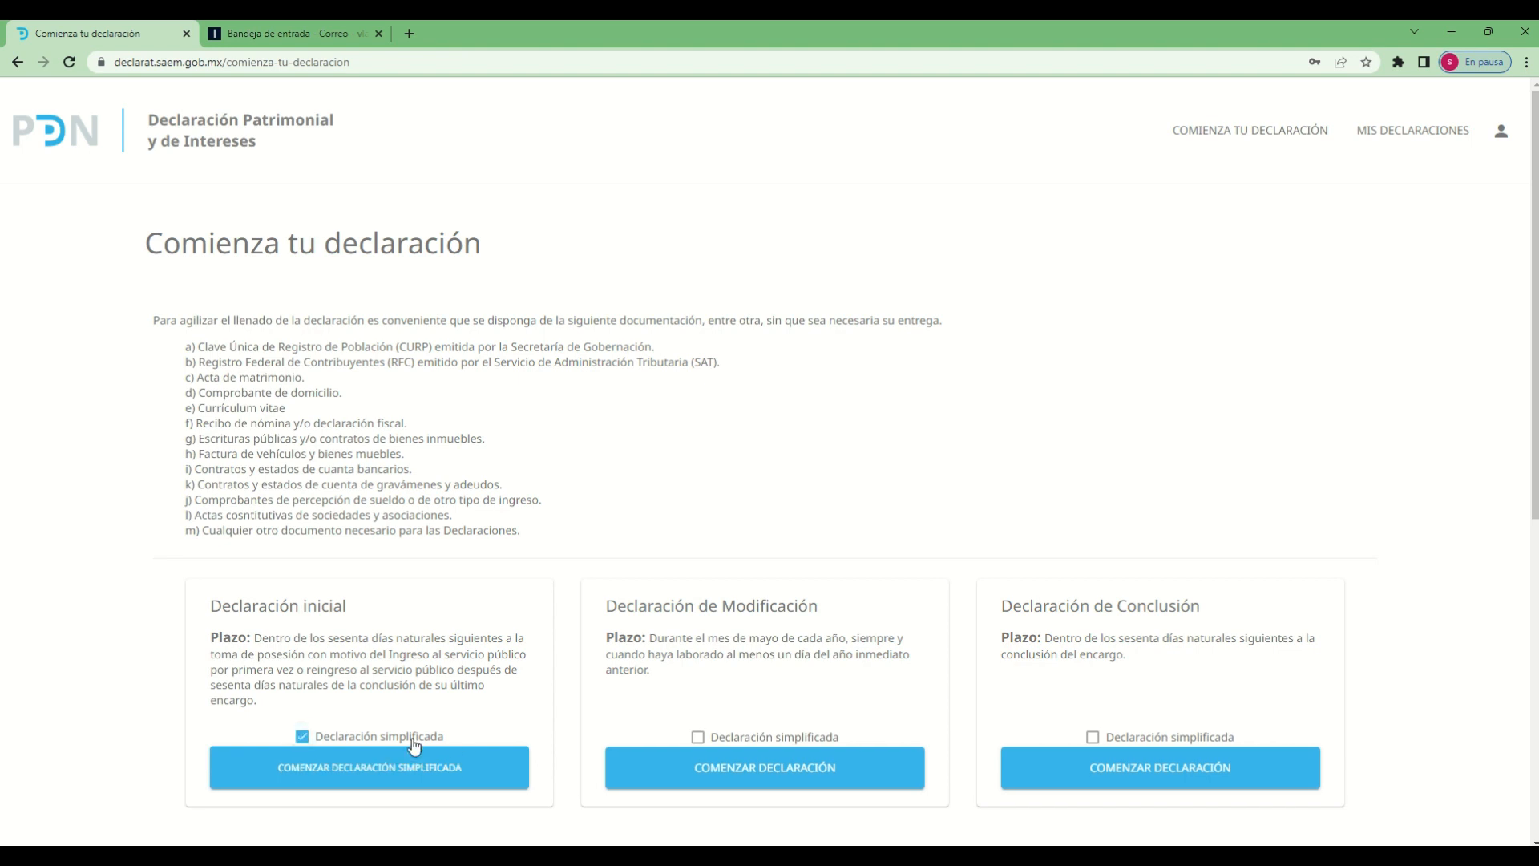
left_click(414, 744)
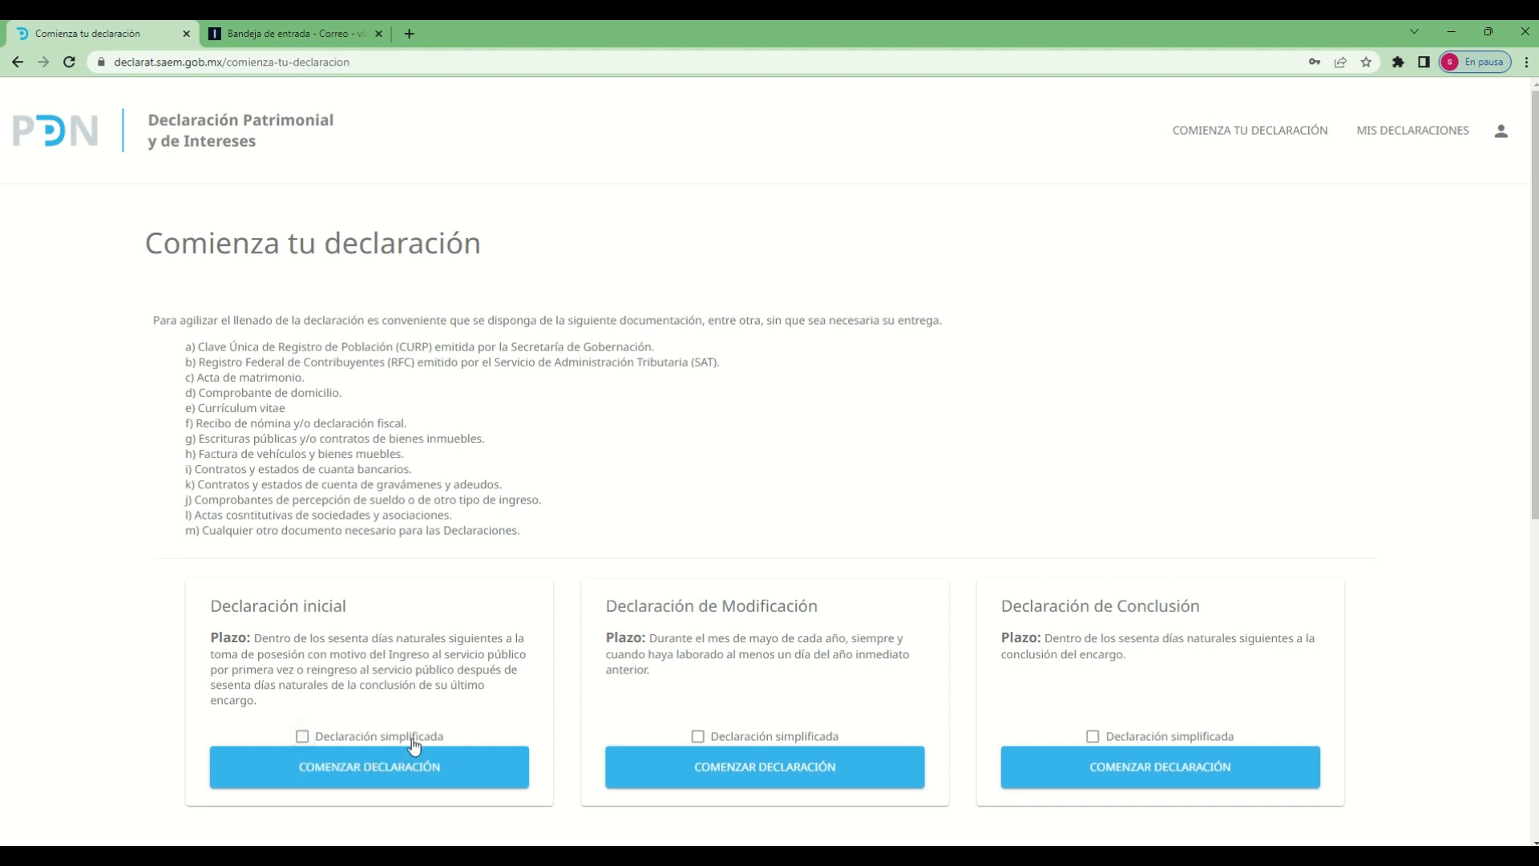
left_click(302, 737)
left_click(303, 738)
left_click(440, 780)
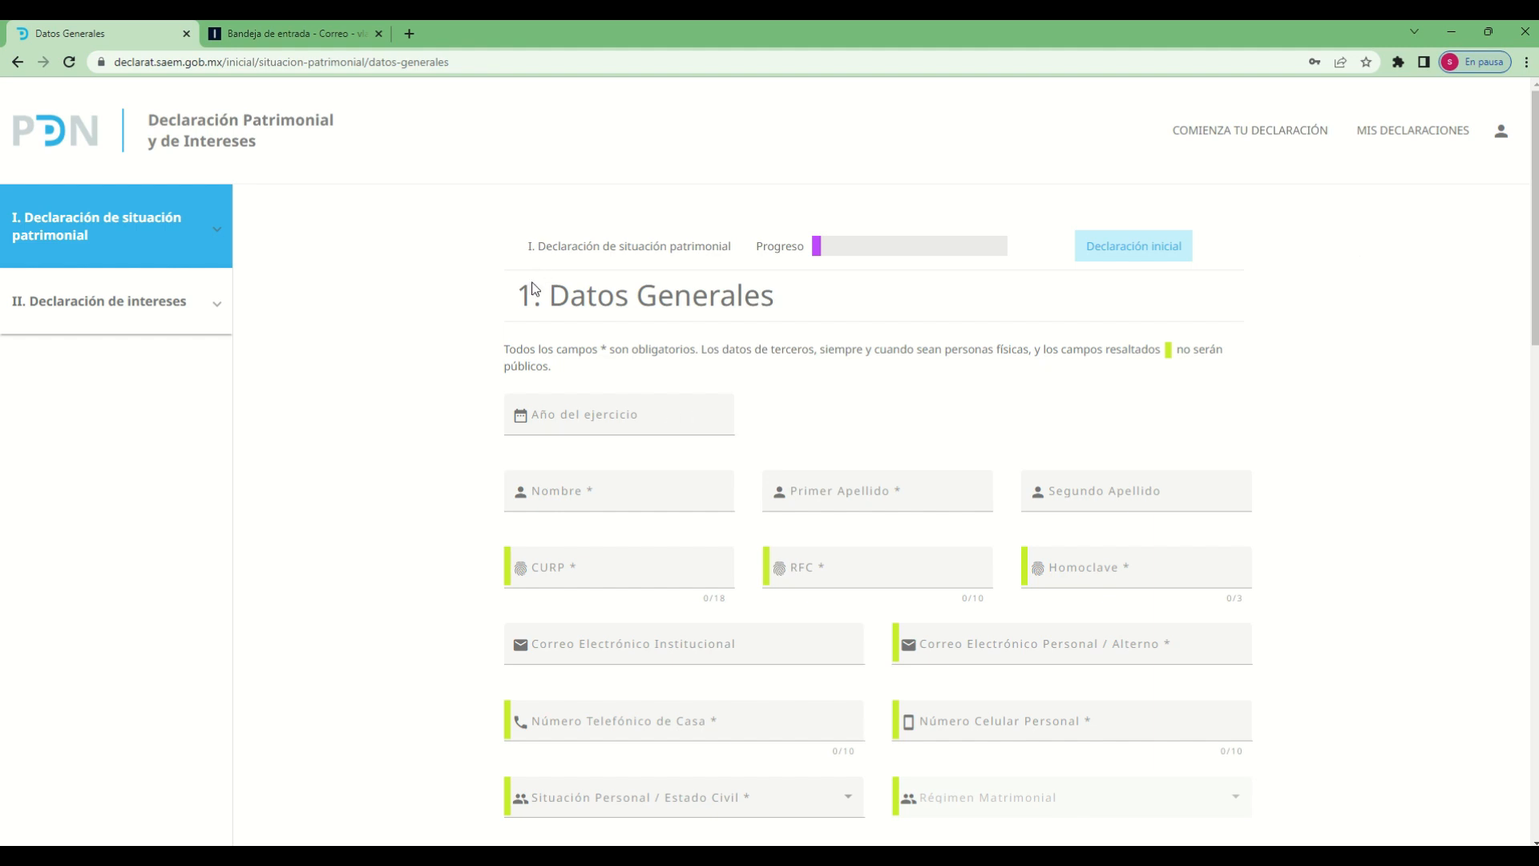
Look over the Datos Generales form and expand the section lists of Declaración de situación patrimonial and Declaración de intereses
left_click_drag(520, 295, 772, 302)
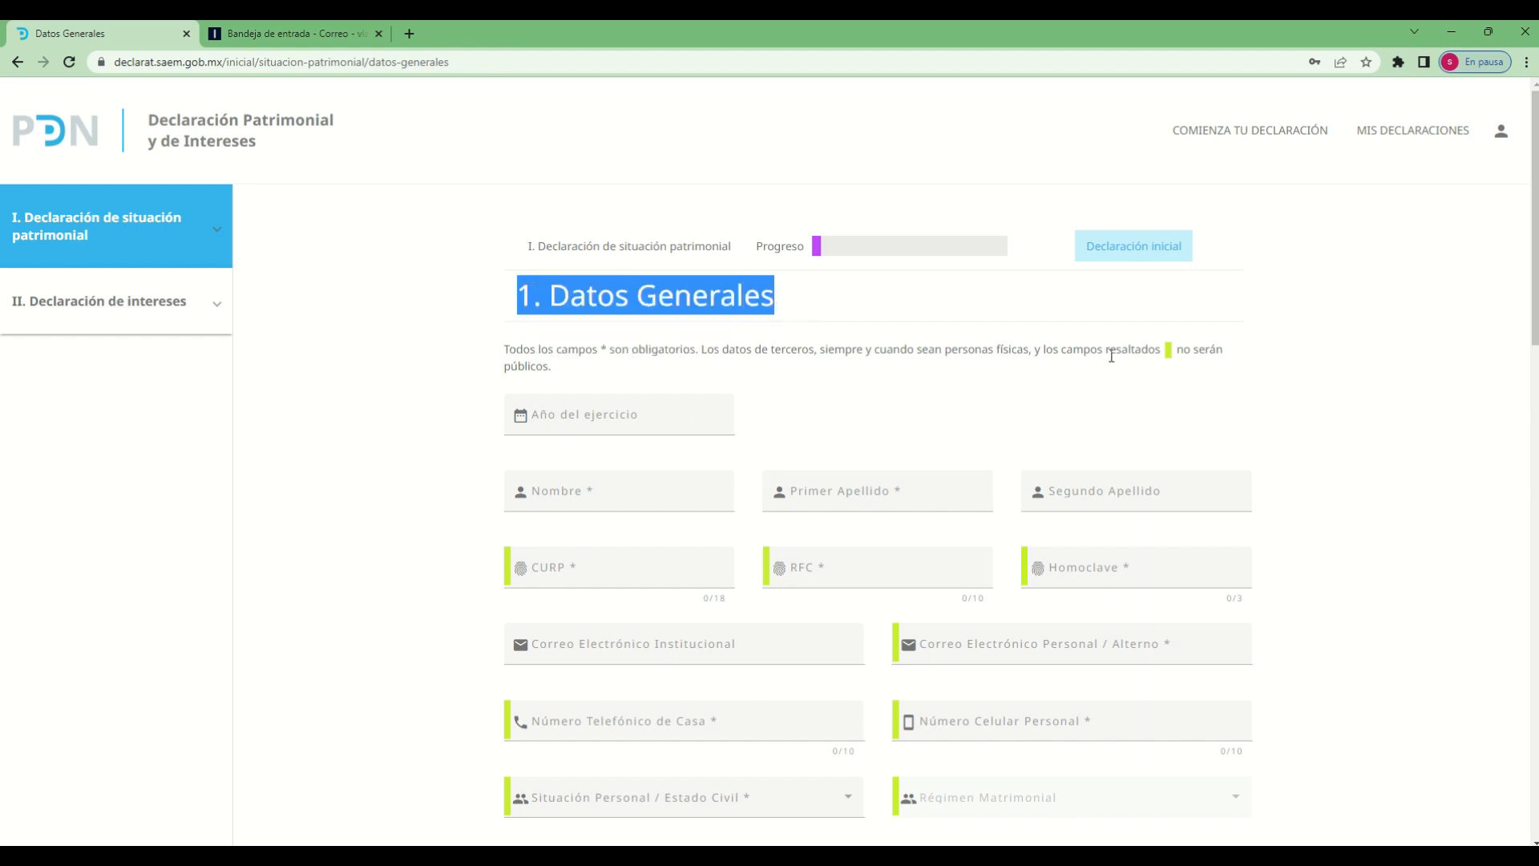
left_click(1473, 405)
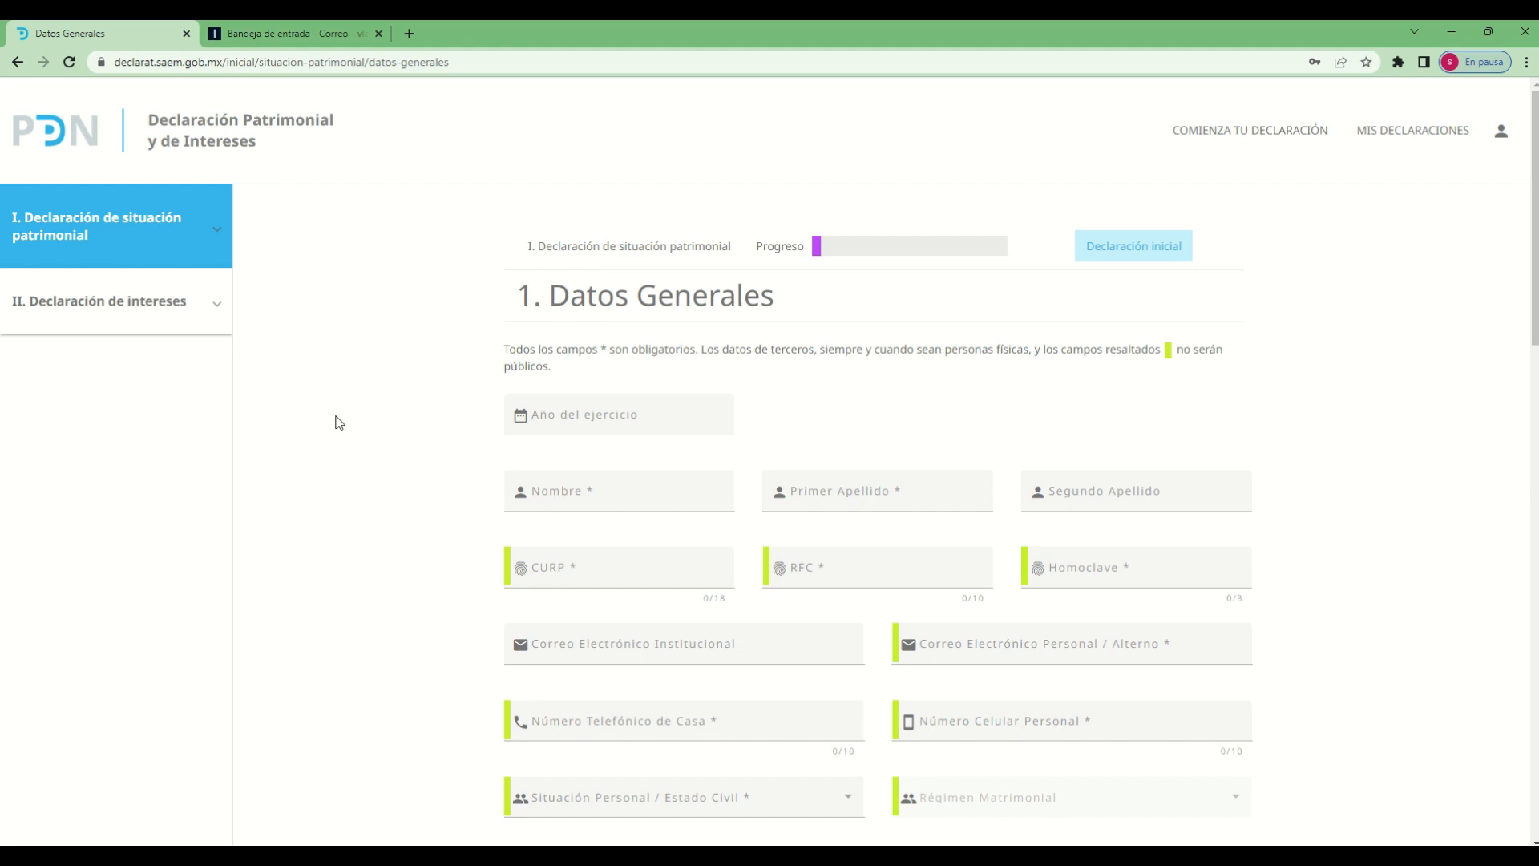
left_click(218, 308)
left_click(215, 230)
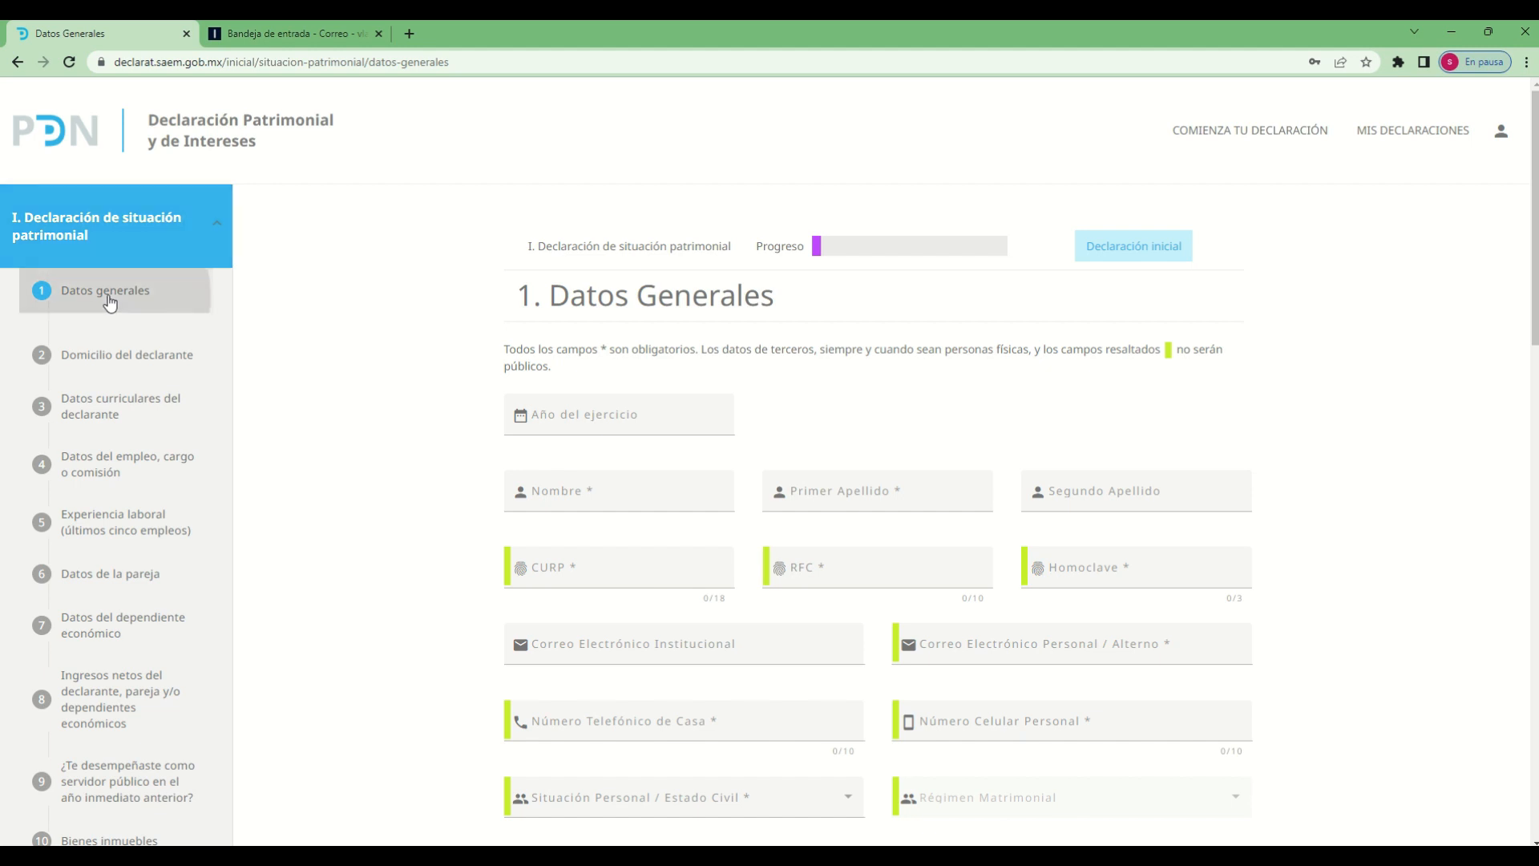
Examine sections 2 to 8 of the Declaración de situación patrimonial, from Domicilio del declarante to Ingresos netos
left_click(109, 367)
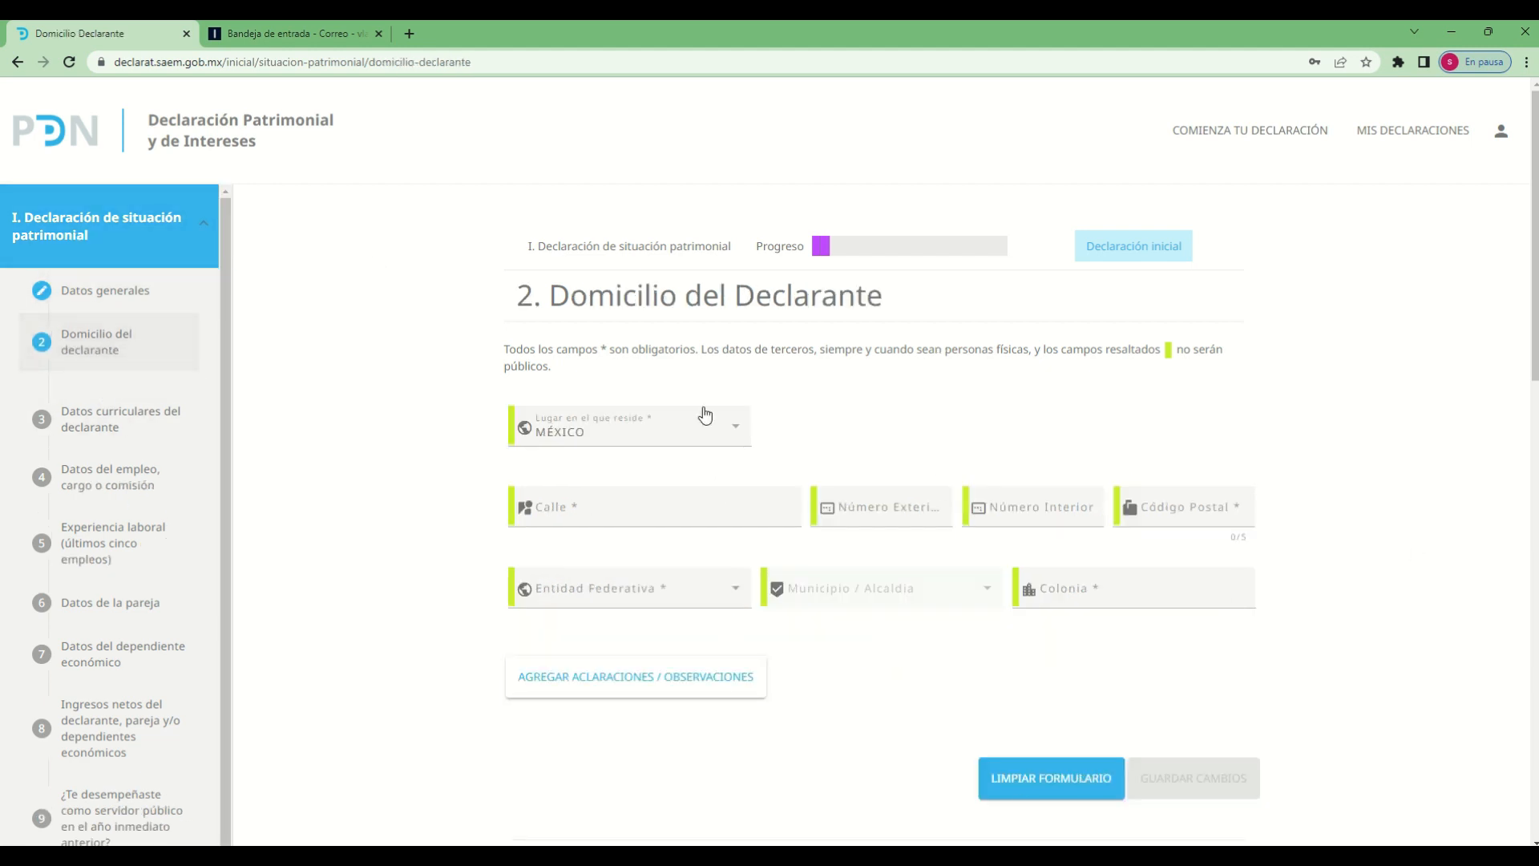
left_click(136, 428)
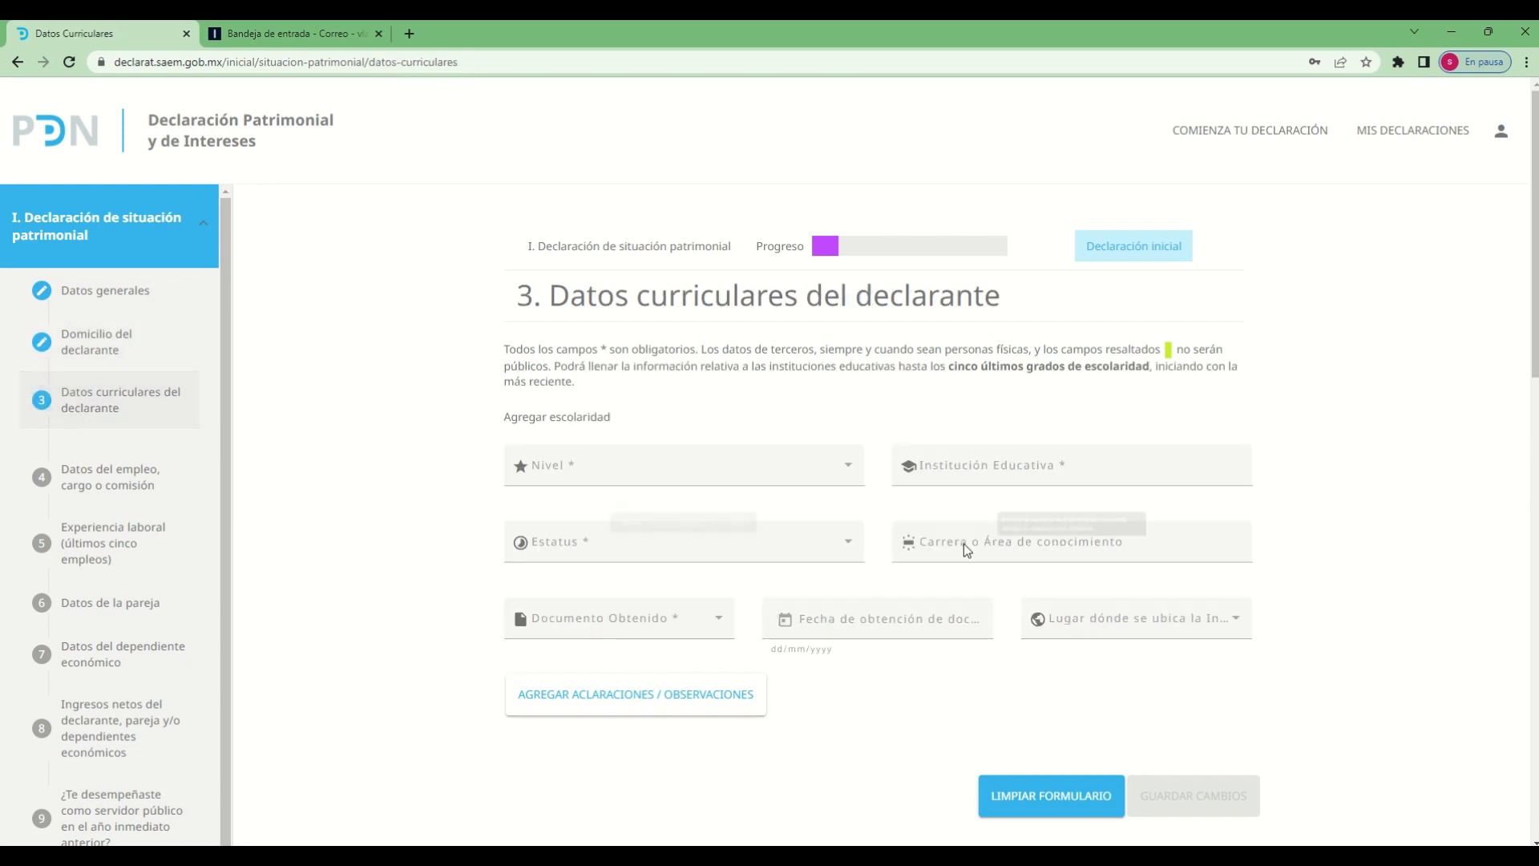
scroll(241, 521, "down", 1)
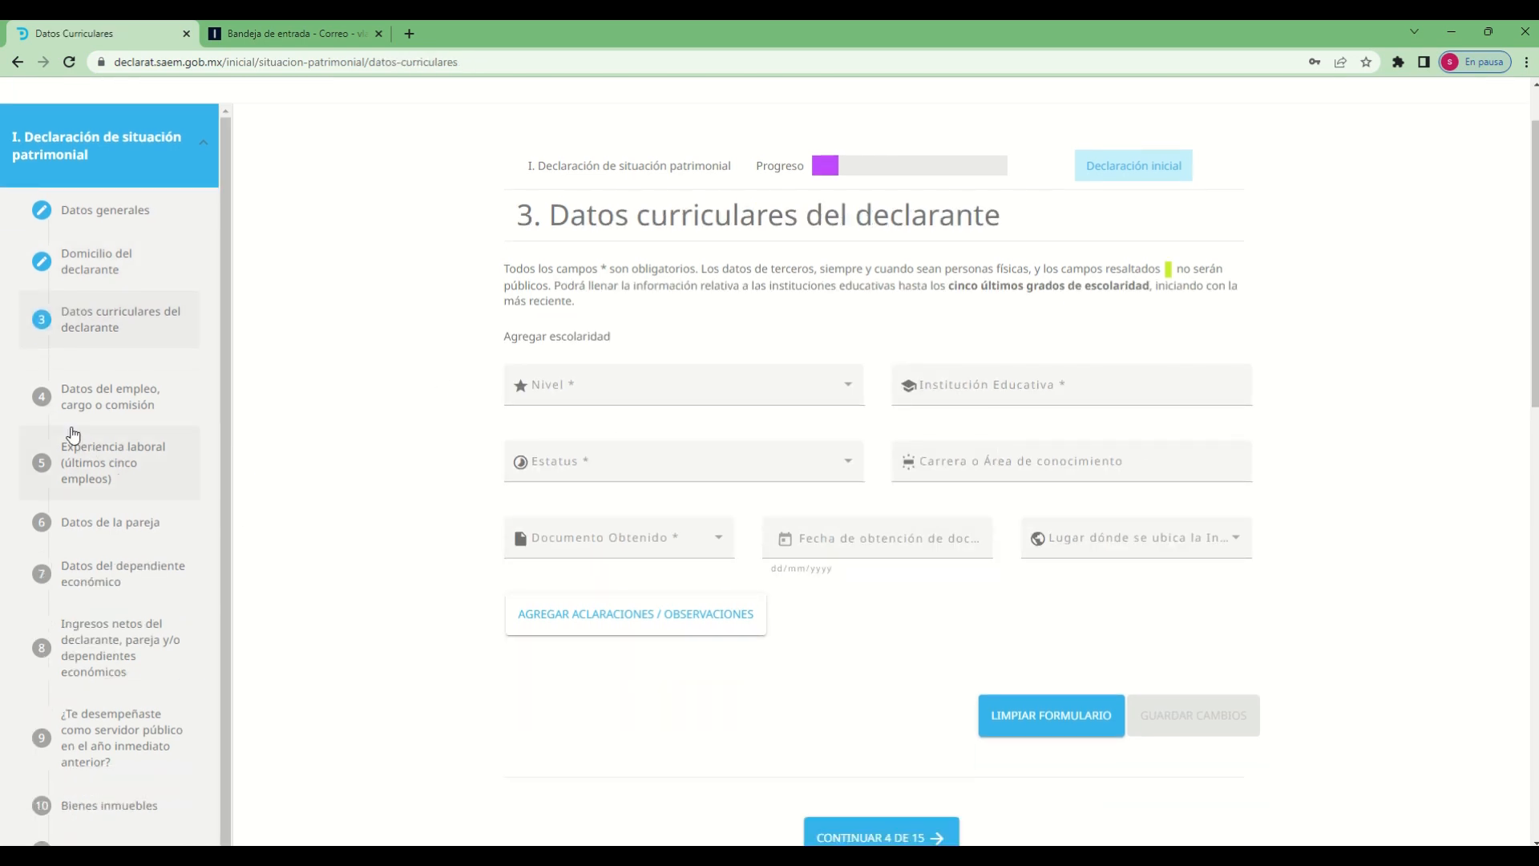
left_click(76, 400)
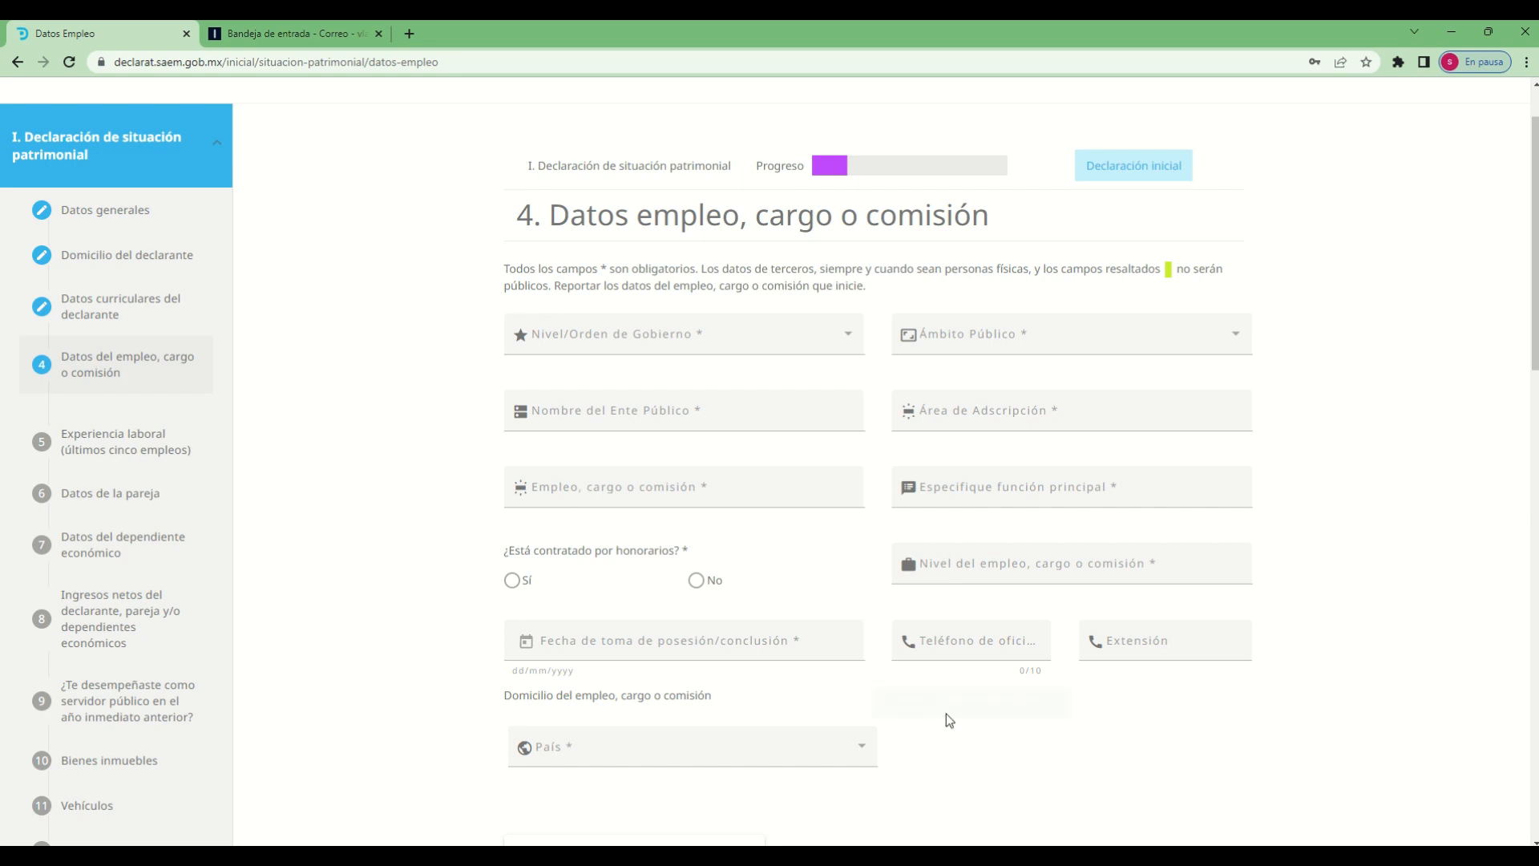
left_click(113, 437)
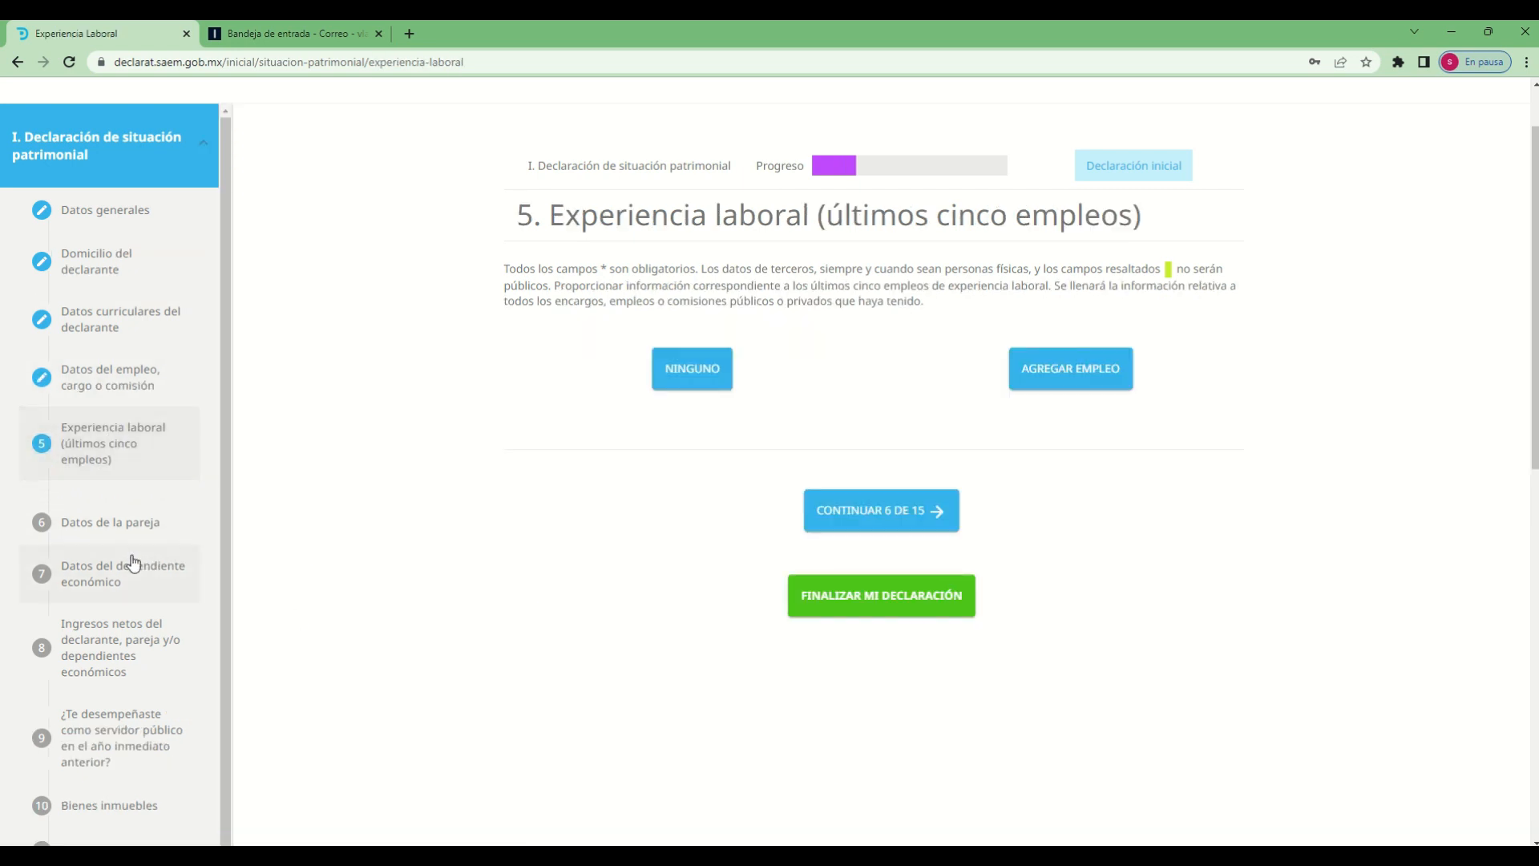
left_click(118, 528)
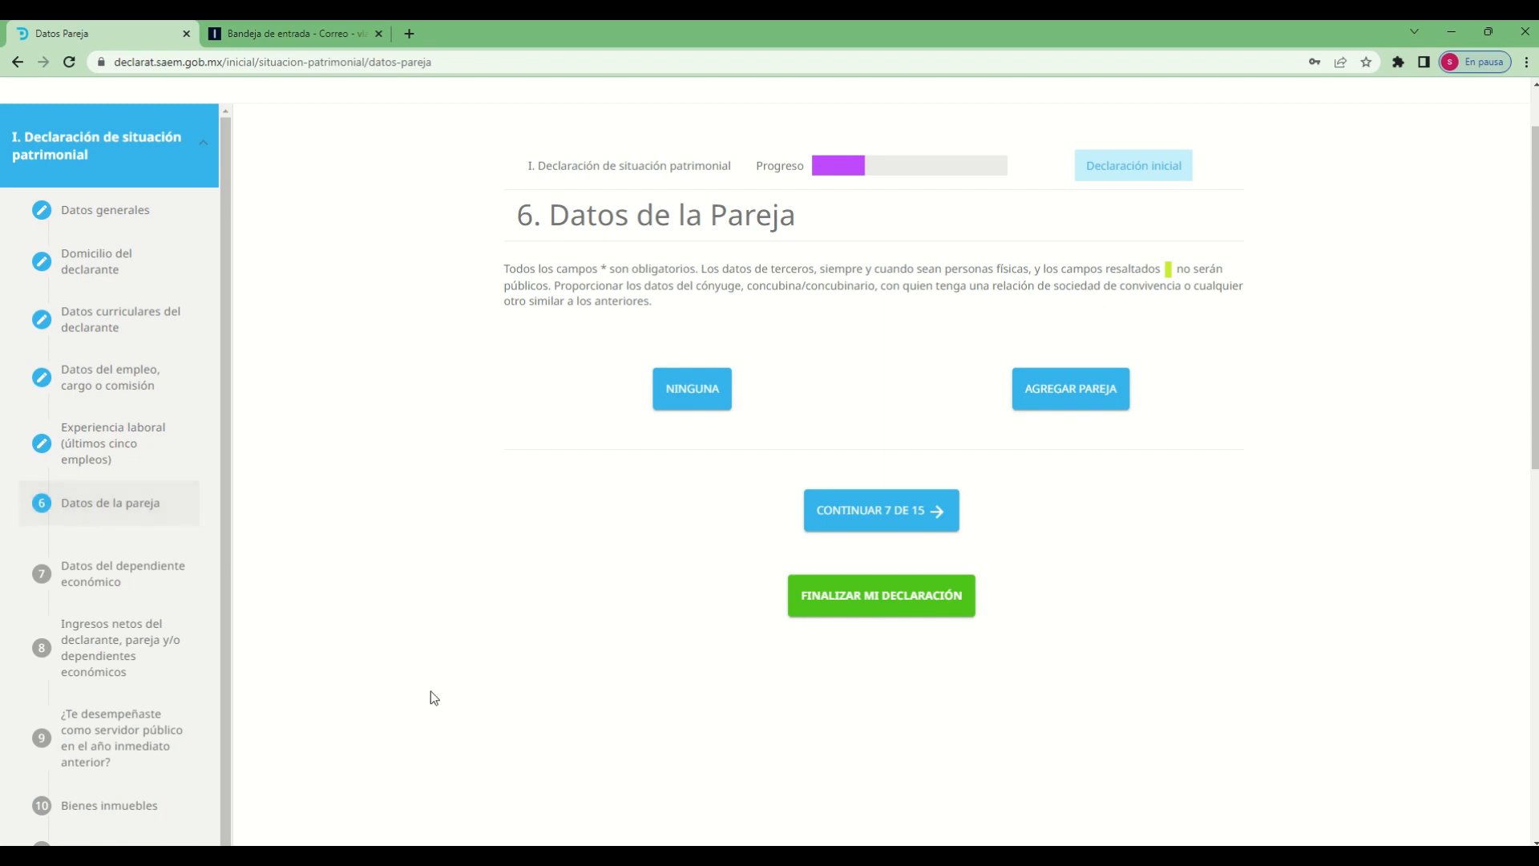
left_click(95, 573)
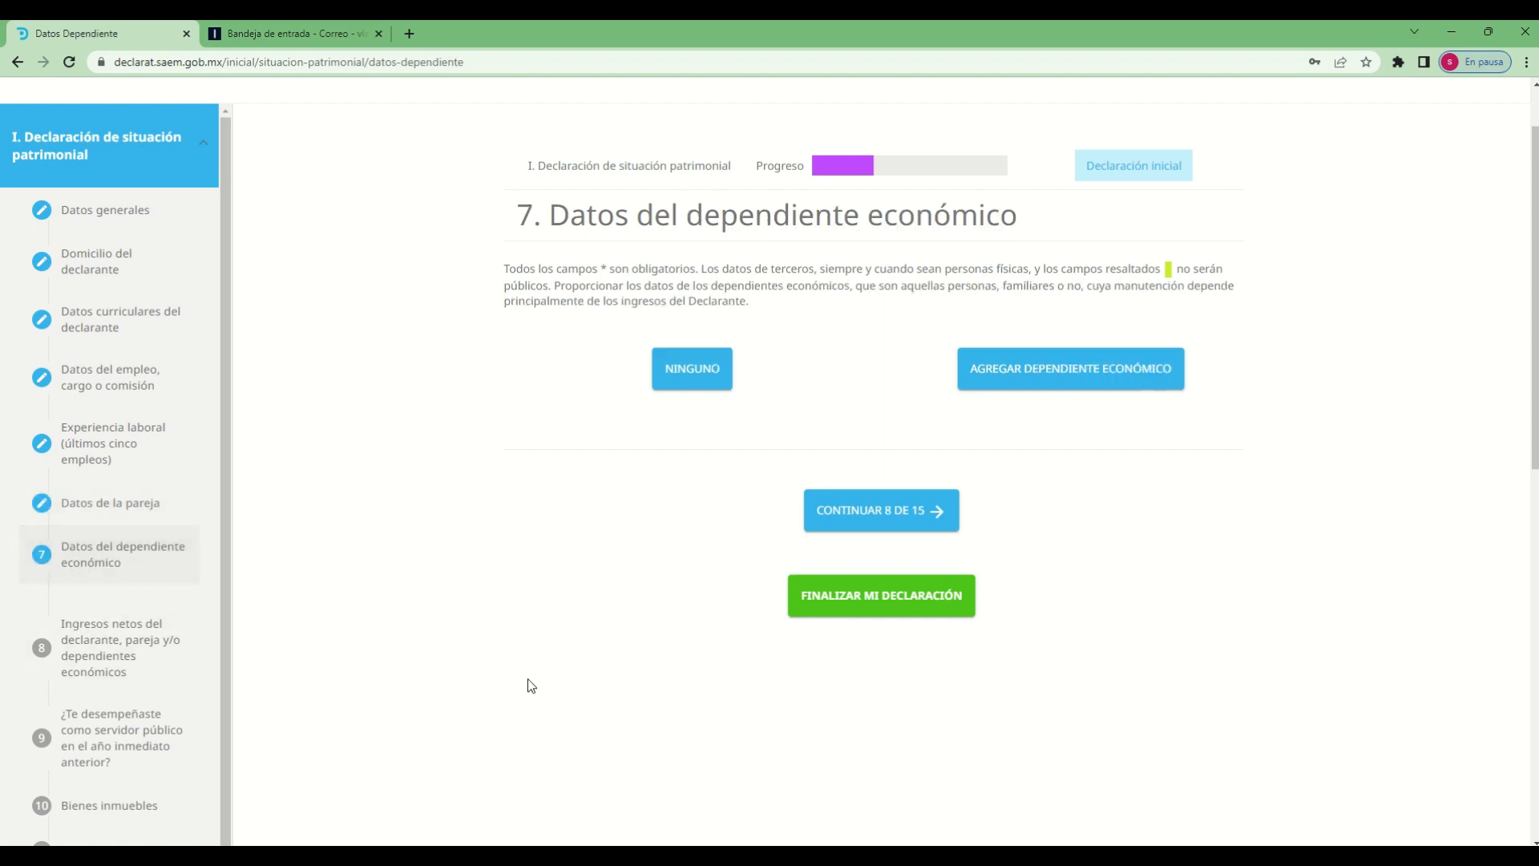
left_click(159, 635)
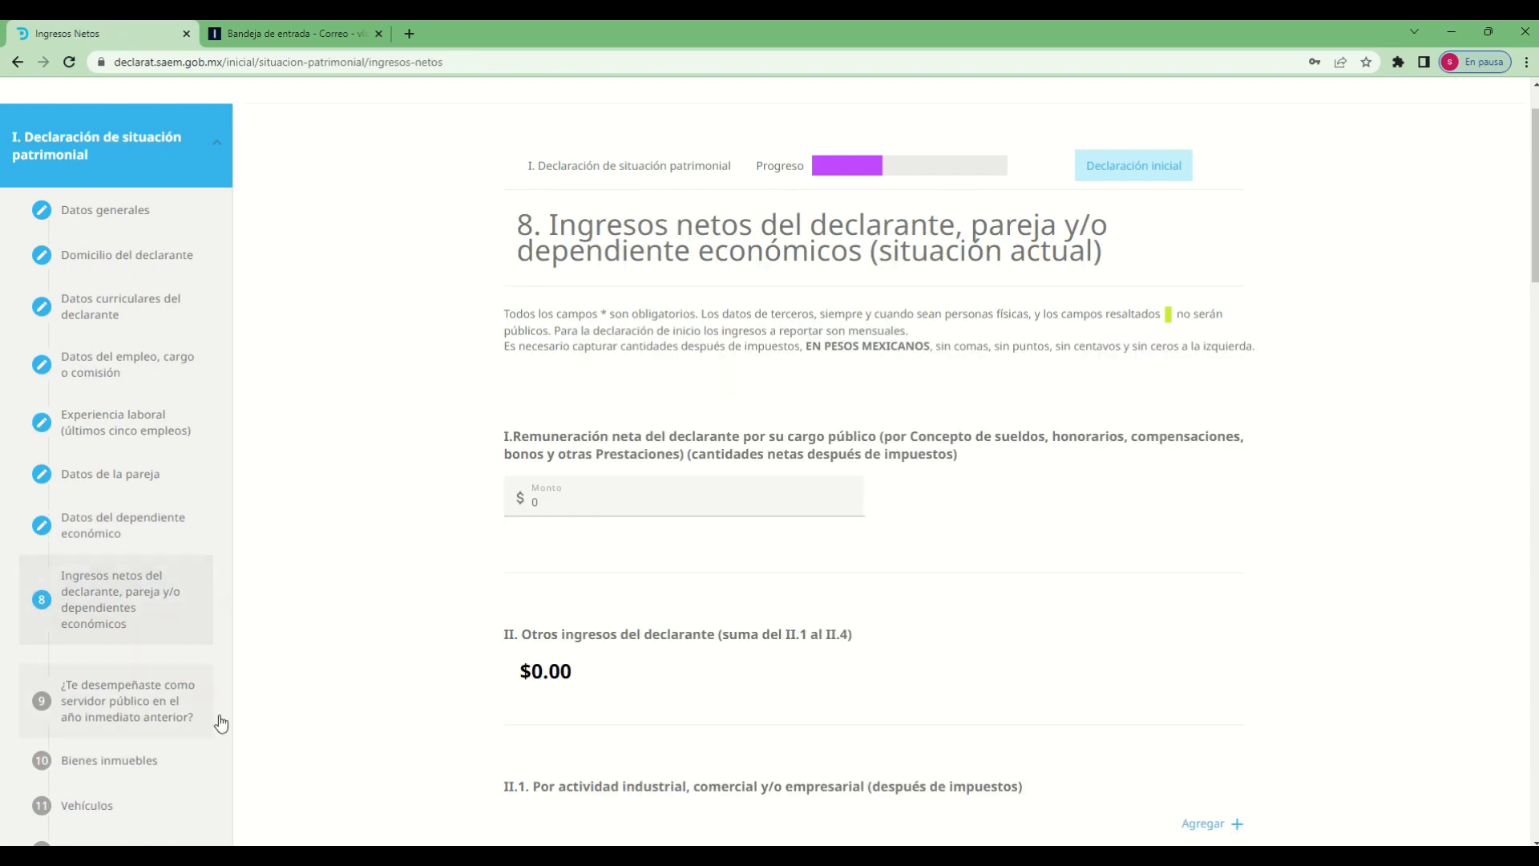
Examine sections 9 to 15 of the Declaración de situación patrimonial, from prior-year public service to Préstamo o comodato por terceros
scroll(271, 532, "down", 3)
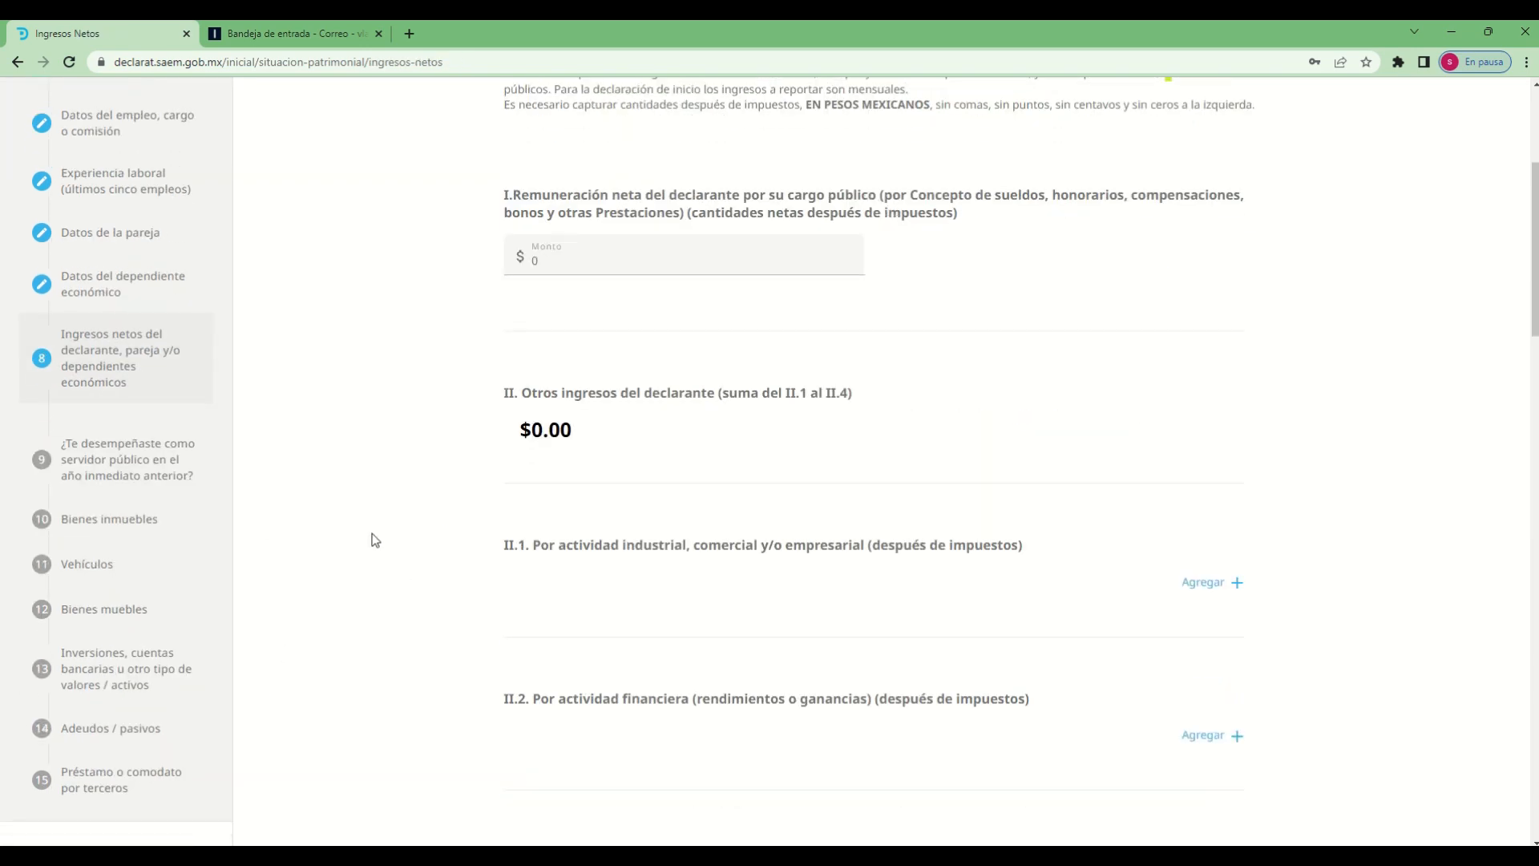
left_click(166, 481)
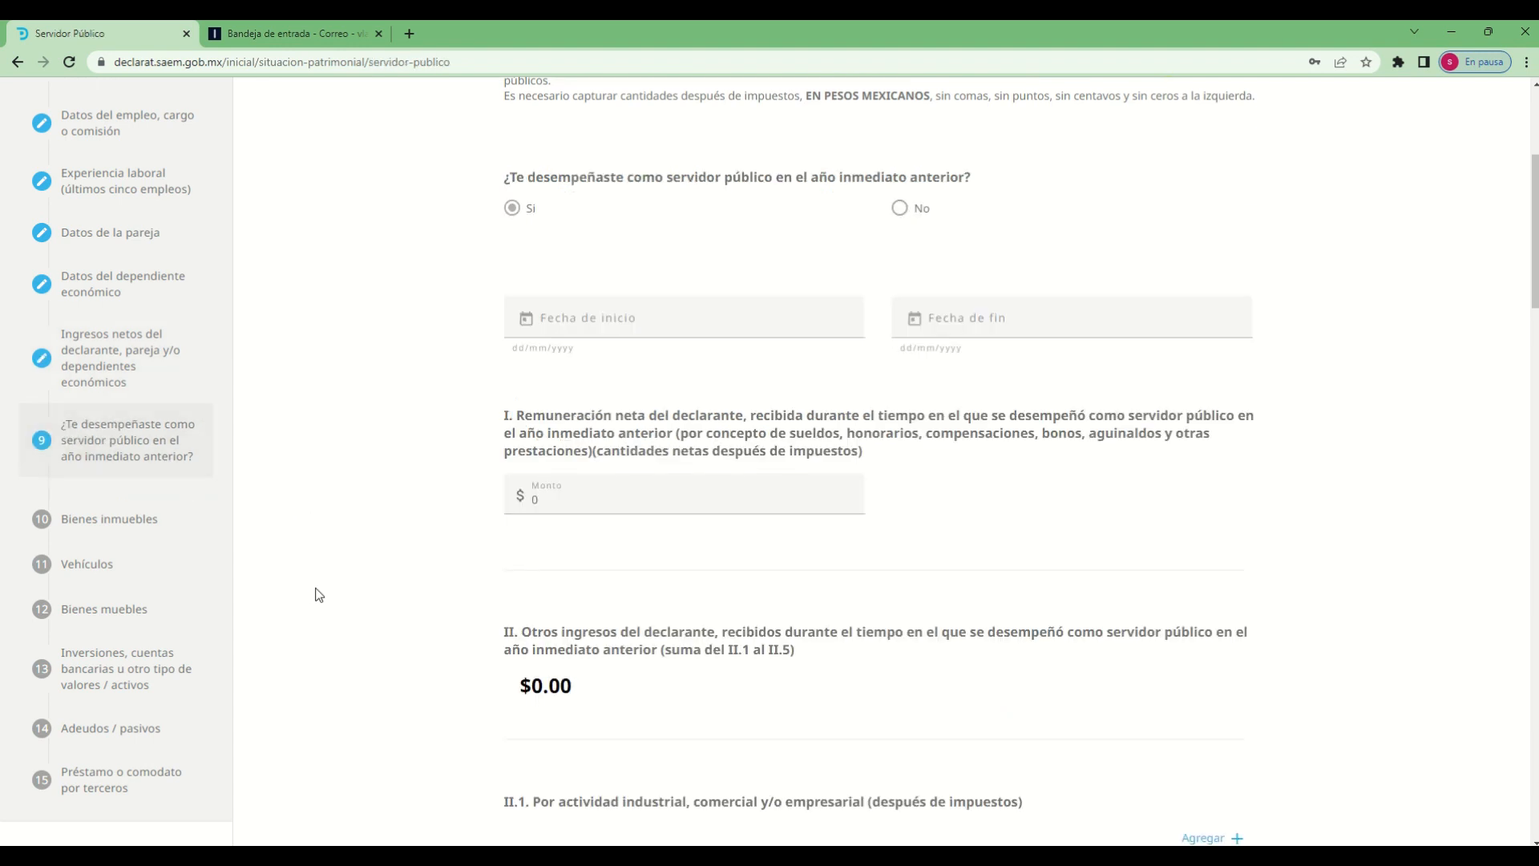
left_click(68, 521)
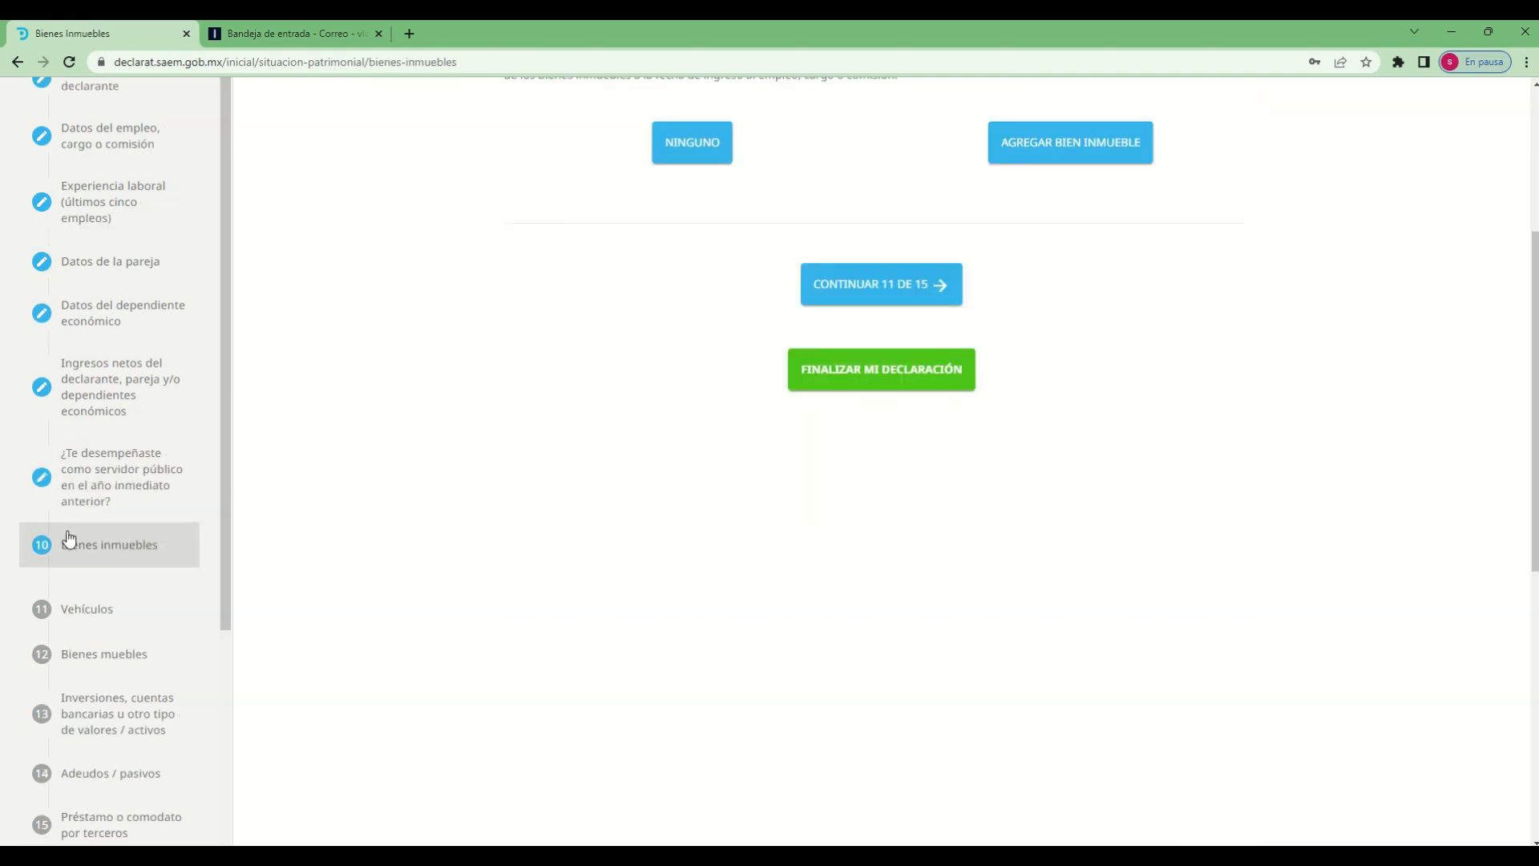
left_click(89, 622)
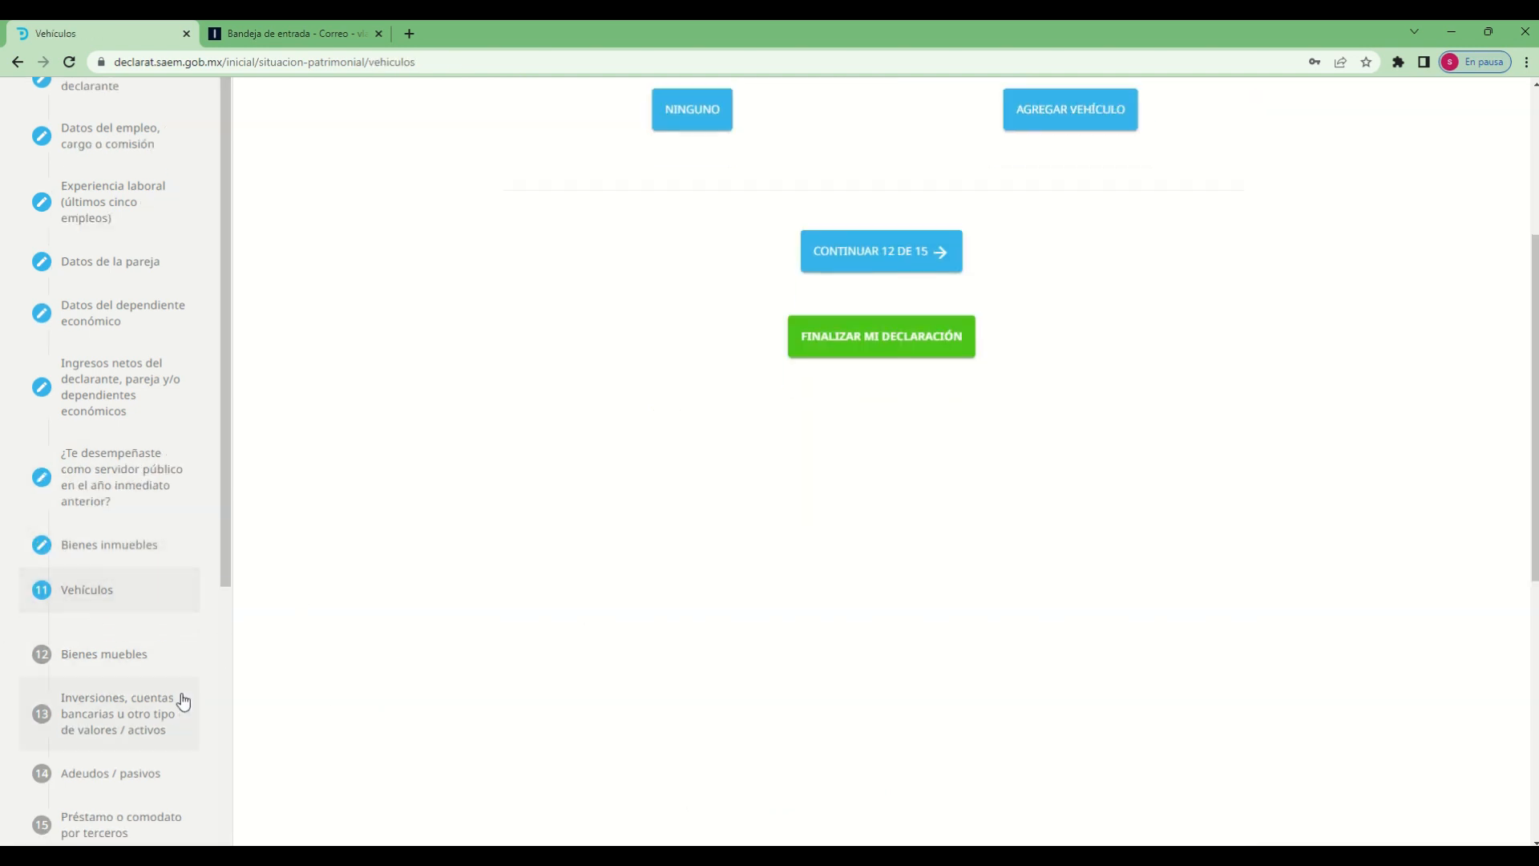
left_click(73, 664)
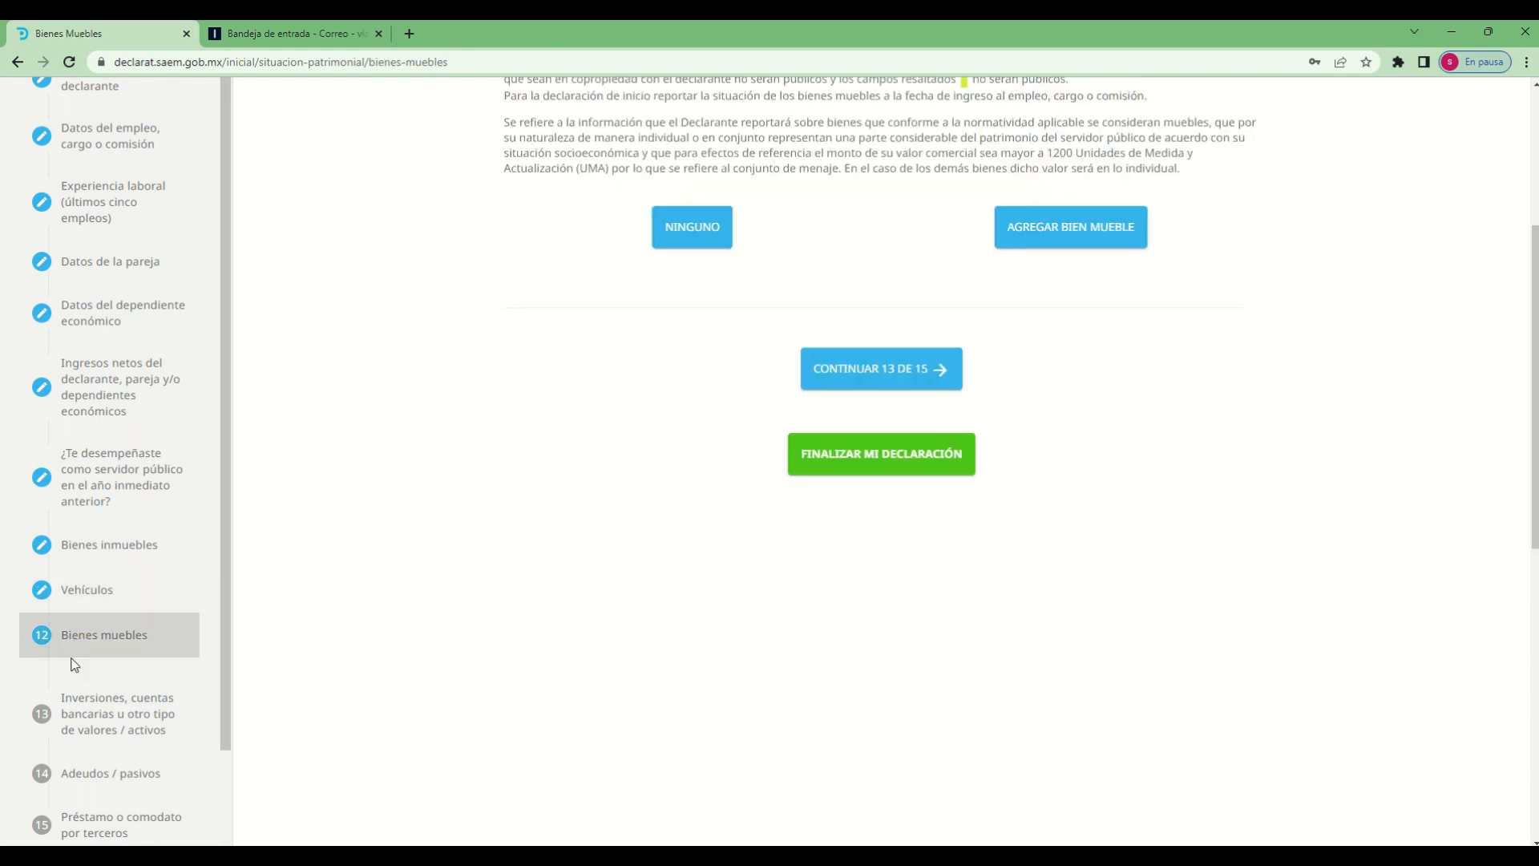
left_click(178, 706)
scroll(335, 735, "down", 2)
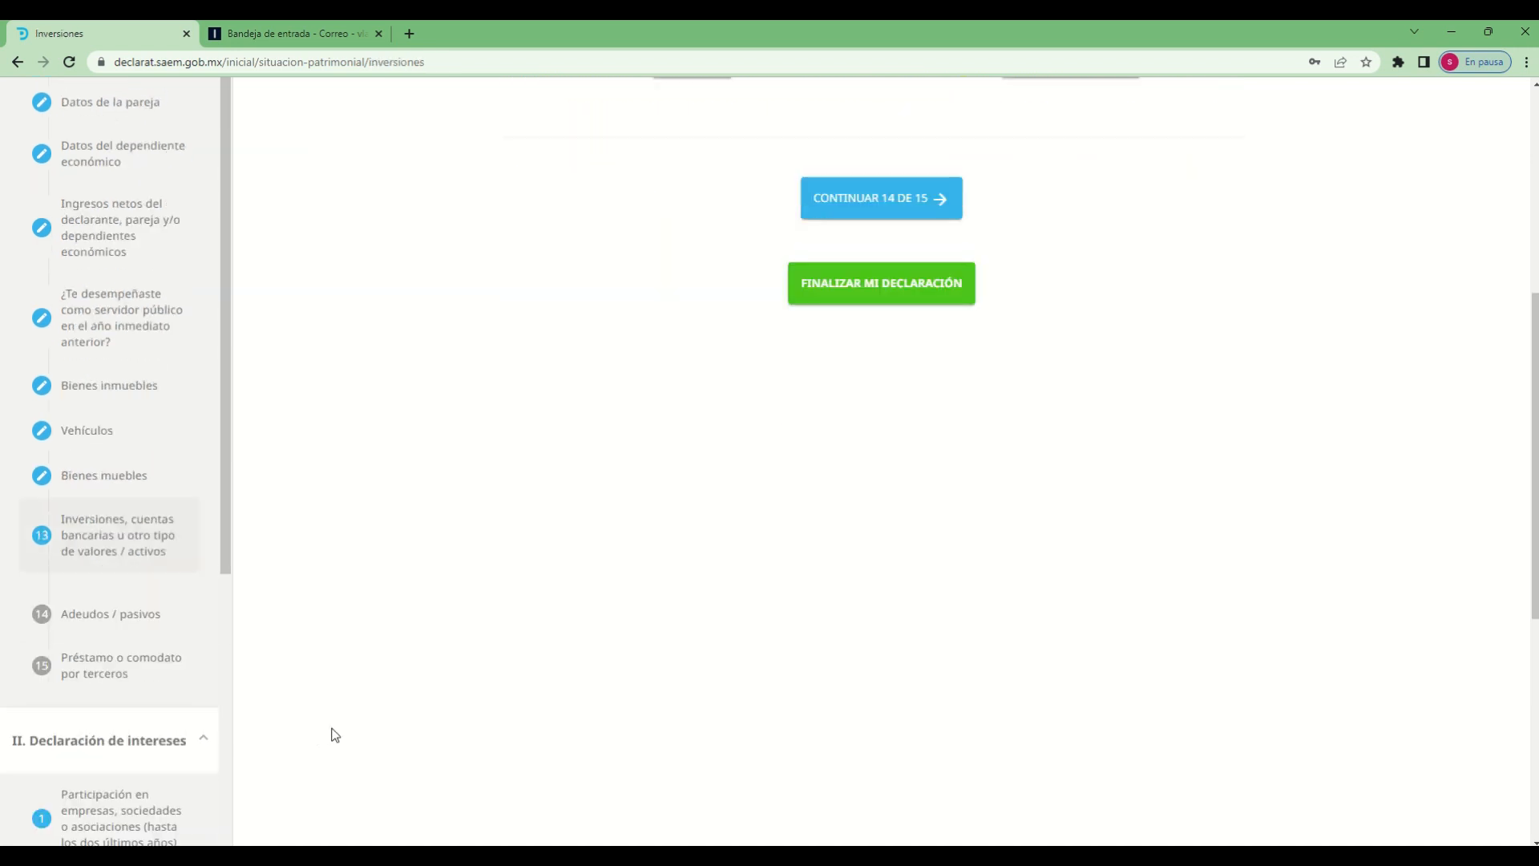
left_click(152, 633)
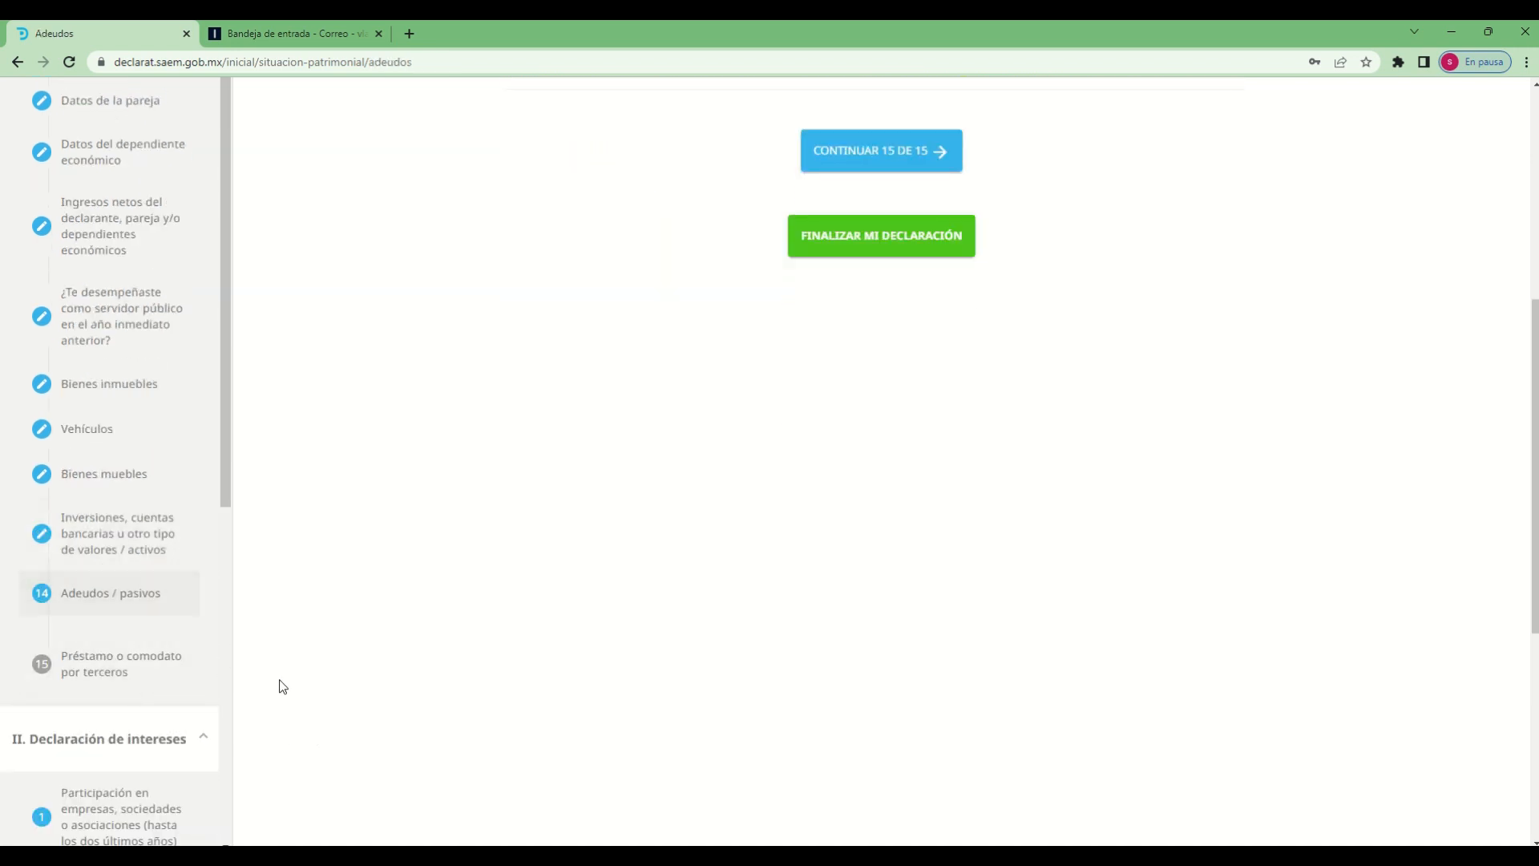
left_click(140, 675)
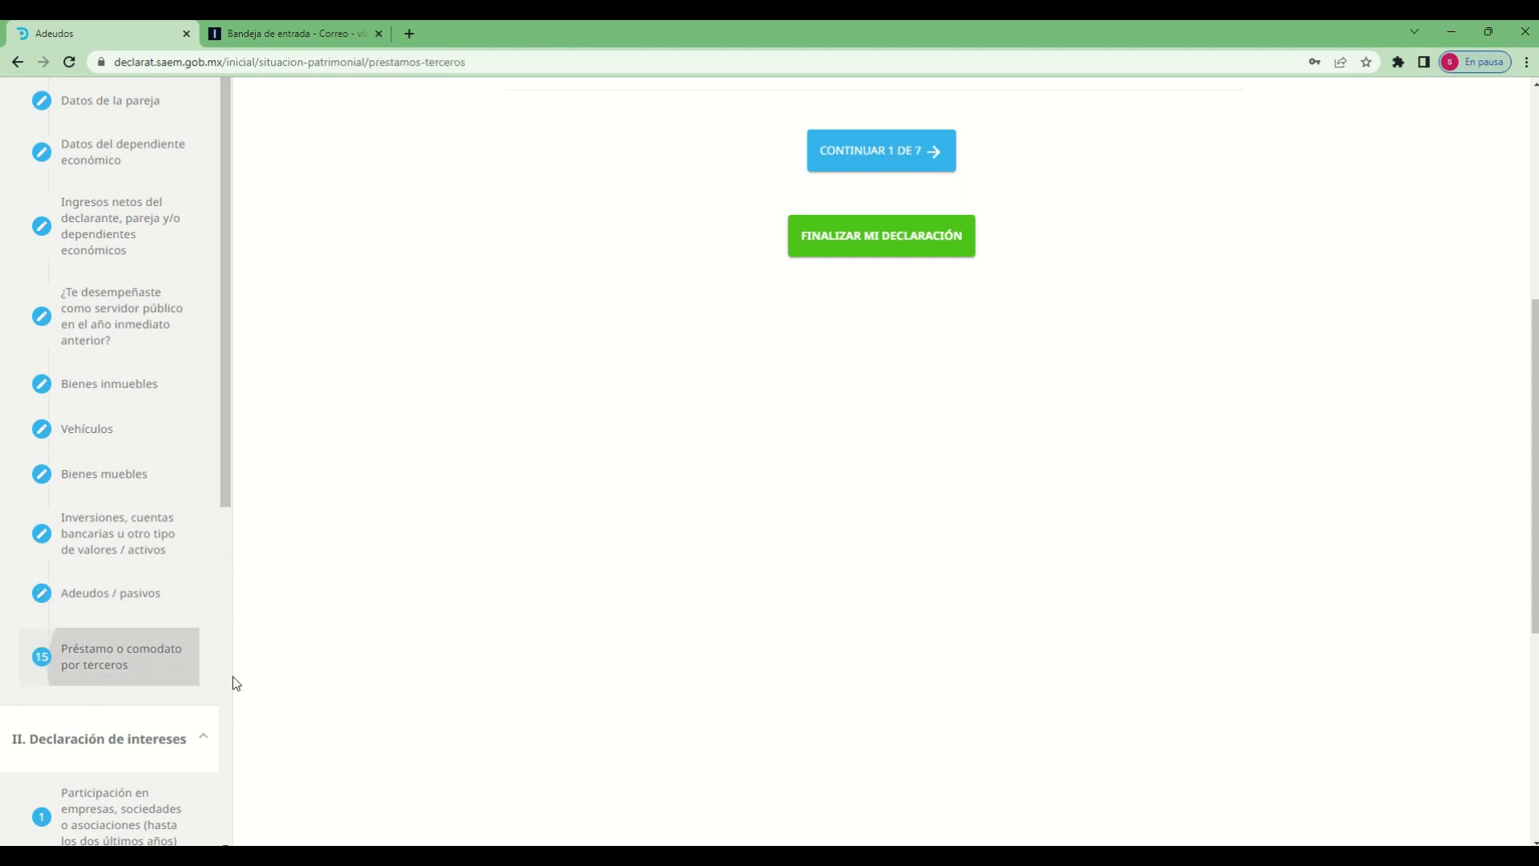
Review the Declaración de intereses section list and examine its decision-making participation and Apoyos o beneficios públicos sections
scroll(302, 698, "down", 5)
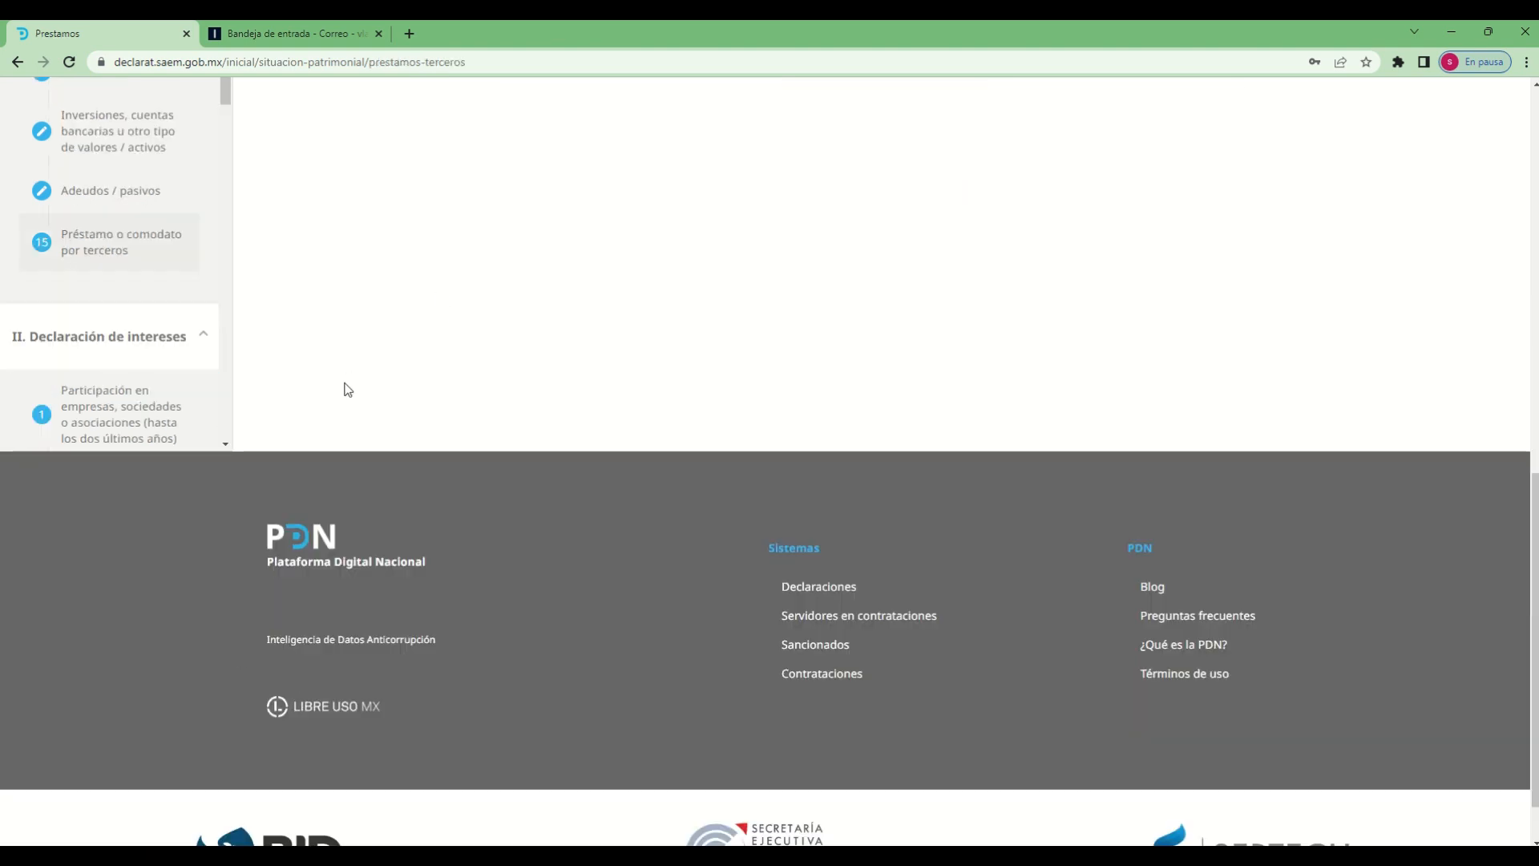
scroll(313, 383, "up", 2)
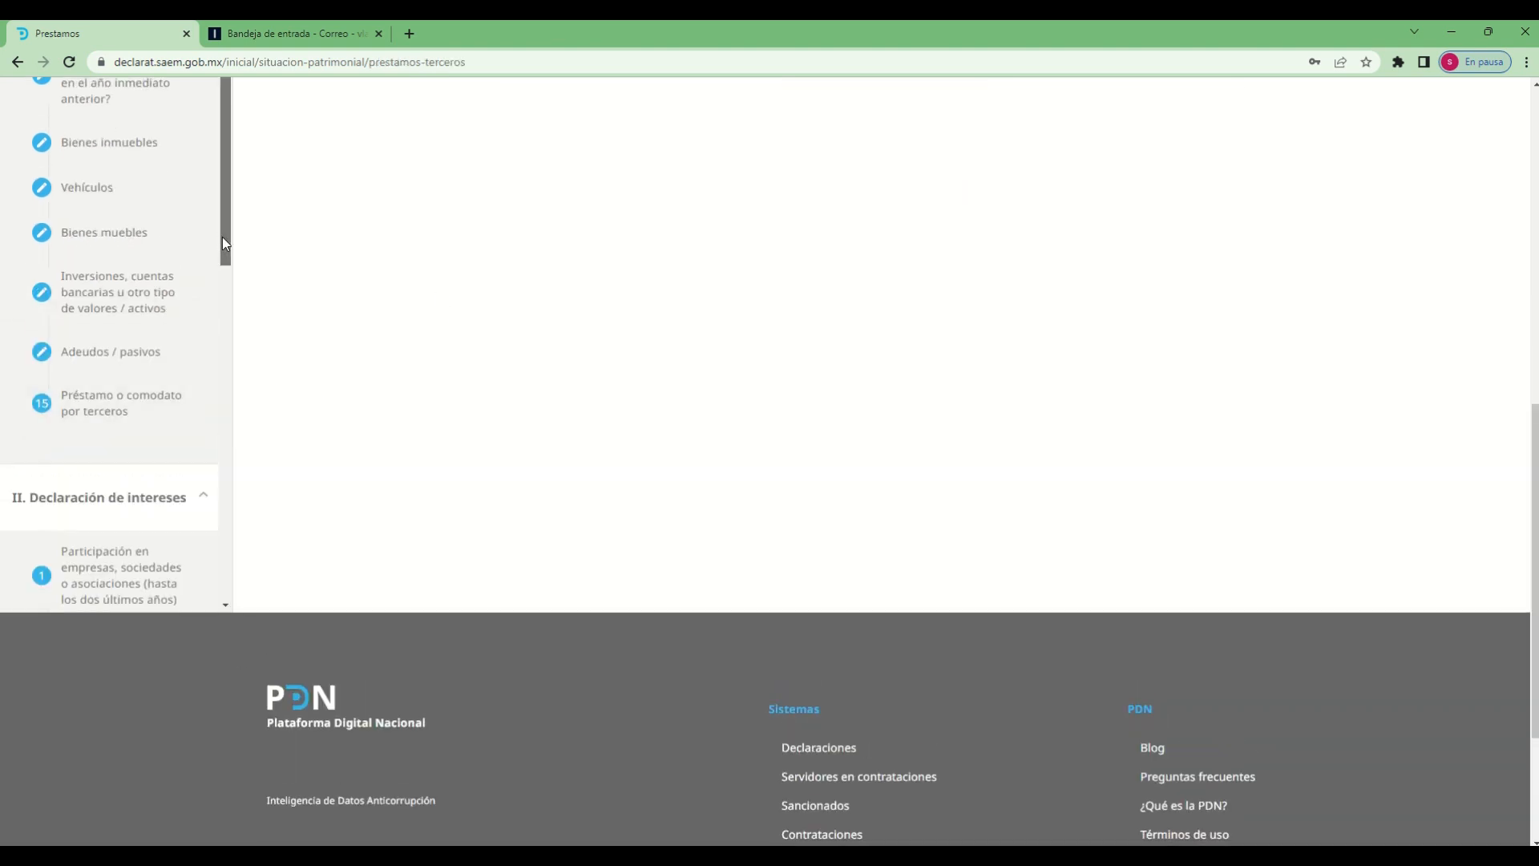
left_click_drag(223, 237, 198, 485)
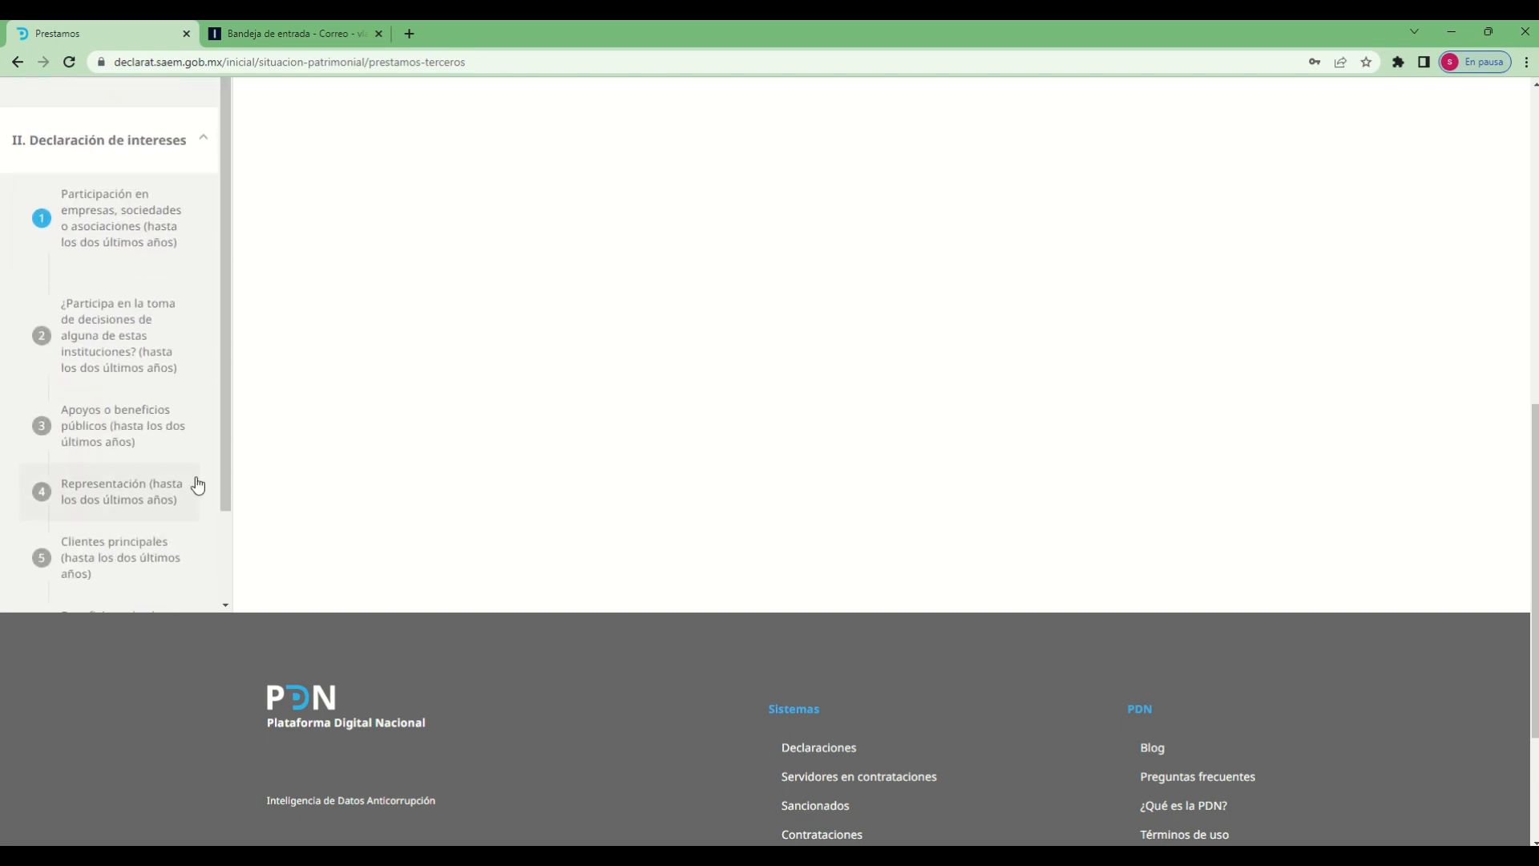
scroll(680, 420, "up", 5)
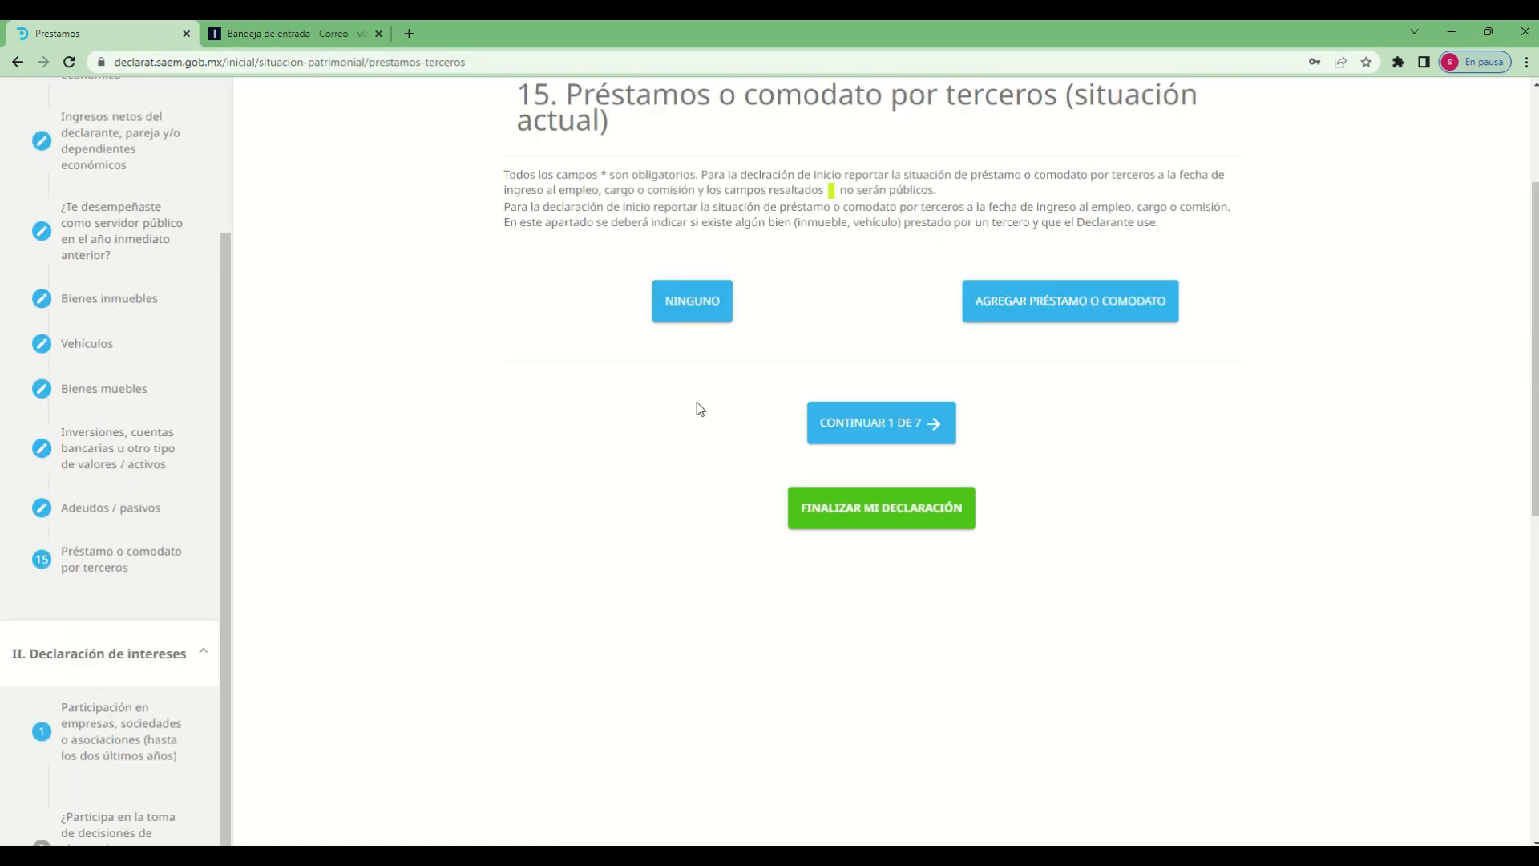
scroll(640, 461, "down", 5)
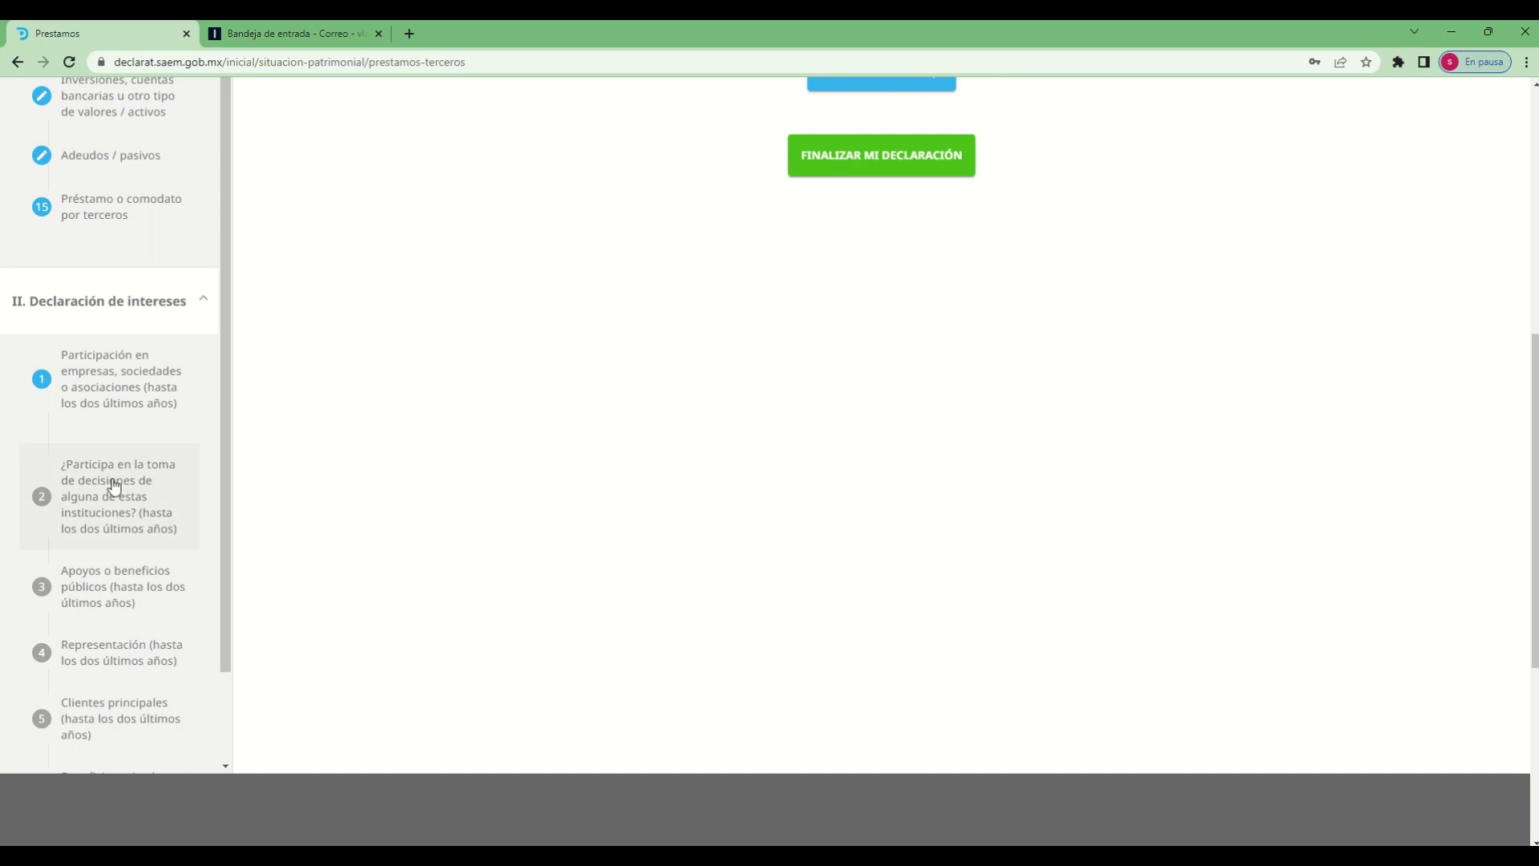
left_click(103, 511)
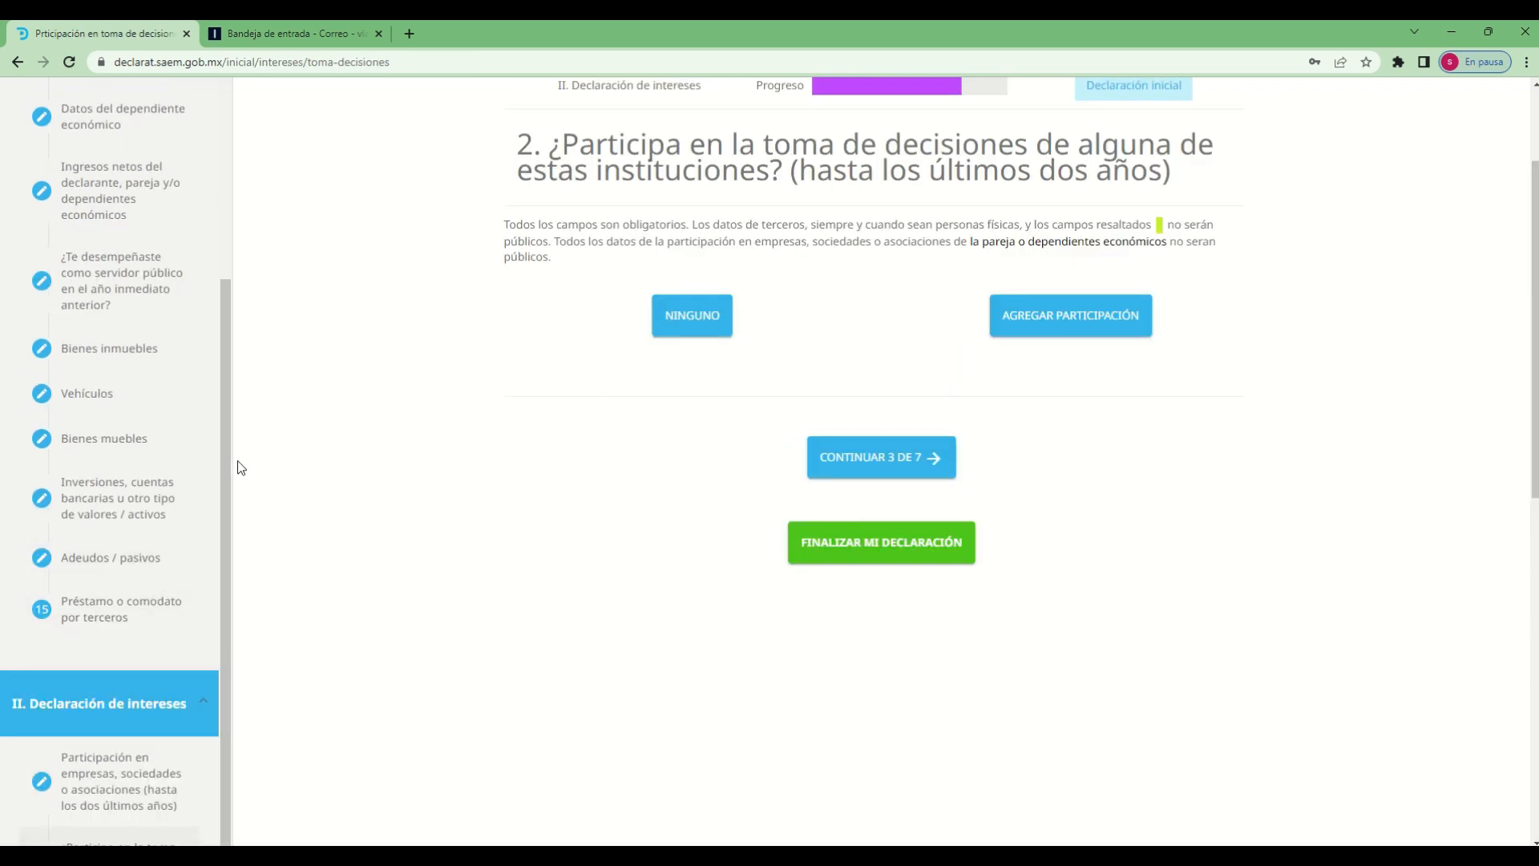
left_click_drag(227, 487, 219, 565)
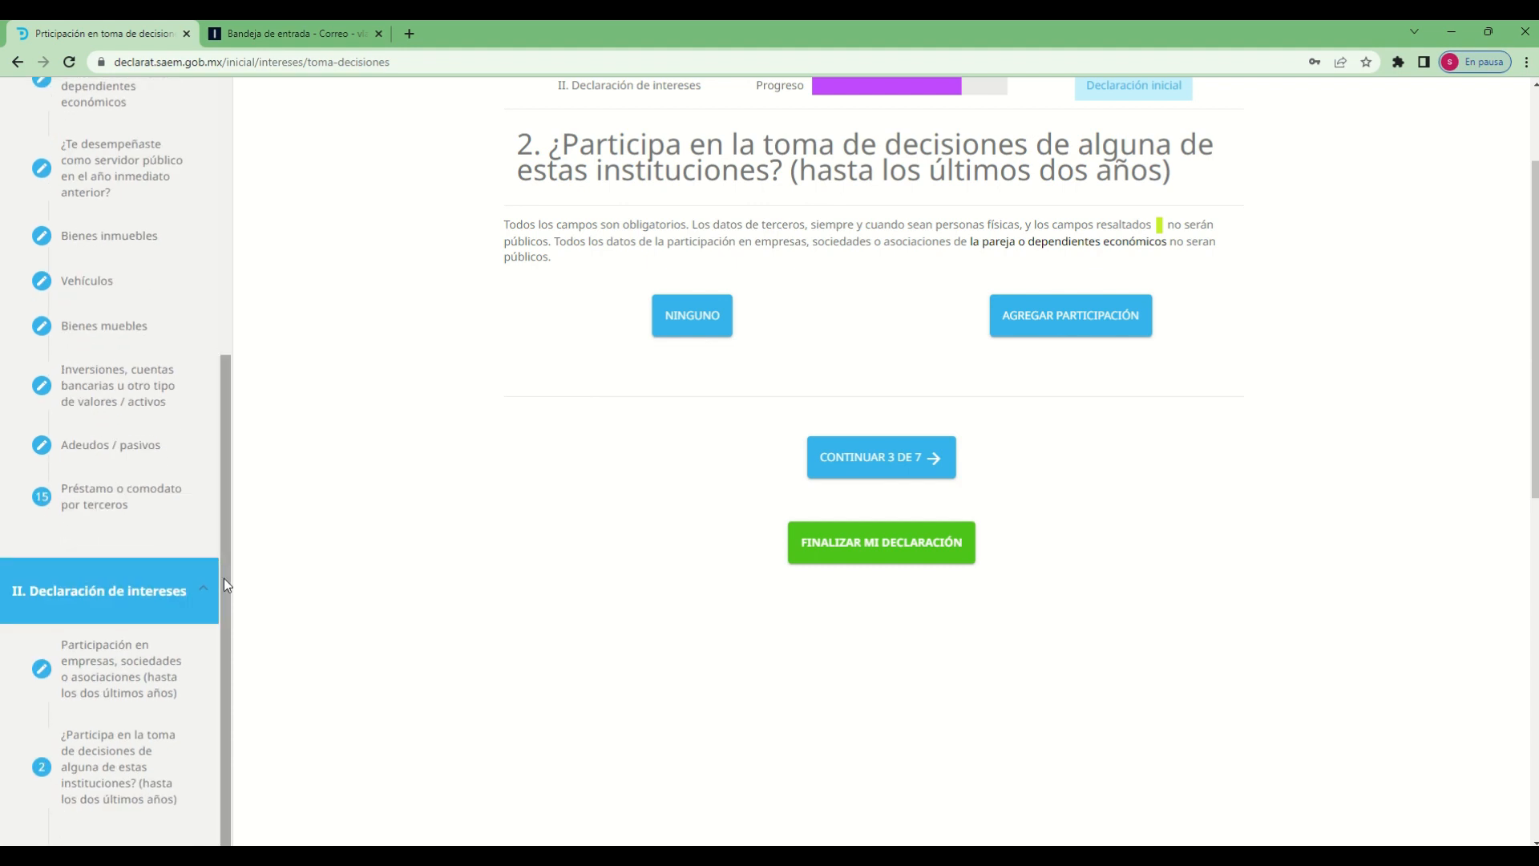
scroll(168, 750, "down", 1)
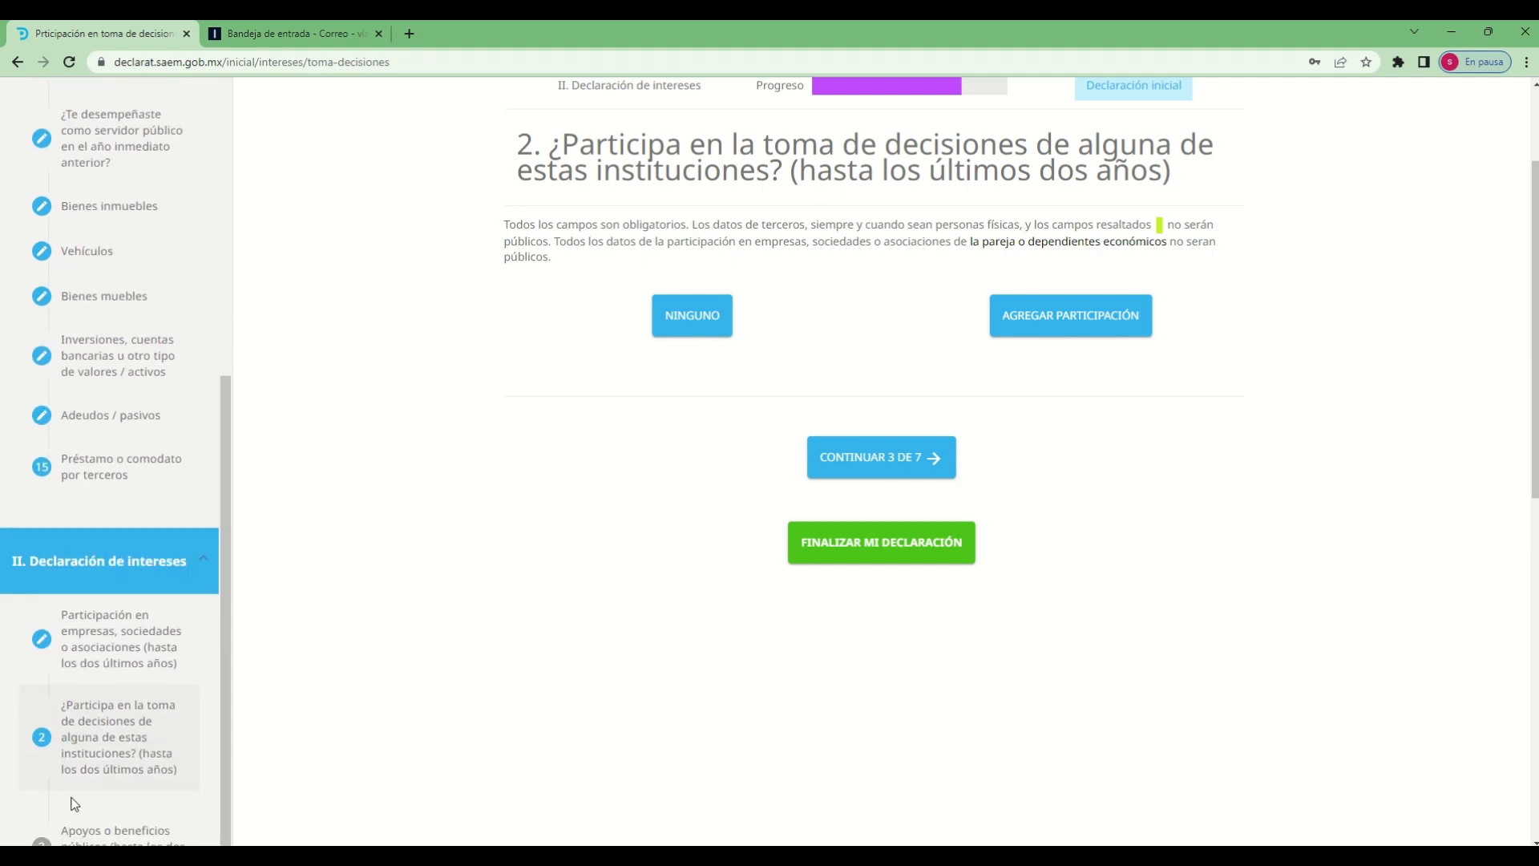
left_click(77, 831)
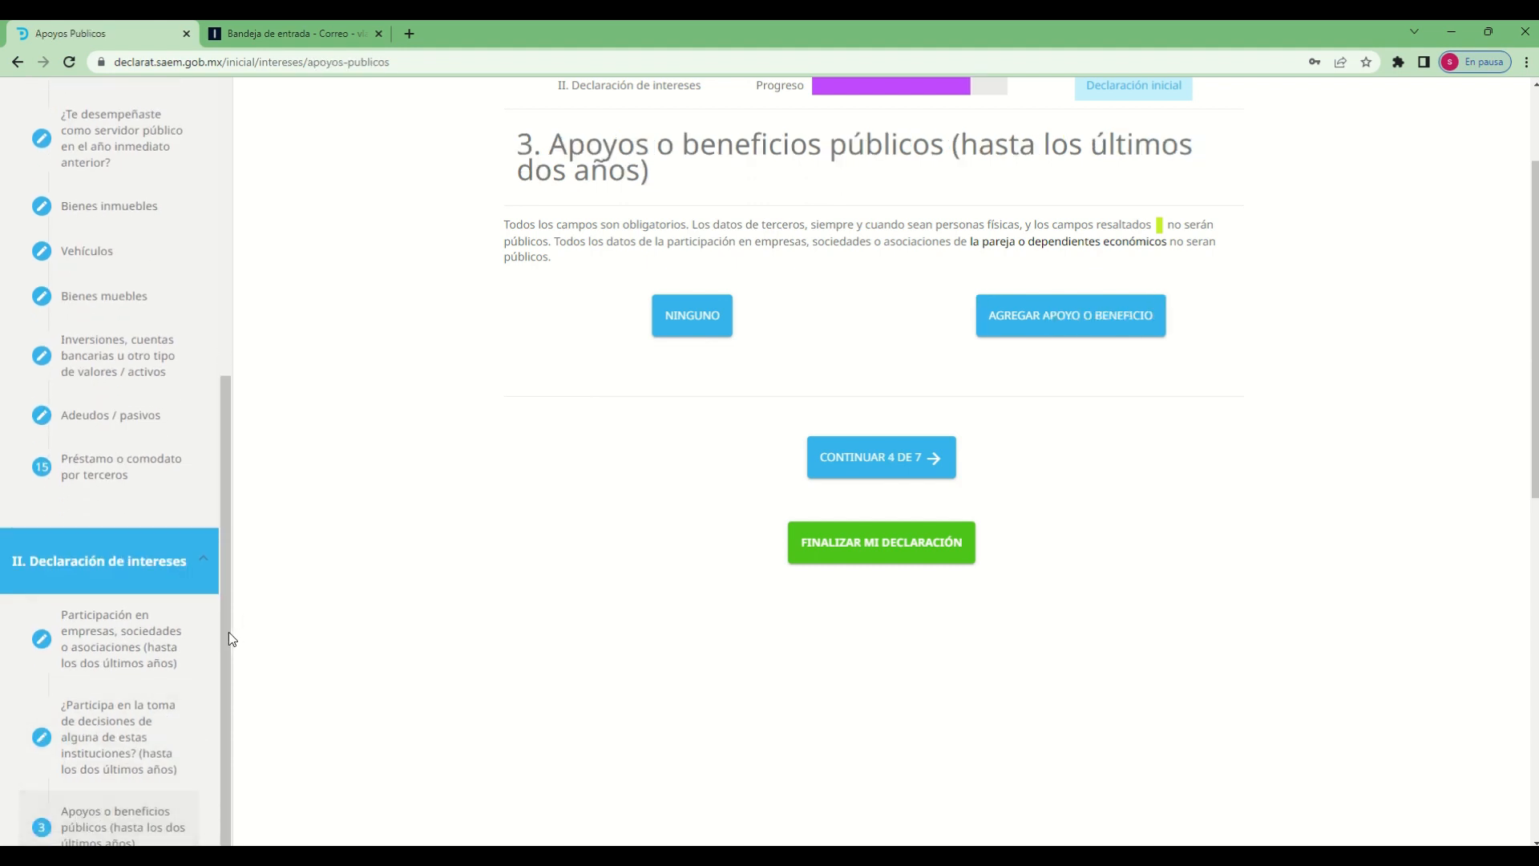
scroll(185, 721, "down", 5)
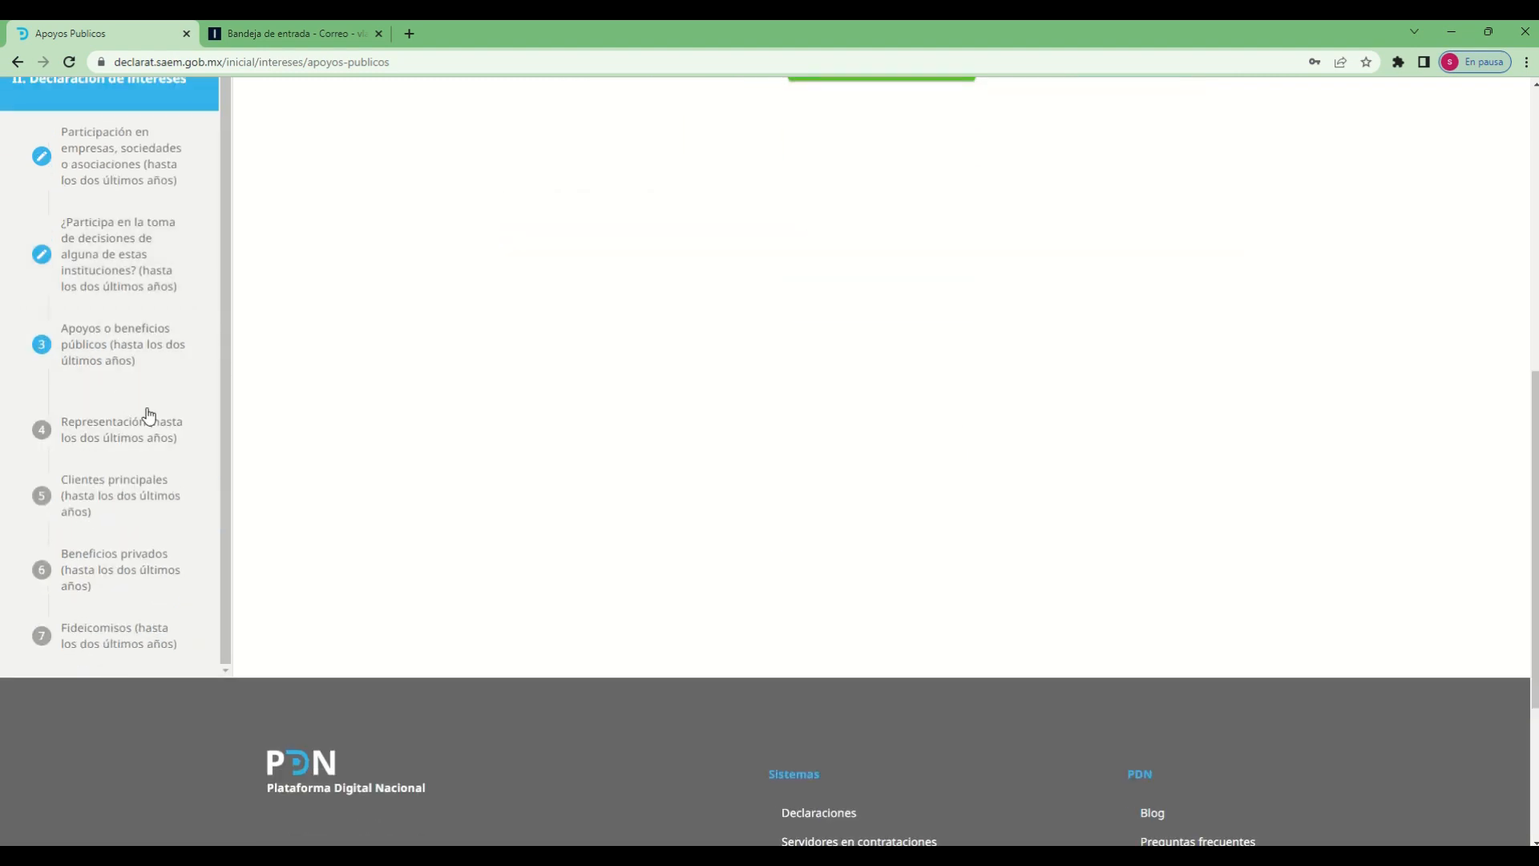
scroll(676, 674, "up", 6)
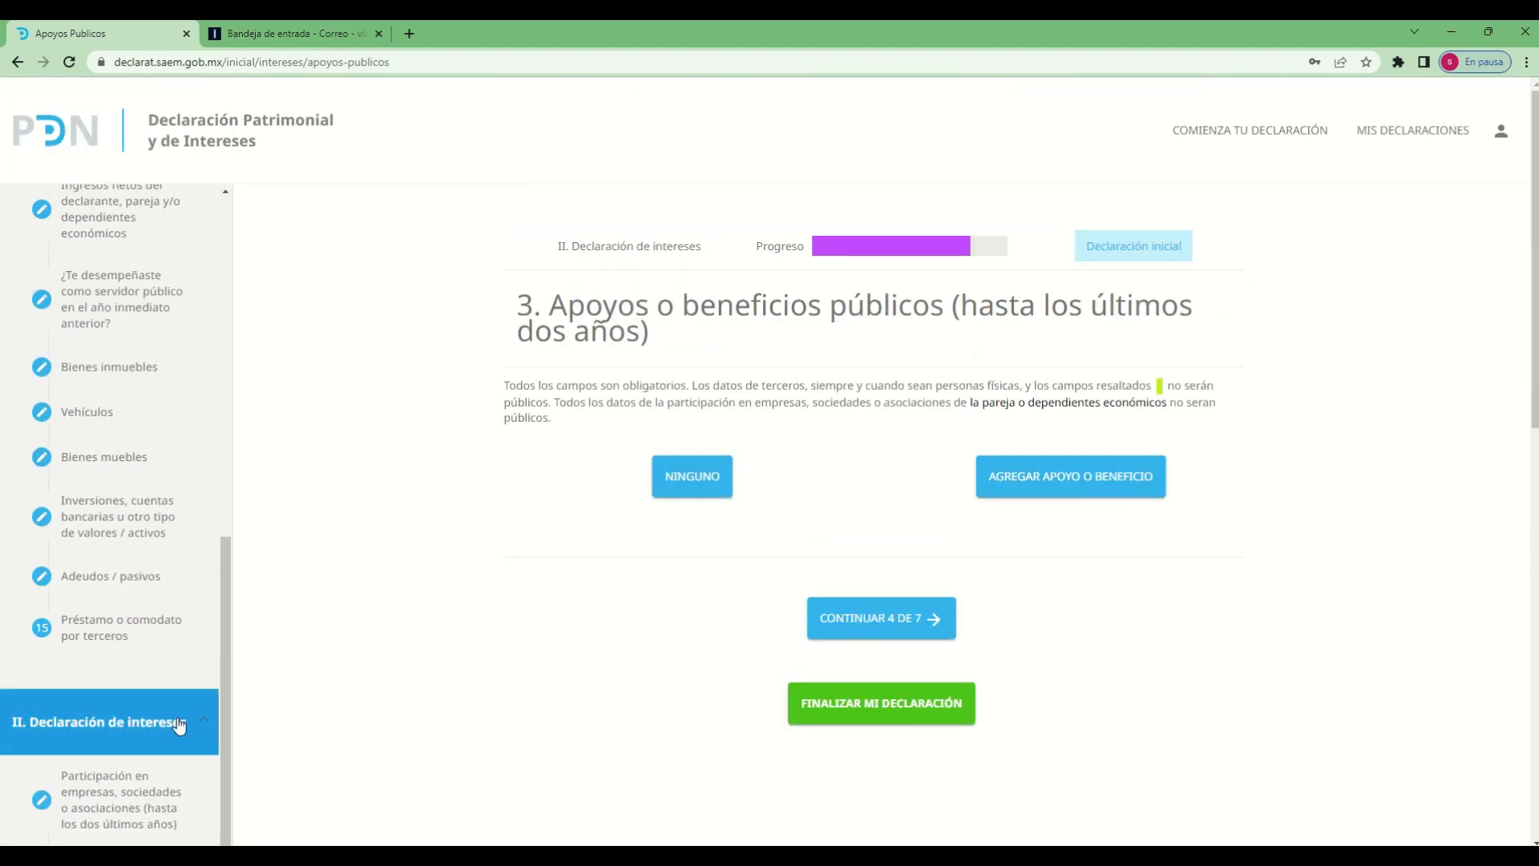
Return to the Datos generales section of Declaración de situación patrimonial and set Año del ejercicio to 2023
left_click_drag(222, 715, 230, 344)
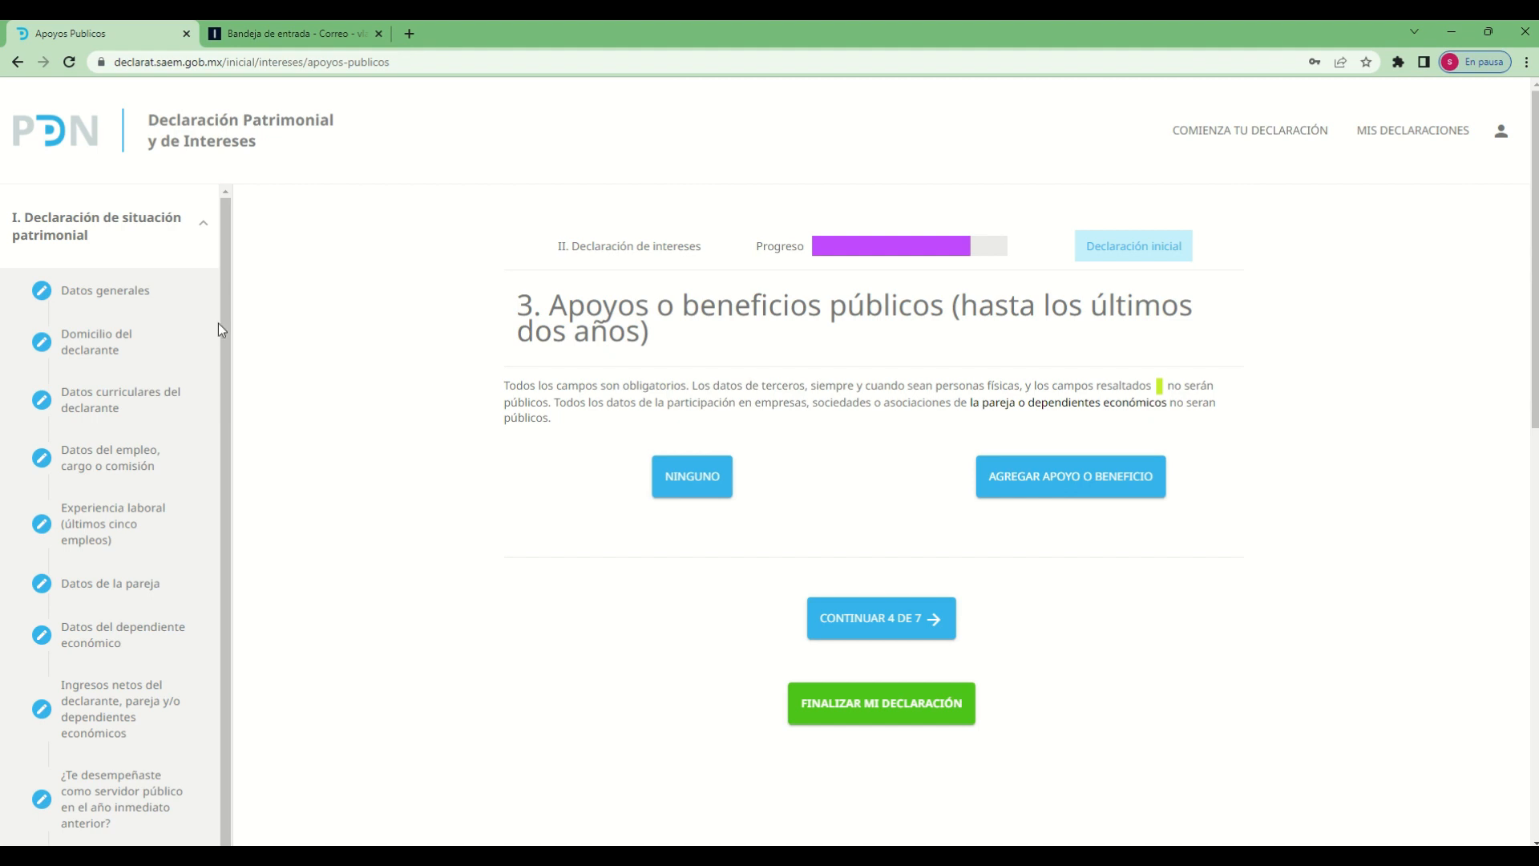
left_click(120, 294)
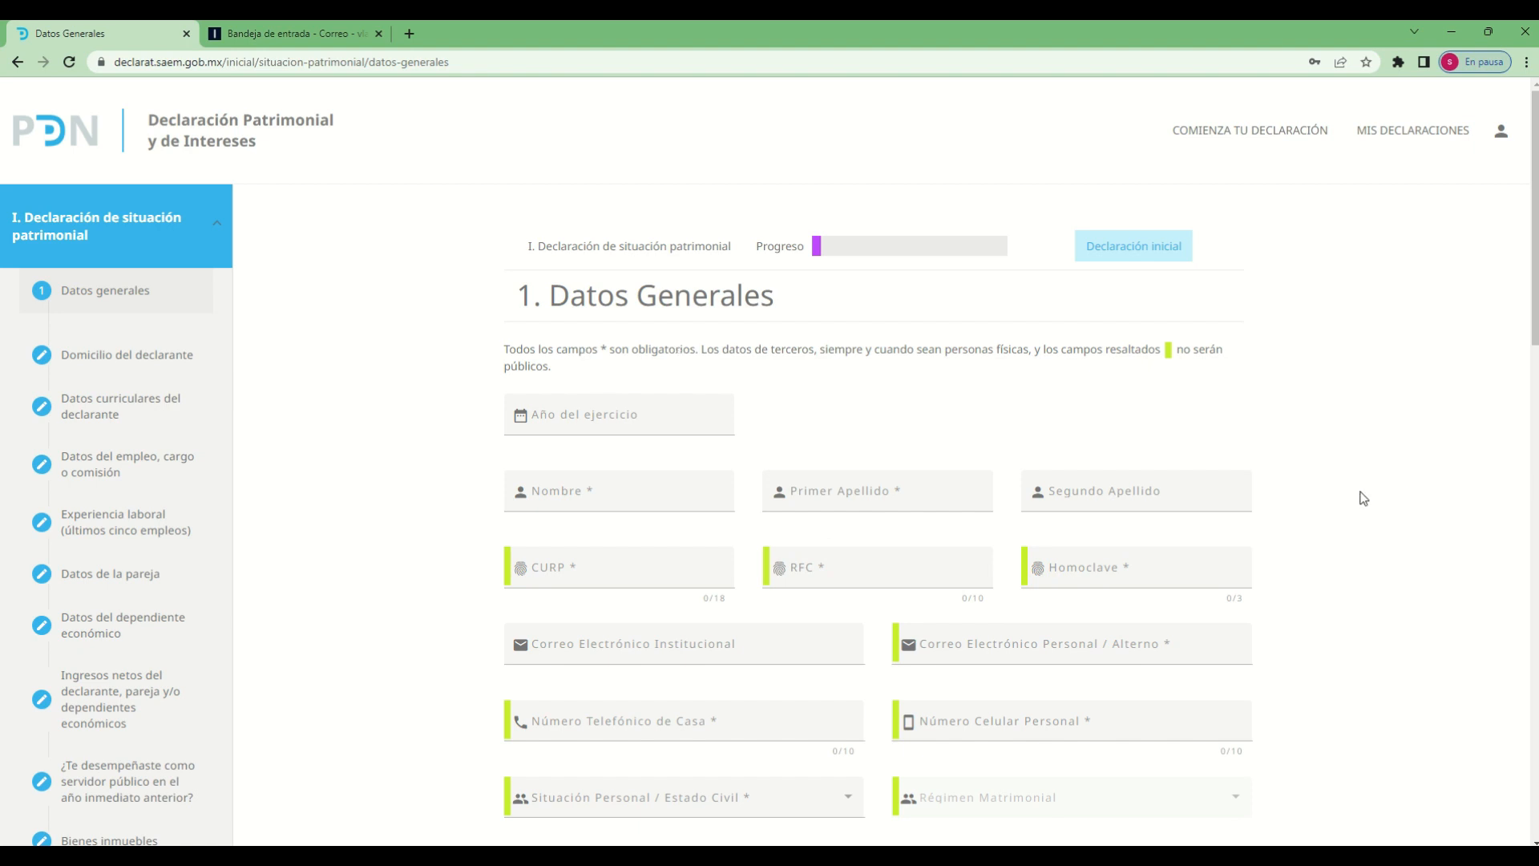
left_click(622, 417)
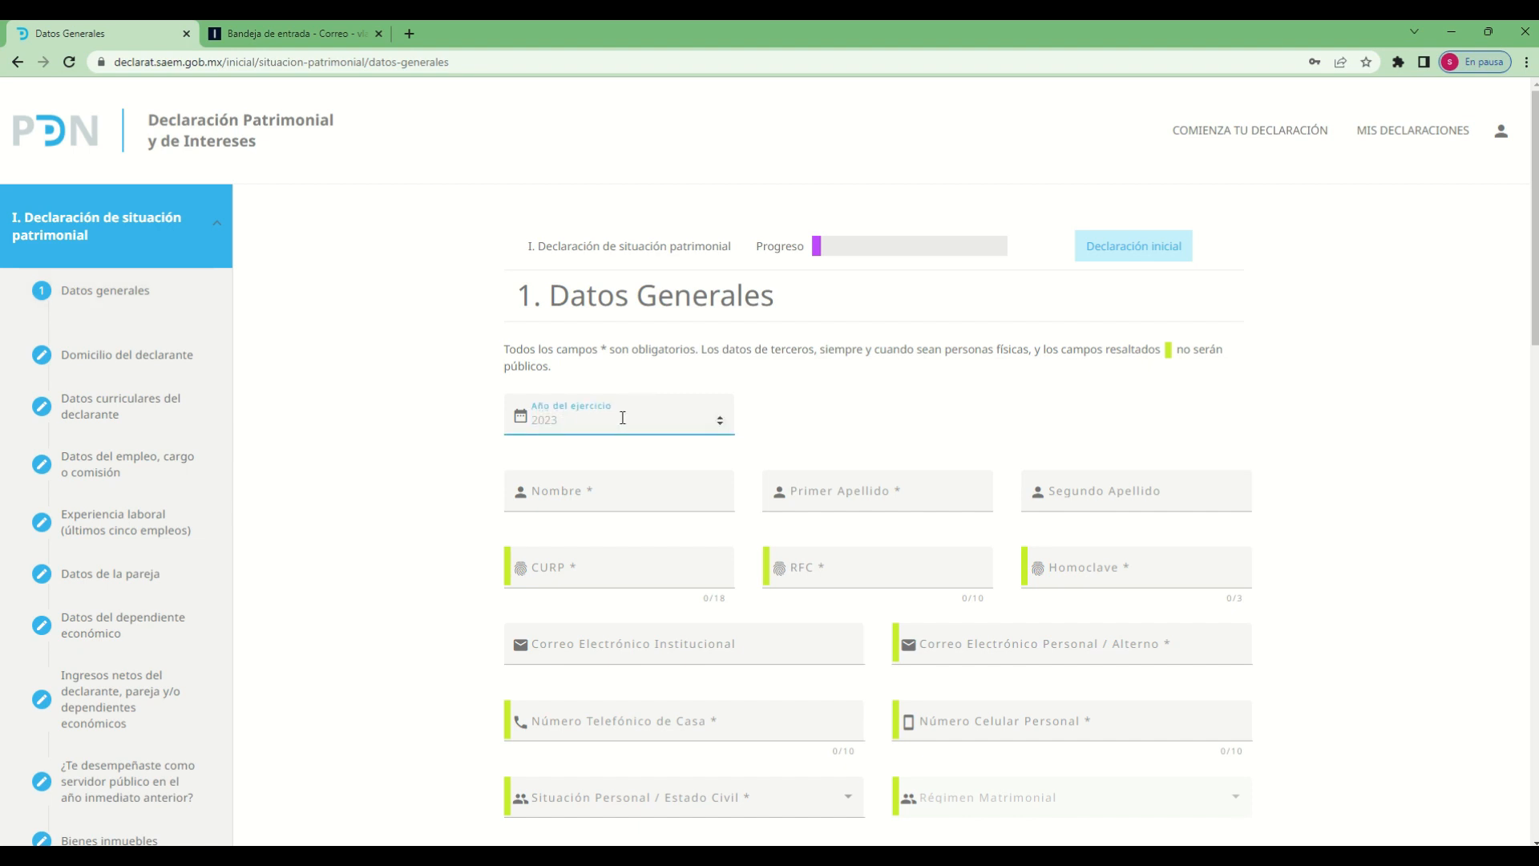
type("2023")
Enter the declarant's first name, first surname and second surname in the Datos Generales form
left_click(611, 481)
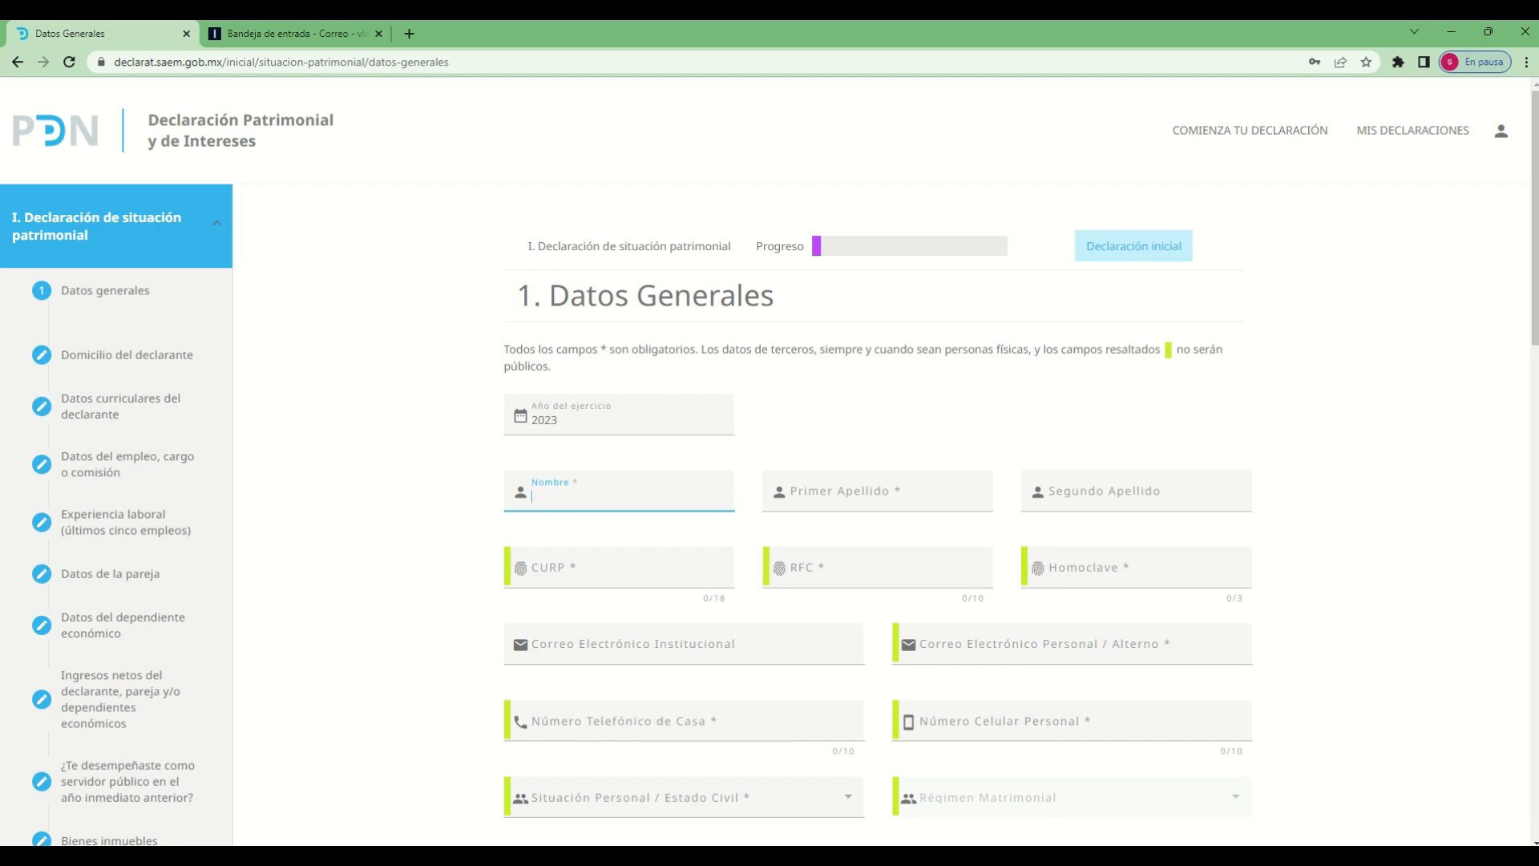
key("Tab")
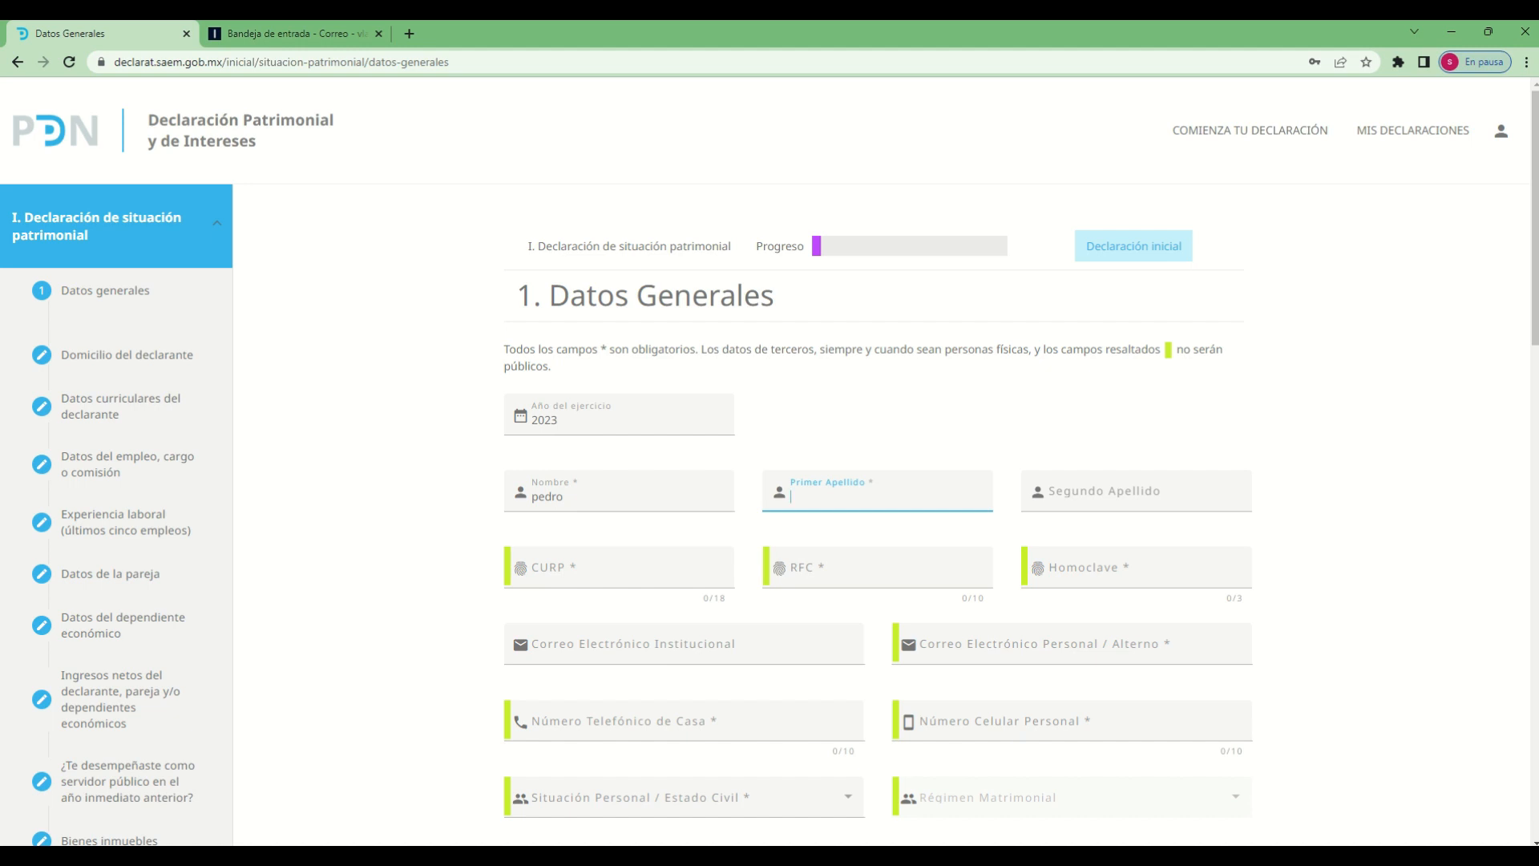
key("Tab")
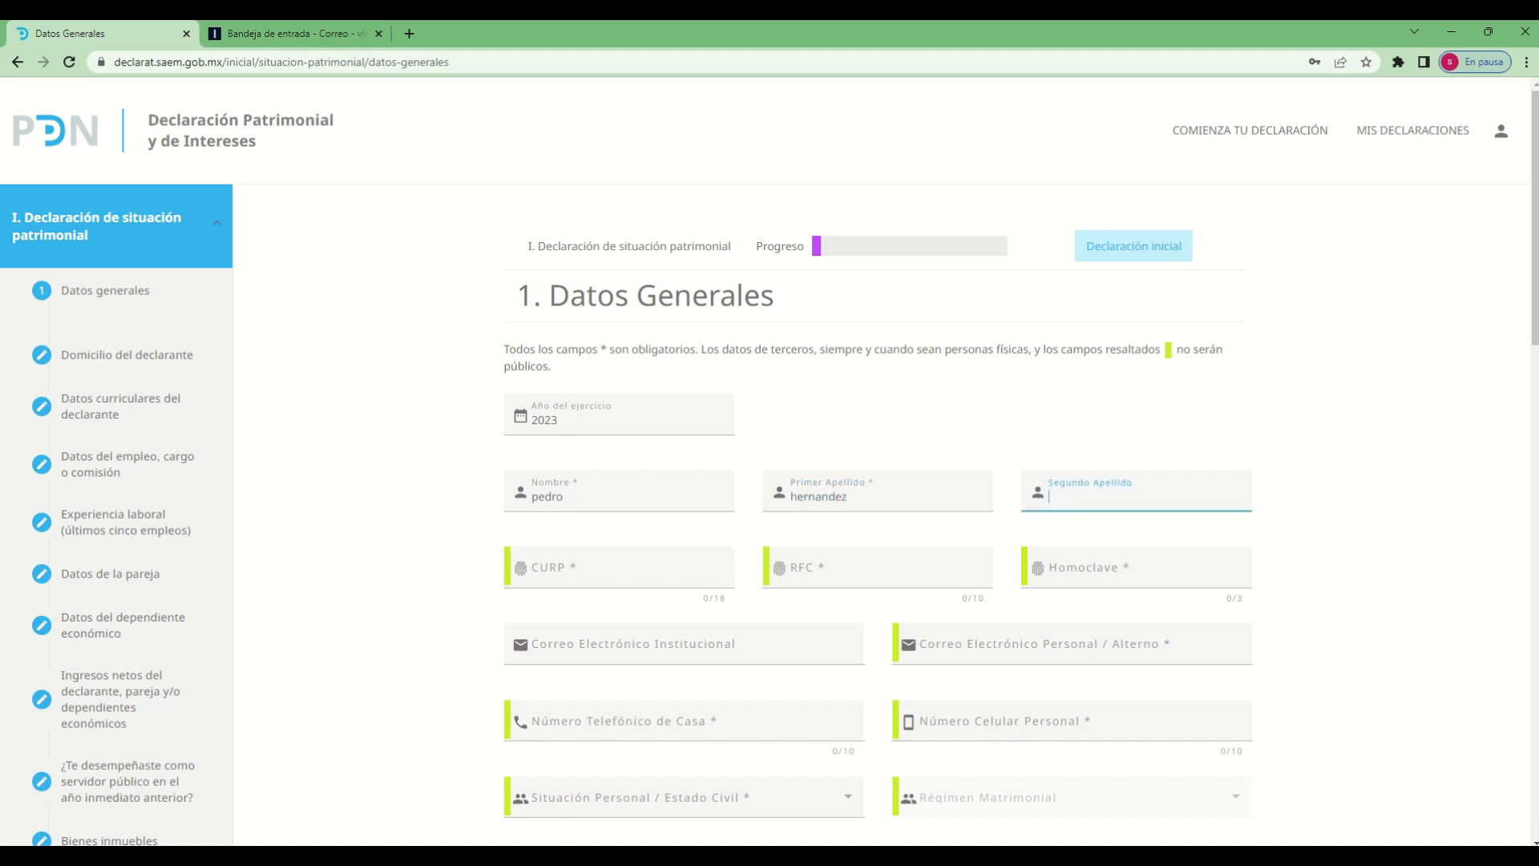
key("Tab")
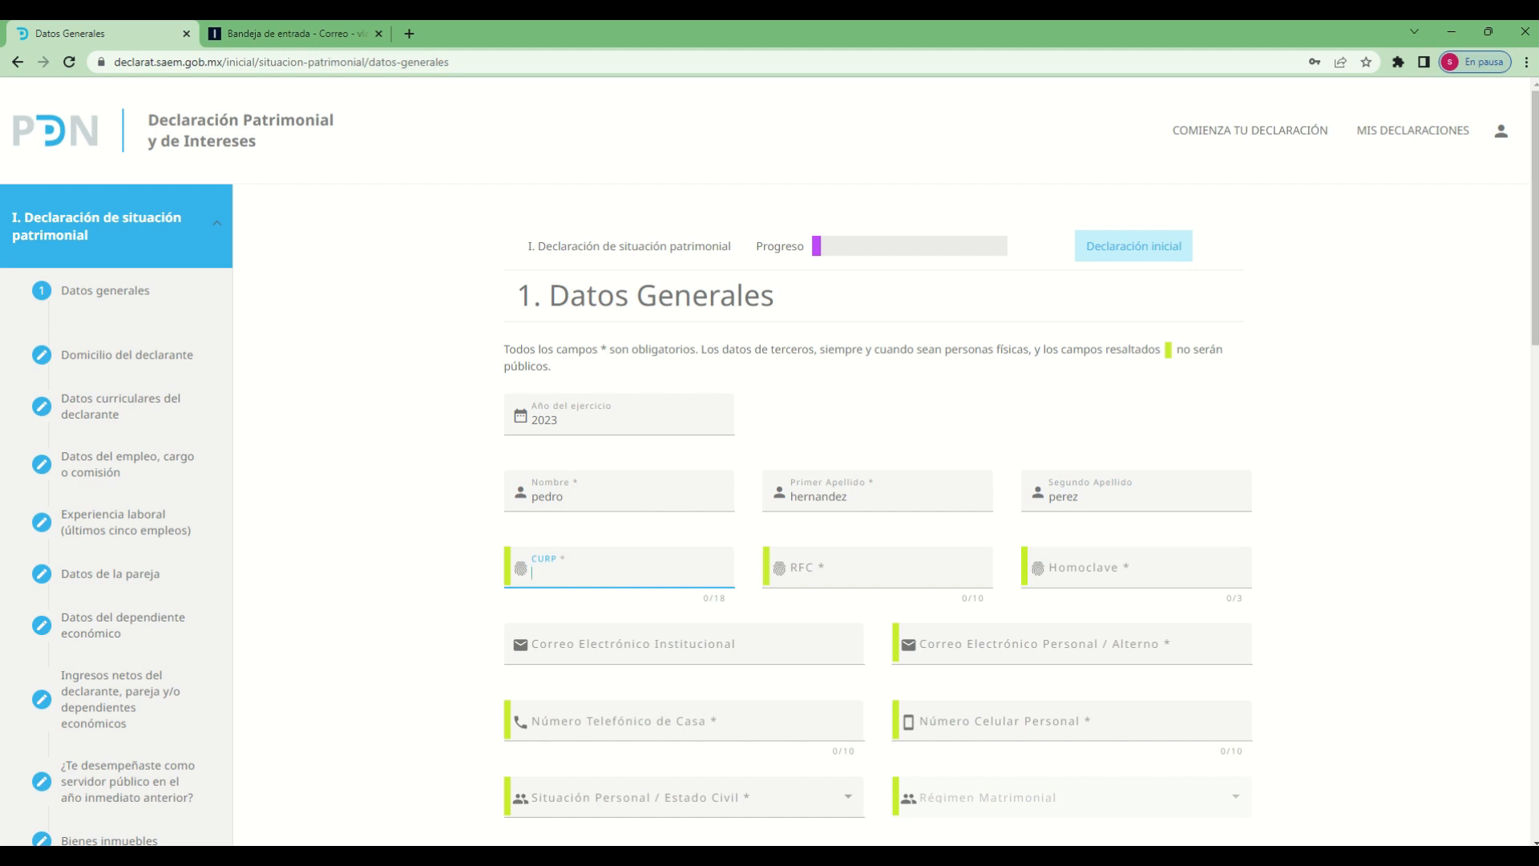
Fill in the declarant's 18-character CURP
key("Tab")
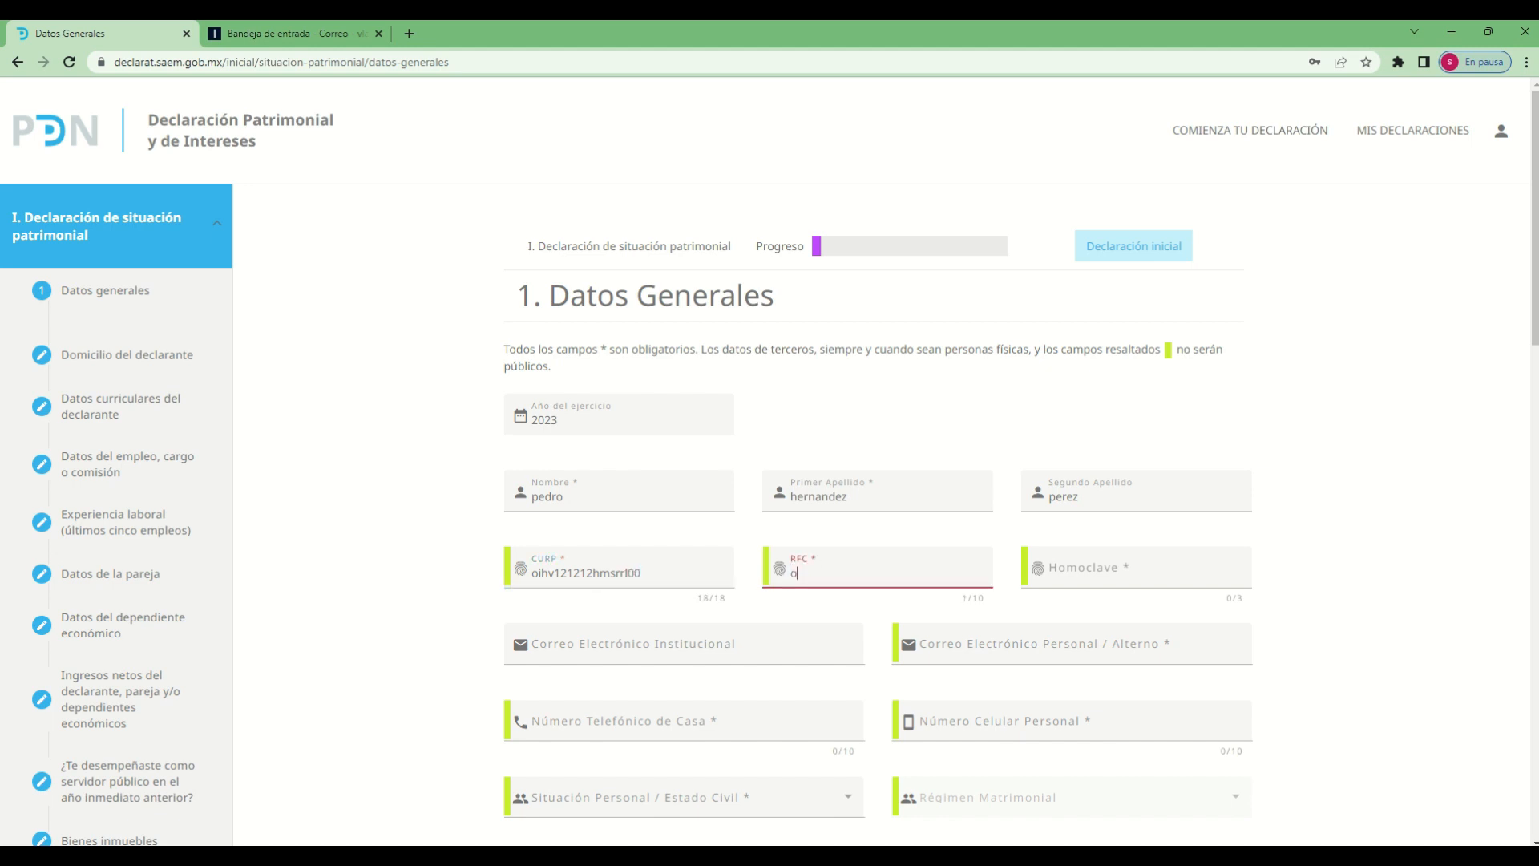
Fill in the declarant's 10-character RFC and its three-character Homoclave
key("Tab")
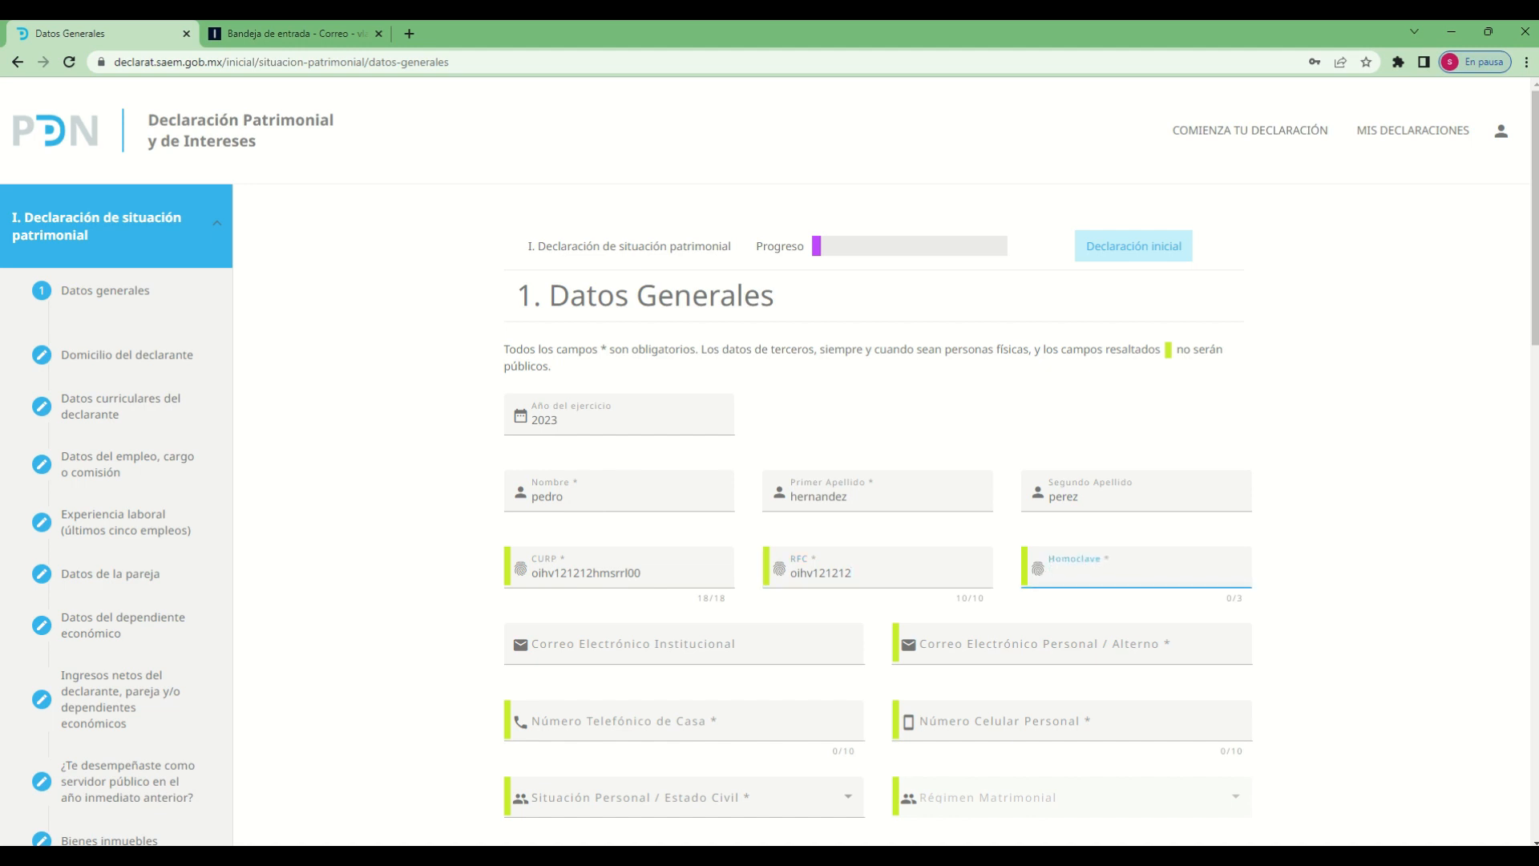
Enter the declarant's institutional e-mail address in Correo Electrónico Institucional
left_click(768, 645)
scroll(766, 650, "down", 1)
scroll(766, 649, "down", 1)
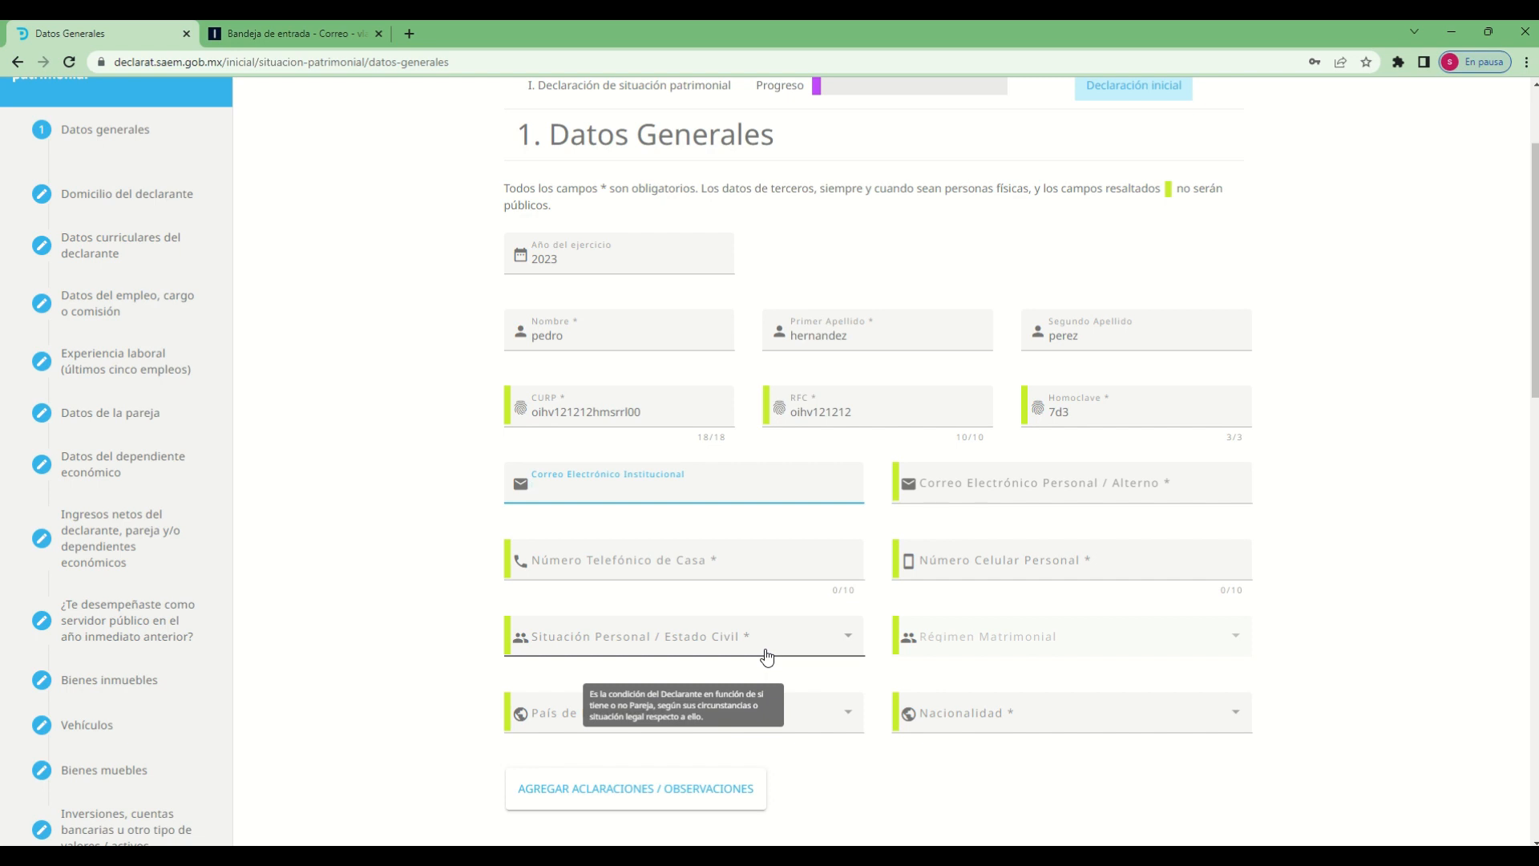
type("correo")
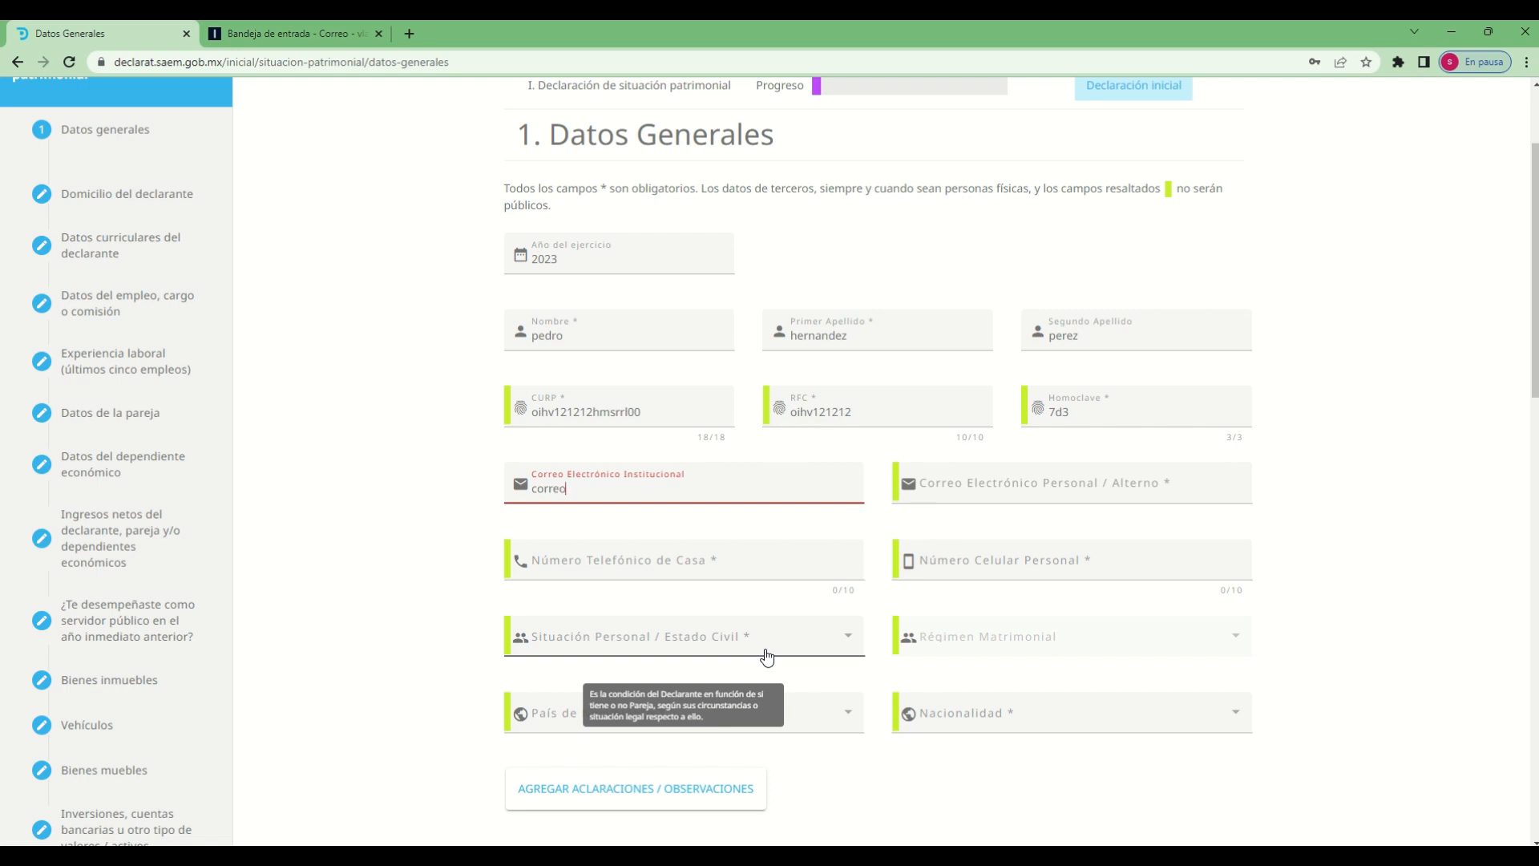
type("@correo")
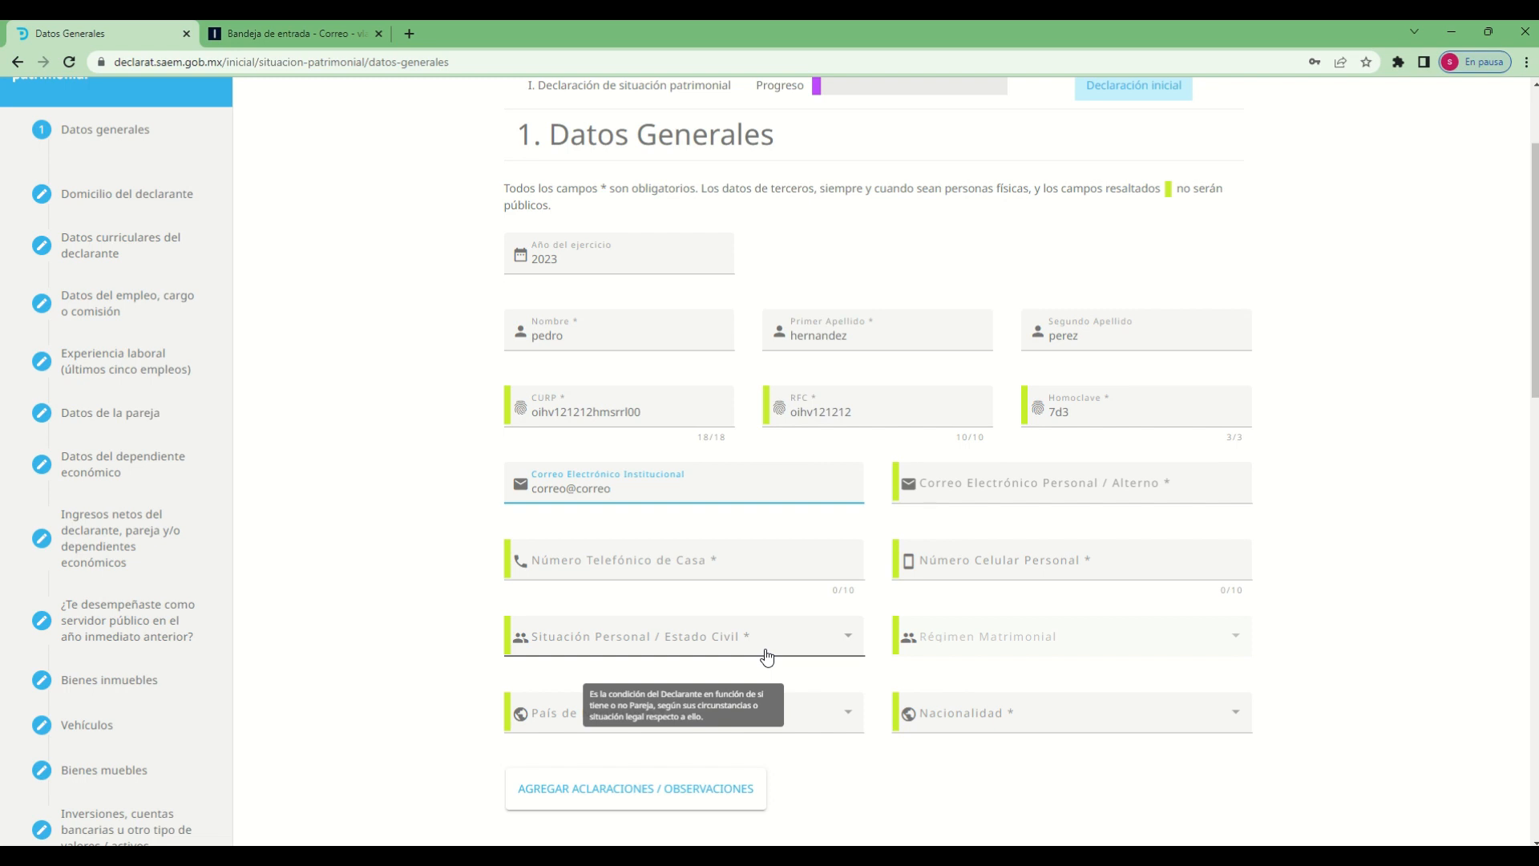
type(".com")
key("Tab")
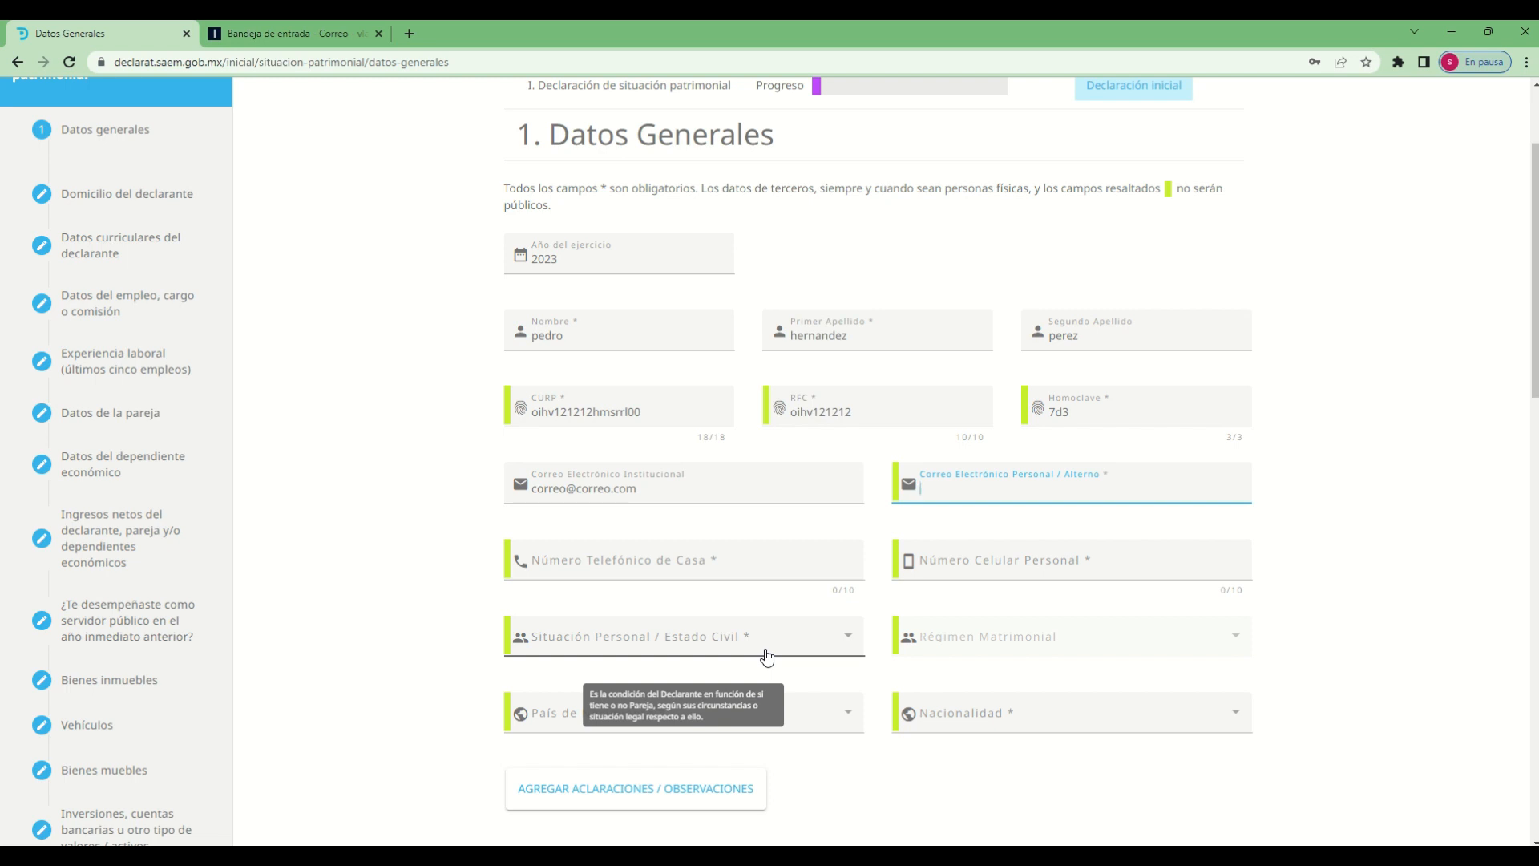
Enter the declarant's personal e-mail address in Correo Electrónico Personal / Alterno
left_click(768, 657)
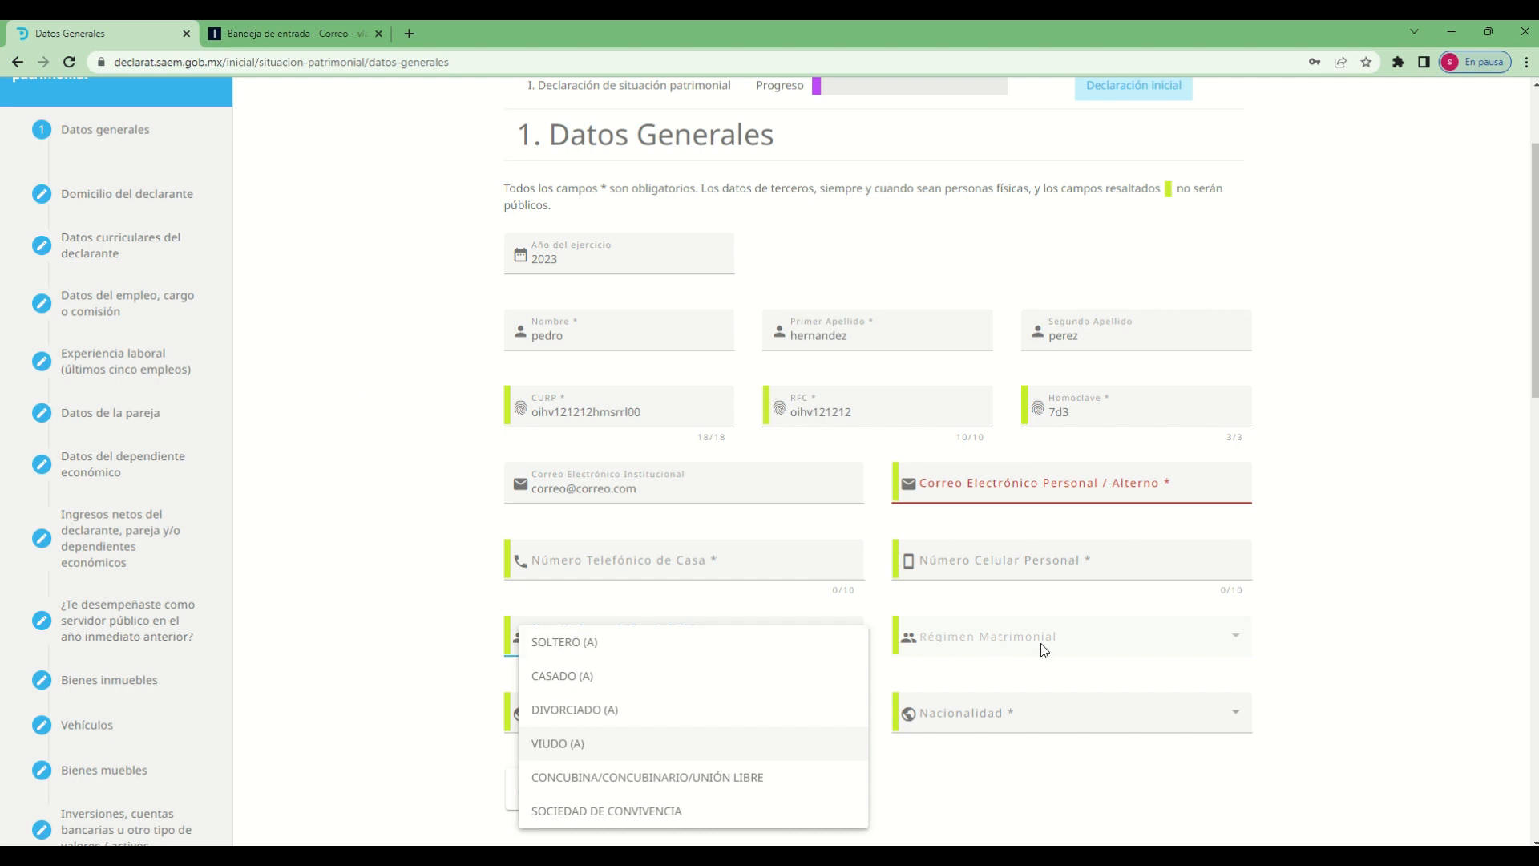
left_click(1058, 496)
left_click(1059, 493)
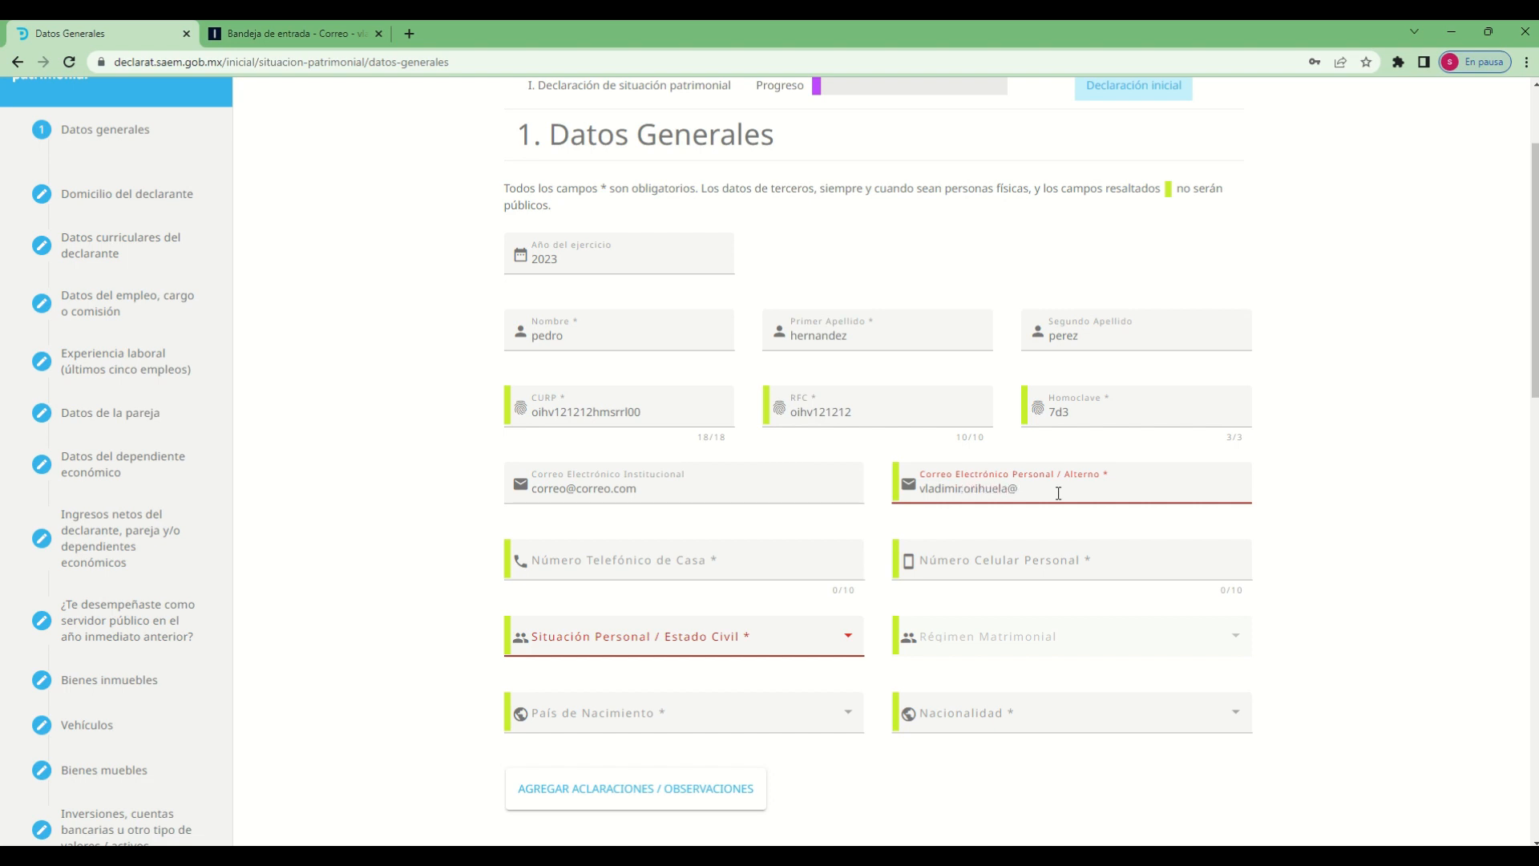
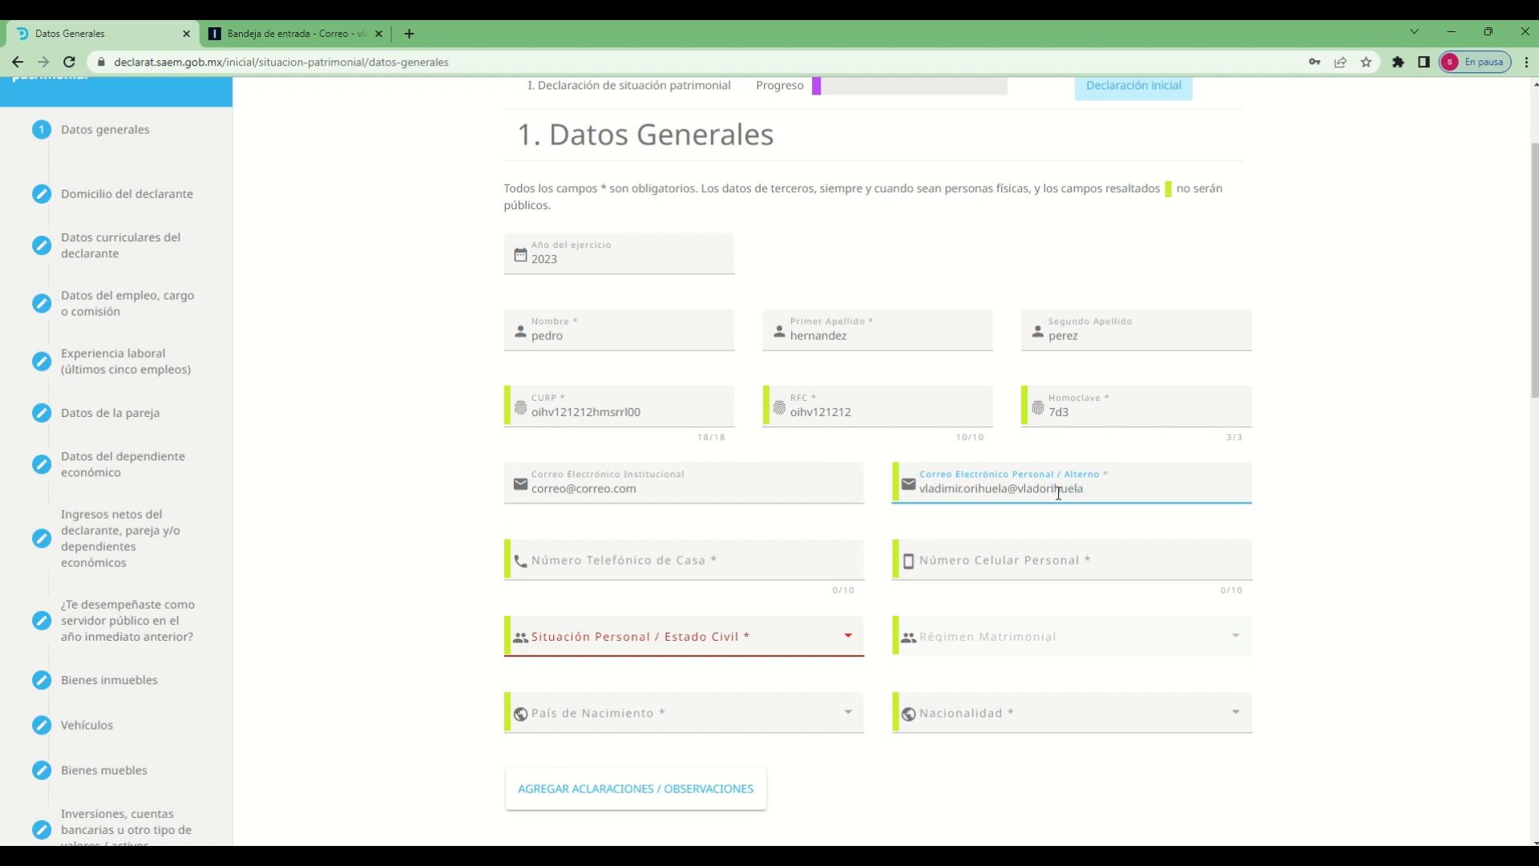
Fill in the declarant's ten-digit home telephone number and personal mobile number
left_click(603, 554)
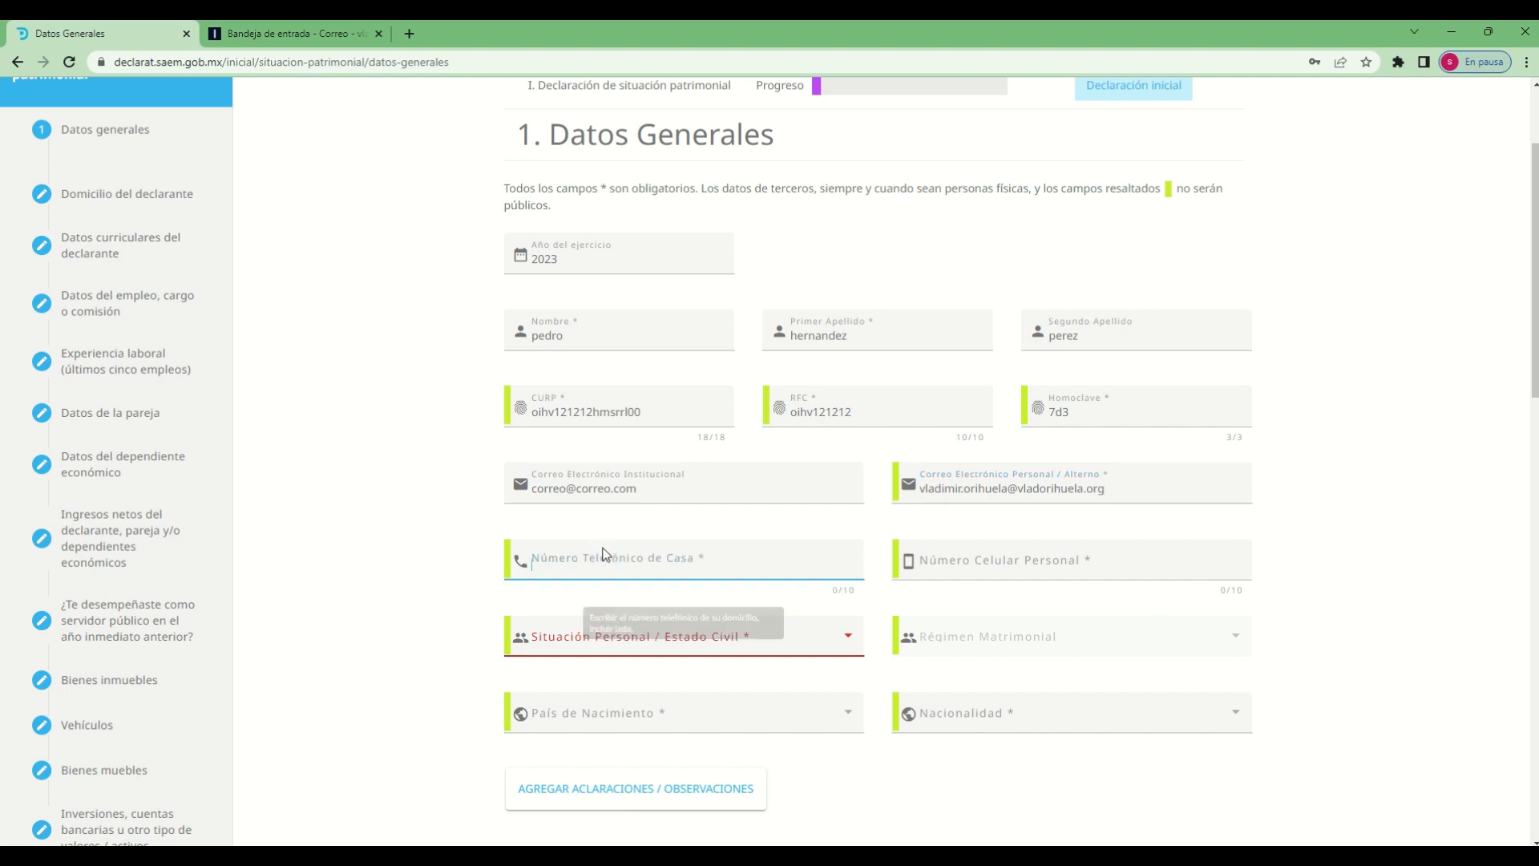
type("123")
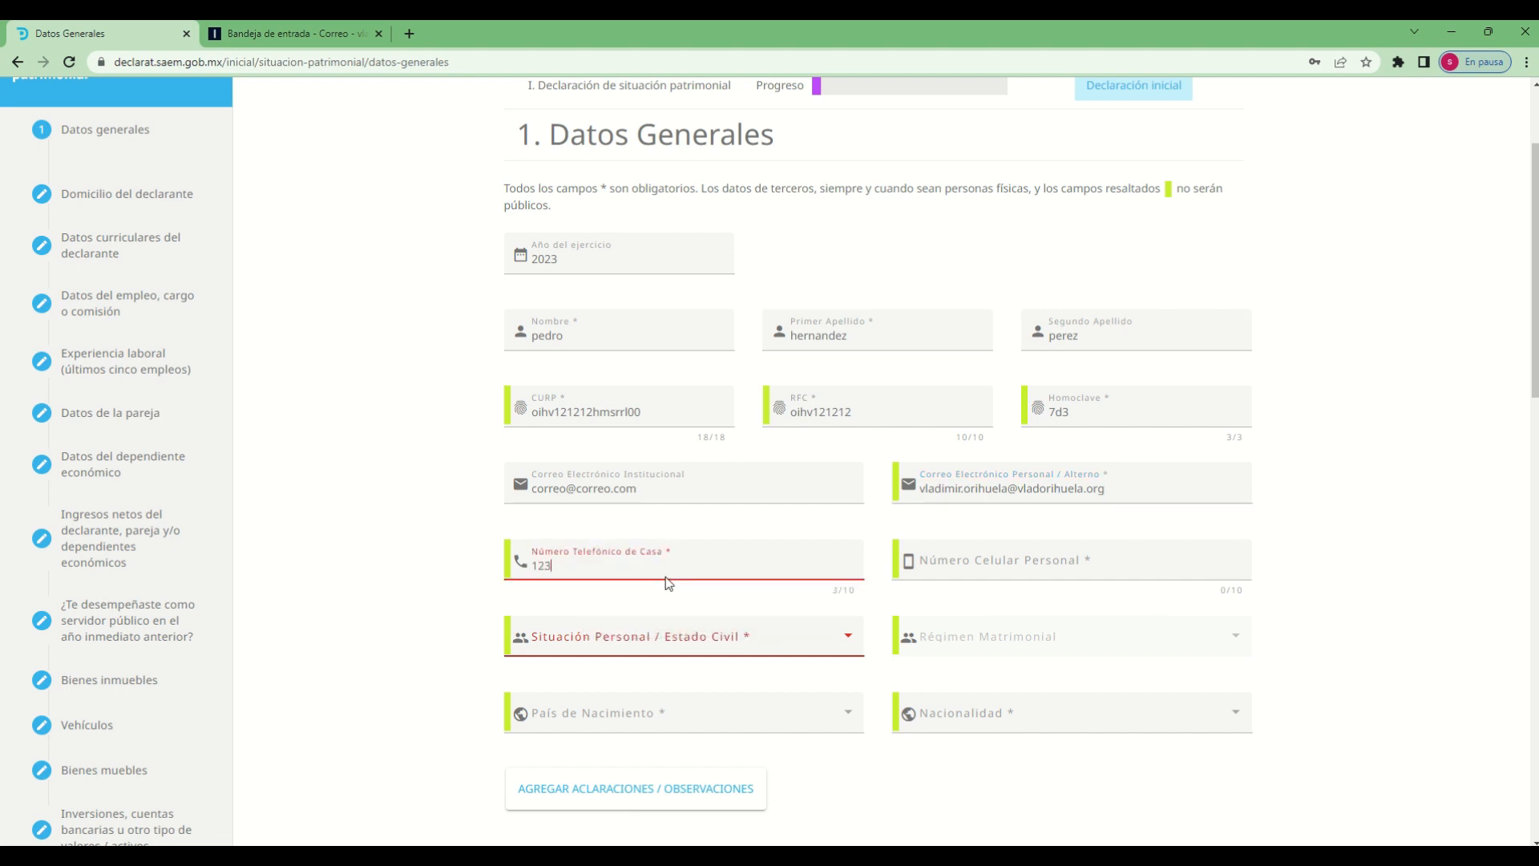
type("4567890")
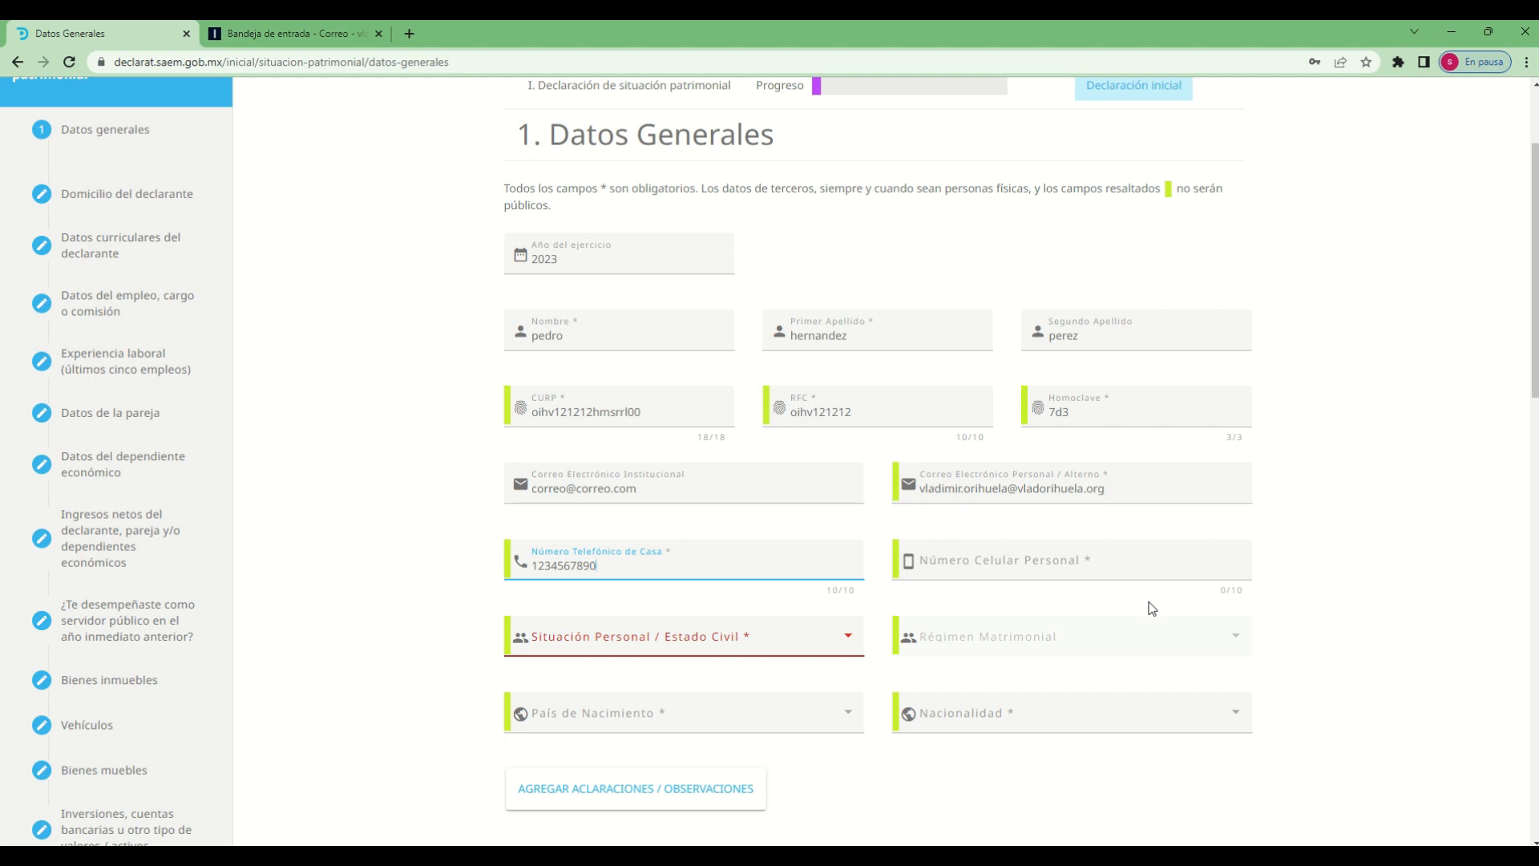
key("Tab")
type("123")
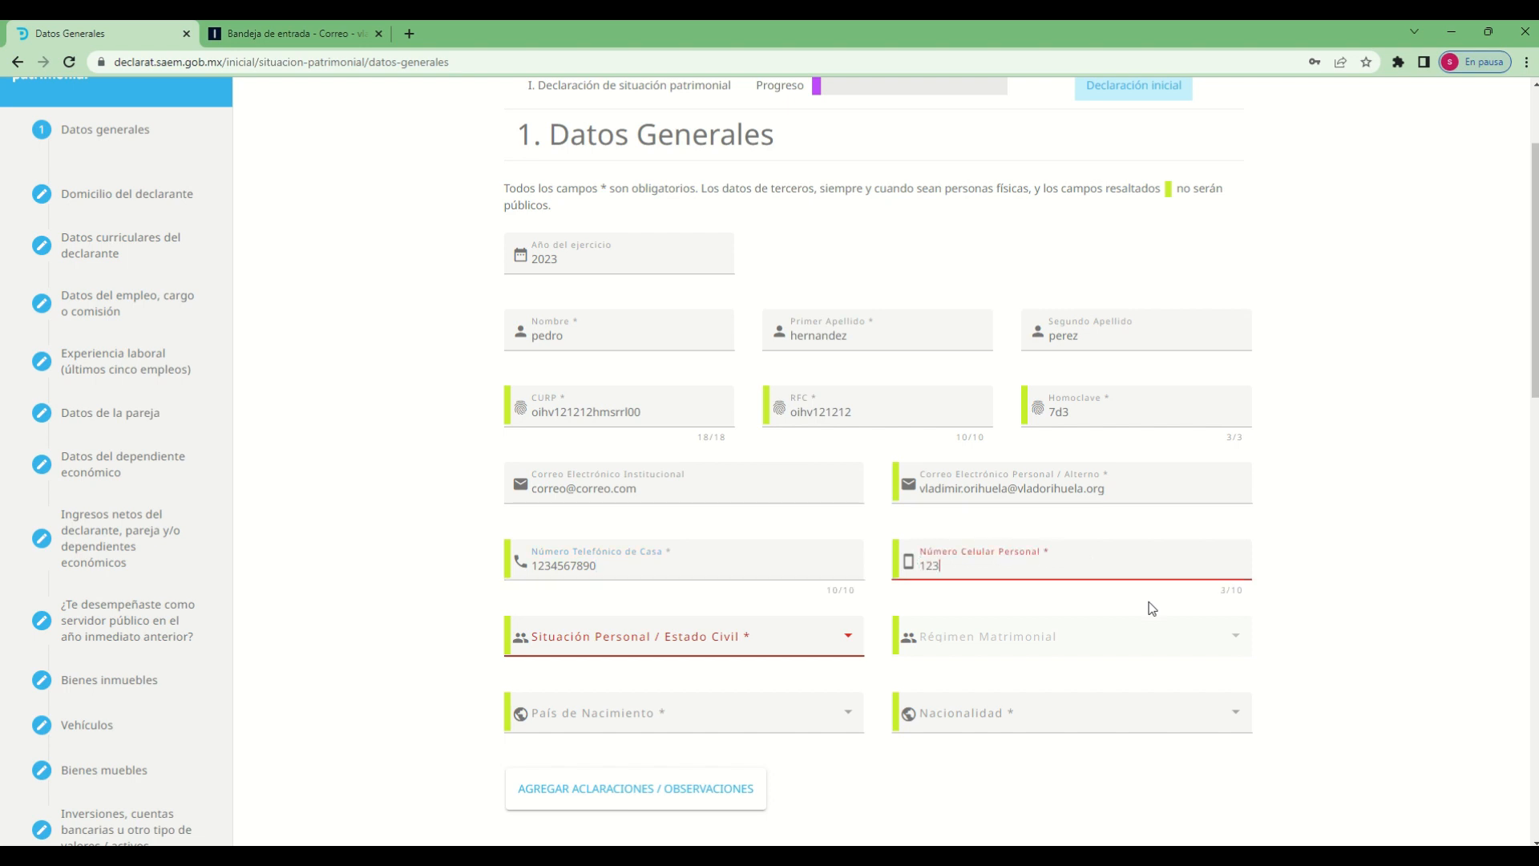
type("4567890")
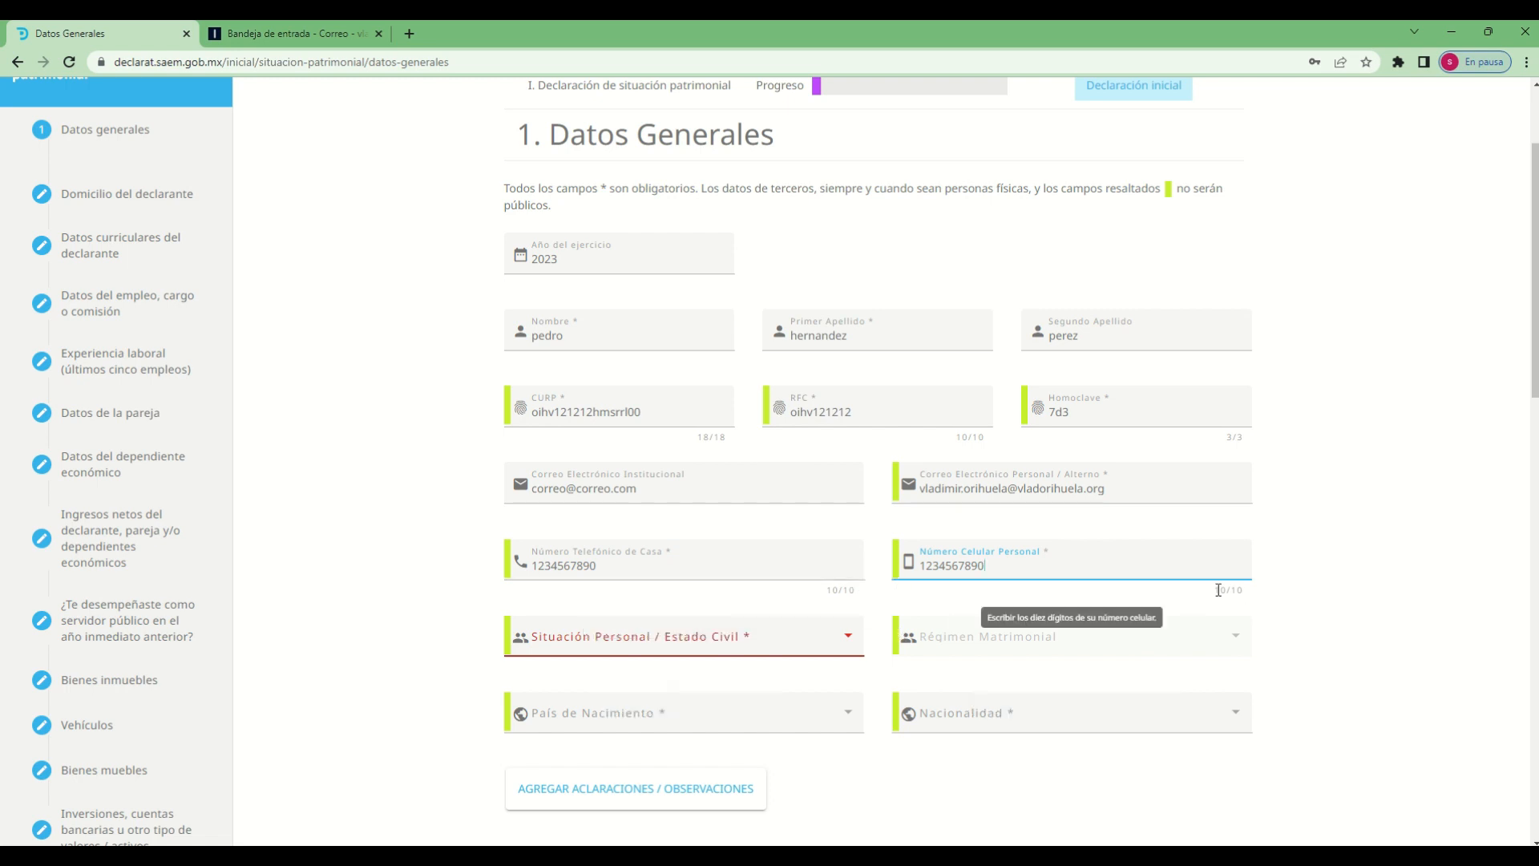
Check the digit counters beneath the home telephone and personal mobile number fields
left_click_drag(1220, 589, 1244, 589)
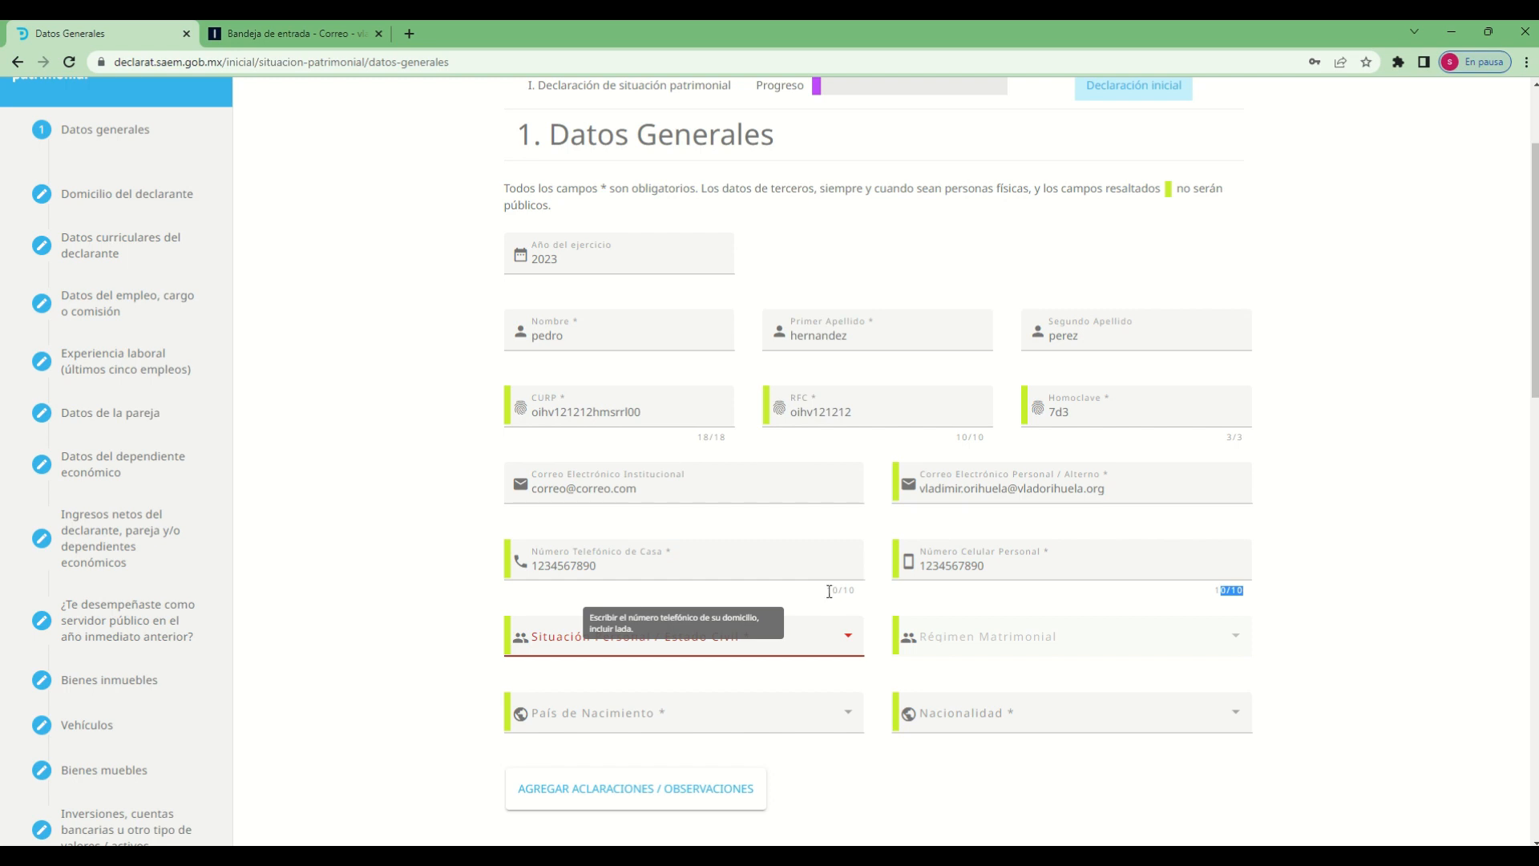
left_click_drag(827, 591, 856, 591)
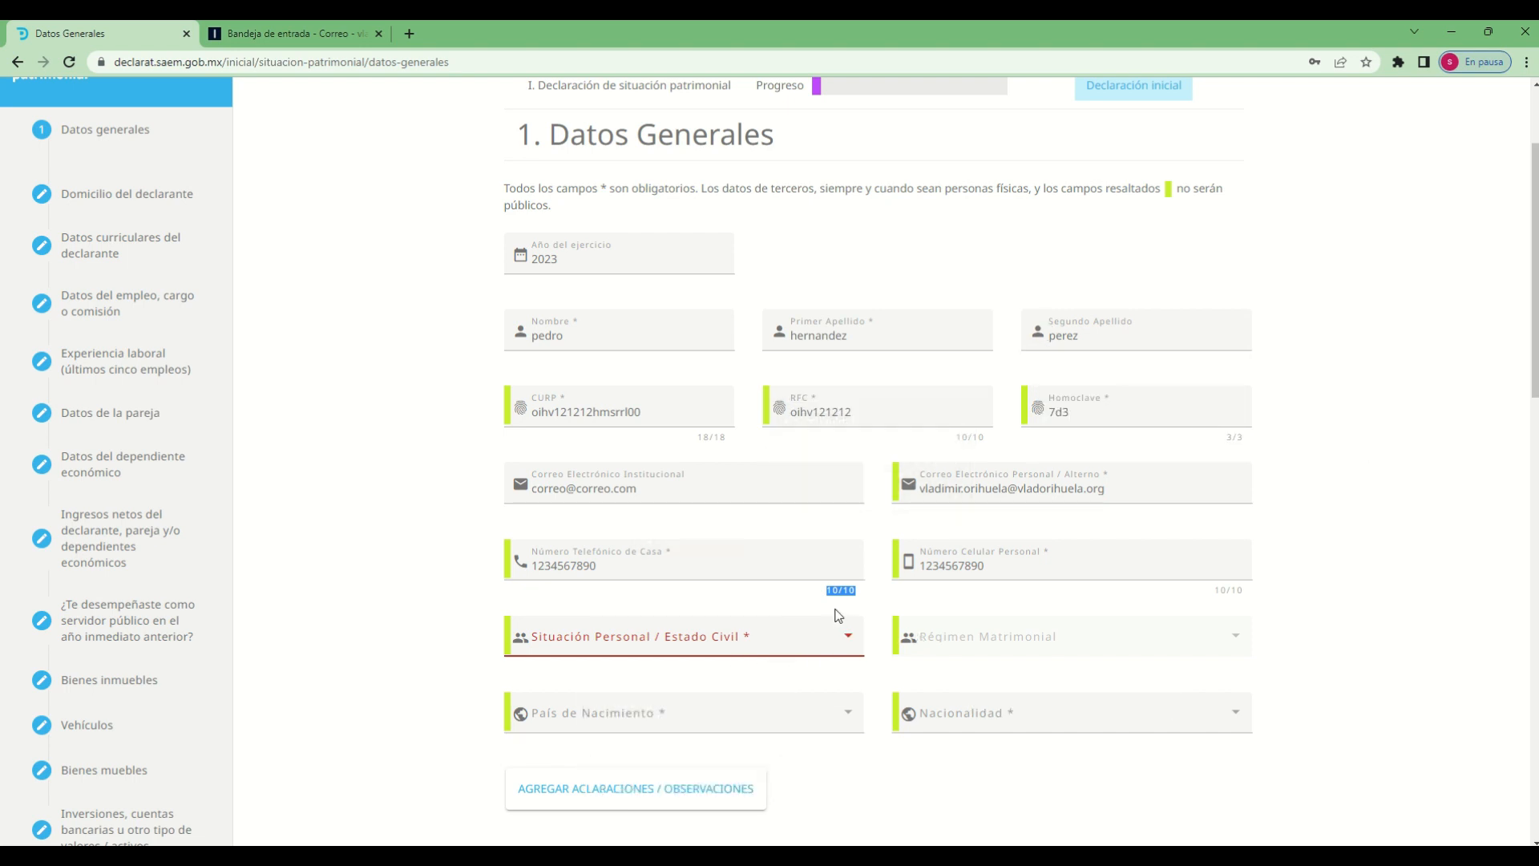
key("Tab")
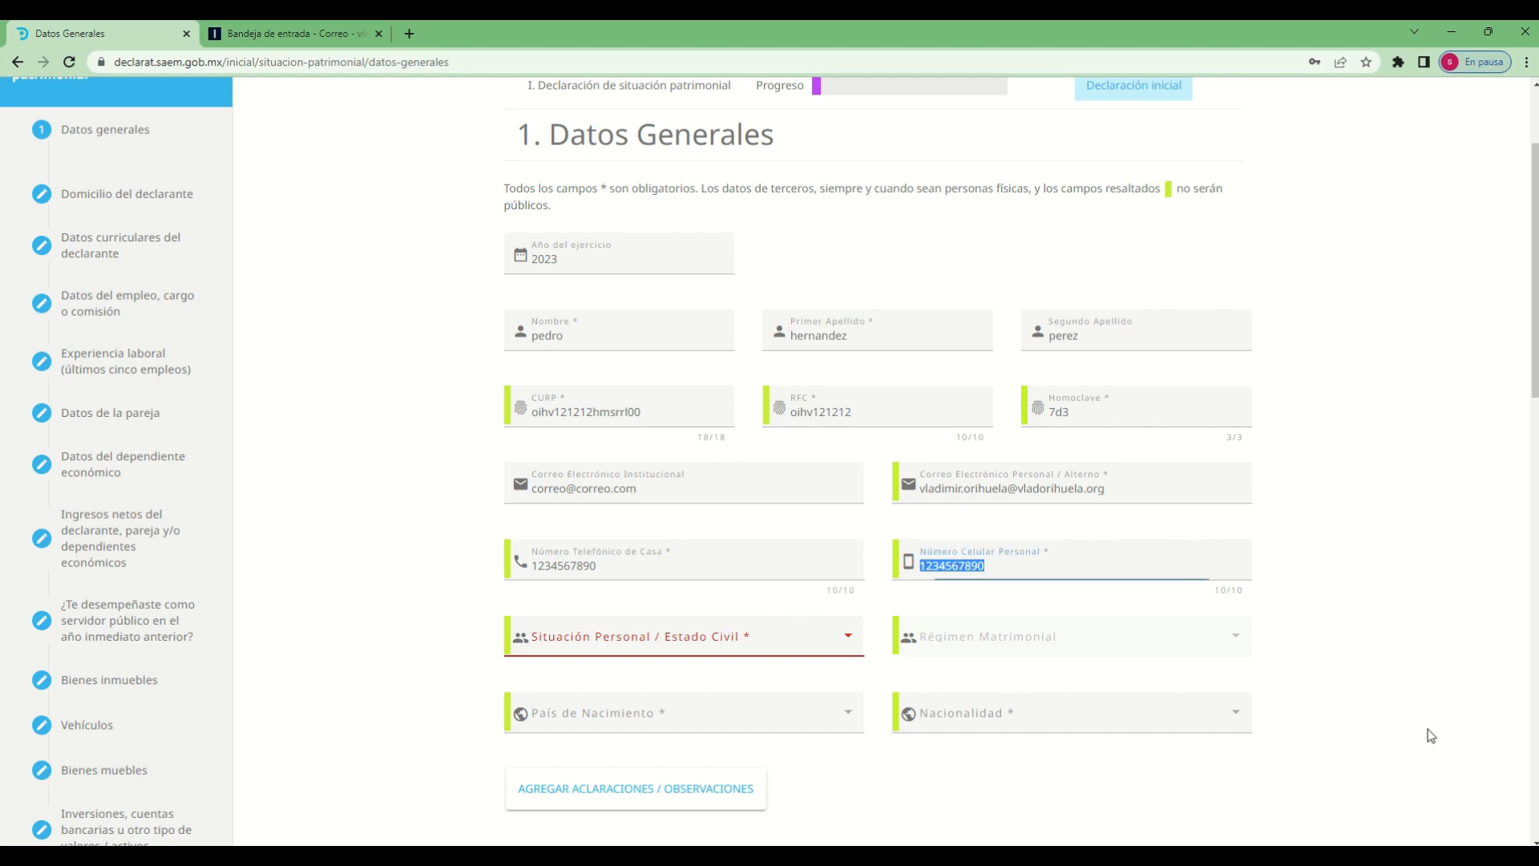
left_click(1327, 745)
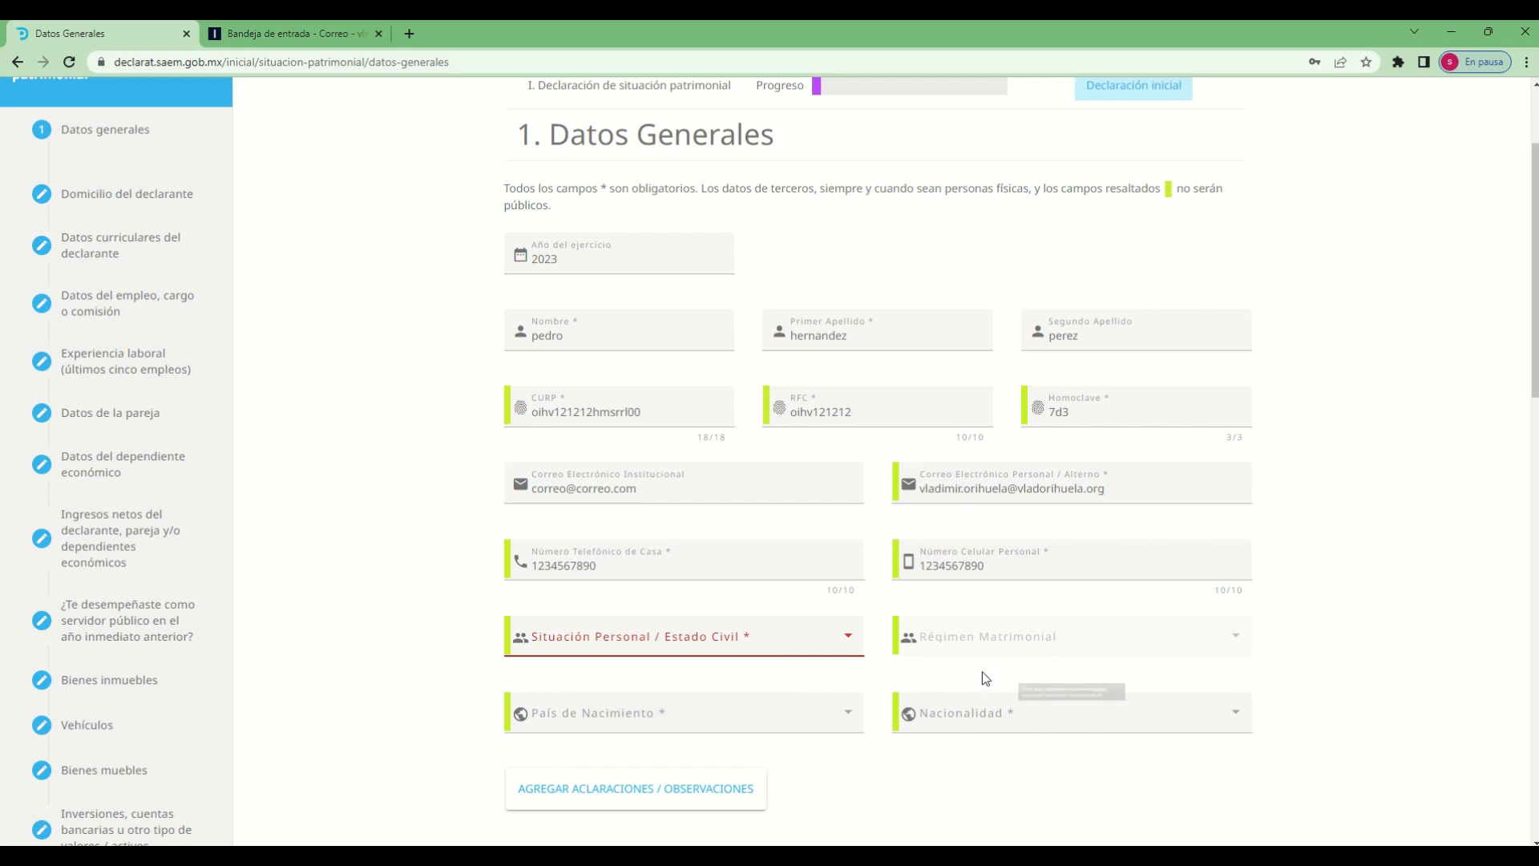
key("Tab")
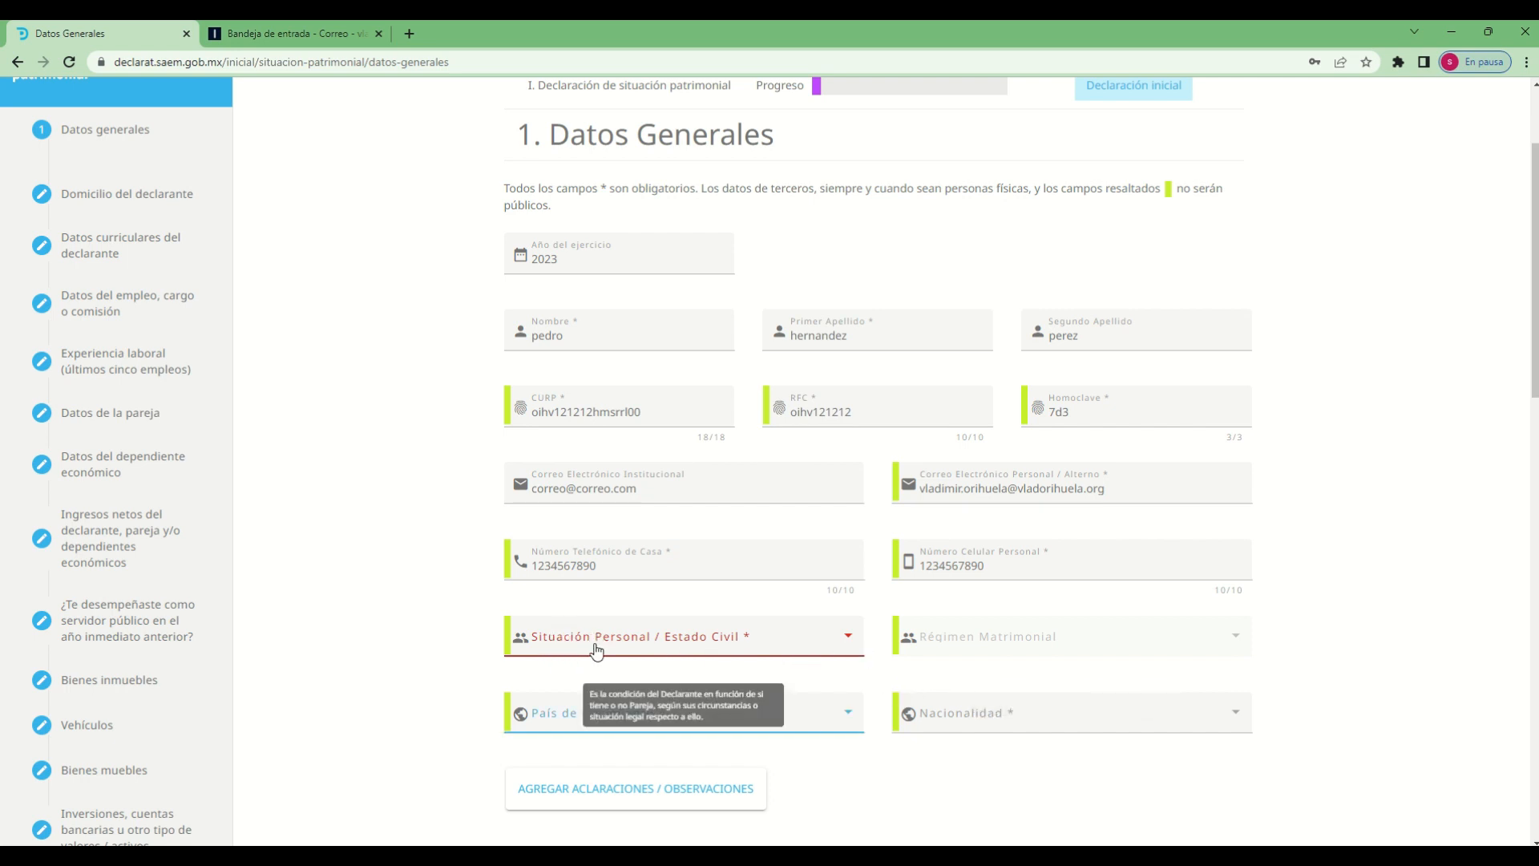
Set Situación Personal / Estado Civil to CASADO (A) and Régimen Matrimonial to SOCIEDAD CONYUGAL
left_click(849, 641)
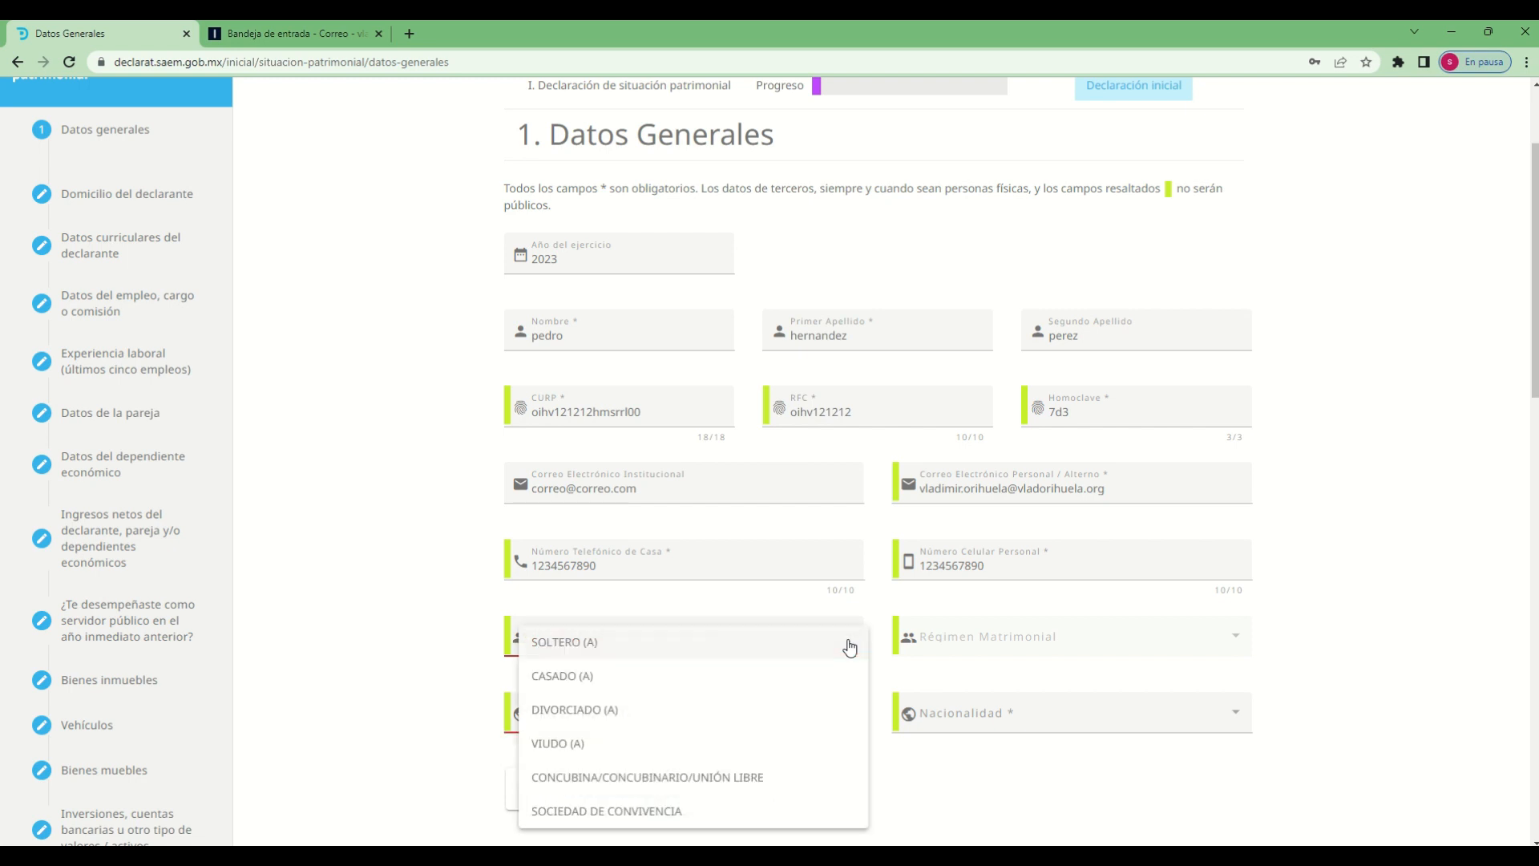
left_click(562, 646)
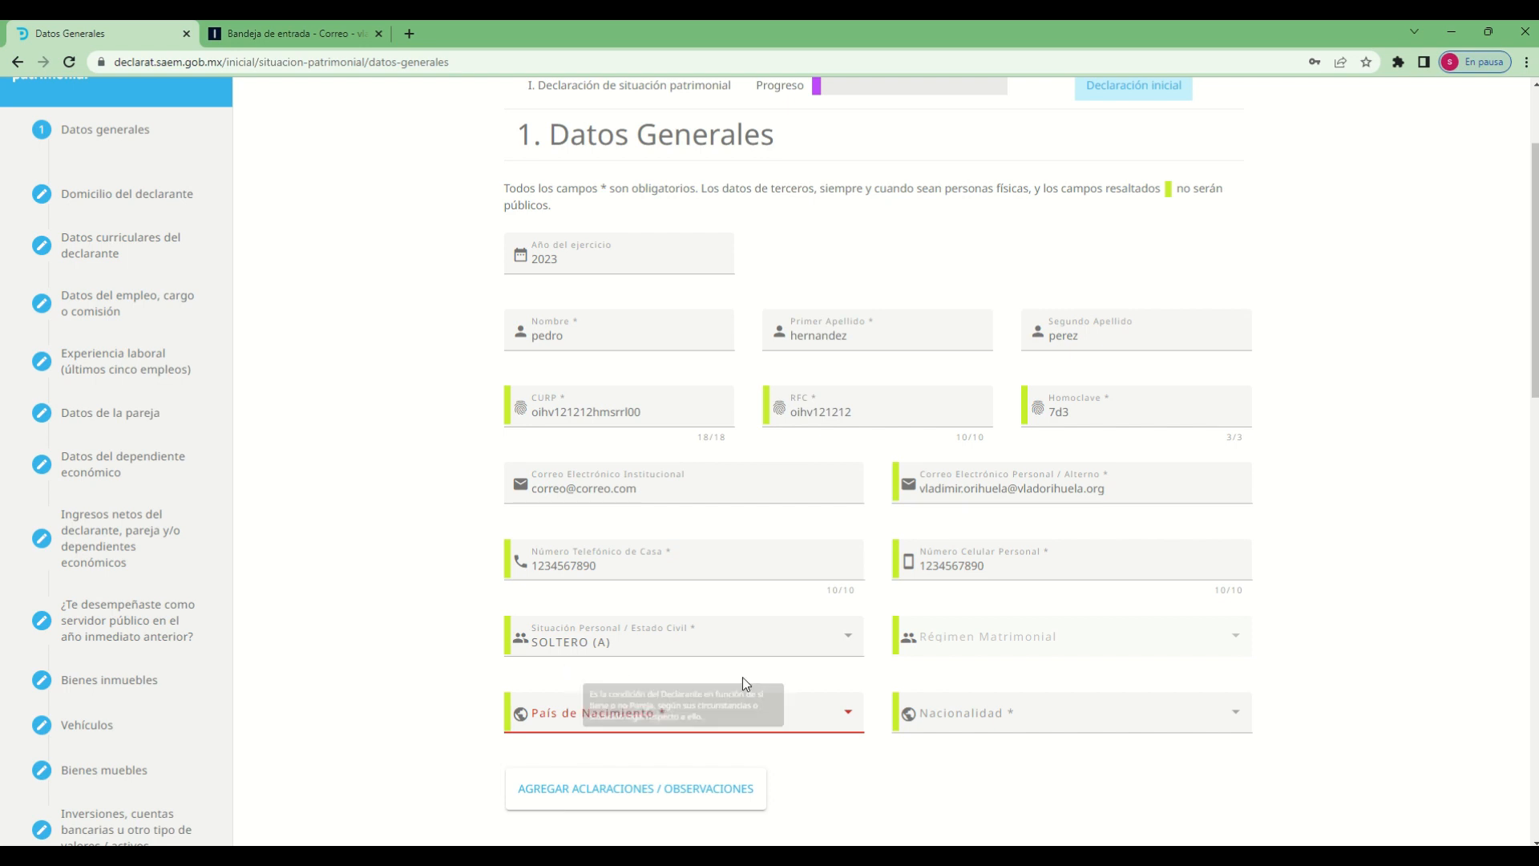
left_click(841, 649)
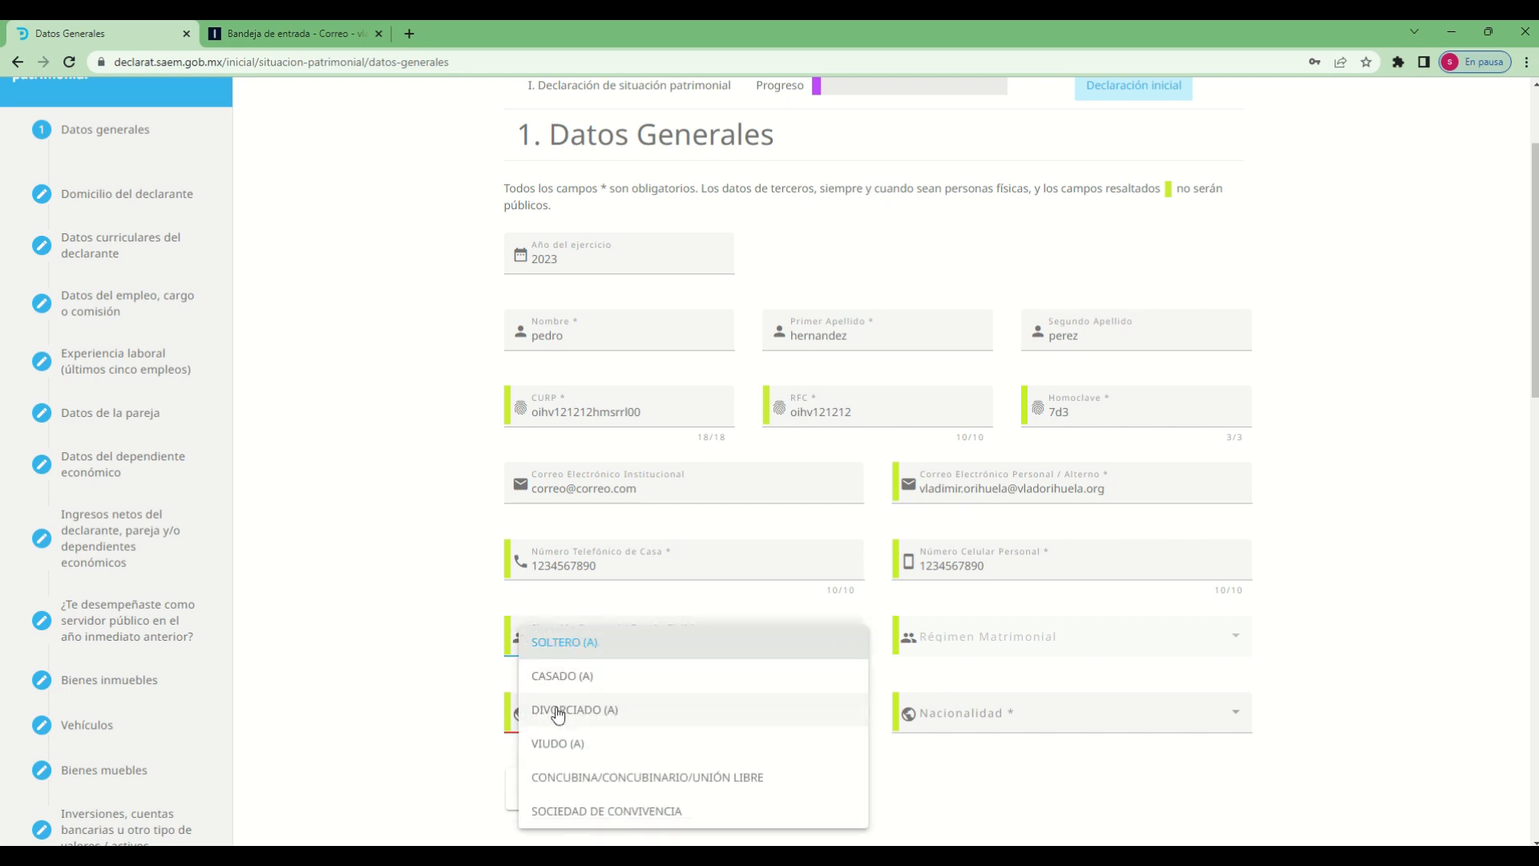
left_click(576, 682)
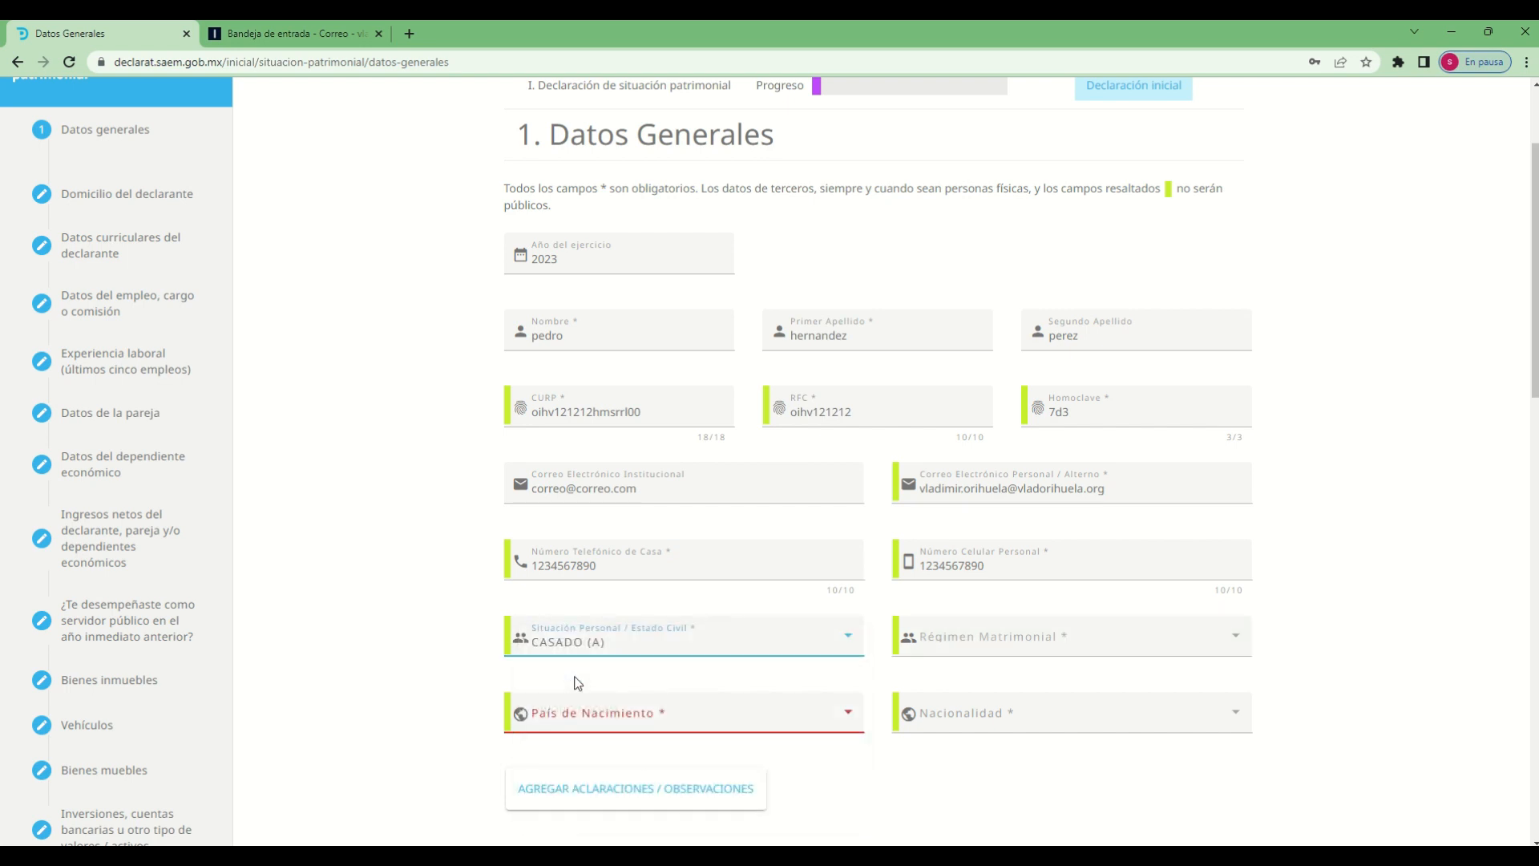
left_click(1130, 655)
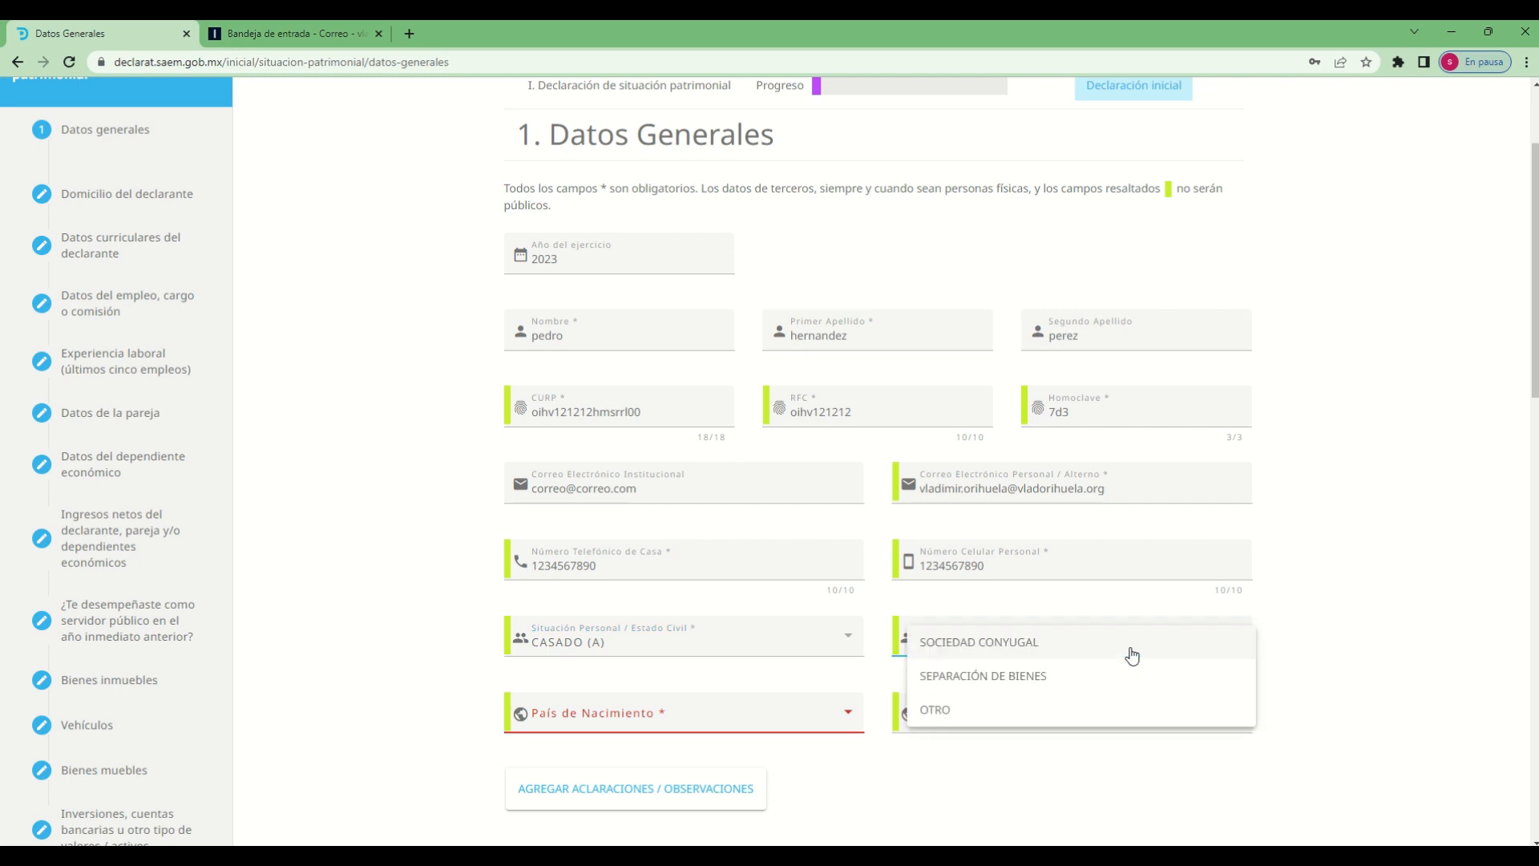
left_click(978, 650)
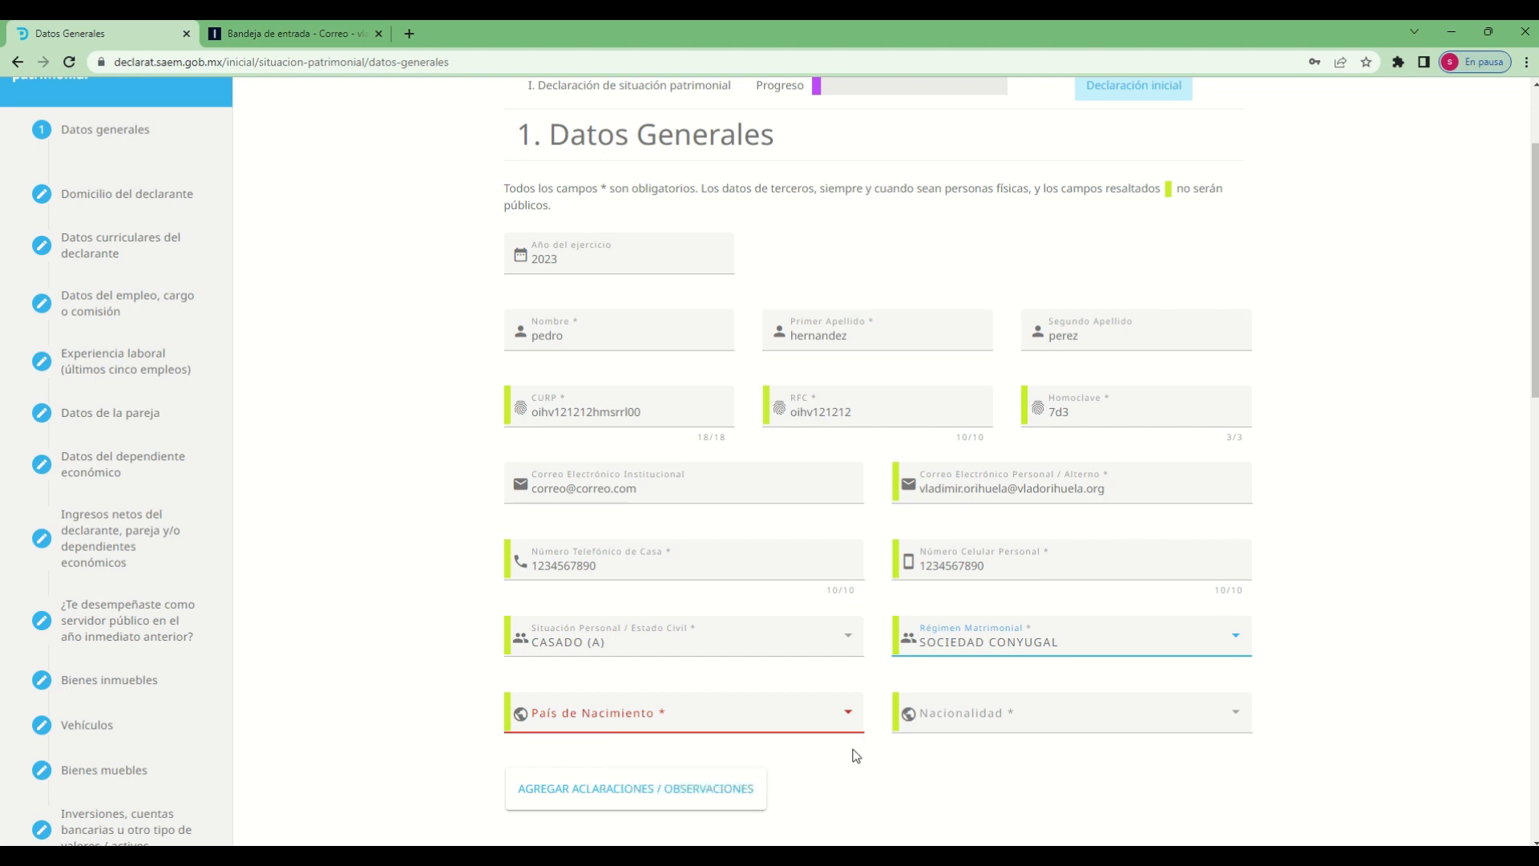
Set País de Nacimiento to MÉXICO and Nacionalidad to MEXICANA
left_click(851, 716)
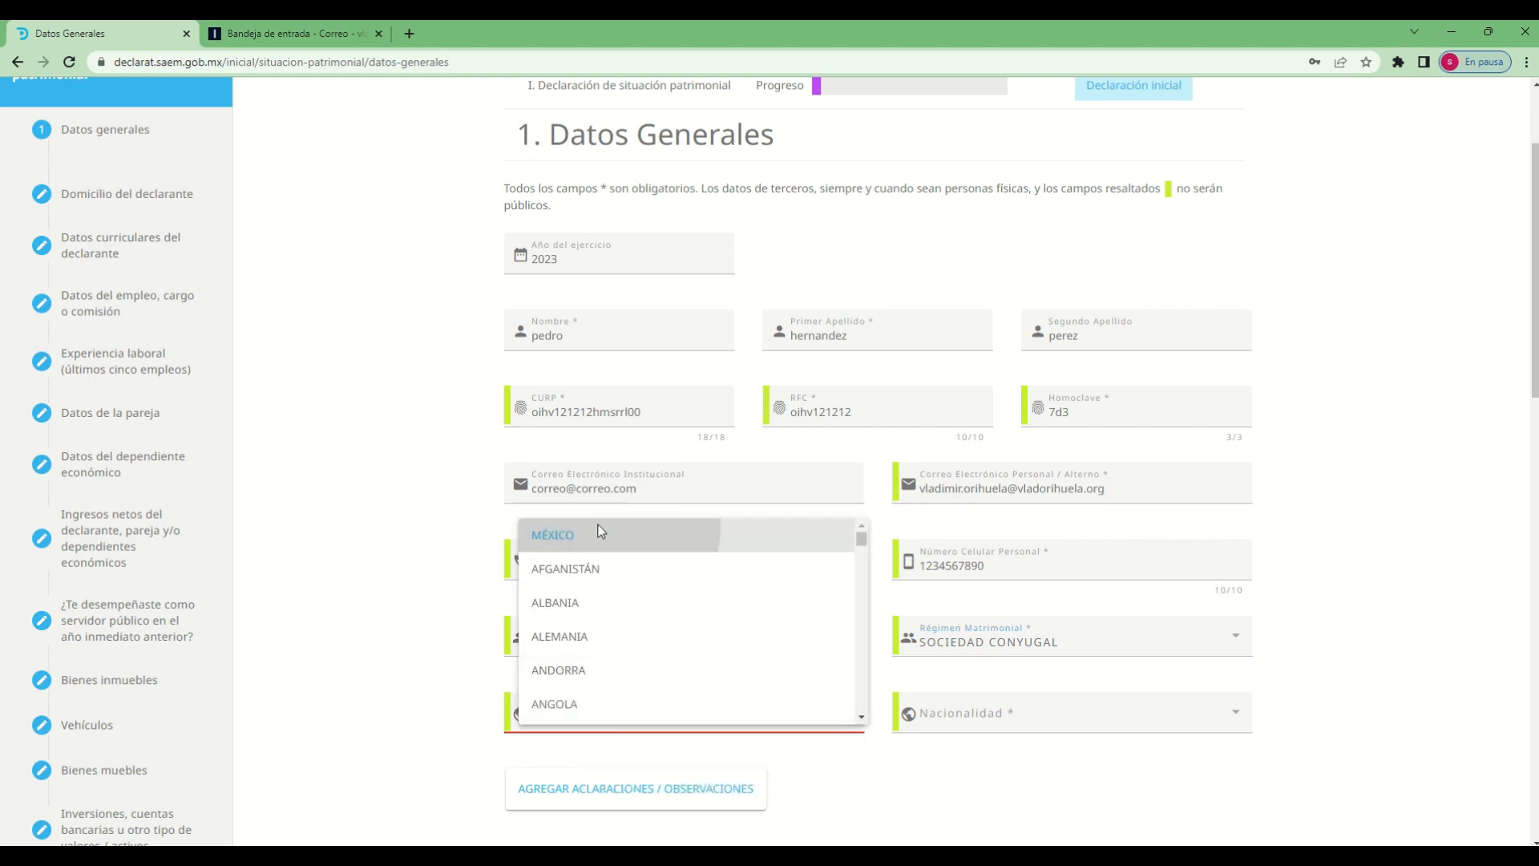
left_click(602, 533)
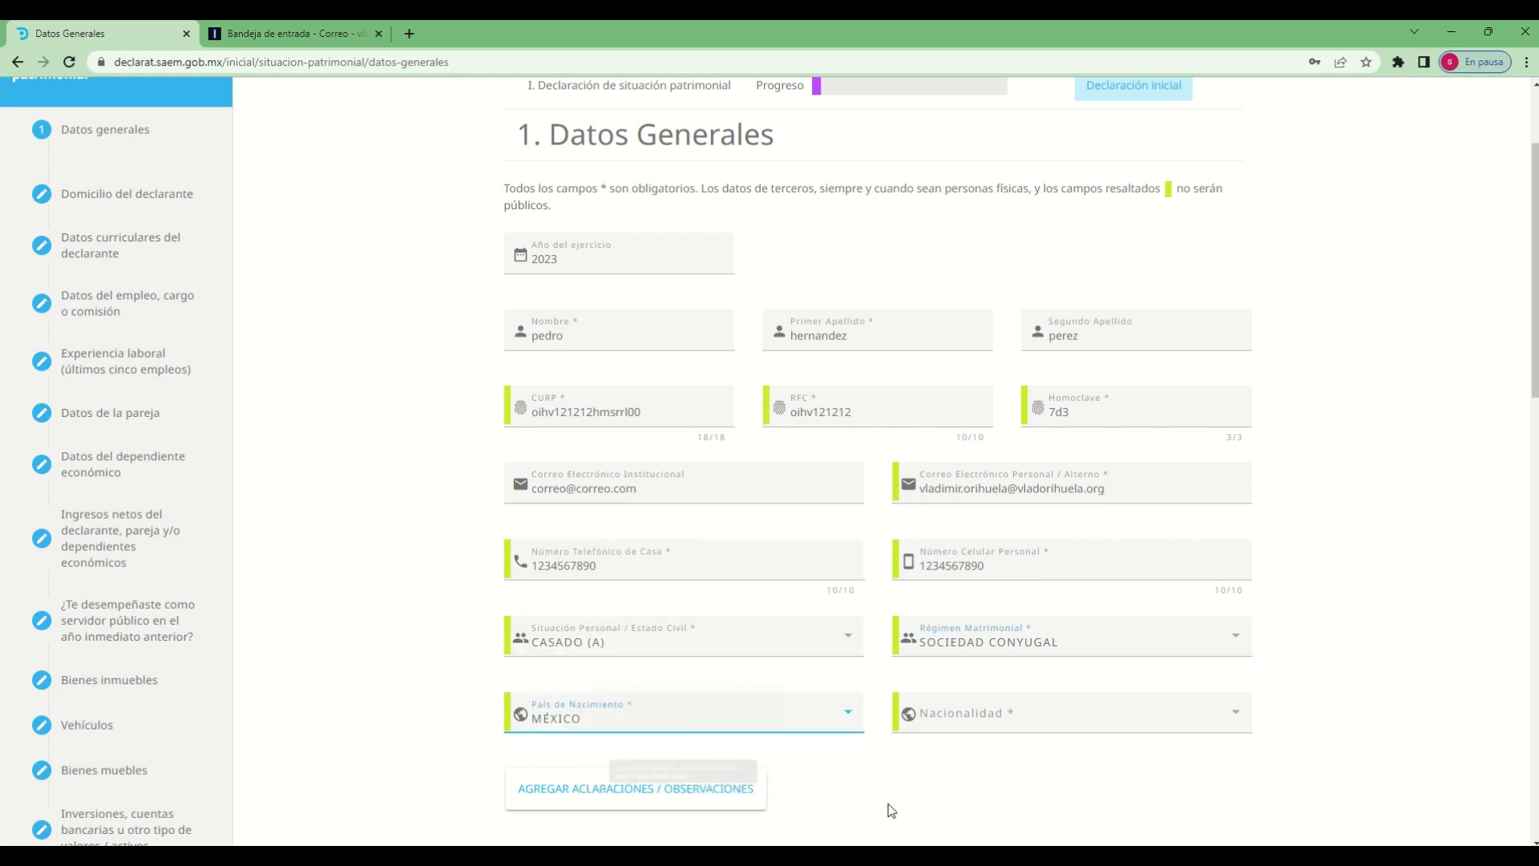
left_click(1222, 723)
left_click(932, 533)
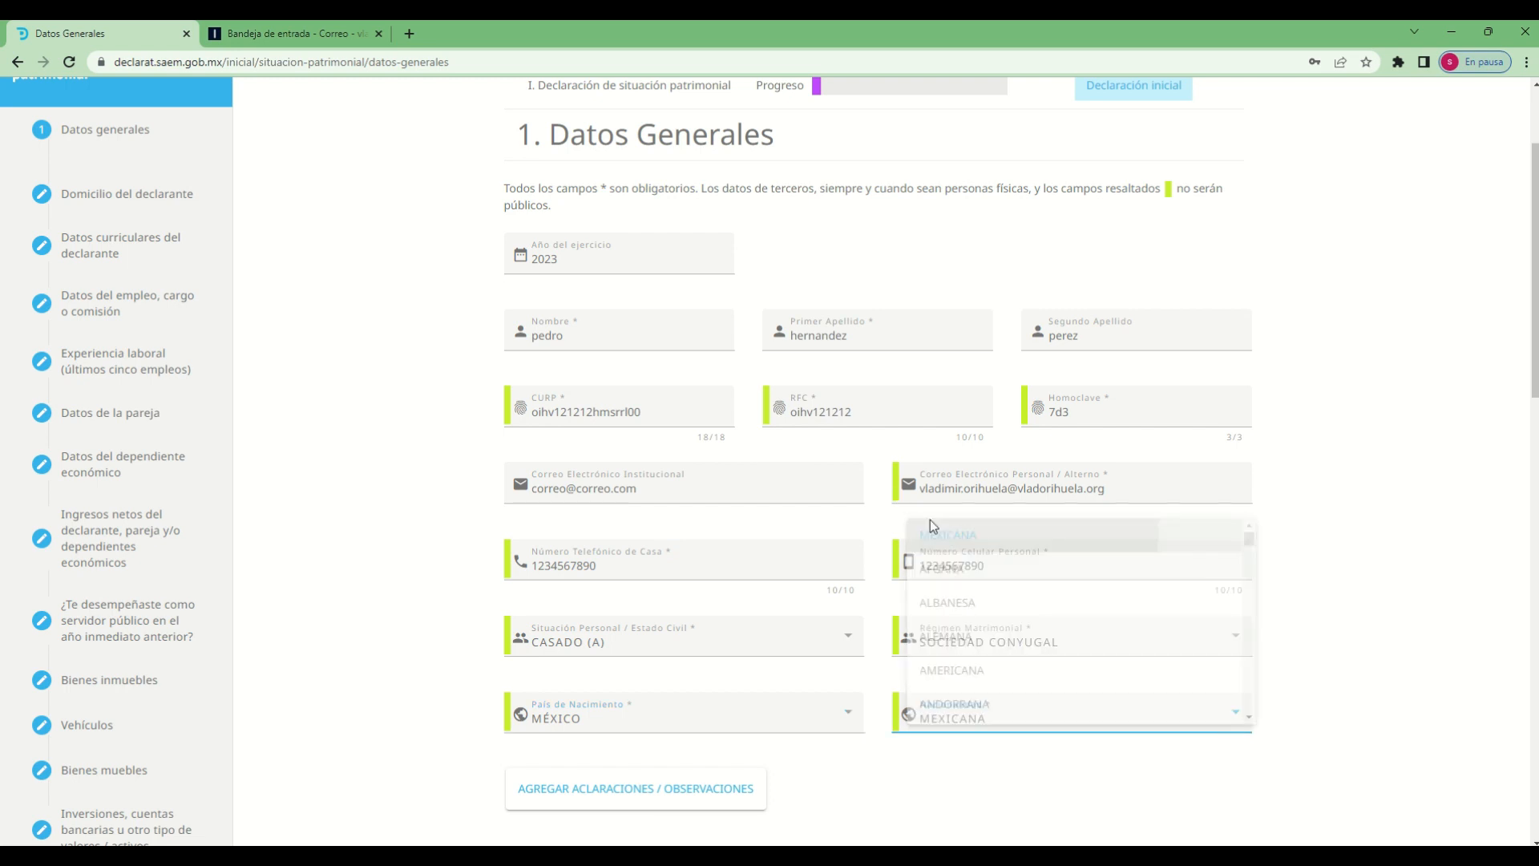
left_click(1368, 612)
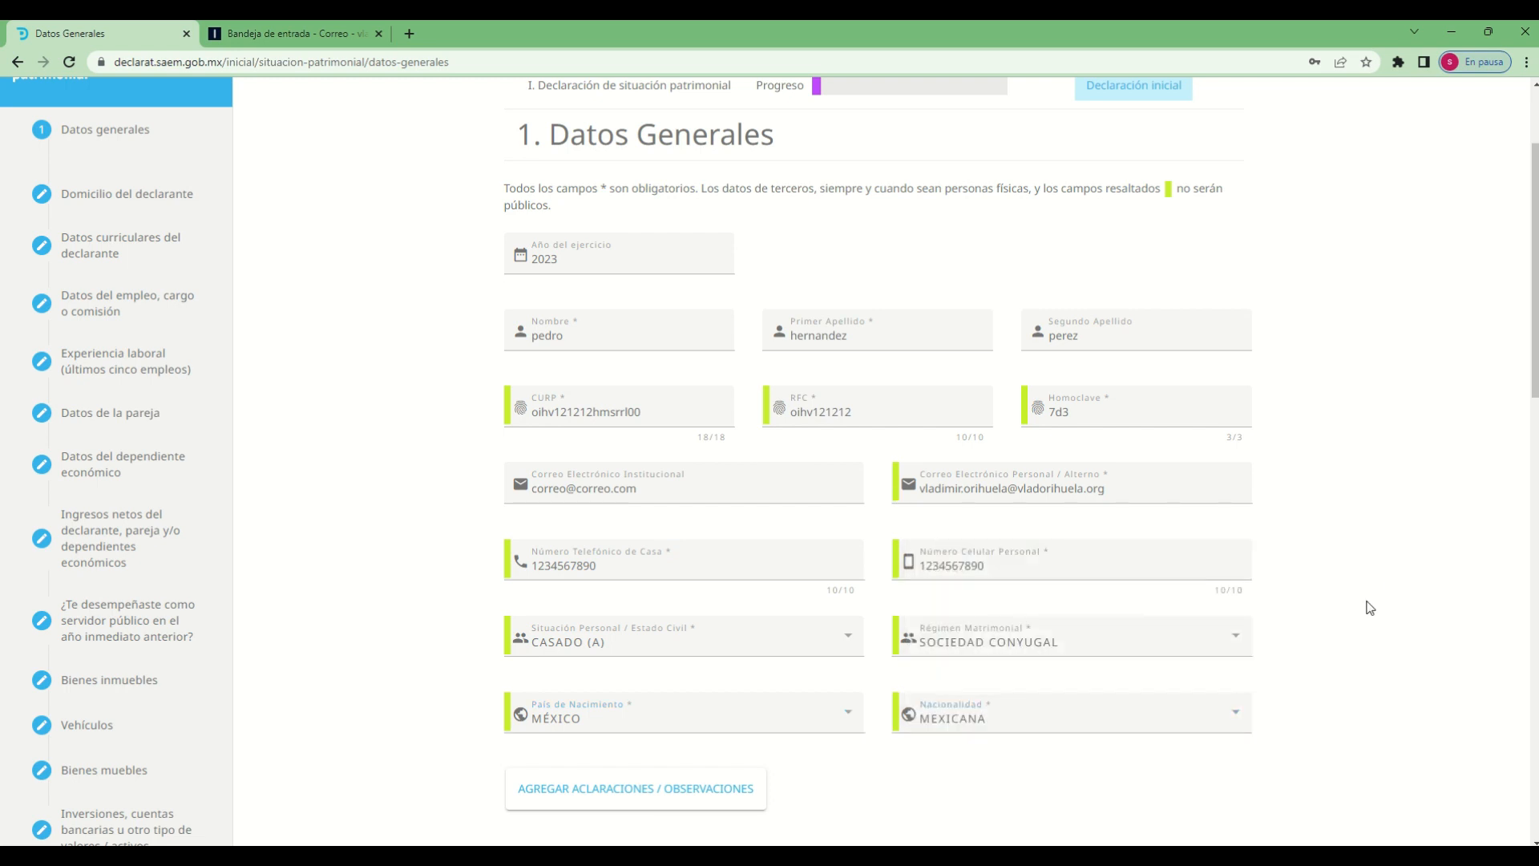
Add an Aclaraciones / Observaciones note reading "declaracion de prueba" to the Datos Generales form
scroll(1371, 608, "down", 2)
scroll(1370, 607, "up", 4)
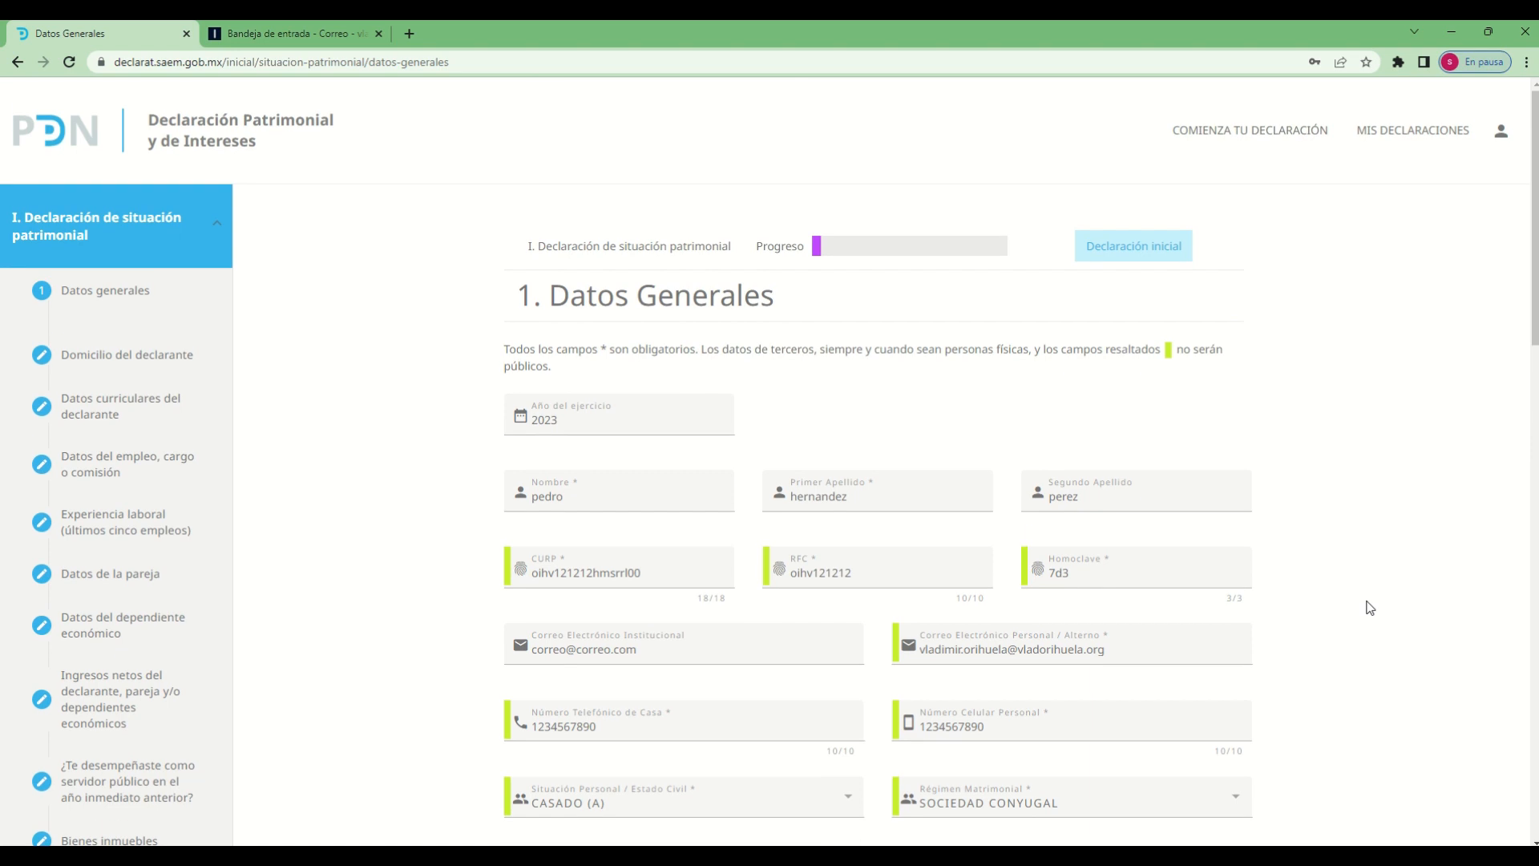
scroll(1370, 608, "down", 5)
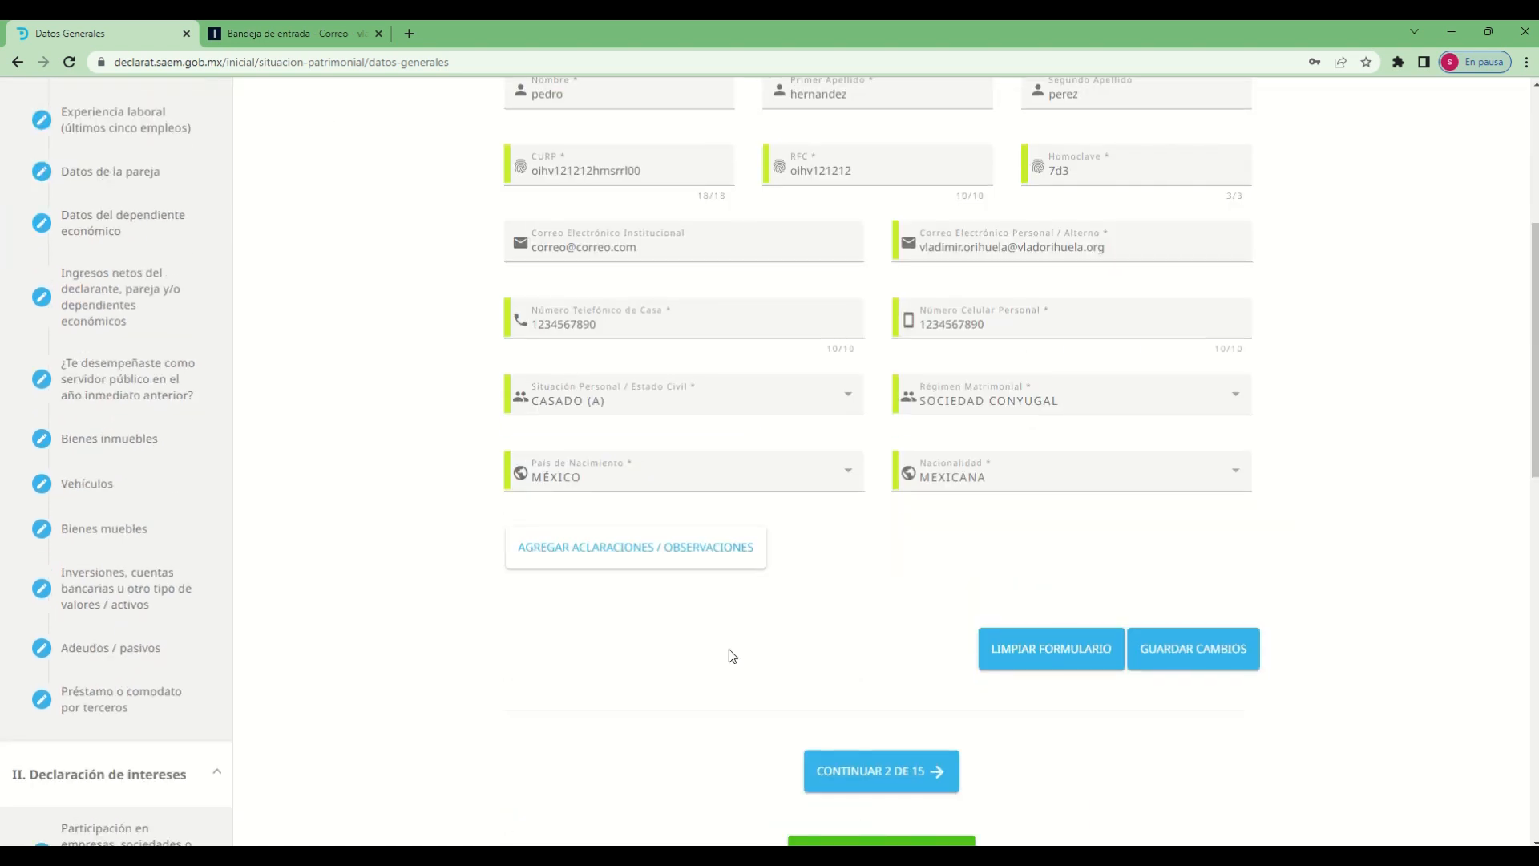
left_click(575, 568)
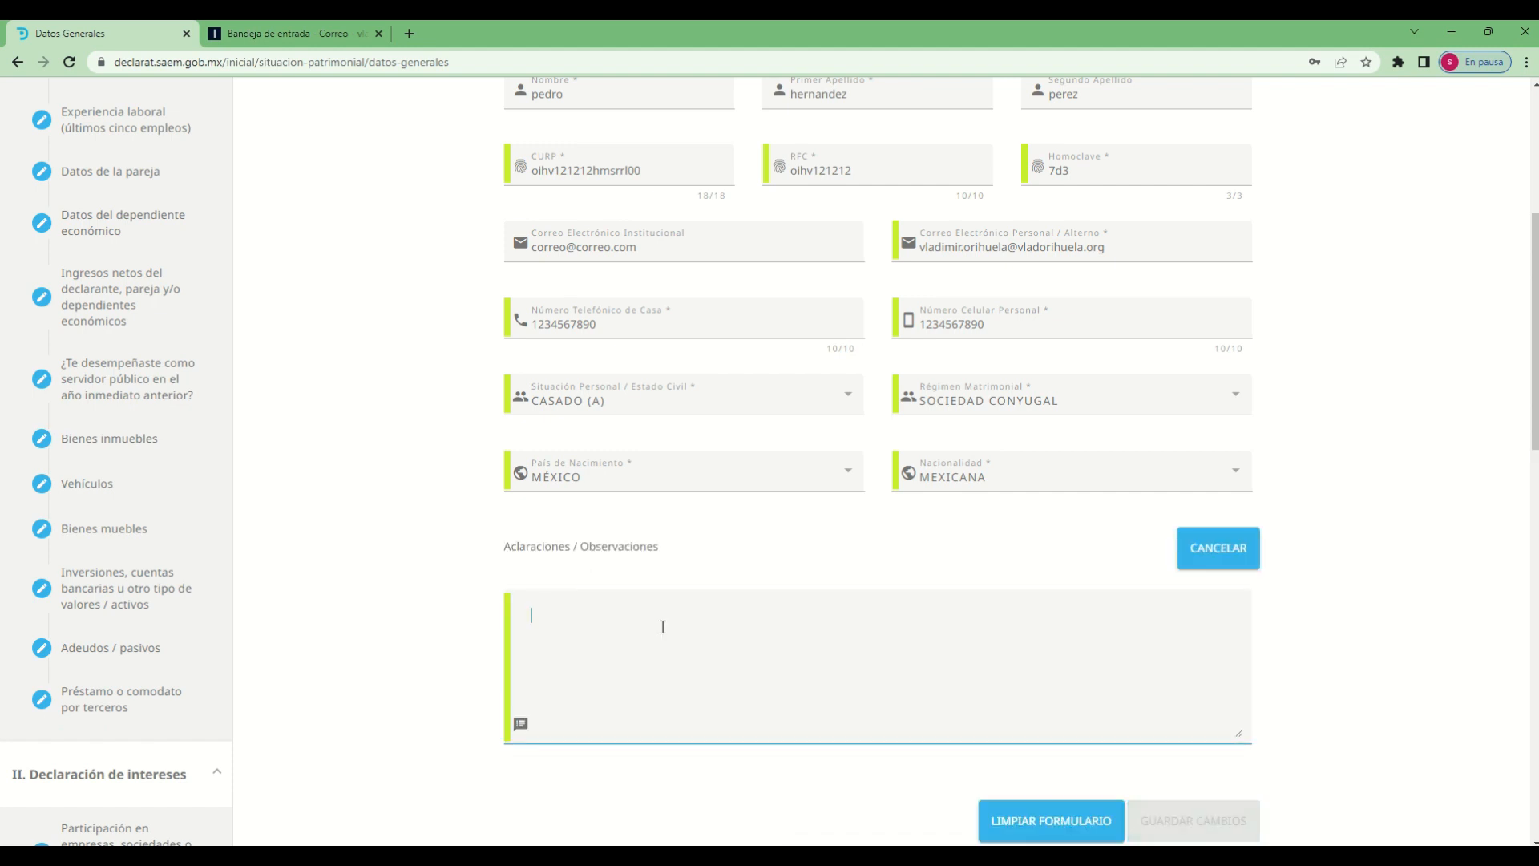
type("declaracion de")
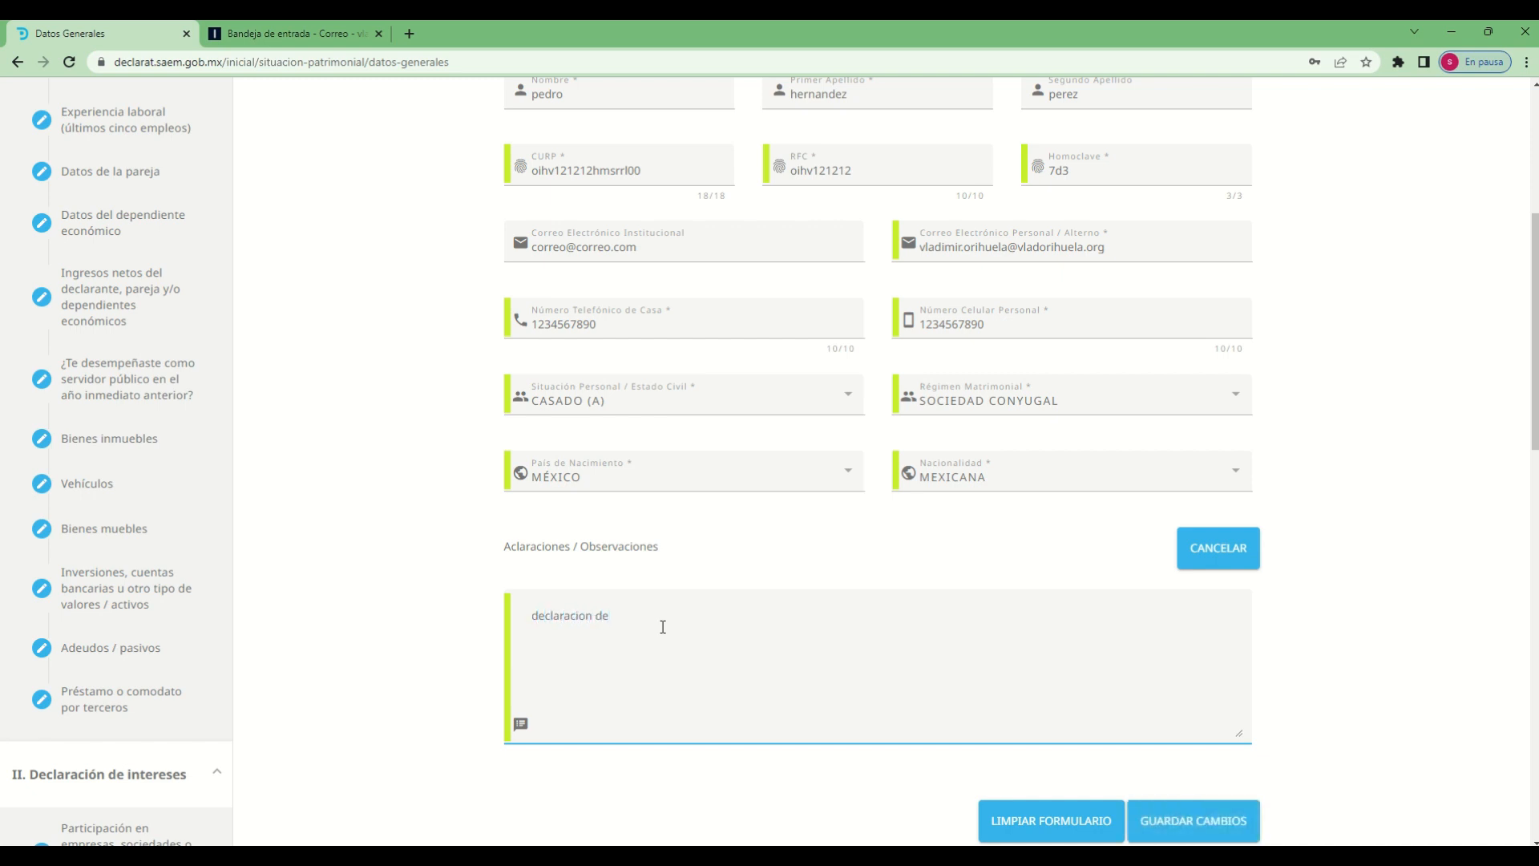
type(" prueba")
scroll(1441, 747, "down", 1)
scroll(1441, 747, "down", 1)
left_click(1398, 690)
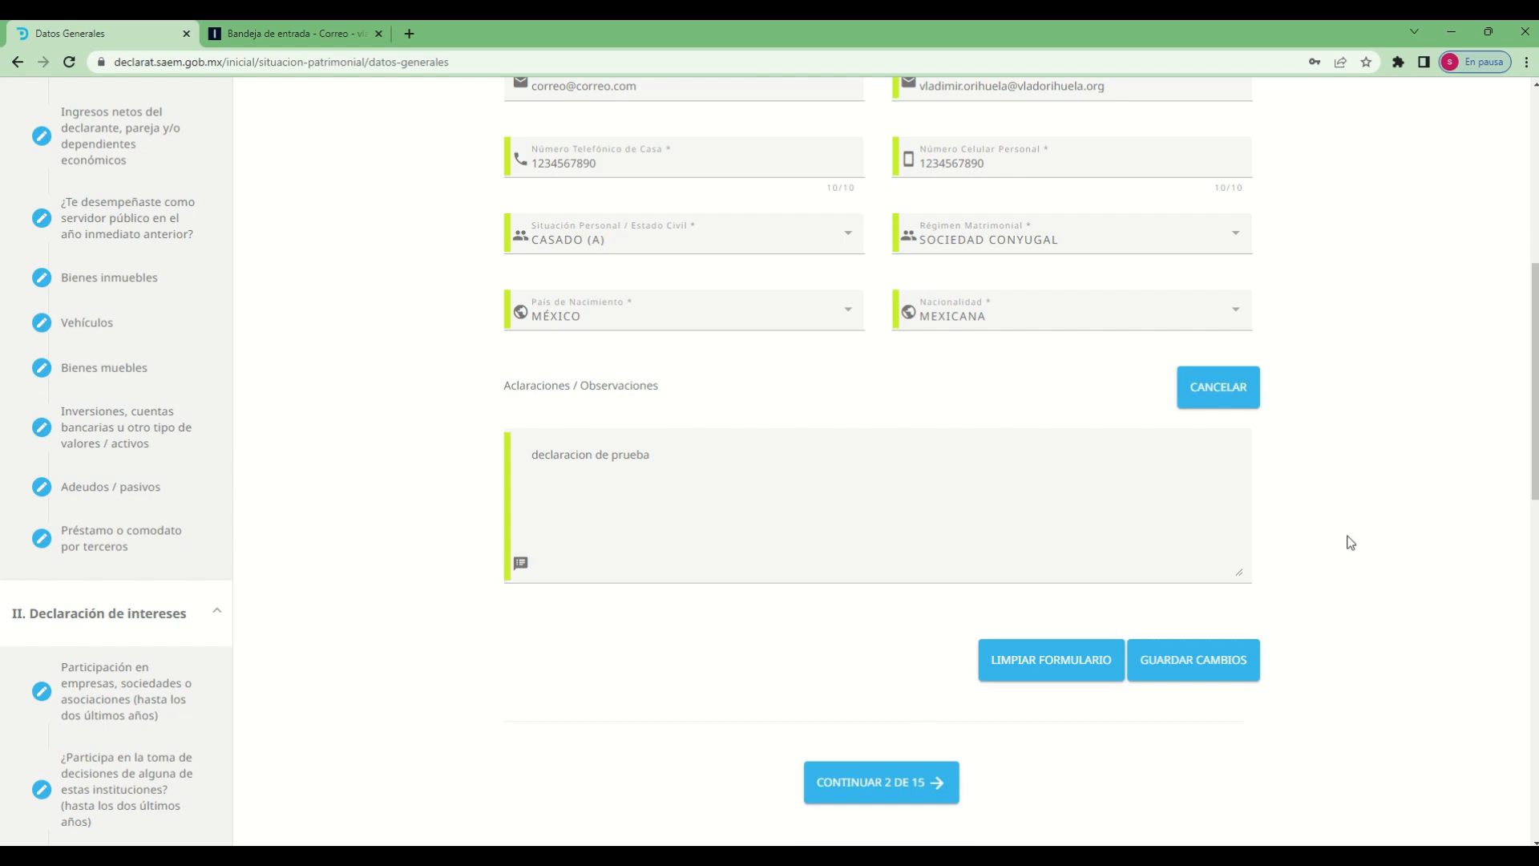
Save the changes to the Datos Generales form and accept the notice
scroll(393, 618, "up", 4)
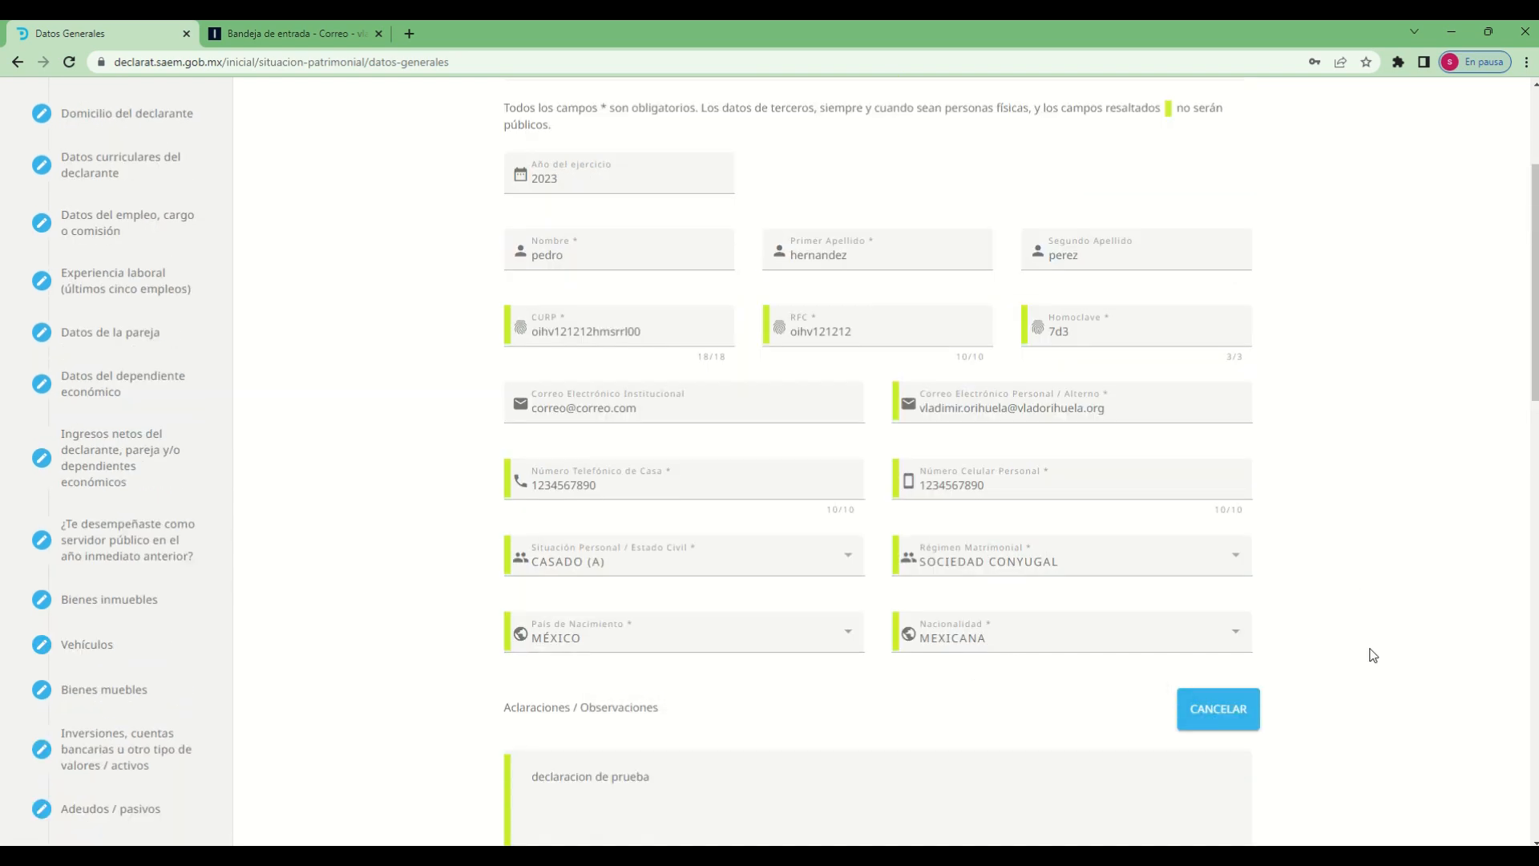
scroll(1384, 653, "up", 3)
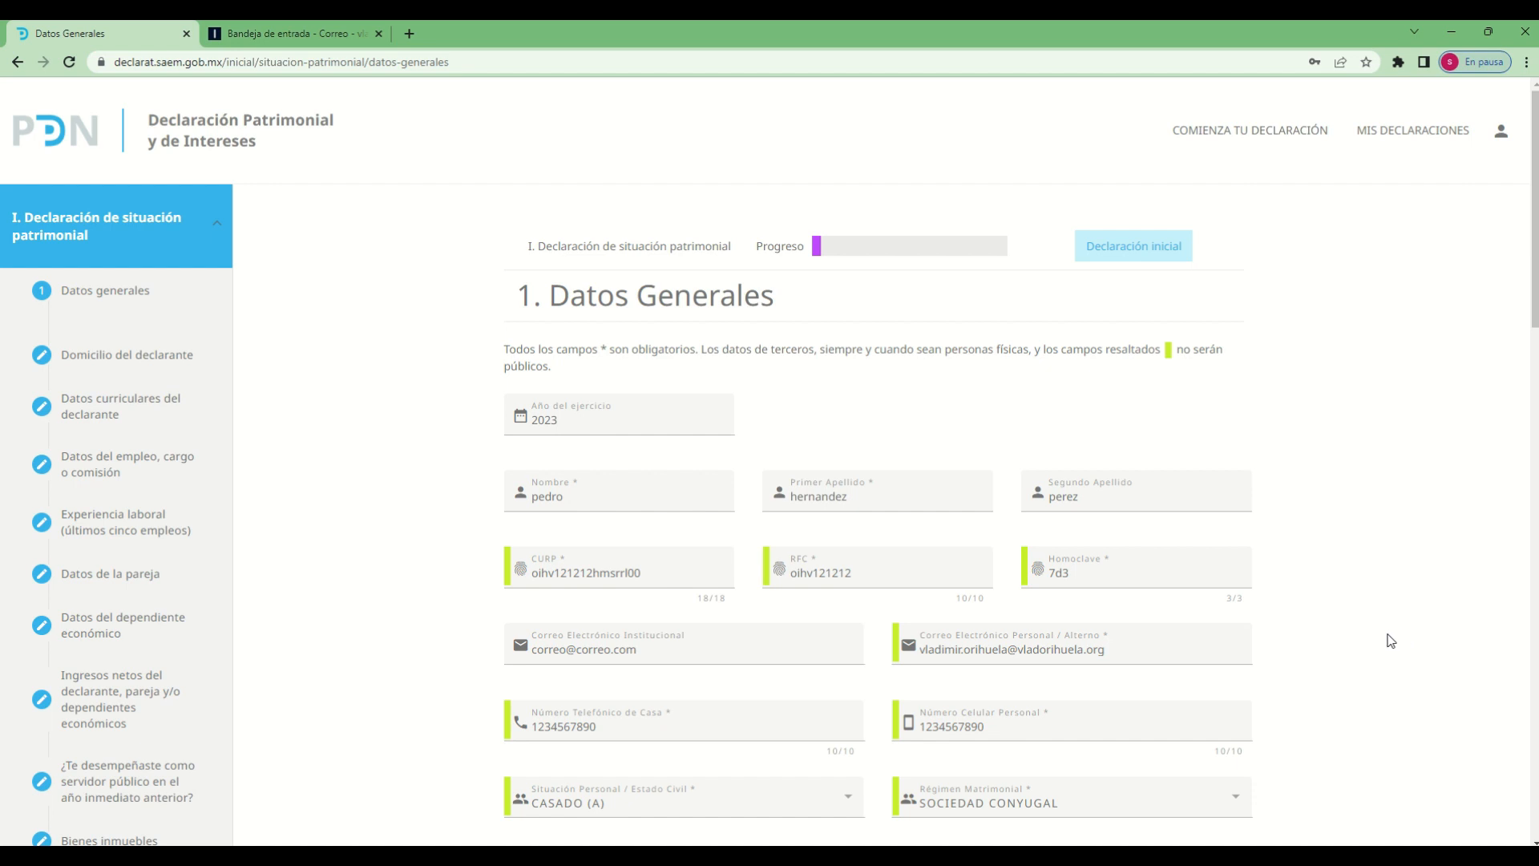
scroll(1393, 641, "down", 4)
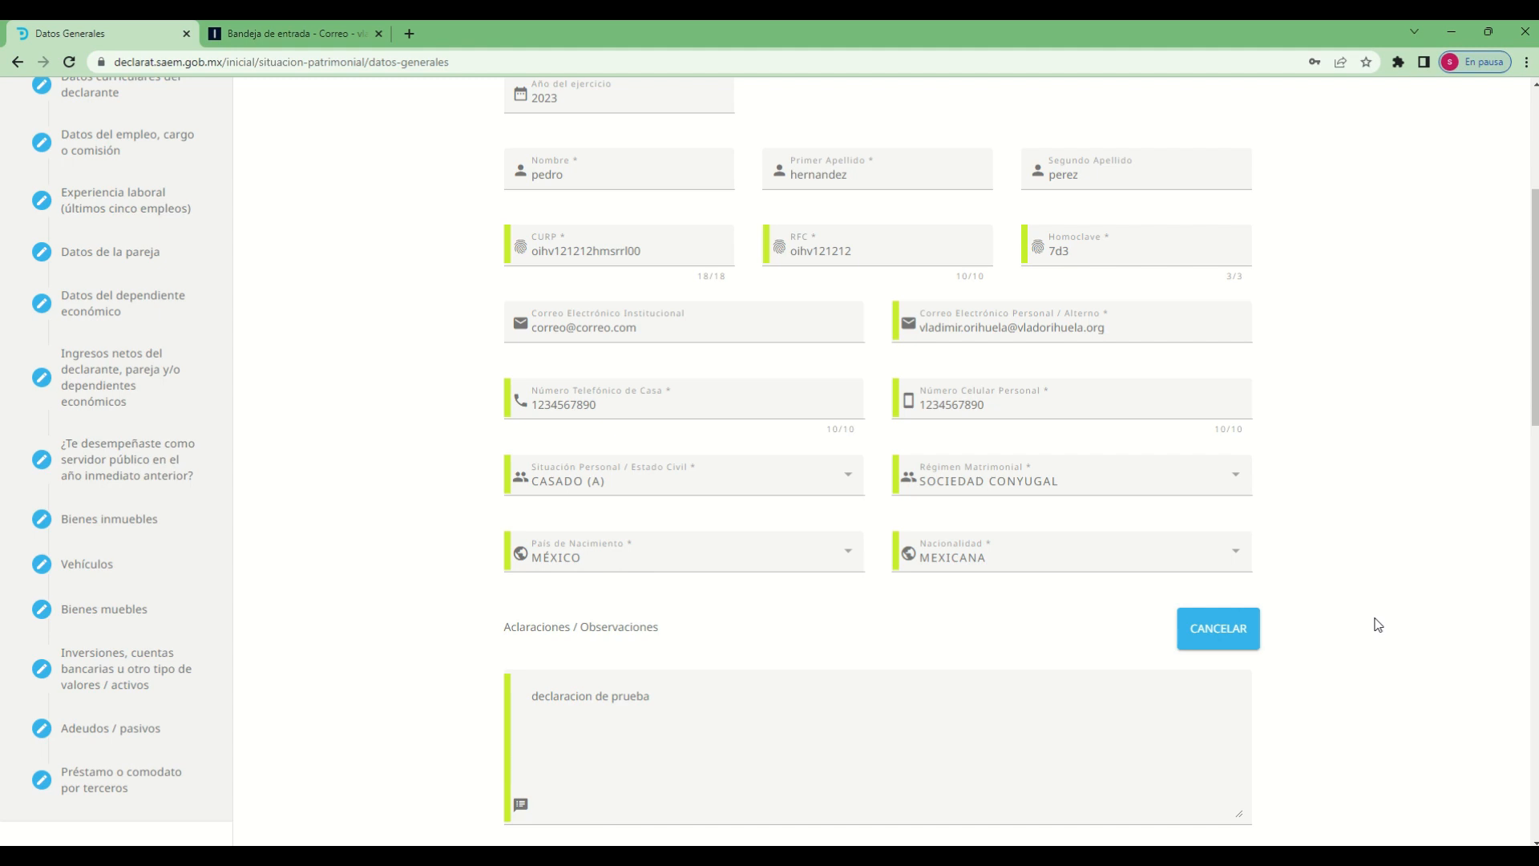
scroll(1357, 624, "up", 4)
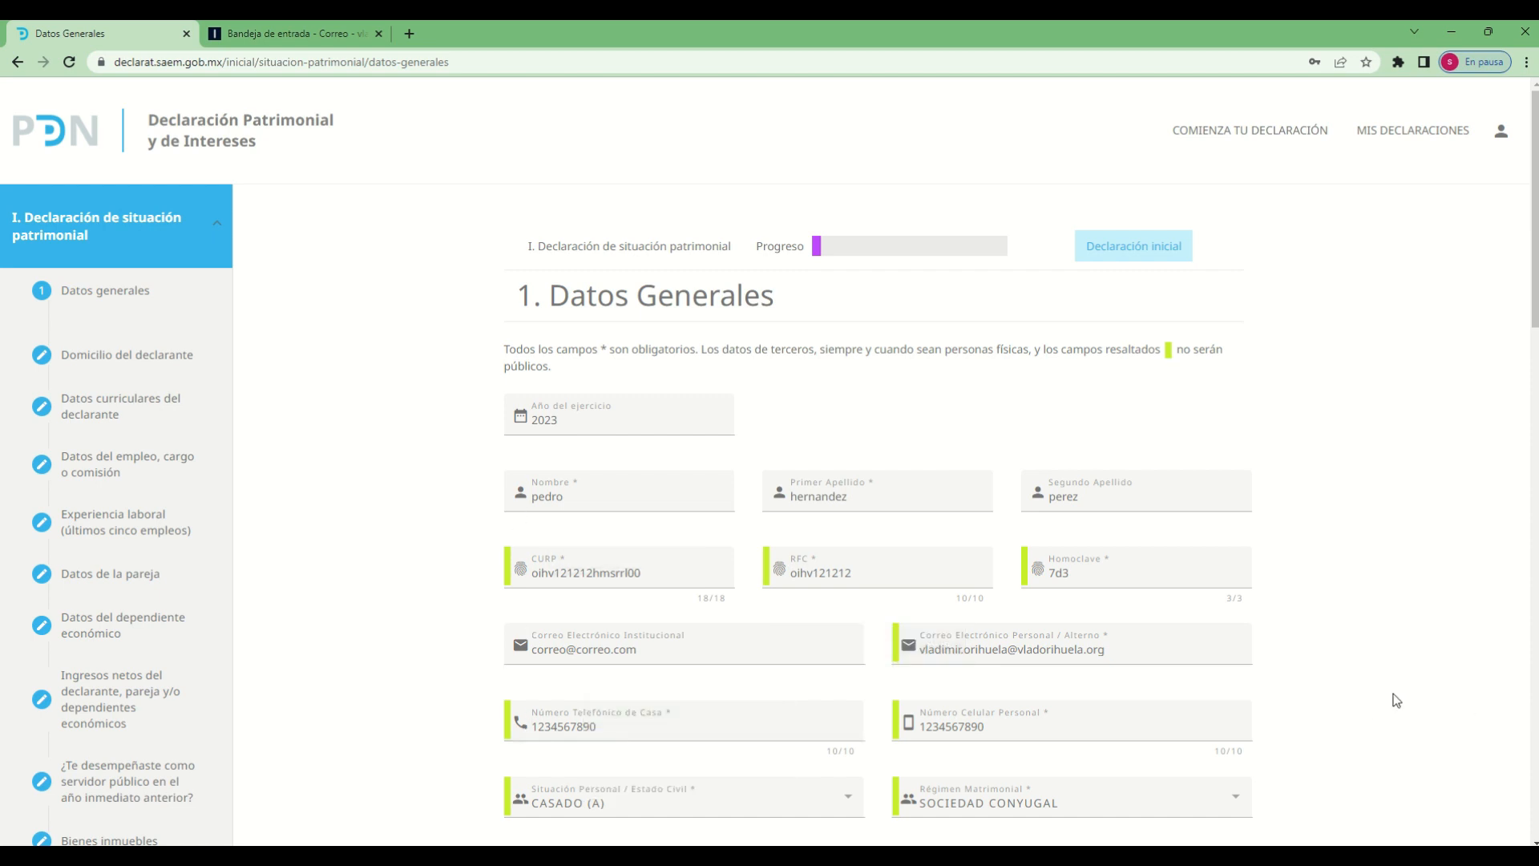
scroll(1375, 704, "down", 5)
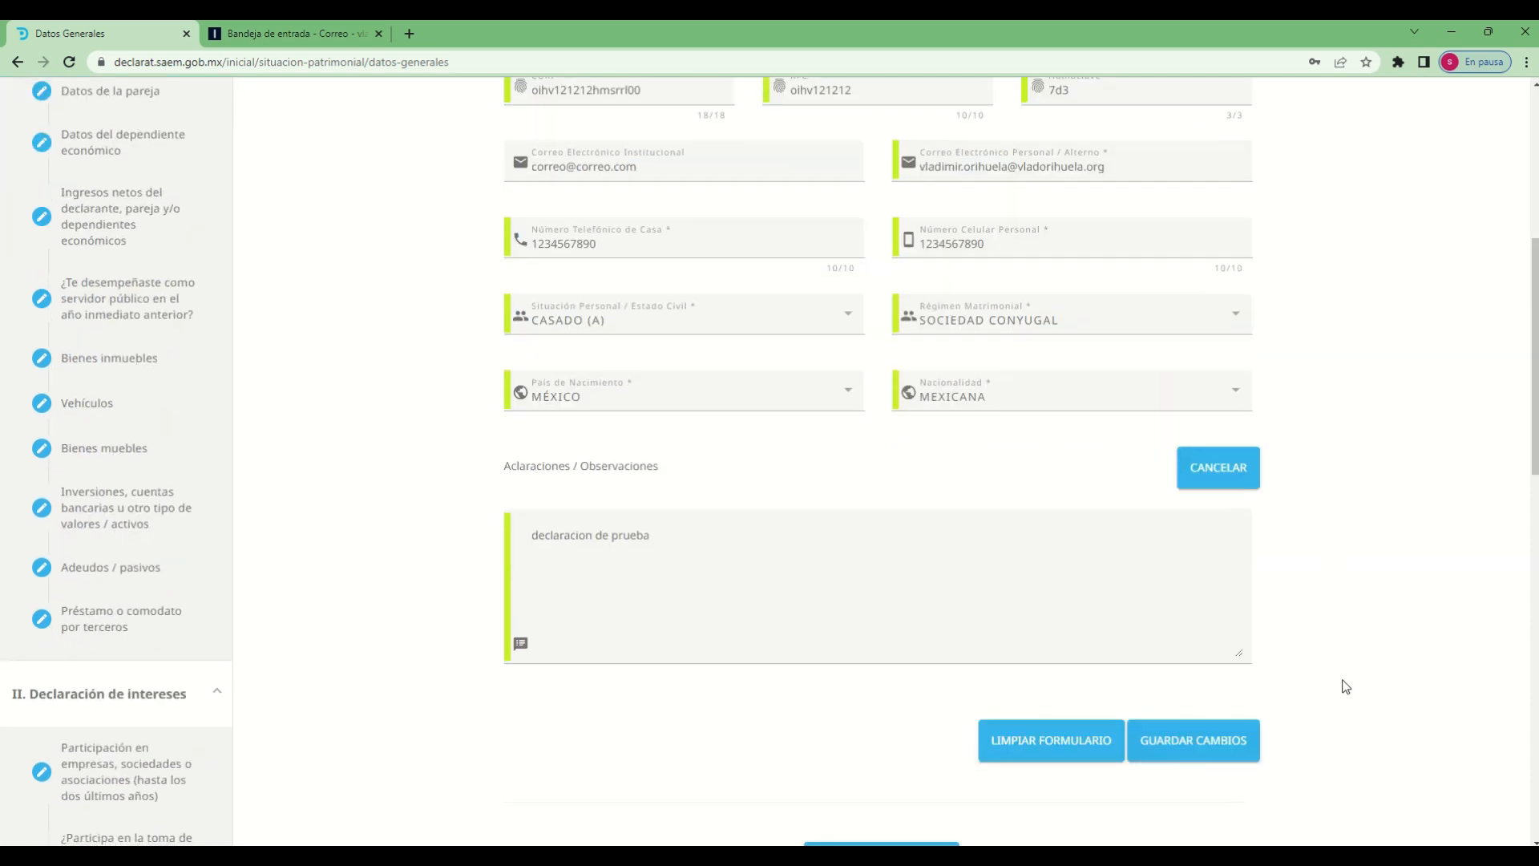
scroll(1365, 636, "down", 3)
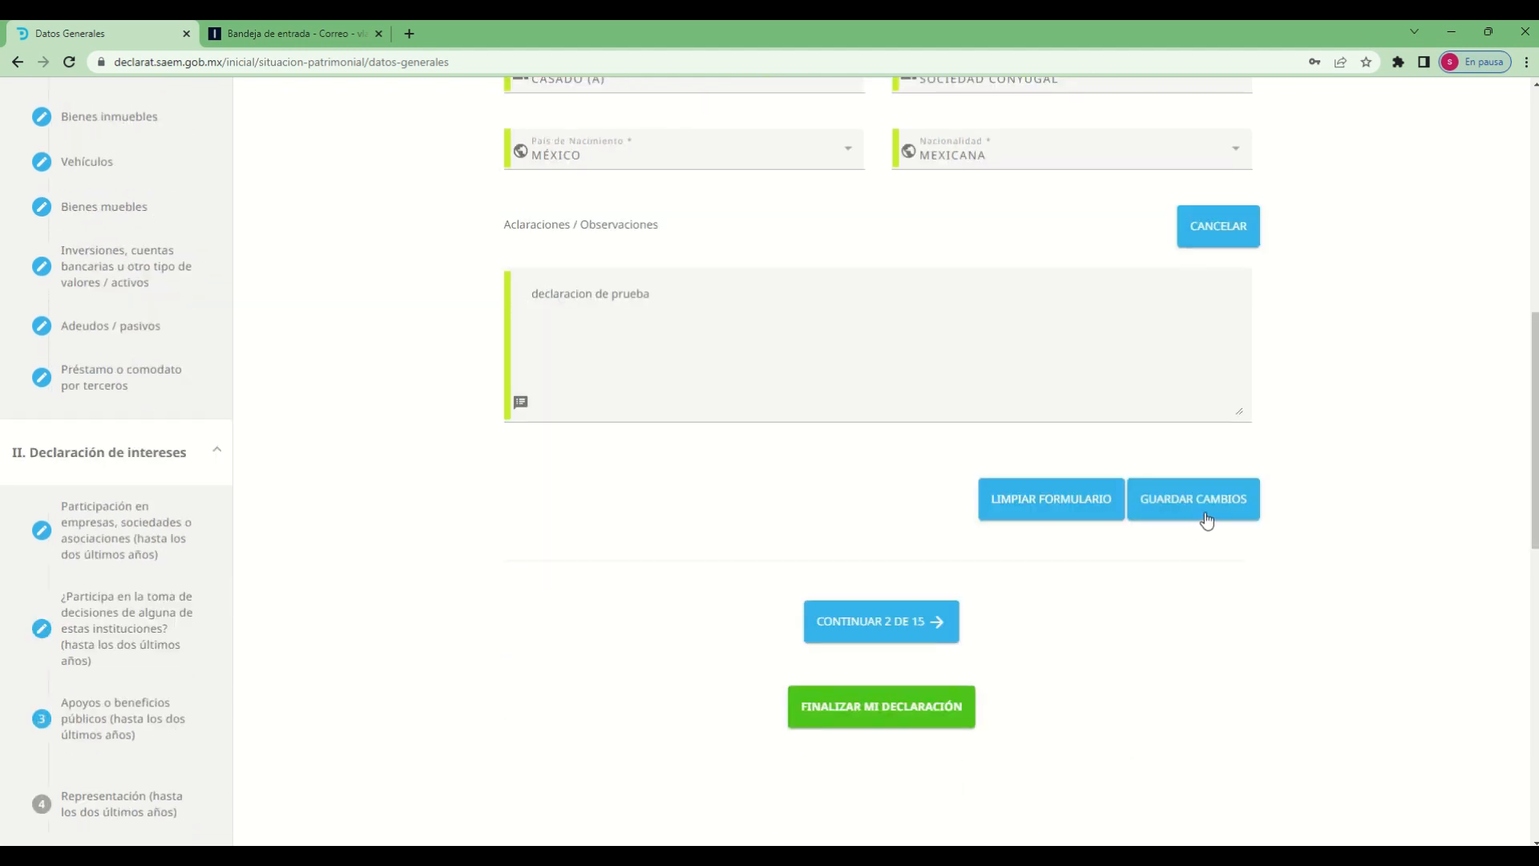
left_click(1202, 513)
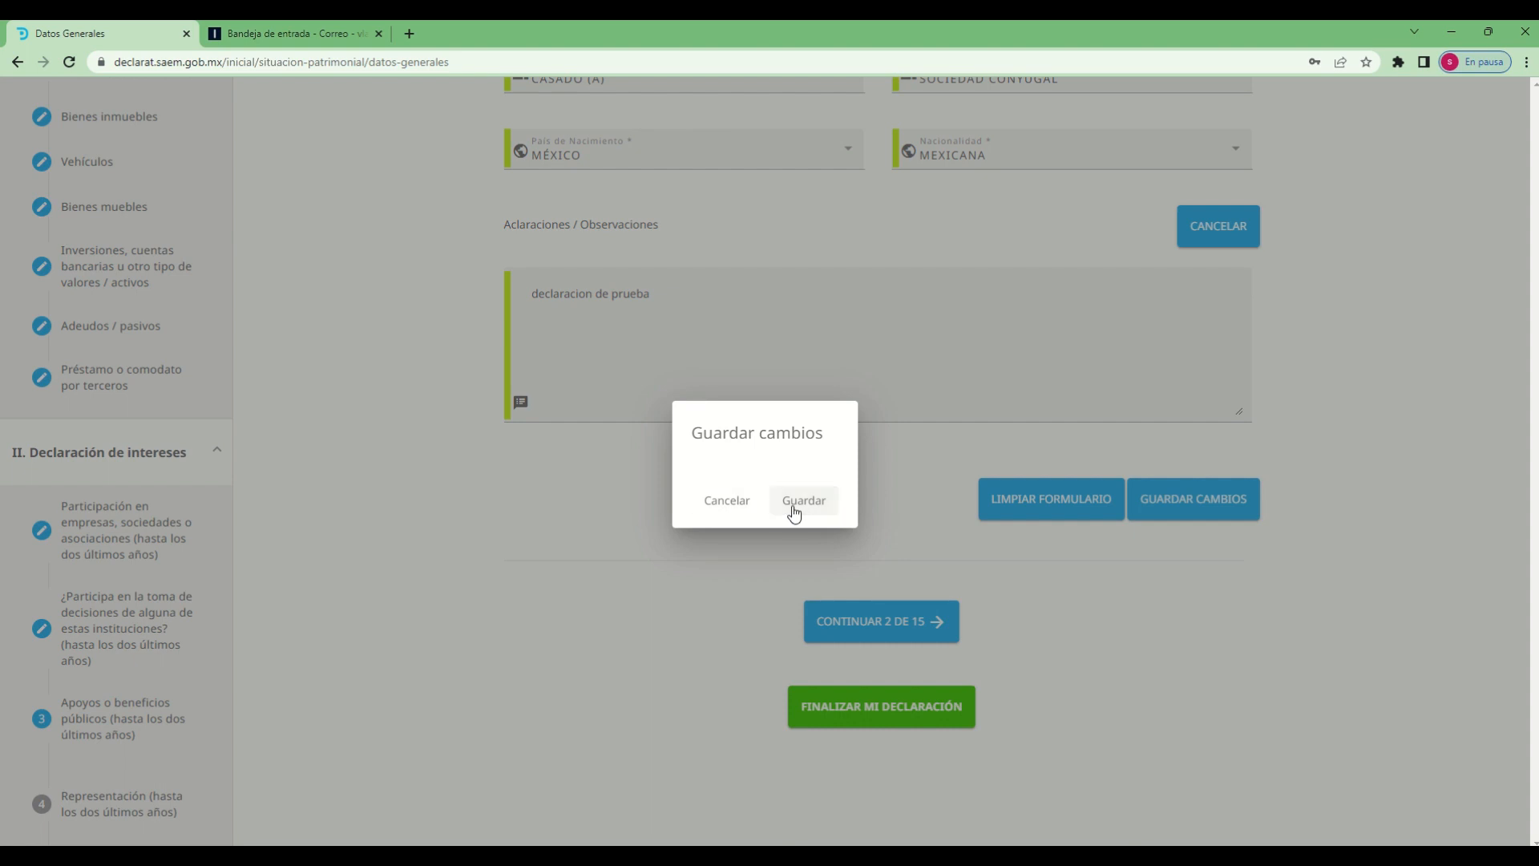
left_click(793, 513)
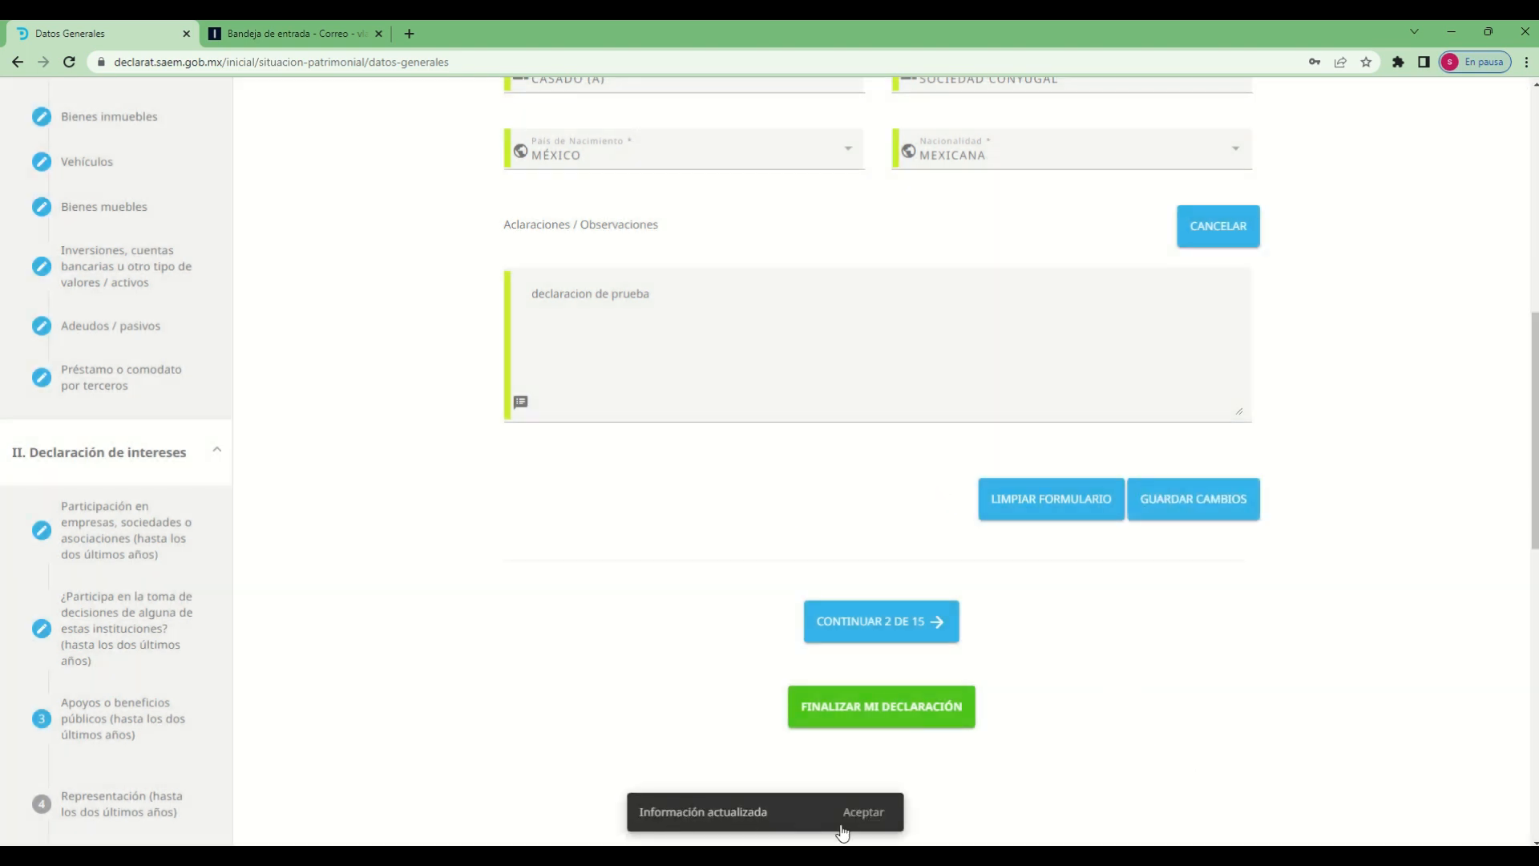
left_click(863, 813)
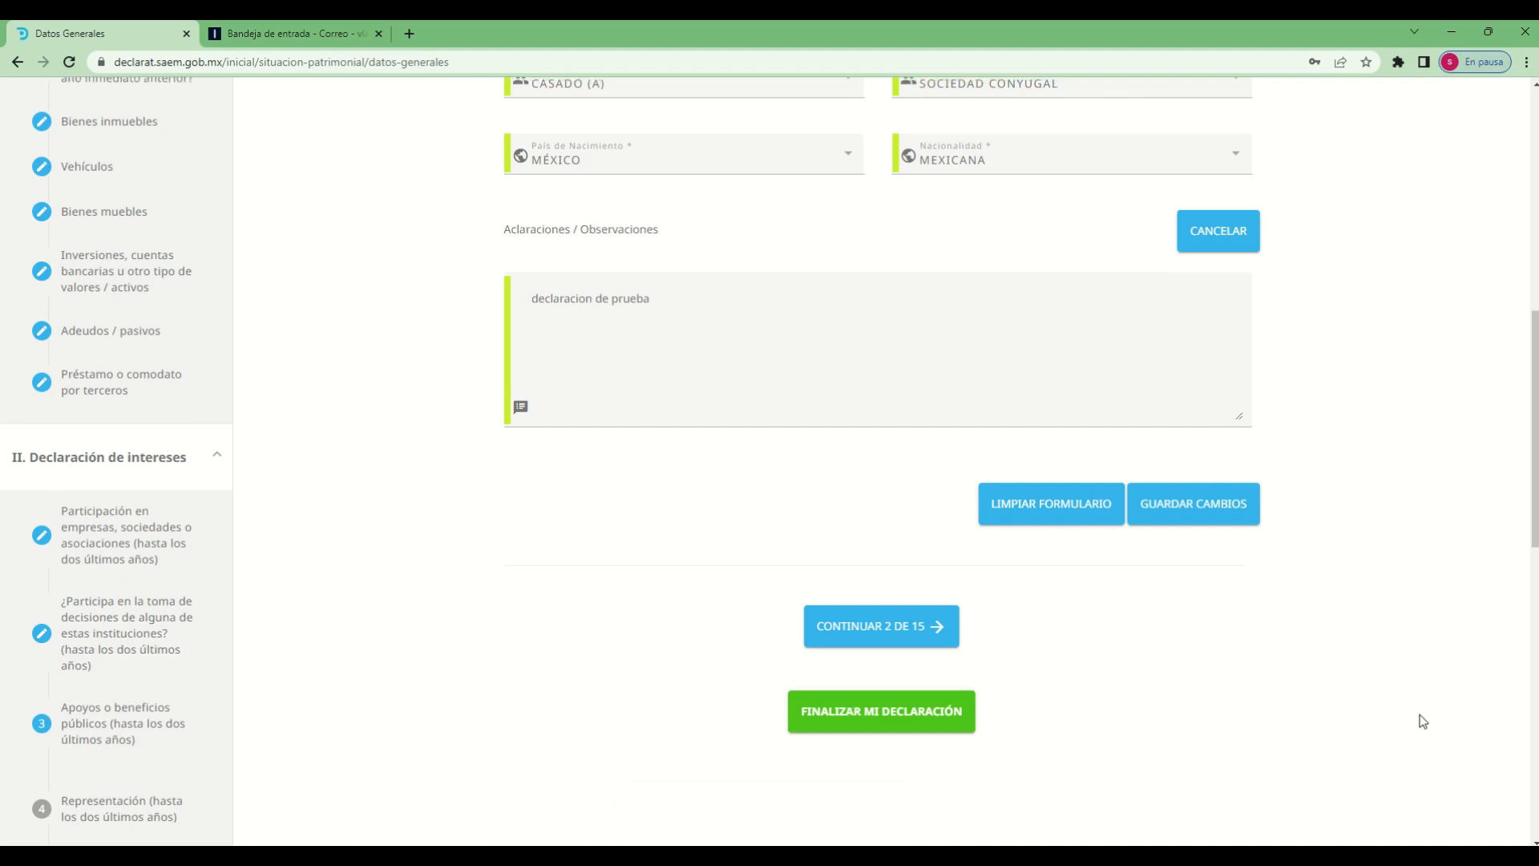
Continue to section 2 of 15, Domicilio del Declarante, accepting to proceed at the unsaved-changes prompt
scroll(1420, 714, "up", 10)
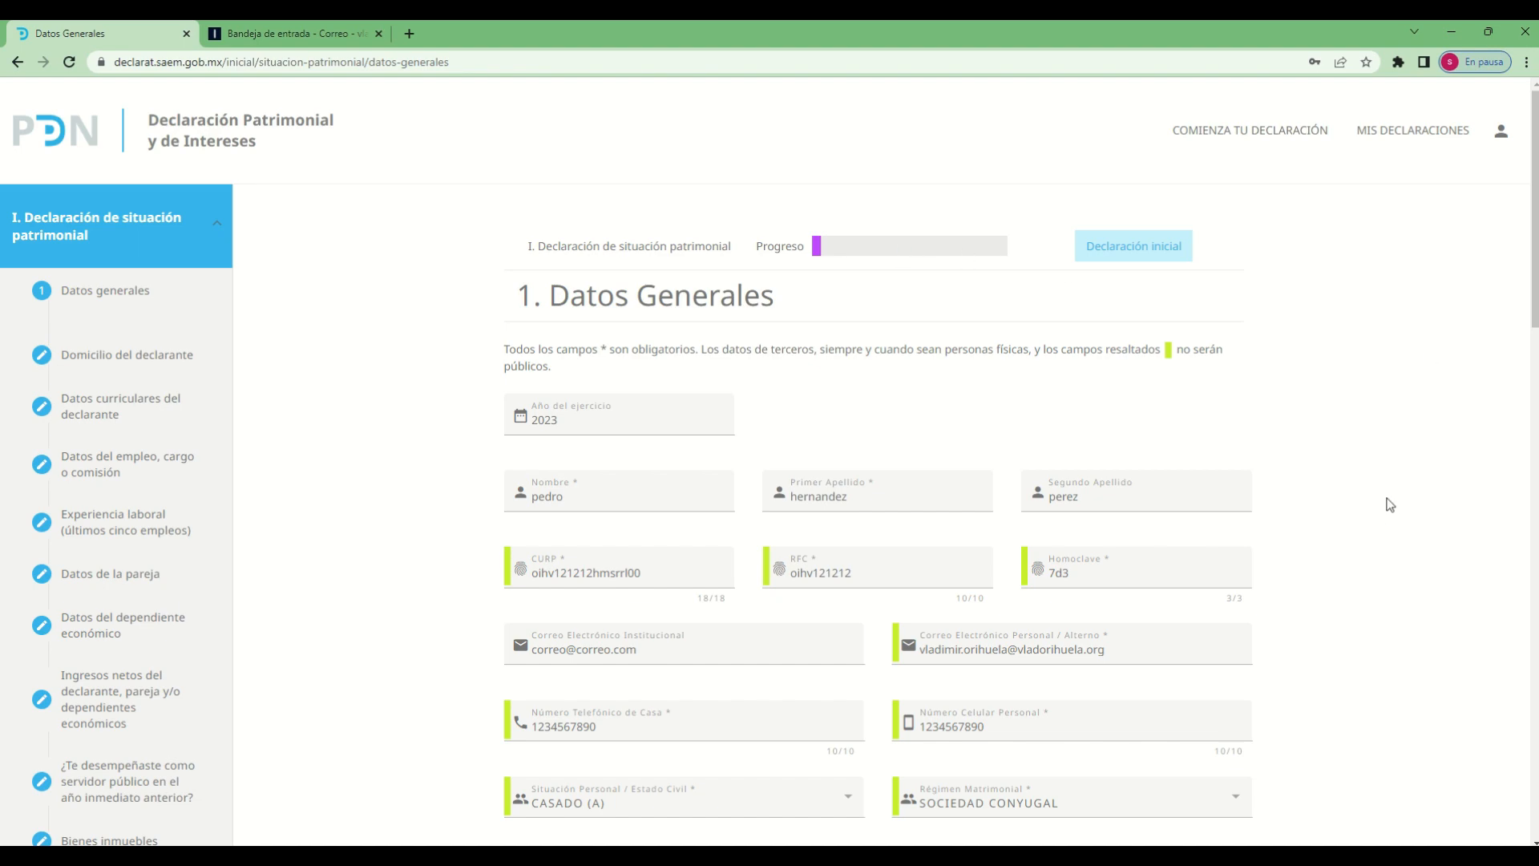
scroll(1387, 498, "down", 5)
scroll(1390, 500, "down", 4)
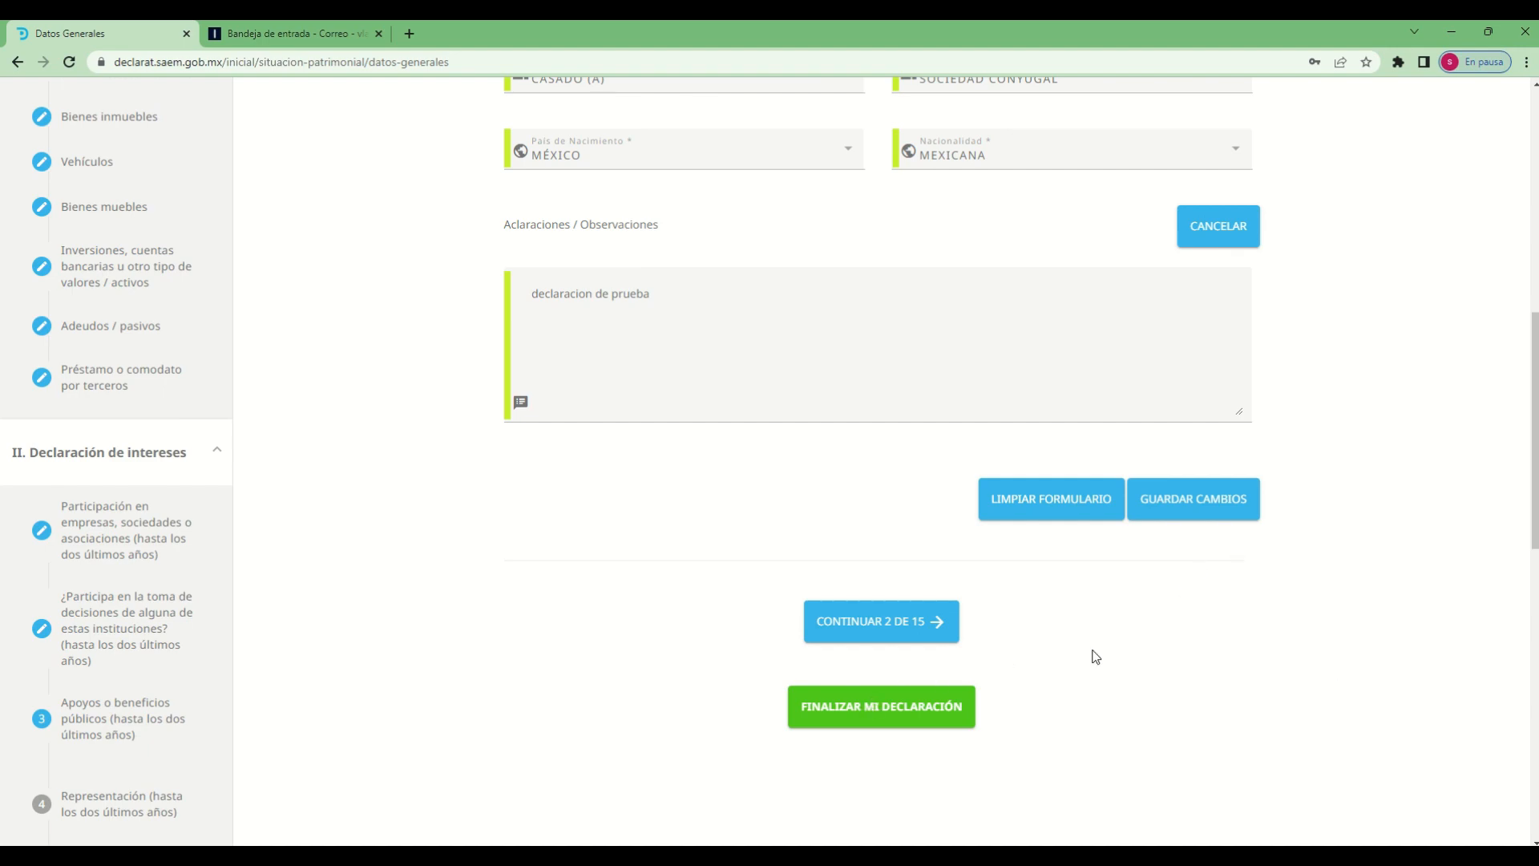
scroll(670, 695, "up", 5)
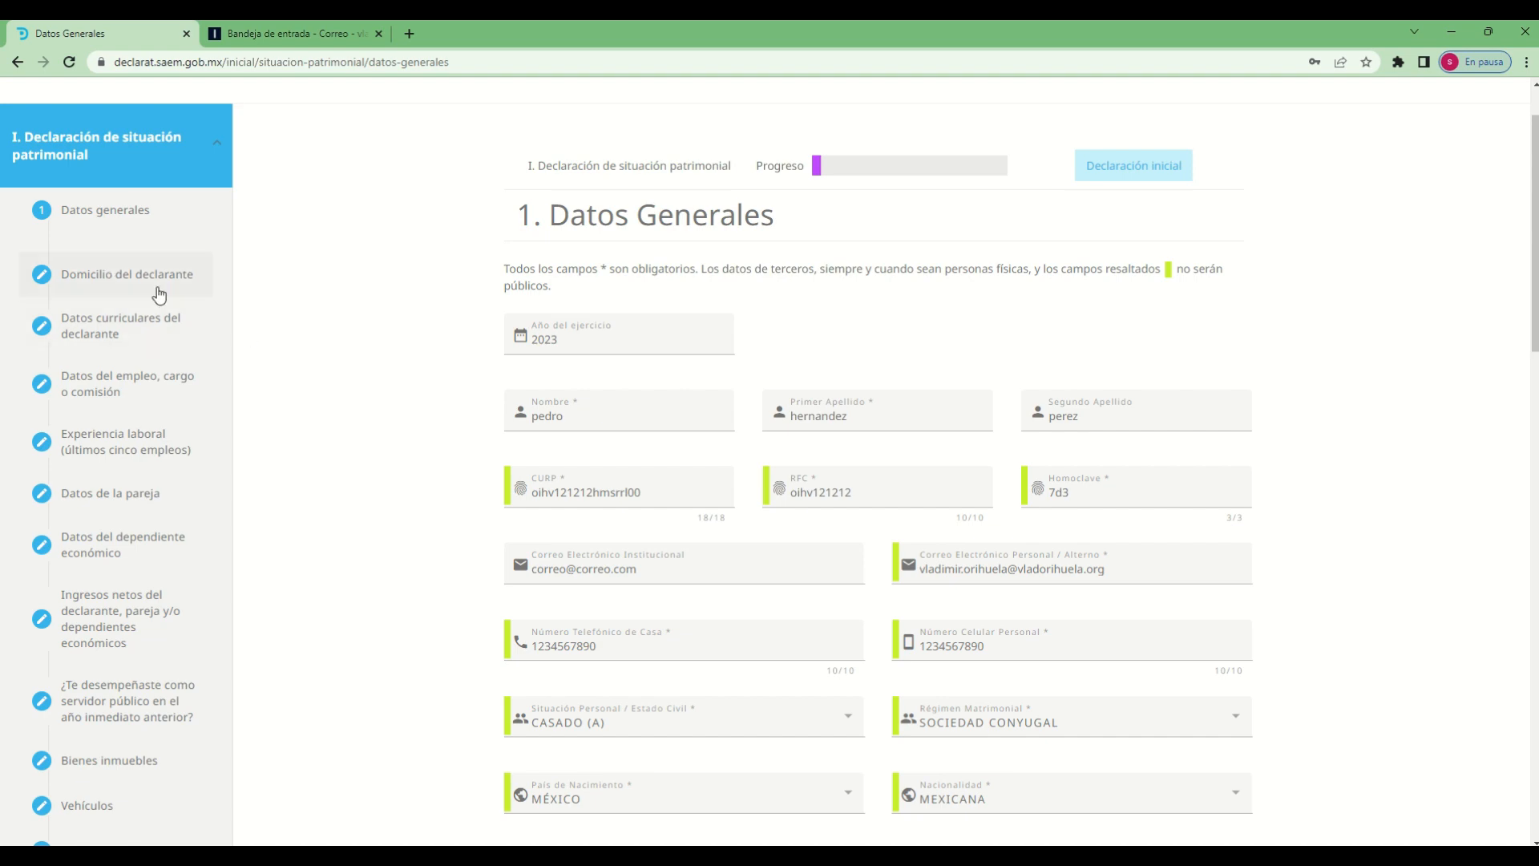
scroll(362, 587, "down", 5)
scroll(363, 587, "down", 5)
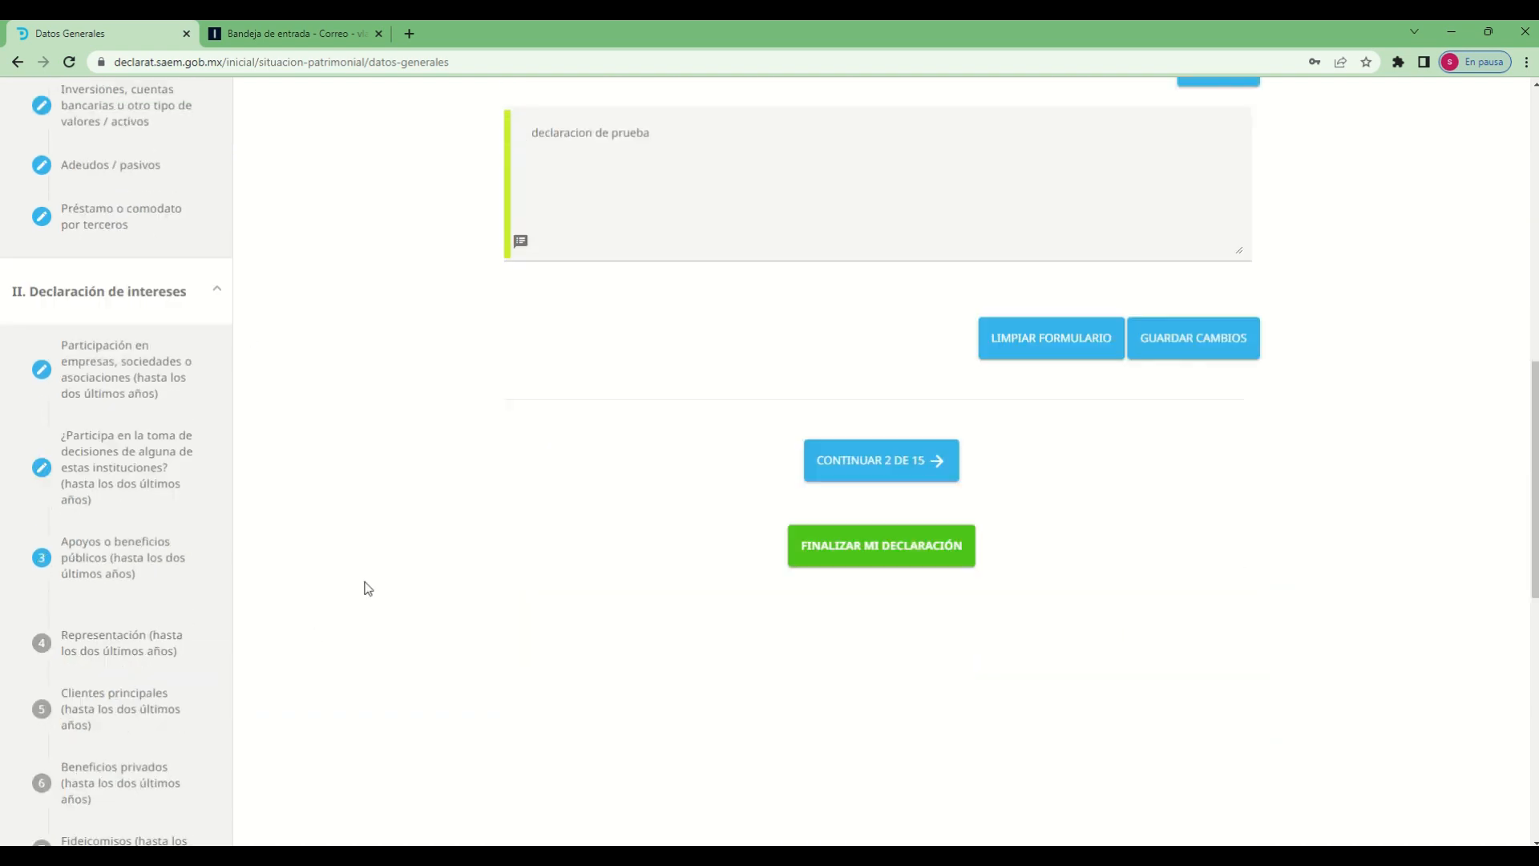
left_click(887, 455)
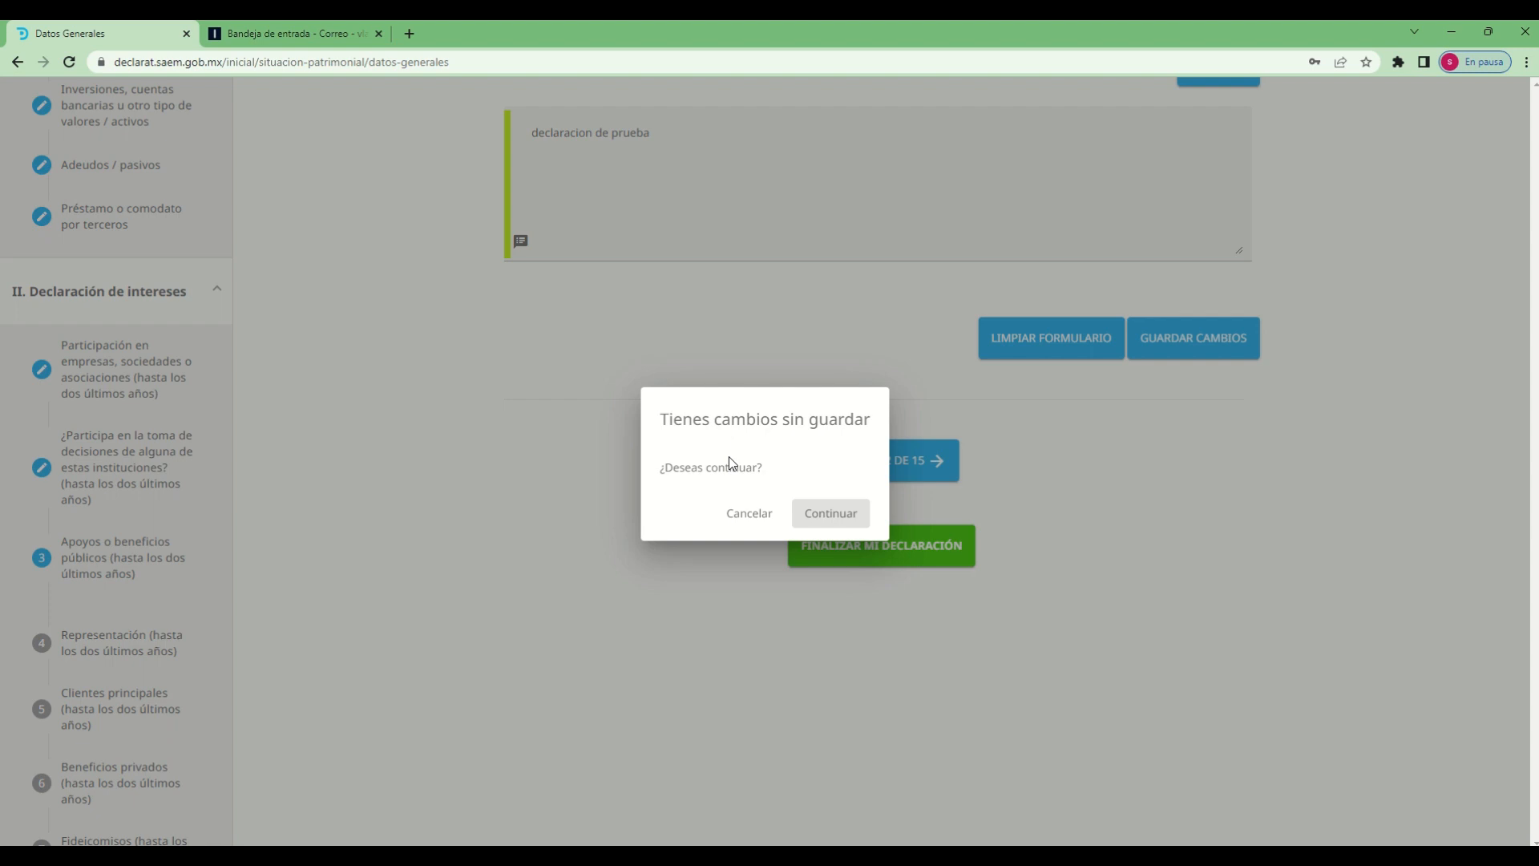
left_click(831, 521)
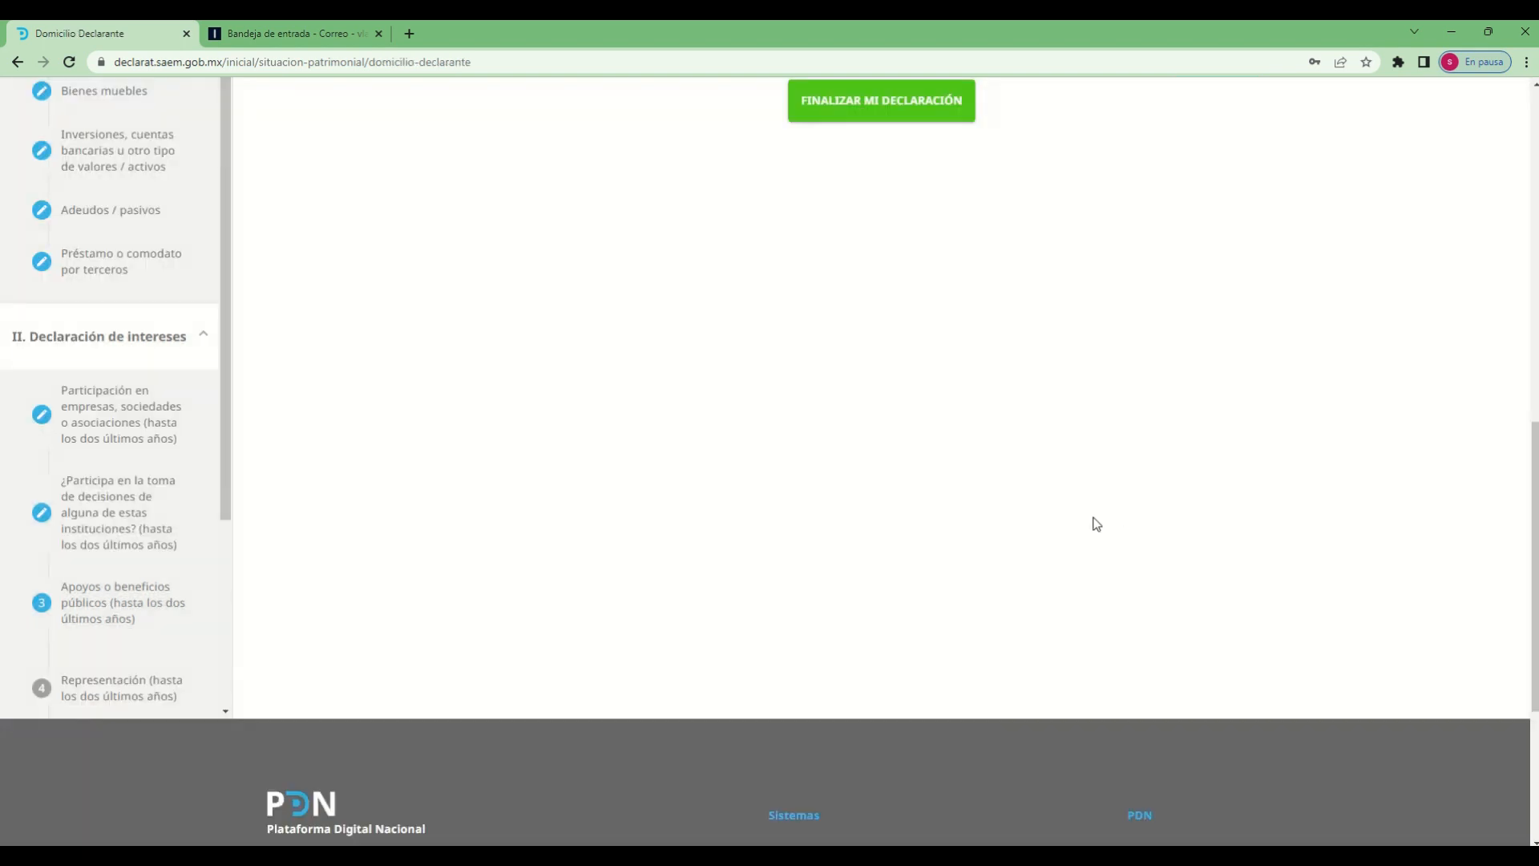
Choose MÉXICO as the Lugar en el que reside in the Domicilio del Declarante form
scroll(1104, 519, "up", 4)
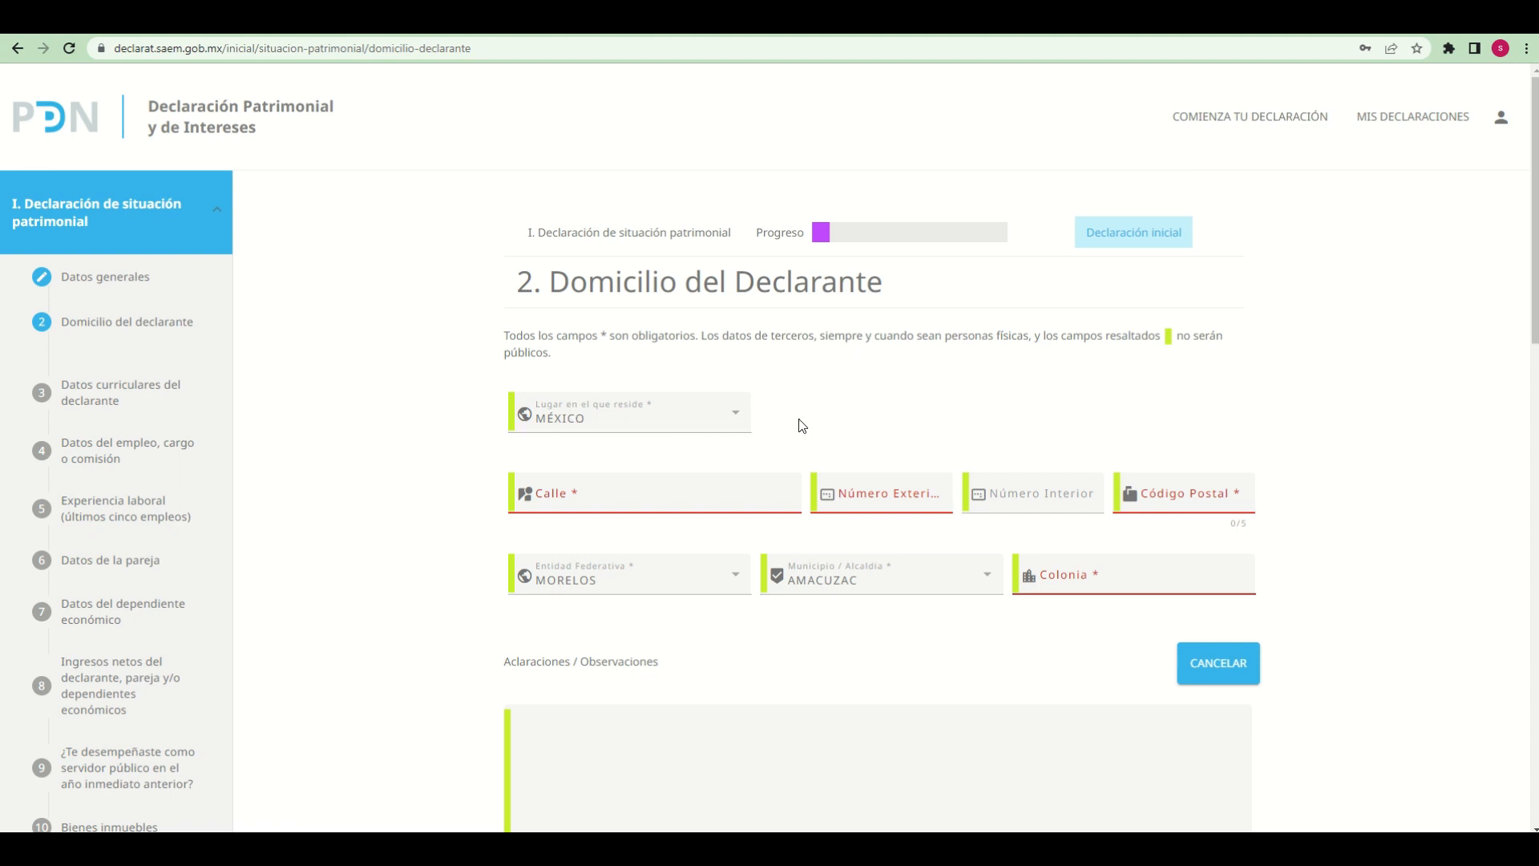
left_click(734, 420)
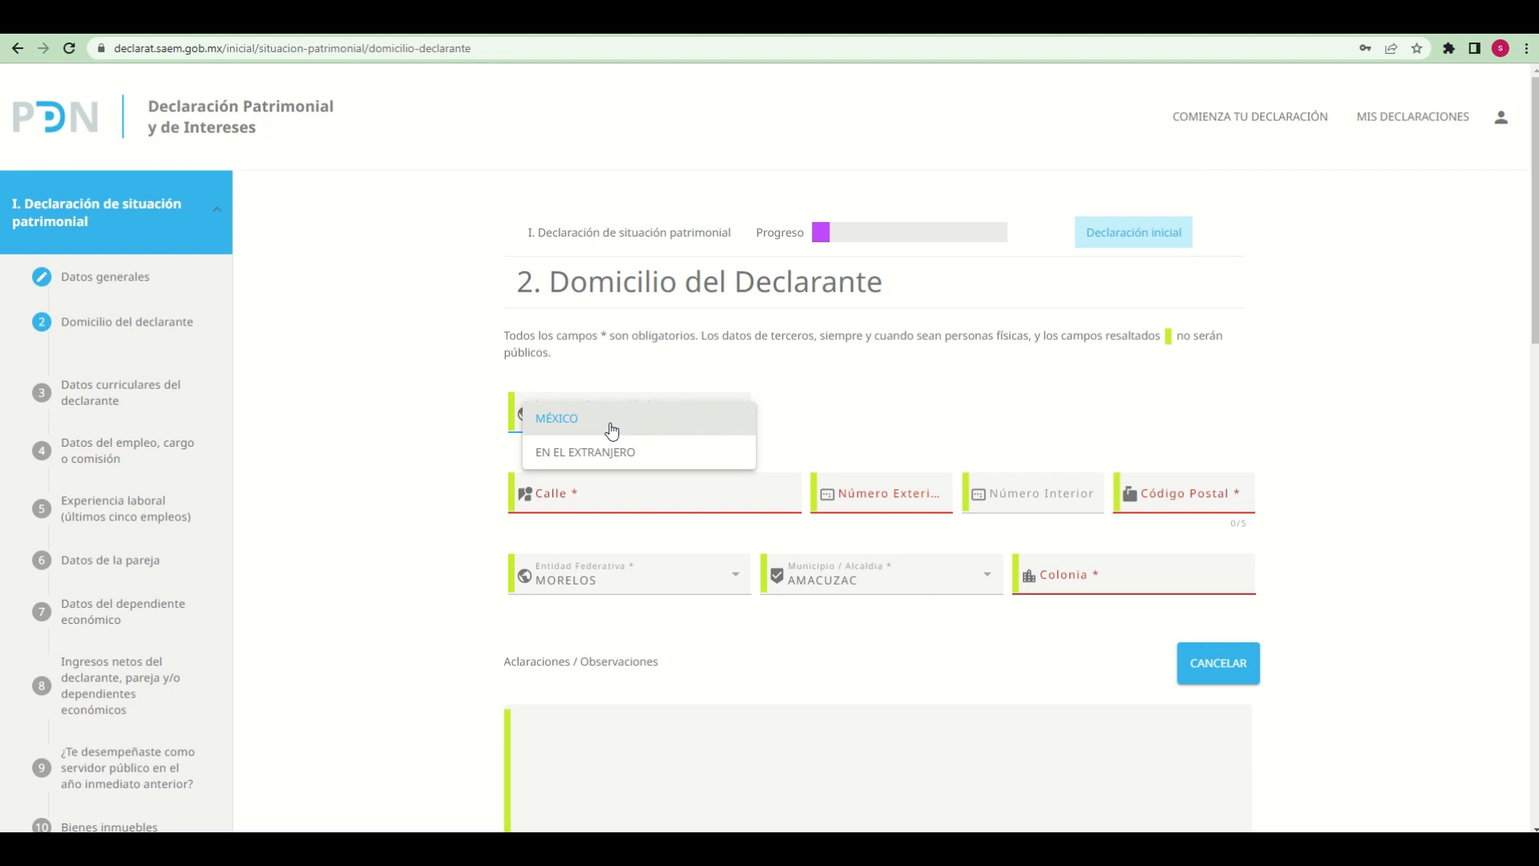
left_click(568, 433)
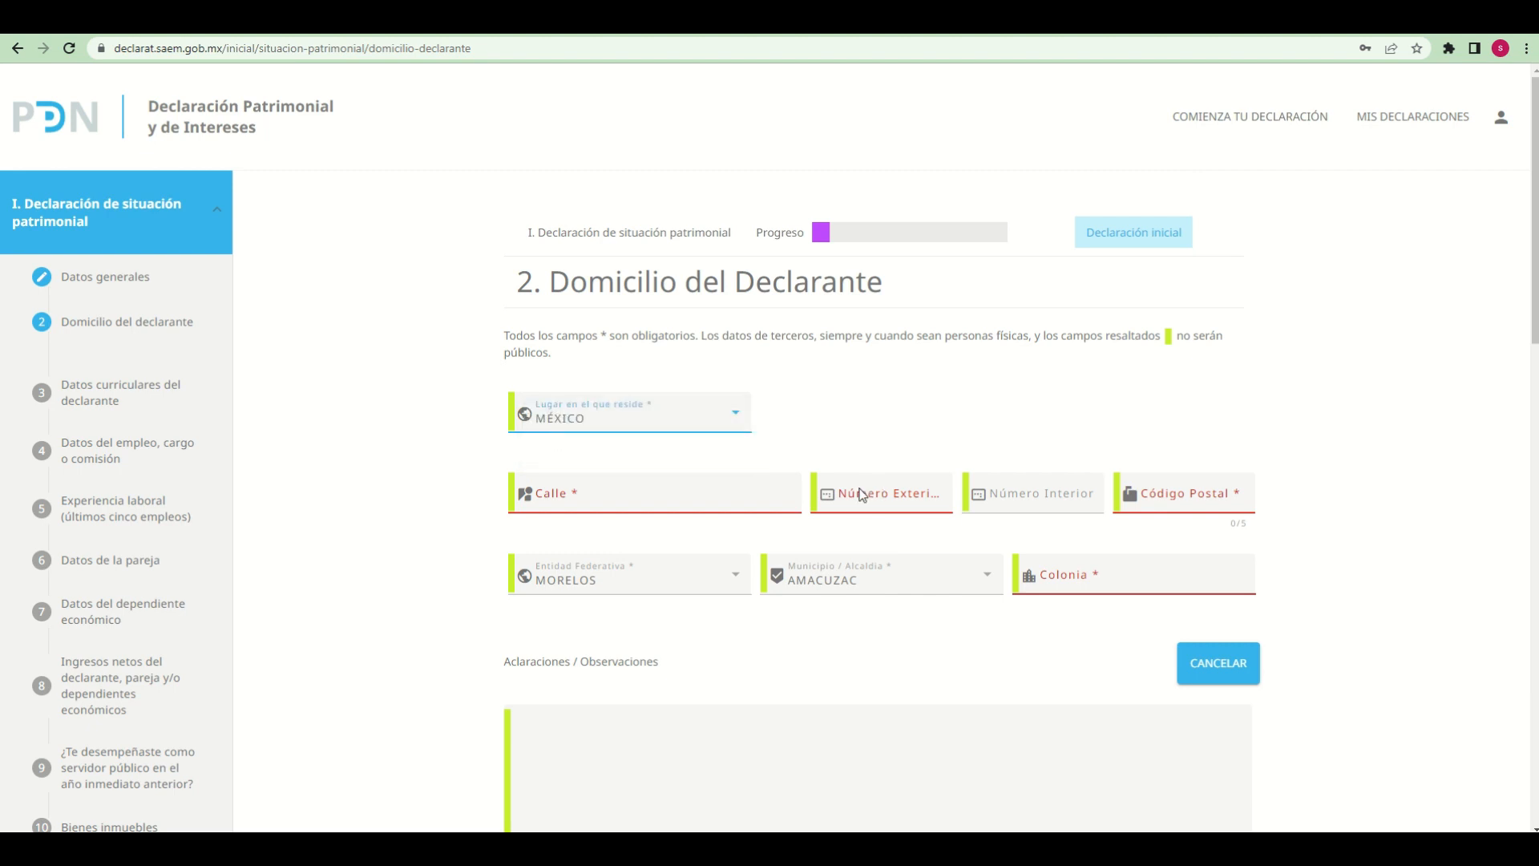
Fill in the declarant's street, exterior number, interior number and postal code
left_click(580, 497)
left_click(579, 496)
type("calle 1")
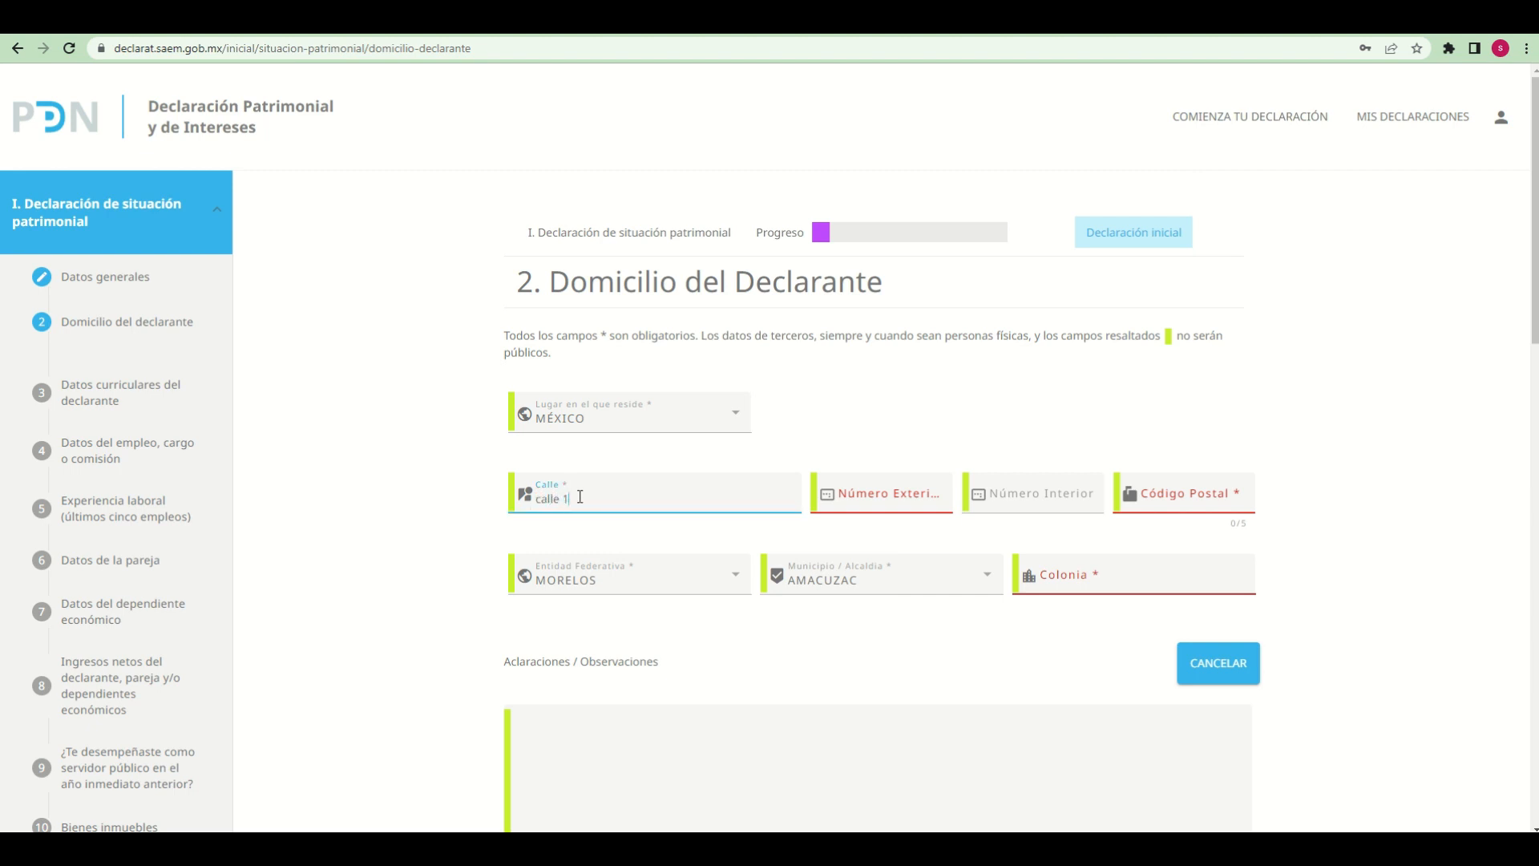
key("Tab")
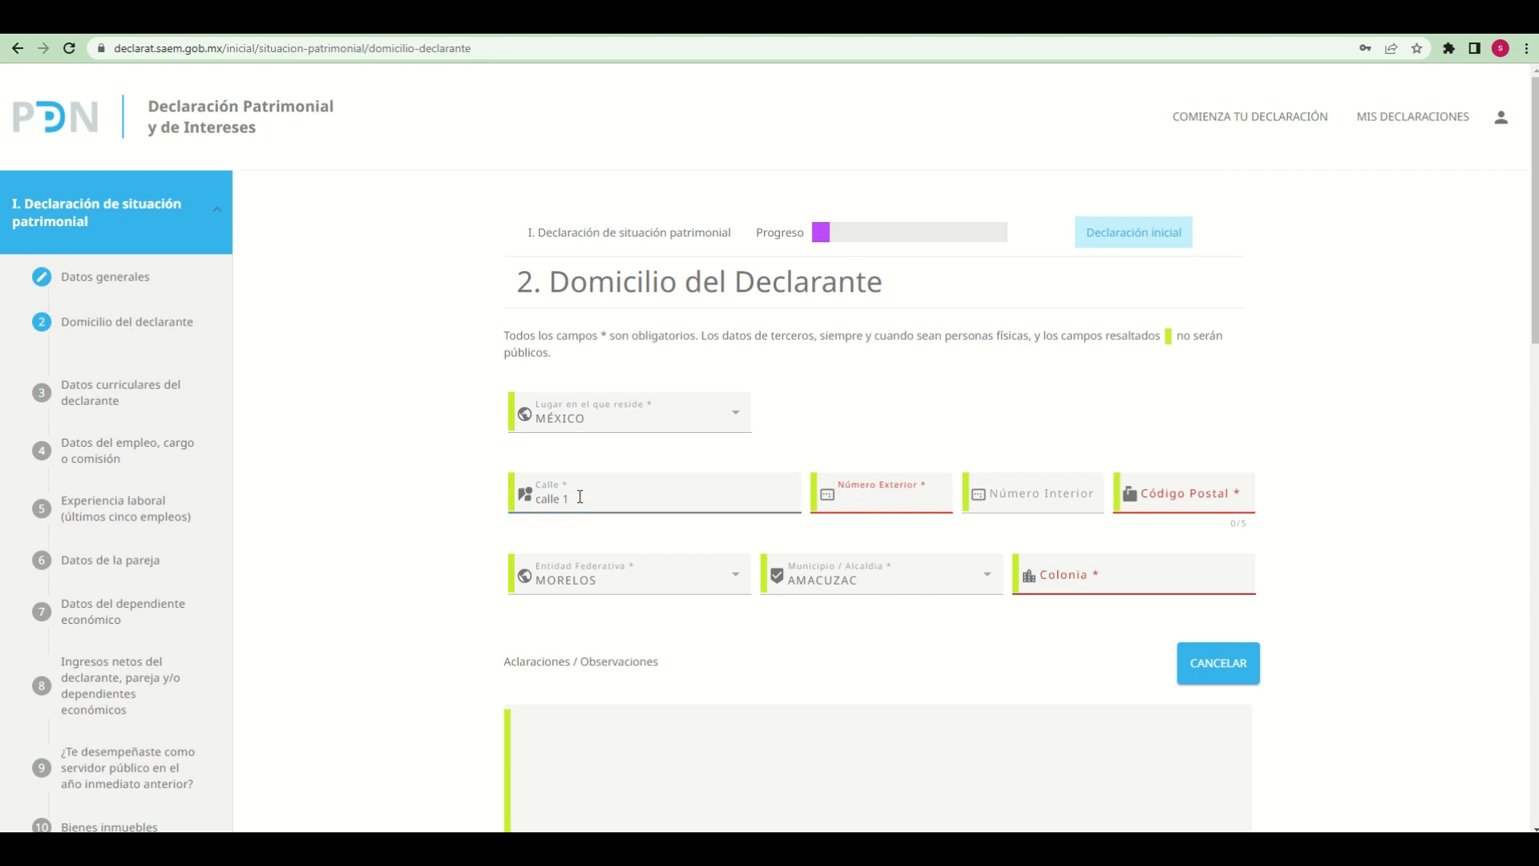
type("78")
key("Tab")
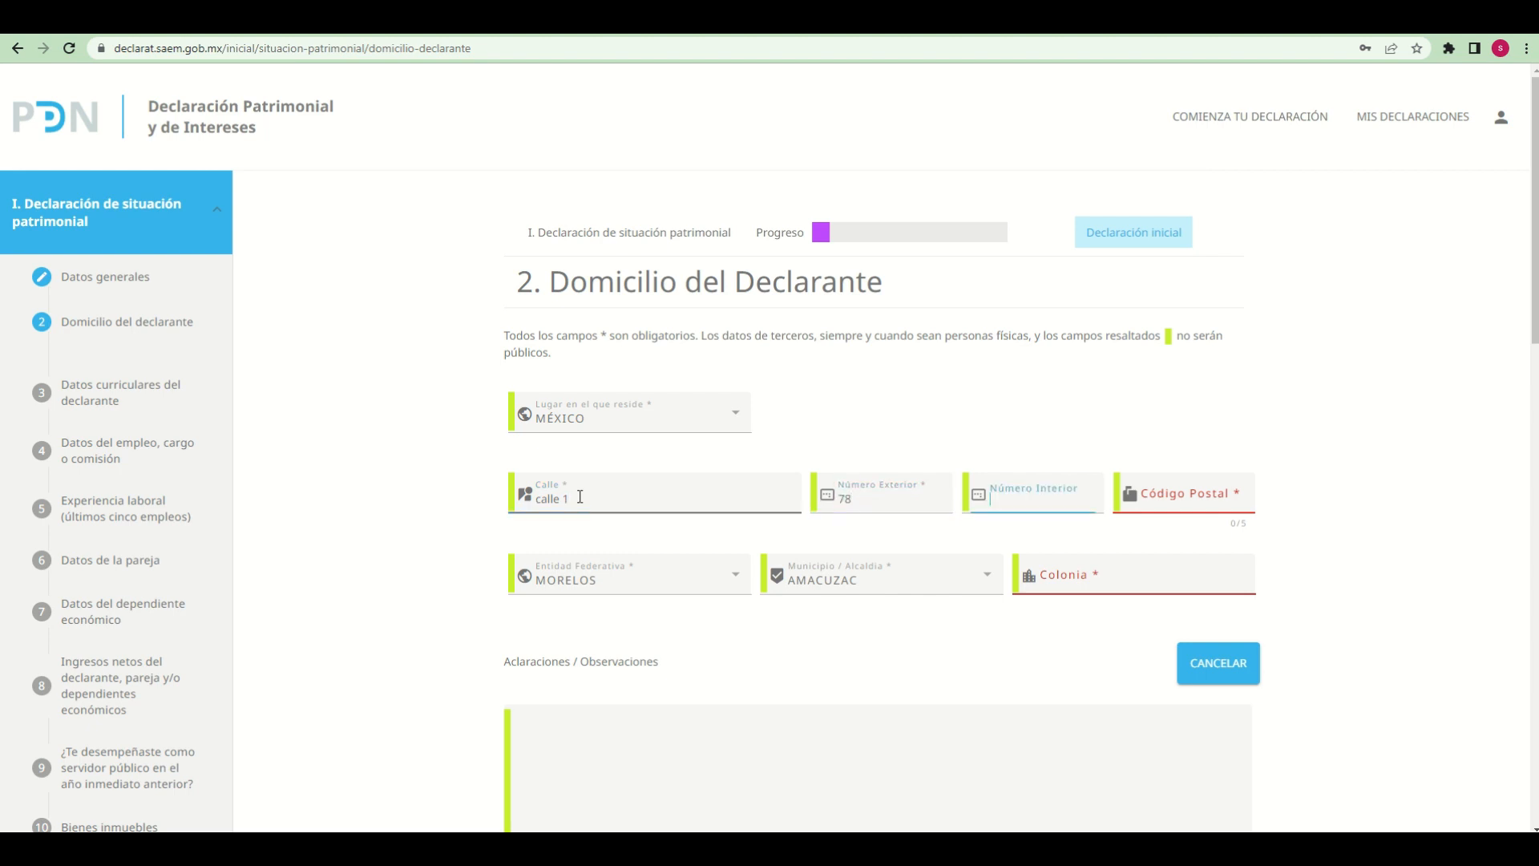
type("1")
key("Tab")
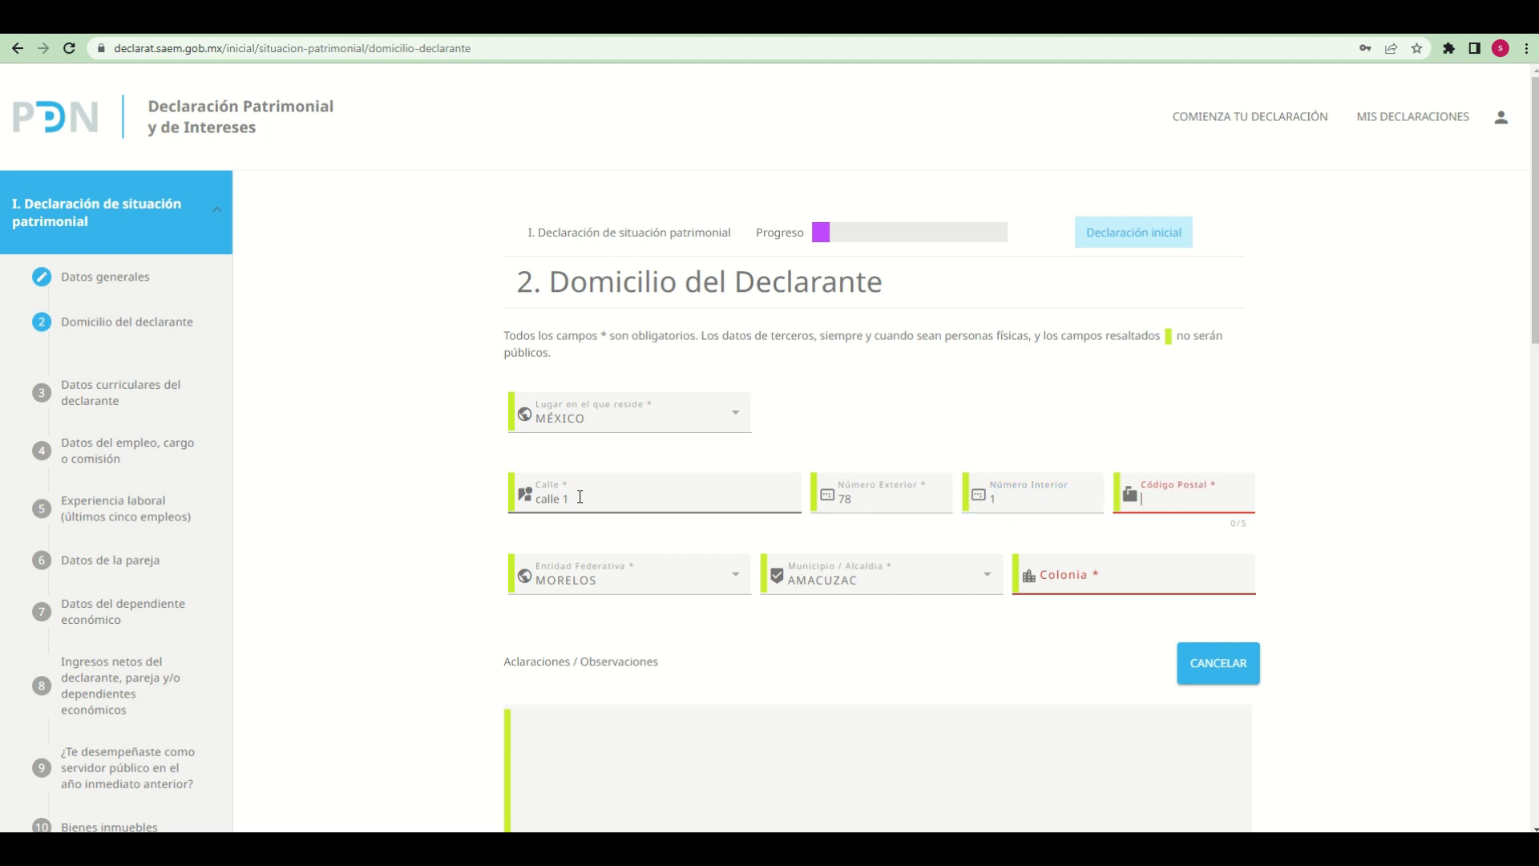
type("62000")
key("Tab")
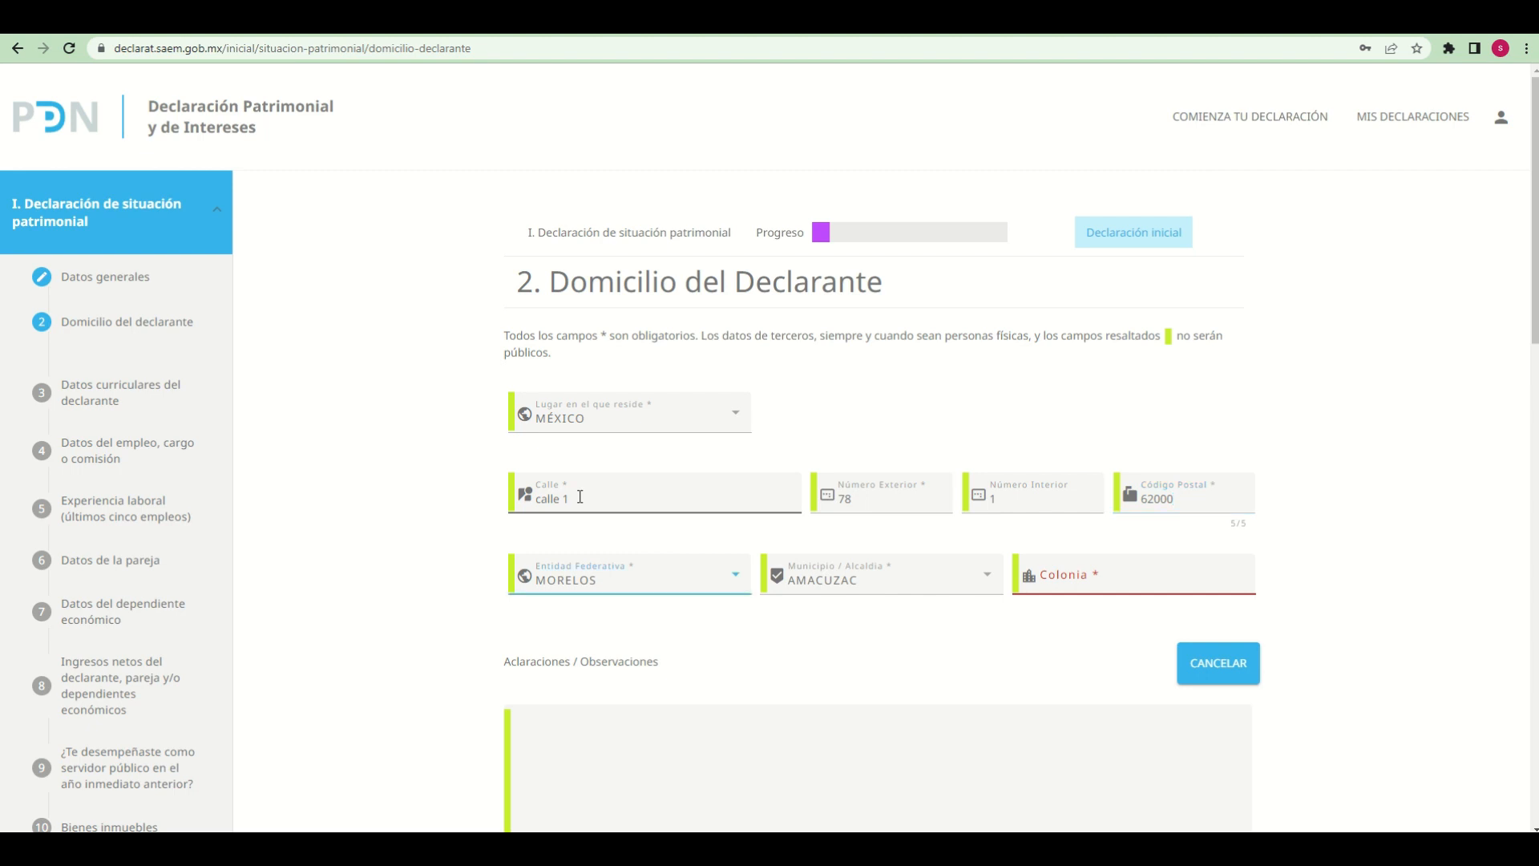
Set Entidad Federativa to MORELOS and Municipio / Alcaldía to CUERNAVACA, and fill in the declarant's Colonia
left_click(734, 575)
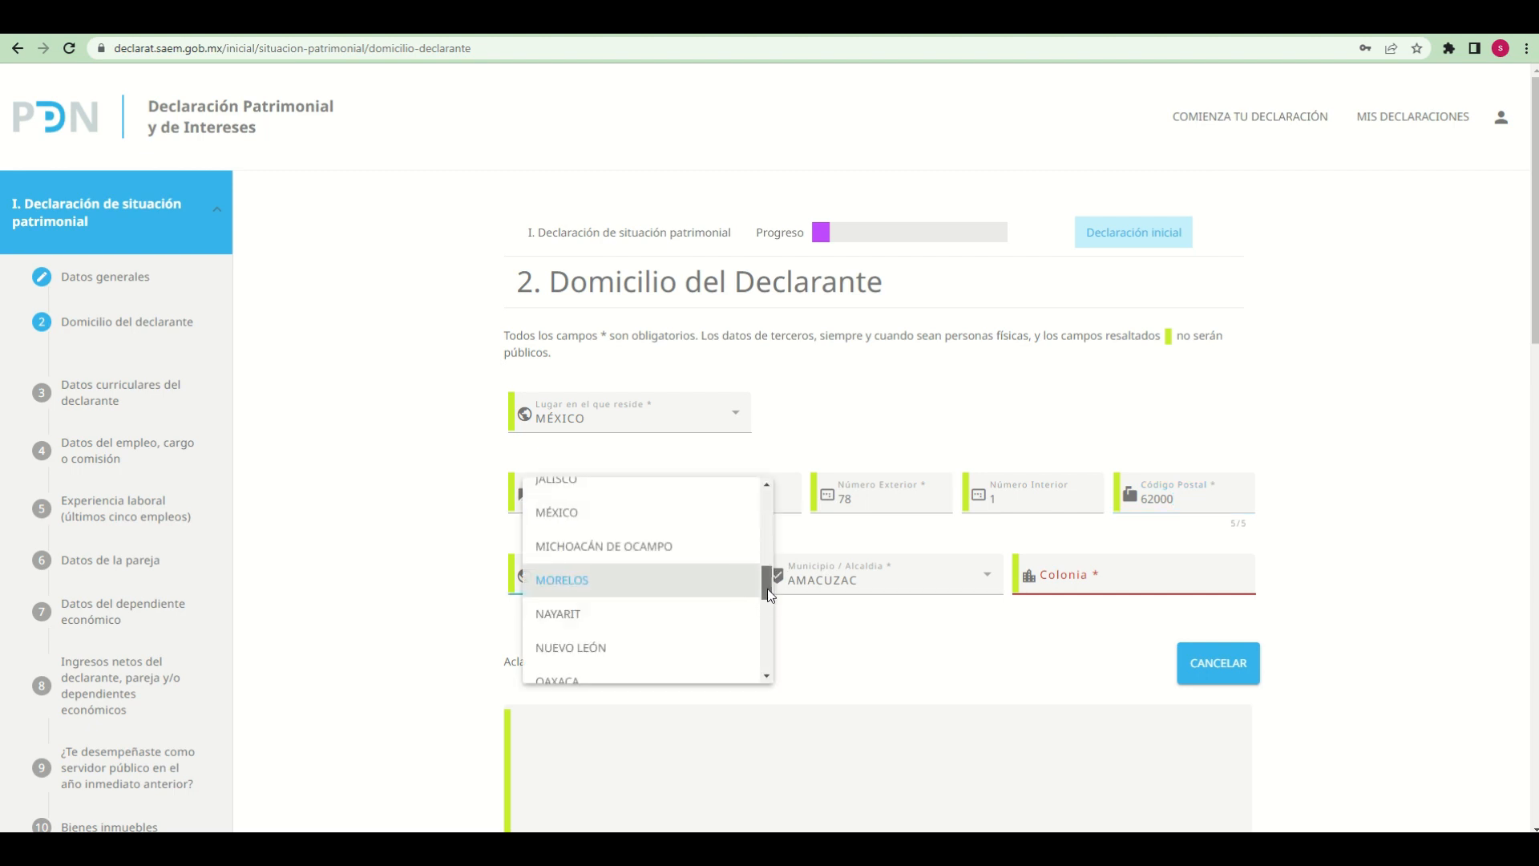
mouse_move(768, 589)
left_mouse_down()
mouse_move(767, 494)
mouse_move(763, 585)
left_mouse_up()
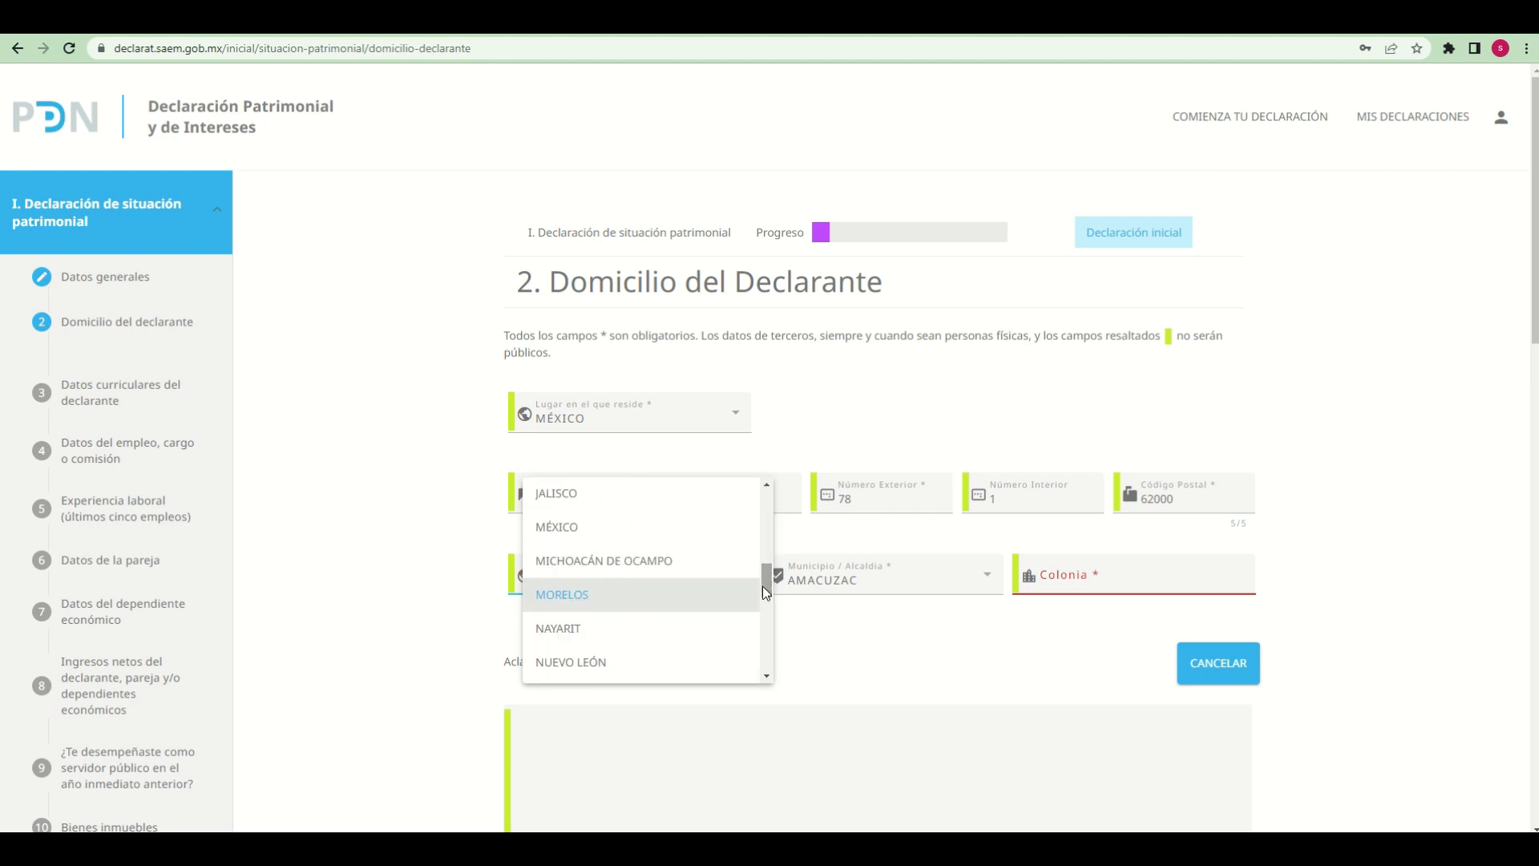
left_click(550, 600)
left_click(986, 575)
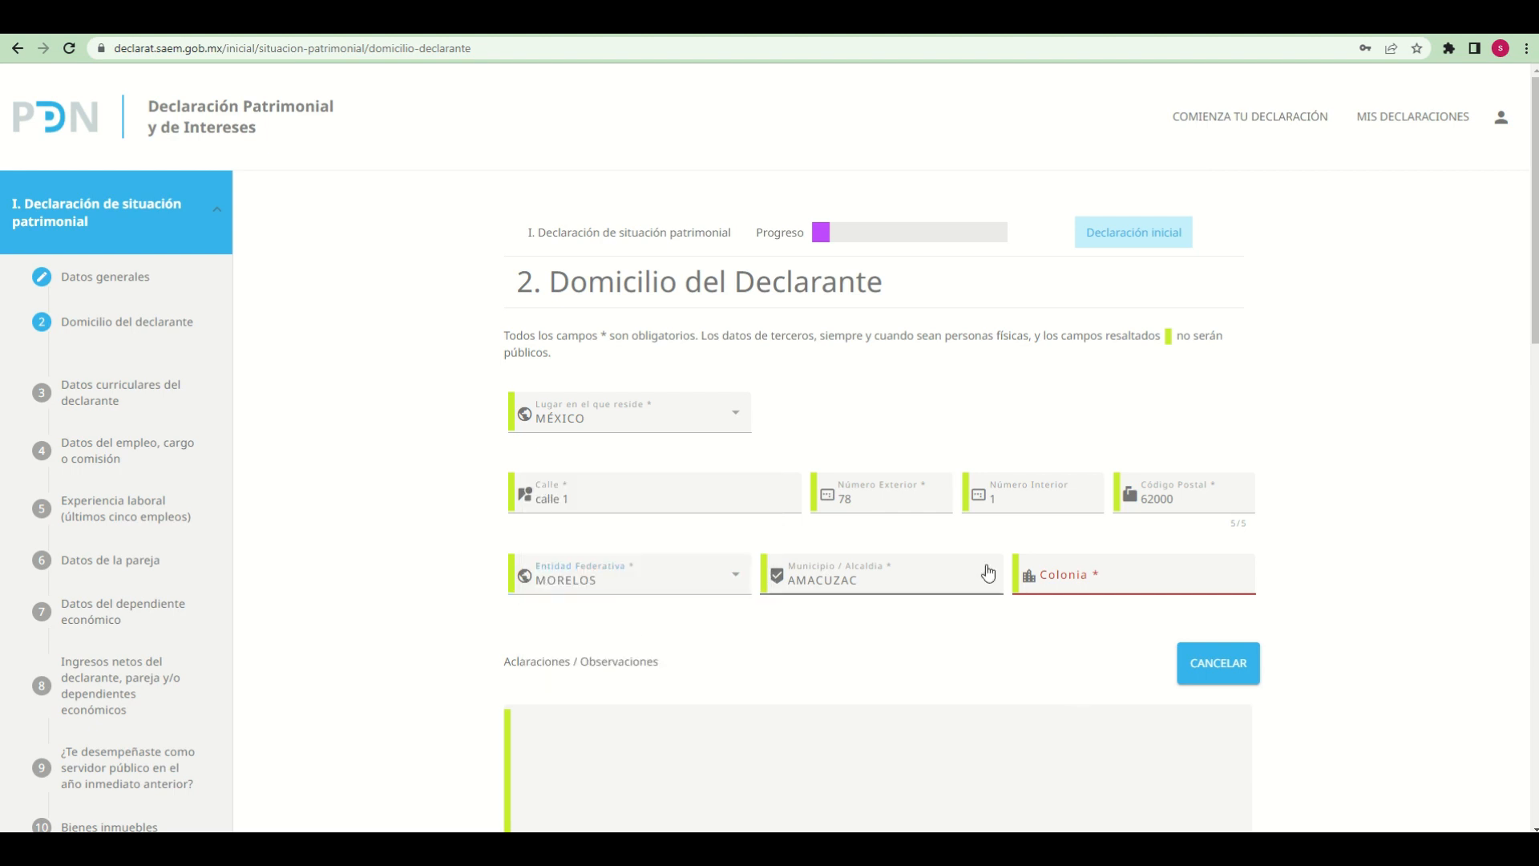
scroll(876, 738, "down", 2)
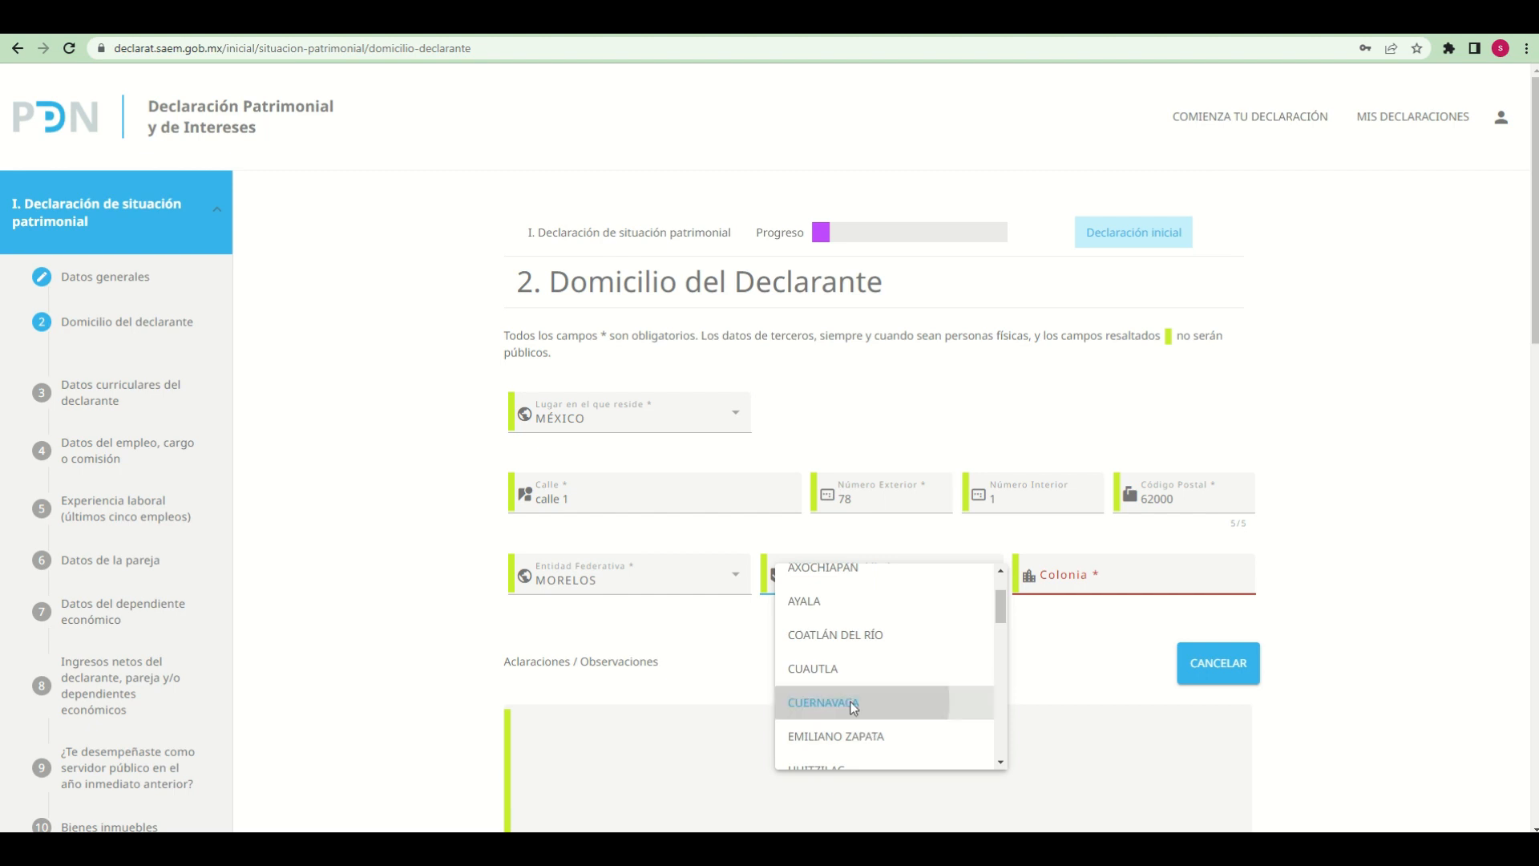
left_click(862, 703)
left_click(1122, 572)
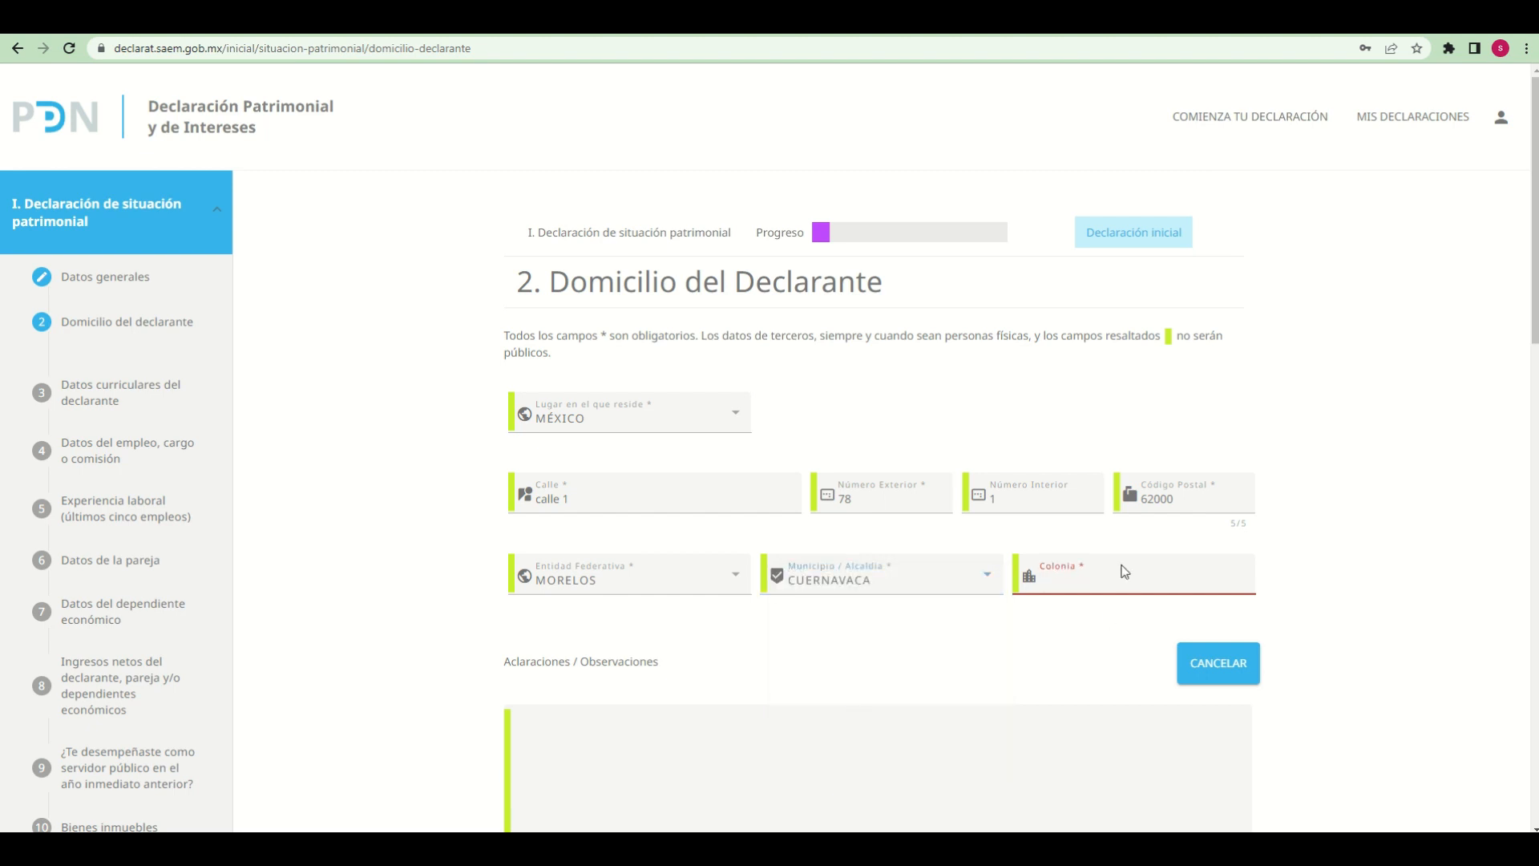
type("centro")
Enter "declaracion de prueba" in the Aclaraciones / Observaciones field of the Domicilio del Declarante form
scroll(1427, 657, "down", 3)
left_click(938, 491)
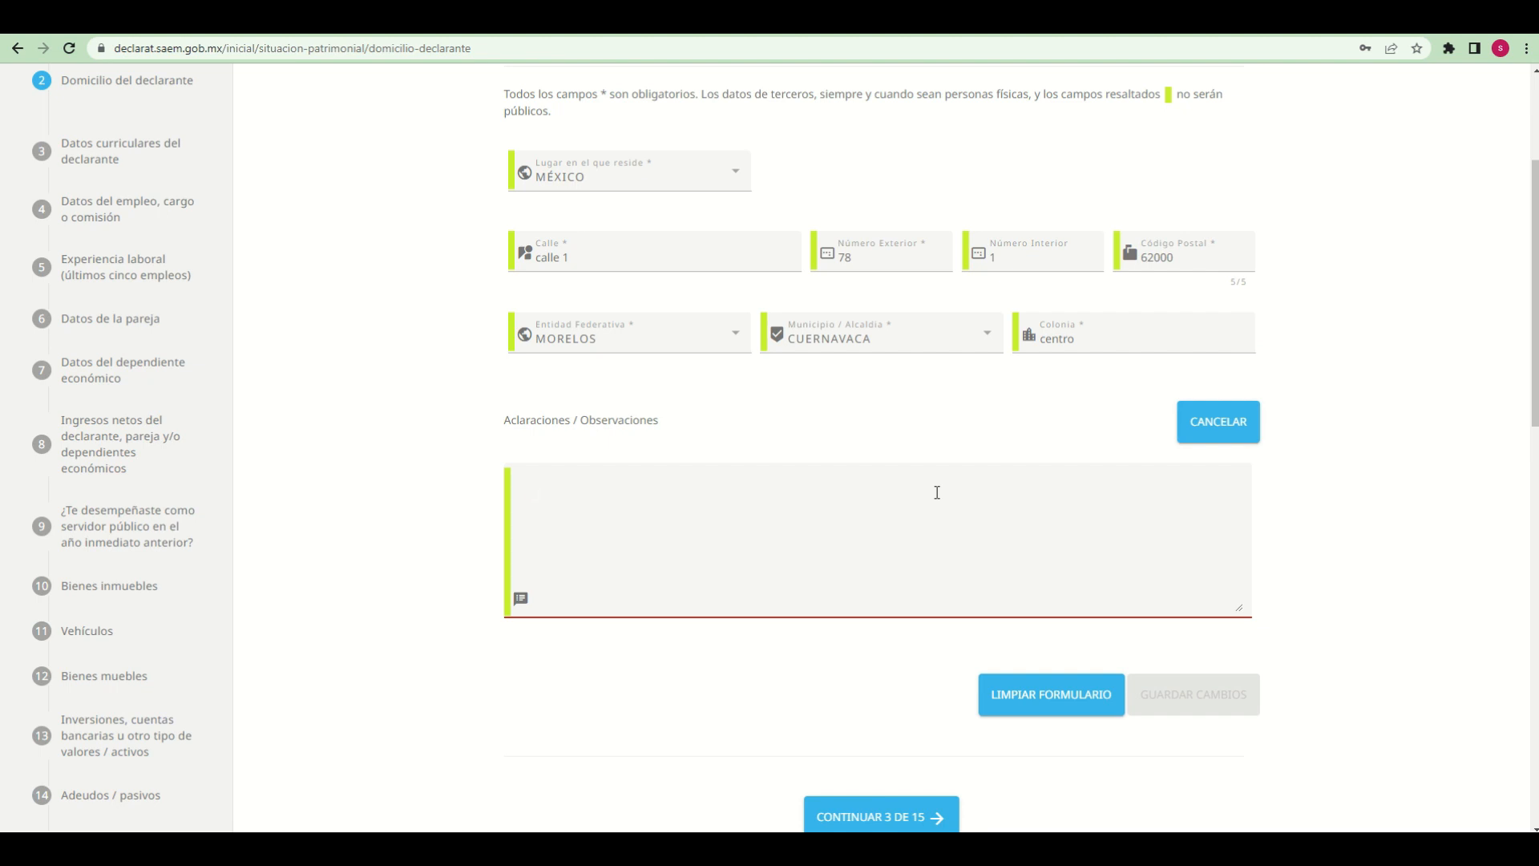
type("declaracion")
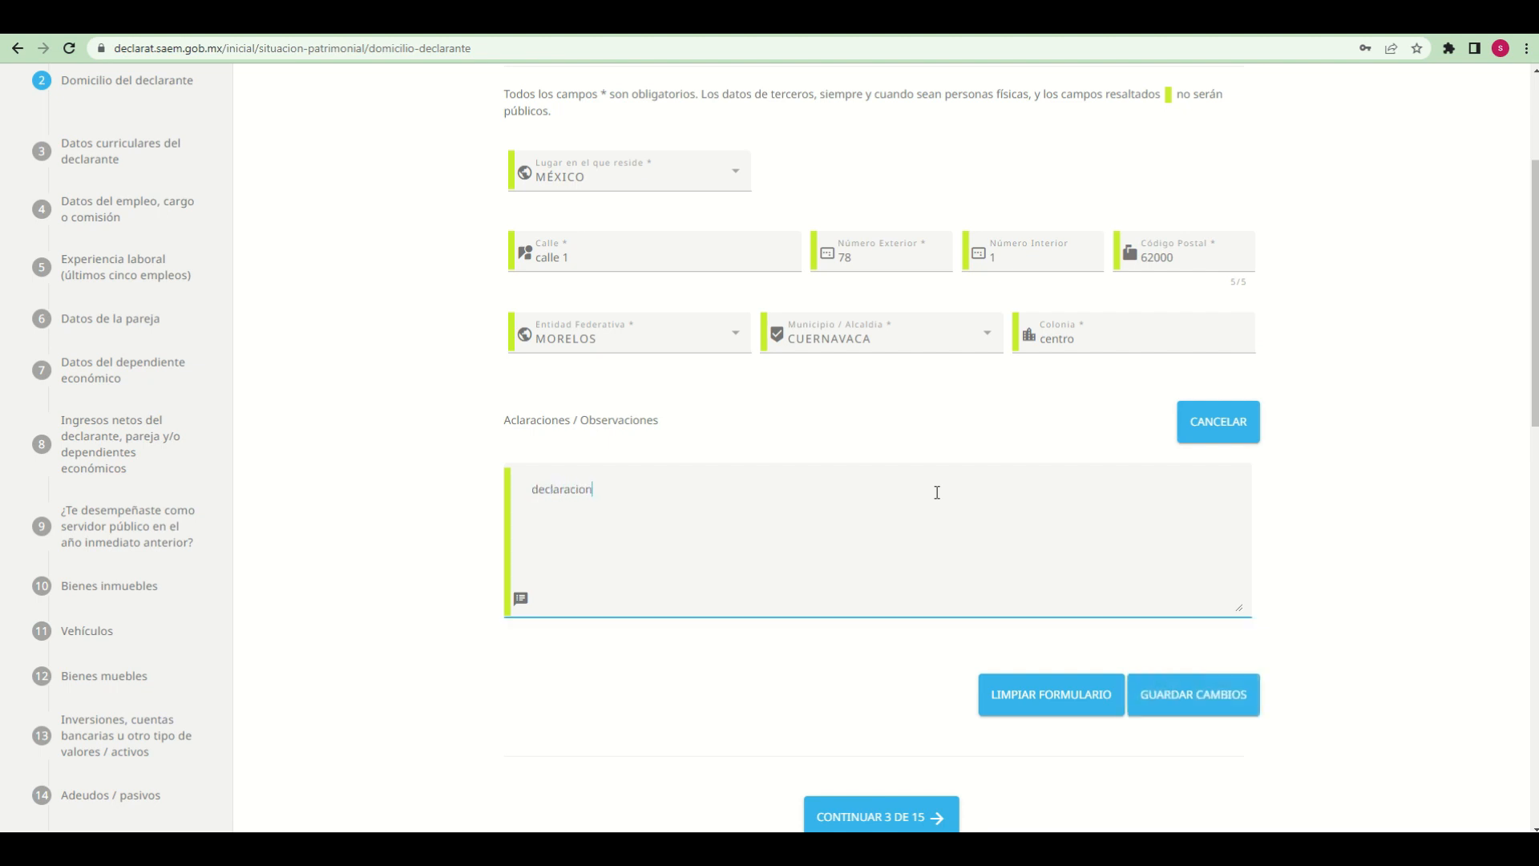
type(" de prueba")
Save the changes to the Domicilio del Declarante section and dismiss the resulting notice
scroll(1316, 666, "up", 3)
scroll(1327, 661, "down", 1)
scroll(1329, 661, "down", 2)
left_click(1208, 724)
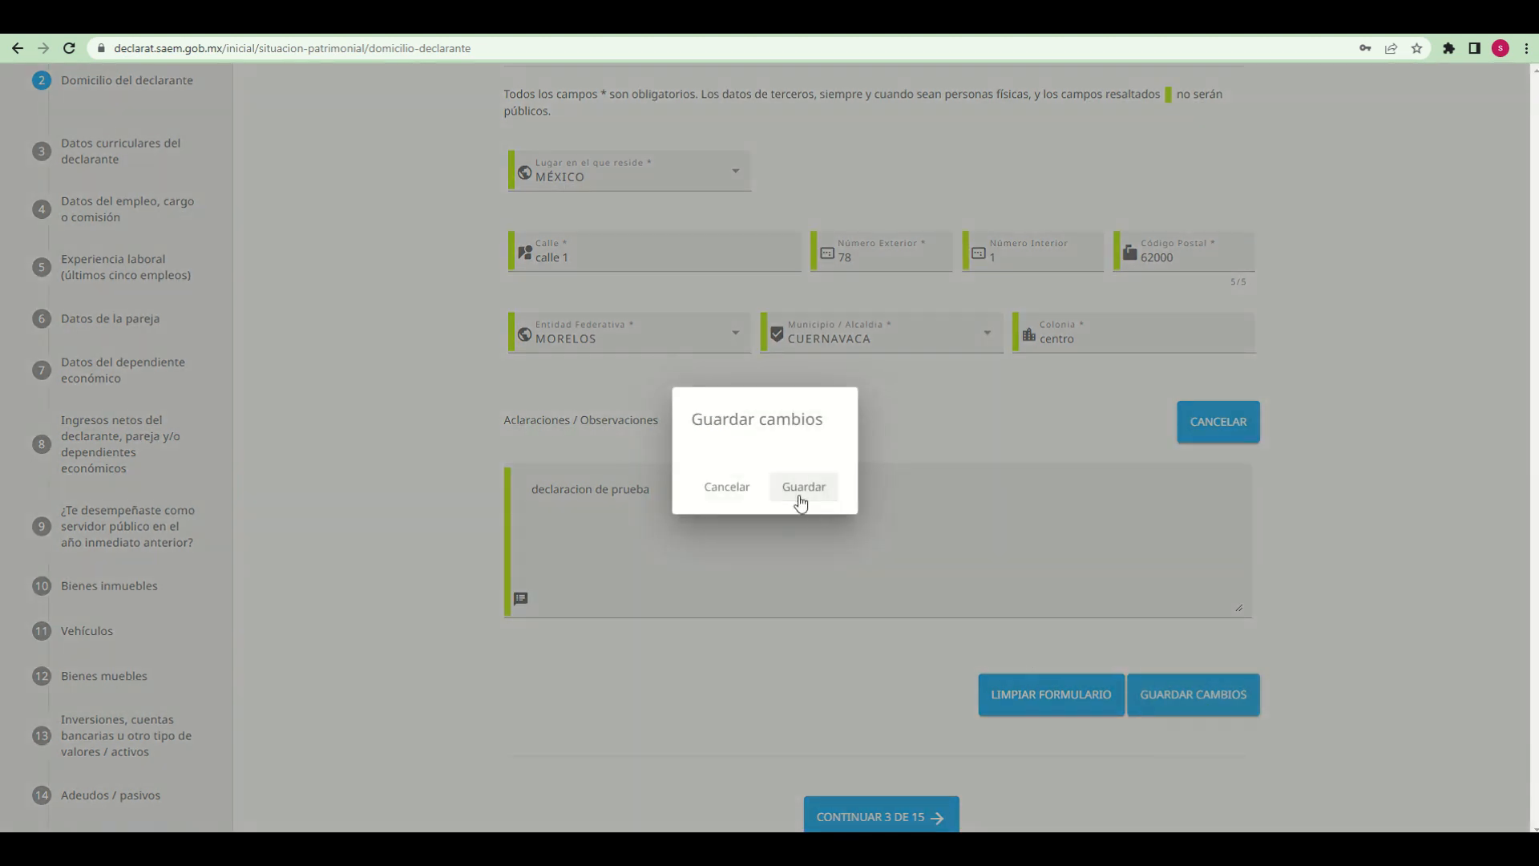
left_click(806, 497)
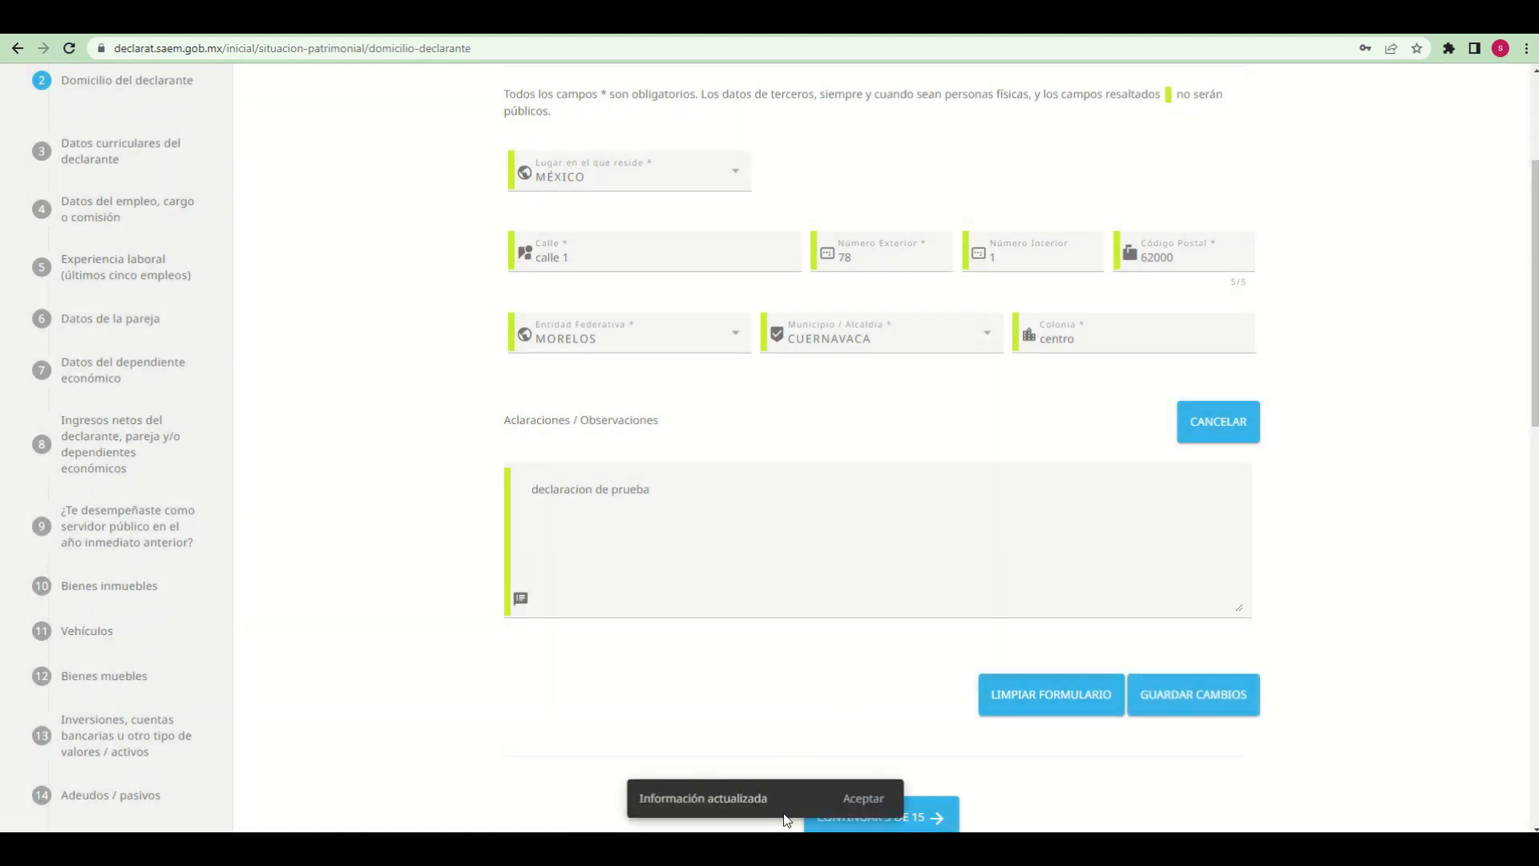
left_click(866, 799)
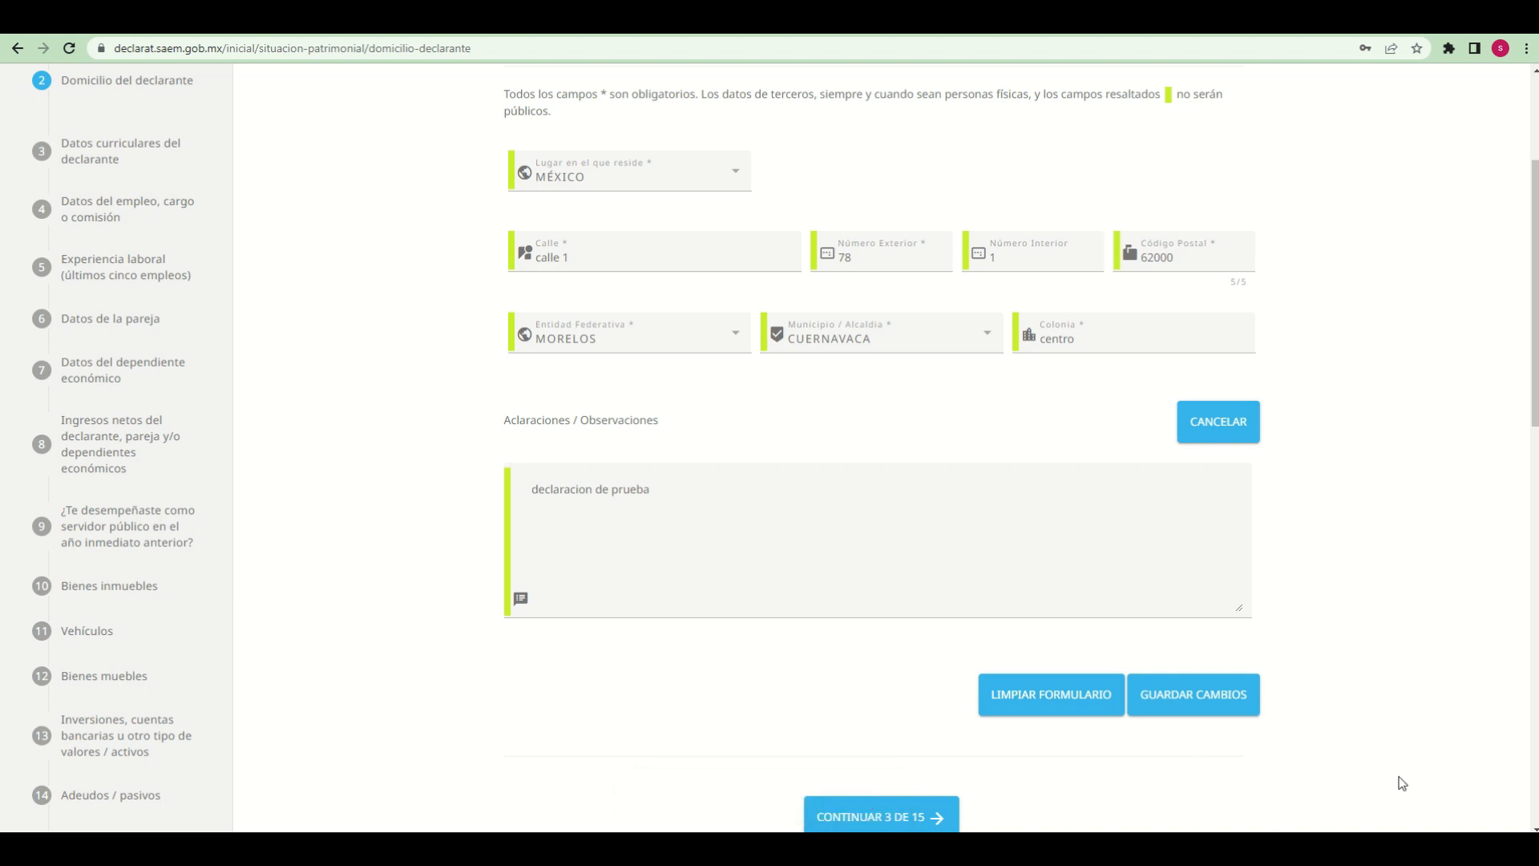
scroll(1402, 783, "up", 3)
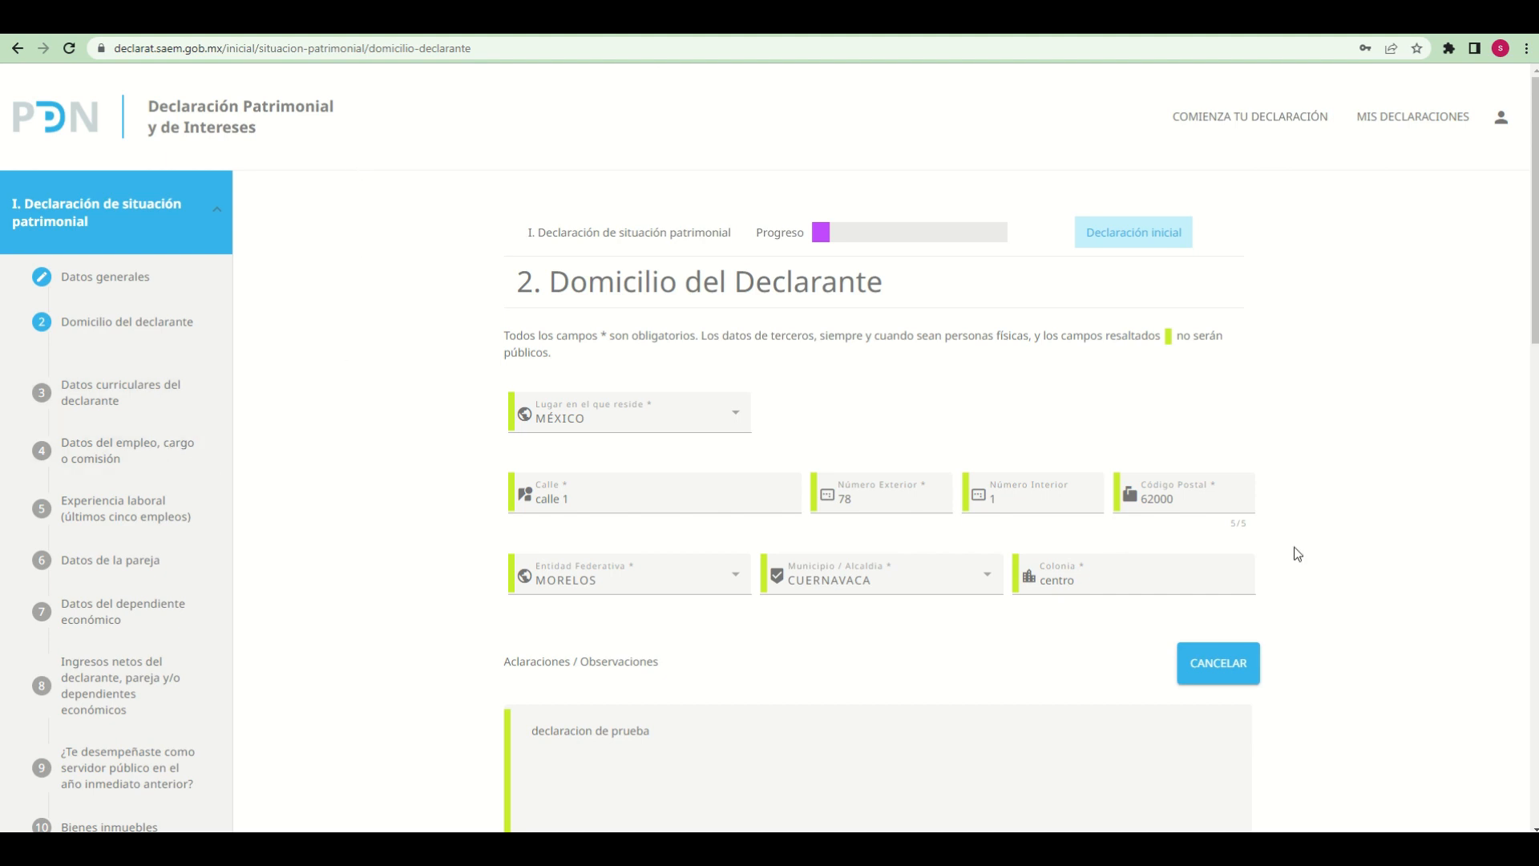
scroll(1358, 555, "down", 1)
scroll(1358, 554, "down", 5)
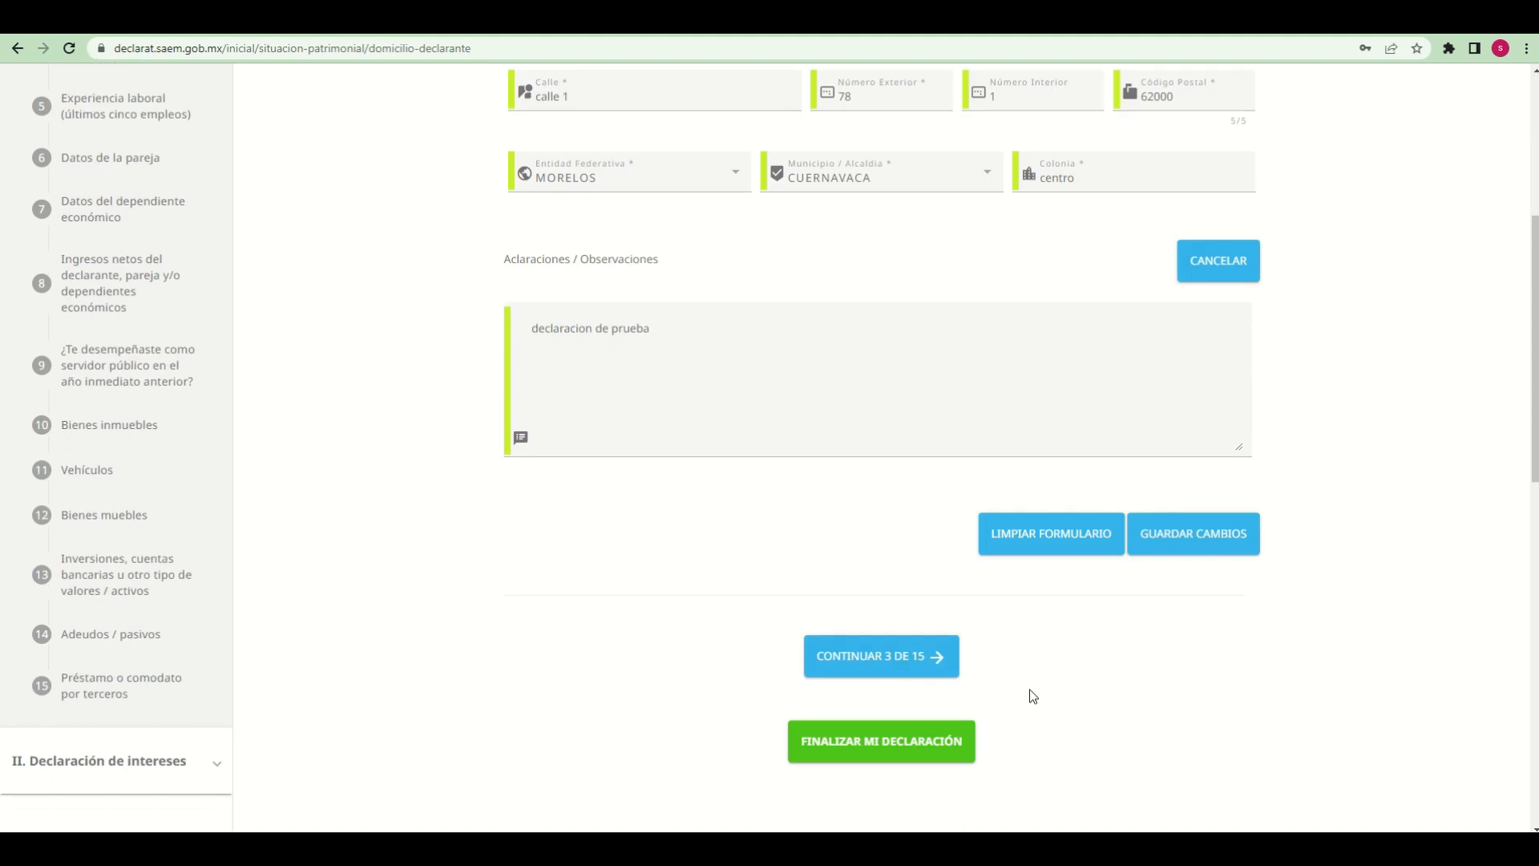
left_click(888, 674)
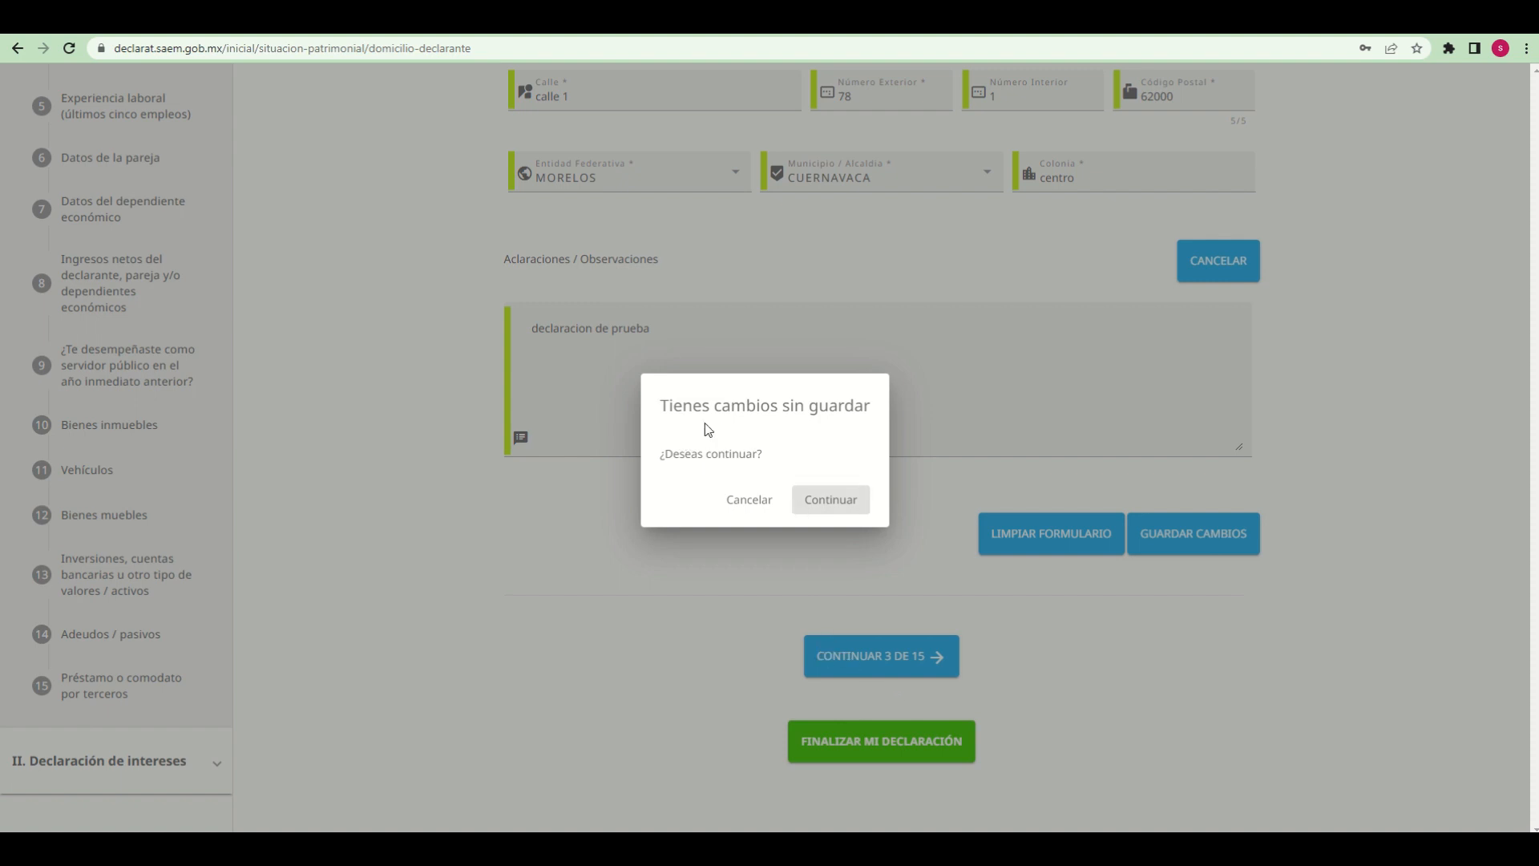
left_click_drag(660, 408, 837, 468)
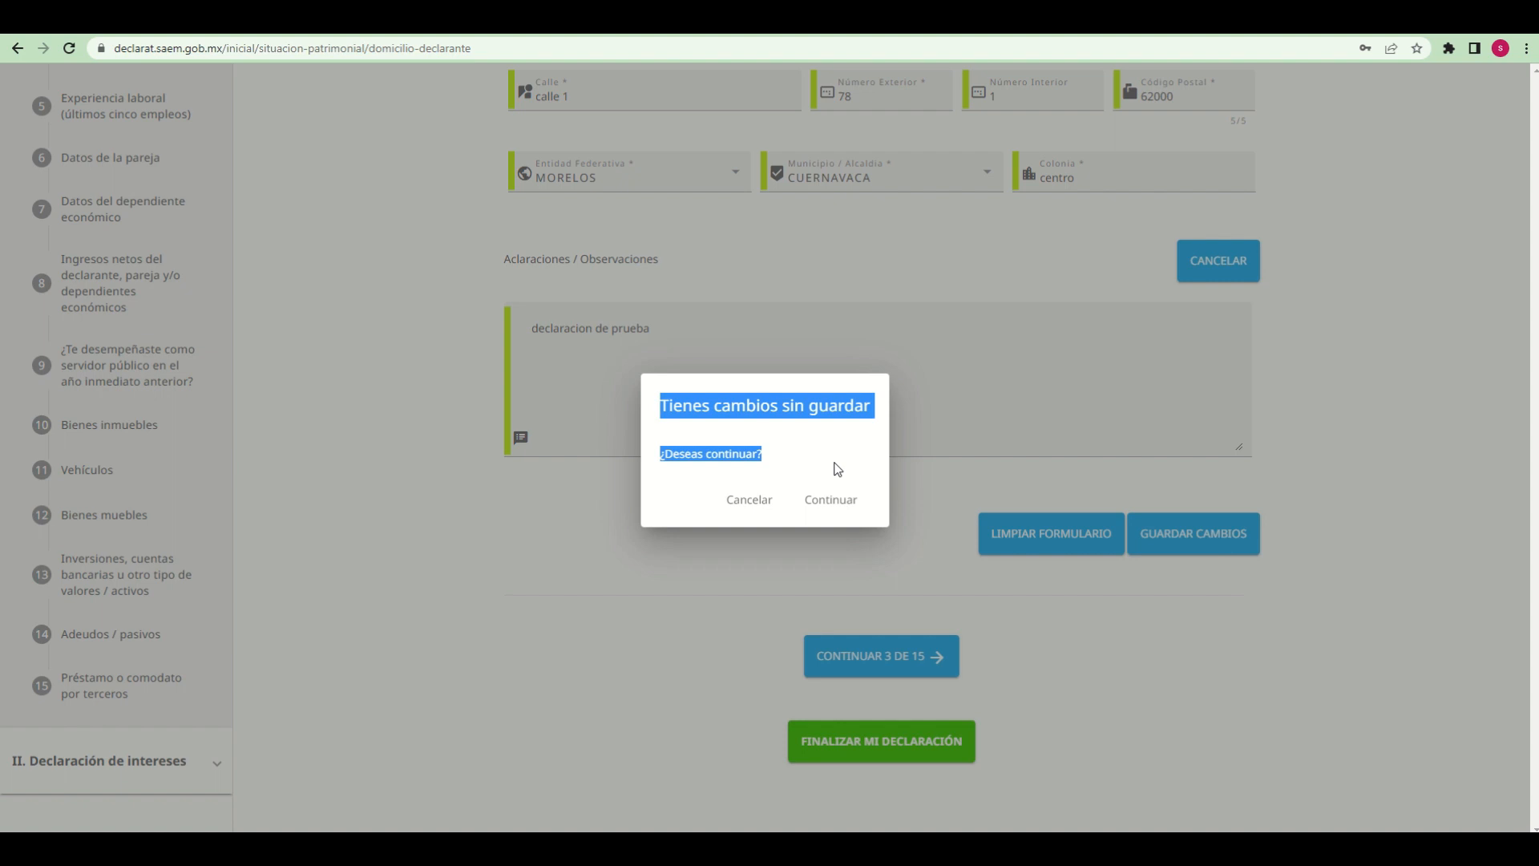
left_click(837, 469)
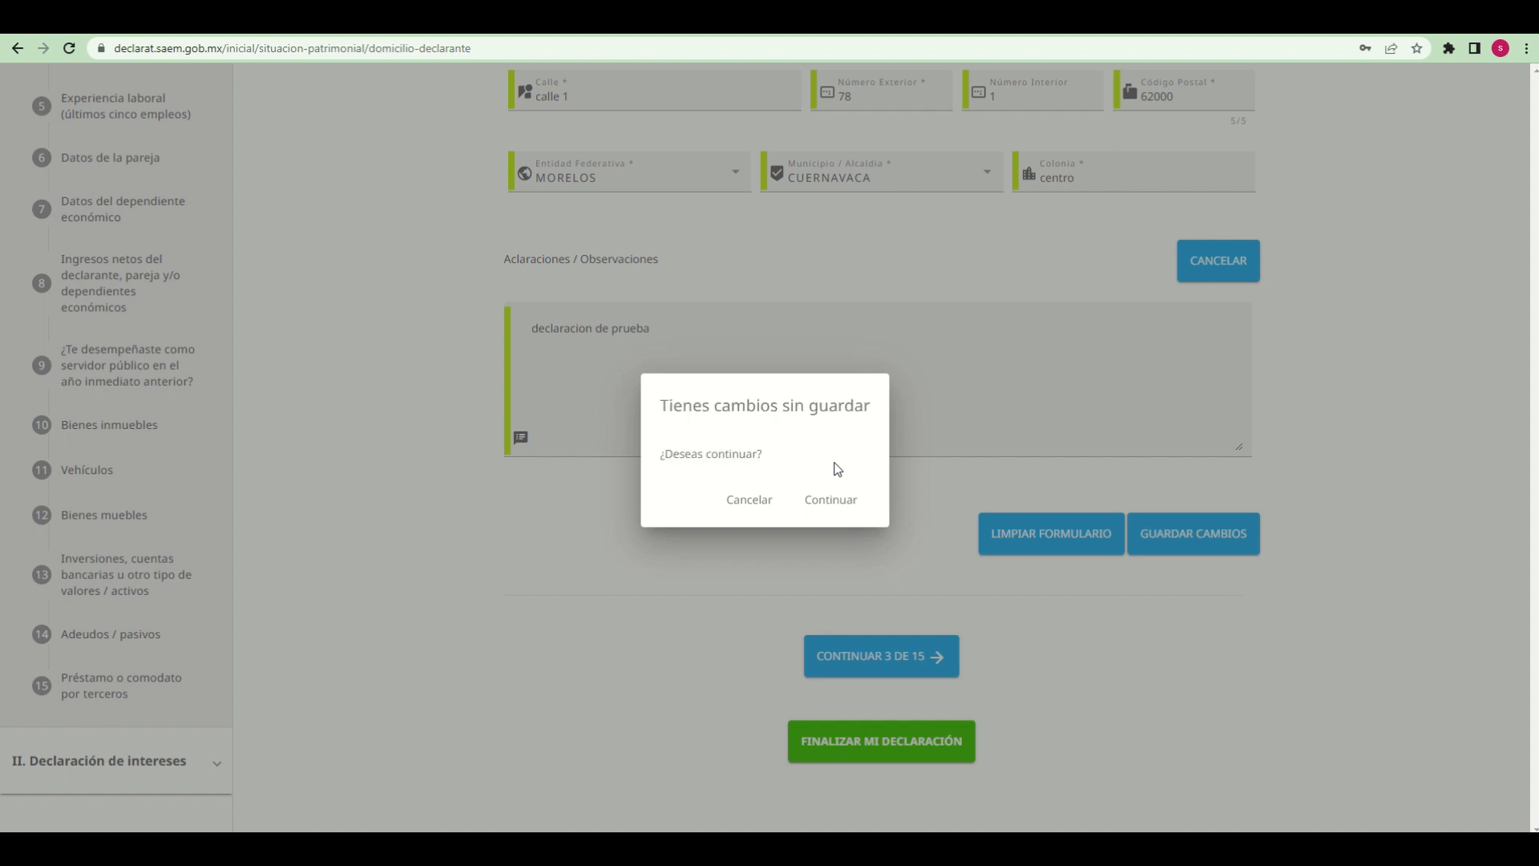
left_click(752, 510)
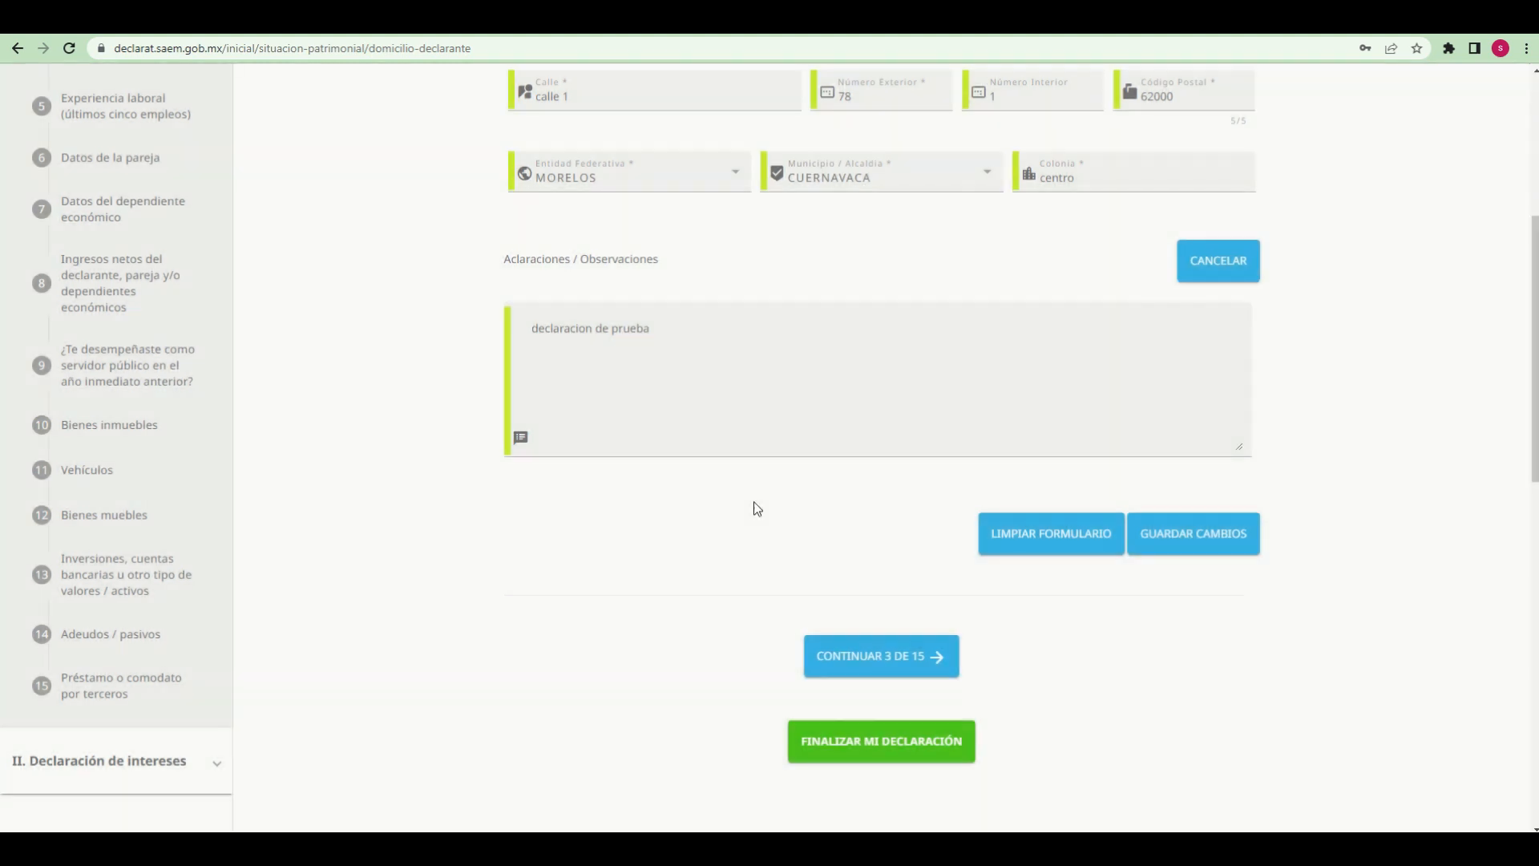
Save the Domicilio del Declarante changes again and continue to section 3 of 15, accepting to proceed at the unsaved-changes prompt
left_click(1183, 533)
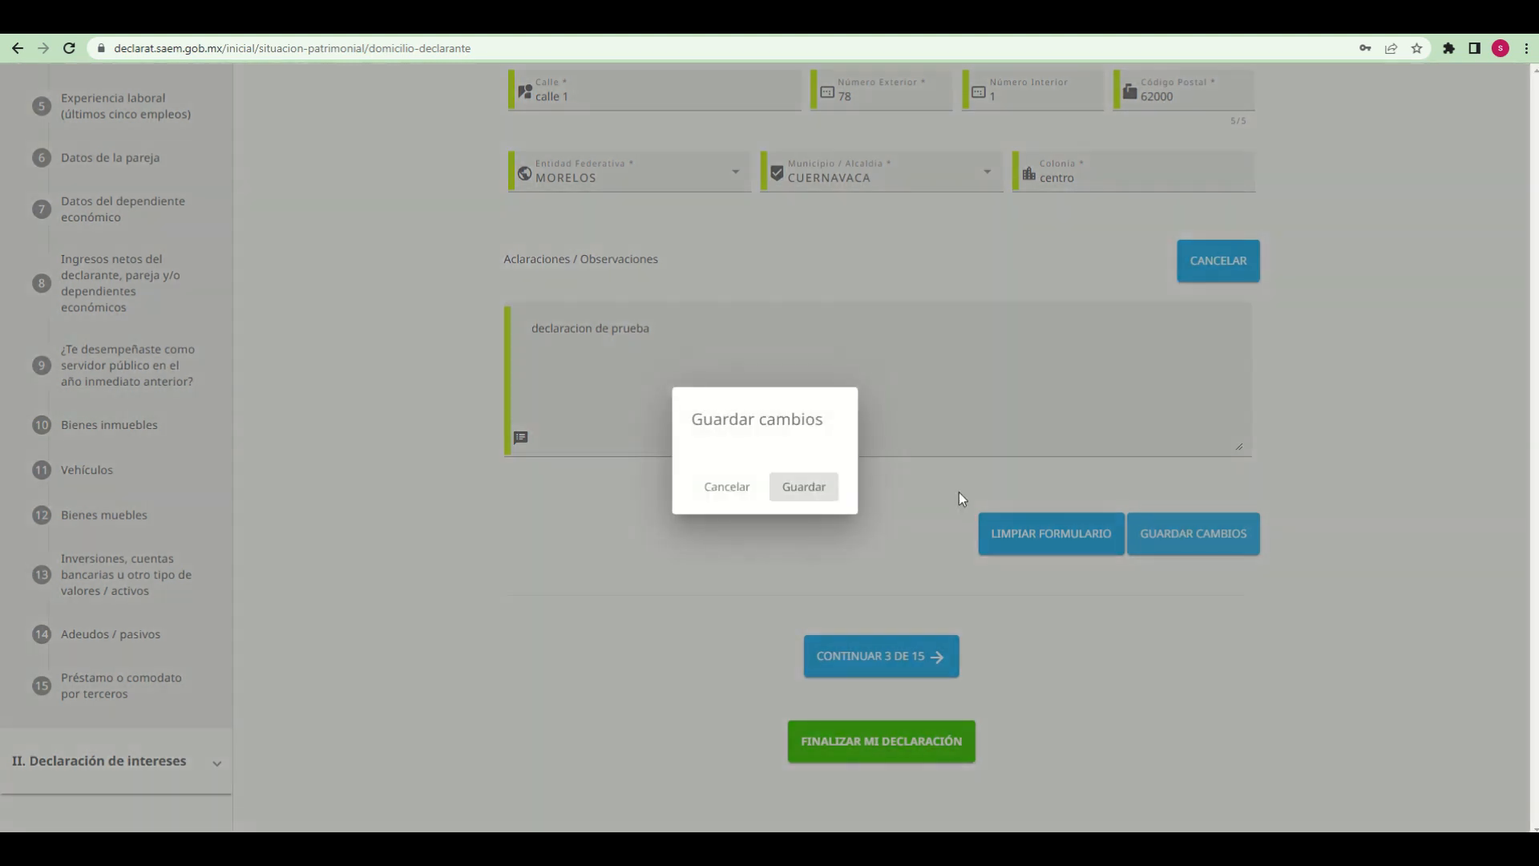
left_click(802, 487)
left_click(873, 805)
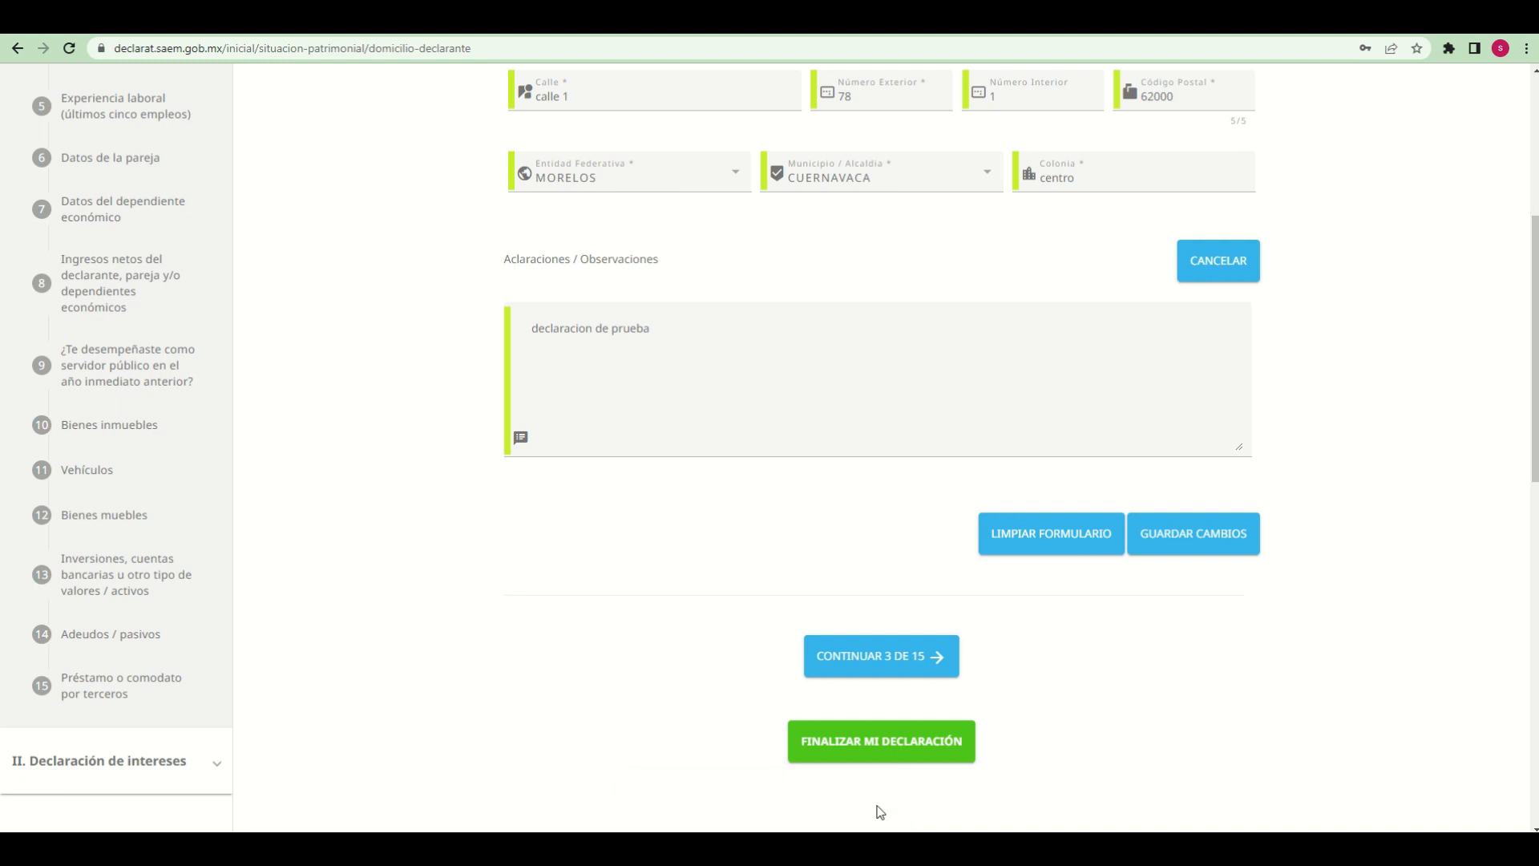
left_click(881, 656)
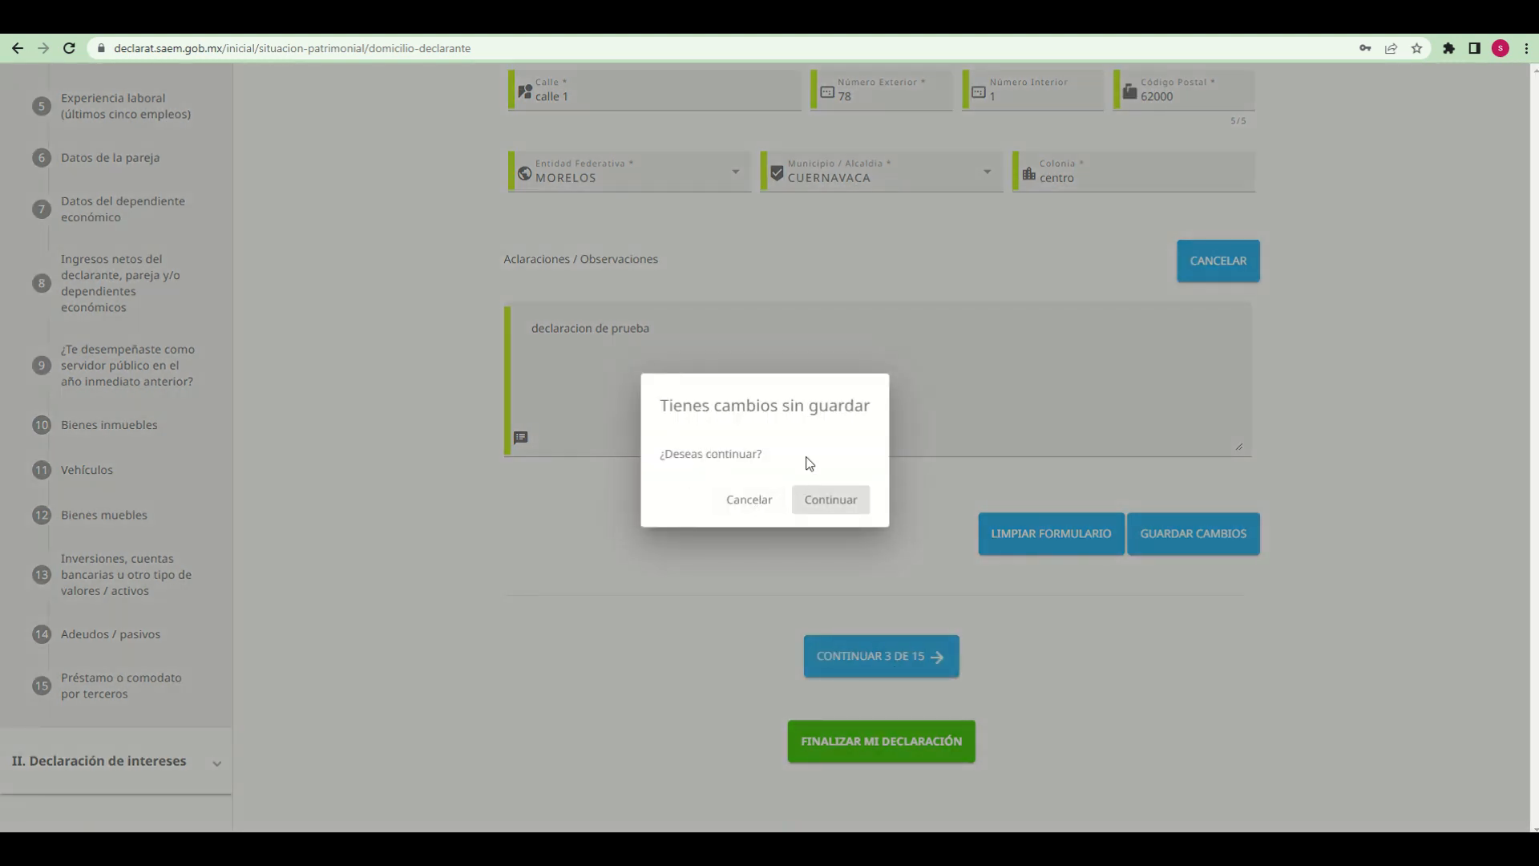
left_click(845, 510)
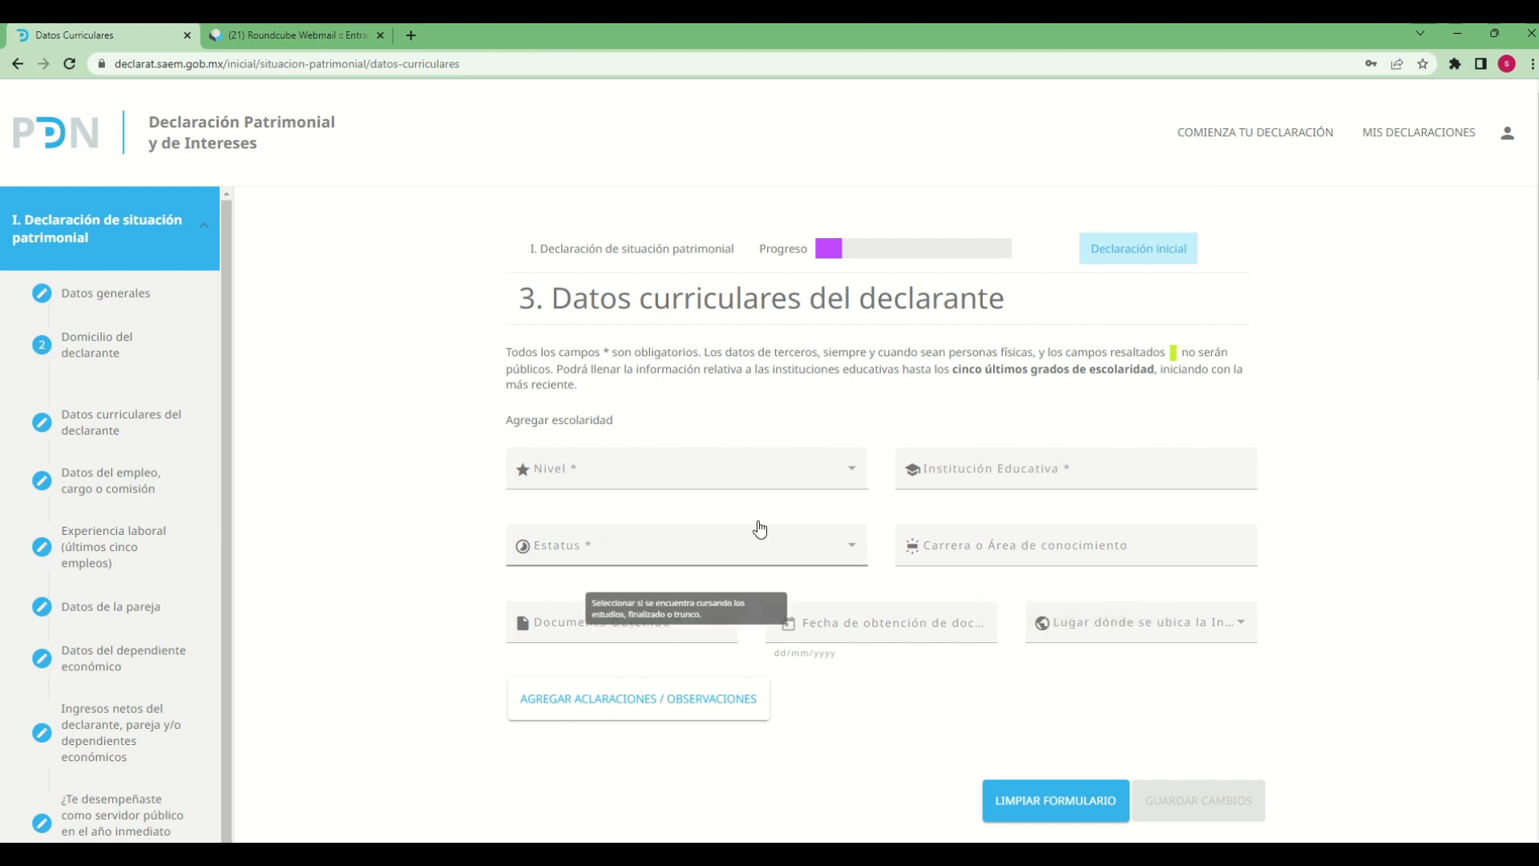
Set the Nivel of the declarant's schooling to LICENCIATURA in the Datos curriculares form
left_click(857, 481)
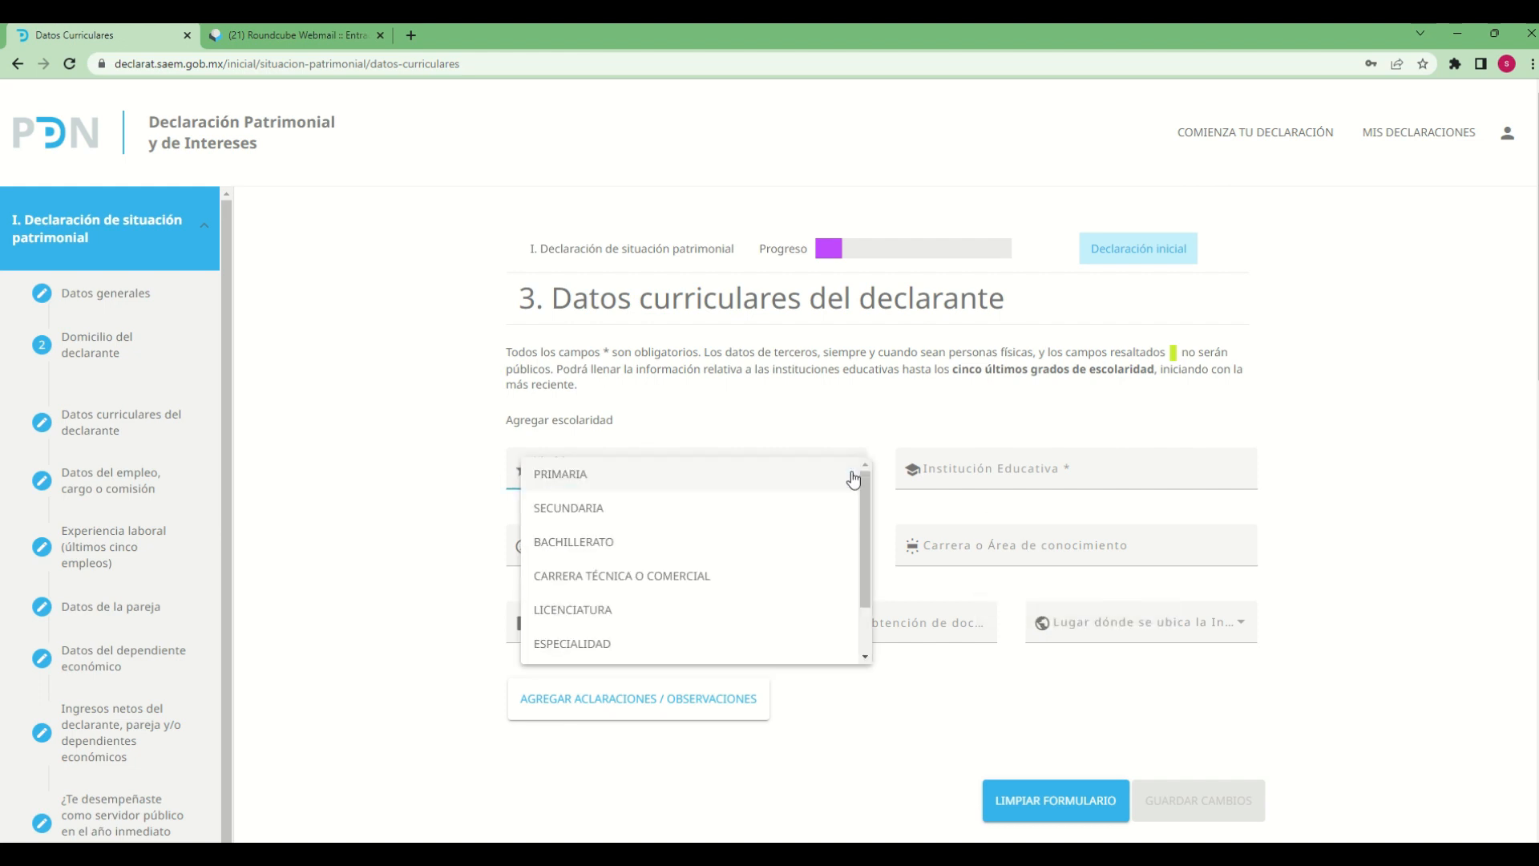
left_click_drag(868, 574, 858, 641)
scroll(601, 608, "up", 1)
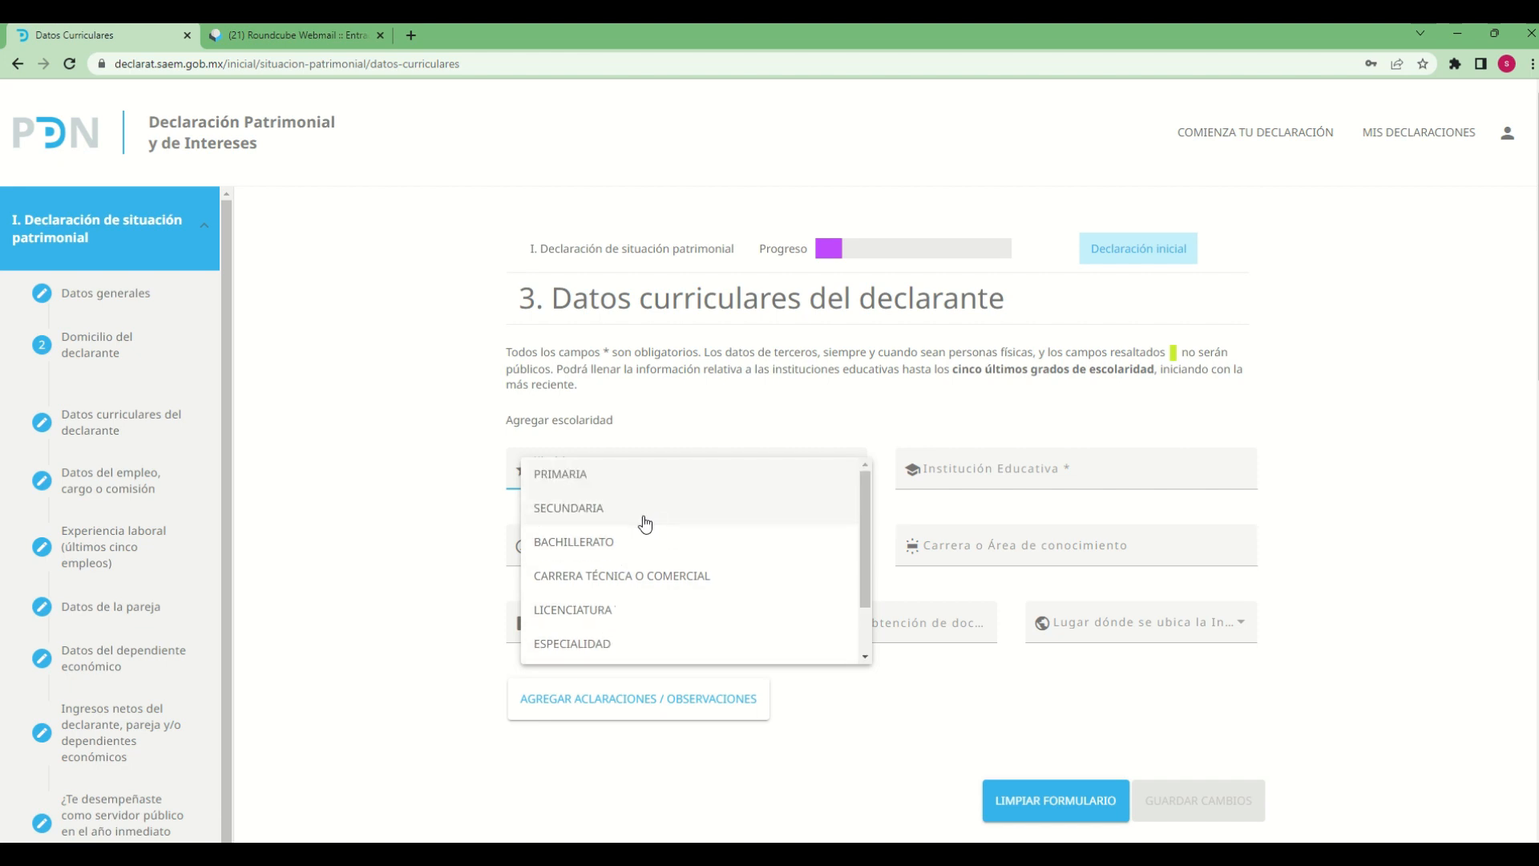
left_click(601, 618)
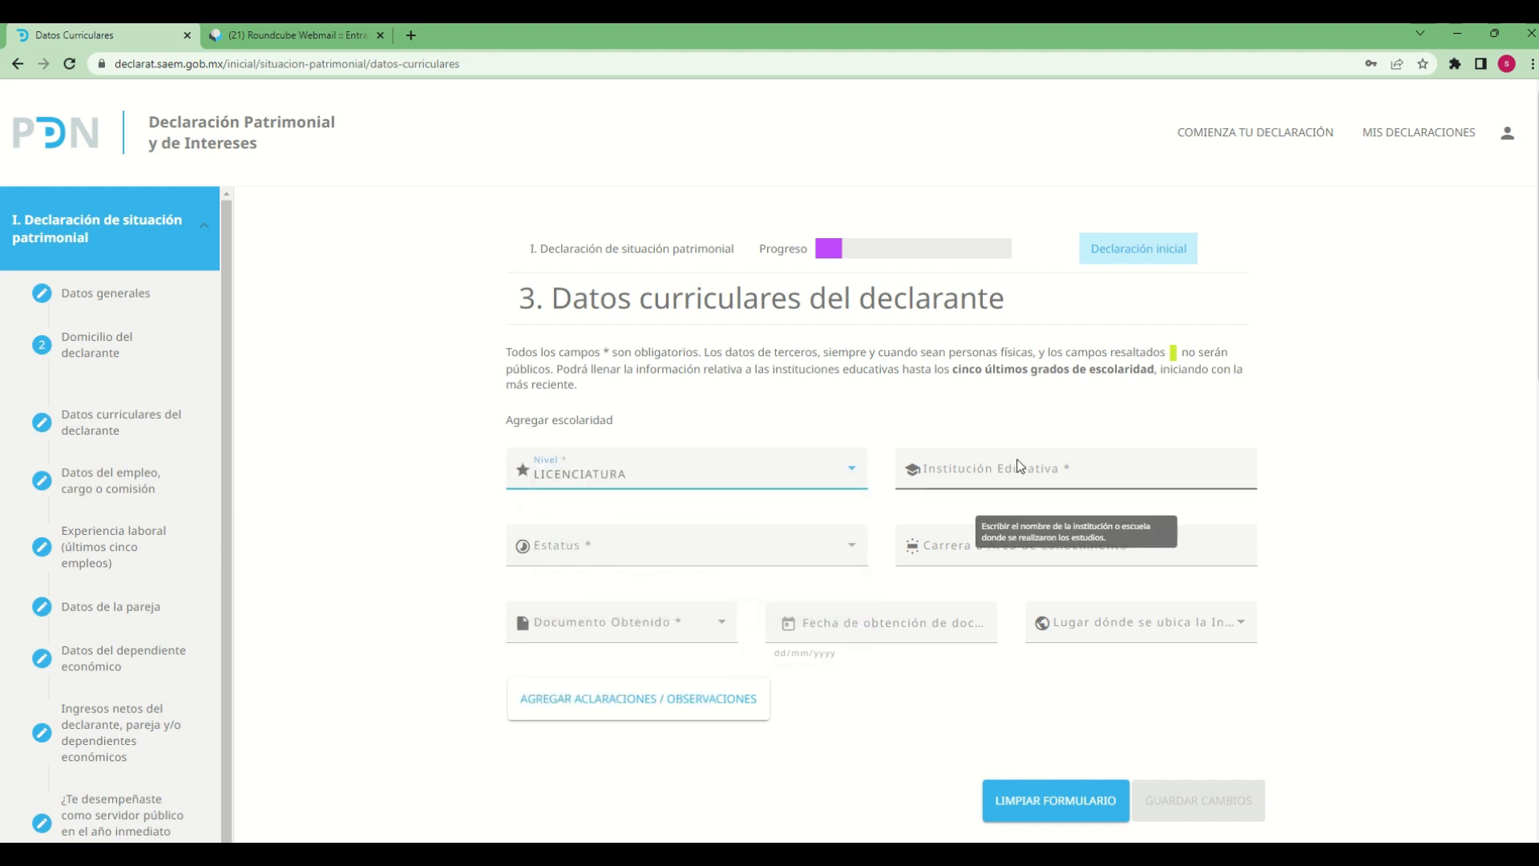
Enter "centrode estudios profesionales" as the Institución Educativa and set Estatus to CURSANDO
left_click(992, 472)
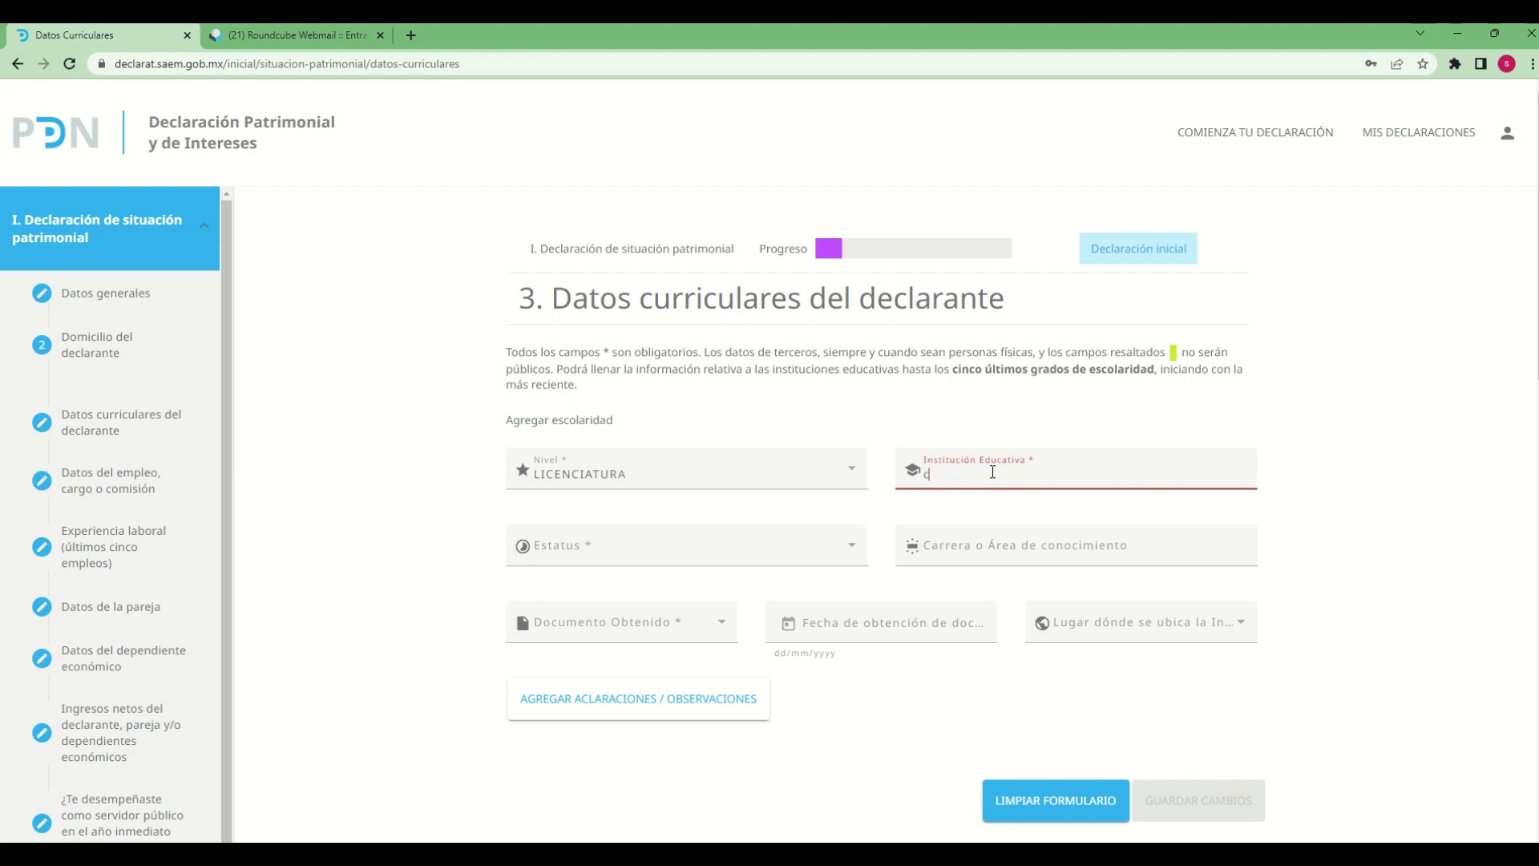
type("centrode es")
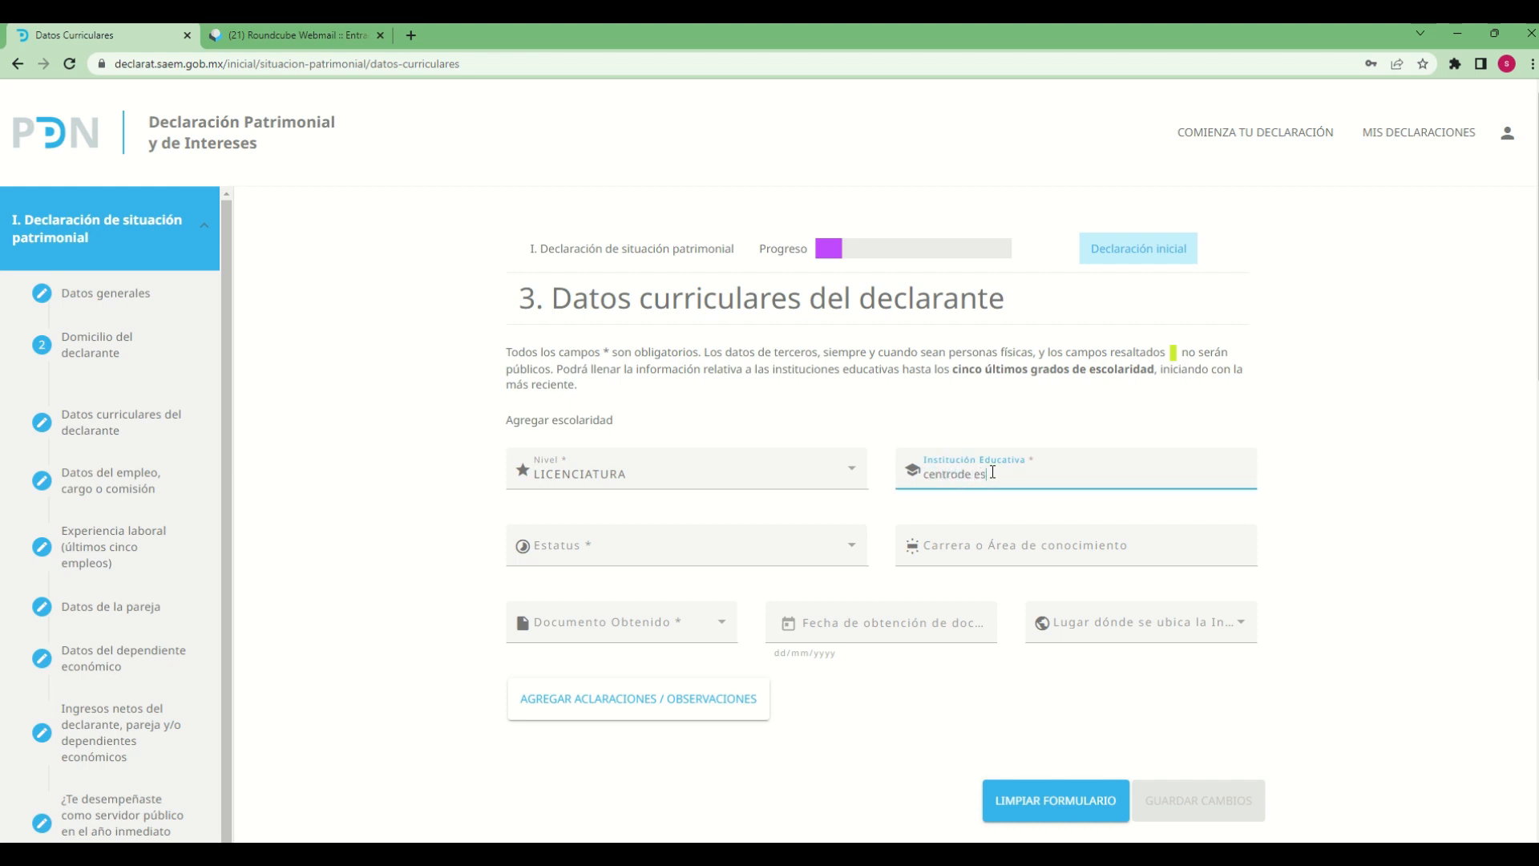
type("tudios profesionales")
left_click(781, 545)
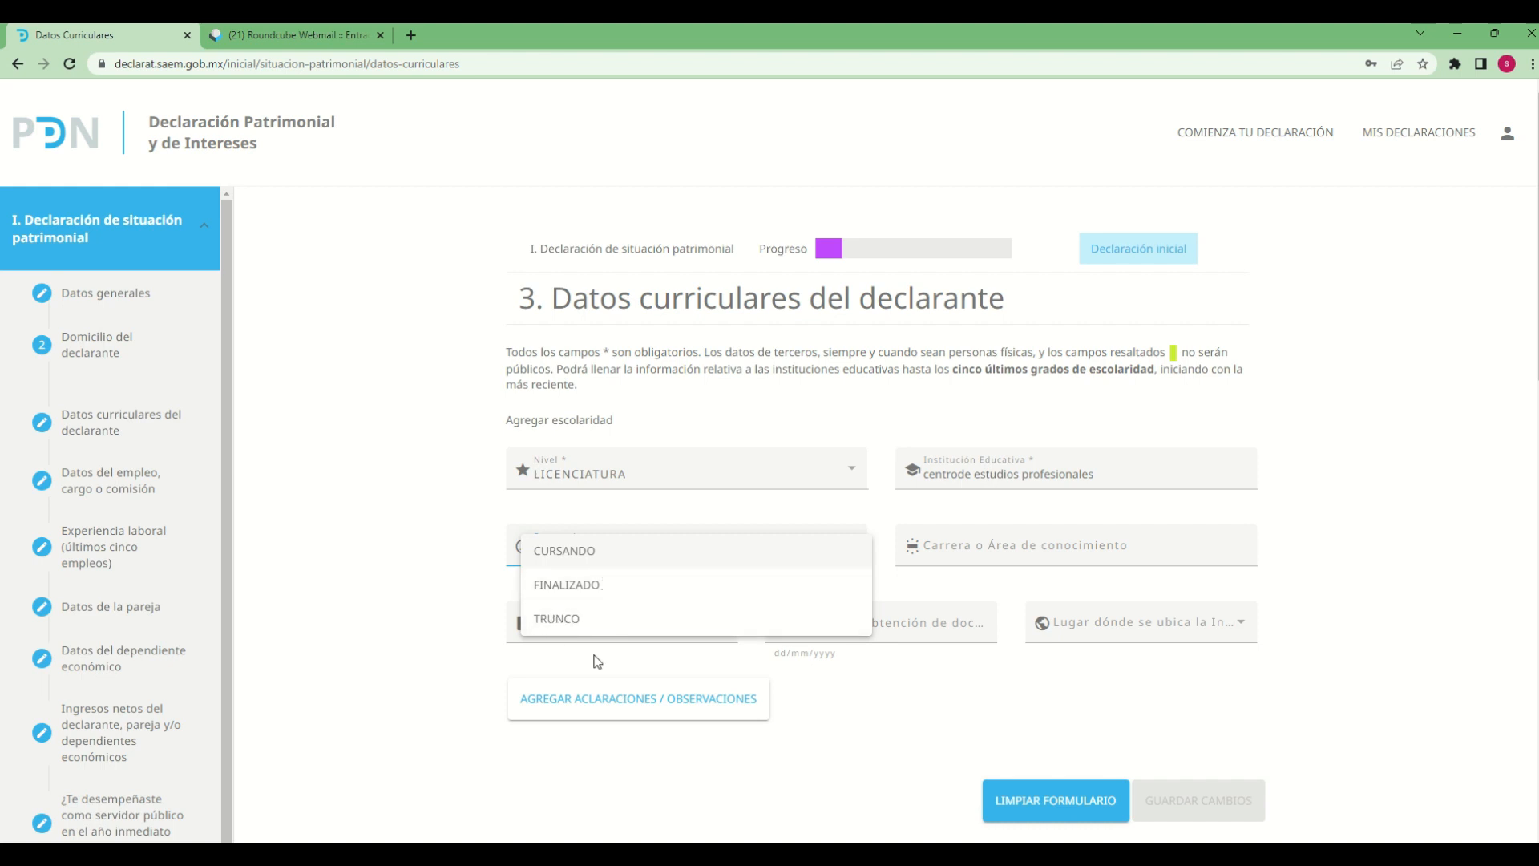
left_click(576, 558)
Enter "ciencias de la comunicacion" as the Carrera o Área de conocimiento and set Documento Obtenido to BOLETA
left_click(1064, 553)
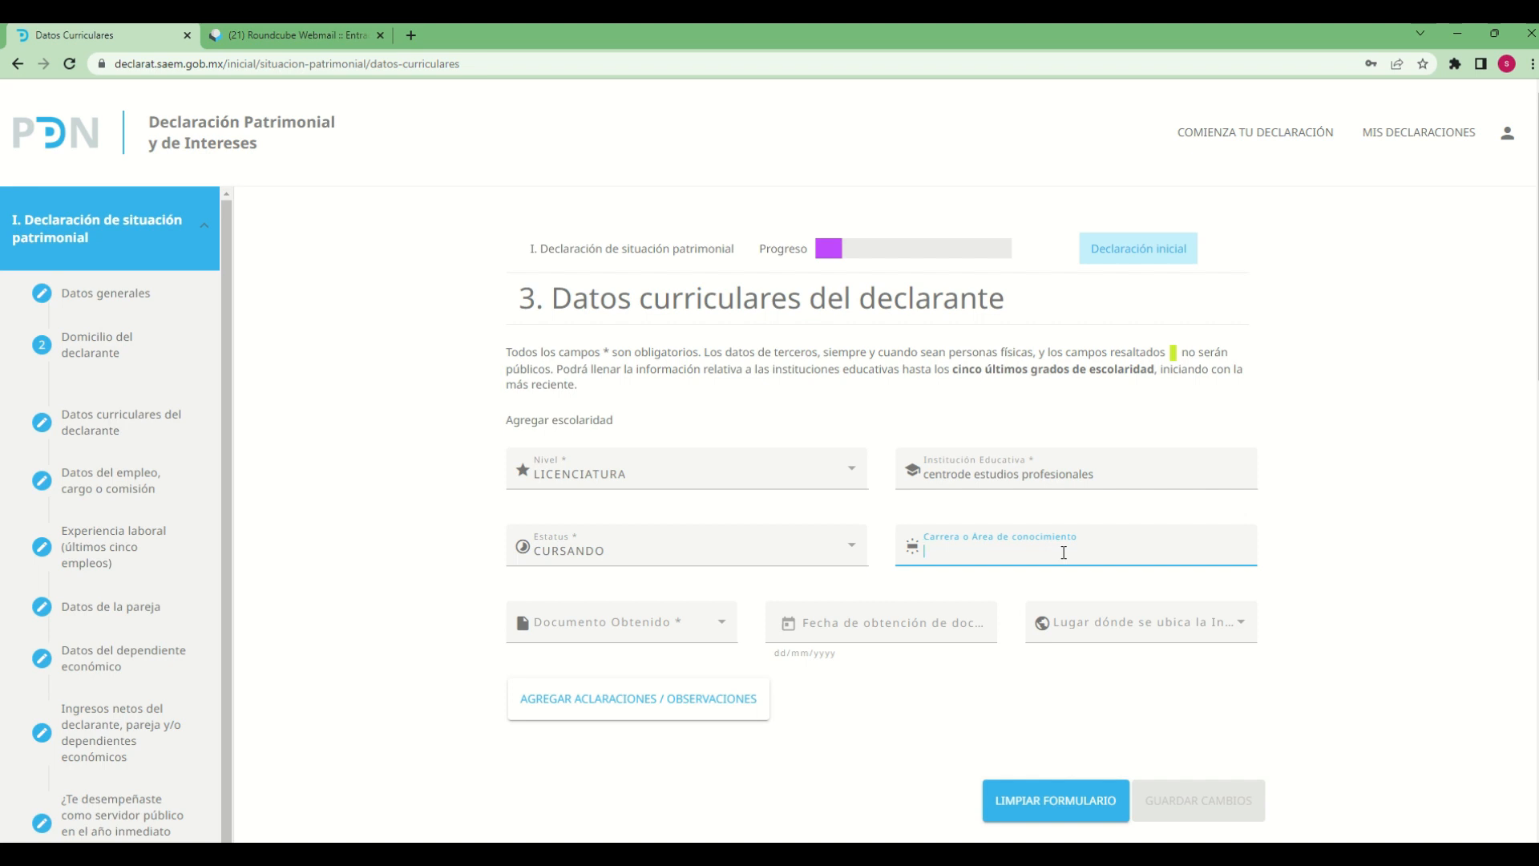
type("ciencias de la comunicacion")
left_click(721, 634)
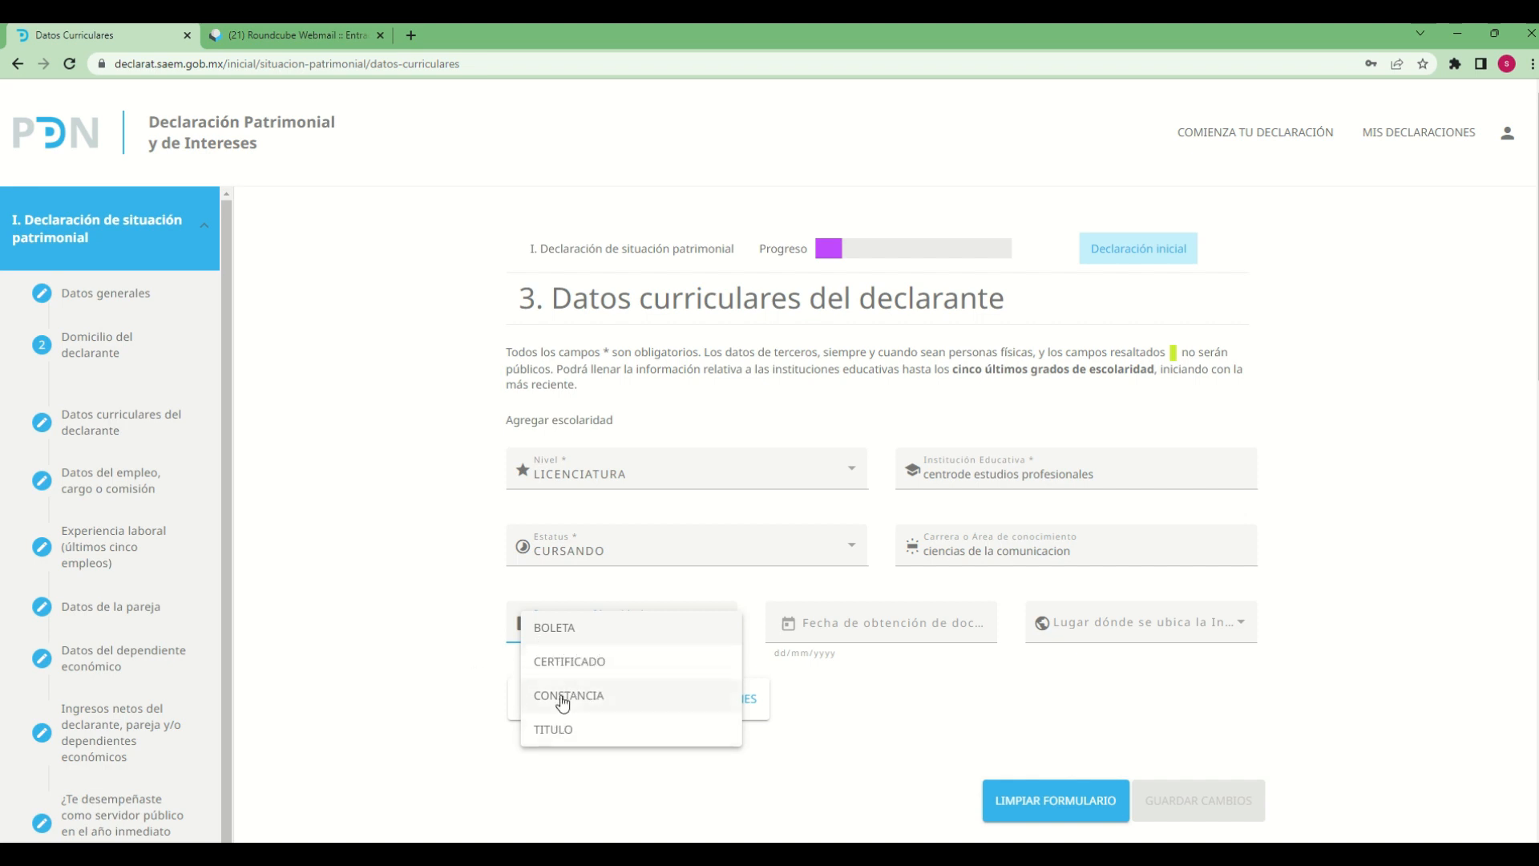
left_click(566, 631)
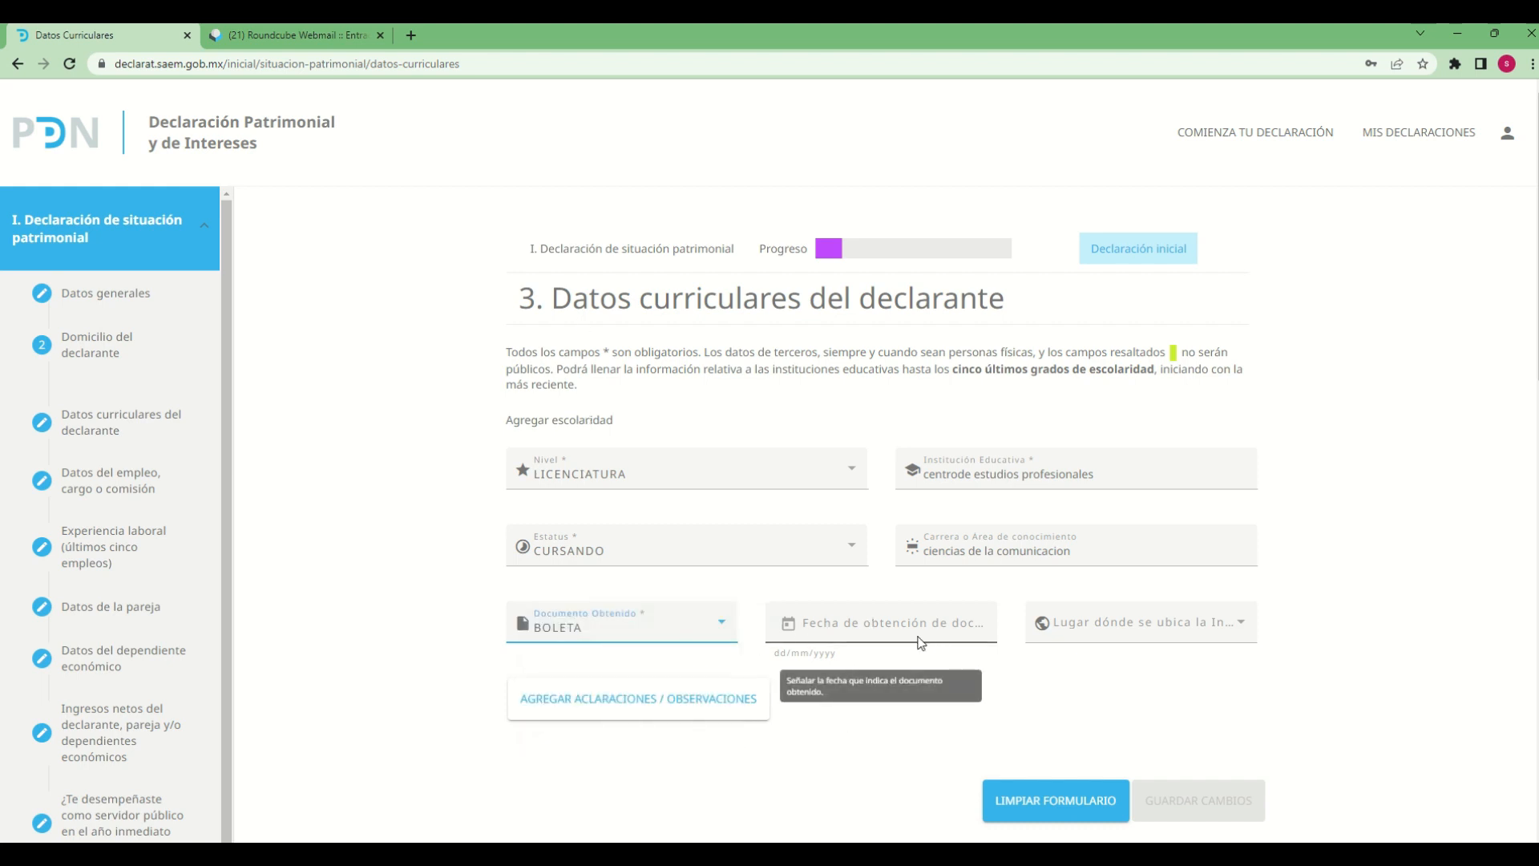
Set the Fecha de obtención de documento to 01/02/2023
left_click(788, 629)
left_click(858, 704)
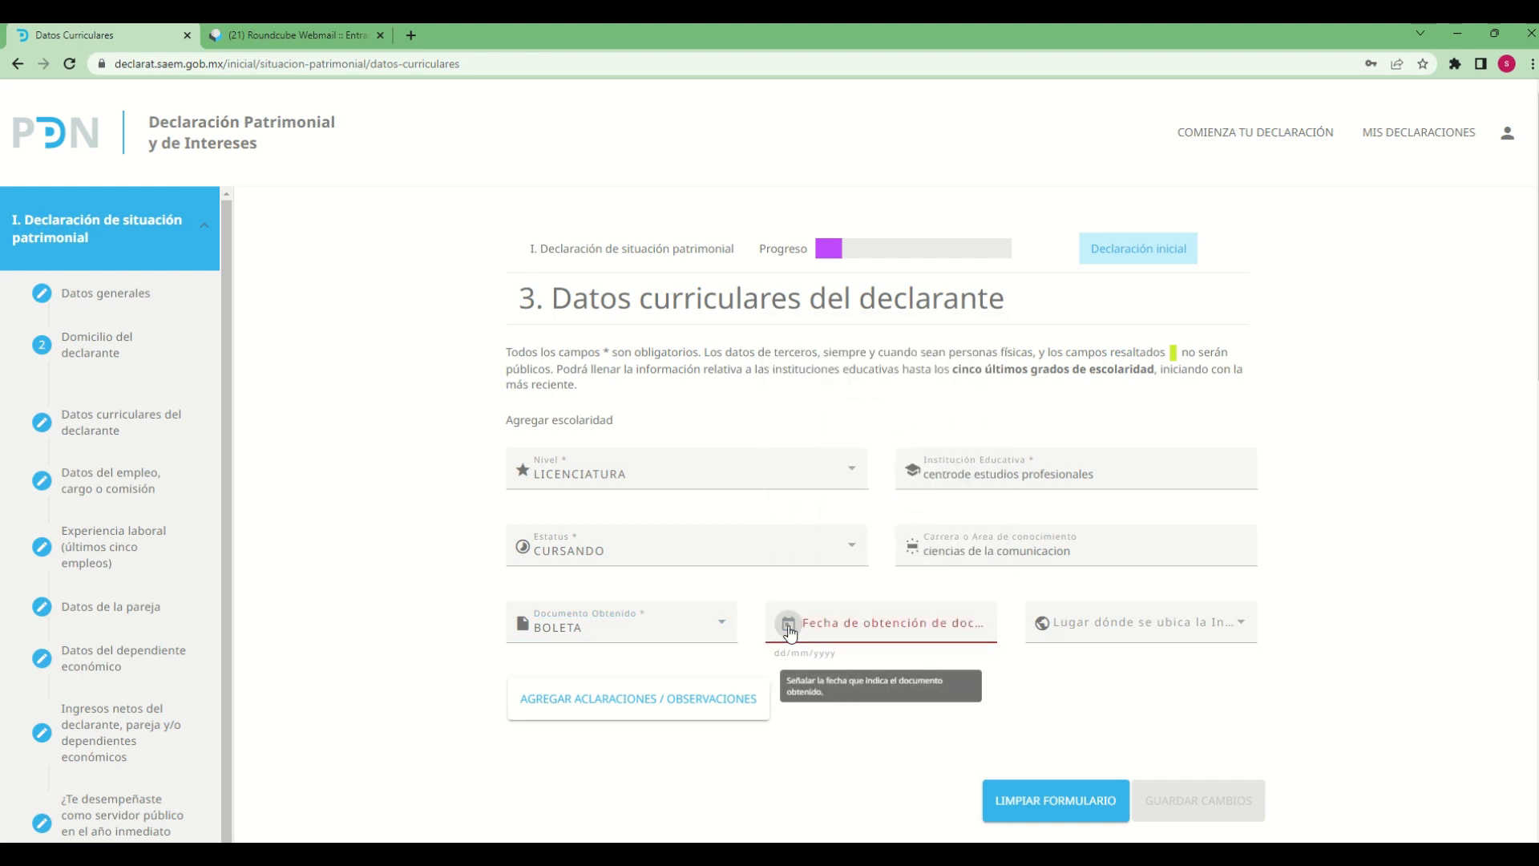
left_click(787, 623)
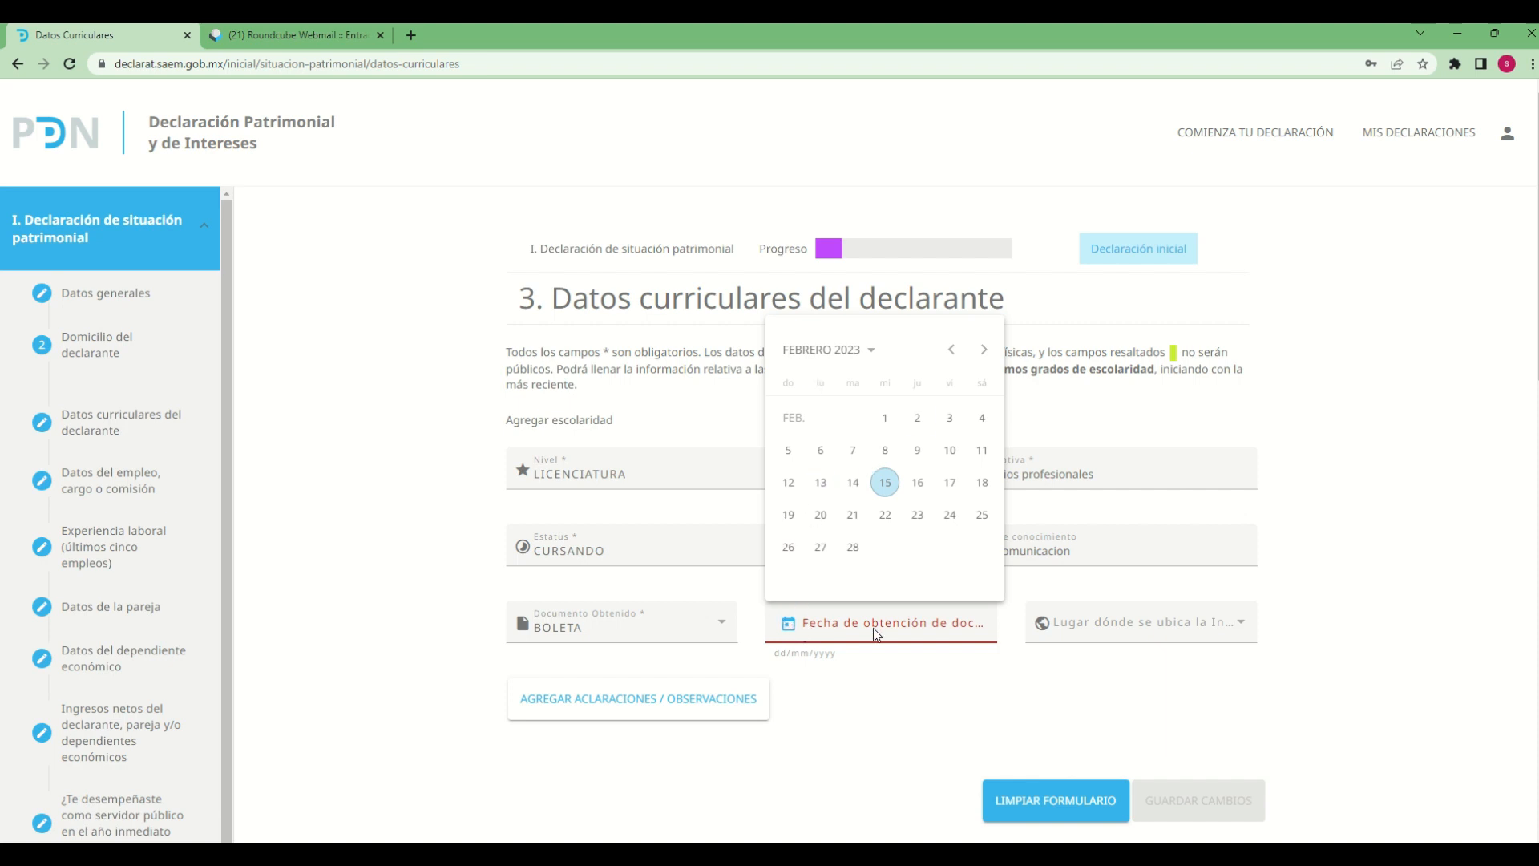
left_click(873, 695)
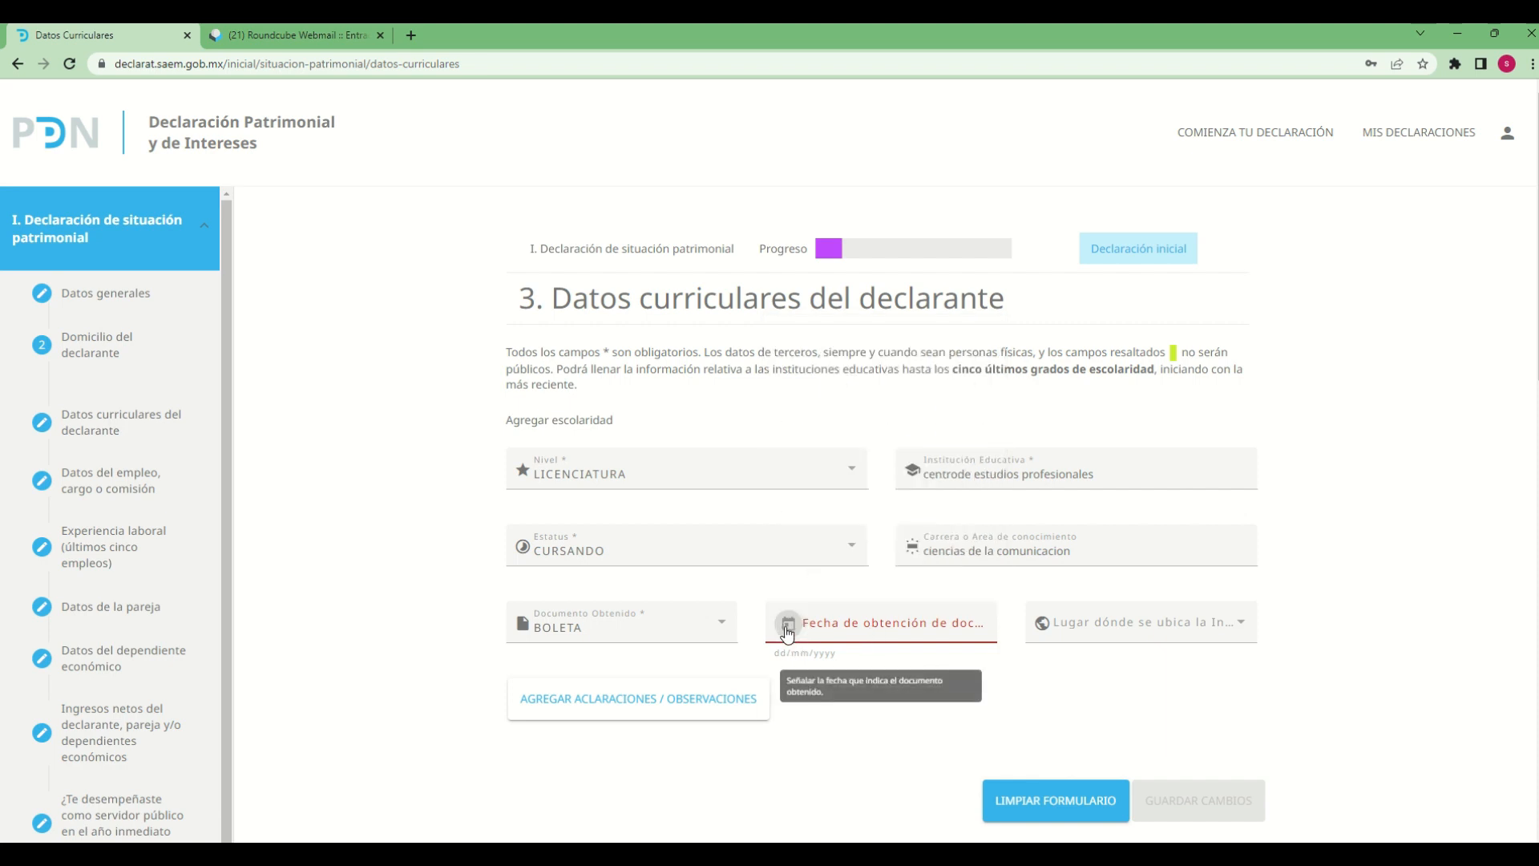
left_click(789, 625)
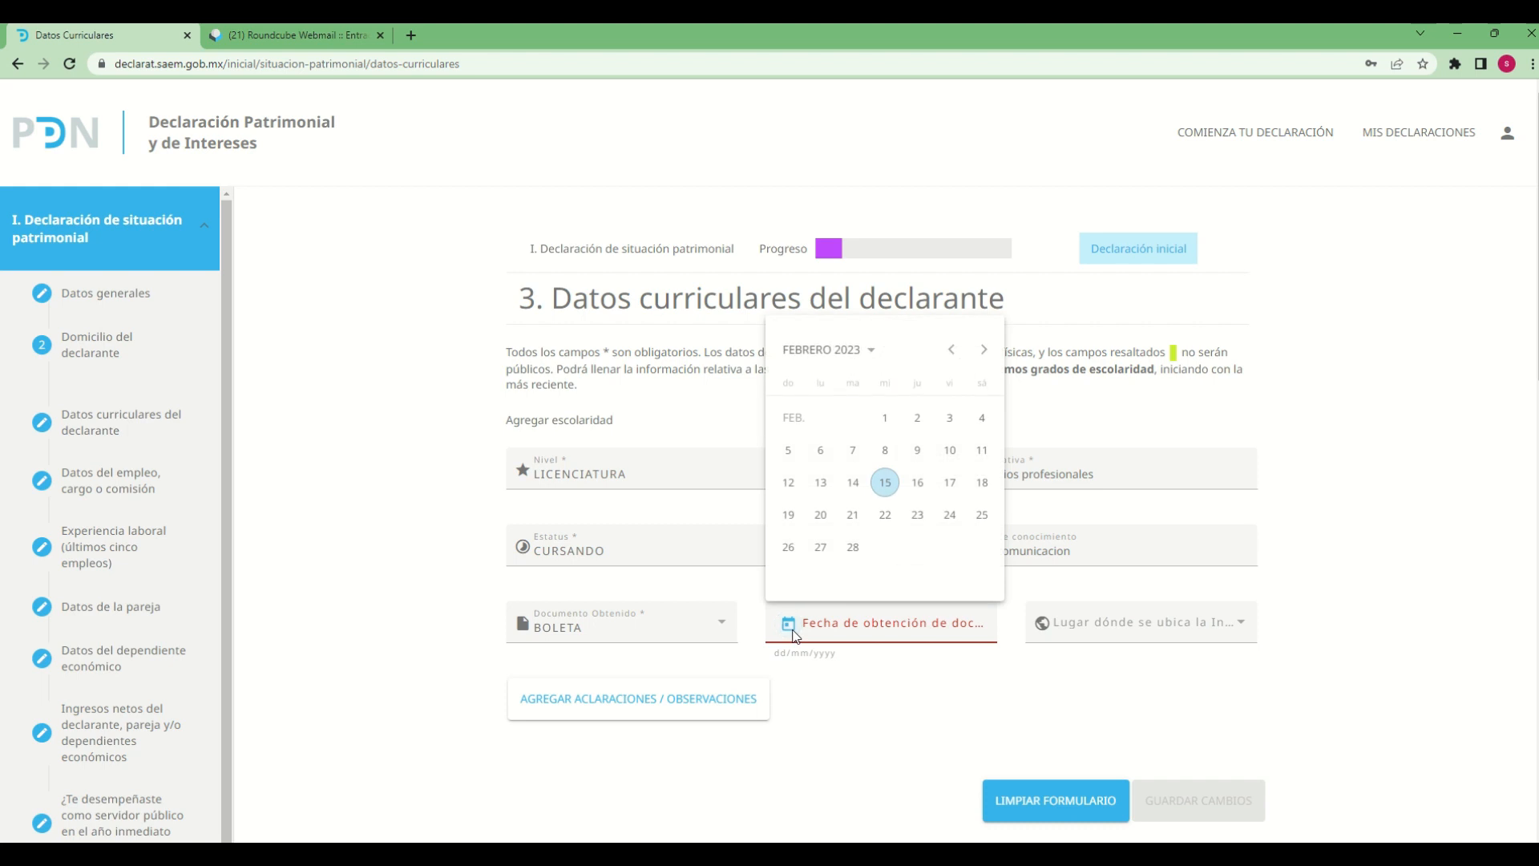
left_click(886, 418)
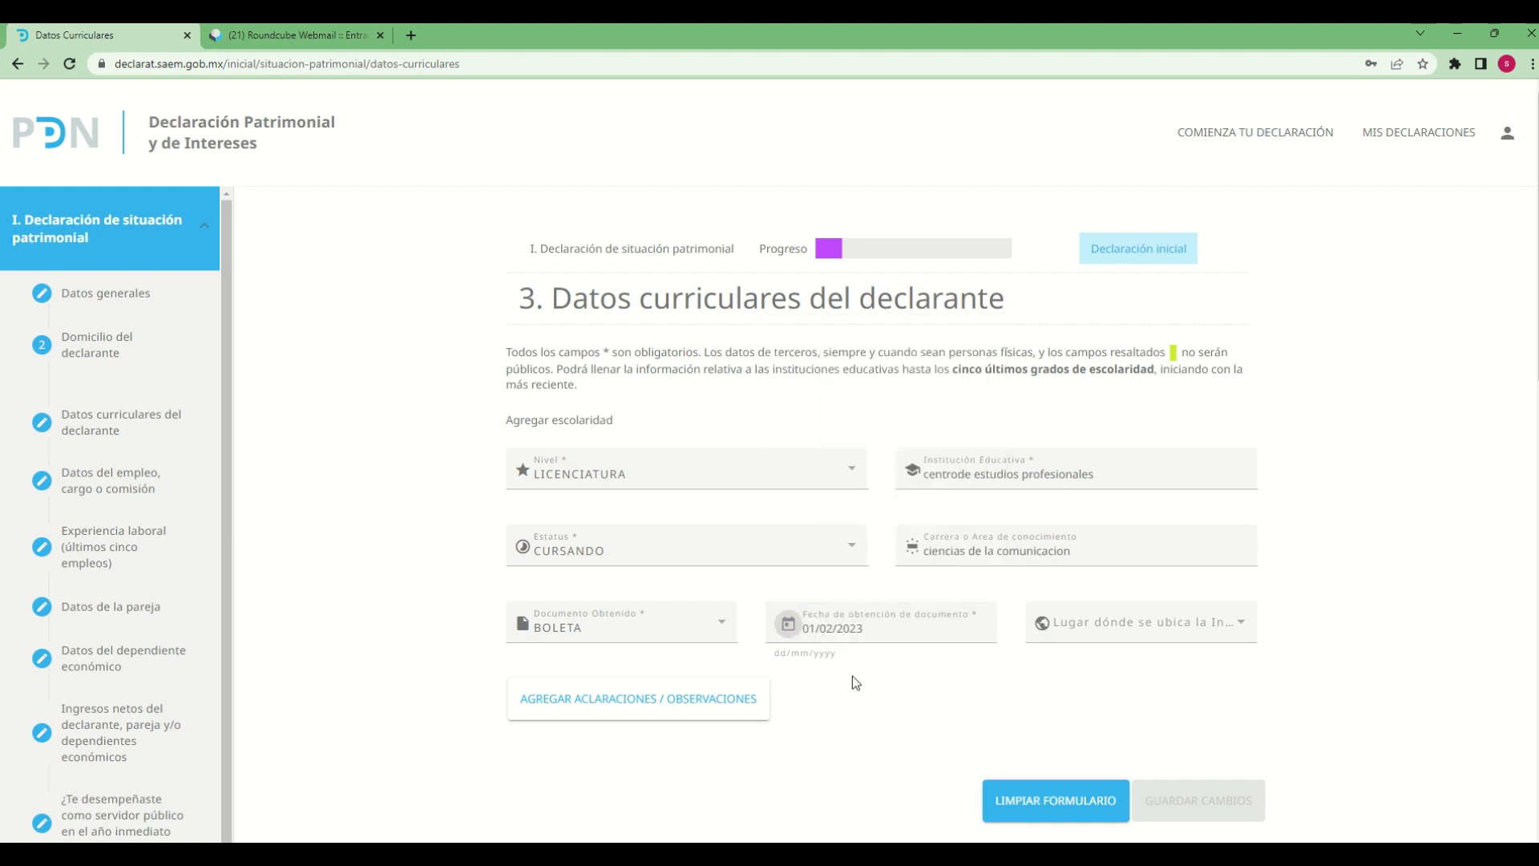
Change the Fecha de obtención de documento to 15/06/2016 by choosing the year, month and day in the calendar
left_click(789, 624)
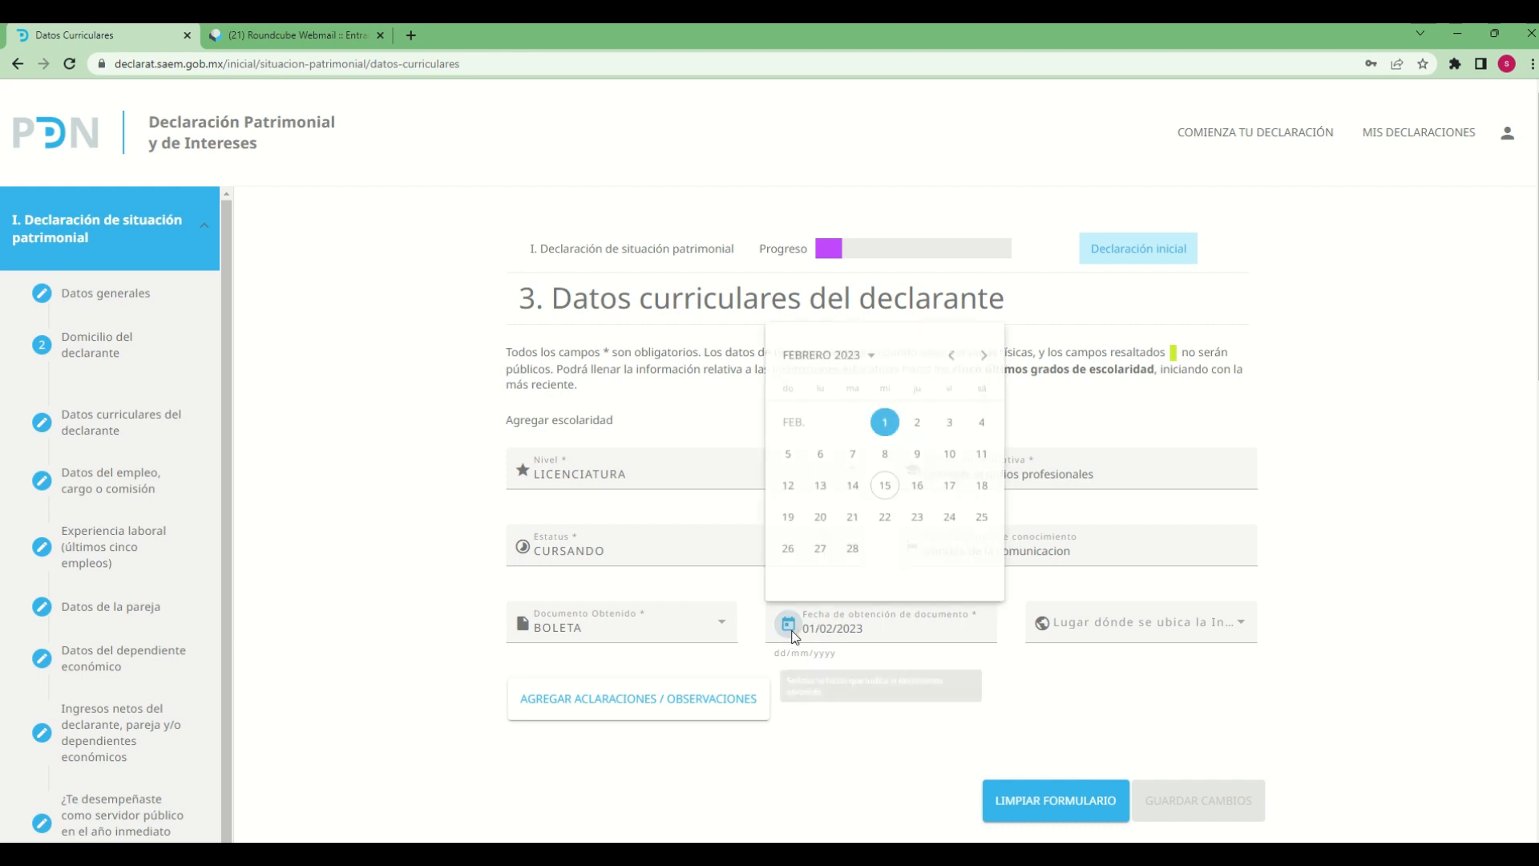
left_click(870, 354)
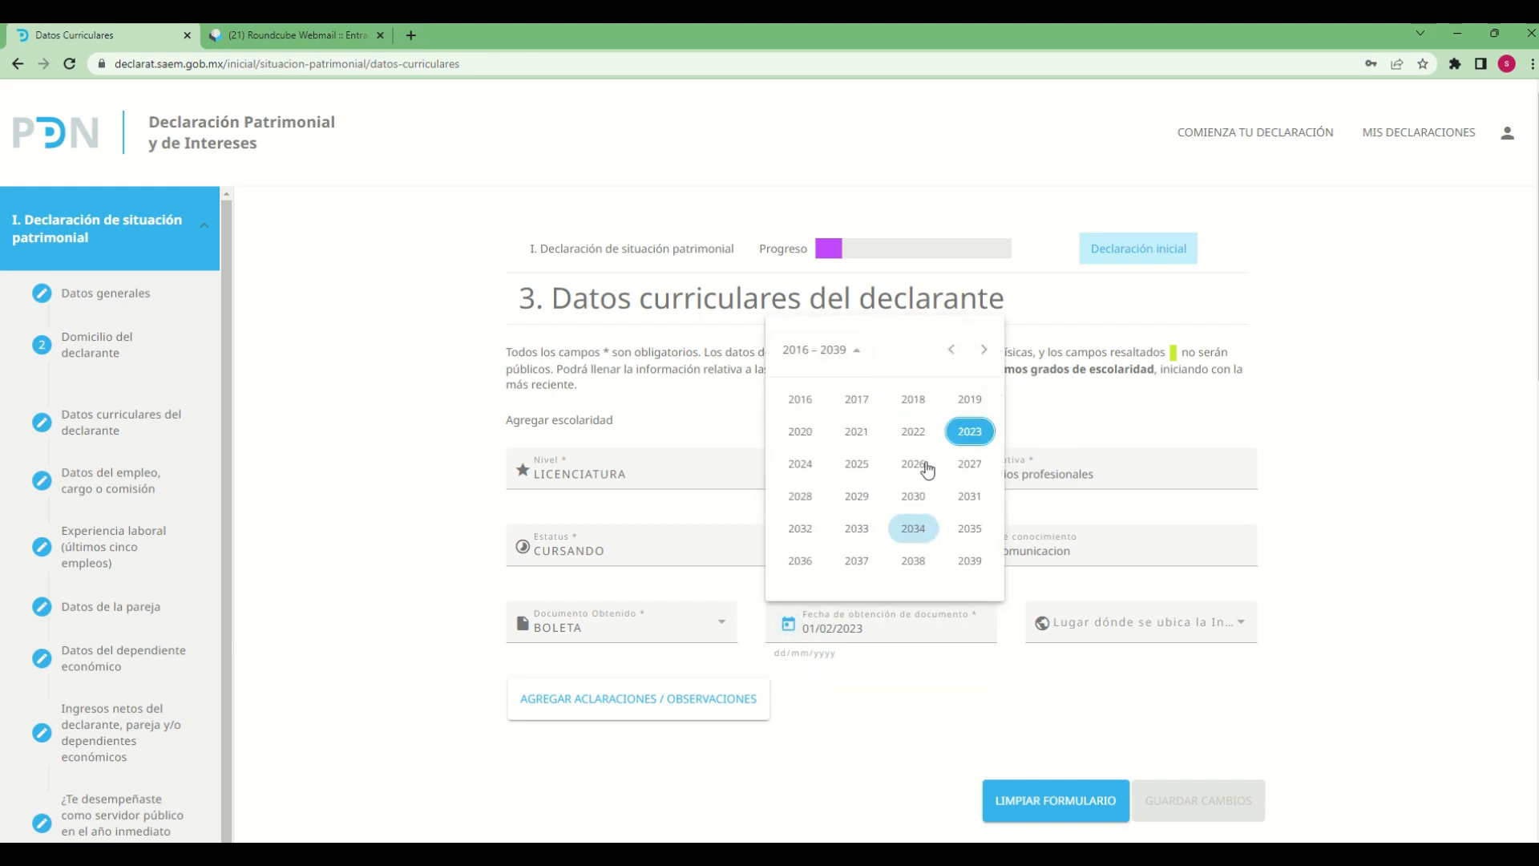
left_click(802, 408)
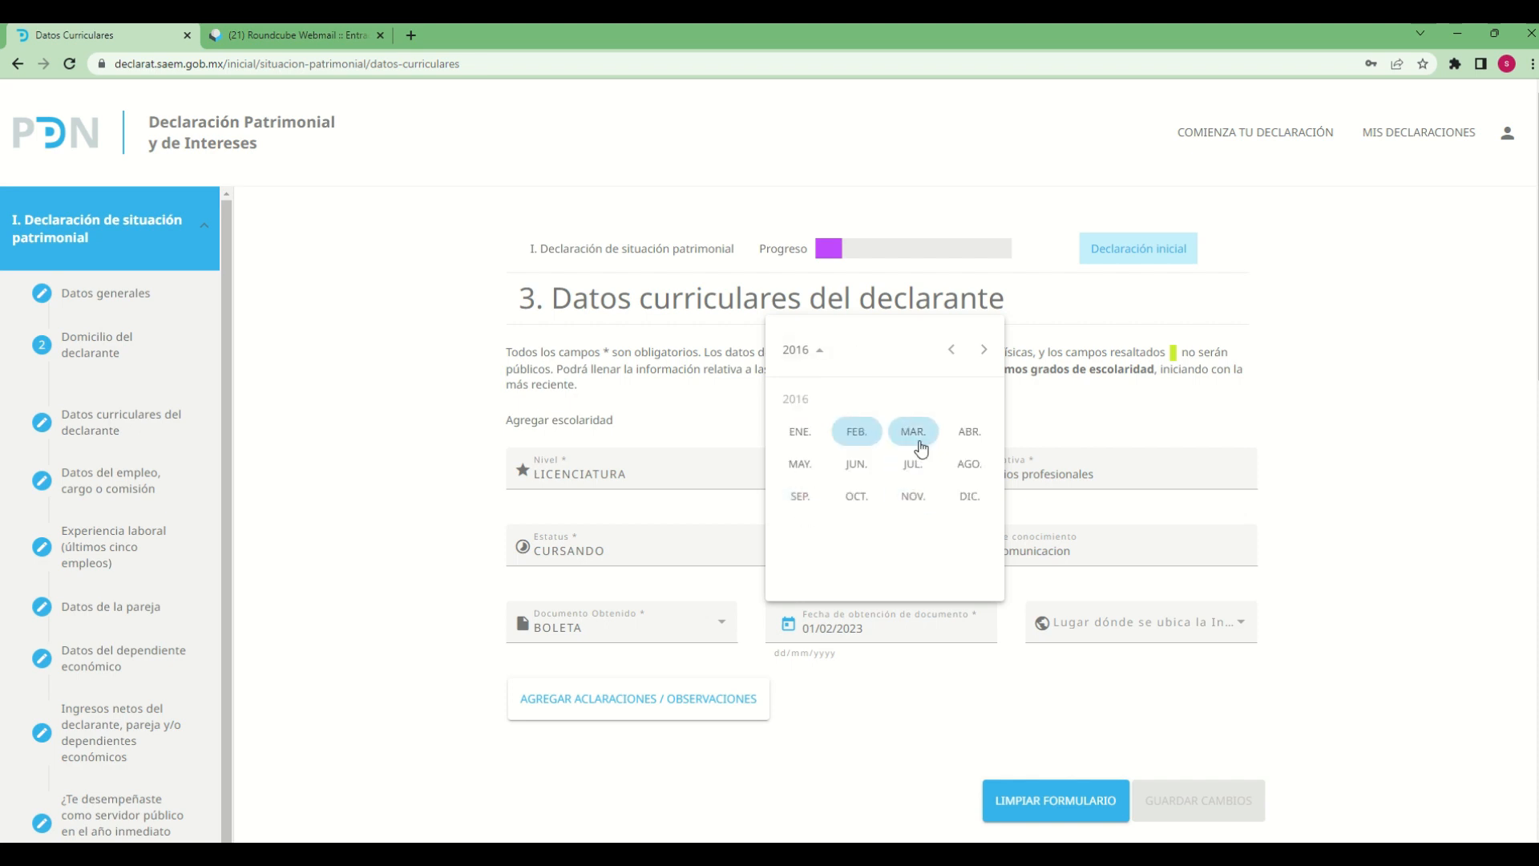
left_click(852, 467)
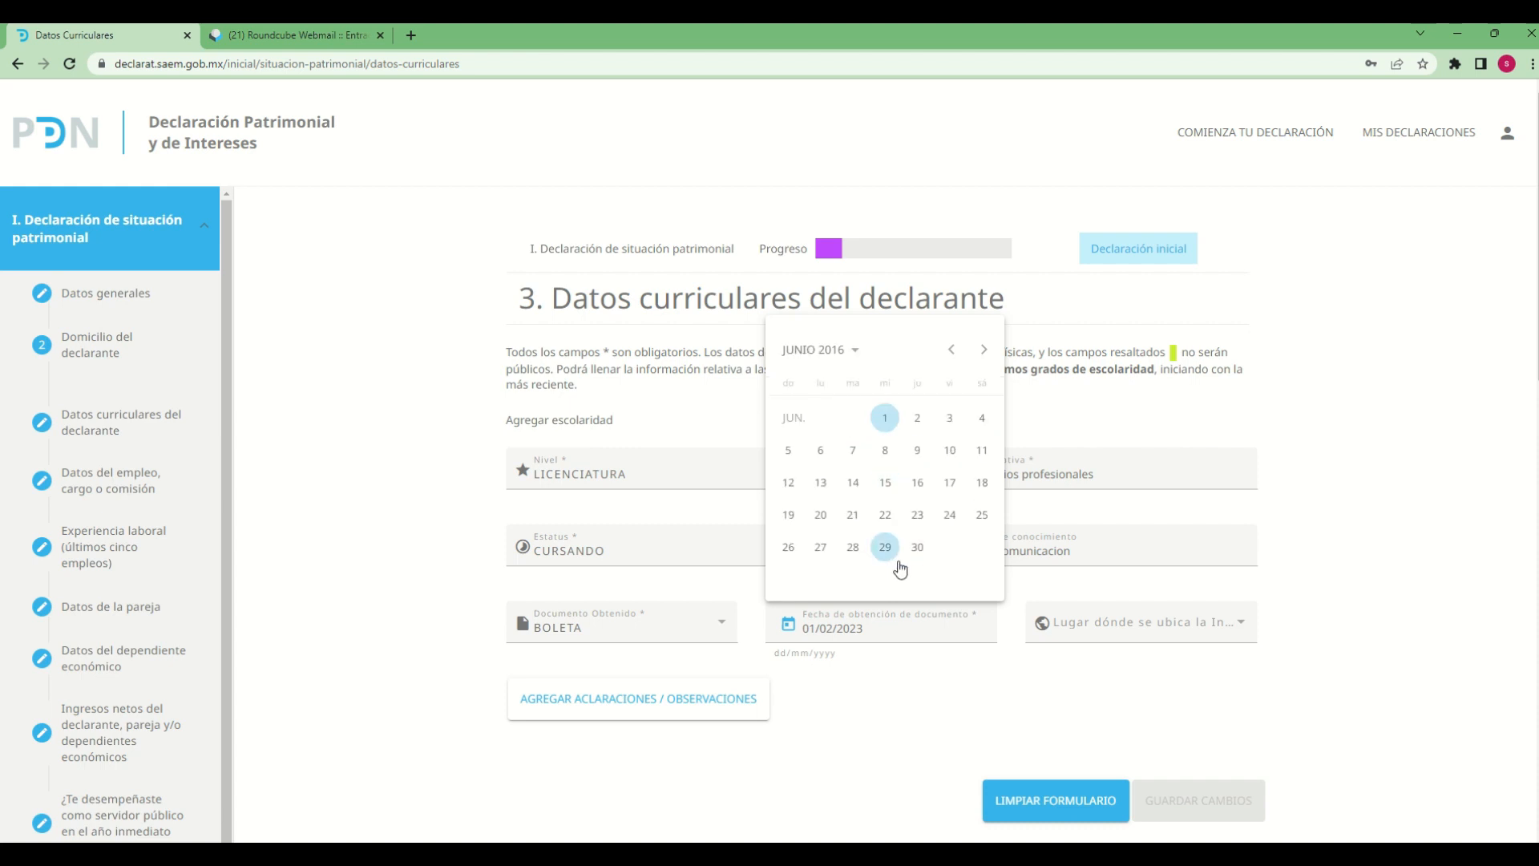
left_click(890, 492)
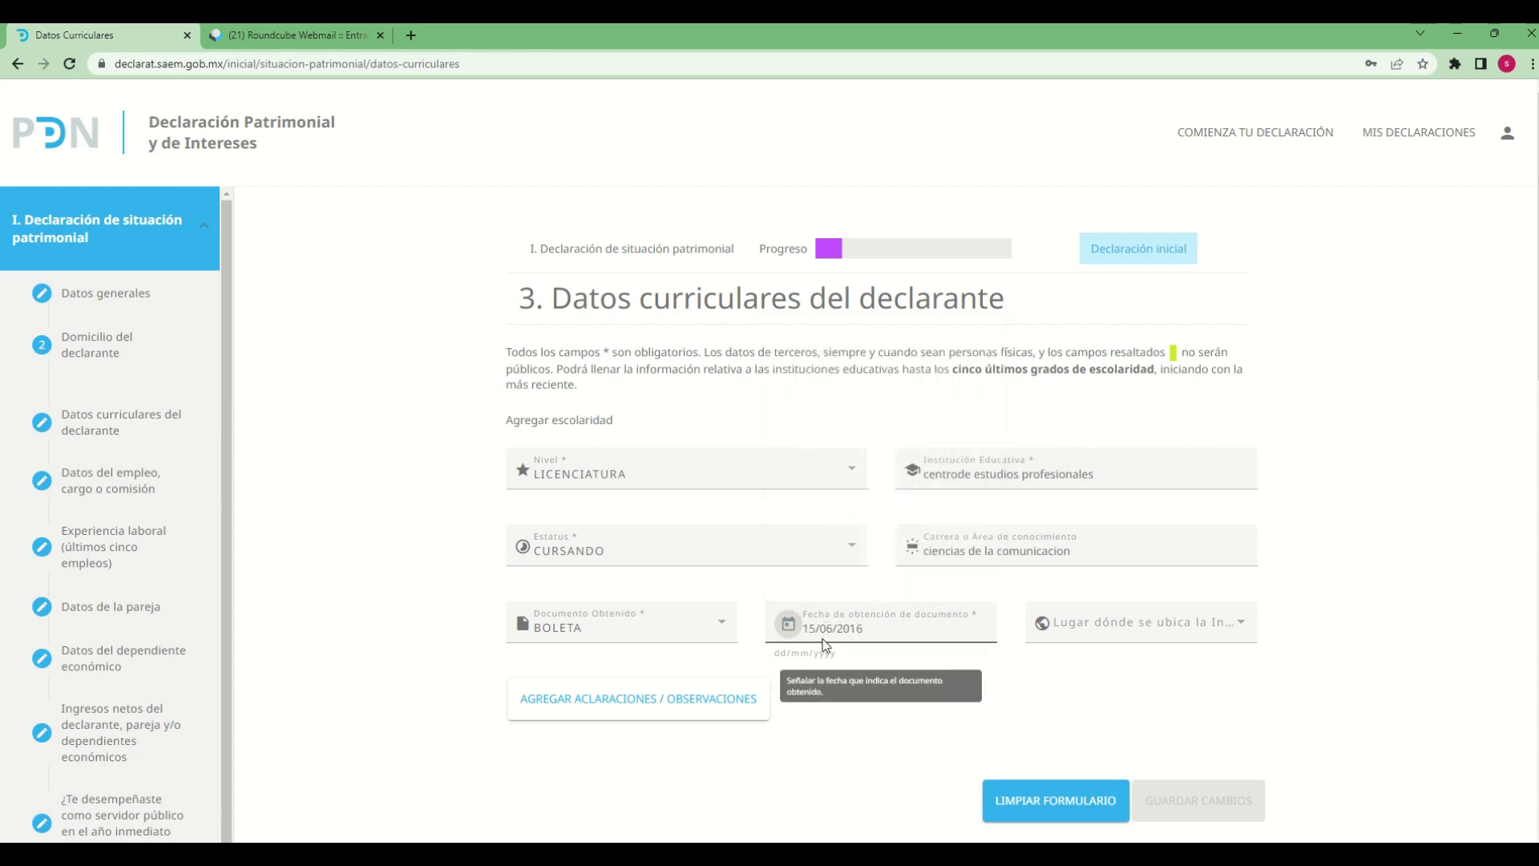
left_click(790, 630)
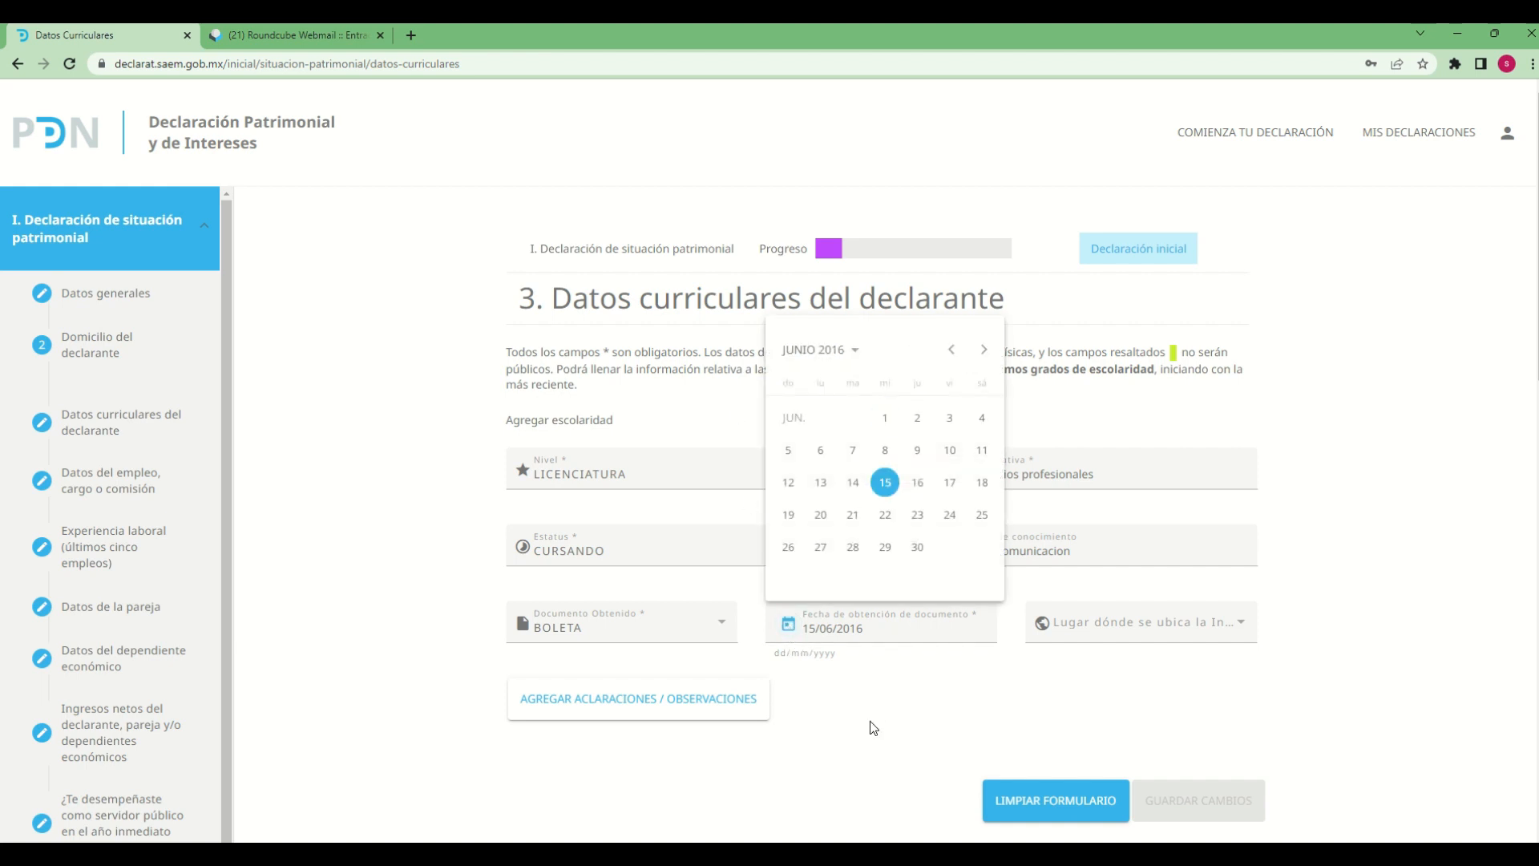
Set the location of the Institución Educativa to MÉXICO for the LICENCIATURA entry
left_click(905, 685)
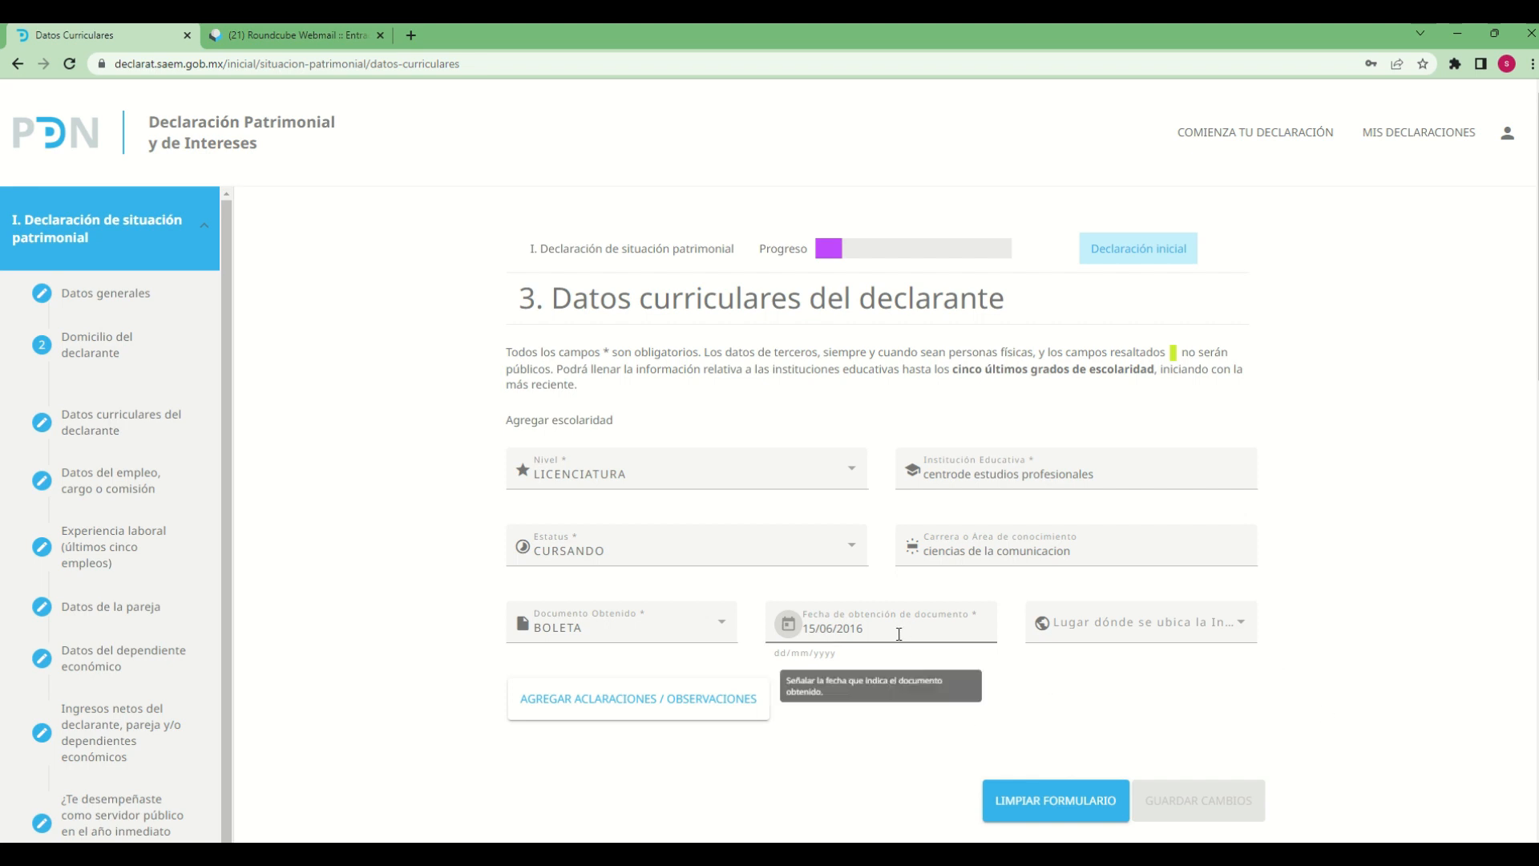
left_click(1242, 626)
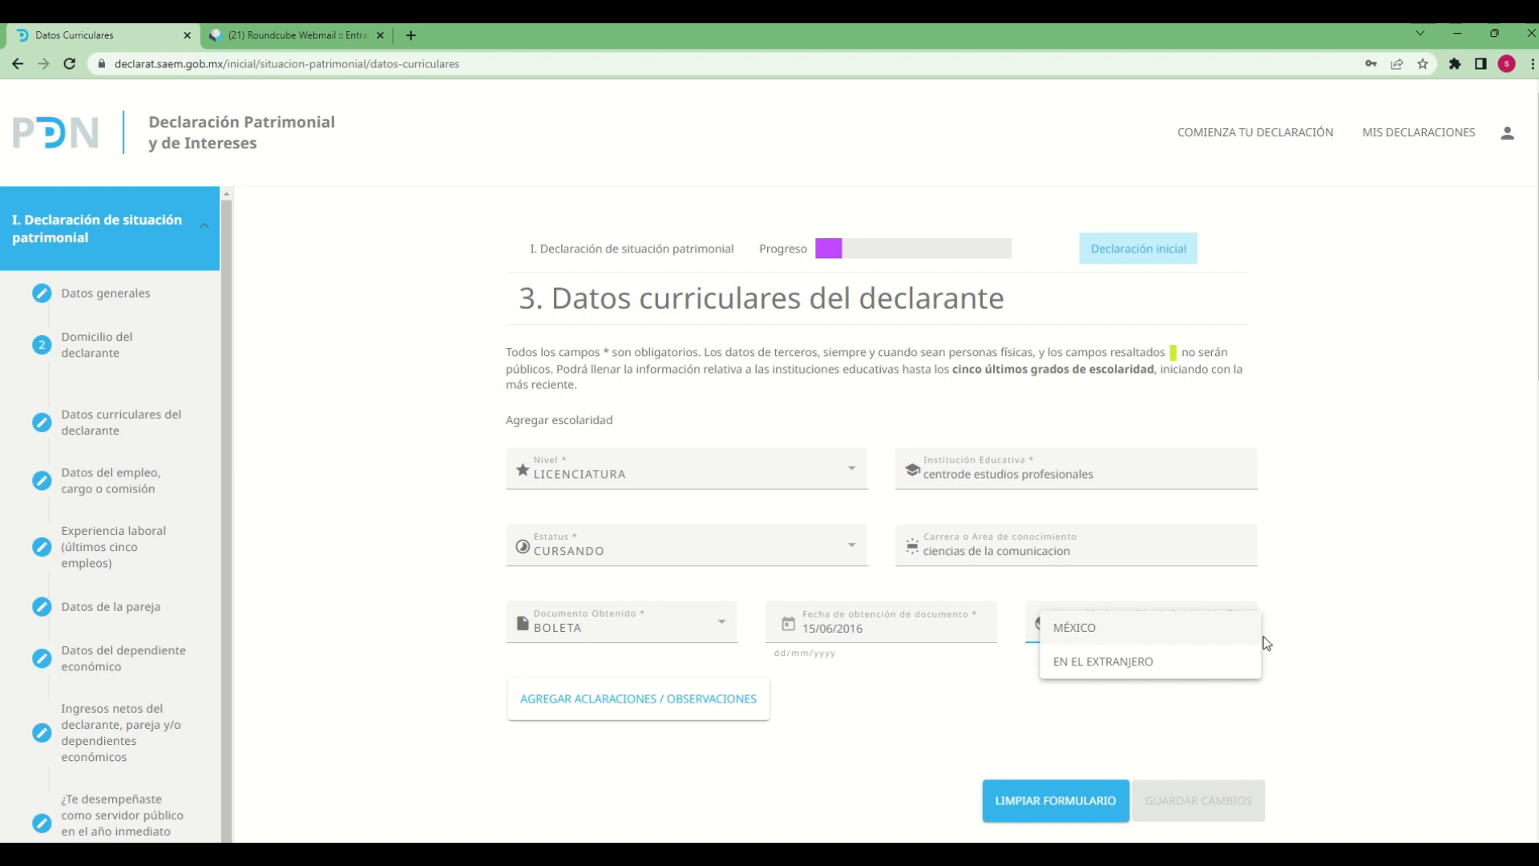
left_click(1364, 657)
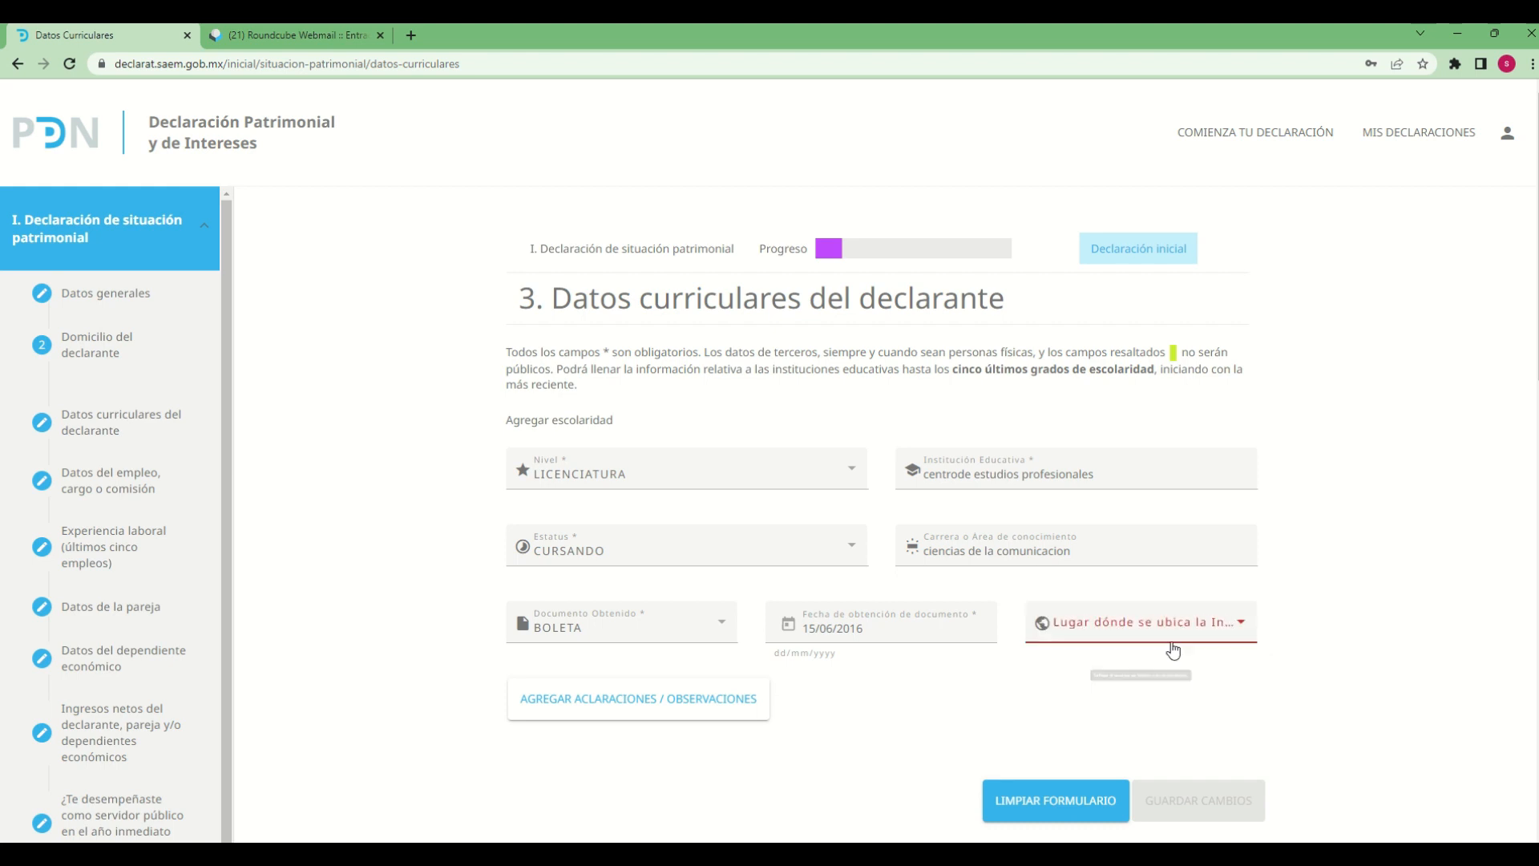
left_click(1241, 625)
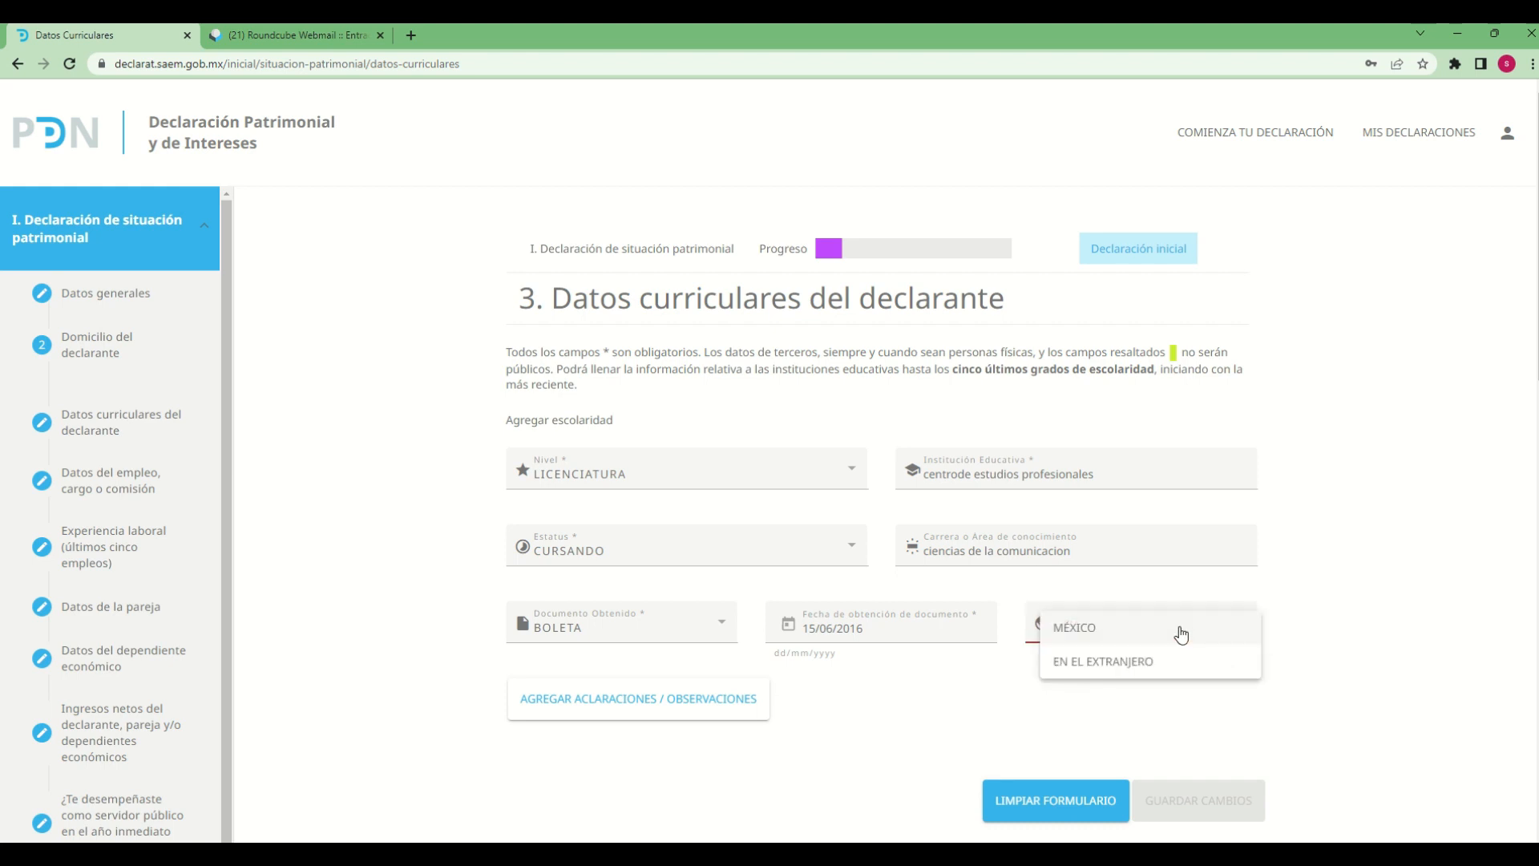
left_click(1106, 624)
Add "registro de prueba" as Aclaraciones / Observaciones and save the LICENCIATURA entry
left_click(681, 705)
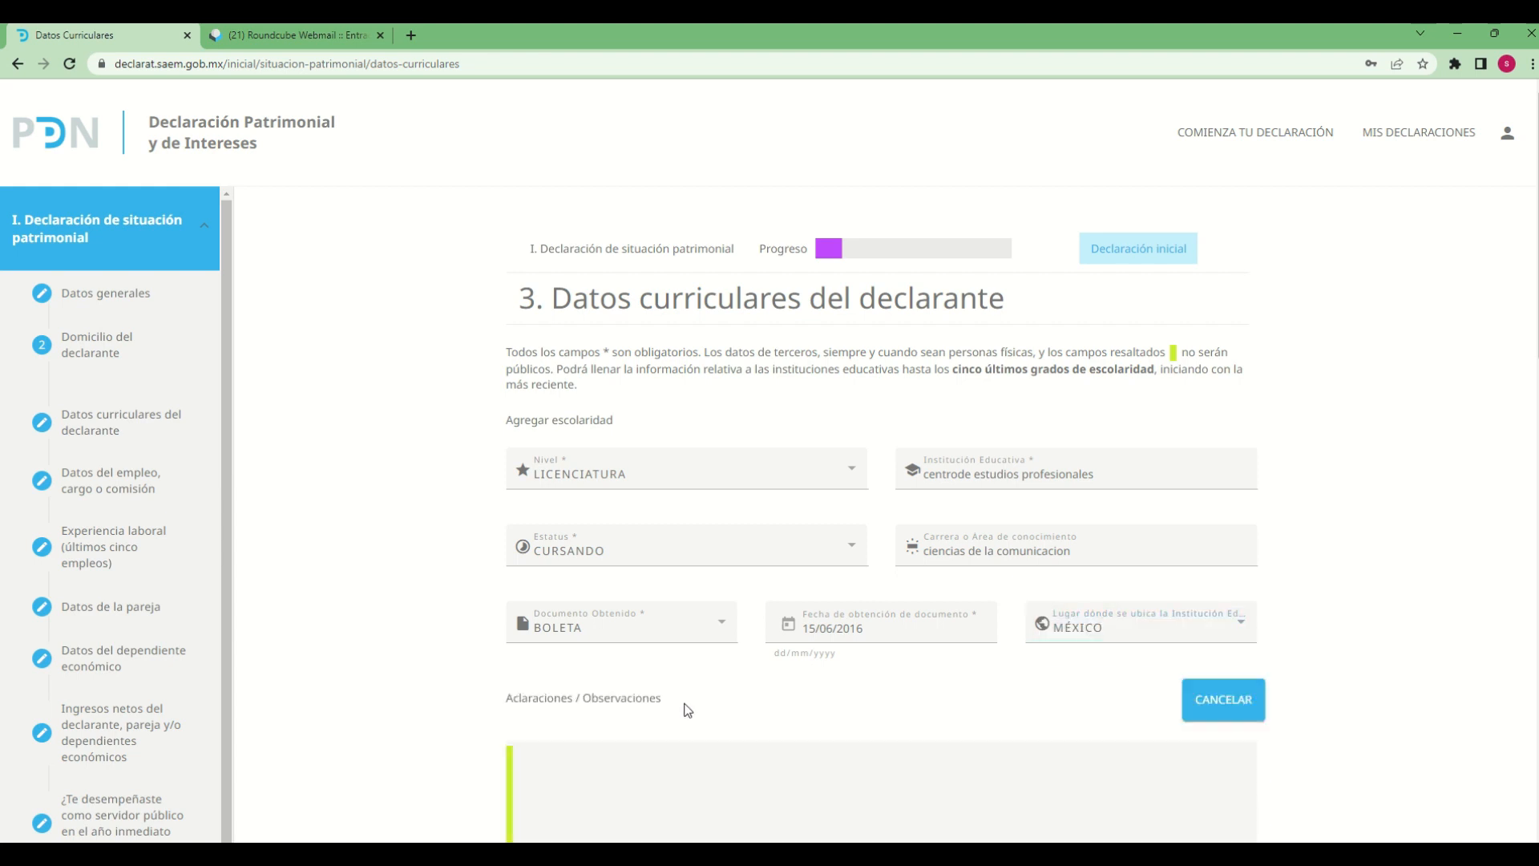
scroll(842, 814, "down", 3)
left_click(728, 523)
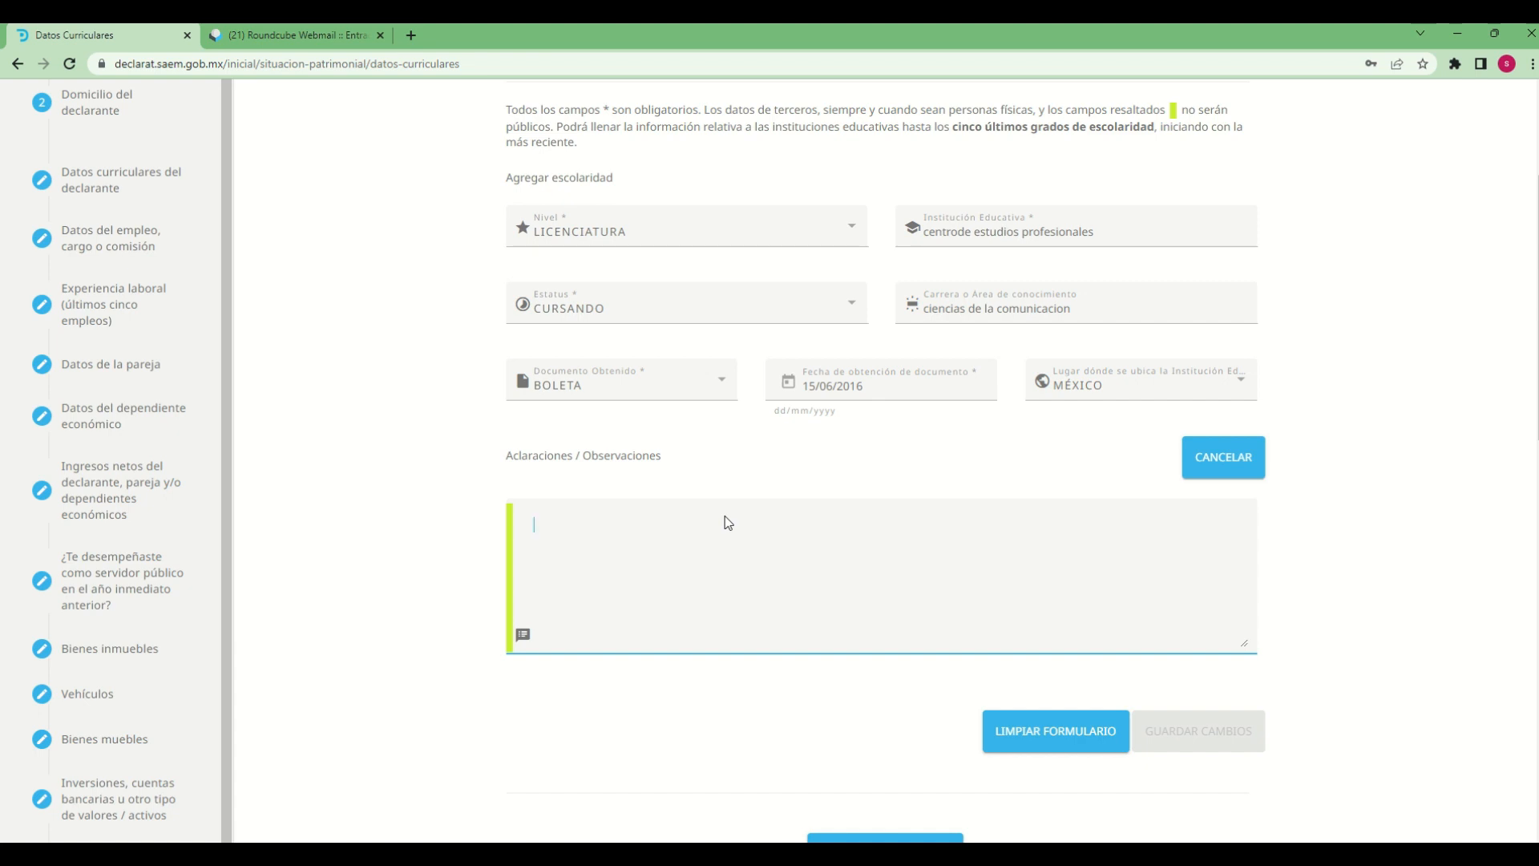
type("regis")
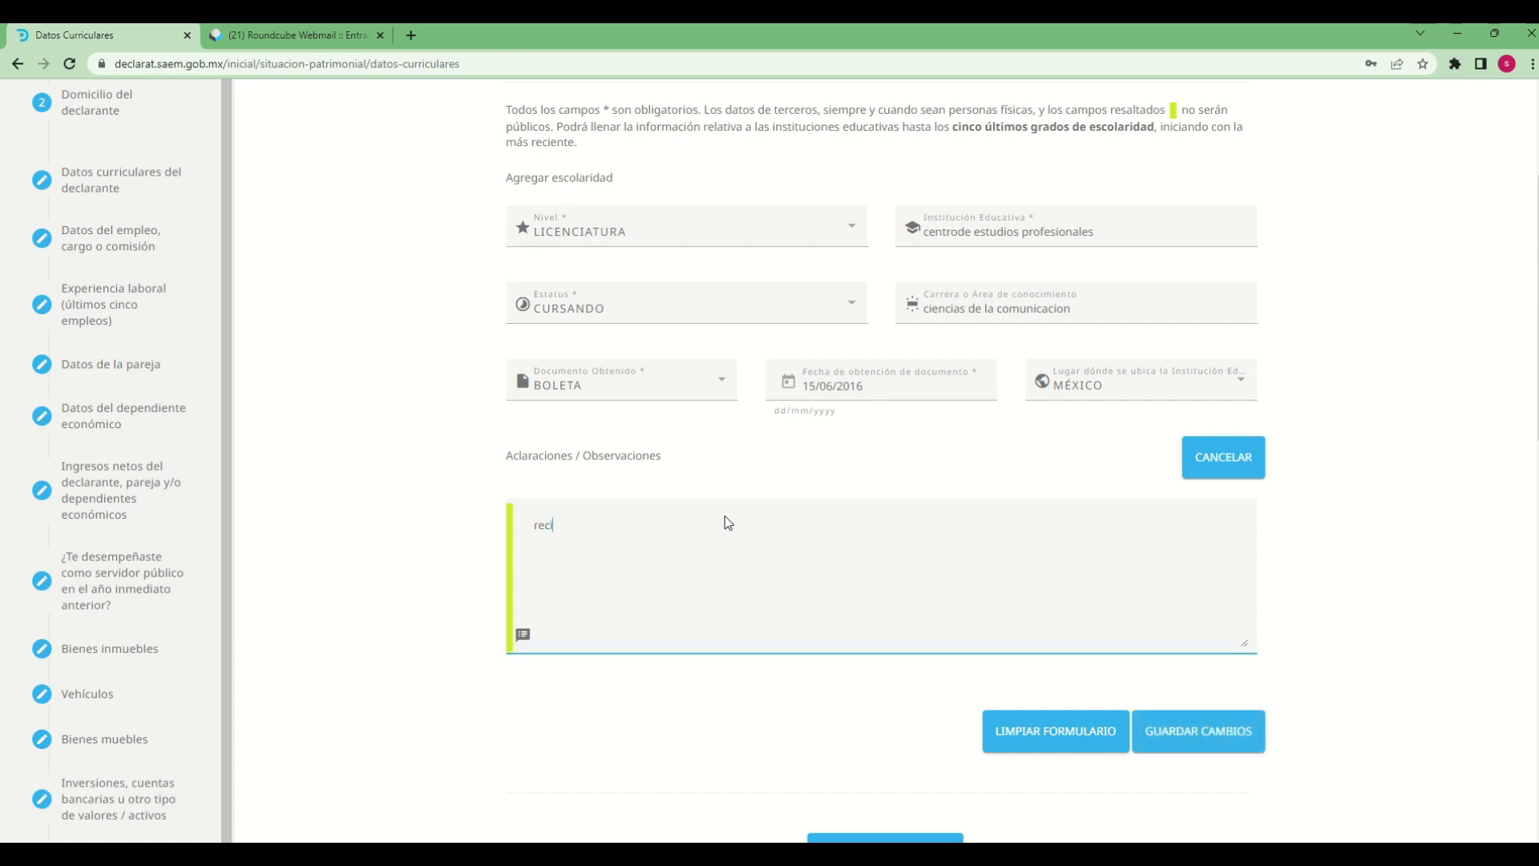
type("tro de prueba")
left_click(1225, 748)
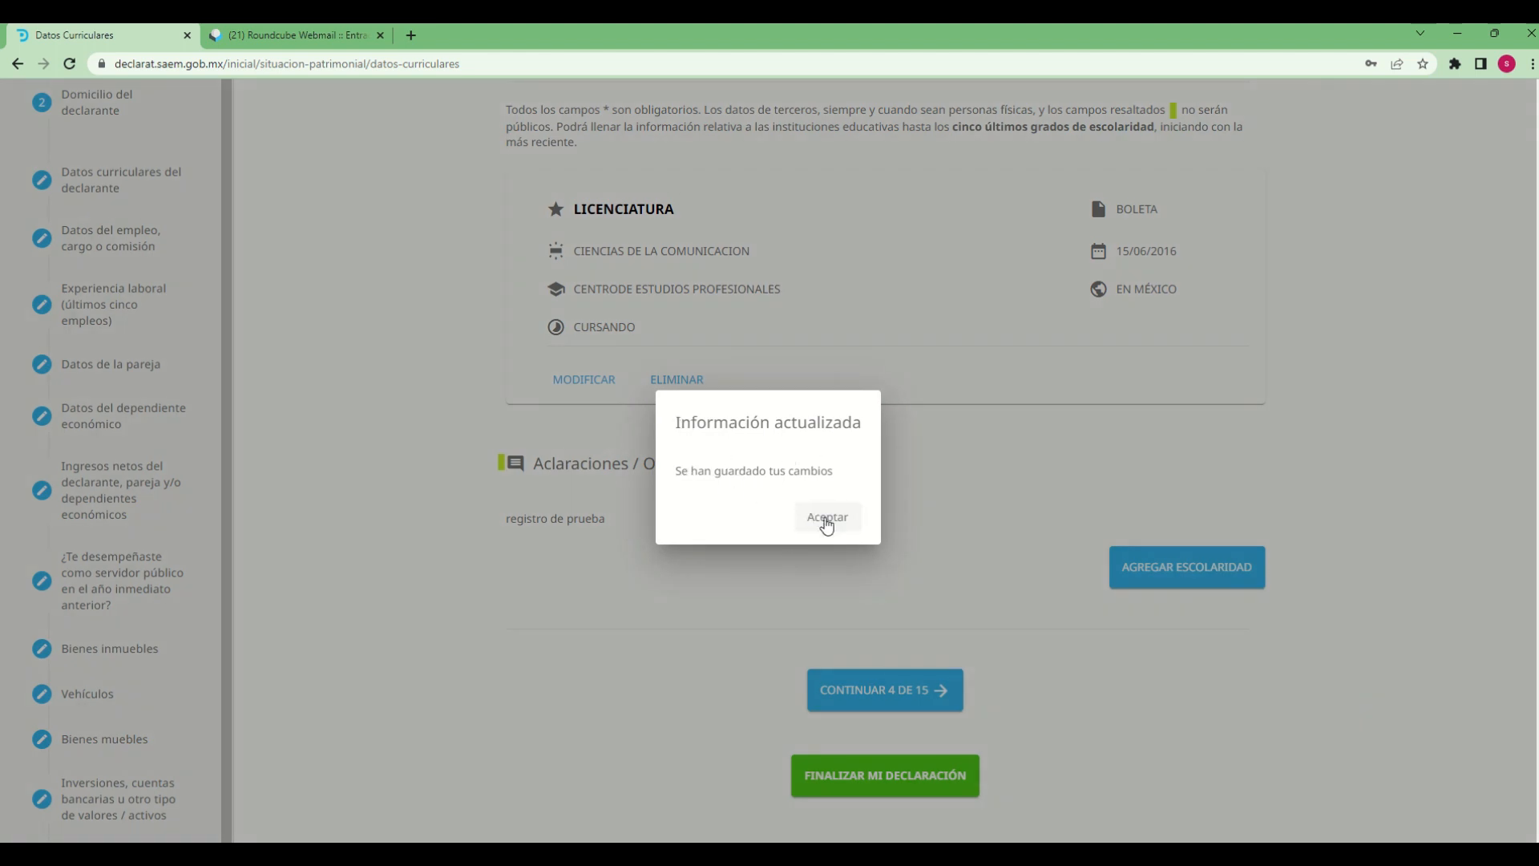
left_click(815, 520)
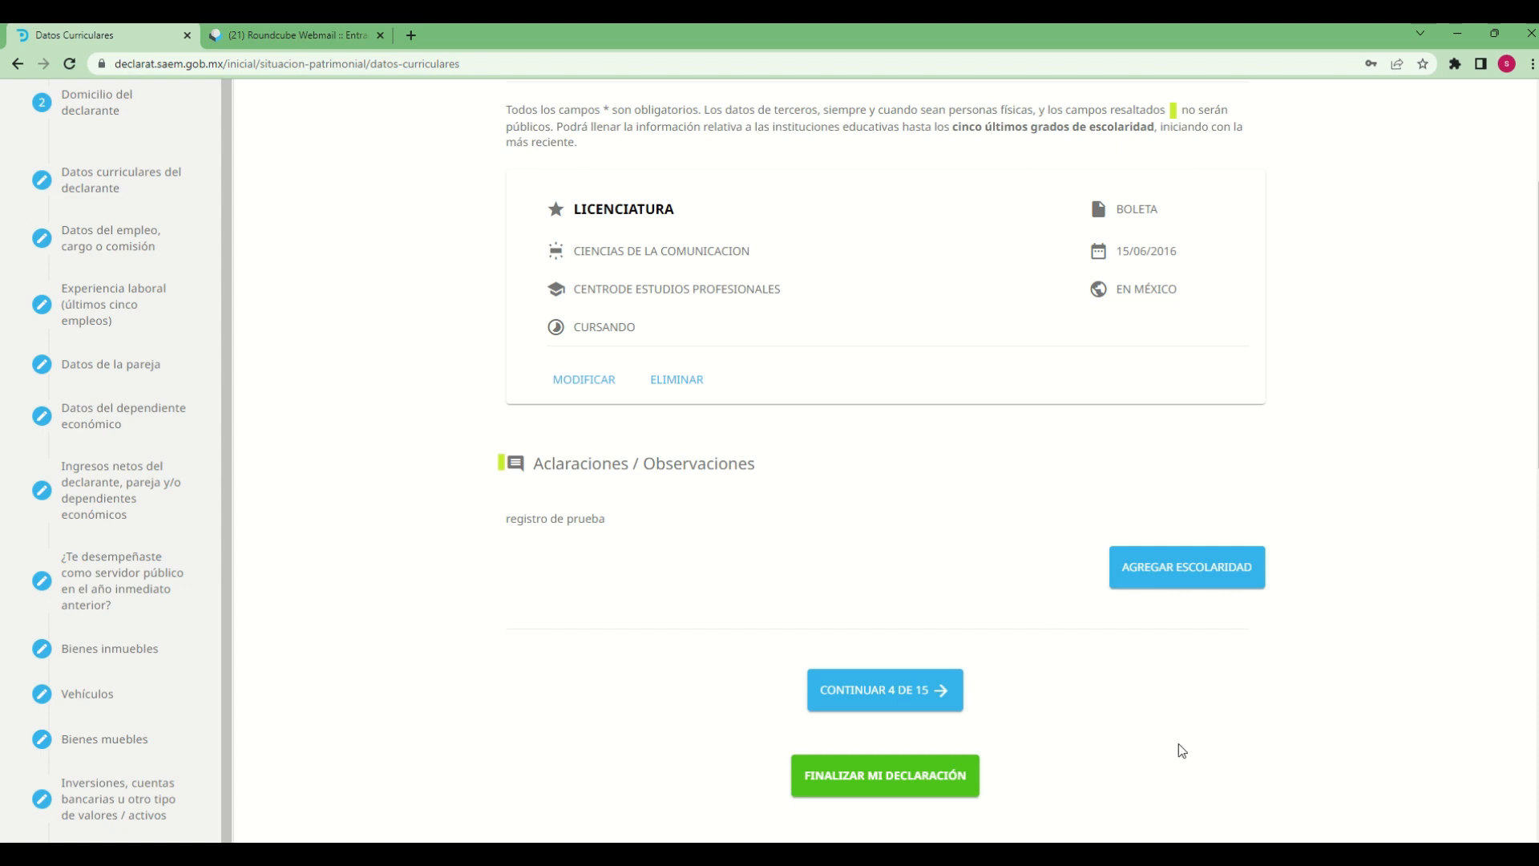
Start another escolaridad entry and set its Nivel to ESPECIALIDAD
scroll(1178, 750, "up", 3)
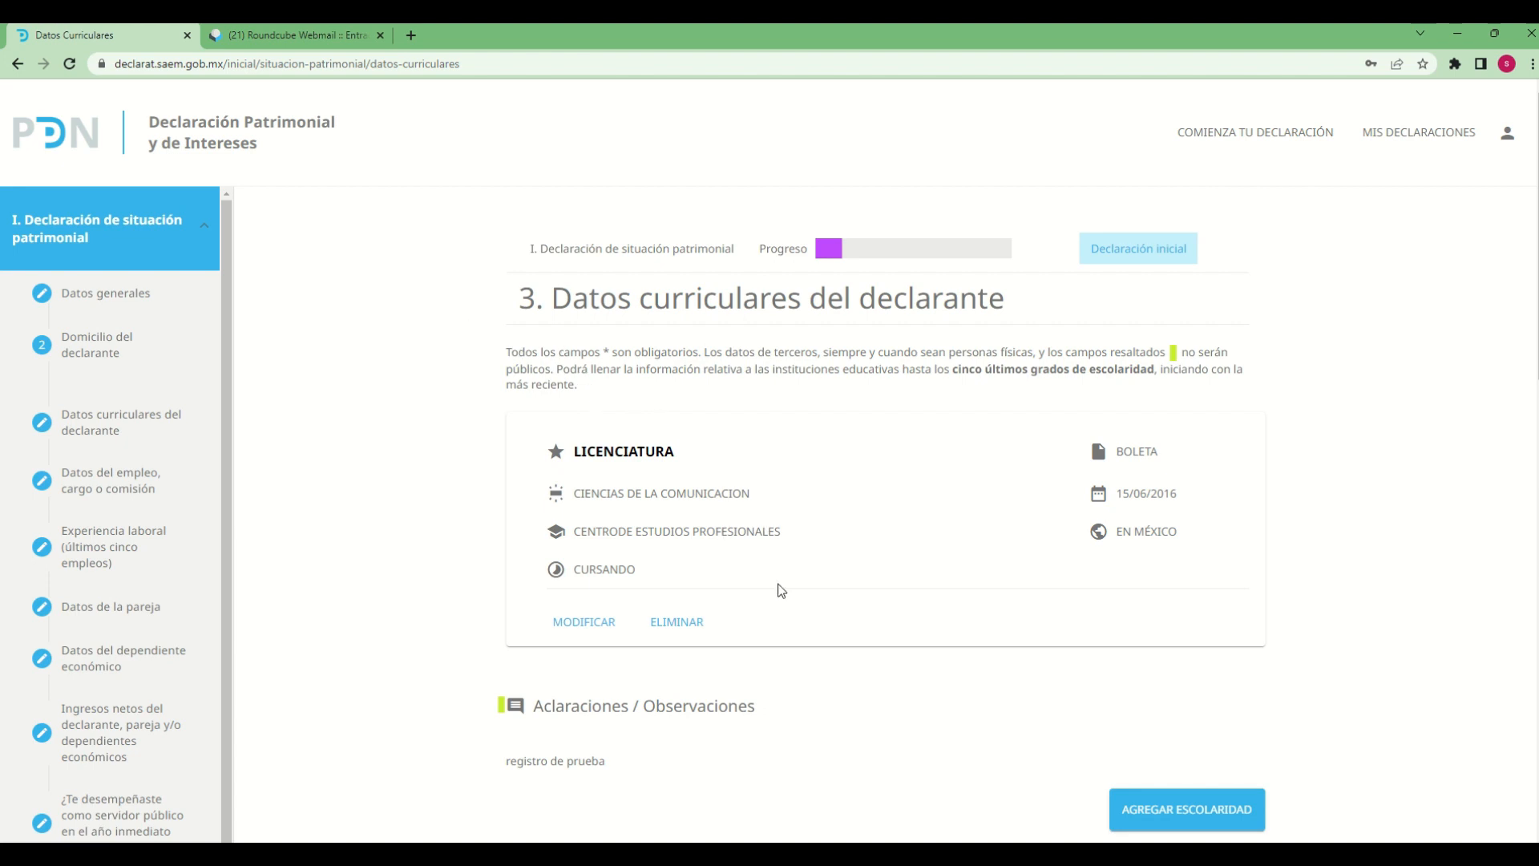
scroll(828, 630, "down", 2)
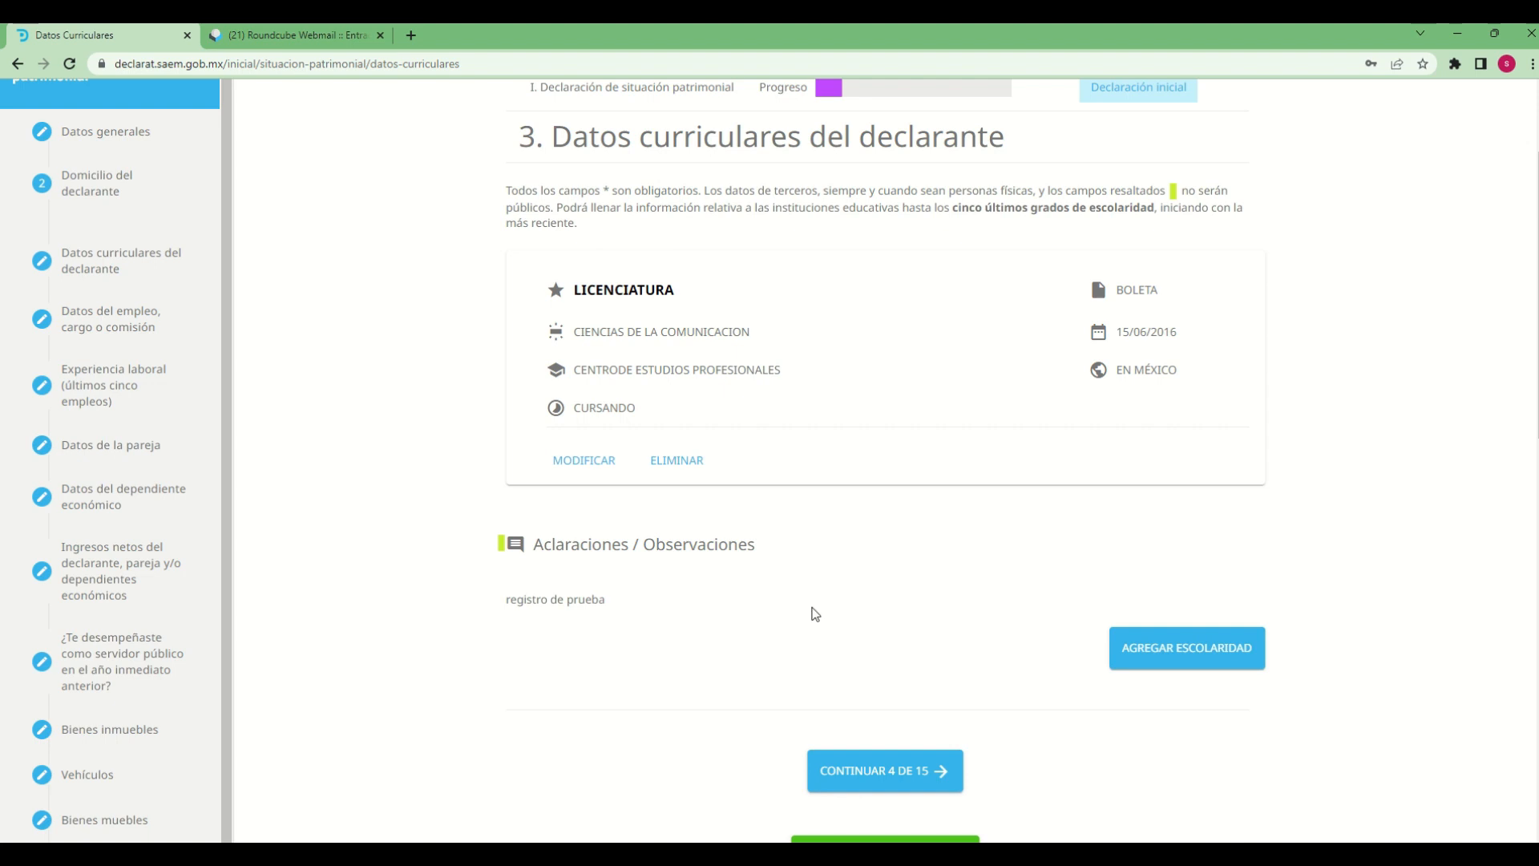
left_click(1219, 653)
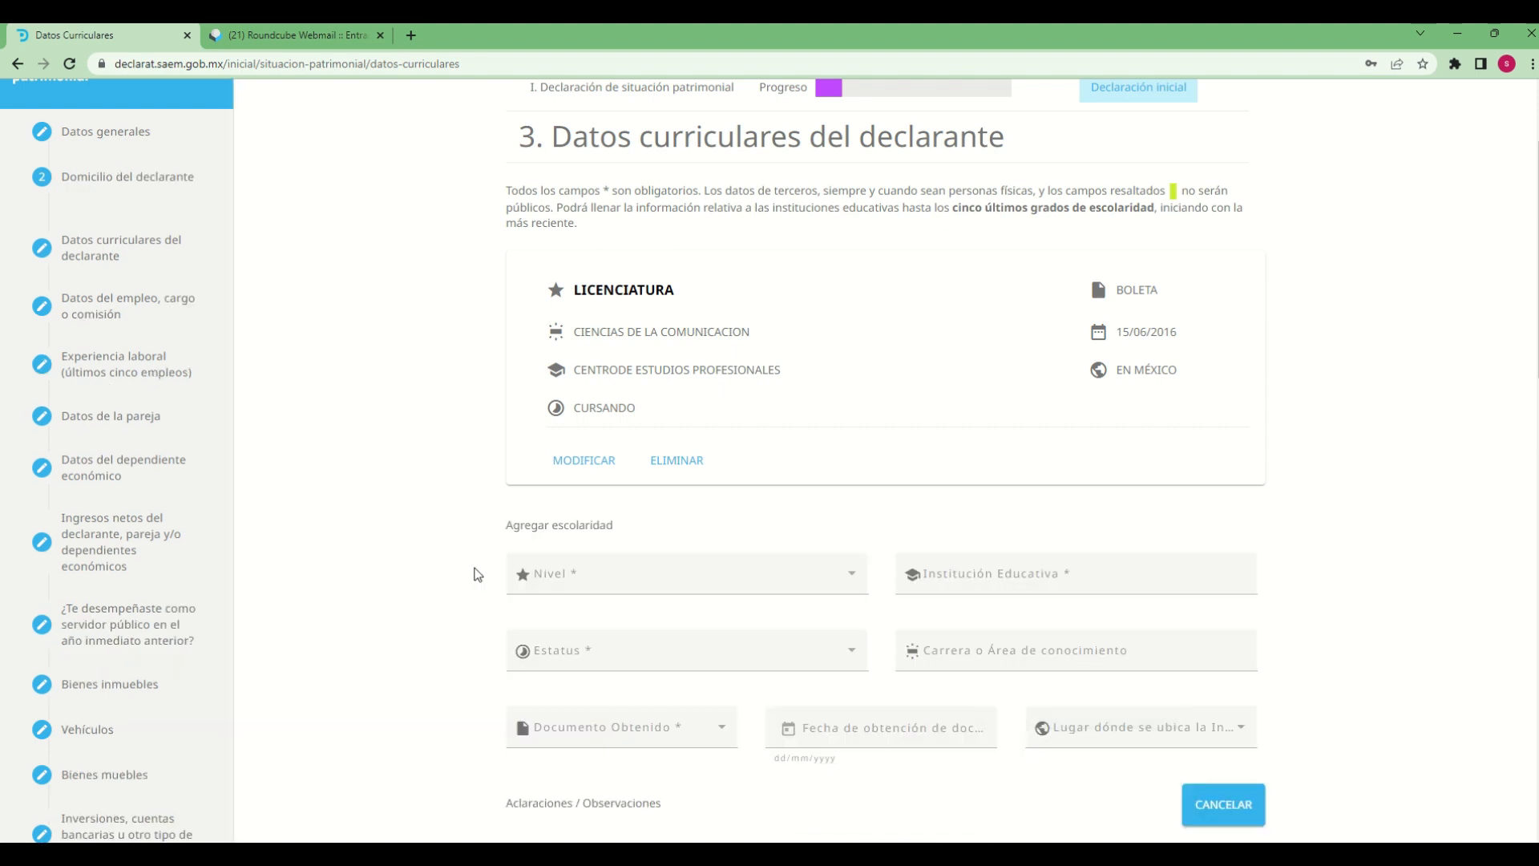
left_click(849, 577)
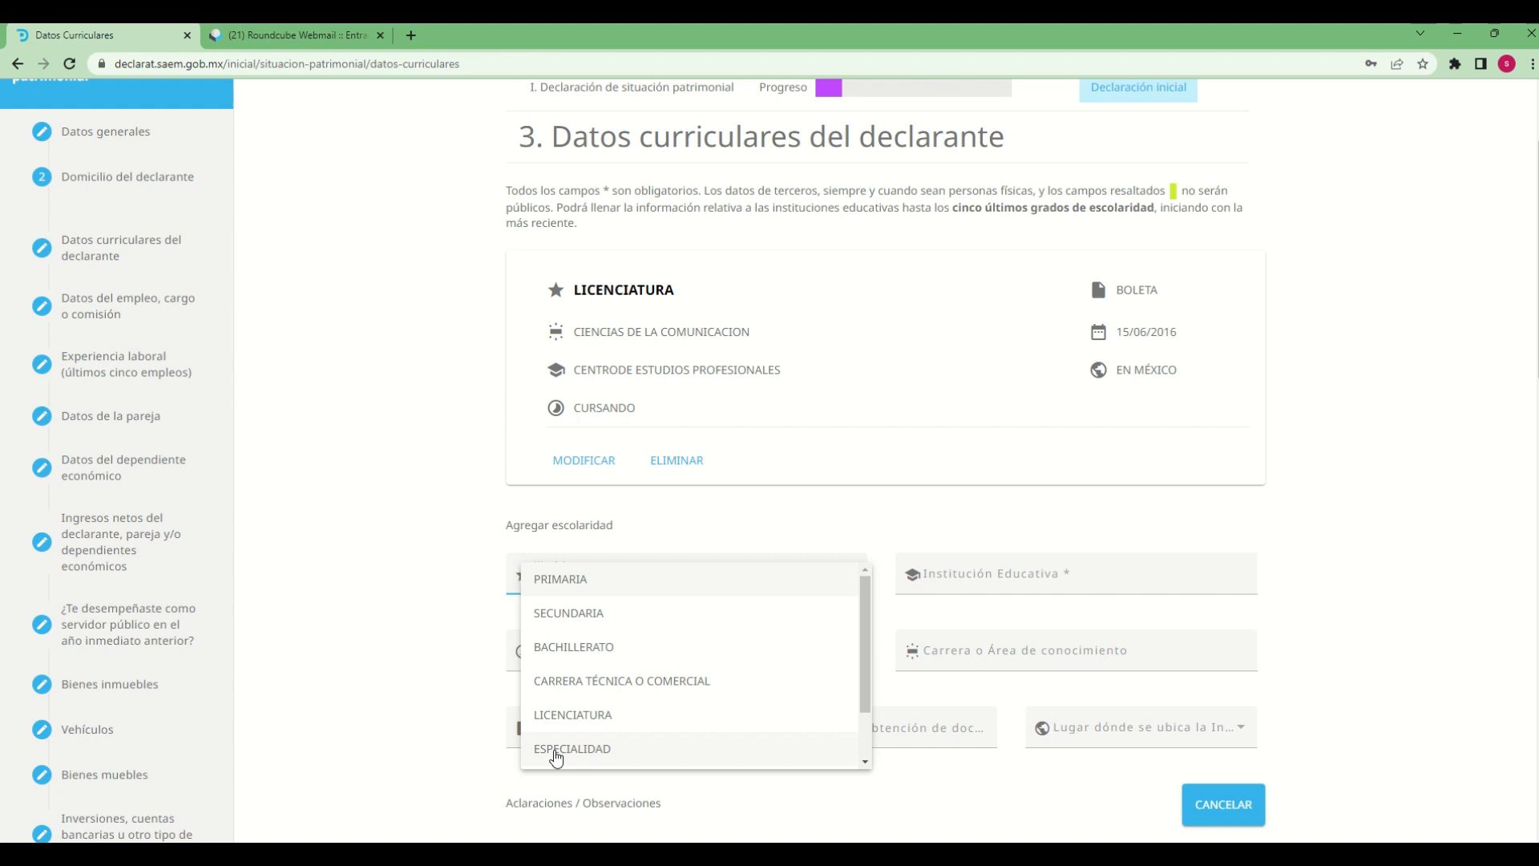
left_click(556, 749)
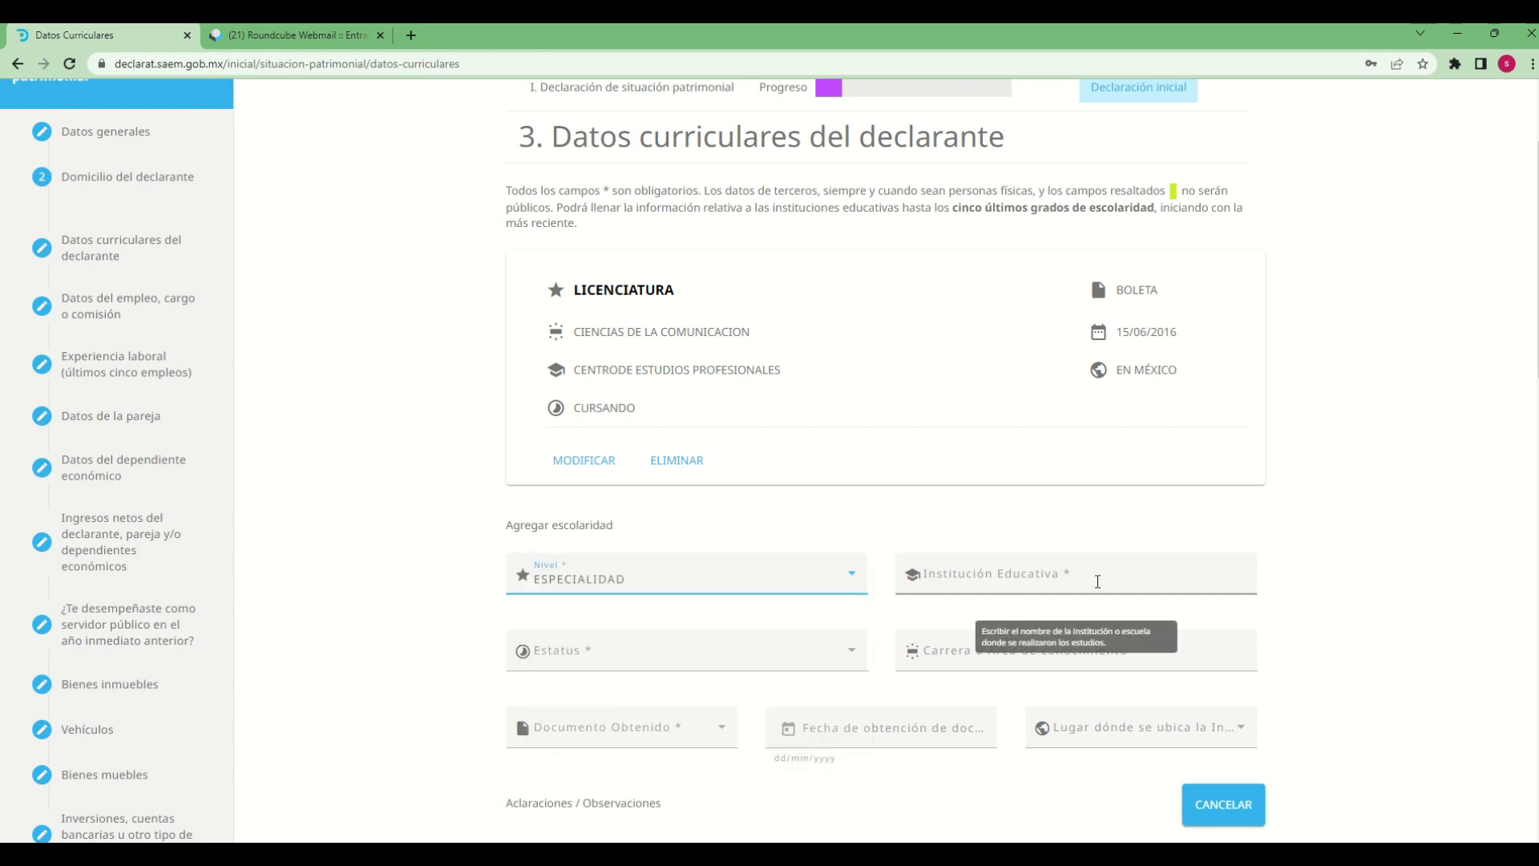
Enter "instituto de especialidades" as the Institución Educativa of the new entry
left_click(1097, 581)
type("kn")
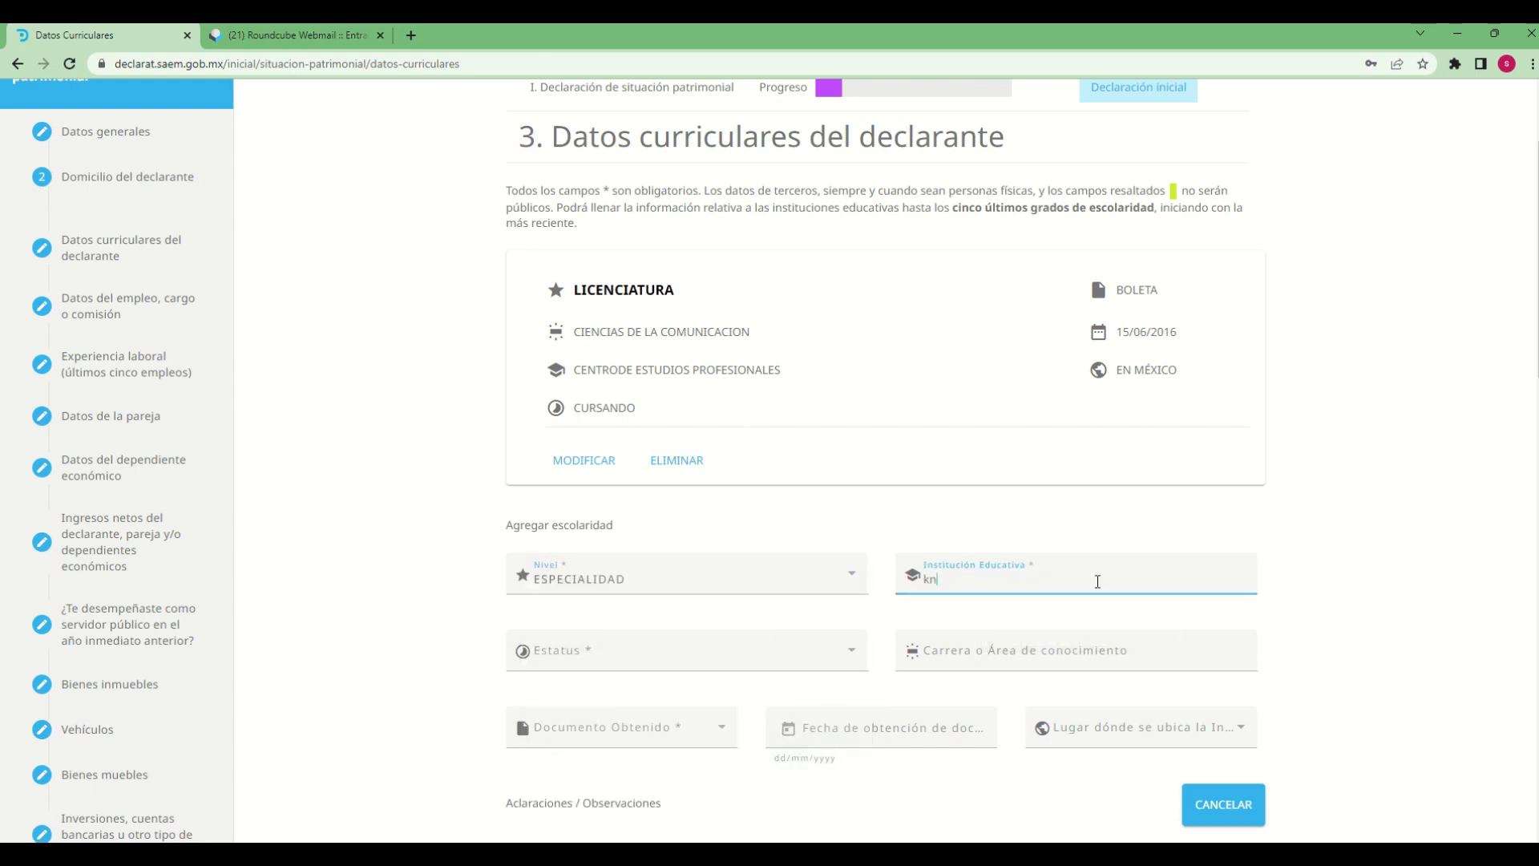
type("stituto de")
key("BackSpace")
key("BackSpace")
key("BackSpace")
key("BackSpace")
key("BackSpace")
key("BackSpace")
key("BackSpace")
key("BackSpace")
key("BackSpace")
key("BackSpace")
key("BackSpace")
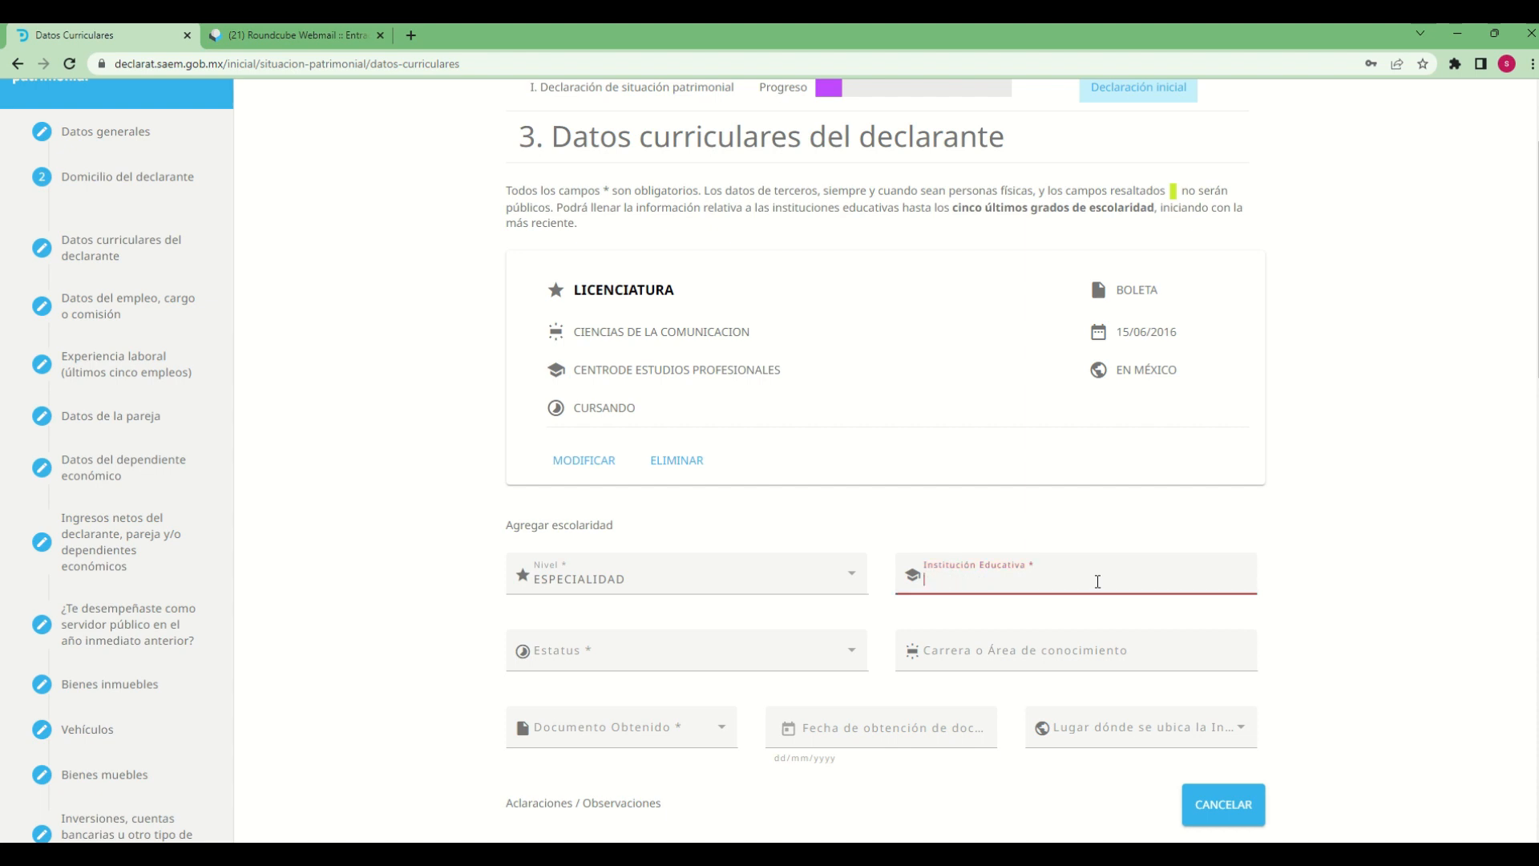
type("insti")
type("tu")
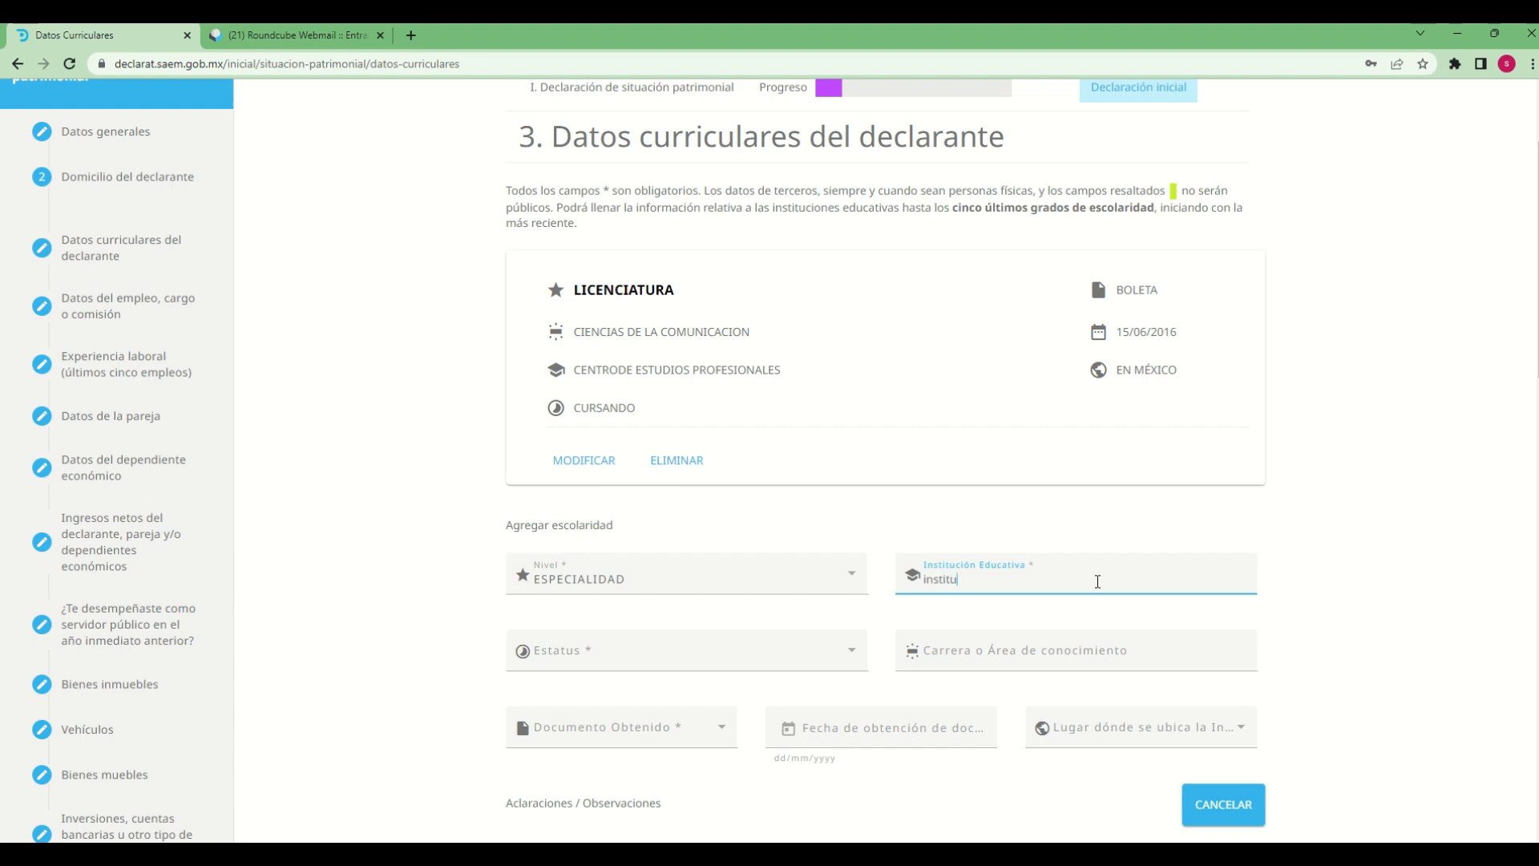
type("to de especialidades")
key("Tab")
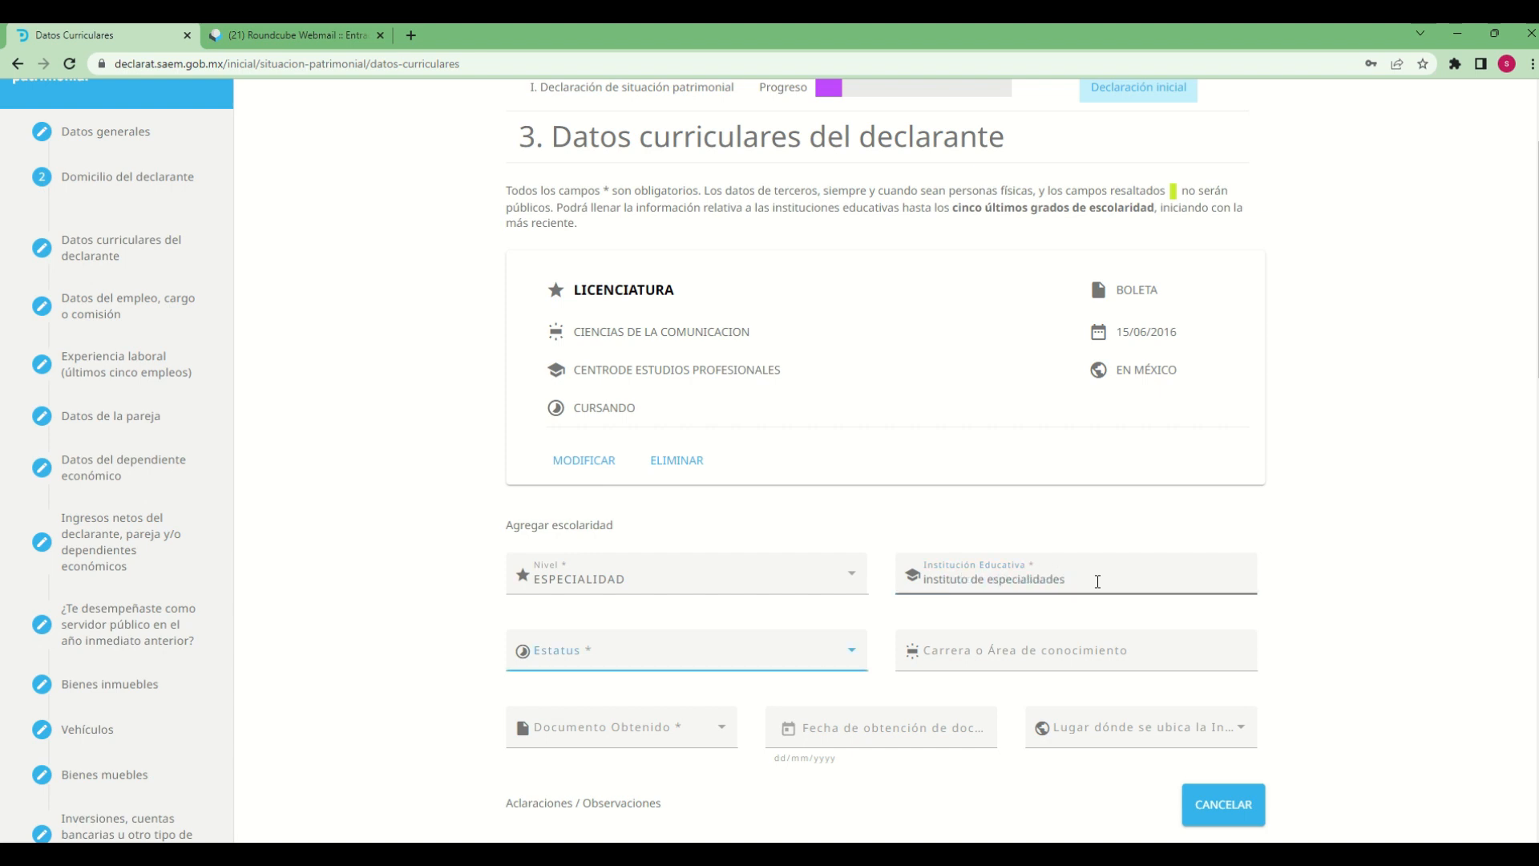
Set Estatus to TRUNCO and enter "ciencias exactas" as the Carrera o Área de conocimiento
left_click(840, 663)
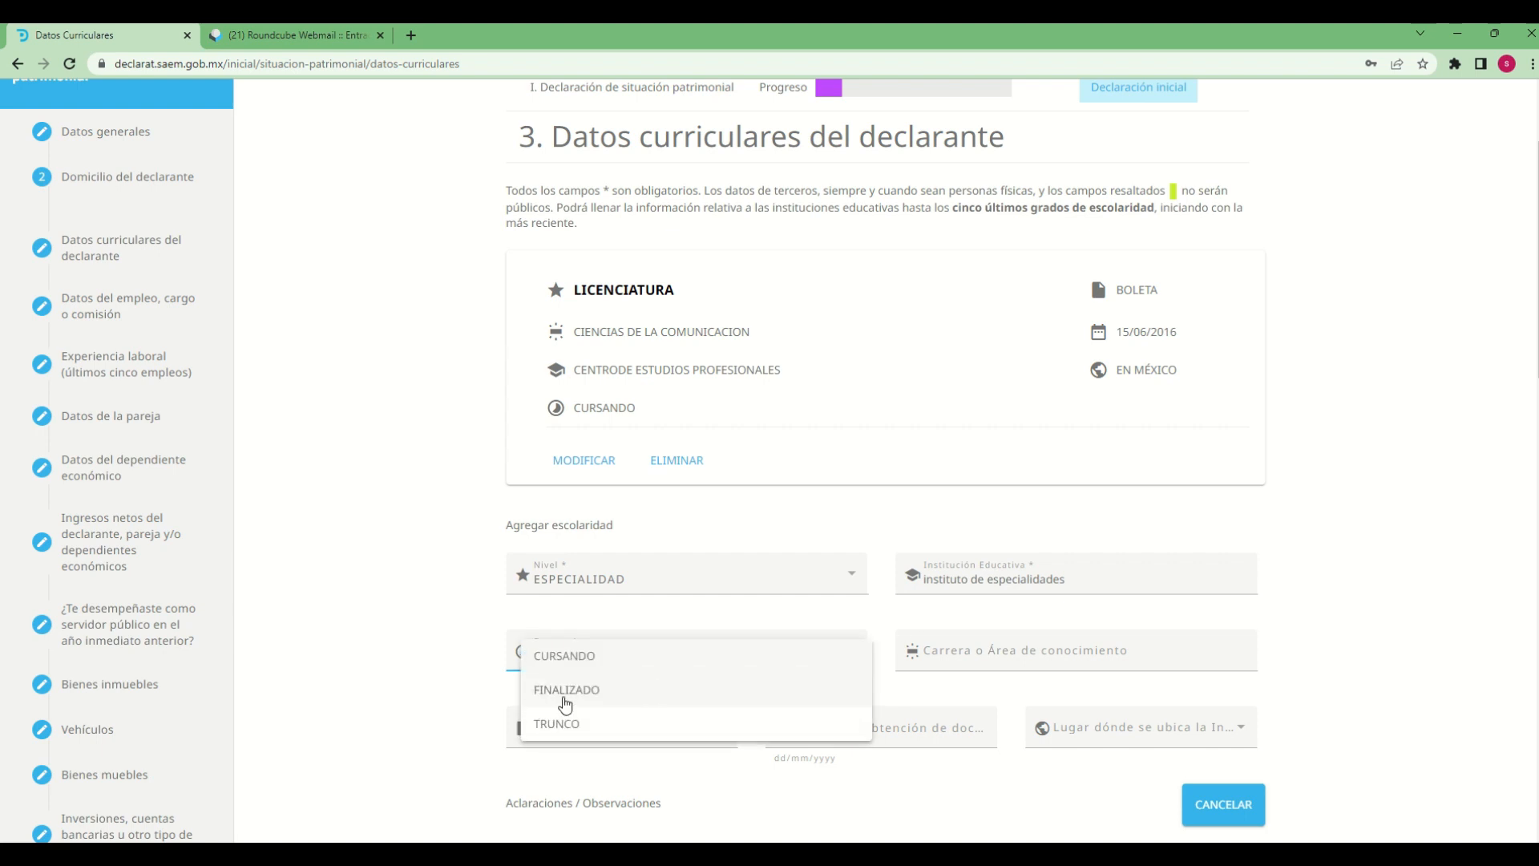
left_click(562, 733)
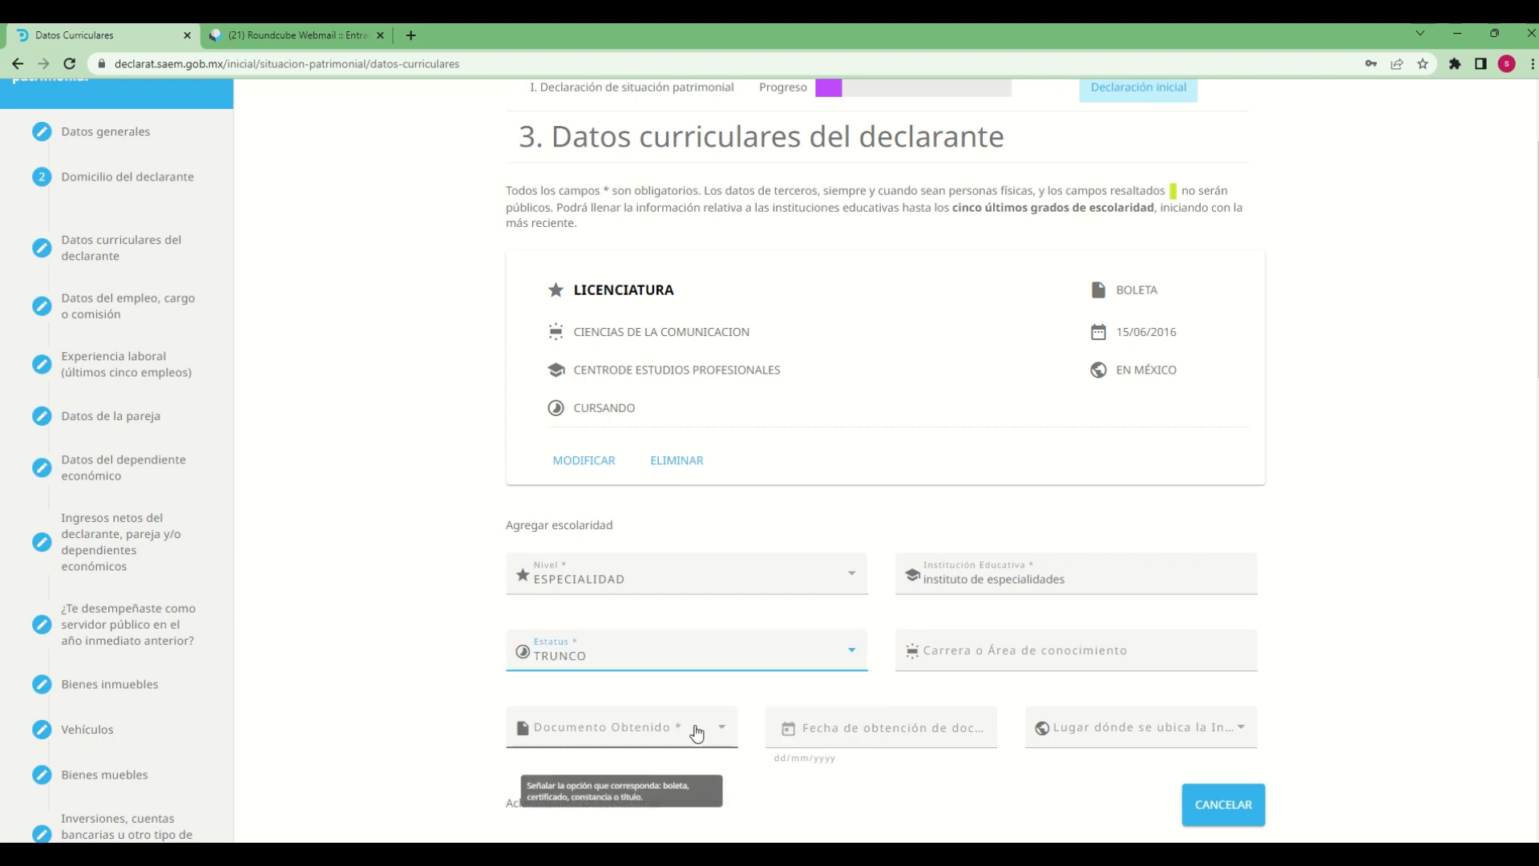
left_click(1047, 659)
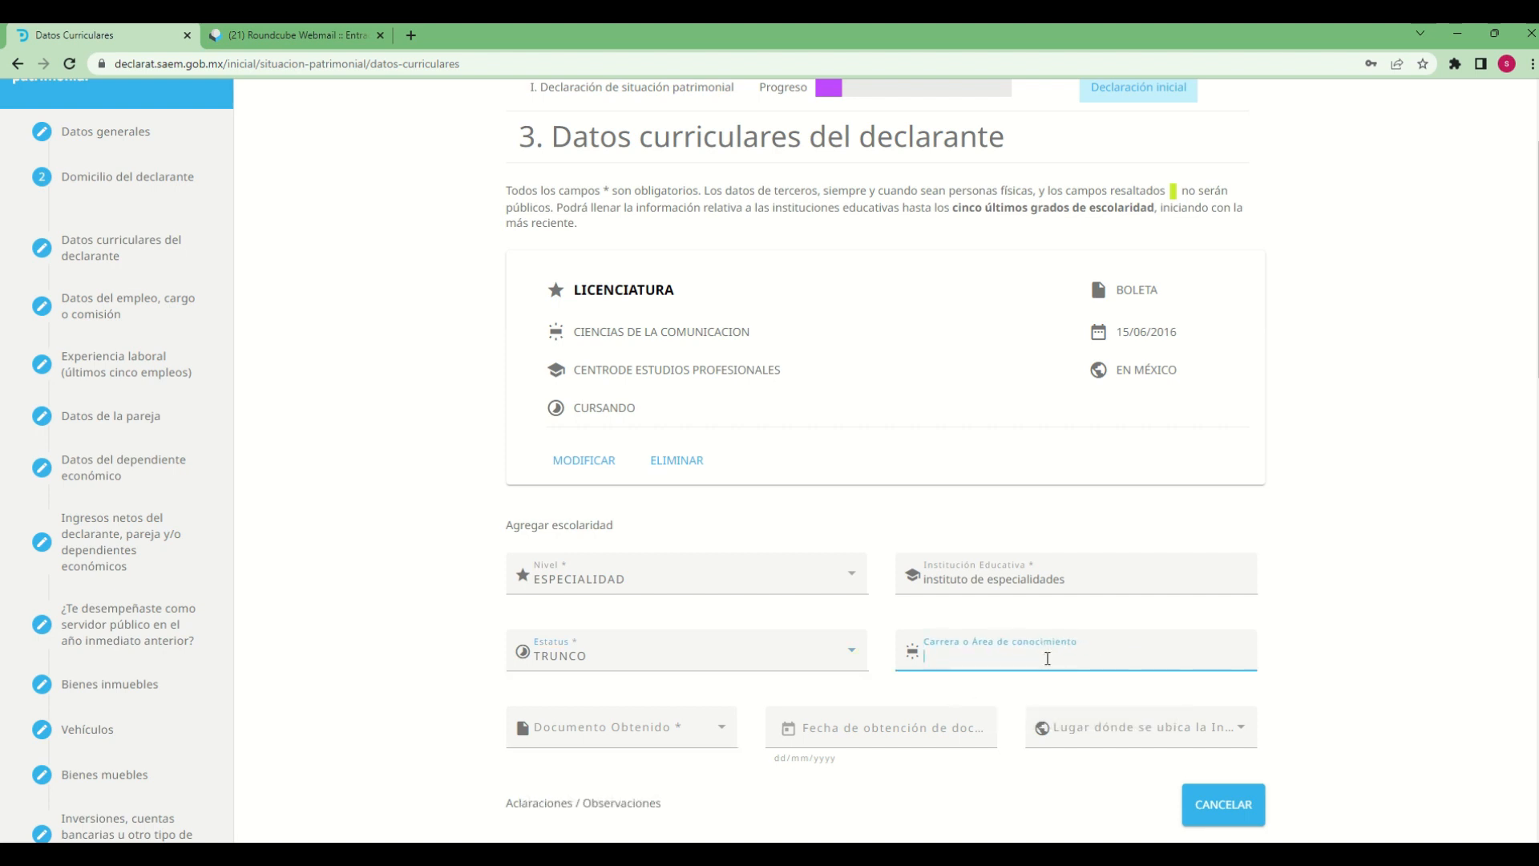
type("ciencias exactas")
Set Documento Obtenido to CONSTANCIA for the ESPECIALIDAD entry
left_click(729, 767)
scroll(729, 767, "down", 1)
left_click(720, 653)
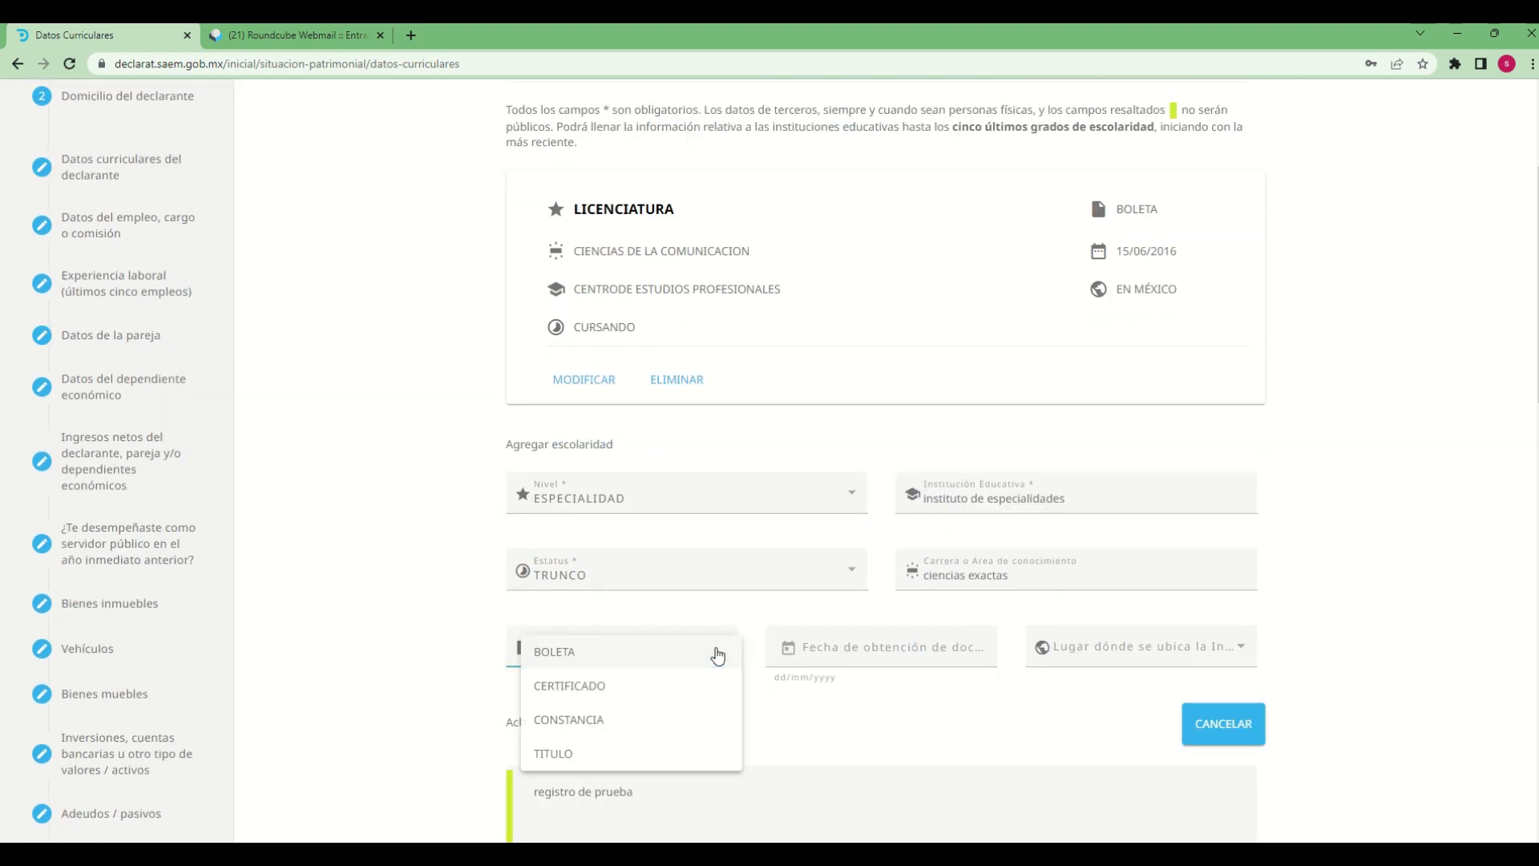
left_click(574, 722)
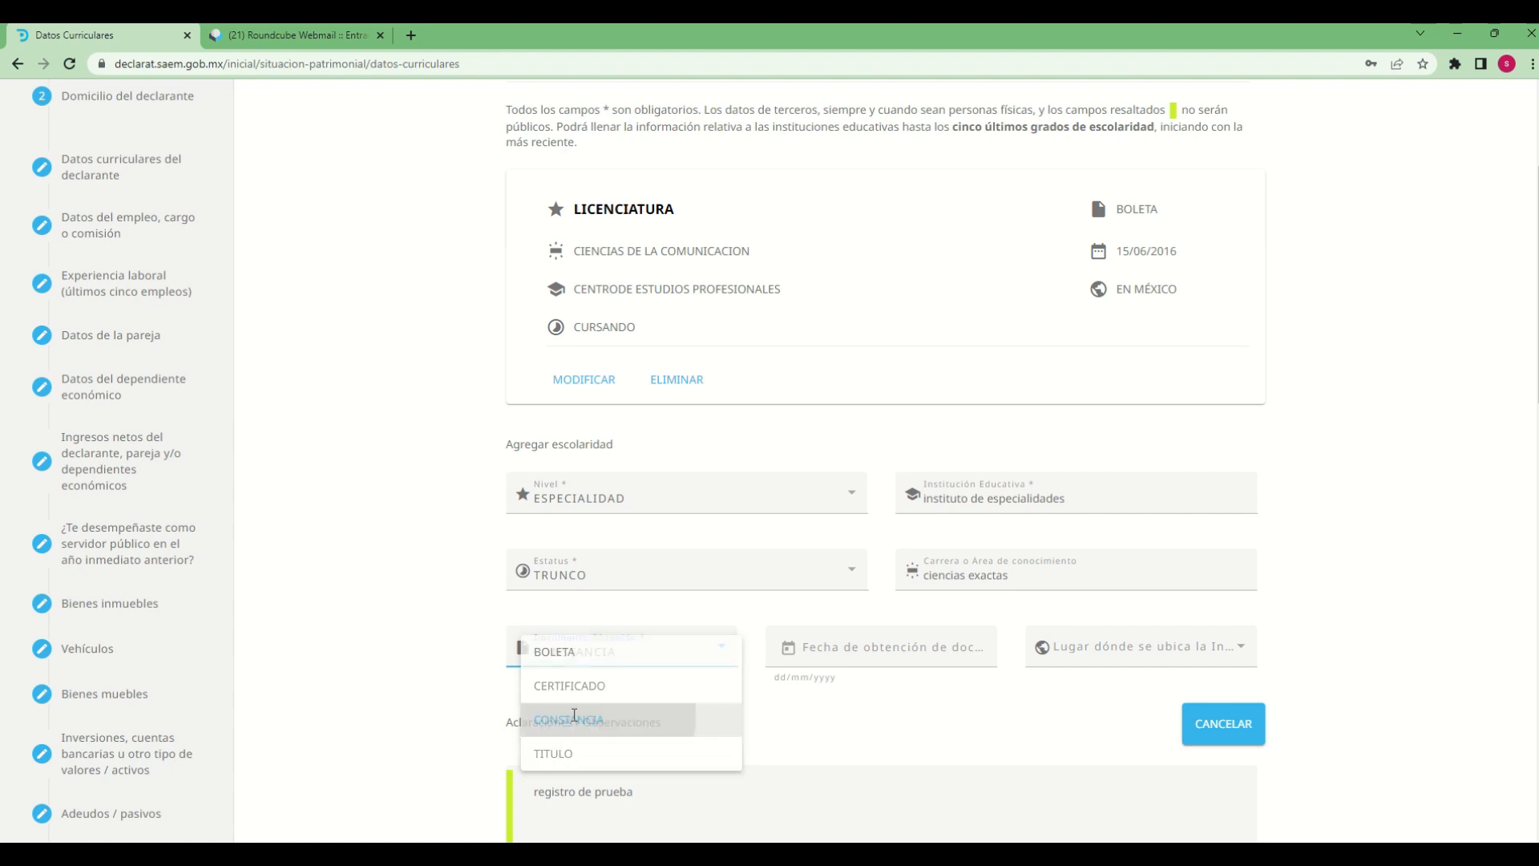
Set the Fecha de obtención de documento to 20/06/2017 by choosing the year, month and day in the calendar
left_click(792, 661)
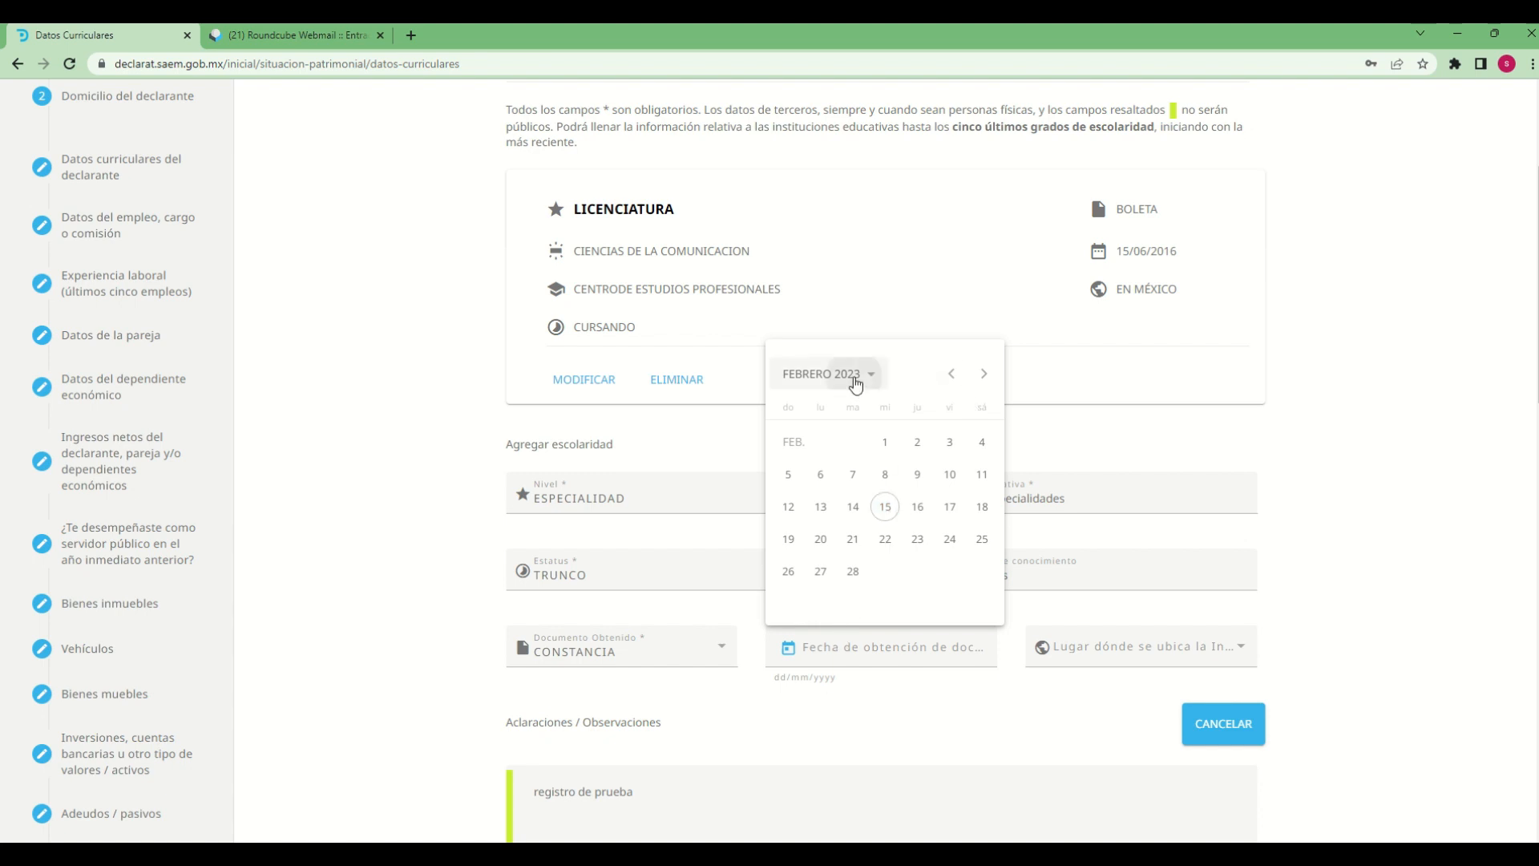
left_click(856, 378)
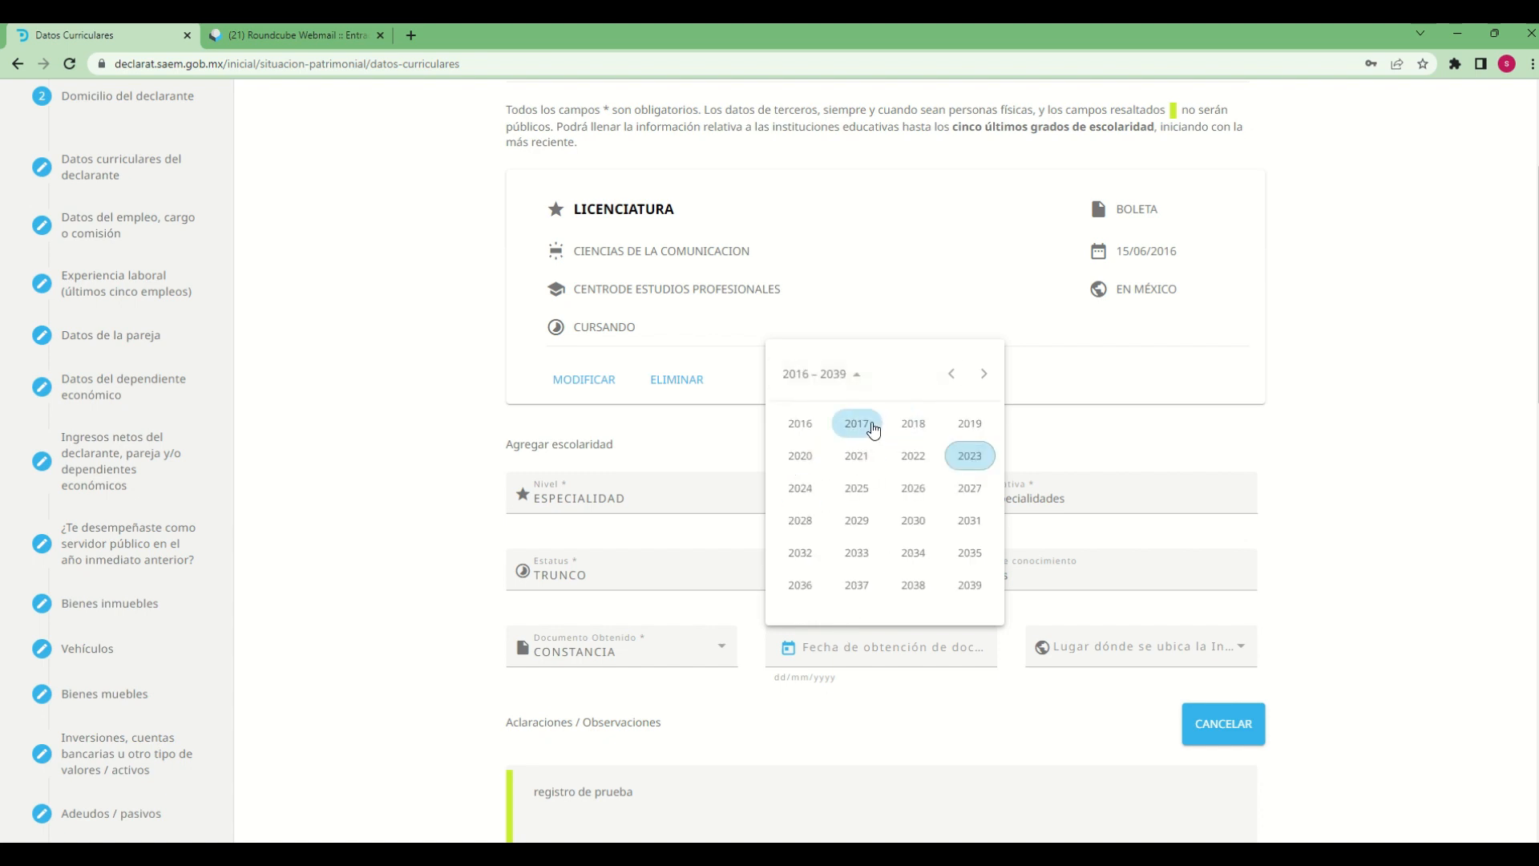
left_click(857, 425)
left_click(861, 497)
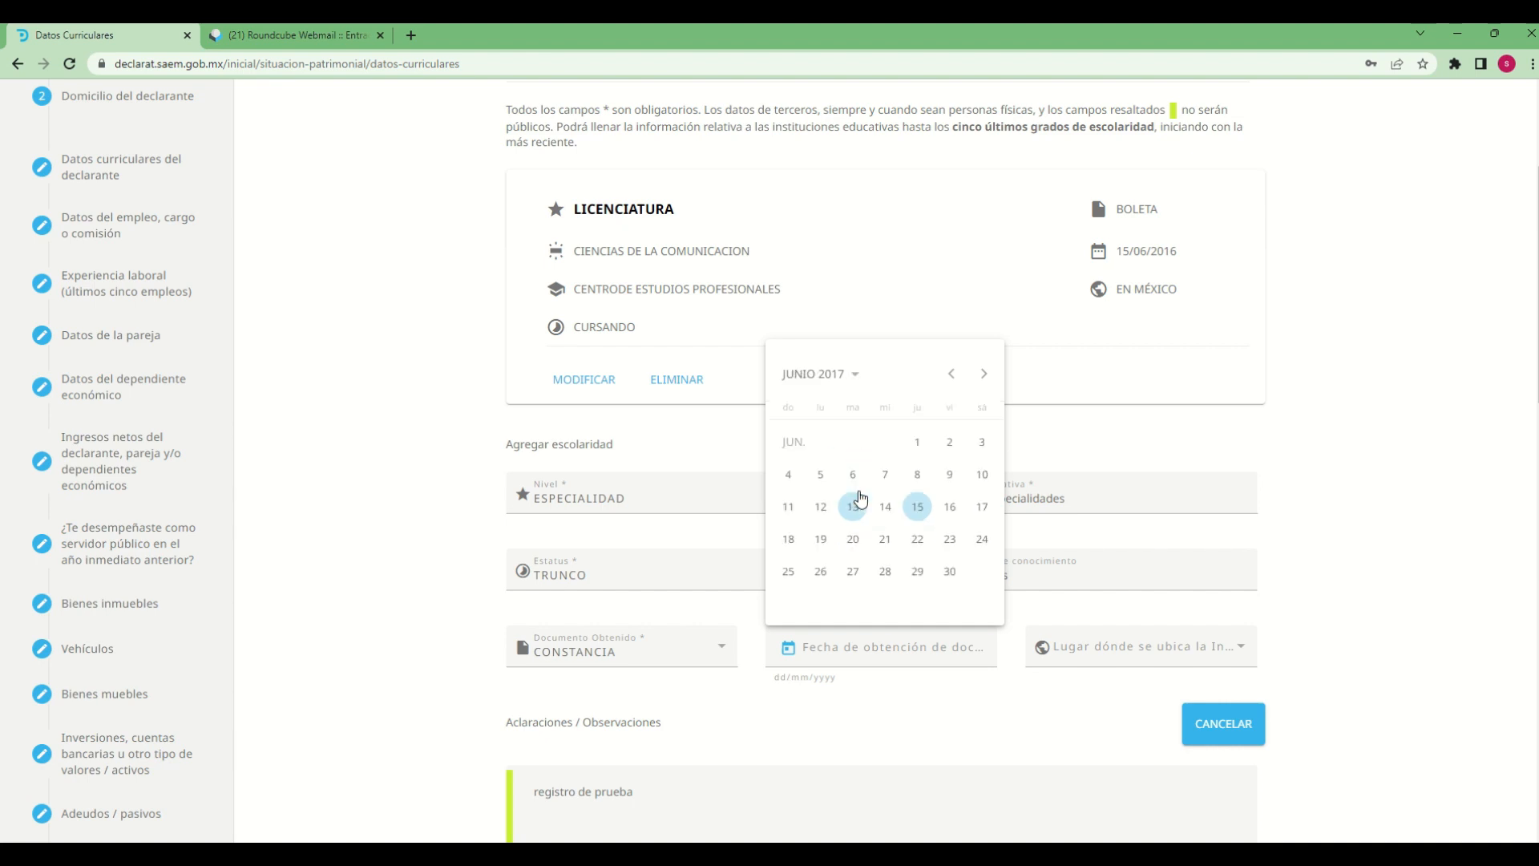
left_click(849, 555)
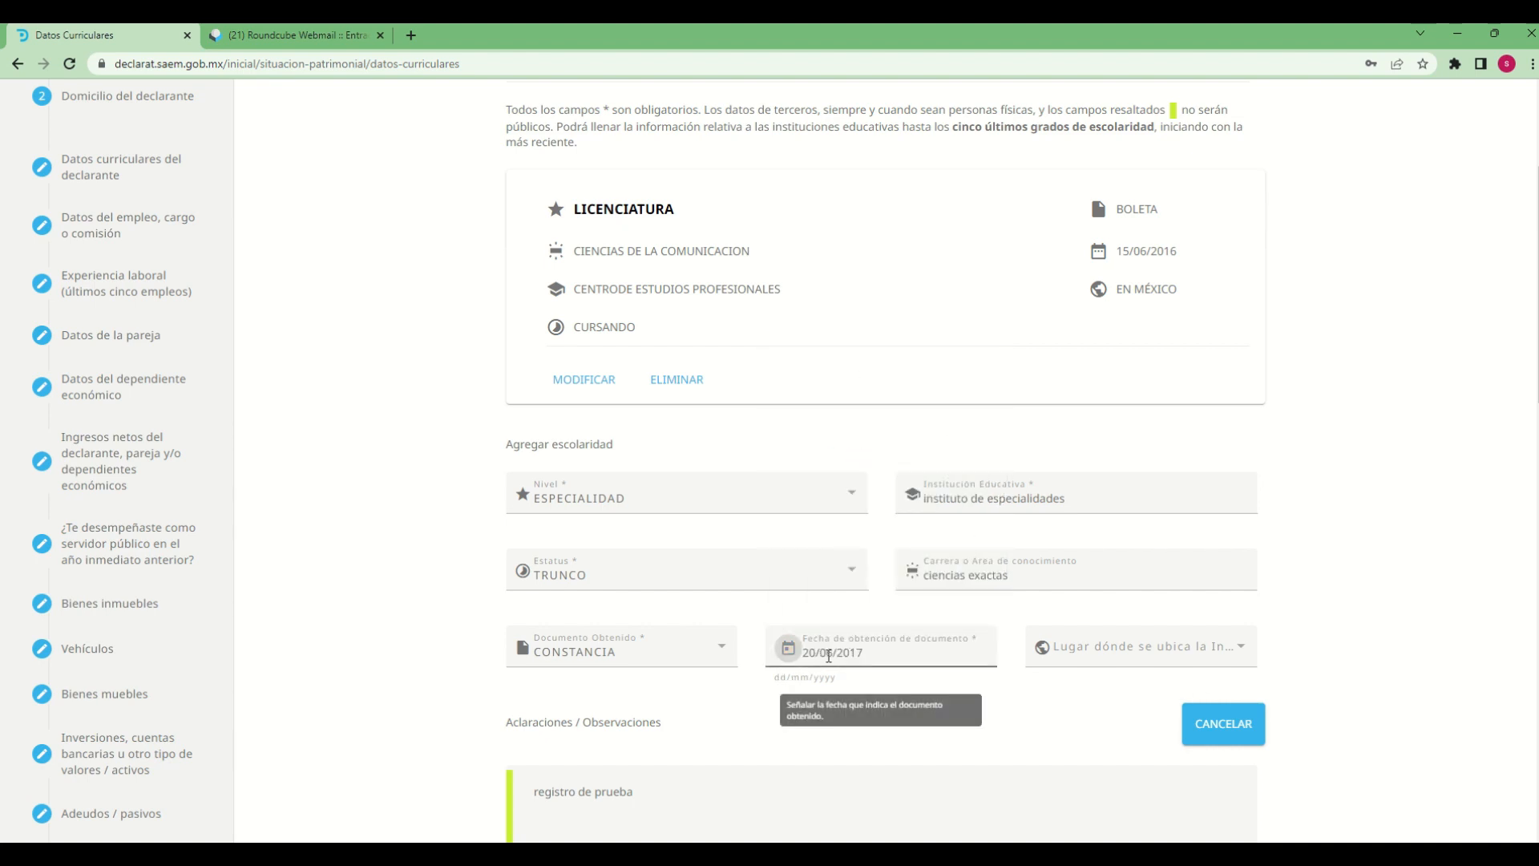
left_click_drag(811, 654, 864, 654)
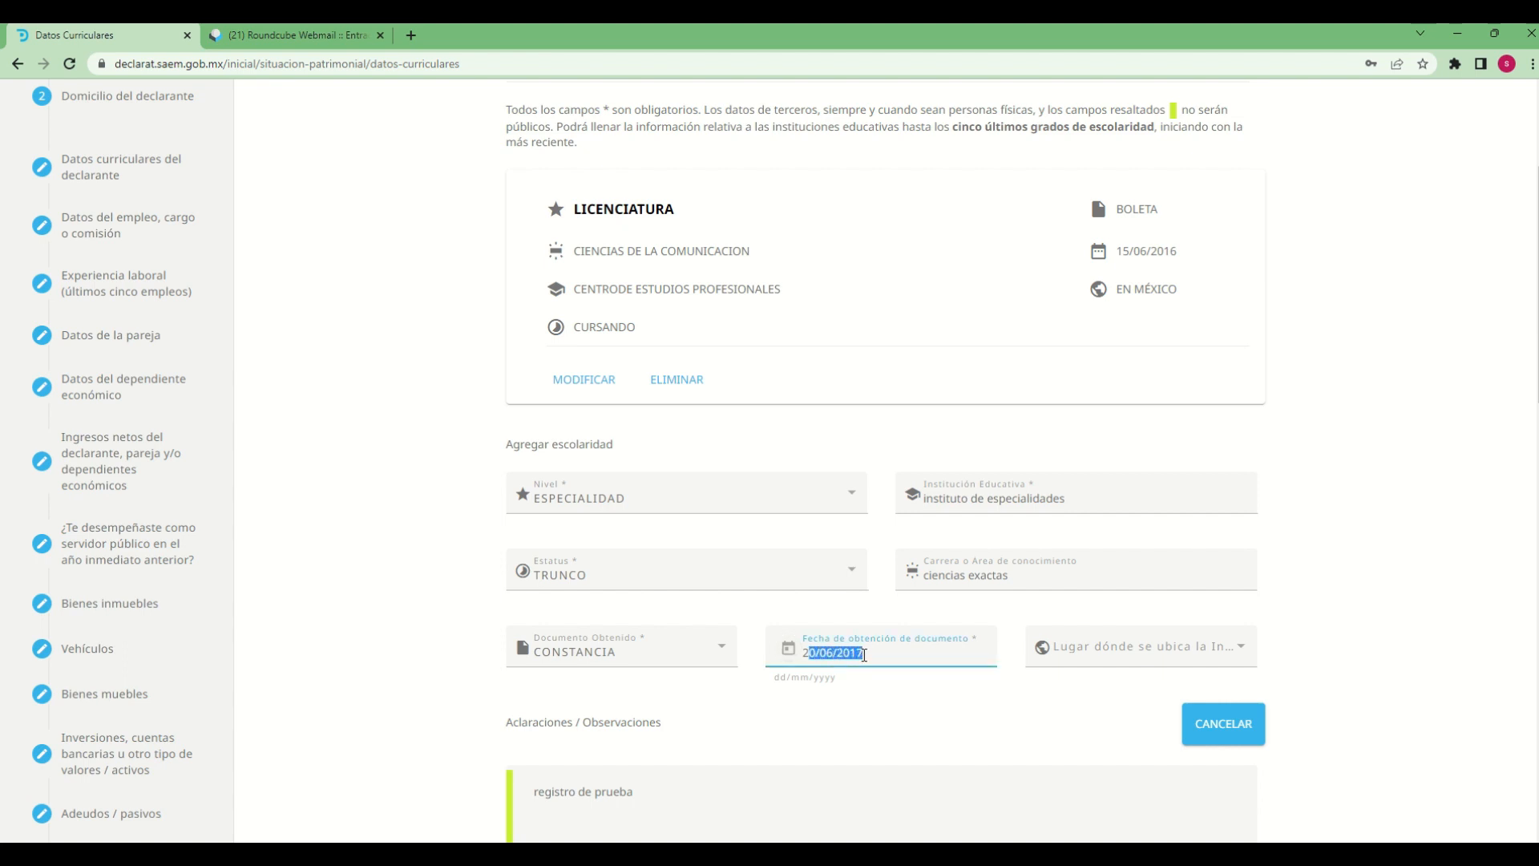
Set the institution's location to EN EL EXTRANJERO and remove the trailing space after "registro de prueba" in Aclaraciones / Observaciones
left_click(1154, 647)
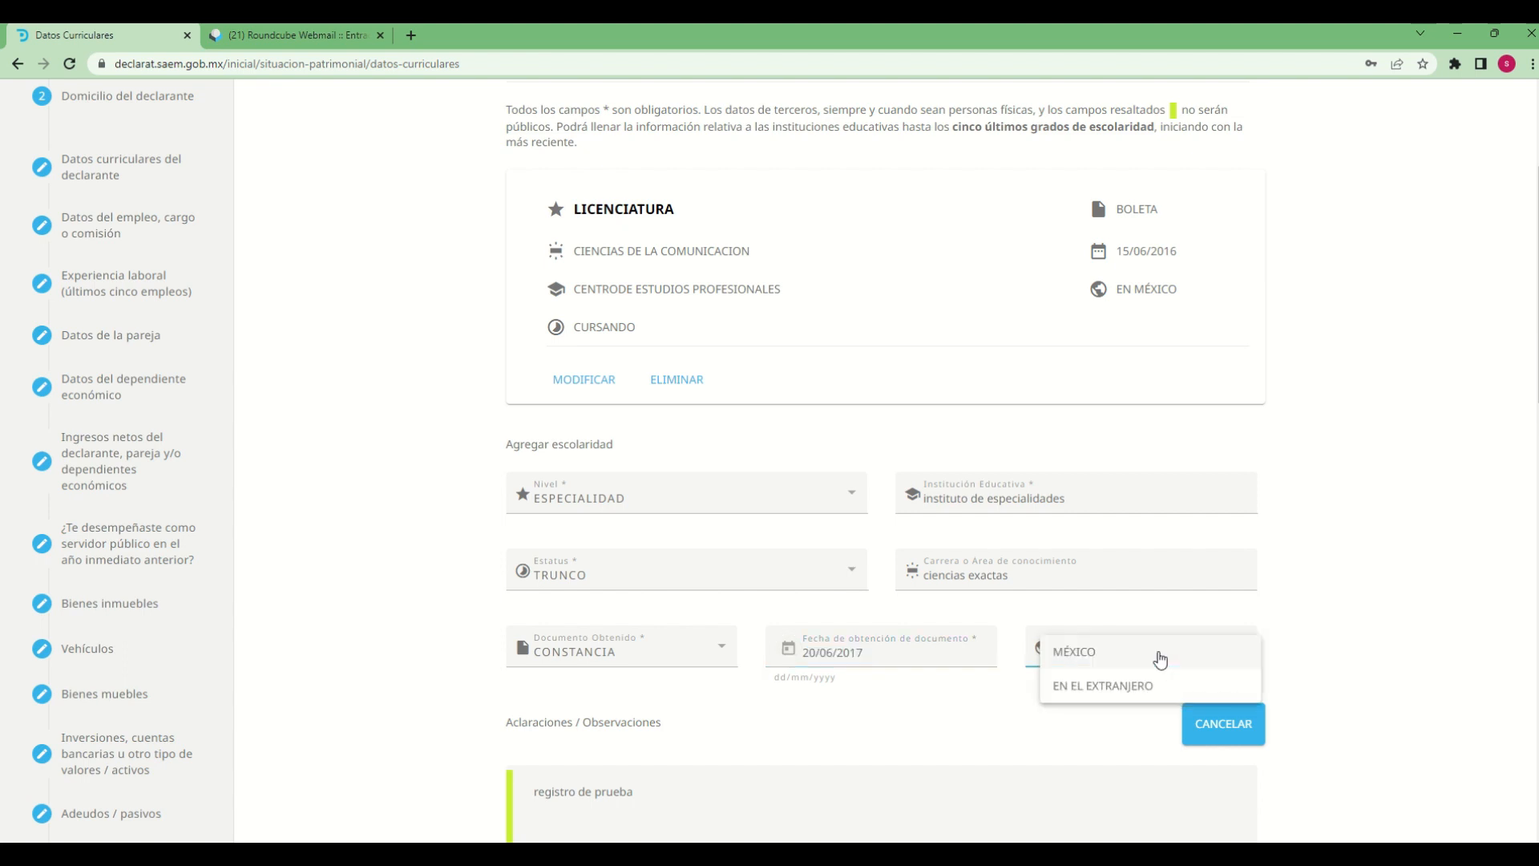
left_click(1079, 687)
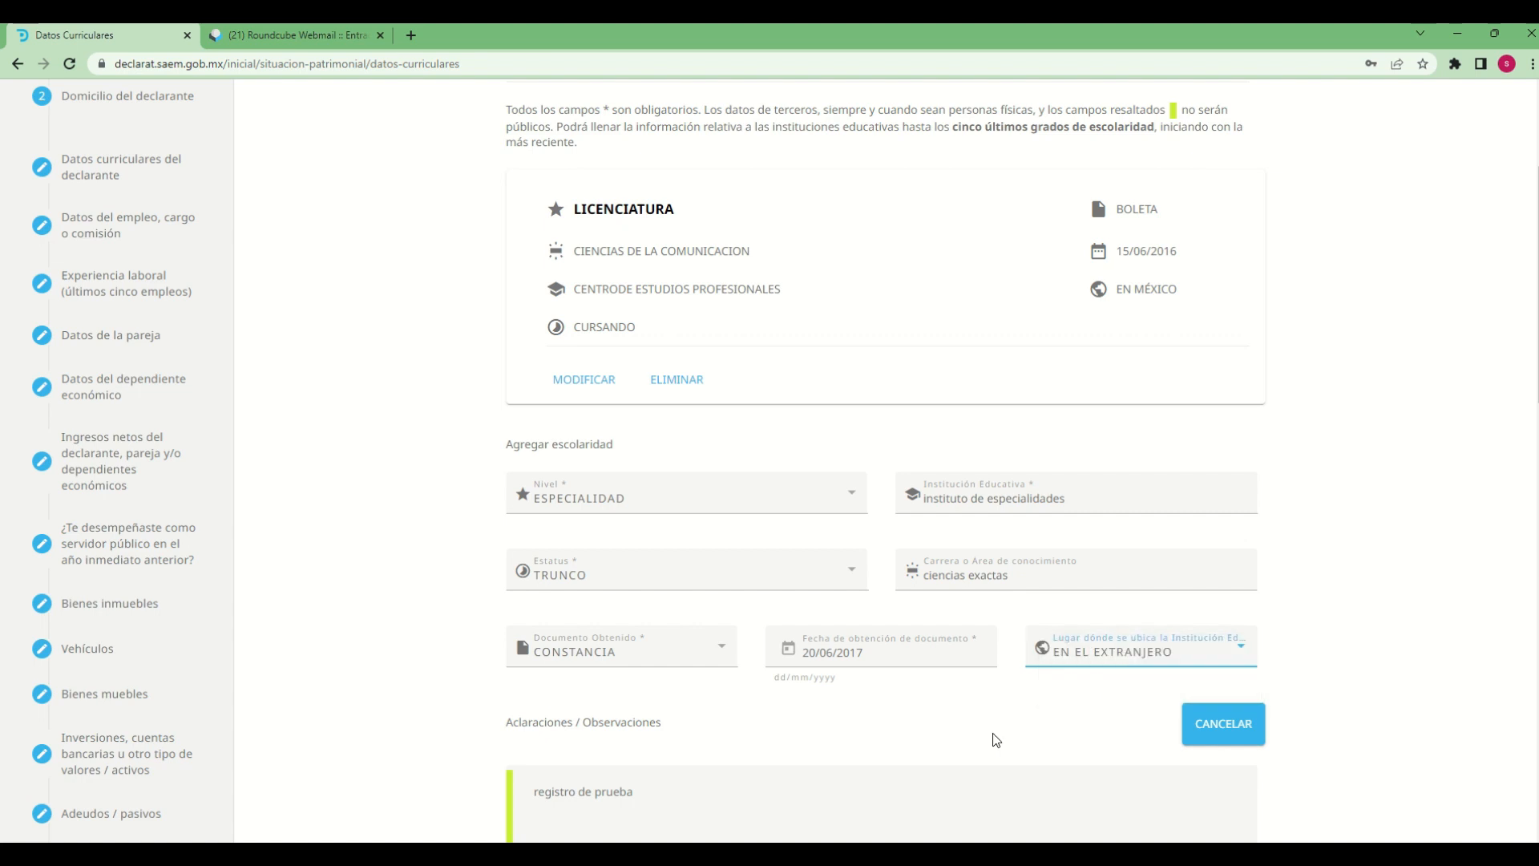
scroll(837, 768, "down", 2)
left_click(663, 632)
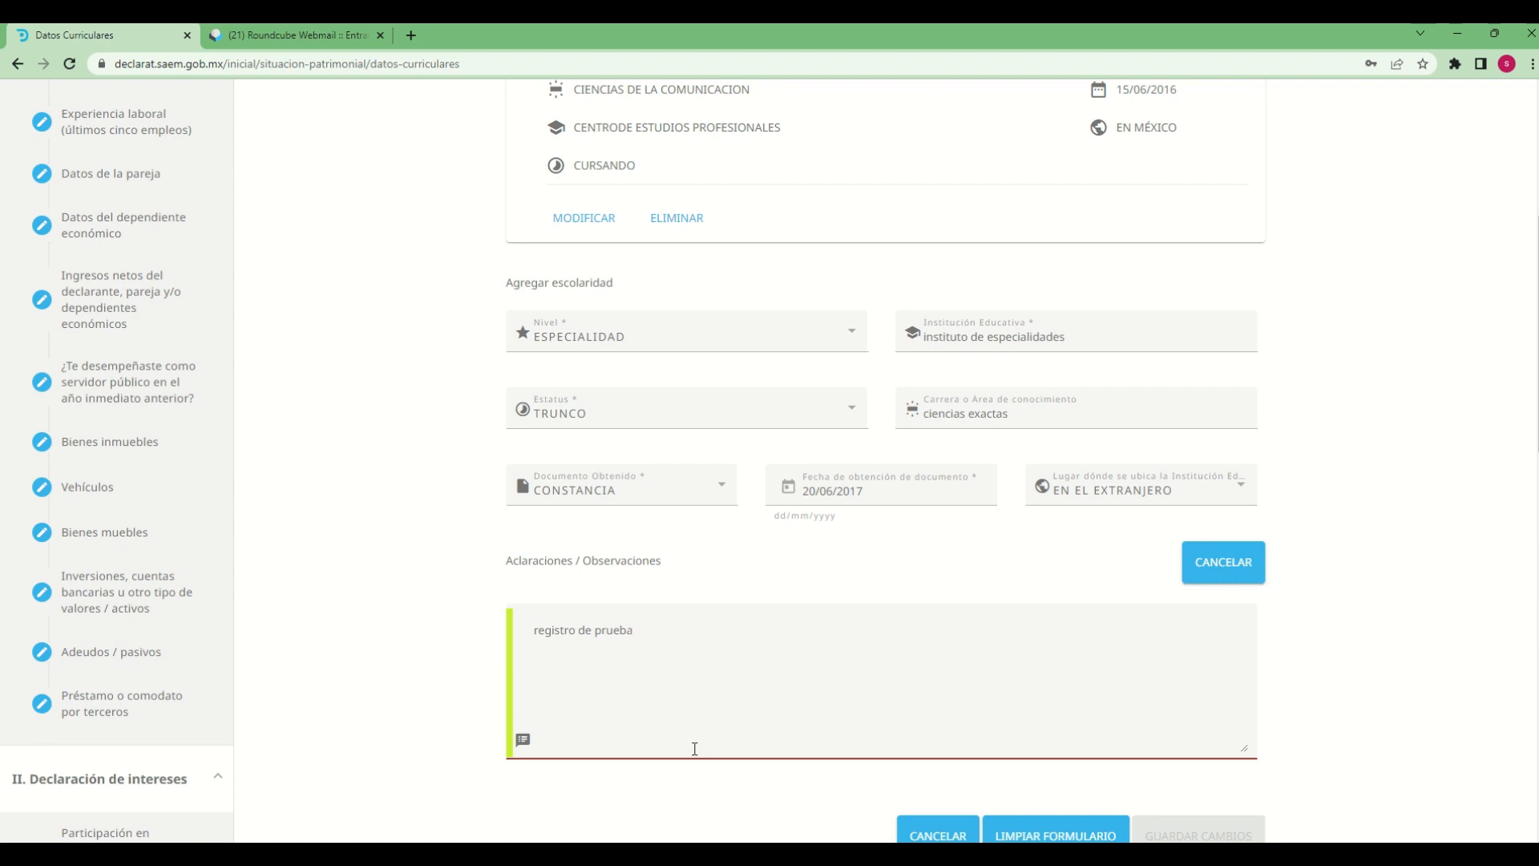
scroll(694, 749, "down", 2)
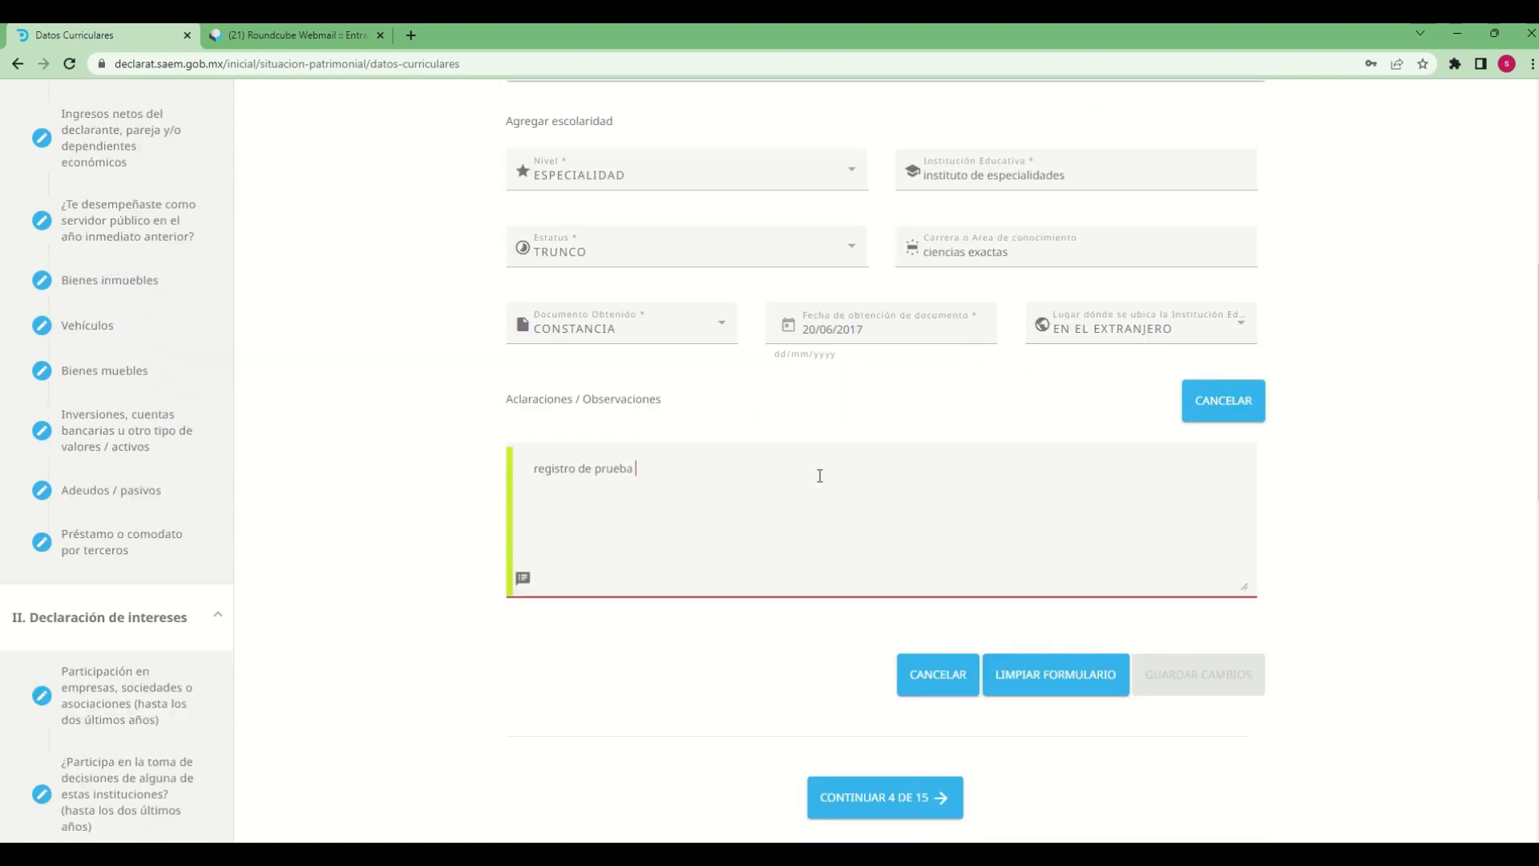
key("BackSpace")
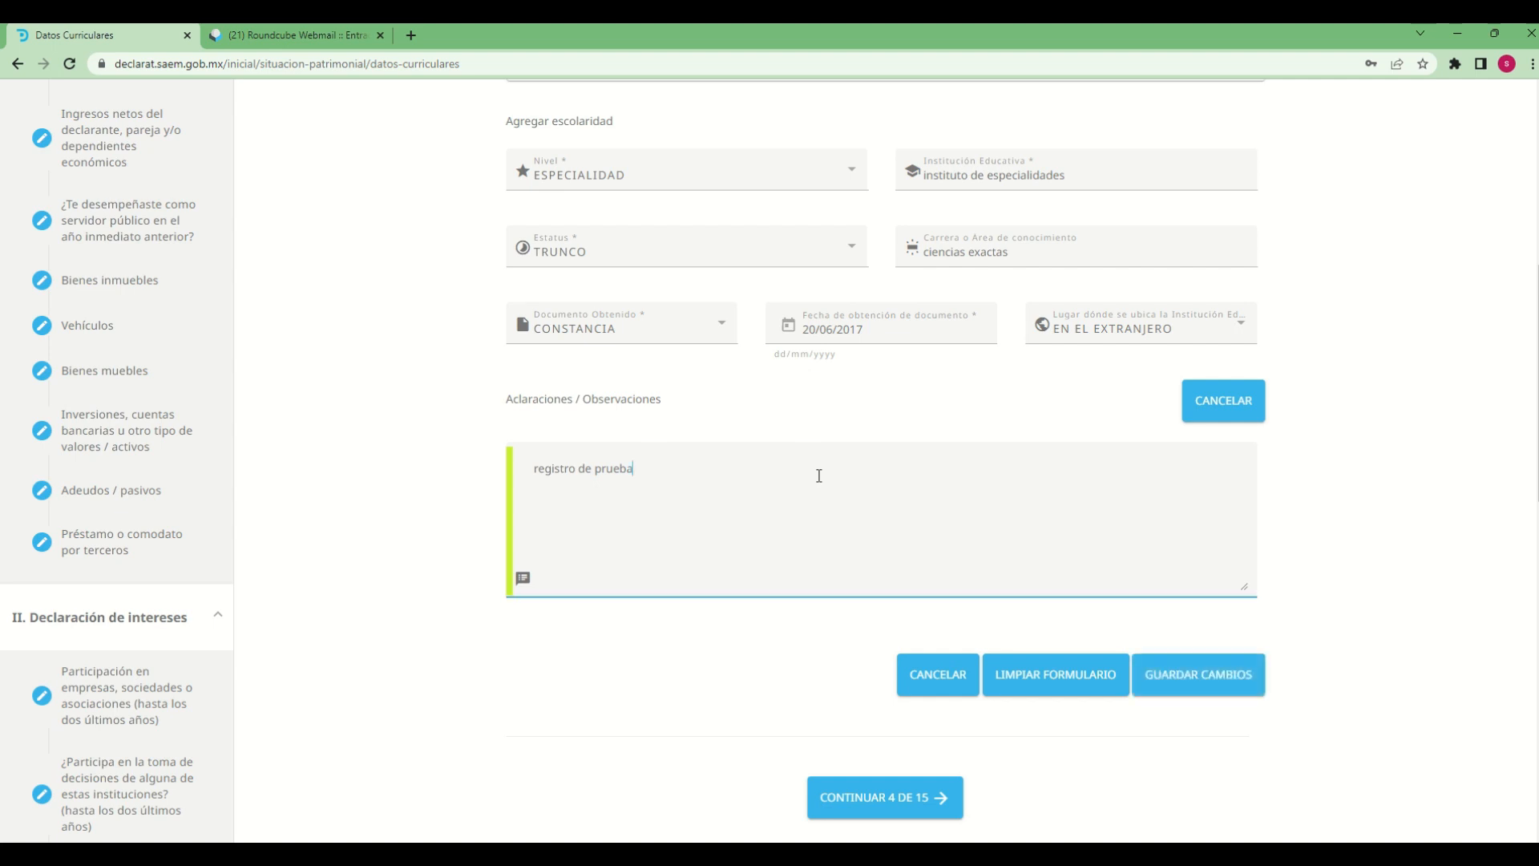
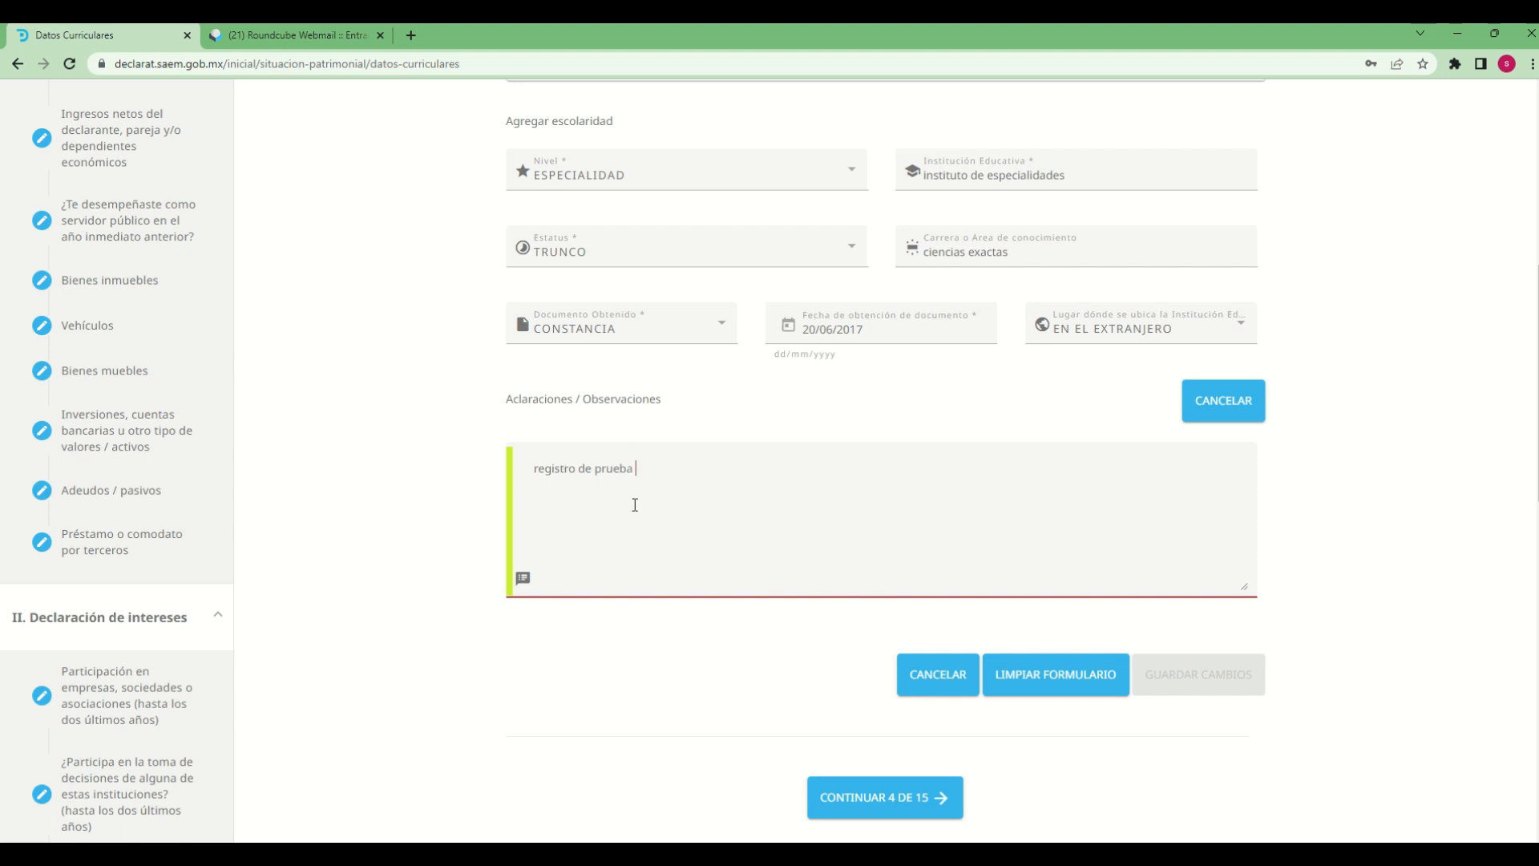
Remove the trailing space after "registro de prueba" in Aclaraciones / Observaciones and save the ESPECIALIDAD entry
double_click(640, 471)
key("BackSpace")
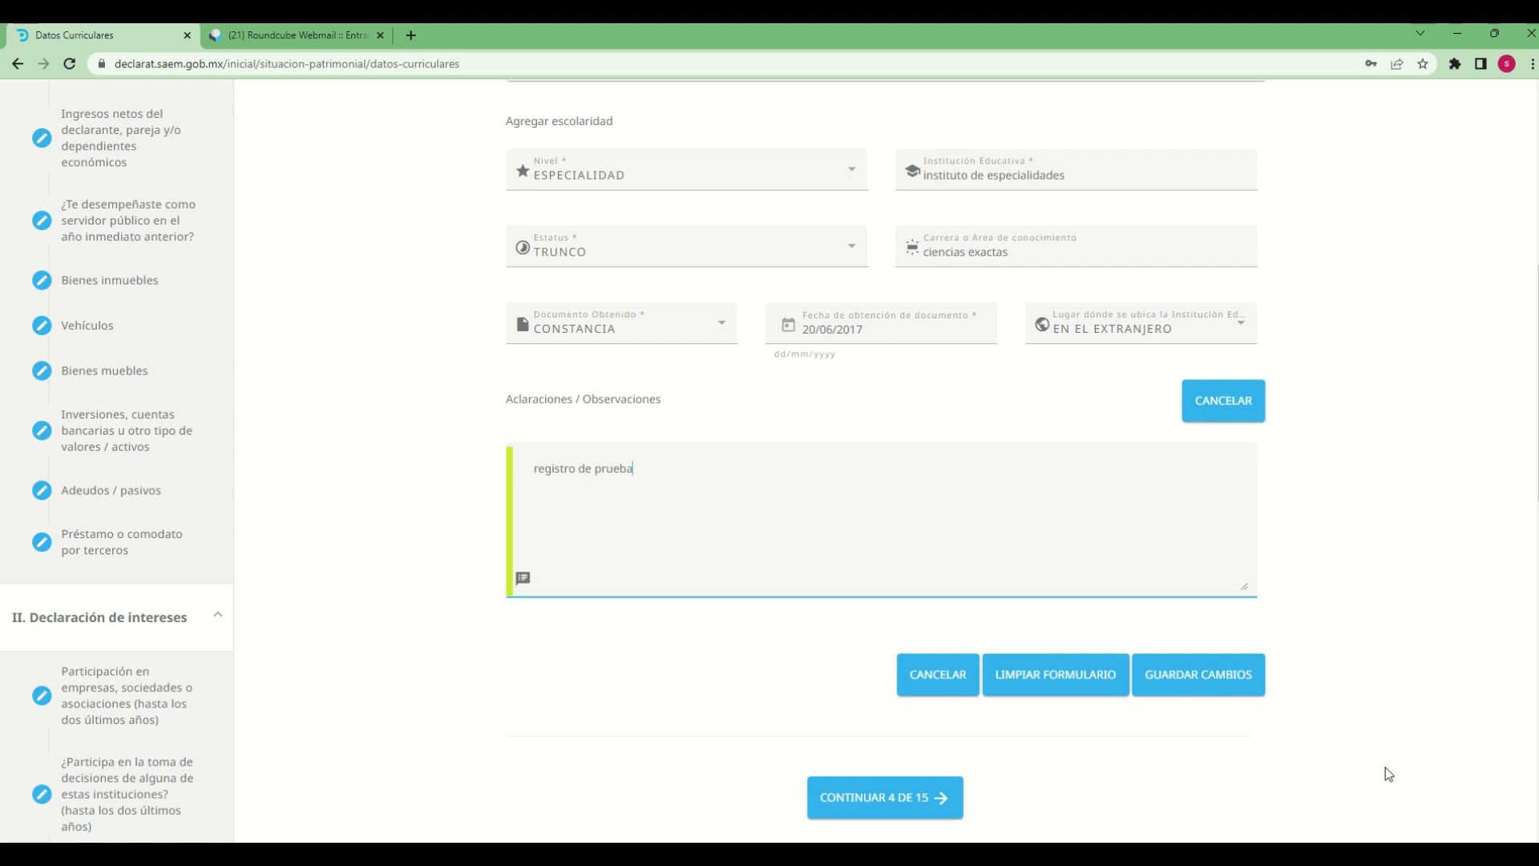
left_click(1196, 673)
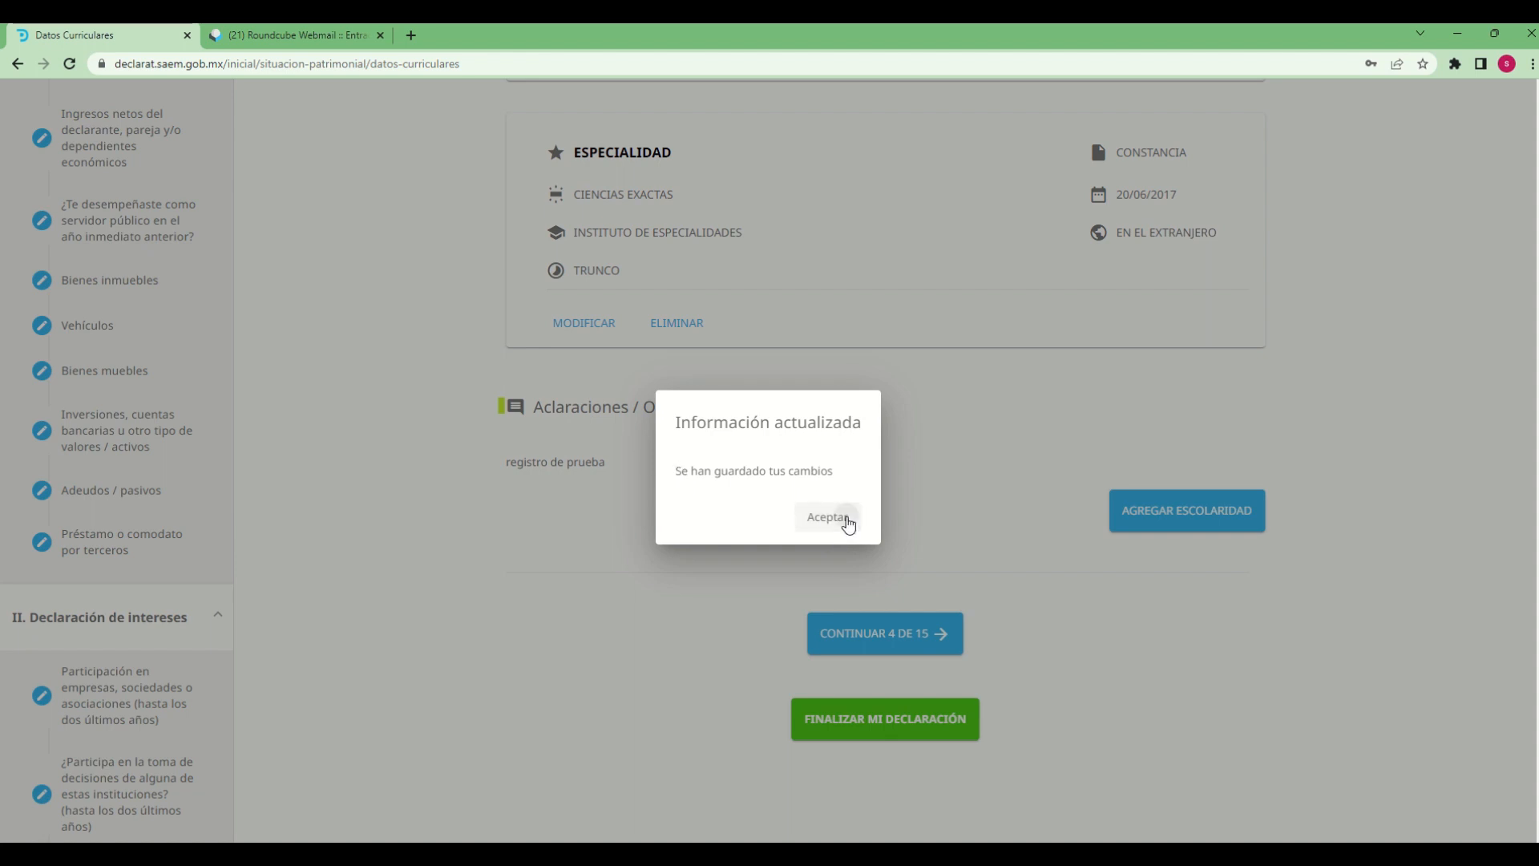
left_click(845, 522)
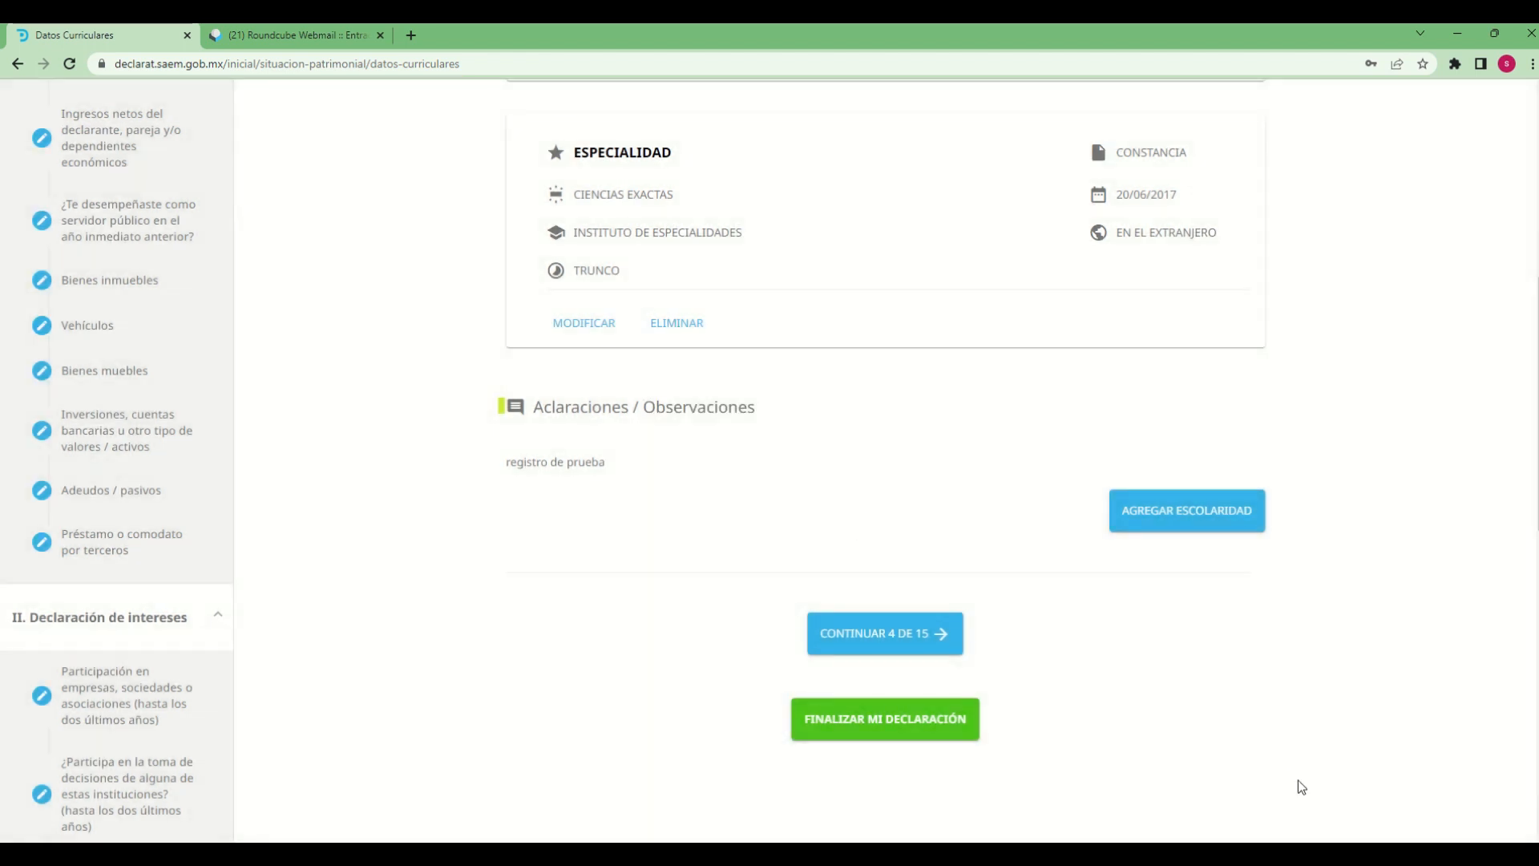
Review the saved LICENCIATURA and ESPECIALIDAD entries and the Aclaraciones / Observaciones text in Datos curriculares
scroll(1491, 774, "up", 4)
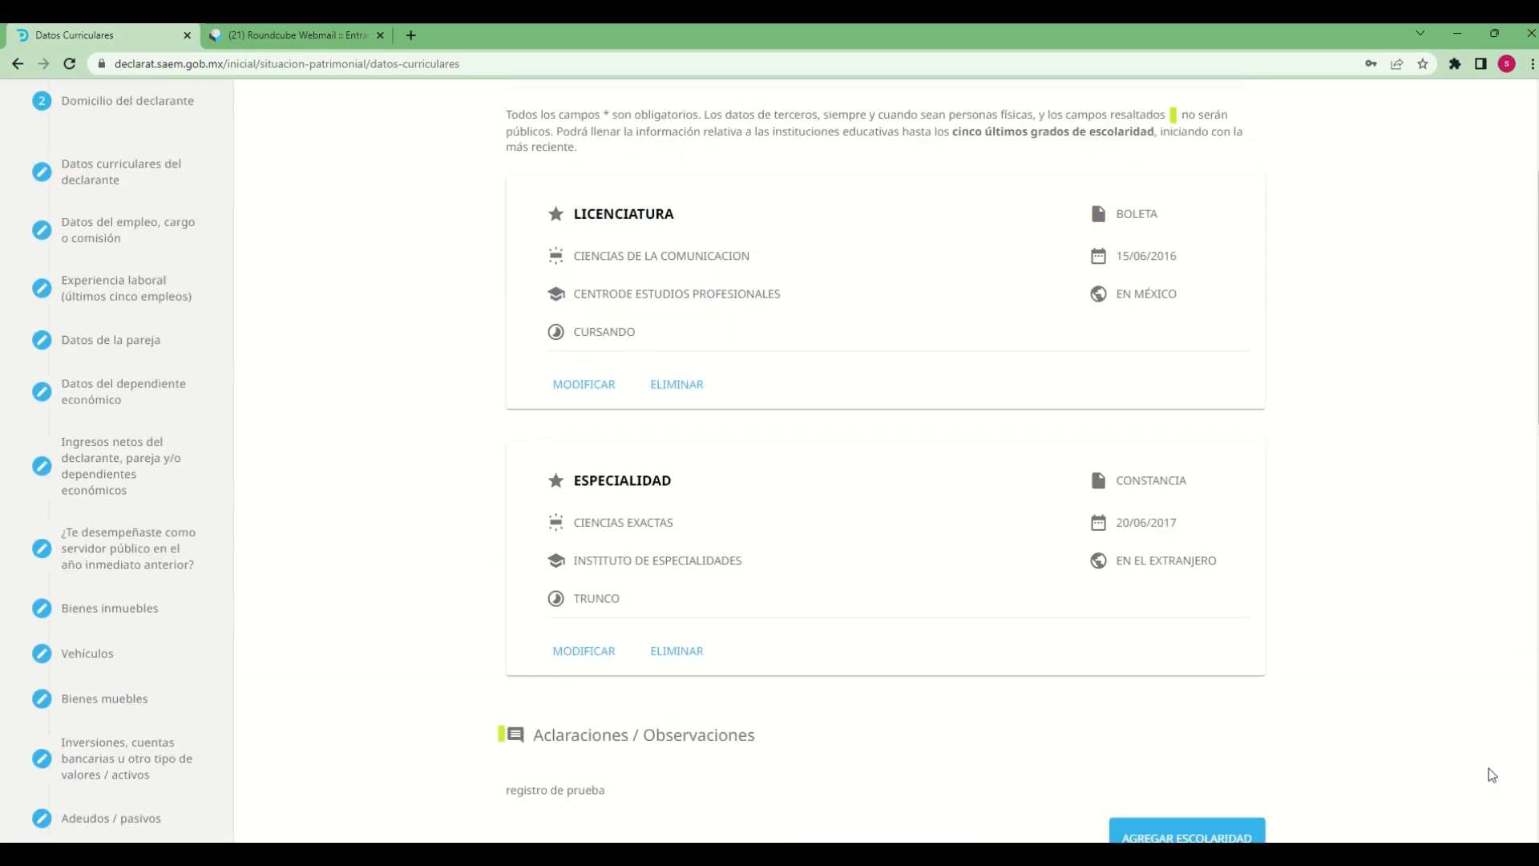
scroll(1489, 768, "up", 3)
scroll(1489, 768, "down", 1)
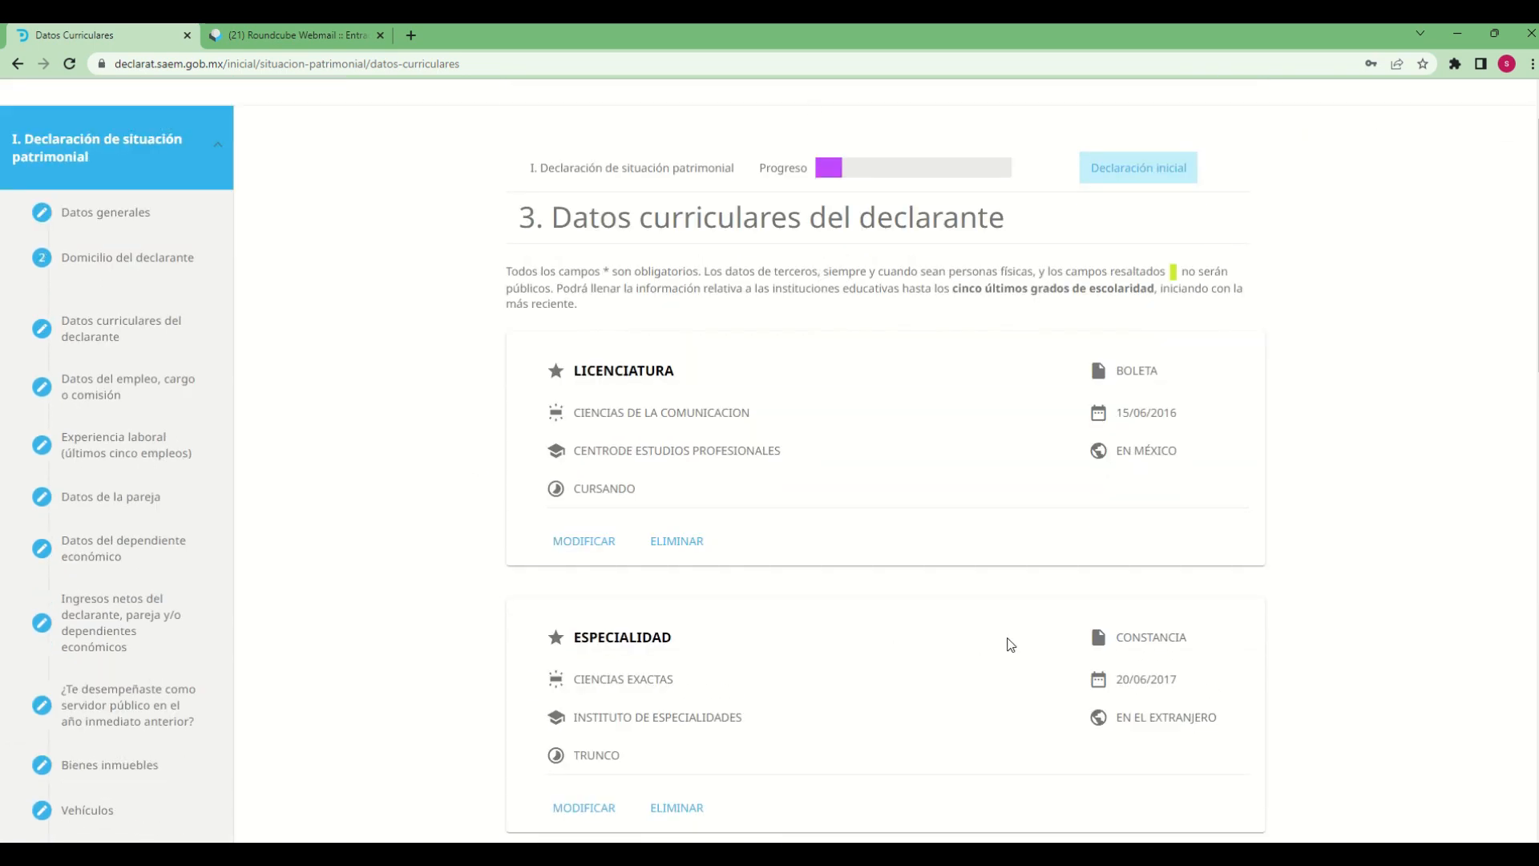
scroll(1017, 642, "down", 1)
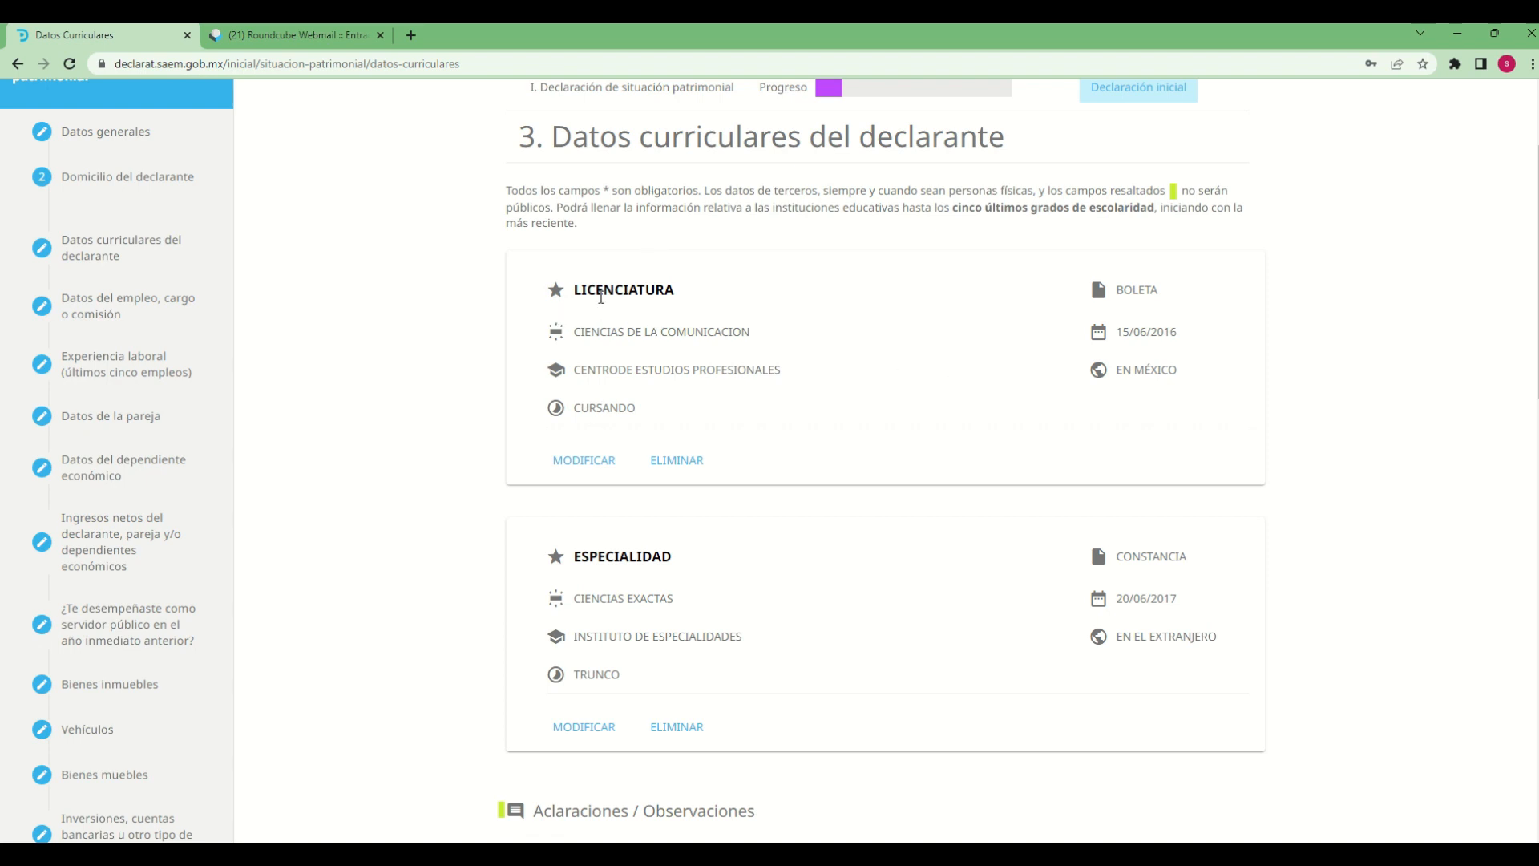
left_click_drag(581, 288, 704, 318)
scroll(804, 537, "down", 1)
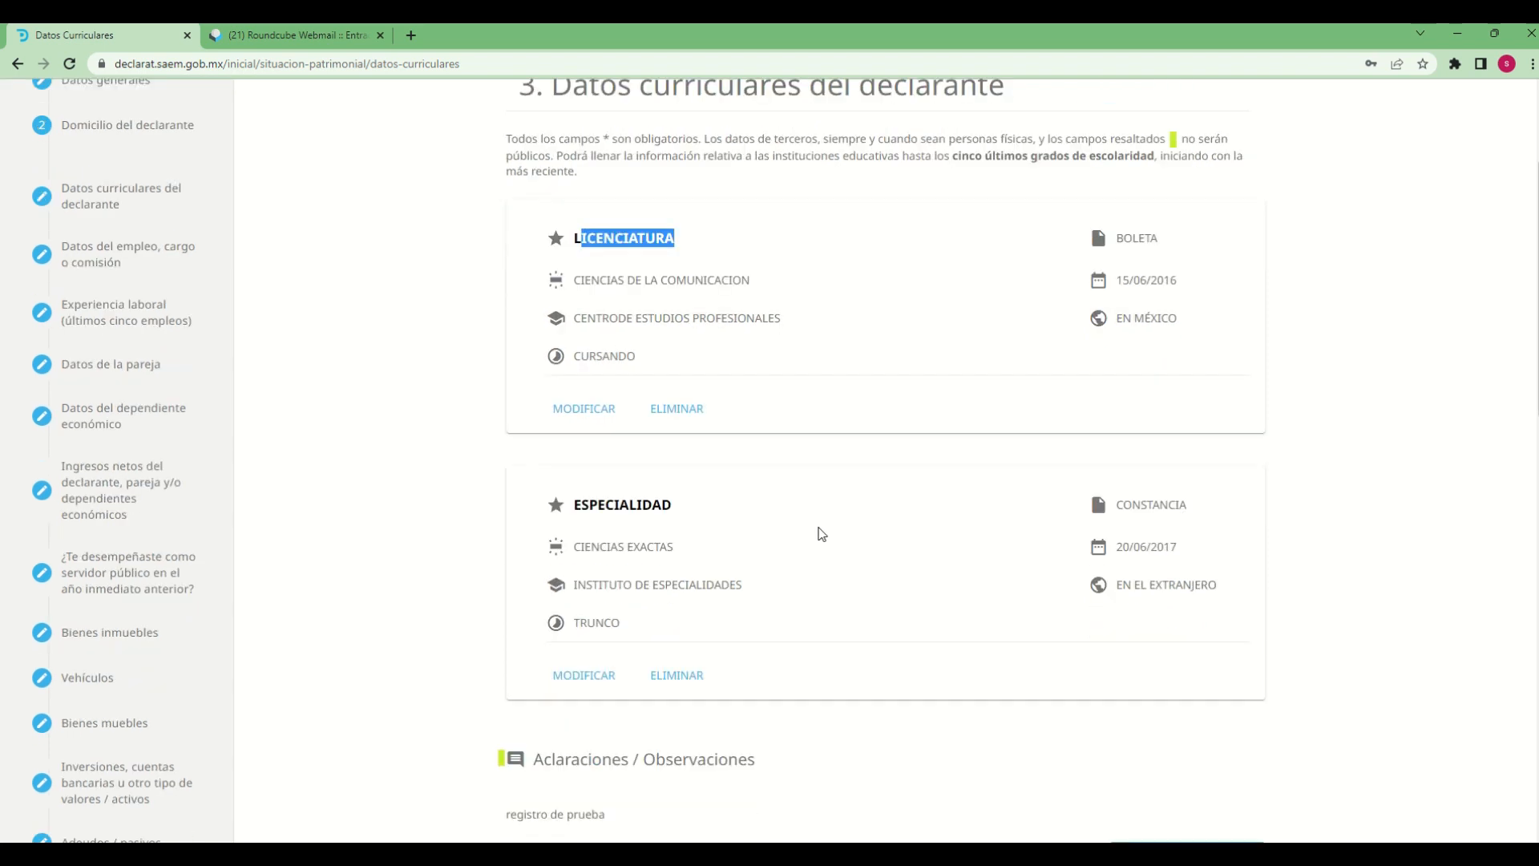
left_click_drag(607, 478, 733, 490)
scroll(1047, 602, "down", 3)
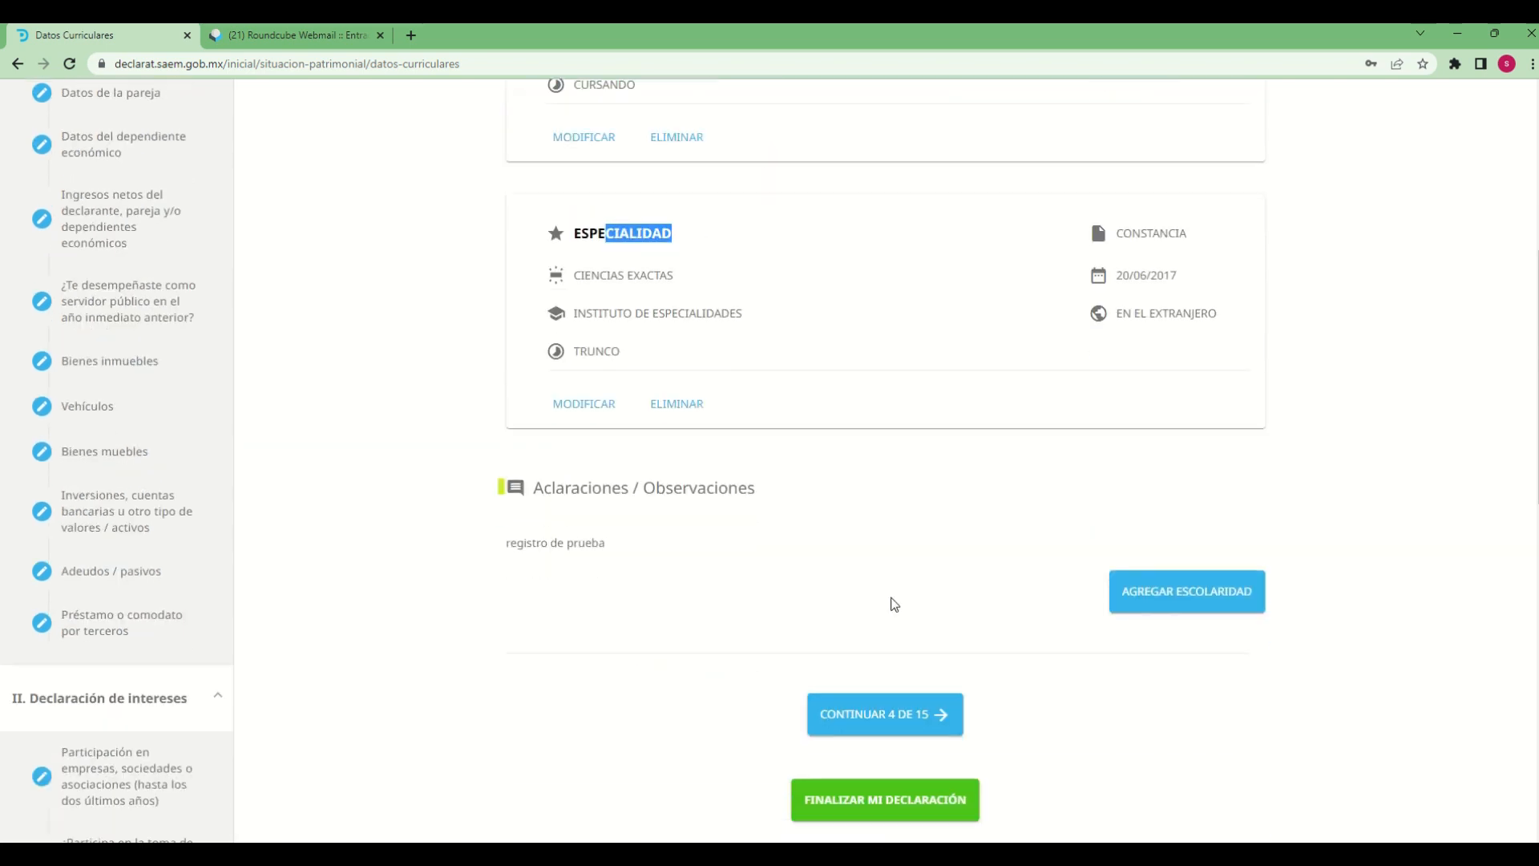
left_click_drag(520, 545, 598, 545)
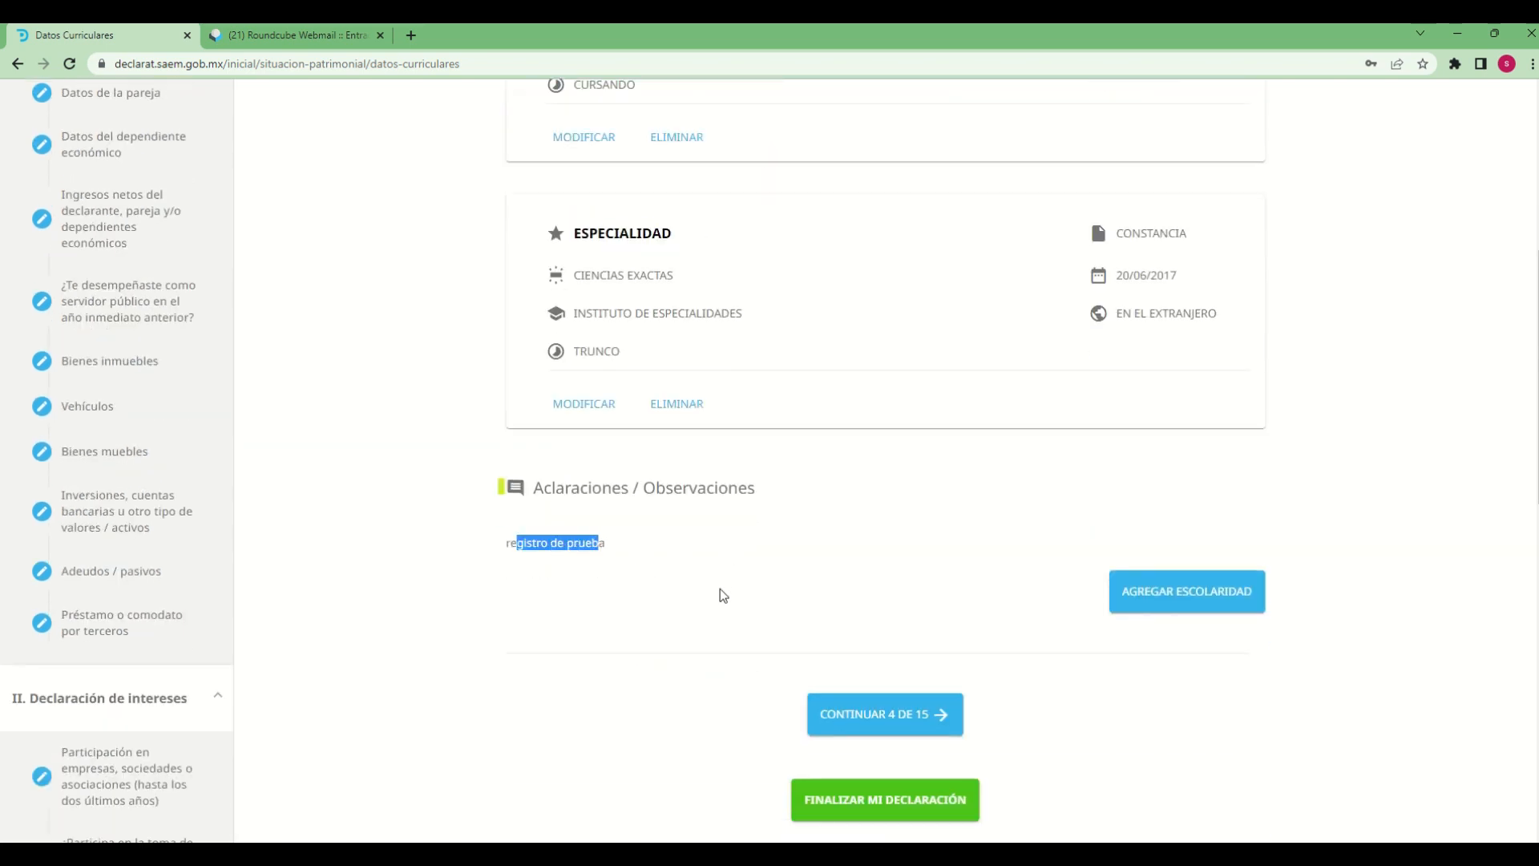
left_click(1117, 720)
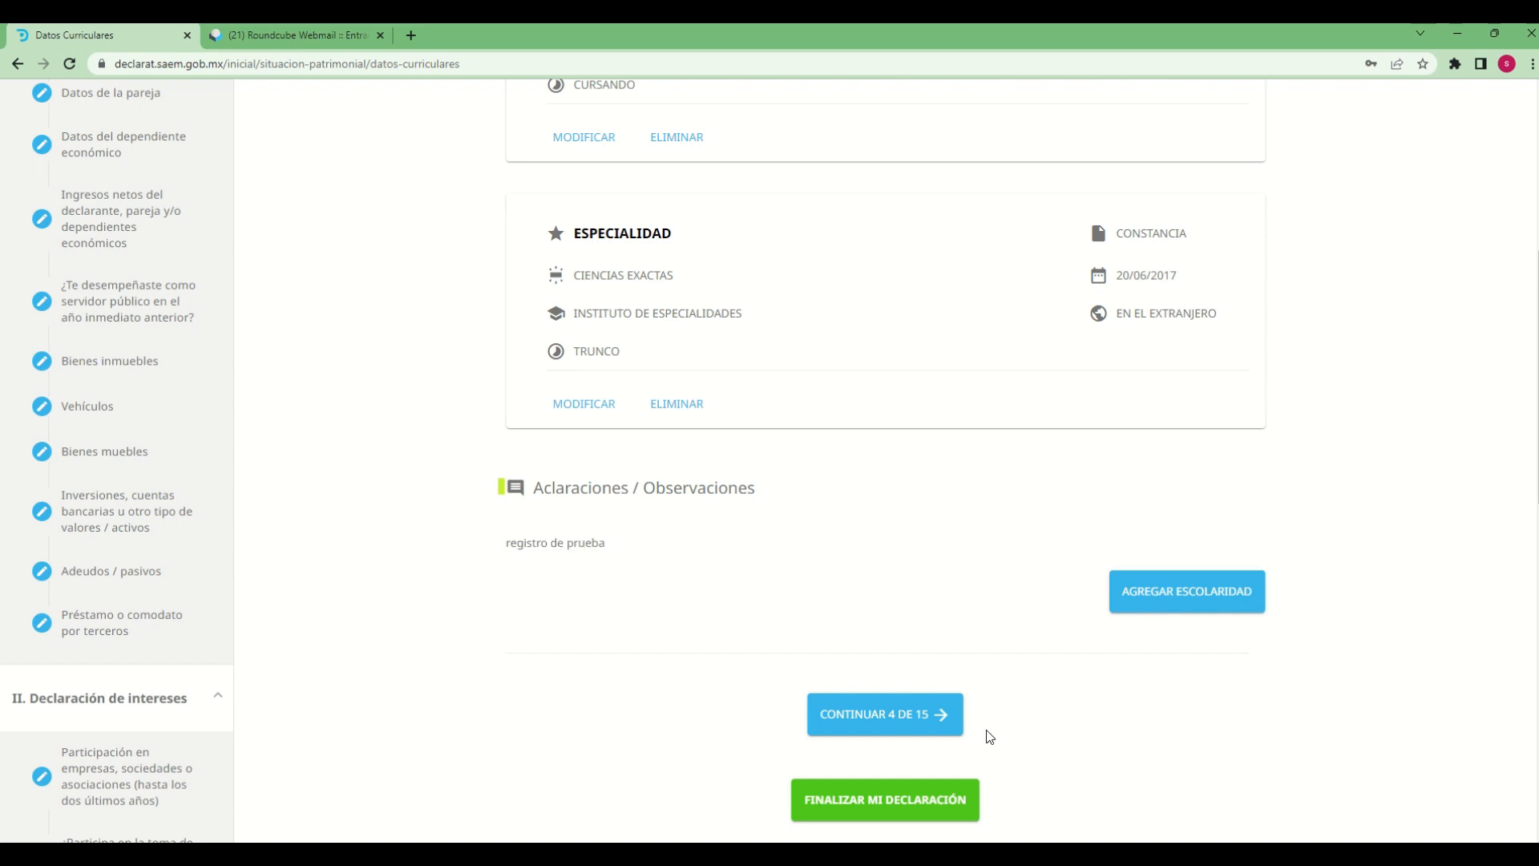
Continue to section 4, Datos empleo, cargo o comisión, accepting the unsaved changes prompt
scroll(1113, 734, "down", 1)
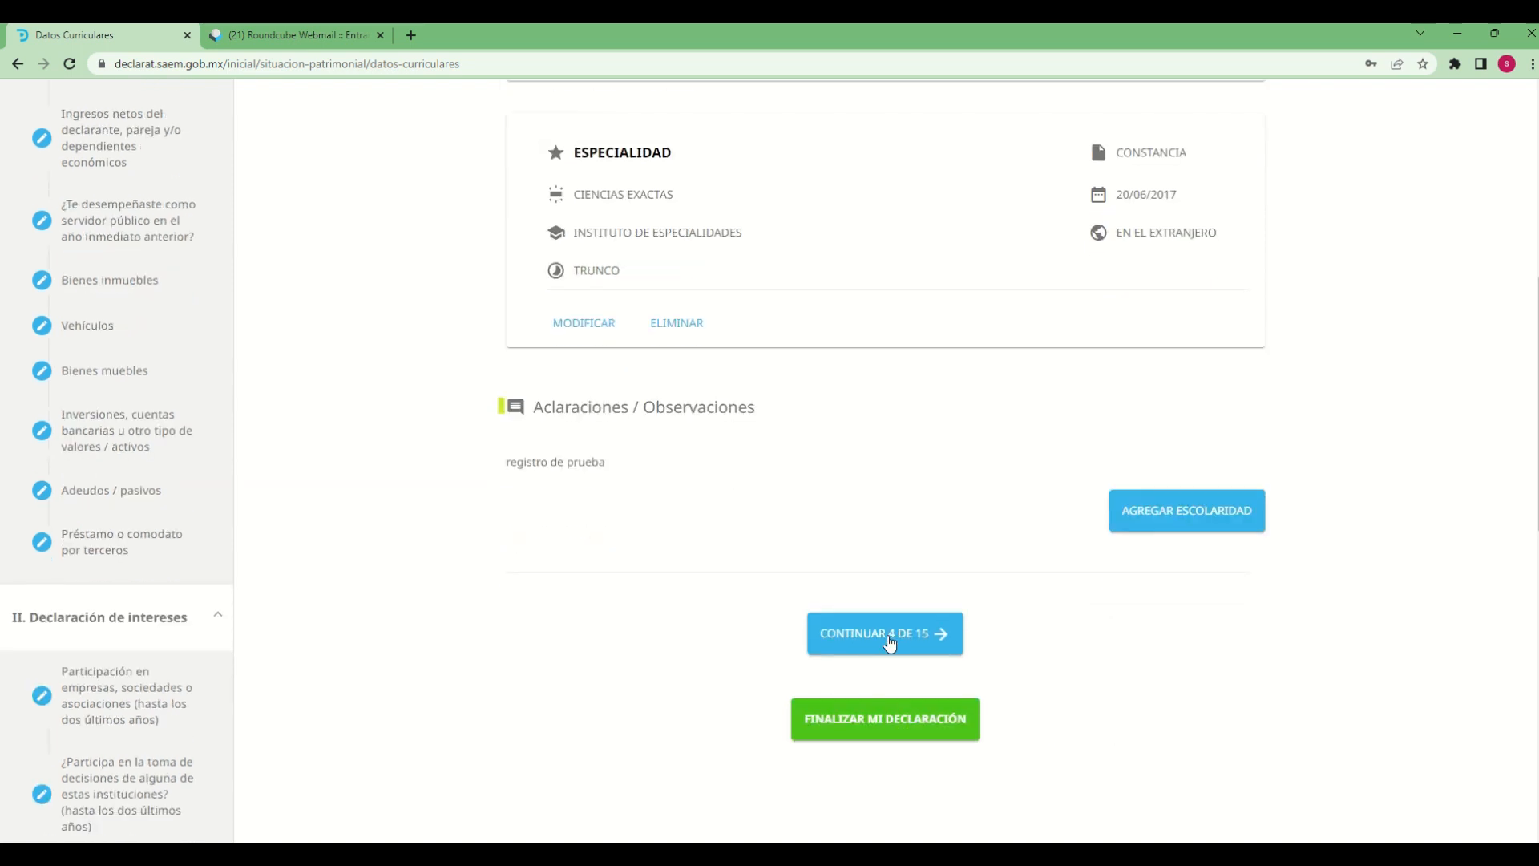
left_click(896, 635)
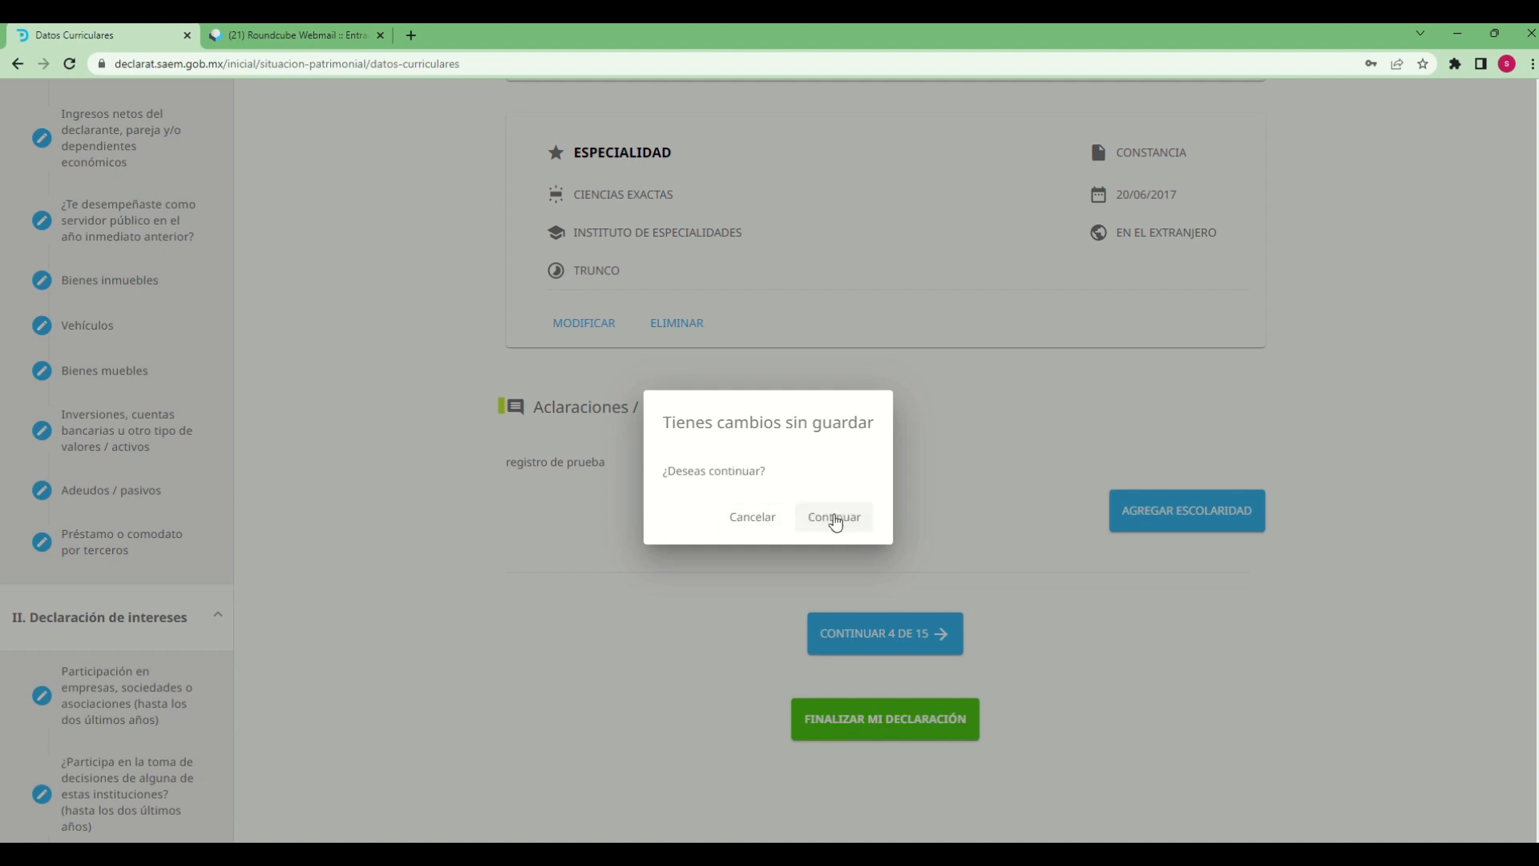
left_click(834, 518)
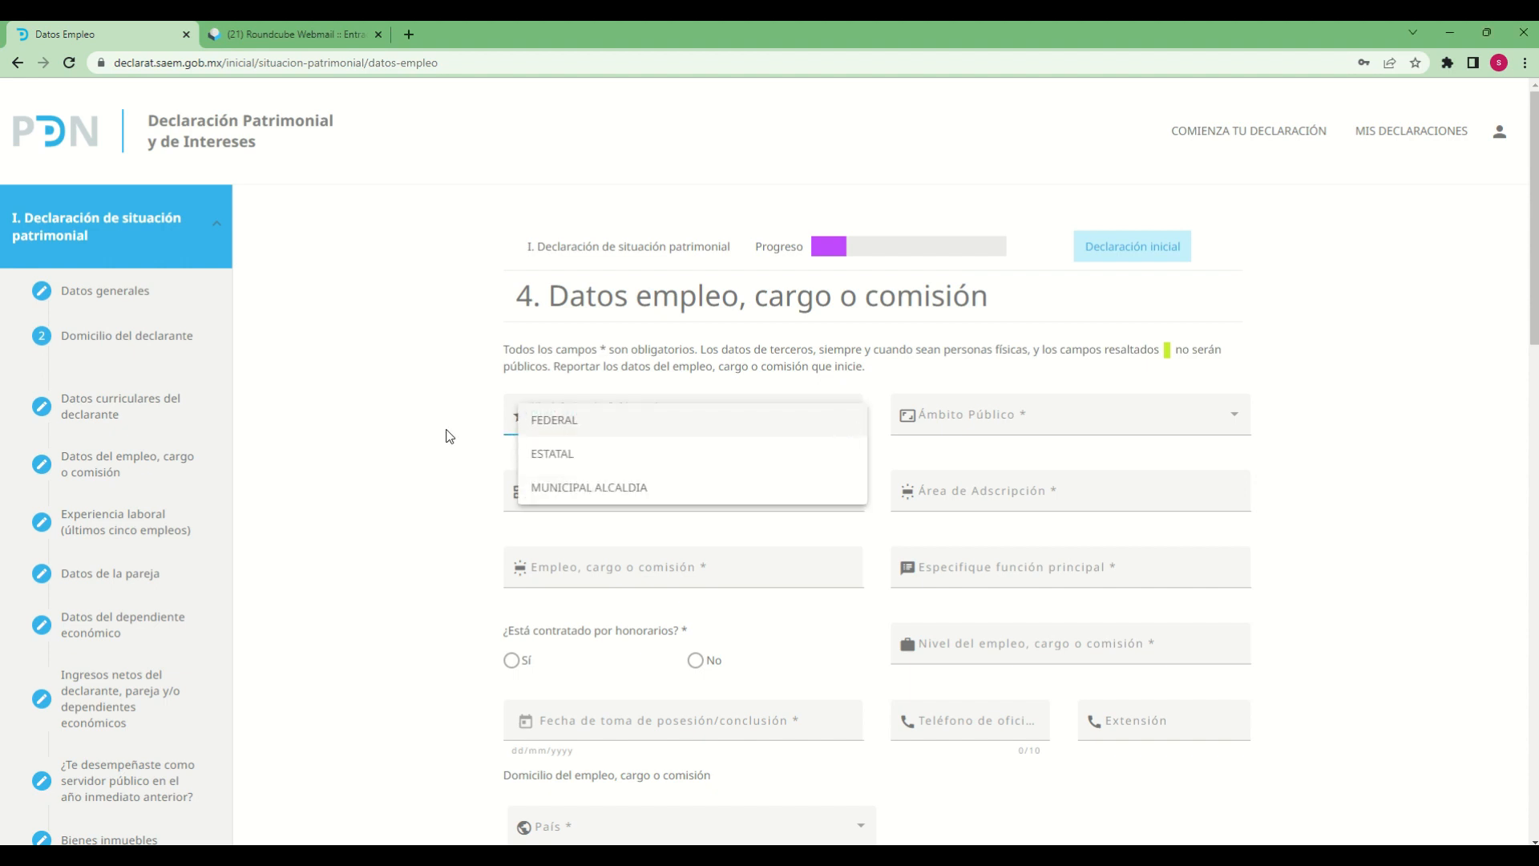
left_click(413, 437)
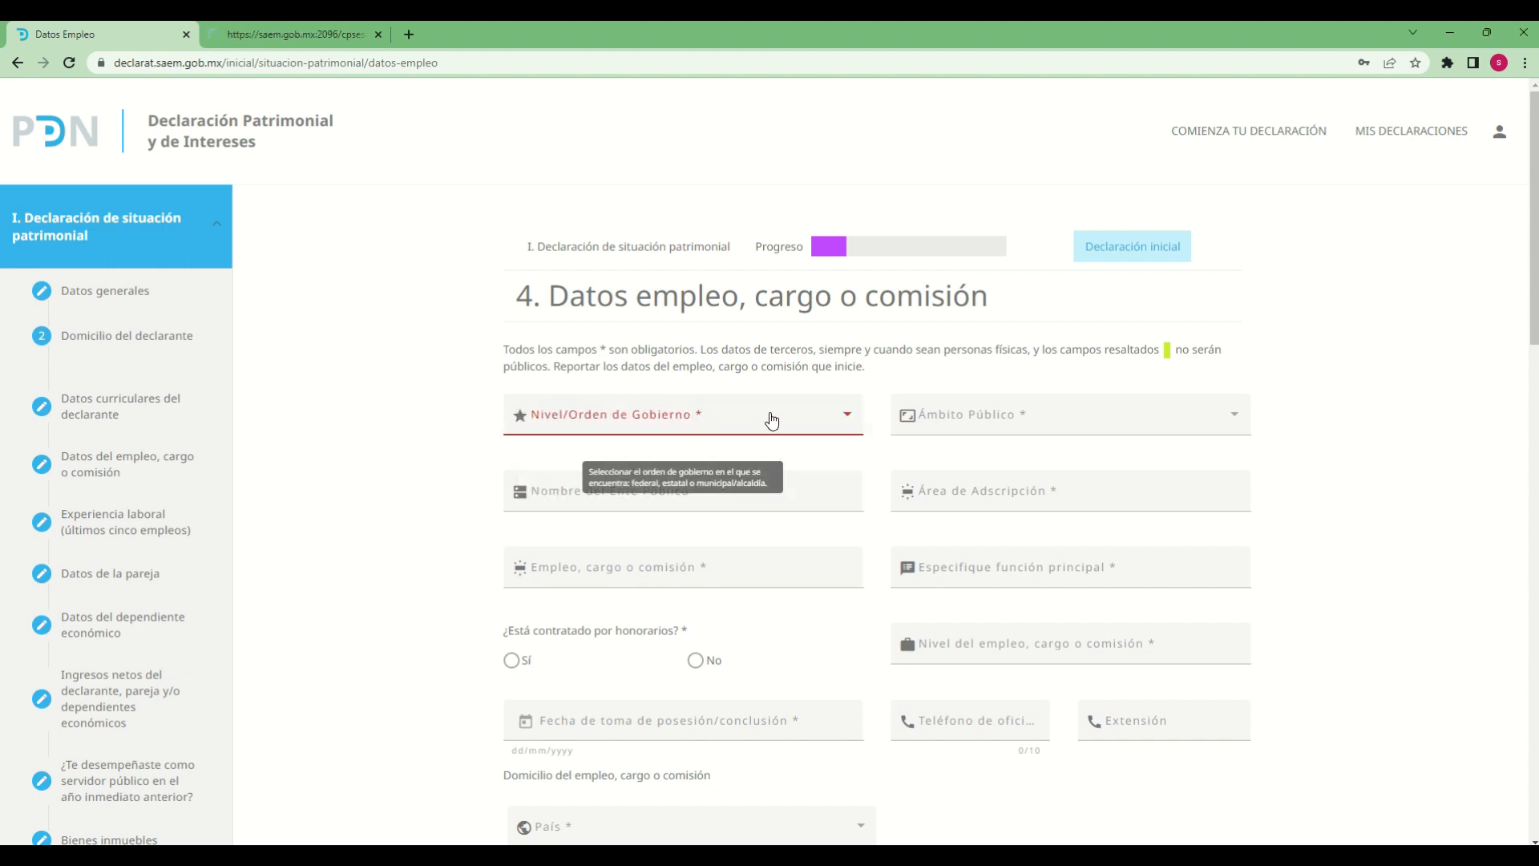
Set Nivel/Orden de Gobierno to MUNICIPAL ALCALDIA and Ámbito Público to EJECUTIVO
left_click(844, 425)
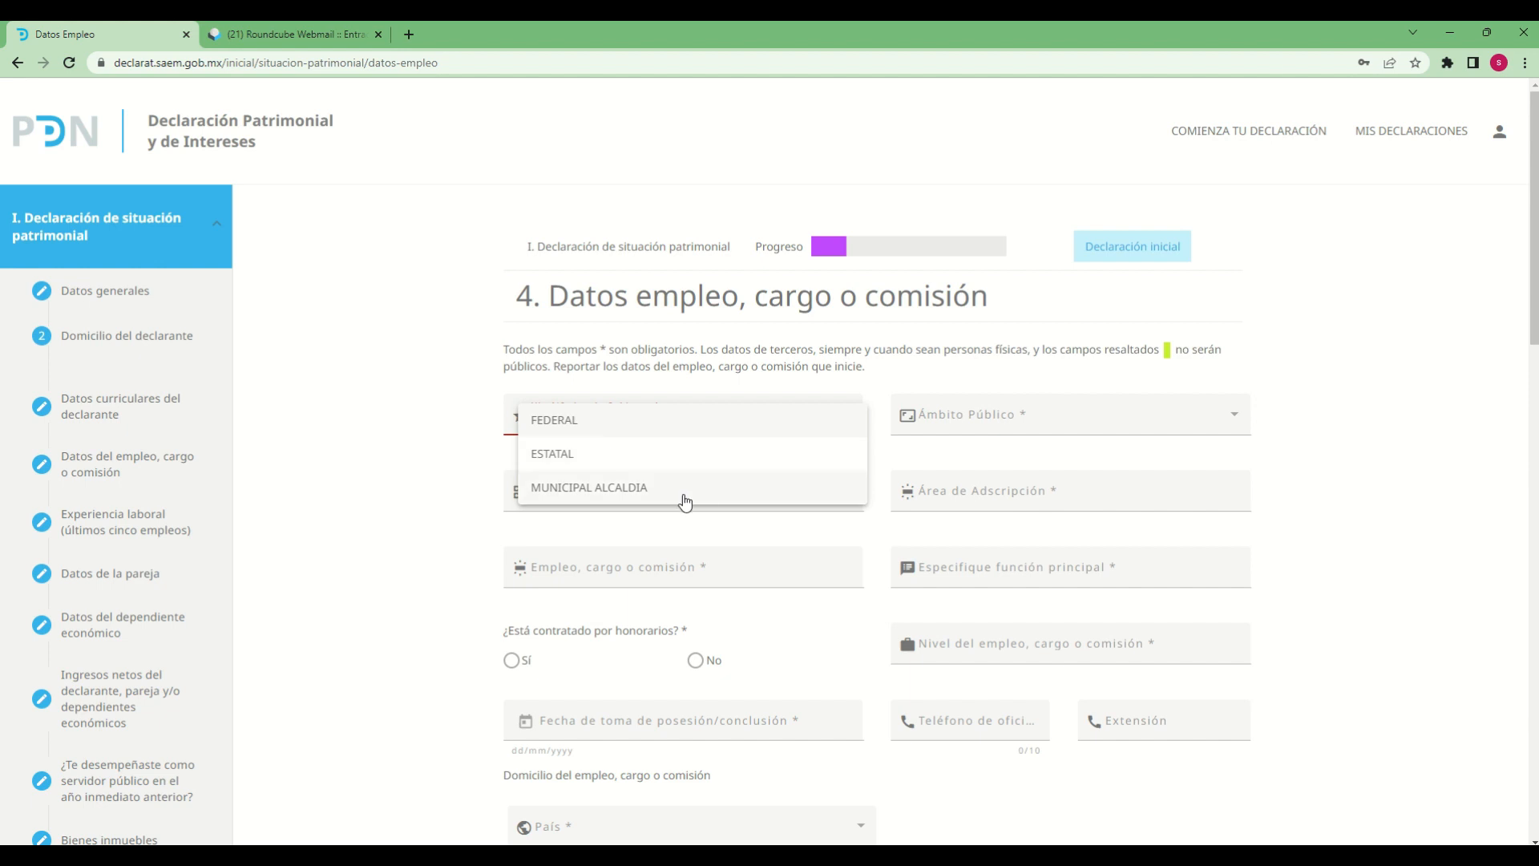
left_click(637, 492)
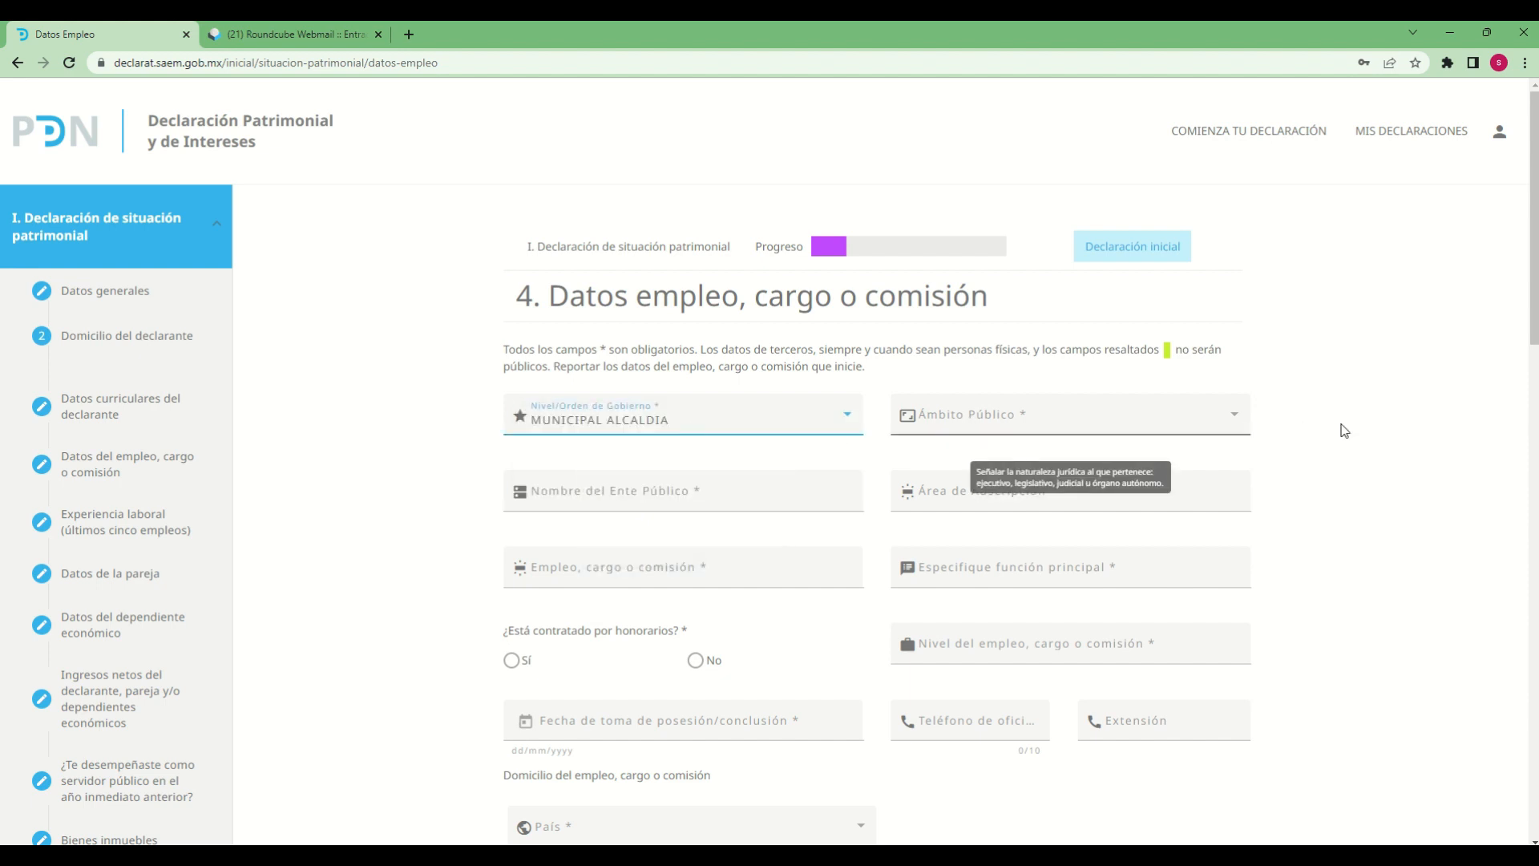
left_click(1232, 433)
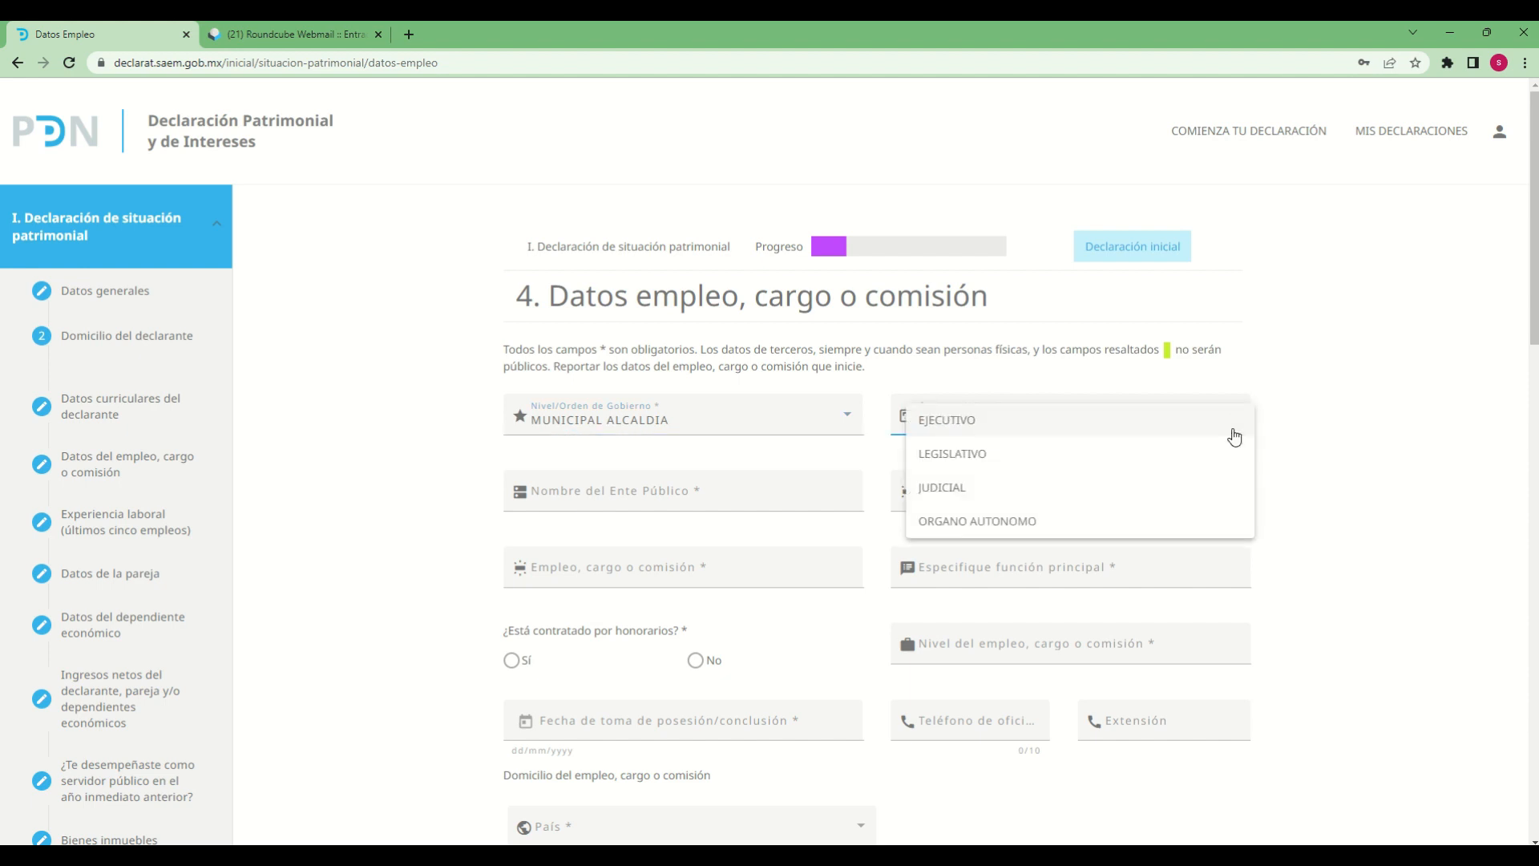
left_click(942, 420)
Enter "ayuntamiento 1" as the Nombre del Ente Público
left_click(640, 501)
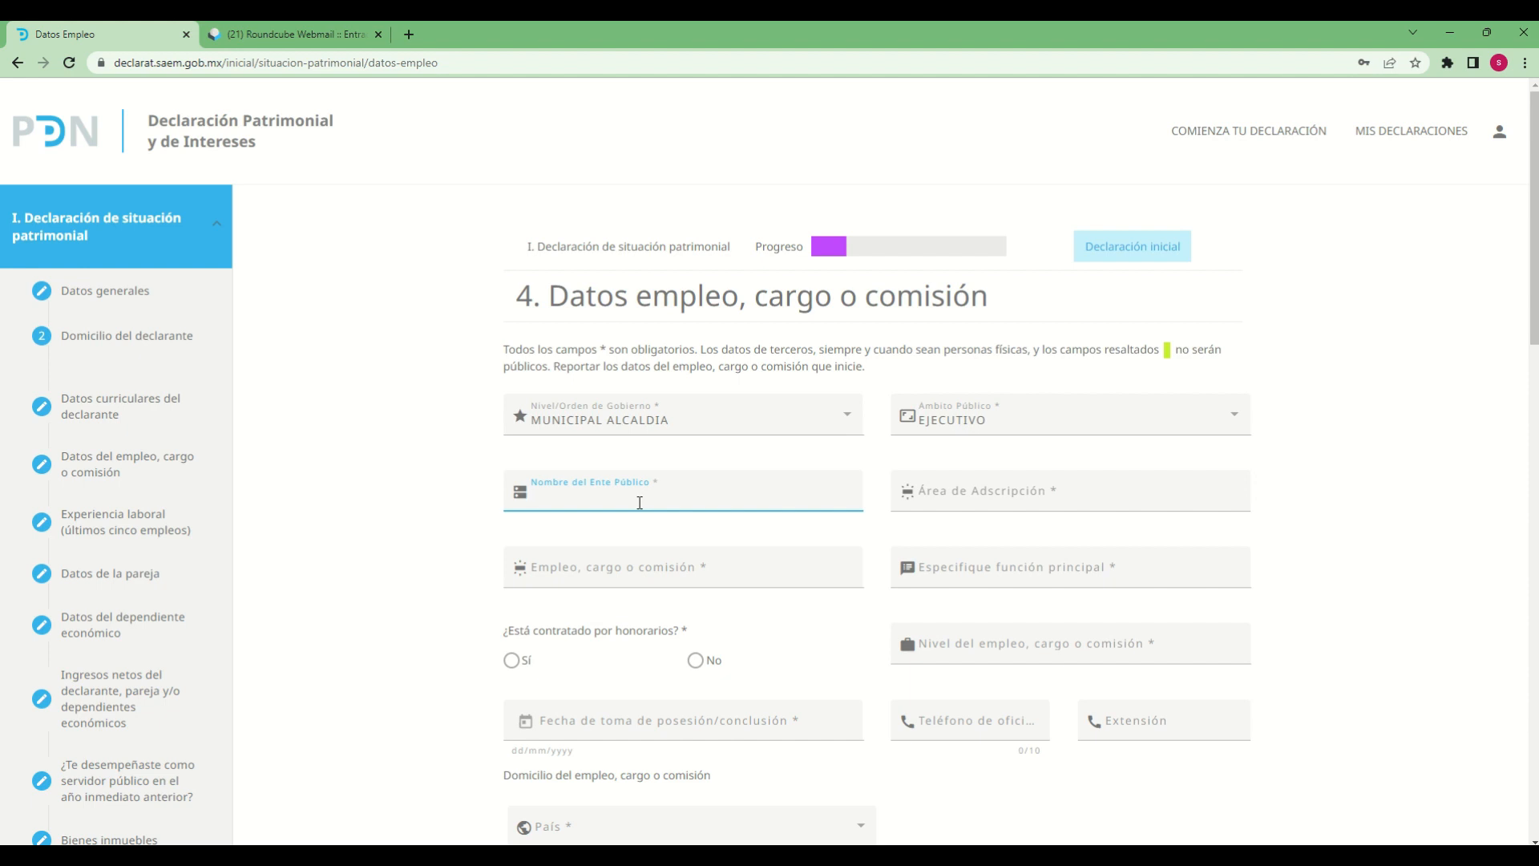
type("aayuntamiento")
key("Home")
key("Delete")
type("1")
key("Tab")
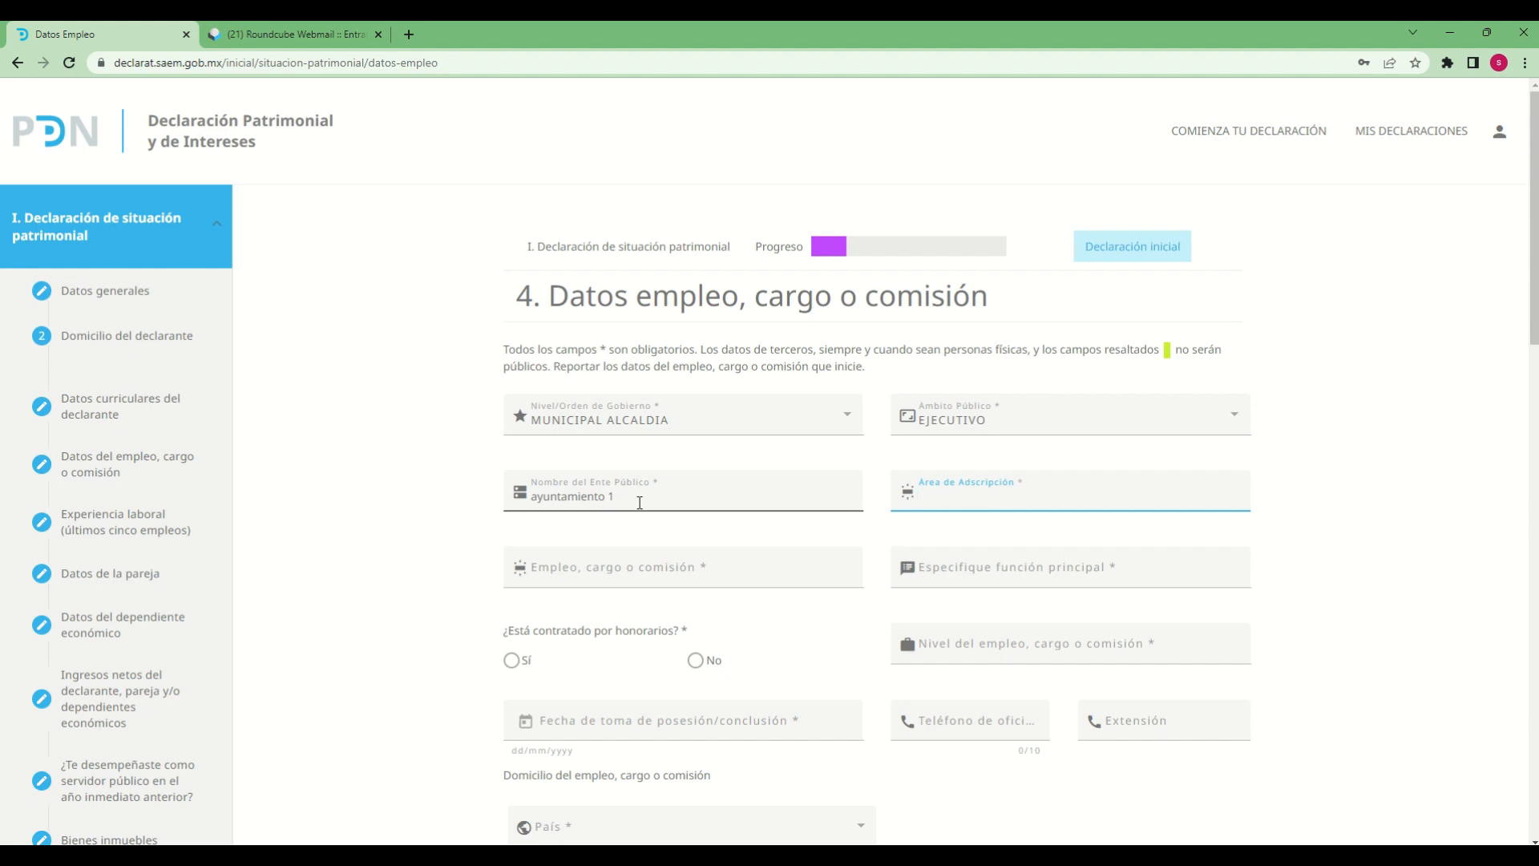
Enter "direccion1" as the Área de Adscripción and "auxiliar tecnico" as the Empleo, cargo o comisión
type("direccion1")
key("Tab")
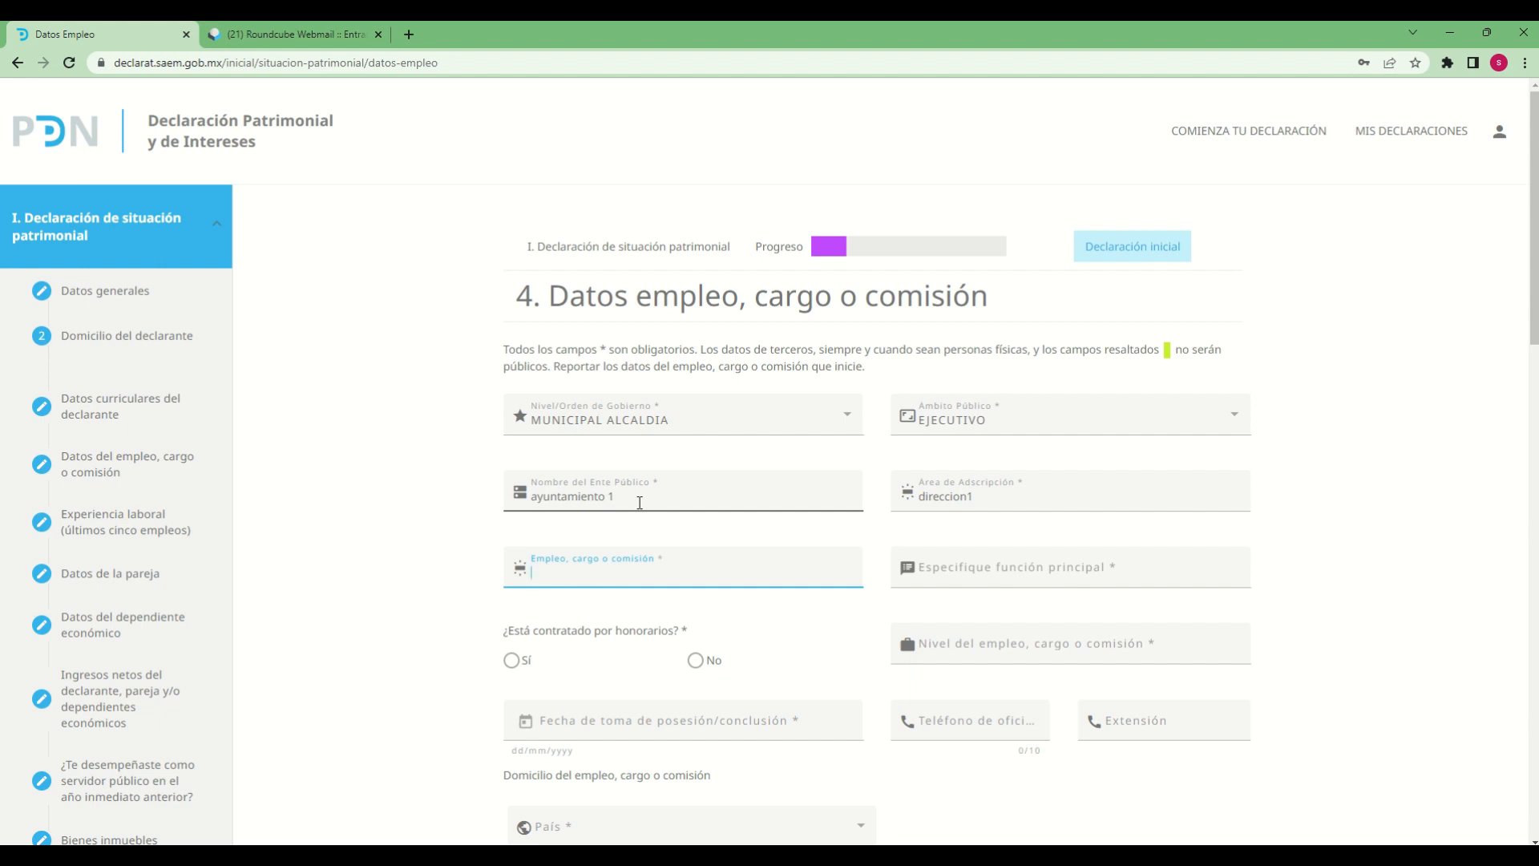
type("auxiiliar tecnico")
key("Tab")
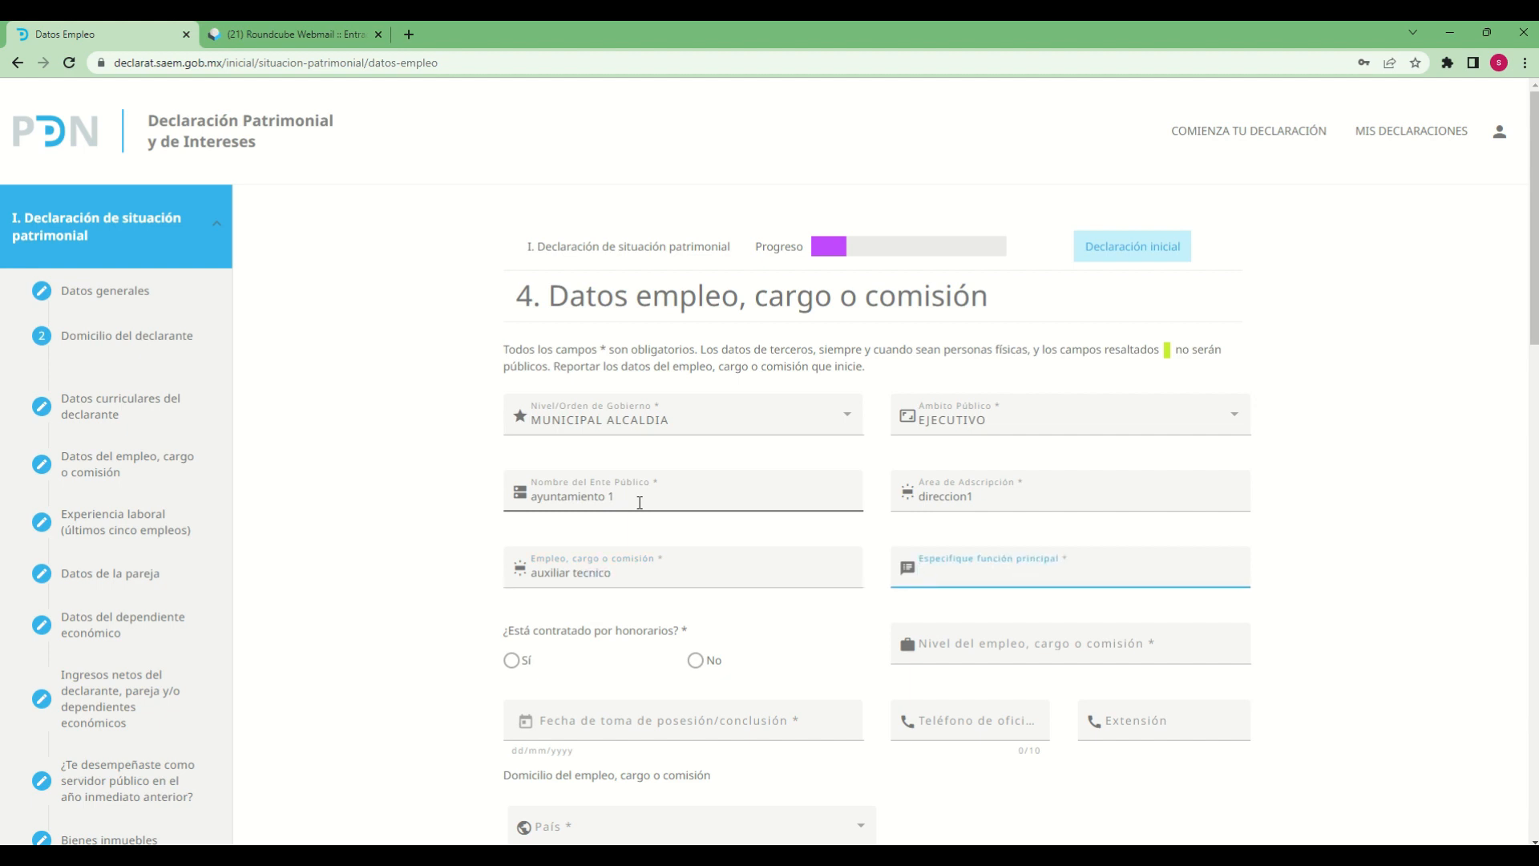
Enter "apoyo en oficina" under Especifique función principal
type("apoyo en ")
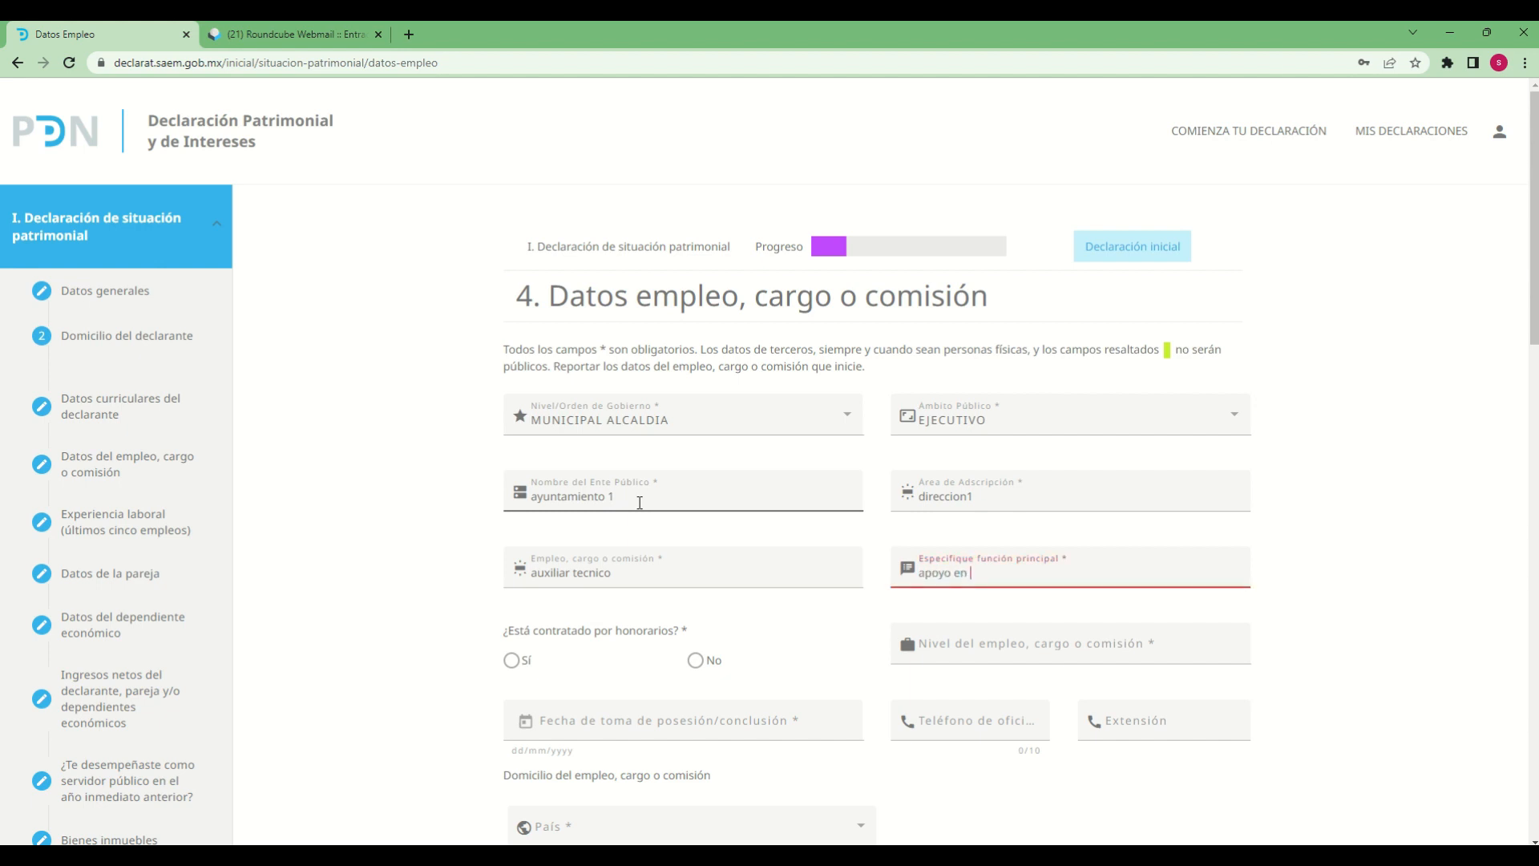
type("o")
type("ficina")
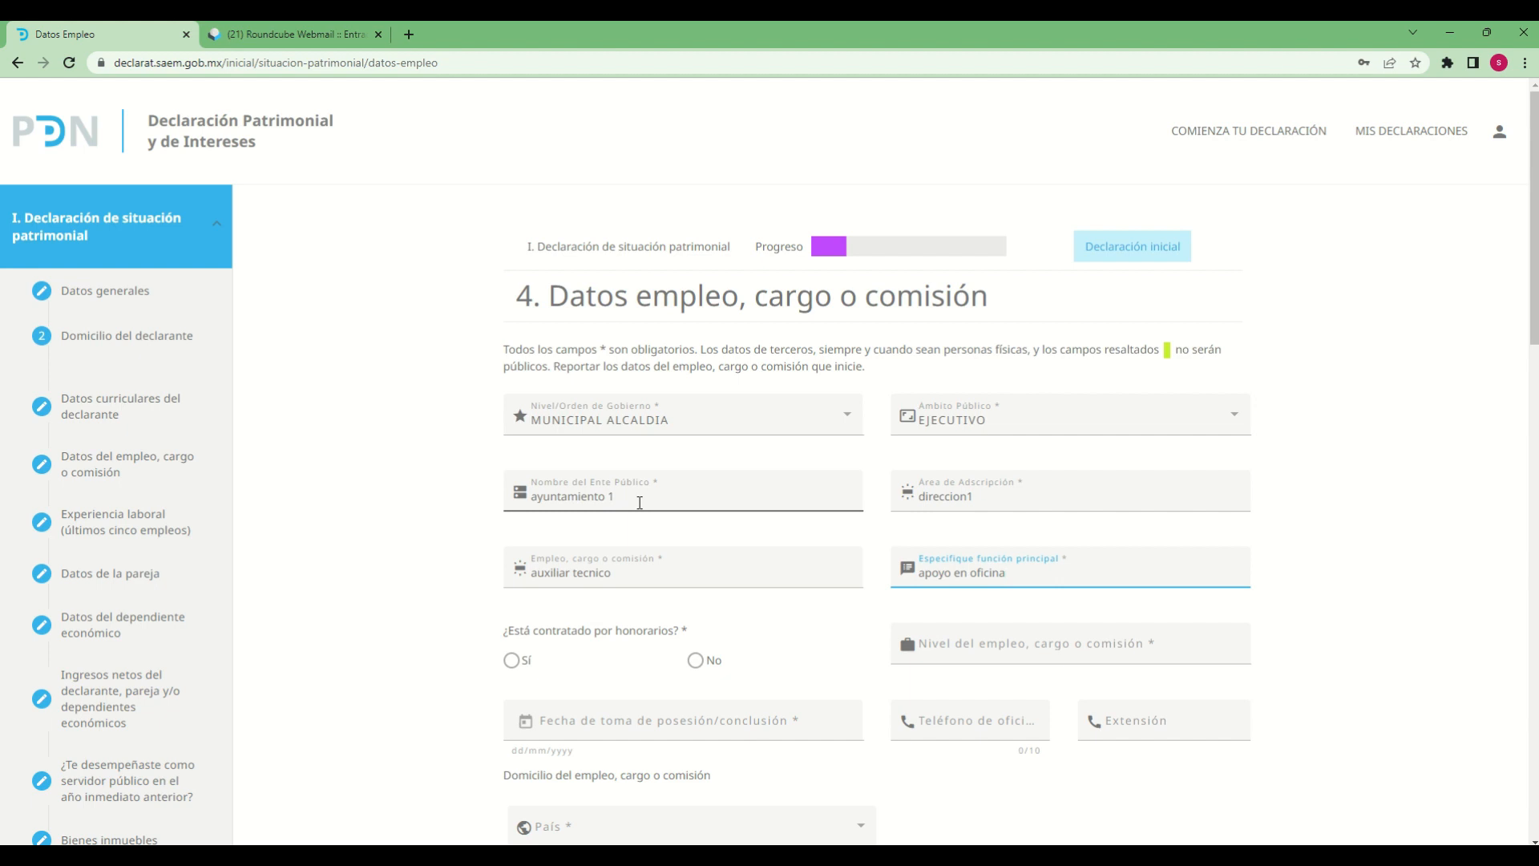
key("Tab")
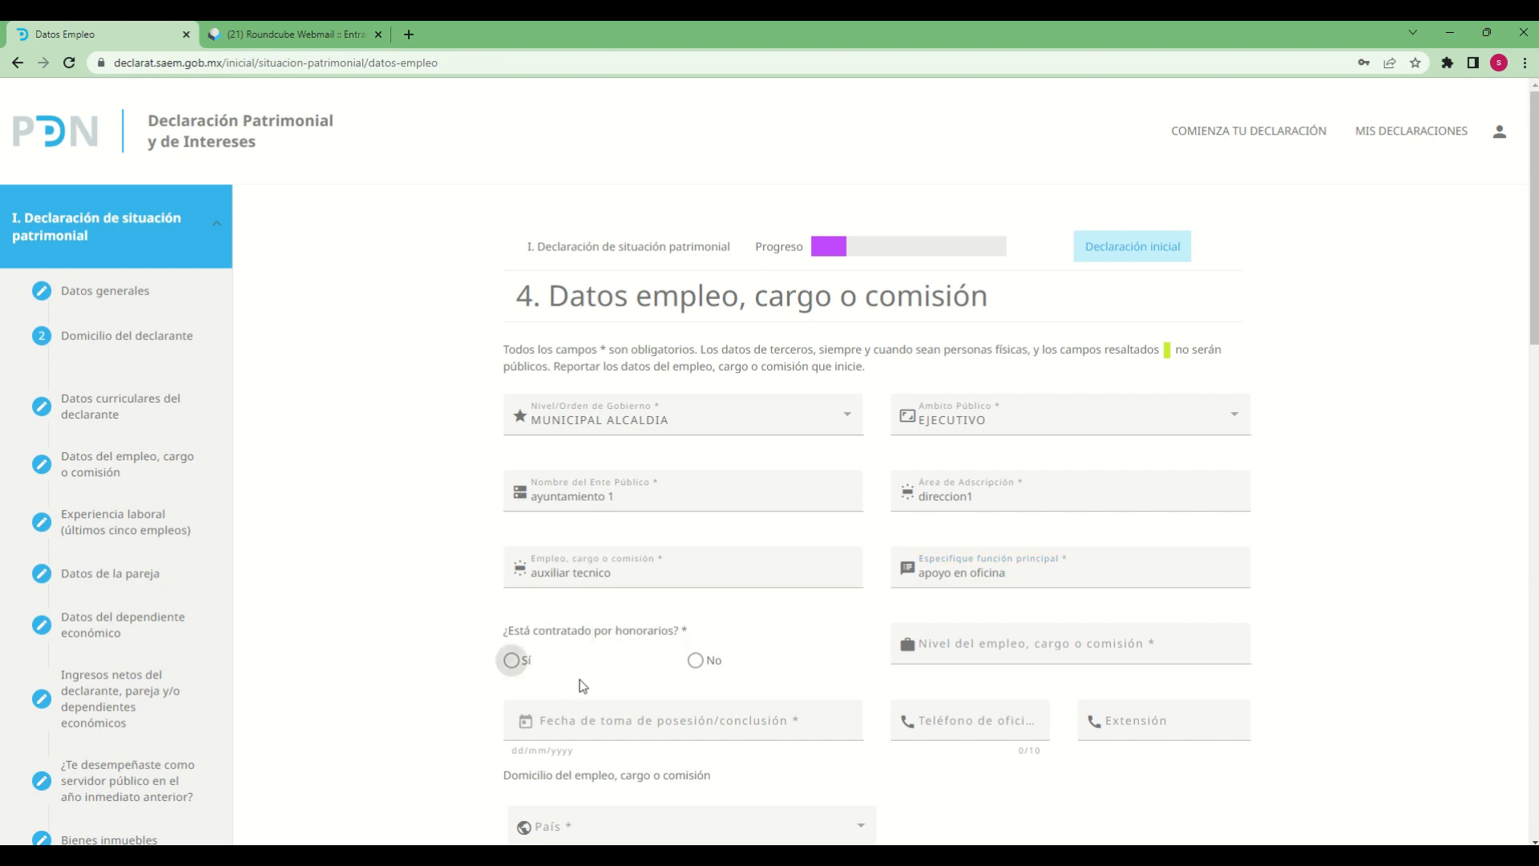
Answer No to being hired por honorarios and enter "auxiliar" as the Nivel del empleo, cargo o comisión
left_click(696, 661)
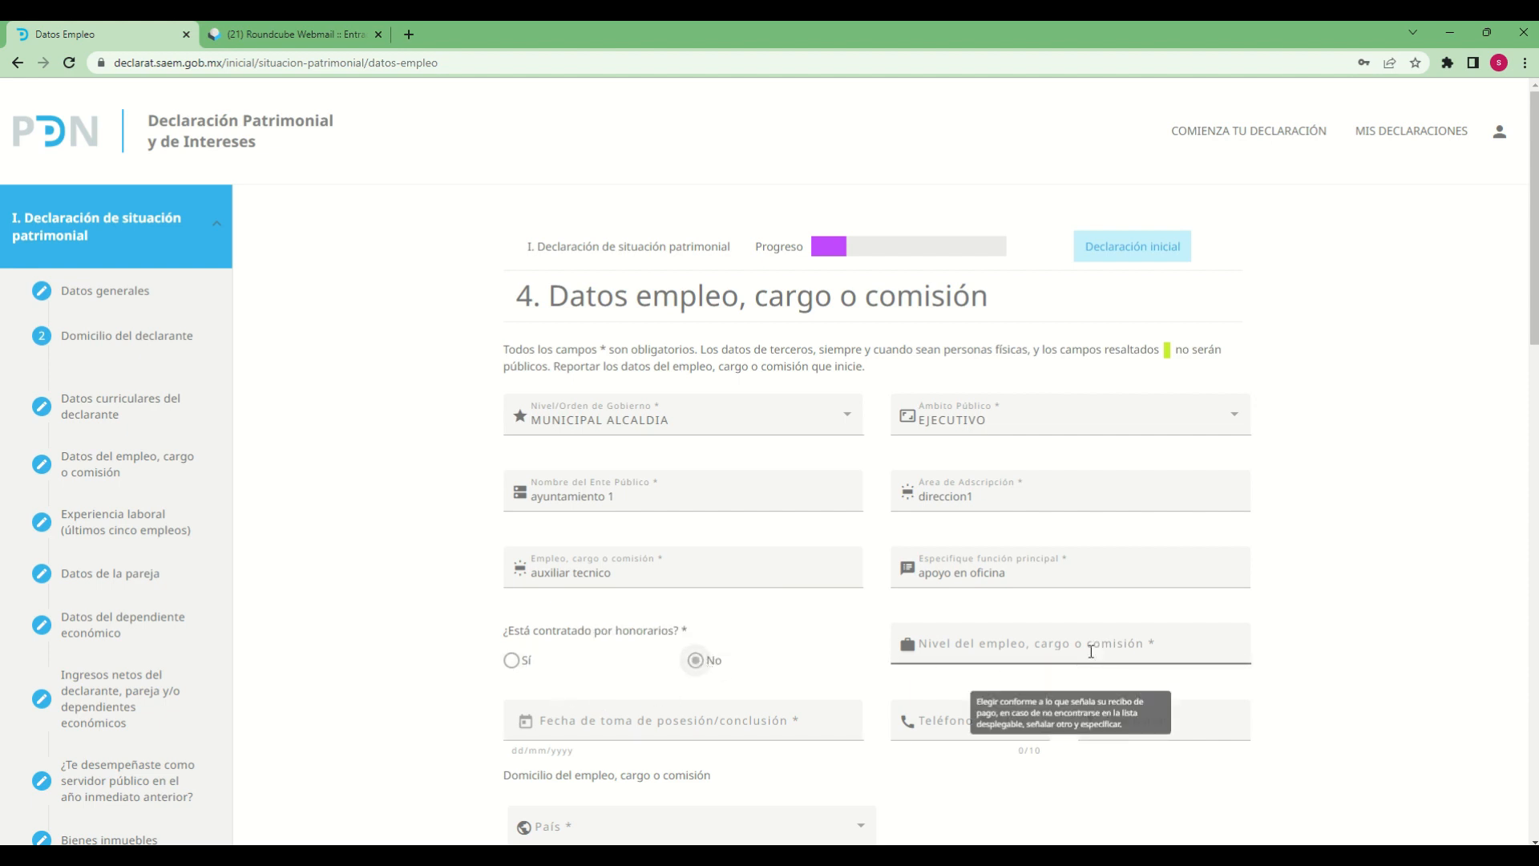
left_click(1172, 648)
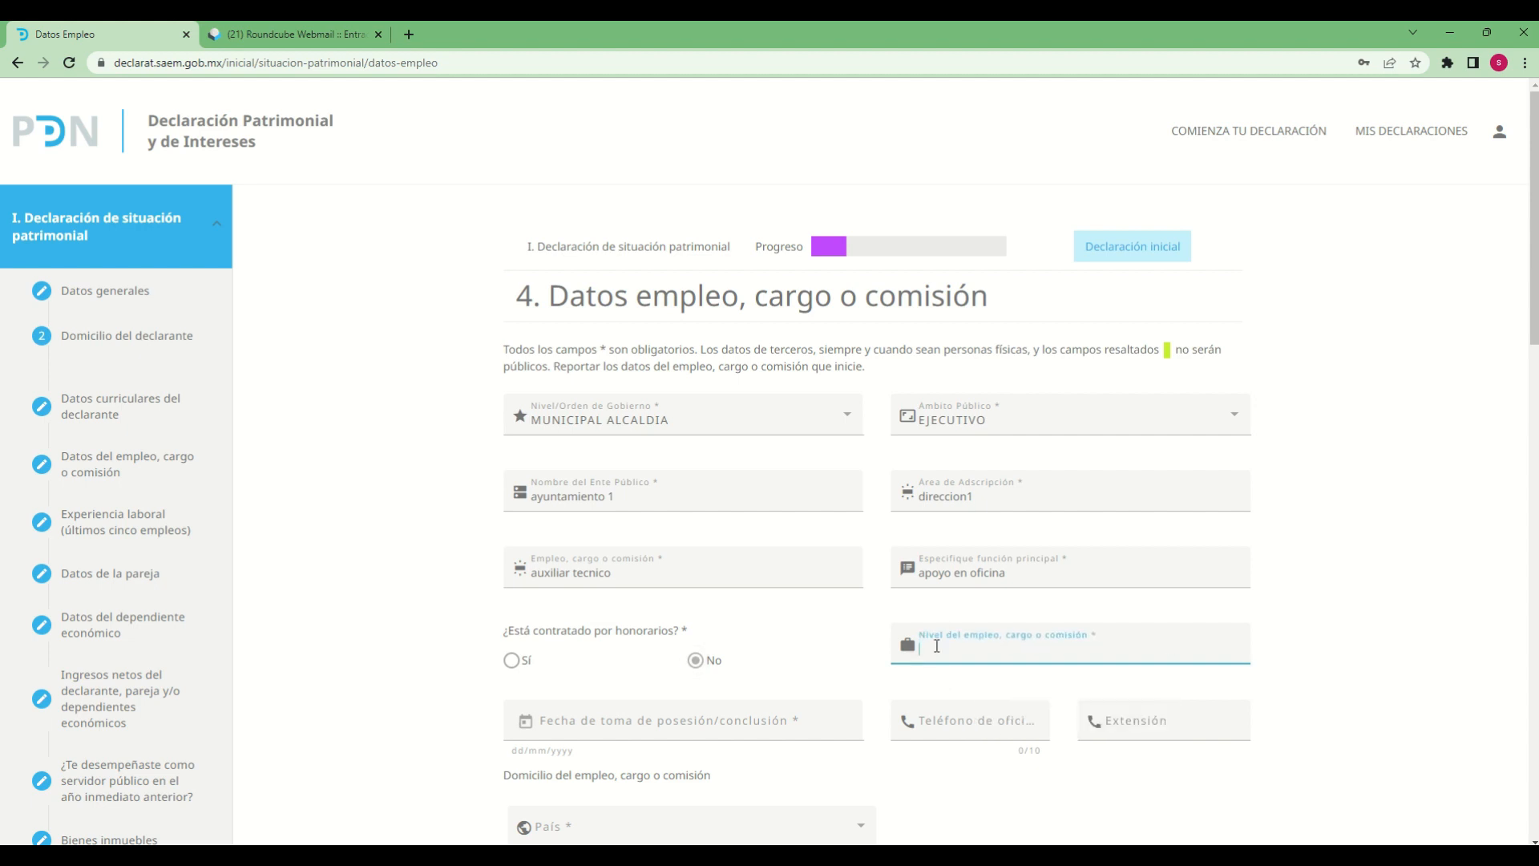
type("auxiliar")
Set the Fecha de toma de posesión/conclusión to 09/06/2016 by choosing the year, month and day in the calendar
left_click(585, 726)
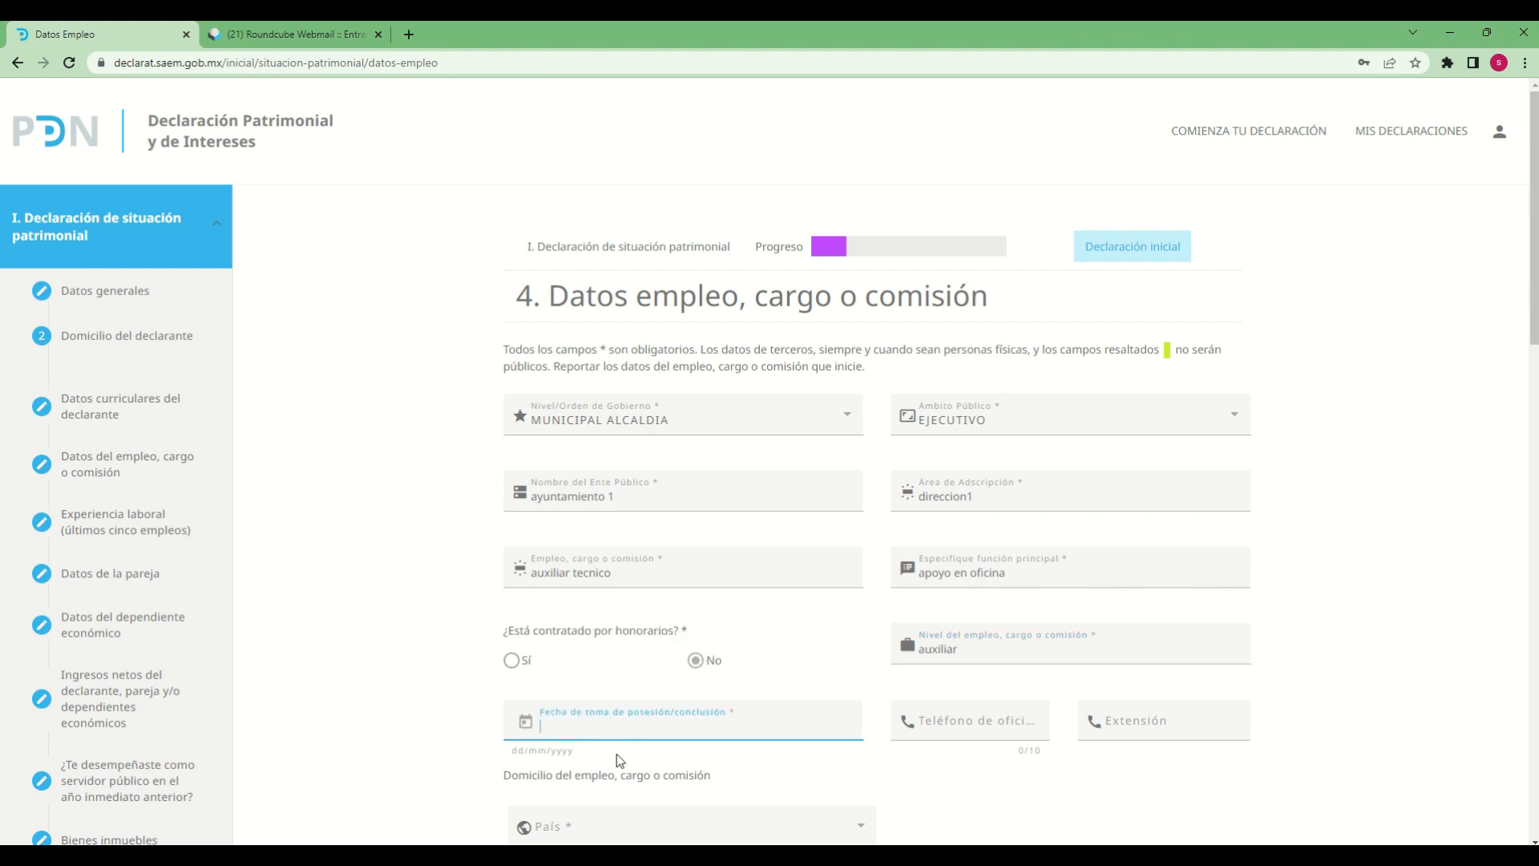
left_click(525, 724)
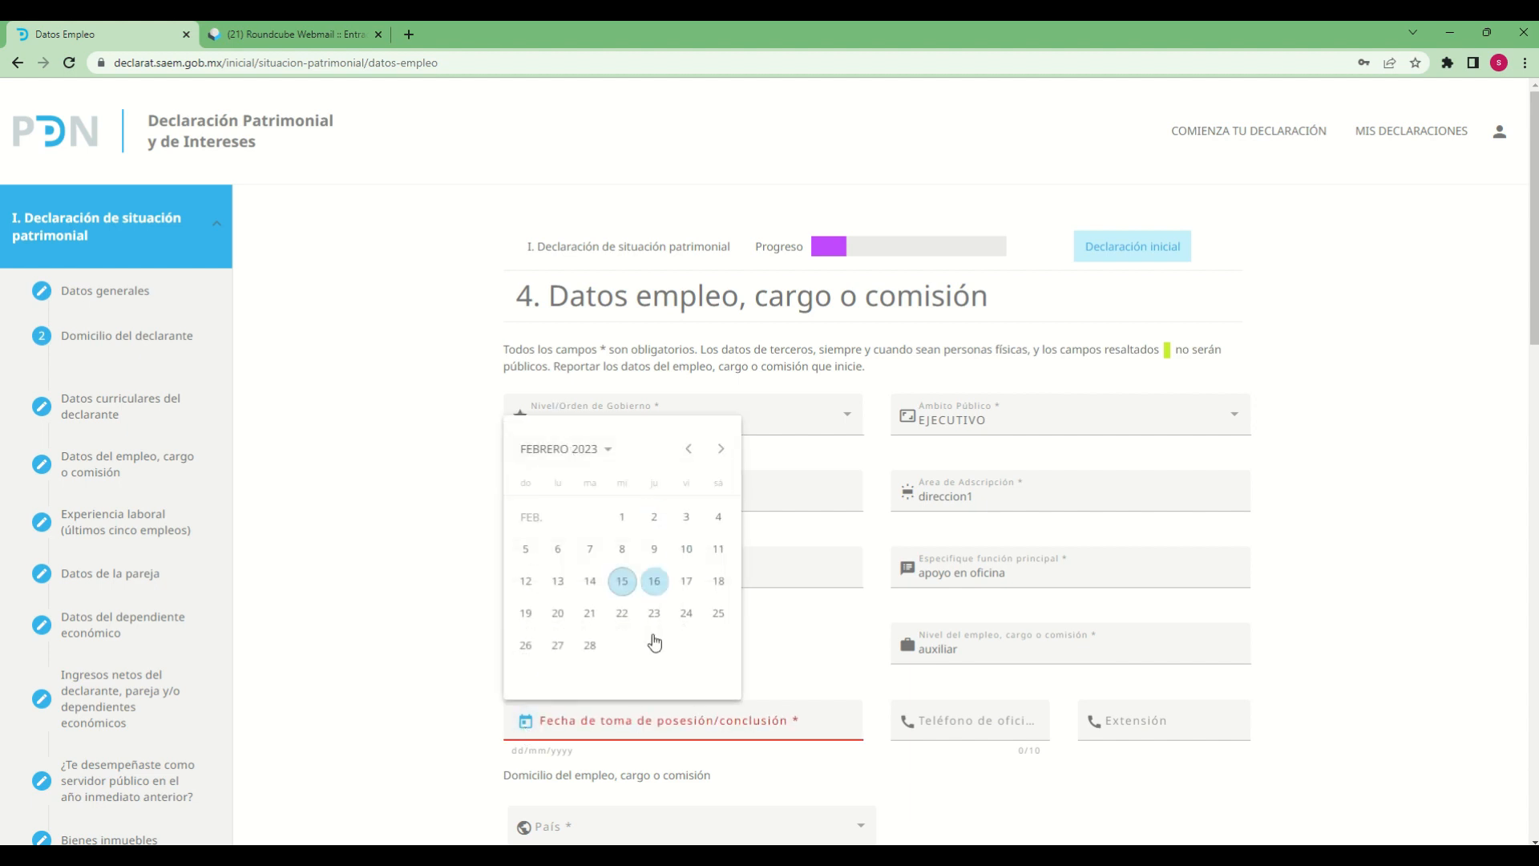
left_click(601, 453)
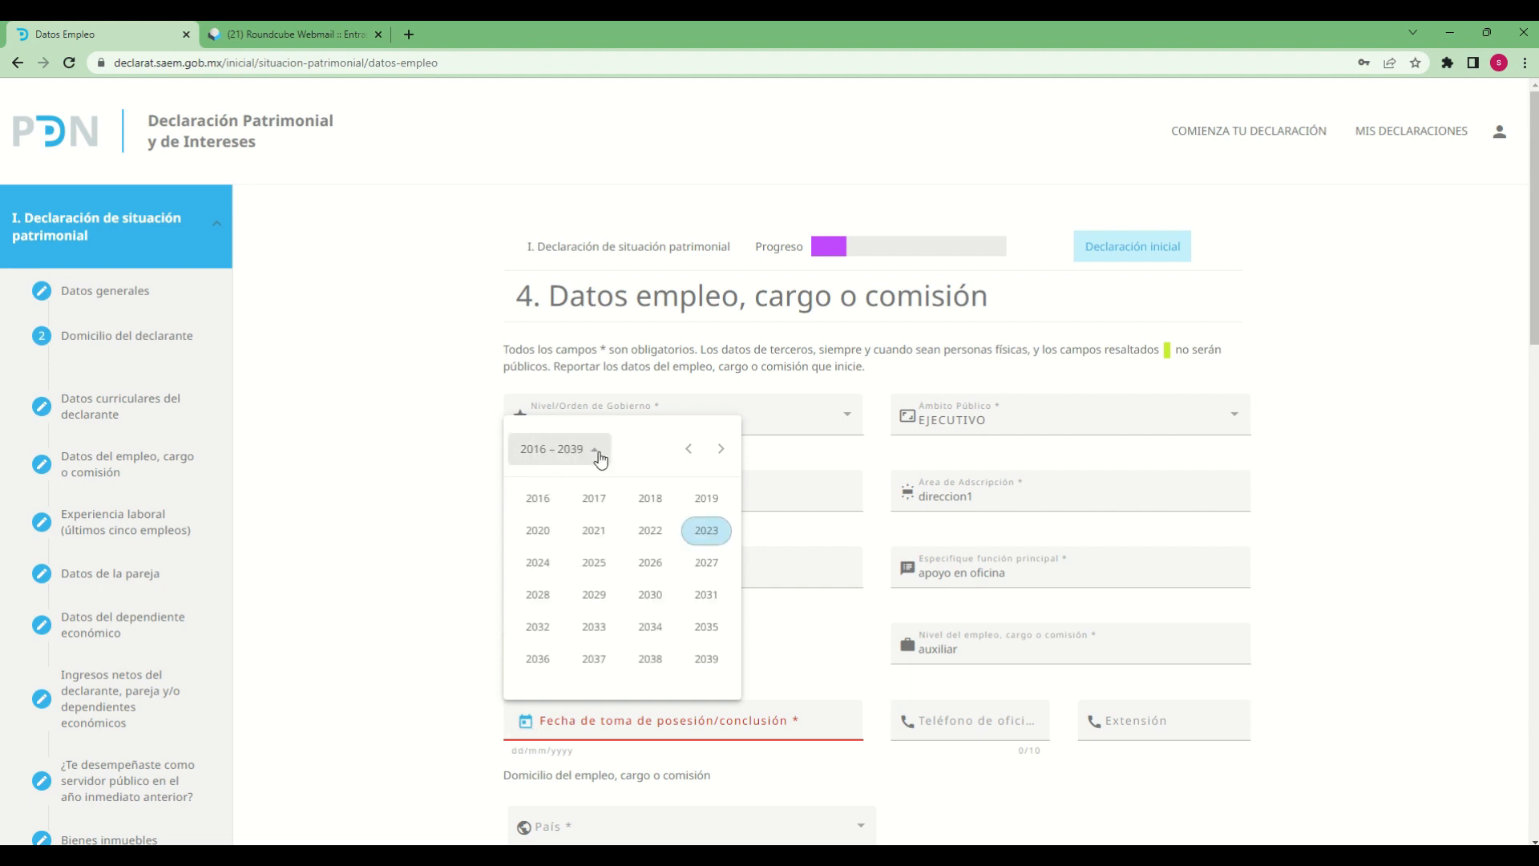
left_click(559, 514)
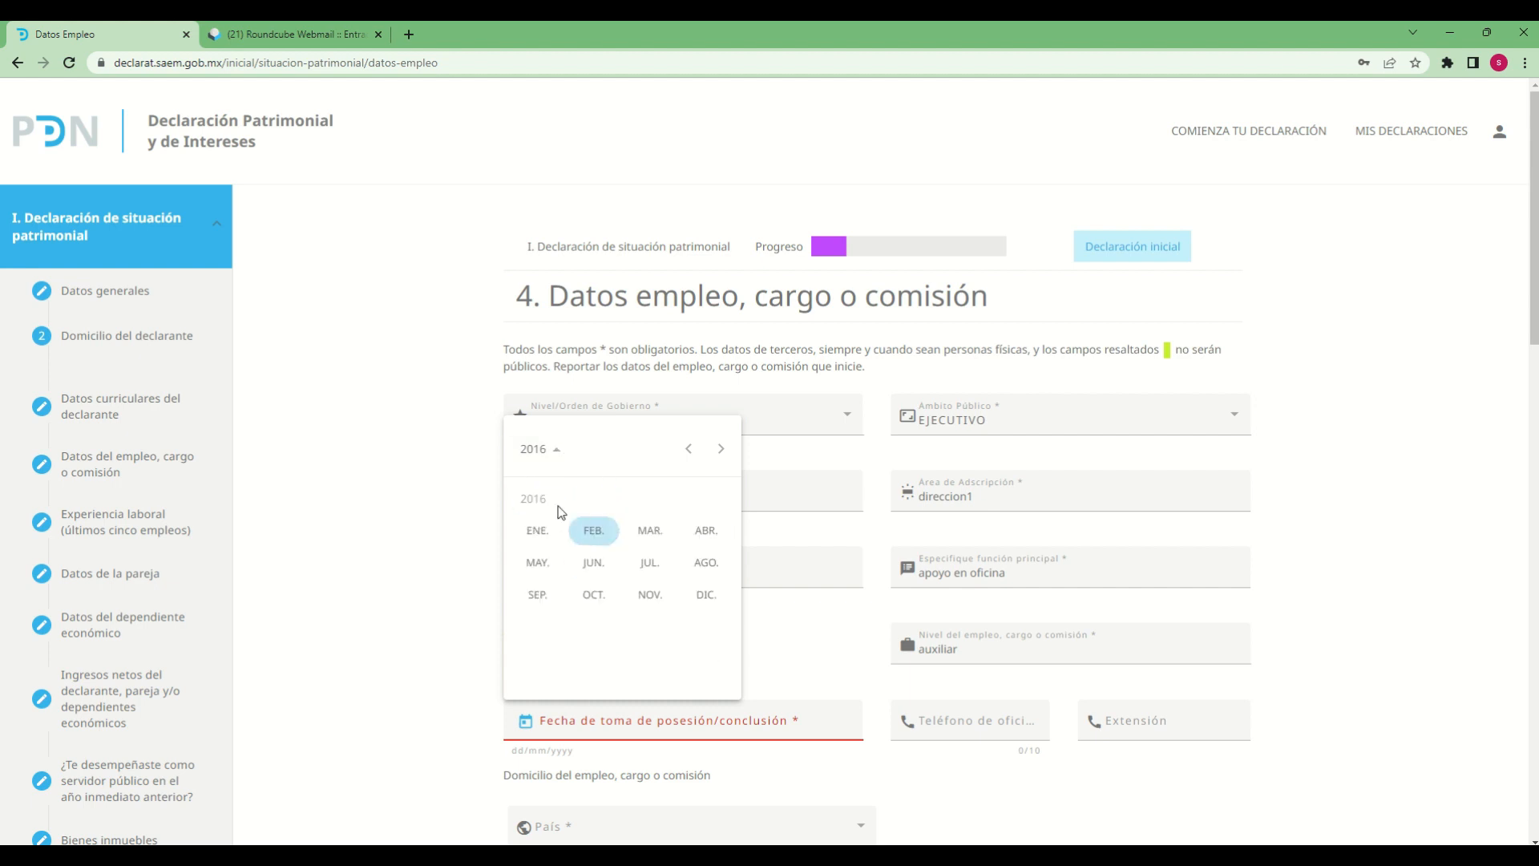
left_click(594, 564)
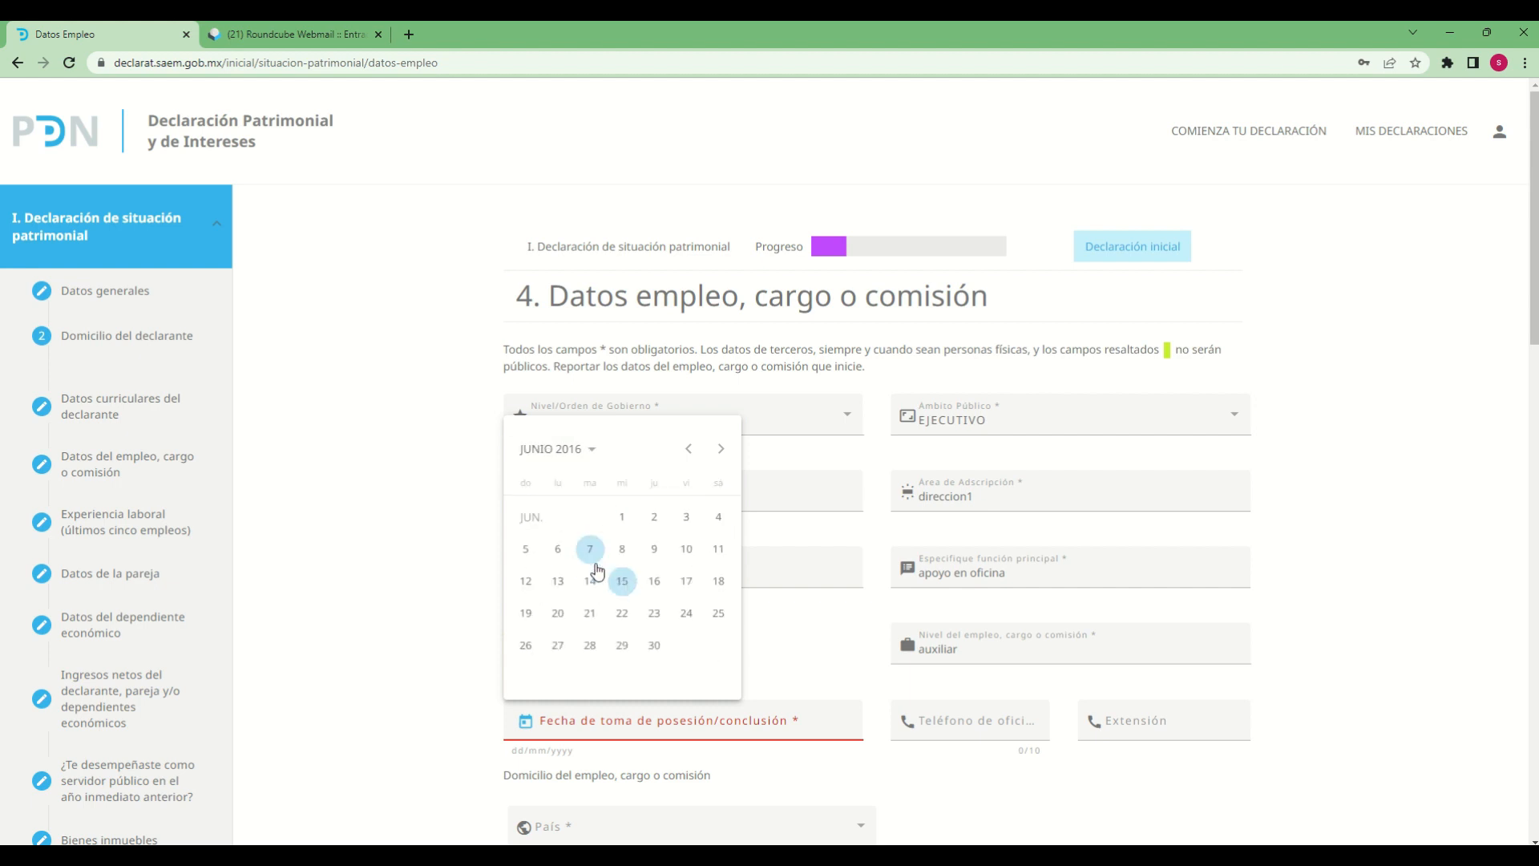
left_click(649, 554)
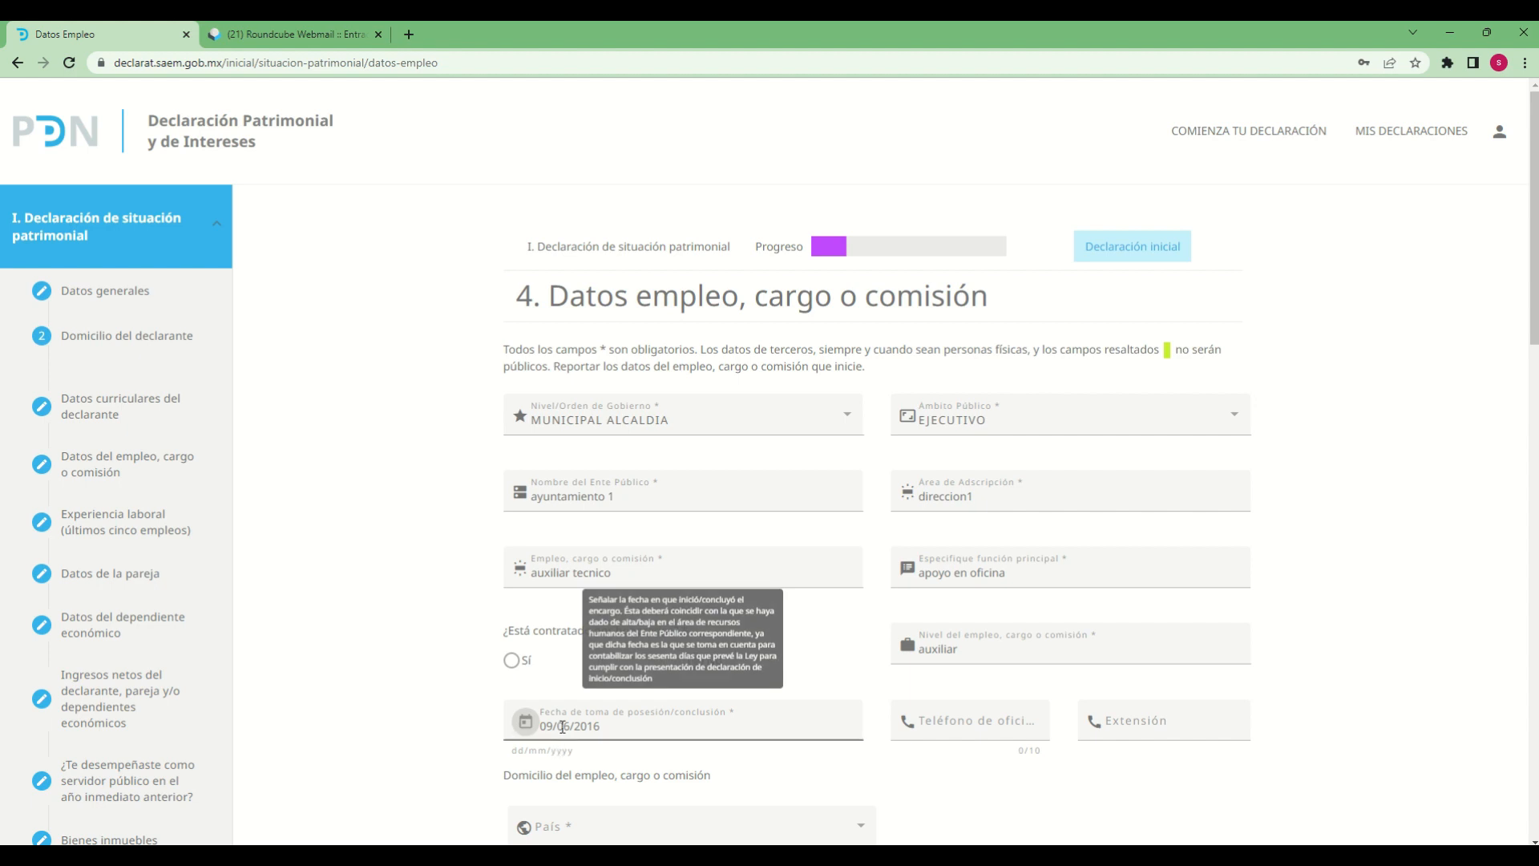
Fill in Teléfono de oficina with the ten-digit office phone number
left_click(985, 722)
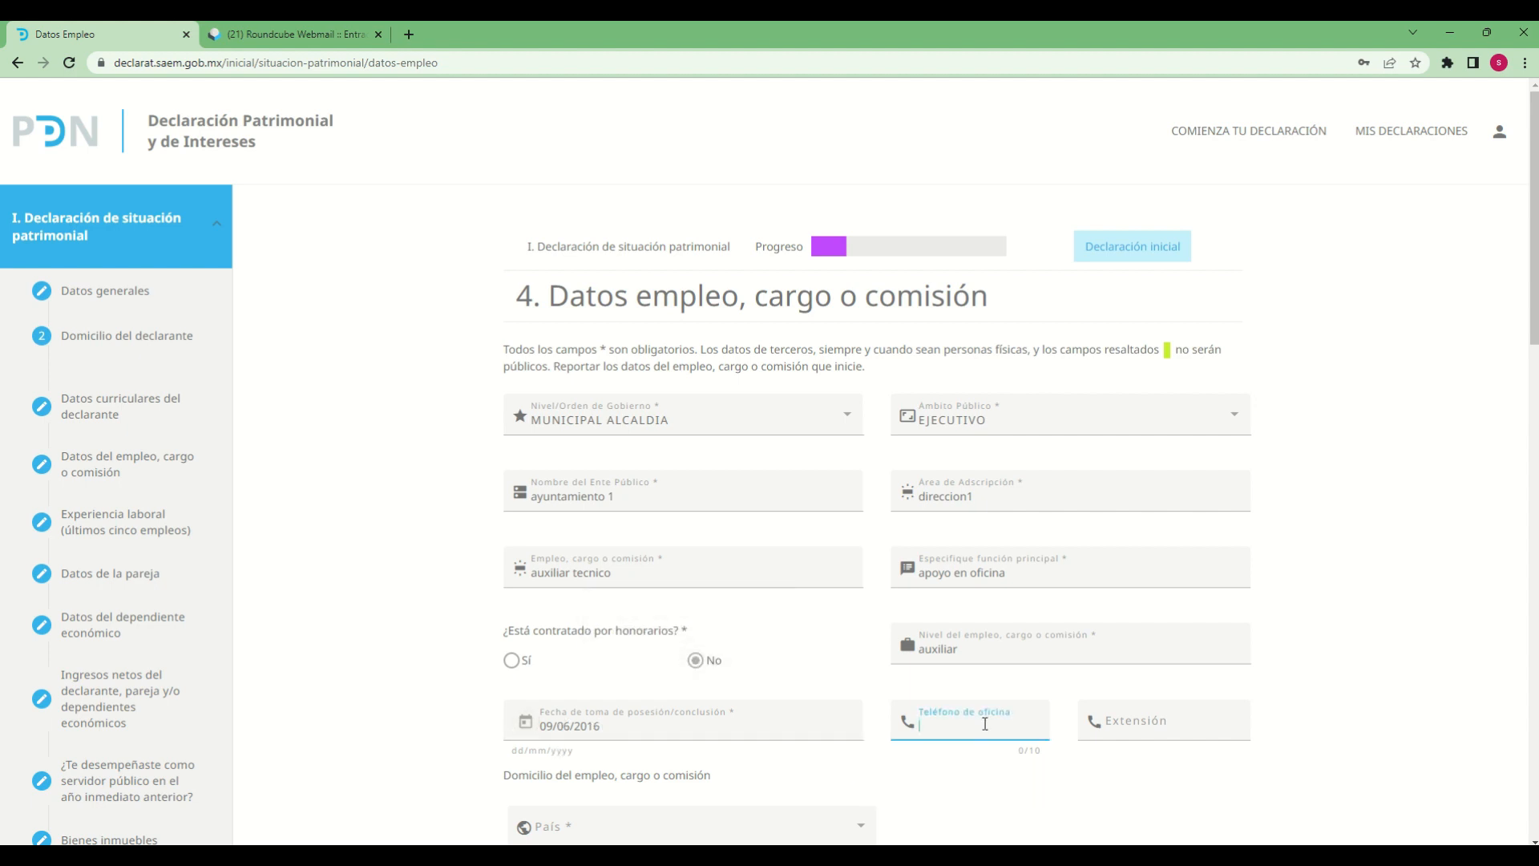
type("1234567890")
key("Tab")
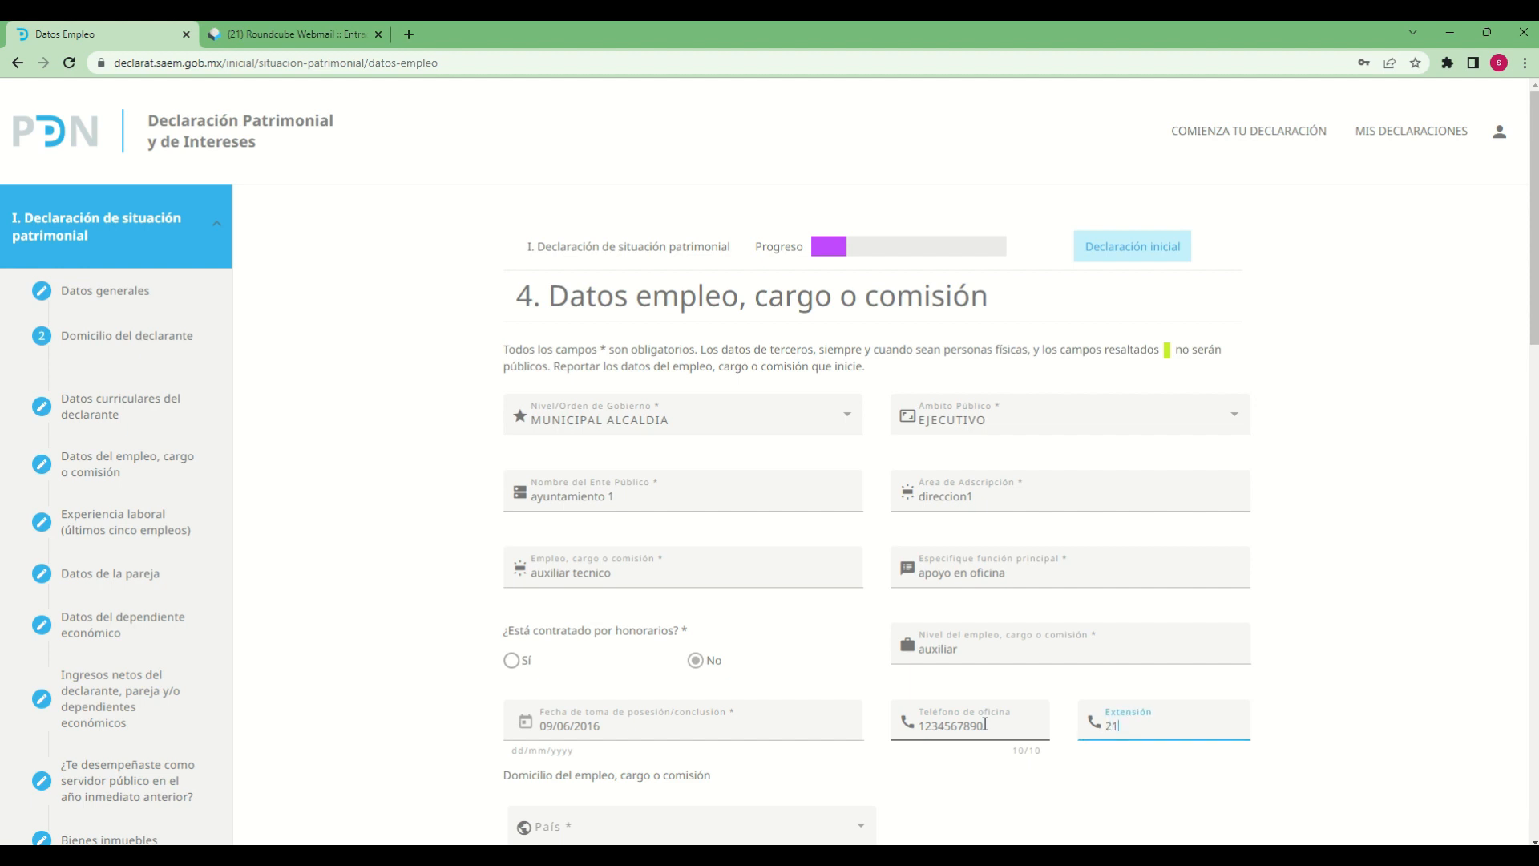
Fill in the office phone Extensión and set País to MÉXICO for the employment address
type("21")
scroll(929, 726, "down", 4)
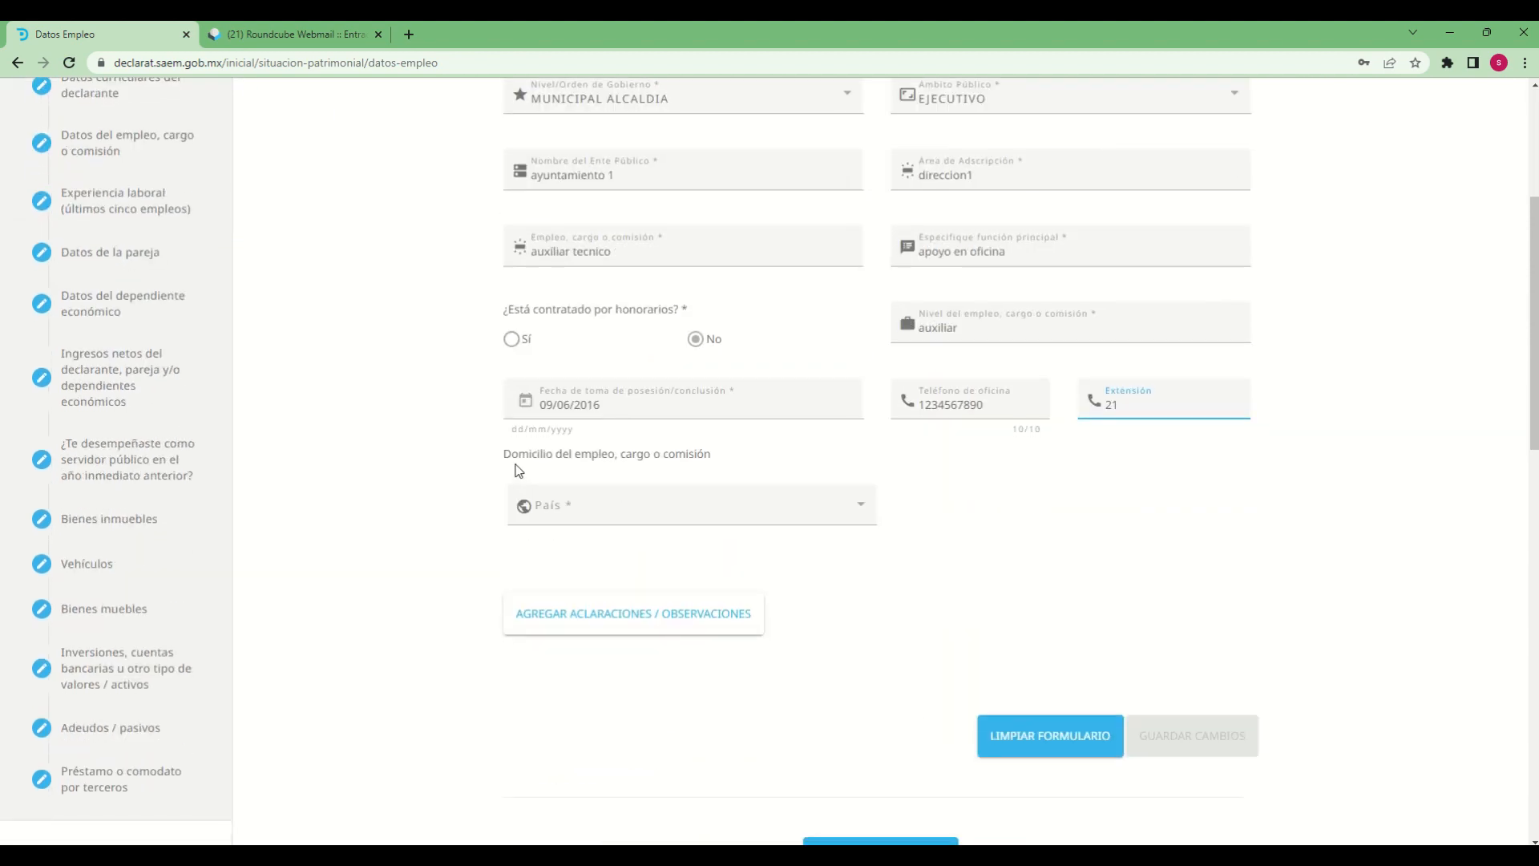
left_click(866, 518)
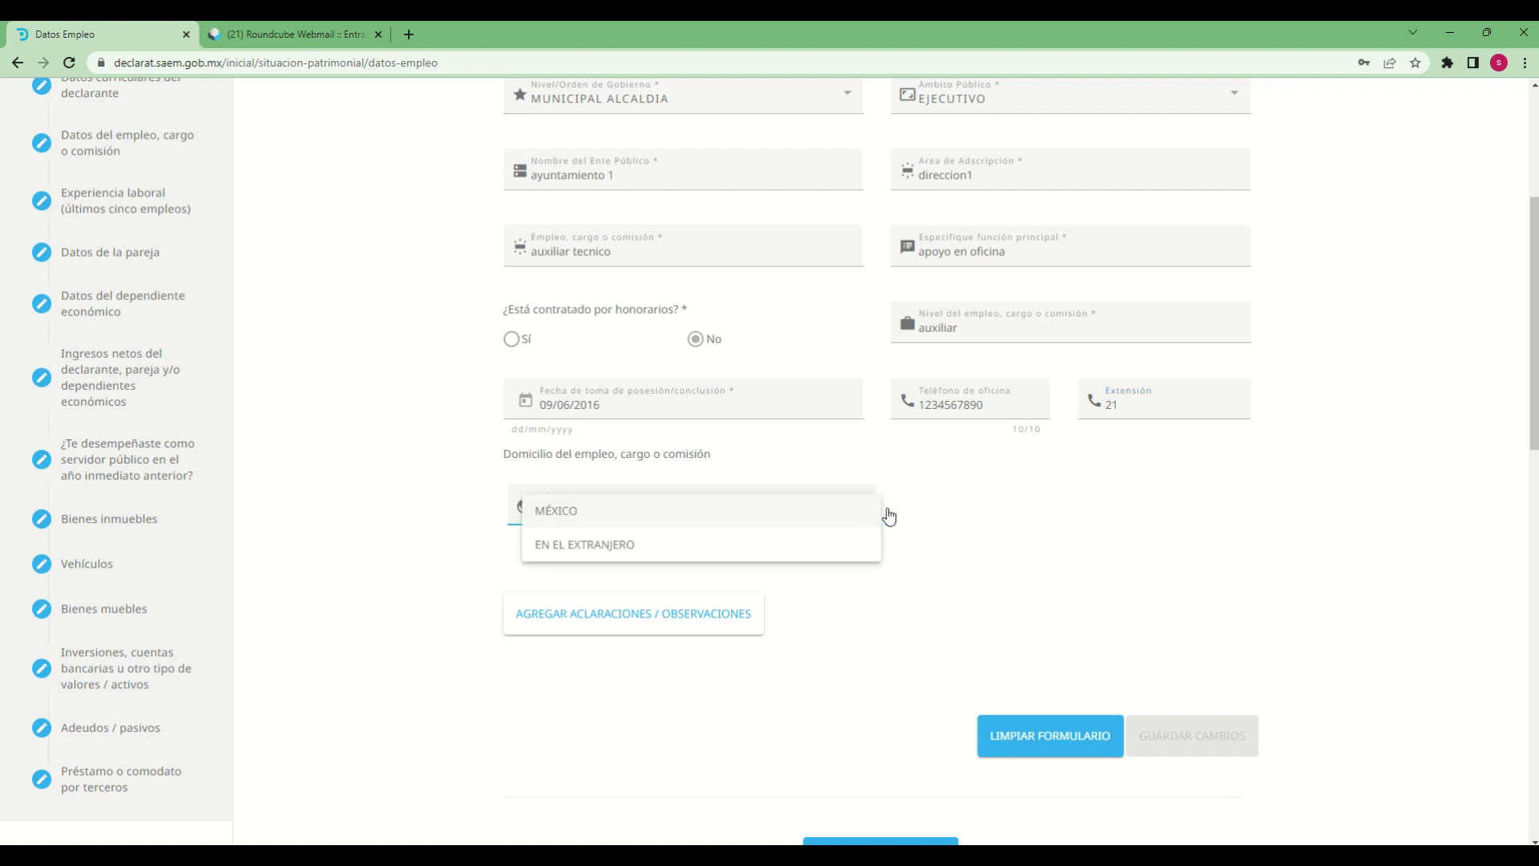
left_click(553, 523)
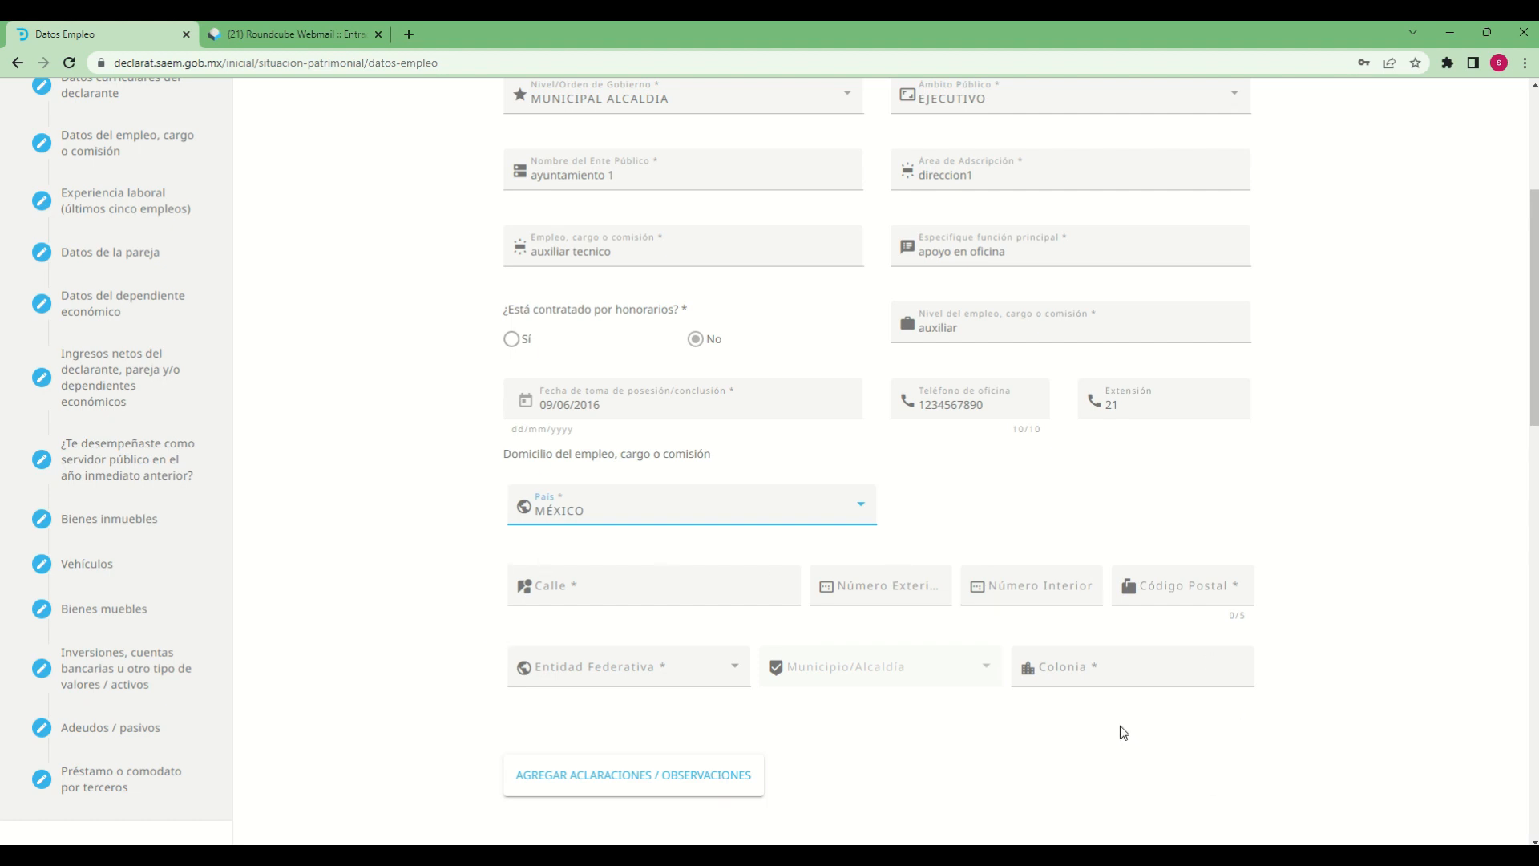
Fill in the employment address's Calle, Número Exterior, Número Interior and Código Postal
left_click(579, 590)
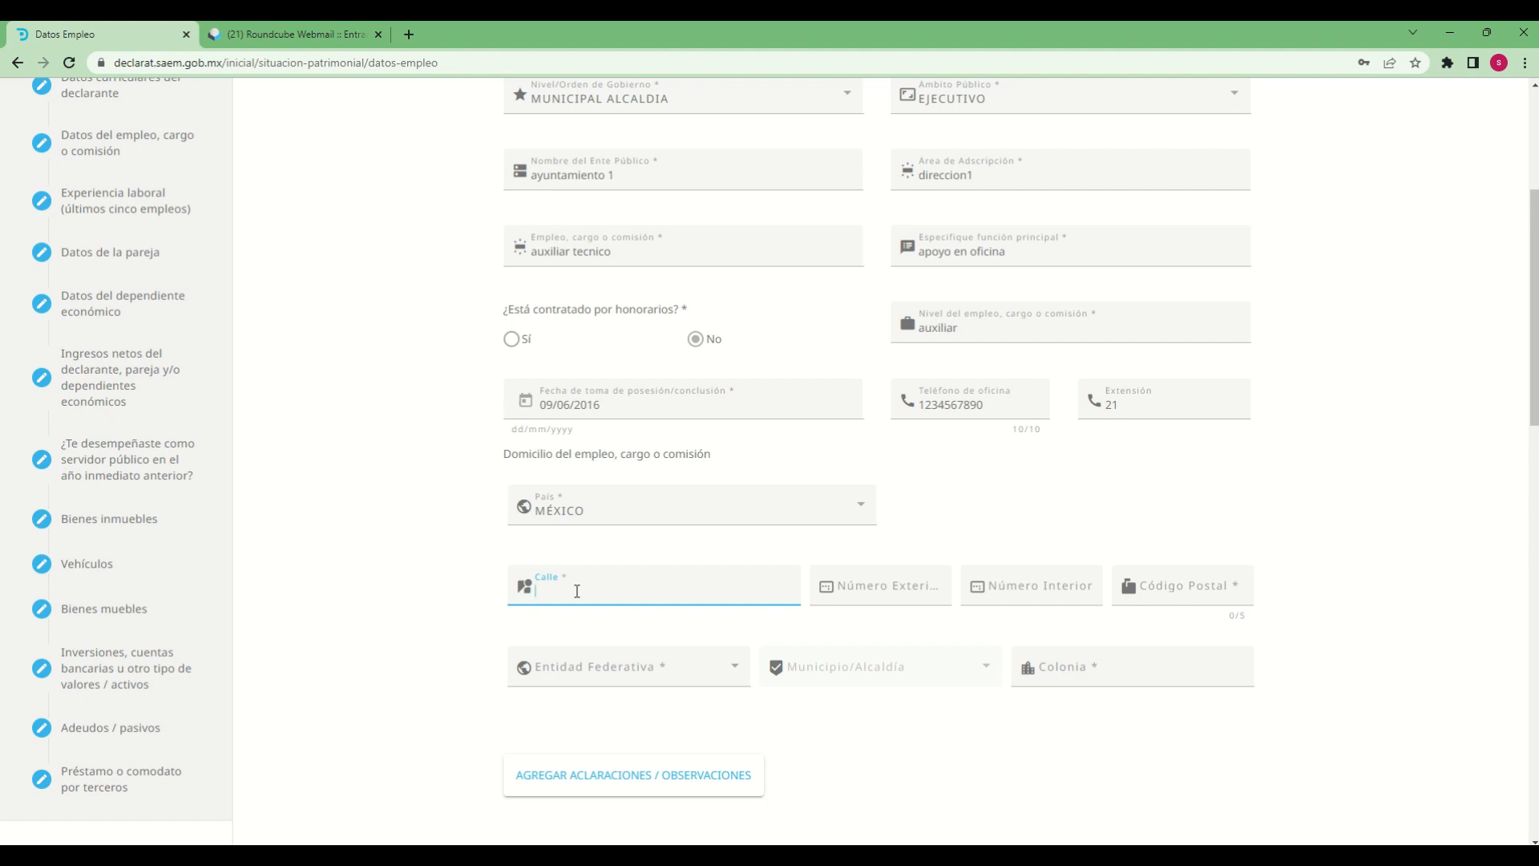
type("calle 1")
key("Tab")
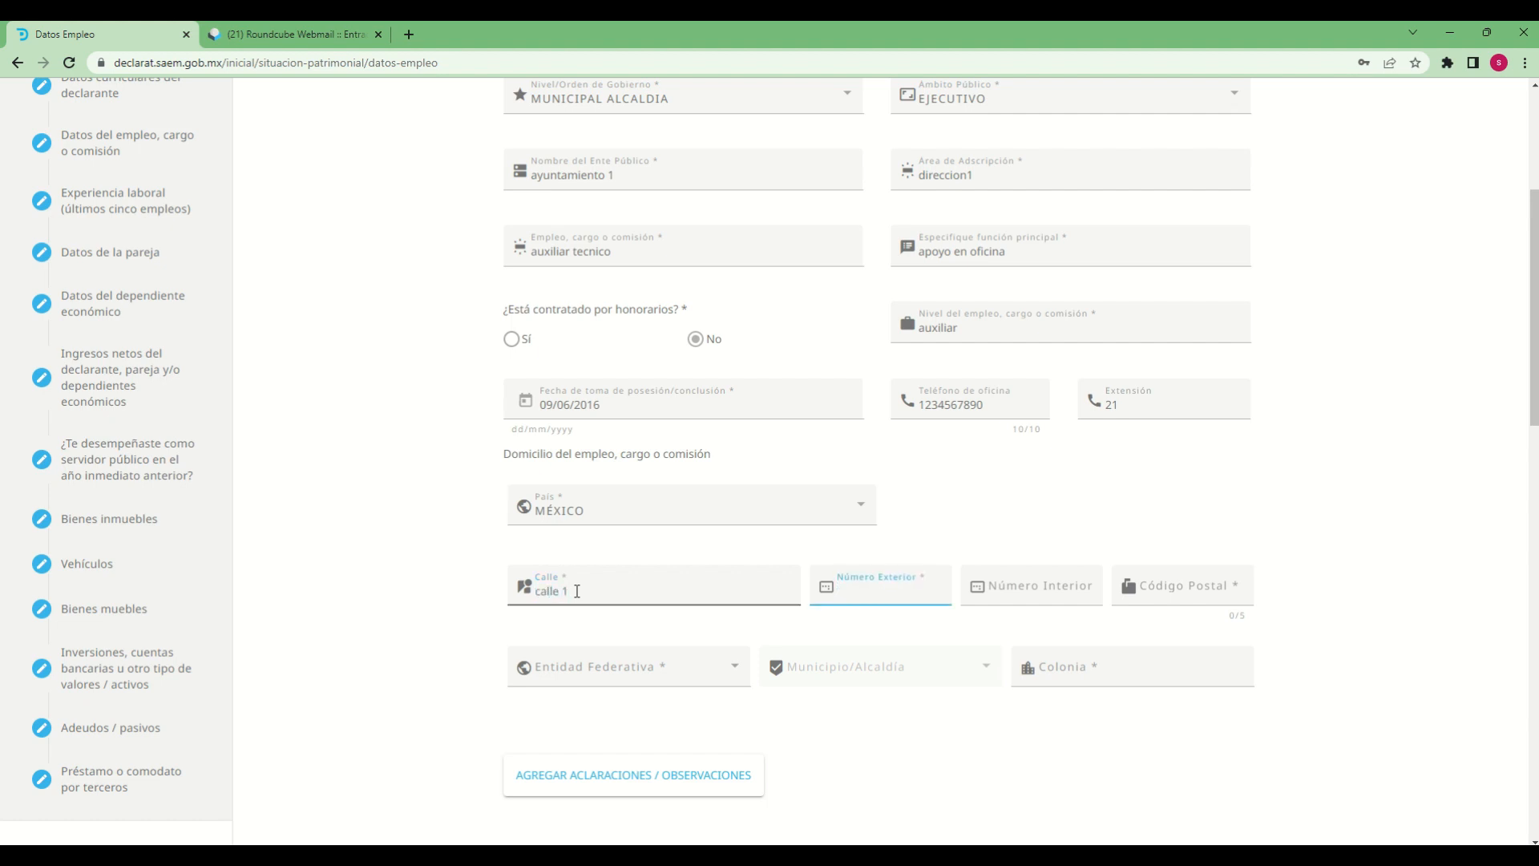
type("234")
key("Tab")
type("2")
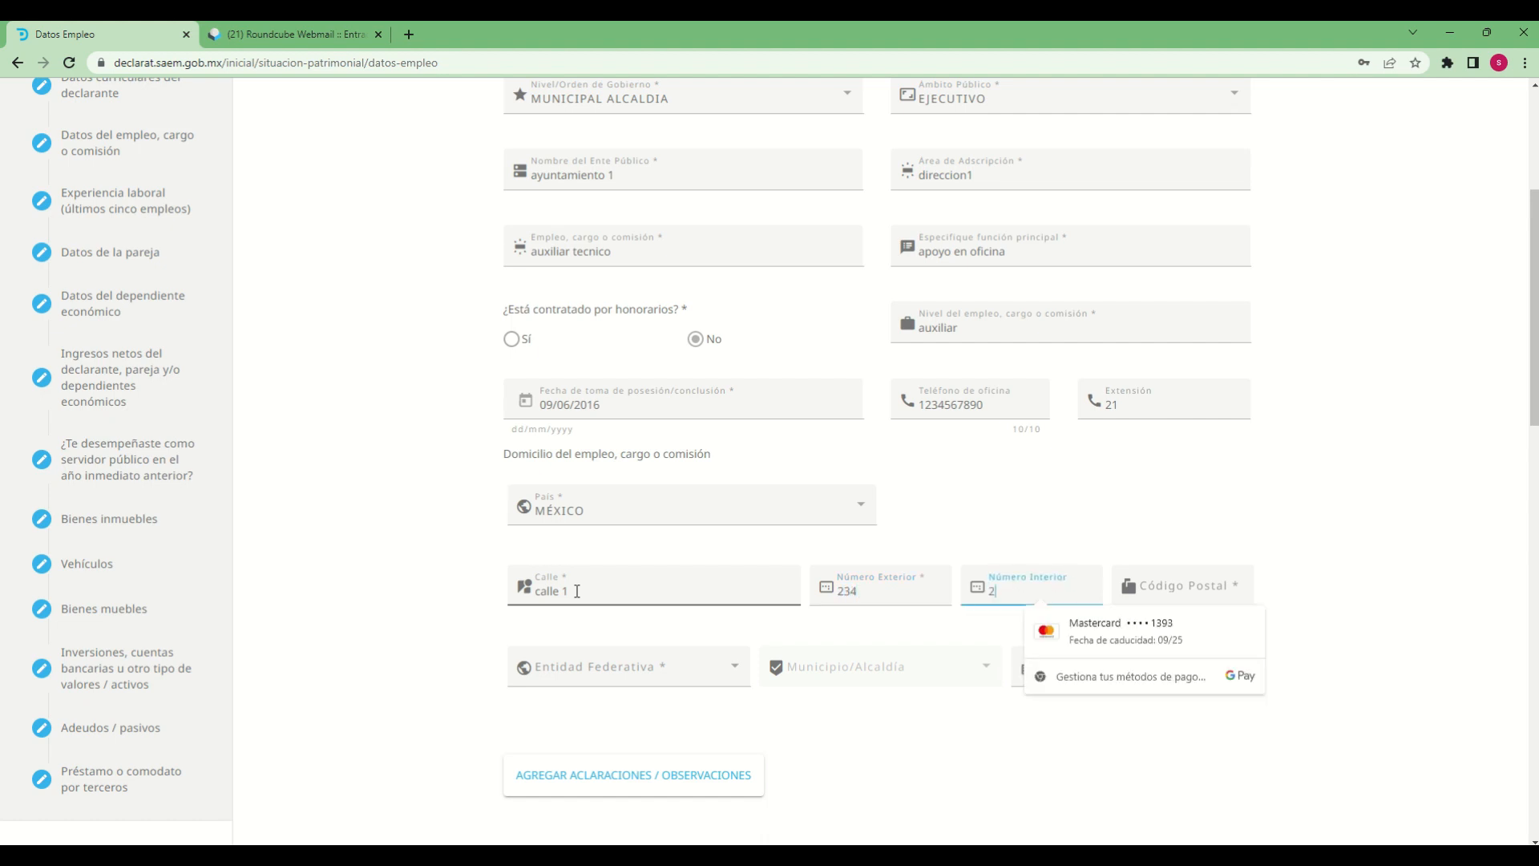
key("Tab")
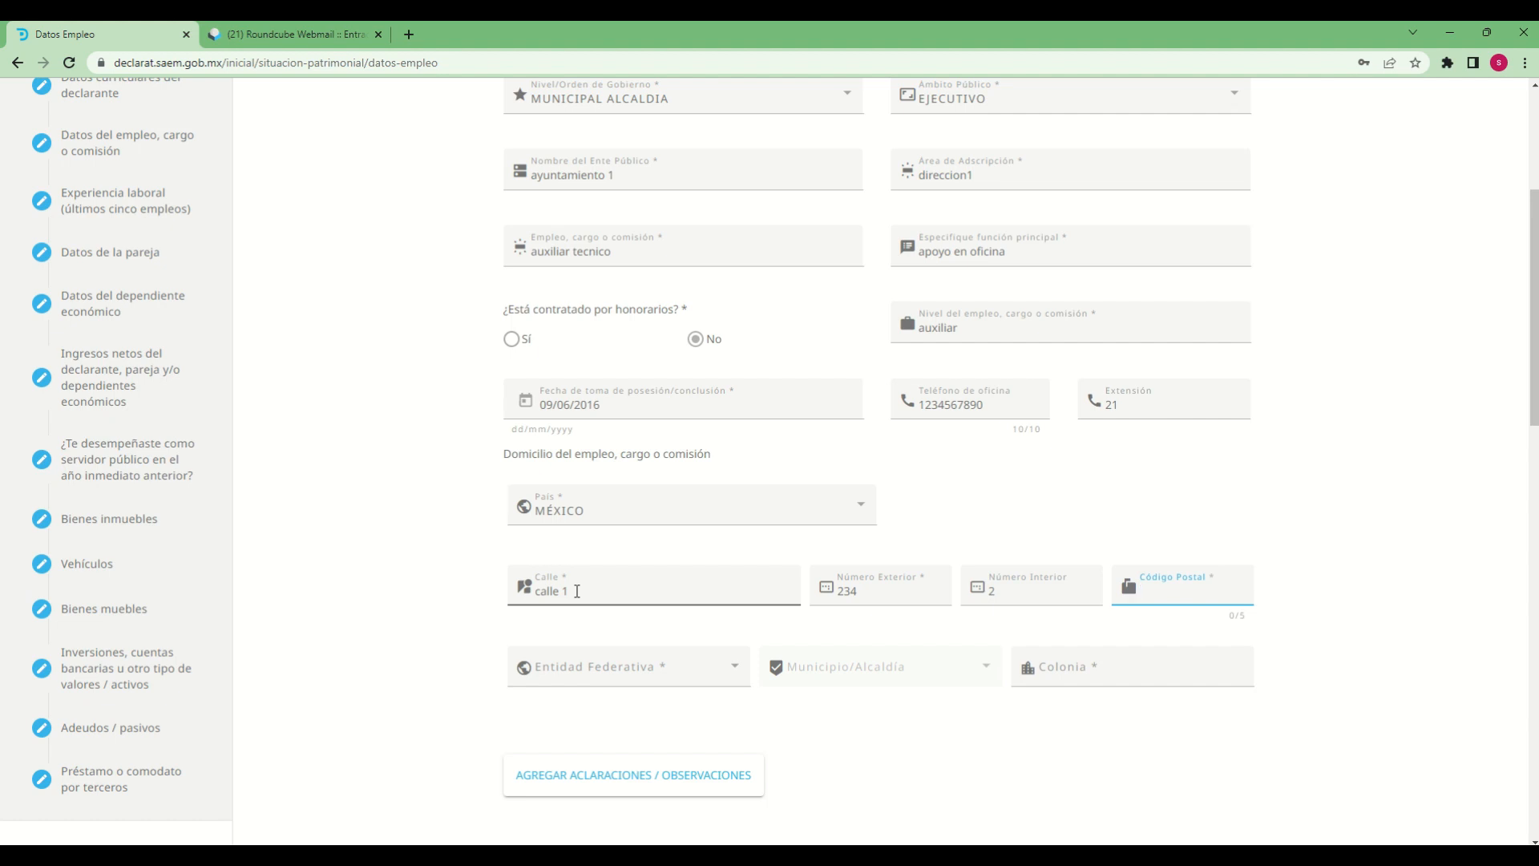
type("62000")
Set the employment address's Entidad Federativa to MORELOS
left_click(709, 679)
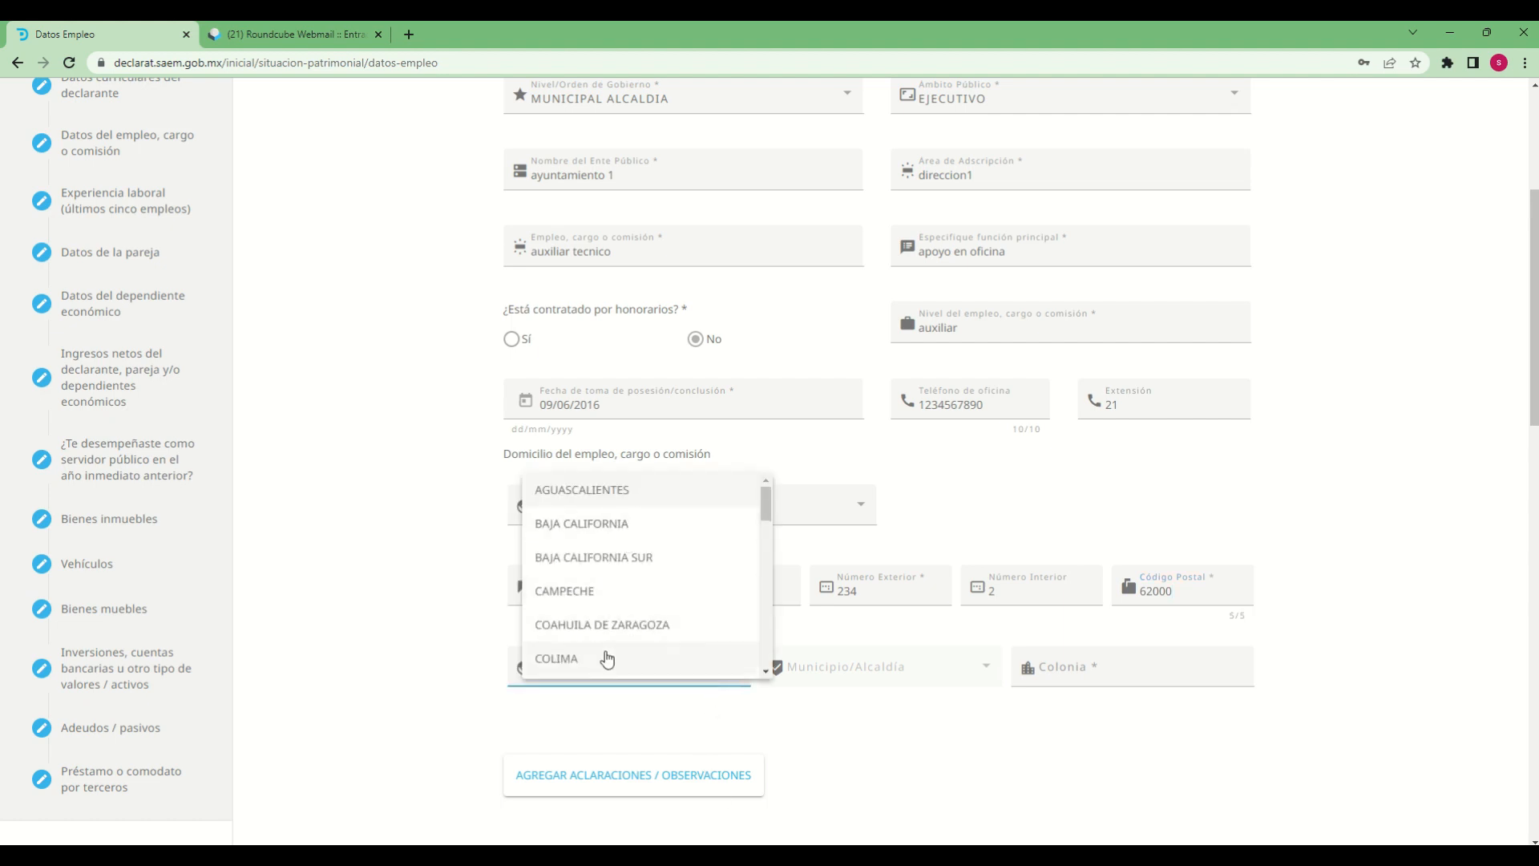
scroll(610, 656, "down", 3)
scroll(574, 642, "down", 2)
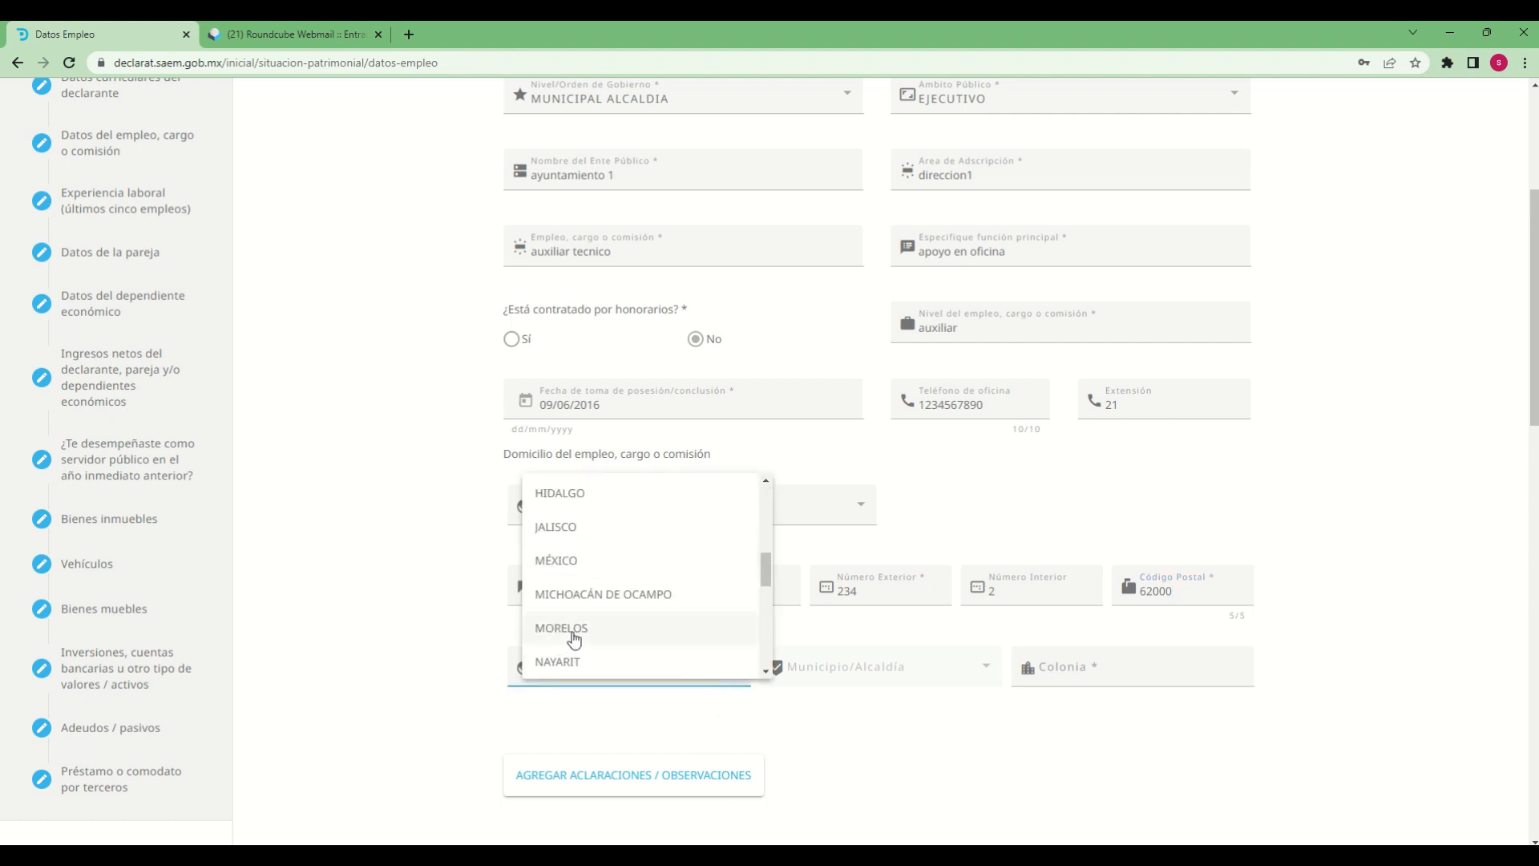
left_click(572, 629)
Set the Municipio/Alcaldía to CUERNAVACA and fill in the Colonia of the employment address
left_click(834, 674)
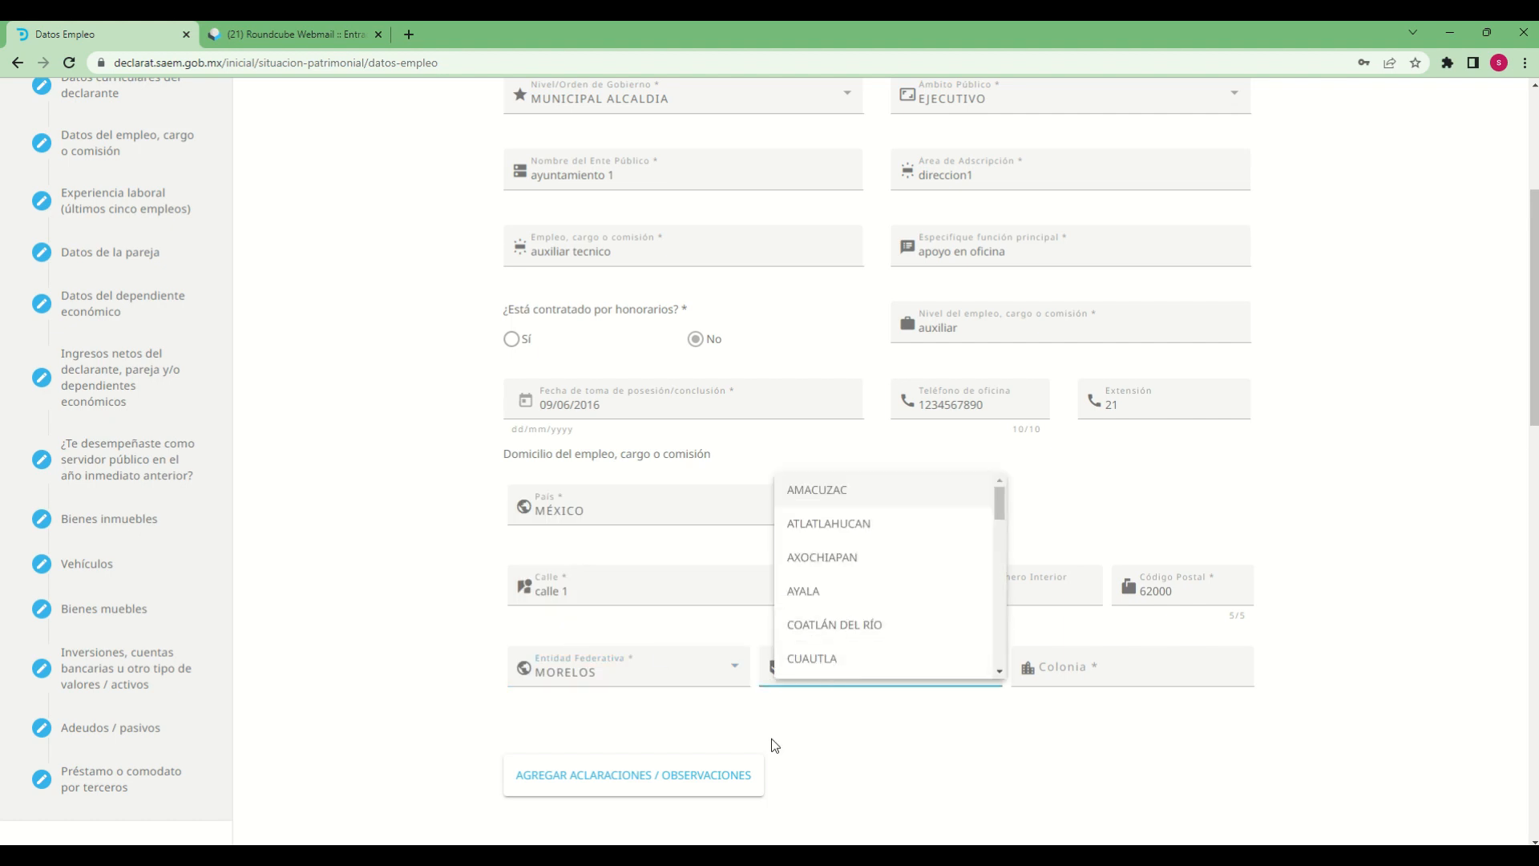
scroll(860, 691, "down", 1)
scroll(911, 550, "down", 1)
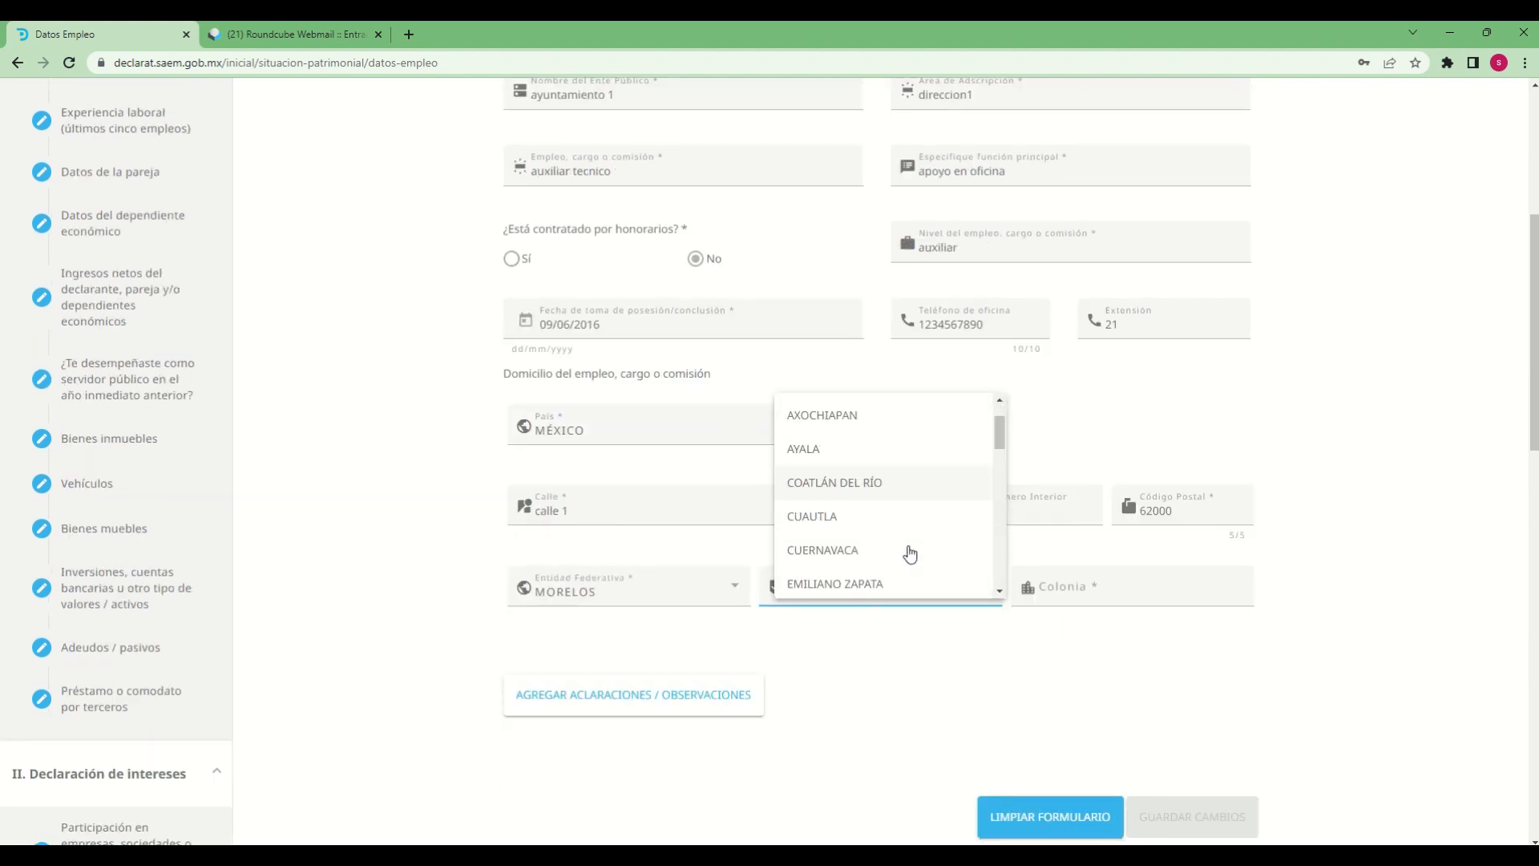
scroll(910, 553, "down", 4)
scroll(907, 550, "up", 5)
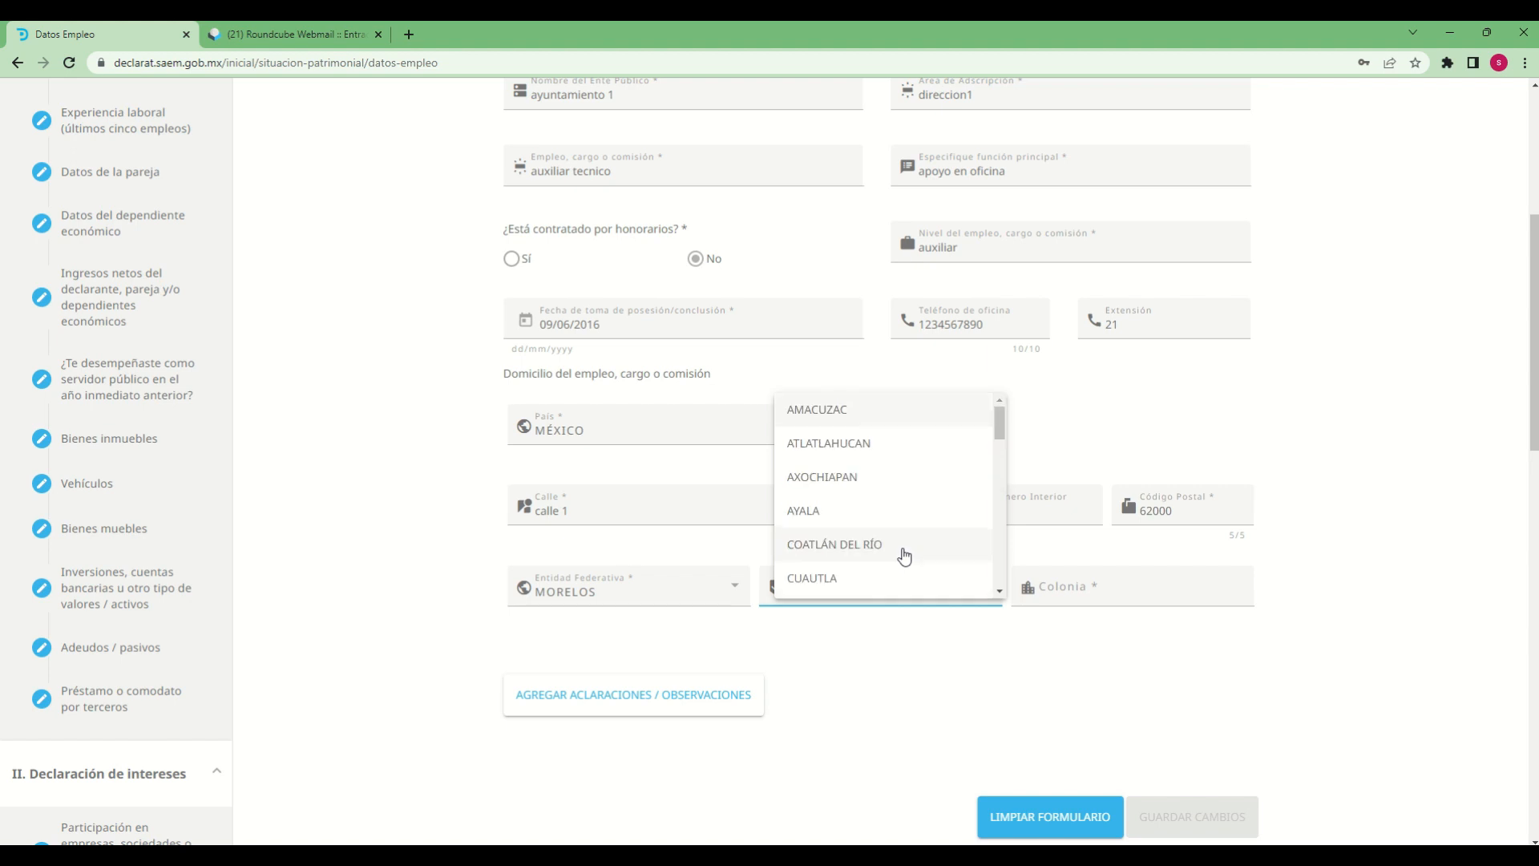
scroll(845, 526, "down", 1)
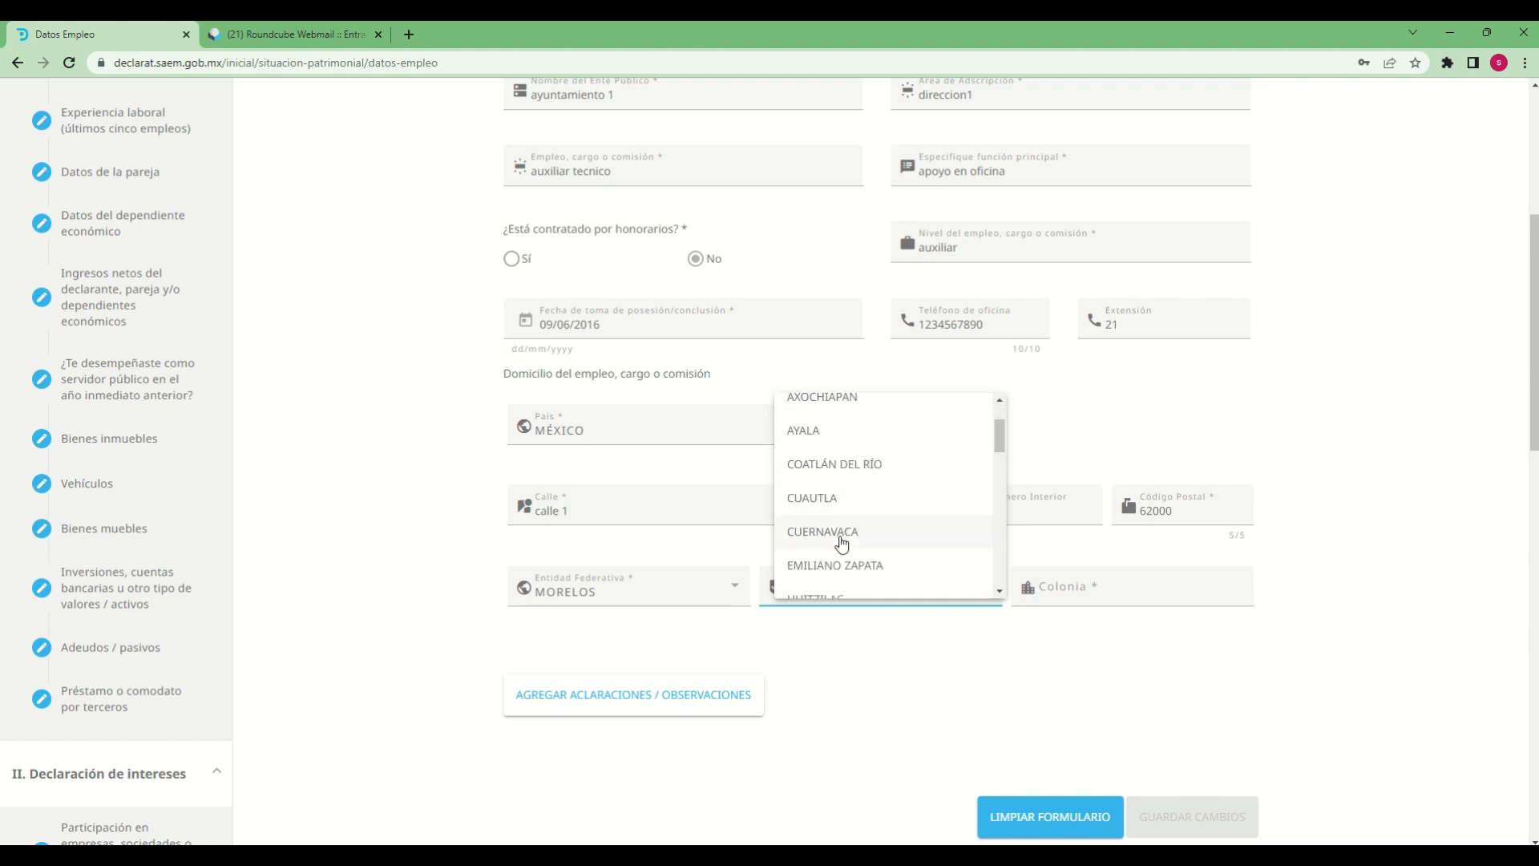
left_click(838, 533)
left_click(1066, 589)
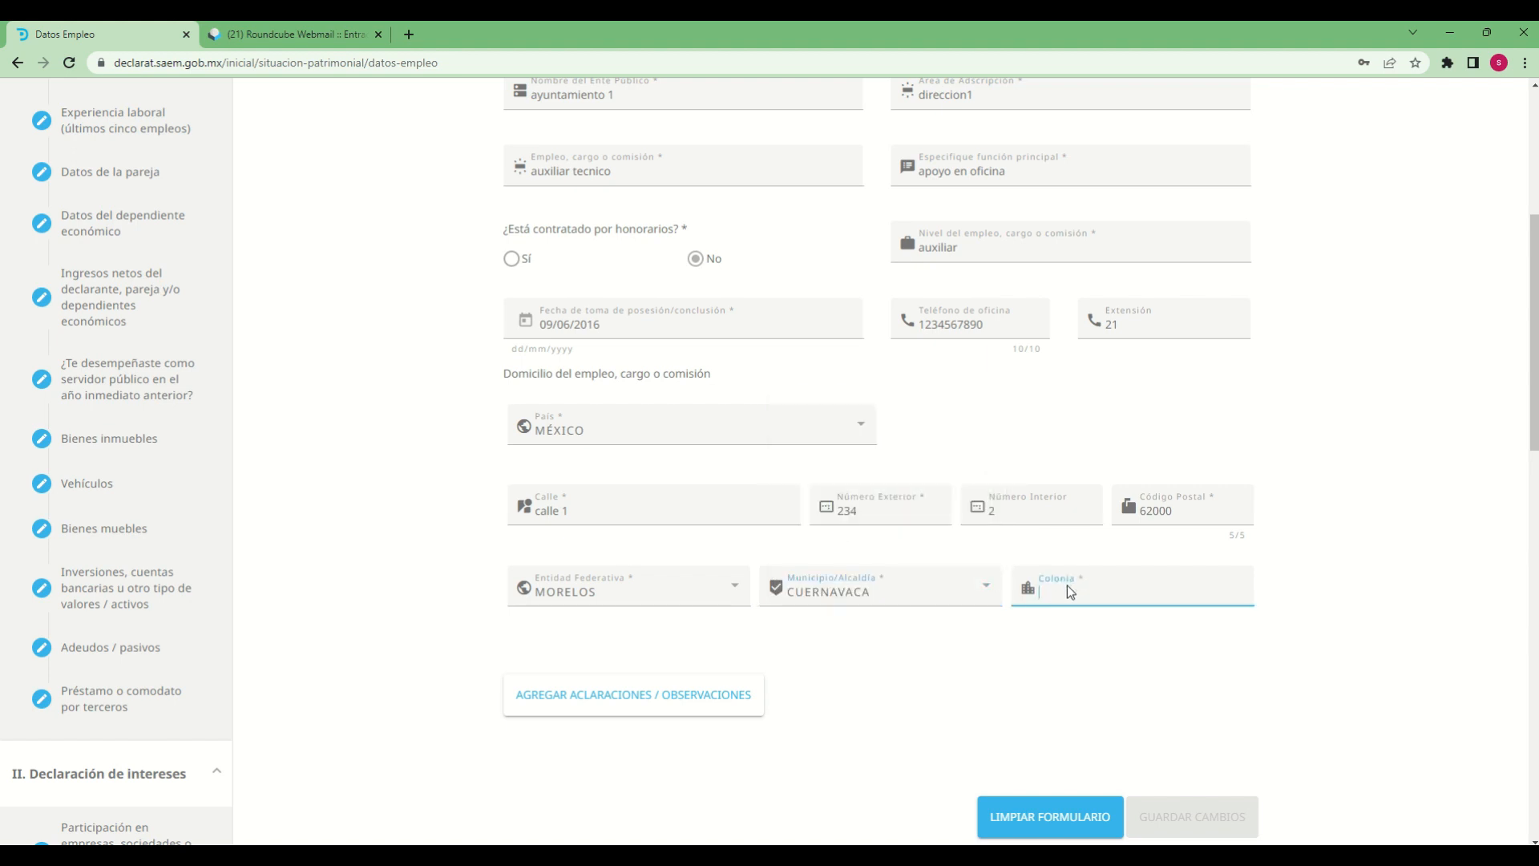
type("centro")
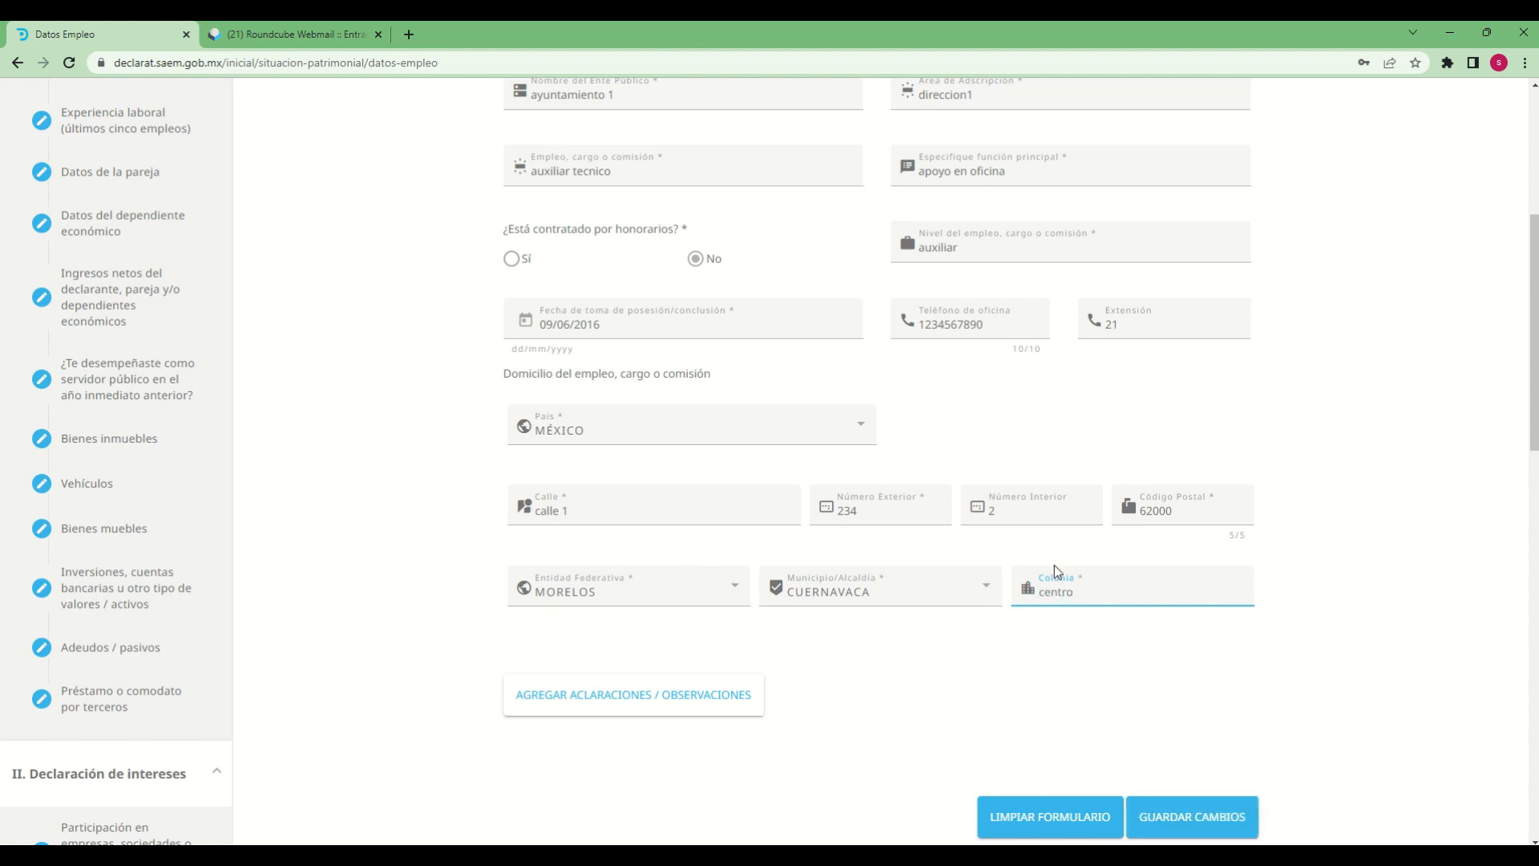
Add the Aclaraciones / Observaciones text "declaracion de prueba" to the employment section
left_click(642, 706)
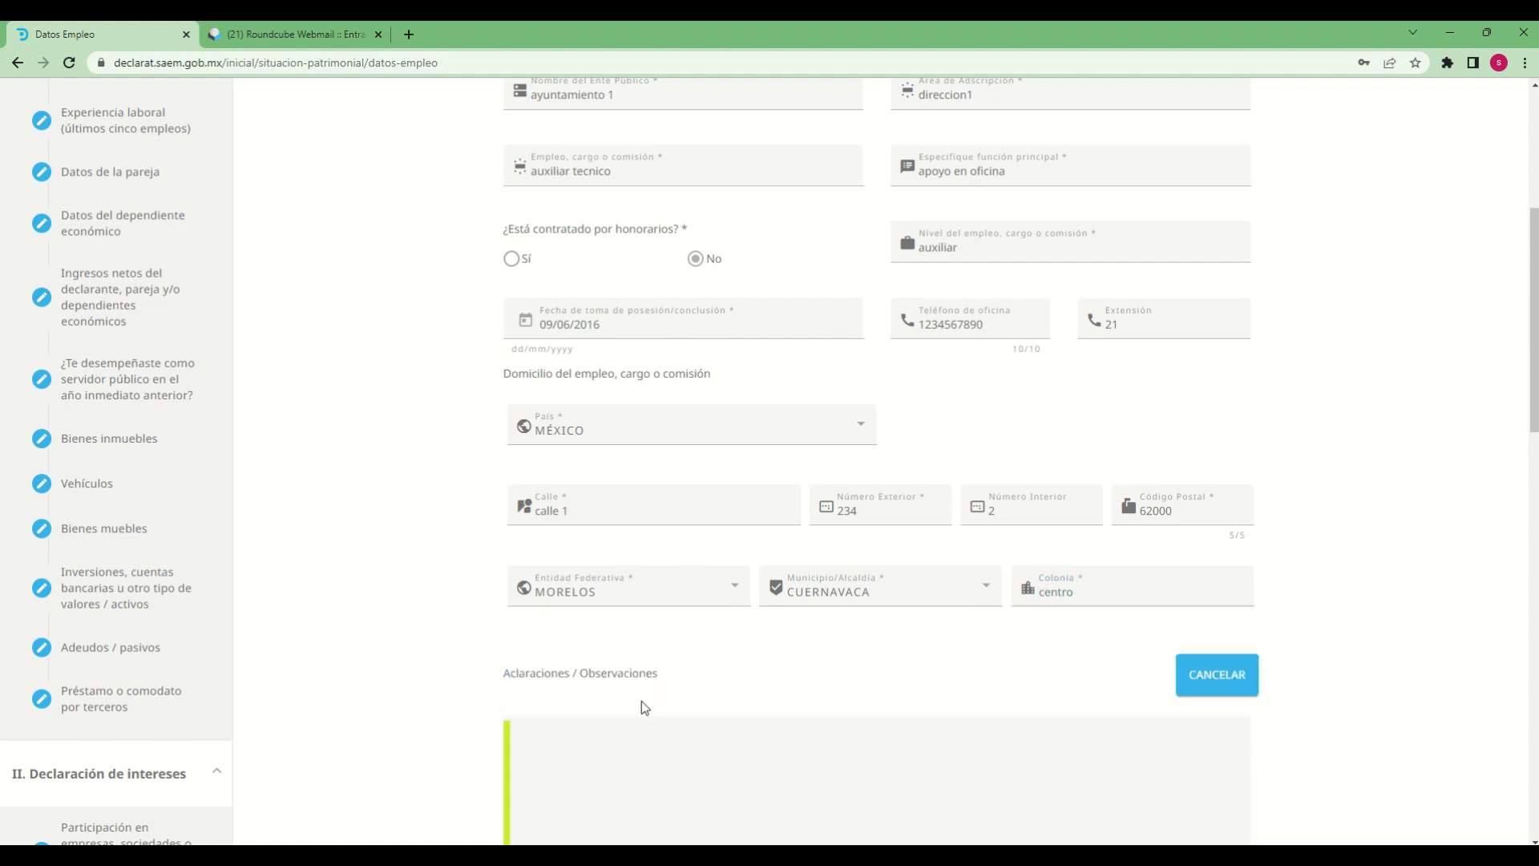
scroll(644, 704, "down", 4)
left_click(752, 462)
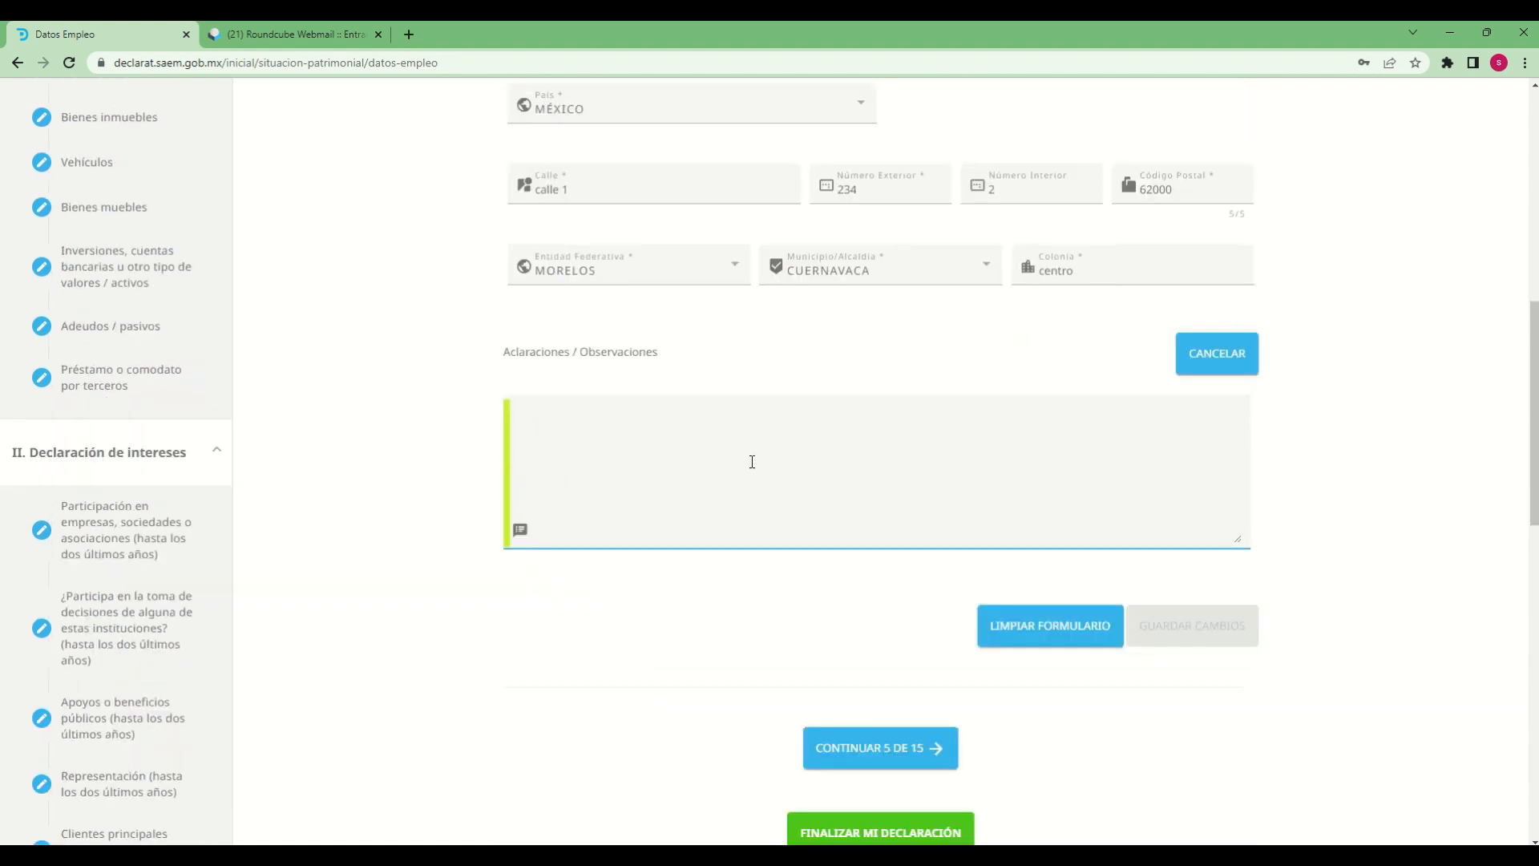
type("declarac")
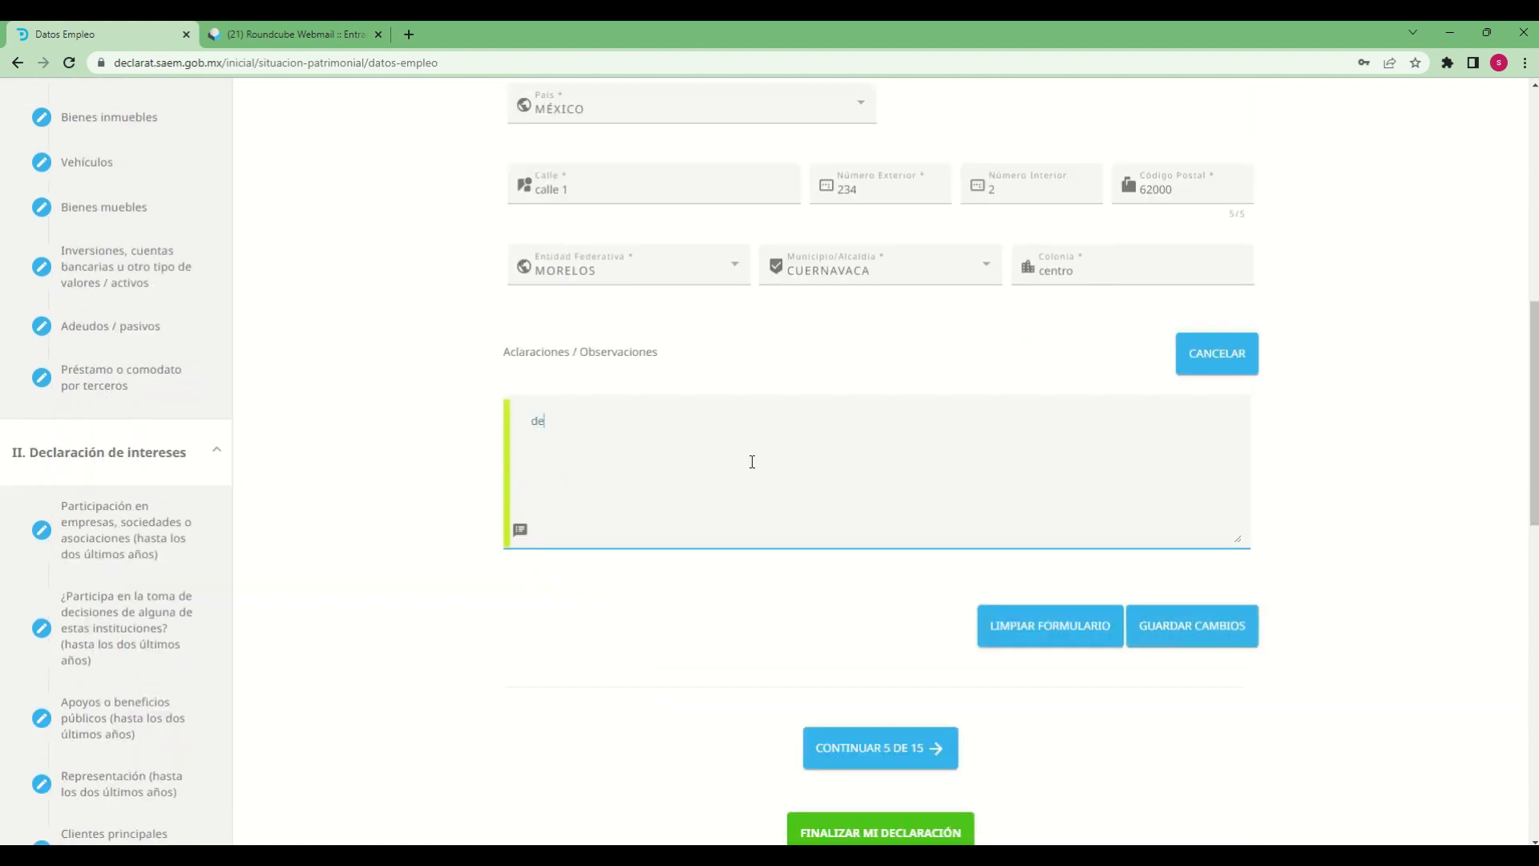
type("de prueba")
Save the changes to Datos empleo, cargo o comisión and dismiss the update notice
left_click(1185, 631)
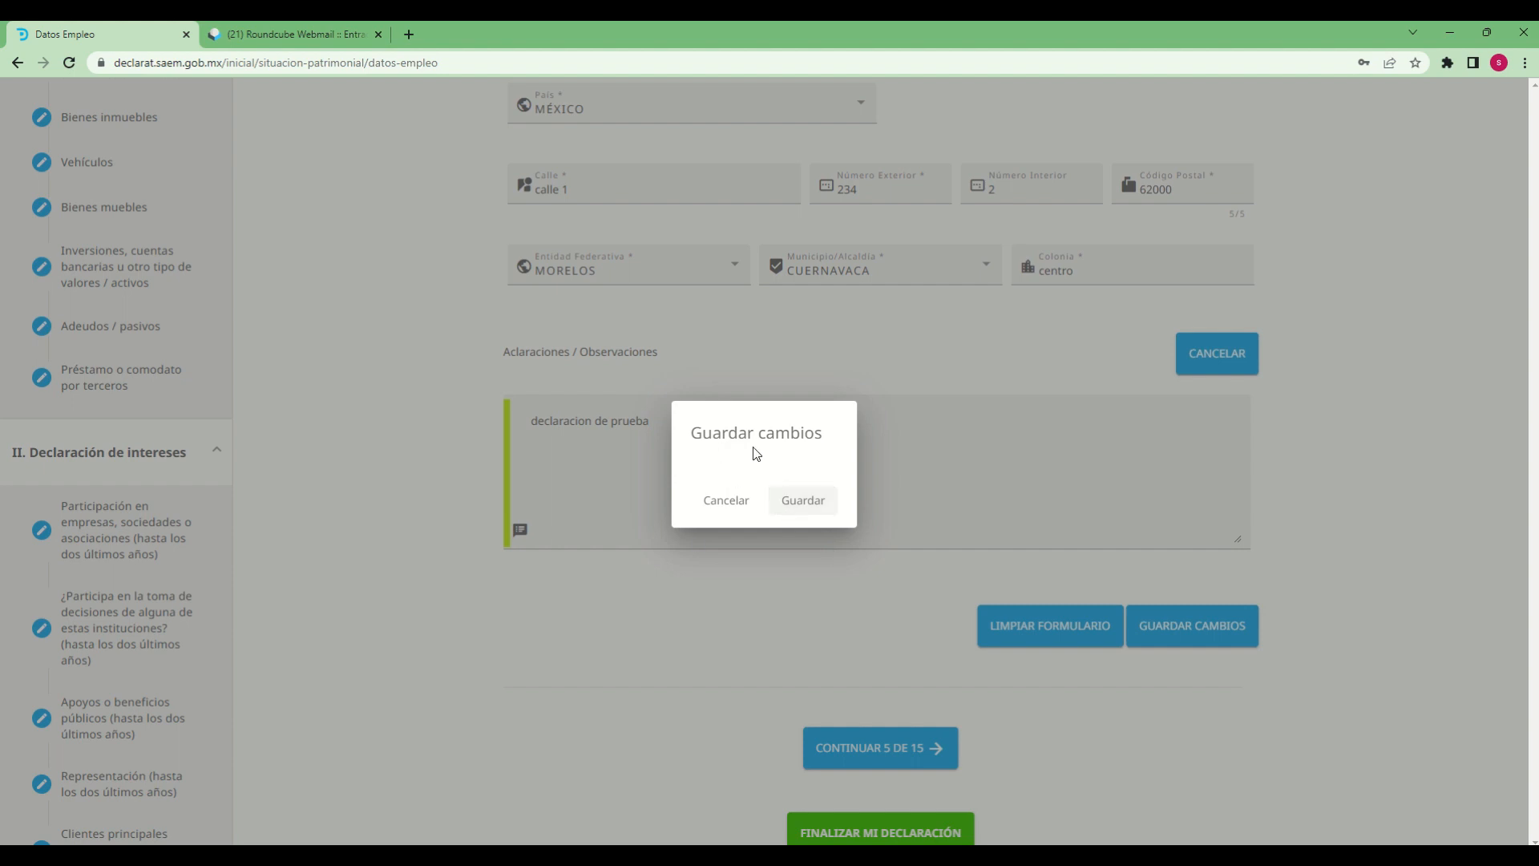
left_click(807, 503)
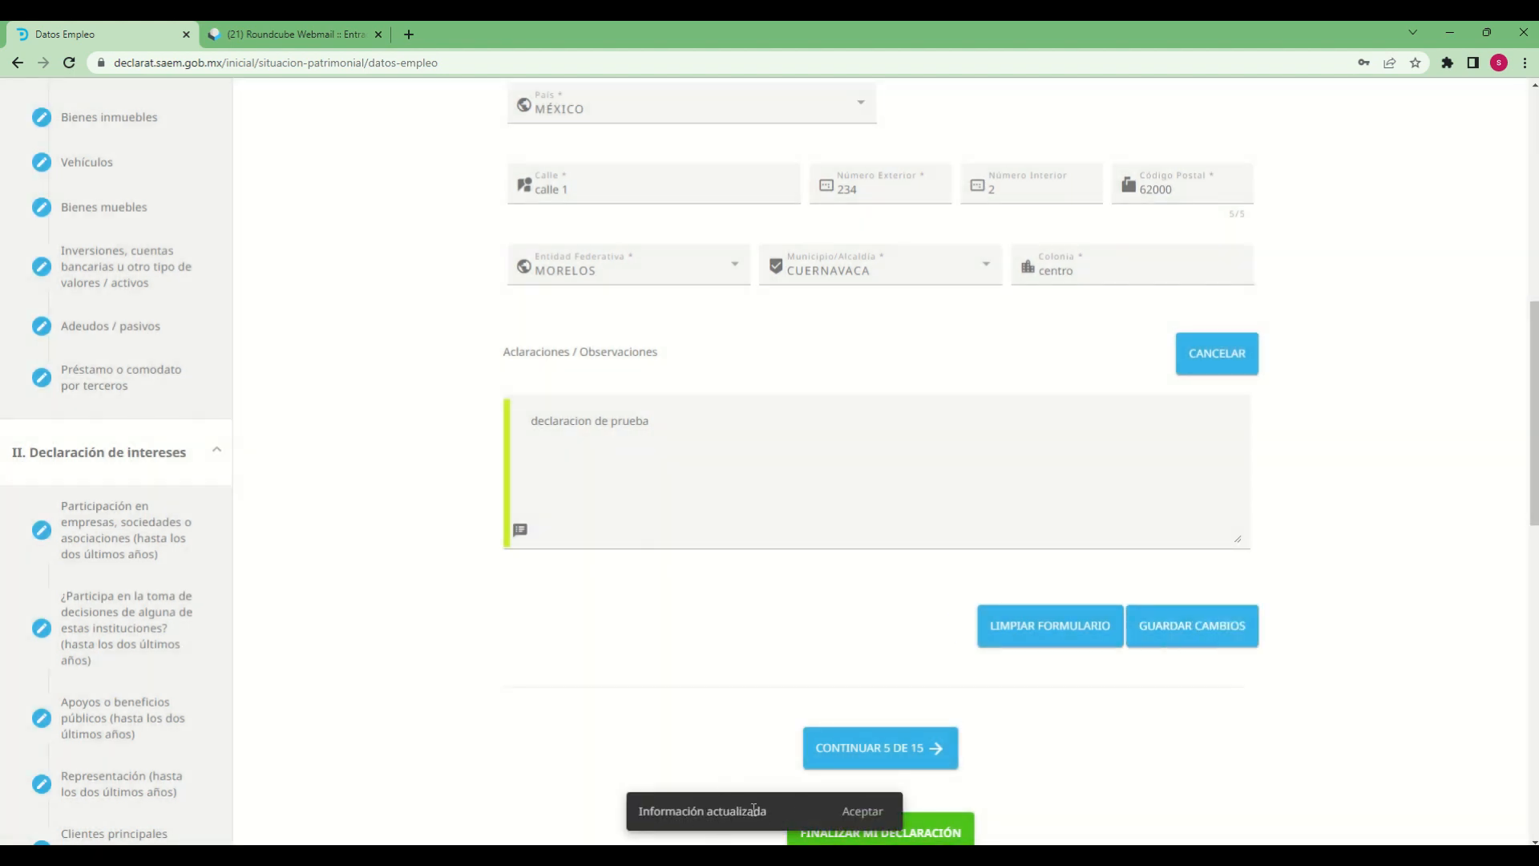
left_click(860, 815)
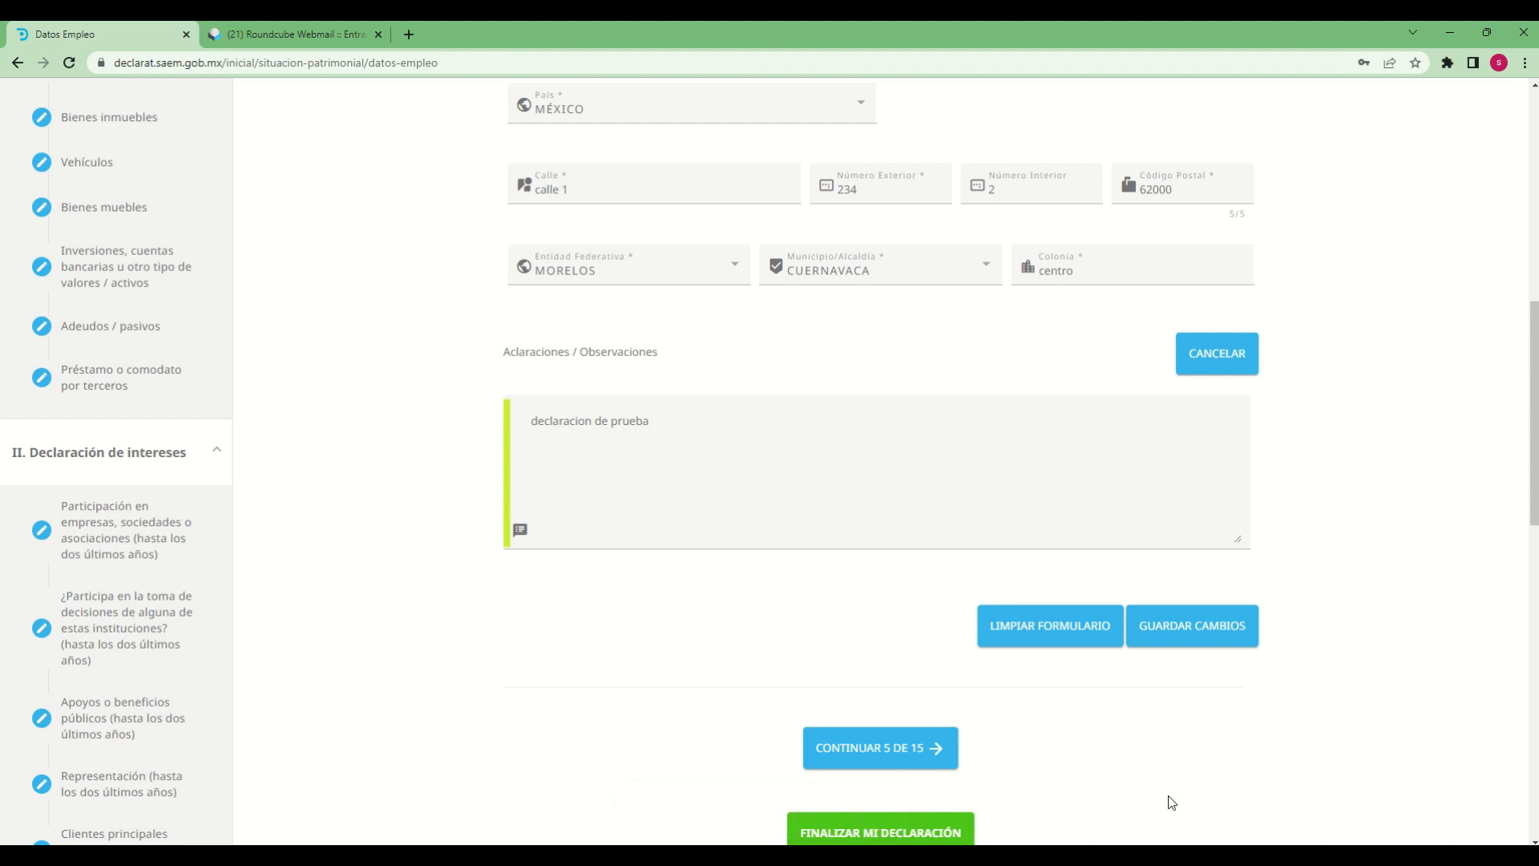
scroll(1251, 766, "down", 2)
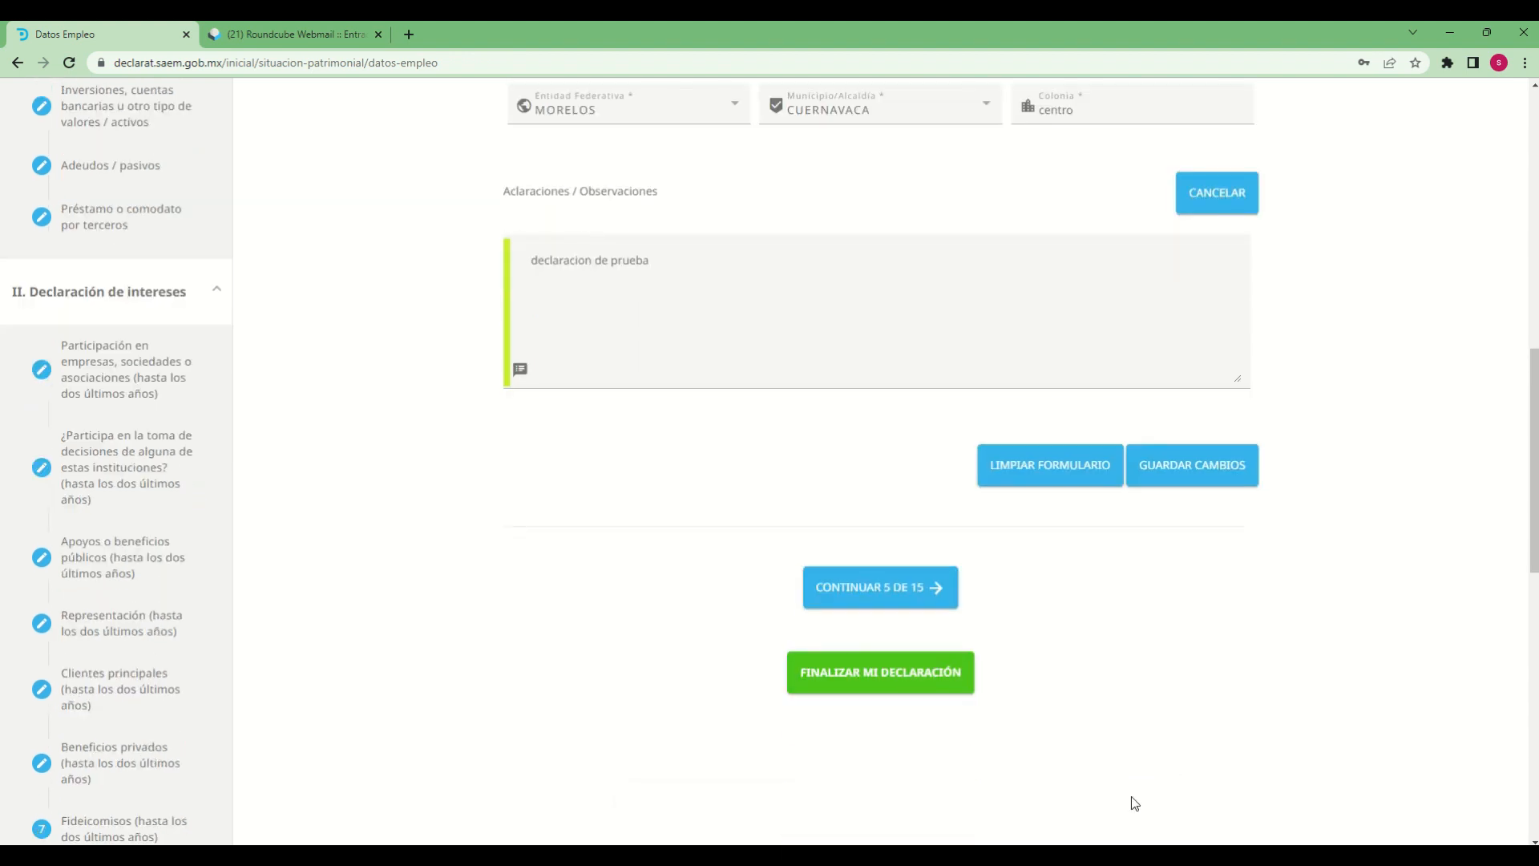
scroll(1132, 796, "up", 1)
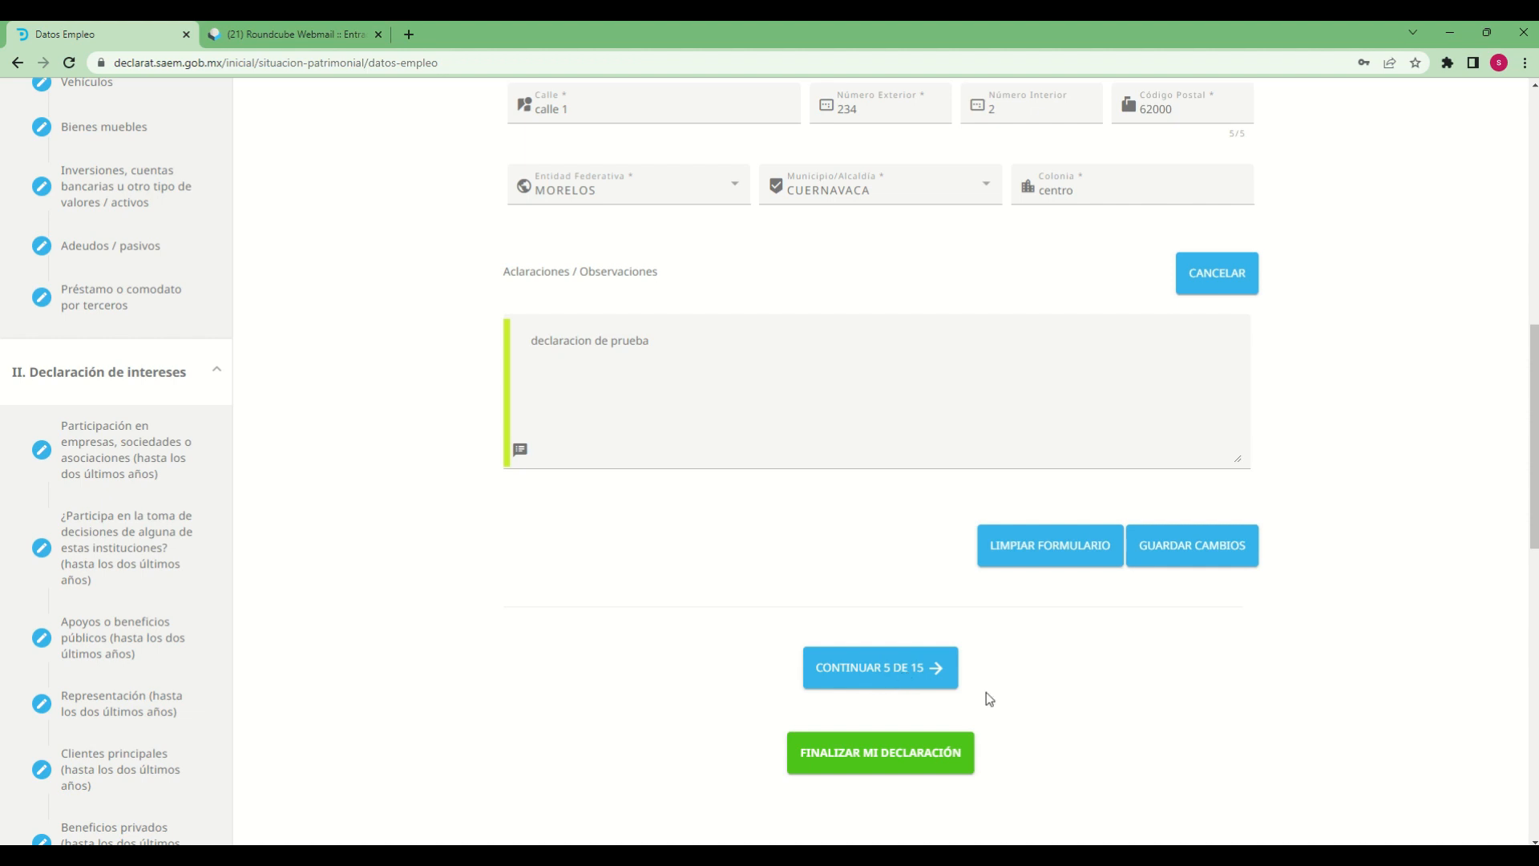
Try to continue to section 5, cancel at the unsaved-changes prompt, and save the employment data again
left_click(884, 685)
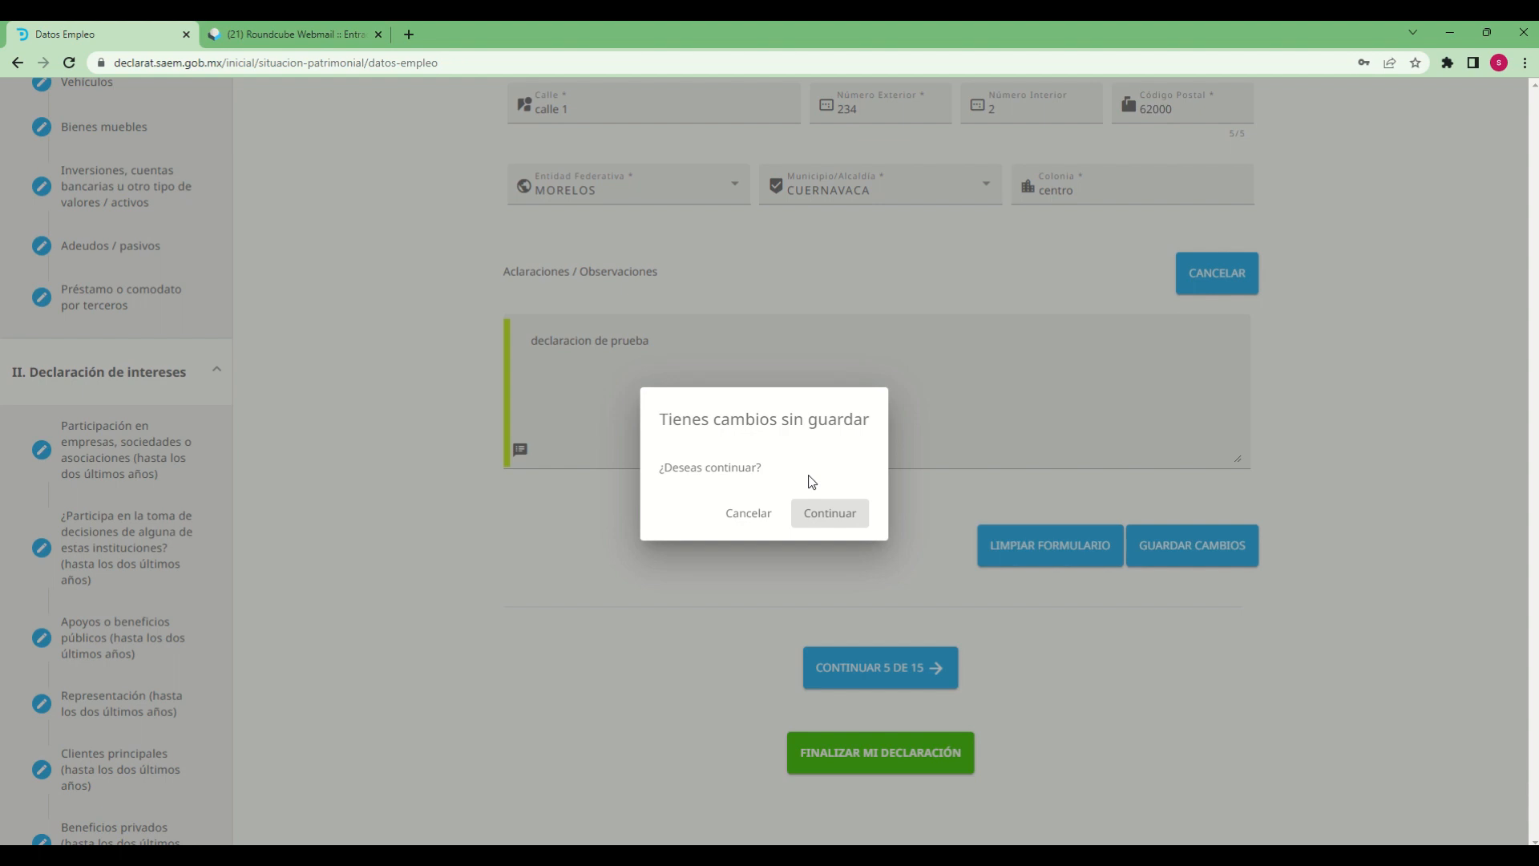
left_click(744, 514)
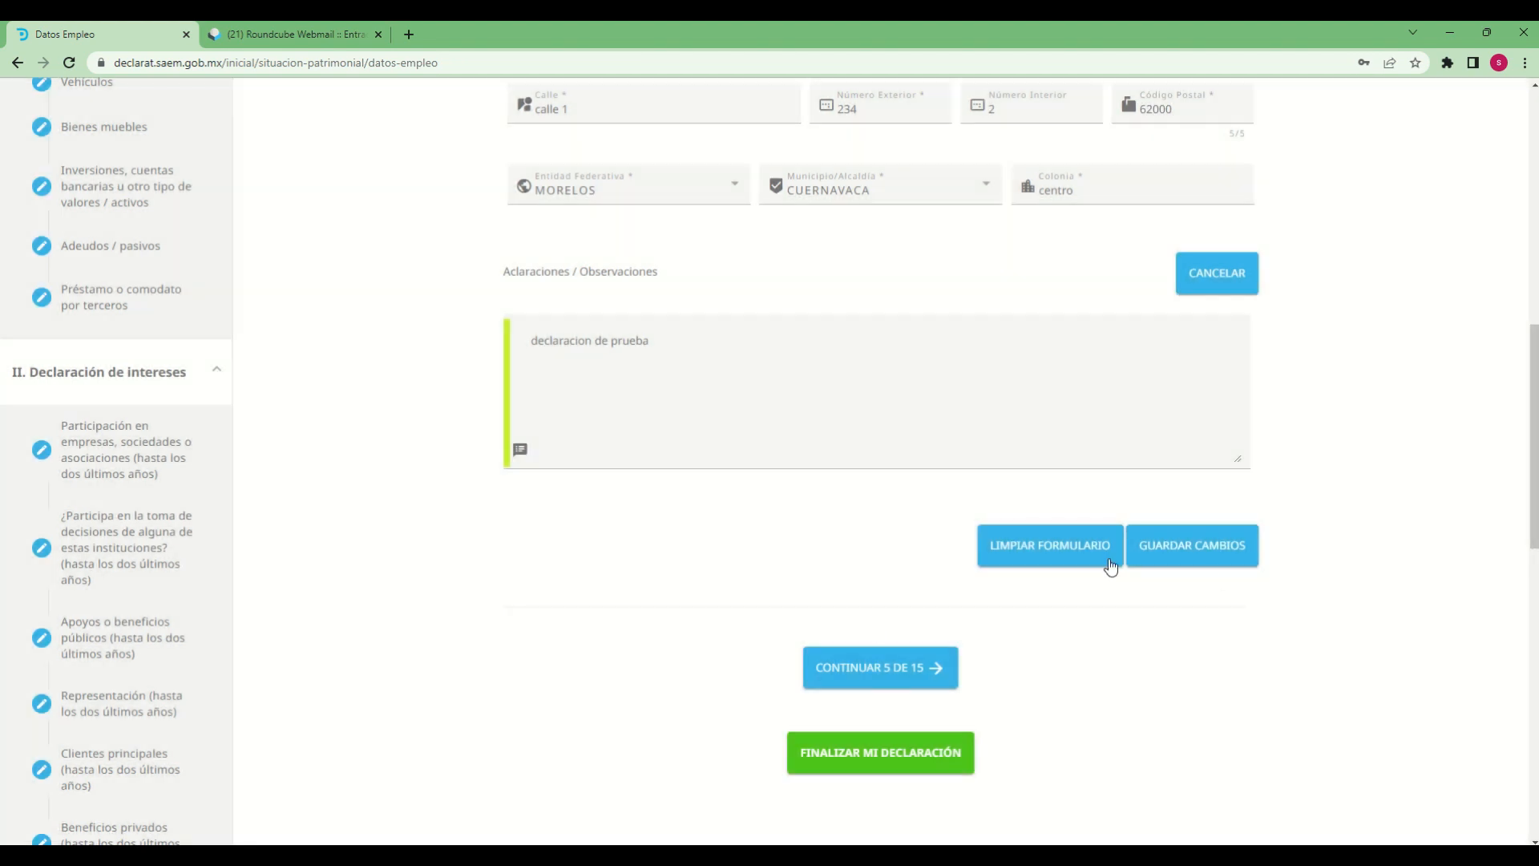
left_click(1192, 553)
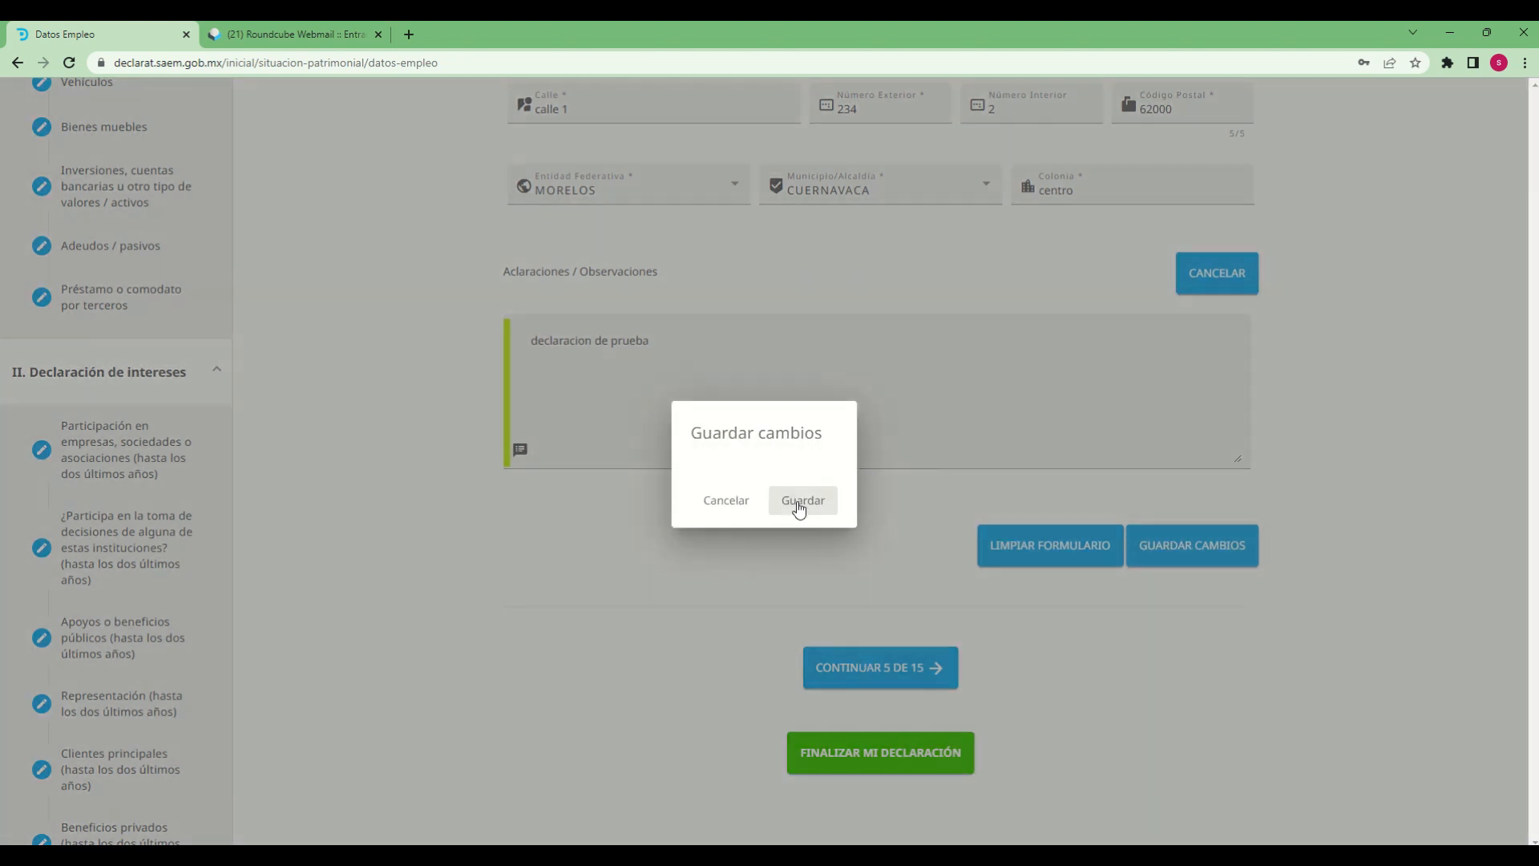
left_click(802, 504)
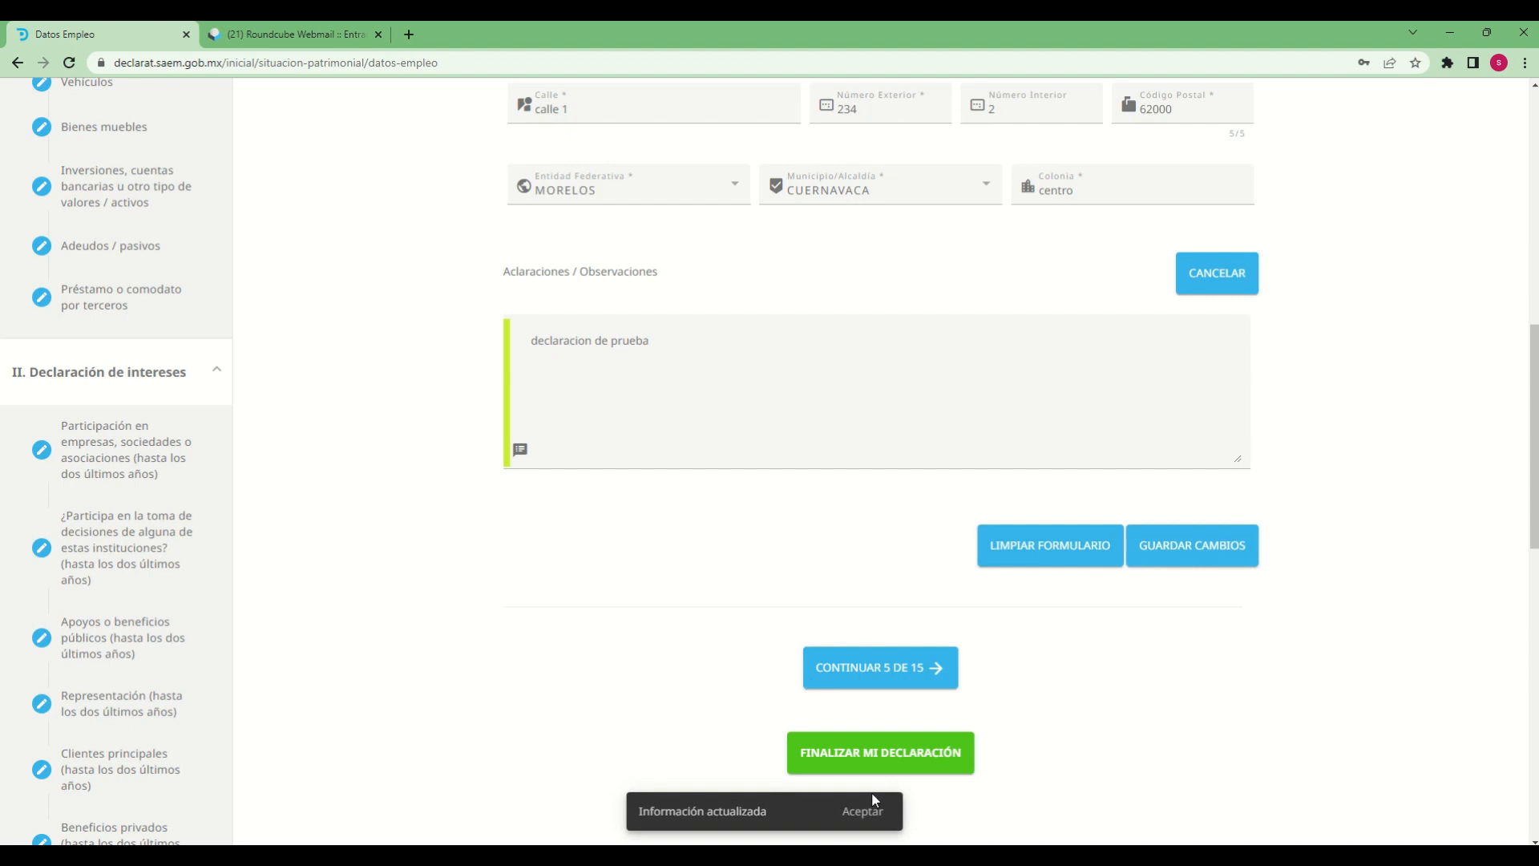
left_click(860, 811)
Continue to section 5, Experiencia laboral, despite the unsaved-changes prompt, and declare Ninguno for previous jobs
left_click(882, 687)
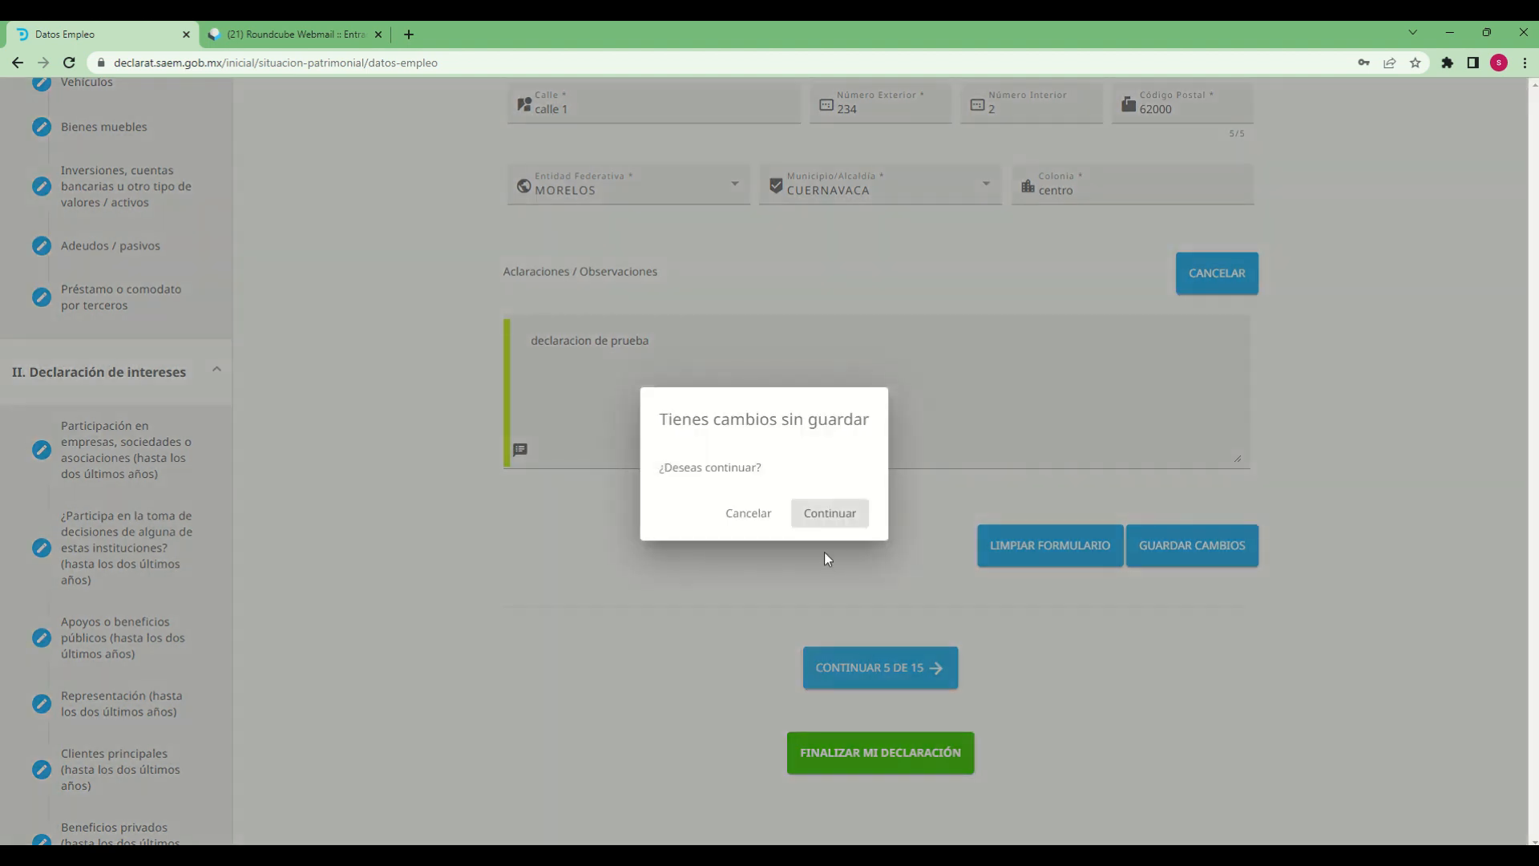
left_click(830, 518)
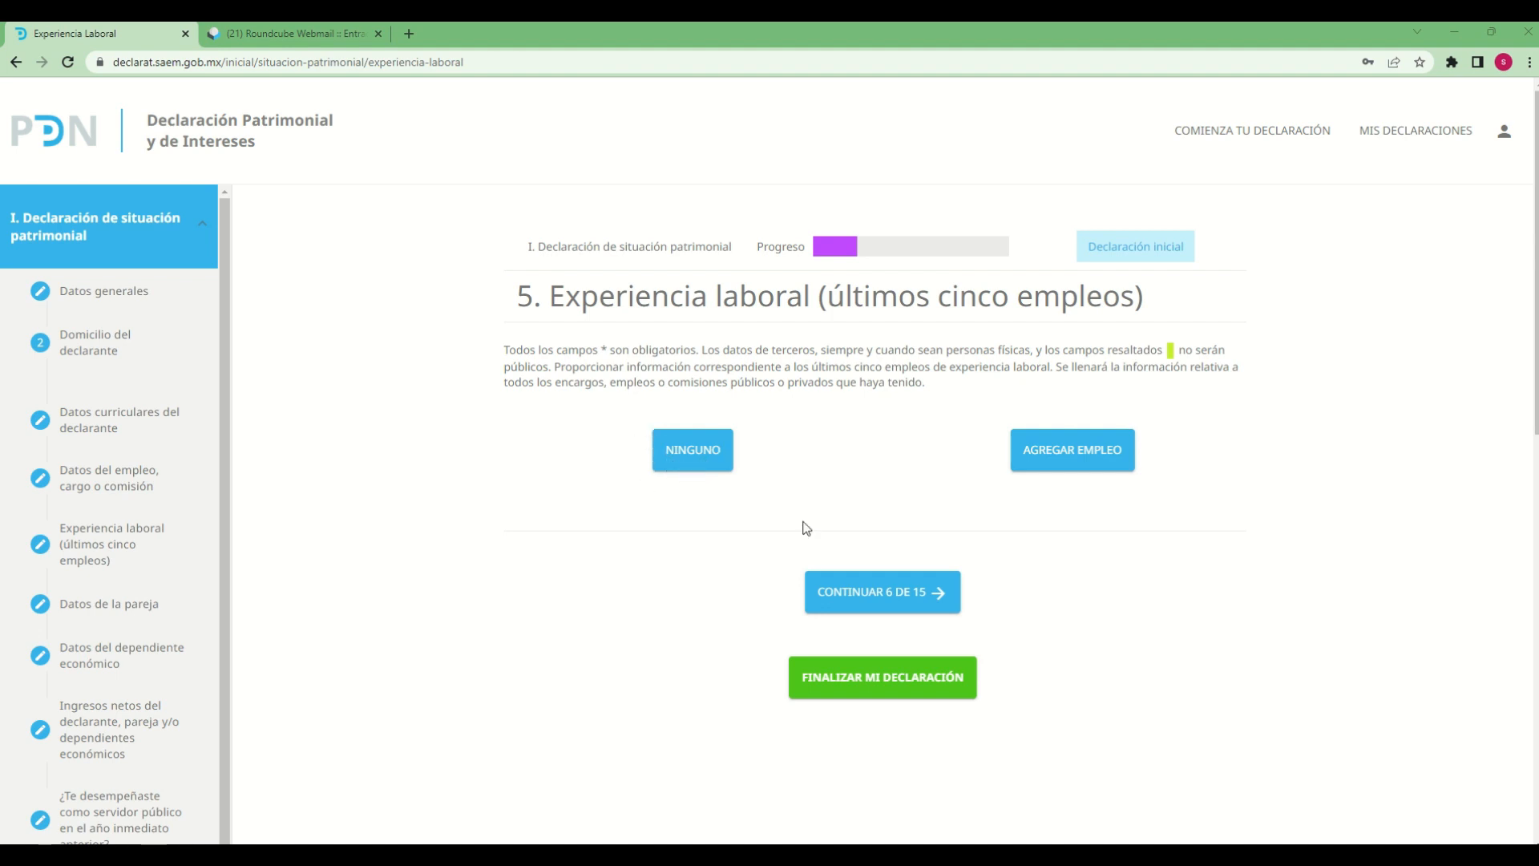
left_click(701, 473)
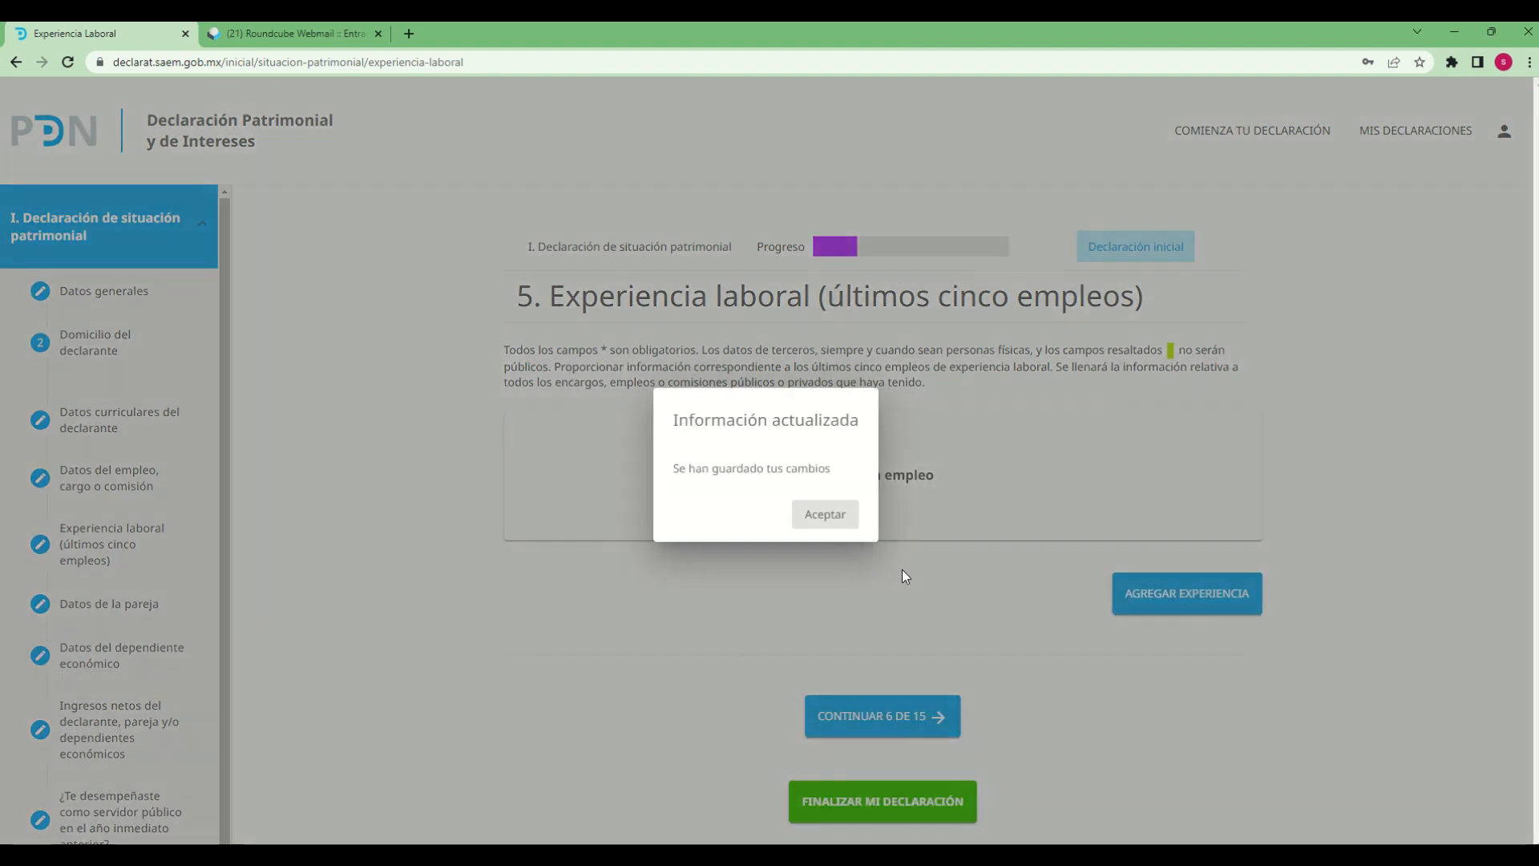
left_click(819, 510)
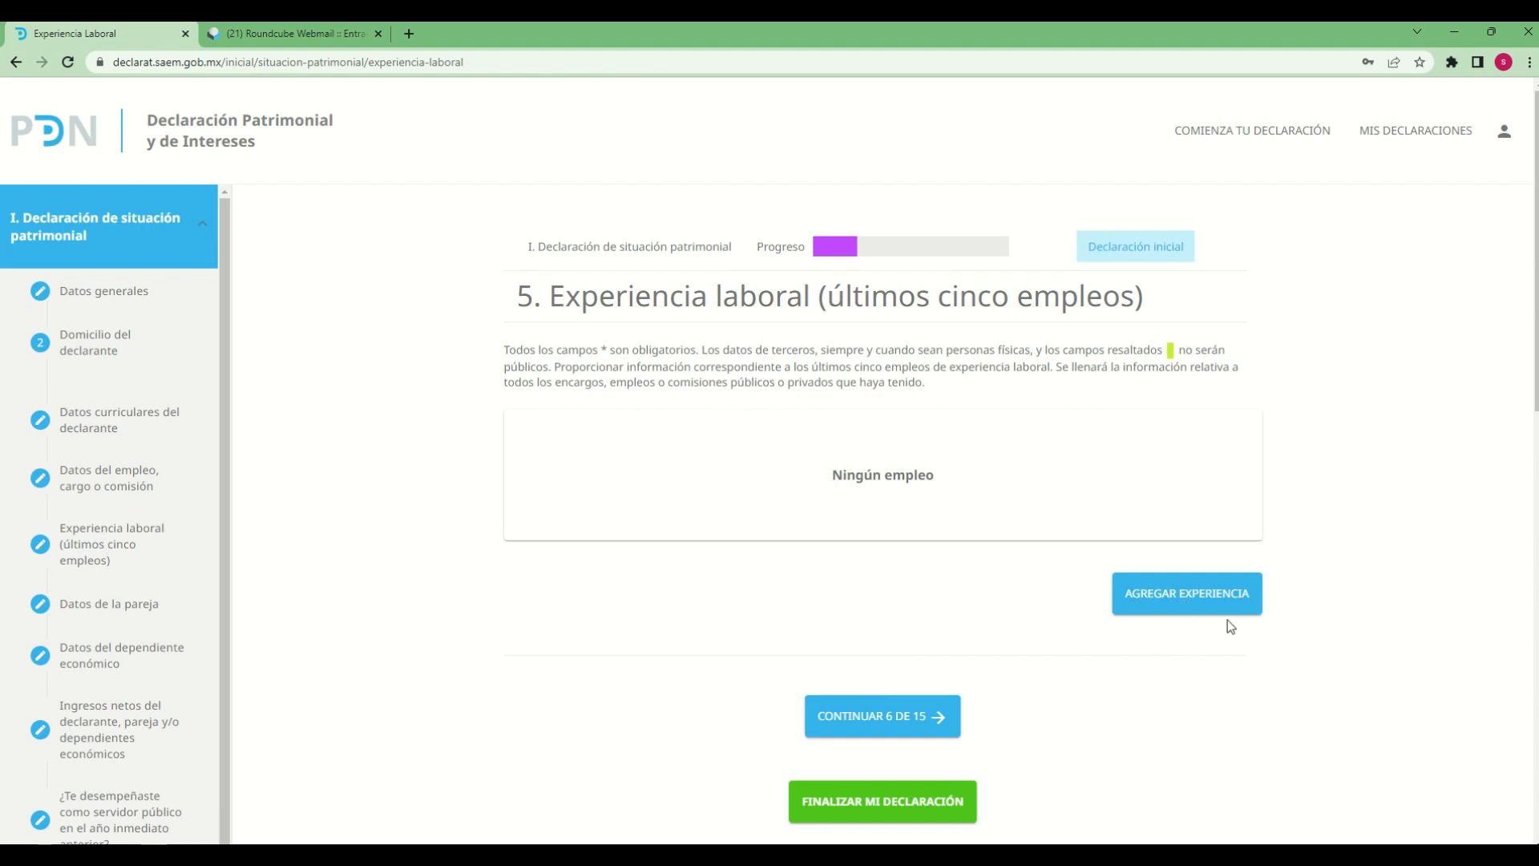
Start a new work experience entry and set Ámbito/Sector en el que laboraste to PÚBLICO
left_click(1161, 594)
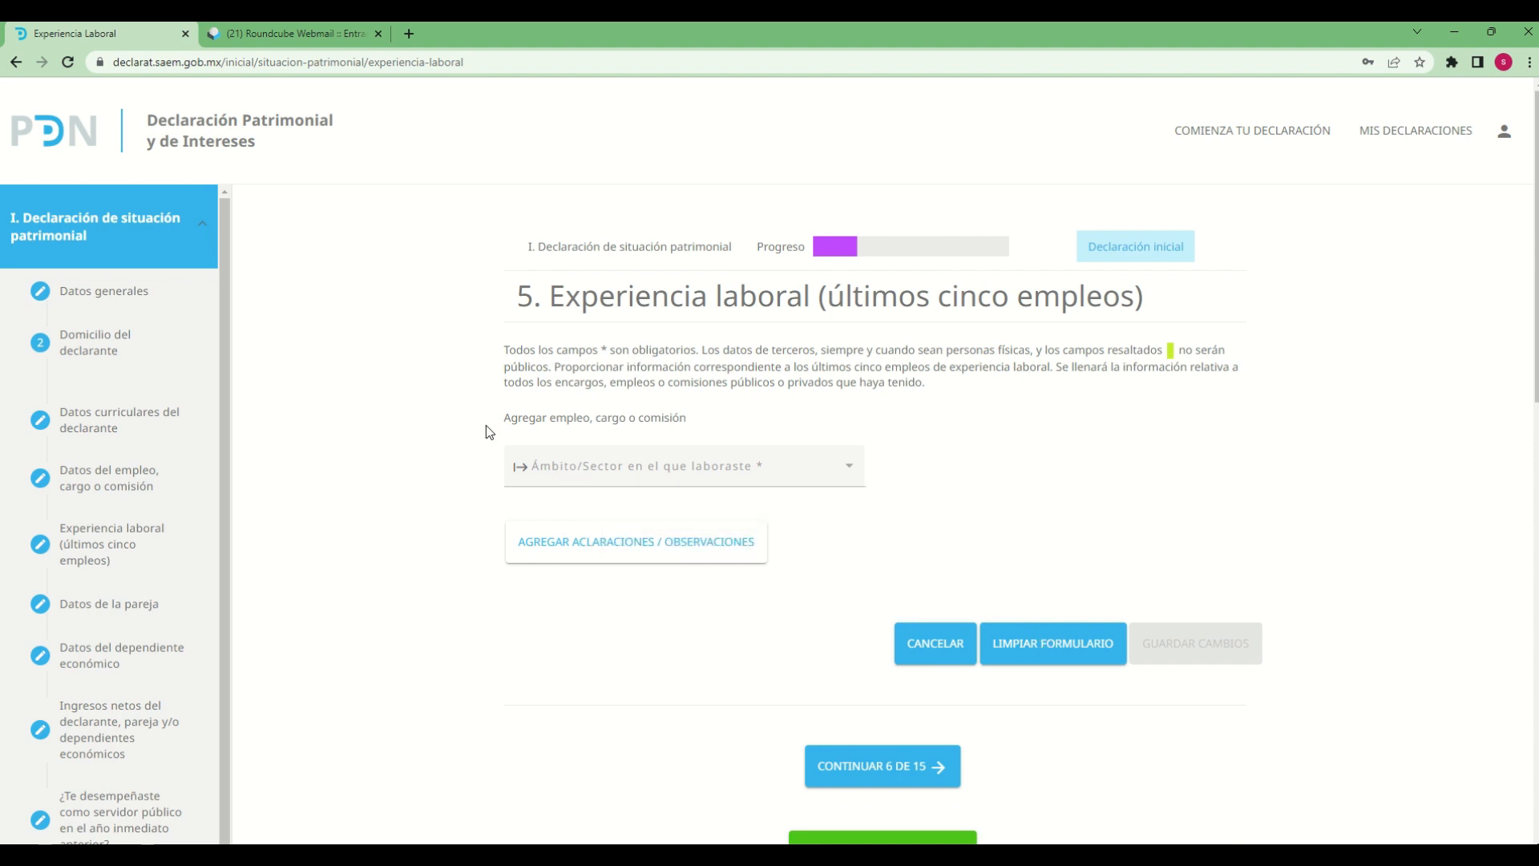
left_click(856, 475)
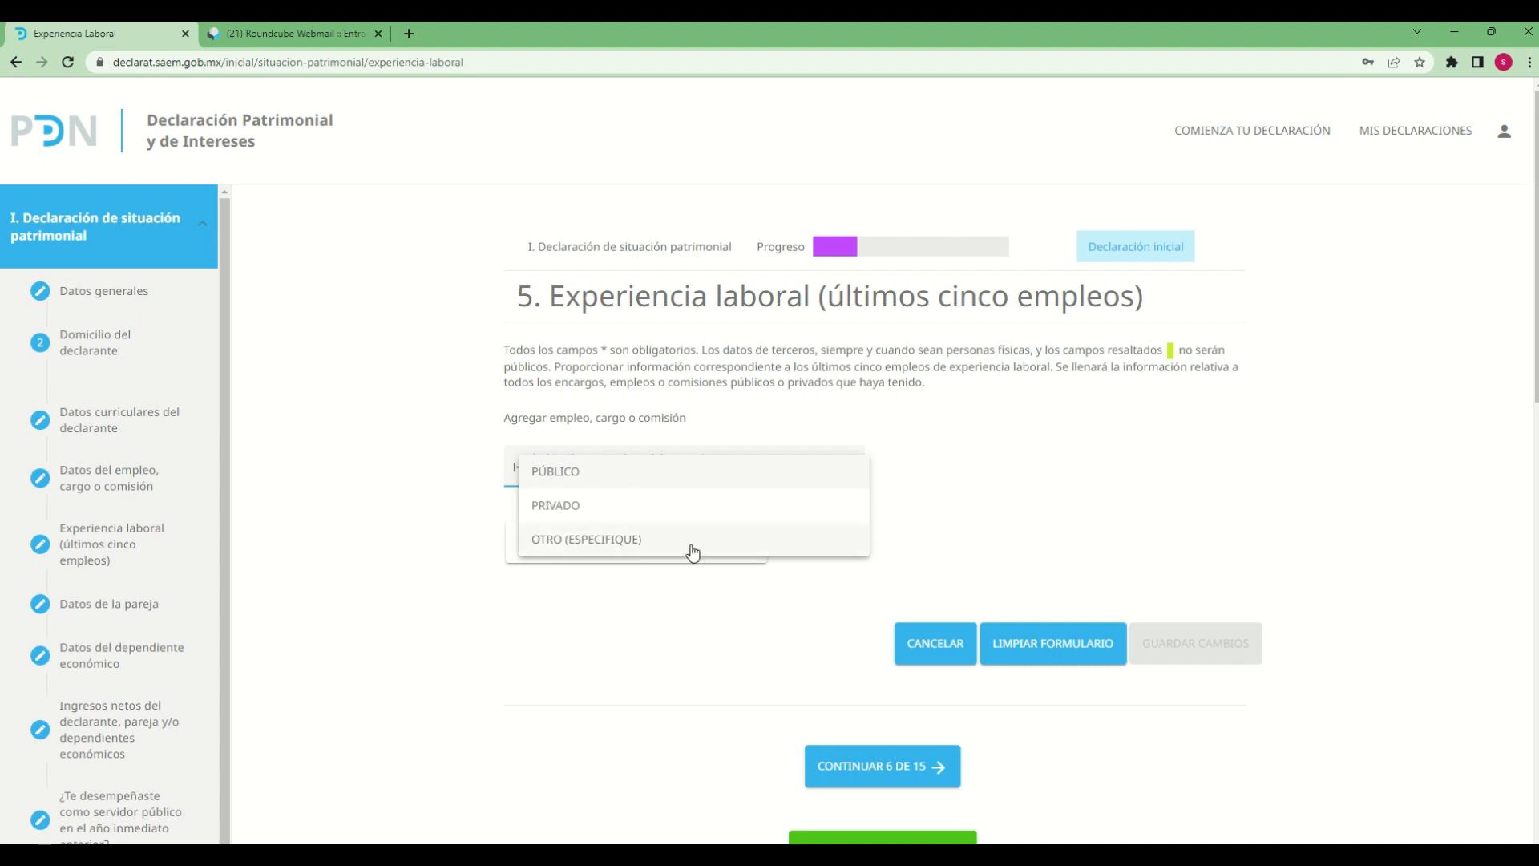
left_click(559, 472)
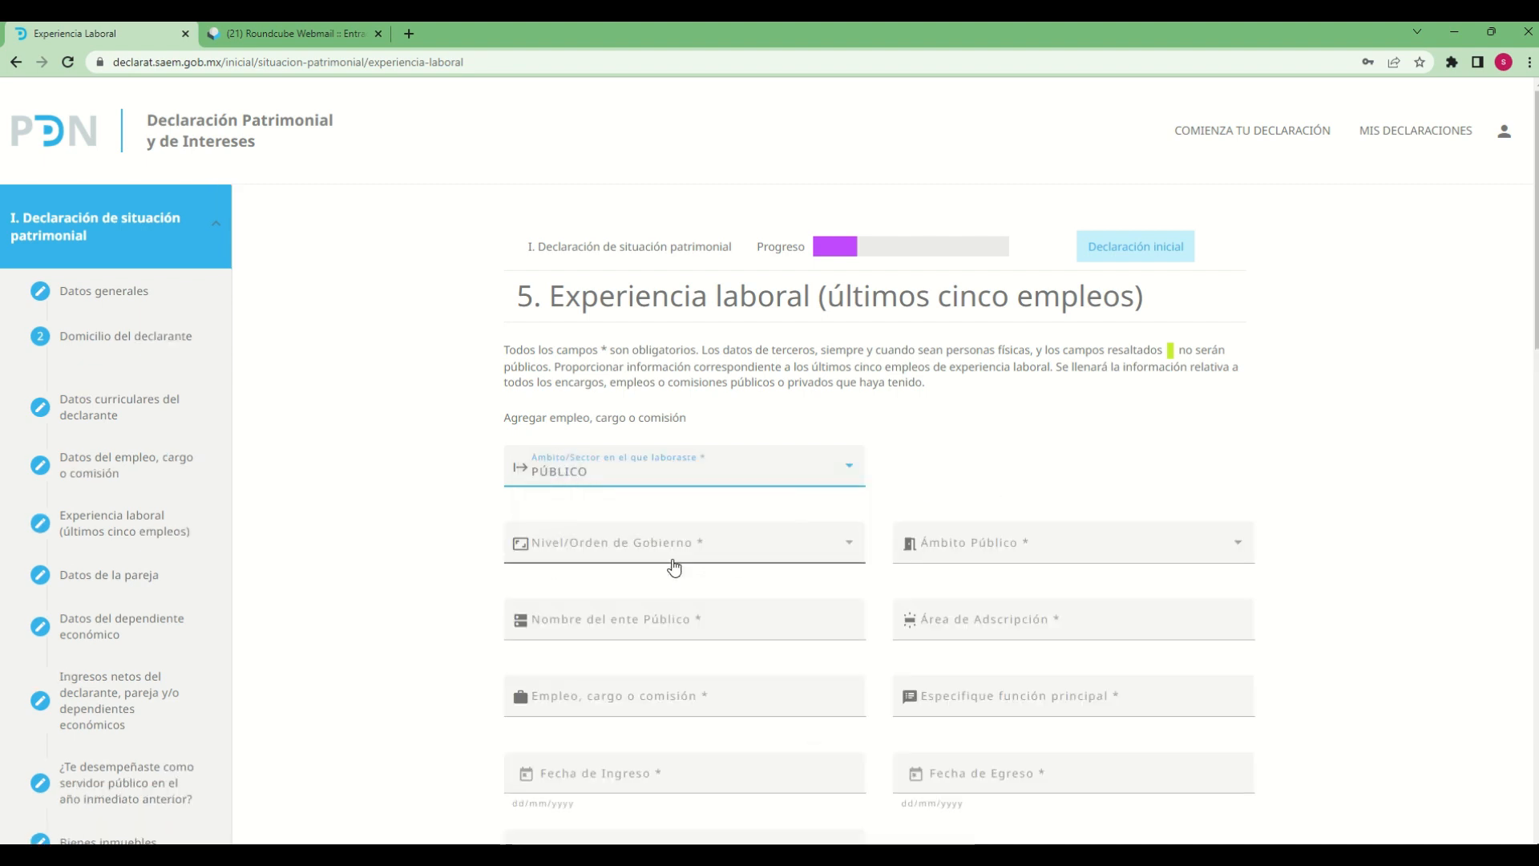
Set Nivel/Orden de Gobierno to ESTATAL and Ámbito Público to EJECUTIVO for the new job entry
left_click(674, 561)
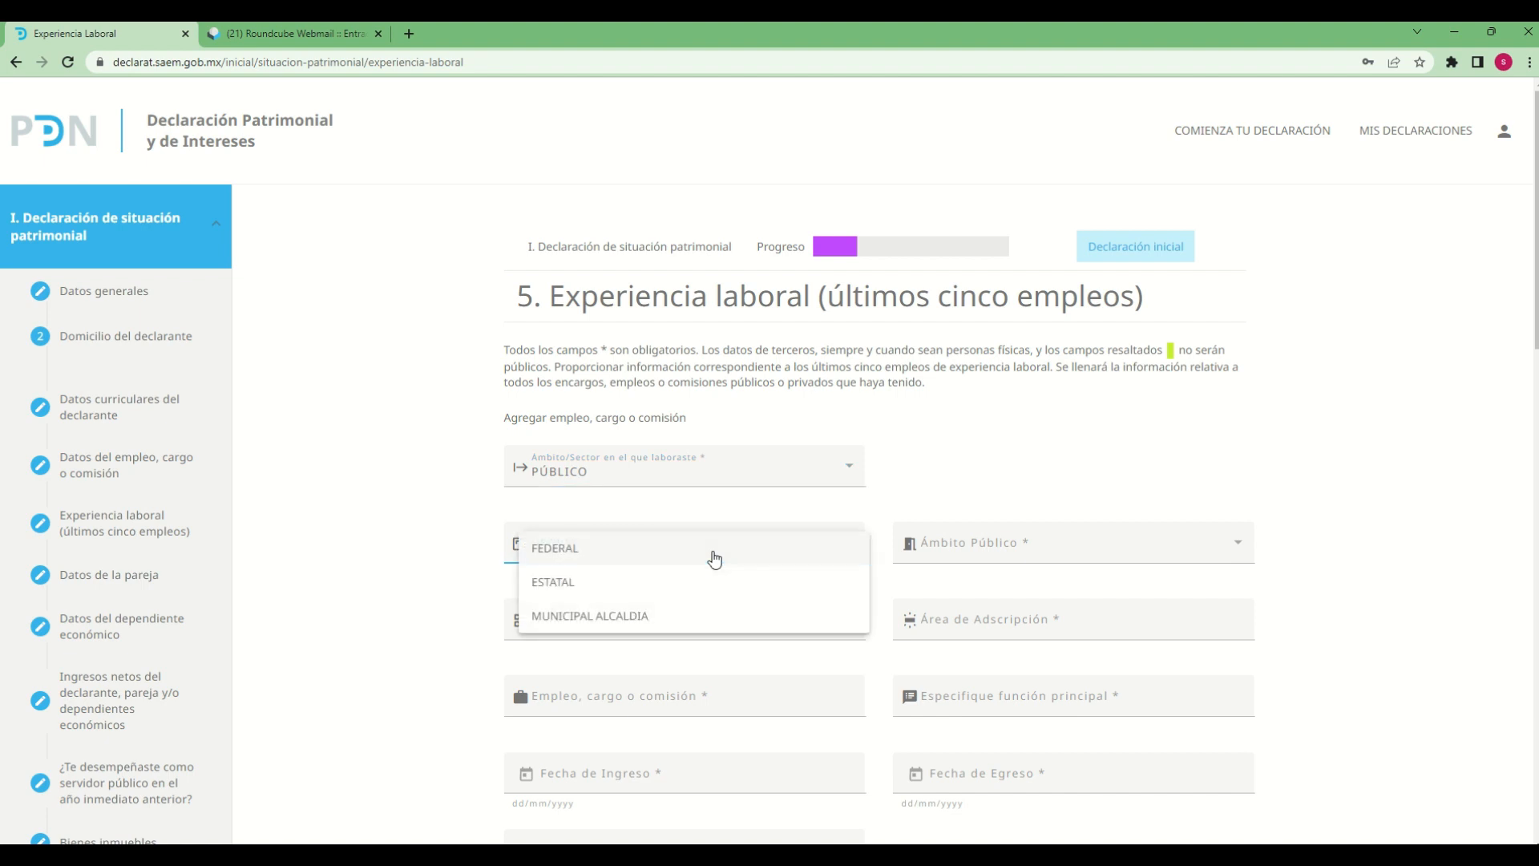
left_click(1083, 457)
left_click(689, 559)
left_click(557, 583)
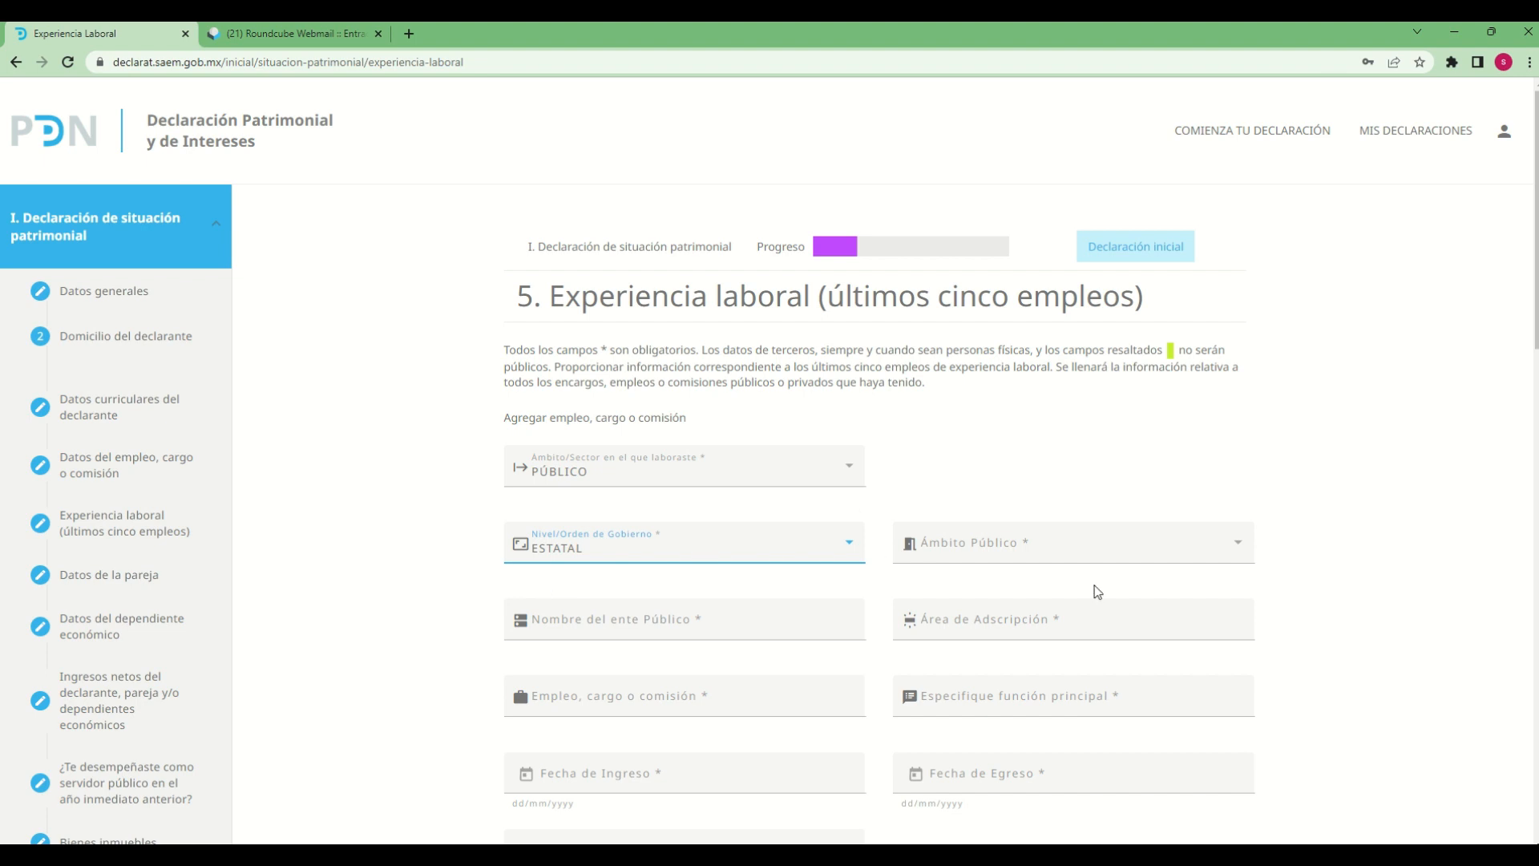
left_click(1247, 551)
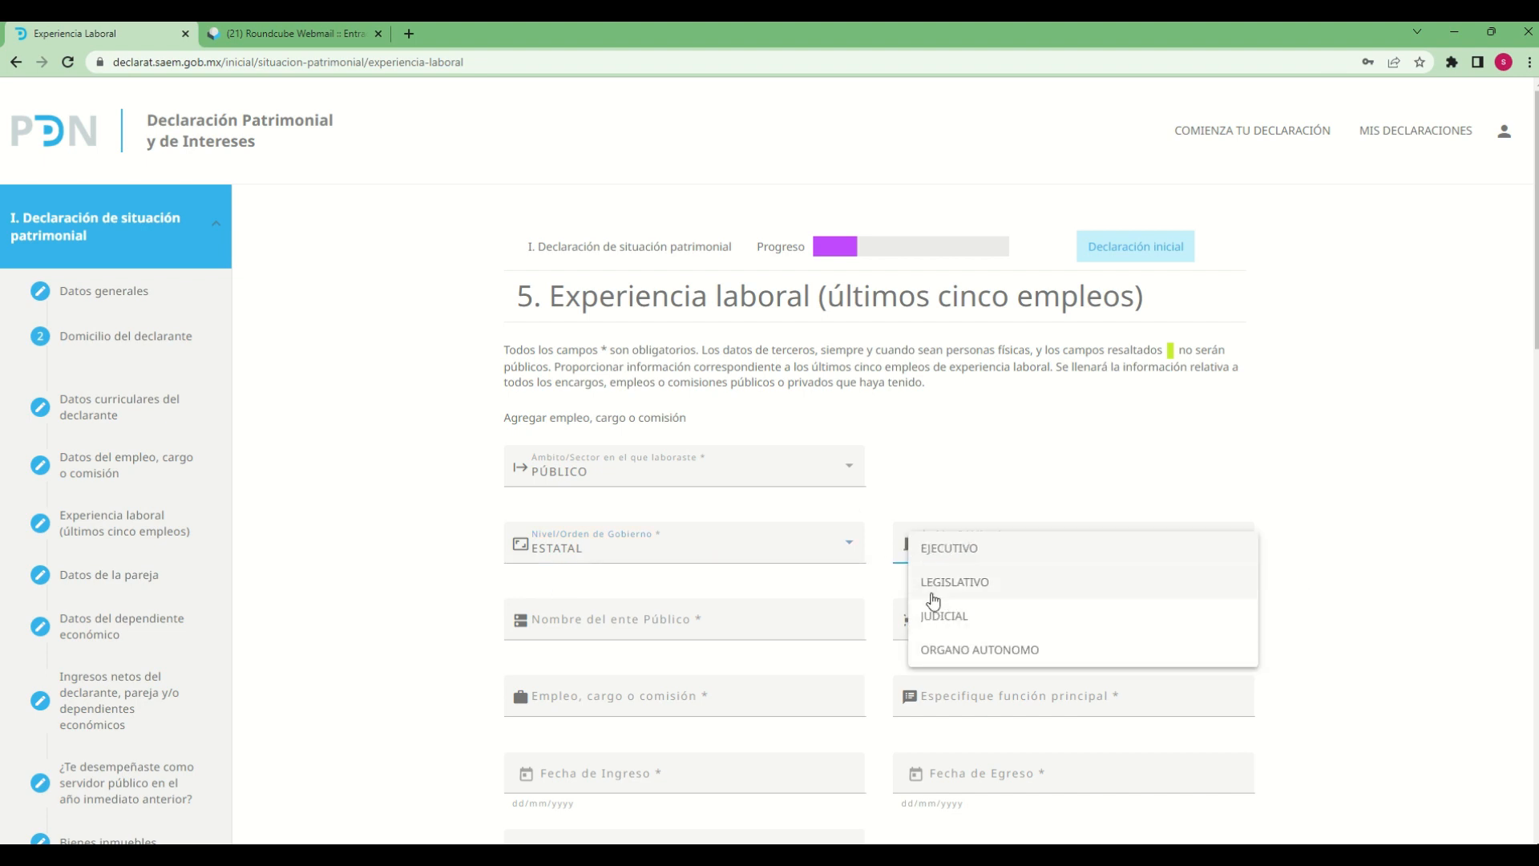
left_click(951, 554)
Enter "ente publico 1" as the Nombre del ente Público
scroll(1283, 593, "down", 4)
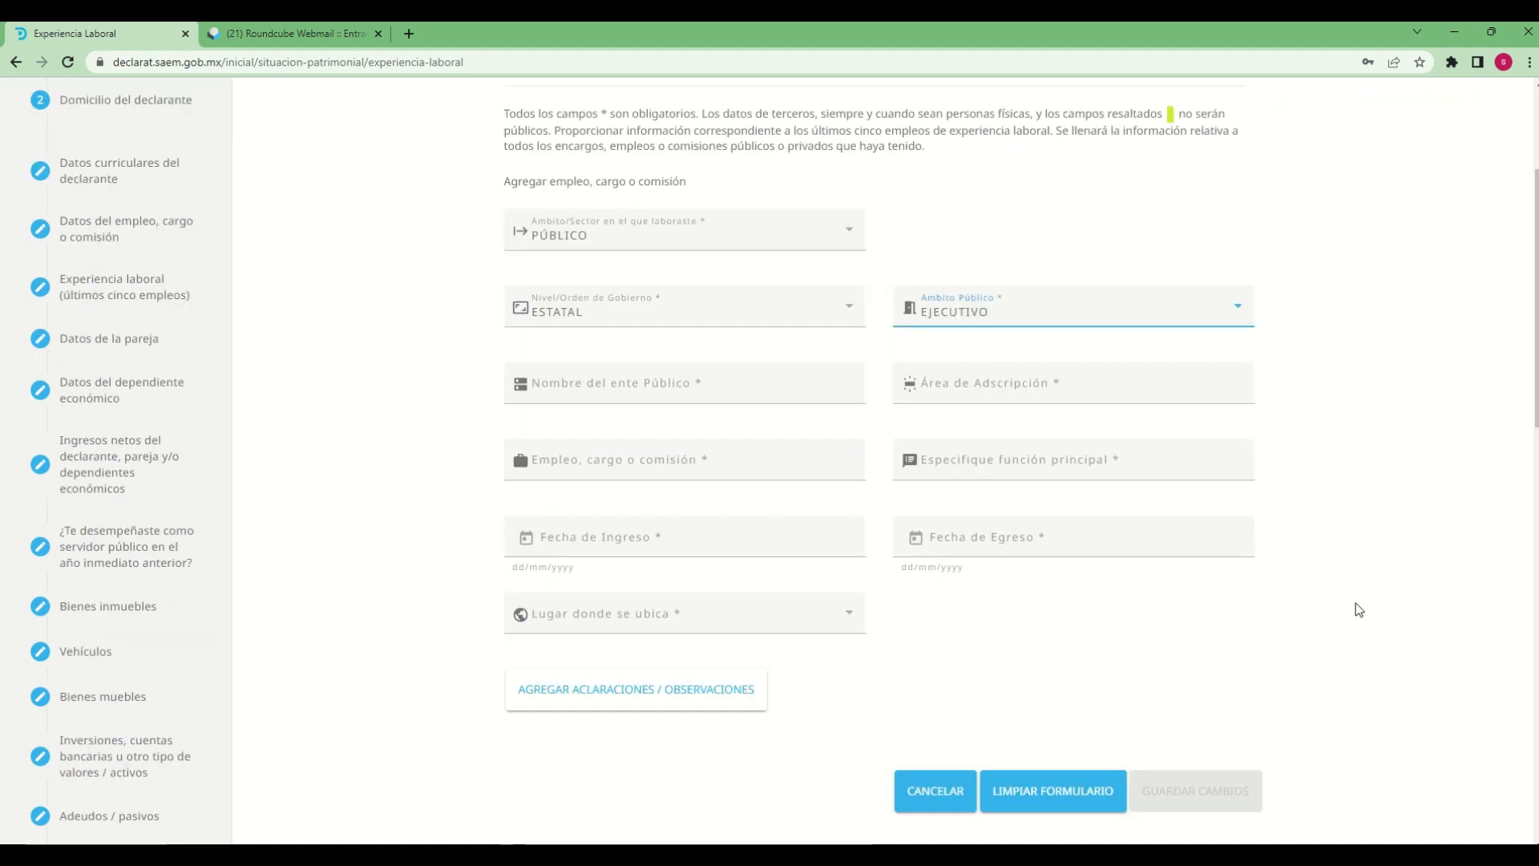
left_click(734, 302)
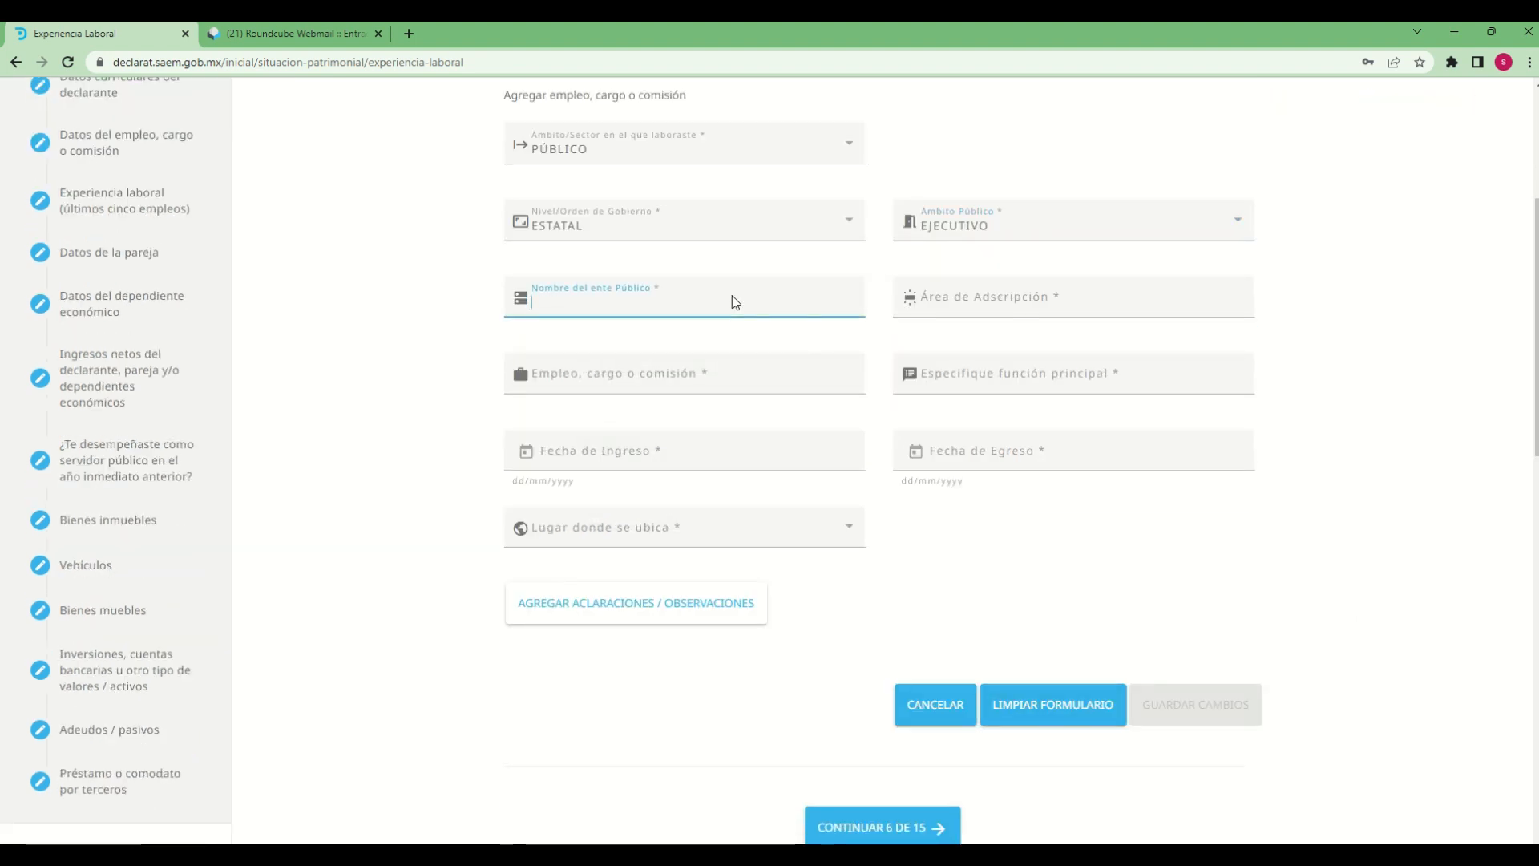
type("ente publi")
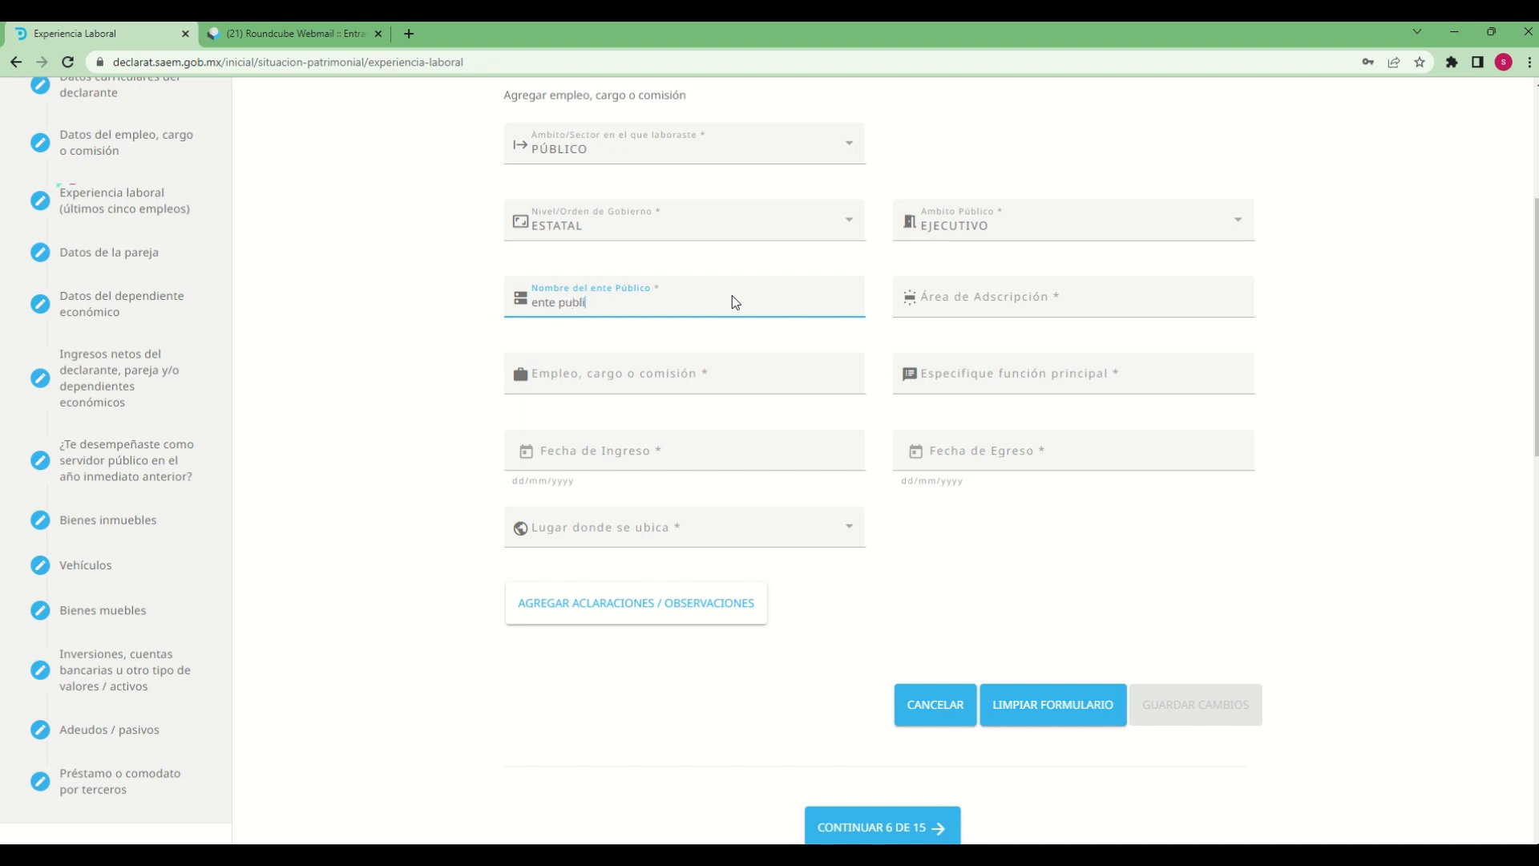
type("co 1")
key("Tab")
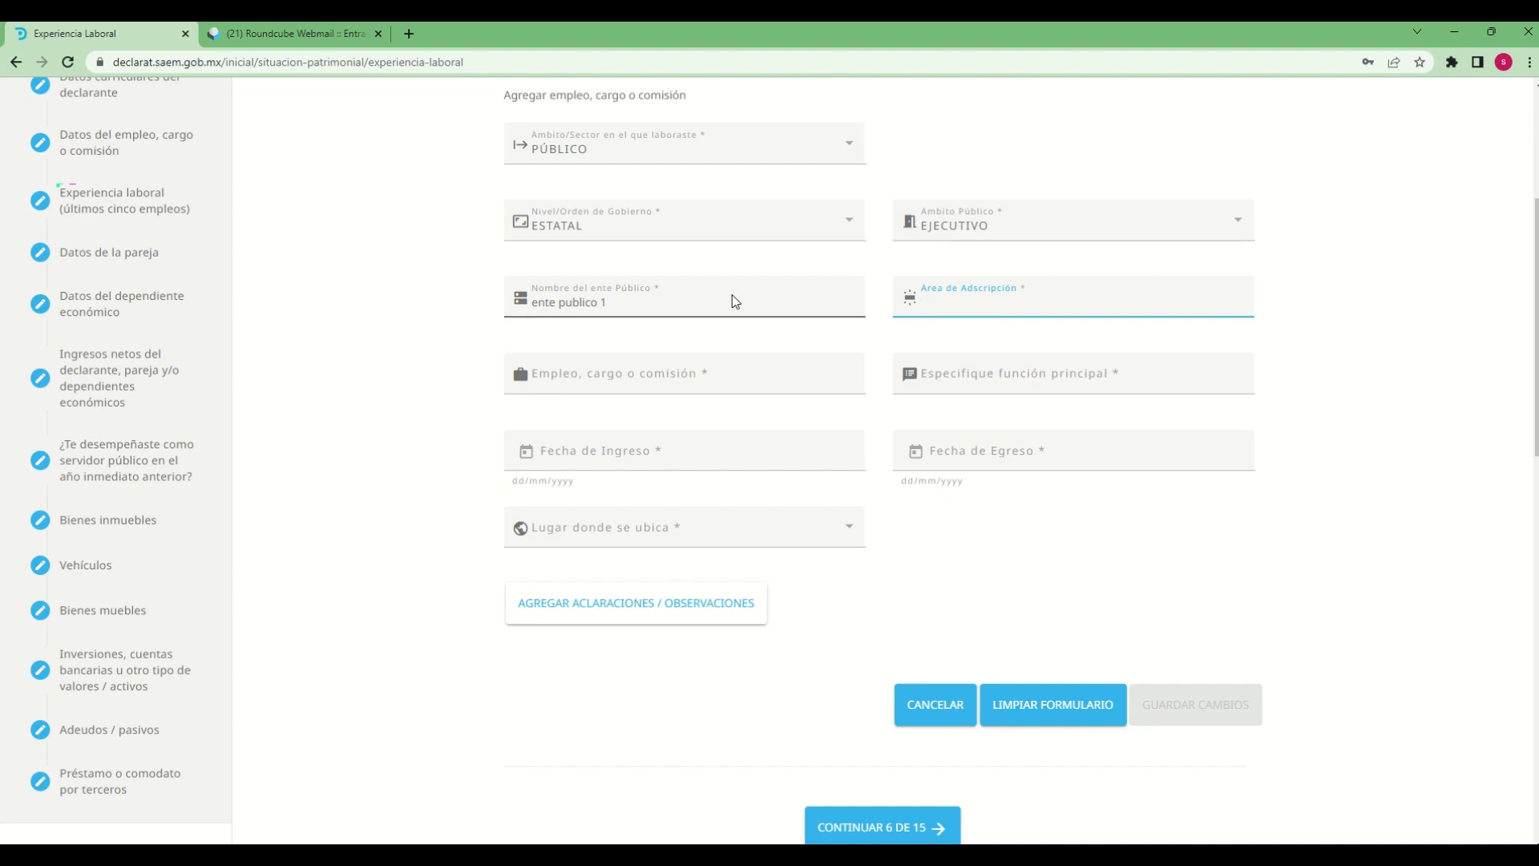
Enter "direccion general" as the Área de Adscripción and "auxiliar" as the Empleo, cargo o comisión
type("direccion general")
key("Tab")
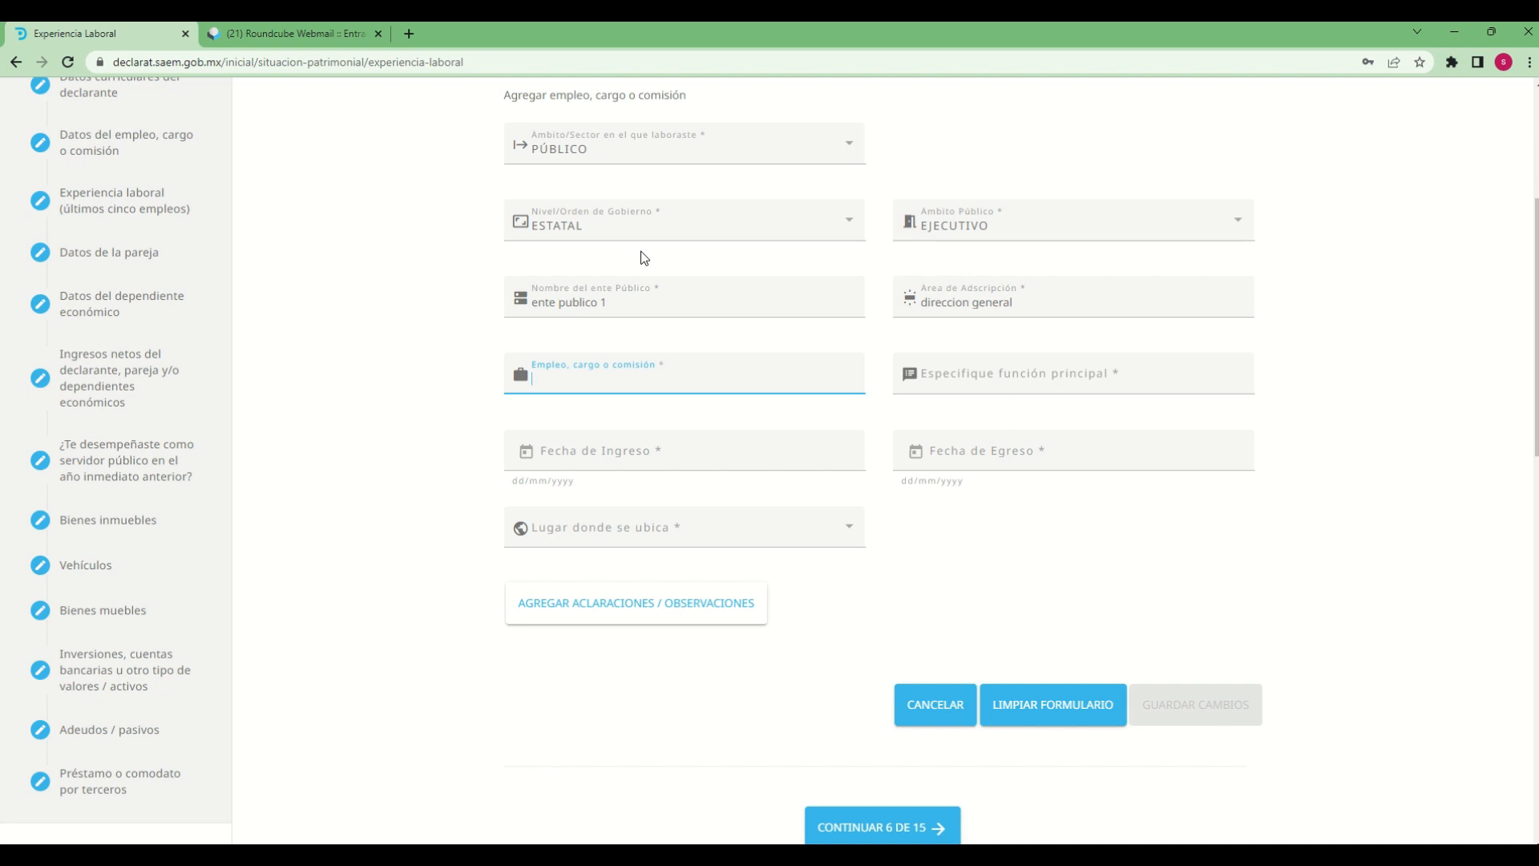
type("auxiliar")
key("Tab")
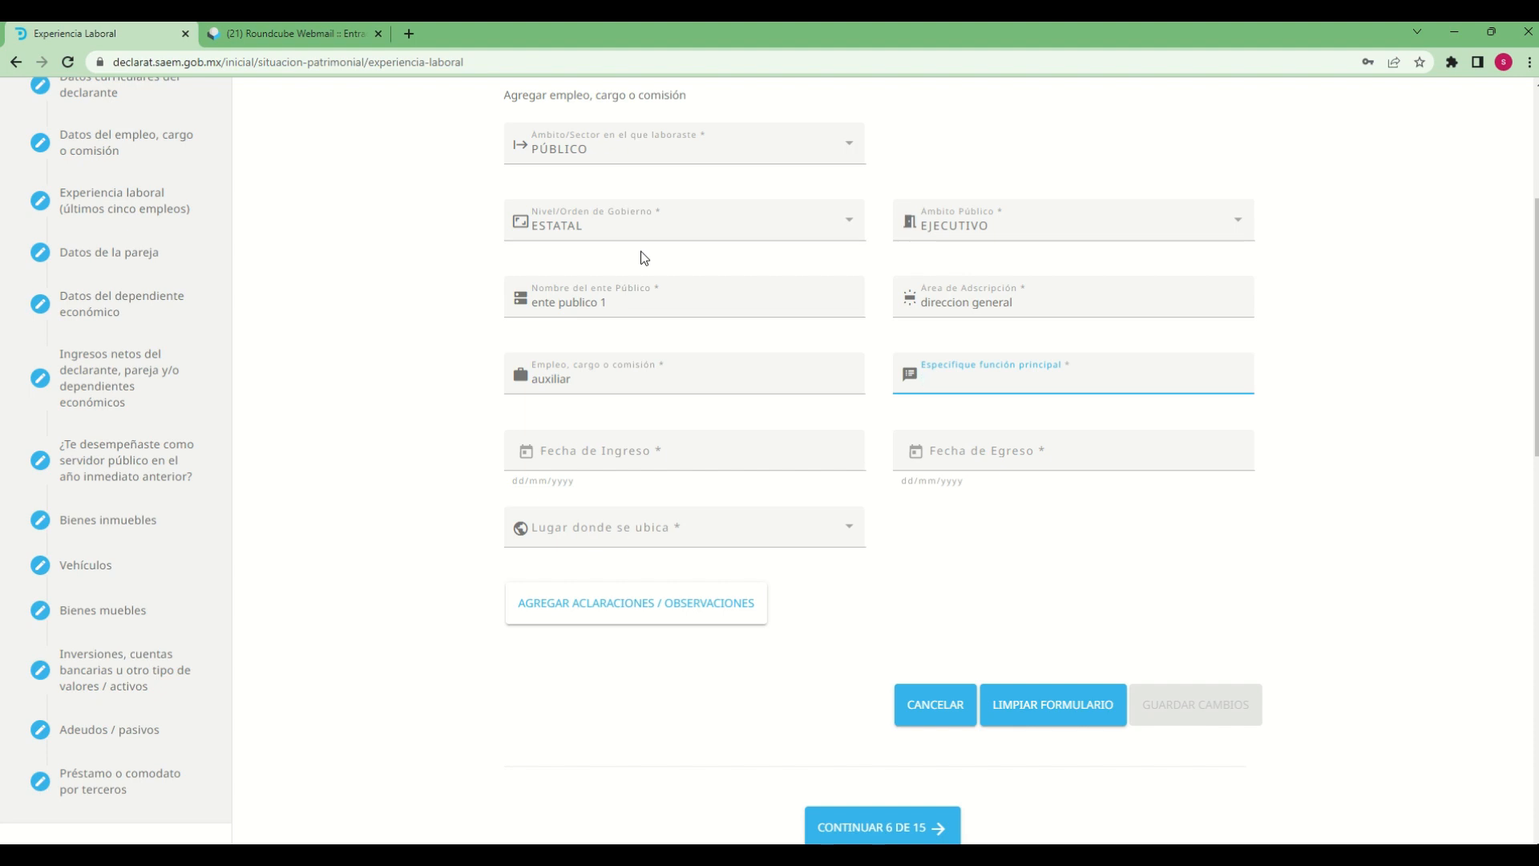
Enter "auxiliar contable" as the main function of the job
type("auxiliar contable")
key("Tab")
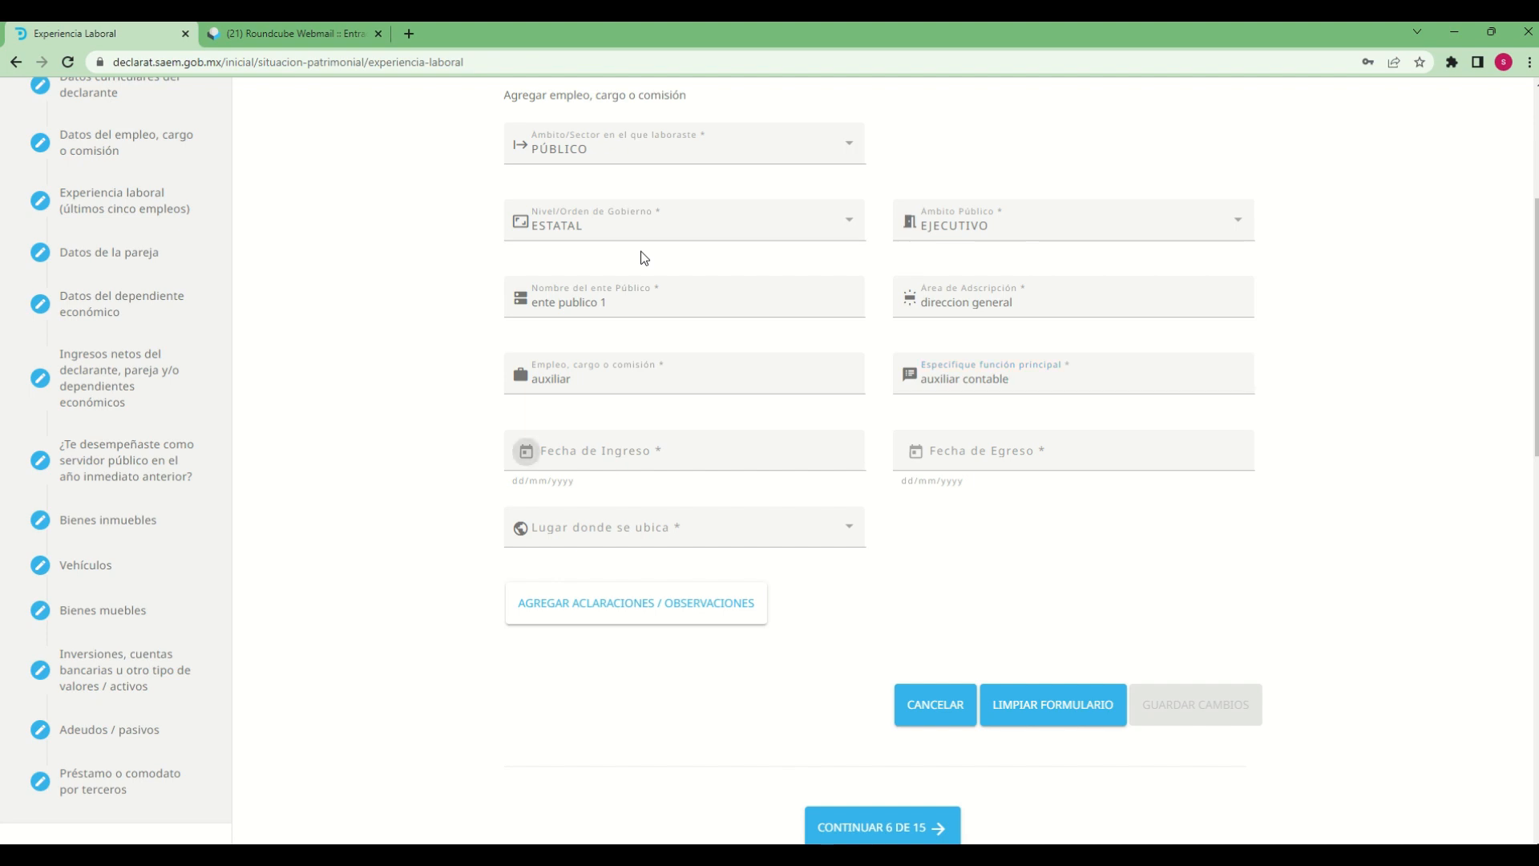
Set the job's Fecha de Ingreso to 16/03/2016
left_click(529, 457)
left_click(609, 512)
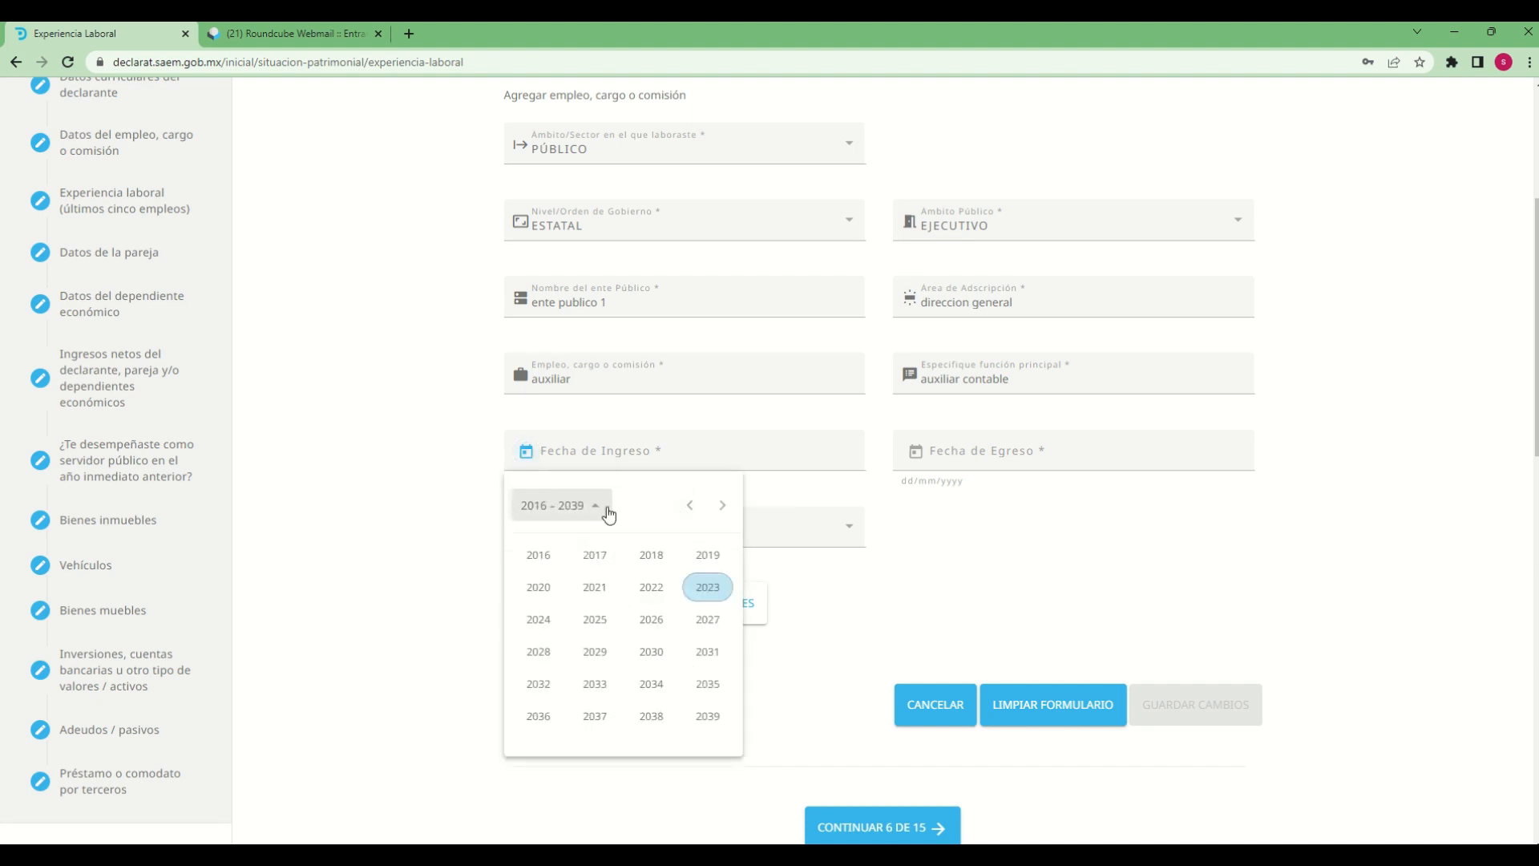
left_click(539, 555)
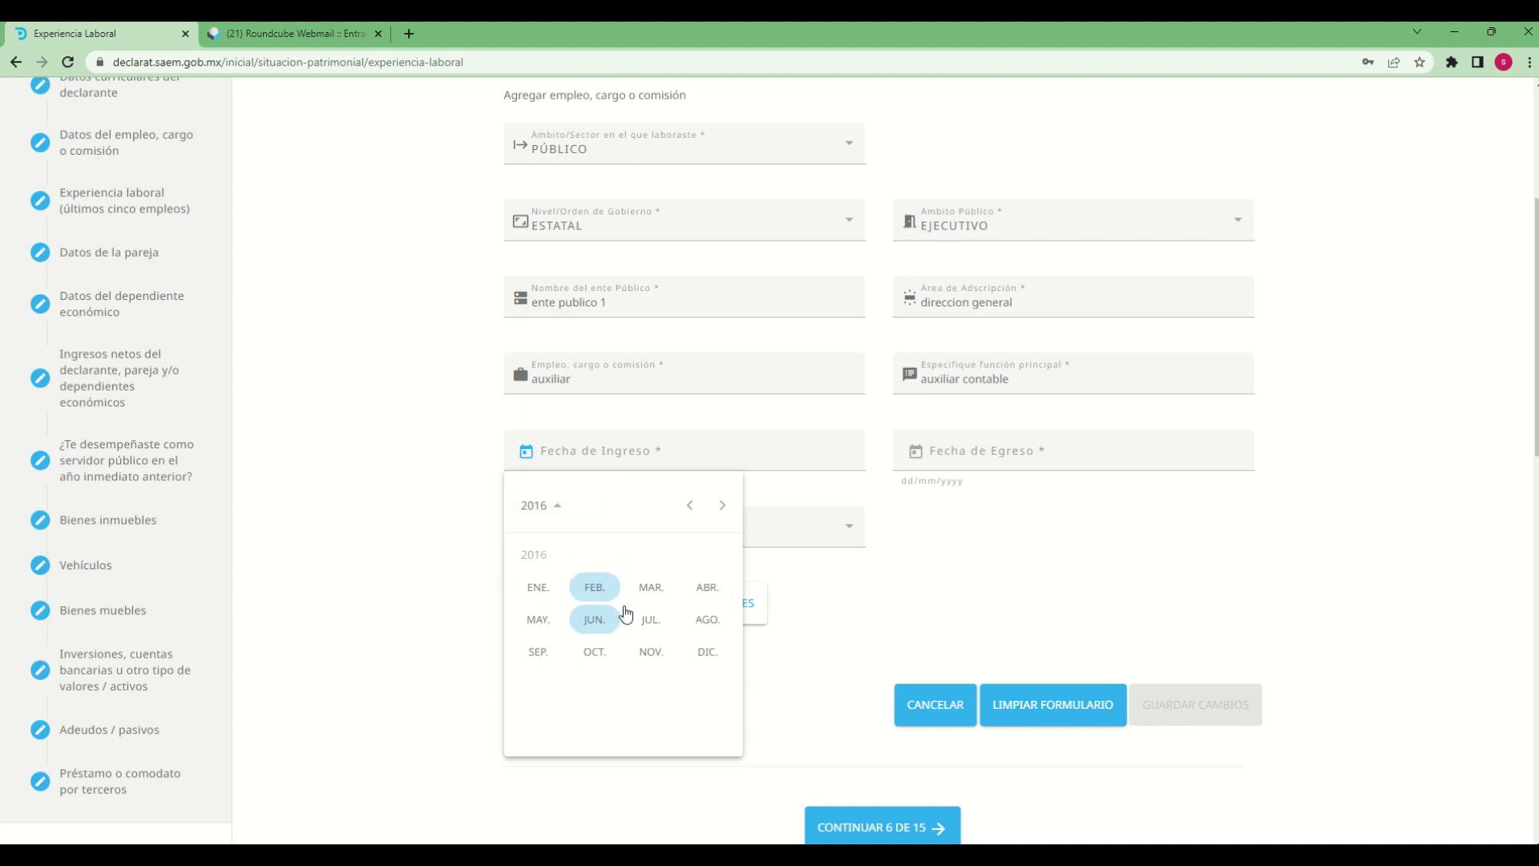
left_click(651, 587)
left_click(623, 674)
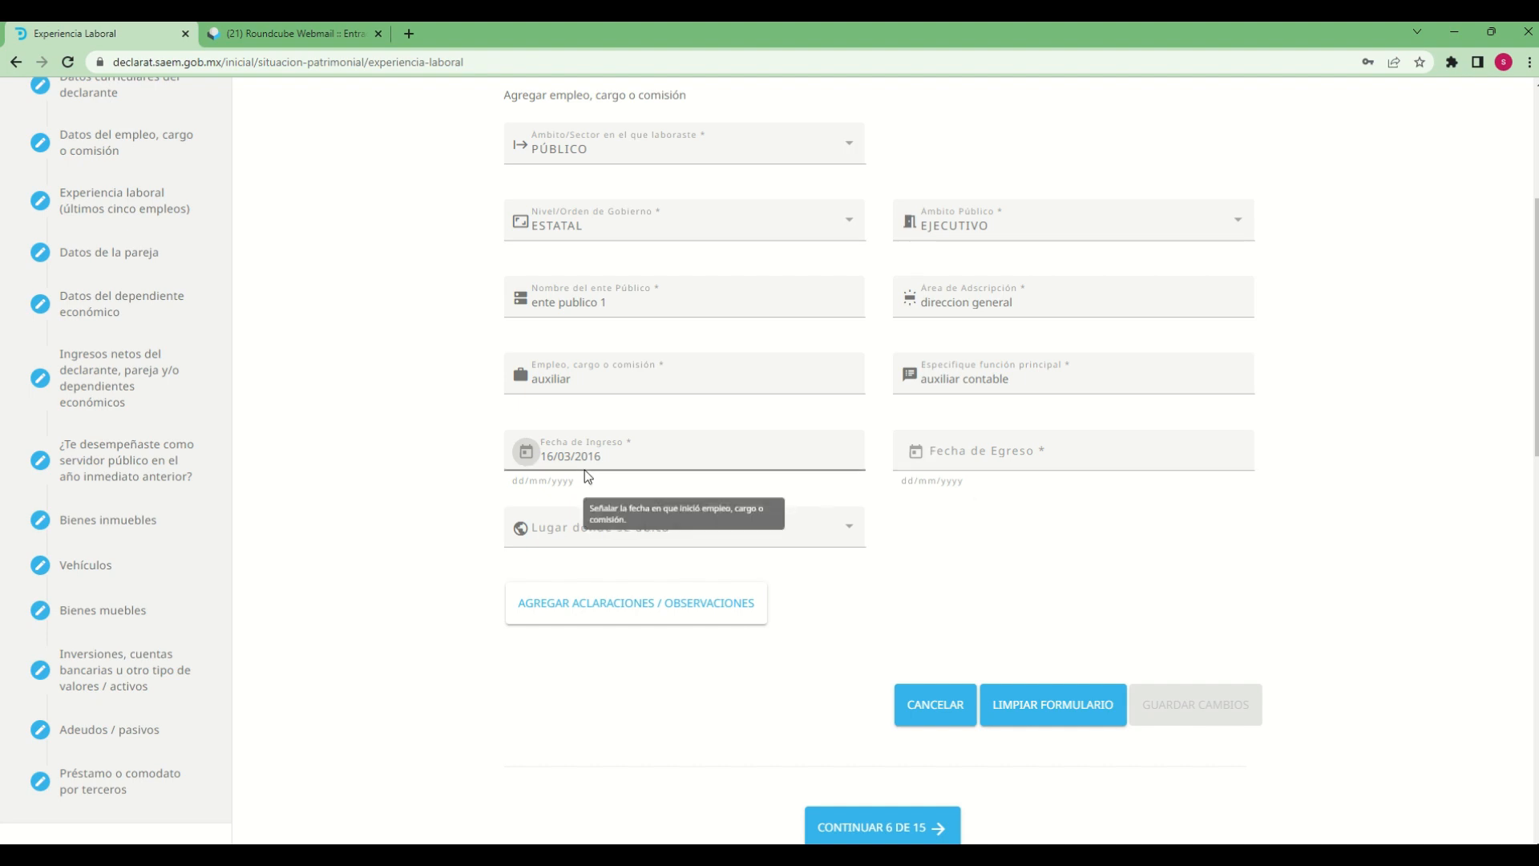
Set the job's Fecha de Egreso to 17/03/2017
left_click(1034, 453)
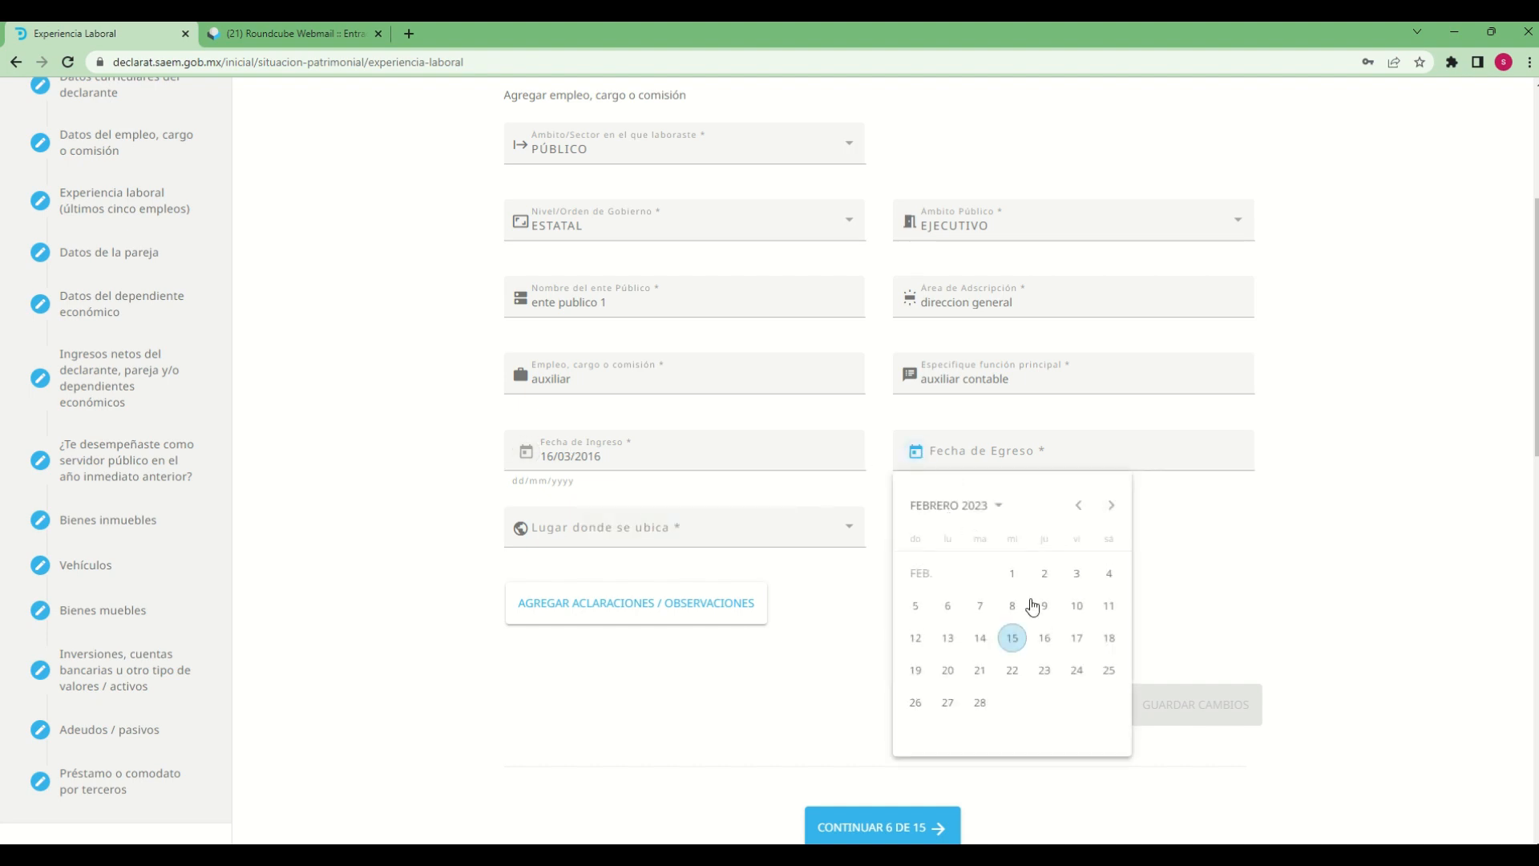
left_click(991, 509)
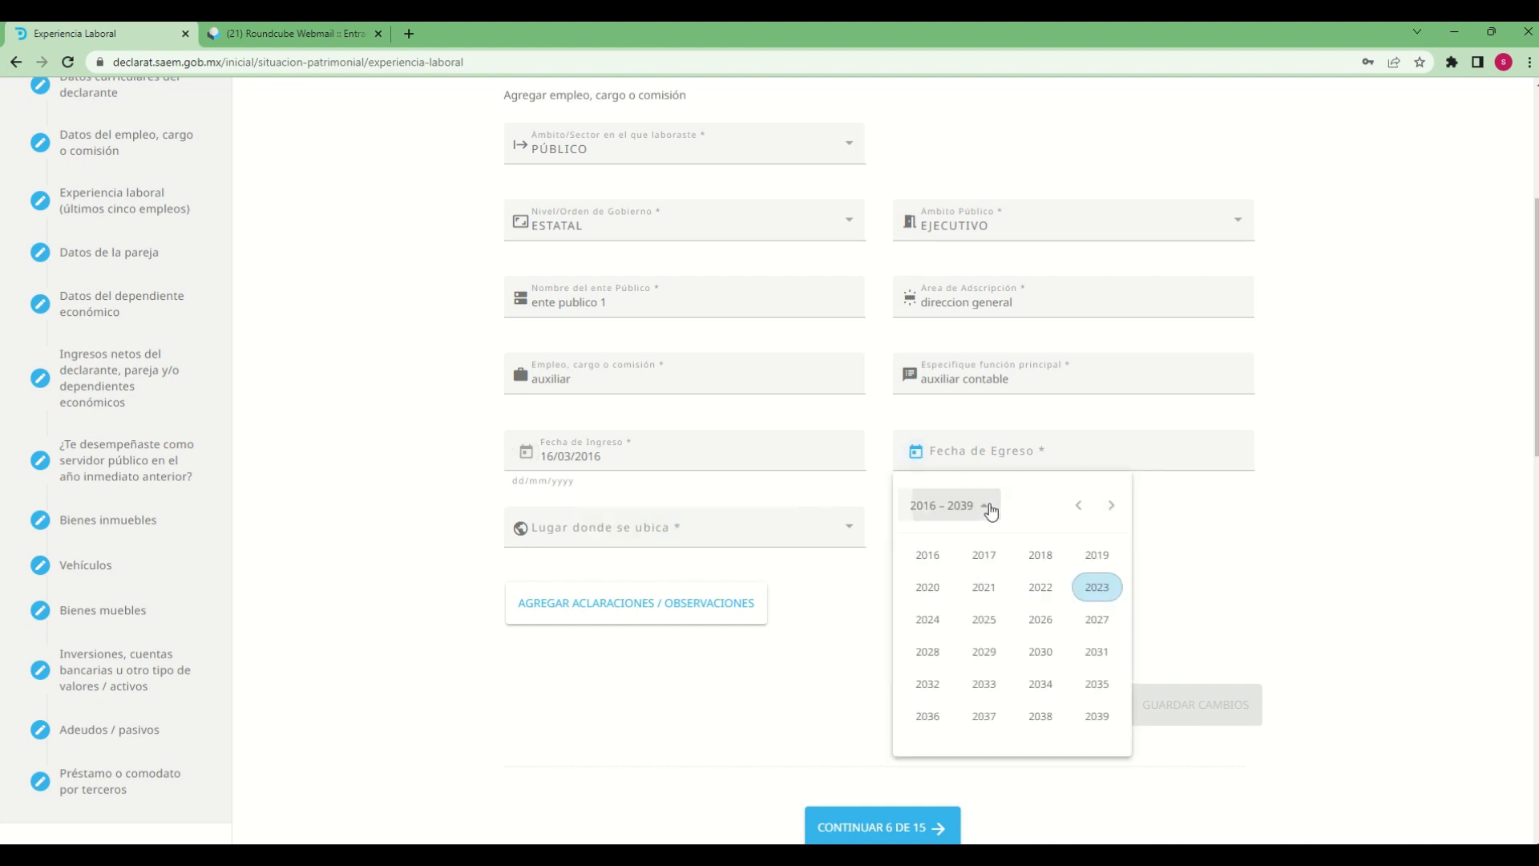
left_click(986, 557)
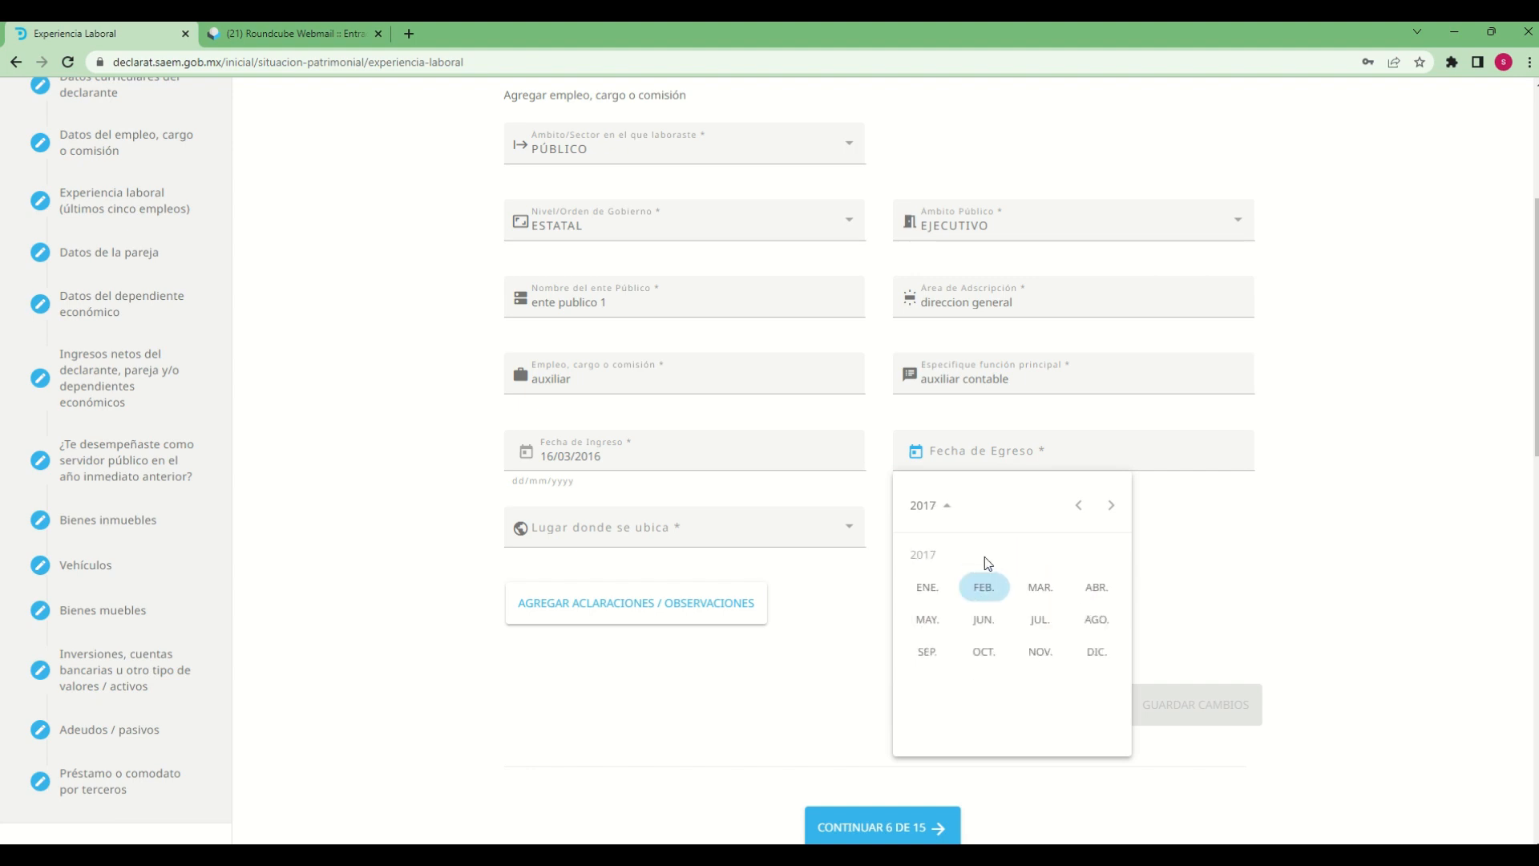
left_click(1045, 598)
left_click(1077, 641)
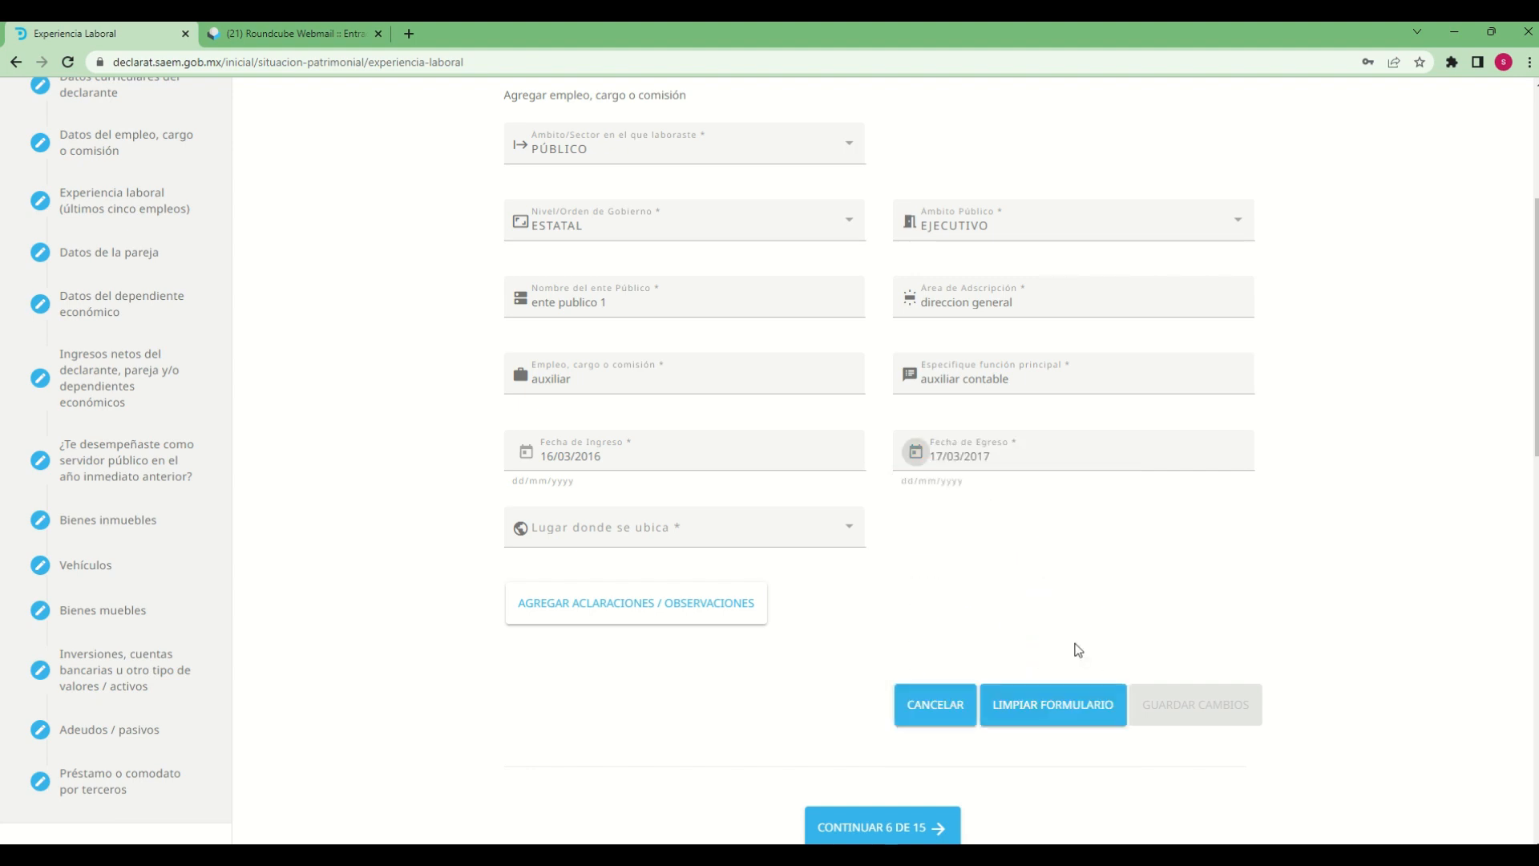
Try the EN EL EXTRANJERO option for Lugar donde se ubica and set it to EN MÉXICO
left_click(627, 544)
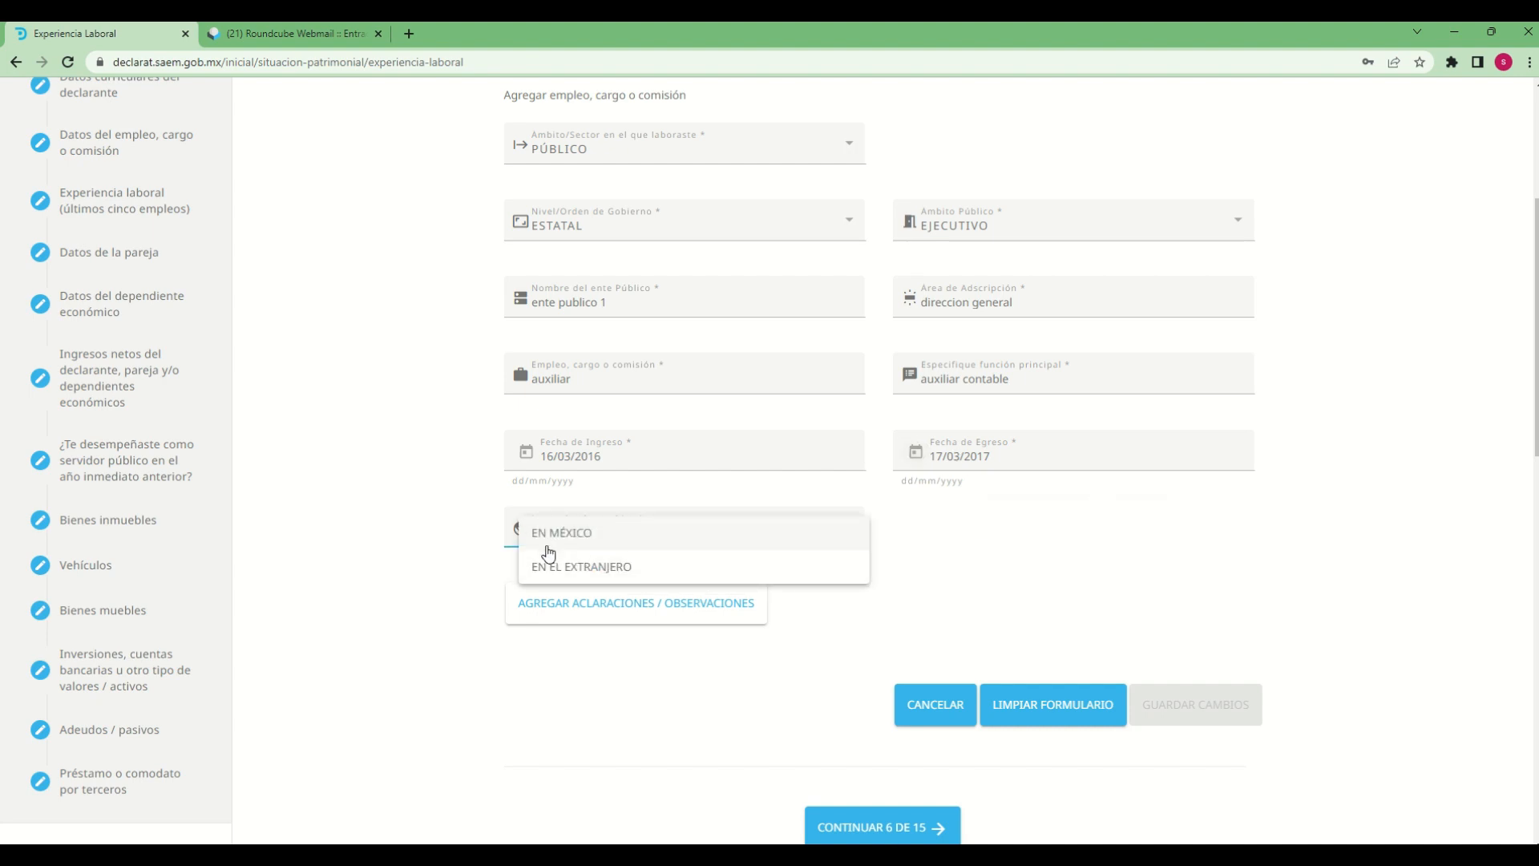
left_click(567, 543)
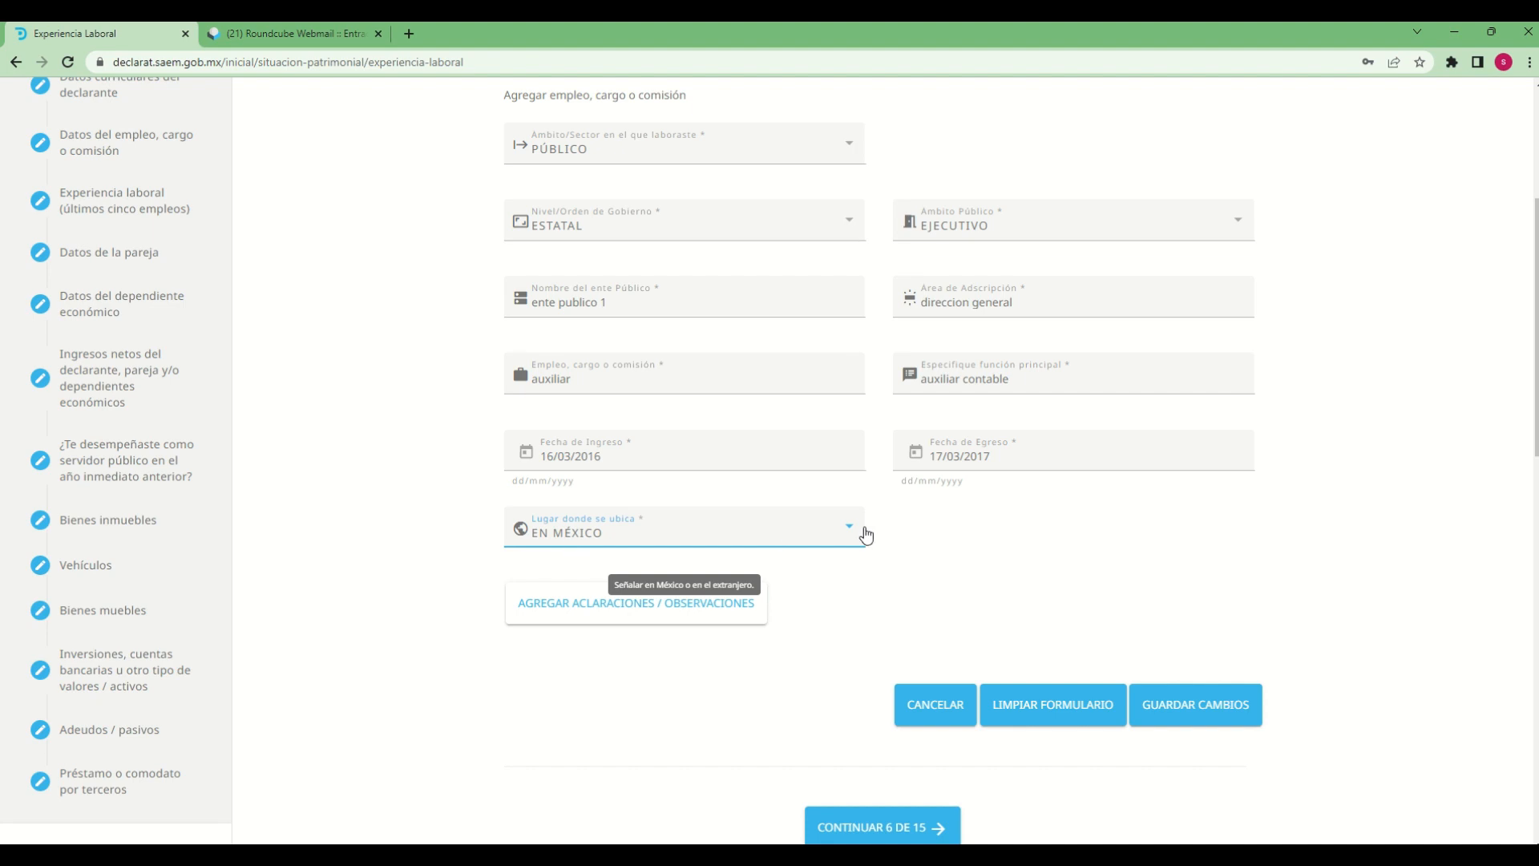
left_click(840, 534)
left_click(576, 563)
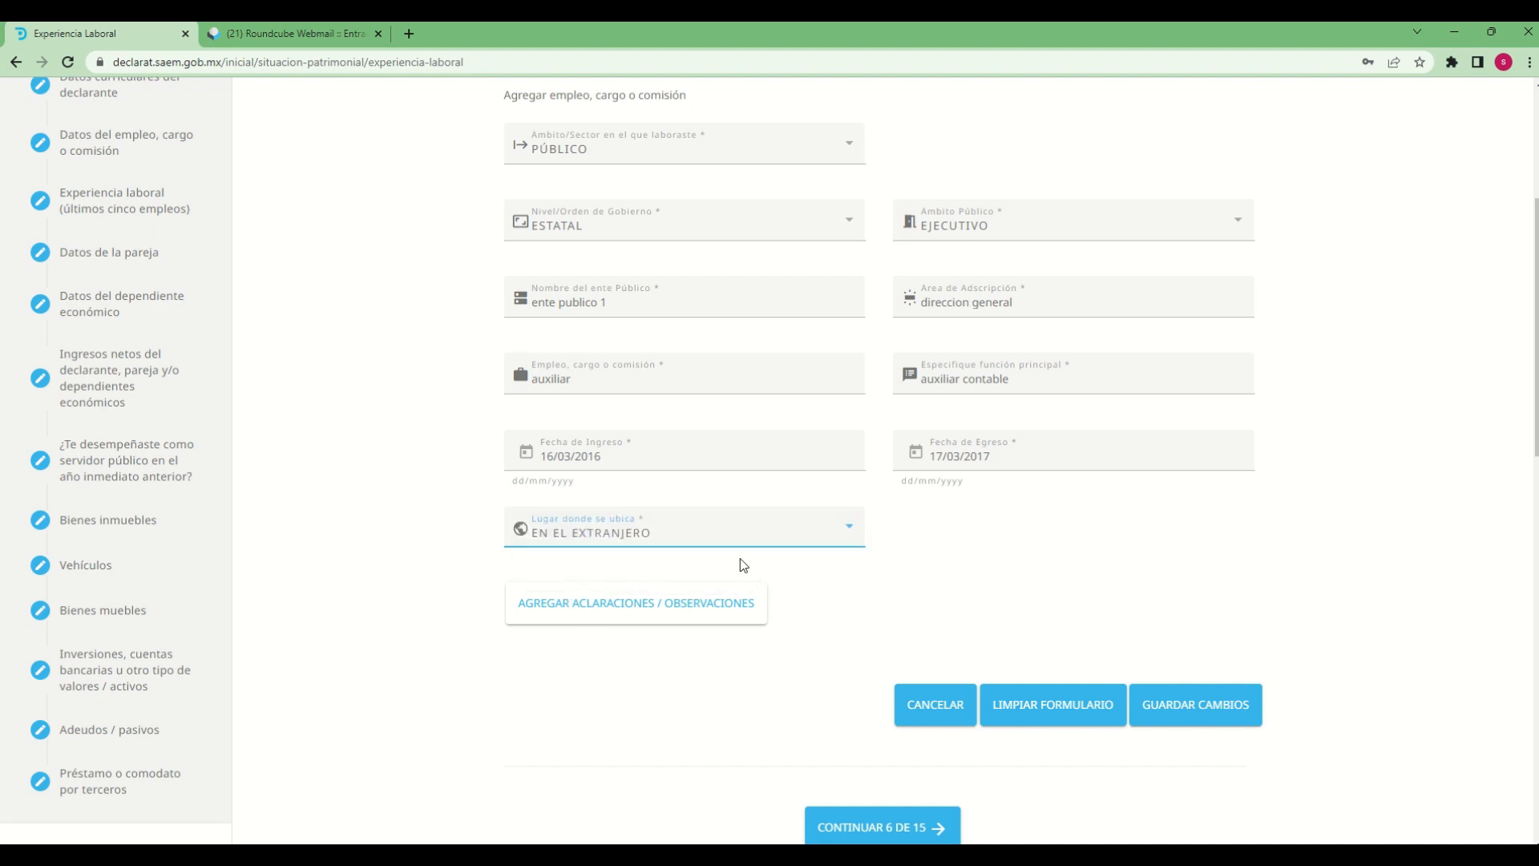
left_click(766, 533)
left_click(561, 501)
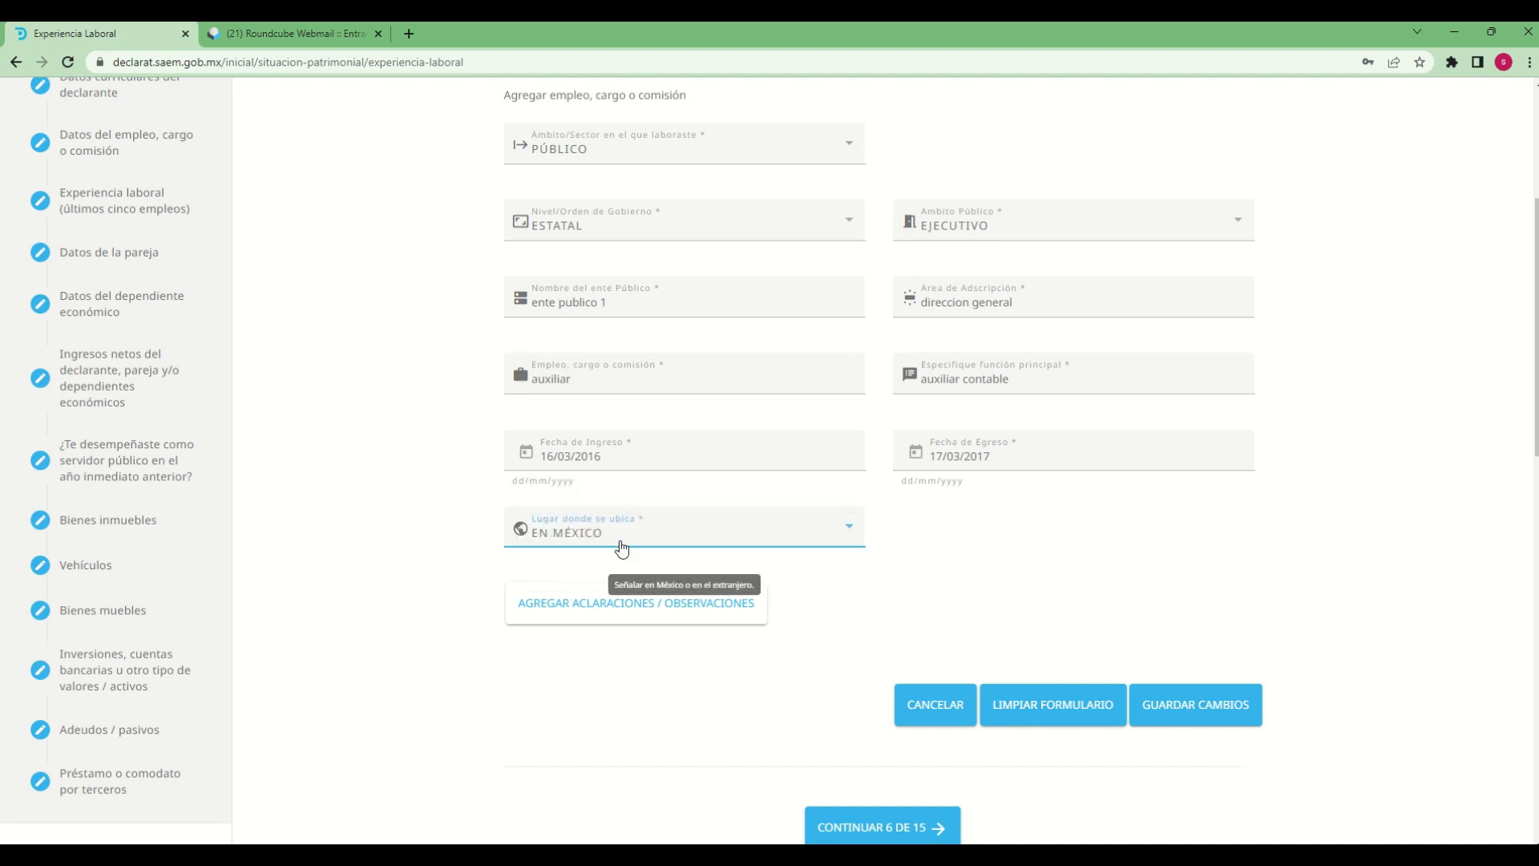
Add the Aclaraciones / Observaciones text "declaracion de prueba" to the work experience section
left_click(677, 611)
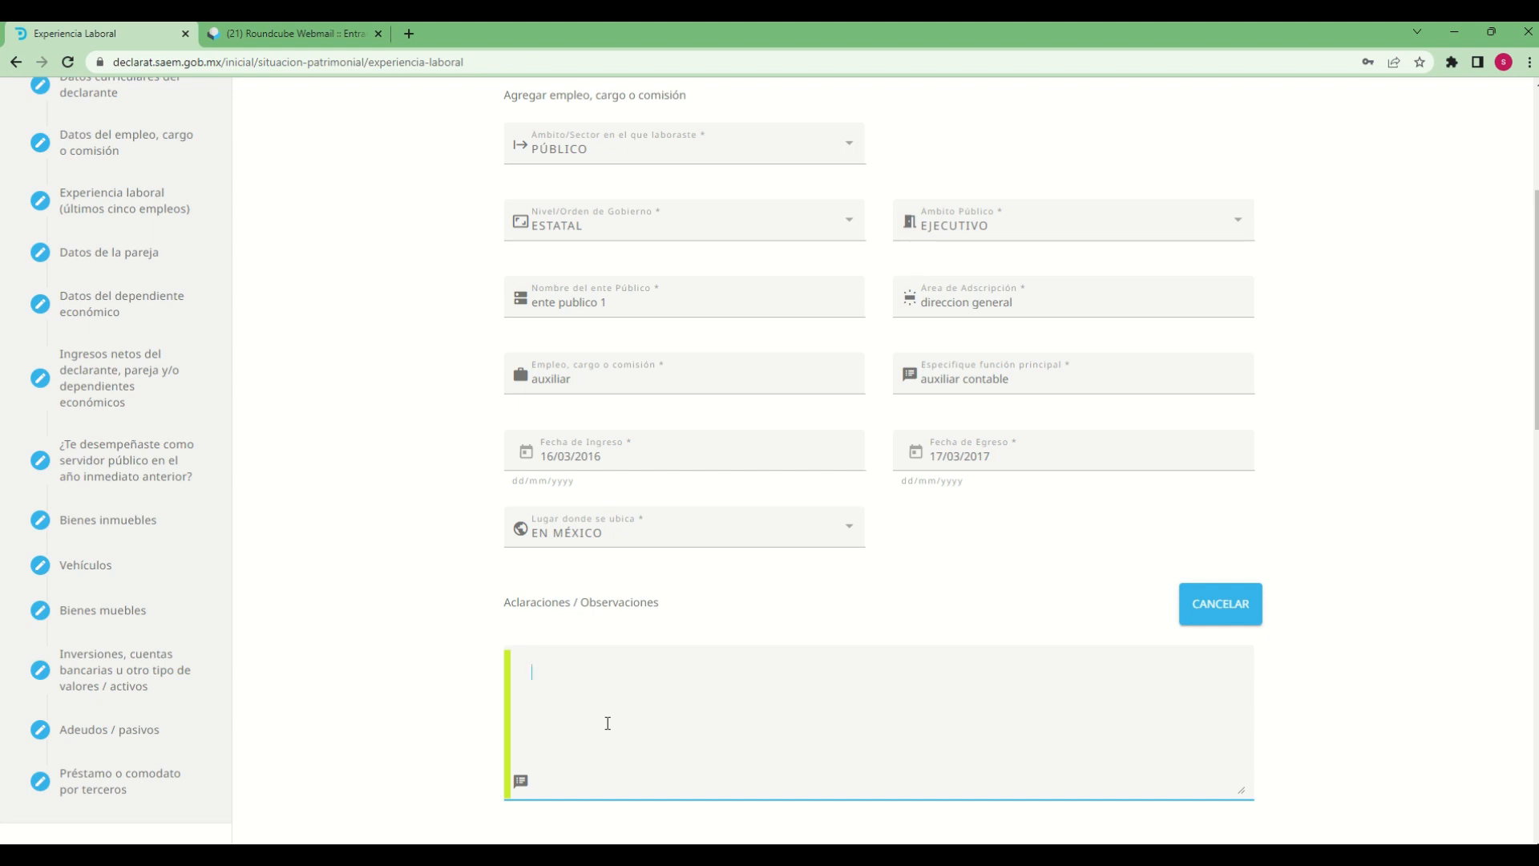
type("declaracin de prueba")
scroll(633, 718, "down", 2)
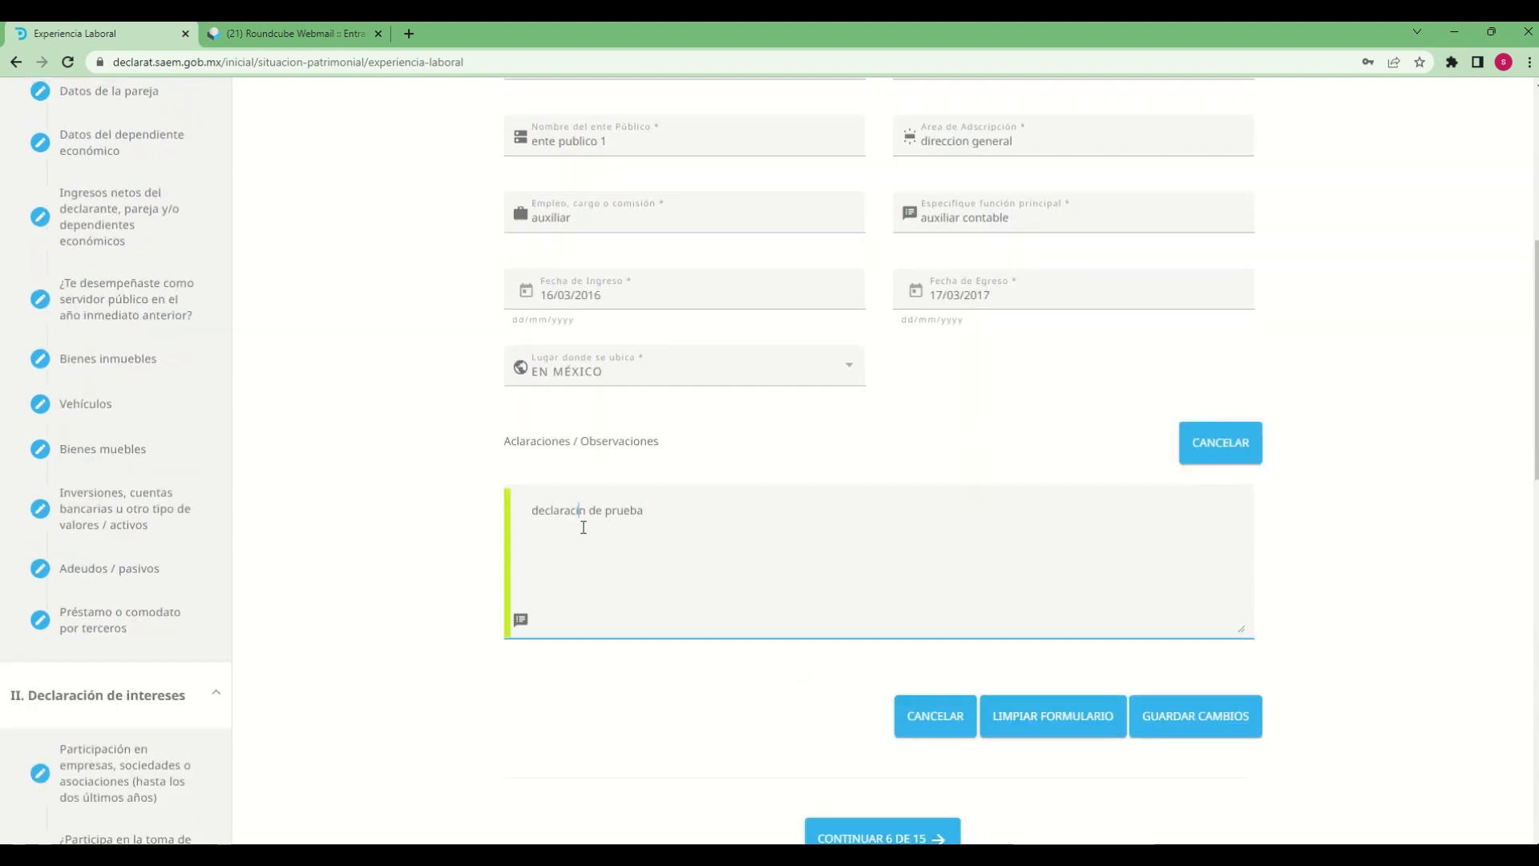
type("o")
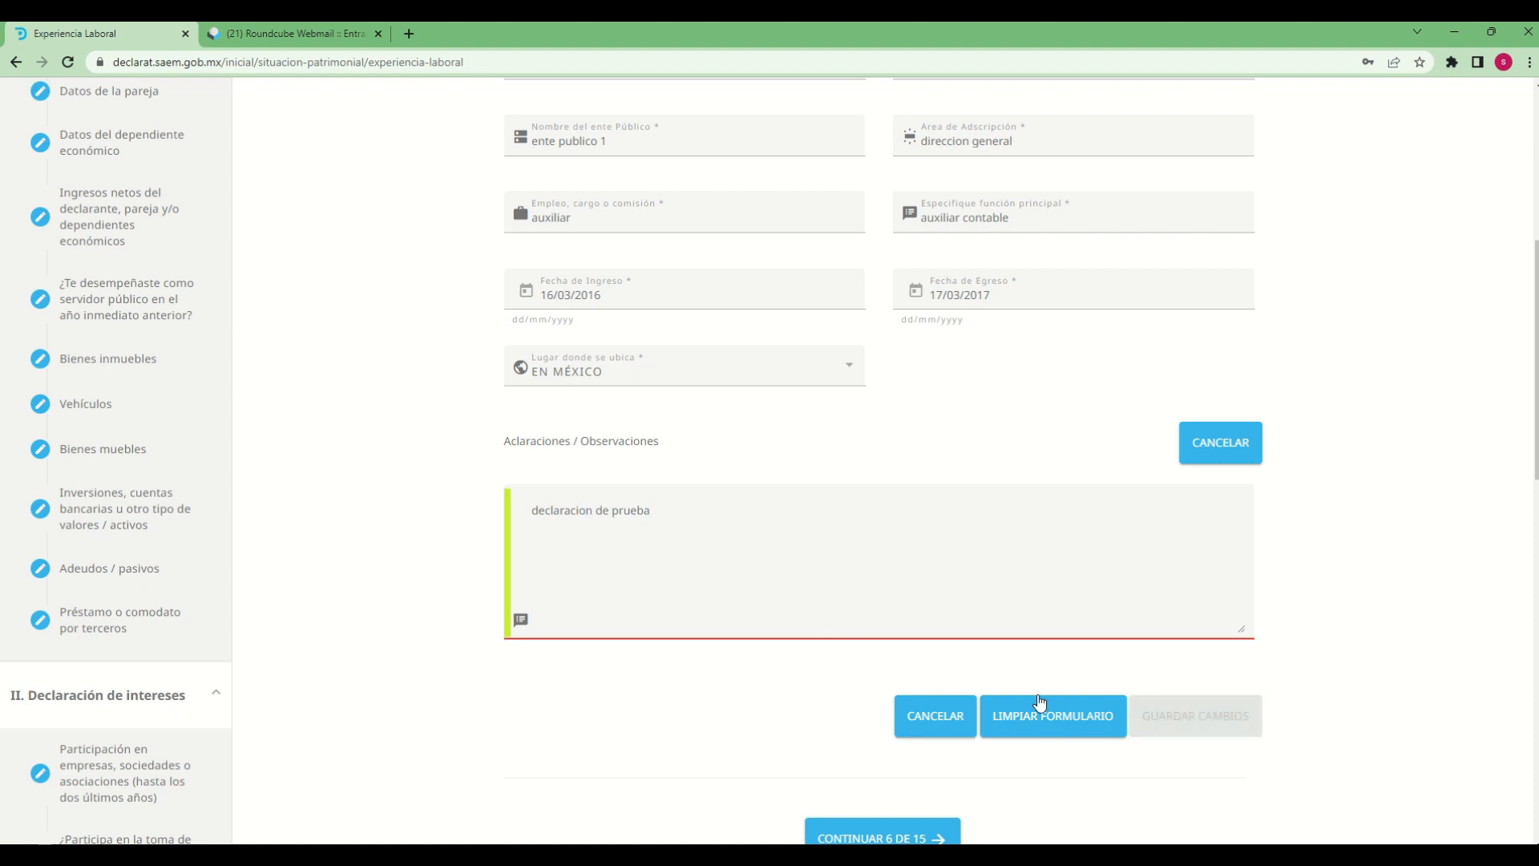
Delete the trailing character from the observations text, save the work experience entry and dismiss the update notice
scroll(882, 602, "down", 2)
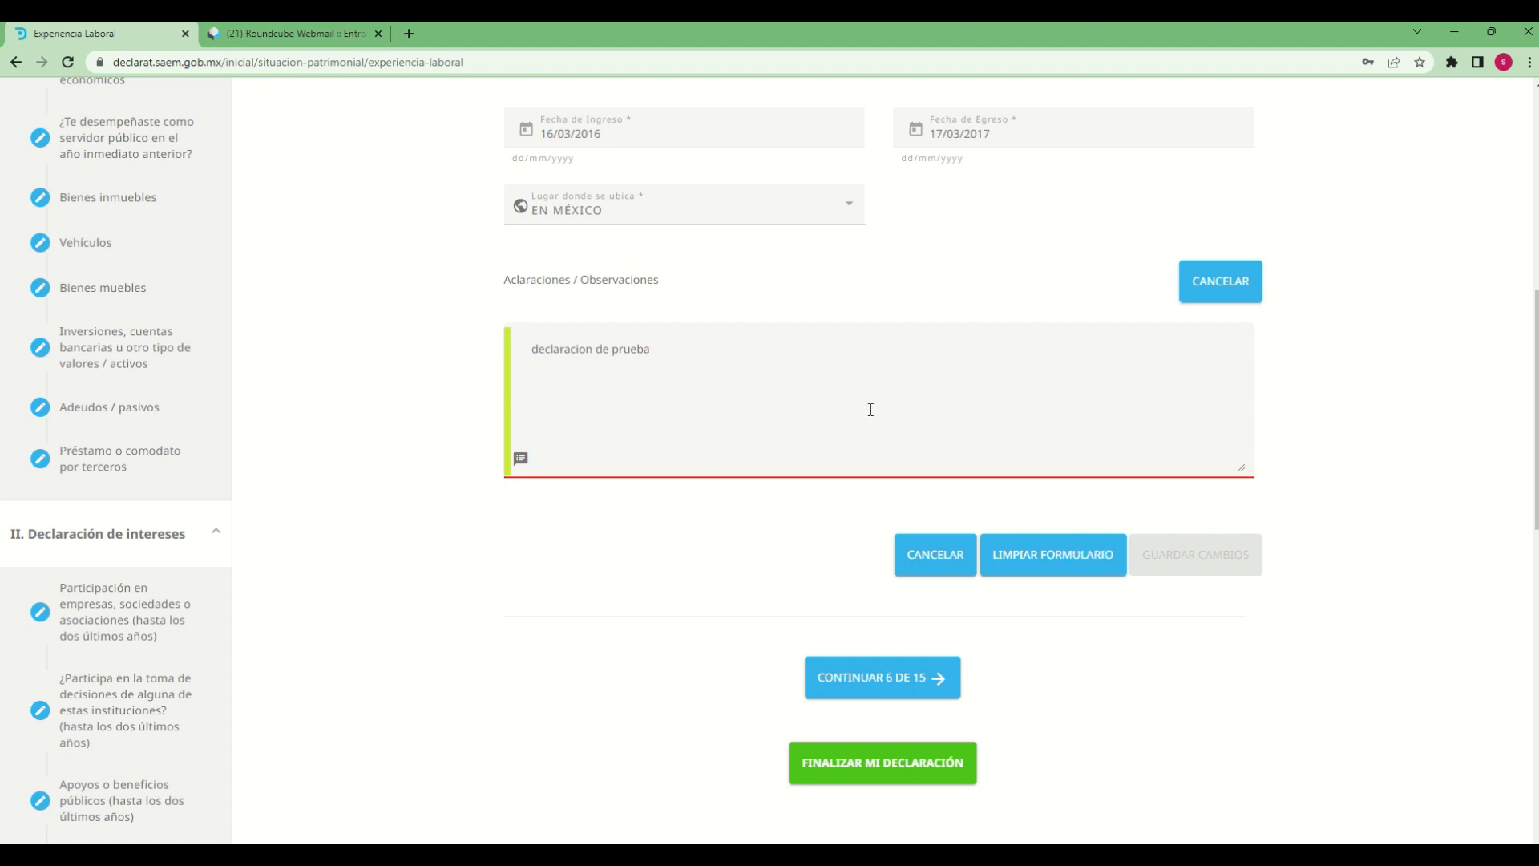
key("BackSpace")
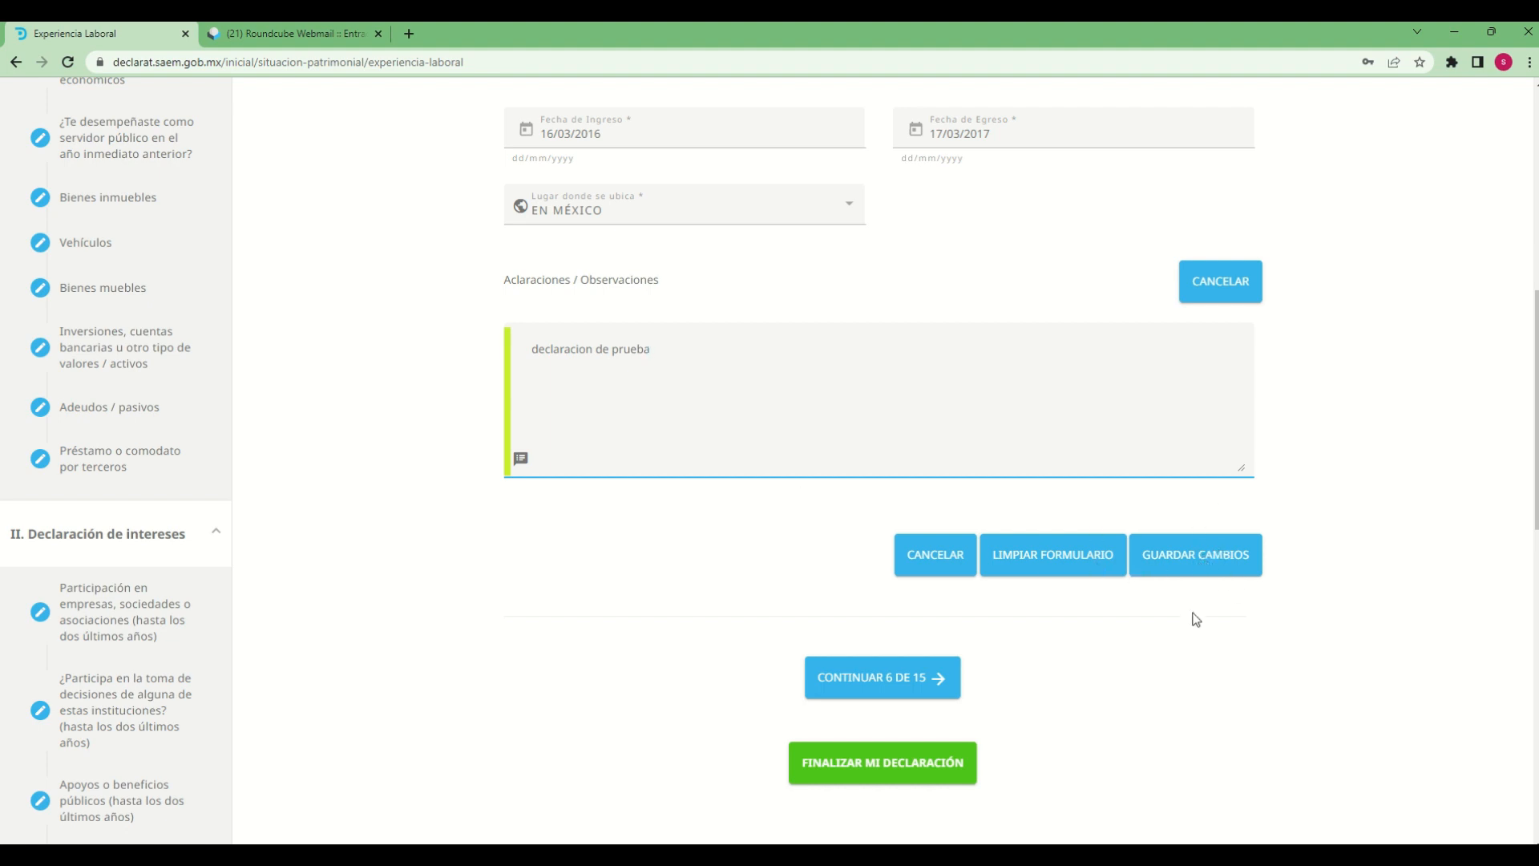
left_click(1196, 575)
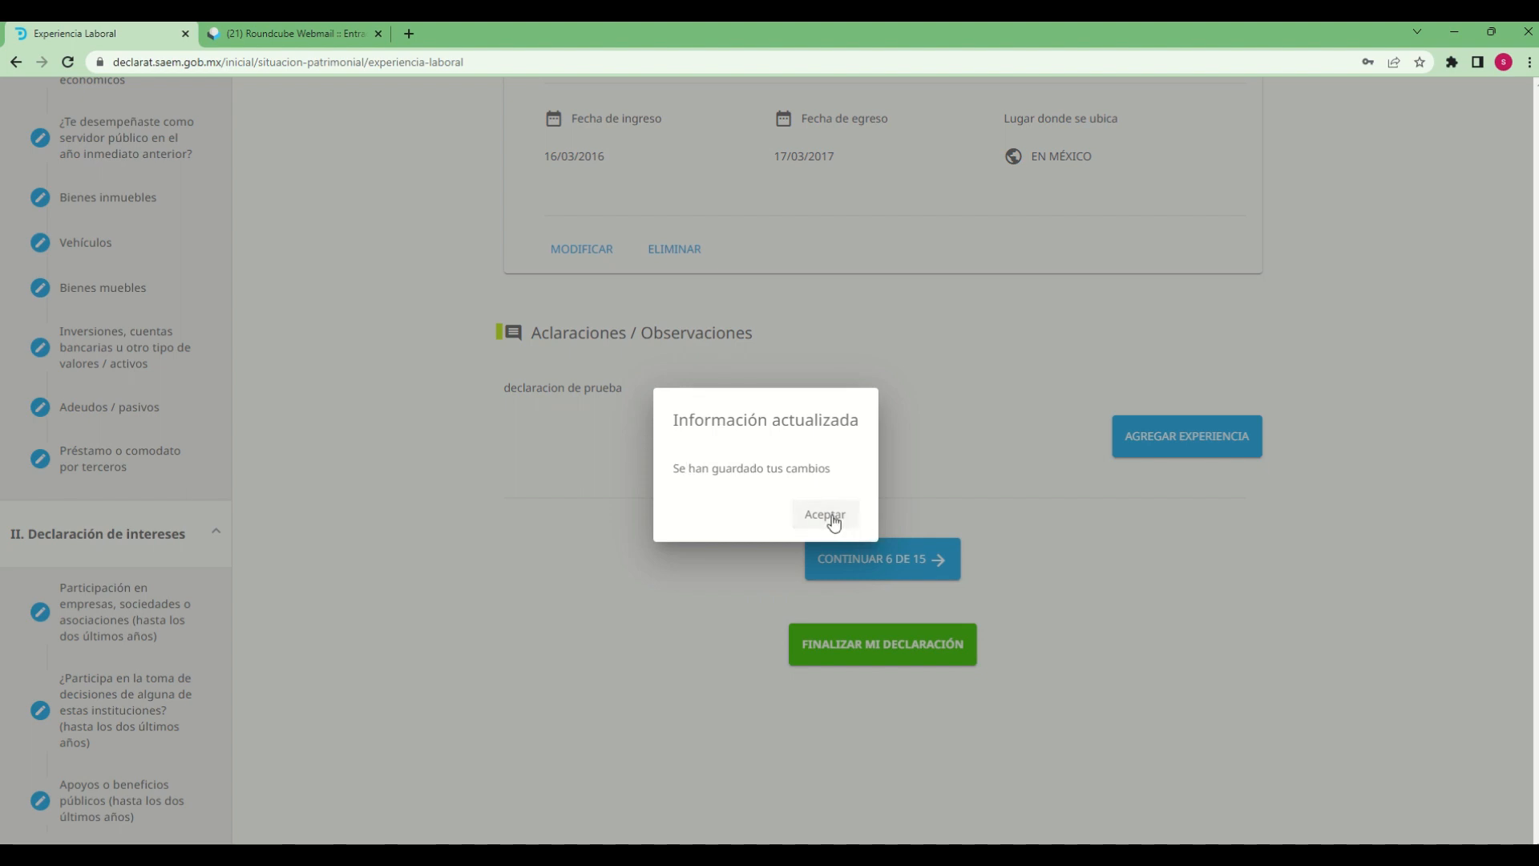
left_click(830, 518)
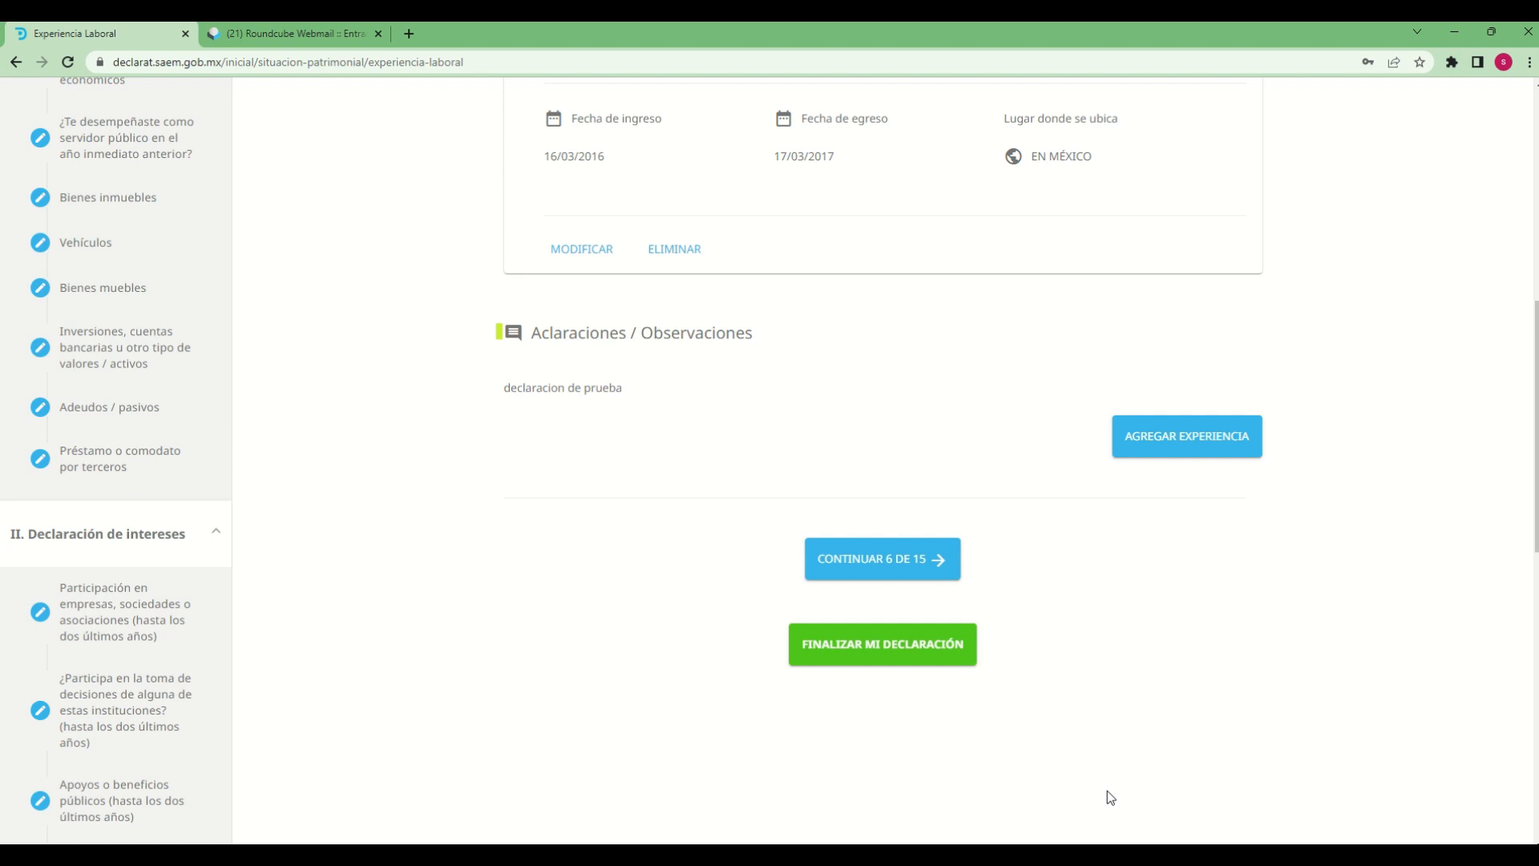
Open the saved AUXILIAR work experience entry for modification and review its fields
scroll(1079, 721, "up", 3)
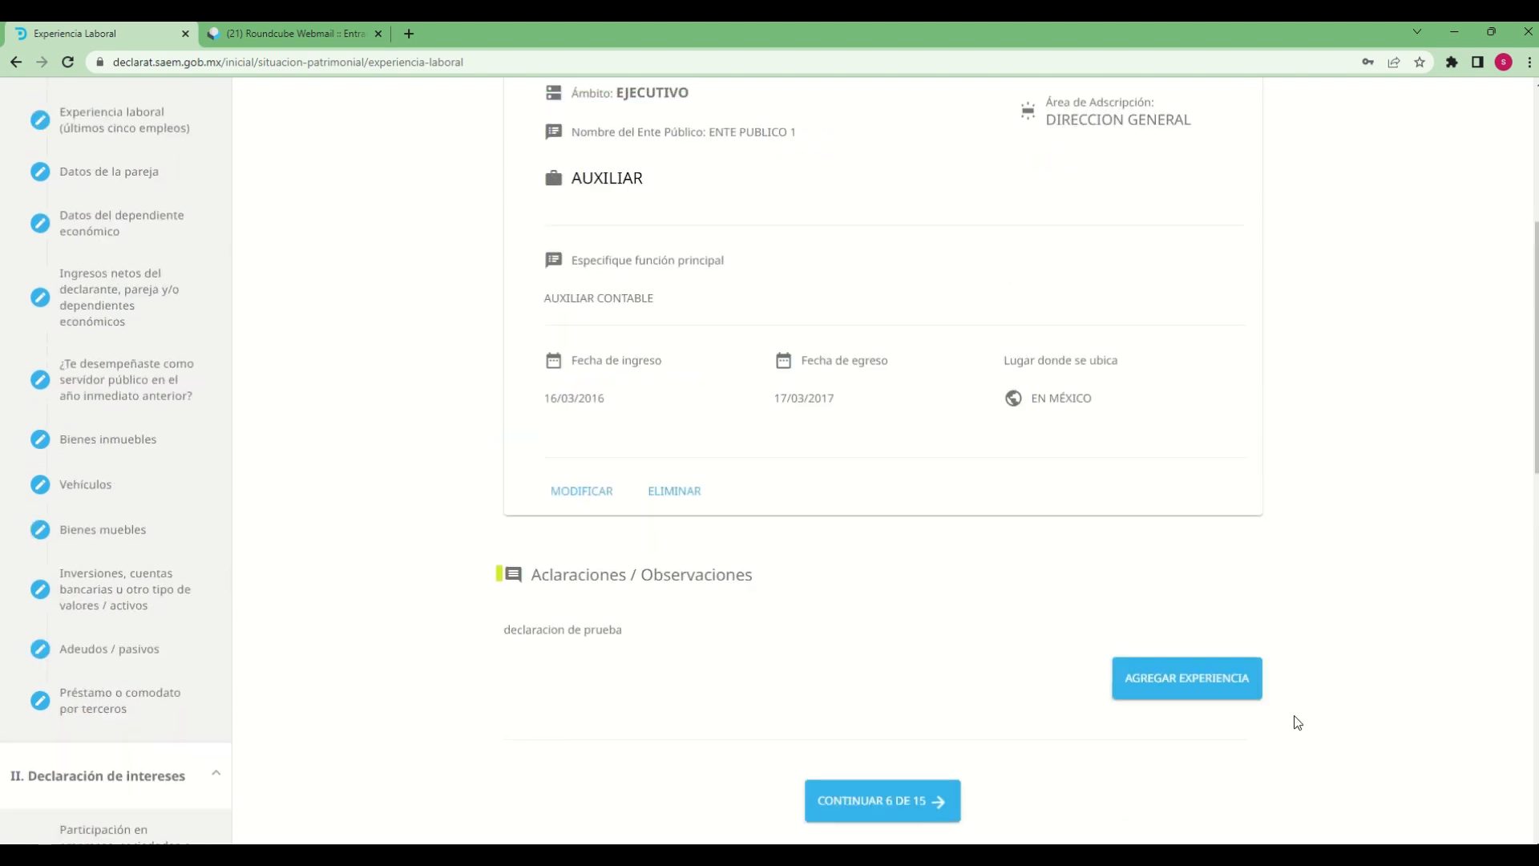
scroll(1296, 722, "up", 2)
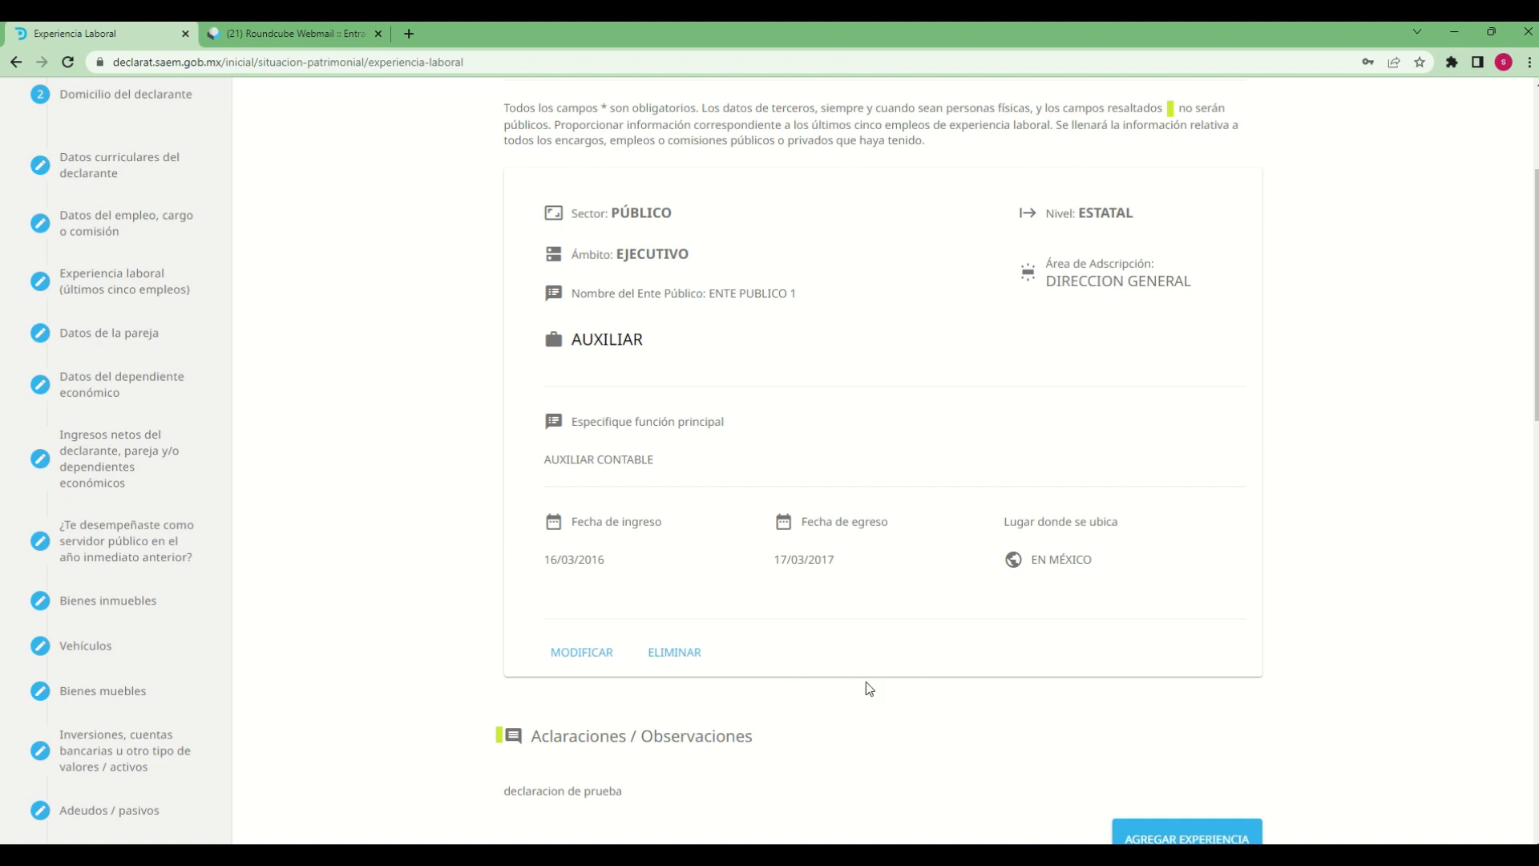
left_click(584, 662)
scroll(999, 733, "down", 4)
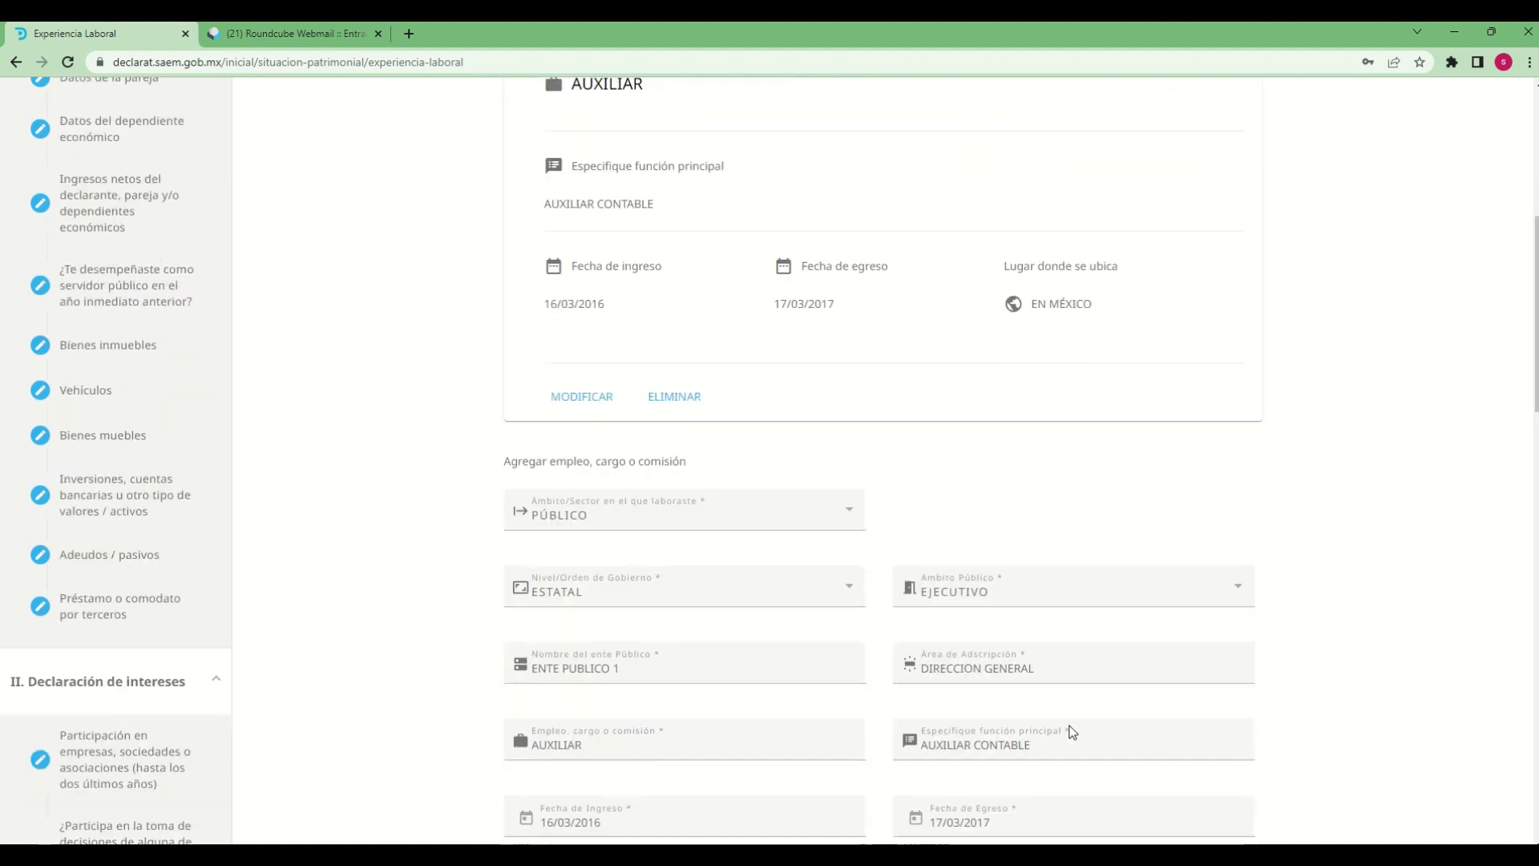
scroll(1186, 687, "up", 4)
scroll(1199, 688, "down", 14)
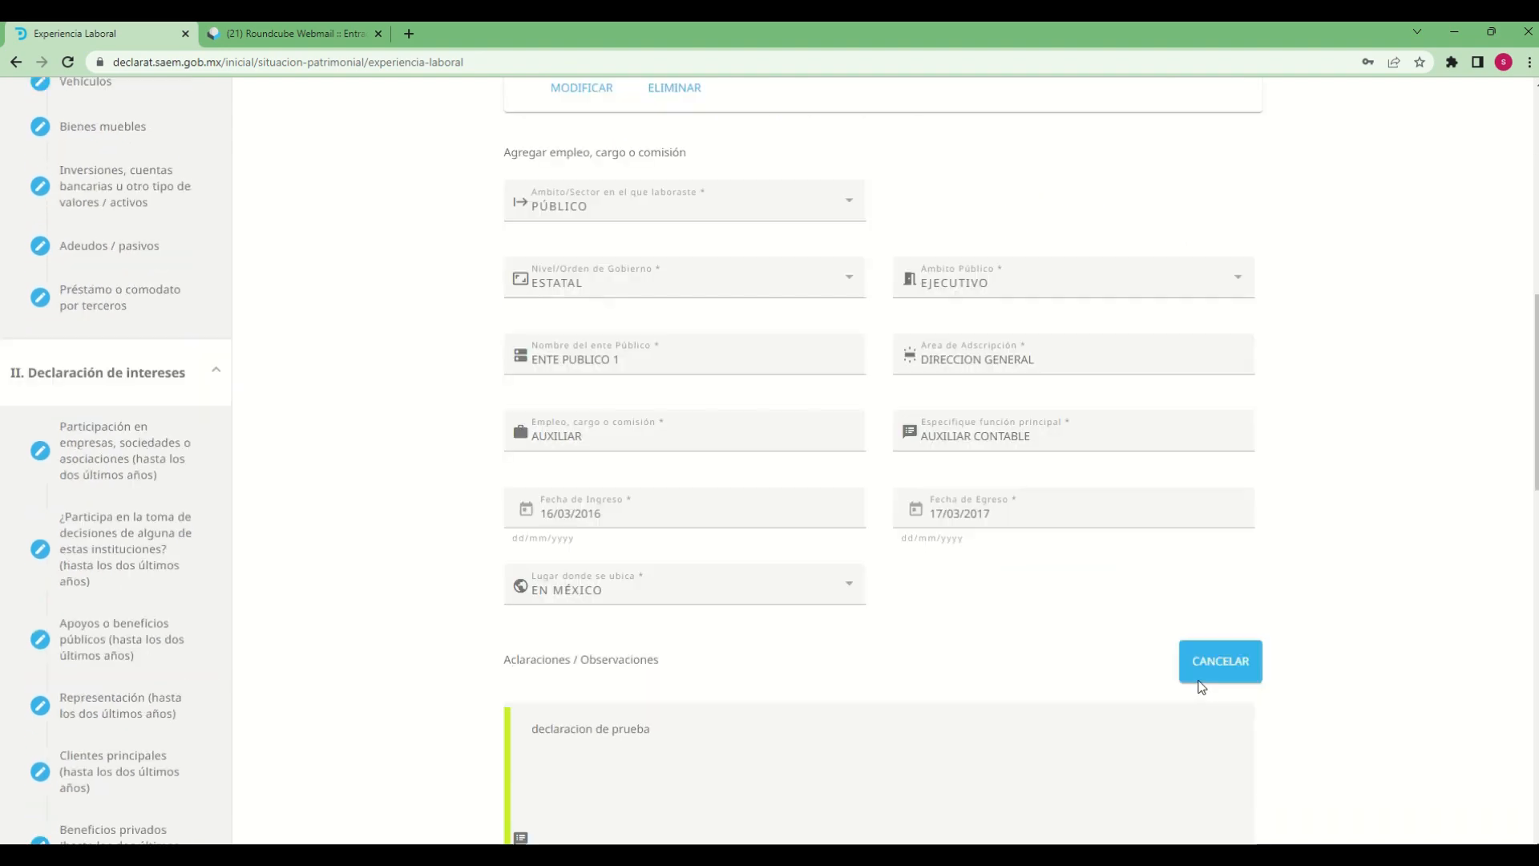
scroll(1201, 688, "up", 4)
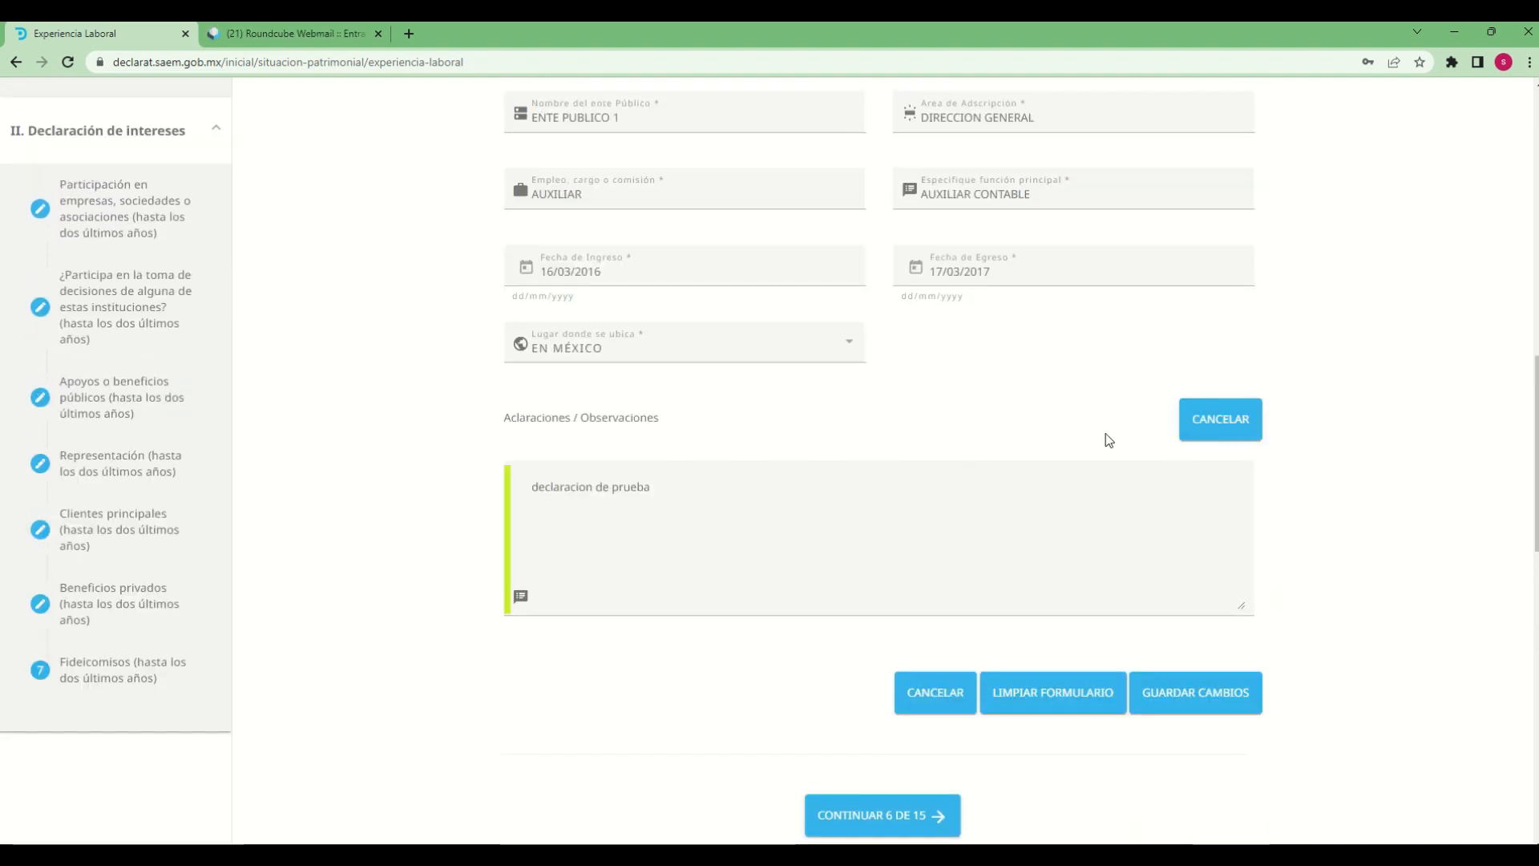
scroll(900, 577, "up", 1)
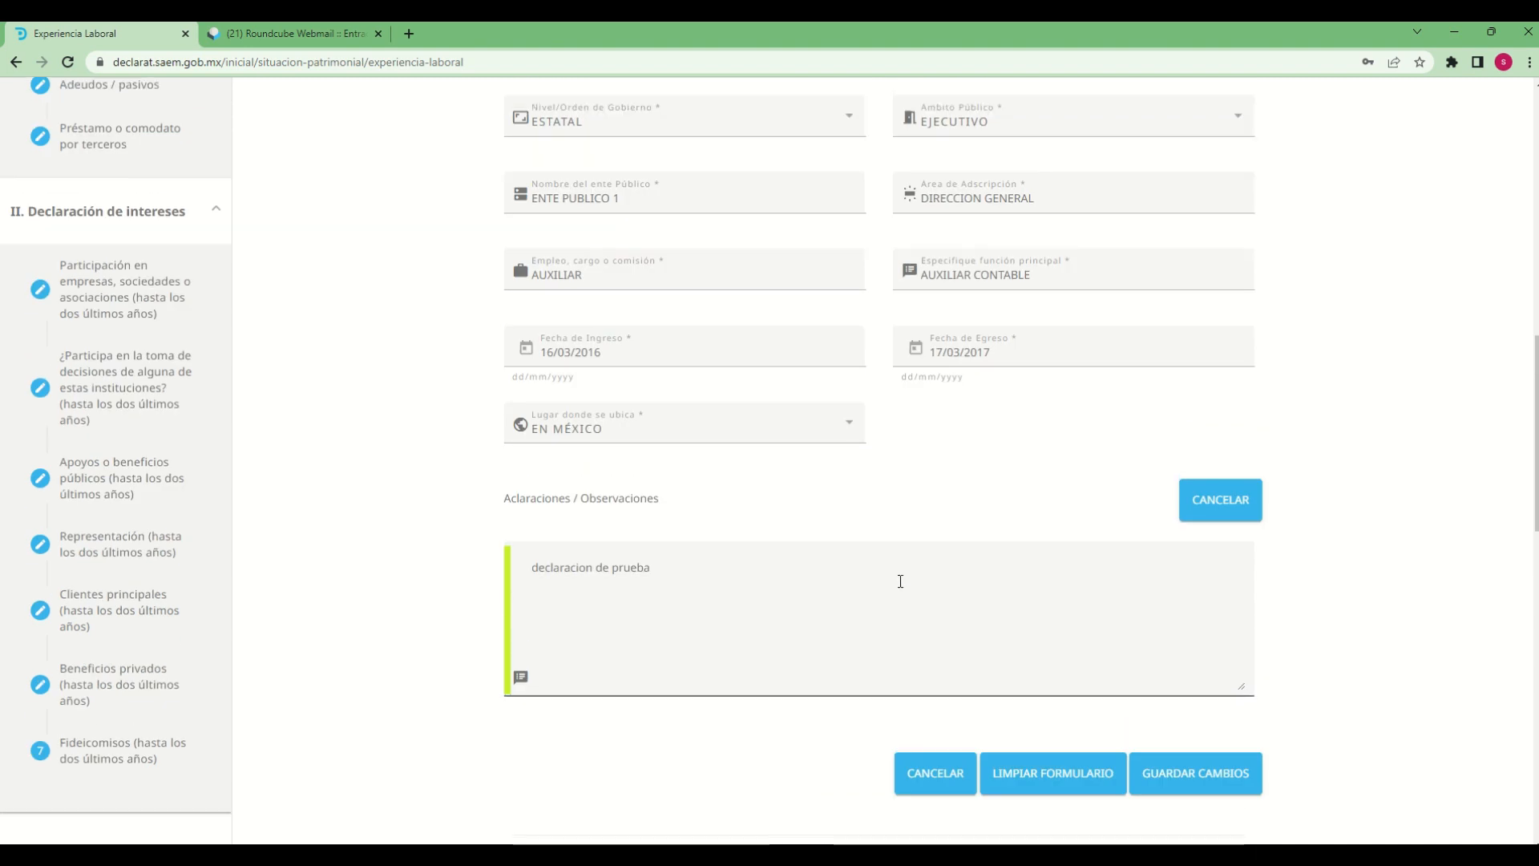
scroll(1139, 571, "up", 3)
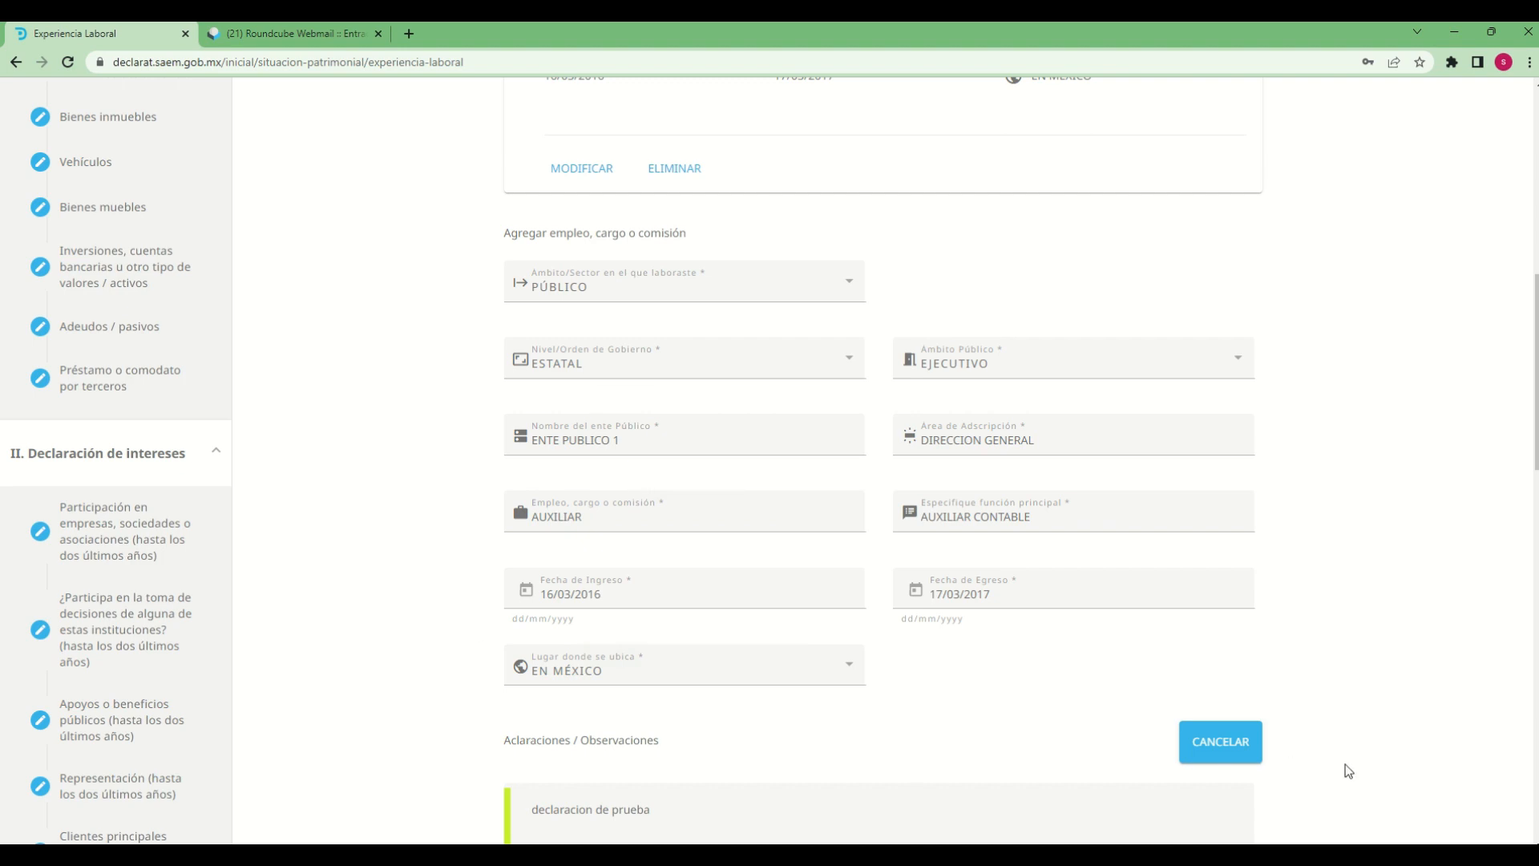
scroll(1369, 752, "down", 2)
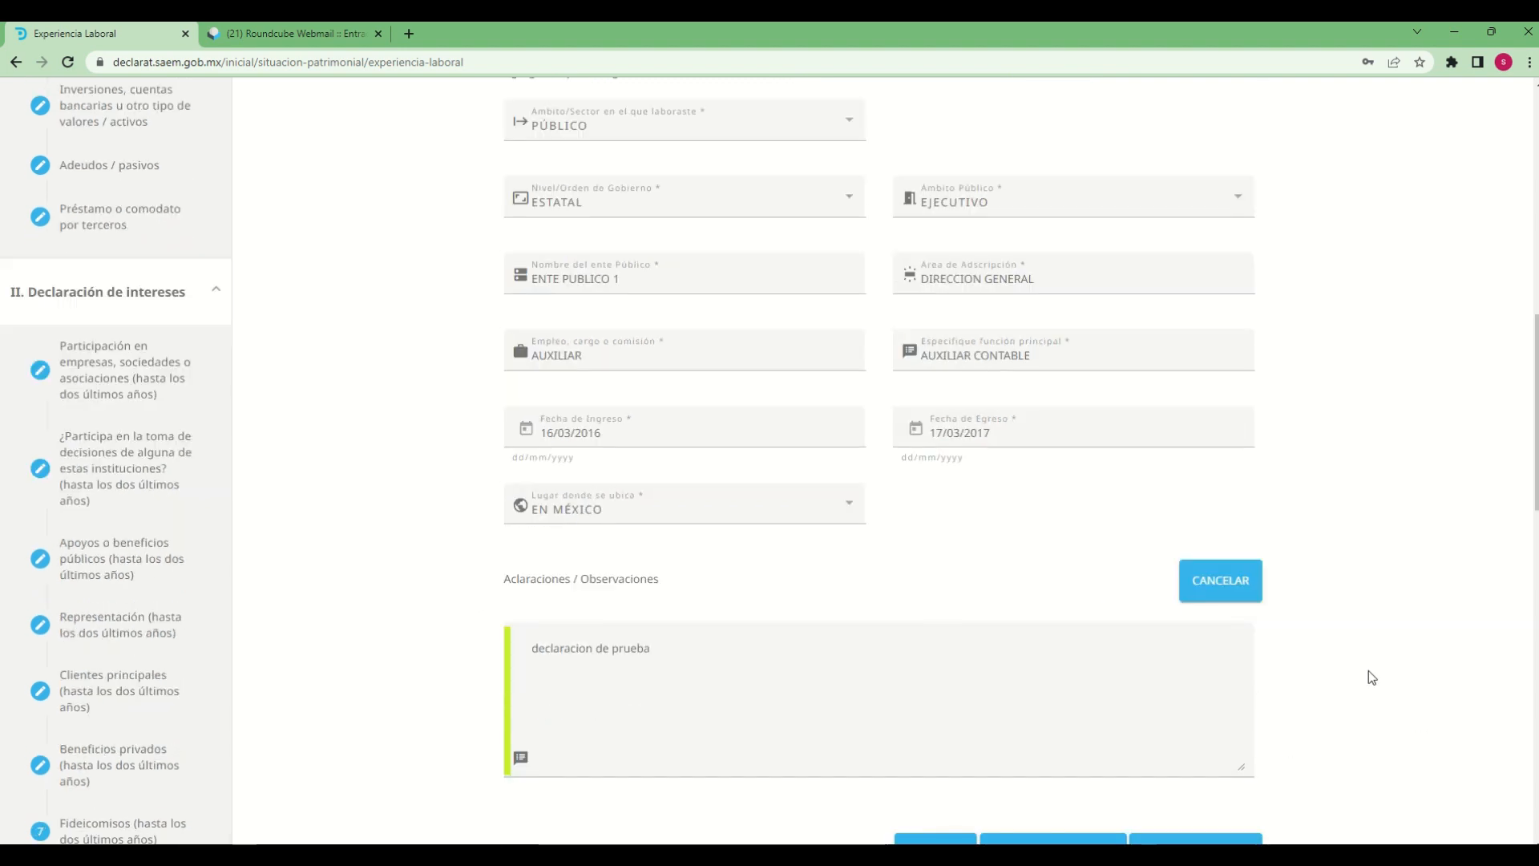
scroll(1371, 674, "down", 3)
Cancel the entry's Aclaraciones / Observaciones block, save the changes and dismiss the update notice
left_click(1219, 336)
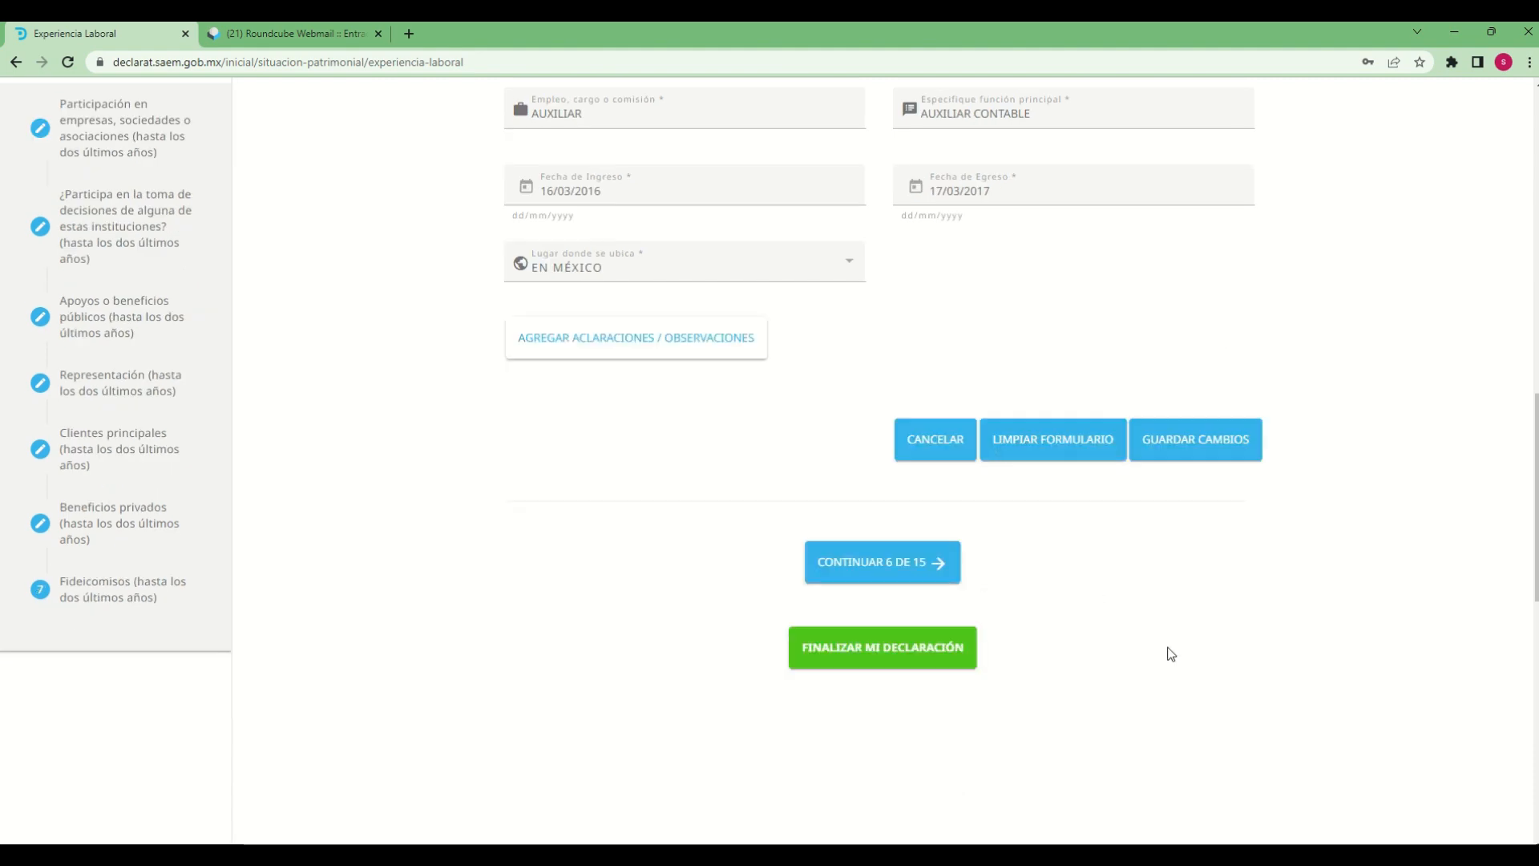
scroll(713, 559, "up", 4)
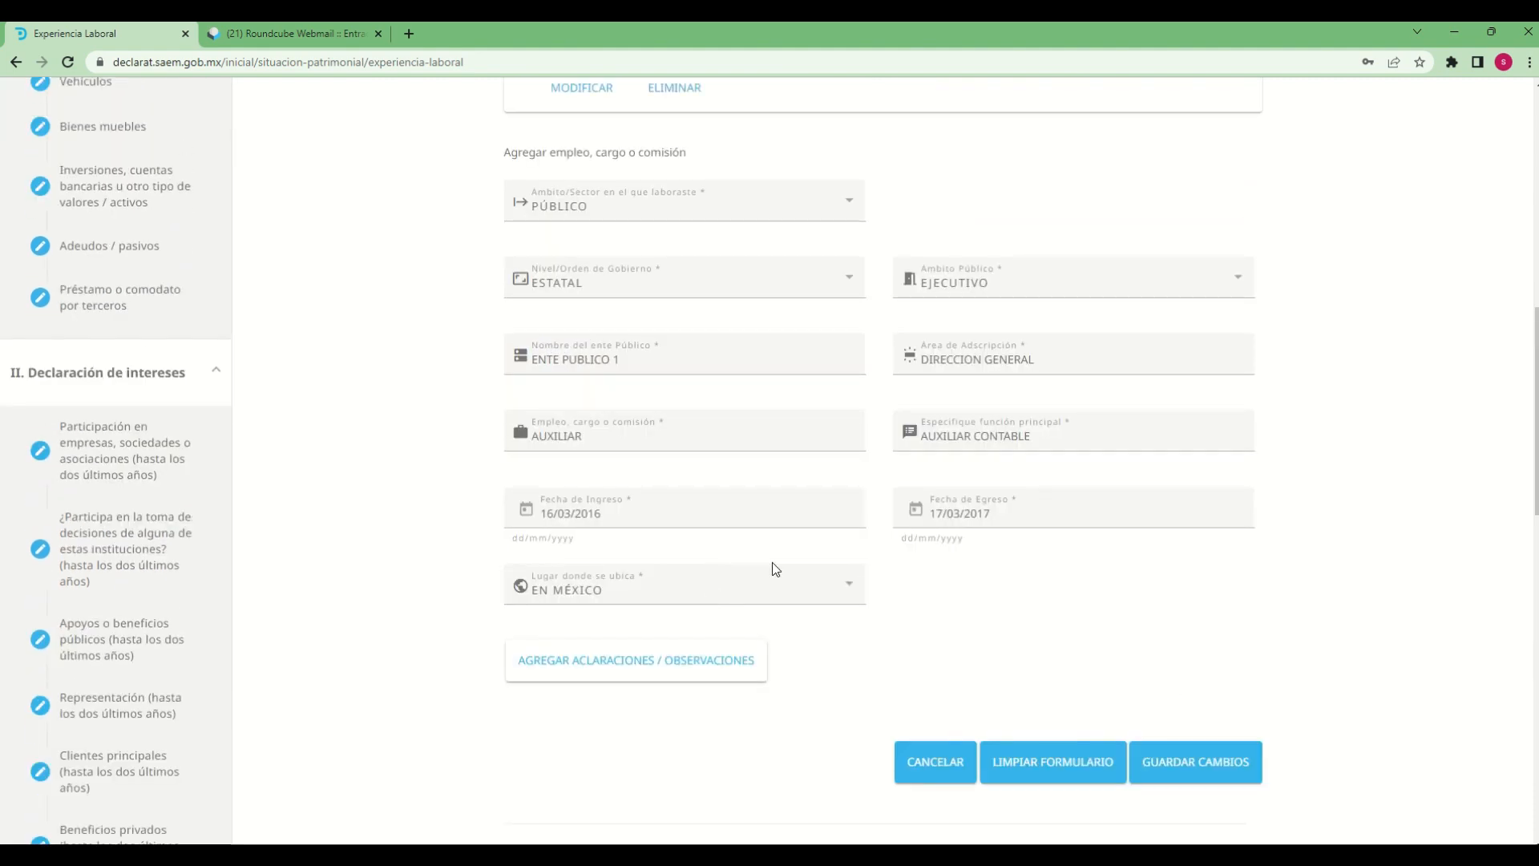
scroll(801, 577, "down", 3)
left_click(1188, 525)
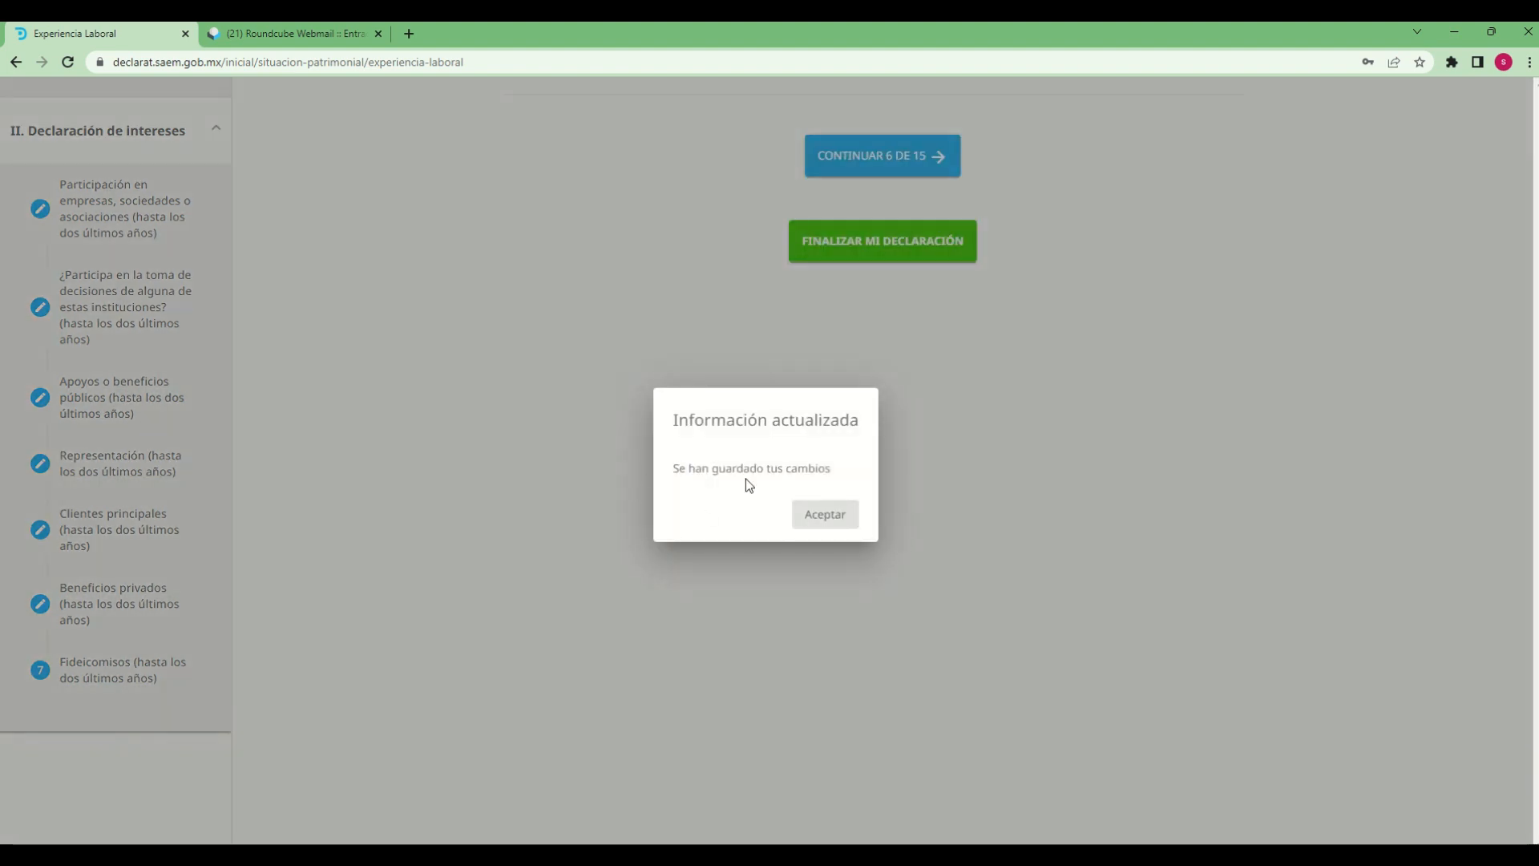
left_click(830, 520)
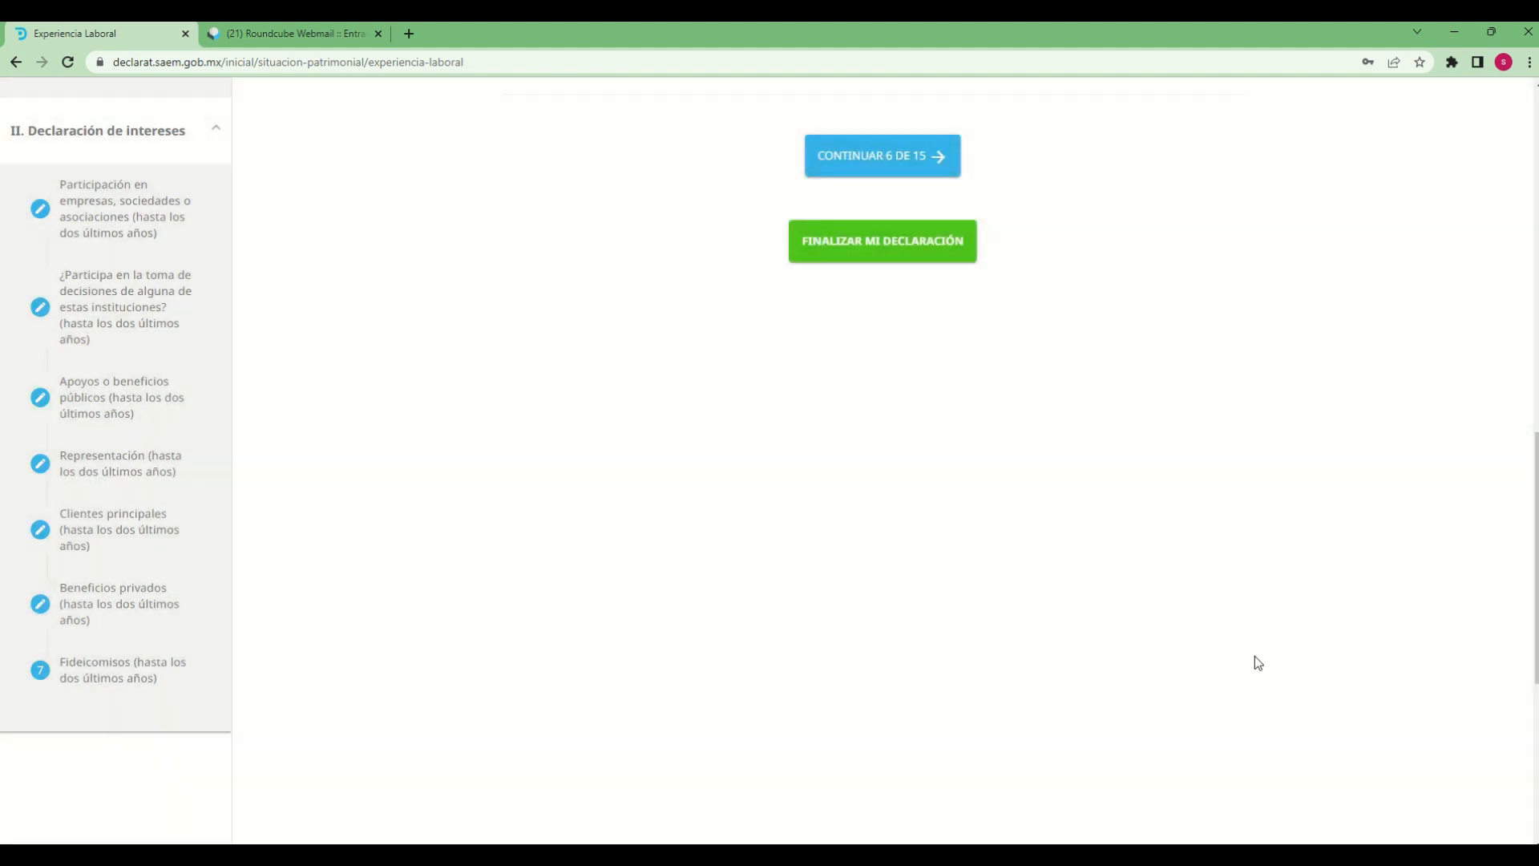
Review the saved work experience, continue to section 6, Datos de la Pareja, and start adding a partner
scroll(1256, 657, "up", 5)
scroll(883, 619, "up", 3)
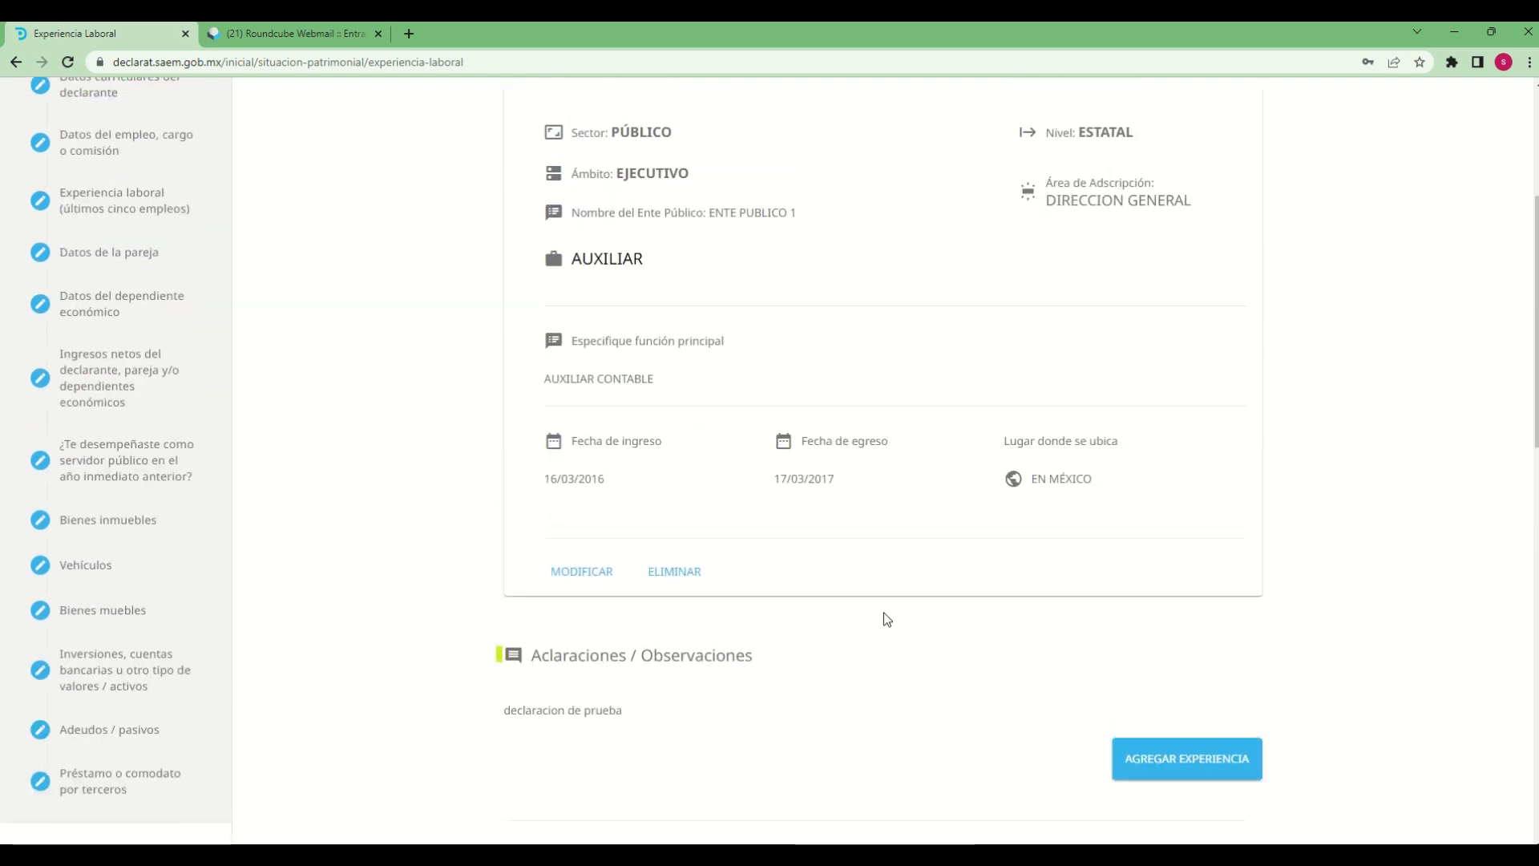
scroll(883, 619, "down", 3)
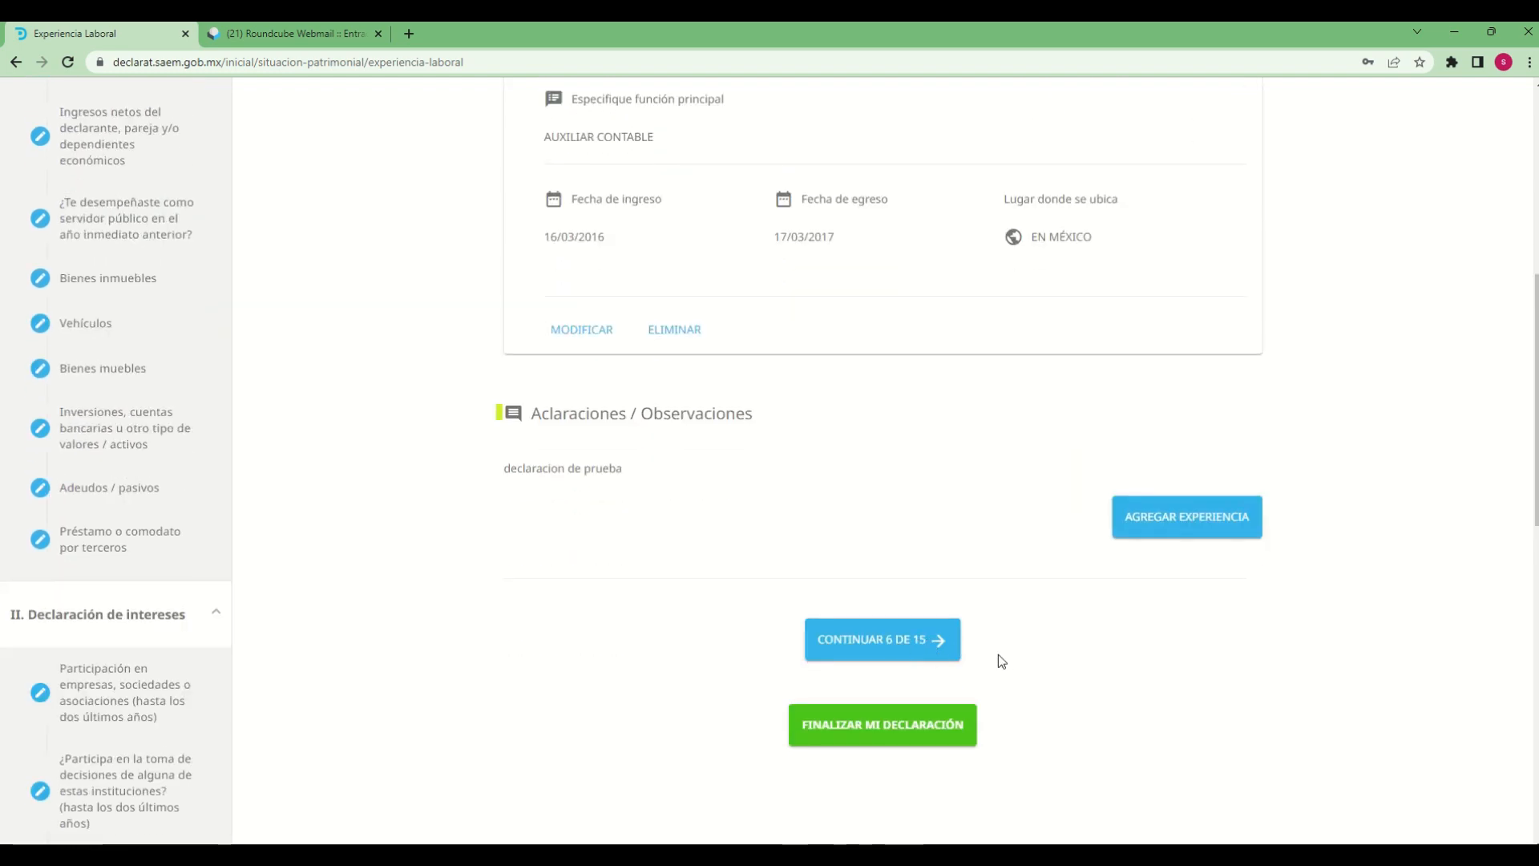
left_click(883, 649)
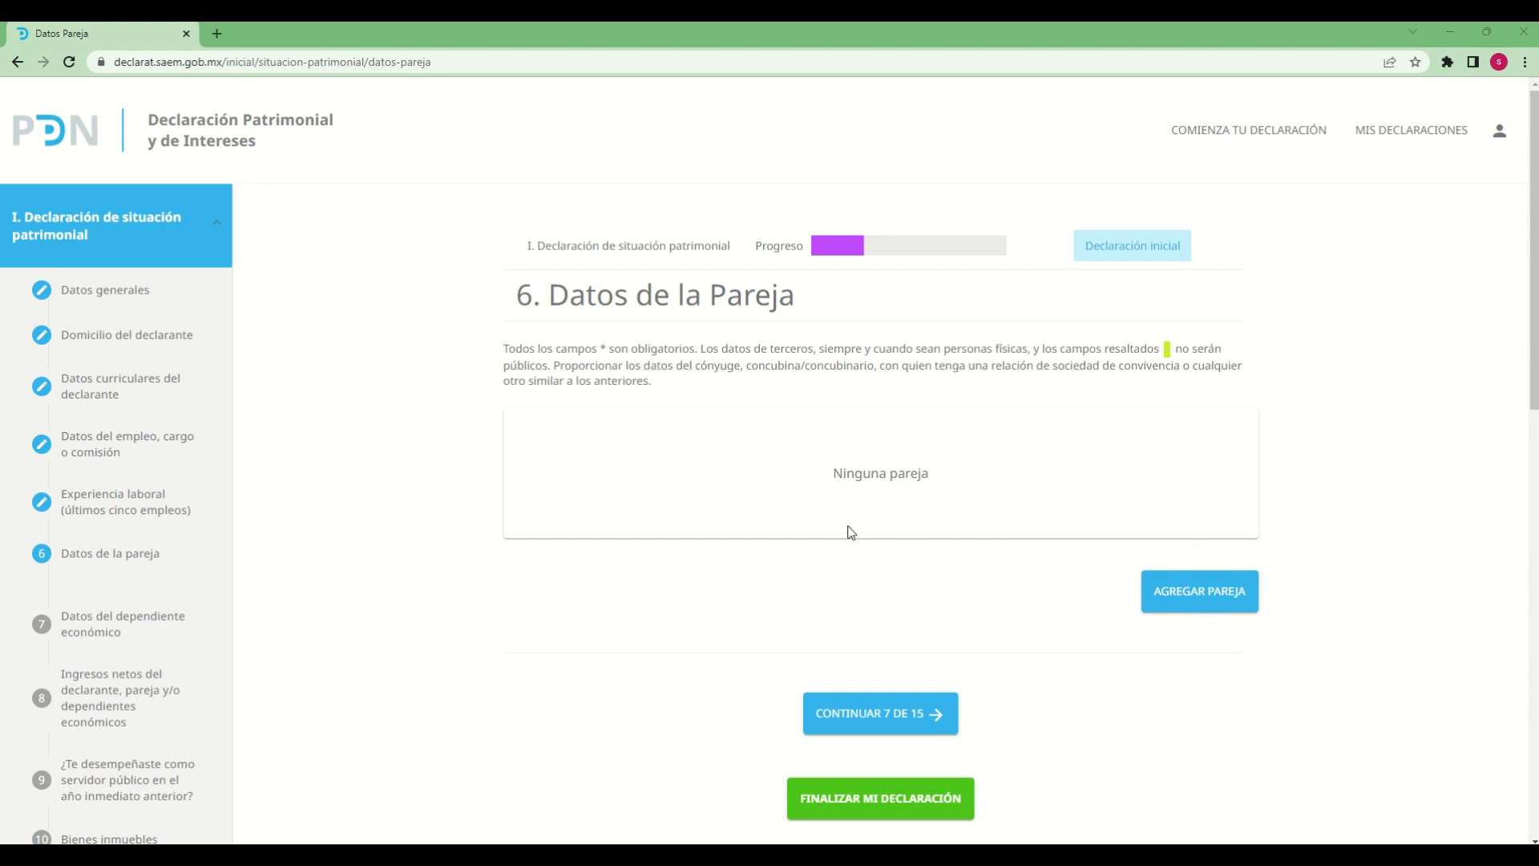
left_click(1220, 603)
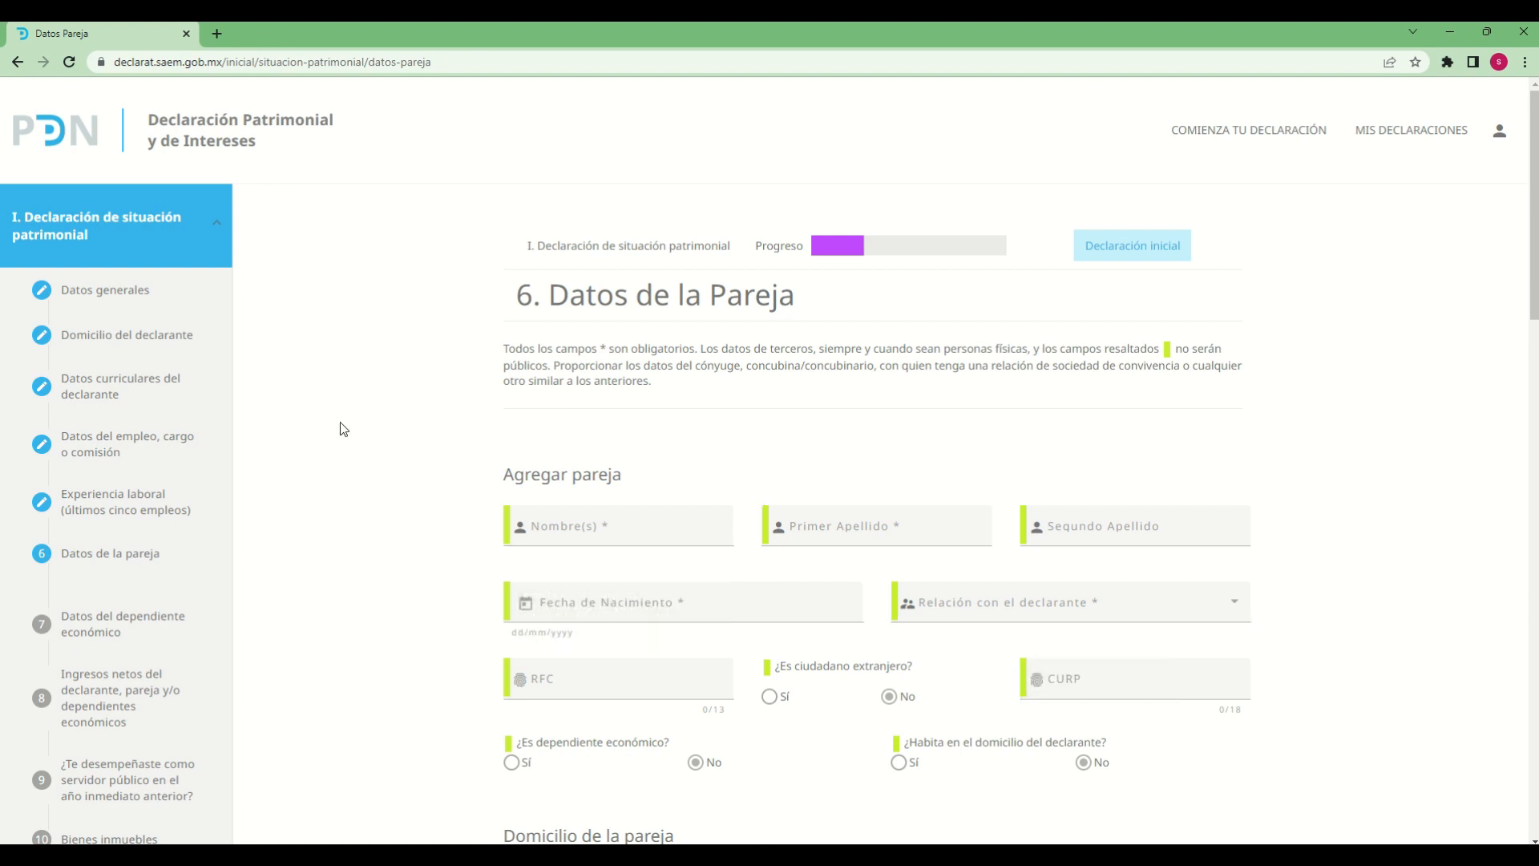
Fill in the partner's Nombre(s), Primer Apellido and Segundo Apellido
scroll(618, 487, "down", 2)
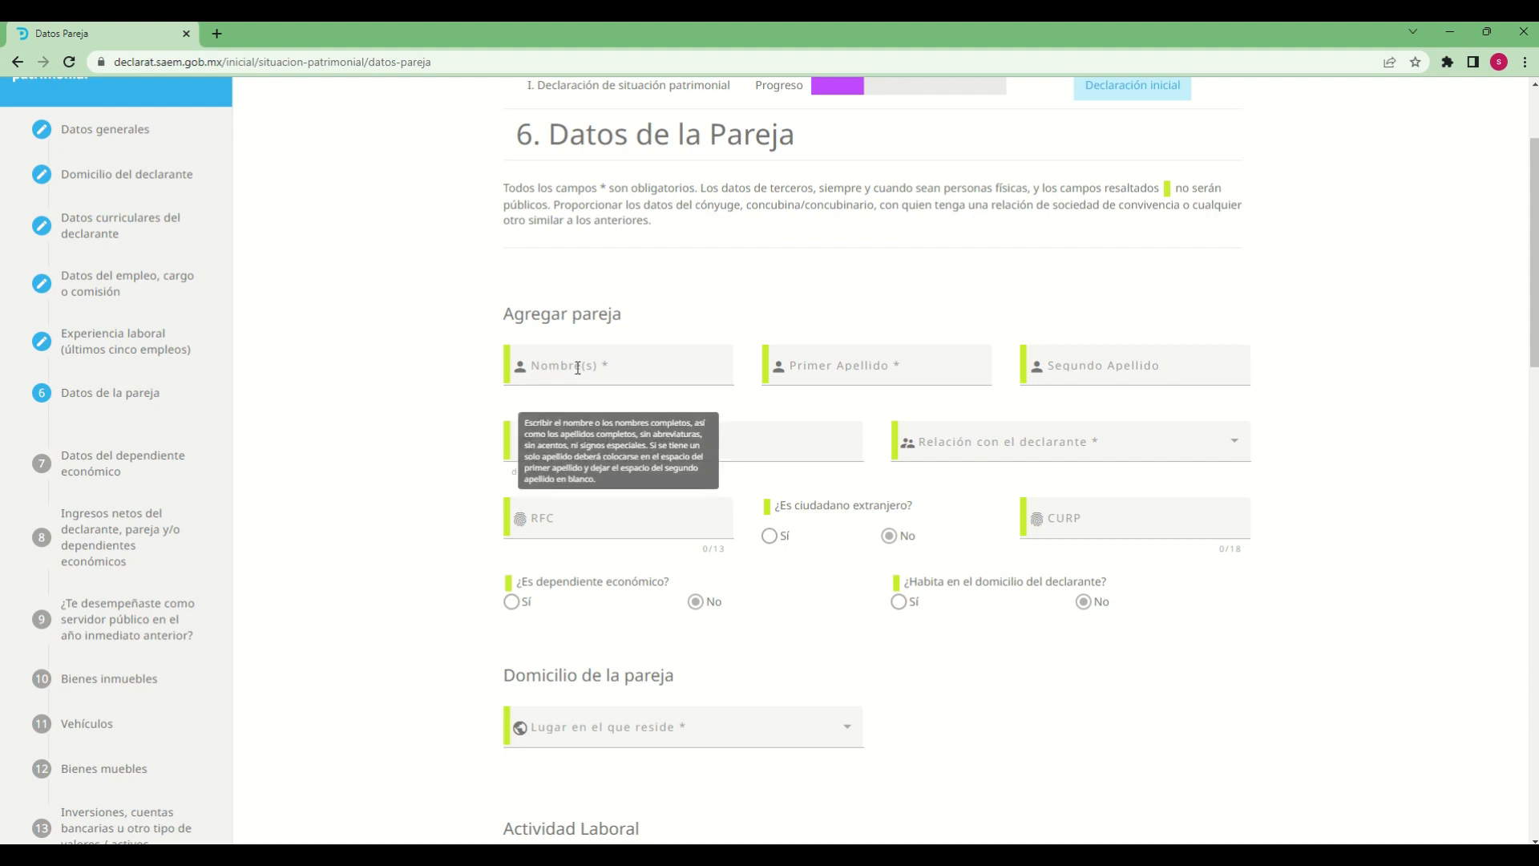
left_click(547, 382)
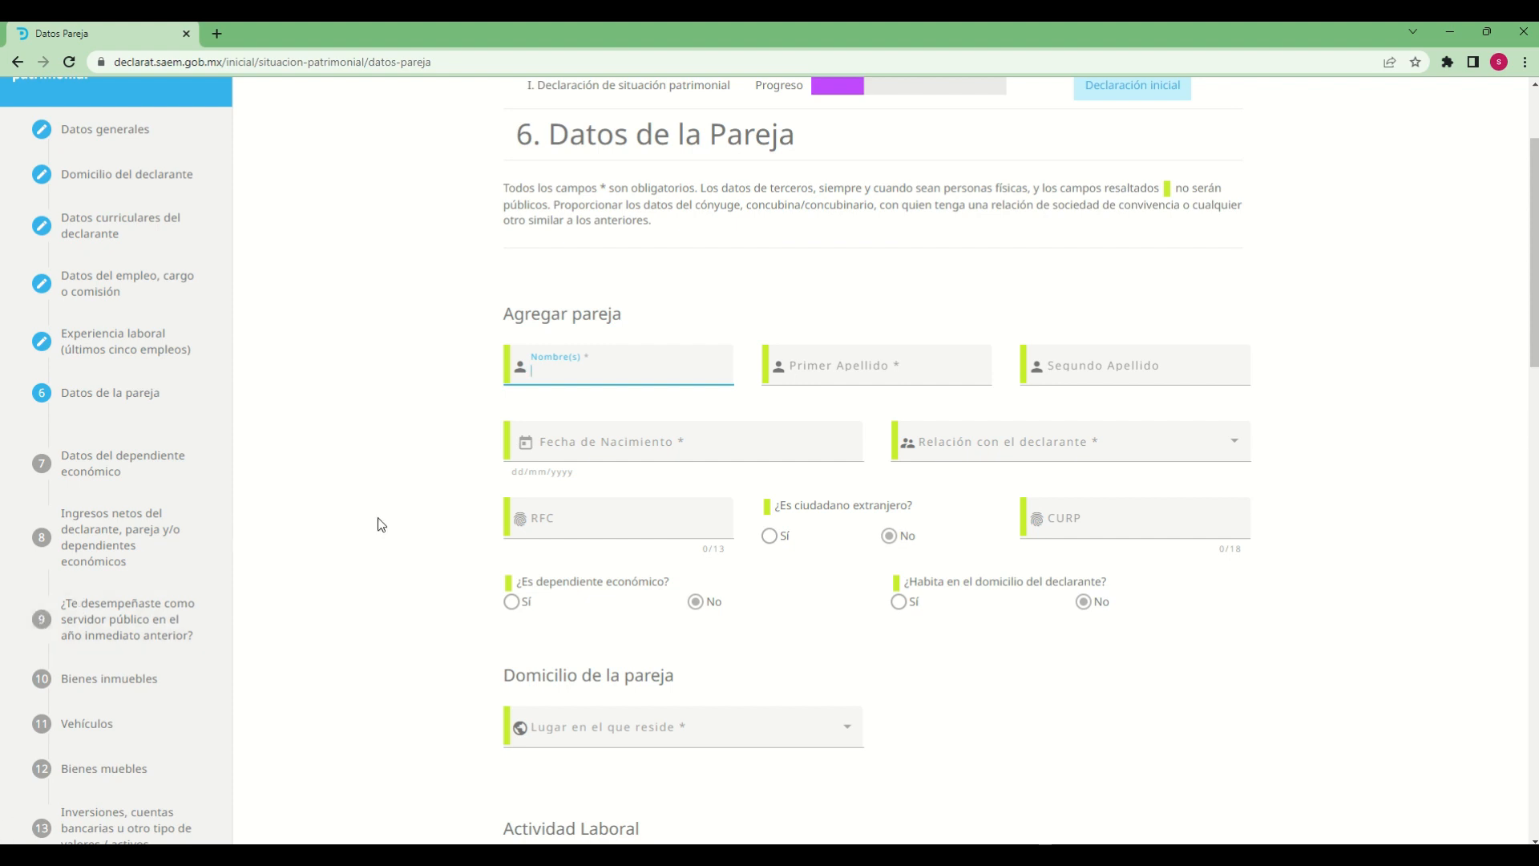
mouse_move(506, 367)
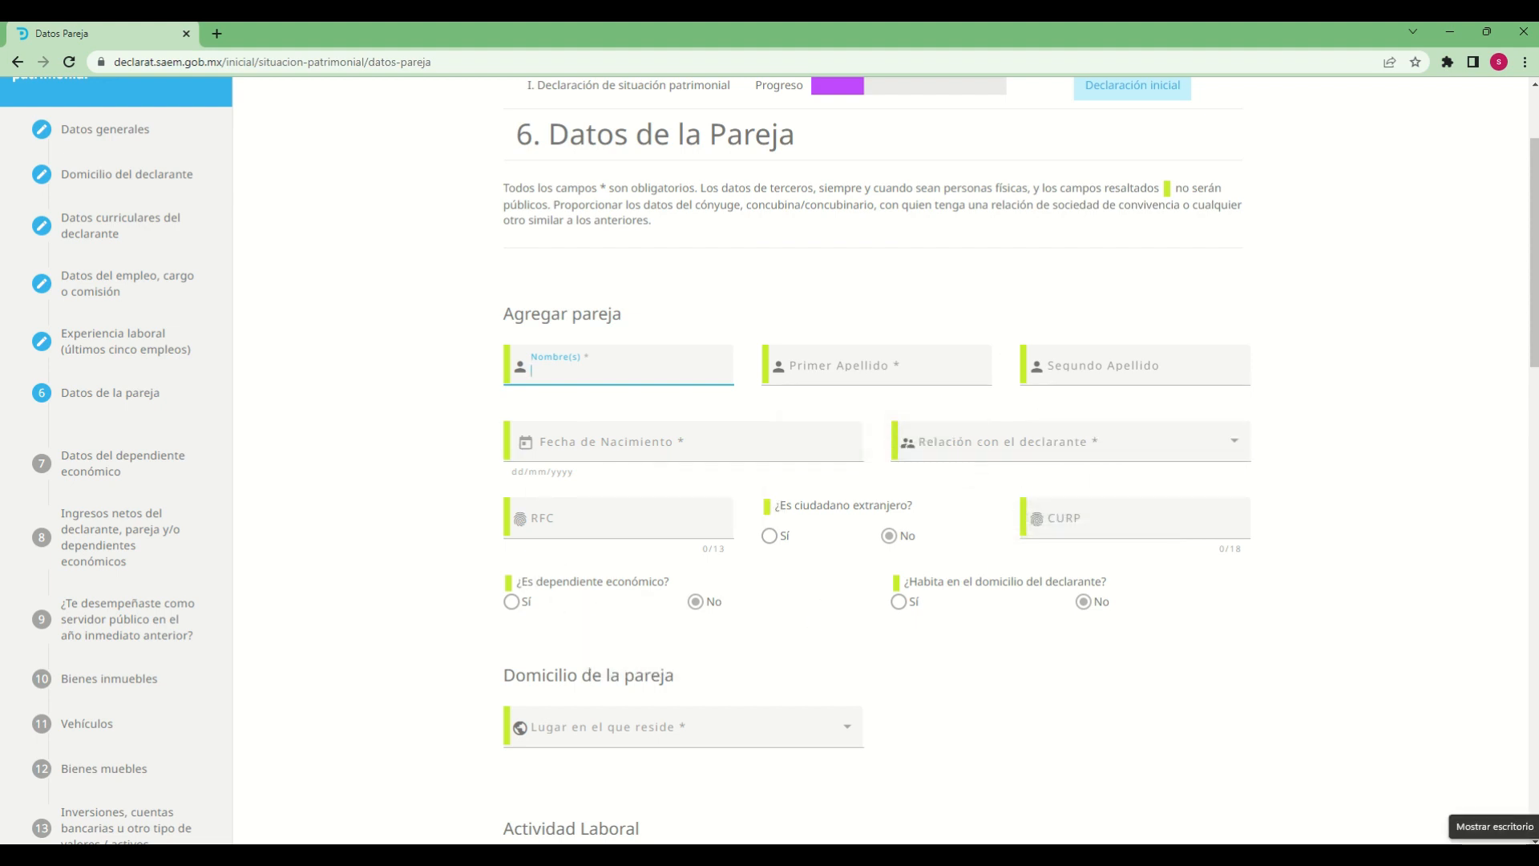
key("Tab")
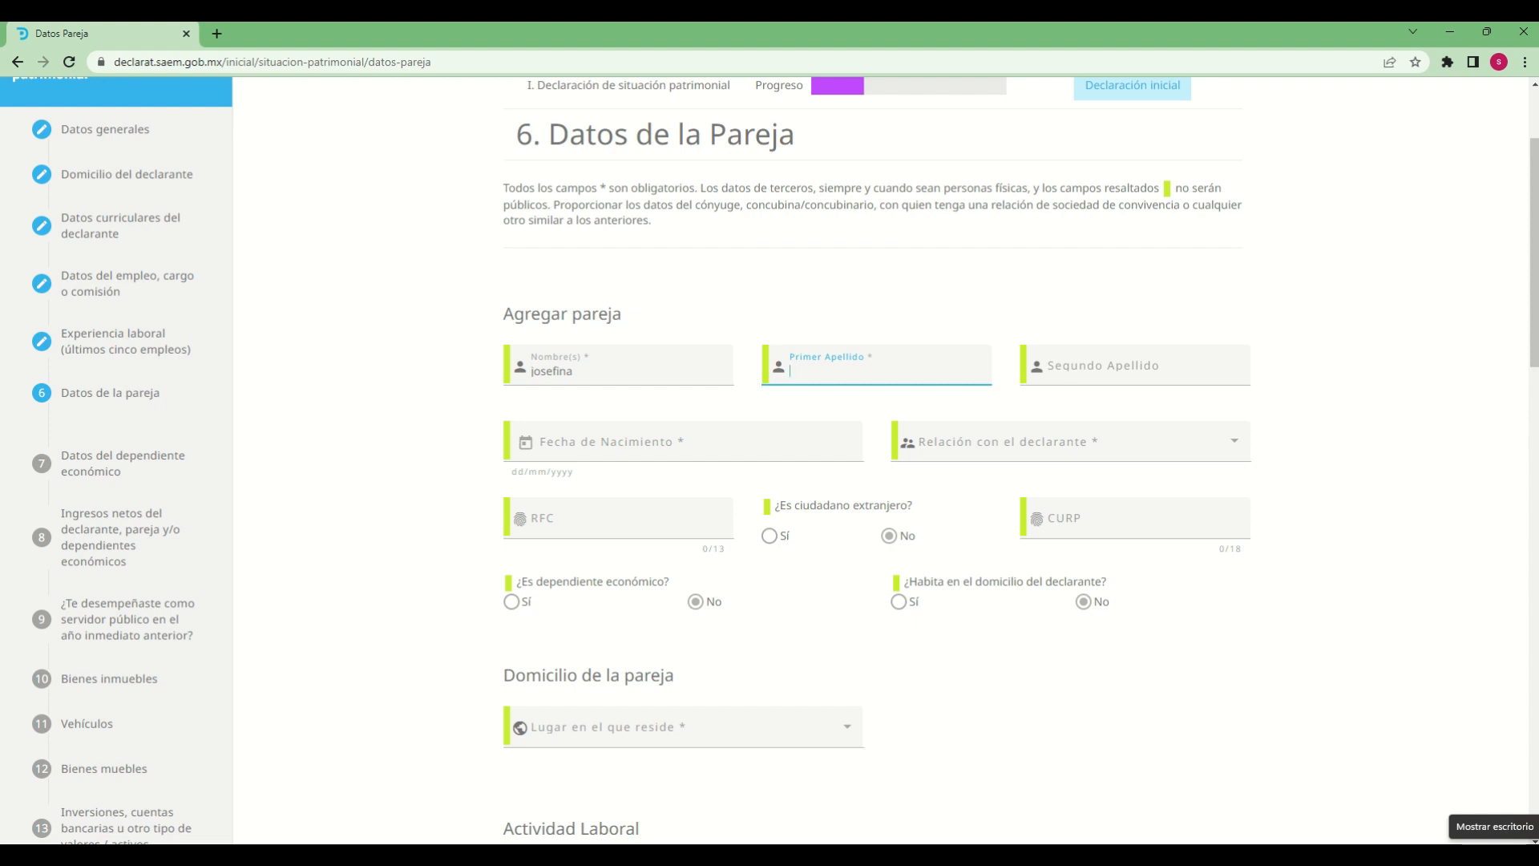
key("Tab")
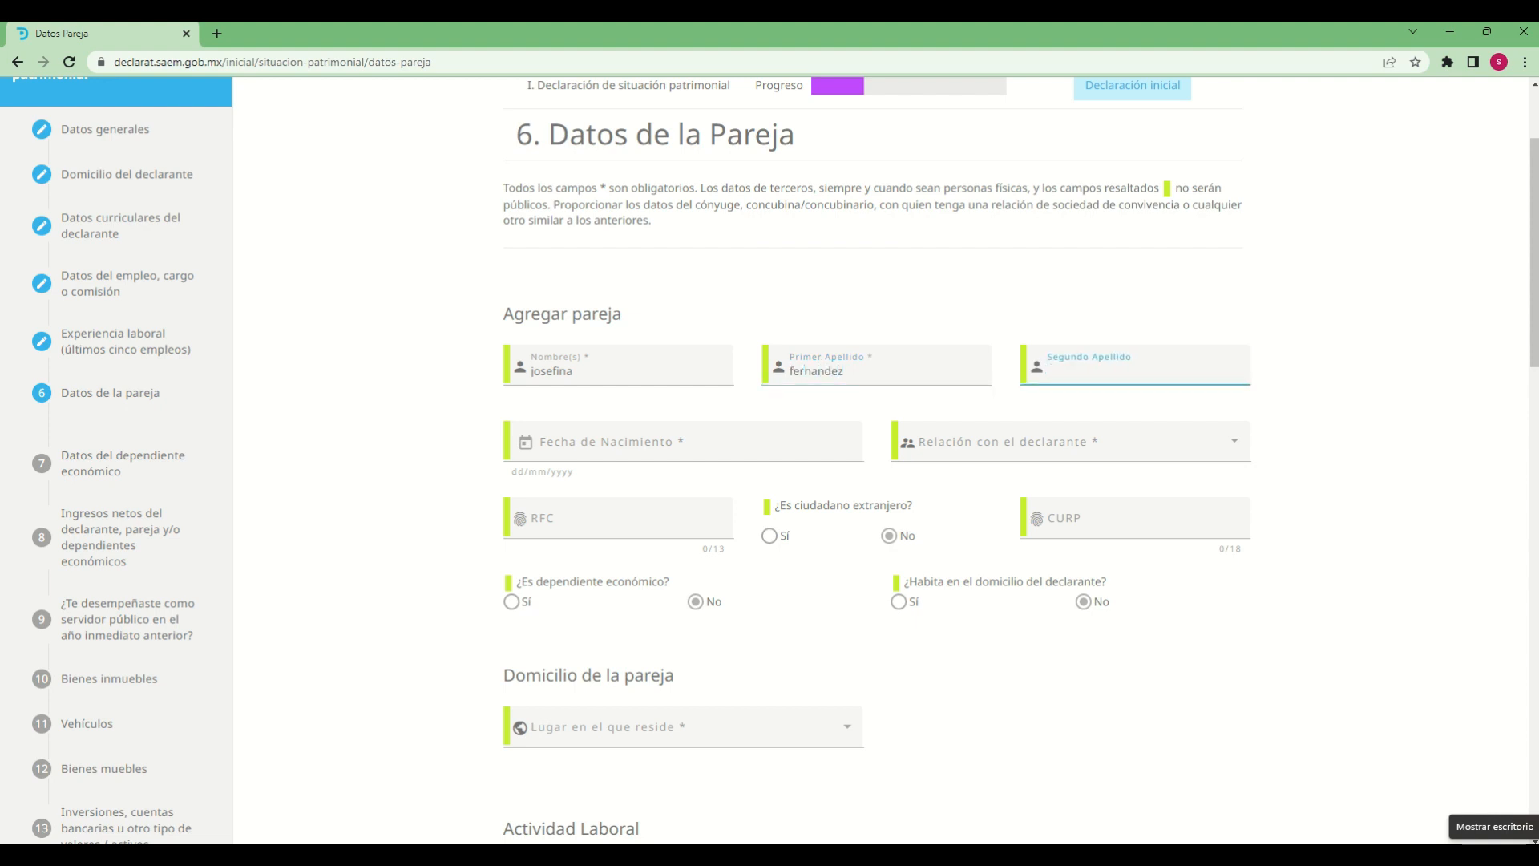
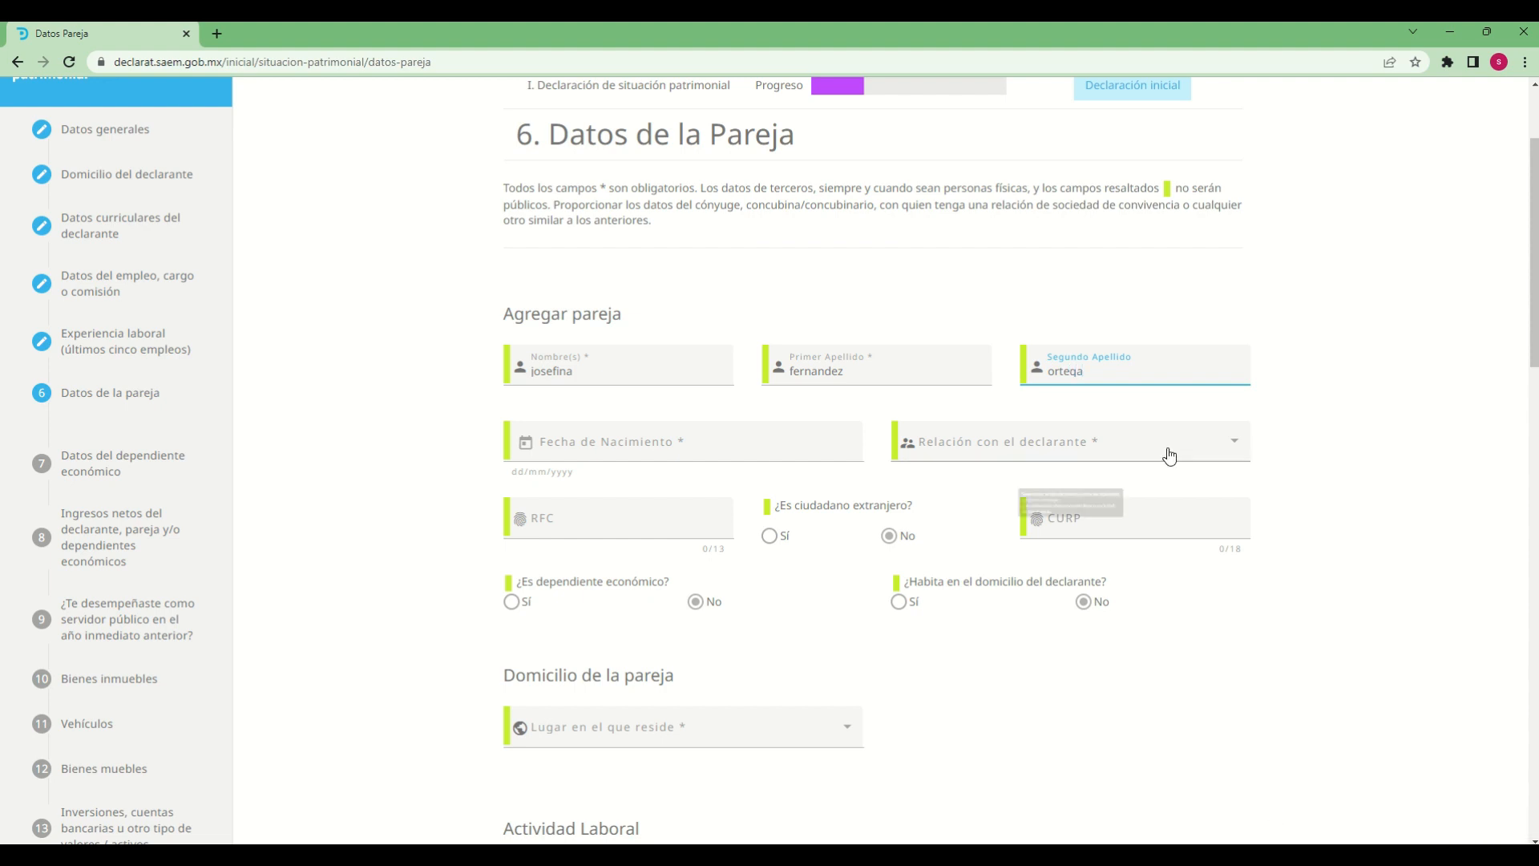
Set the partner's Fecha de Nacimiento by choosing the year, month and day of birth
mouse_move(921, 358)
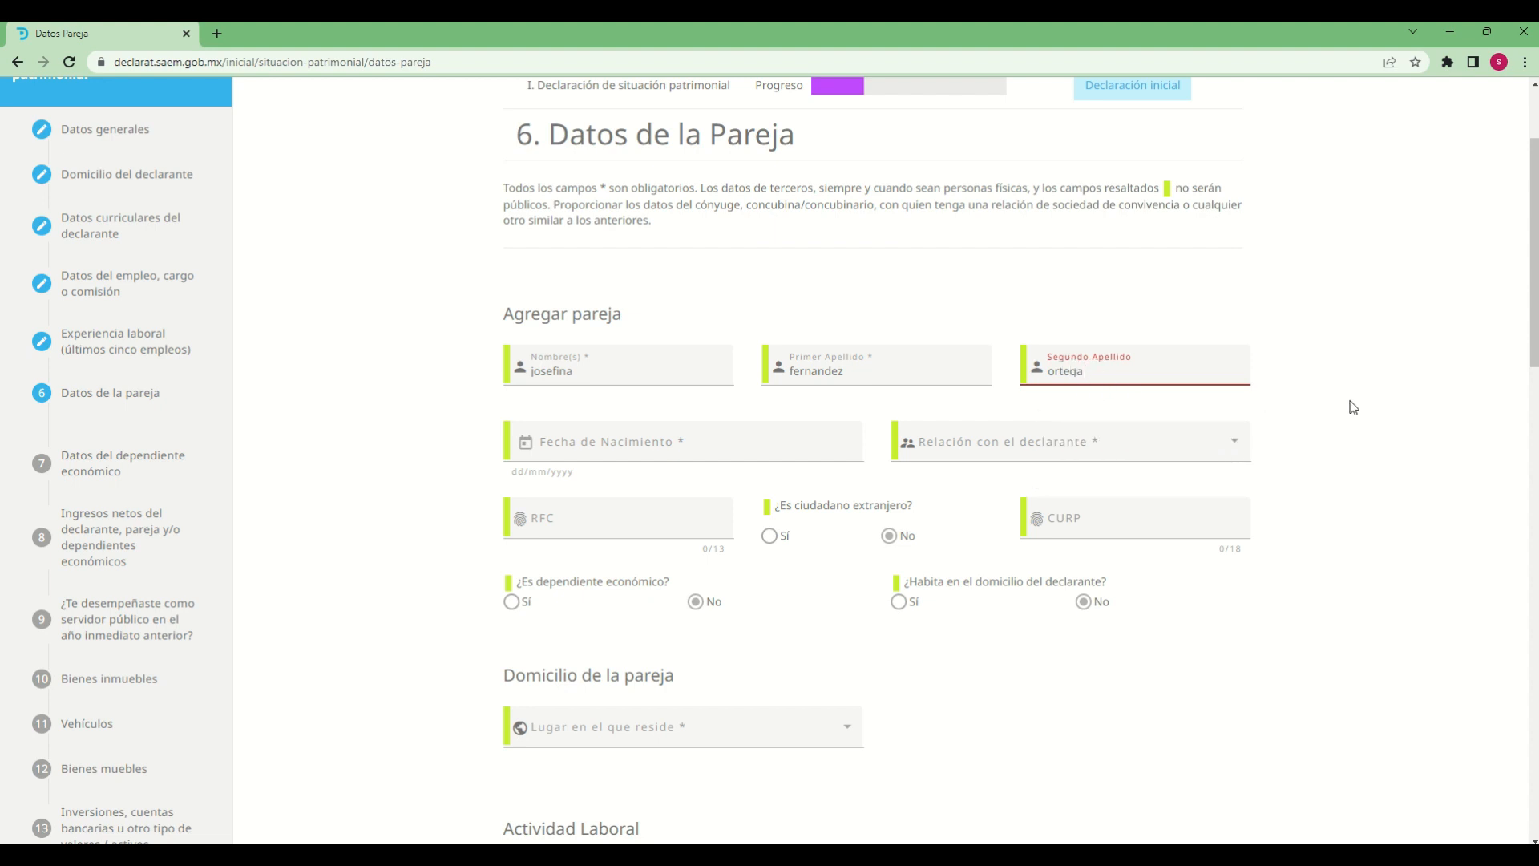
left_click(541, 451)
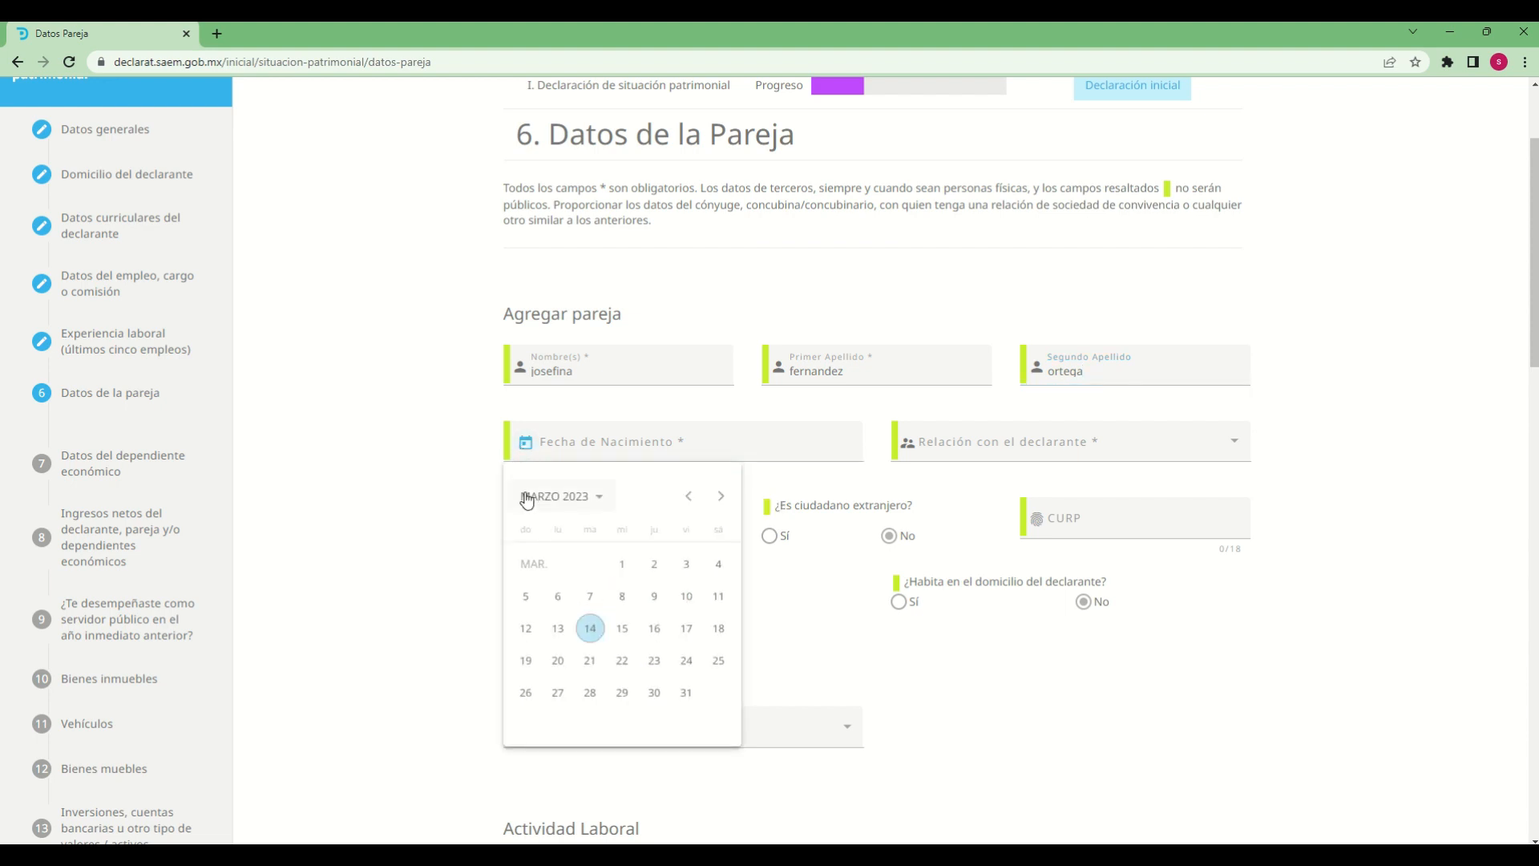
left_click(597, 498)
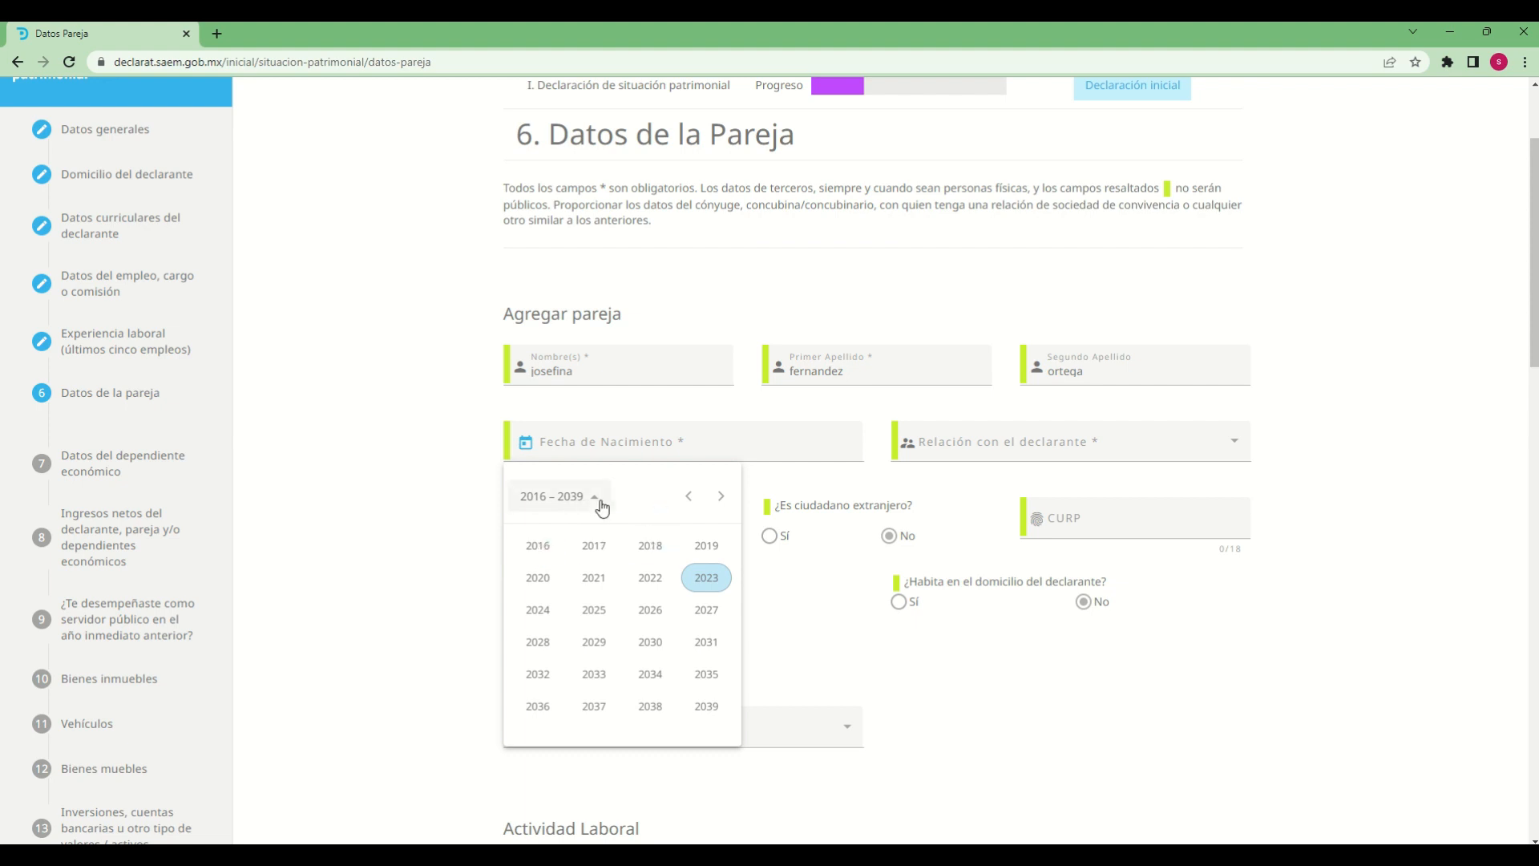
left_click(688, 496)
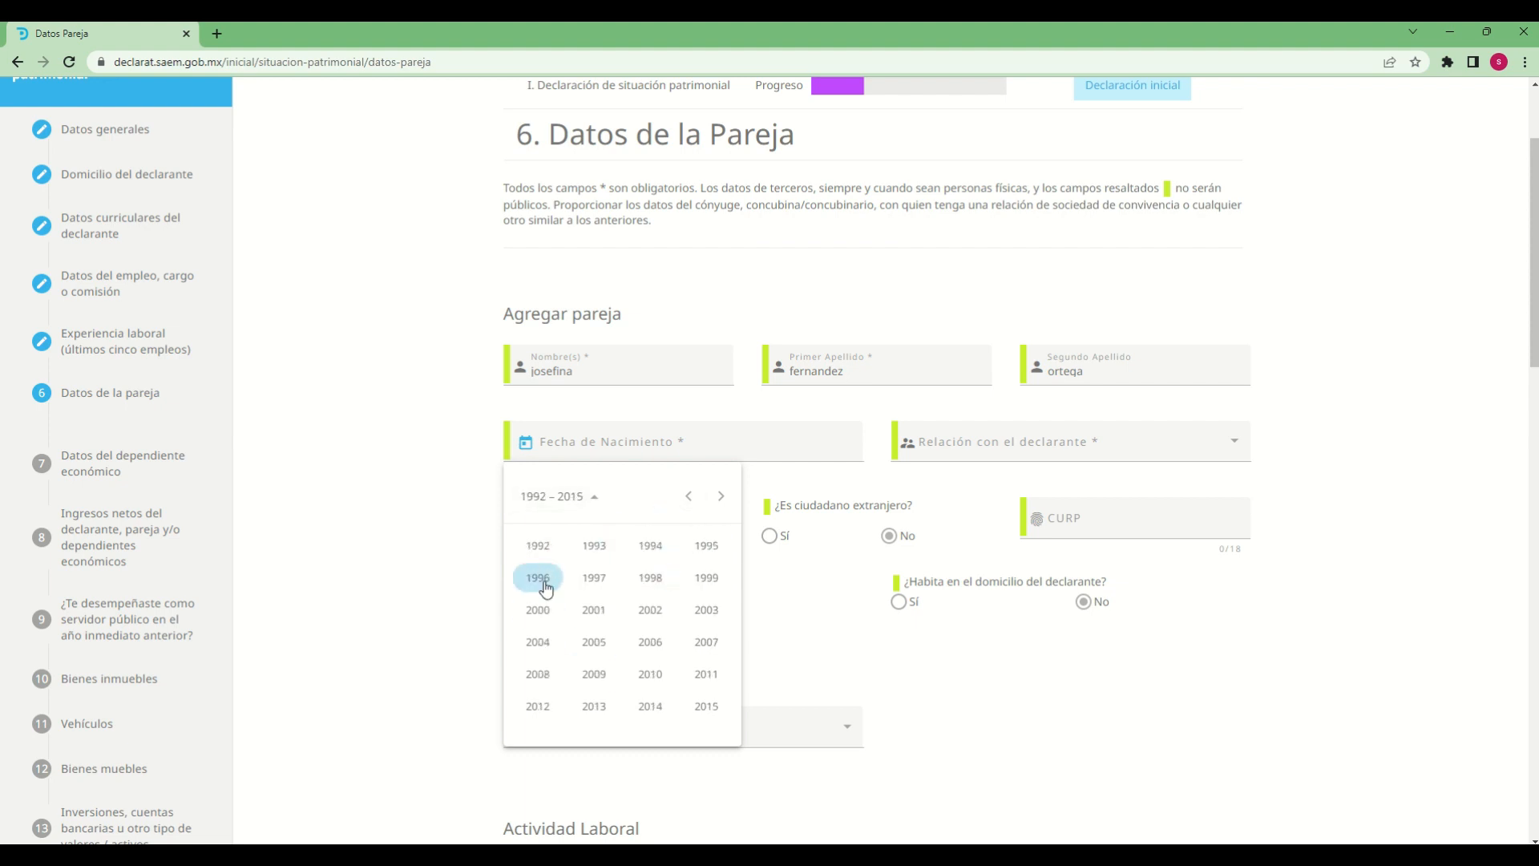
left_click(595, 545)
left_click(591, 611)
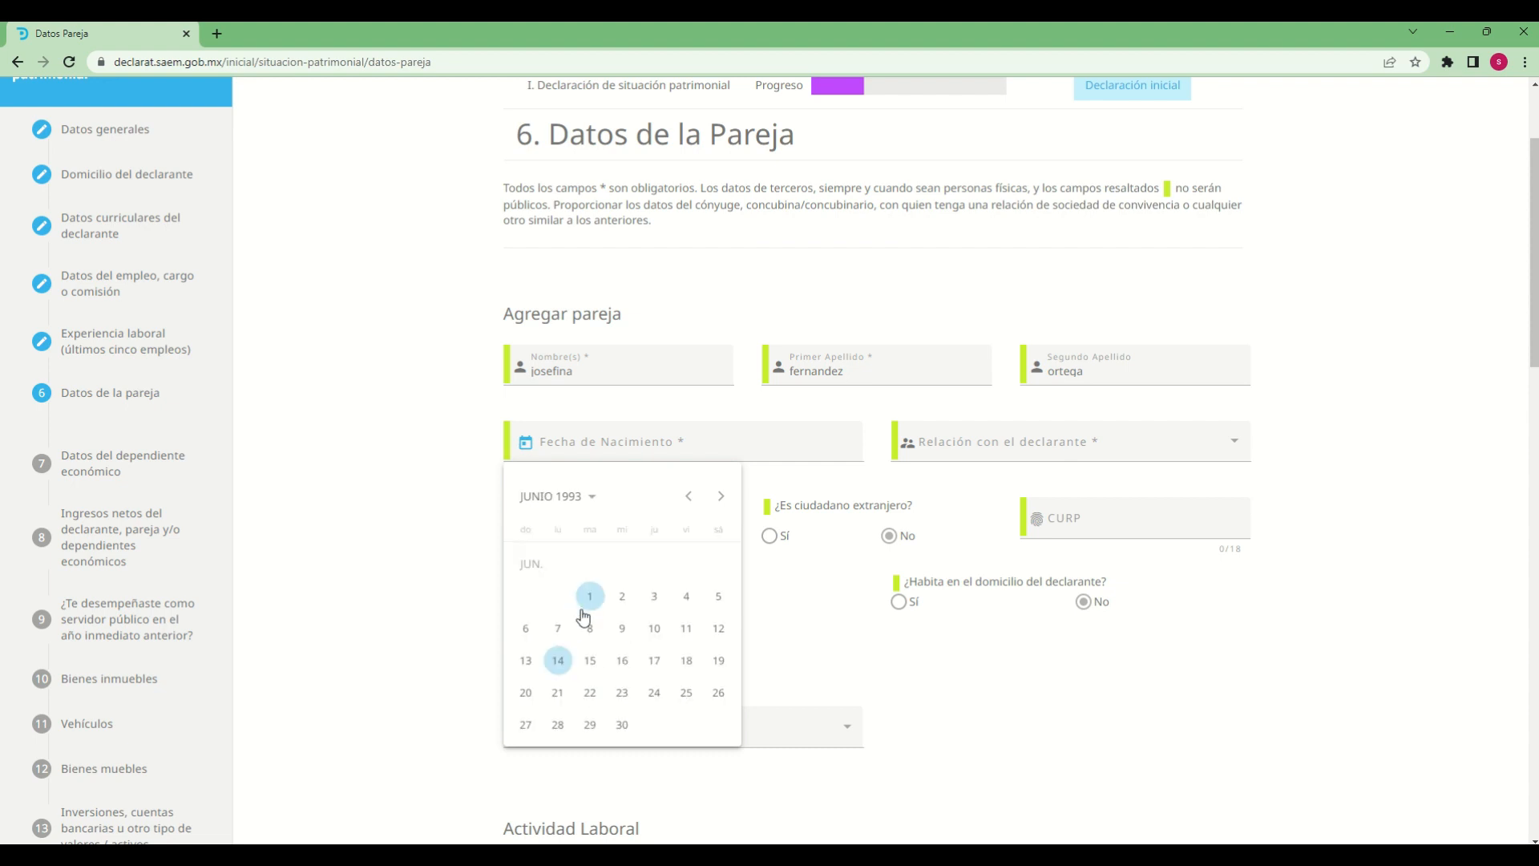
left_click(622, 628)
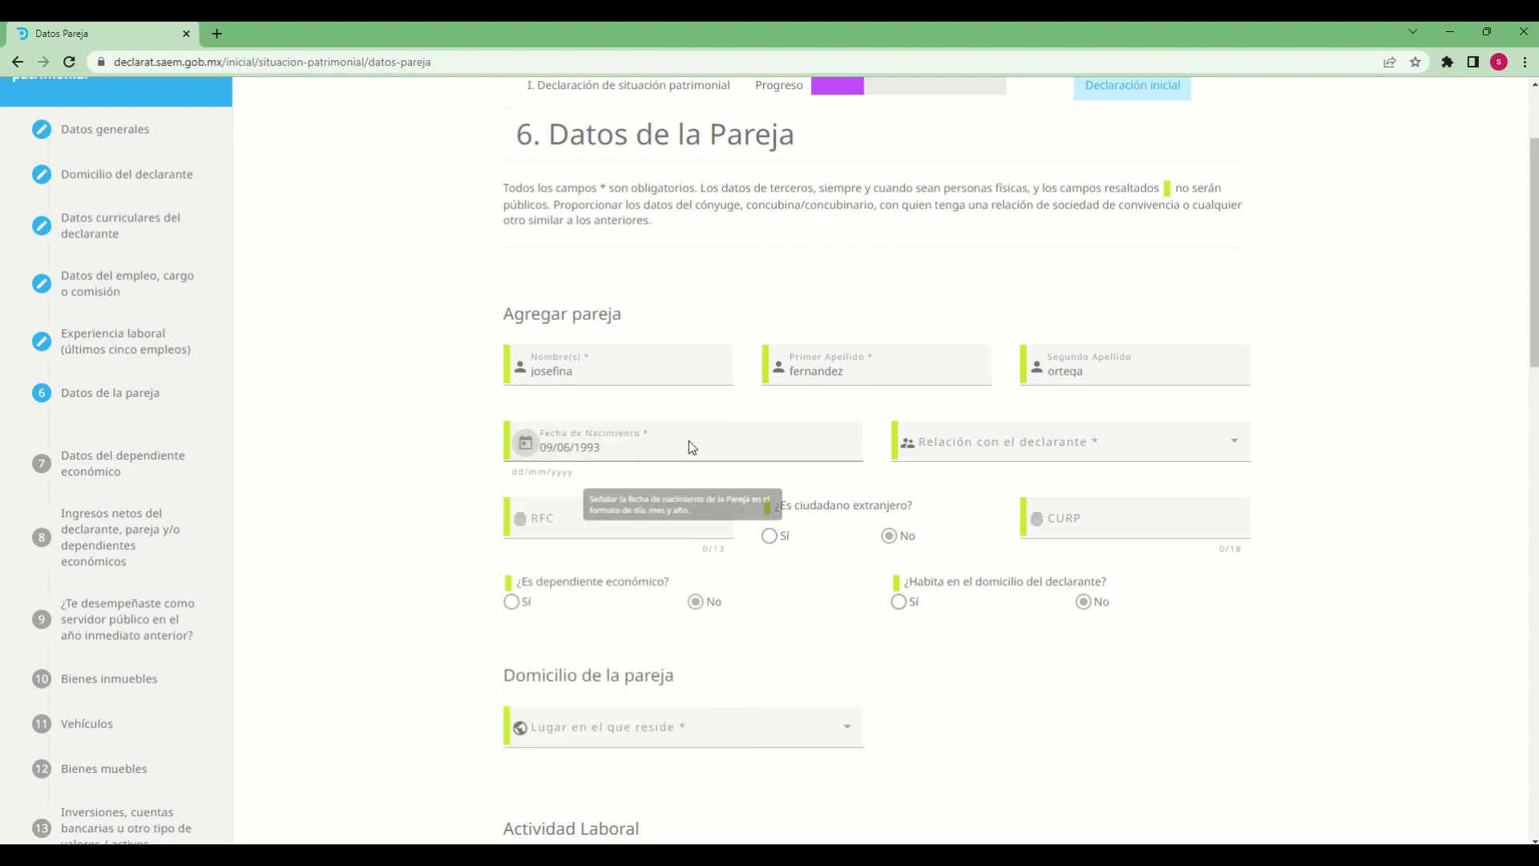
Set the partner's Relación con el declarante to CONYUGE
left_click(1215, 458)
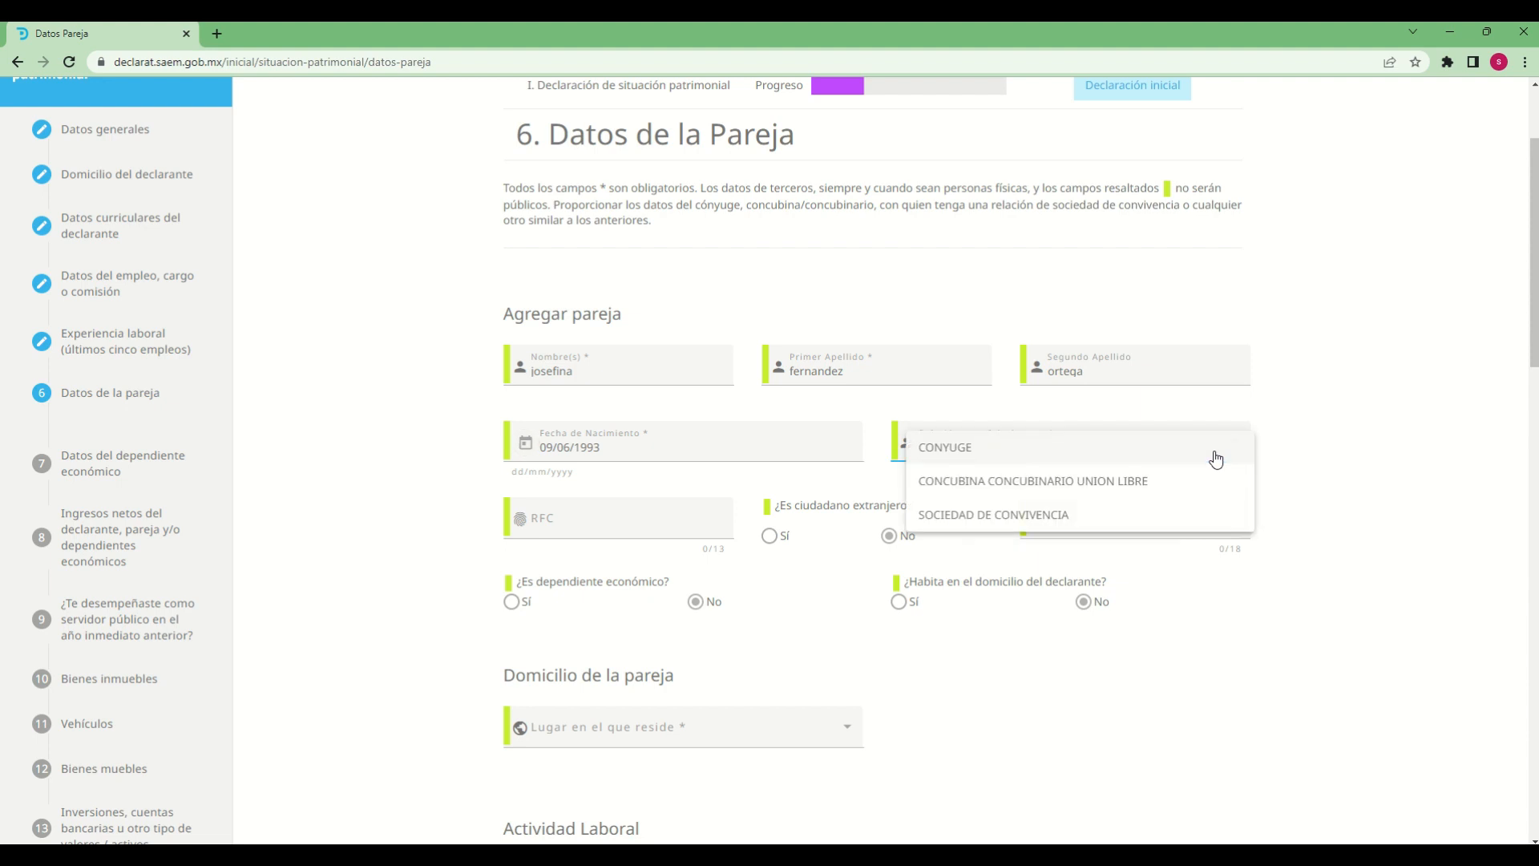
left_click(951, 457)
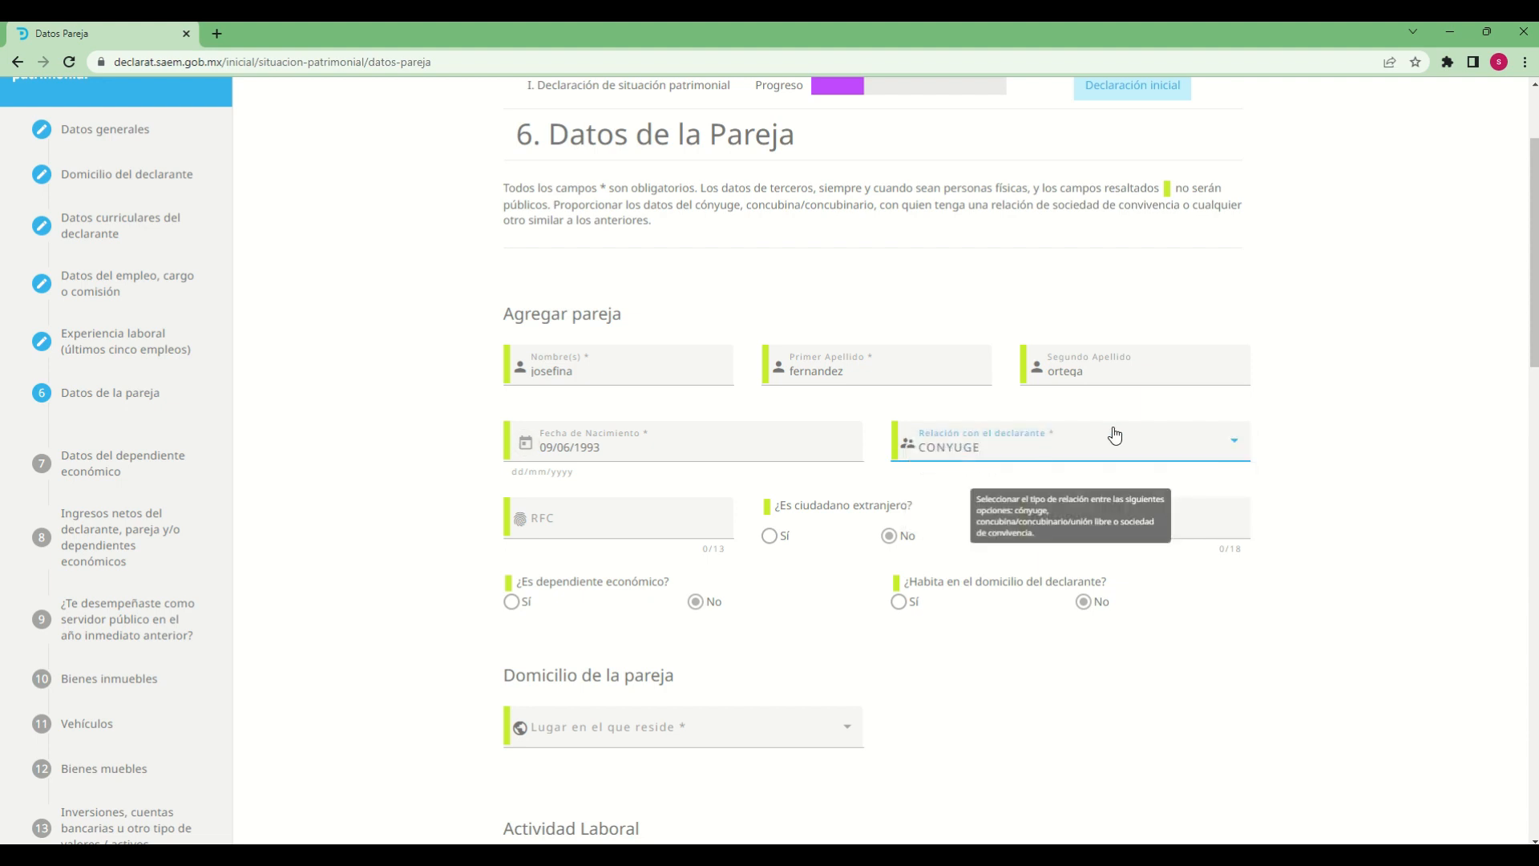
left_click(1083, 447)
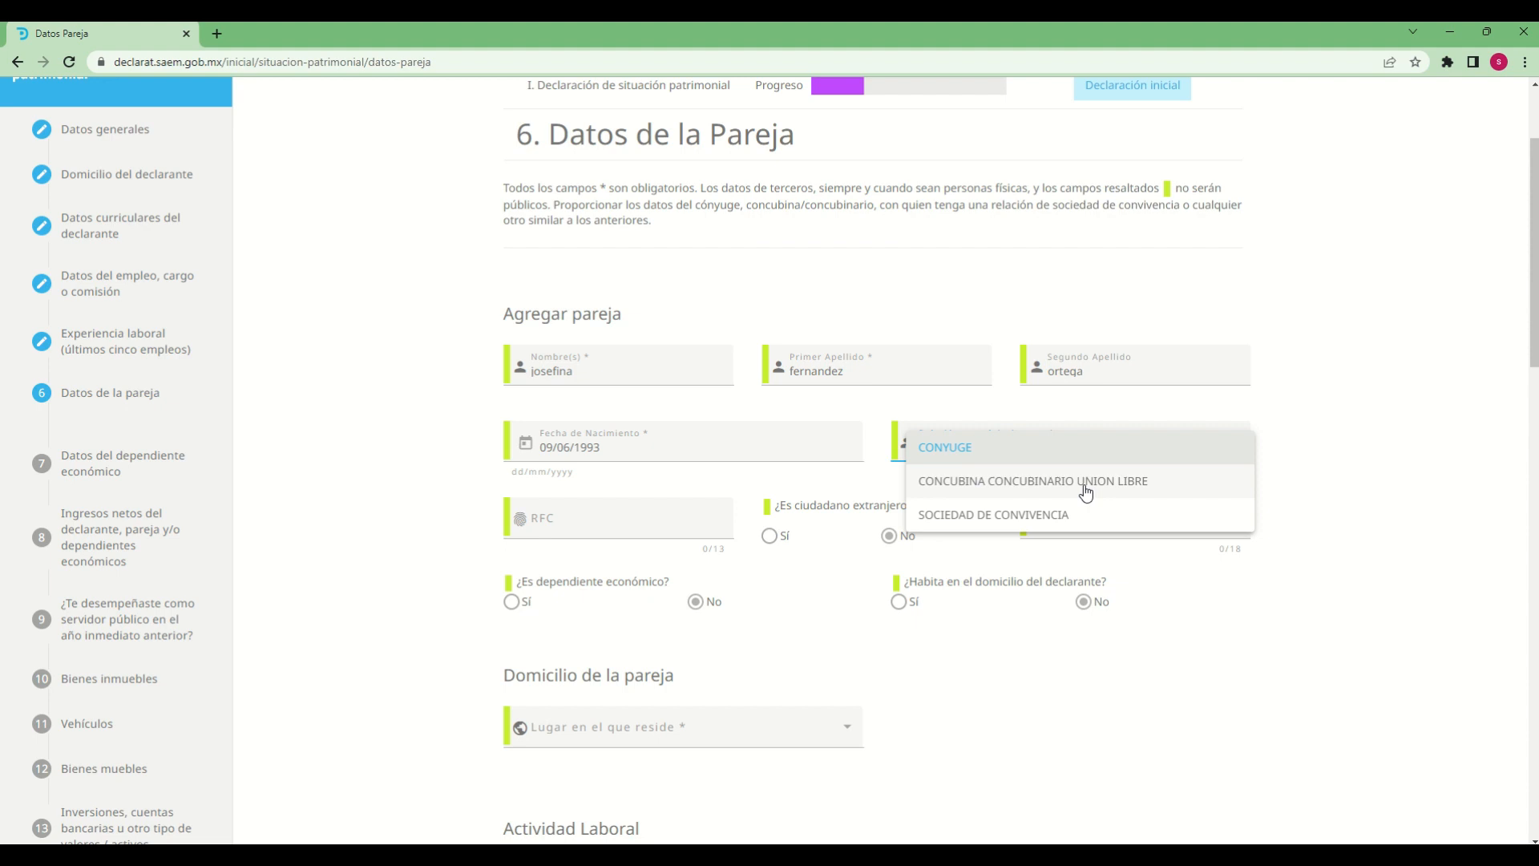
left_click(940, 452)
Fill in the partner's RFC with a 13-character tax ID
left_click(579, 522)
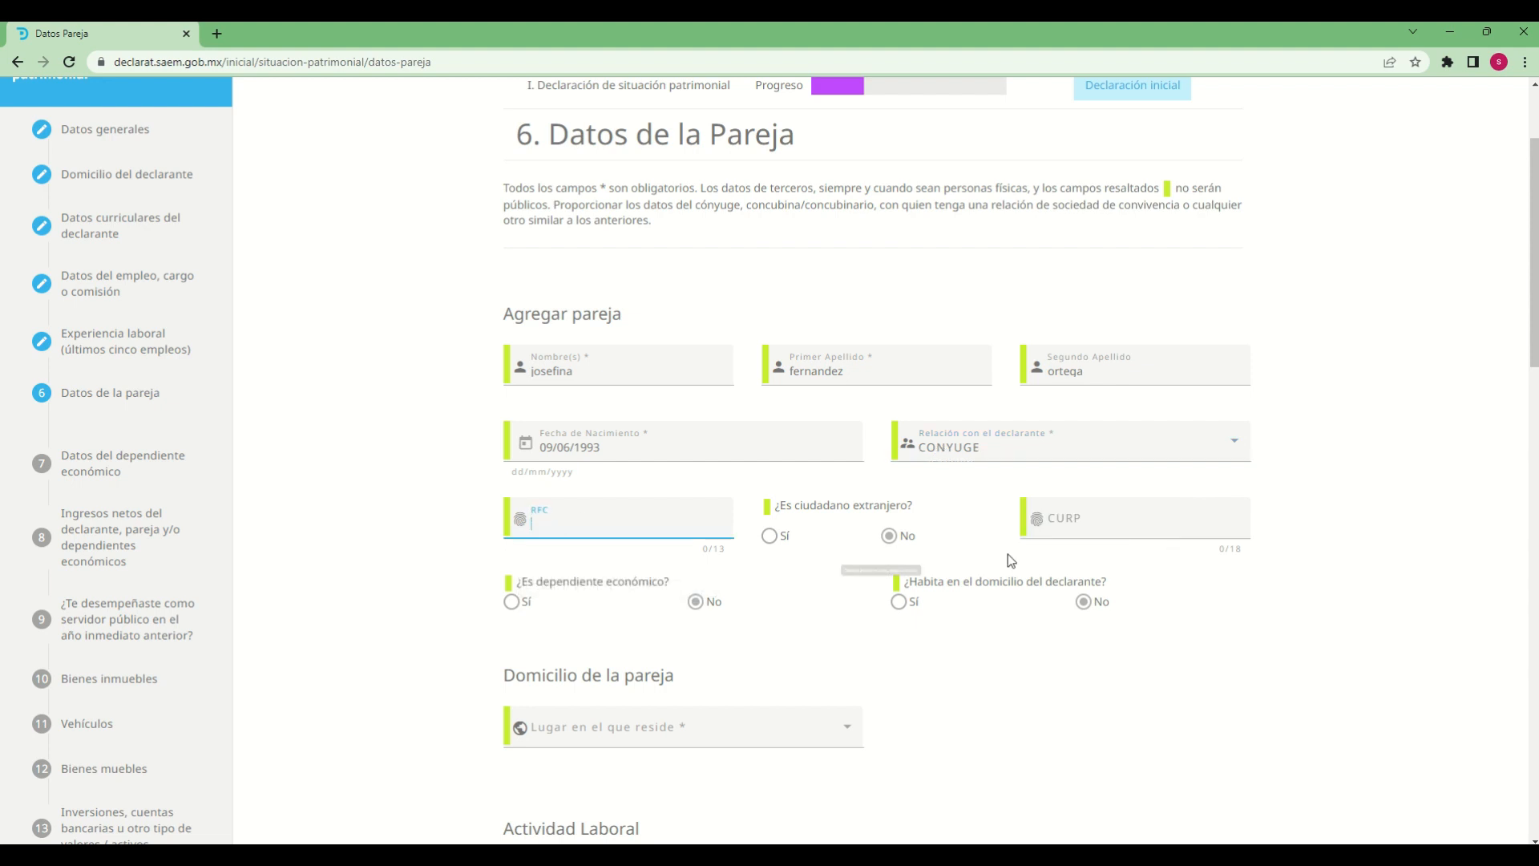
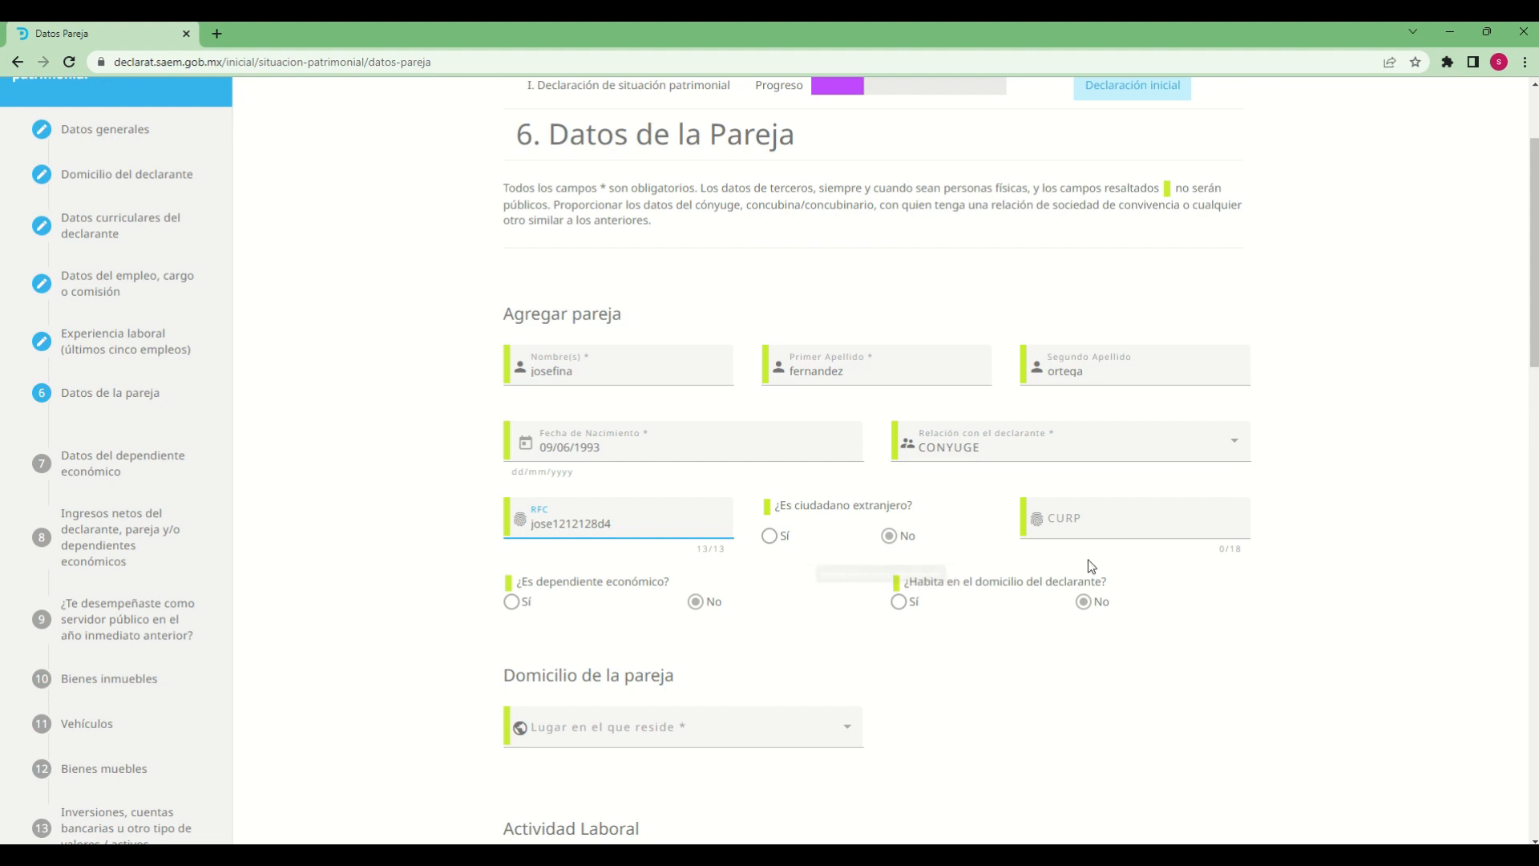
Fill in the partner's CURP with an 18-character population registry code
left_click(1101, 522)
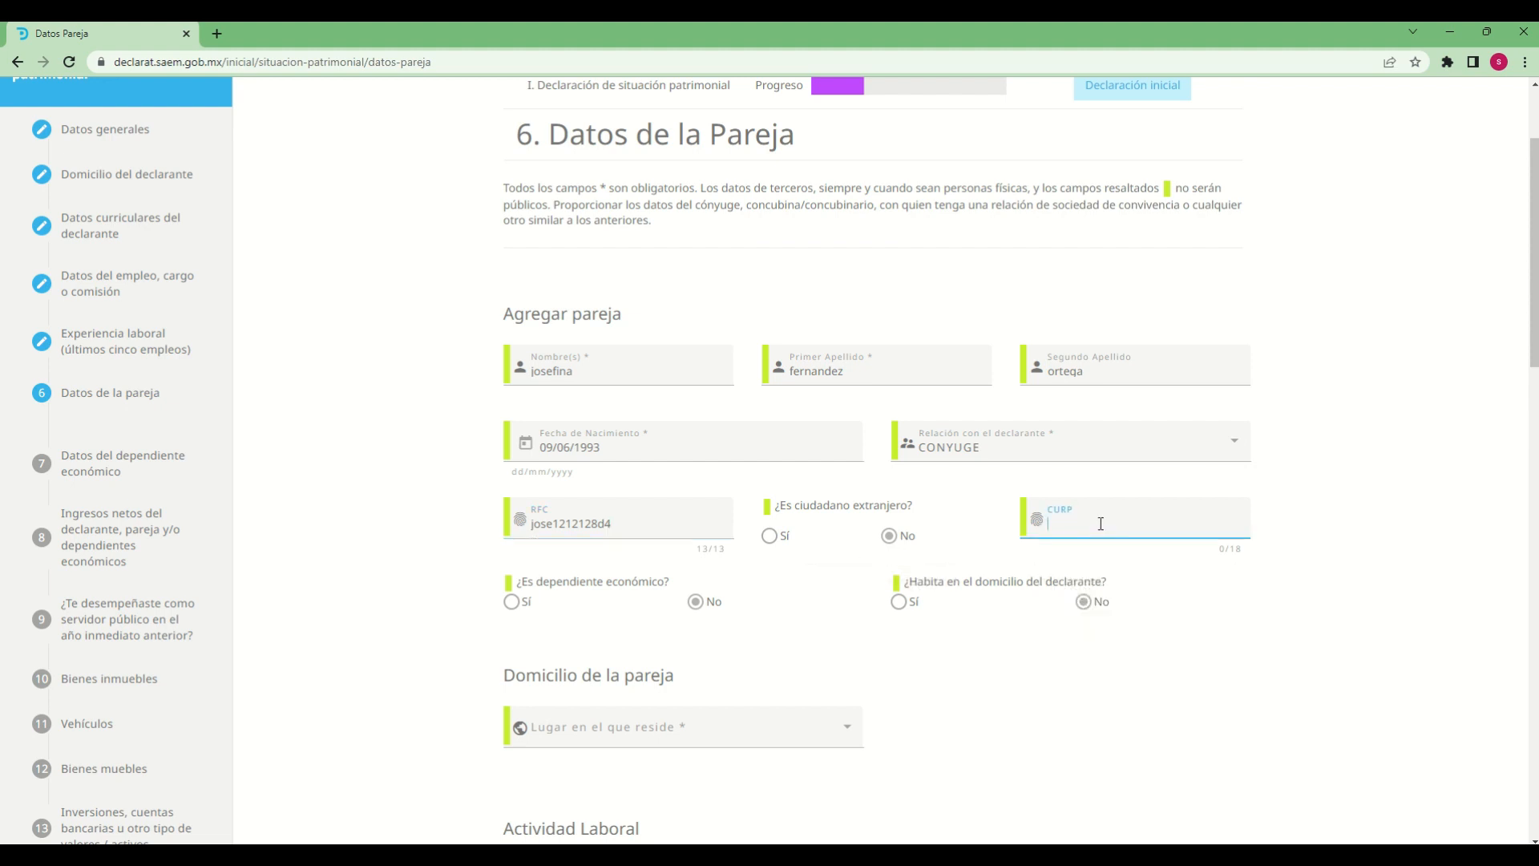
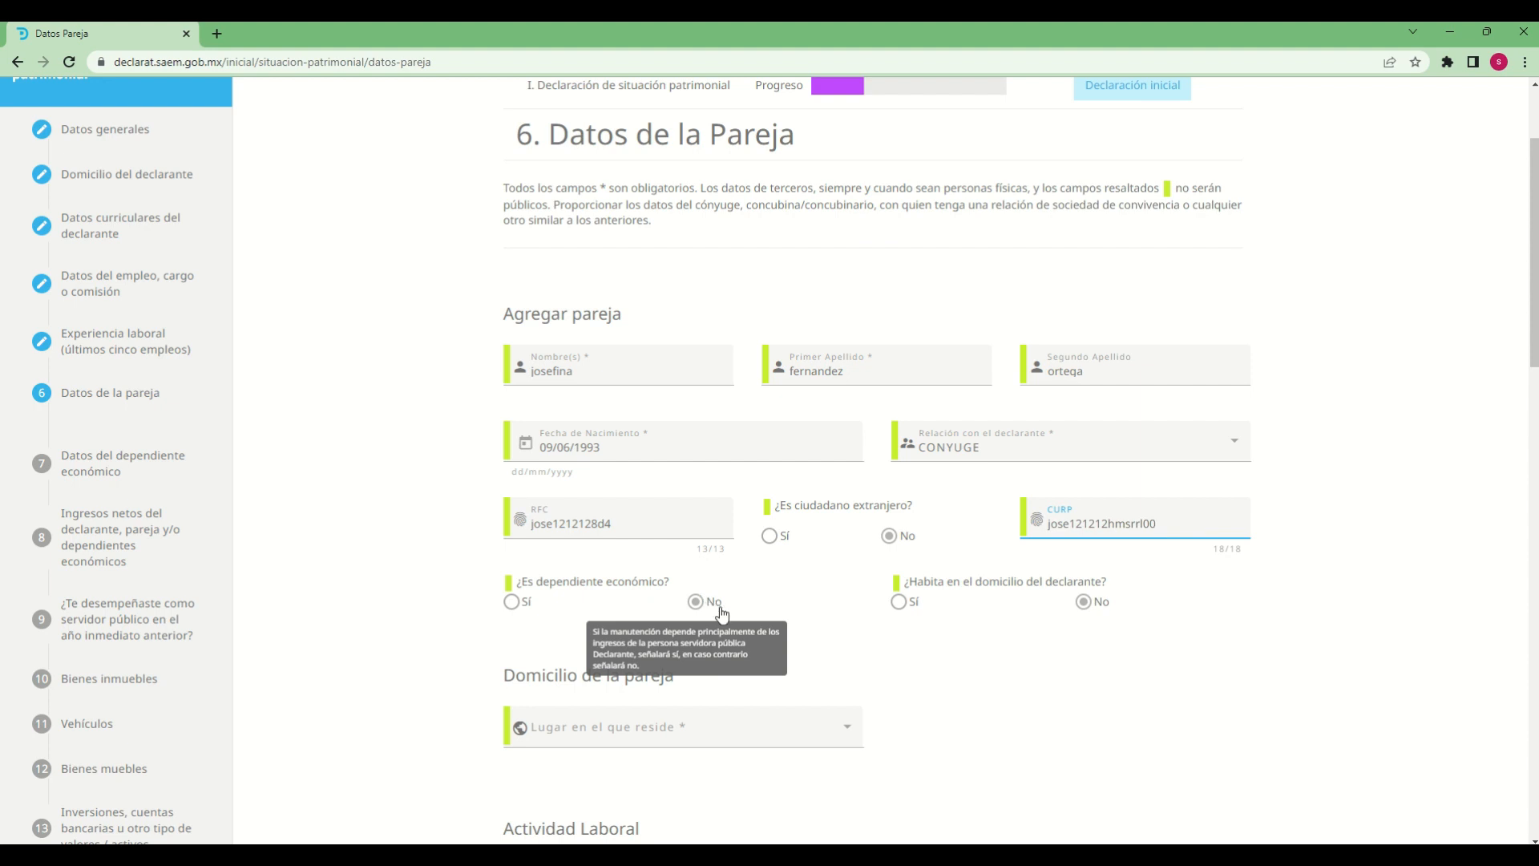
Try the Sí option for ¿Habita en el domicilio del declarante? and ¿Es dependiente económico?, returning both to No
scroll(1179, 691, "down", 3)
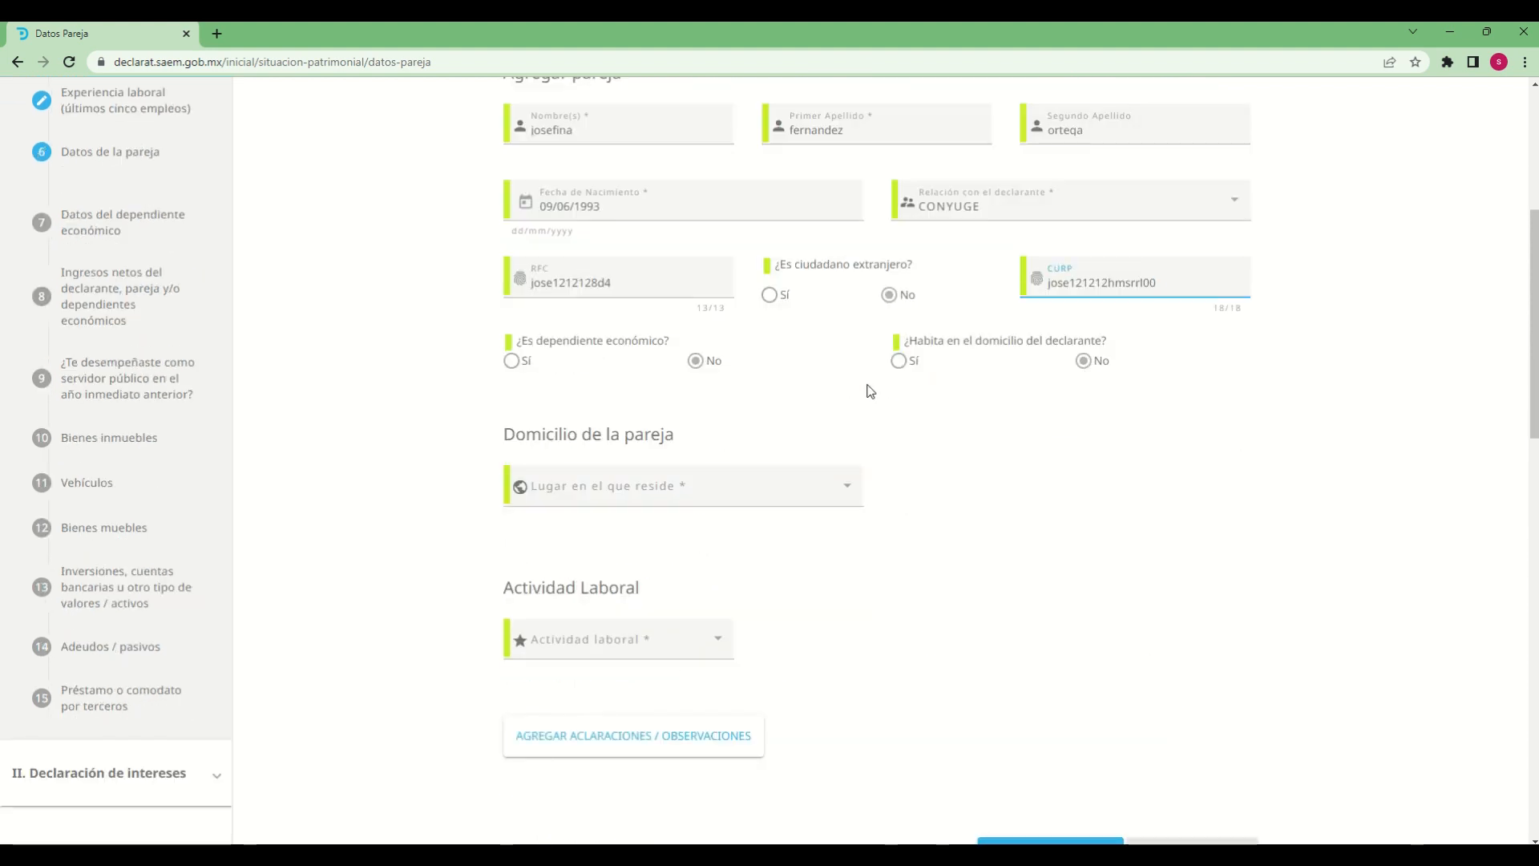
left_click(900, 361)
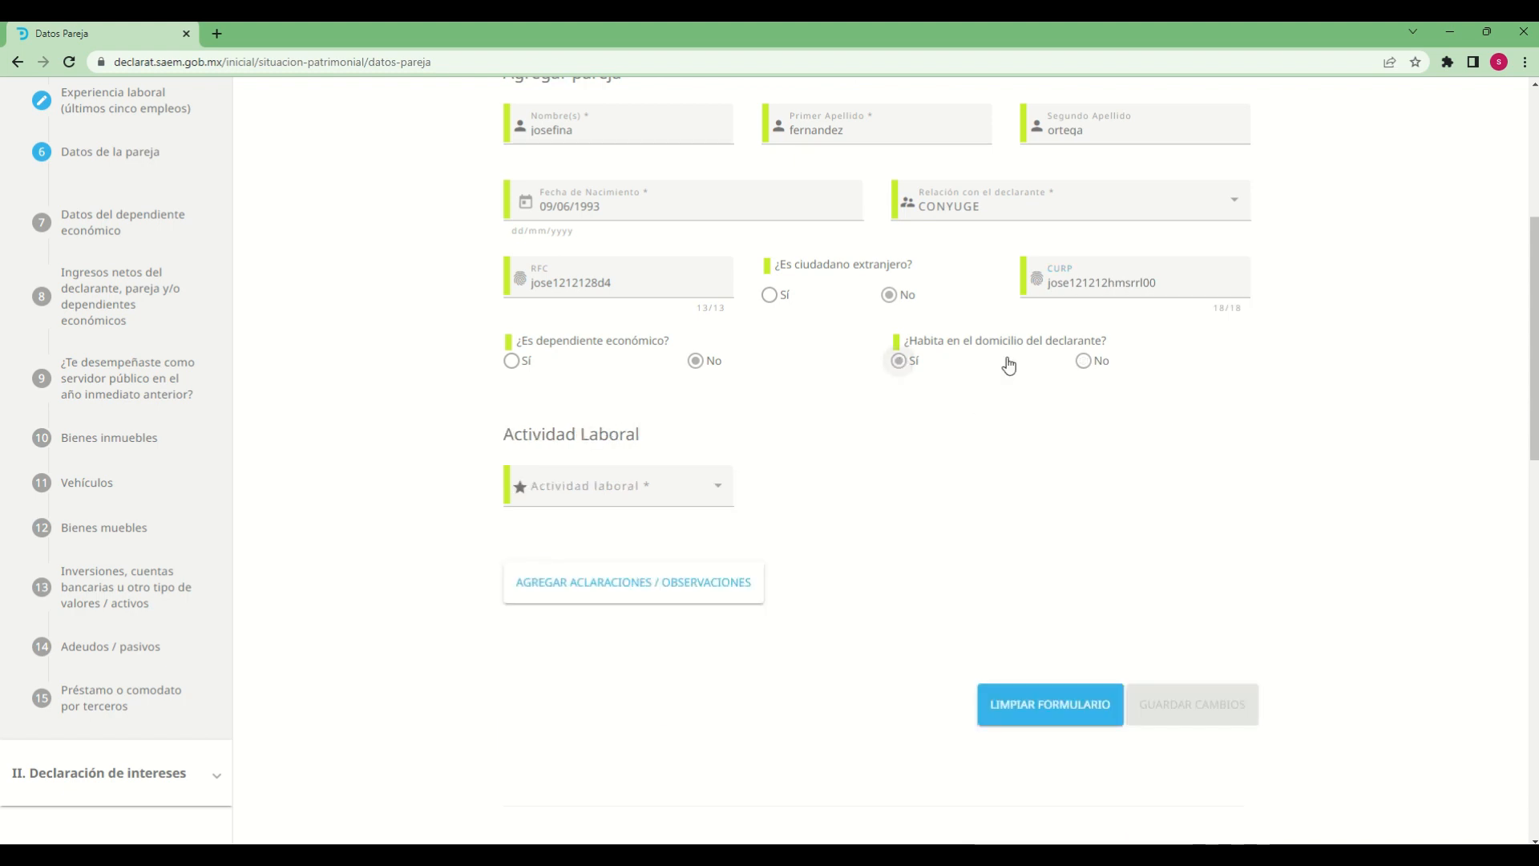
left_click(1084, 360)
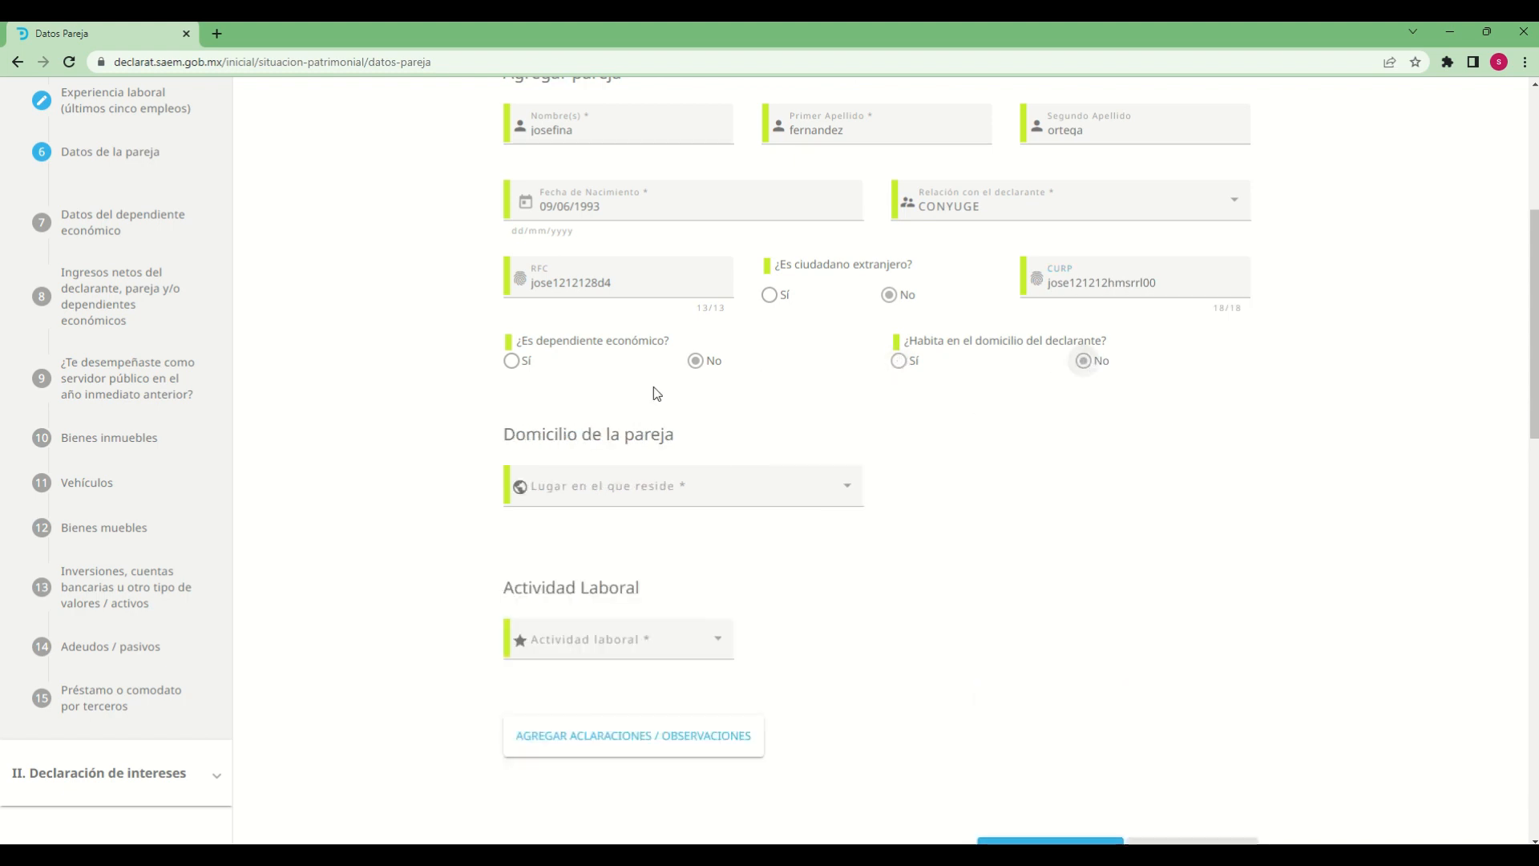
left_click(695, 360)
mouse_move(717, 367)
left_click(512, 361)
left_click(696, 363)
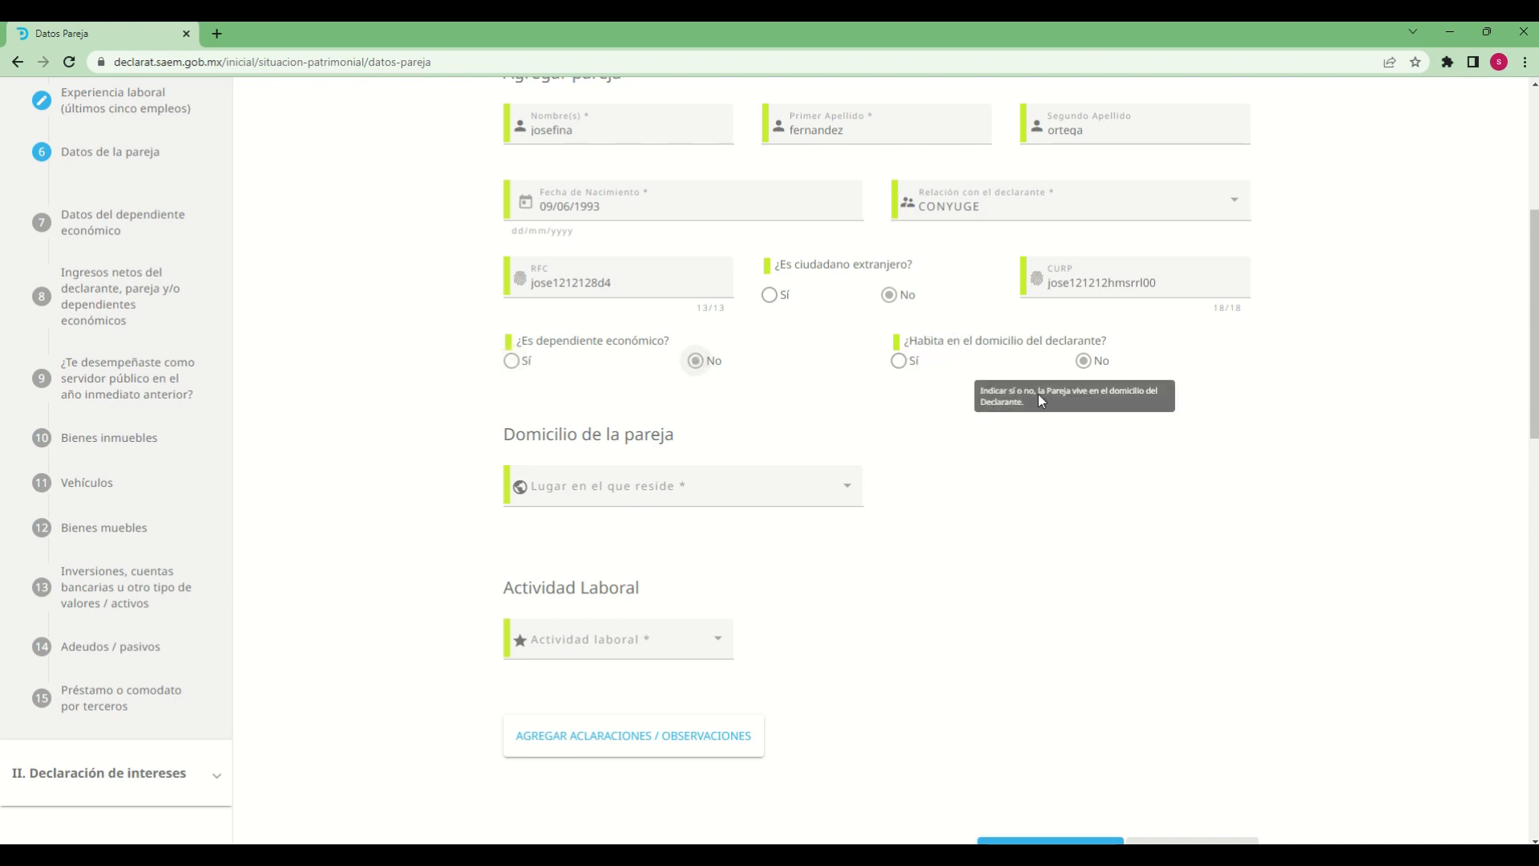
left_click(900, 362)
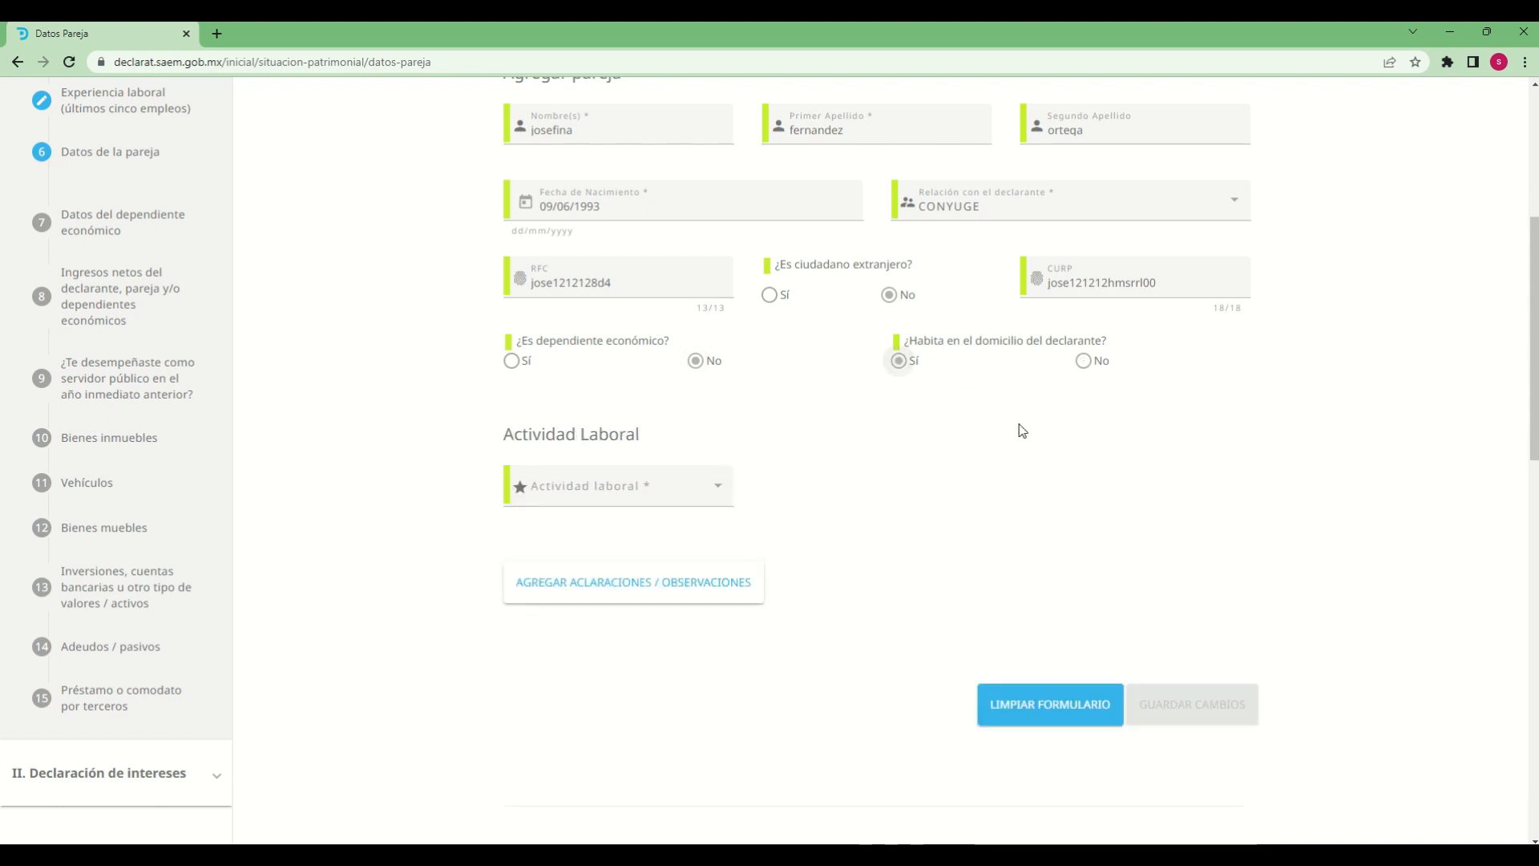
left_click(1085, 364)
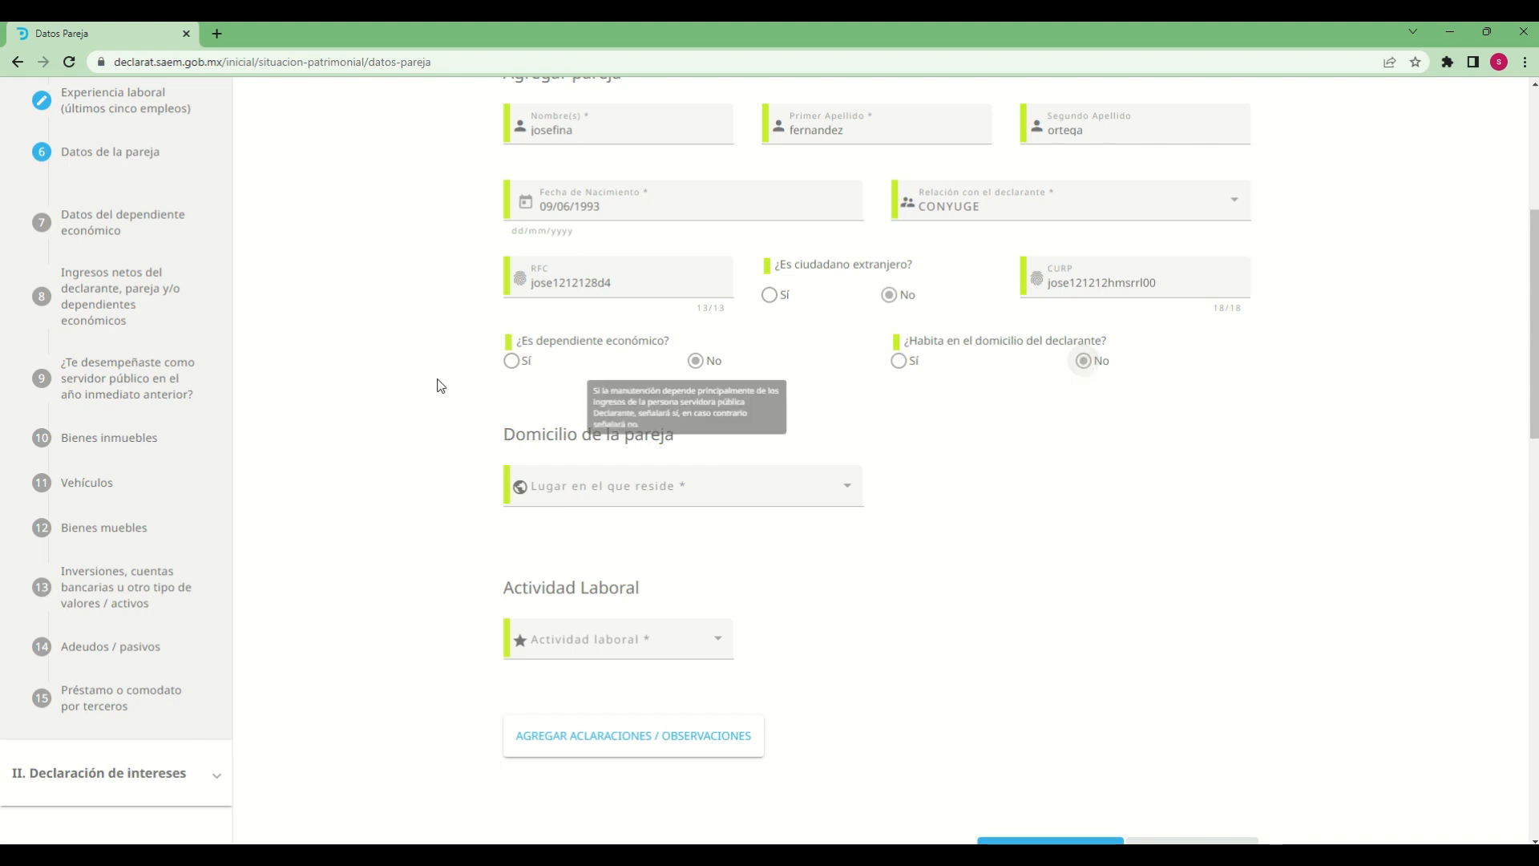
left_click_drag(527, 434, 678, 434)
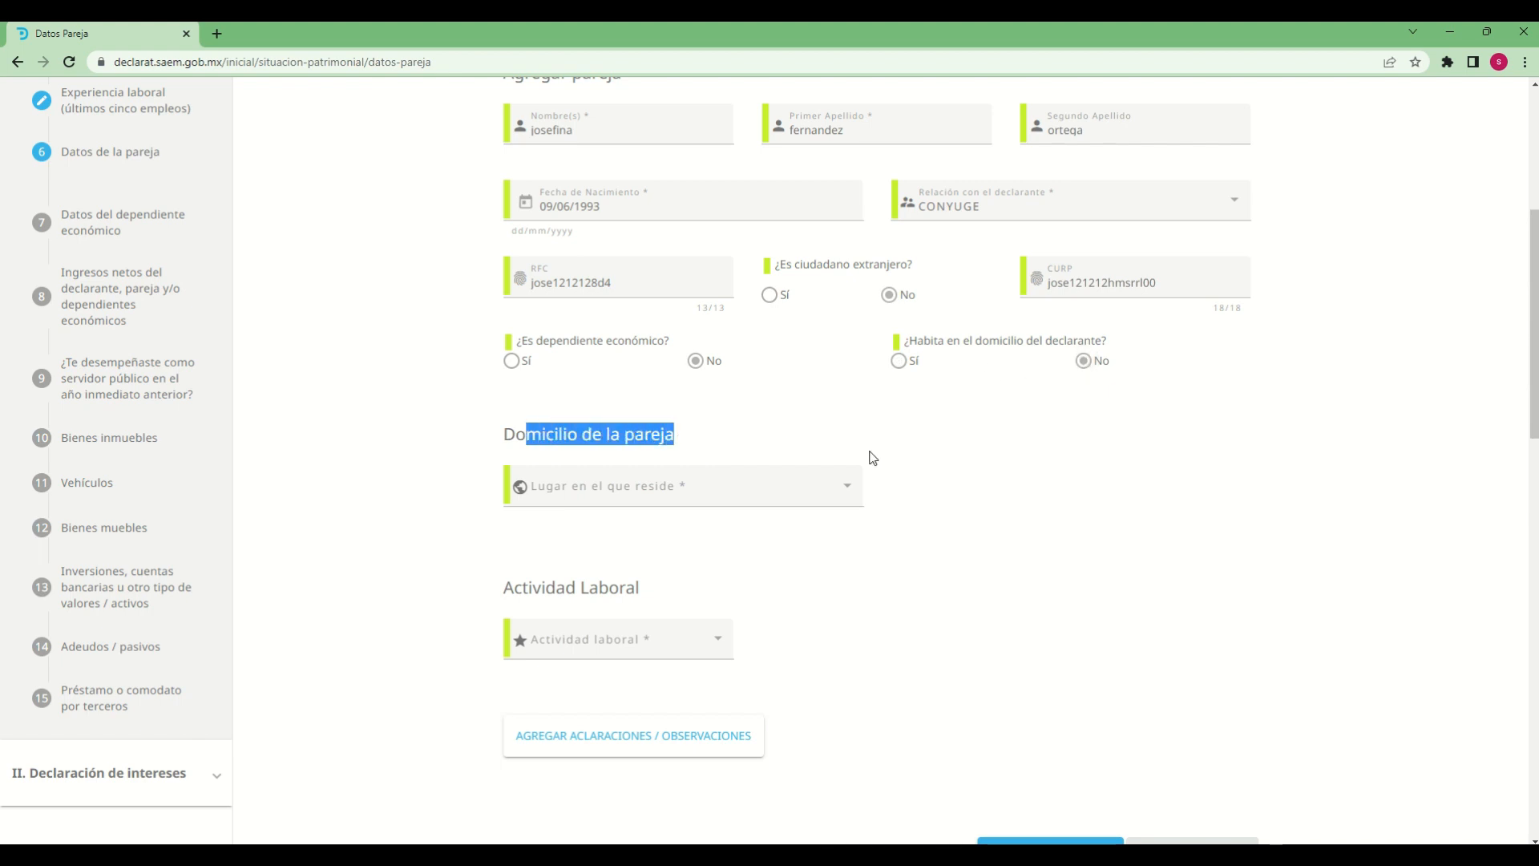
left_click(1065, 502)
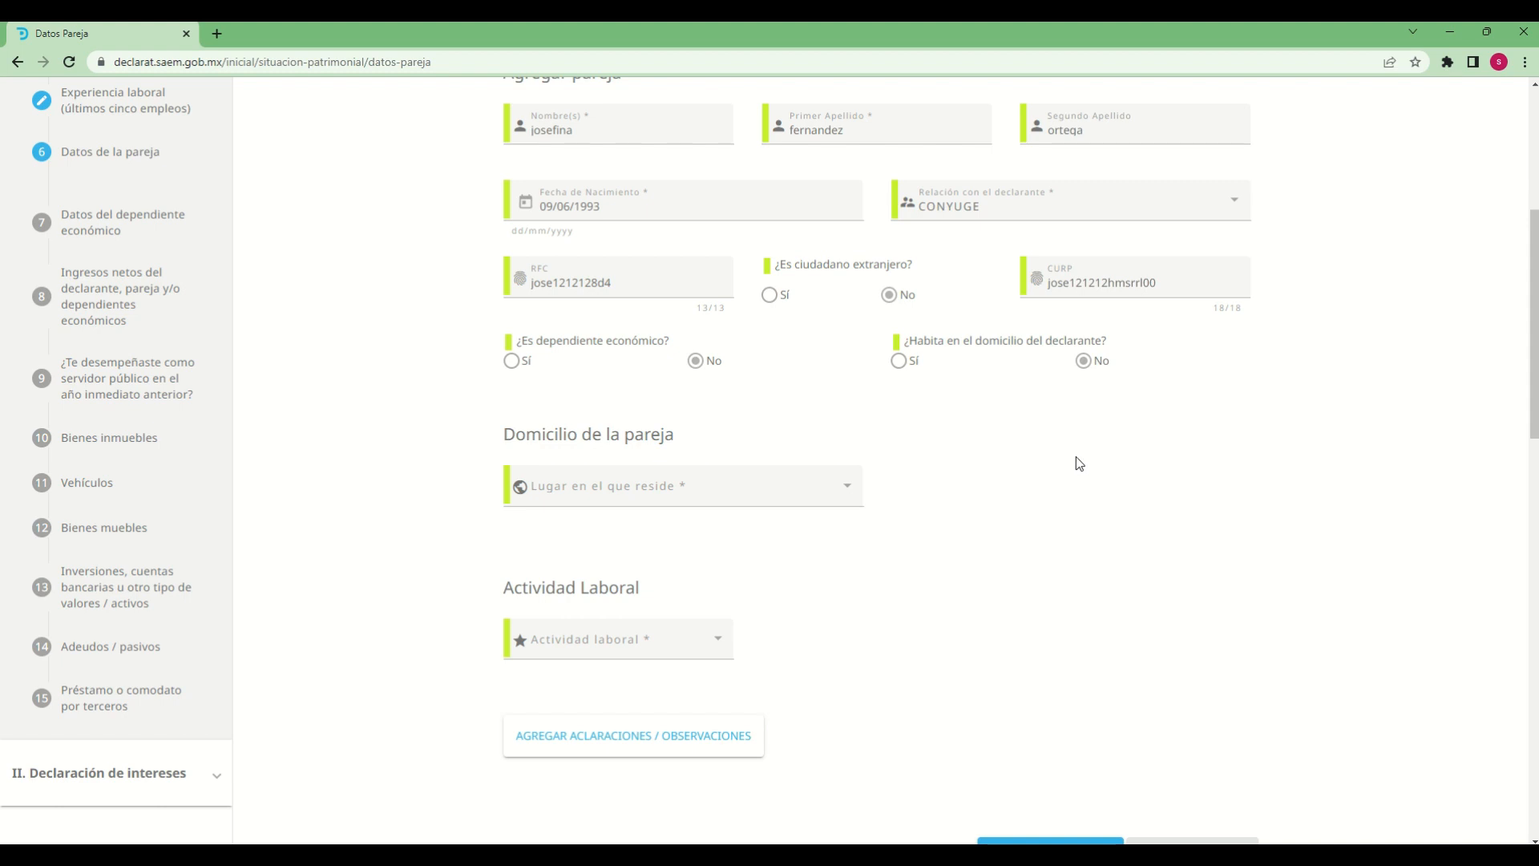
Set Lugar en el que reside to MEXICO in Domicilio de la pareja
mouse_move(979, 368)
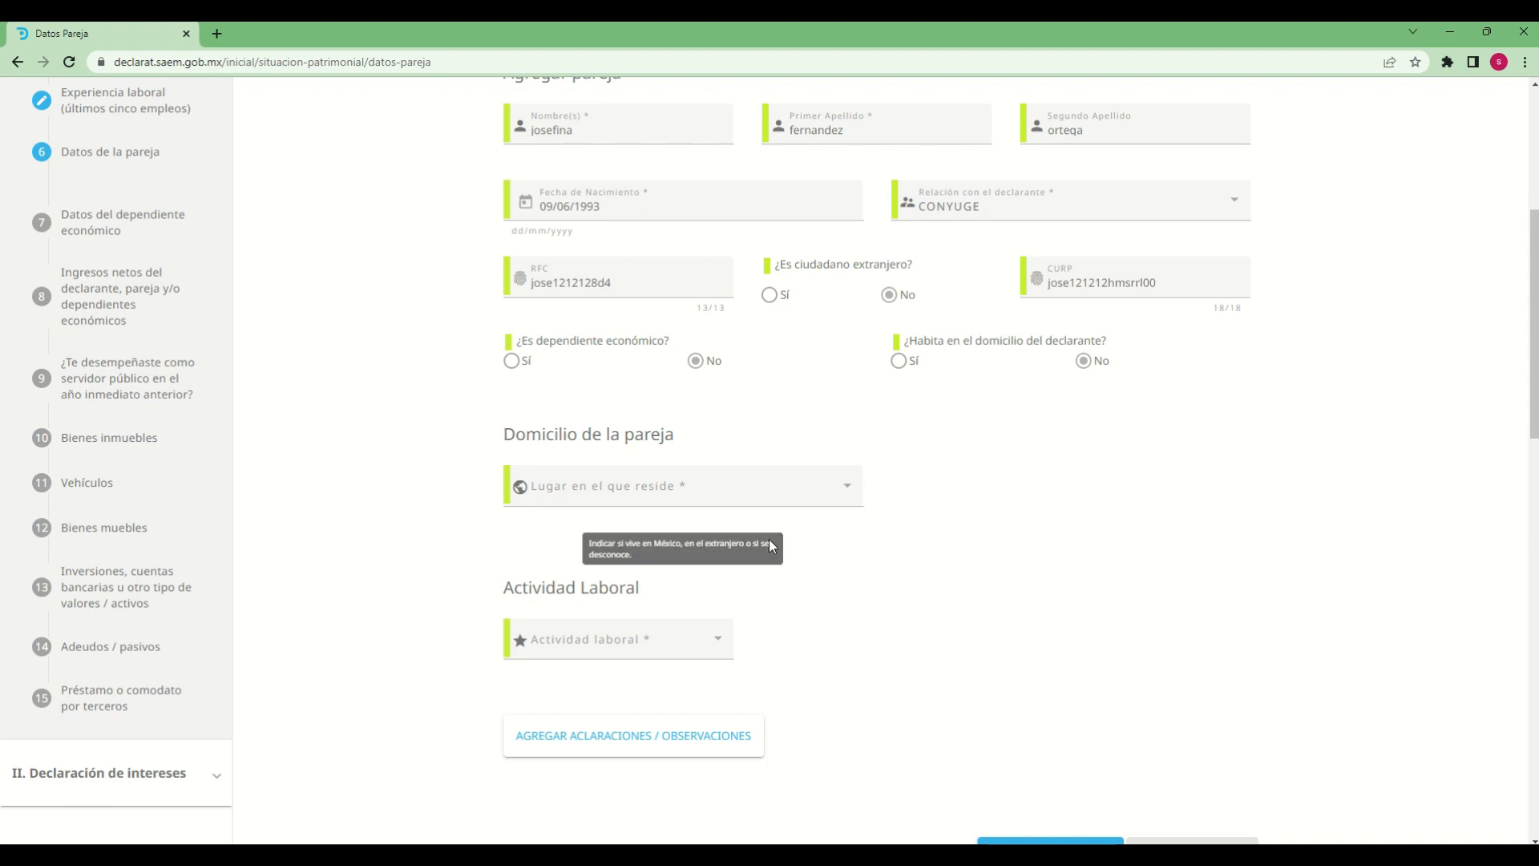
mouse_move(849, 491)
left_click(848, 493)
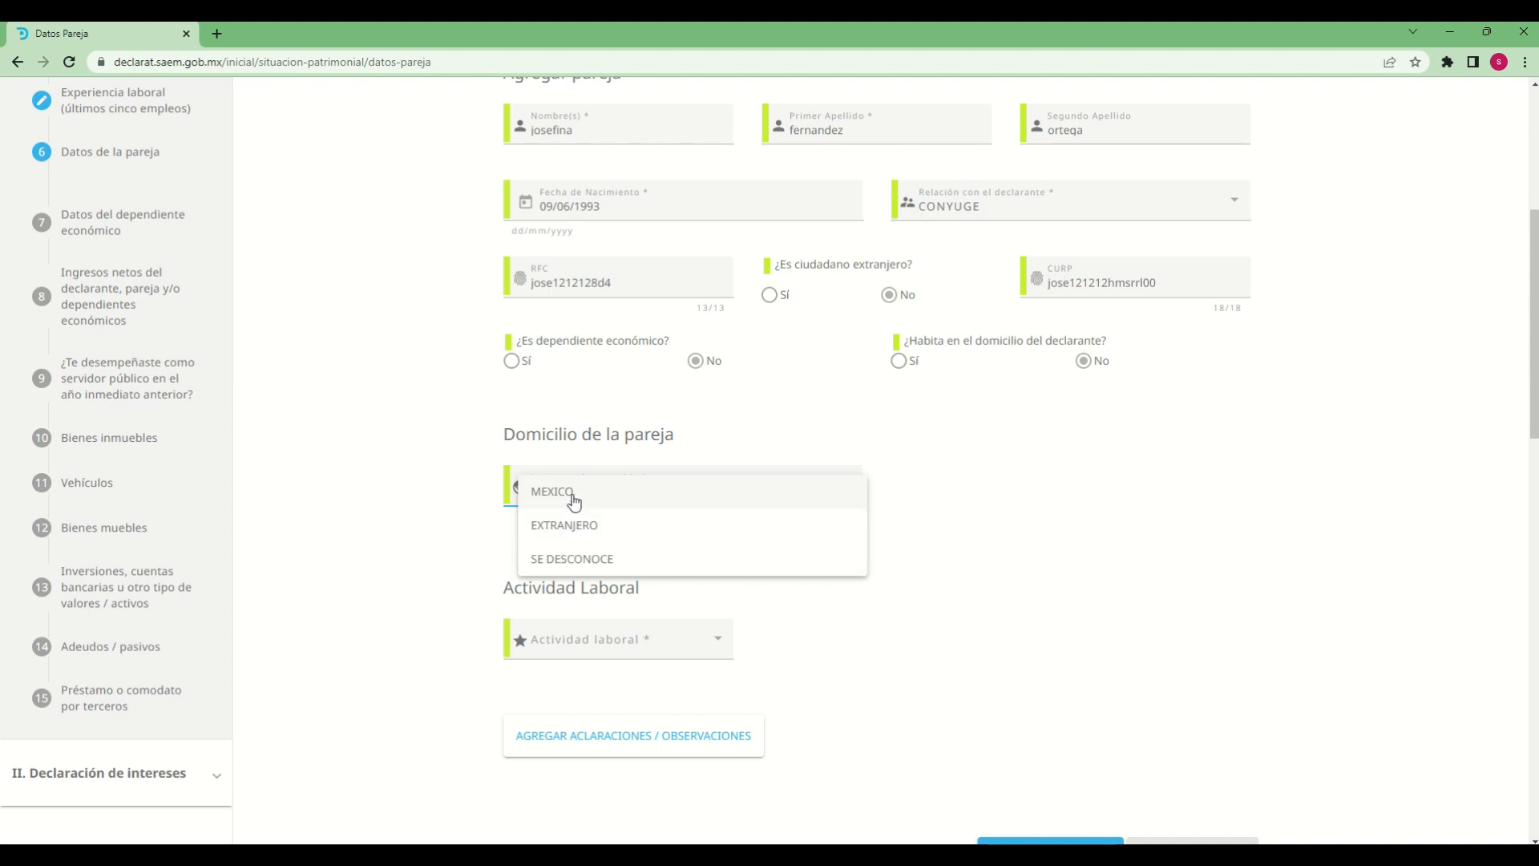
left_click(575, 502)
Fill in the partner's Calle, Número Exterior, Número Interior and Código Postal
left_click(645, 560)
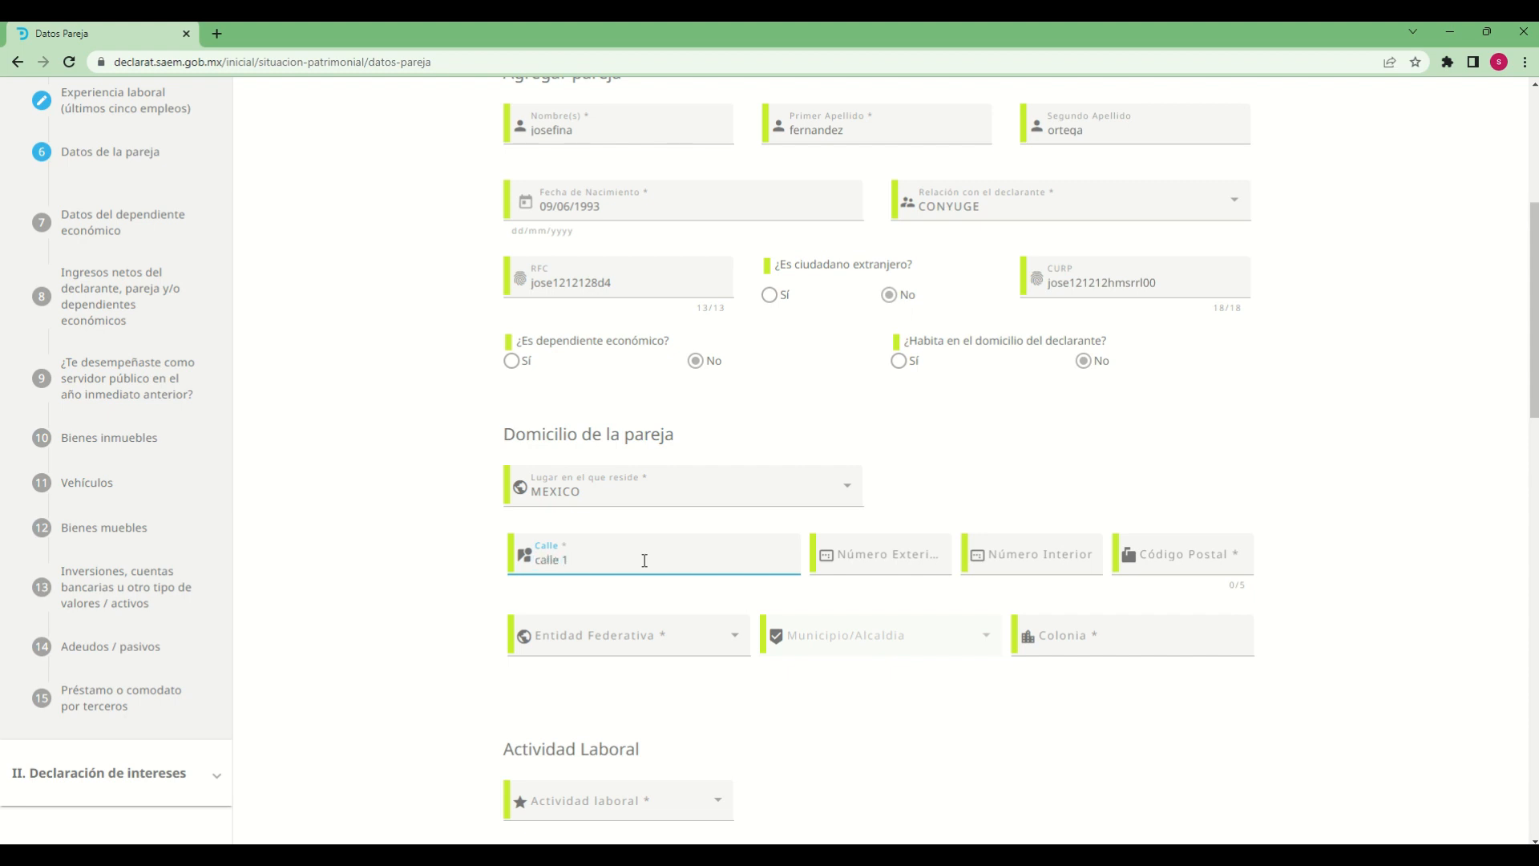
key("Tab")
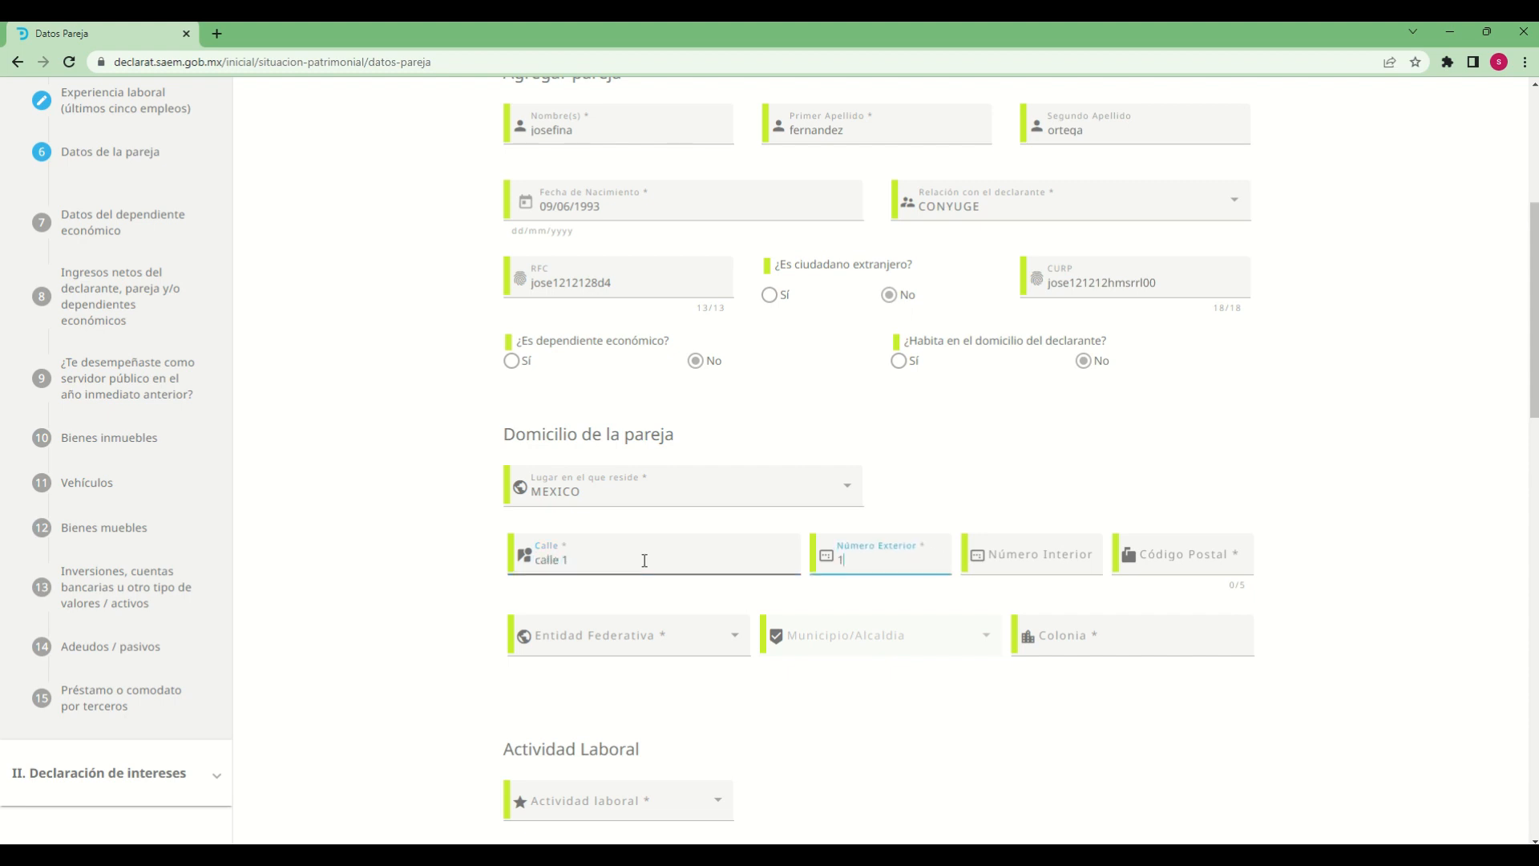
key("Tab")
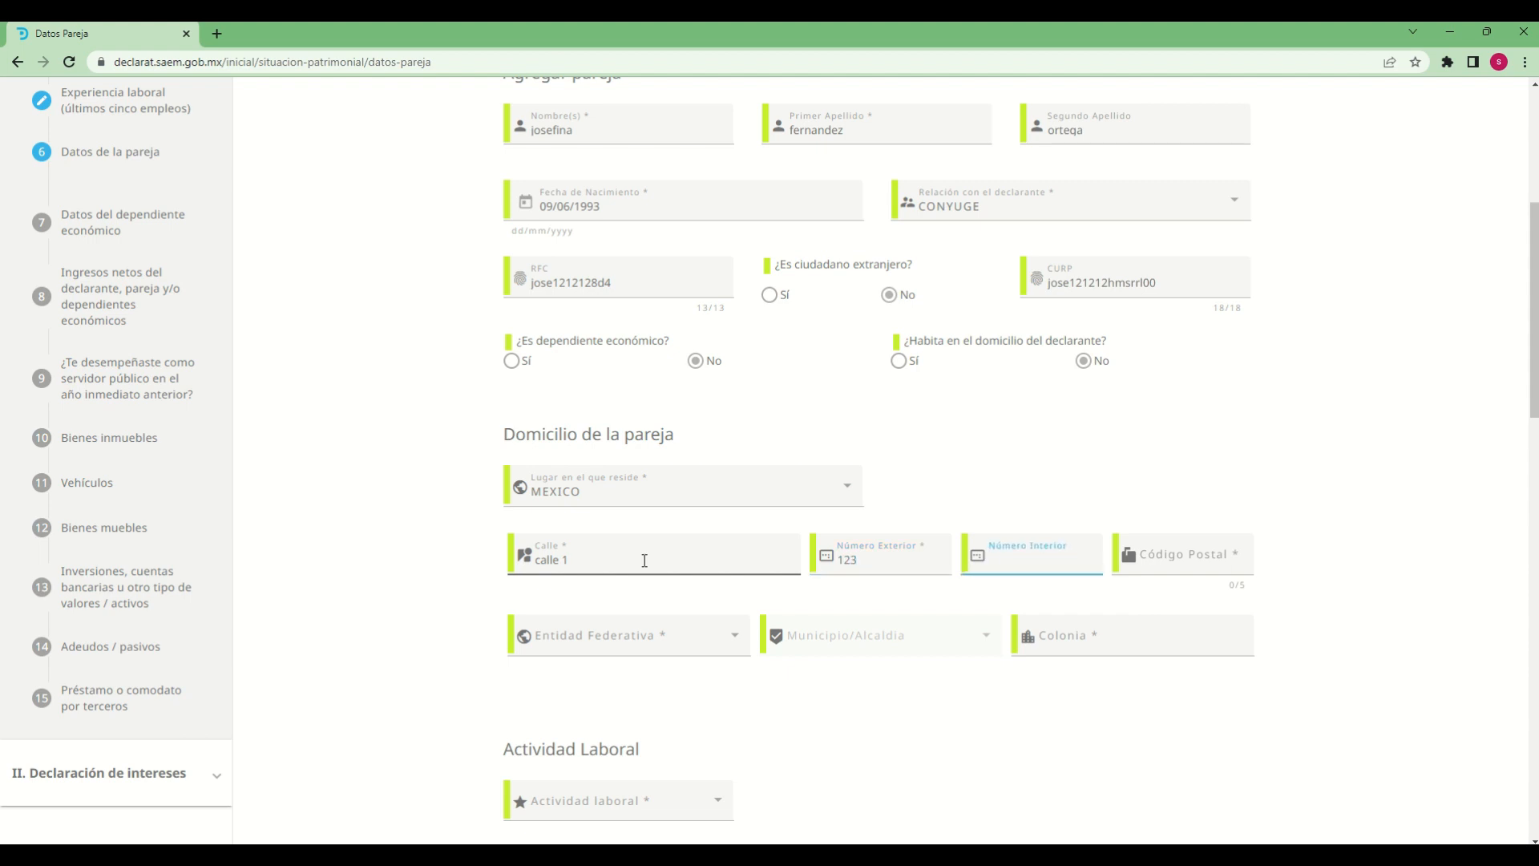
type("1")
key("Tab")
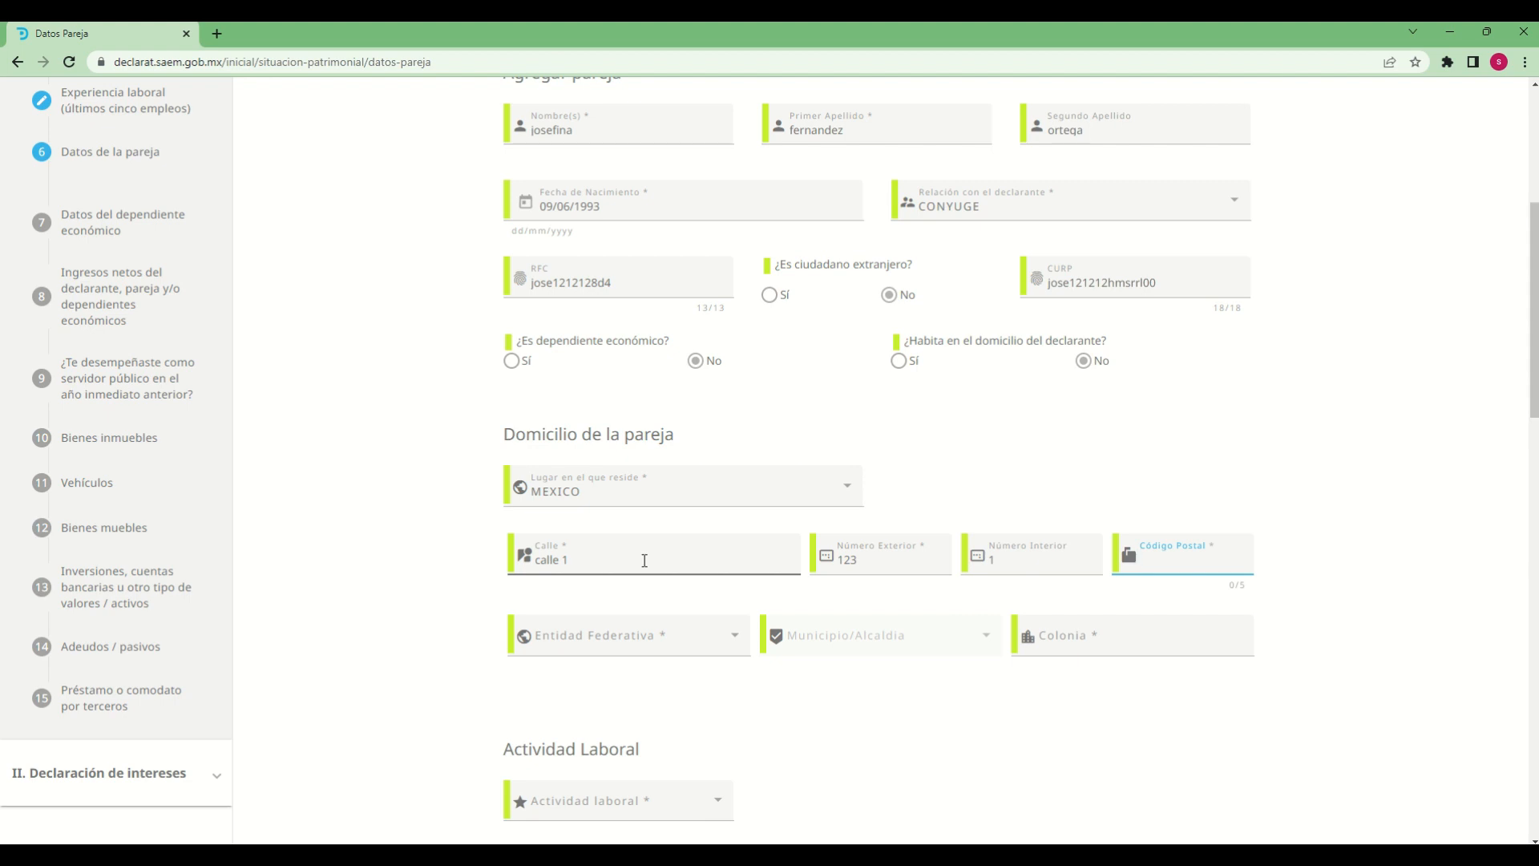
type("62000")
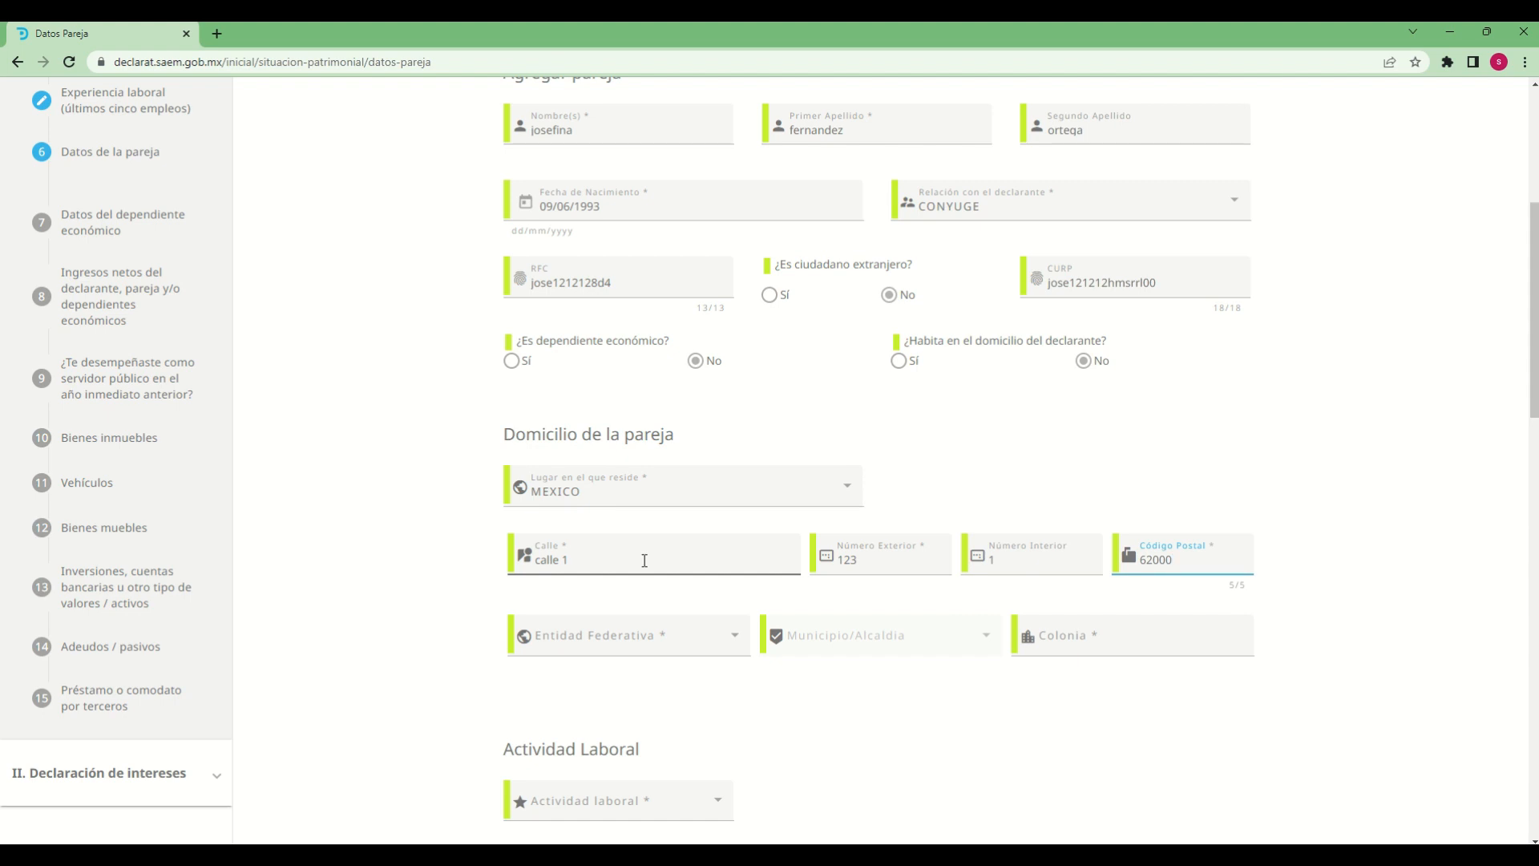
Set the Entidad Federativa of the partner's address to MORELOS
left_click(694, 638)
scroll(641, 718, "down", 2)
scroll(641, 717, "down", 5)
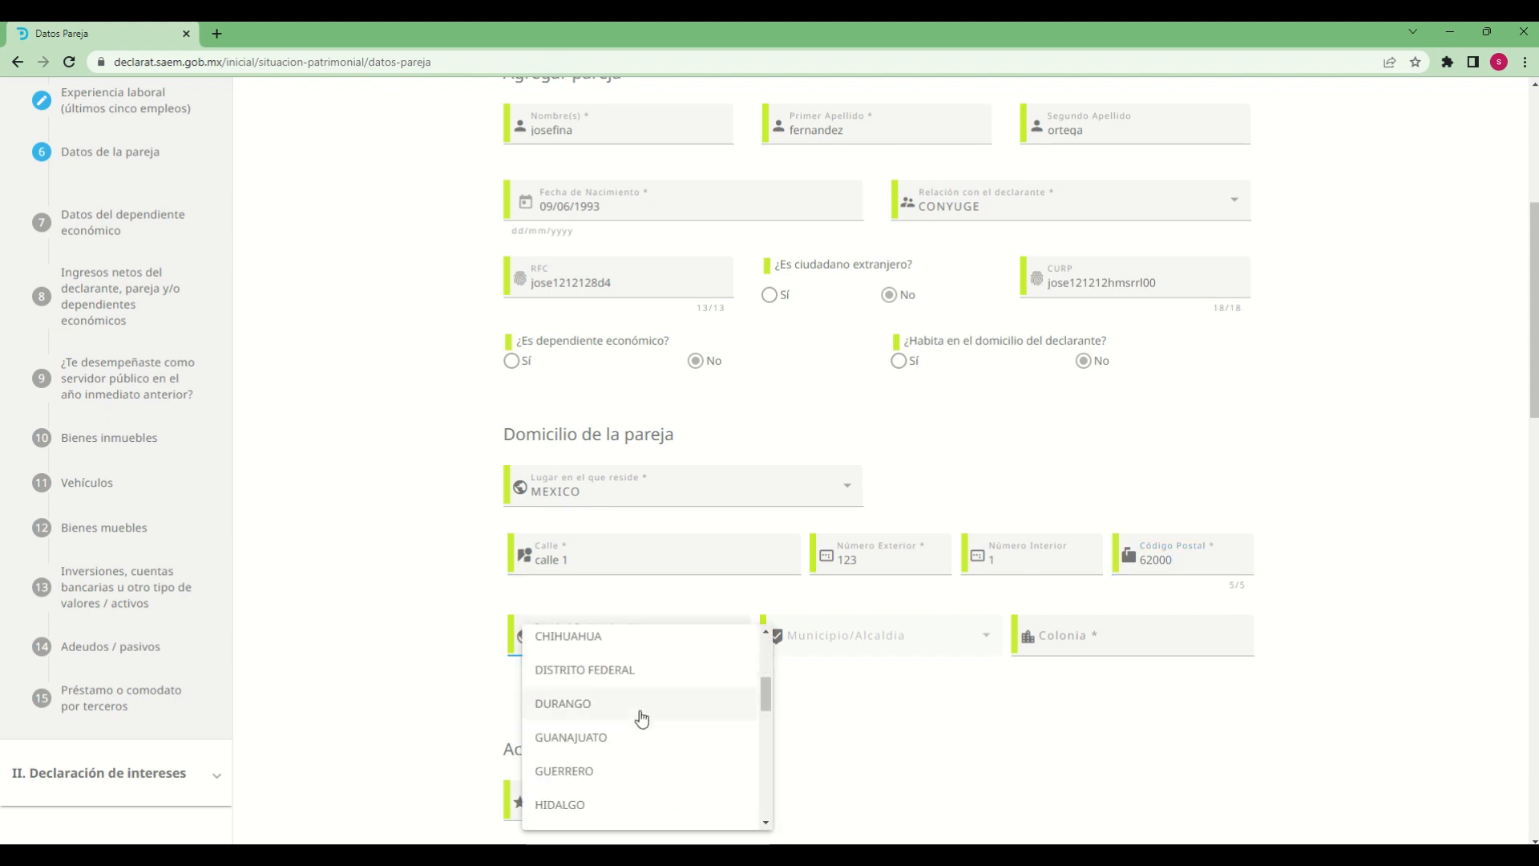
scroll(623, 757, "down", 4)
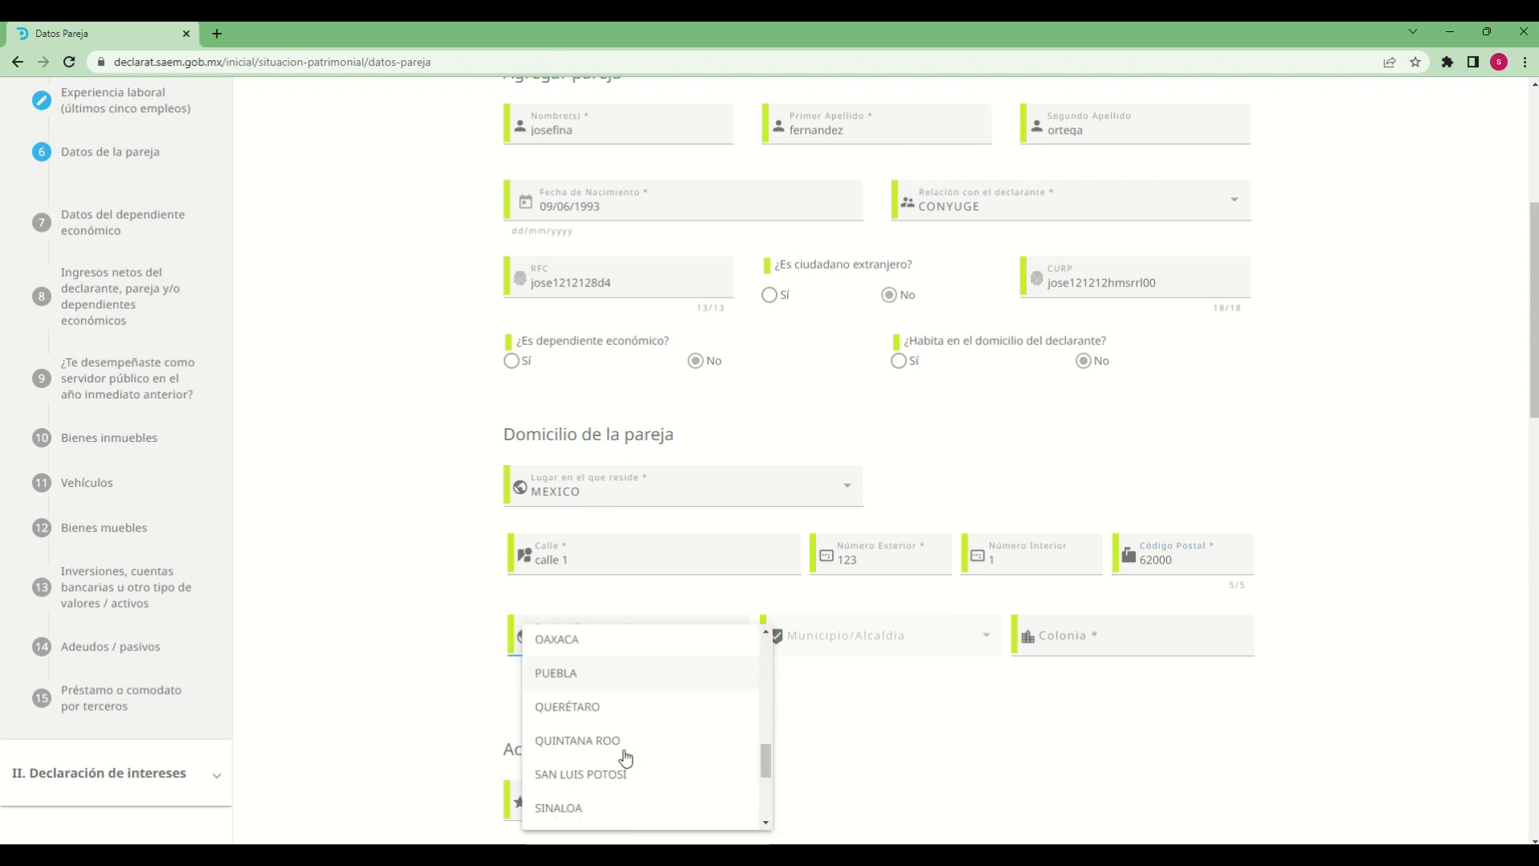
scroll(662, 788, "up", 2)
scroll(662, 789, "up", 1)
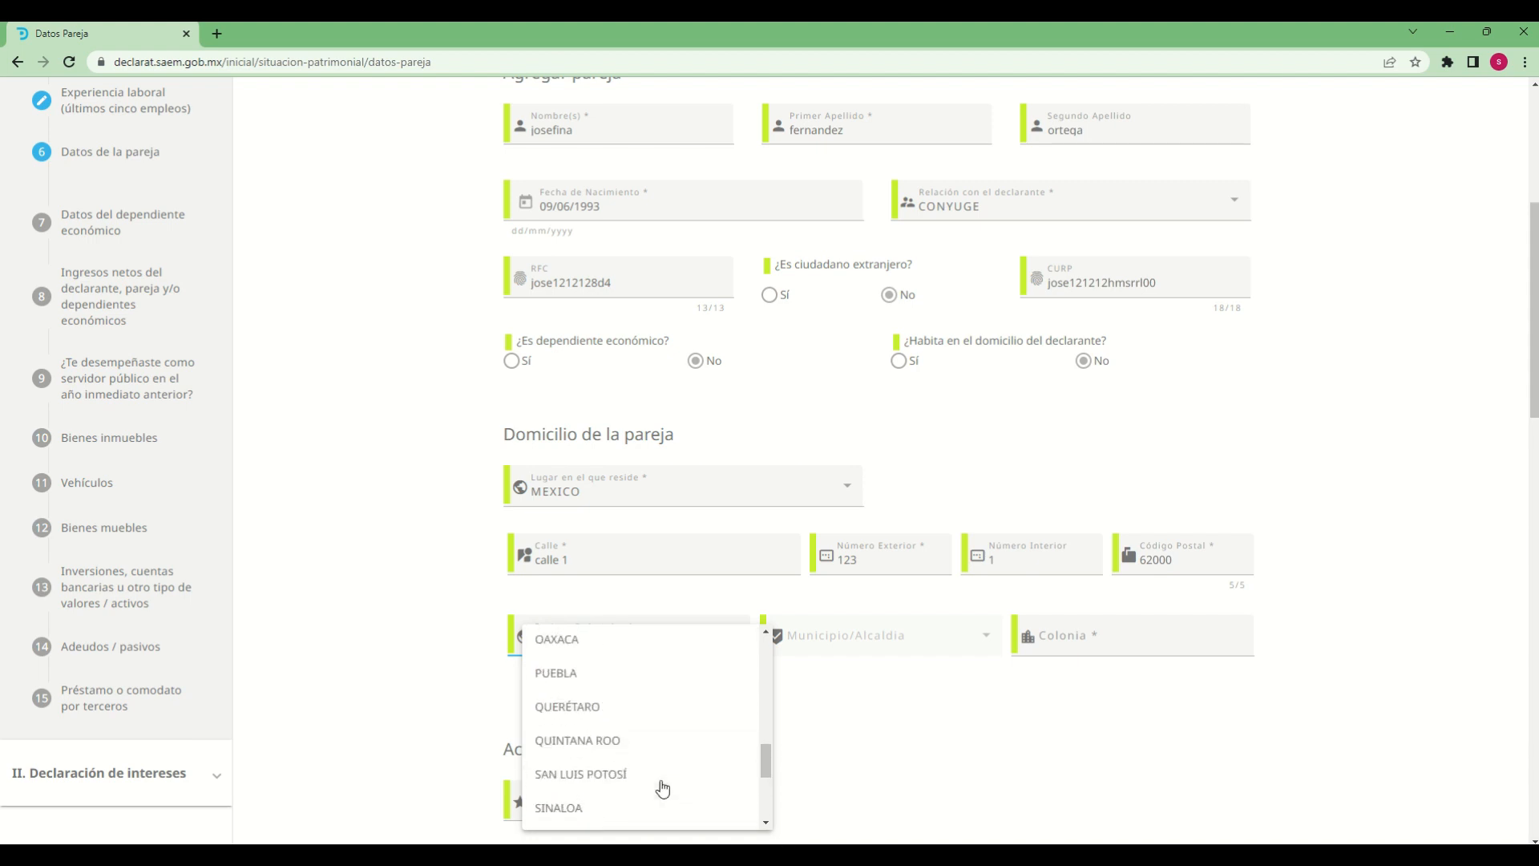
scroll(662, 787, "up", 3)
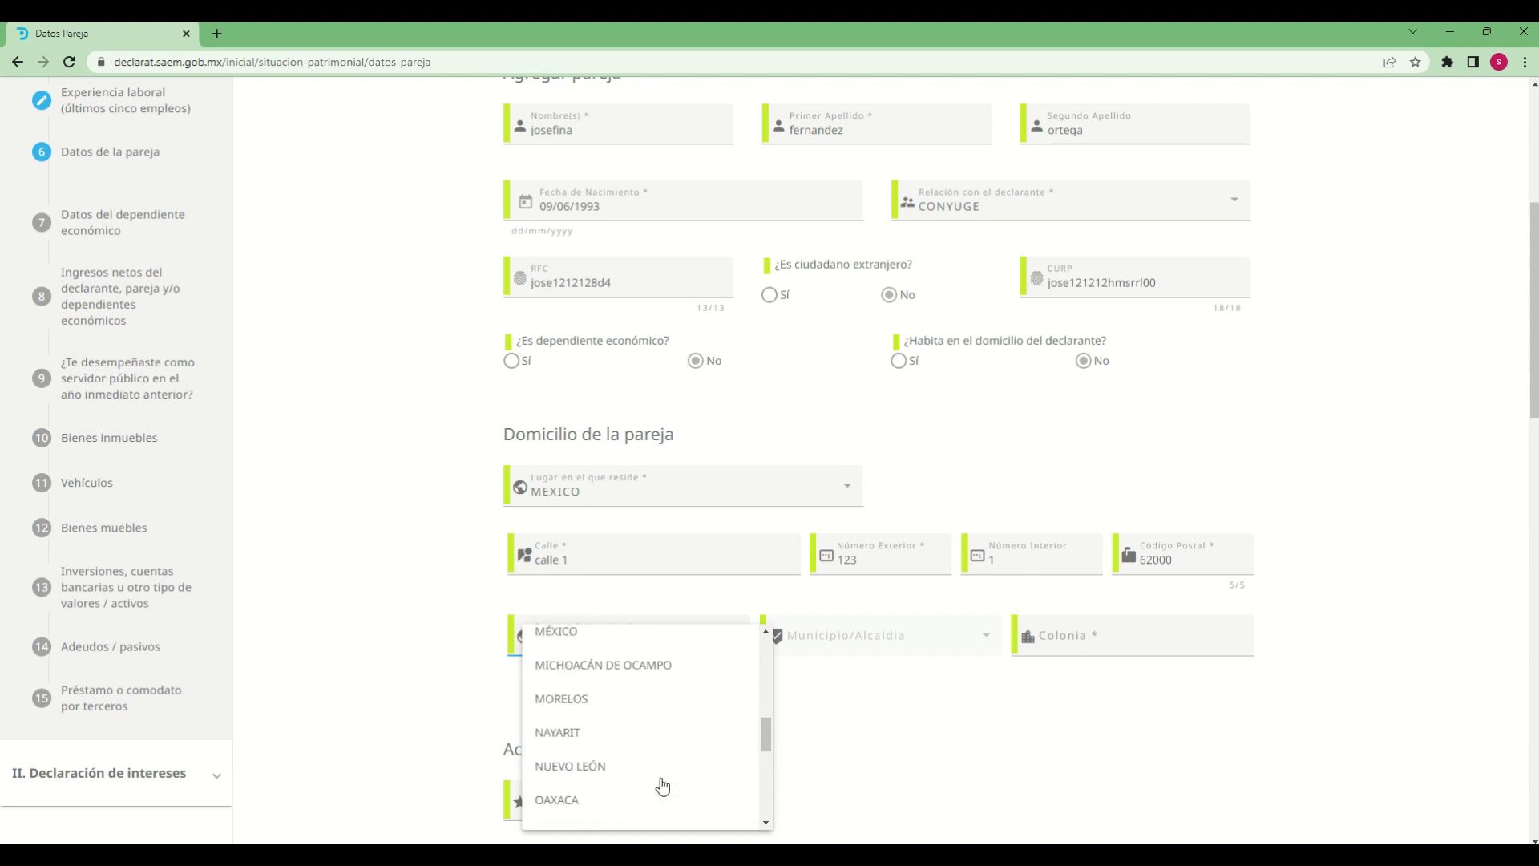
left_click(584, 701)
Set the Municipio/Alcaldía of the partner's address to CUERNAVACA and fill in the Colonia
left_click(935, 639)
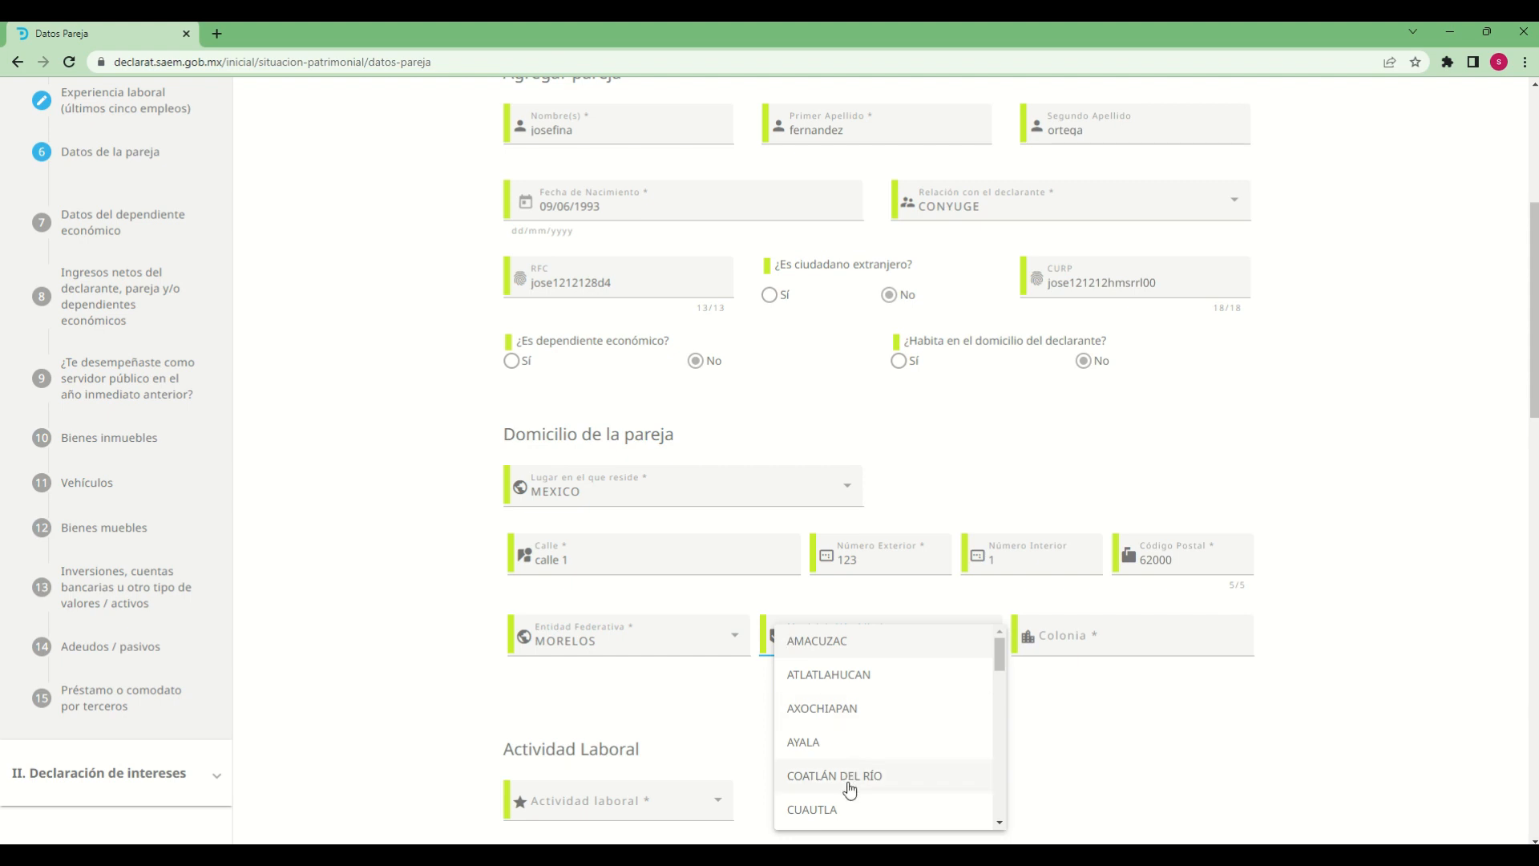
scroll(846, 782, "down", 2)
left_click(826, 684)
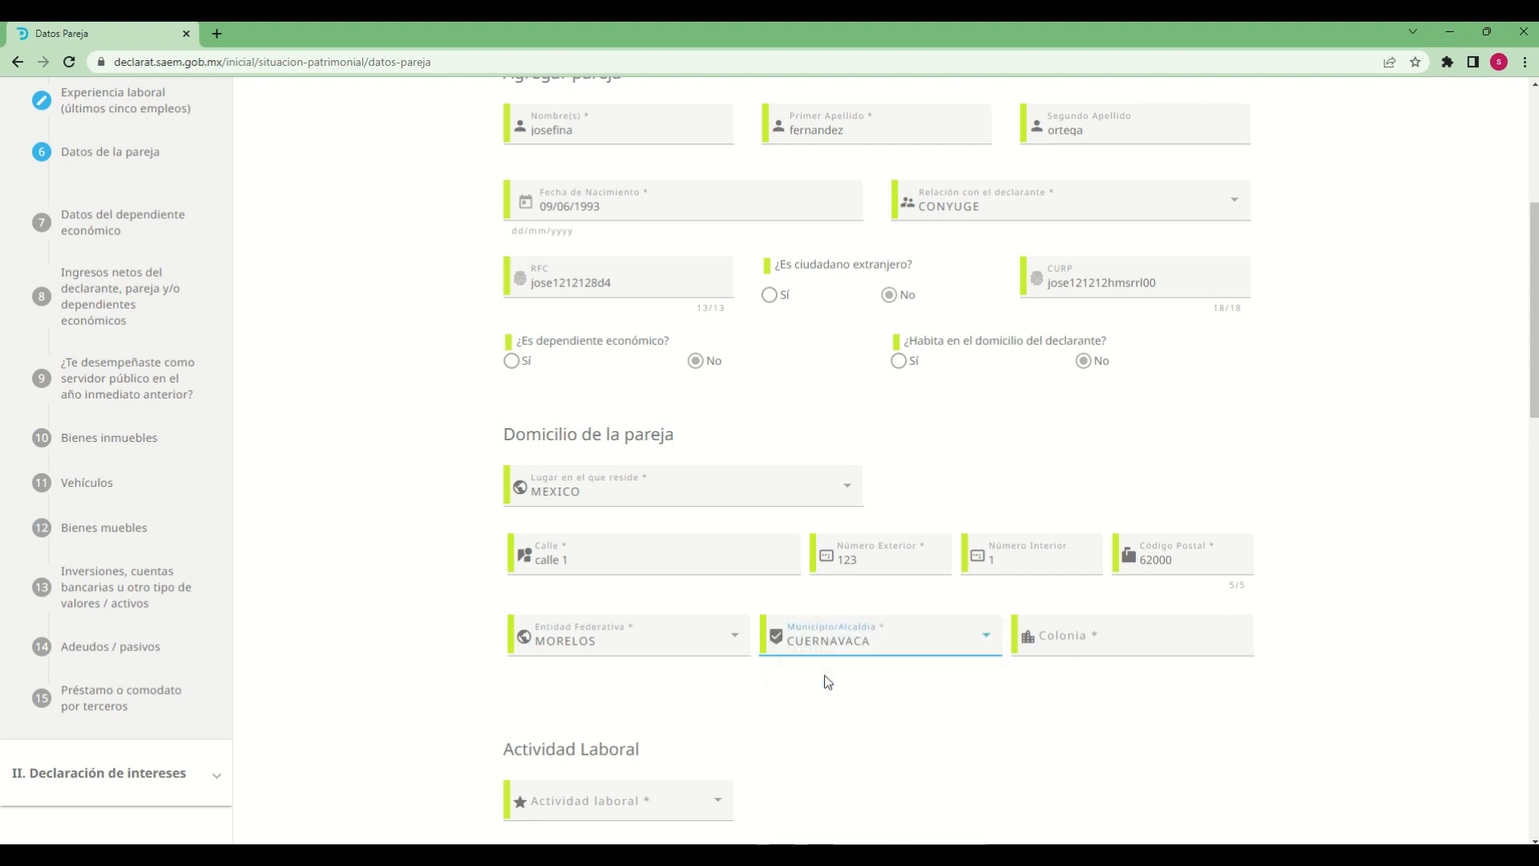
left_click(1107, 645)
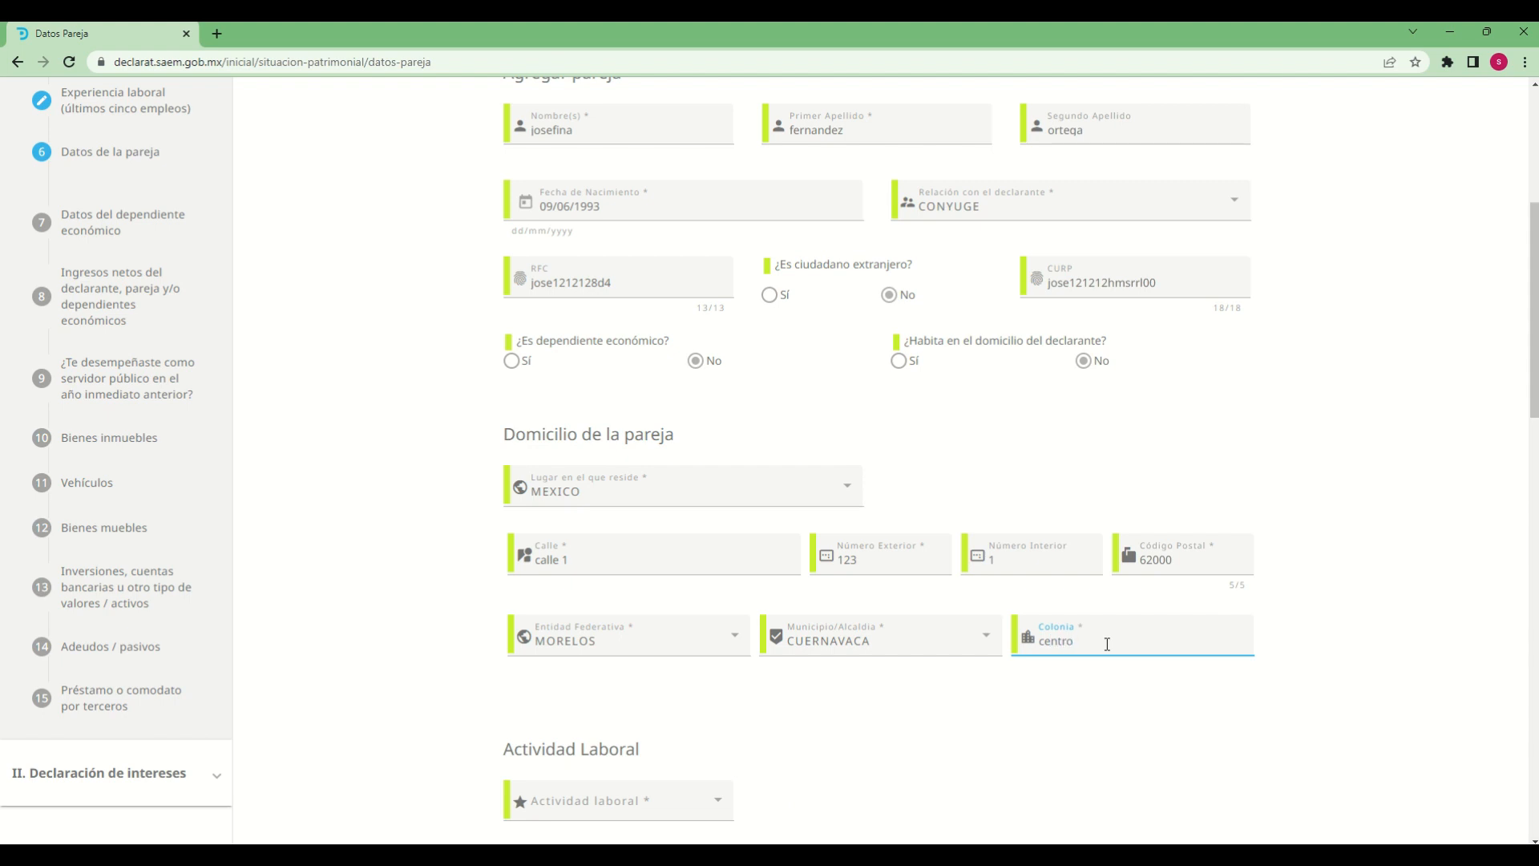
left_click(1134, 695)
Set the partner's Actividad laboral to PRIVADO
scroll(866, 687, "down", 4)
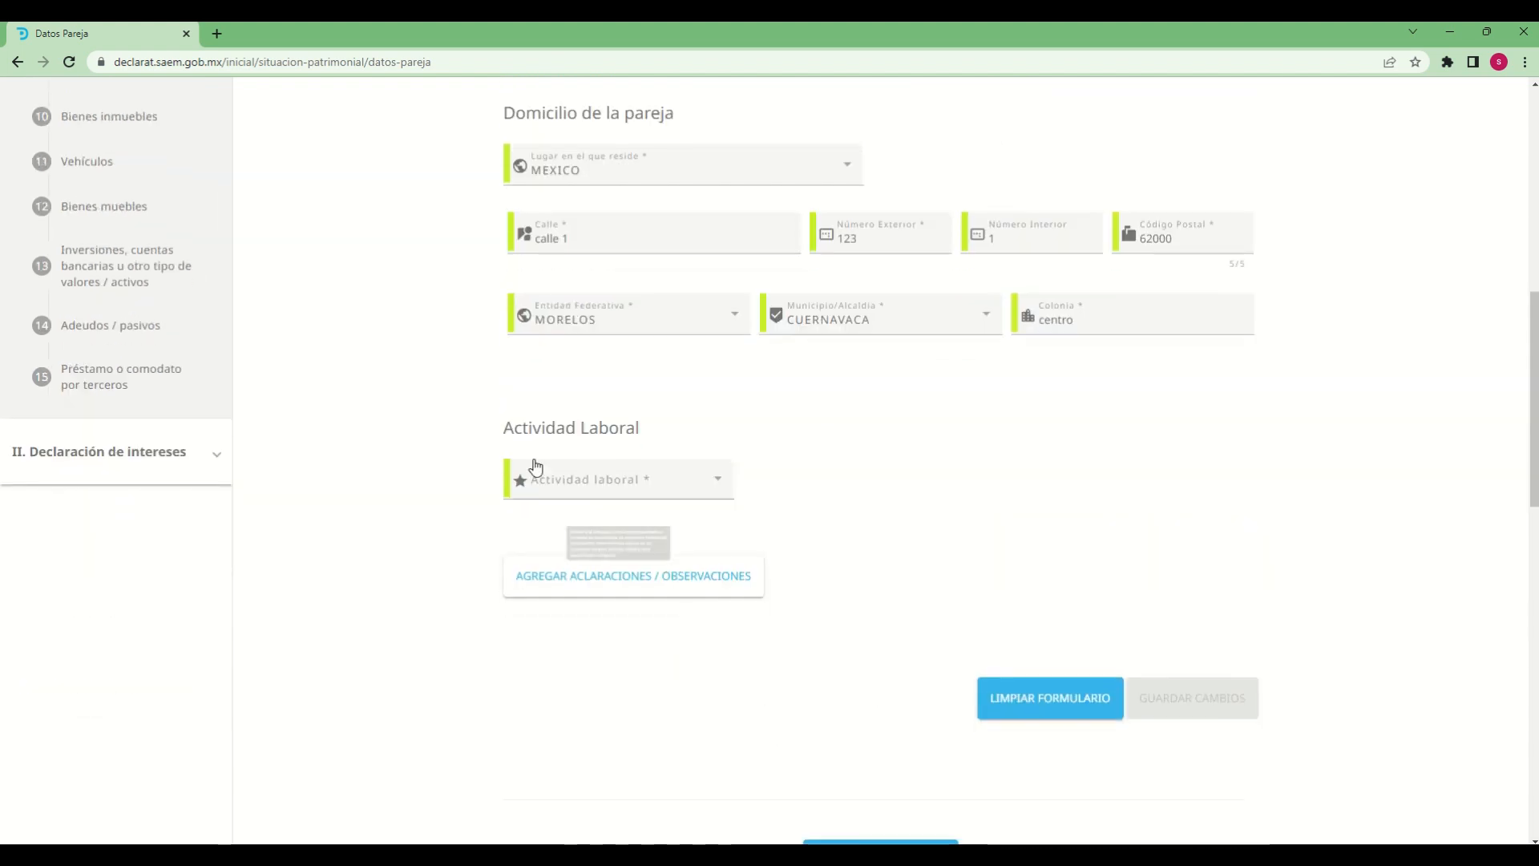
left_click(717, 481)
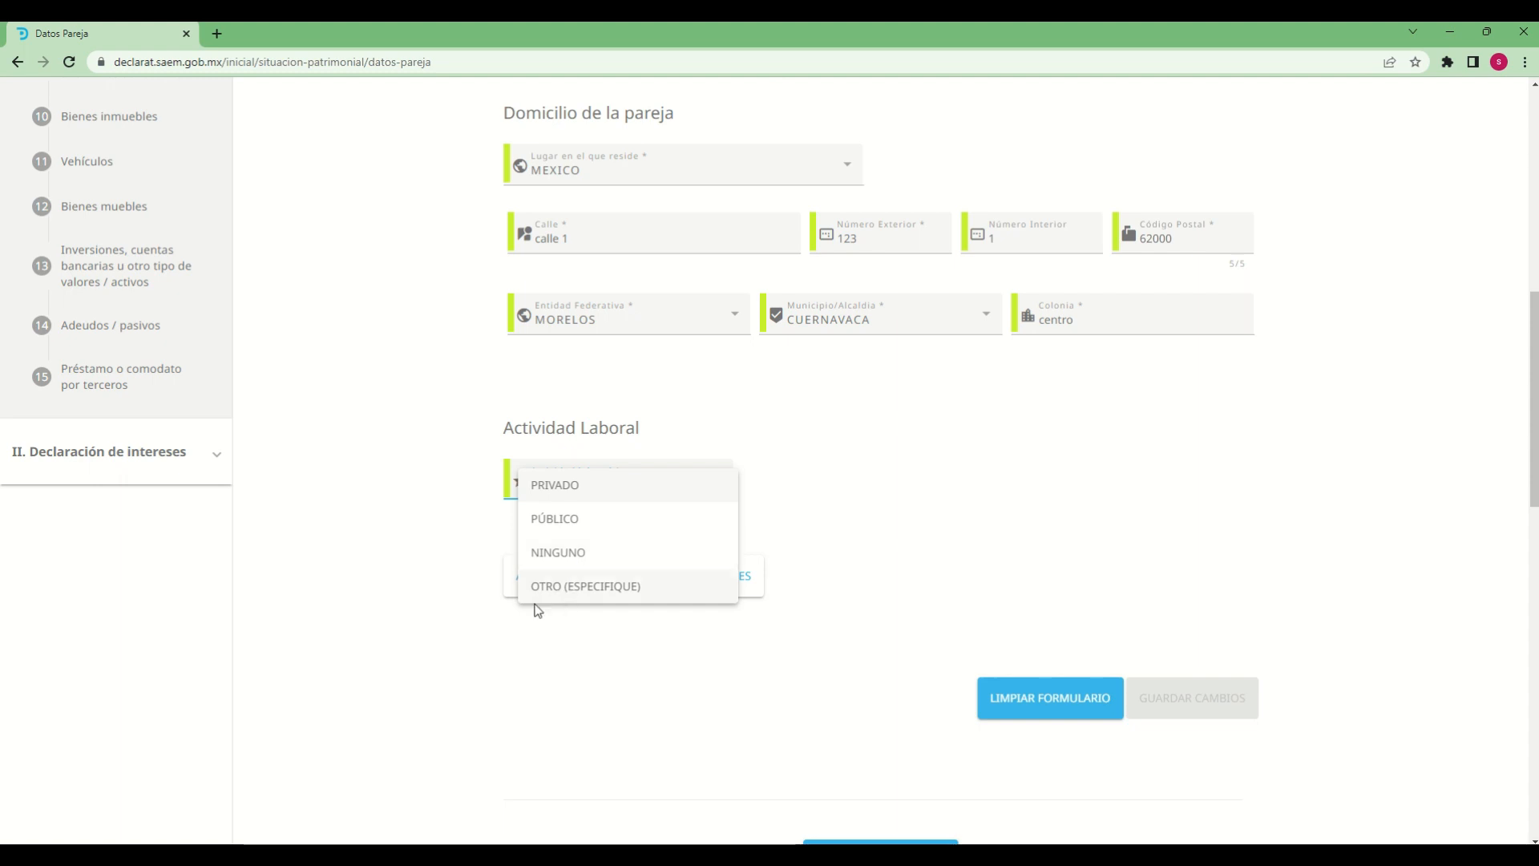
left_click(539, 485)
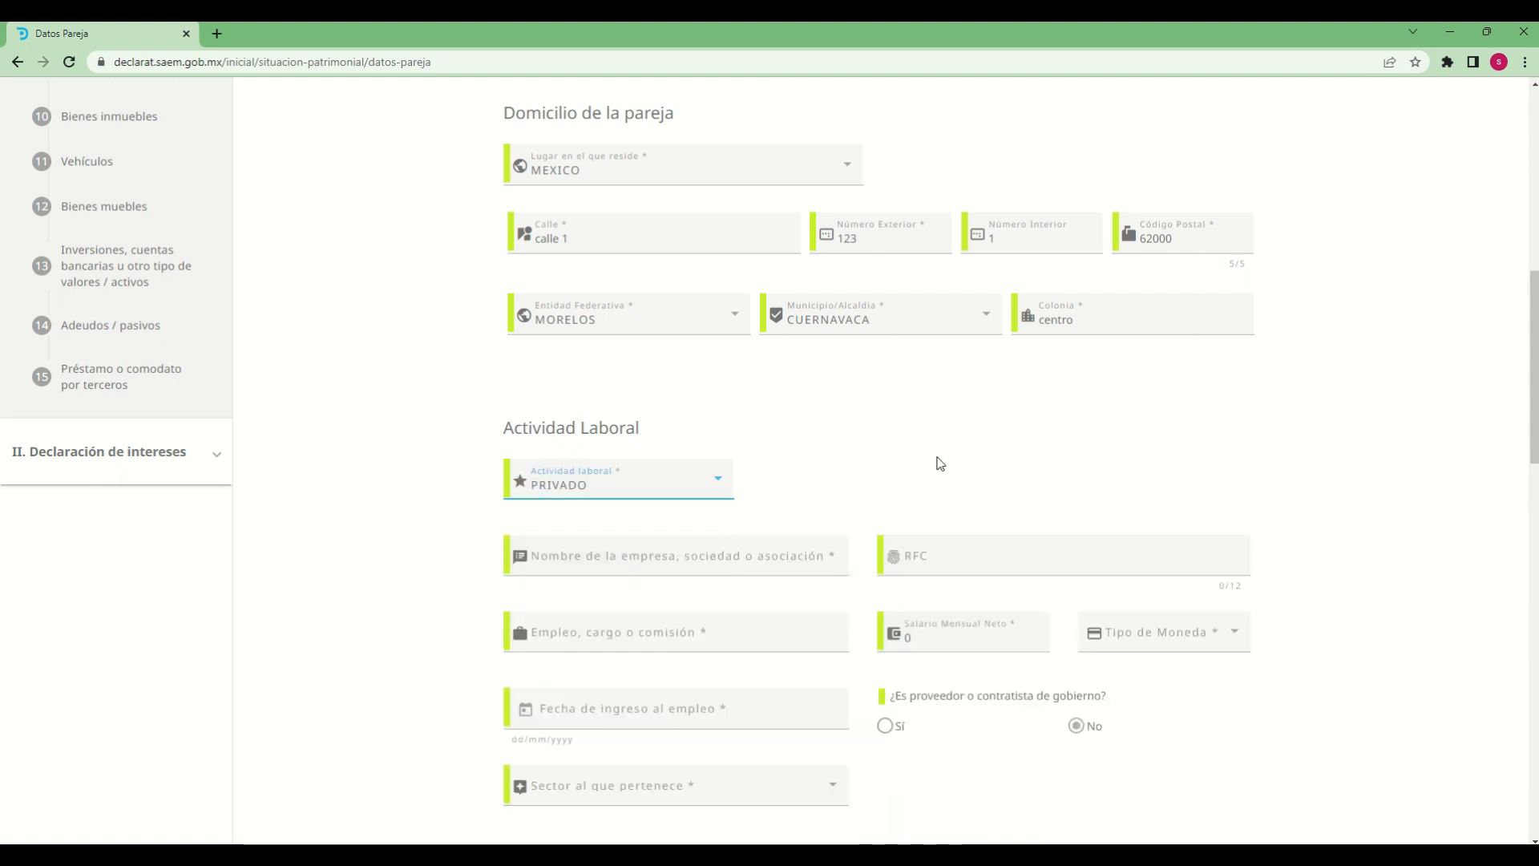
mouse_move(642, 473)
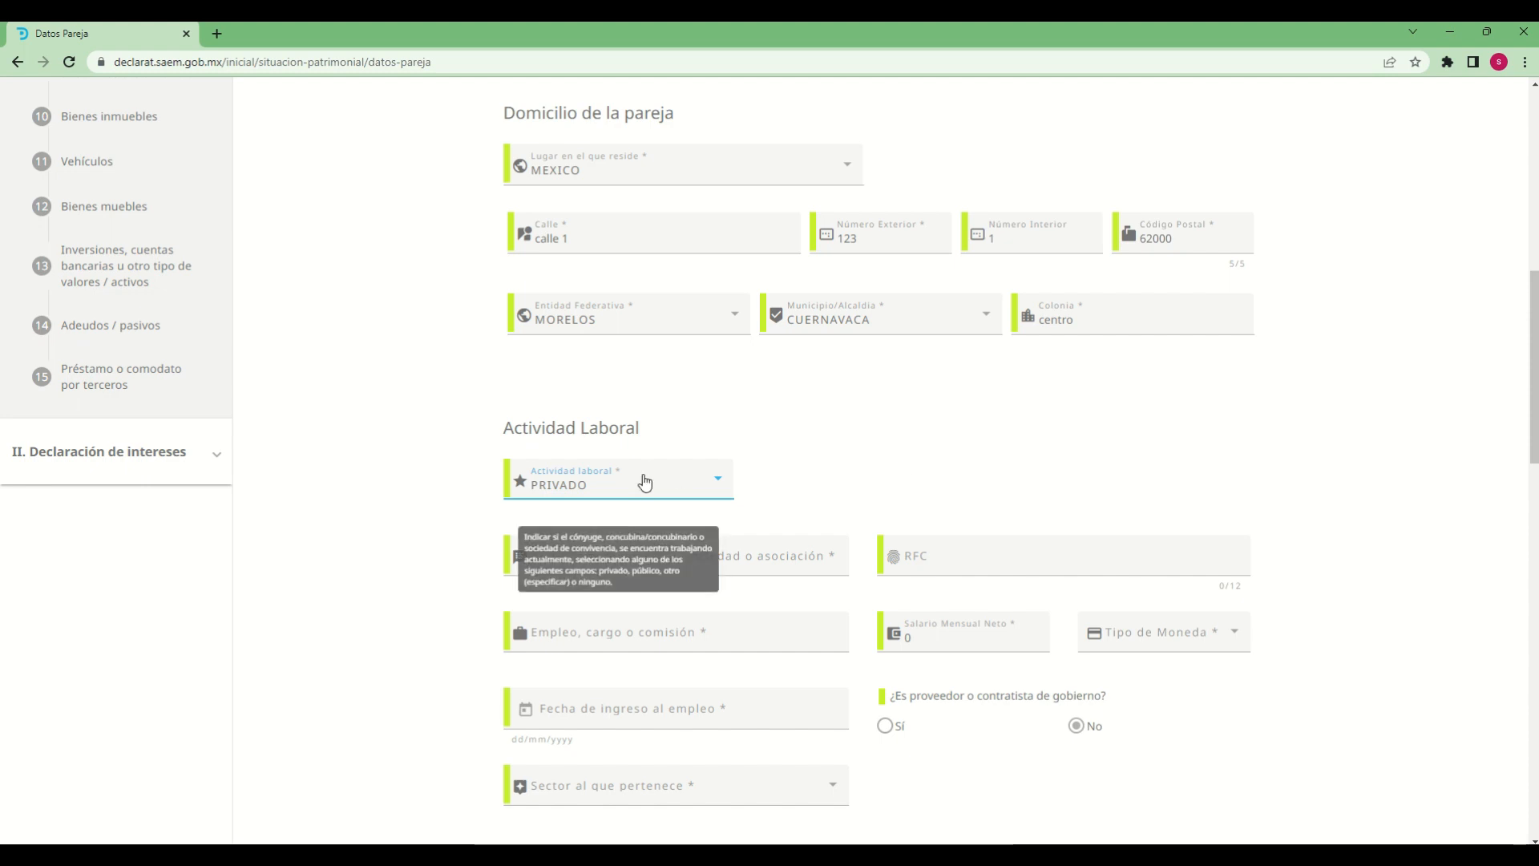
Enter "empresa 1" as the name of the partner's employer and fill in the company's 12-character RFC
left_click(703, 566)
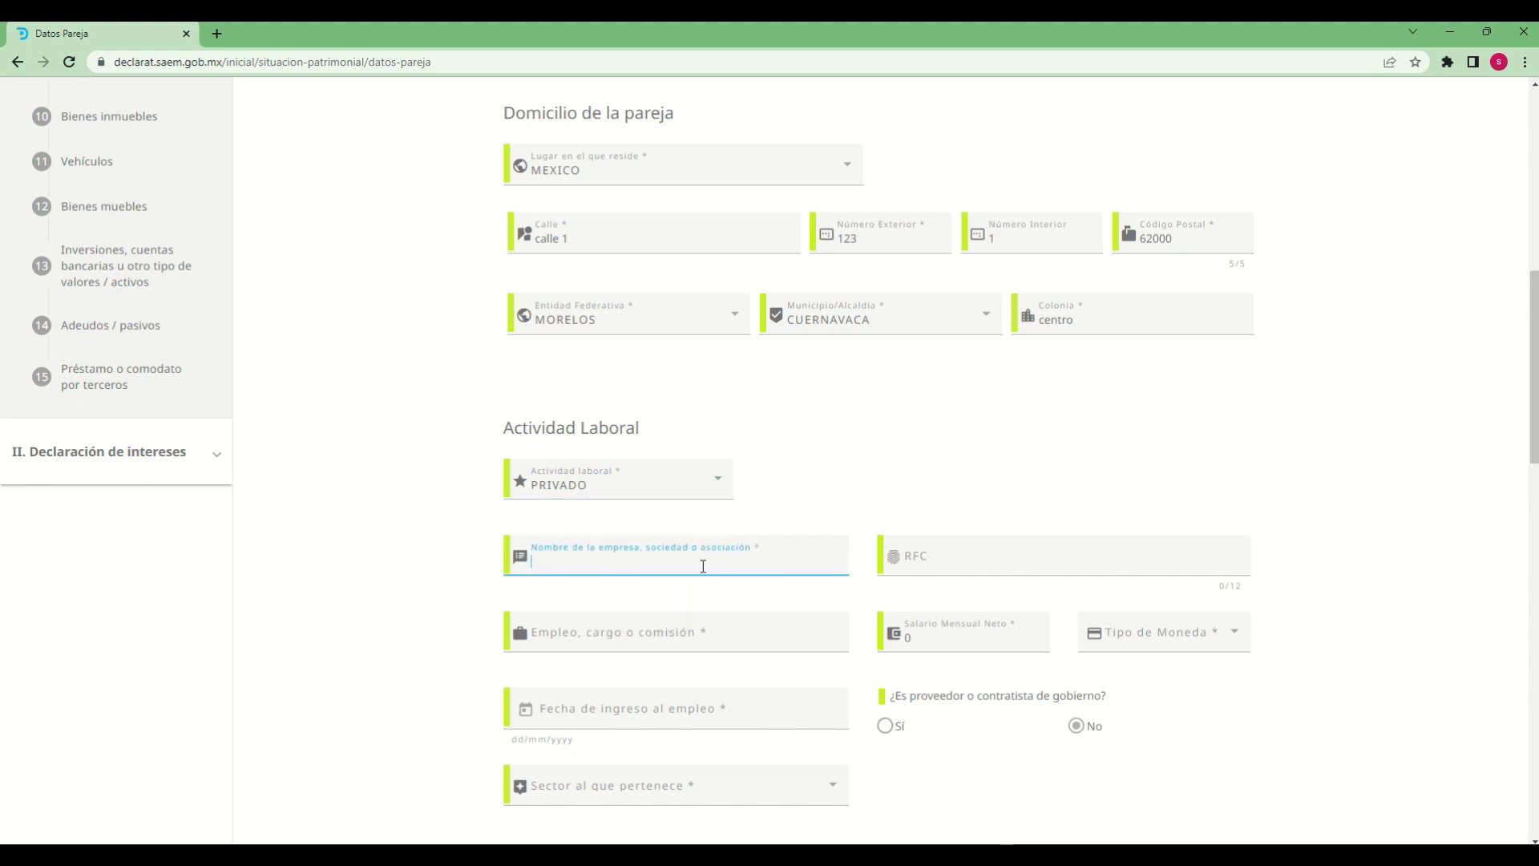
type("empresa 1")
key("Tab")
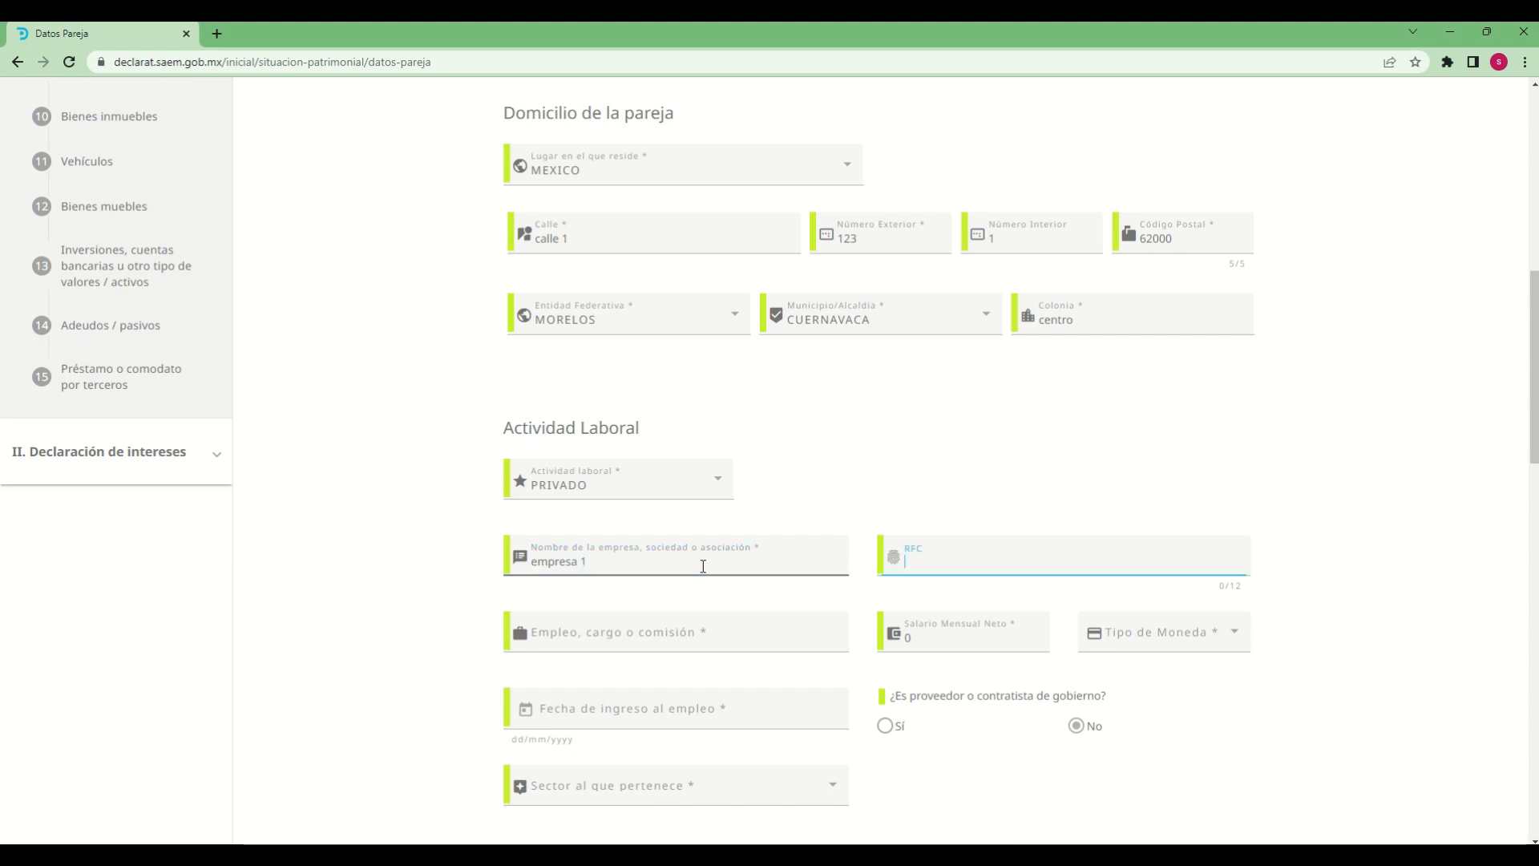
type("emp")
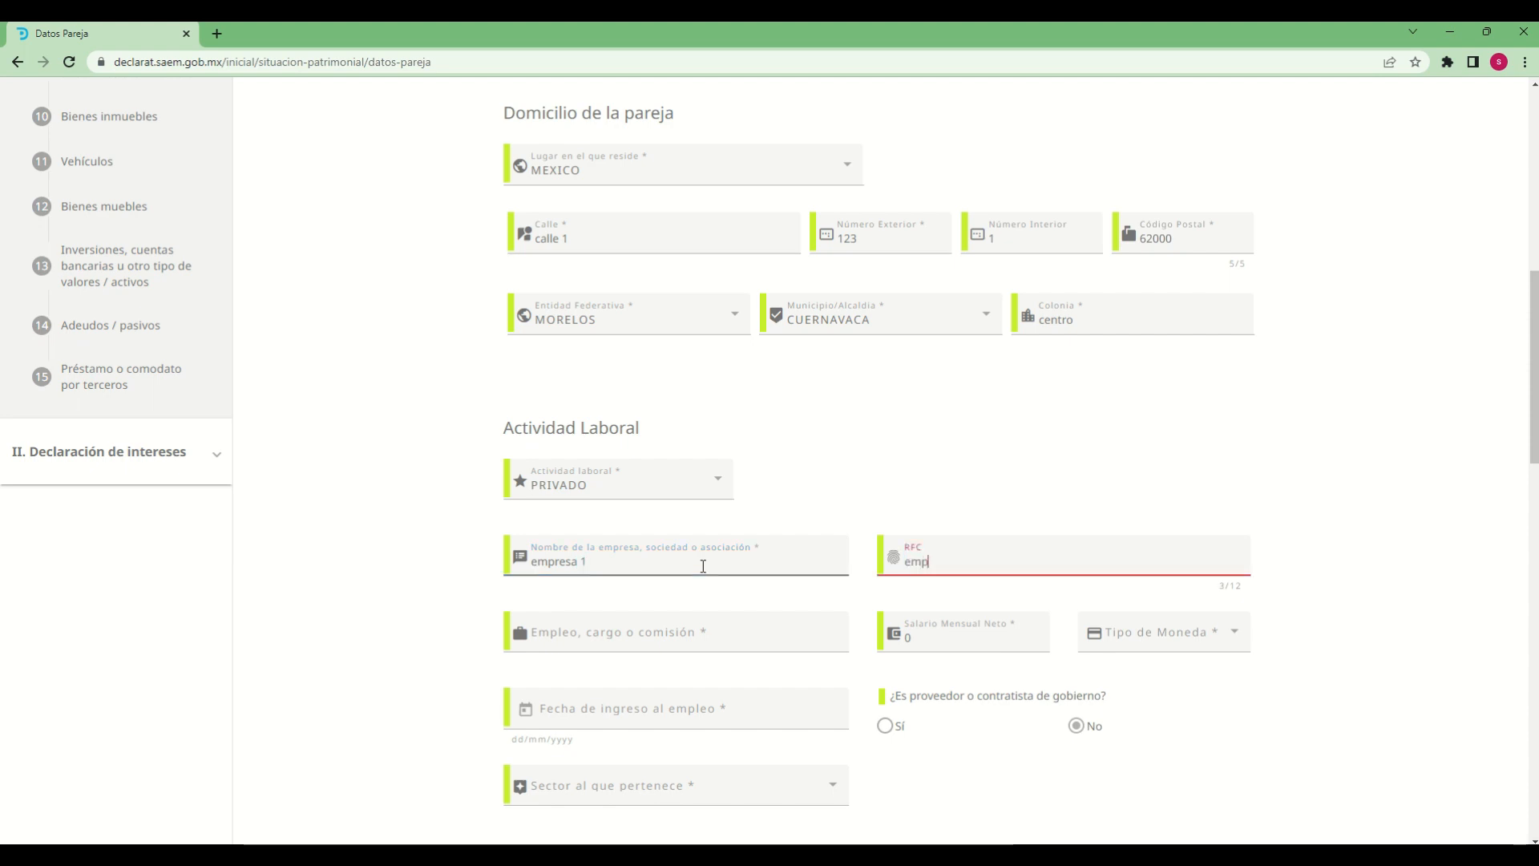
type("1212")
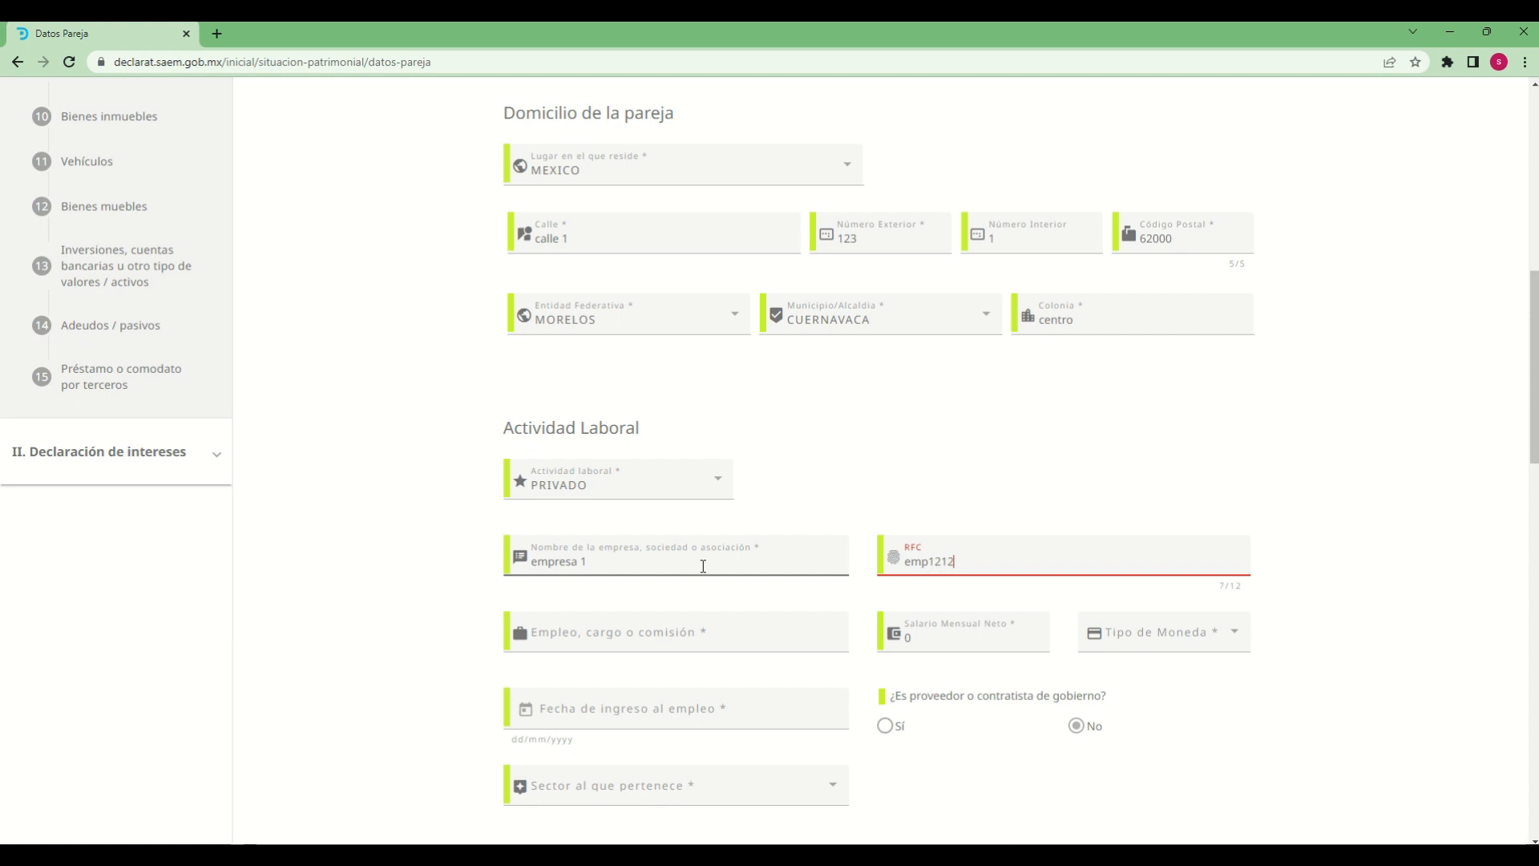
type("124k")
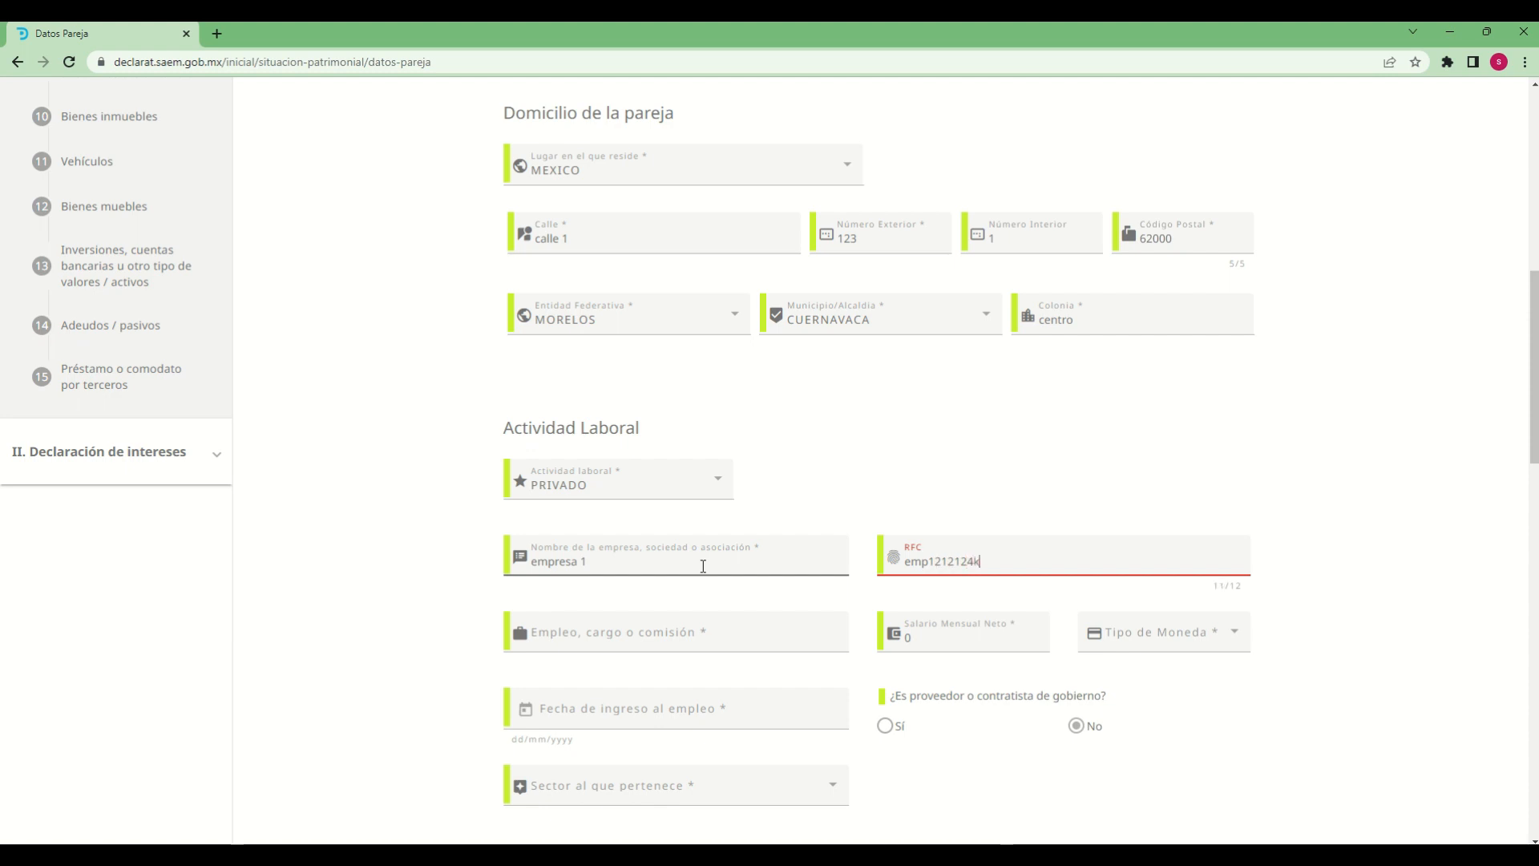
type("2")
Enter "ventas" as the partner's Empleo, cargo o comisión, with a Salario Mensual Neto of 10000 in MXN - PESO MEXICANO
left_click(659, 642)
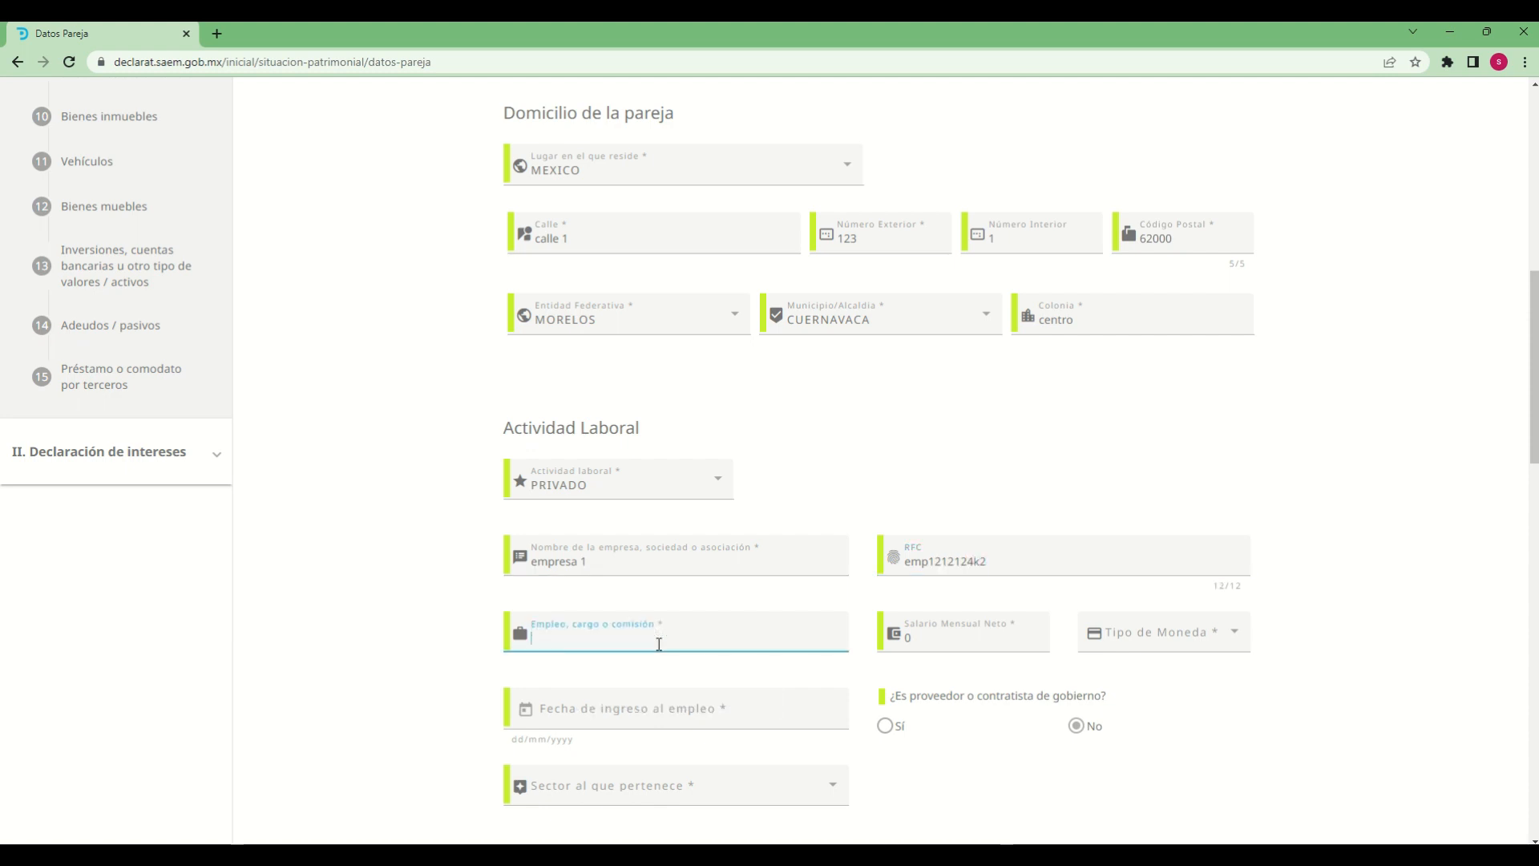
type("ventas")
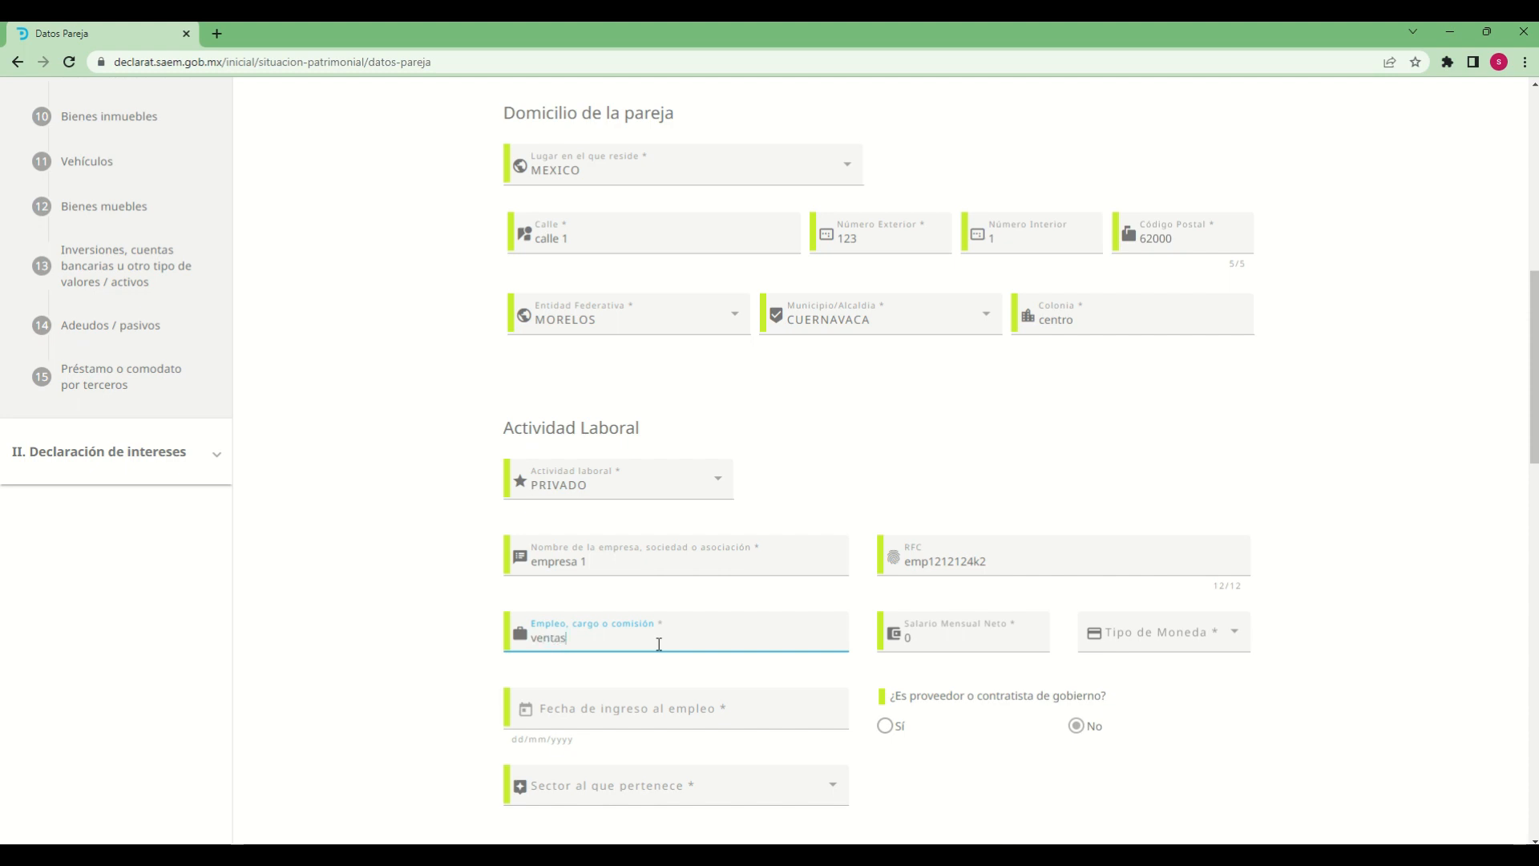
key("Tab")
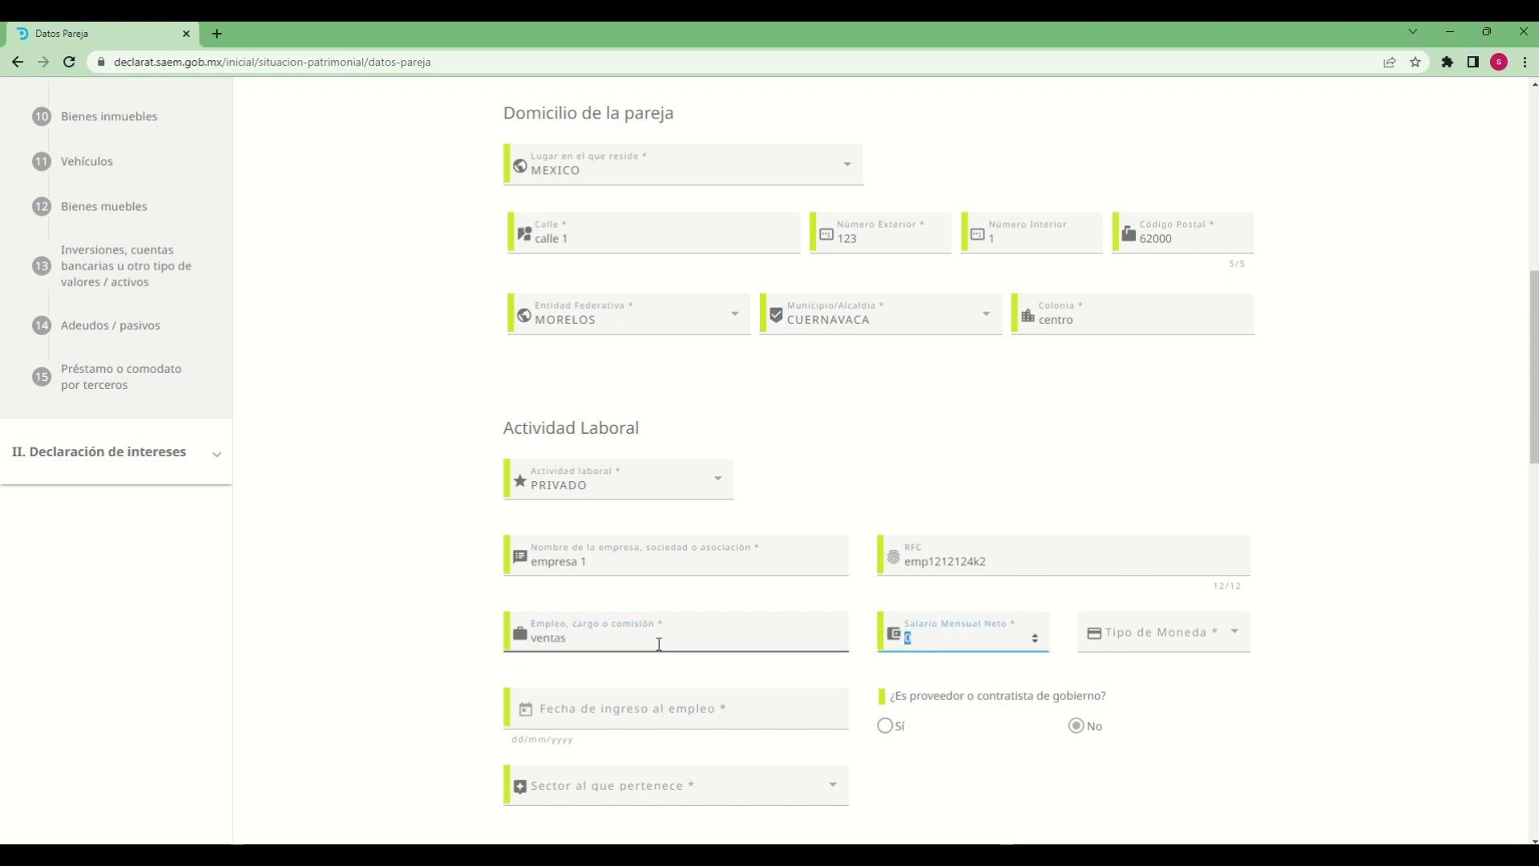
type("10000")
key("Tab")
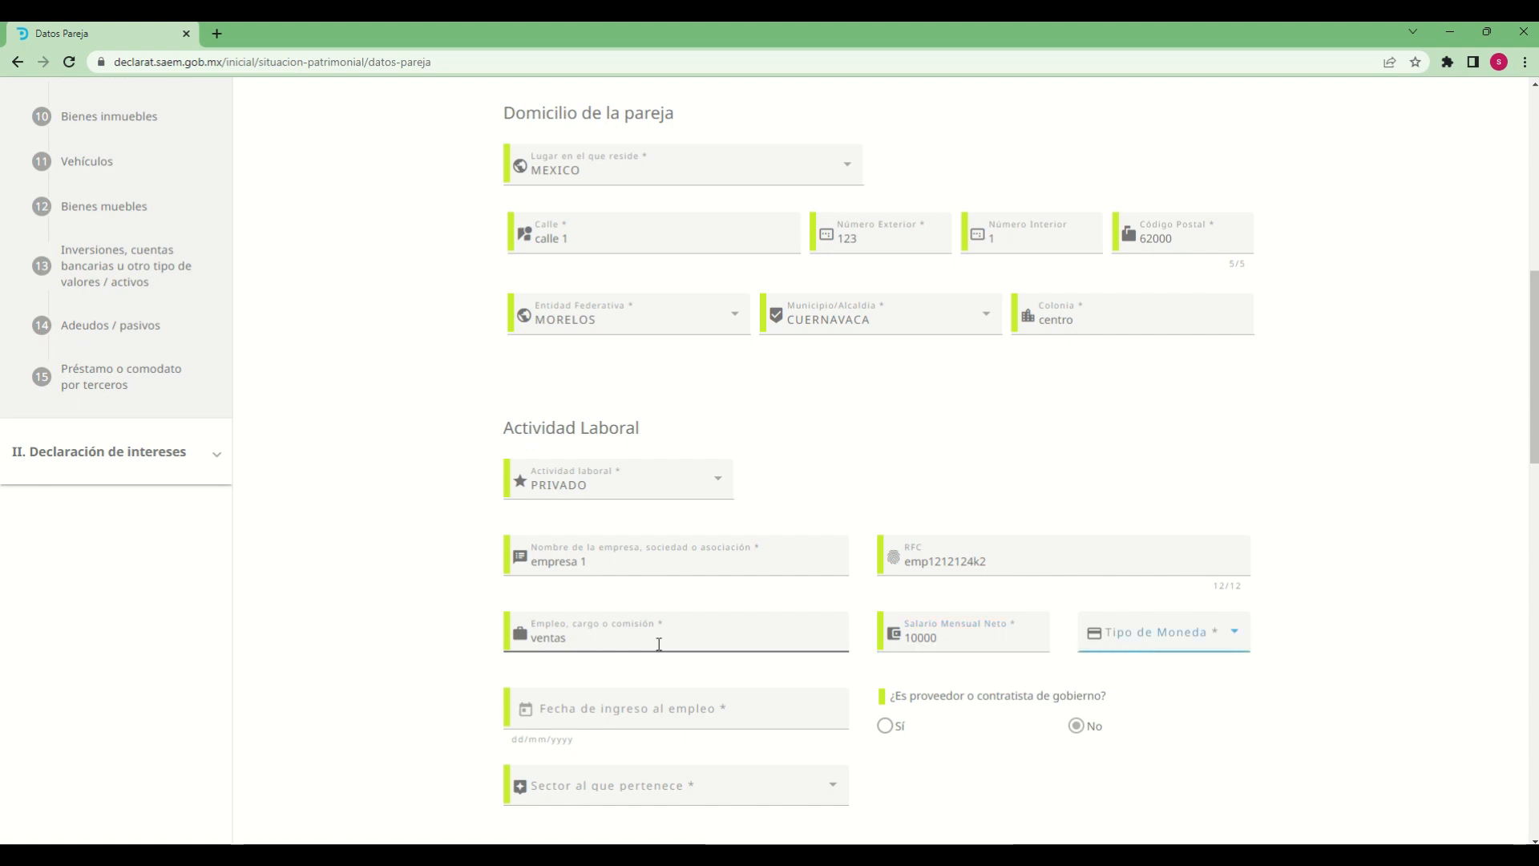
left_click(1110, 635)
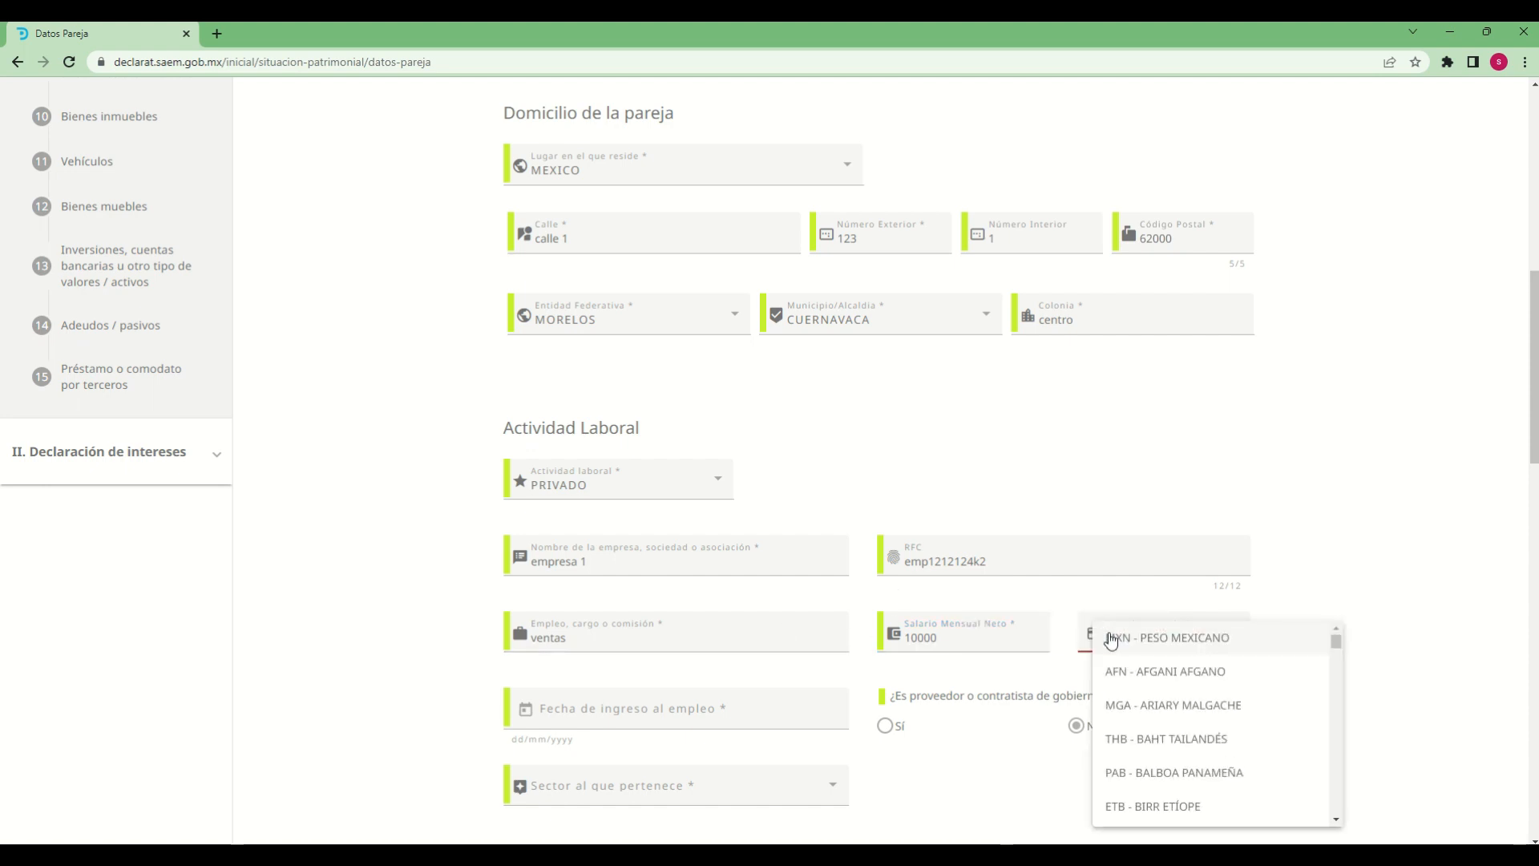
left_click(1176, 642)
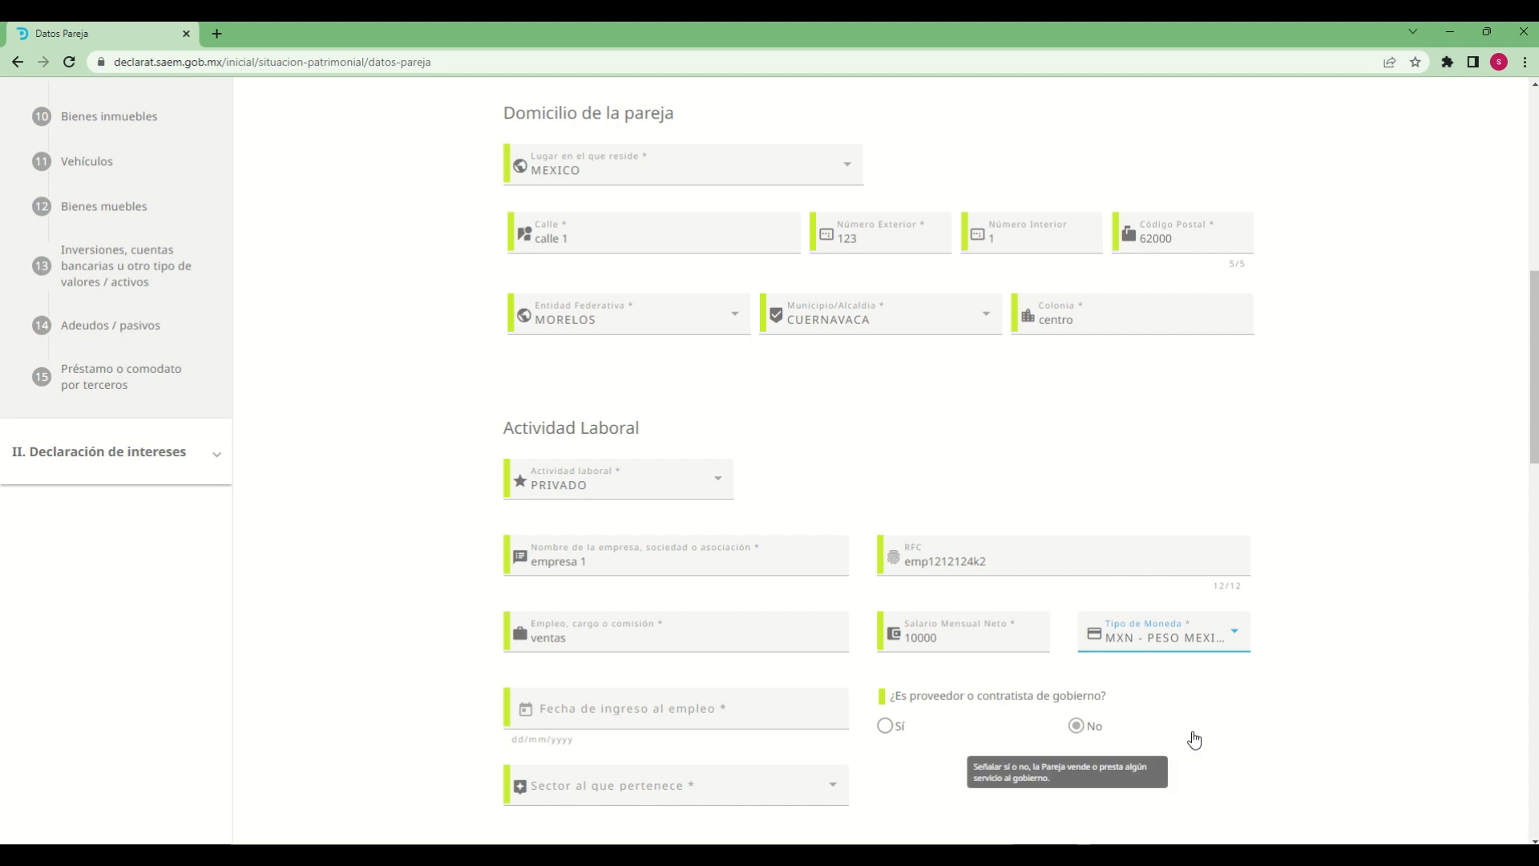
Set the partner's Fecha de ingreso al empleo to 01/03/2023
scroll(1278, 732, "down", 2)
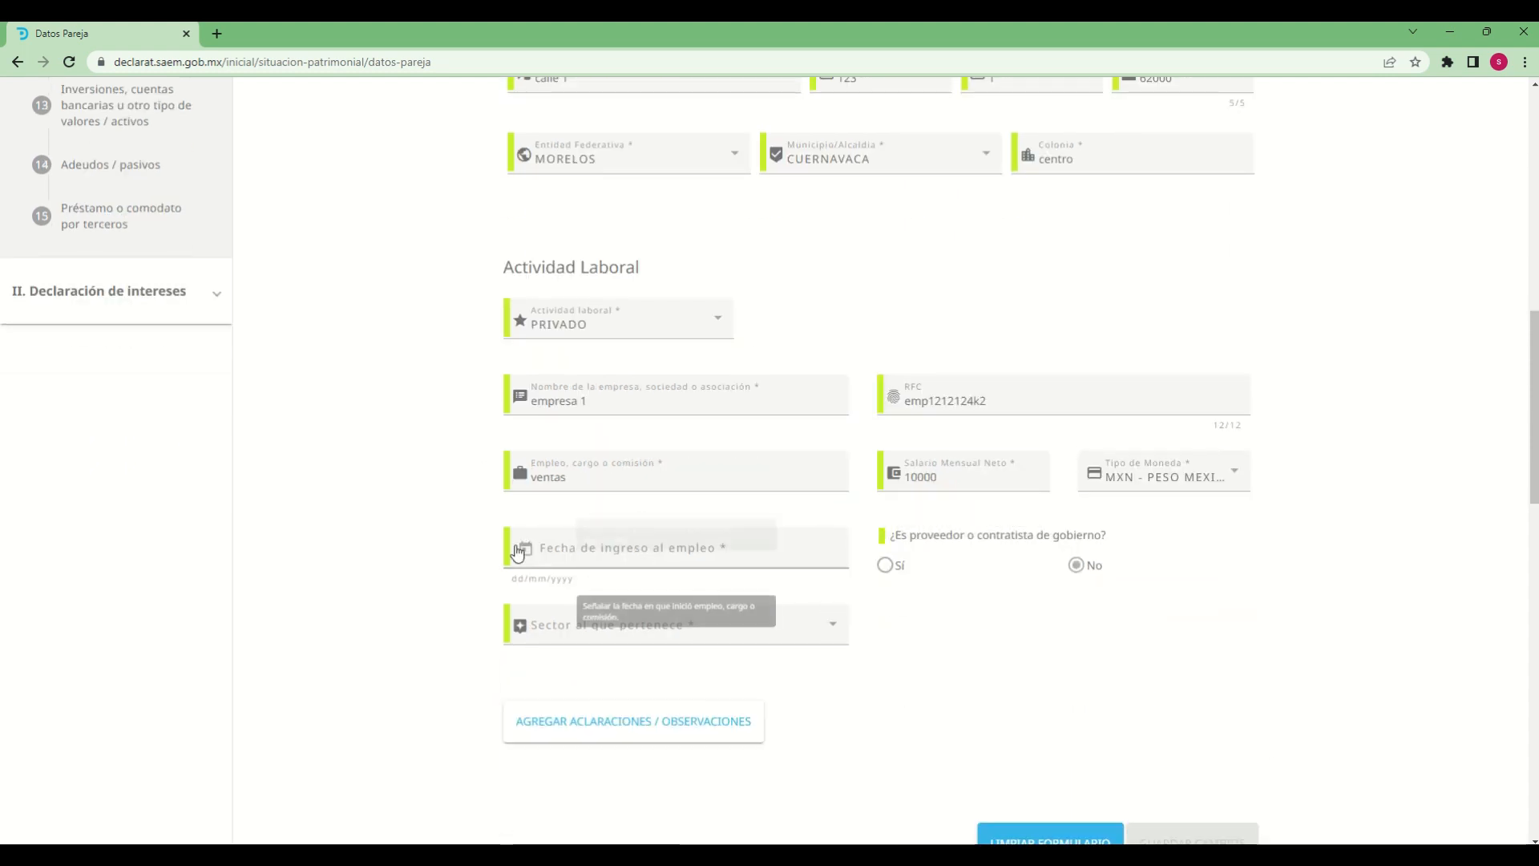
scroll(1147, 676, "down", 1)
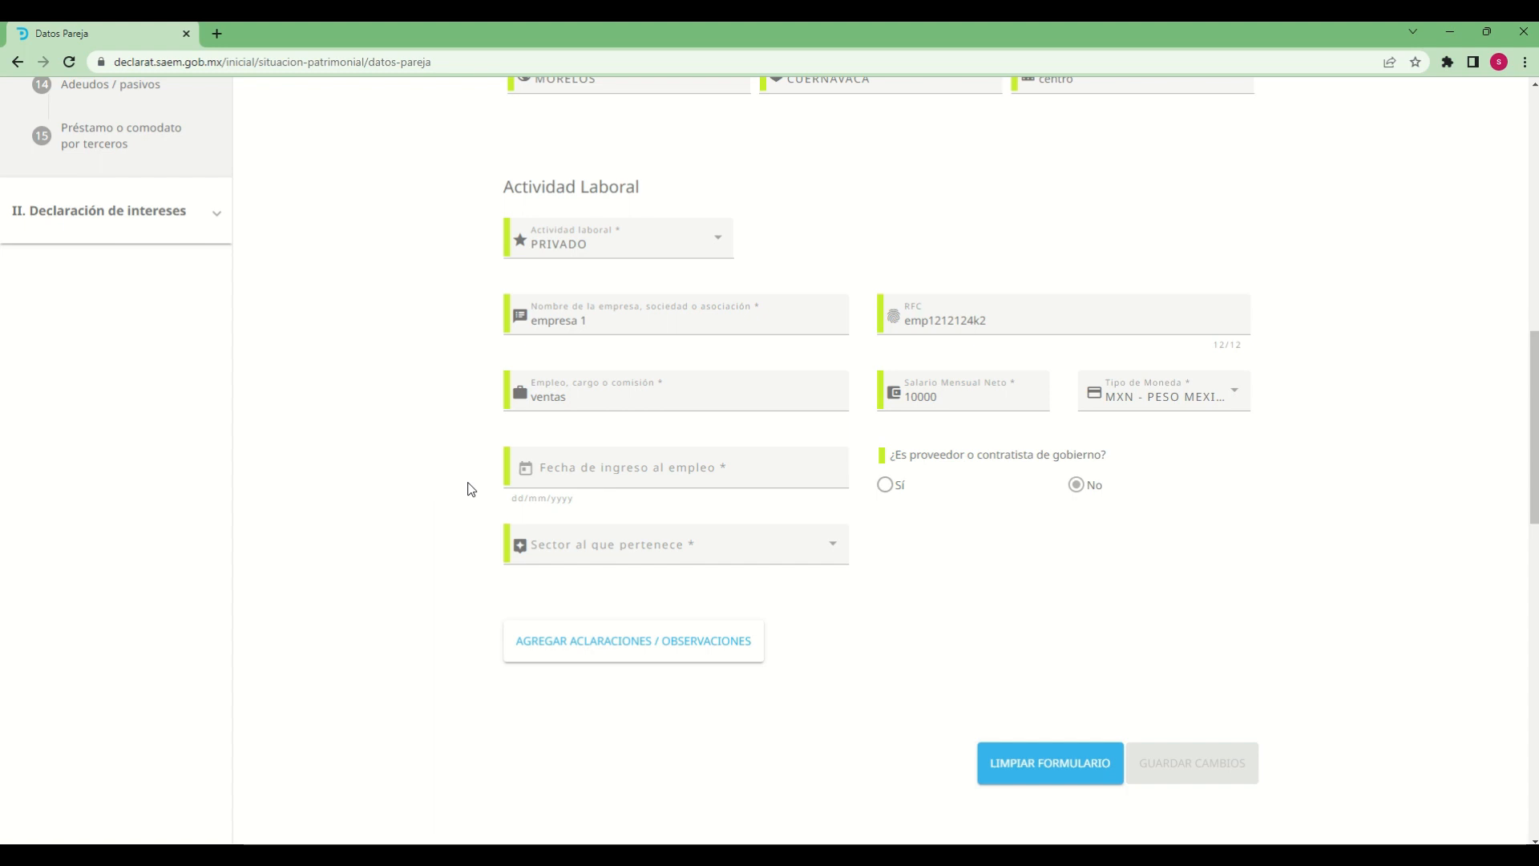
left_click(527, 471)
left_click(622, 590)
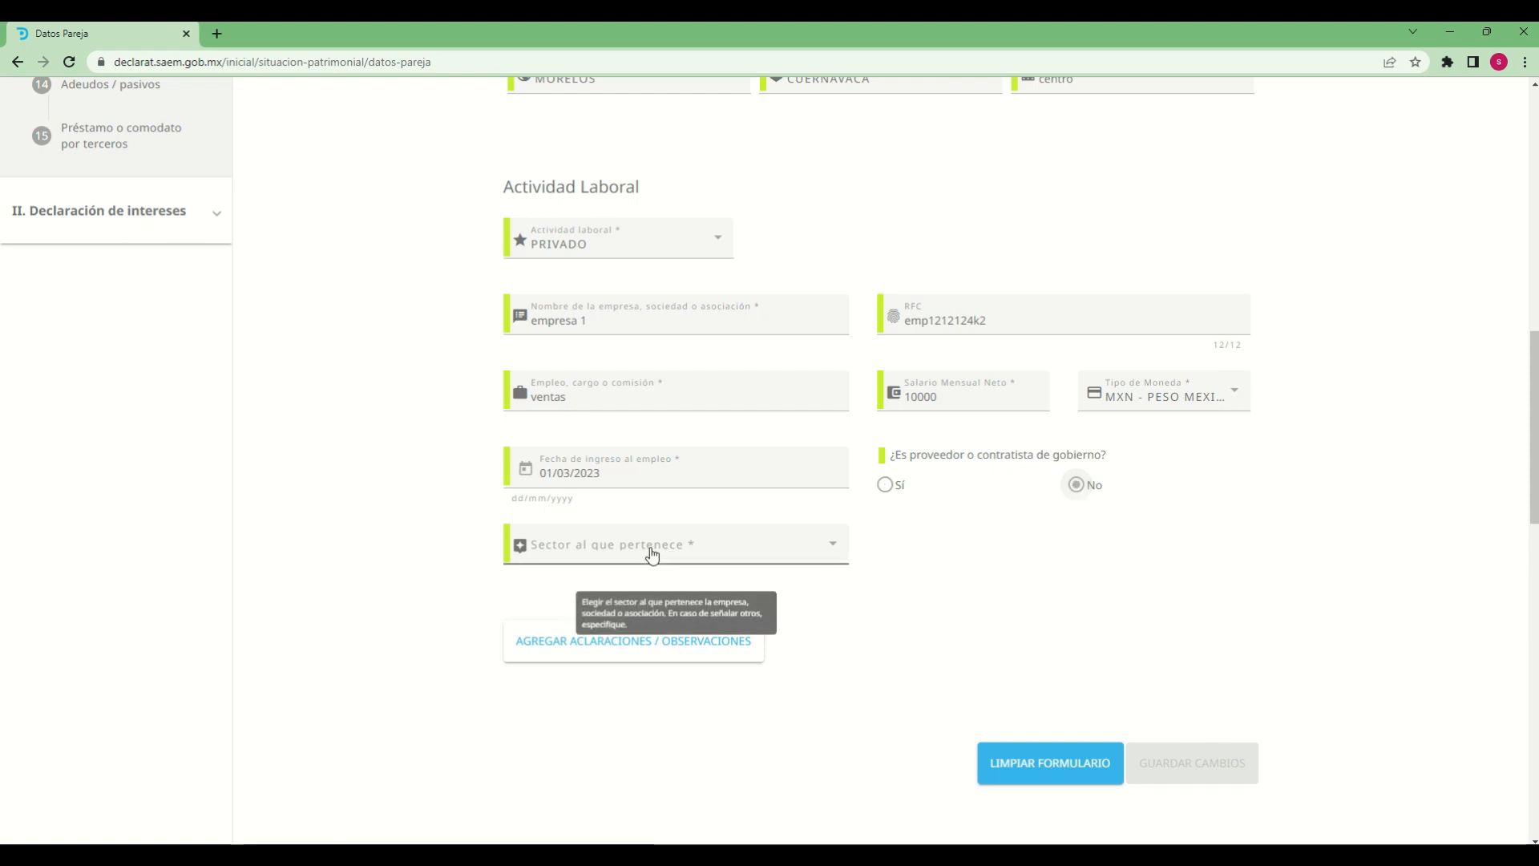
Set the Sector al que pertenece of the partner's employer to SERVICIOS INMOBILIARIOS
left_click(782, 565)
scroll(633, 617, "down", 2)
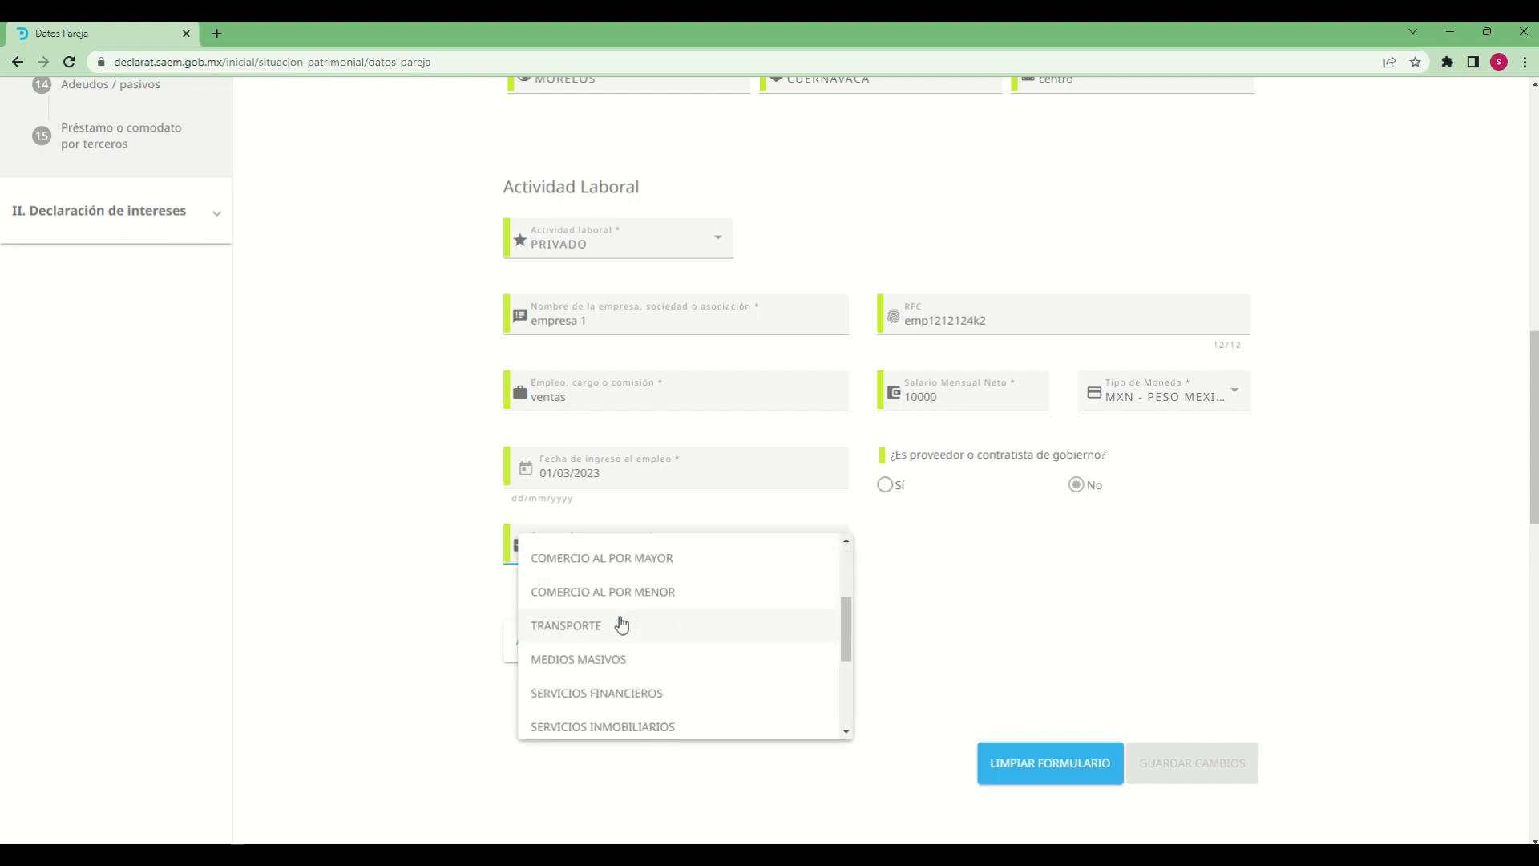
scroll(612, 665, "down", 1)
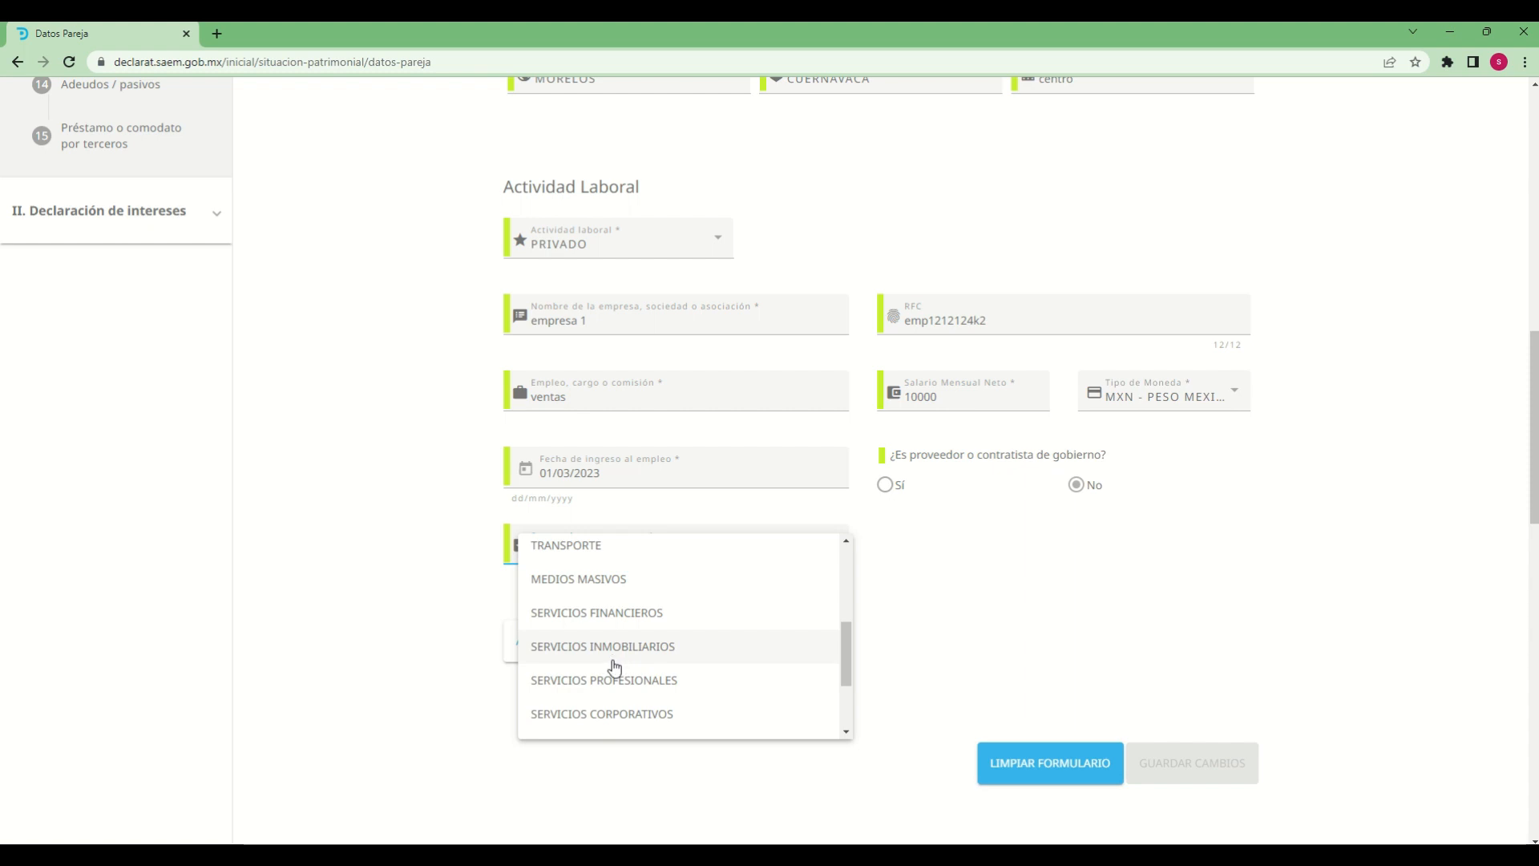
left_click(614, 659)
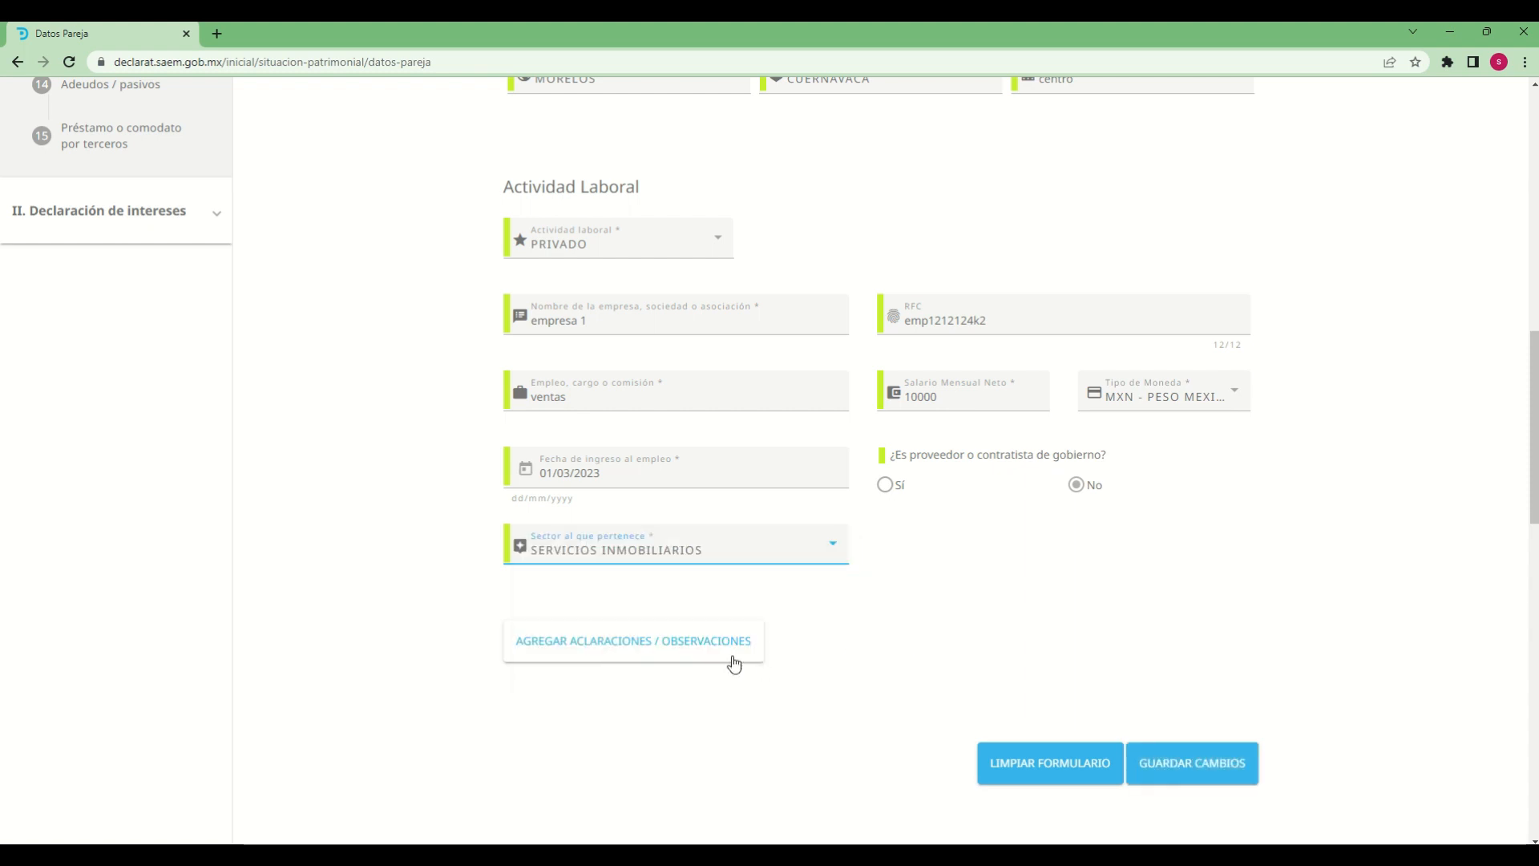
Add the note "declaracion de prueba" under Aclaraciones / Observaciones for the partner
left_click(683, 650)
left_click(689, 683)
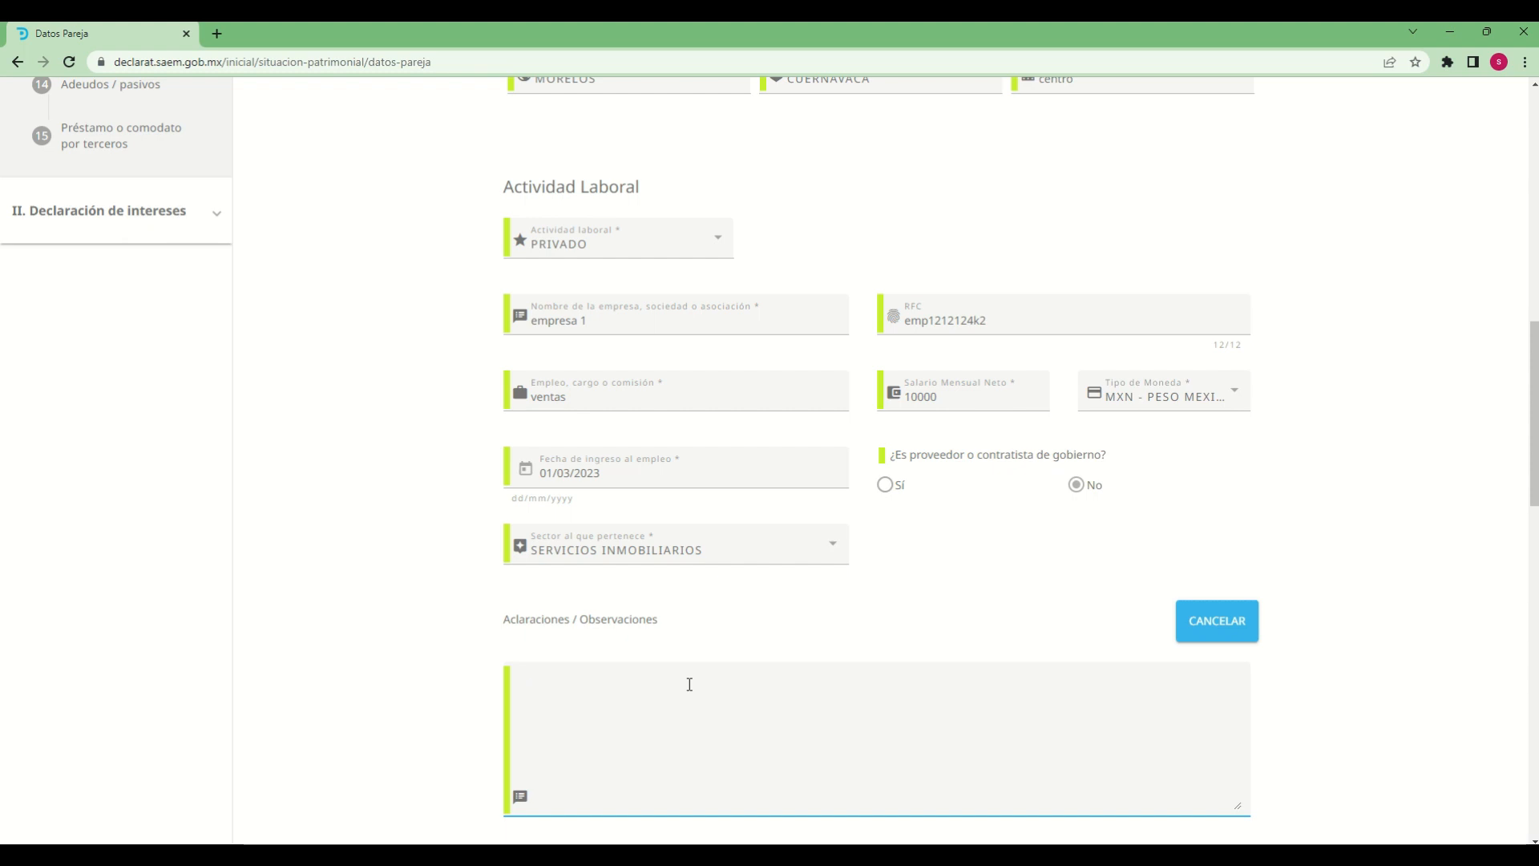
type("declaracion ")
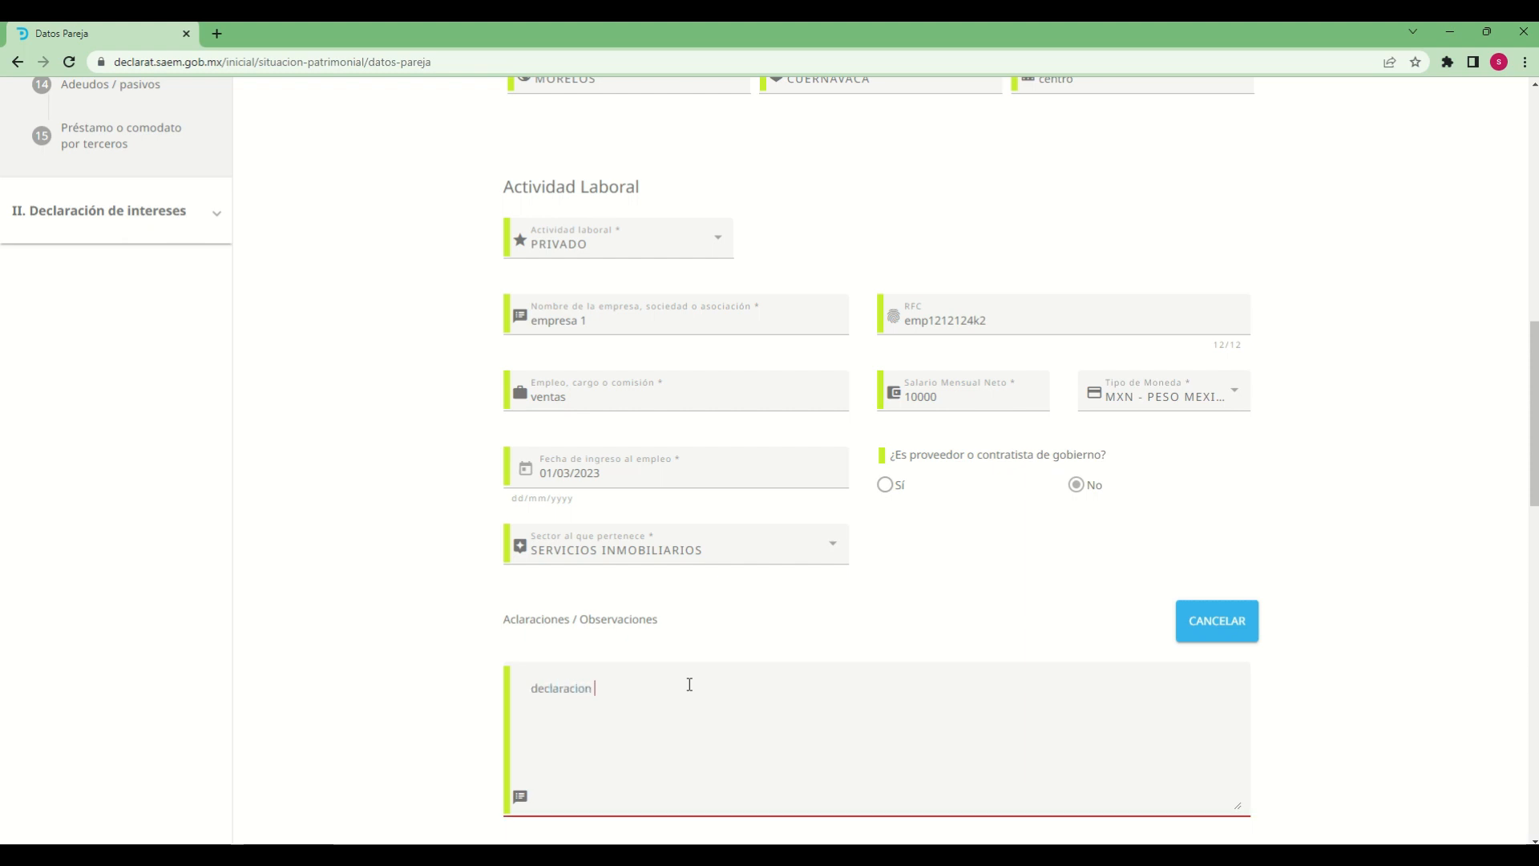
type("de prueba")
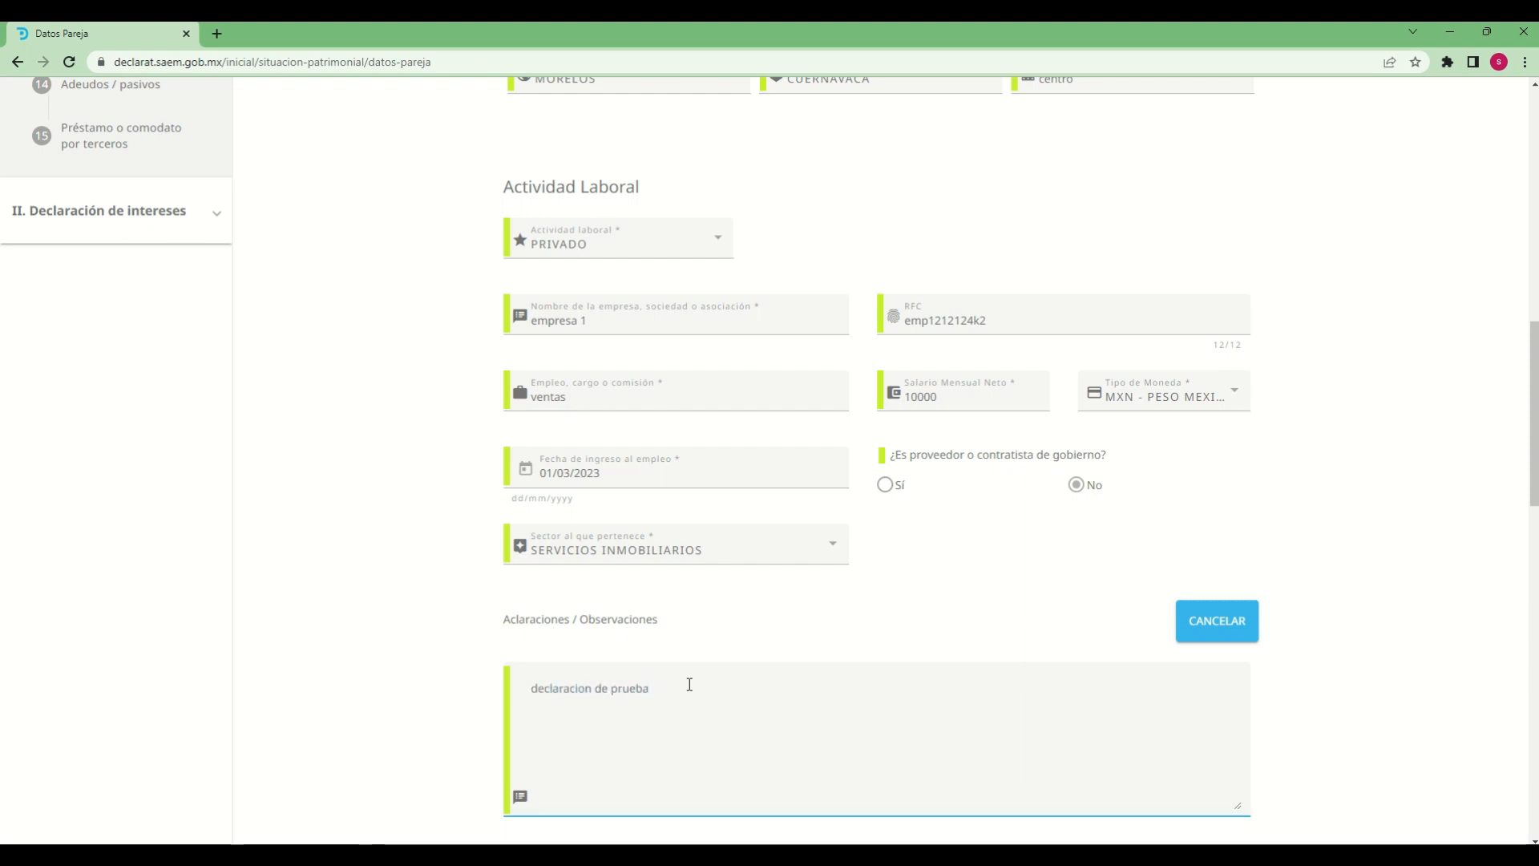
left_click(1324, 791)
Save the completed Datos de la Pareja form and accept the save confirmation
scroll(1423, 565, "down", 4)
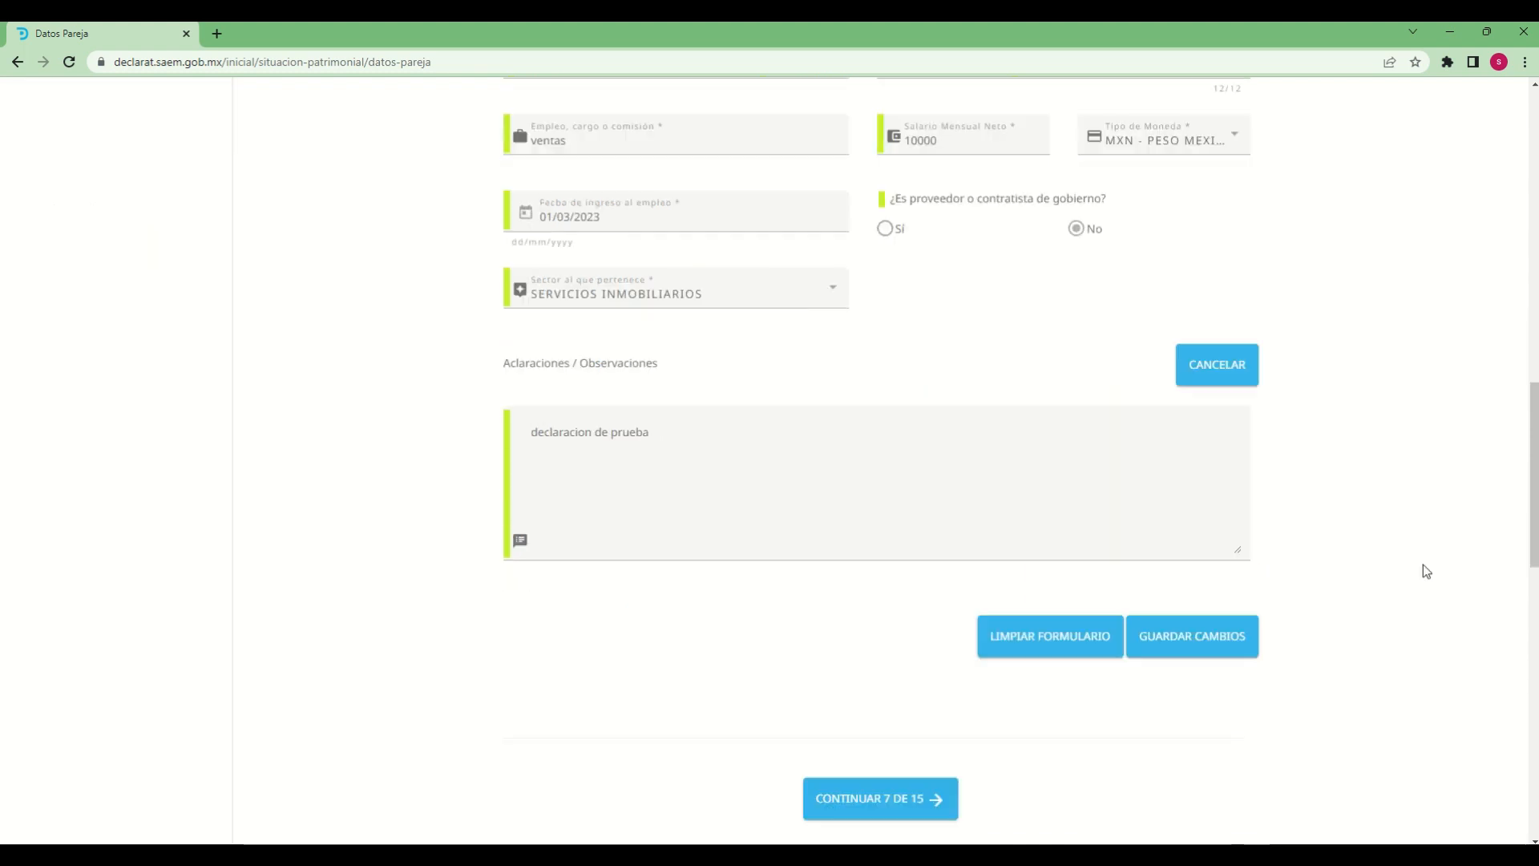
left_click(1181, 584)
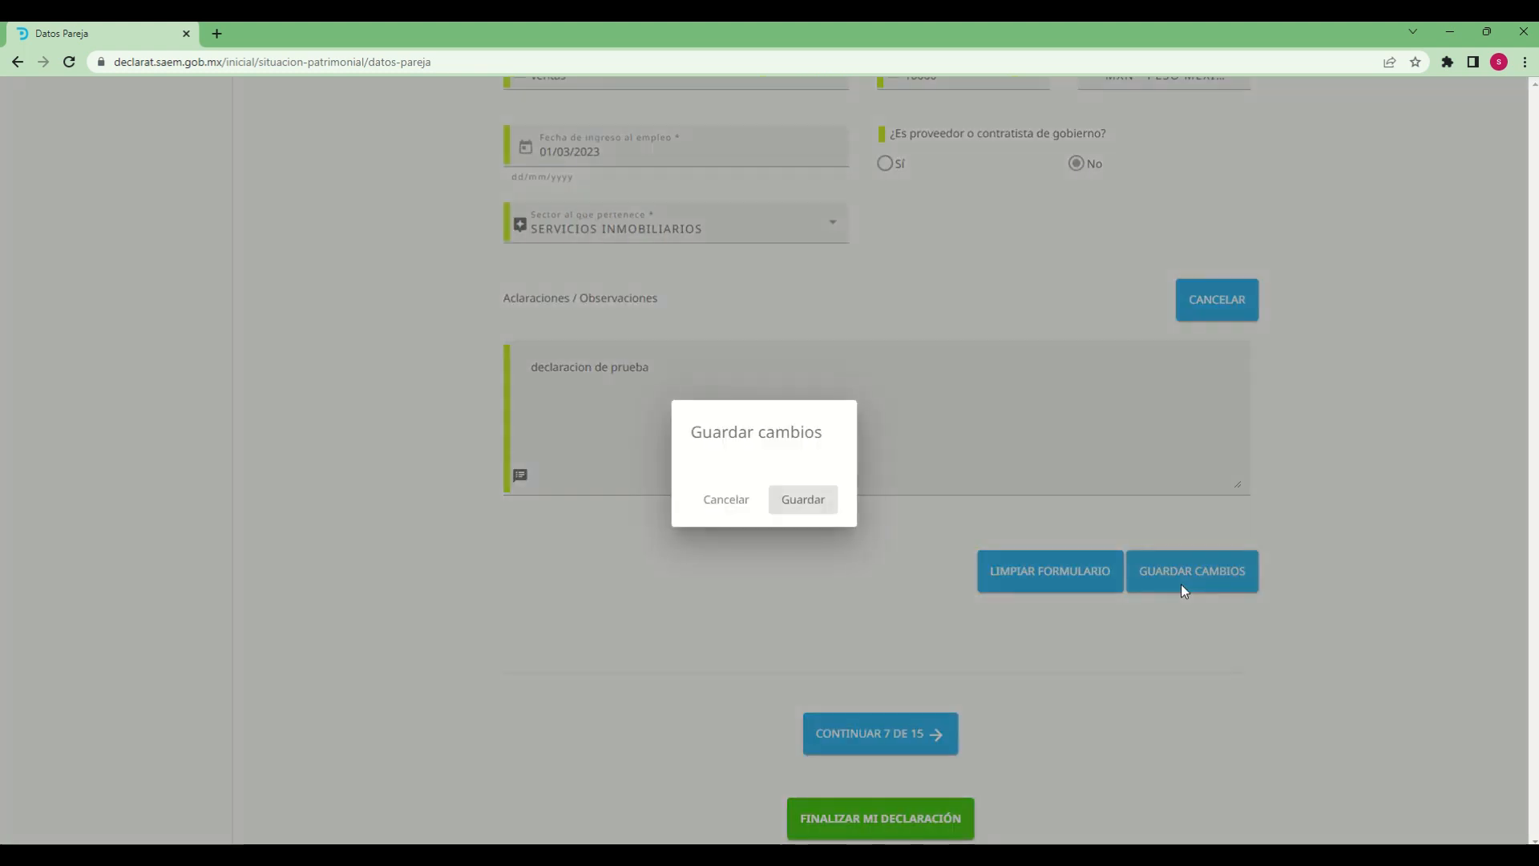
left_click(810, 504)
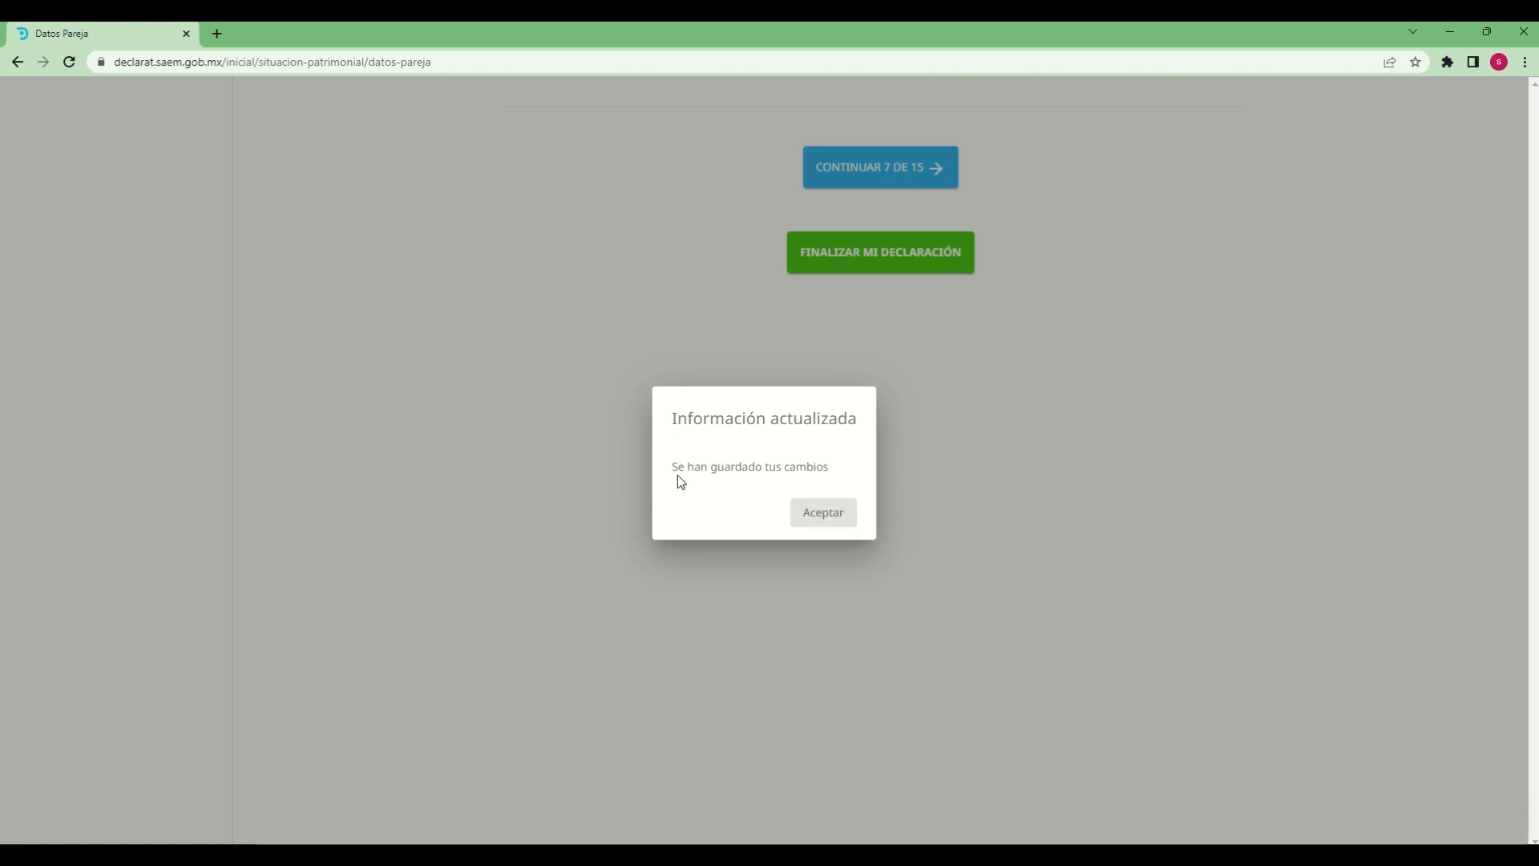
left_click_drag(673, 469, 866, 481)
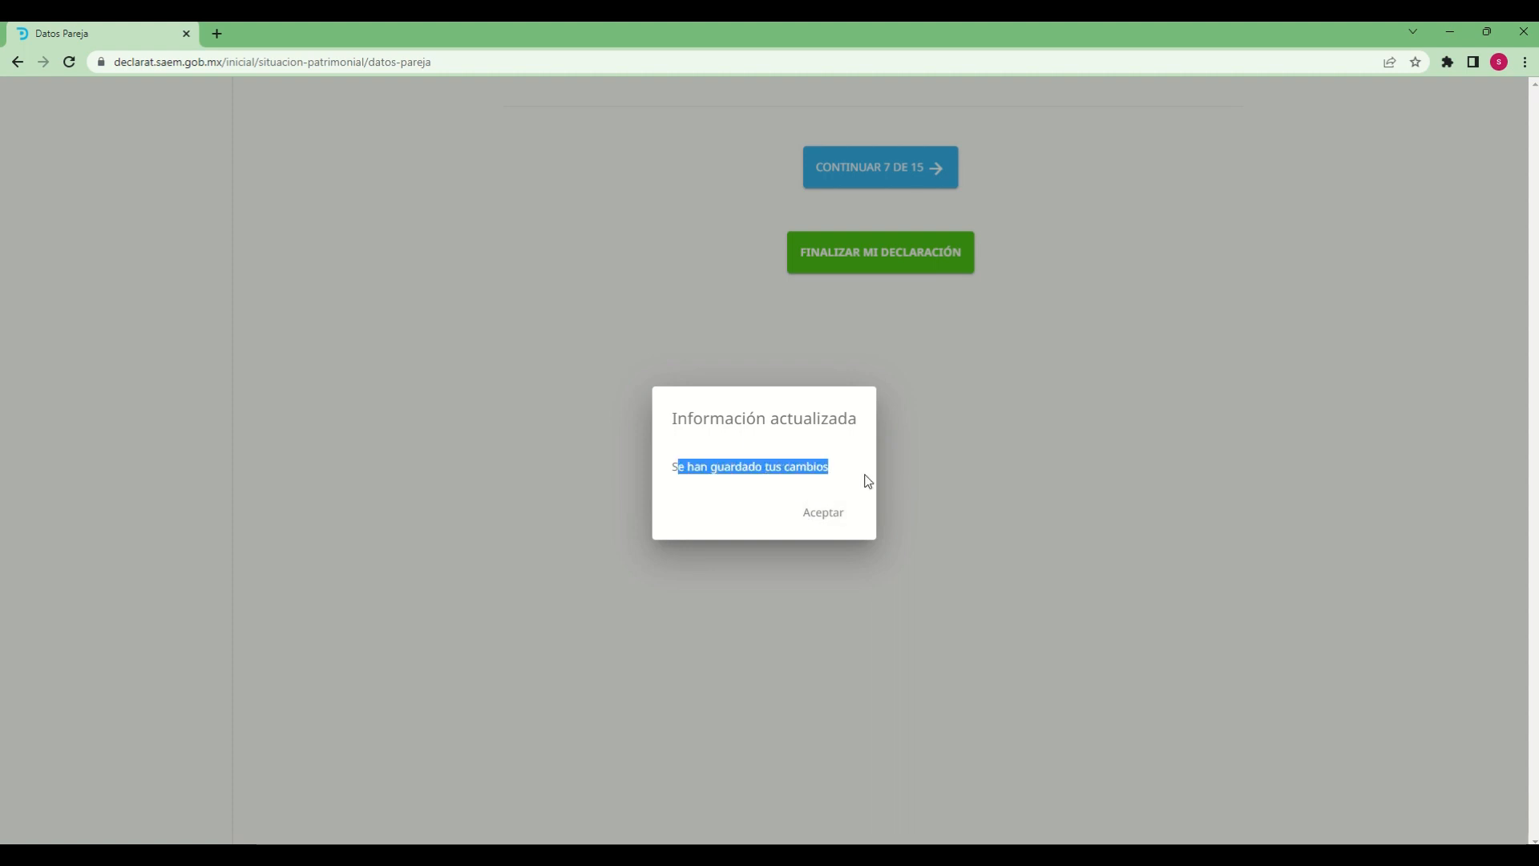
left_click(835, 522)
Review the saved partner record, including personal data, address, employment and observations
scroll(839, 562, "up", 6)
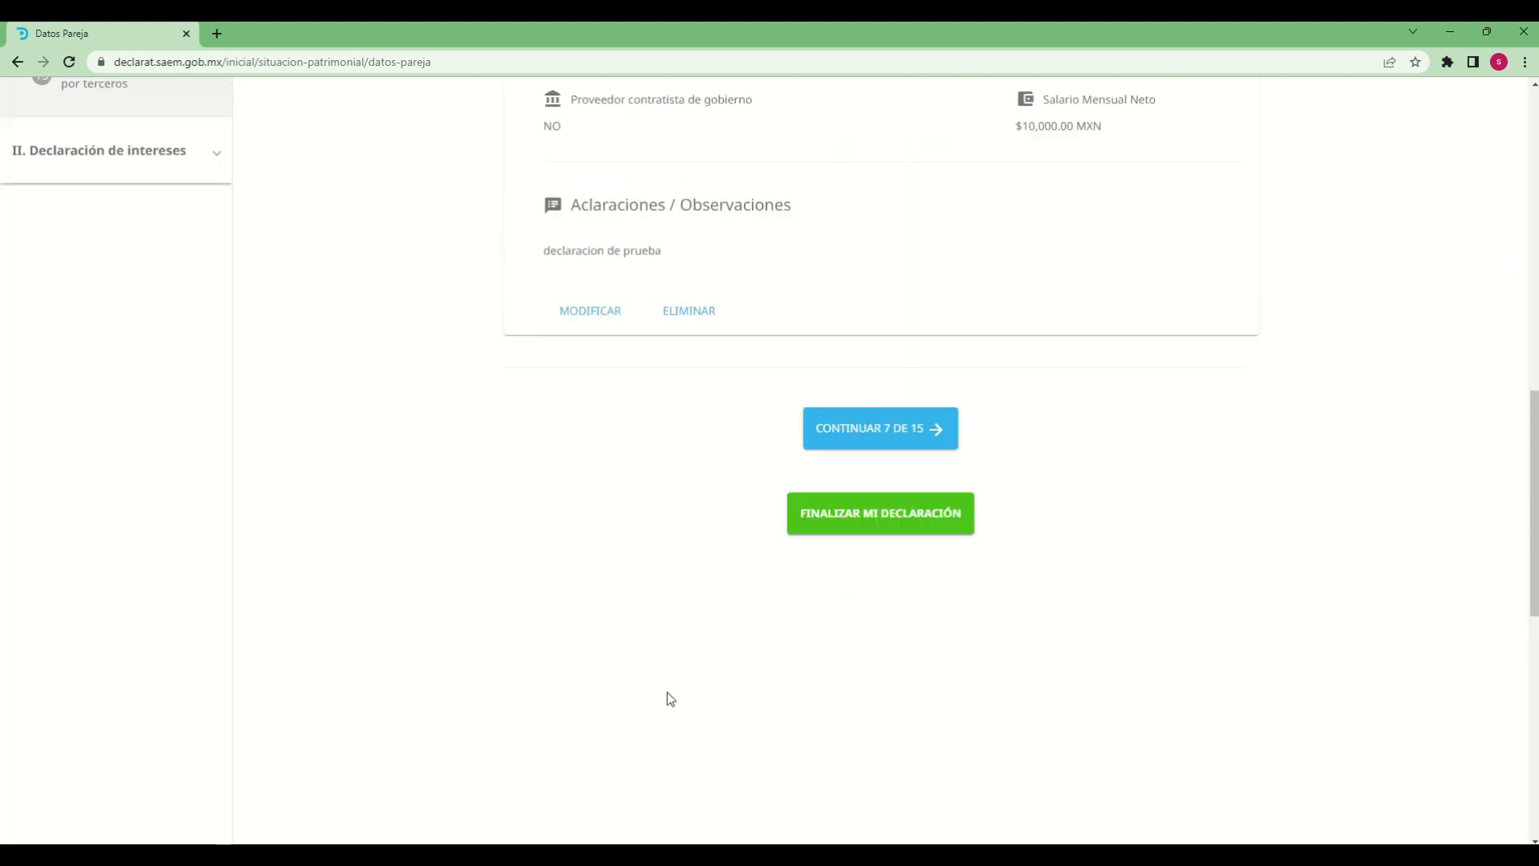
scroll(672, 717, "up", 10)
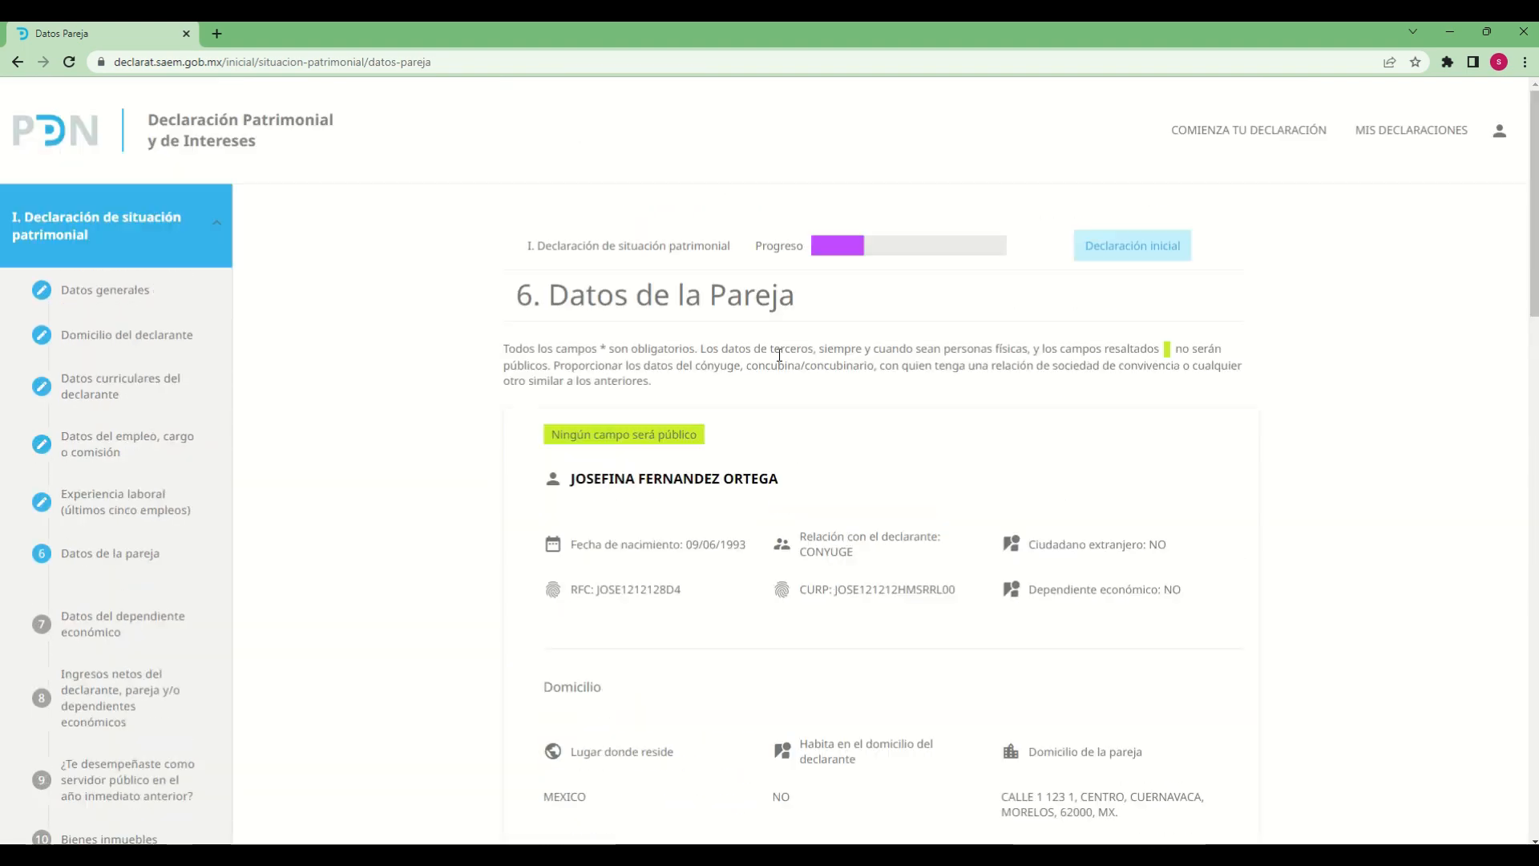
left_click_drag(605, 479, 593, 797)
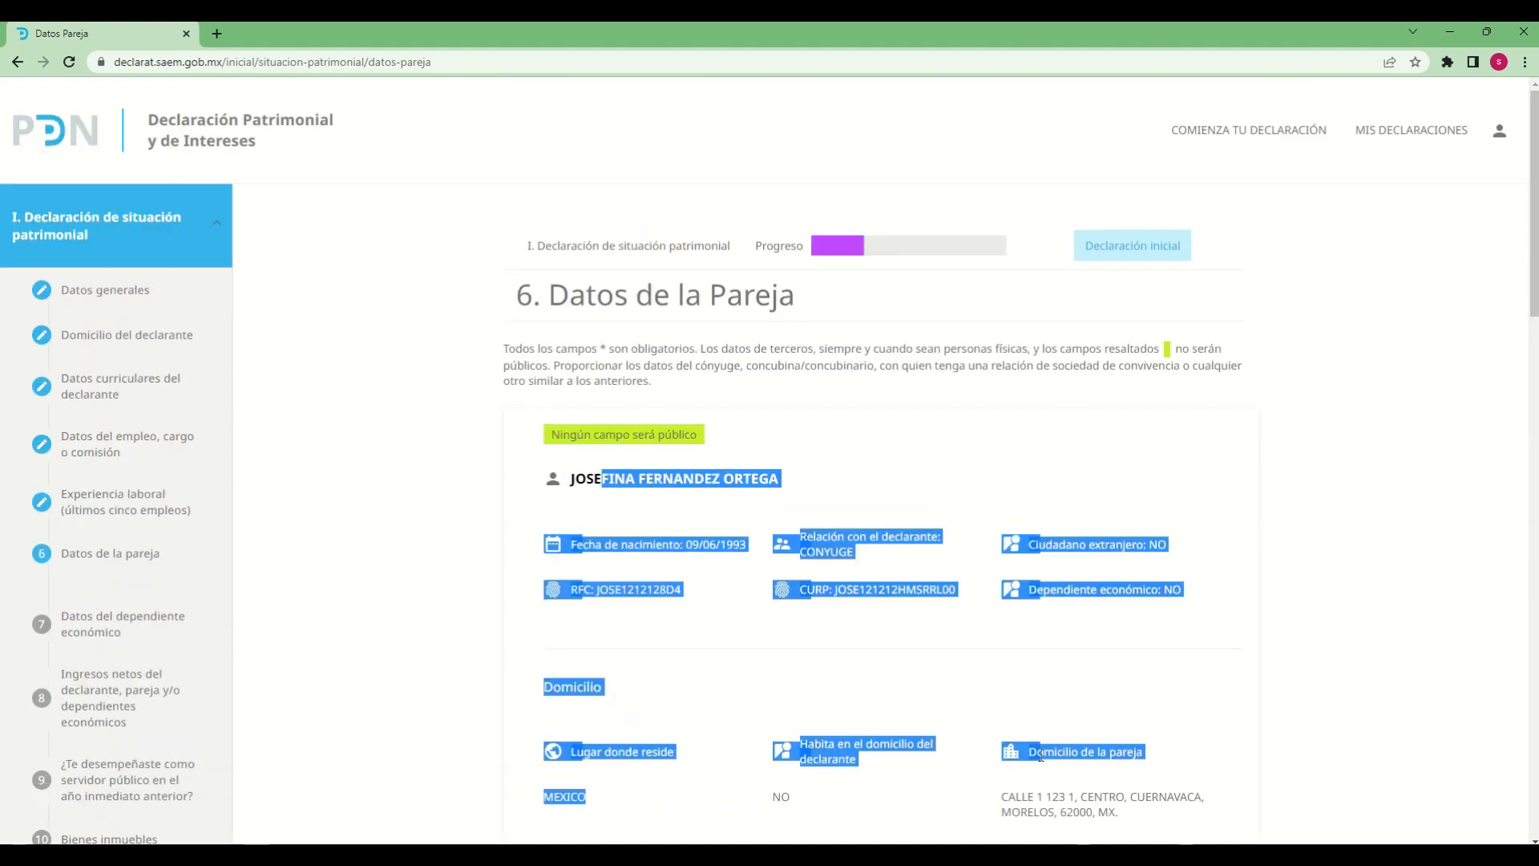
scroll(946, 553, "down", 6)
scroll(946, 553, "down", 3)
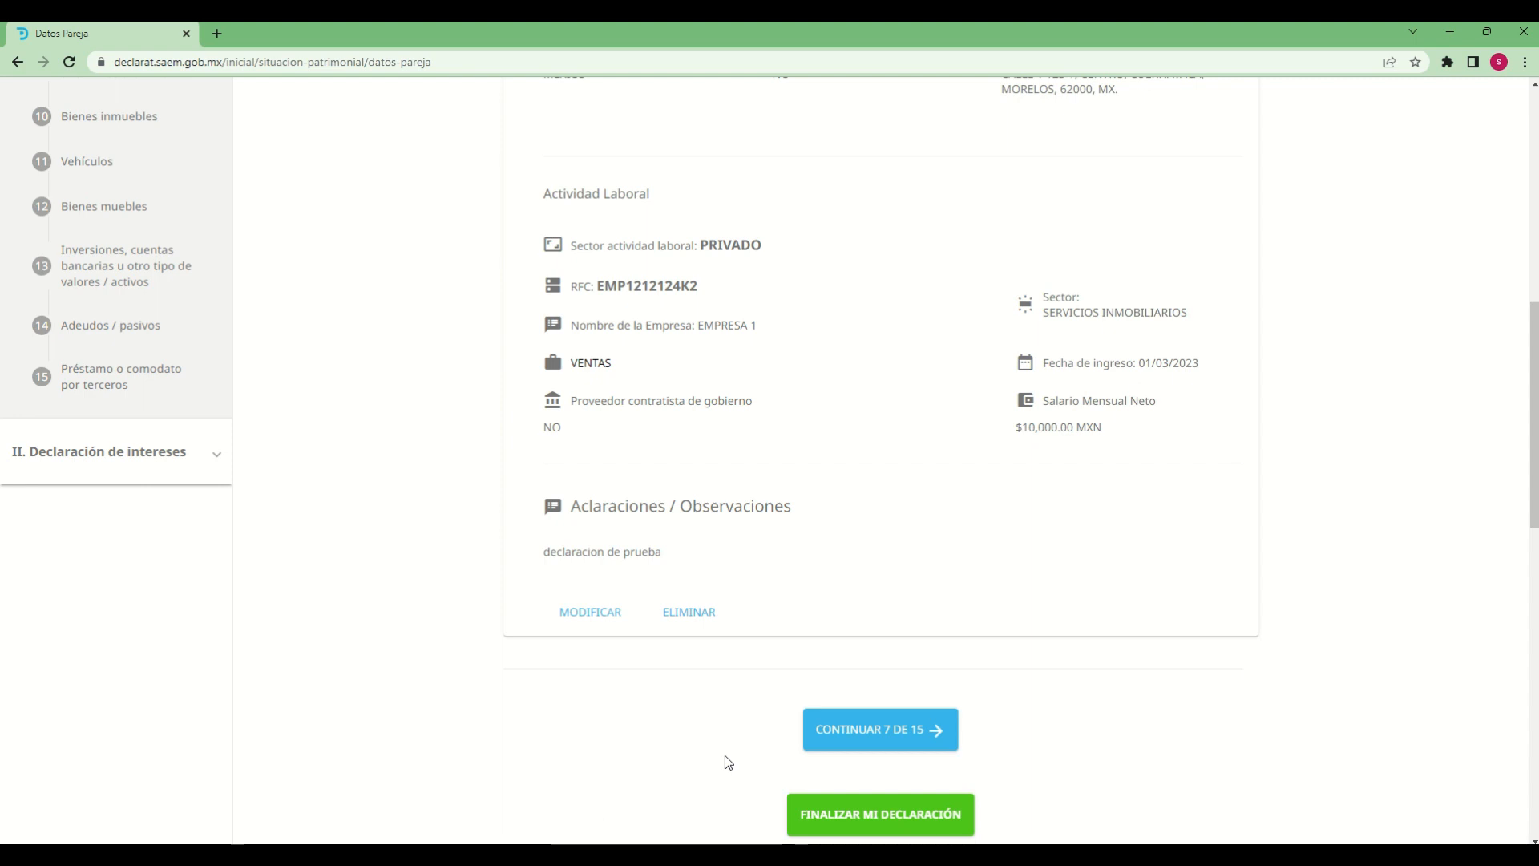
scroll(728, 762, "down", 2)
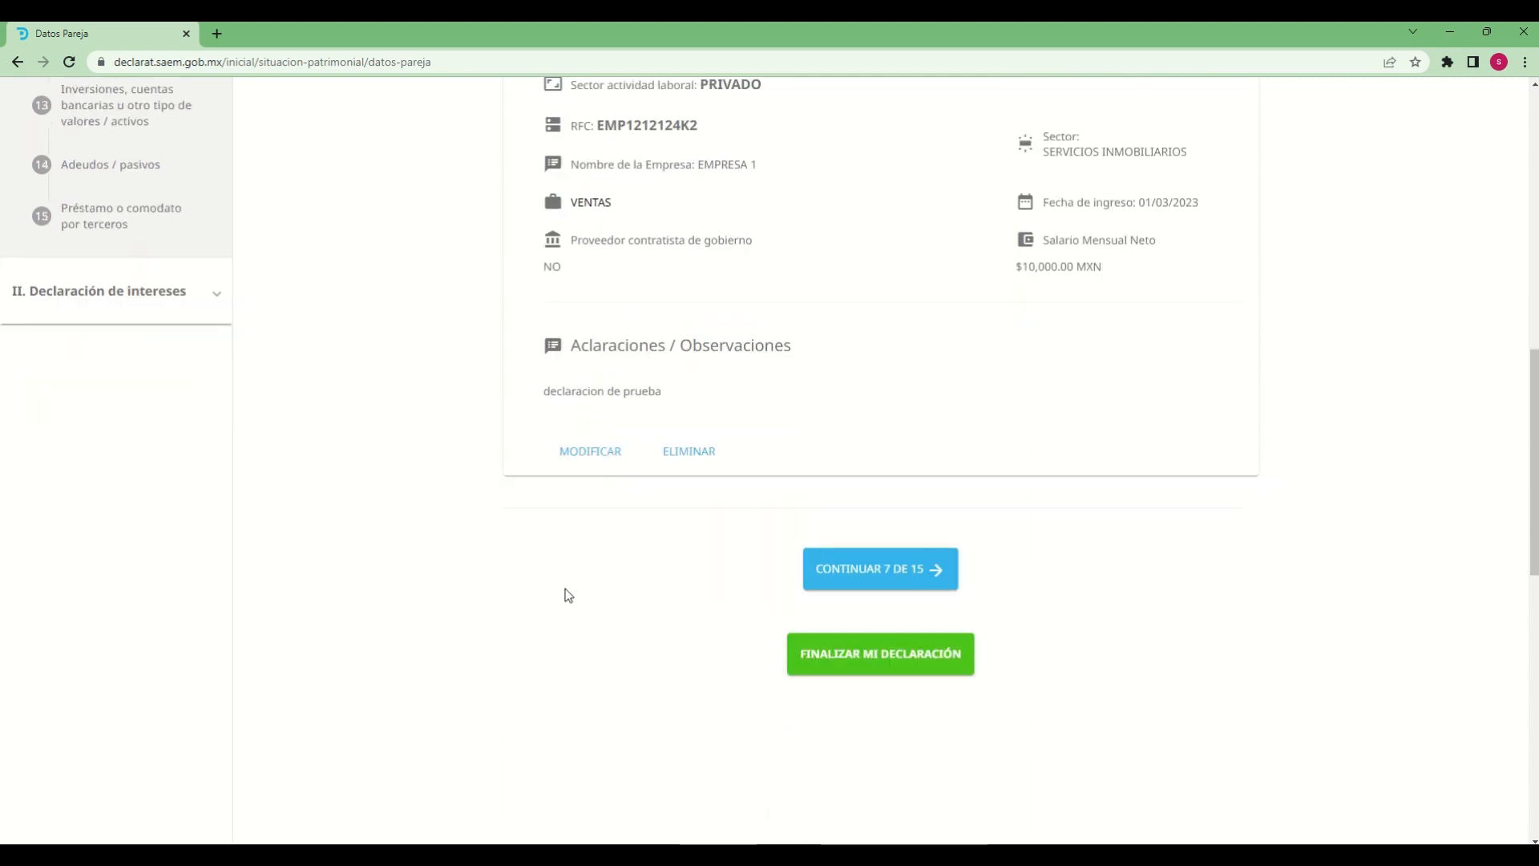
Continue to section 7, Datos del dependiente económico, accepting the unsaved-changes prompt
left_click(910, 569)
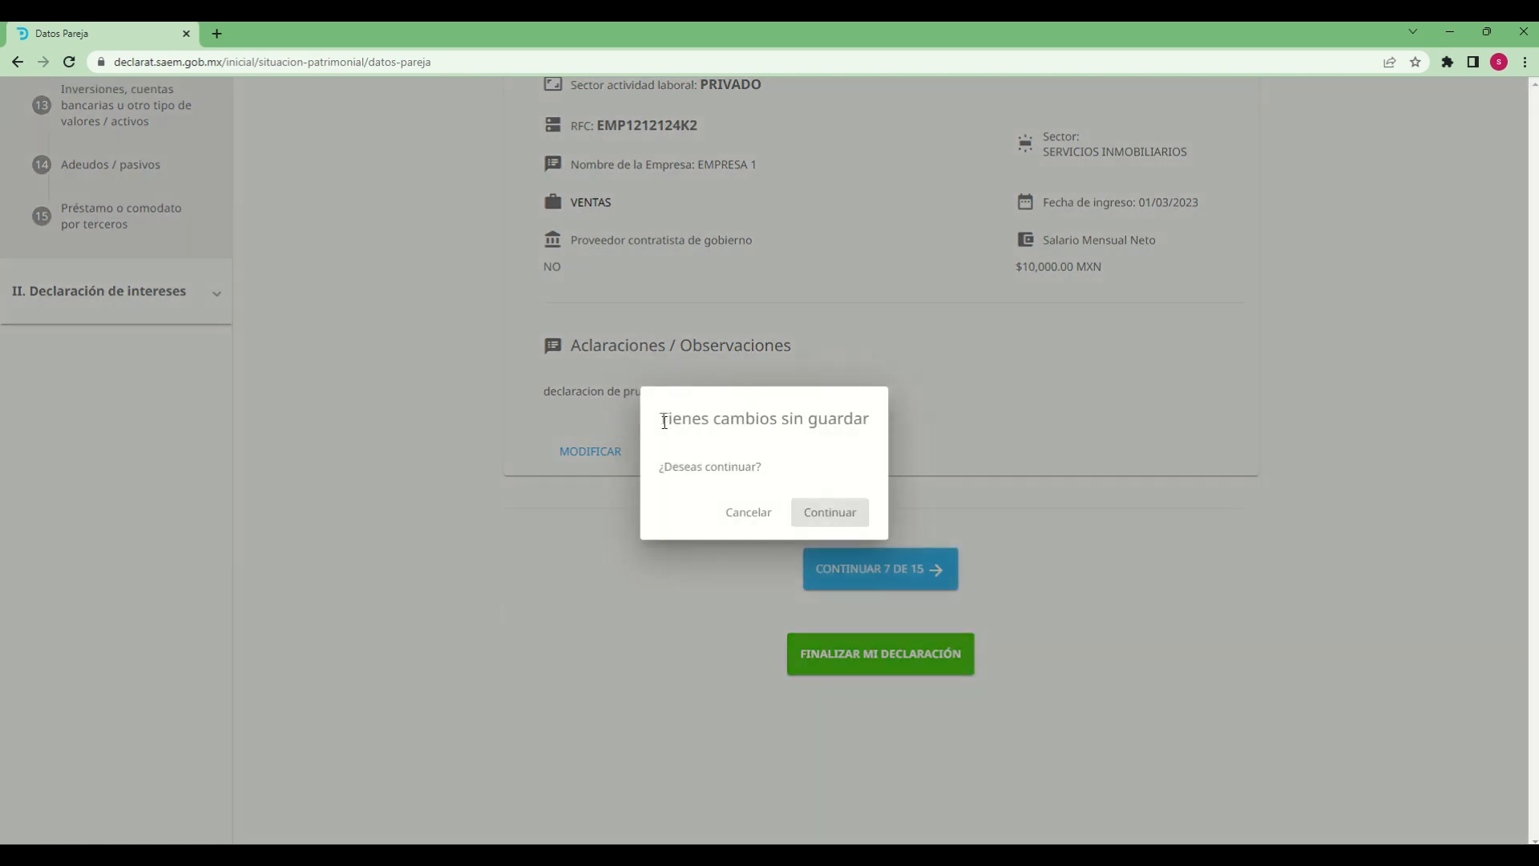
left_click_drag(661, 420, 844, 420)
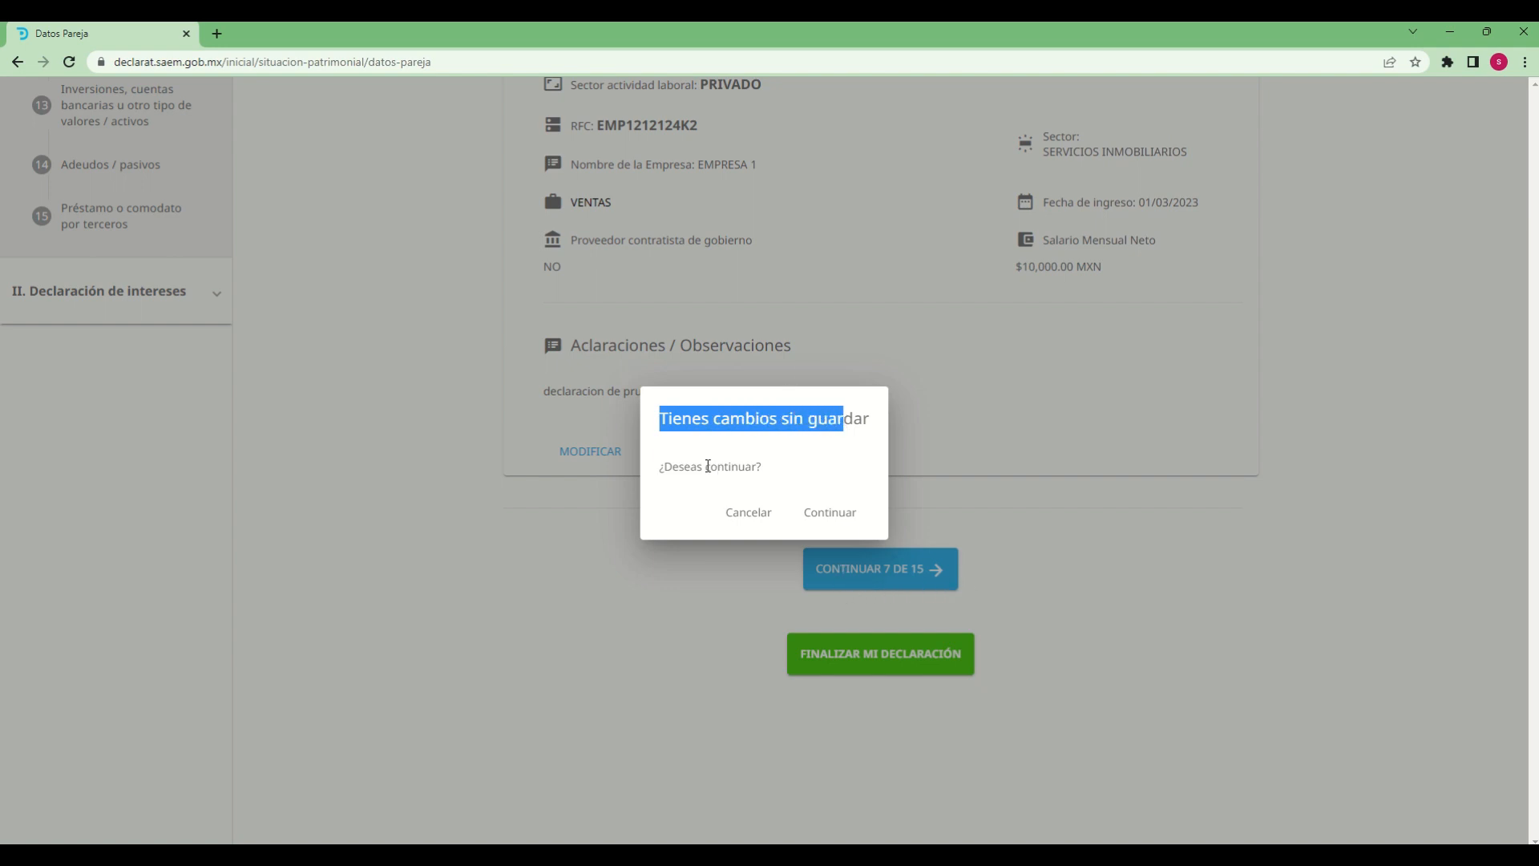
left_click_drag(673, 420, 822, 420)
left_click(709, 493)
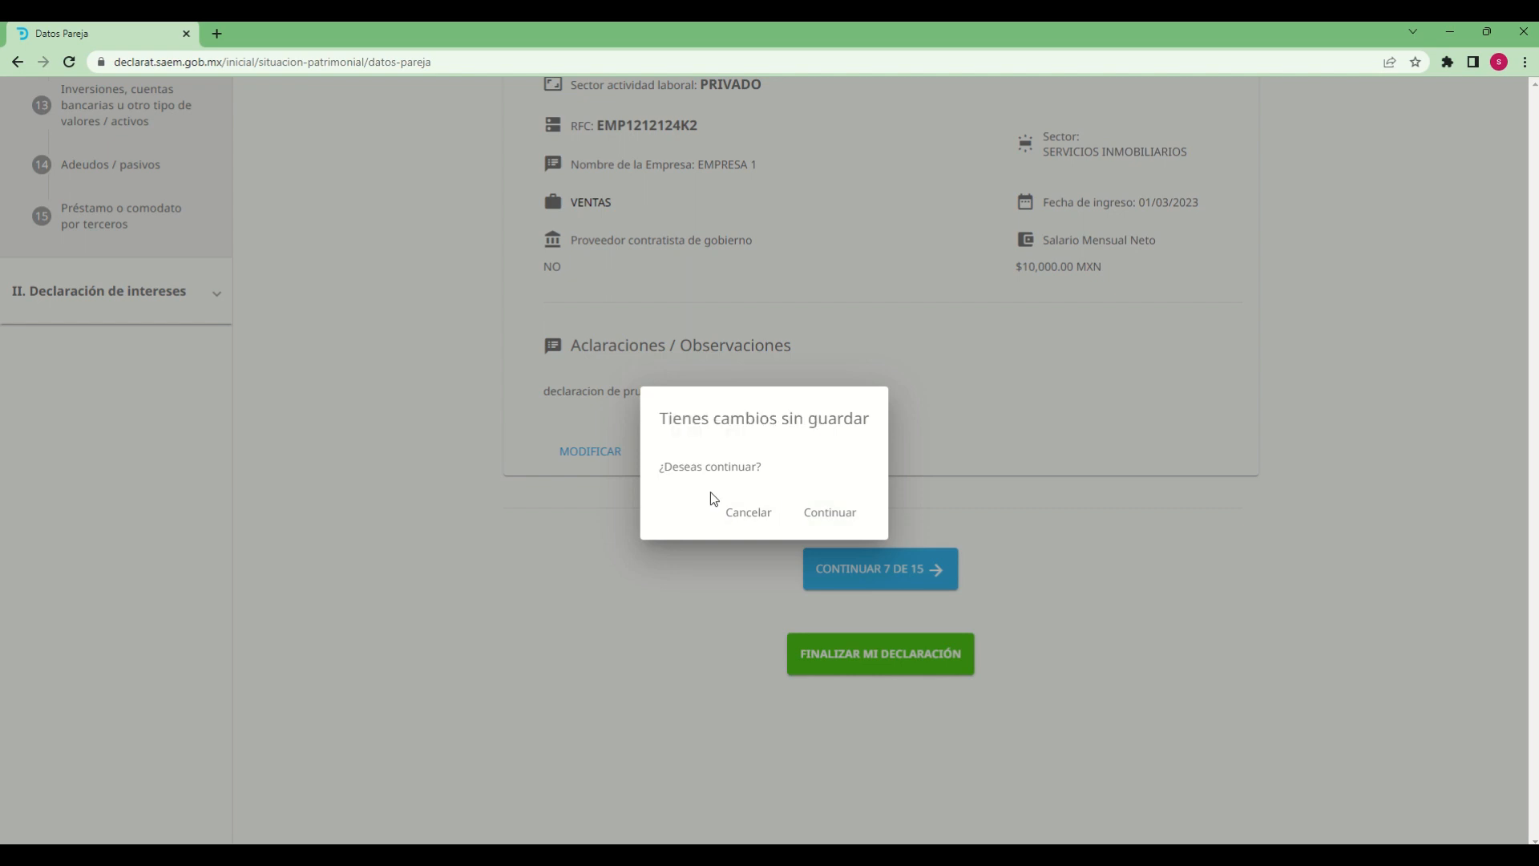
left_click(816, 513)
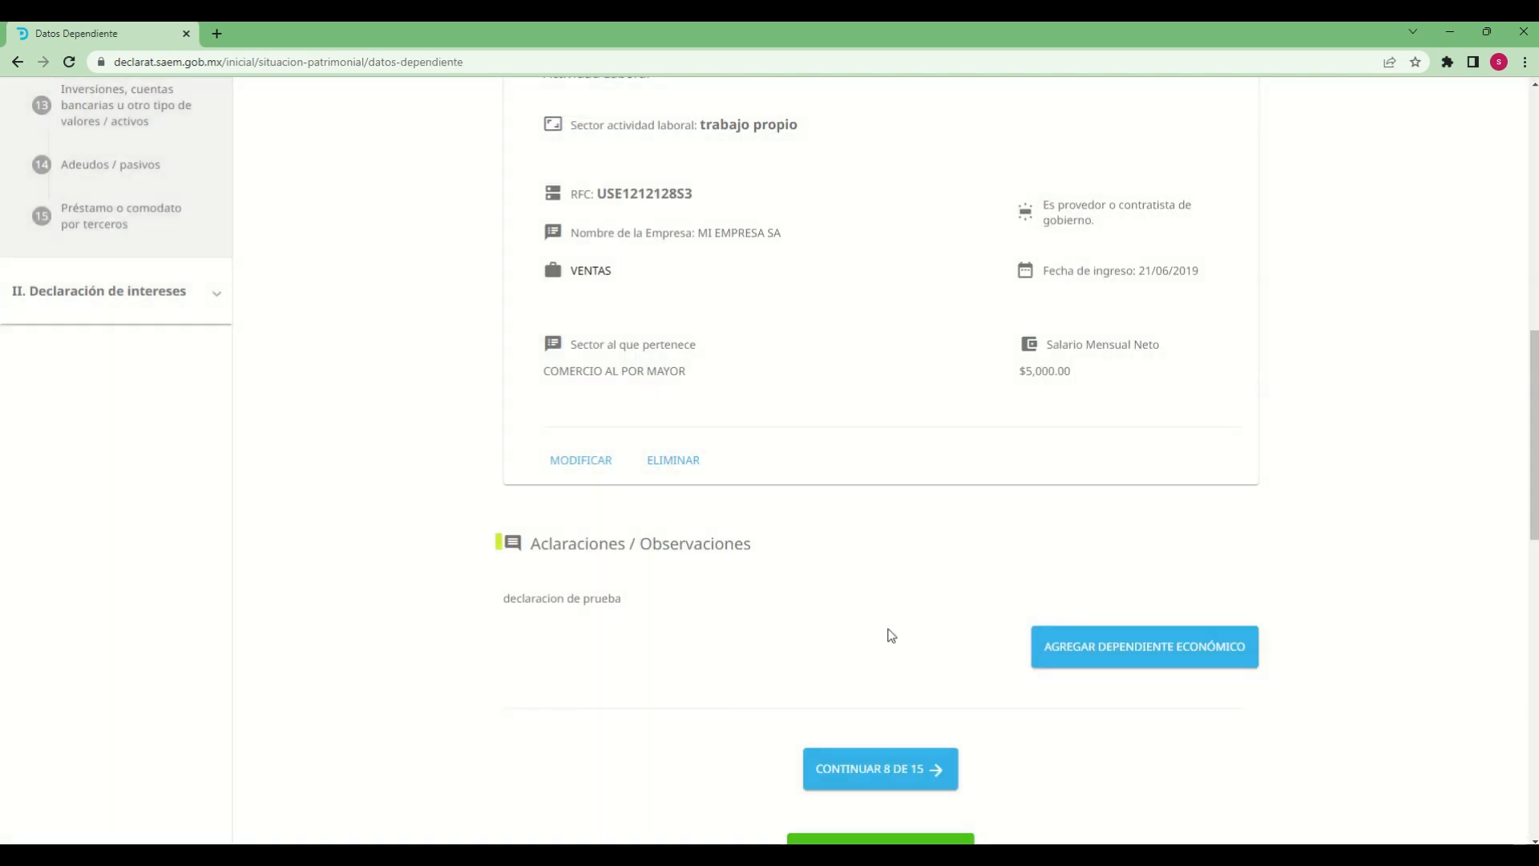
scroll(882, 636, "up", 5)
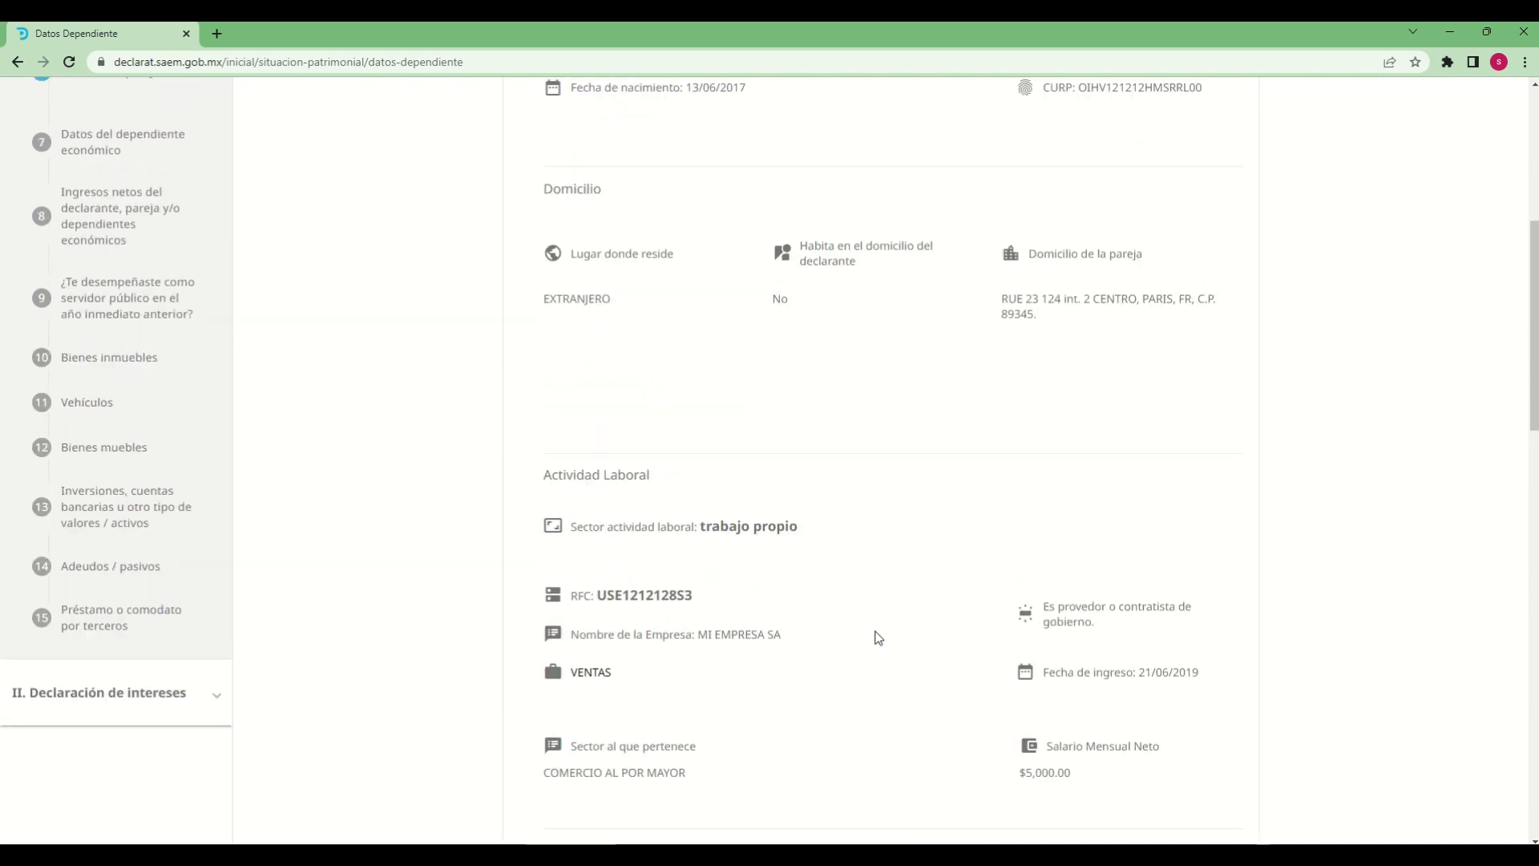
scroll(878, 637, "up", 6)
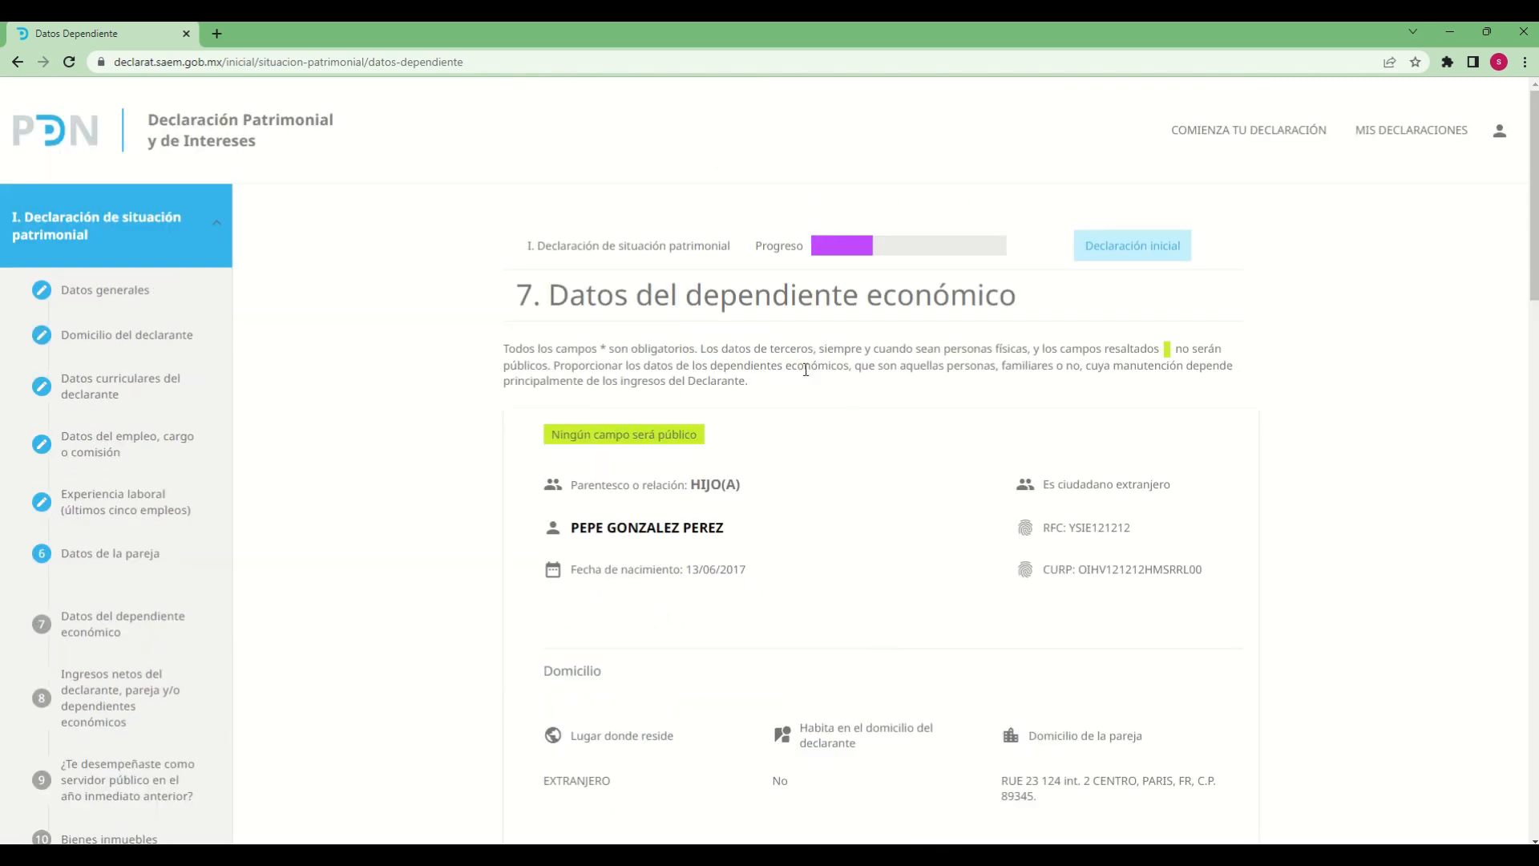
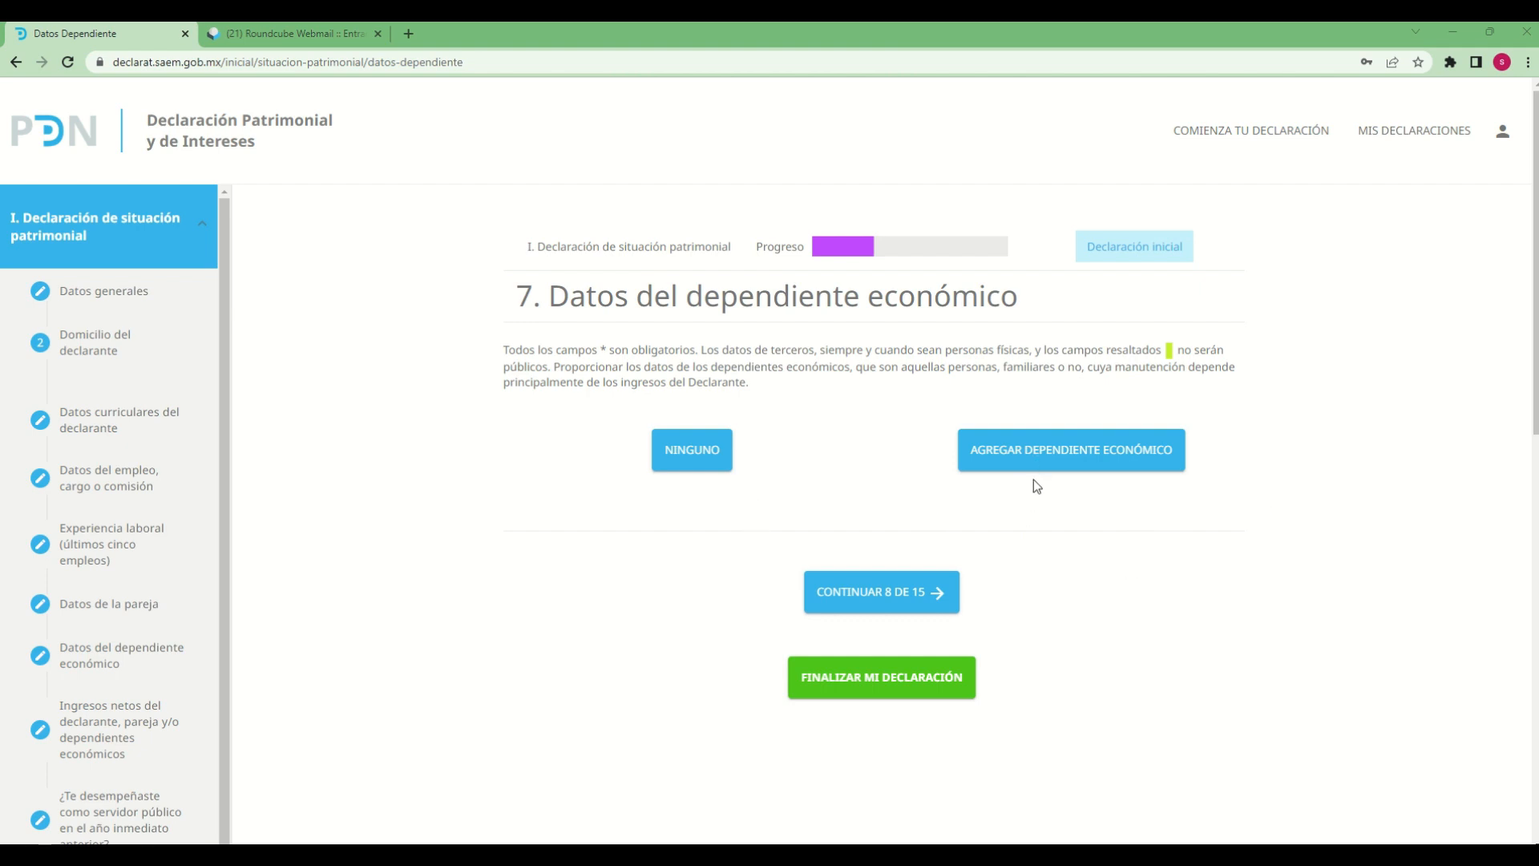
Add a new economic dependent and enter the dependent's first name and both surnames
left_click(1119, 463)
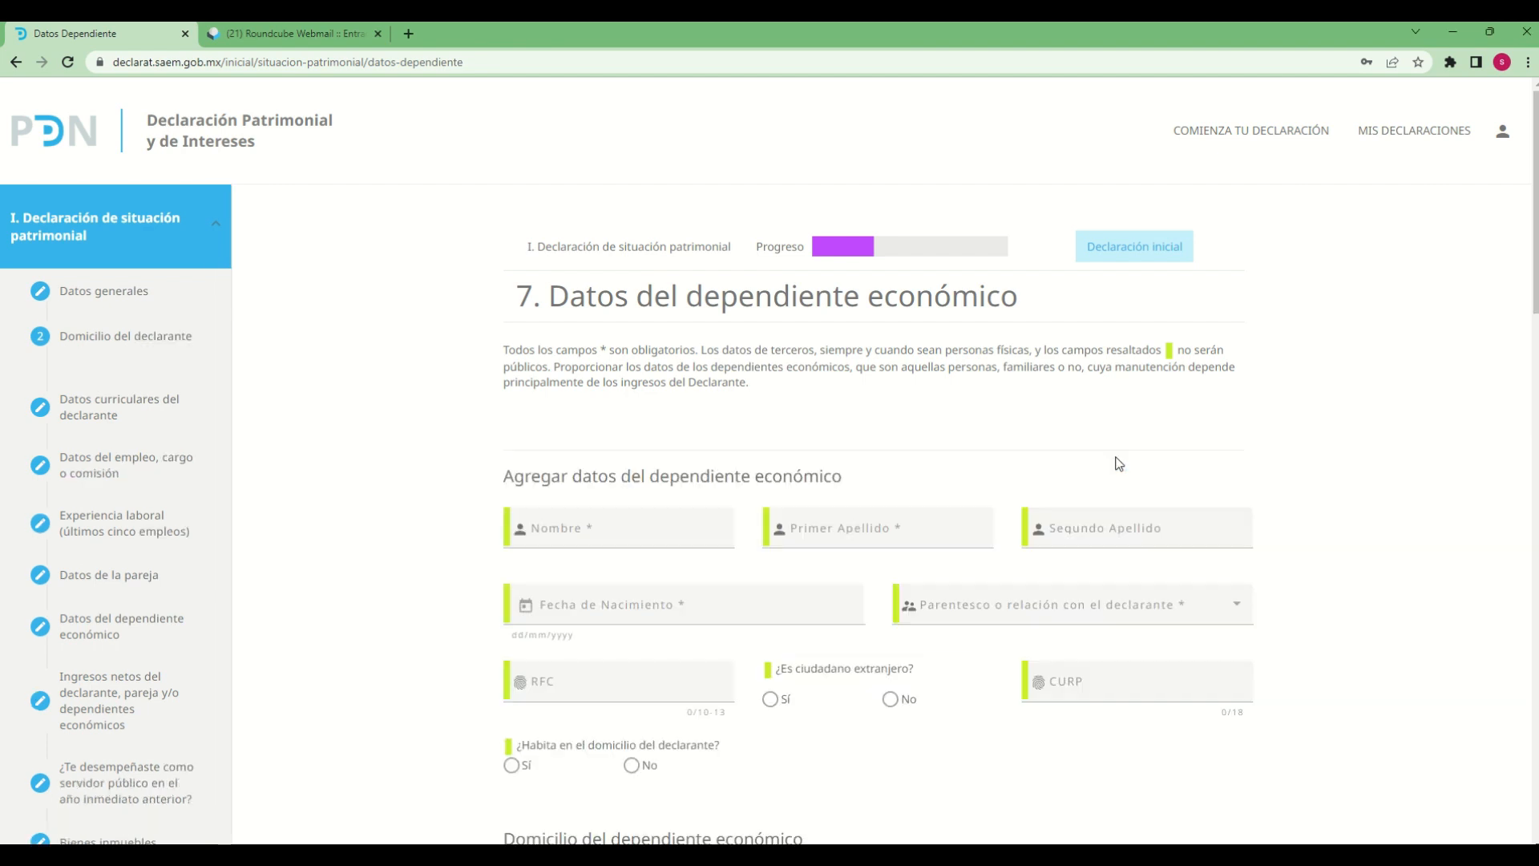
left_click(631, 533)
type("pedro")
key("Tab")
type("perez")
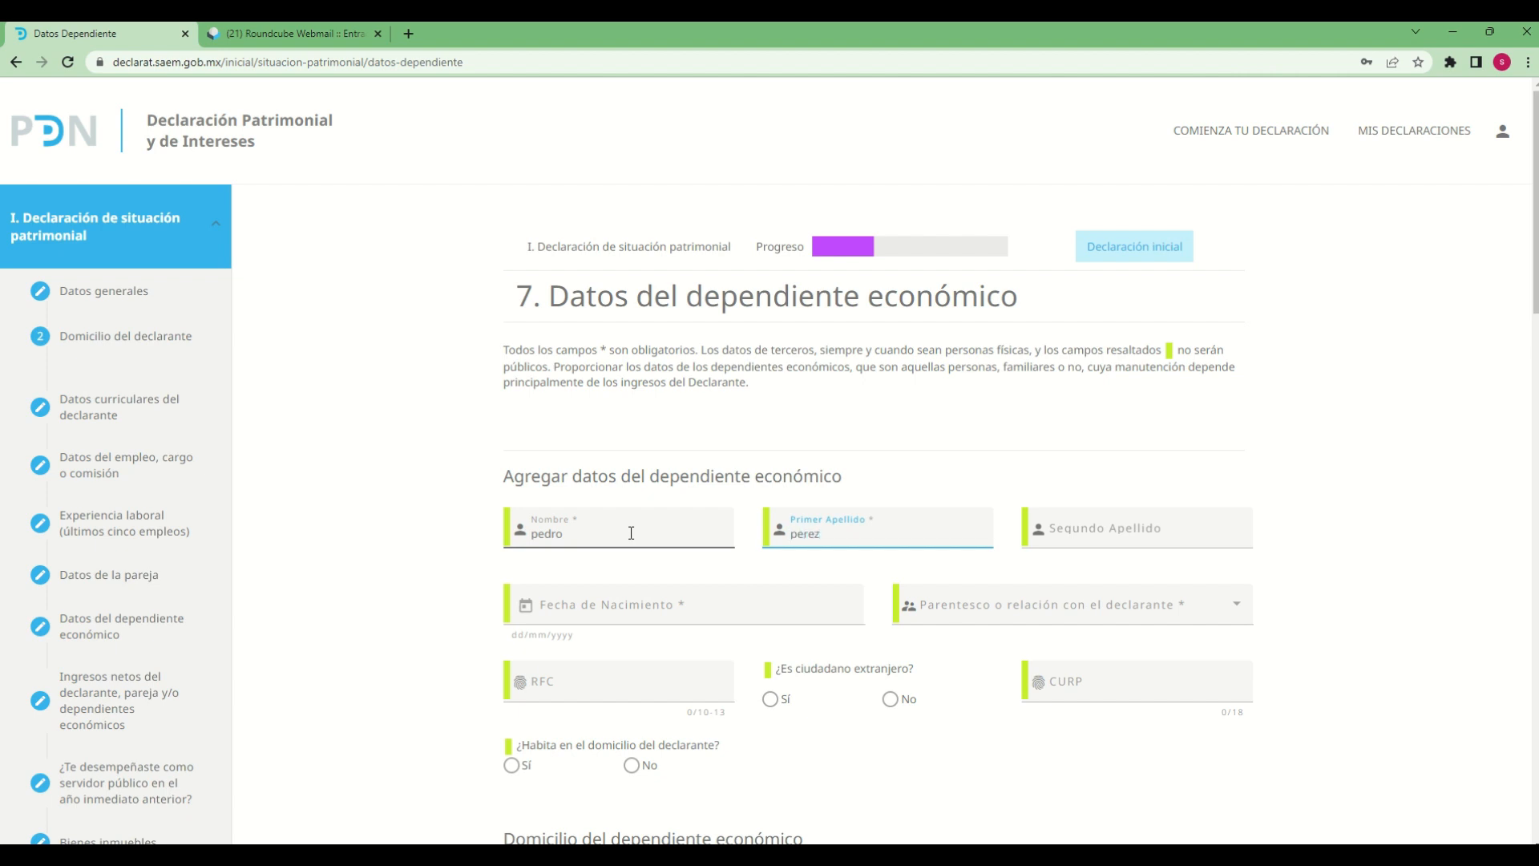
key("Tab")
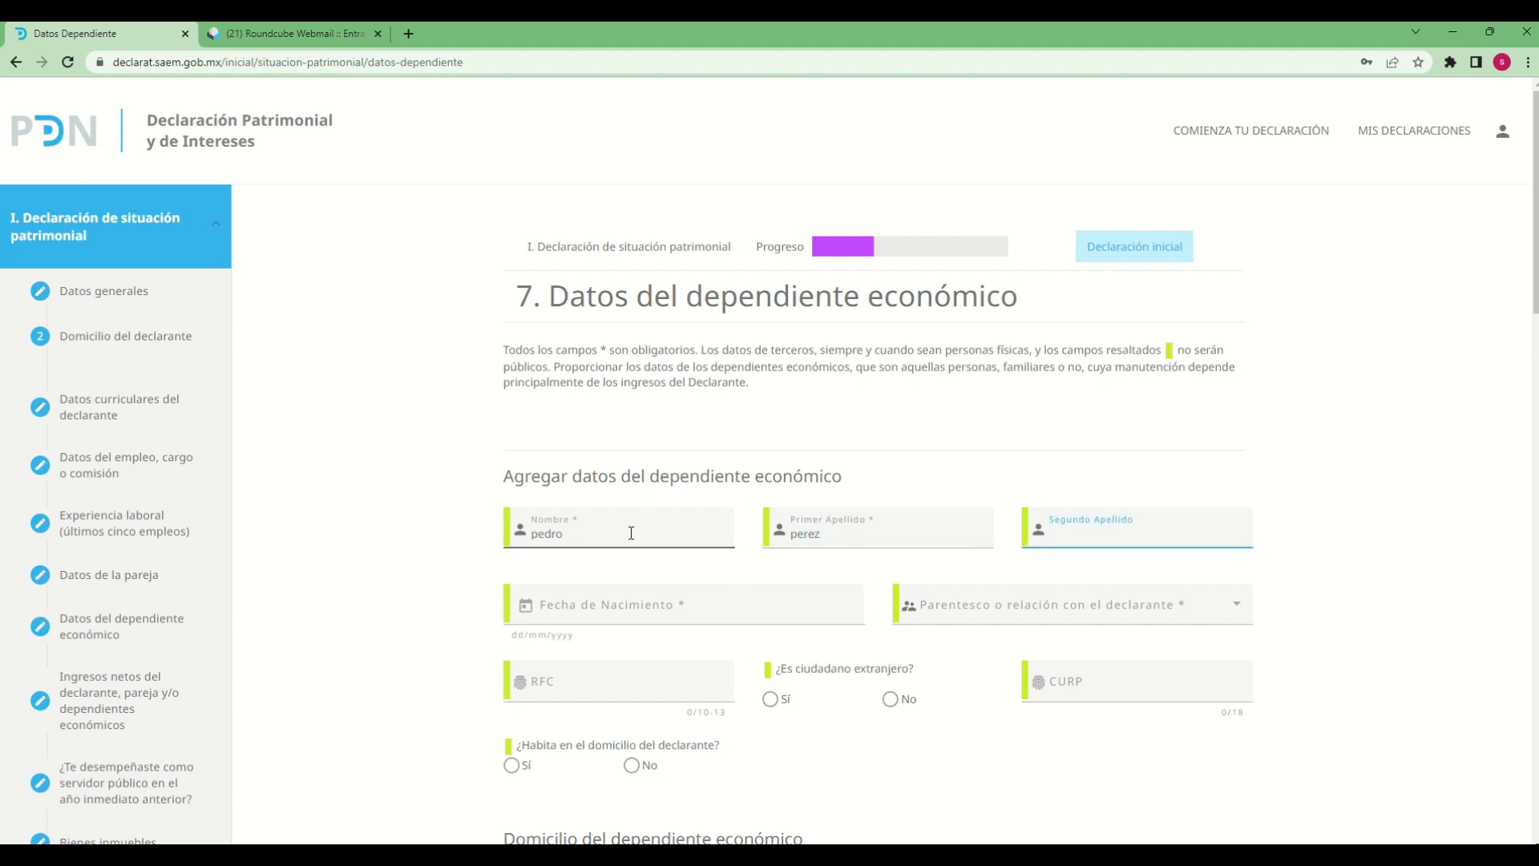
type("hernandez")
key("Tab")
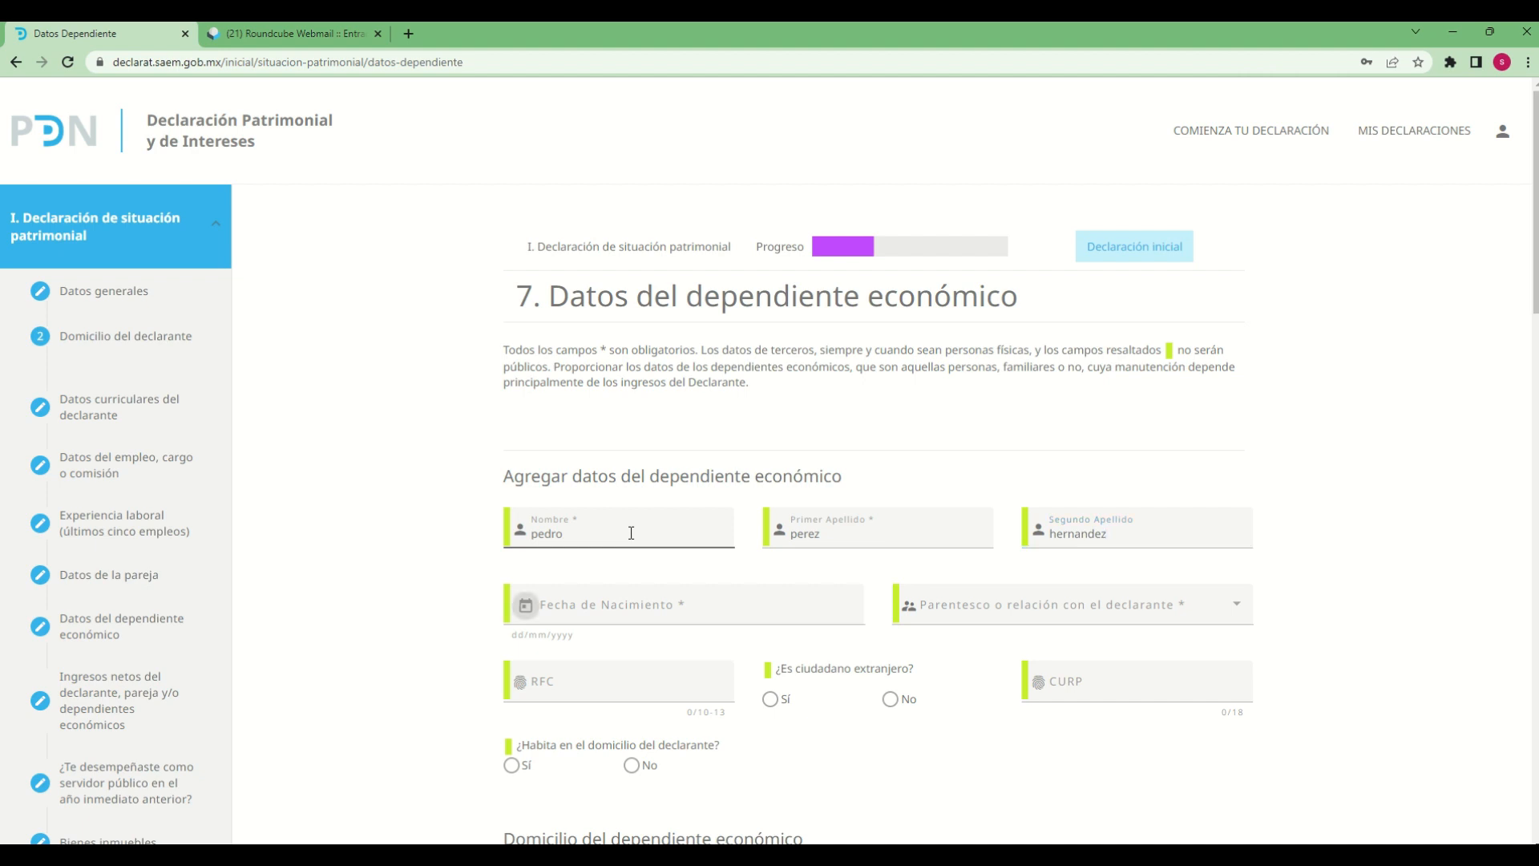
Enter the dependent's date of birth under Fecha de Nacimiento
left_click(526, 611)
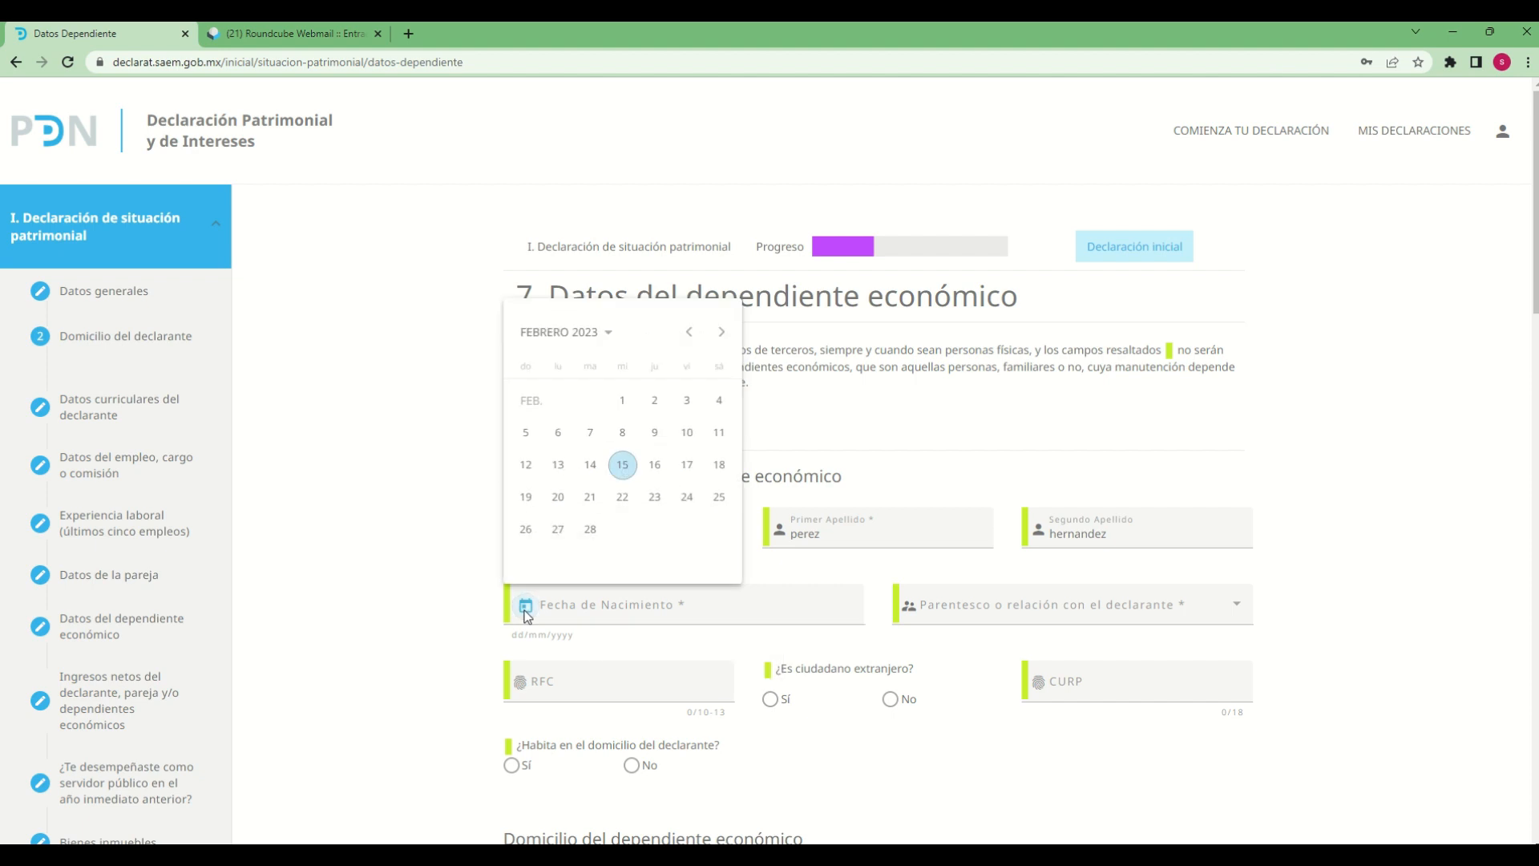
left_click(570, 345)
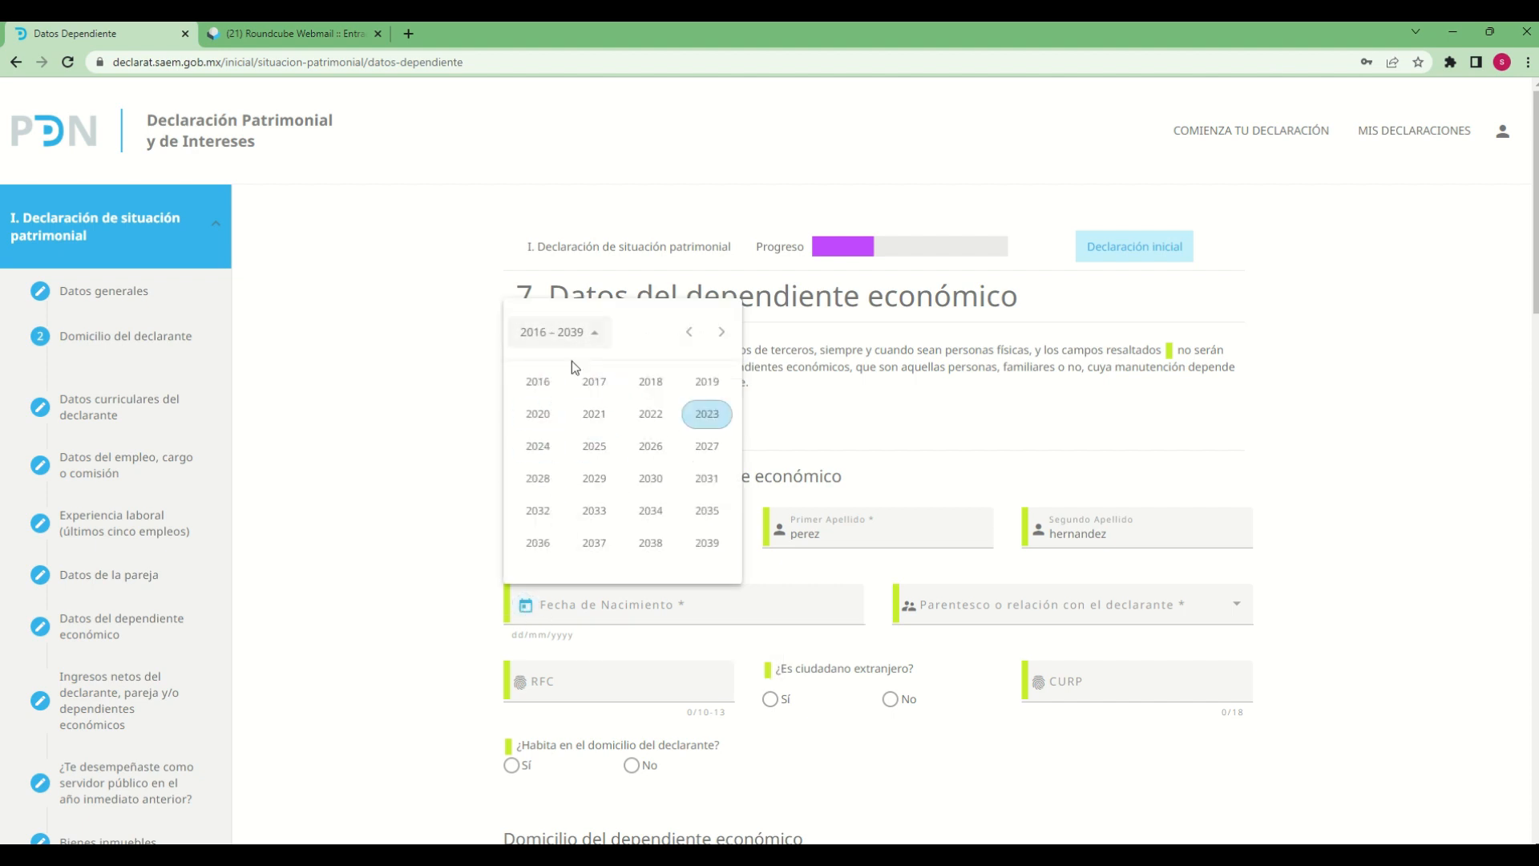
left_click(689, 331)
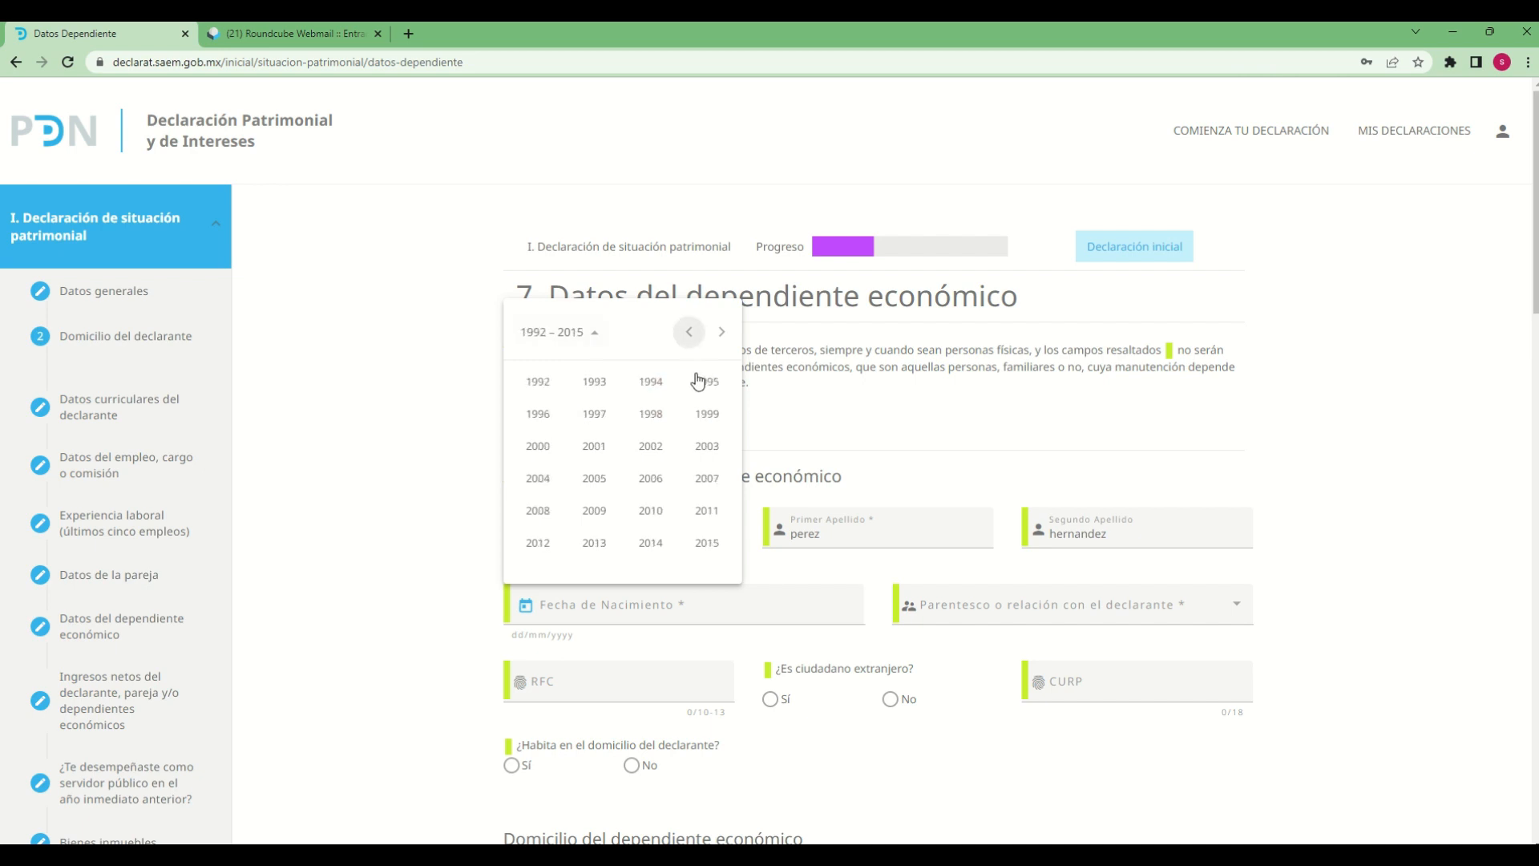
left_click(594, 542)
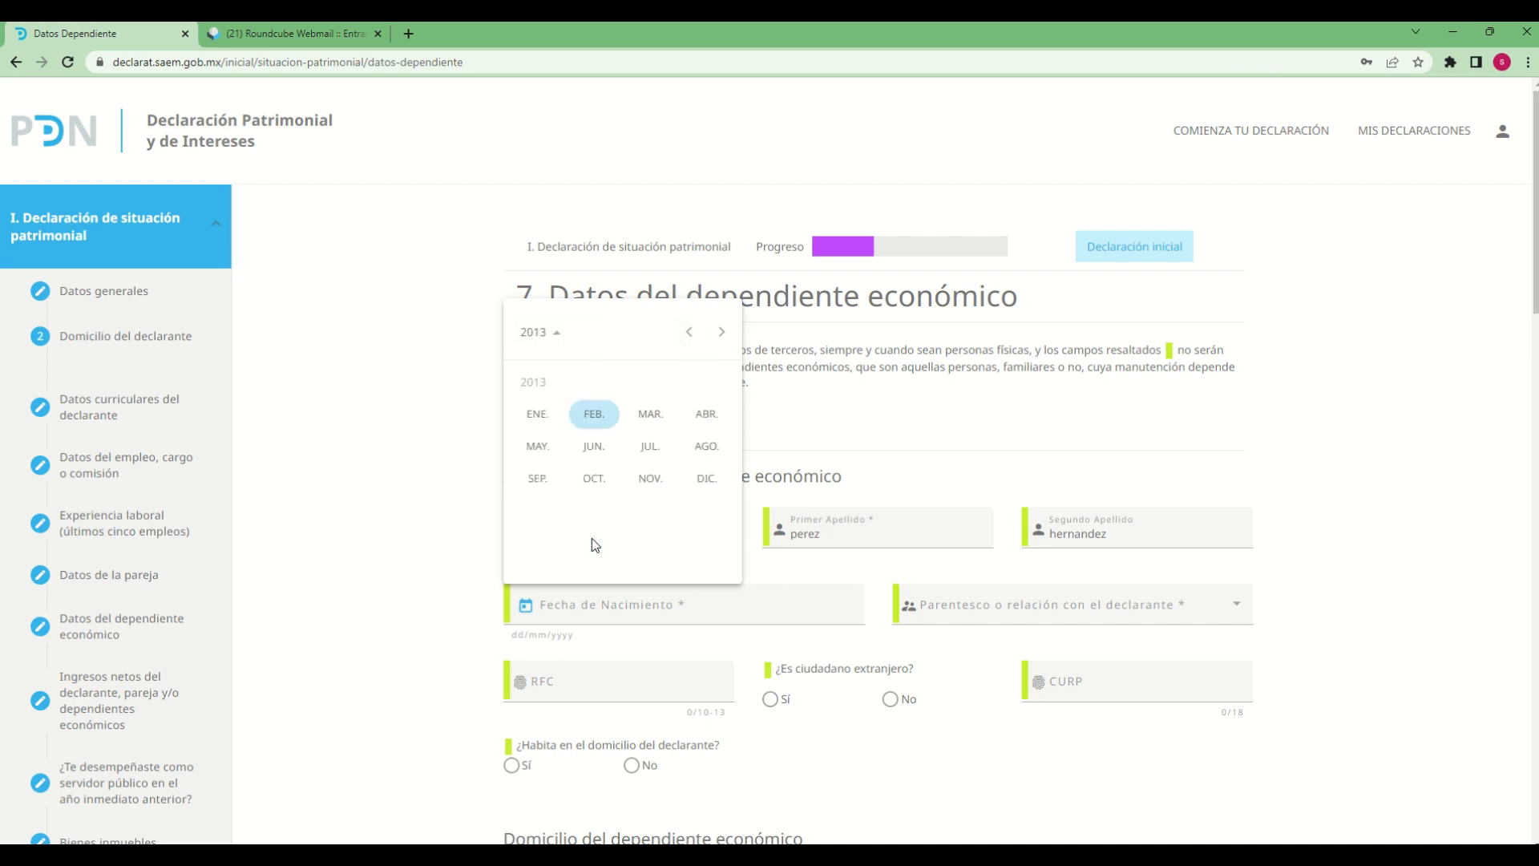
left_click(651, 414)
left_click(649, 498)
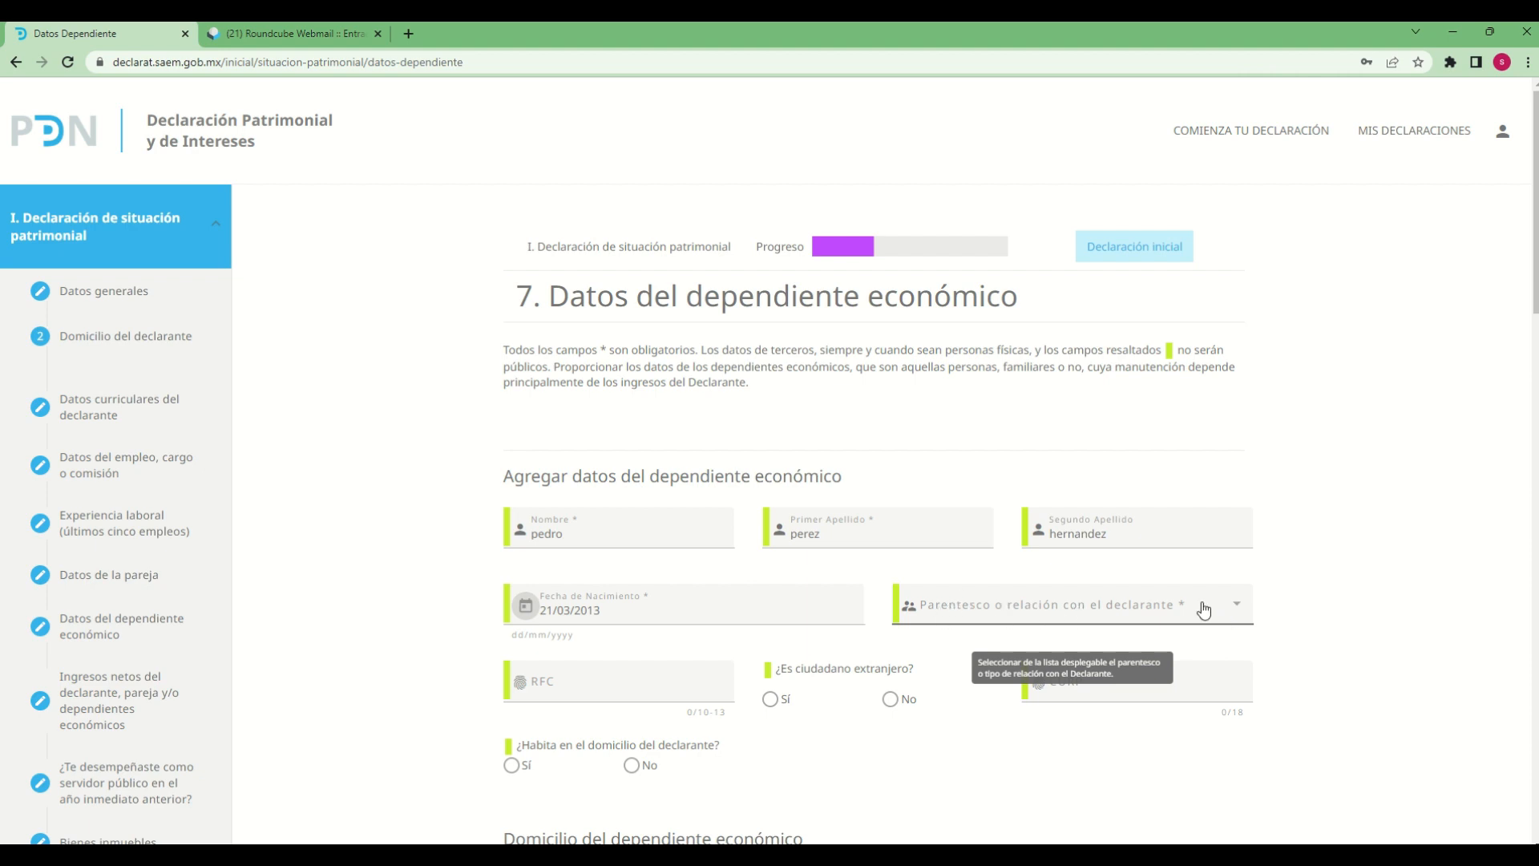
Set the dependent's Parentesco o relación con el declarante to HIJO(A)
left_click(1234, 607)
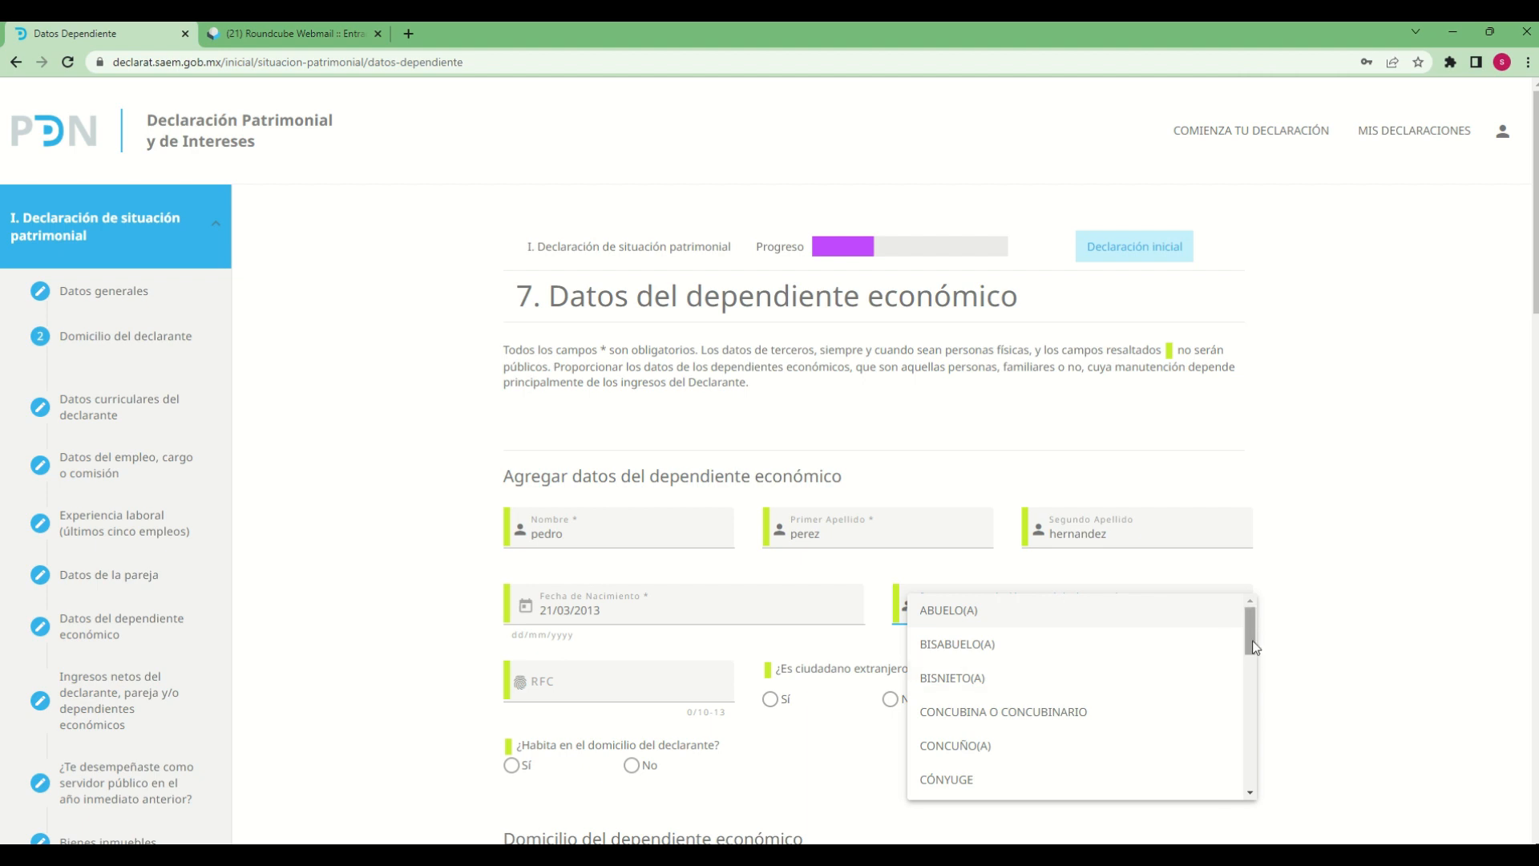
left_click_drag(1252, 642, 1254, 729)
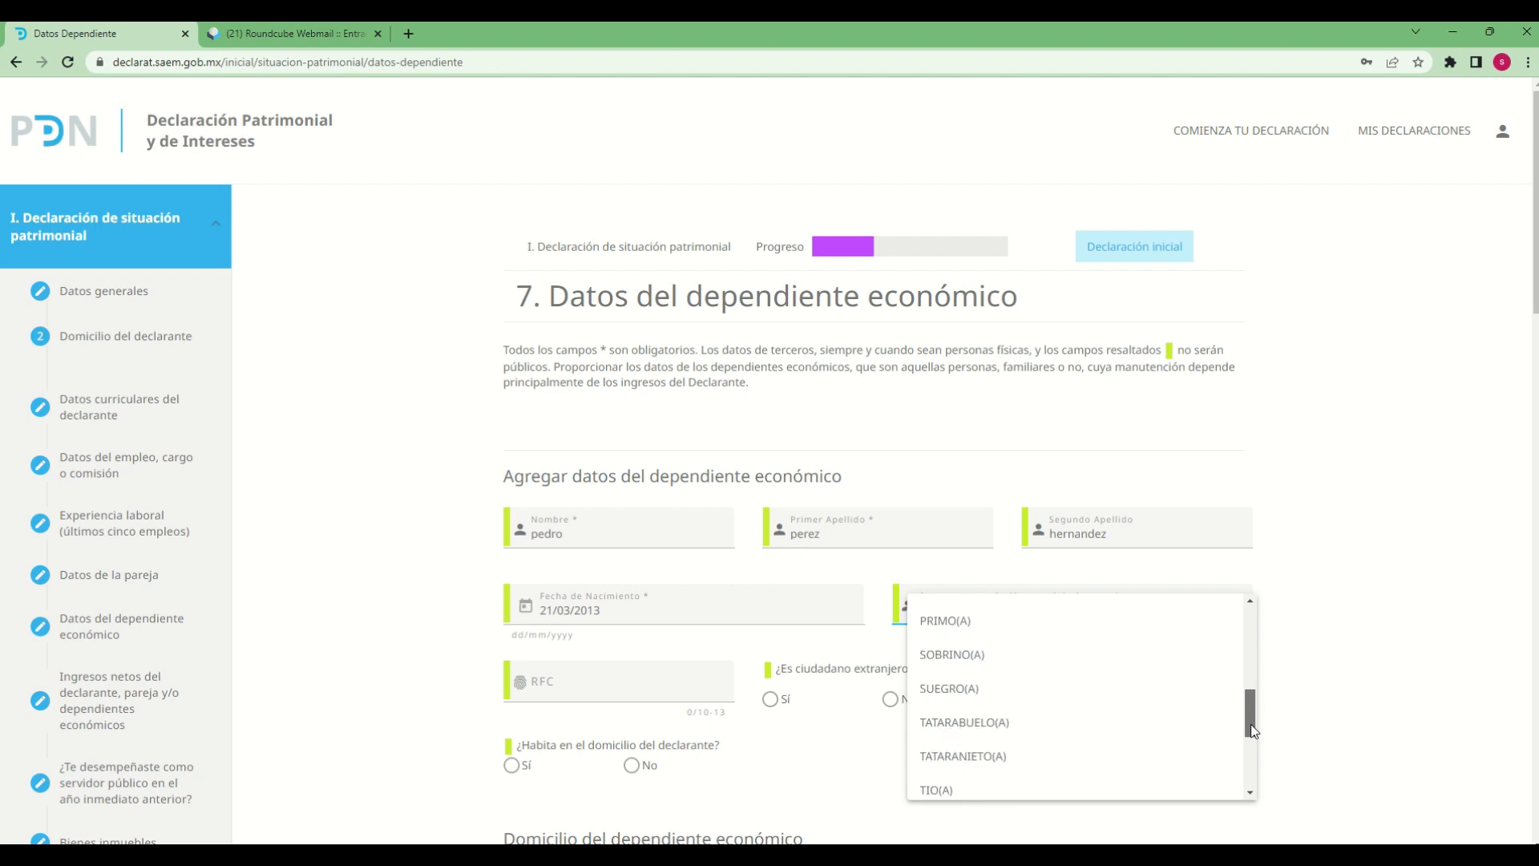
scroll(1000, 732, "up", 5)
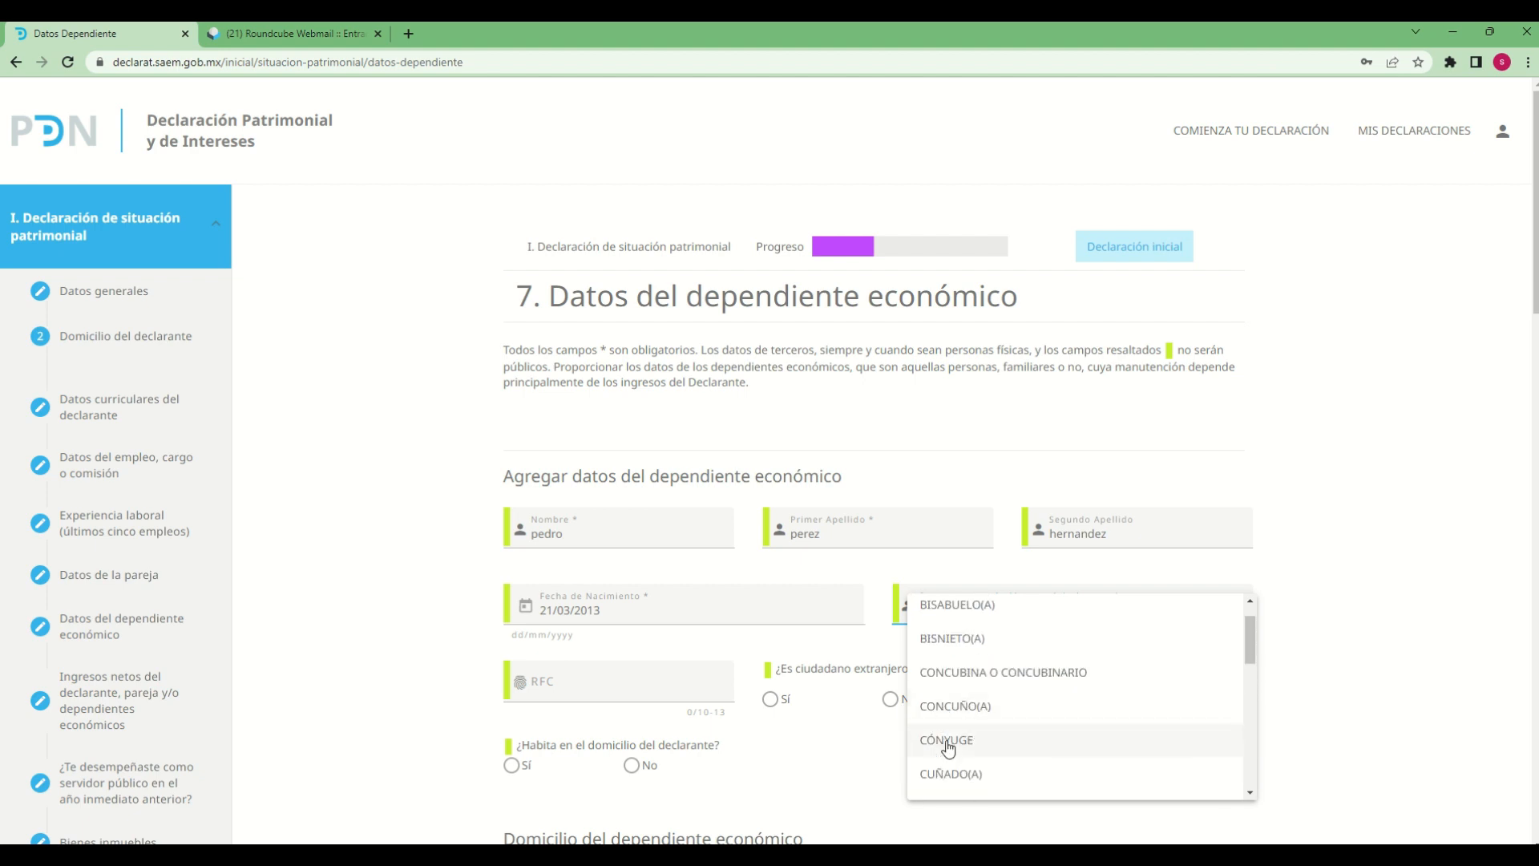
scroll(958, 744, "down", 5)
scroll(984, 735, "up", 5)
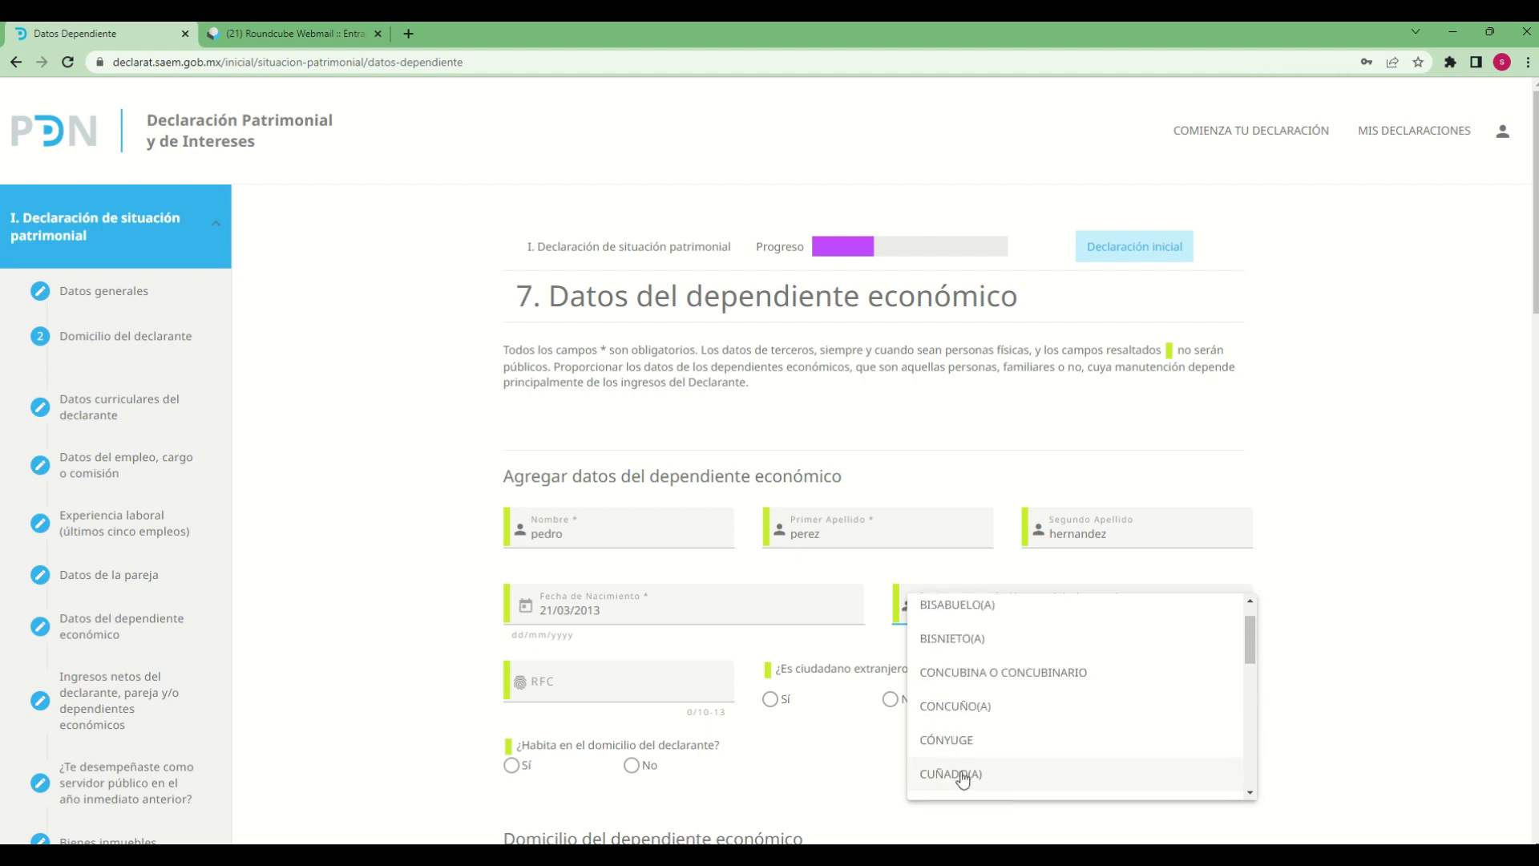
scroll(962, 774, "down", 2)
left_click(937, 766)
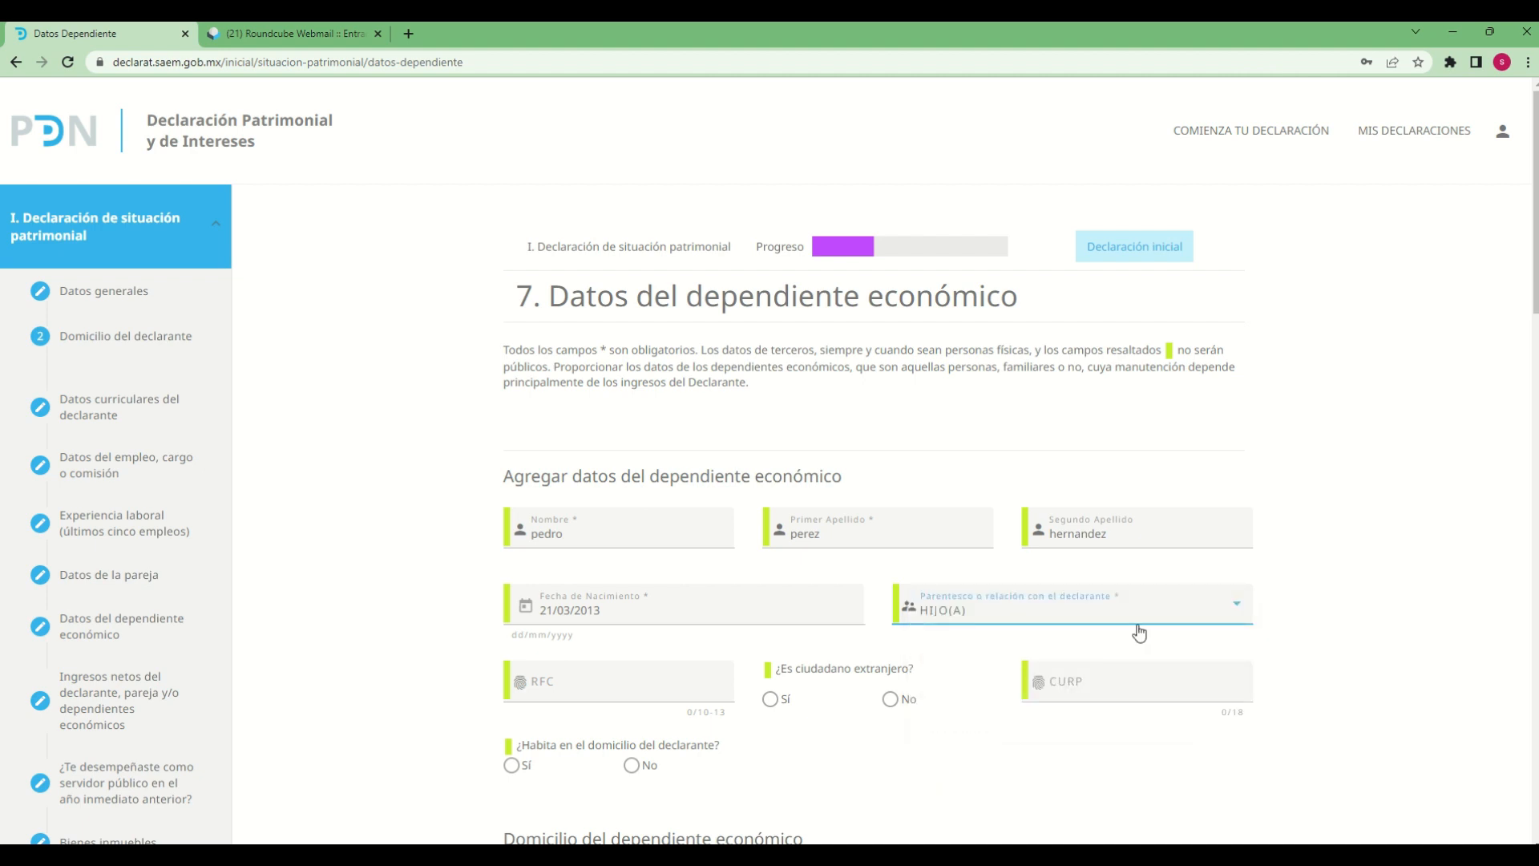
Enter the dependent's RFC and answer No to ¿Es ciudadano extranjero?
left_click(585, 682)
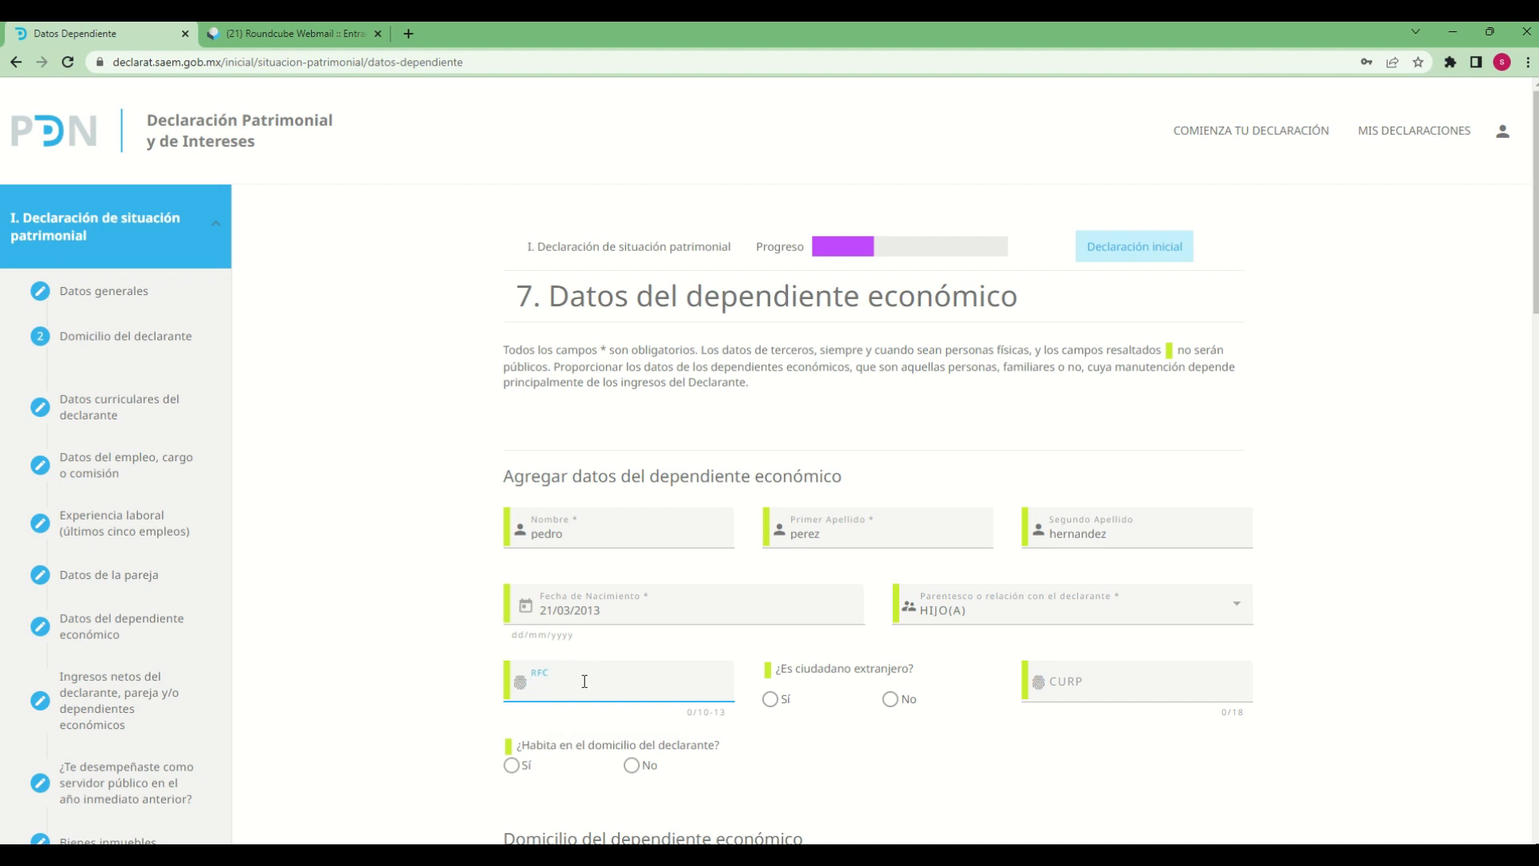
type("pe")
type("dr121212")
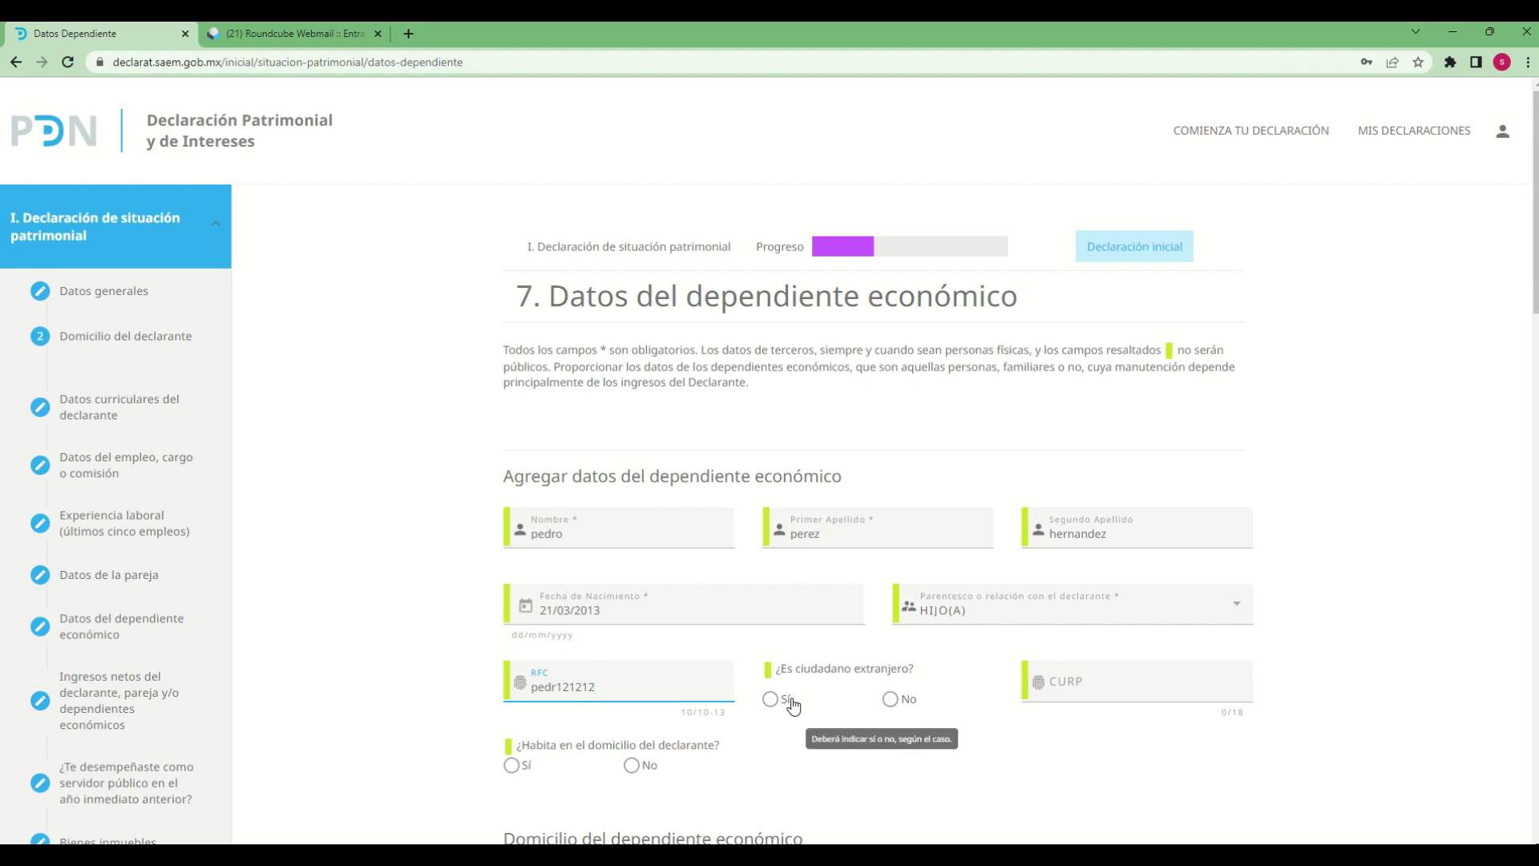
left_click(892, 699)
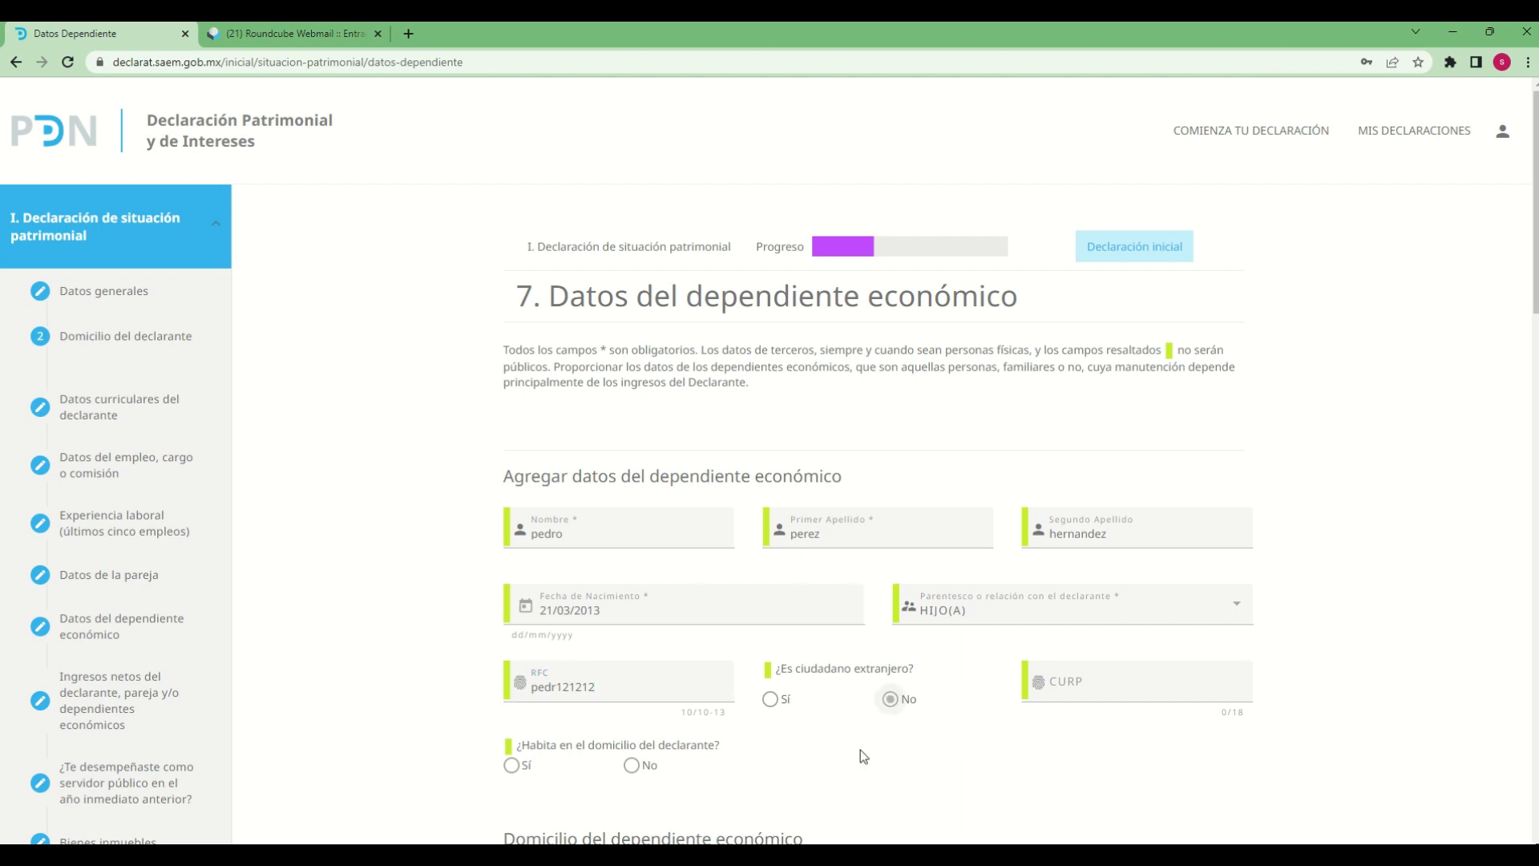
Enter the dependent's 18-character CURP
scroll(1011, 727, "down", 2)
left_click(1063, 517)
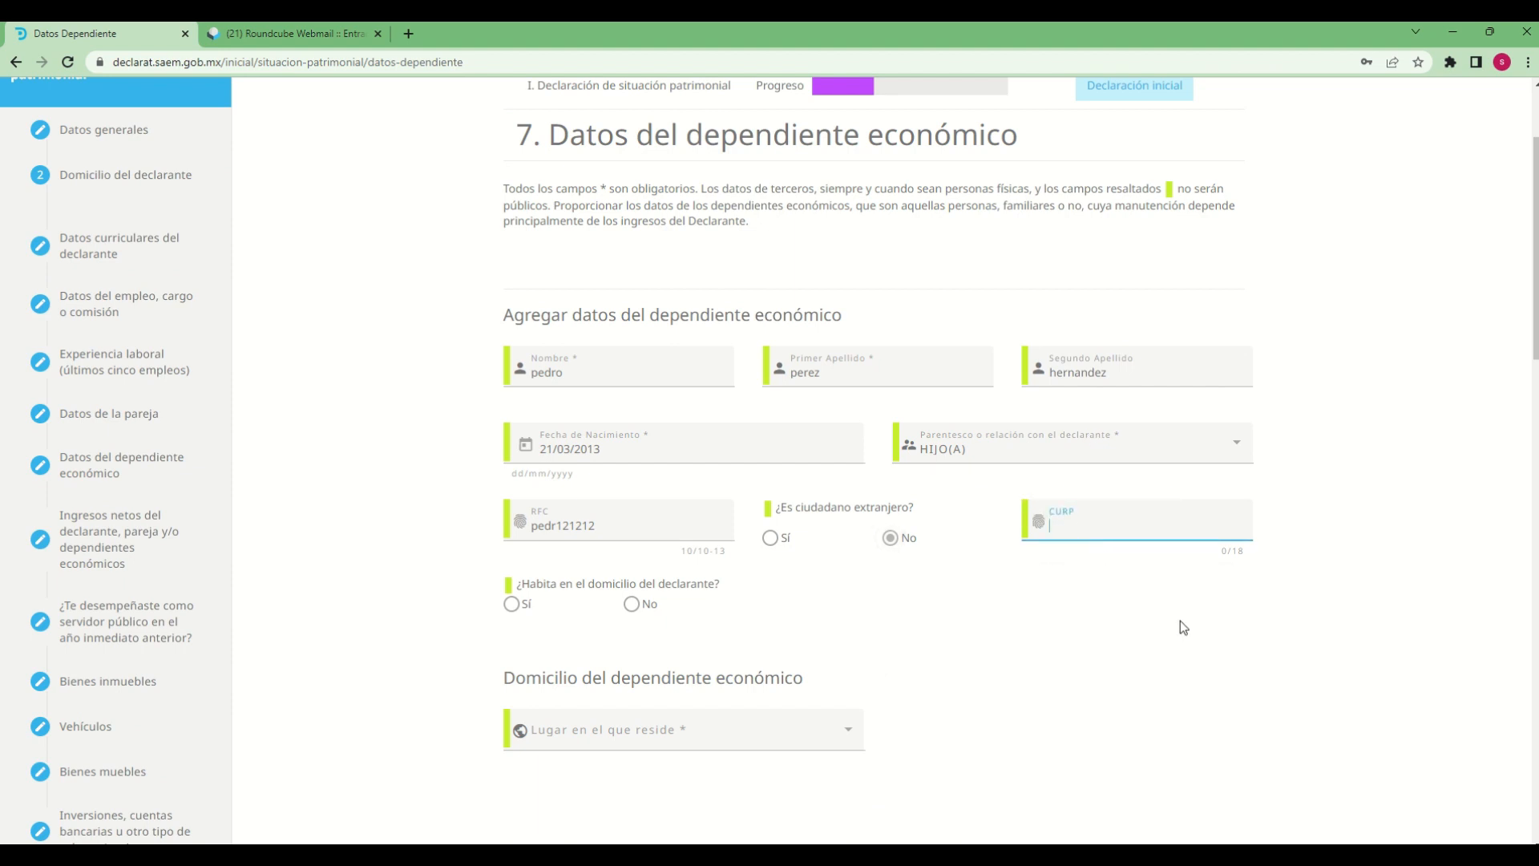
type("pedr121212hmsr")
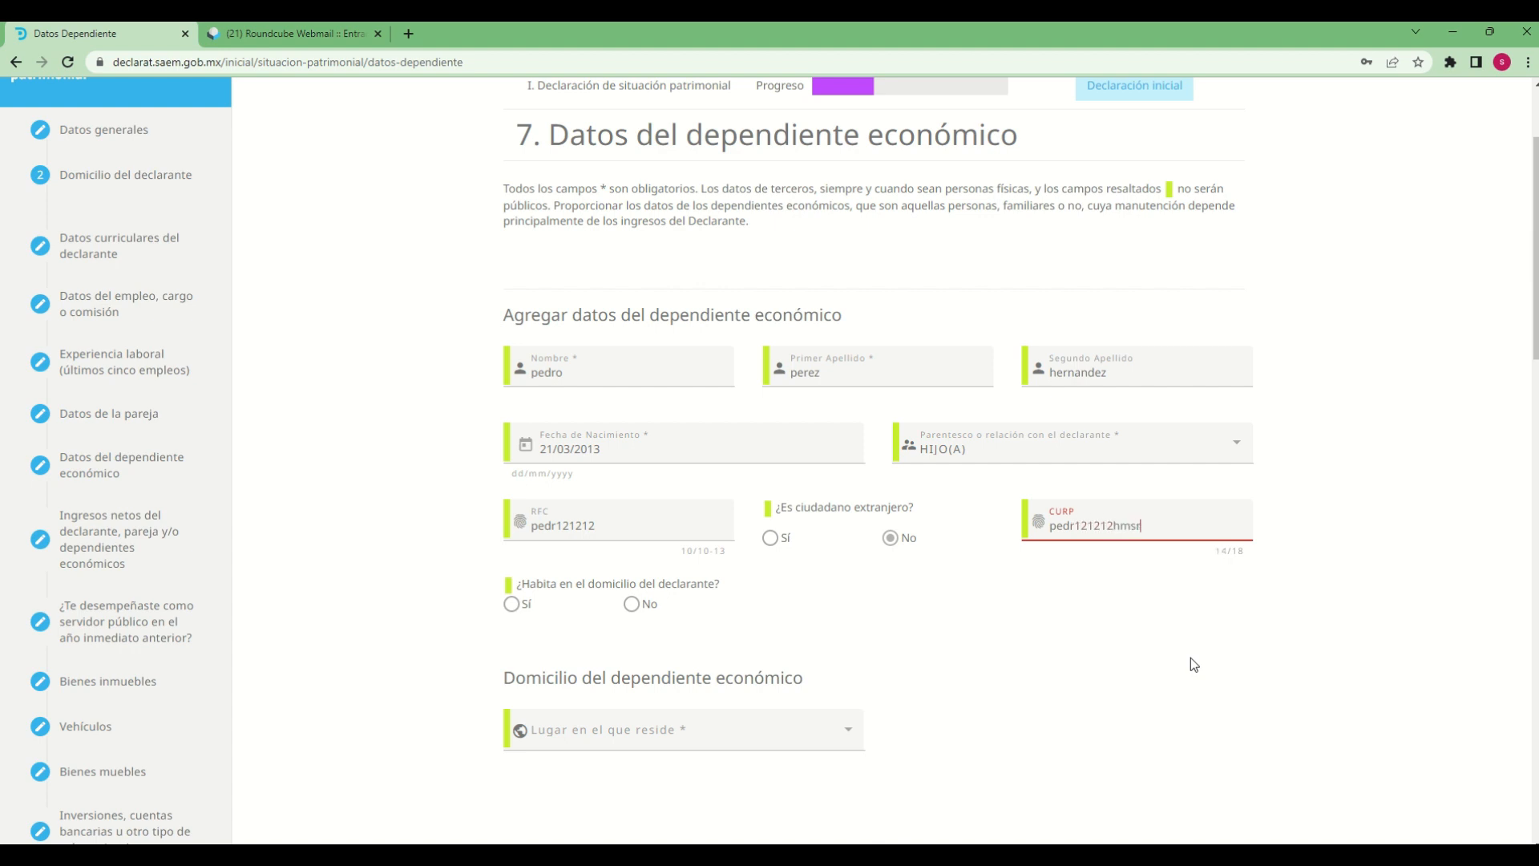
type("rl00")
Try both Sí and No for ¿Habita en el domicilio del declarante? to compare their effect on the address section
scroll(955, 687, "down", 2)
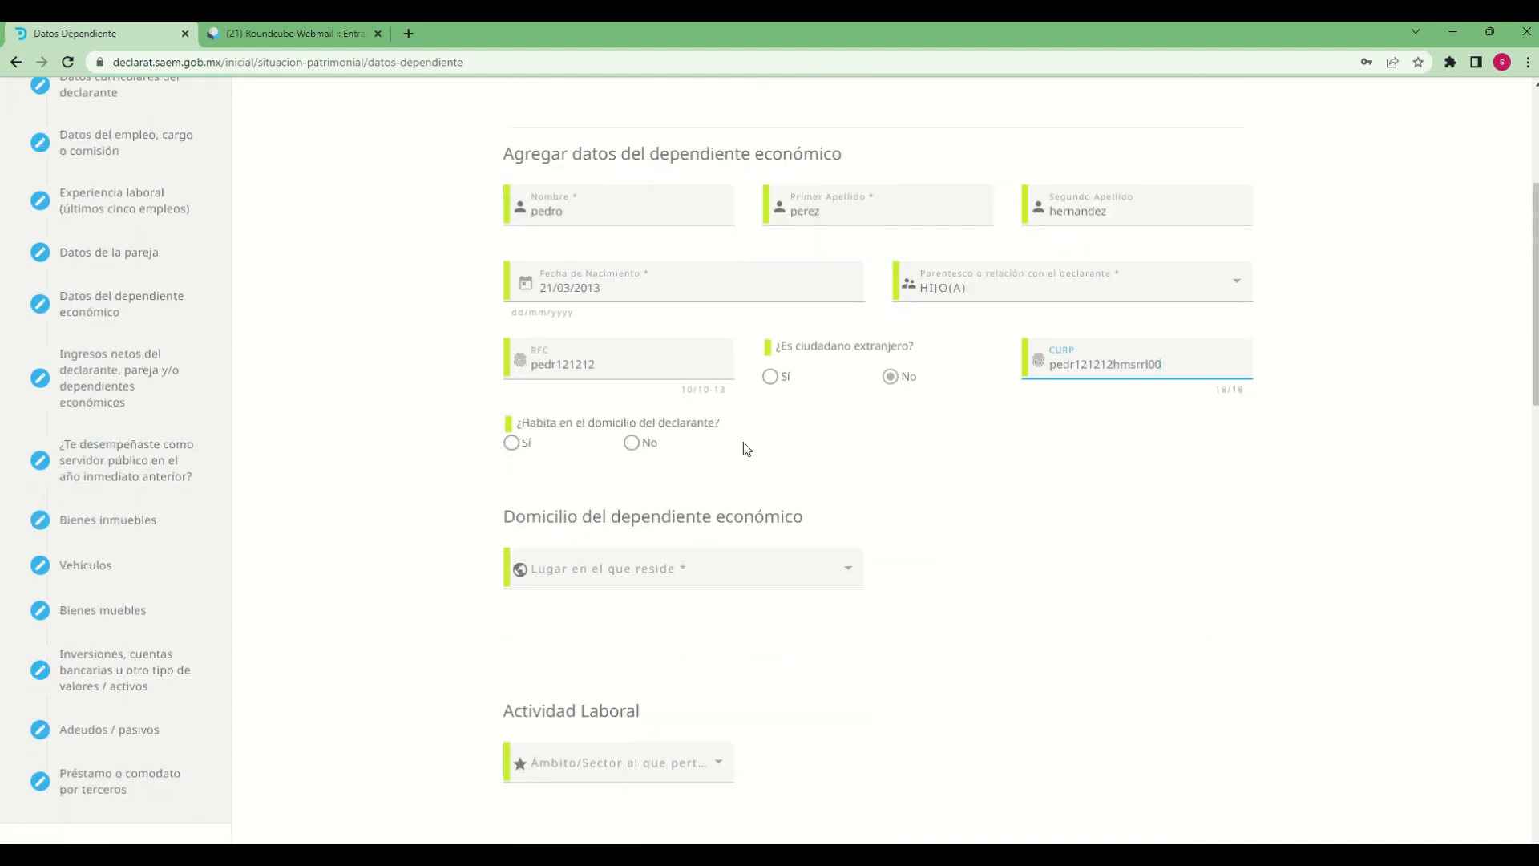
left_click(512, 442)
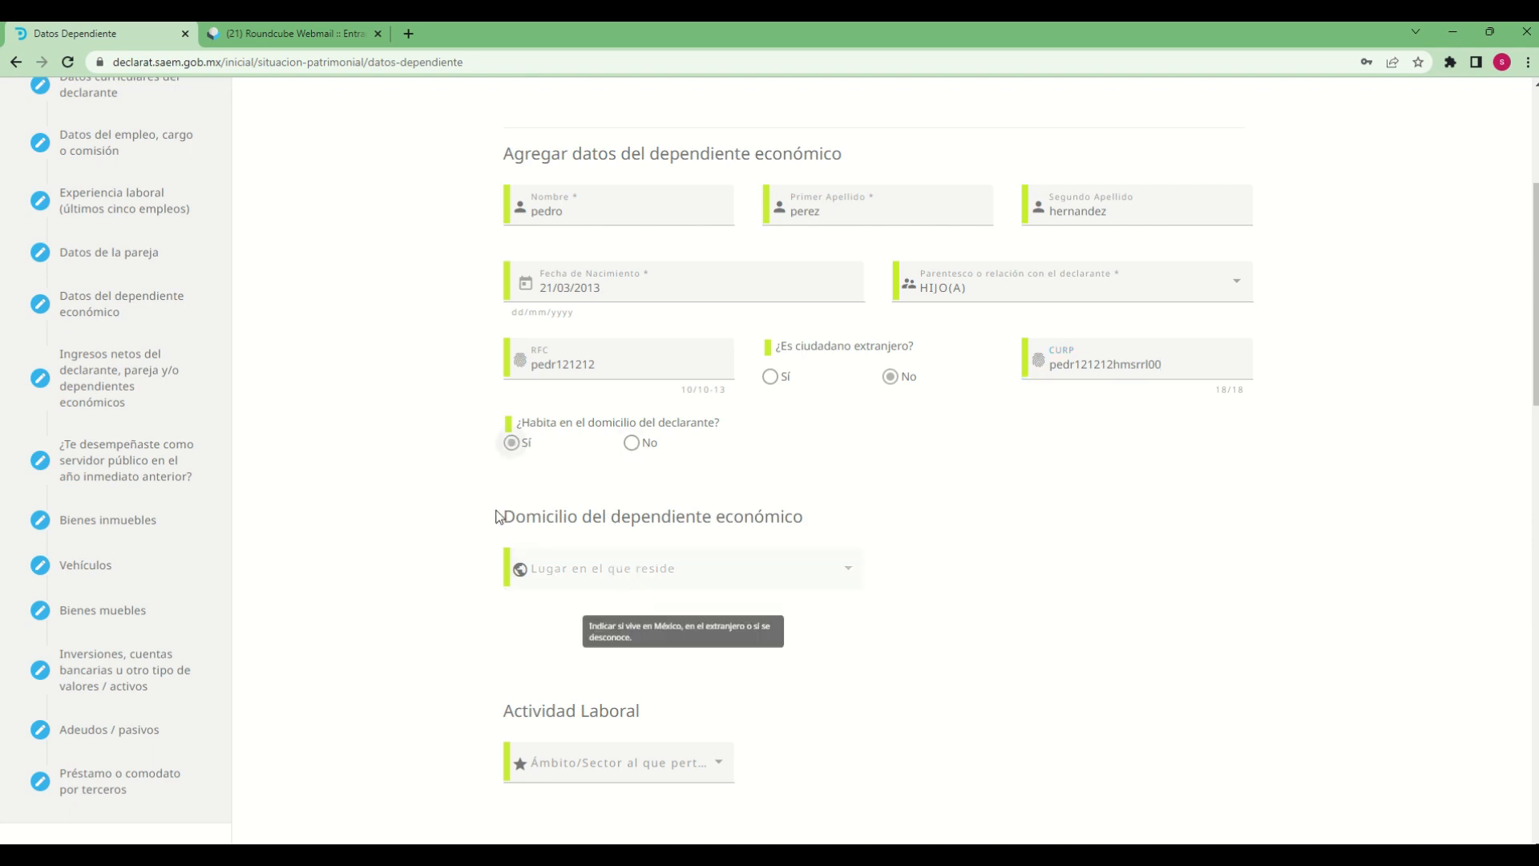
left_click(642, 451)
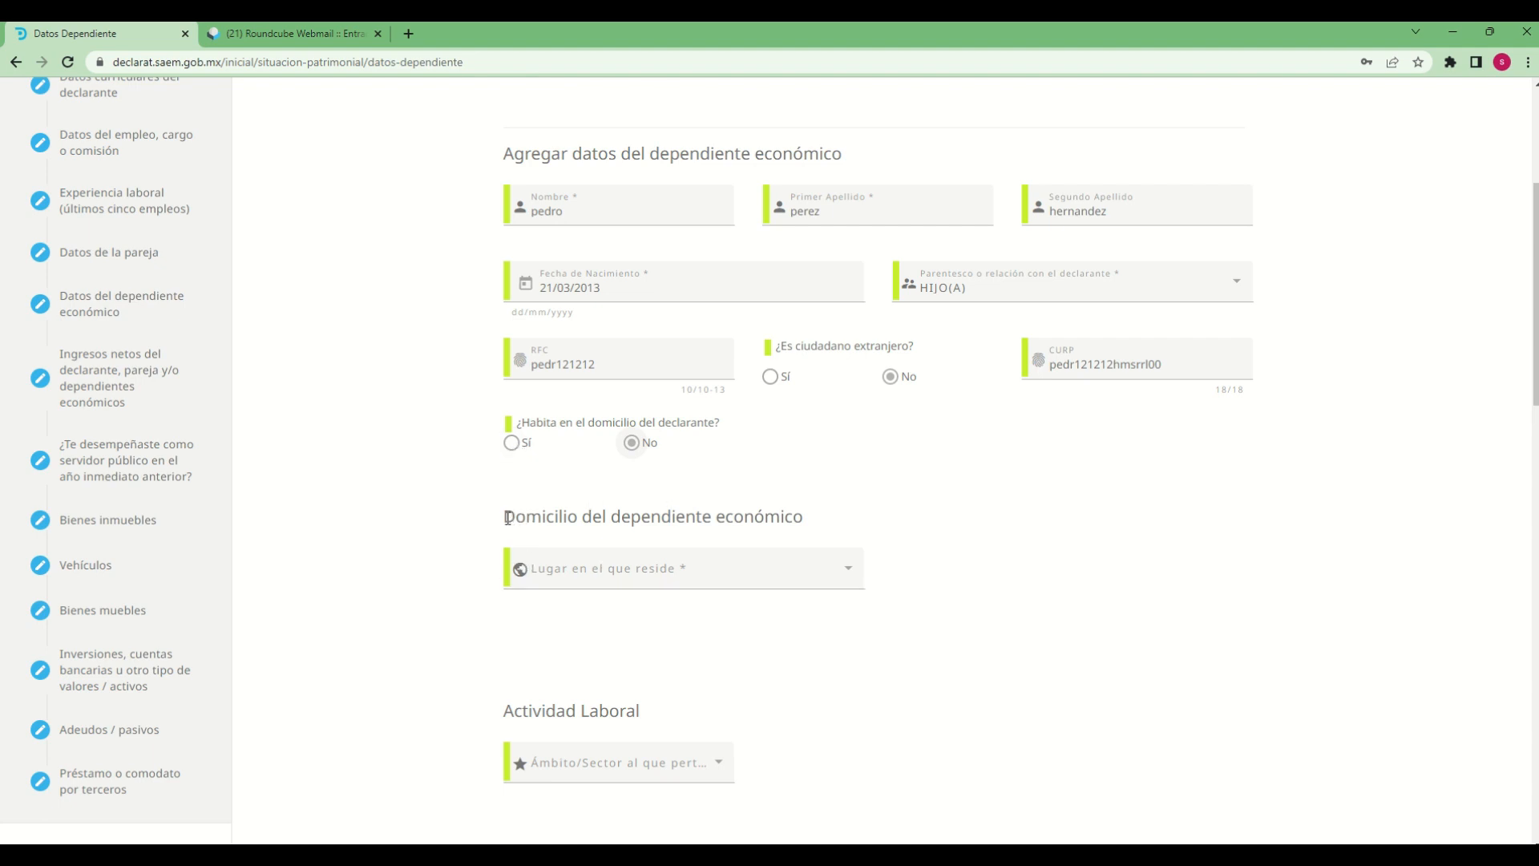
left_click_drag(507, 518, 821, 525)
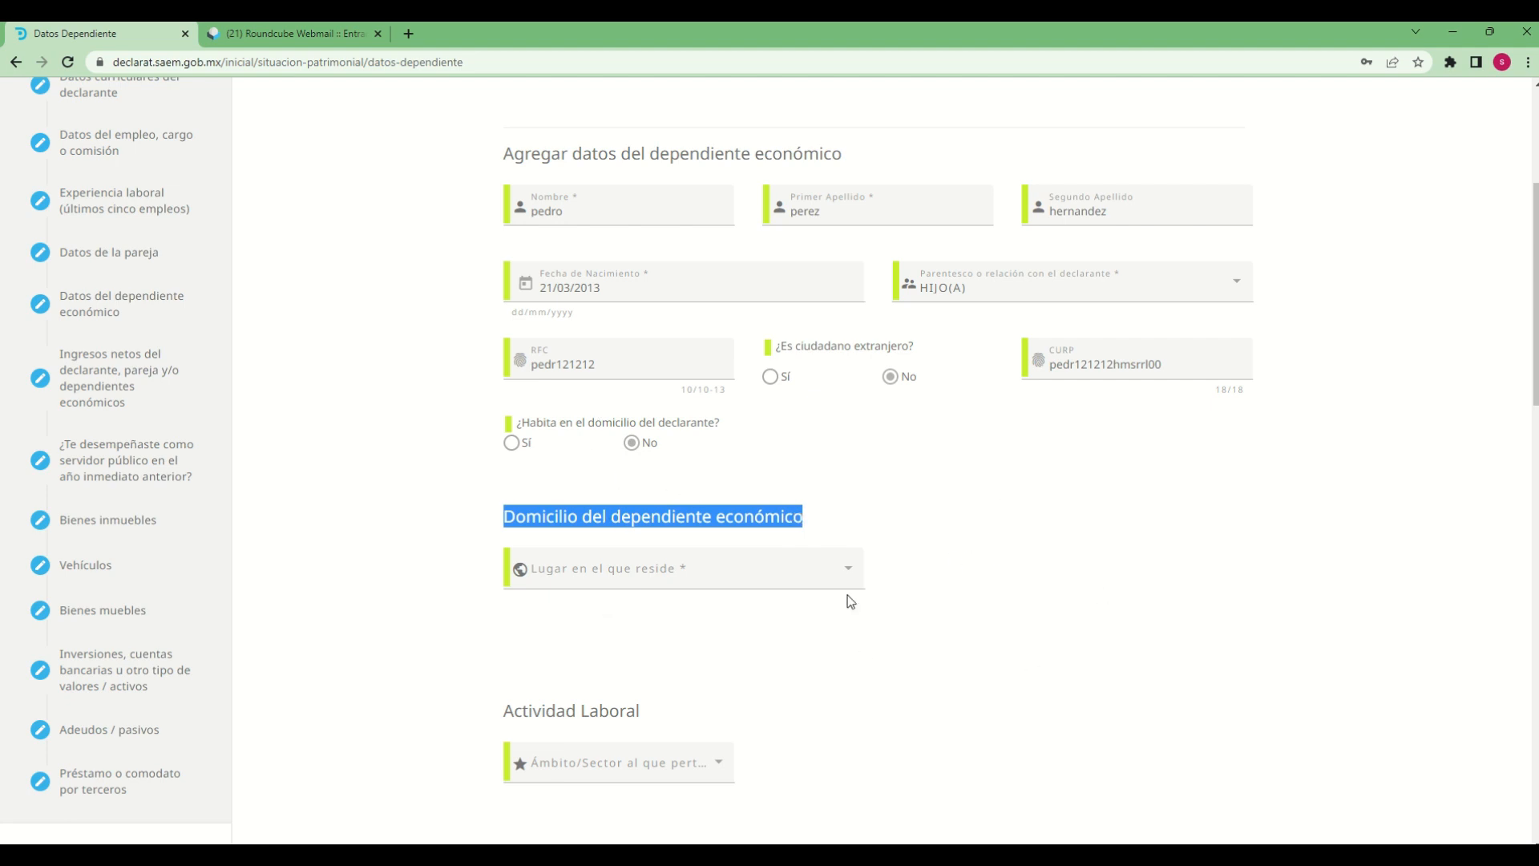
left_click(512, 443)
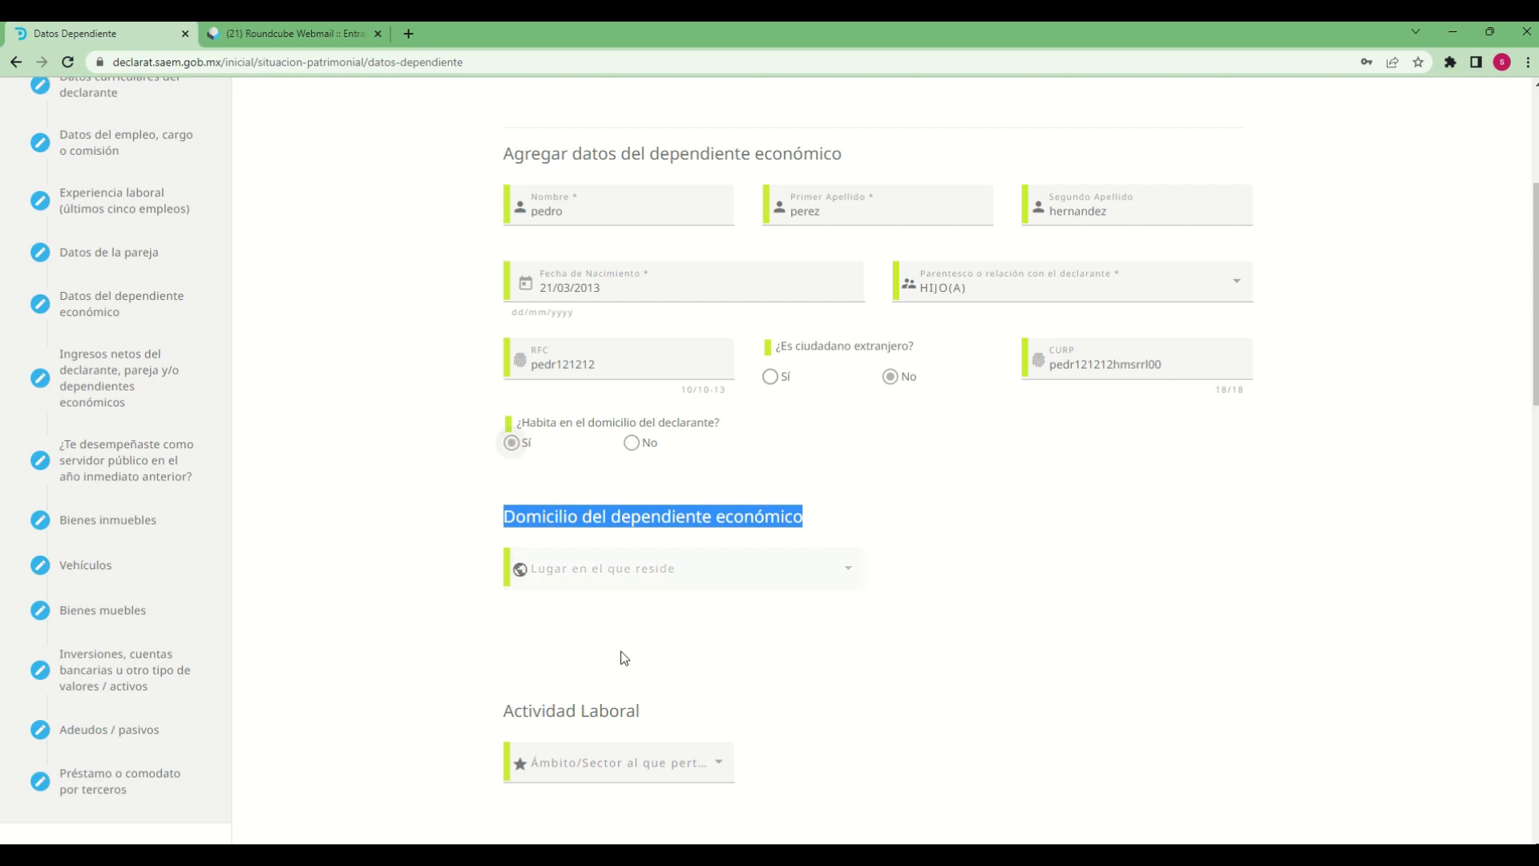
left_click(612, 565)
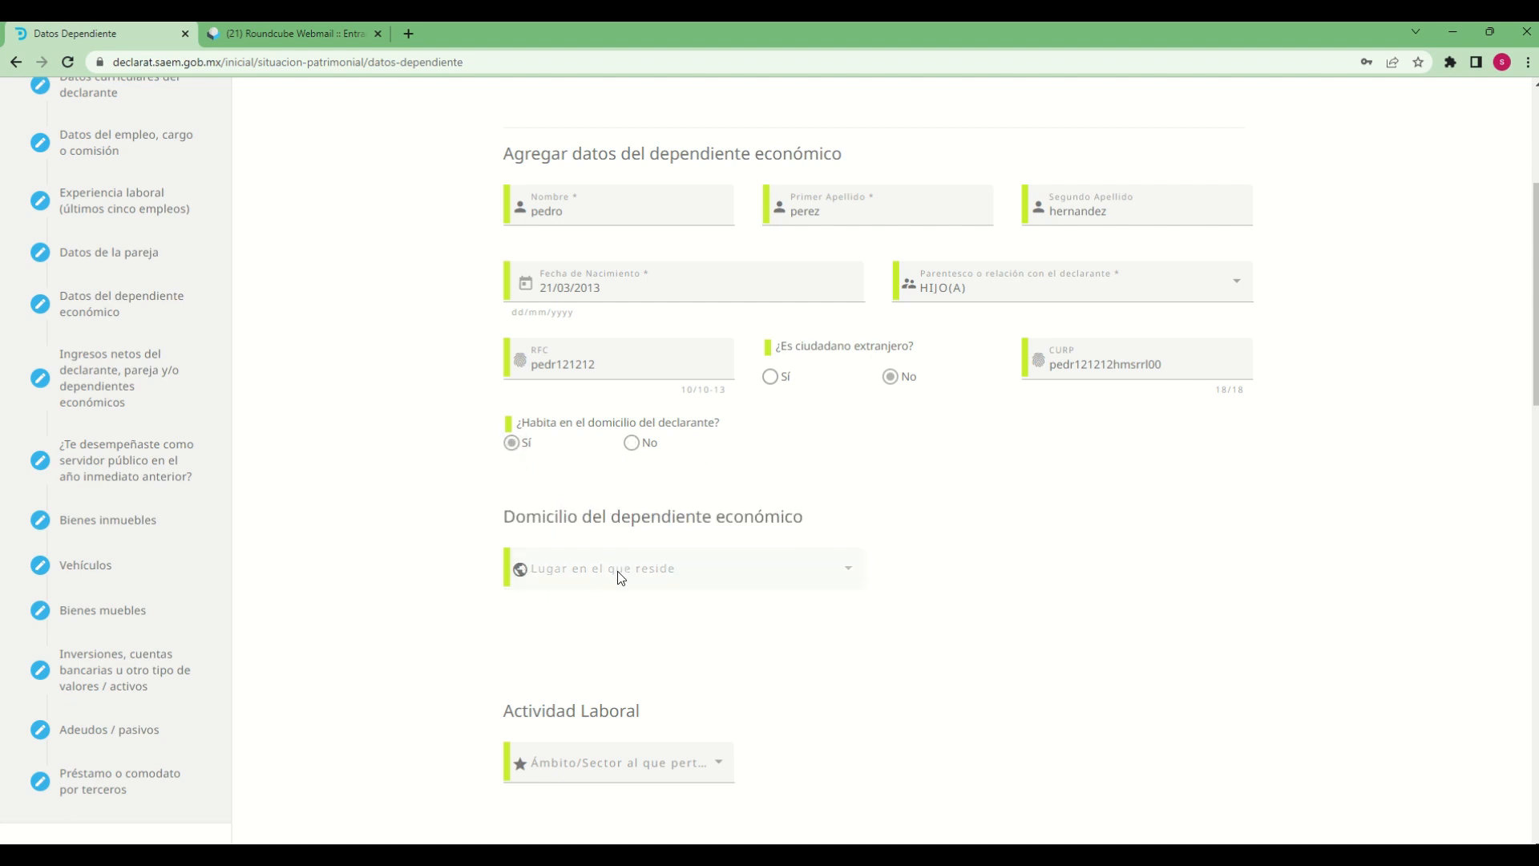
Answer No to ¿Habita en el domicilio del declarante? and set Lugar en el que reside to MEXICO
left_click(632, 444)
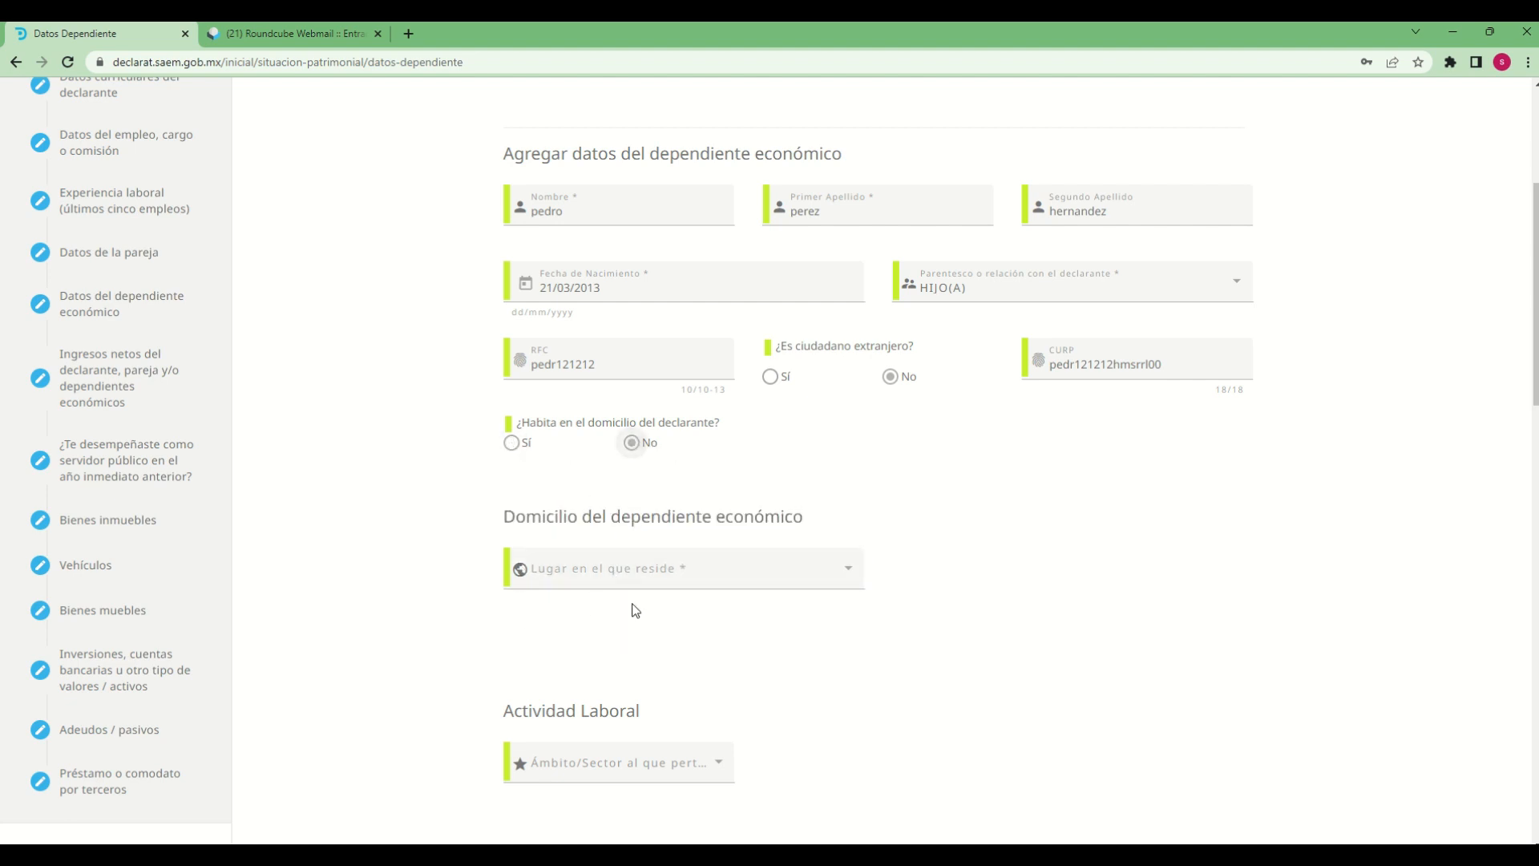
left_click(848, 574)
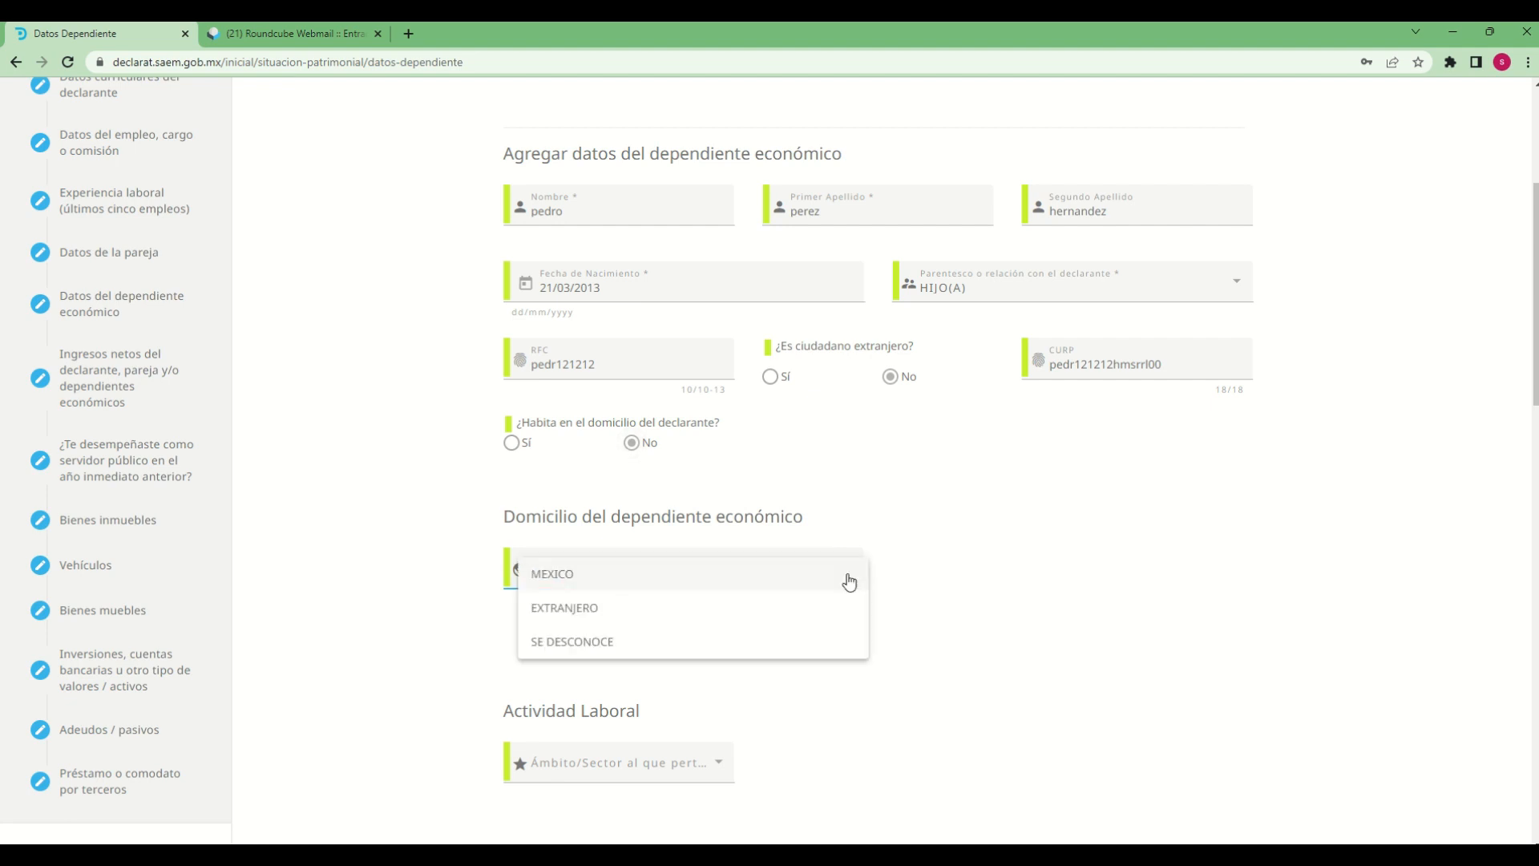
left_click(587, 576)
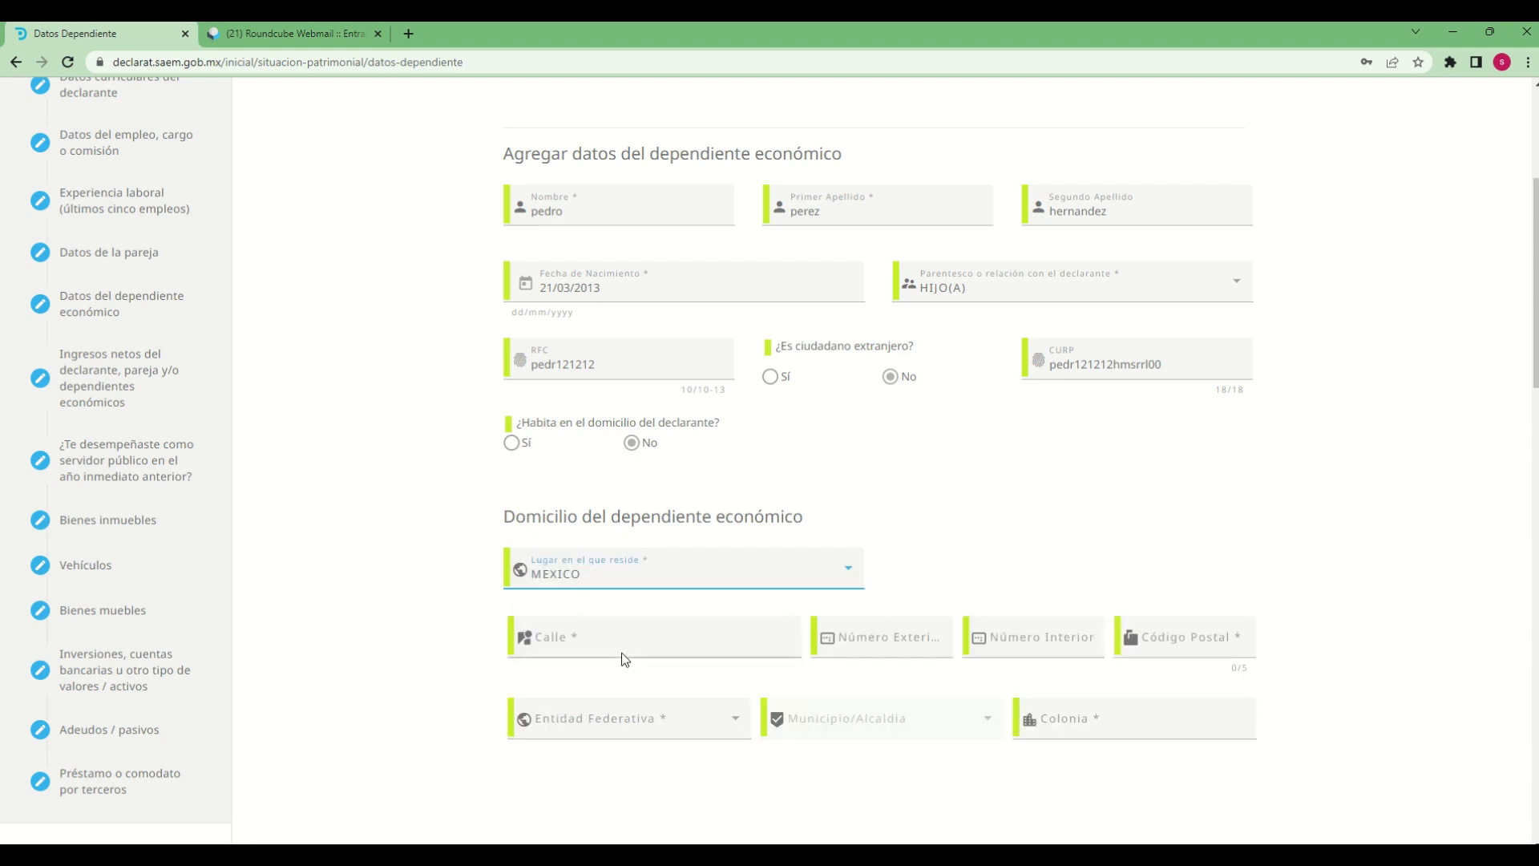
Fill in the dependent's street, exterior number, interior number and postal code
left_click(639, 643)
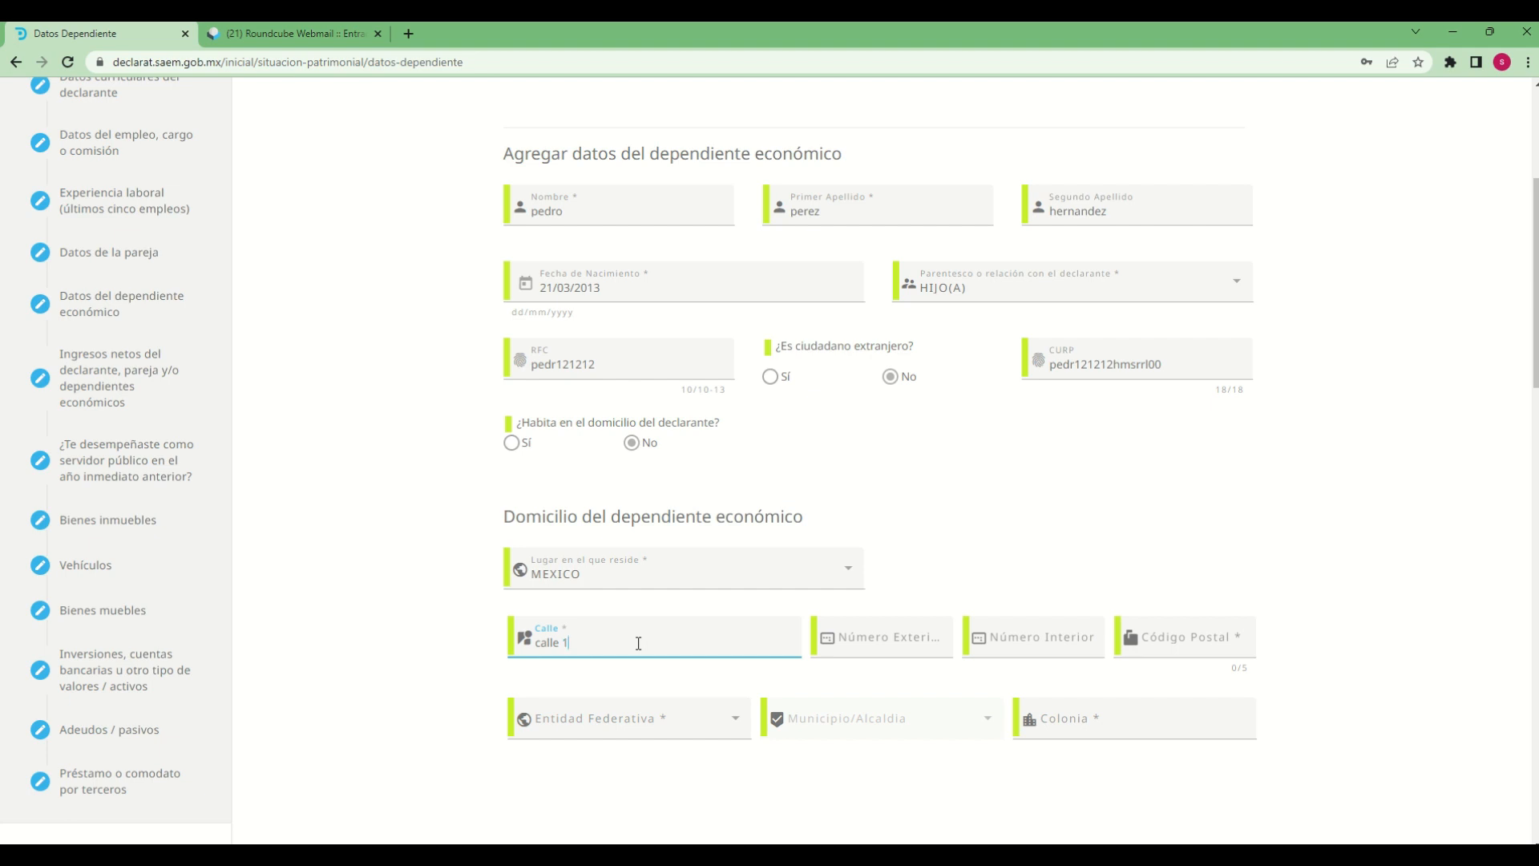
key("Tab")
type("1")
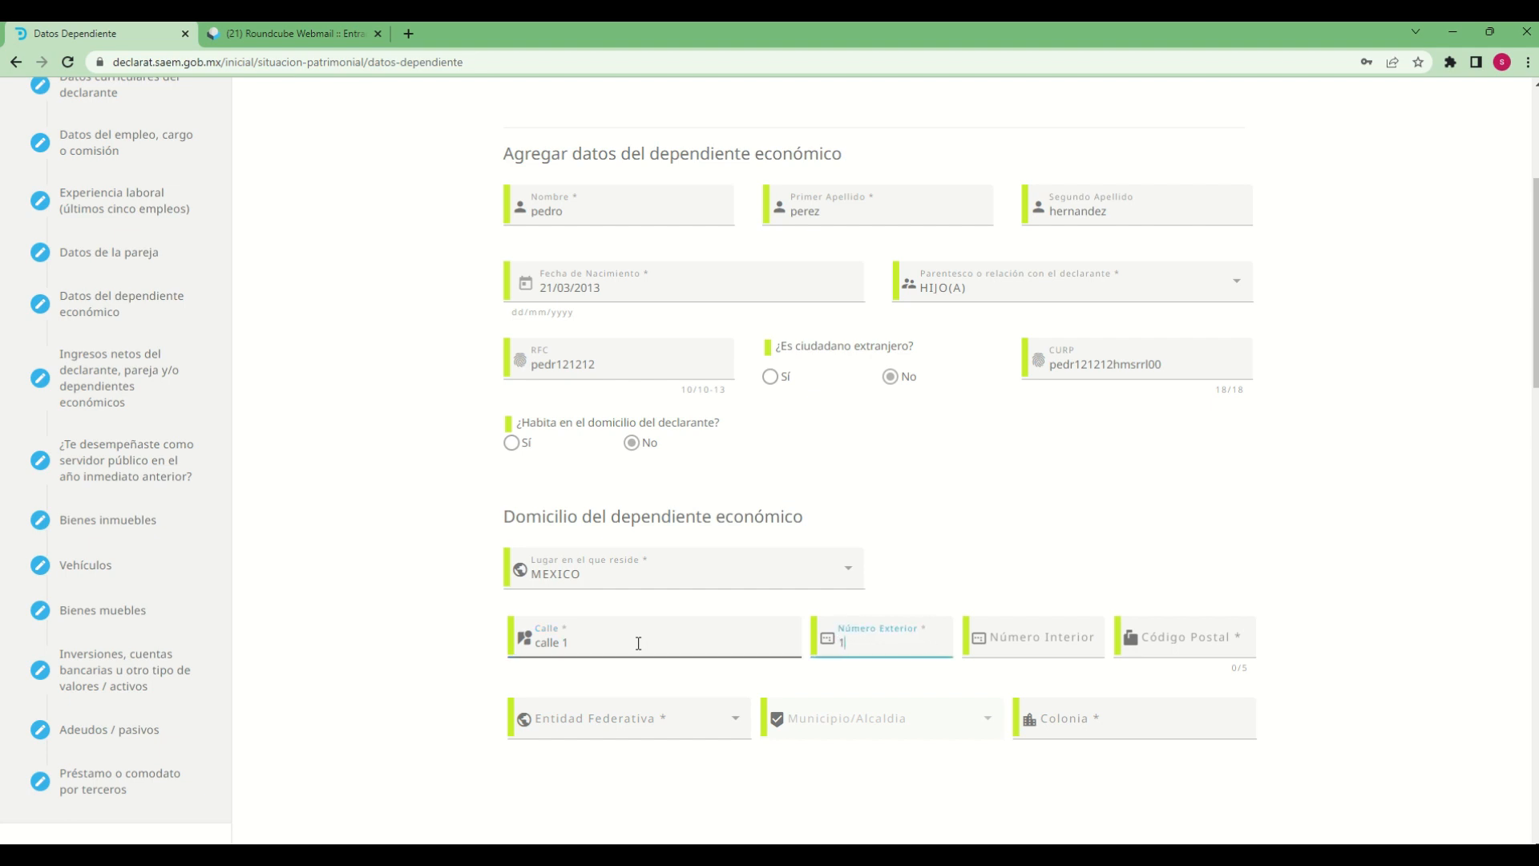
type("23")
key("Tab")
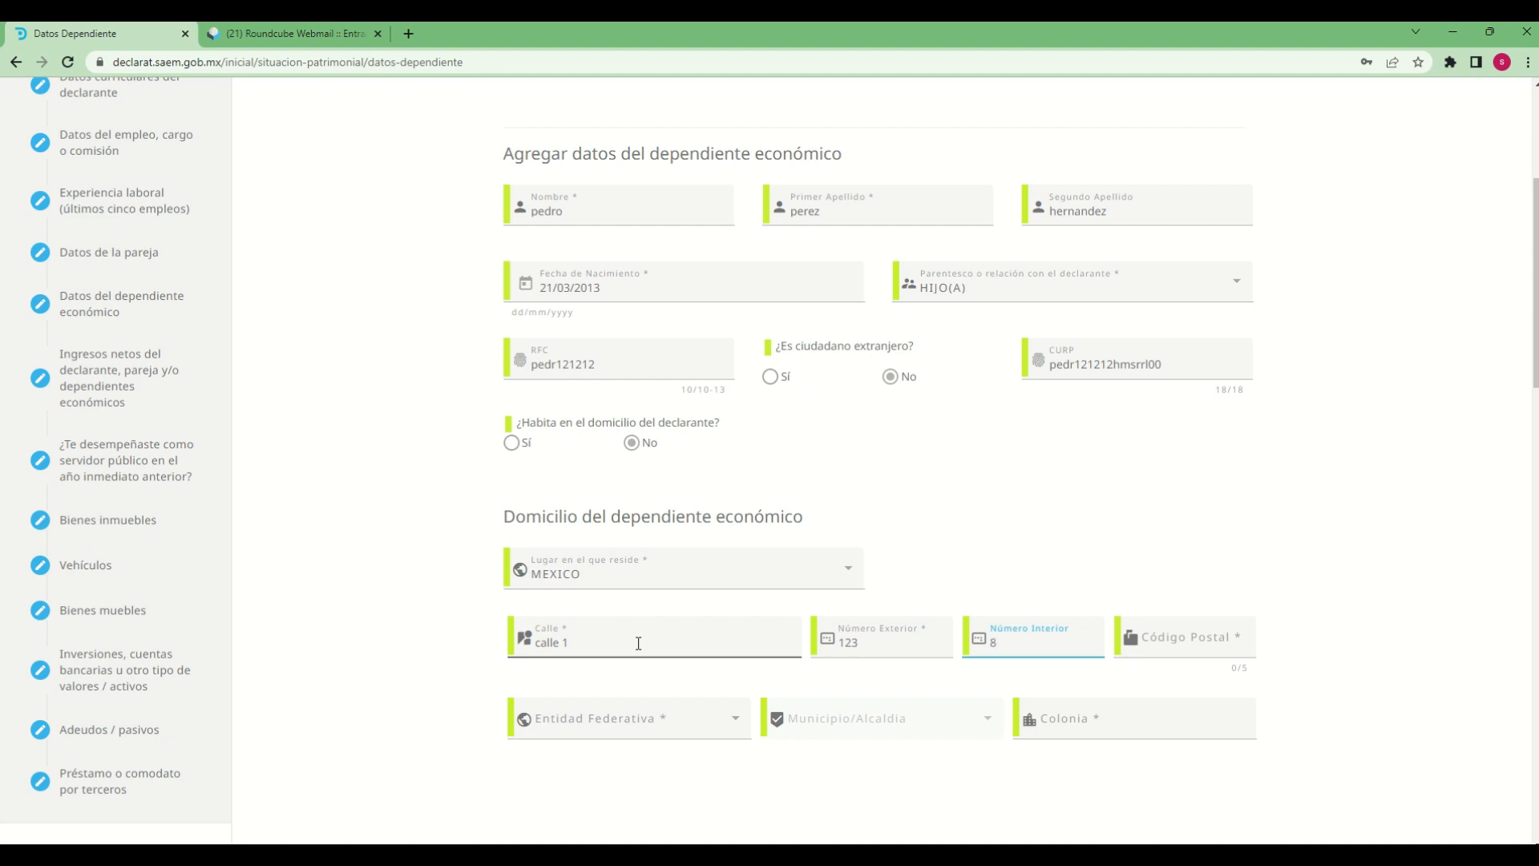
key("Tab")
type("62000")
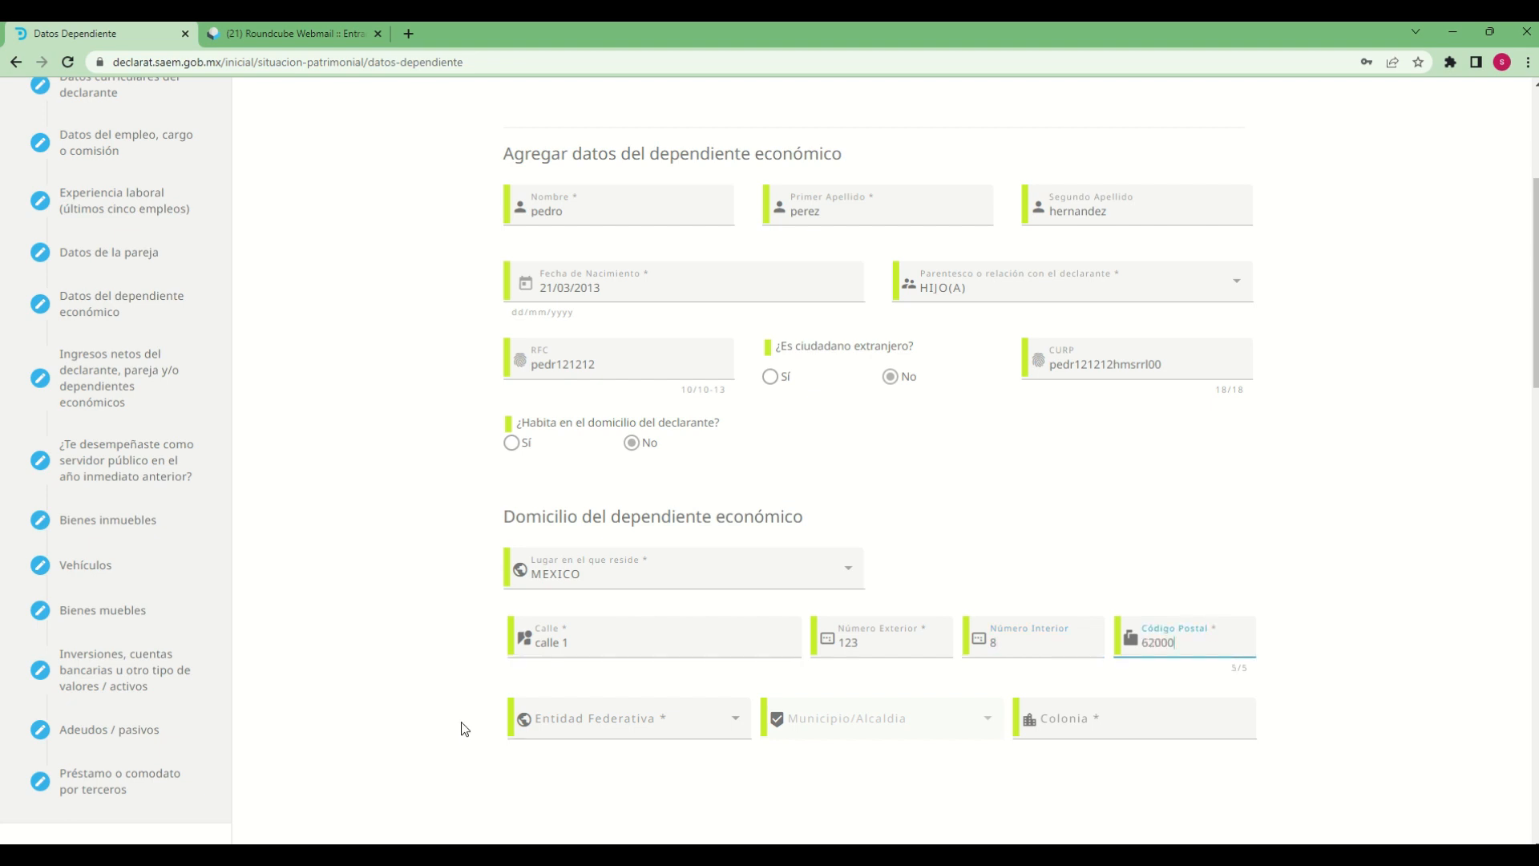
Set the dependent's Entidad Federativa to MORELOS and Municipio/Alcaldía to CUAUTLA
left_click(556, 730)
scroll(809, 709, "down", 8)
scroll(677, 588, "up", 6)
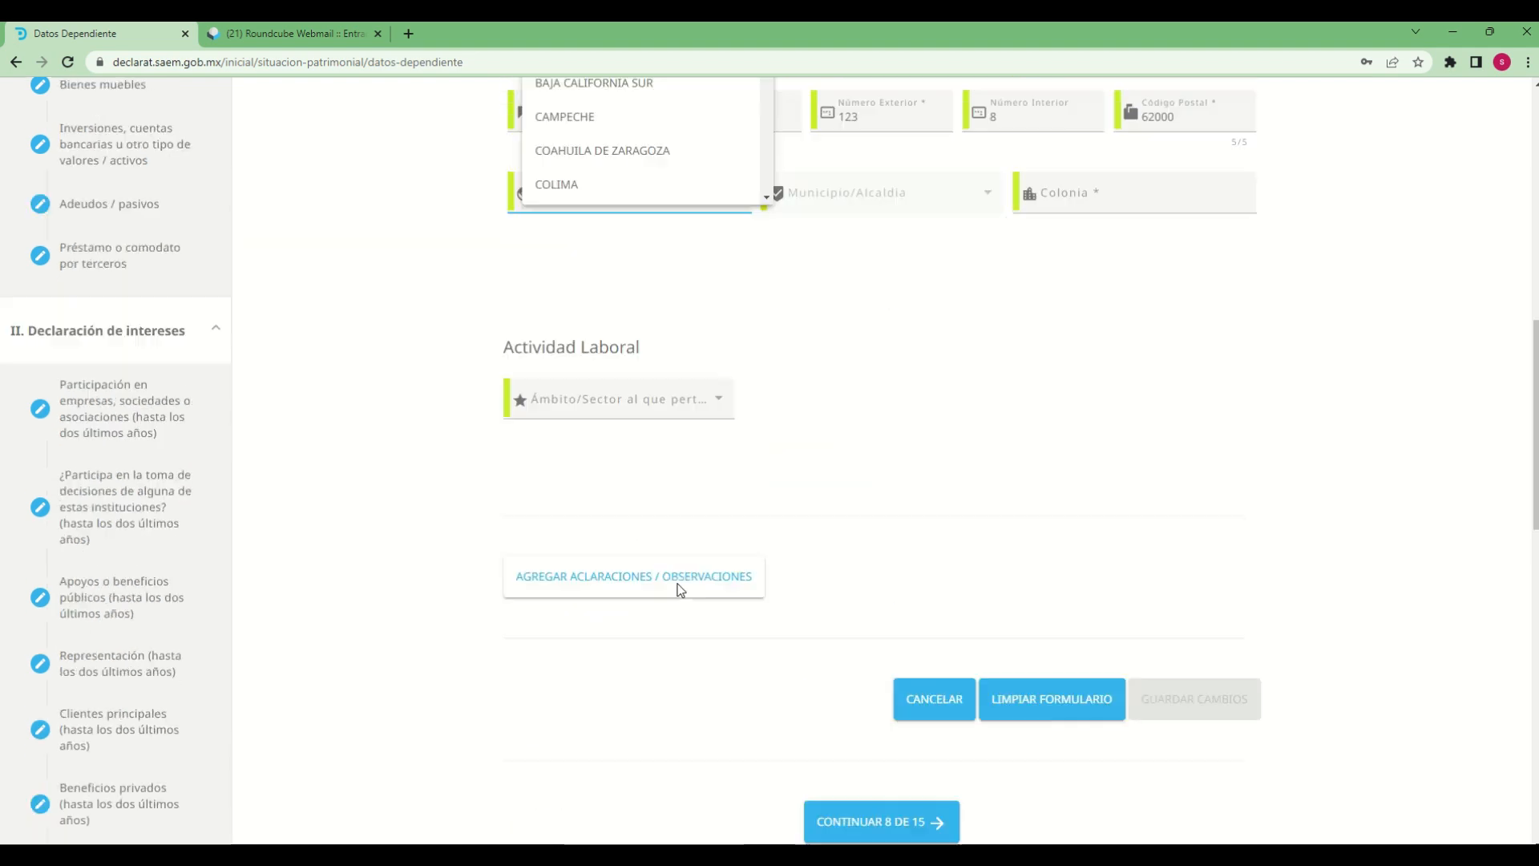
scroll(641, 497, "down", 5)
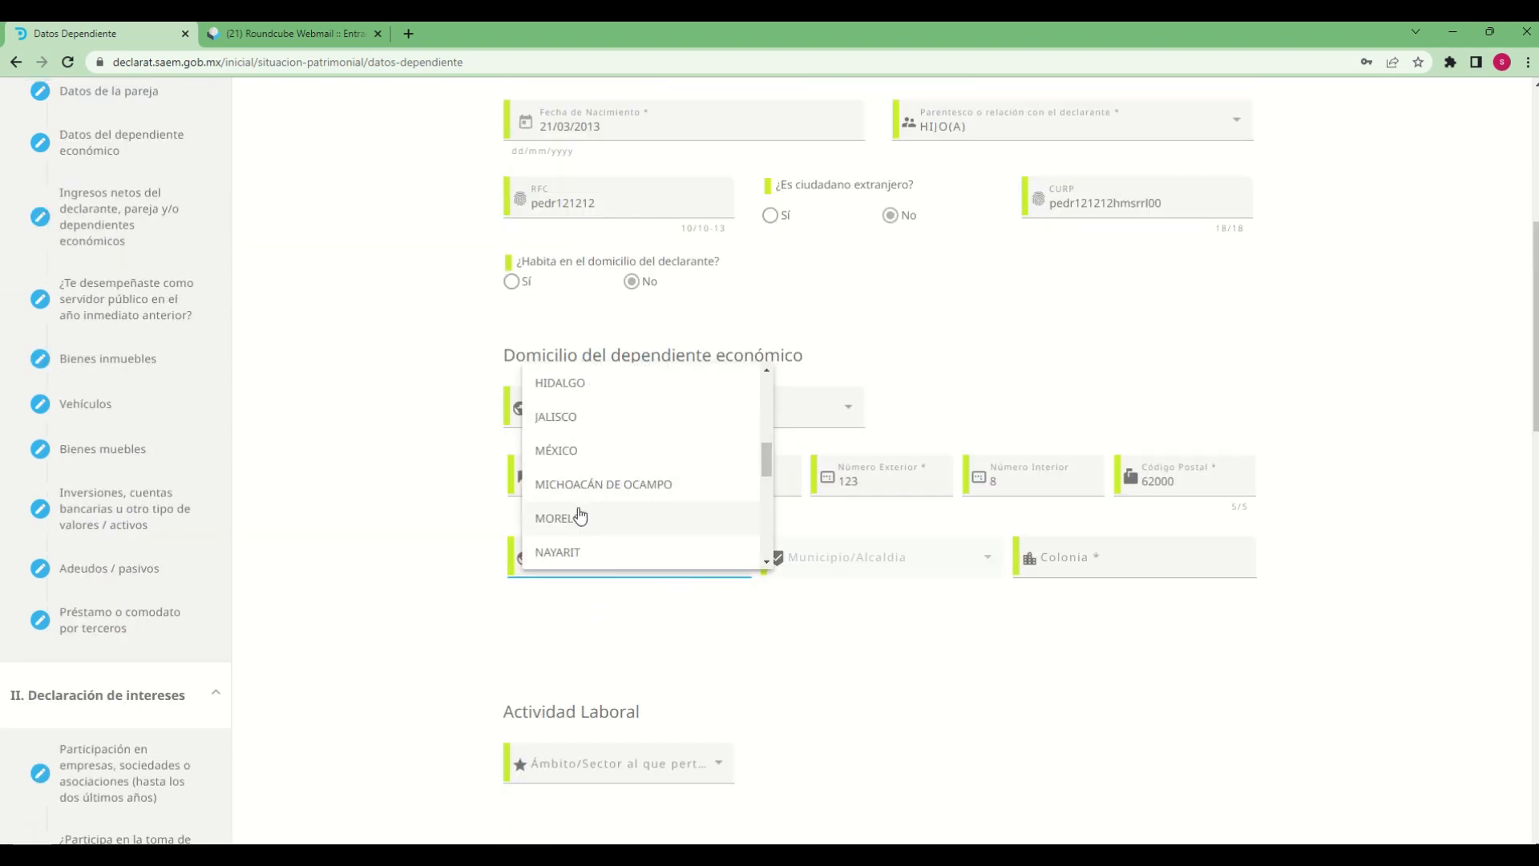
left_click(593, 515)
left_click(900, 570)
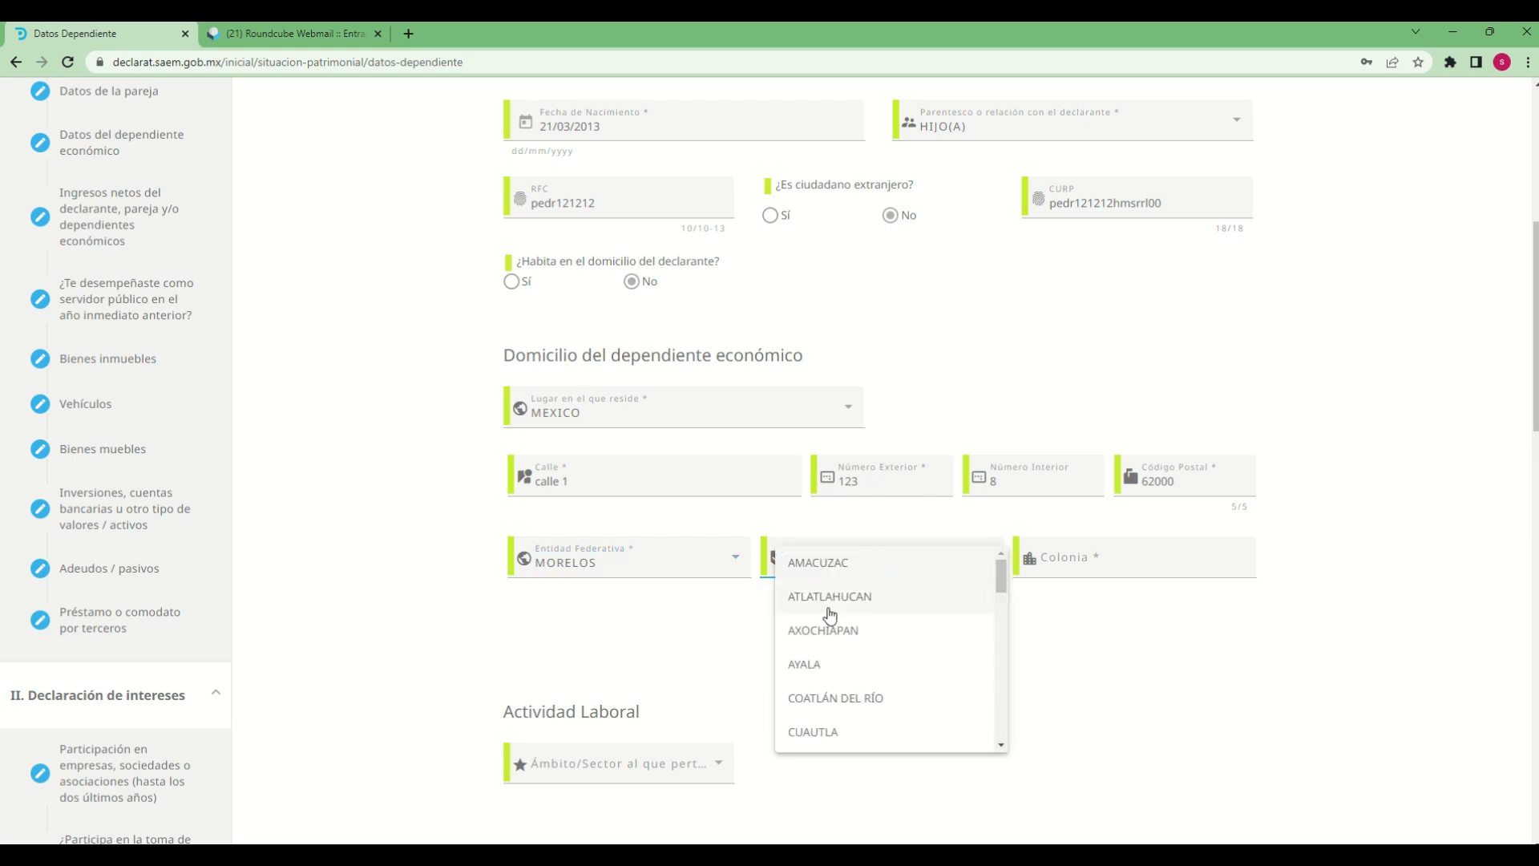
scroll(818, 646, "down", 2)
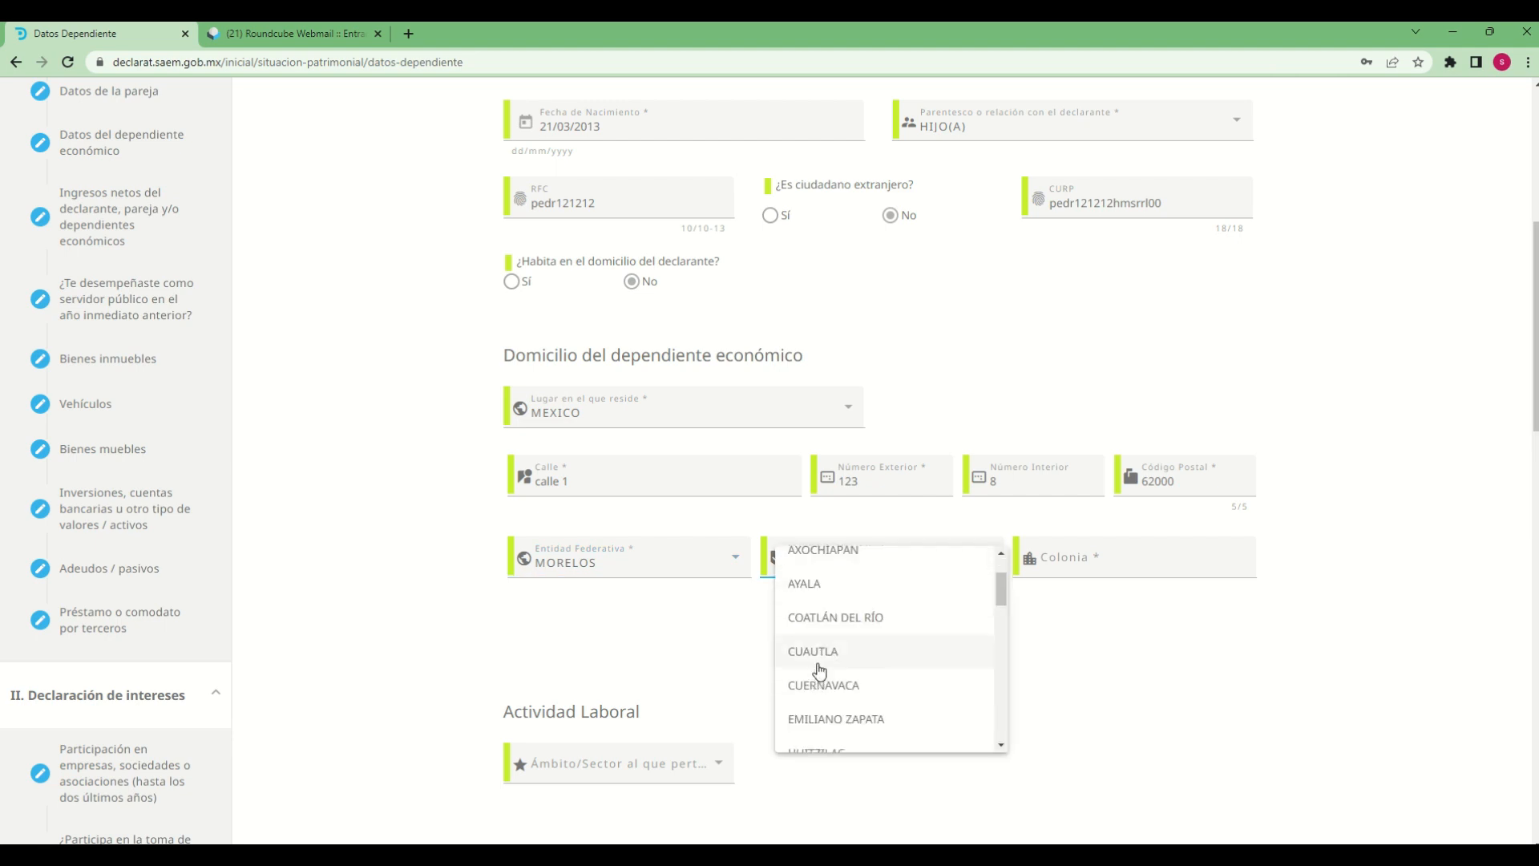
left_click(822, 653)
Fill in the Colonia of the dependent's address
left_click(1108, 562)
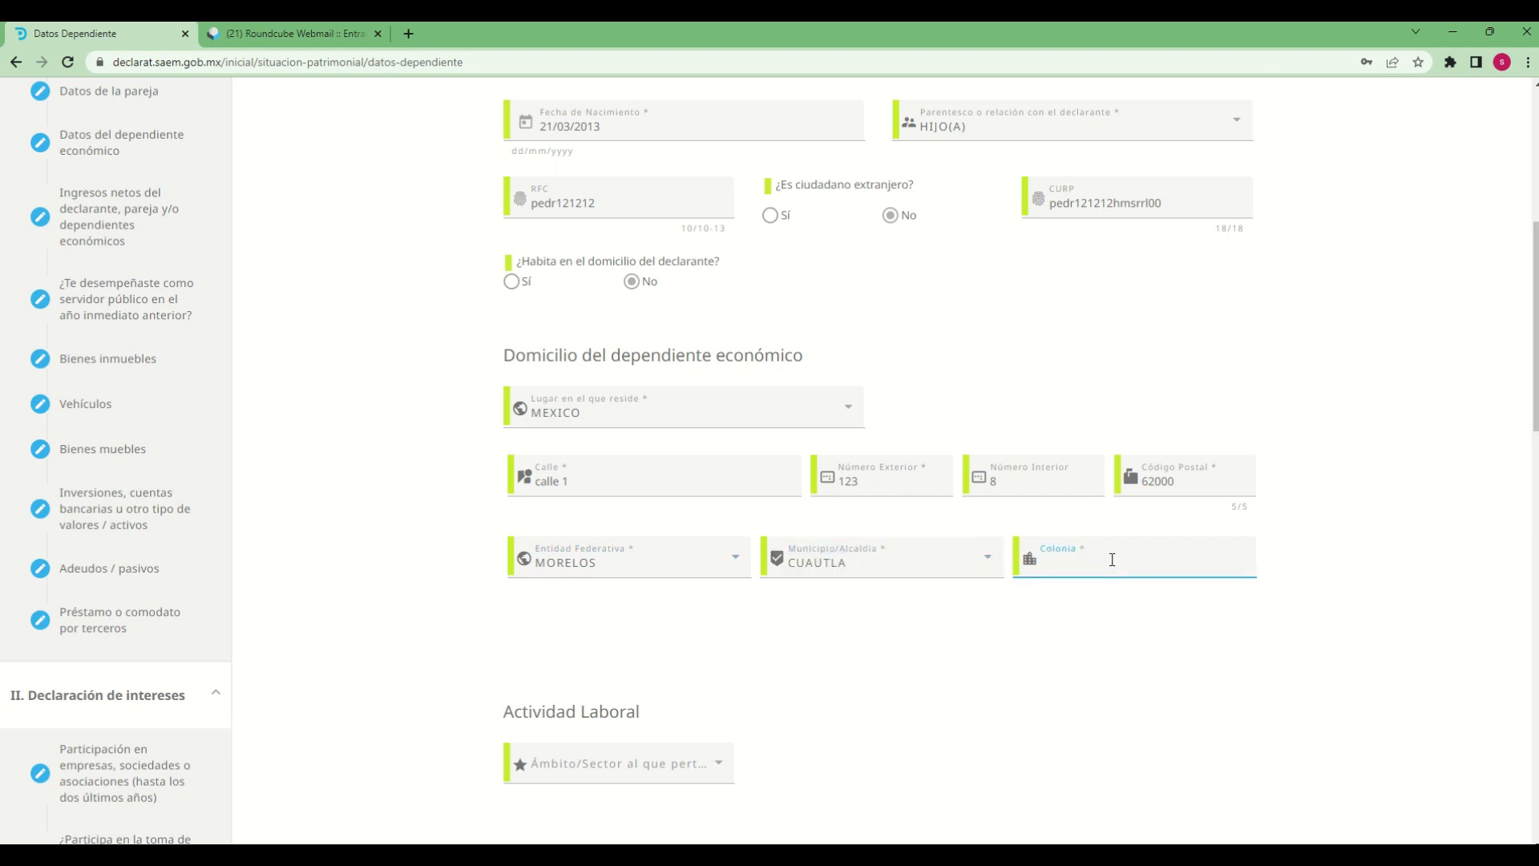
type("centro")
left_click(1023, 662)
Set the dependent's Ámbito/Sector al que pertenece under Actividad Laboral to PRIVADO
scroll(959, 705, "down", 2)
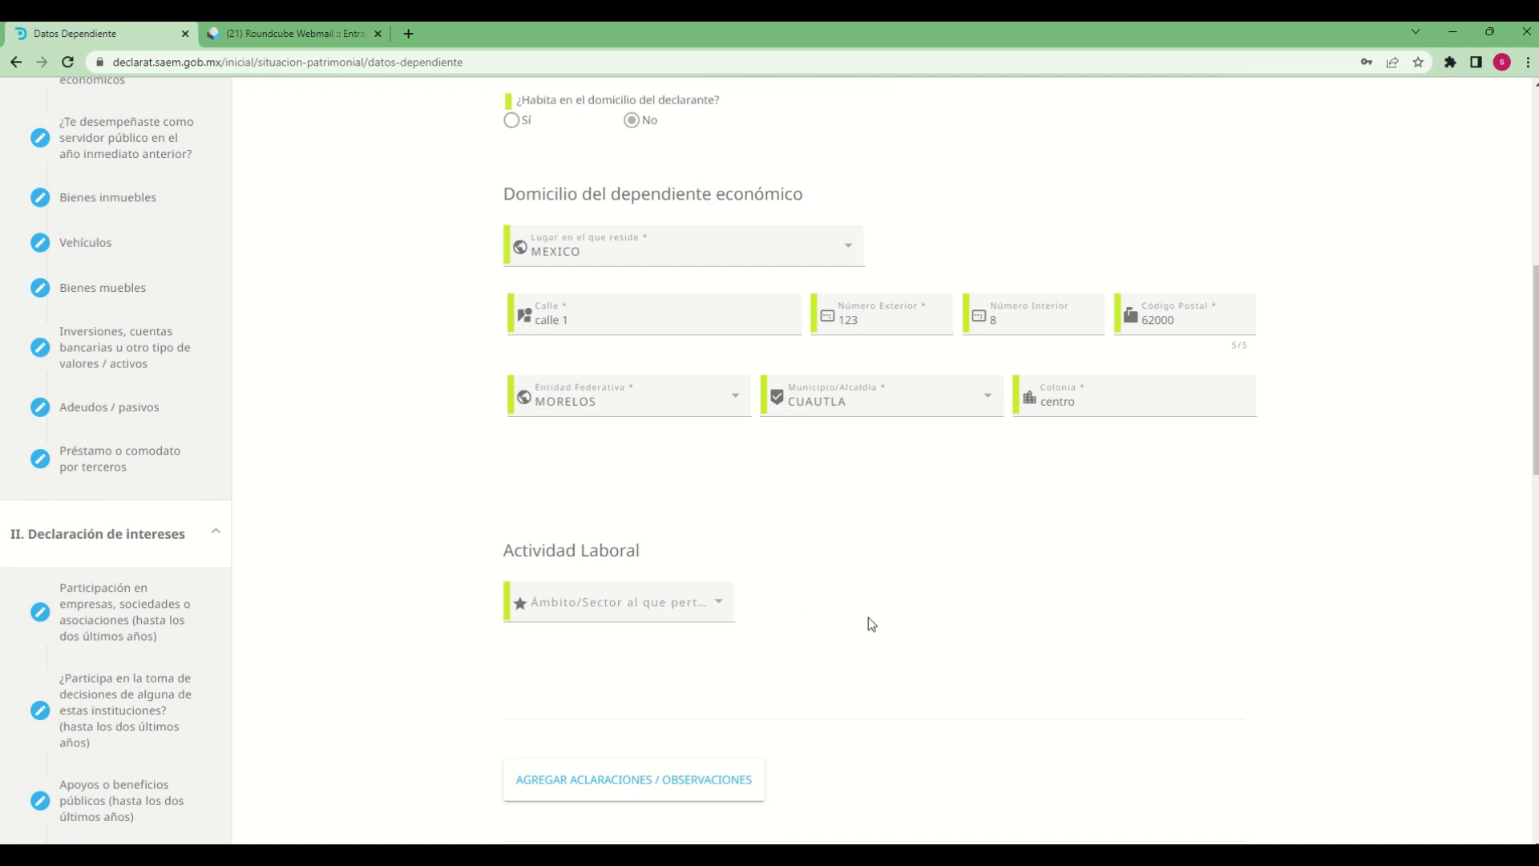
scroll(868, 617, "down", 1)
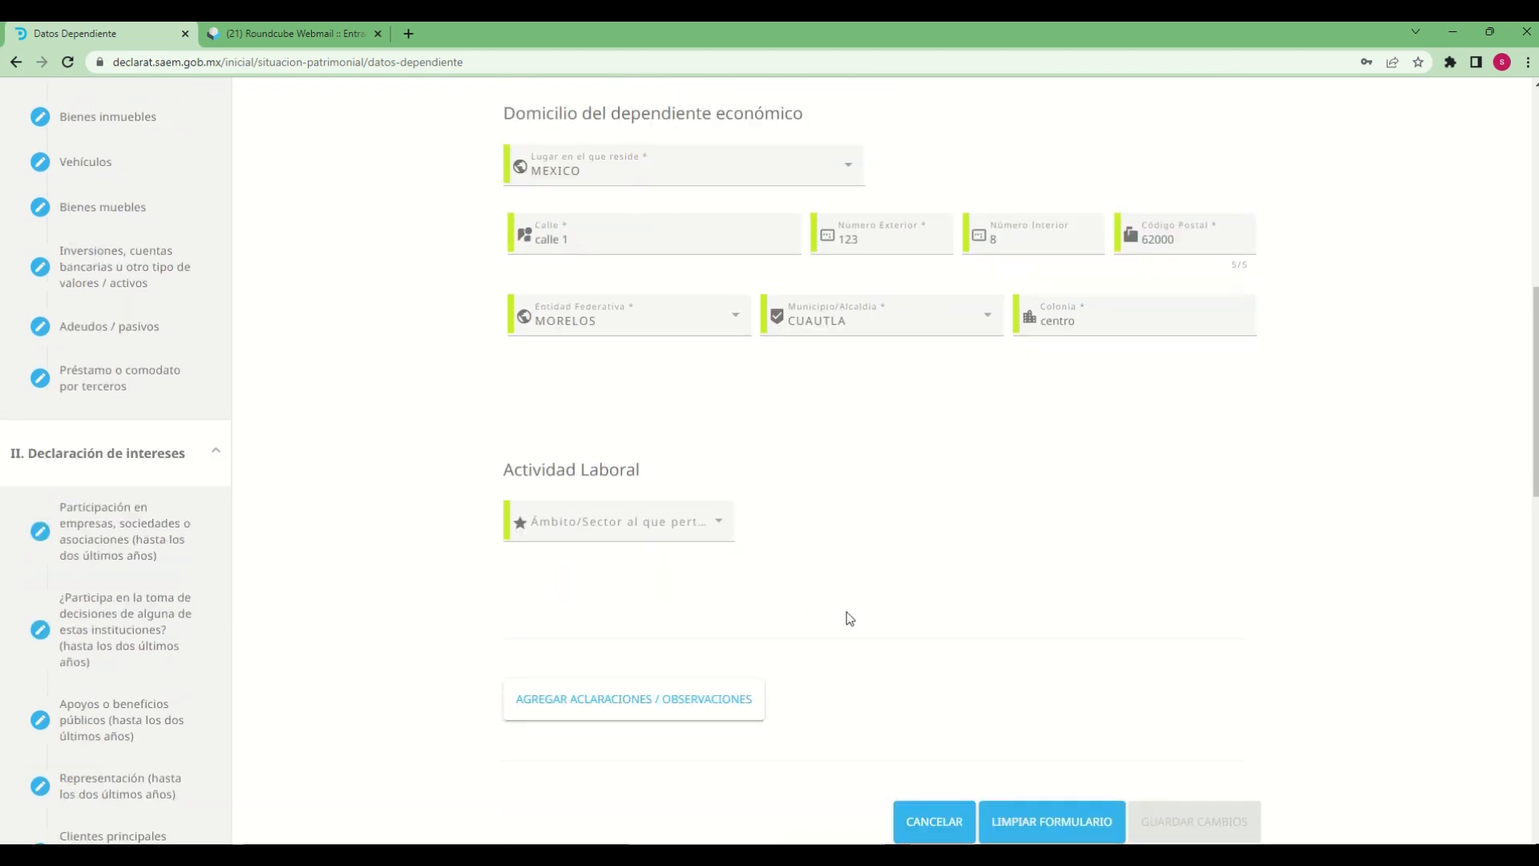
left_click(705, 521)
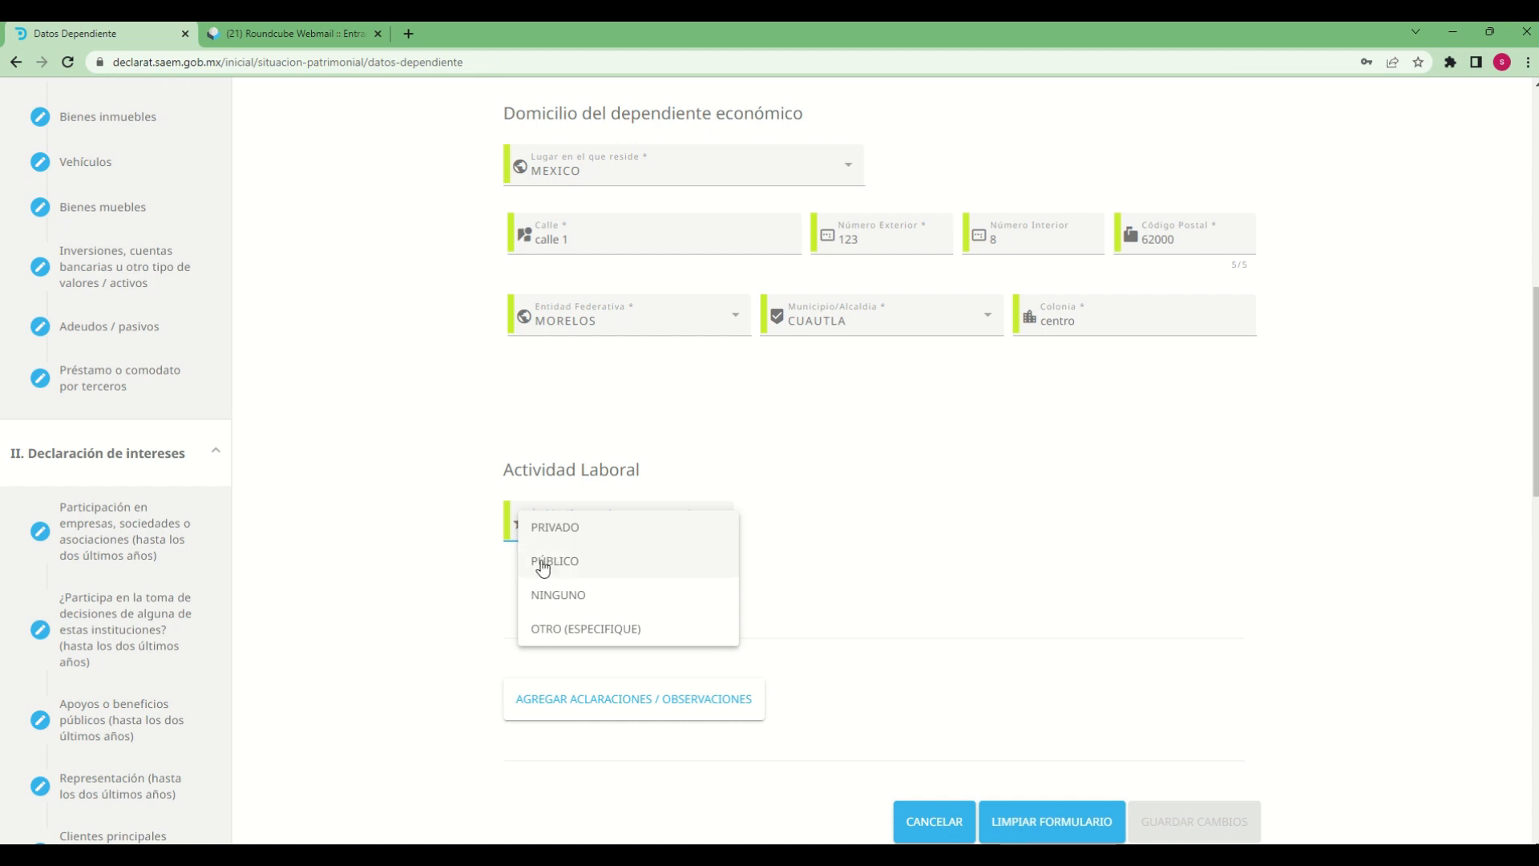
left_click(602, 536)
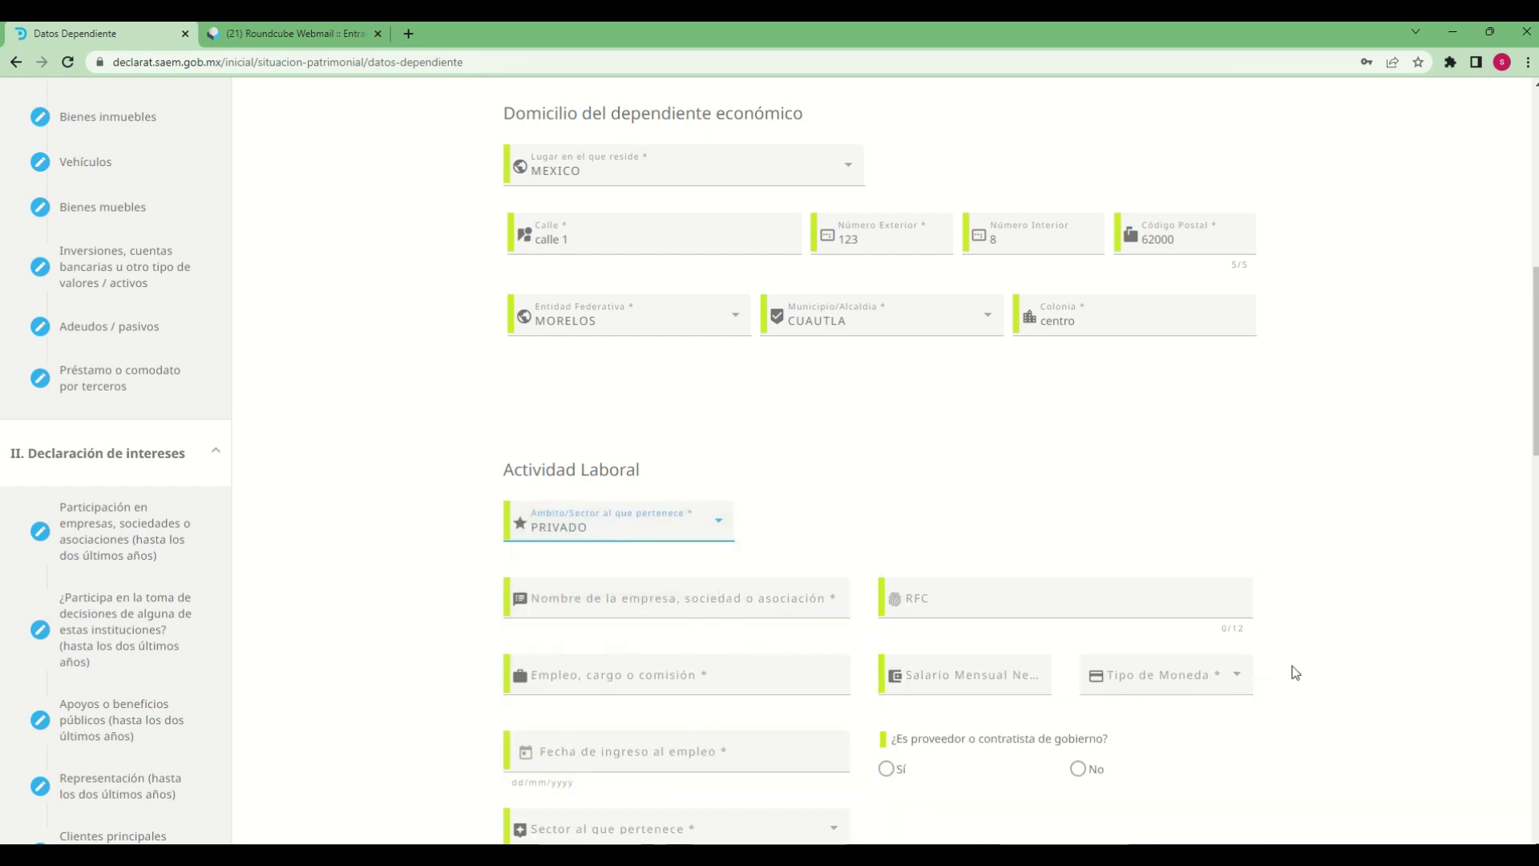
Enter empresa propia 1 as the name of the dependent's employer and fill in the company's 12-character RFC
scroll(1336, 656, "down", 2)
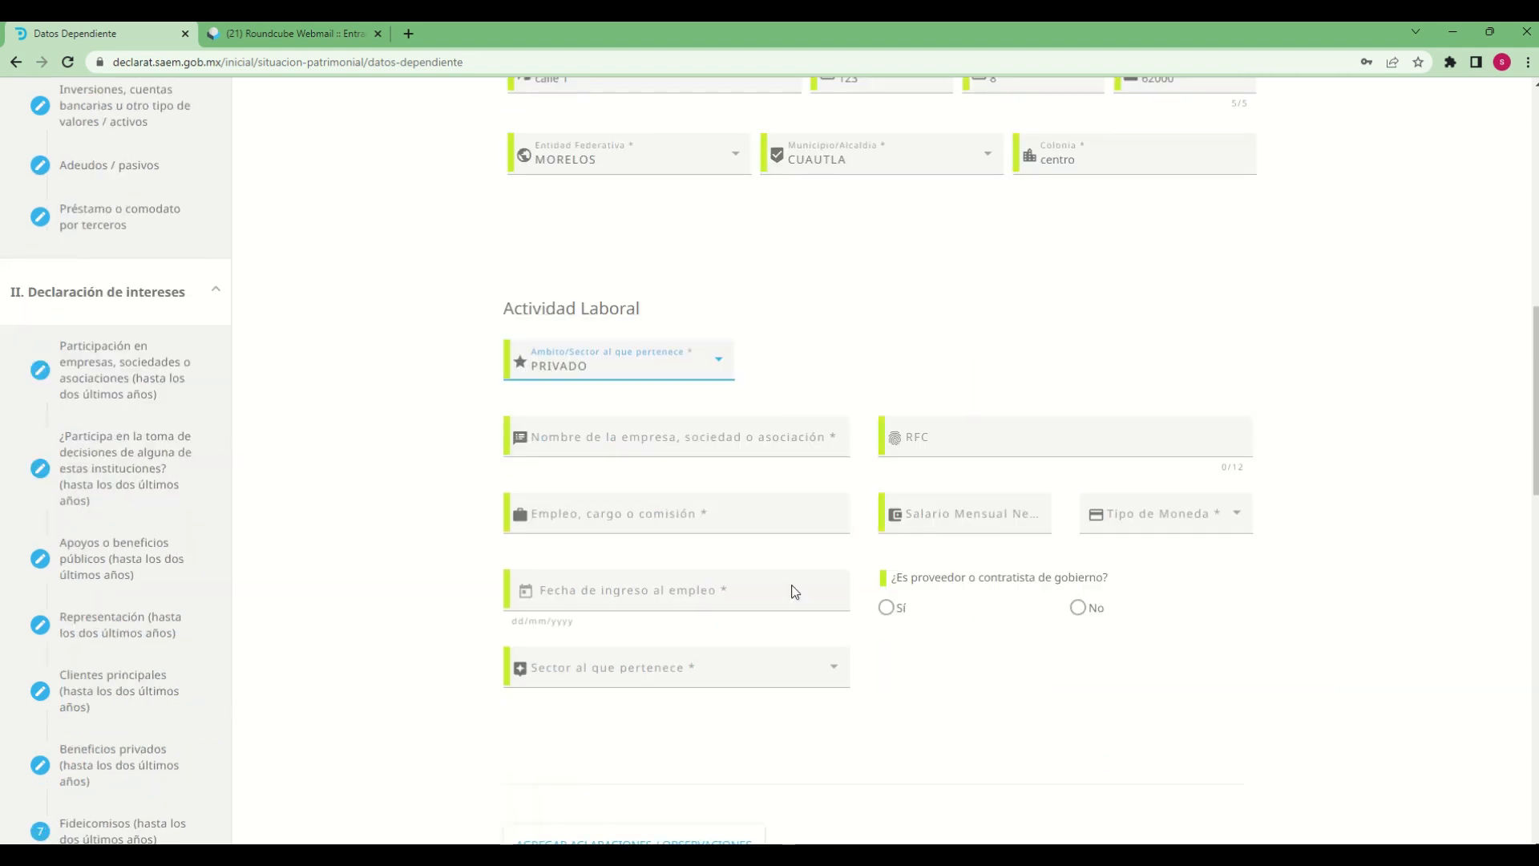
left_click(694, 441)
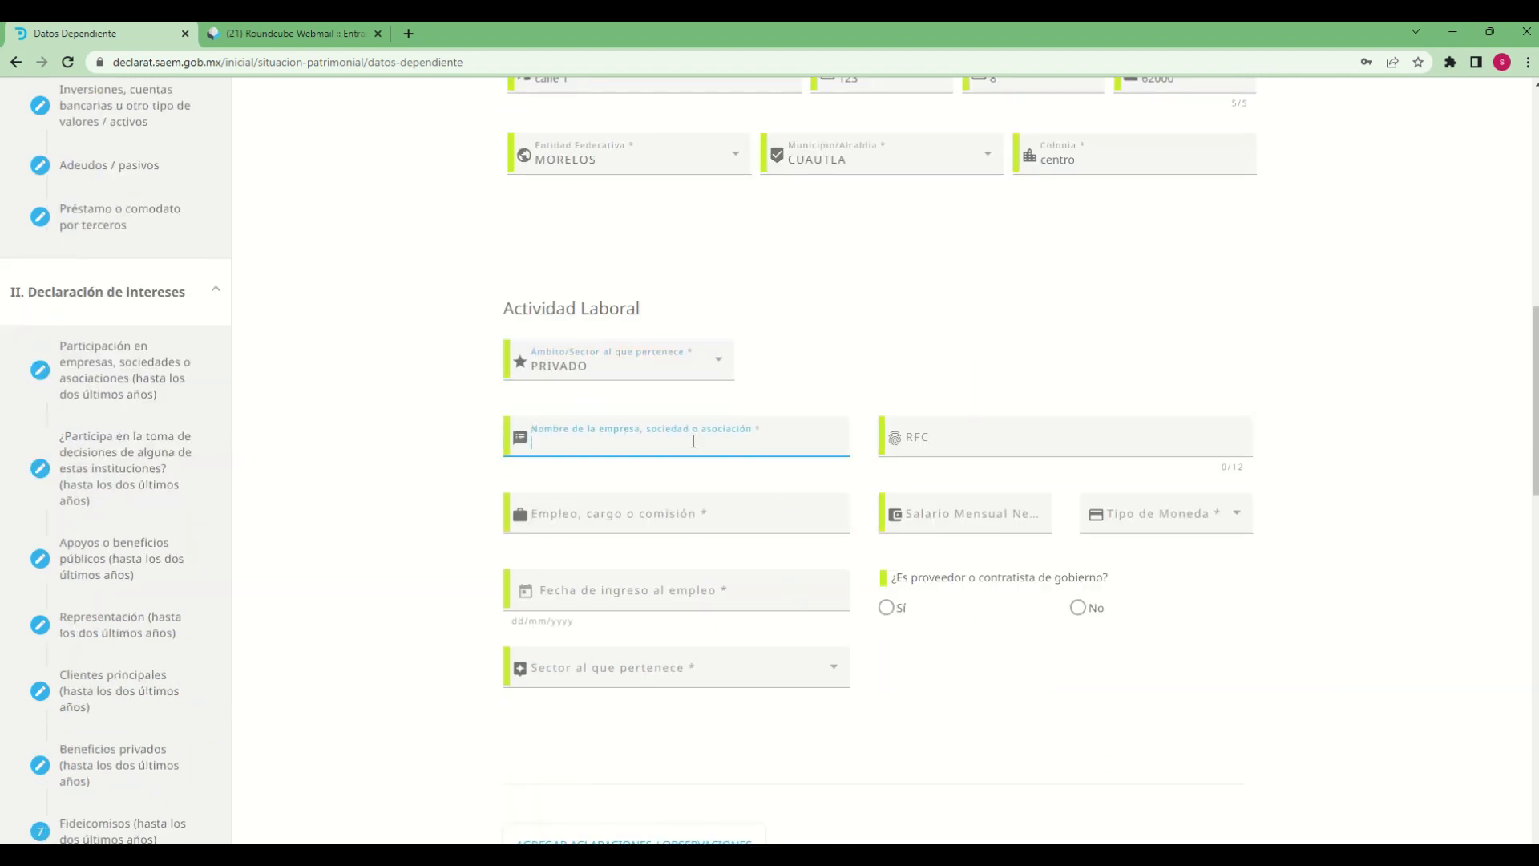
type("empresa propia")
key("Tab")
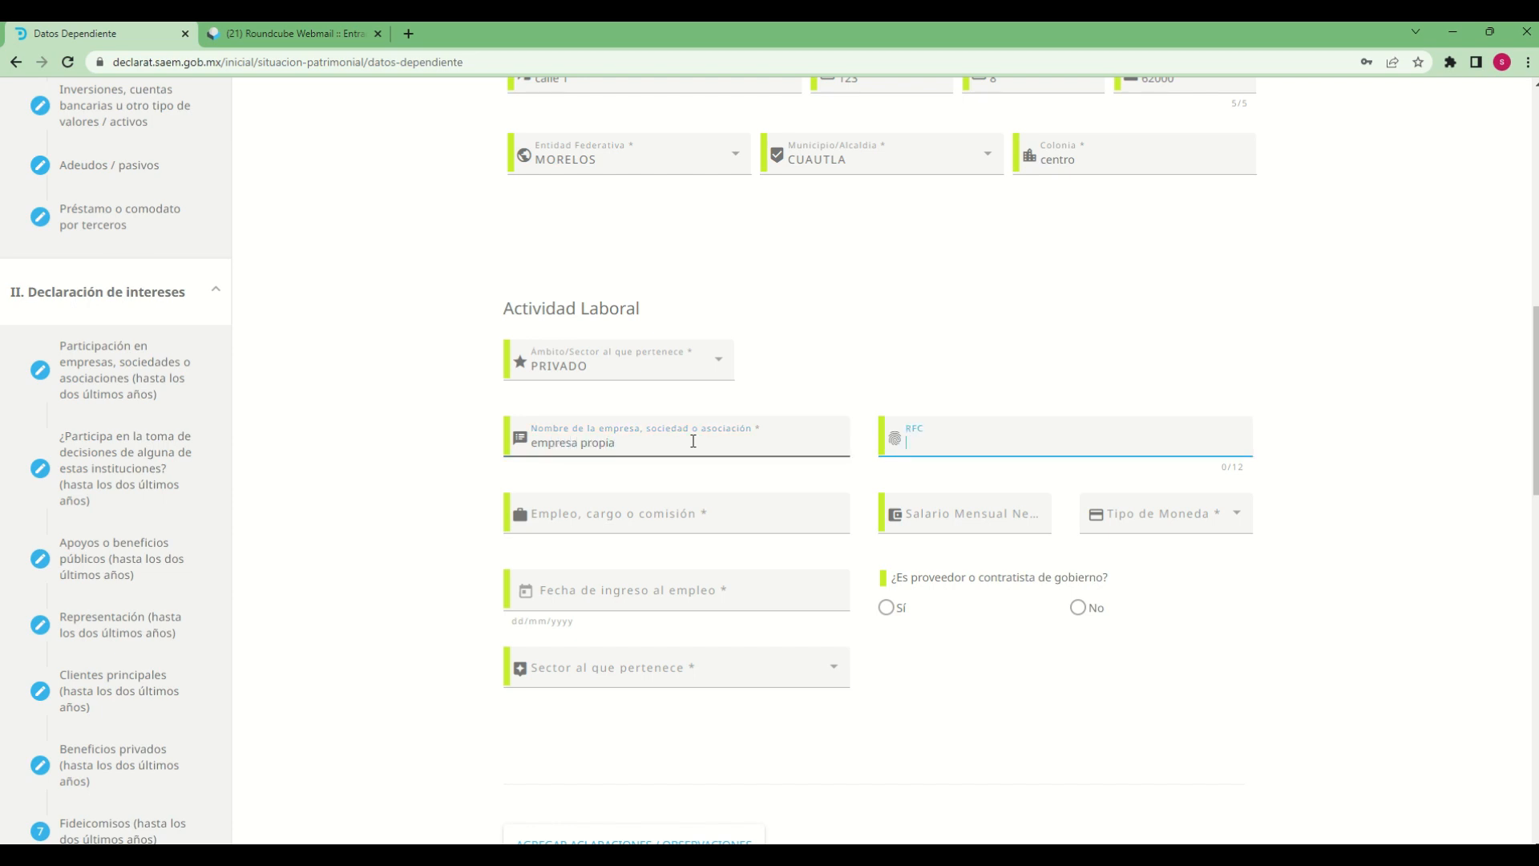
left_click(693, 441)
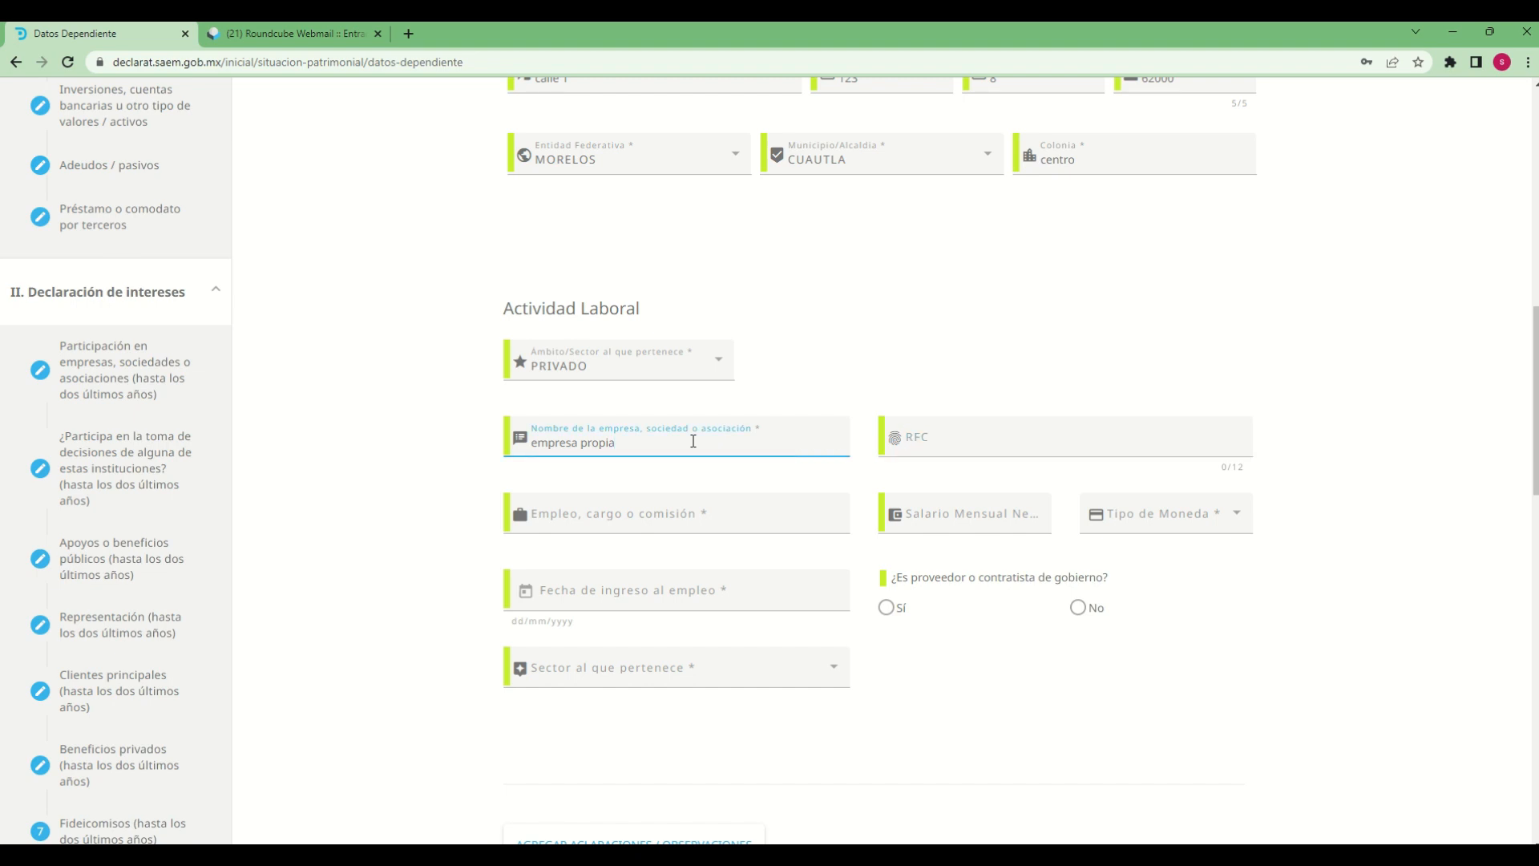
type("1")
key("Tab")
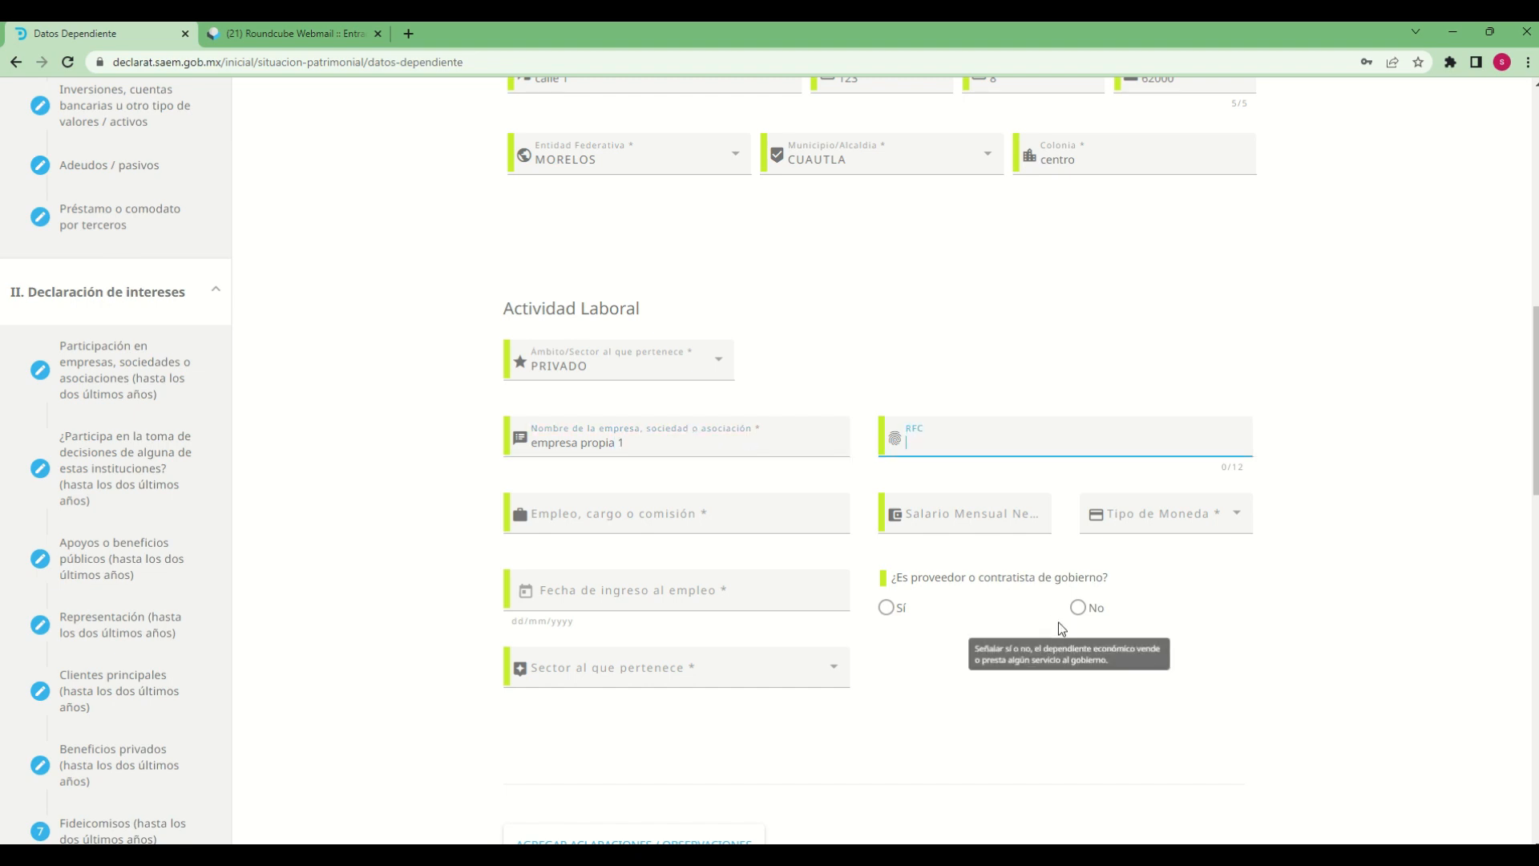
type("emp1212126w3")
Enter vendedor as the dependent's Empleo, cargo o comisión
left_click(775, 525)
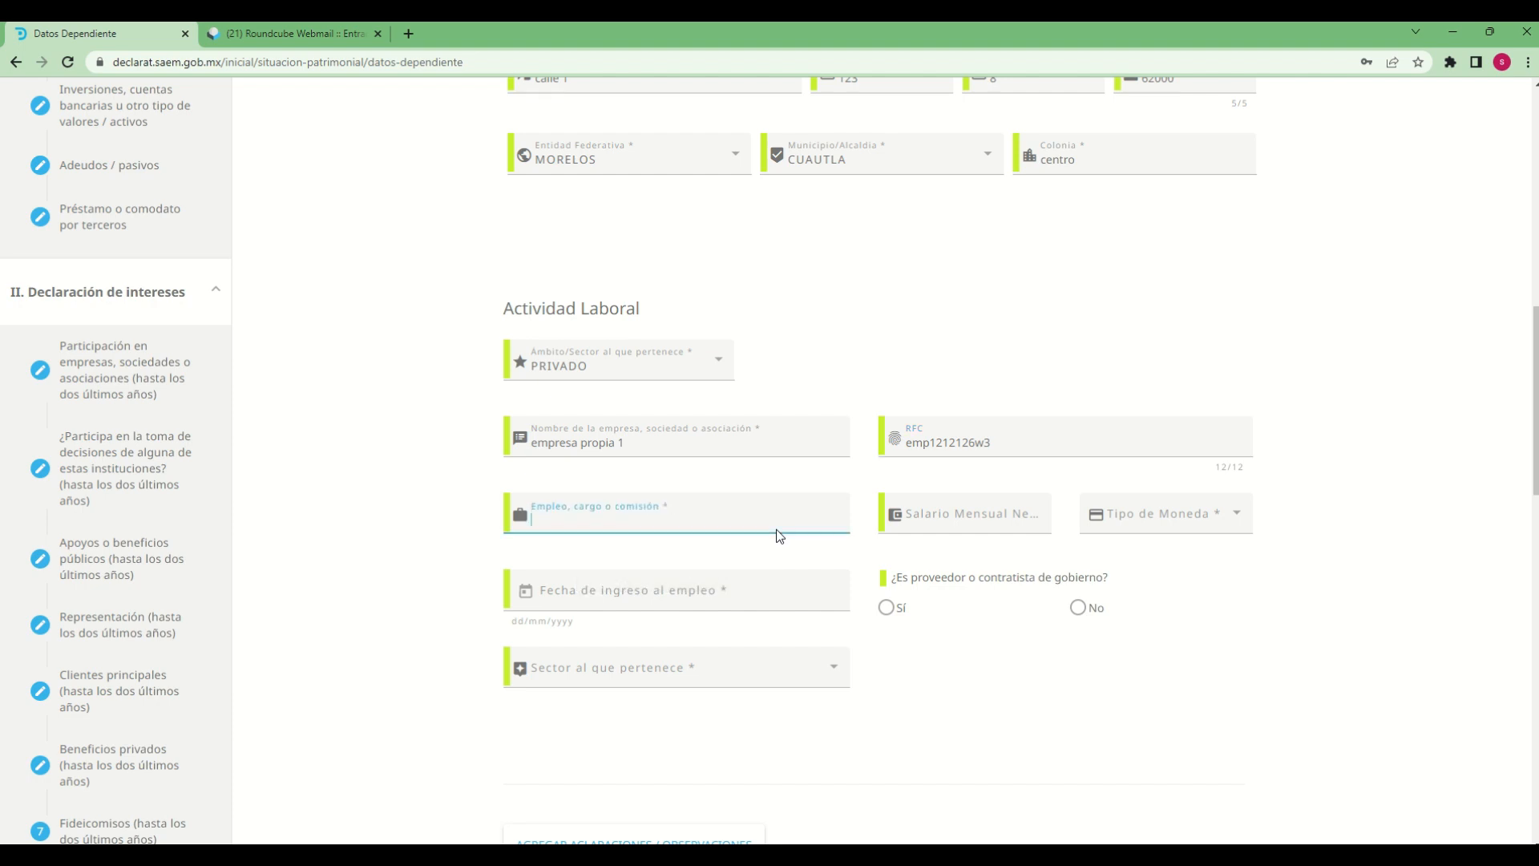
type("vendedor")
key("Tab")
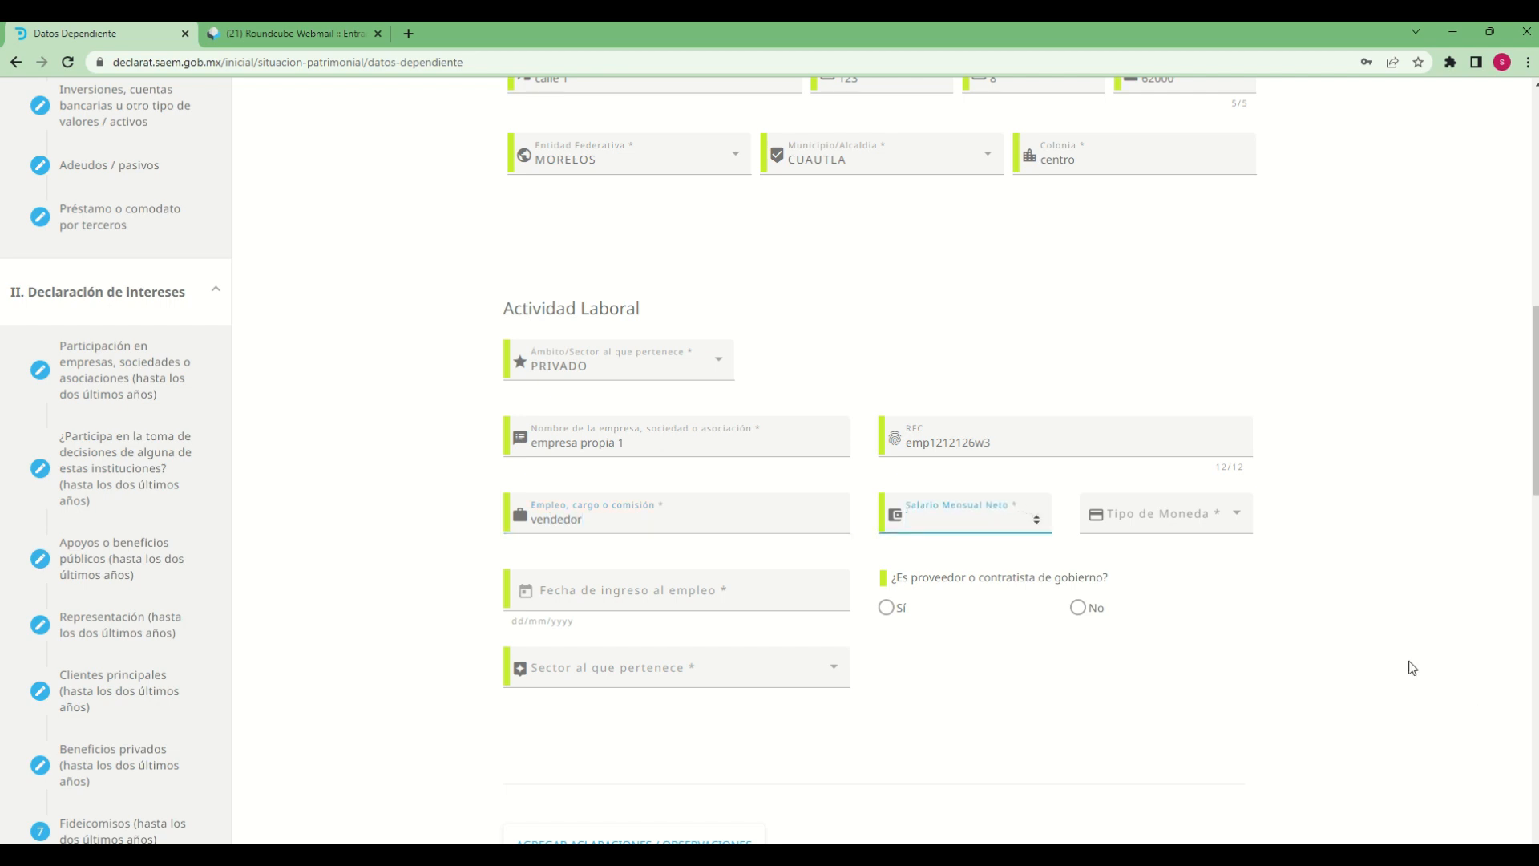
Set the dependent's Salario Mensual Neto to 10000 in MXN (Mexican pesos)
type("10000")
key("Tab")
left_click(1239, 524)
left_click(1187, 529)
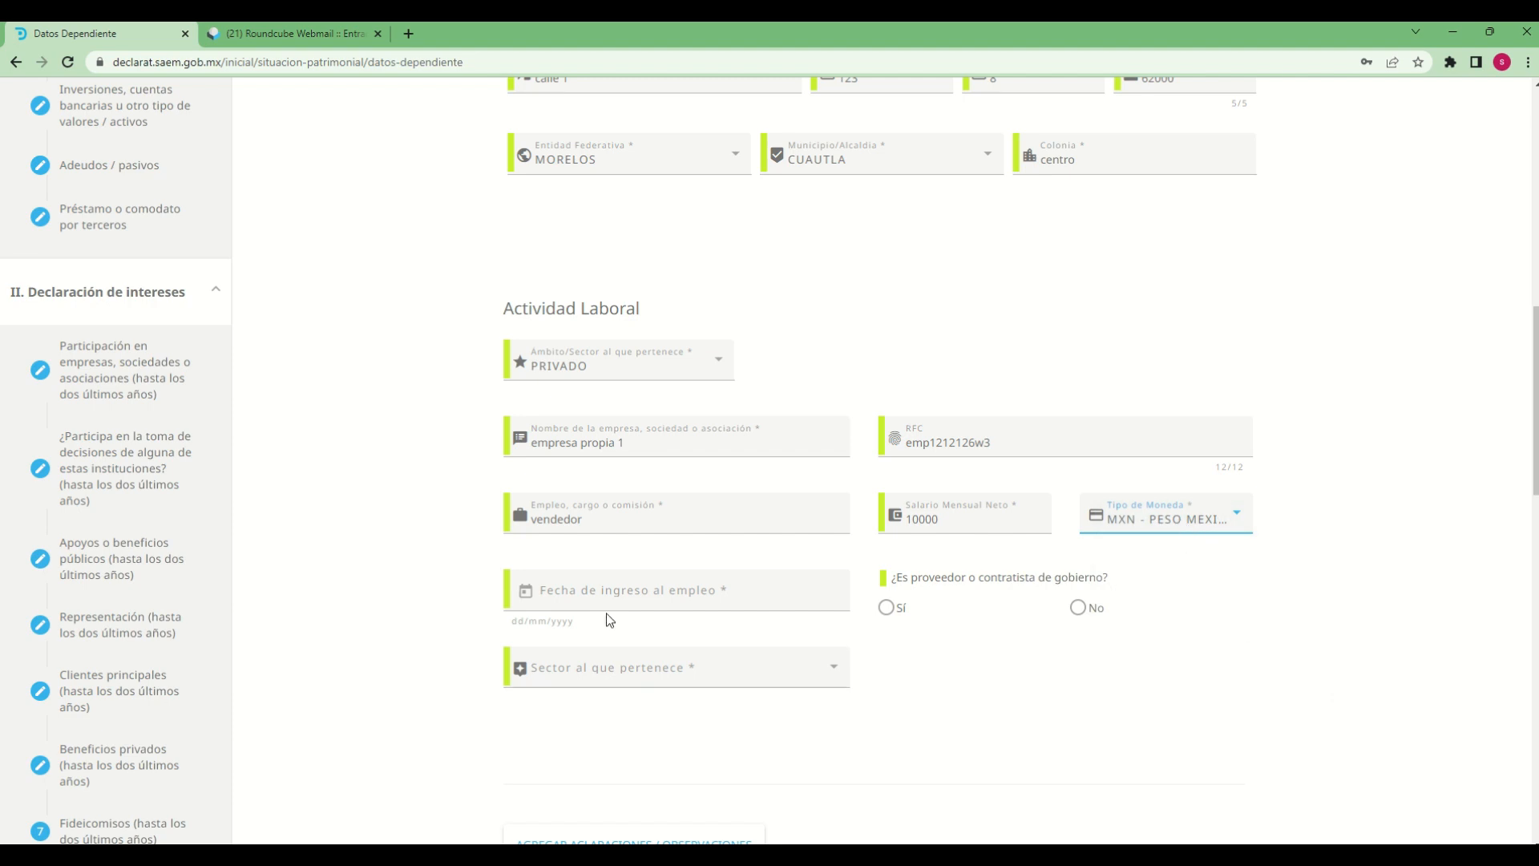
Set the dependent's Fecha de ingreso al empleo to 16/03/2022
left_click(523, 591)
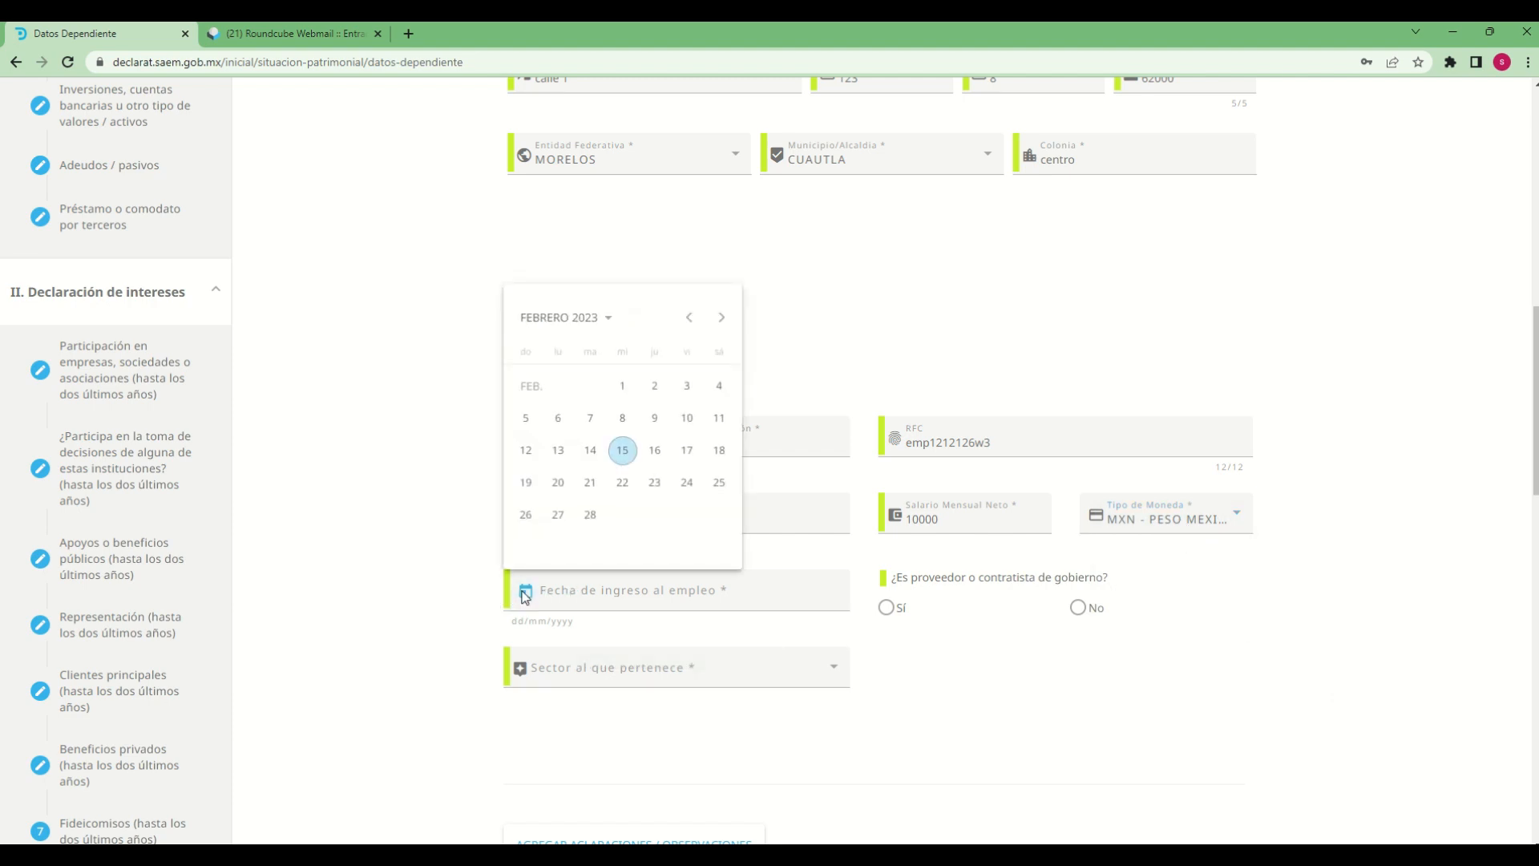
left_click(614, 319)
left_click(653, 404)
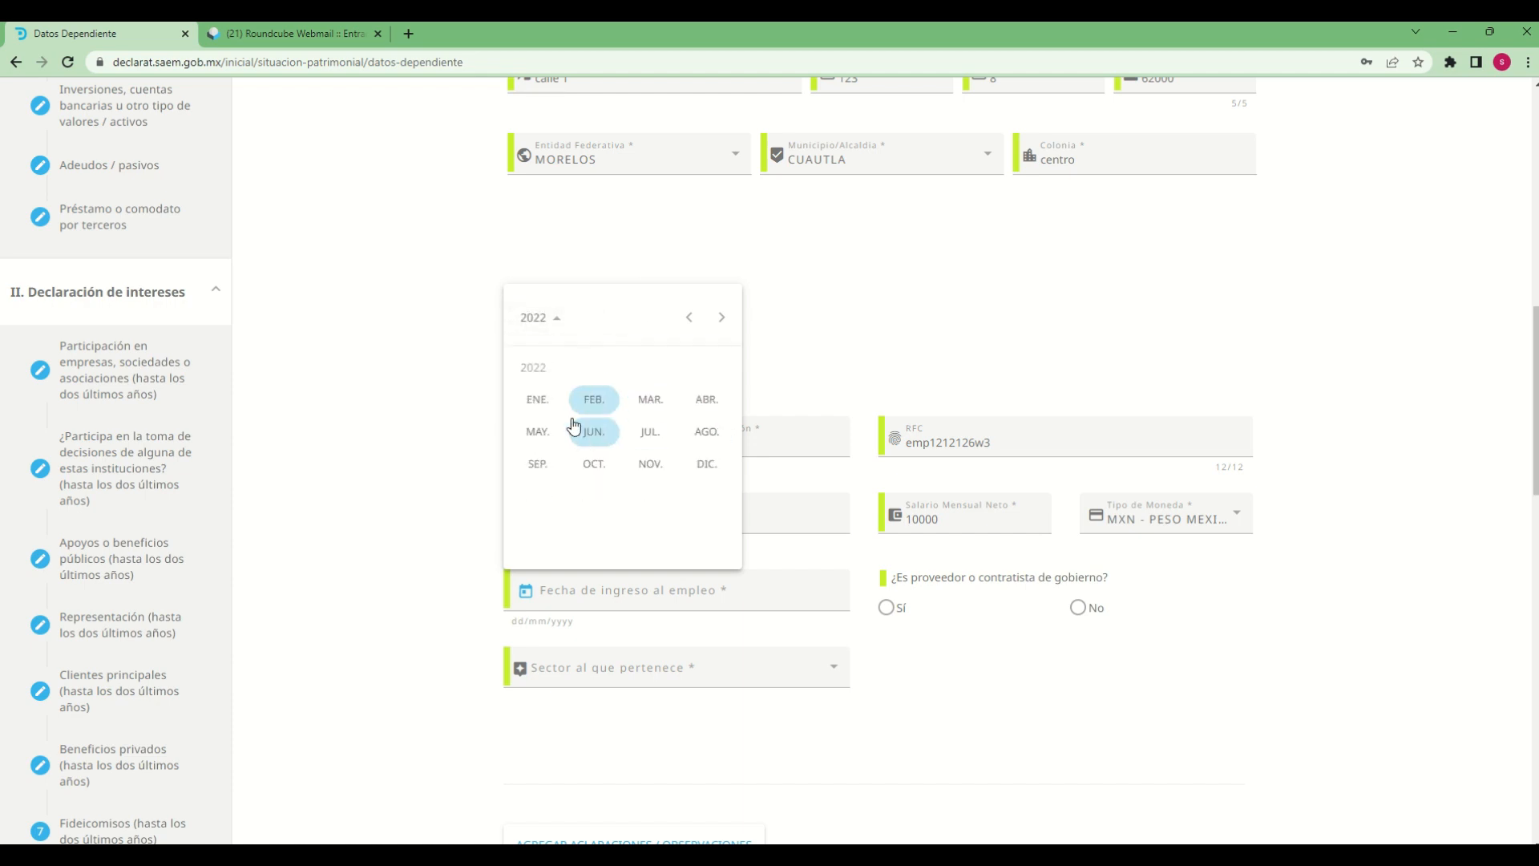
left_click(651, 400)
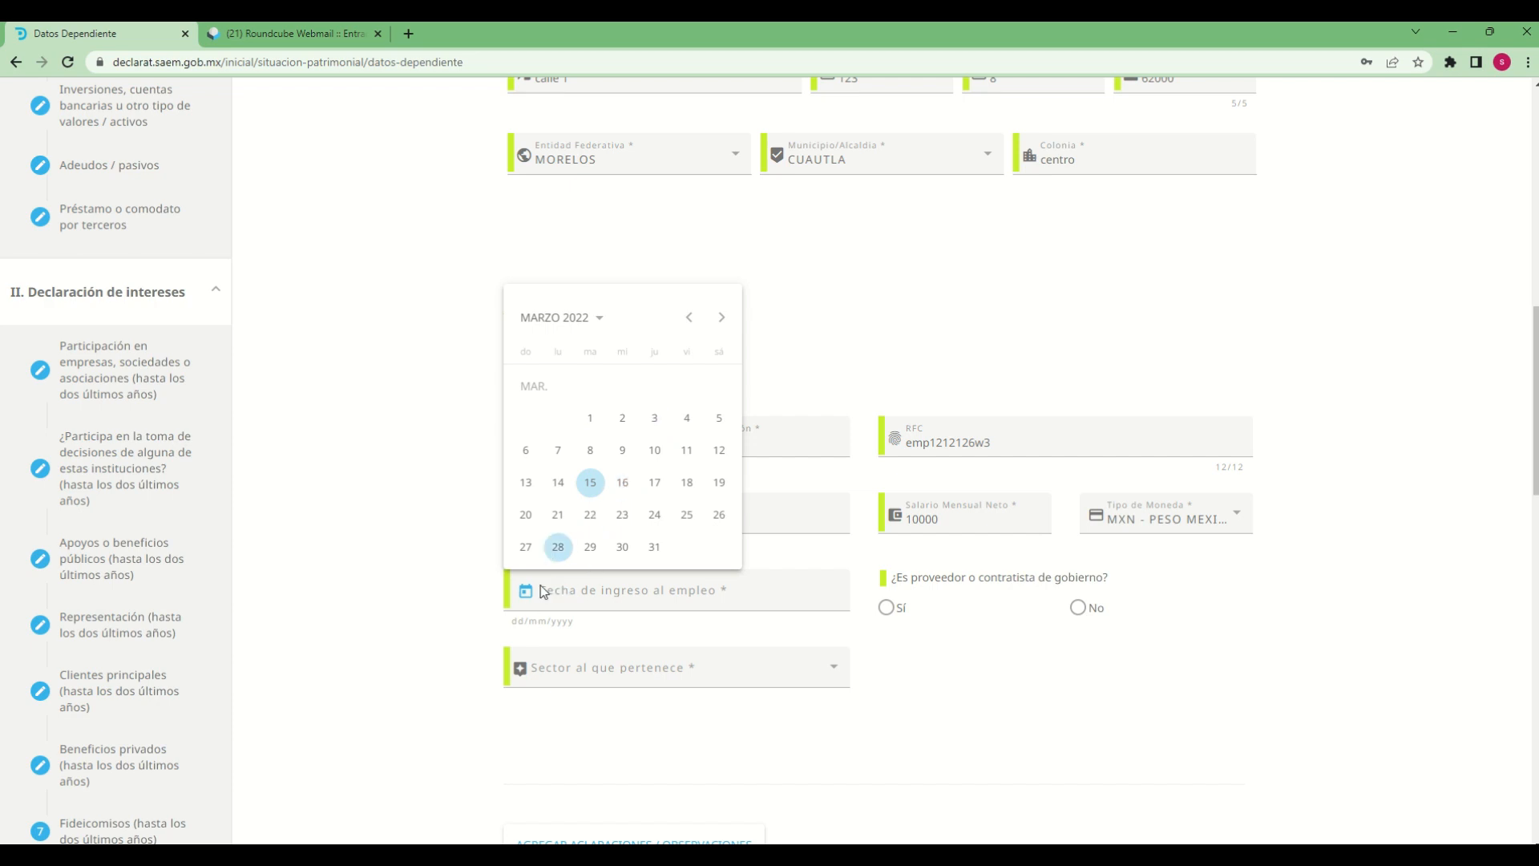
left_click(622, 482)
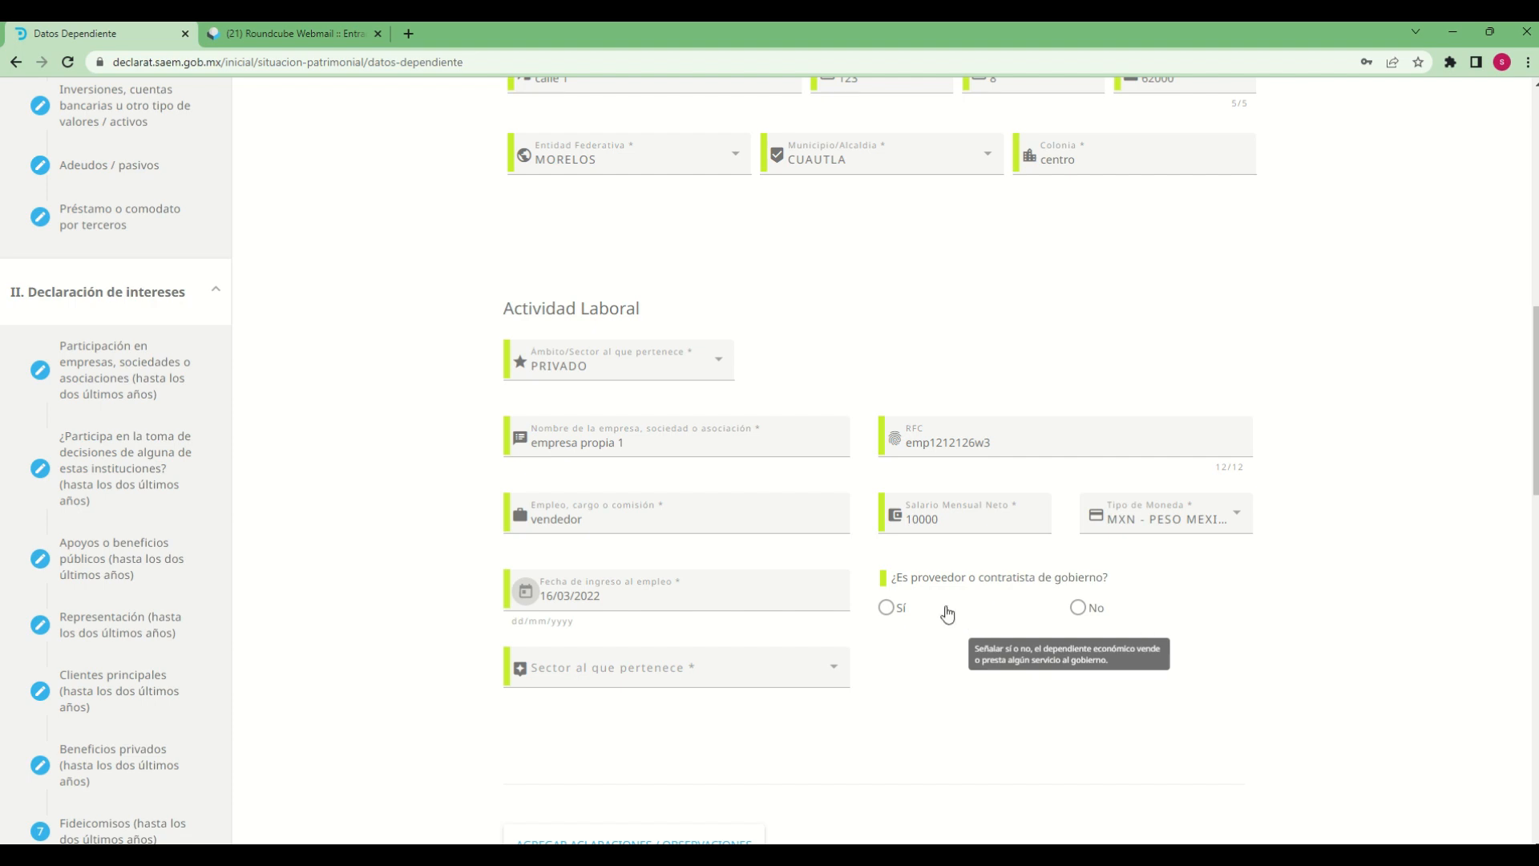
Answer No to ¿Es proveedor o contratista de gobierno? and set Sector al que pertenece to COMERCIO AL POR MAYOR
left_click(1079, 608)
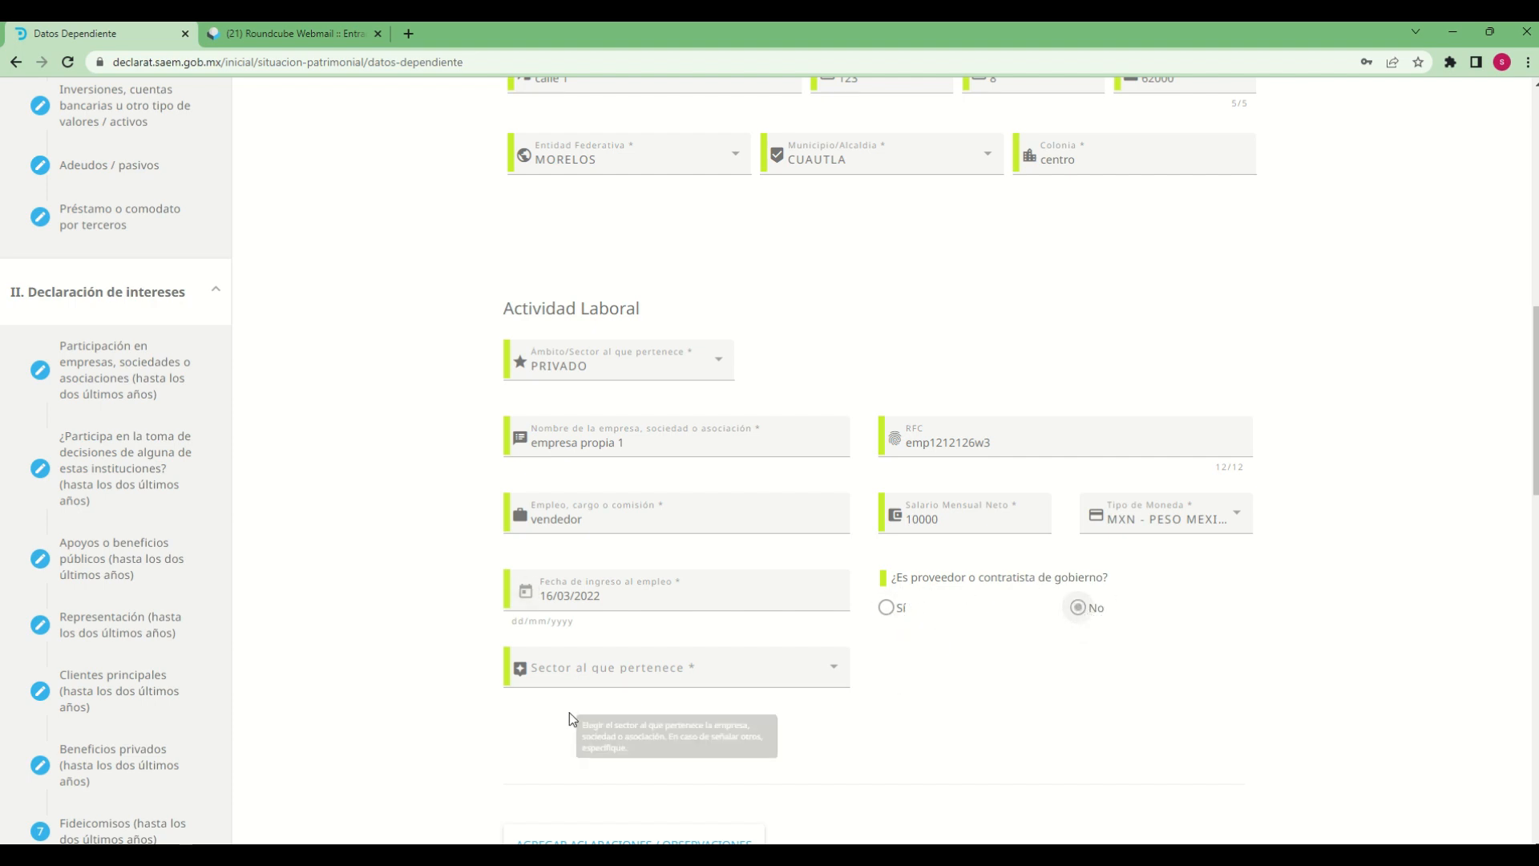
scroll(850, 705, "down", 2)
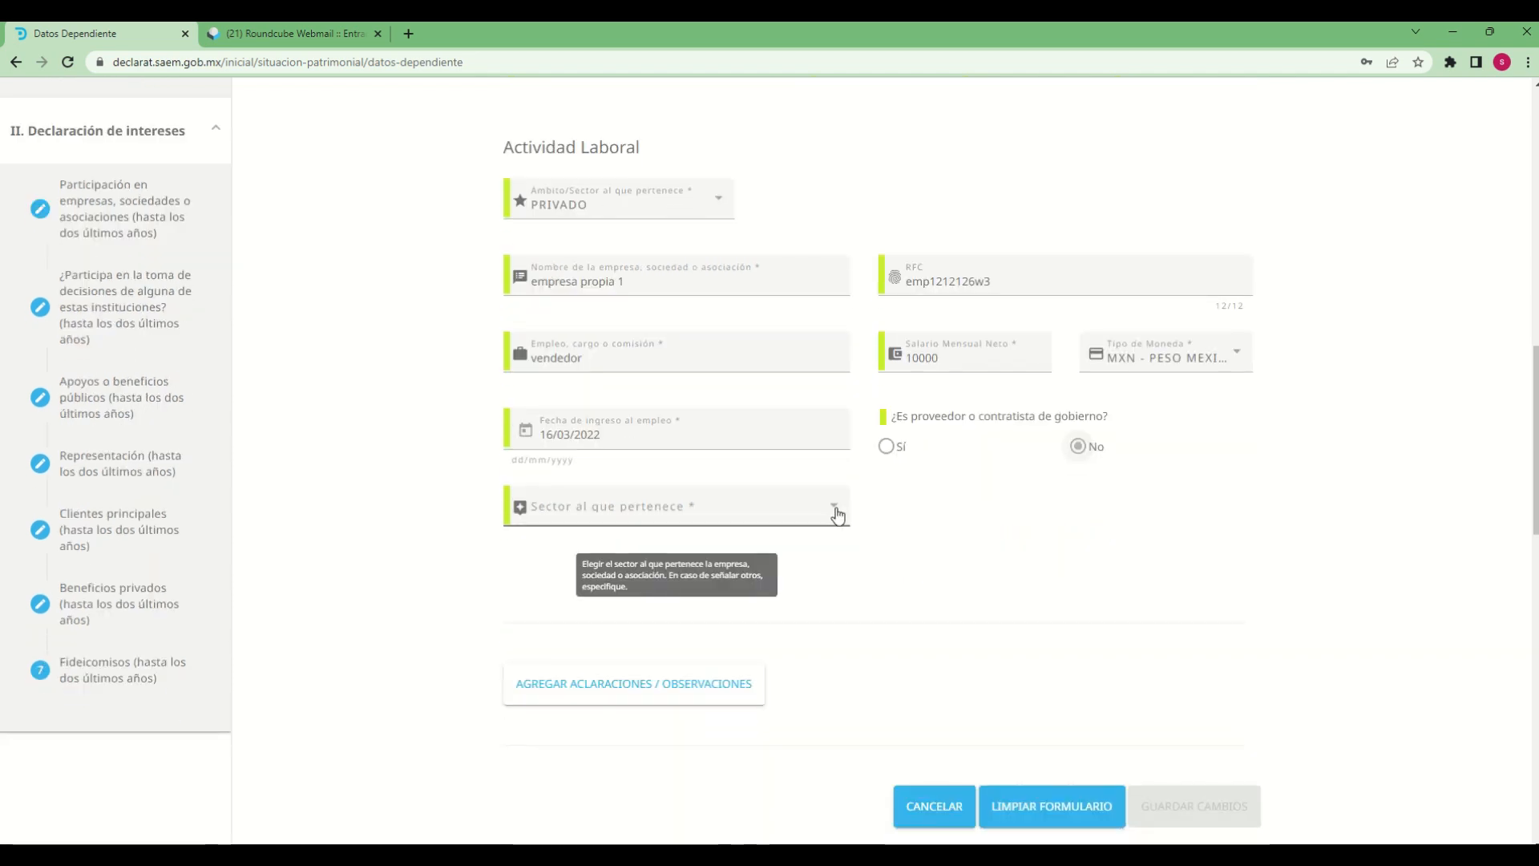
left_click(837, 513)
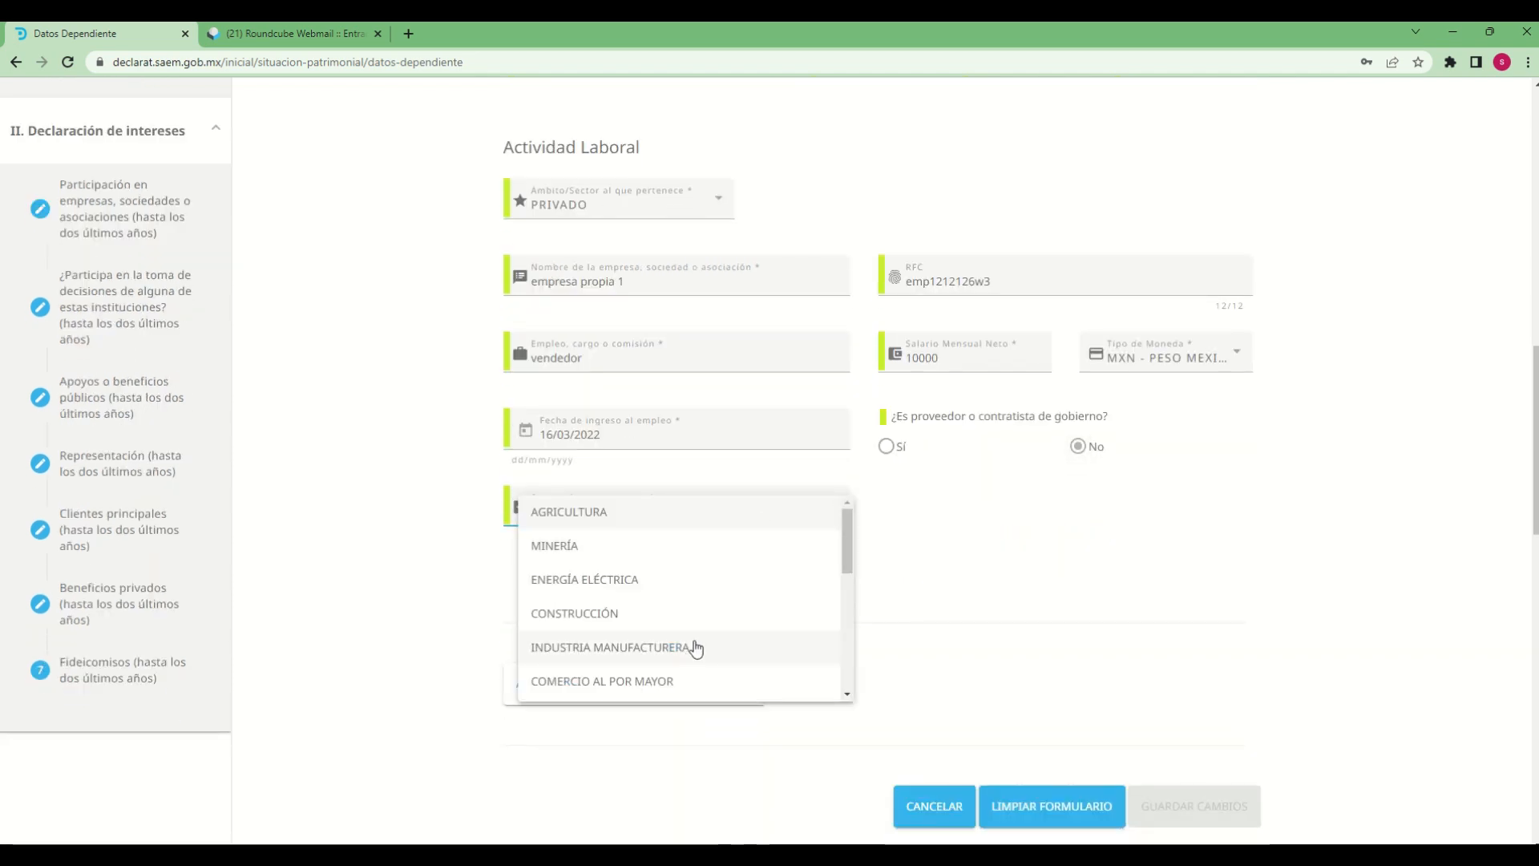
left_click(637, 680)
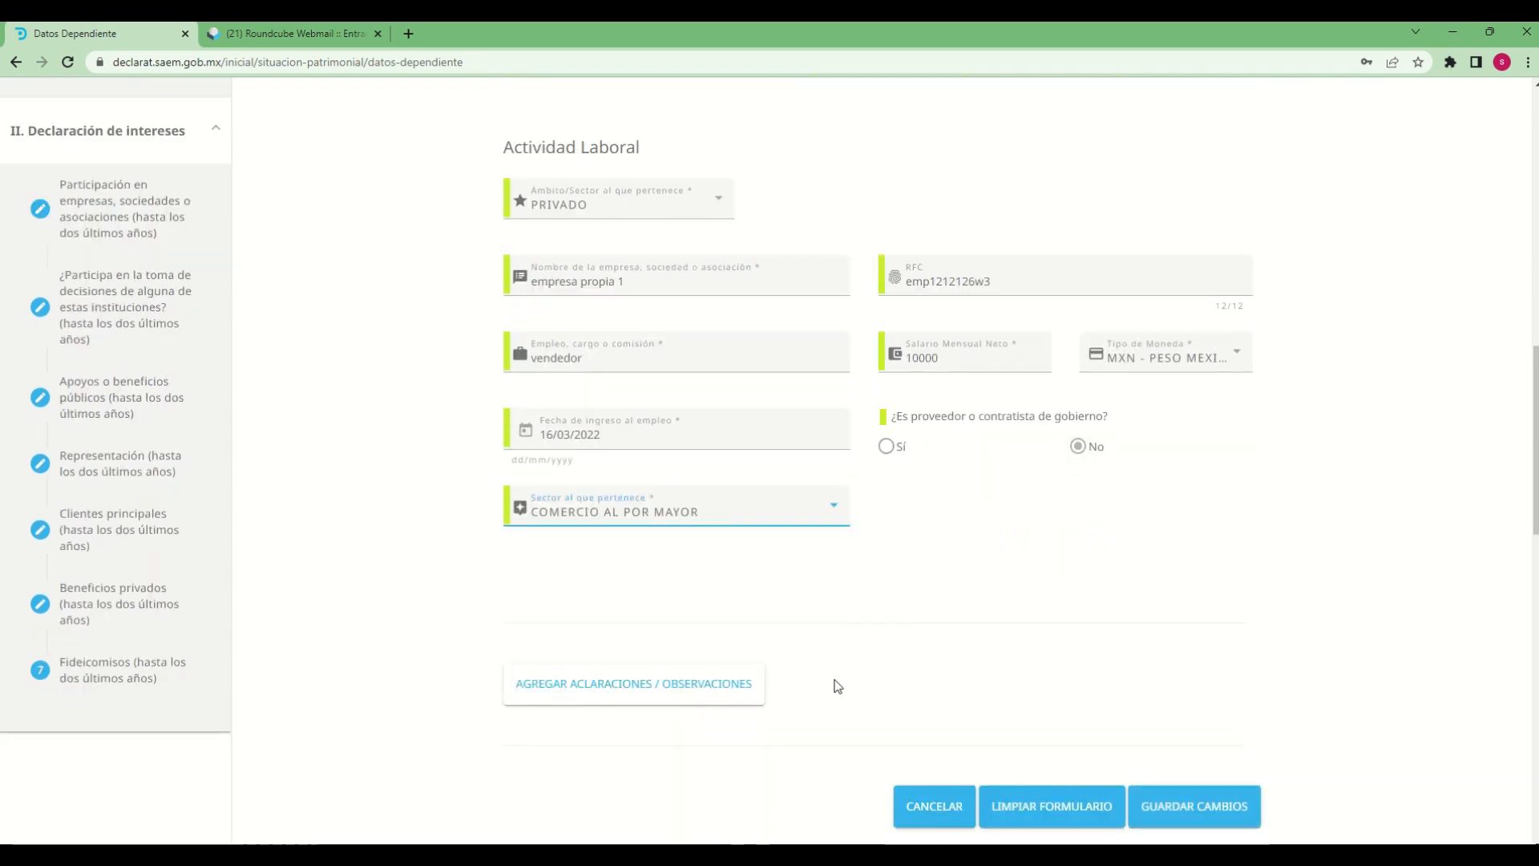
Add the observation "declaracion de prueba" to the dependent's section and save the changes
scroll(749, 724, "down", 2)
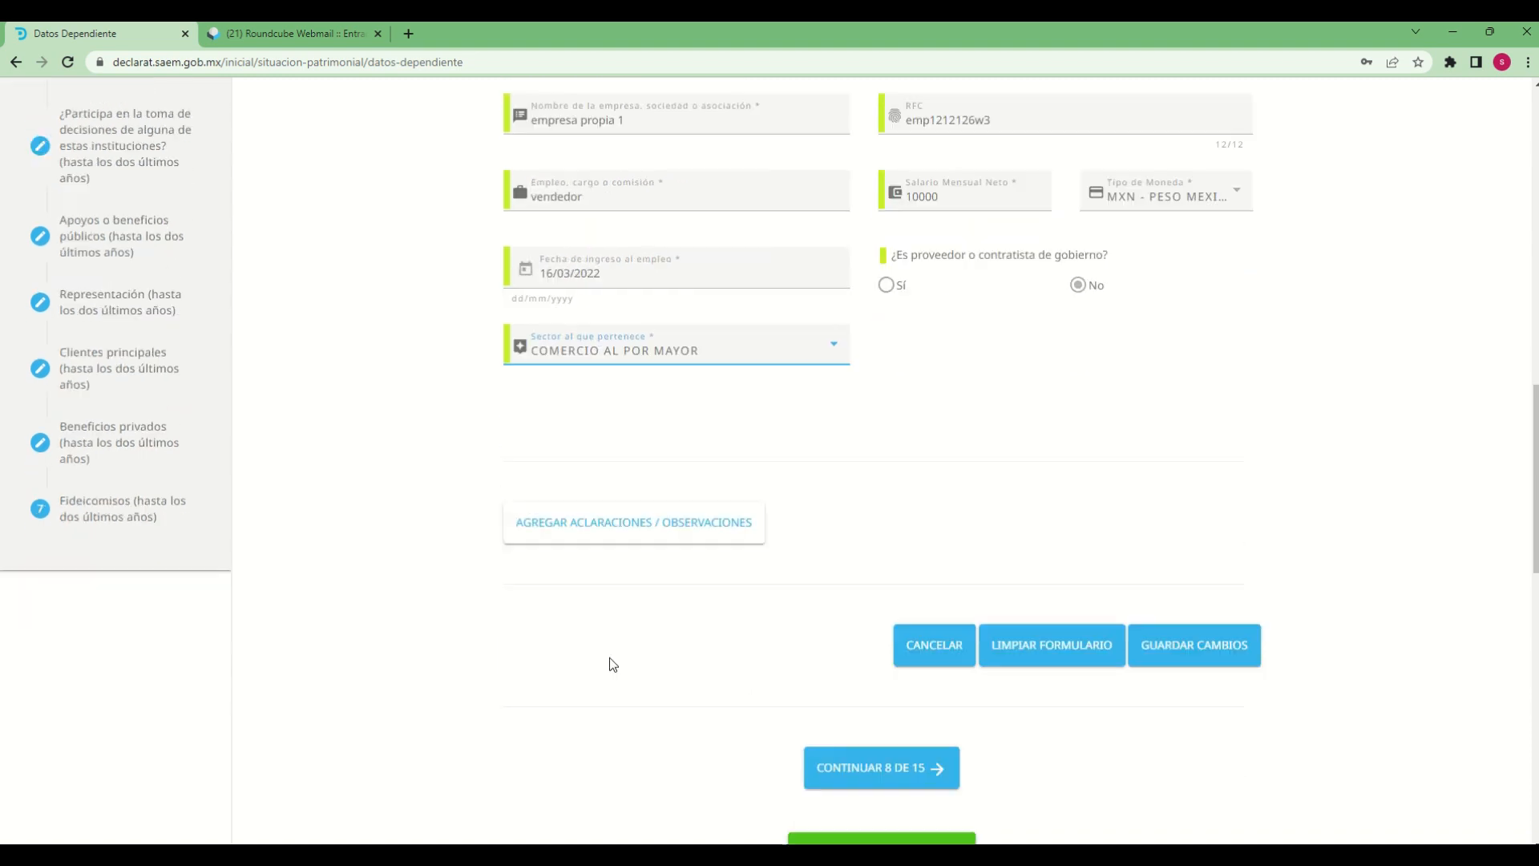
left_click(607, 529)
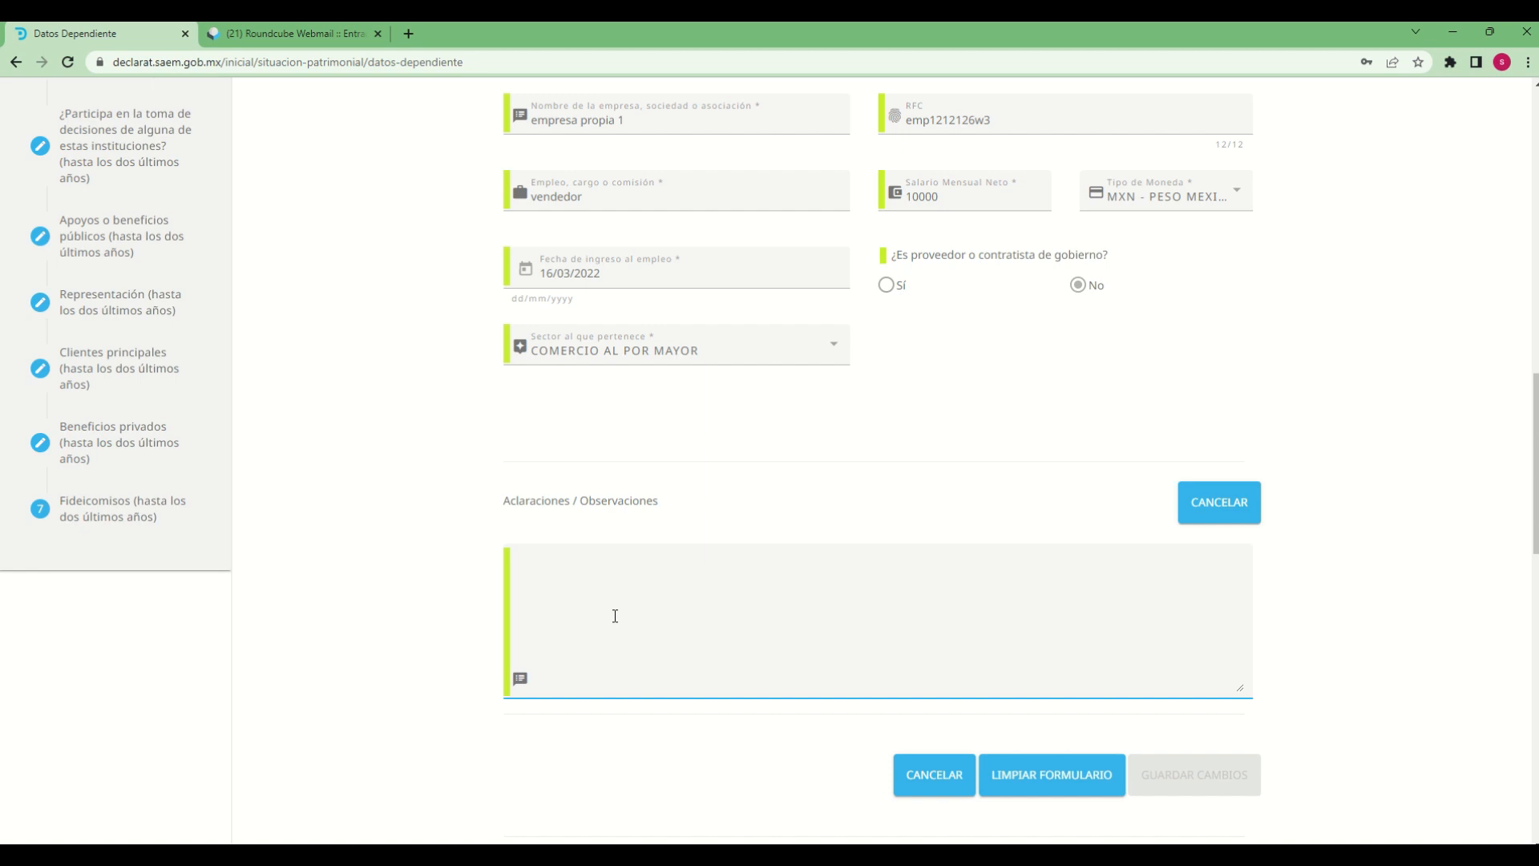
type("de")
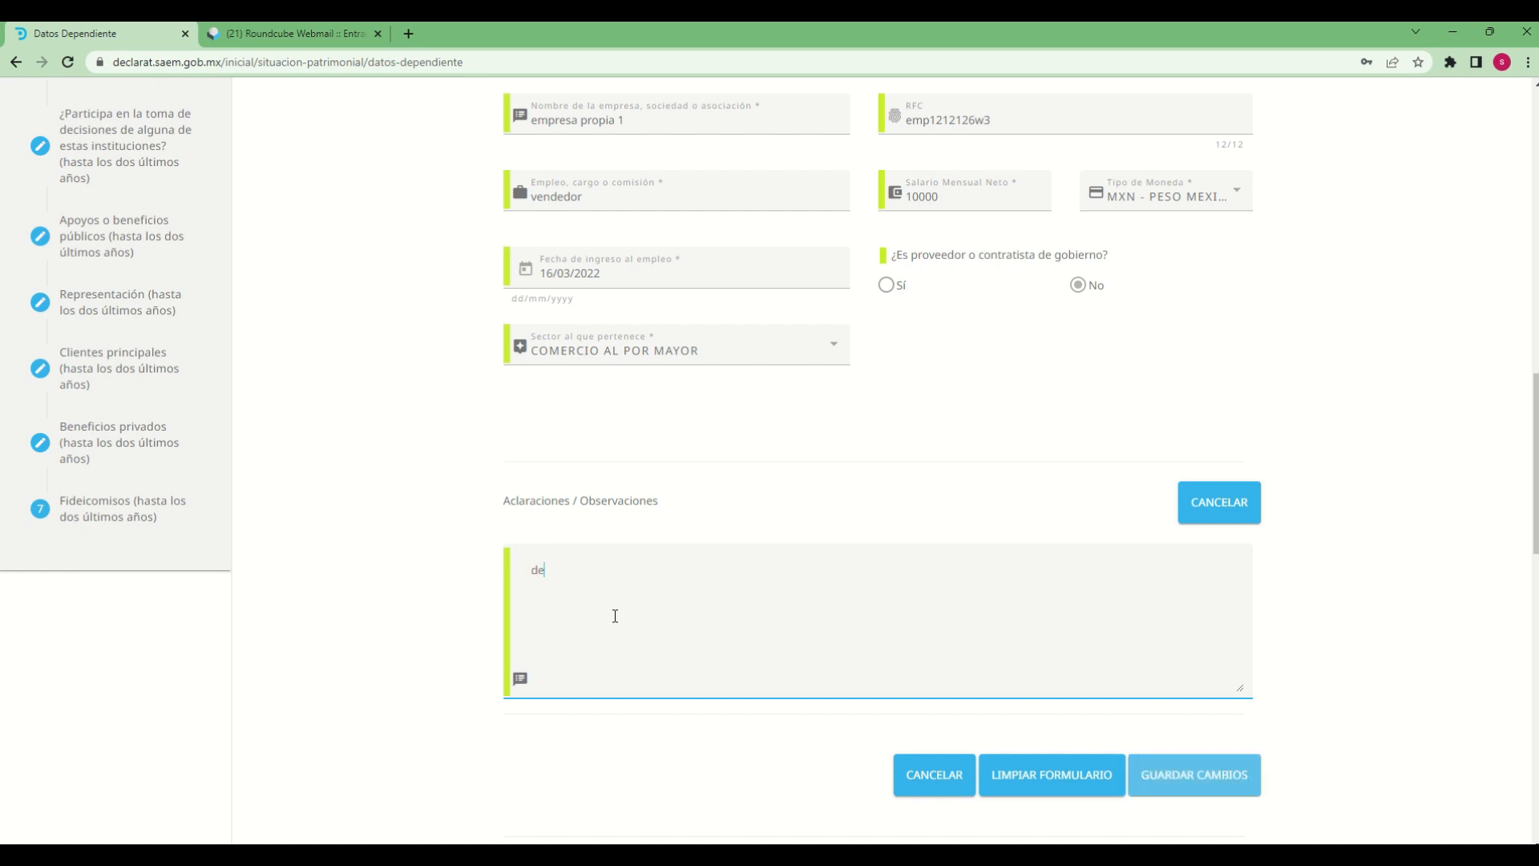
type("claracion de prueba")
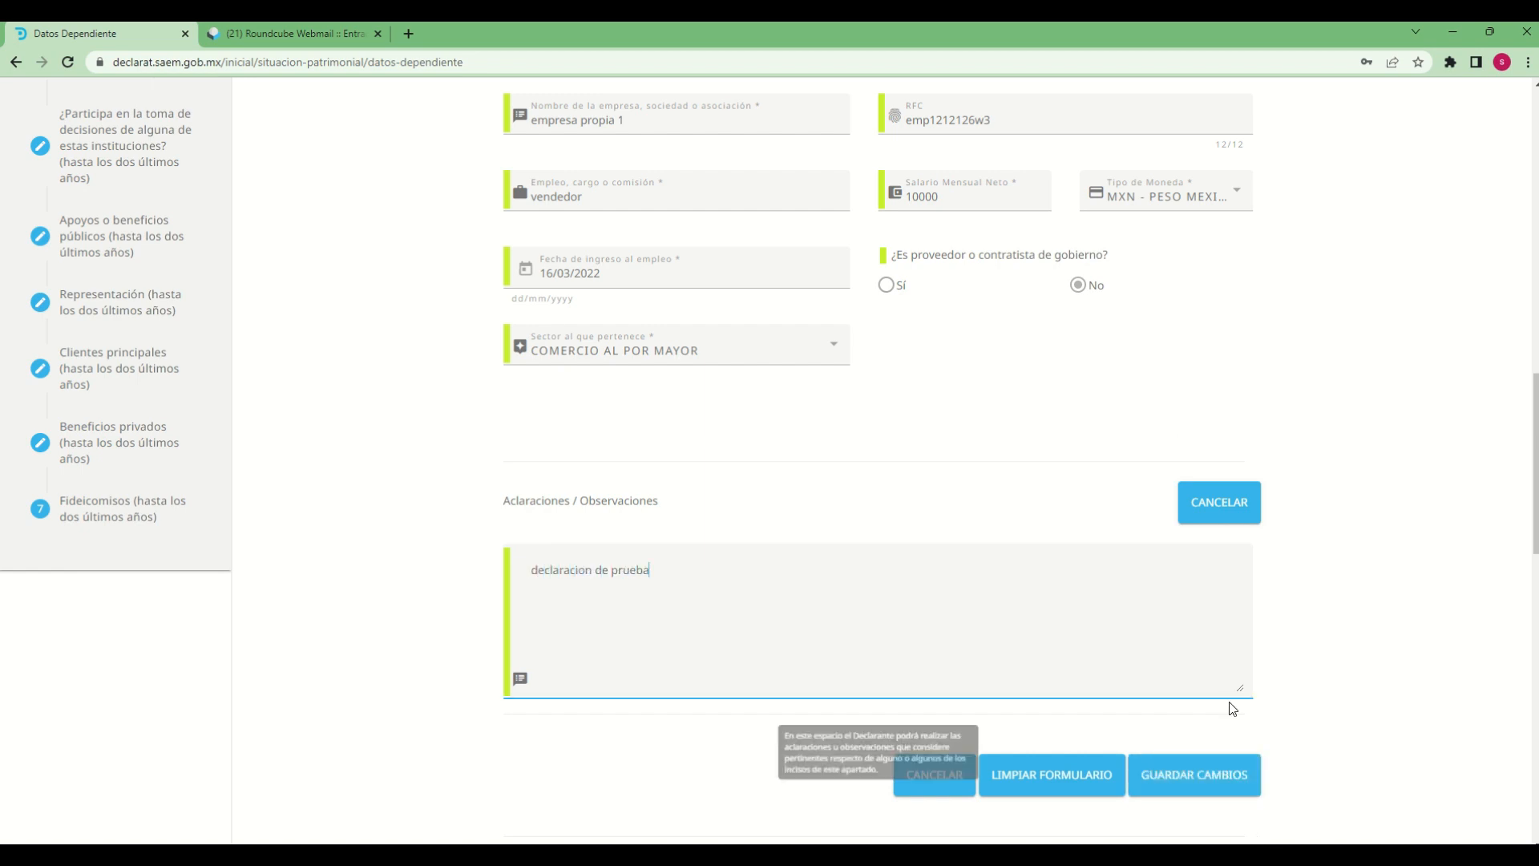
left_click(1211, 775)
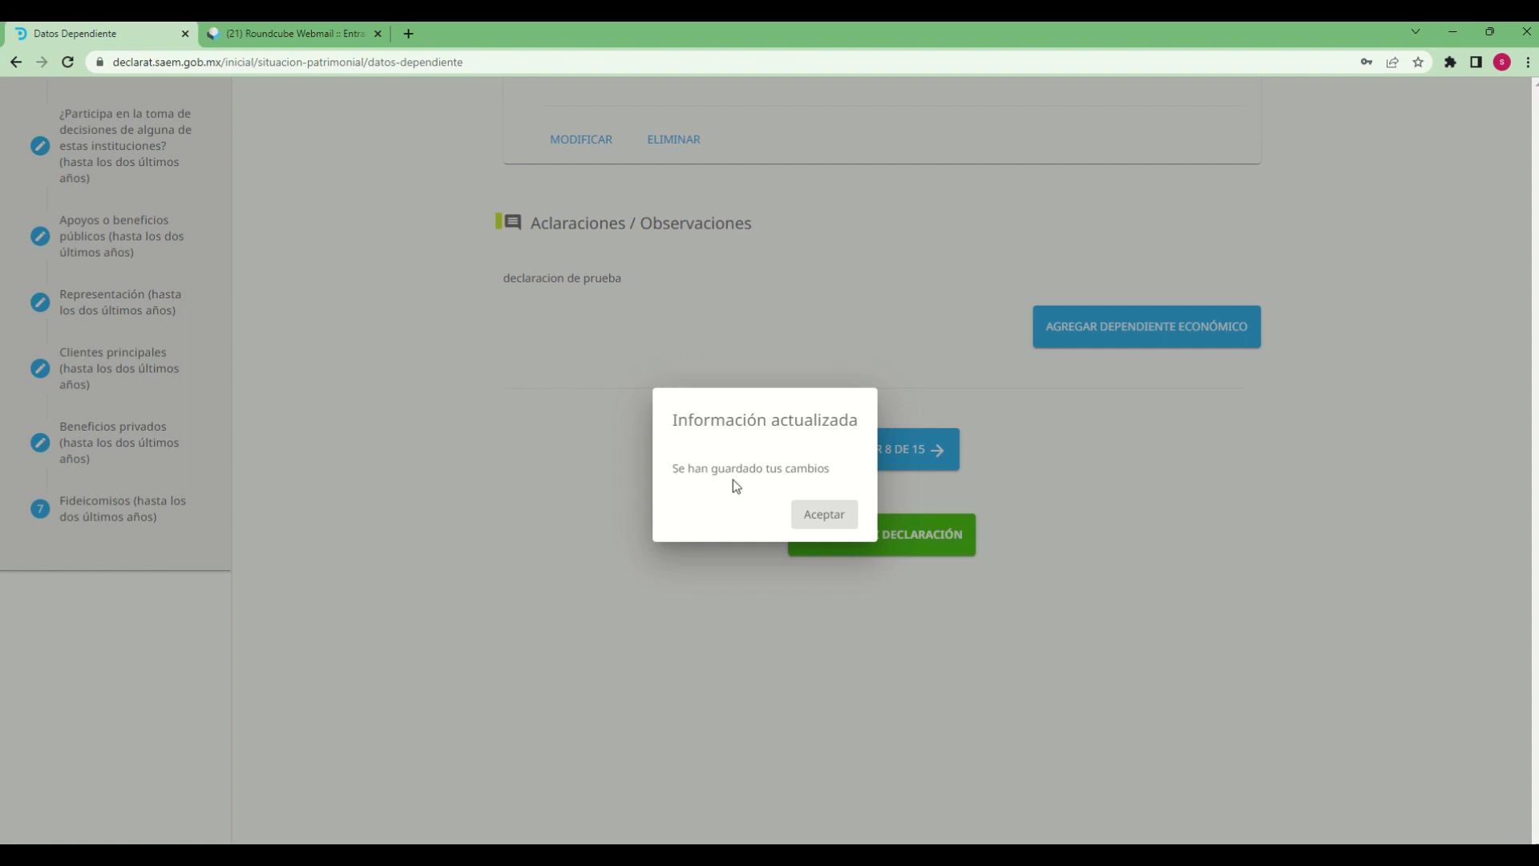
left_click(832, 523)
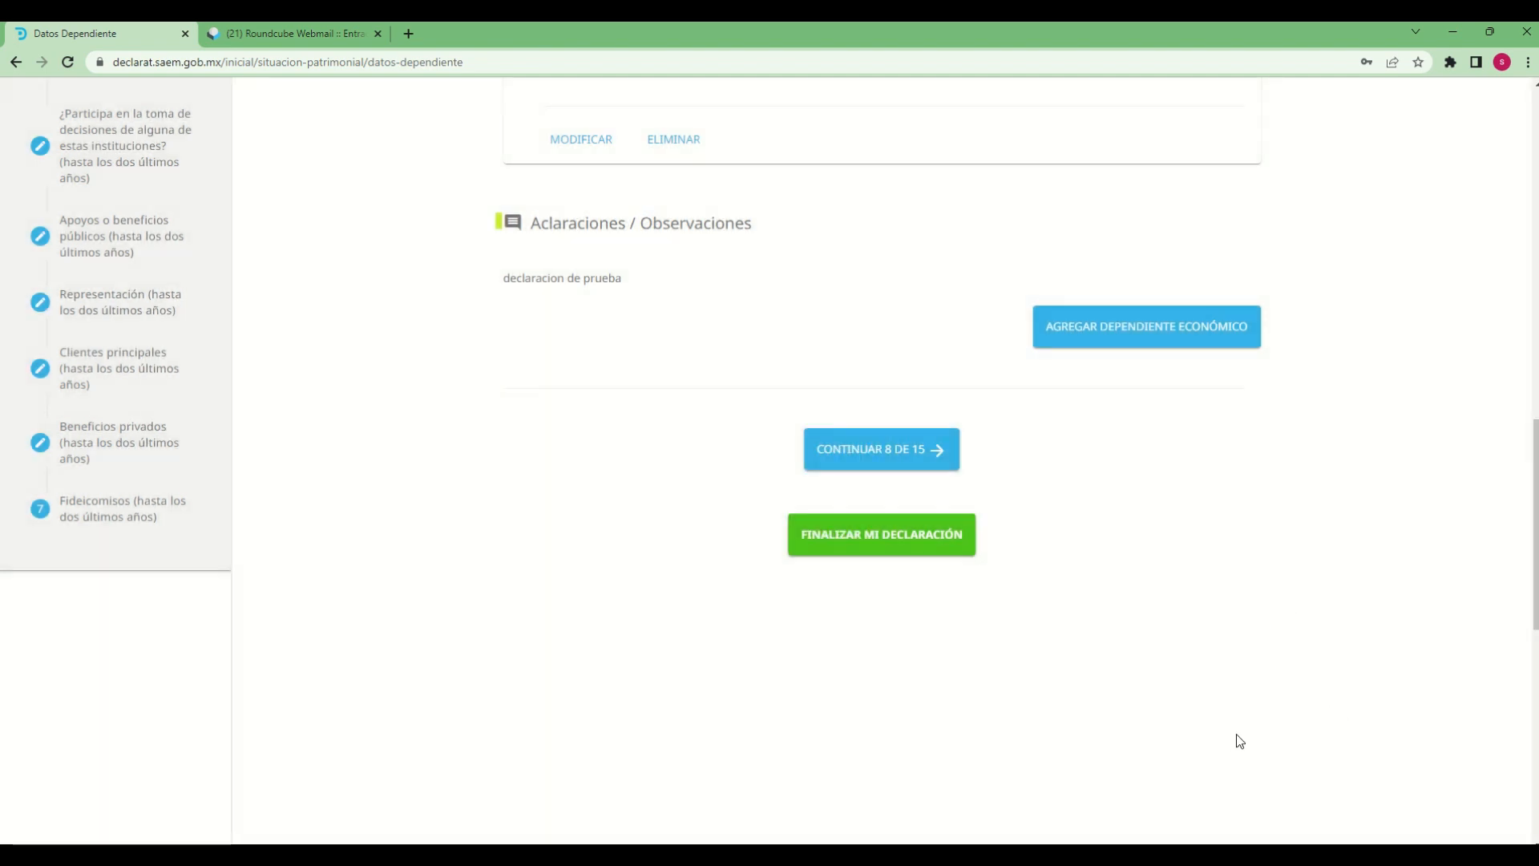
Review the saved dependent's personal data, address and employment details in section 7
scroll(1237, 736, "up", 6)
scroll(1165, 630, "up", 4)
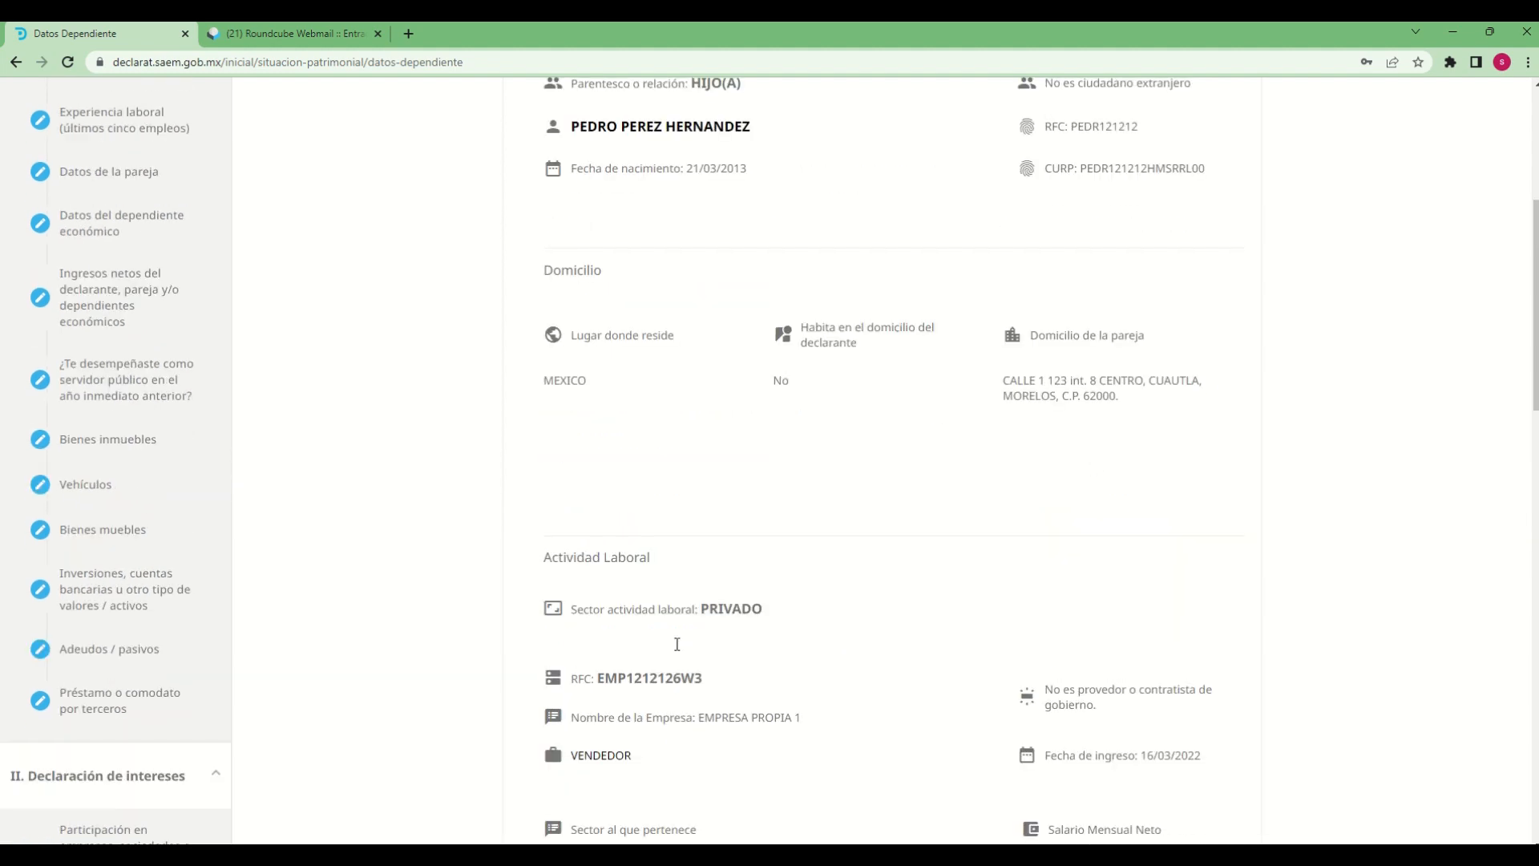
scroll(678, 639, "up", 4)
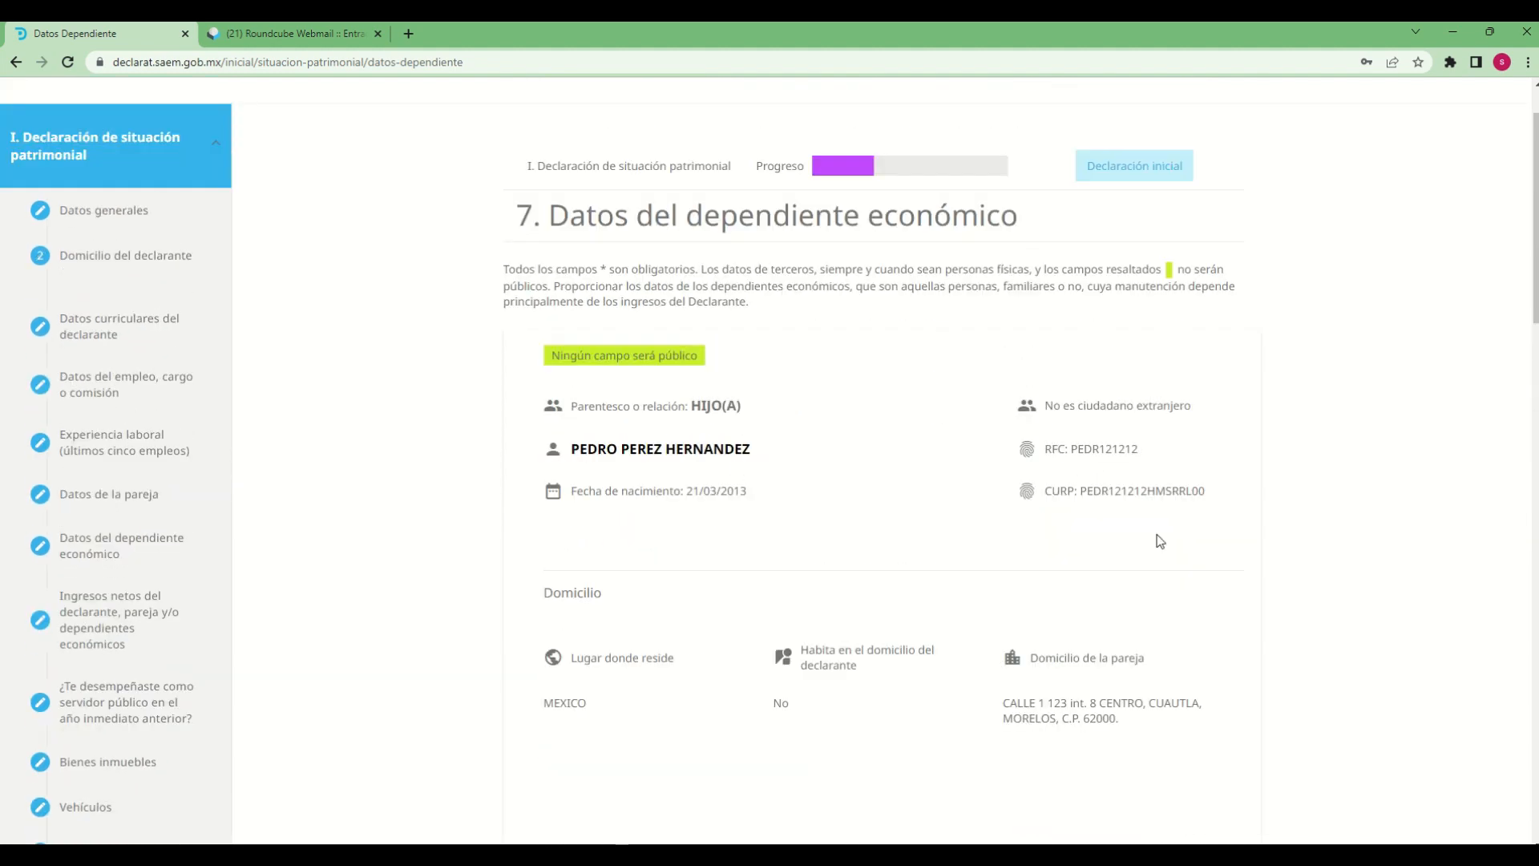
scroll(1195, 662, "down", 2)
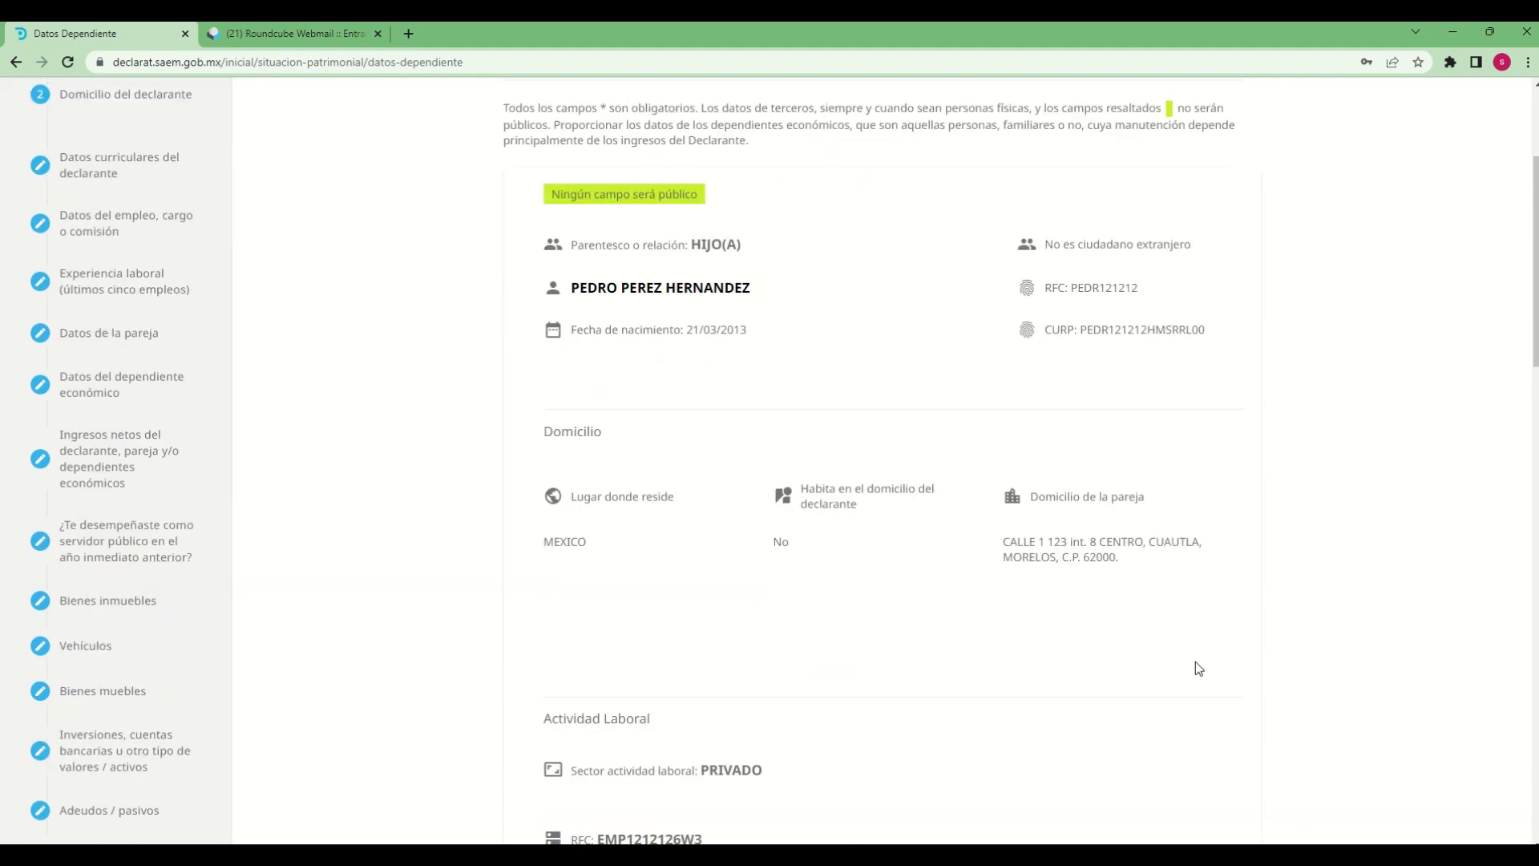
Finish reviewing the saved dependent's details and continue to section 8, Ingresos netos del declarante, pareja y/o dependiente económicos
scroll(1195, 661, "down", 5)
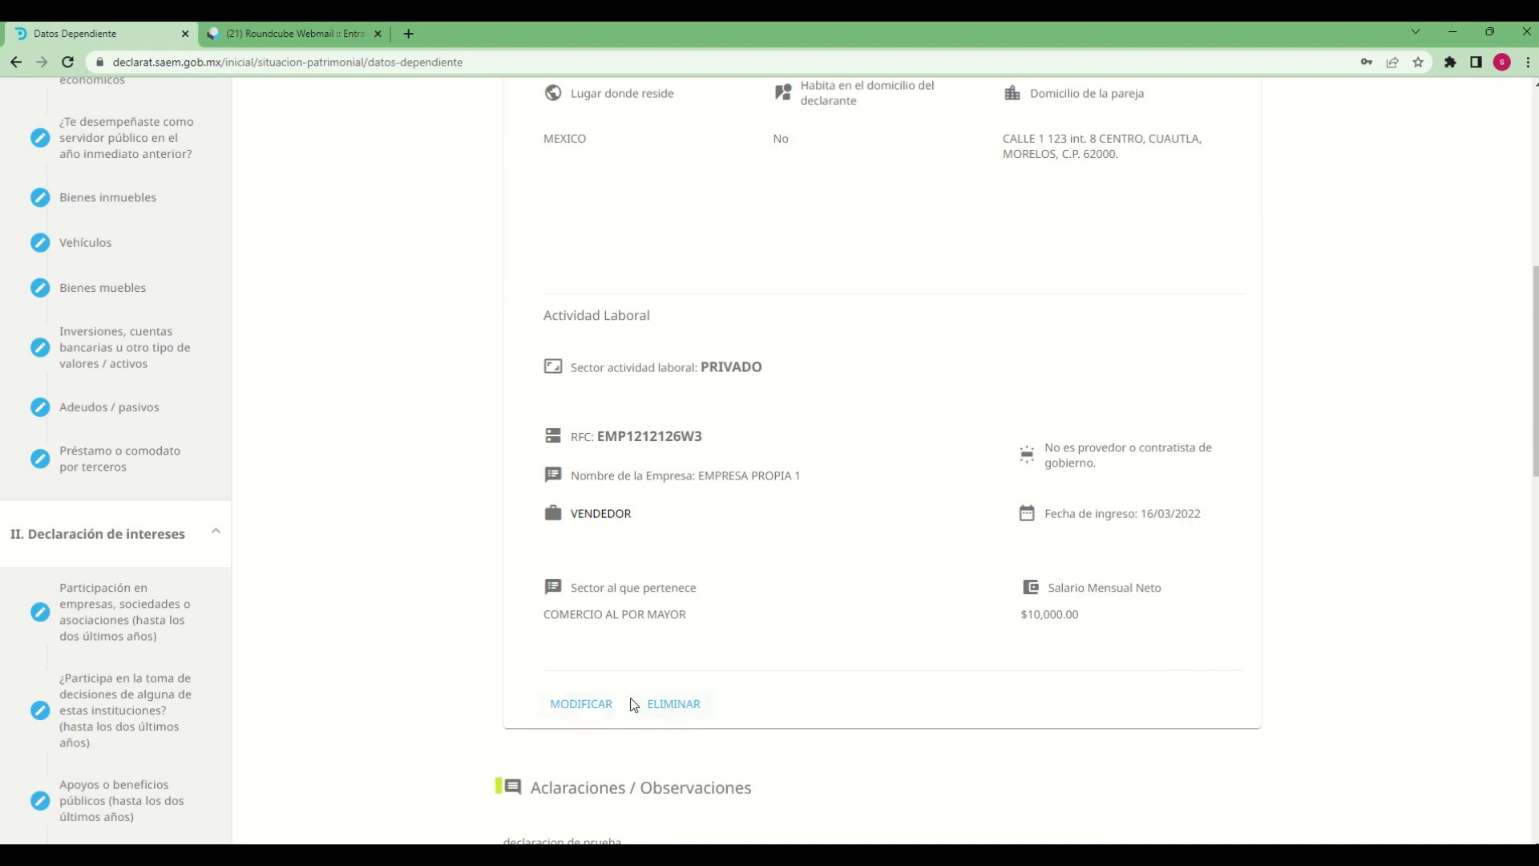
scroll(1129, 702, "down", 3)
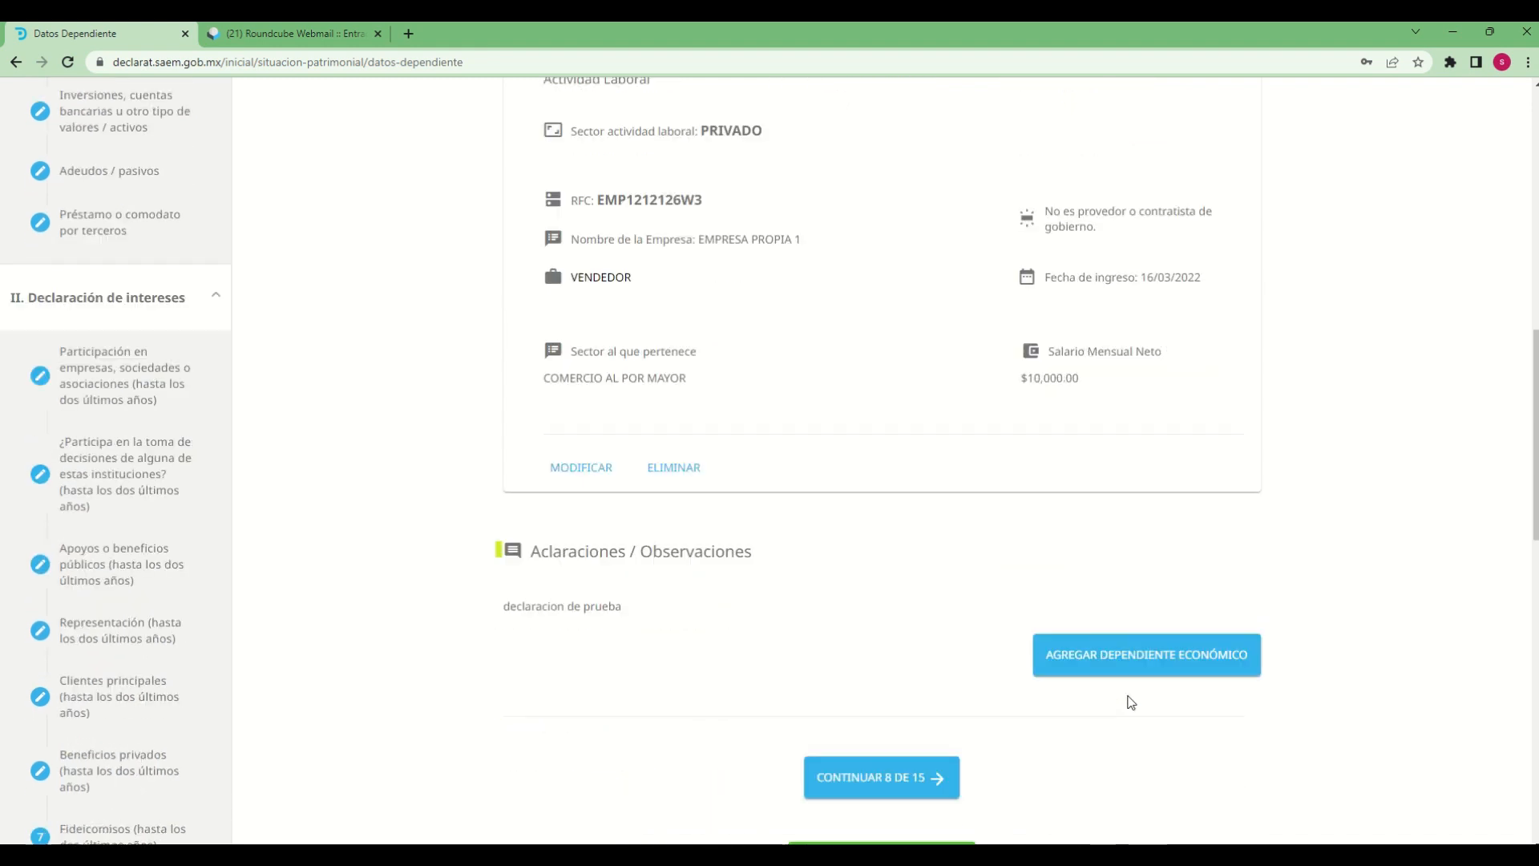
scroll(1087, 717, "down", 1)
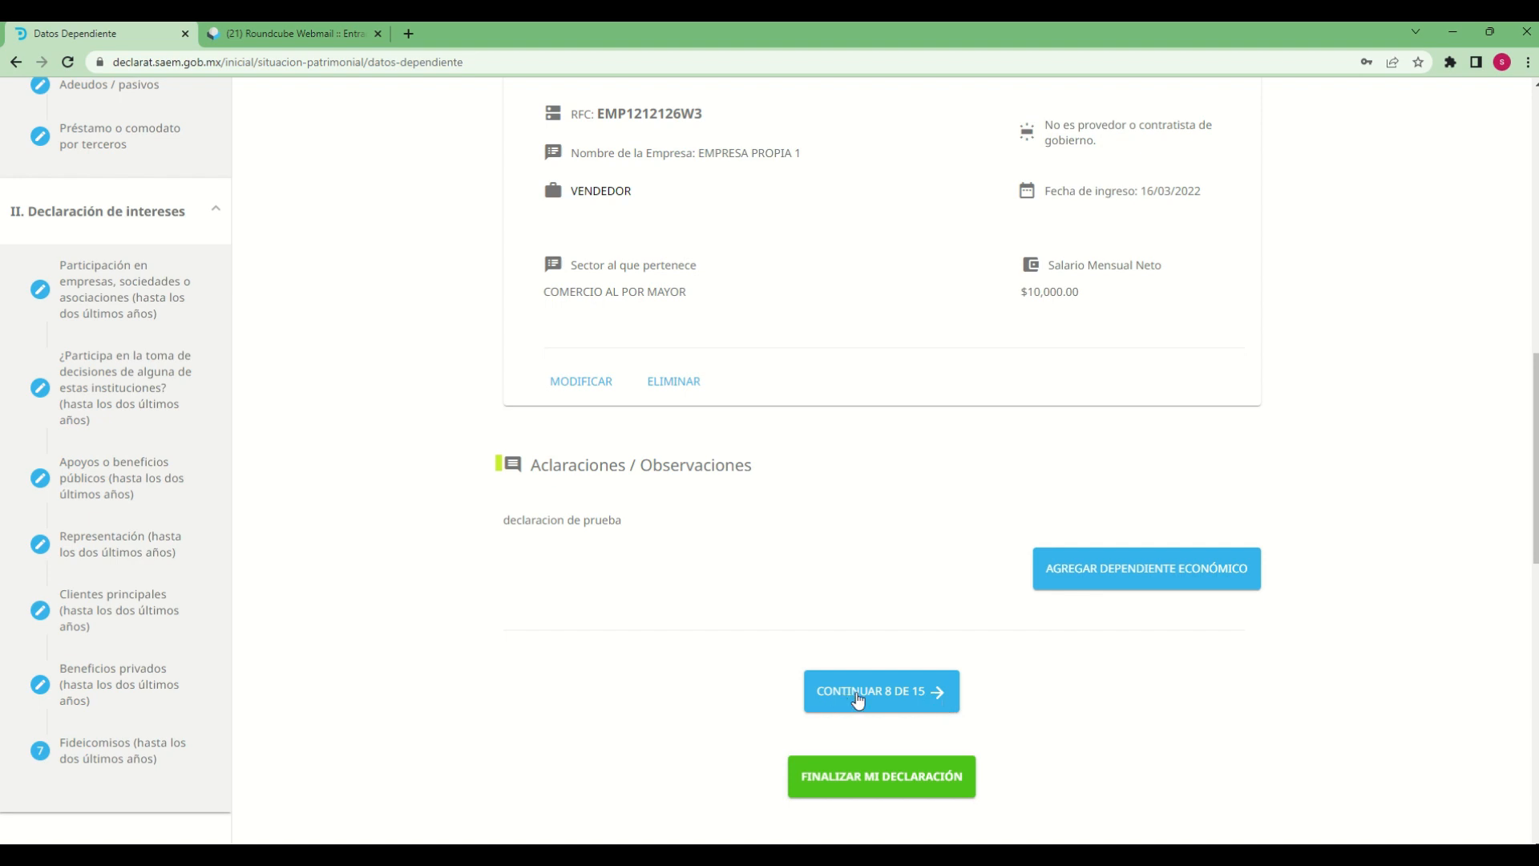
left_click(890, 706)
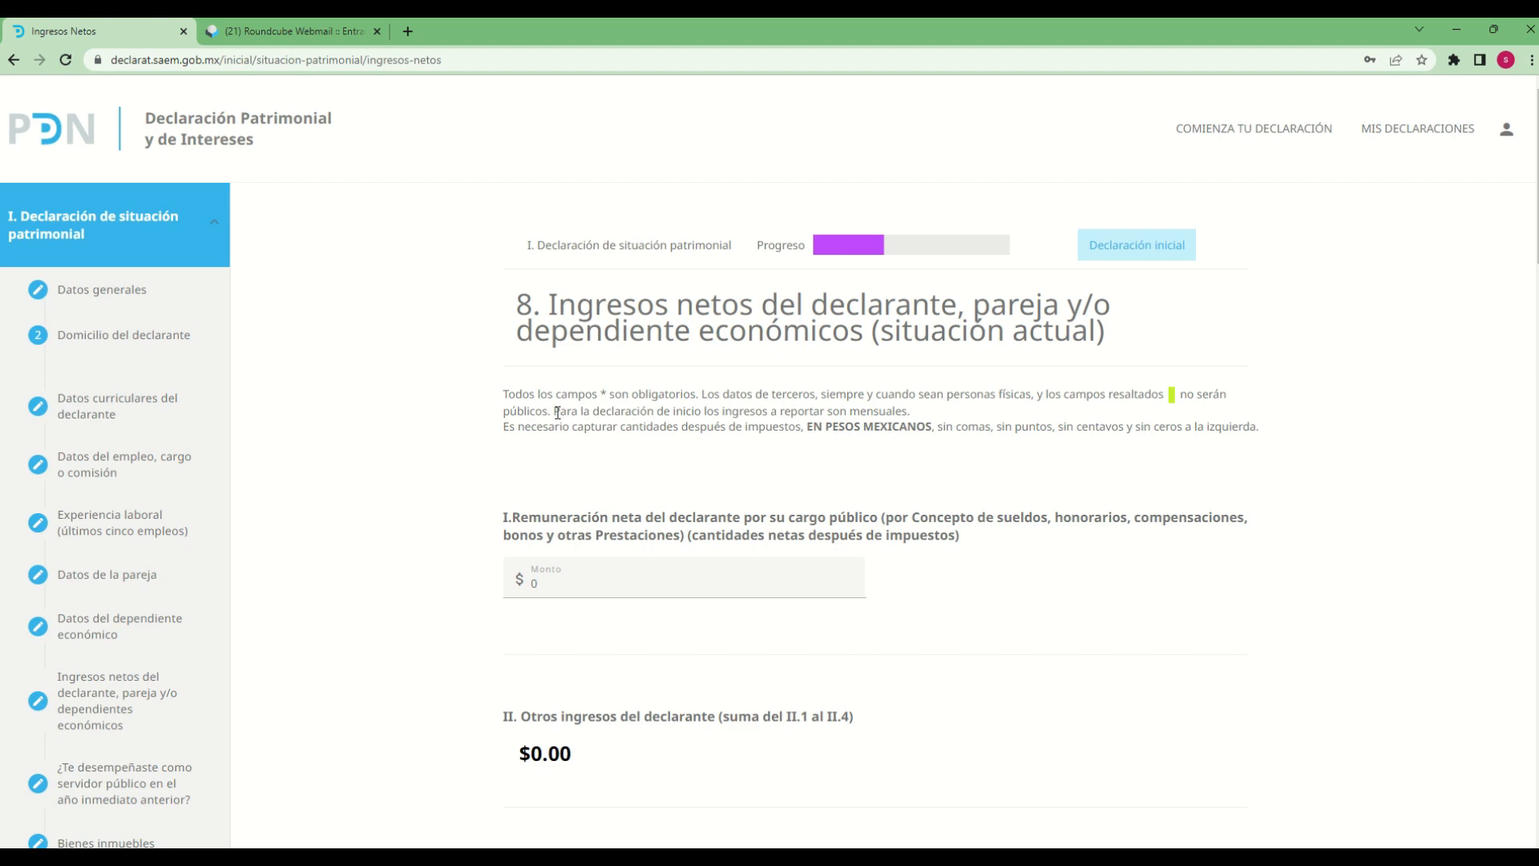
Set the declarant's net remuneration for the public position in item I to 100000
scroll(839, 574, "down", 3)
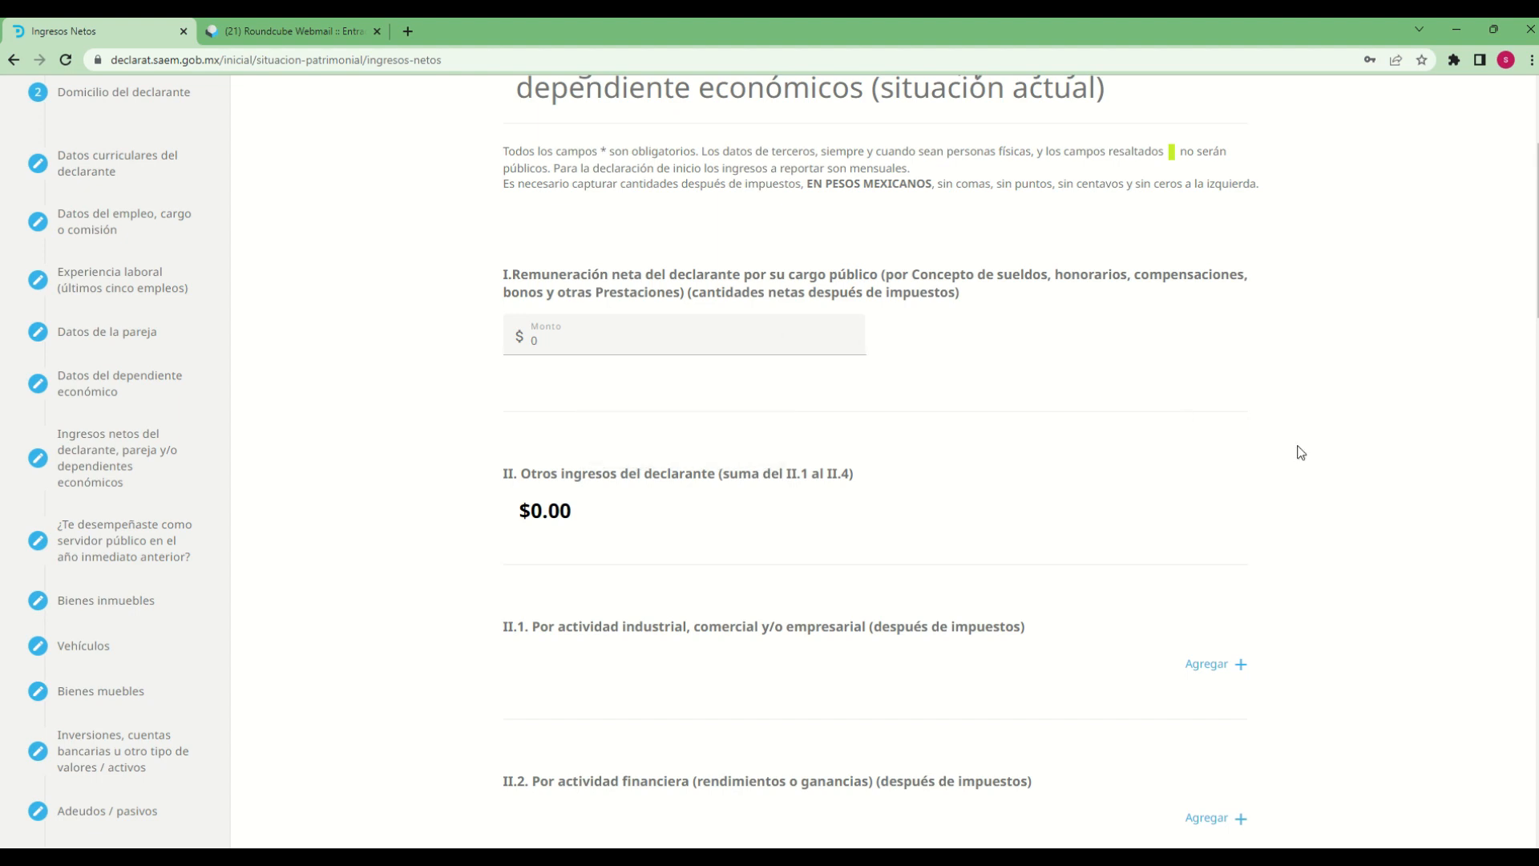
left_click(712, 336)
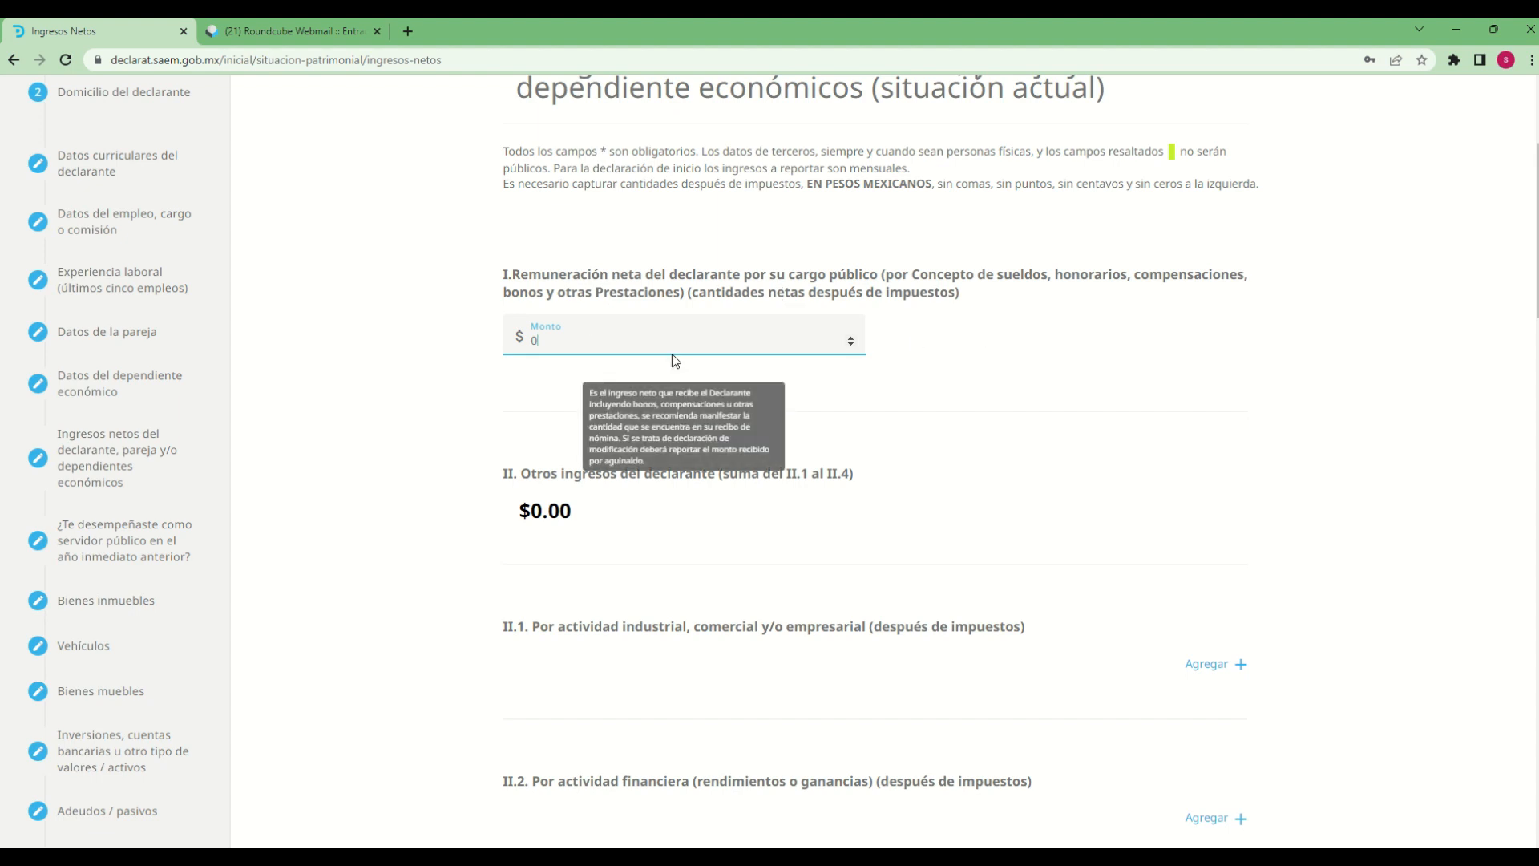
key("BackSpace")
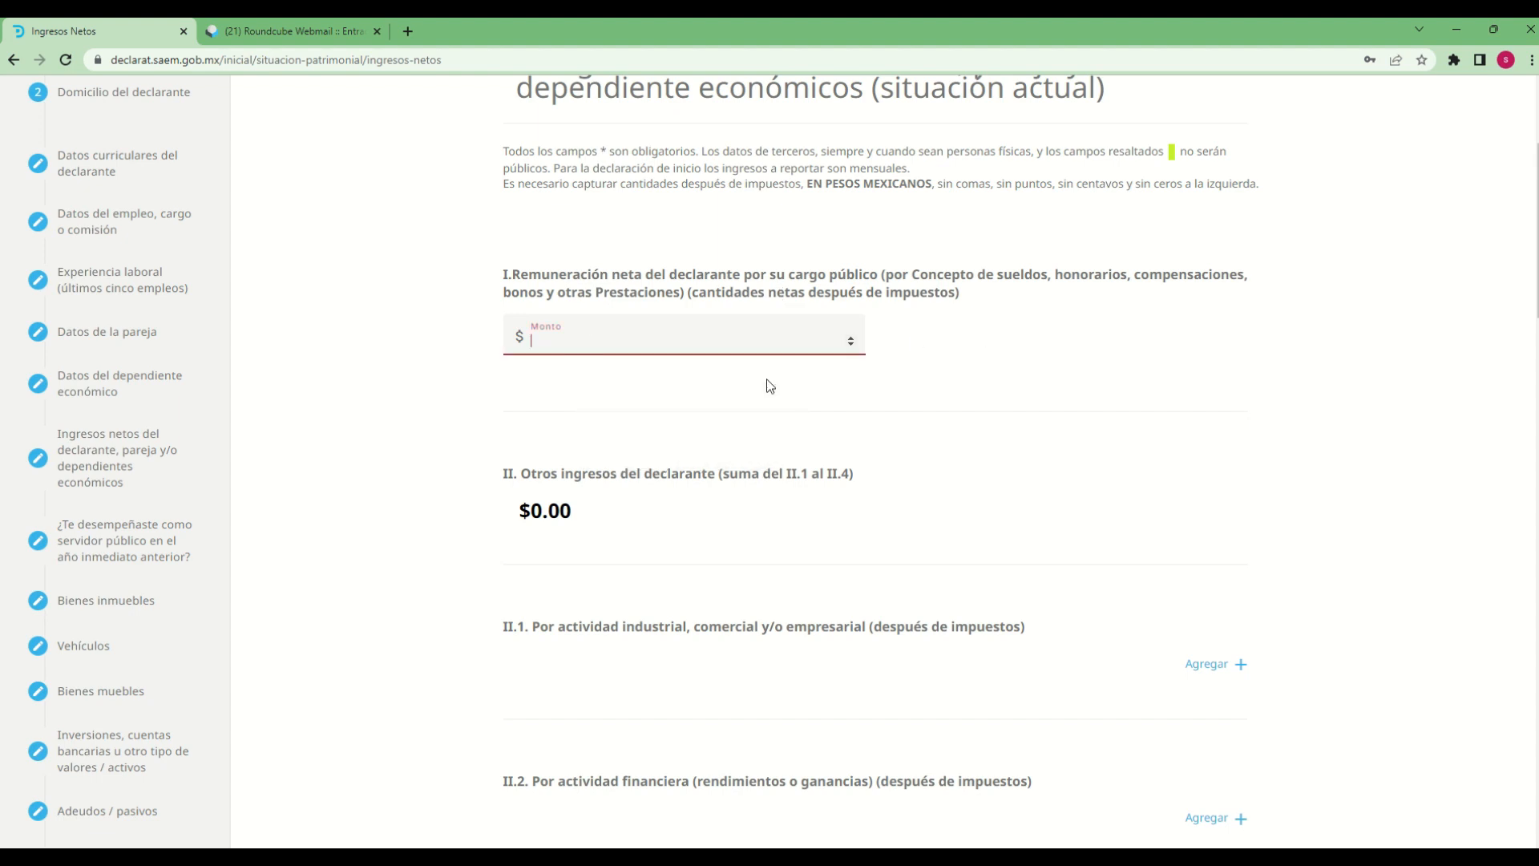
type("100000")
scroll(922, 688, "down", 1)
left_click(708, 450)
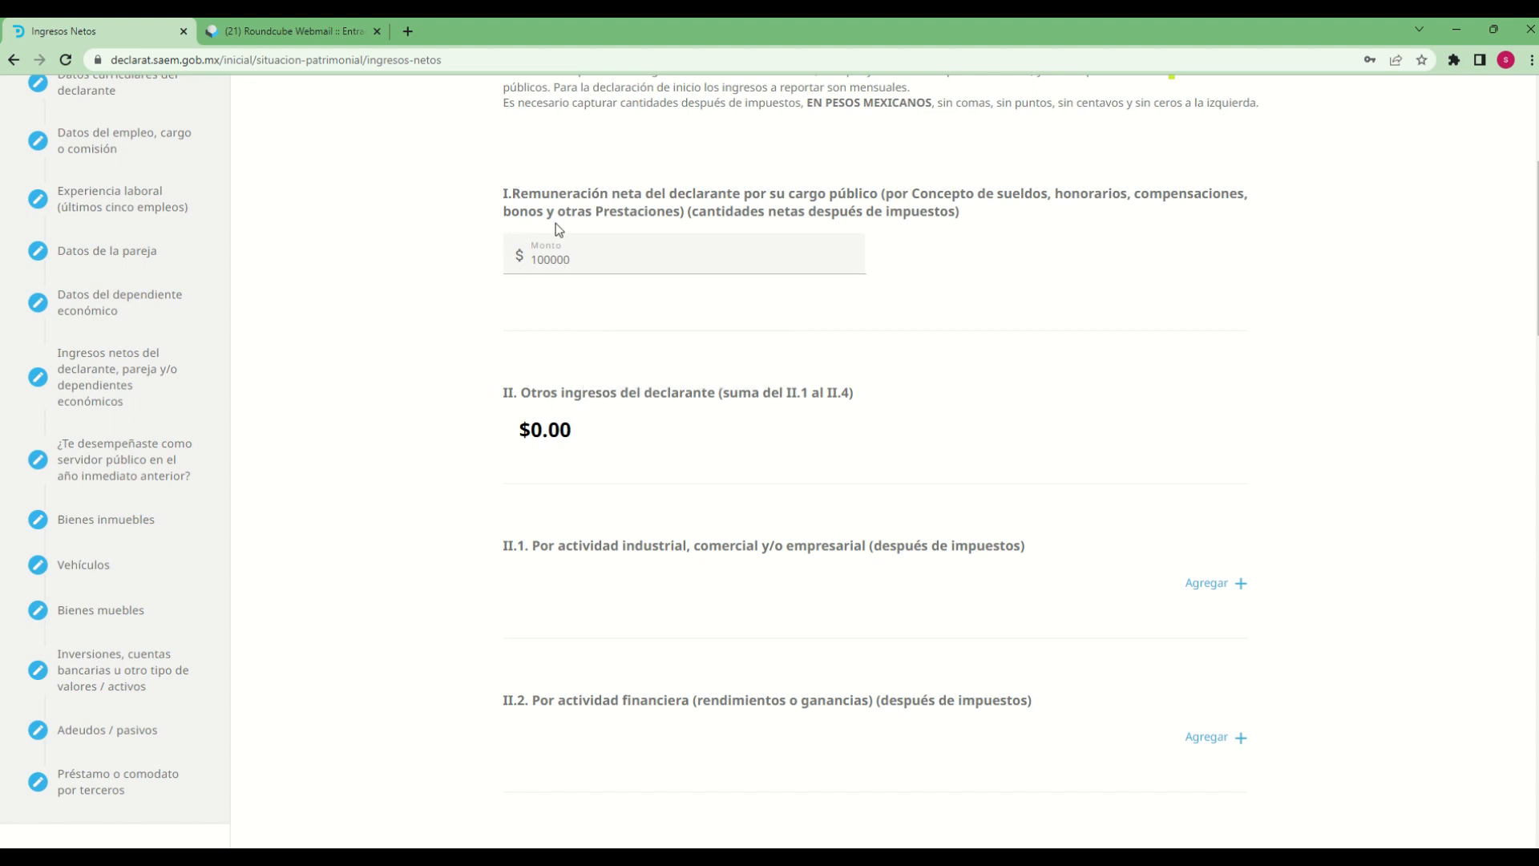
Review the declarant's other-income section and its categories II.1 to II.4
left_click(581, 260)
left_click_drag(503, 411, 656, 452)
scroll(555, 434, "down", 1)
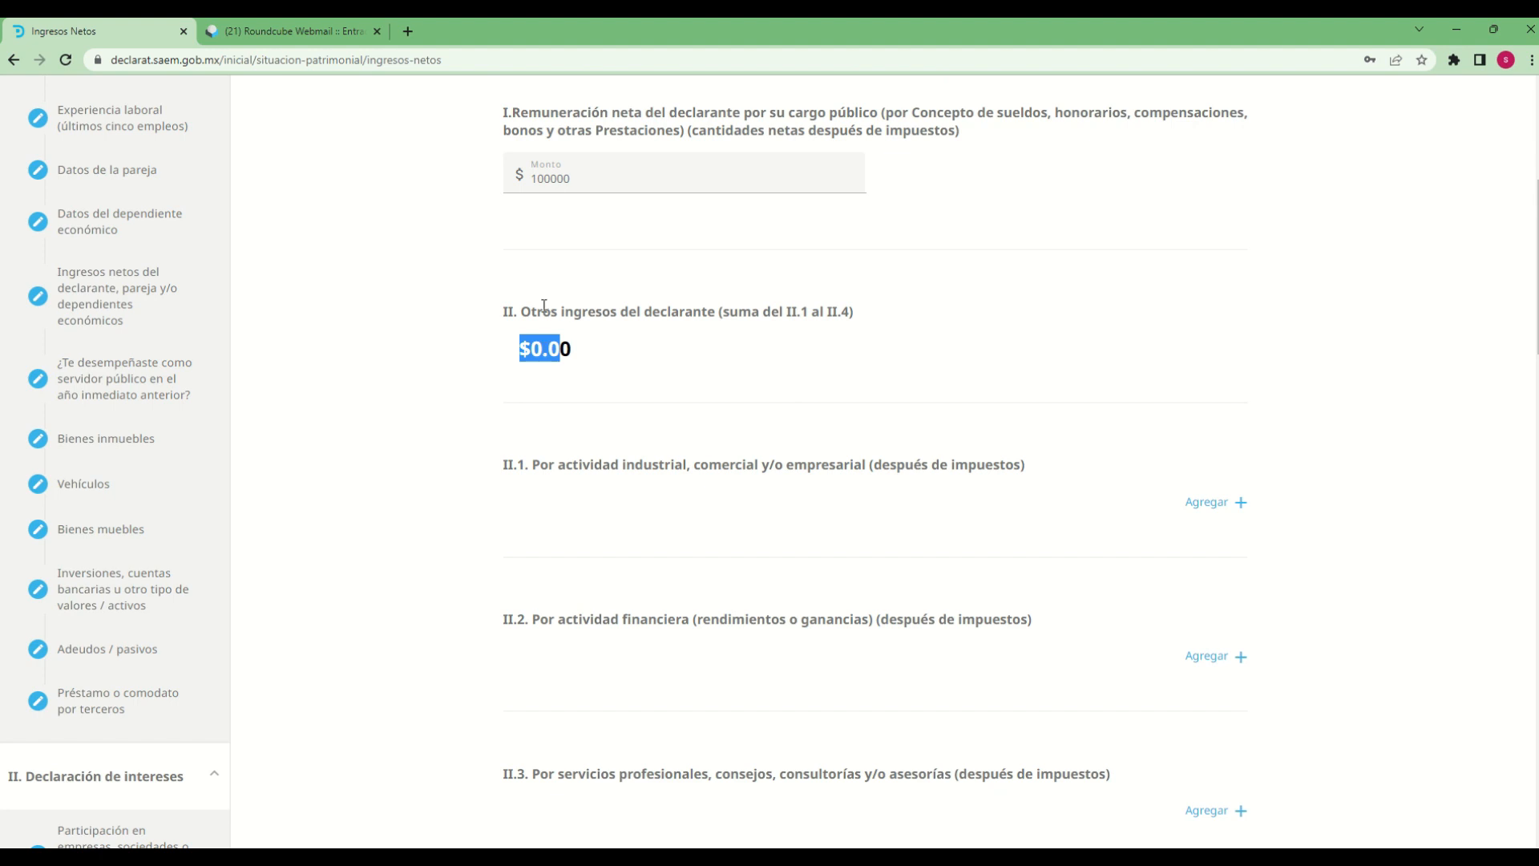
left_click_drag(543, 306, 1038, 663)
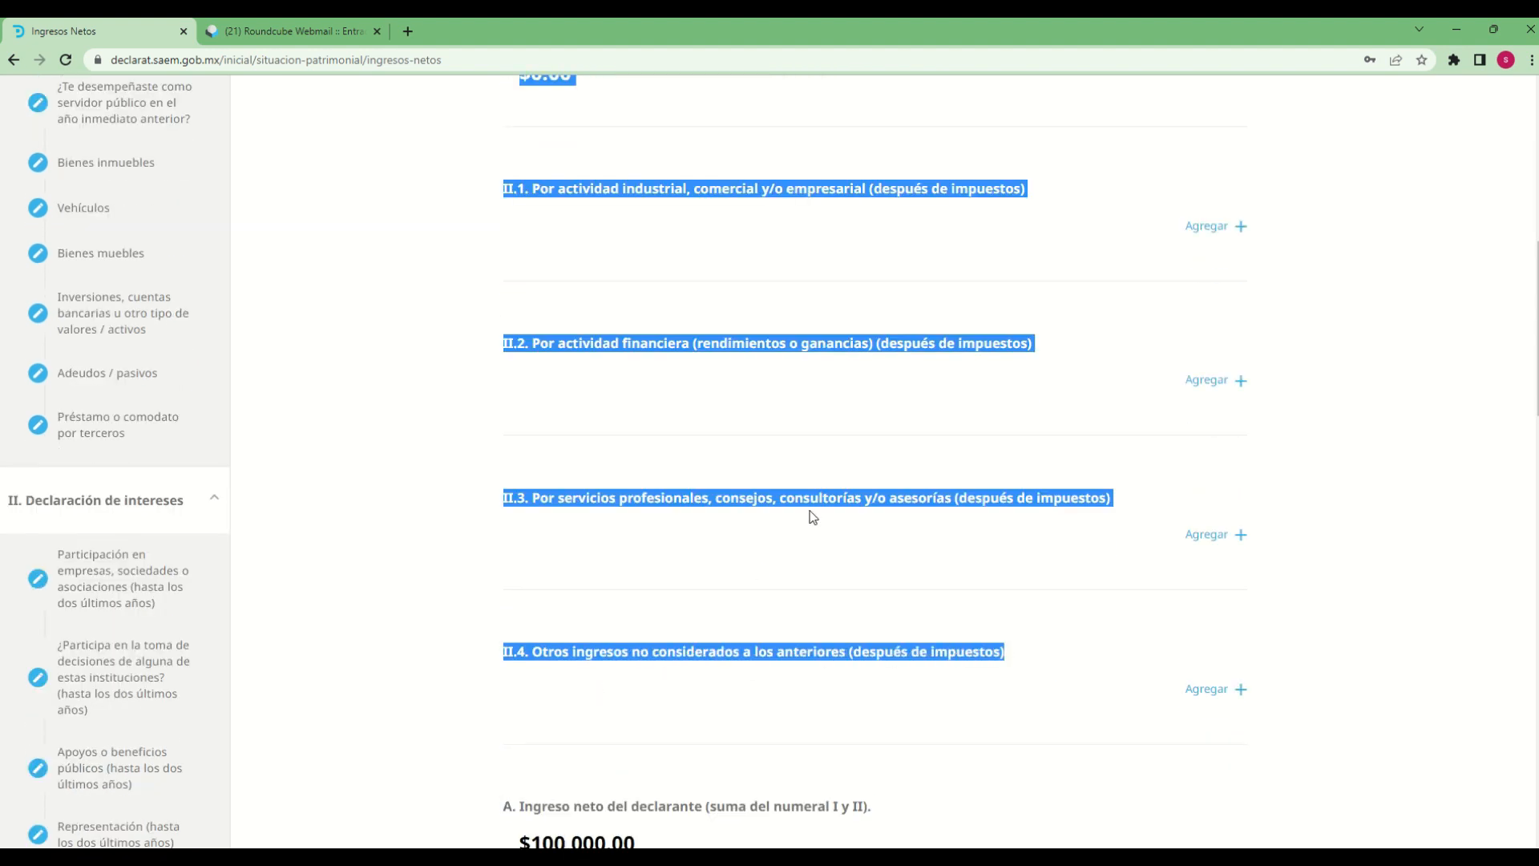
scroll(962, 633, "up", 1)
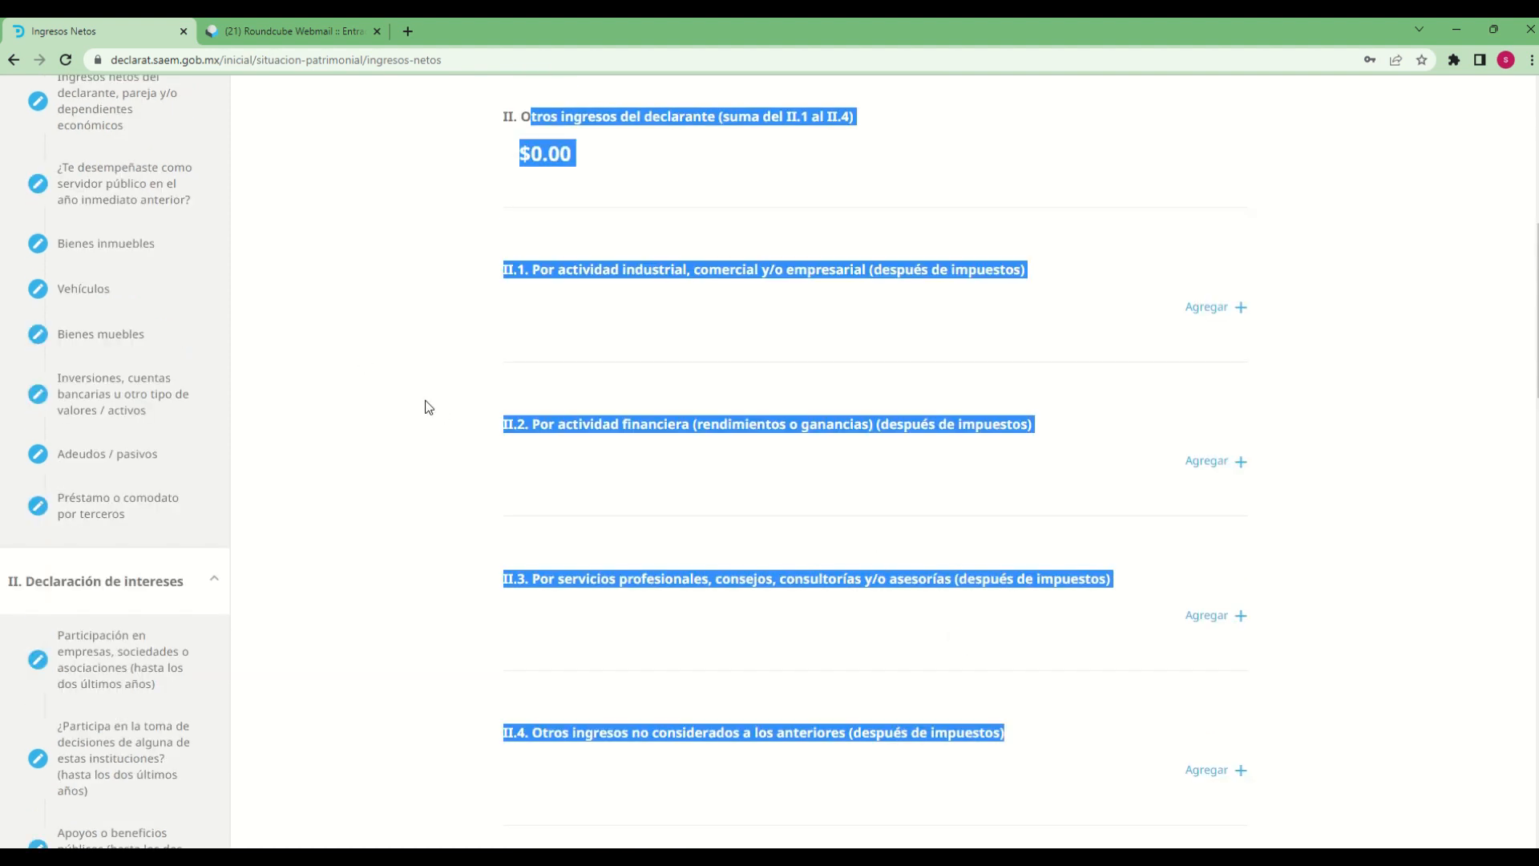
left_click(481, 349)
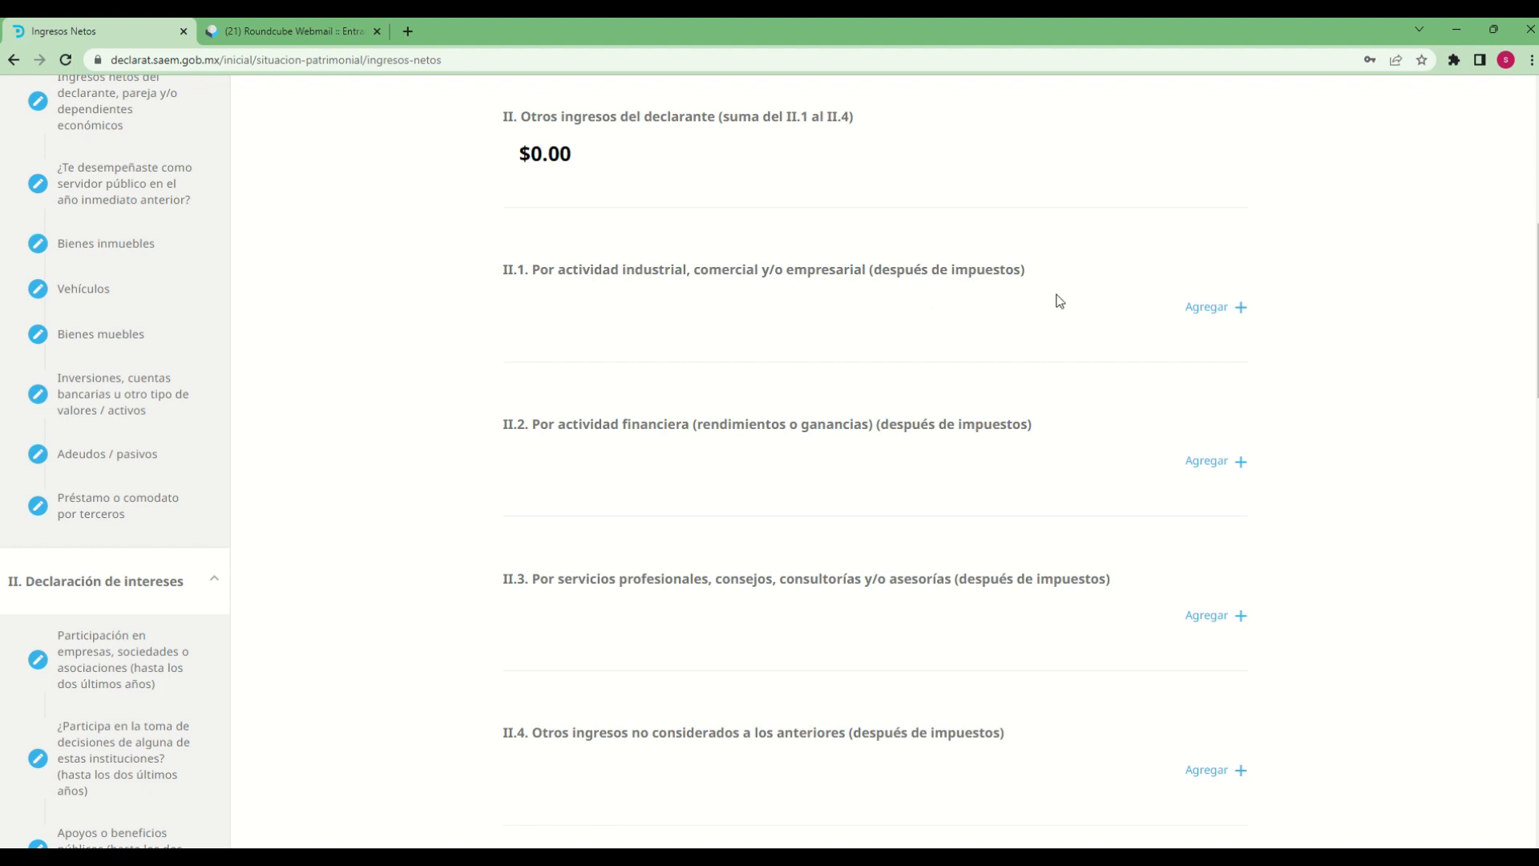
Add an entry for industrial, commercial or business income in II.1 and set its Monto to 10000
left_click(1239, 309)
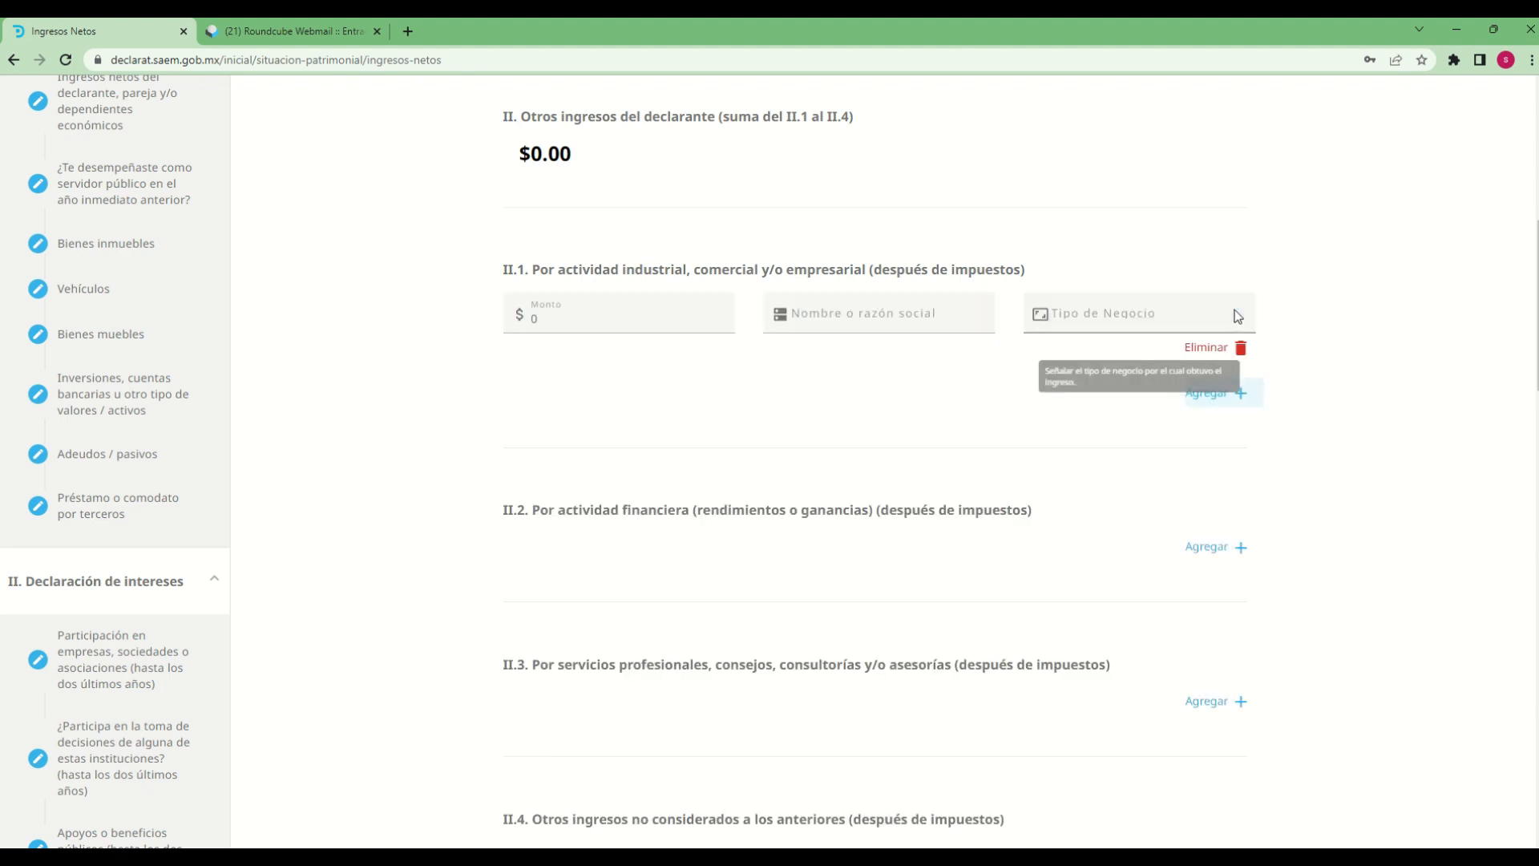
left_click(622, 317)
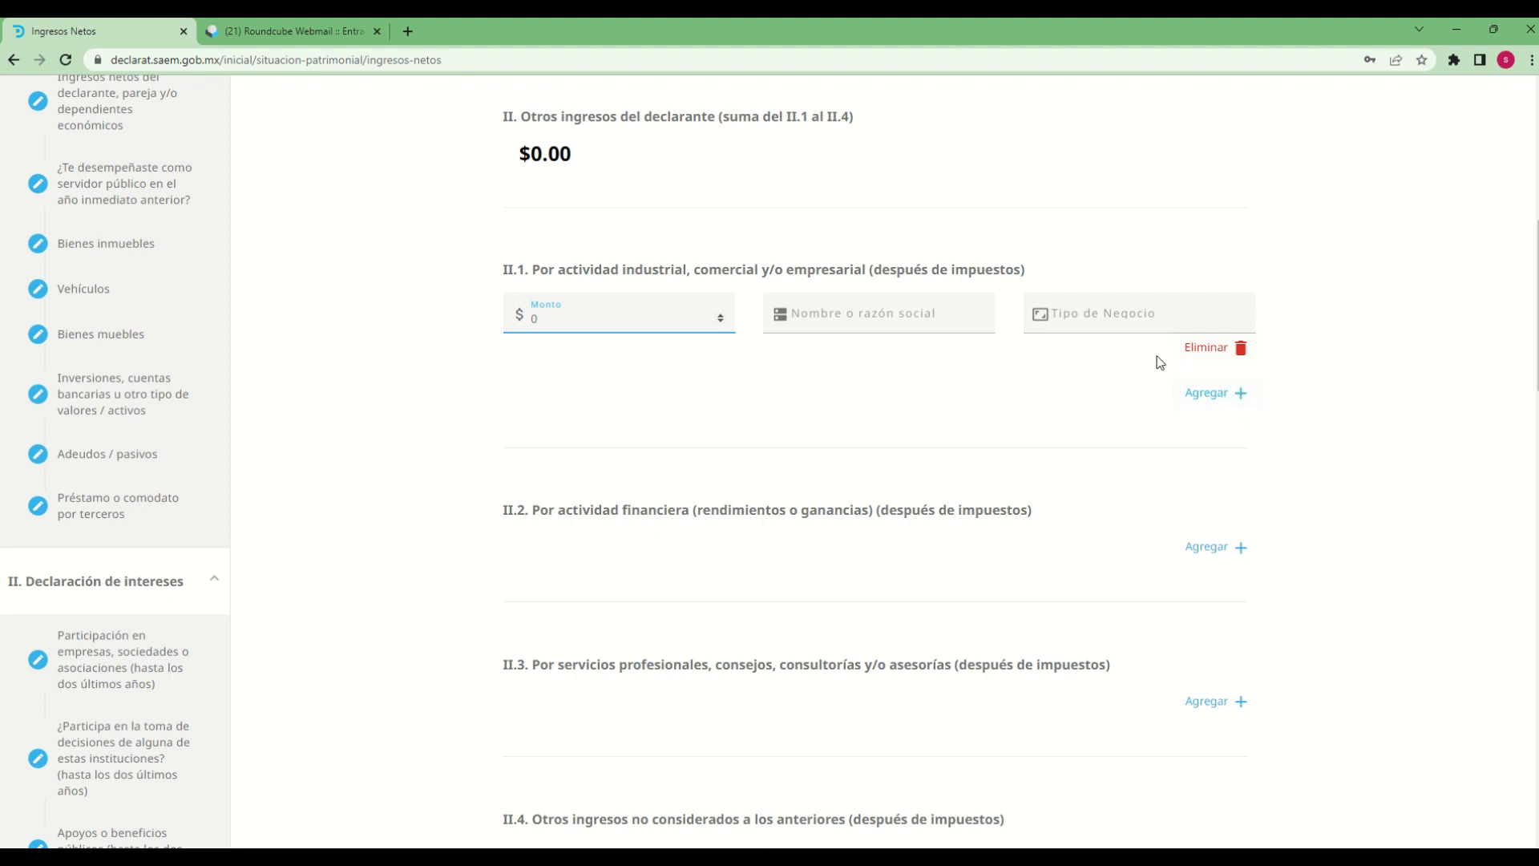
key("BackSpace")
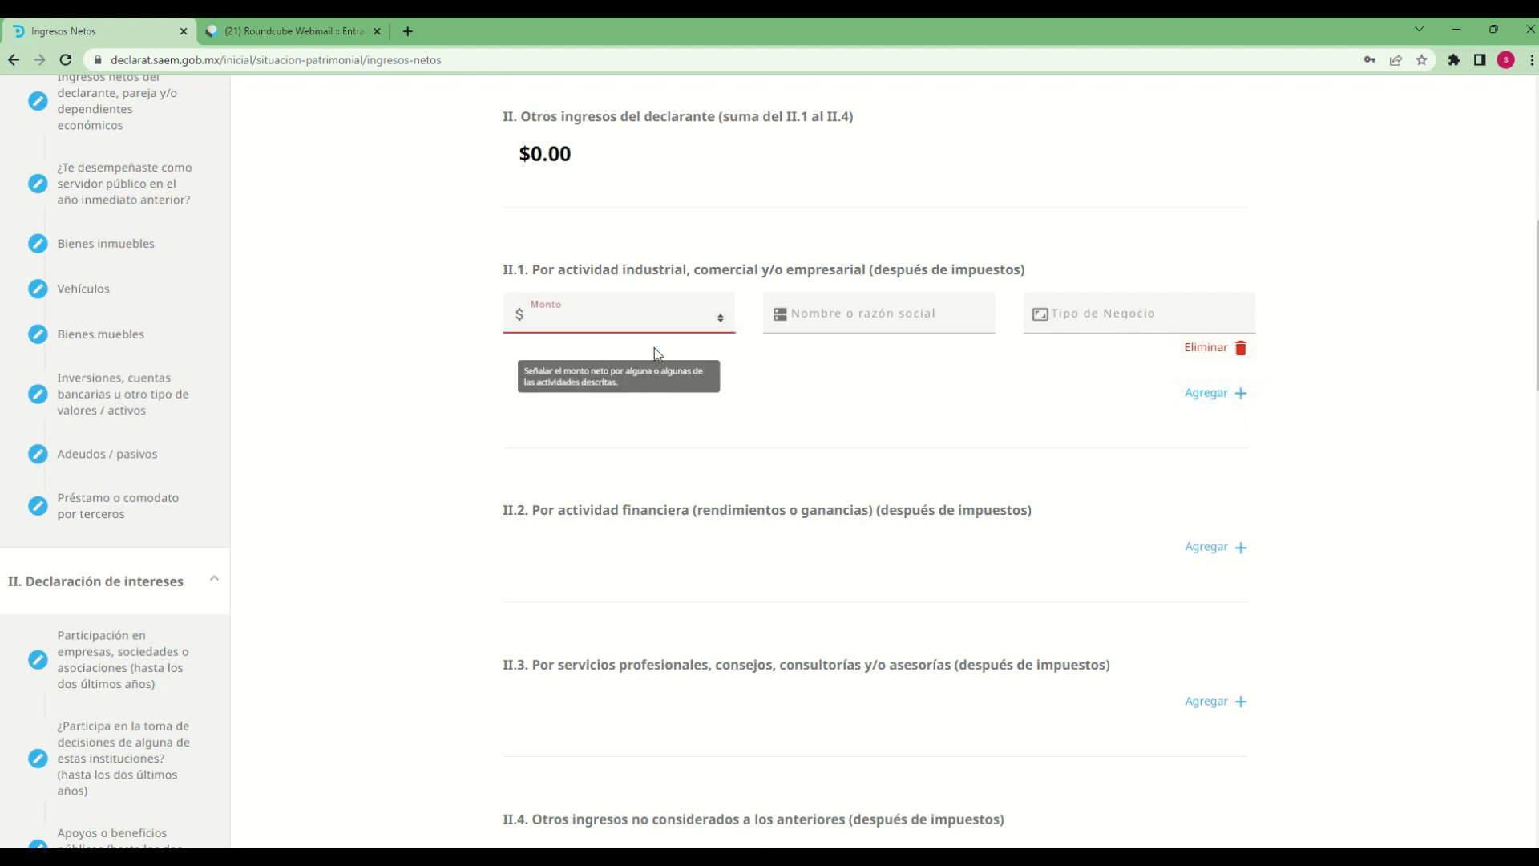
type("10000")
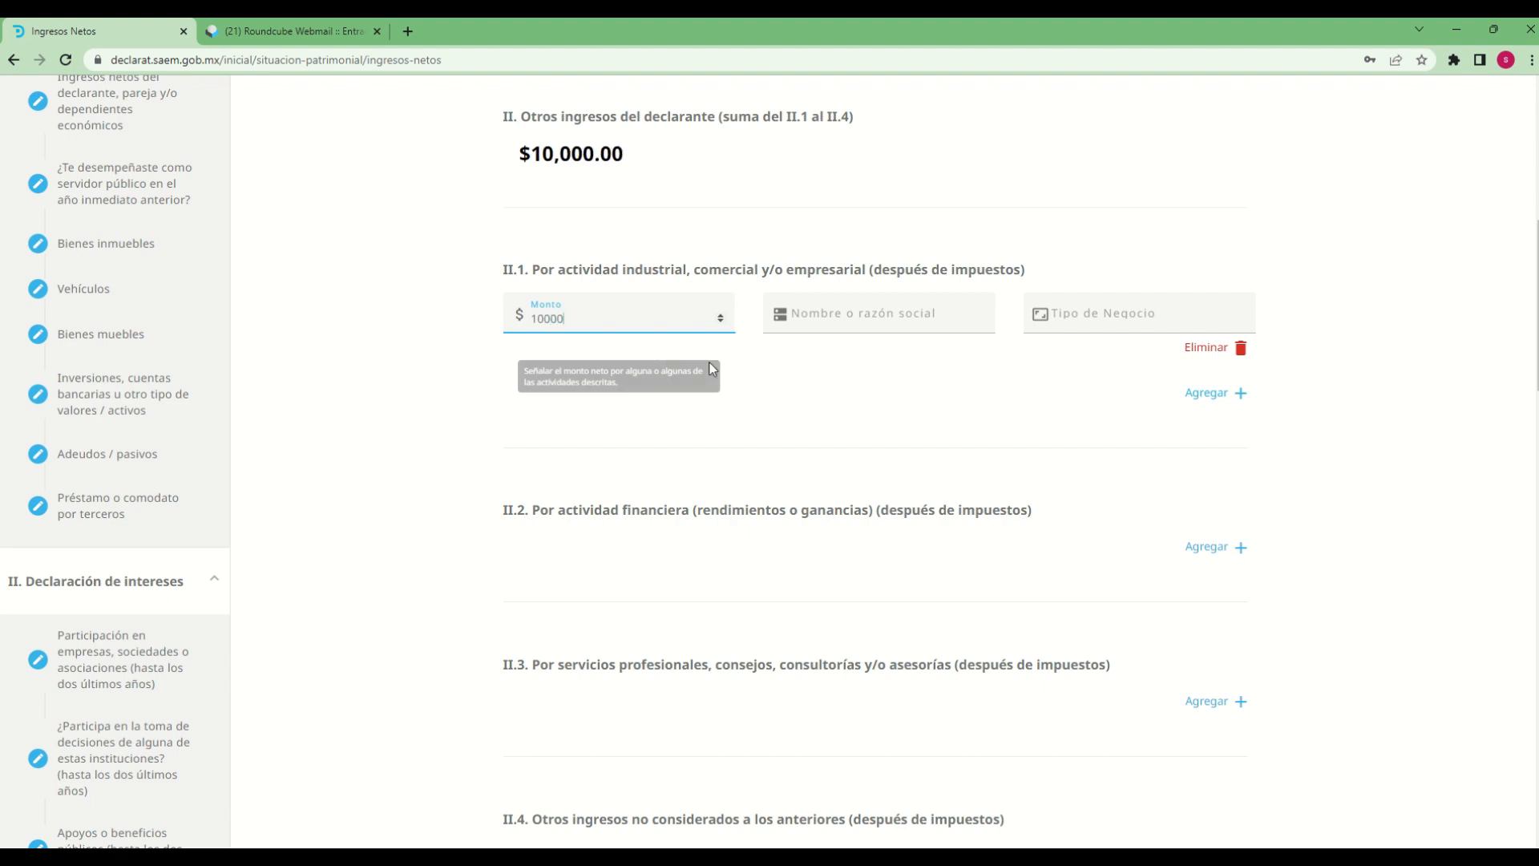
Give the II.1 entry the Nombre o razón social "industria sa de cv" and the Tipo de Negocio "venta de herramienta"
left_click(859, 313)
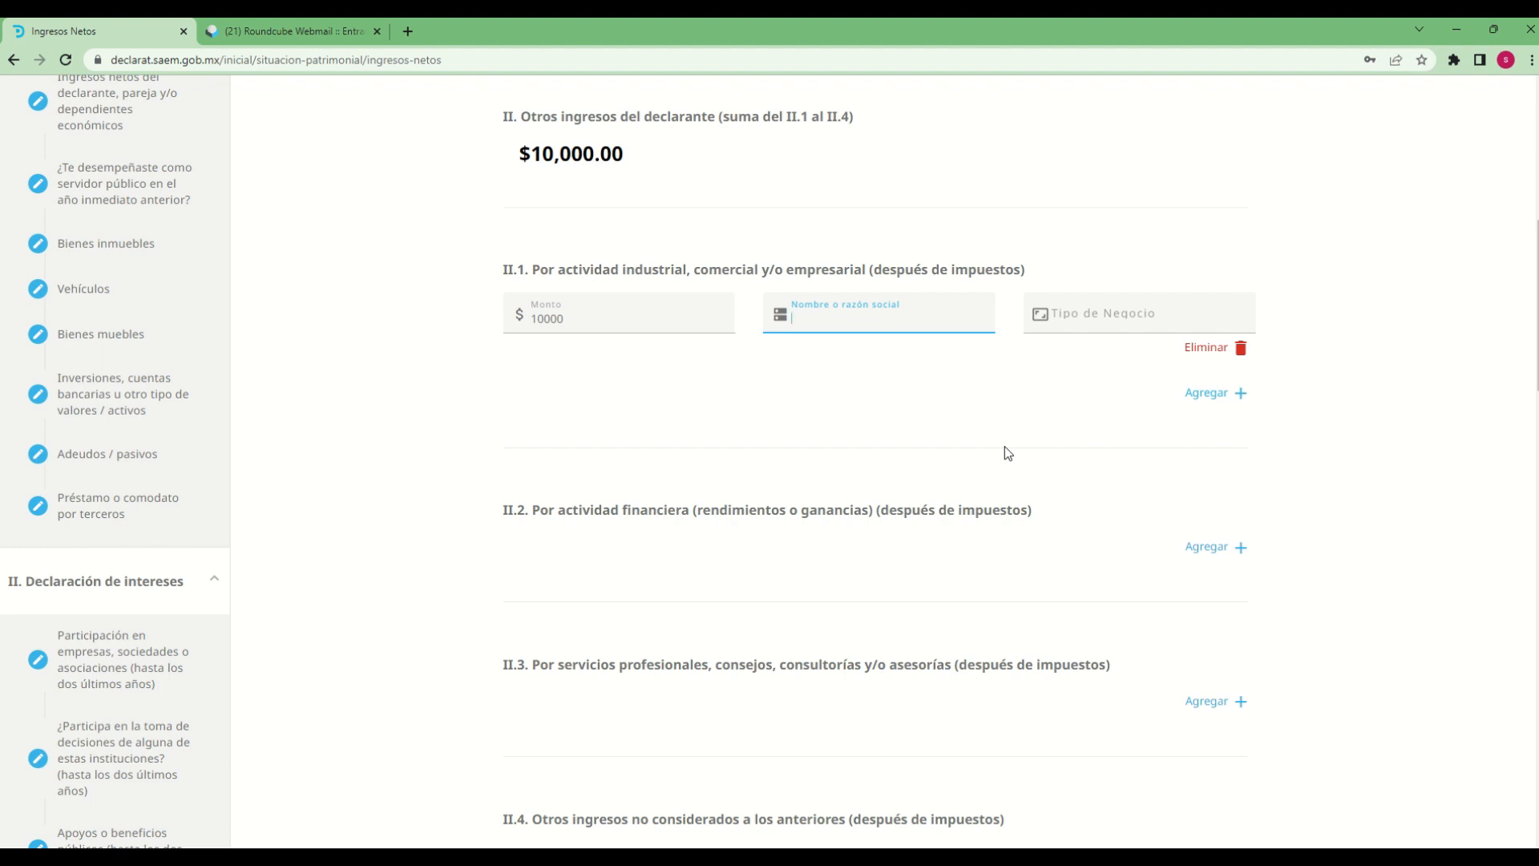
type("i")
type("industria sa de cv")
key("Tab")
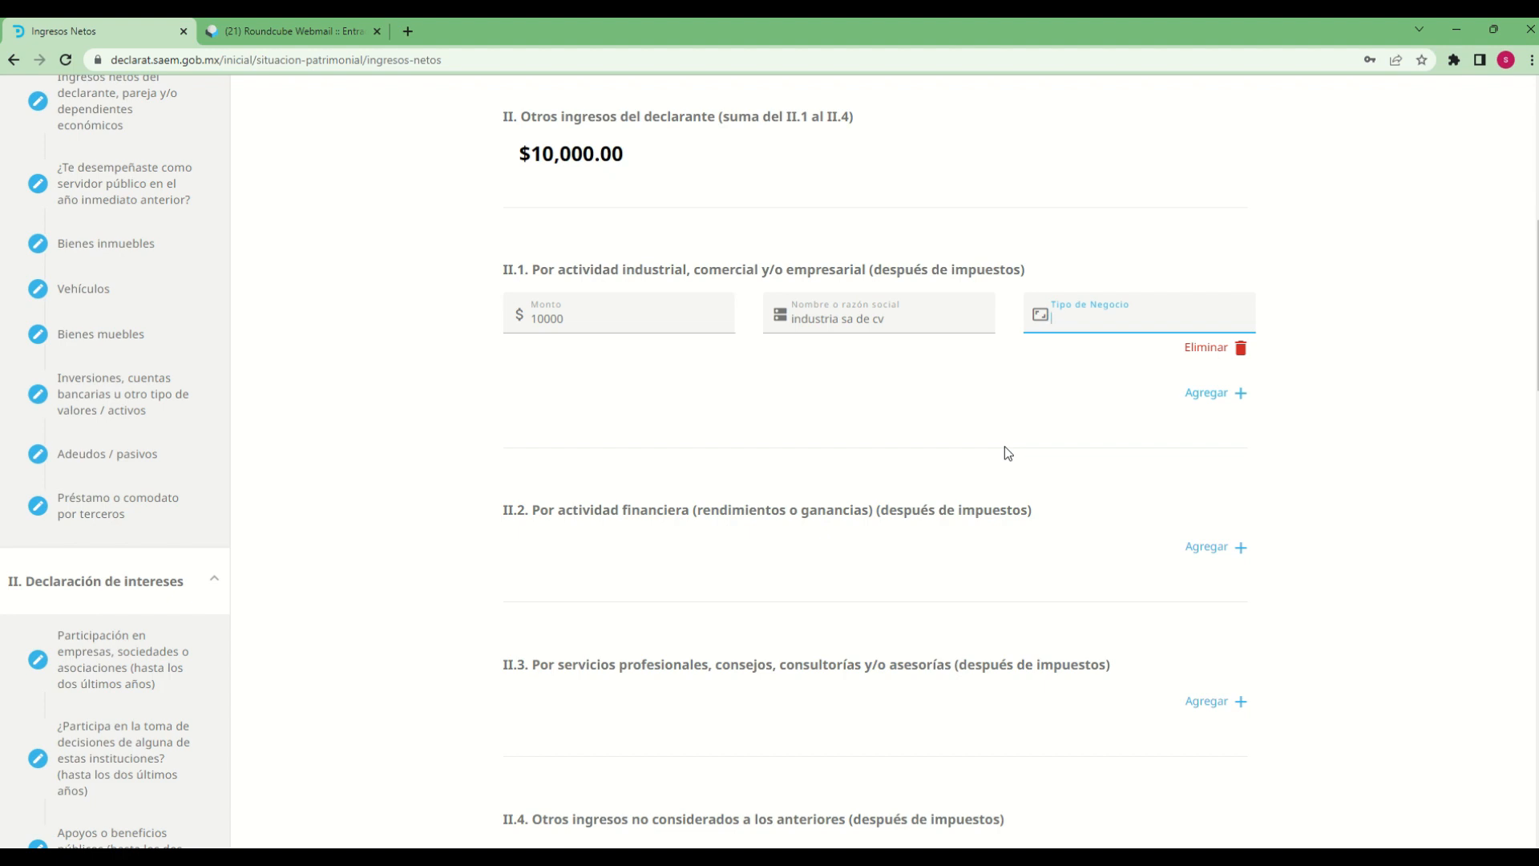
type("venta de herramienta")
Add an entry for financial activity income in II.2 and set its Monto to 10000
scroll(1030, 634, "down", 1)
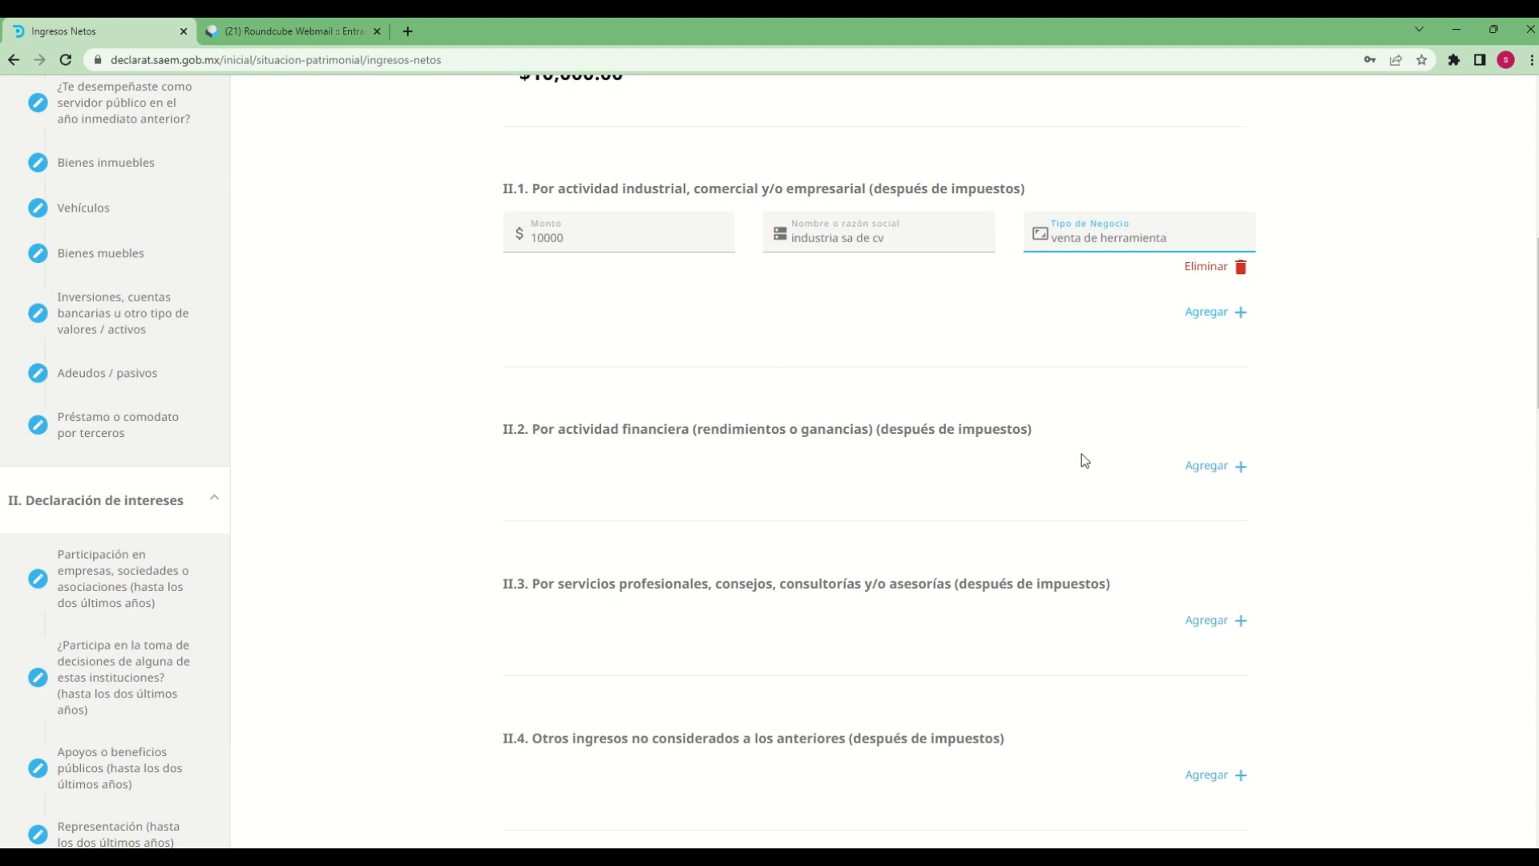
left_click(1213, 465)
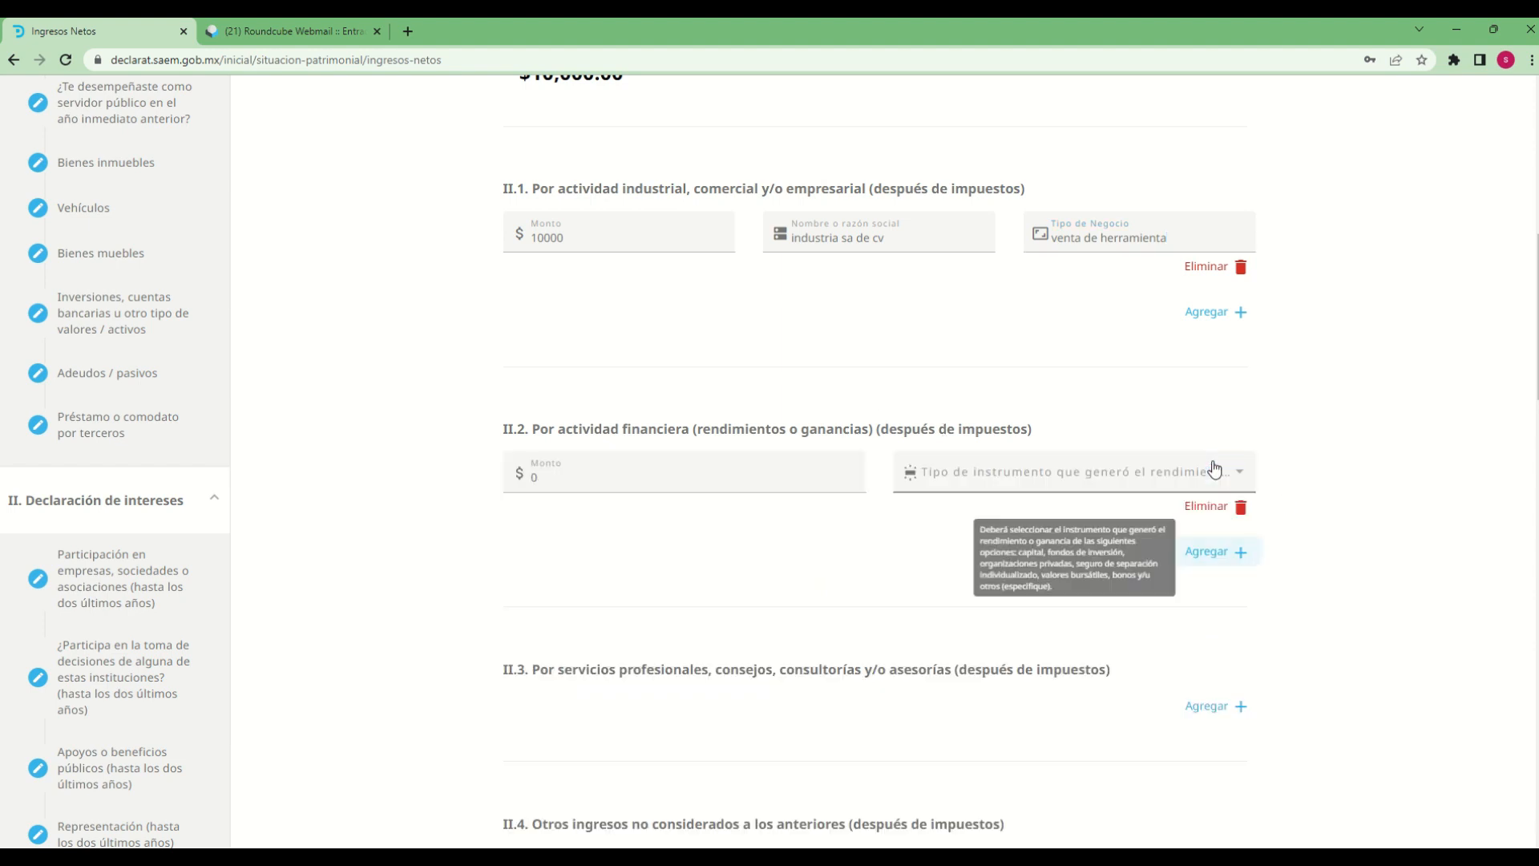
left_click(554, 478)
key("BackSpace")
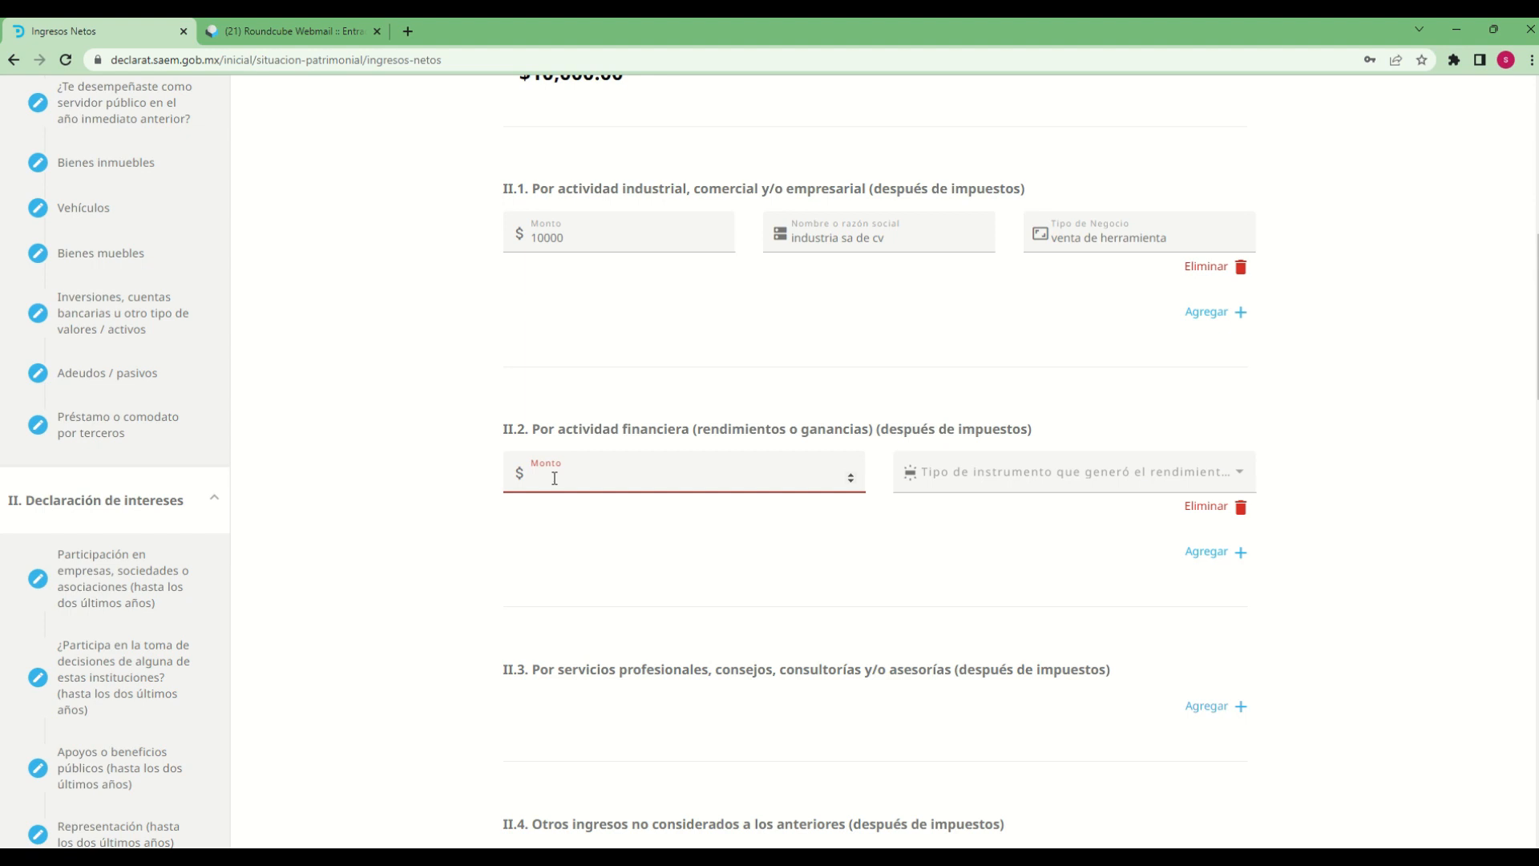
type("10000")
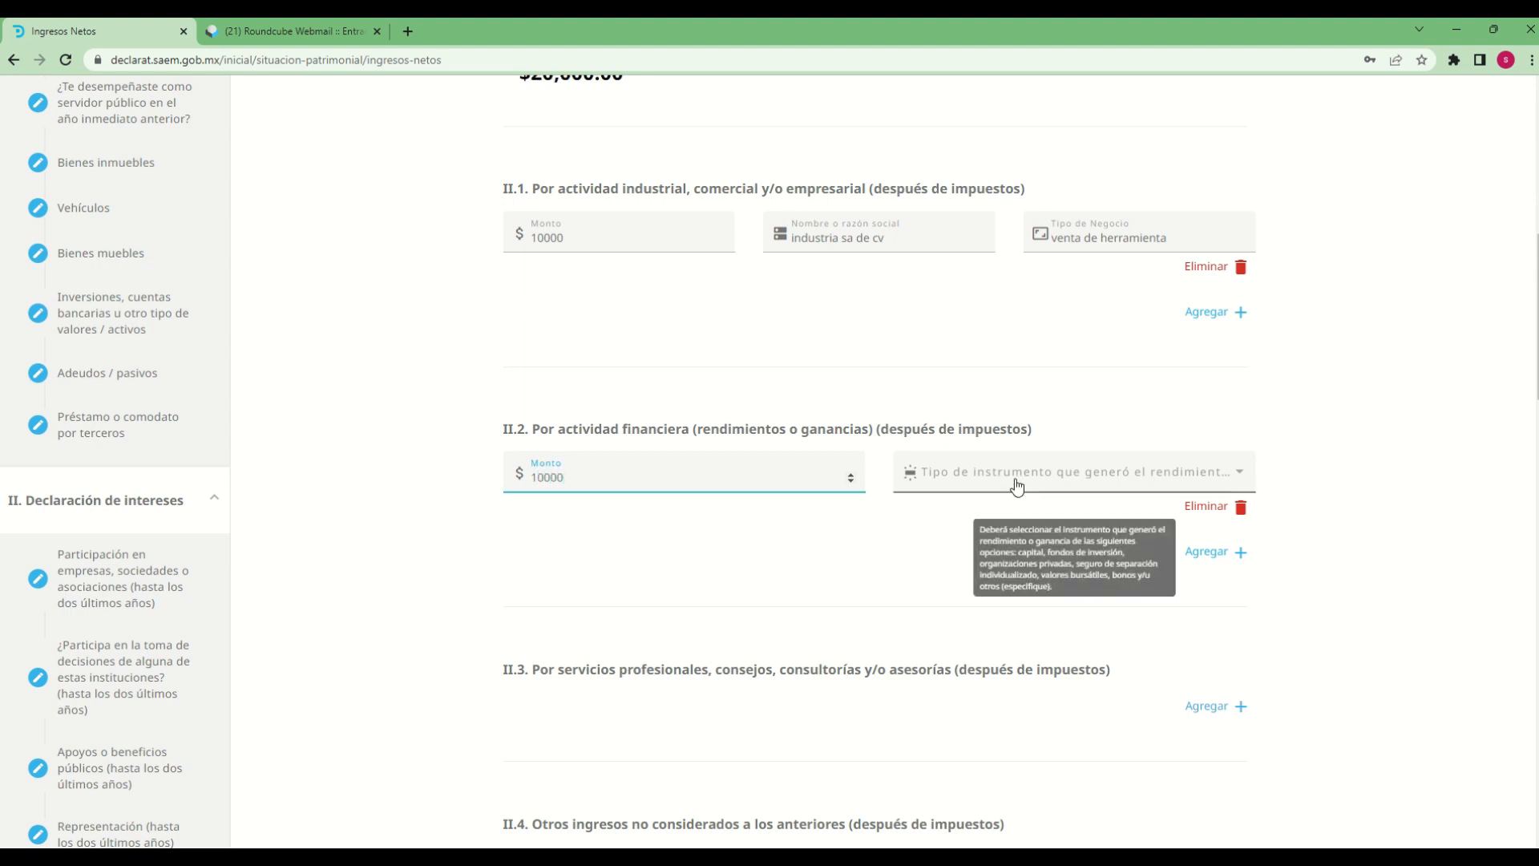
Set the II.2 entry's Tipo de instrumento que generó el rendimiento o ganancia to BONOS
left_click(1157, 486)
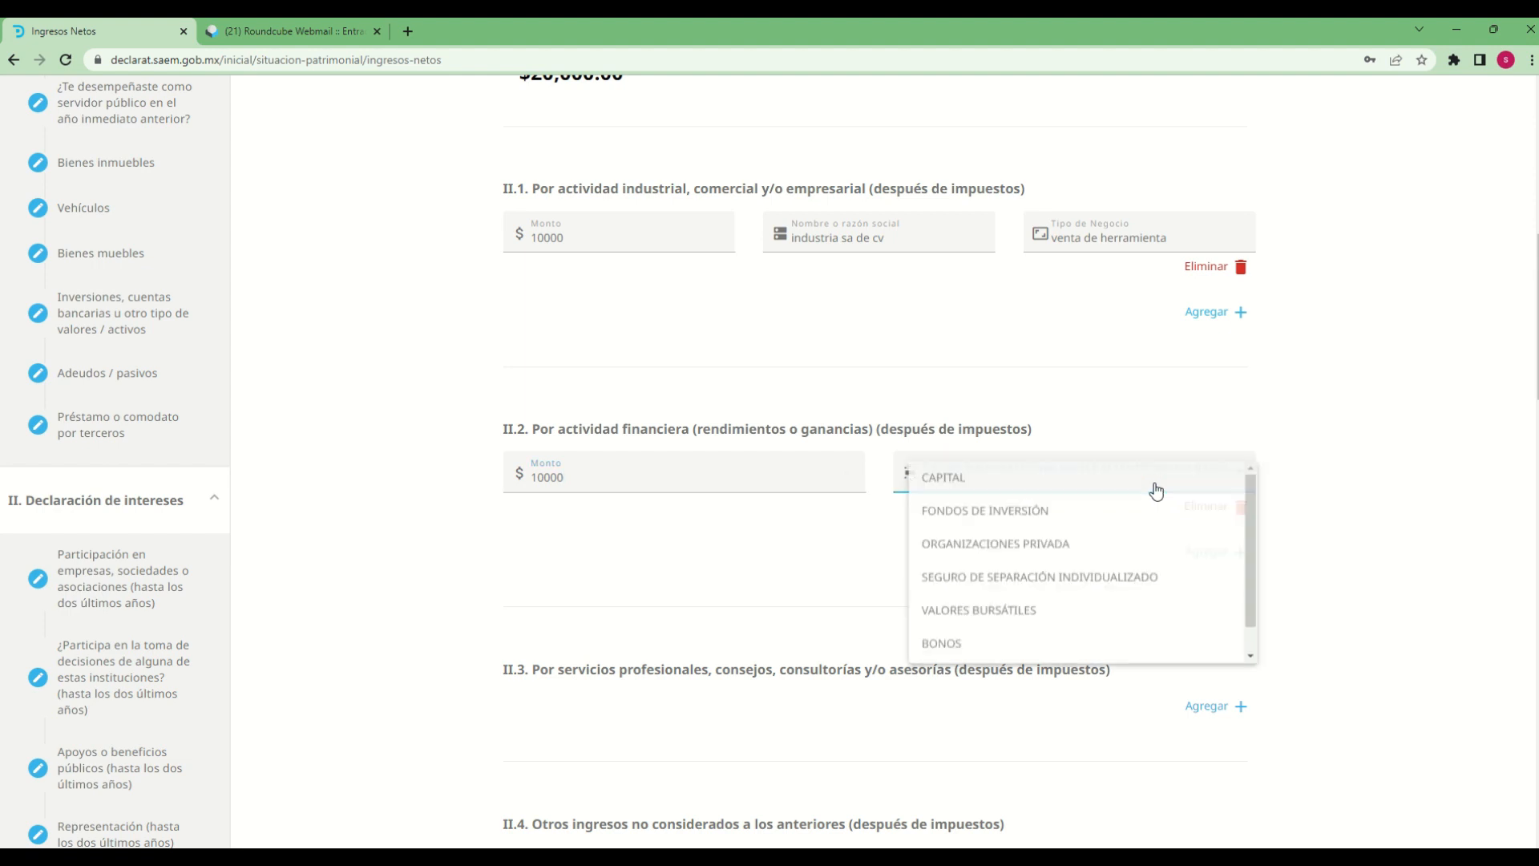
left_click(1363, 505)
left_click(1088, 480)
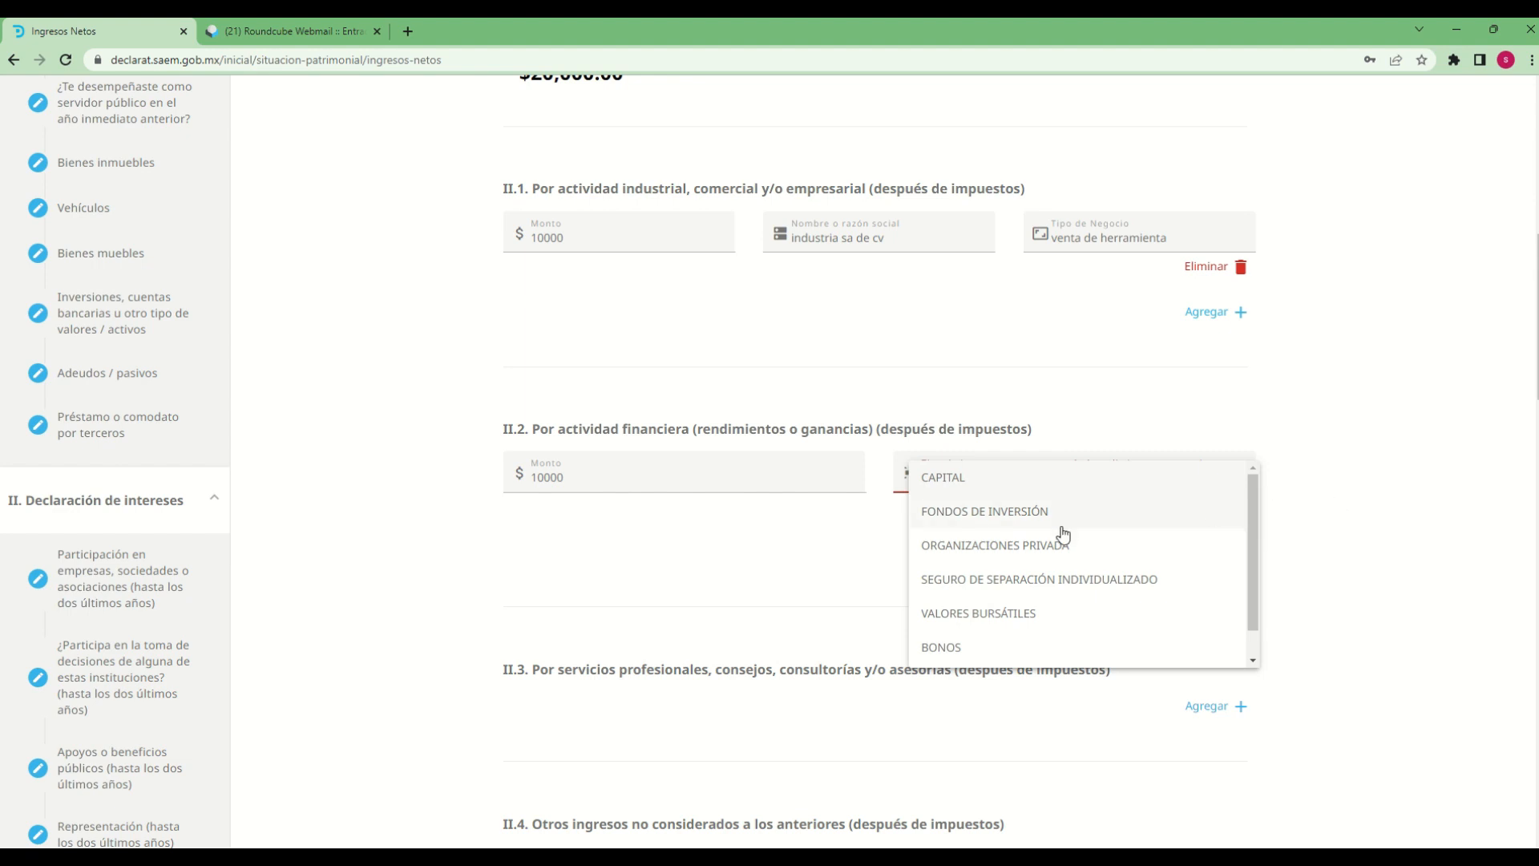
left_click_drag(1256, 536, 1254, 592)
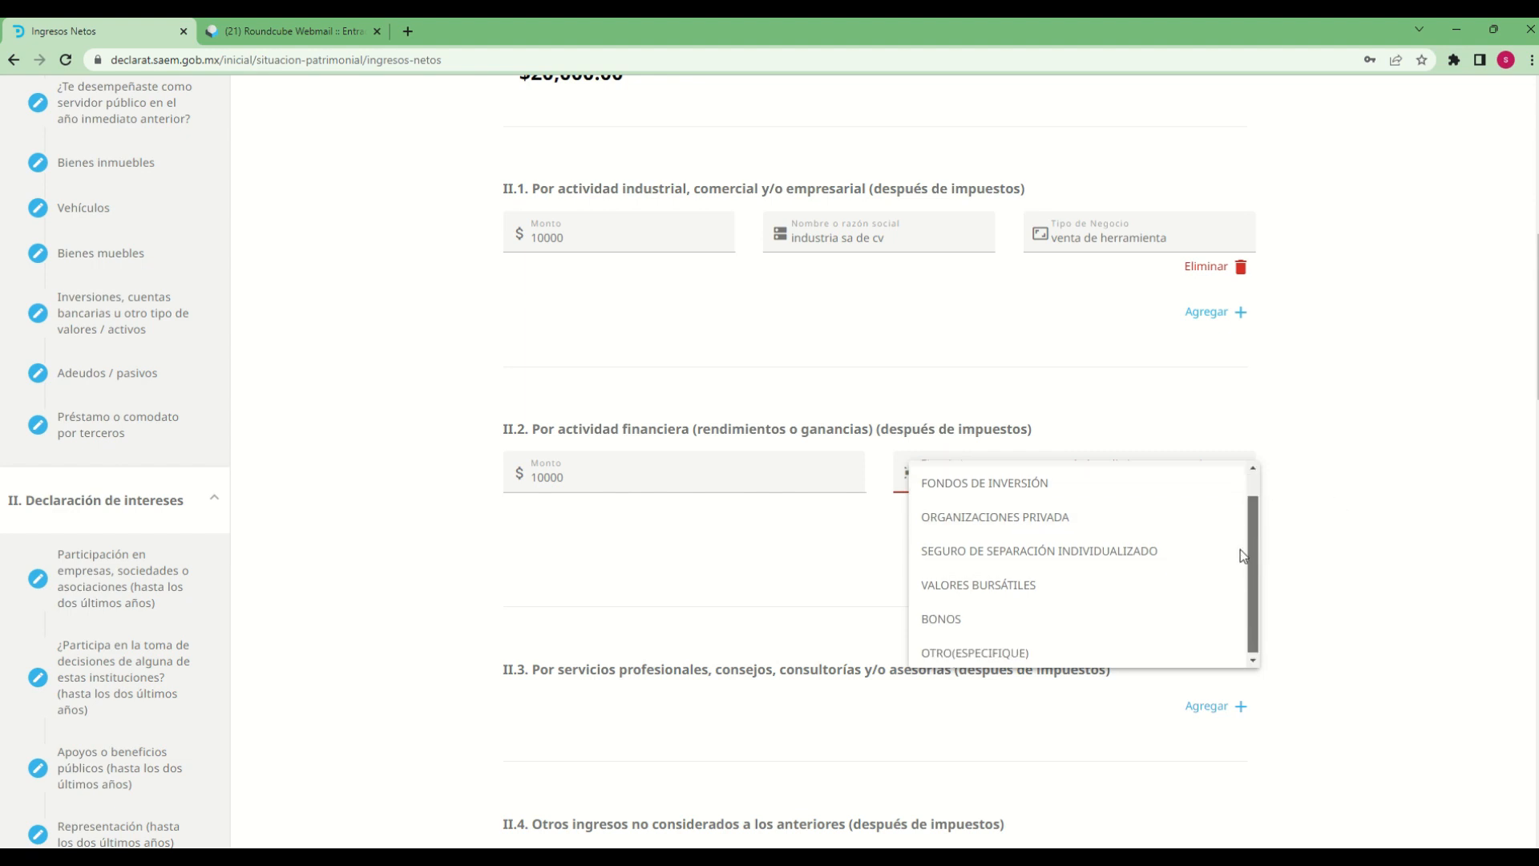
scroll(1240, 550, "up", 1)
scroll(1243, 566, "down", 1)
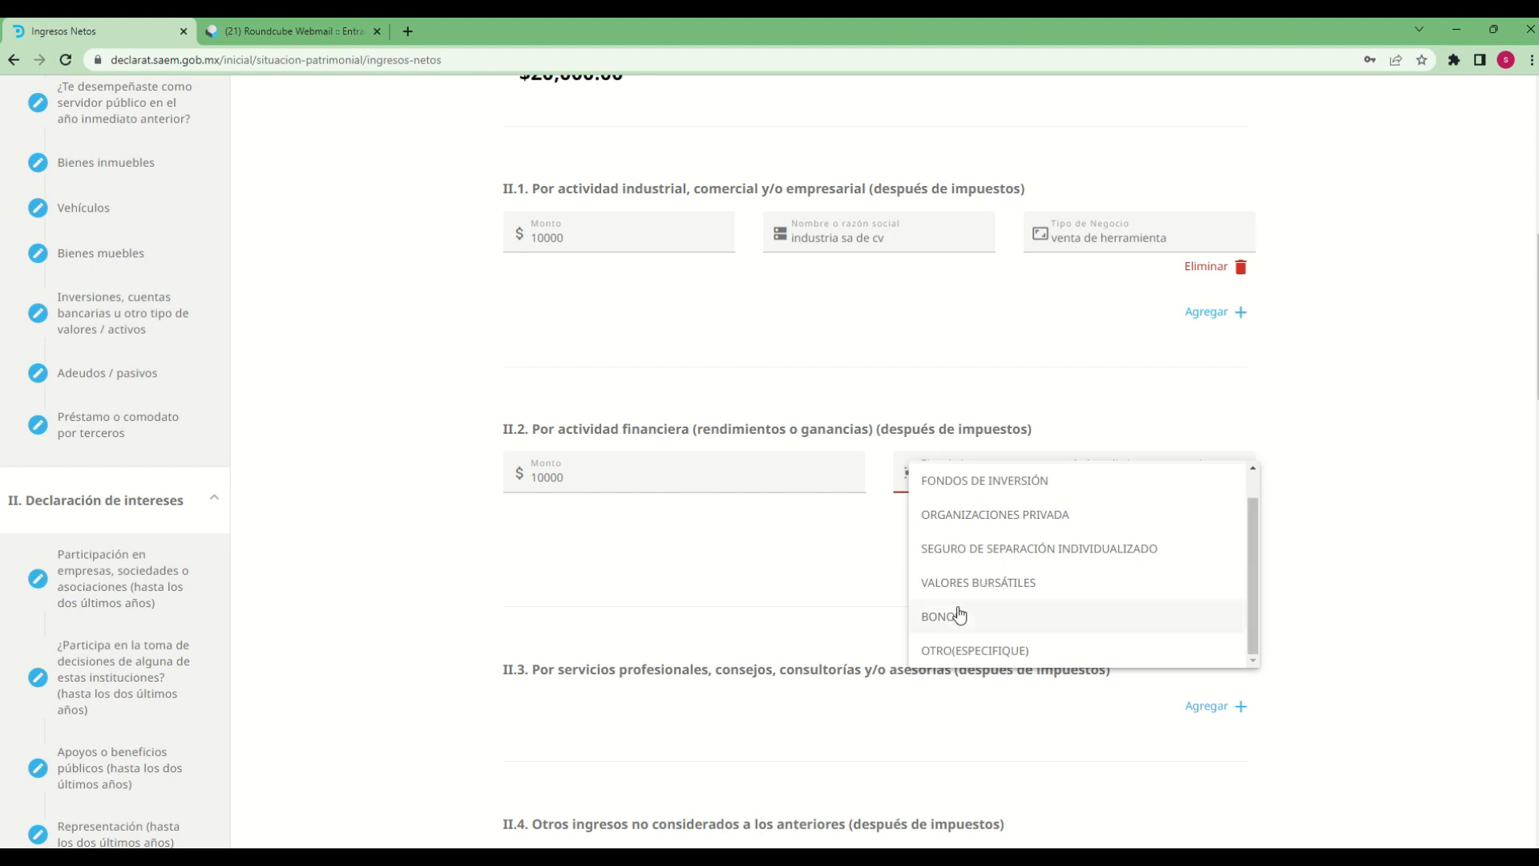
left_click(888, 613)
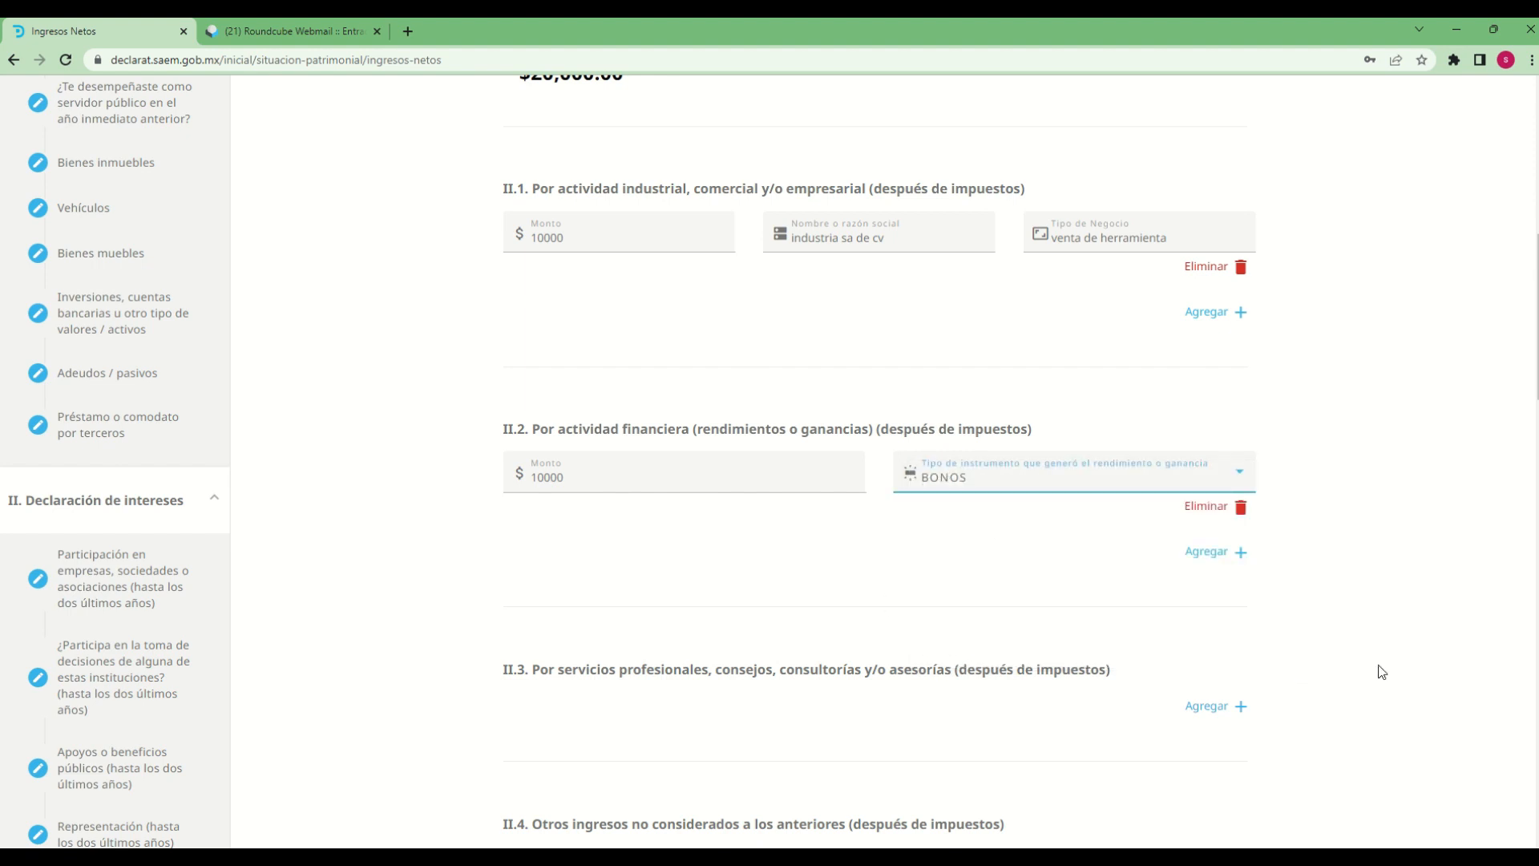
Add a professional services entry in II.3 with Monto 10000 and Tipo de servicio prestado "asesoria"
scroll(1323, 666, "down", 3)
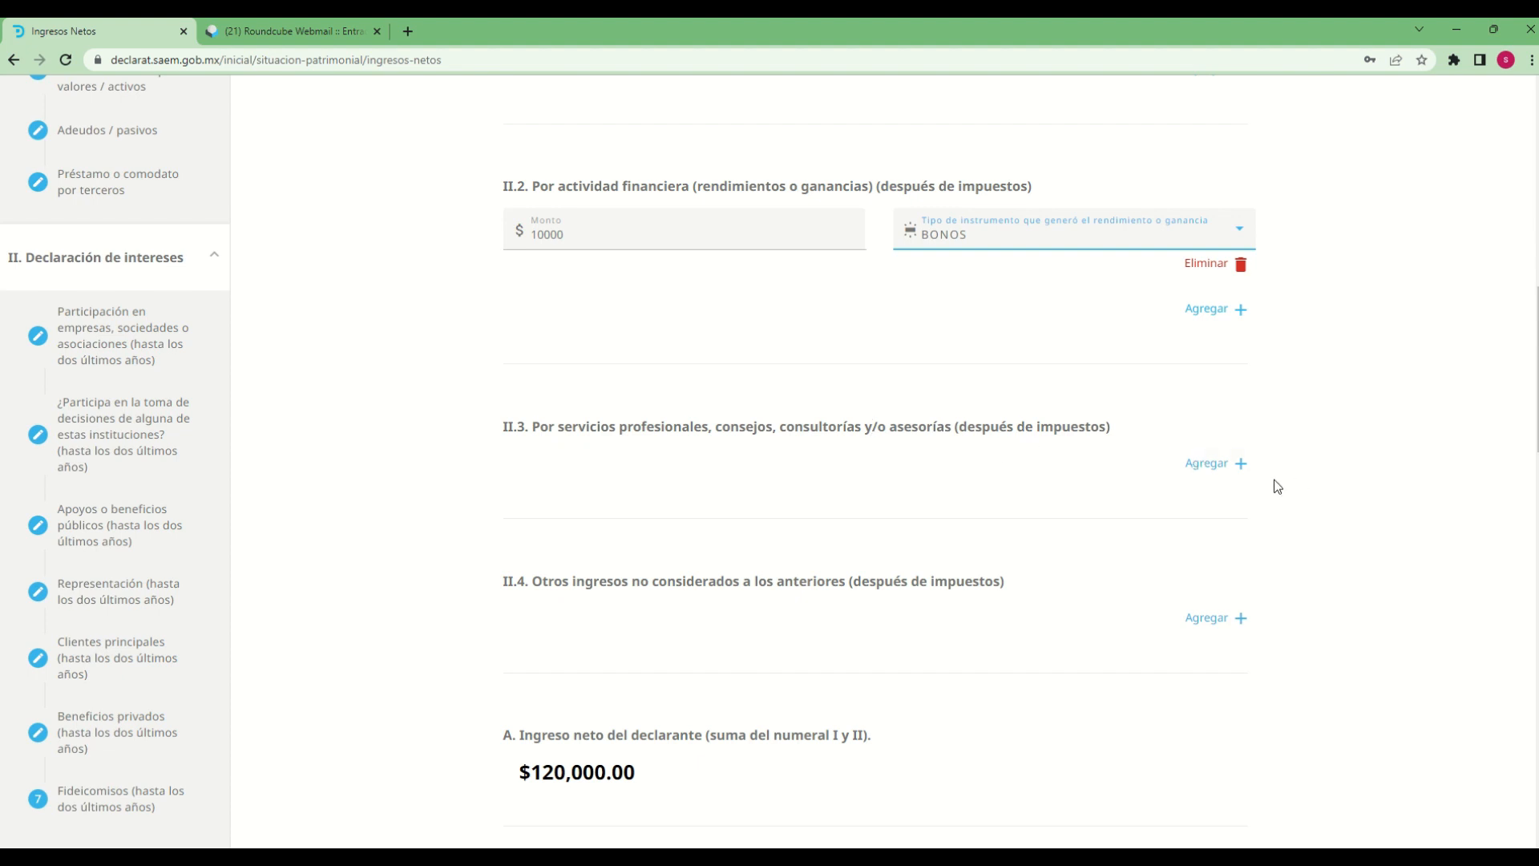
left_click(1215, 465)
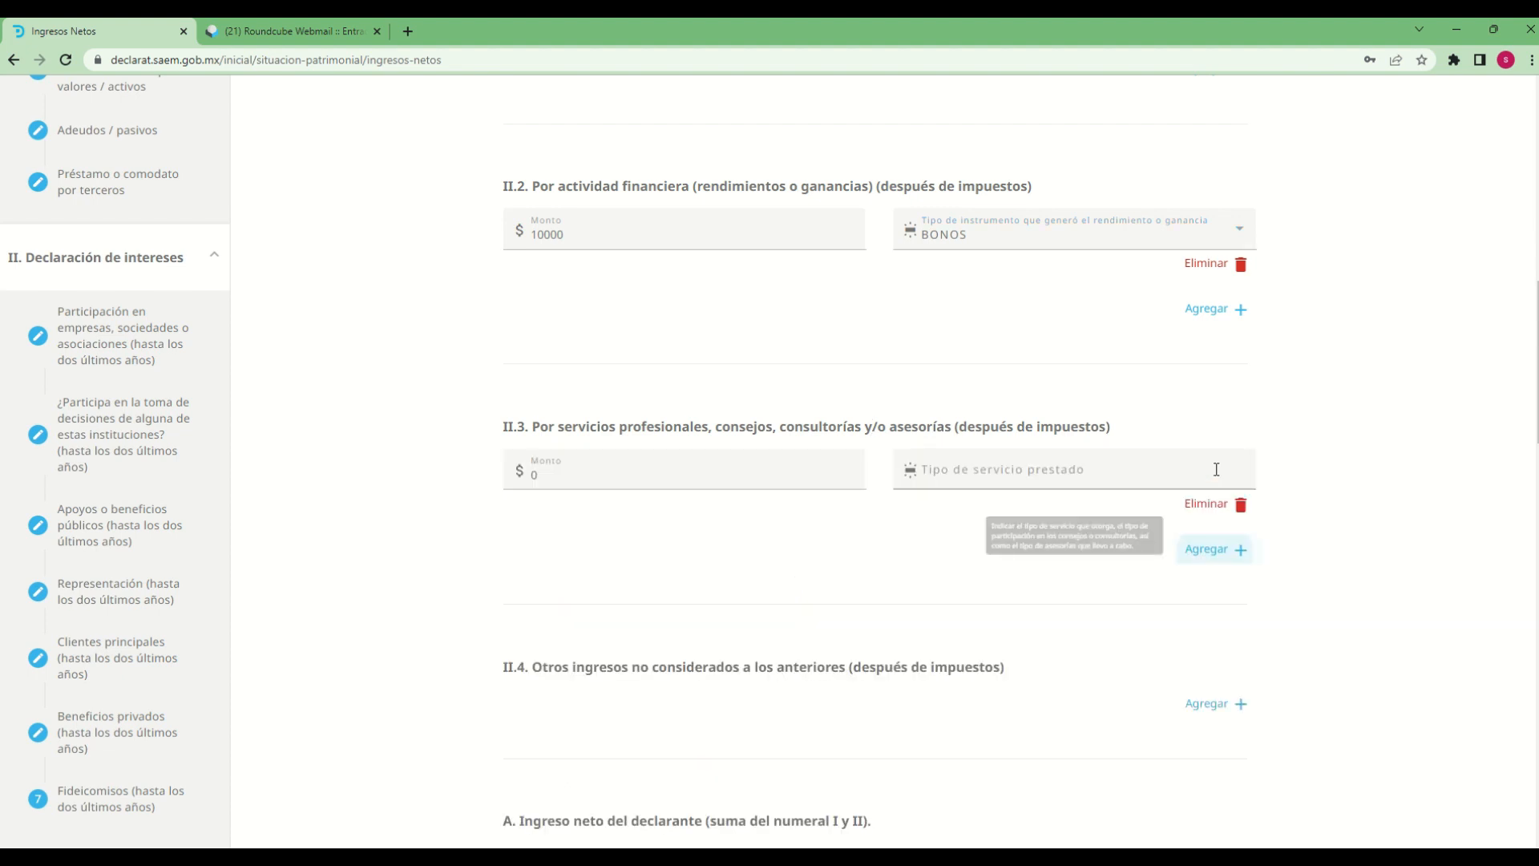
left_click(617, 481)
type("10000")
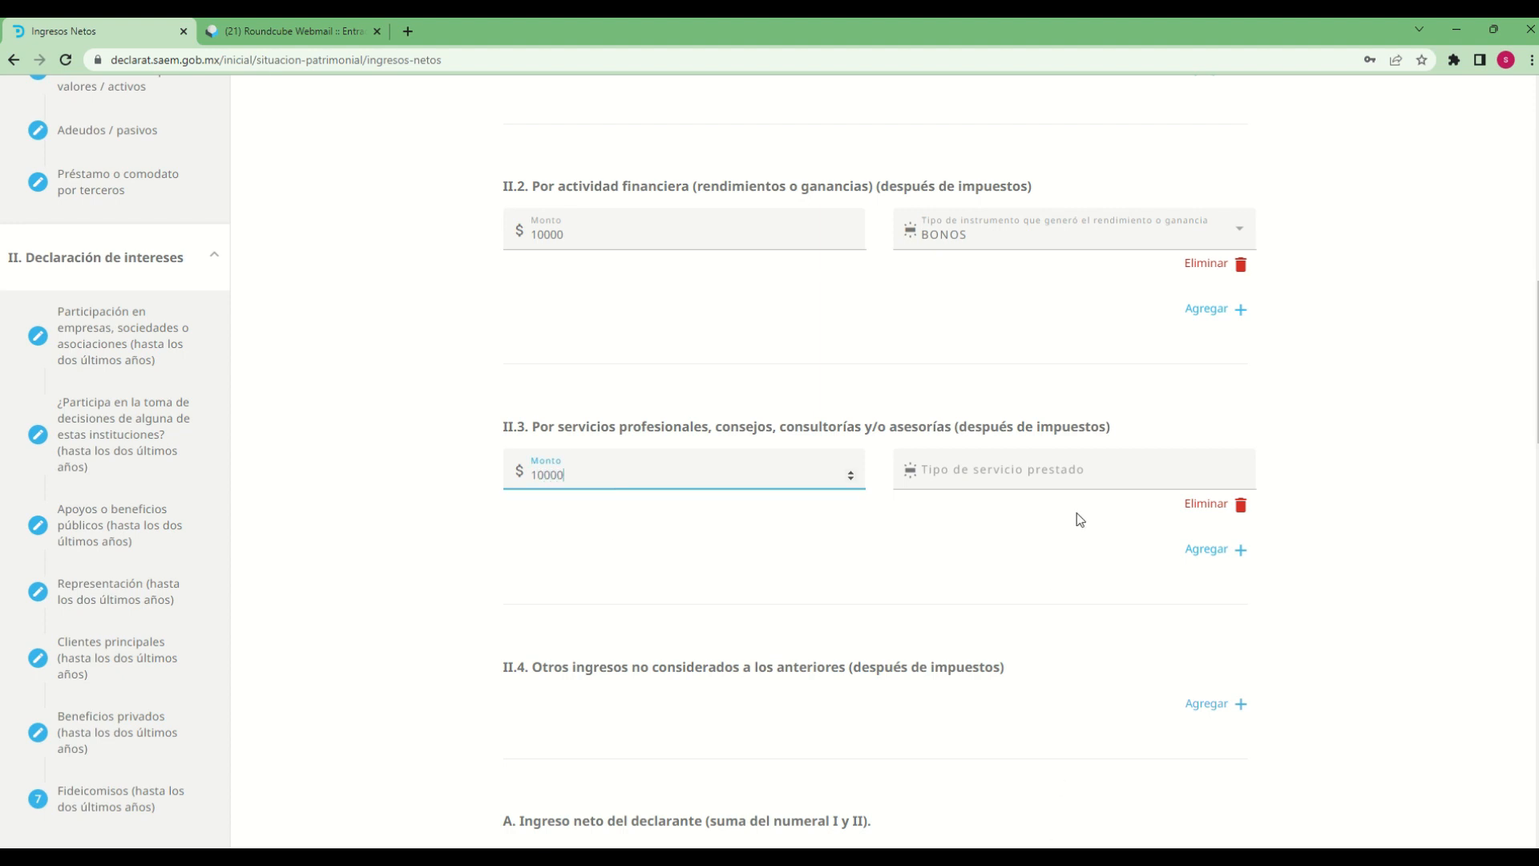
left_click(1088, 472)
type("as")
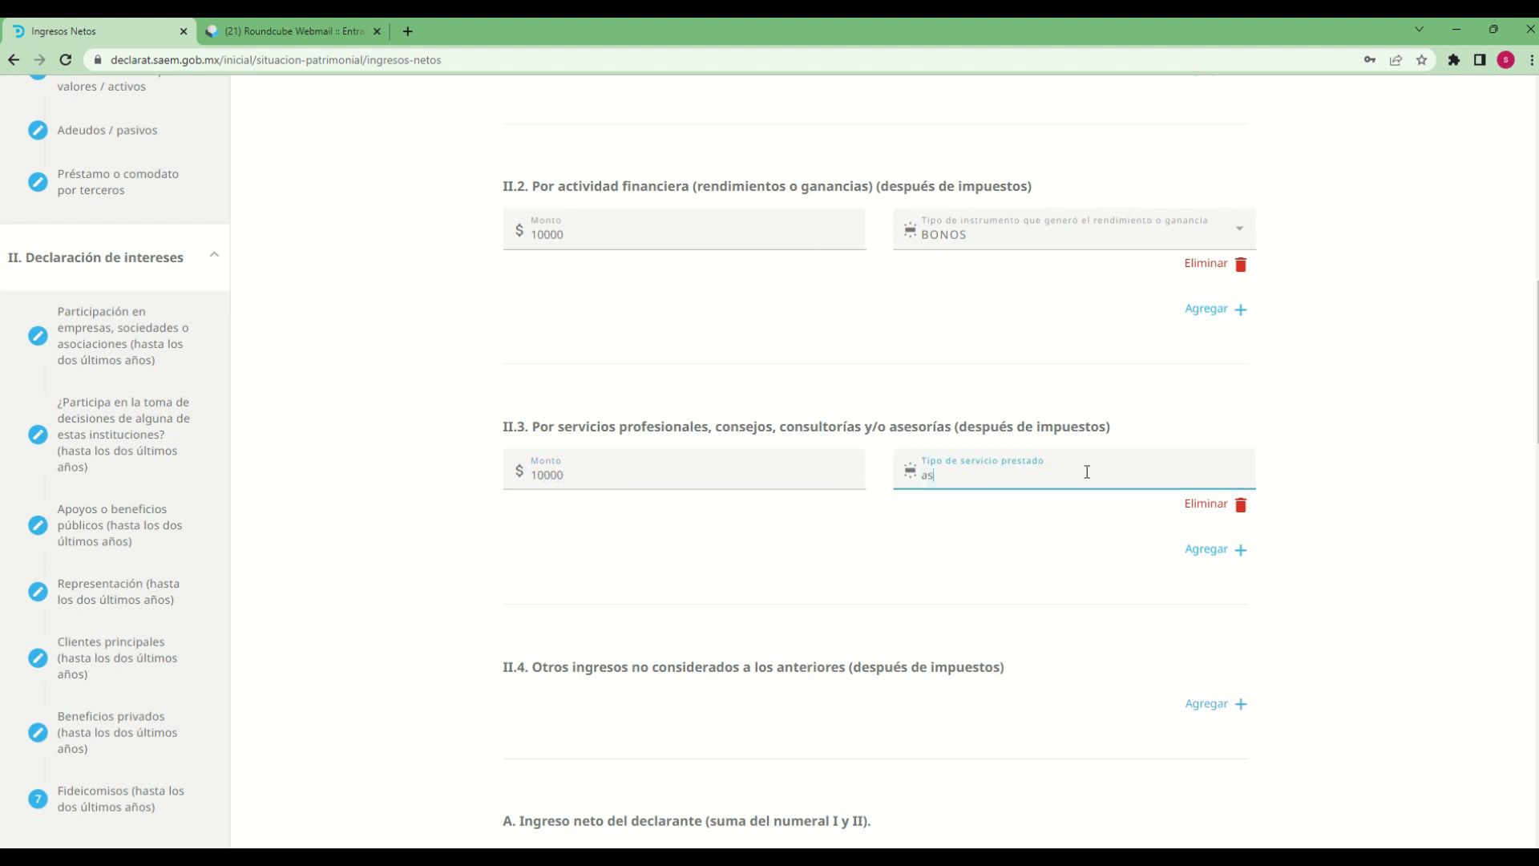
type("esoria")
left_click(1027, 553)
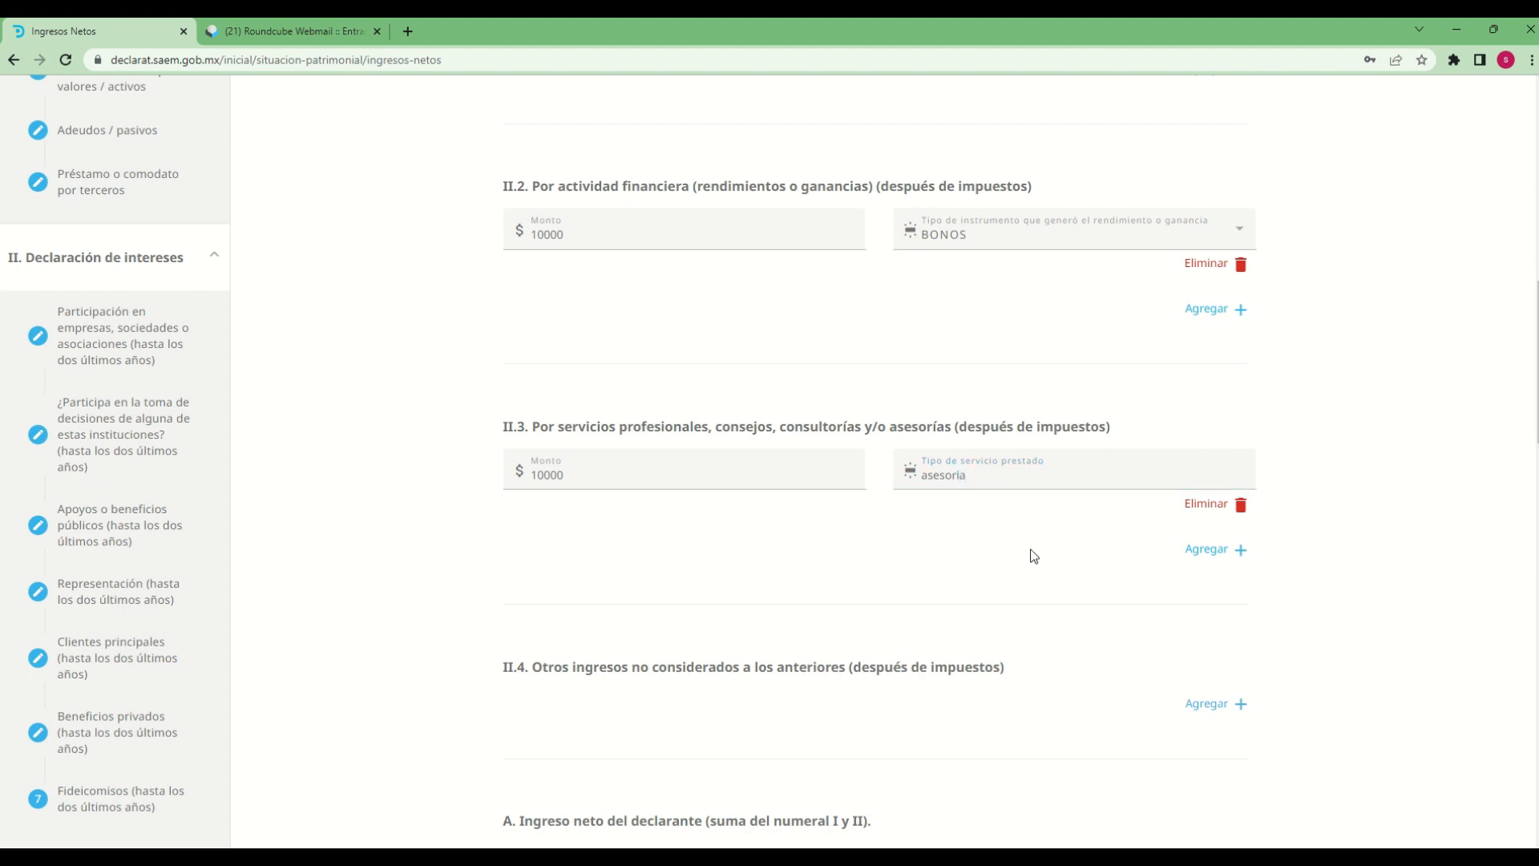
Add an entry for other income not considered above in II.4 and set its Monto to 10000
scroll(1029, 553, "down", 3)
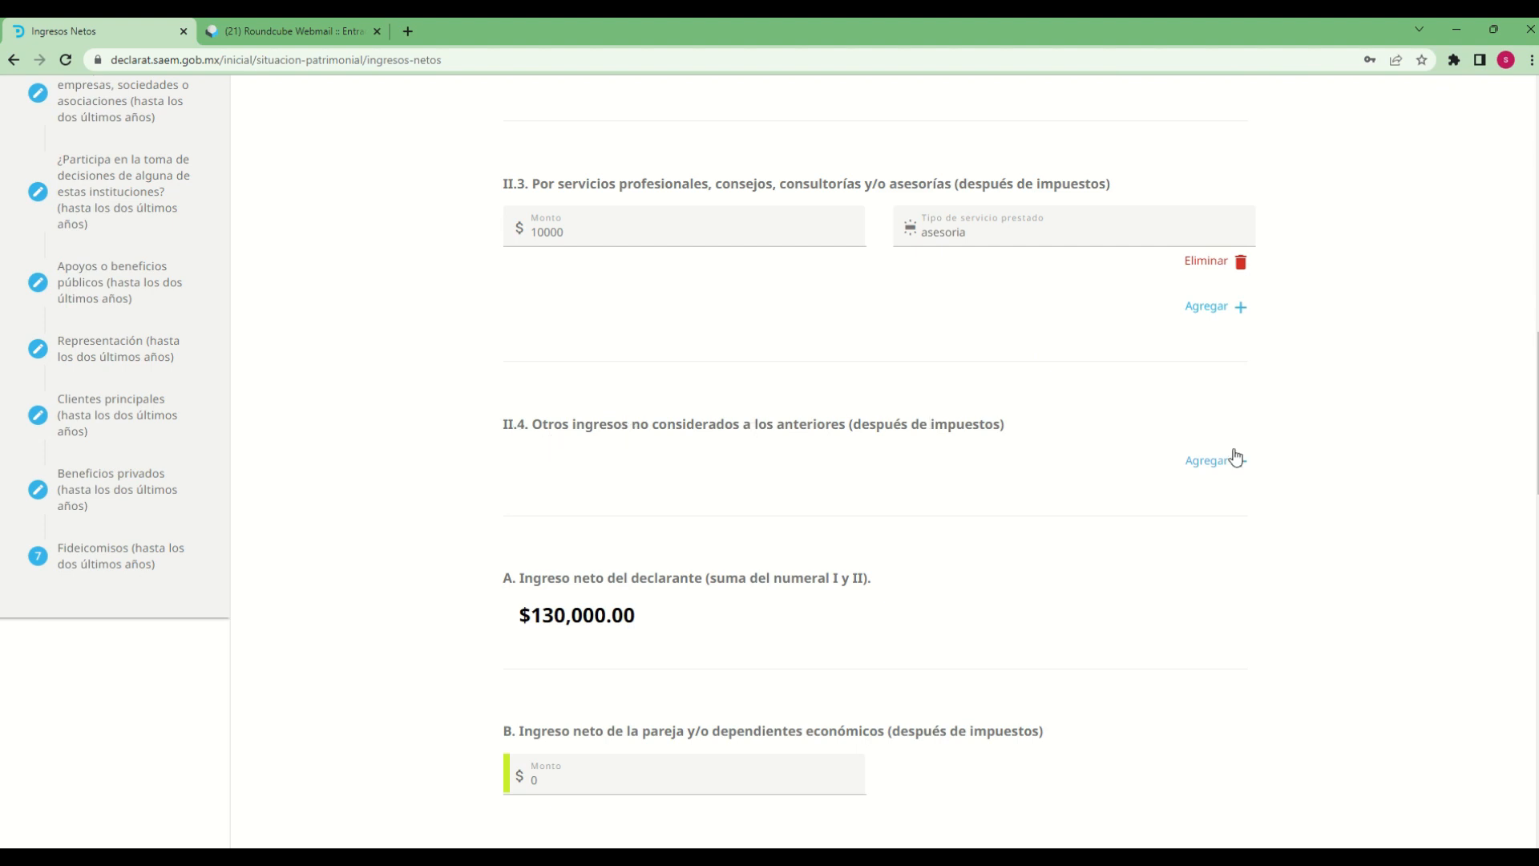
left_click(1186, 461)
left_click(638, 460)
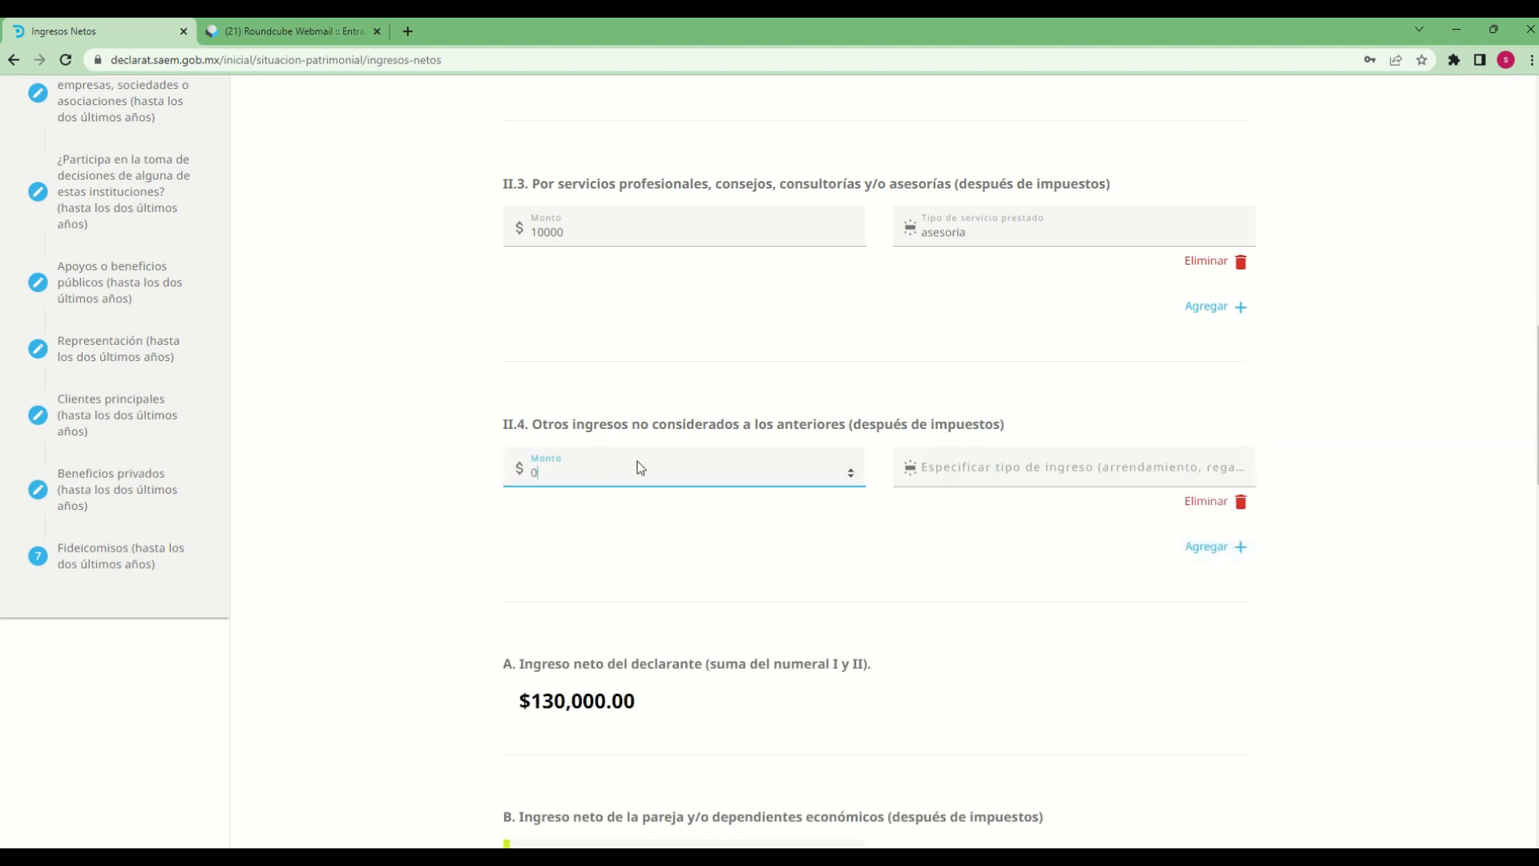
key("BackSpace")
type("10000")
key("Tab")
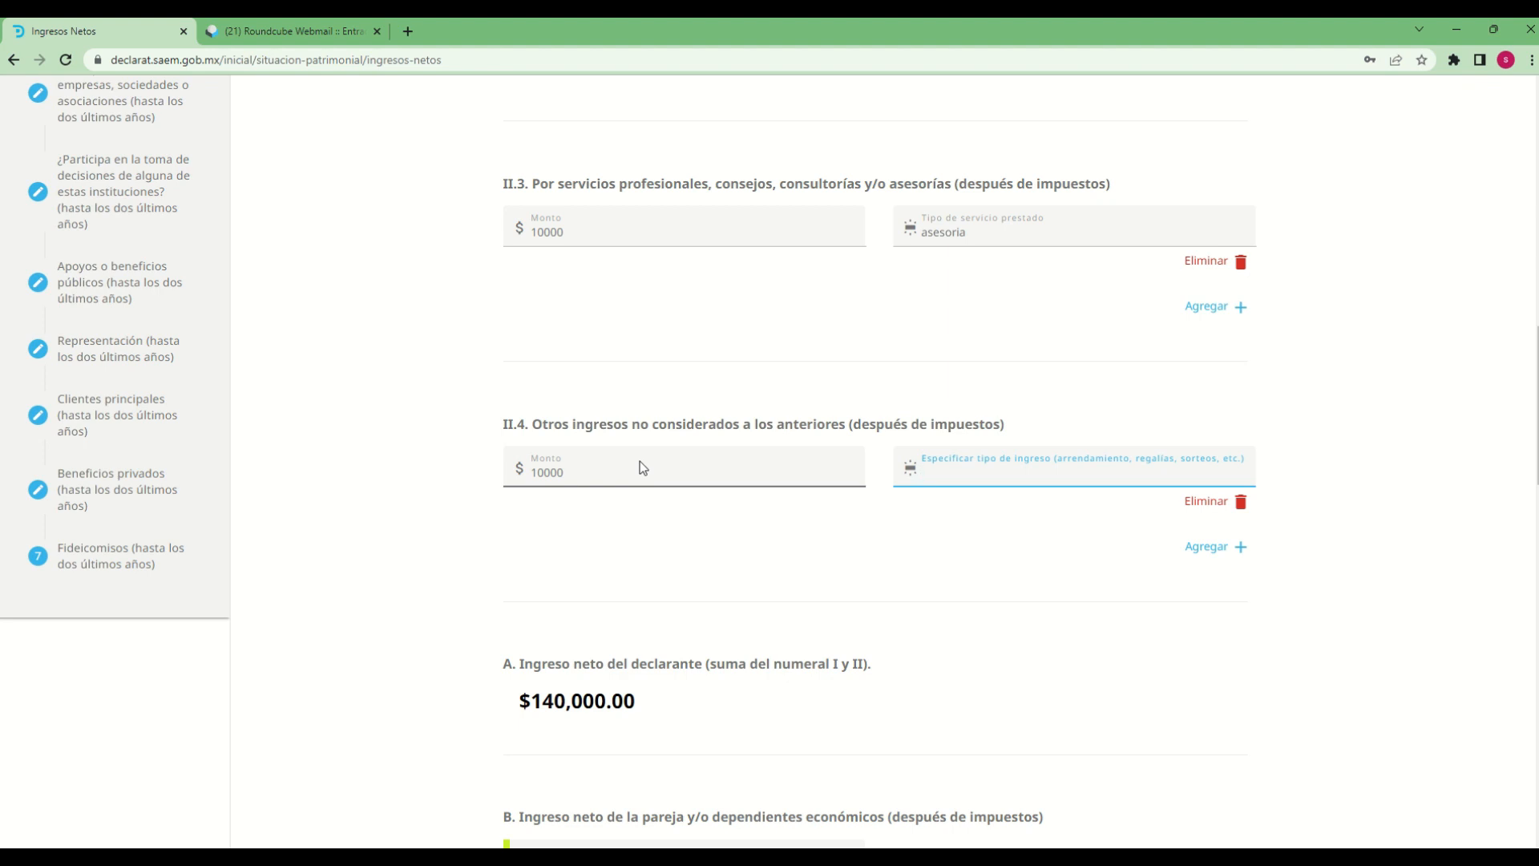
Specify the II.4 entry's type of income as "arrendamientos"
type("rrendamientos")
left_click(1396, 686)
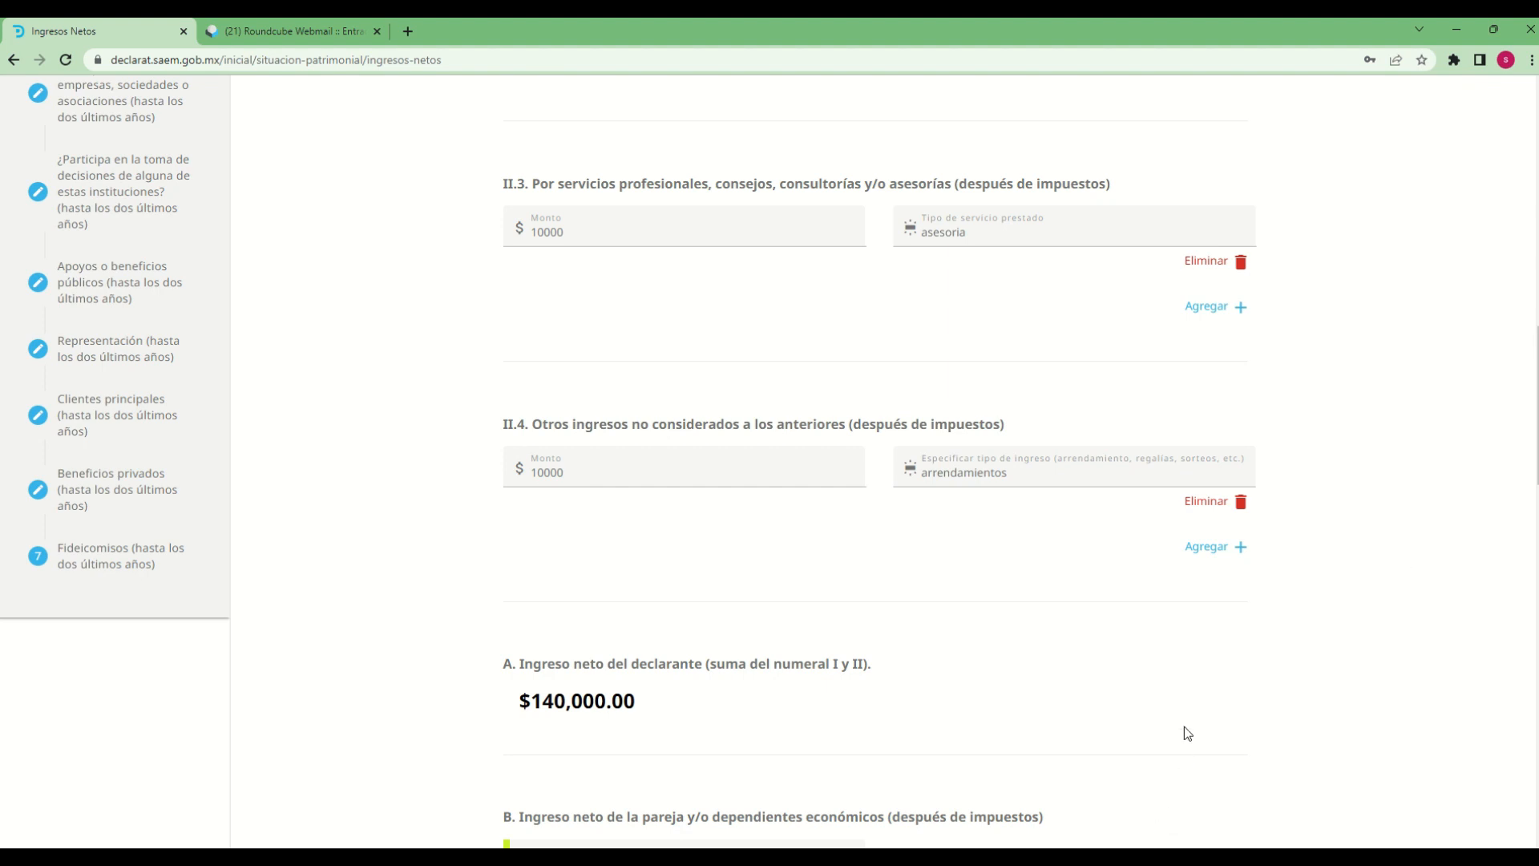
Set the Monto in B, net income of the partner and/or economic dependents, to 15000
scroll(1190, 713, "down", 3)
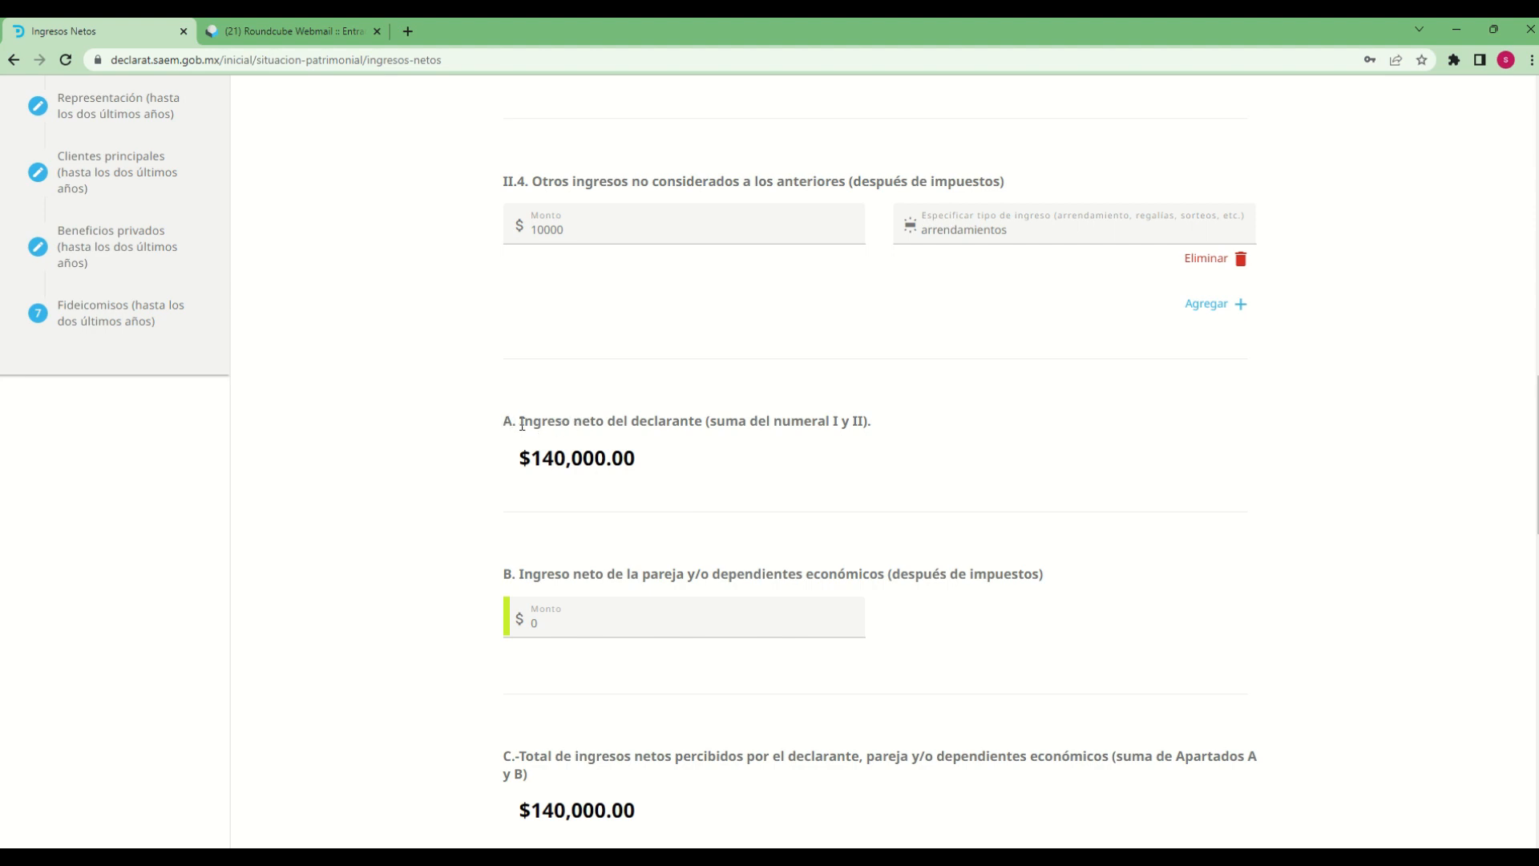
left_click_drag(522, 424, 654, 450)
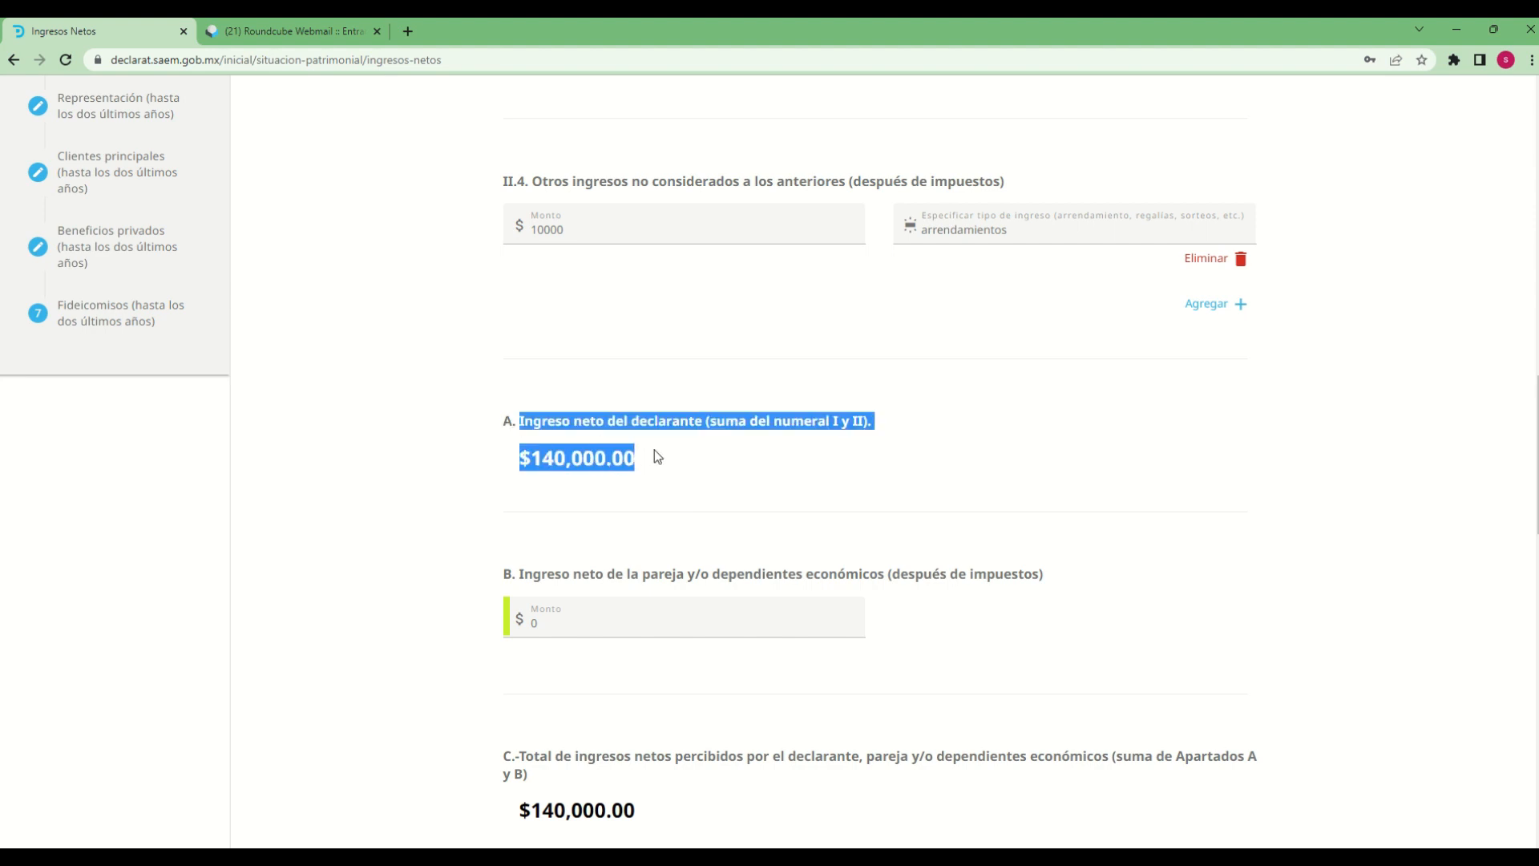
left_click(776, 450)
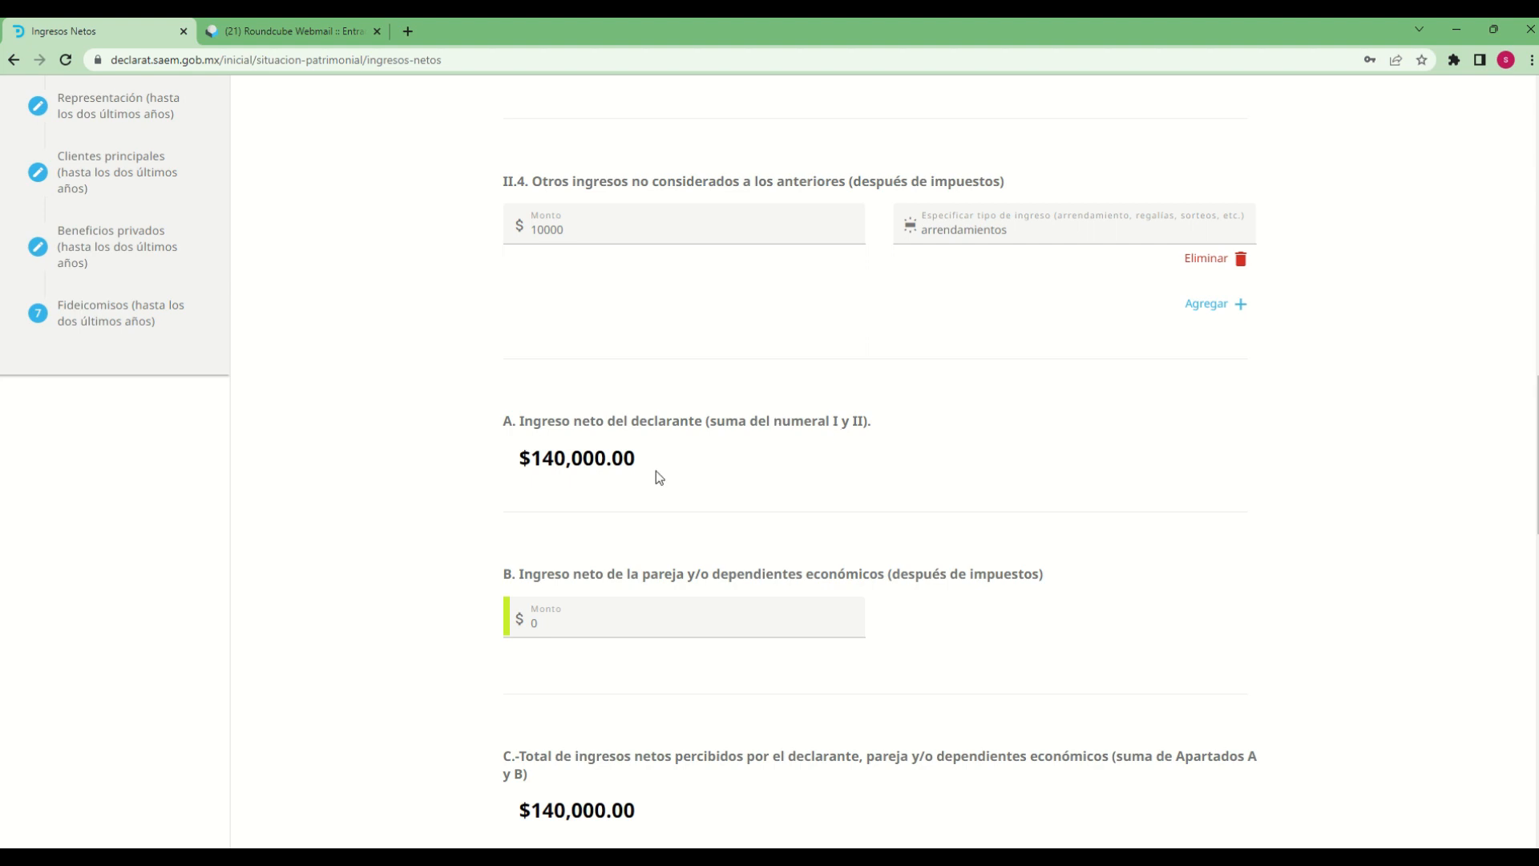
scroll(1147, 653, "down", 3)
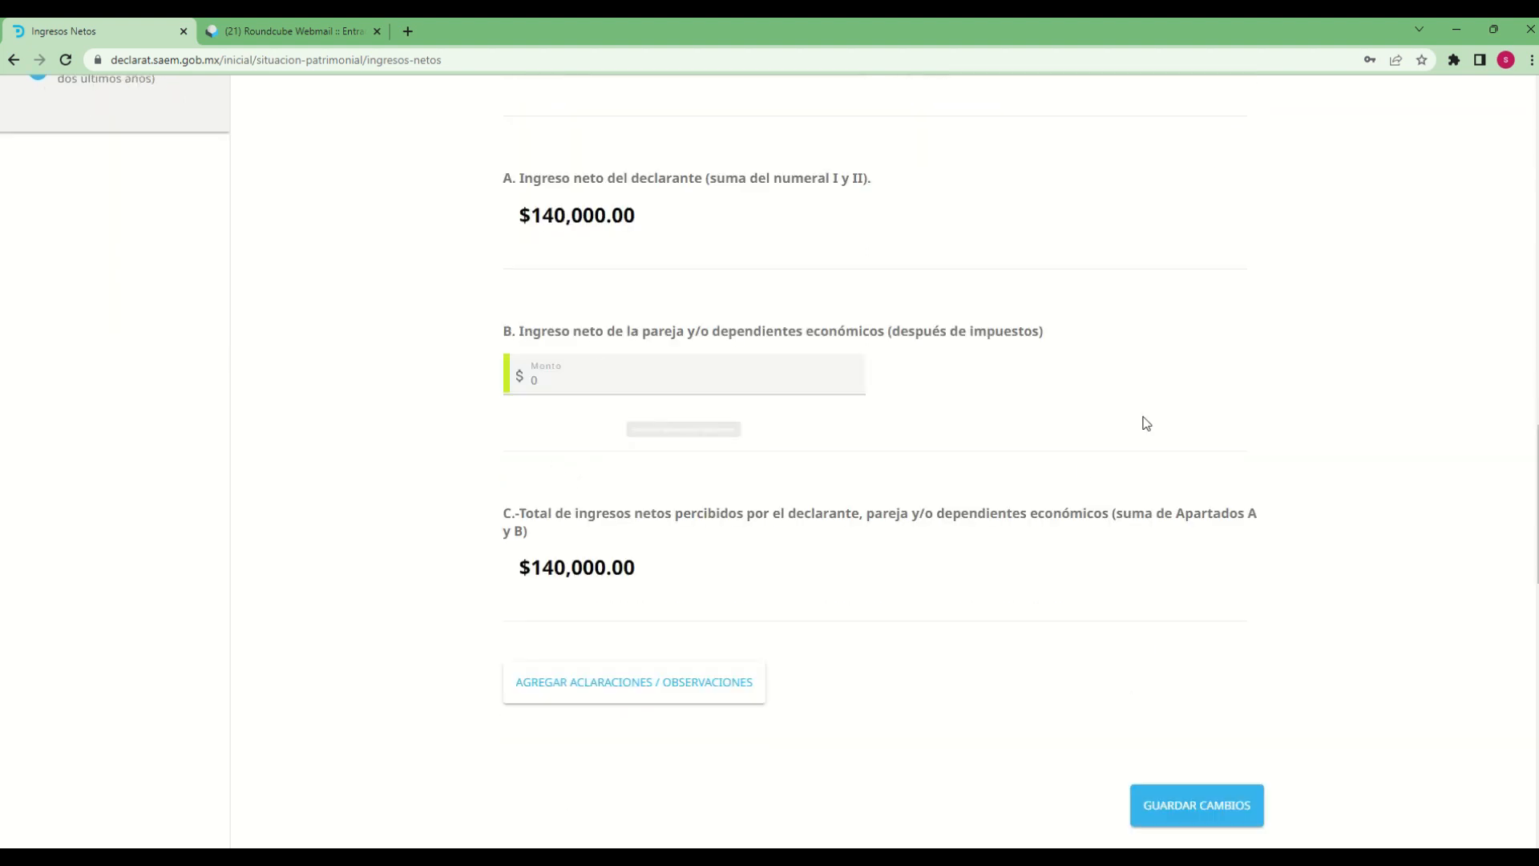
left_click(566, 391)
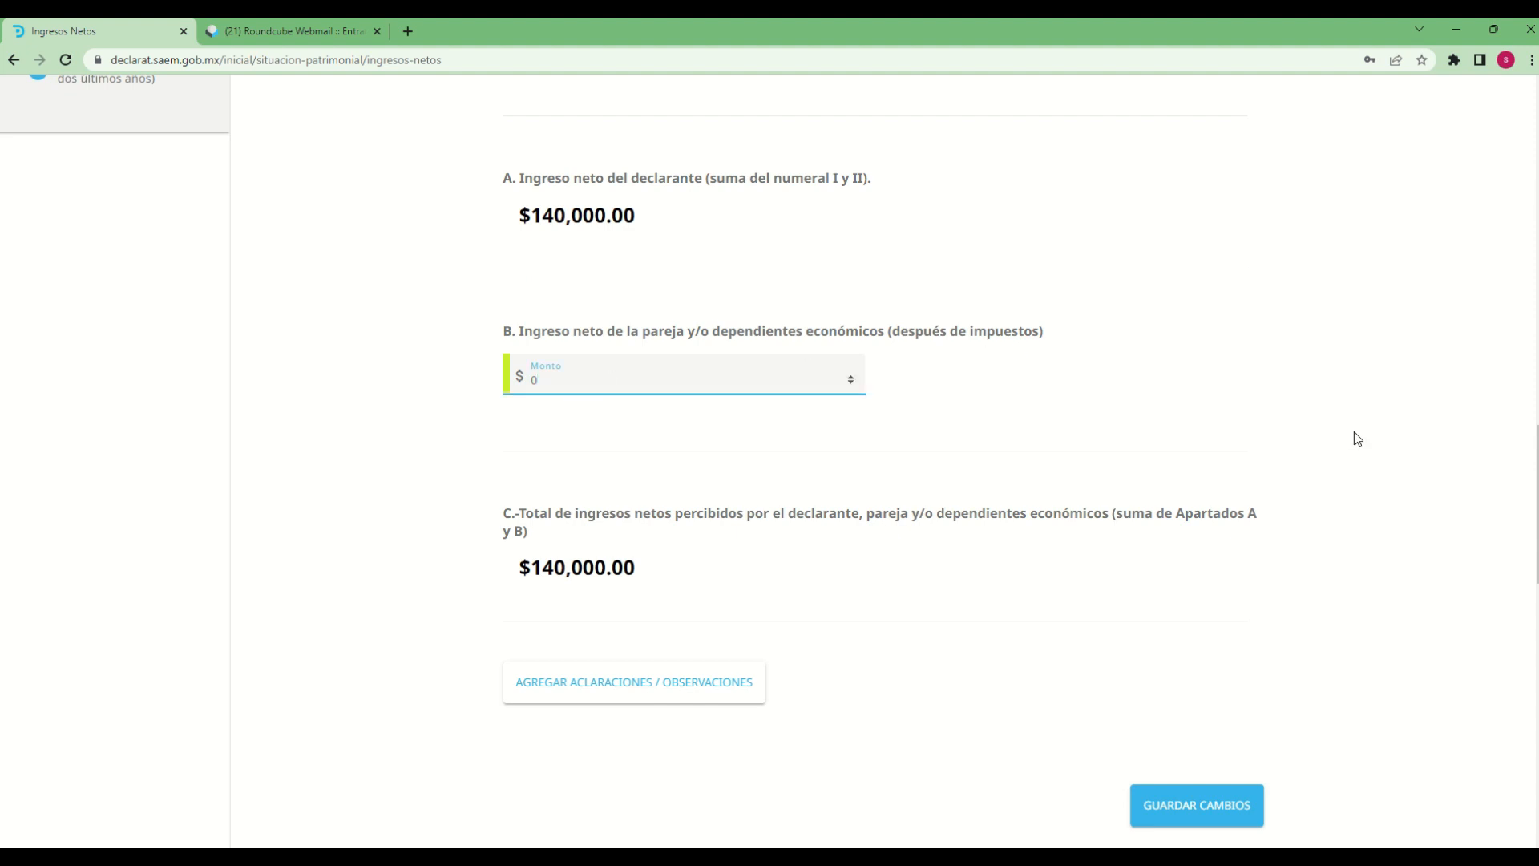
key("BackSpace")
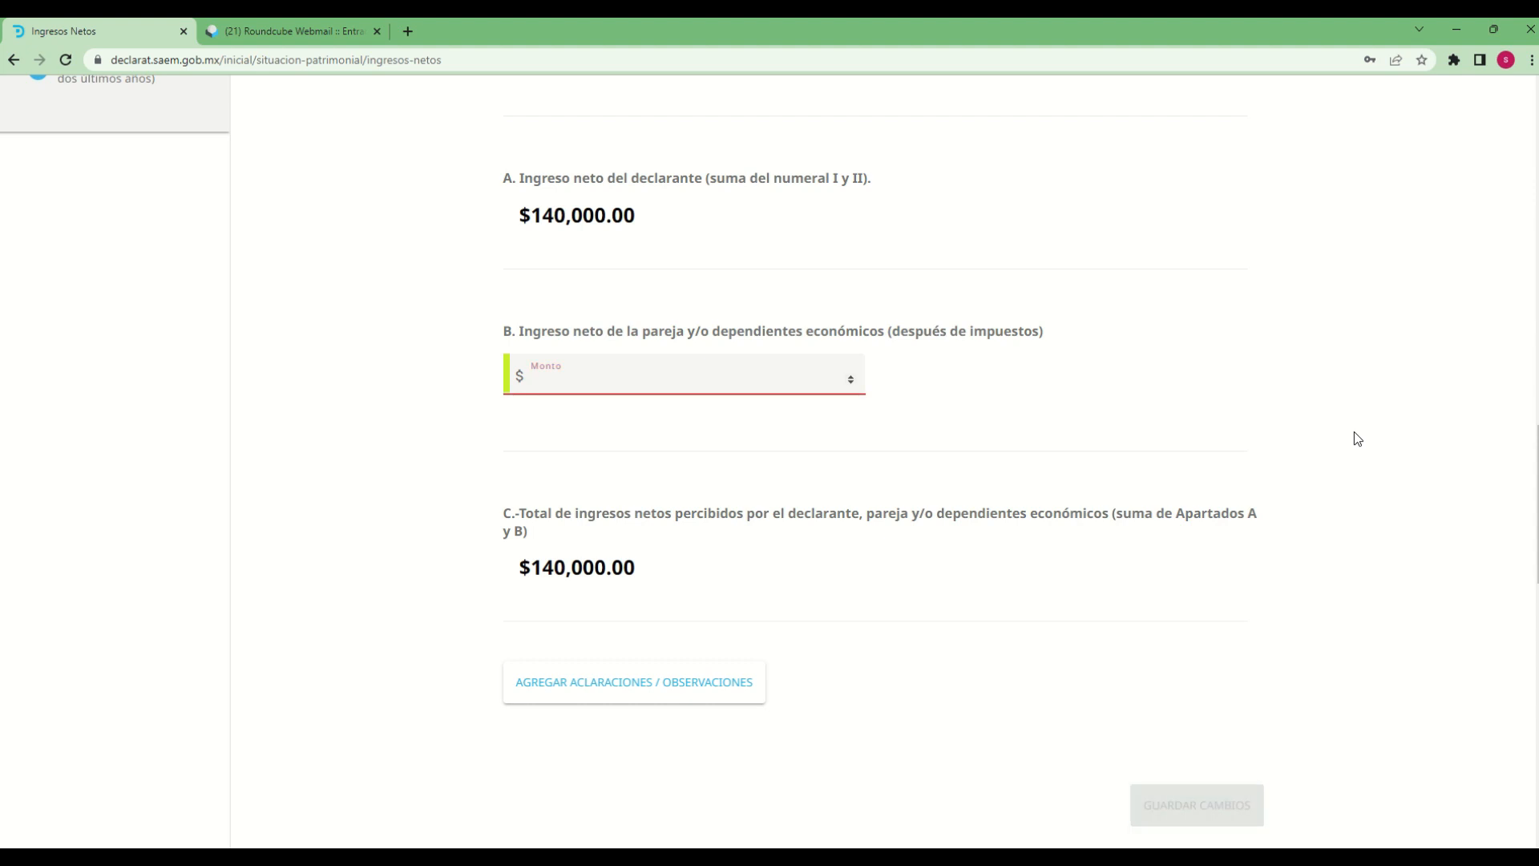
type("15000")
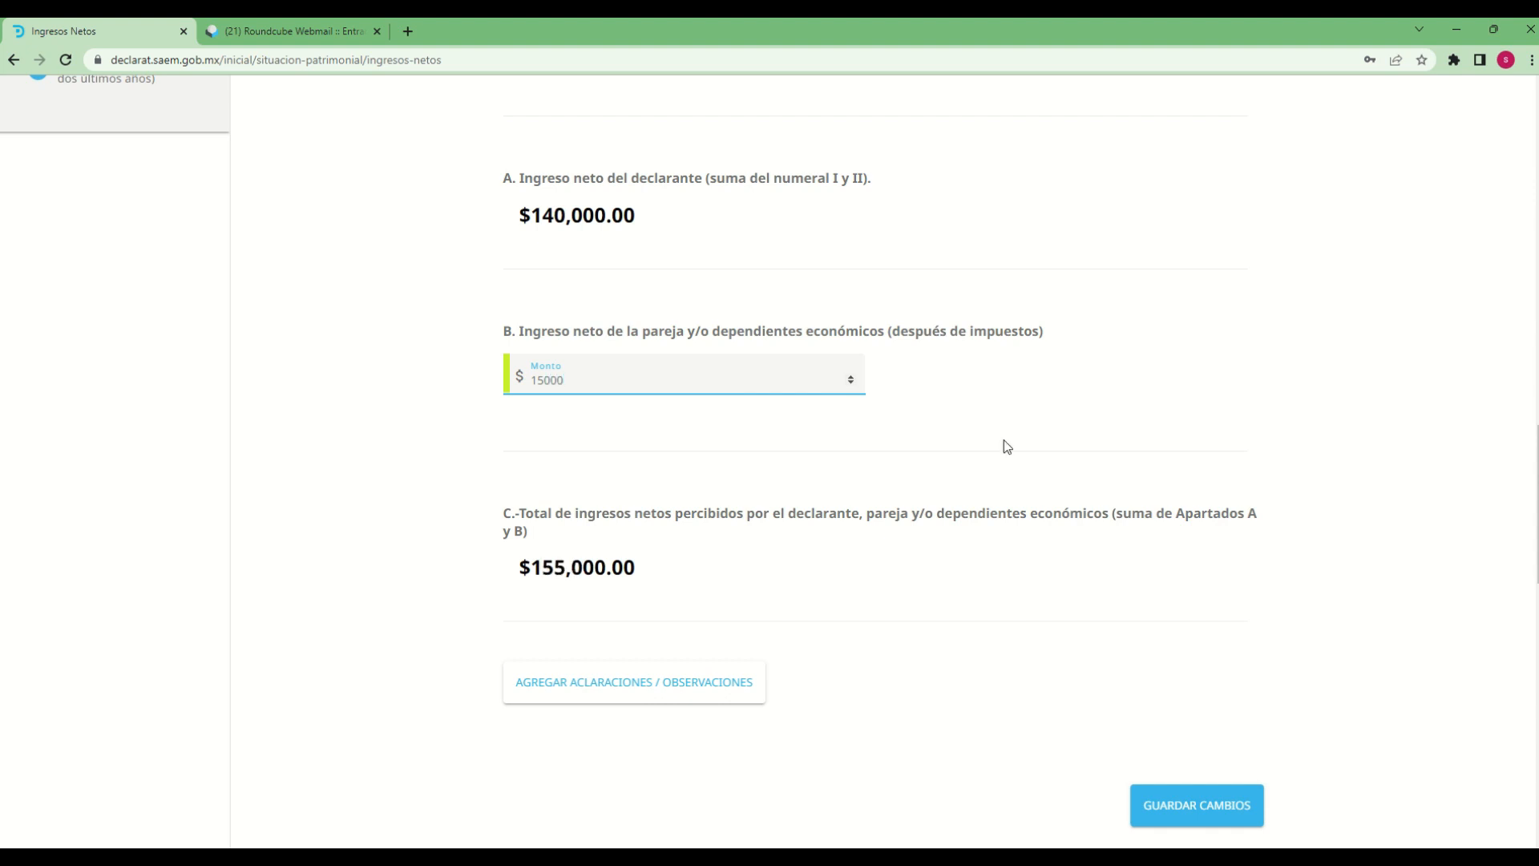
Add the Aclaraciones / Observaciones text "declaracion de prueba" to the net income section
scroll(965, 560, "down", 1)
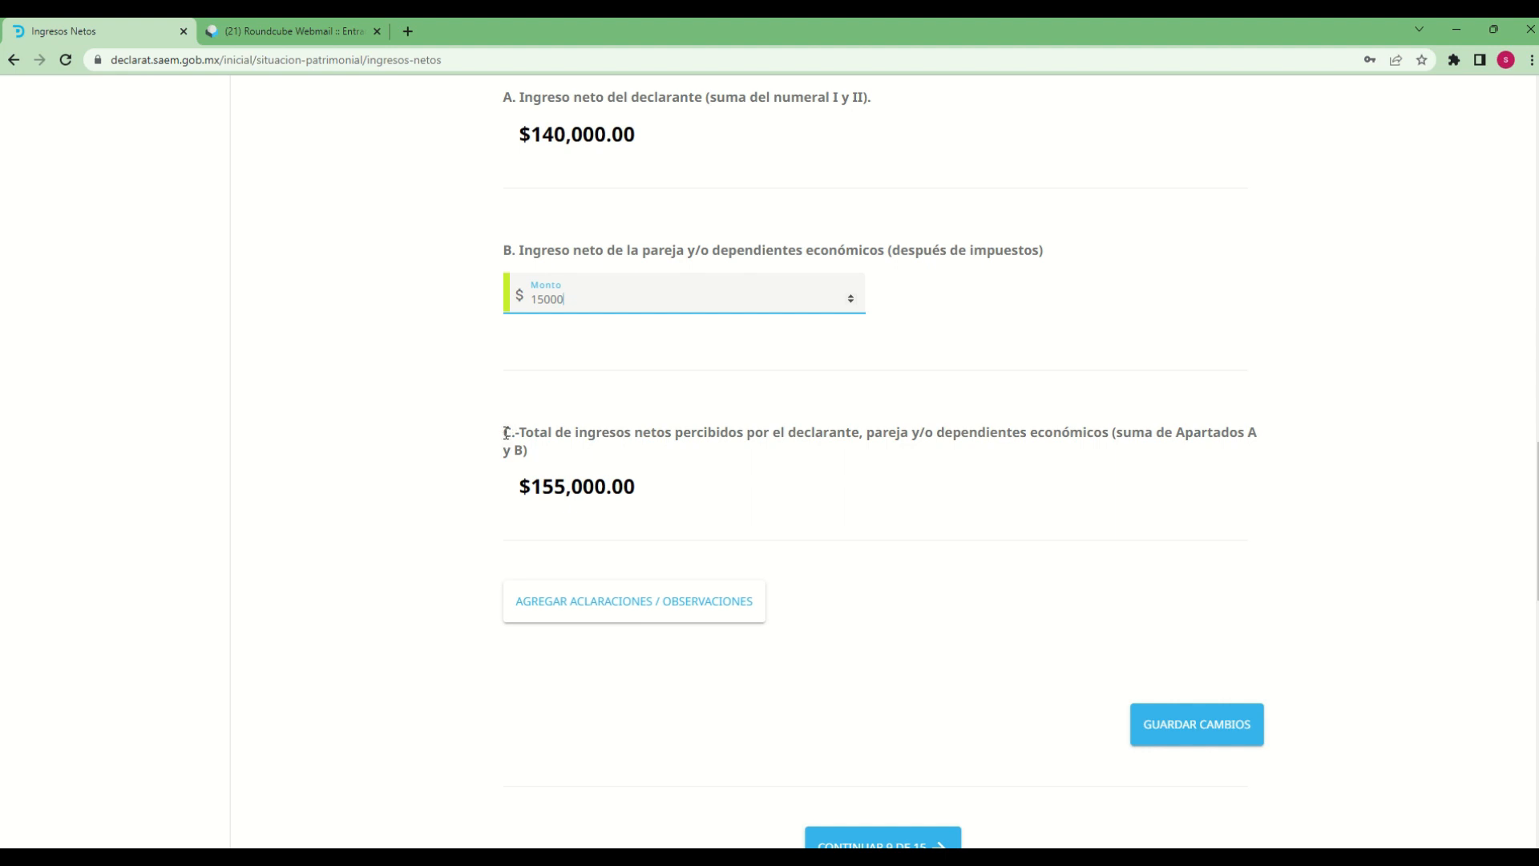
left_click_drag(508, 440, 1270, 430)
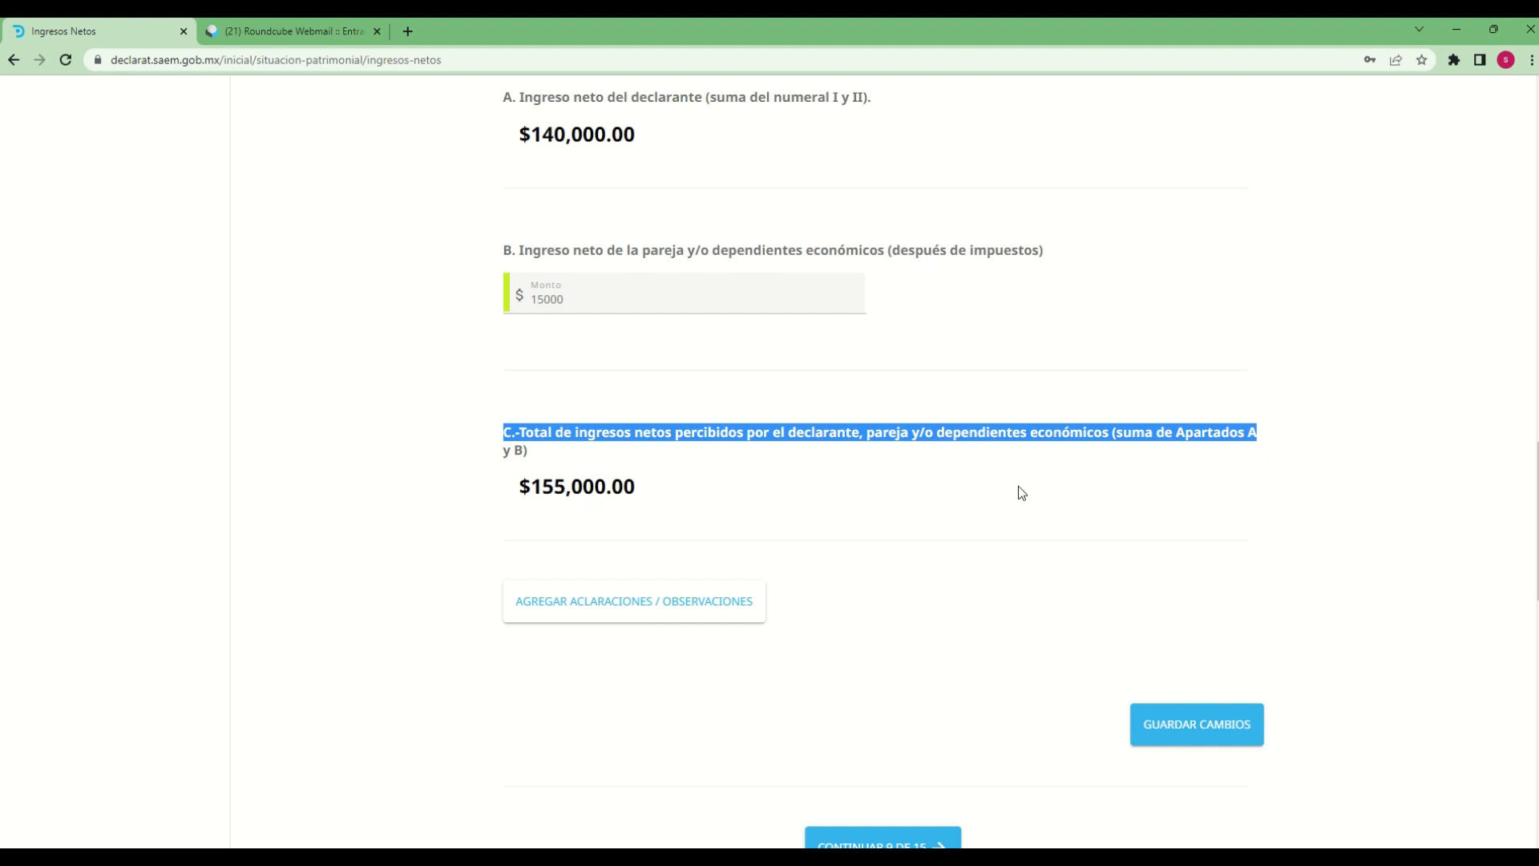
left_click(962, 483)
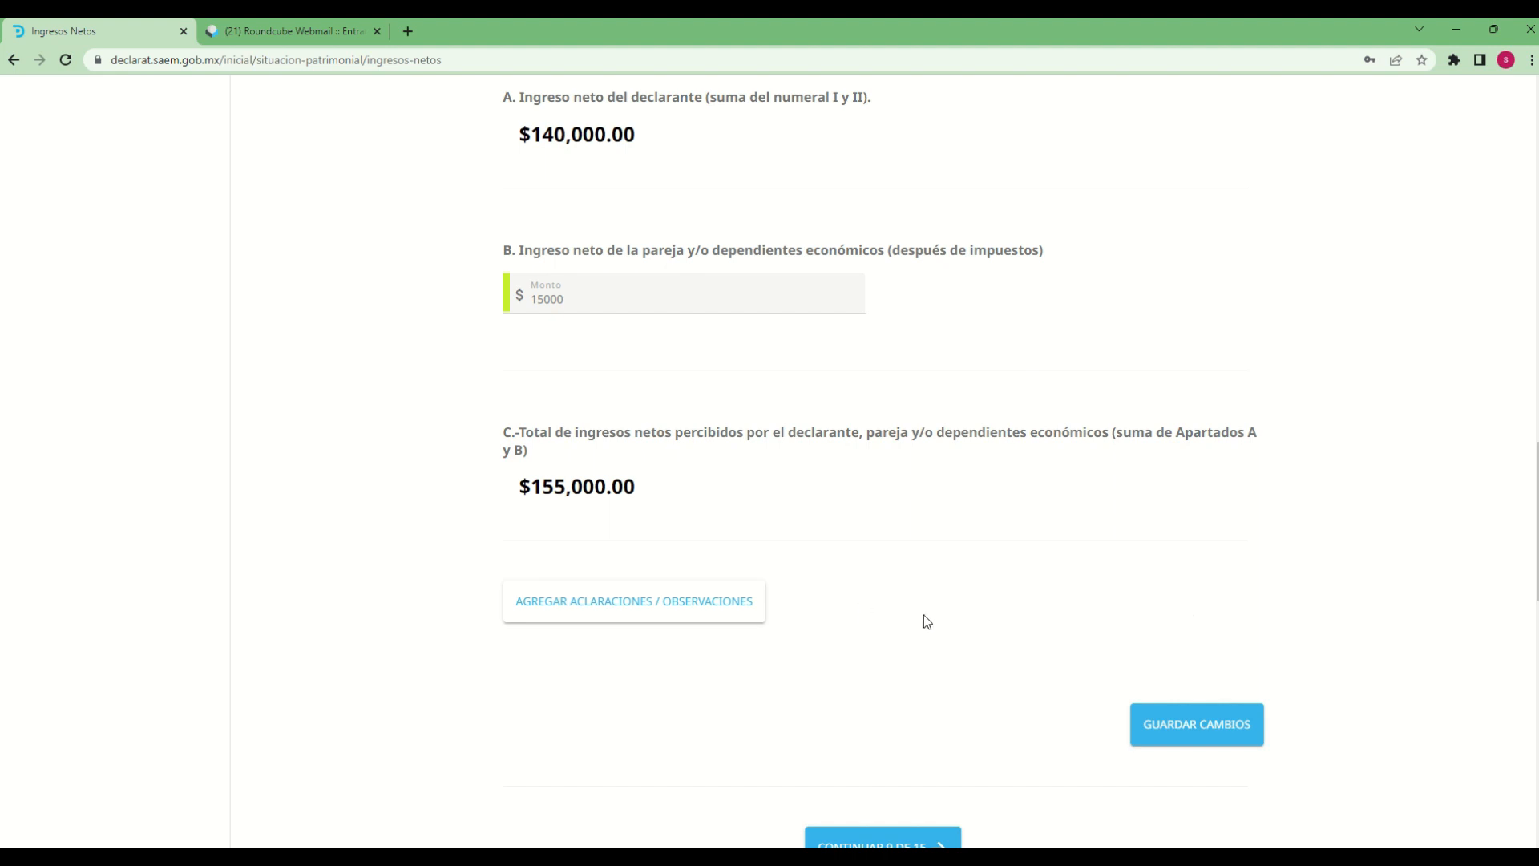
scroll(926, 621, "down", 2)
left_click(576, 456)
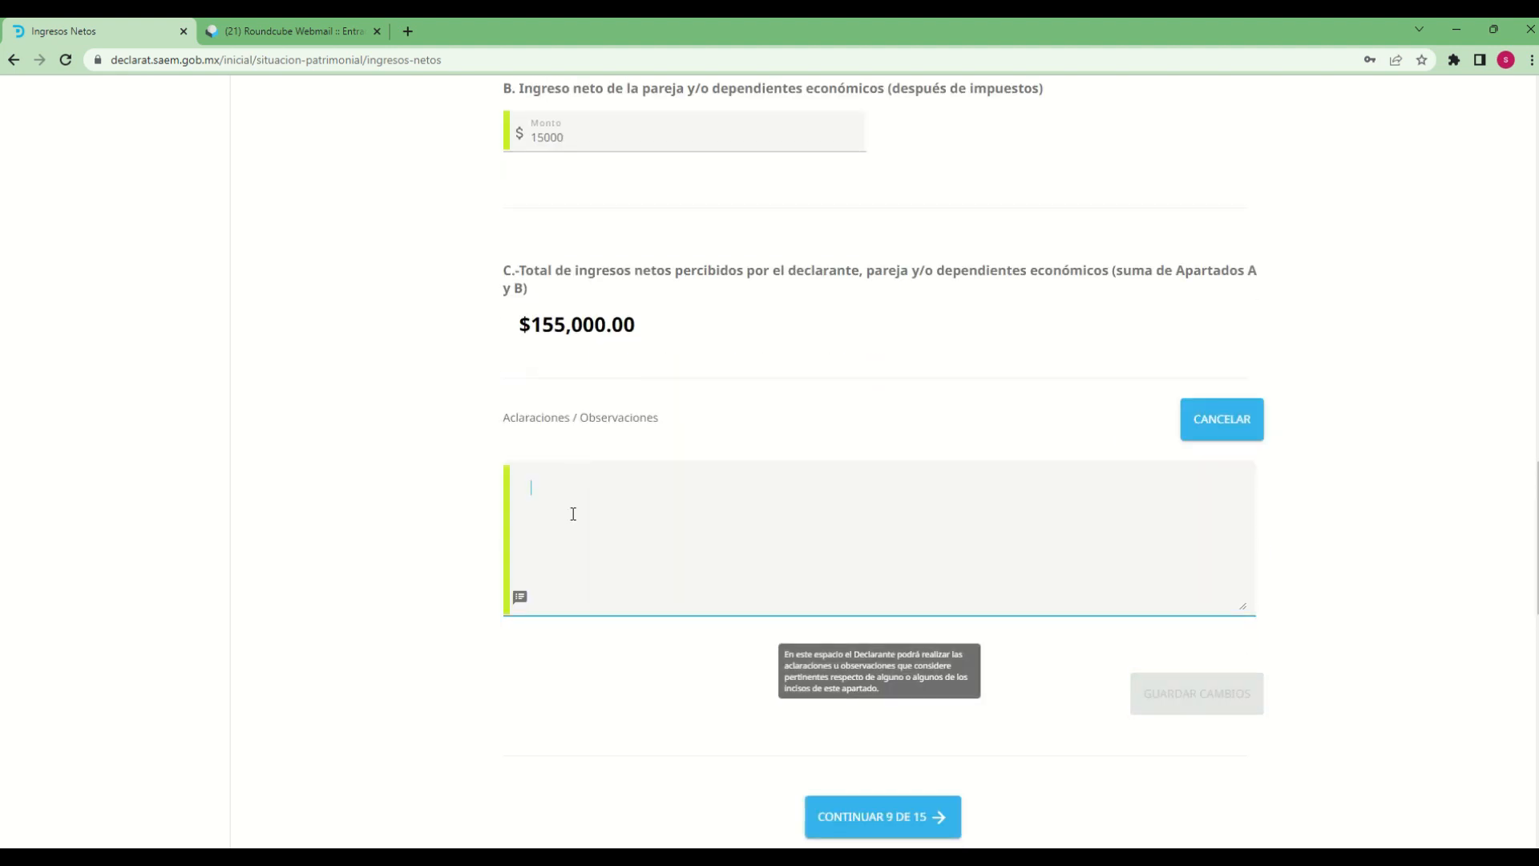
type("declara")
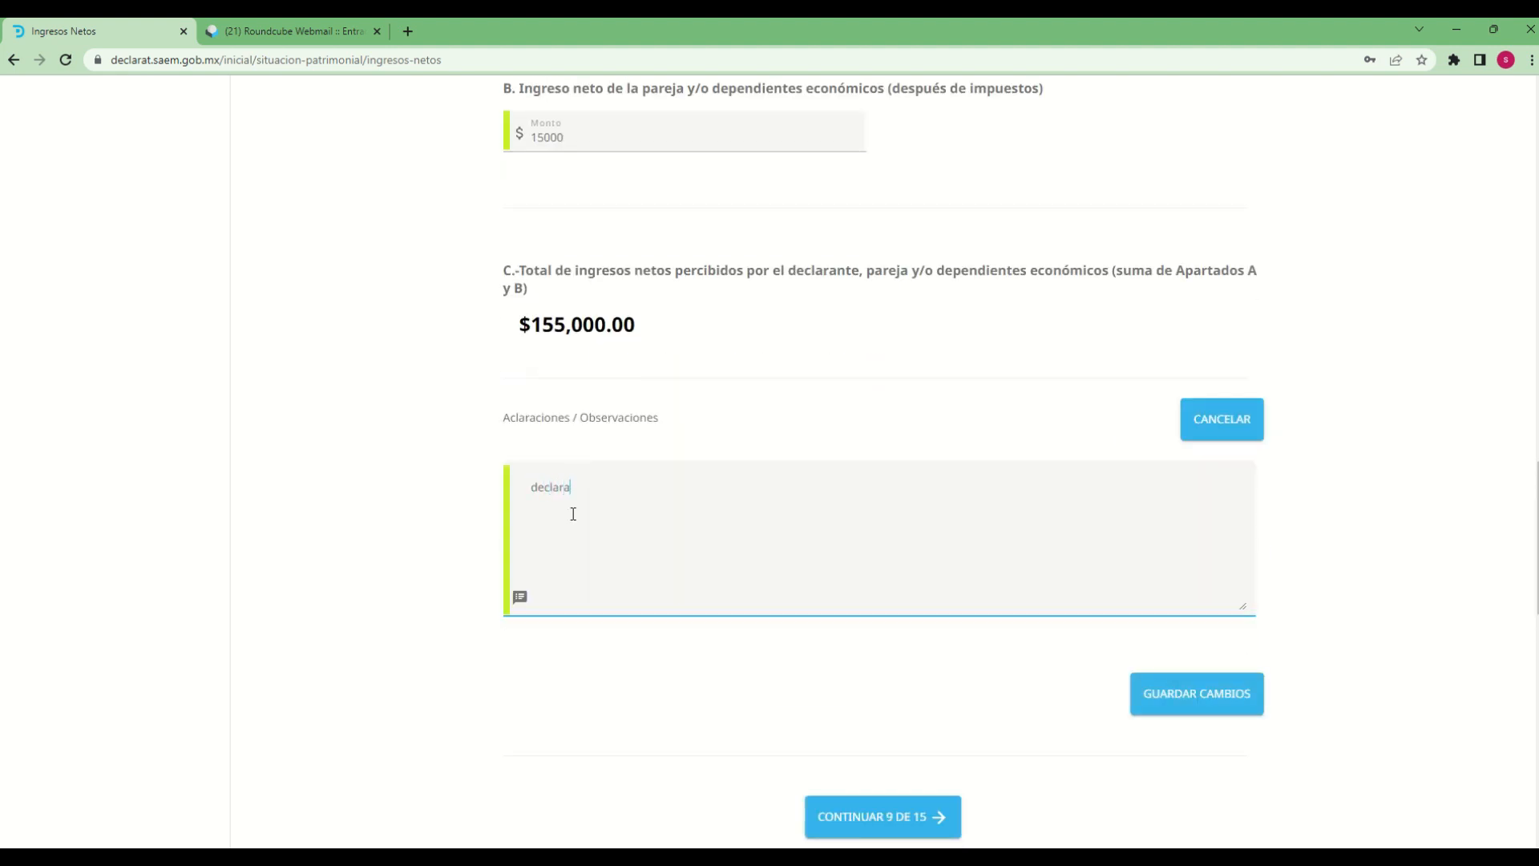
type("cion de prueba")
left_click(1039, 750)
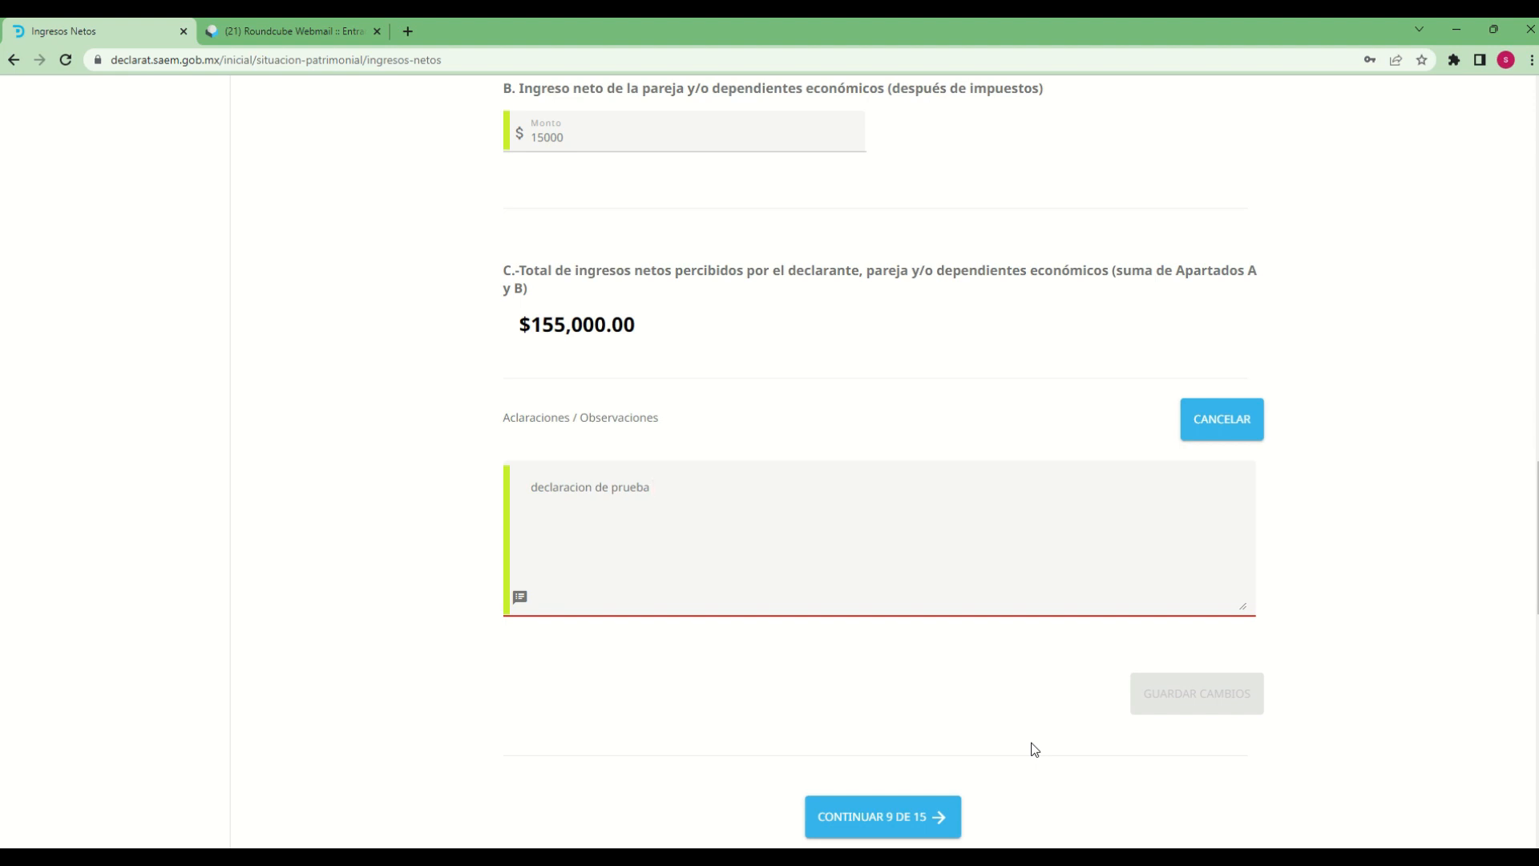
key("BackSpace")
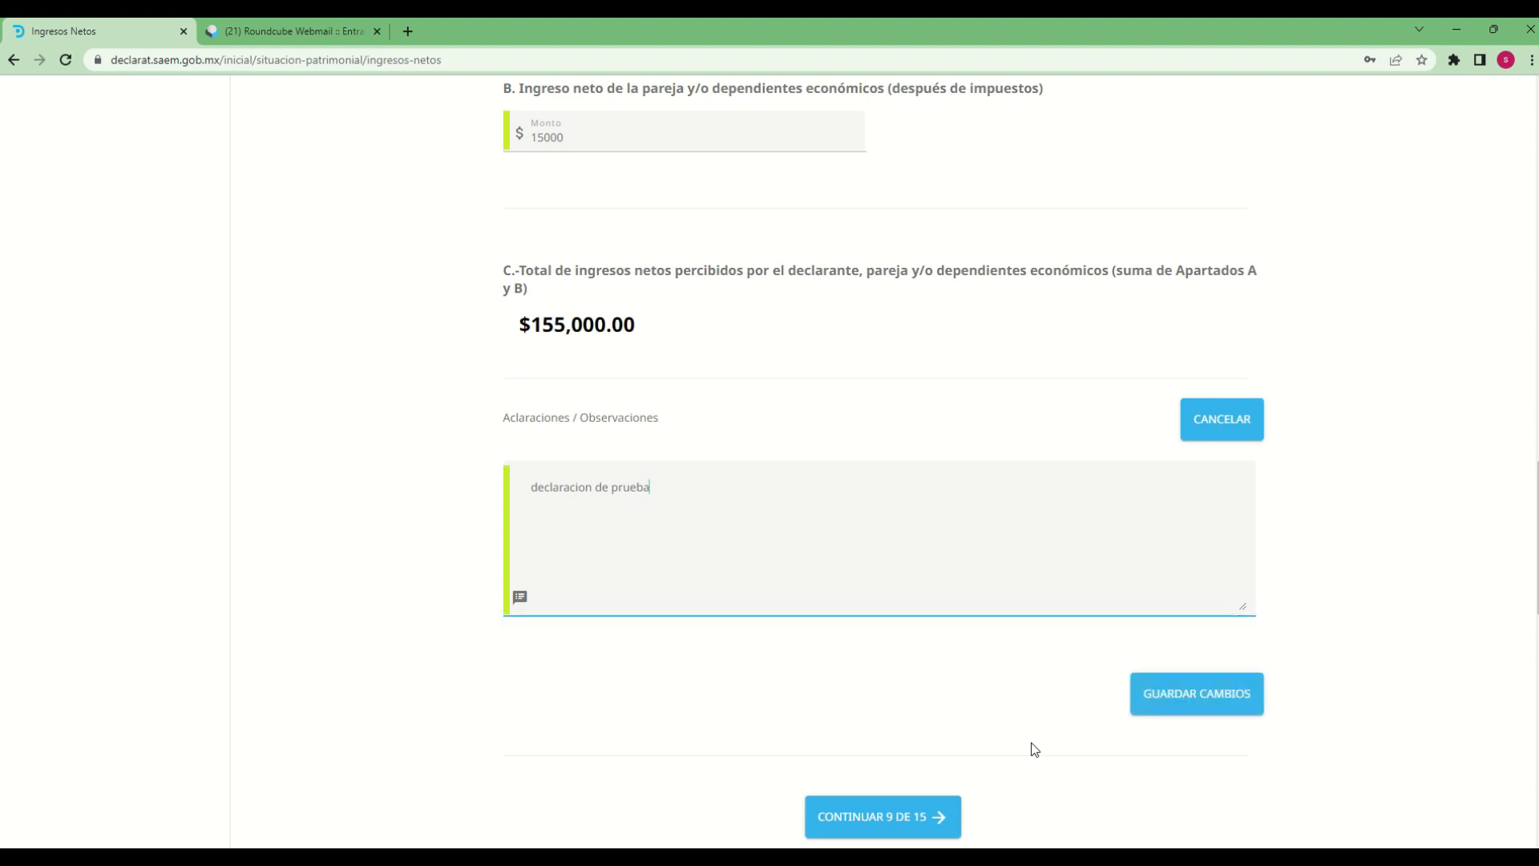
Save the net income section's changes and continue to section 9 of 15
left_click(1222, 704)
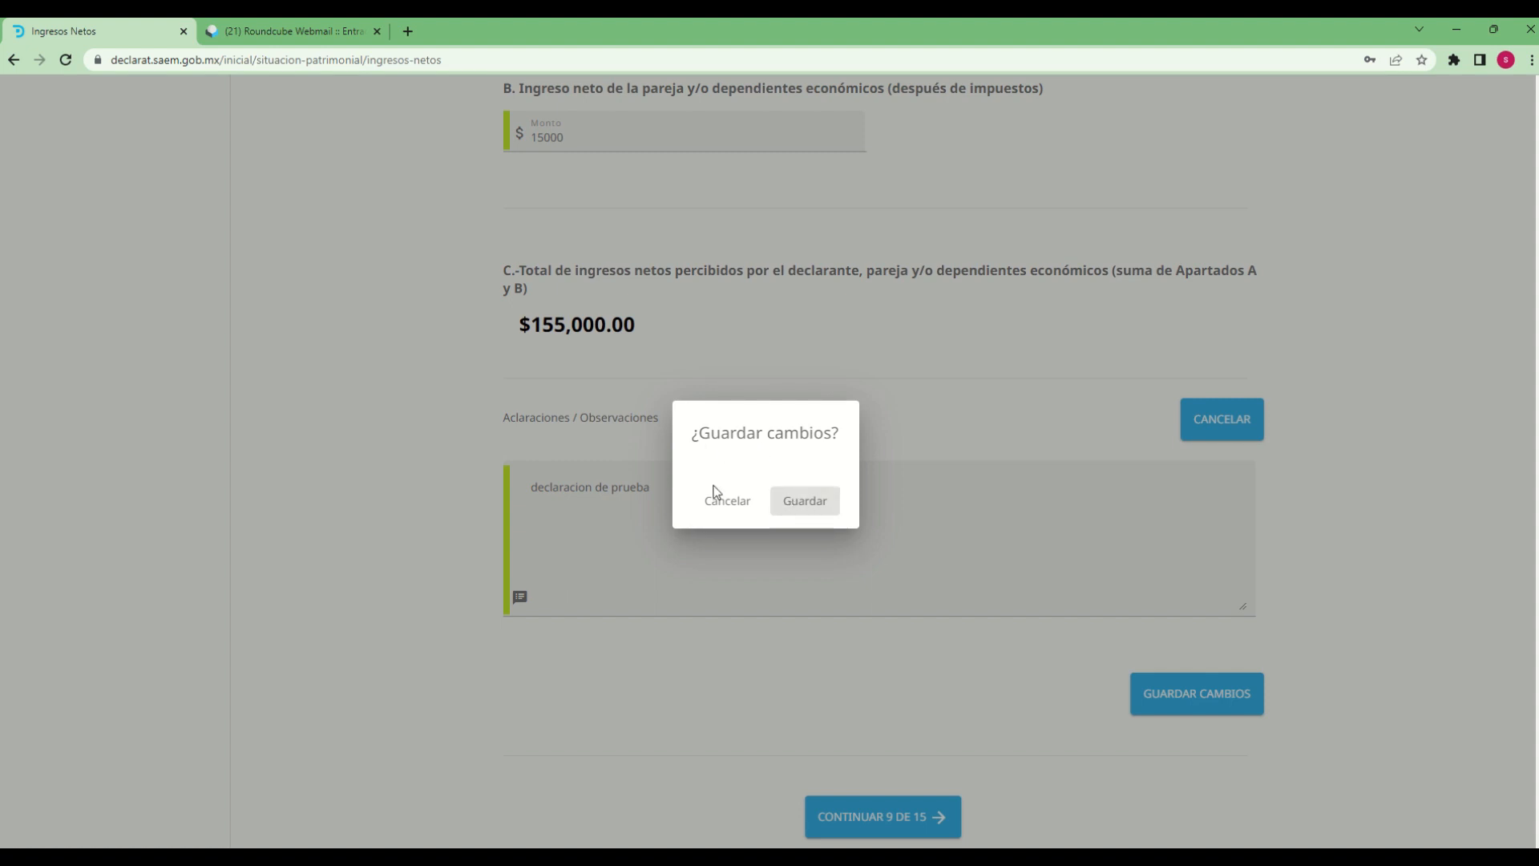
left_click(810, 509)
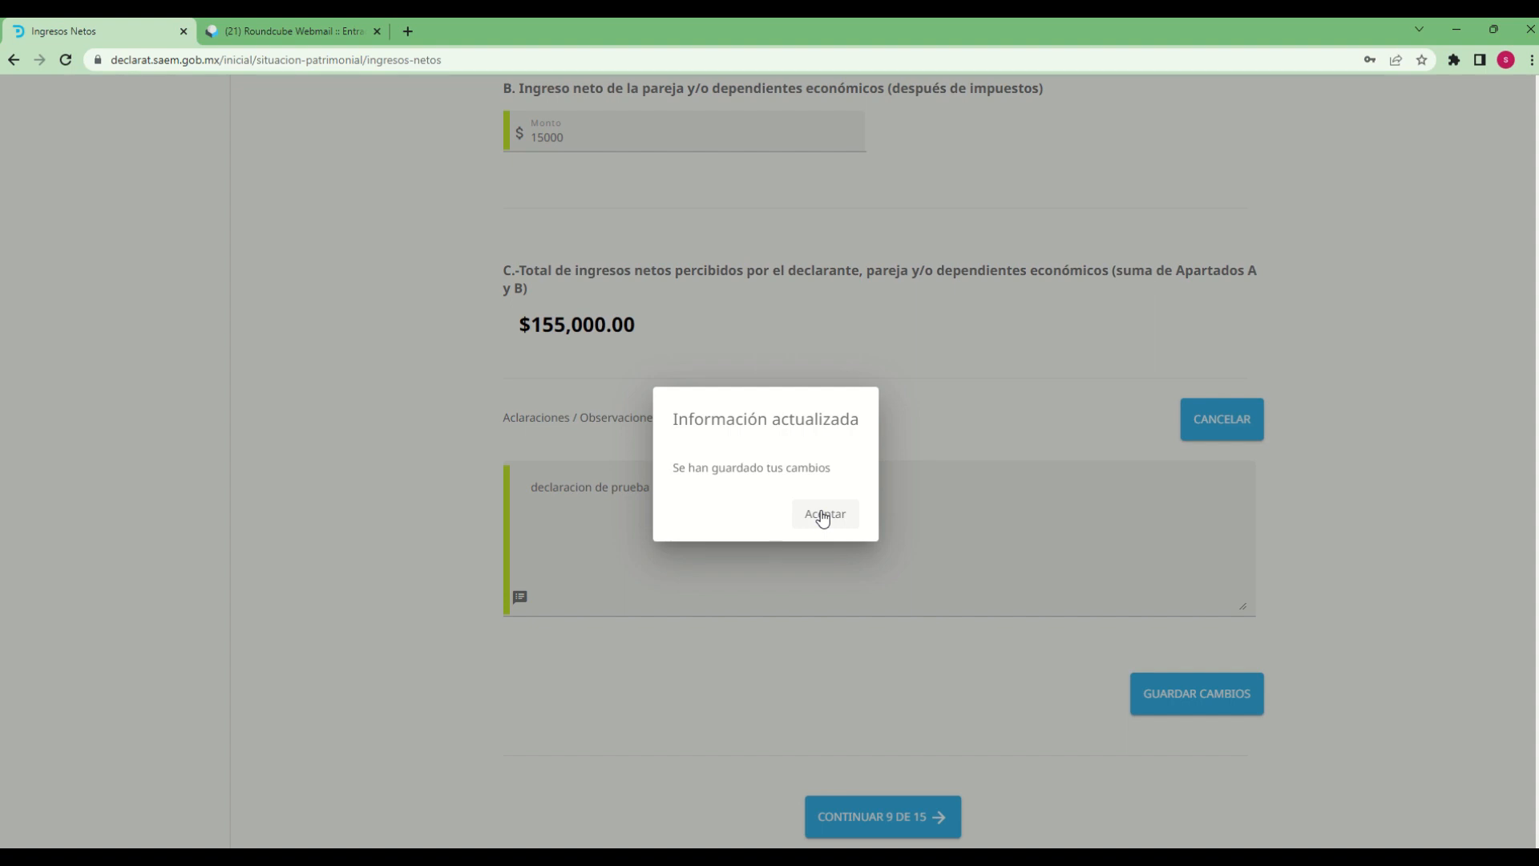
left_click(823, 518)
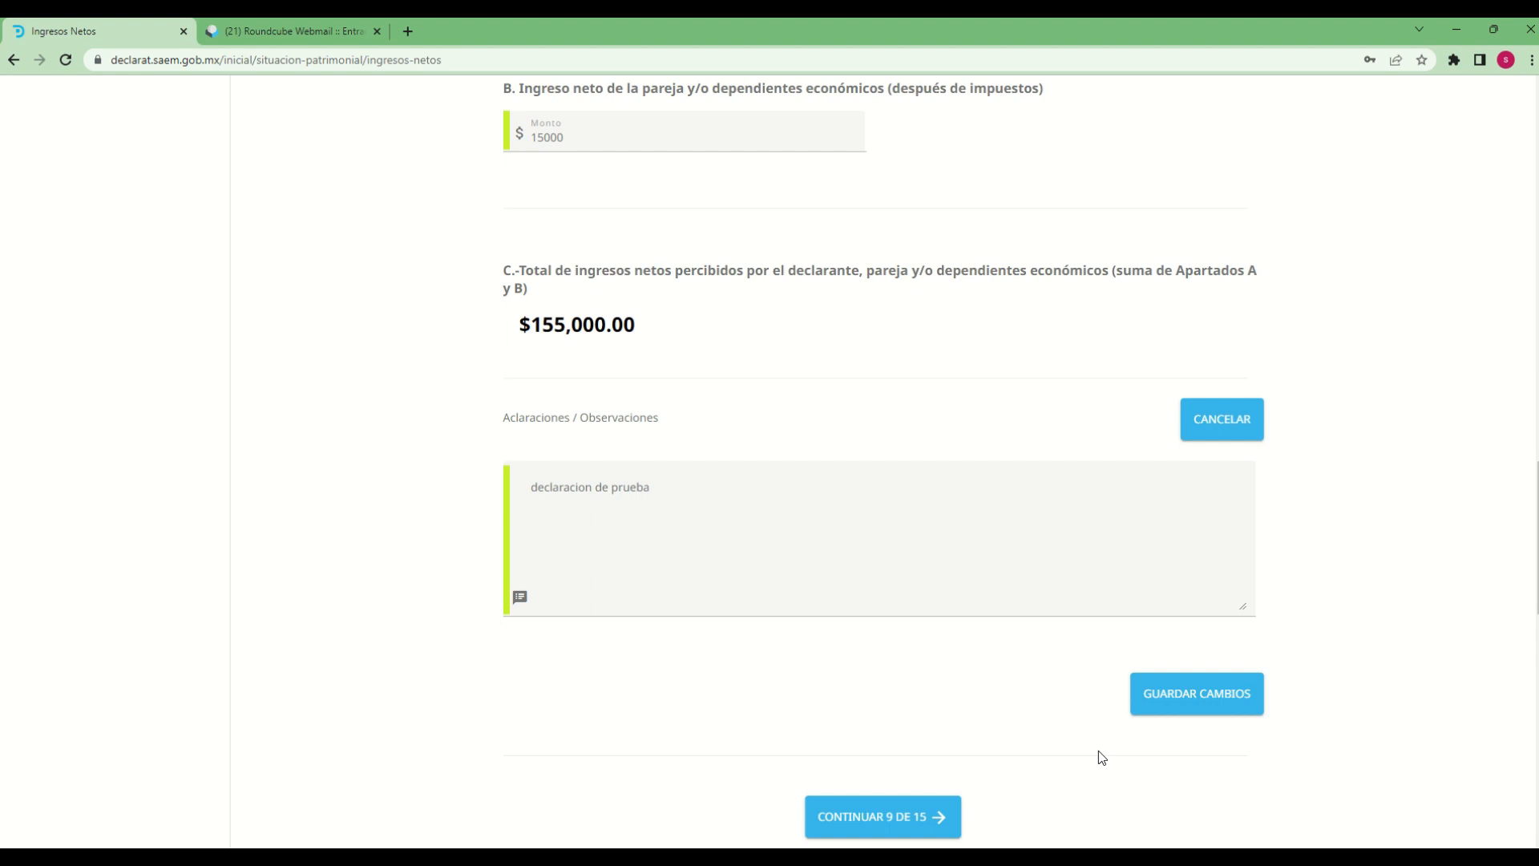
scroll(1099, 752, "down", 3)
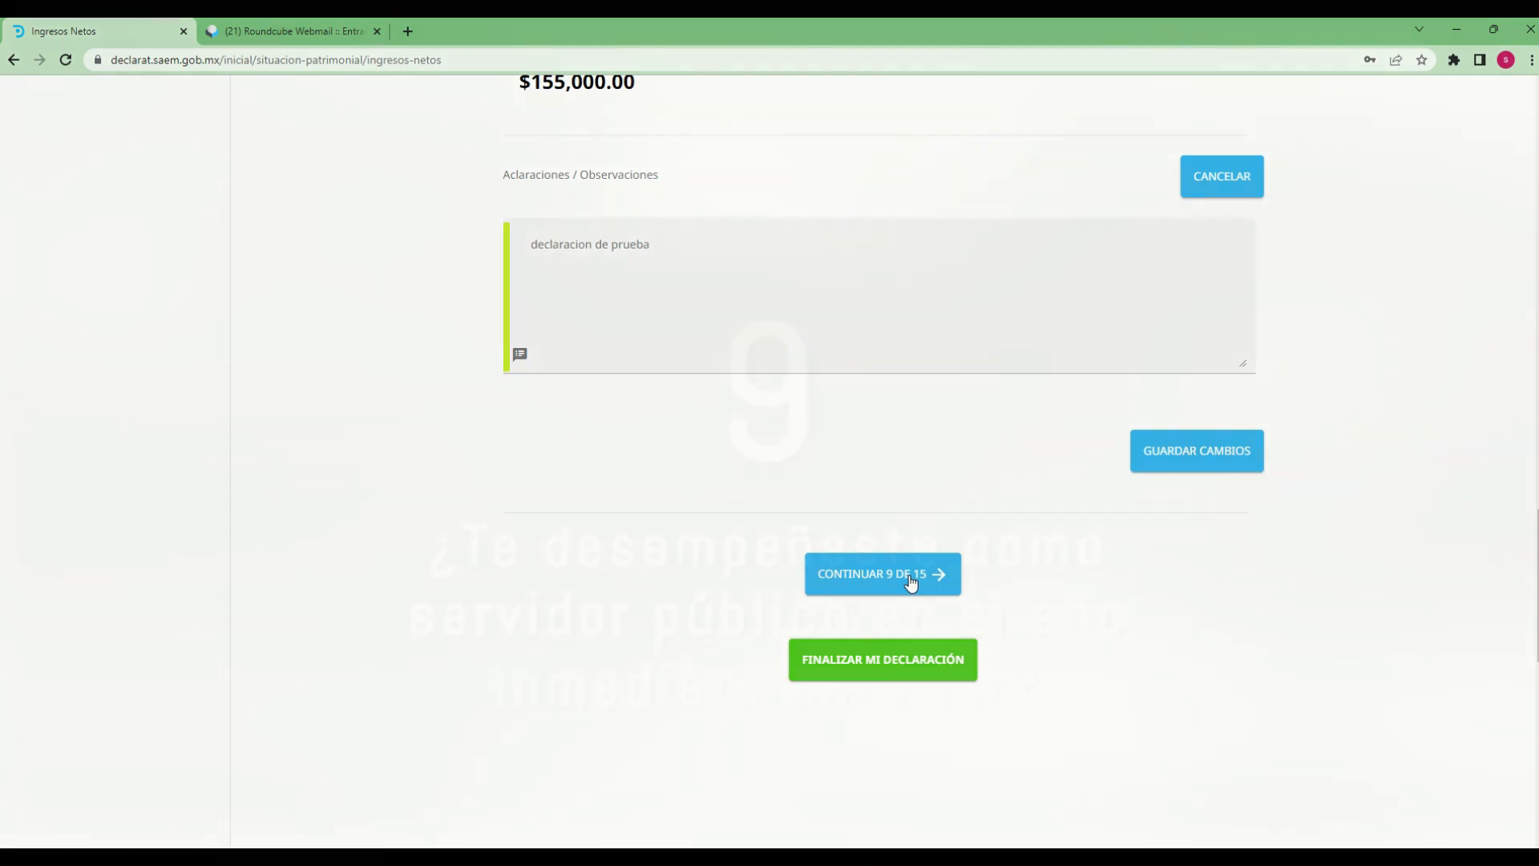
left_click(911, 578)
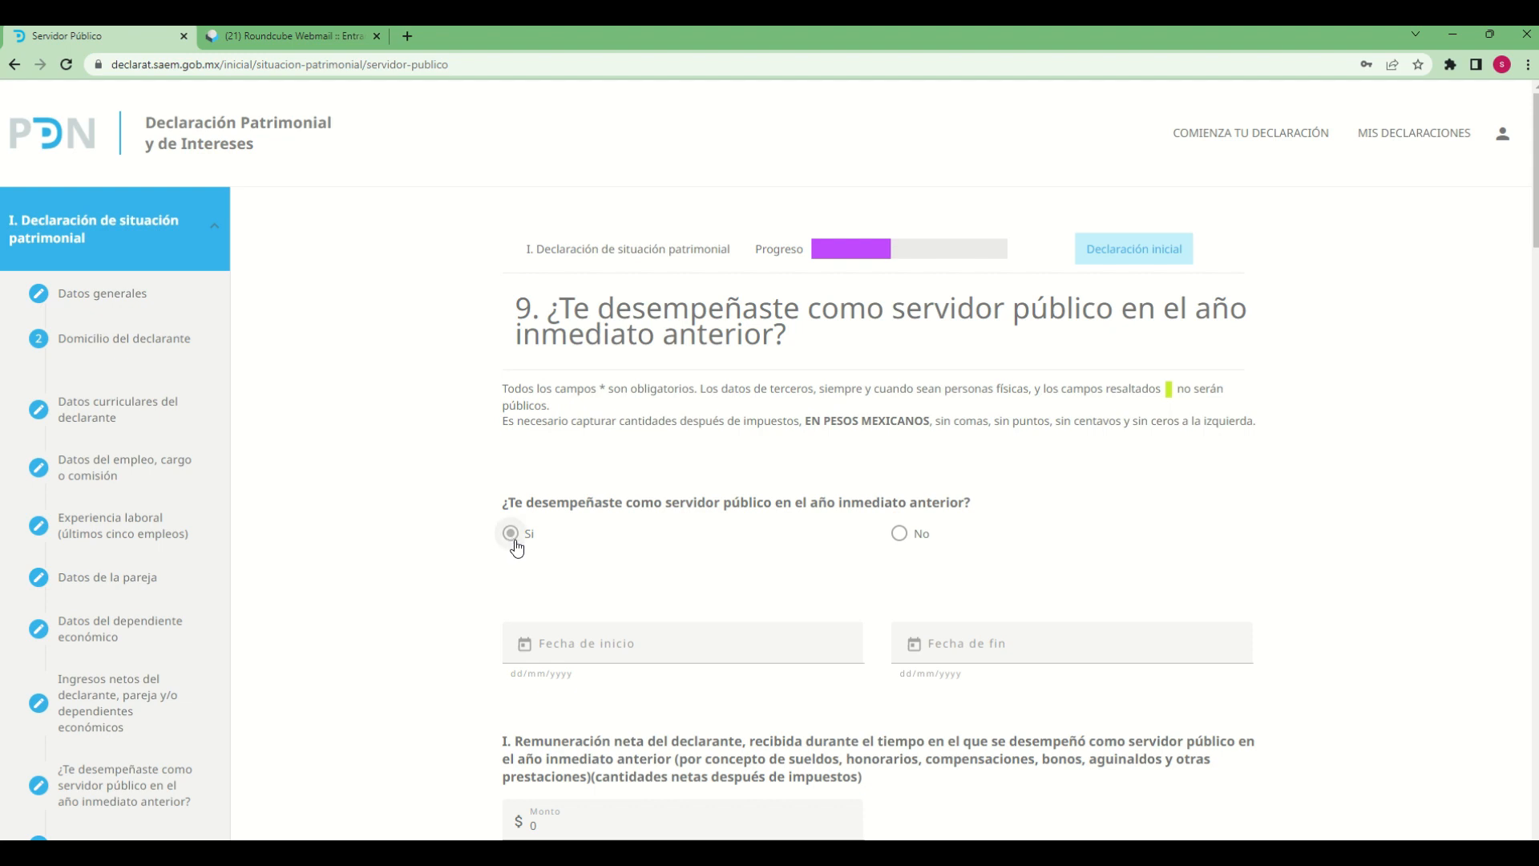
Answer Si to having served as a public servant in the previous year and set Fecha de inicio to 13/09/2016
left_click(899, 537)
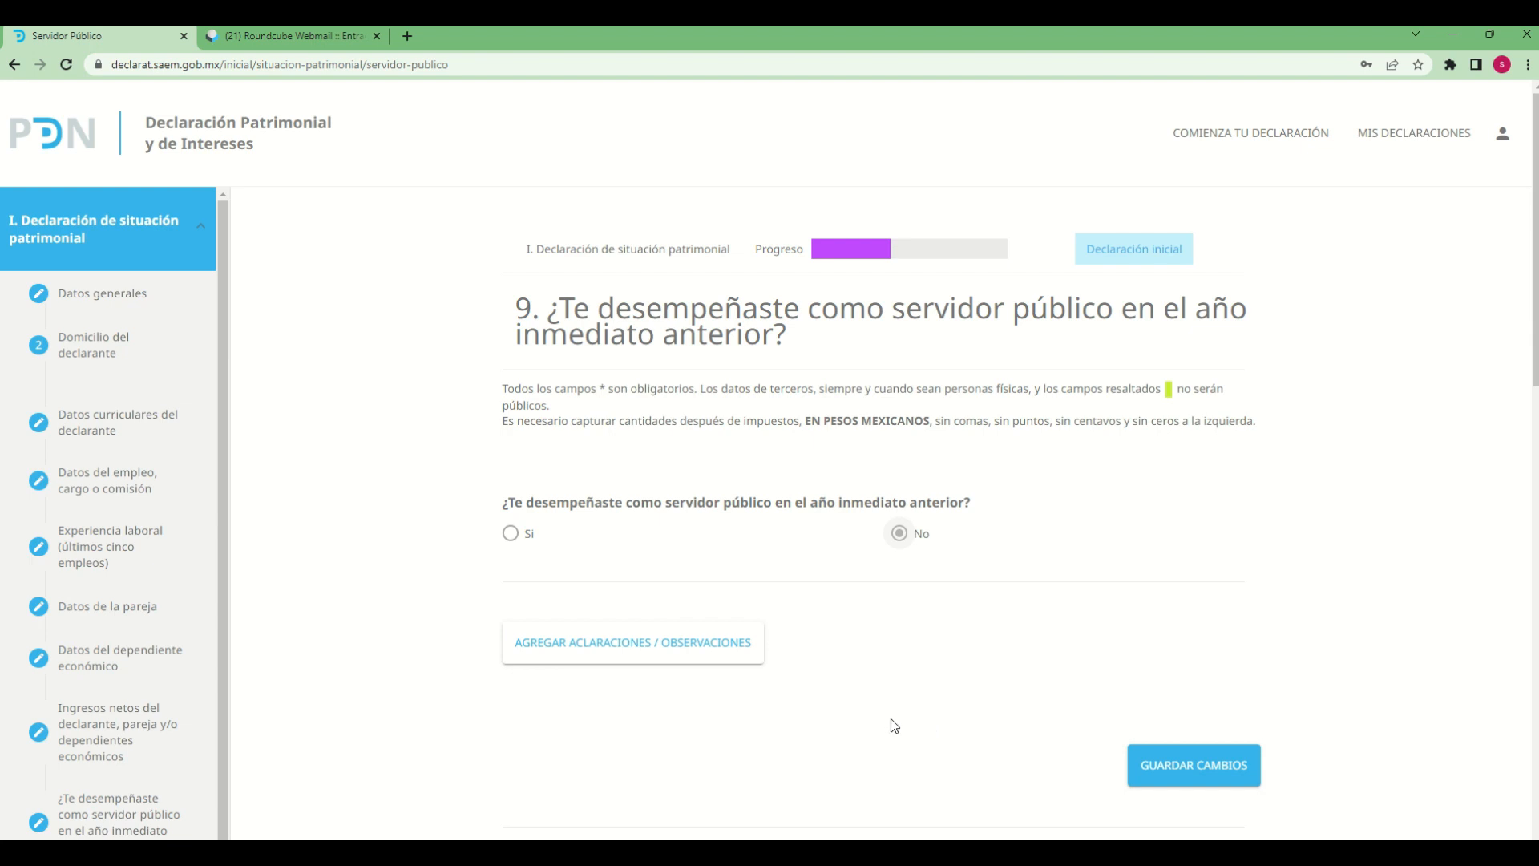
left_click(518, 542)
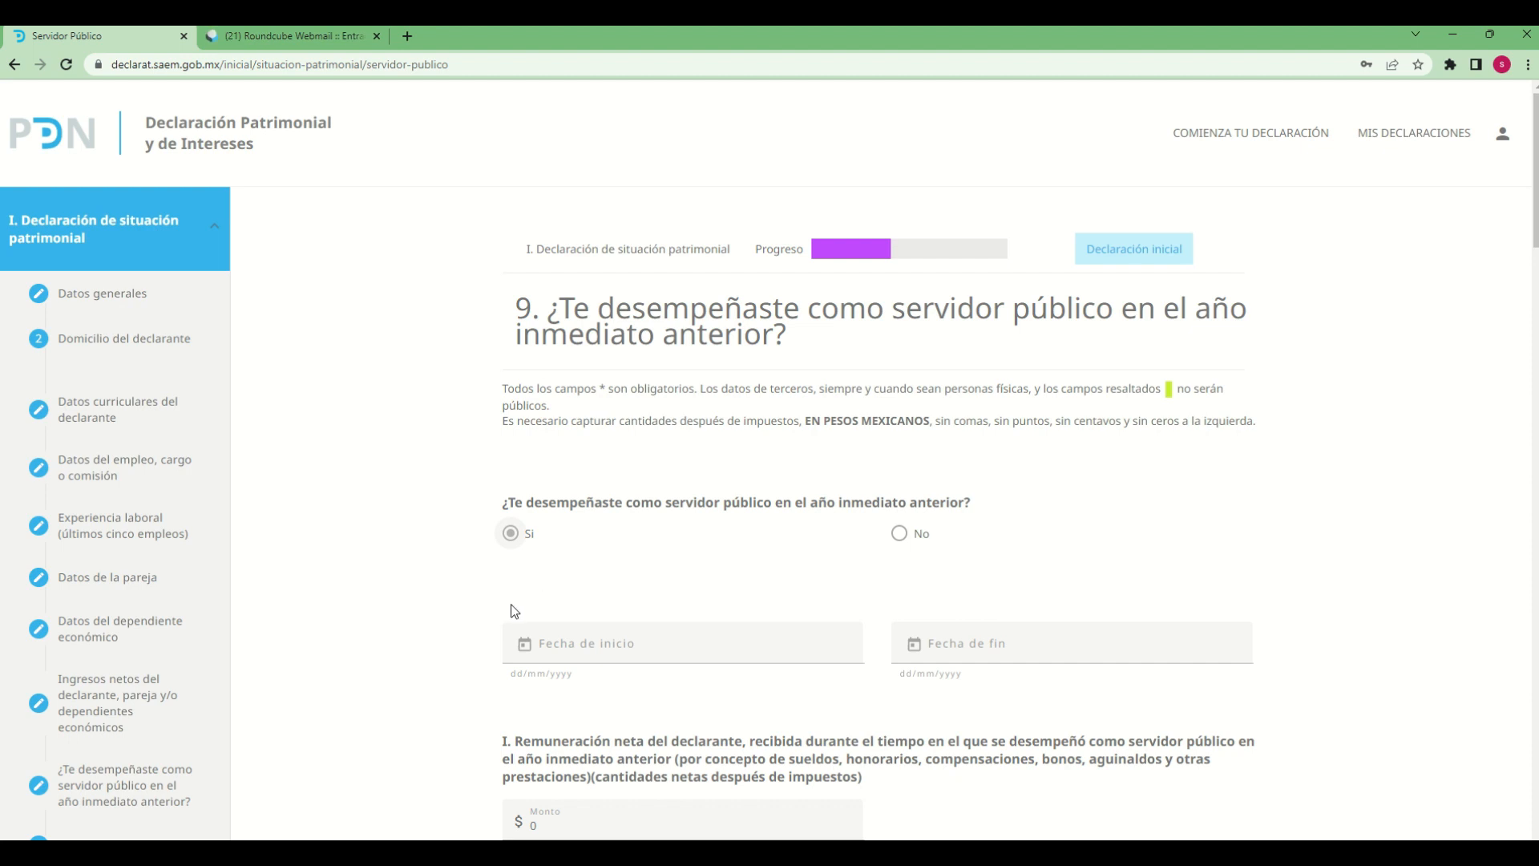
left_click(524, 644)
left_click(608, 375)
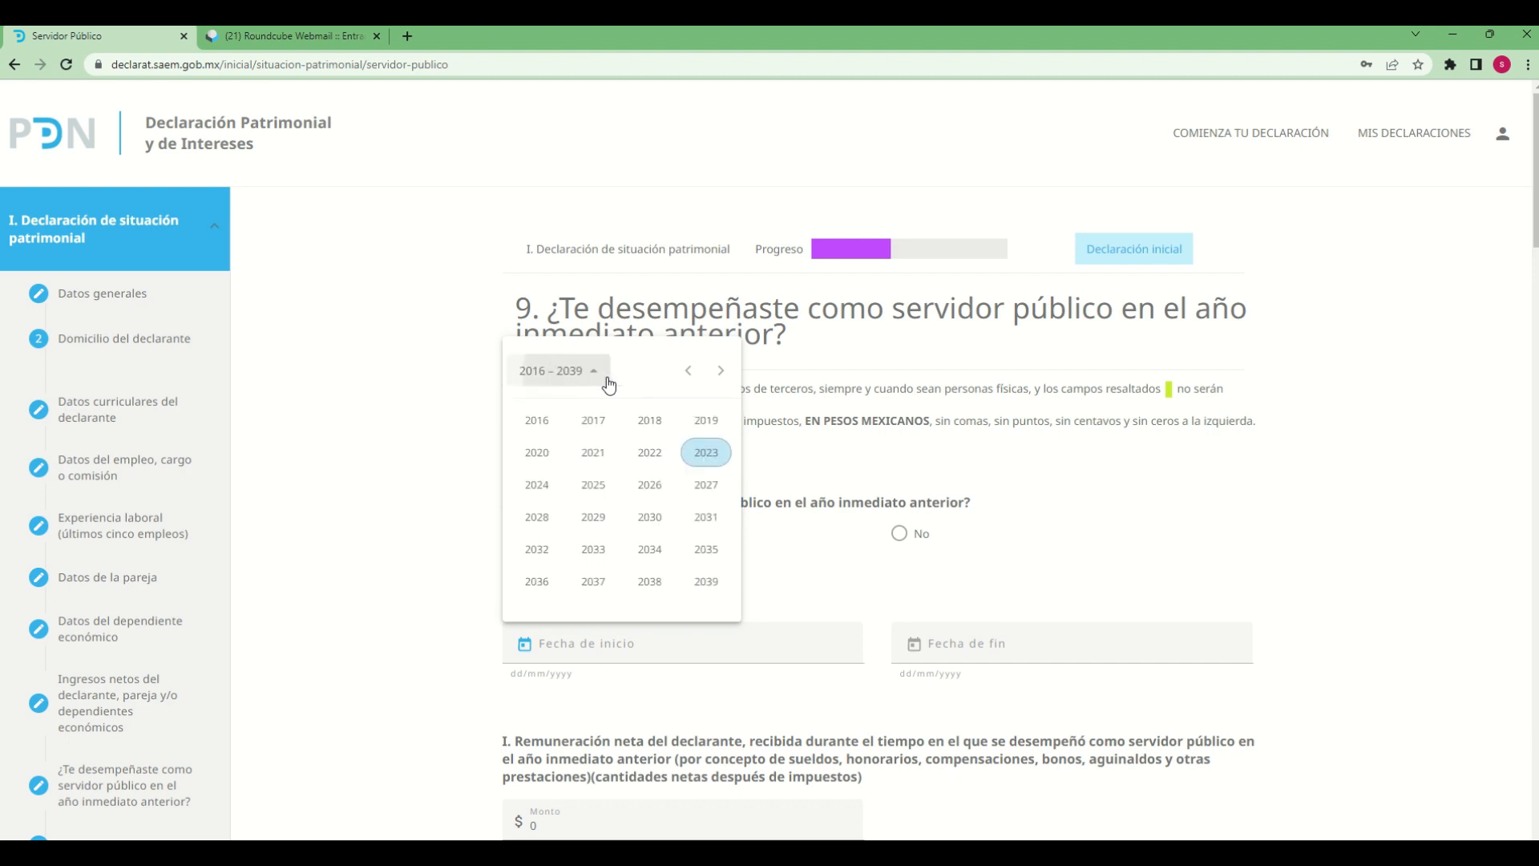
left_click(547, 427)
left_click(535, 517)
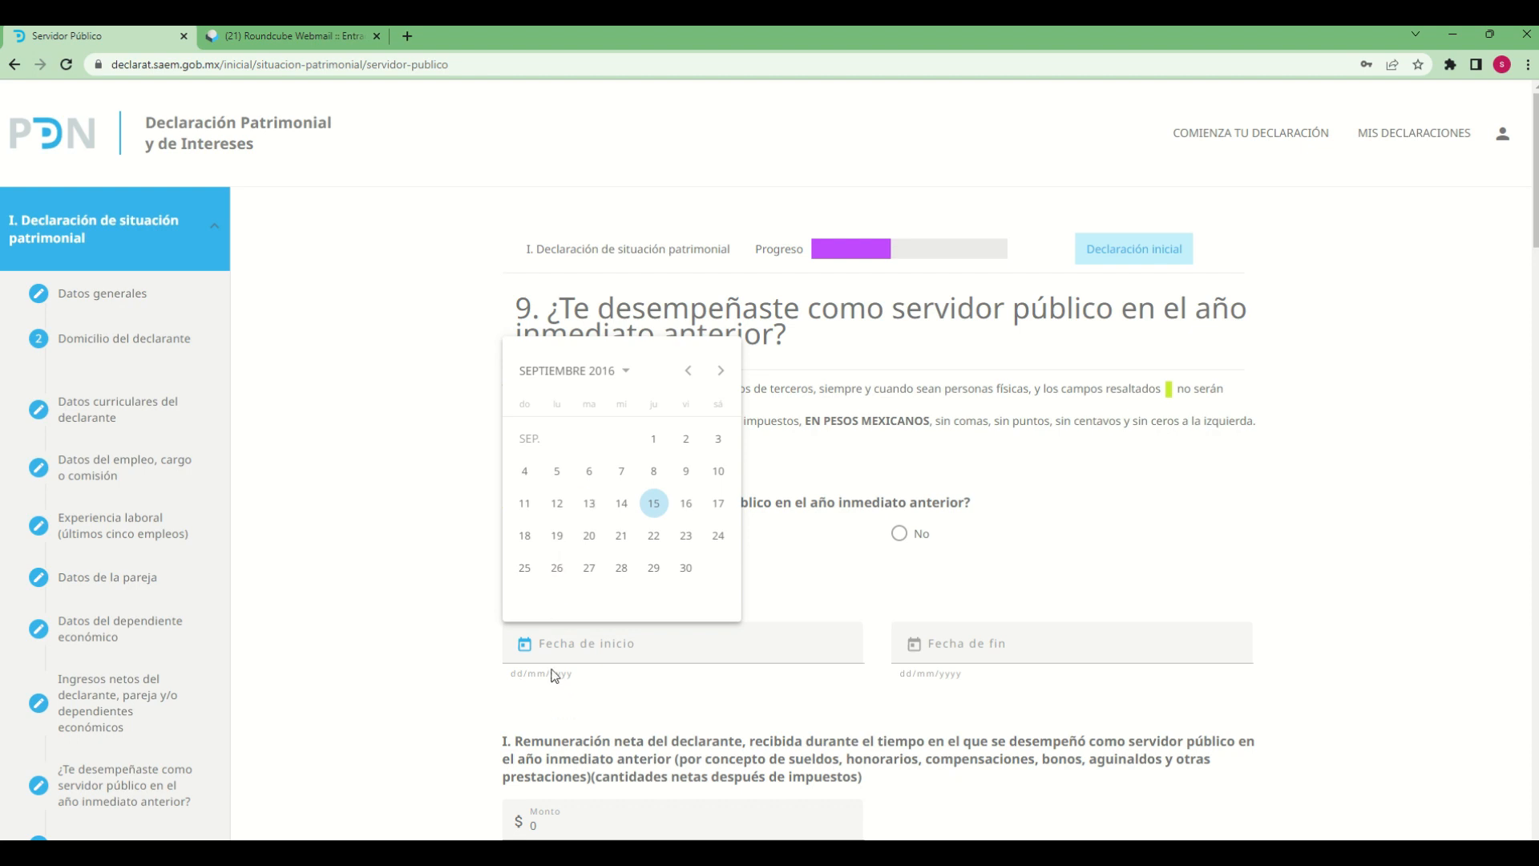
left_click(589, 506)
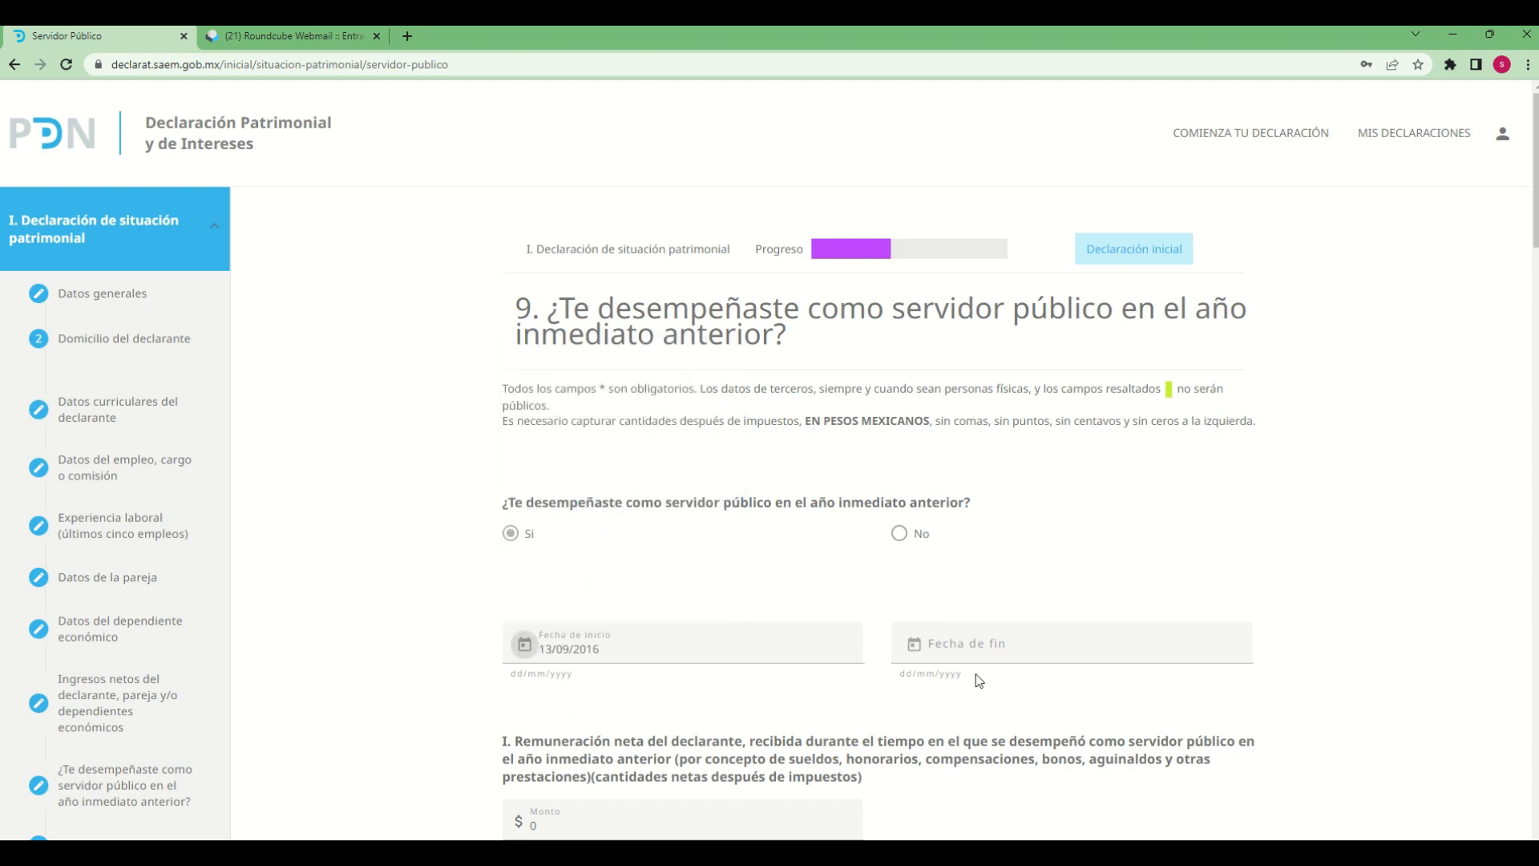
Set section 9's Fecha de fin to 13/03/2018
left_click(914, 644)
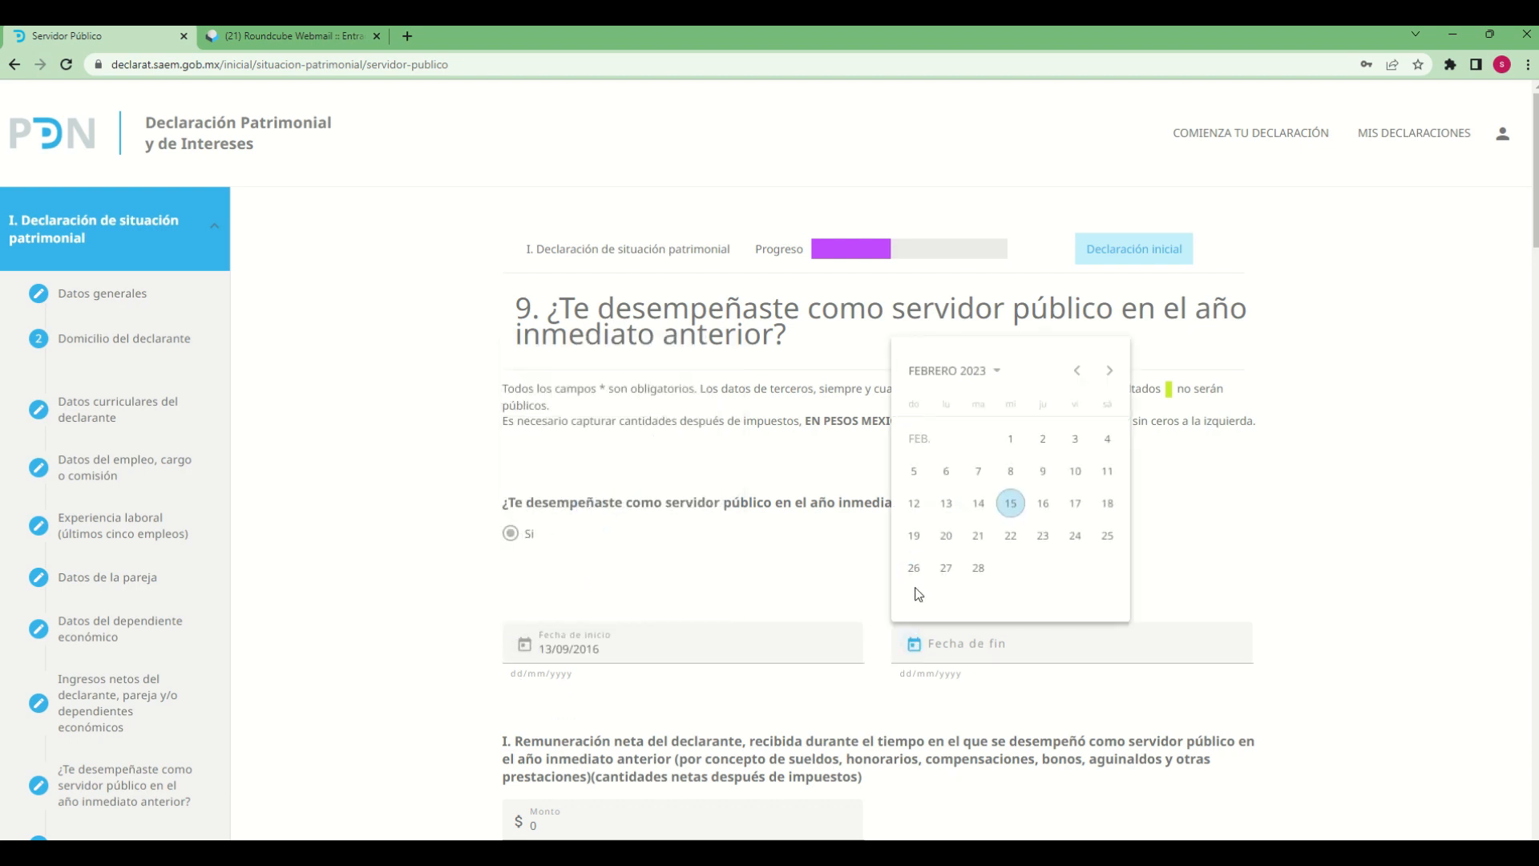
left_click(930, 373)
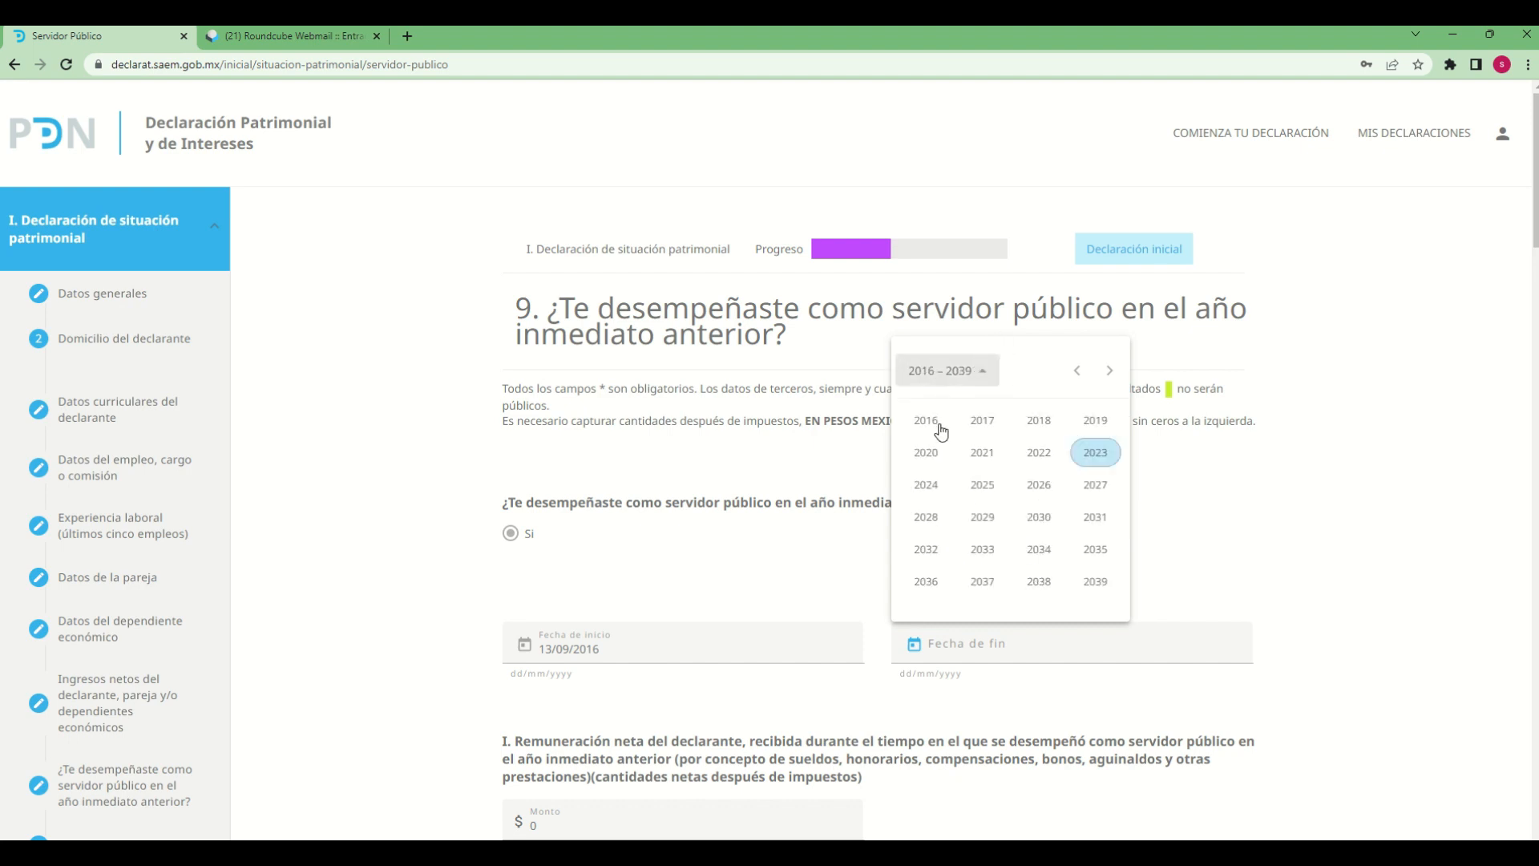
left_click(1039, 422)
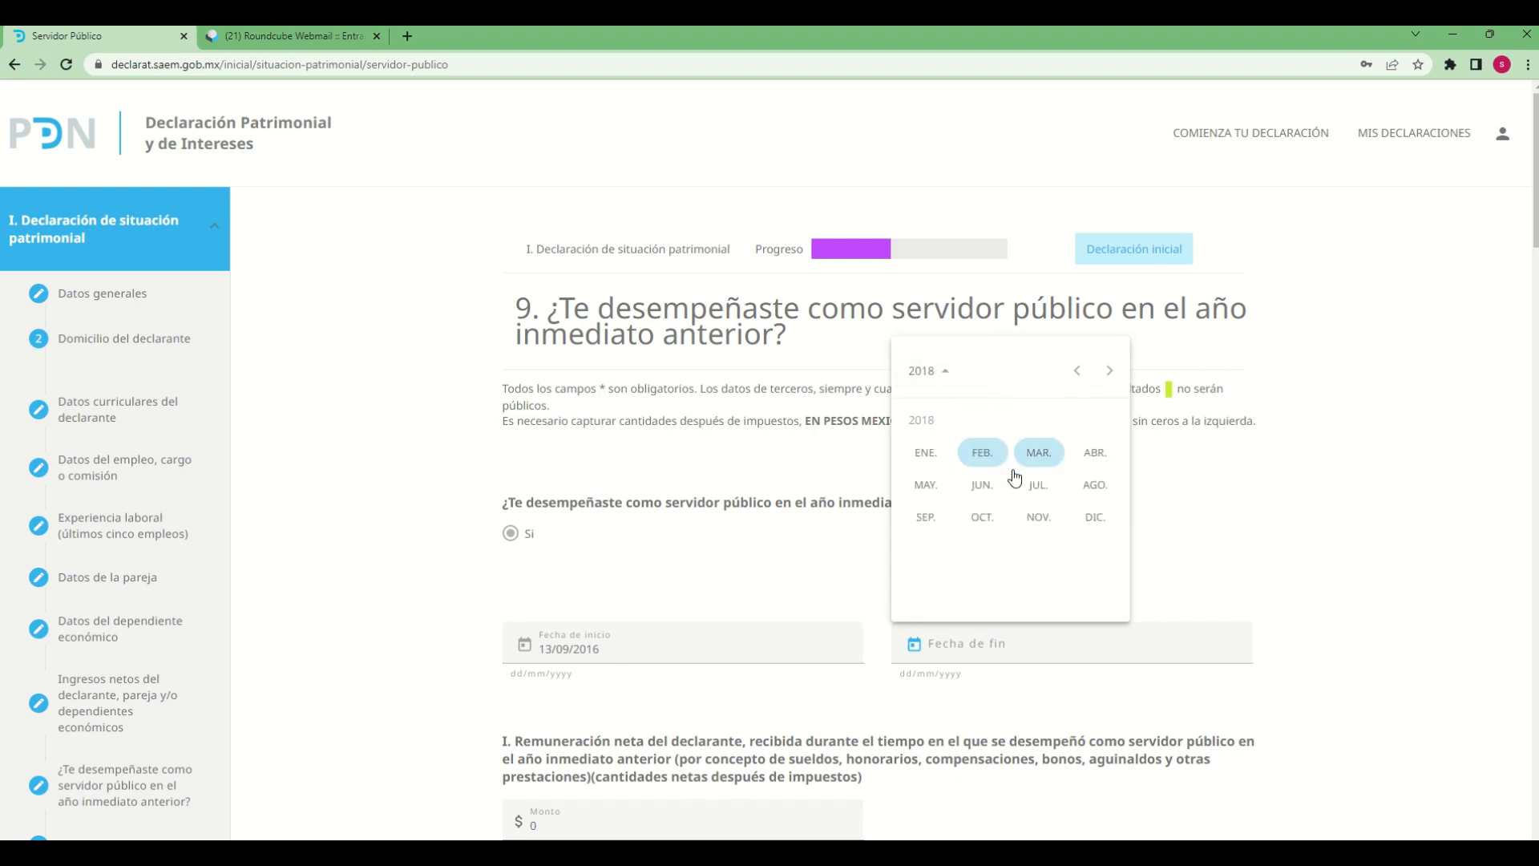
left_click(1039, 453)
left_click(976, 501)
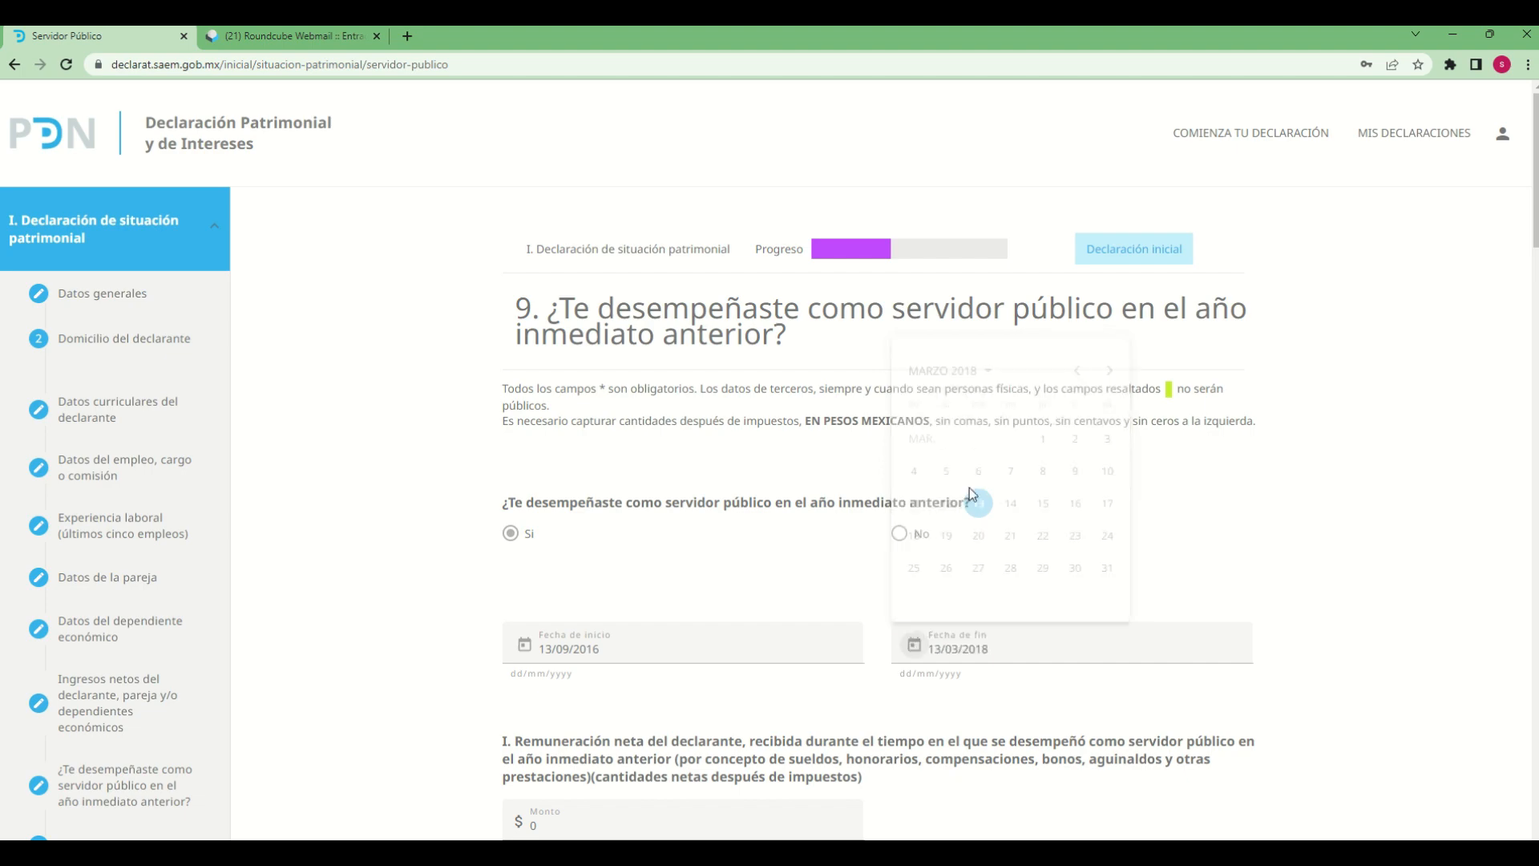
scroll(1032, 713, "down", 2)
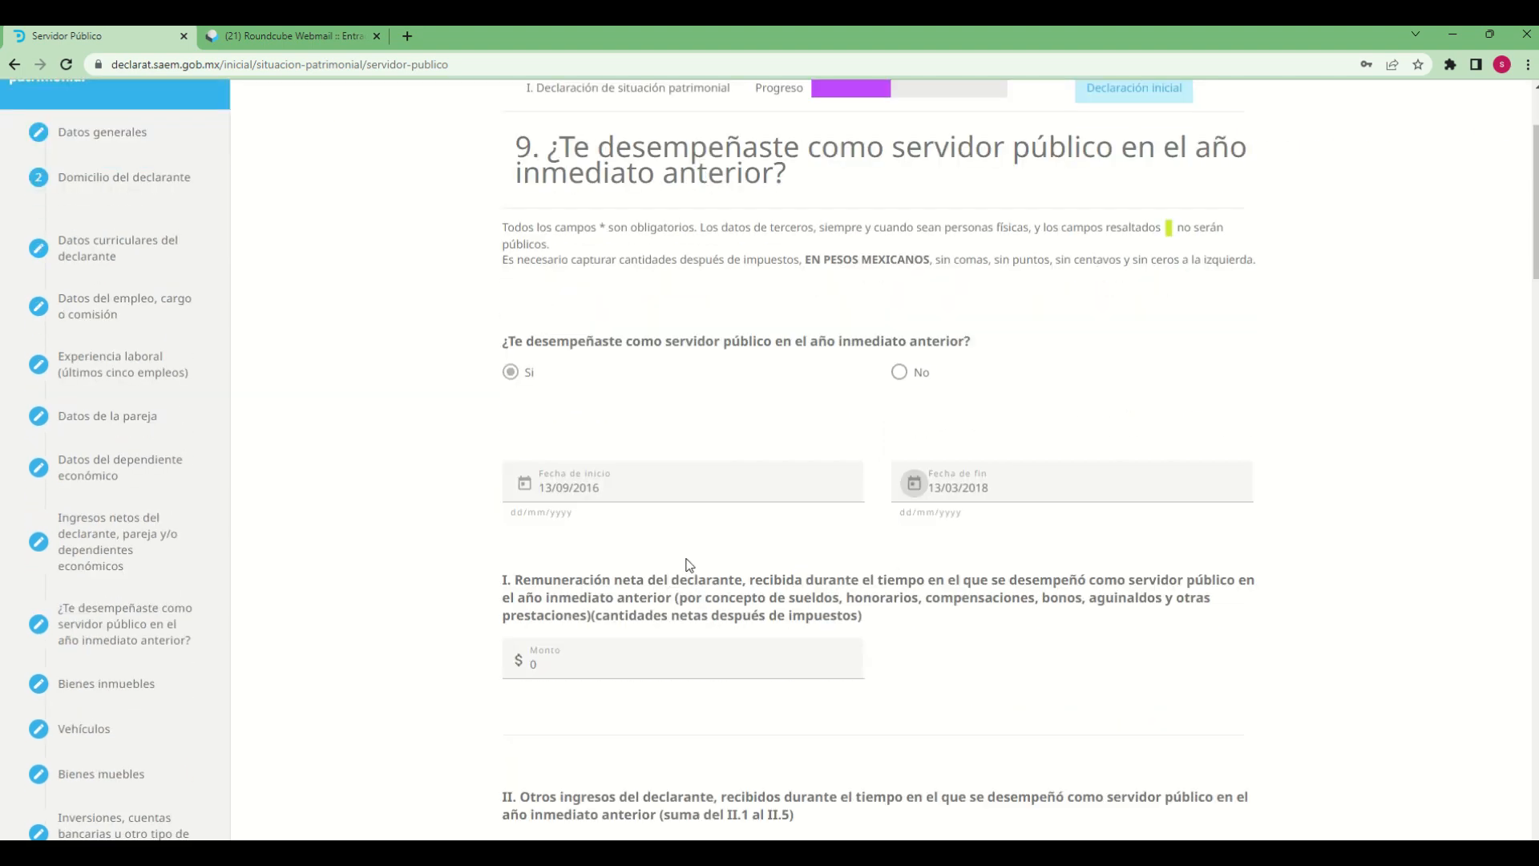
left_click(525, 483)
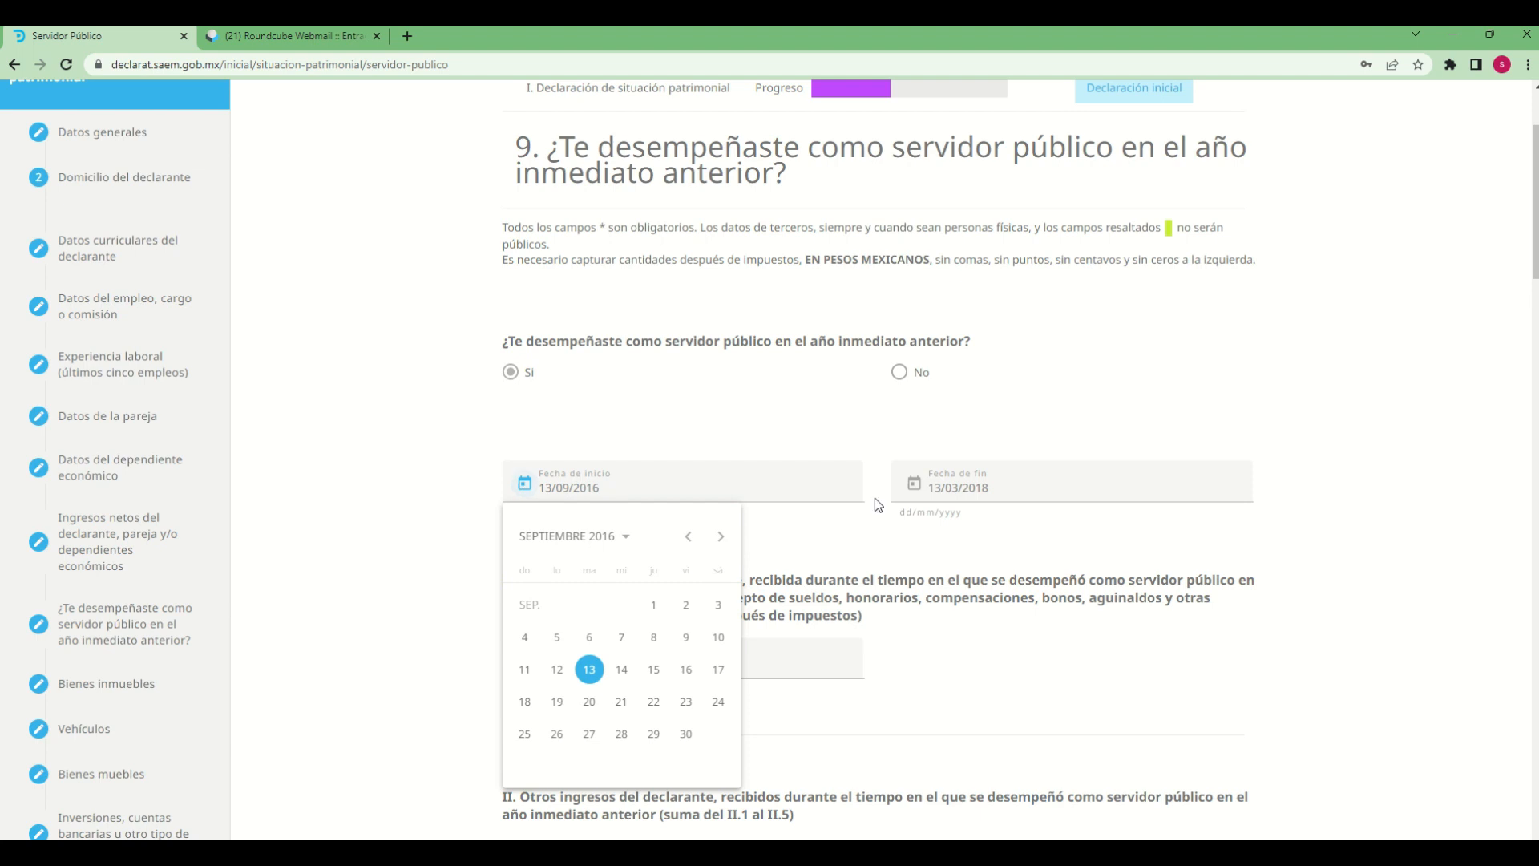
left_click(914, 499)
left_click(915, 499)
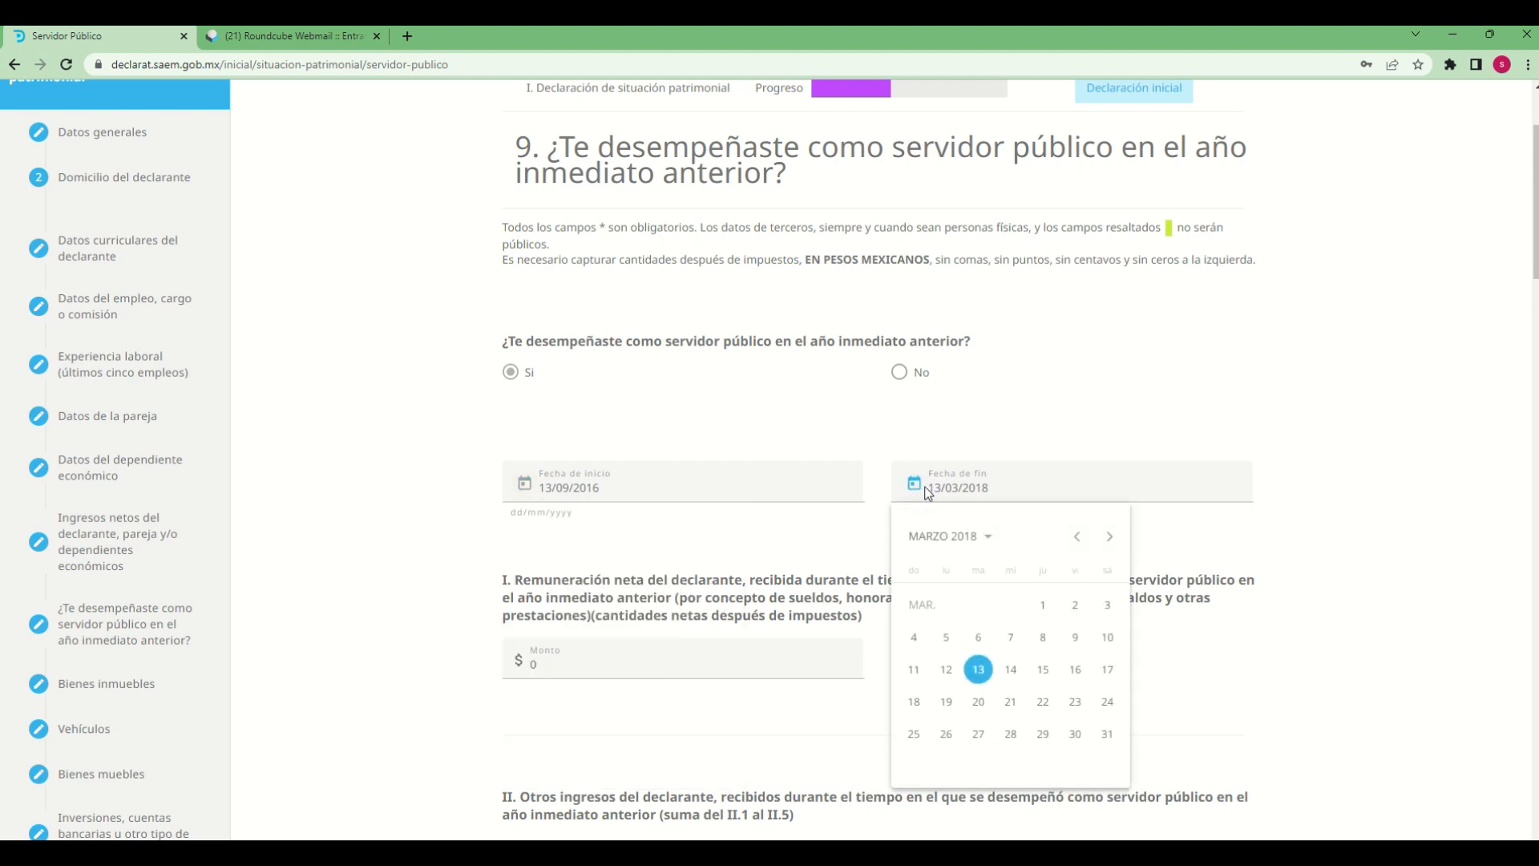
left_click(816, 555)
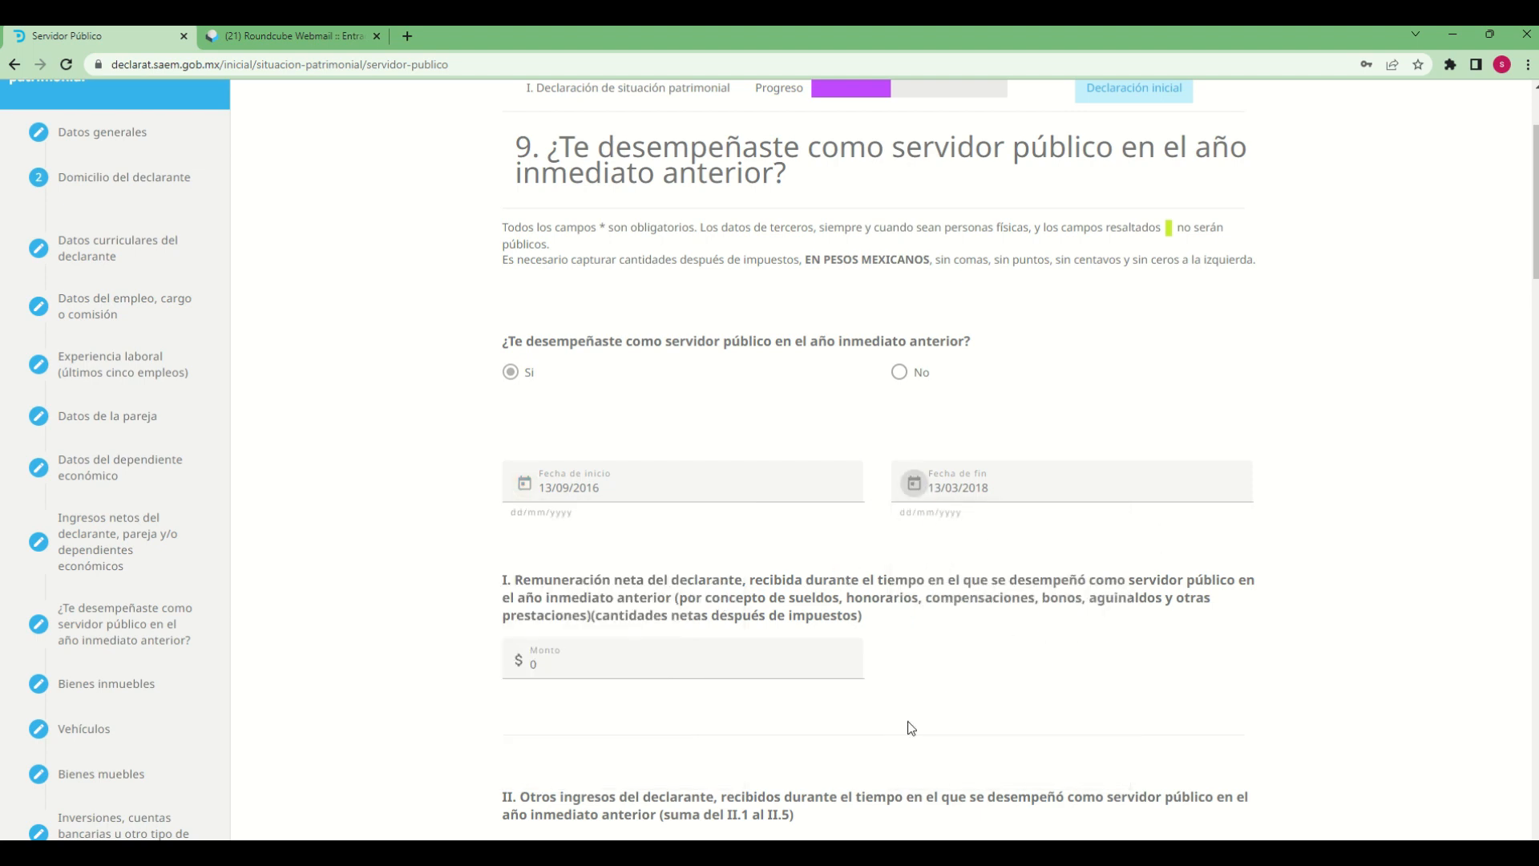
Set the Monto for section I, the declarant's net remuneration as a public servant, to 100000
scroll(899, 708, "down", 2)
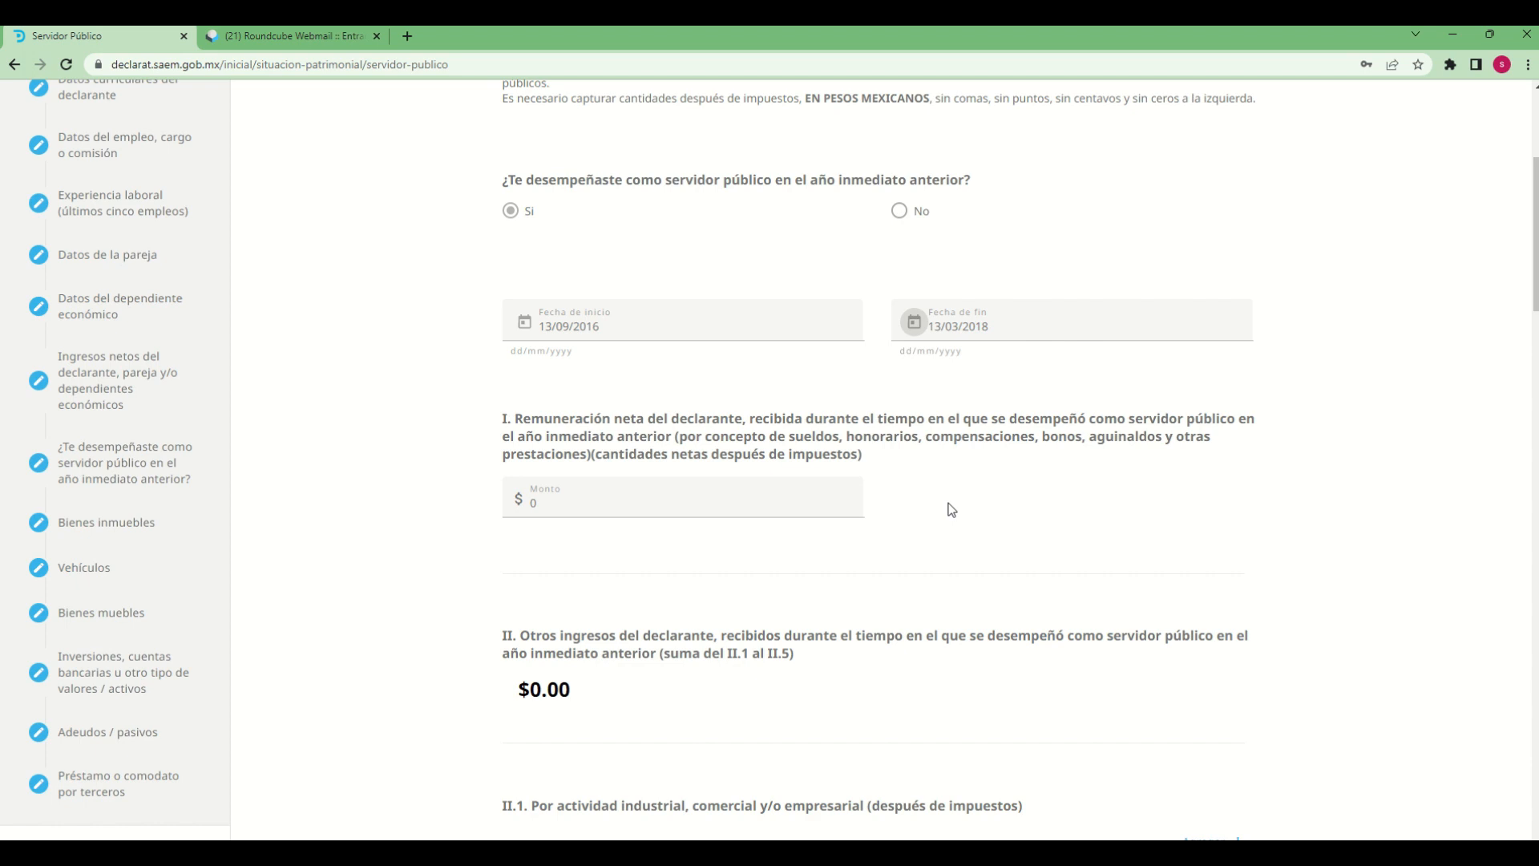
left_click(562, 507)
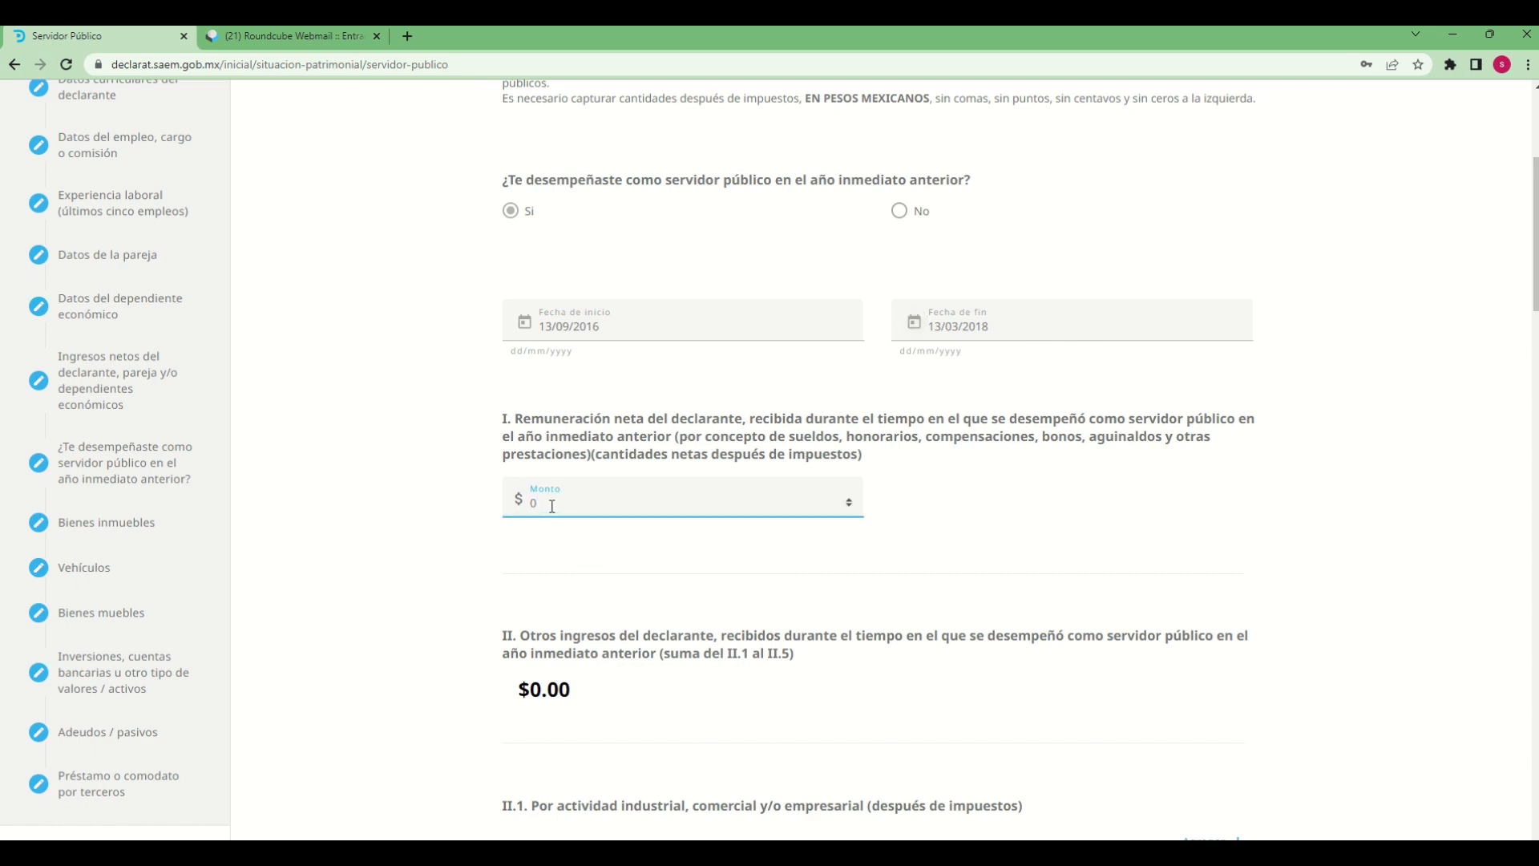
left_click_drag(552, 506, 536, 506)
key("BackSpace")
type("100000")
Review section II's other-income categories, from II.1 business activity to II.4 sale of assets
scroll(762, 721, "down", 1)
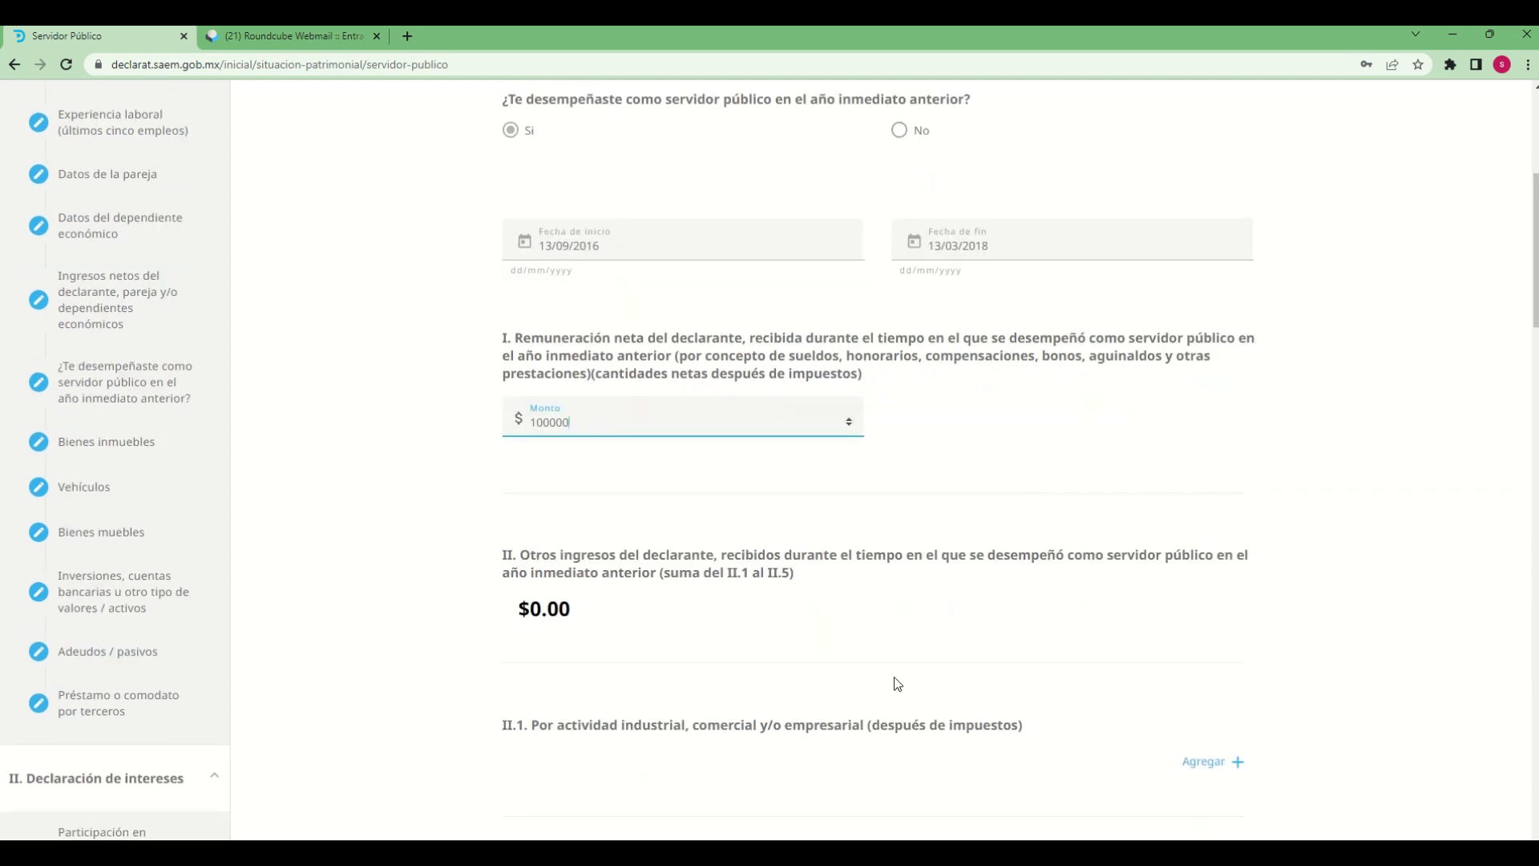
scroll(897, 684, "down", 2)
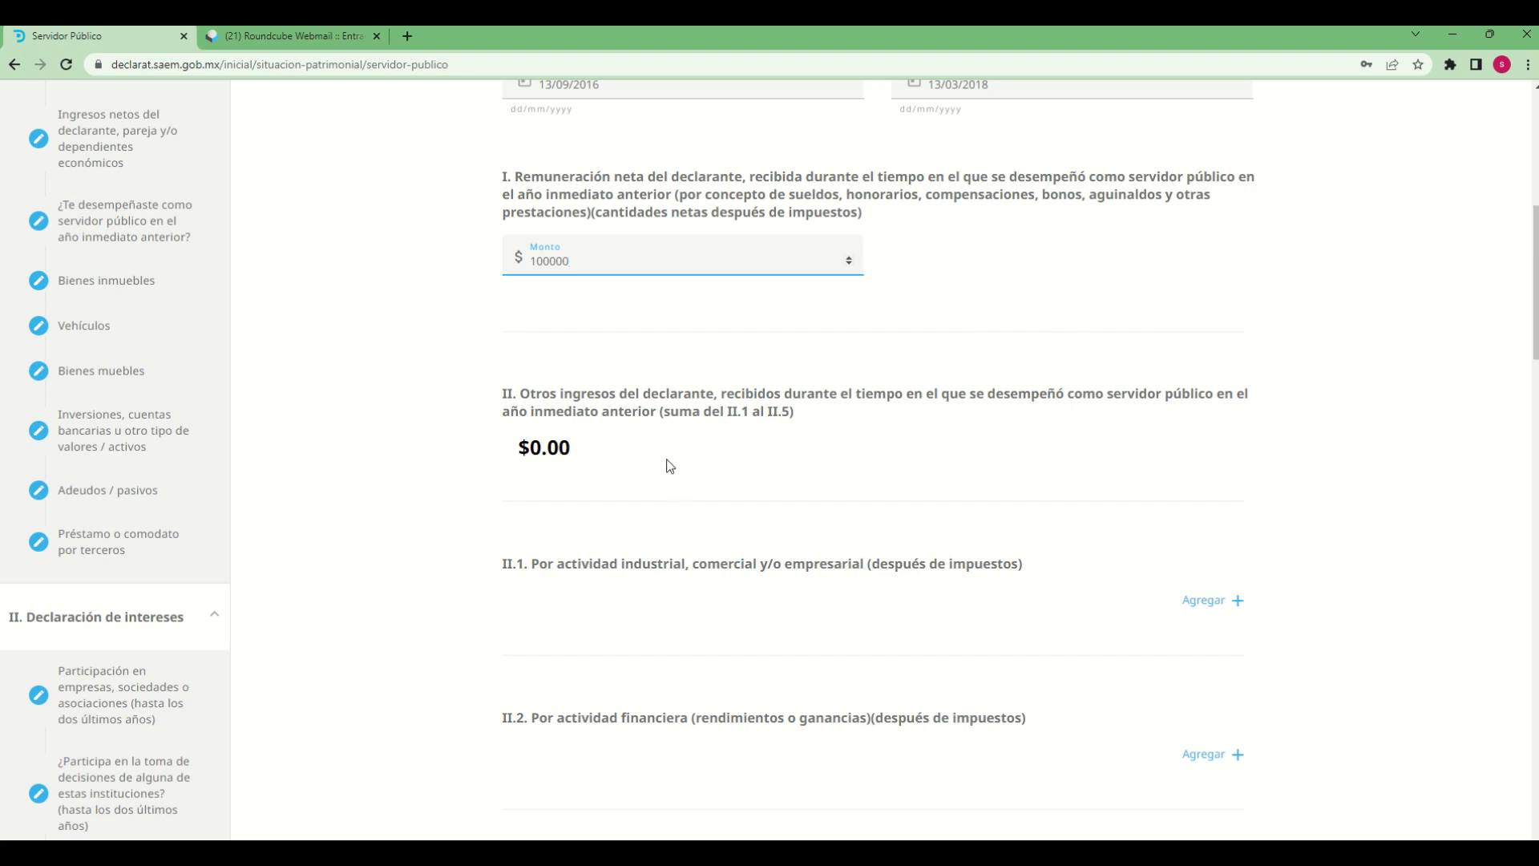
scroll(761, 527, "down", 2)
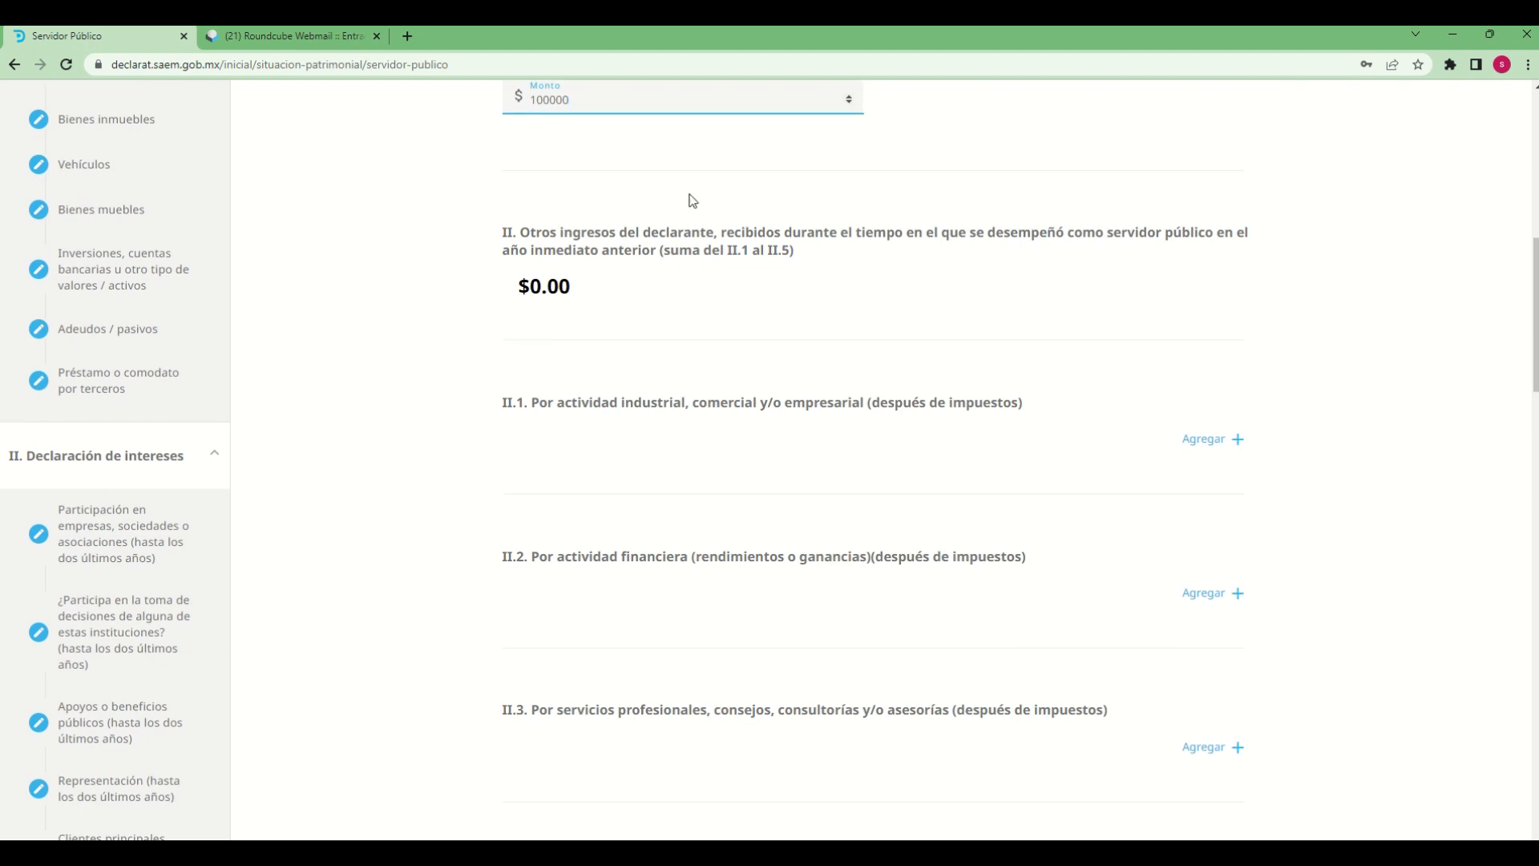
scroll(757, 481, "down", 2)
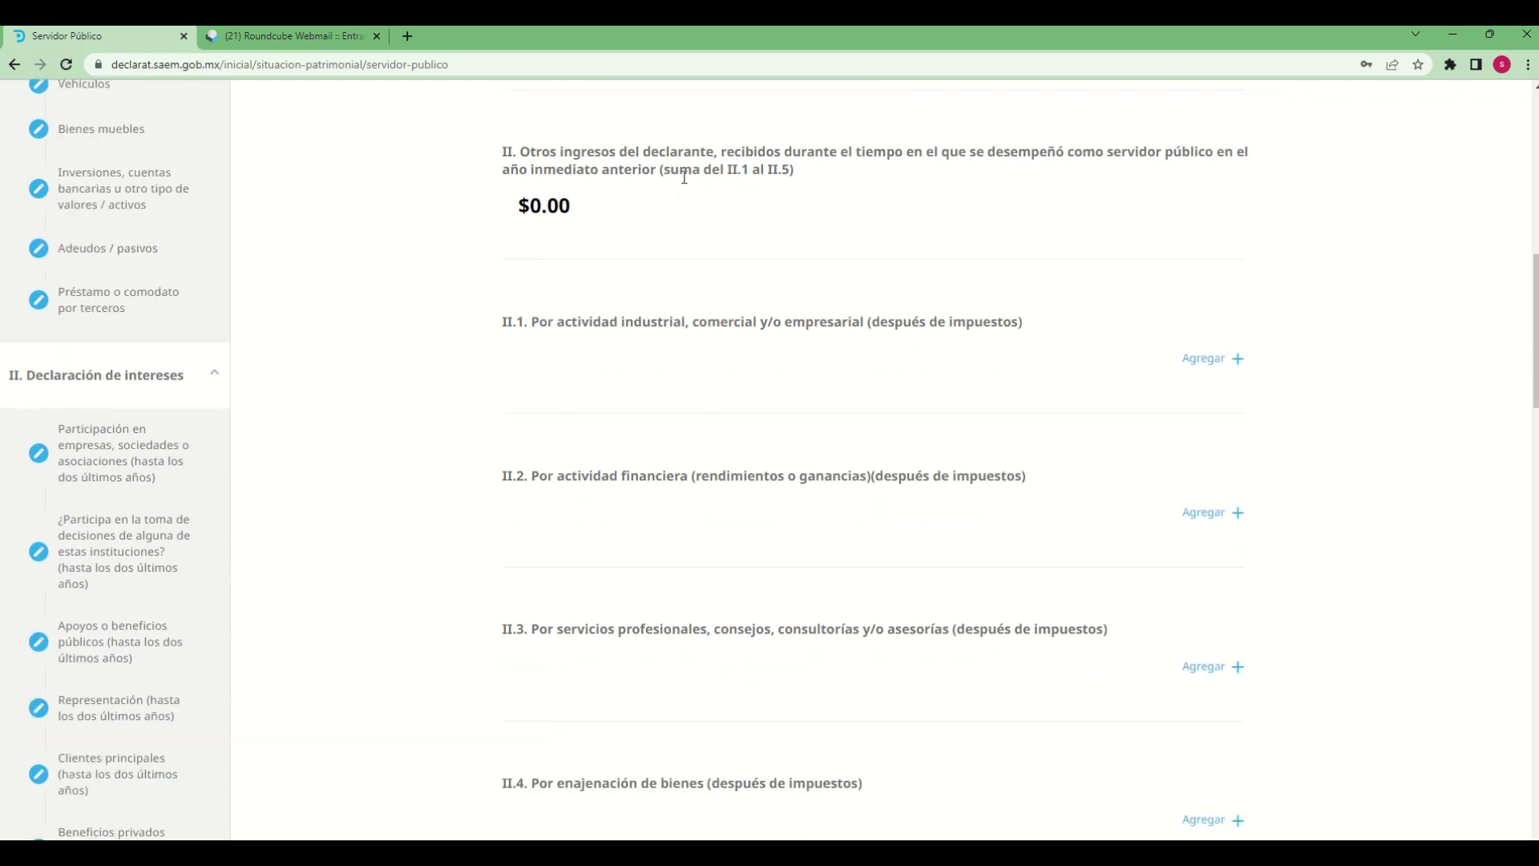
scroll(940, 601, "down", 1)
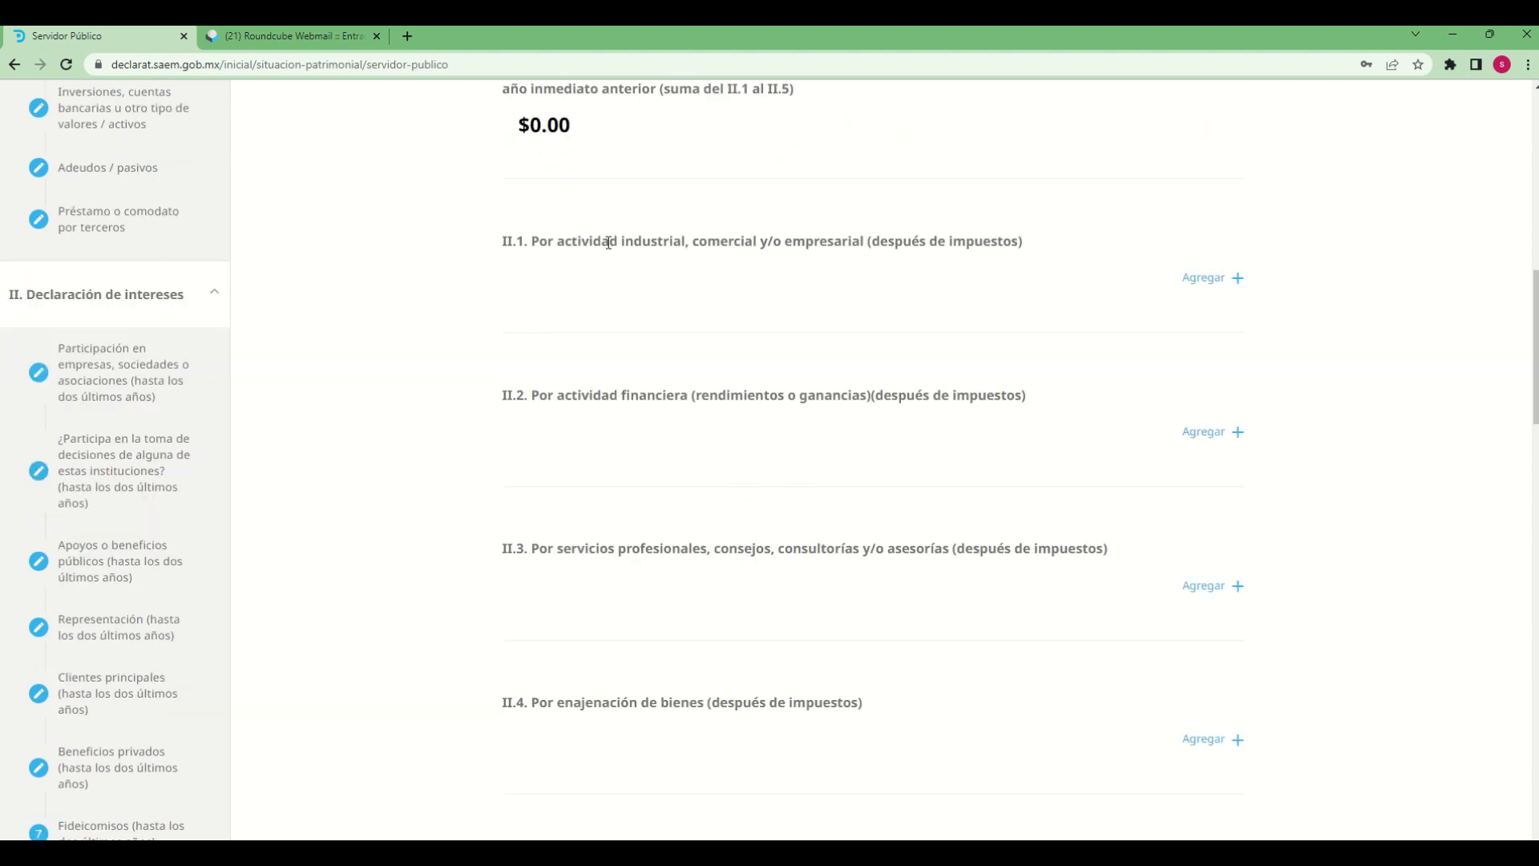
left_click_drag(609, 242, 859, 687)
scroll(945, 680, "up", 1)
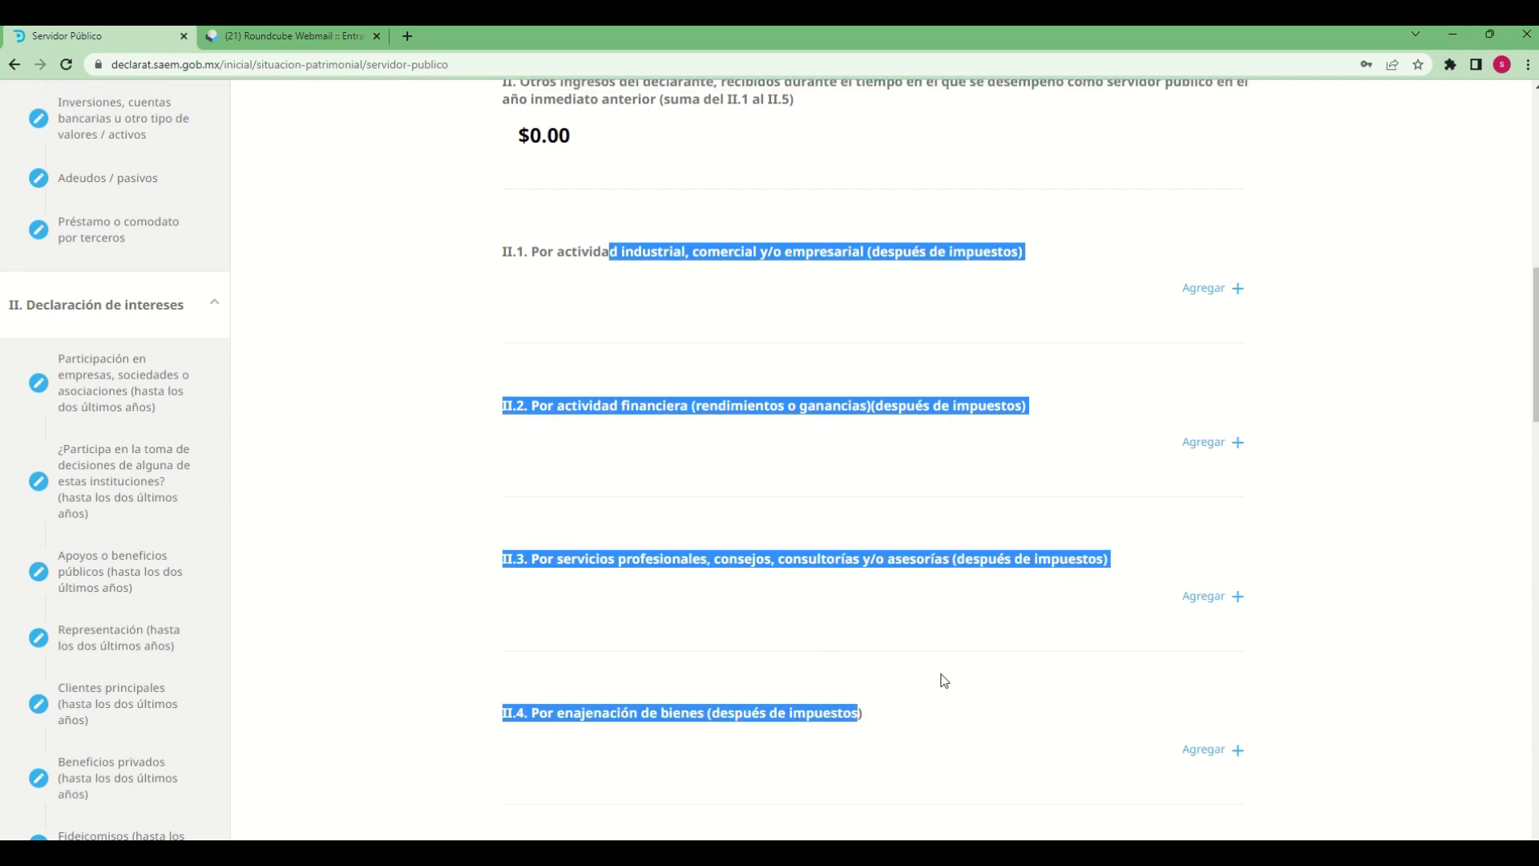
scroll(944, 680, "up", 1)
left_click(944, 388)
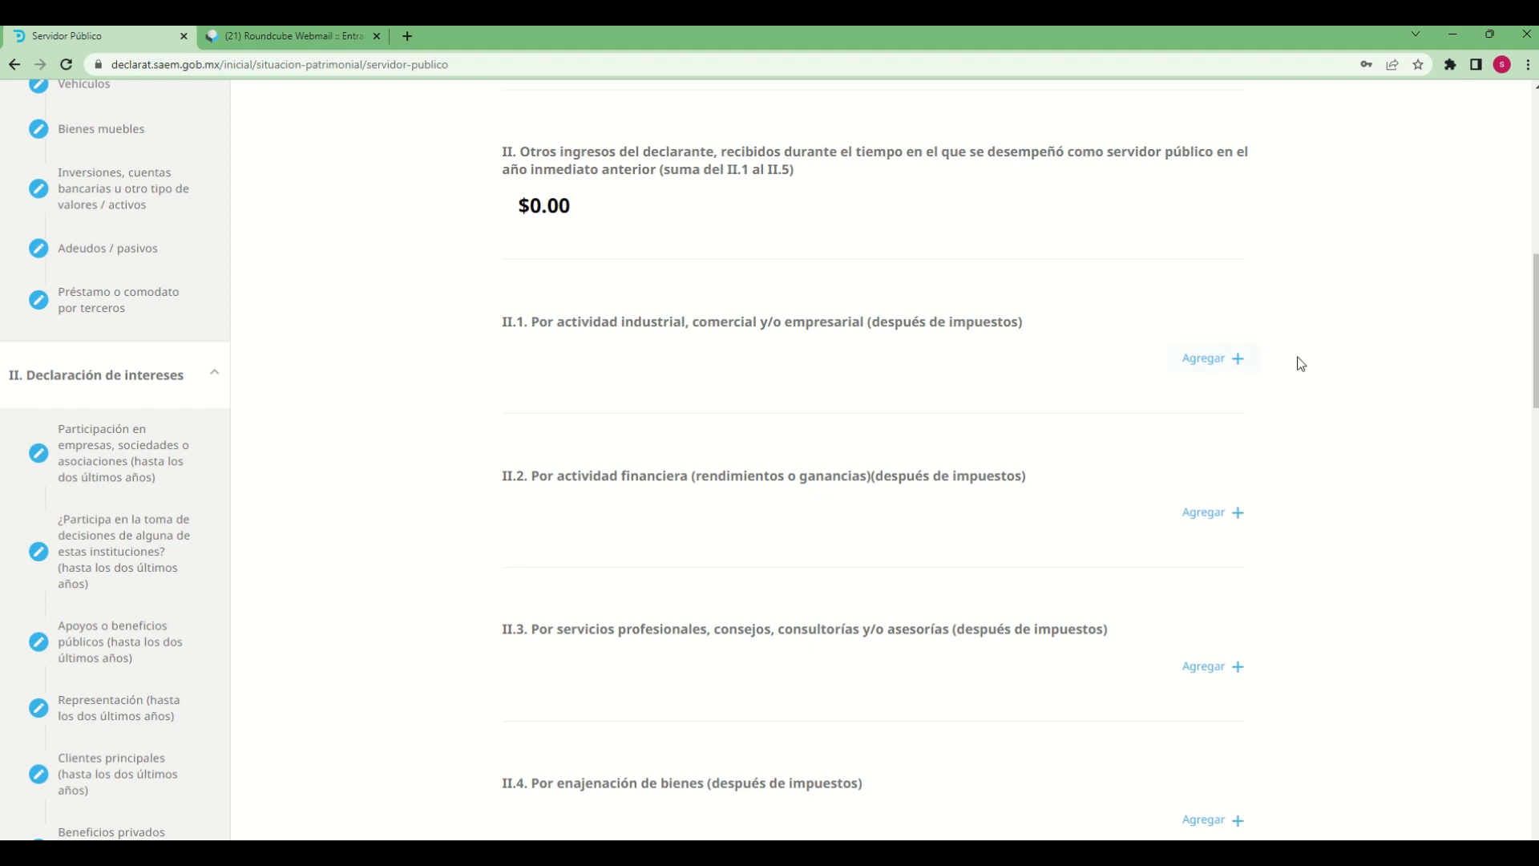
Add an entry under II.1, industrial, commercial or business activity, and set its Monto to 10000
left_click(1210, 363)
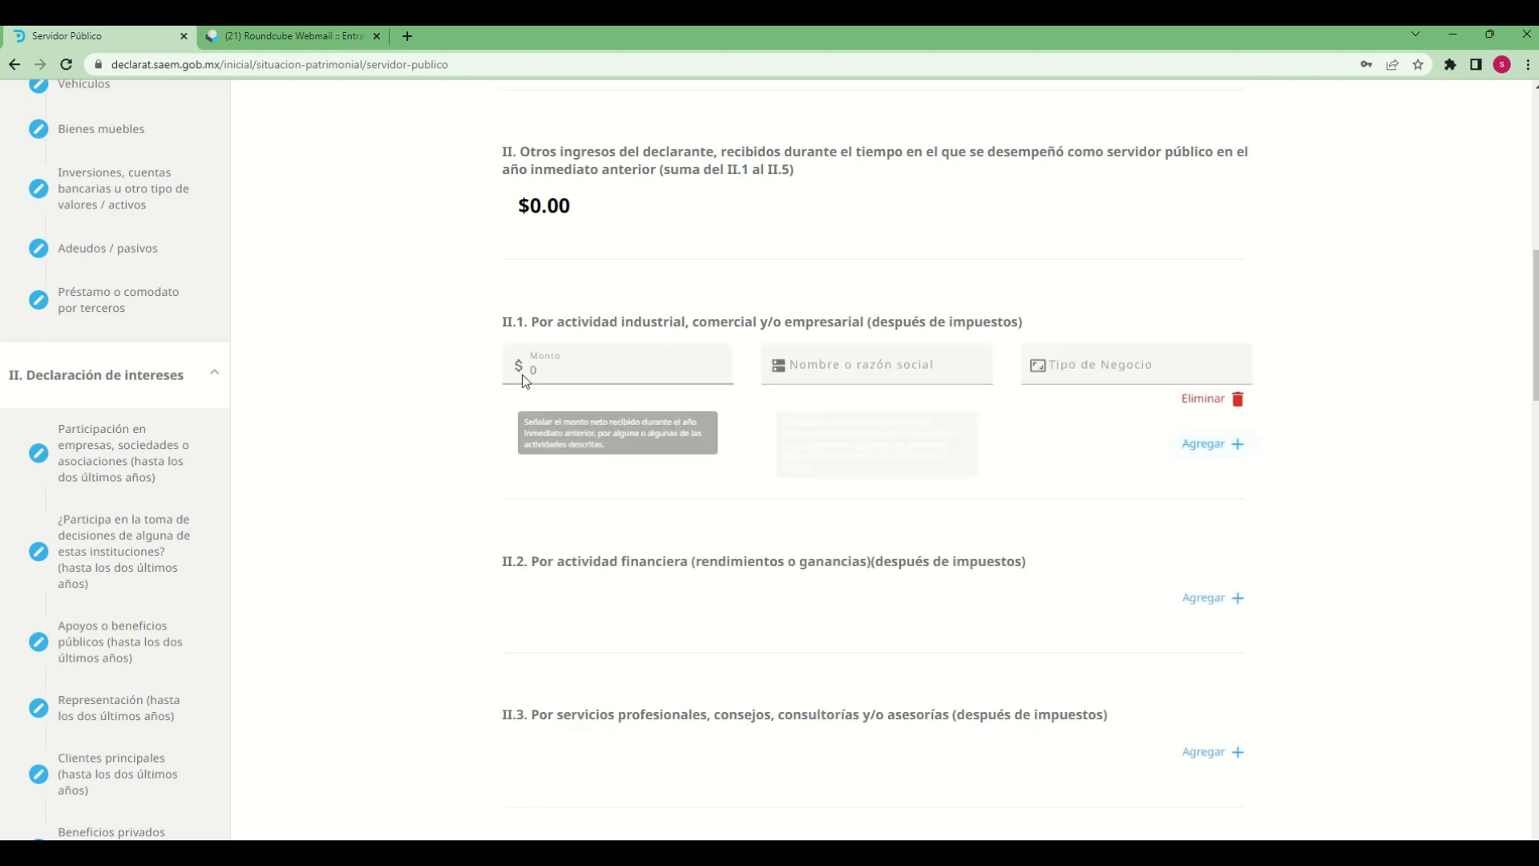
left_click(552, 370)
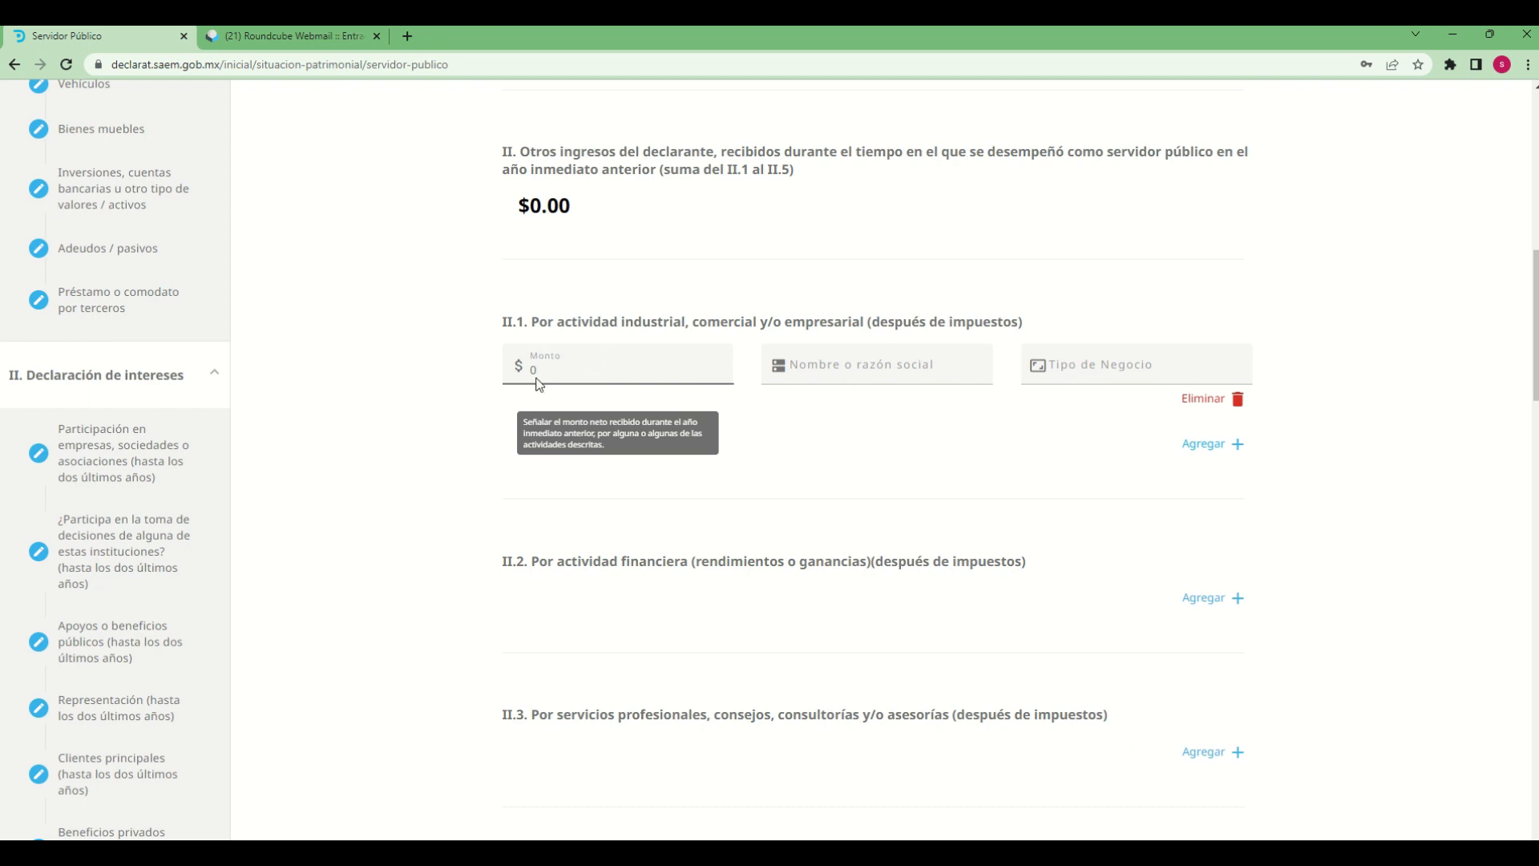
left_click(536, 379)
key("BackSpace")
type("10000")
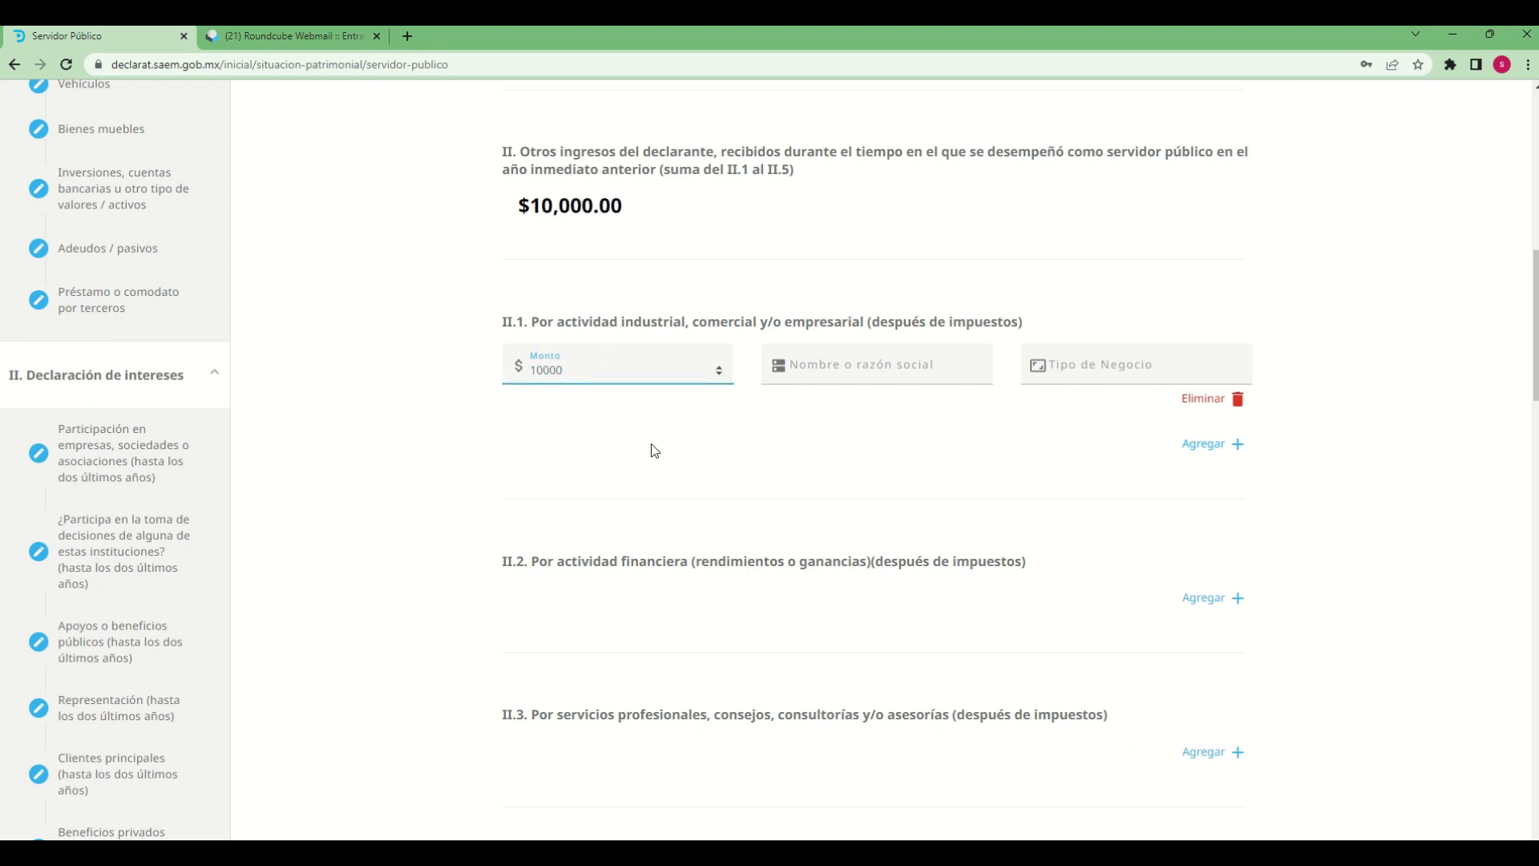
key("Tab")
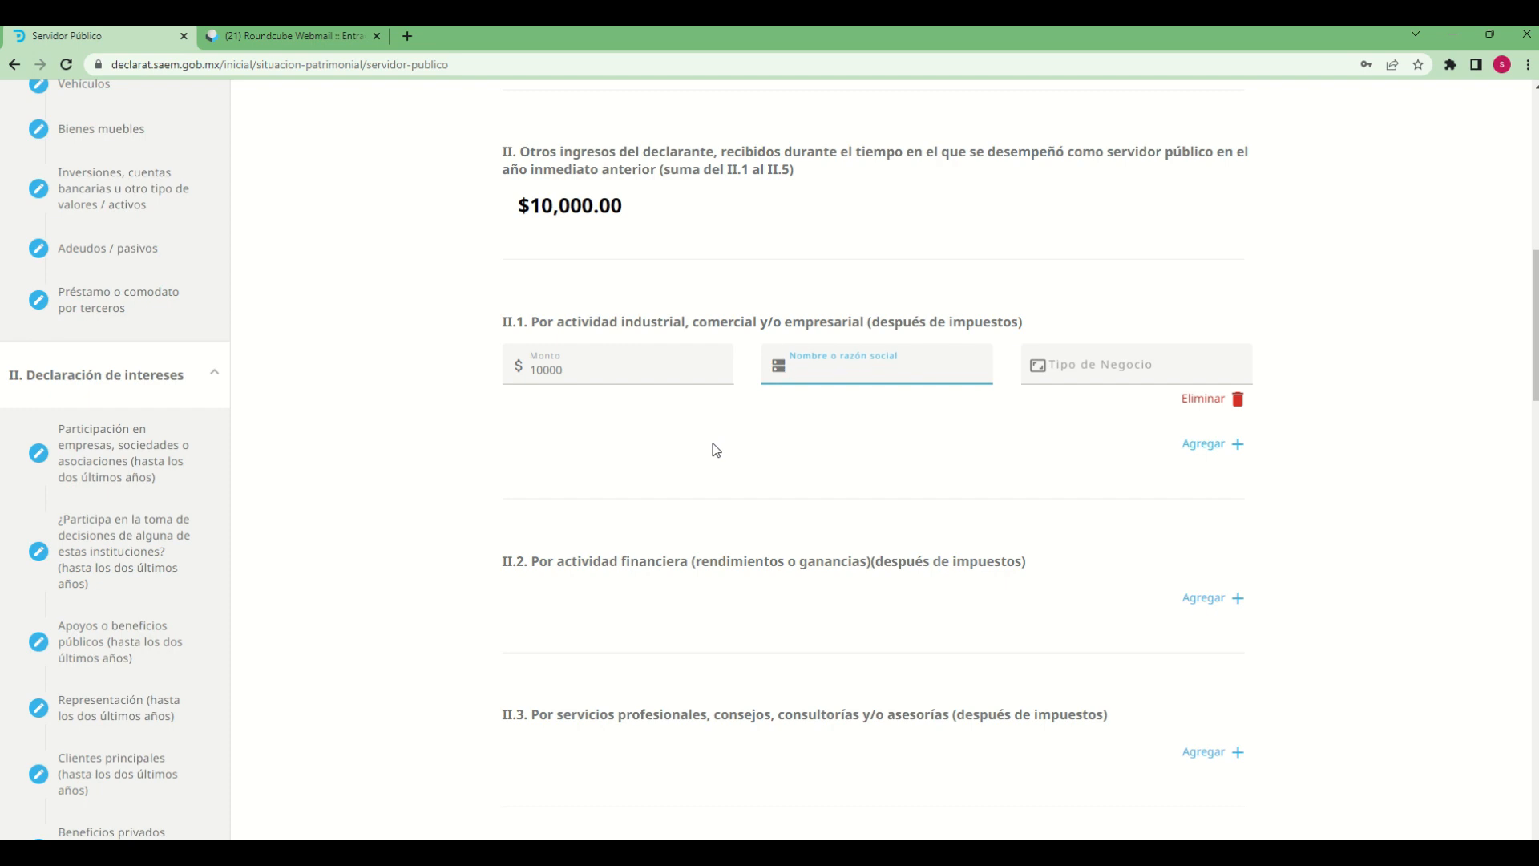
Enter "industria 1 sa de cv" as the Nombre o razón social of the II.1 entry
type("industria 1 sa de cv")
key("Tab")
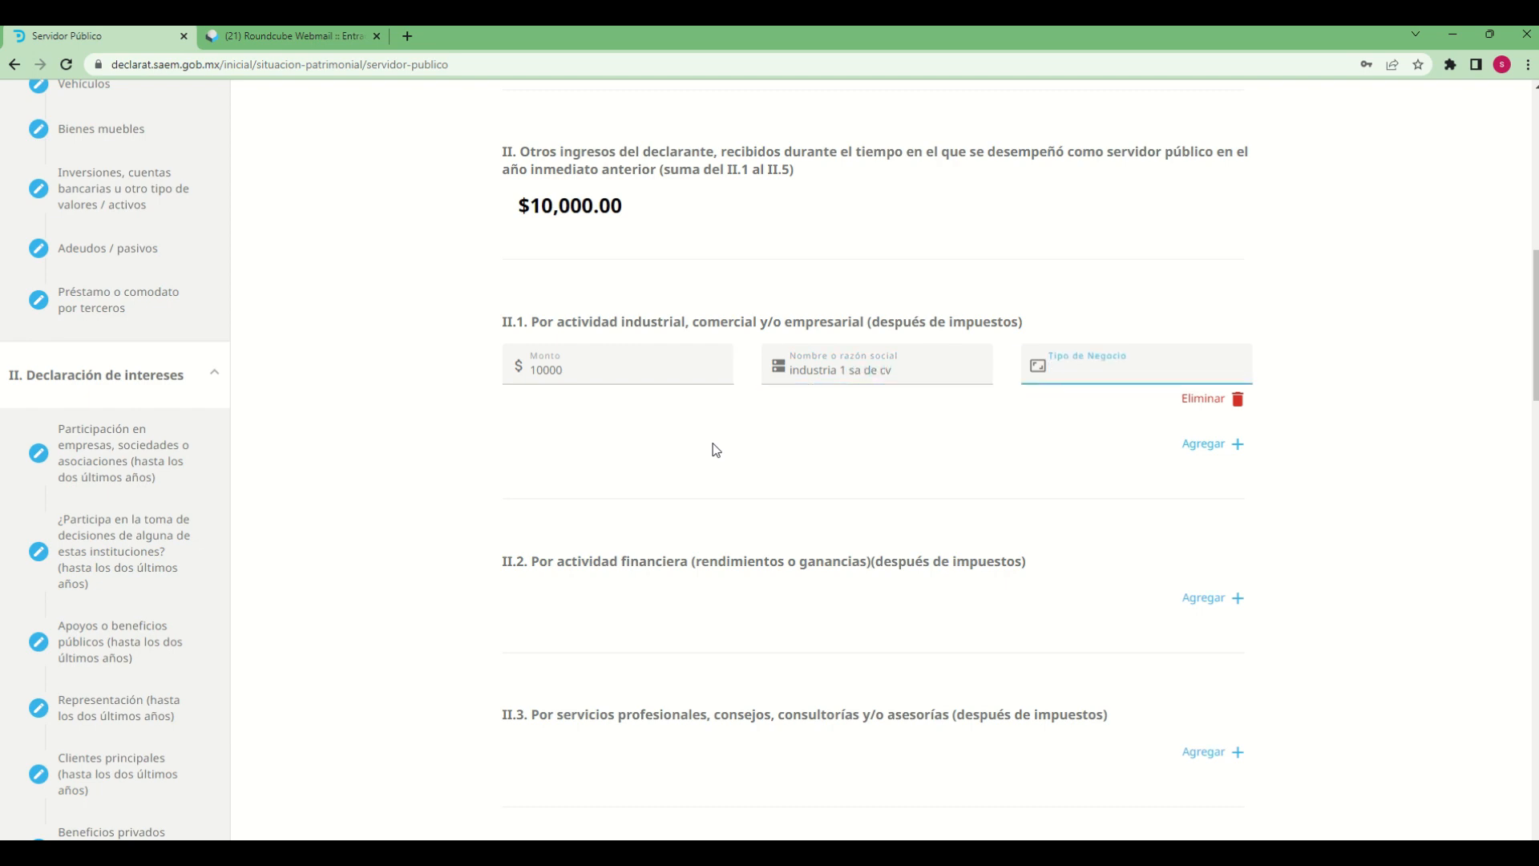
Enter "venta de material industrial" as the Tipo de Negocio of the II.1 entry
type("vent")
type("a de ma")
type("terial")
type(" insu")
type("strial")
left_click(827, 447)
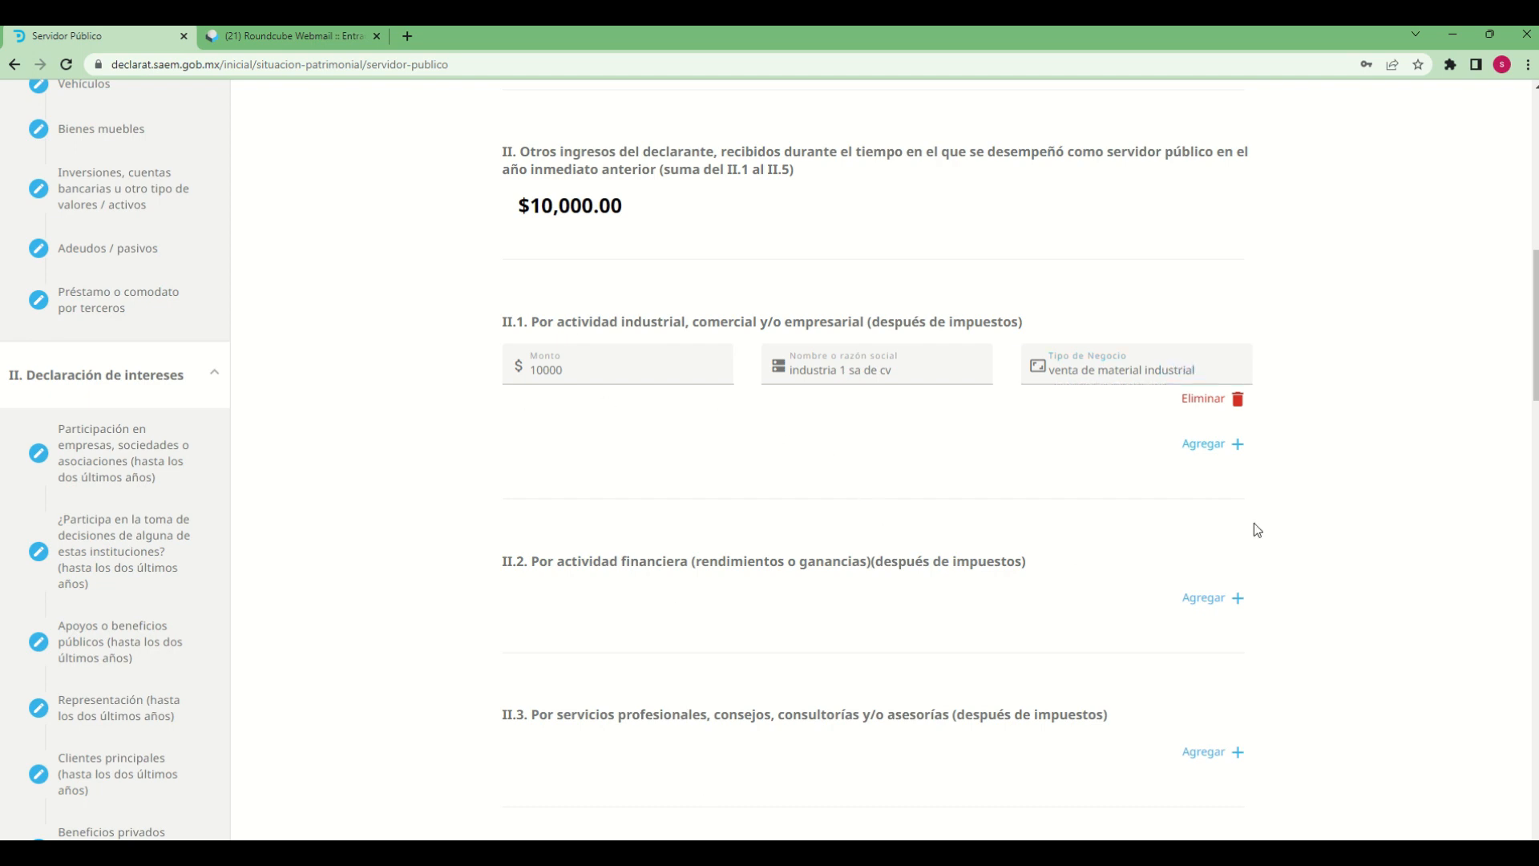
Add two more blank entries under II.1, and start but cancel the deletion of the last one
left_click(1219, 449)
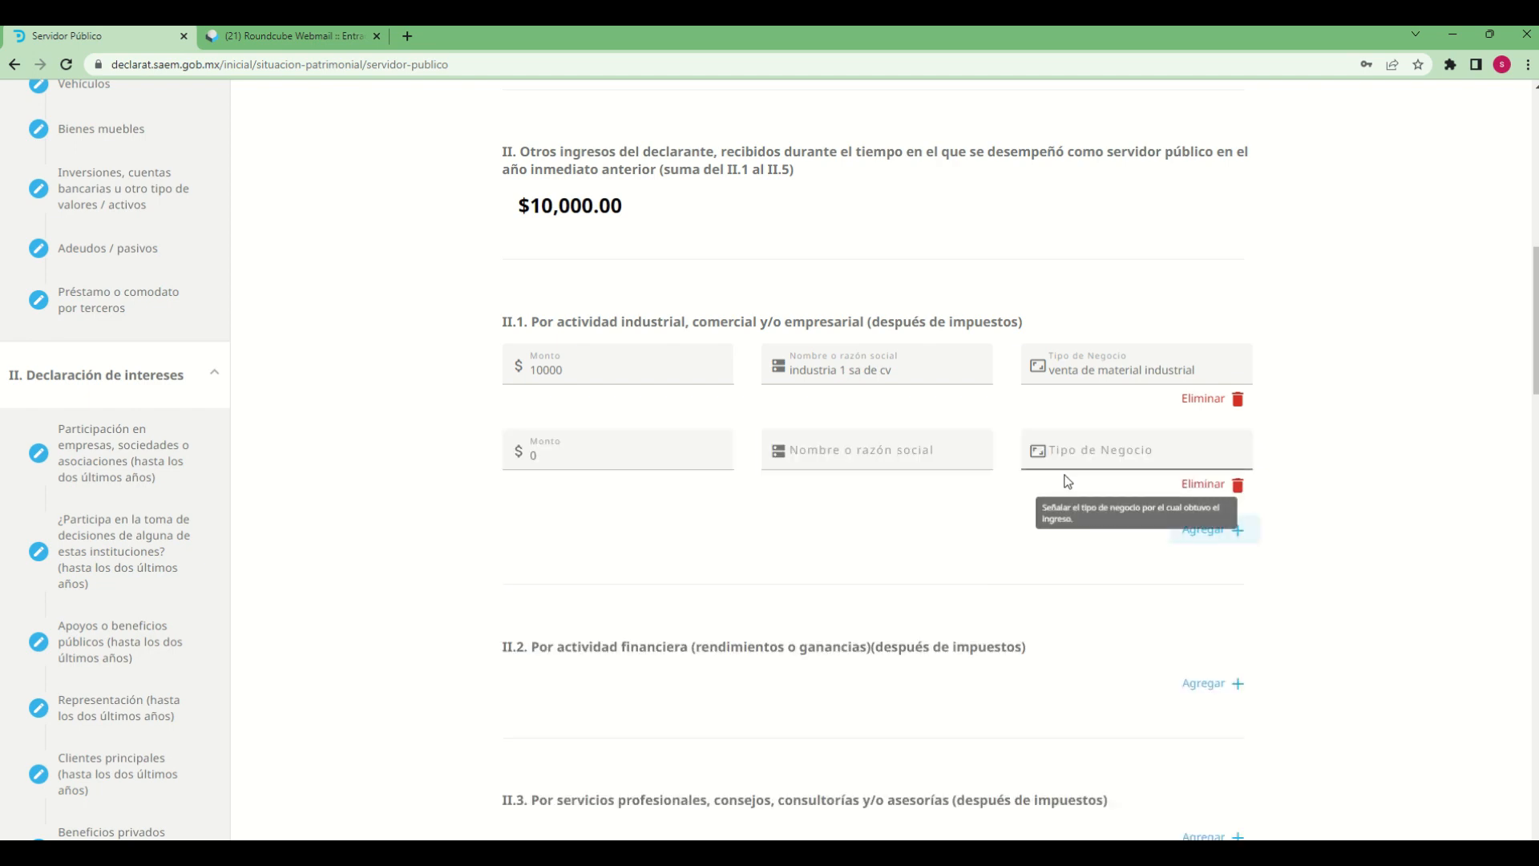
left_click(1235, 534)
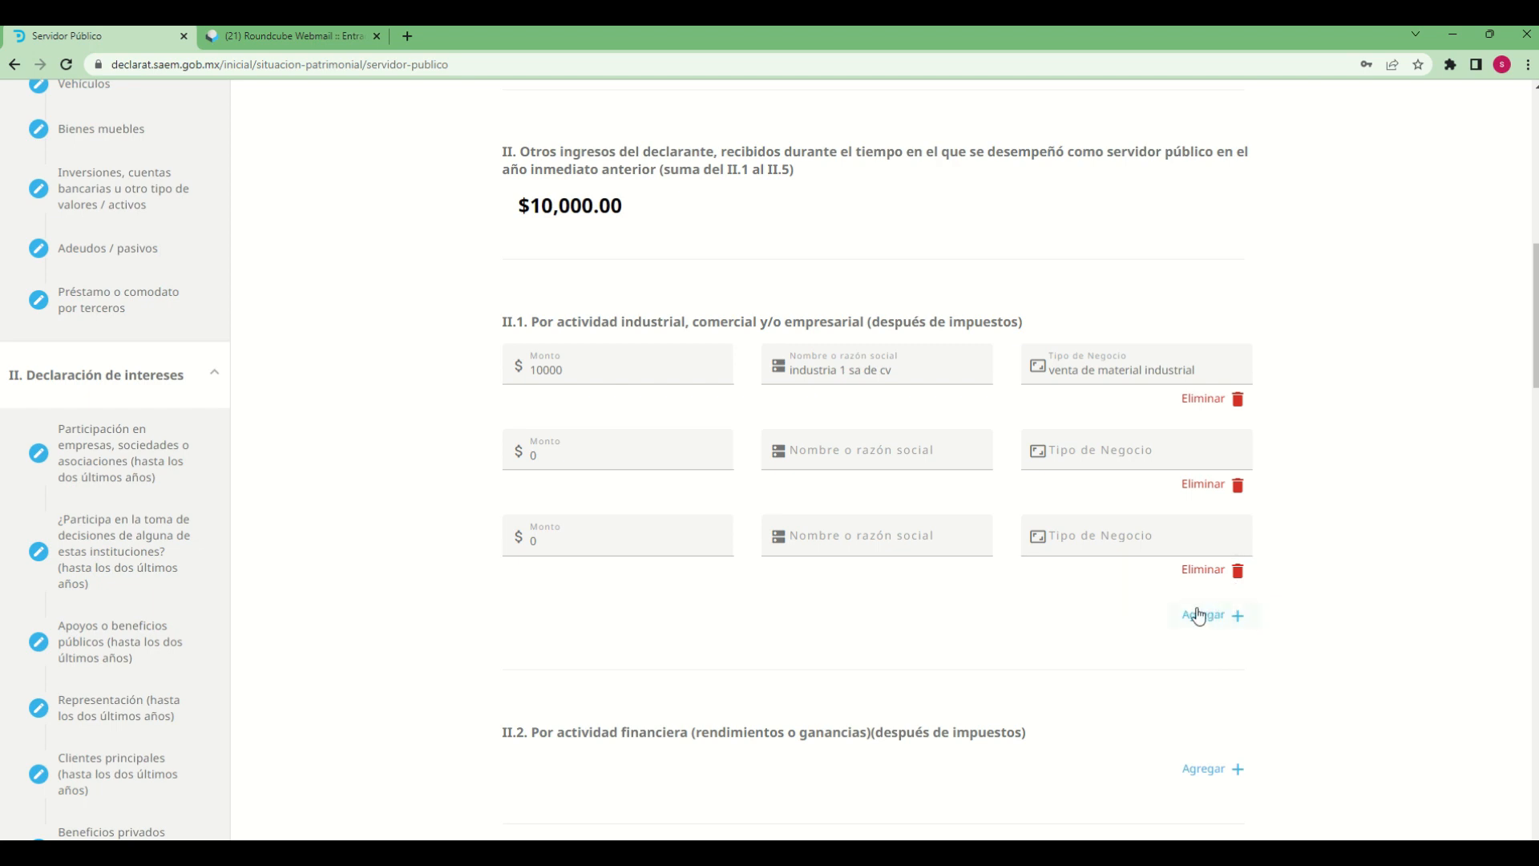
left_click(1238, 570)
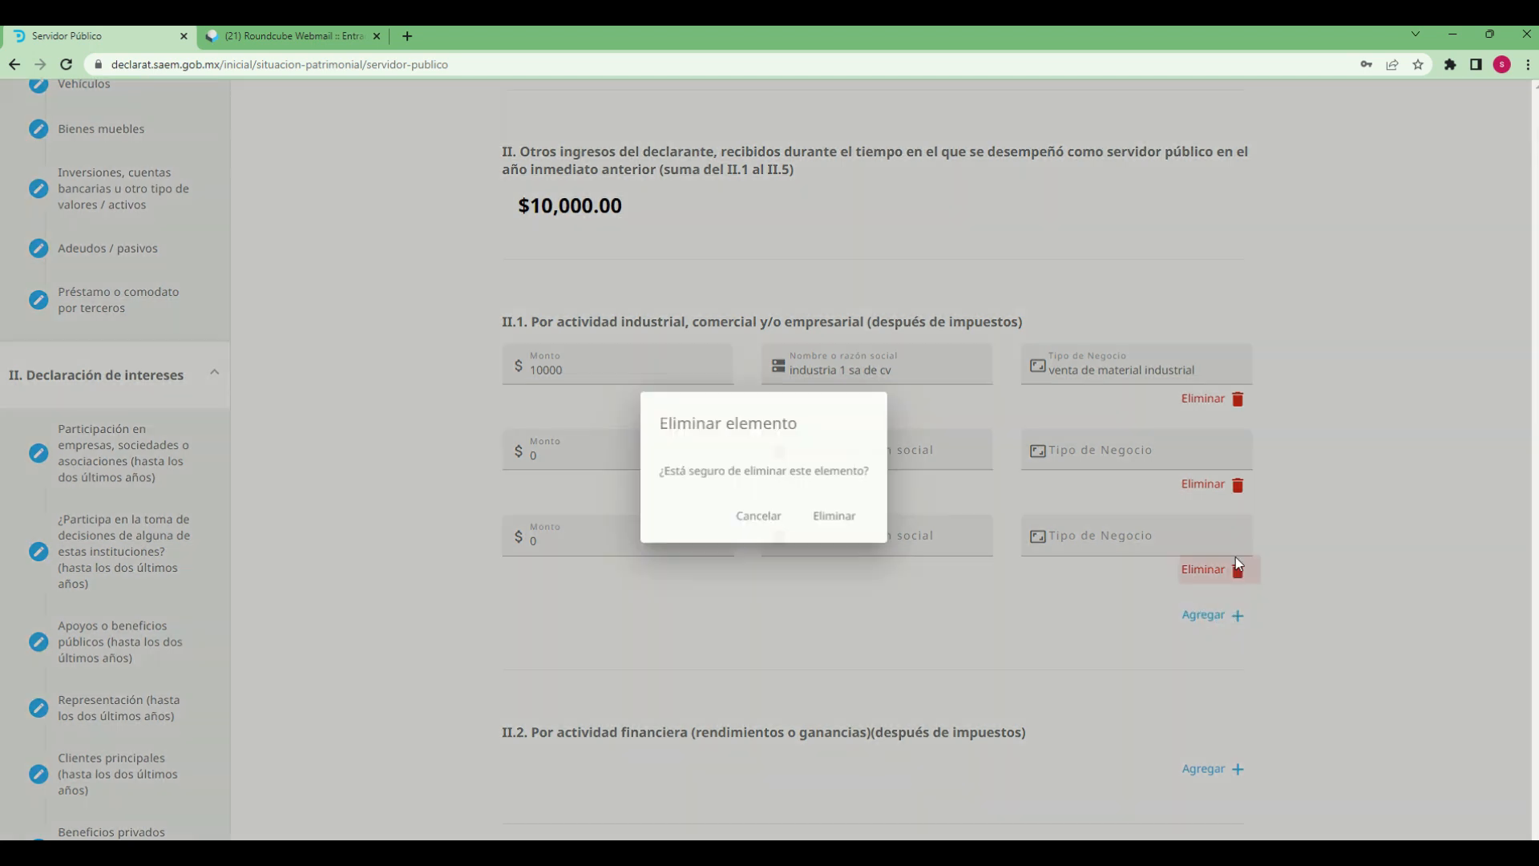
left_click(759, 521)
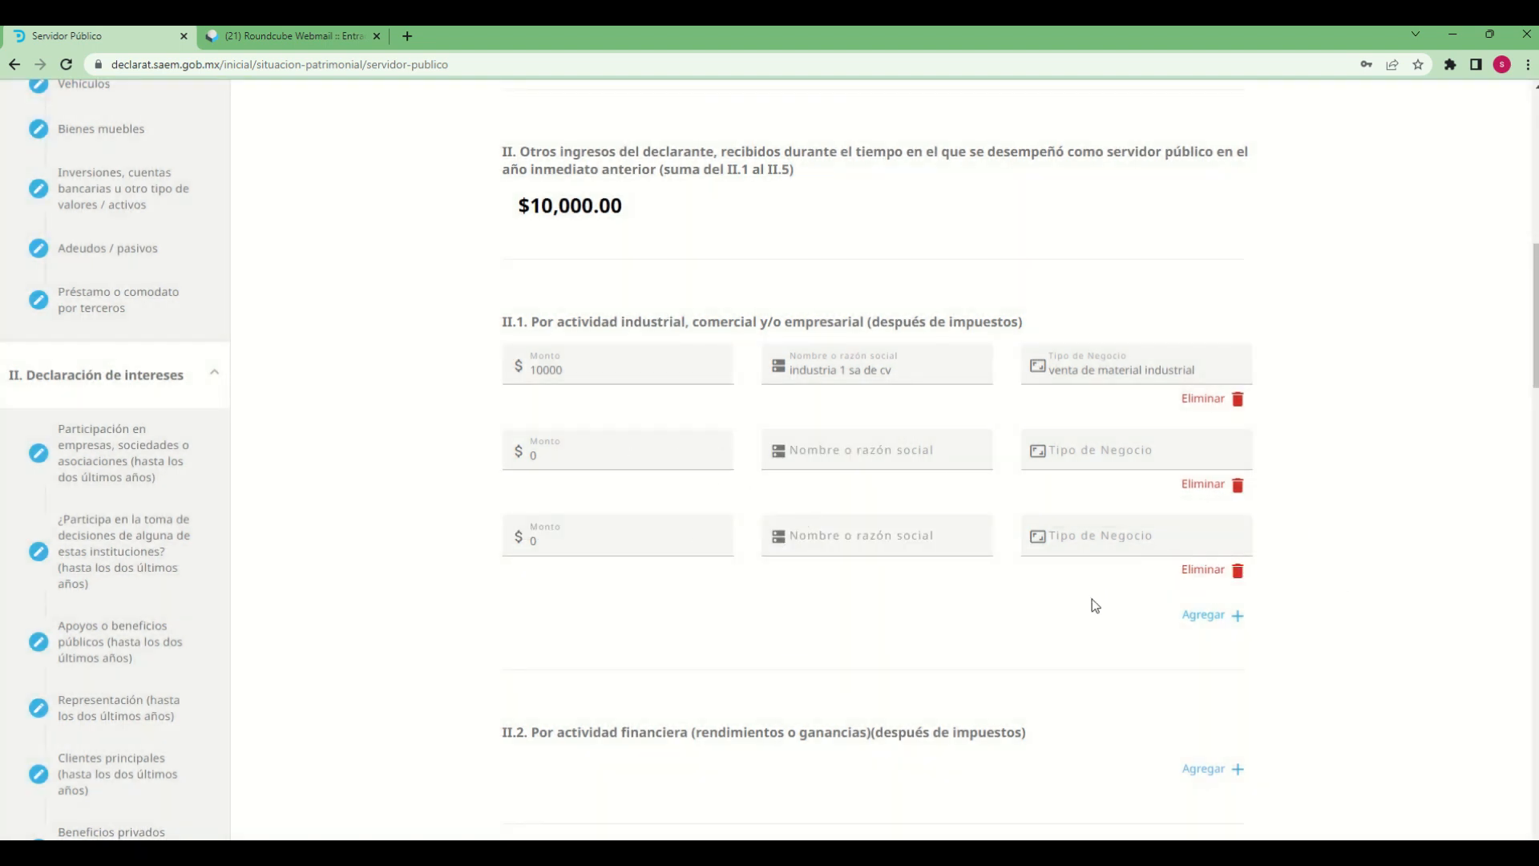
Delete the two blank entries from II.1, confirming each removal
left_click(1240, 574)
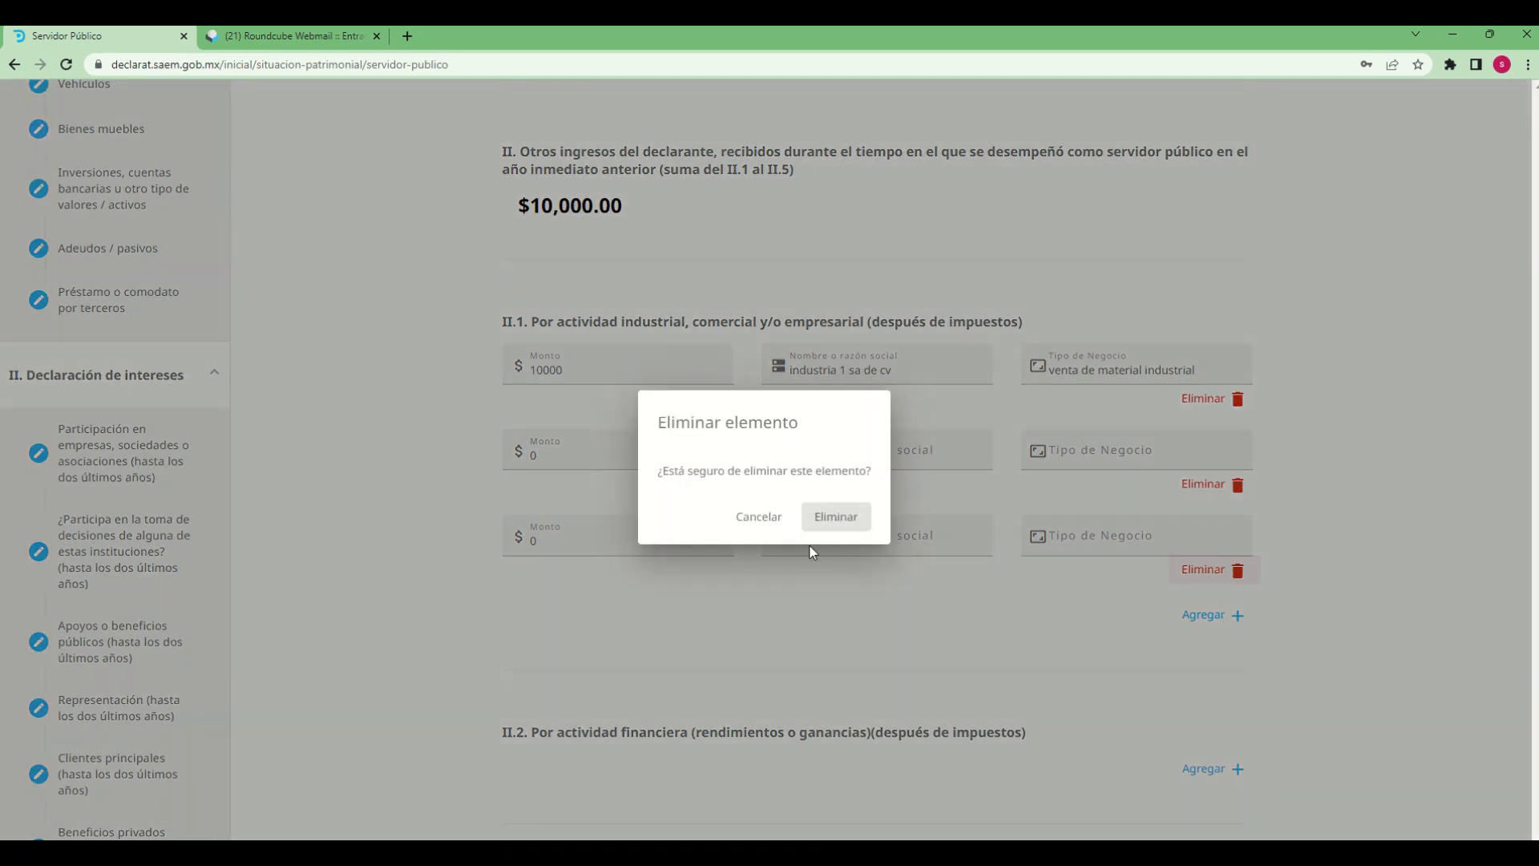
left_click(842, 520)
left_click(1240, 487)
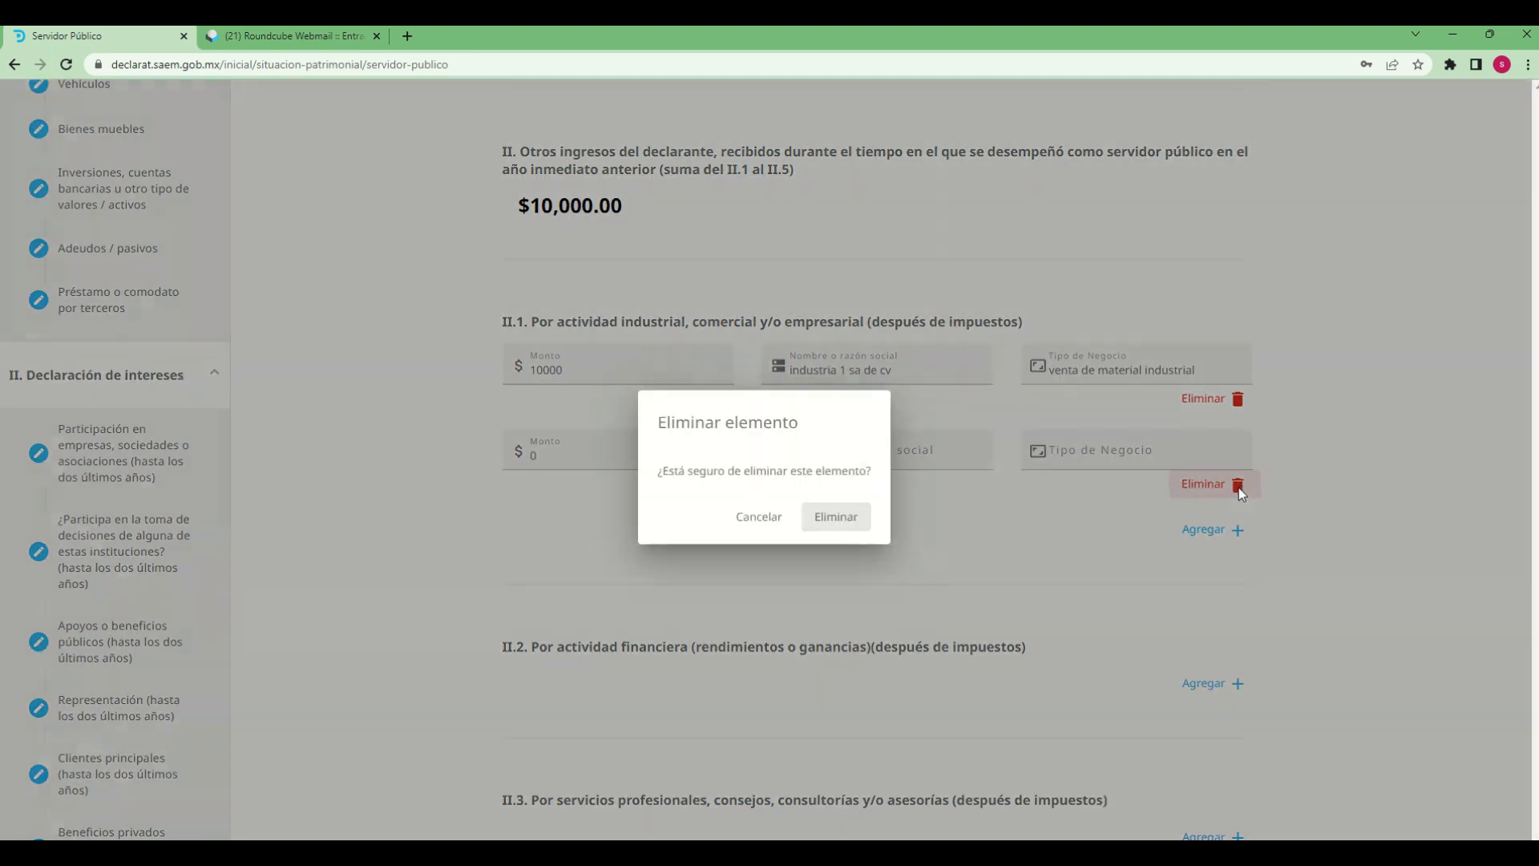
left_click(846, 517)
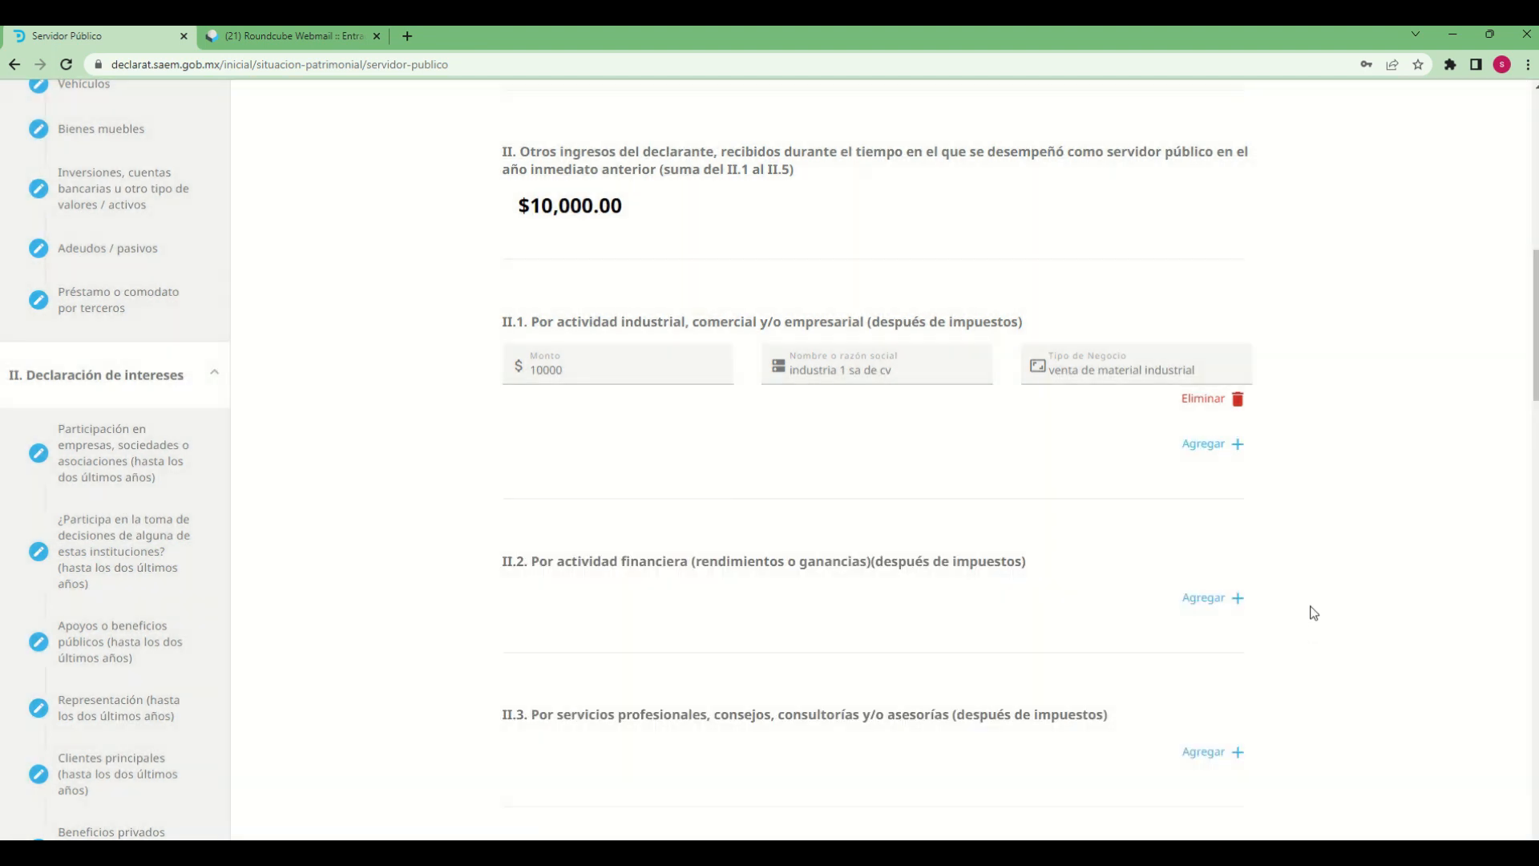
Add an entry under II.2, financial activity, and set its Monto to 10000
scroll(1309, 612, "down", 1)
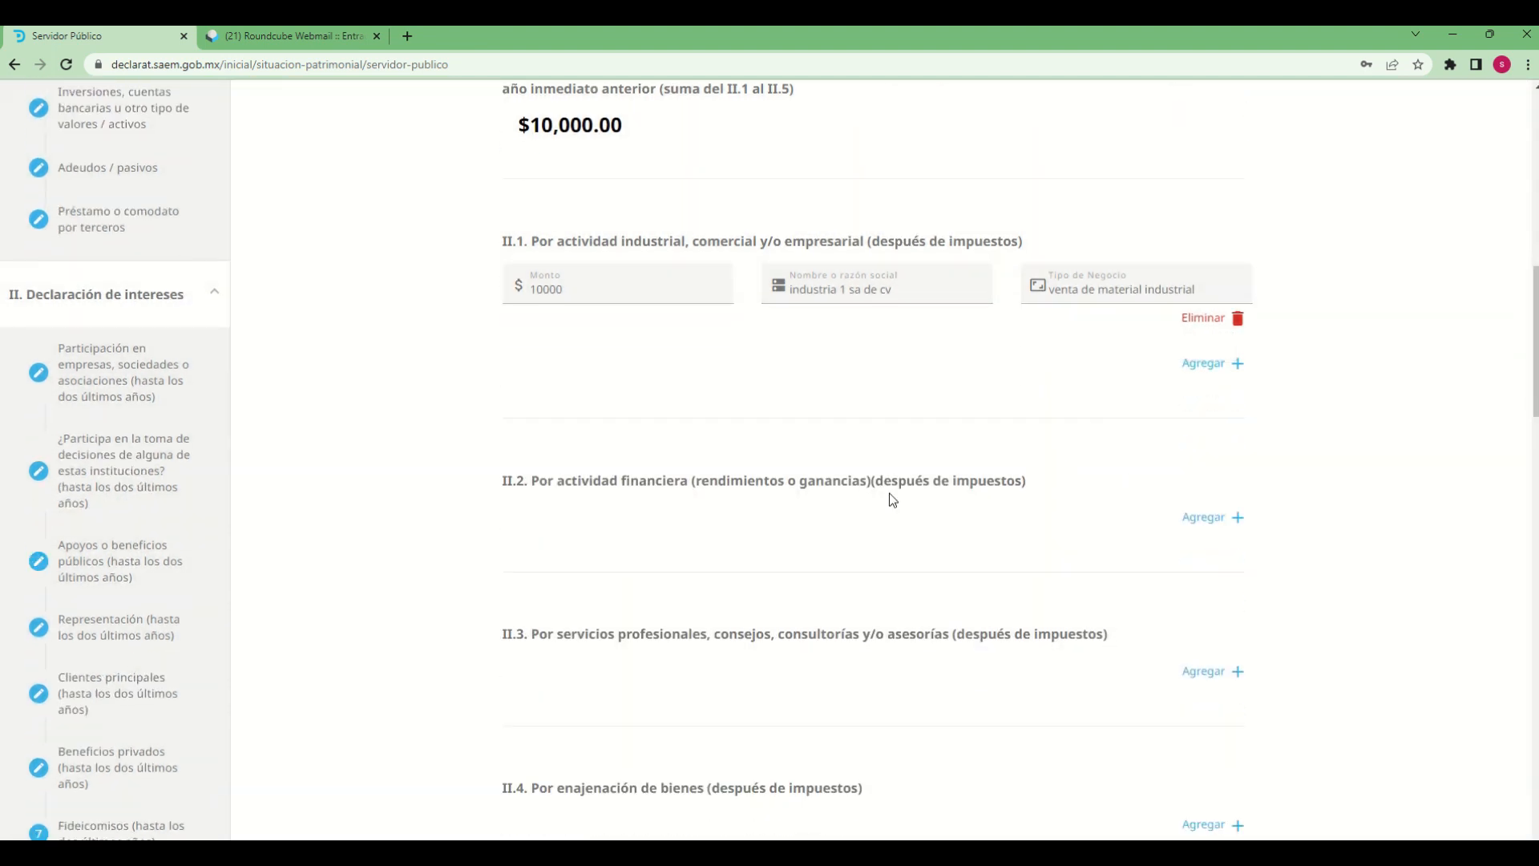
scroll(834, 534, "down", 1)
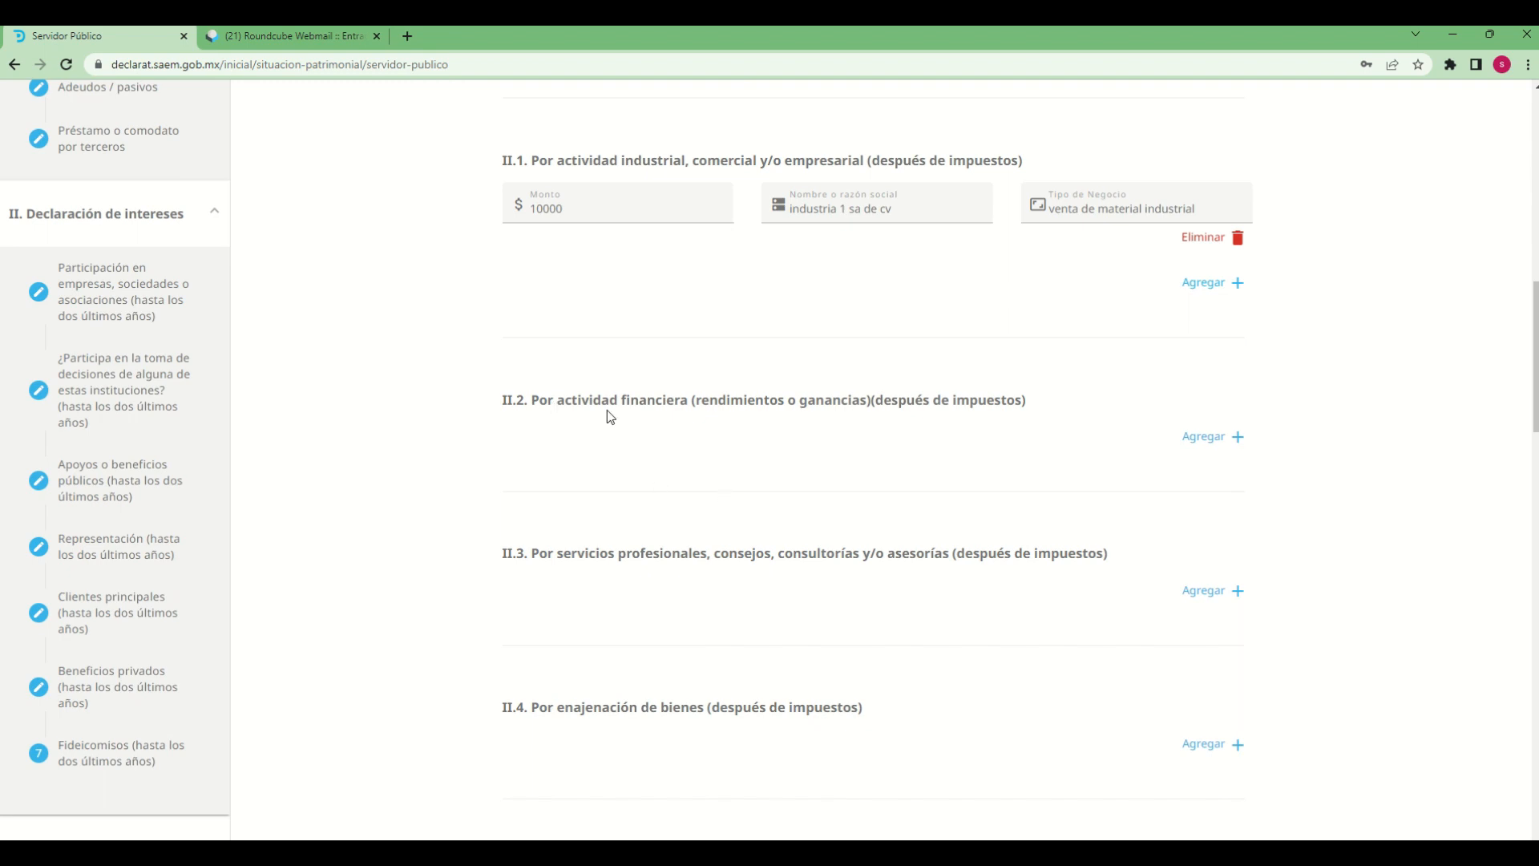
left_click(1205, 437)
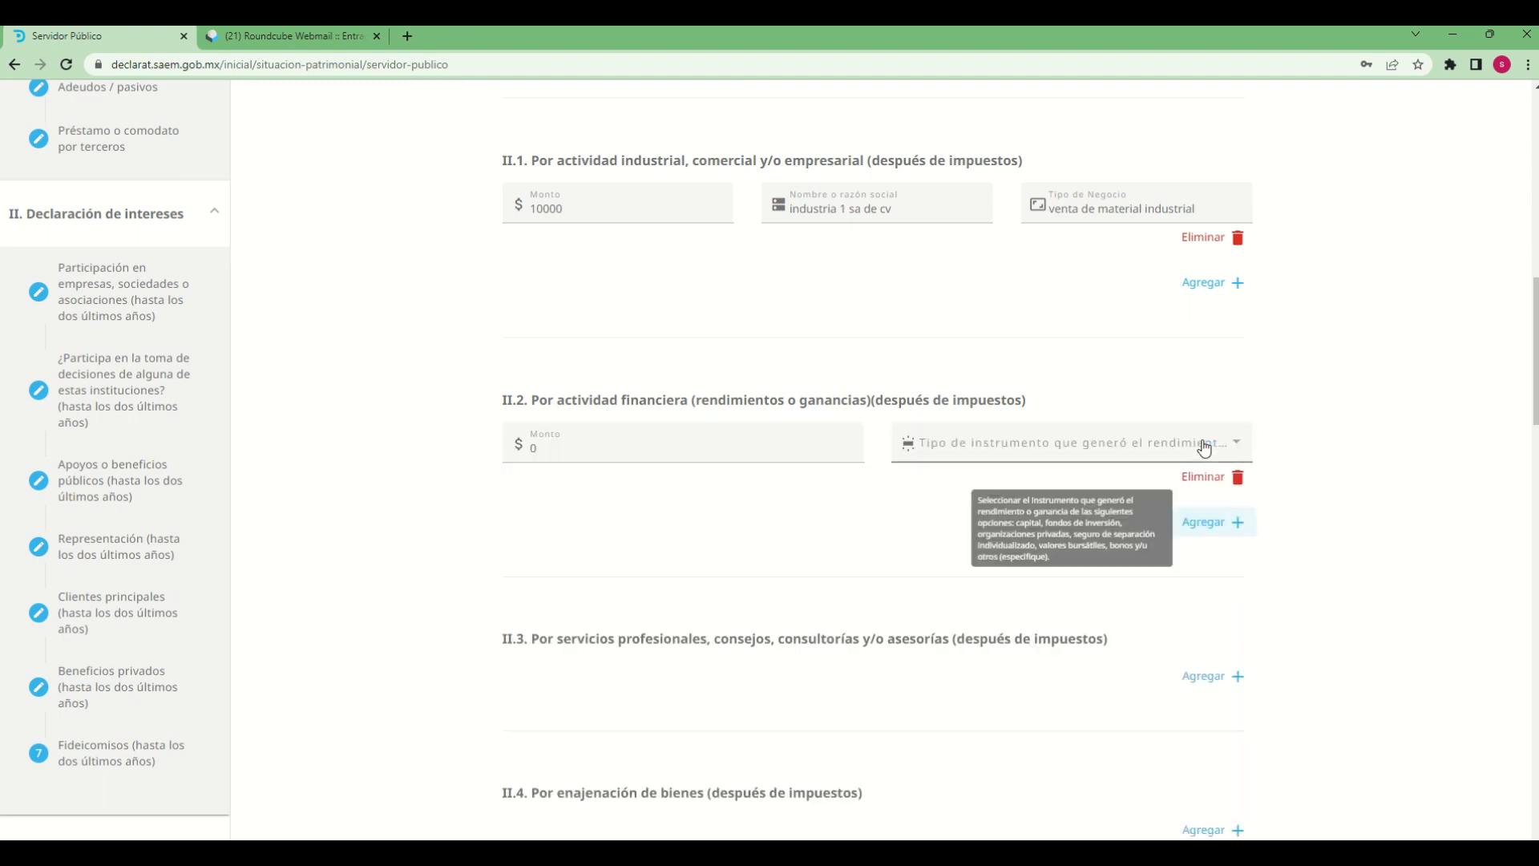
left_click(656, 454)
key("BackSpace")
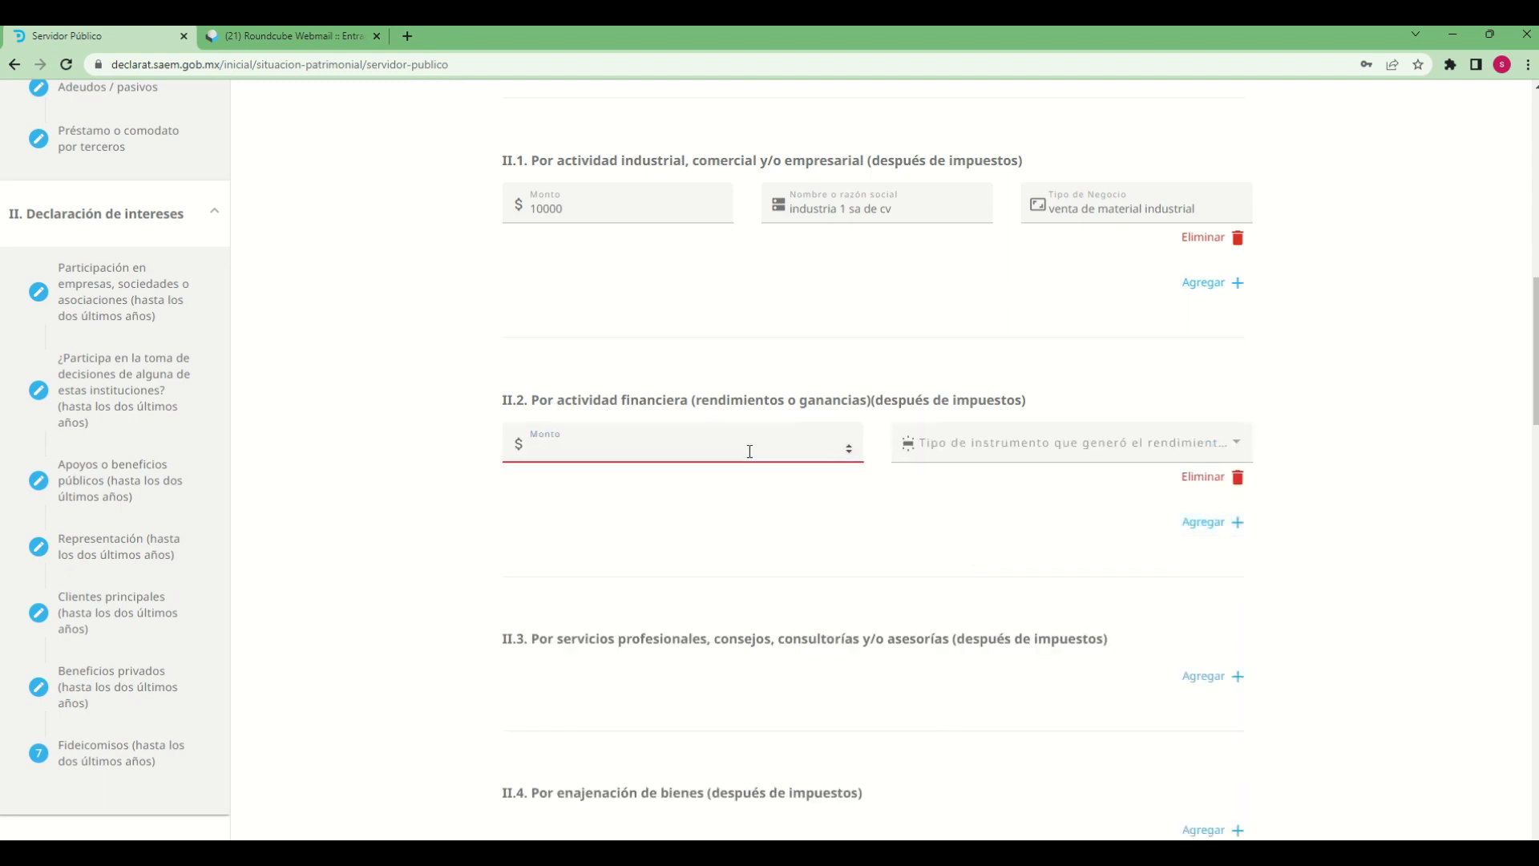
type("10000")
key("Tab")
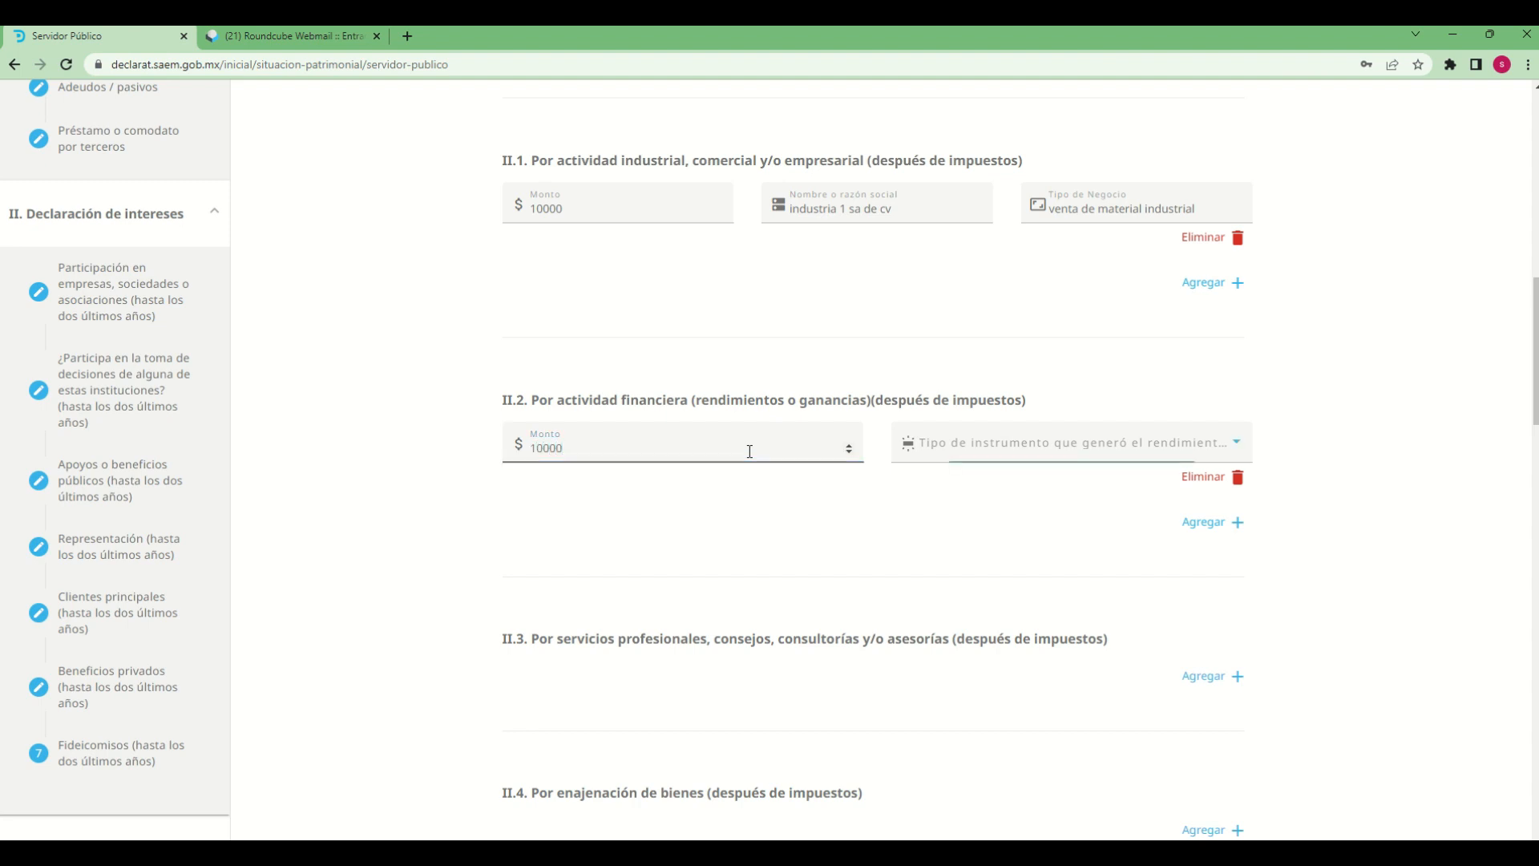
Select BONOS as the II.2 entry's instrument type, and change the selection to OTRO(ESPECIFIQUE)
left_click(1234, 450)
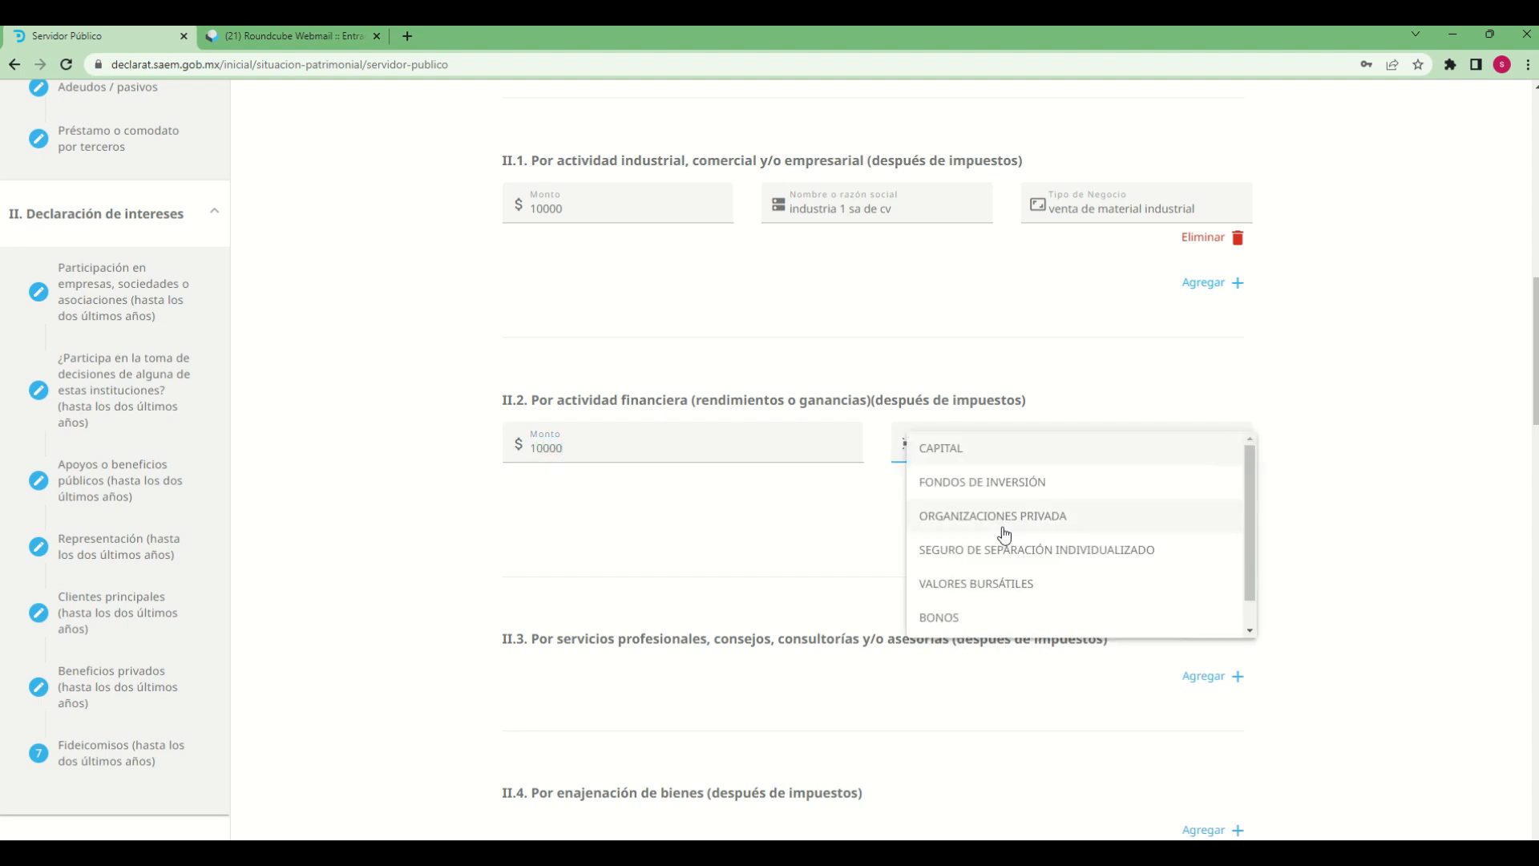
left_click(938, 616)
left_click(1141, 447)
scroll(1139, 461, "down", 2)
scroll(1000, 473, "down", 5)
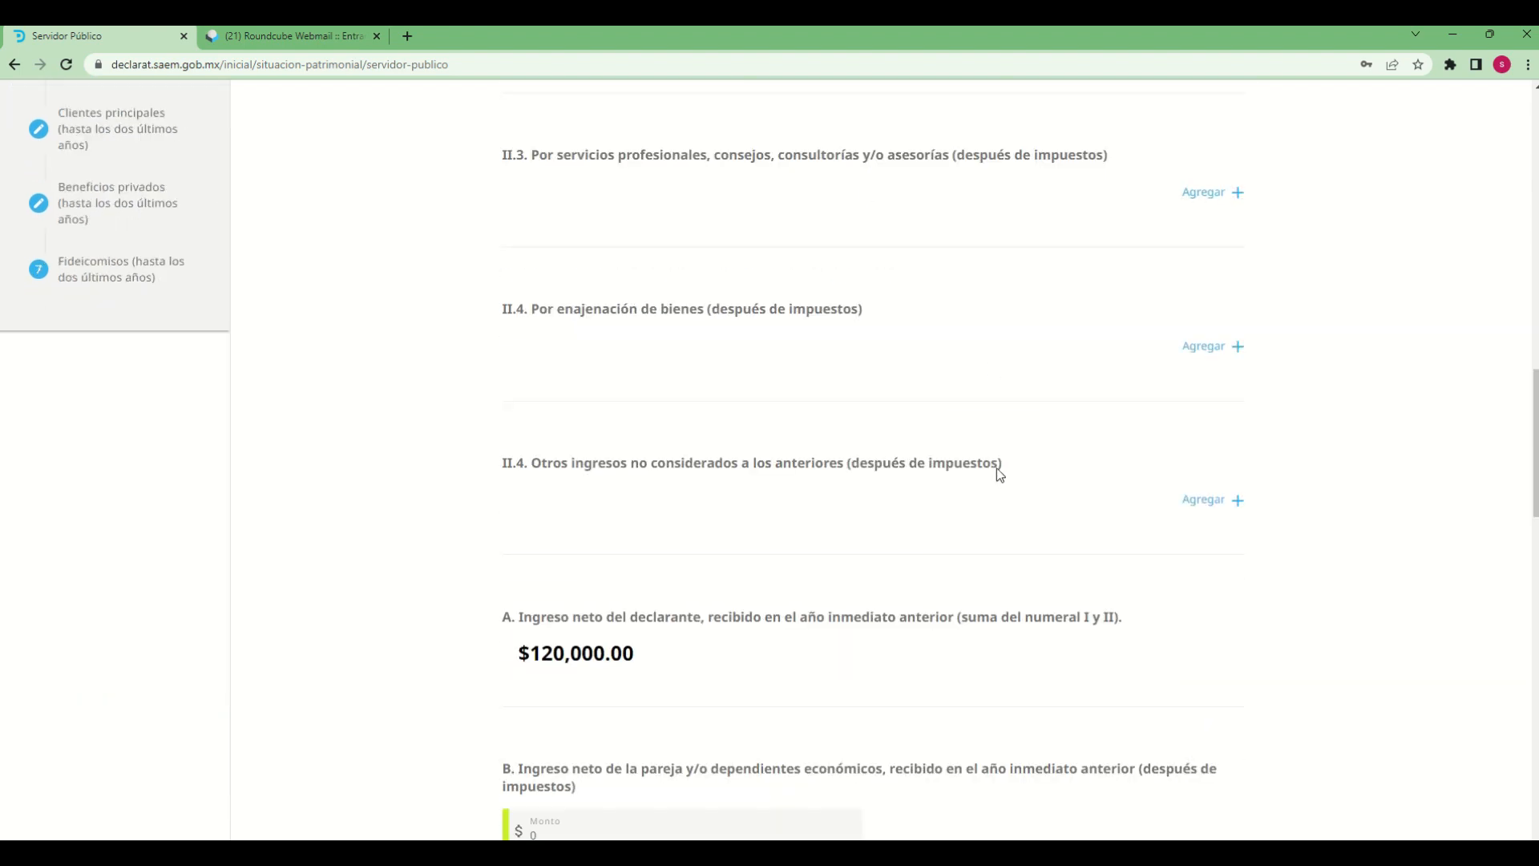
scroll(998, 471, "up", 6)
scroll(976, 426, "up", 1)
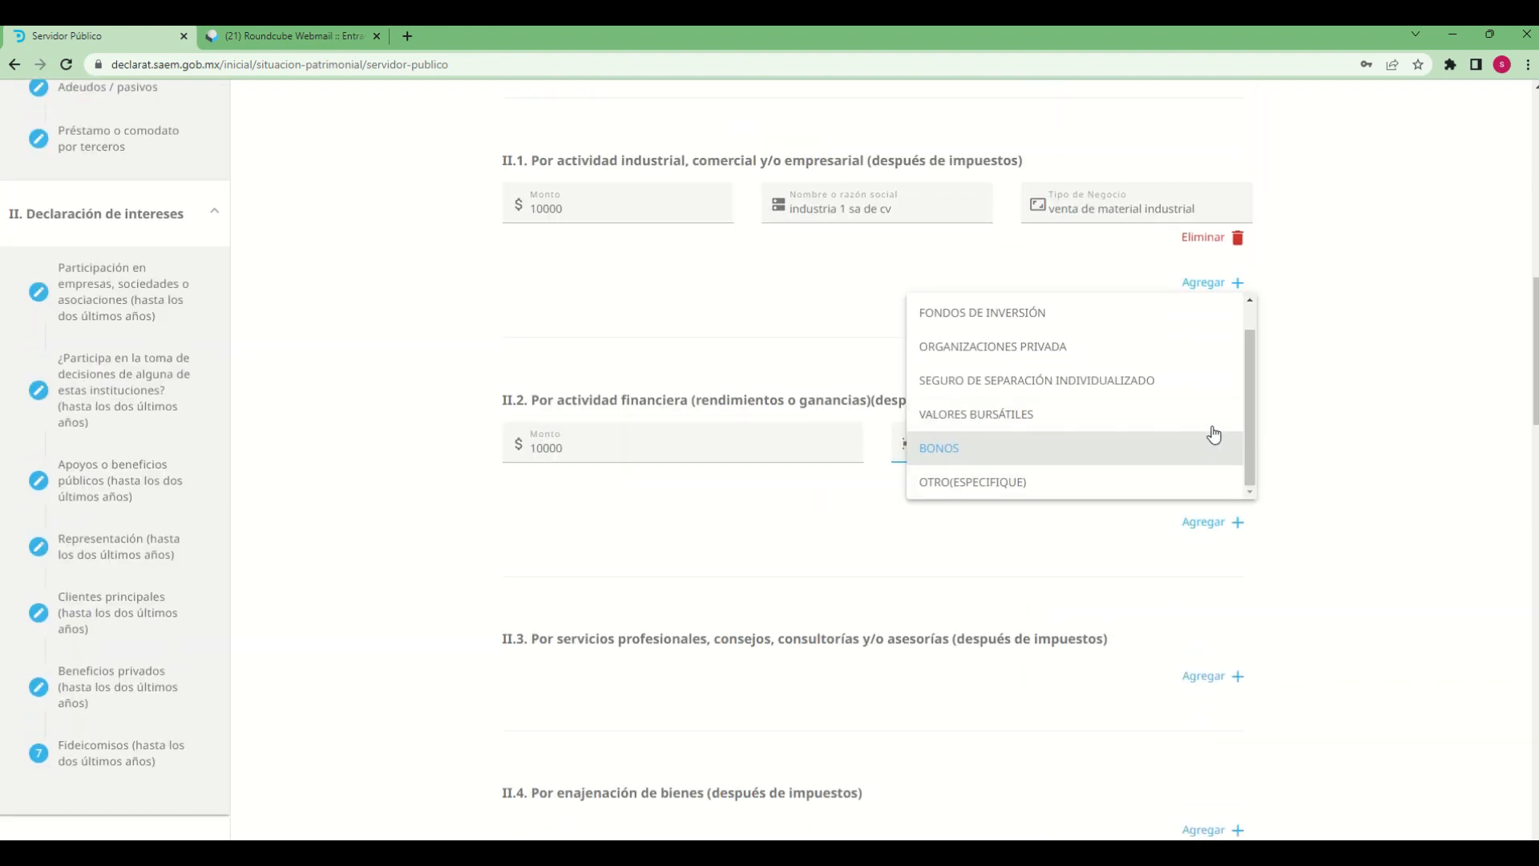
left_click(930, 482)
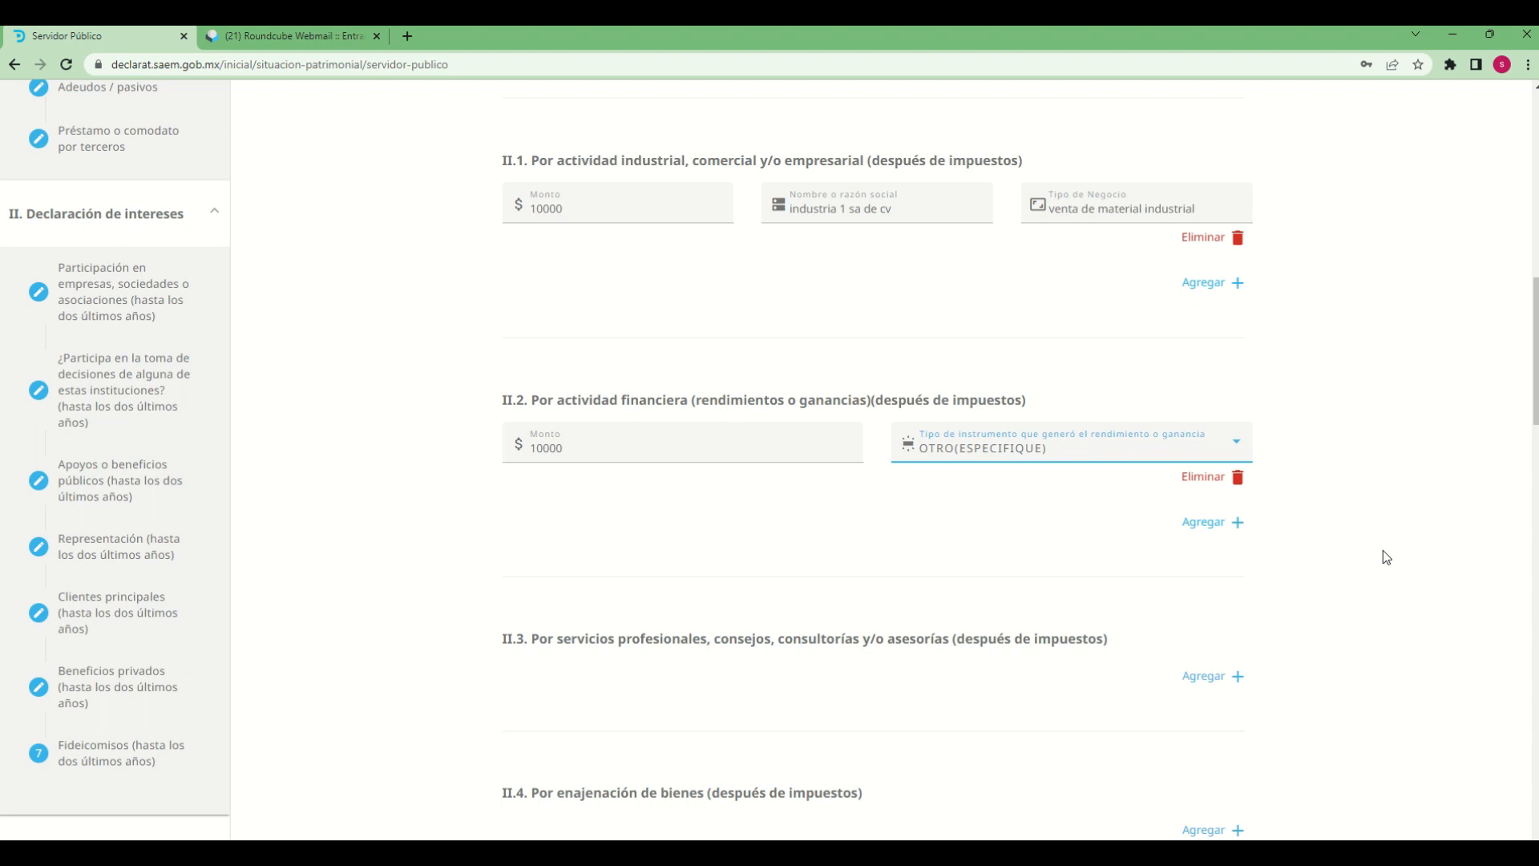
Add an entry under II.3, professional services, with Monto 10000 and consultoria as the service type
scroll(1416, 632, "down", 15)
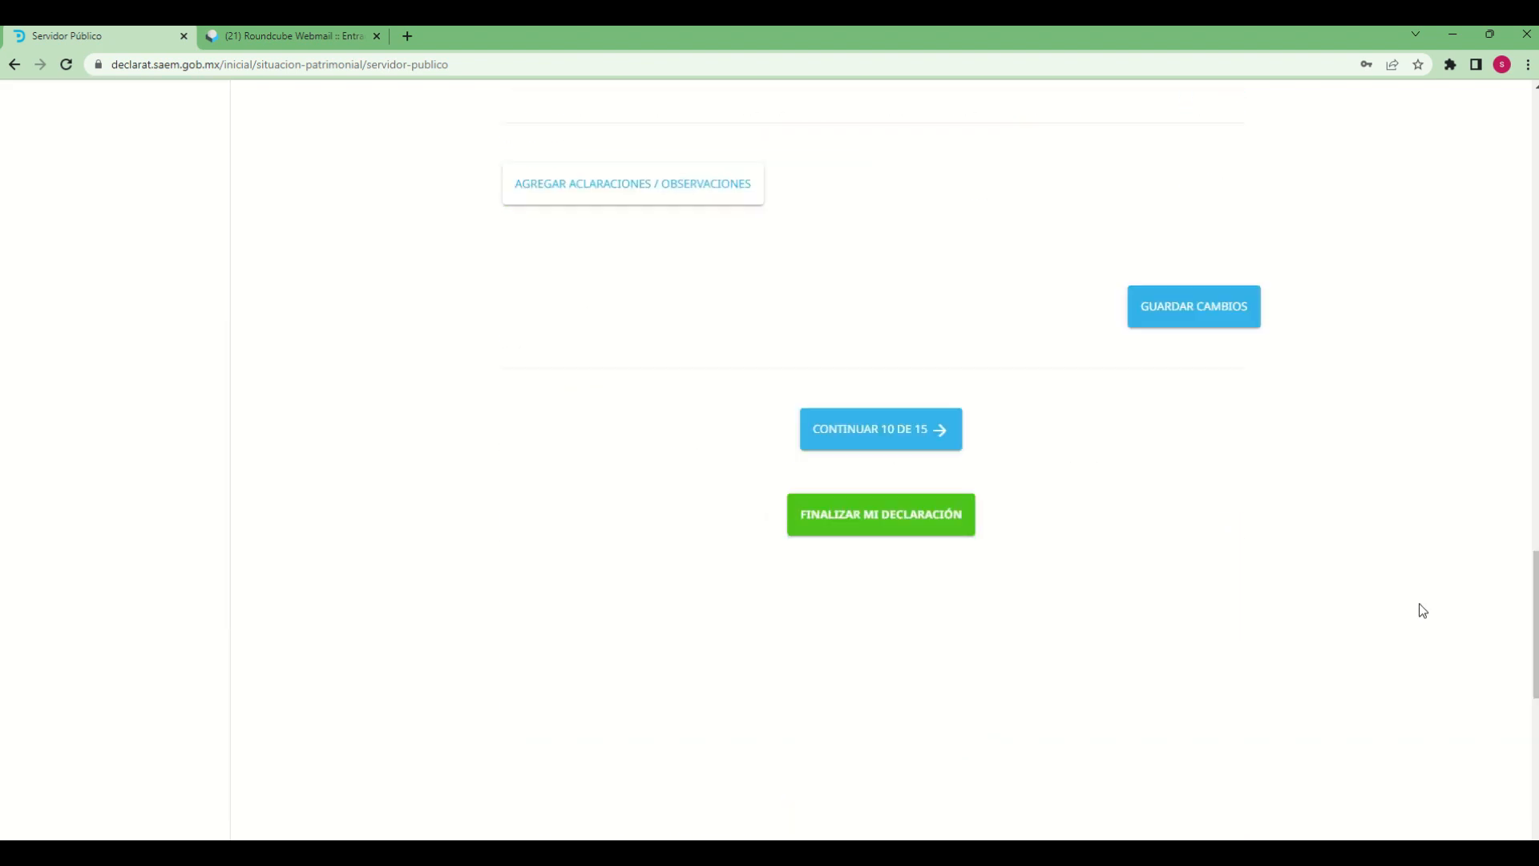
scroll(1344, 604, "up", 4)
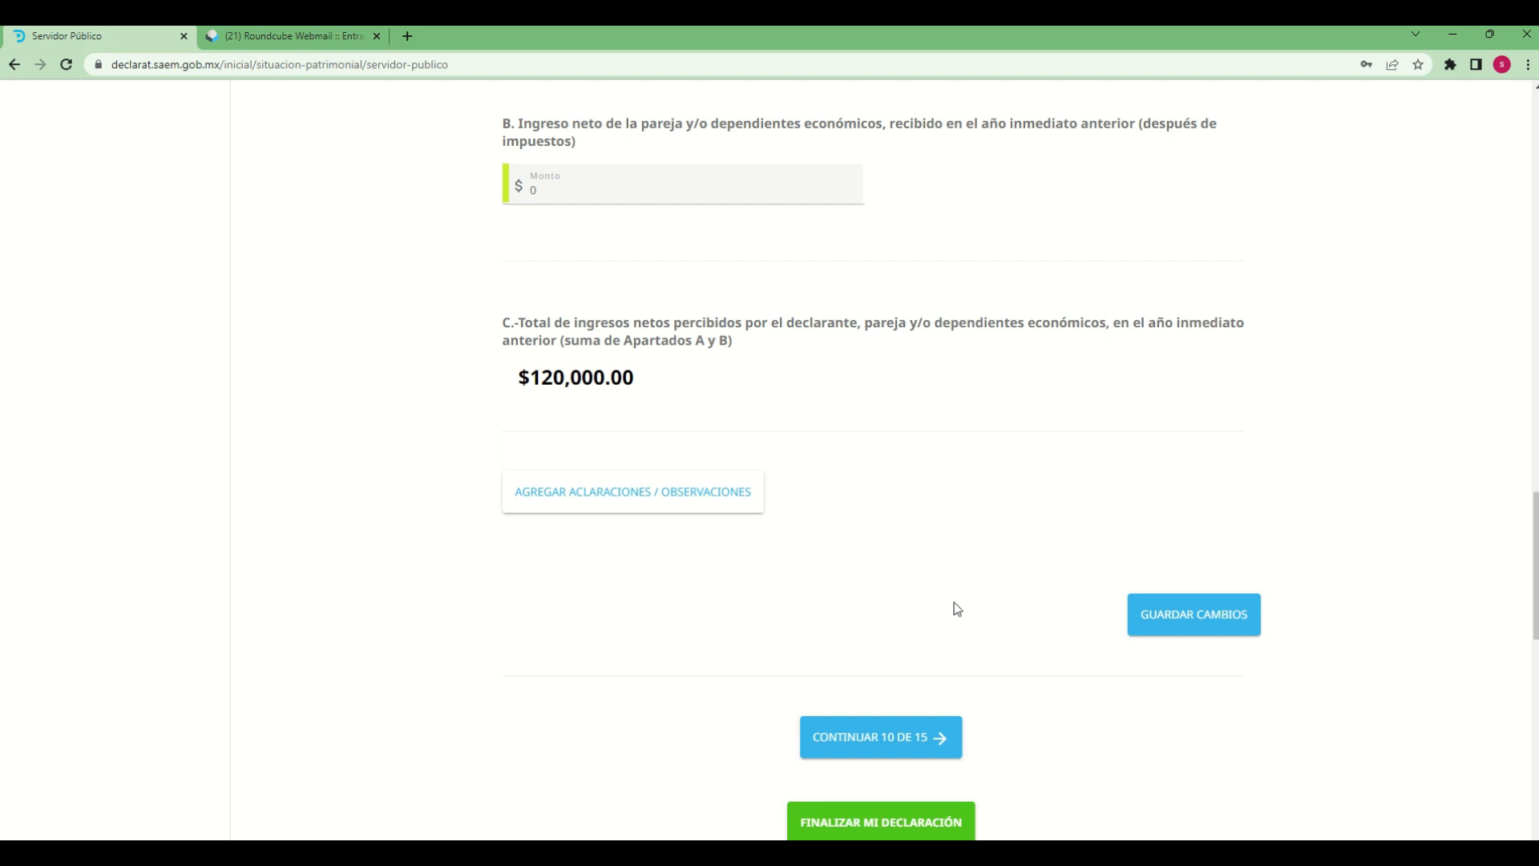
scroll(954, 603, "up", 12)
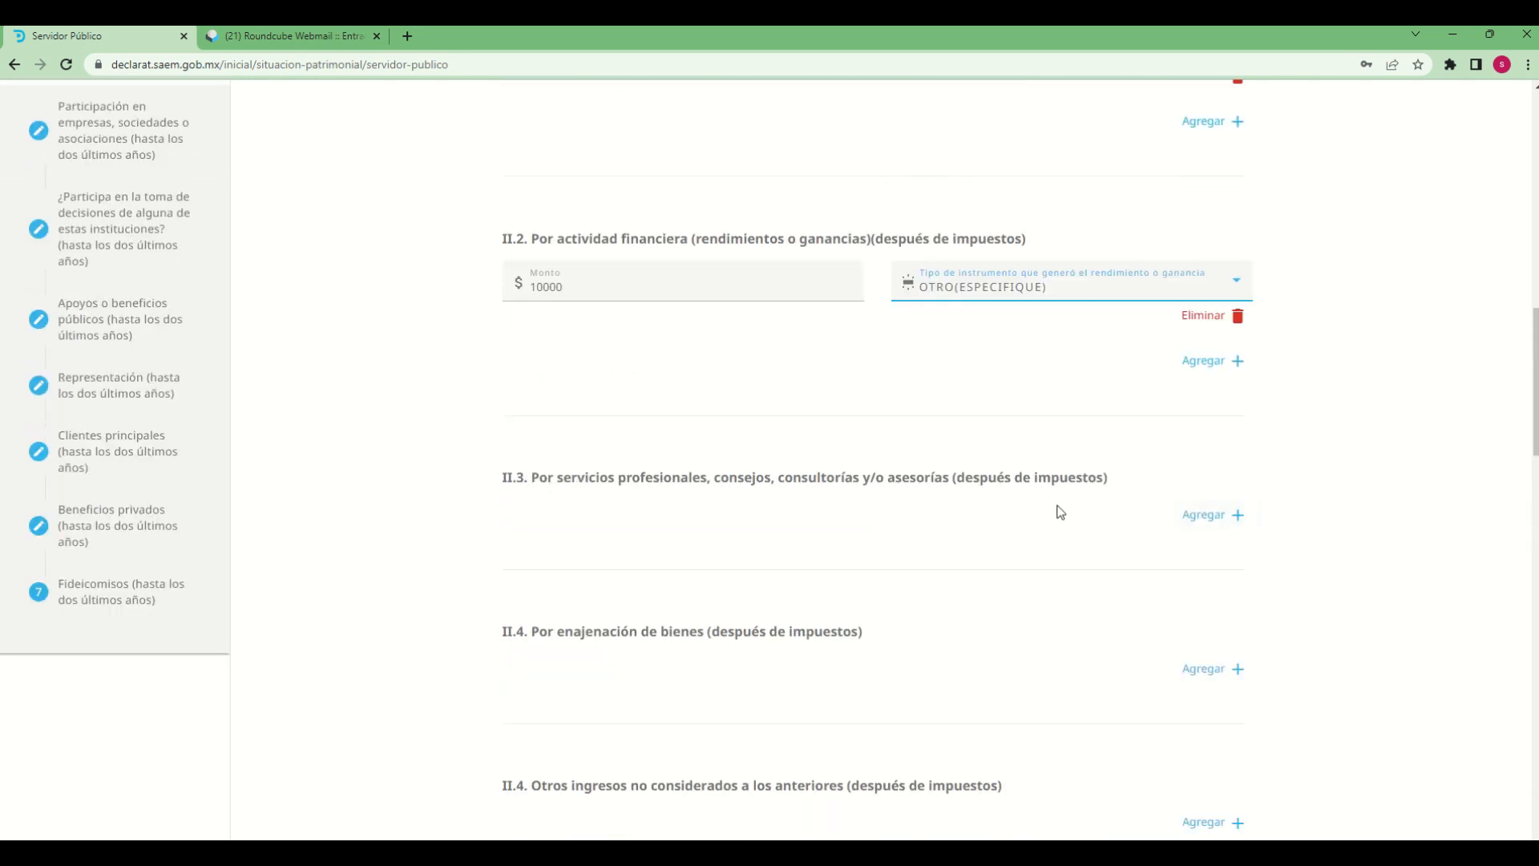
left_click(1195, 514)
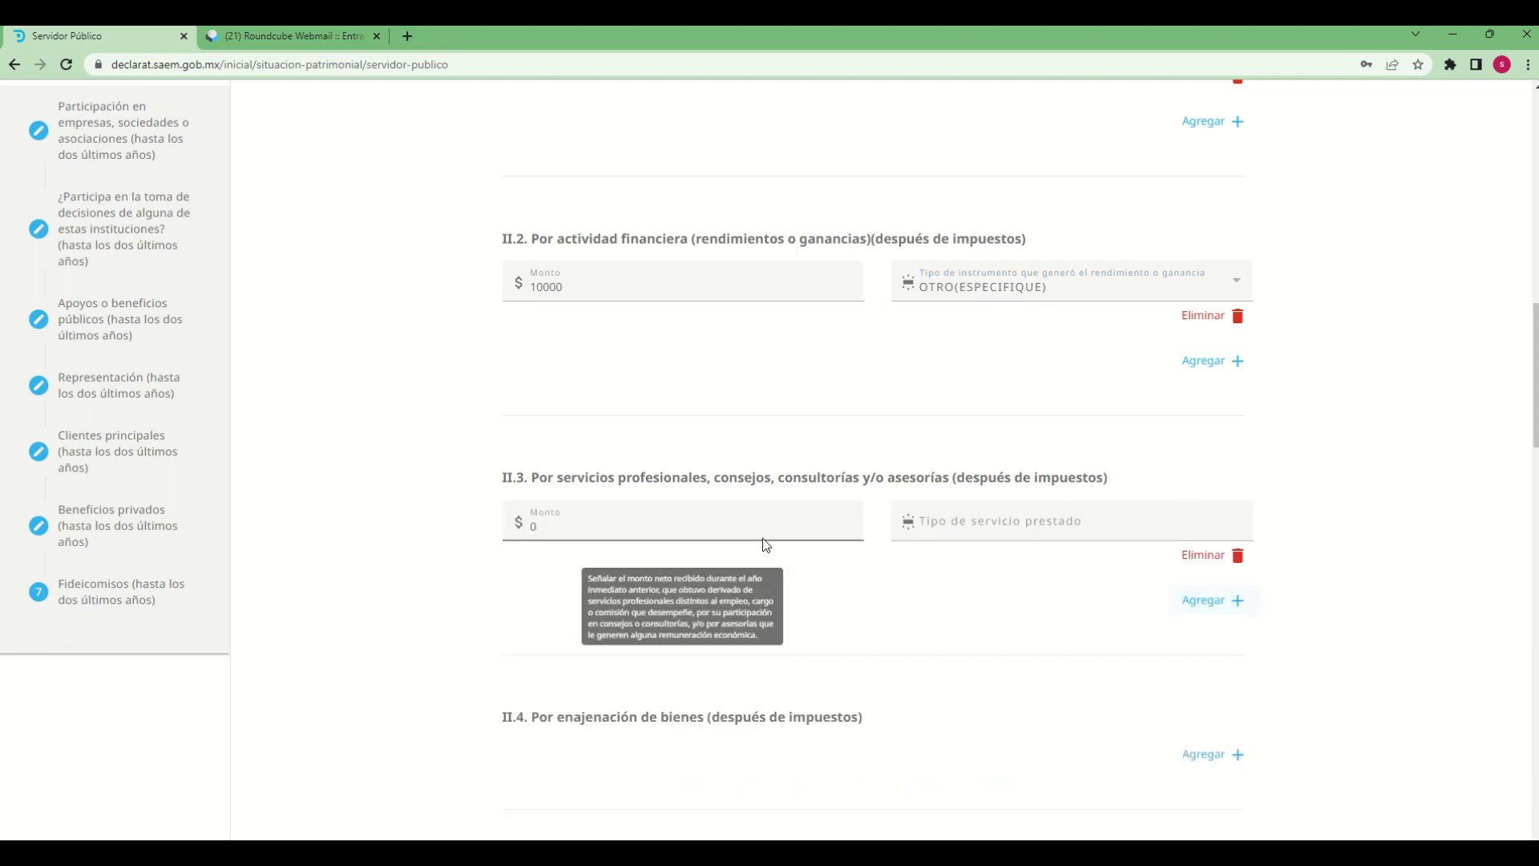
left_click(716, 523)
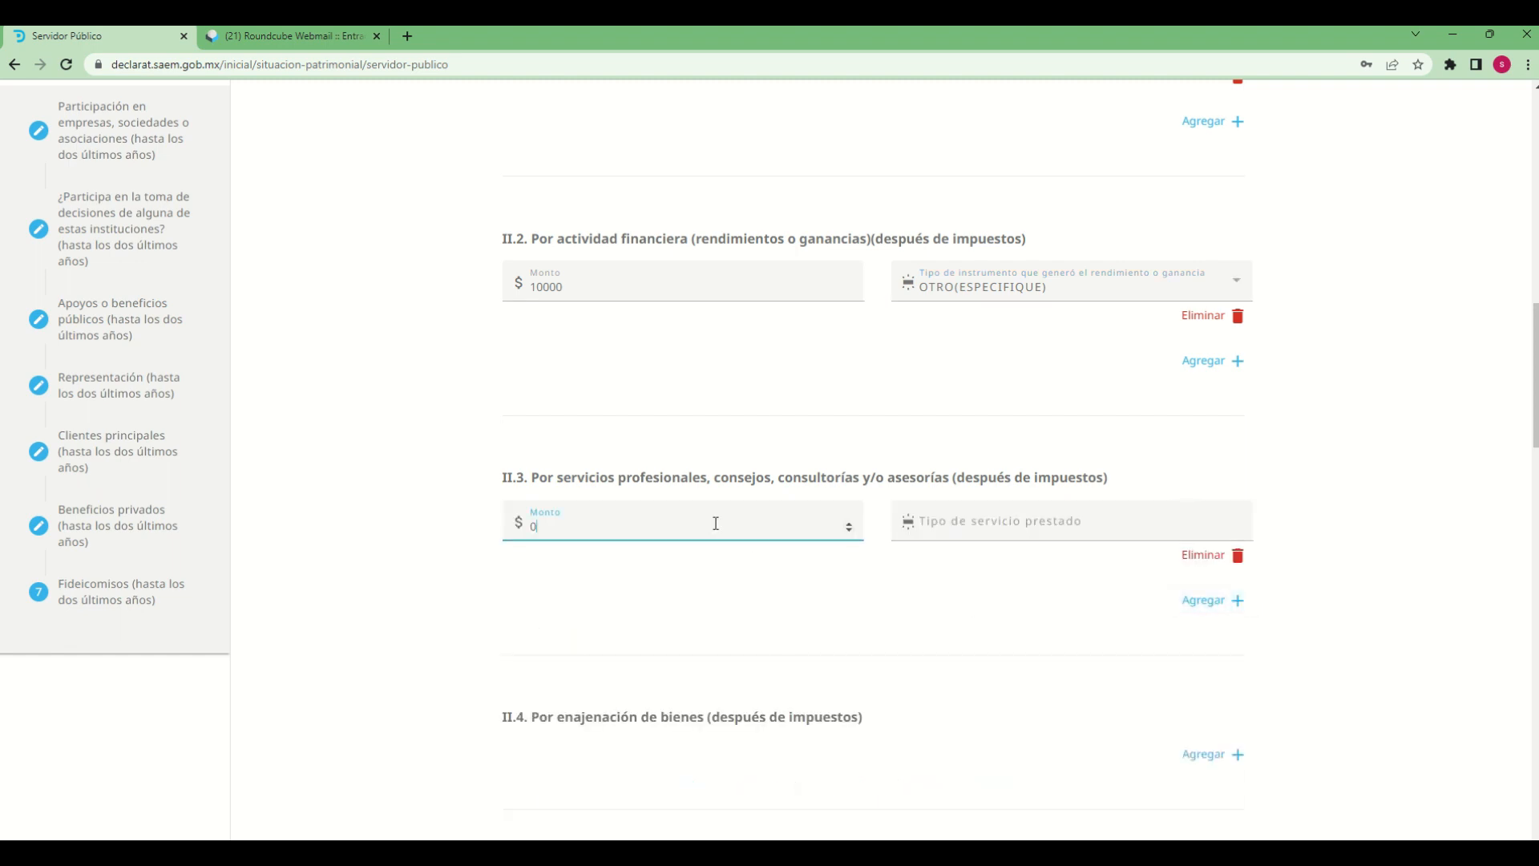
key("BackSpace")
type("10000")
key("Tab")
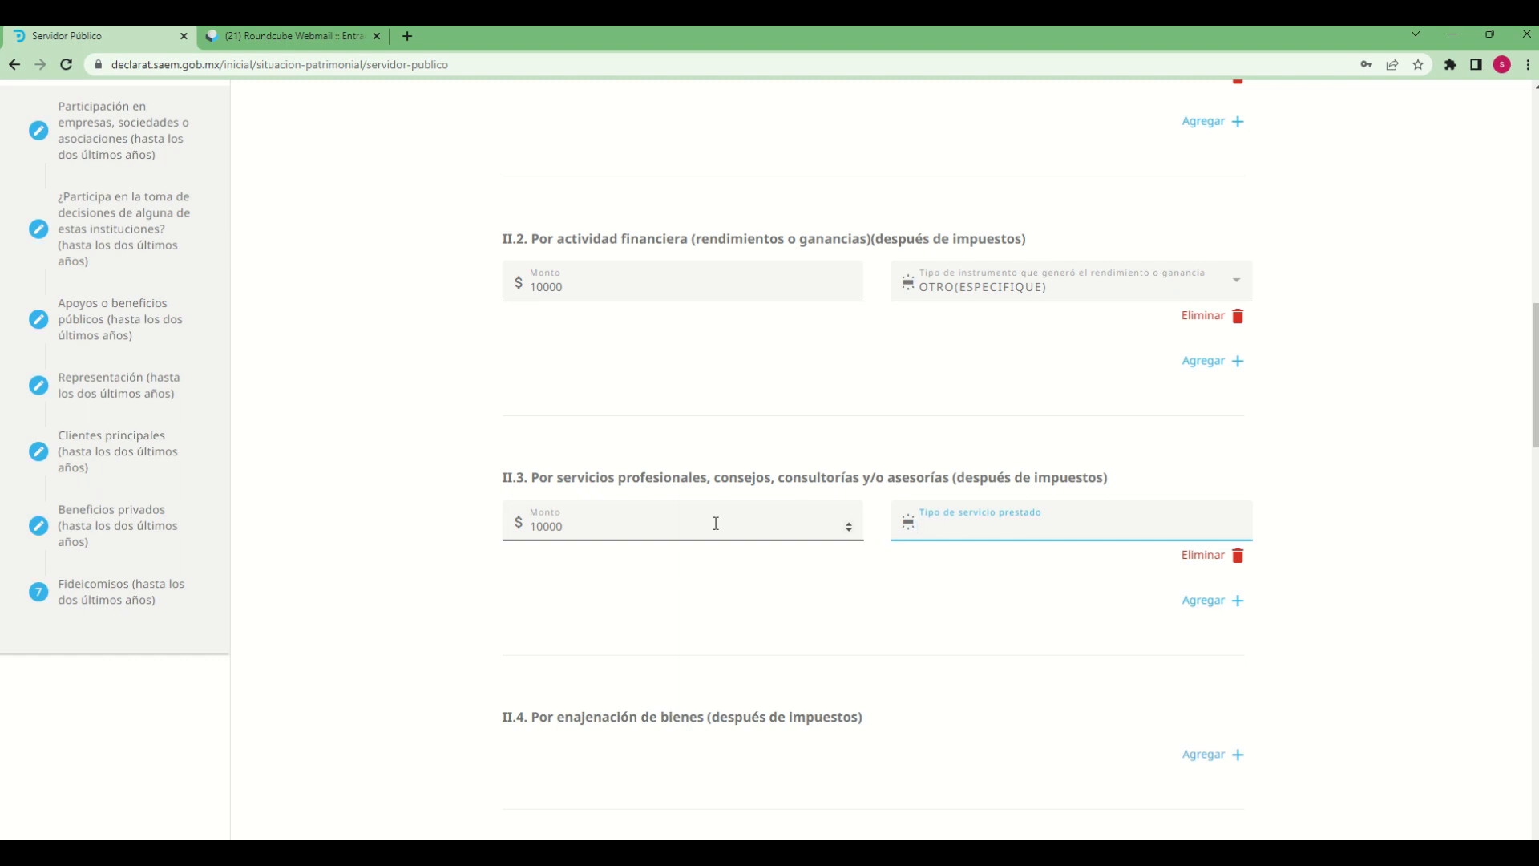
type("consultoria")
left_click(692, 578)
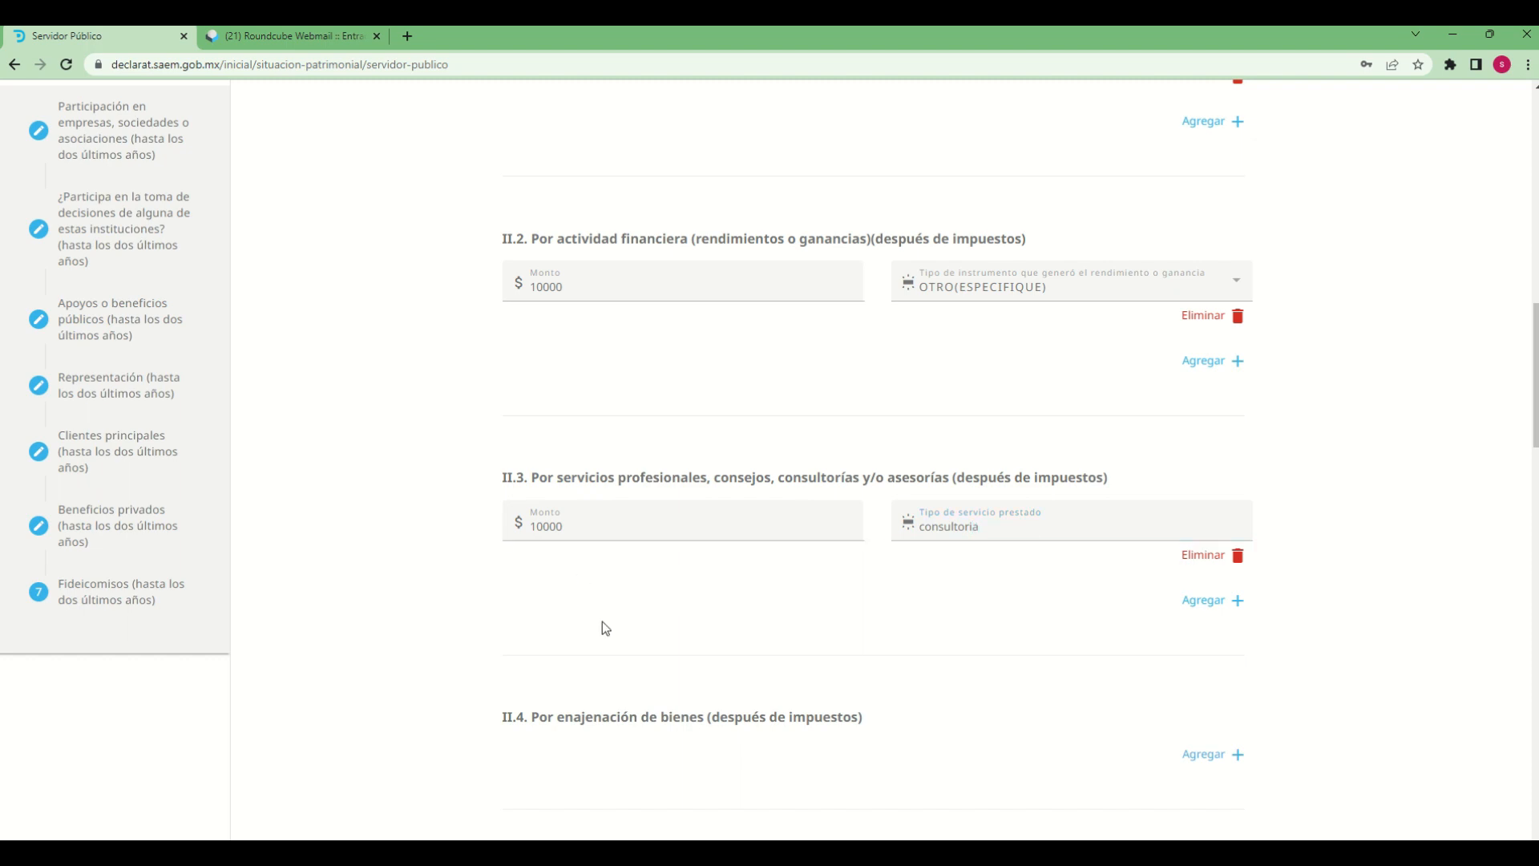
Add an entry under II.4, enajenación de bienes, with Monto 10000 and INMUEBLE as the type of asset sold
scroll(599, 614, "down", 2)
left_click_drag(567, 366, 508, 361)
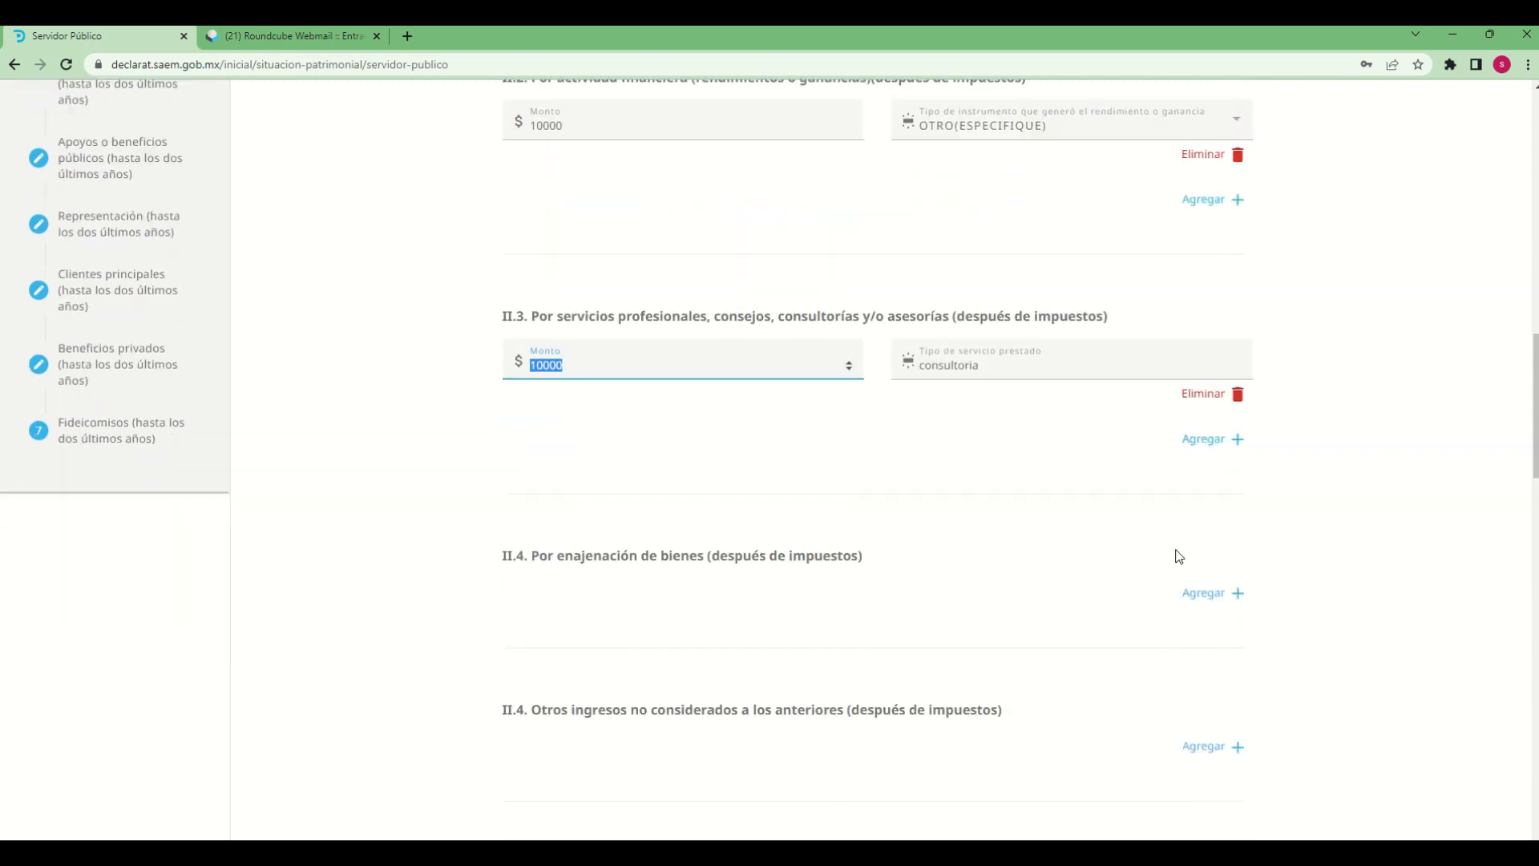
left_click(1332, 553)
scroll(694, 639, "down", 2)
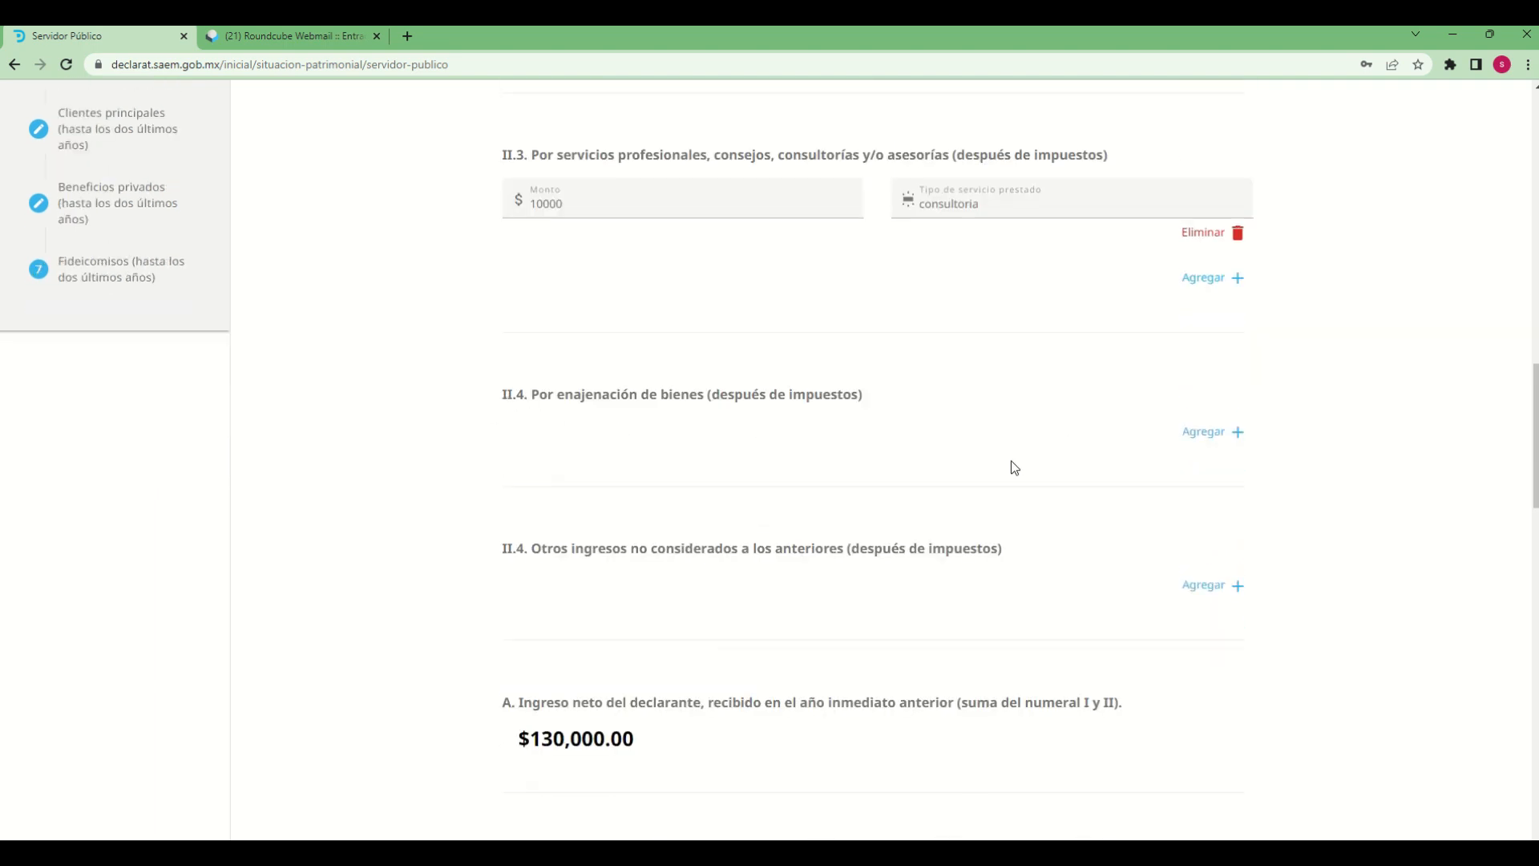
left_click(1199, 443)
left_click(584, 445)
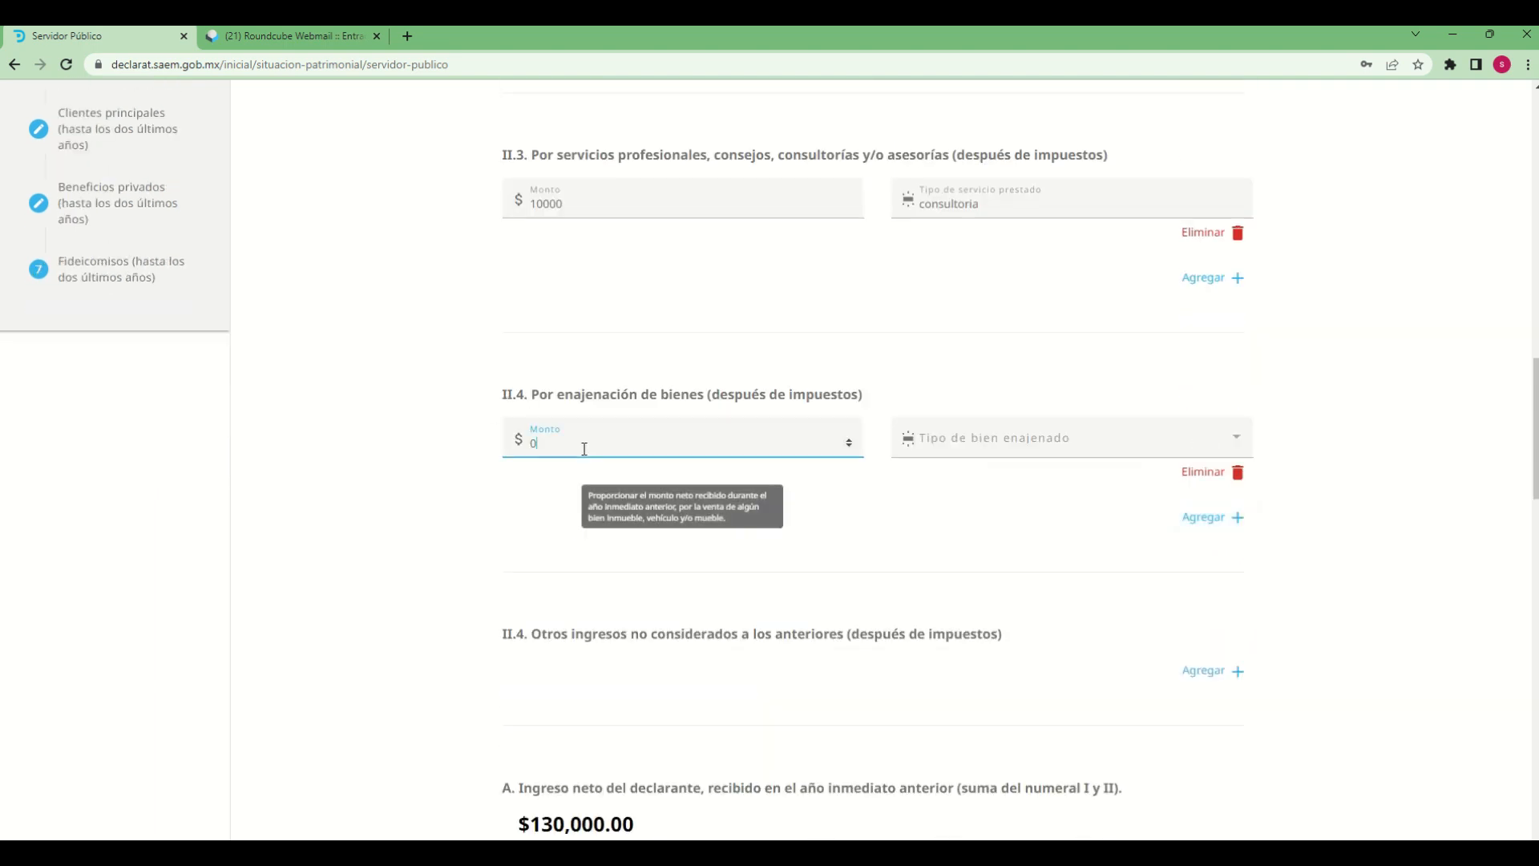
key("BackSpace")
type("10000")
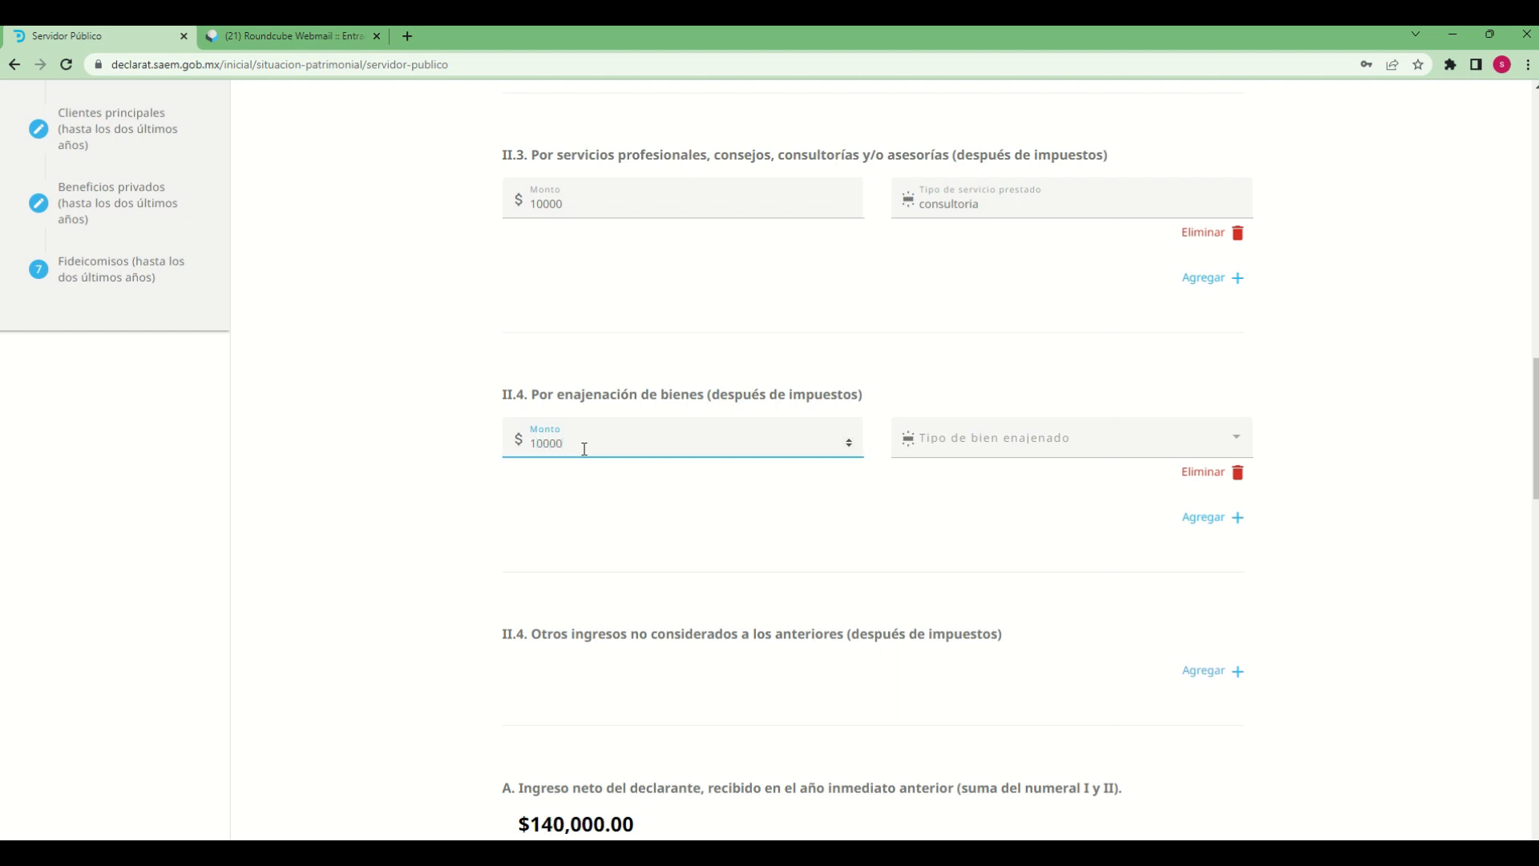
key("Tab")
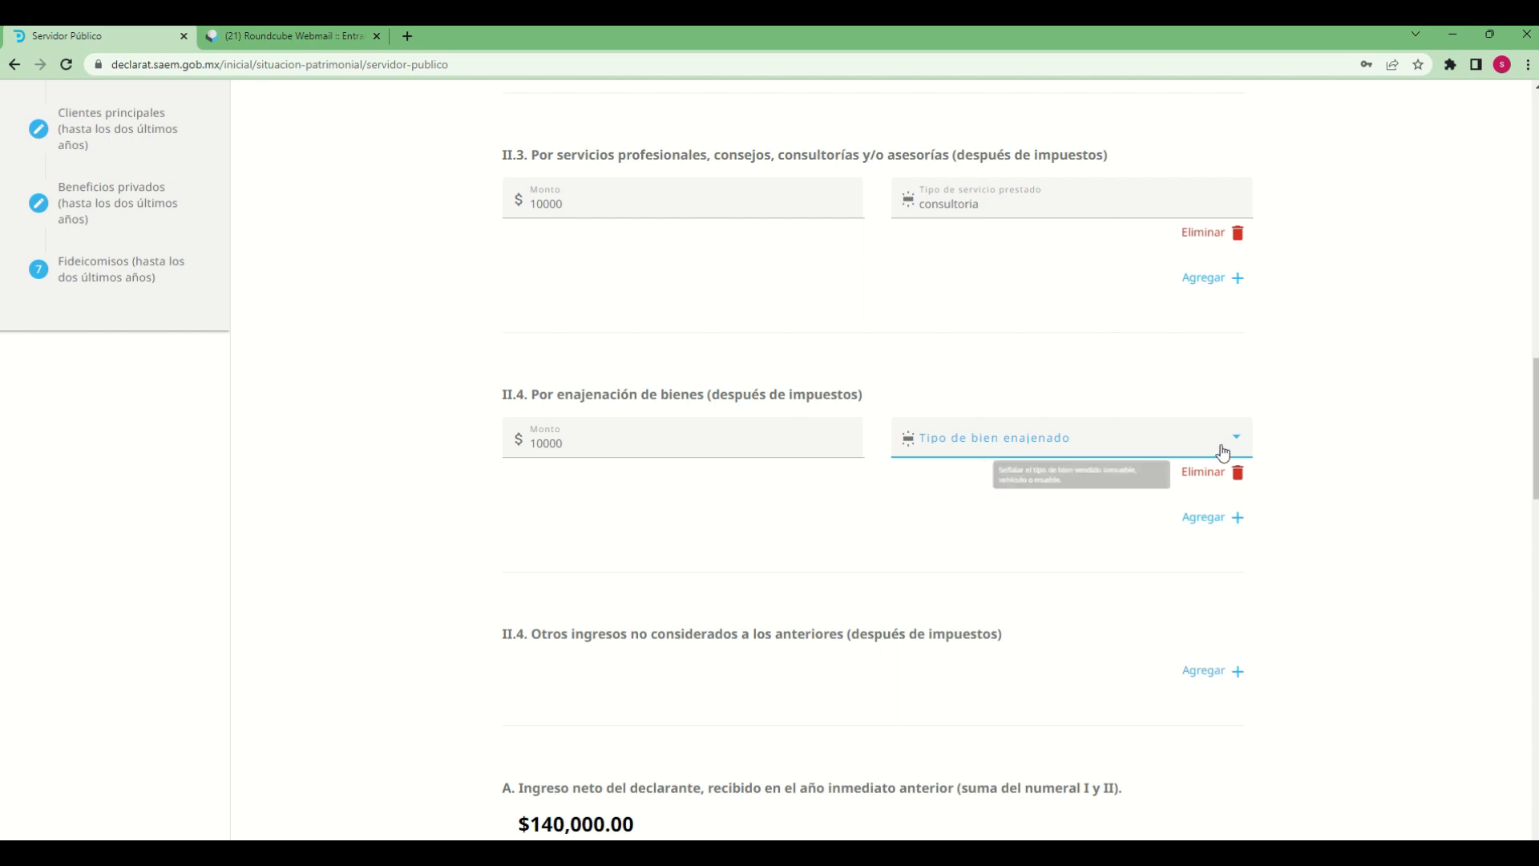
left_click(1245, 437)
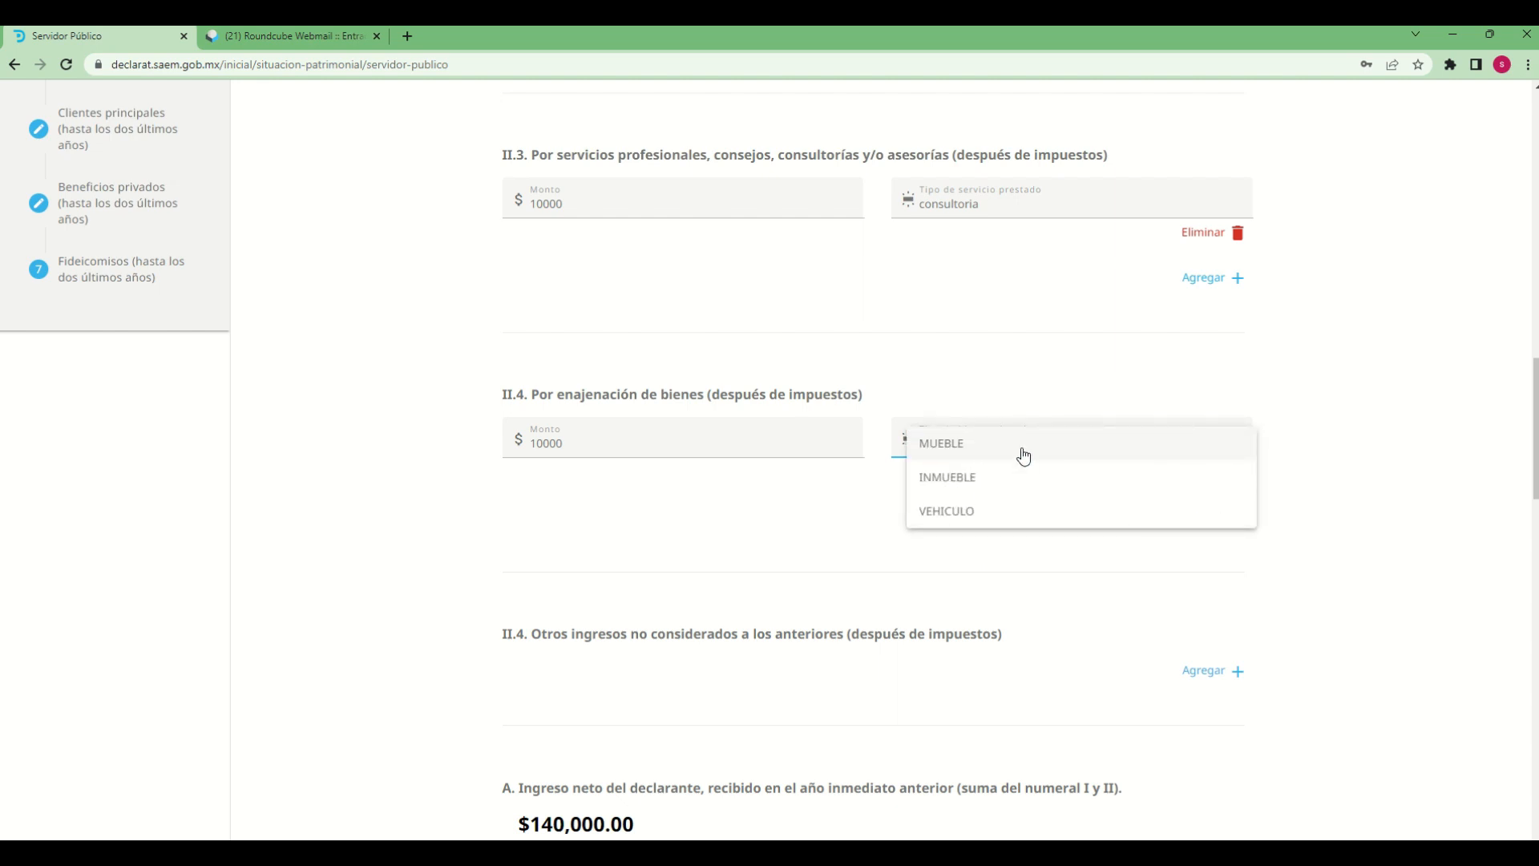
left_click(957, 485)
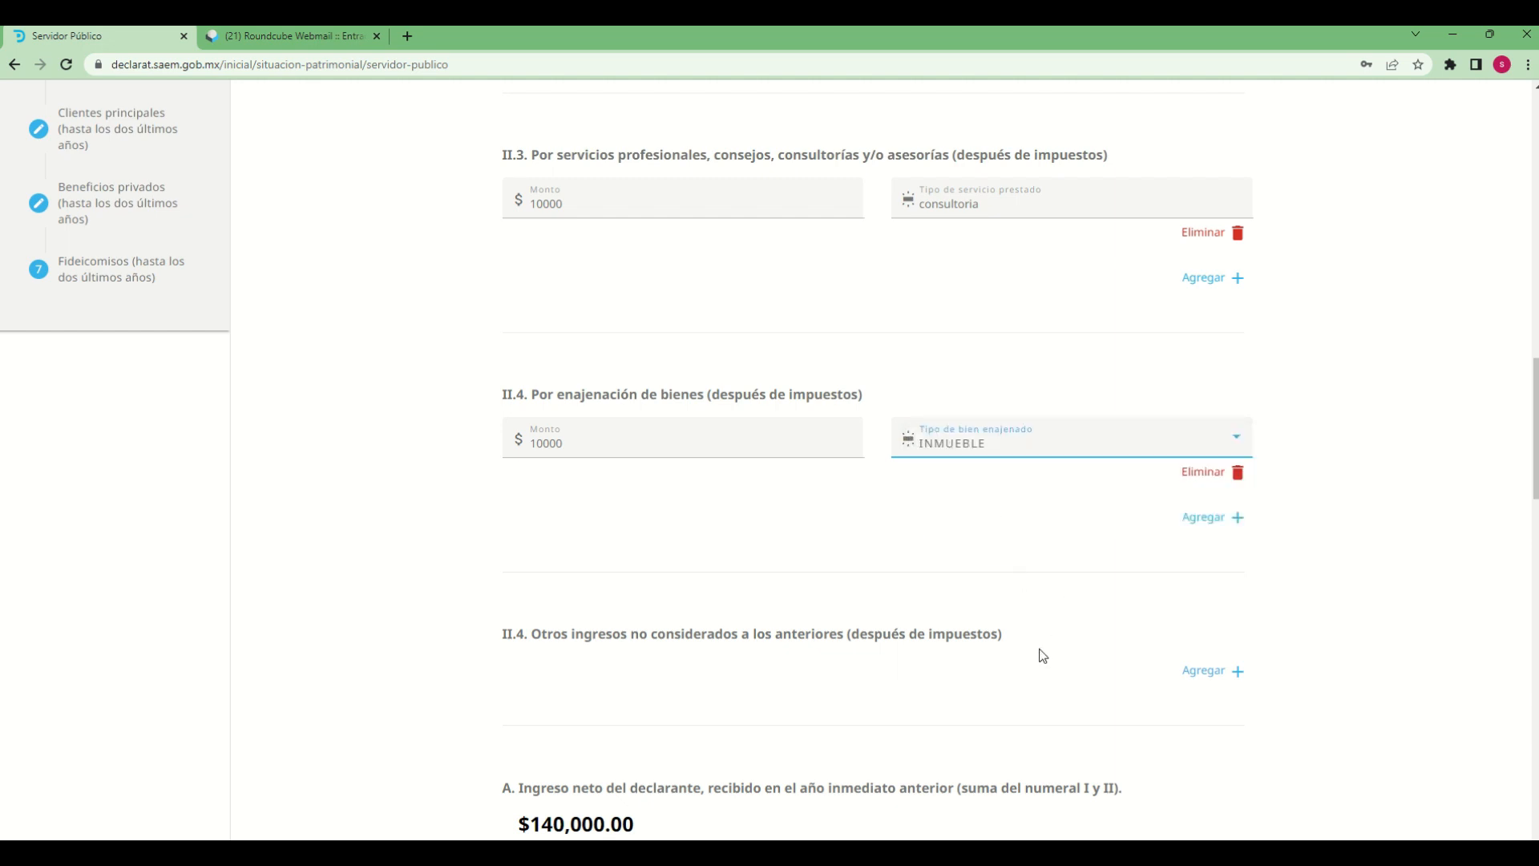
Add an entry under II.4, otros ingresos, with Monto 10000 and regalias as the income type
scroll(1042, 656, "down", 5)
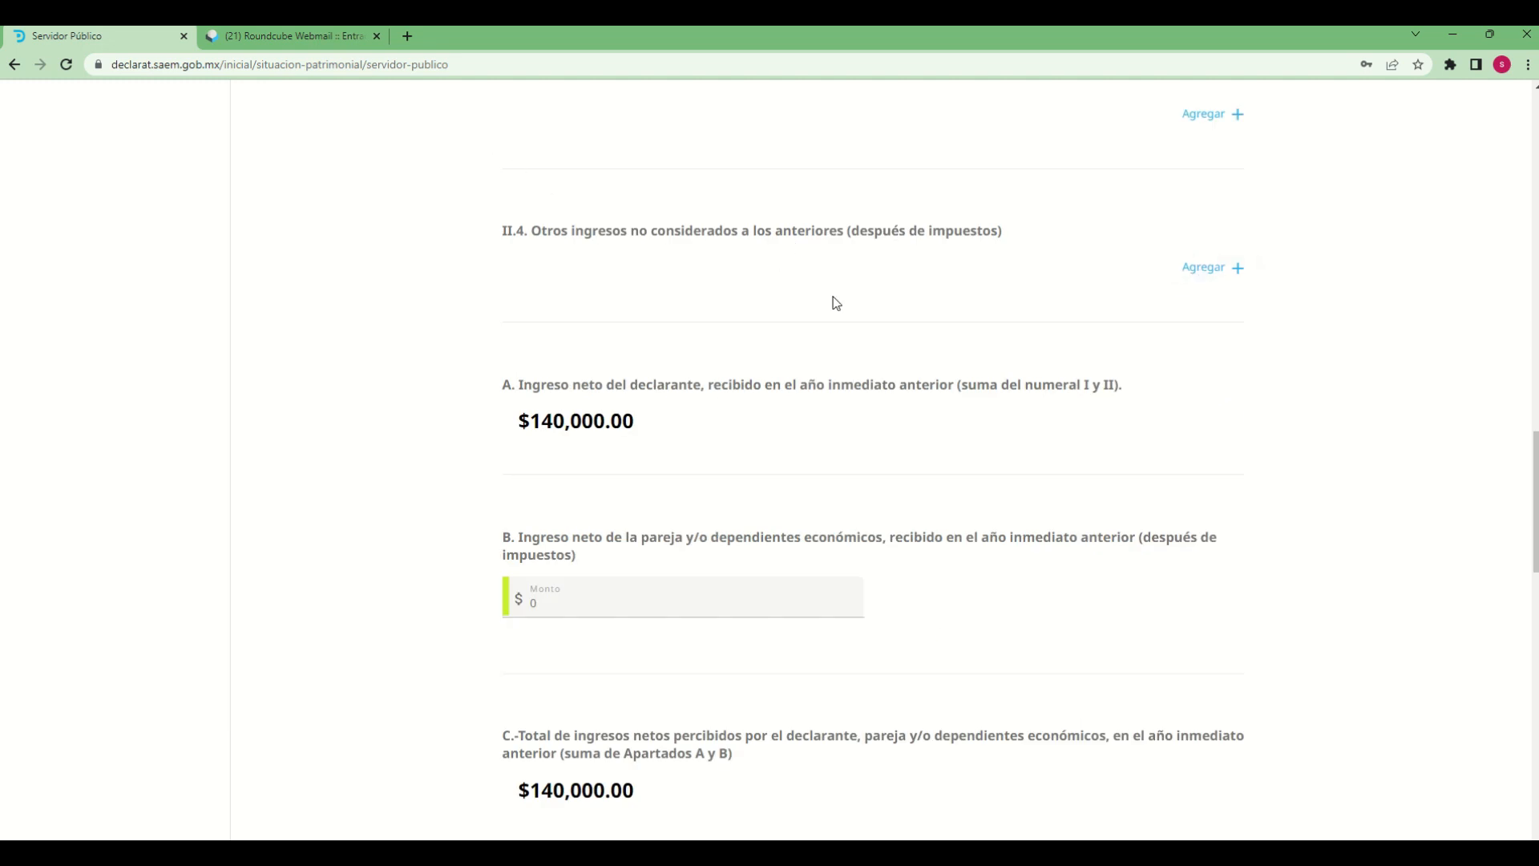
left_click(1207, 267)
left_click(614, 276)
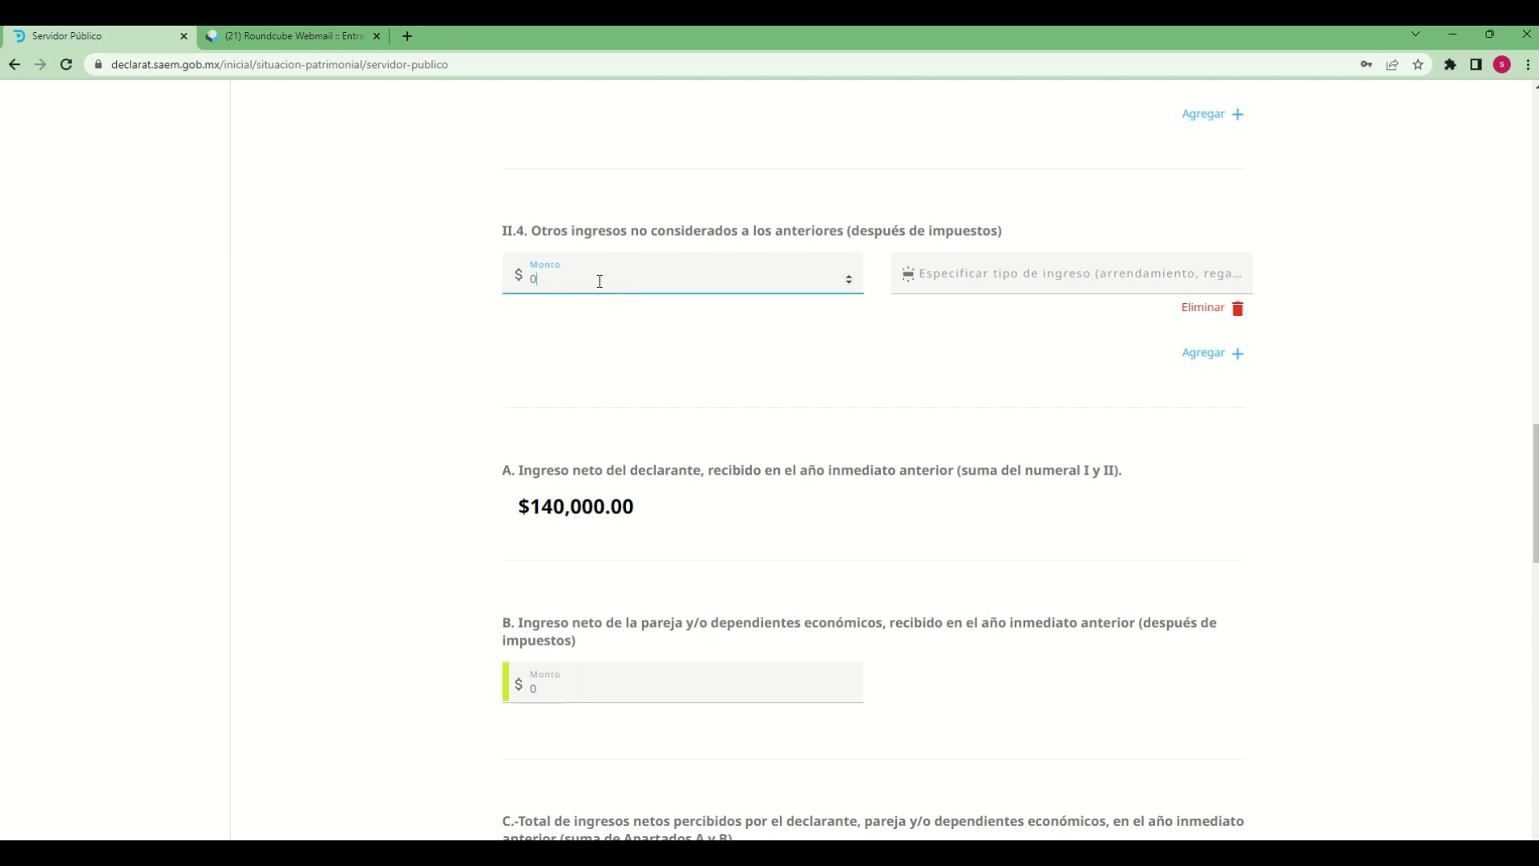
type("10000")
key("Tab")
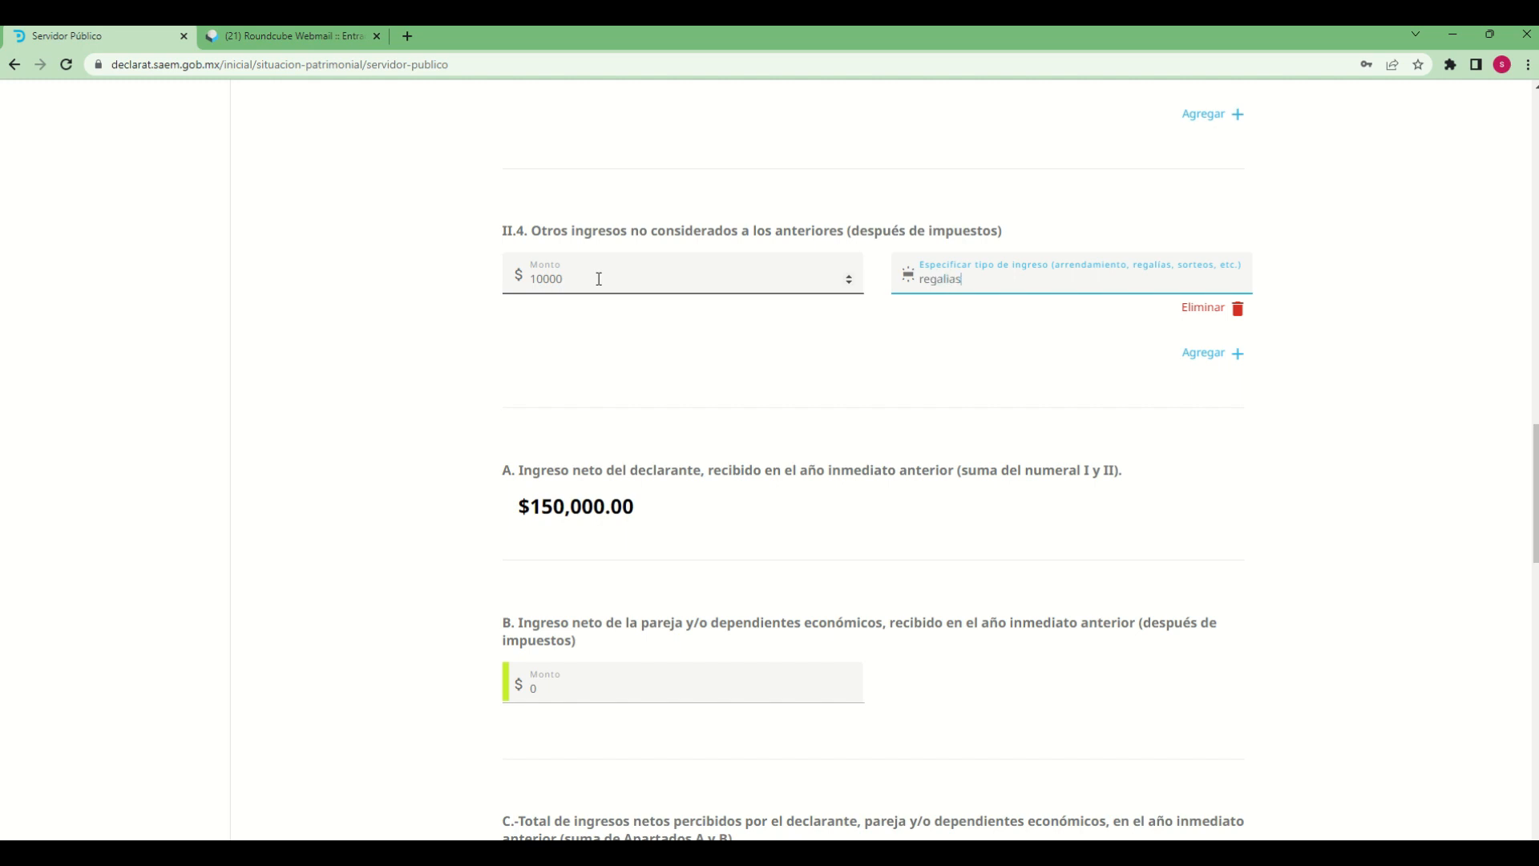
left_click(929, 510)
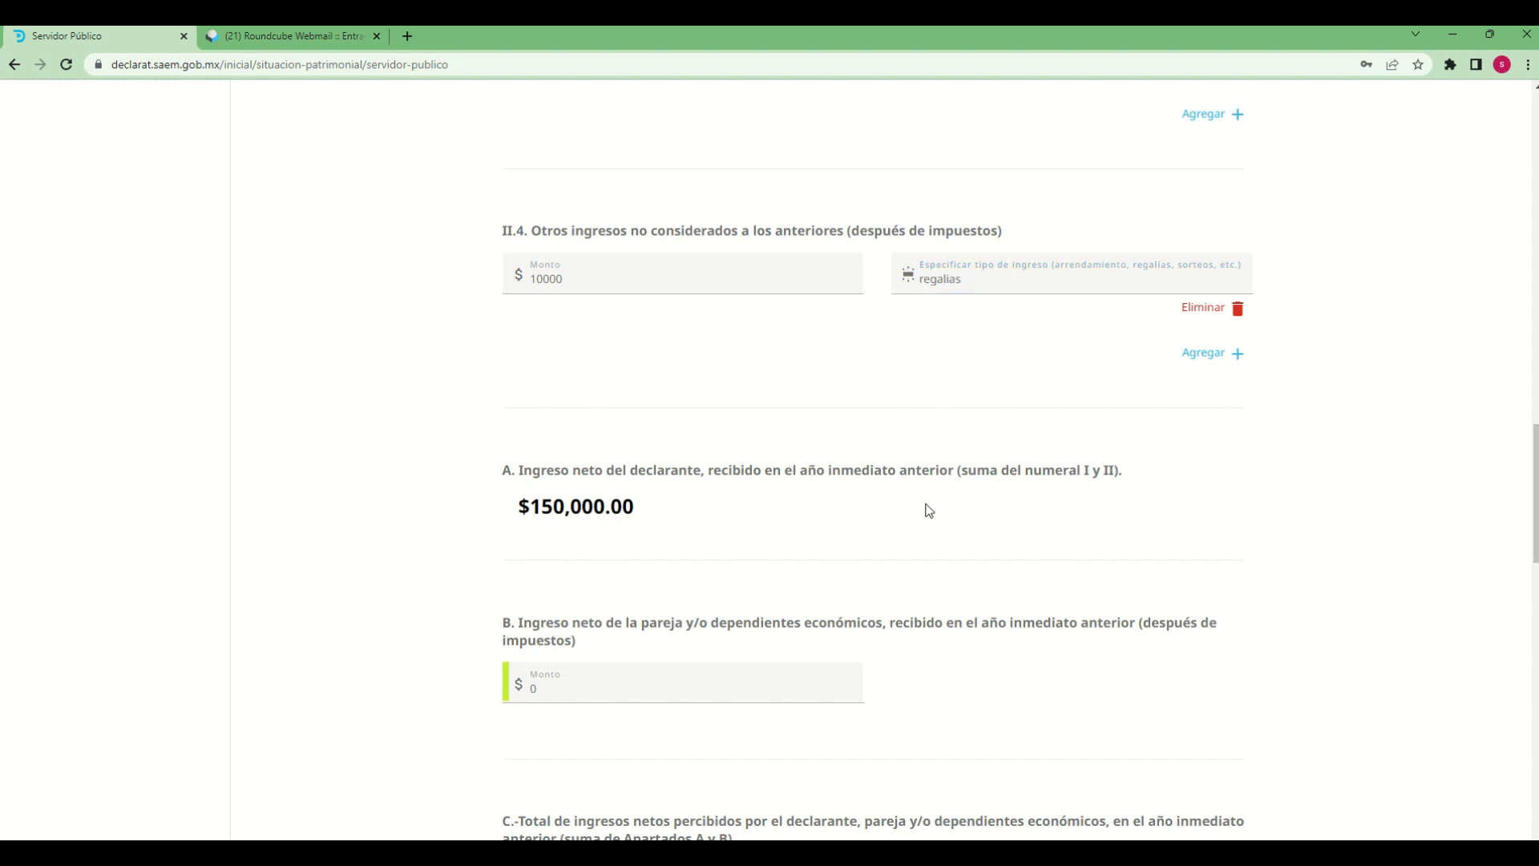
Set the Monto in B, net income of the partner and/or economic dependents, to 100000
scroll(952, 646, "down", 1)
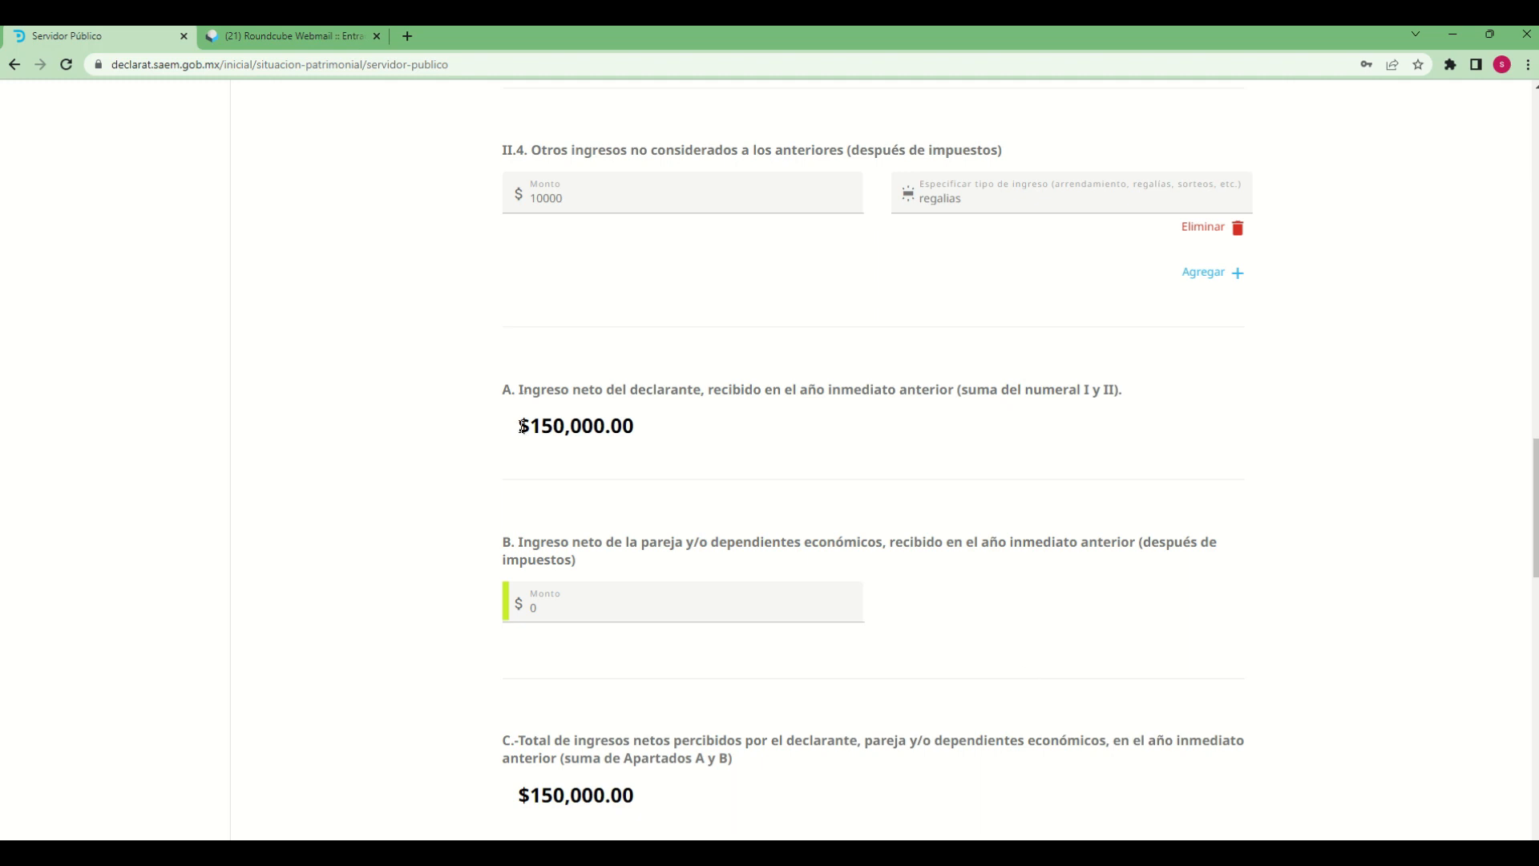
triple_click(566, 428)
left_click(1048, 473)
scroll(988, 632, "down", 1)
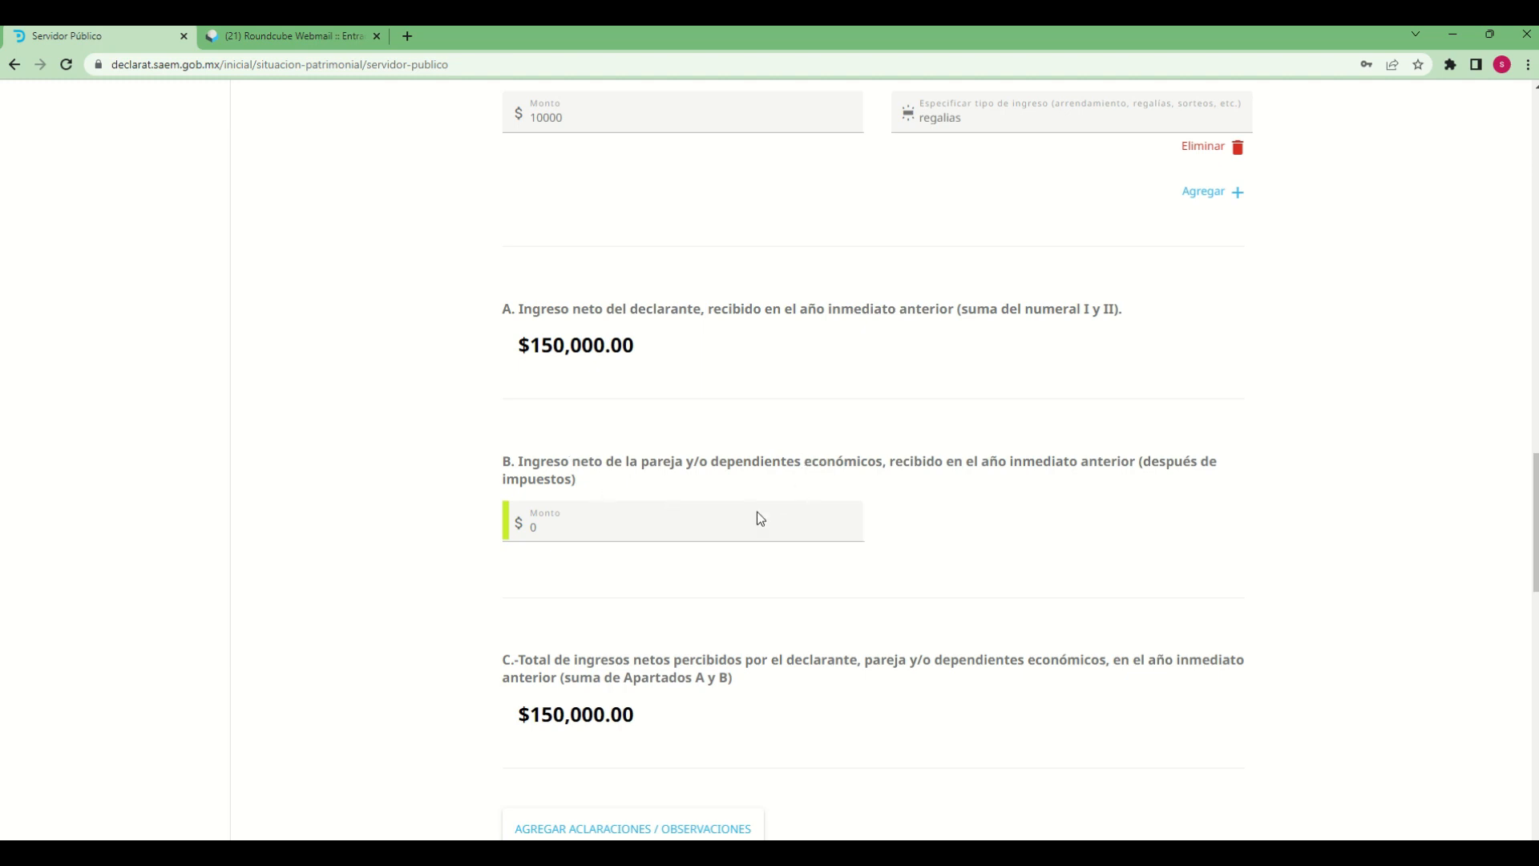
left_click(728, 527)
key("BackSpace")
type("1")
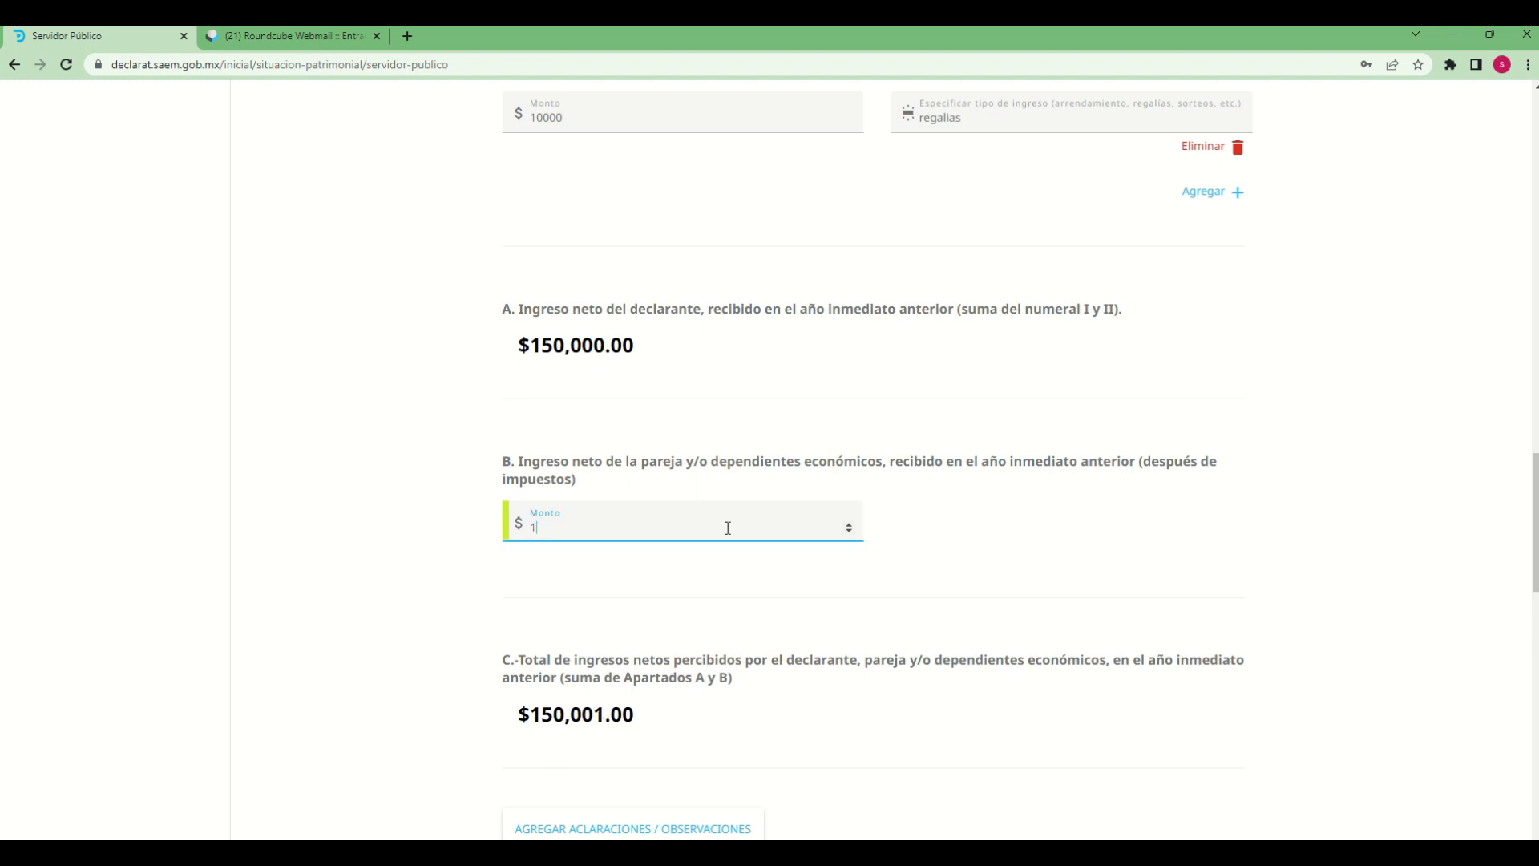
type("00000")
Check the total net income in C and open the section's Aclaraciones / Observaciones box for writing
scroll(454, 320, "down", 4)
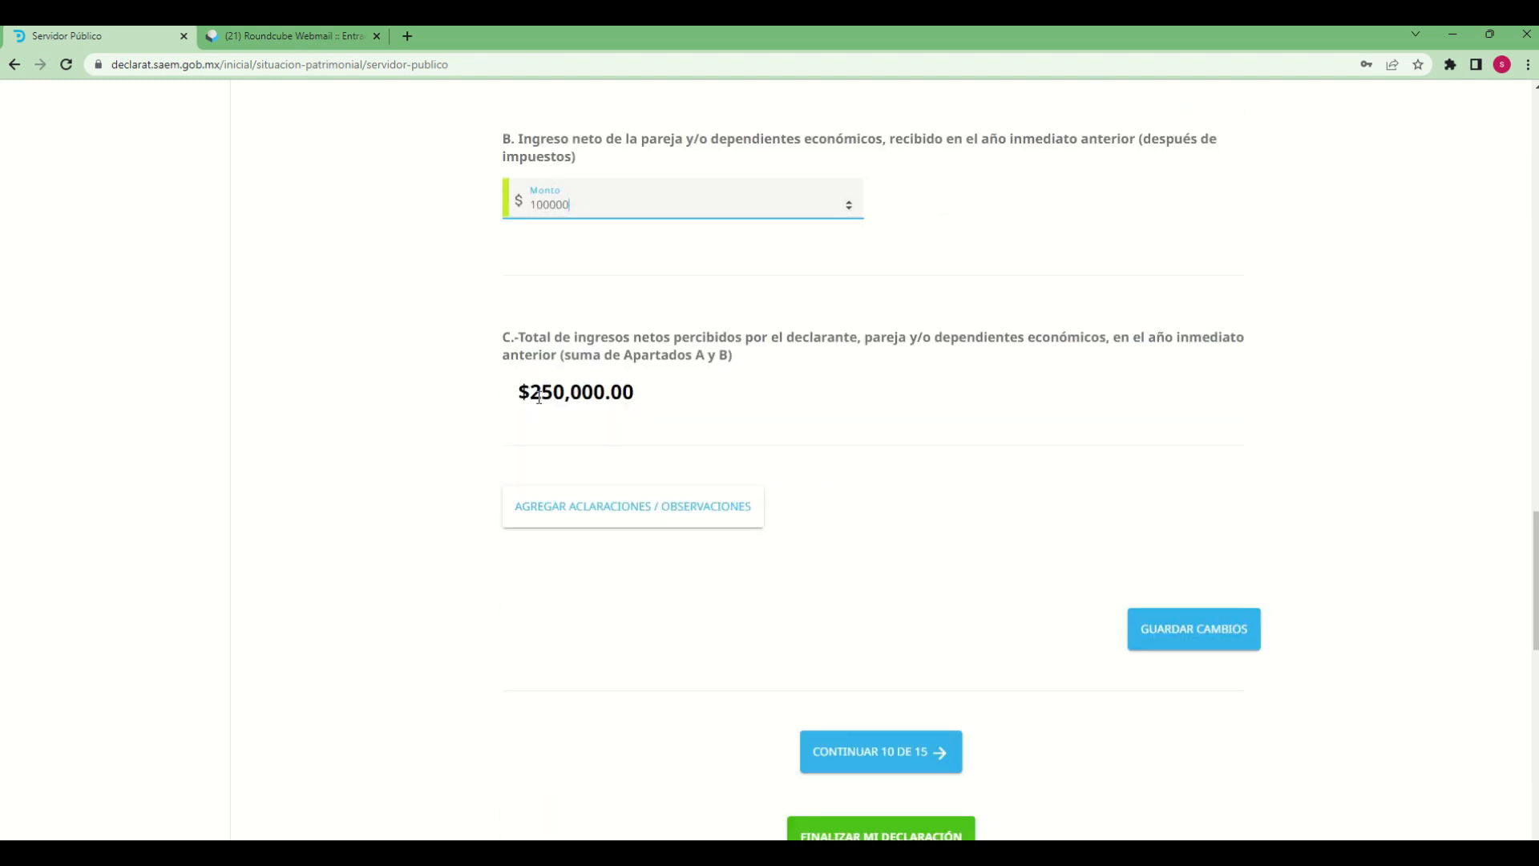
left_click_drag(530, 393, 663, 401)
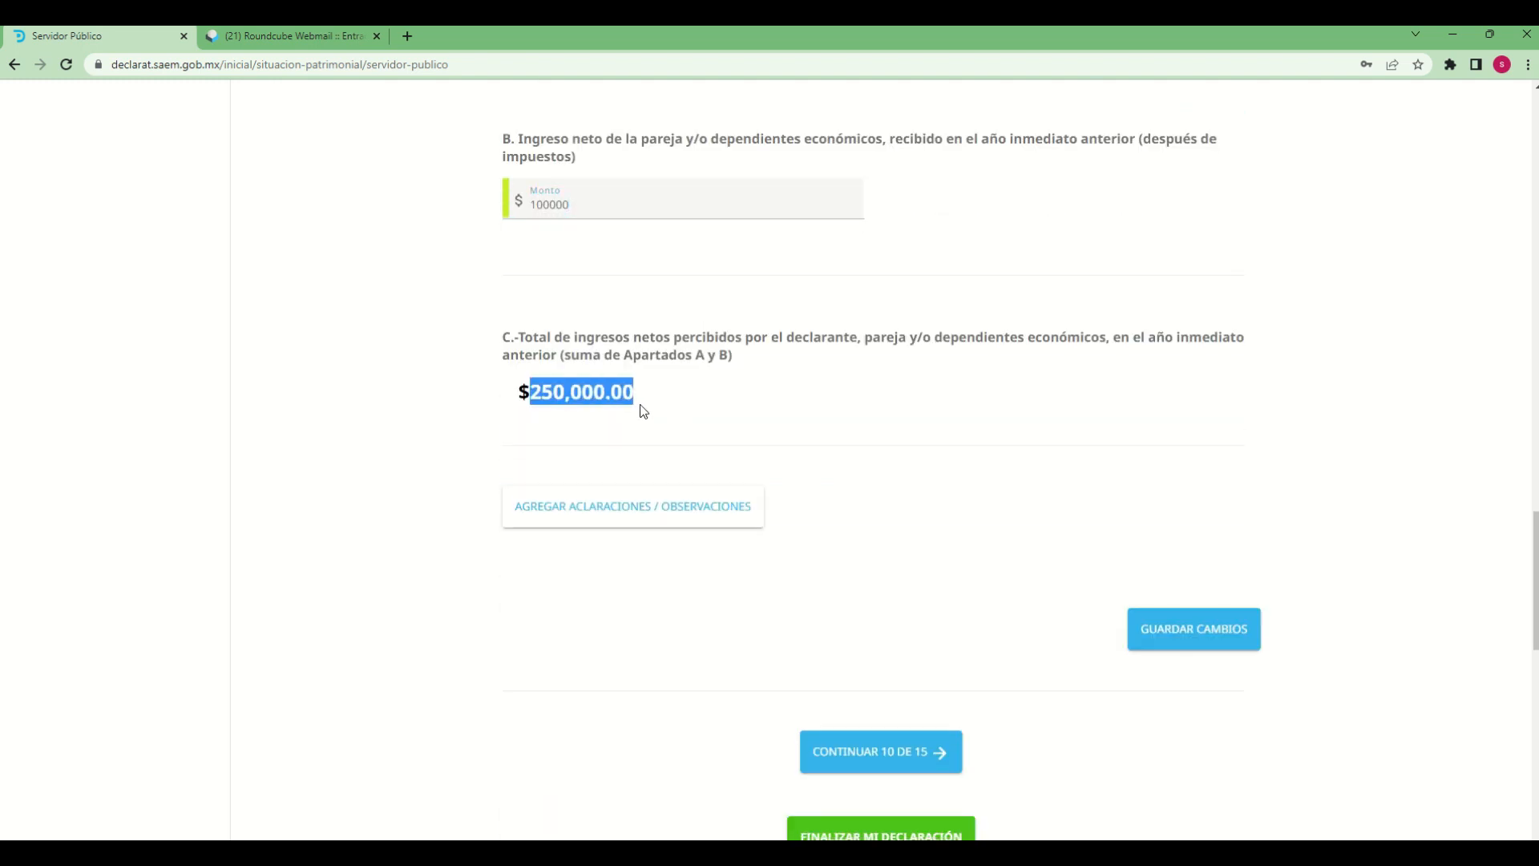
left_click(645, 408)
left_click(670, 505)
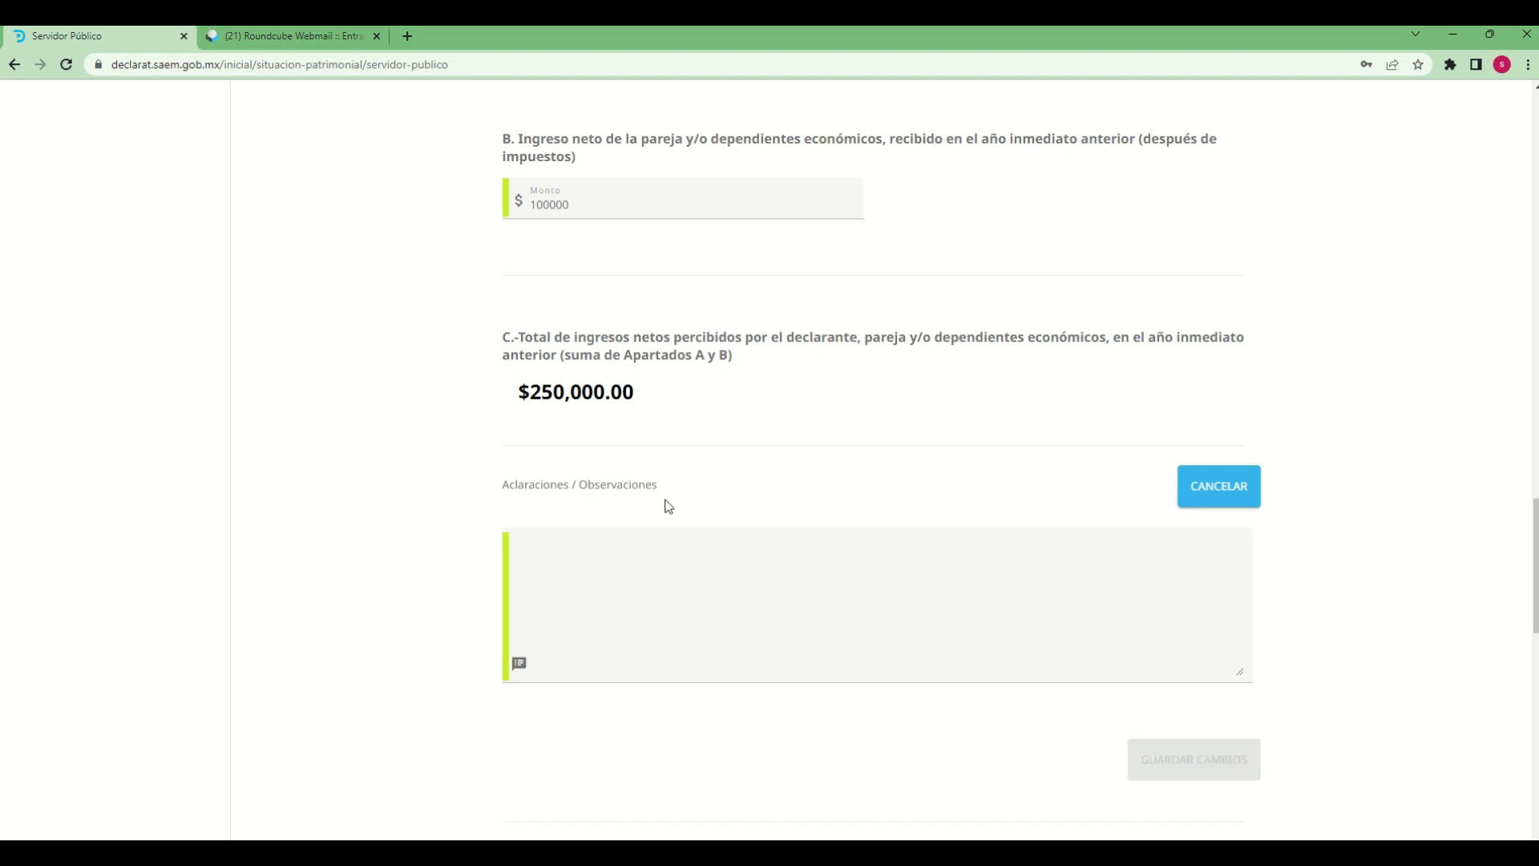
left_click(706, 568)
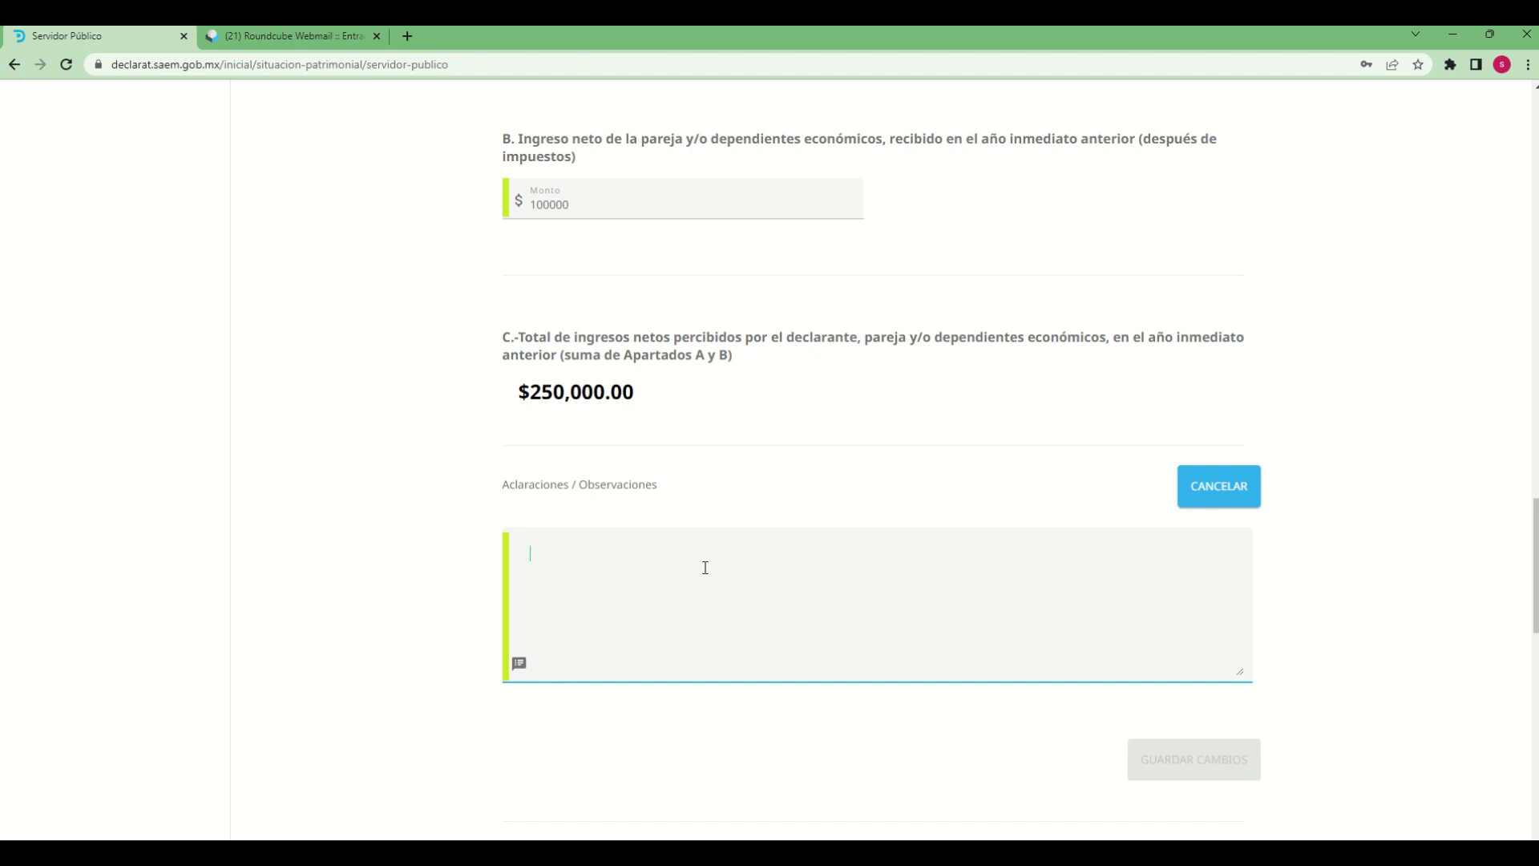
Review the II.2 to II.4 entries and enter the observation "rendimientos de monedas digitales (declaracion de prueba)"
scroll(815, 601, "up", 7)
scroll(827, 599, "up", 5)
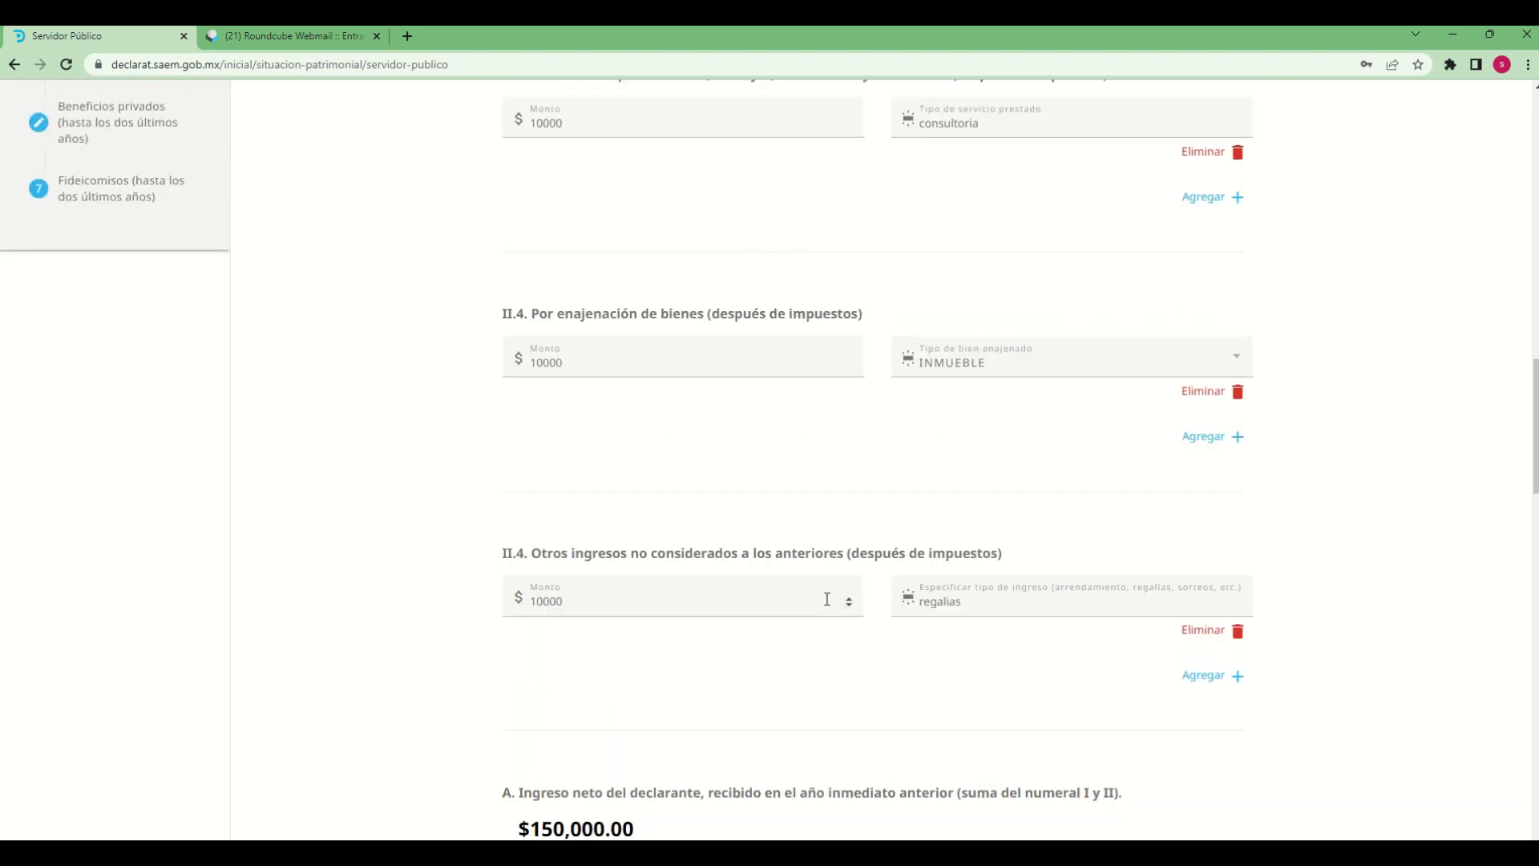
scroll(827, 599, "up", 3)
scroll(765, 339, "up", 1)
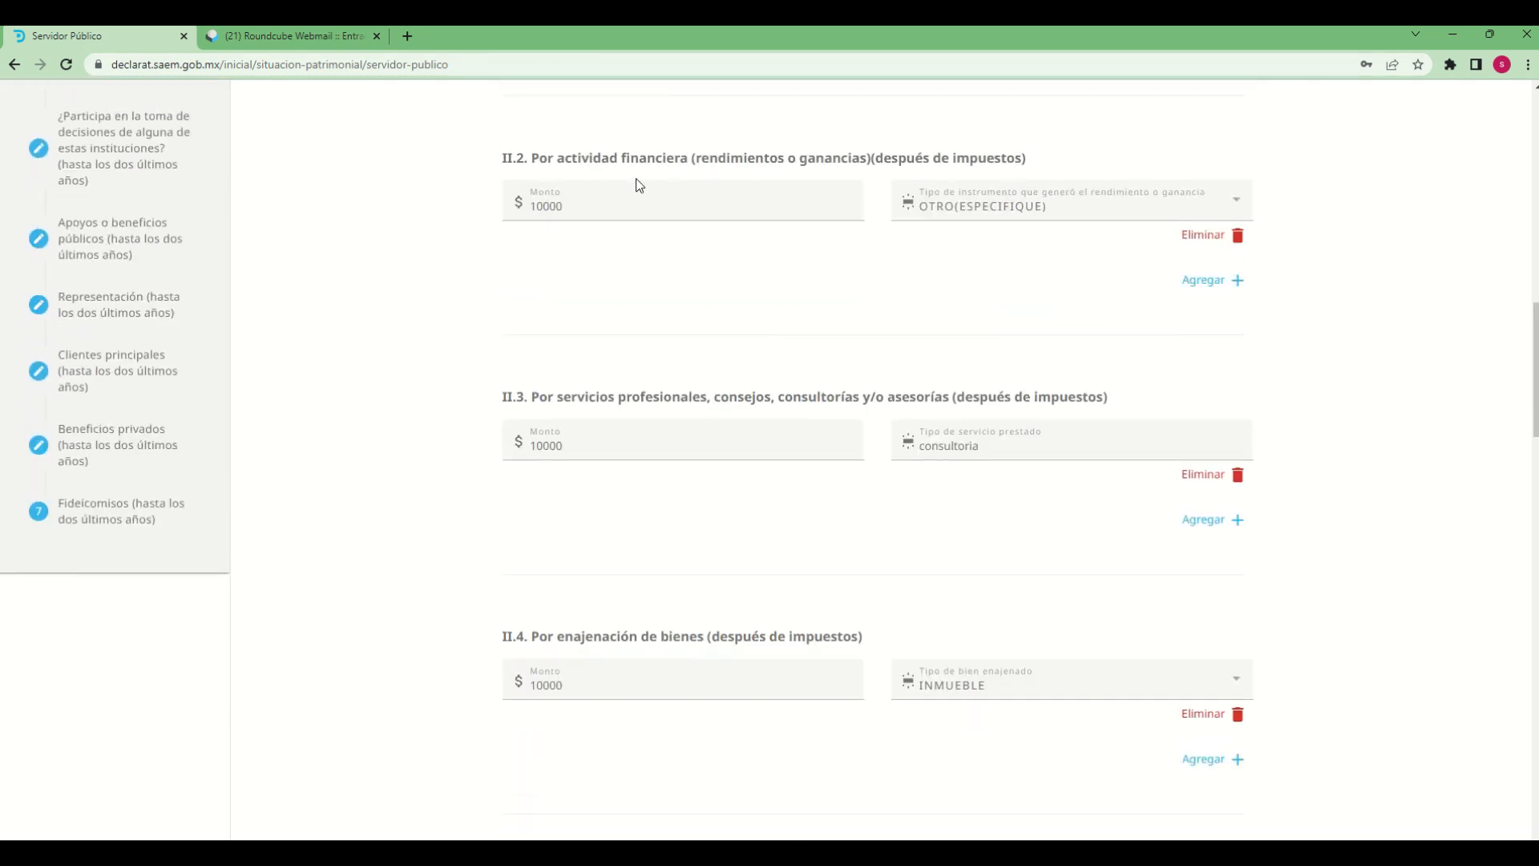
scroll(910, 489, "down", 7)
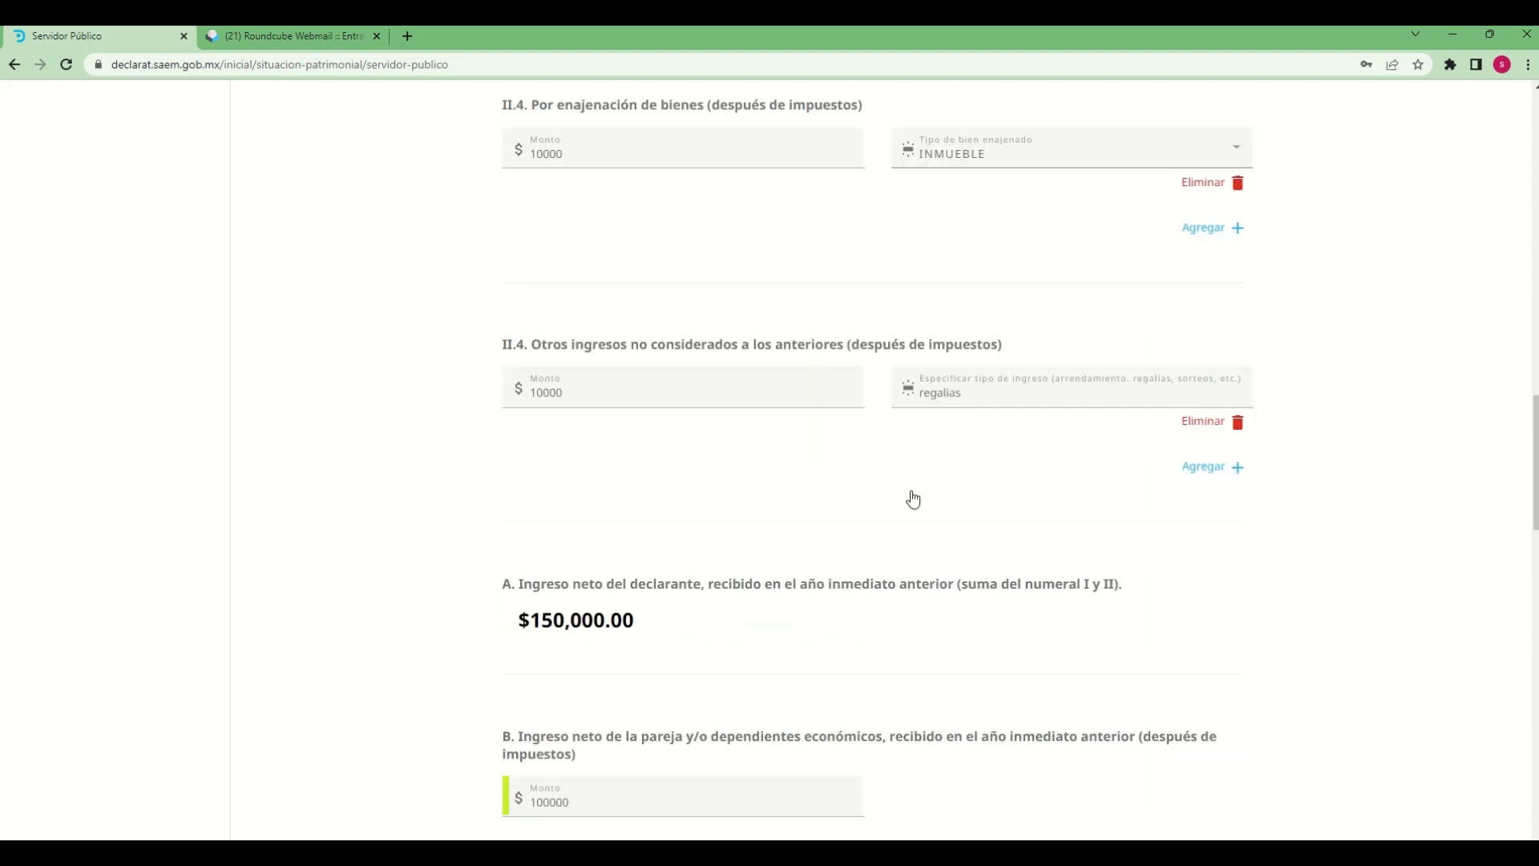
scroll(912, 498, "down", 13)
scroll(869, 481, "up", 5)
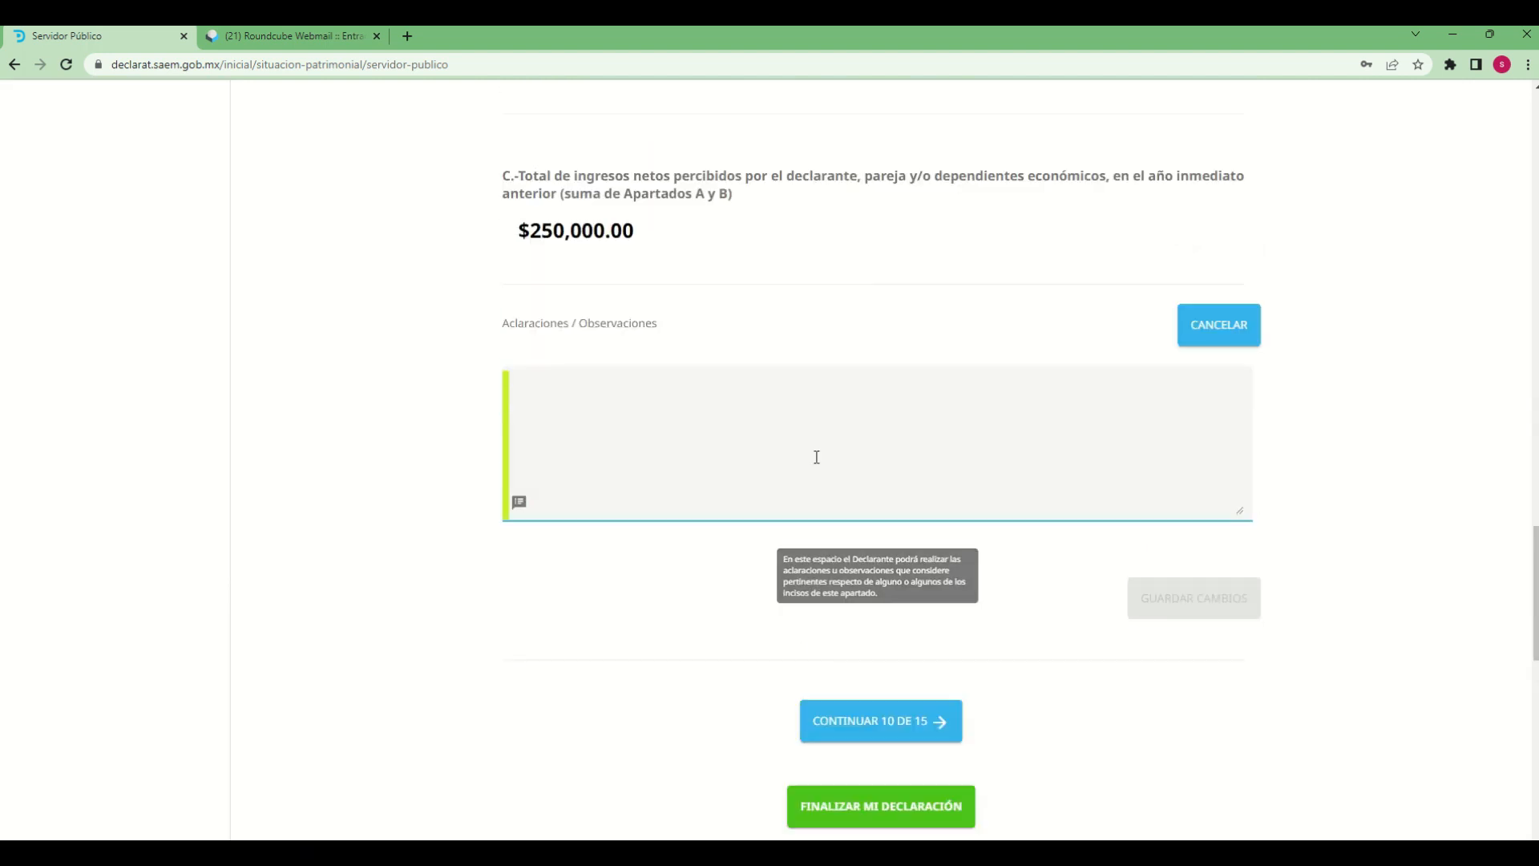
left_click(819, 447)
type("re")
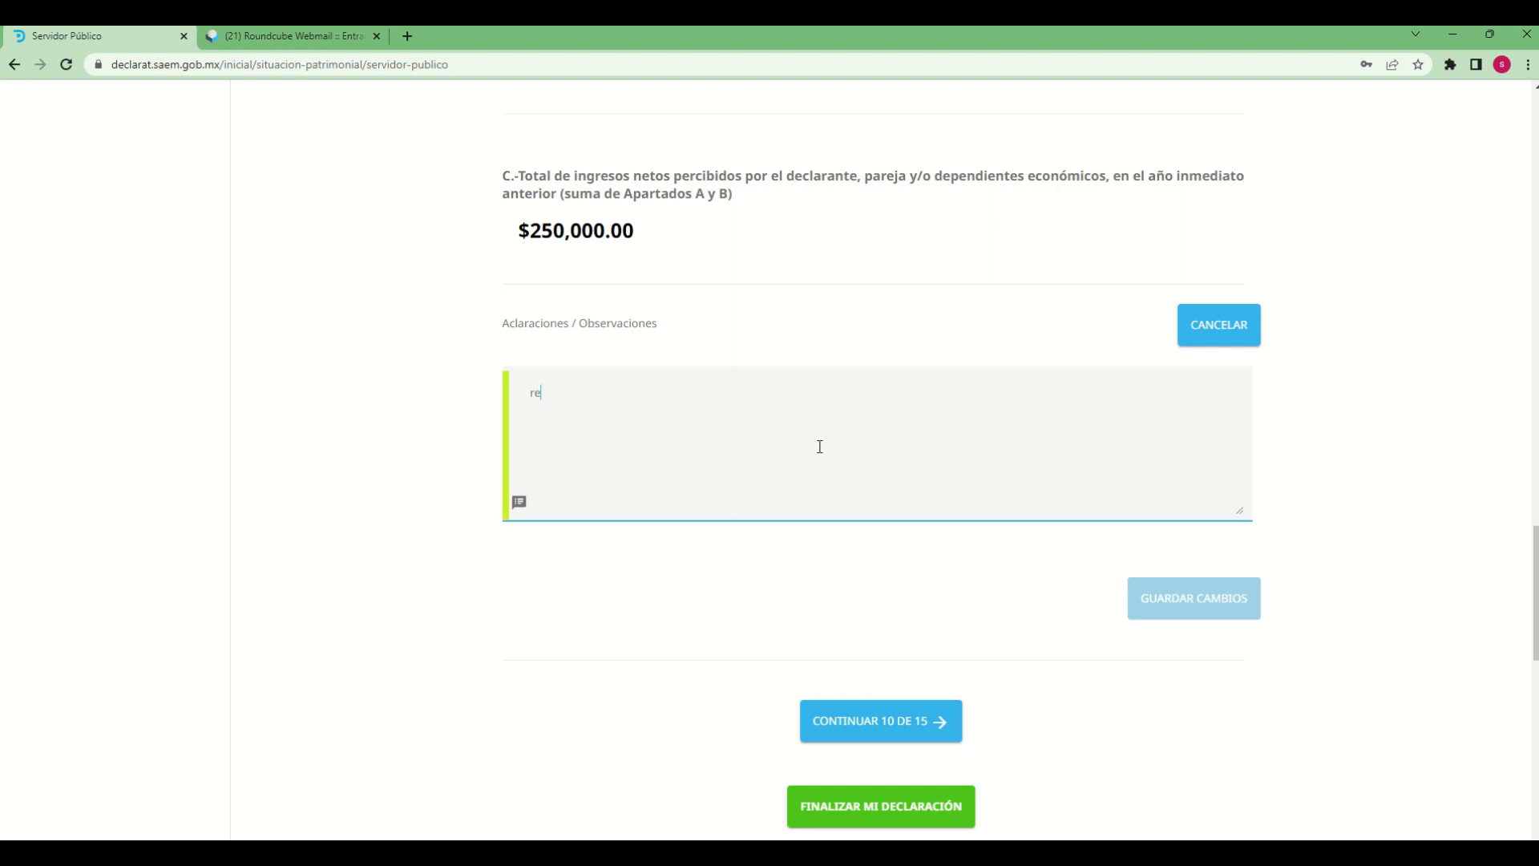
type("ndimientos de")
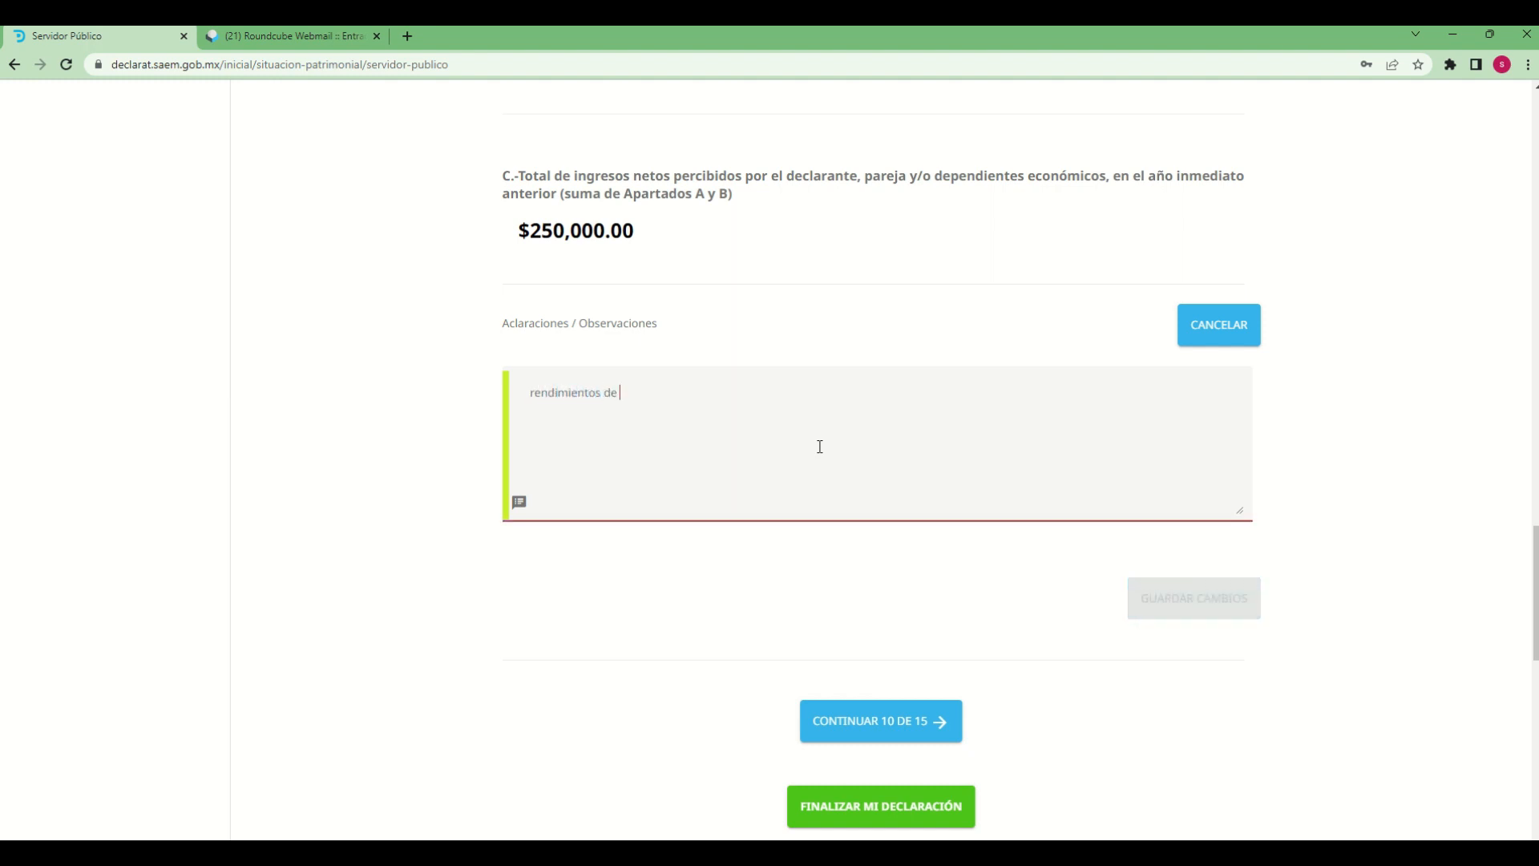
type(" moneda")
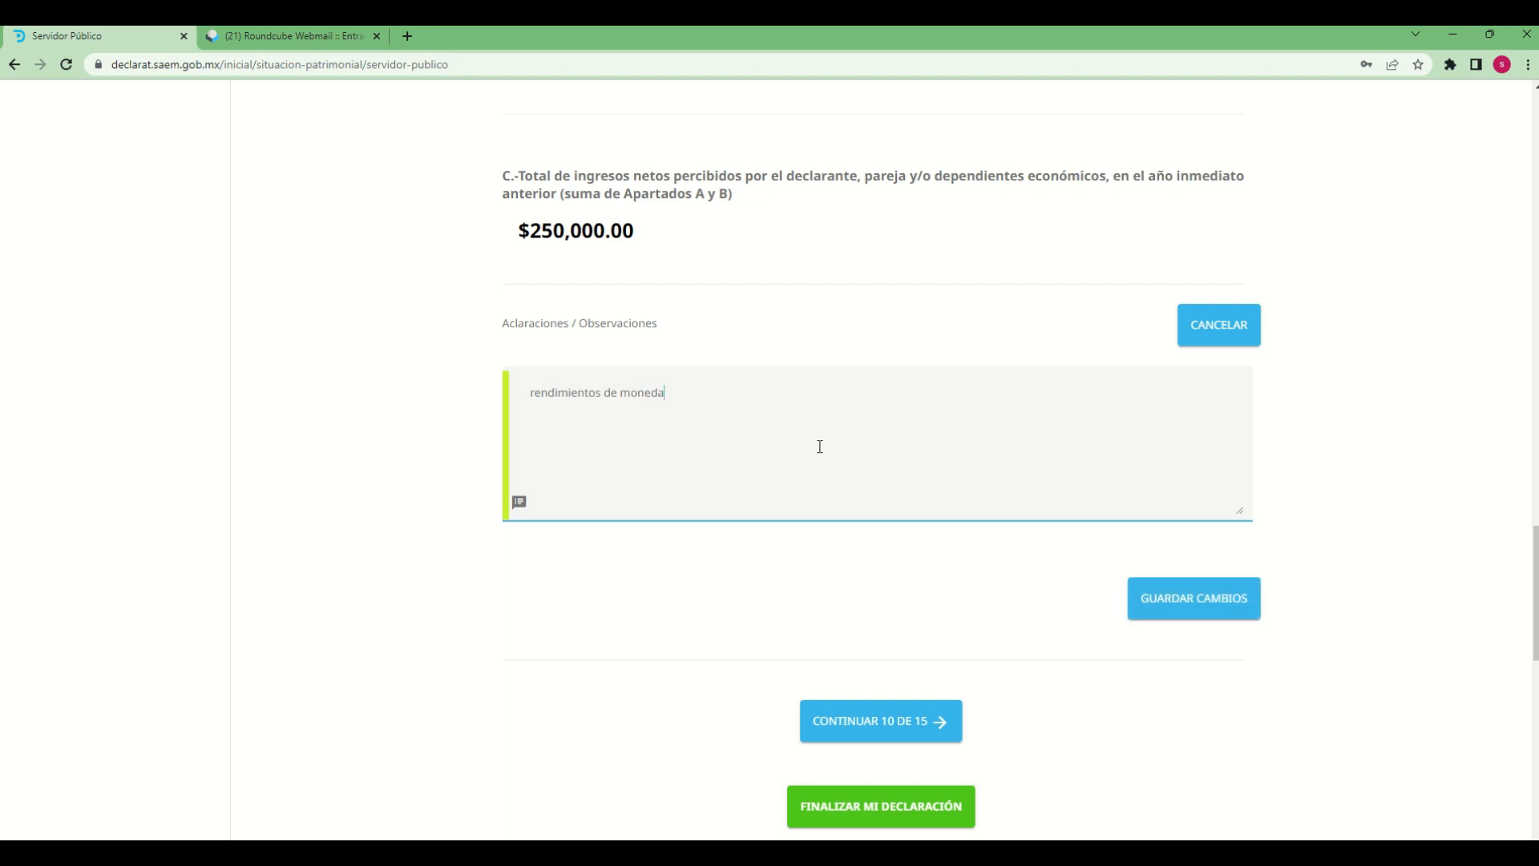
type("s digirtales")
key("BackSpace")
key("BackSpace")
key("BackSpace")
key("BackSpace")
key("BackSpace")
key("BackSpace")
type("tales")
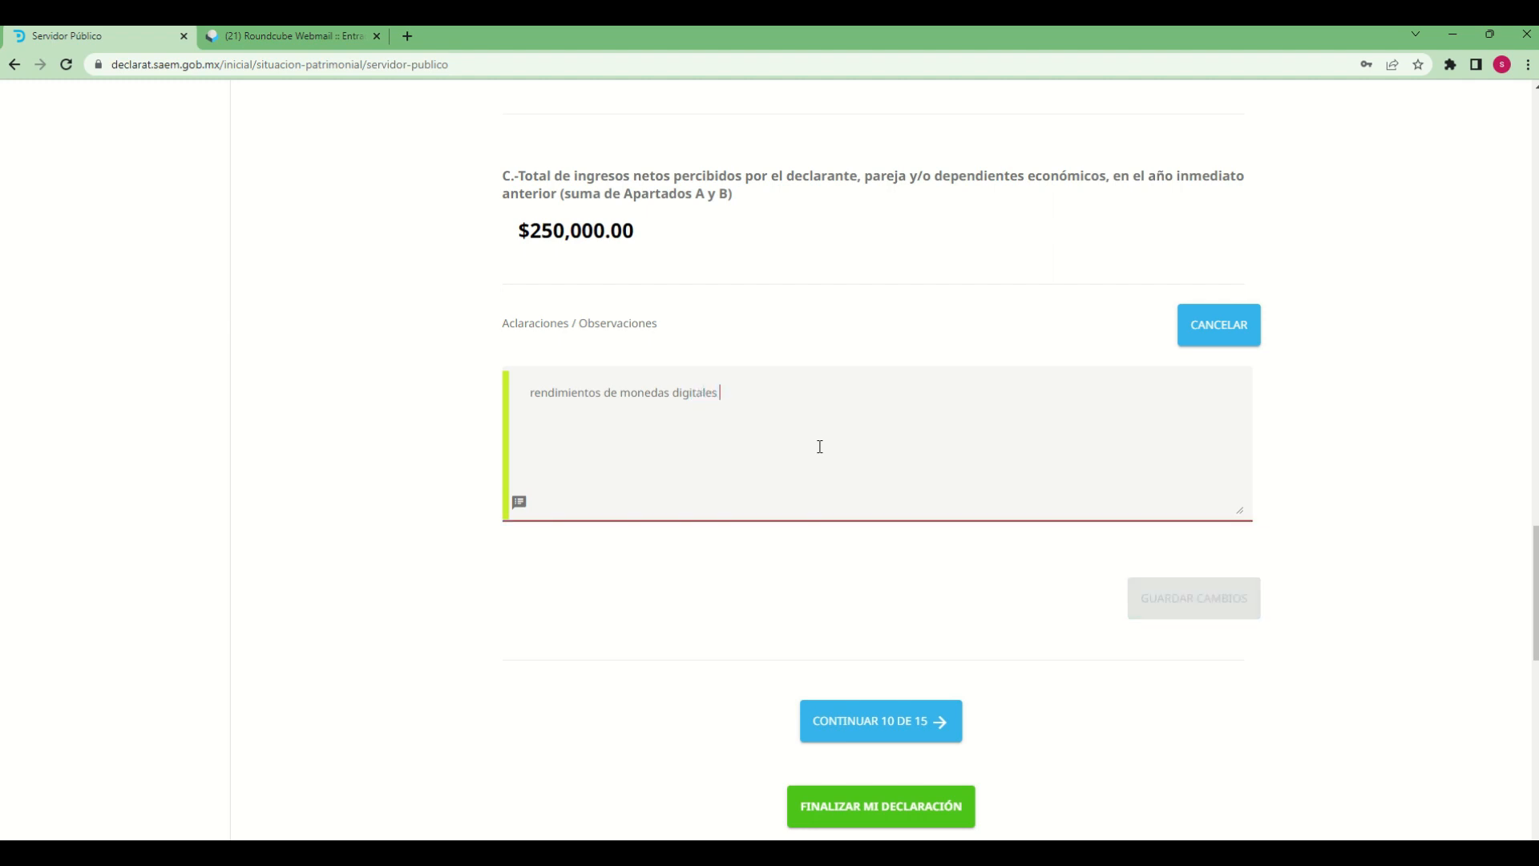
type(" (de")
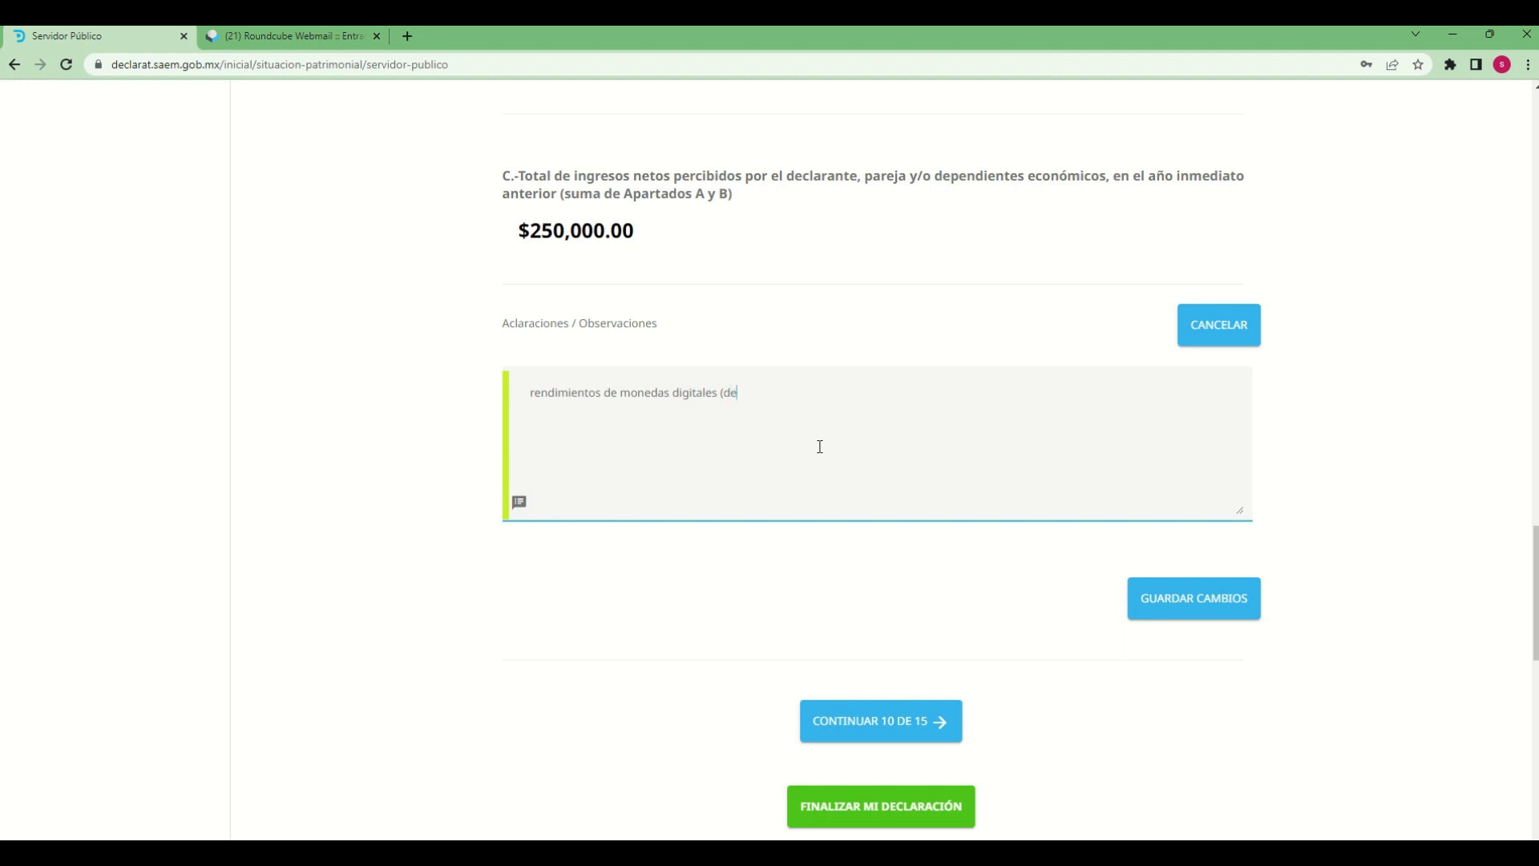
type("claracion de prueba")
Save the changes to the income section, confirming the save and dismissing the notice
left_click(1235, 600)
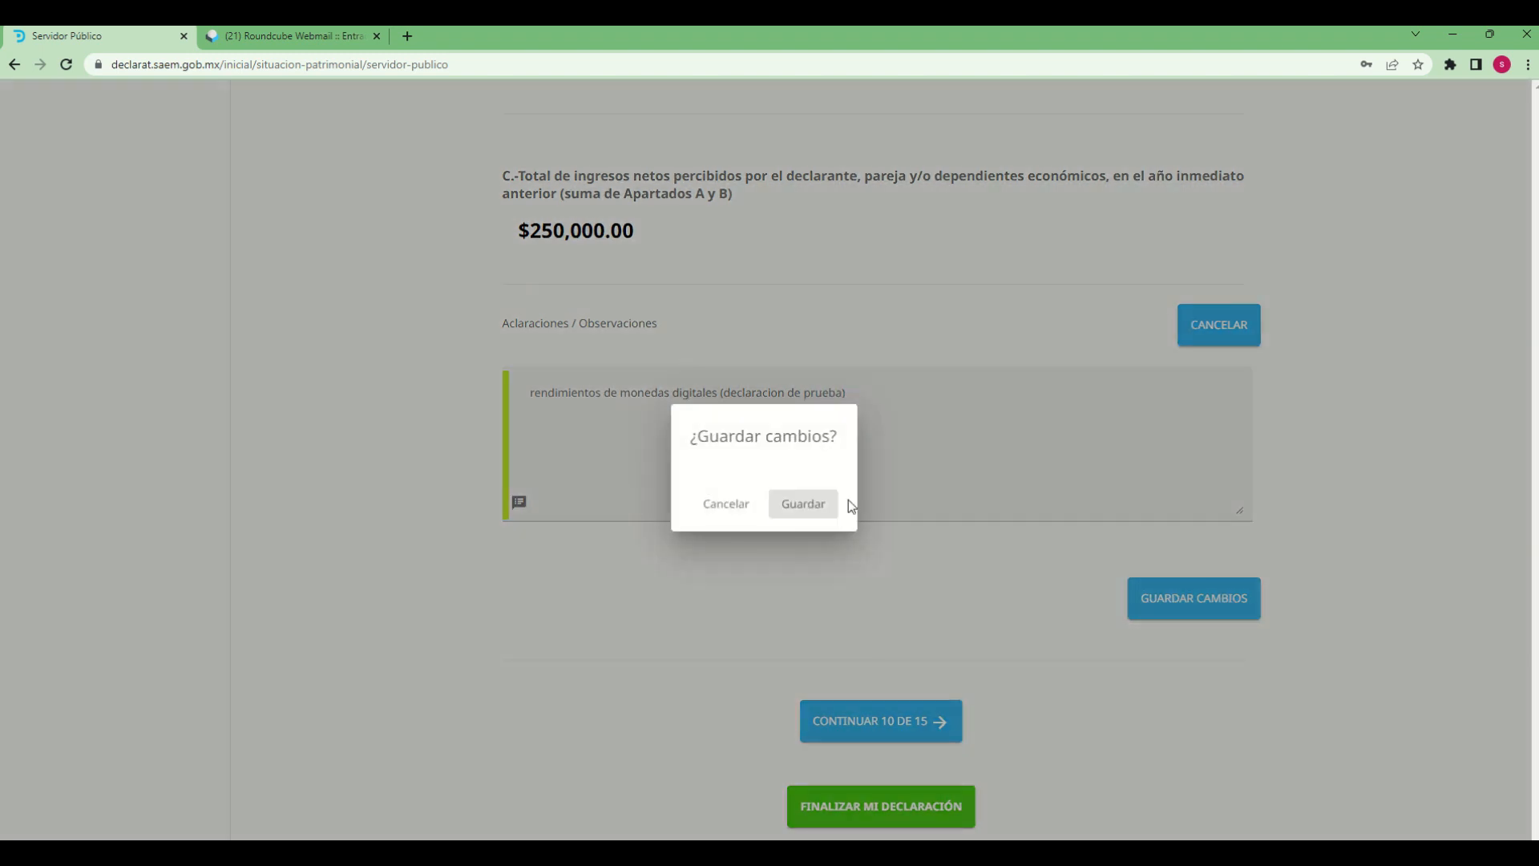
left_click(818, 507)
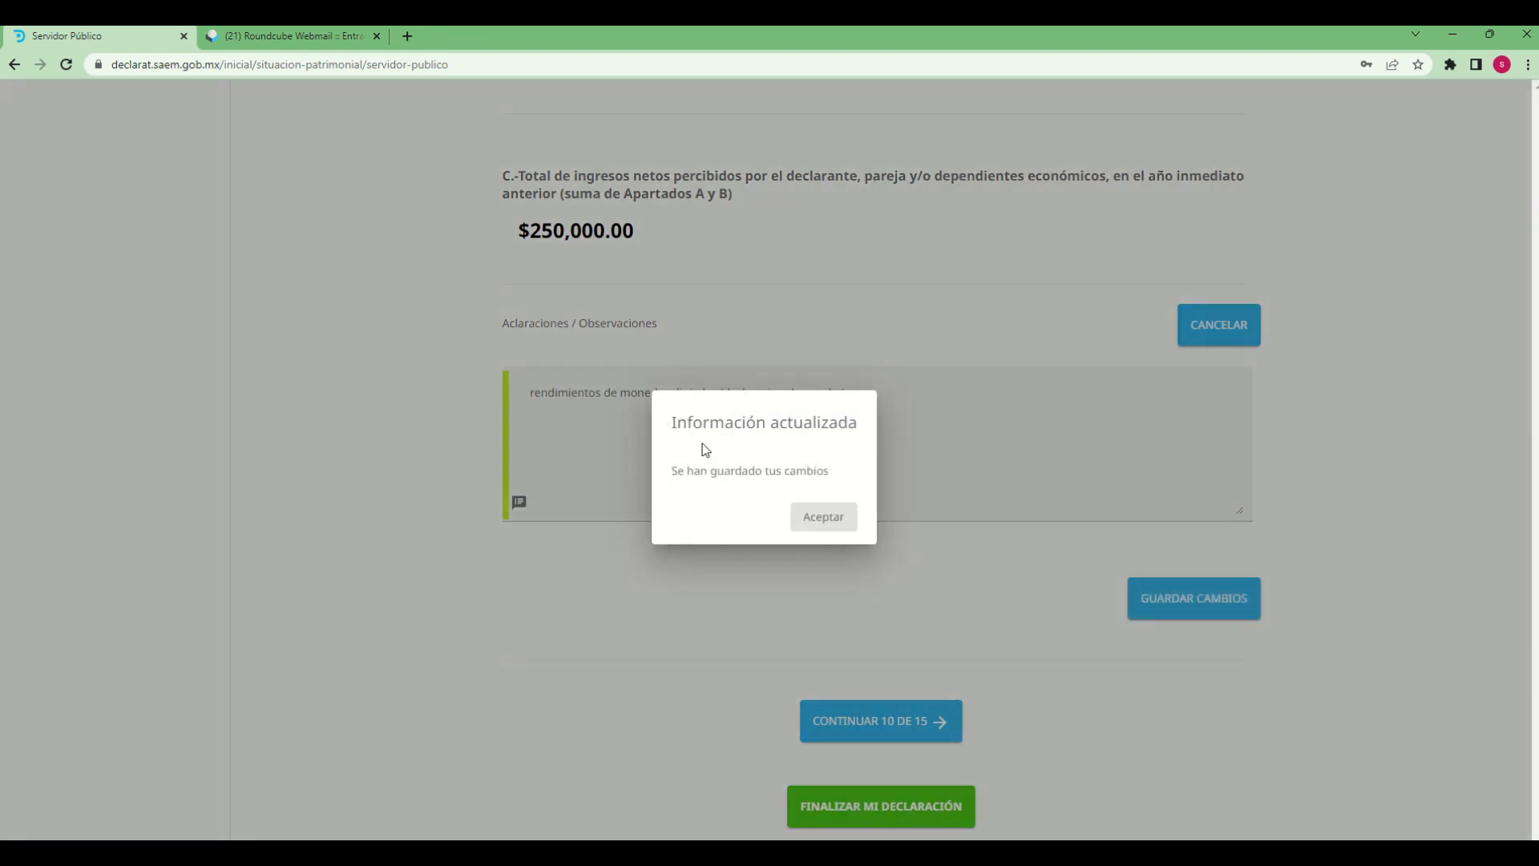
left_click(826, 521)
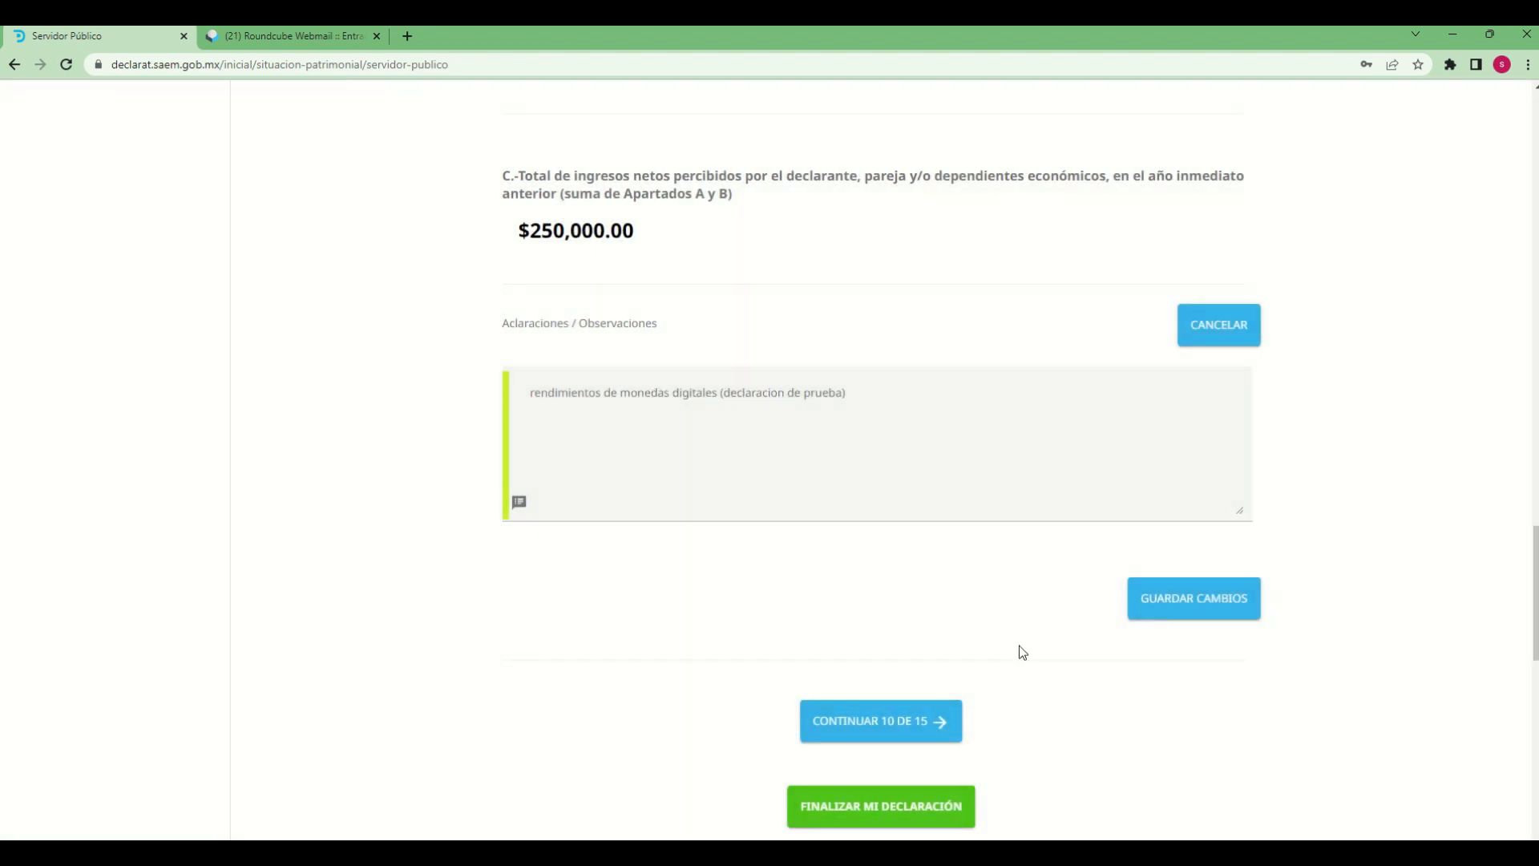
Continue to section 10 of 15, accepting to proceed past the unsaved-changes warning
scroll(1110, 707, "up", 6)
scroll(1110, 707, "down", 7)
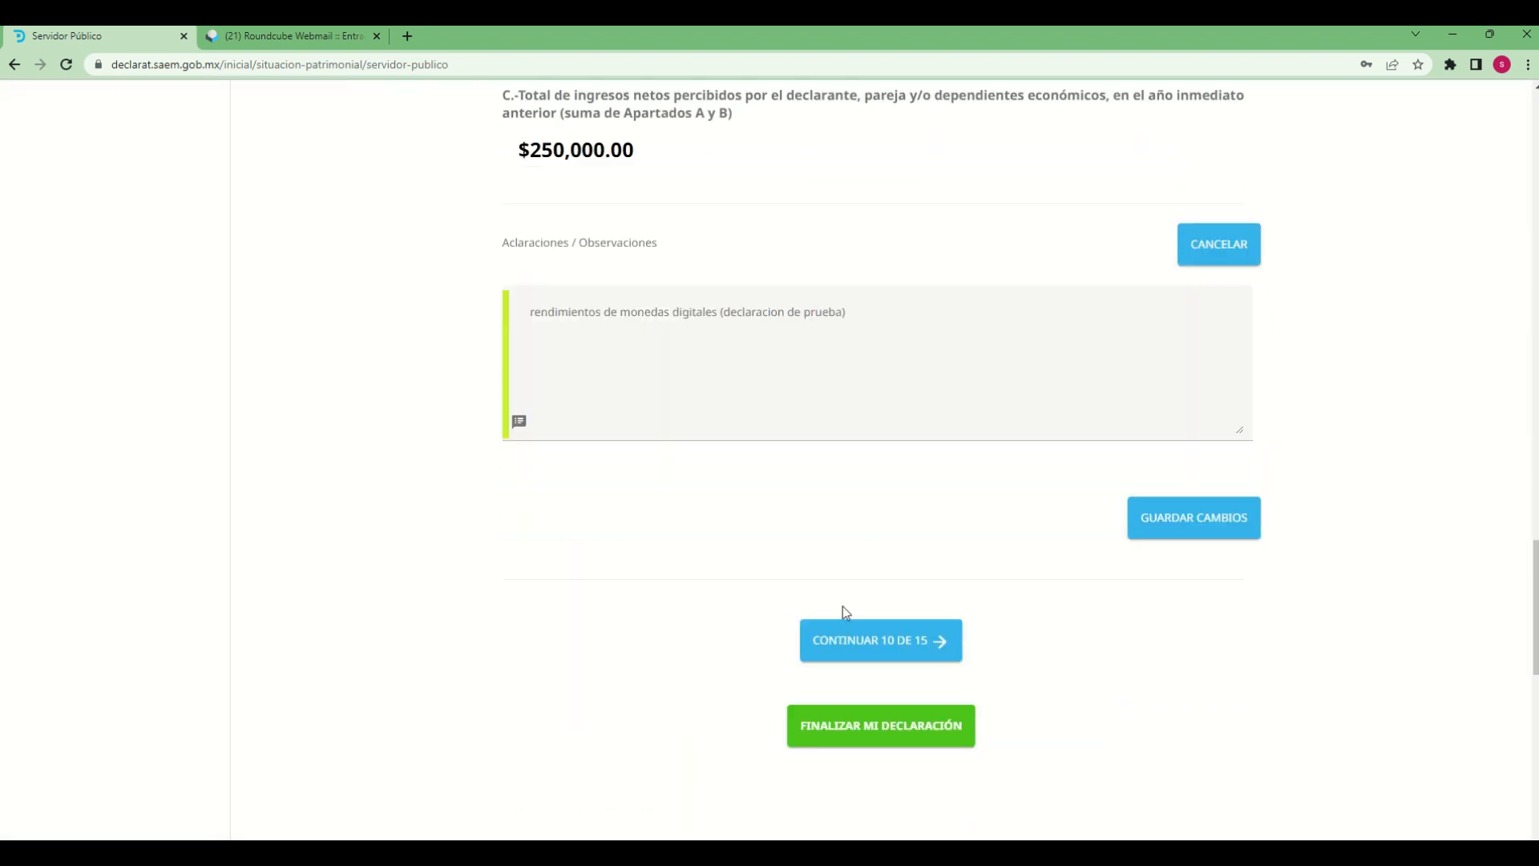
left_click(852, 656)
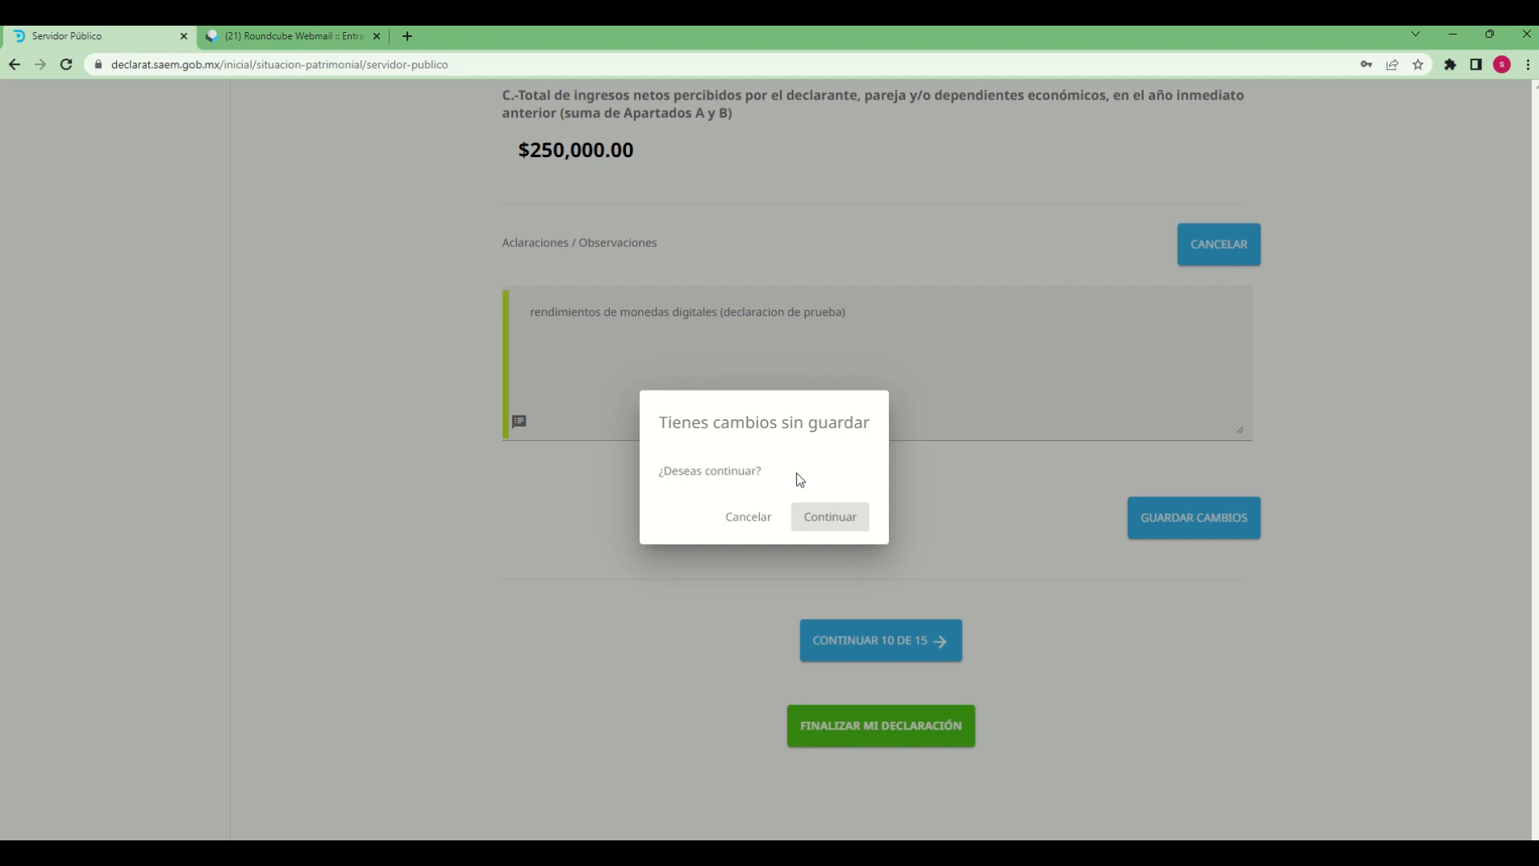
left_click(819, 528)
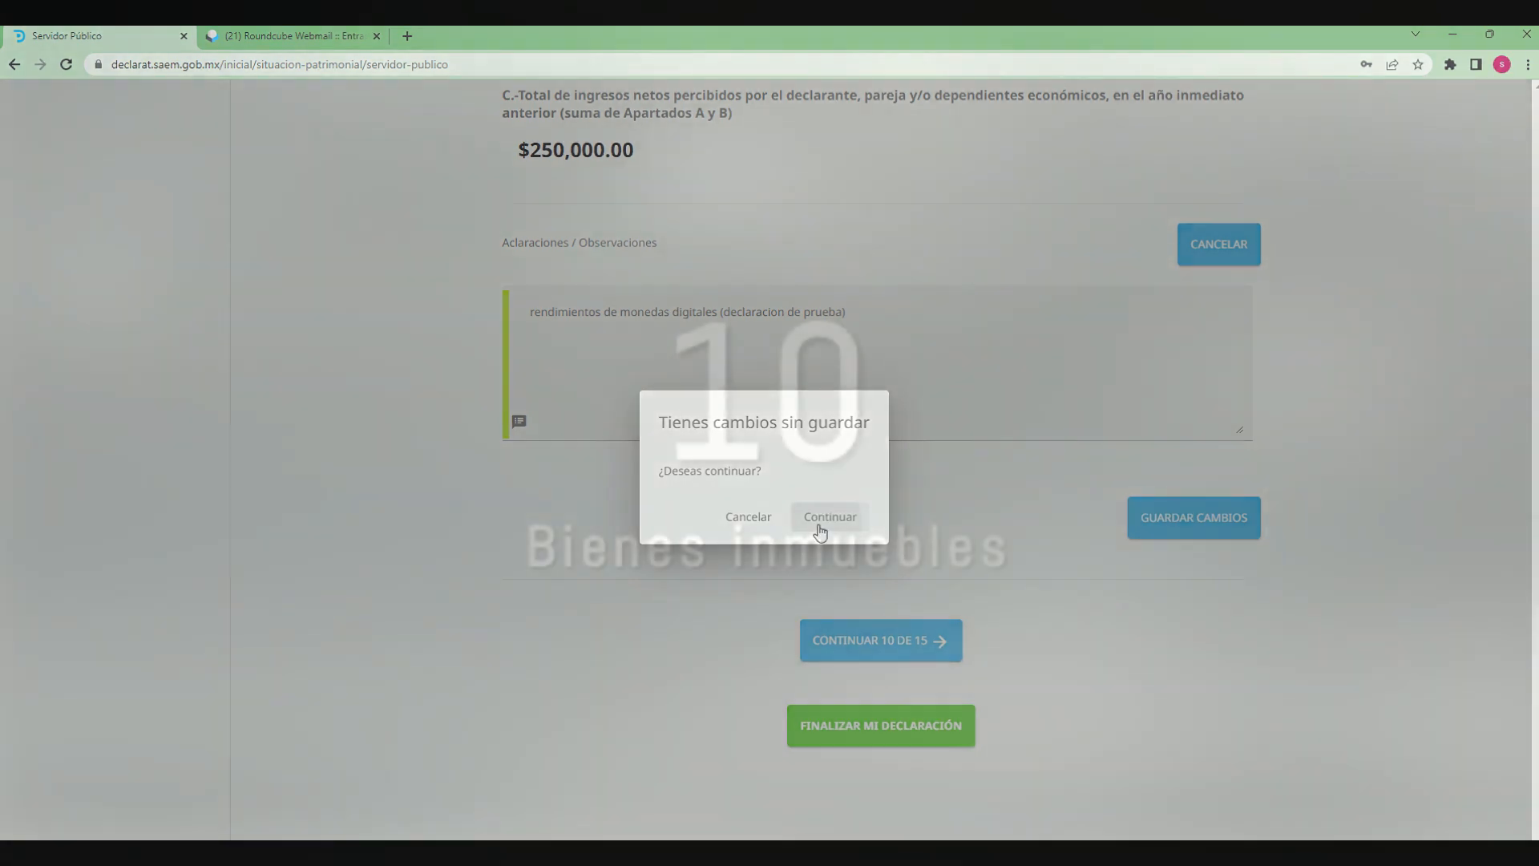
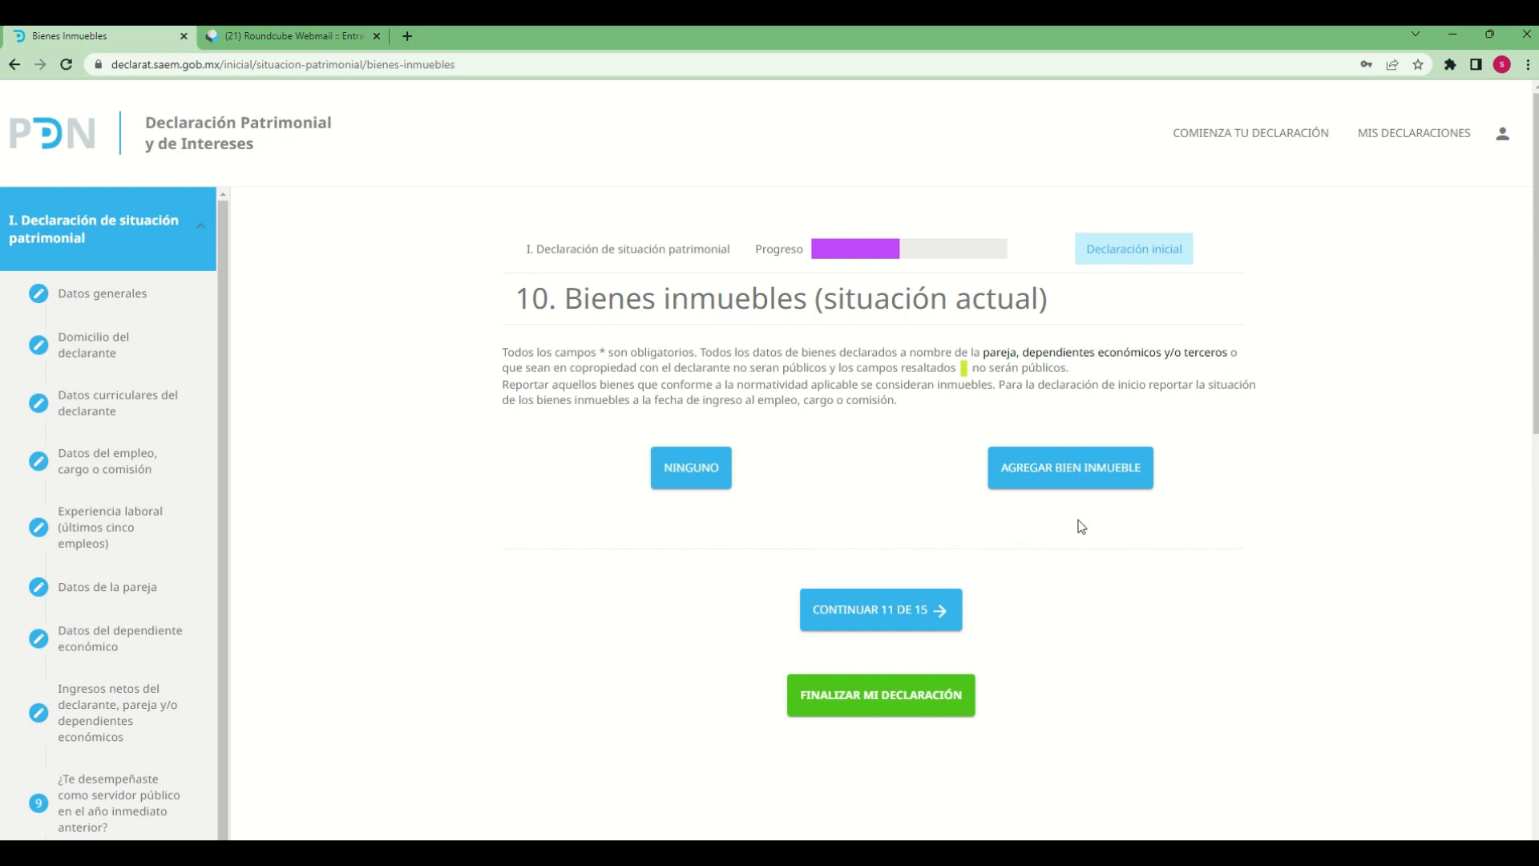
Add a real-estate entry with property type CASA and DECLARANTE as its owner
left_click(1038, 477)
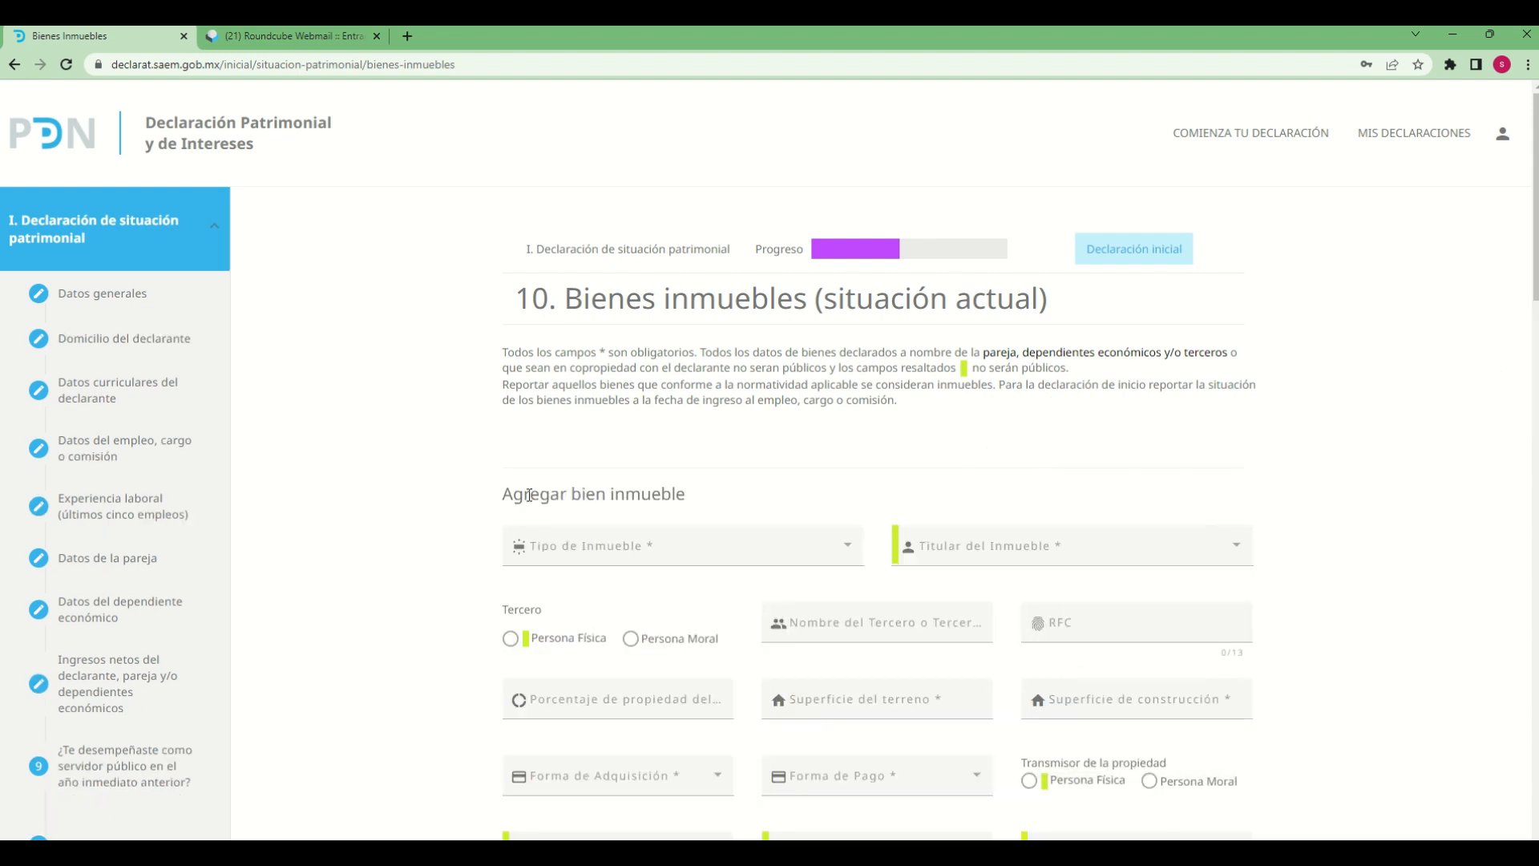
left_click(850, 555)
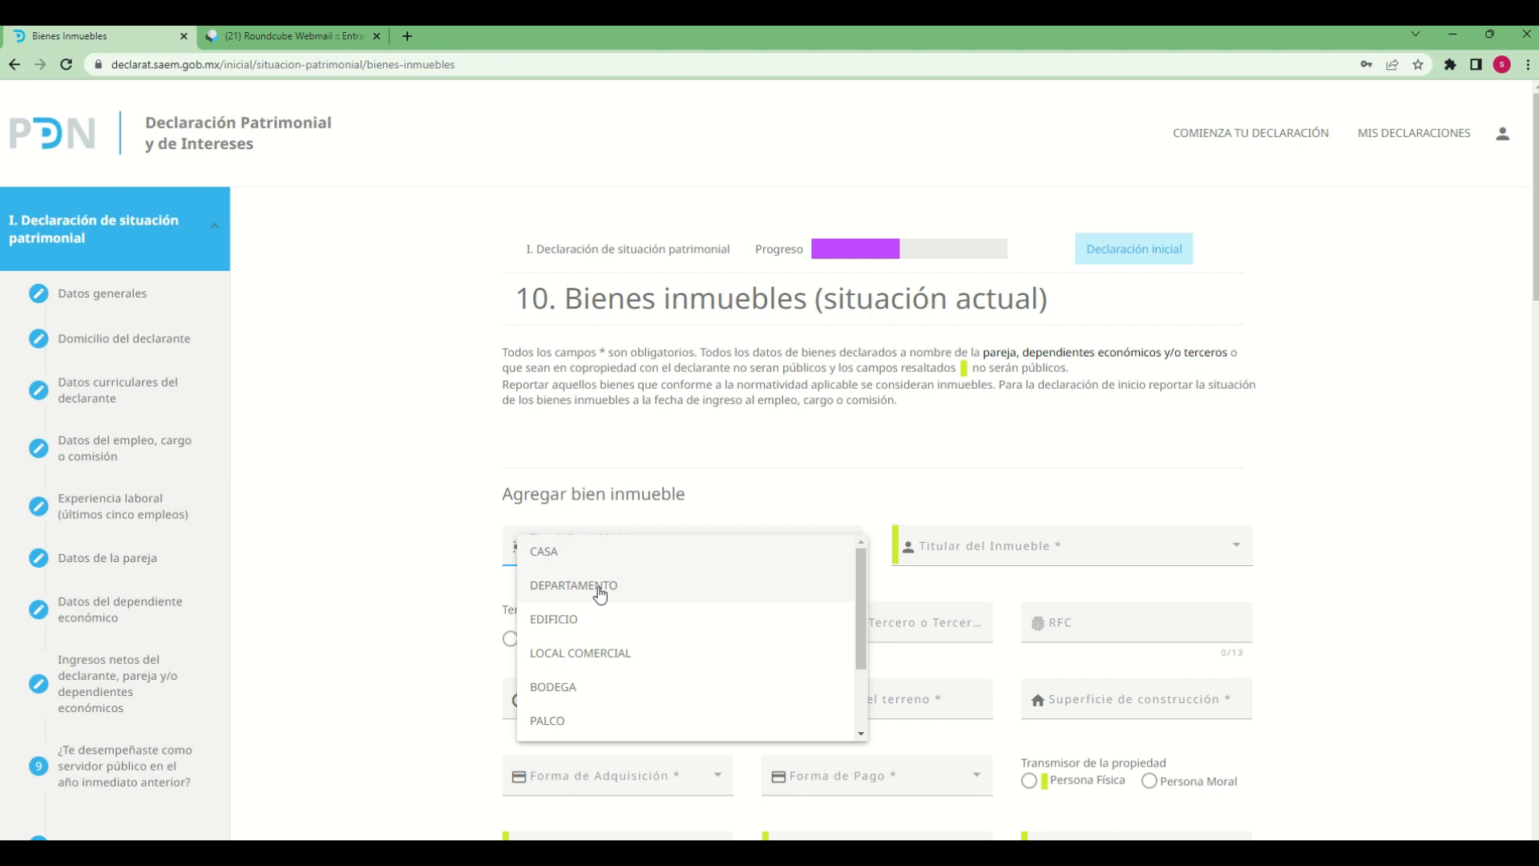
left_click(539, 553)
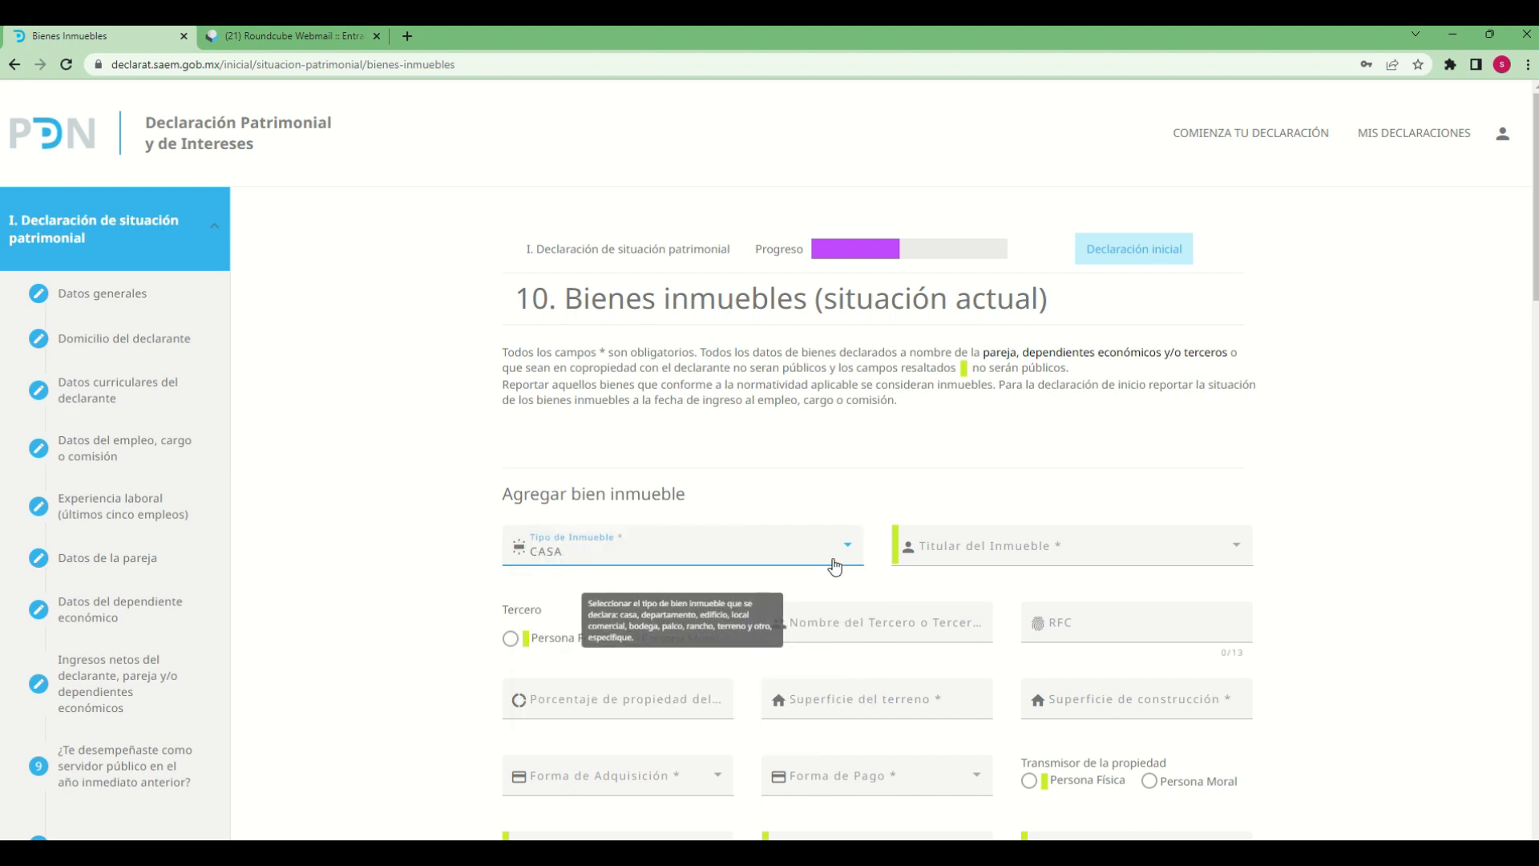
left_click(1025, 553)
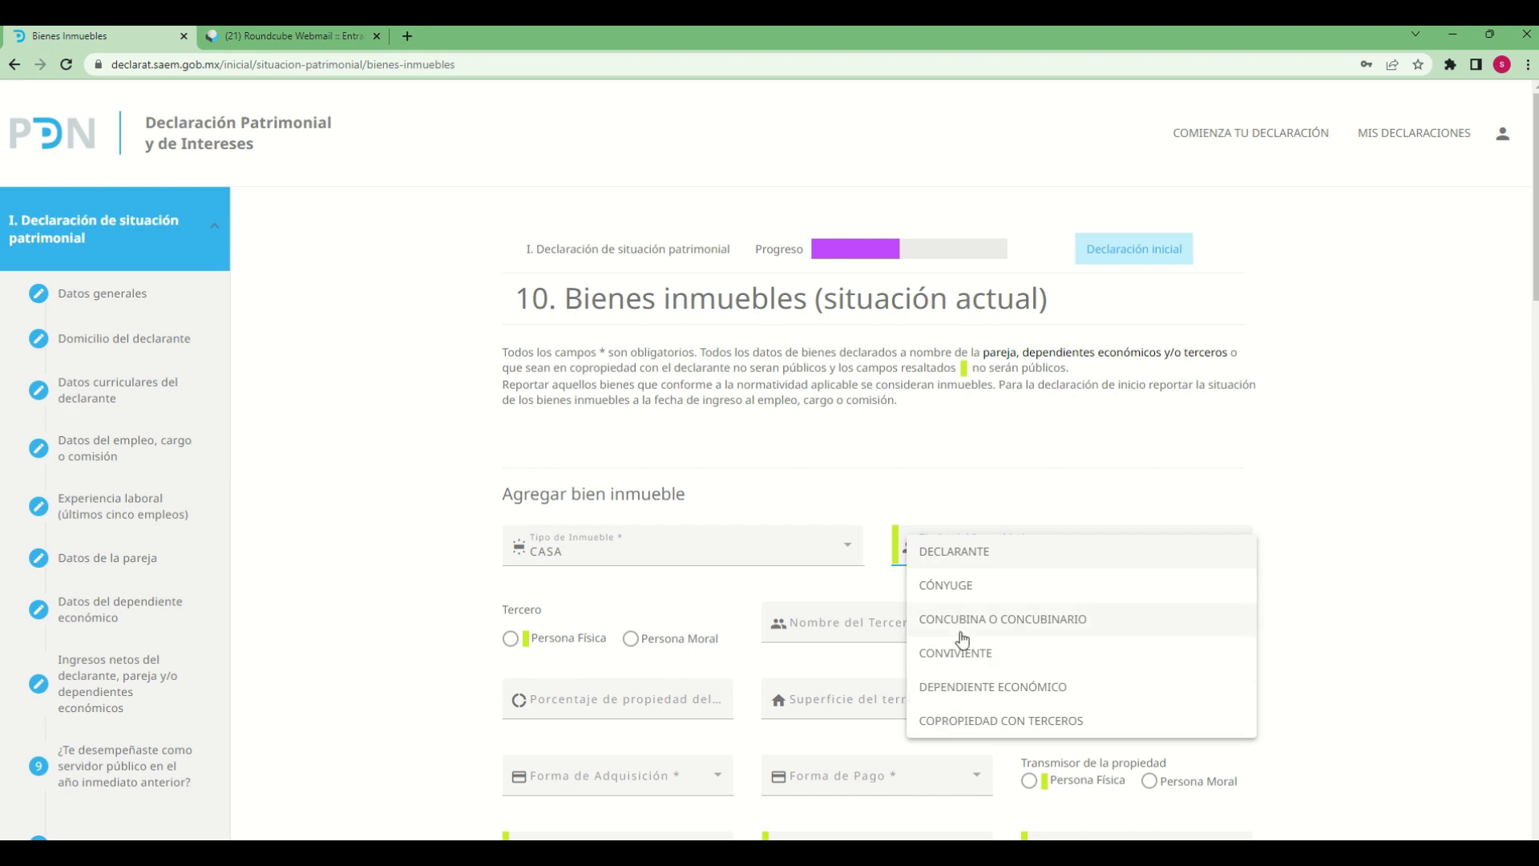
left_click(966, 553)
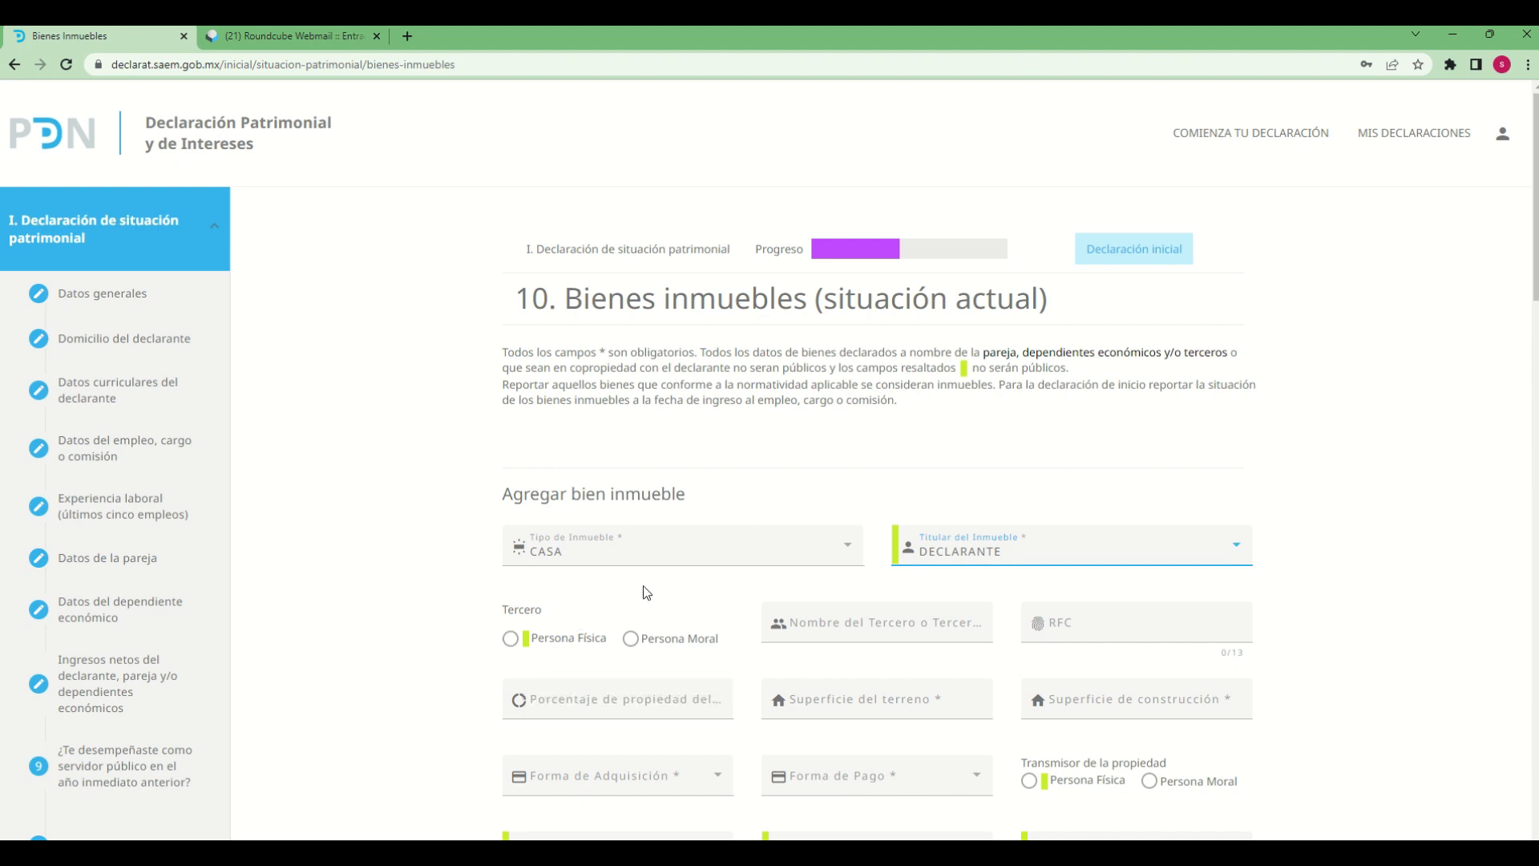
Mark the property's third party as Persona Física and fill in the third party's full name and RFC
left_click(510, 641)
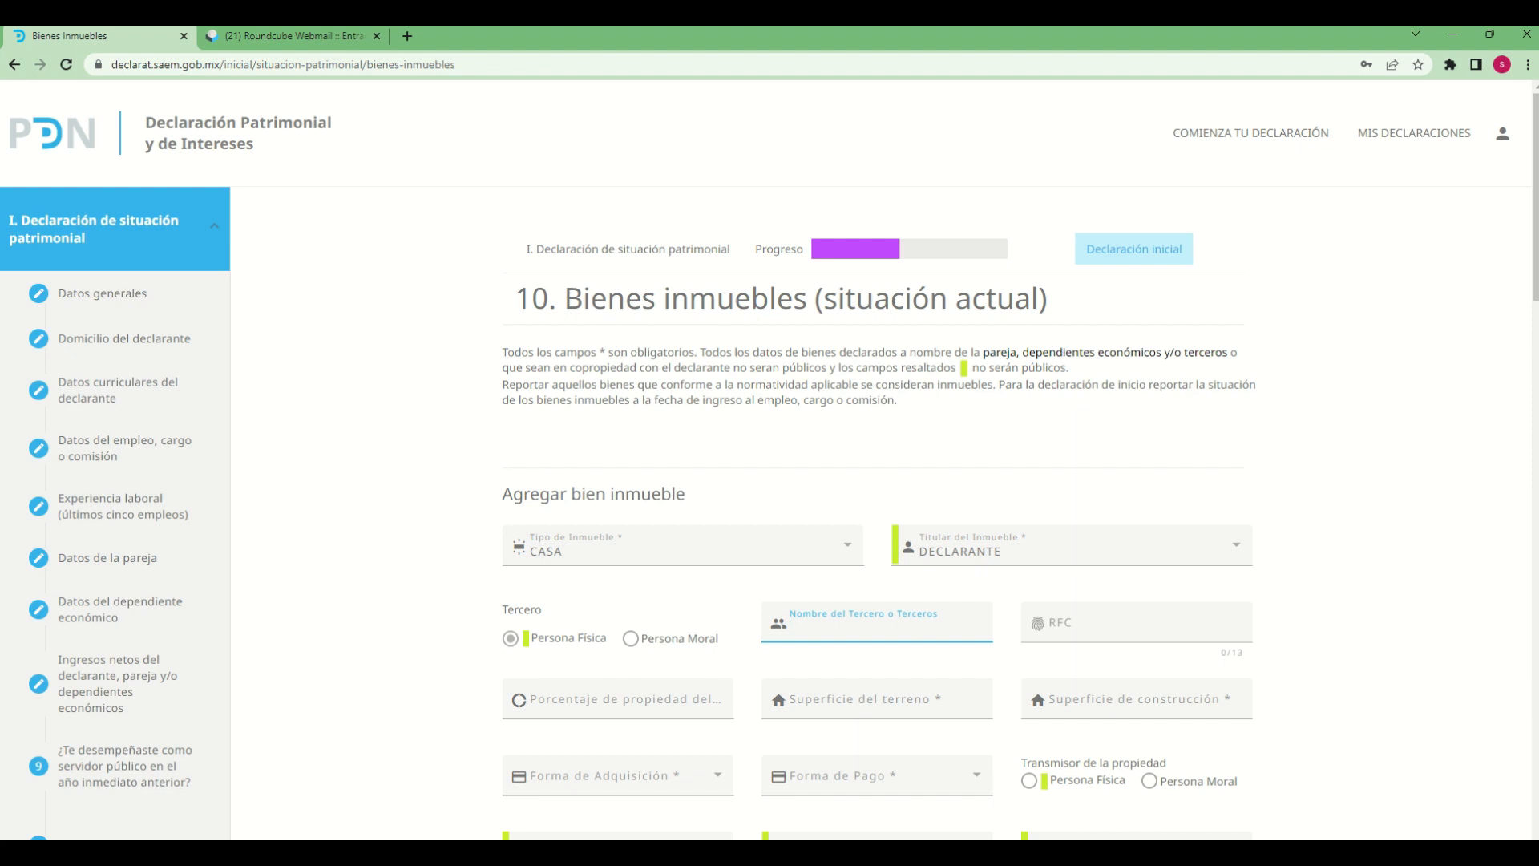
key("Tab")
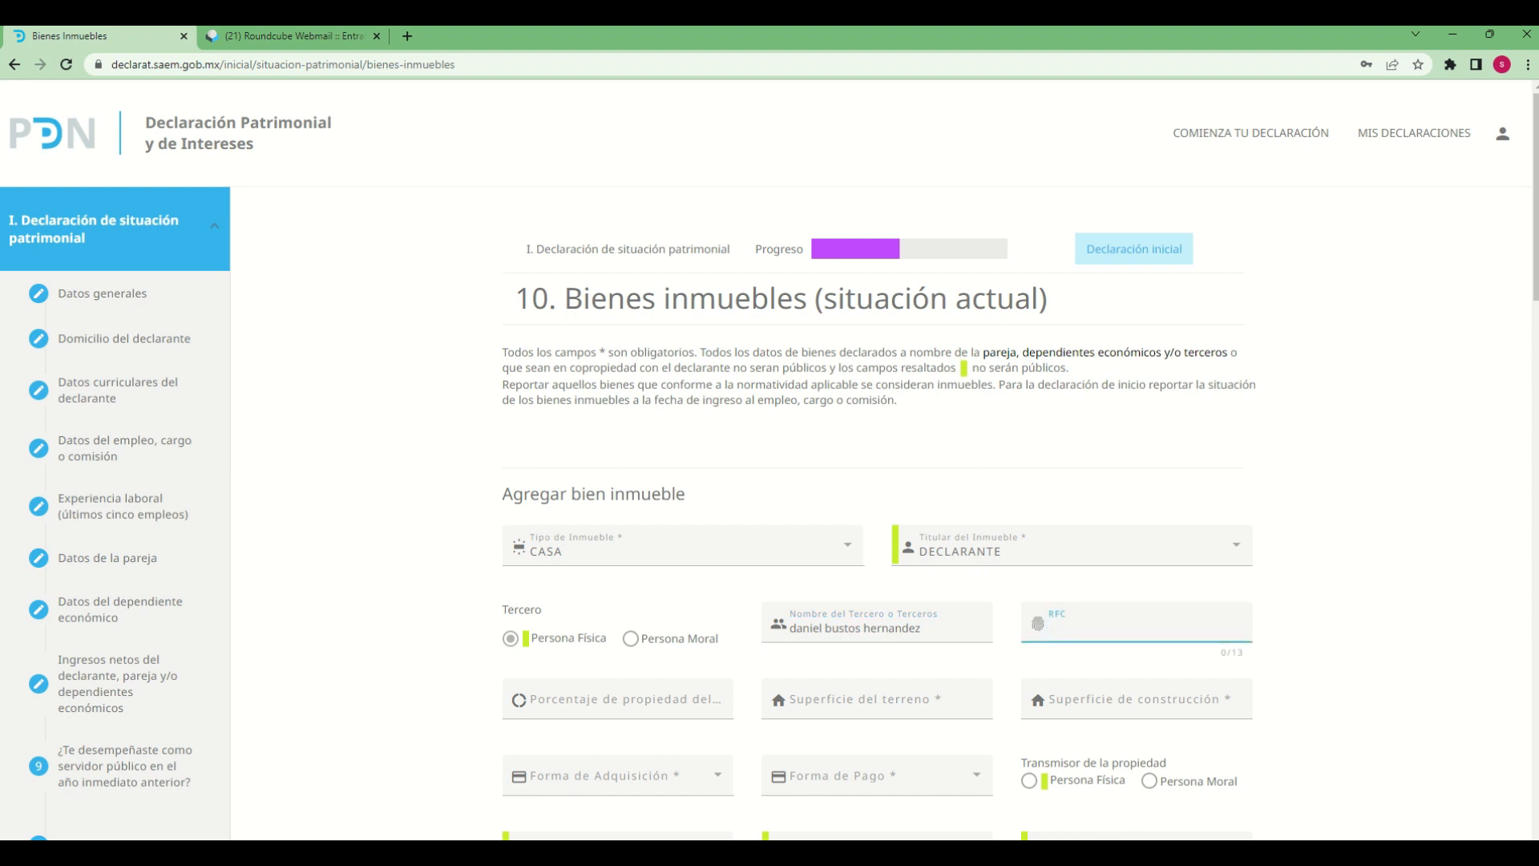
type("dani121212")
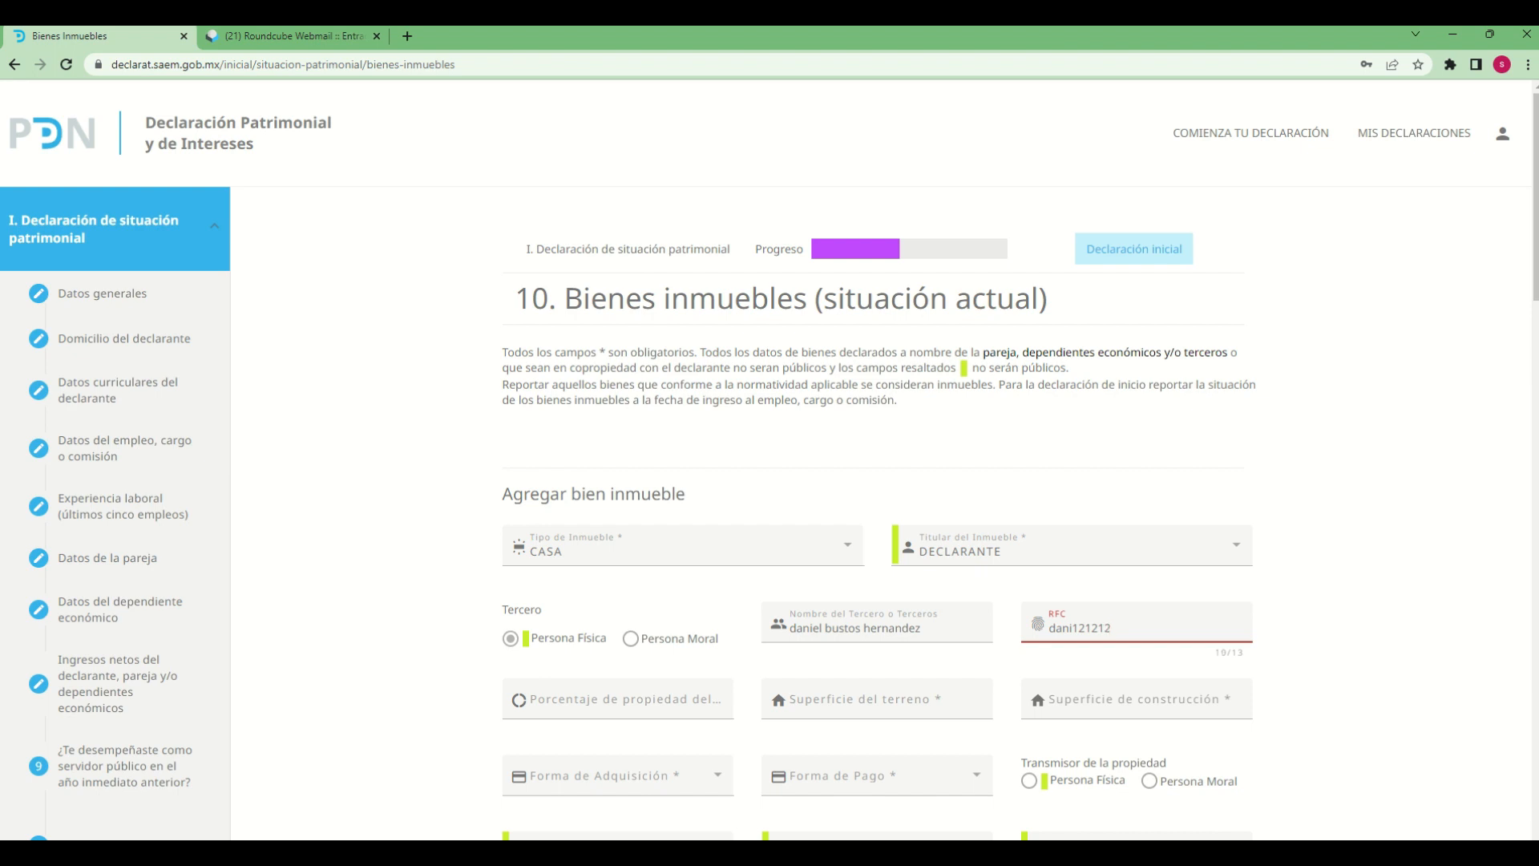
type("8e3")
Set the declarant's ownership percentage to 50, the land area to 200 and the construction area to 50
left_click(670, 716)
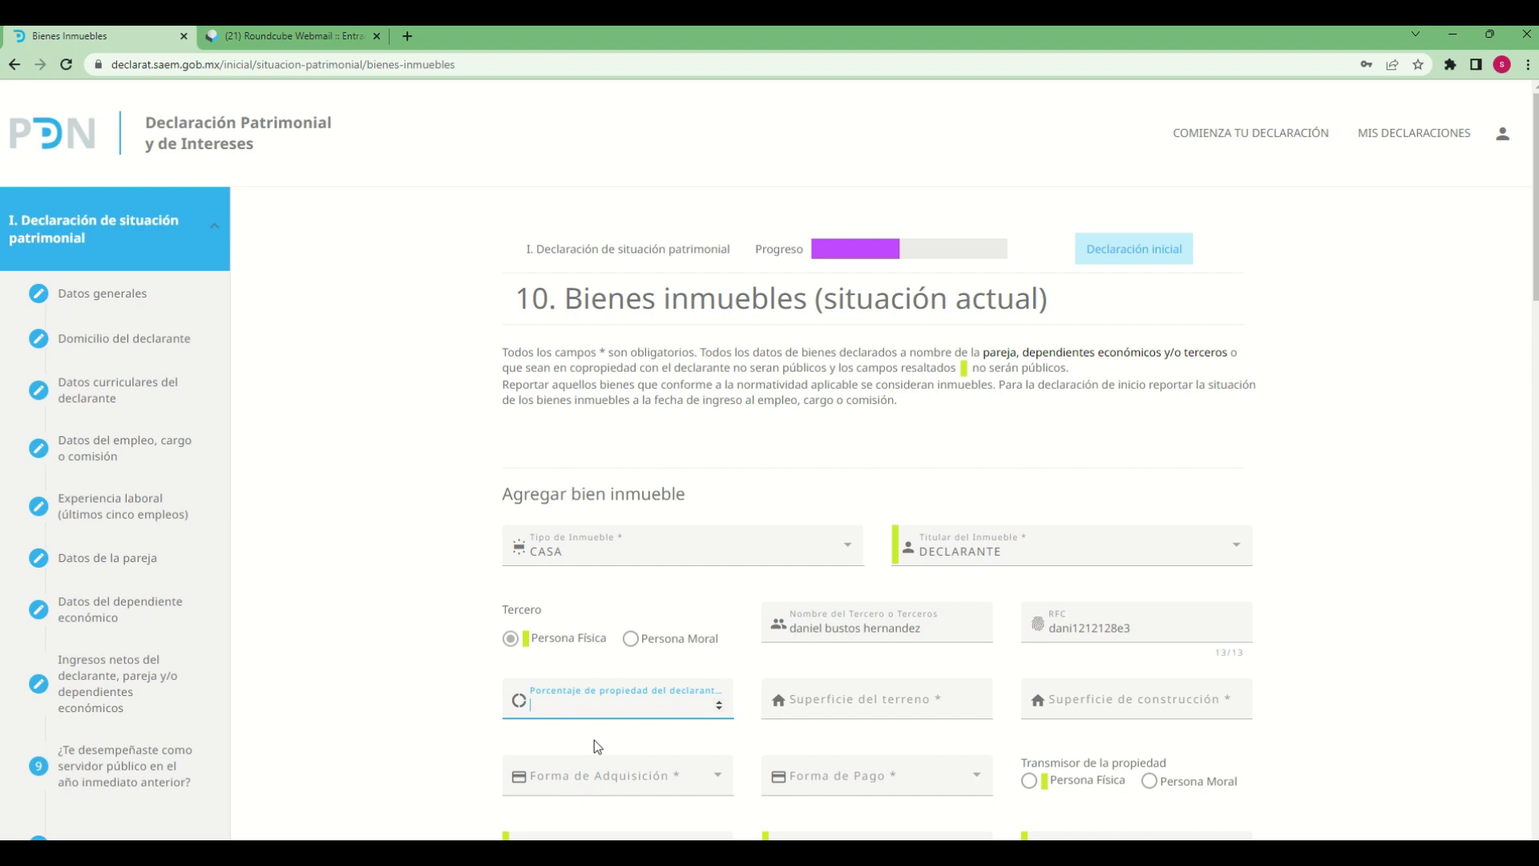
type("50")
key("Tab")
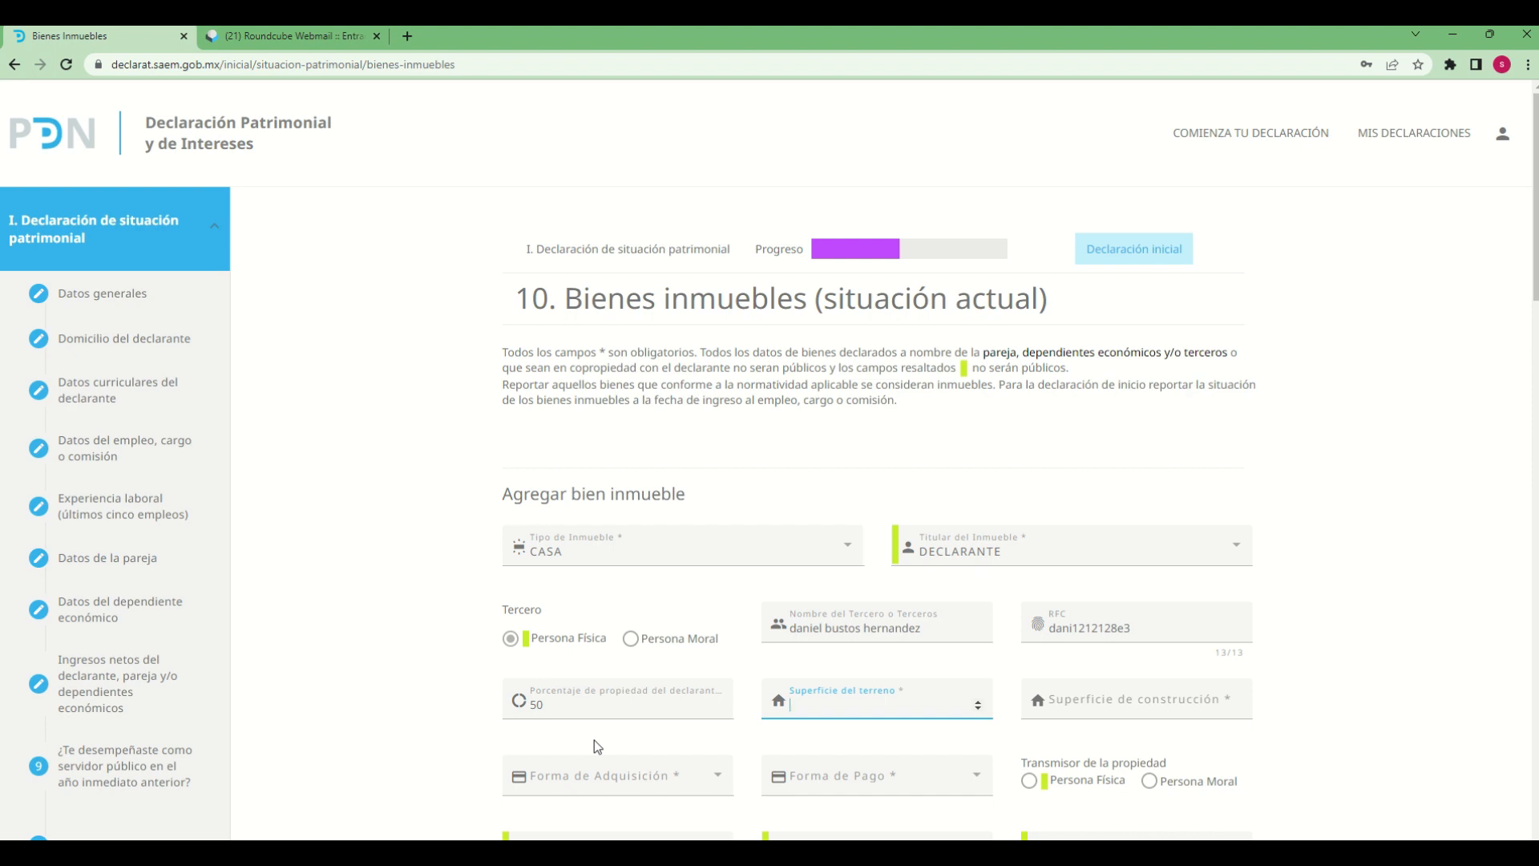
type("200")
key("Tab")
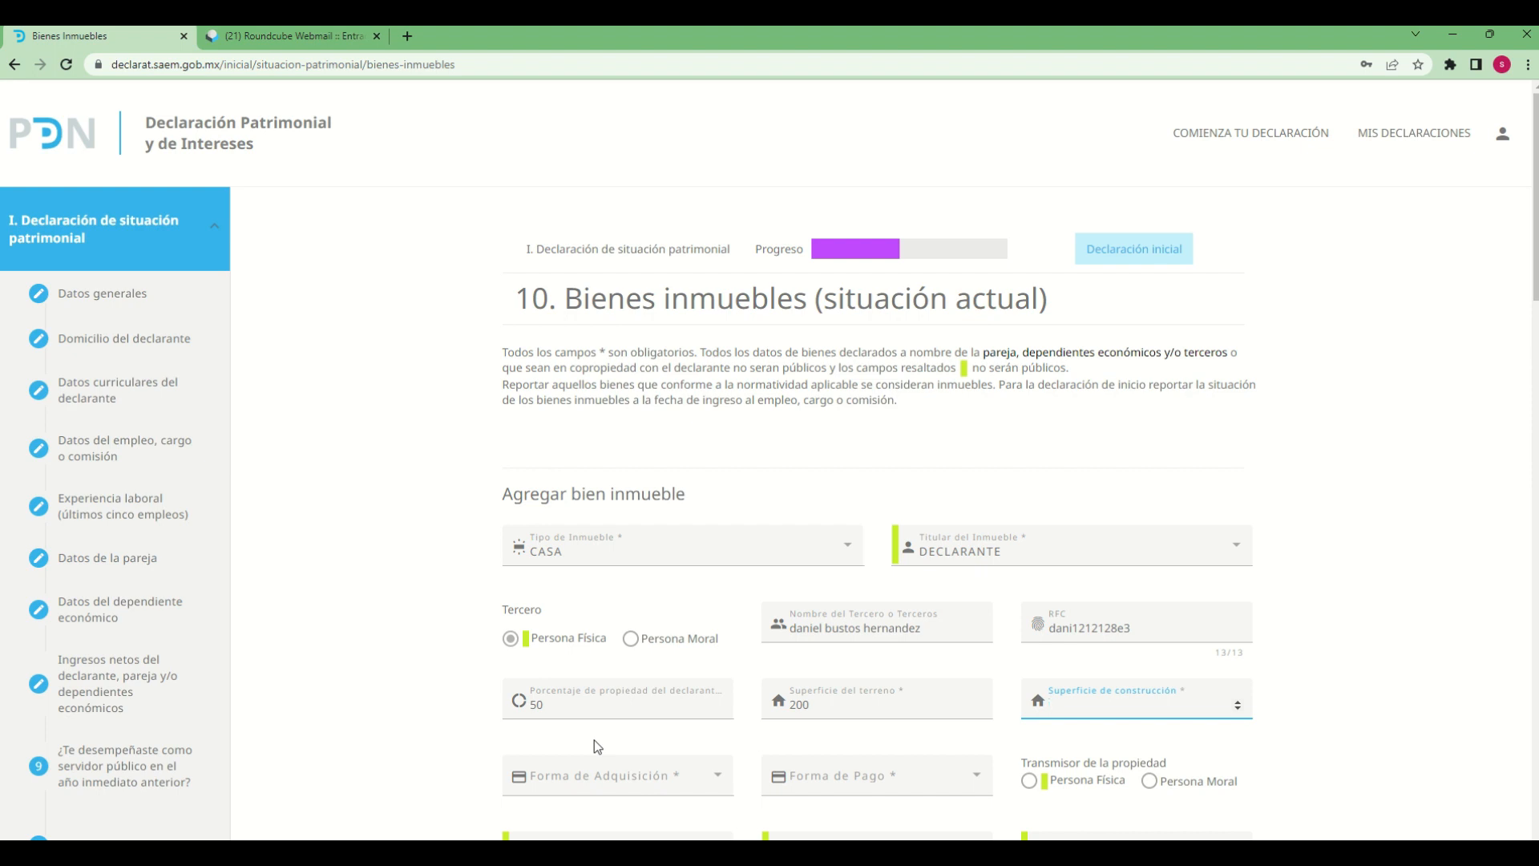
type("50")
left_click(1308, 763)
Set the property's form of acquisition to HERENCIA and its form of payment to NO APLICA
scroll(1308, 763, "down", 2)
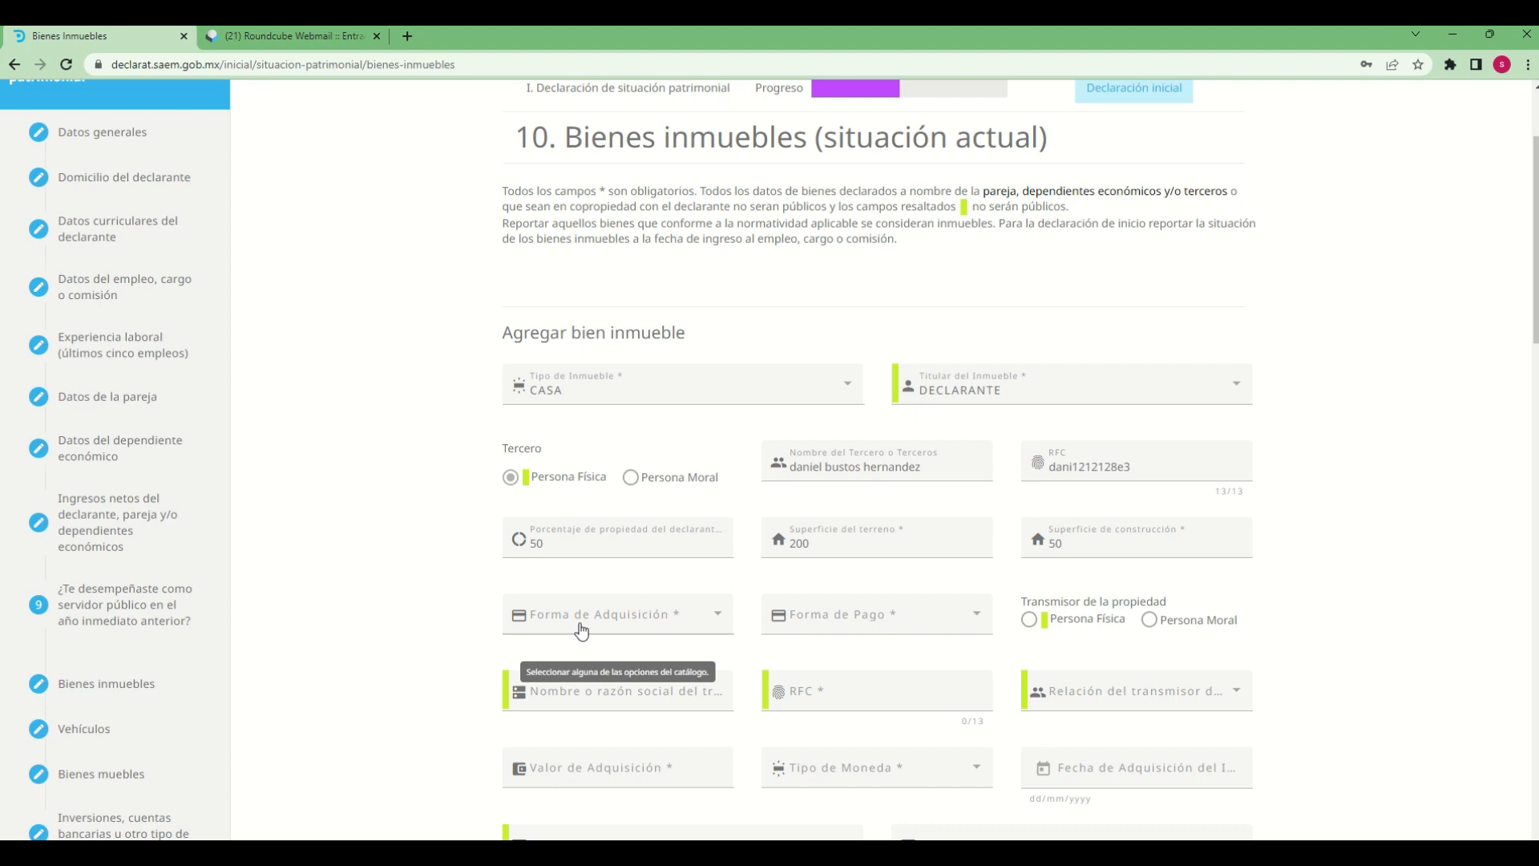
left_click(670, 630)
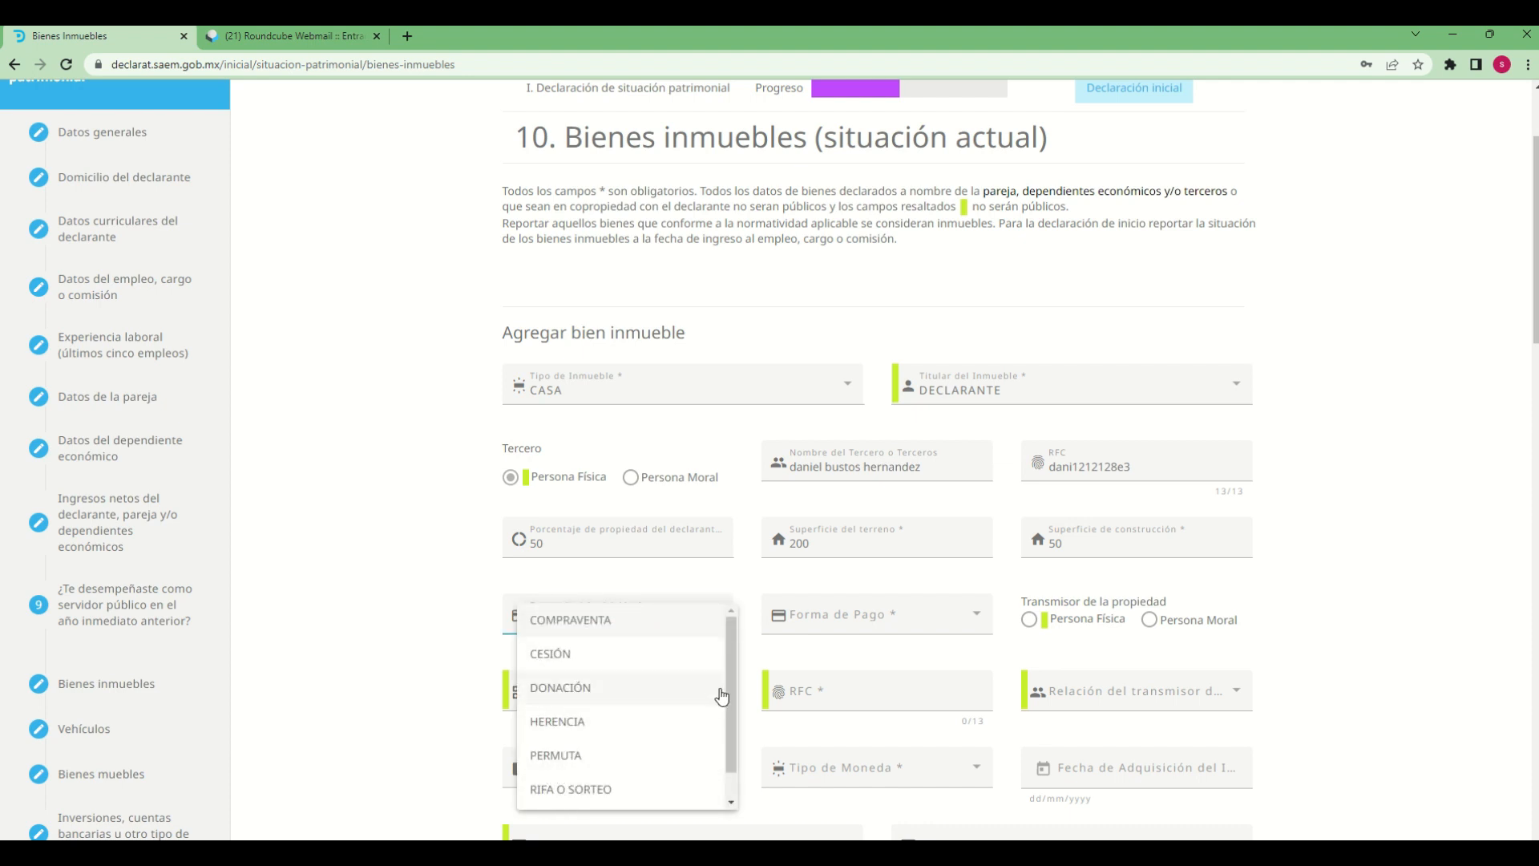
scroll(735, 761, "down", 2)
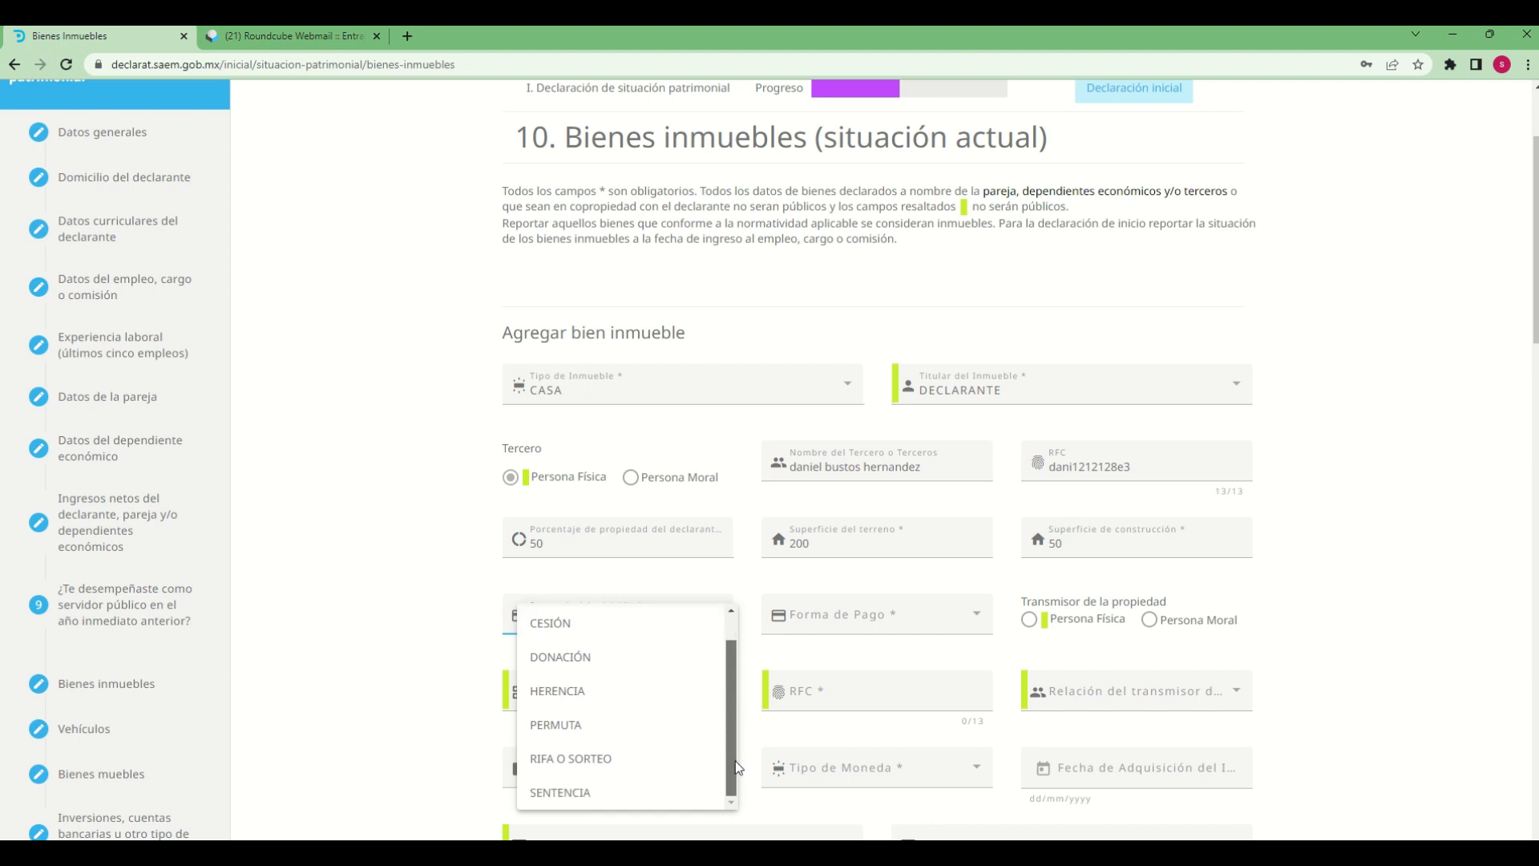
scroll(735, 762, "up", 2)
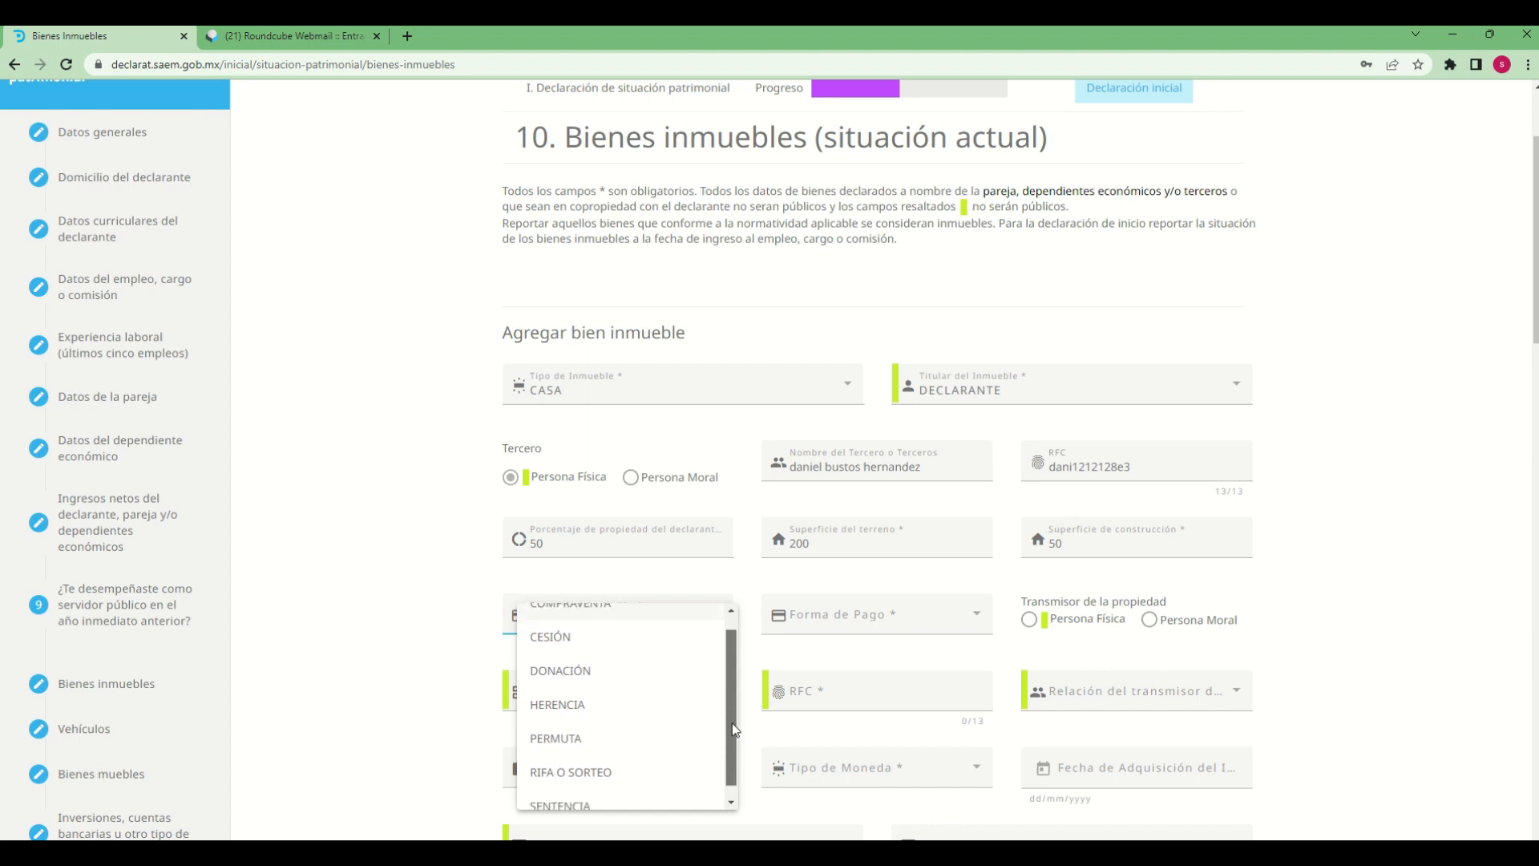
left_click(550, 720)
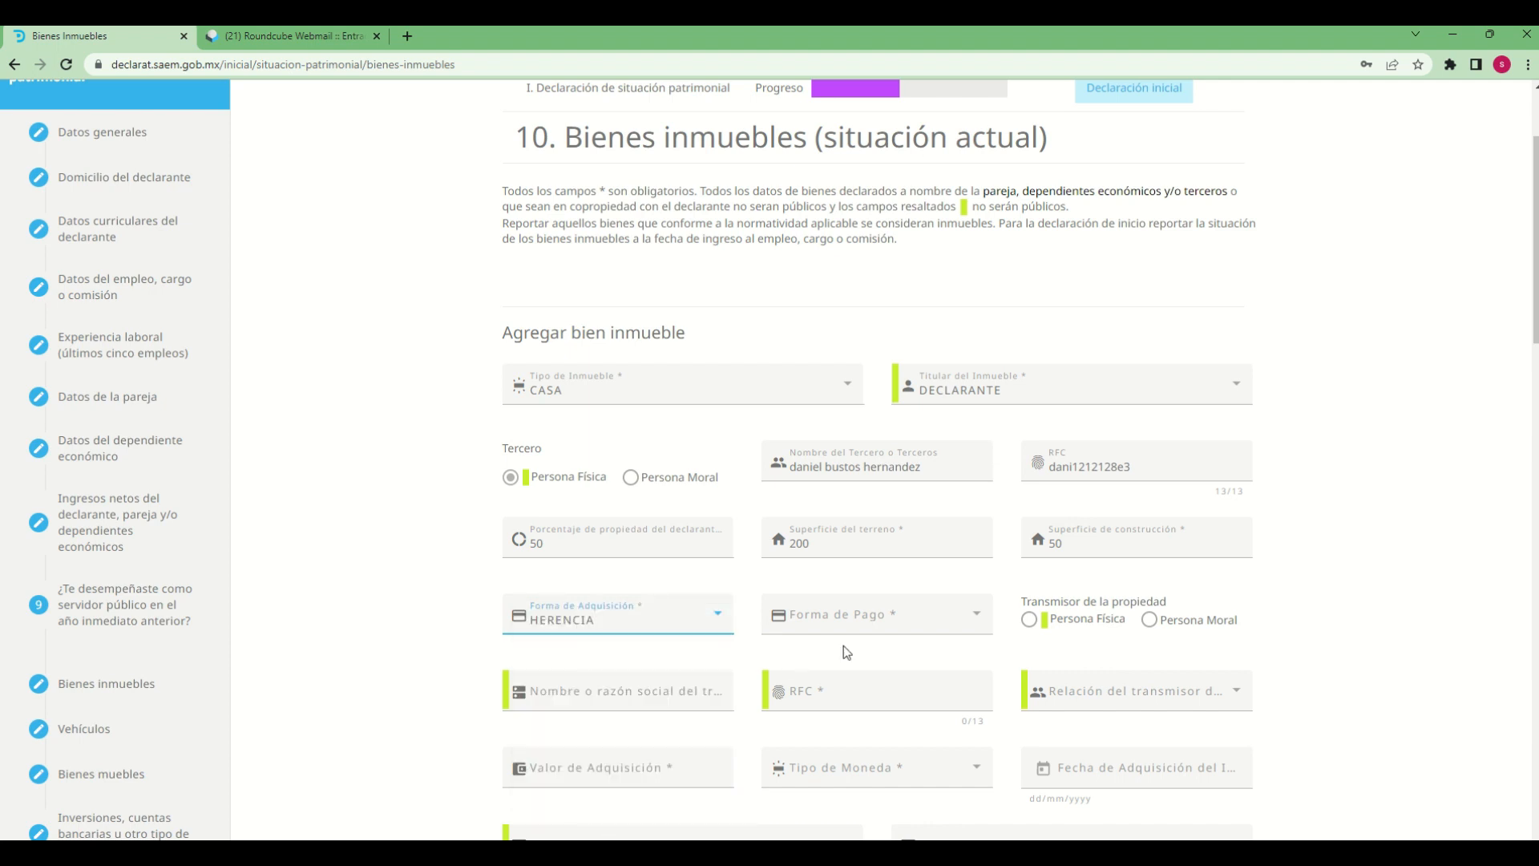
left_click(959, 617)
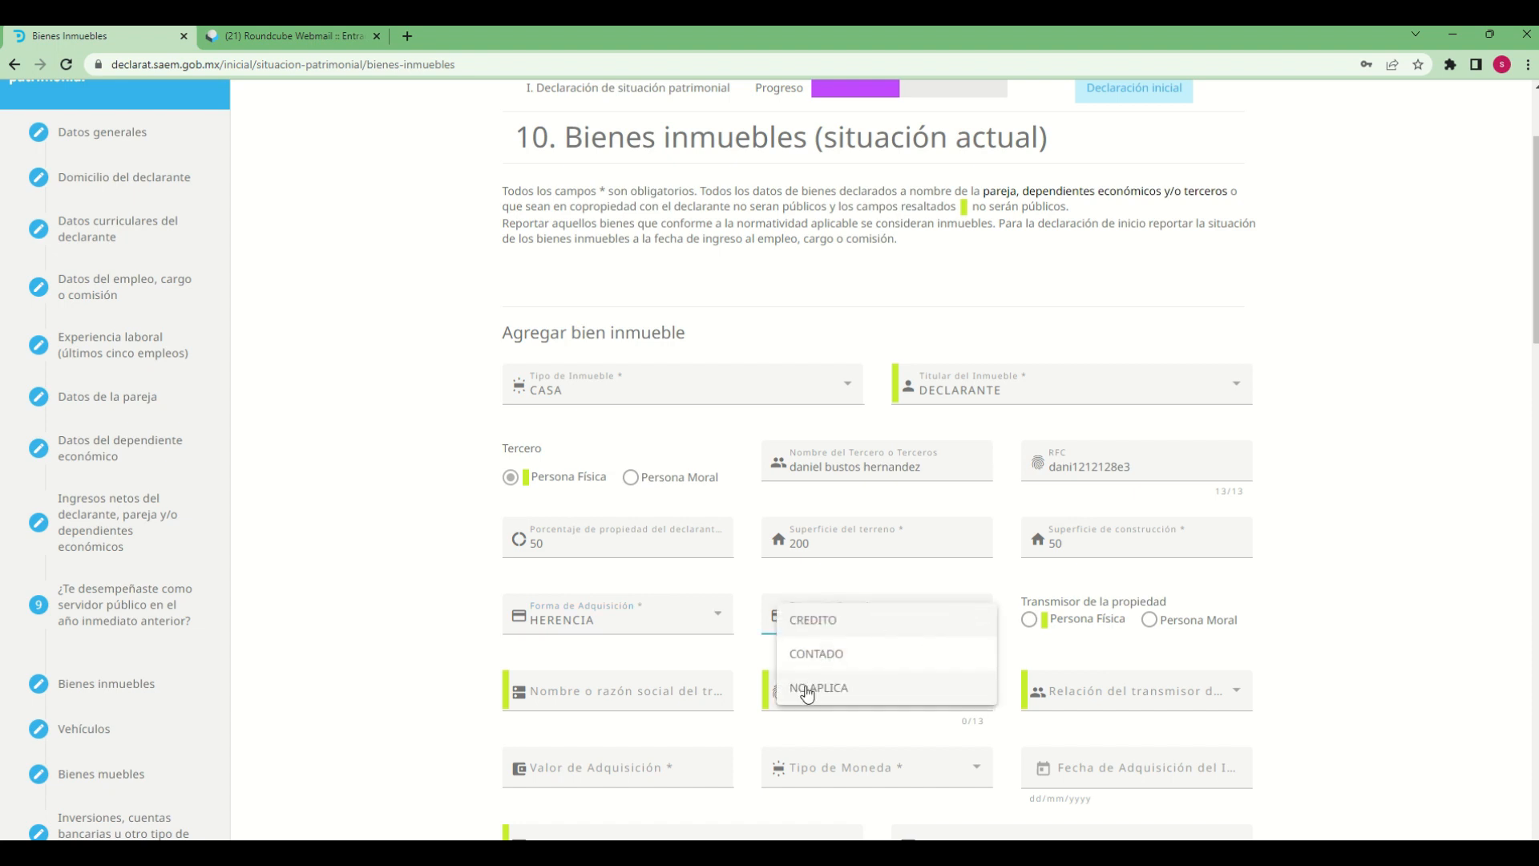
left_click(808, 692)
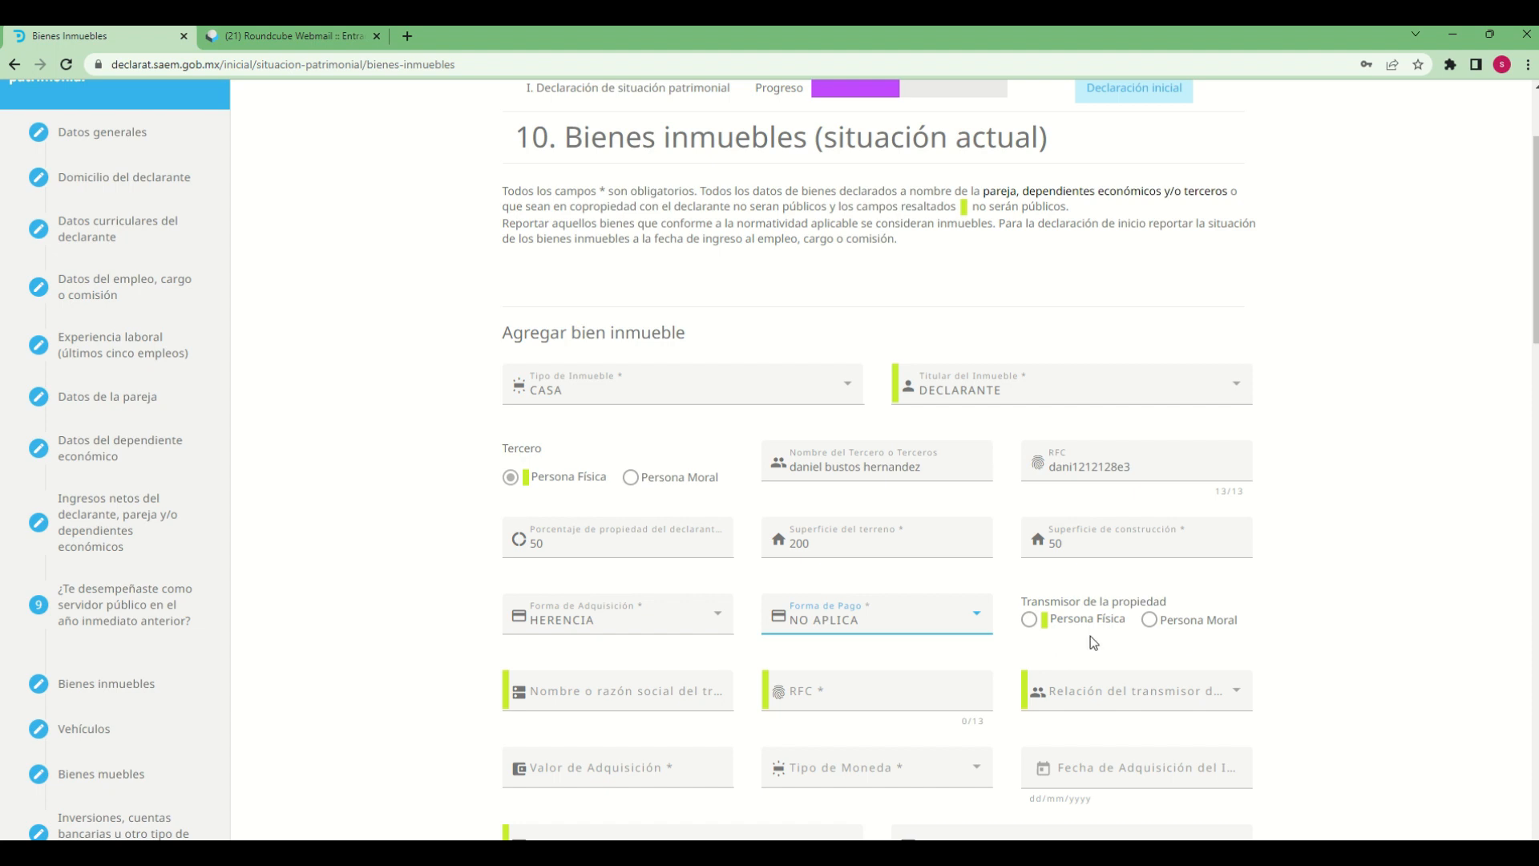
Mark the property's transferor as Persona Física and enter the transferor's full name
left_click(1030, 621)
scroll(1397, 701, "down", 2)
left_click(658, 535)
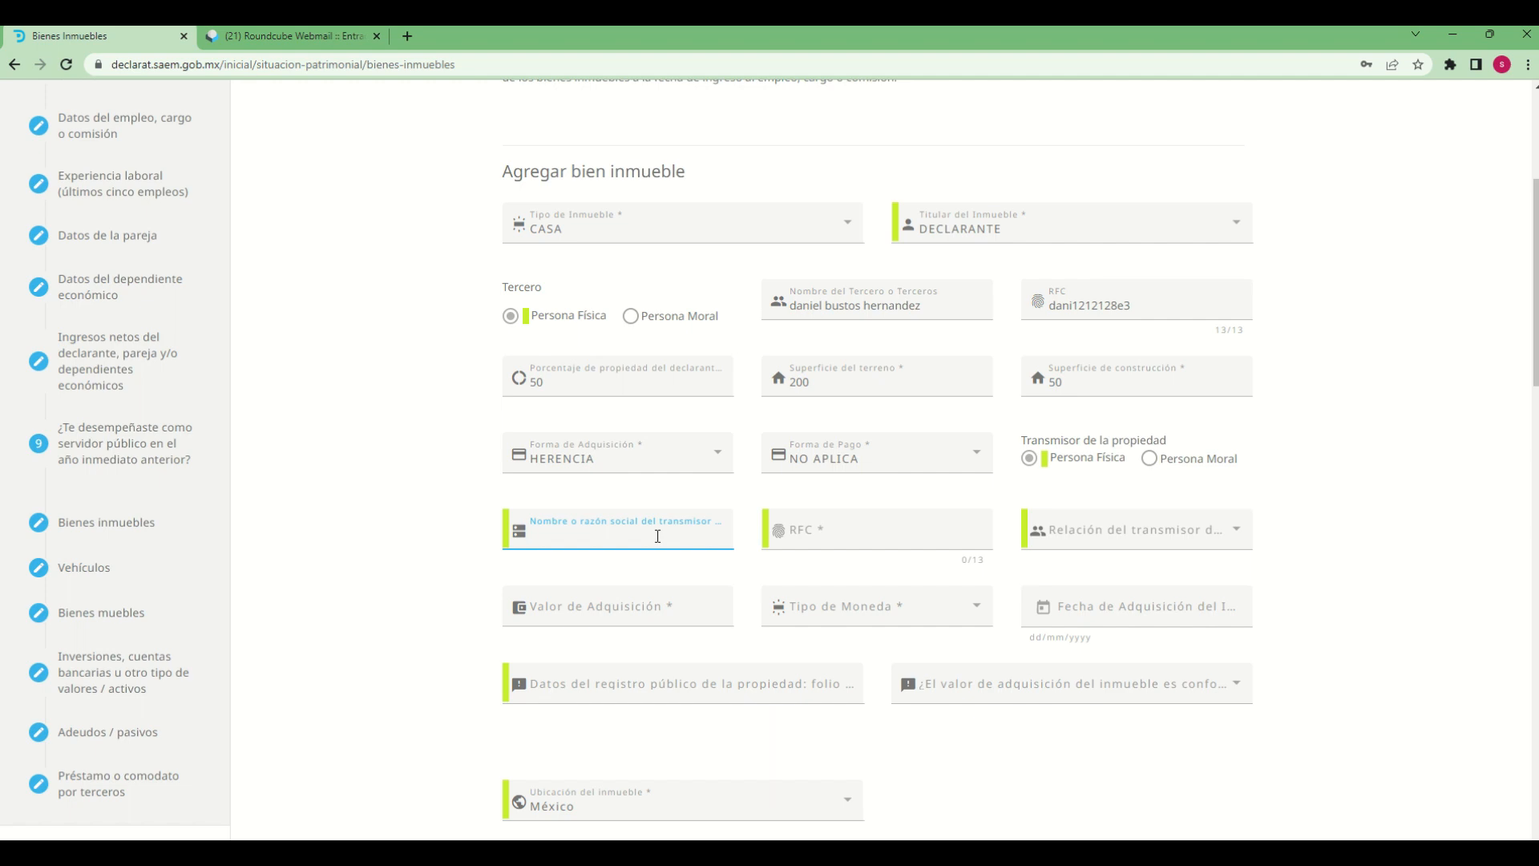
key("Tab")
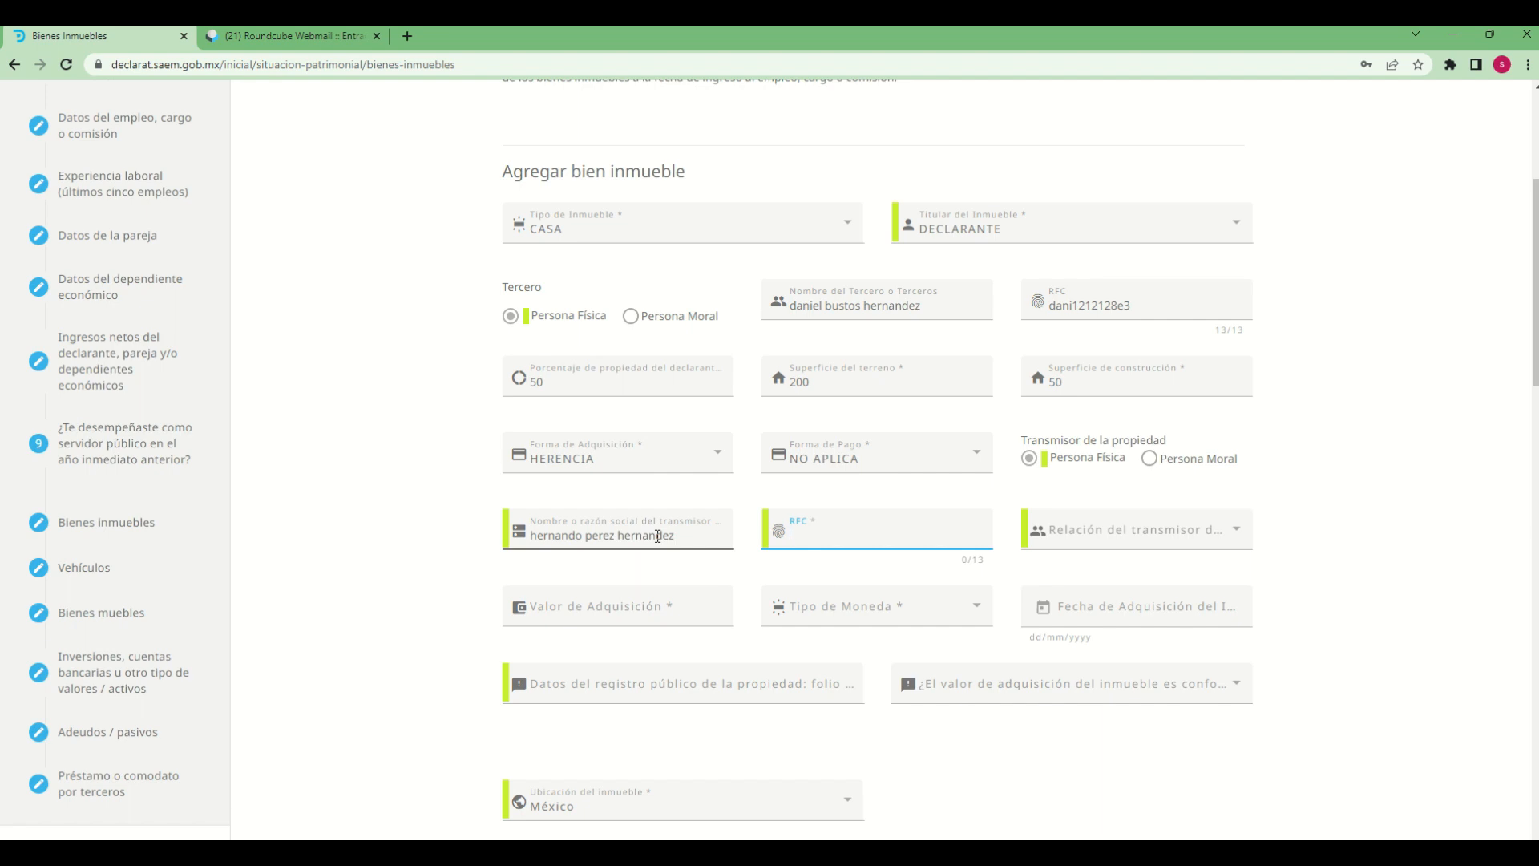
Enter the transferor's RFC and set the transferor's relationship to the owner to ABUELO(A)
type("hern1212127w3")
key("Tab")
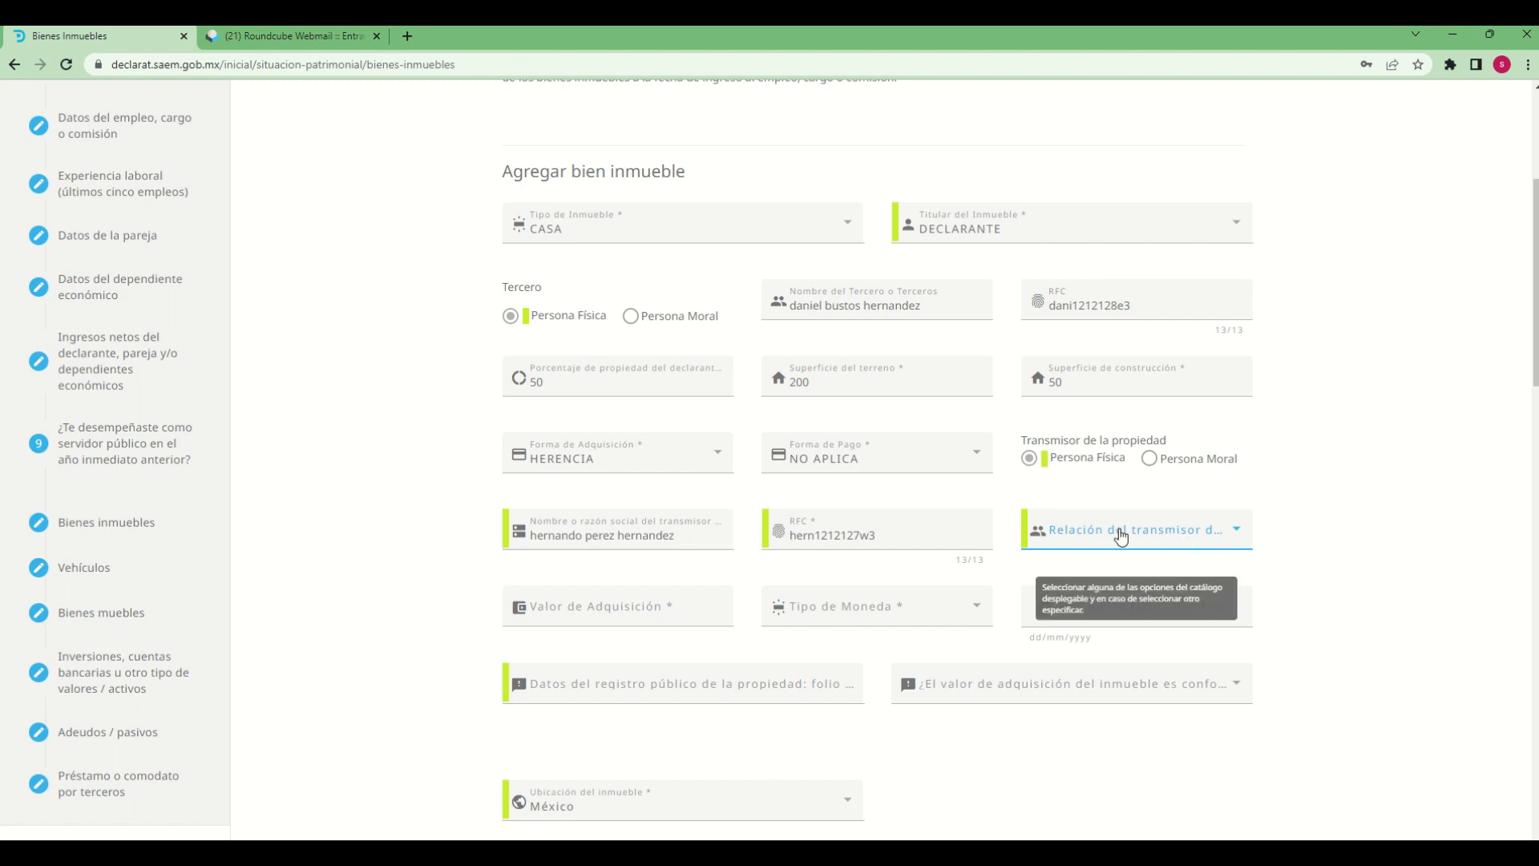
left_click(1240, 537)
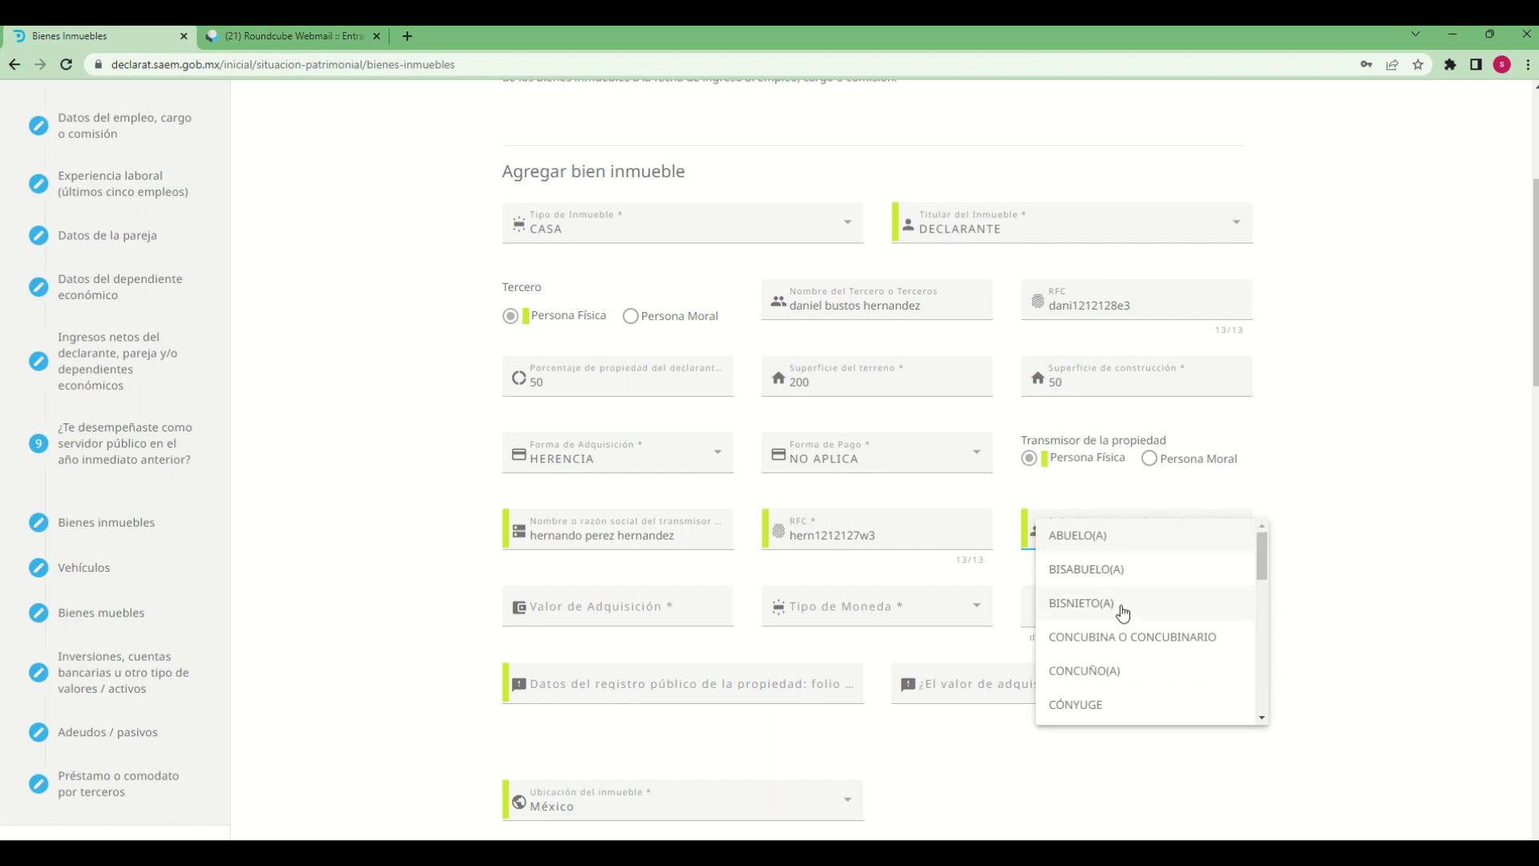
left_click(1083, 552)
Enter an acquisition value of 150000 in the currency MXN - PESO MEXICANO
left_click(643, 612)
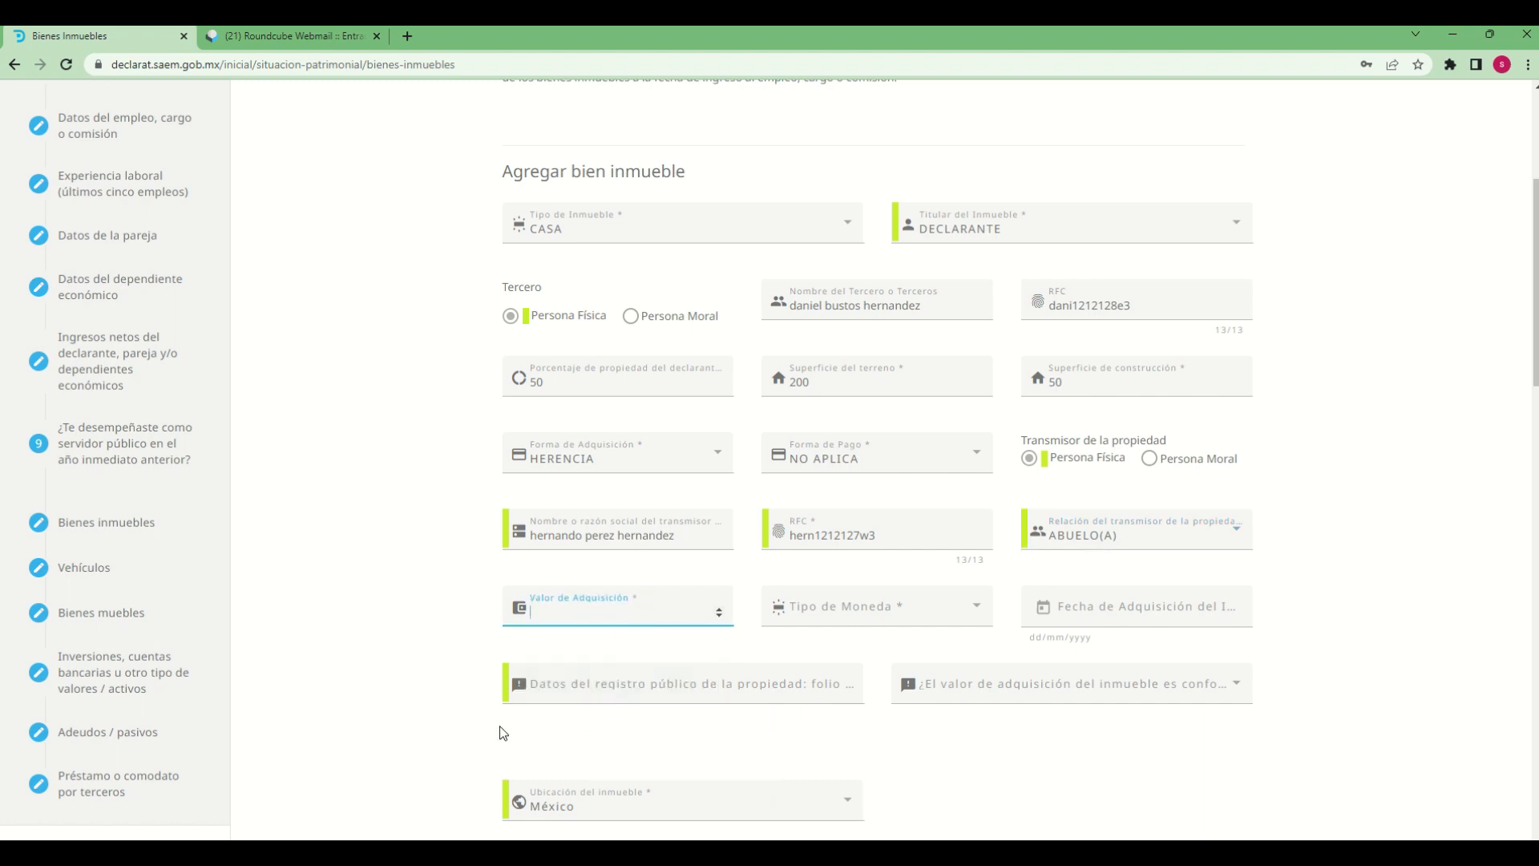
type("150000")
key("Tab")
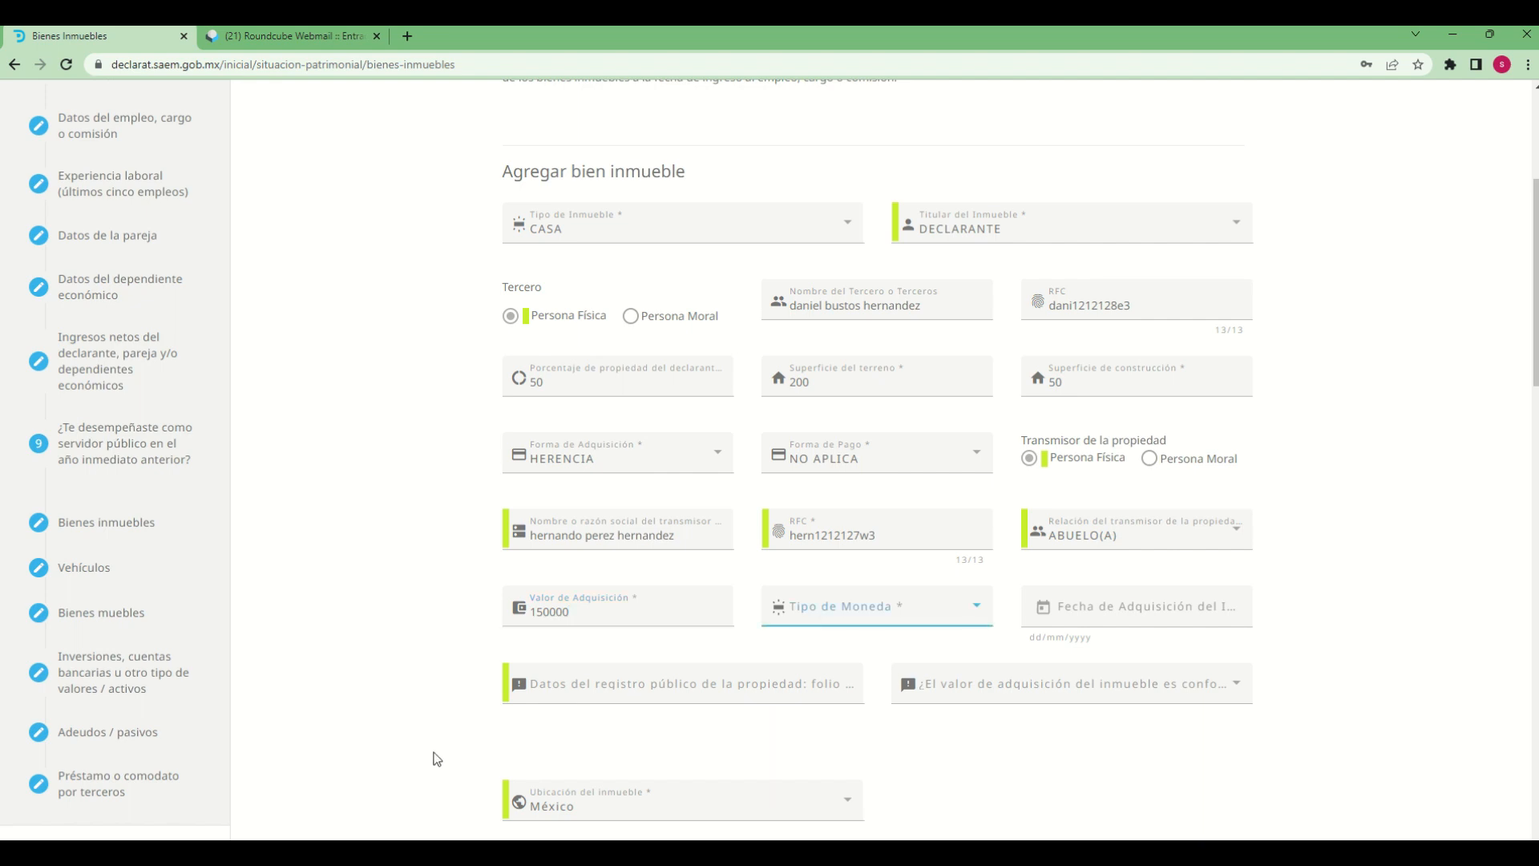
left_click(970, 618)
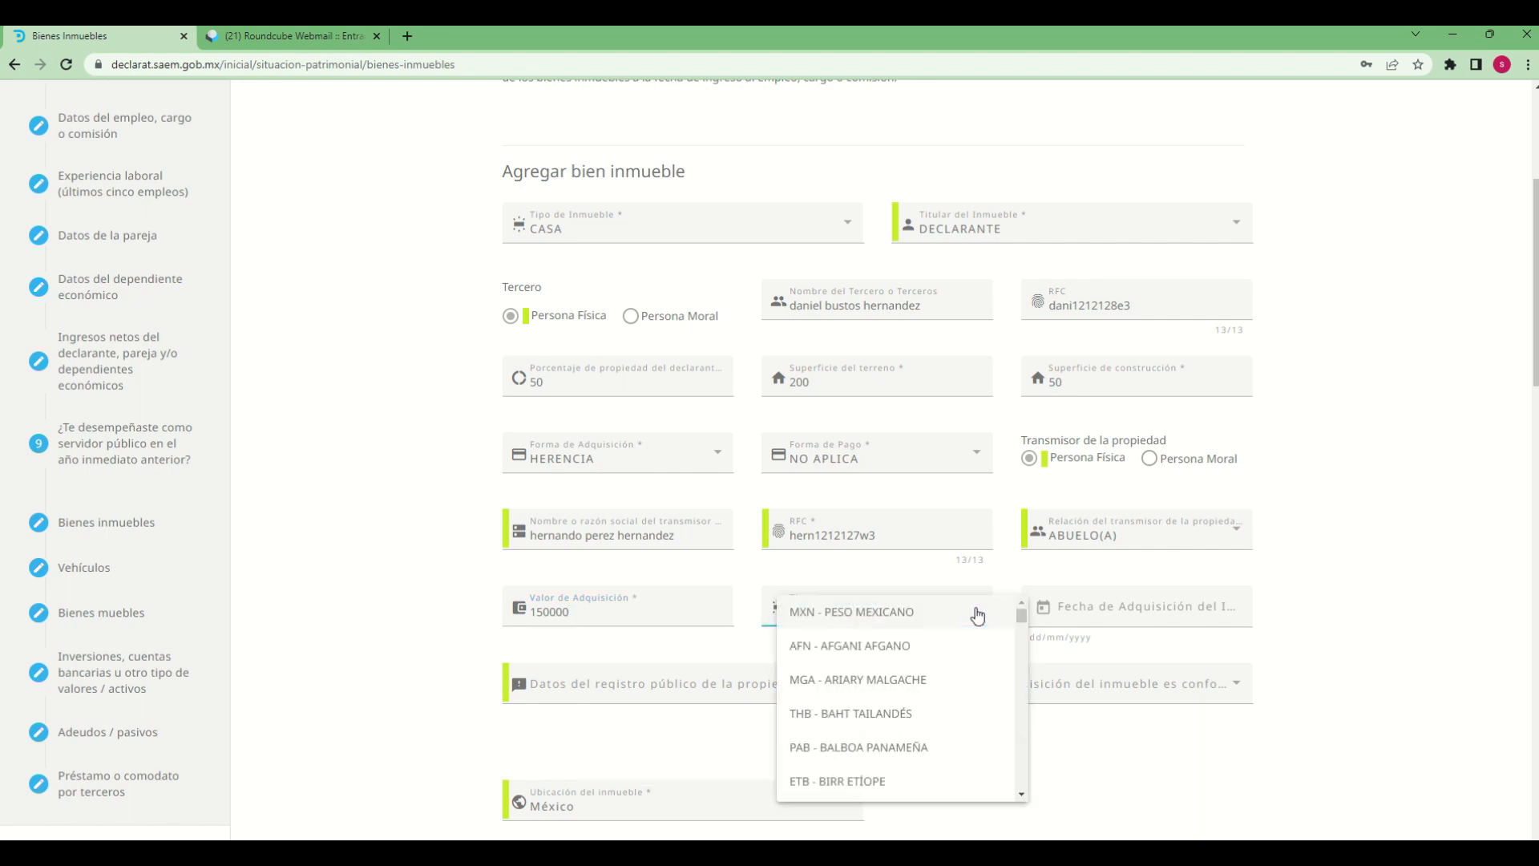
left_click(919, 618)
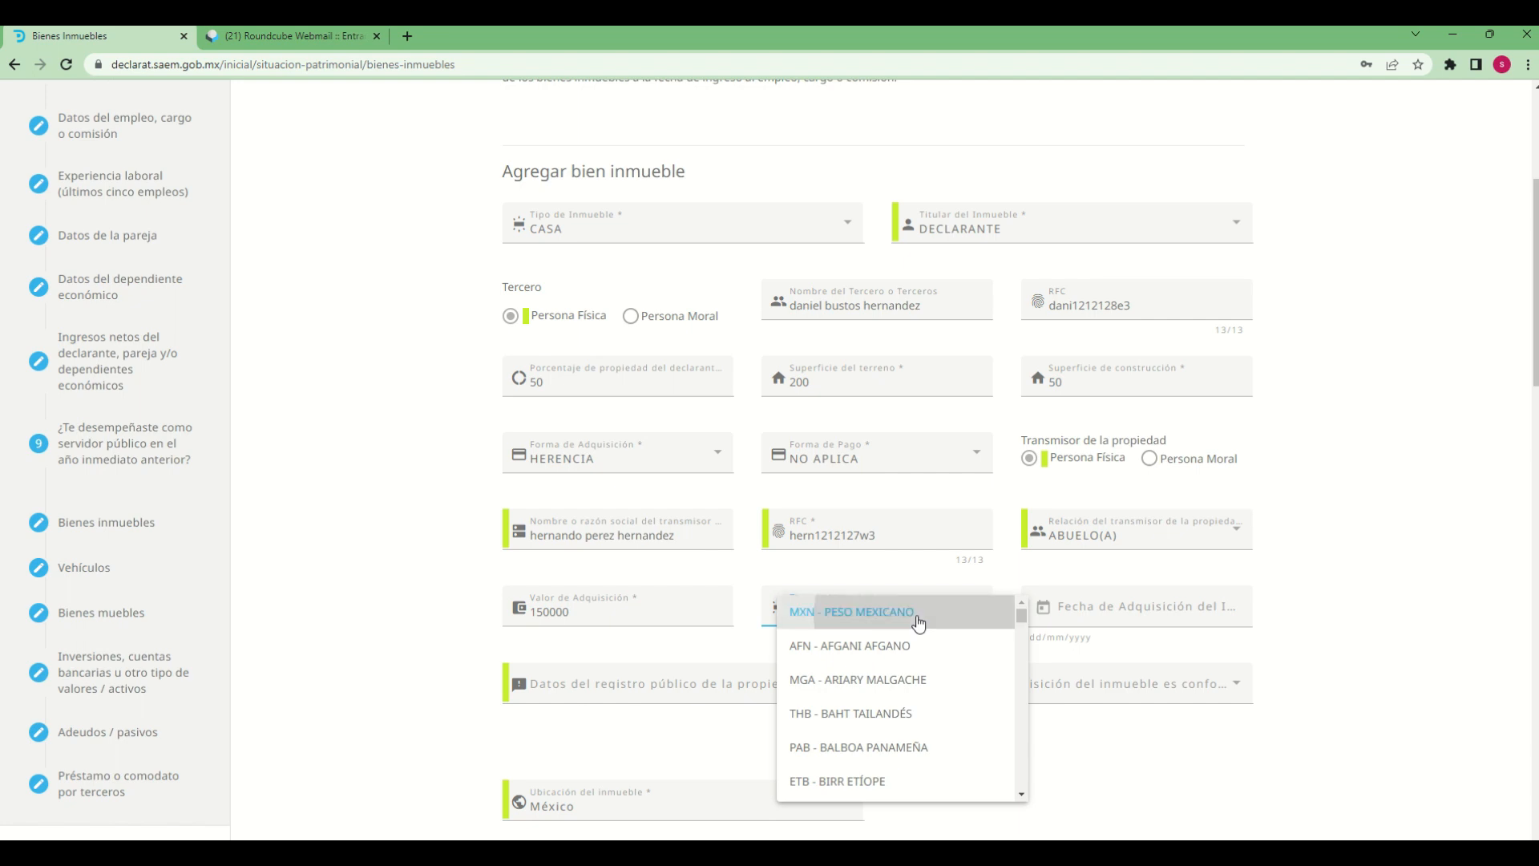
Set the property's acquisition date to 18/06/1996
left_click(1042, 614)
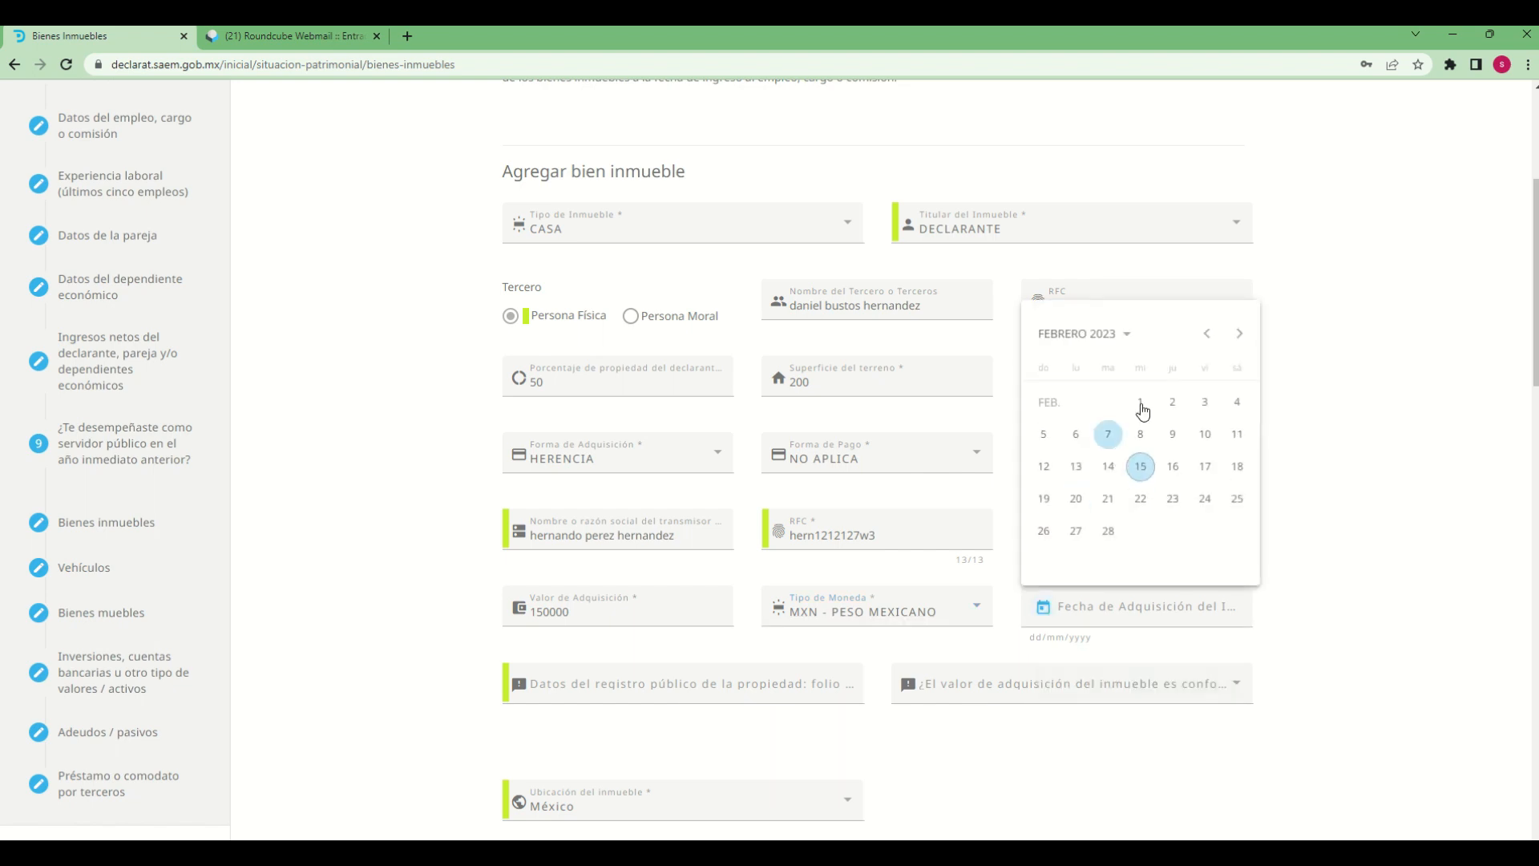
left_click(1123, 337)
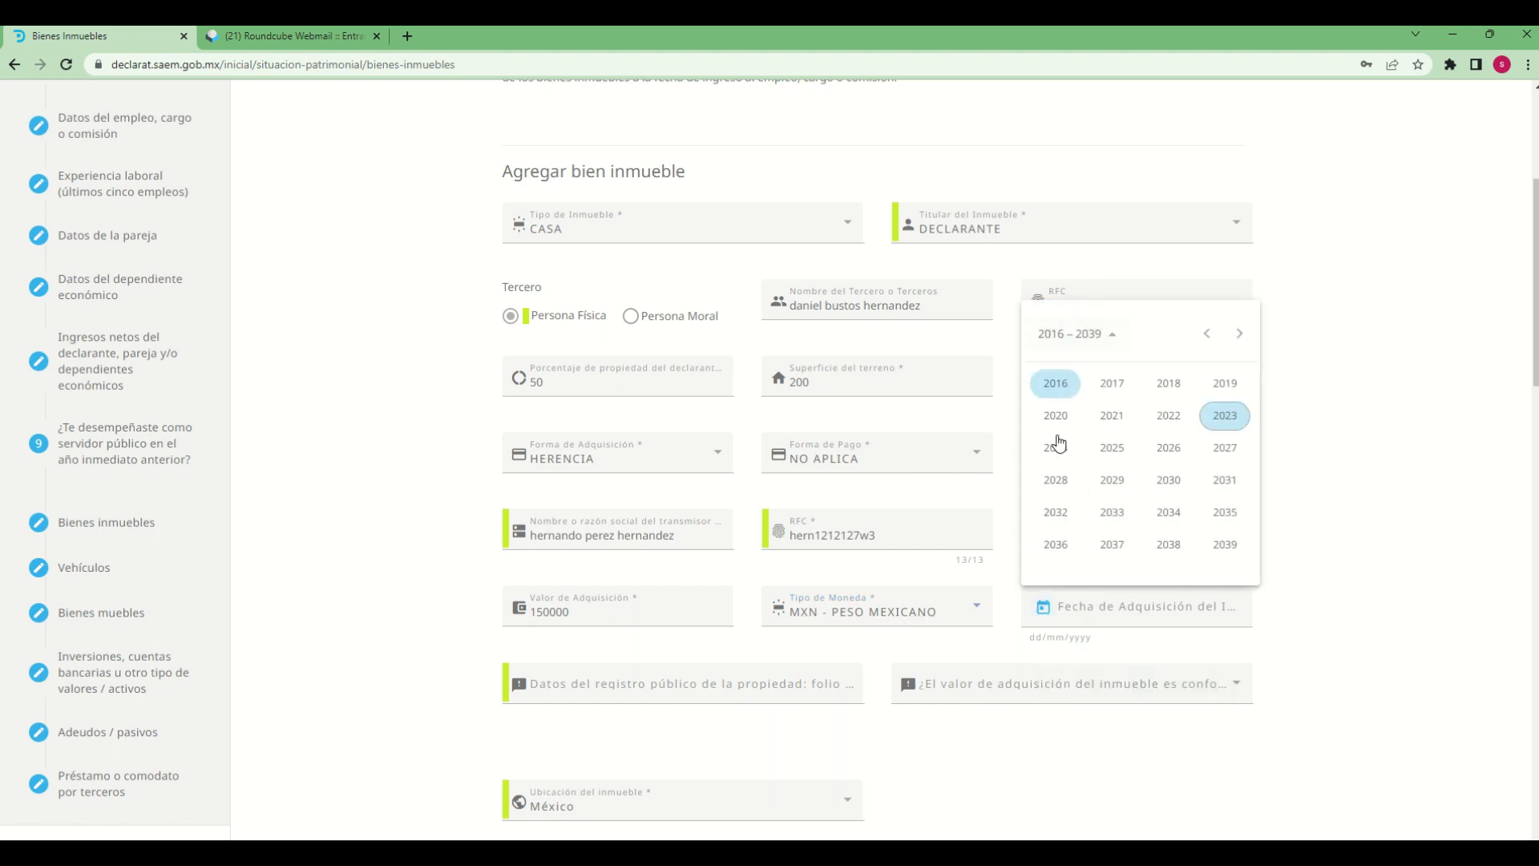
left_click(1206, 334)
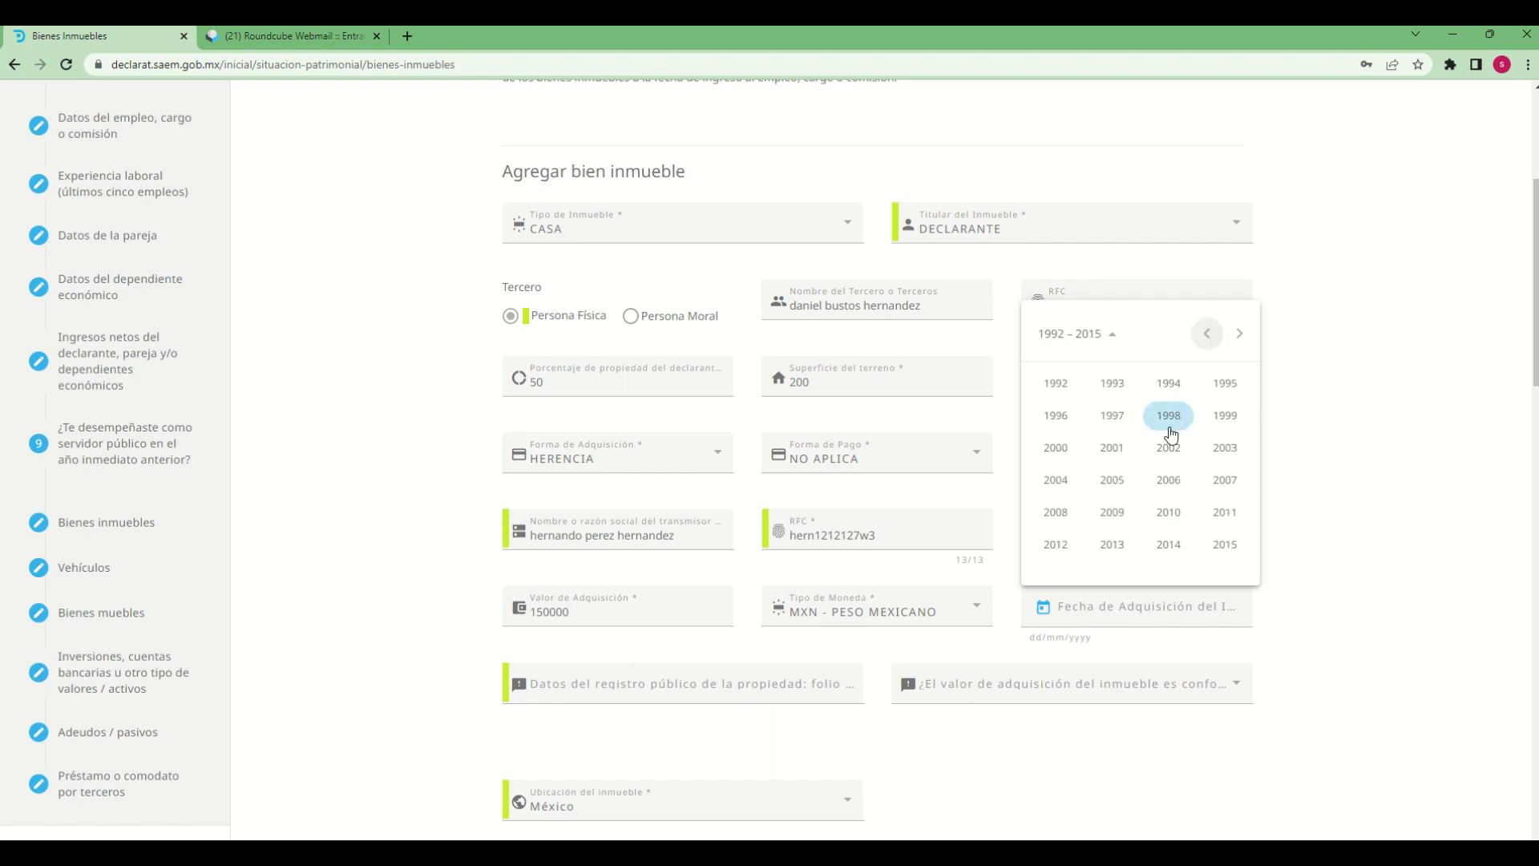
left_click(1056, 417)
left_click(1108, 448)
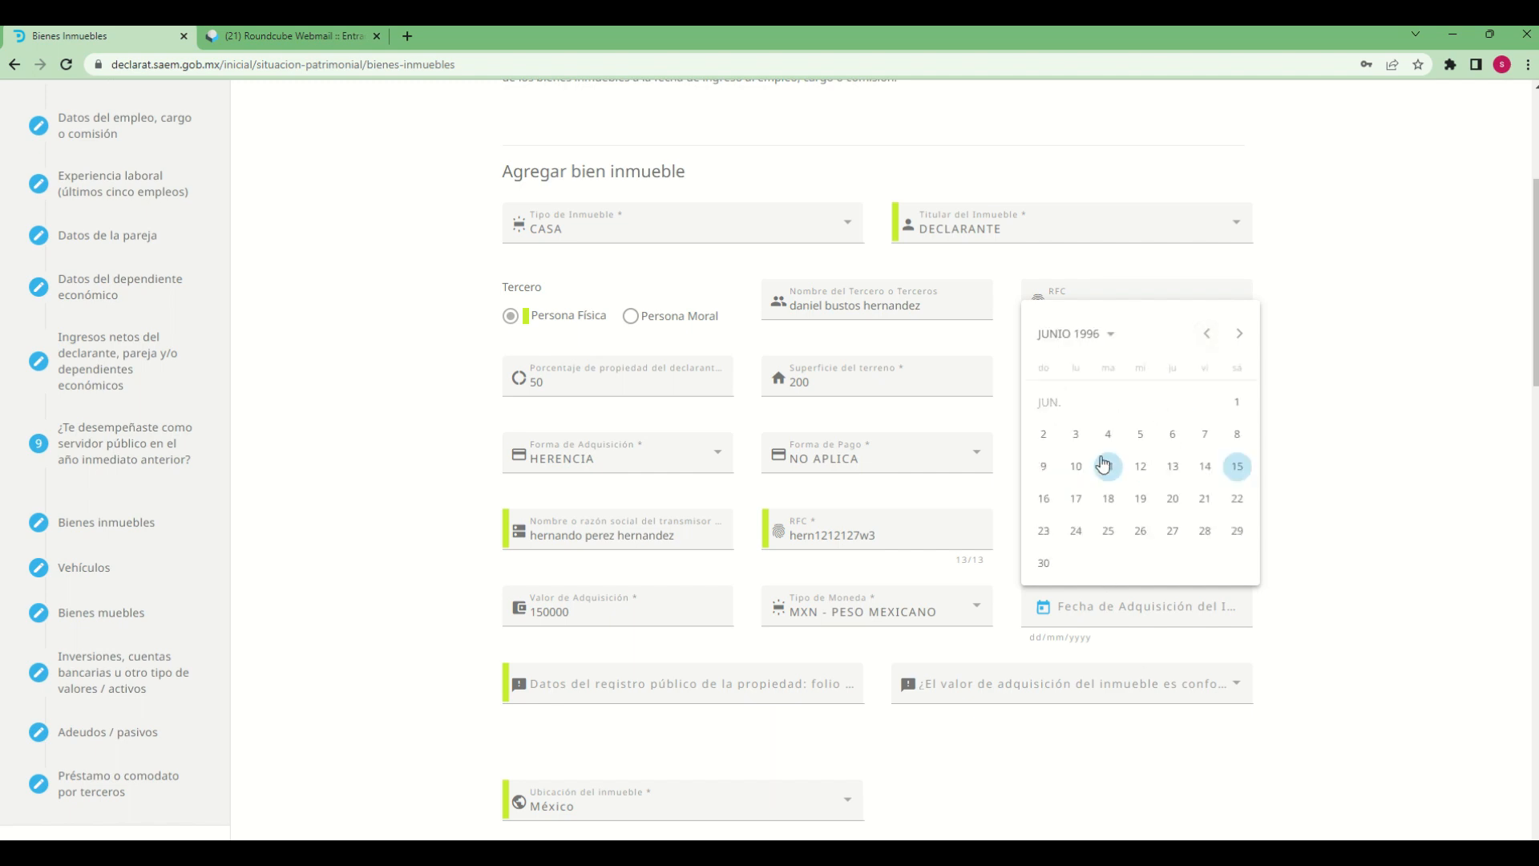
left_click(1094, 501)
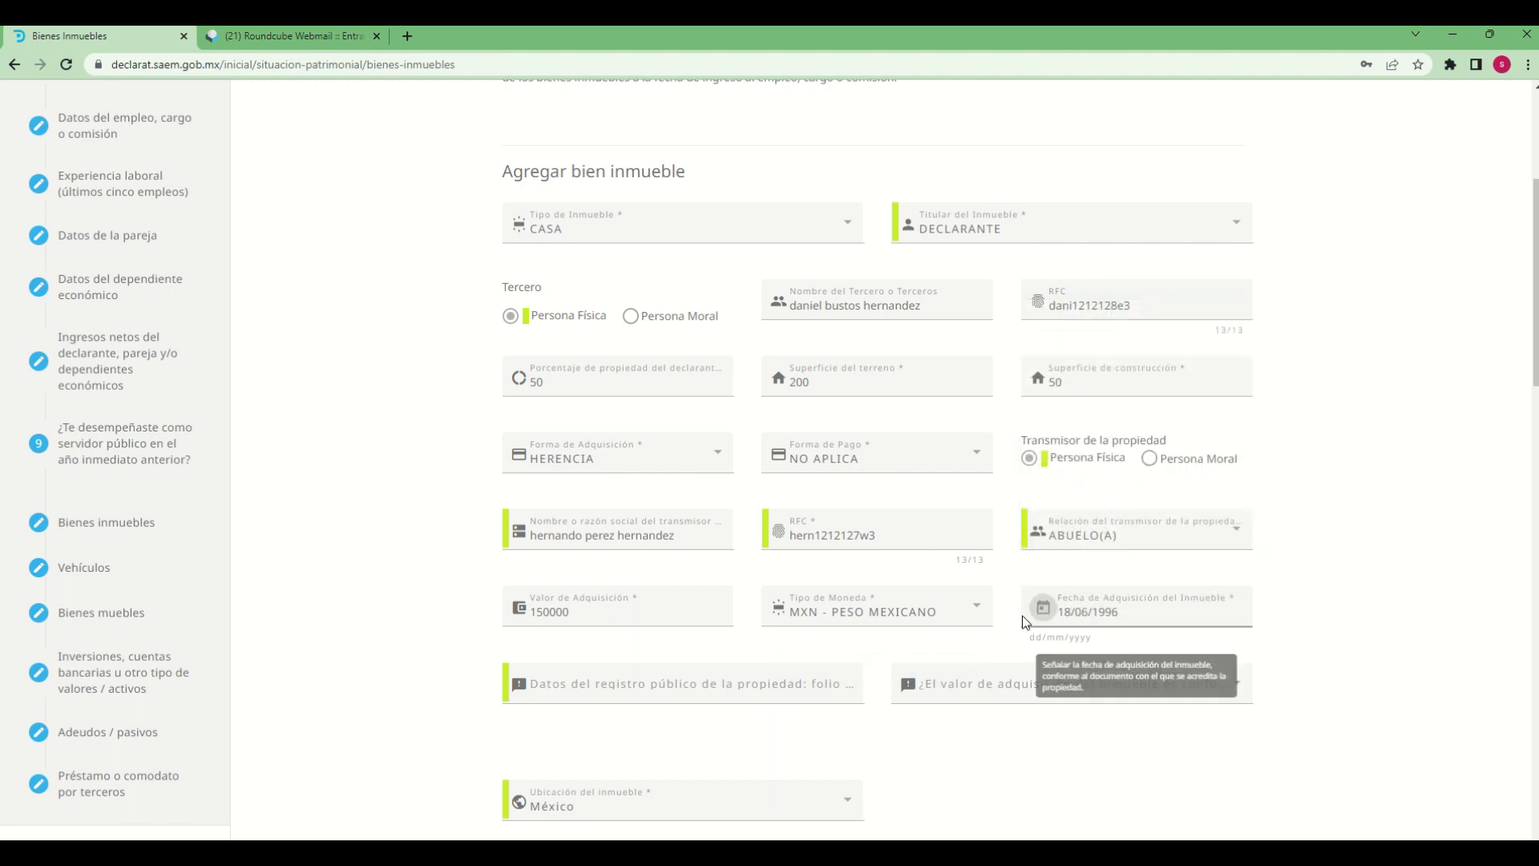
Enter the property's public registry folio number and set the basis of its acquisition value to ESCRITURA PUBLICA
scroll(818, 739, "down", 3)
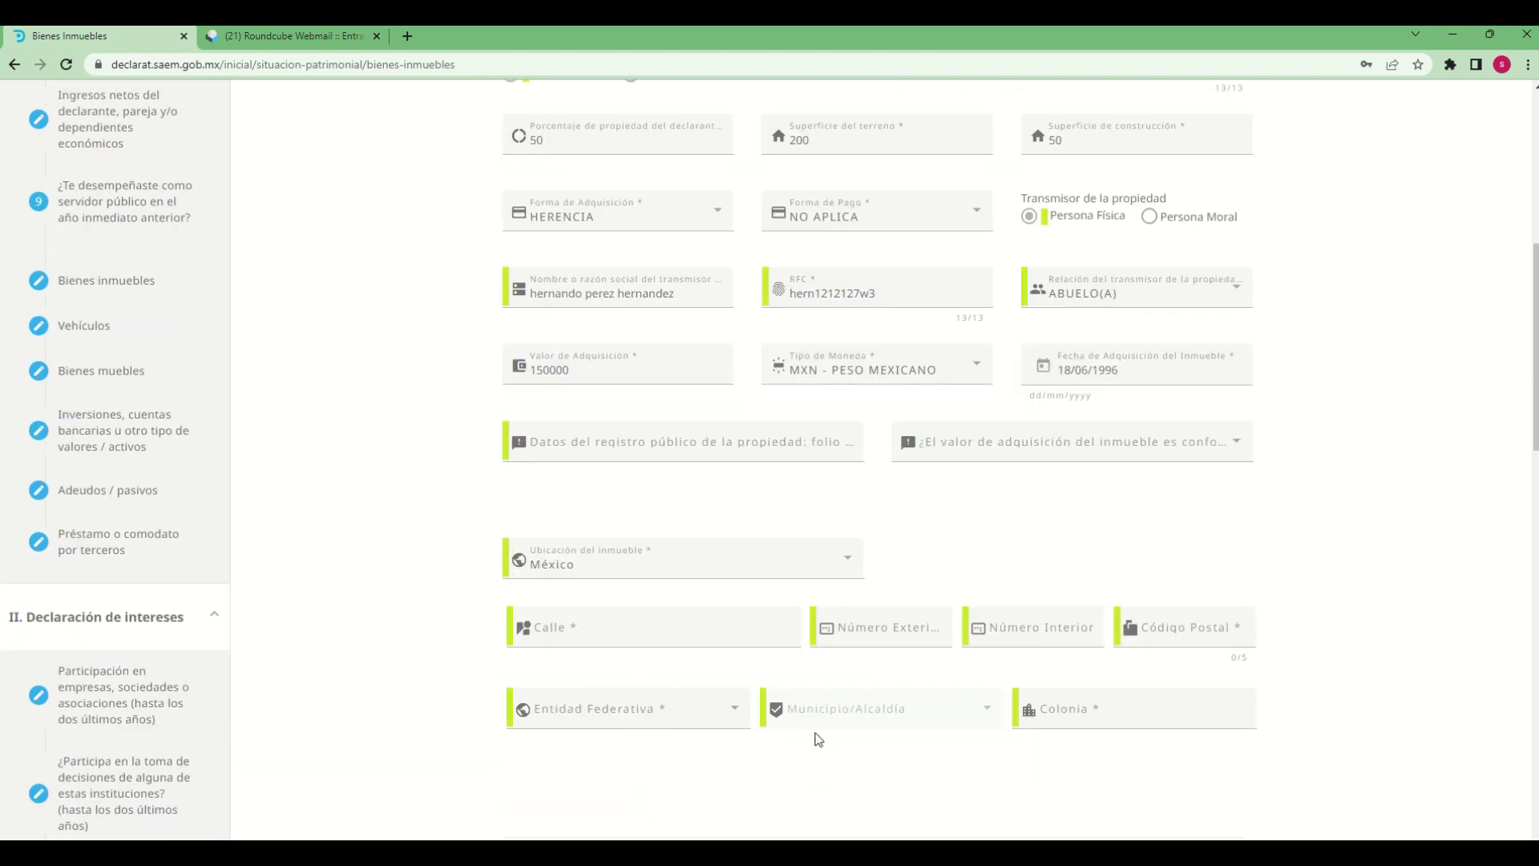
left_click(749, 449)
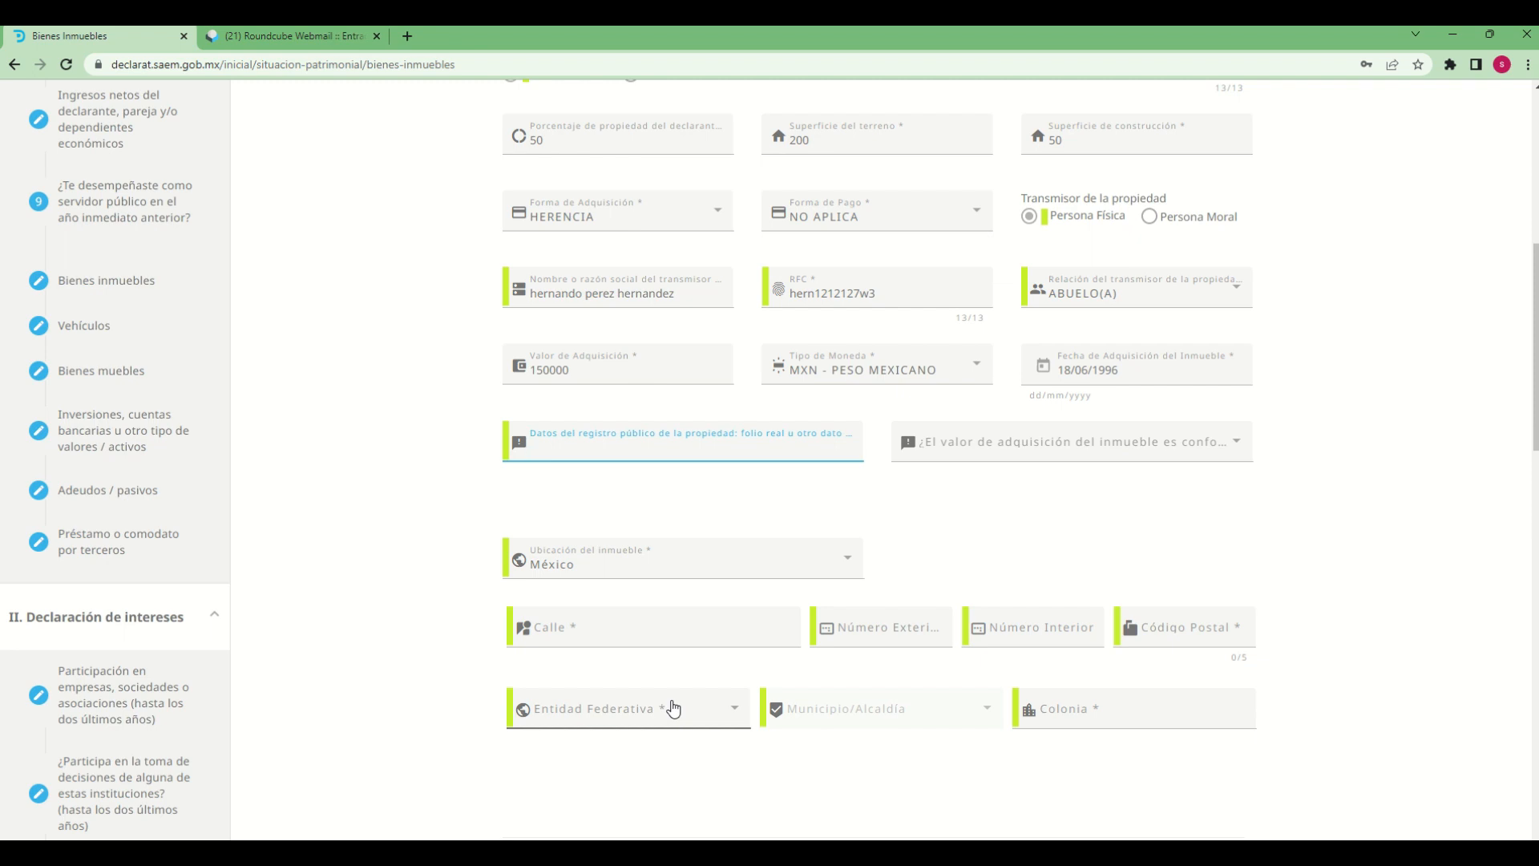
type("123456789")
key("Tab")
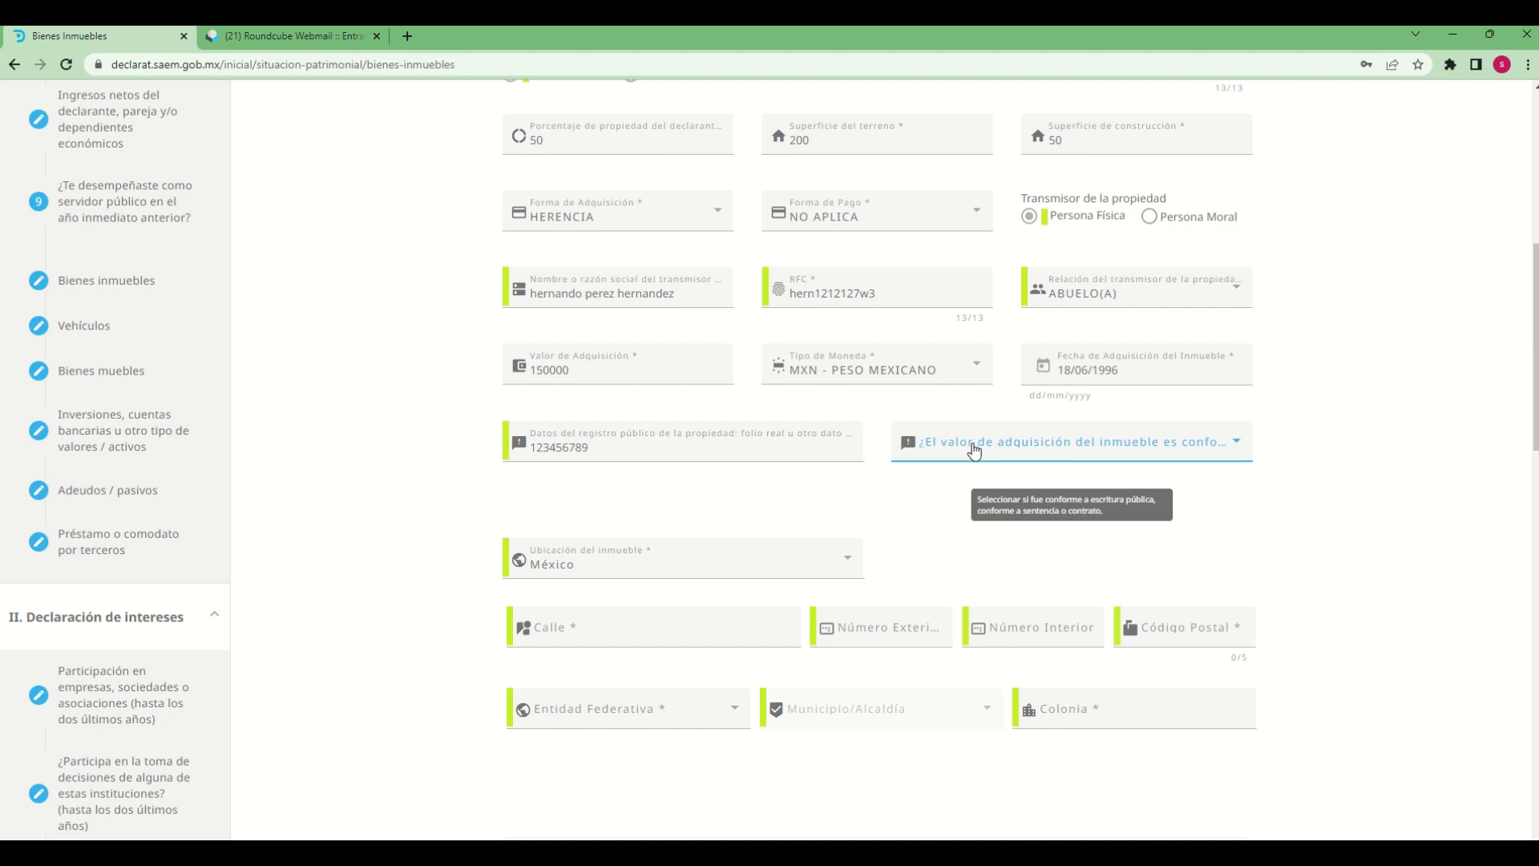
left_click(974, 450)
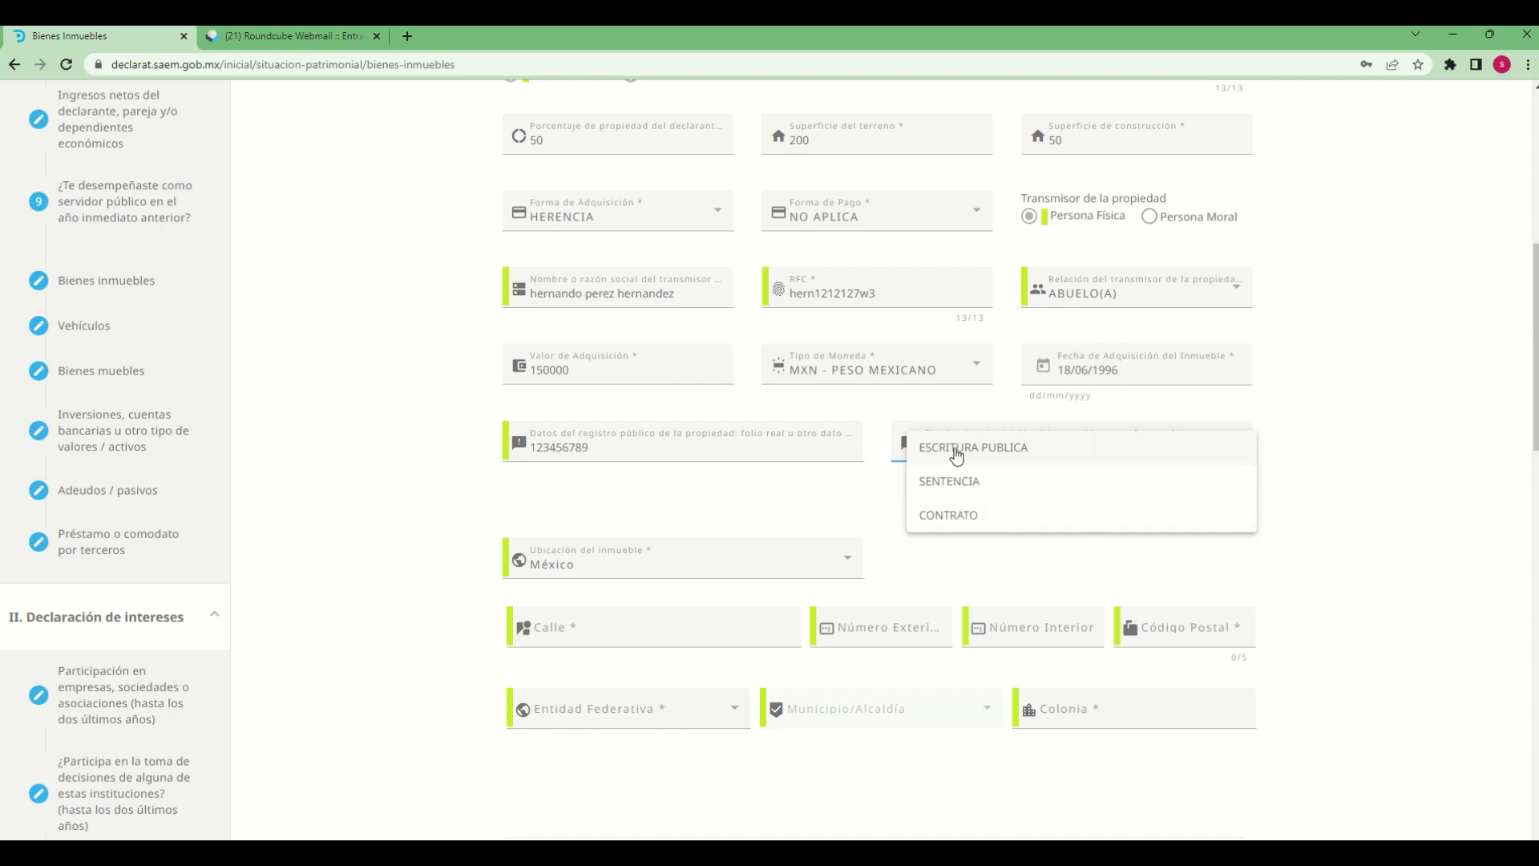
left_click(955, 454)
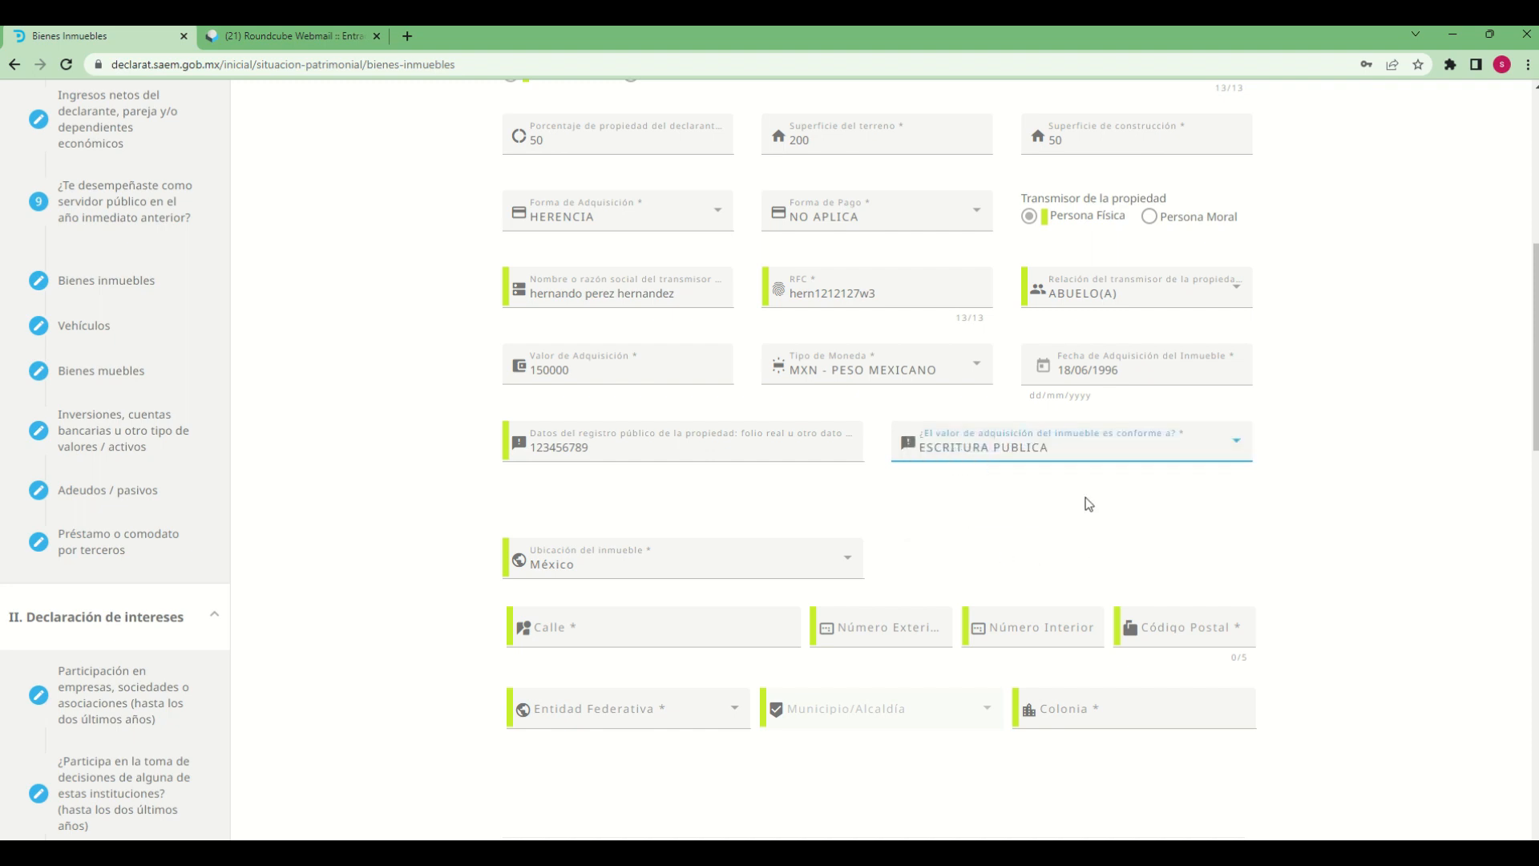
Keep México as the property's location and enter the property's street
scroll(966, 538, "down", 2)
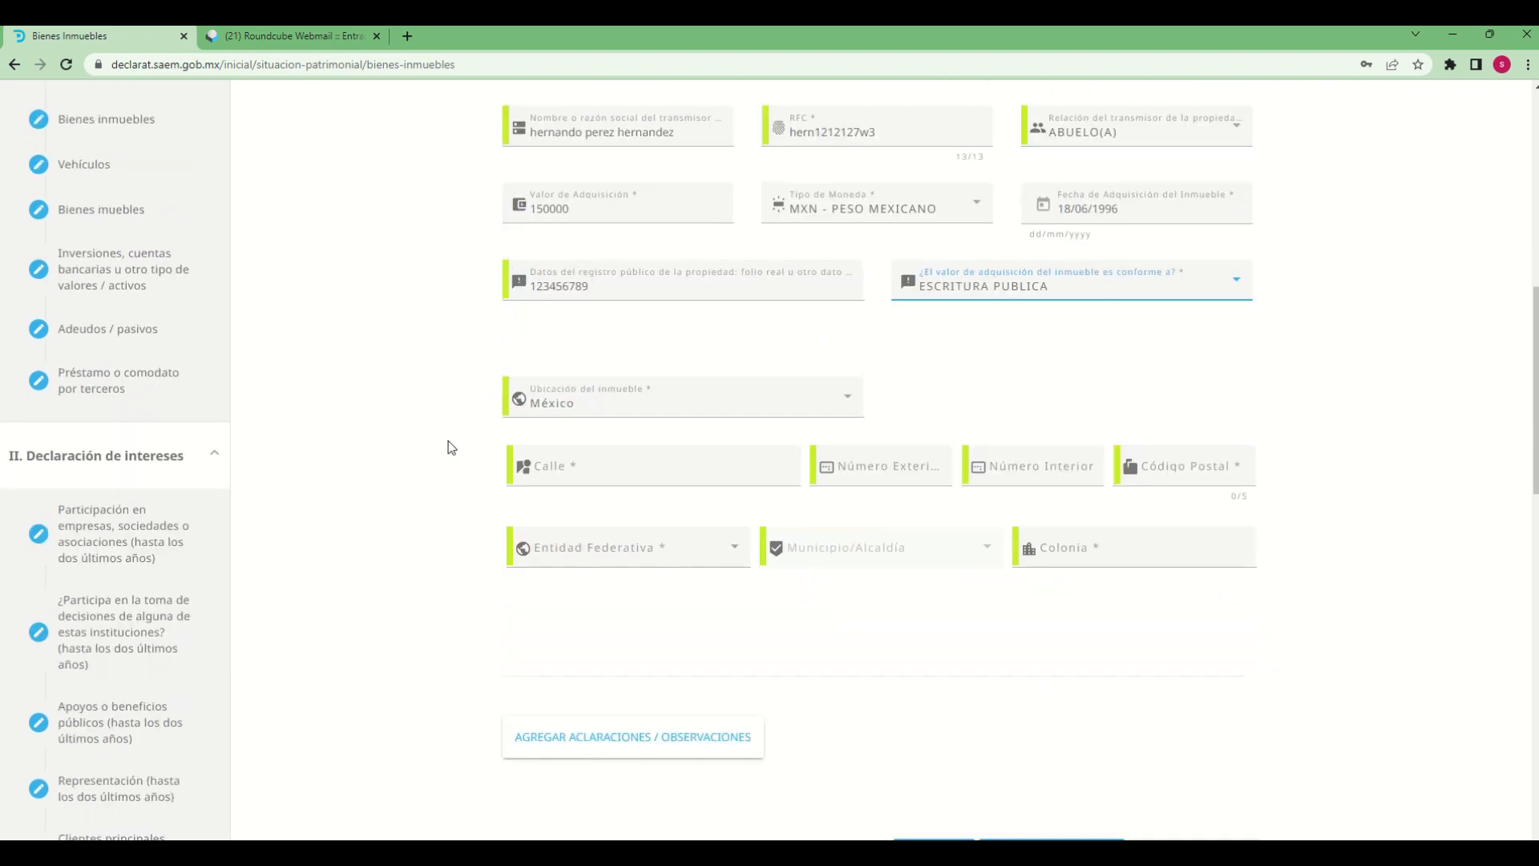
left_click(831, 416)
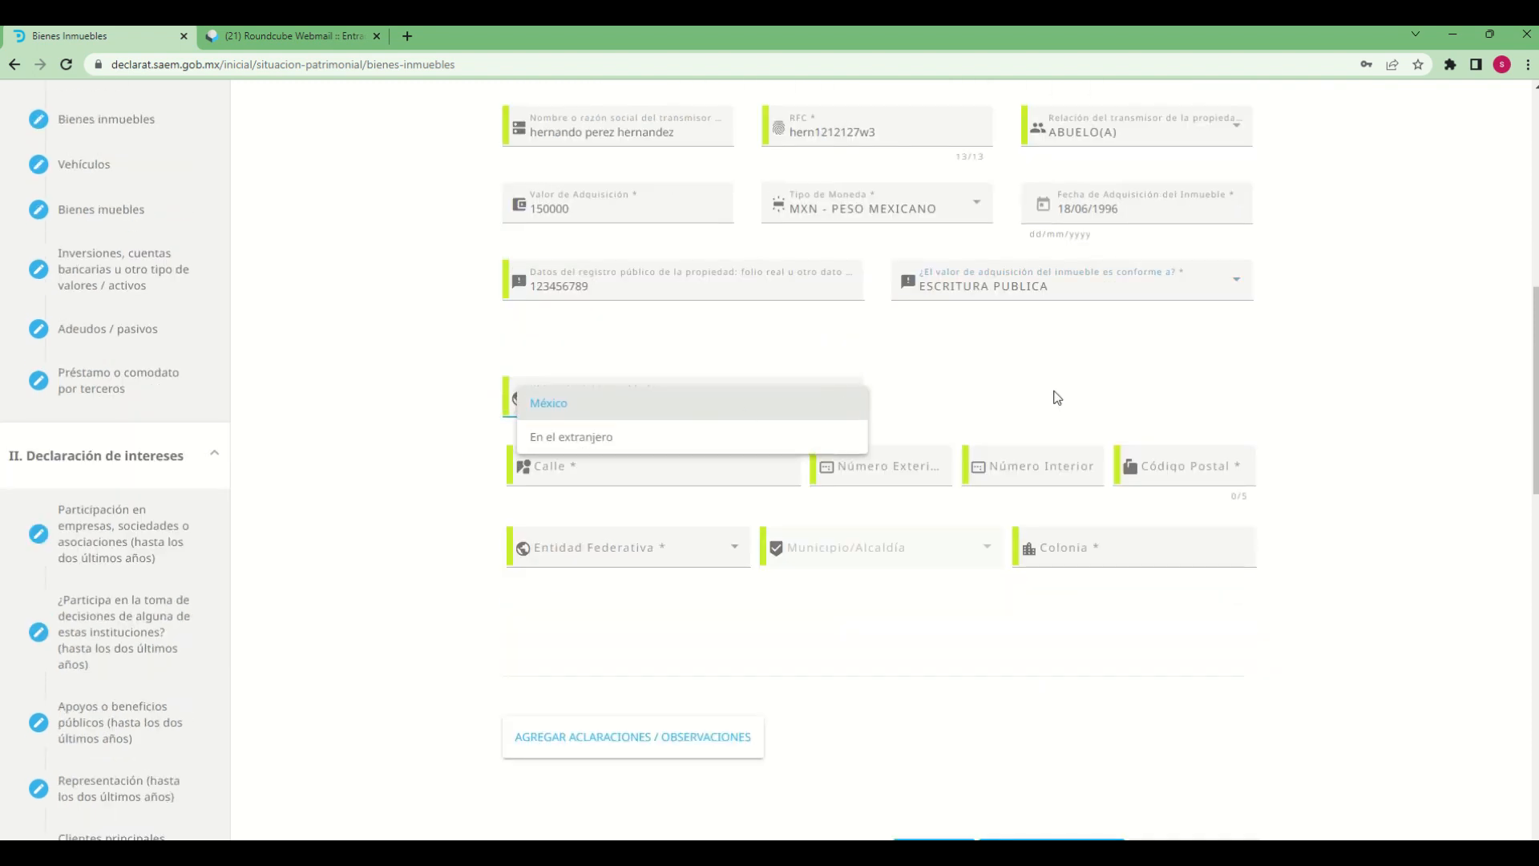
left_click(1004, 387)
left_click(732, 479)
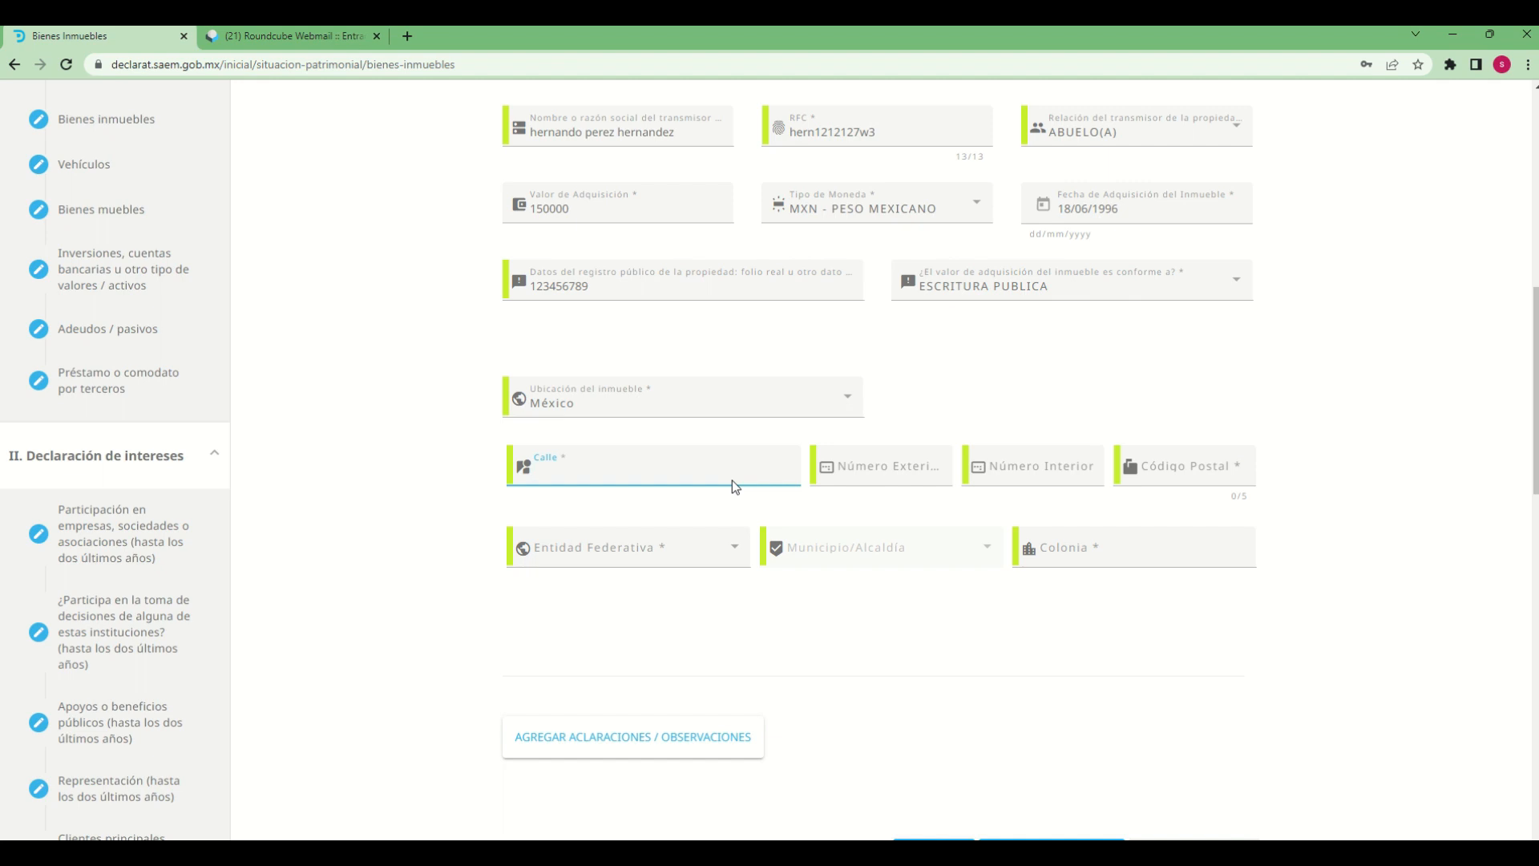
key("Tab")
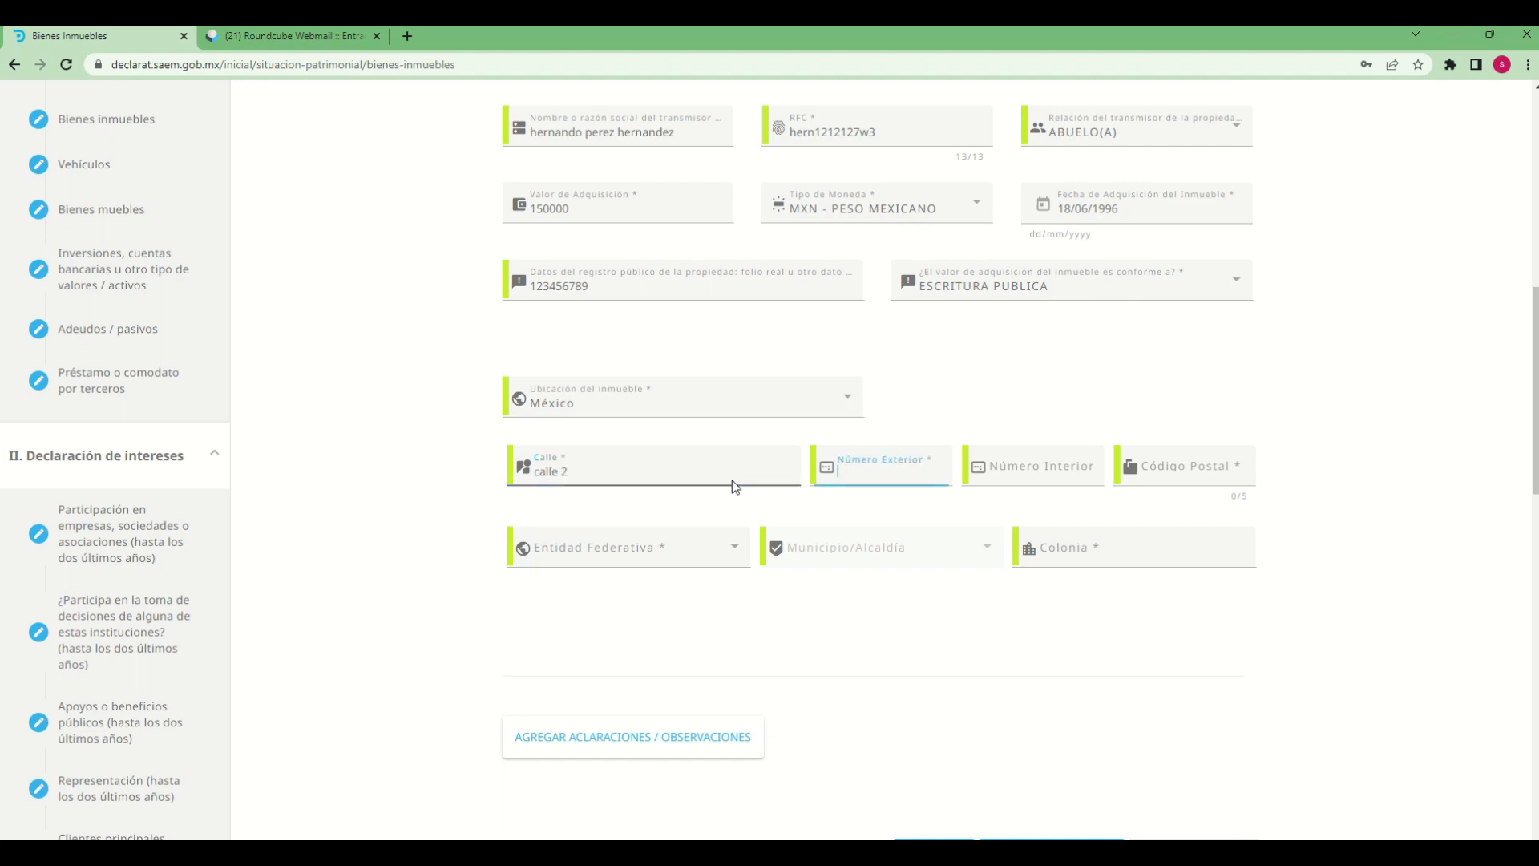
Enter the property's exterior number, interior number and postal code
key("Tab")
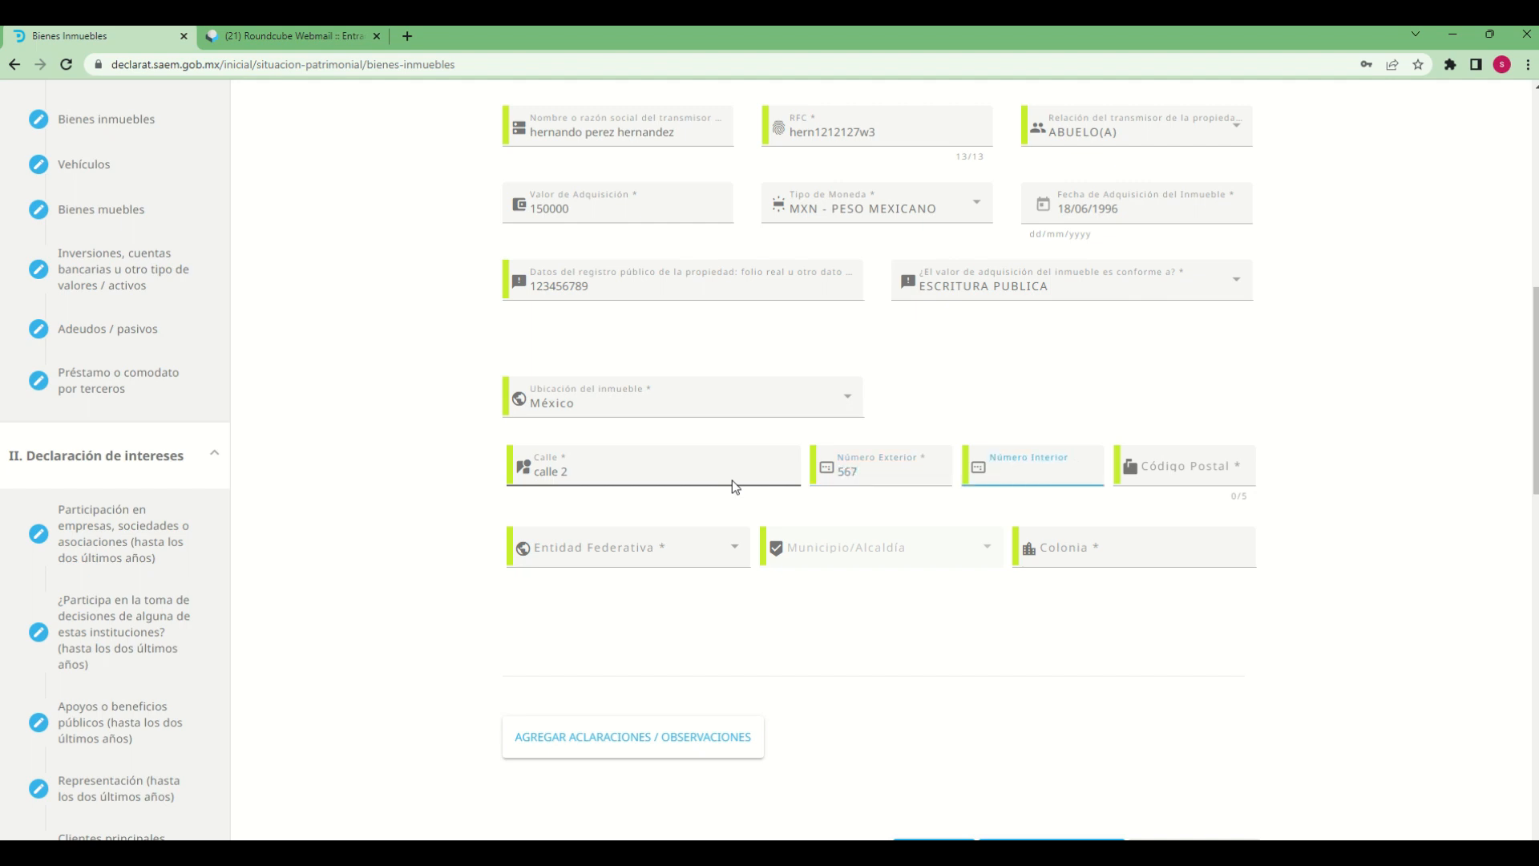
type("3")
key("Tab")
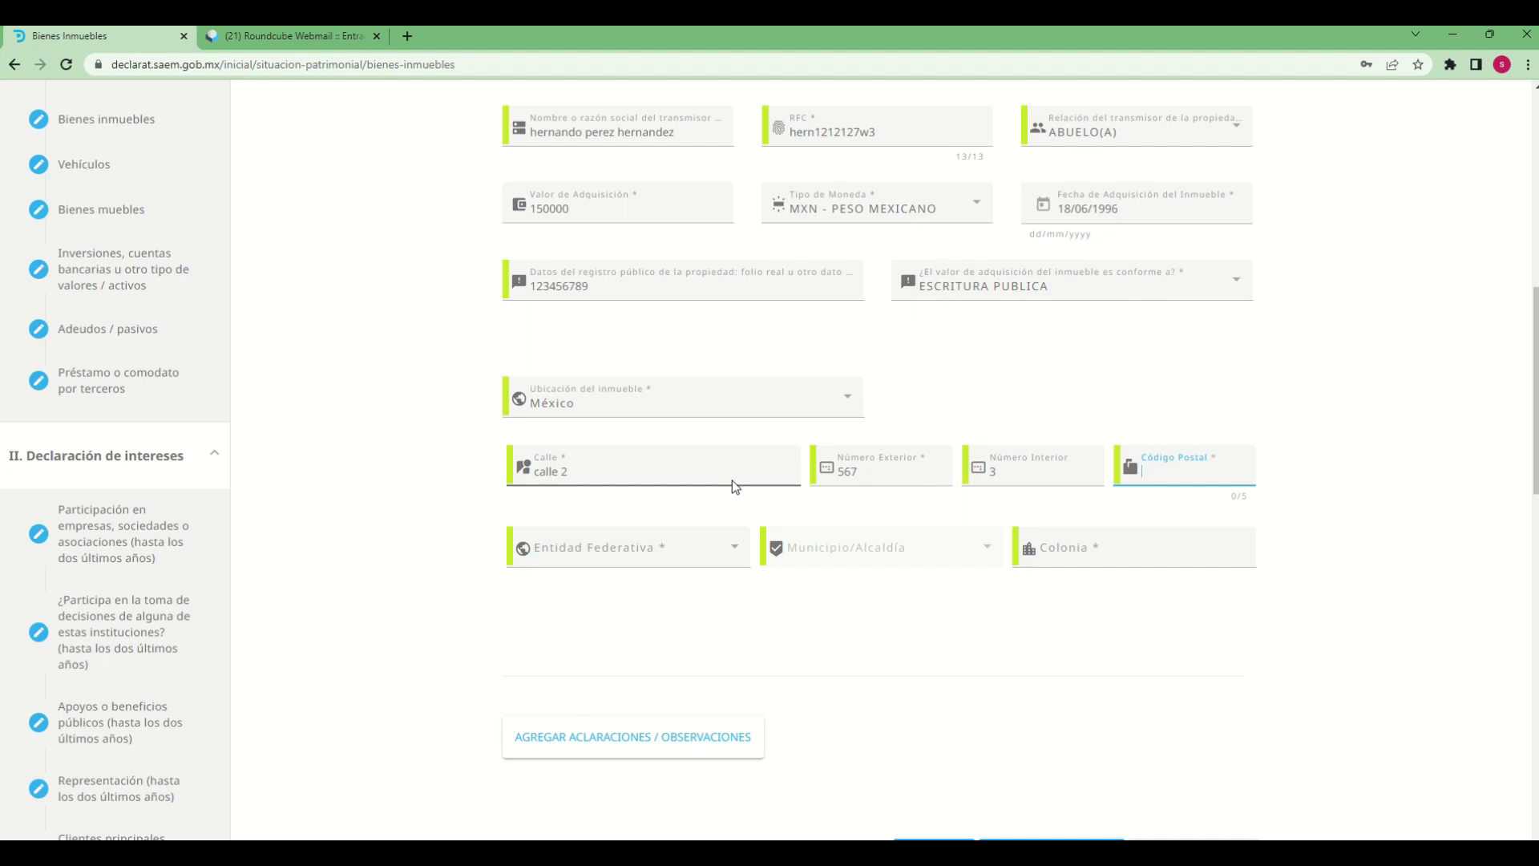
type("62000")
key("Tab")
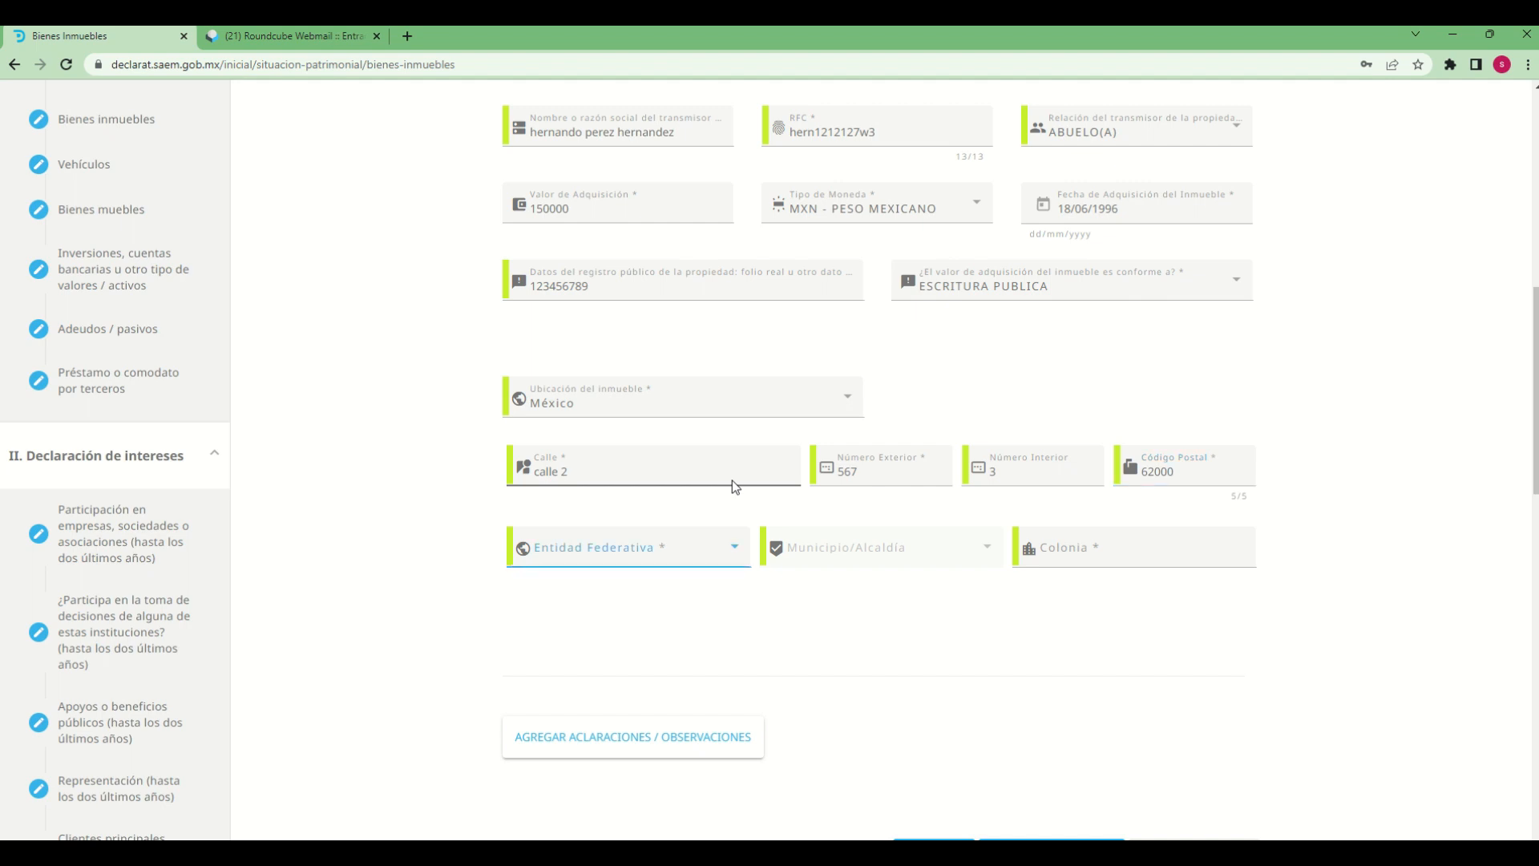
Set the property's Entidad Federativa to MORELOS and its Municipio/Alcaldía to CUERNAVACA
left_click(736, 544)
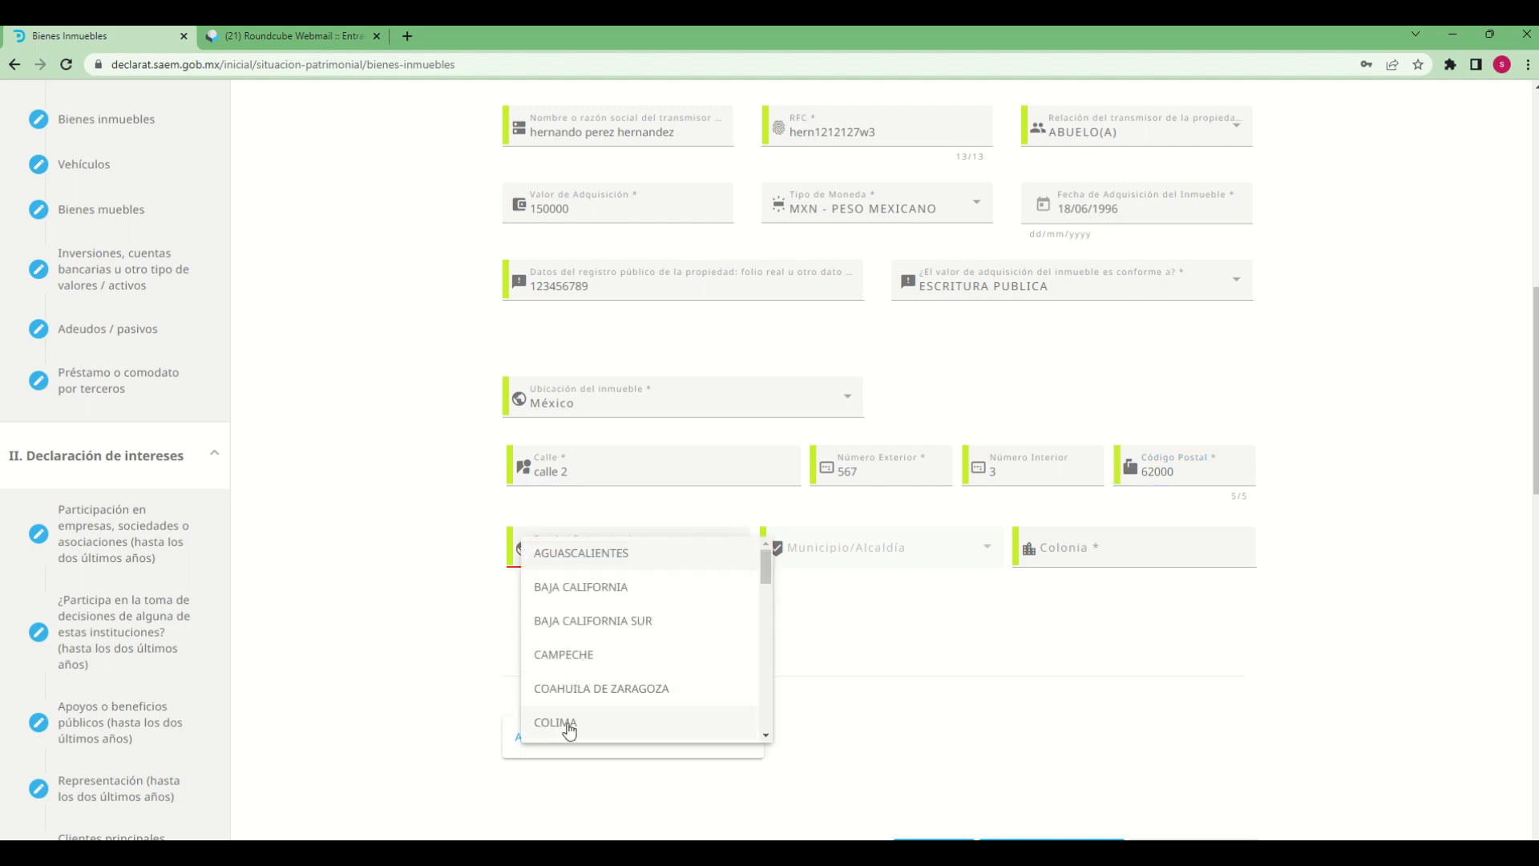
scroll(568, 727, "down", 6)
left_click(604, 619)
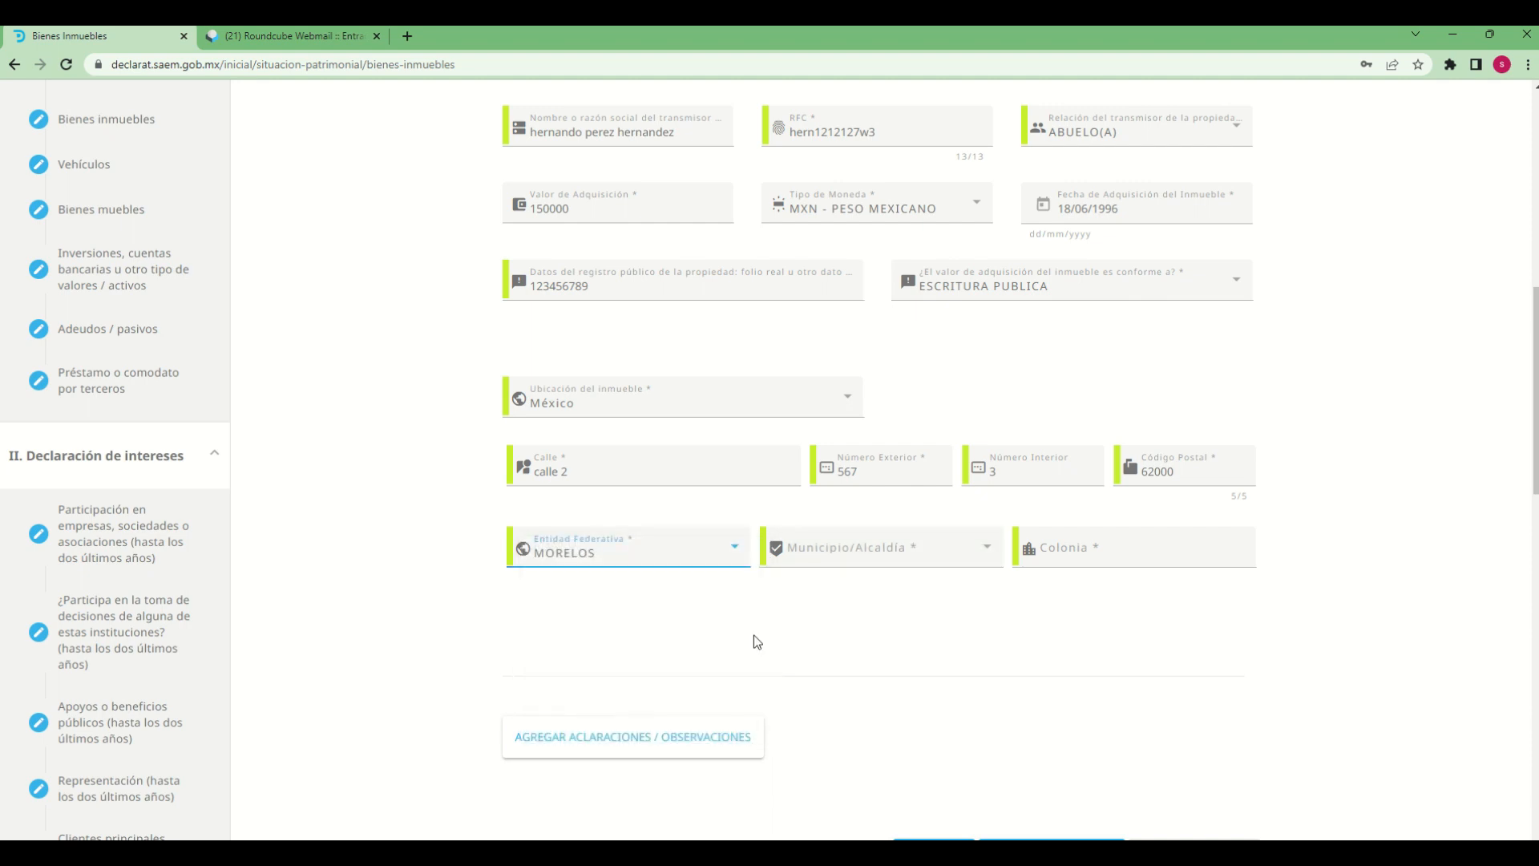
left_click(859, 568)
scroll(835, 705, "down", 2)
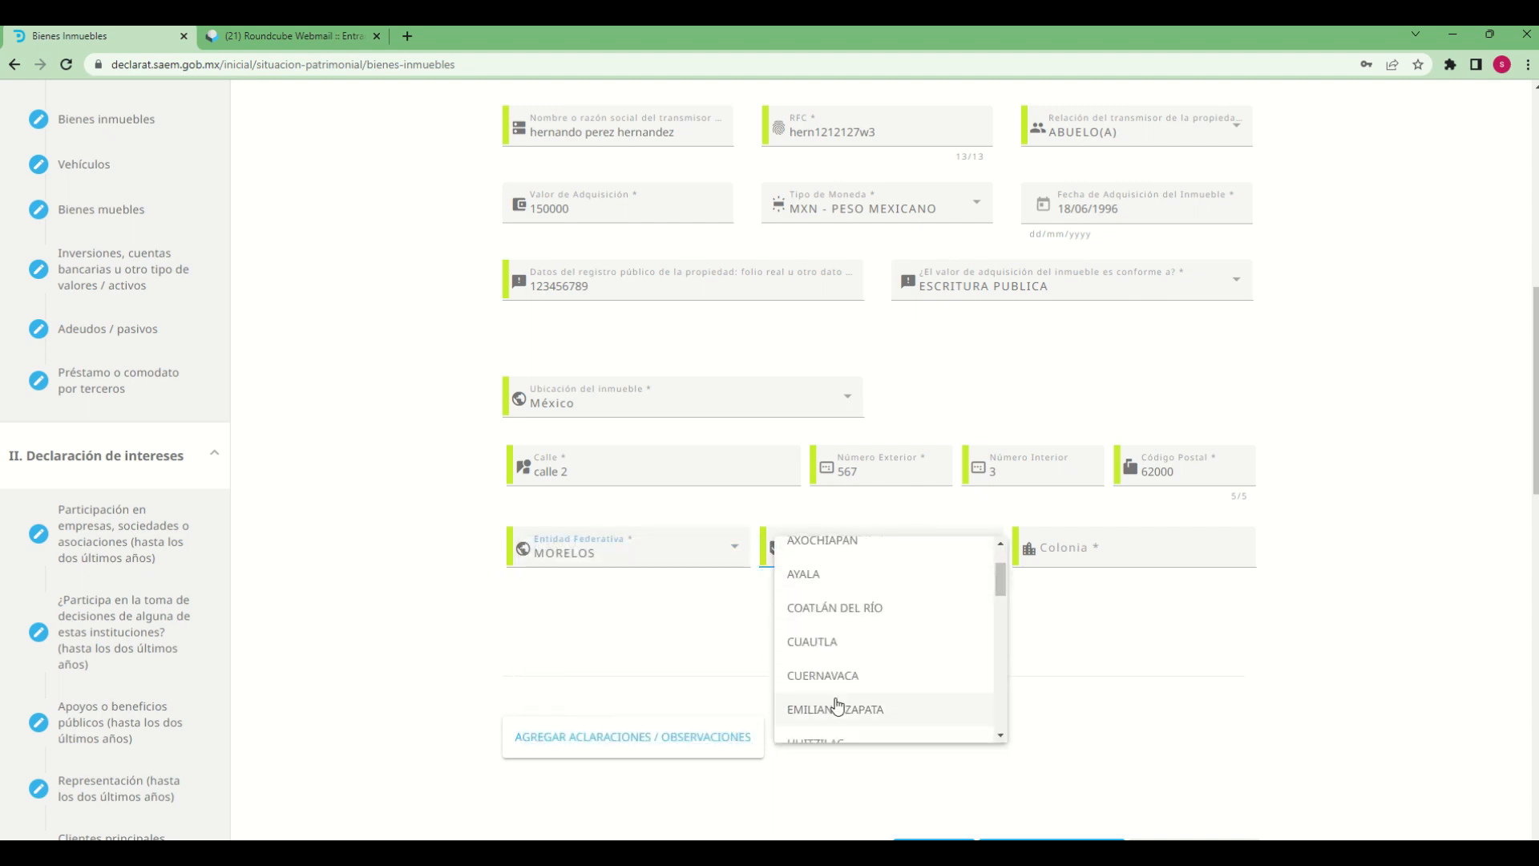
left_click(838, 685)
Enter the property's neighbourhood in the Colonia field
left_click(1157, 552)
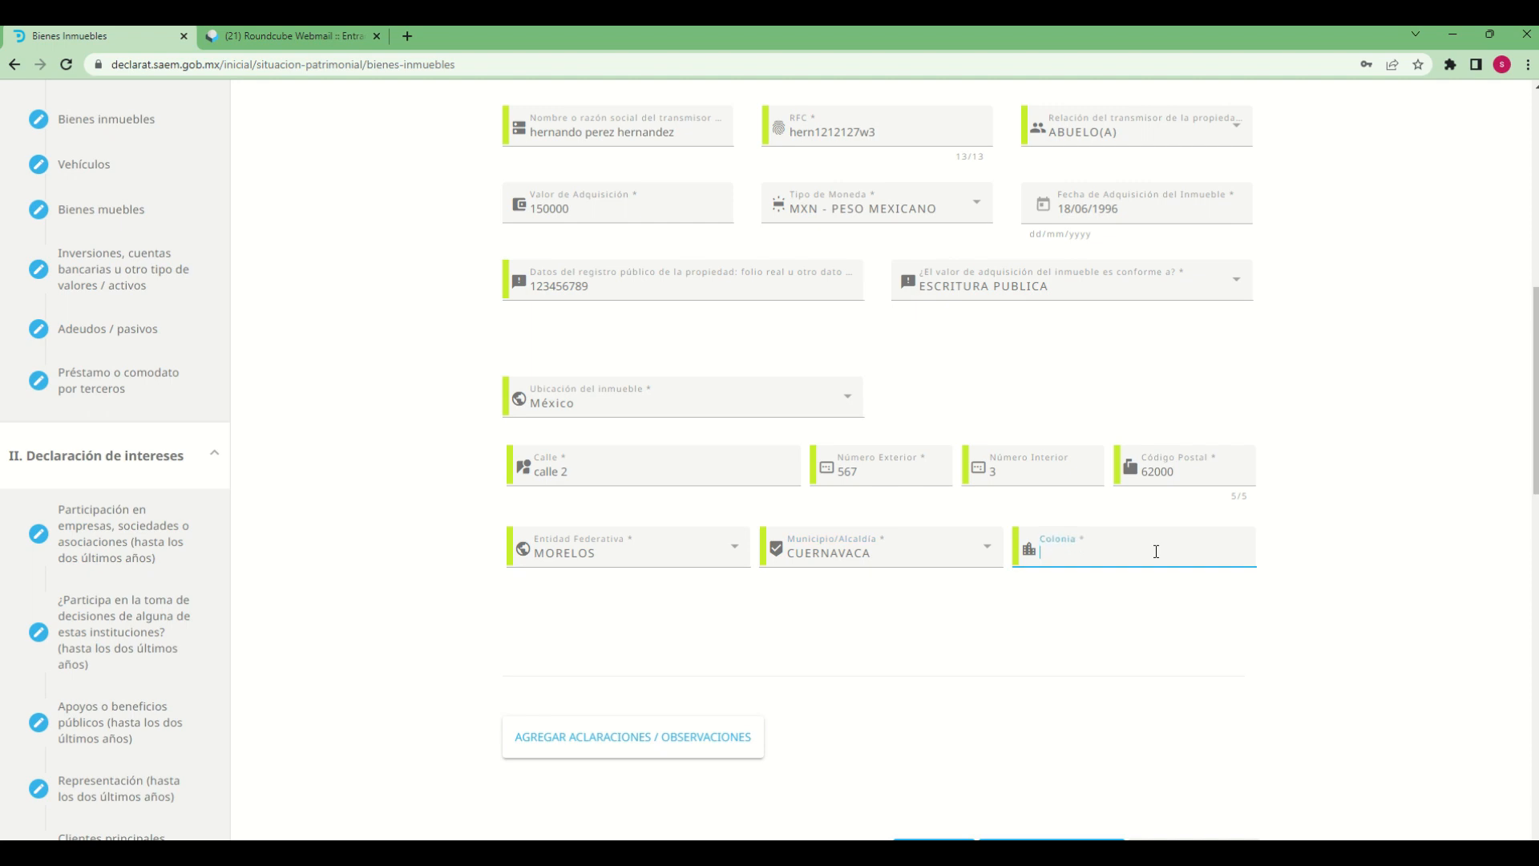
type("centro")
left_click(883, 626)
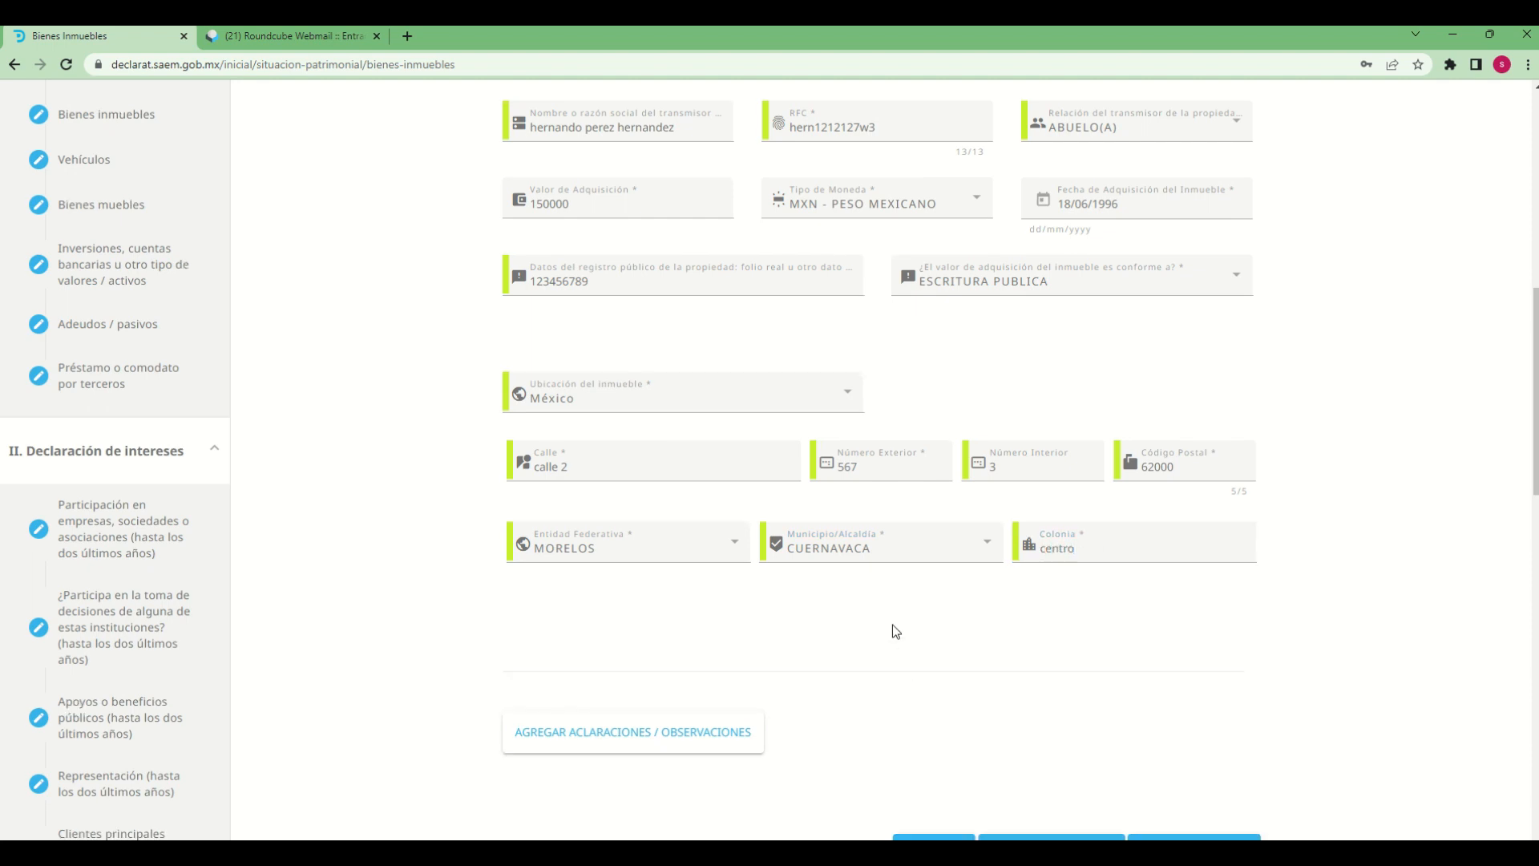
Add the observation "declaracin de prueba" to the property and save the Bienes inmuebles entry
scroll(893, 624, "down", 3)
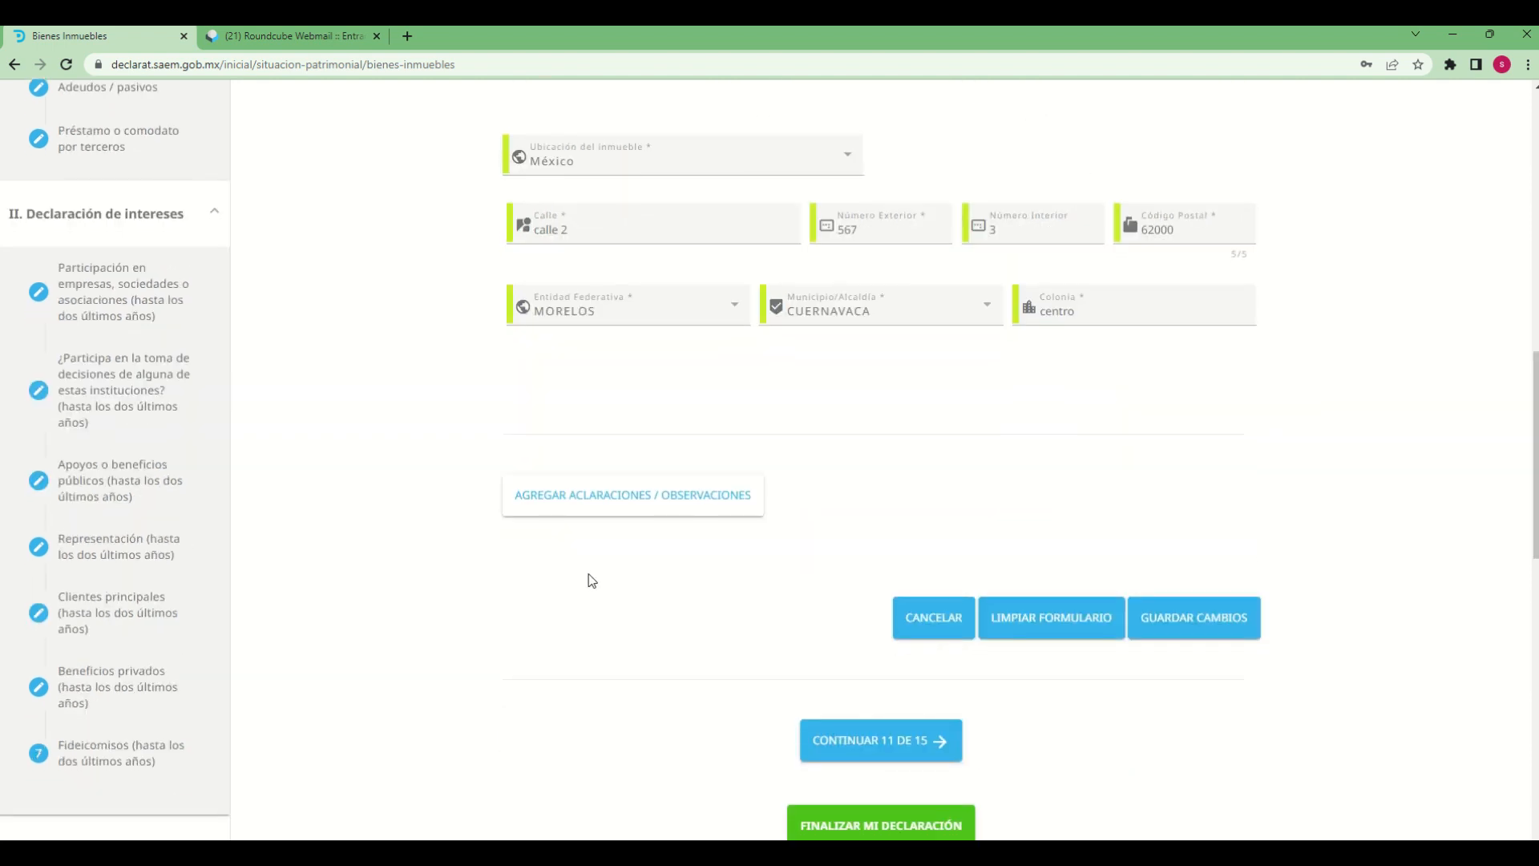
left_click(602, 512)
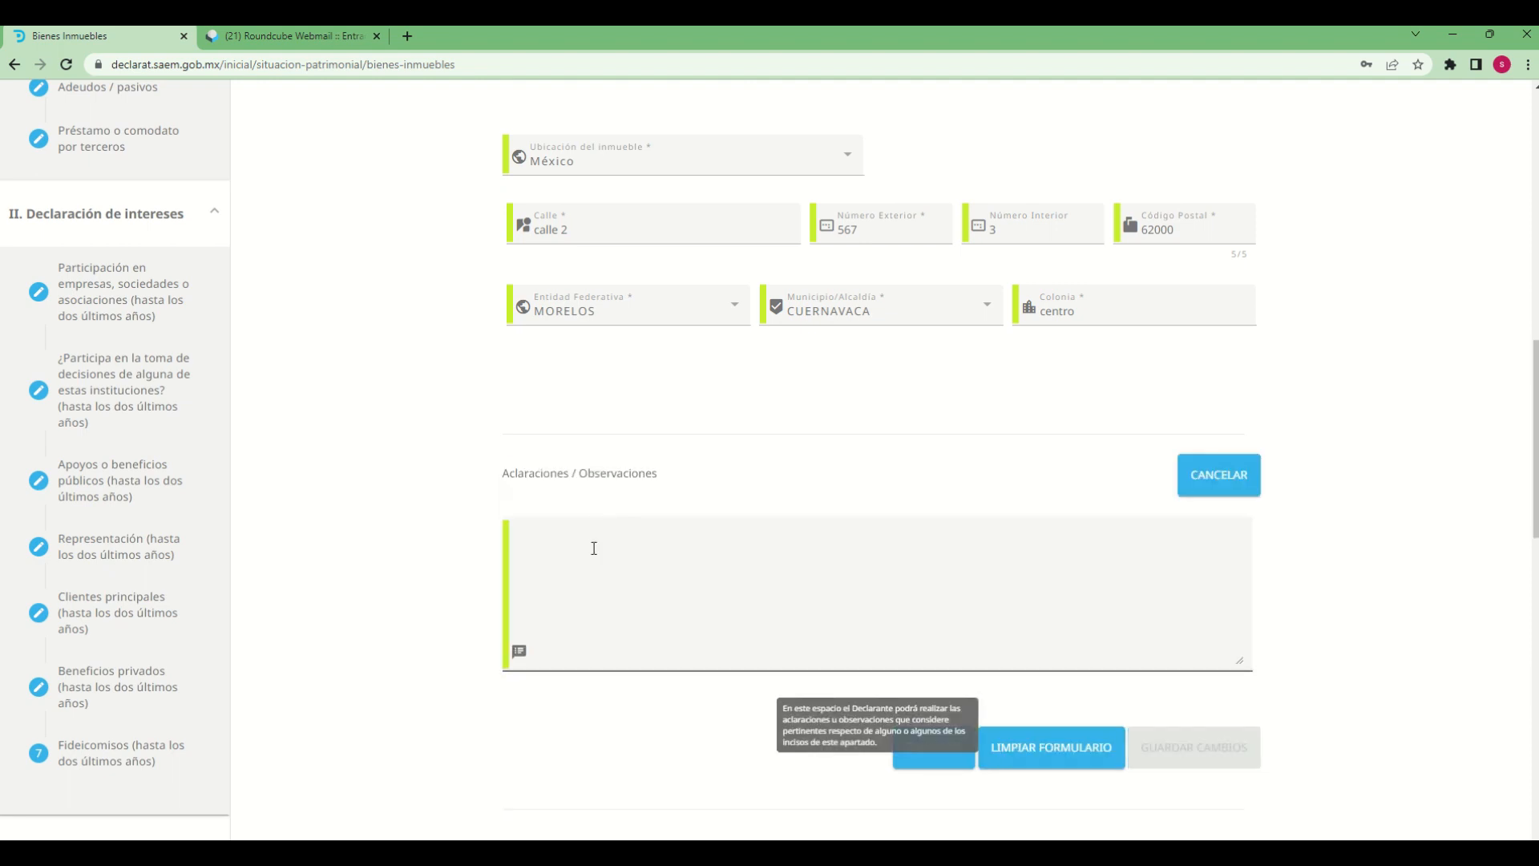
left_click(594, 548)
type("decla")
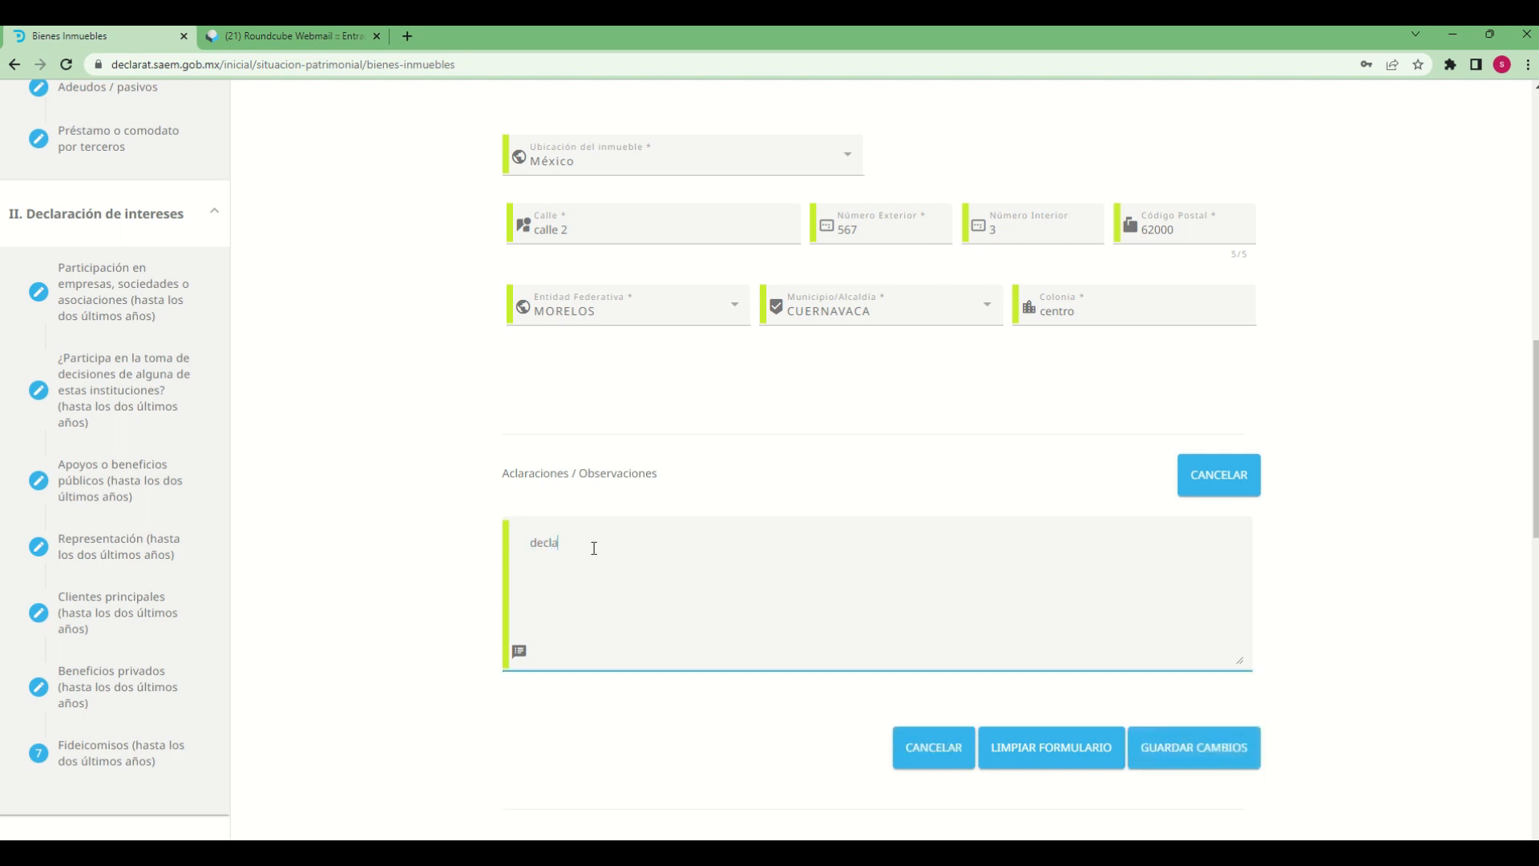
type("racin de prueba")
left_click(1198, 762)
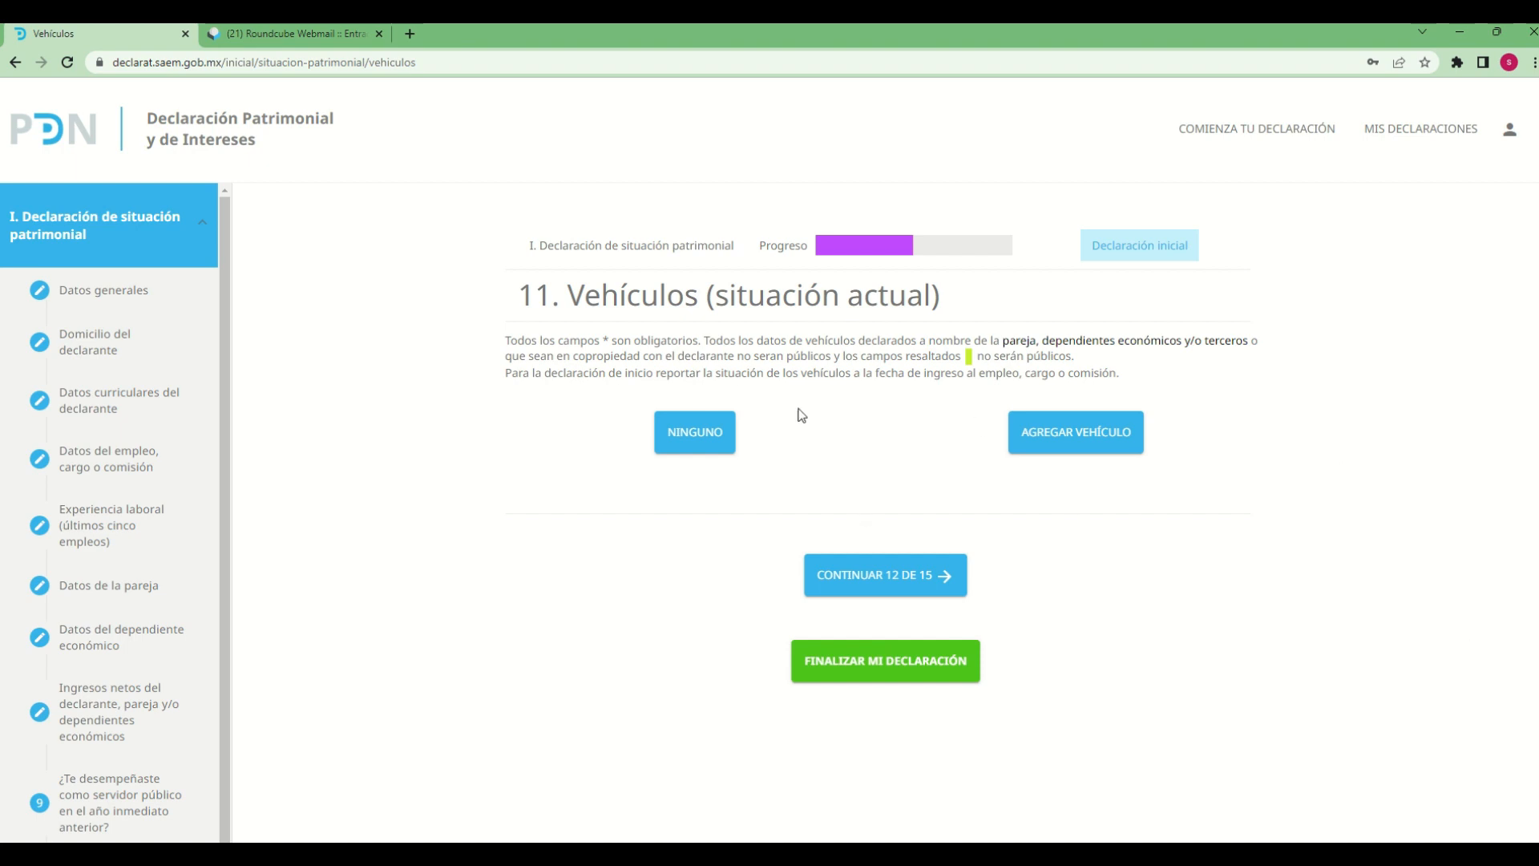
Declare that there are no vehicles in section 11, Vehículos, and accept the saved change
left_click(688, 454)
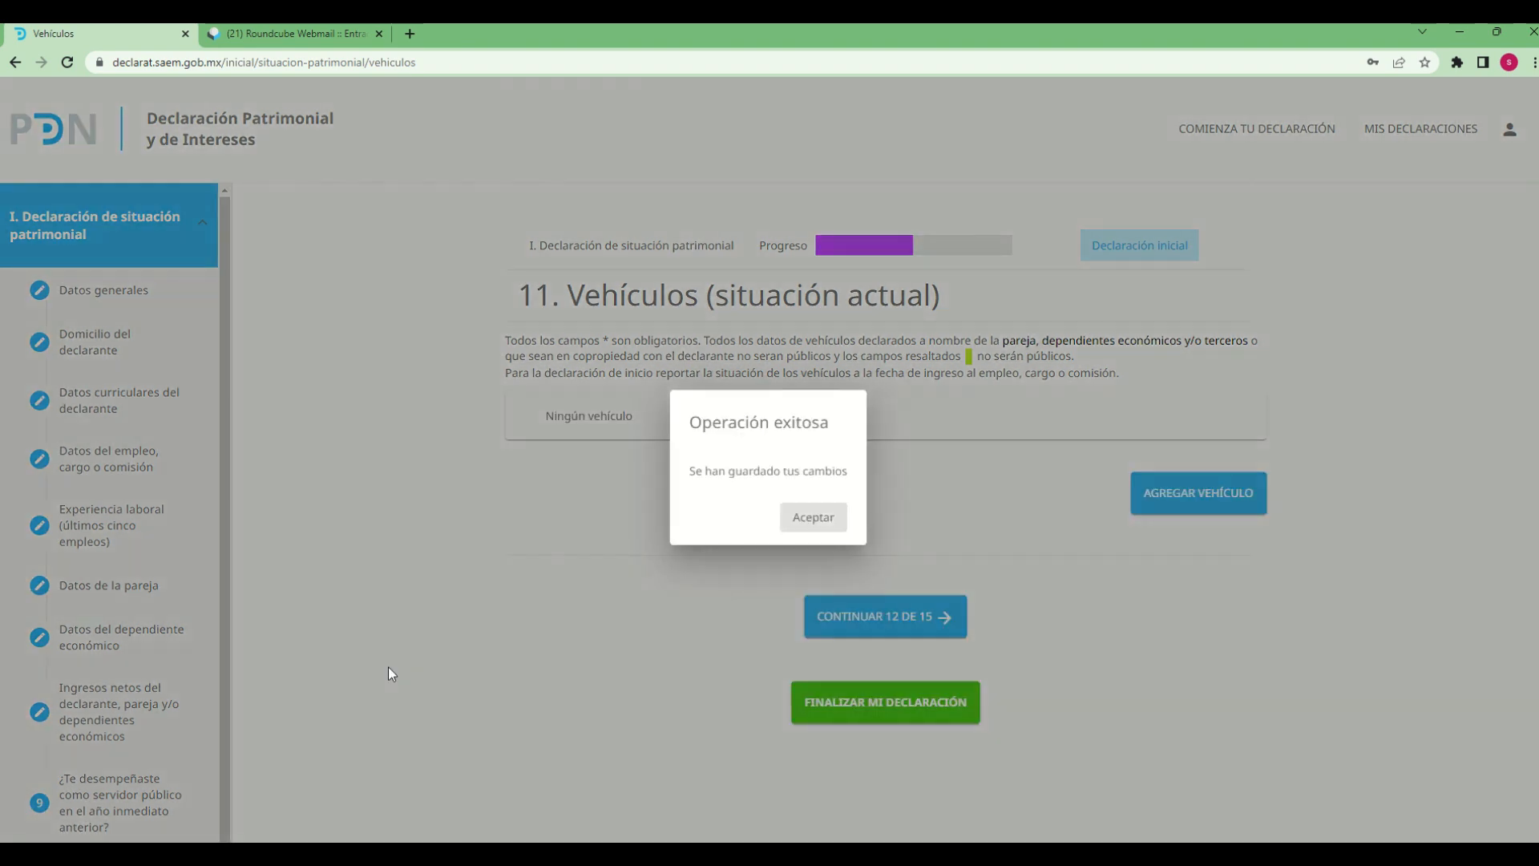
left_click(826, 521)
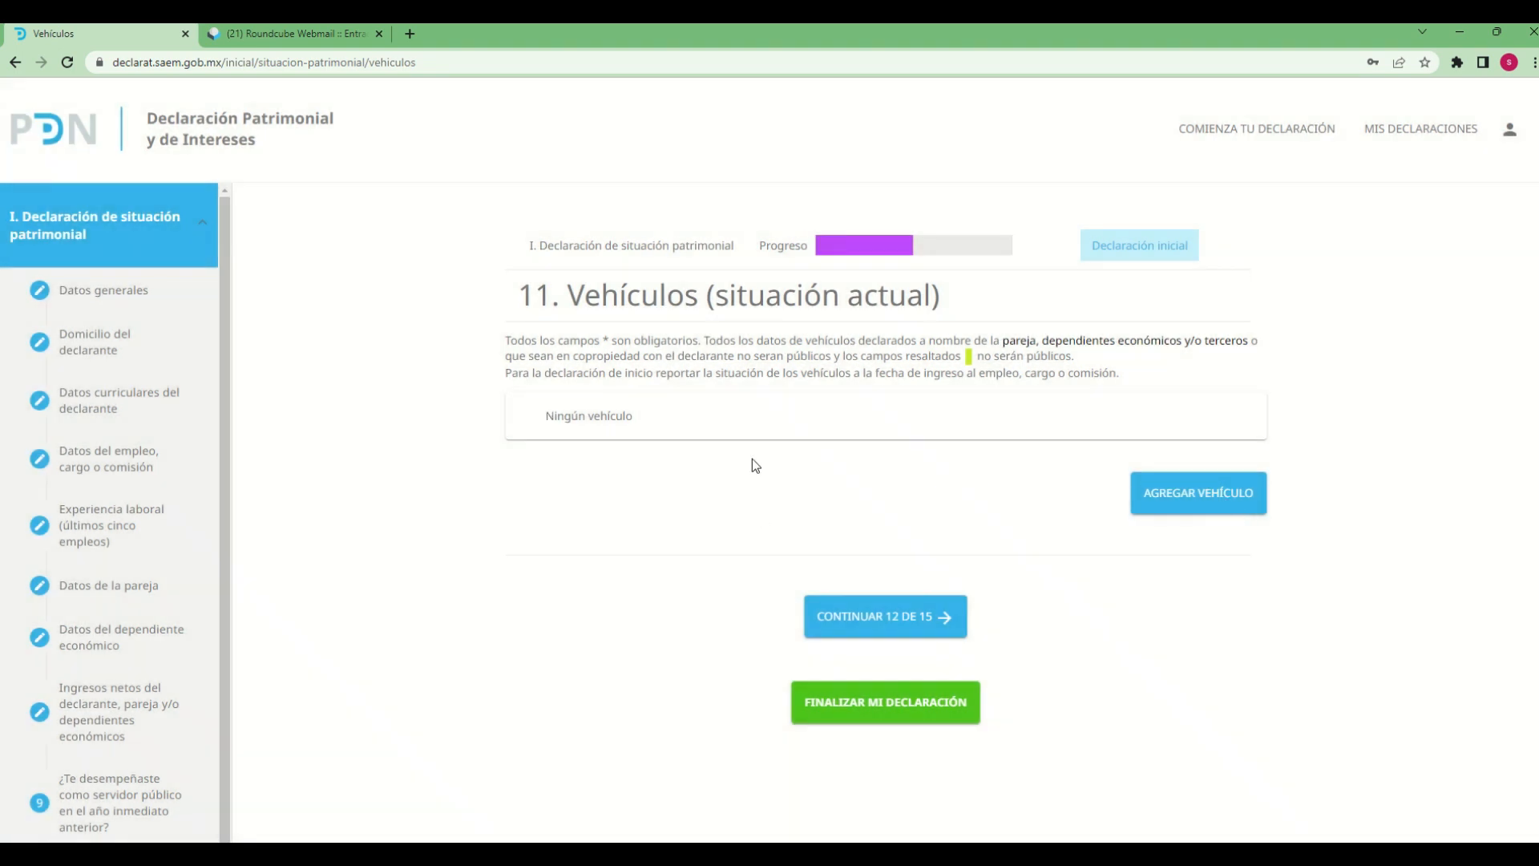
Add a vehicle of type AUTOMÓVIL/MOTOCICLETA and set its holder to CÓNYUGE
left_click(1219, 510)
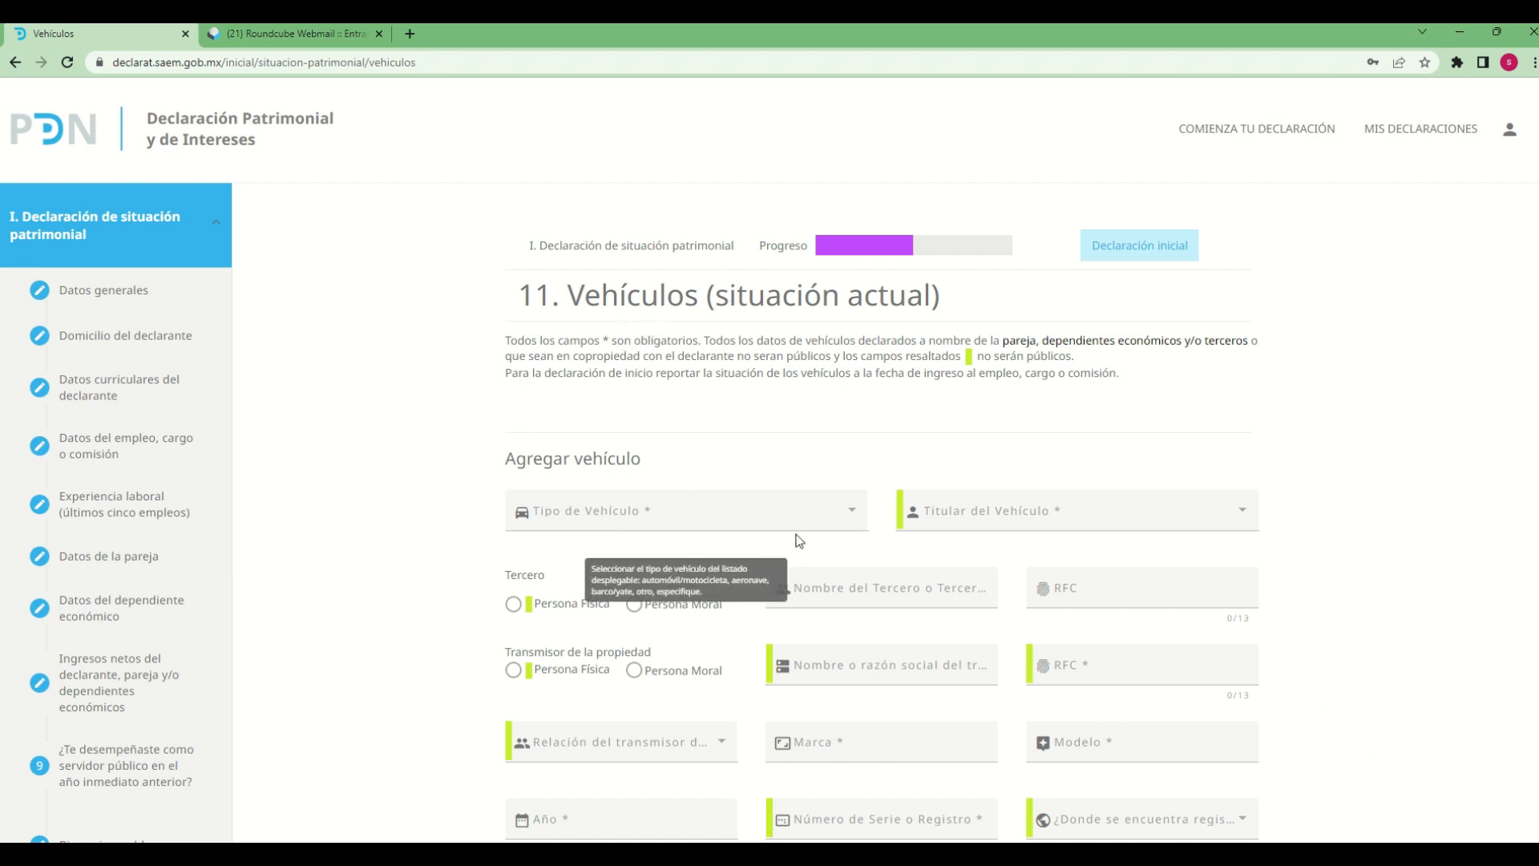
left_click(848, 510)
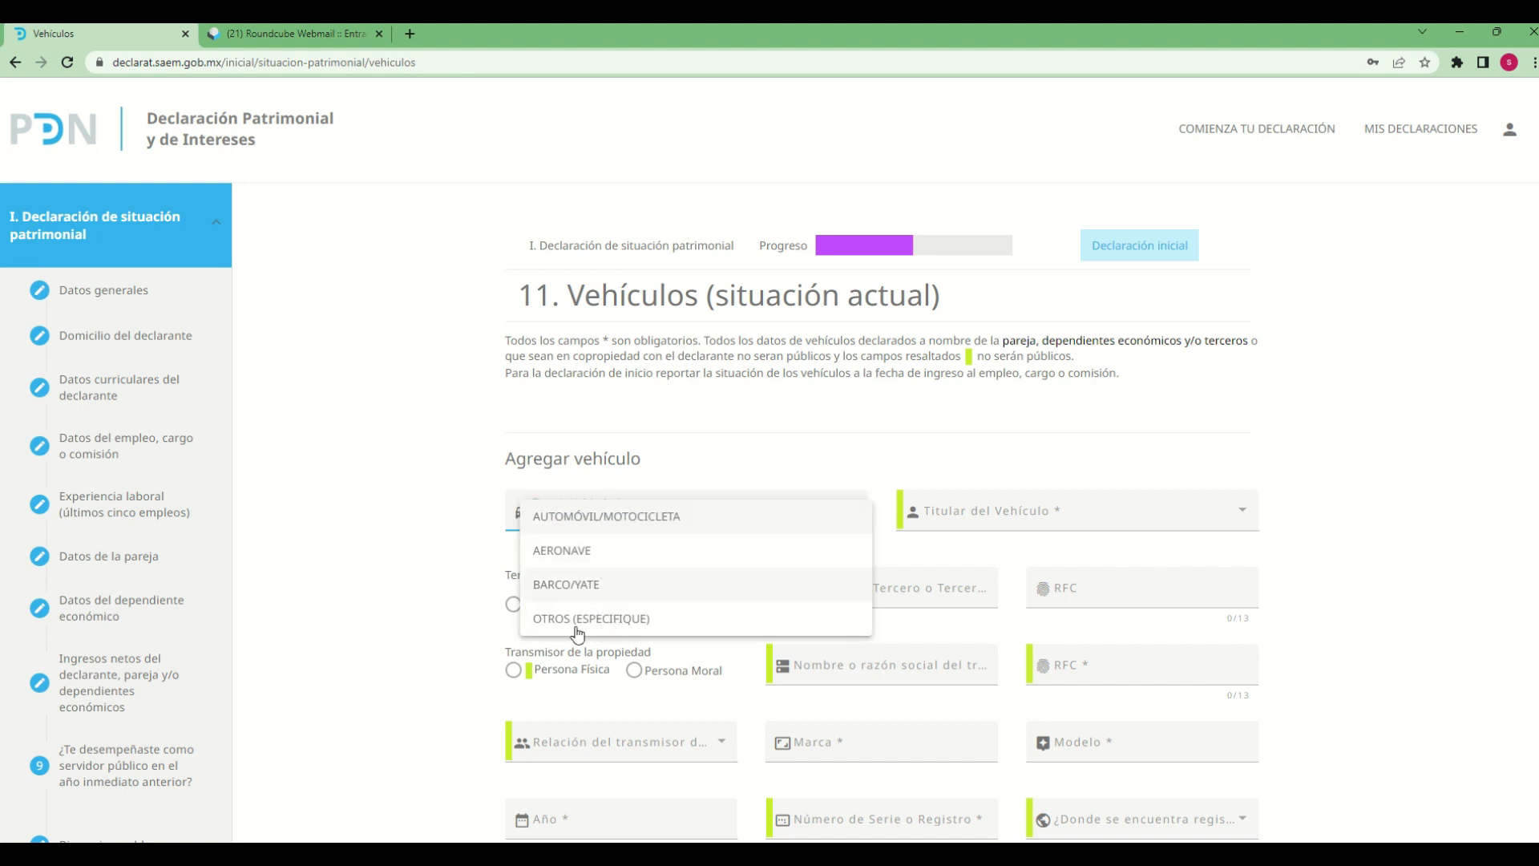
left_click(613, 517)
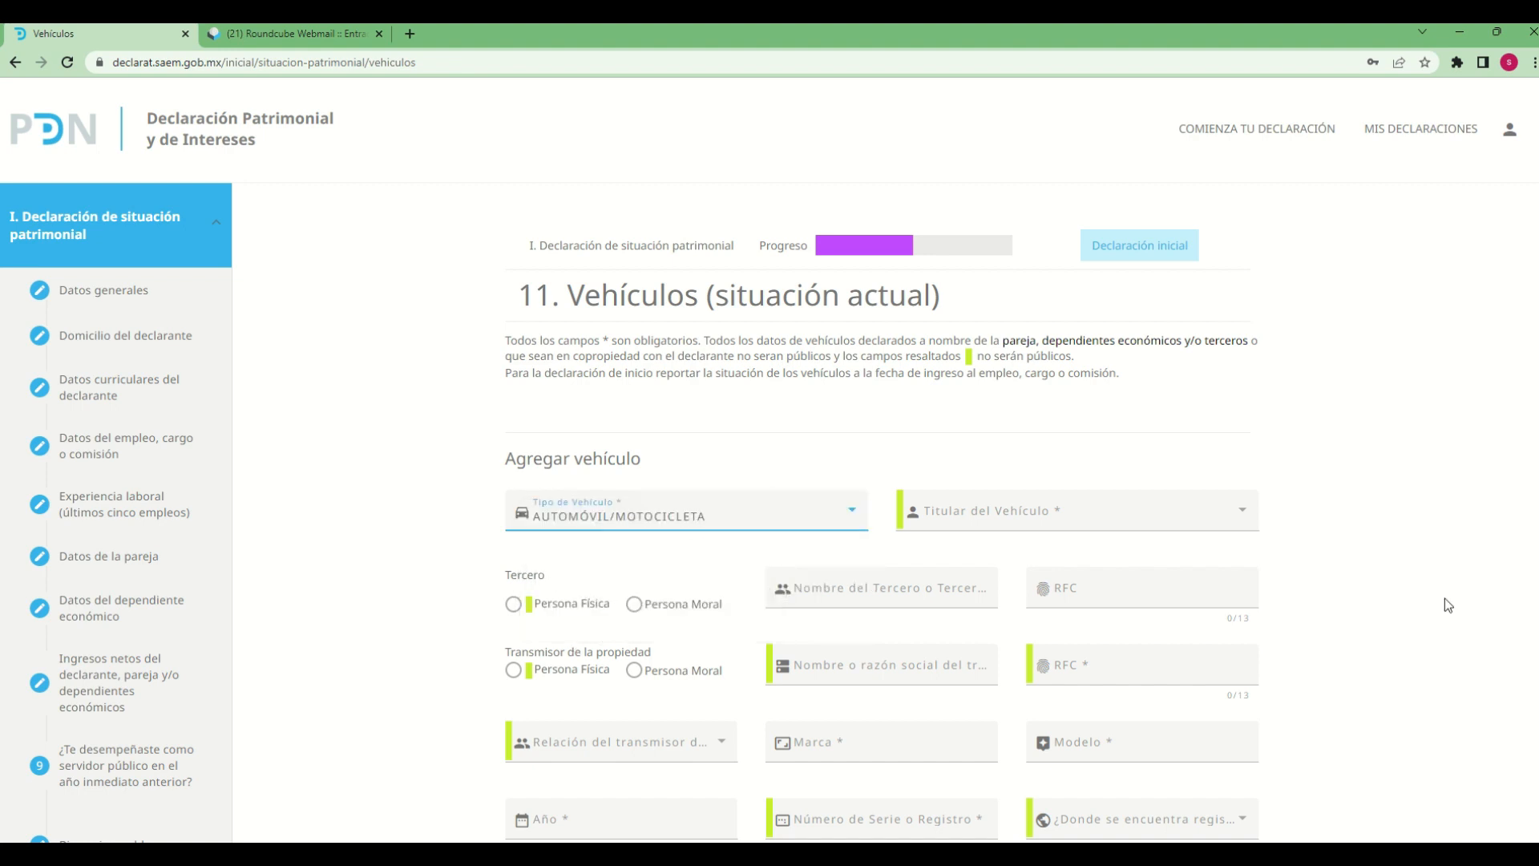
left_click(1132, 514)
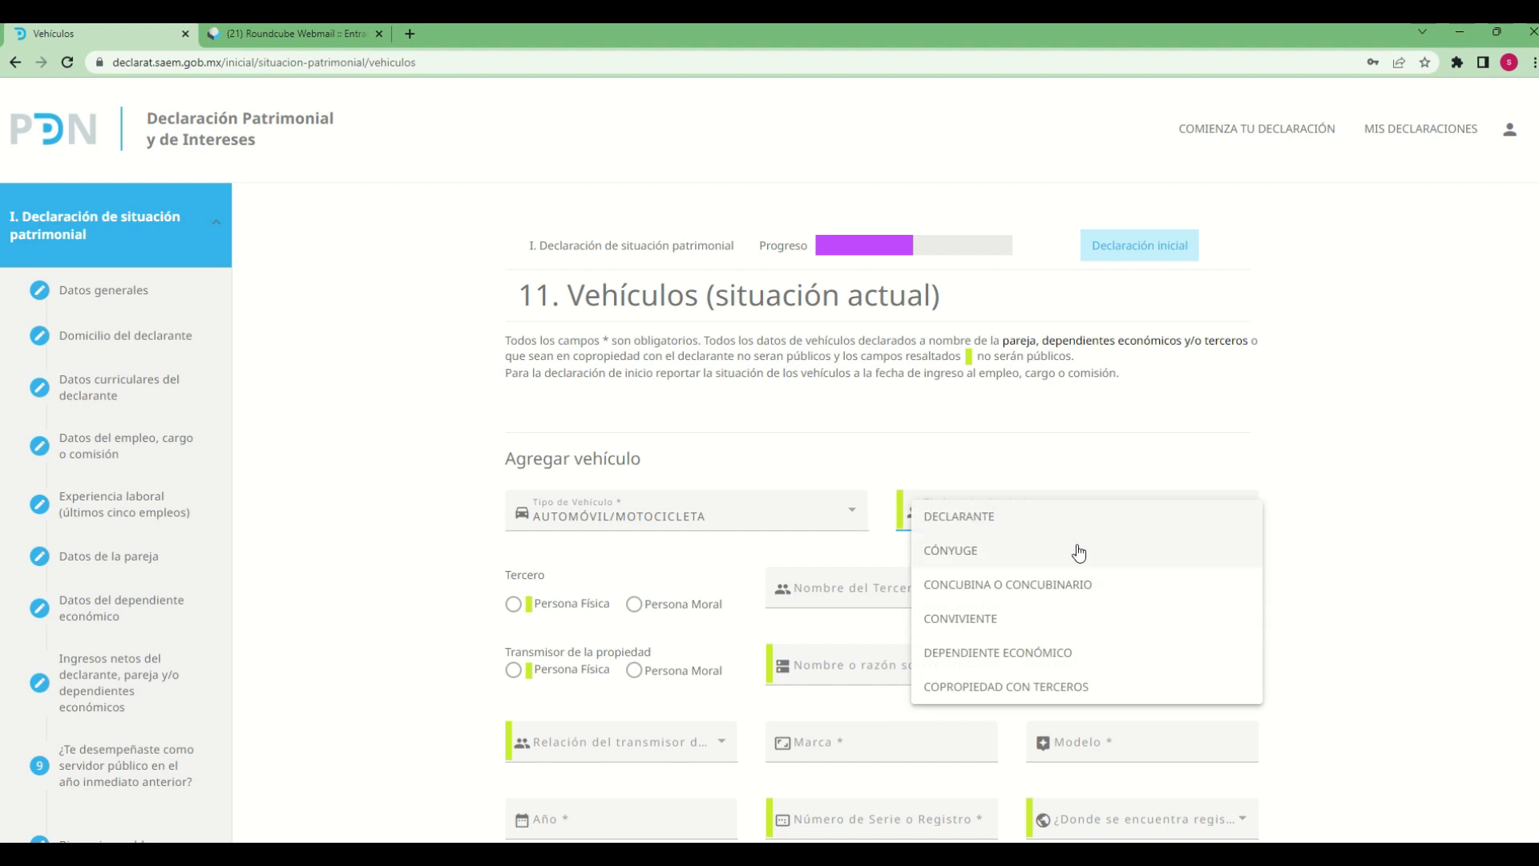
left_click(1303, 538)
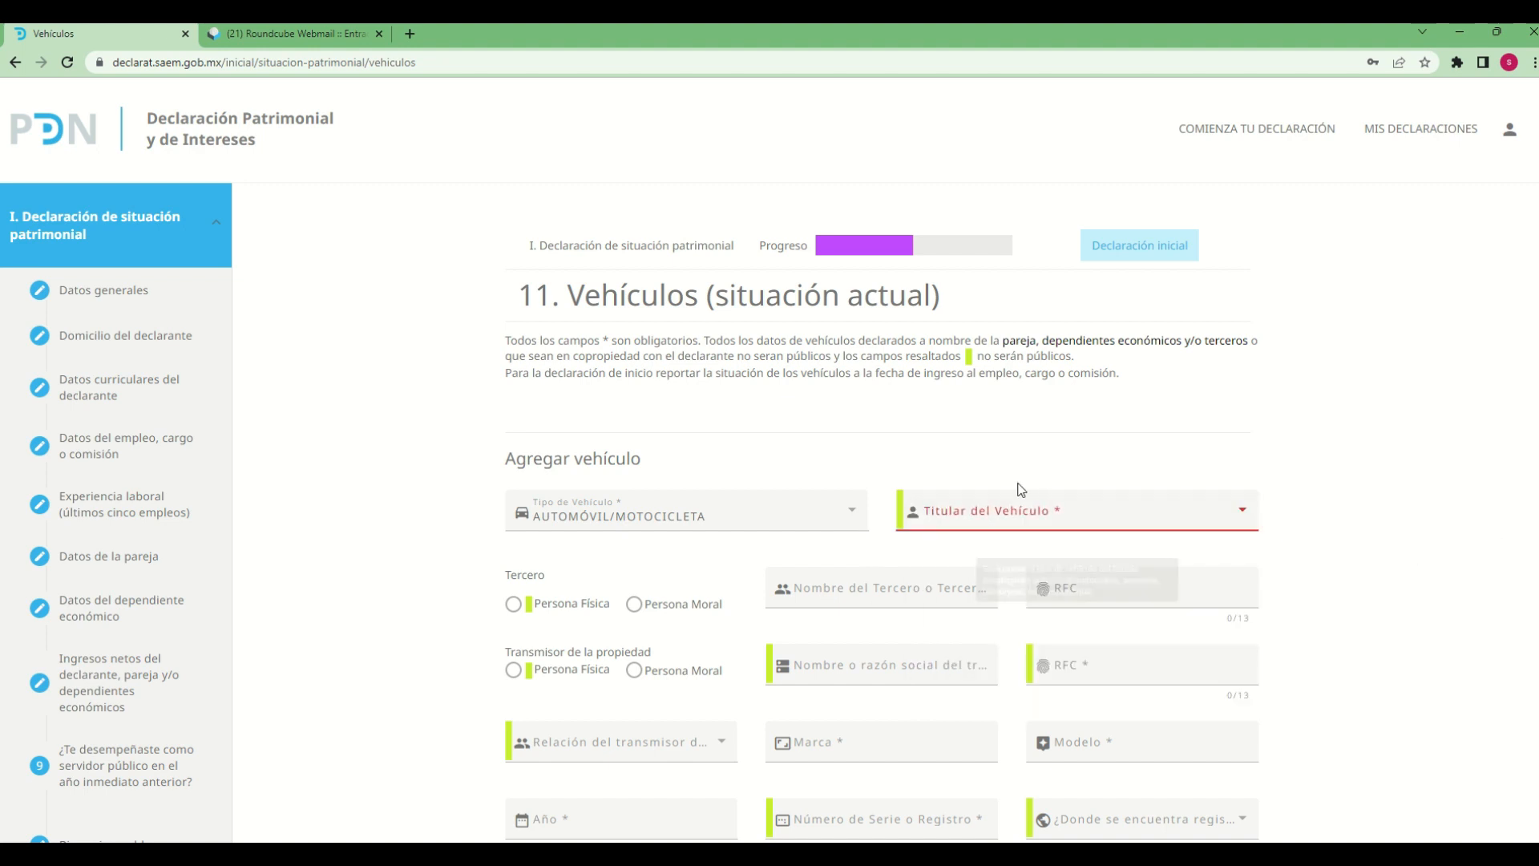
left_click(1007, 522)
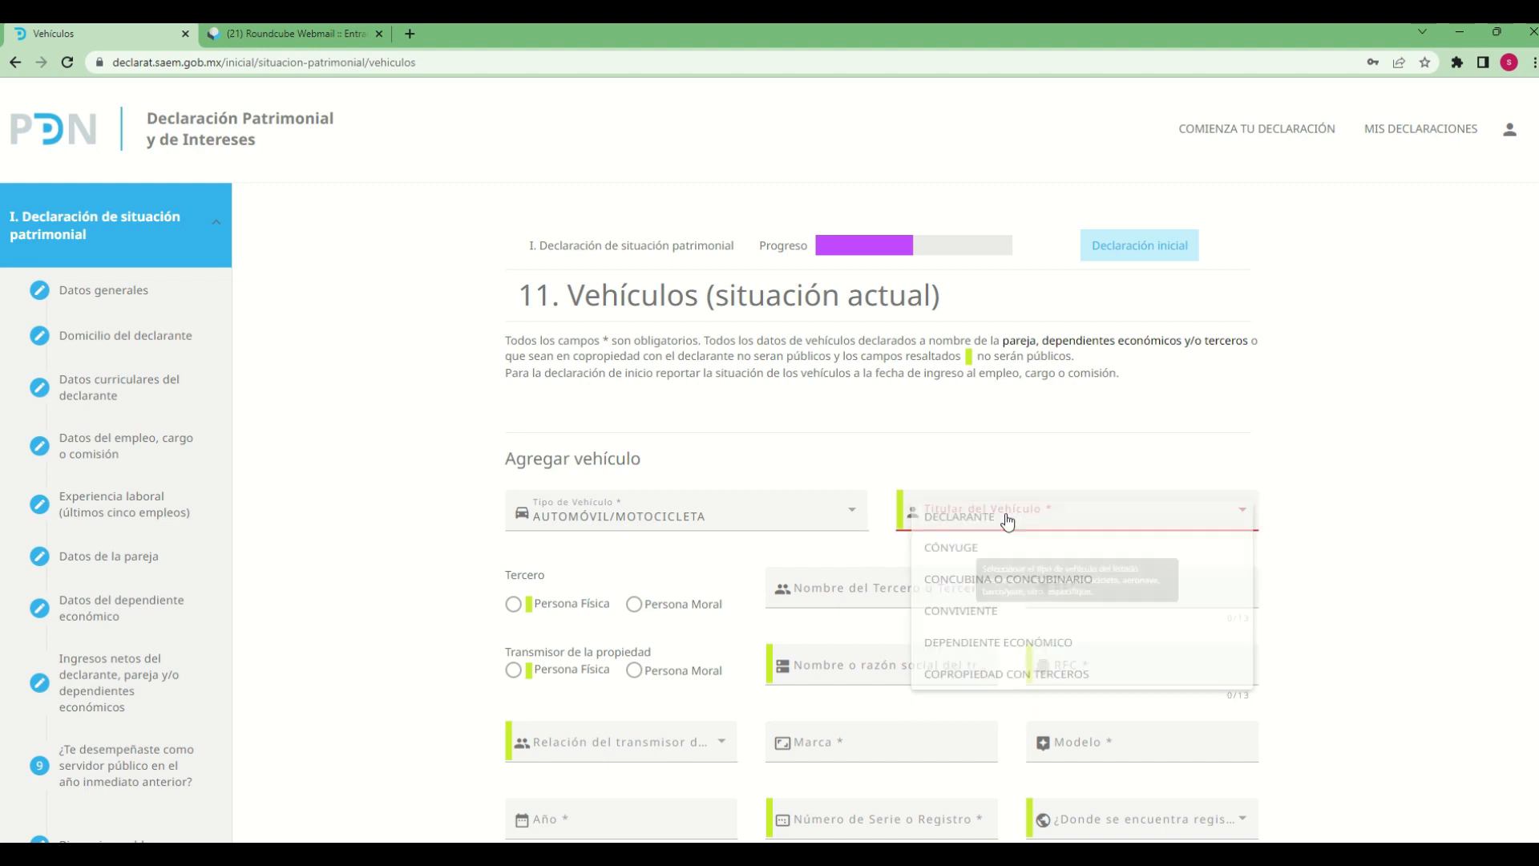
left_click(967, 551)
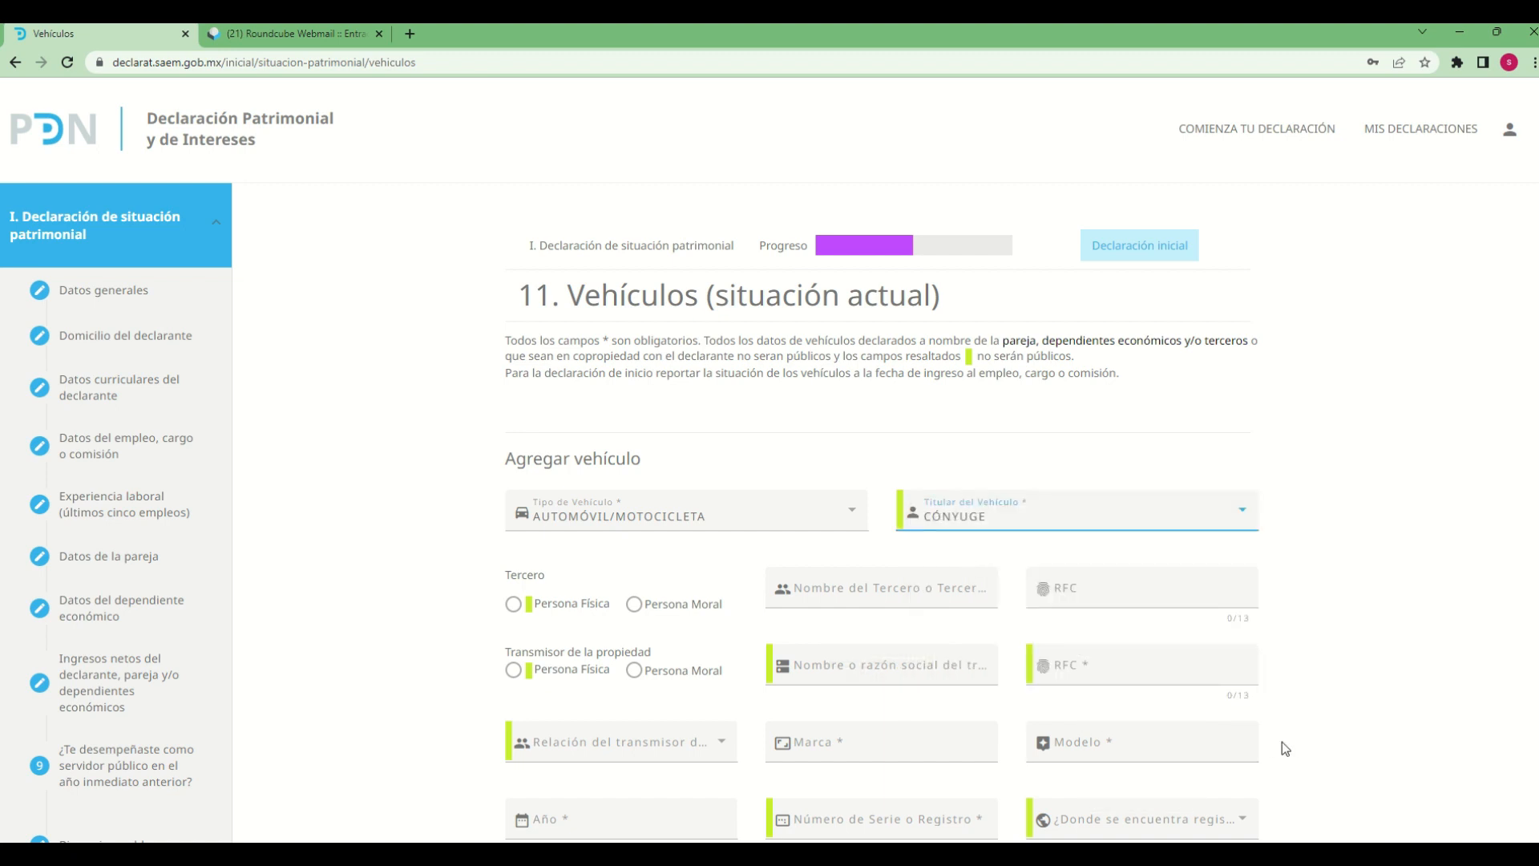
Set the vehicle's Tercero to Persona Física and enter the third party's full name
scroll(1291, 742, "down", 1)
scroll(1296, 739, "down", 3)
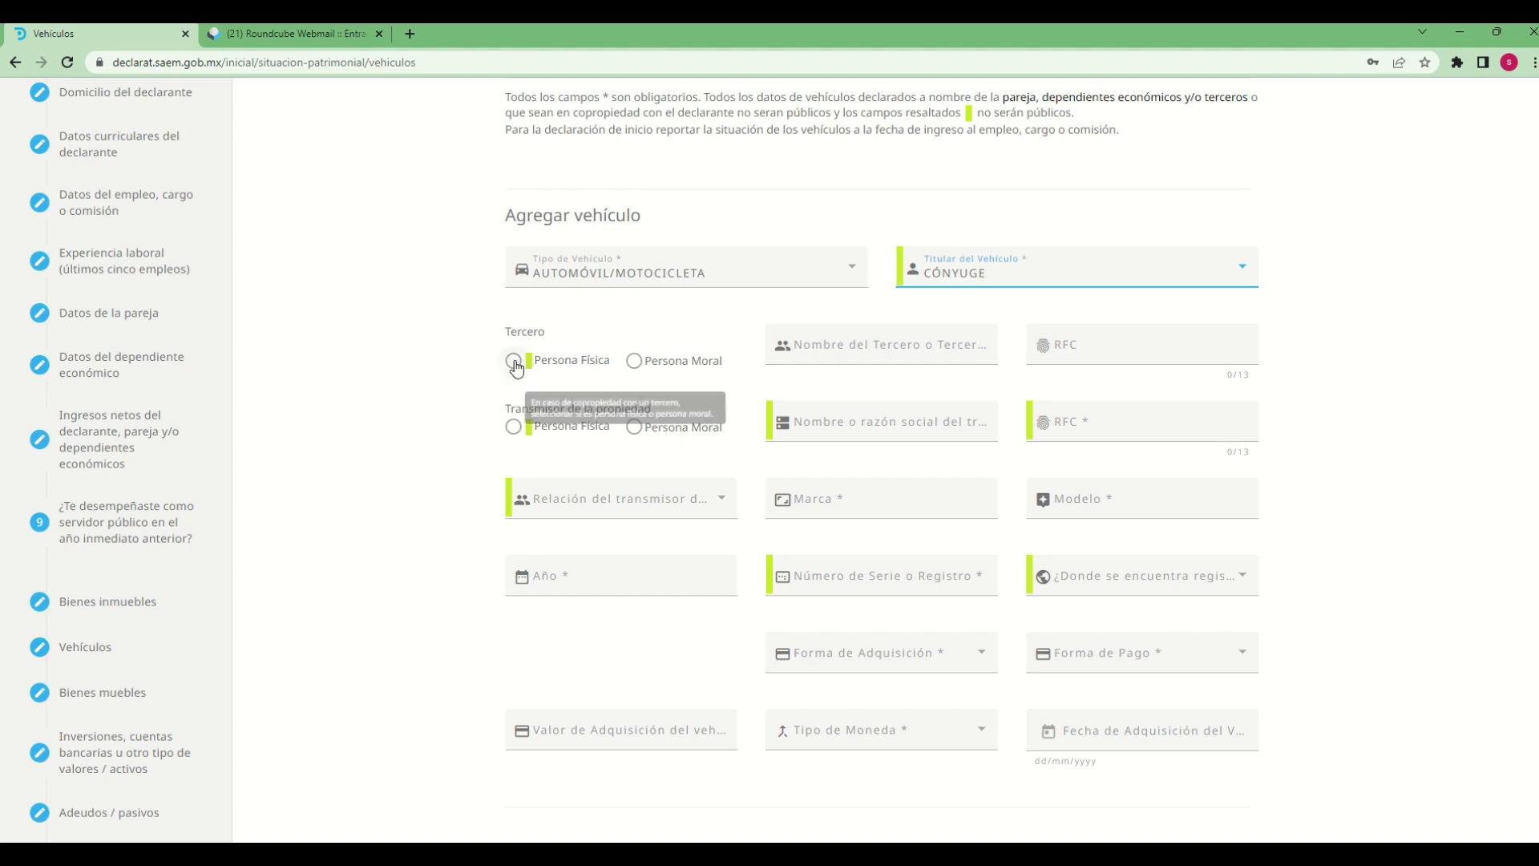
left_click(514, 361)
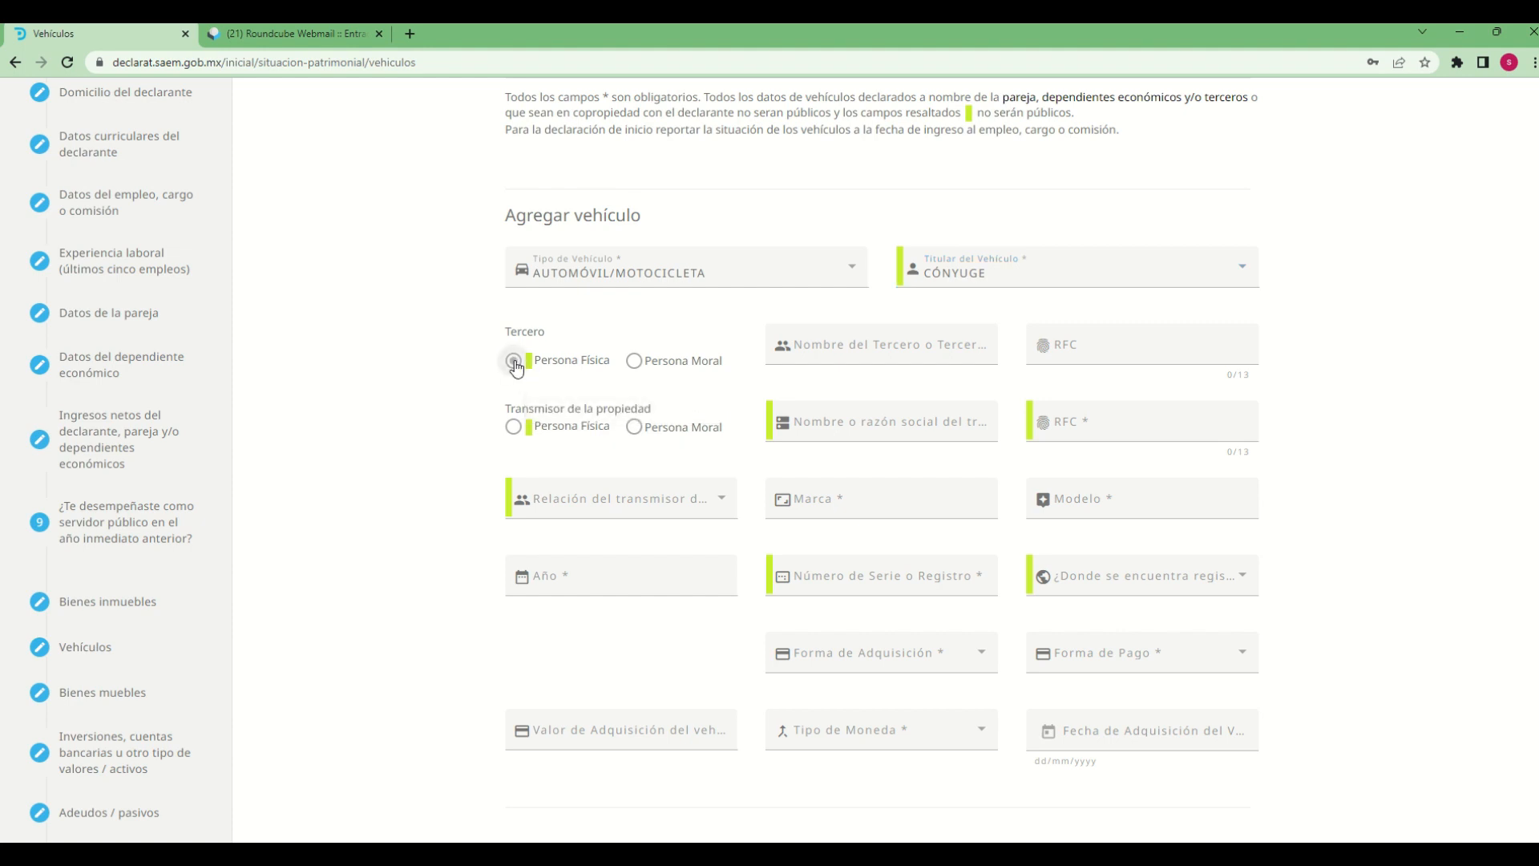
left_click(828, 353)
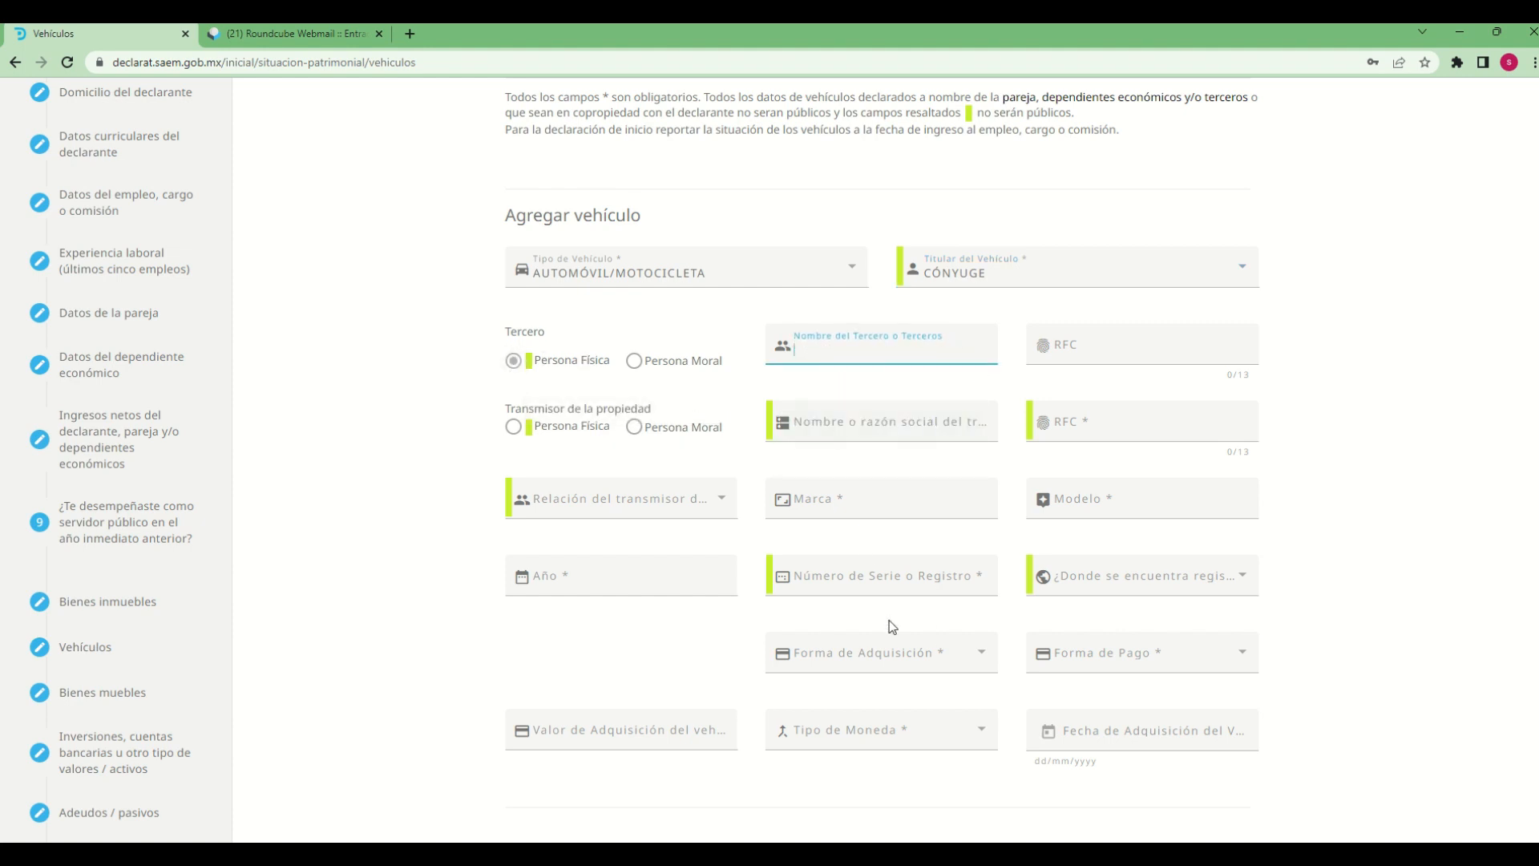
mouse_move(1, 24)
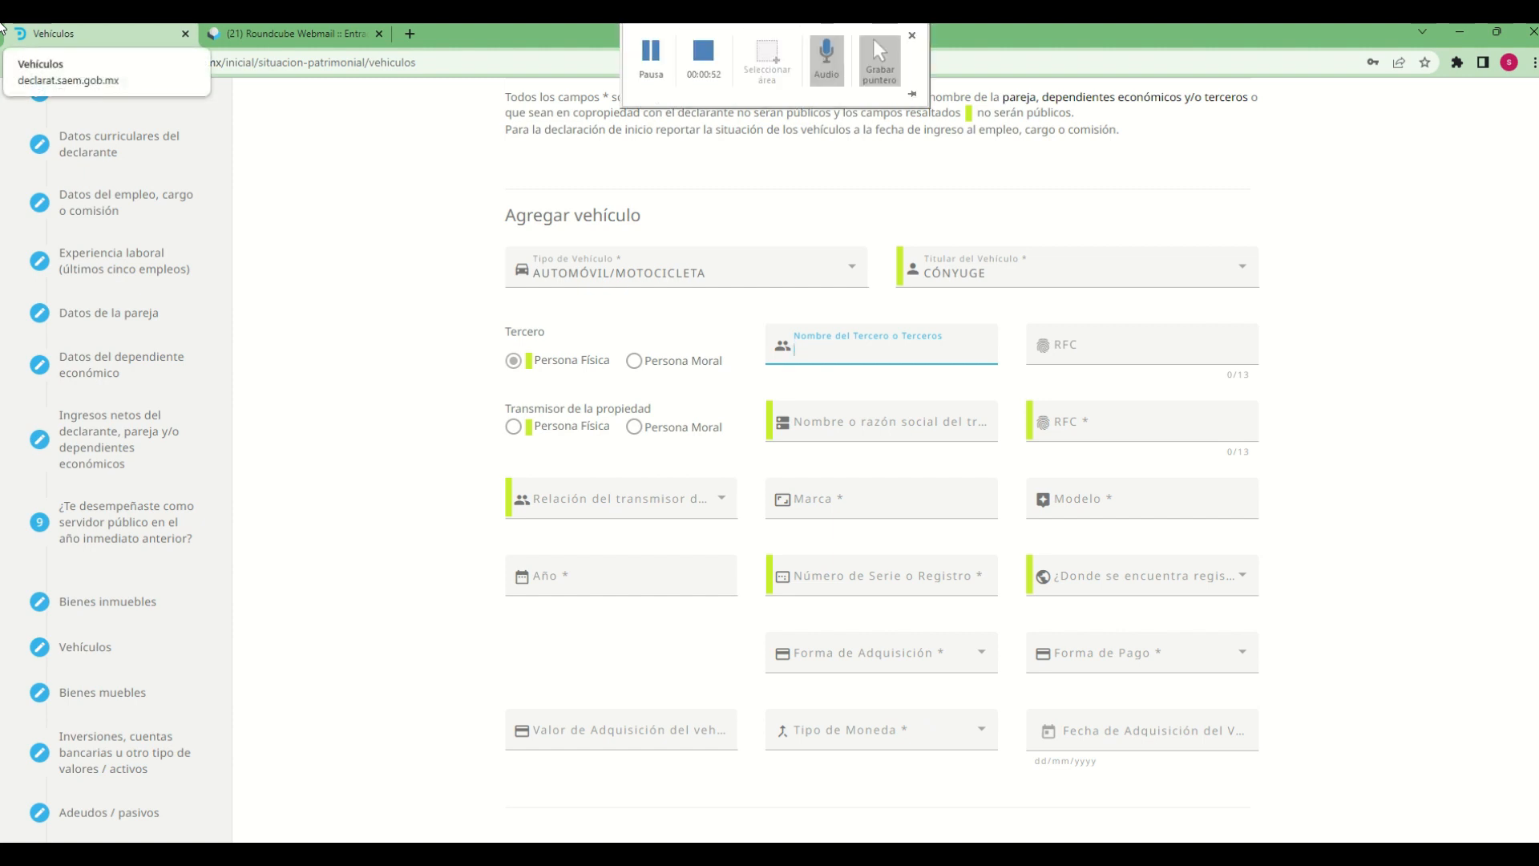
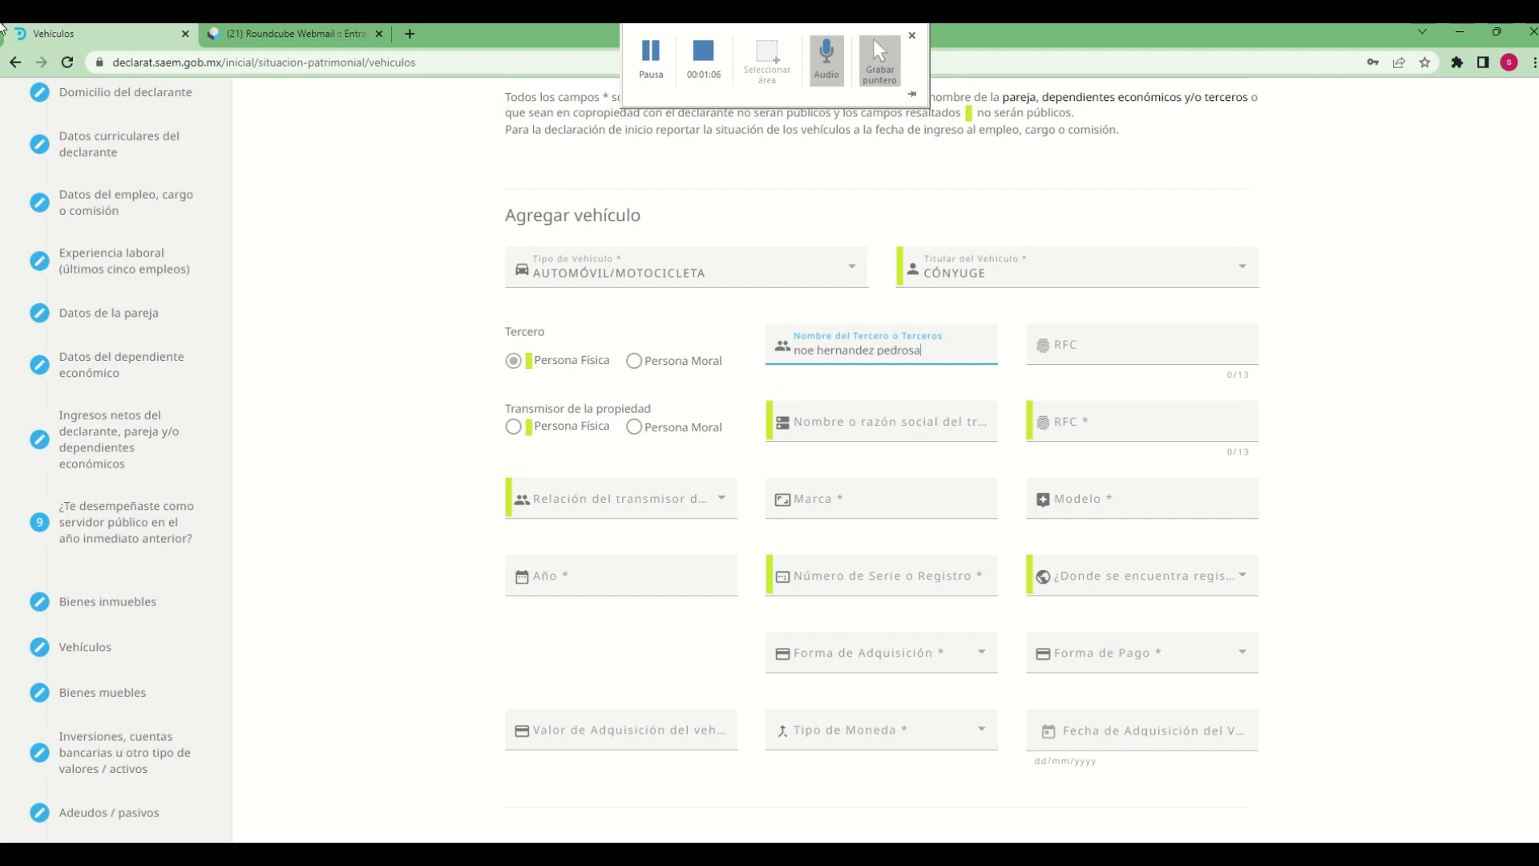
Enter the third party's RFC for the vehicle
key("Tab")
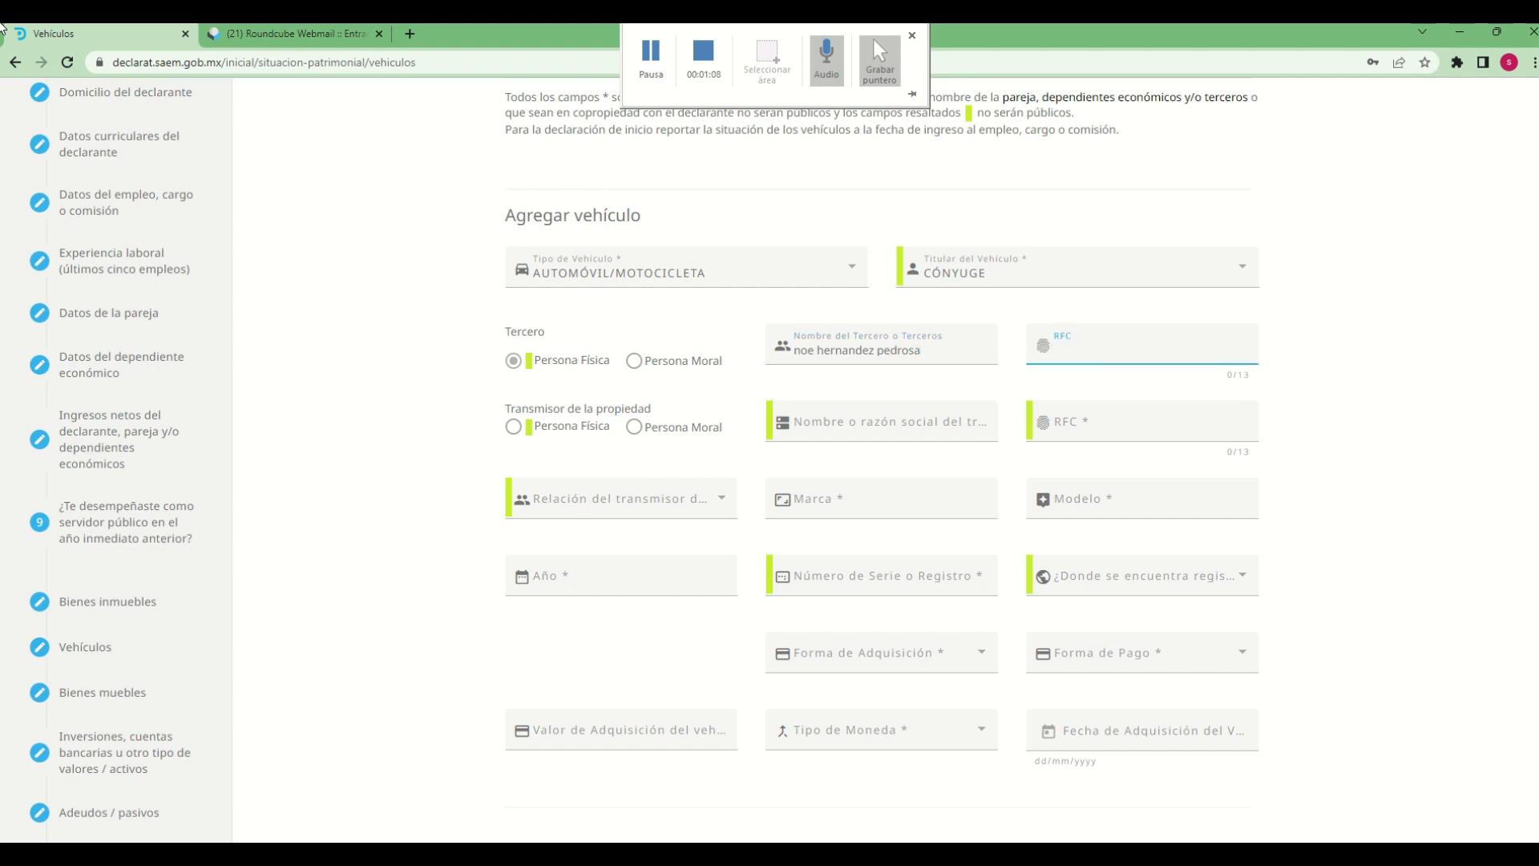
type("noe1212127")
key("BackSpace")
type("e")
type("e4")
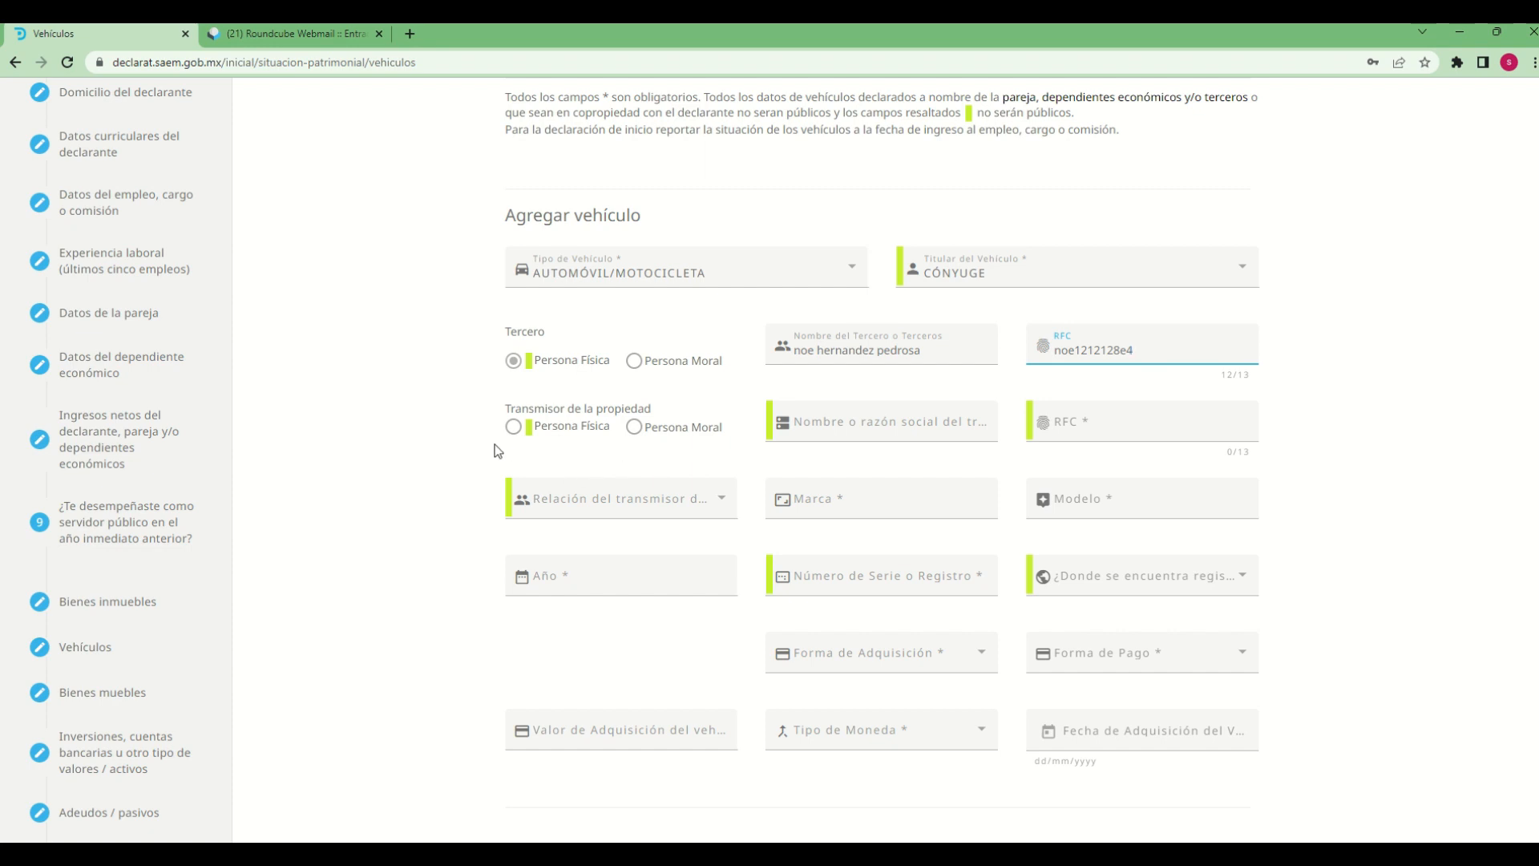
Set the Transmisor de la propiedad to Persona Física and enter the transferor's full name
left_click(513, 427)
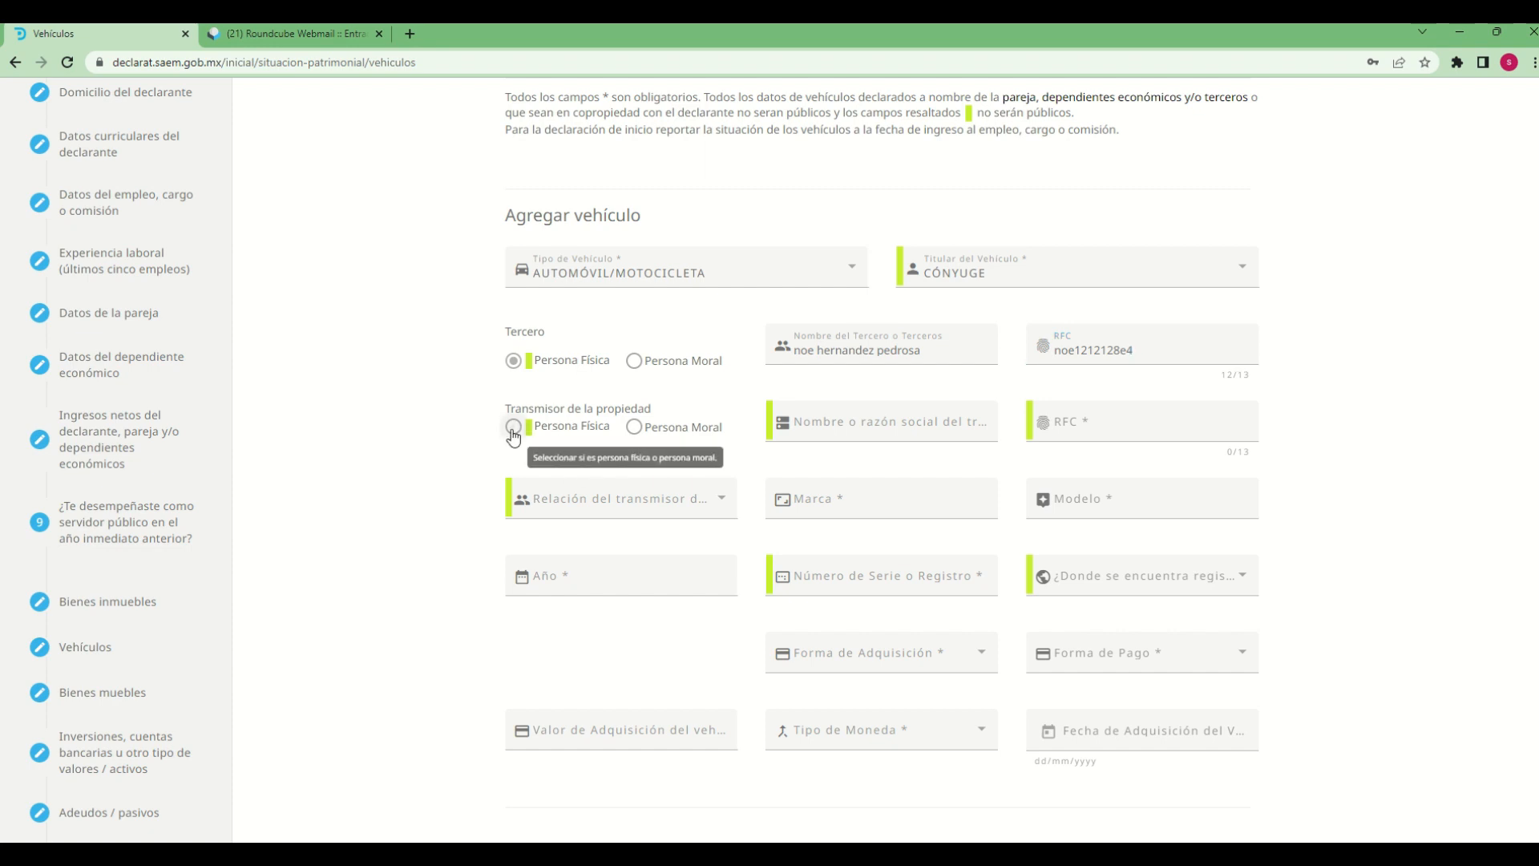
left_click(860, 424)
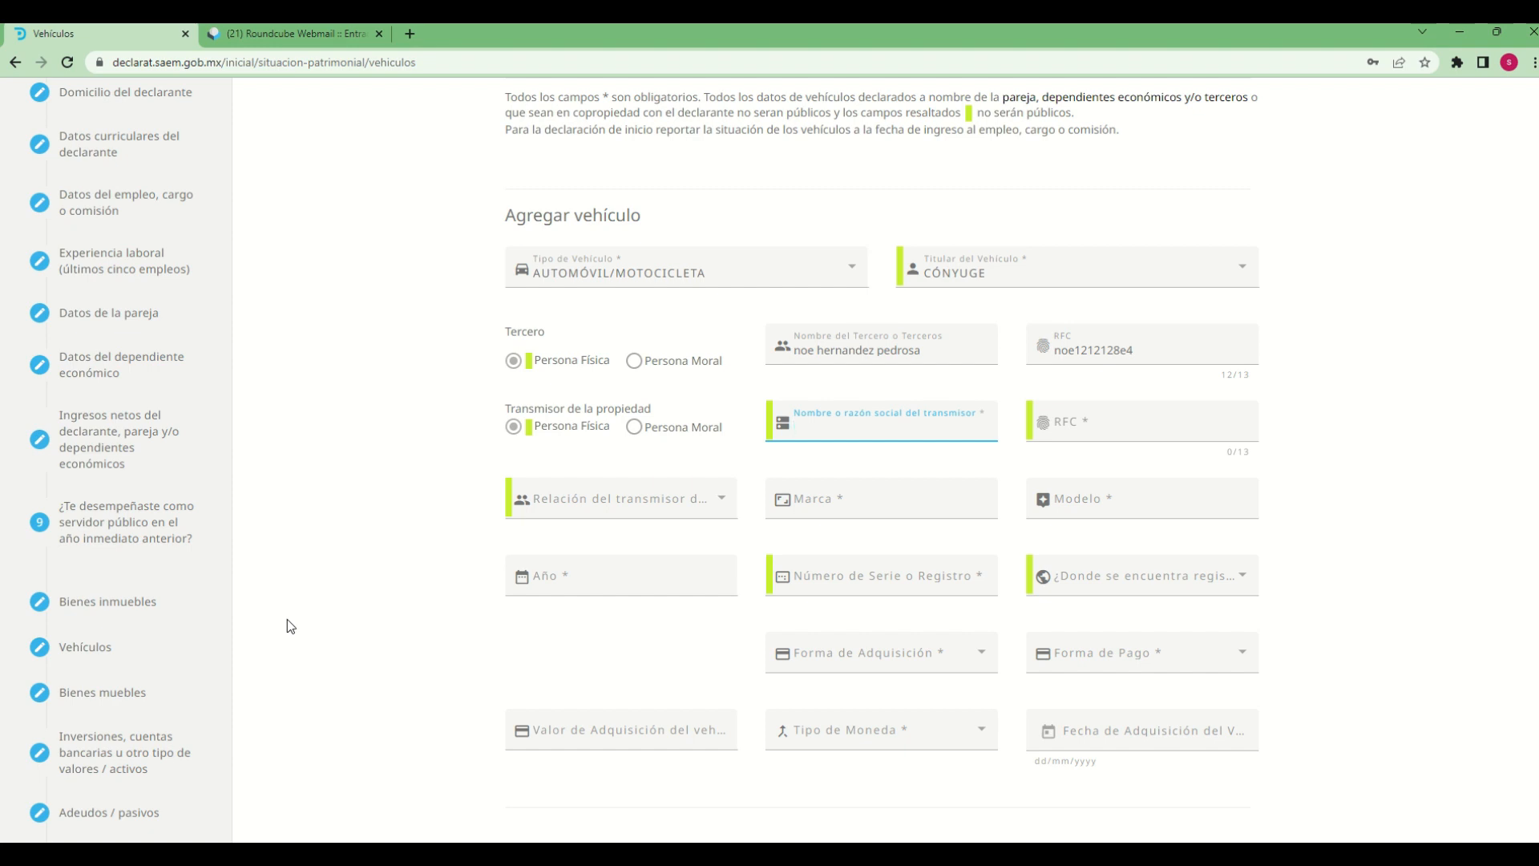
Enter the transferor's RFC for the vehicle
left_click(1093, 422)
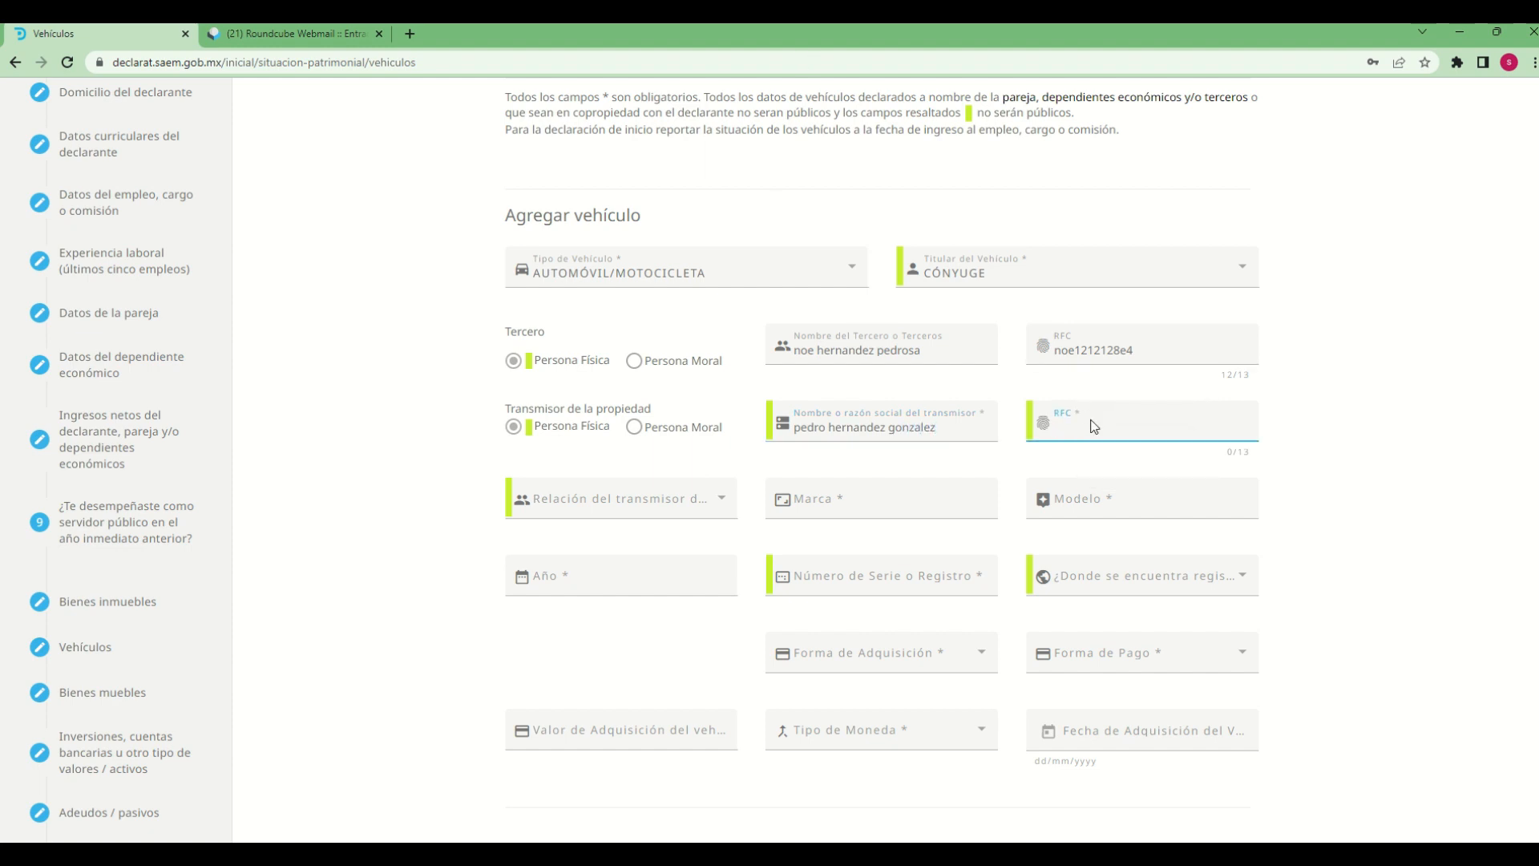
type("pedr1212124h2")
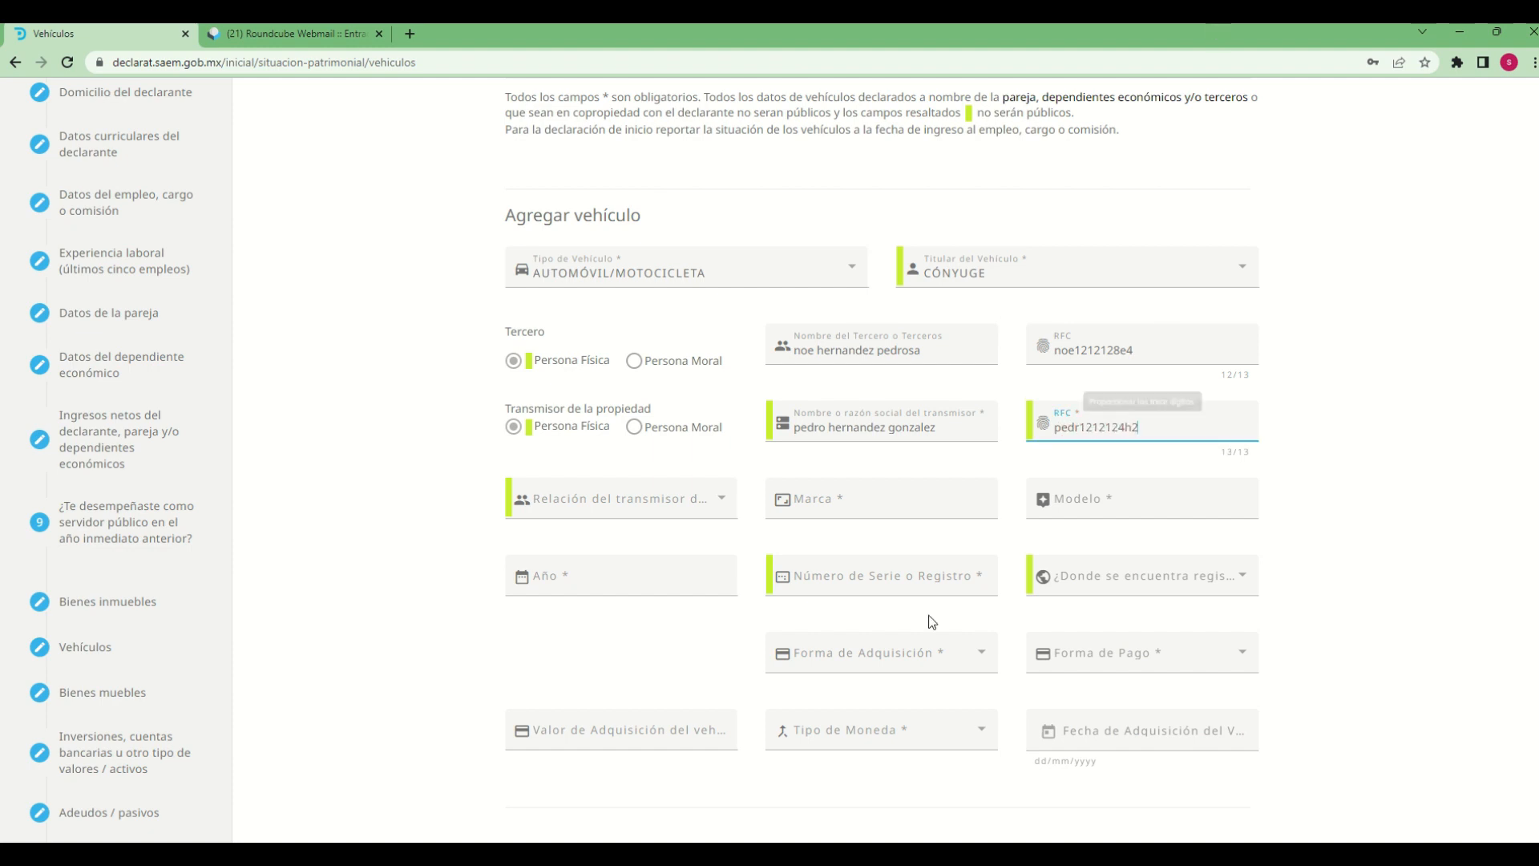
Set the transferor's relationship to the vehicle's holder to CUÑADO(A)
left_click(654, 512)
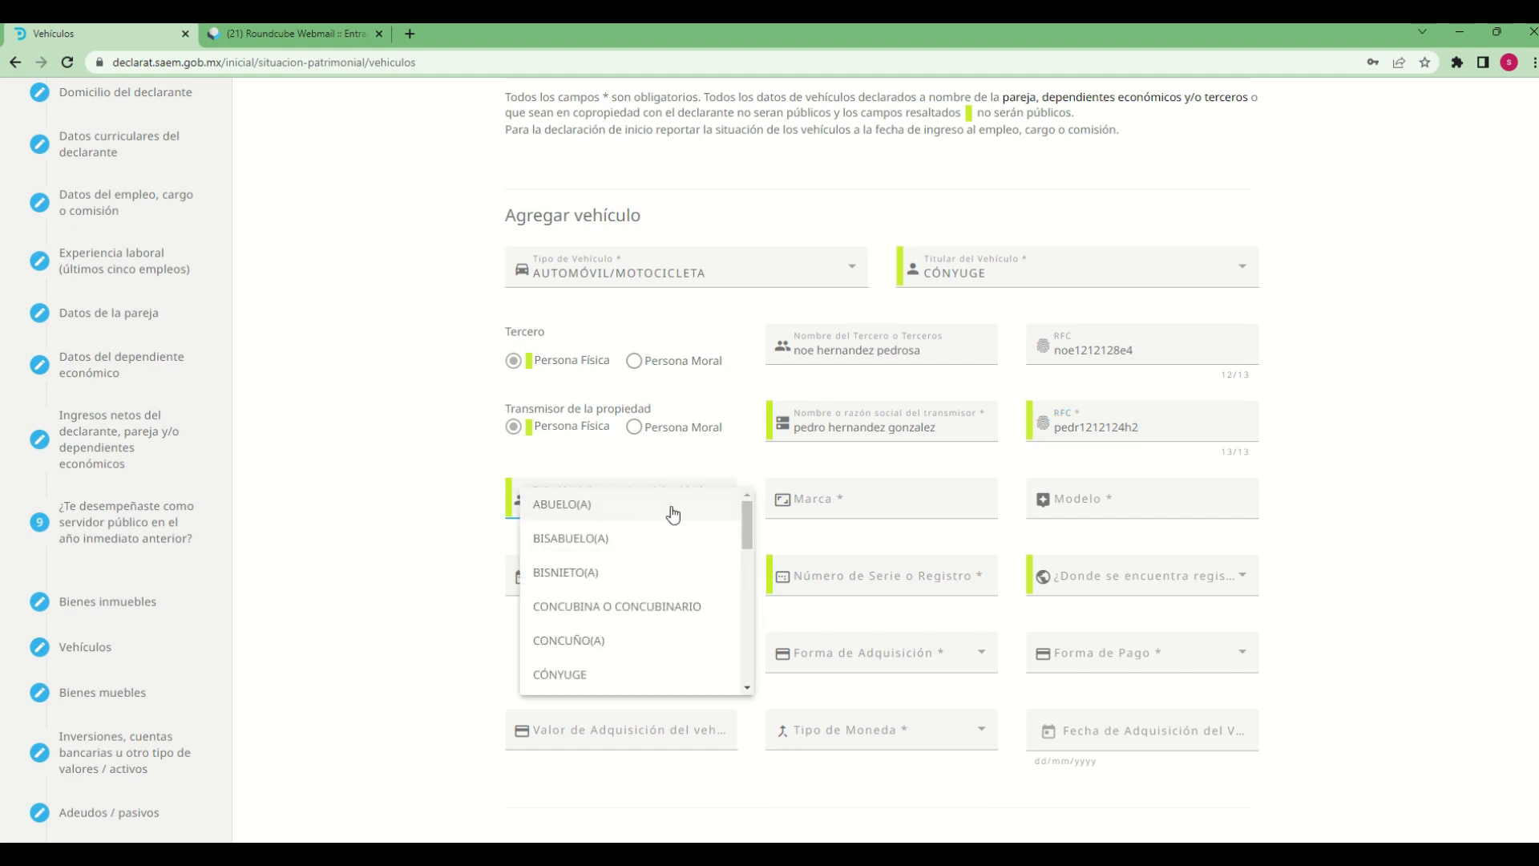
left_click(418, 541)
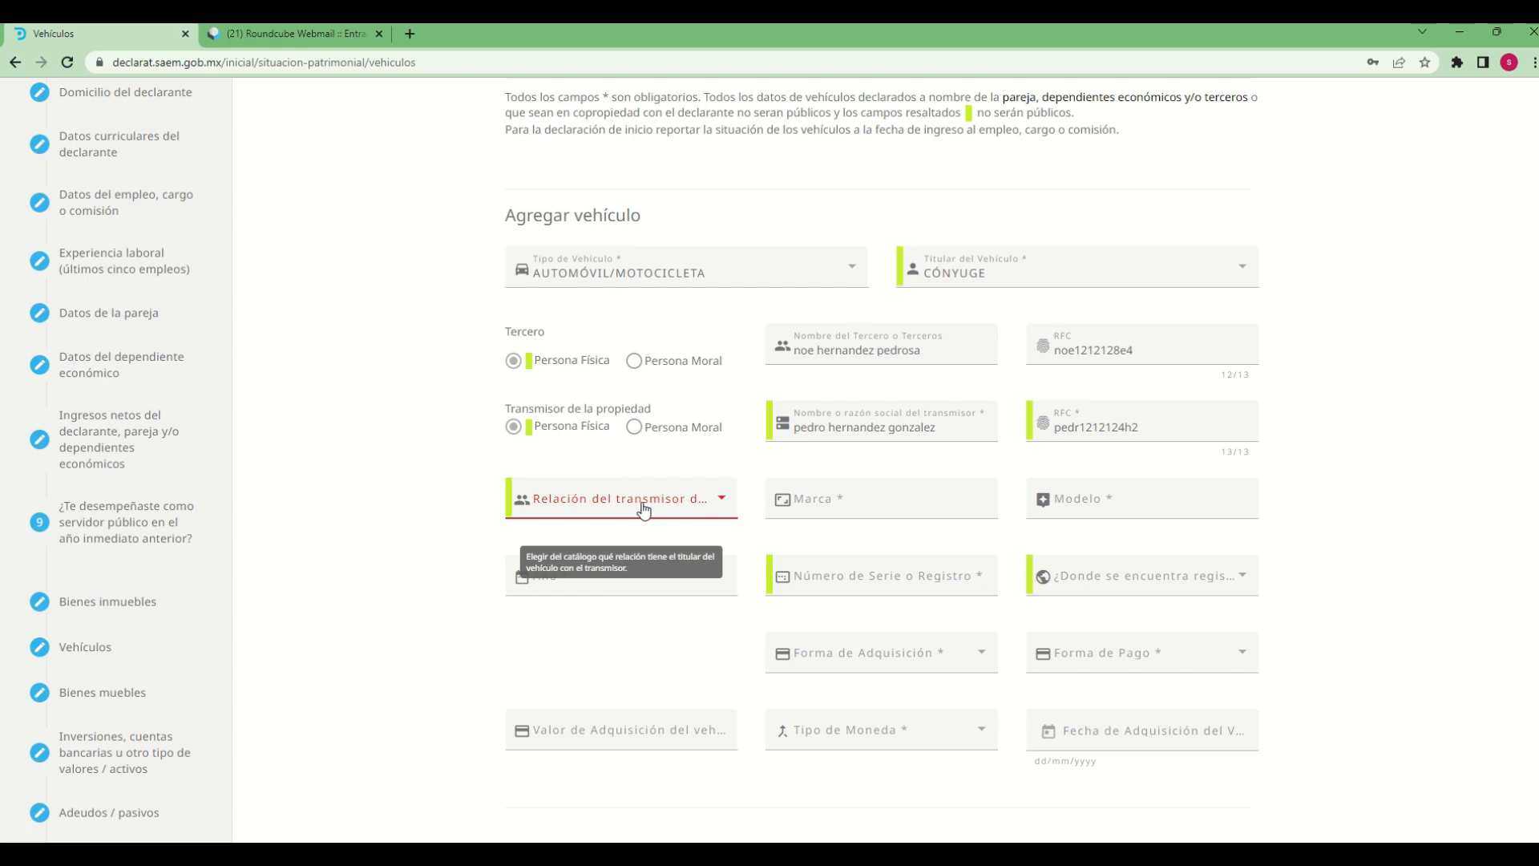
left_click(644, 509)
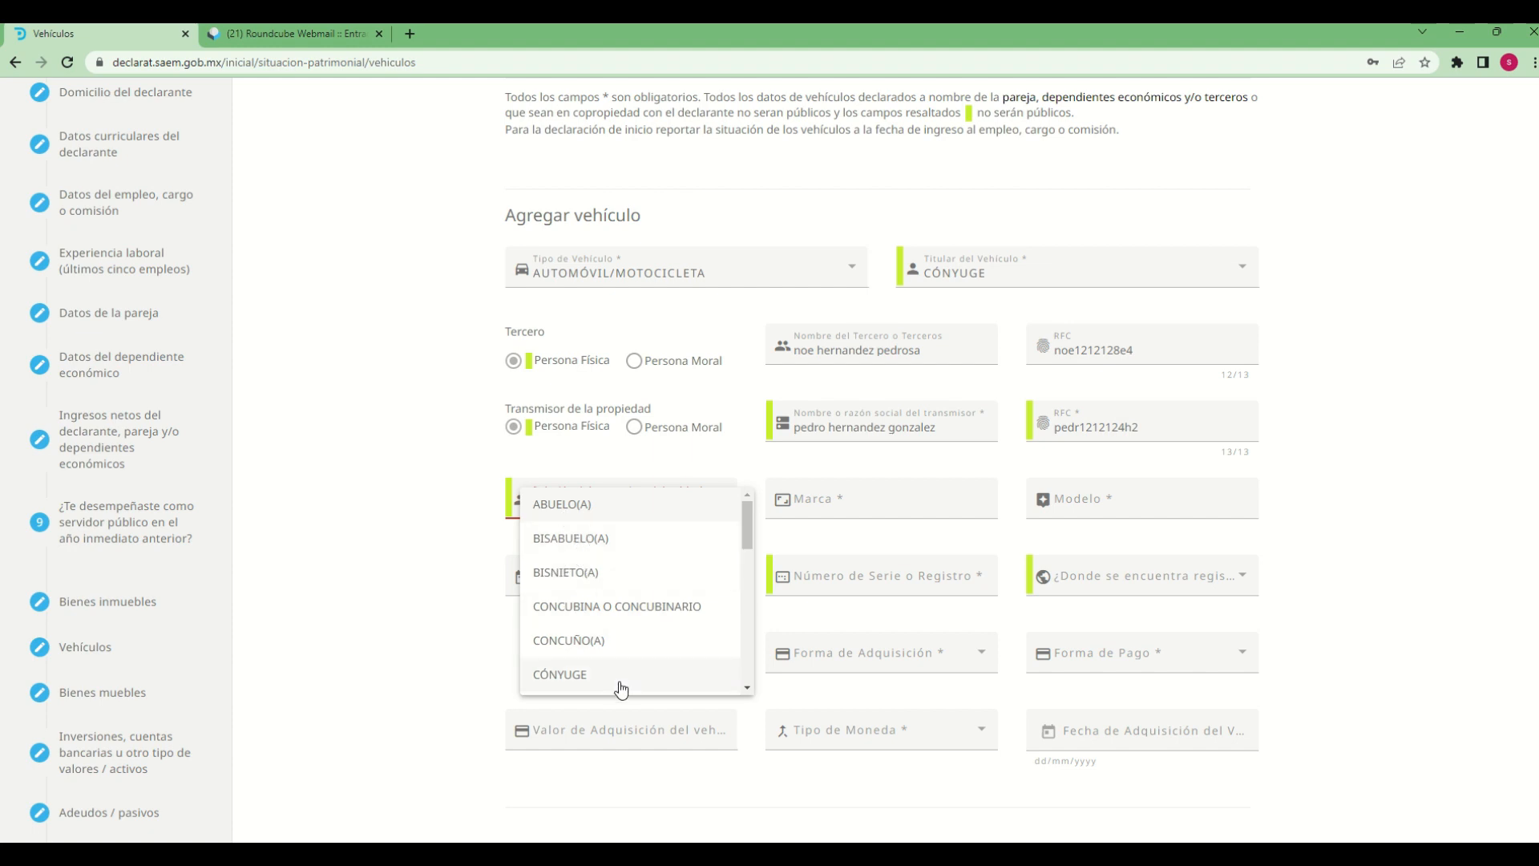
scroll(621, 689, "down", 1)
left_click(577, 632)
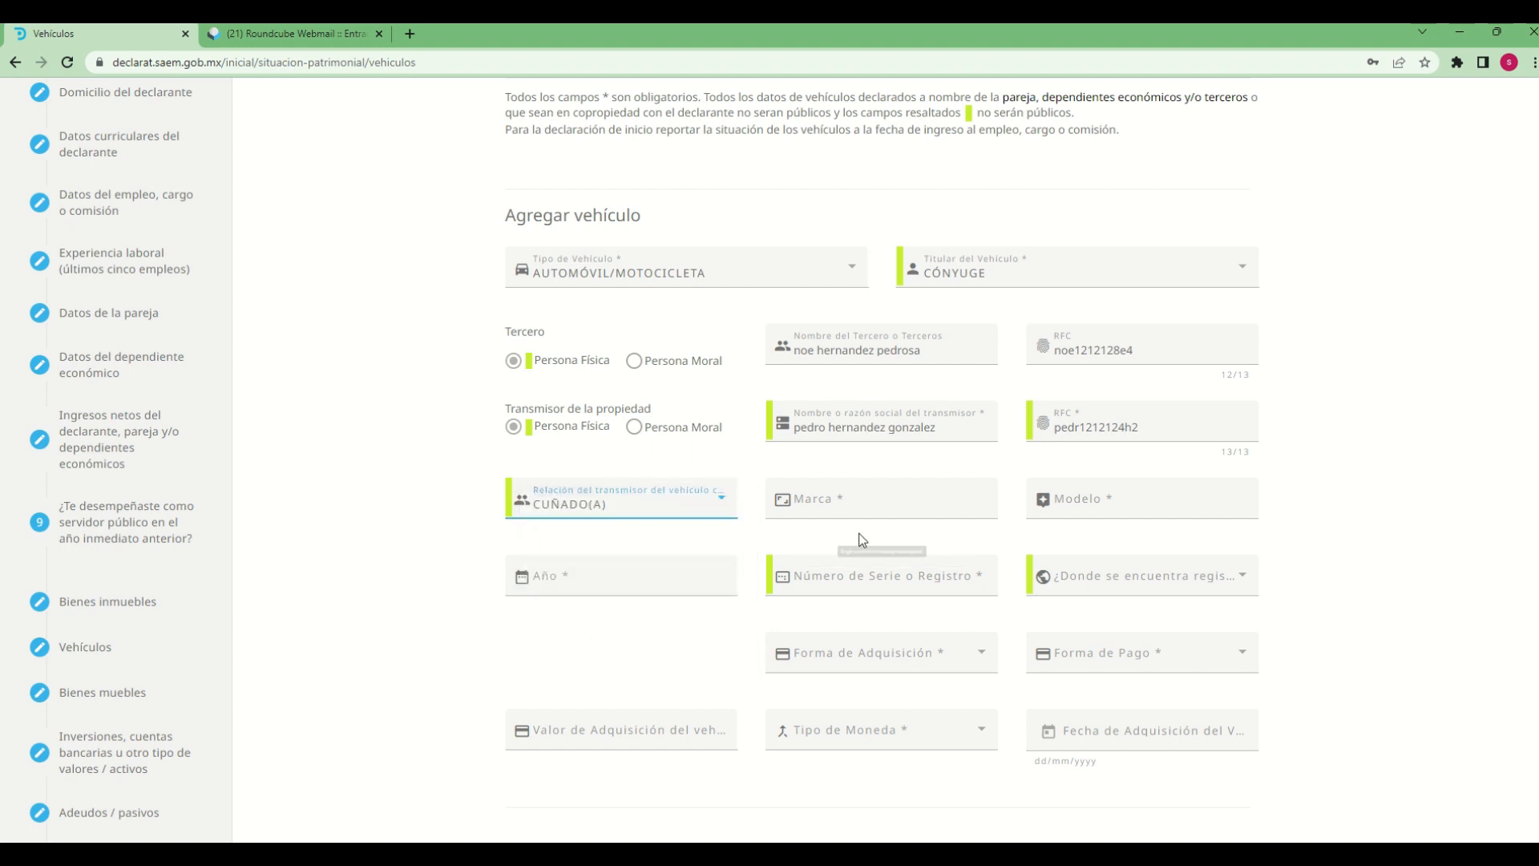
Enter volkswagen as the vehicle's Marca and sedan as its Modelo
left_click(864, 507)
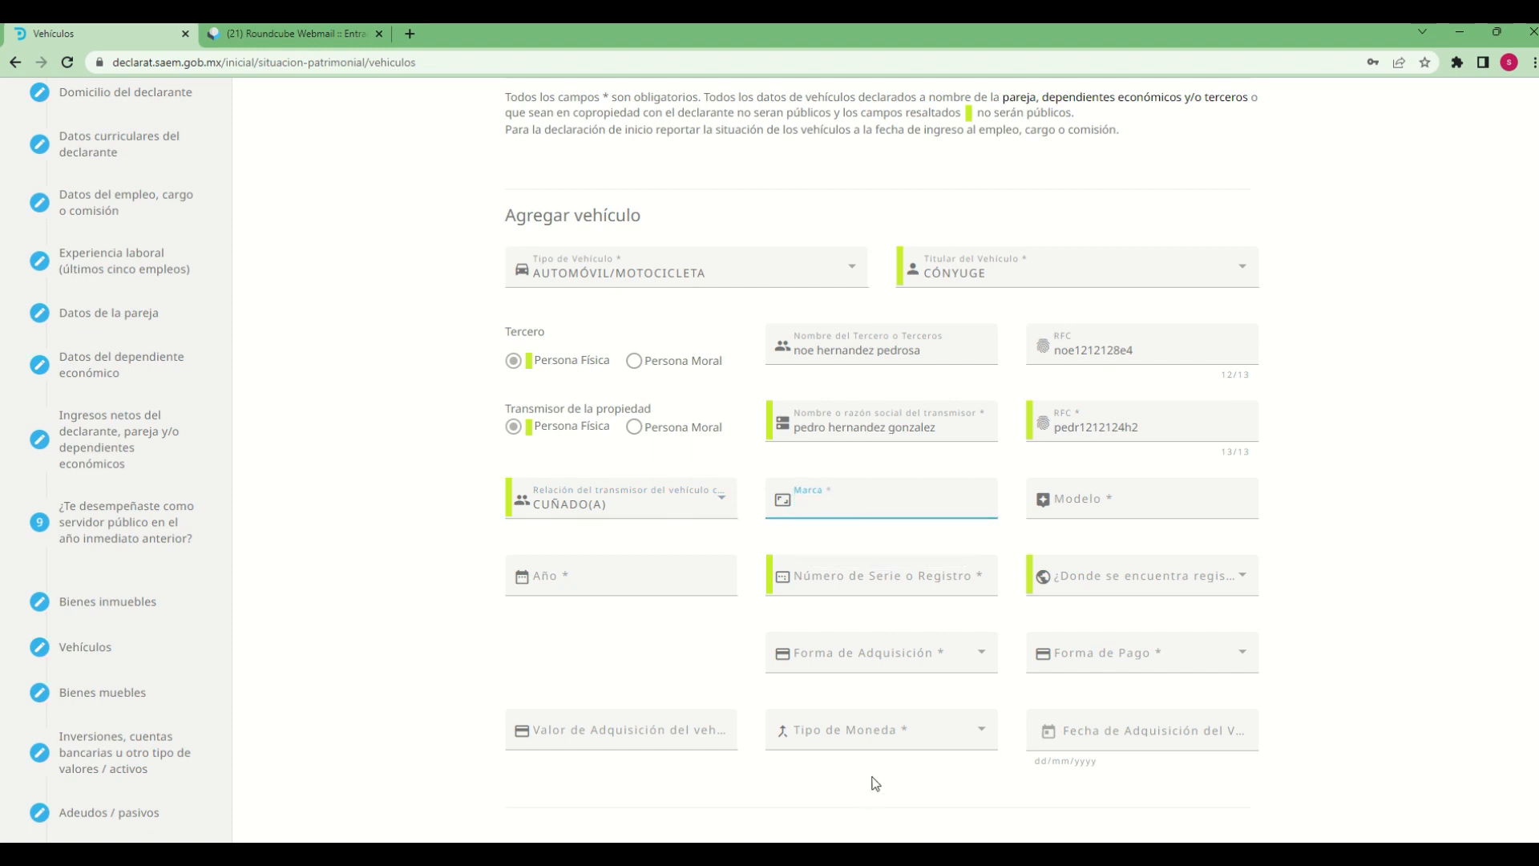
type("volkswaguen")
key("BackSpace")
key("BackSpace")
key("BackSpace")
type("en")
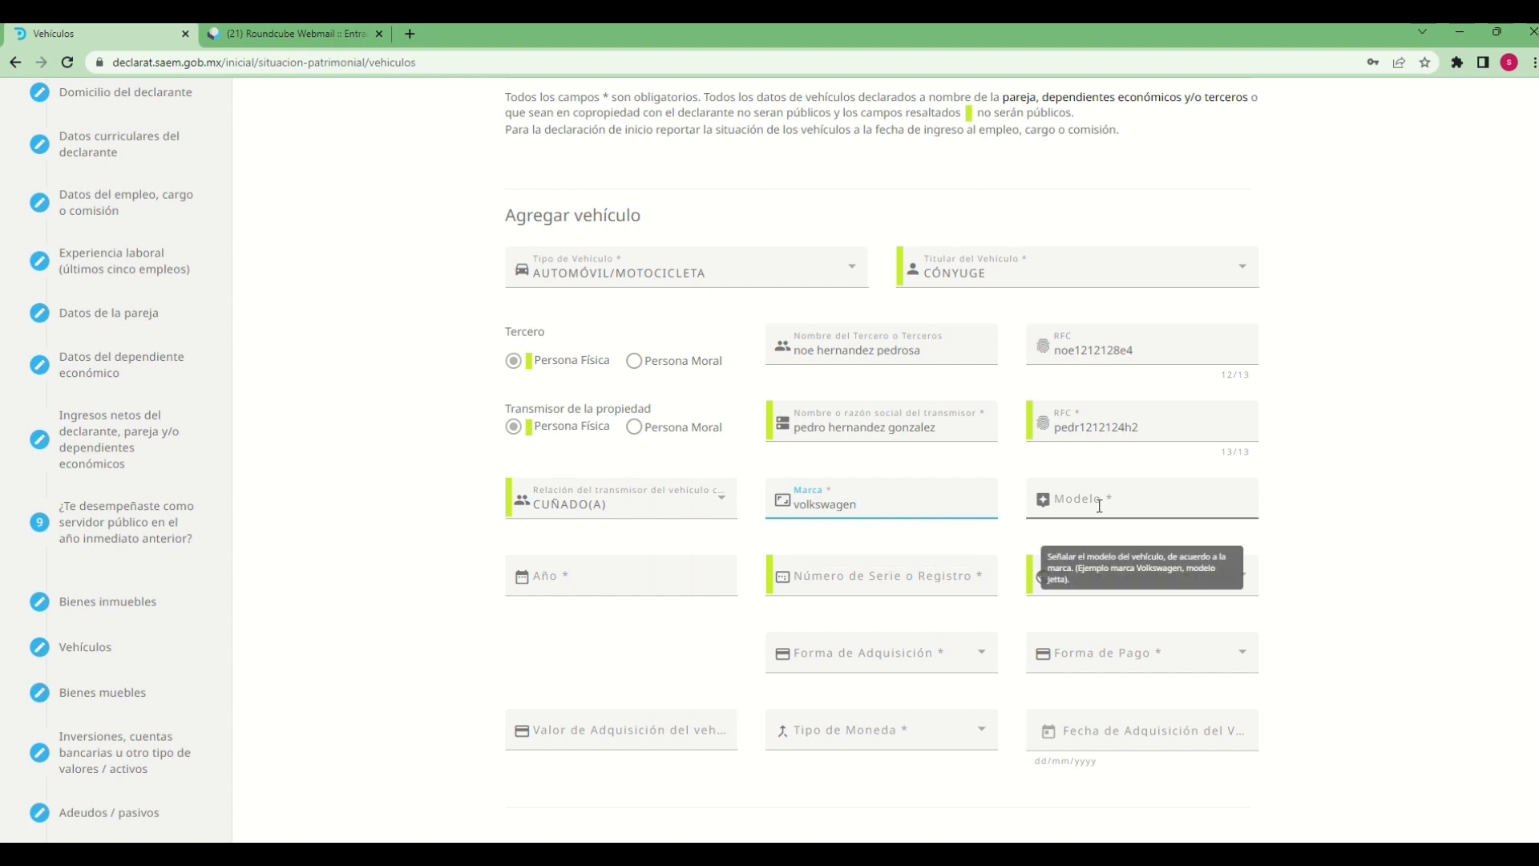
left_click(1043, 499)
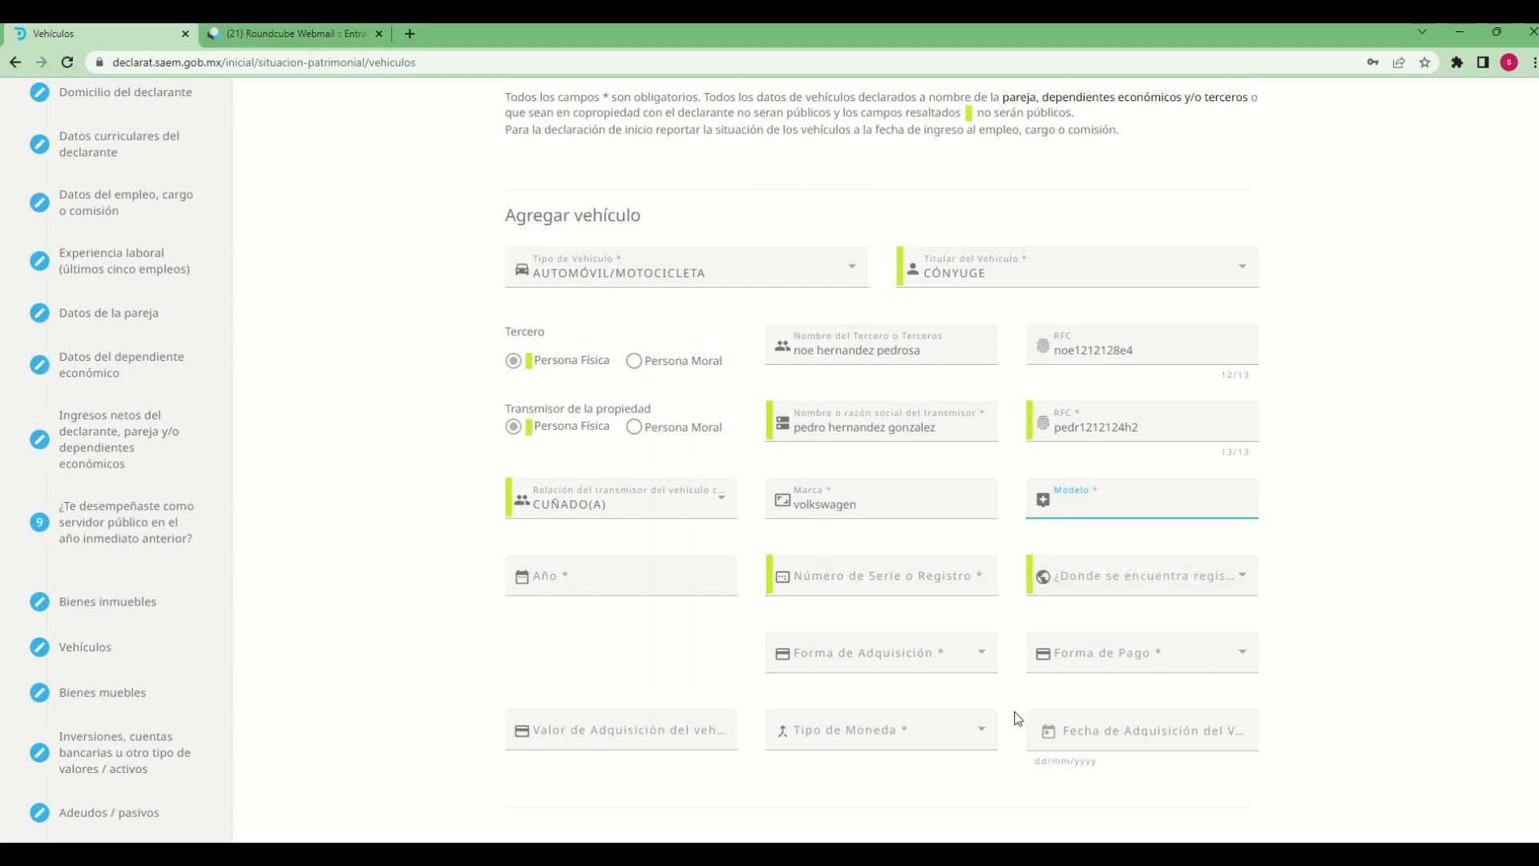
type("sedan")
Set the vehicle's Año to 2010 and fill in its Número de Serie o Registro
key("Tab")
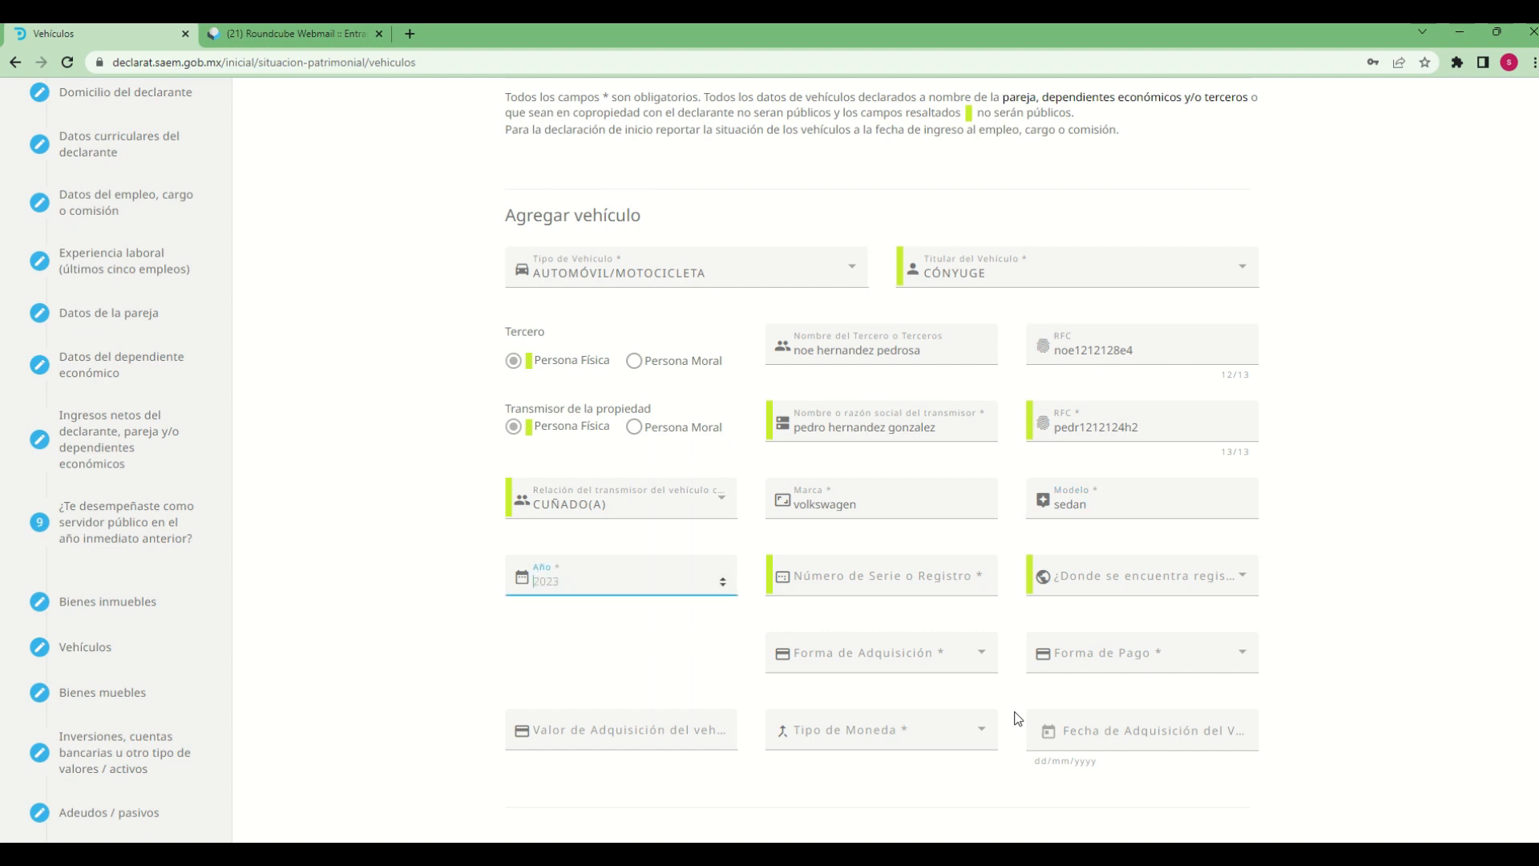
type("2010")
key("Tab")
type("123456")
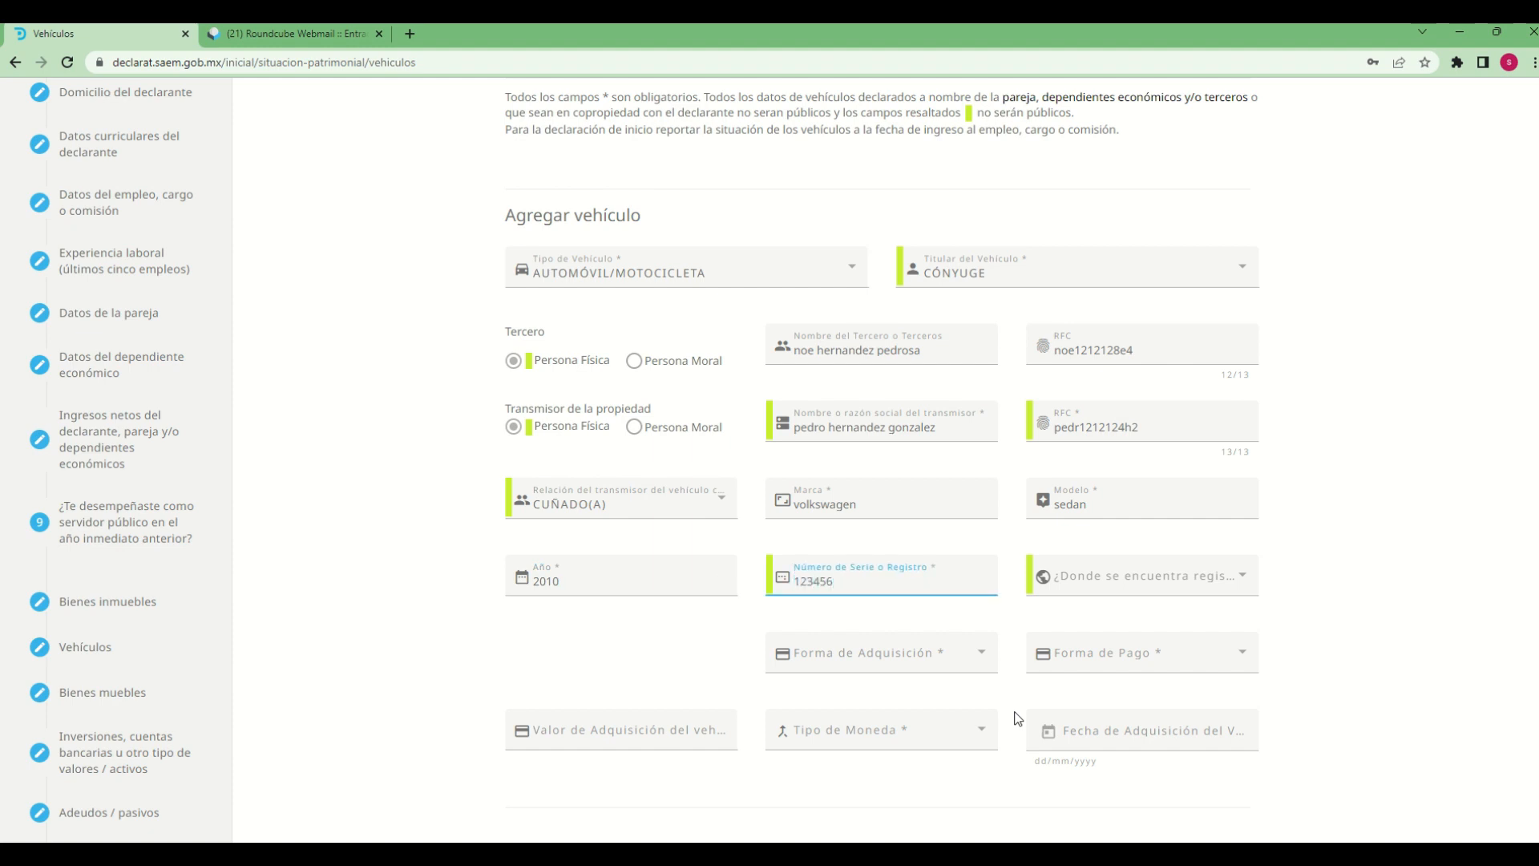
Declare the vehicle as registered En México with MORELOS as the Entidad Federativa
key("Tab")
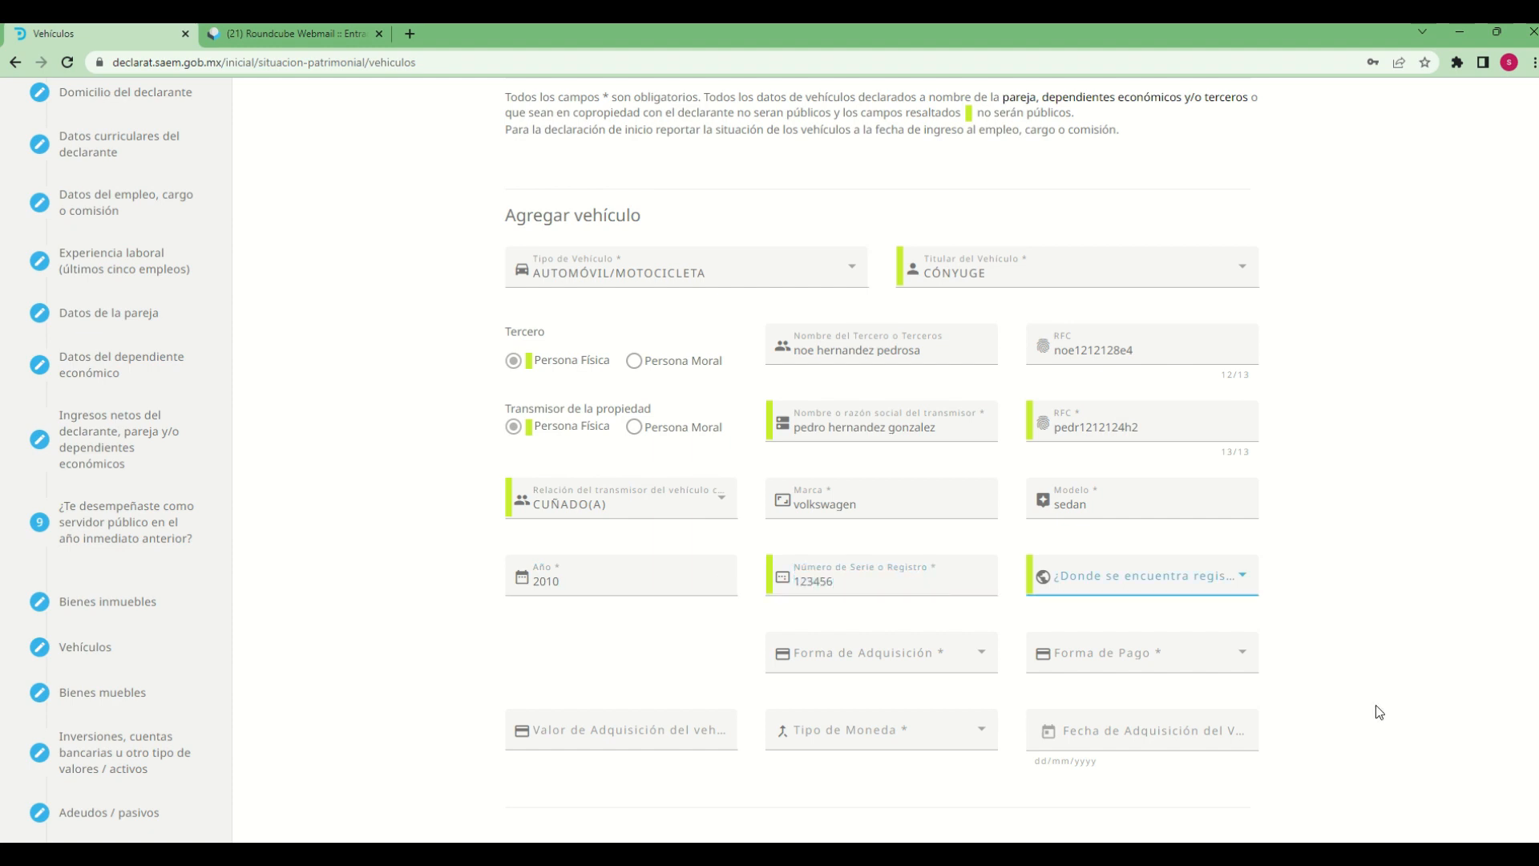
left_click(1244, 584)
left_click(1098, 582)
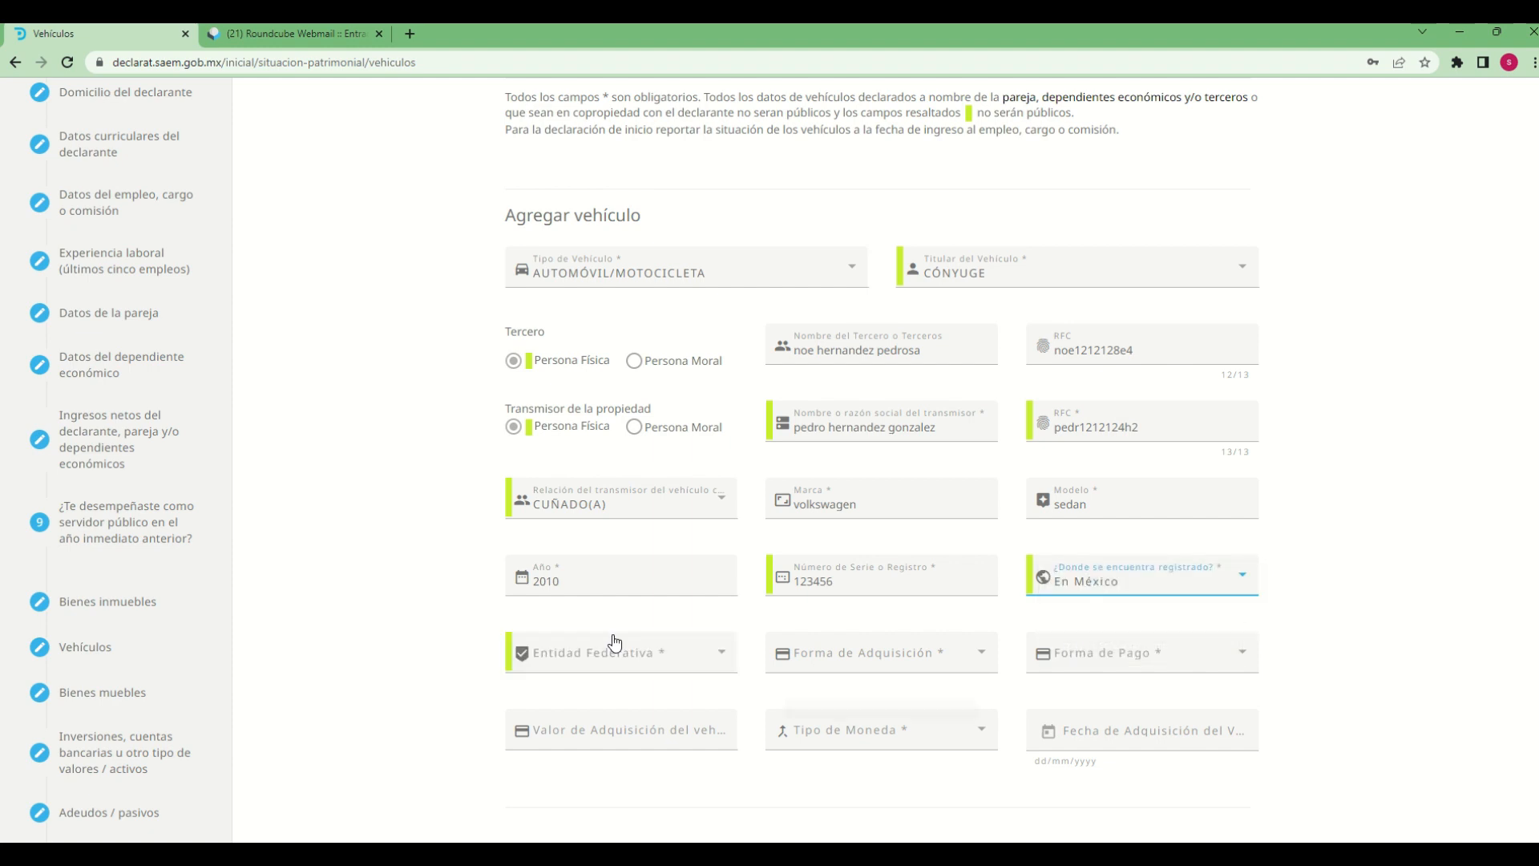
left_click(689, 675)
scroll(705, 732, "down", 4)
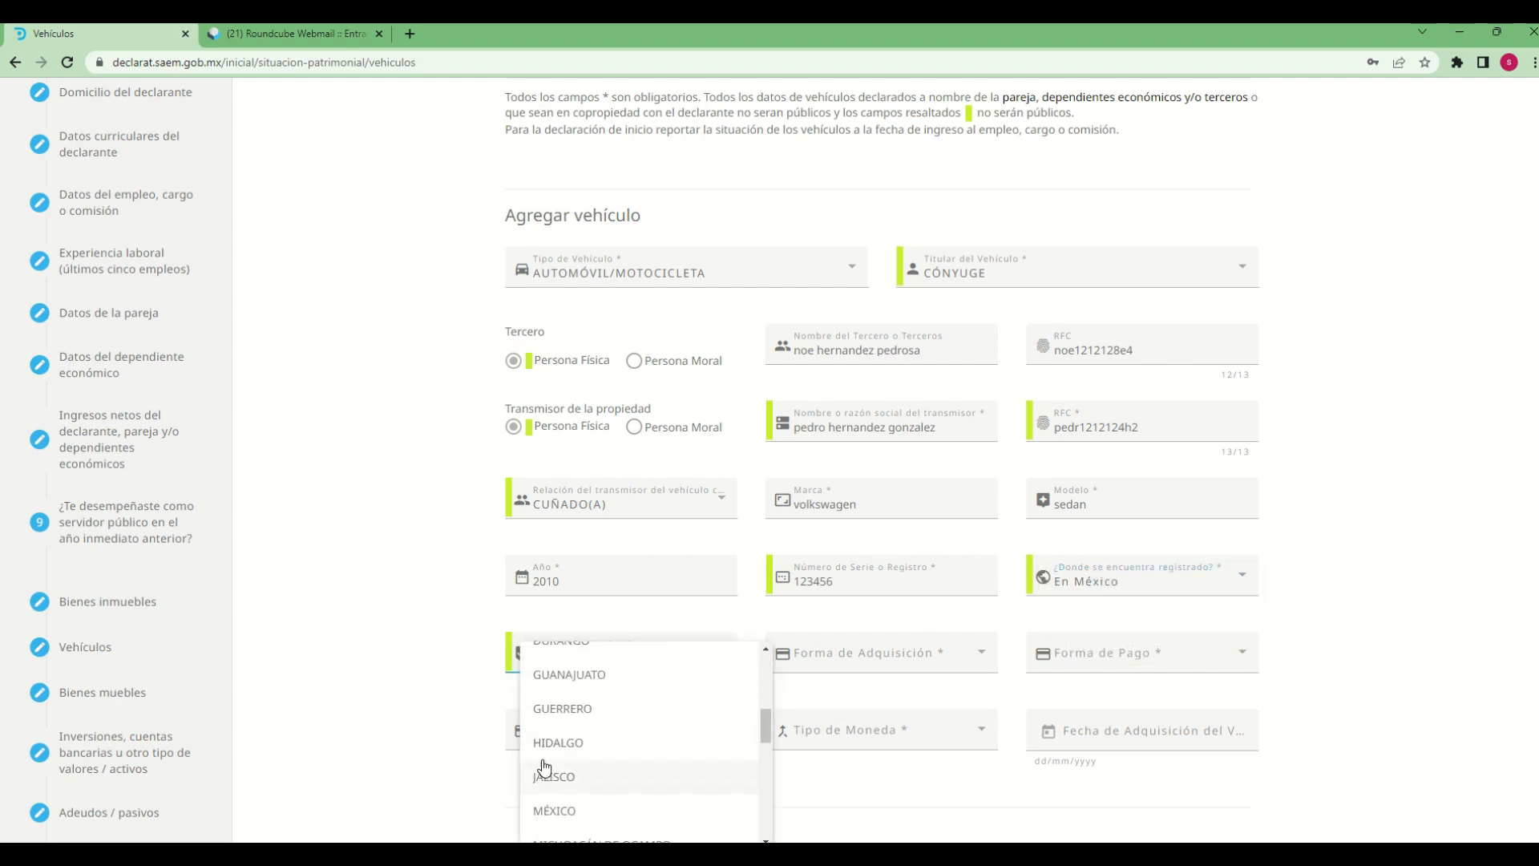
scroll(565, 802, "down", 1)
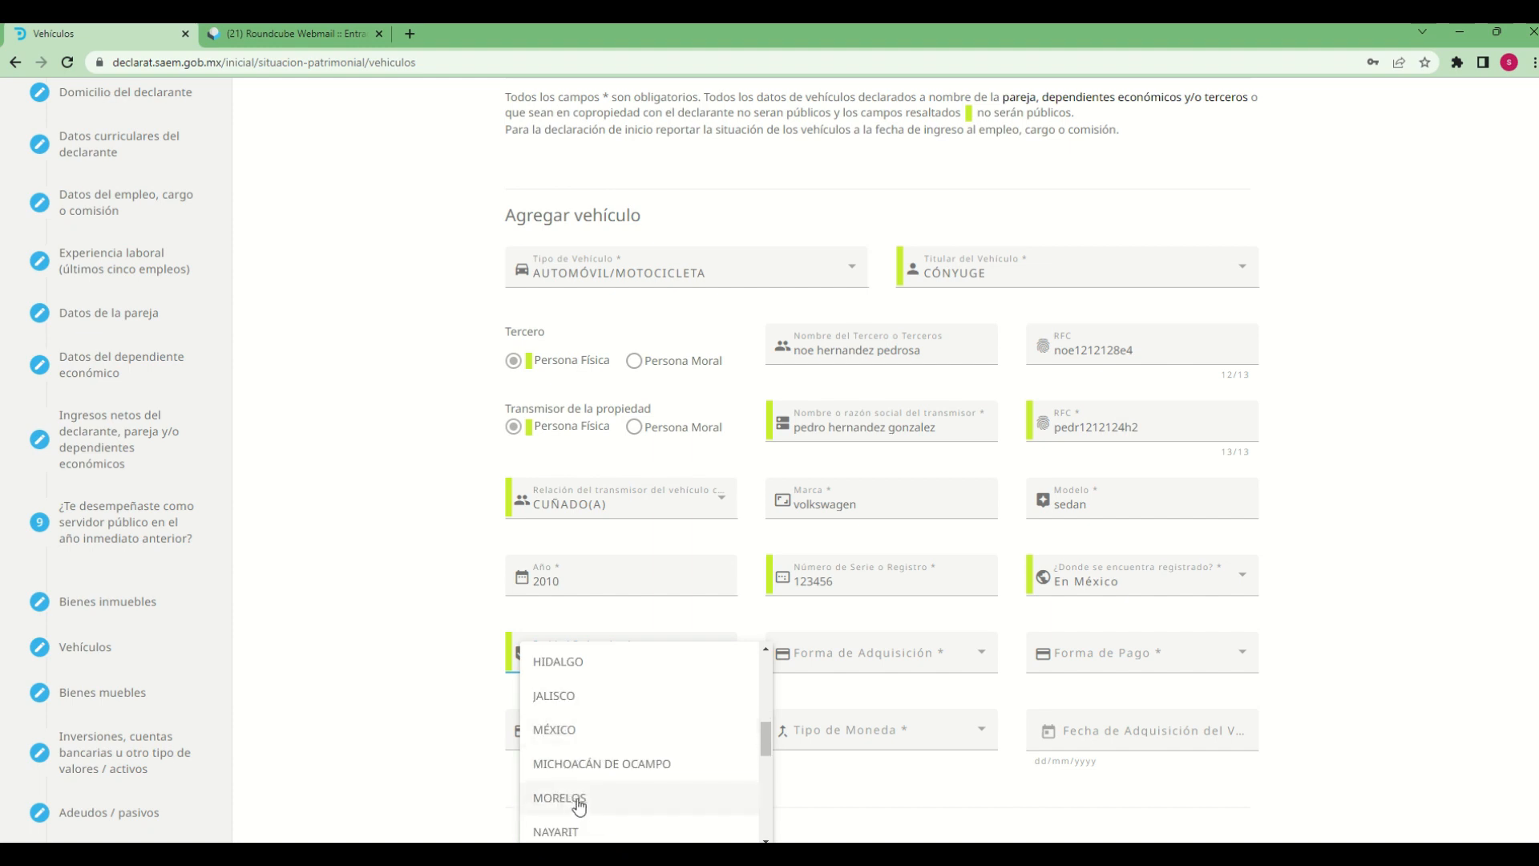
left_click(579, 800)
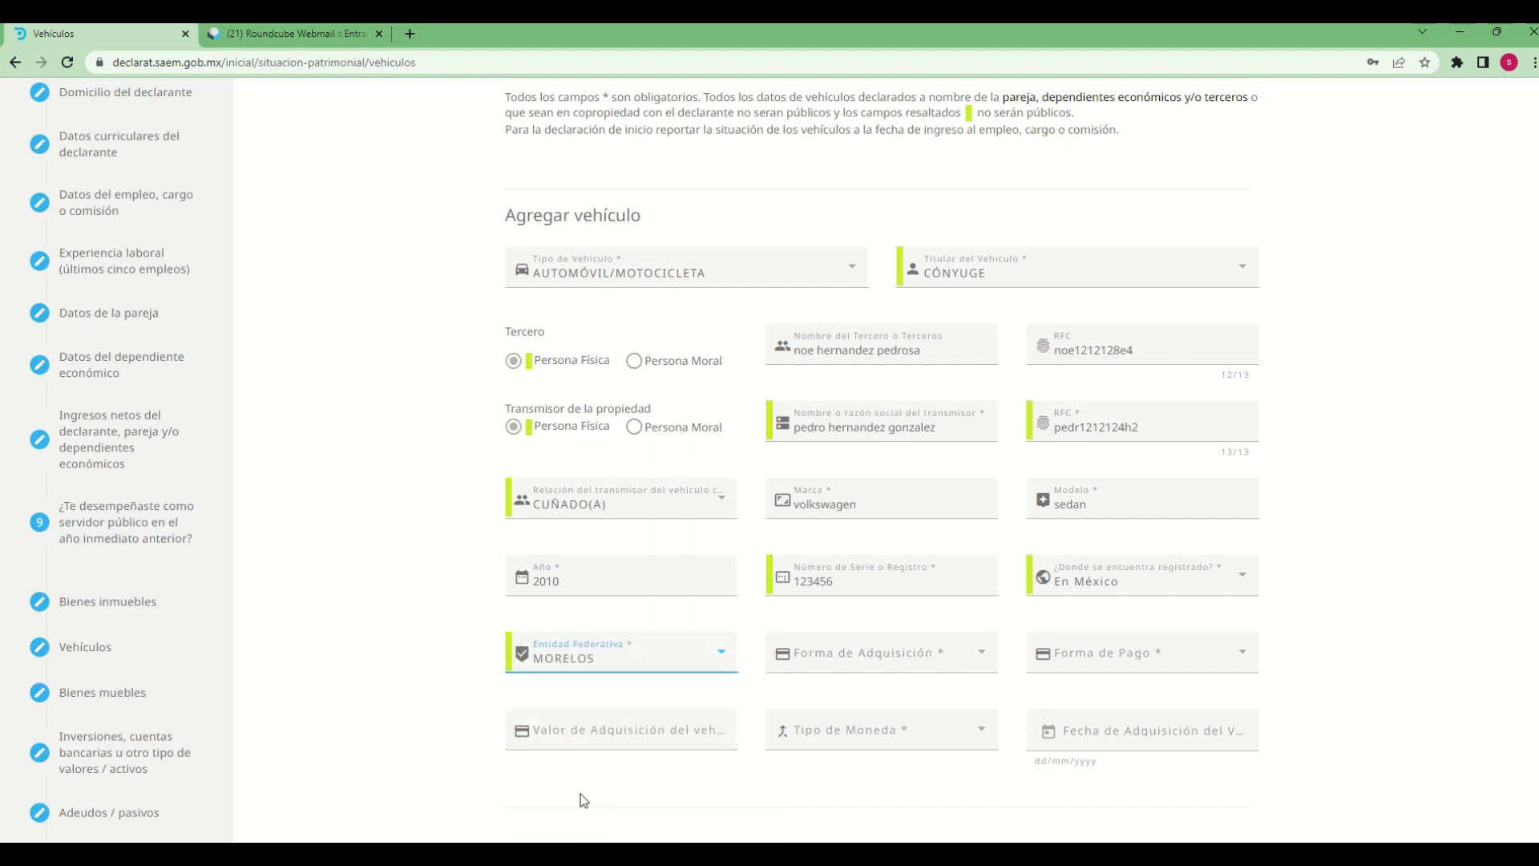
Set the vehicle's Forma de Adquisición to COMPRAVENTA
left_click(966, 655)
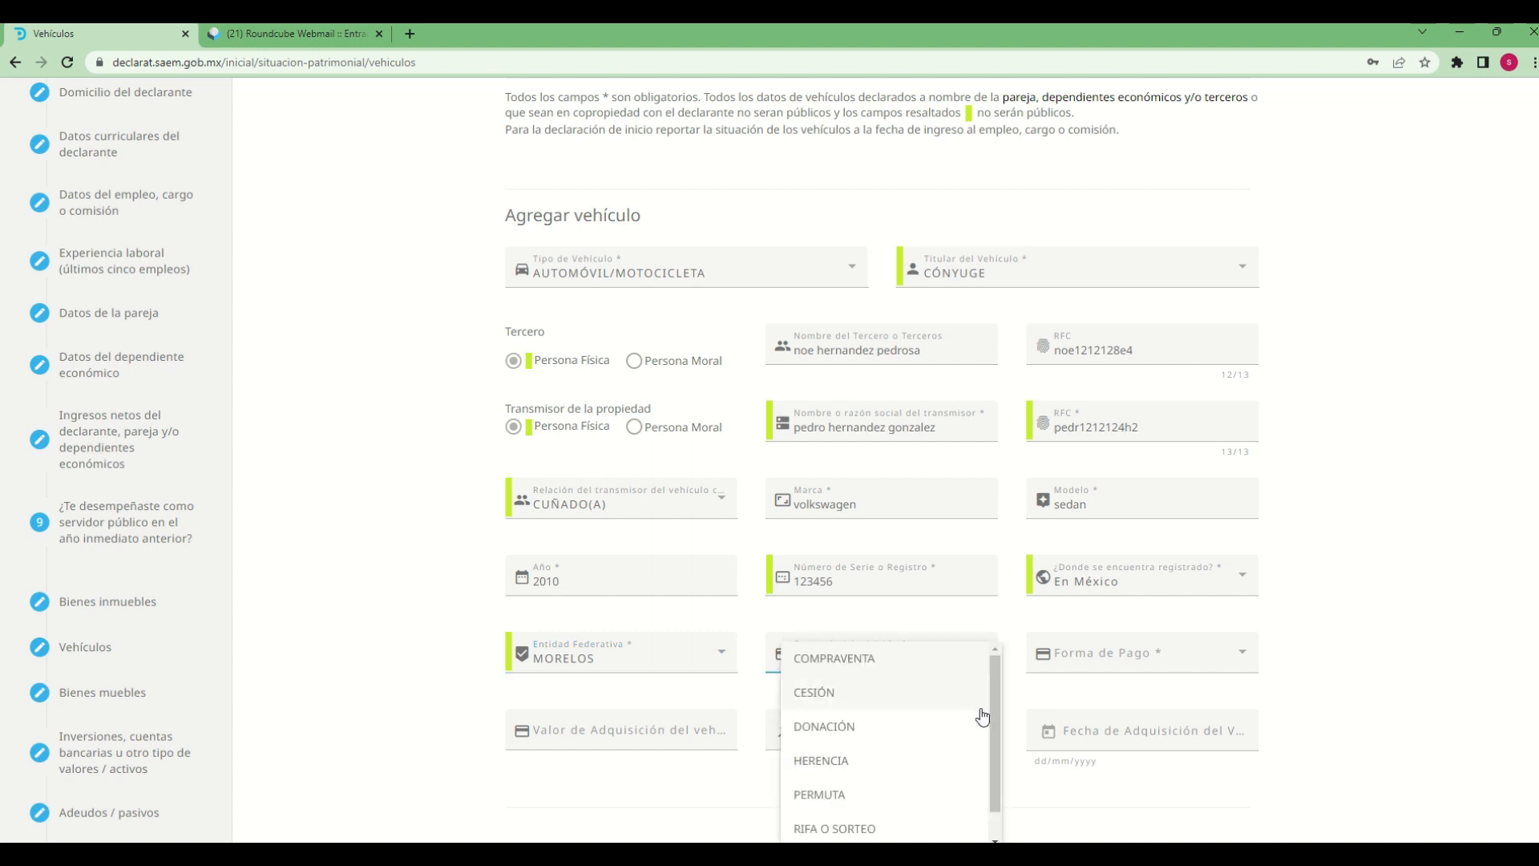
left_click_drag(994, 714, 995, 733)
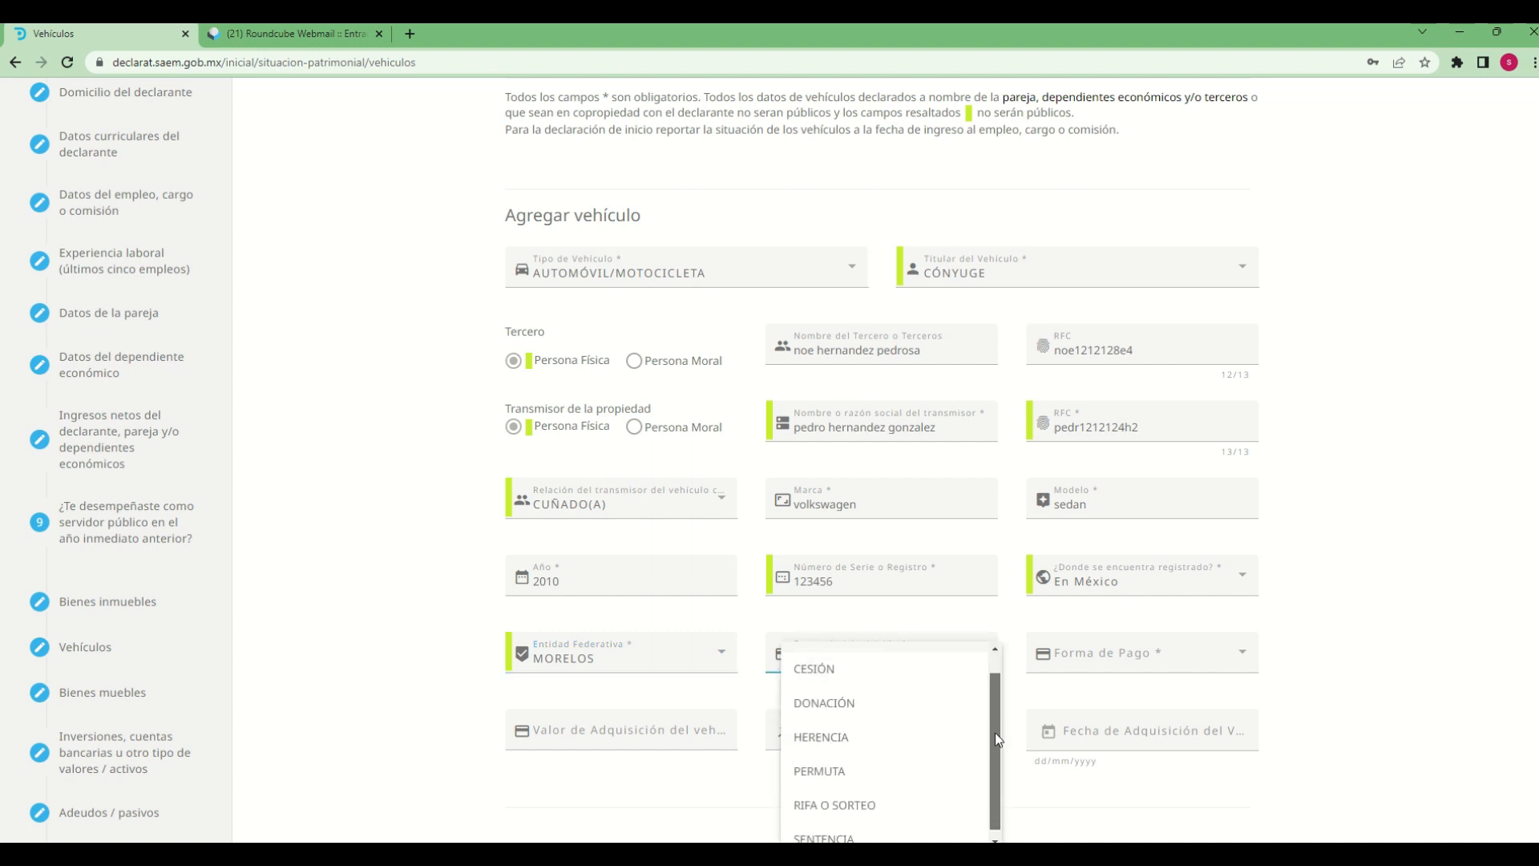
left_click(729, 701)
left_click(991, 671)
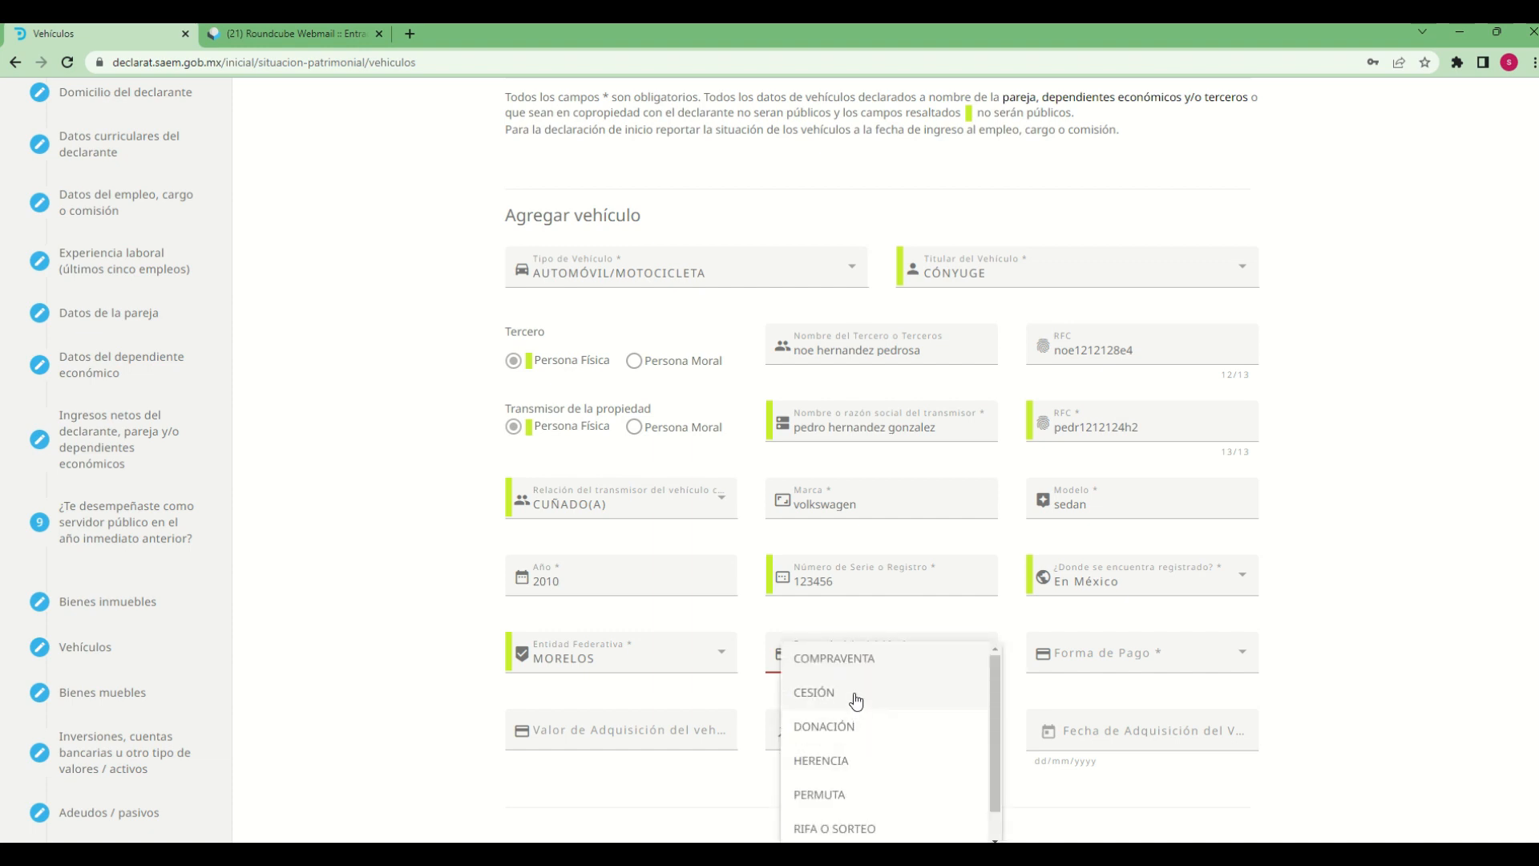
left_click(826, 658)
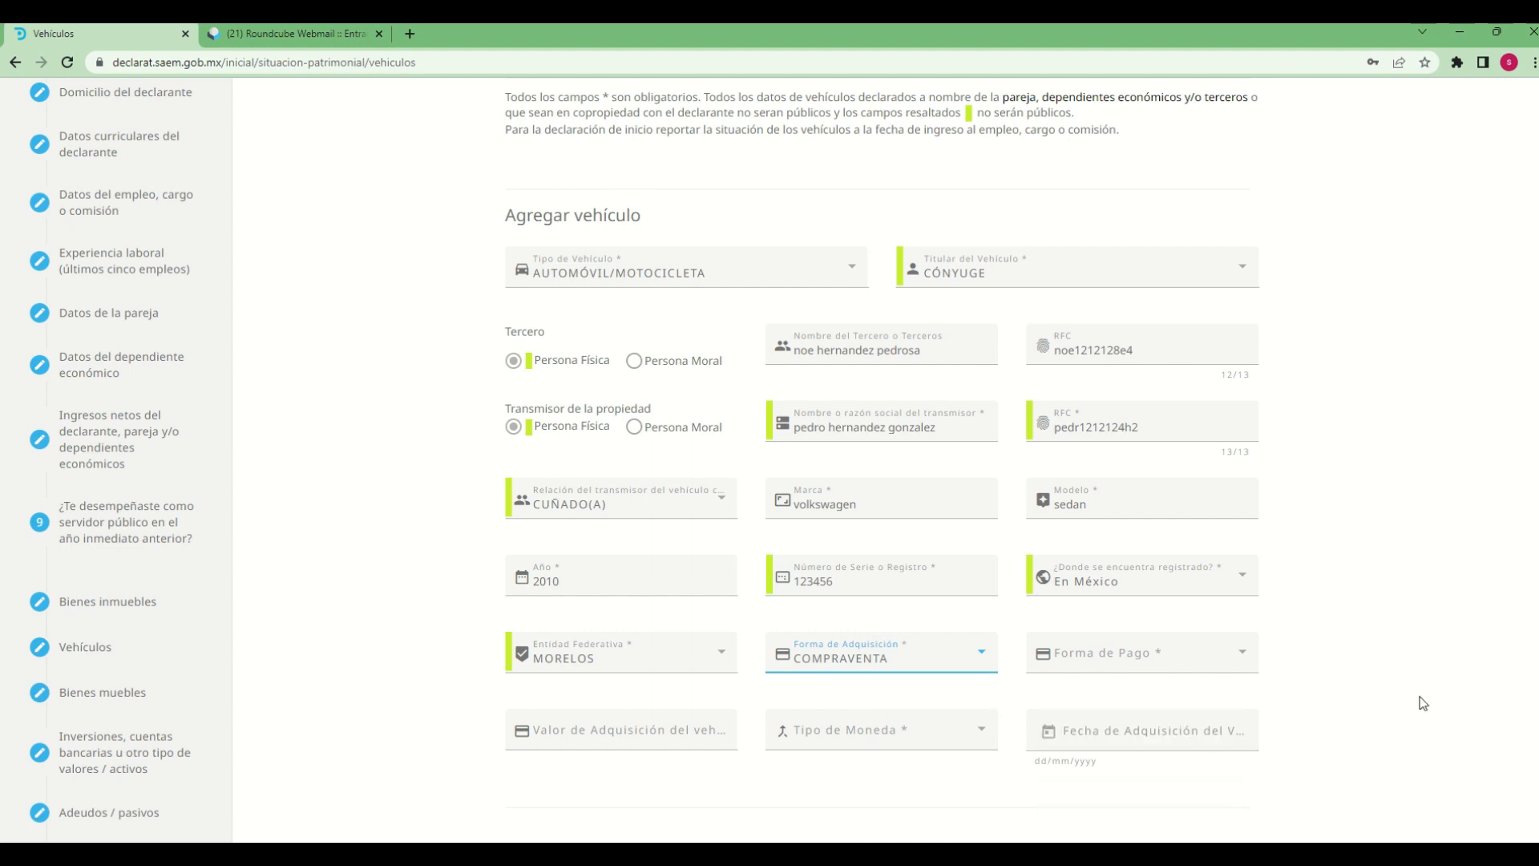
Set the vehicle's Forma de Pago to CONTADO
left_click(1245, 670)
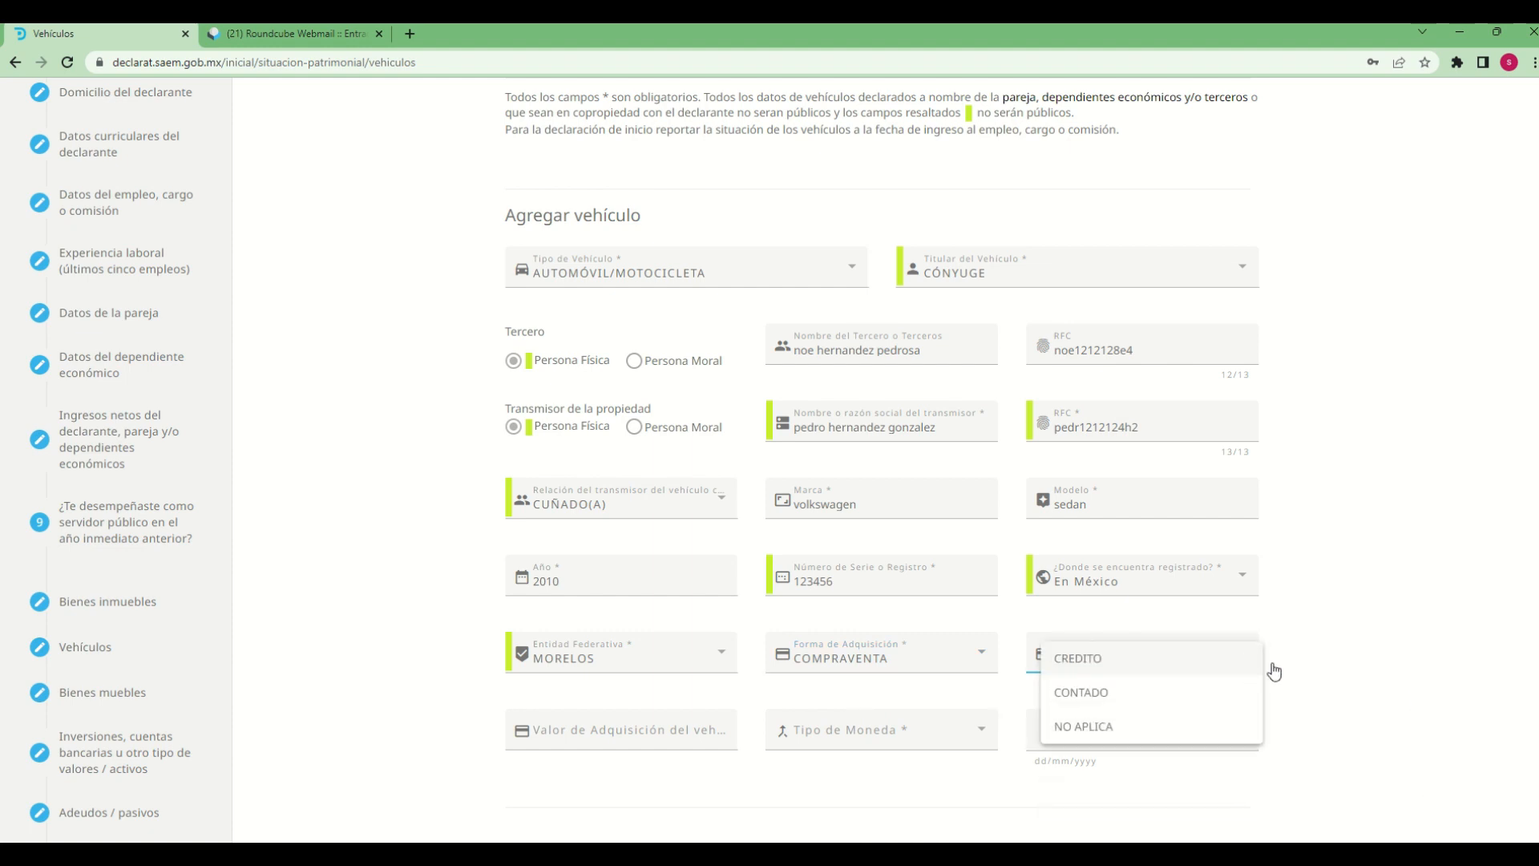
left_click(1404, 703)
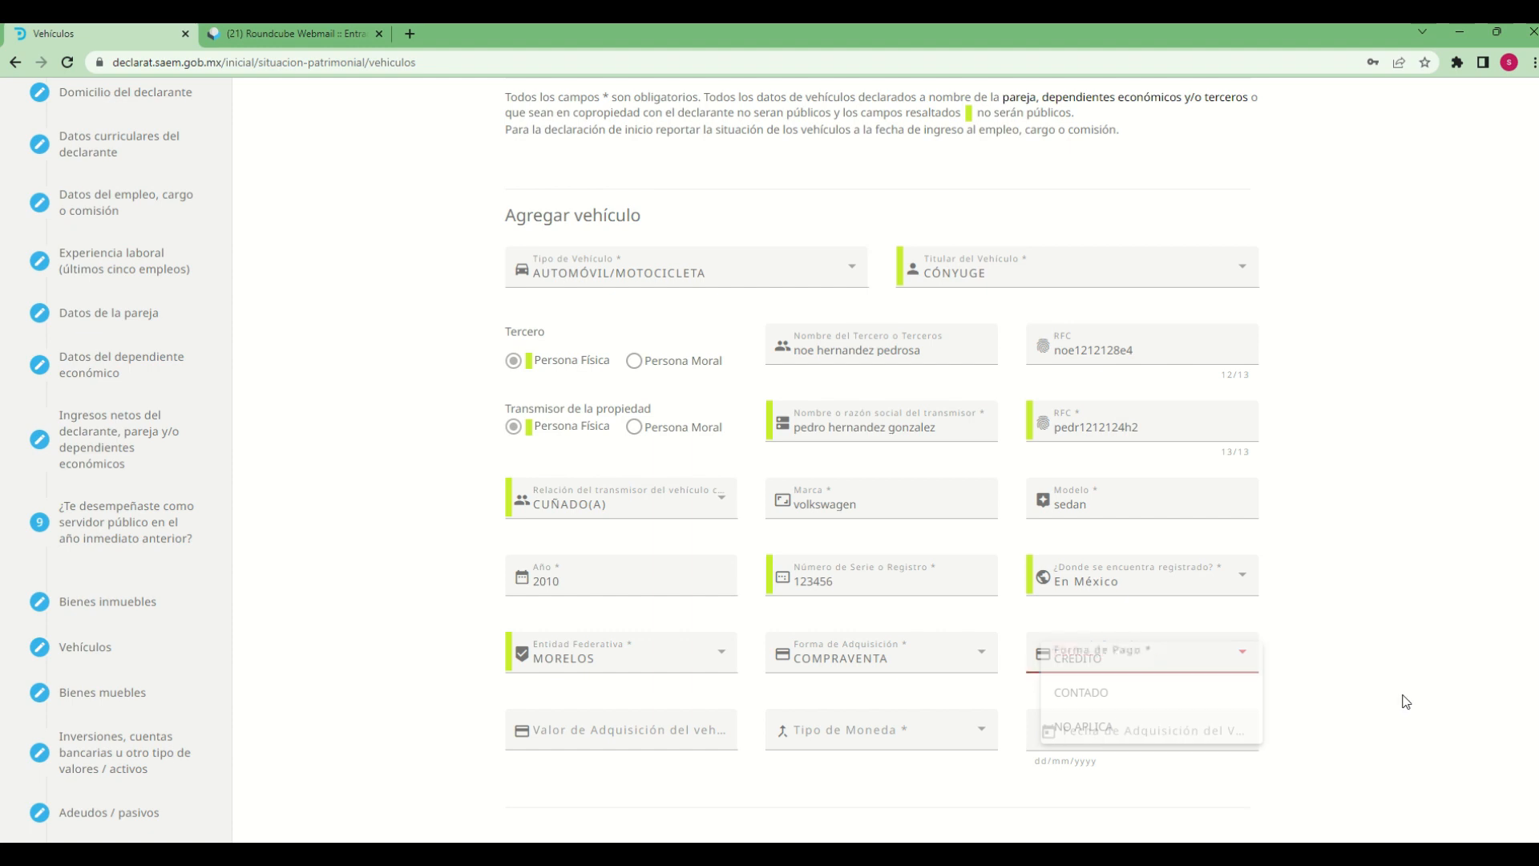
left_click(1201, 668)
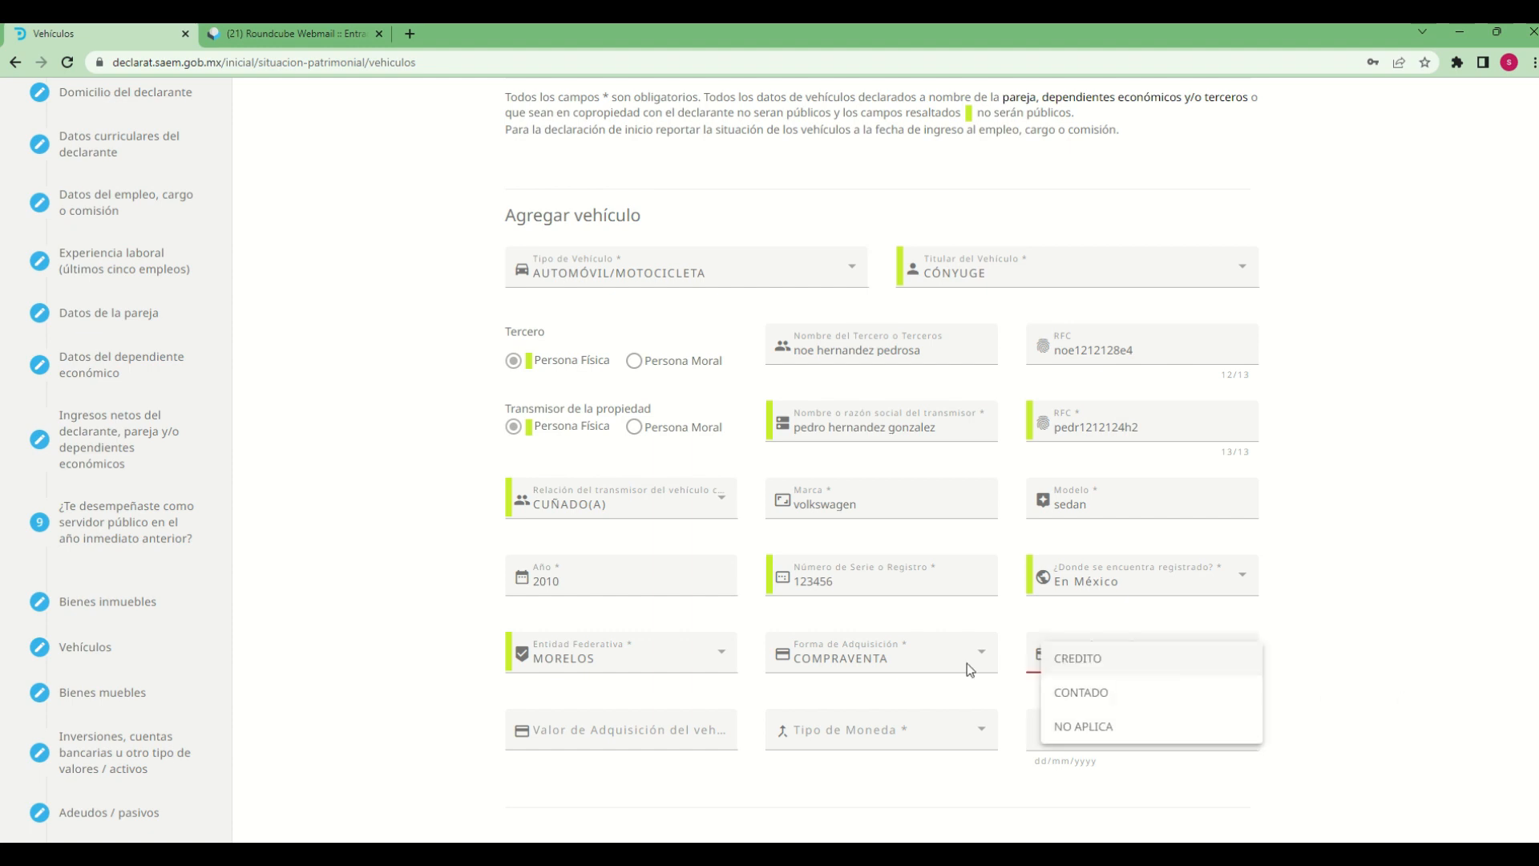
left_click(1080, 693)
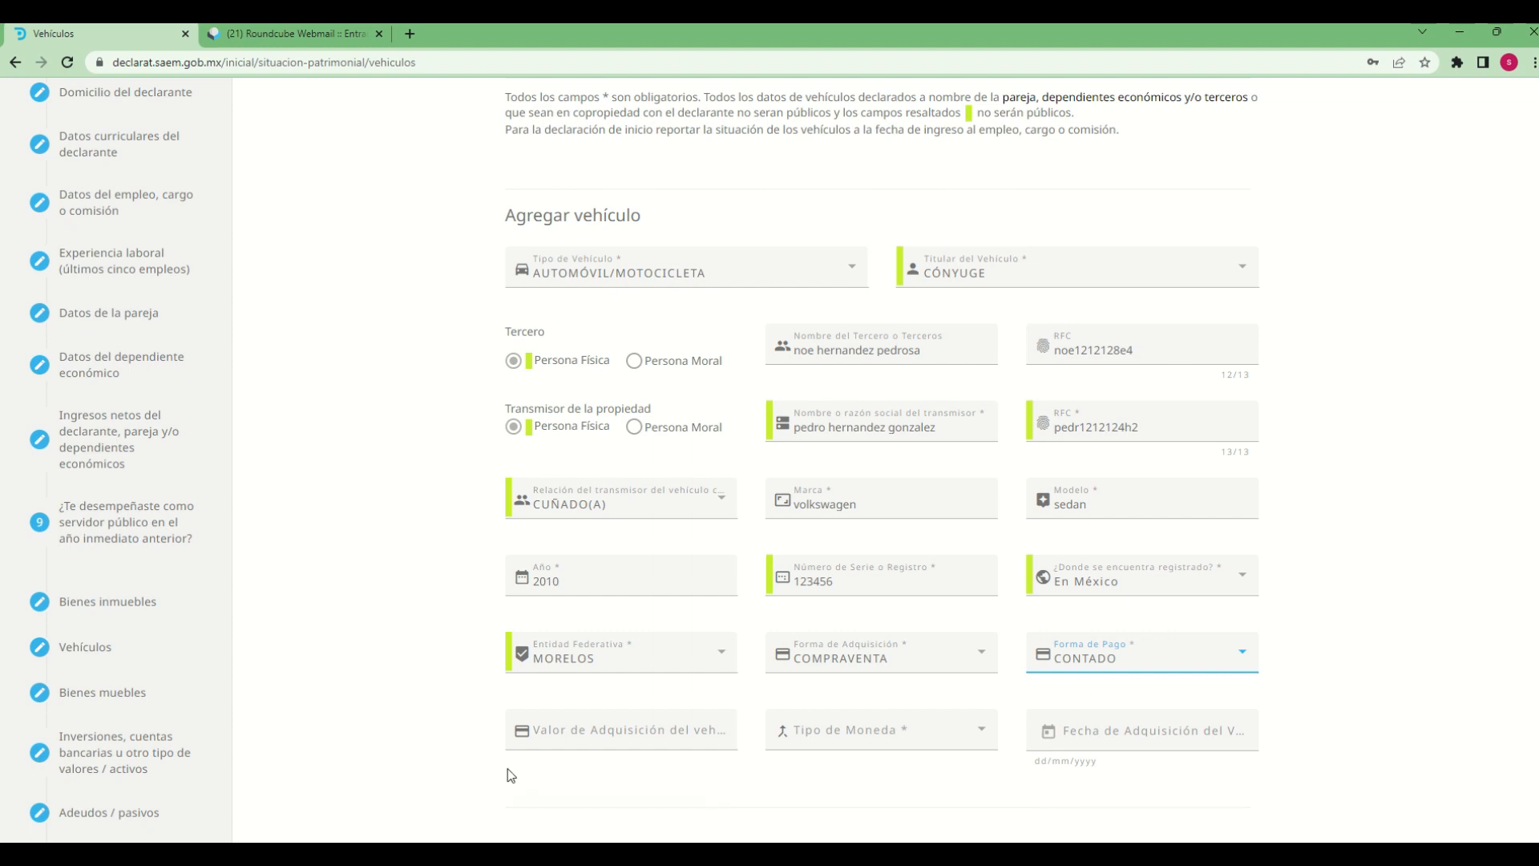
Set the vehicle's Valor de Adquisición to 150000 and its Tipo de Moneda to MXN - PESO MEXICANO
scroll(511, 776, "down", 2)
left_click(641, 571)
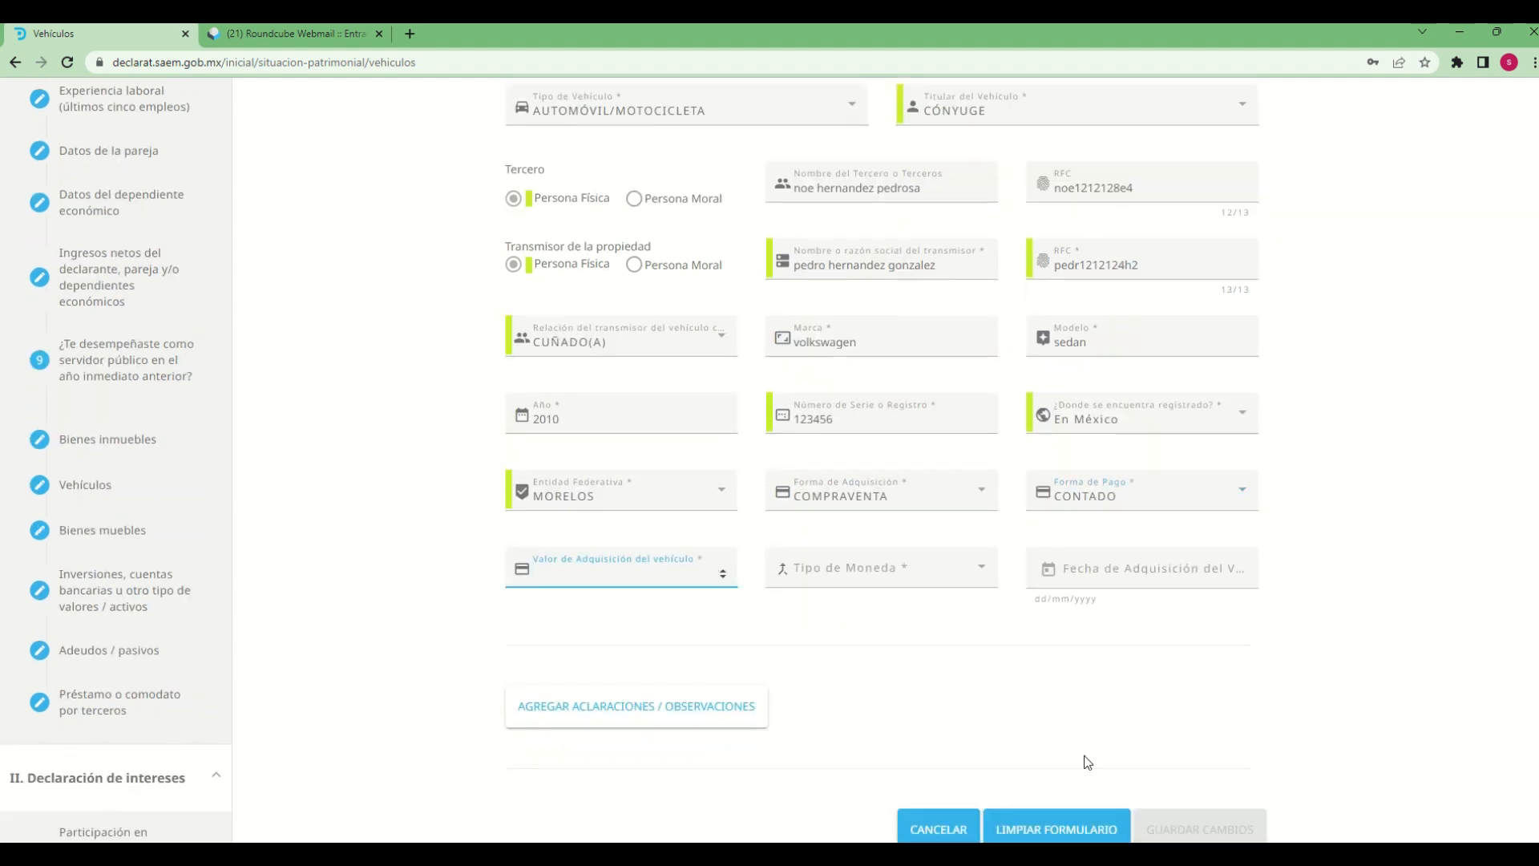
type("150000")
left_click(852, 571)
left_click(851, 574)
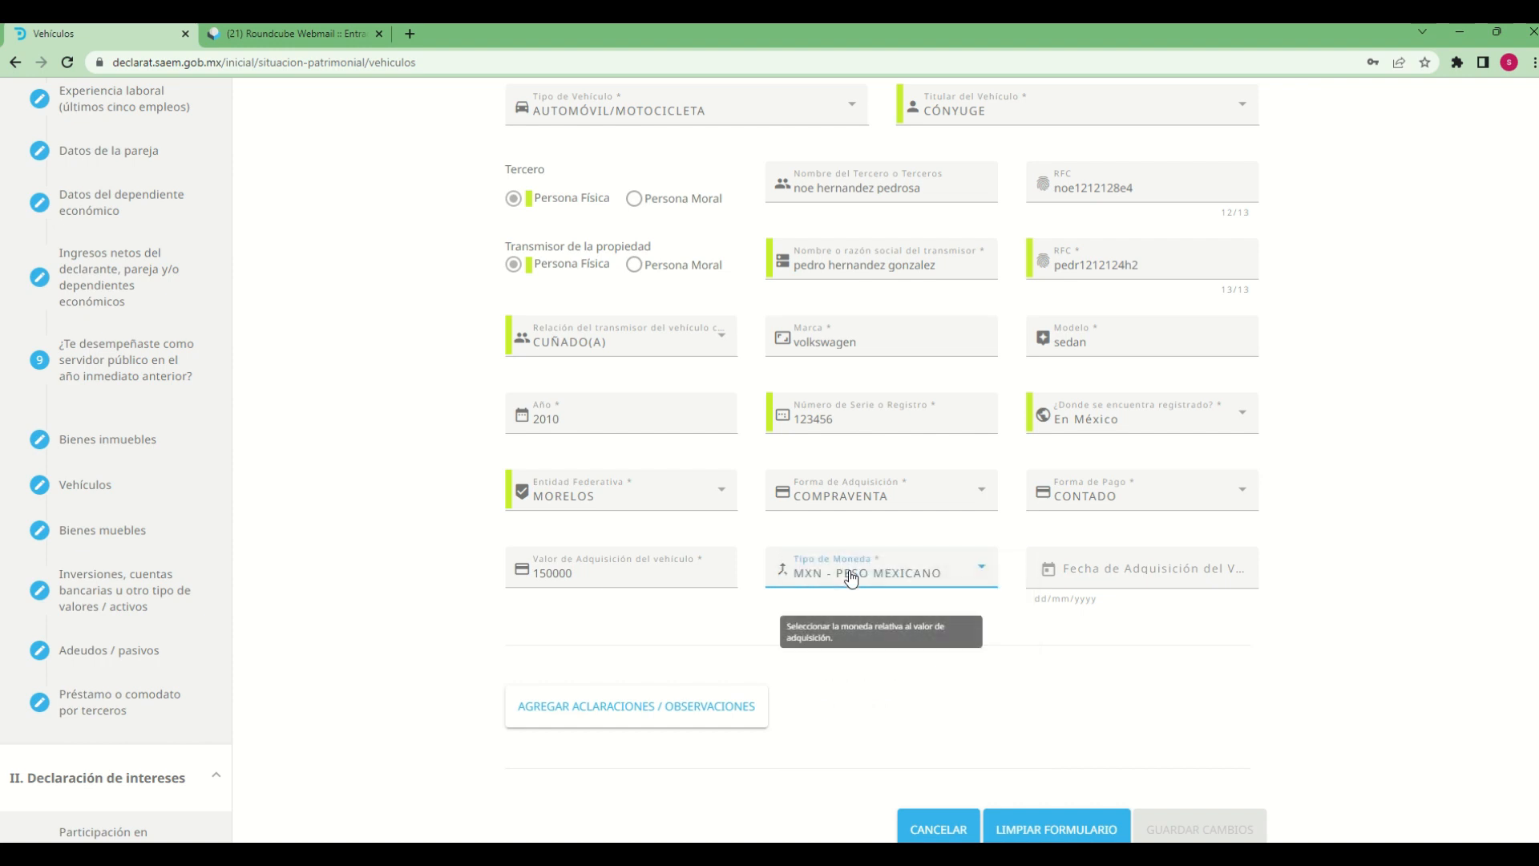
Set the vehicle's Fecha de Adquisición to 21/03/2017
left_click(1050, 571)
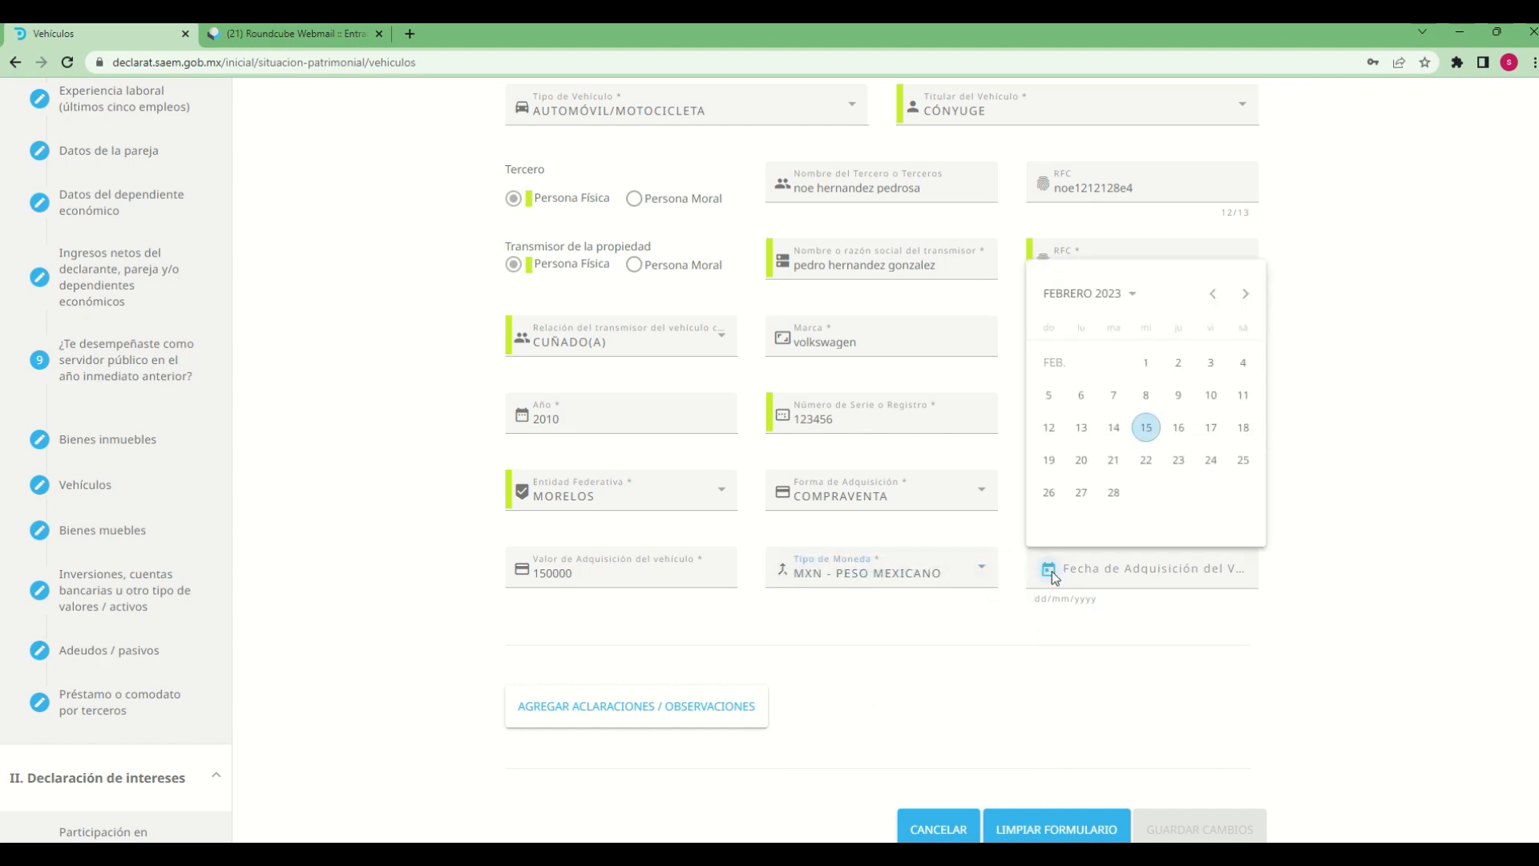
left_click(1083, 295)
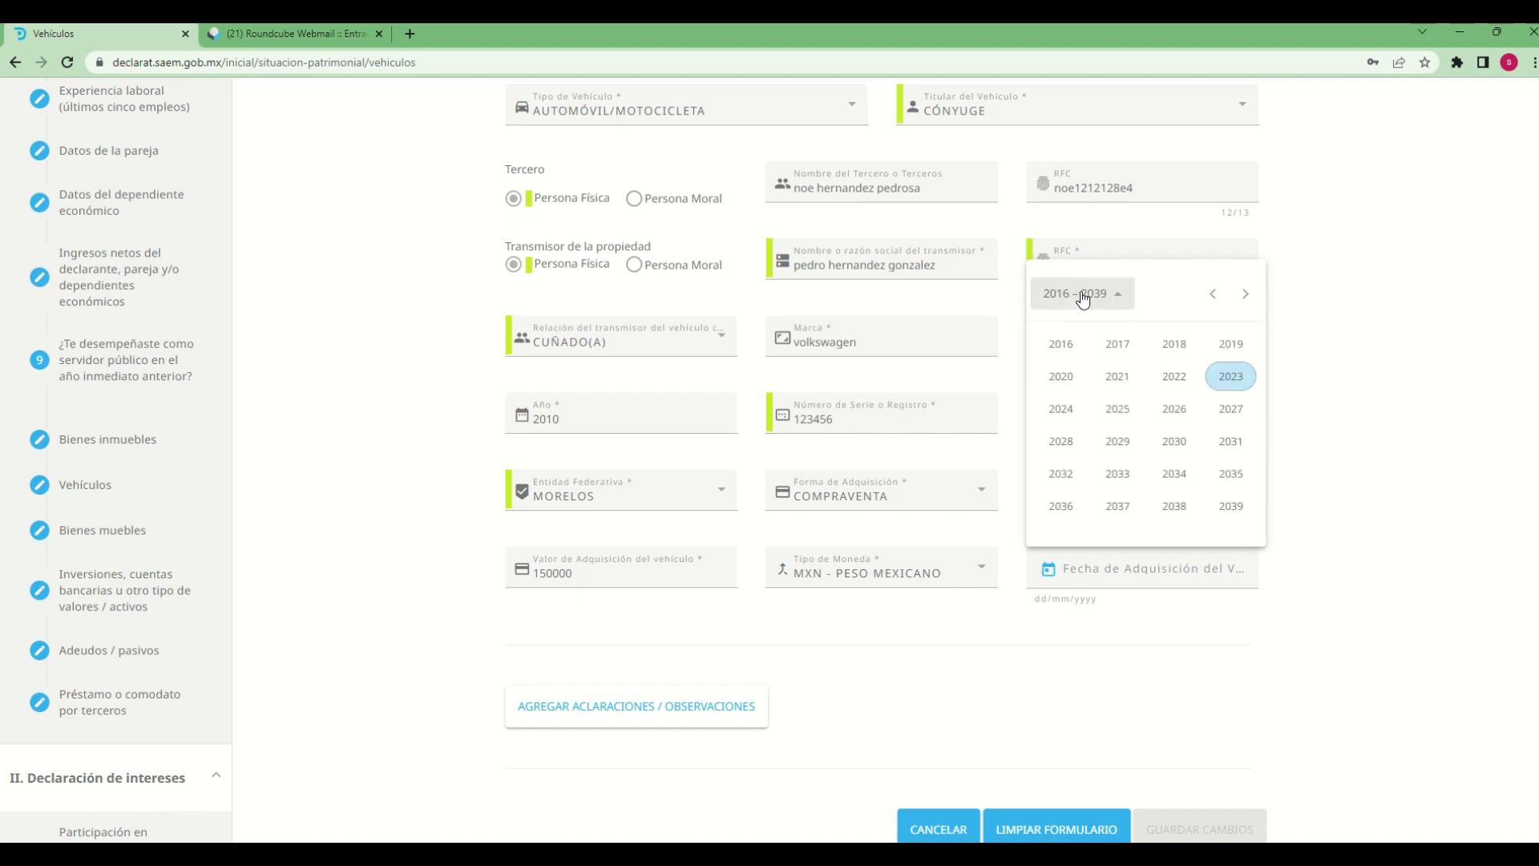
left_click(1125, 350)
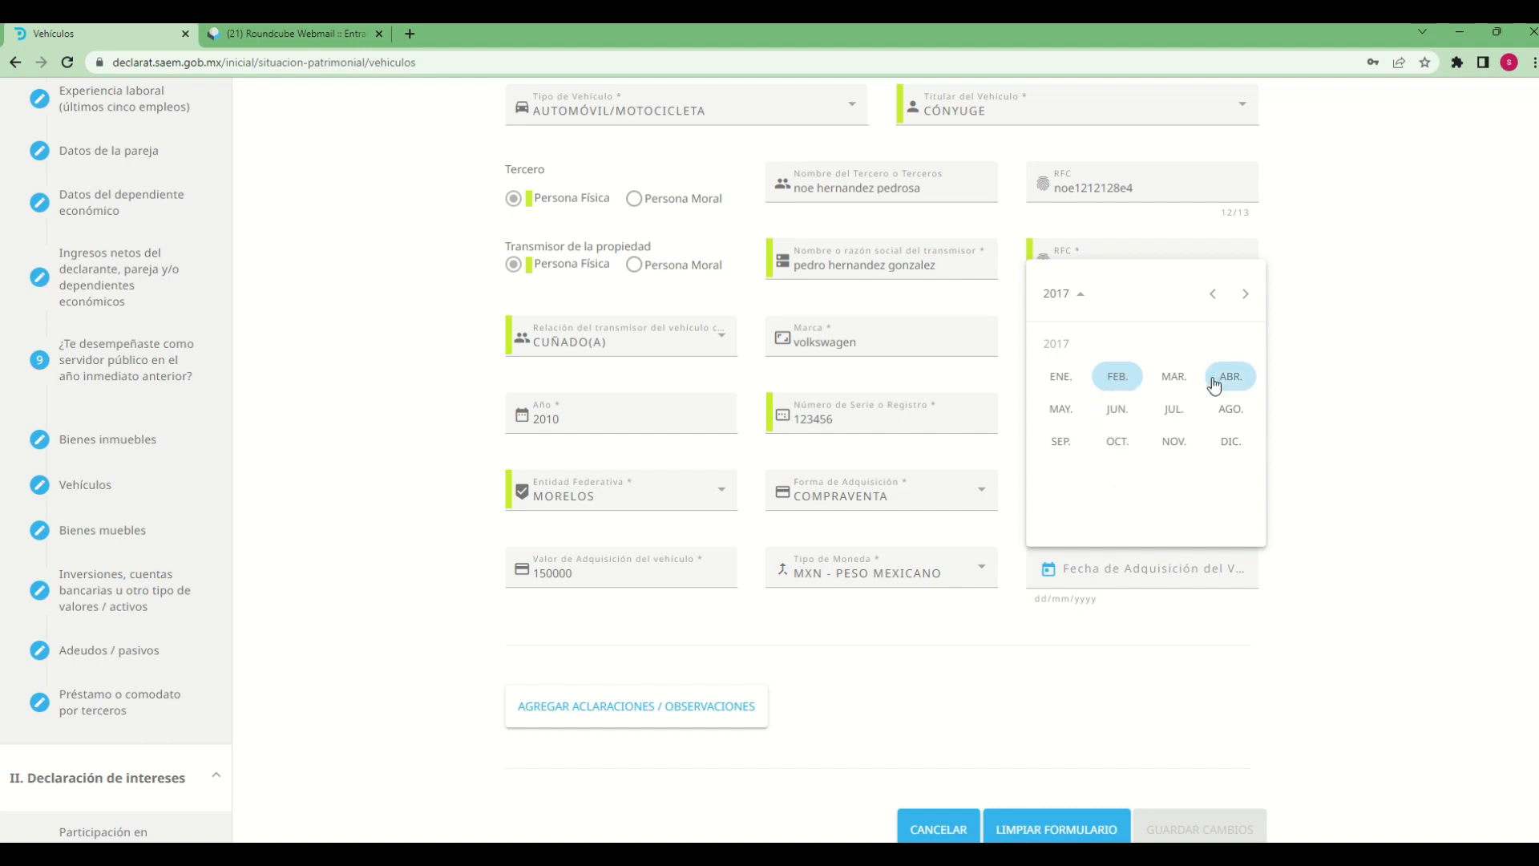
left_click(1174, 377)
left_click(1113, 458)
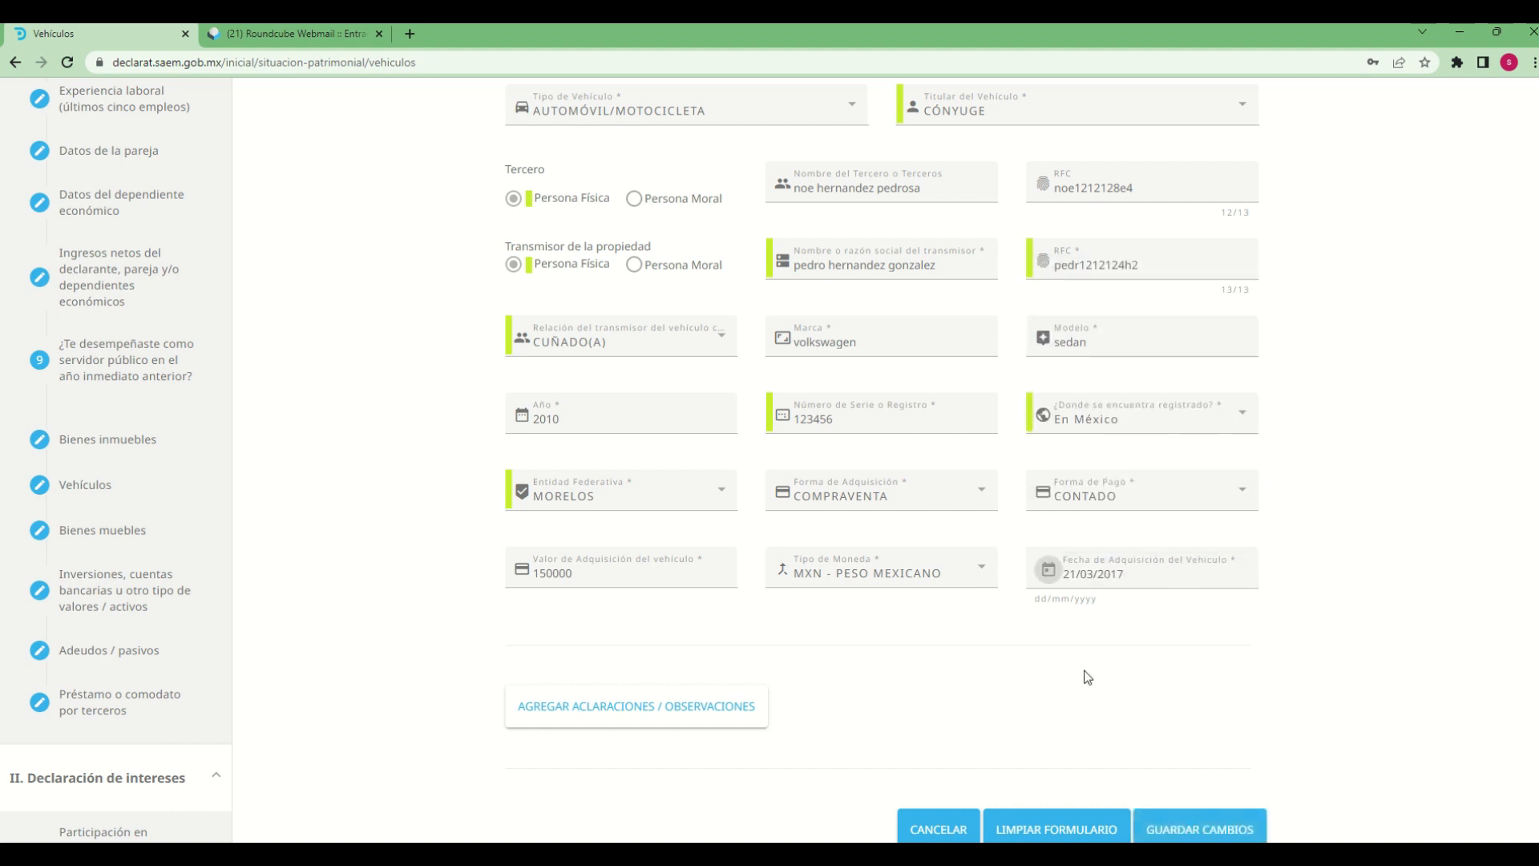
Add the observation "declaracion de prueba" to the vehicle and save the changes
left_click(625, 726)
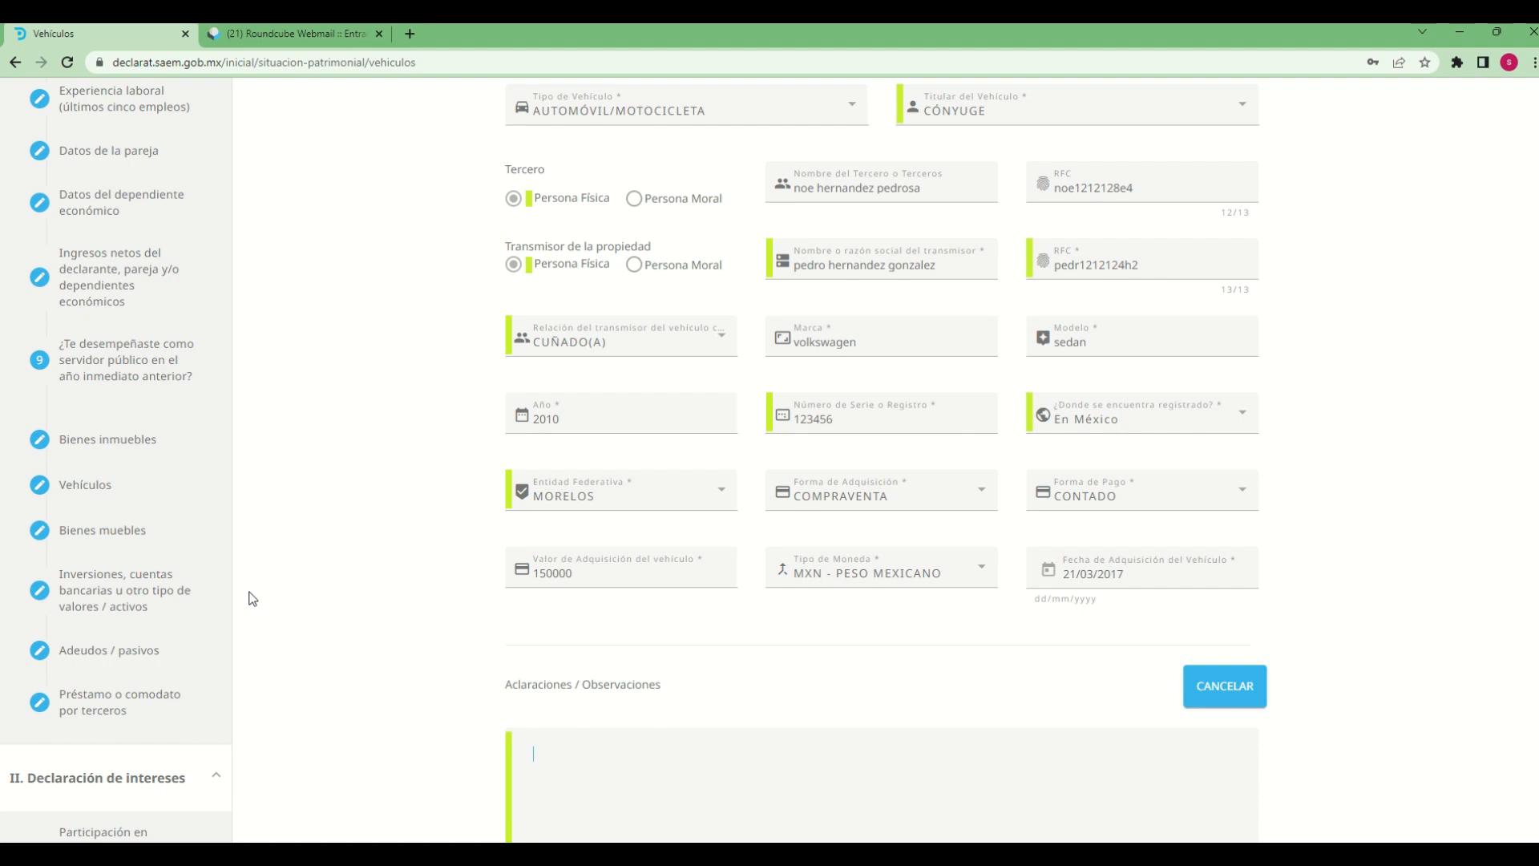
type("eclaracion de prueba")
scroll(1461, 742, "down", 4)
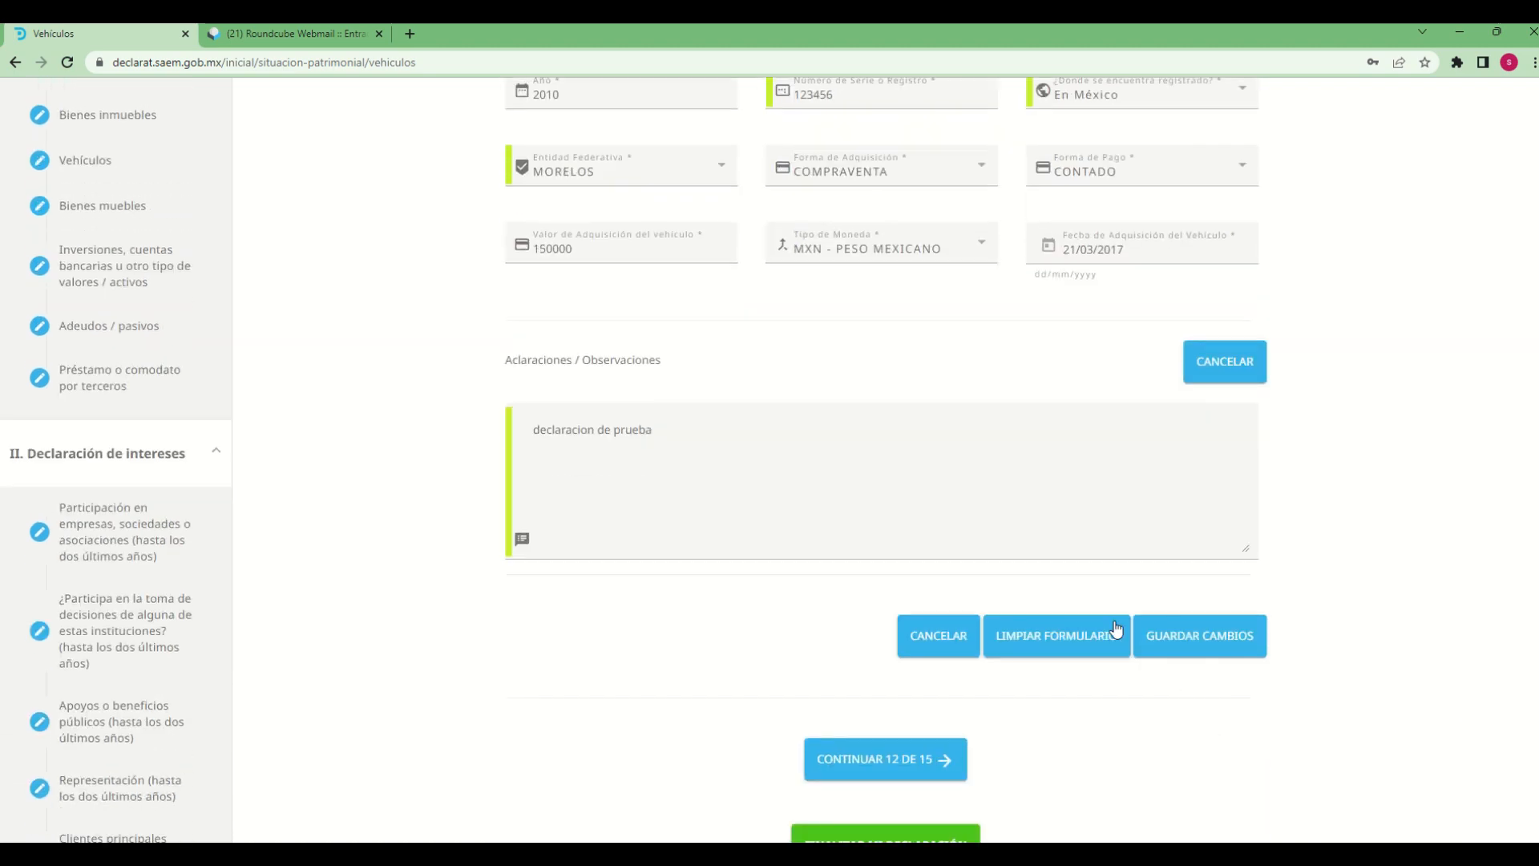
left_click(1203, 636)
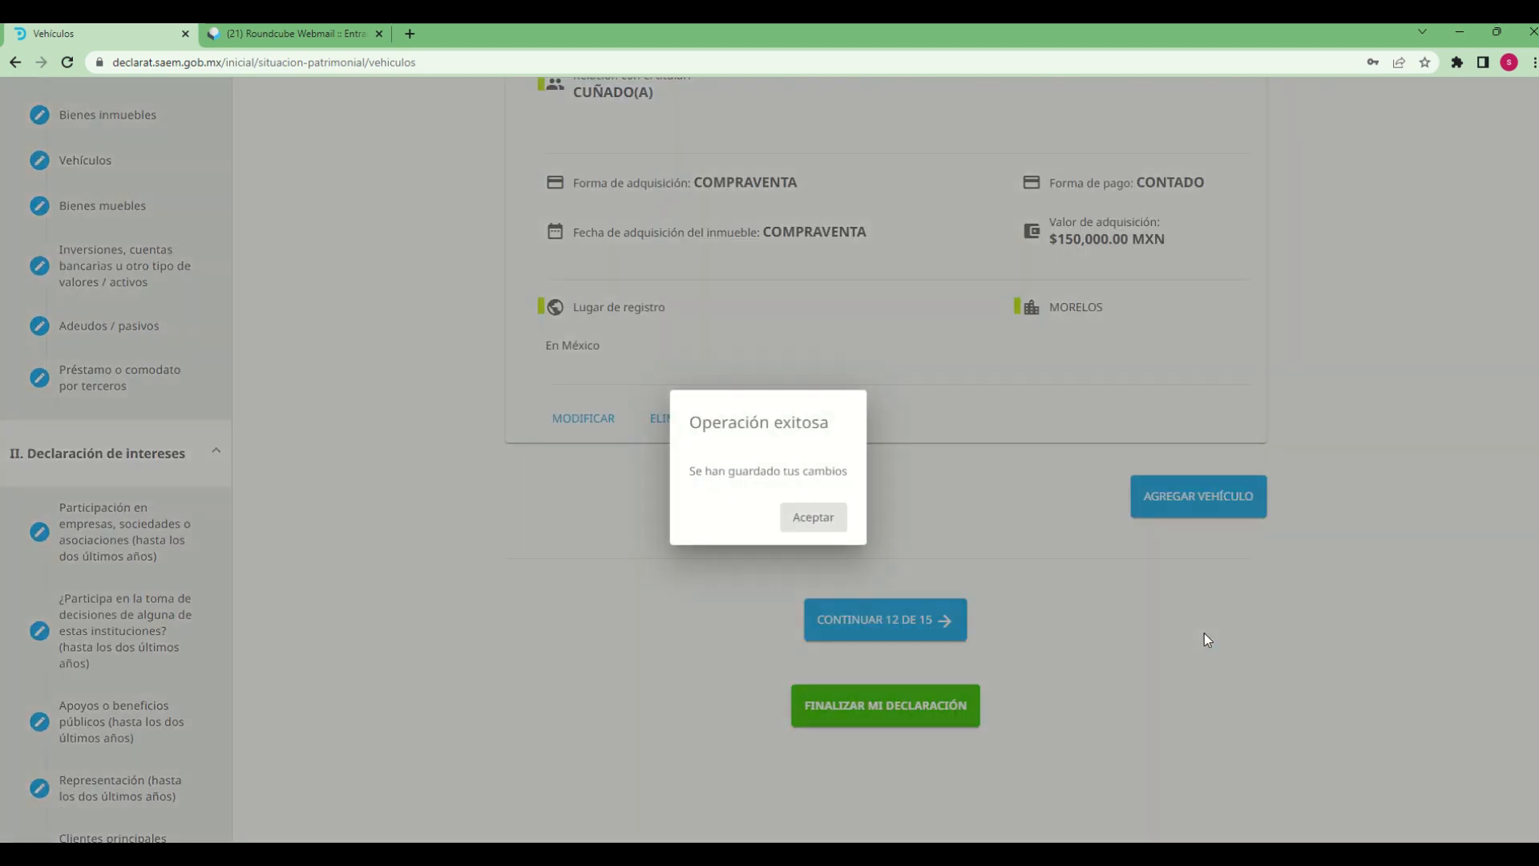
left_click(794, 518)
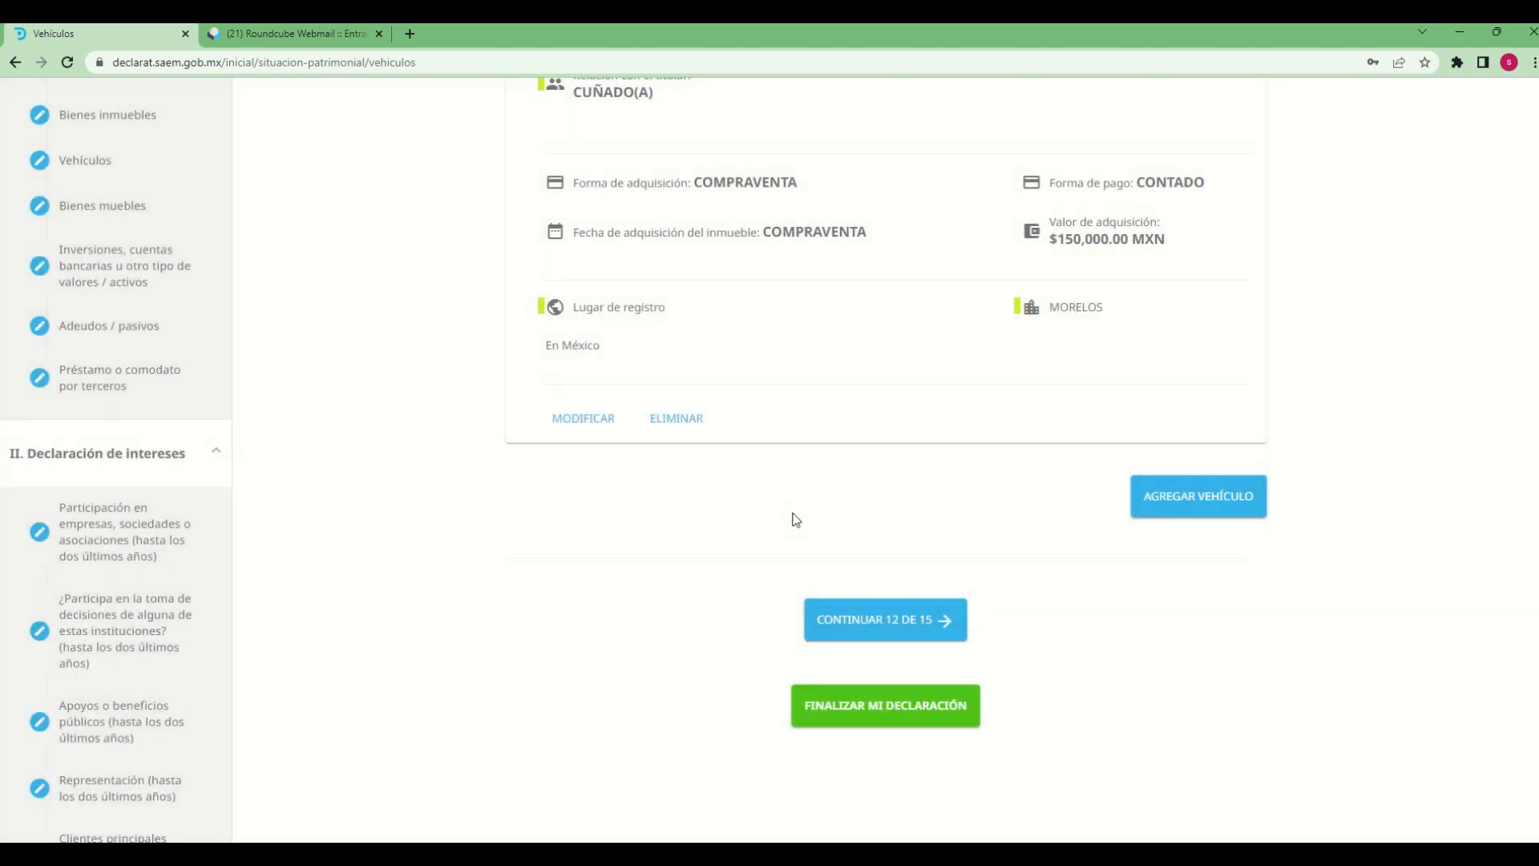
Continue to section 12, Bienes muebles, and start adding a bien mueble
scroll(1238, 709, "up", 4)
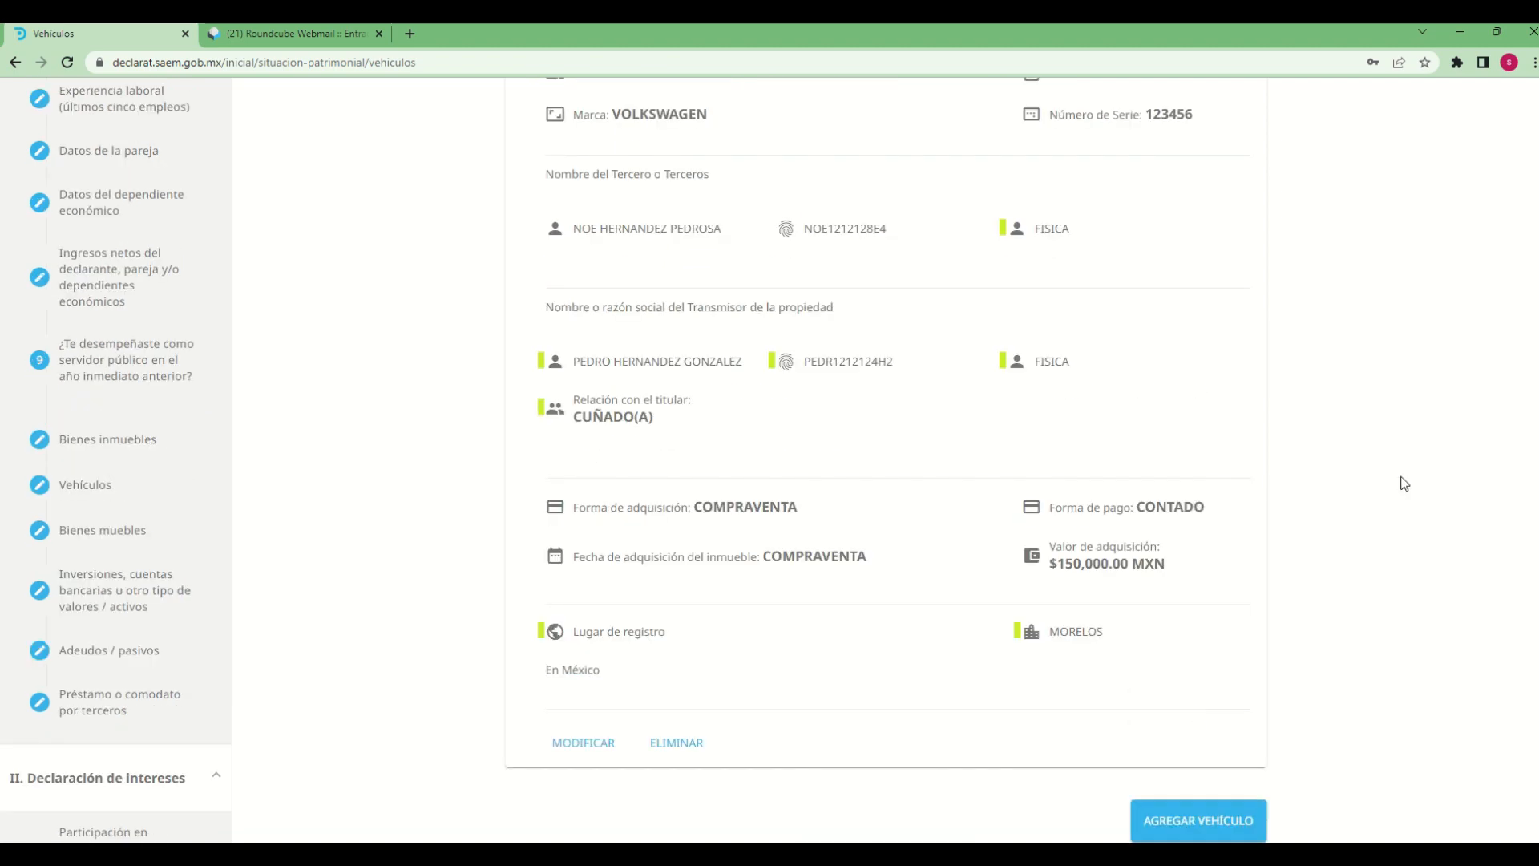
scroll(670, 618, "up", 5)
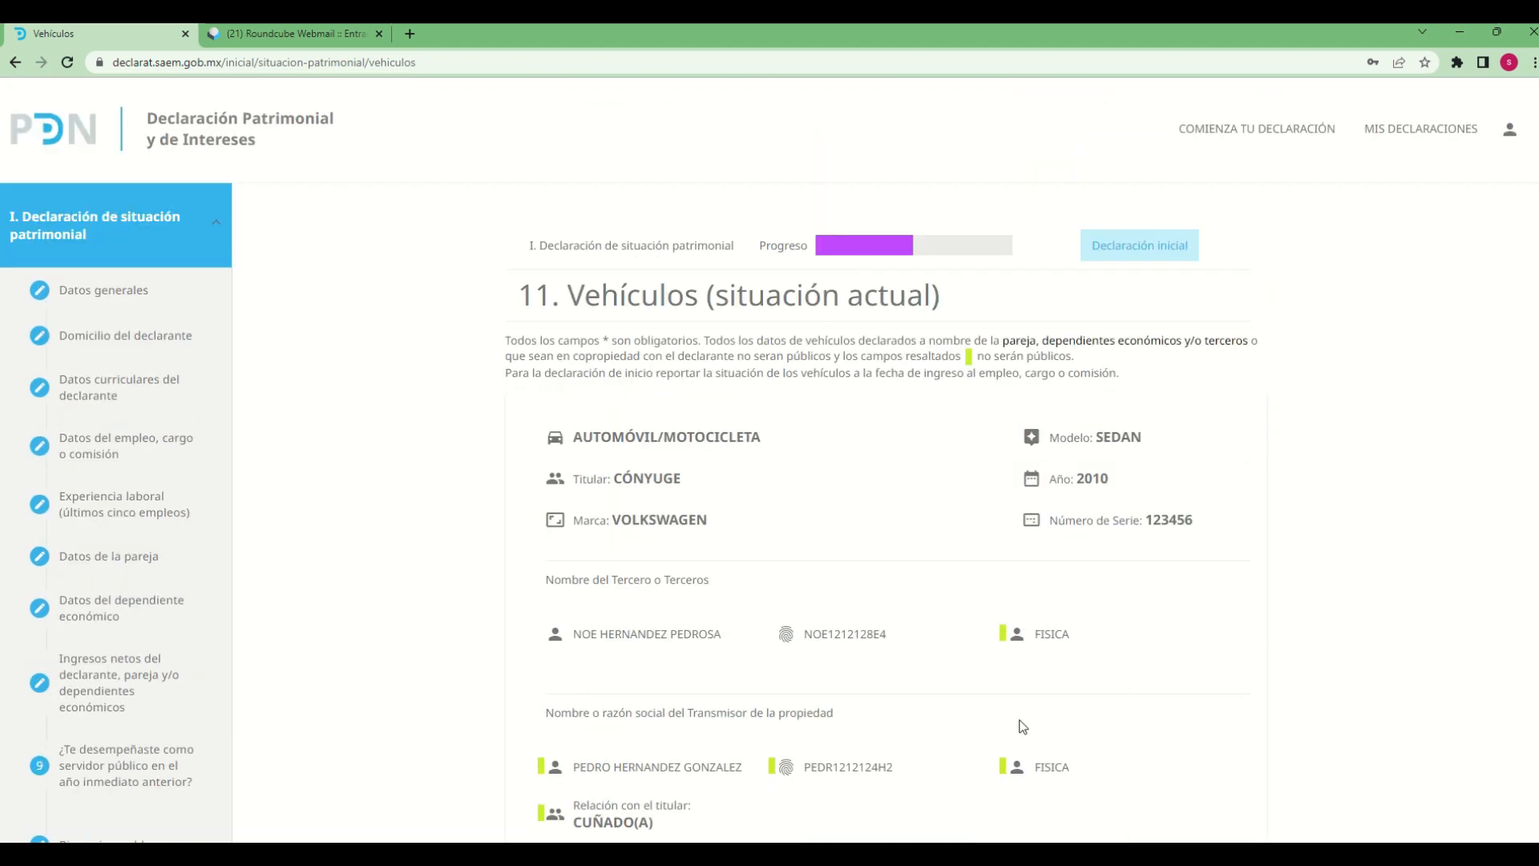
scroll(1051, 705, "down", 4)
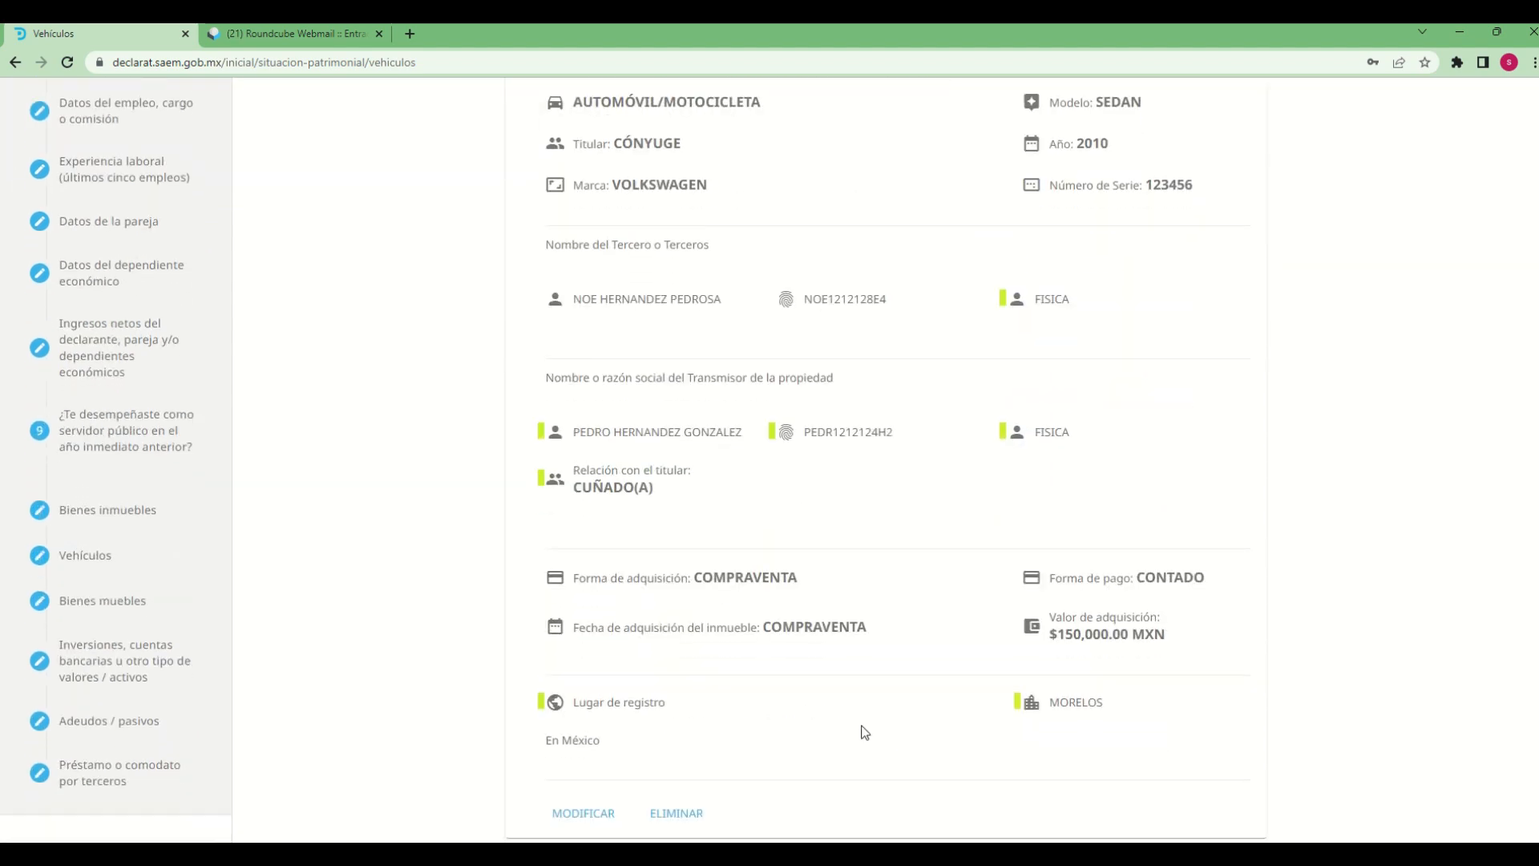
scroll(863, 729, "down", 4)
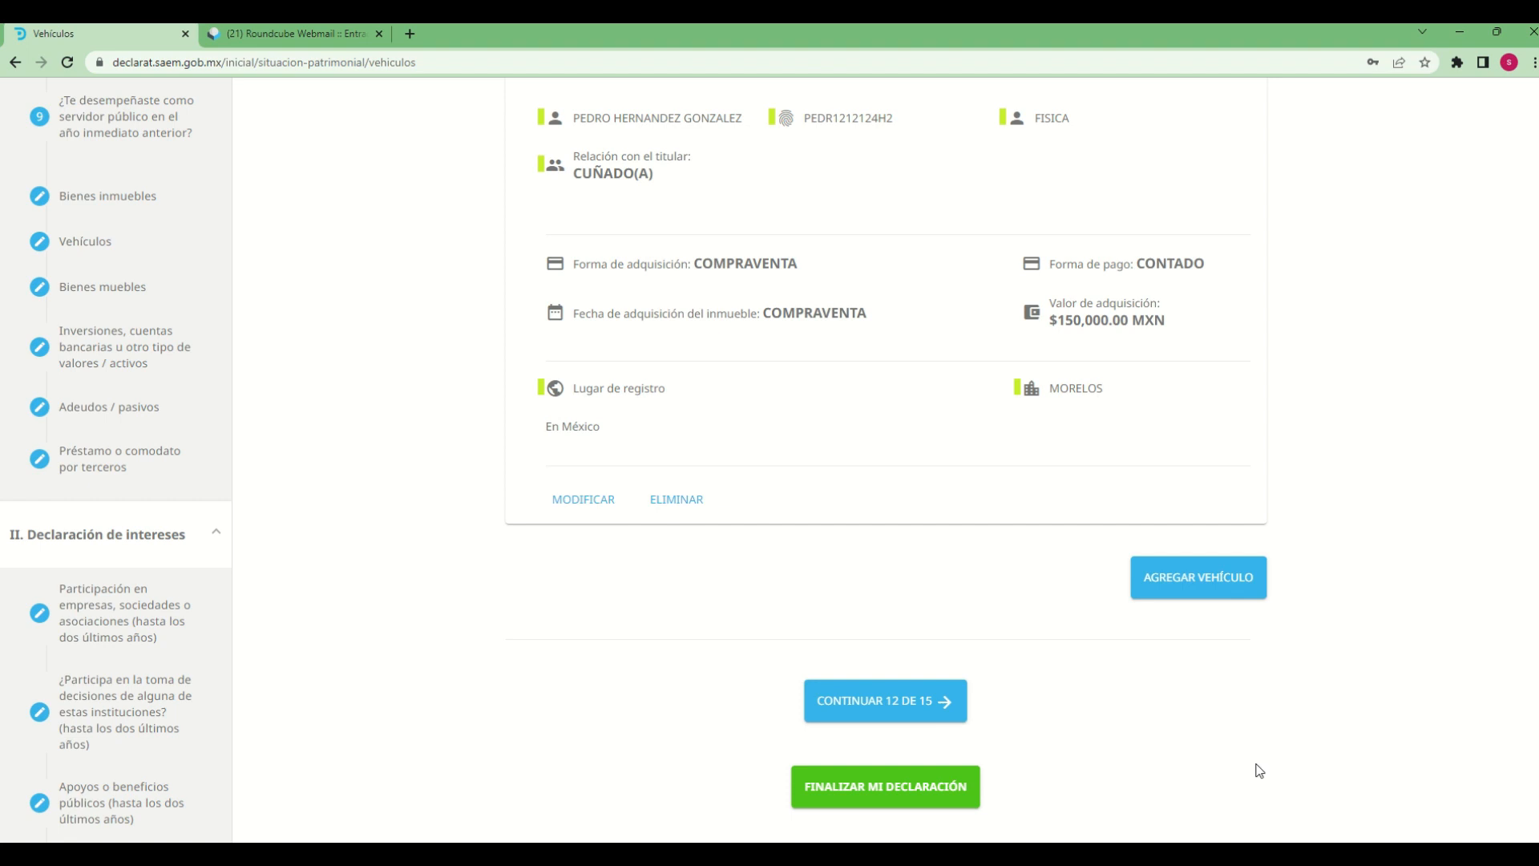
left_click(920, 716)
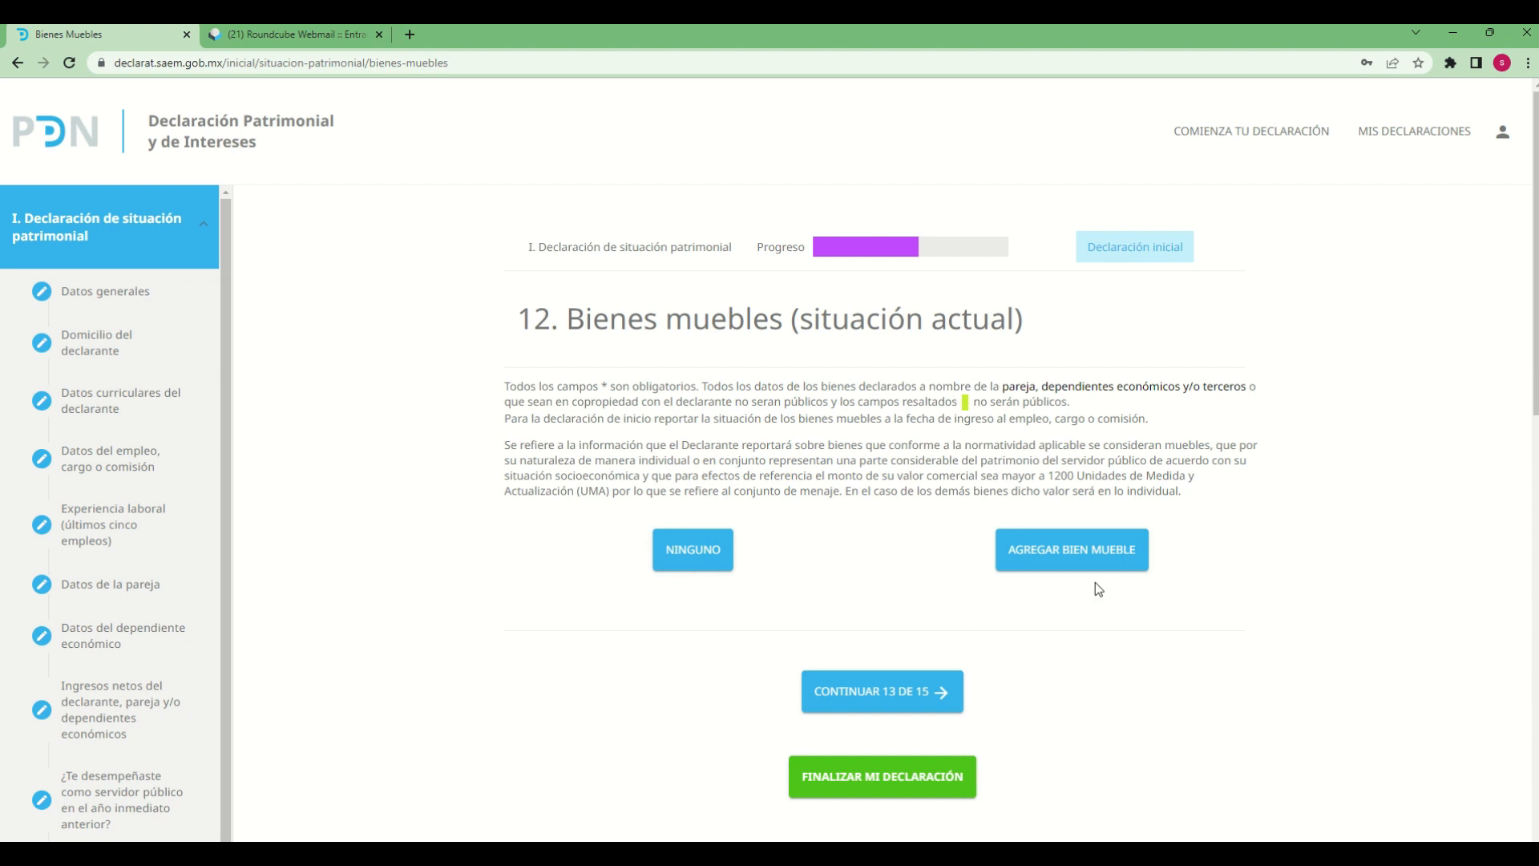
left_click(1043, 562)
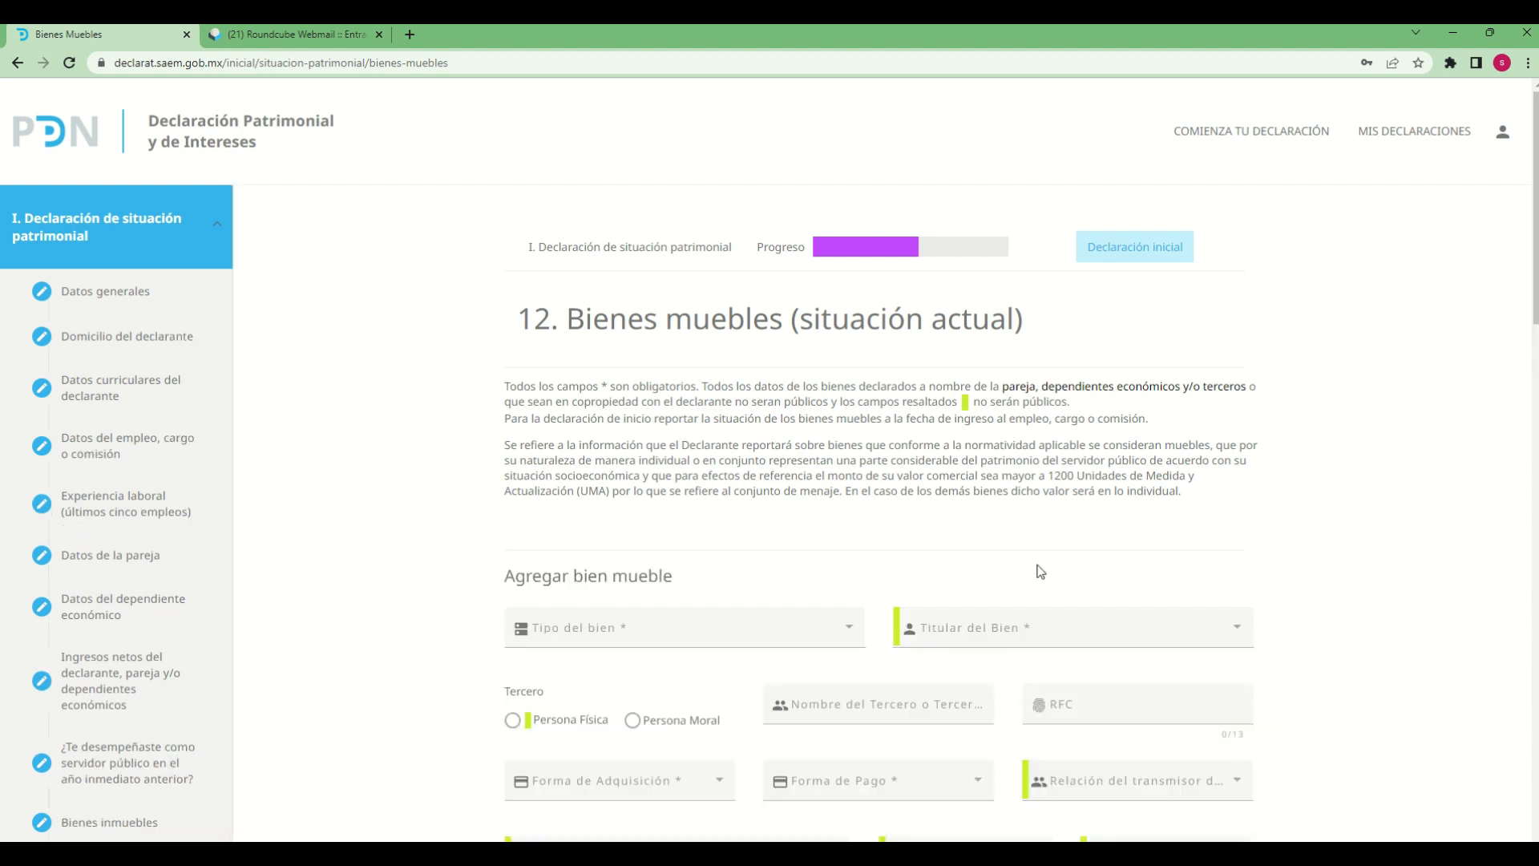
Set the Tipo del bien to OBRAS DE ARTE and the Titular del Bien to DECLARANTE
scroll(1461, 826, "down", 3)
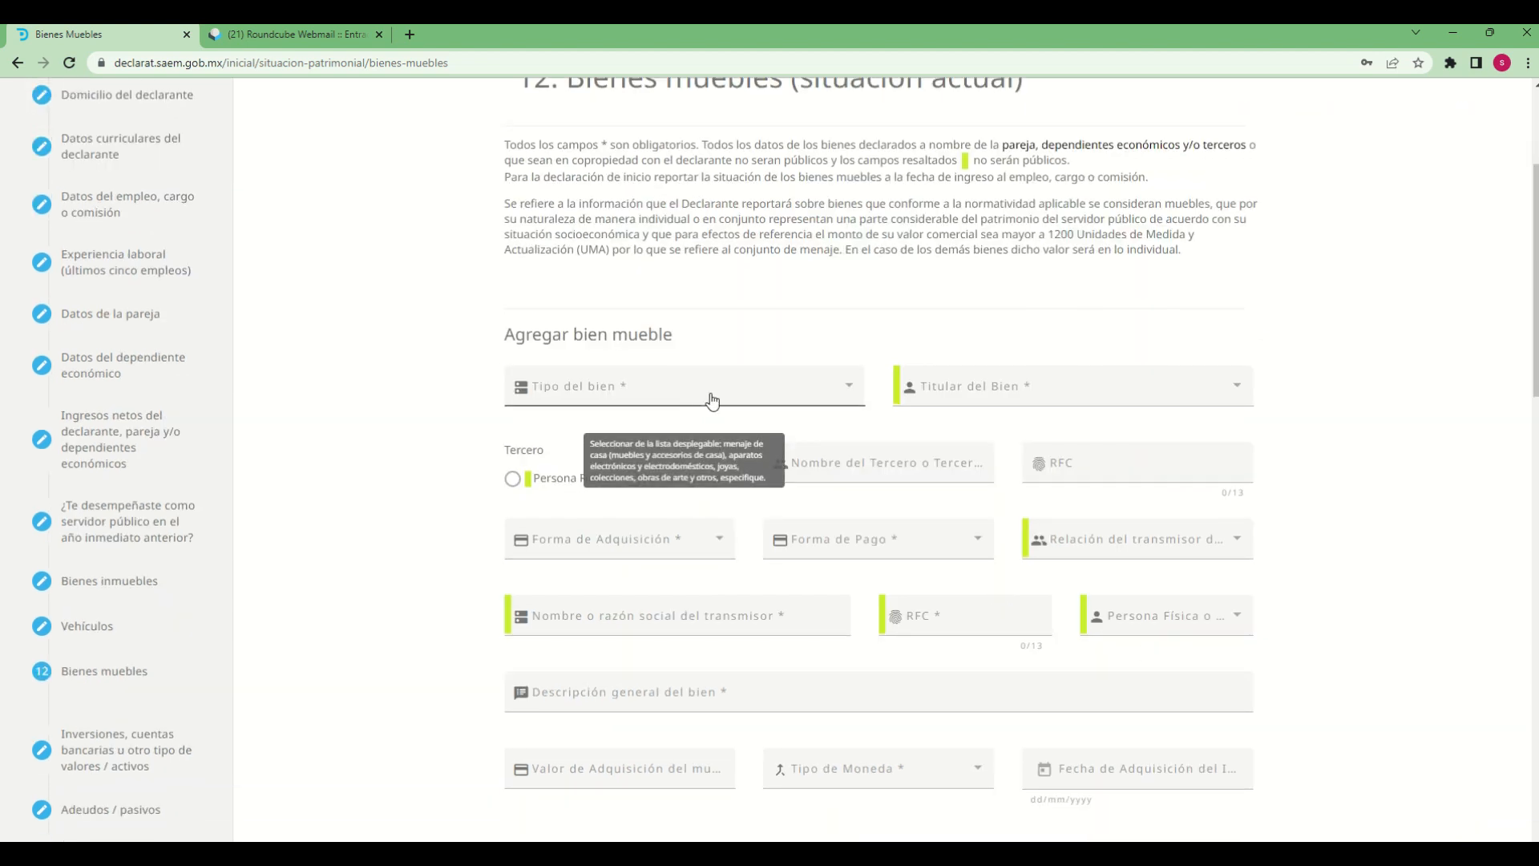
left_click(717, 401)
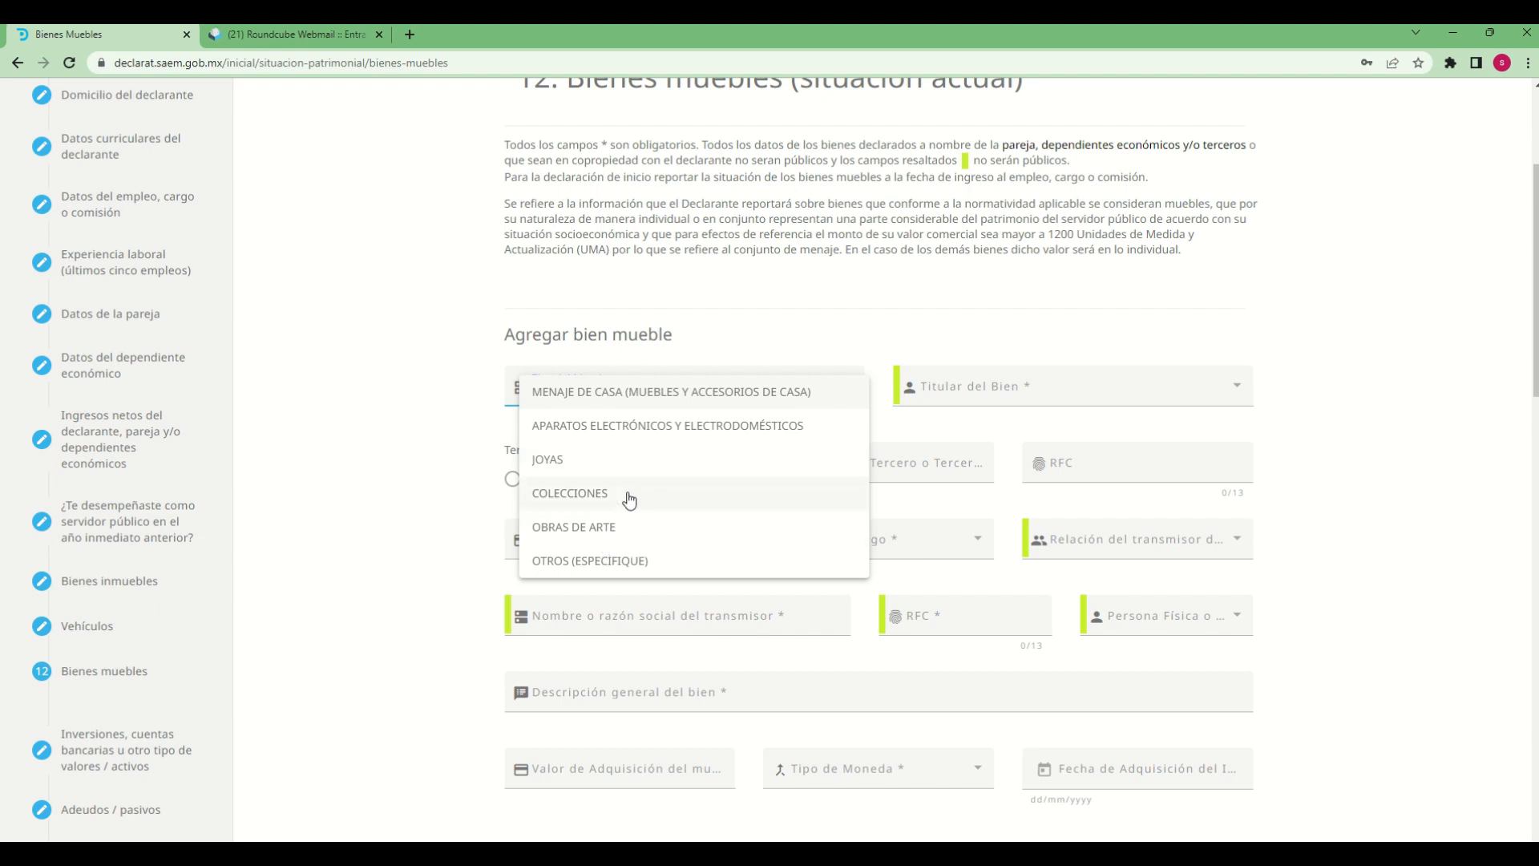
left_click(583, 531)
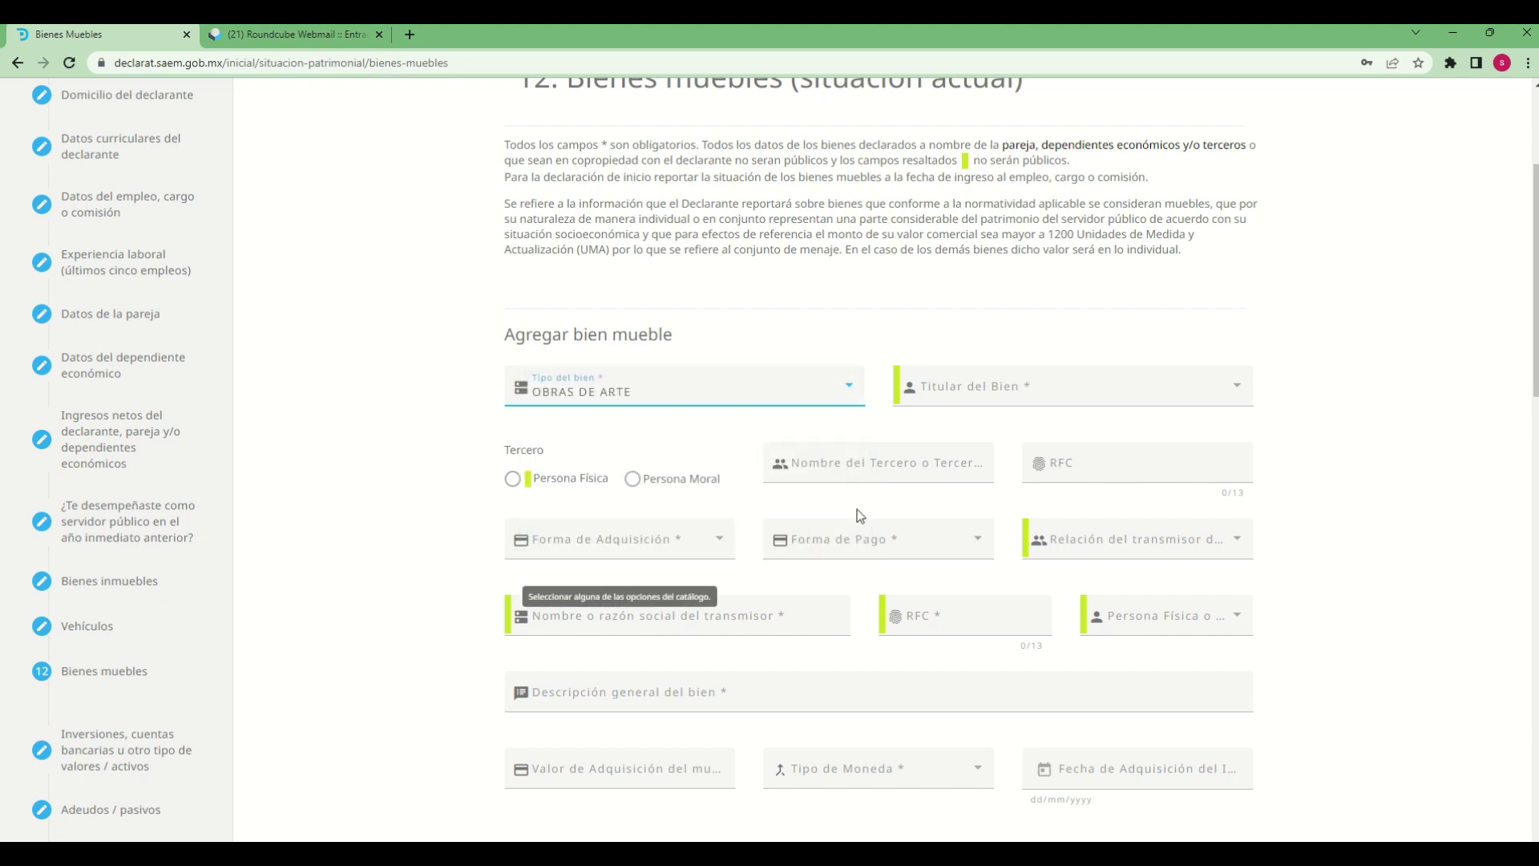
left_click(1034, 395)
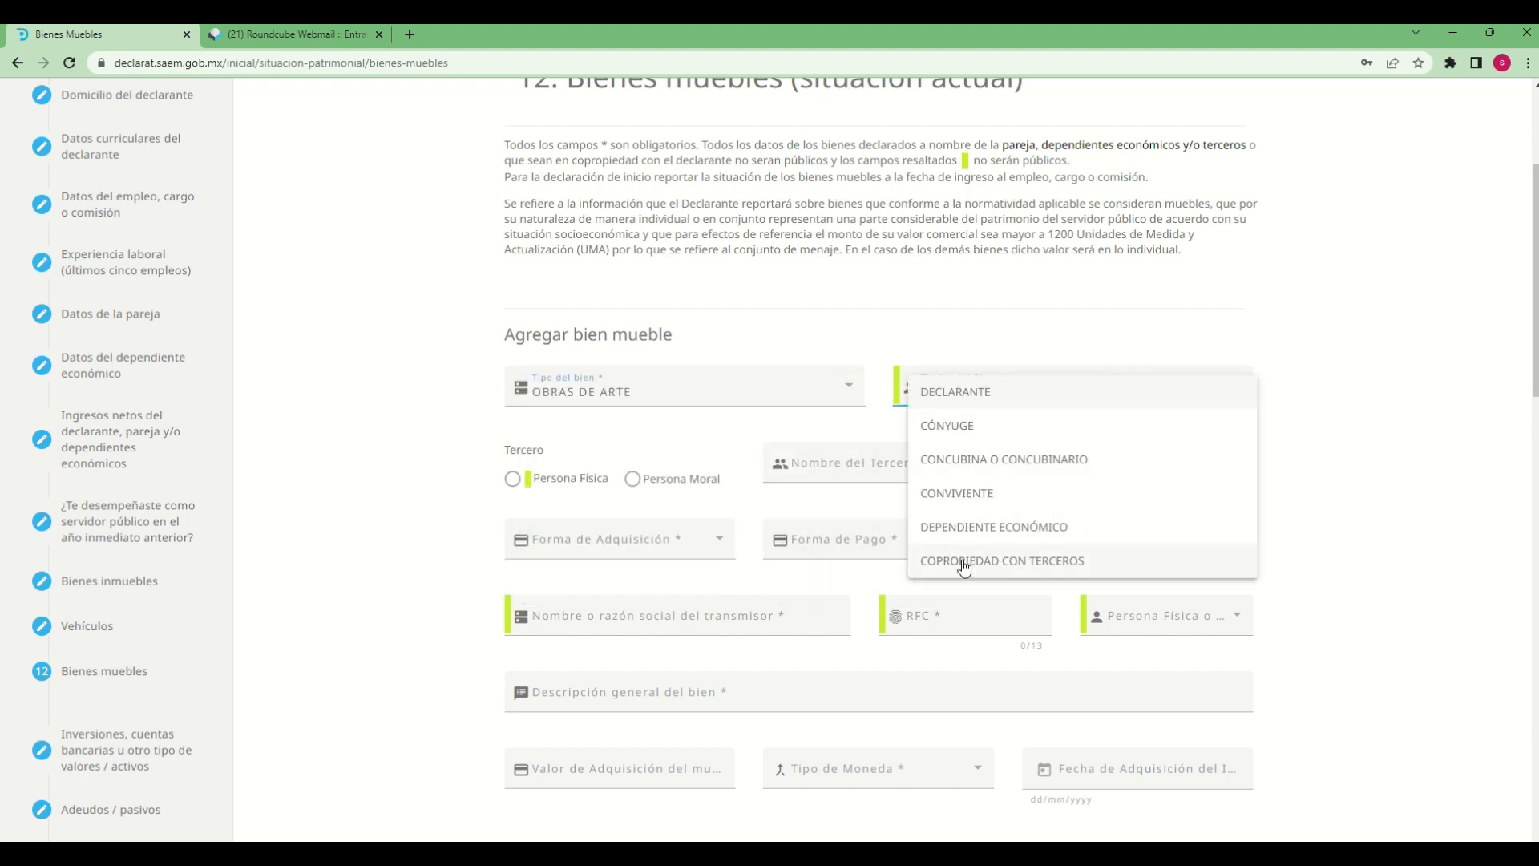
left_click(972, 395)
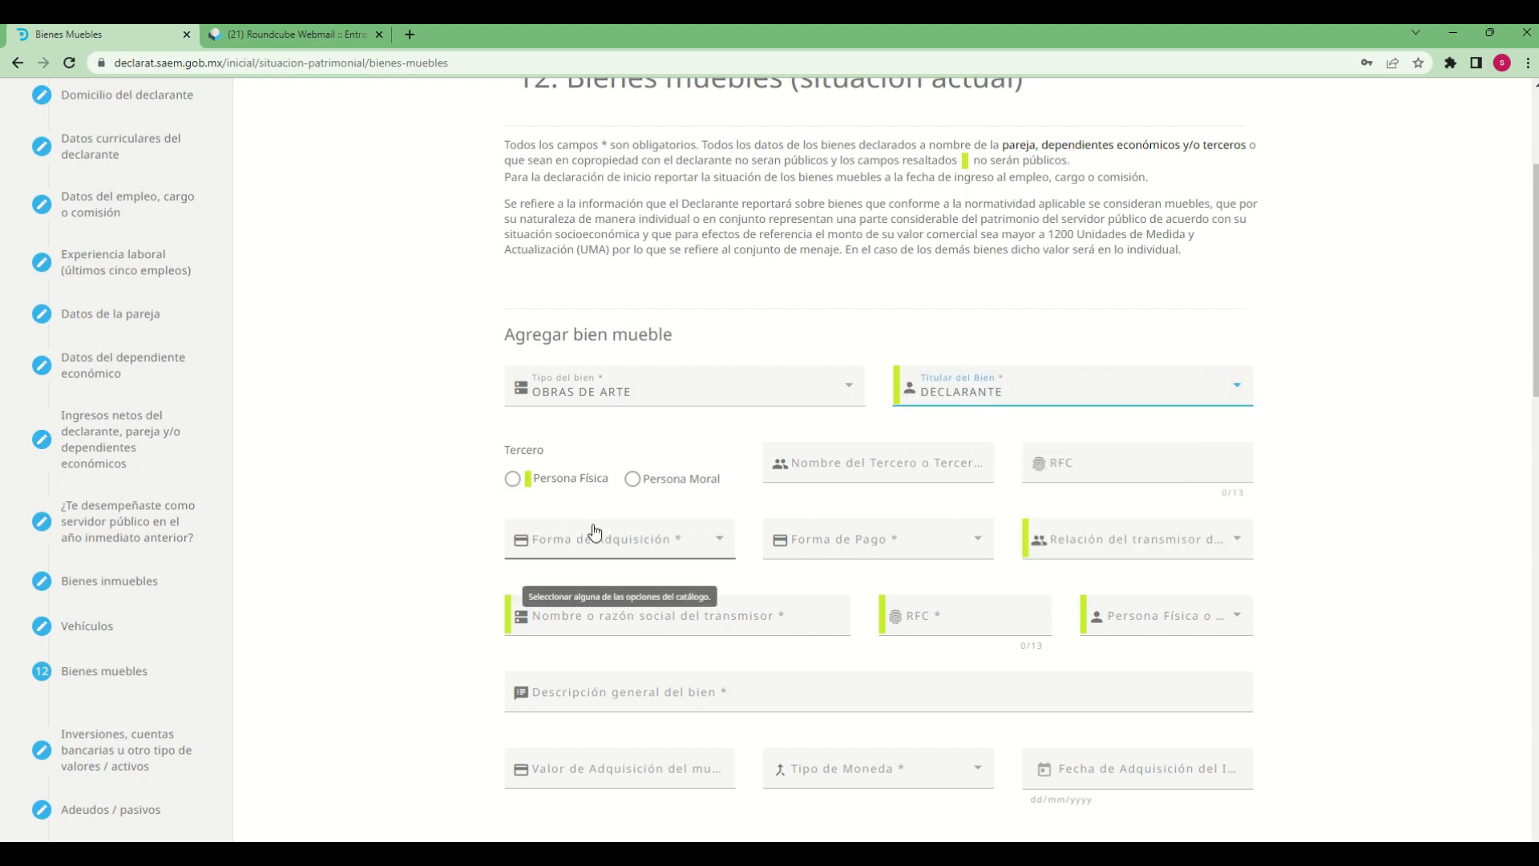
Declare the Tercero as Persona Física and fill in the third party's full name and RFC
left_click(513, 482)
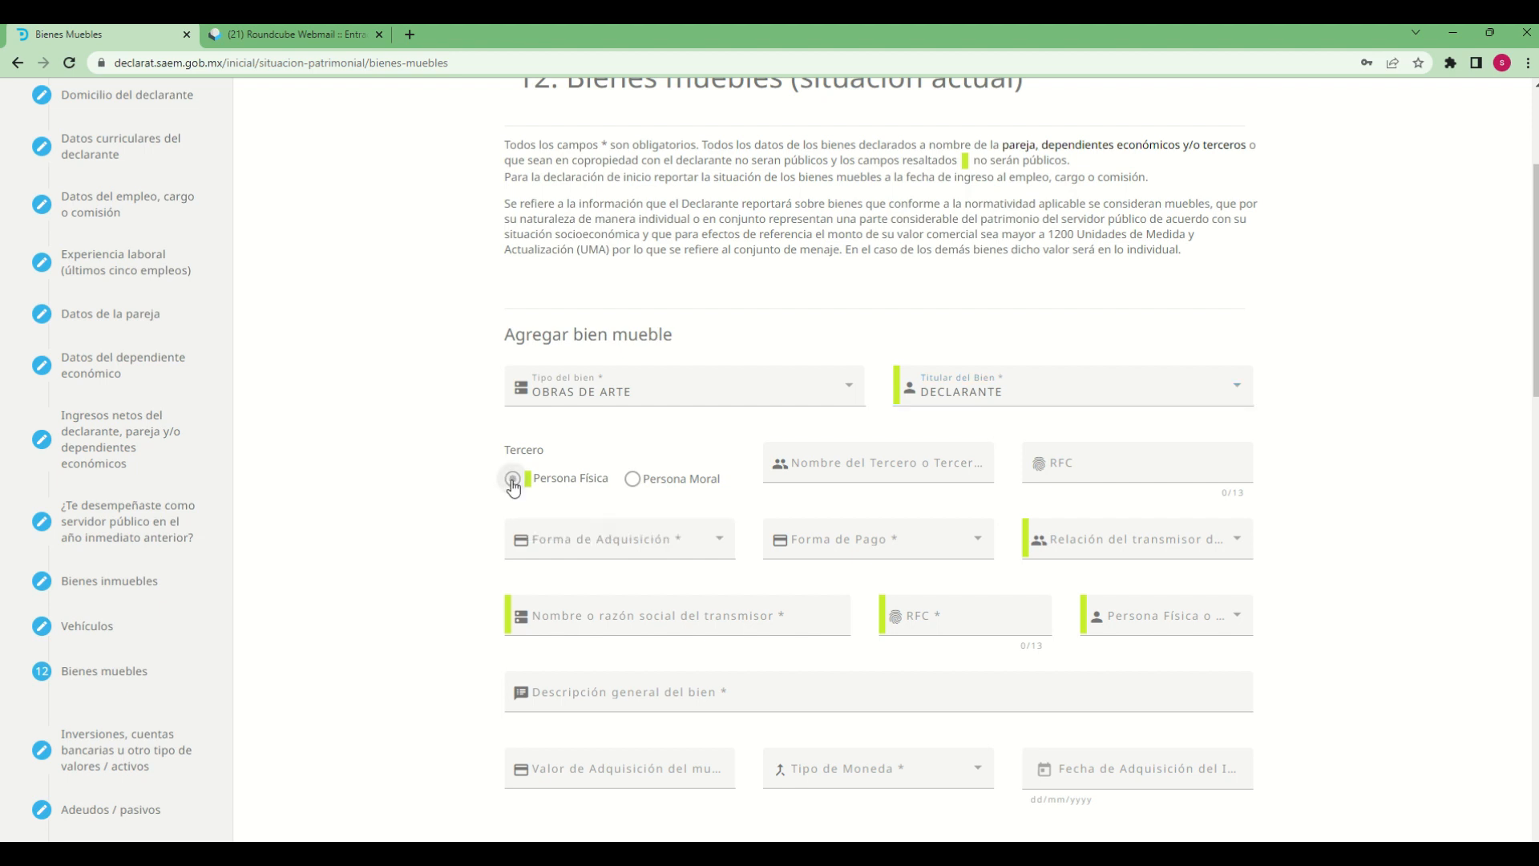
left_click(886, 472)
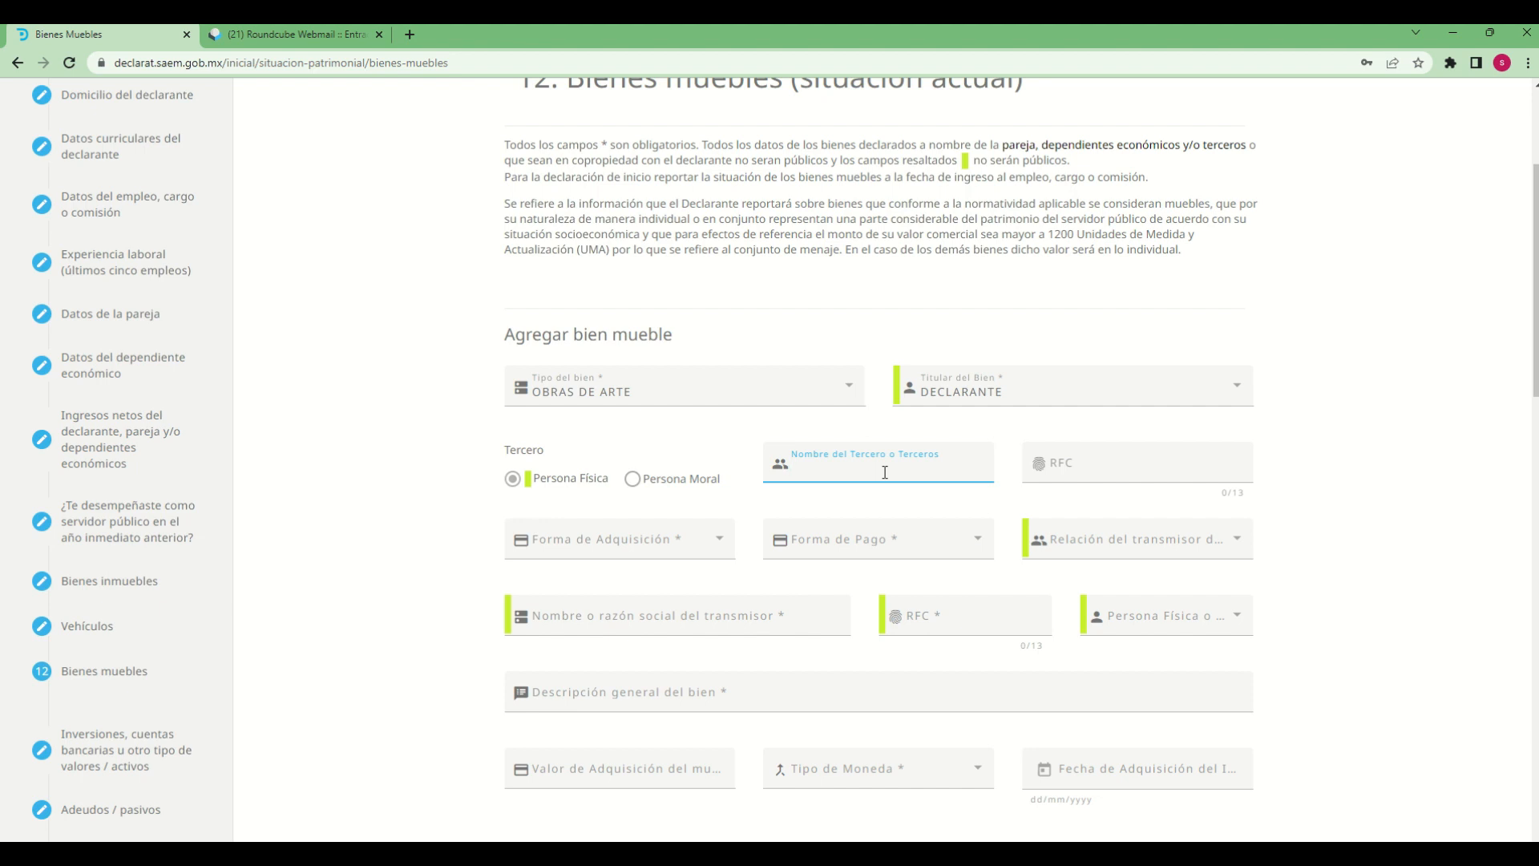
key("Tab")
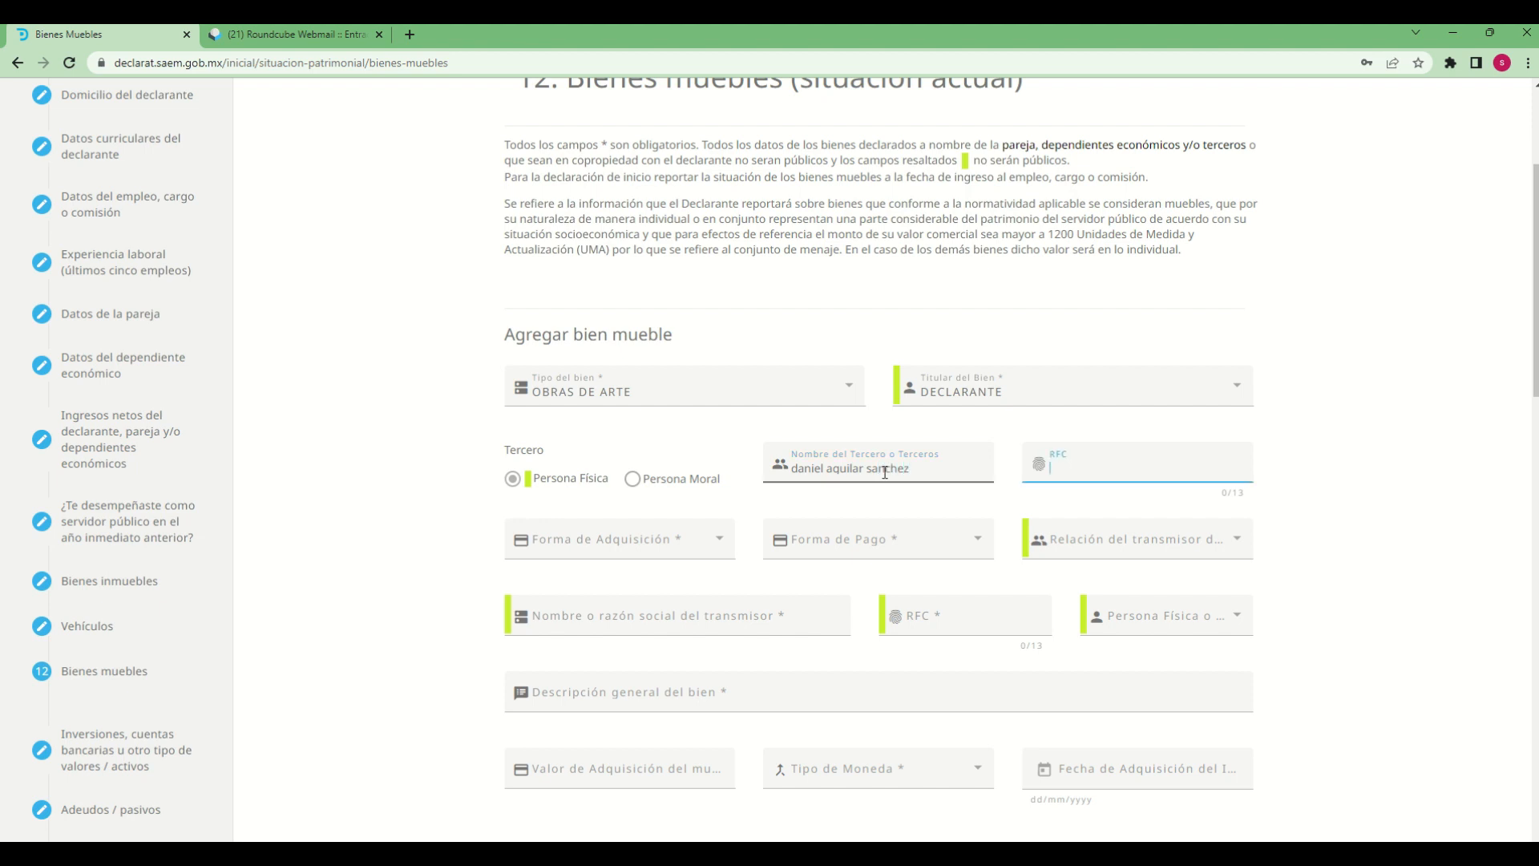
type("dani1212127w3")
key("Tab")
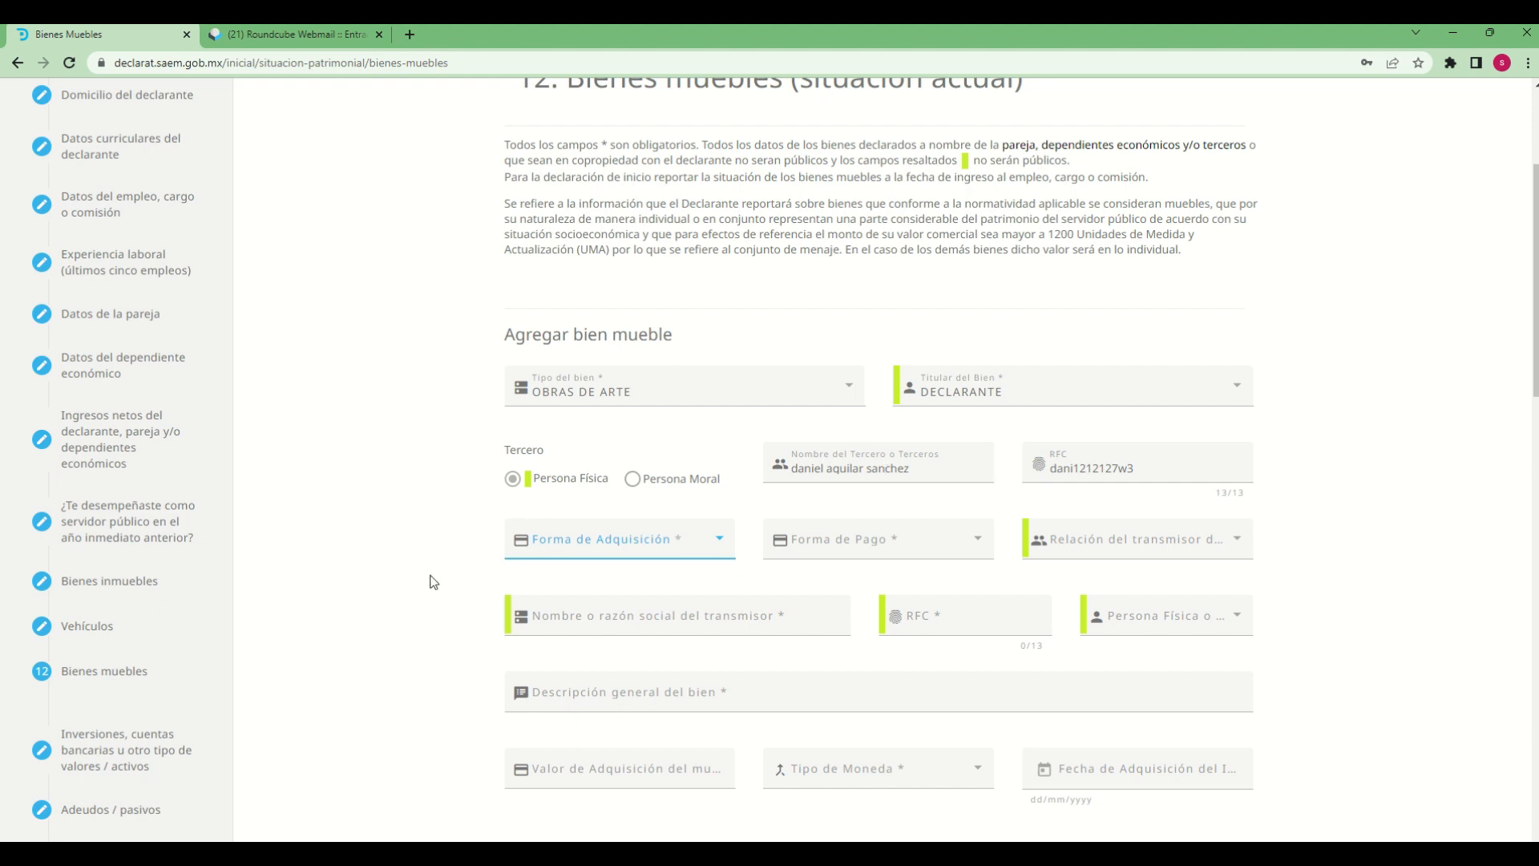
Set the bien mueble's Forma de Adquisición to CESIÓN and its Forma de Pago to NO APLICA
left_click(691, 542)
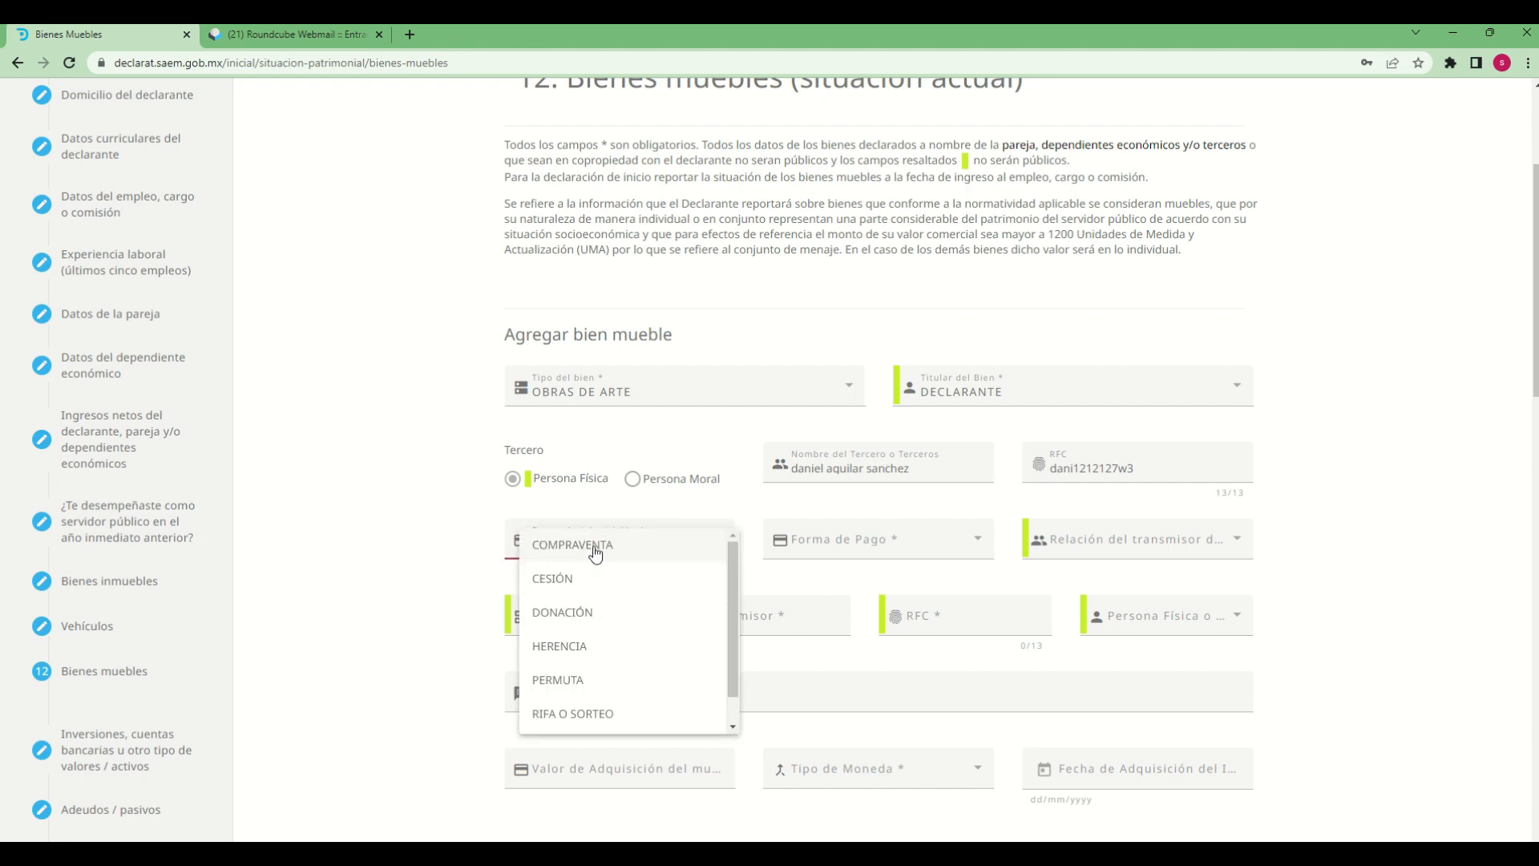
left_click(559, 582)
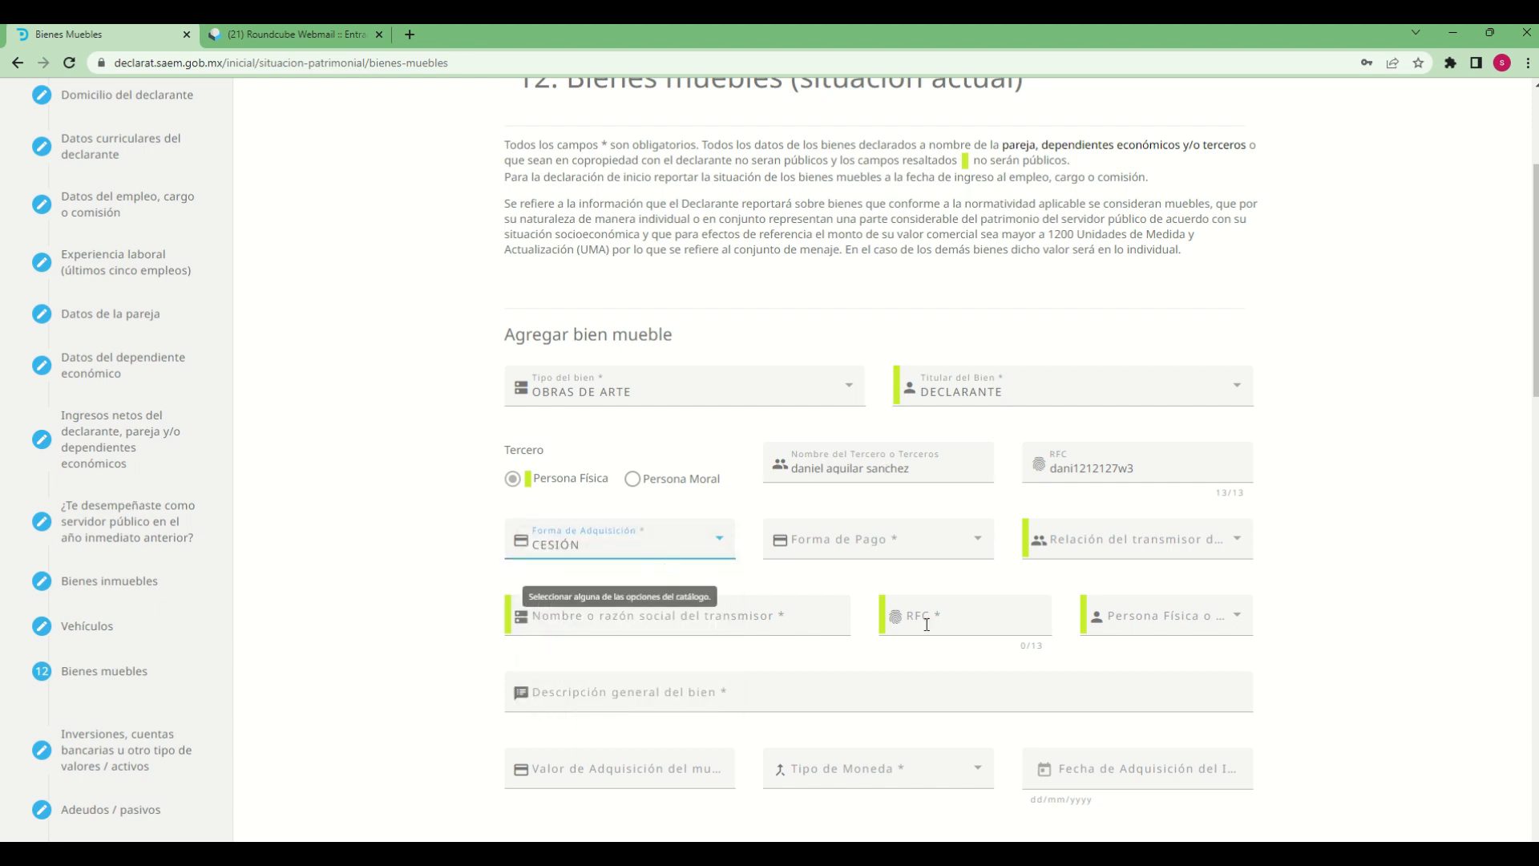
left_click(926, 546)
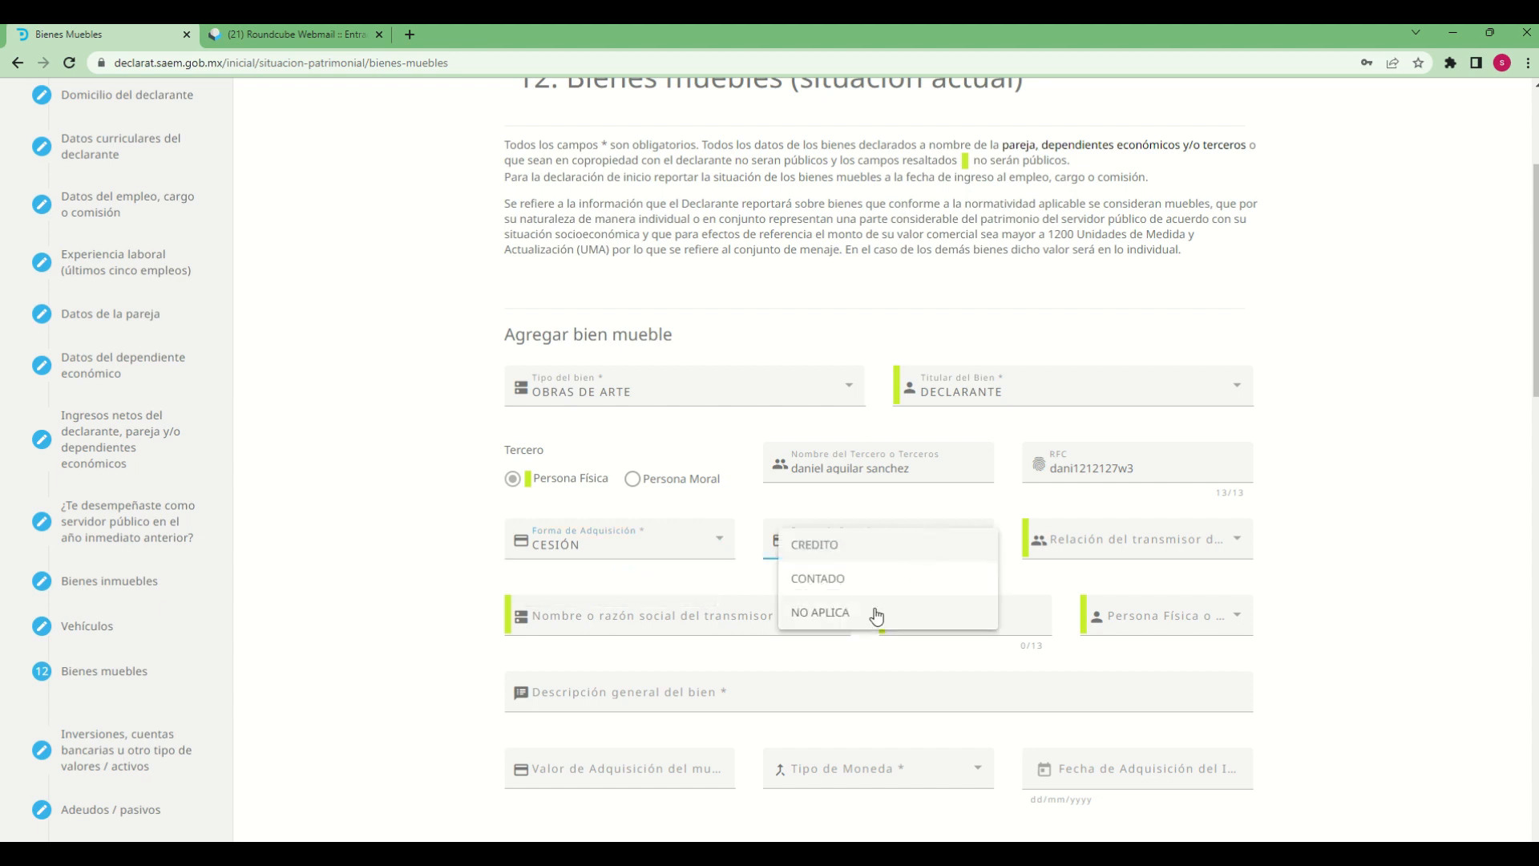
left_click(821, 613)
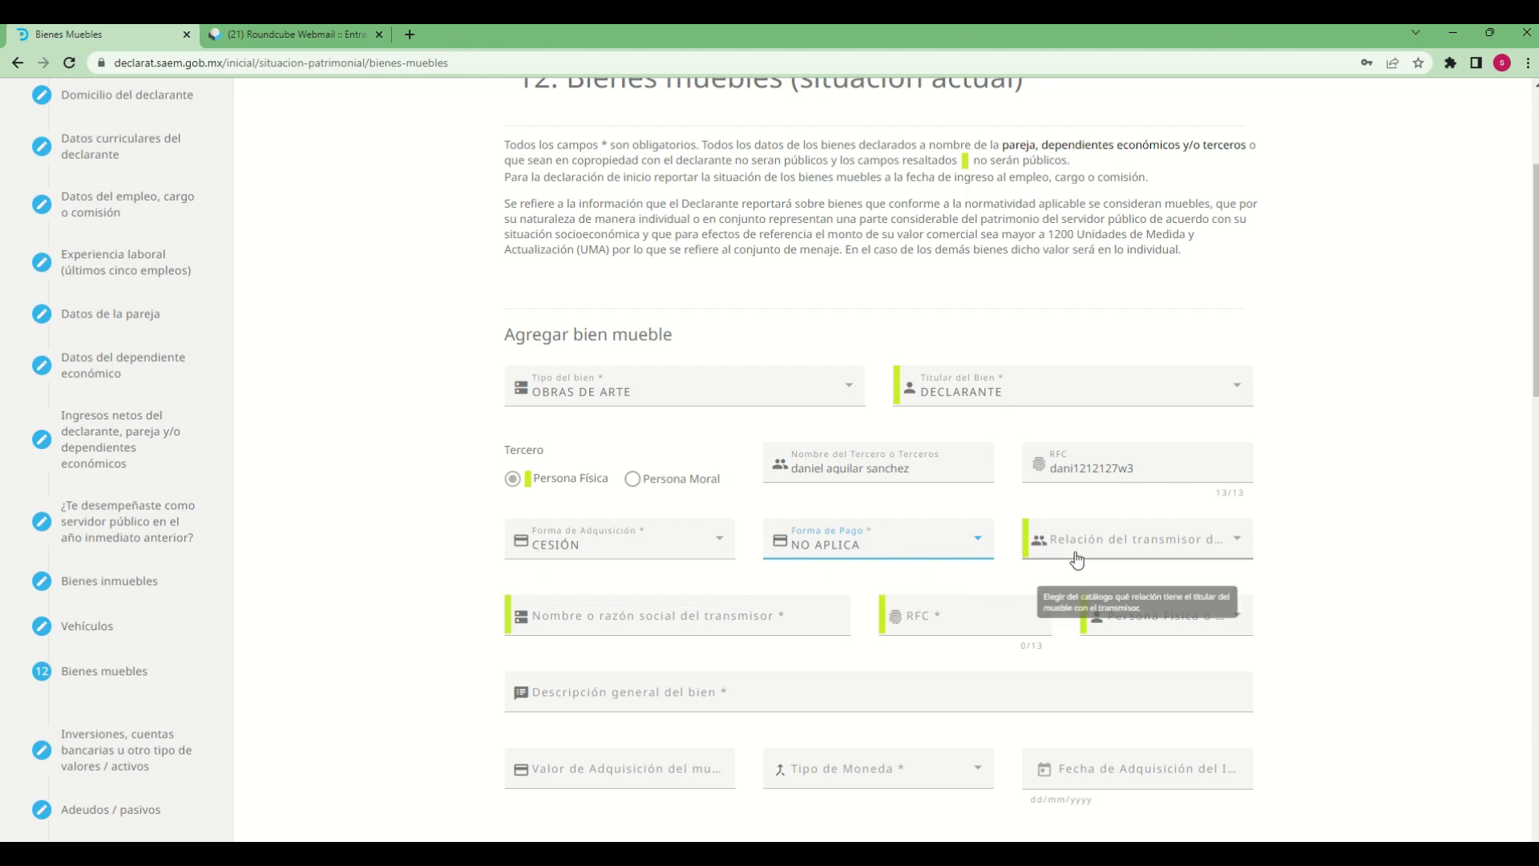
Set the Relación del transmisor del bien with the titular to NINGUNO
left_click(1232, 546)
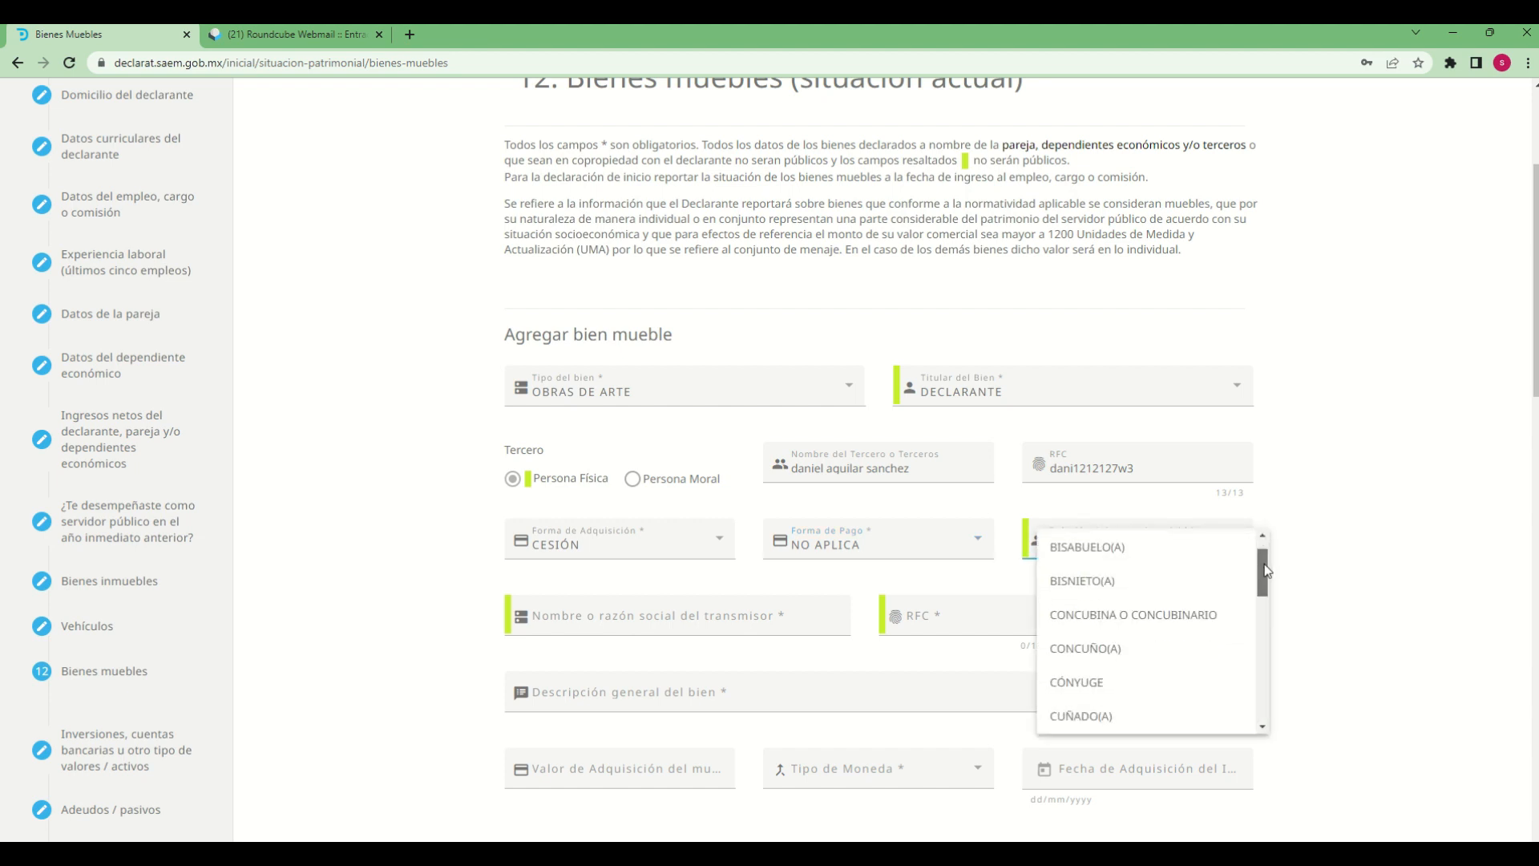
left_click_drag(1266, 571, 1239, 681)
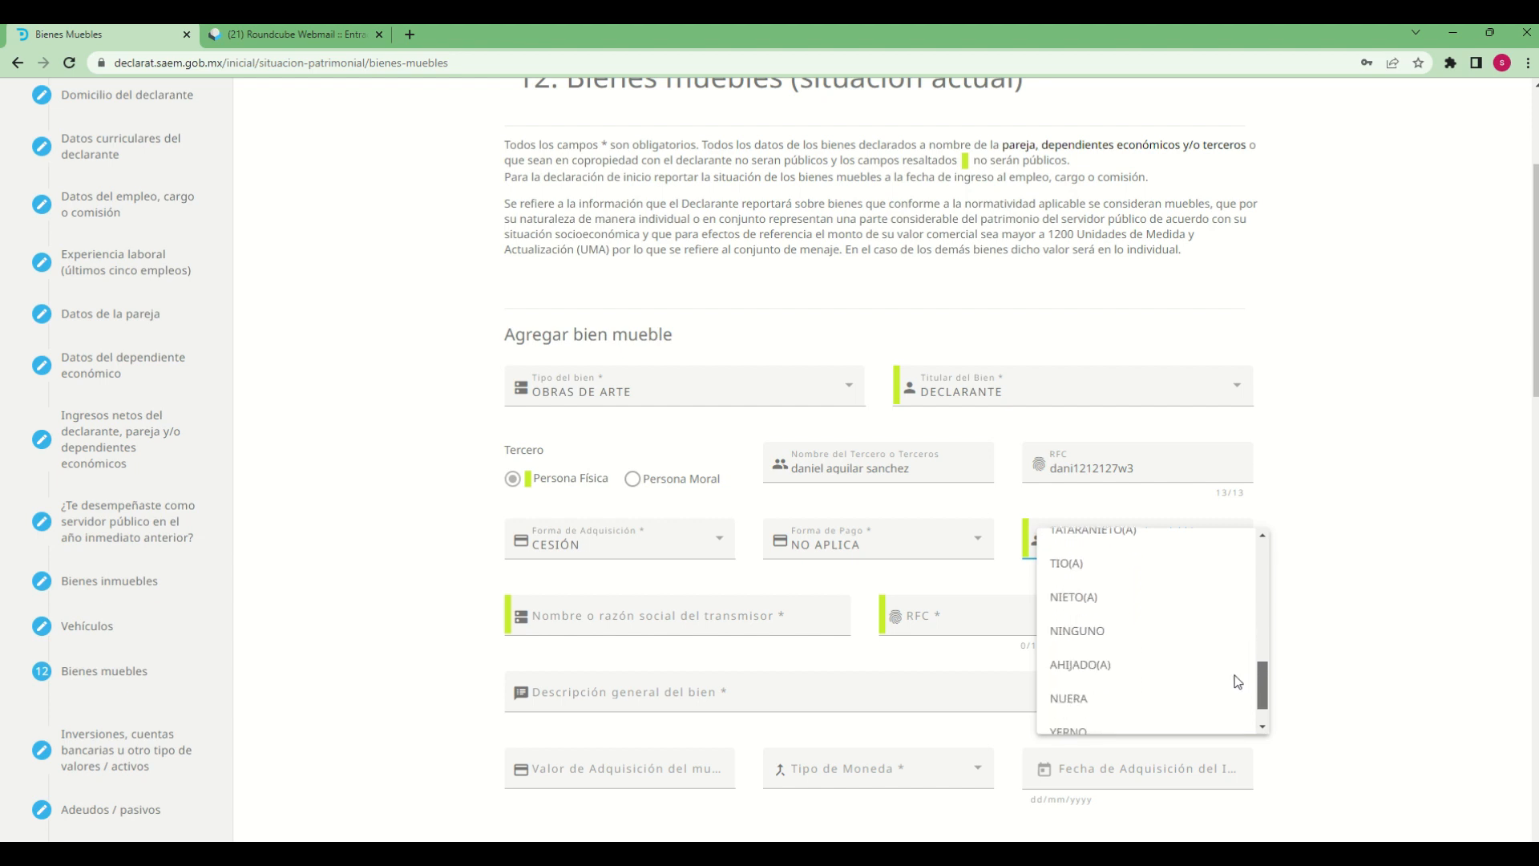
left_click(1060, 633)
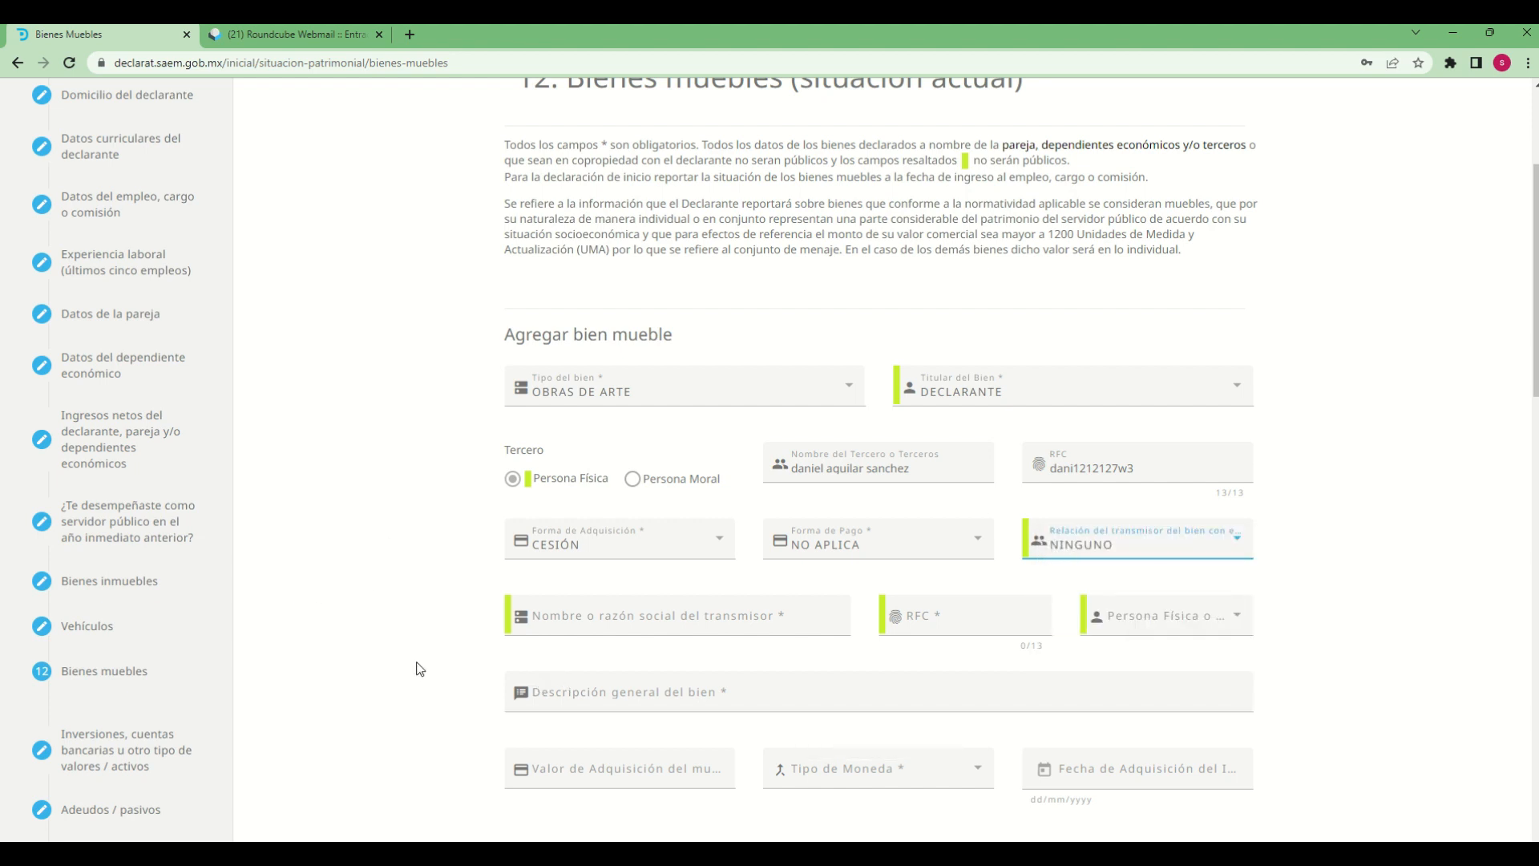
Fill in the transmisor's full name under Nombre o razón social del transmisor
scroll(417, 668, "down", 2)
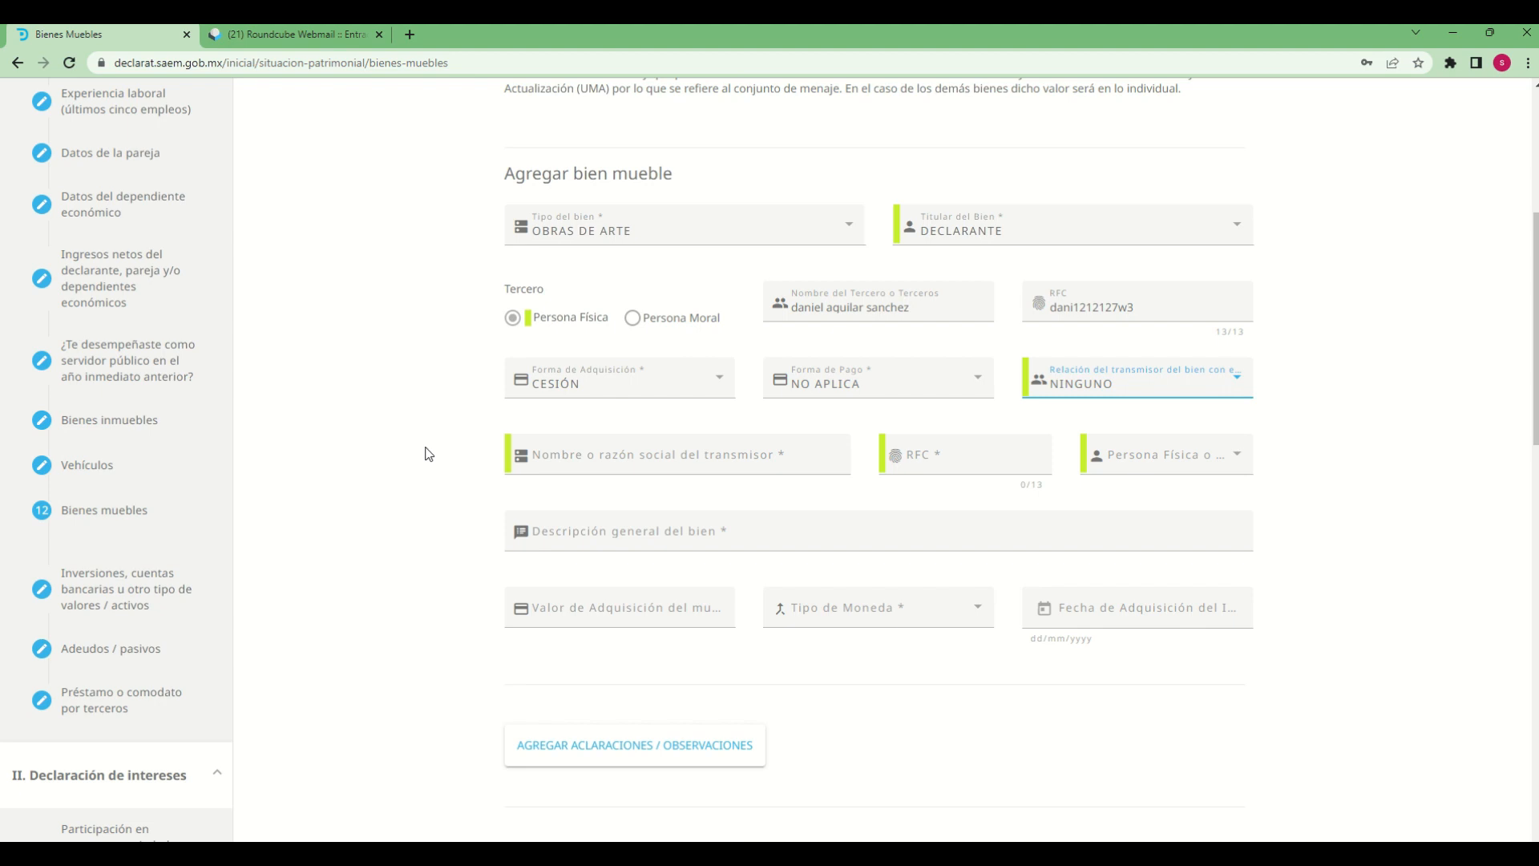
left_click(622, 459)
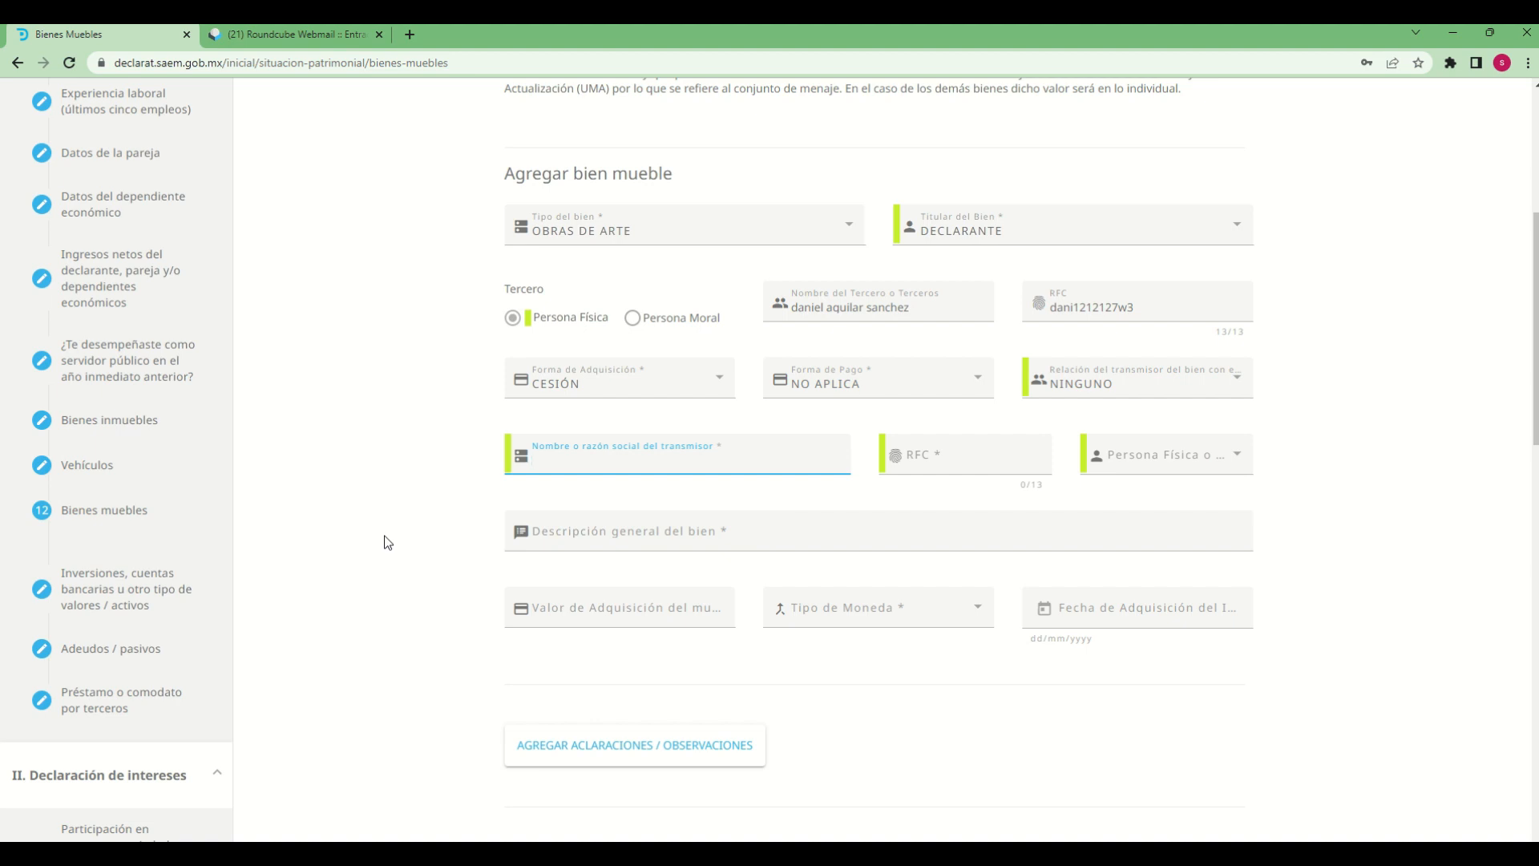
key("Tab")
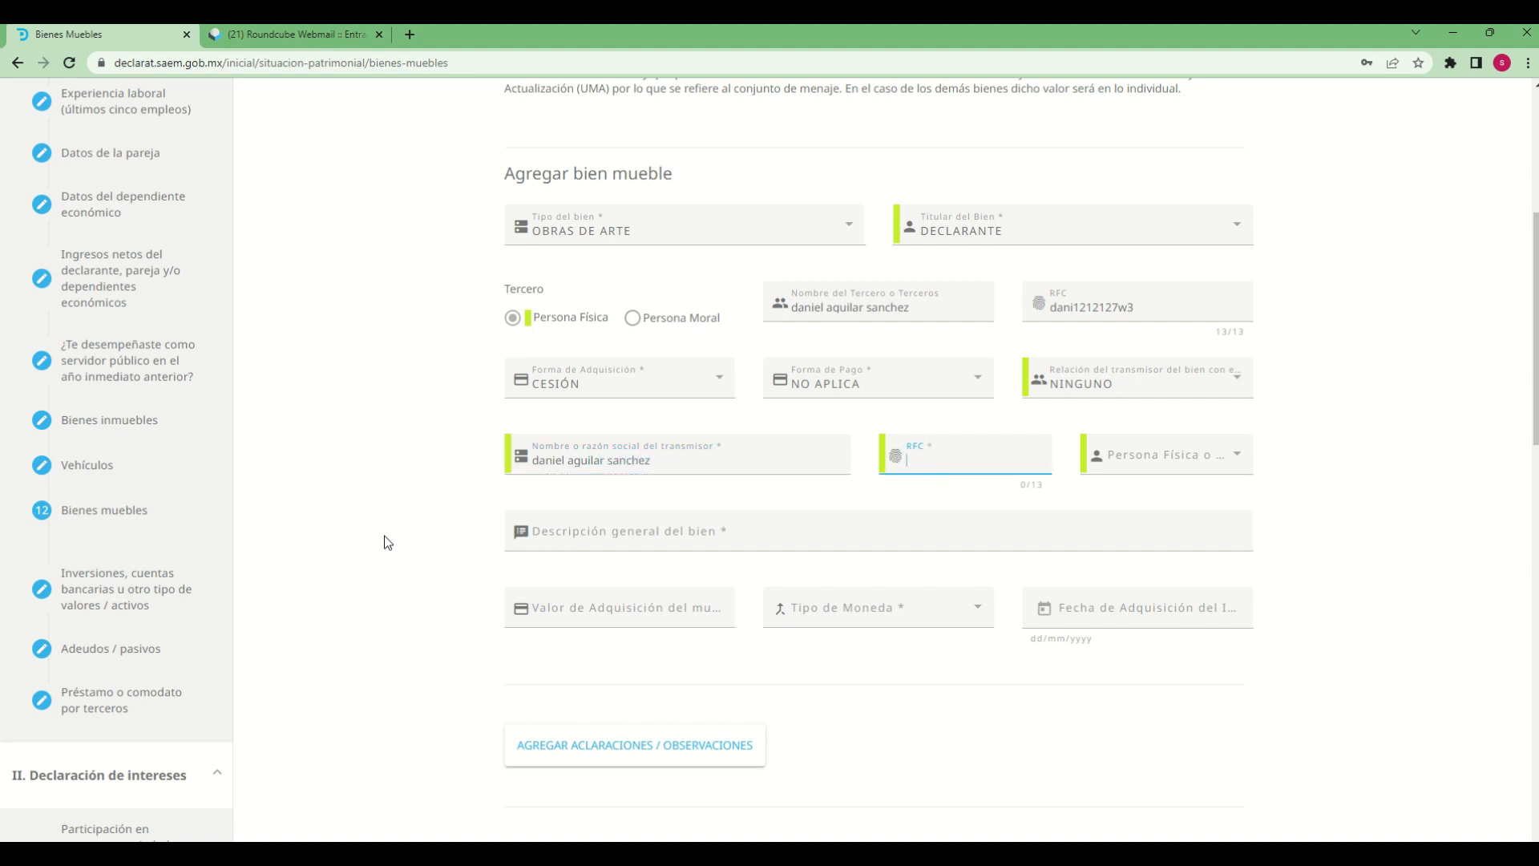
Enter the transmisor's RFC and set Persona Física o Moral to Física
type("dani121212")
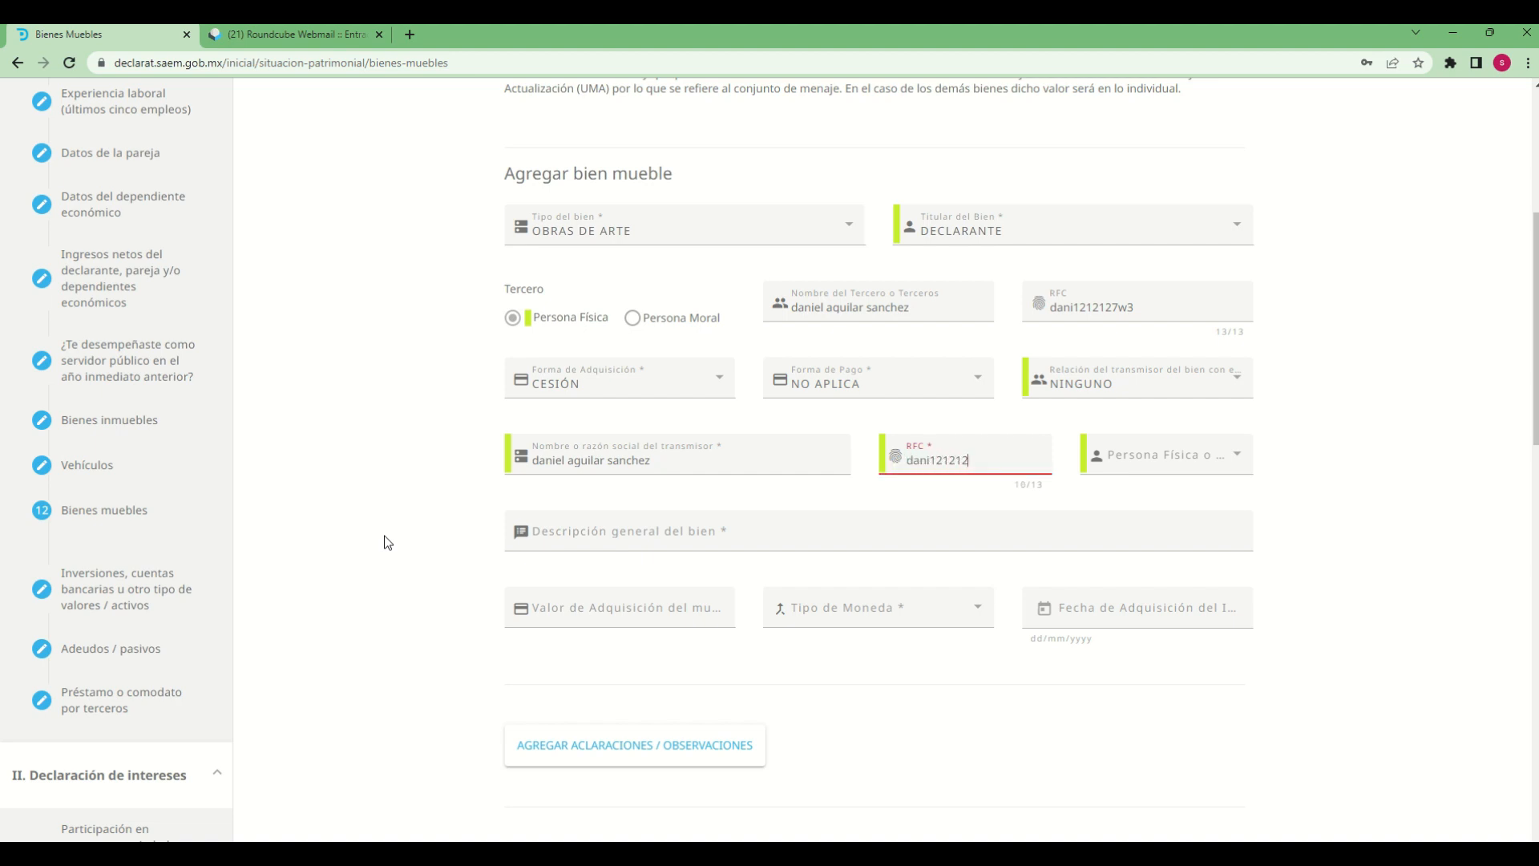
type("8w3")
key("Tab")
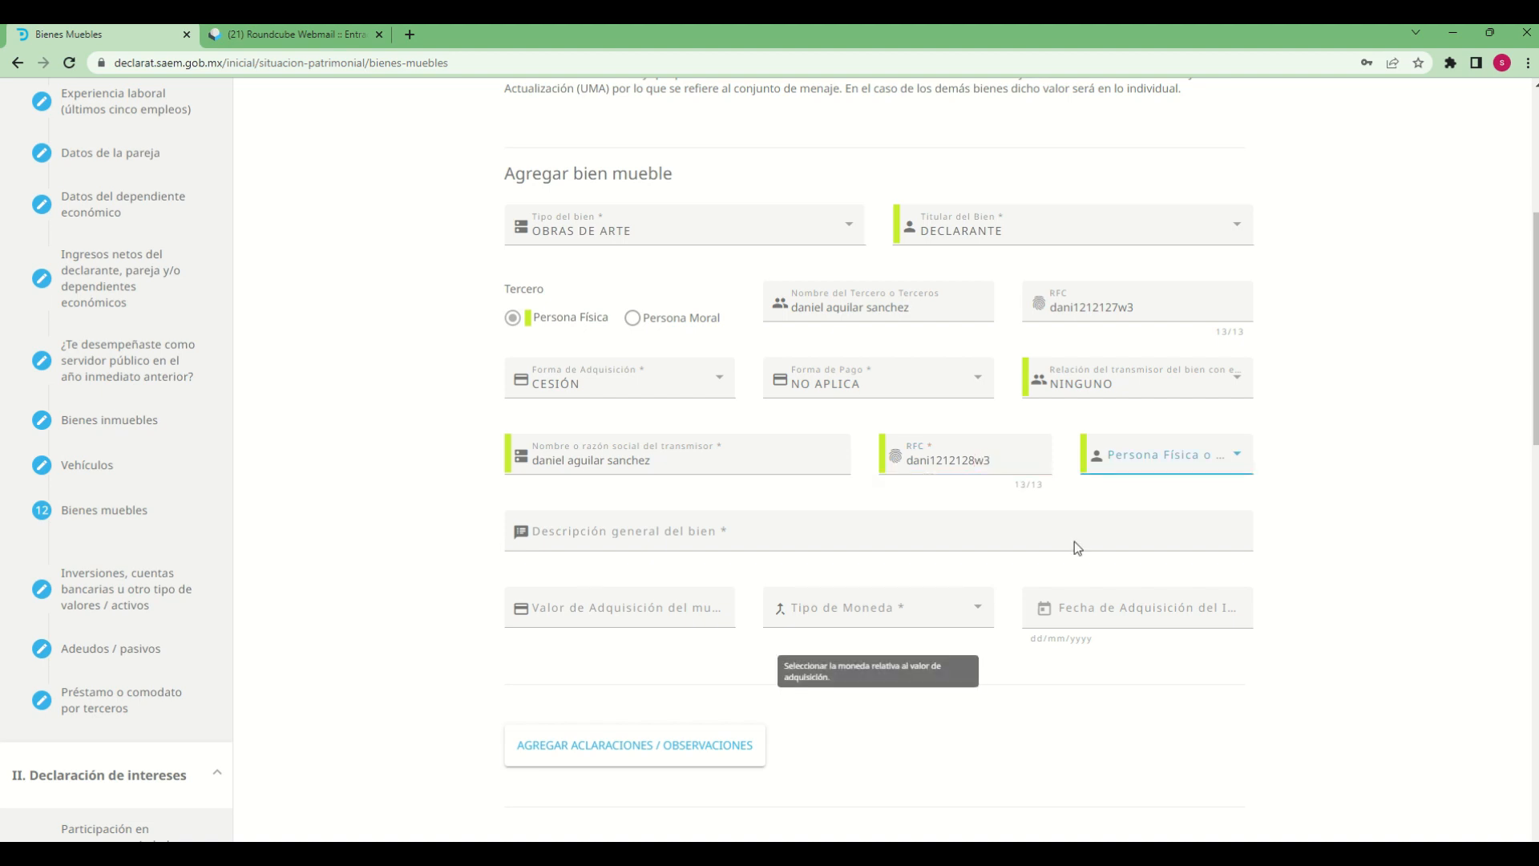
left_click(1172, 457)
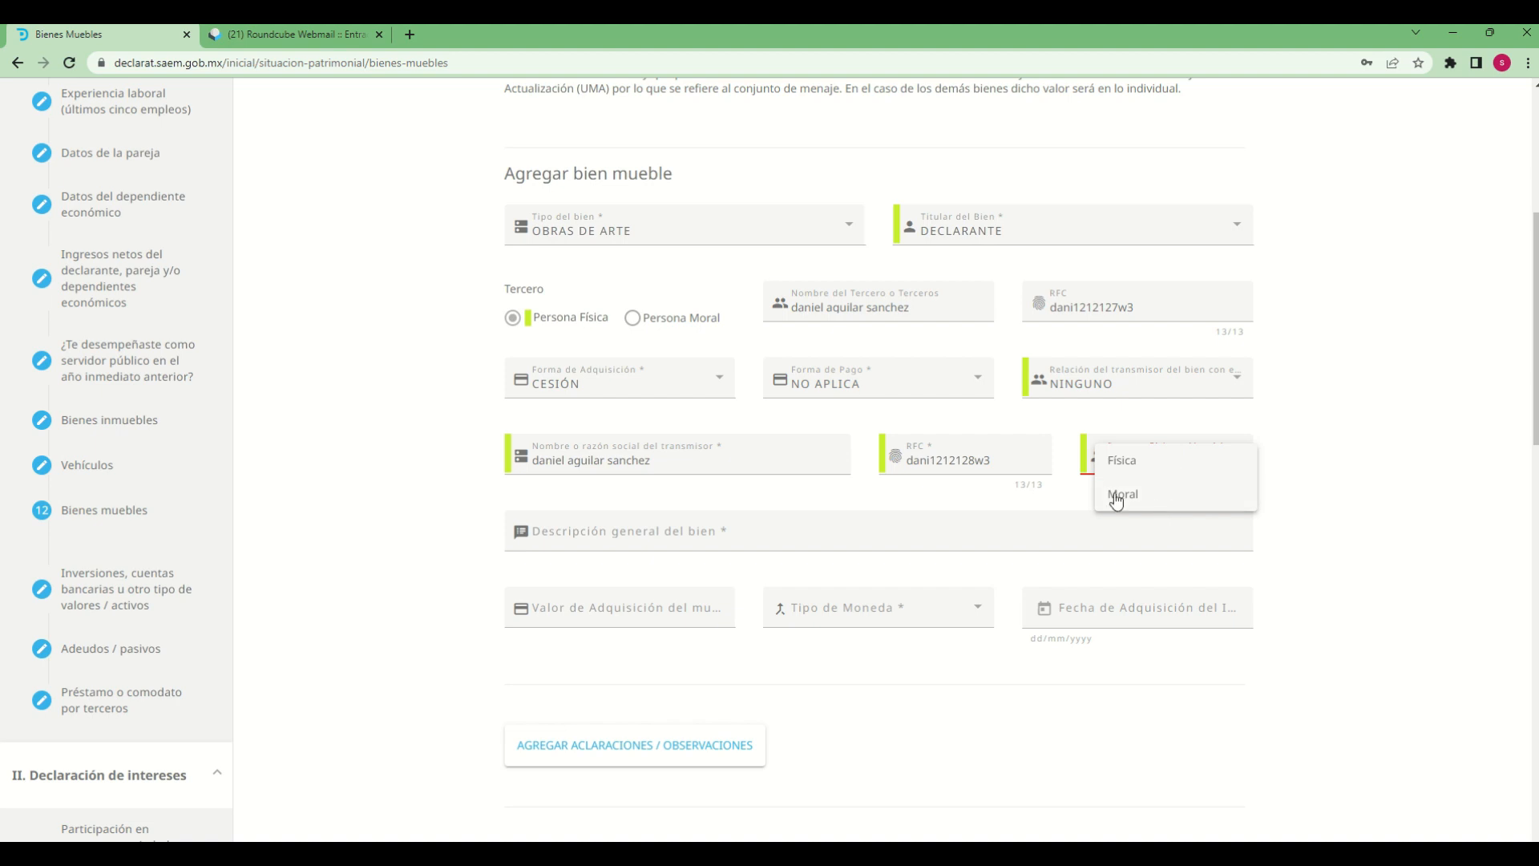
left_click(1130, 469)
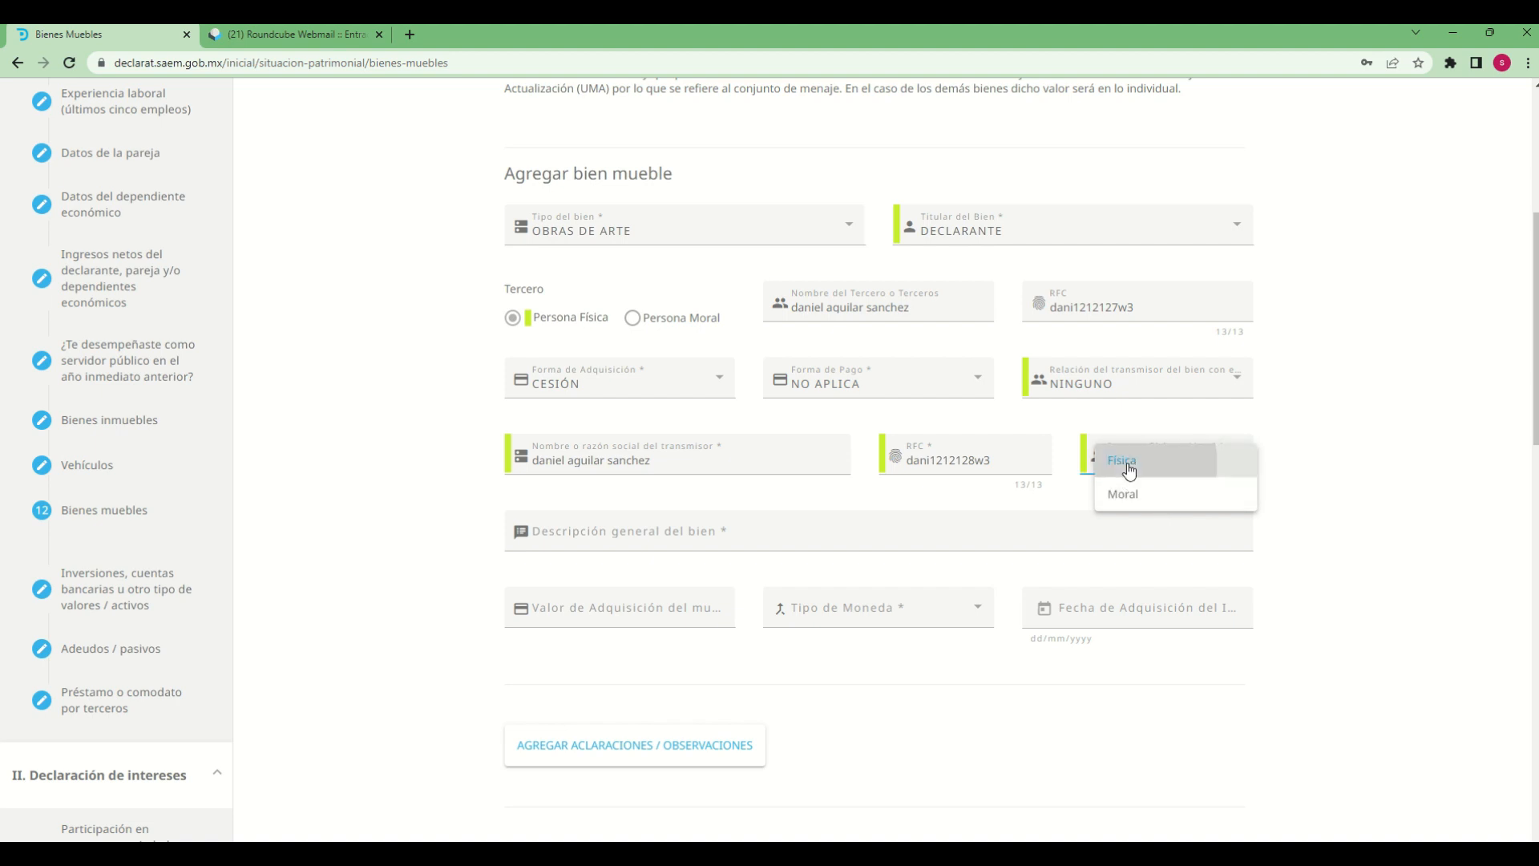
Enter "pintura al oleo" as the Descripción general del bien
left_click(771, 539)
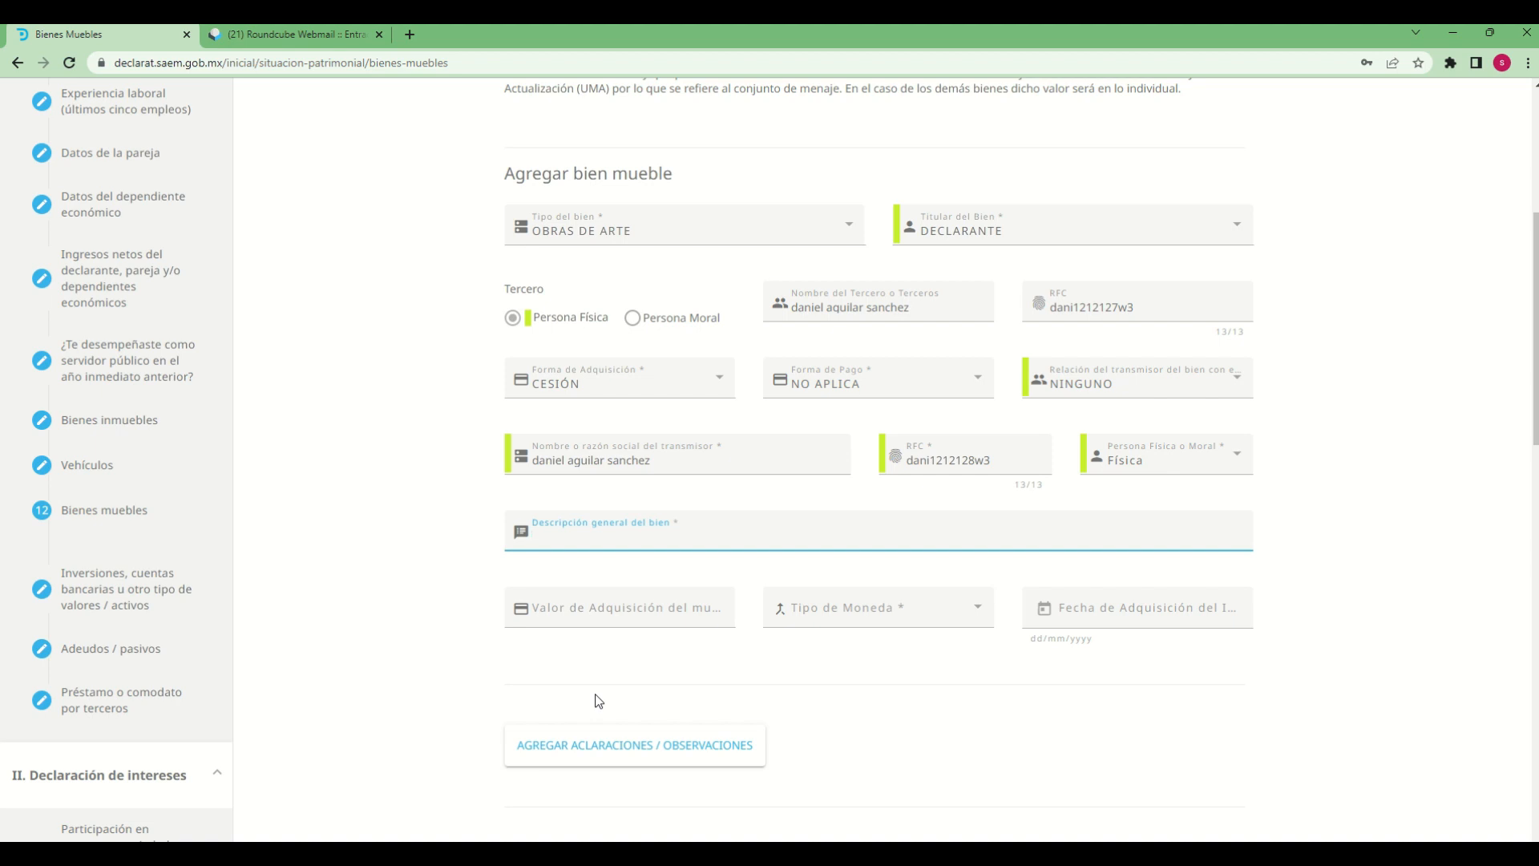
type("pin")
type("tu")
type("ra ")
type("al a")
type("oleo")
Set the Valor de Adquisición del mueble to 10000 and the Tipo de Moneda to MXN - PESO MEXICANO
left_click(690, 619)
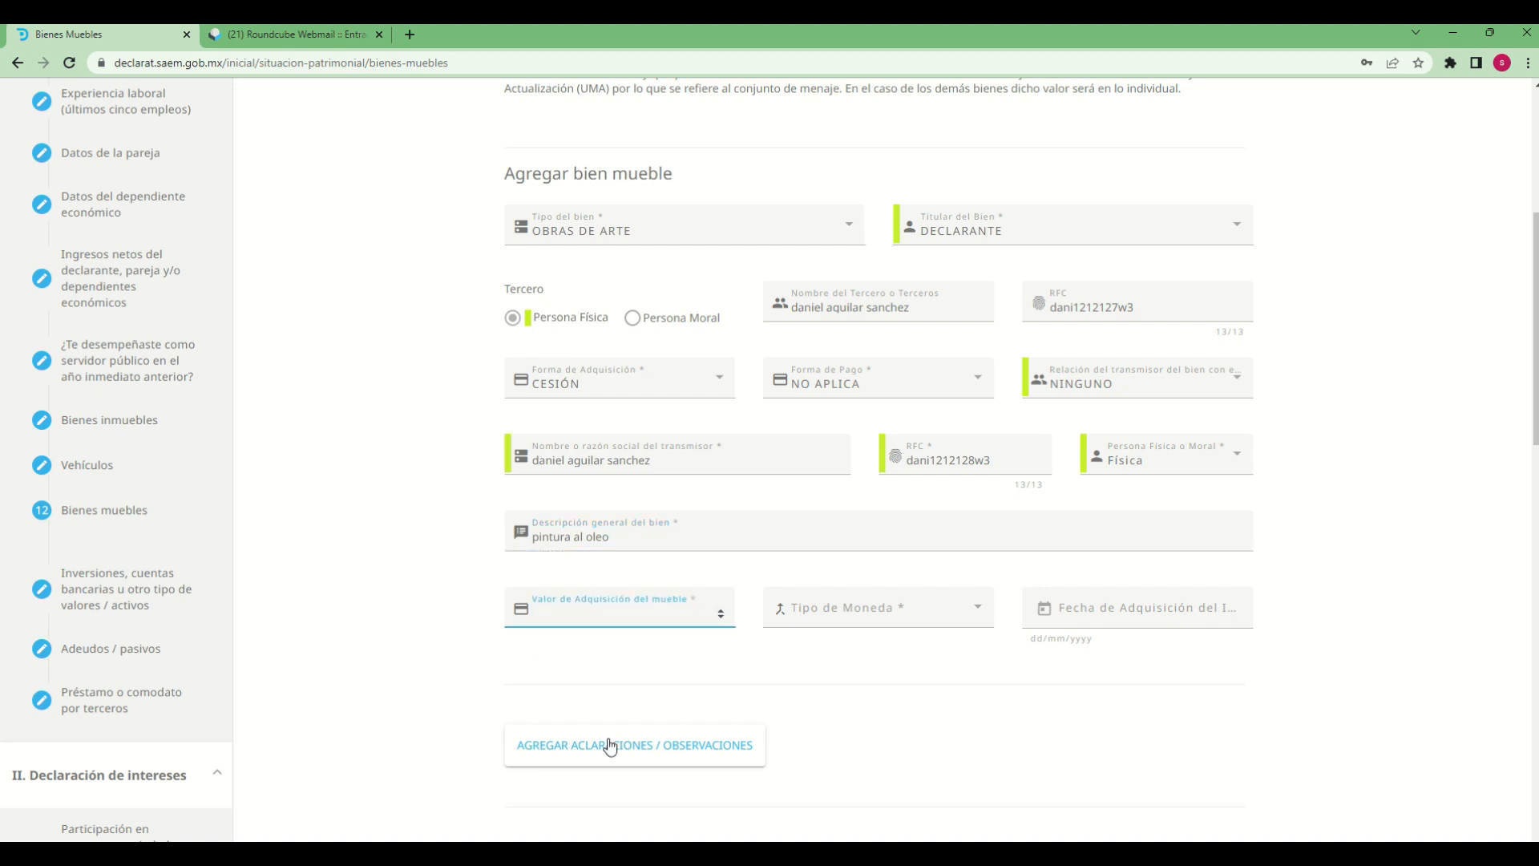
type("10000")
left_click(946, 624)
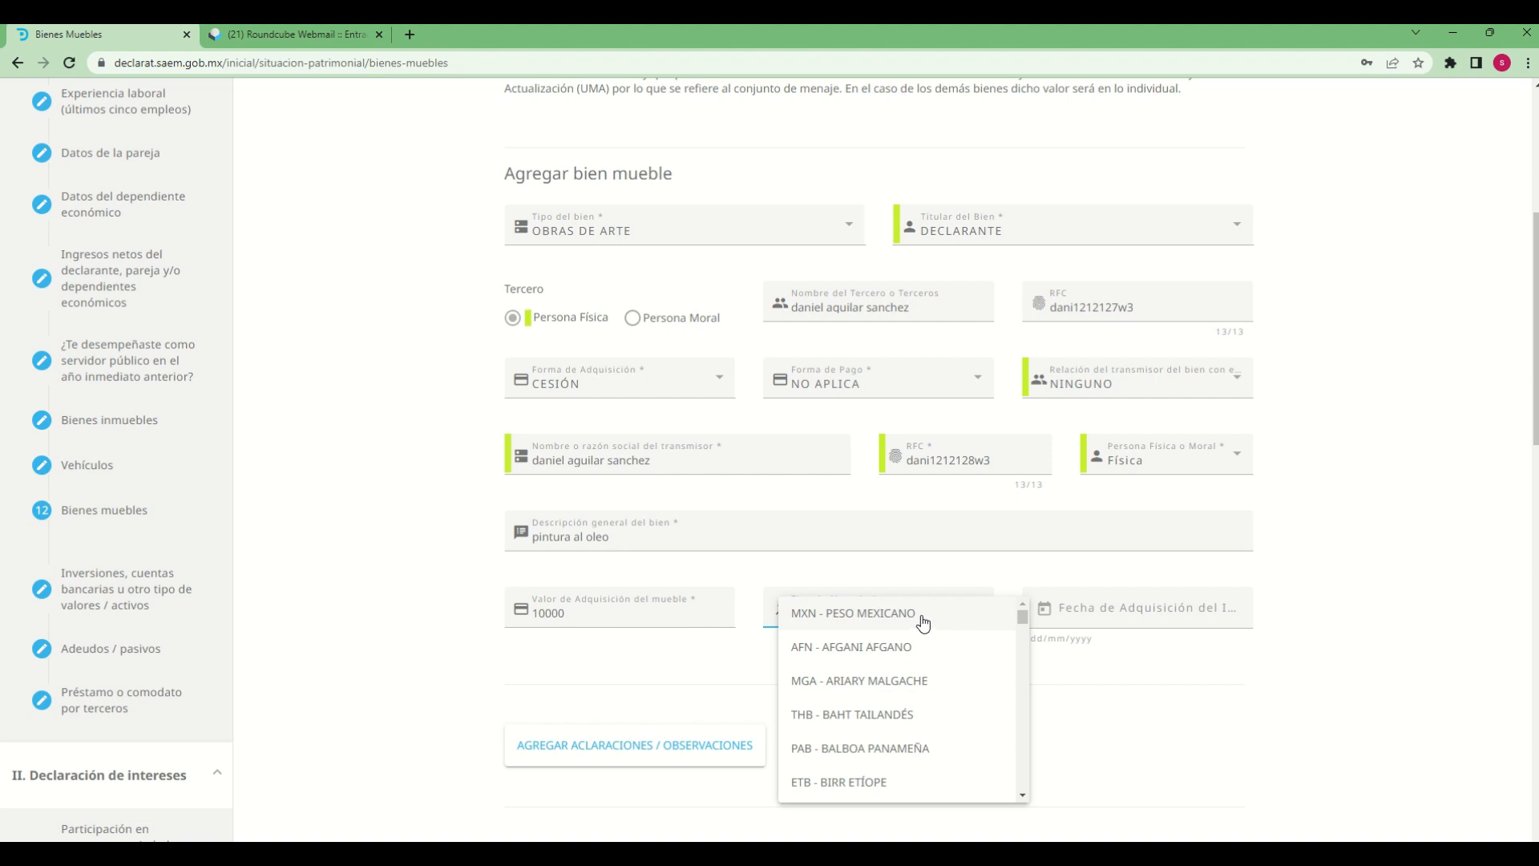
left_click(924, 624)
Set the bien mueble's acquisition date to 16/10/2018
left_click(1044, 608)
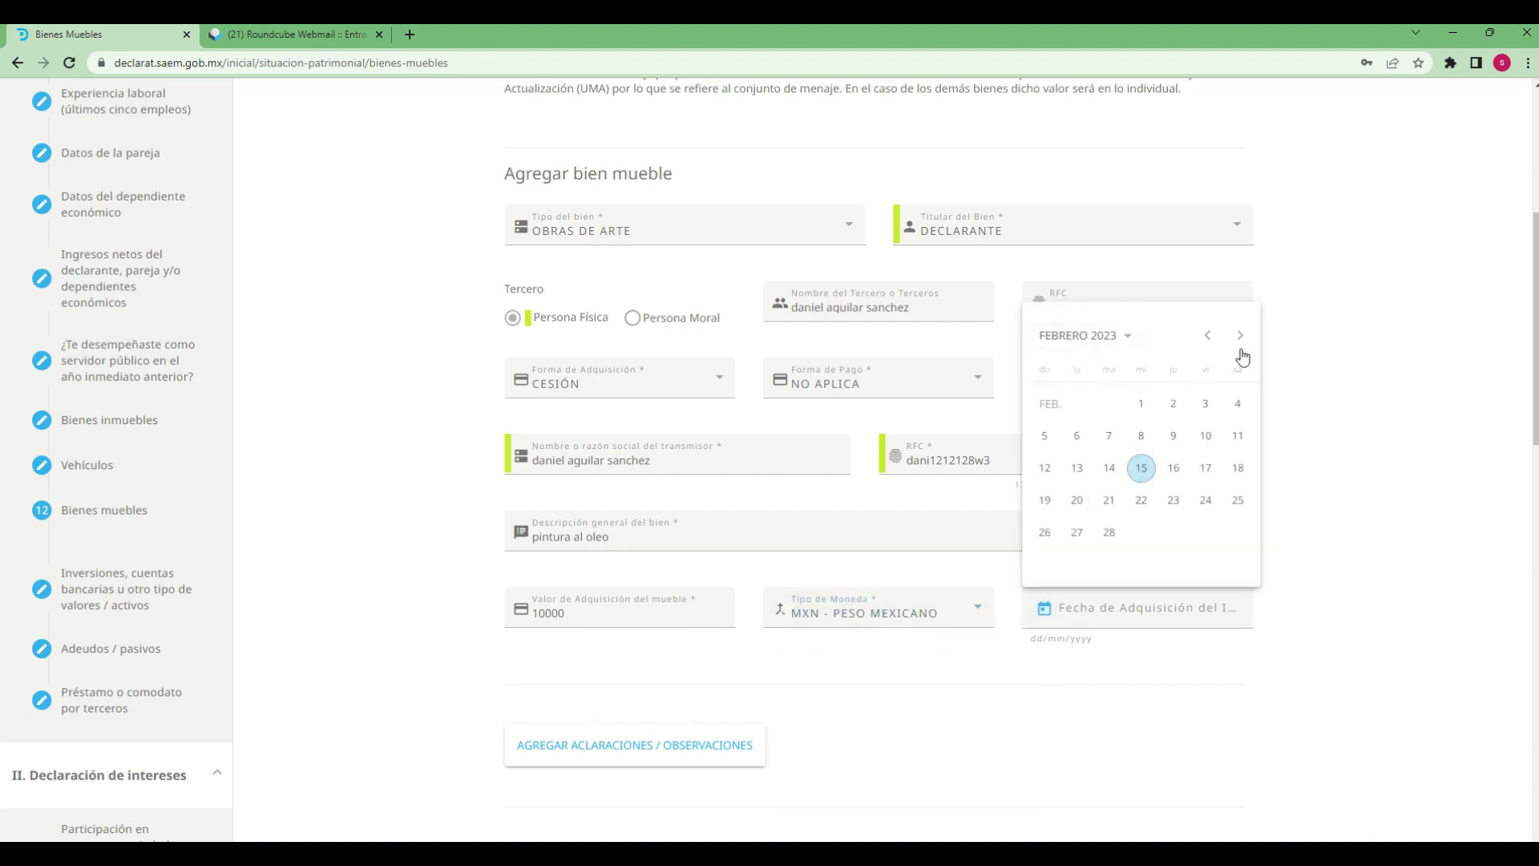
left_click(1105, 335)
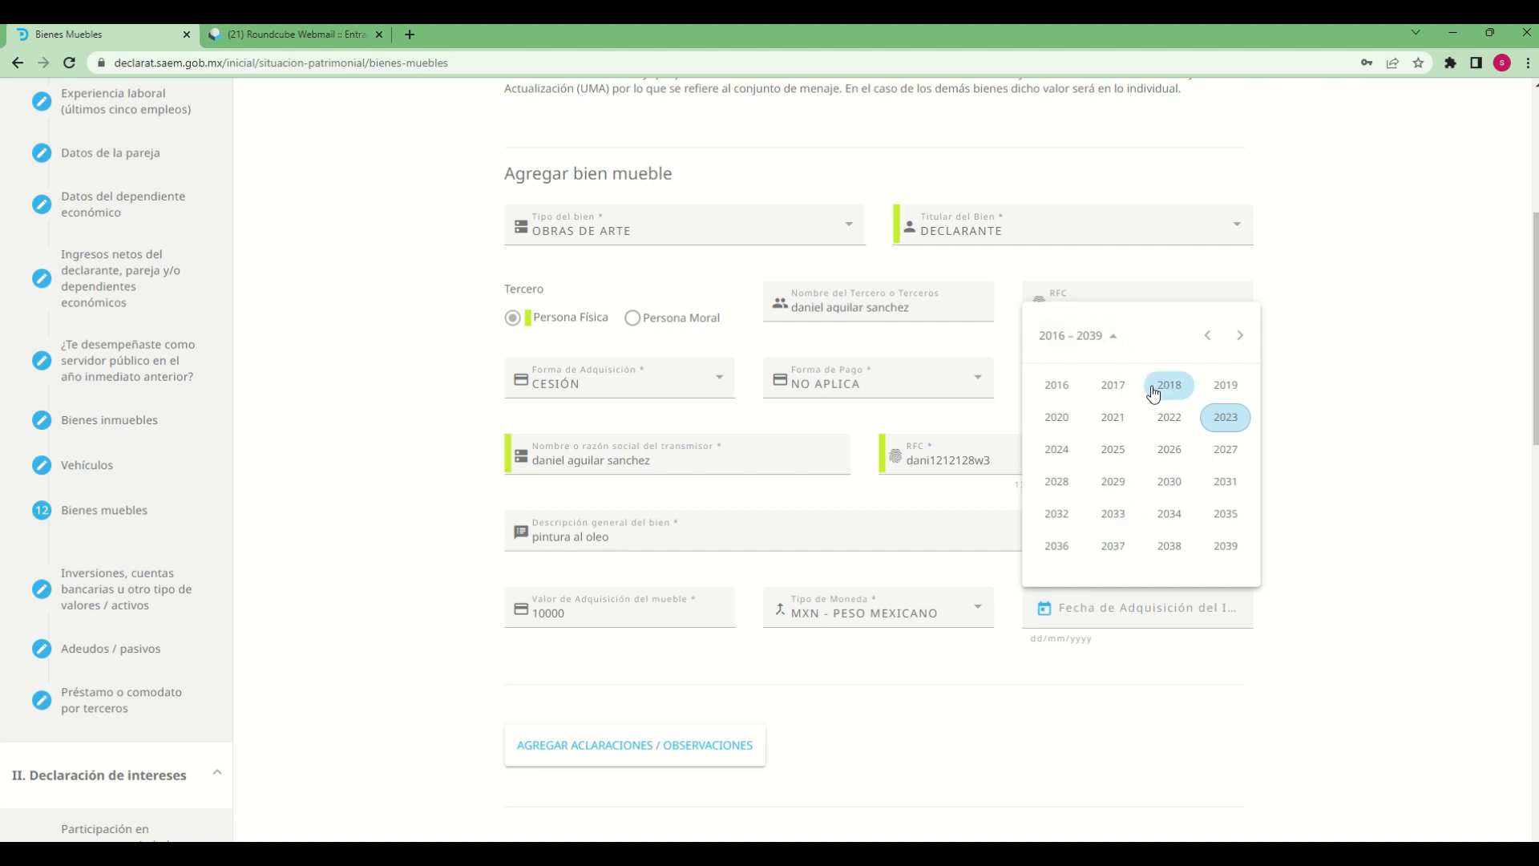
left_click(1155, 390)
left_click(1114, 482)
left_click(1115, 501)
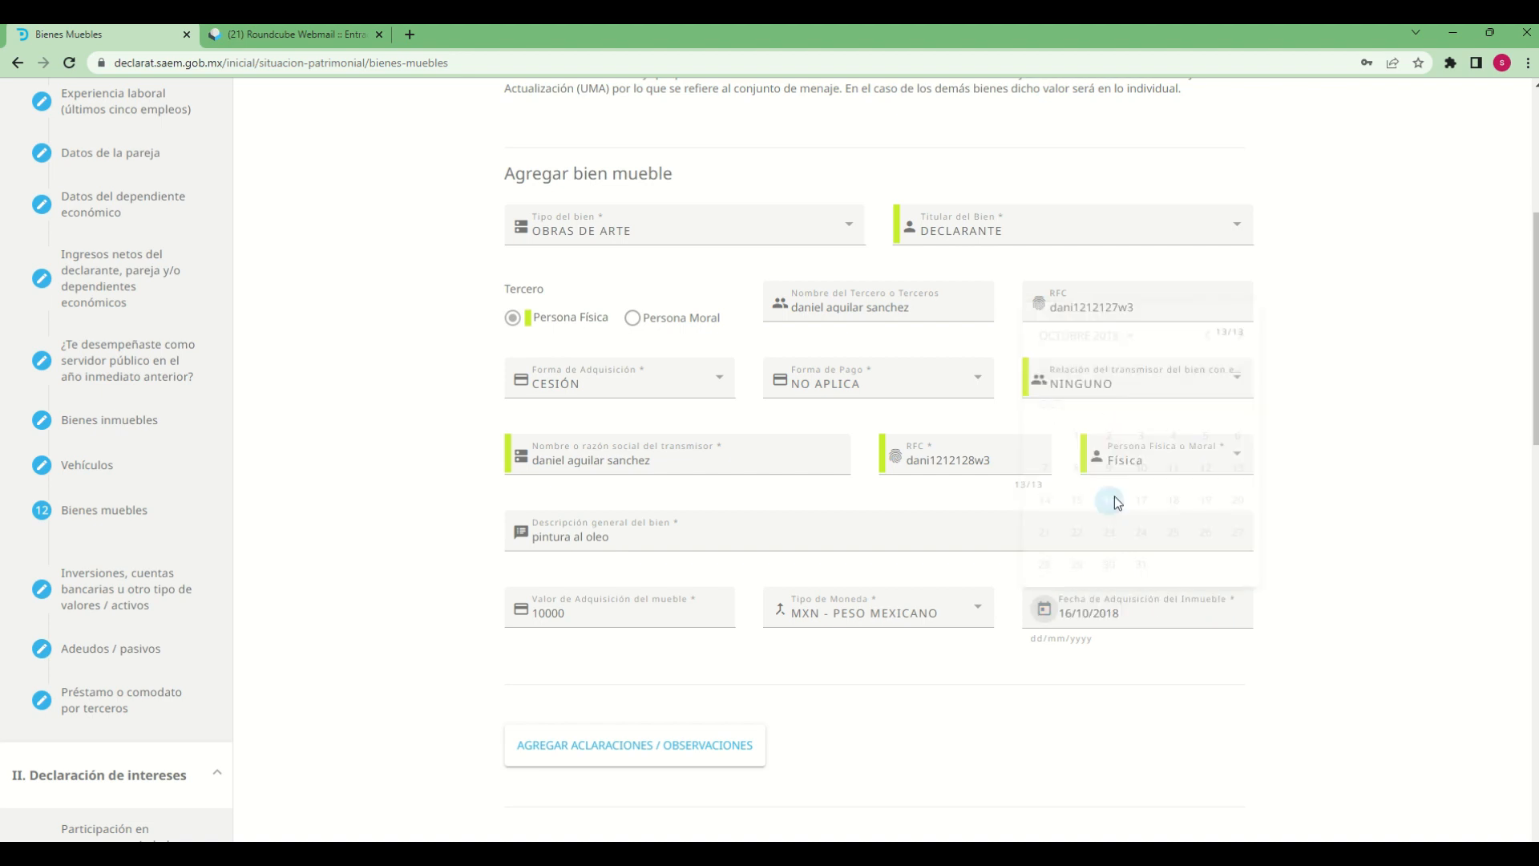
Add the Aclaraciones / Observaciones note "declaracion de prueba" and save the bien mueble
scroll(957, 730, "down", 3)
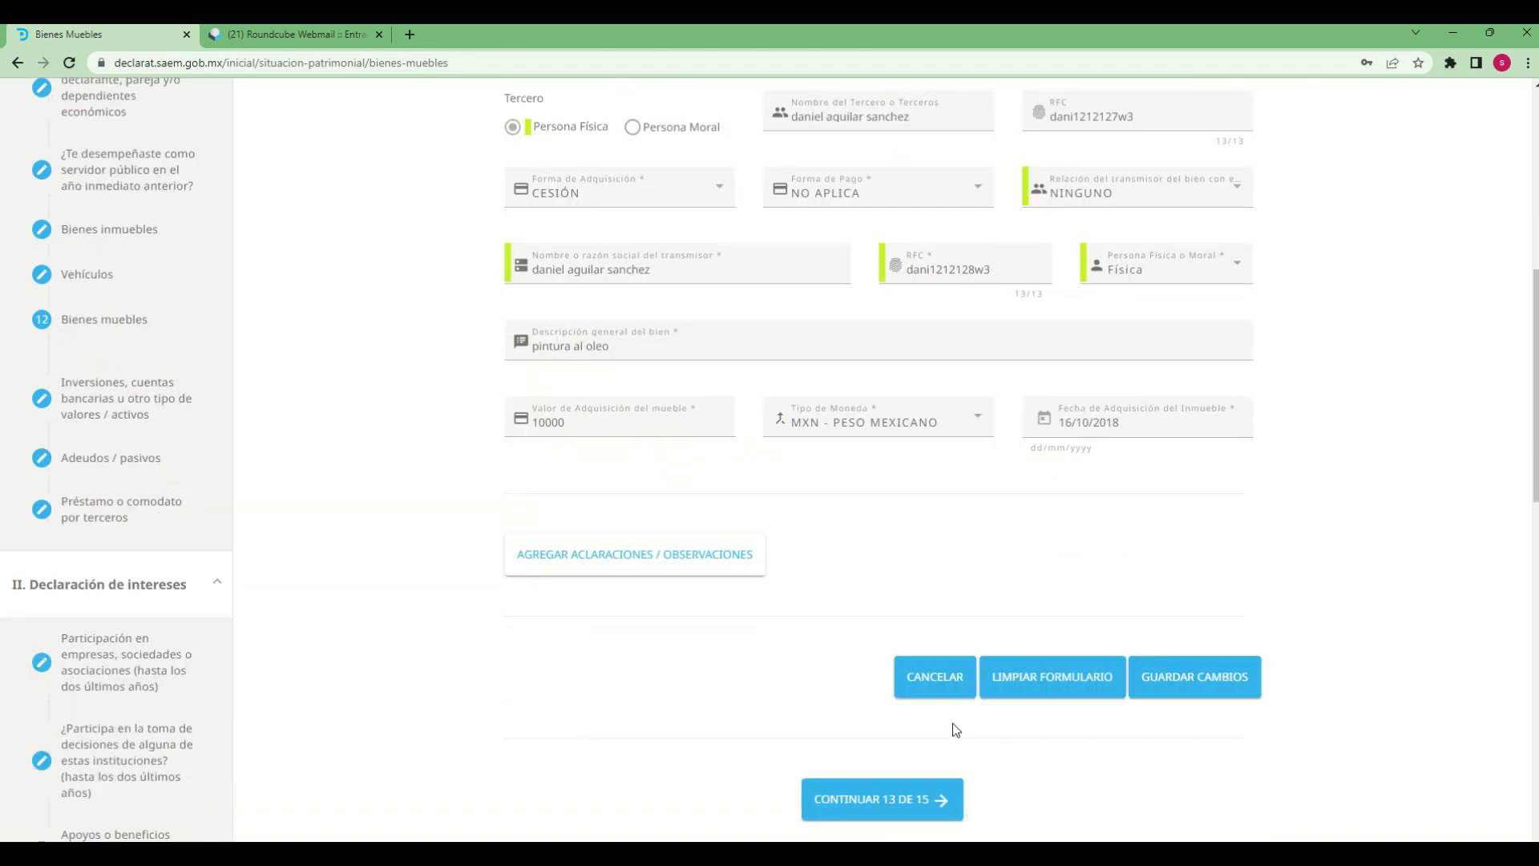
left_click(622, 505)
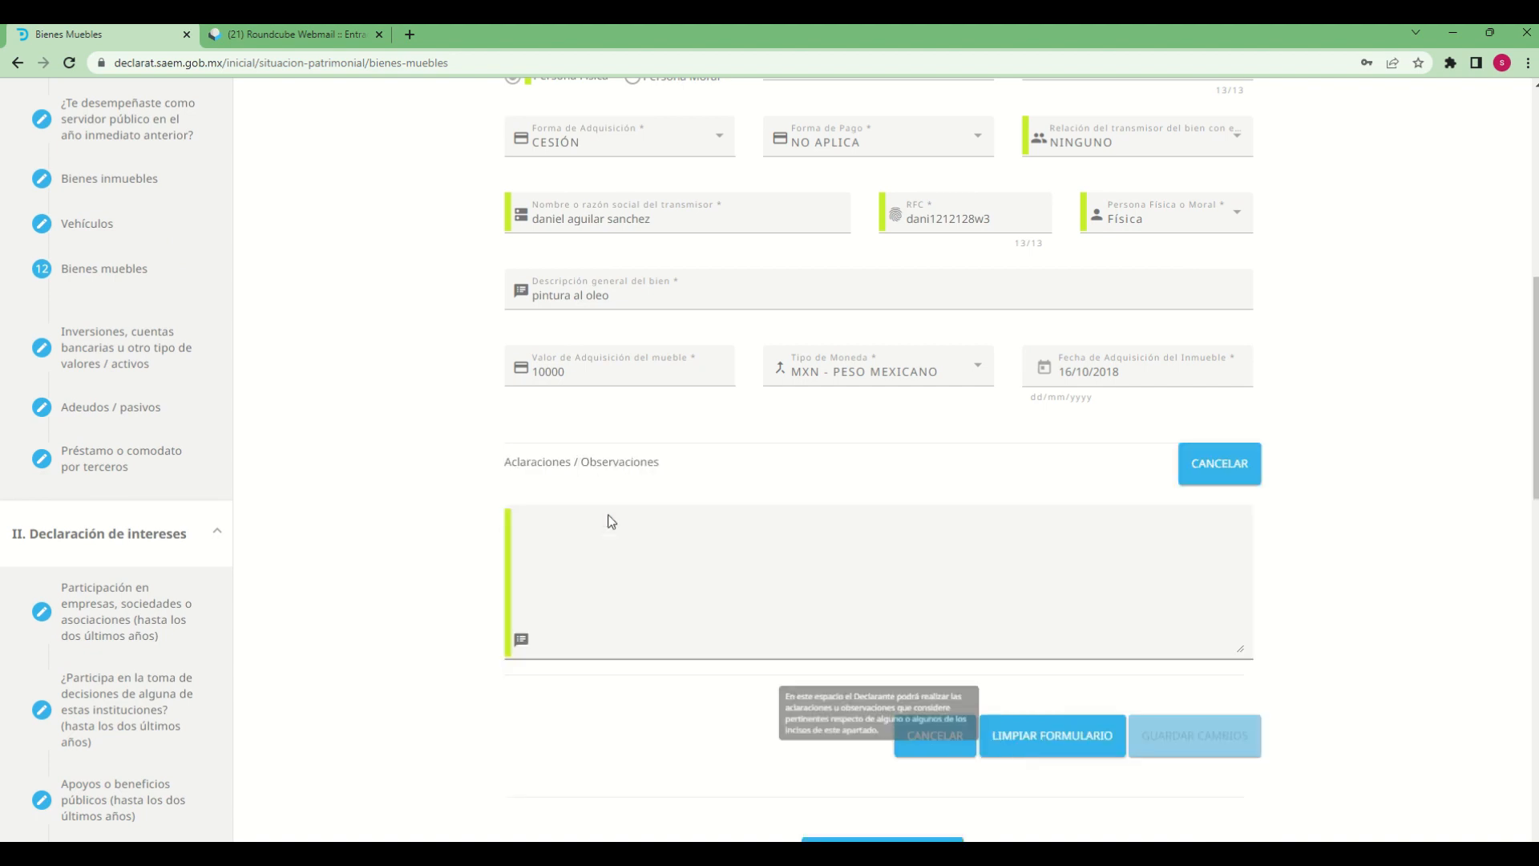
left_click(626, 571)
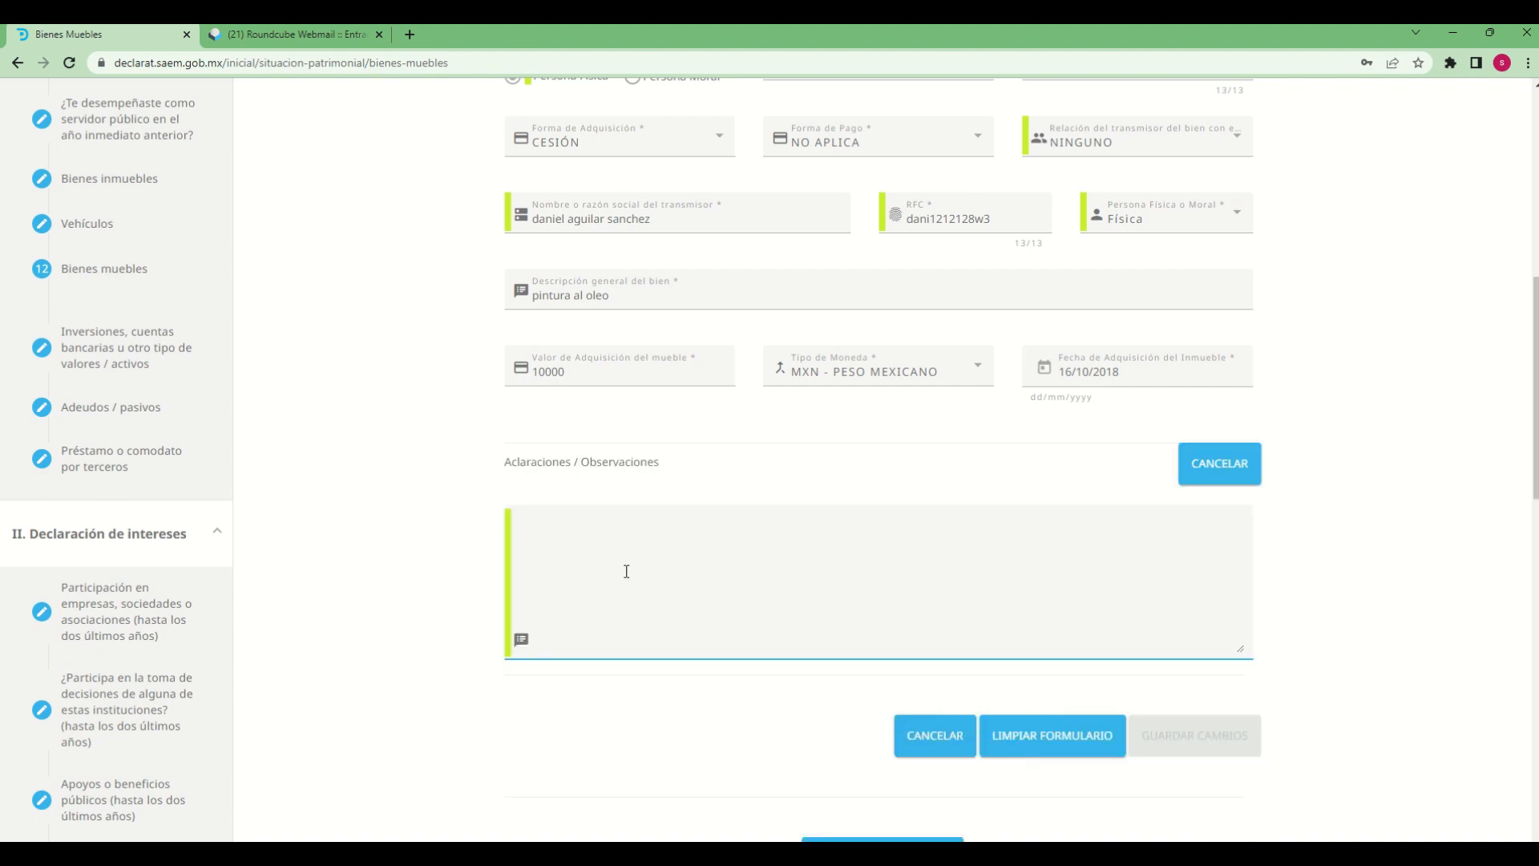
type("dec")
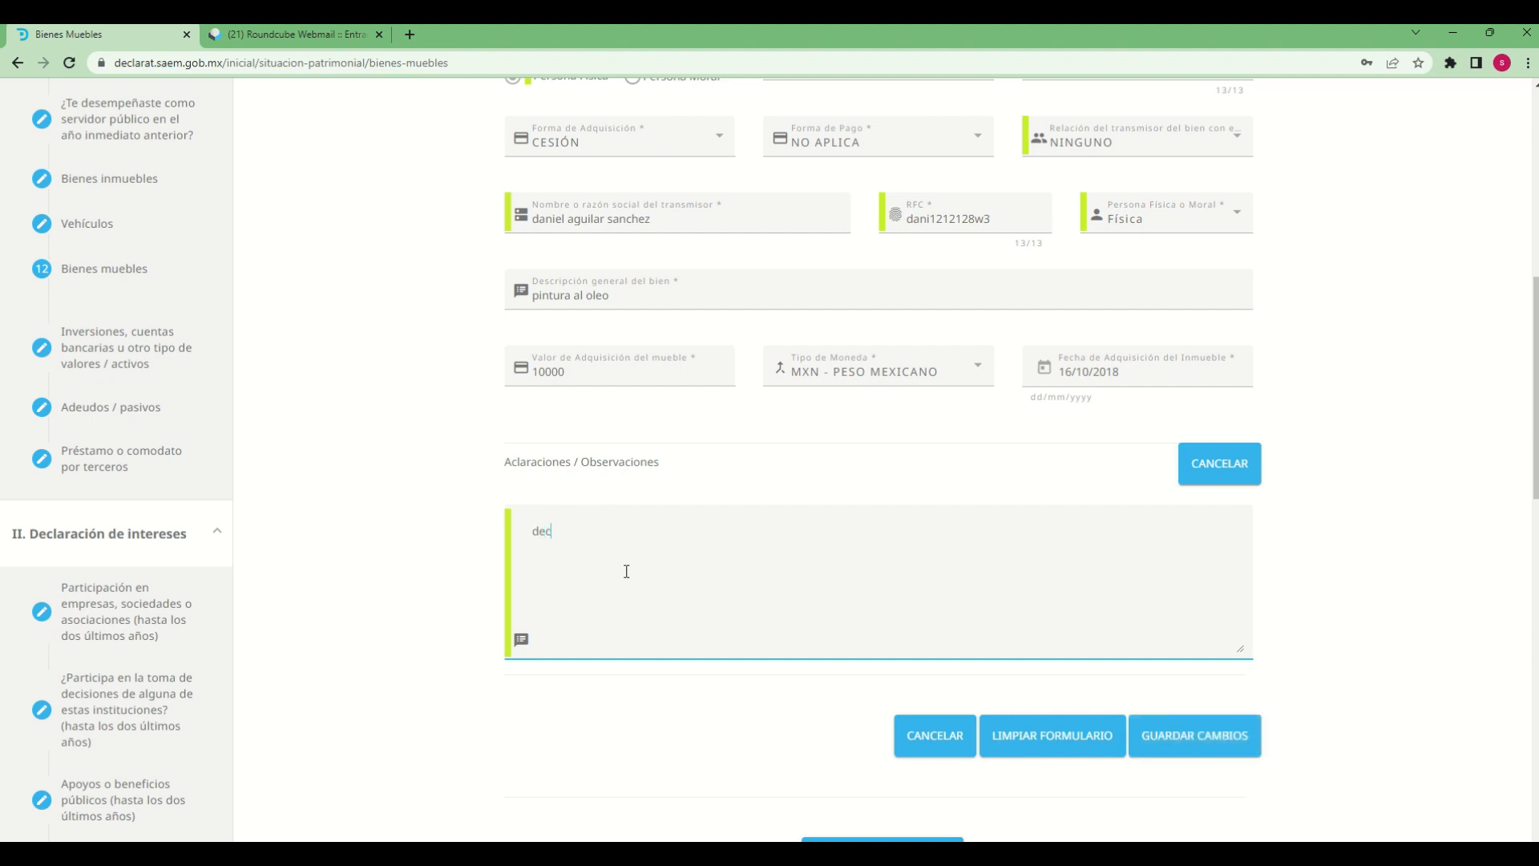
type("laracion de prueba")
left_click(1160, 746)
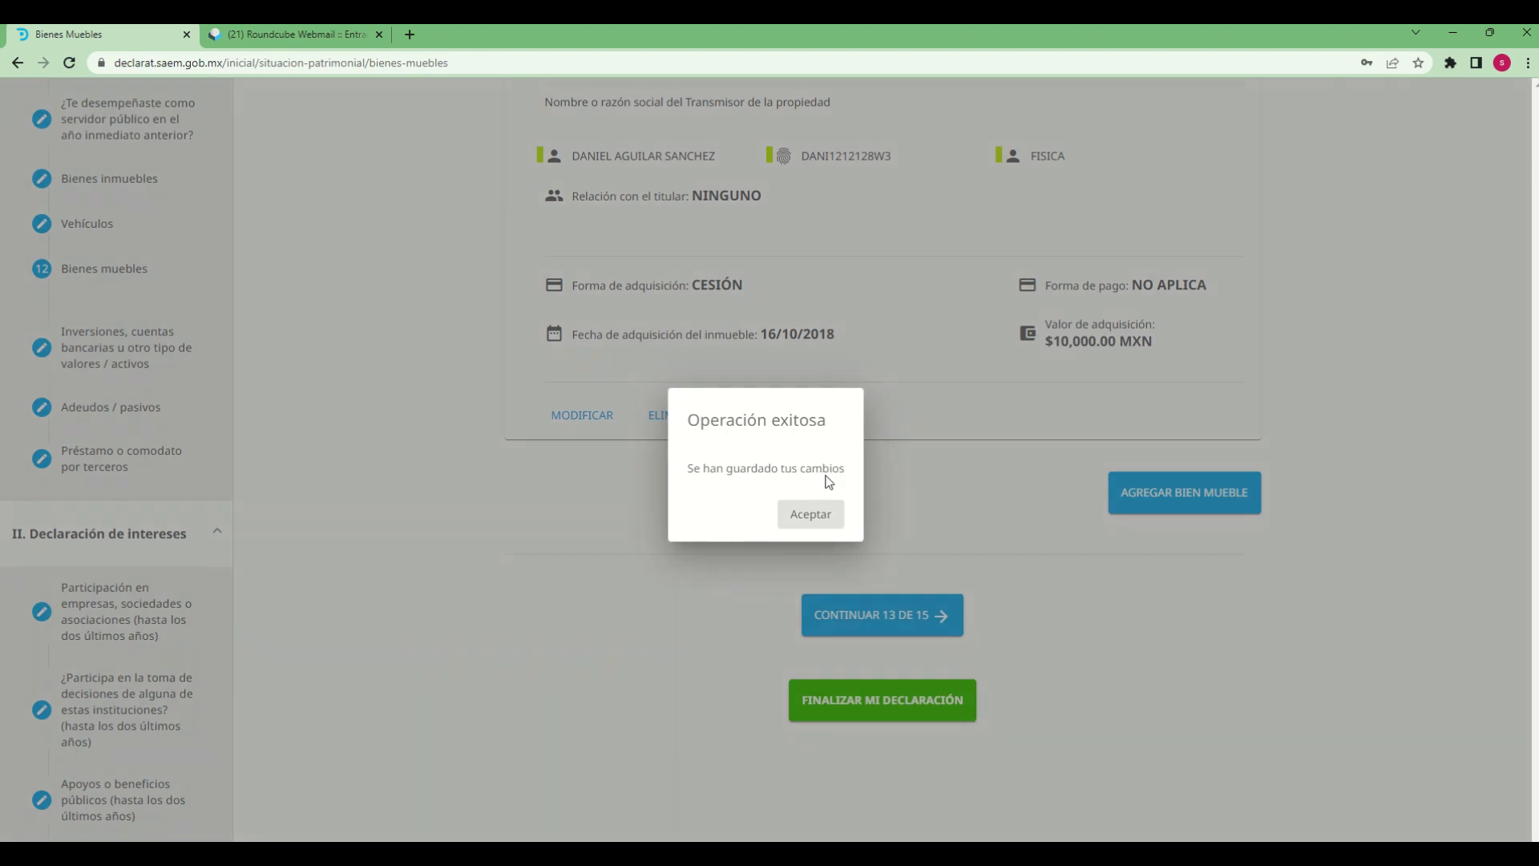
left_click(827, 529)
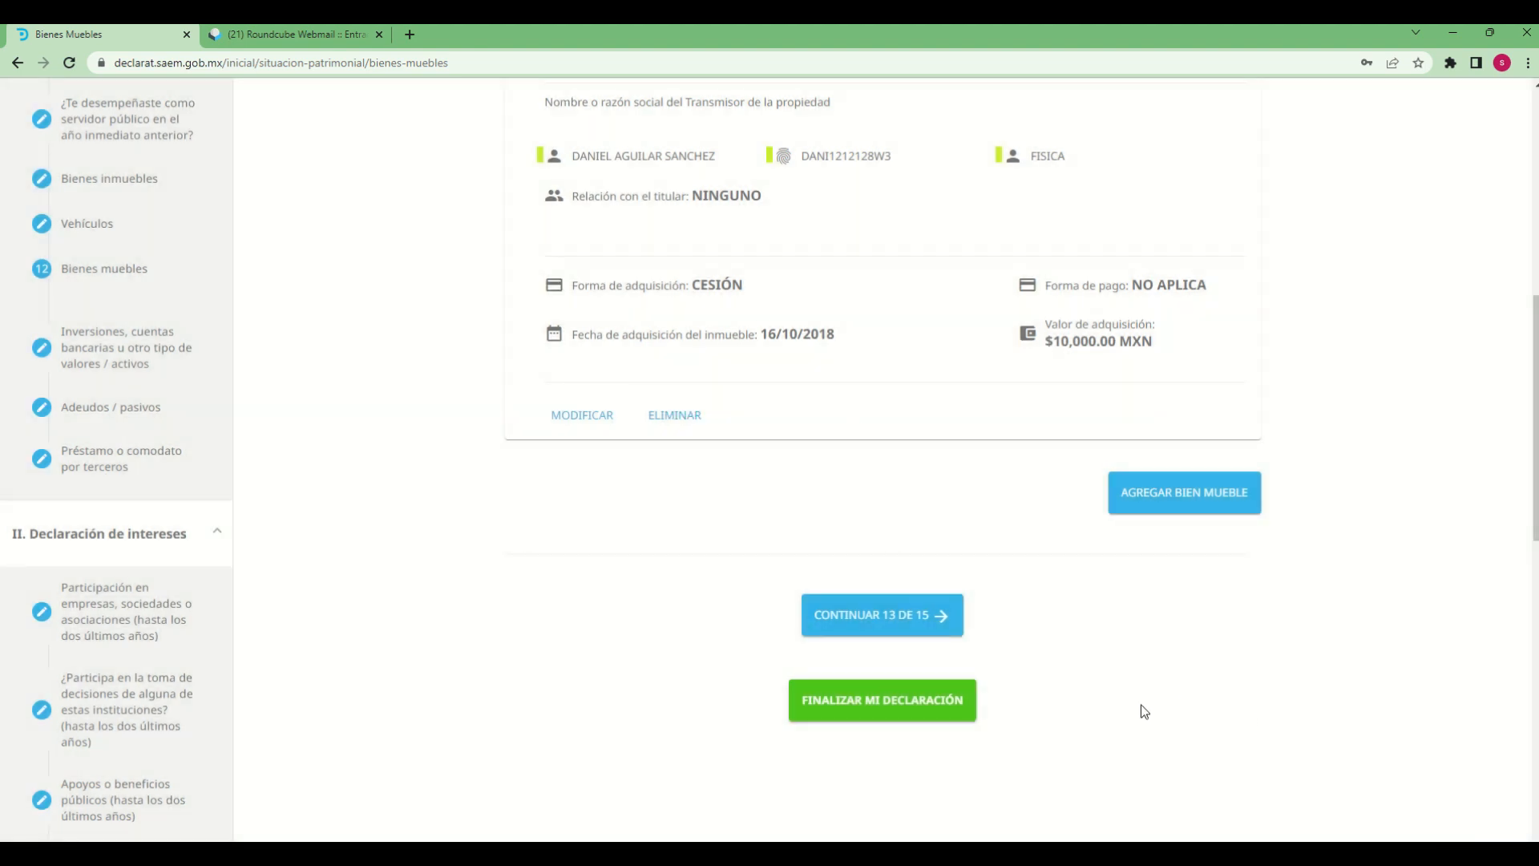
Review the saved OBRAS DE ARTE record and continue to section 13, accepting the unsaved-changes prompt
scroll(1039, 523, "up", 6)
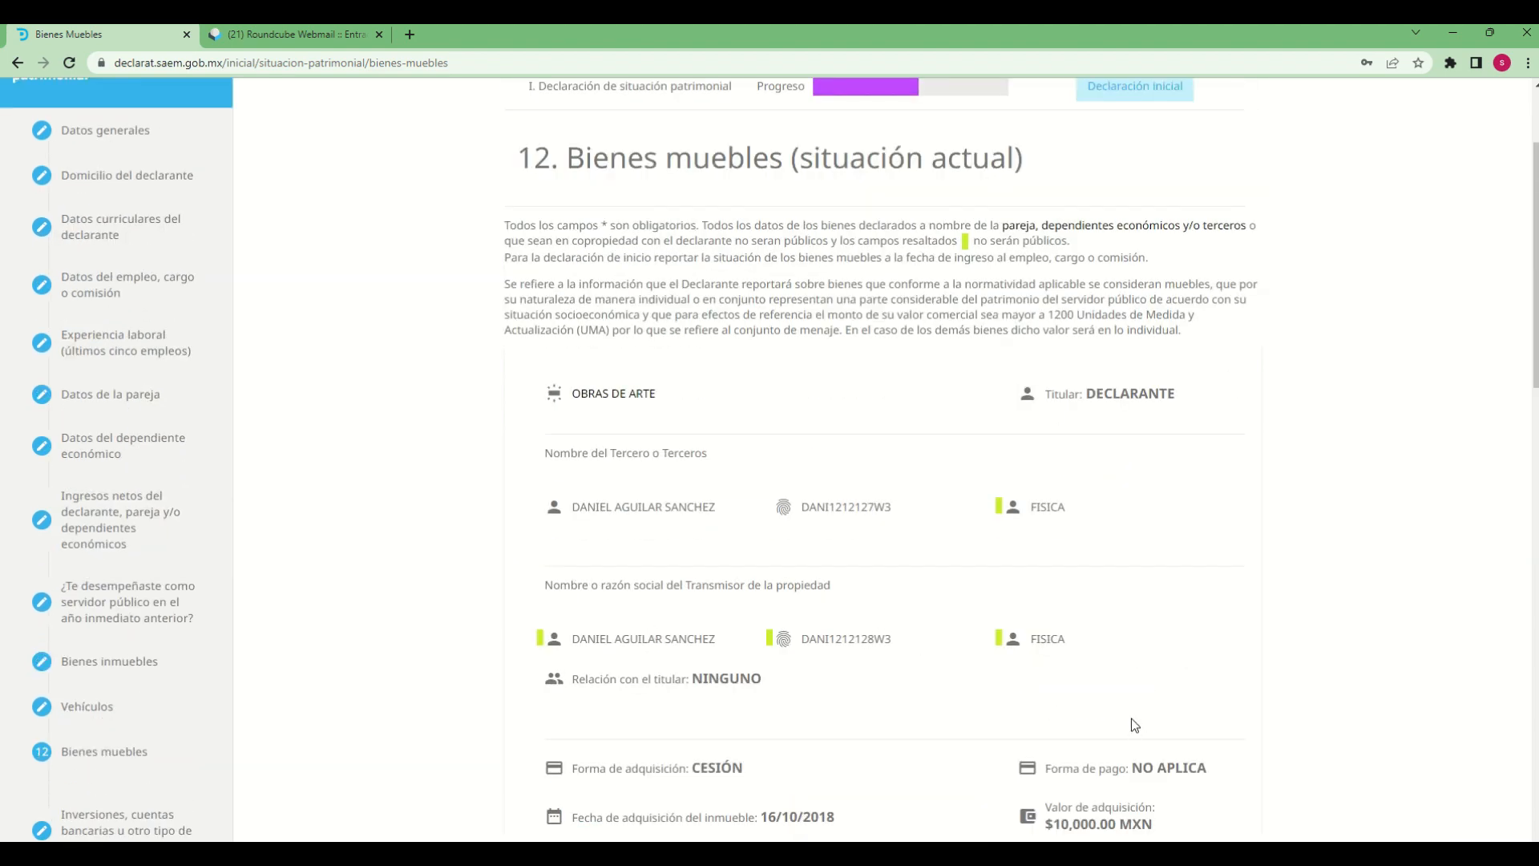
scroll(1139, 725, "down", 3)
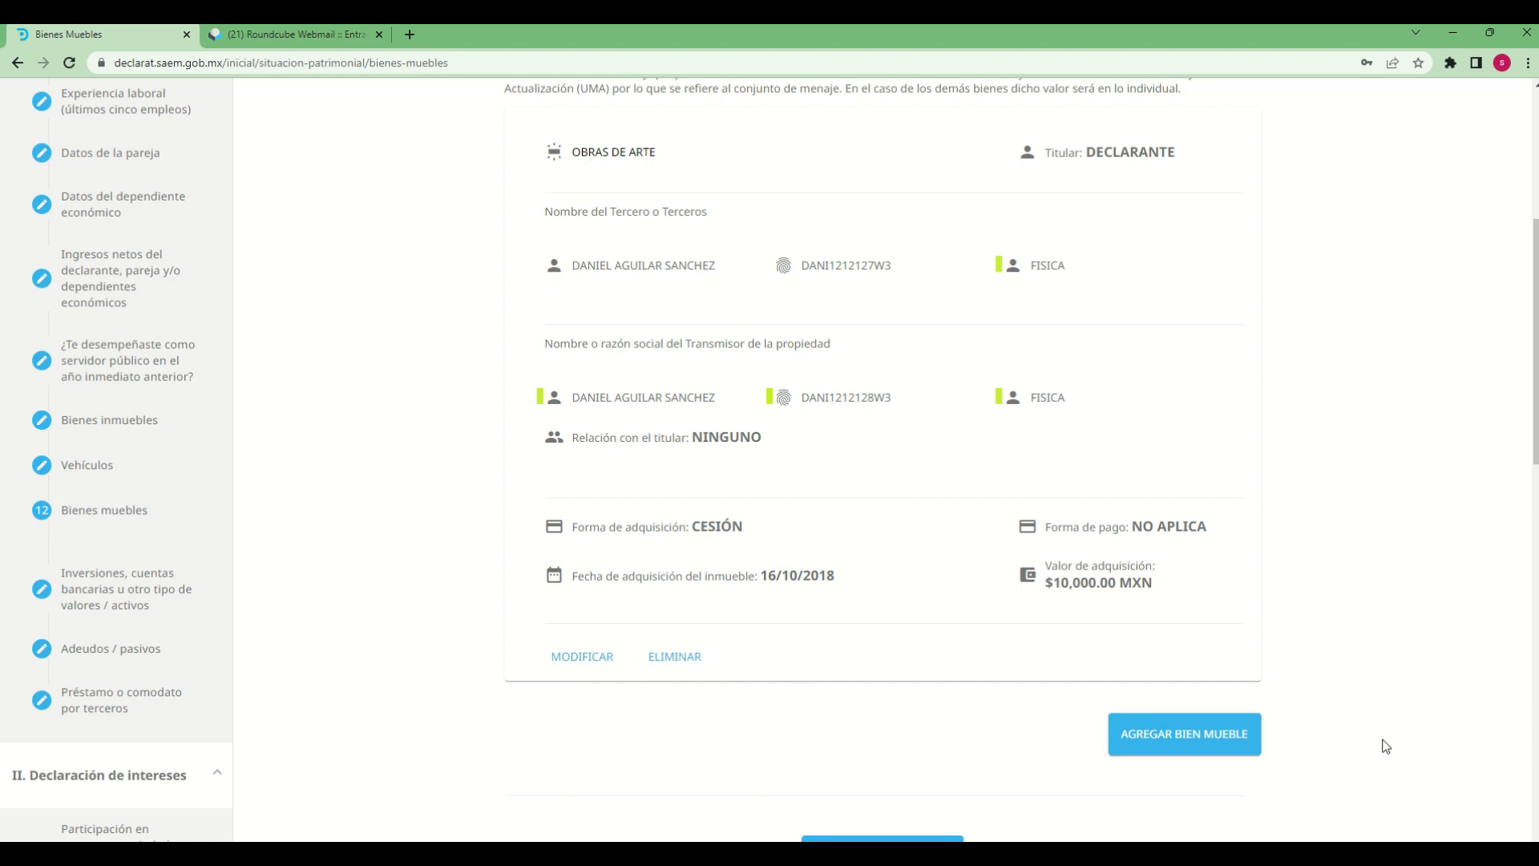
scroll(1003, 734, "down", 1)
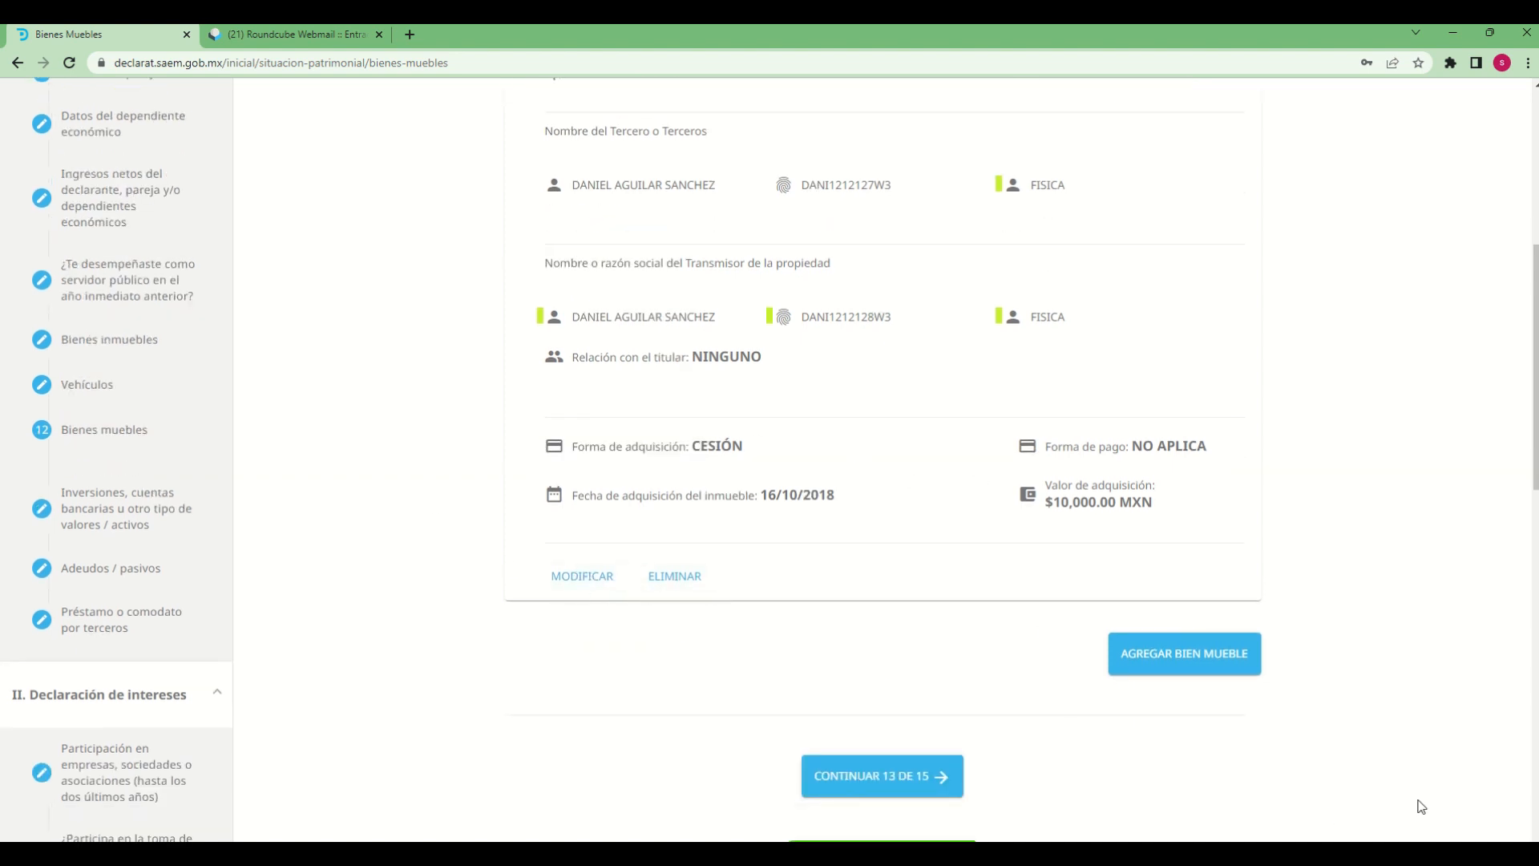
scroll(1157, 744, "down", 3)
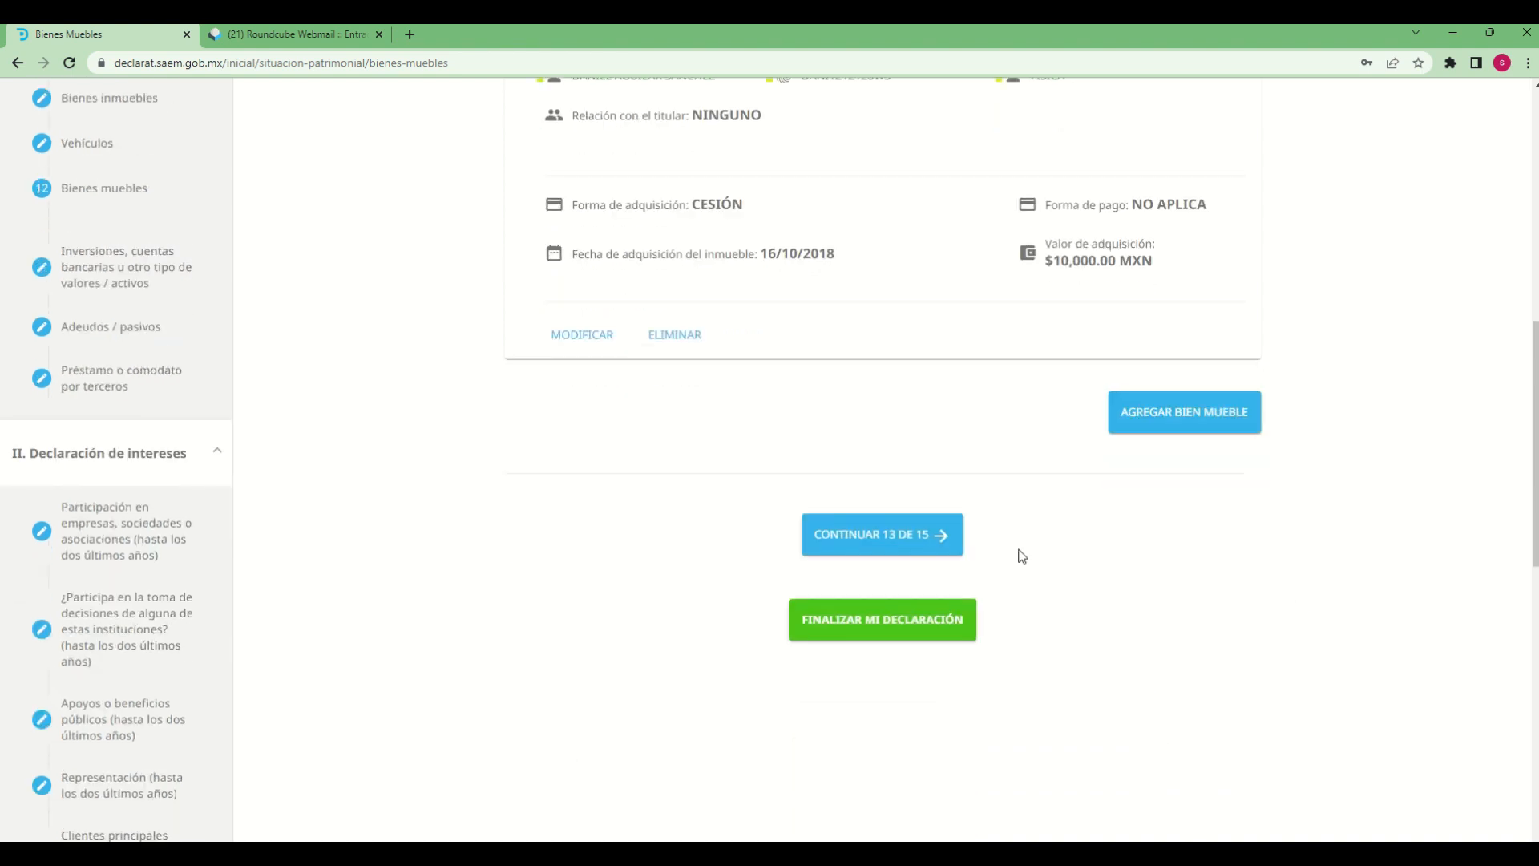
left_click(950, 537)
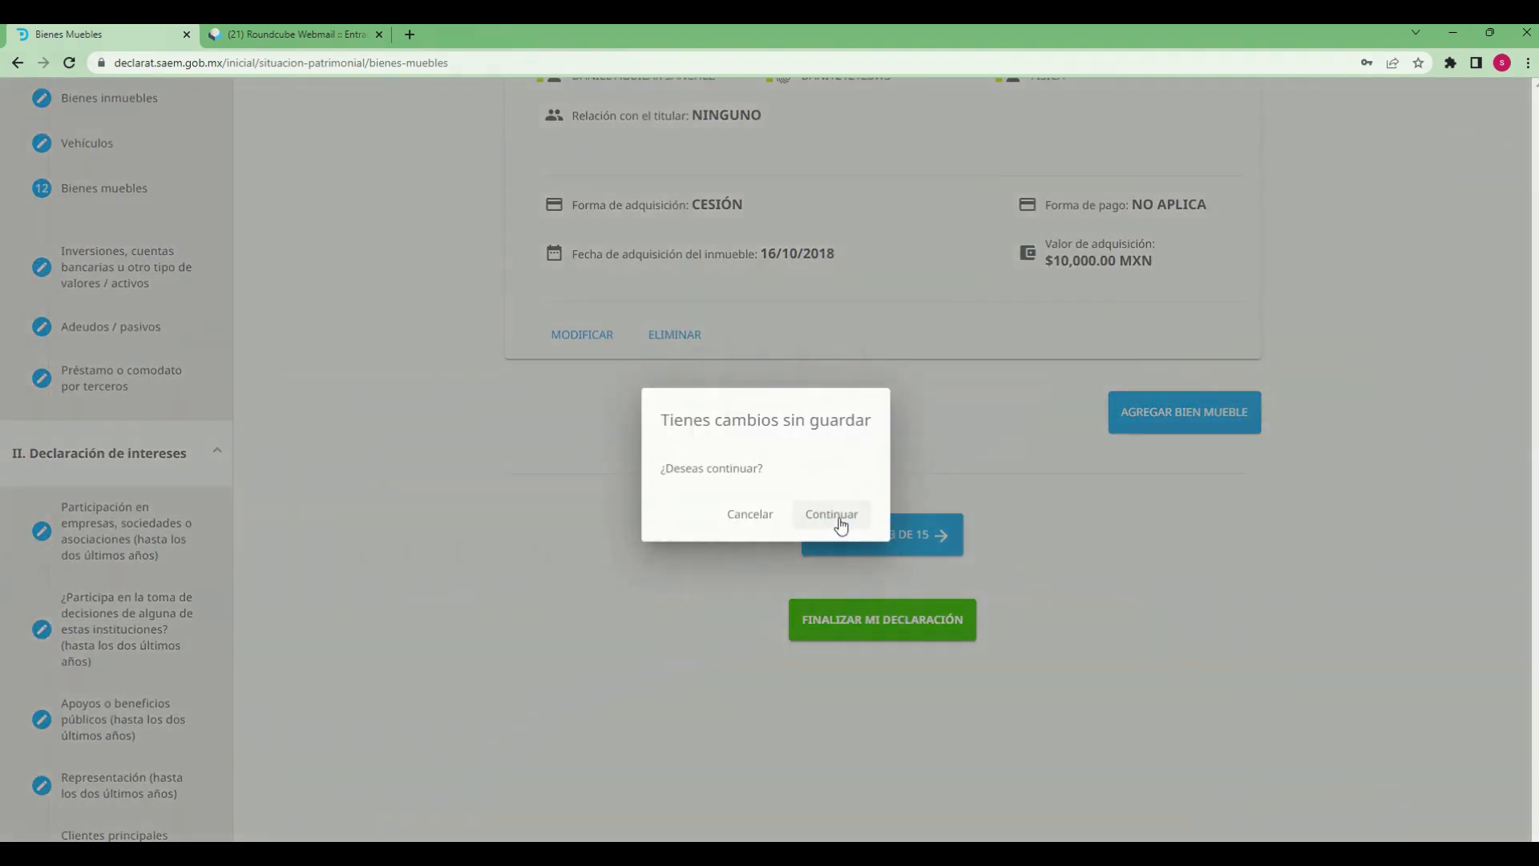
left_click(838, 521)
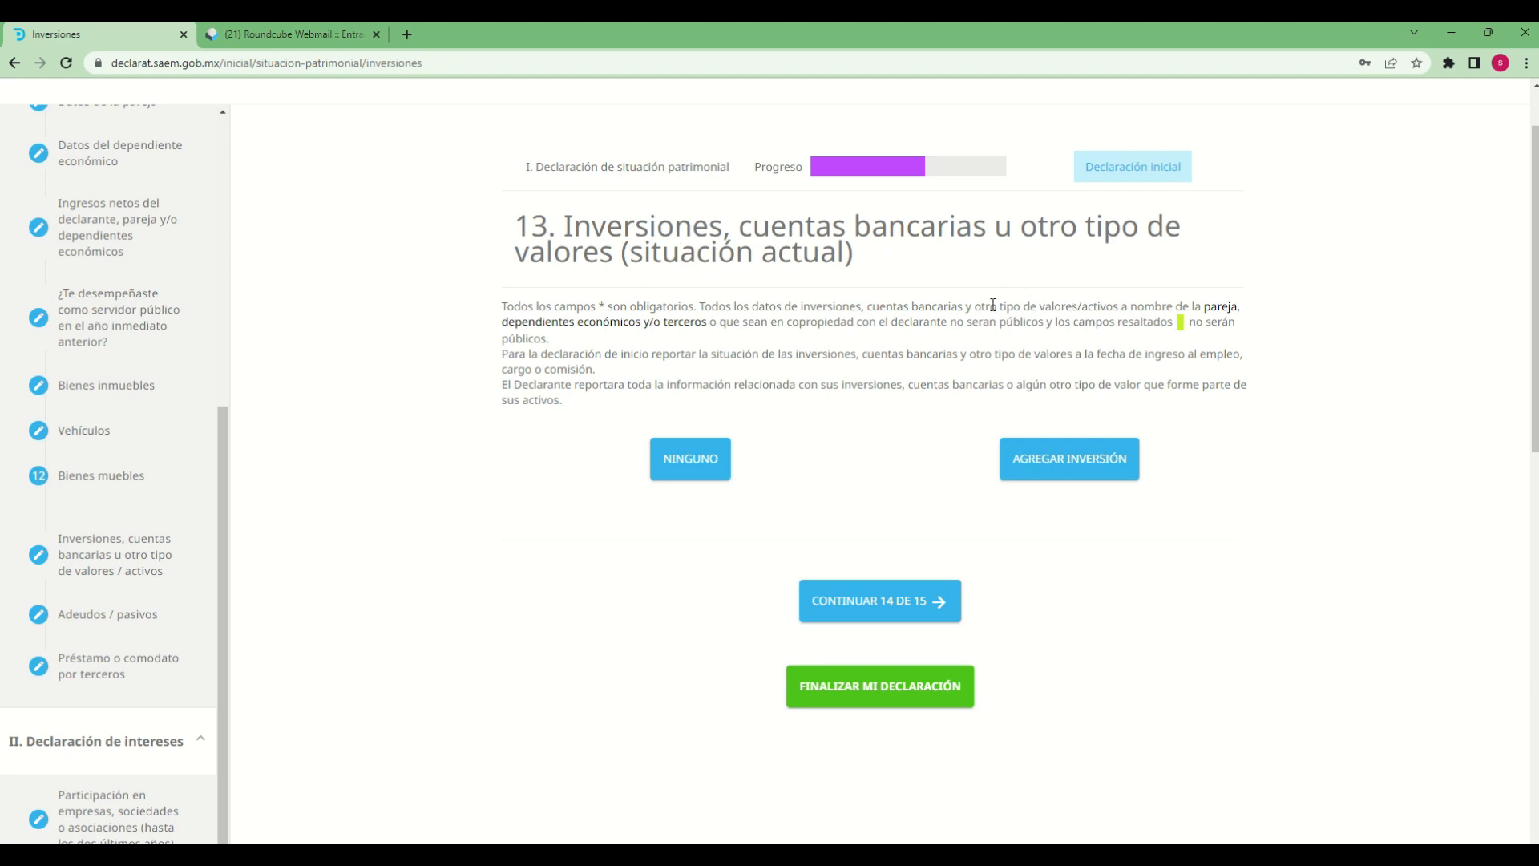
Start adding an inversión in section 13, Inversiones, cuentas bancarias u otro tipo de valores
left_click_drag(568, 224, 822, 265)
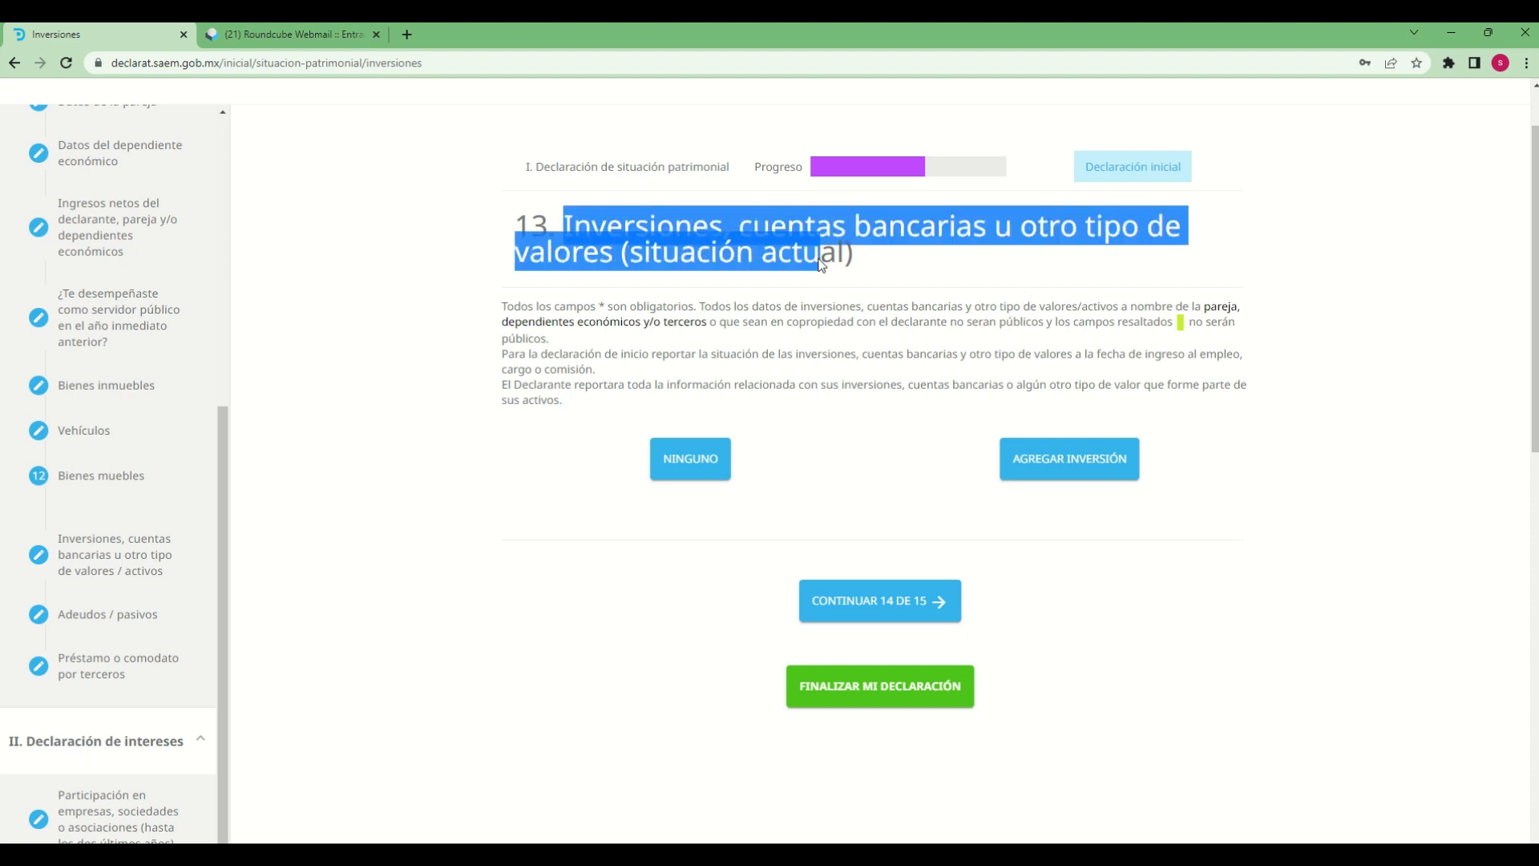
left_click(857, 498)
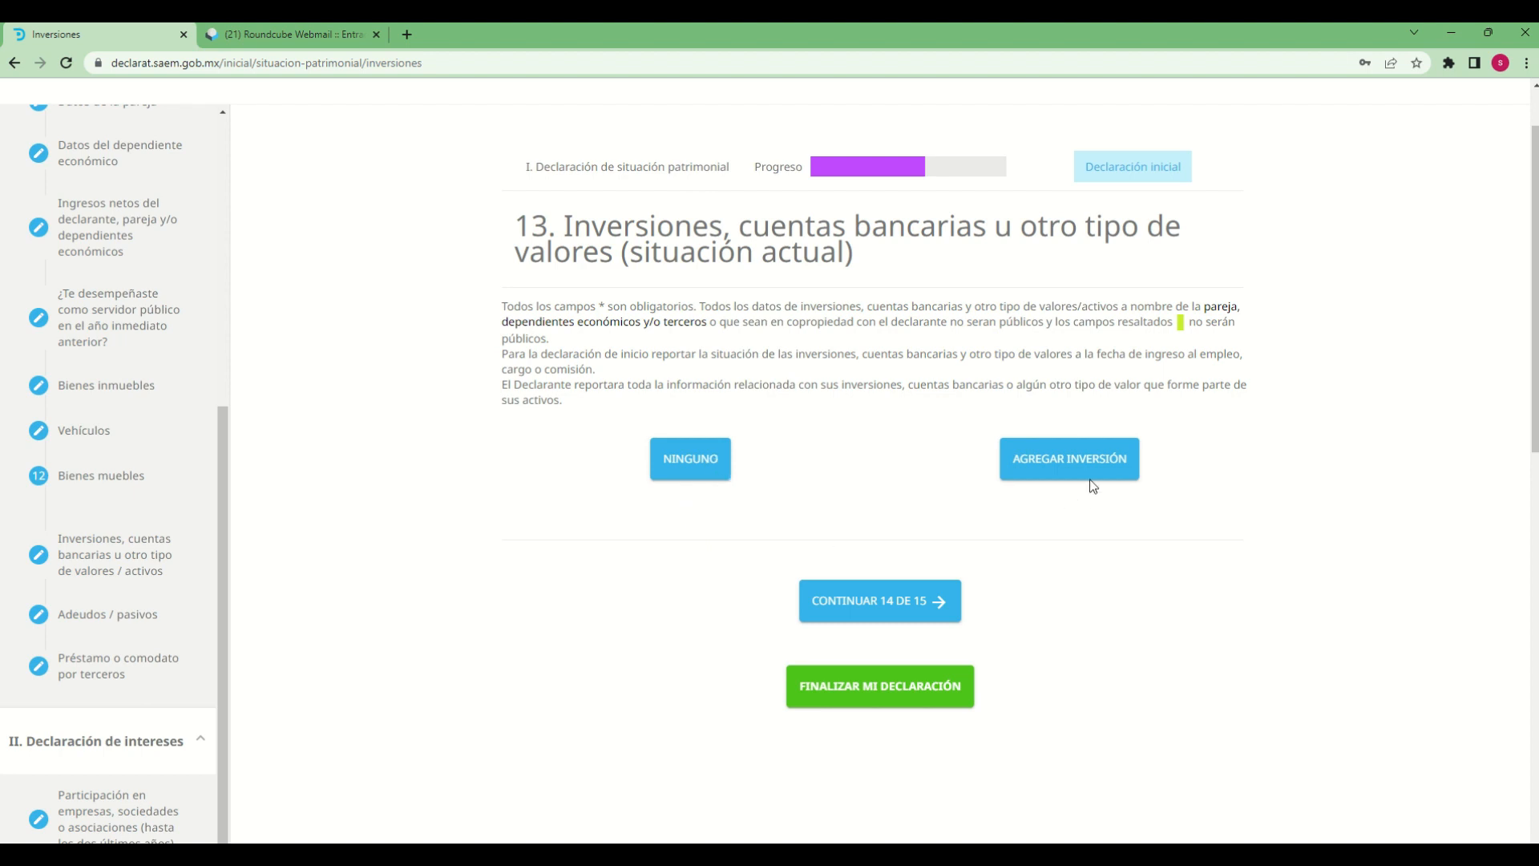
left_click(1120, 460)
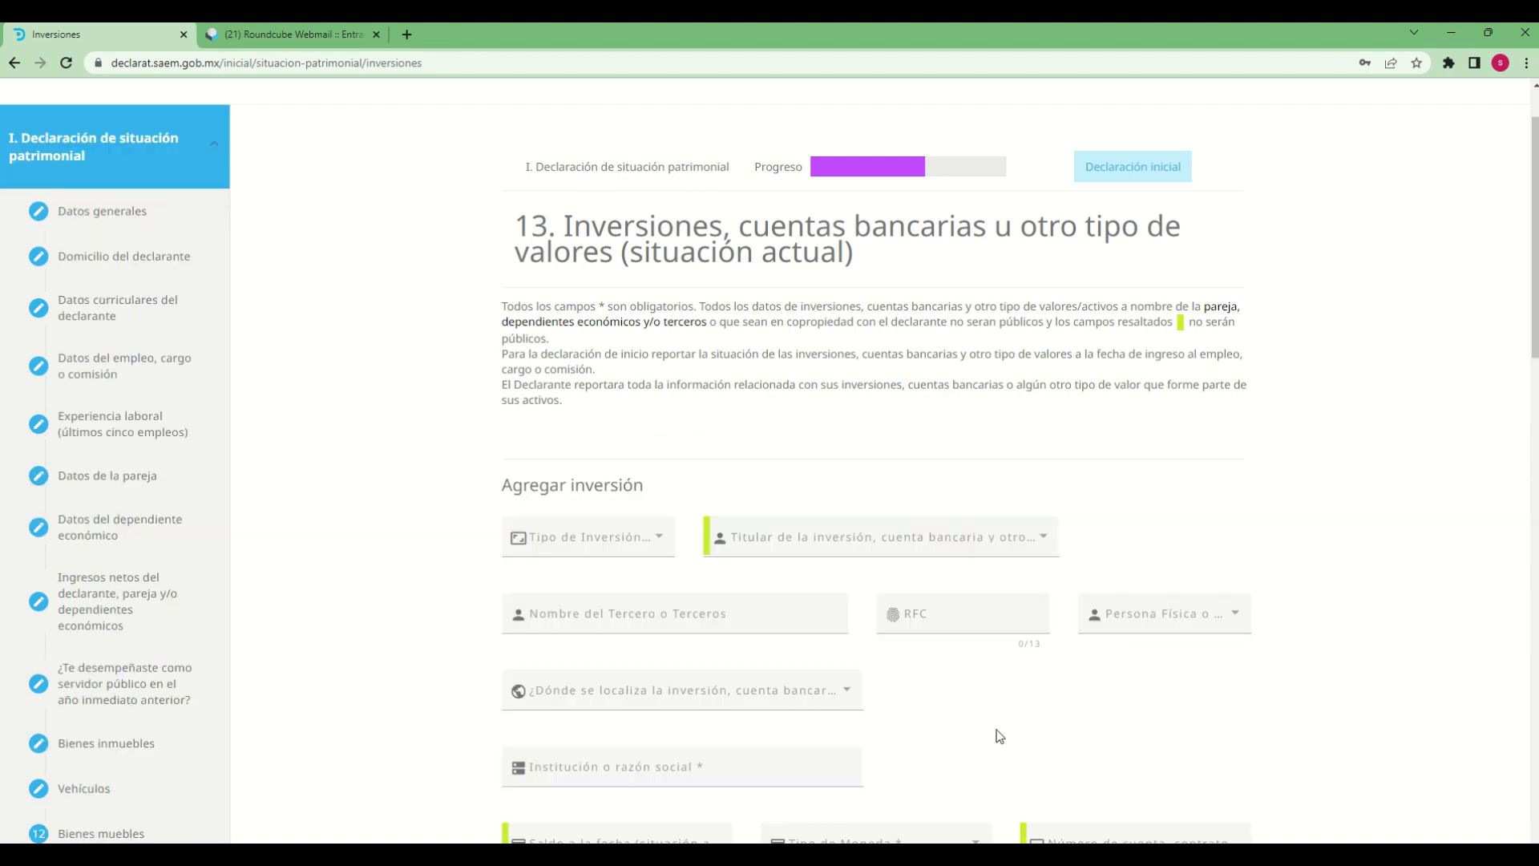
Set the new inversión's Tipo de Inversión/Activo to AFORES Y OTROS
scroll(1023, 728, "down", 3)
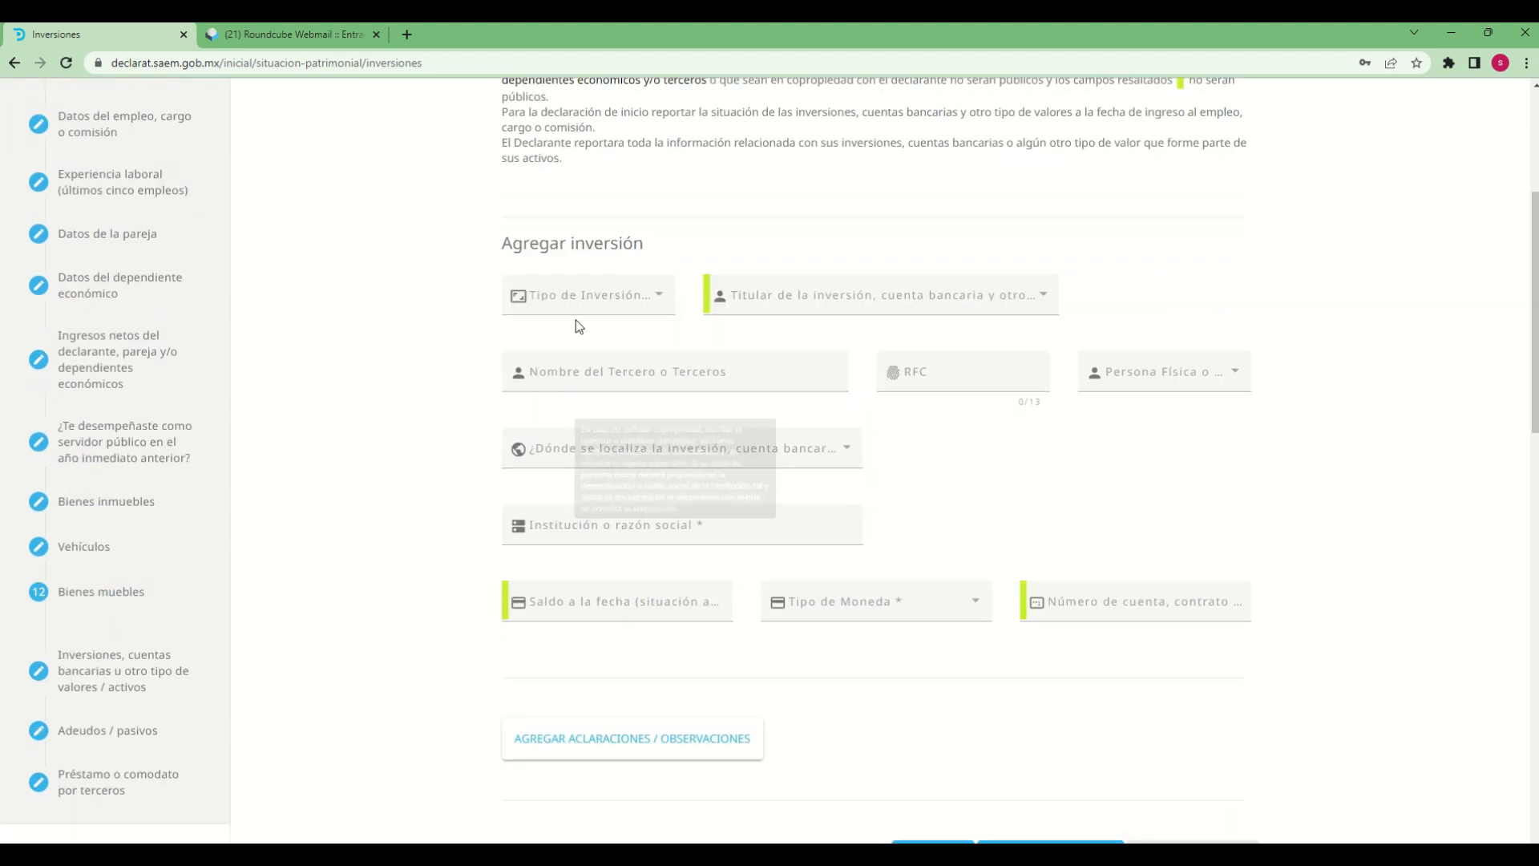
left_click(655, 303)
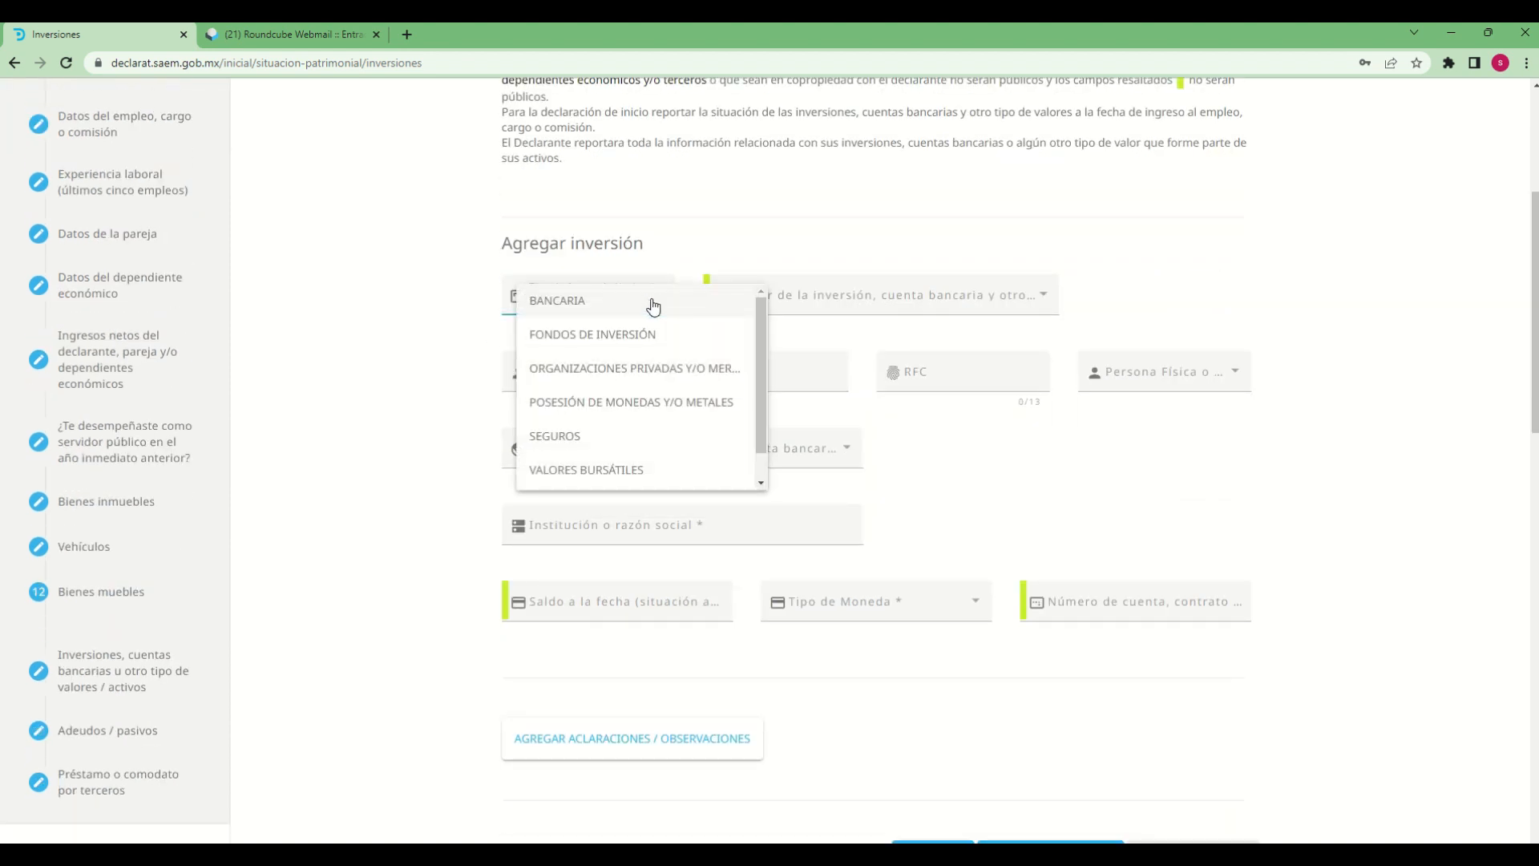
scroll(581, 468, "down", 1)
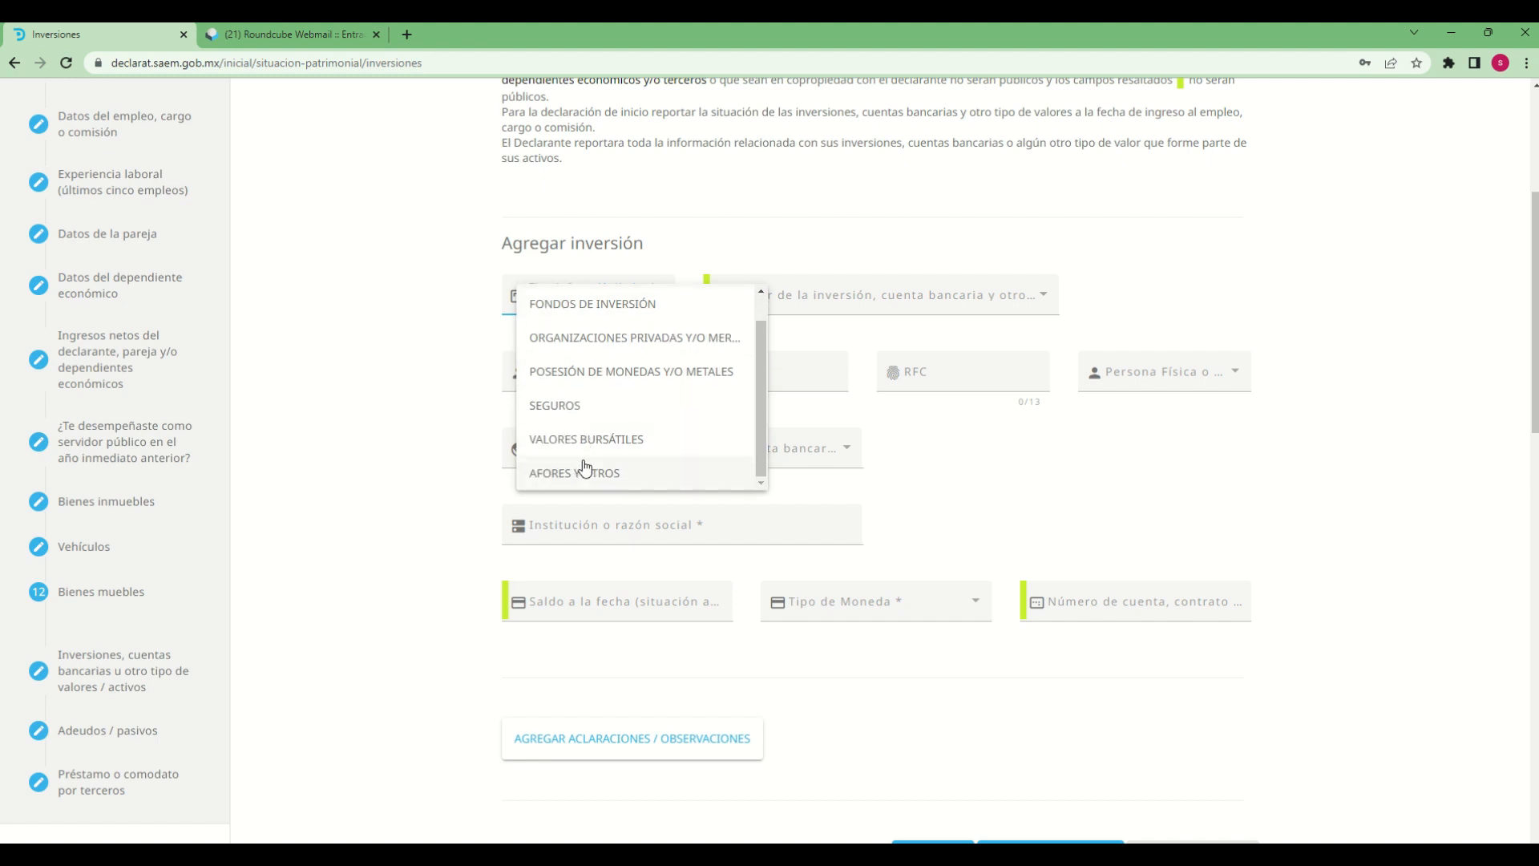
scroll(585, 469, "up", 1)
scroll(569, 405, "down", 1)
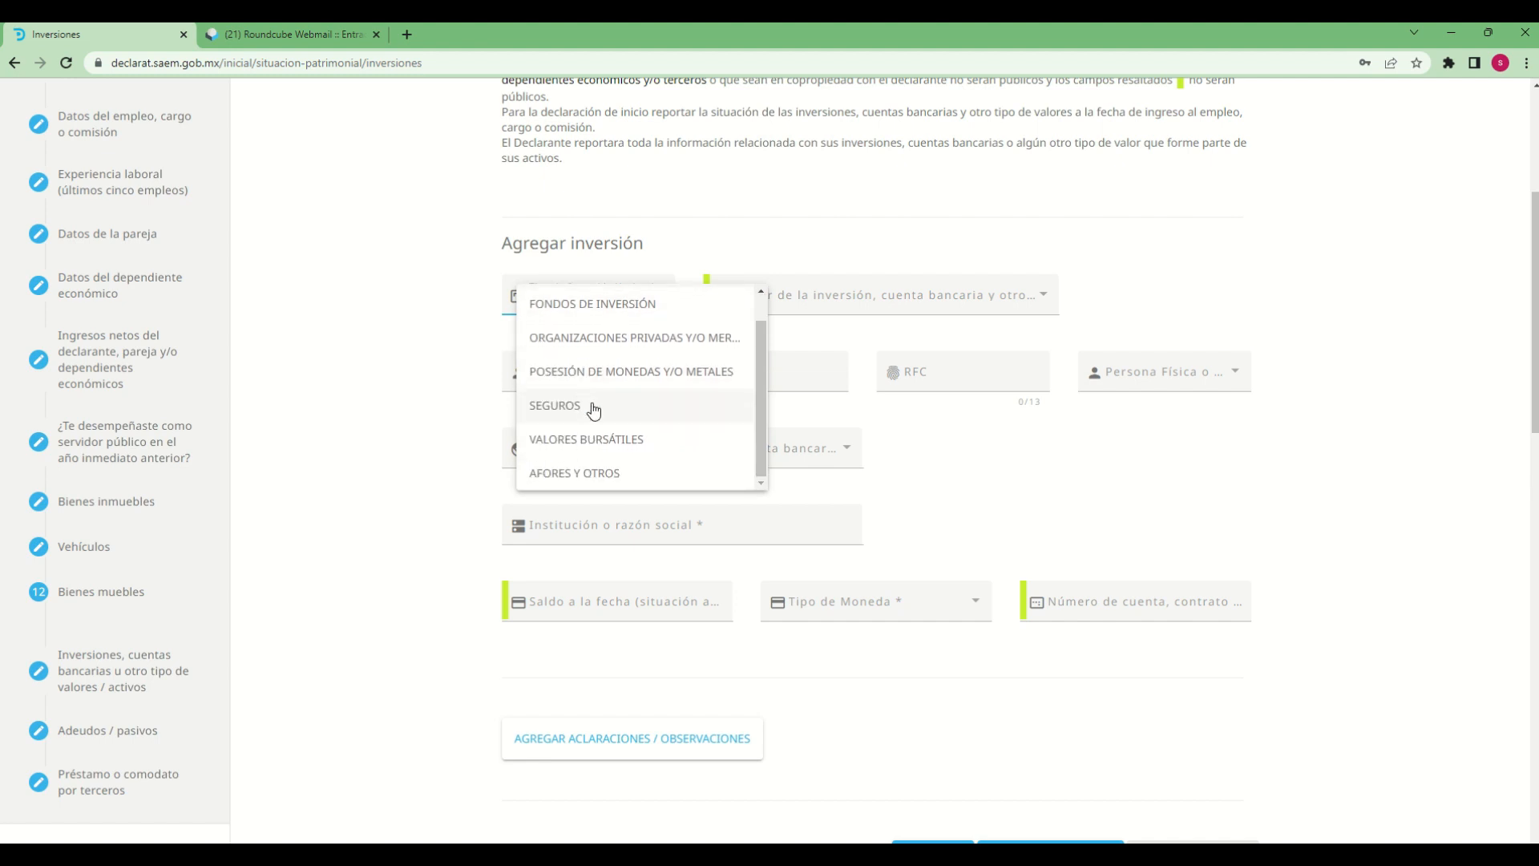
scroll(618, 385, "up", 1)
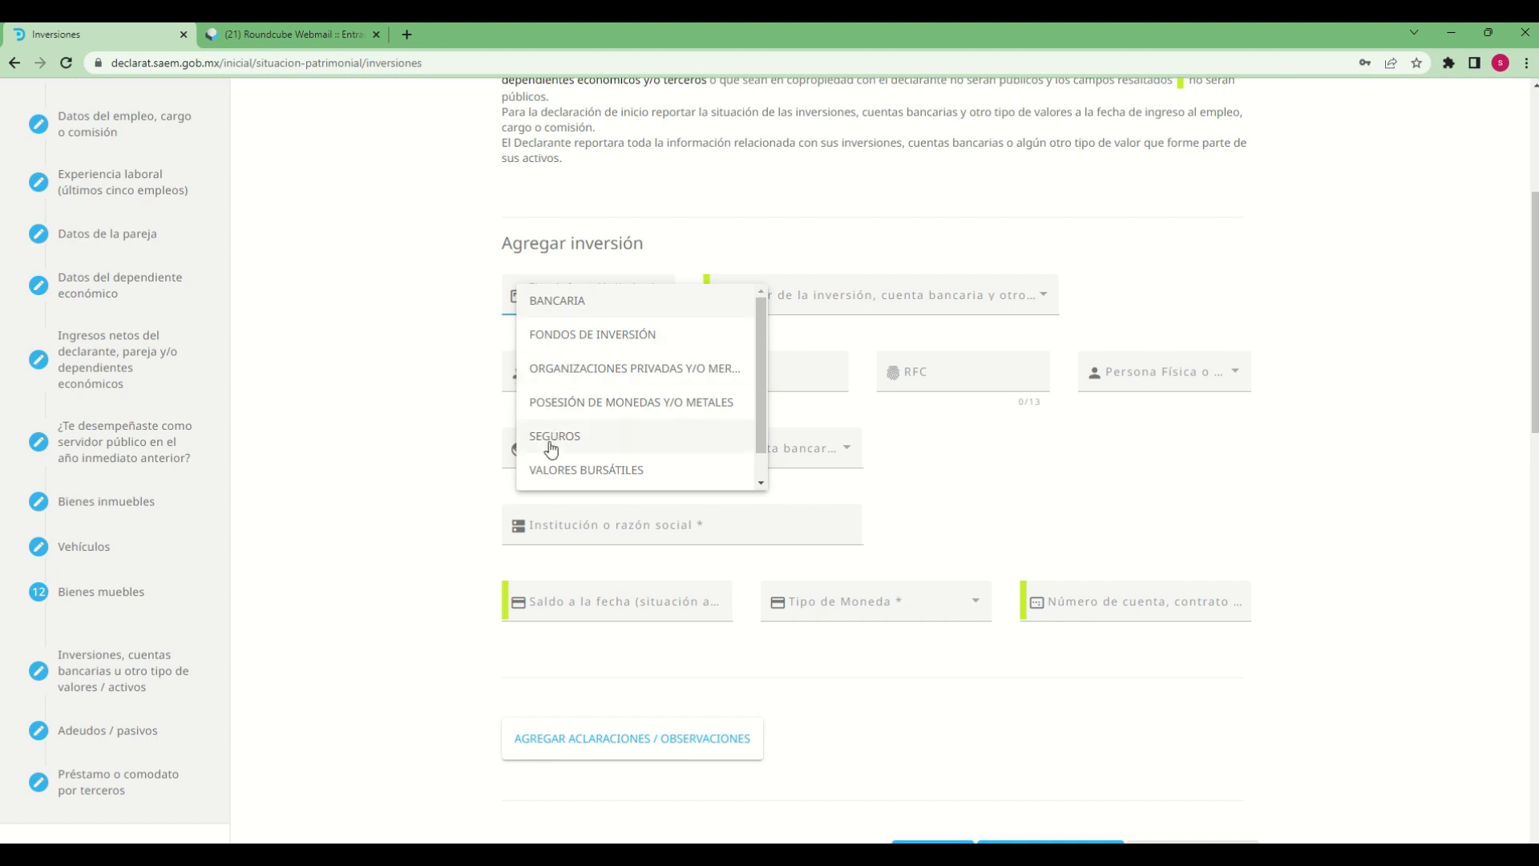
scroll(551, 446, "down", 1)
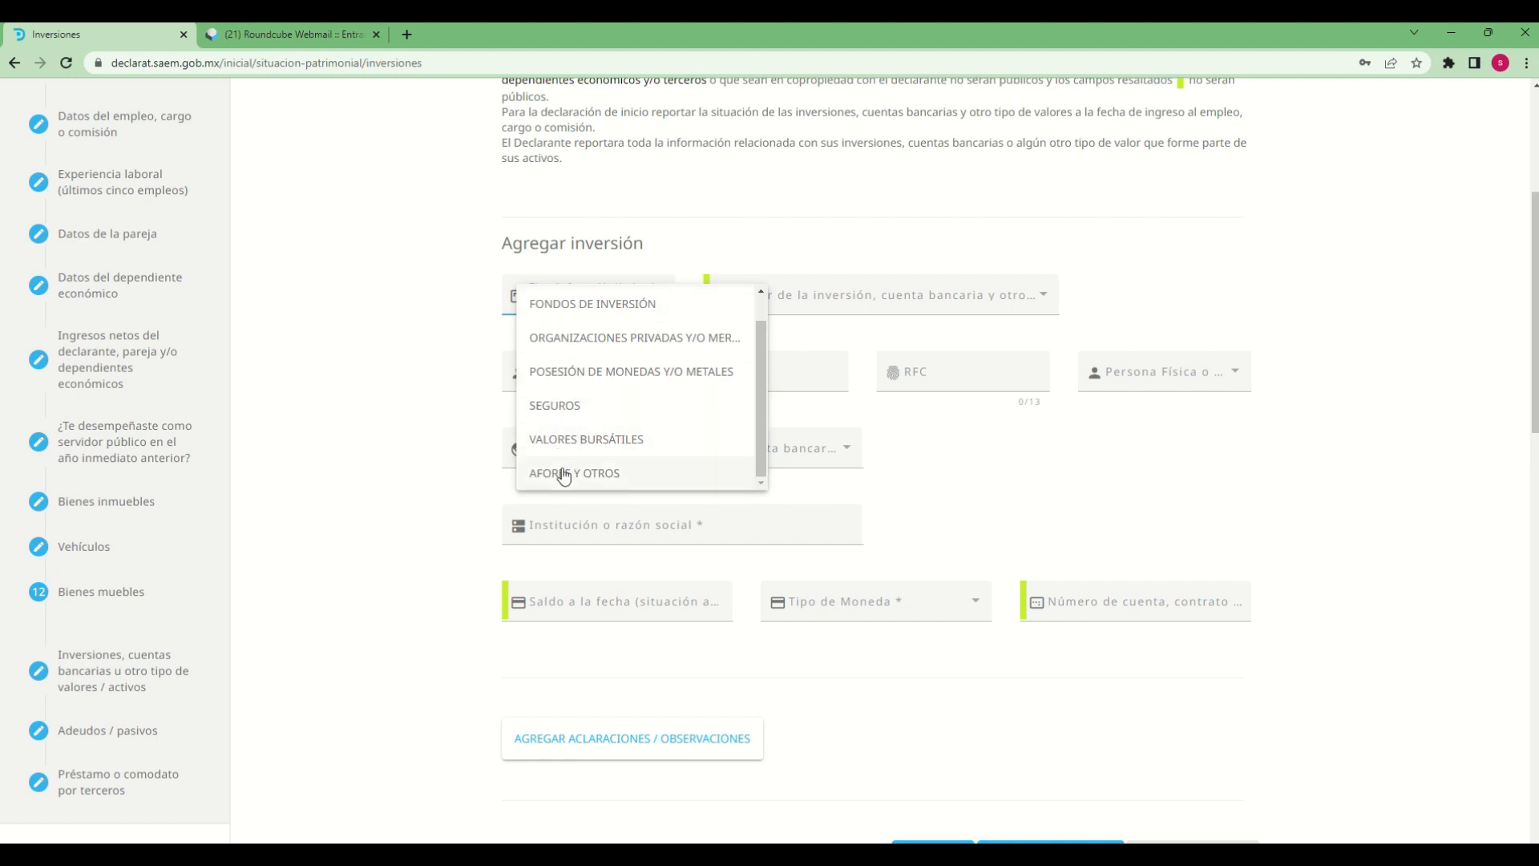
left_click(563, 474)
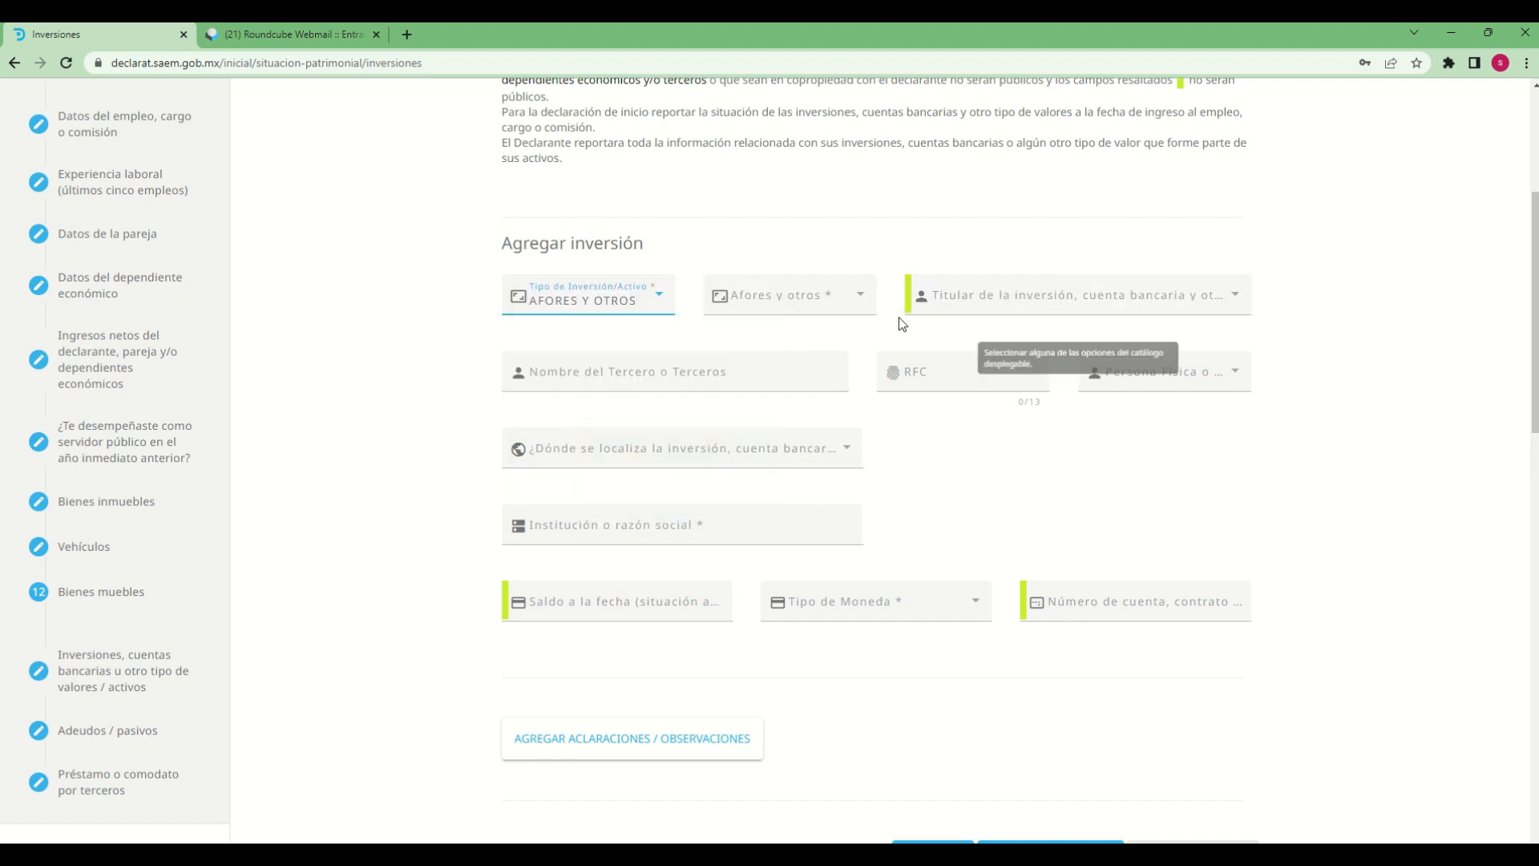
Set the inversión's Afores y otros subtype to CRIPTOMONEDAS and its Titular to CÓNYUGE
left_click(866, 300)
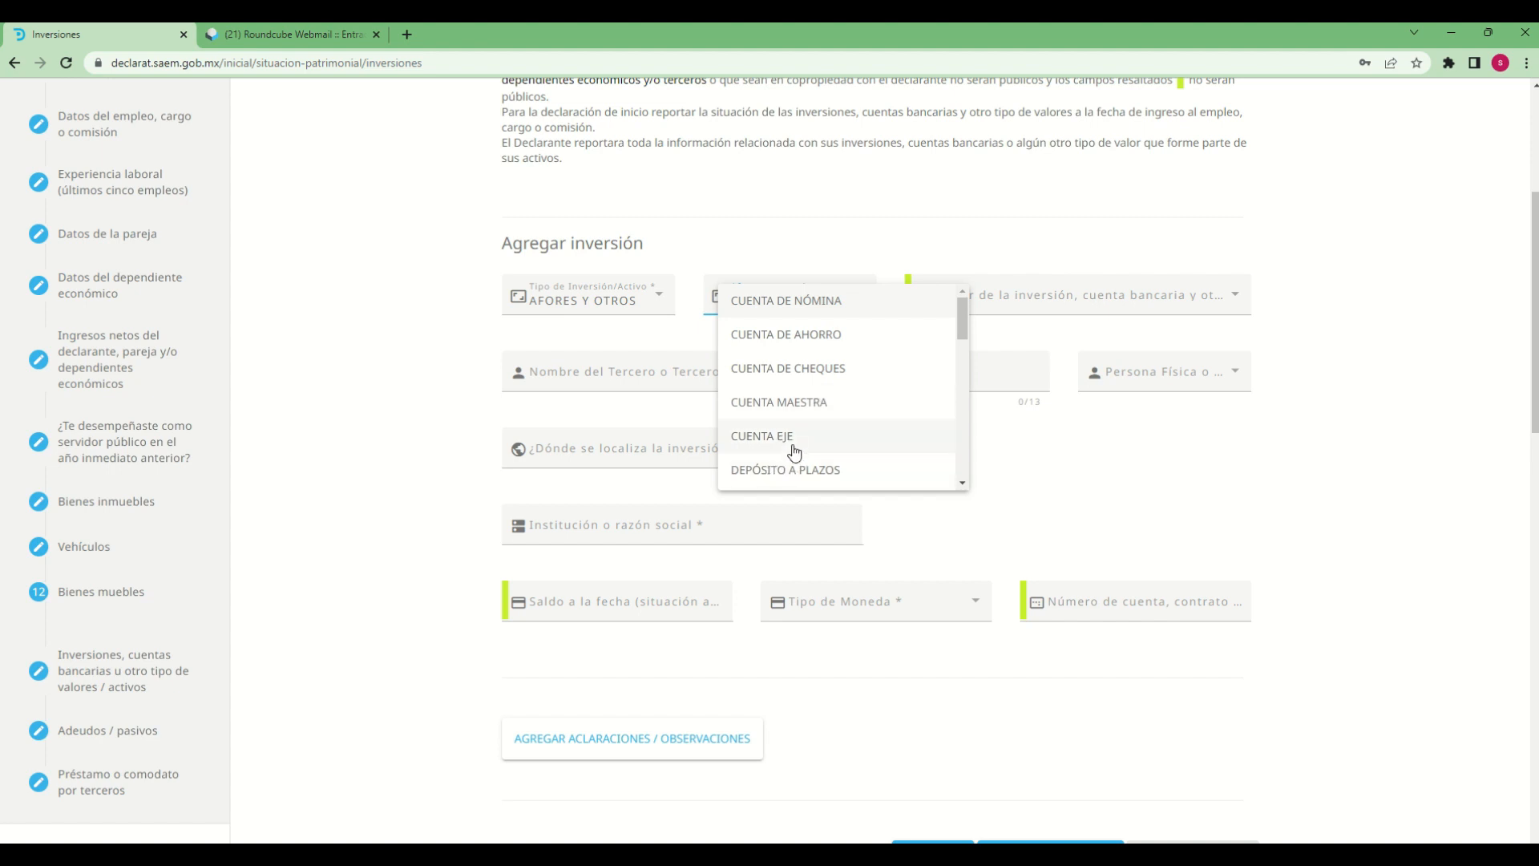
scroll(790, 449, "down", 2)
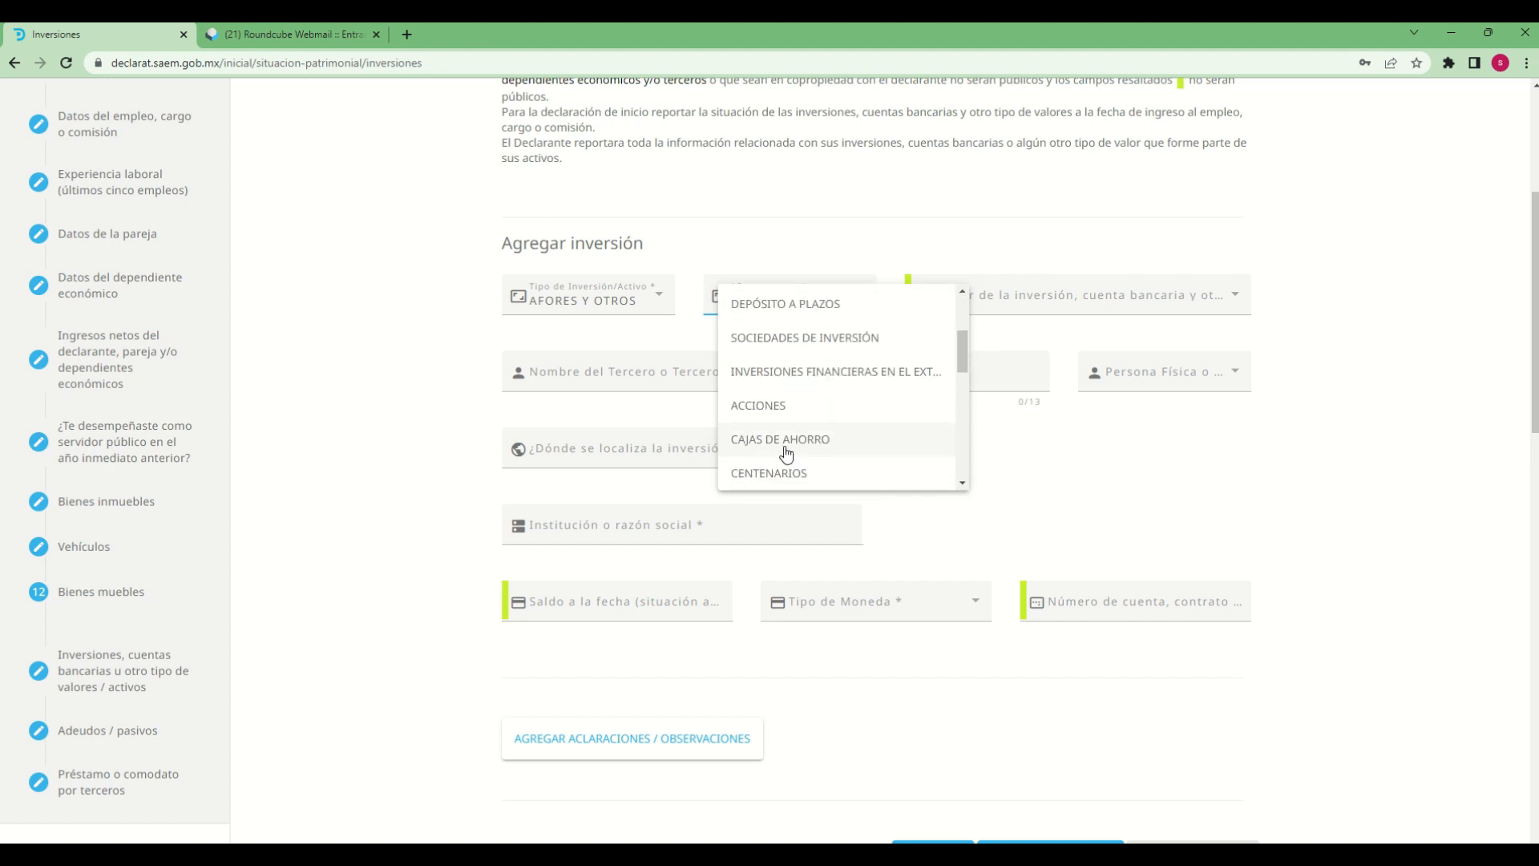
scroll(785, 453, "down", 3)
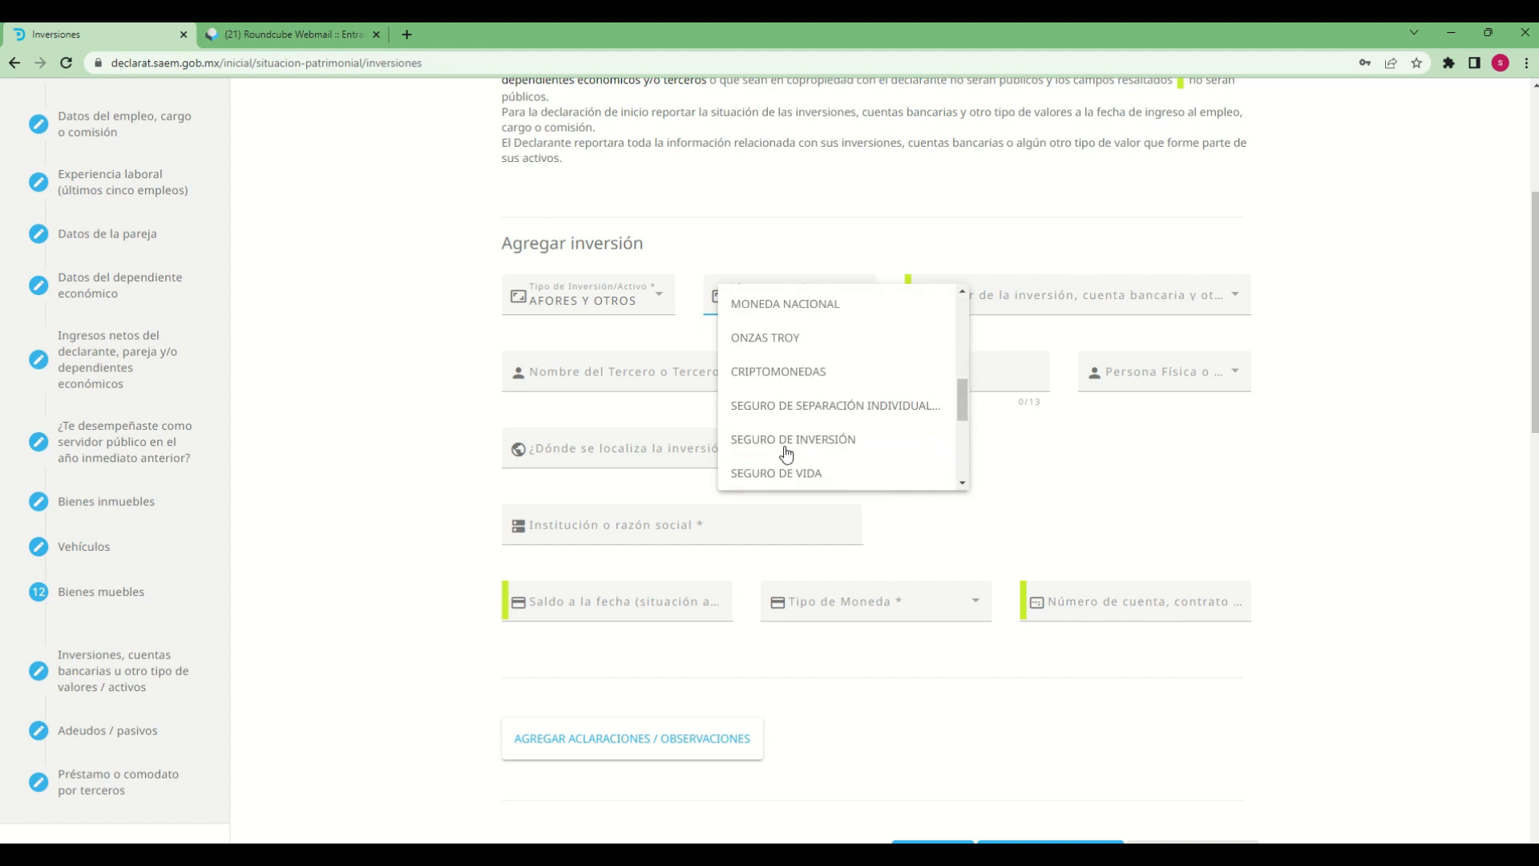
left_click(808, 372)
left_click(1082, 303)
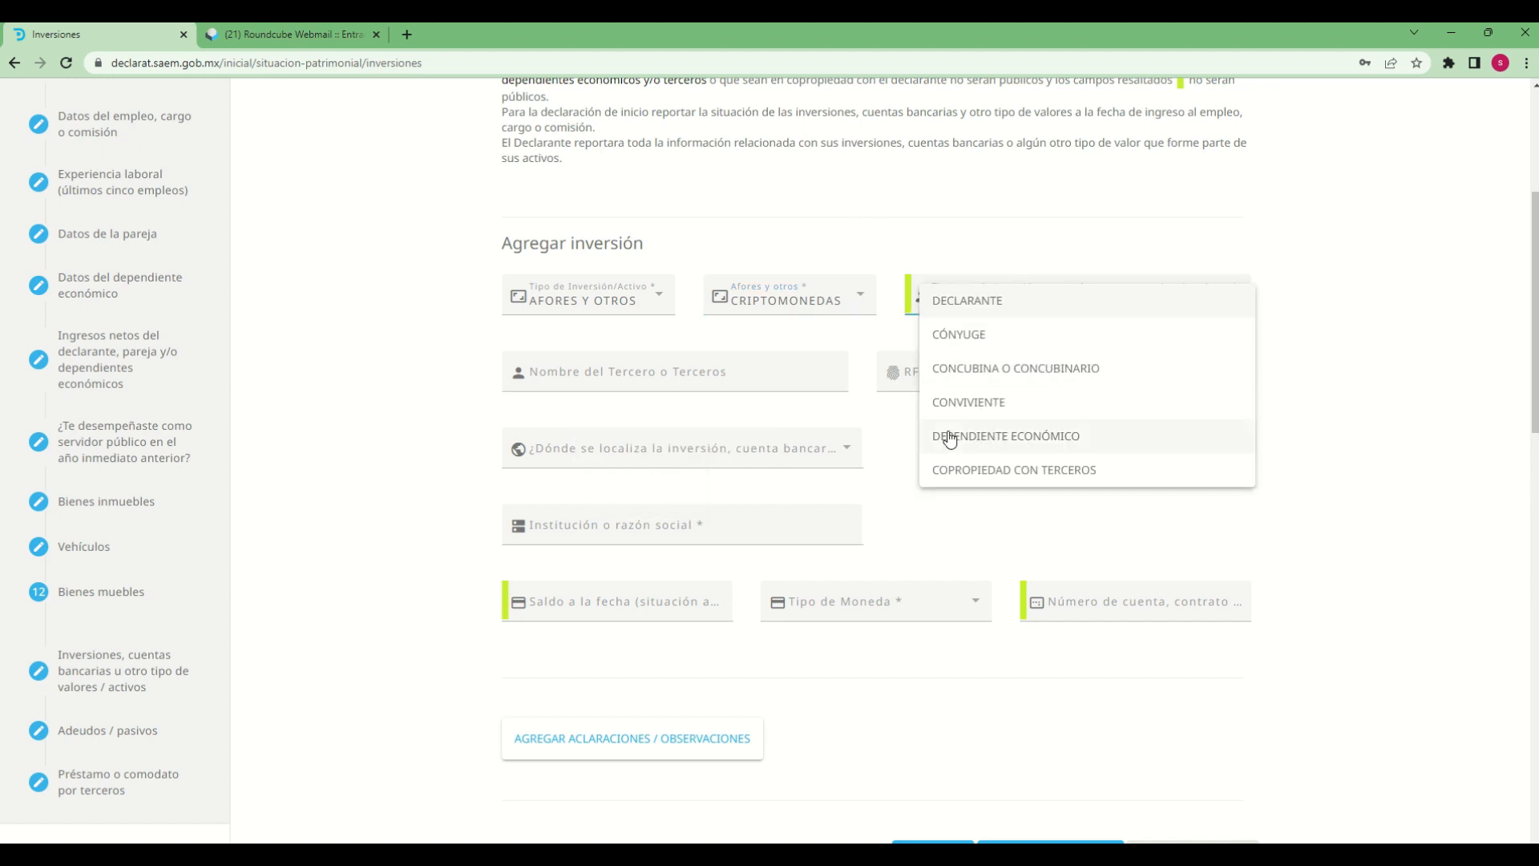
left_click(946, 336)
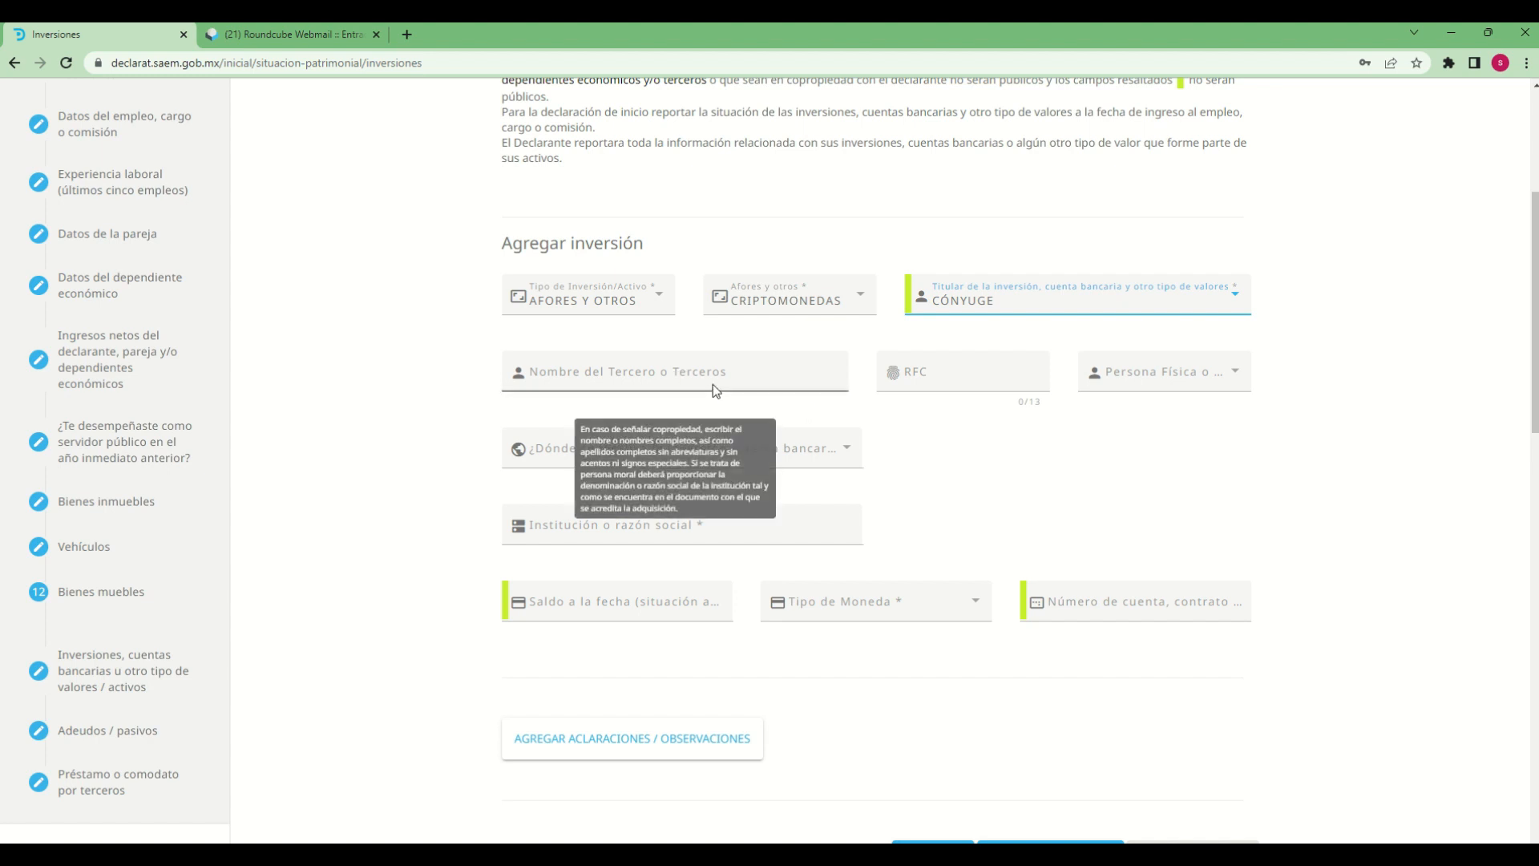
Enter the third party's full name under Nombre del Tercero o Terceros and fill in that person's RFC
left_click(714, 381)
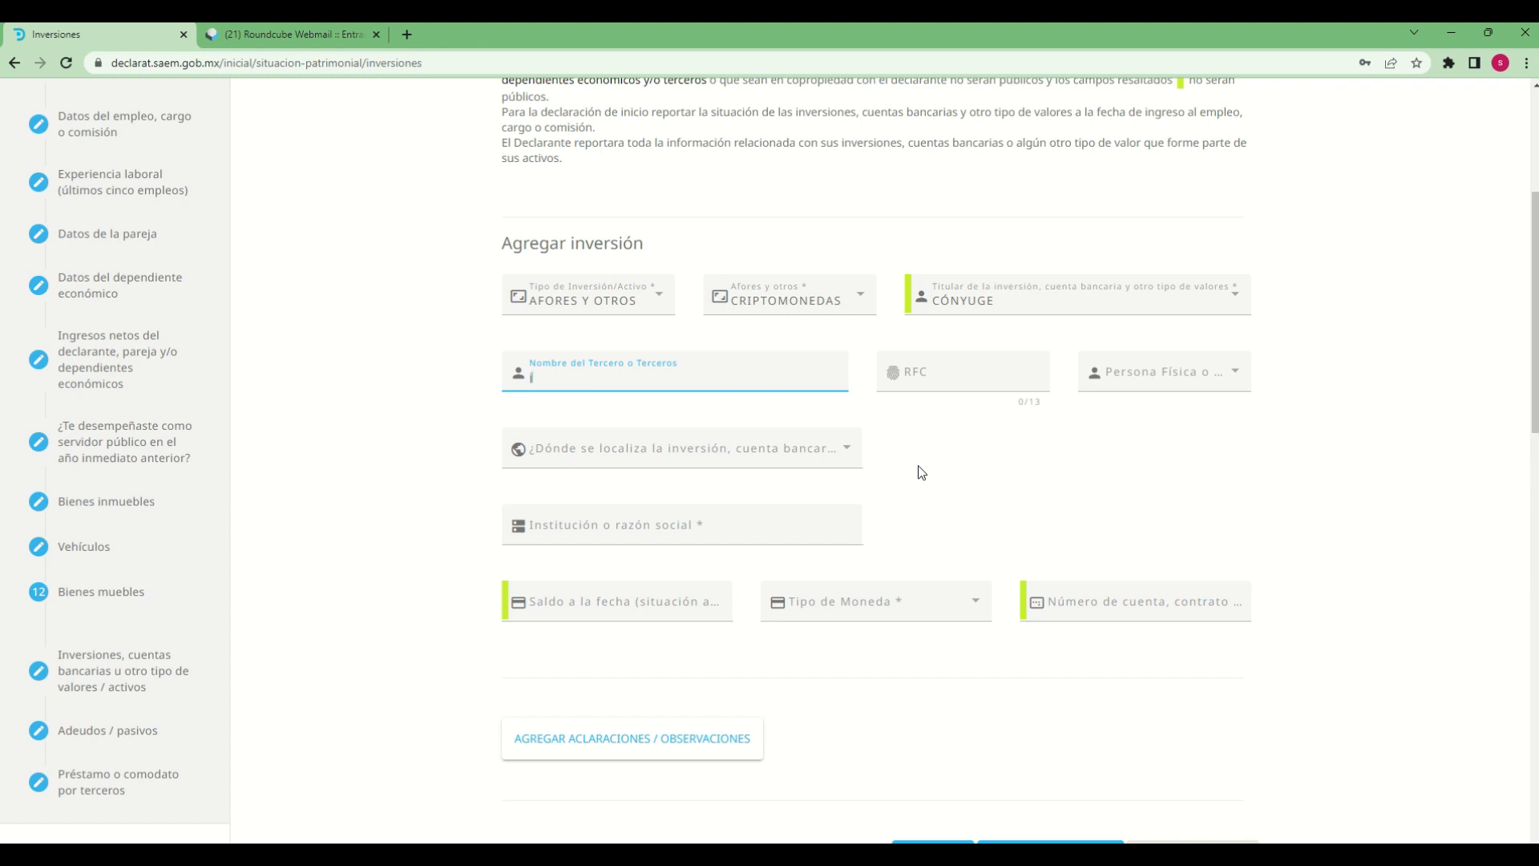
key("Tab")
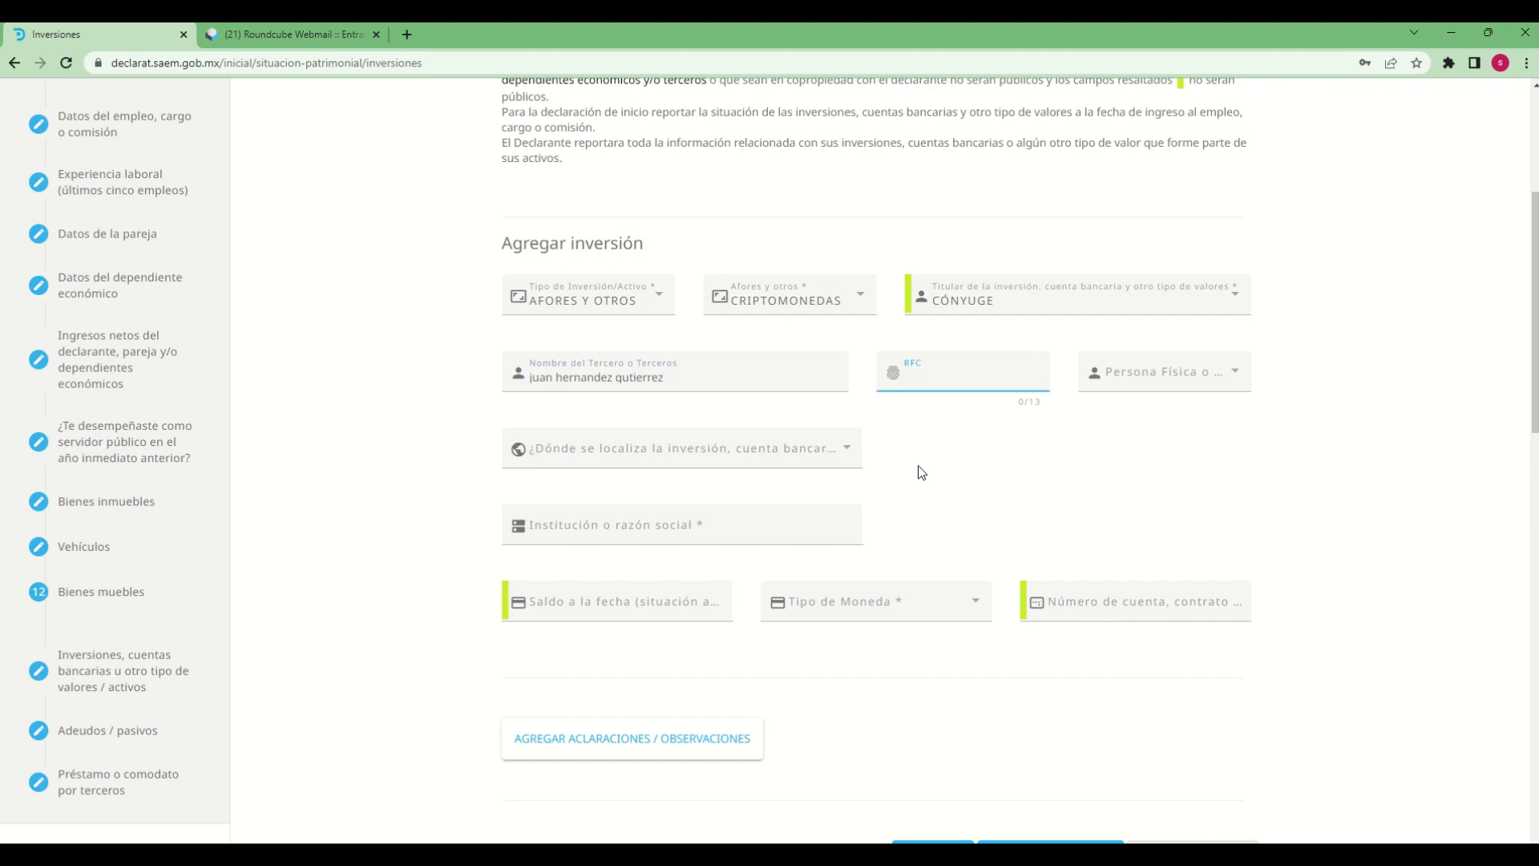
type("juan1212127w3")
key("Tab")
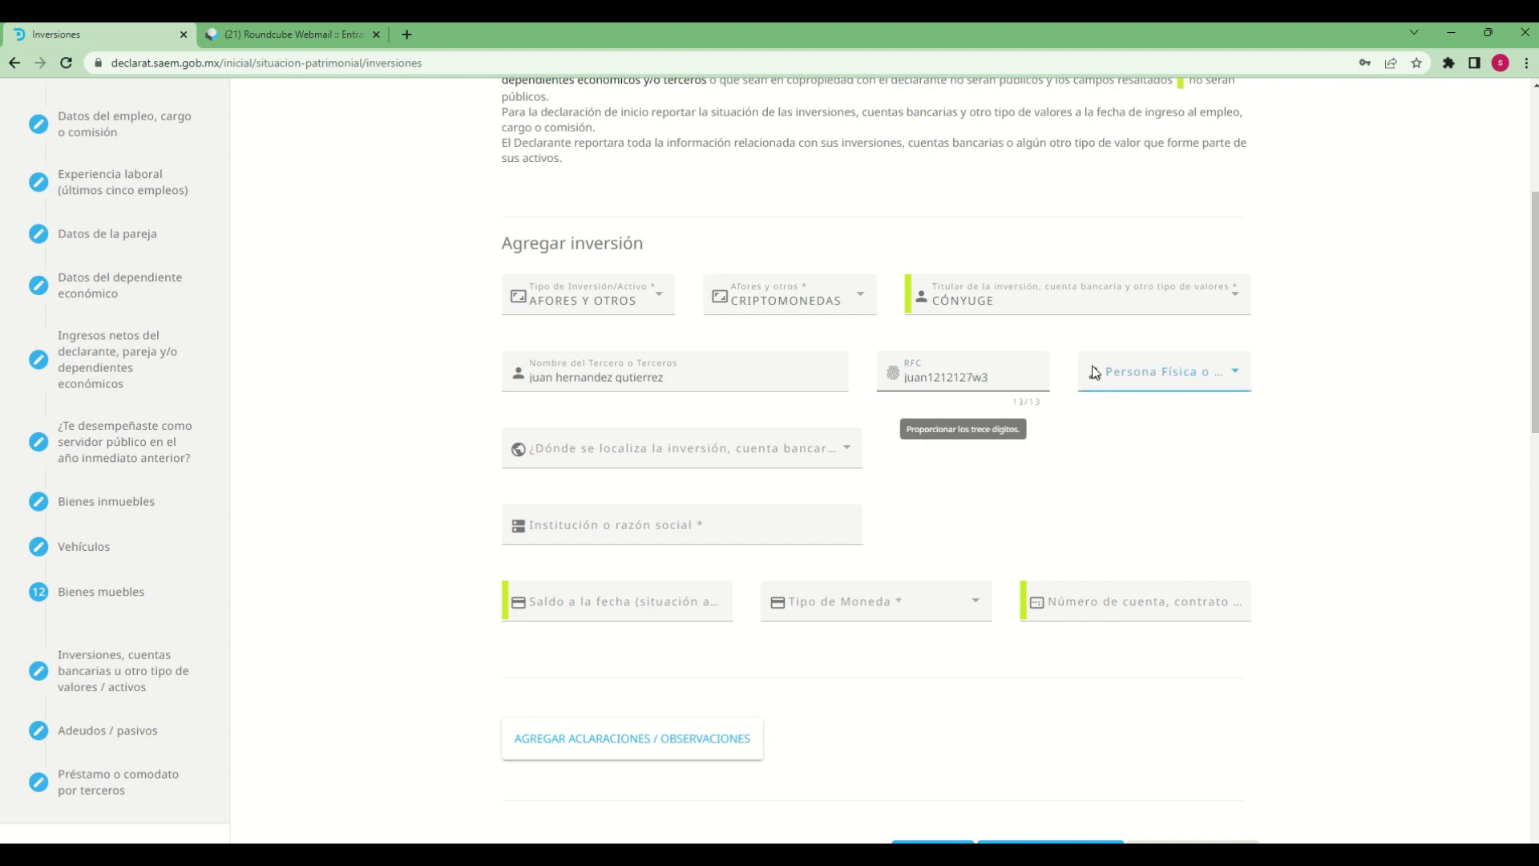
Set the third party's Persona Física o Moral to Física and the inversión's location to EN MÉXICO
left_click(1218, 381)
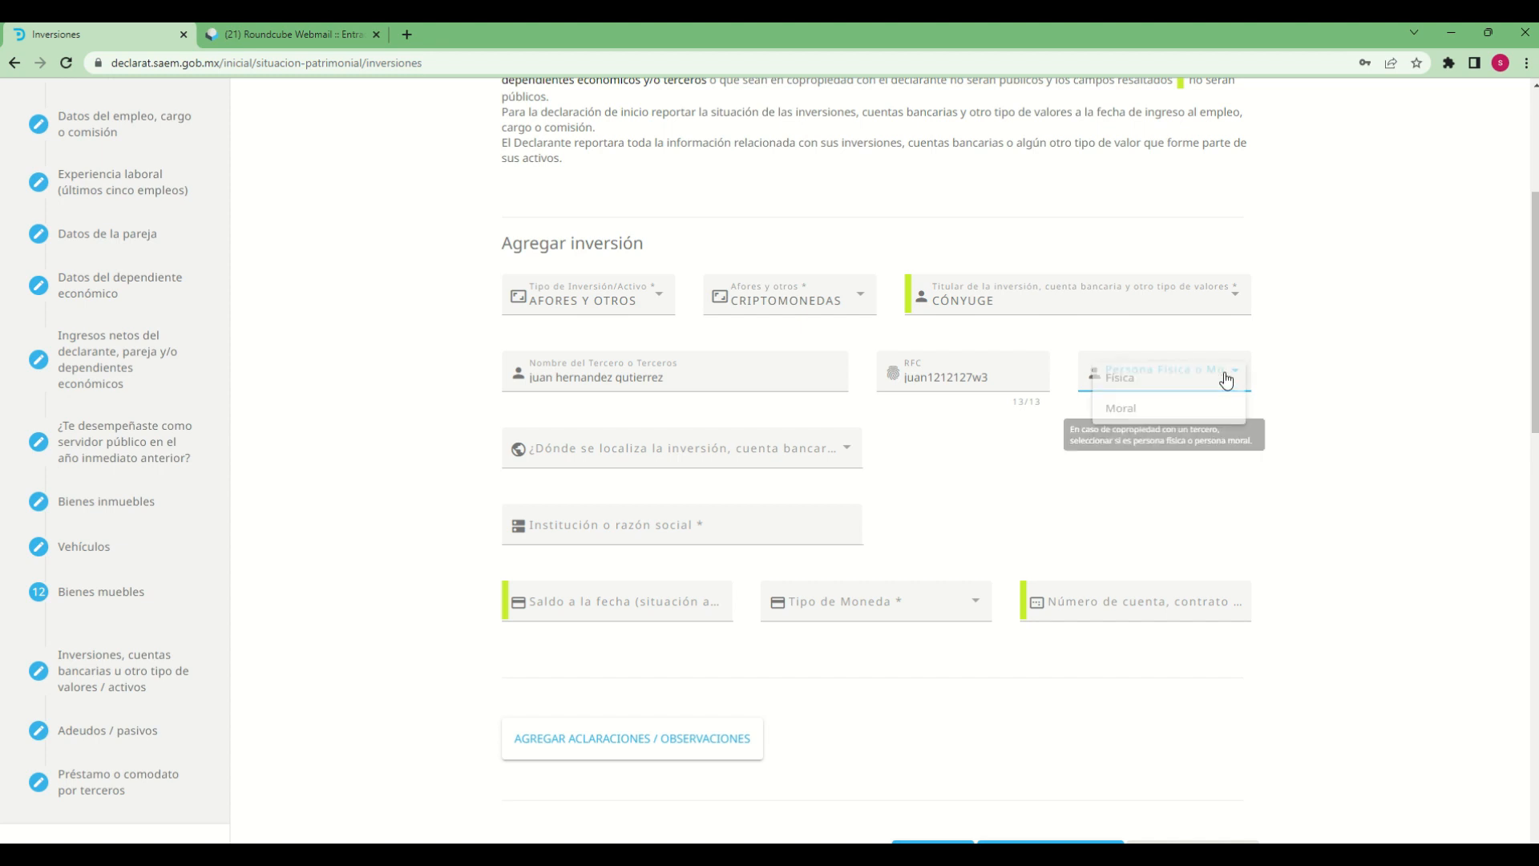
left_click(1133, 394)
left_click(746, 451)
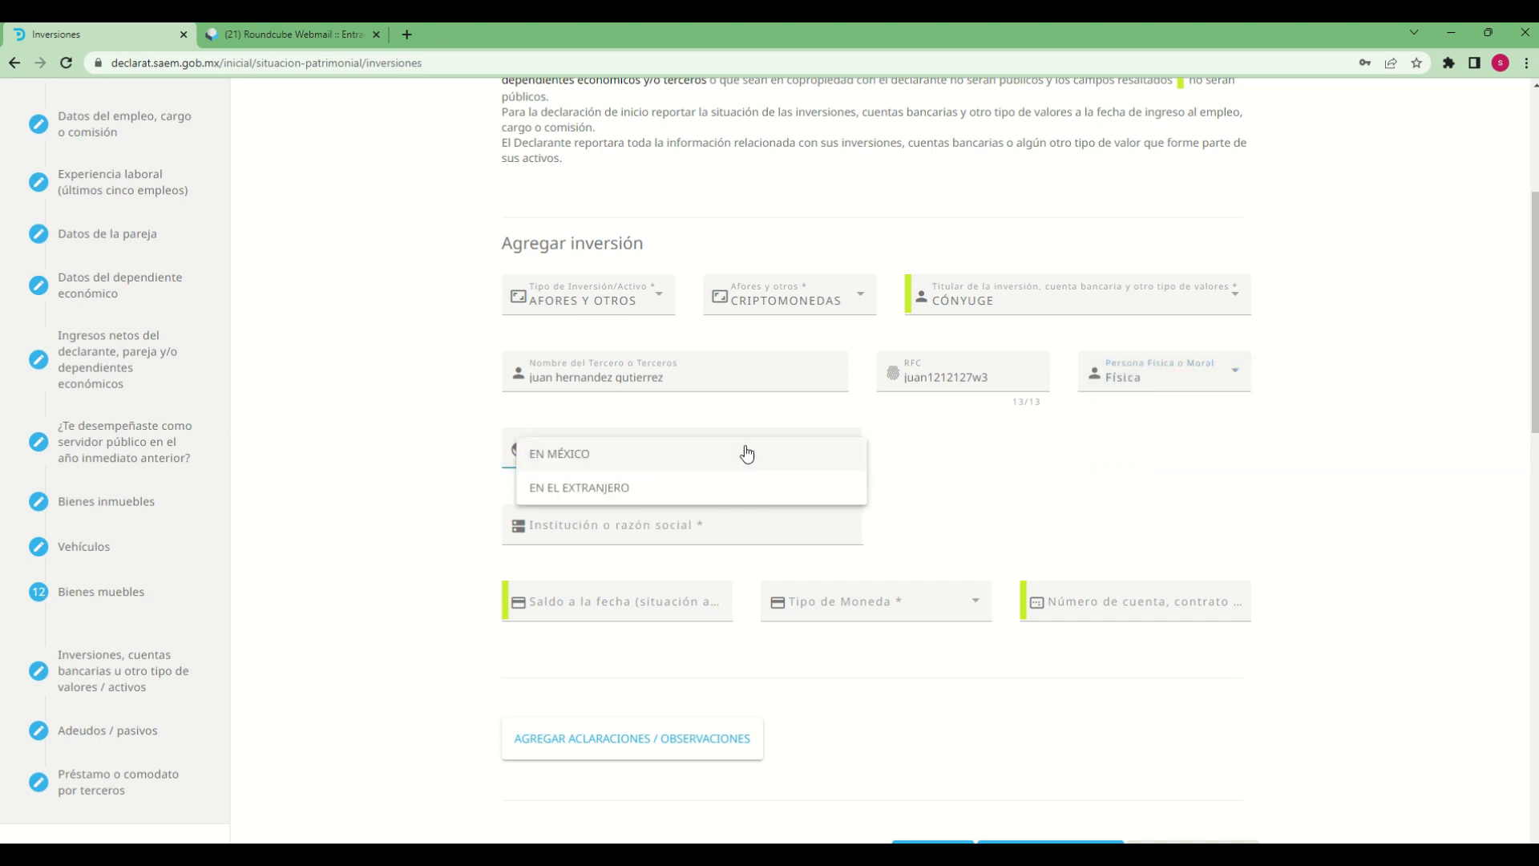
left_click(627, 467)
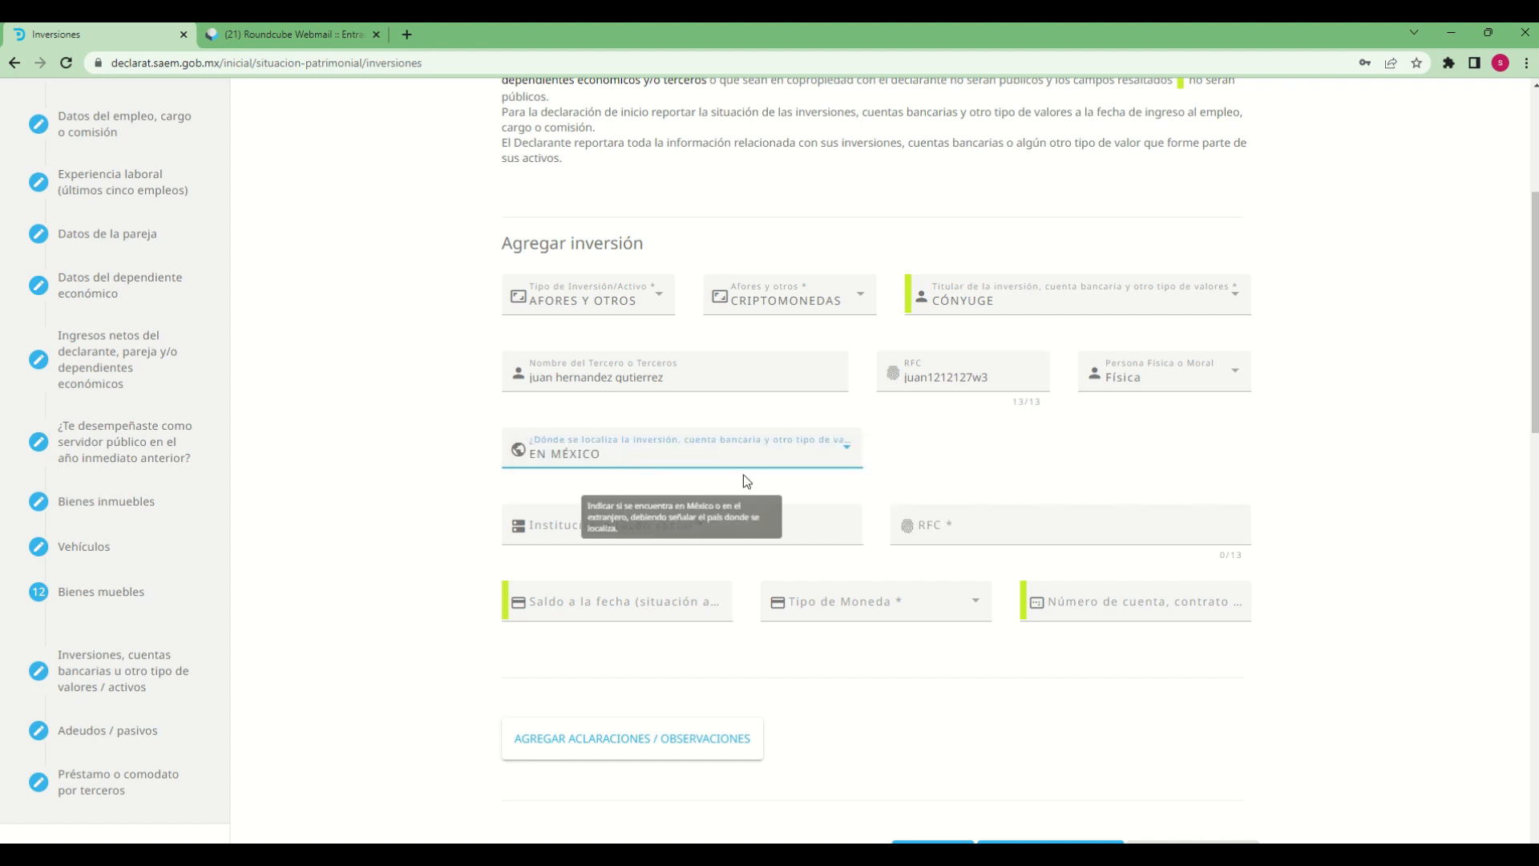
Switch the inversión's location to EN EL EXTRANJERO and back to EN MÉXICO to compare the fields each requires
left_click(689, 463)
left_click(625, 486)
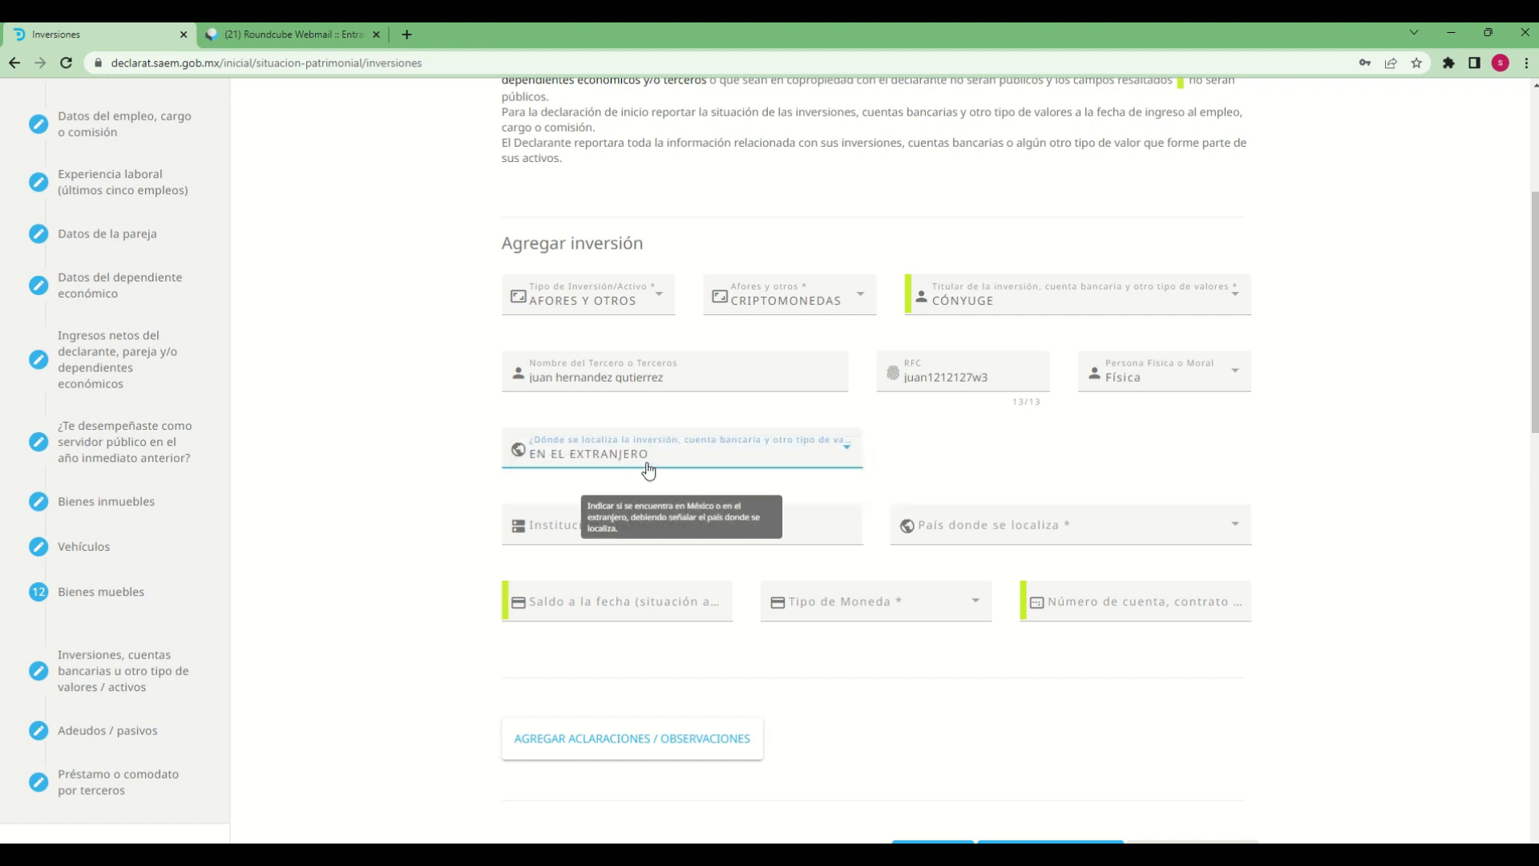
left_click(649, 469)
left_click(583, 423)
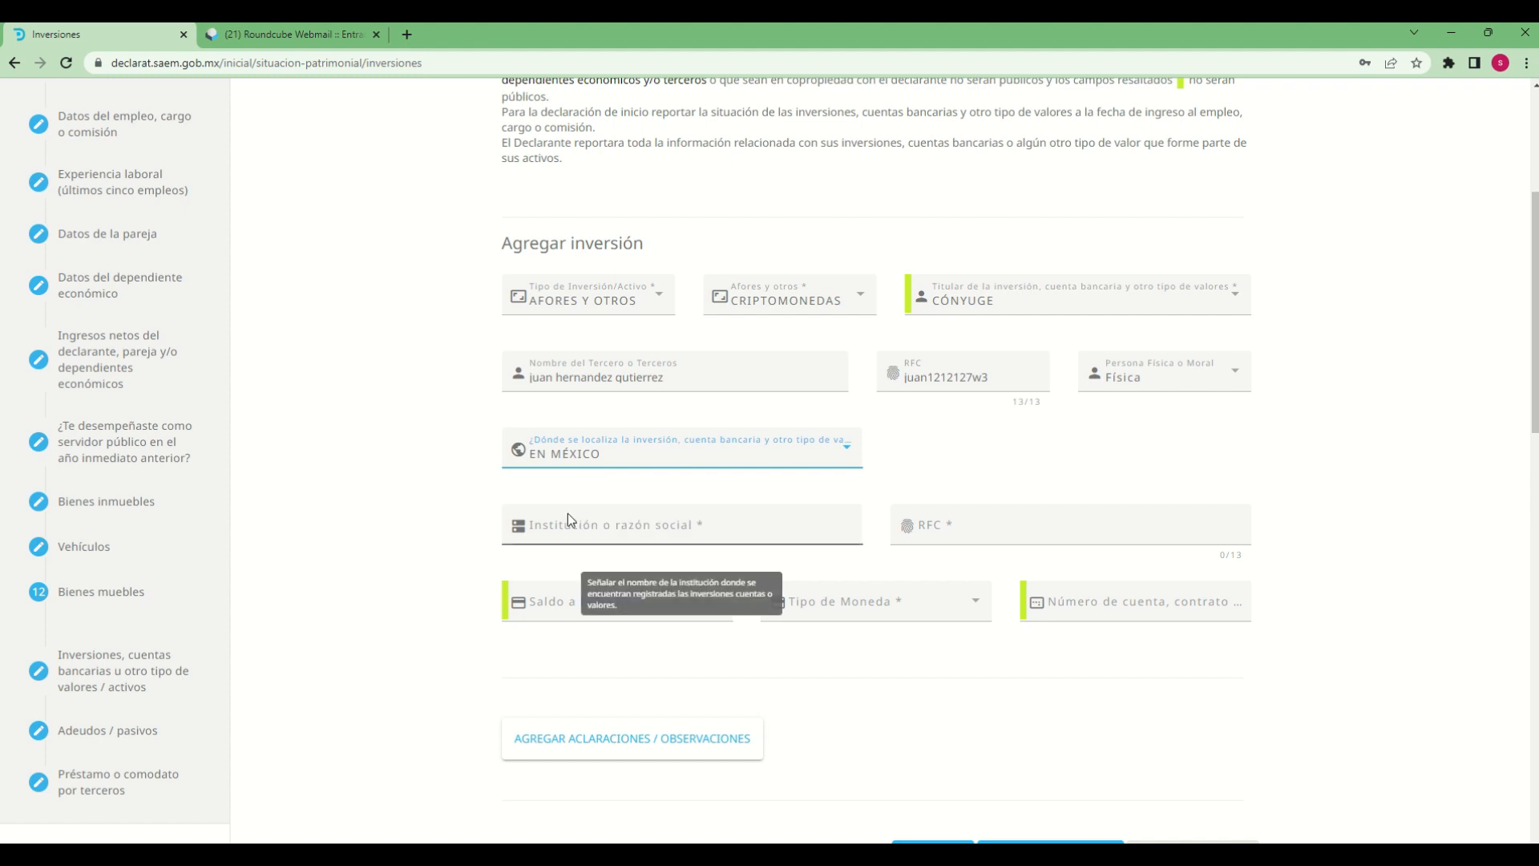
Set Institución o razón social to "bitso sa de cv" and fill in the institution's RFC
left_click(619, 539)
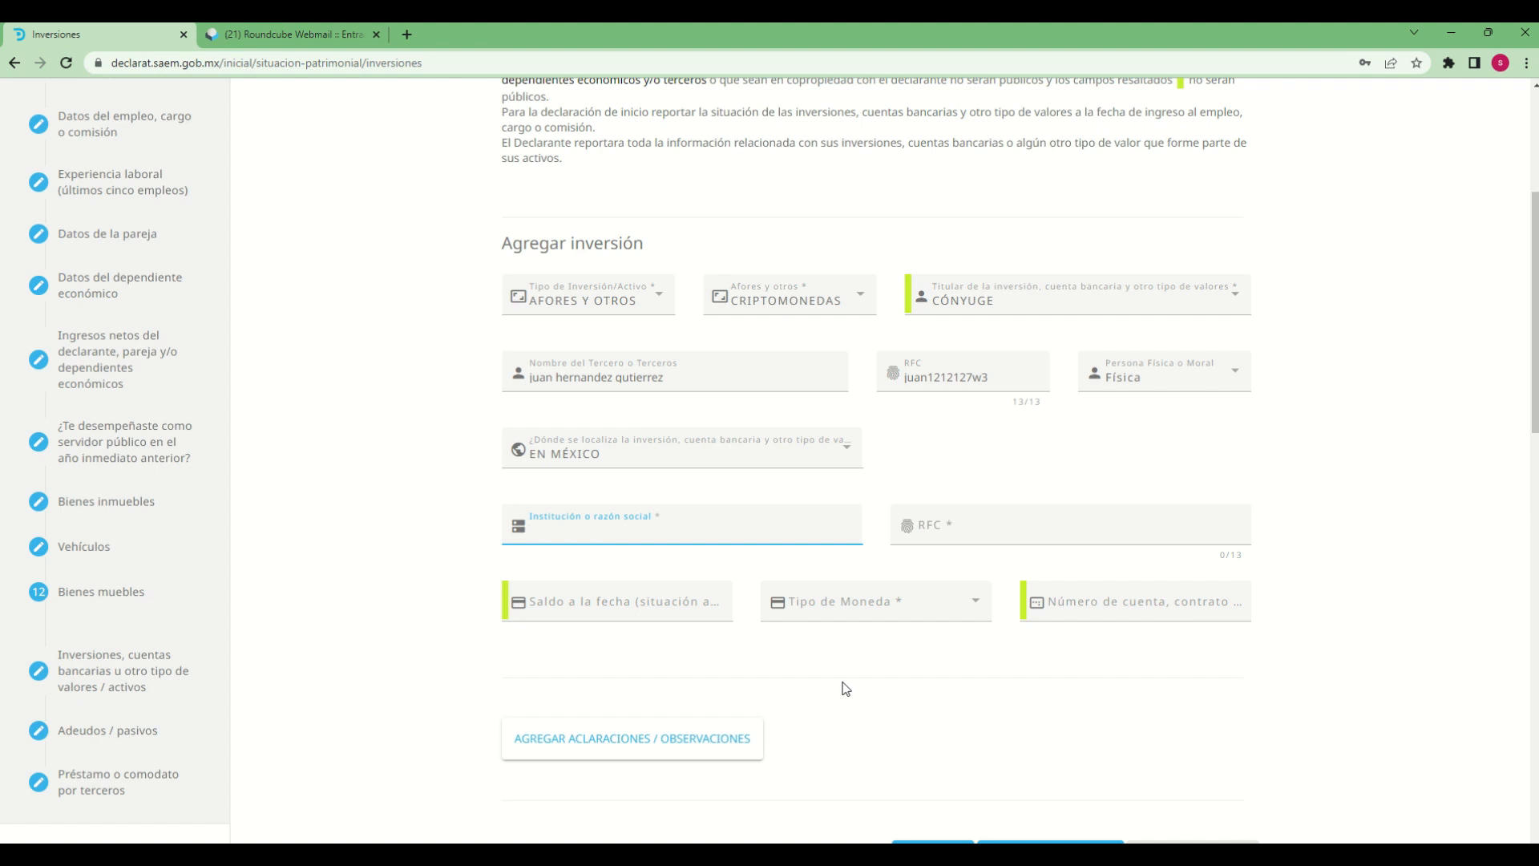
type("bitso sa de cv")
key("Tab")
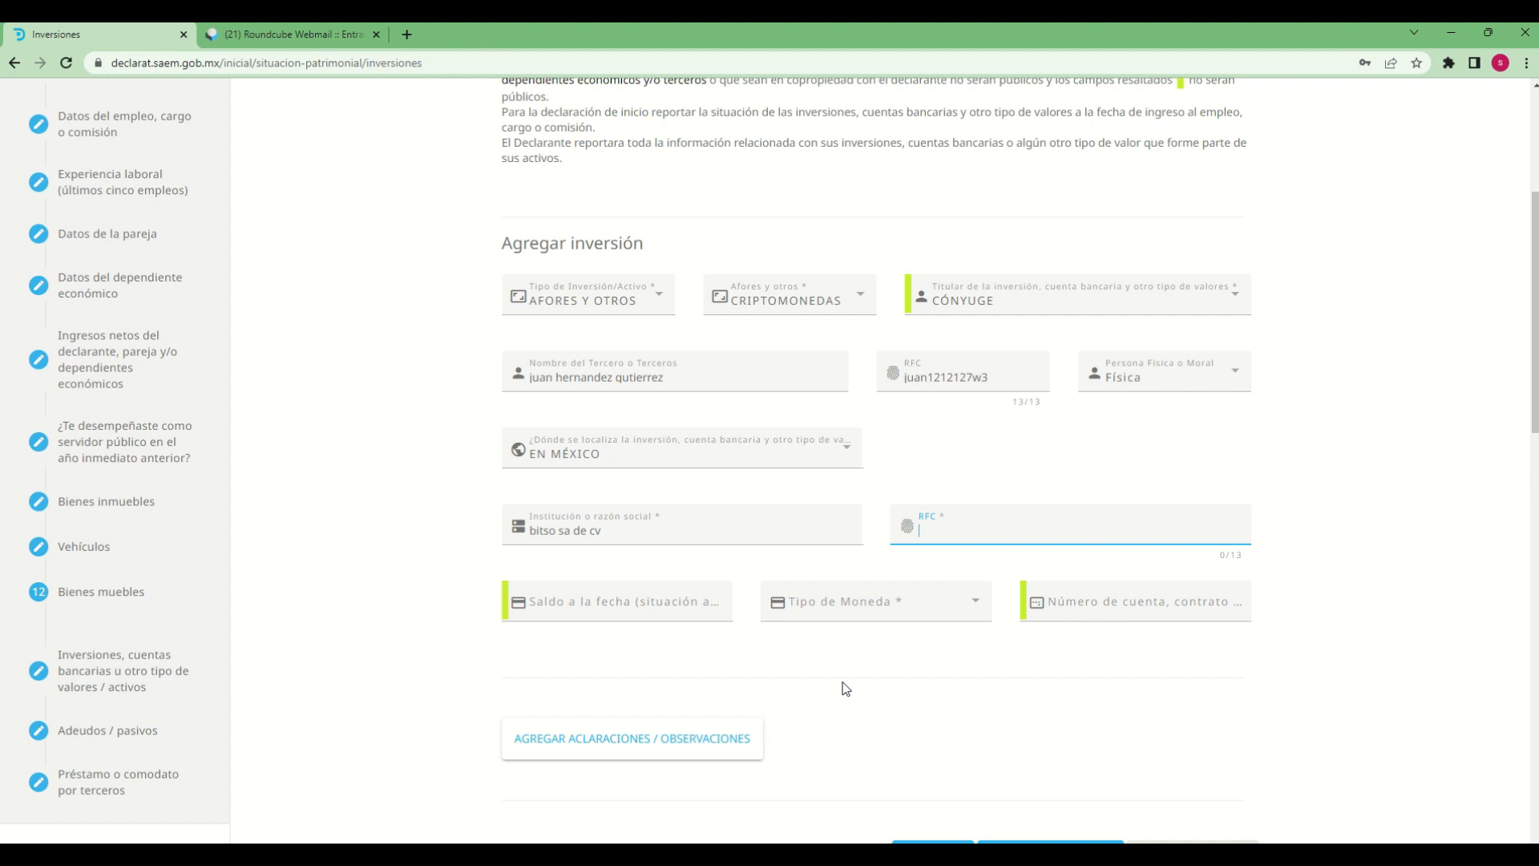
type("bits1212127w3")
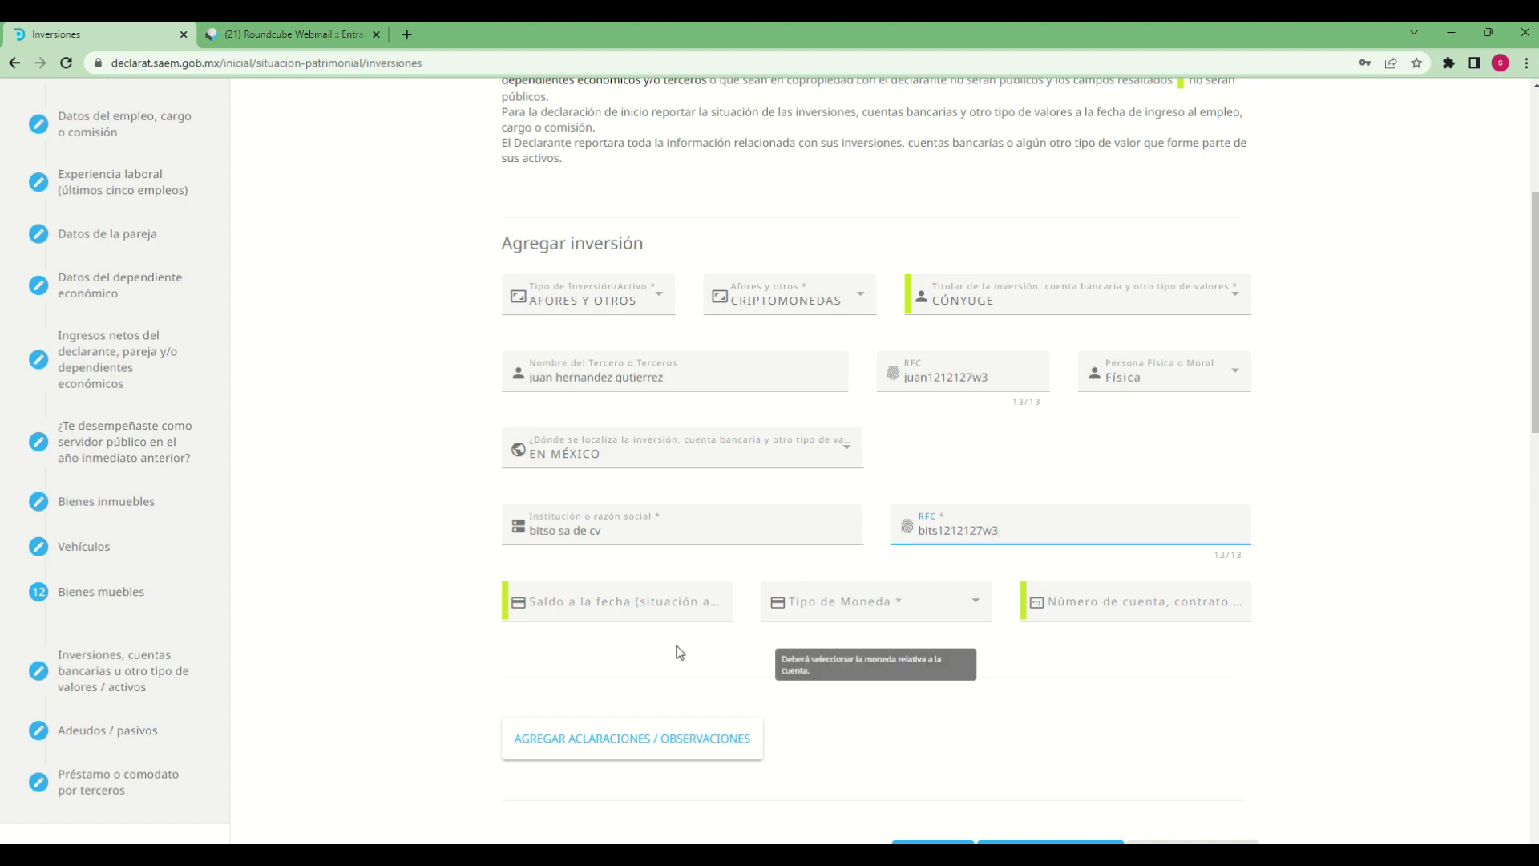
Set Saldo a la fecha to 12000 in MXN - PESO MEXICANO and fill in the account, contract or policy number
left_click(639, 601)
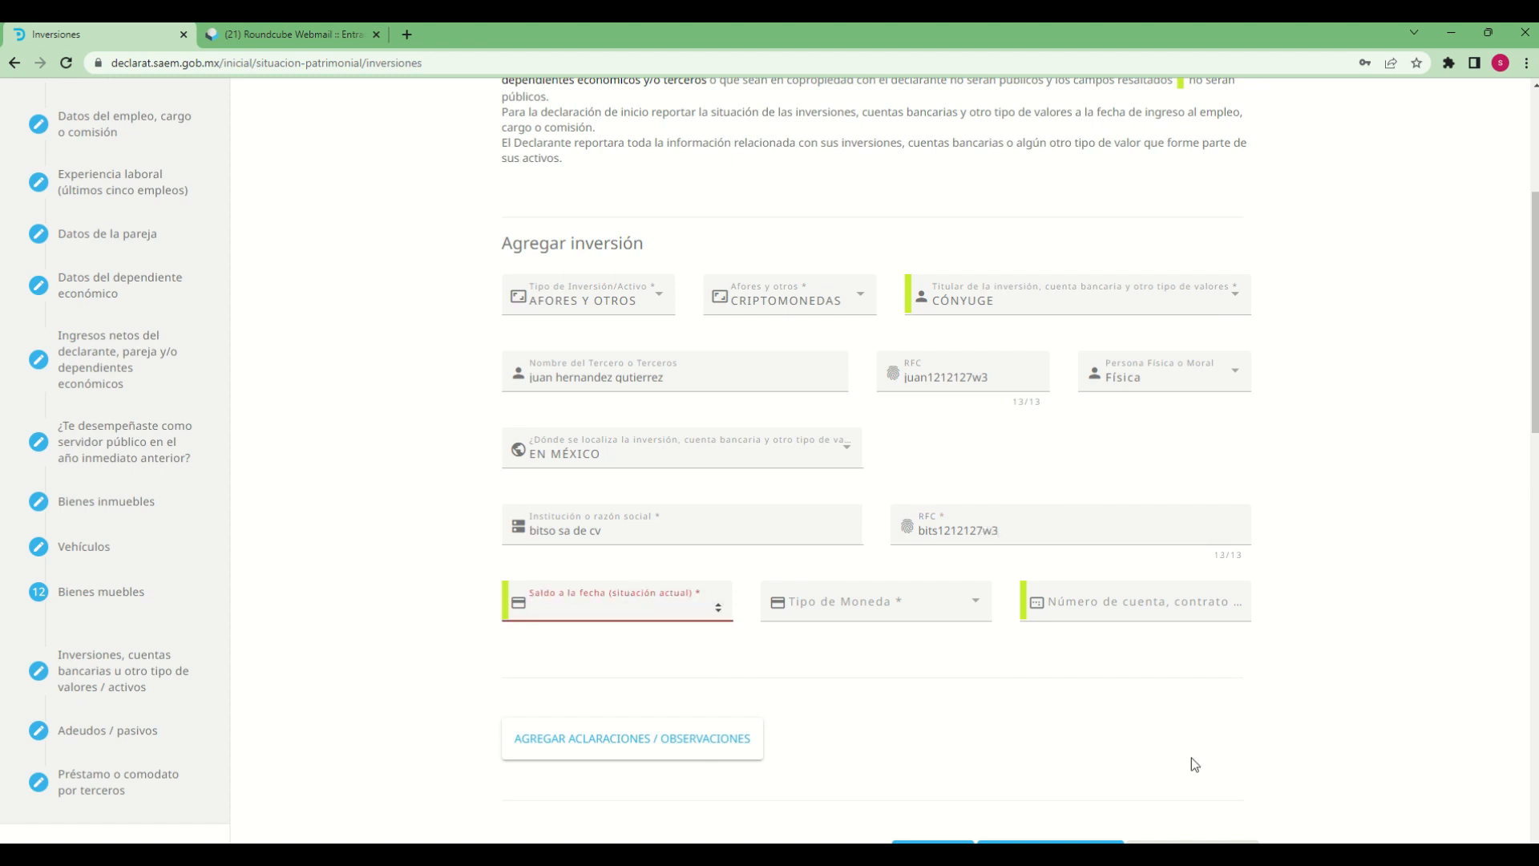
type("12000")
key("Tab")
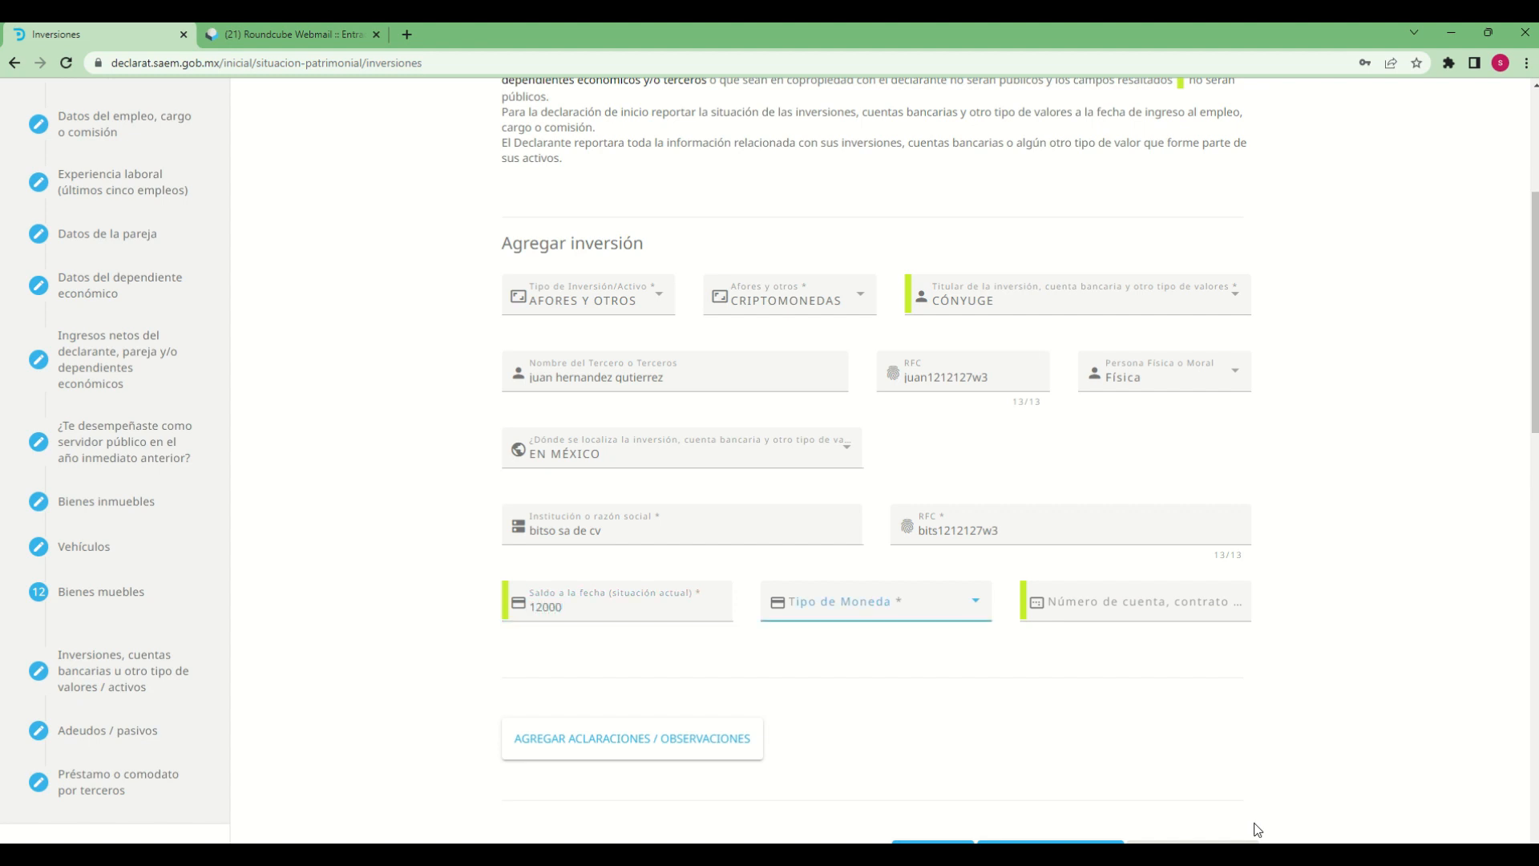
left_click(910, 611)
left_click(850, 607)
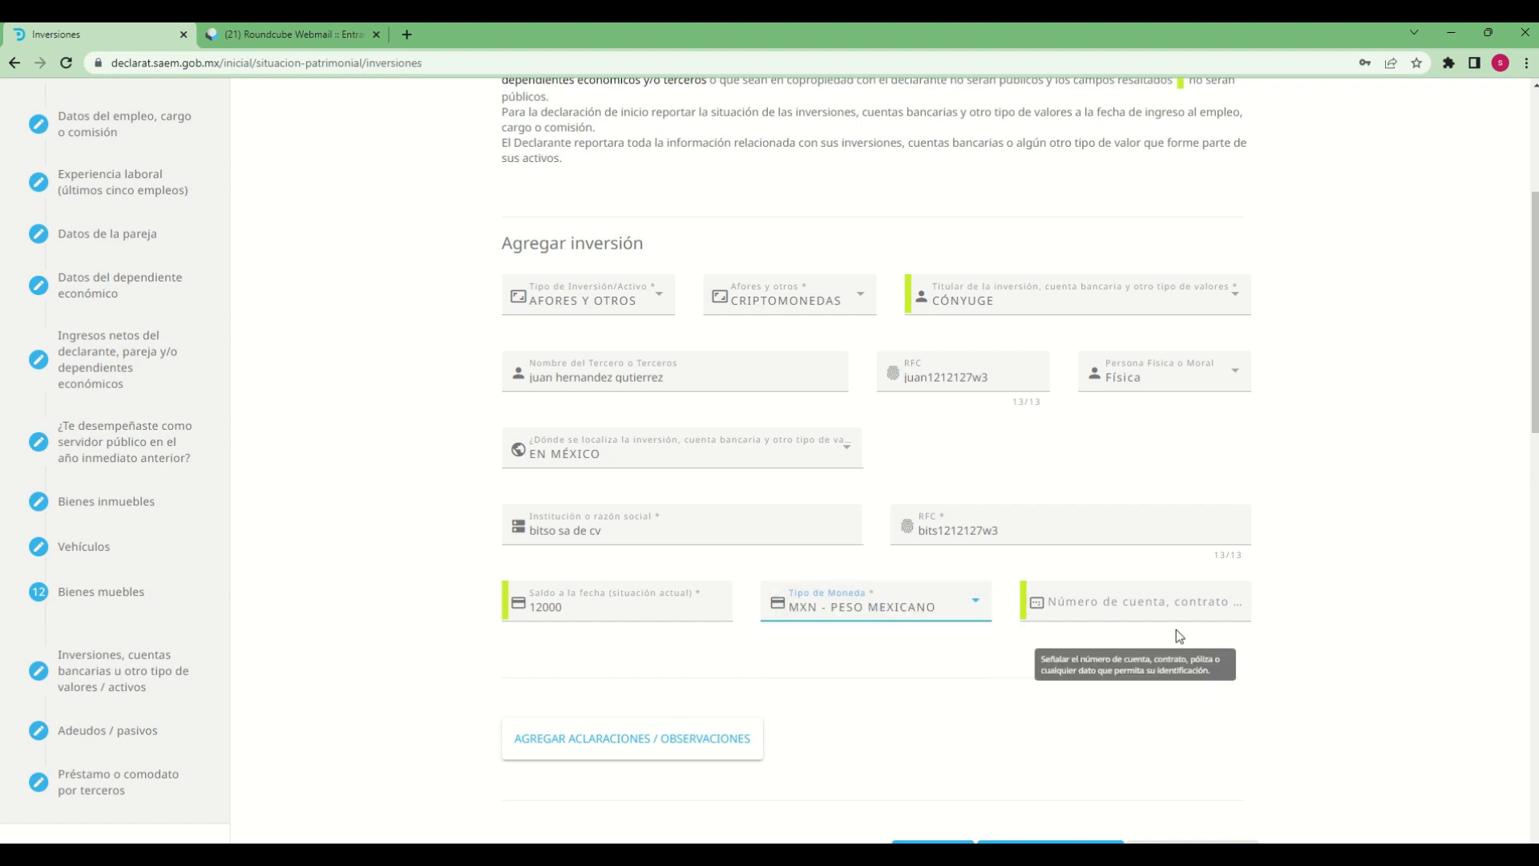
left_click(1171, 607)
type("456789")
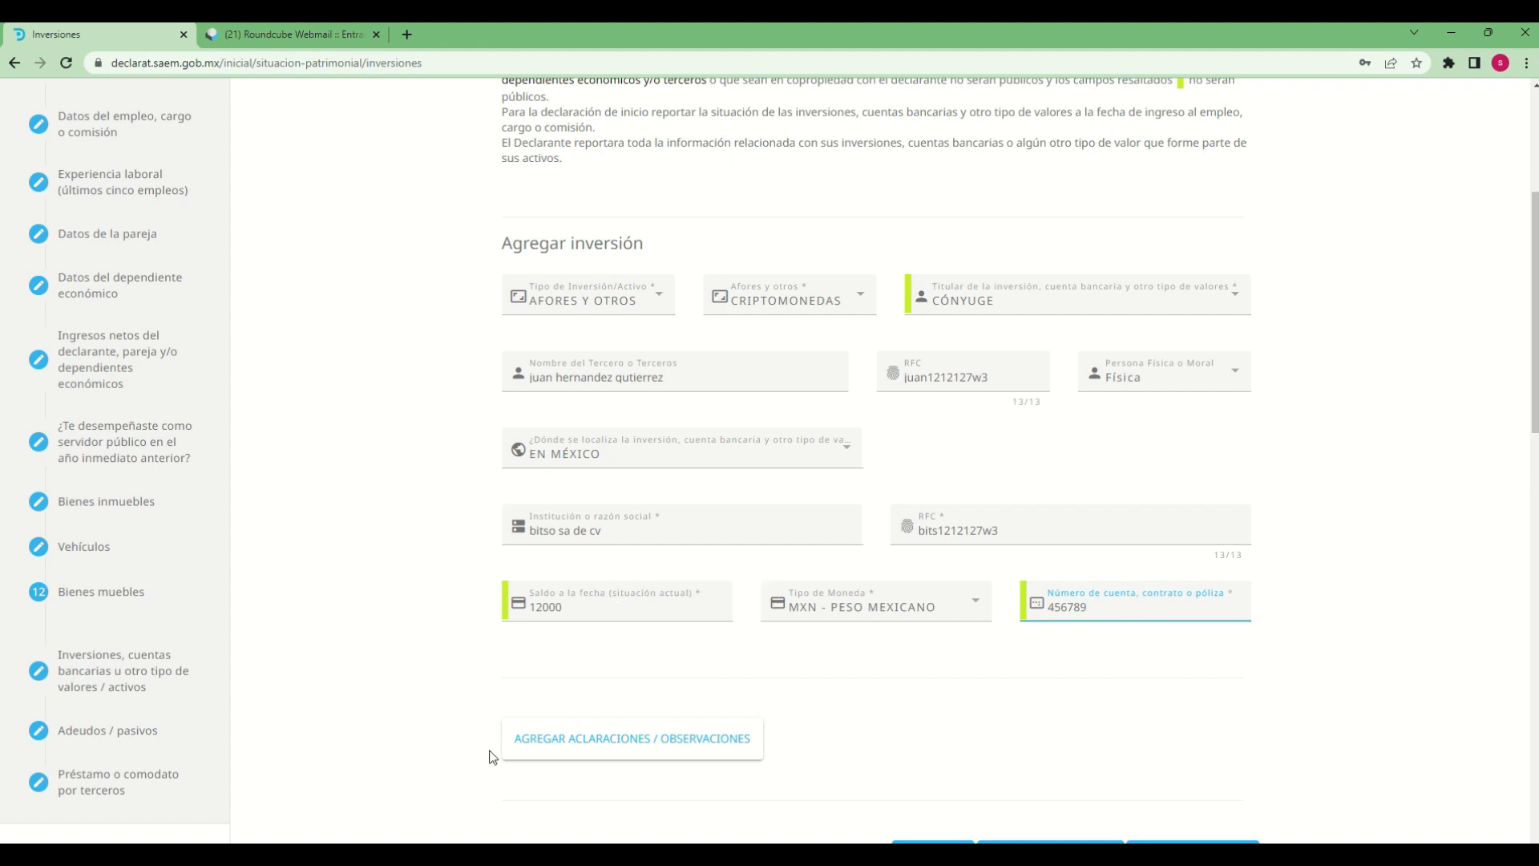
Add the Aclaraciones / Observaciones note "declaraciones de prueba", save the inversión and accept the save confirmation
left_click(561, 752)
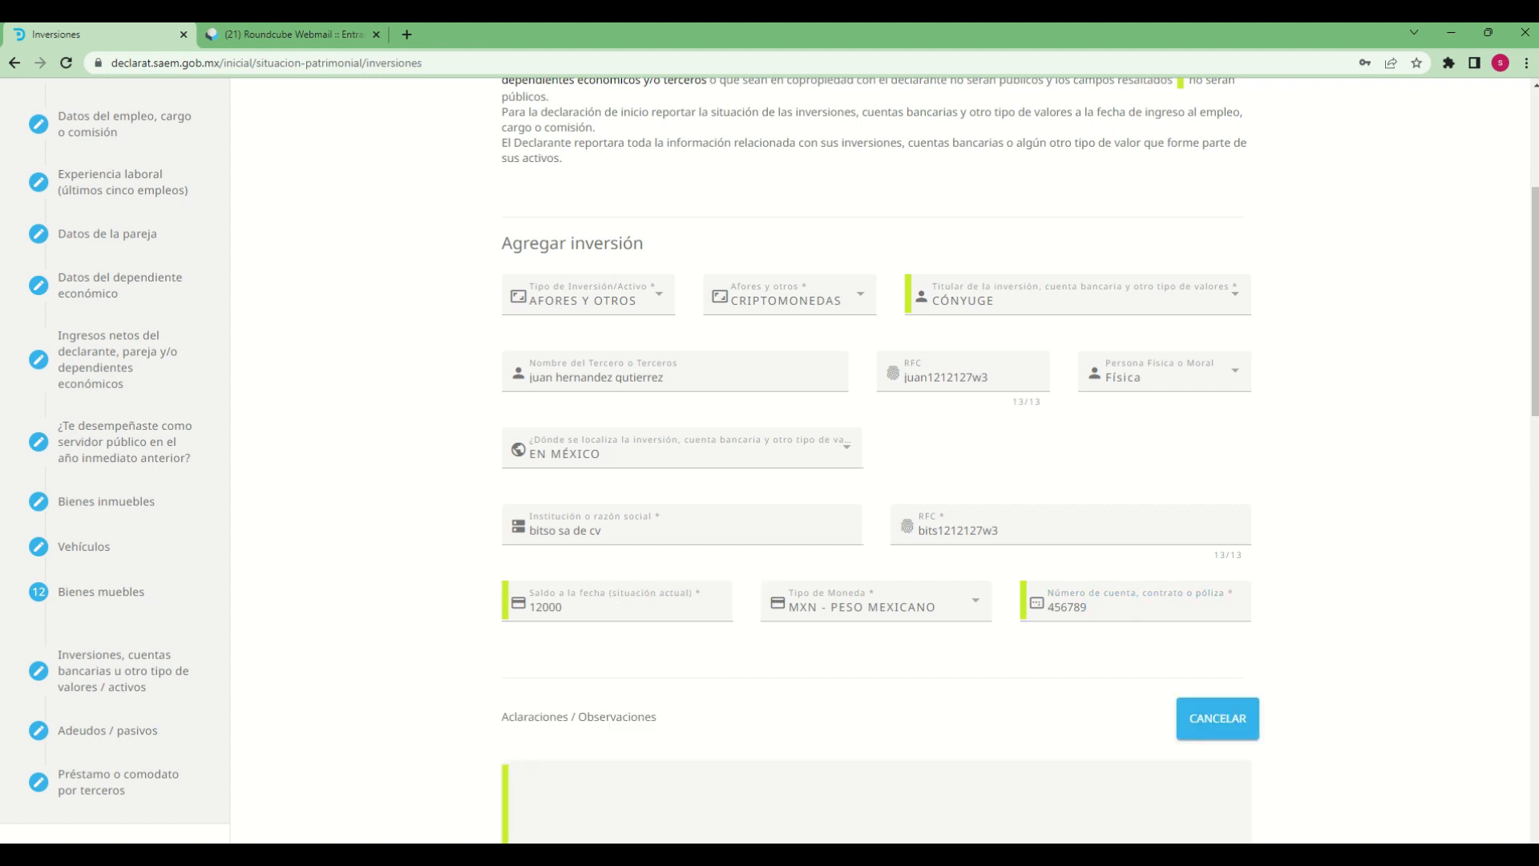
scroll(1030, 546, "down", 5)
left_click(868, 428)
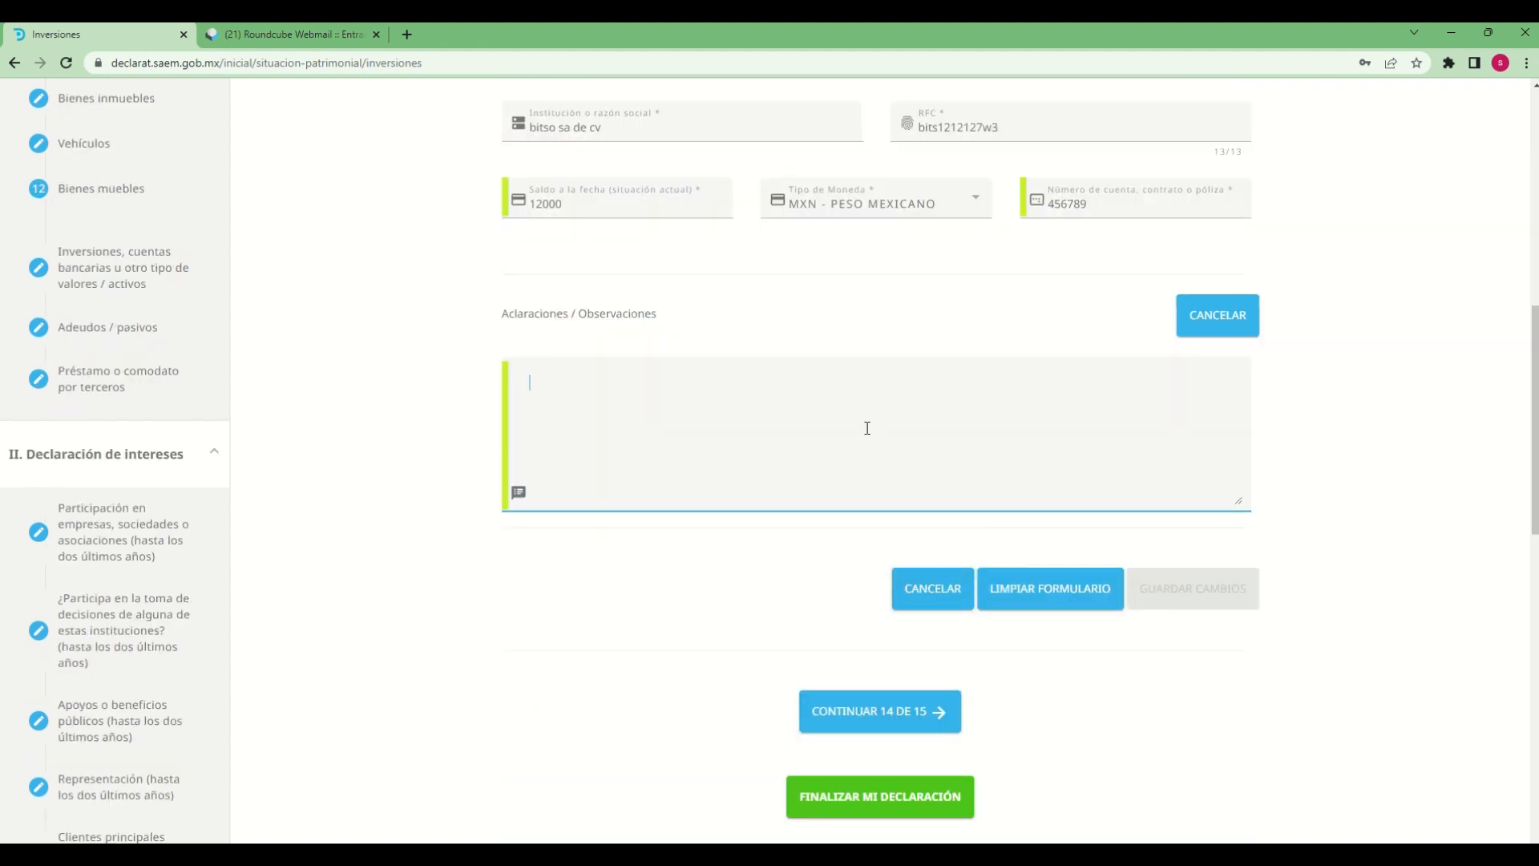
type("declara")
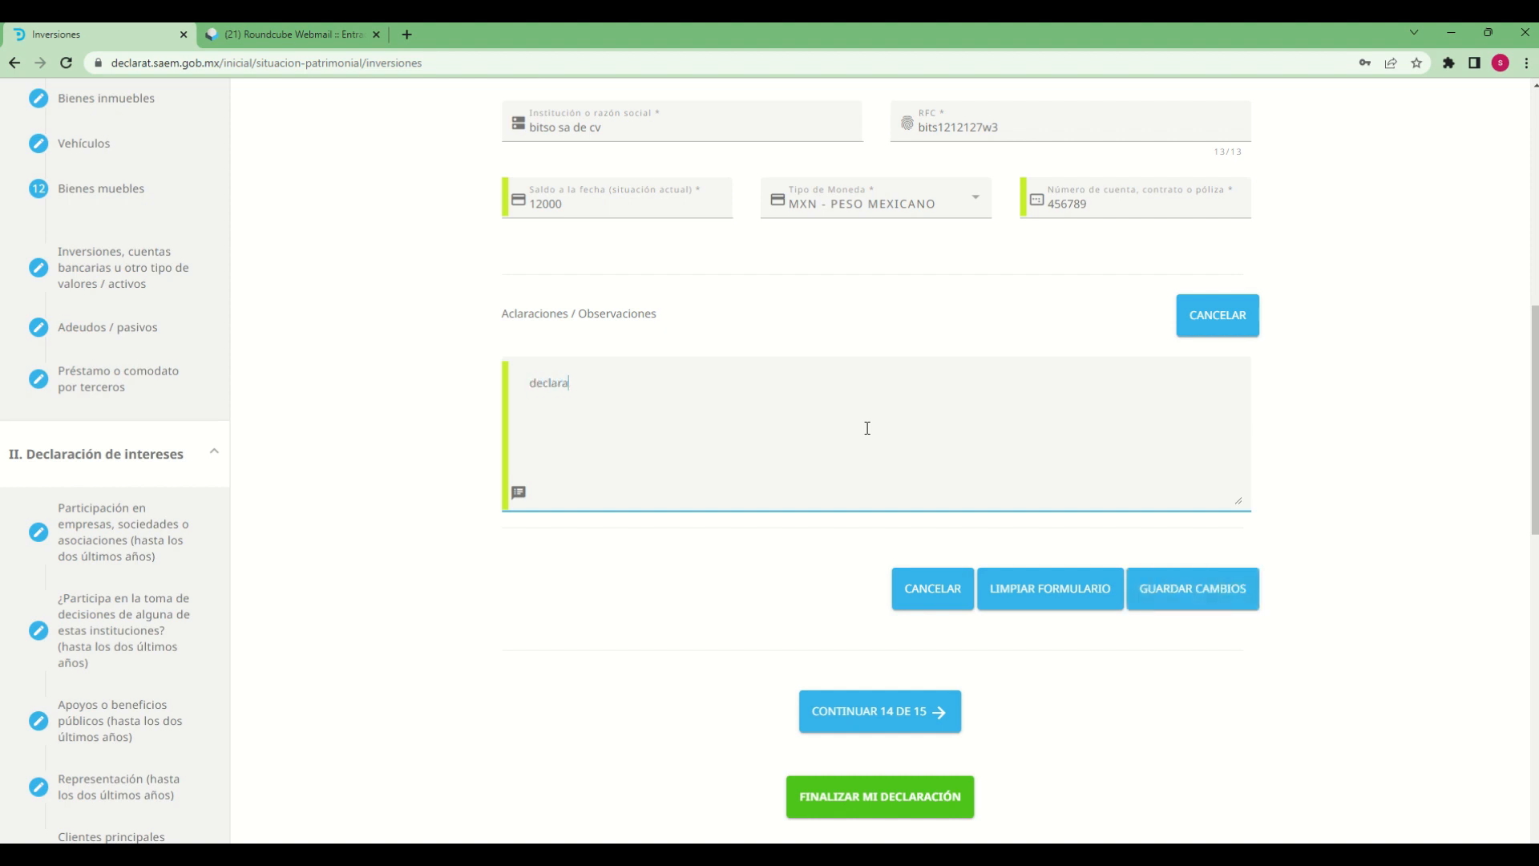
type("ciones de p")
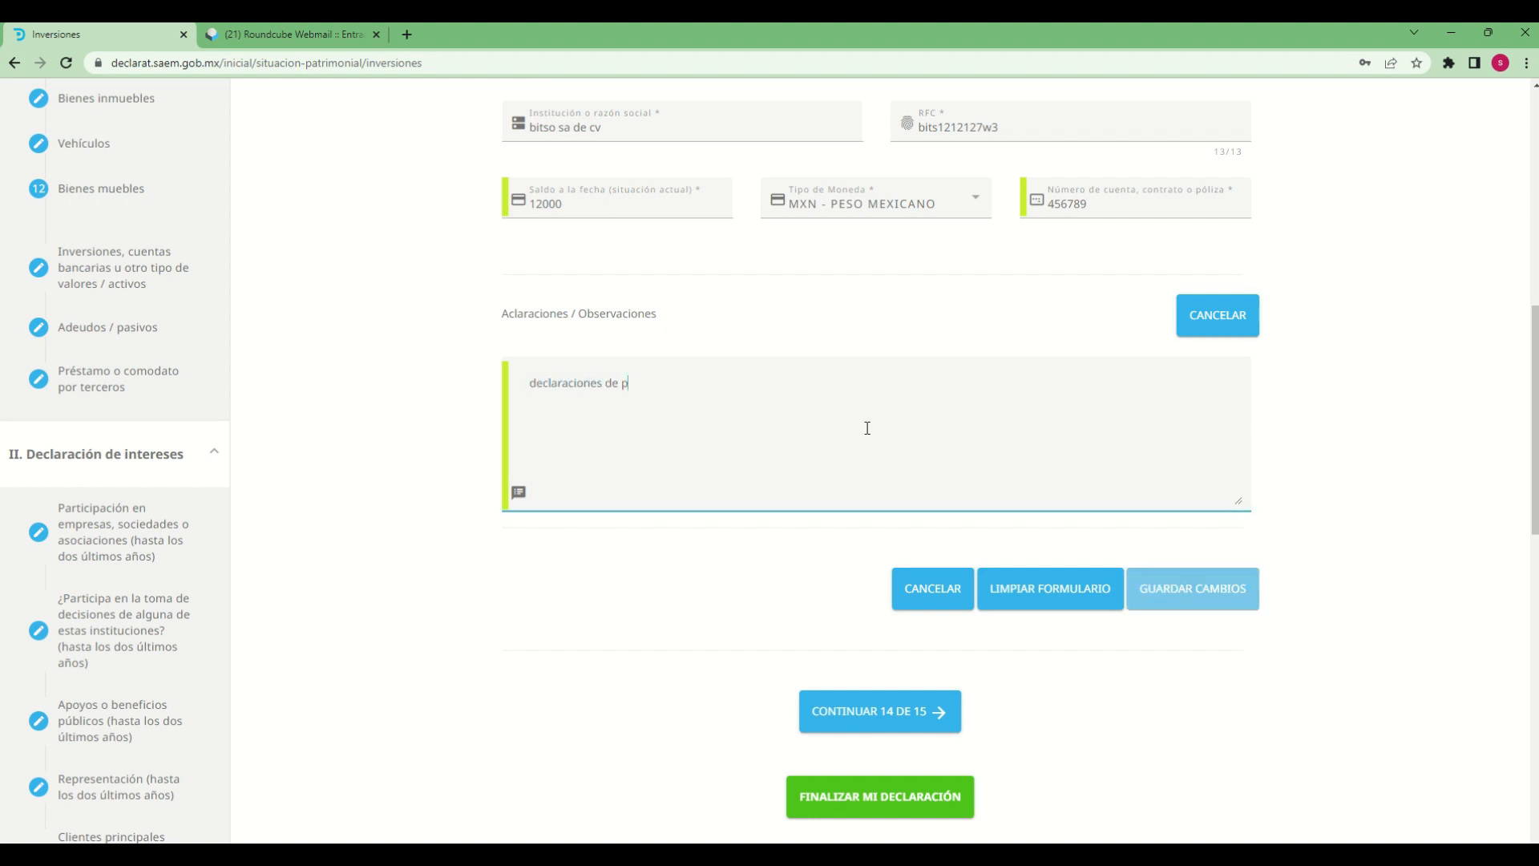
type("rueba")
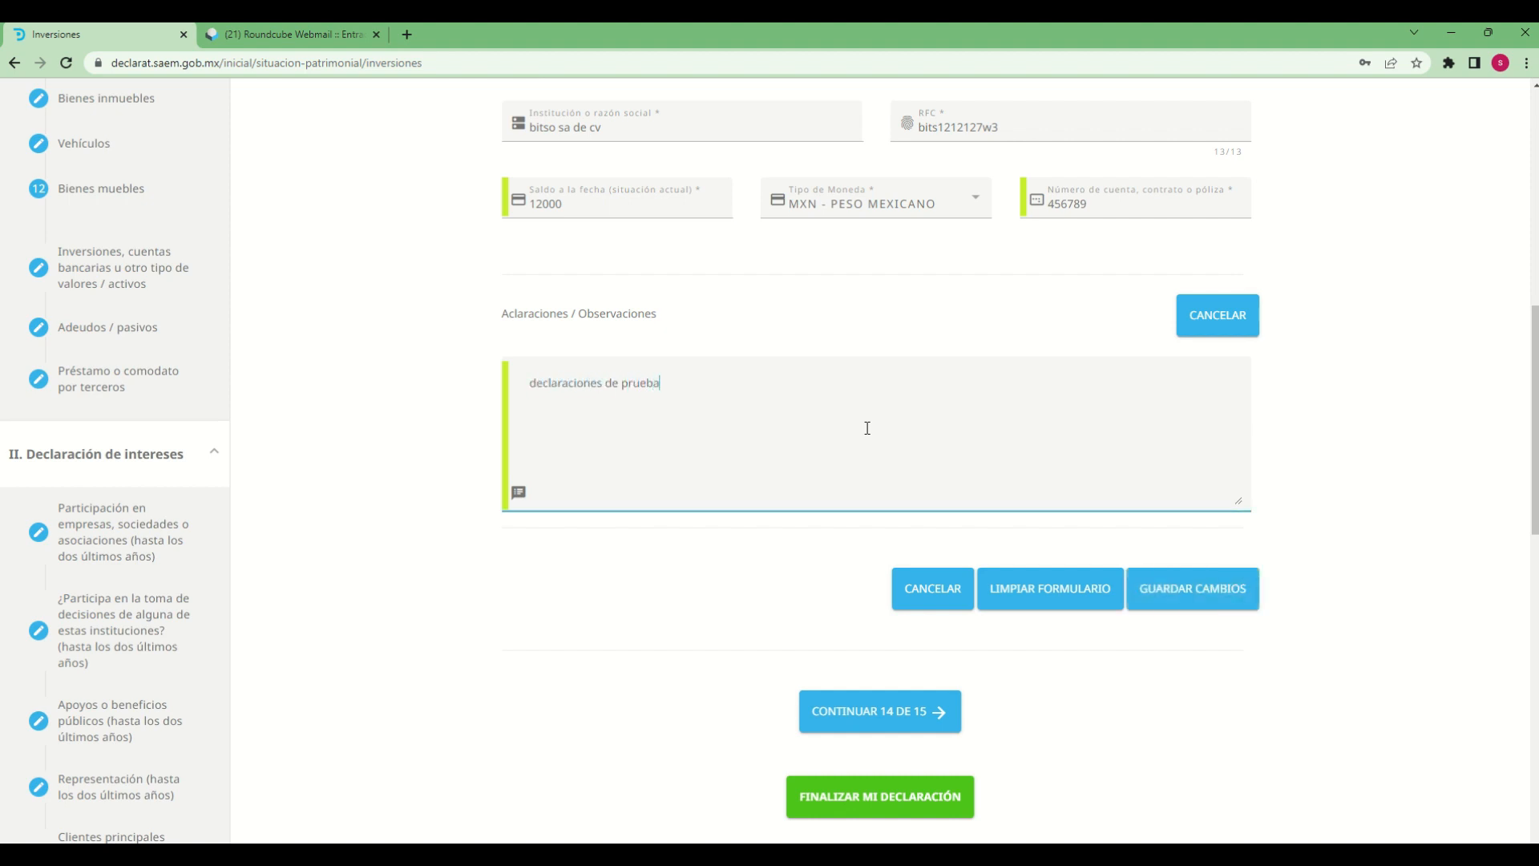
left_click(1188, 601)
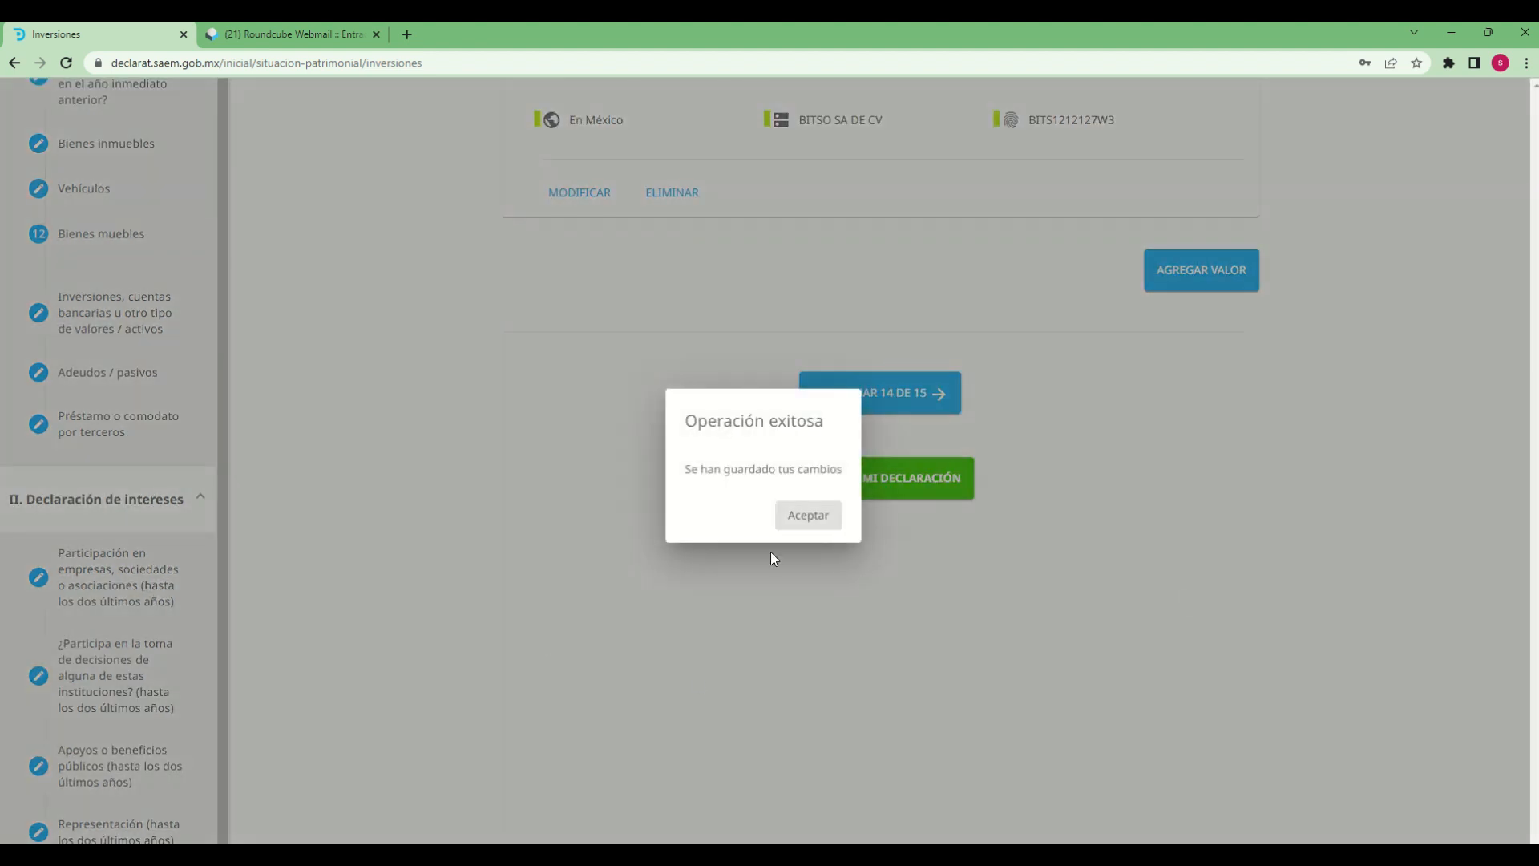
left_click(816, 516)
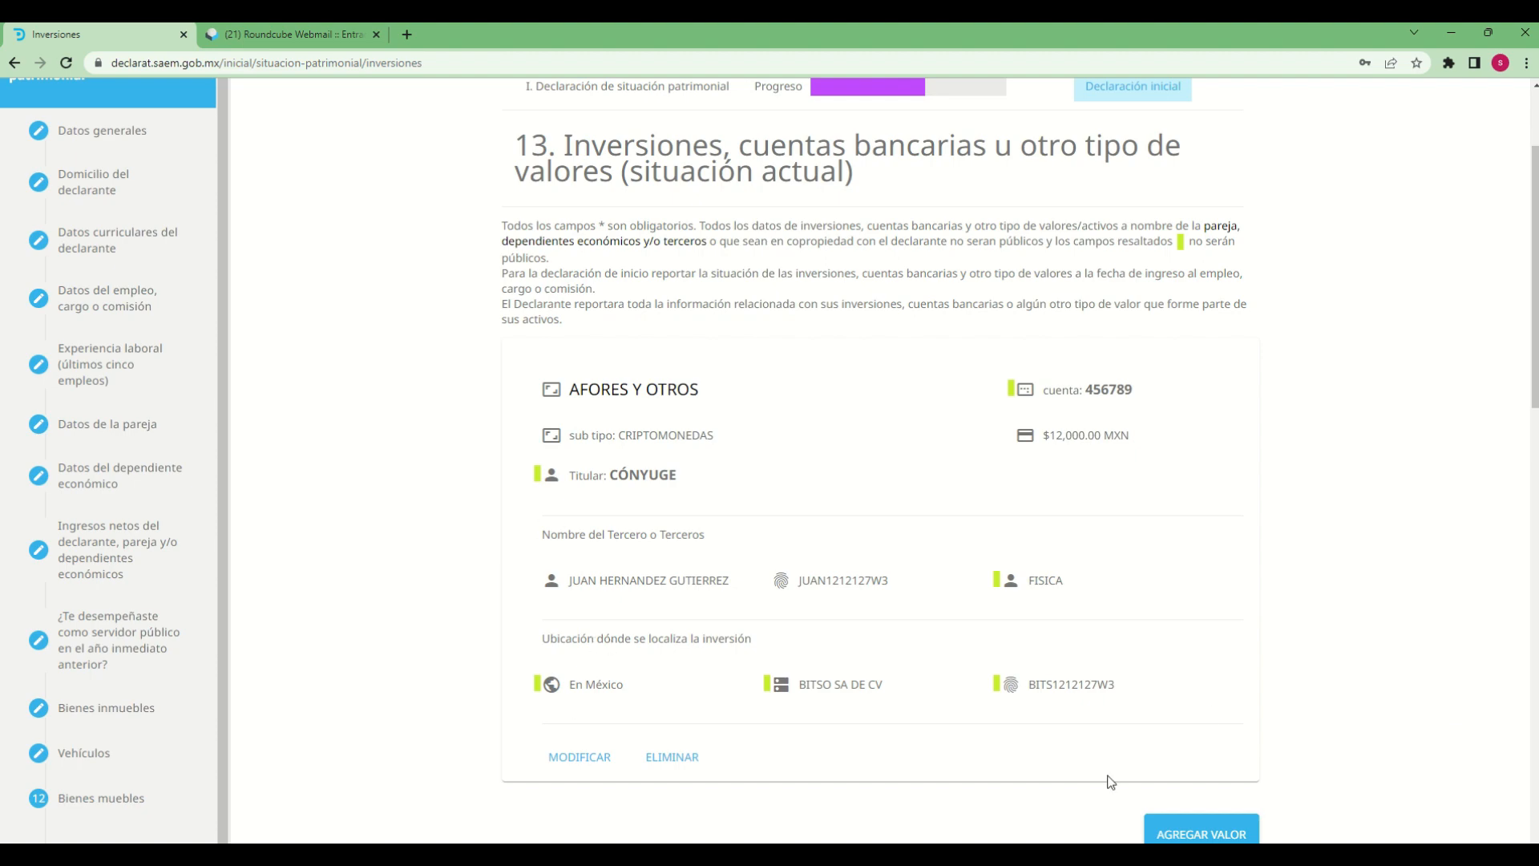
Continue from the saved AFORES Y OTROS record to section 14 of 15
scroll(1128, 720, "down", 3)
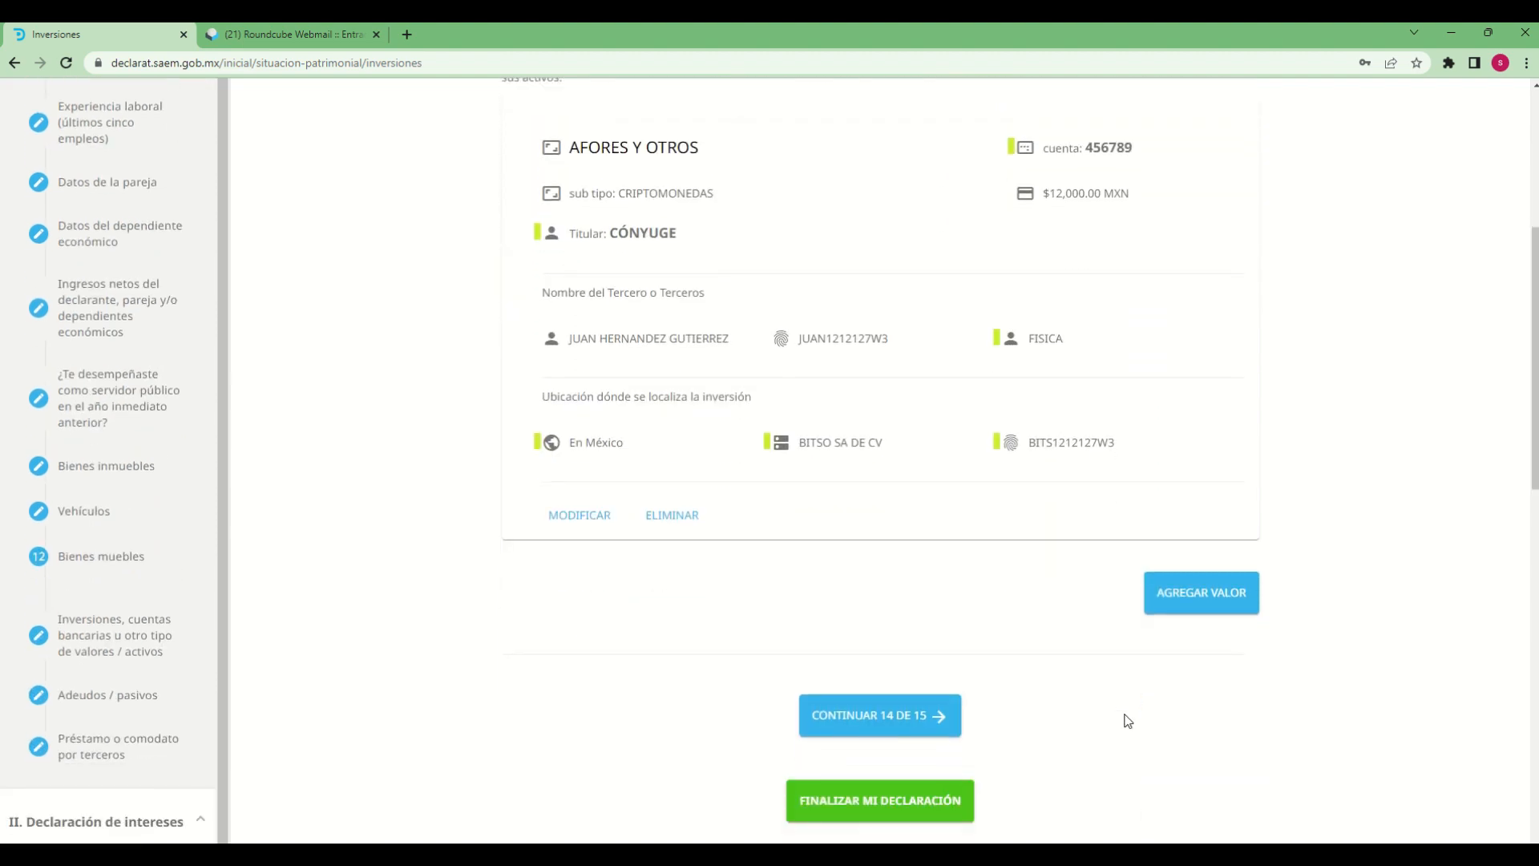
scroll(1129, 720, "down", 4)
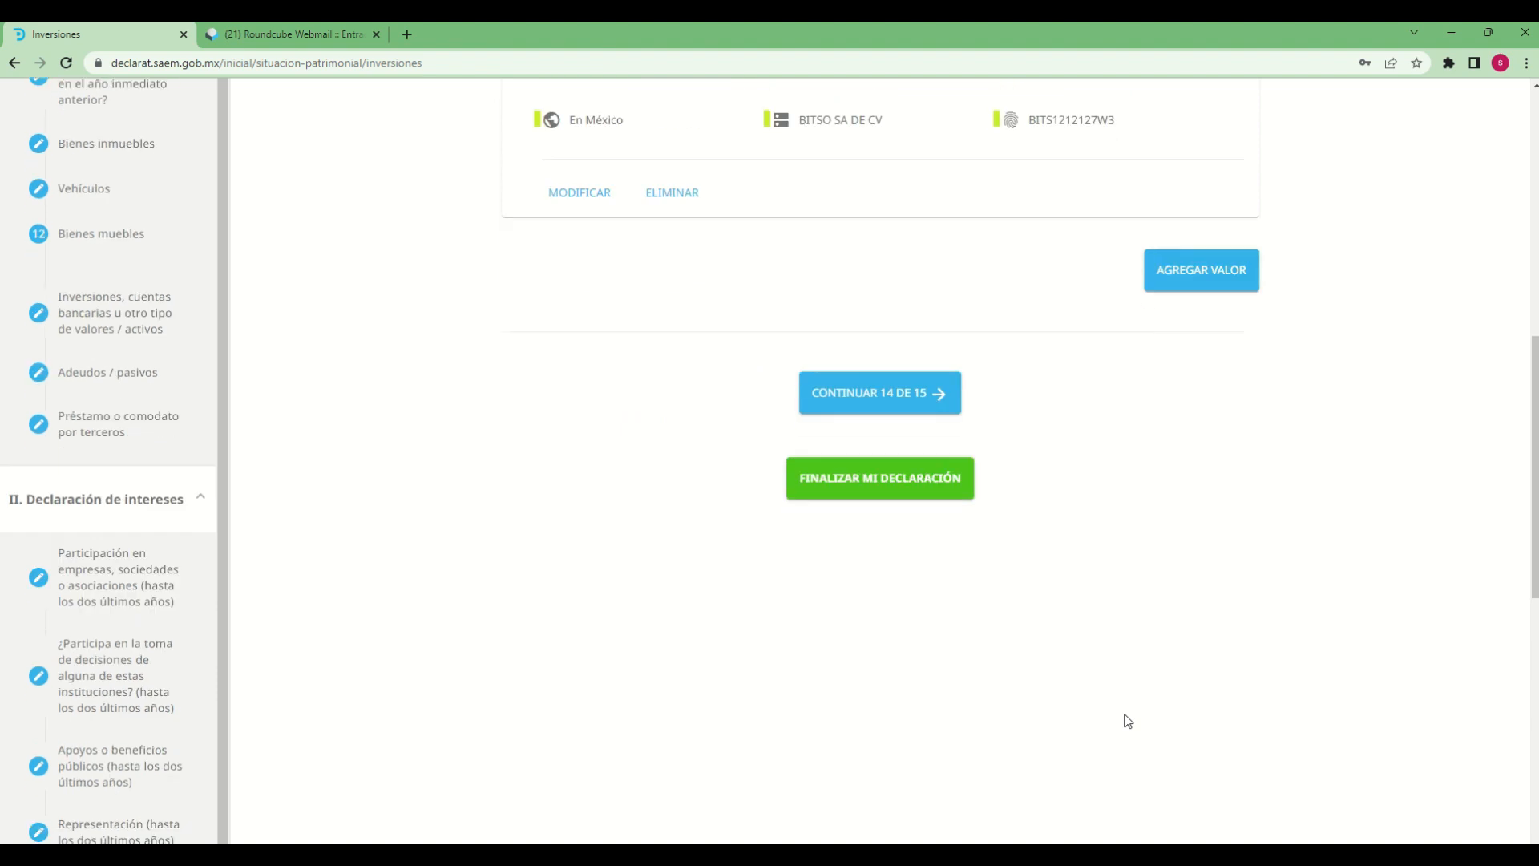
left_click(855, 401)
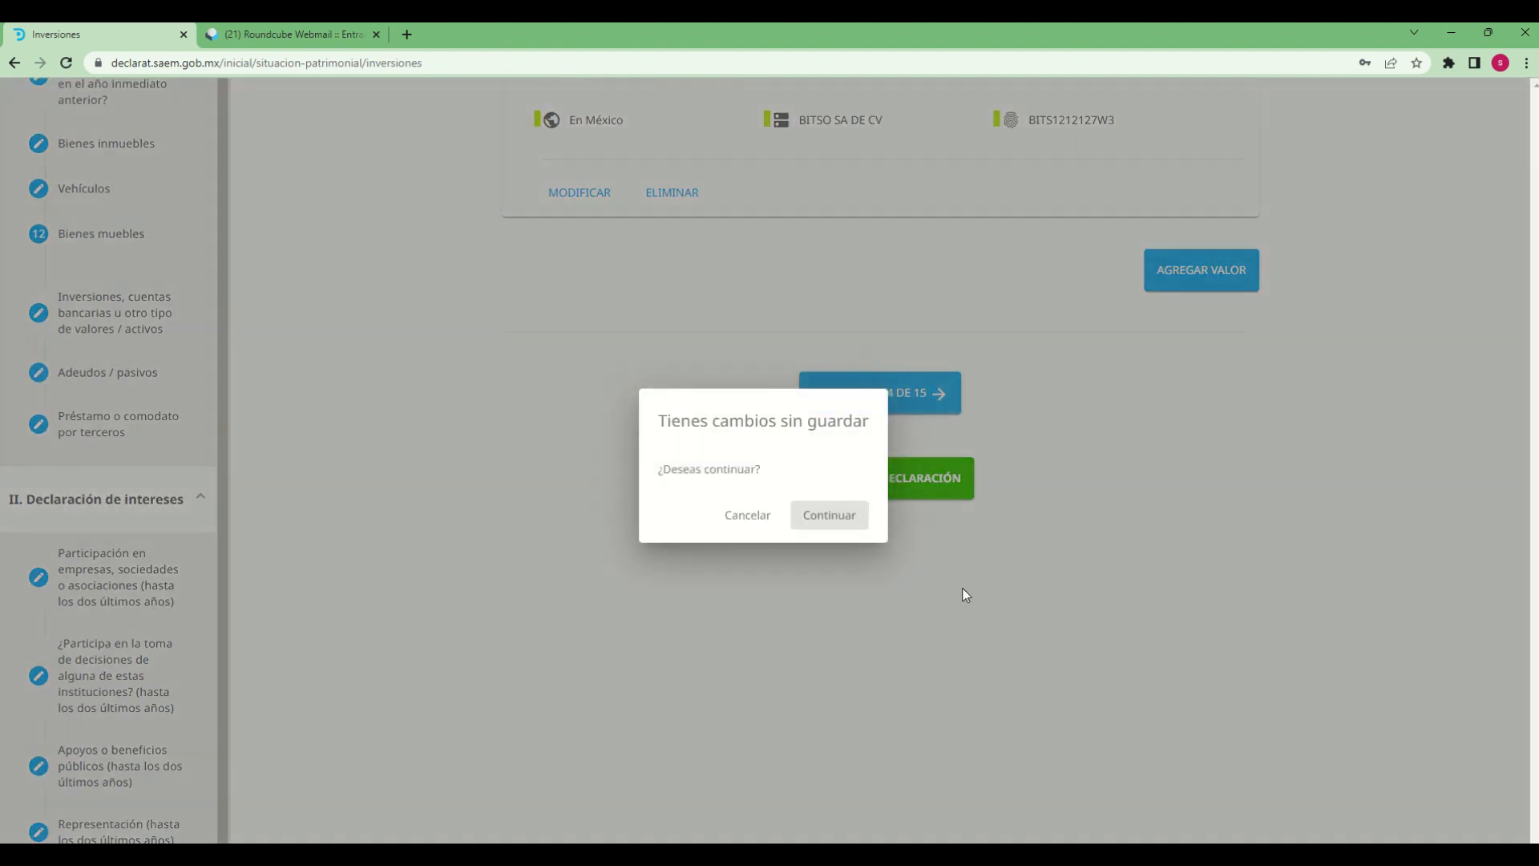
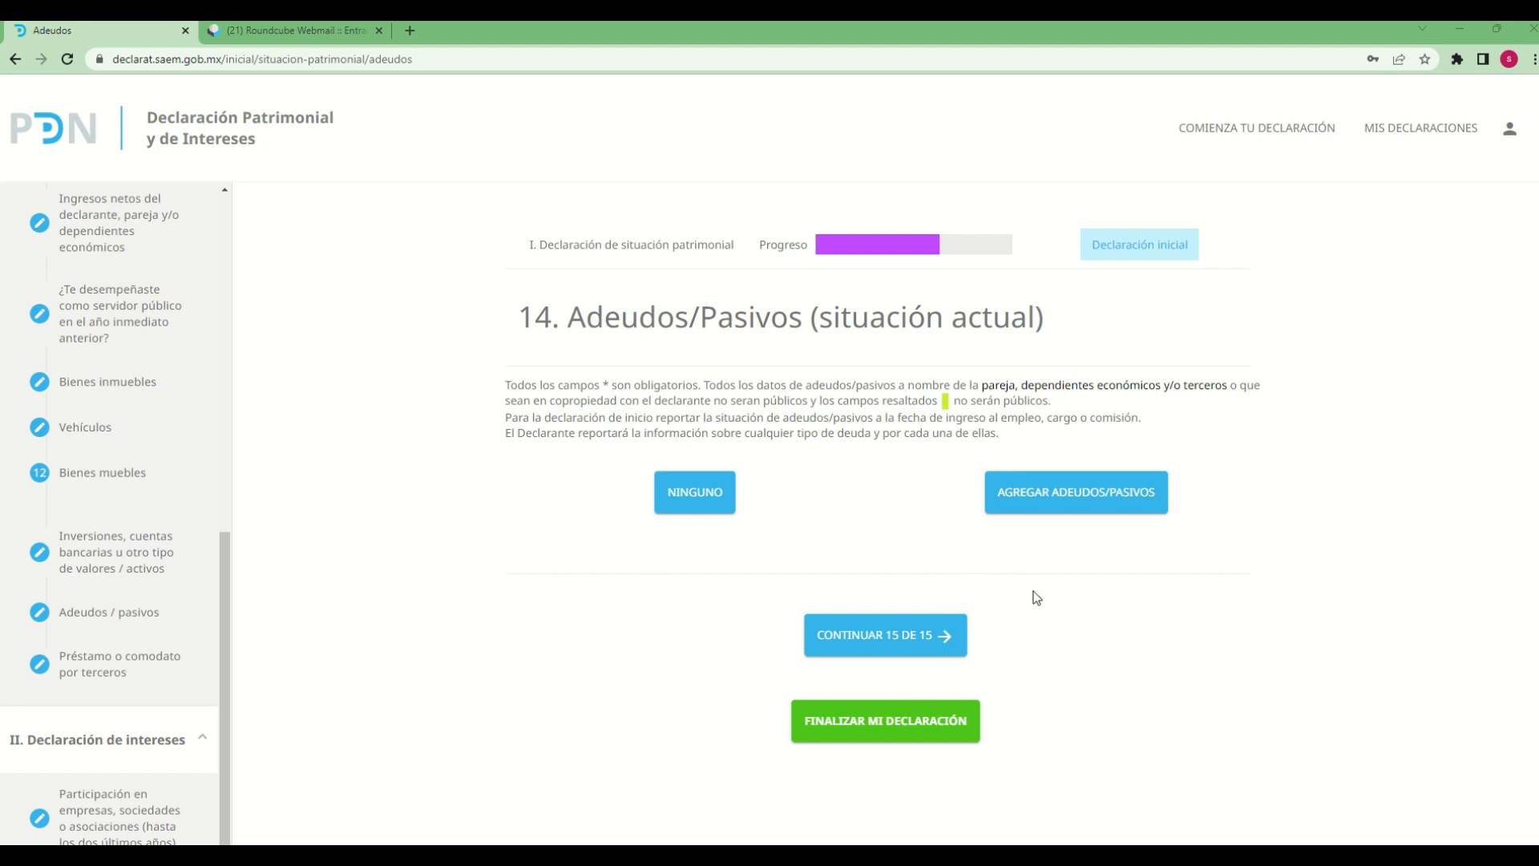
Start a new adeudo/pasivo entry with CRÉDITO HIPOTECARIO as the debt type and DECLARANTE as its holder
left_click(1051, 484)
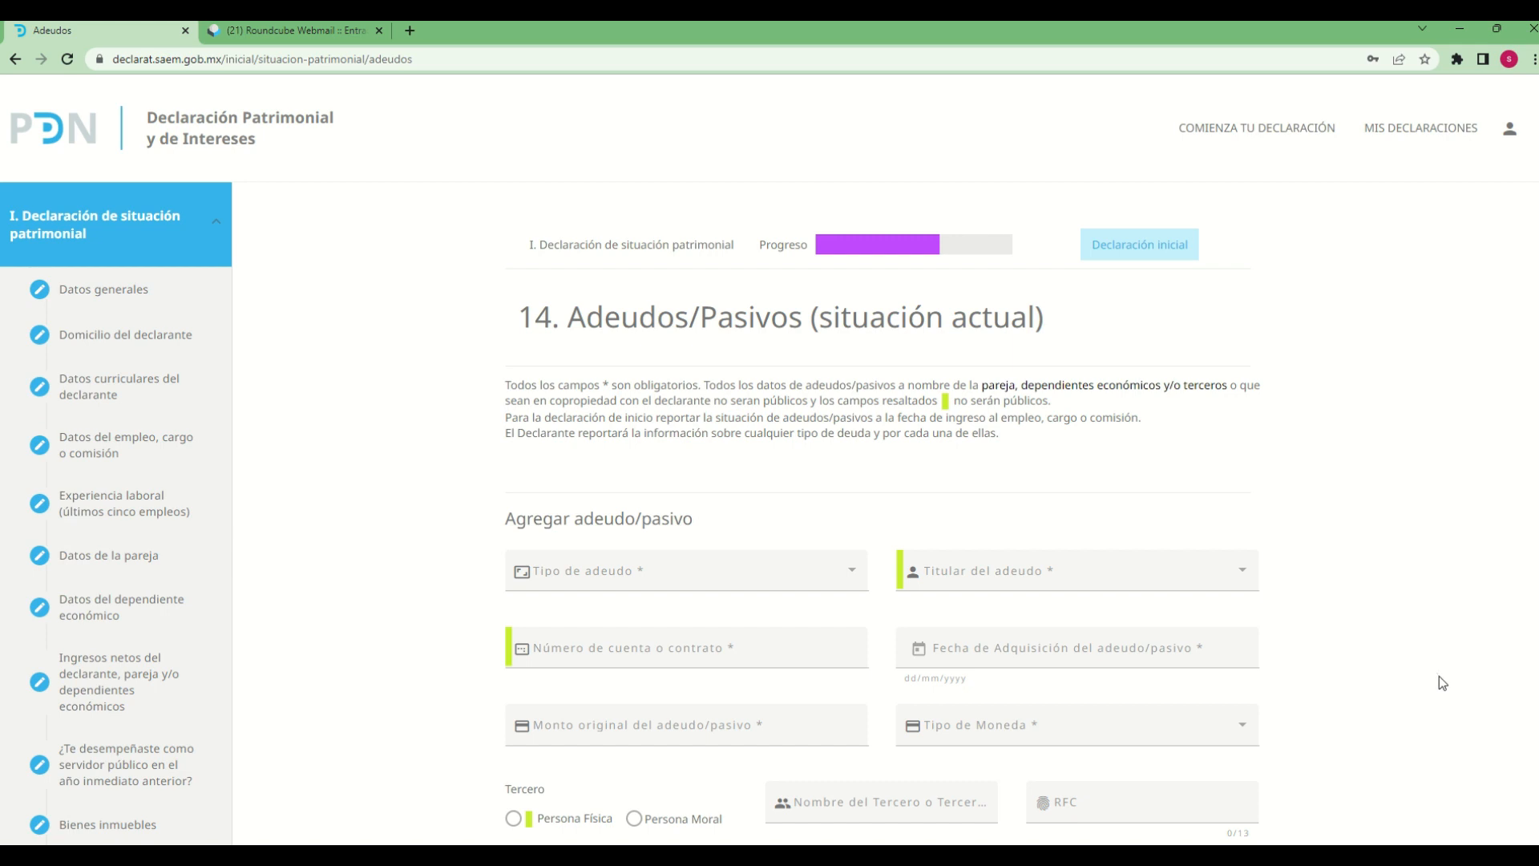
scroll(1440, 673, "down", 2)
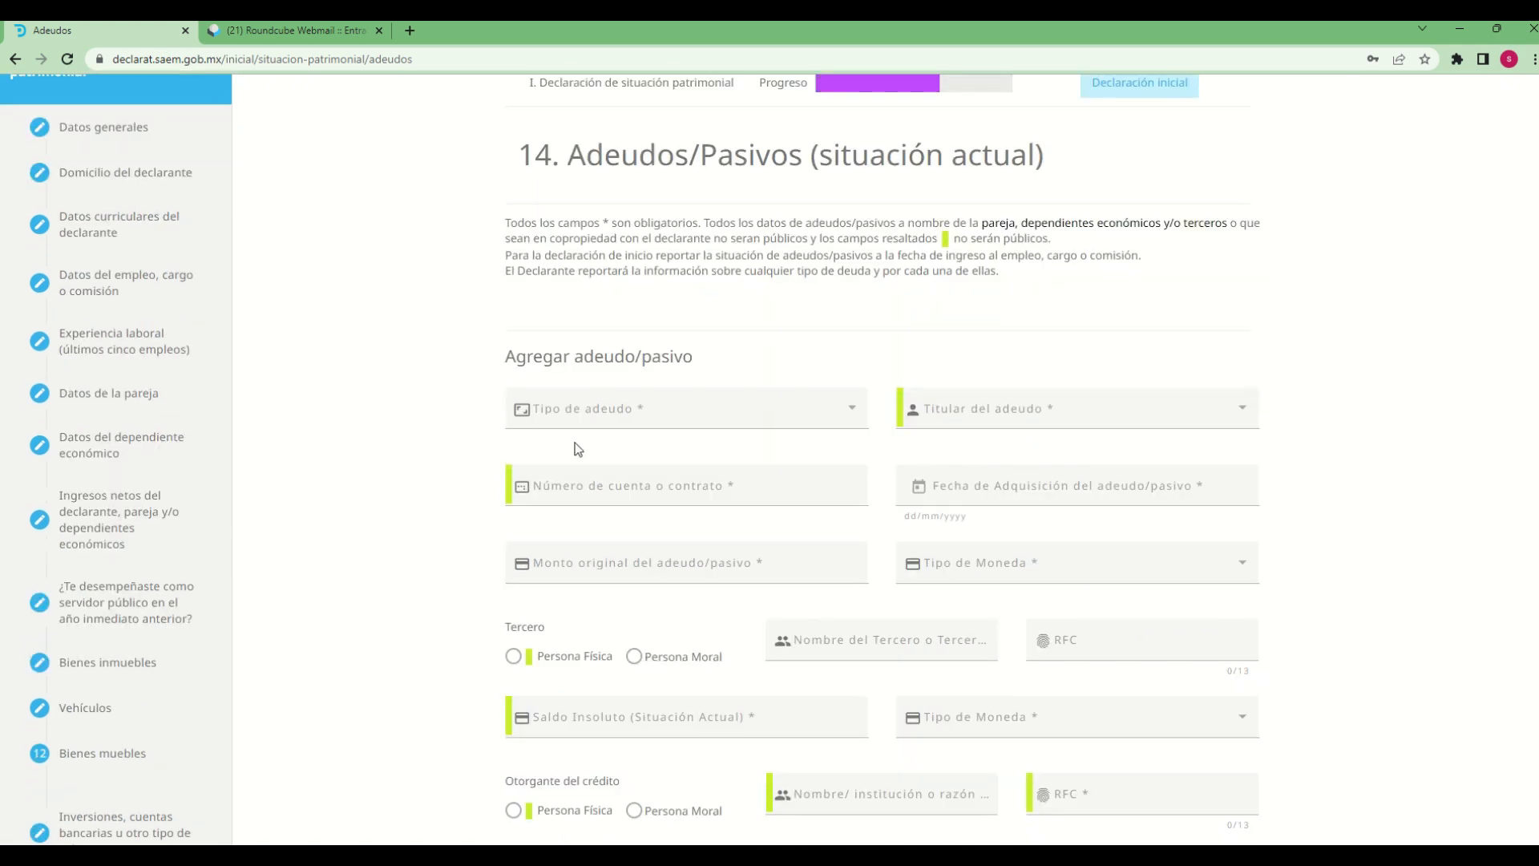
left_click(854, 415)
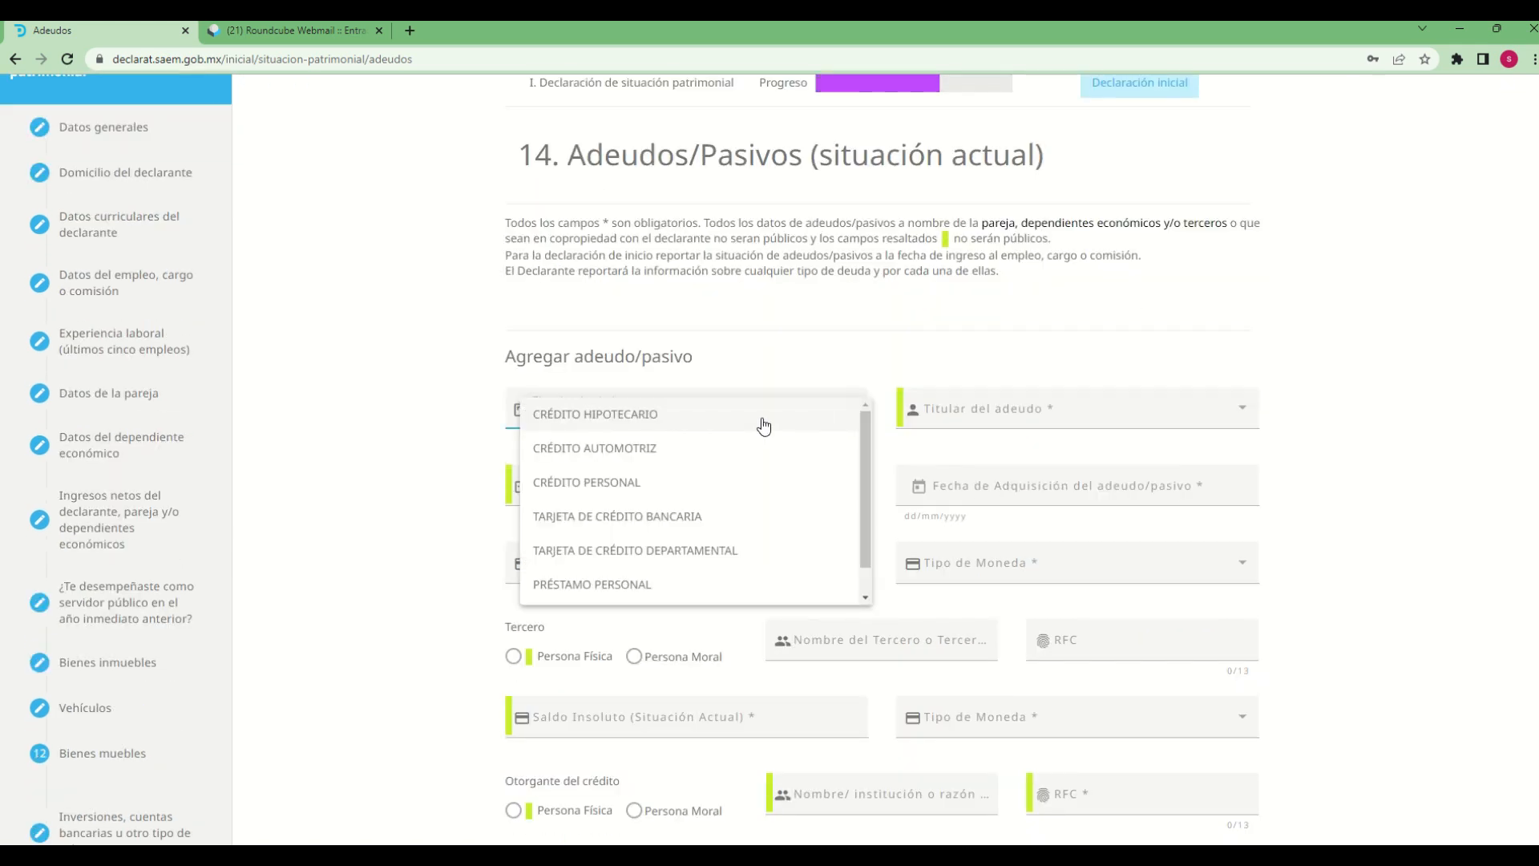
left_click(655, 424)
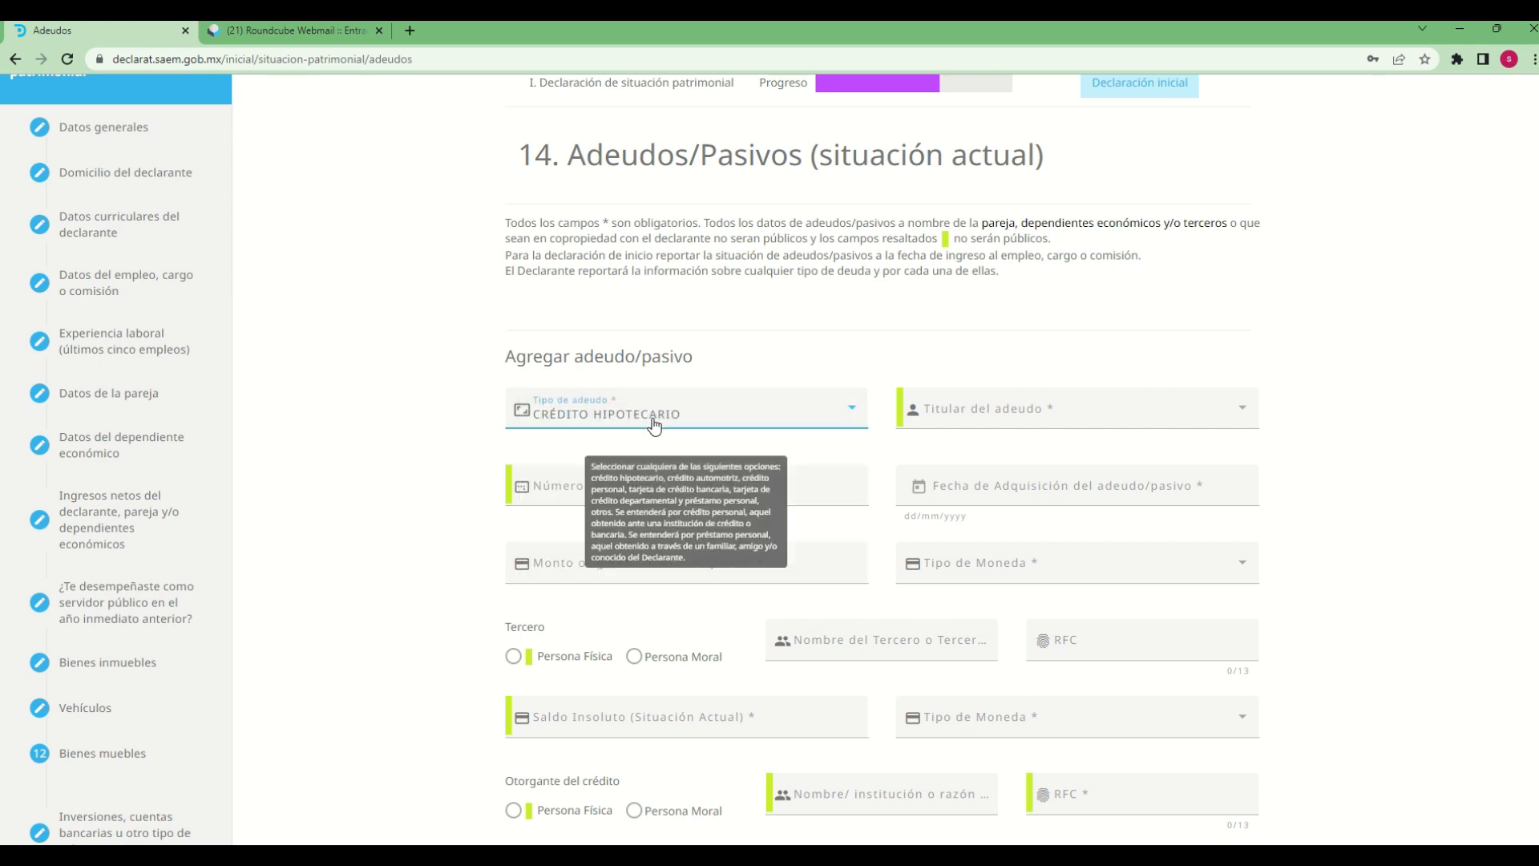
left_click(984, 421)
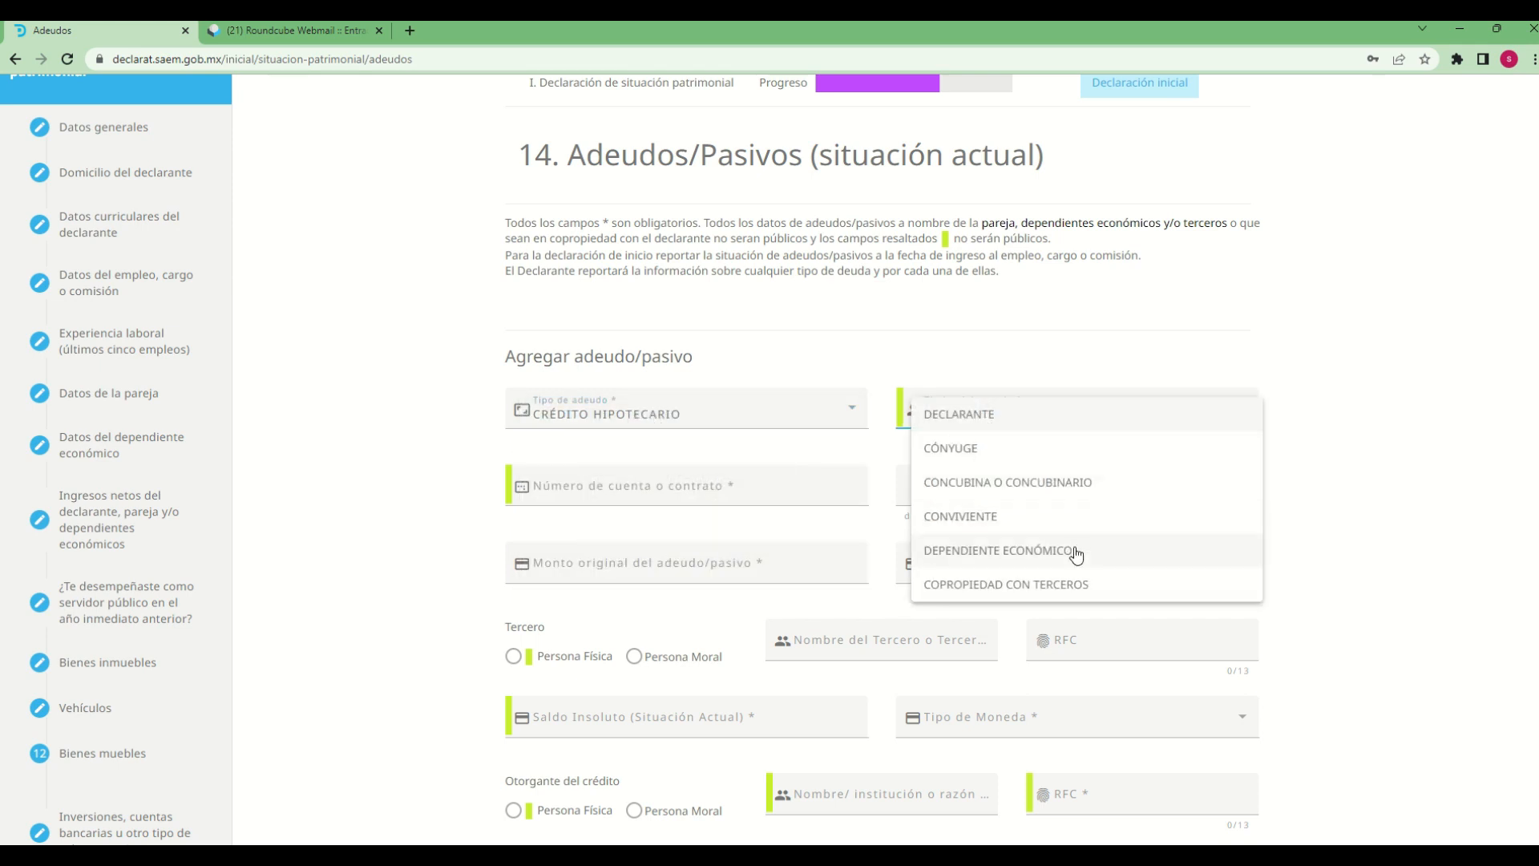
scroll(1078, 550, "down", 2)
scroll(1413, 497, "up", 2)
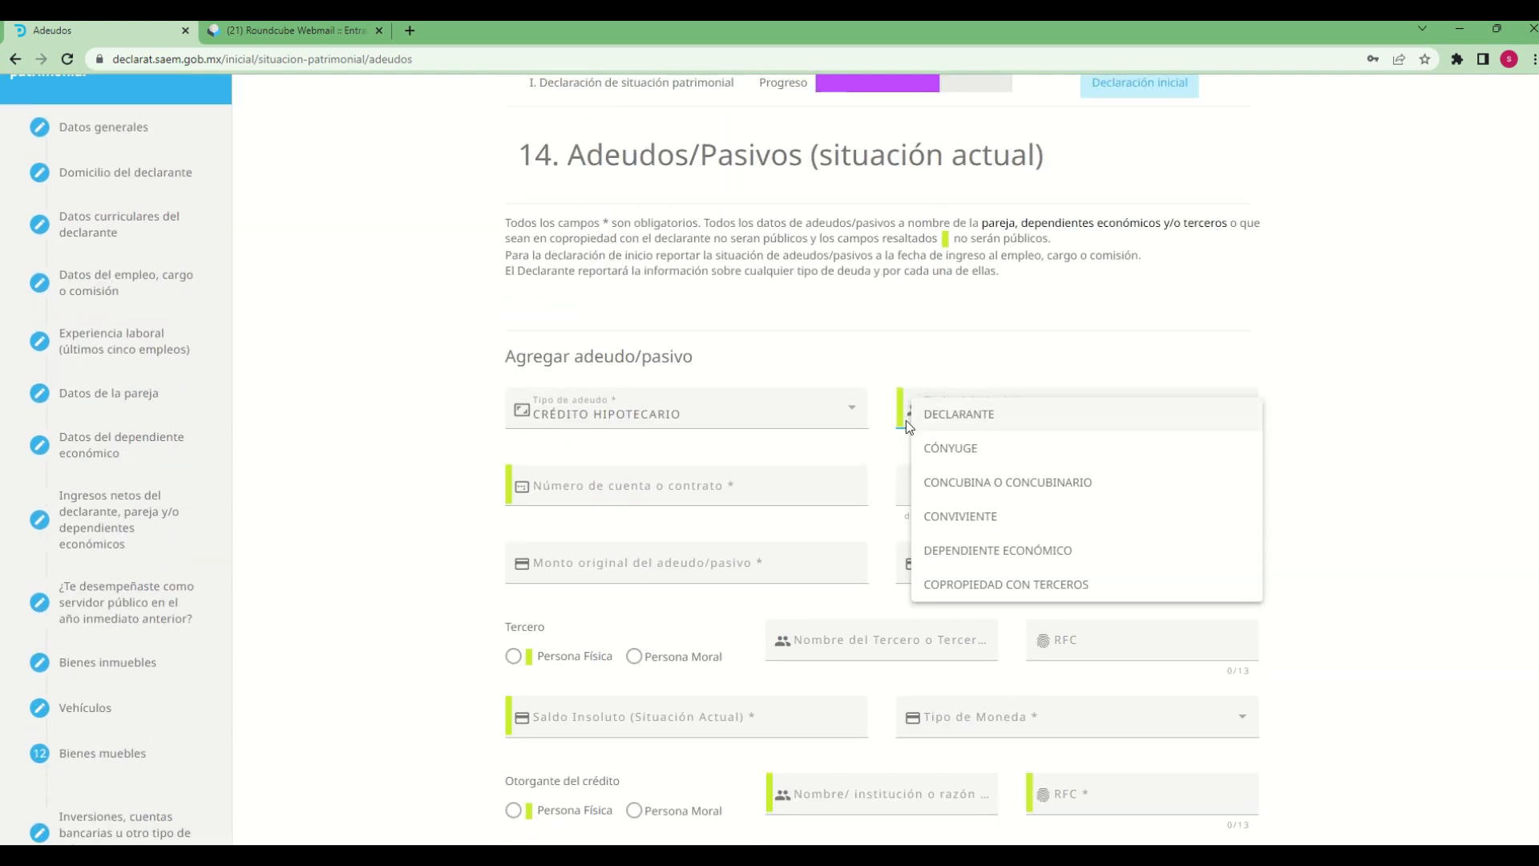
left_click(986, 423)
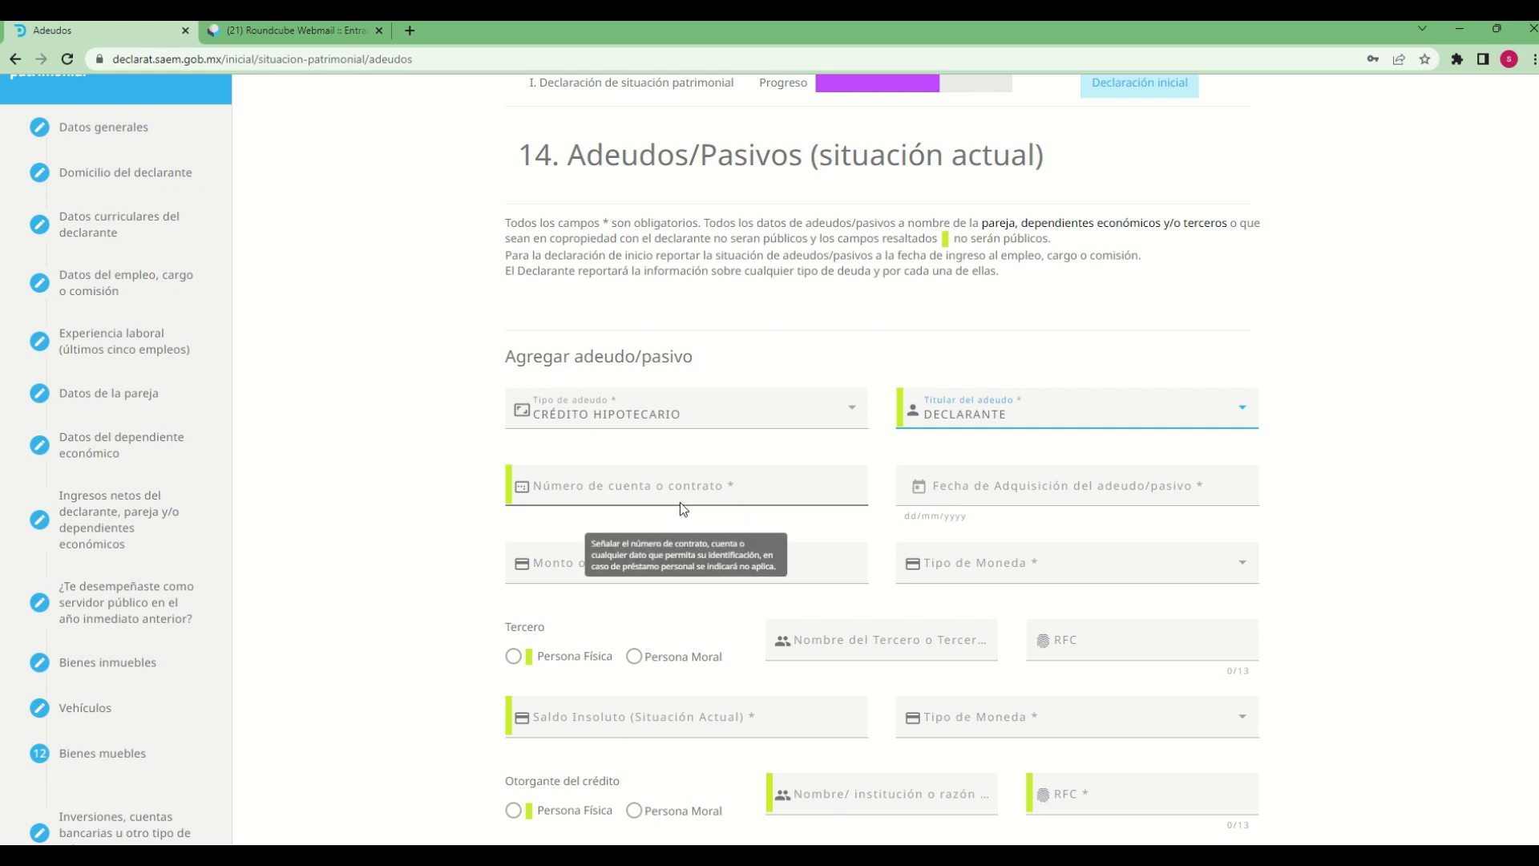
Enter the debt's account or contract number and set its acquisition date to 17/10/2017
left_click(625, 489)
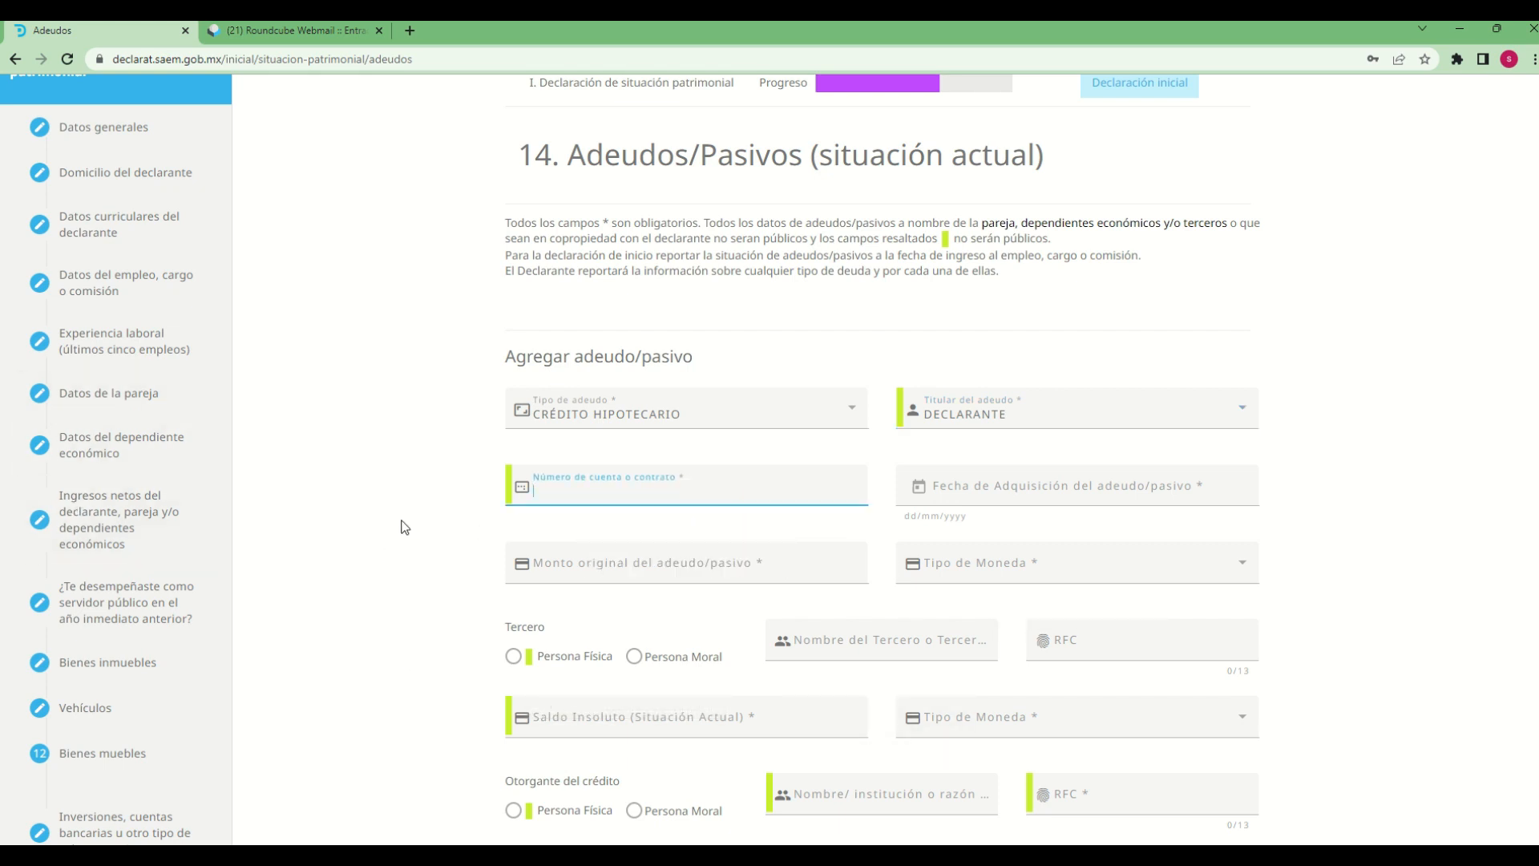
type("789564")
left_click(918, 489)
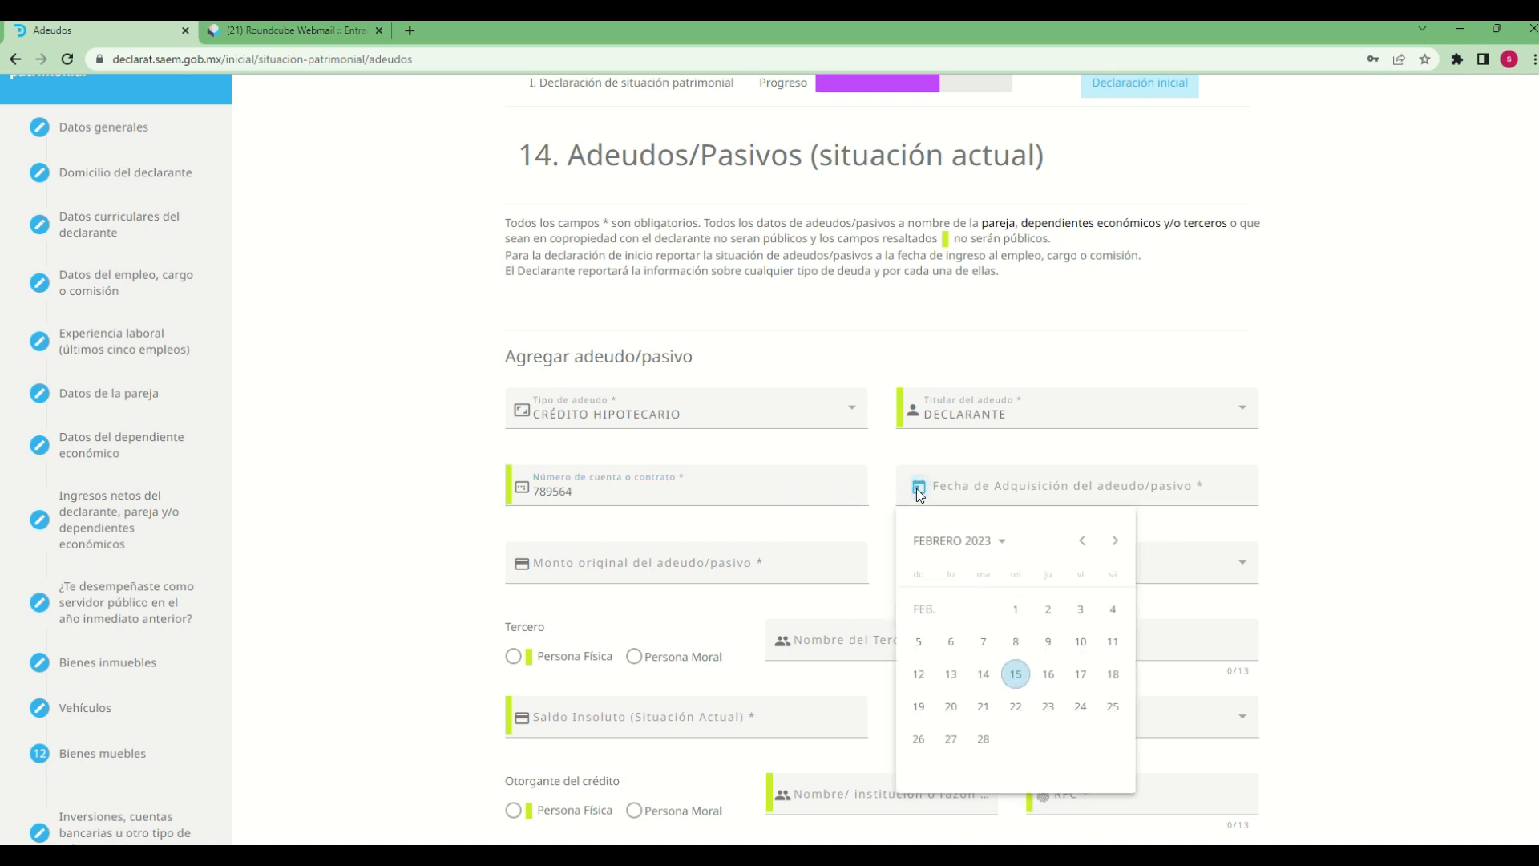
left_click(1004, 542)
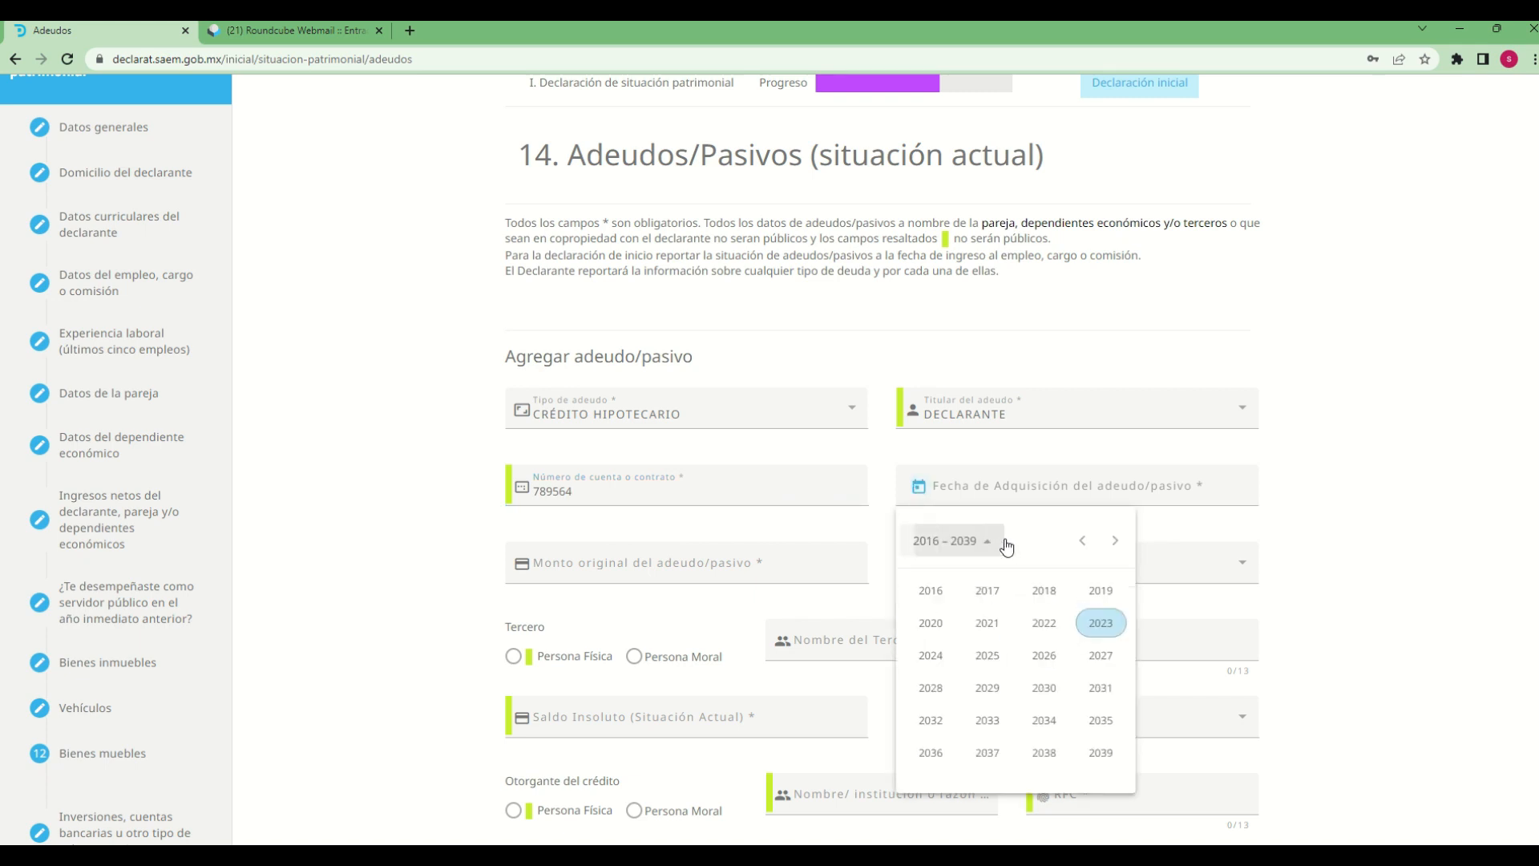
left_click(987, 610)
left_click(987, 690)
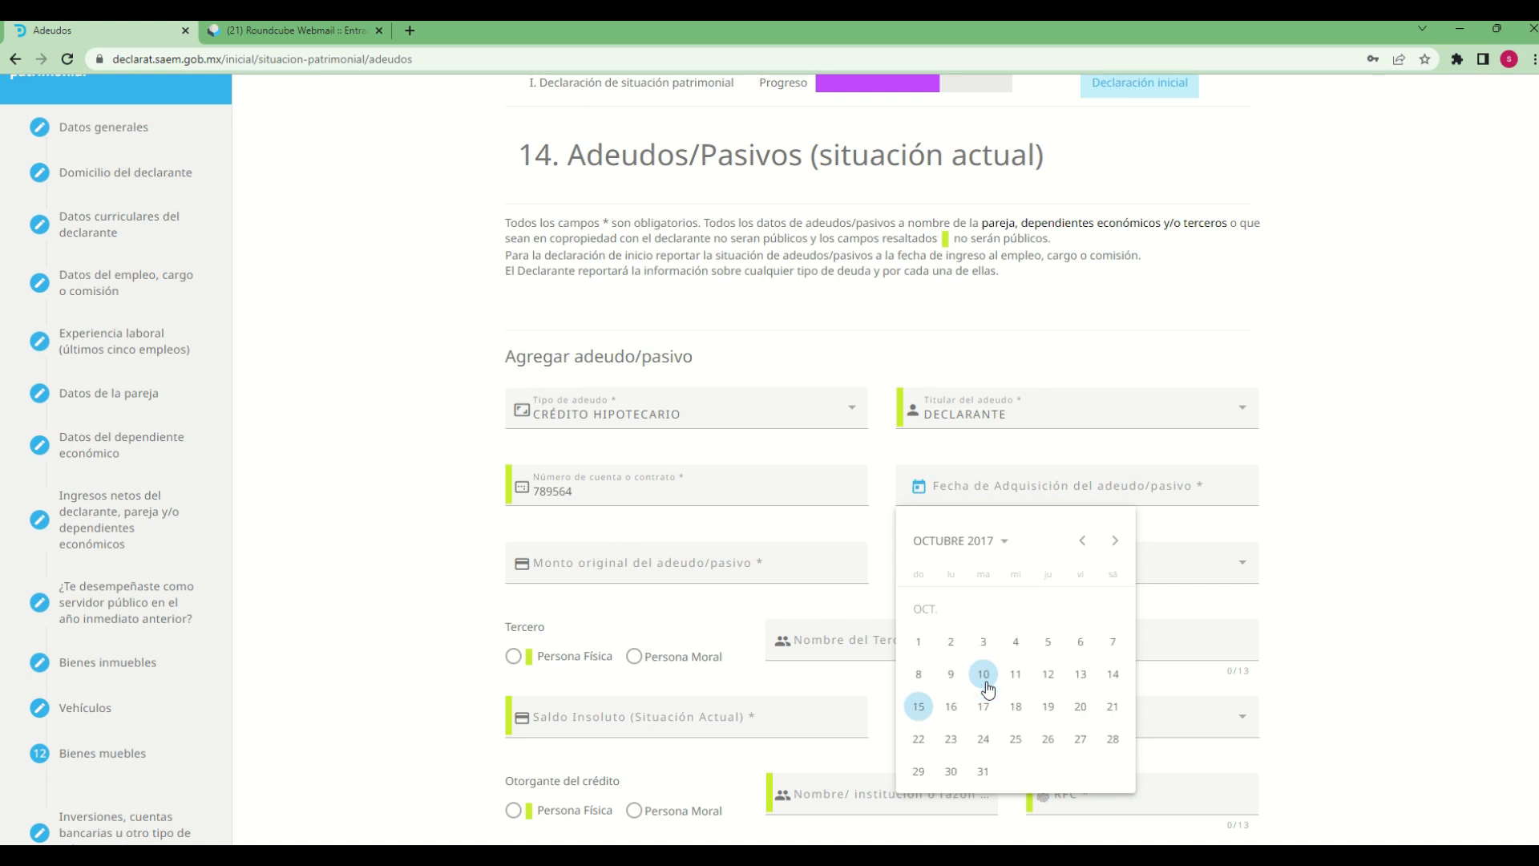
left_click(987, 709)
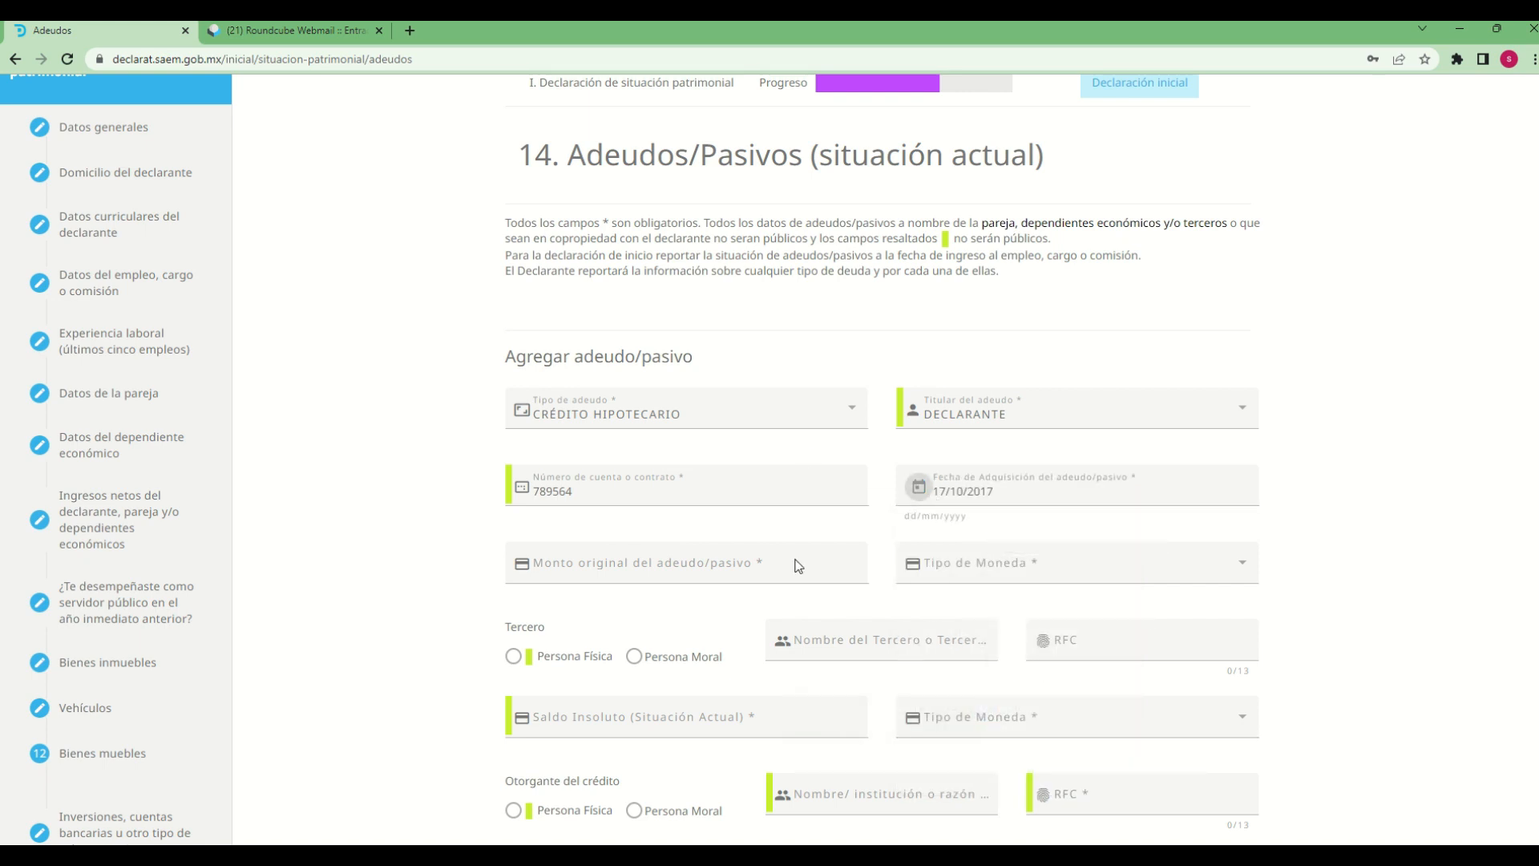
Set the debt's original amount to 200000 in MXN - PESO MEXICANO
left_click(389, 563)
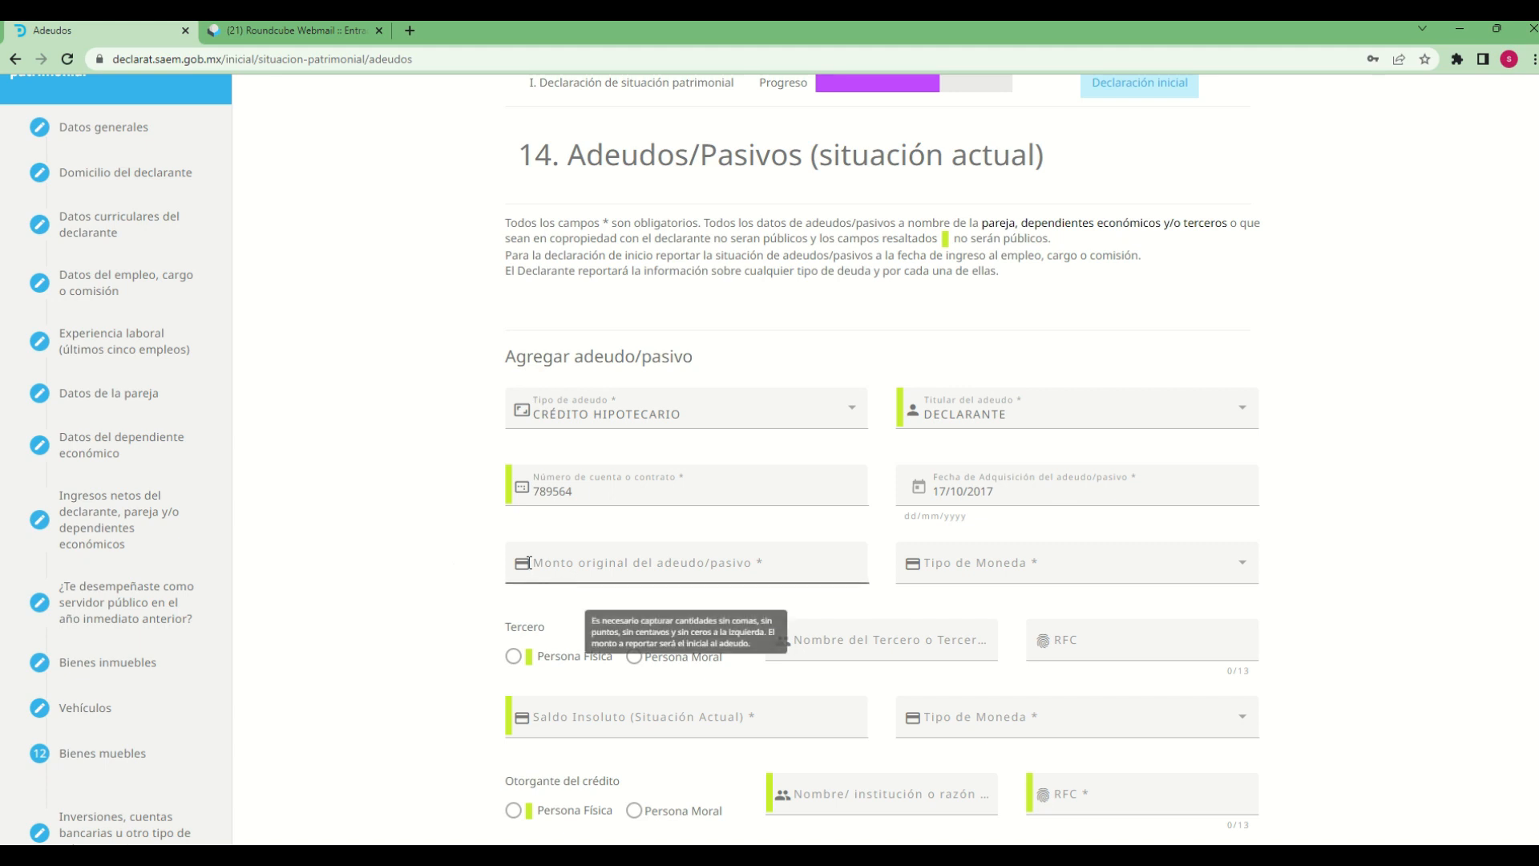
left_click(596, 563)
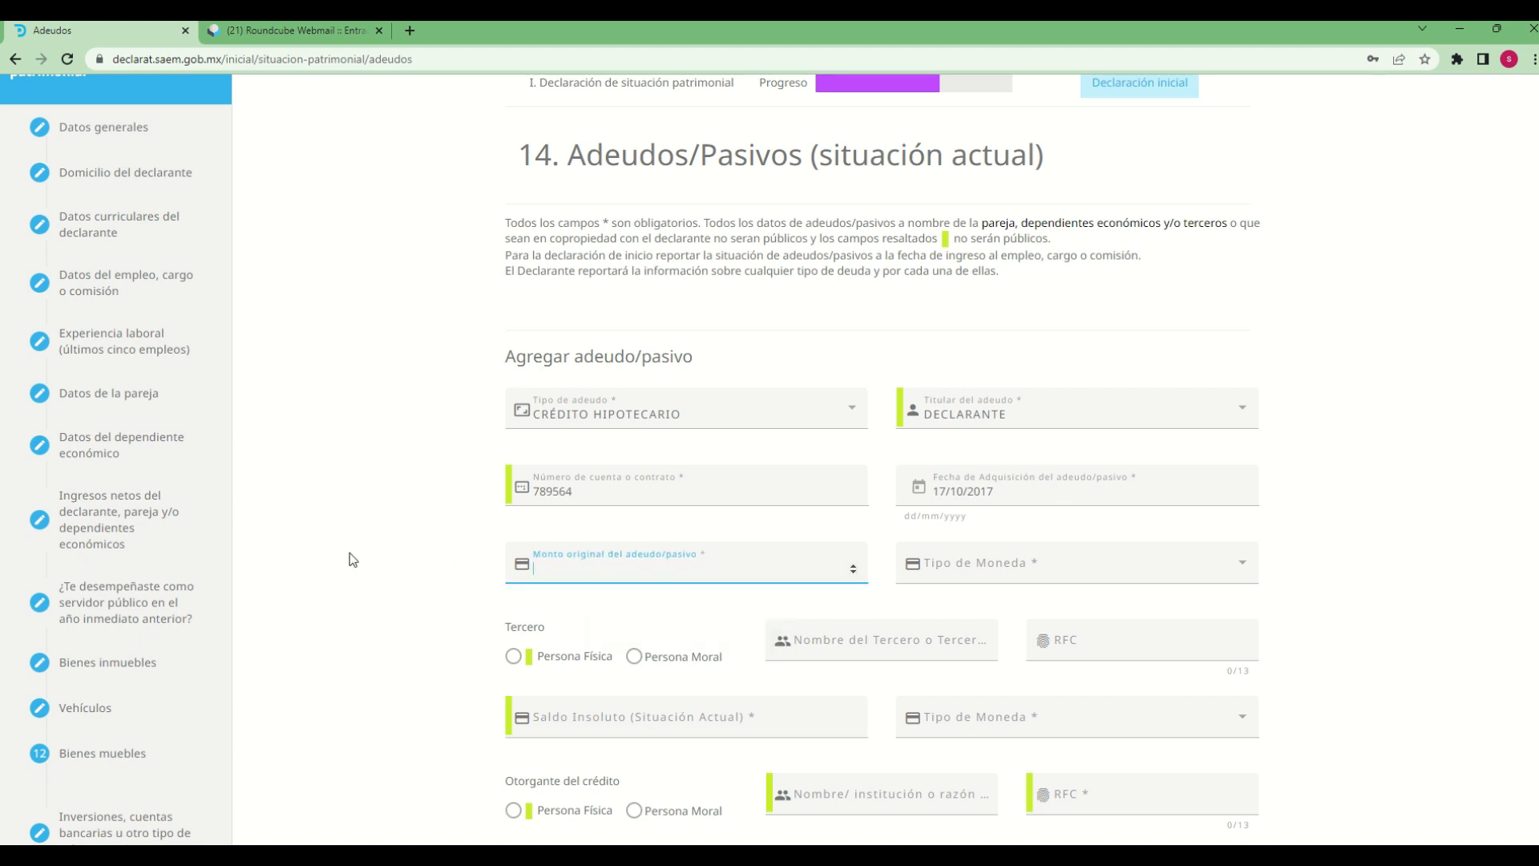
type("200000")
left_click(1130, 573)
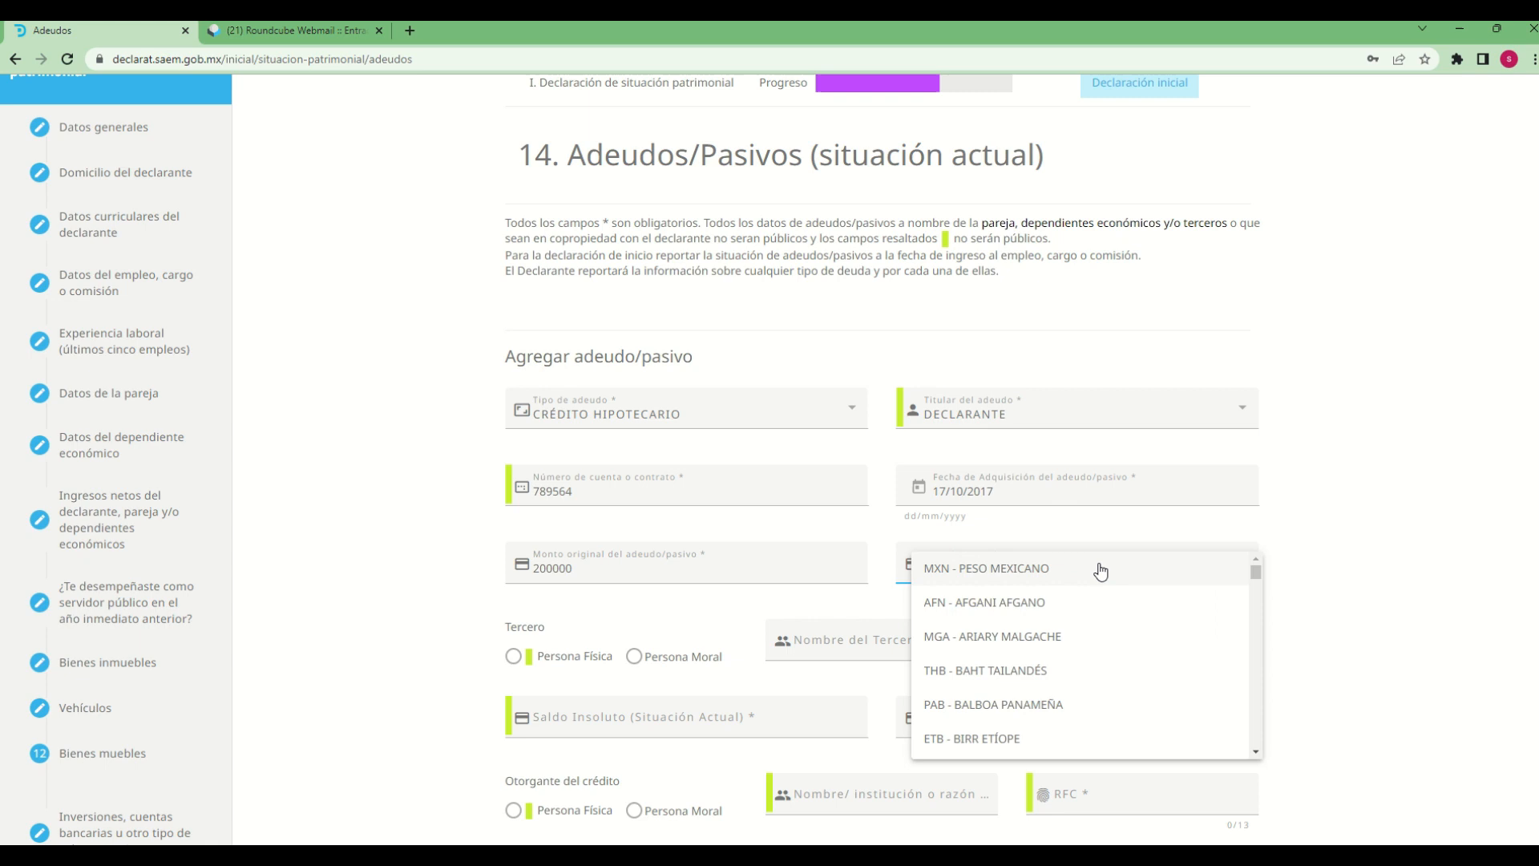
left_click(1023, 576)
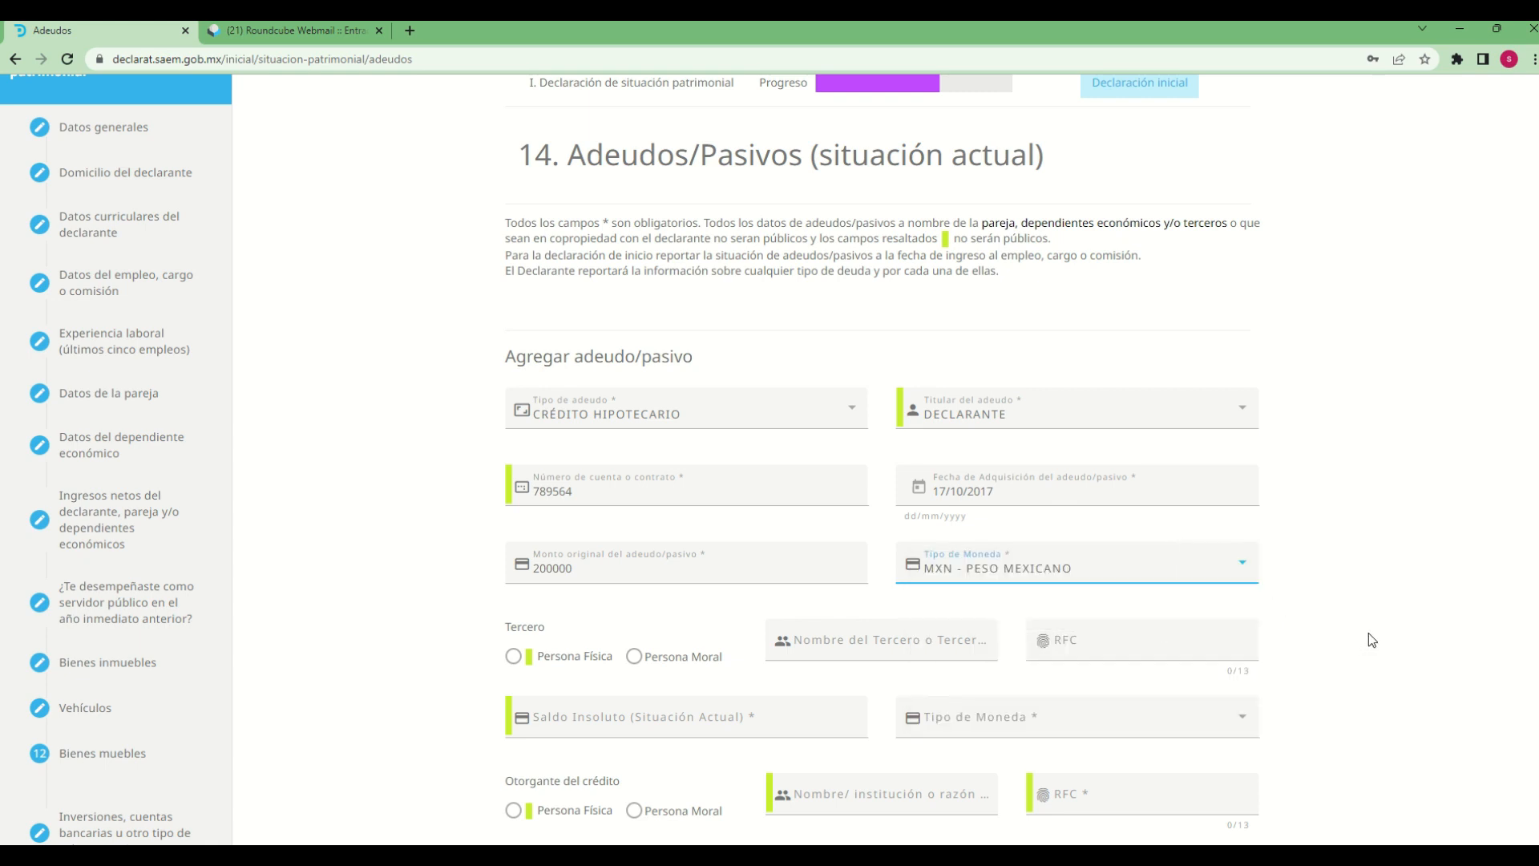
Mark the third party as Persona Física and enter the third party's full name
scroll(1369, 633, "down", 4)
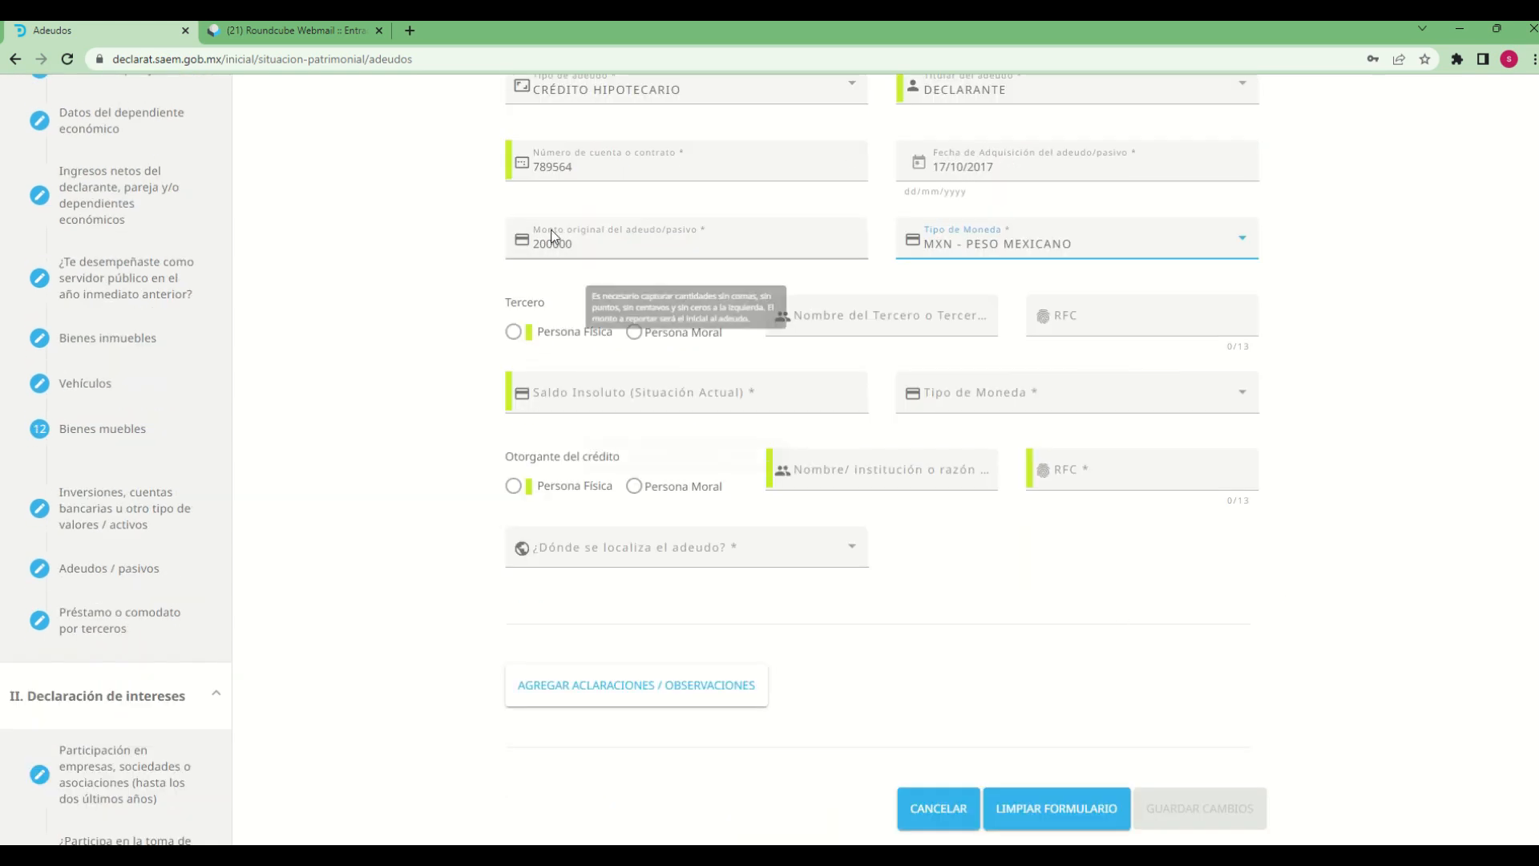
left_click(514, 334)
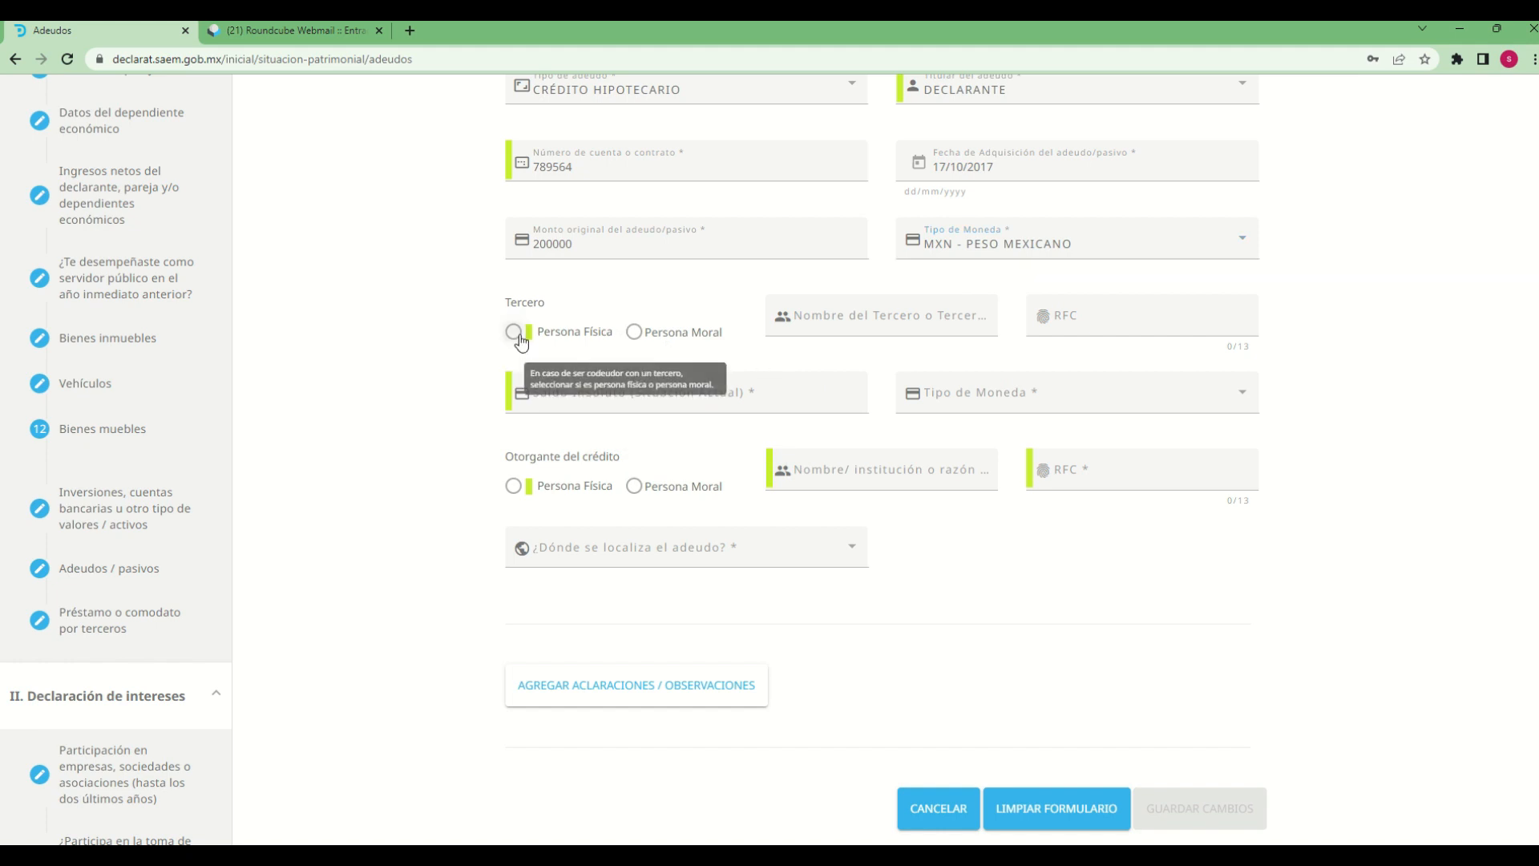
left_click(925, 314)
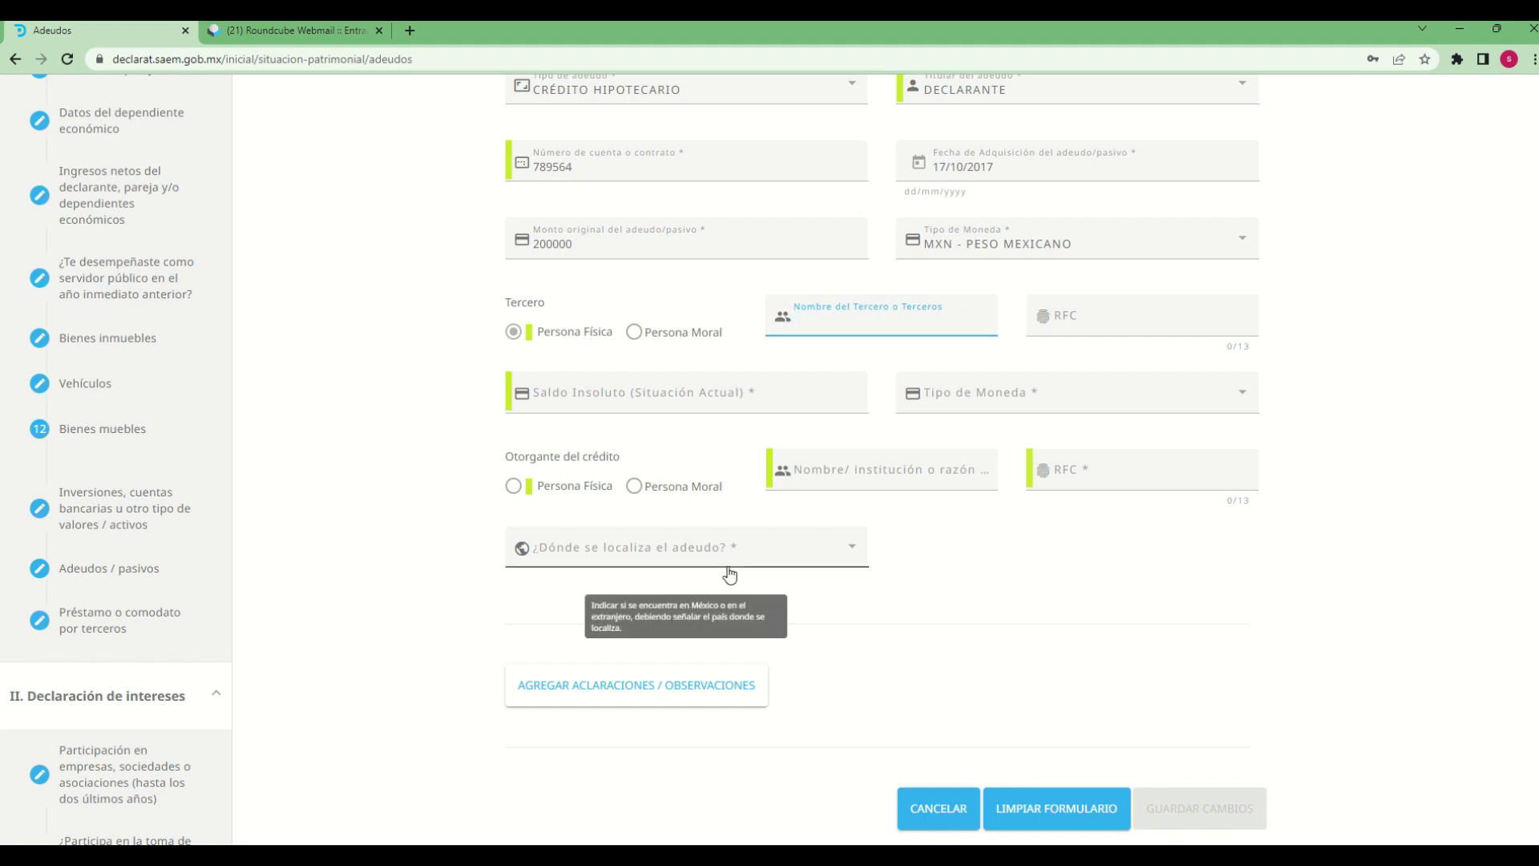
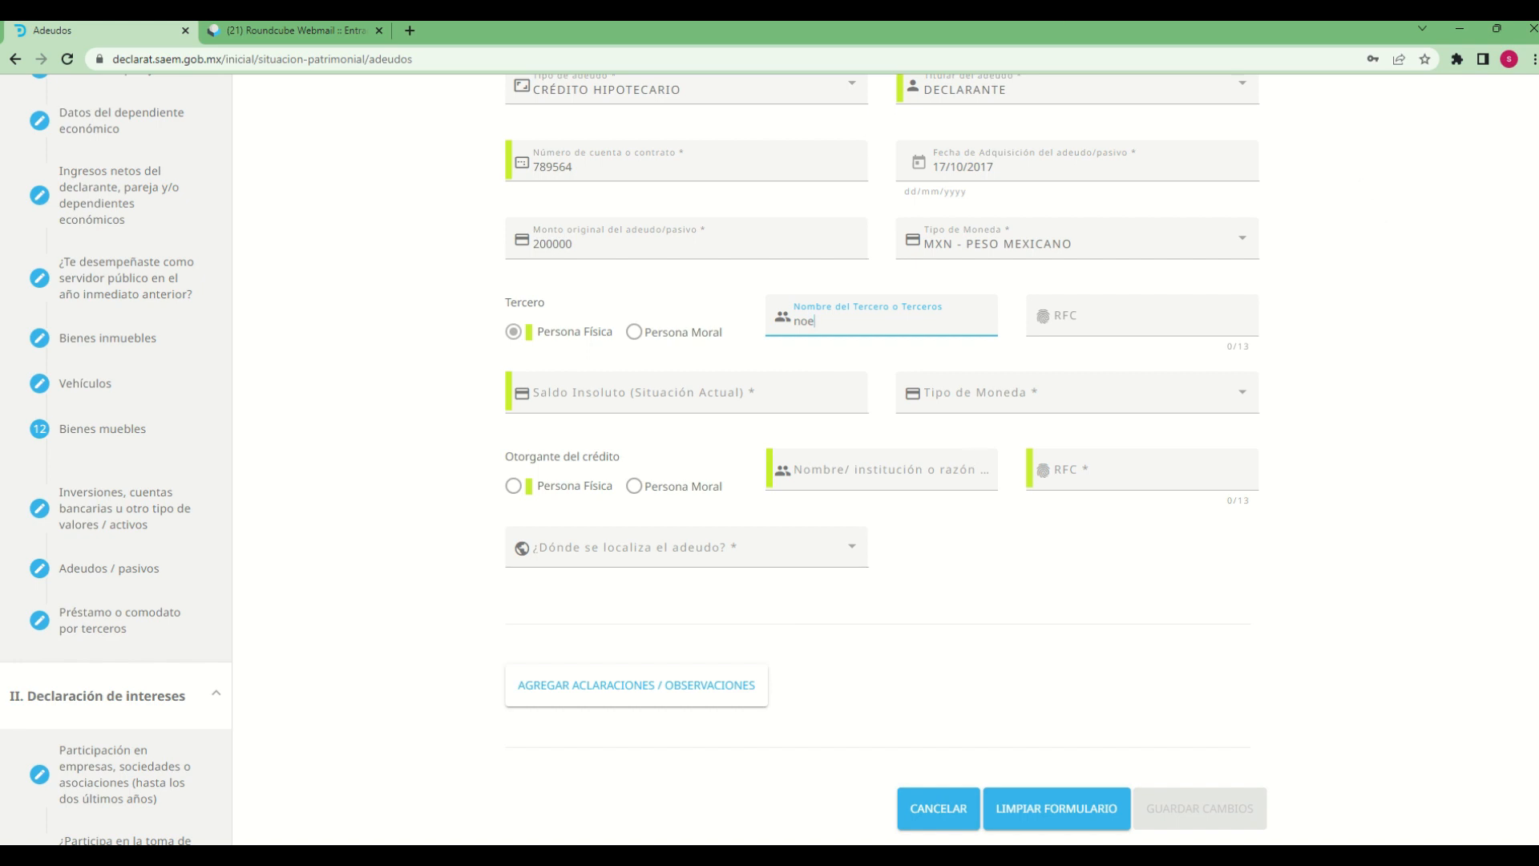
Fill in the third party's RFC
left_click(1055, 320)
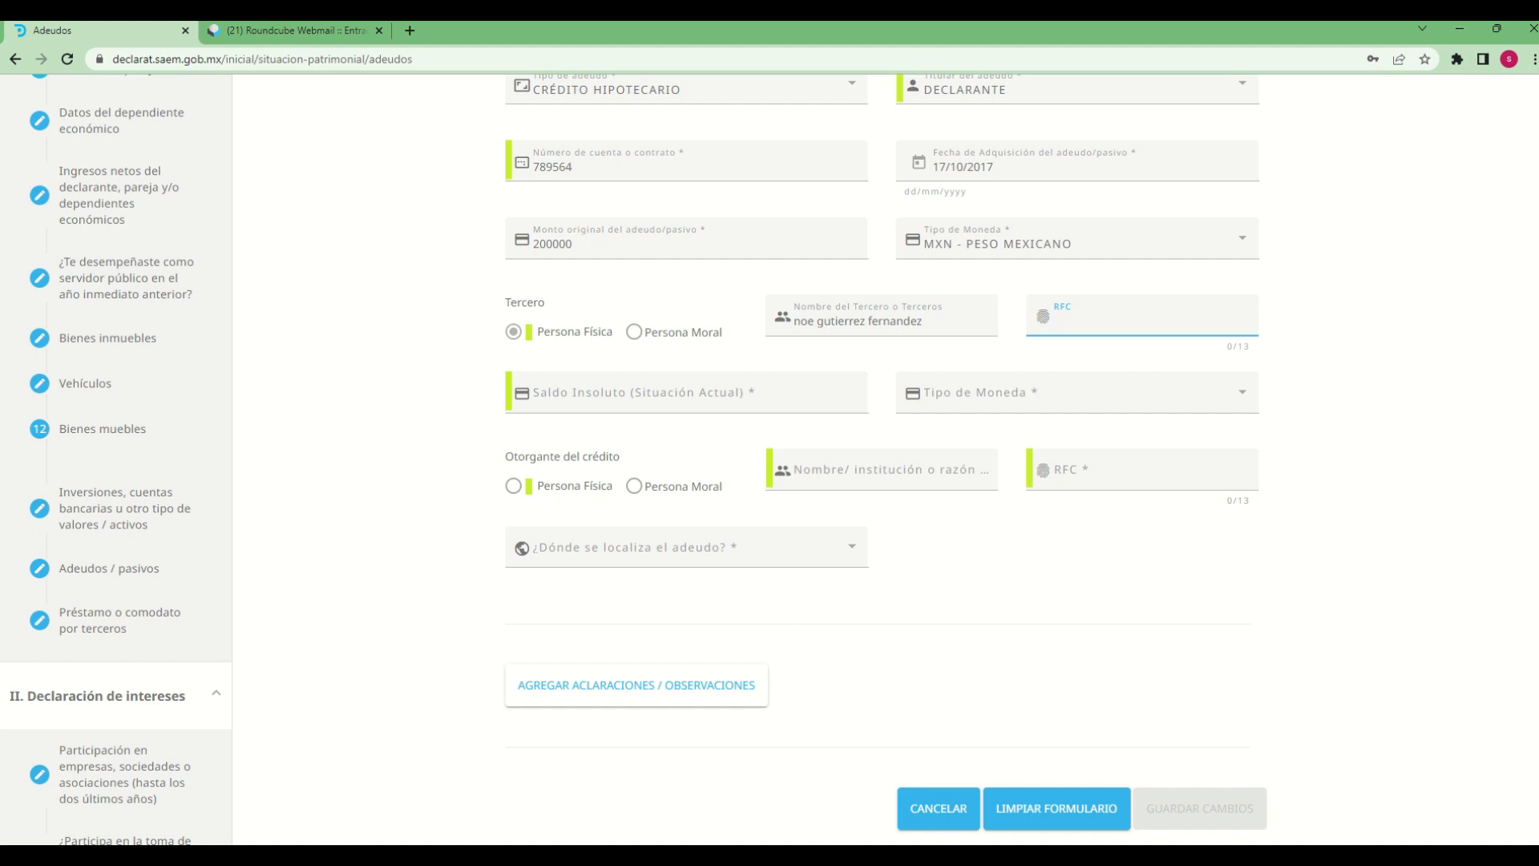
type("noe 11212128w43")
key("BackSpace")
Set the current outstanding balance (Saldo Insoluto) to 50000 in MXN - PESO MEXICANO
left_click(602, 385)
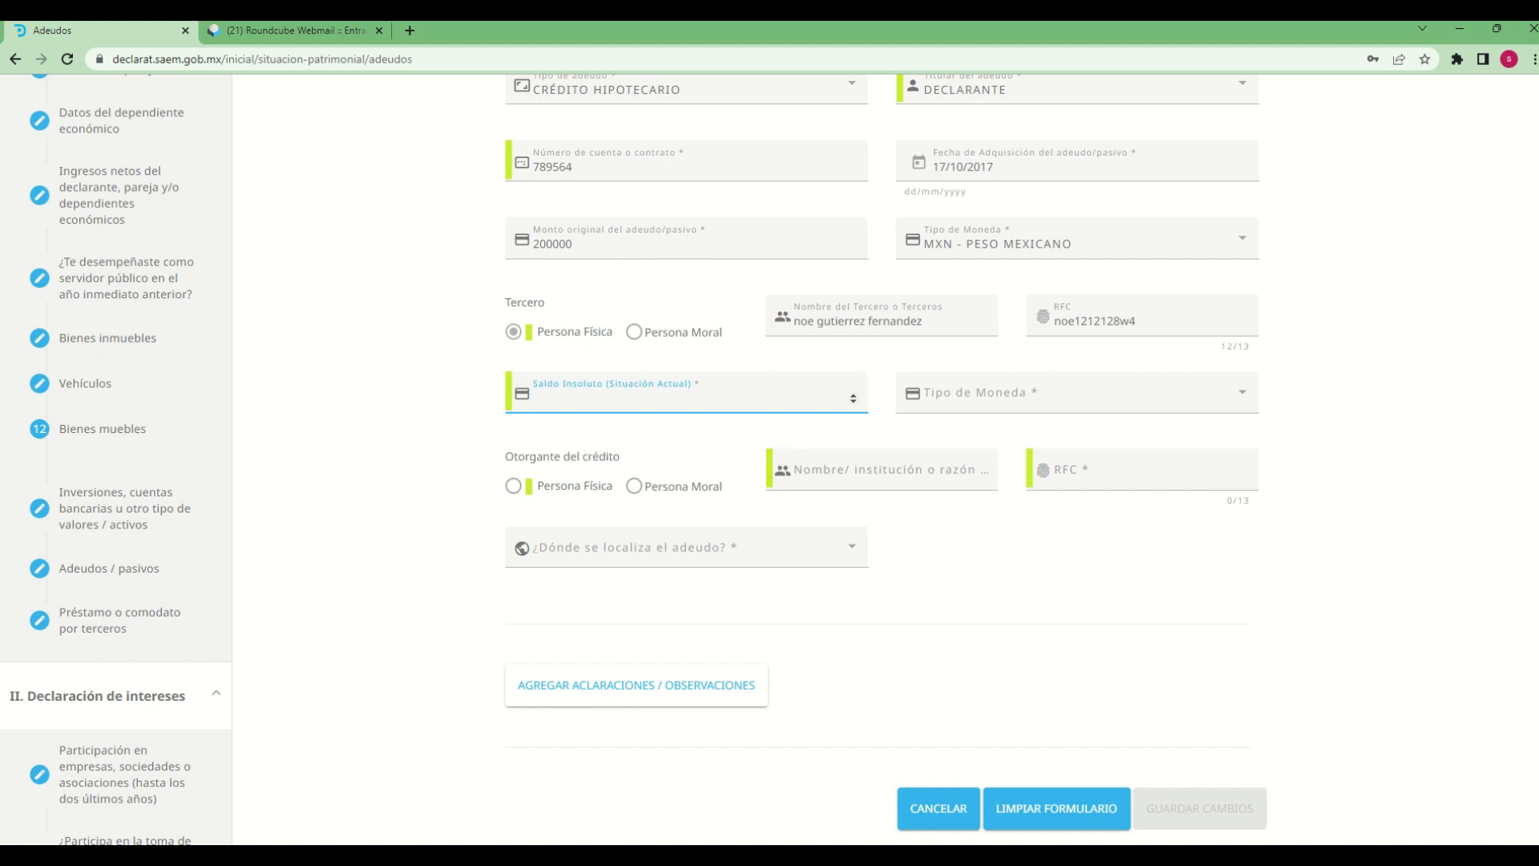
type("50000")
left_click(1085, 395)
left_click(1085, 397)
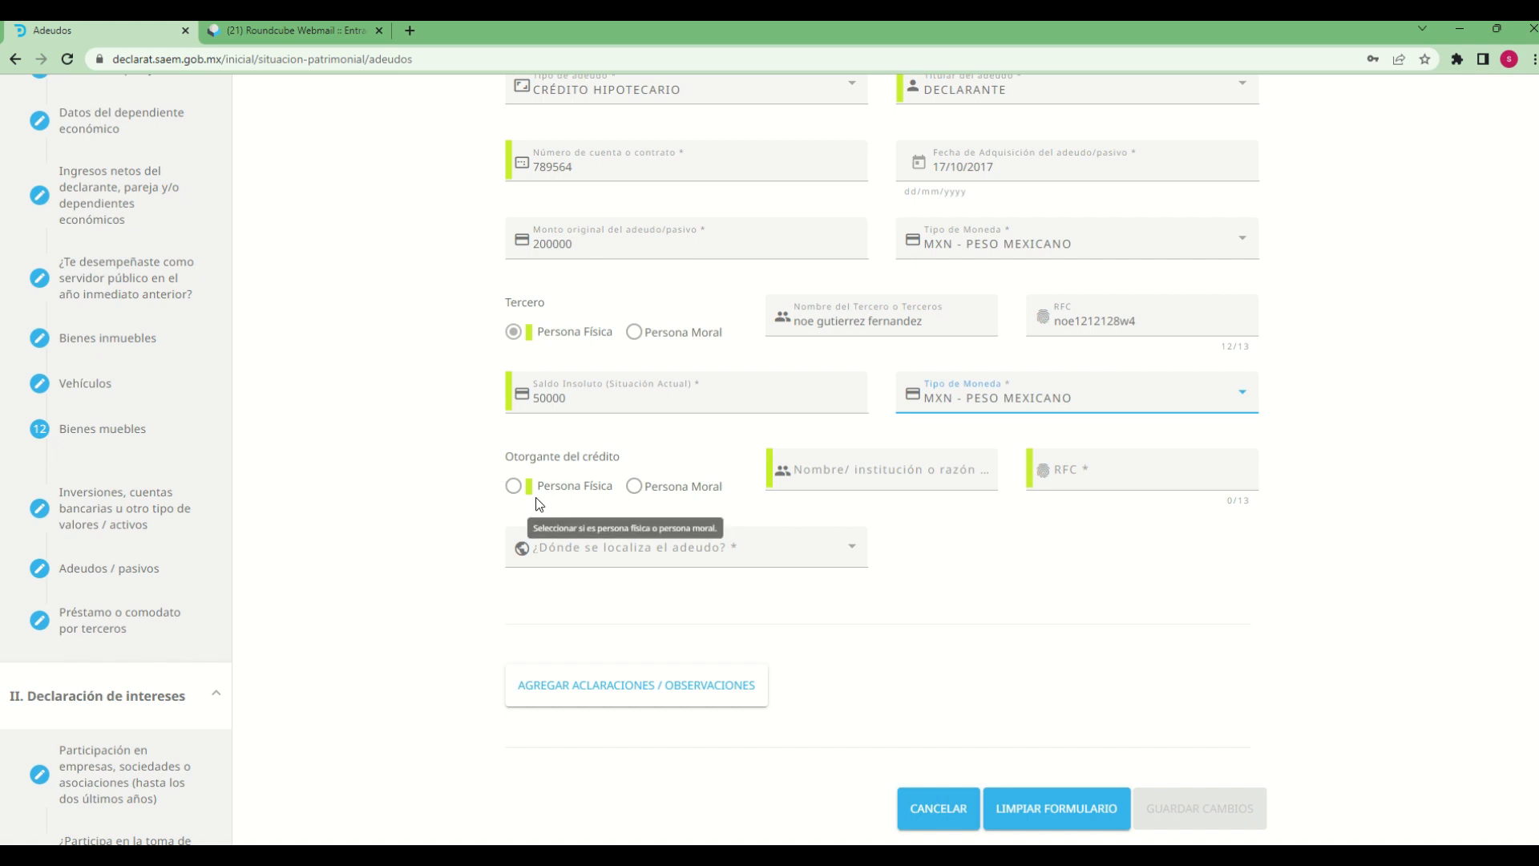
Mark the credit grantor as Persona Moral and enter "instituto de credito" as the institution name
left_click(635, 489)
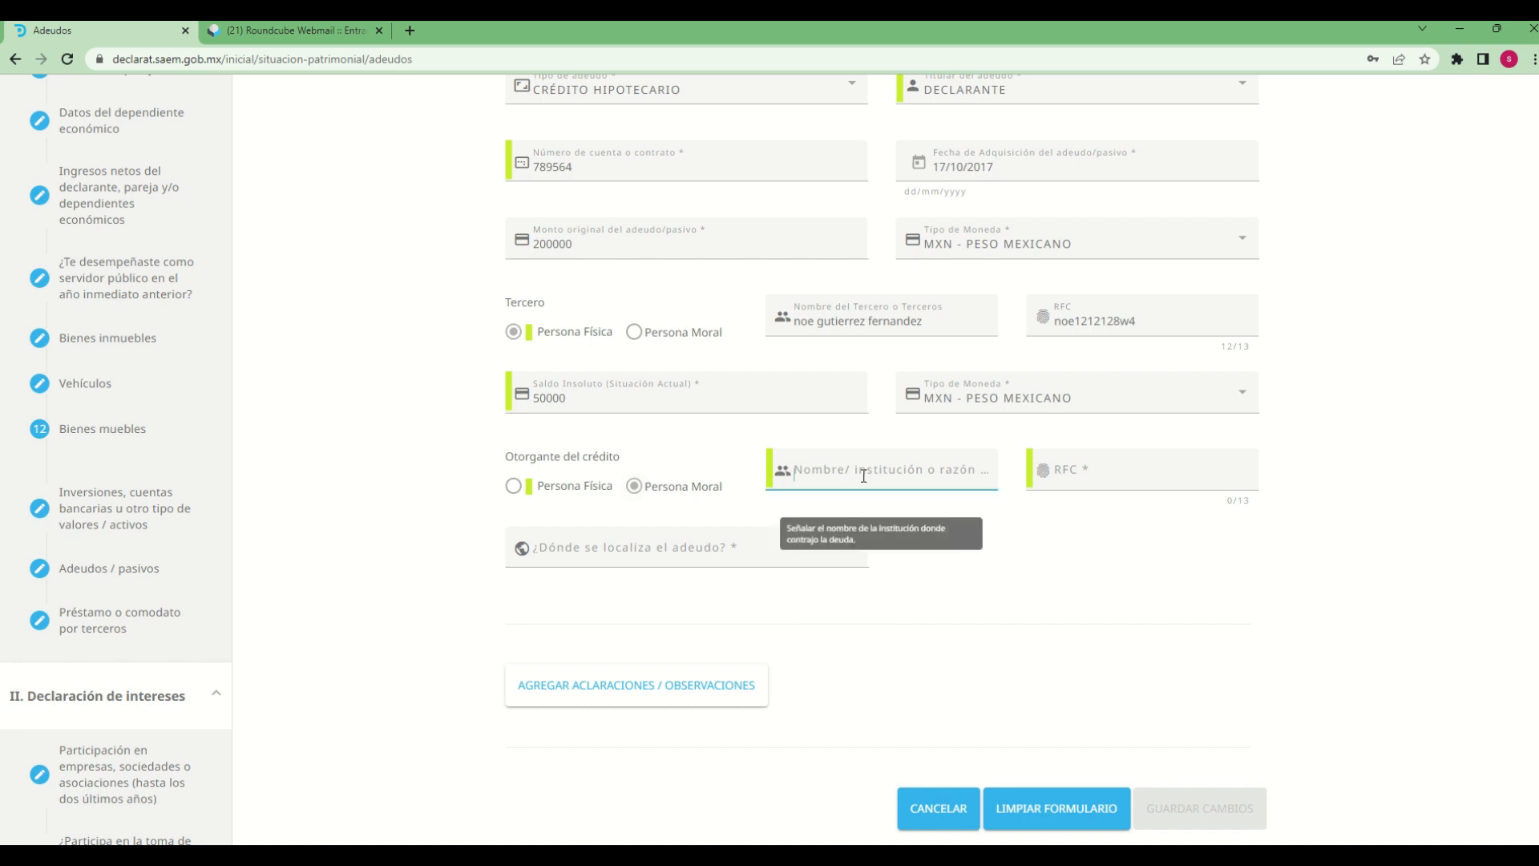
left_click(802, 473)
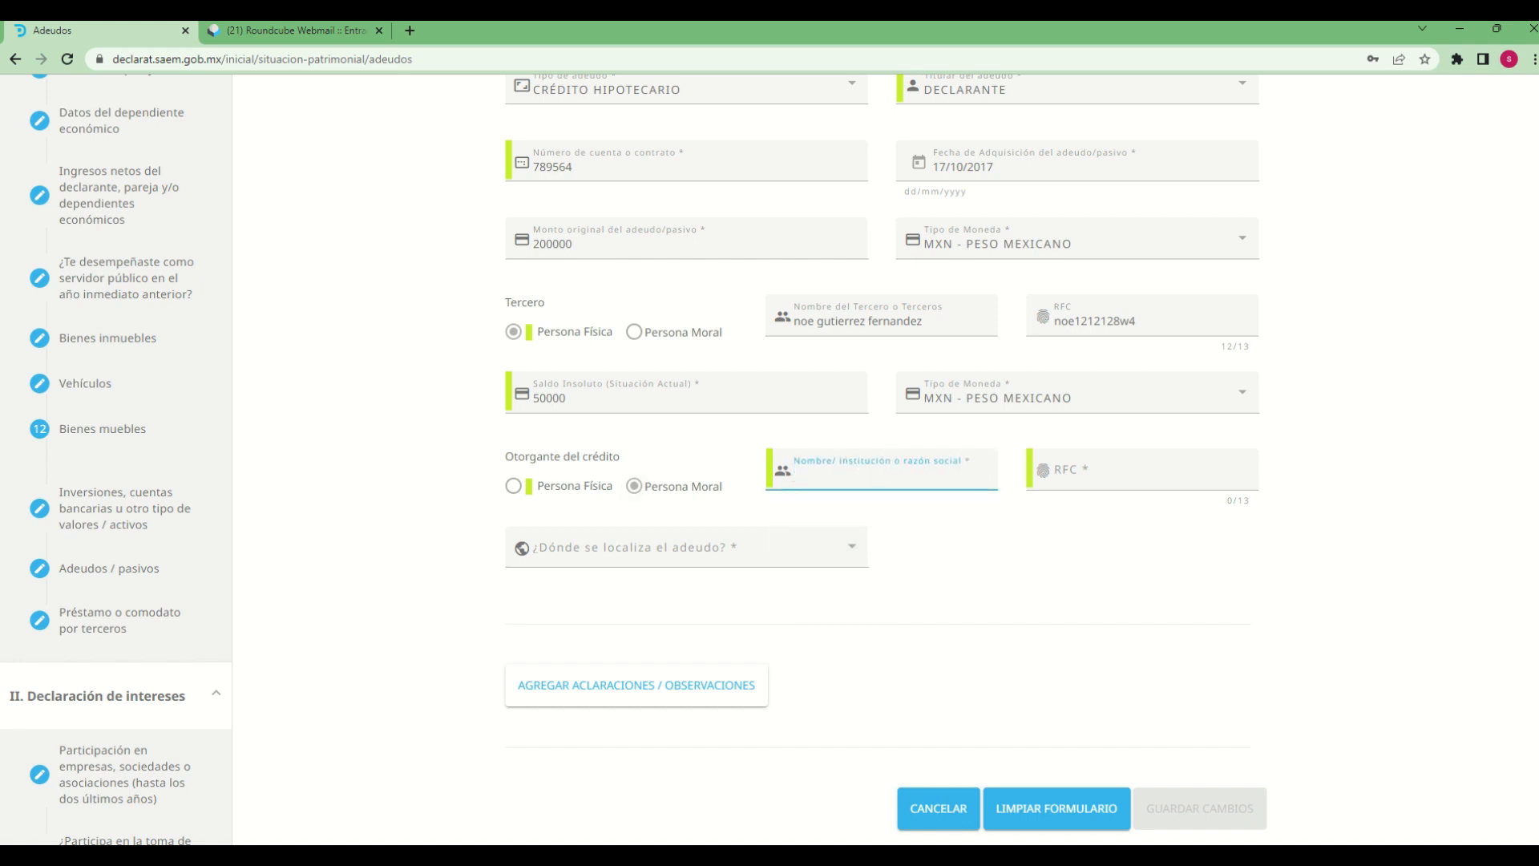
type("instituto de credito")
Fill in the credit grantor's RFC
key("Tab")
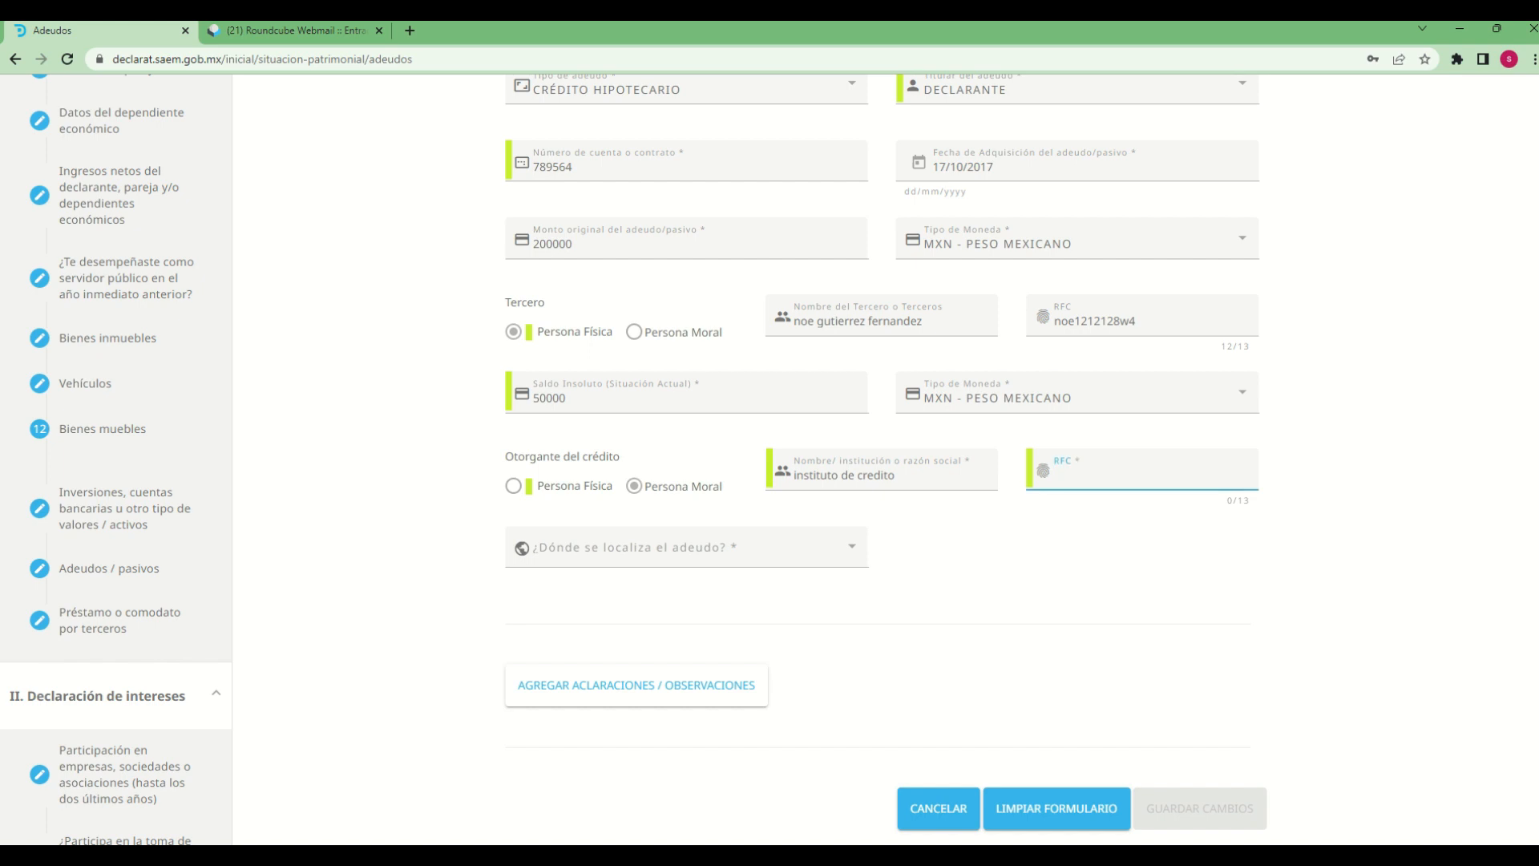
type("inst1212124h3")
Set the location of the debt to EN MÉXICO
key("Tab")
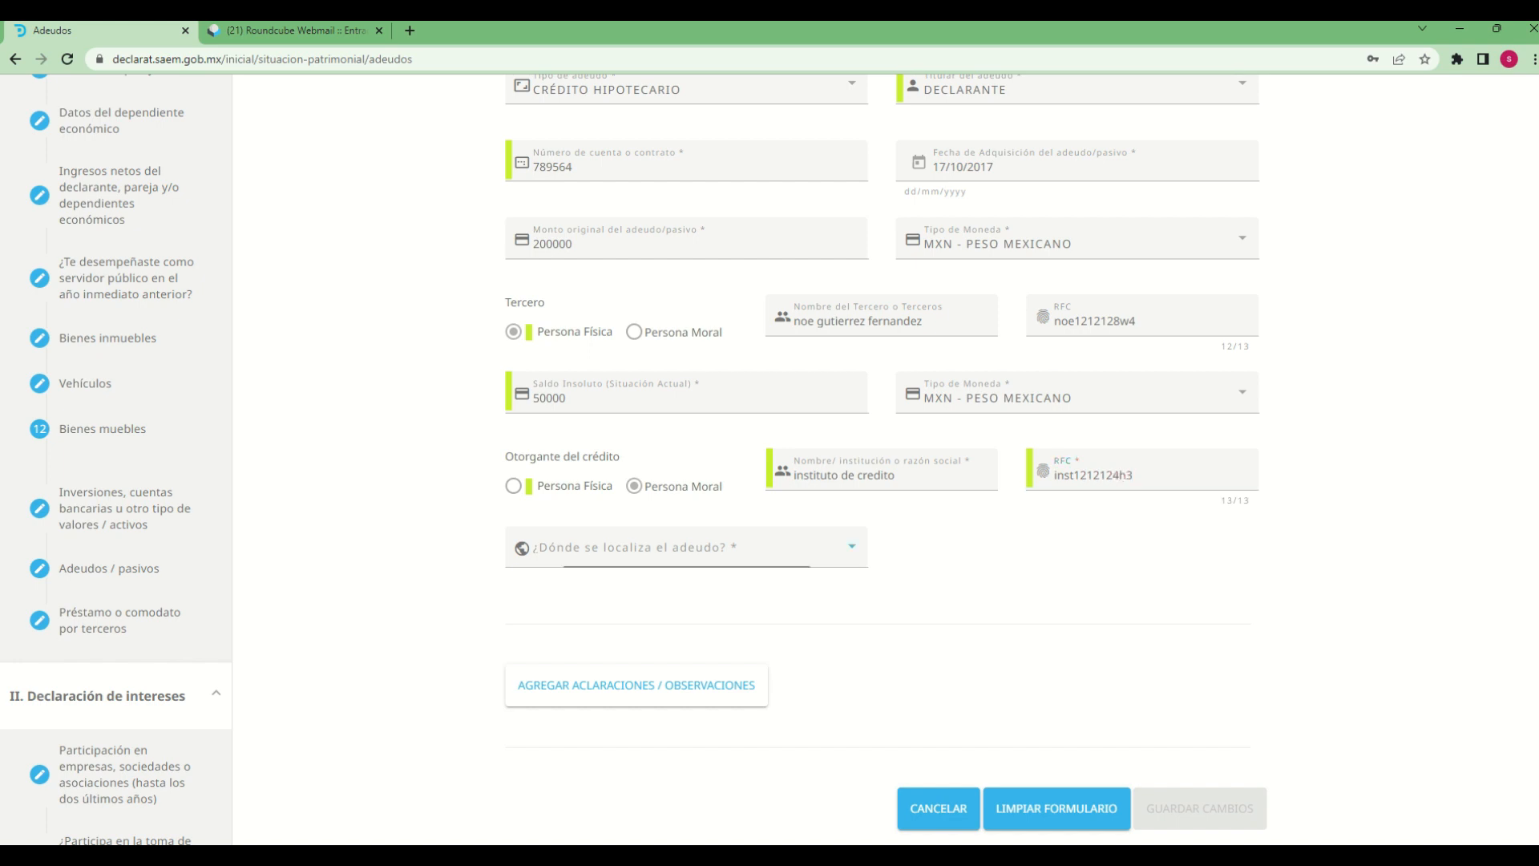
left_click(792, 559)
left_click(770, 560)
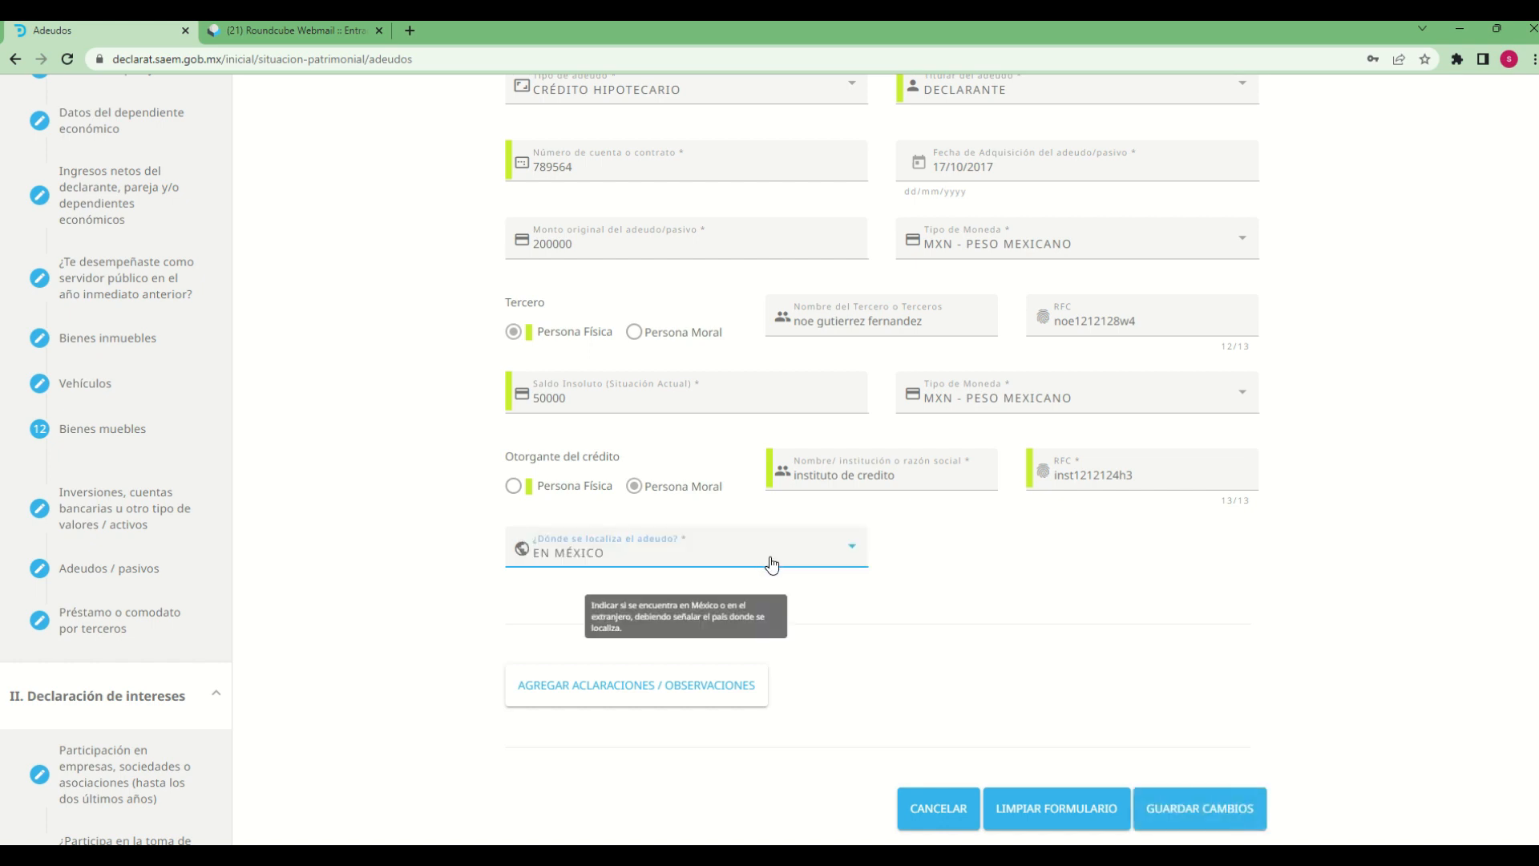
Try EN EL EXTRANJERO as the debt's location, and switch it back to EN MÉXICO
left_click(645, 567)
left_click(606, 586)
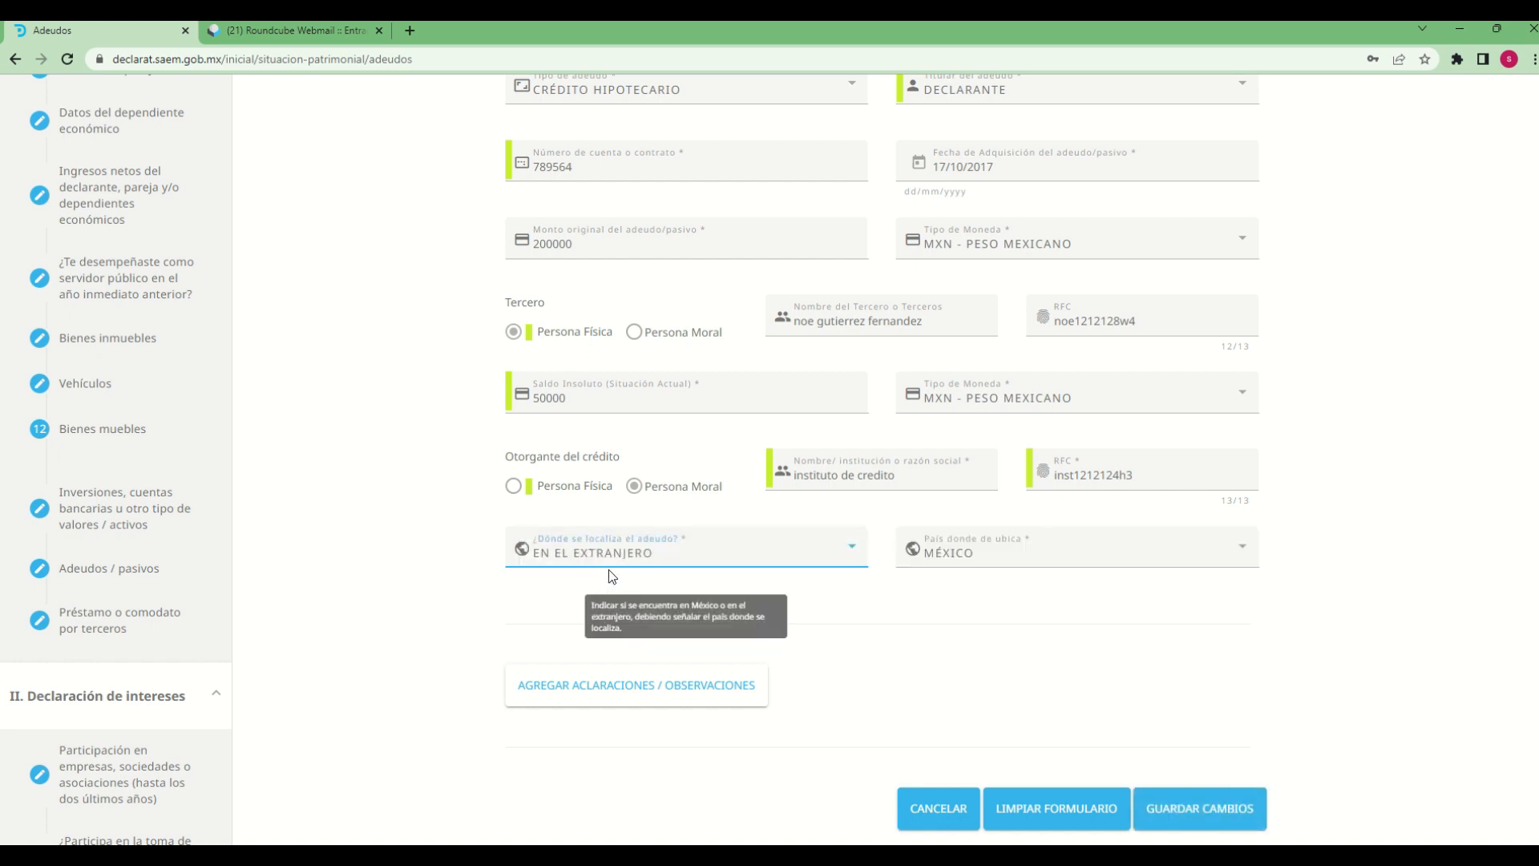
left_click(690, 561)
left_click(601, 521)
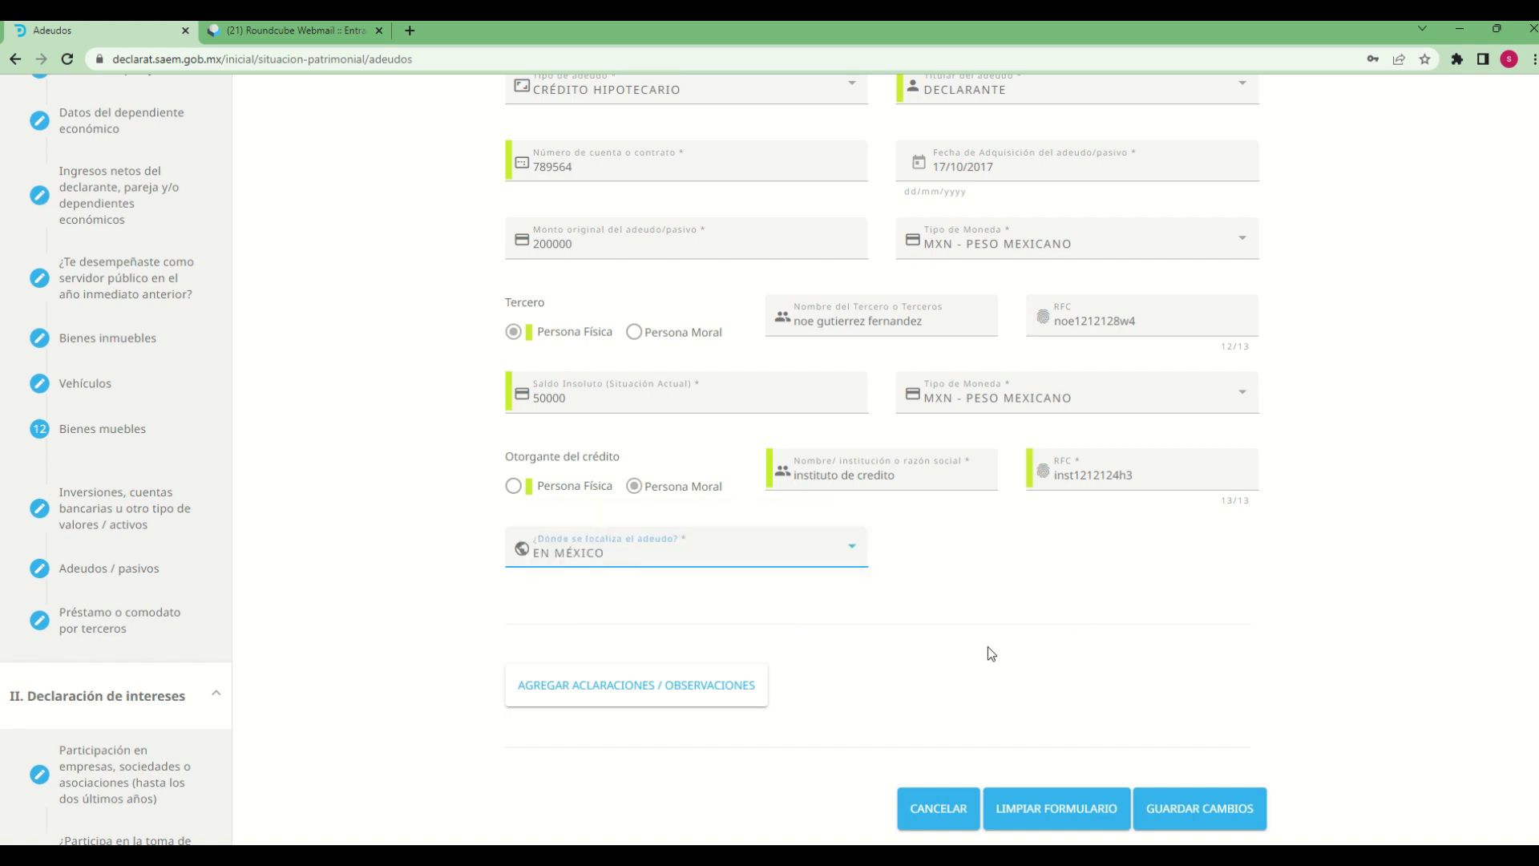
Add the note "Declaracion de prueba" to the debt's Aclaraciones / Observaciones
scroll(988, 646, "down", 5)
scroll(604, 442, "up", 2)
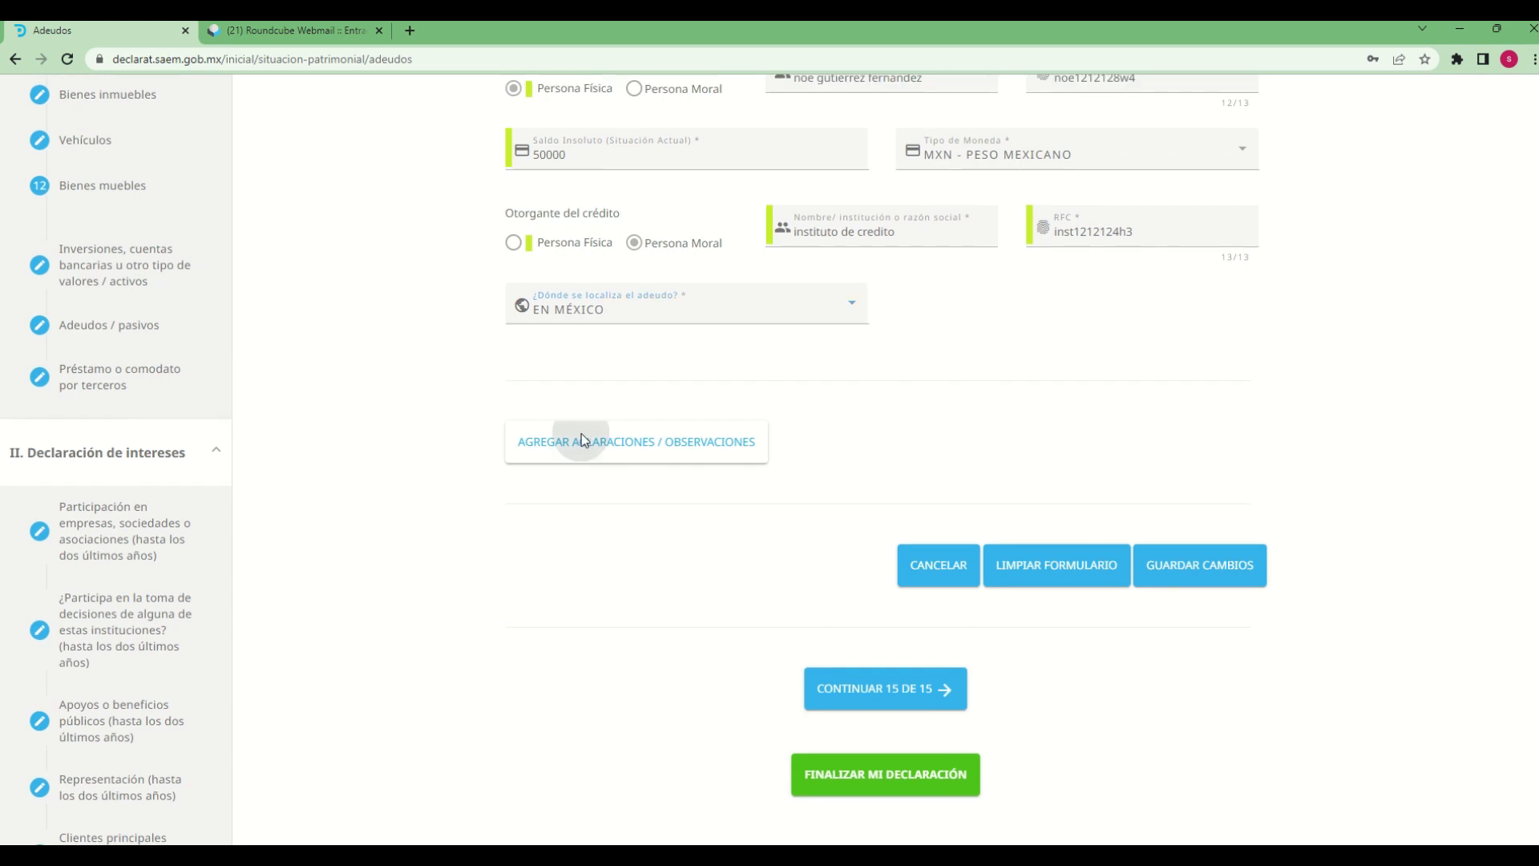
left_click(577, 440)
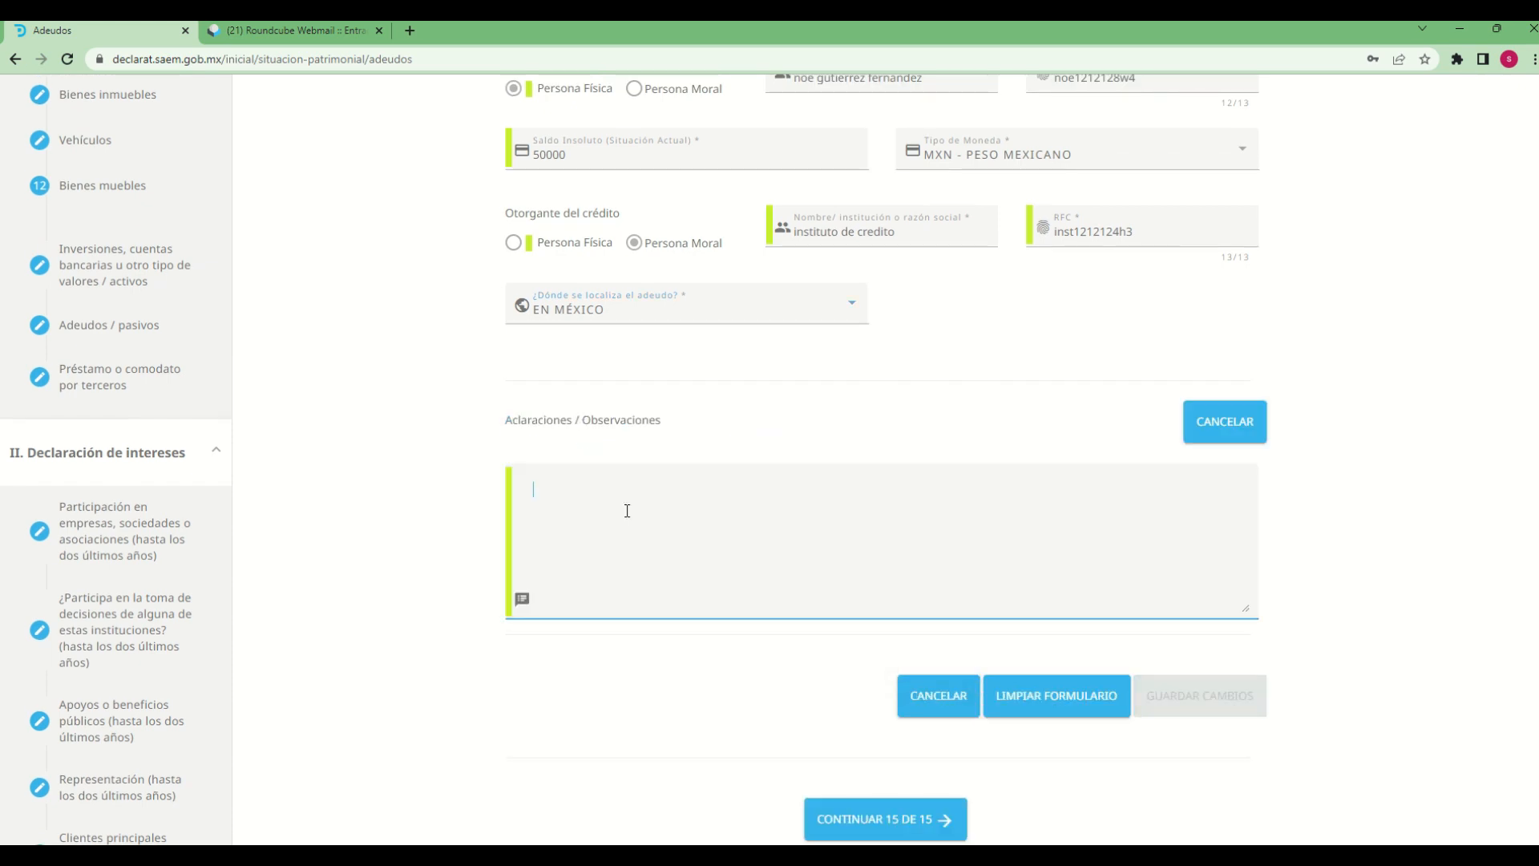
type("Declaracio")
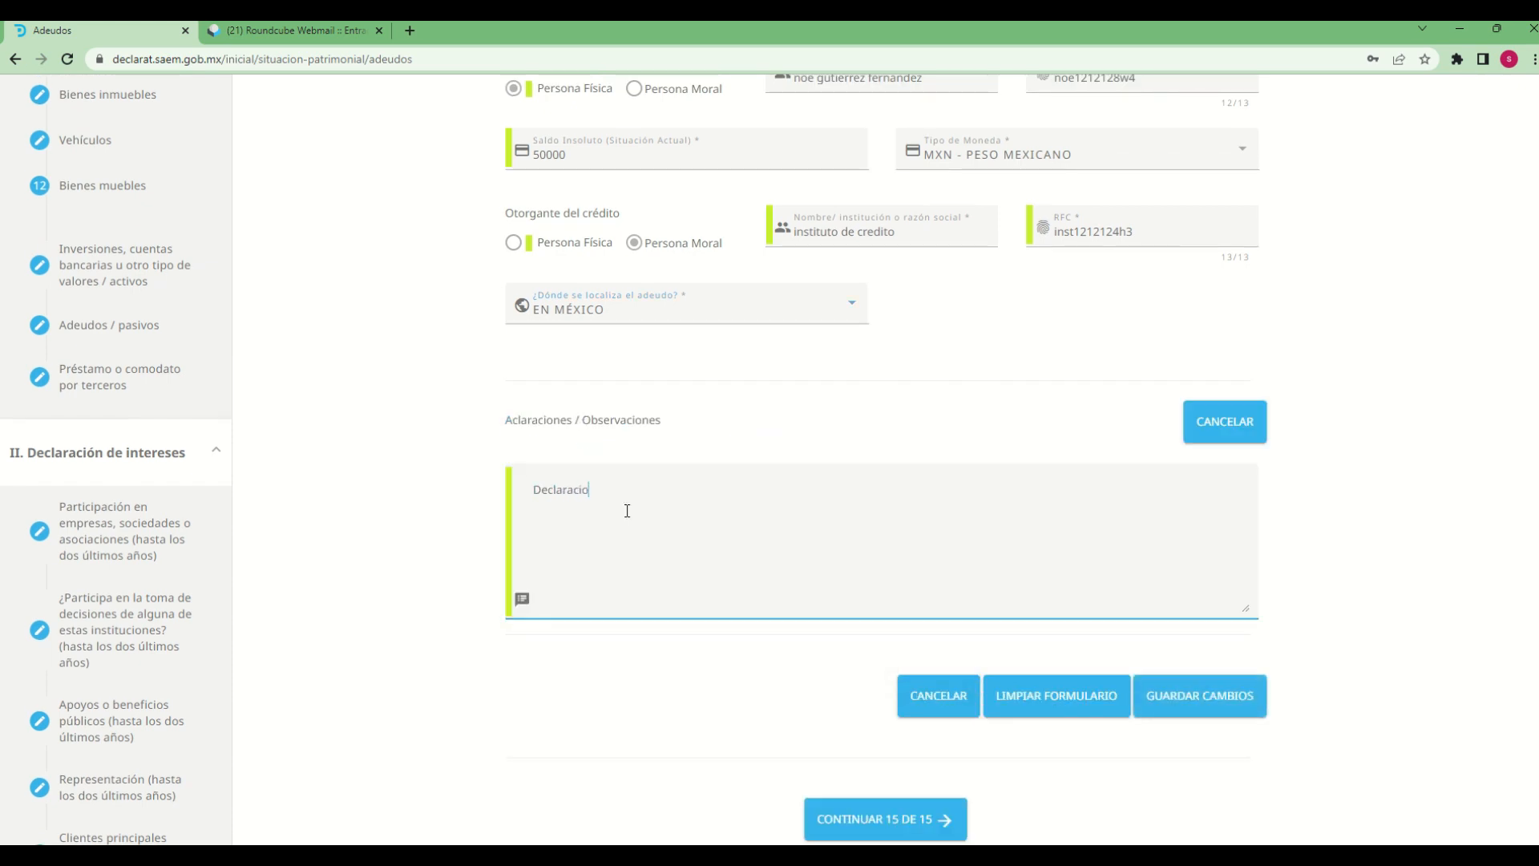
type("n de")
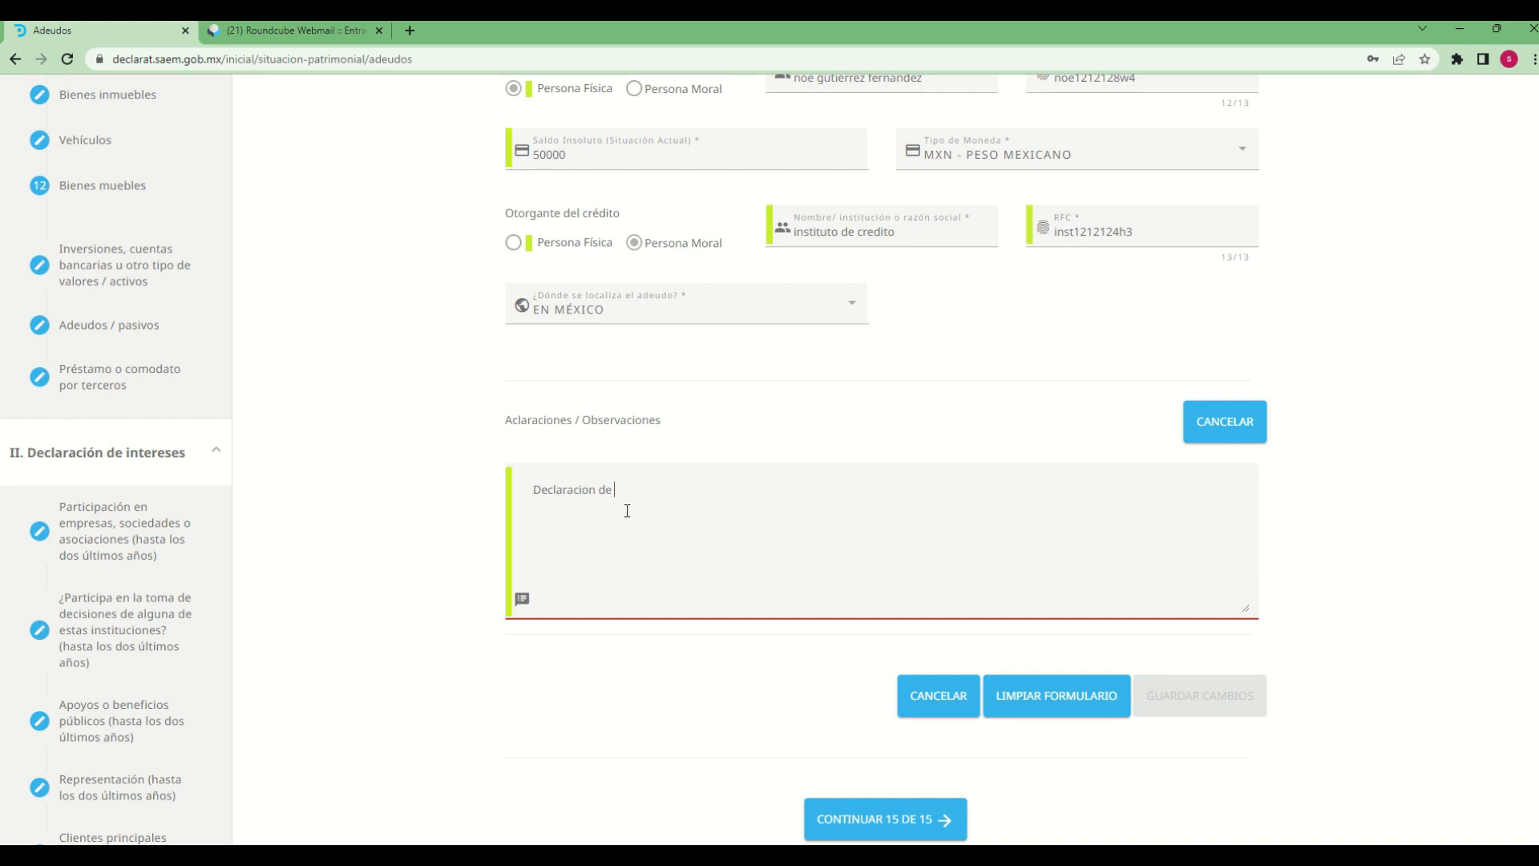
type("prueba")
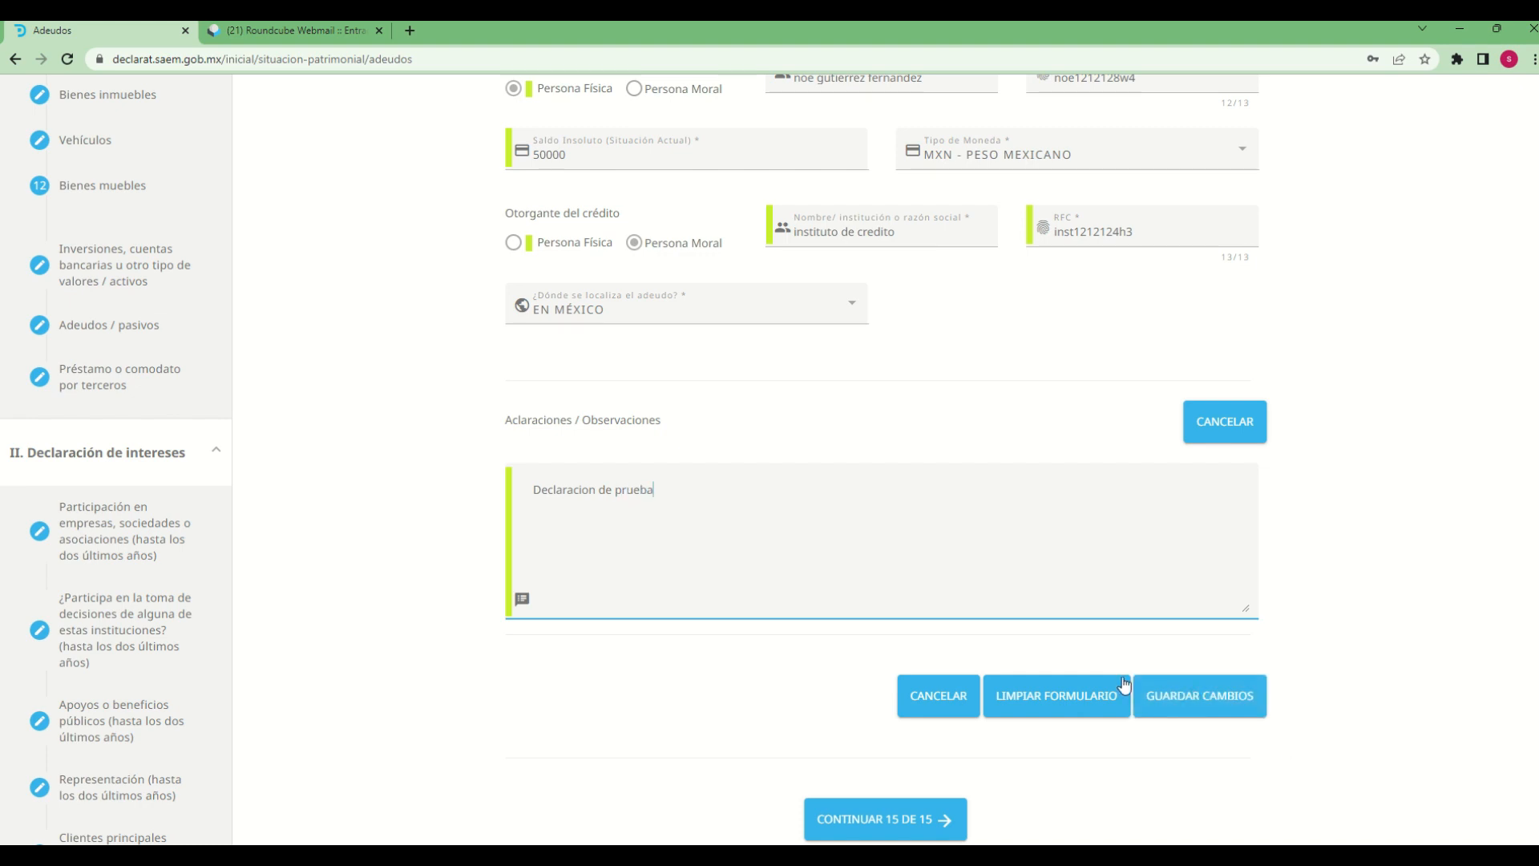
Save the debt entry, accept the confirmation, and continue to section 15, Préstamos o comodato por terceros
left_click(1142, 694)
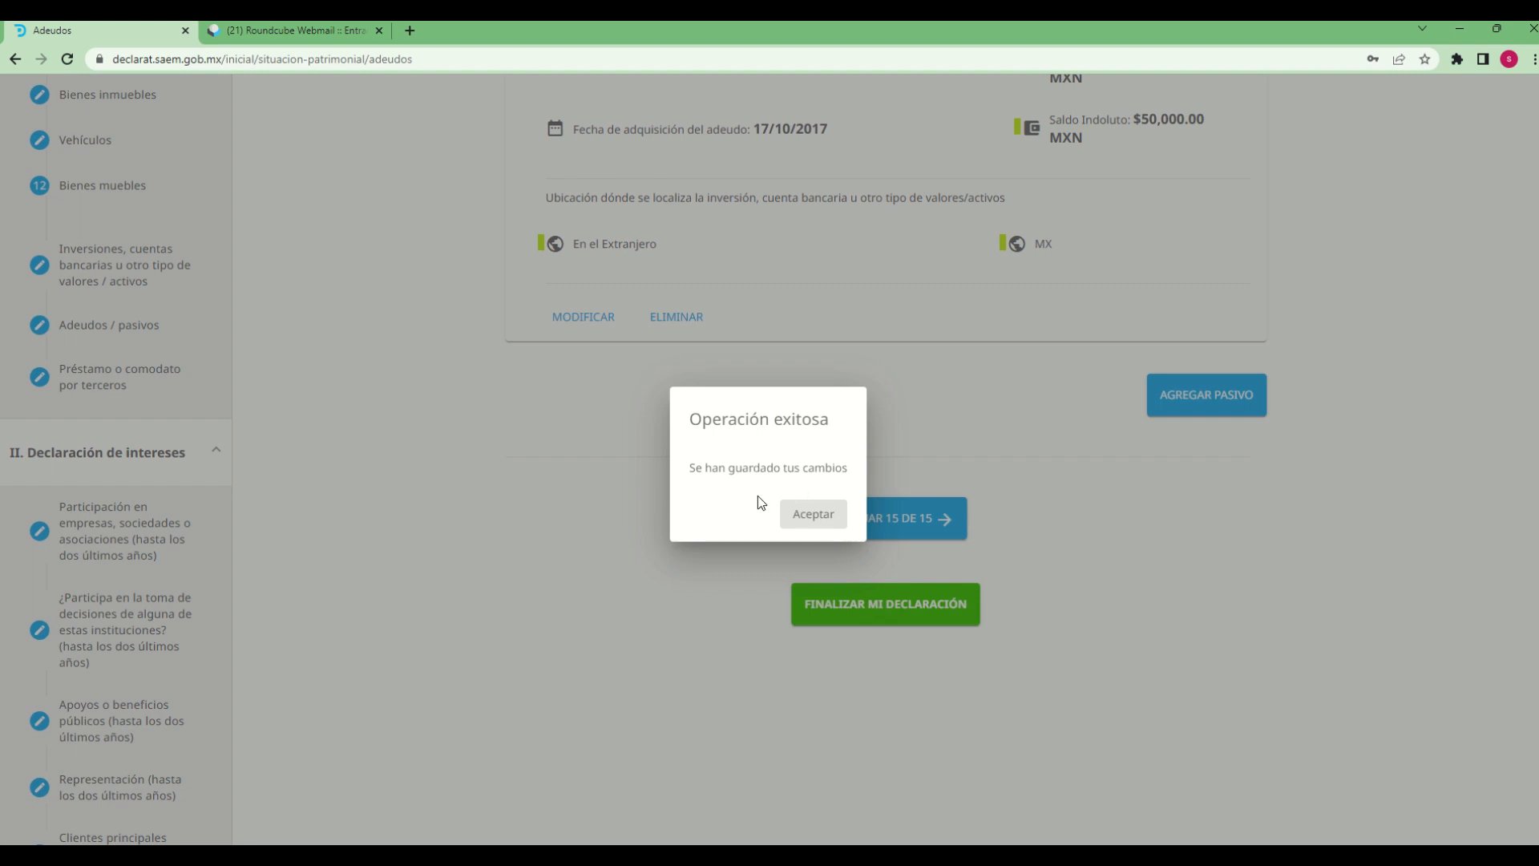
left_click(824, 523)
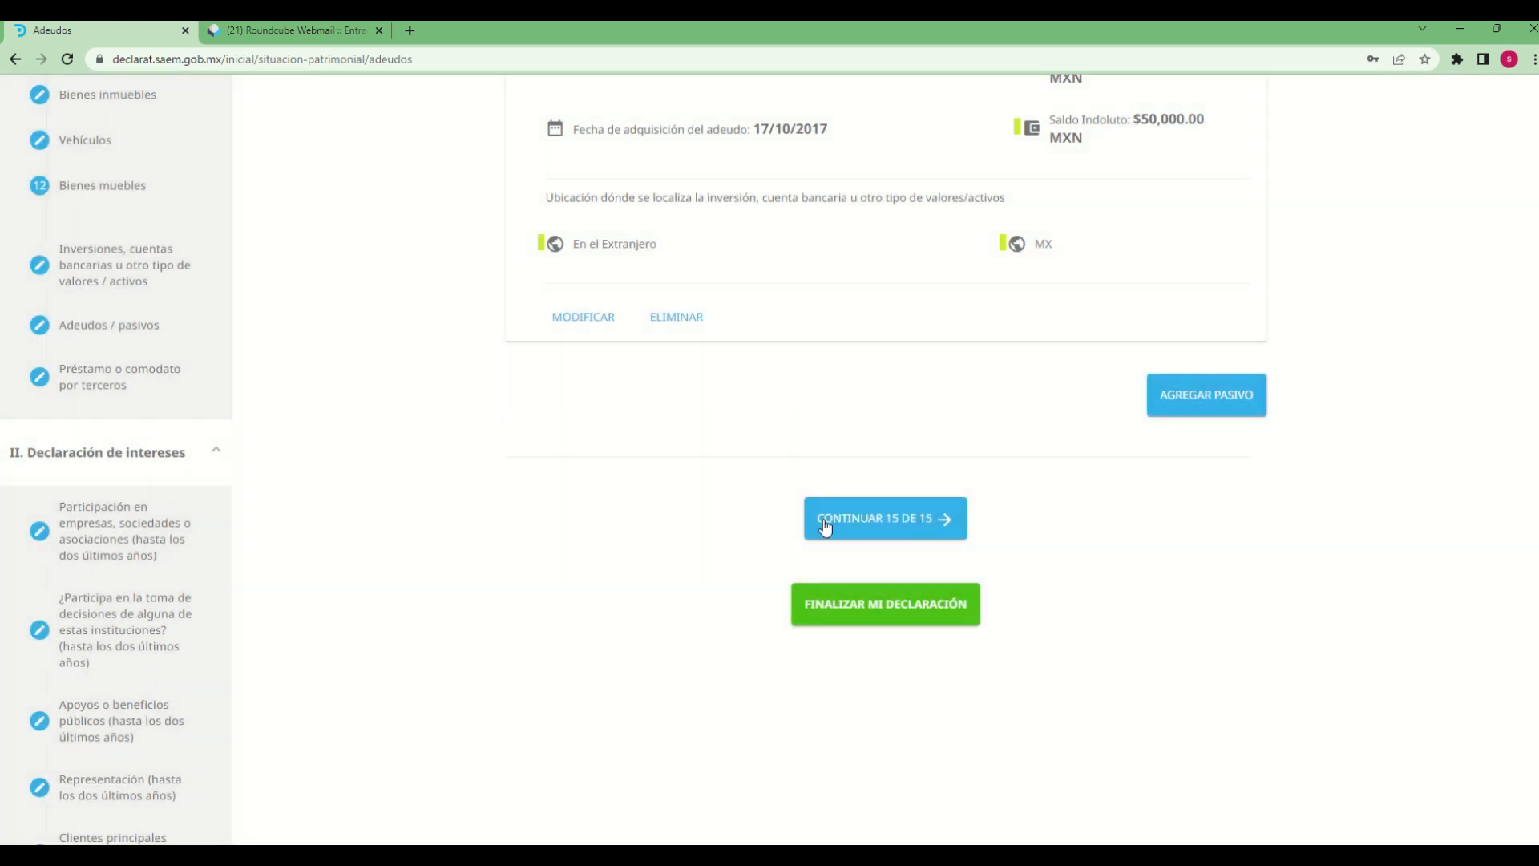
left_click(874, 526)
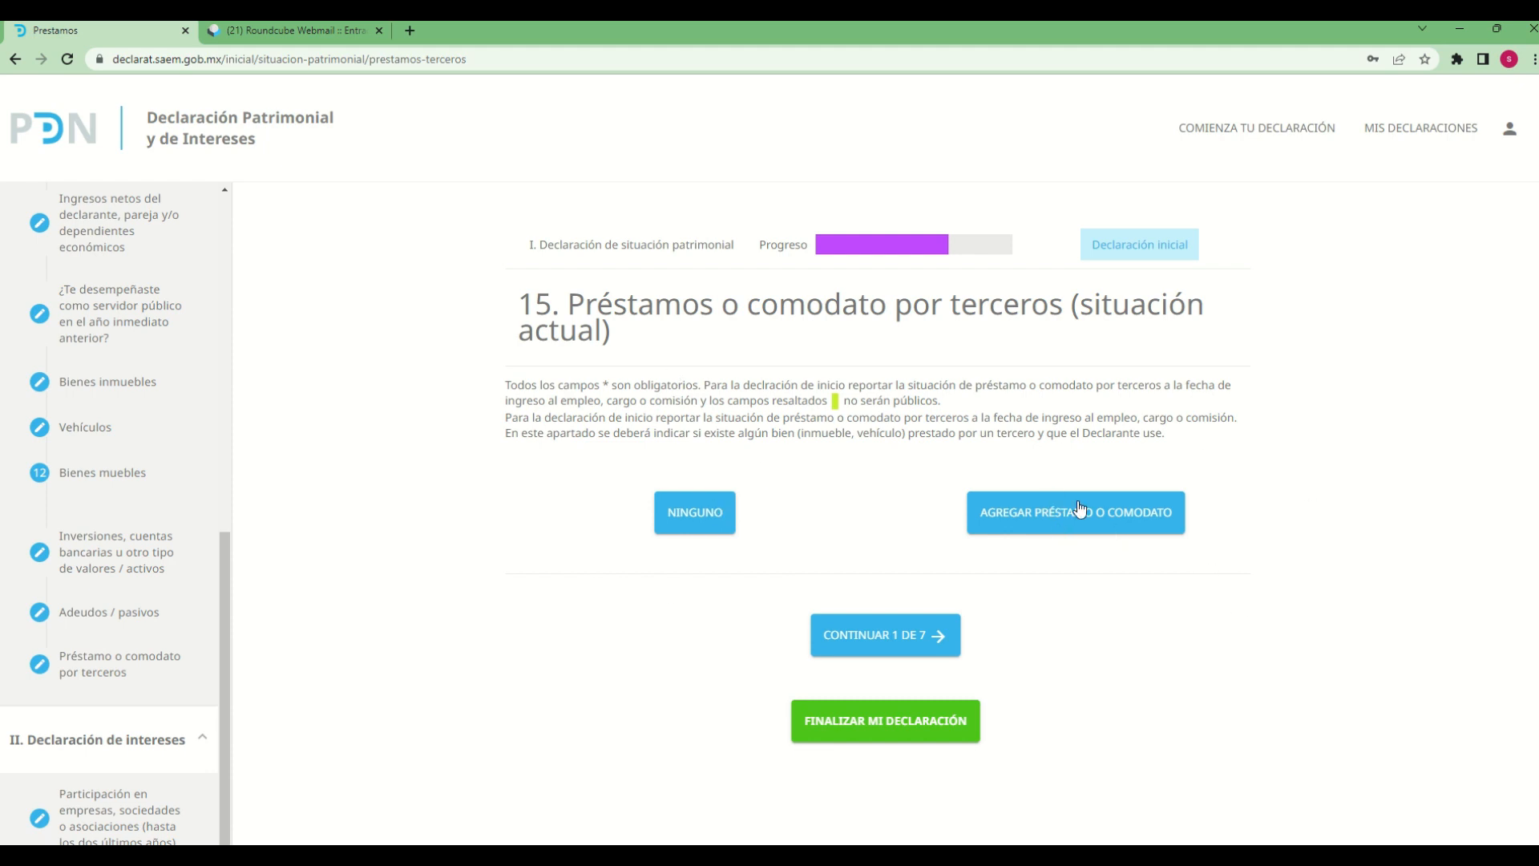
Add a new loan (préstamo o comodato) entry and set its Tipo de bien to Vehículos
left_click(1082, 537)
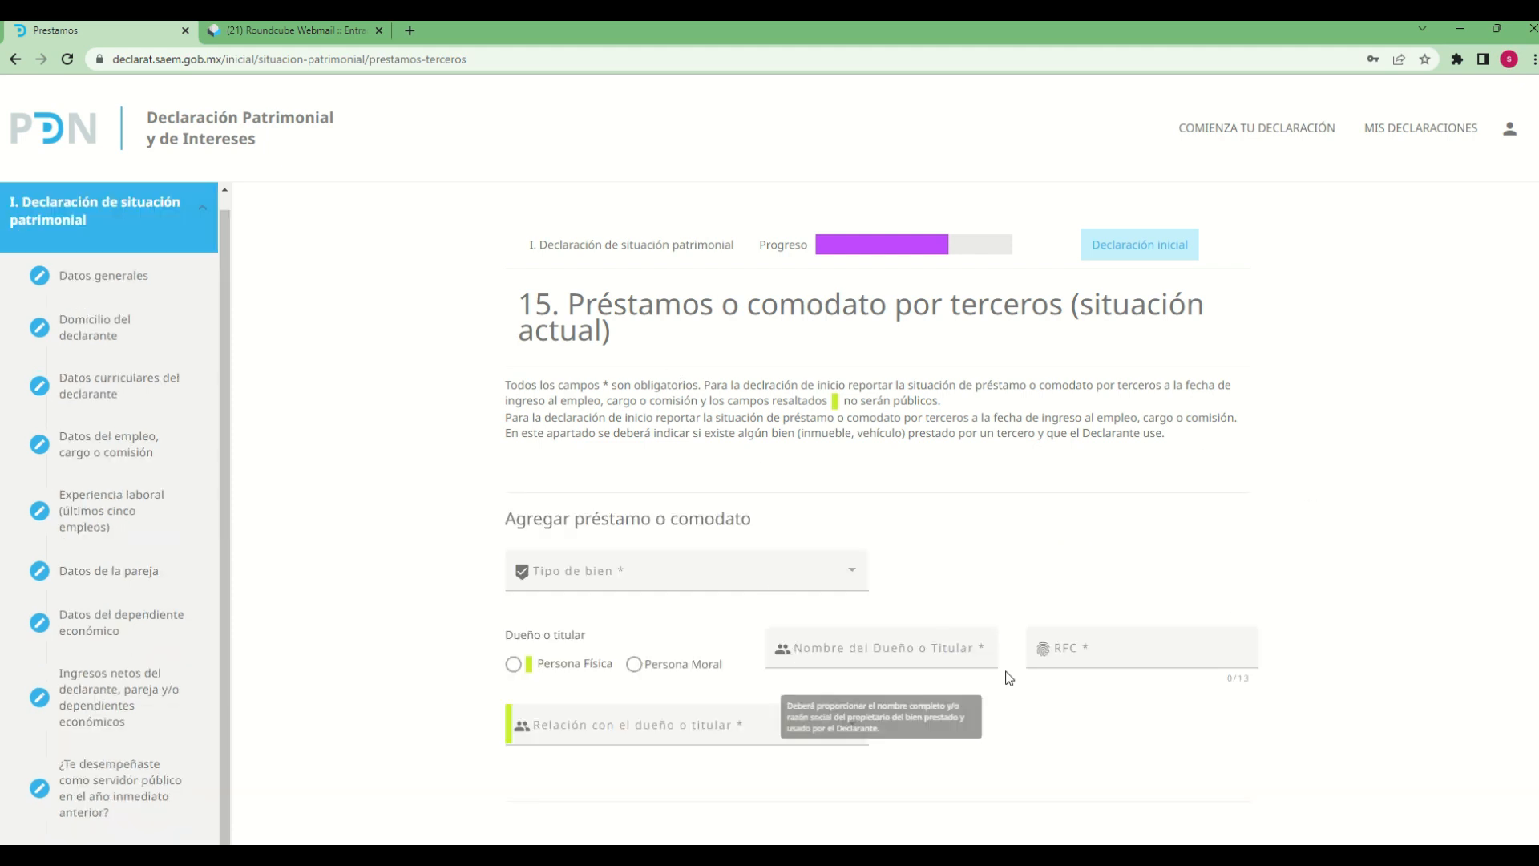
scroll(1014, 678, "down", 2)
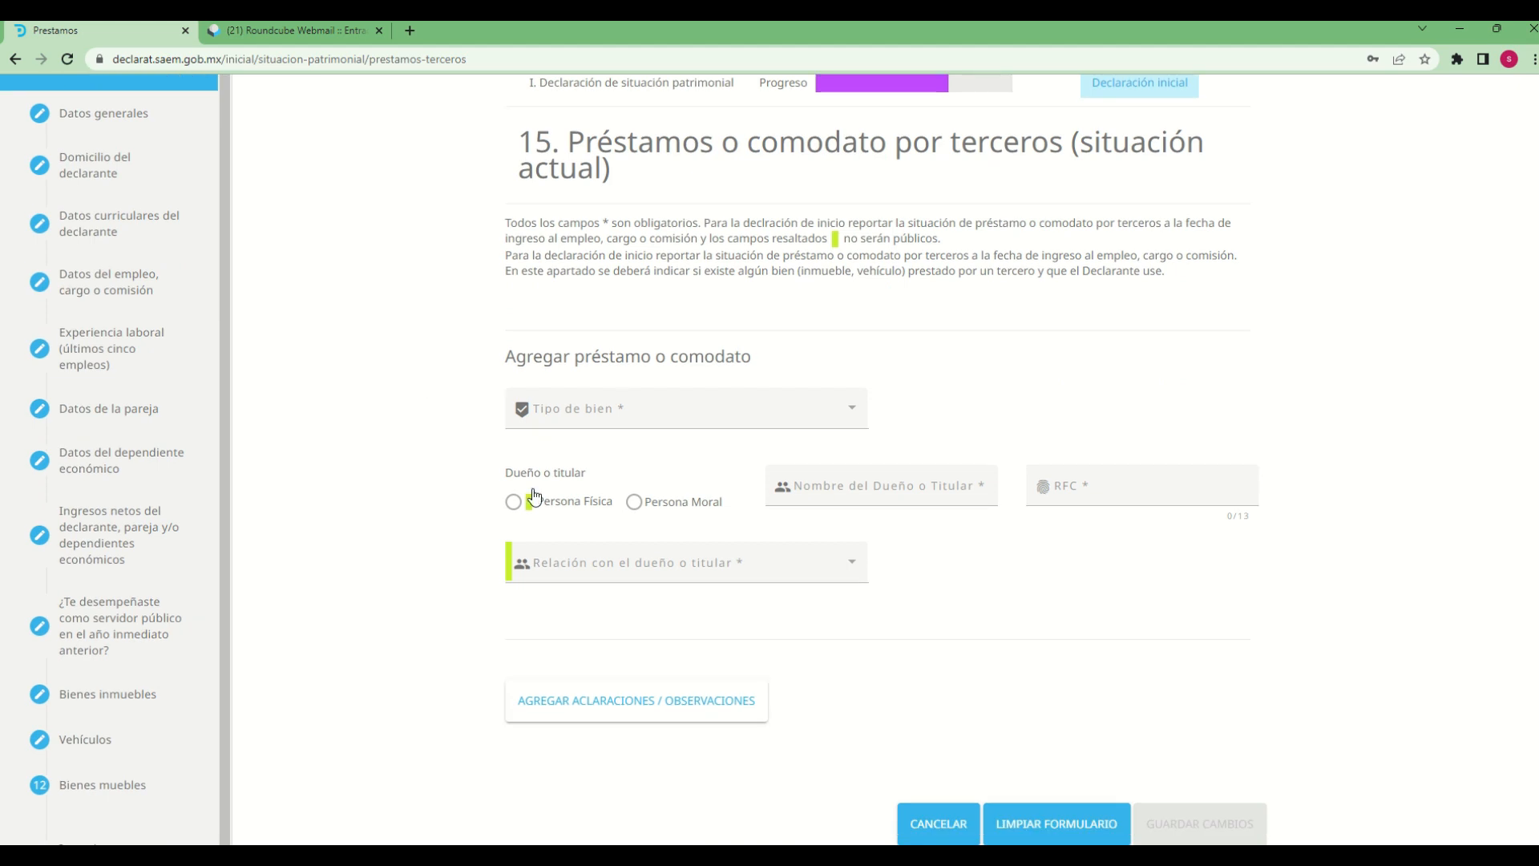
left_click(773, 419)
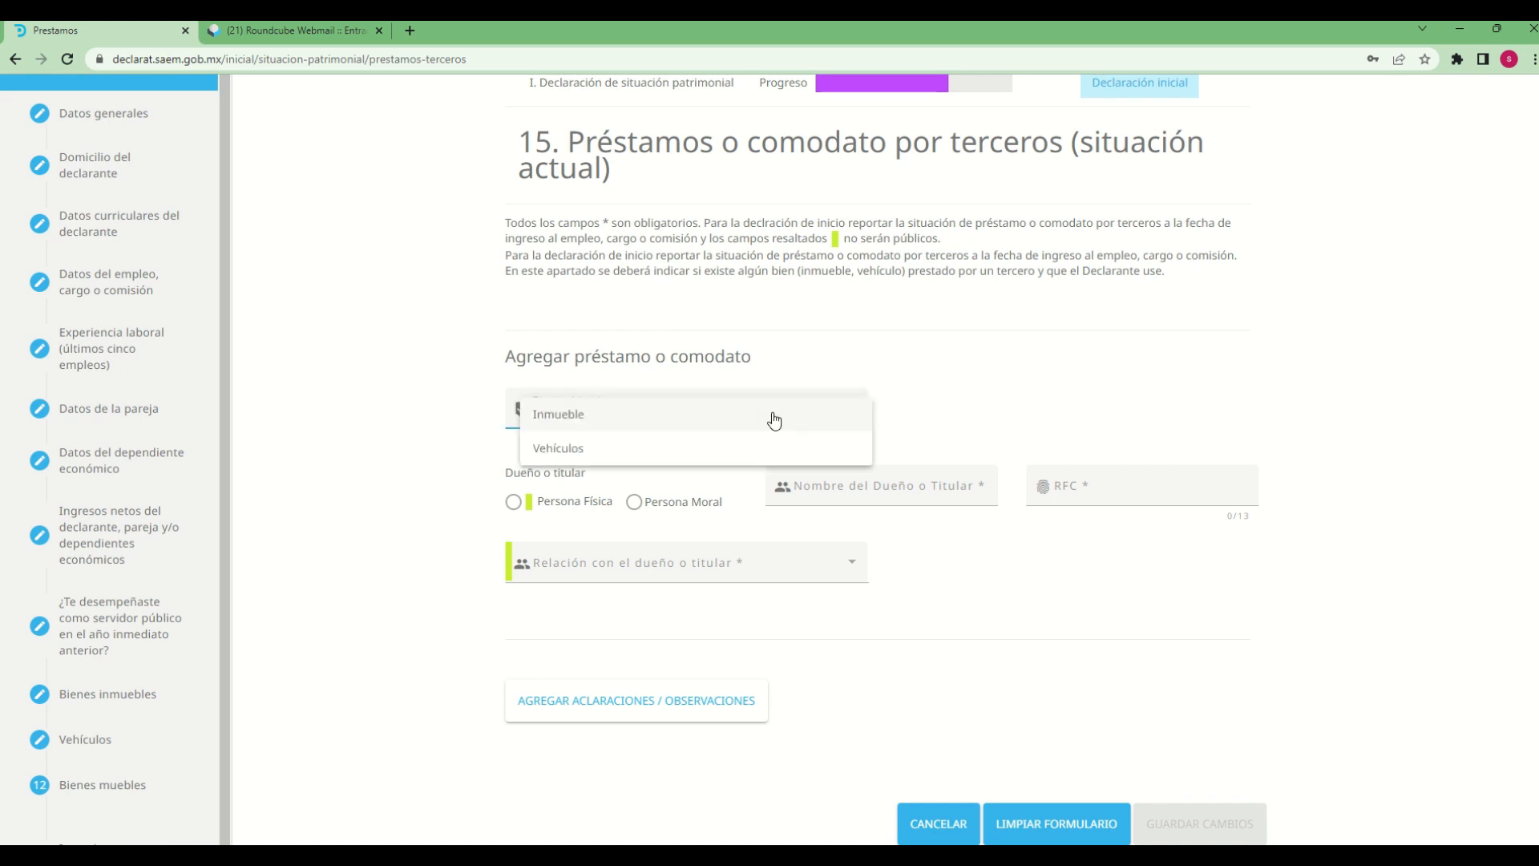
left_click(576, 450)
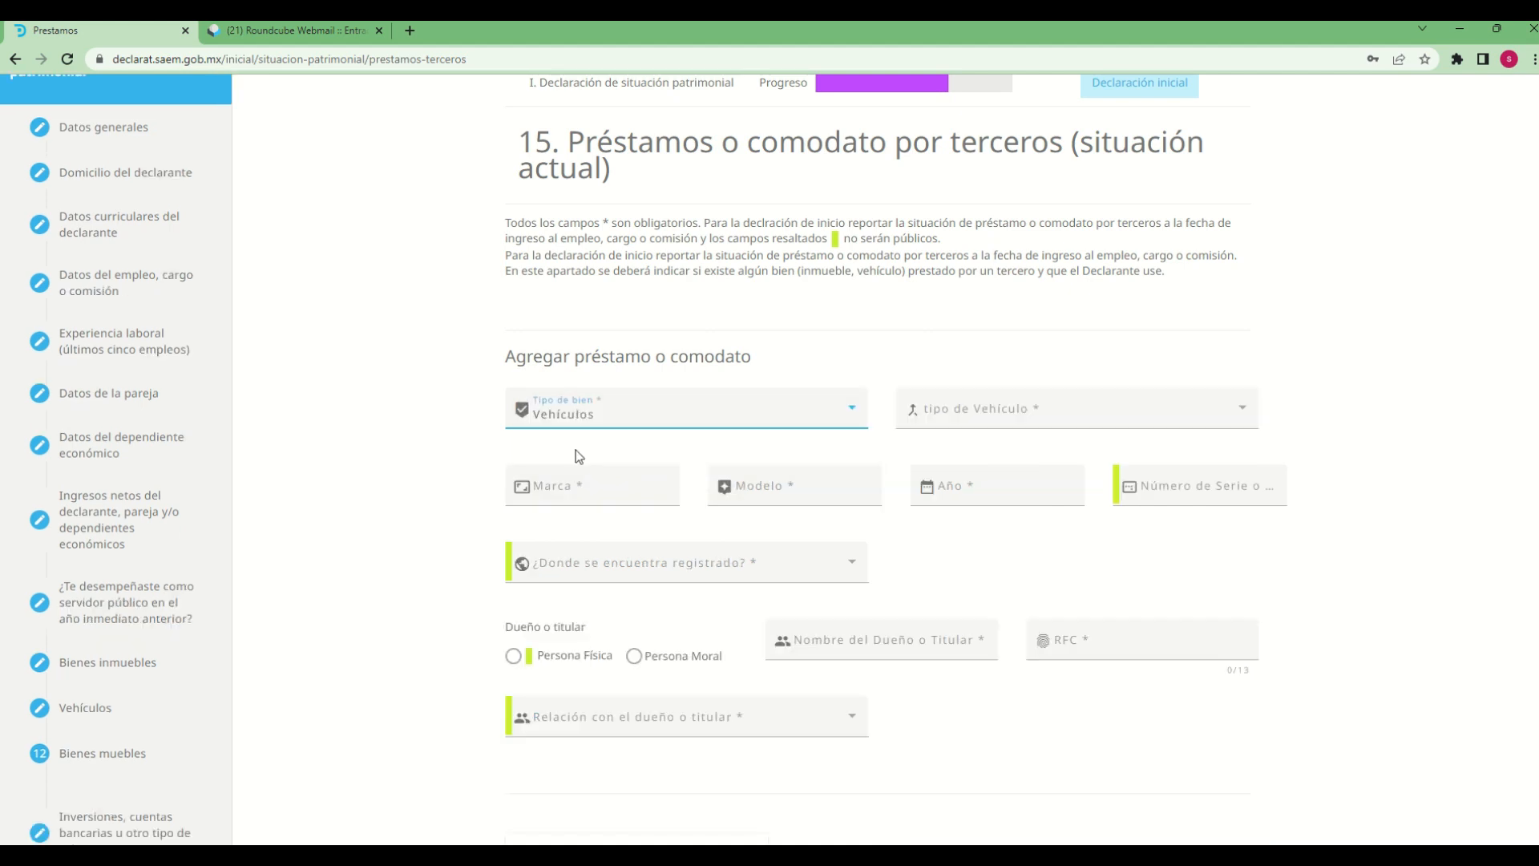
Try Inmueble as the loan's Tipo de bien, and switch it back to Vehículos
left_click(677, 409)
left_click(672, 377)
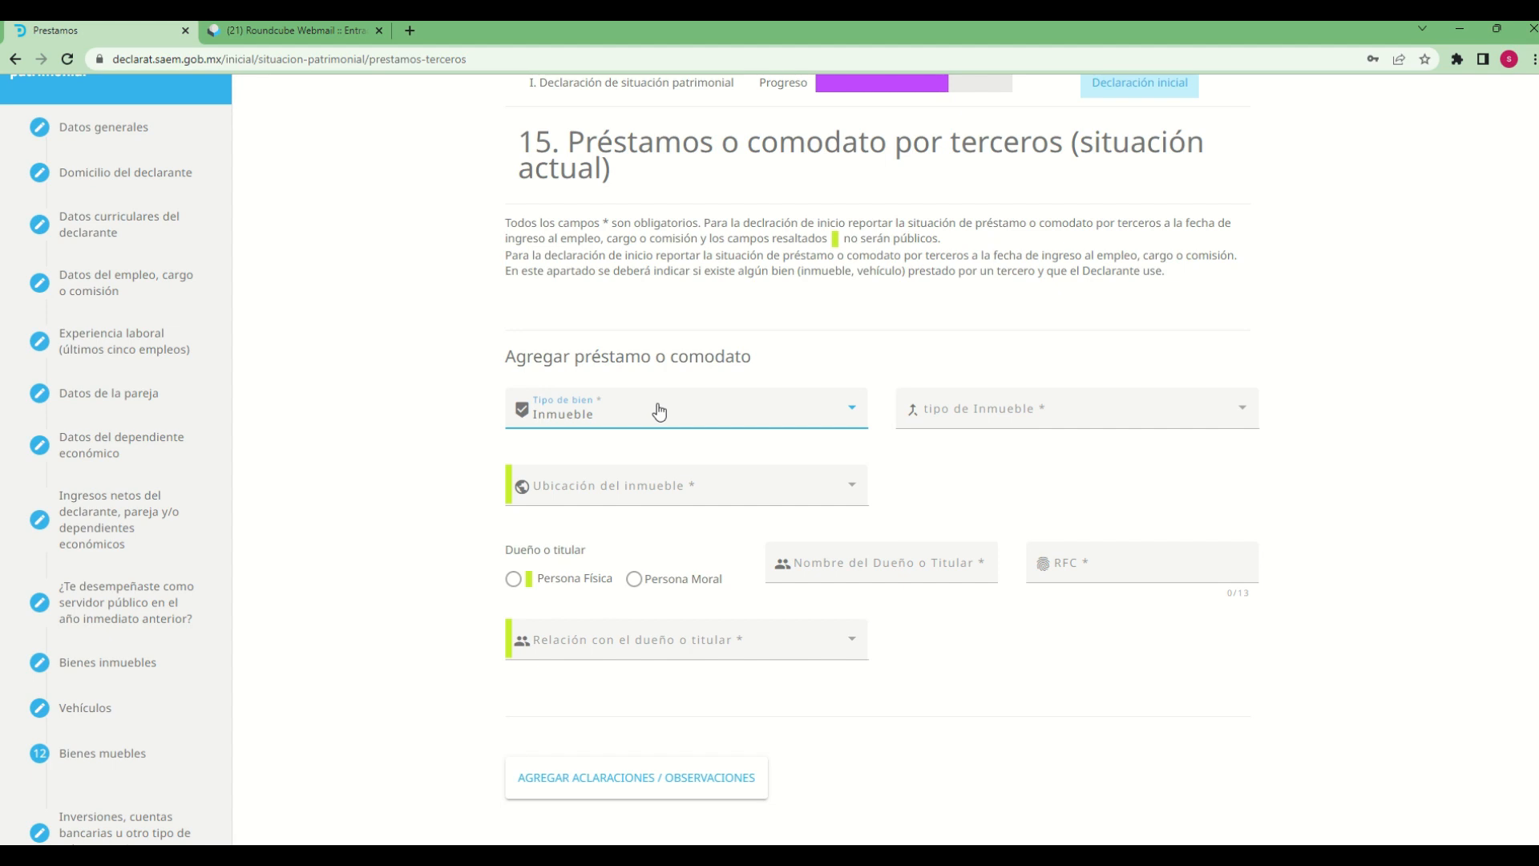
left_click(659, 411)
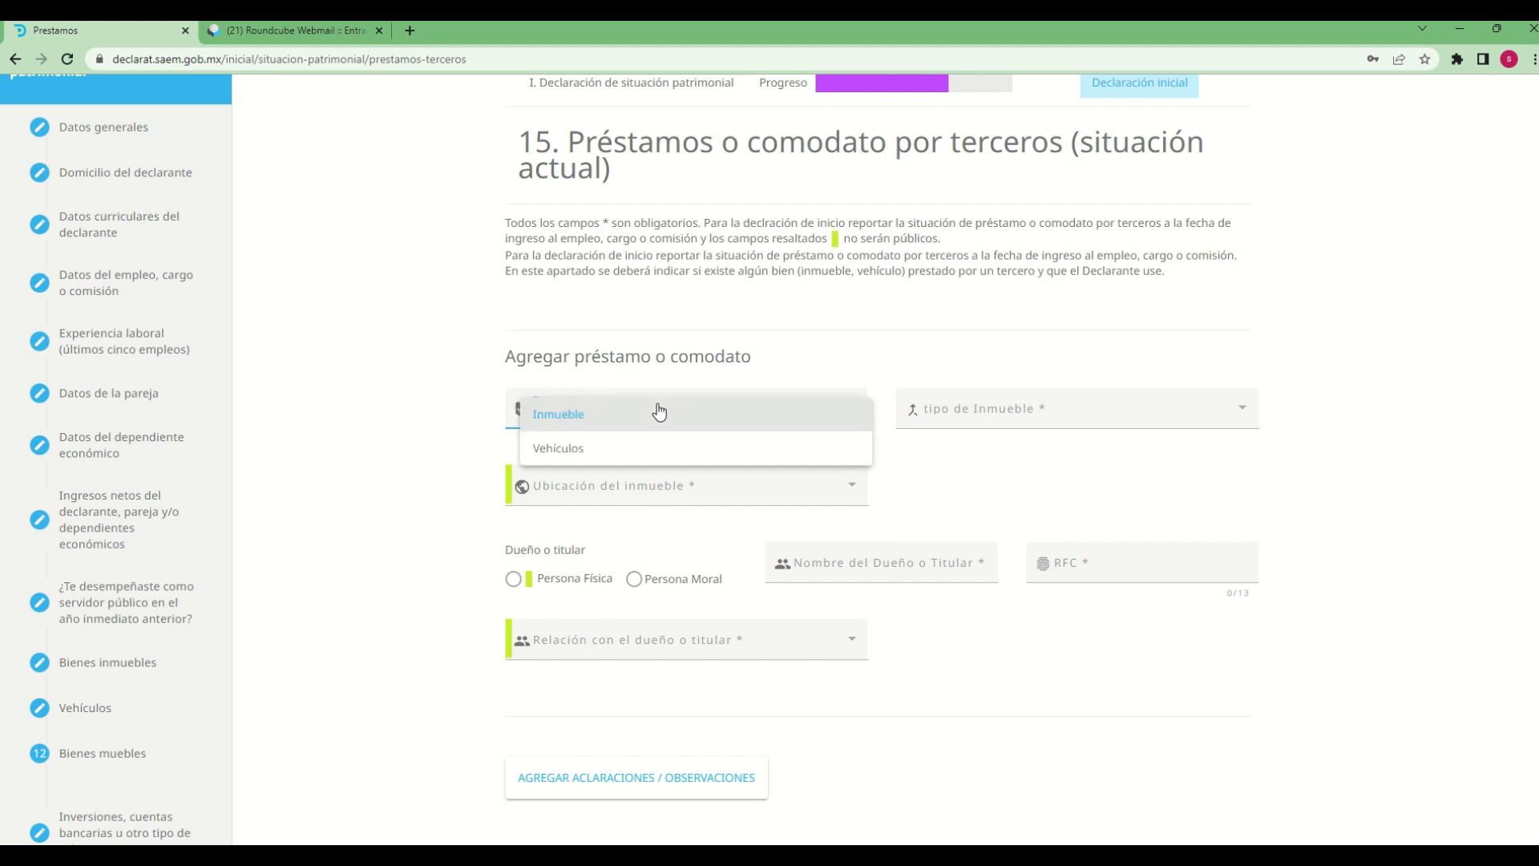
left_click(608, 453)
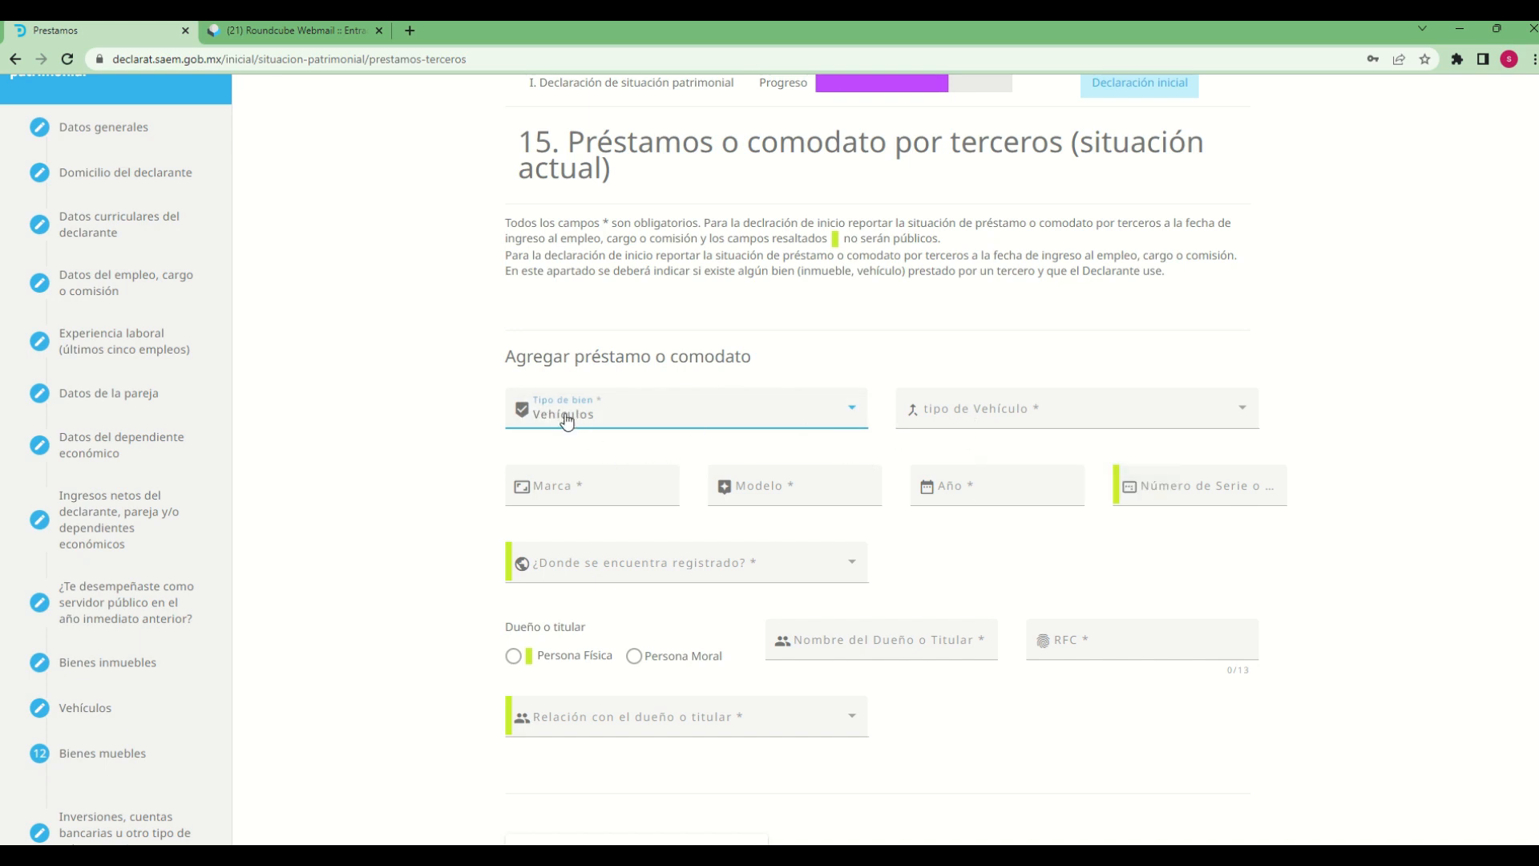
Set the vehicle type to AUTOMÓVIL/MOTOCICLETA, with Marca "dodge" and Modelo "atos"
left_click(1095, 412)
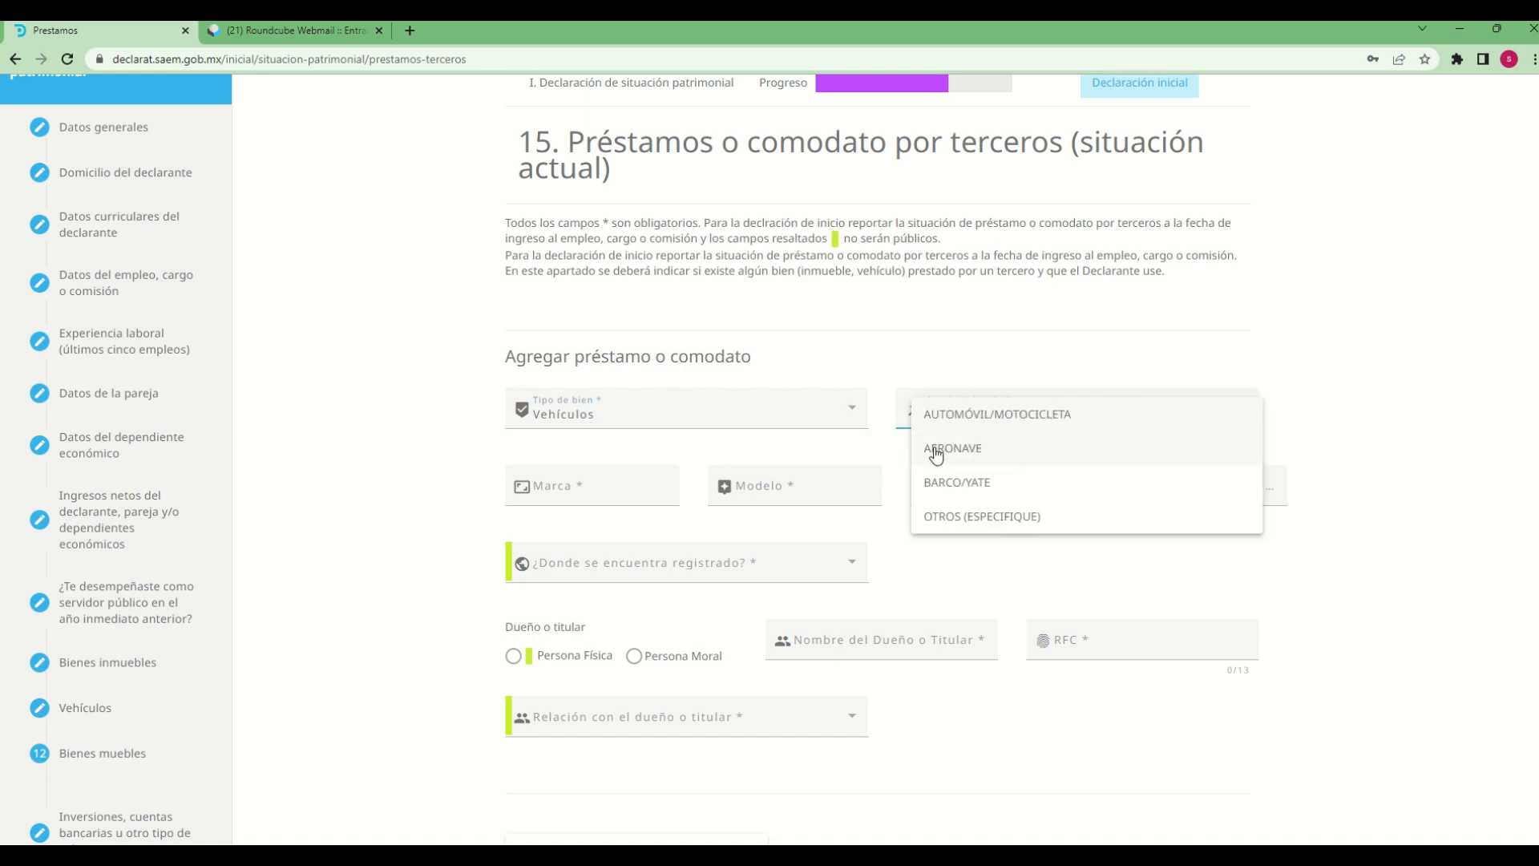
left_click(1019, 418)
left_click(592, 487)
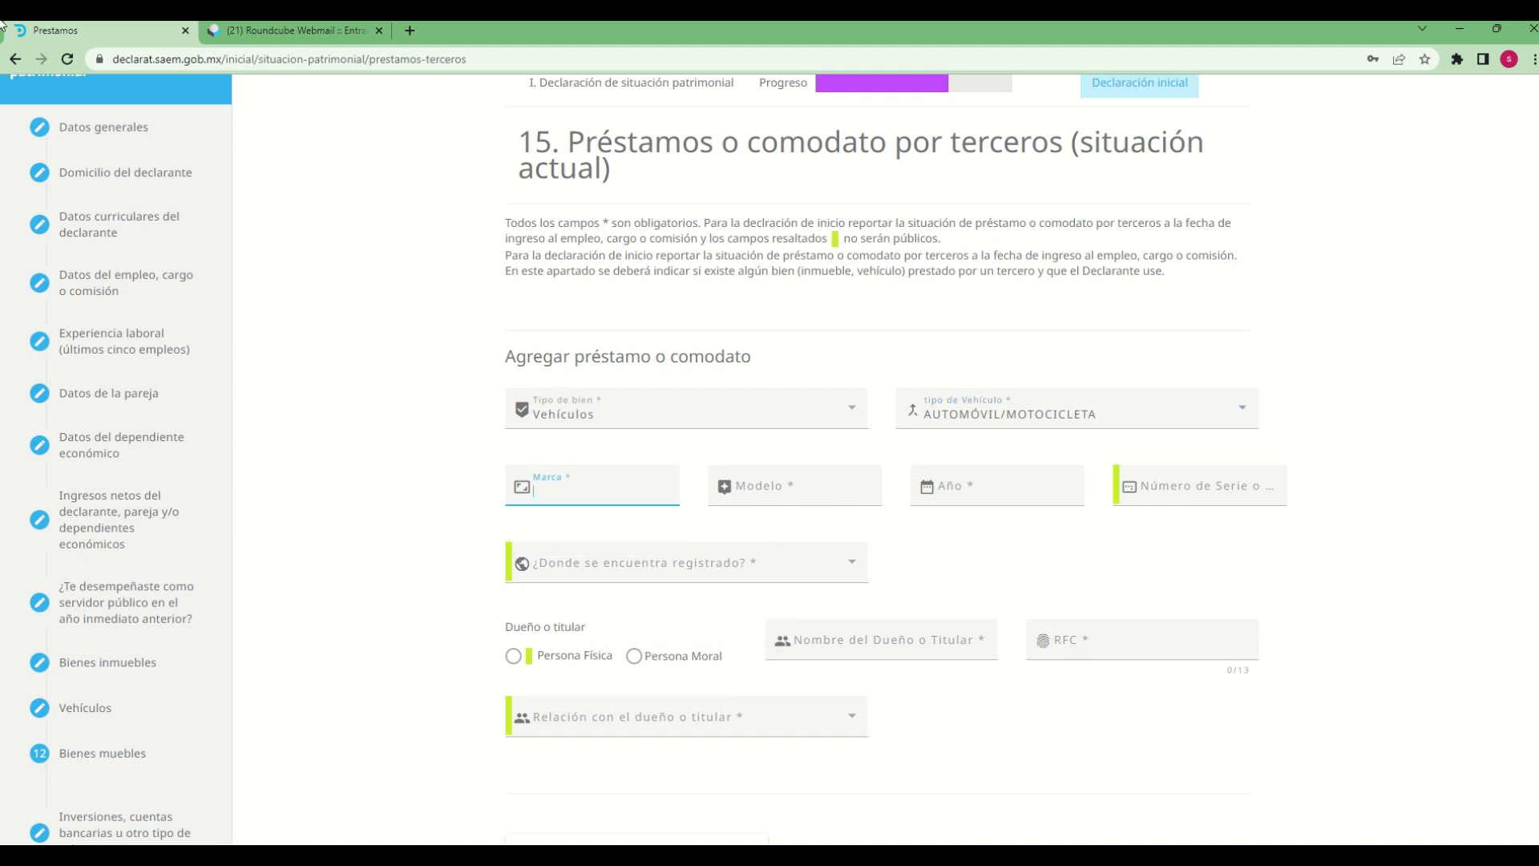
mouse_move(1, 22)
type("dodge")
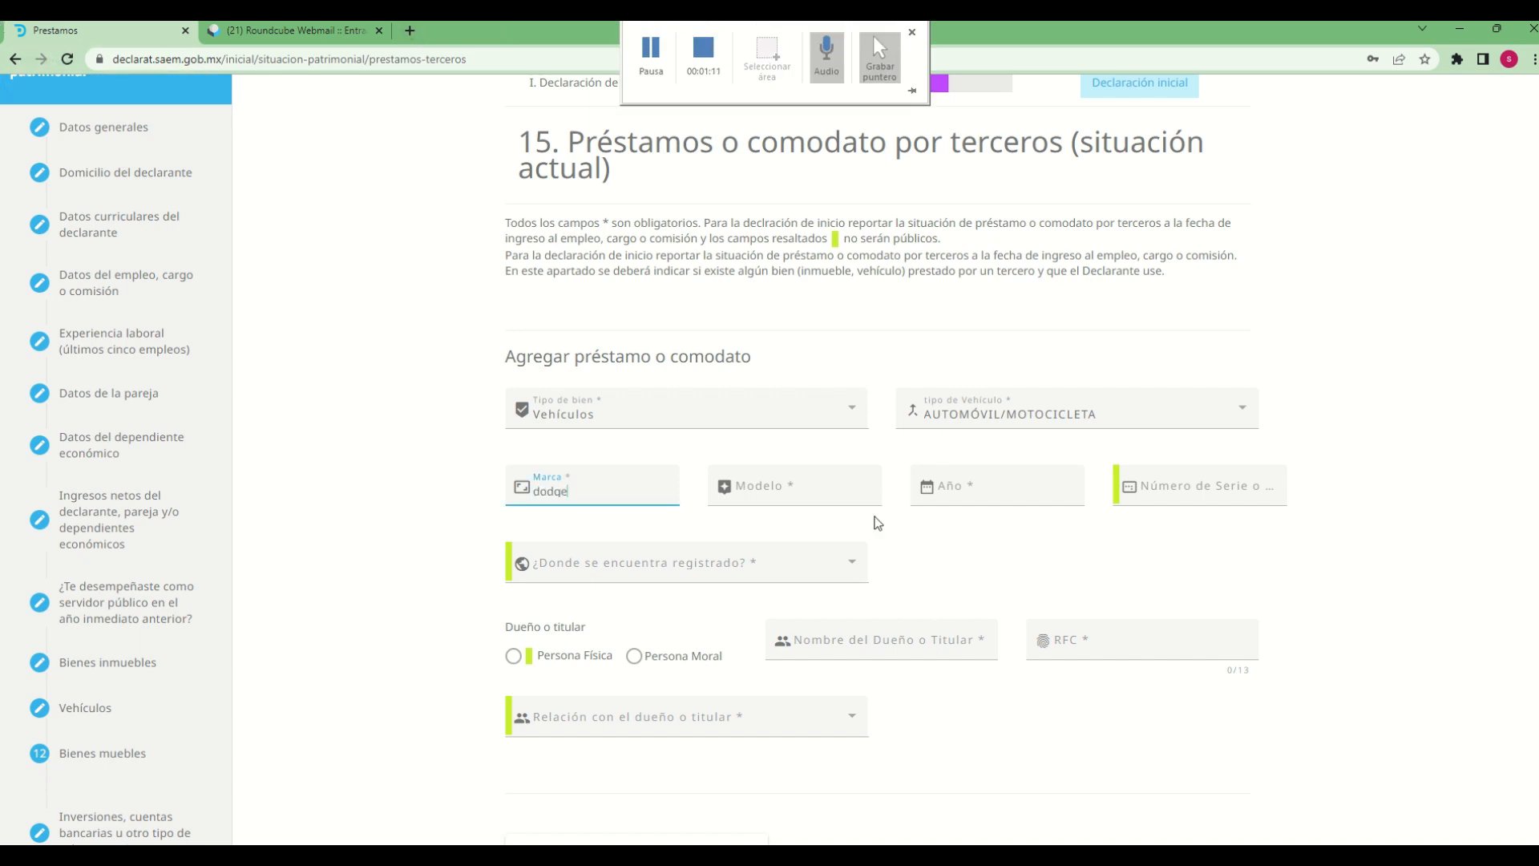
left_click(840, 498)
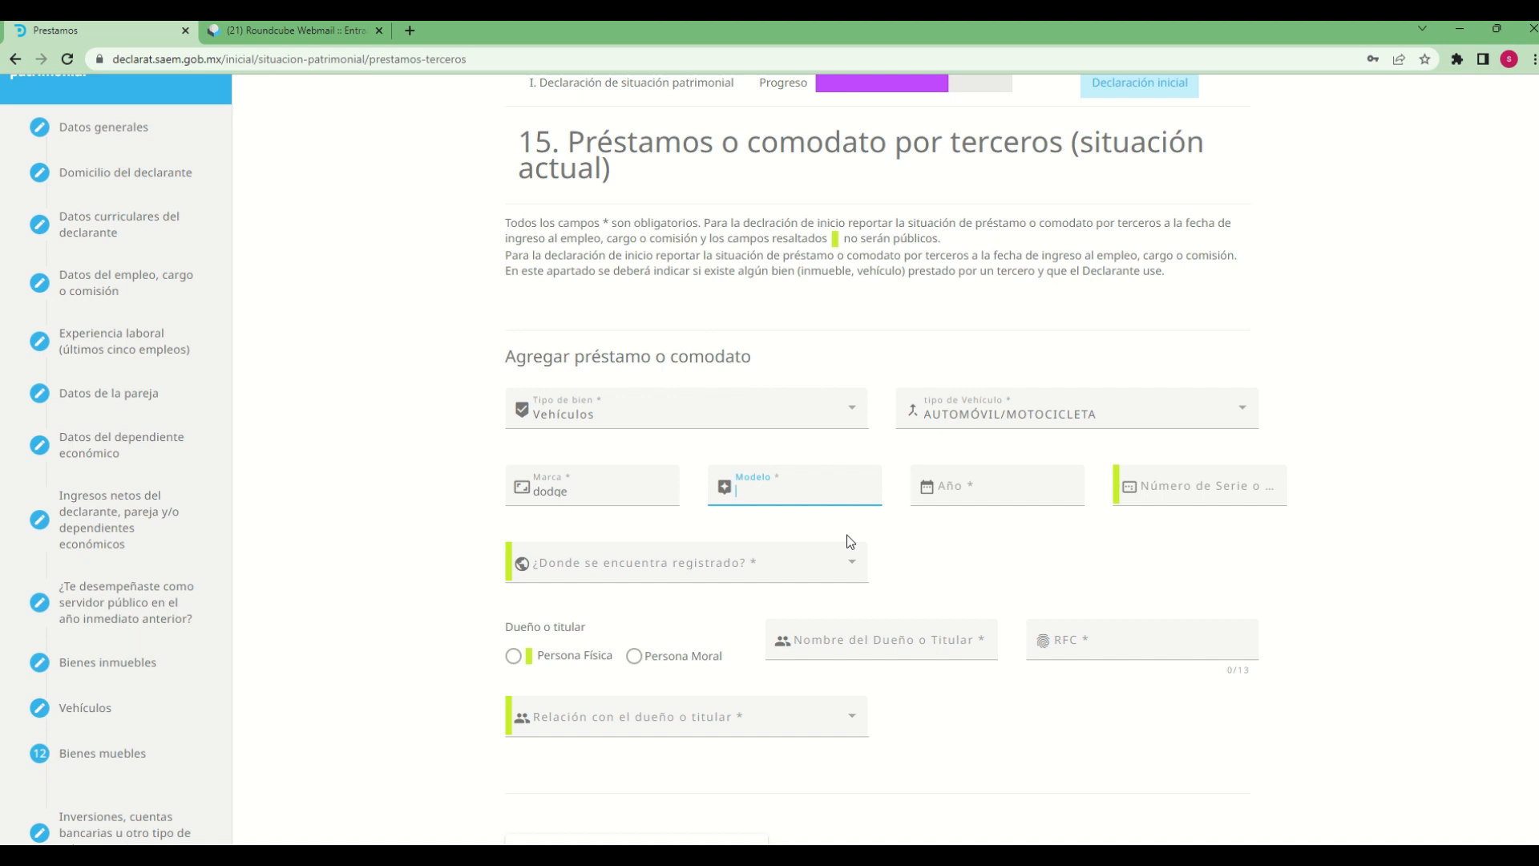
type("atos")
Set the vehicle's year to 2012 and fill in its serial or registration number
left_click(973, 486)
type("2012")
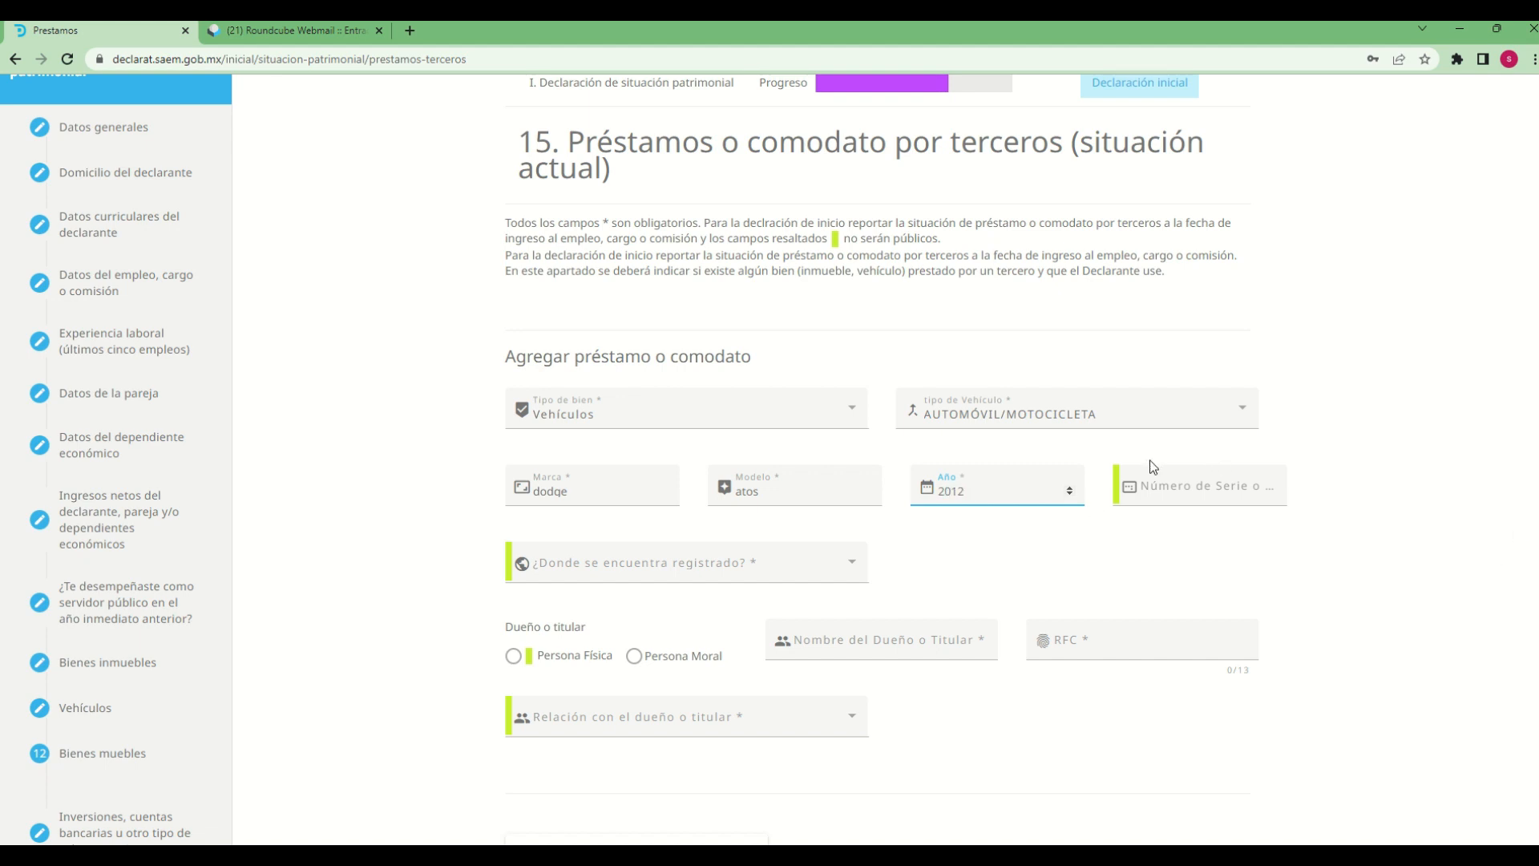
left_click(1149, 481)
type("456987")
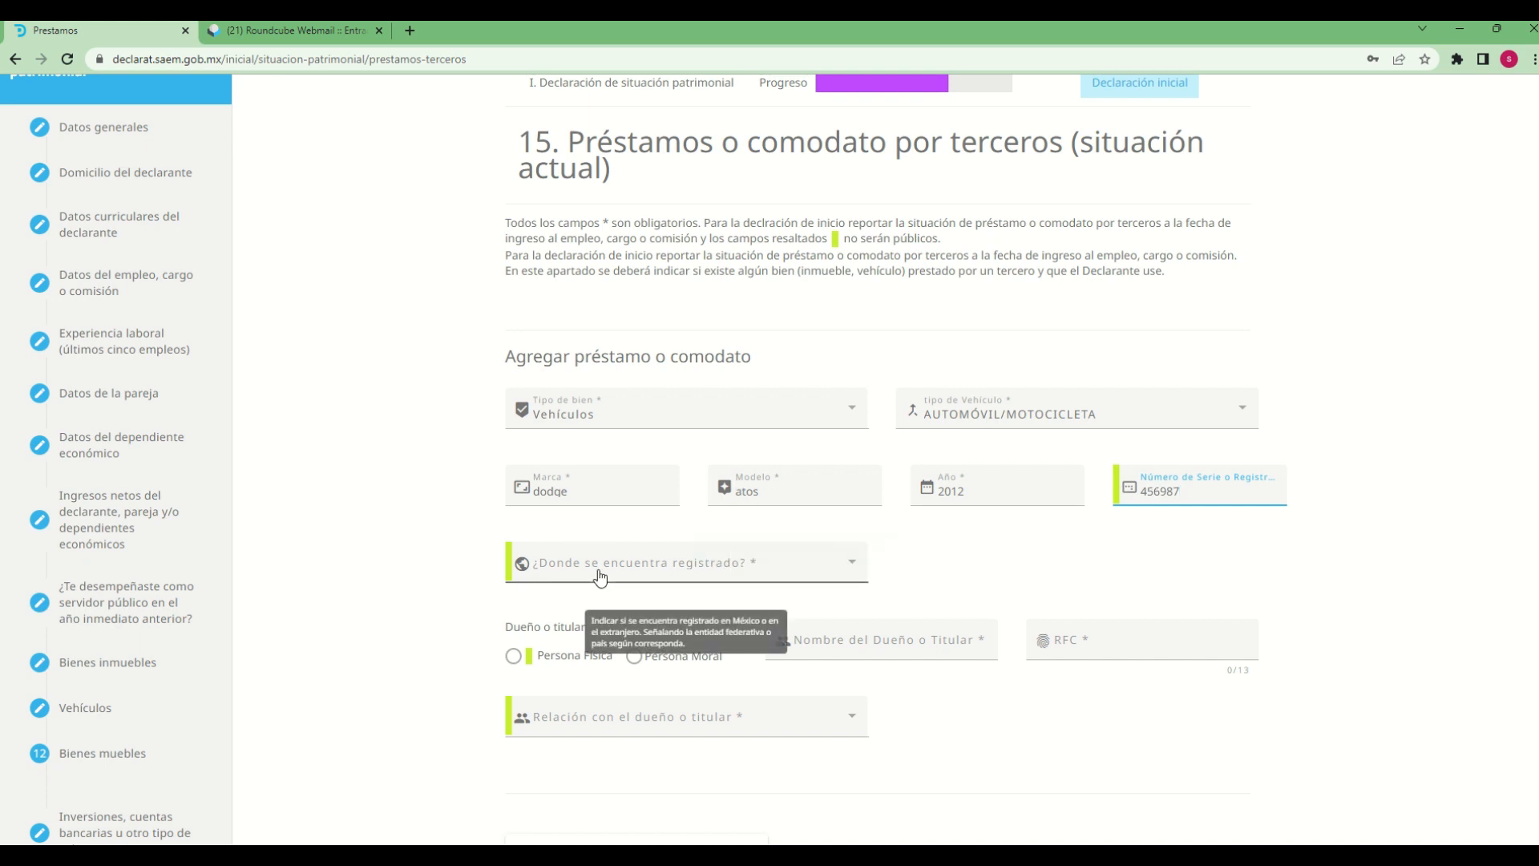
Set the vehicle's place of registration to EN MÉXICO, with MORELOS as the Entidad Federativa
left_click(805, 569)
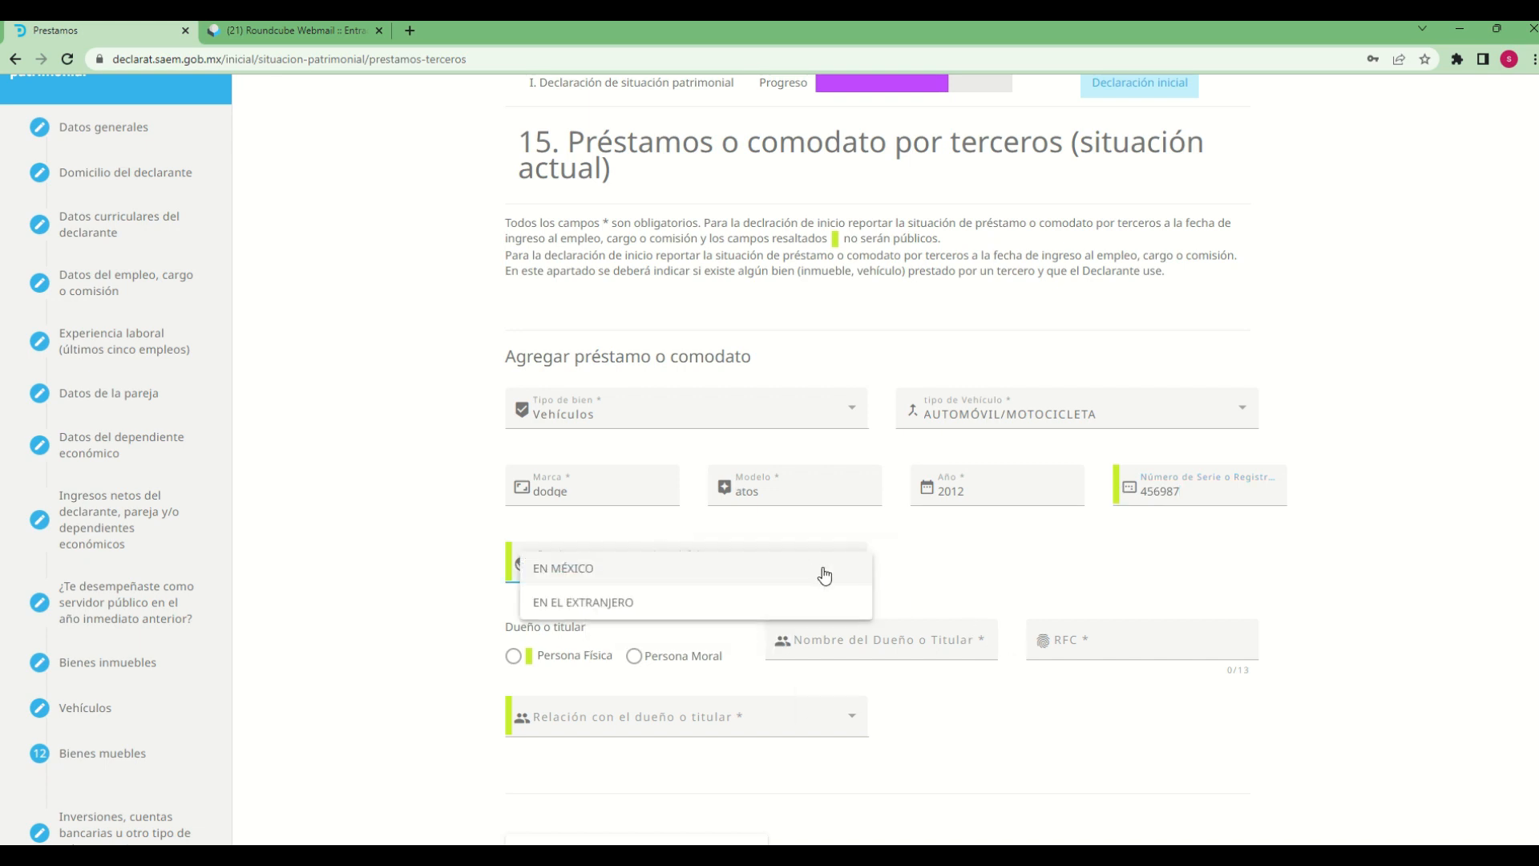
left_click(539, 573)
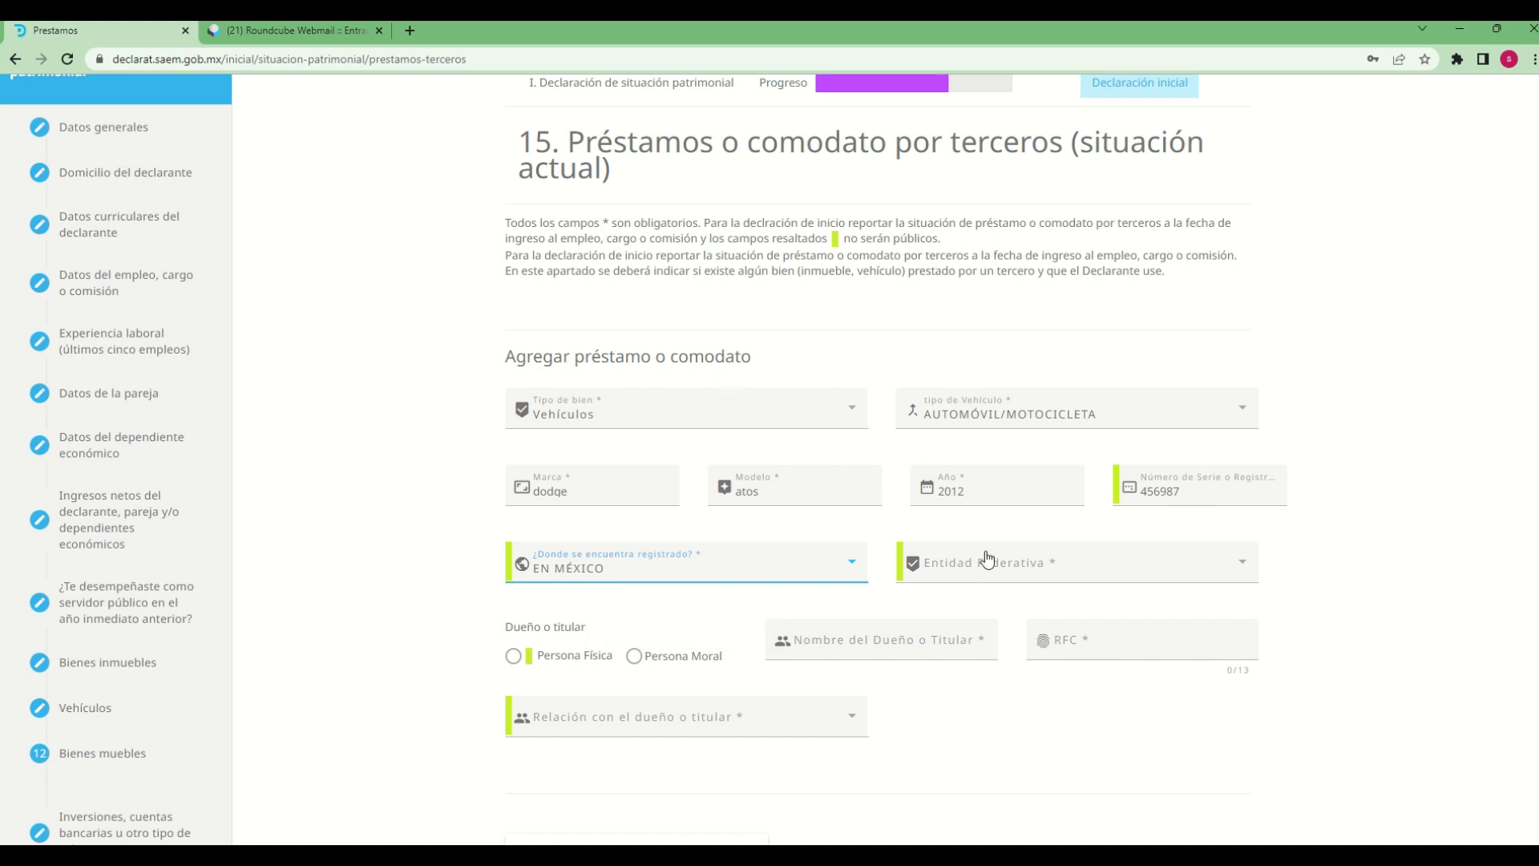
left_click(970, 580)
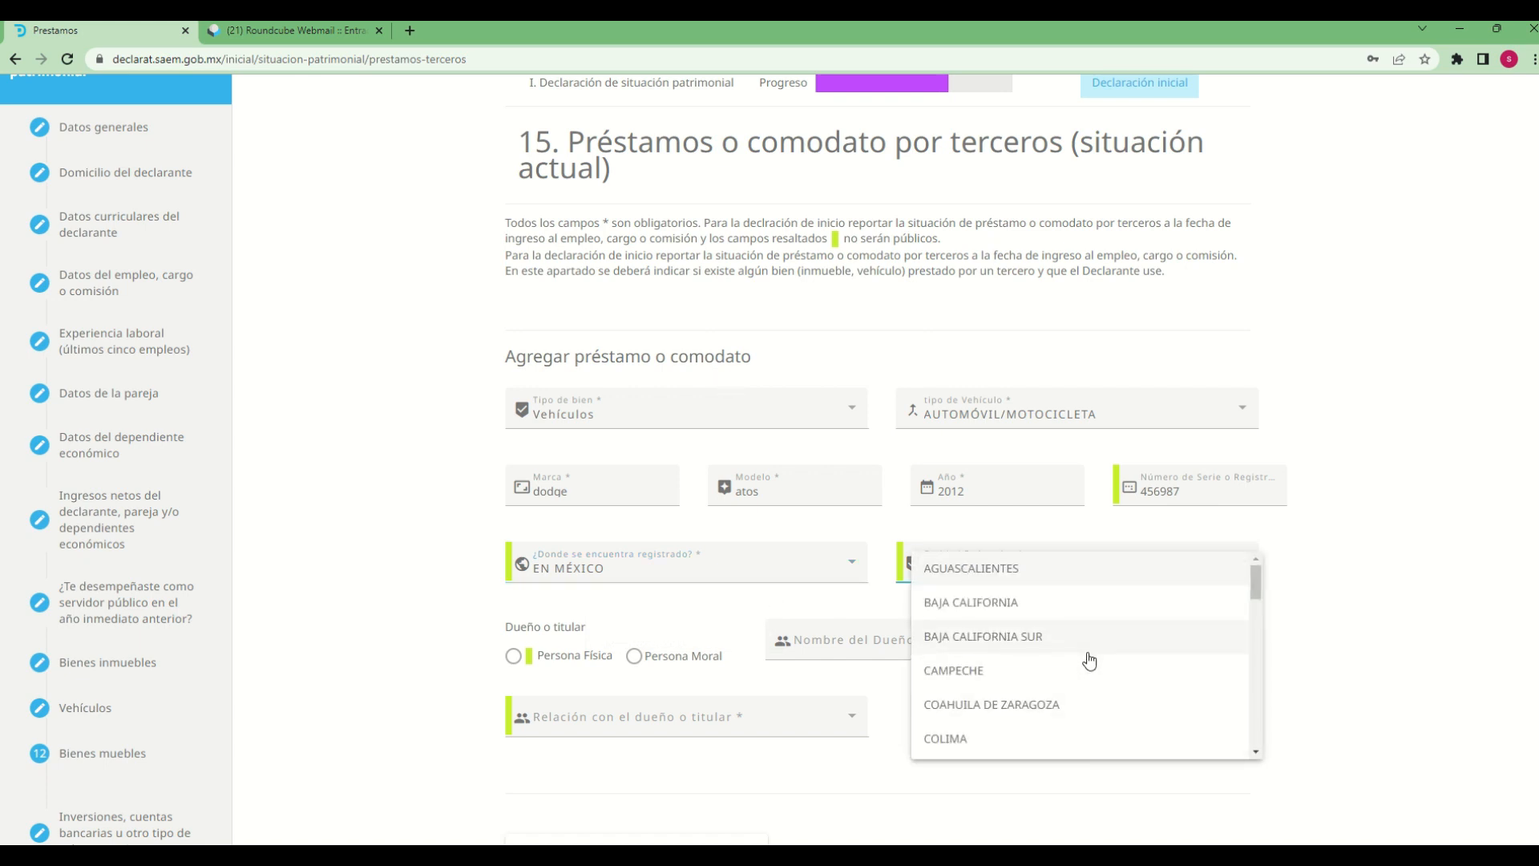
scroll(1089, 661, "down", 3)
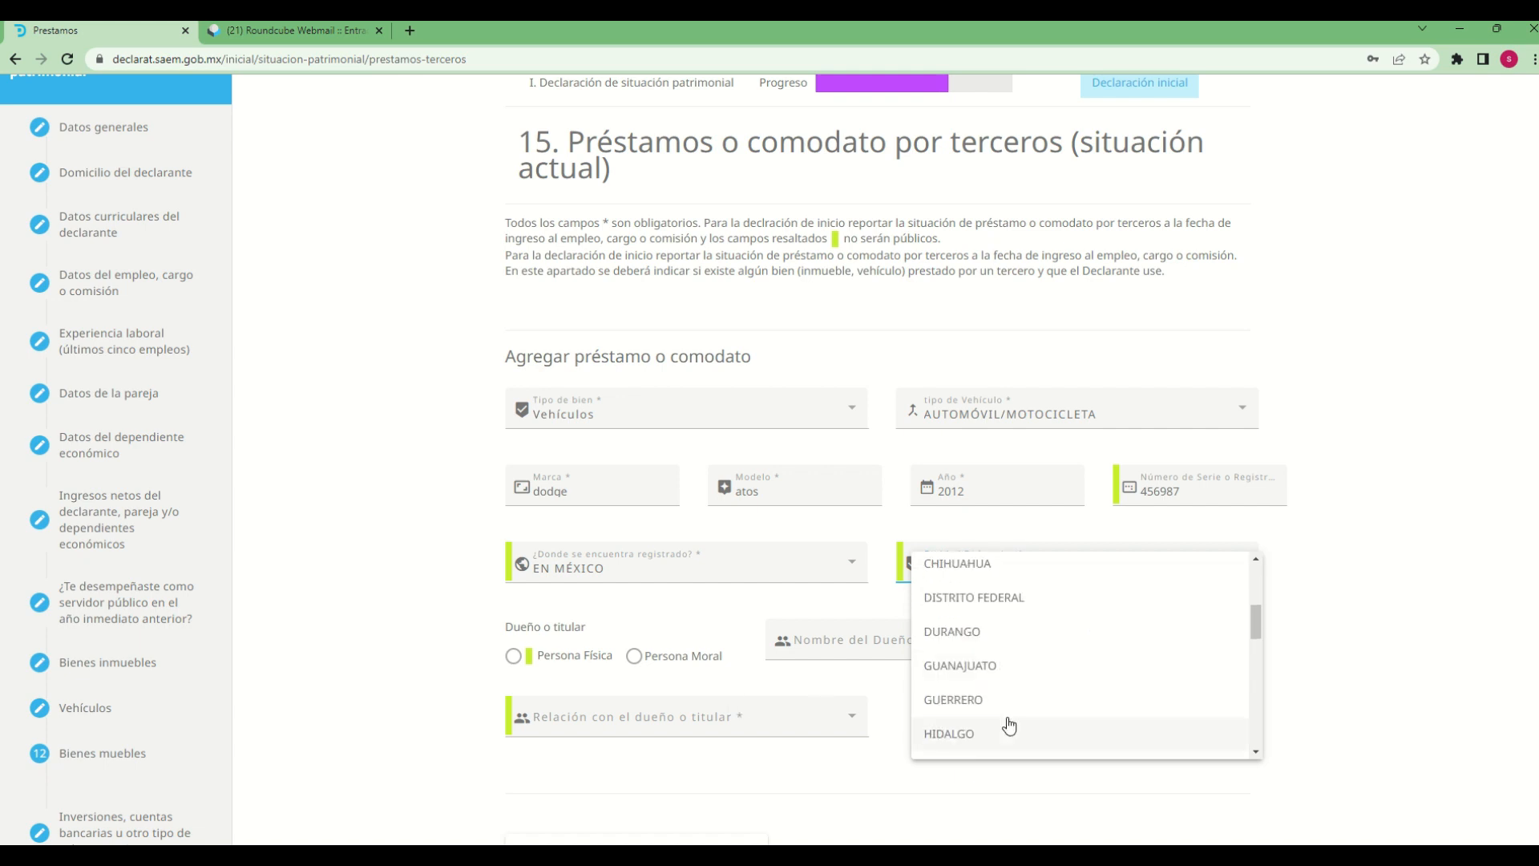
scroll(1001, 702, "down", 1)
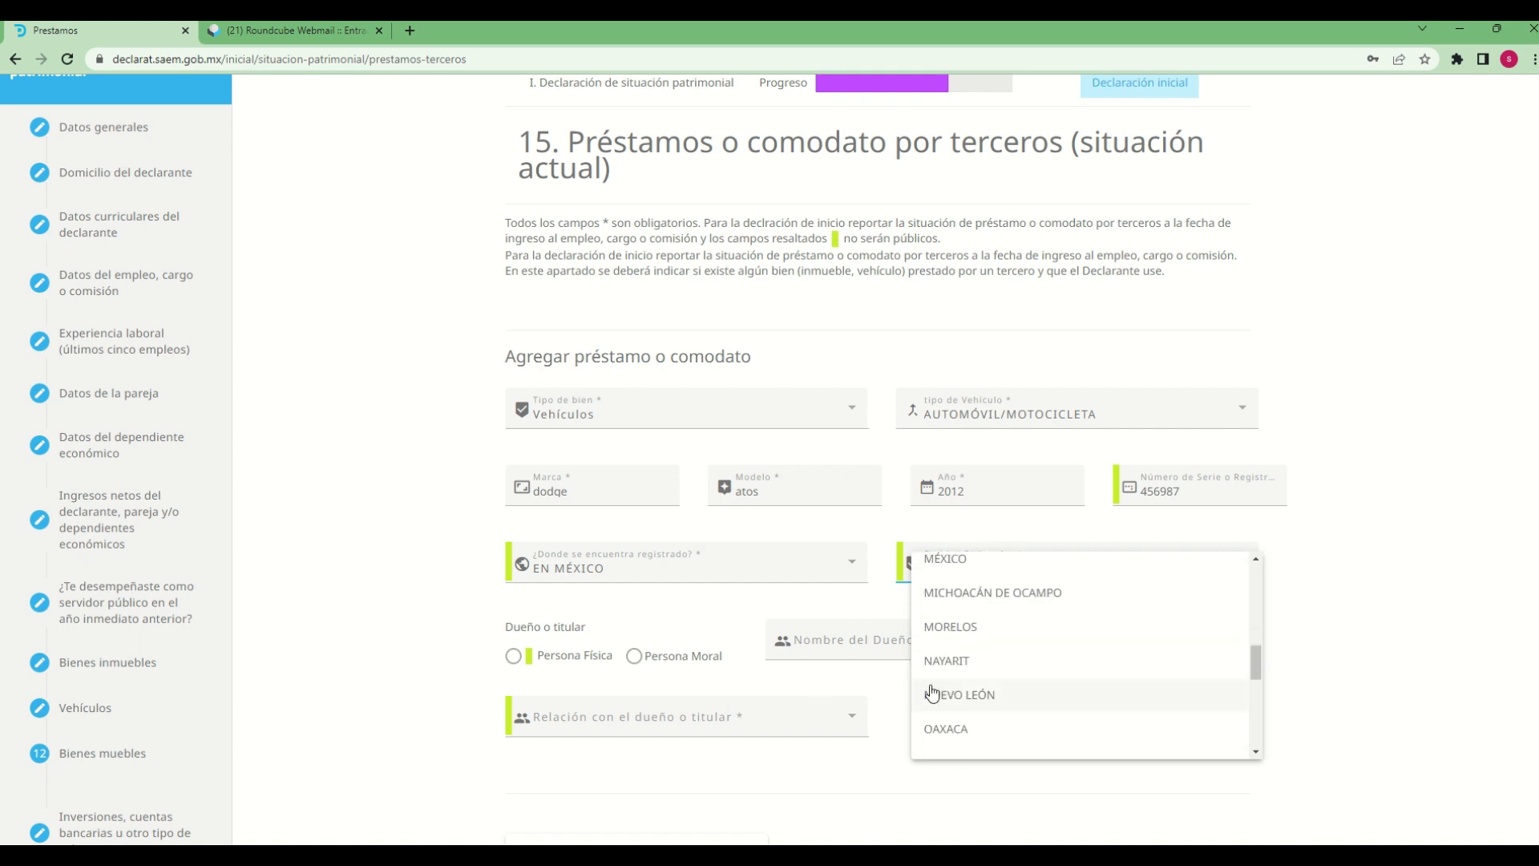
left_click(937, 630)
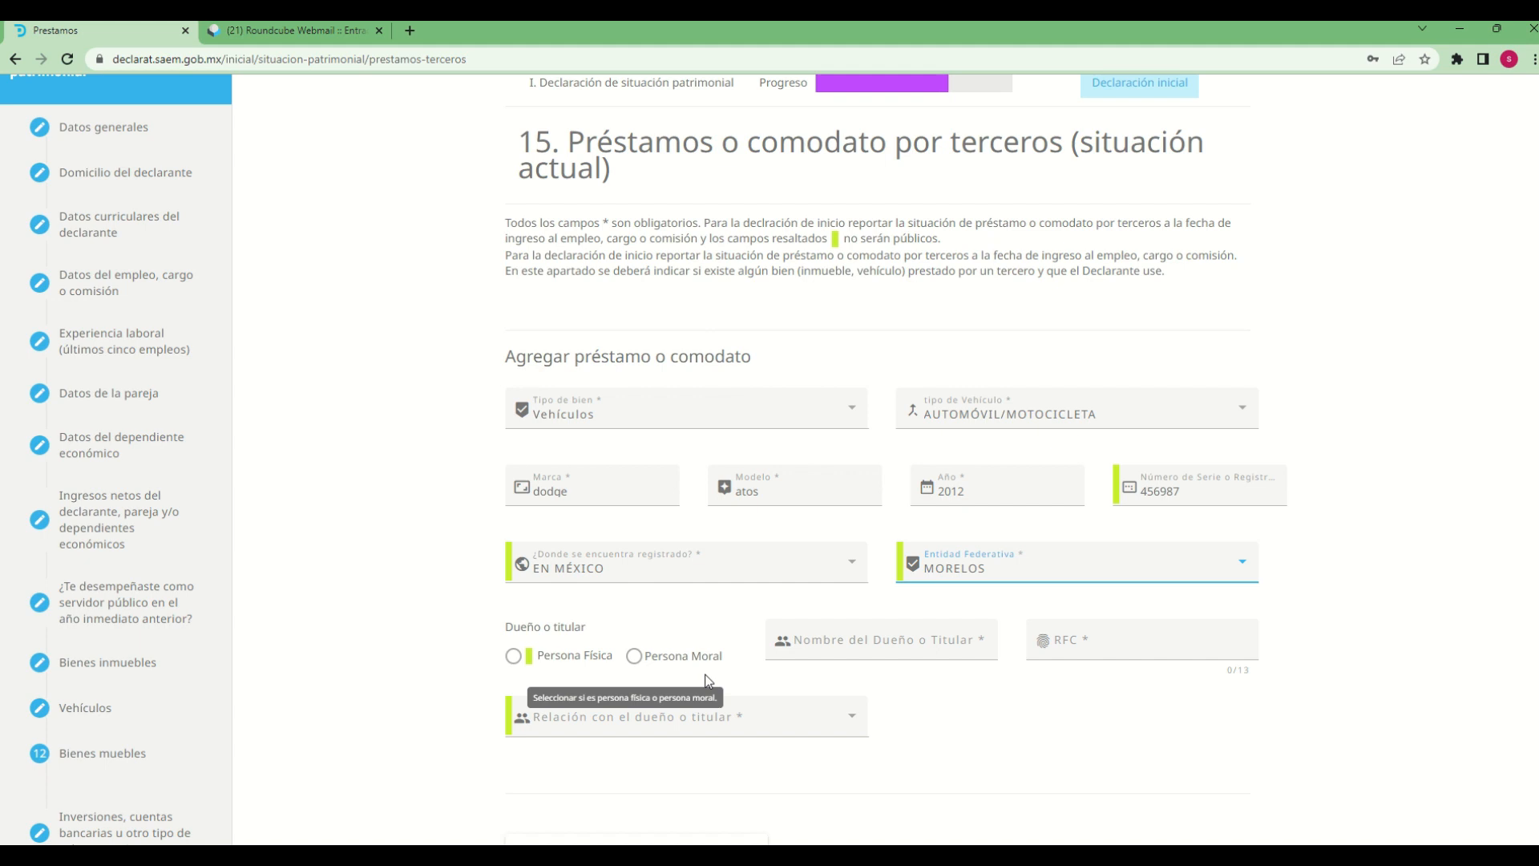
Set the vehicle's owner to Persona Física and fill in the owner's full name
left_click(521, 657)
left_click(813, 639)
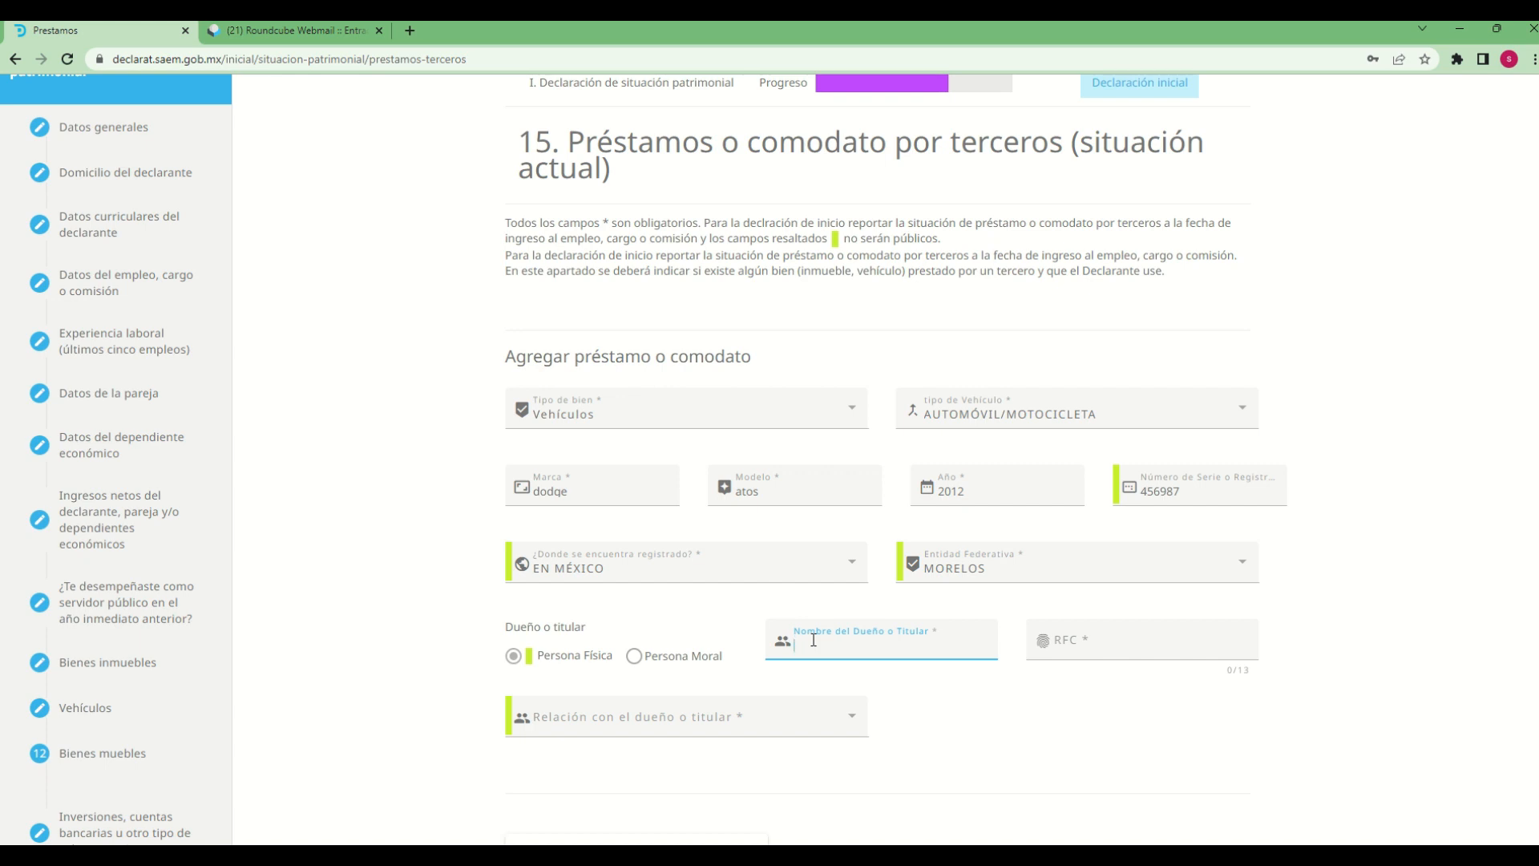
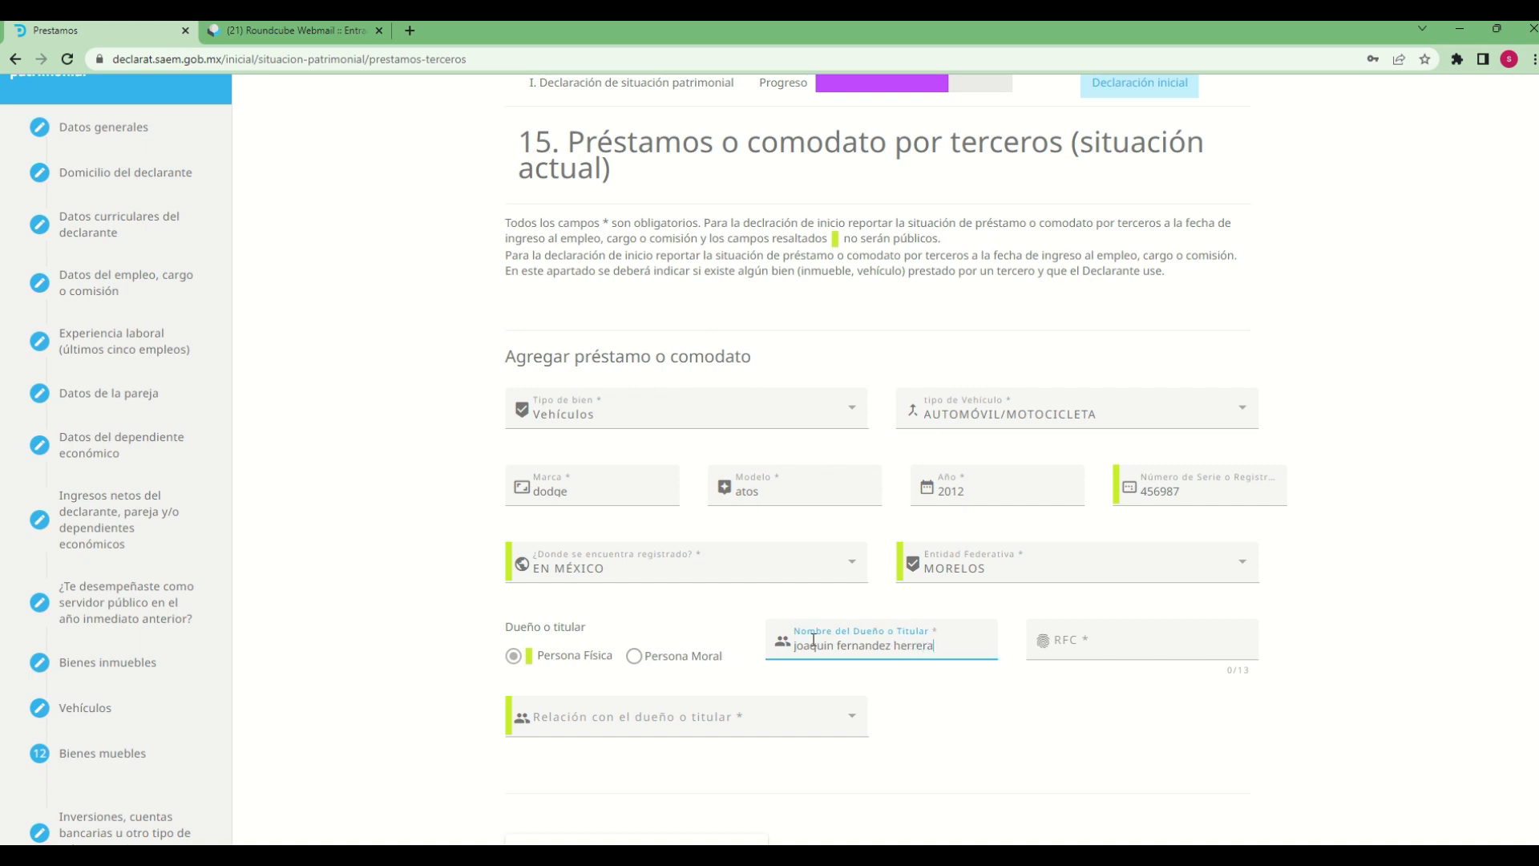
Fill in the vehicle owner's RFC
key("Tab")
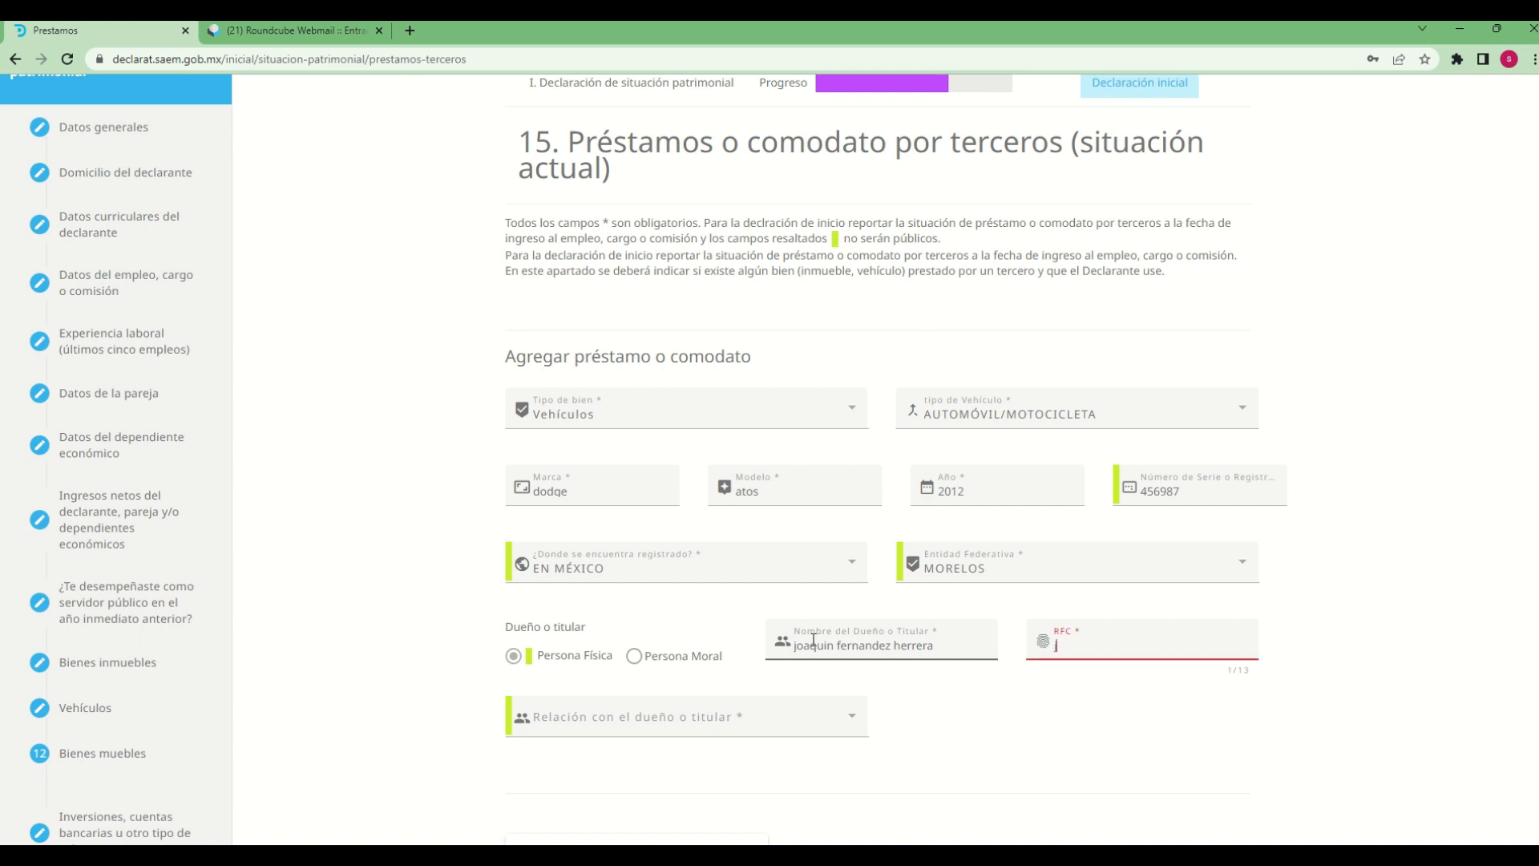
type("joaq1212126w3")
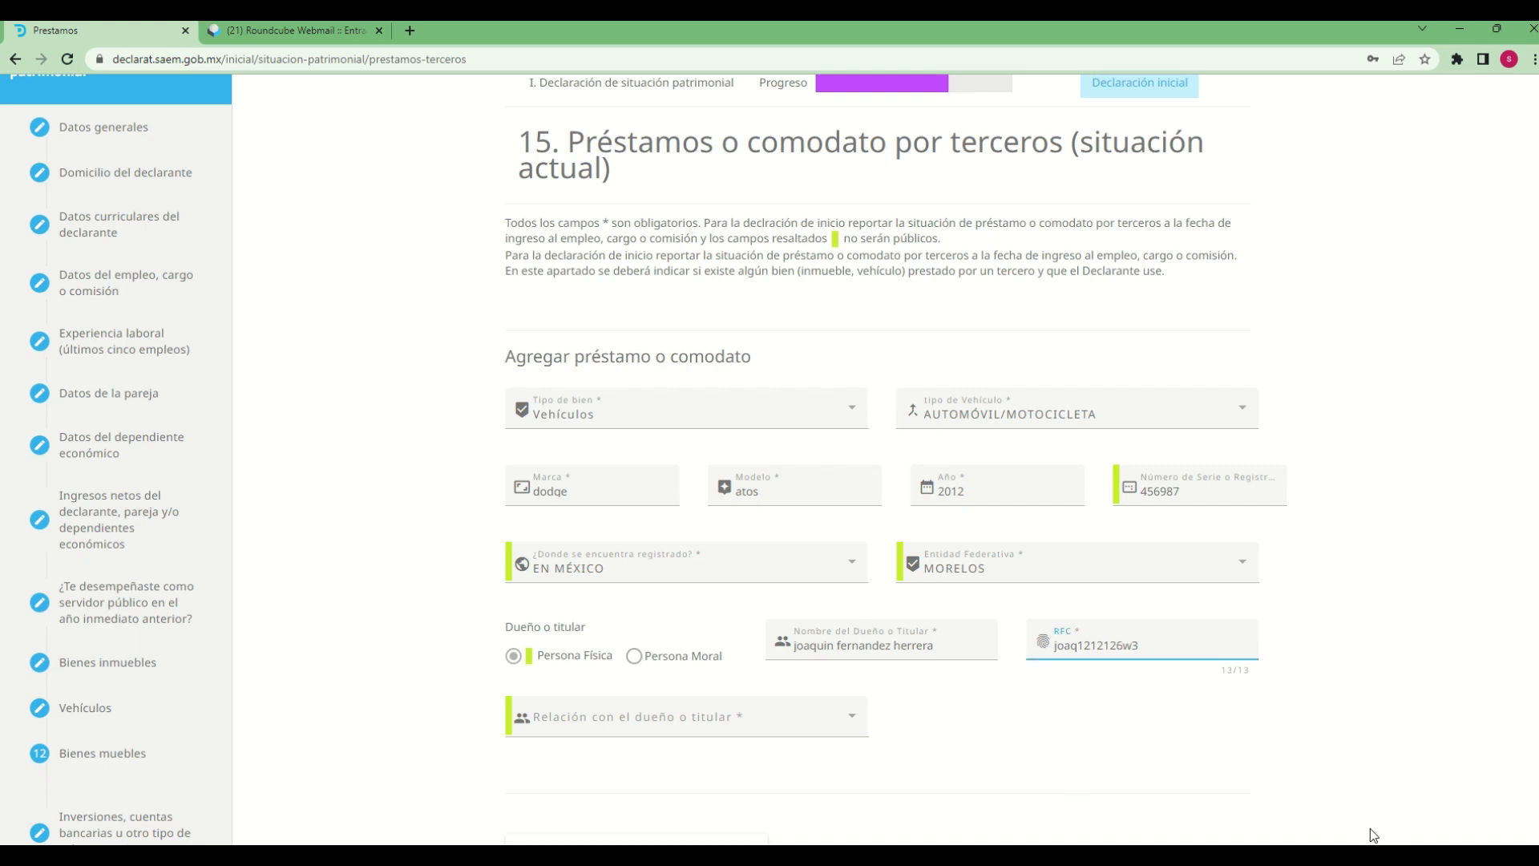
left_click(1141, 773)
Set the relationship with the owner (Relación con el dueño o titular) to NINGUNO
scroll(1148, 772, "down", 3)
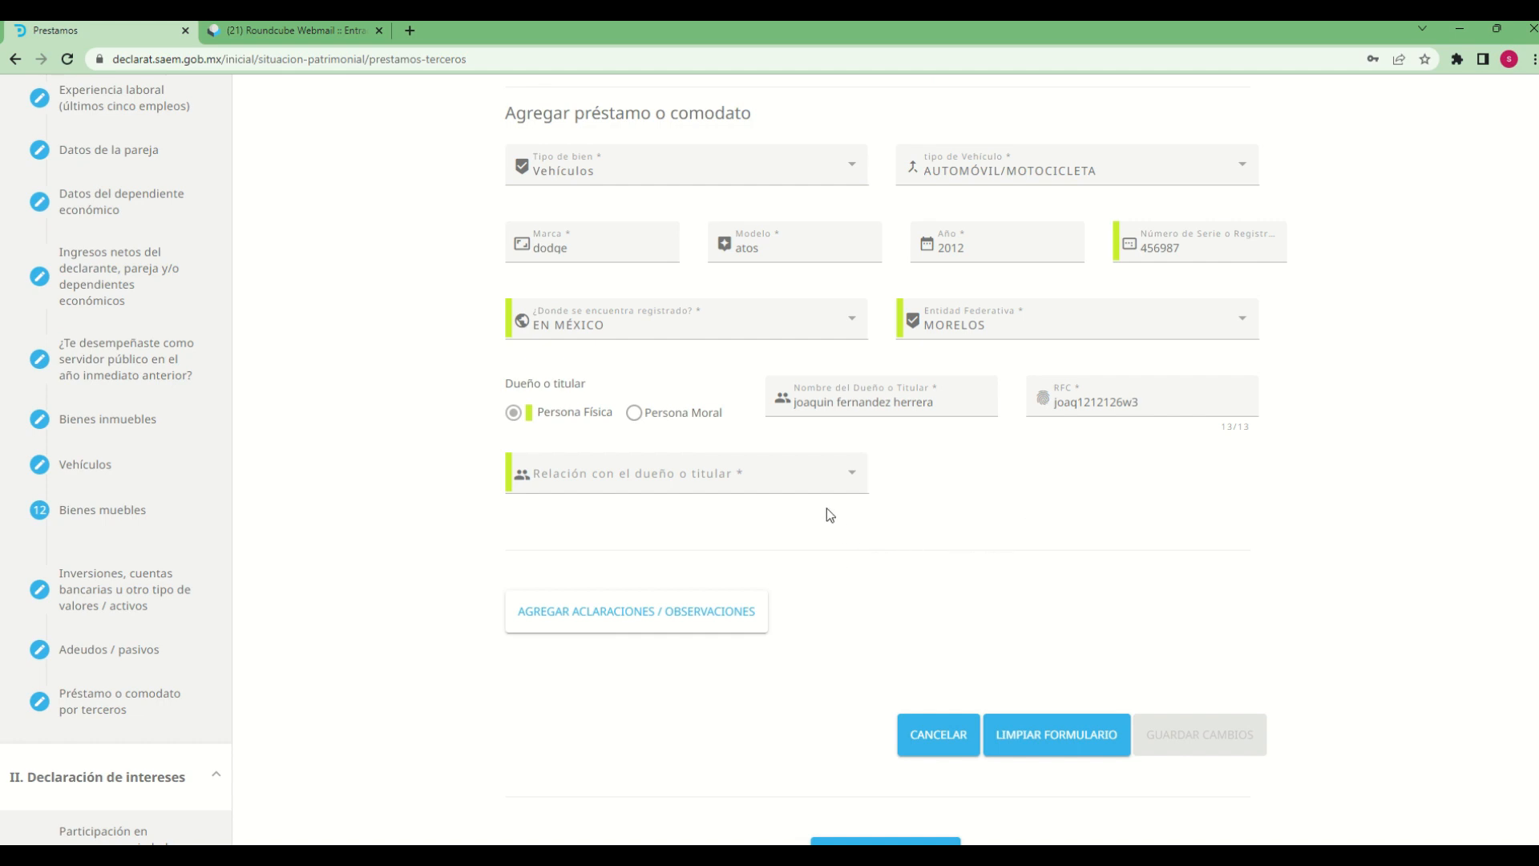
left_click(855, 479)
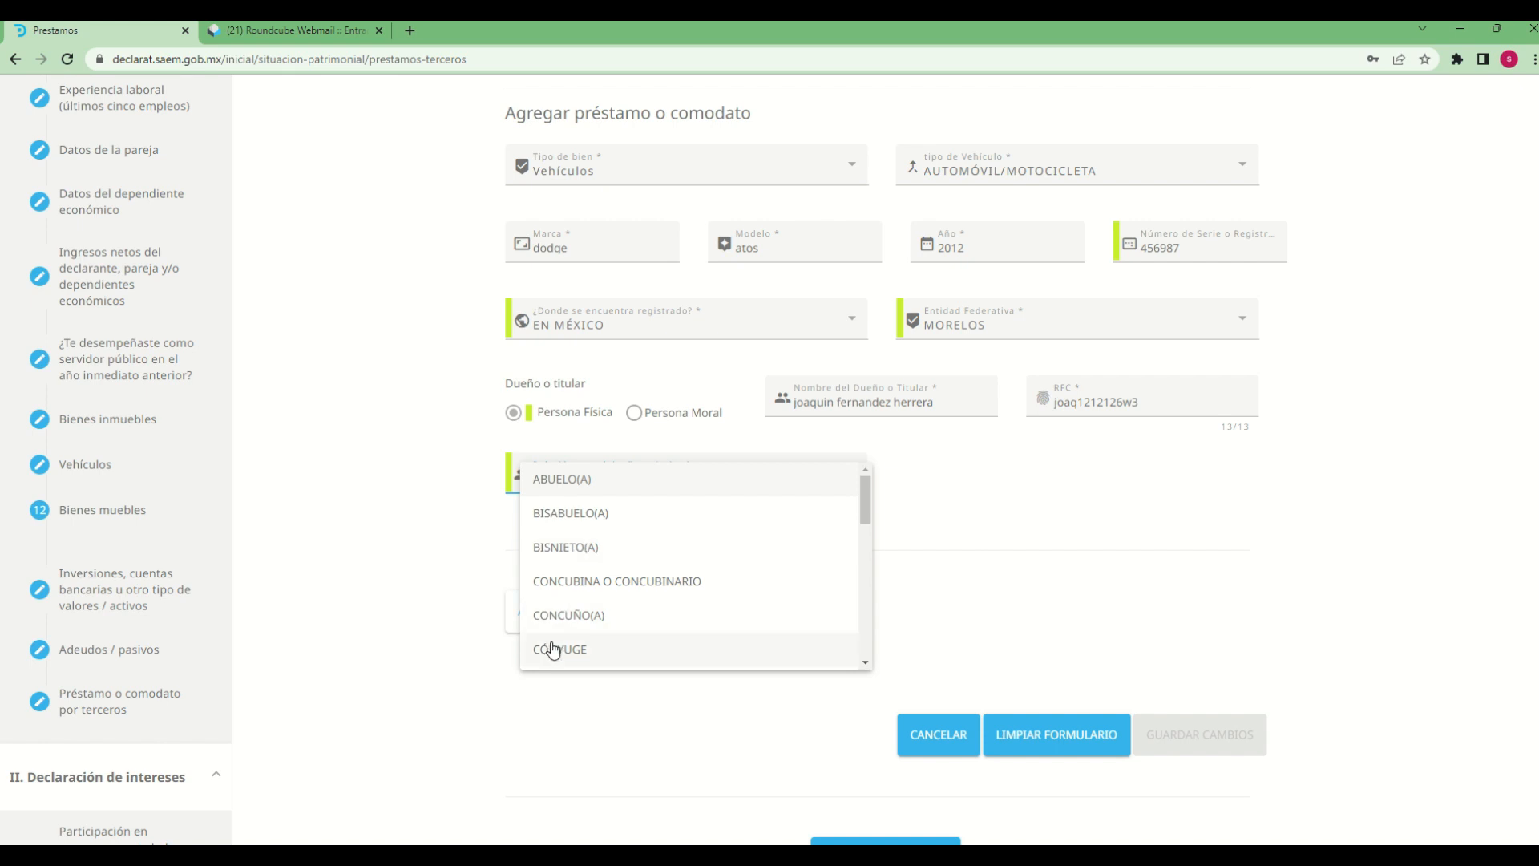
scroll(551, 647, "down", 2)
scroll(568, 653, "down", 3)
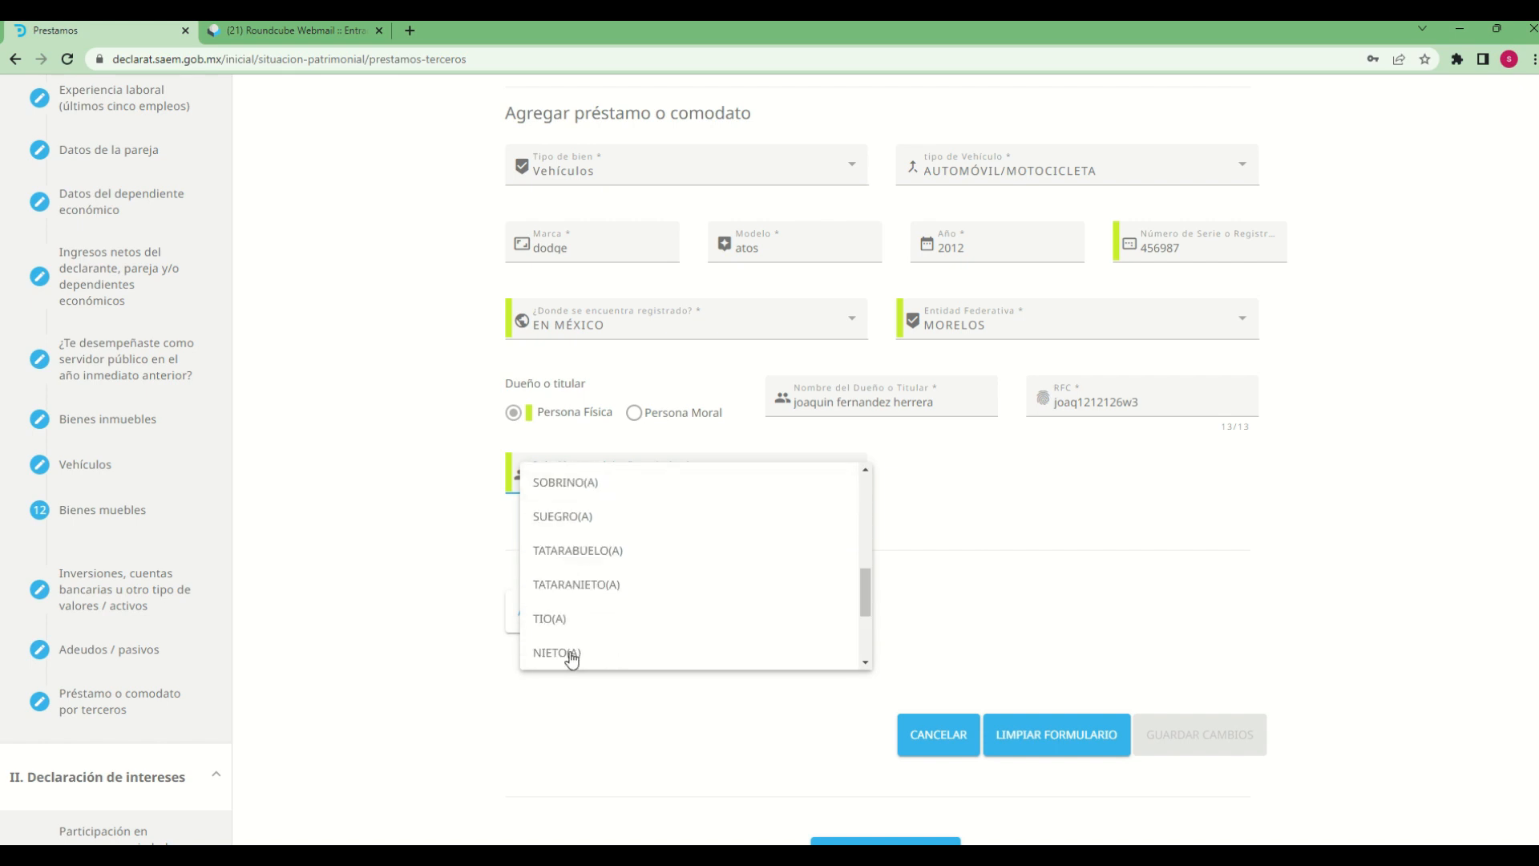
scroll(694, 601, "down", 2)
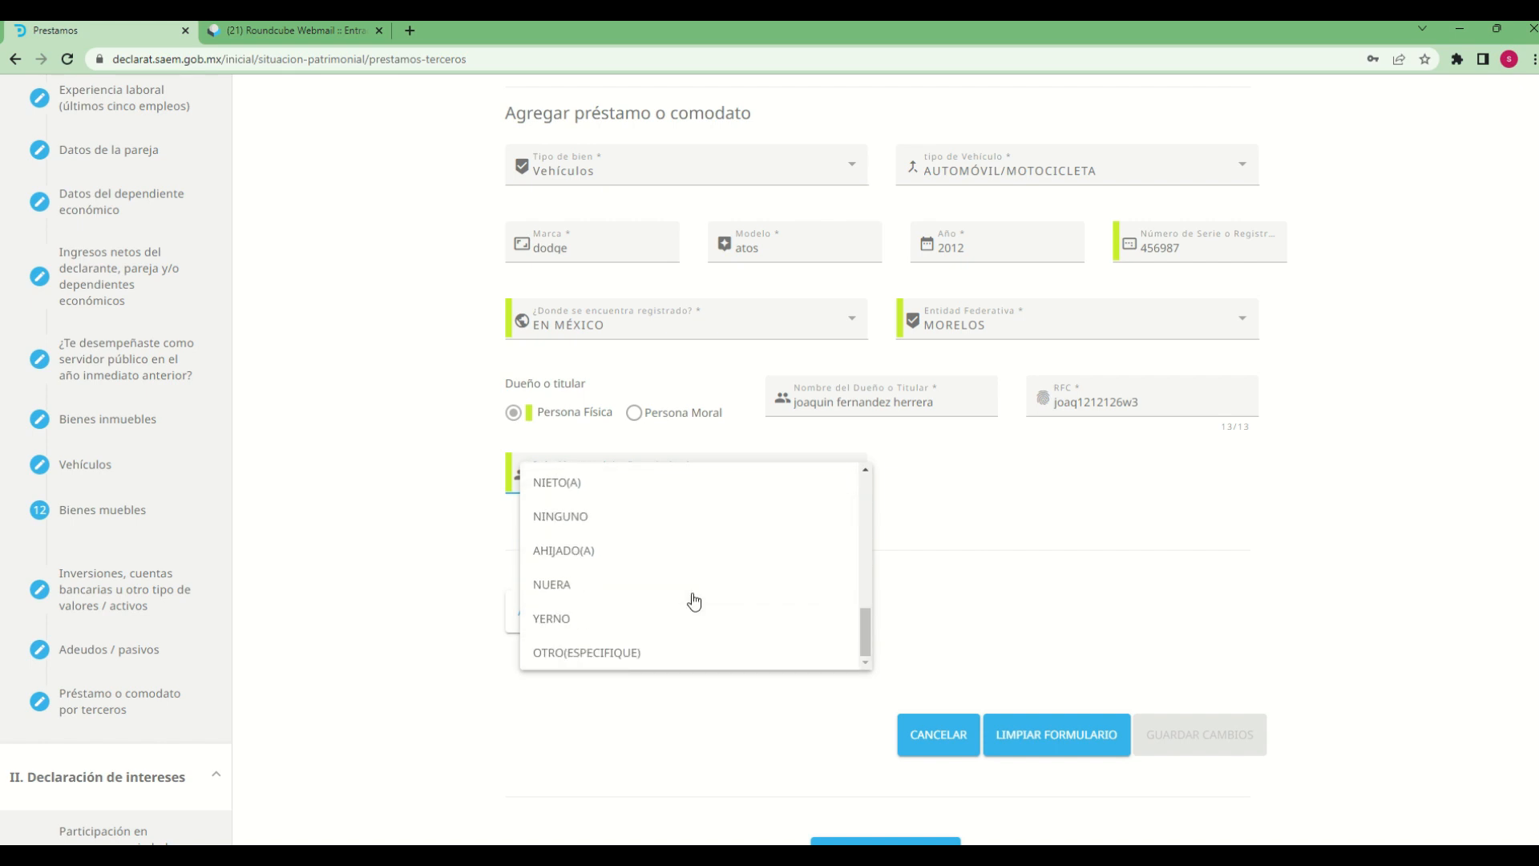
left_click(564, 526)
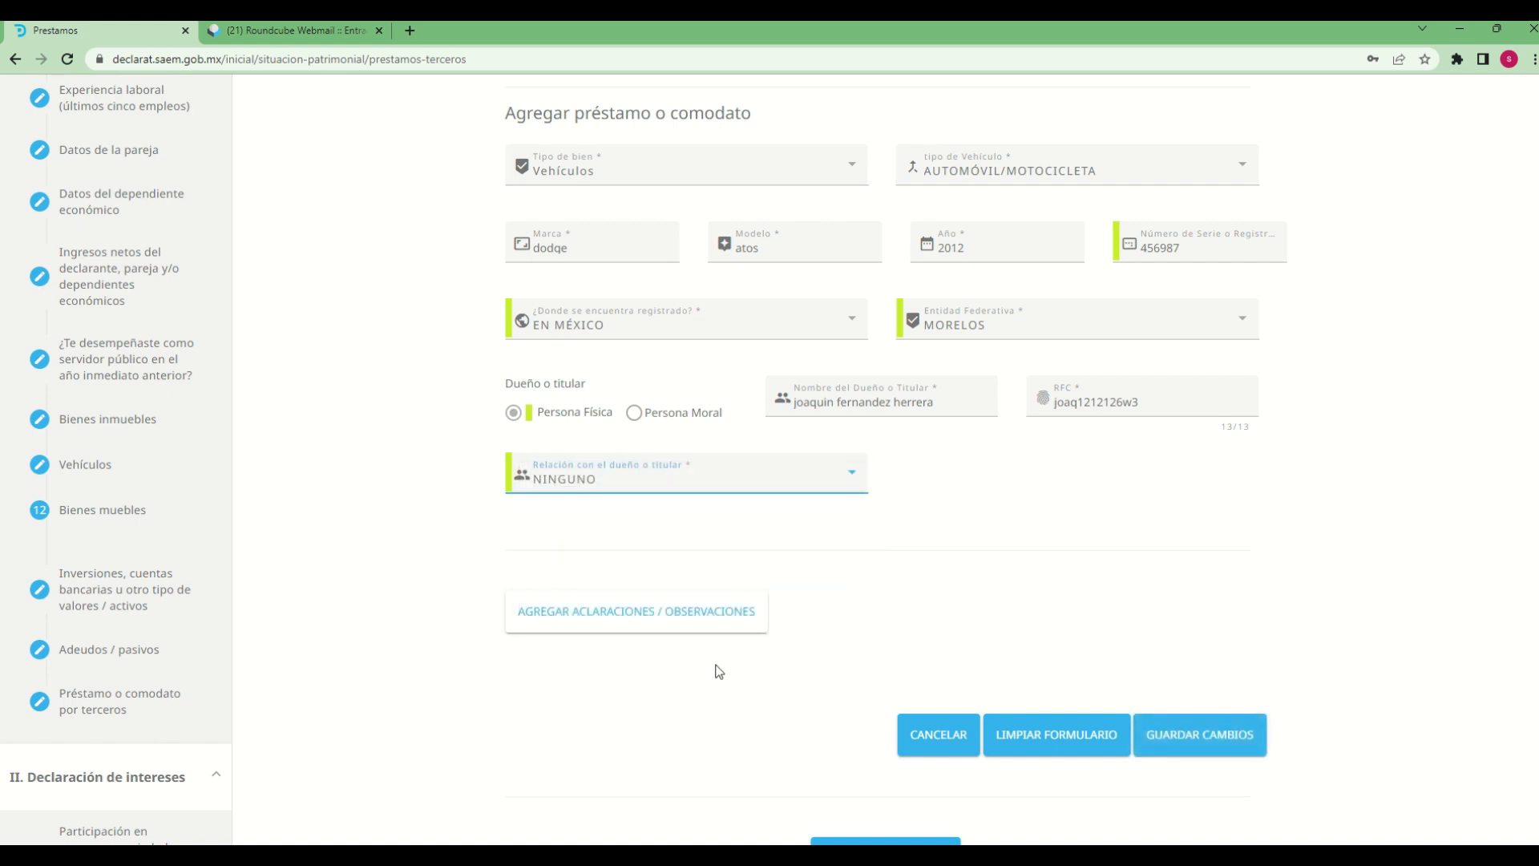
Add the observation "declaracion de prueba" to the borrowed vehicle and save the loan entry
left_click(649, 628)
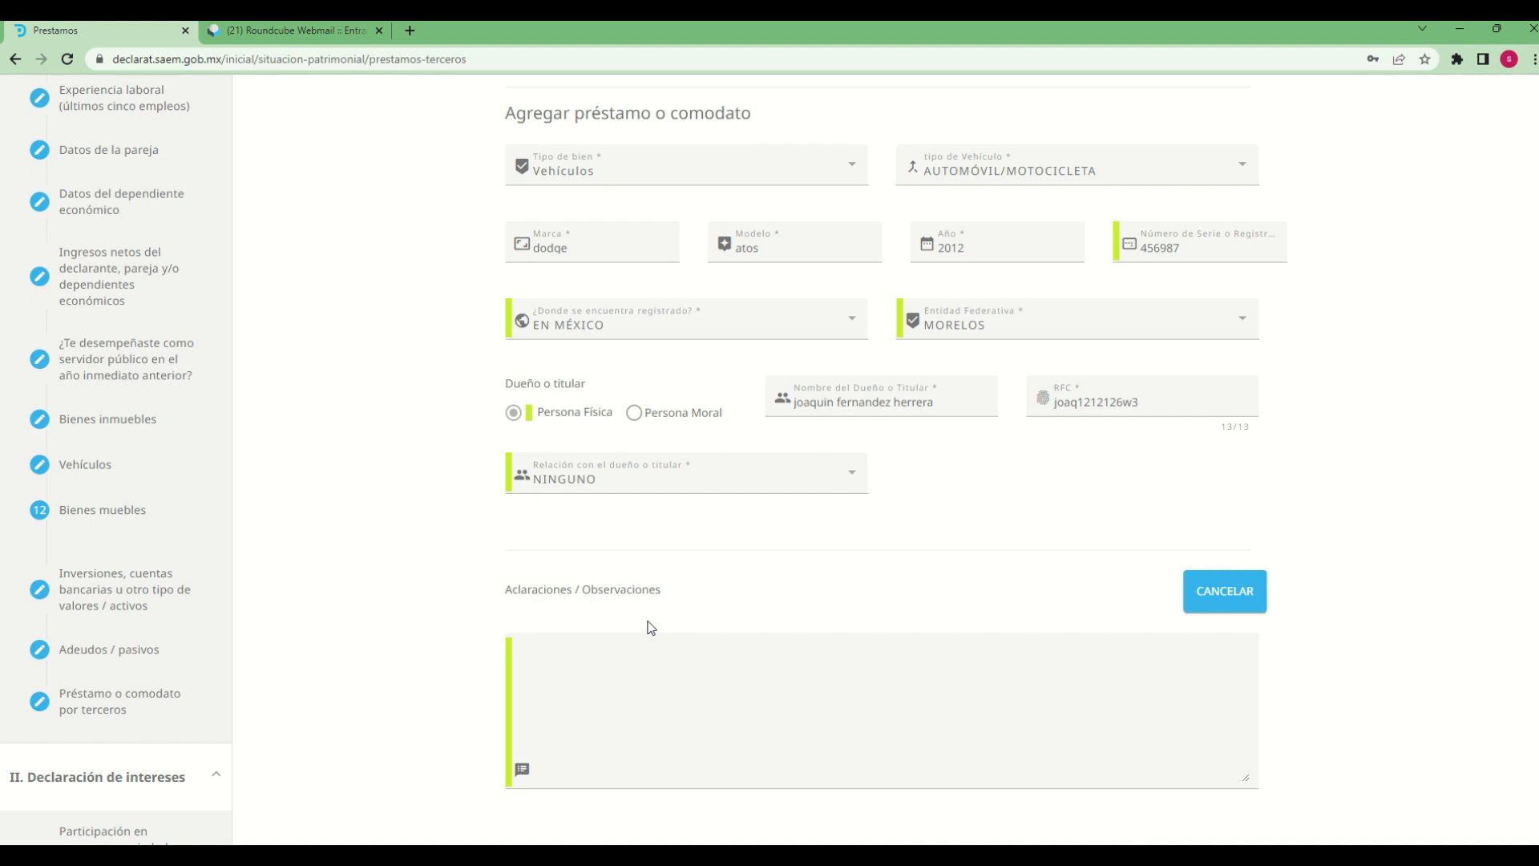
left_click(628, 673)
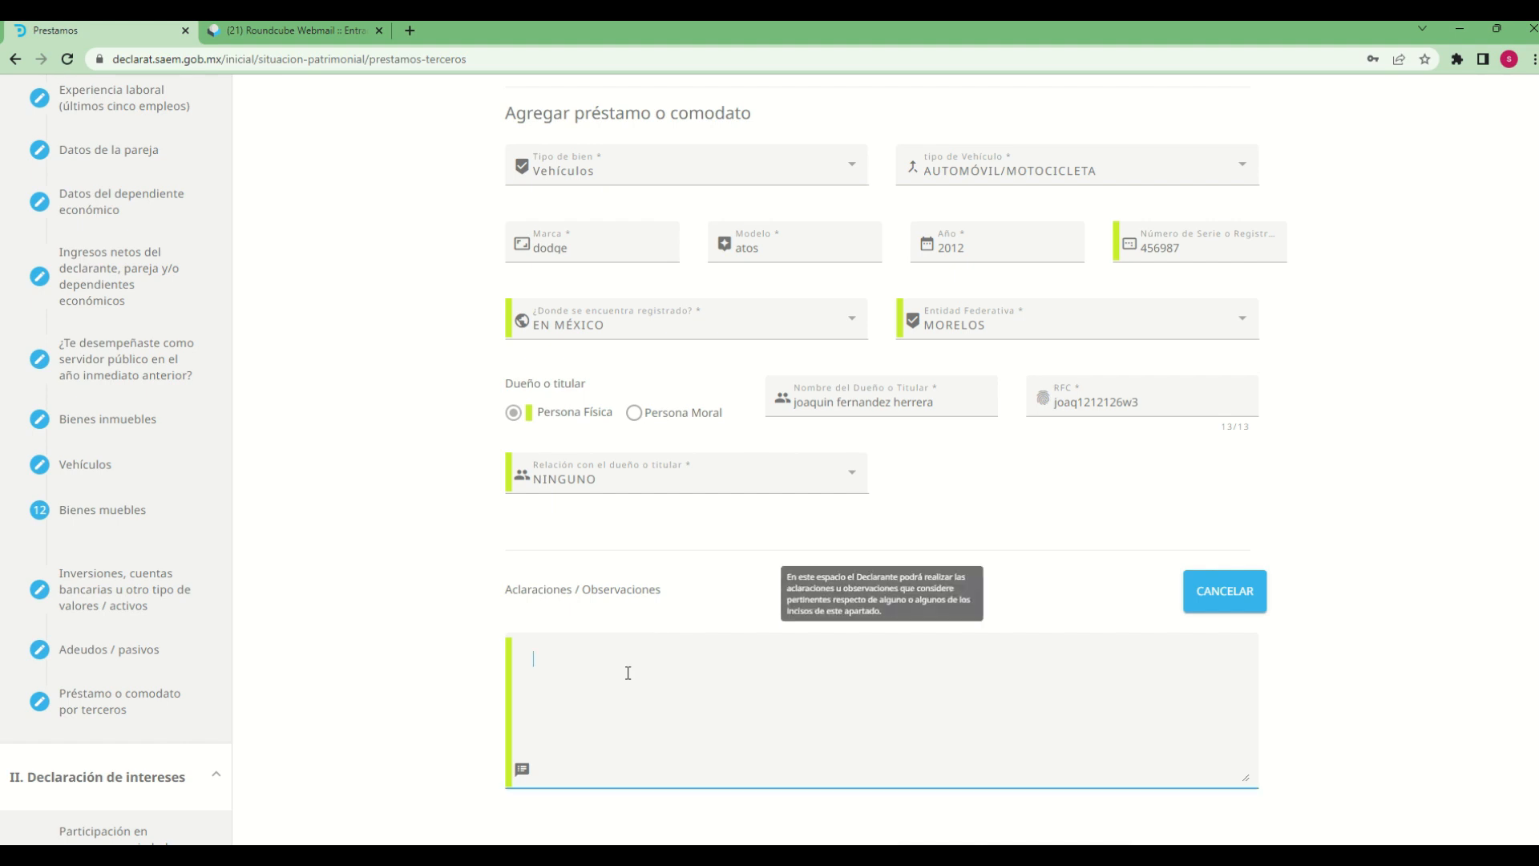
type("declaraci")
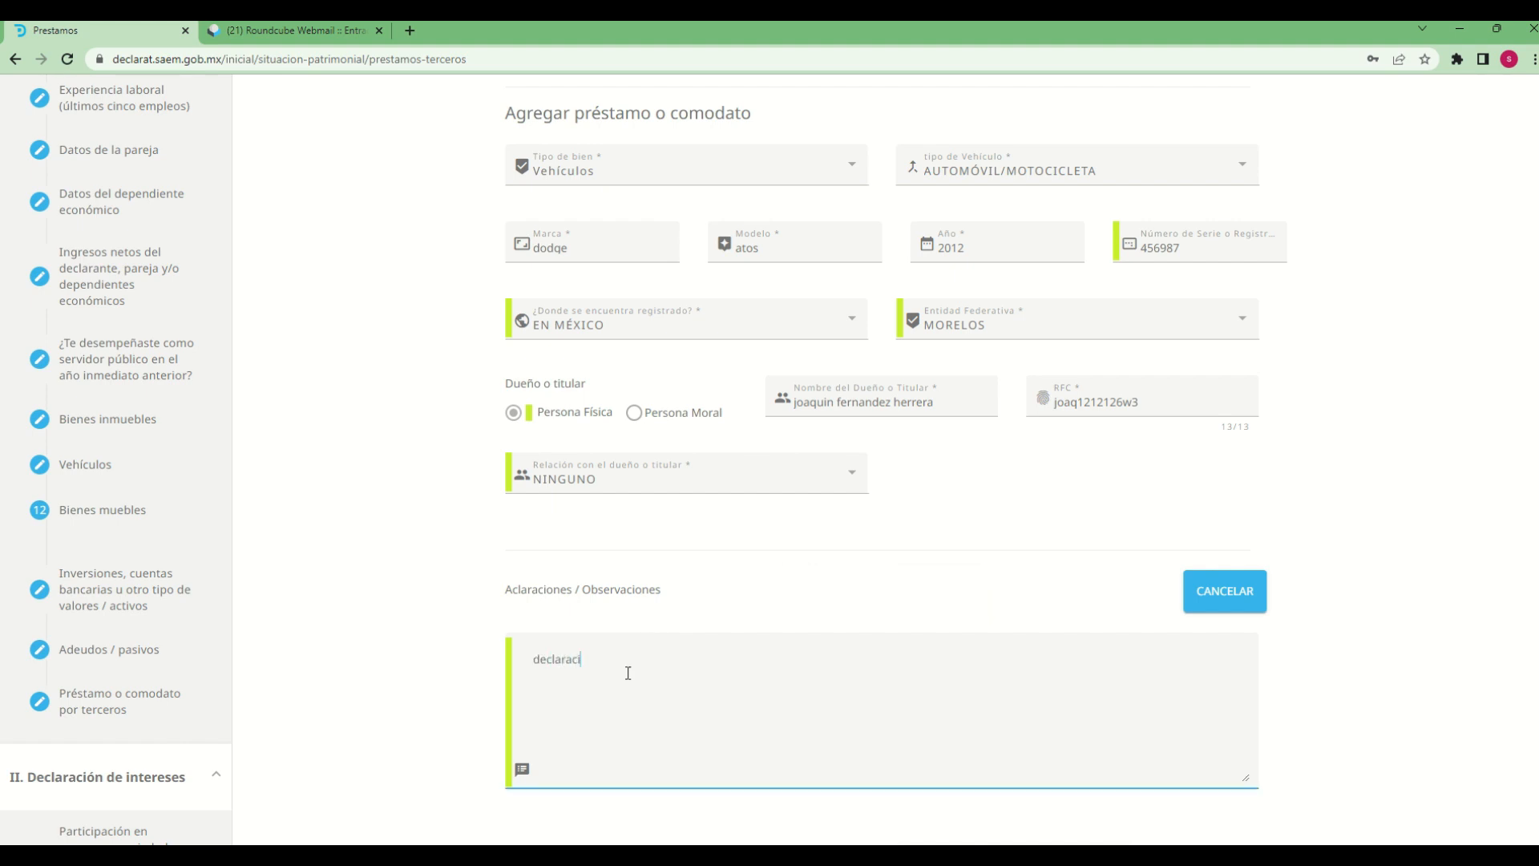
type("on de prueba")
left_click(1395, 724)
scroll(1399, 770, "down", 3)
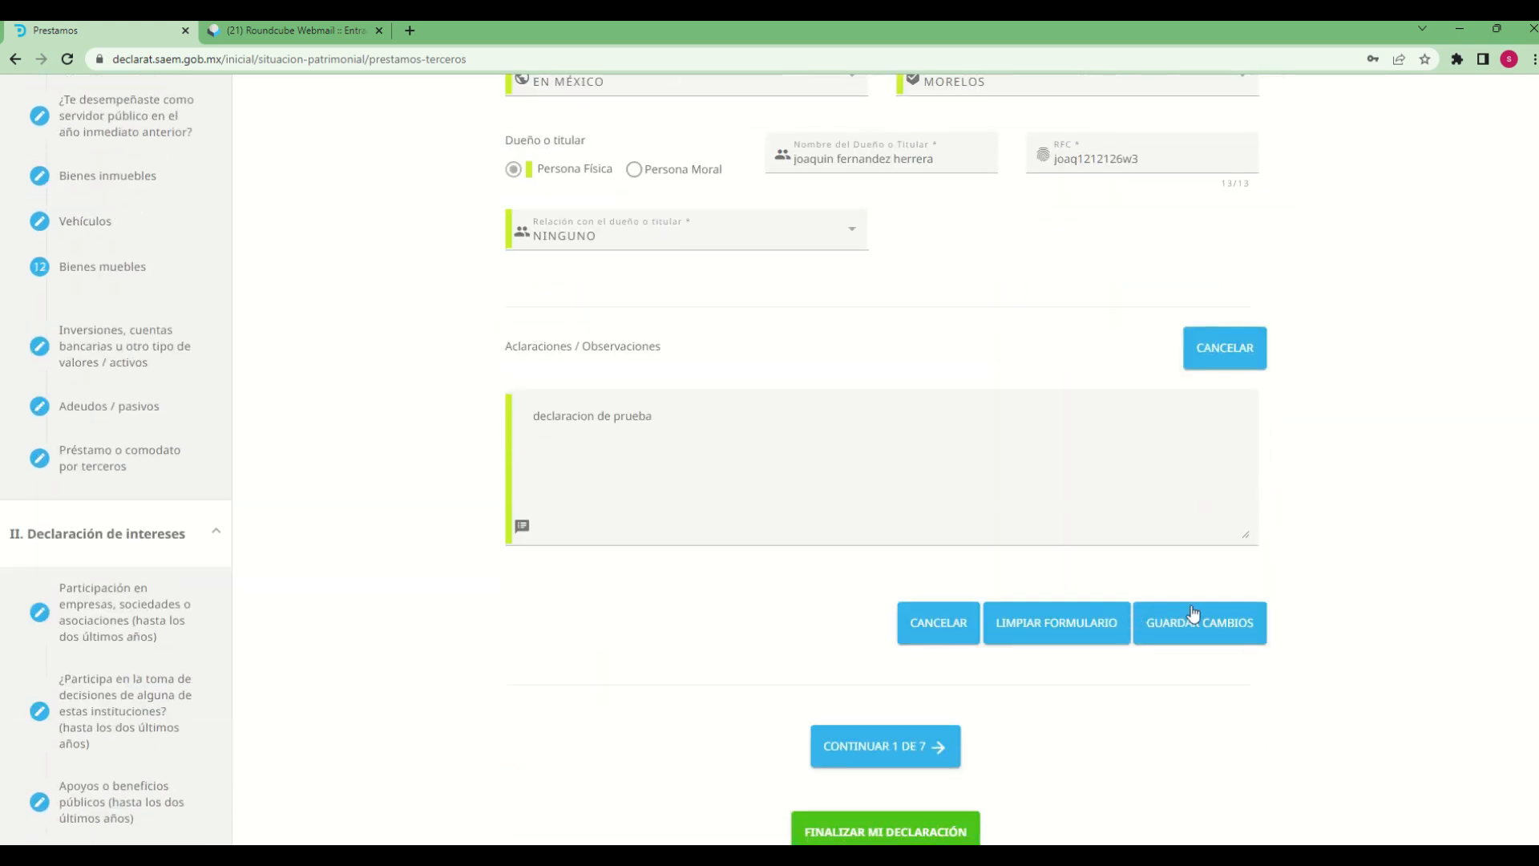
left_click(1158, 635)
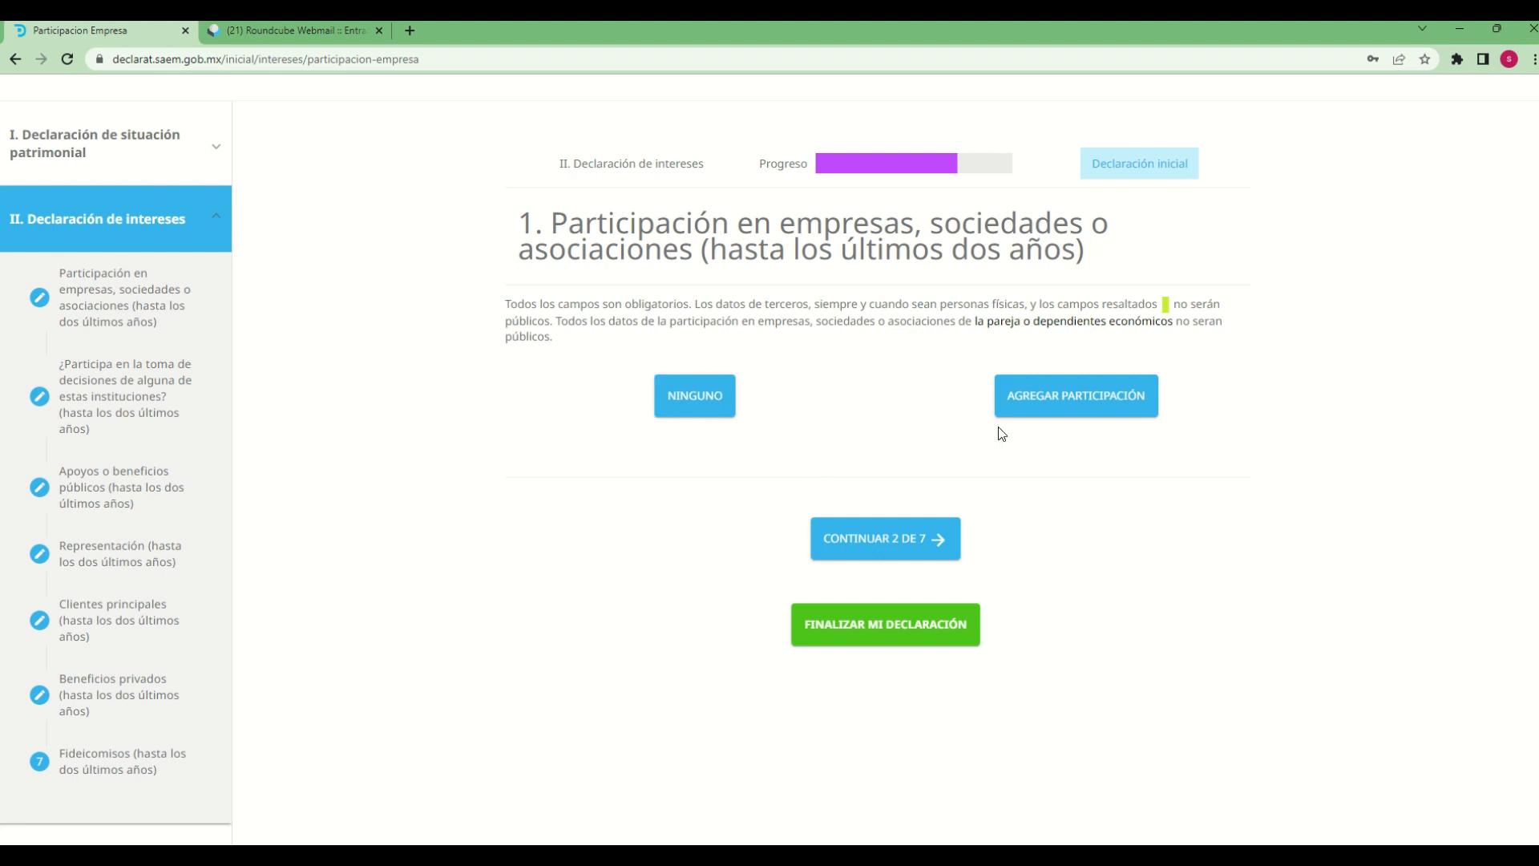
Add a participation in section 1 of the Declaración de intereses and set ¿Quién participa? to Declarante
left_click(1020, 398)
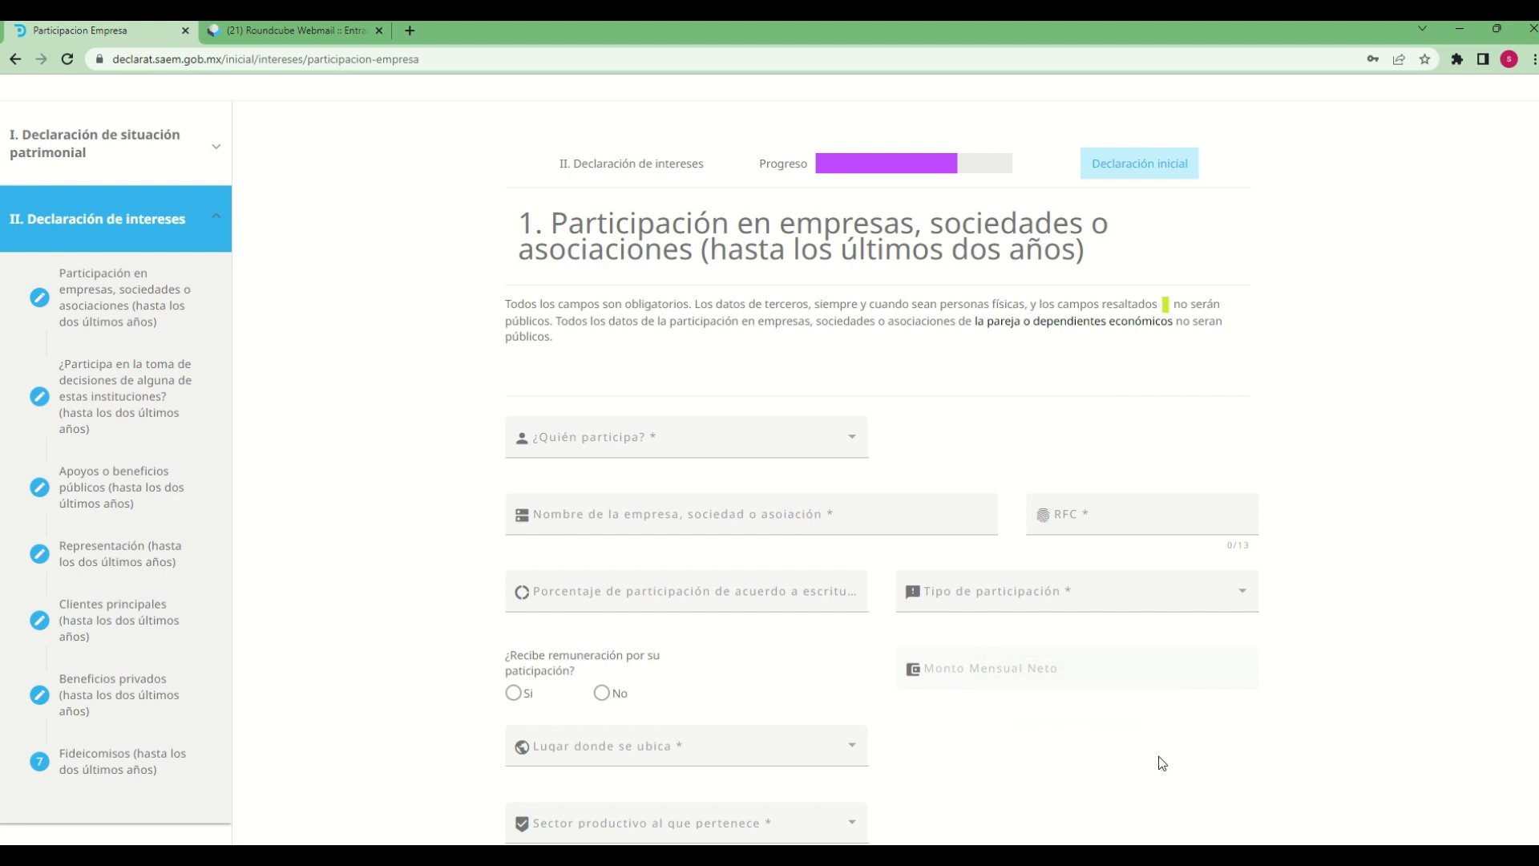
scroll(1167, 749, "down", 1)
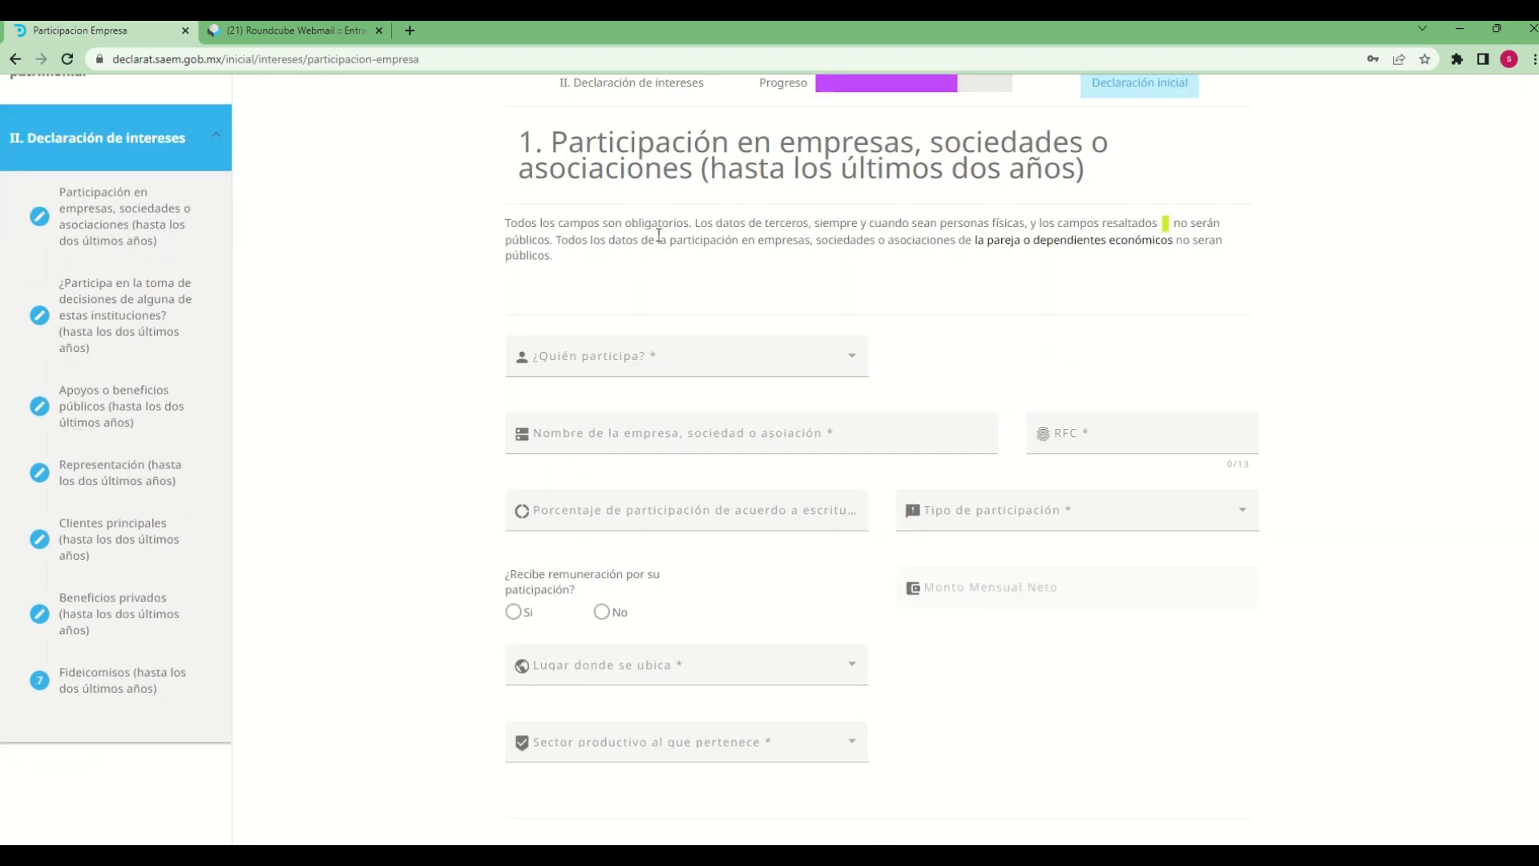
left_click(850, 360)
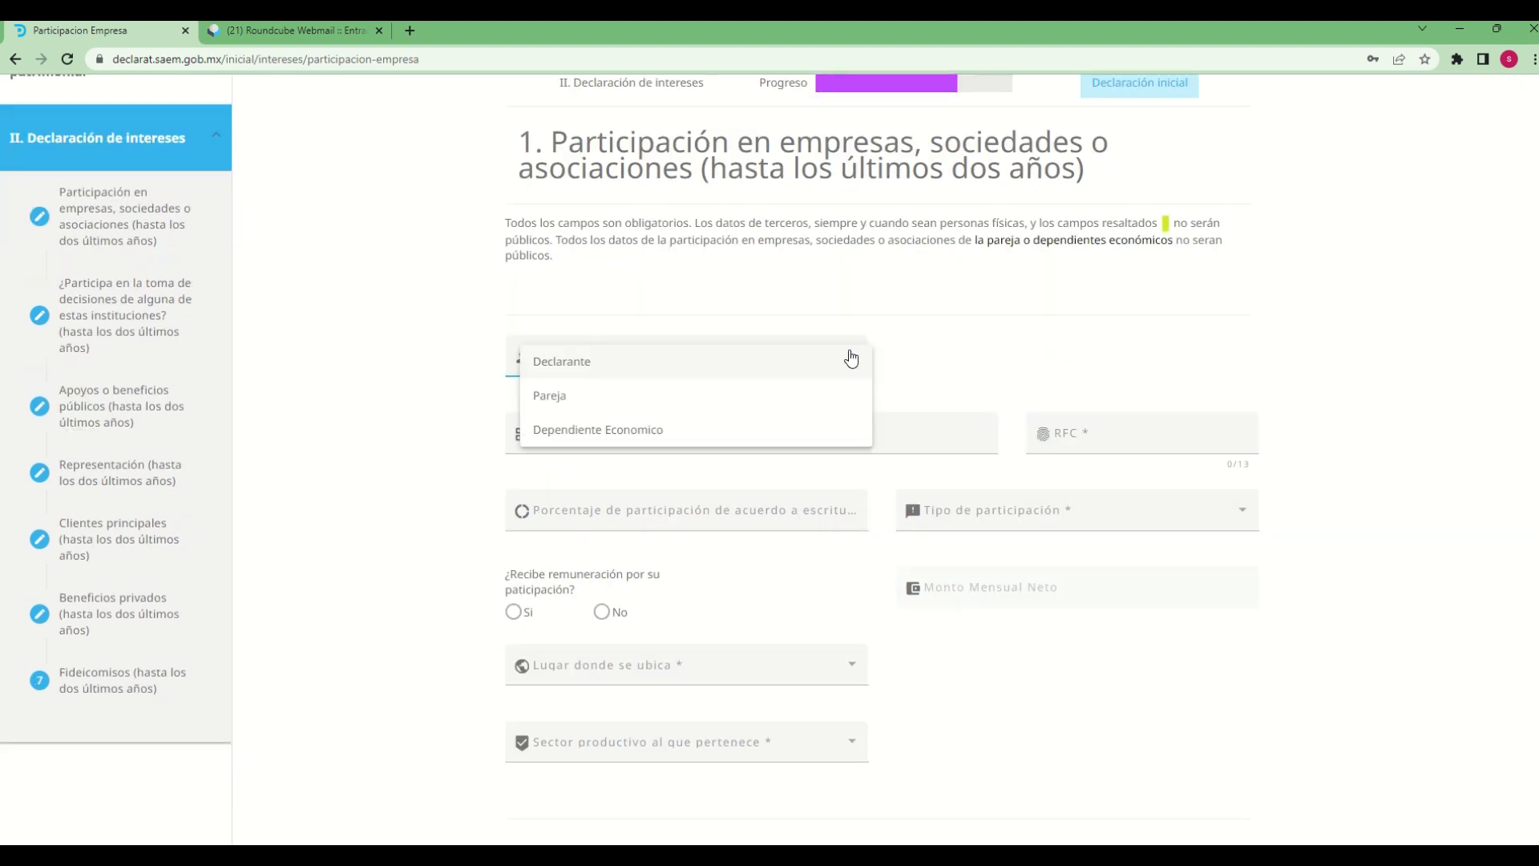
left_click(540, 368)
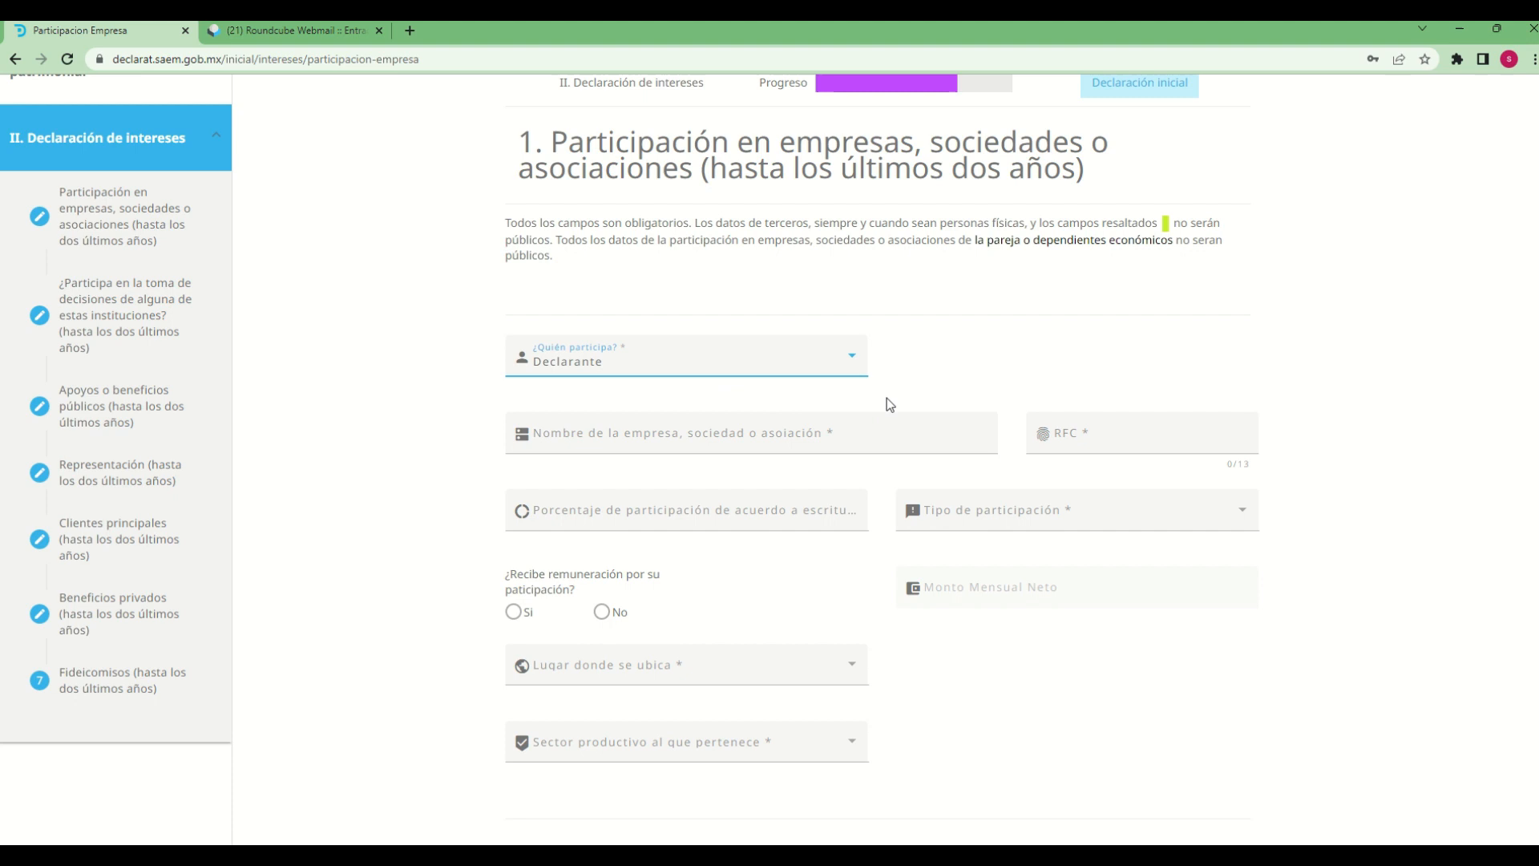
left_click(824, 365)
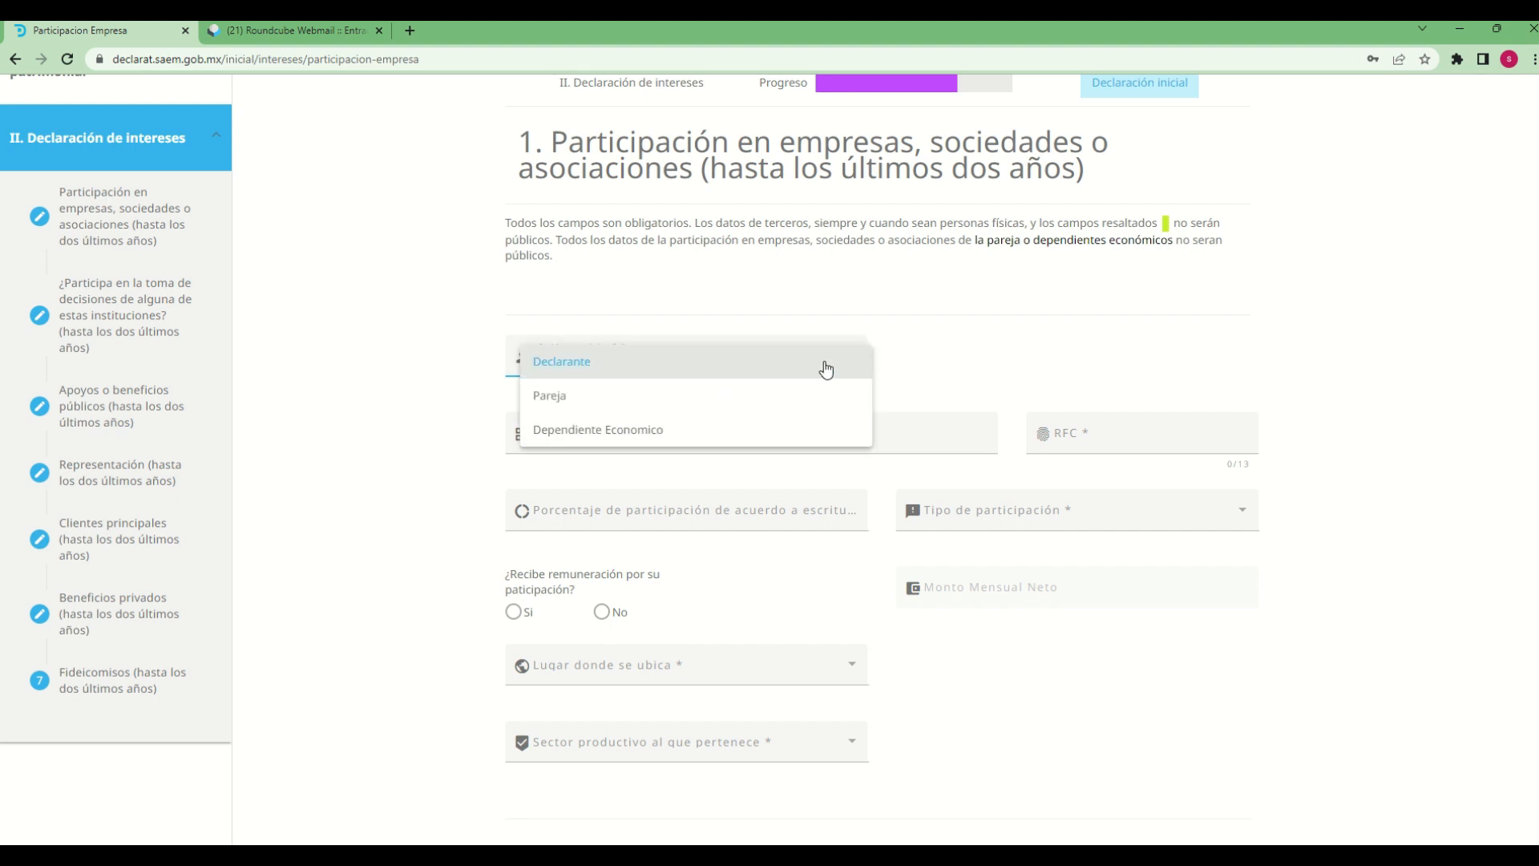
left_click(1003, 357)
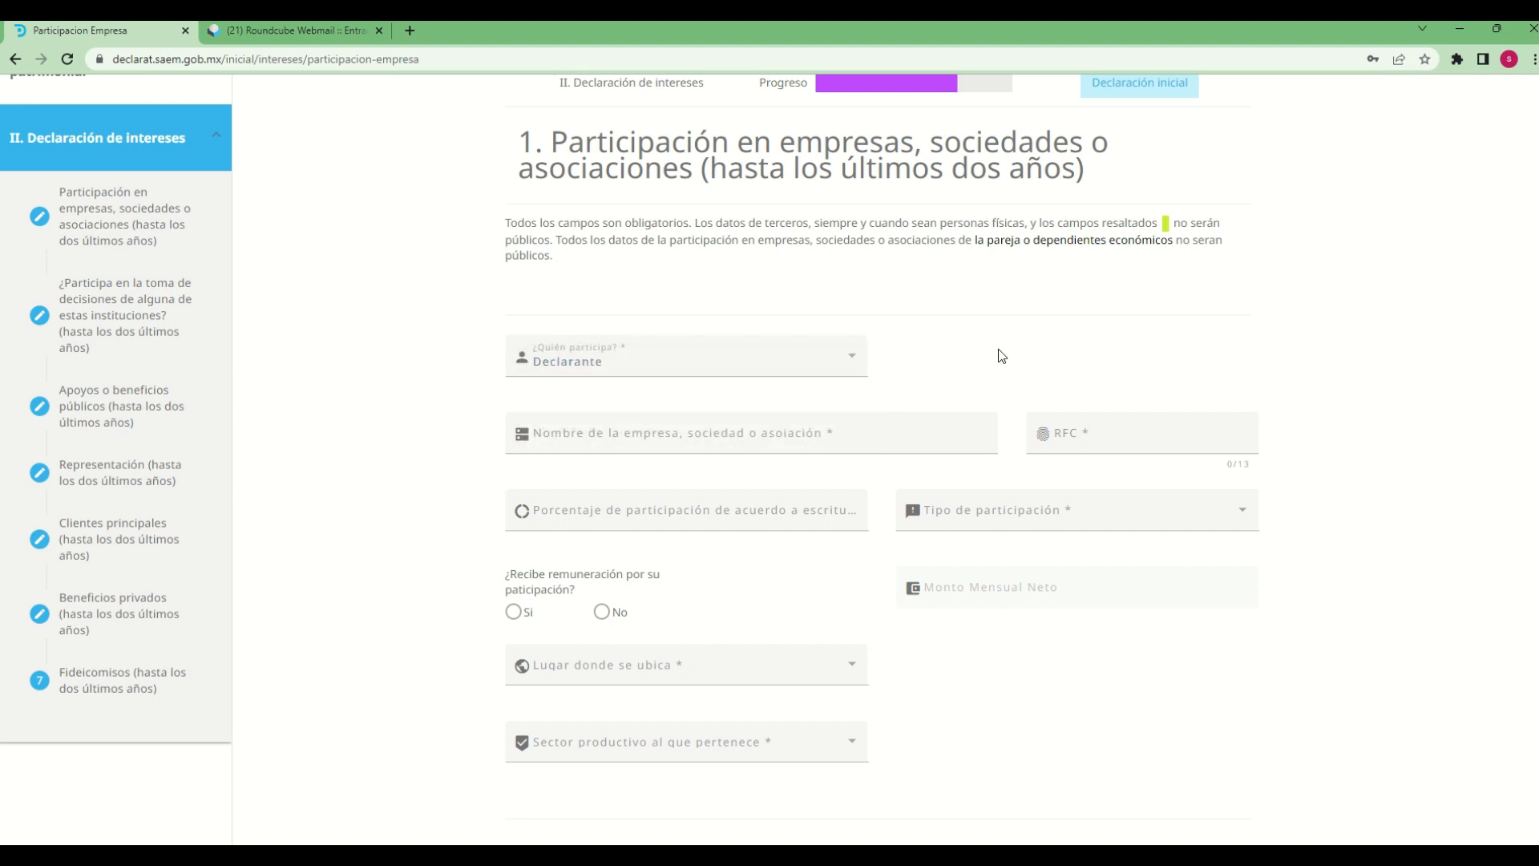
Enter "asociacion 1 sa de cv" as the name of the company, society or association
left_click(722, 445)
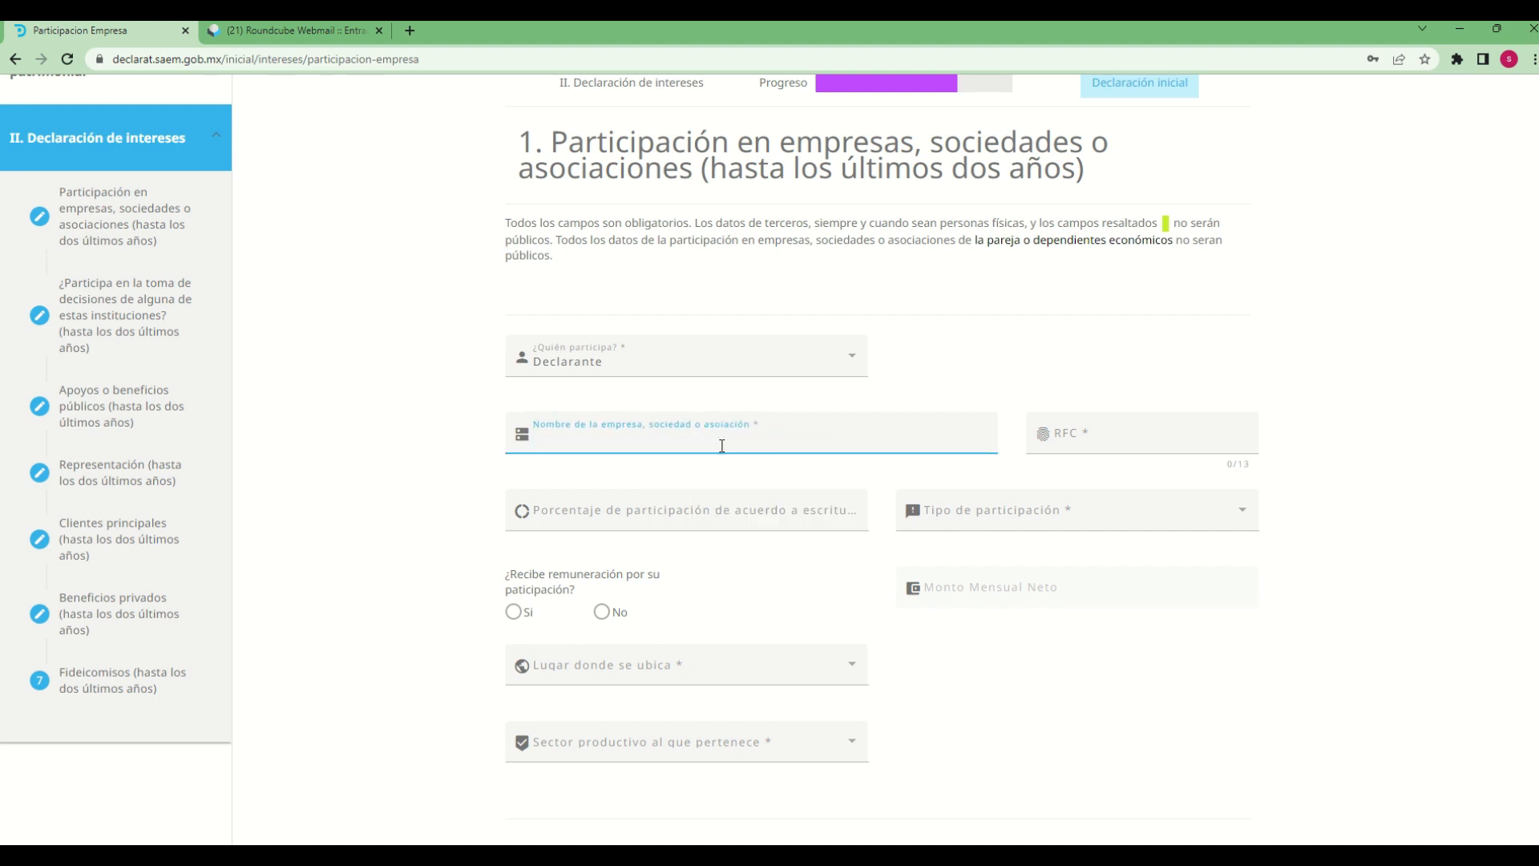
type("asociacion 1 sa de cv")
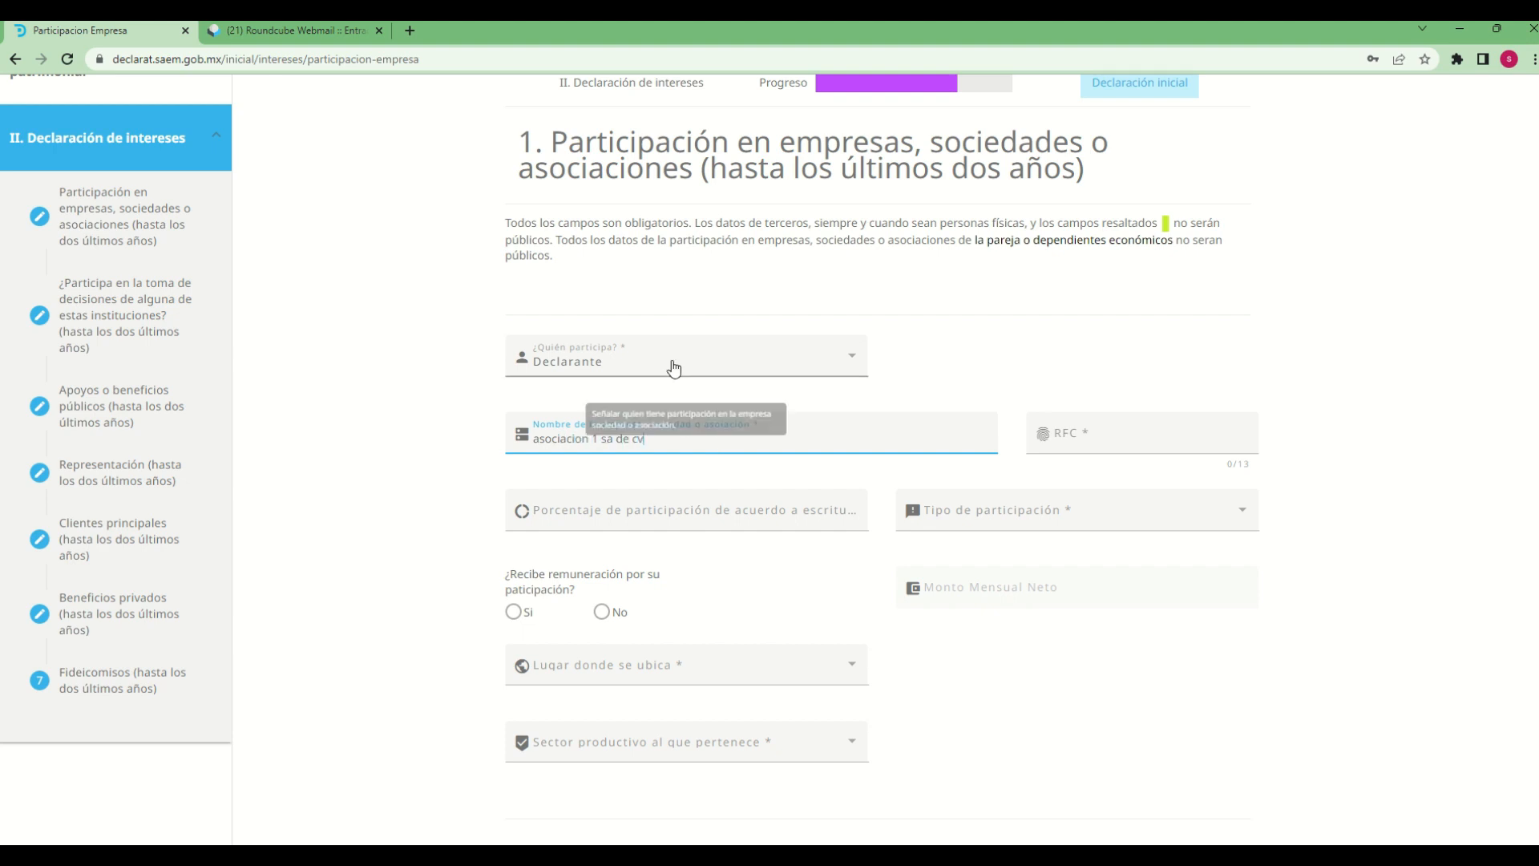
Fill in the association's RFC
key("Tab")
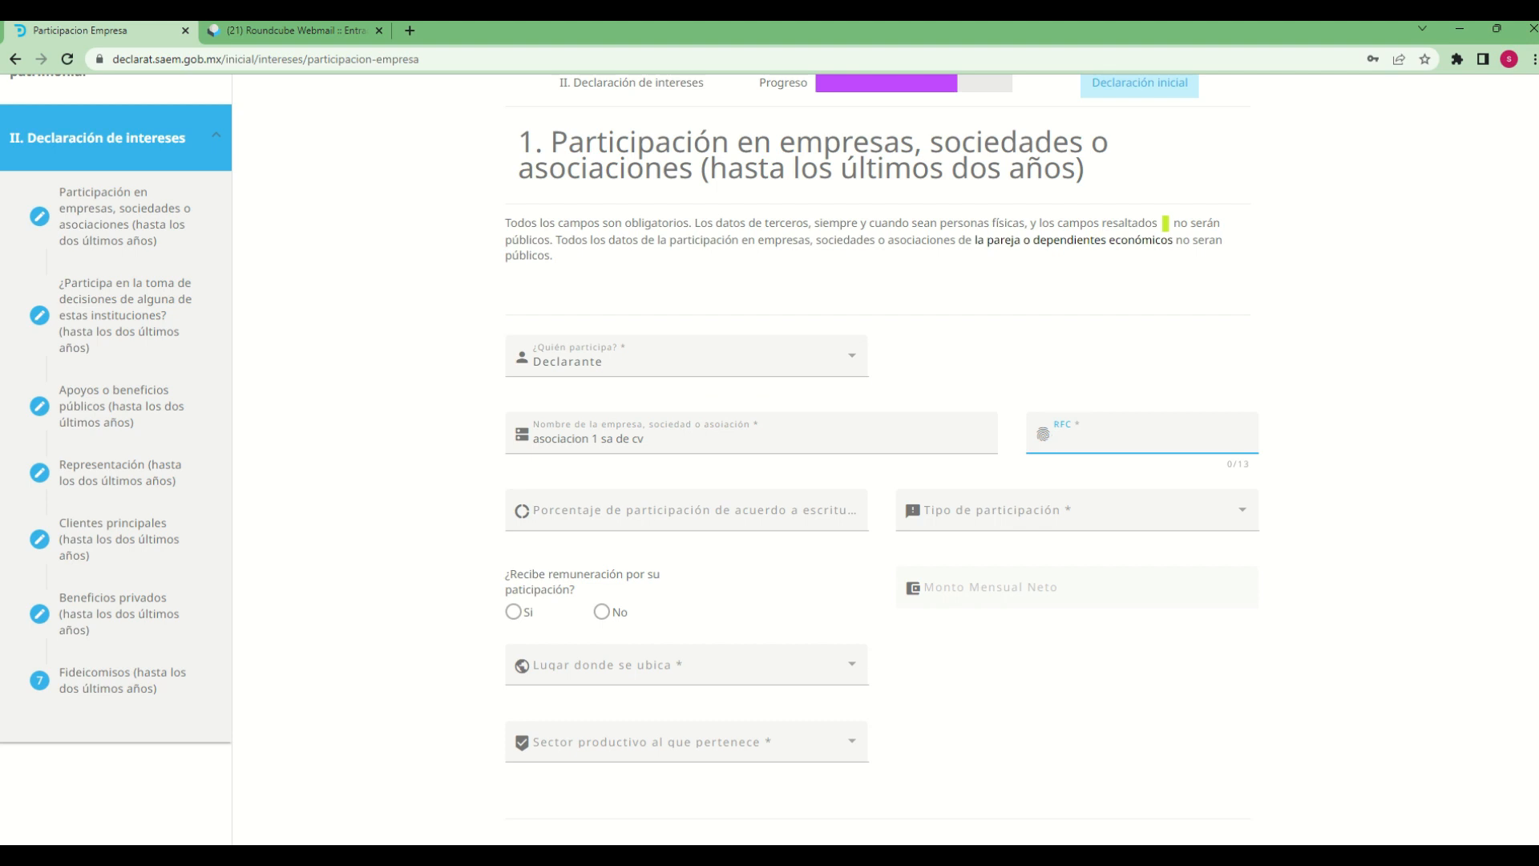
type("asos1212127s4")
key("BackSpace")
type("c")
Set the participation percentage to 50 and the Tipo de participación to ACCIONISTA
left_click(630, 511)
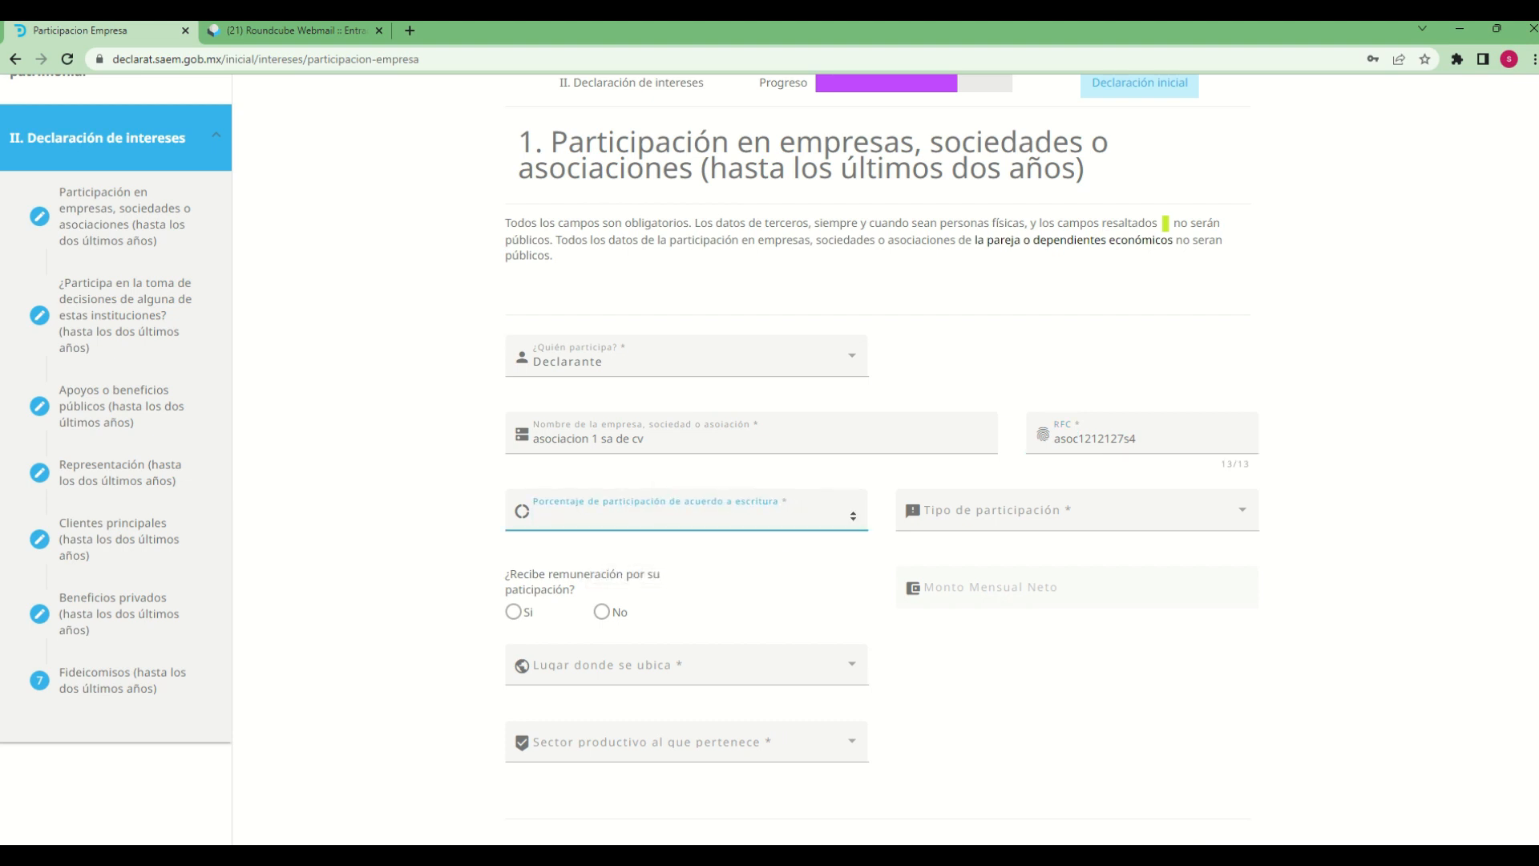
type("50")
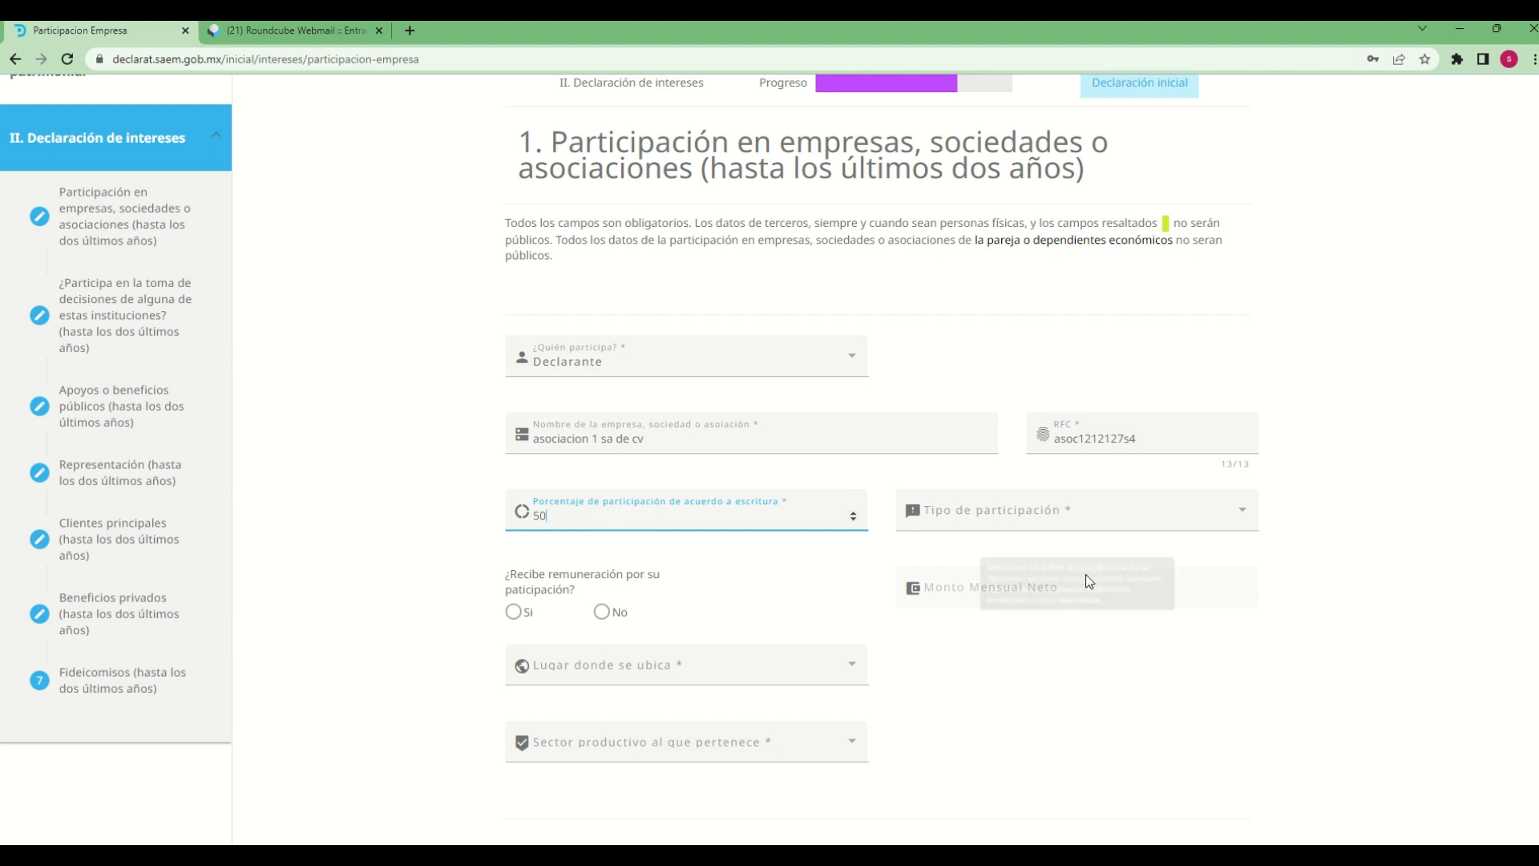
left_click(1024, 506)
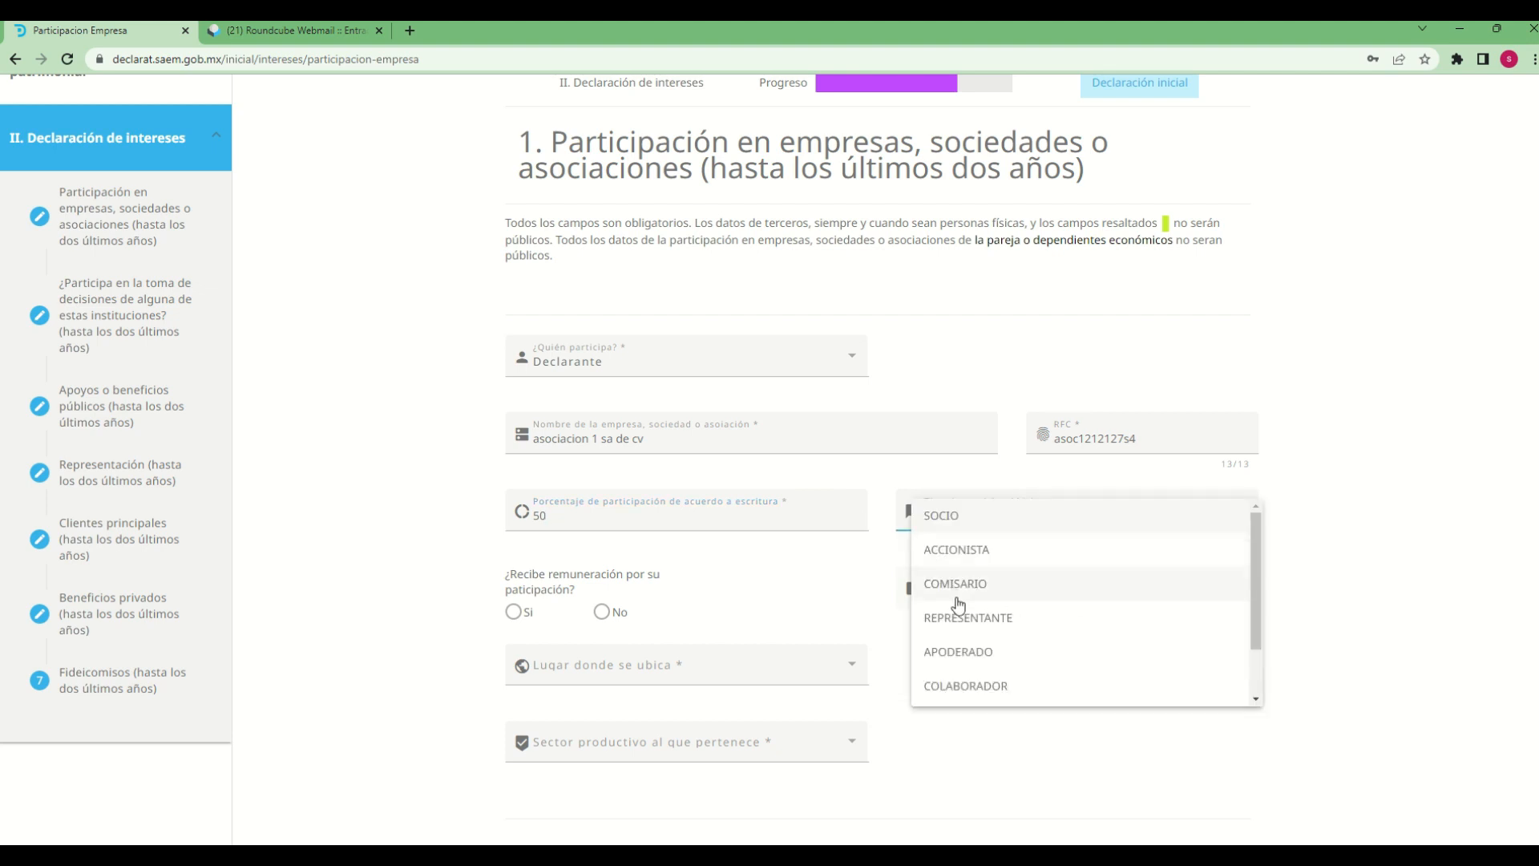
left_click(983, 548)
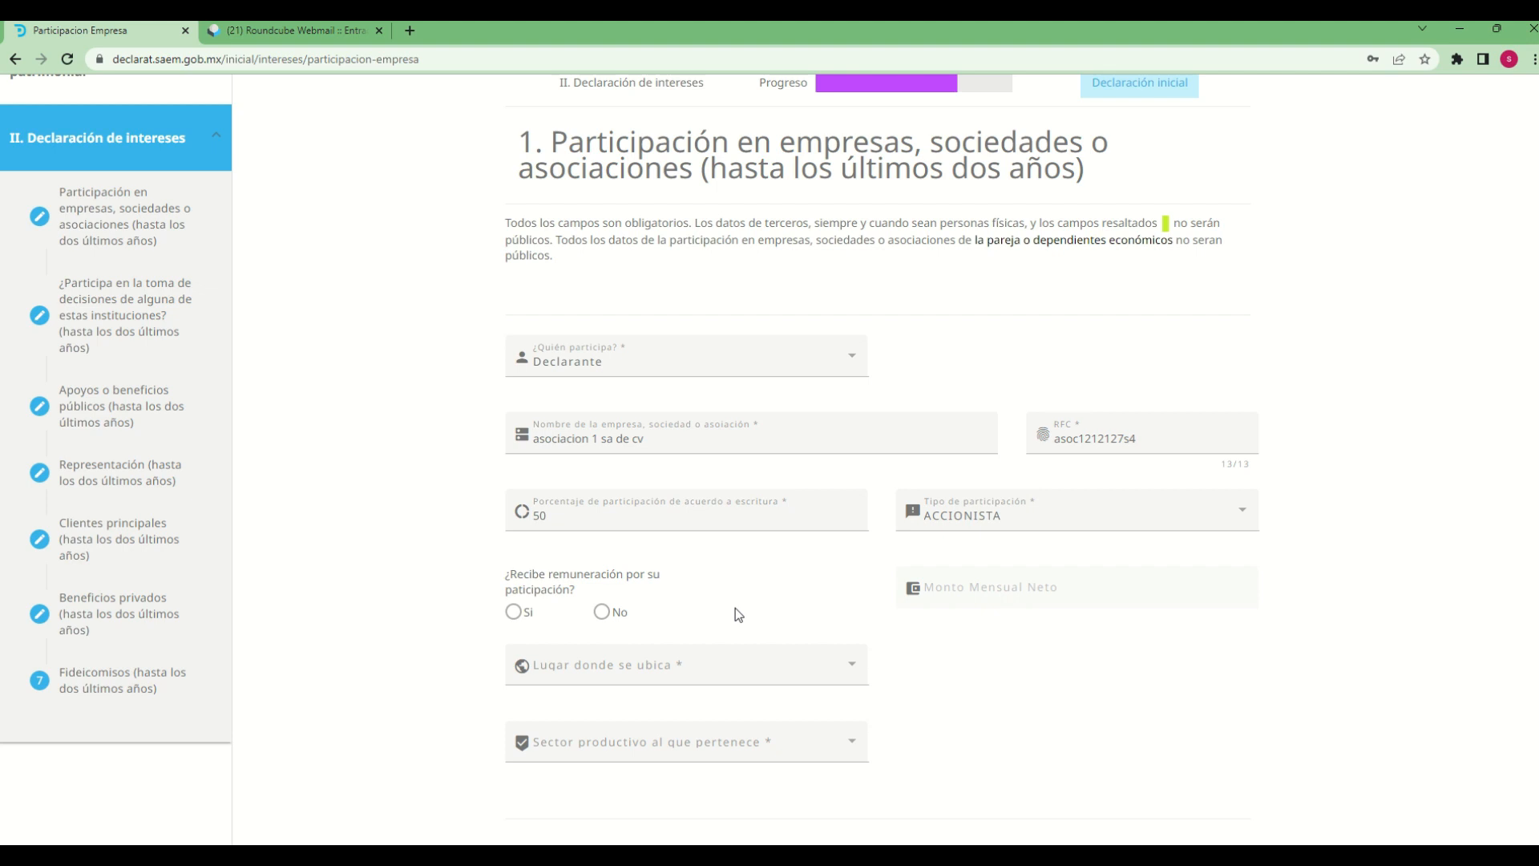
Declare that remuneration is received for the participation (Si), with a Monto Mensual Neto of 10000
left_click(514, 613)
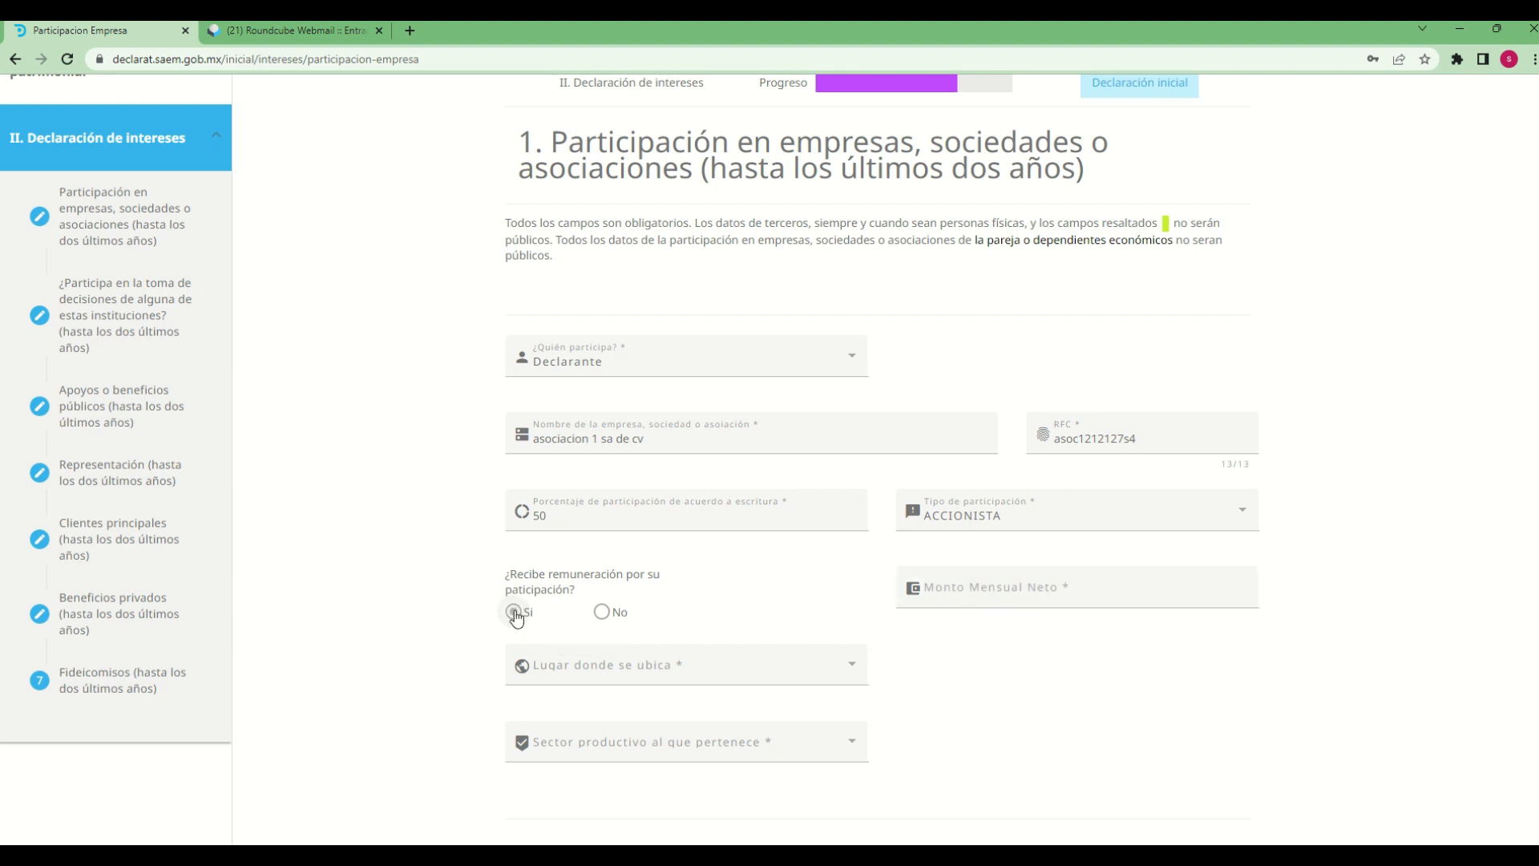
left_click(988, 588)
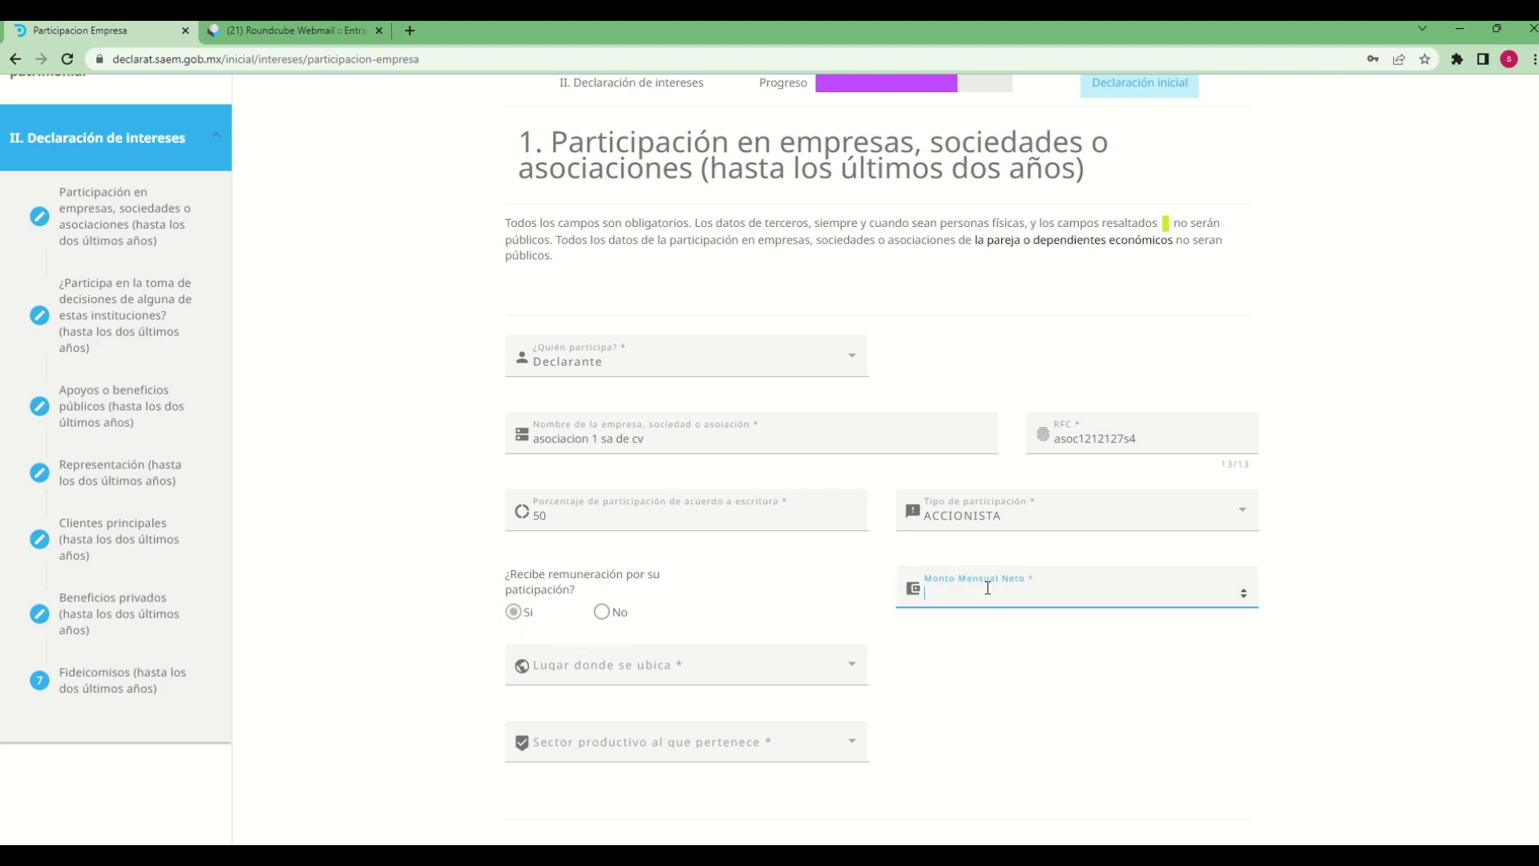
type("10000")
Set the association's location to En México, with MÉXICO as the Entidad Federativa
left_click(561, 674)
left_click(563, 674)
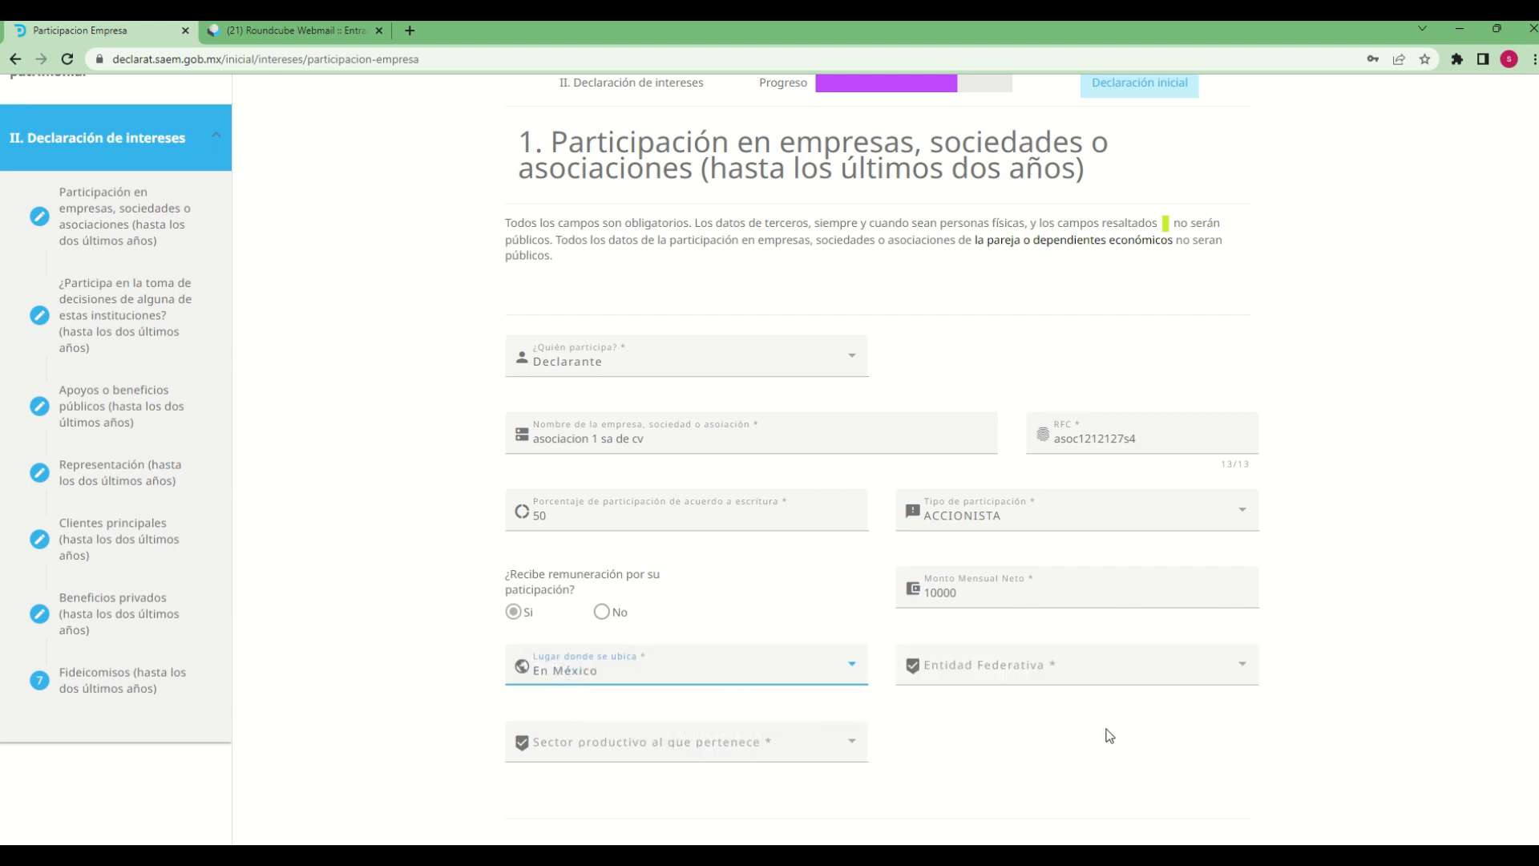
left_click(1120, 678)
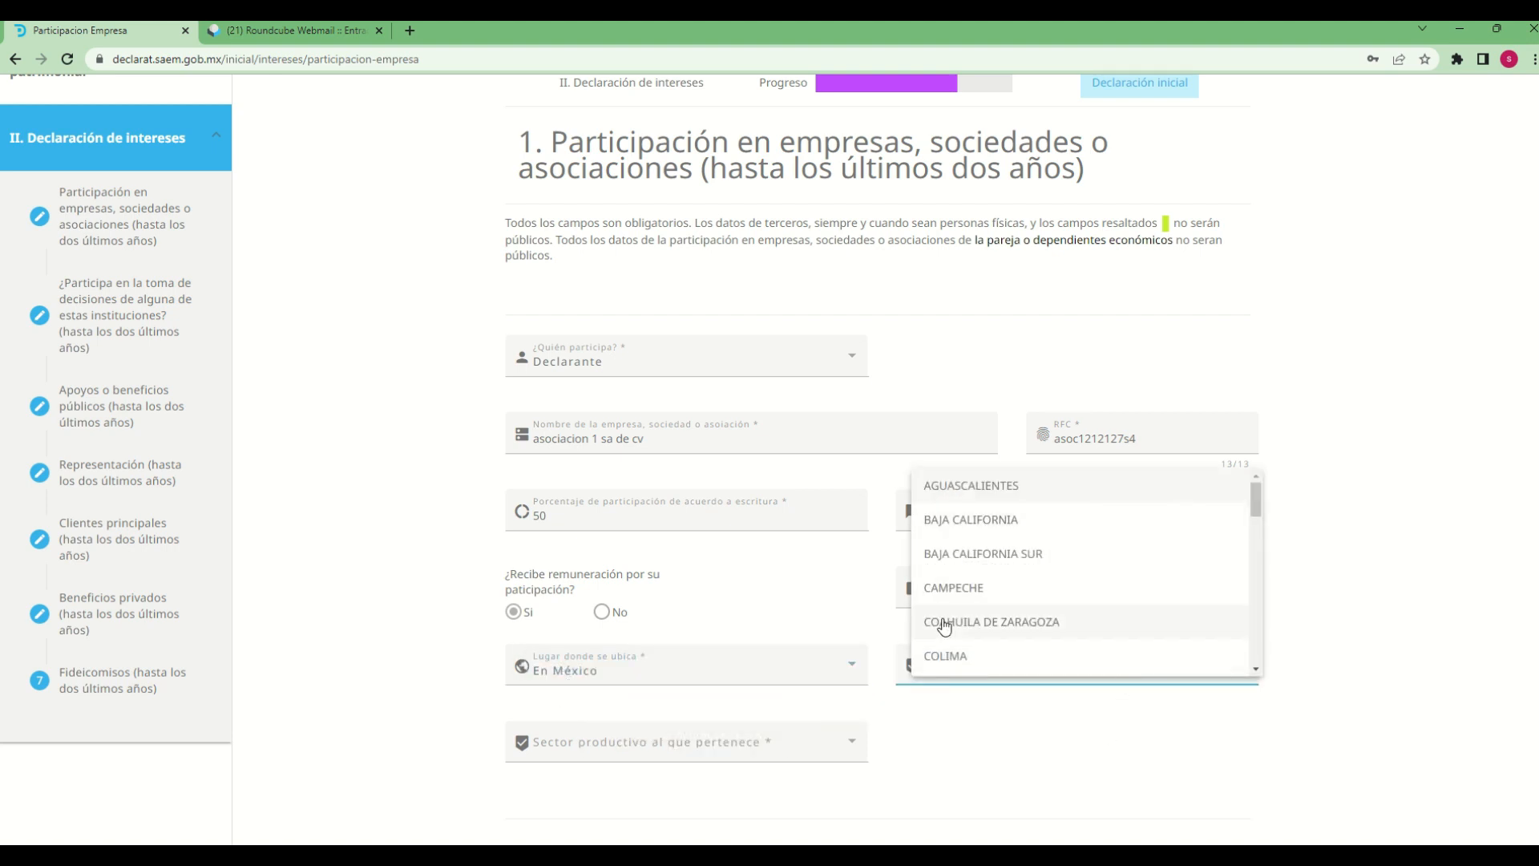
scroll(967, 617, "down", 1)
scroll(966, 633, "down", 2)
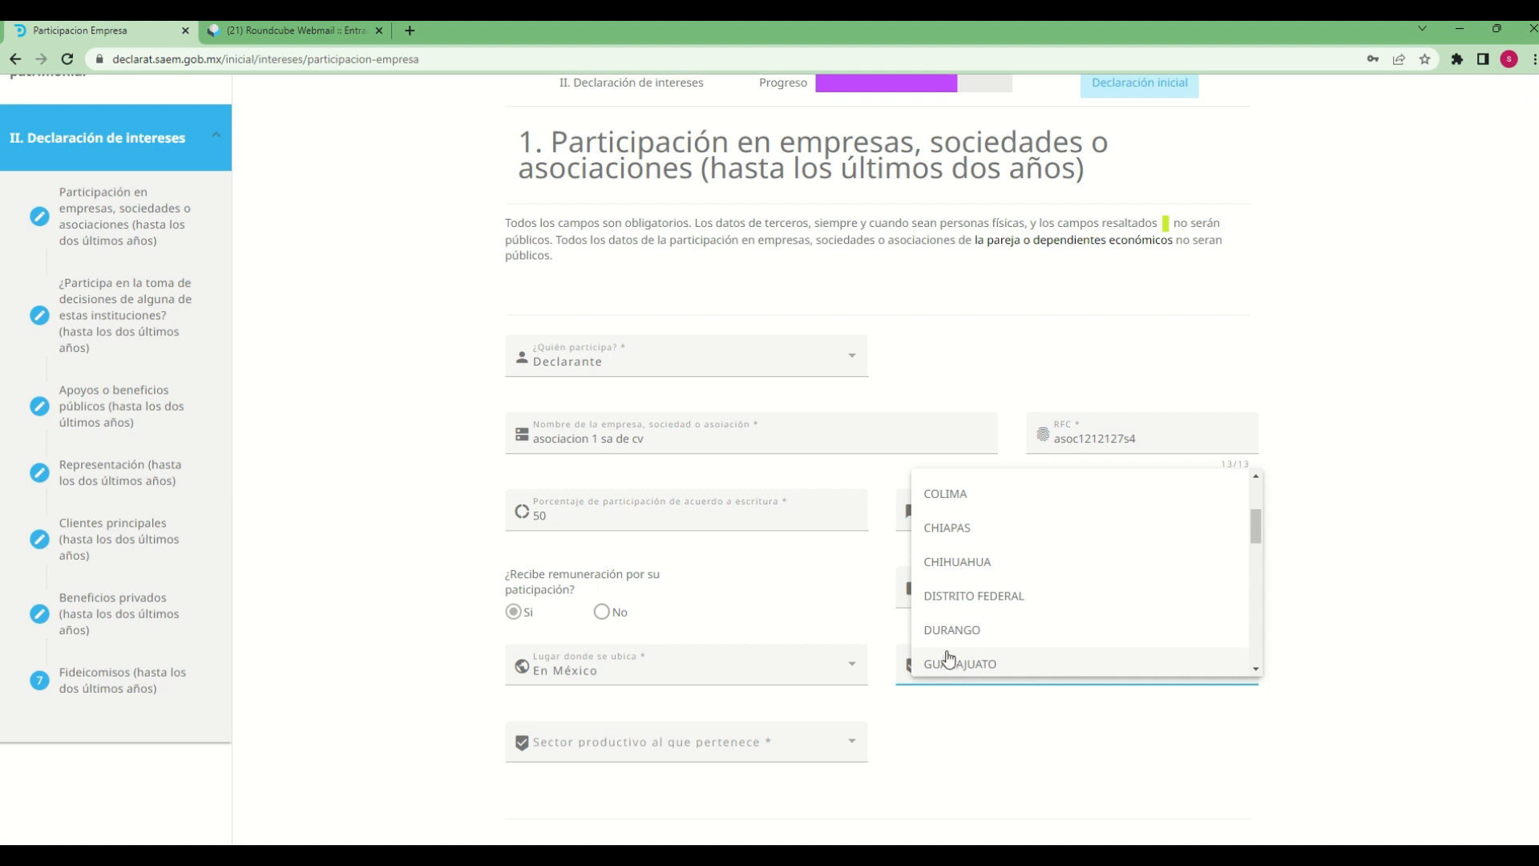
left_click(954, 639)
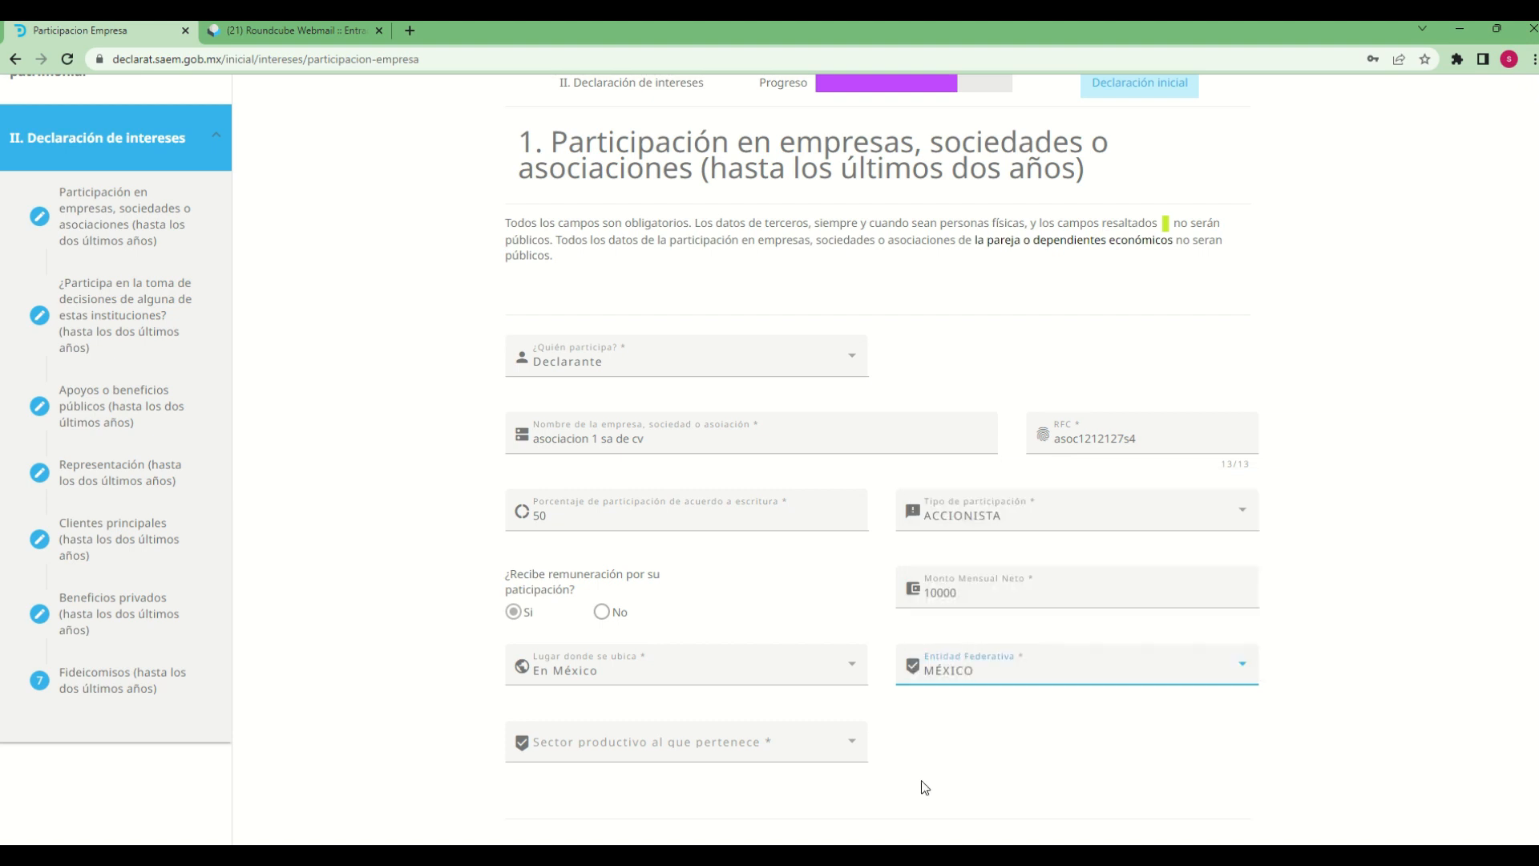
Set the association's productive sector (Sector productivo al que pertenece) to MEDIOS MASIVOS
scroll(987, 758, "down", 3)
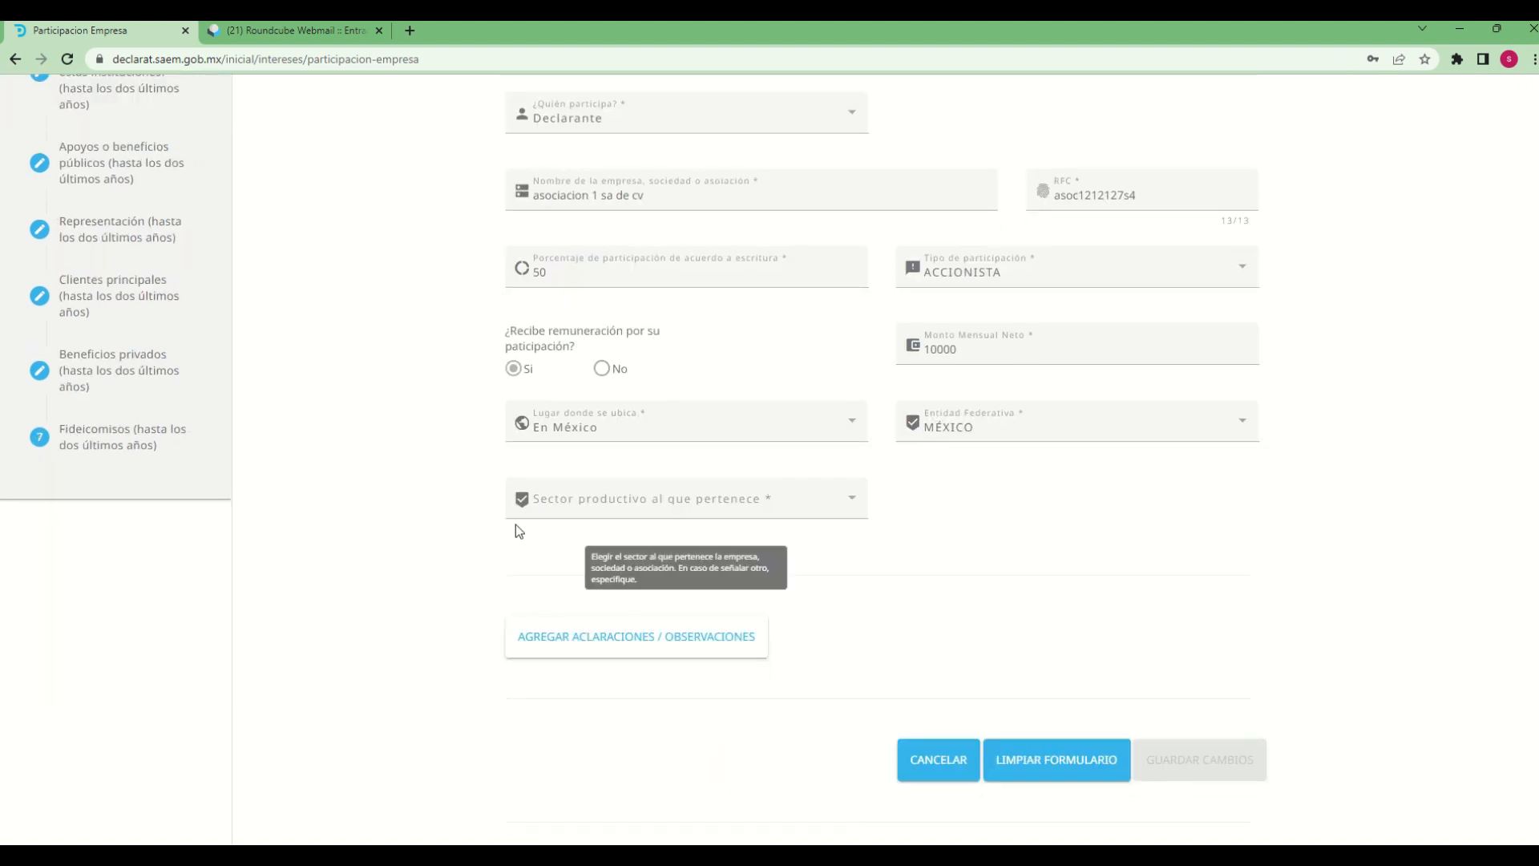
left_click(850, 513)
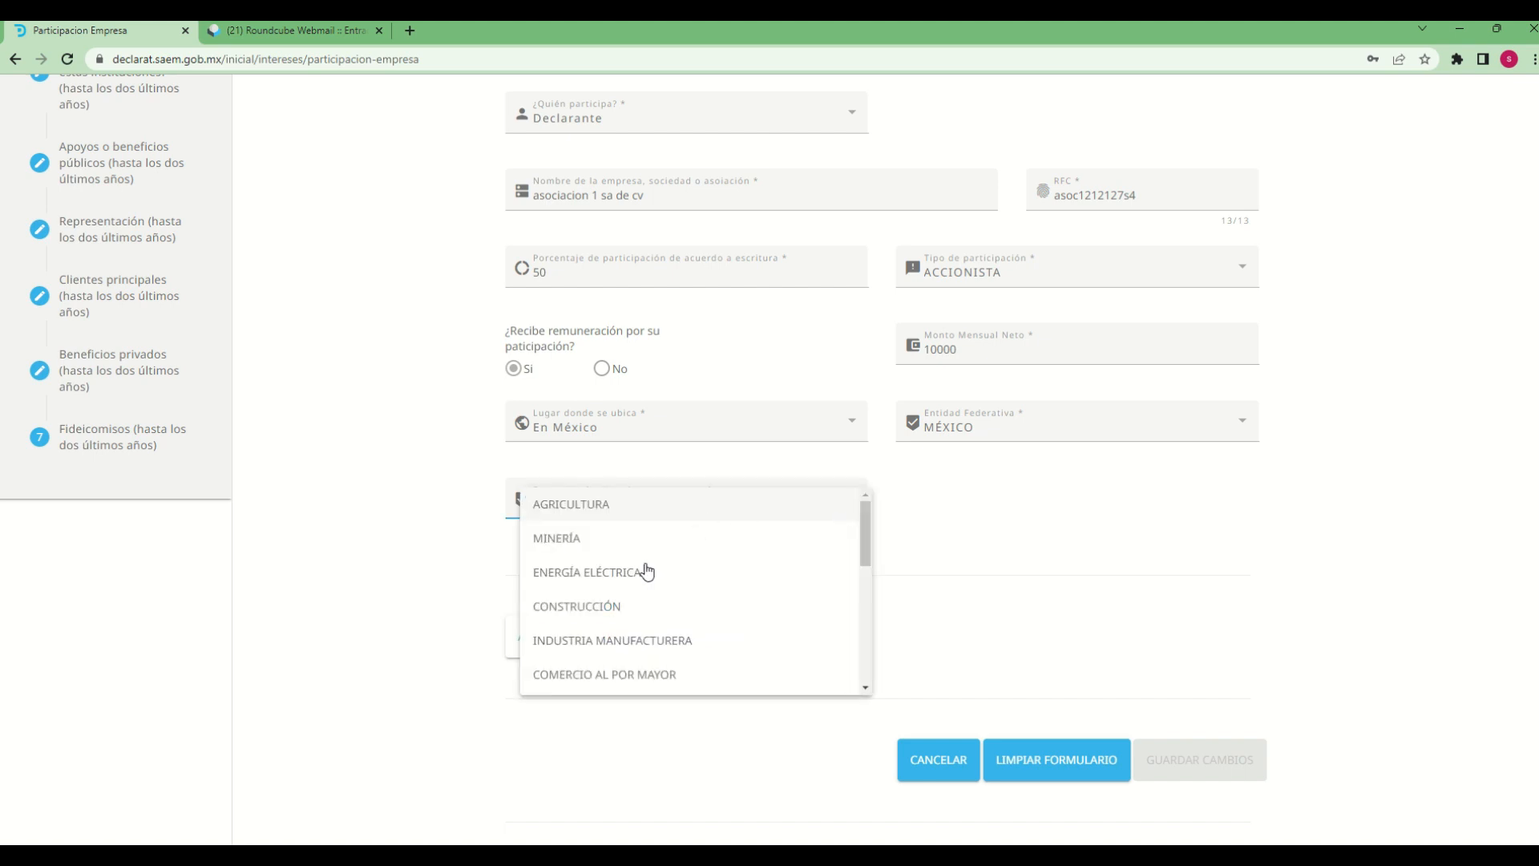
scroll(686, 673, "down", 2)
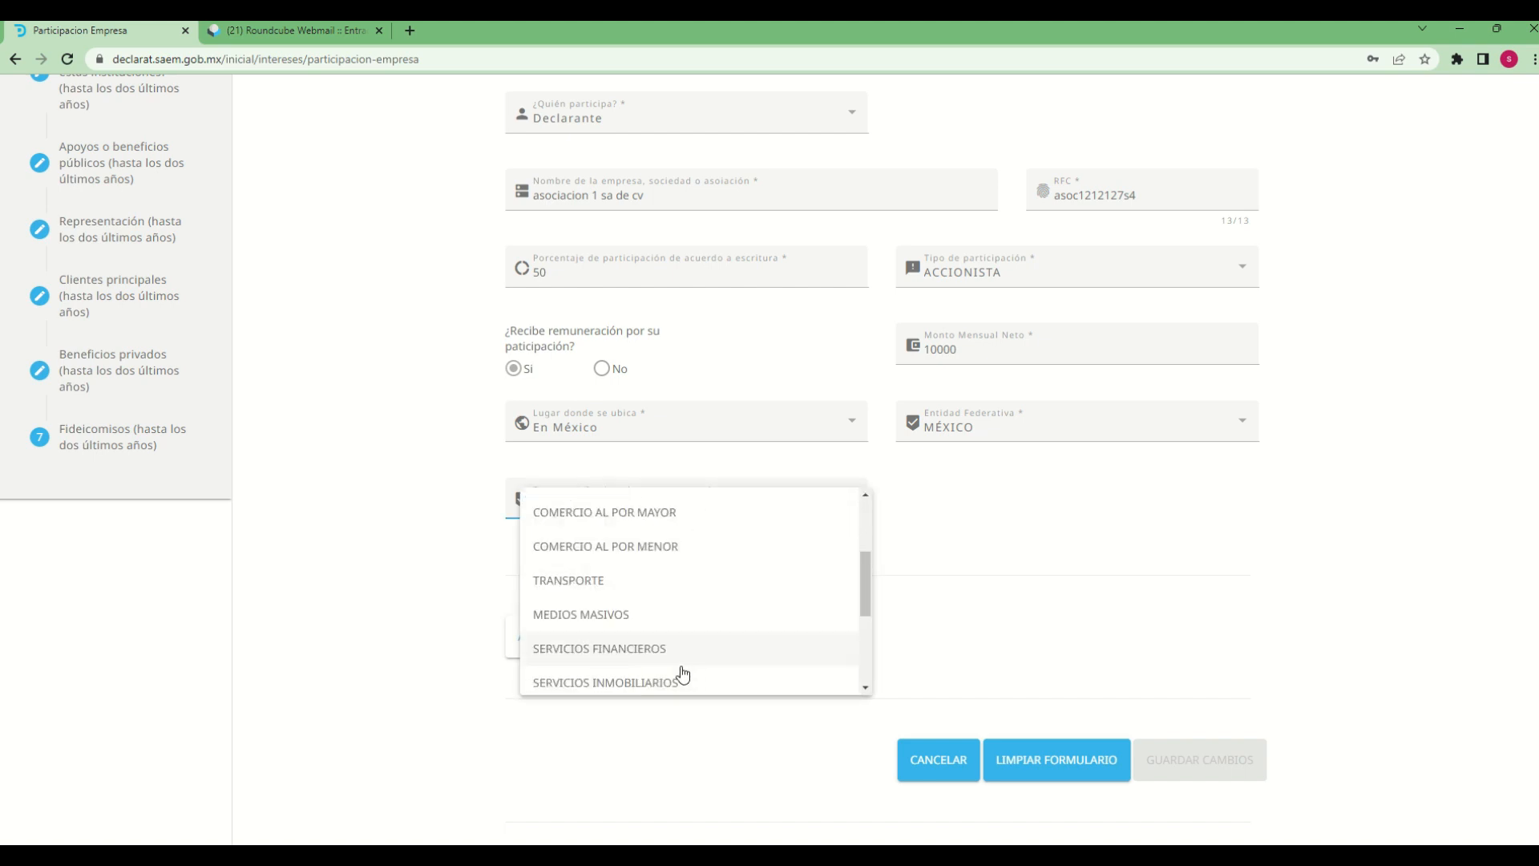
left_click(606, 616)
Add the observation "declaracion de prueba" to the association participation and save the entry
left_click(627, 651)
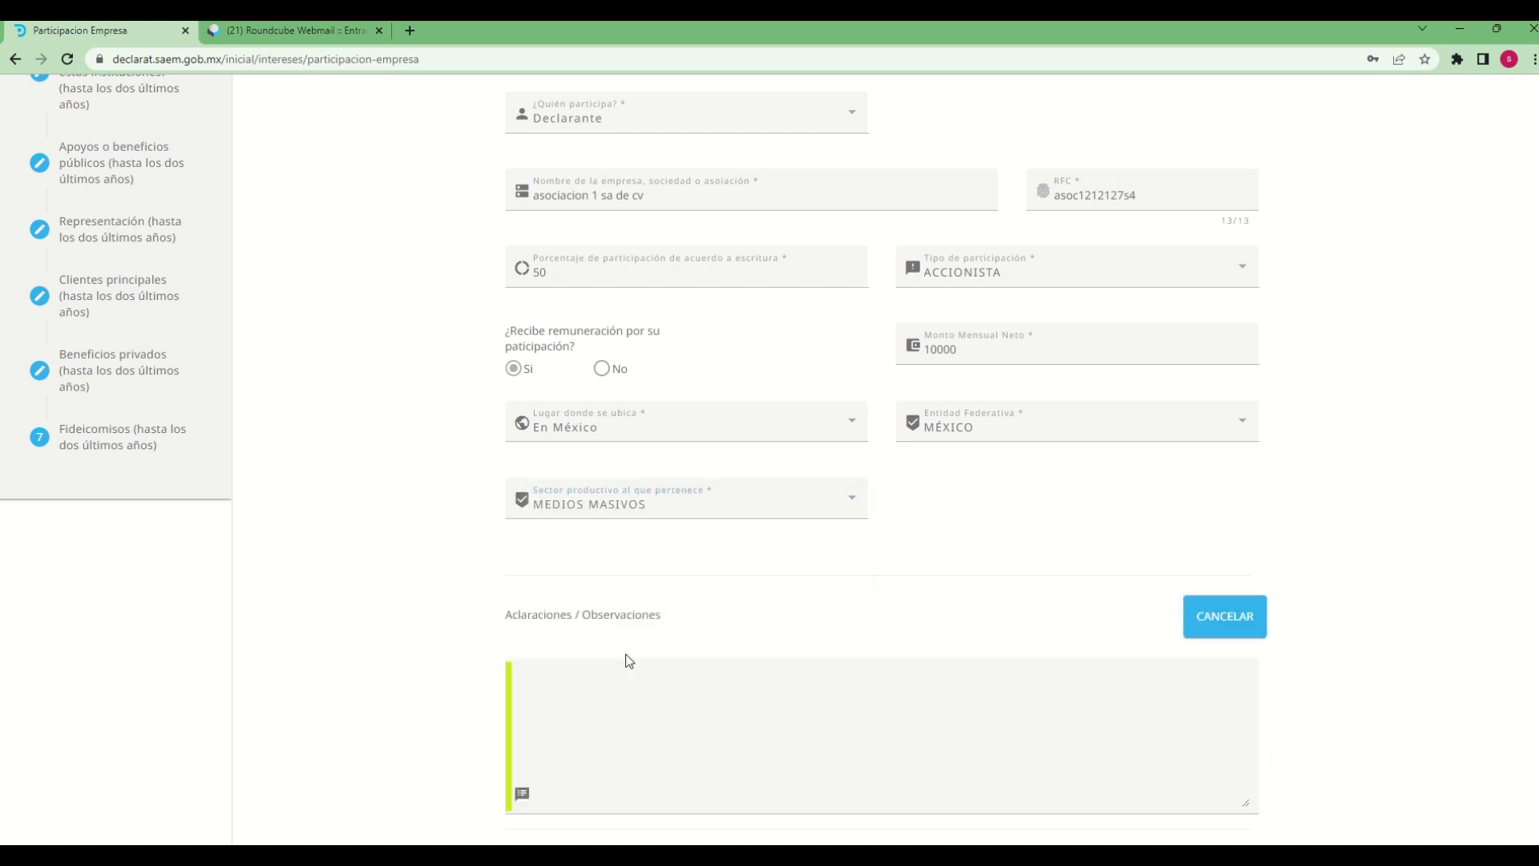
left_click(608, 679)
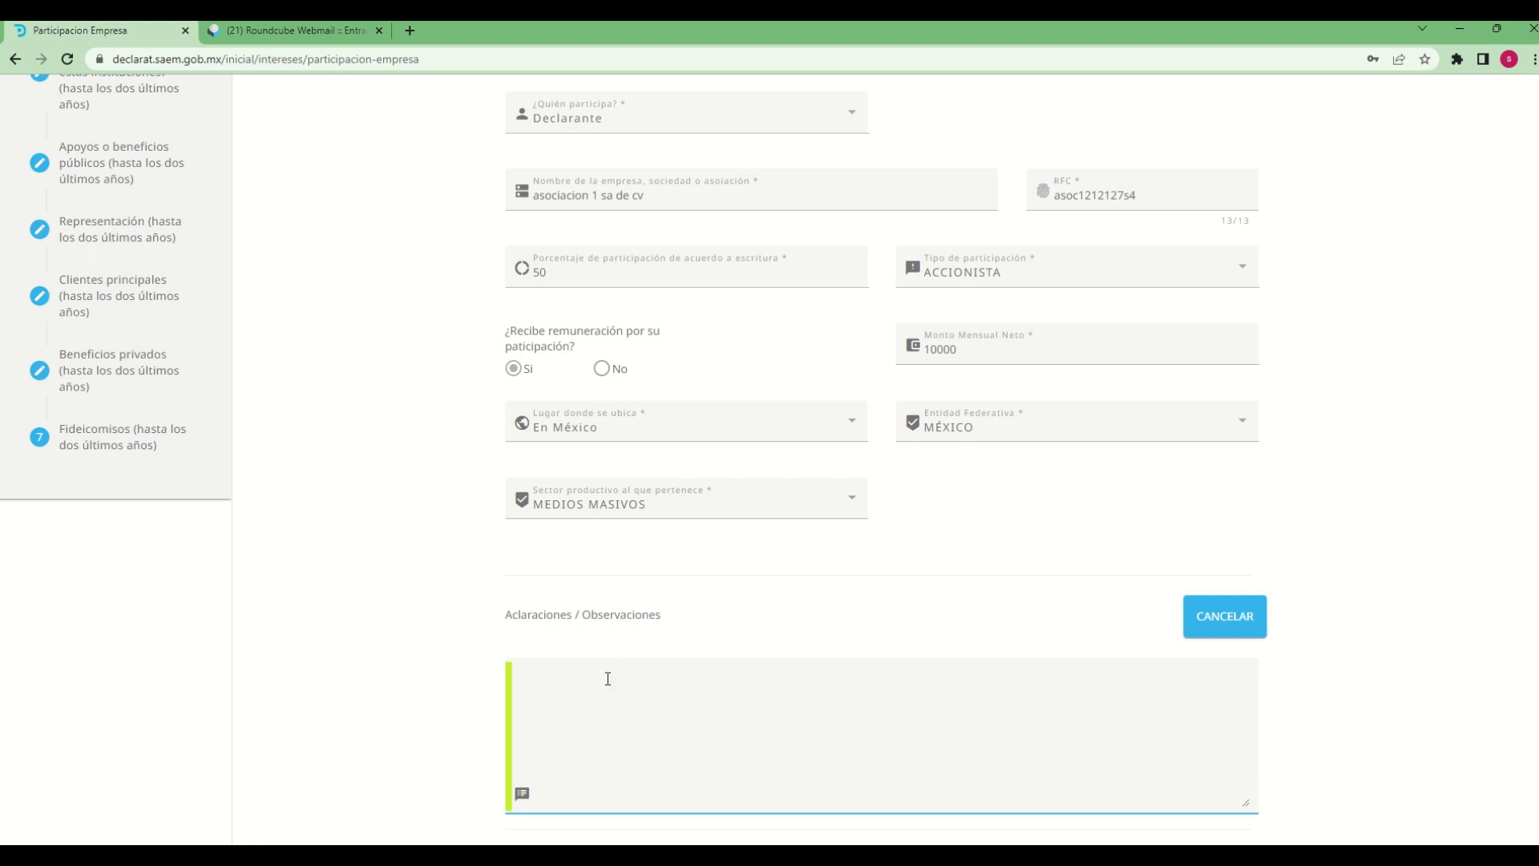
type("laracion de p")
type("e")
type("ueba")
scroll(1424, 744, "down", 2)
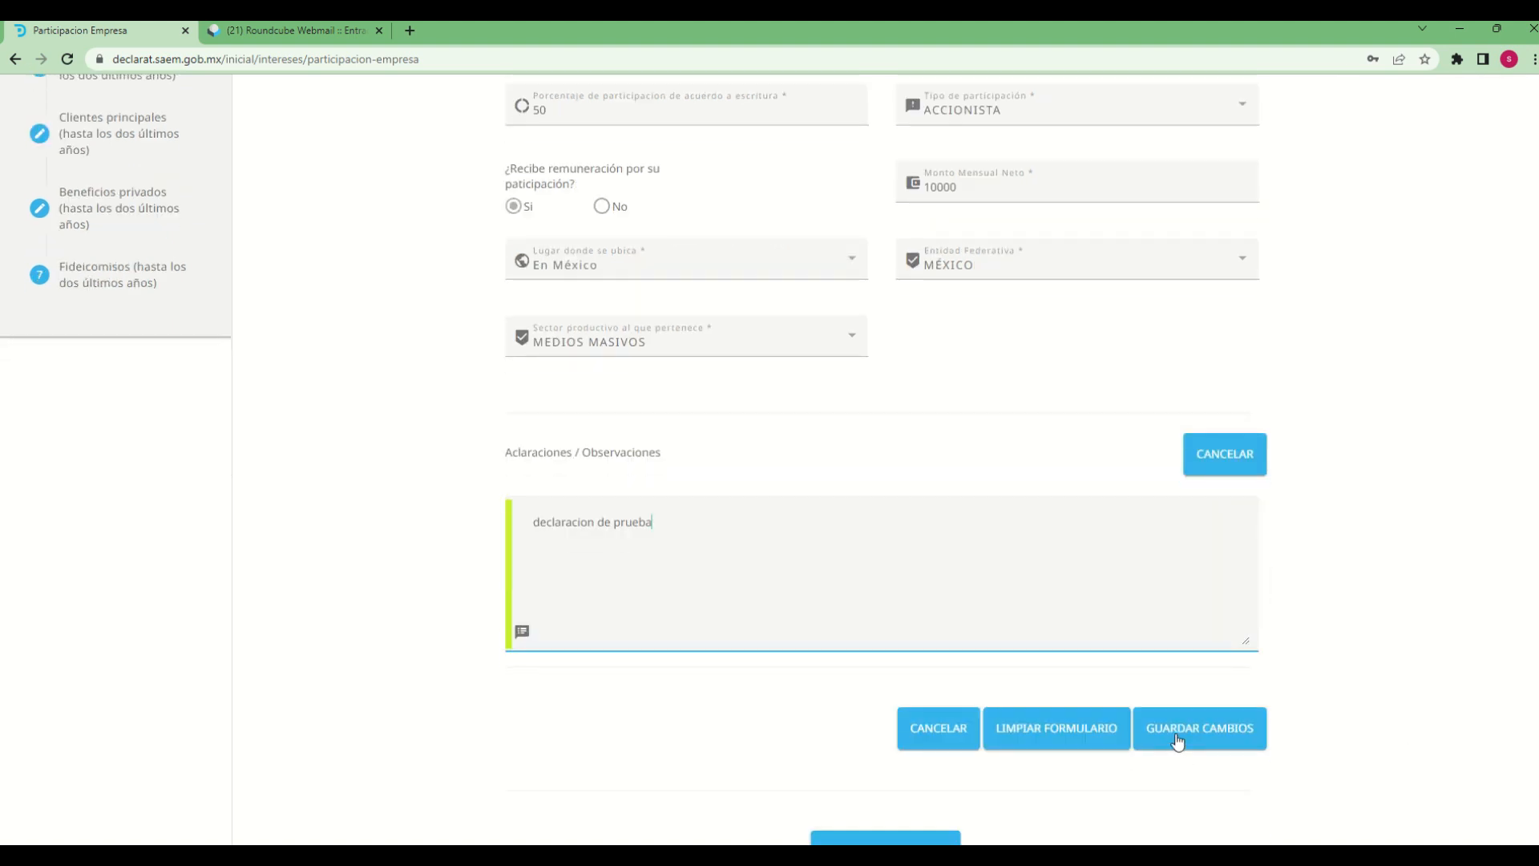
left_click(1178, 738)
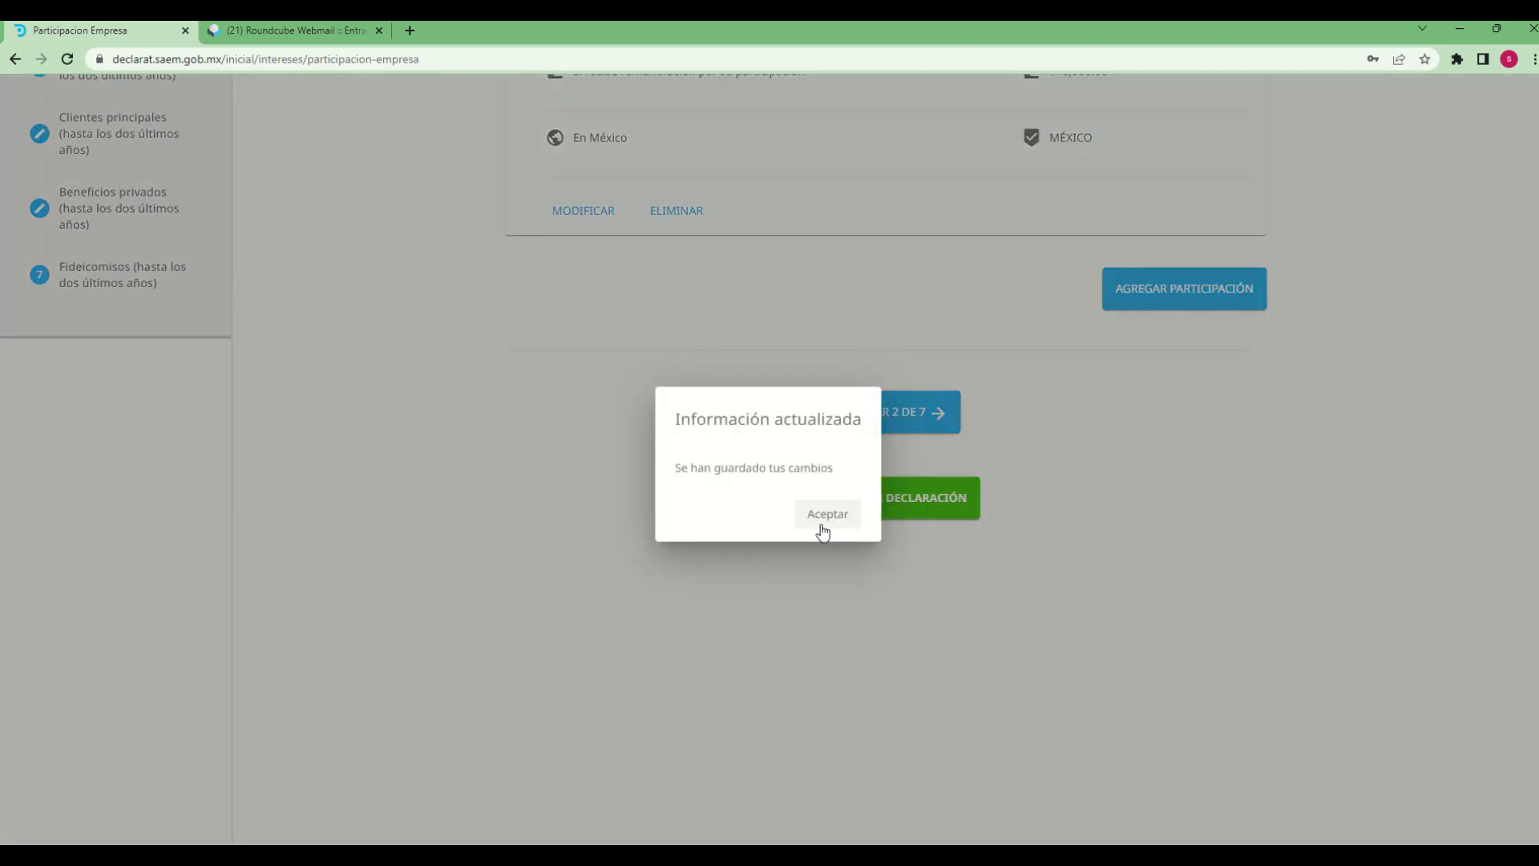
left_click(821, 523)
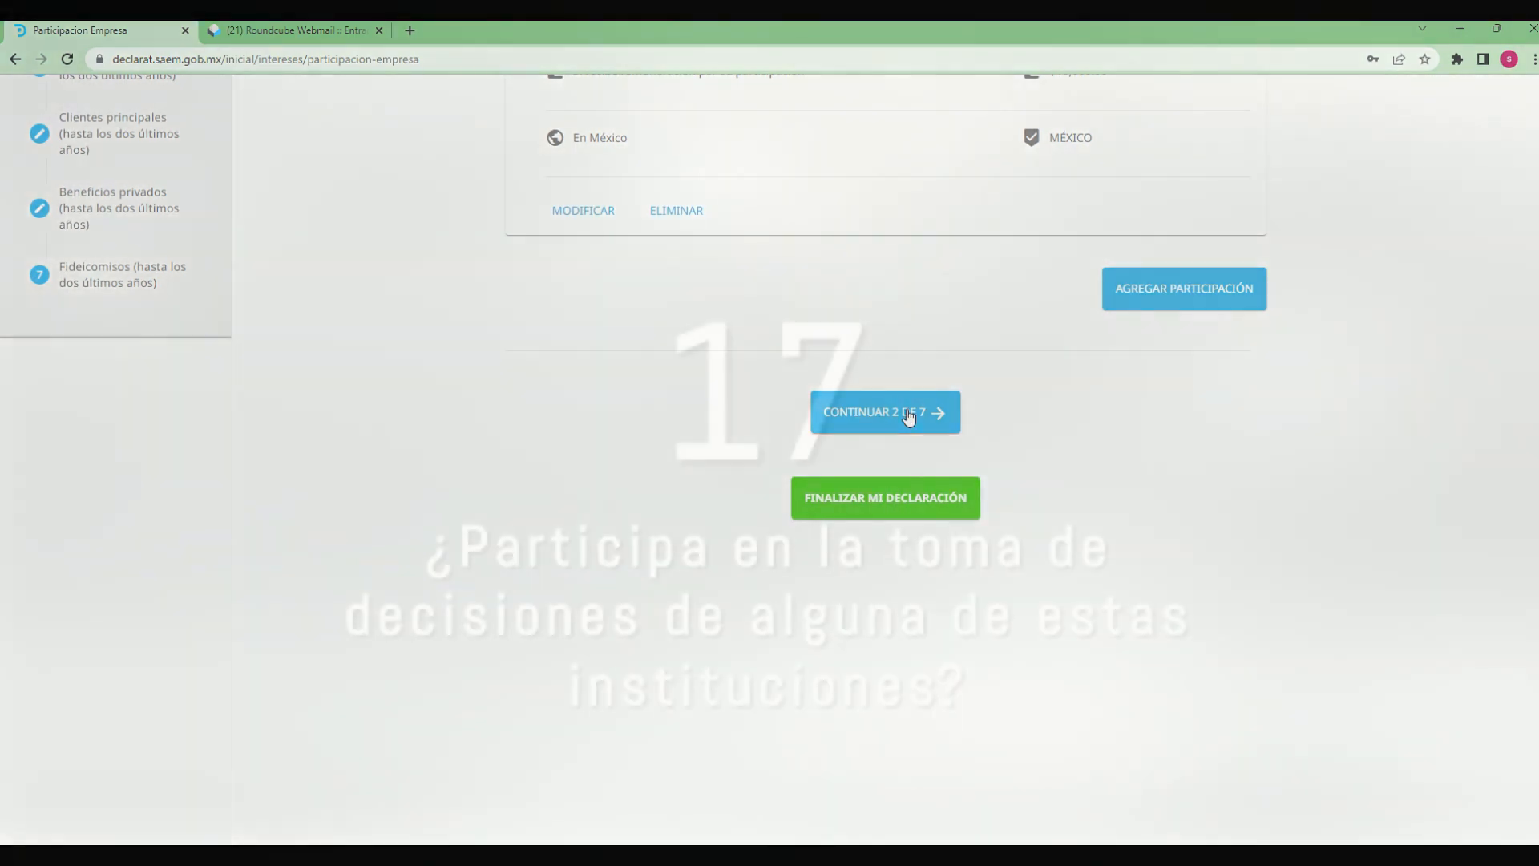
Continue to section 2 on institutional decision-making and add a participation with Declarante as the Tipo de relación
left_click(909, 414)
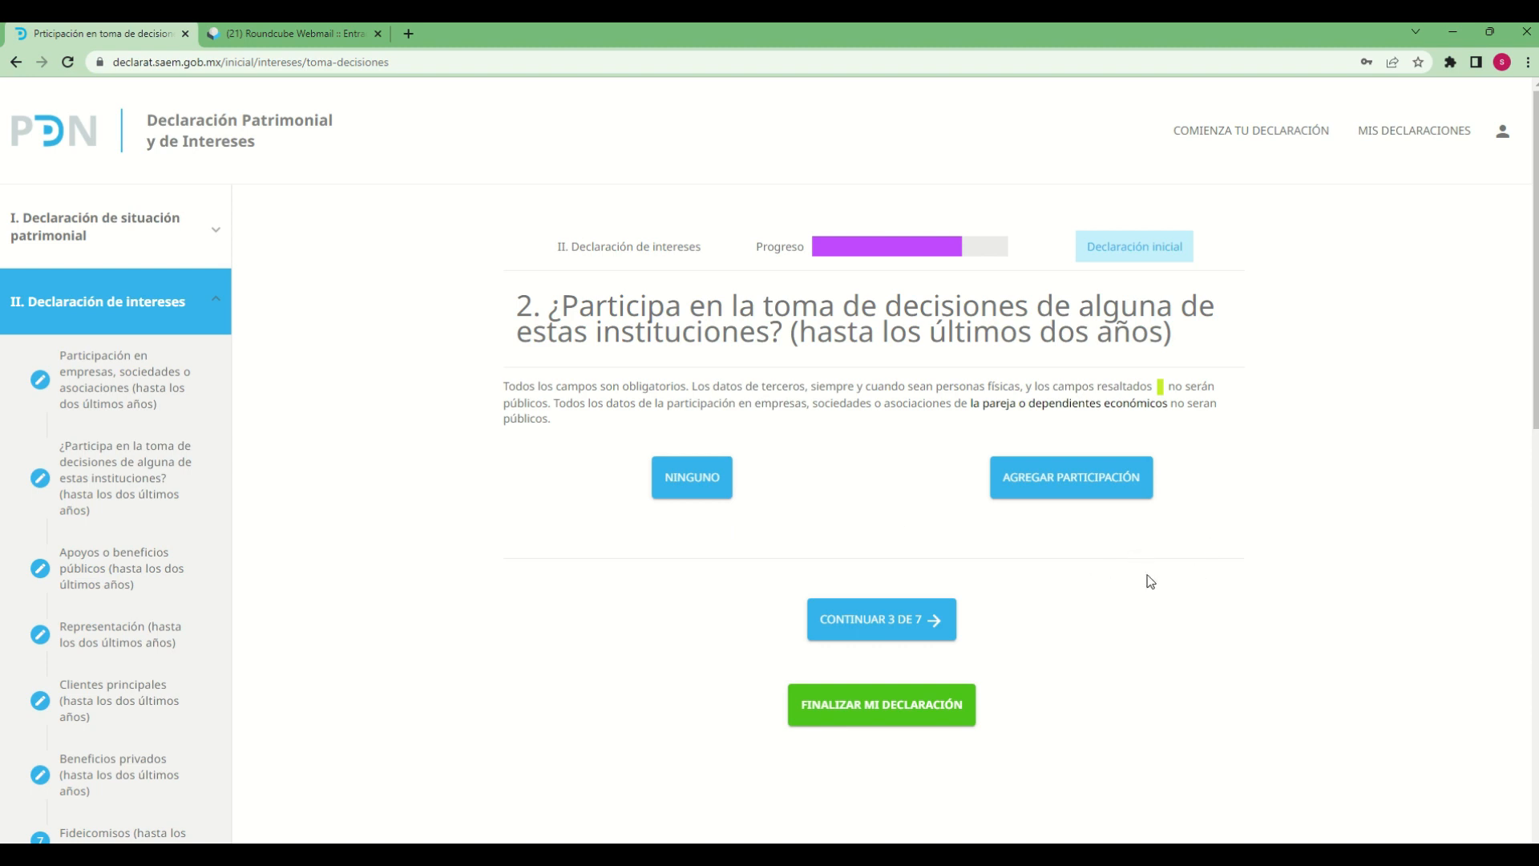
left_click(1096, 500)
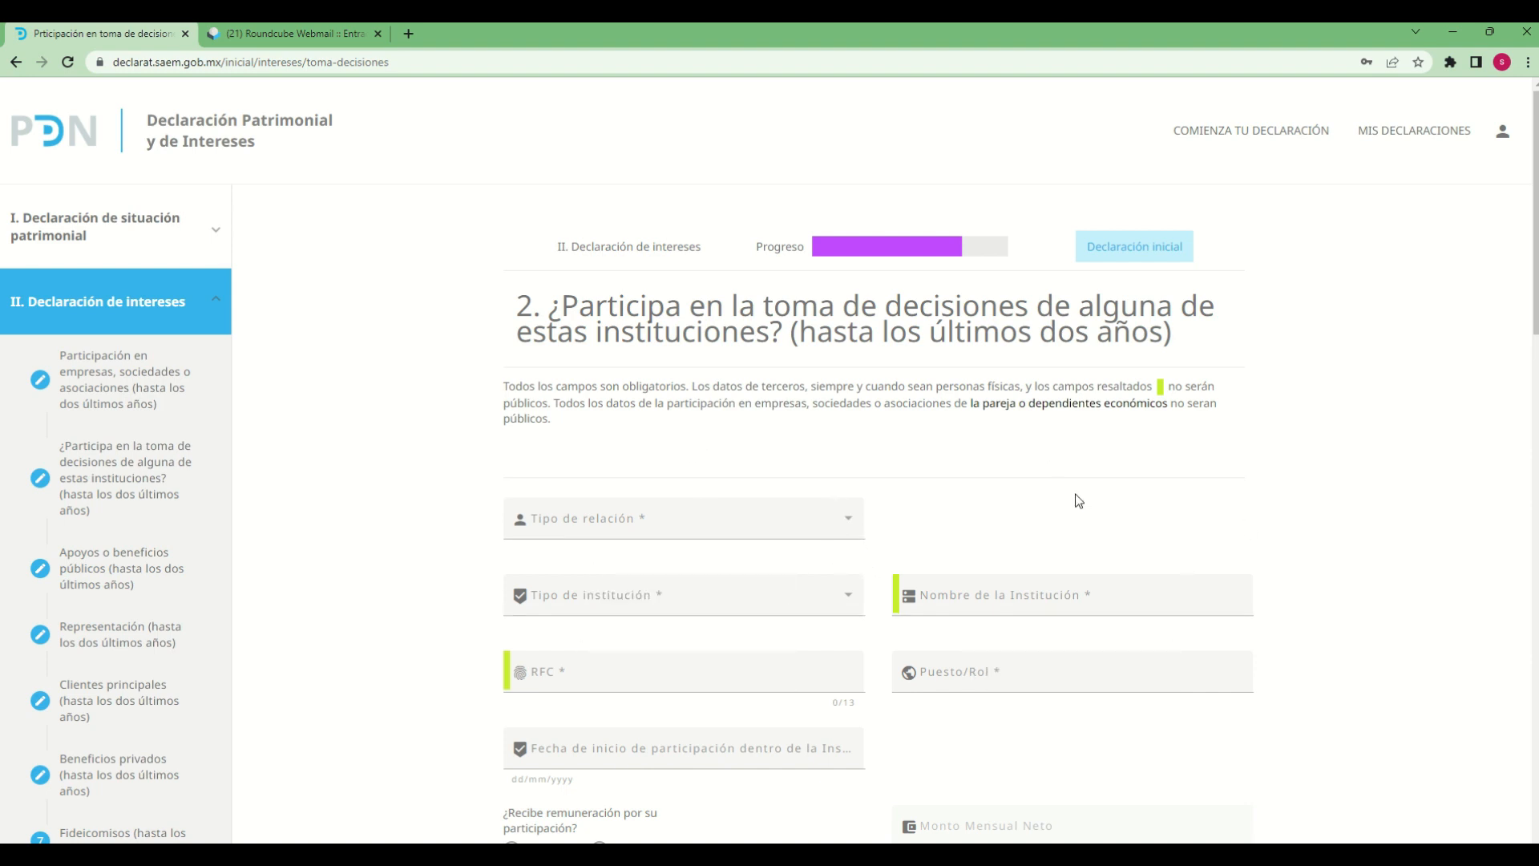
left_click(817, 528)
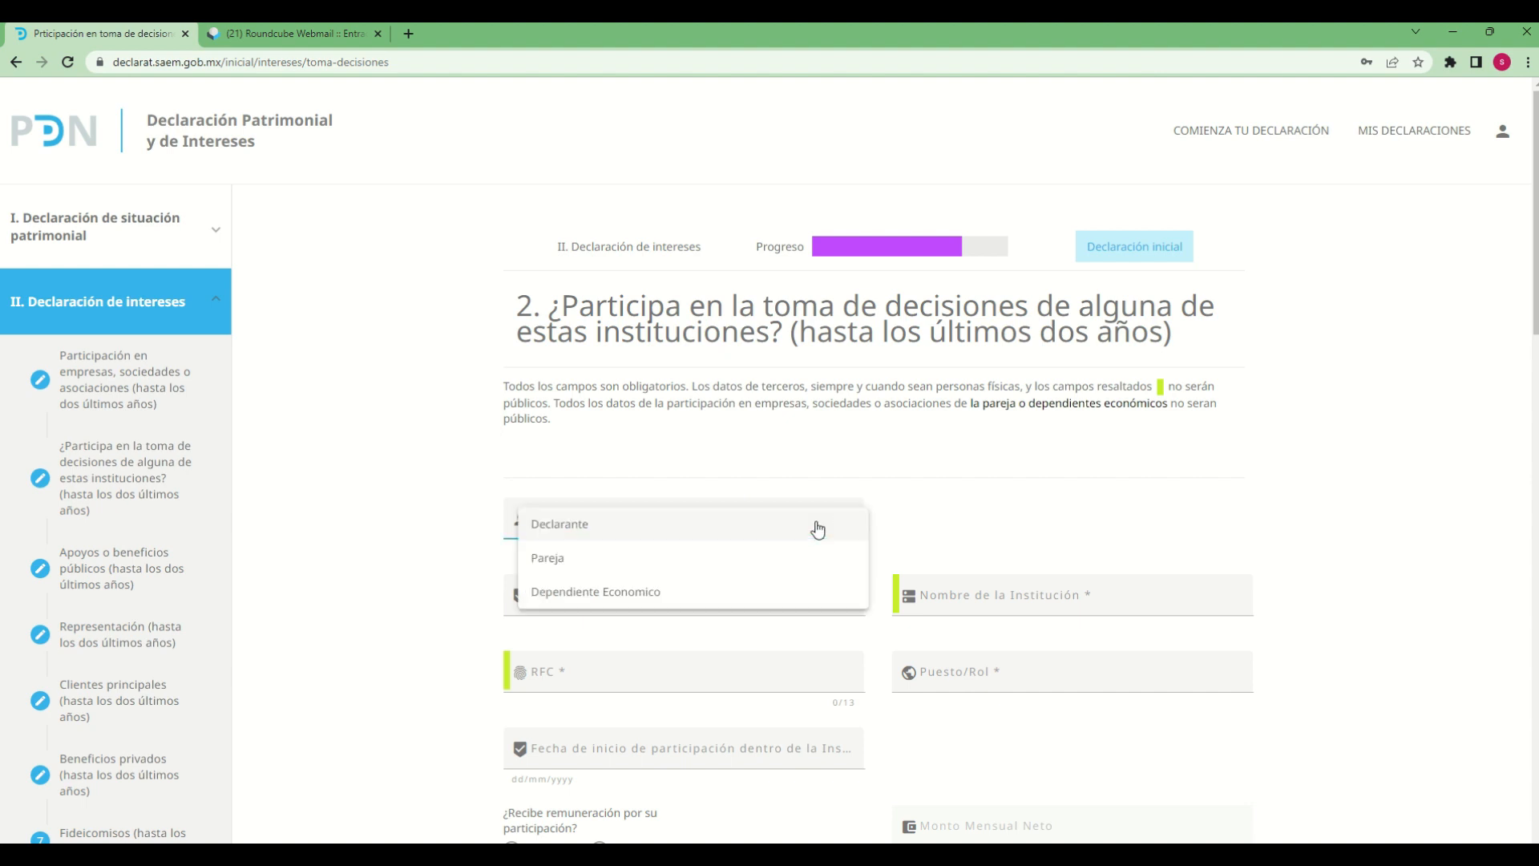
left_click(522, 526)
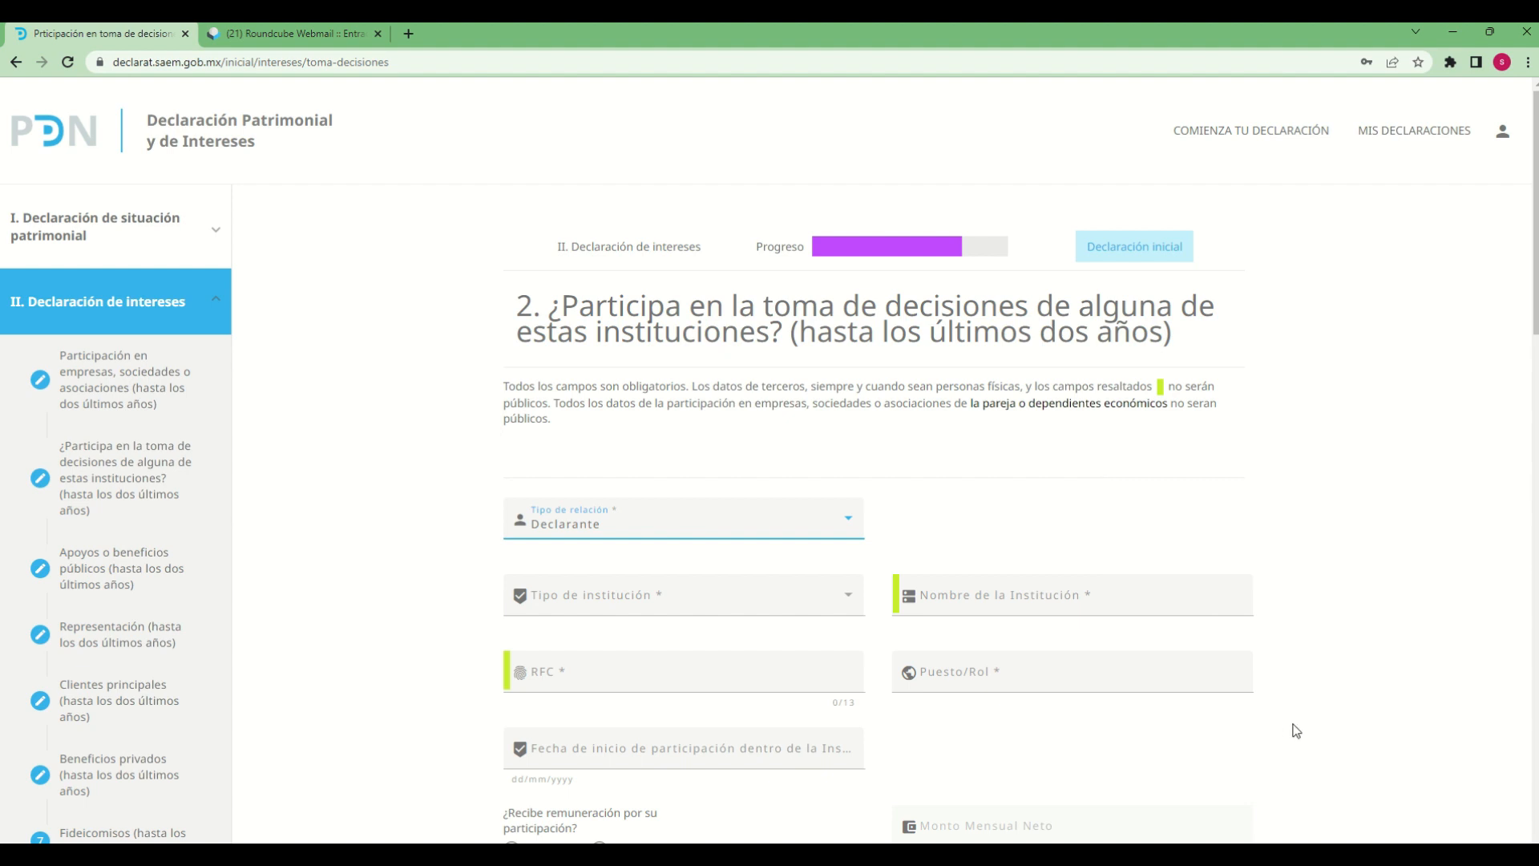
Set the participation's Tipo de institución to ORGANIZACIONES DE LA SOCIEDAD CIVIL
scroll(1312, 724, "down", 2)
left_click(698, 448)
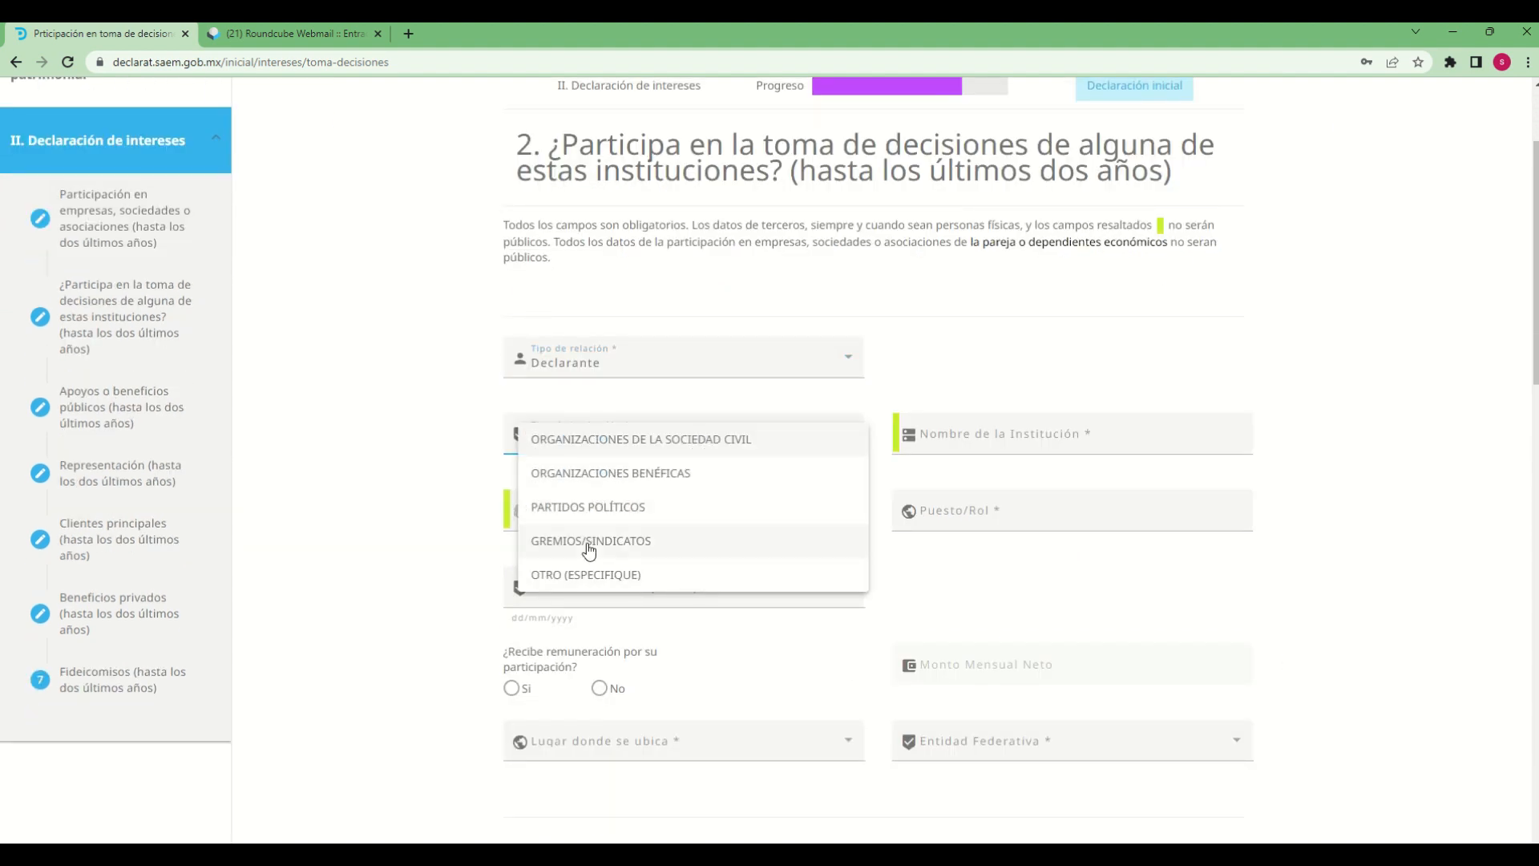
left_click(593, 513)
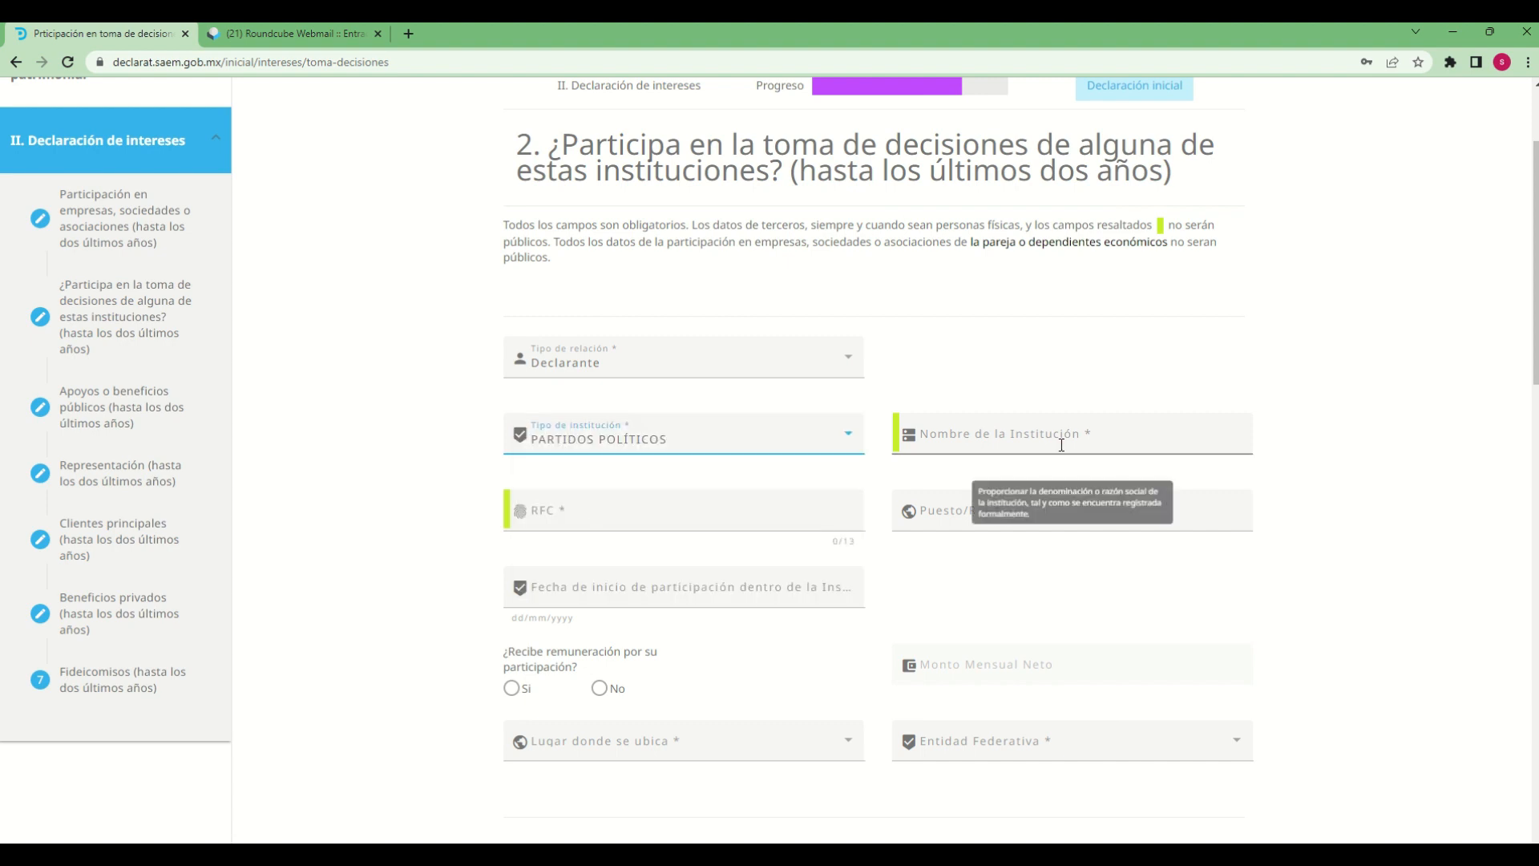
left_click(748, 436)
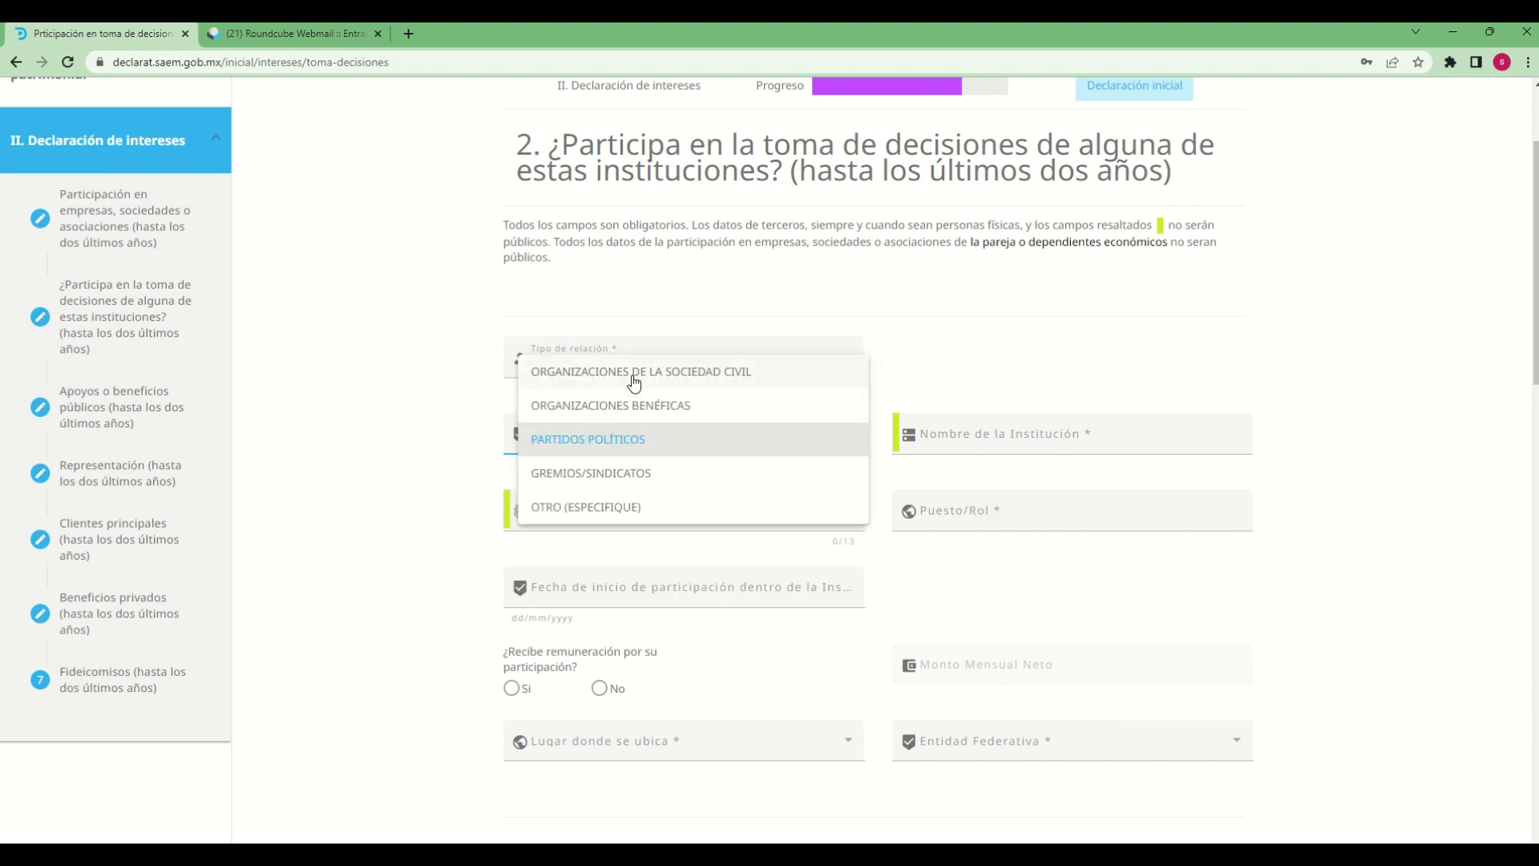
left_click(634, 377)
Enter "amigos sc" as the Nombre de la Institución for the decision-making participation
left_click(1017, 441)
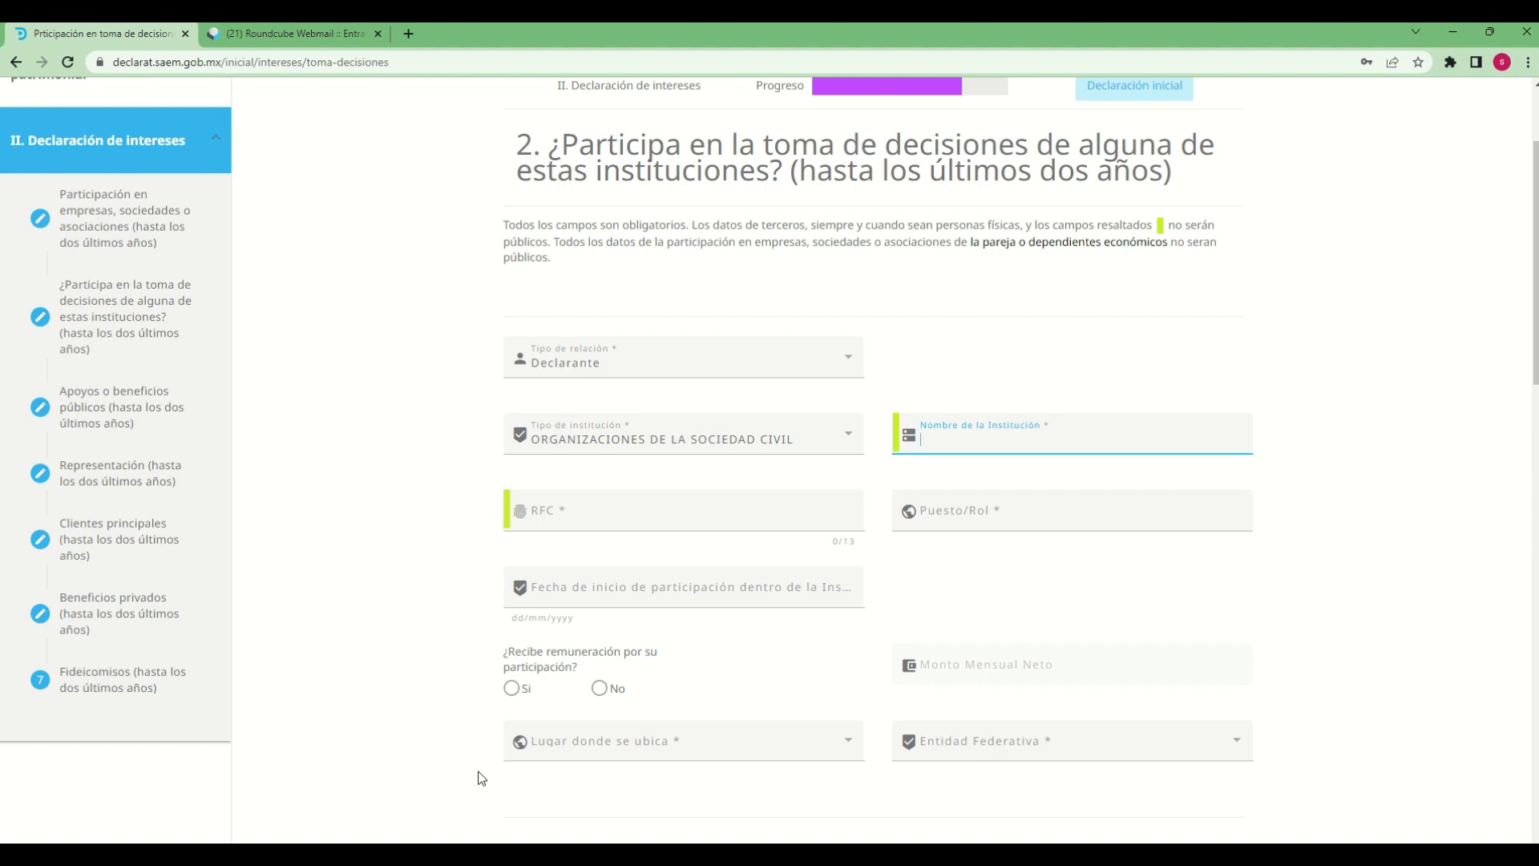
type("amigos sc")
Fill in the institution's 13-character RFC in the decision-making participation
left_click(591, 516)
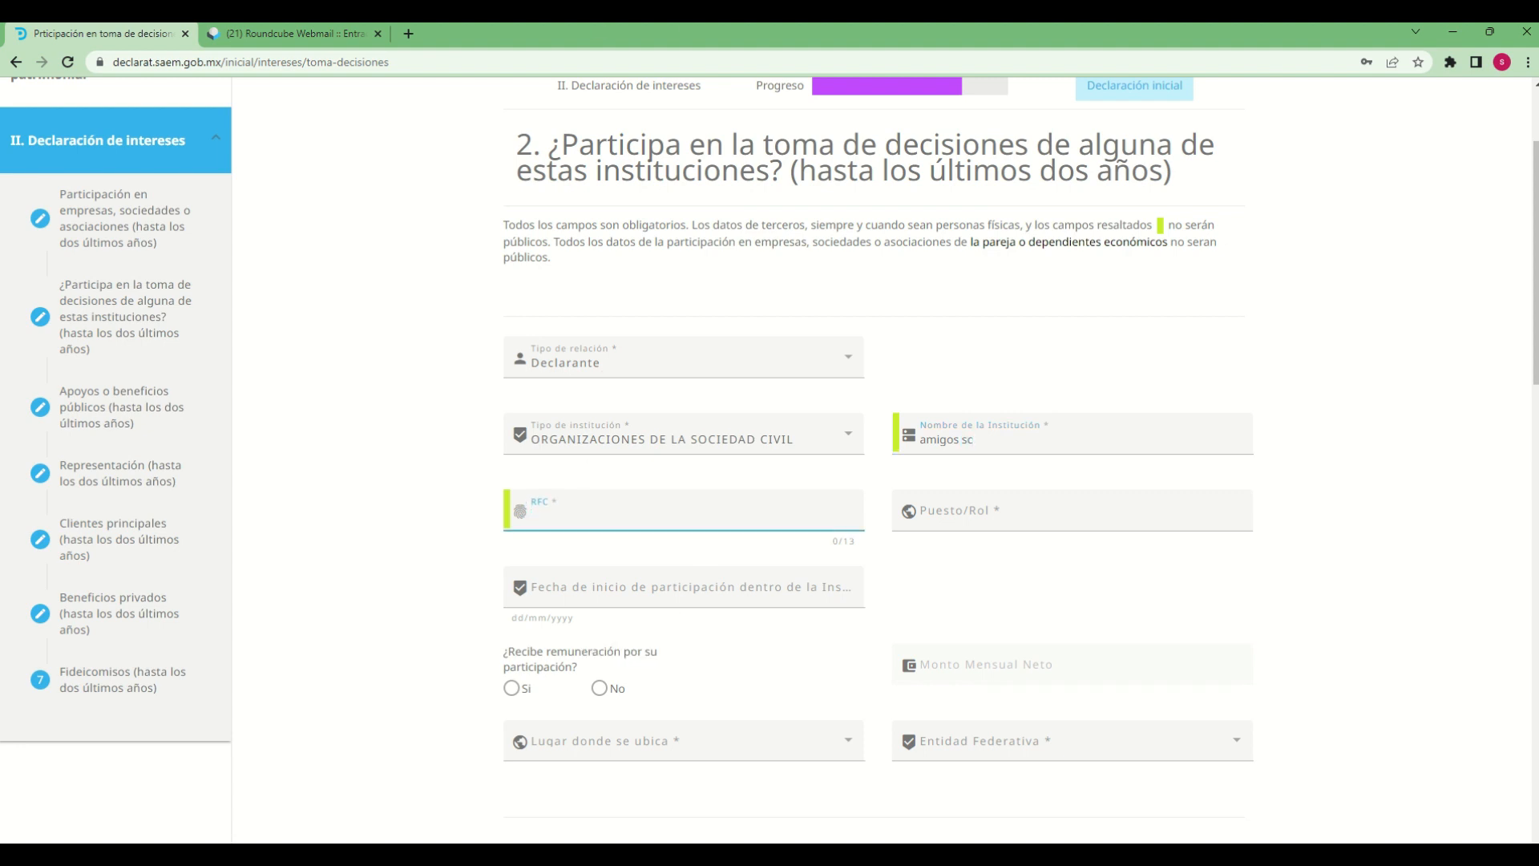
type("amig121212")
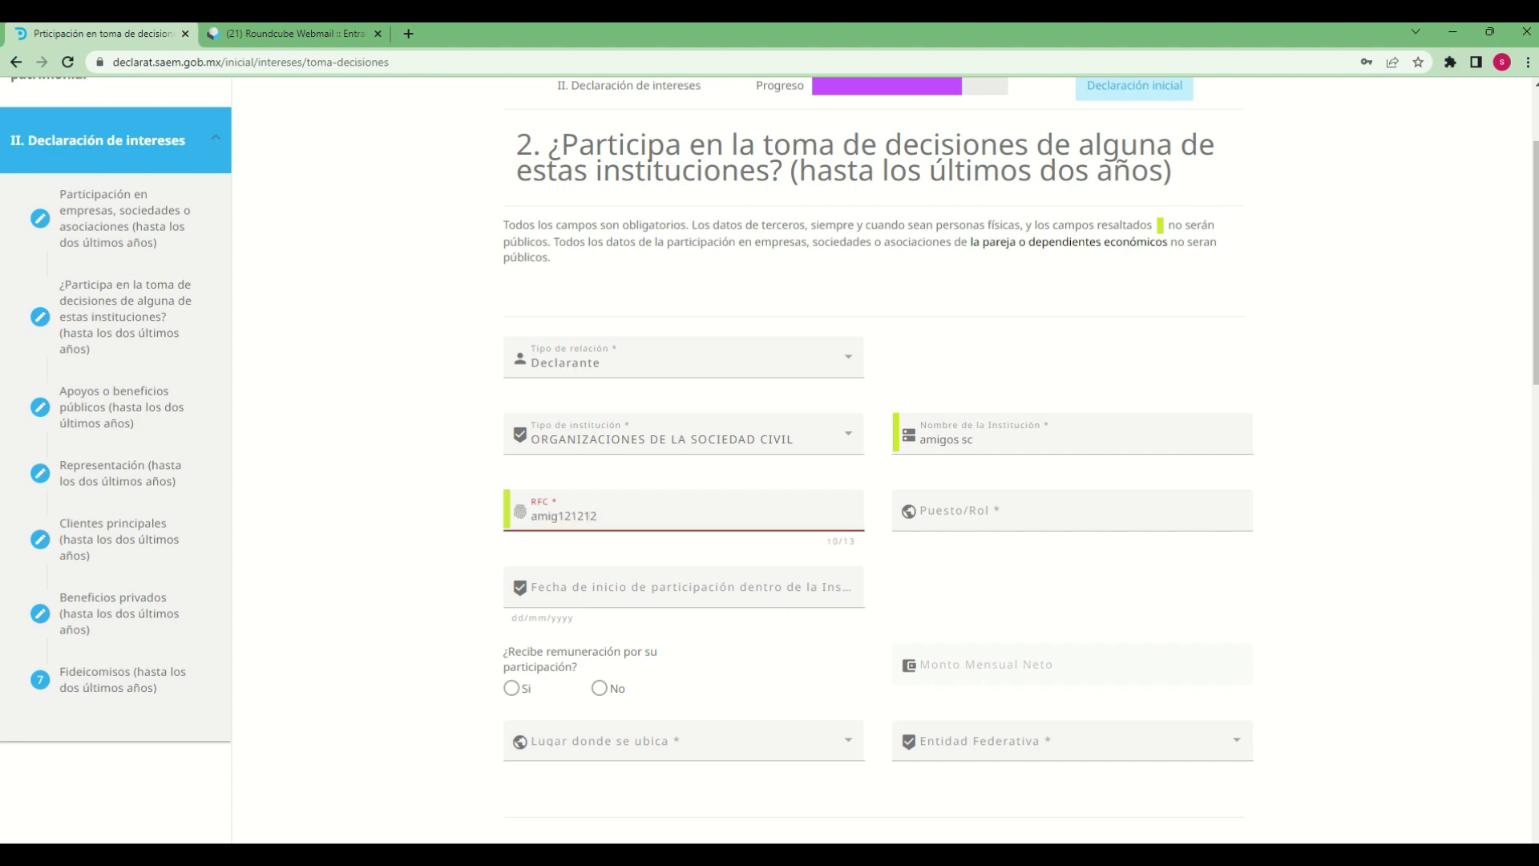
type("7s2")
Enter "apoyo" as the Puesto/Rol held in the institution
left_click(952, 513)
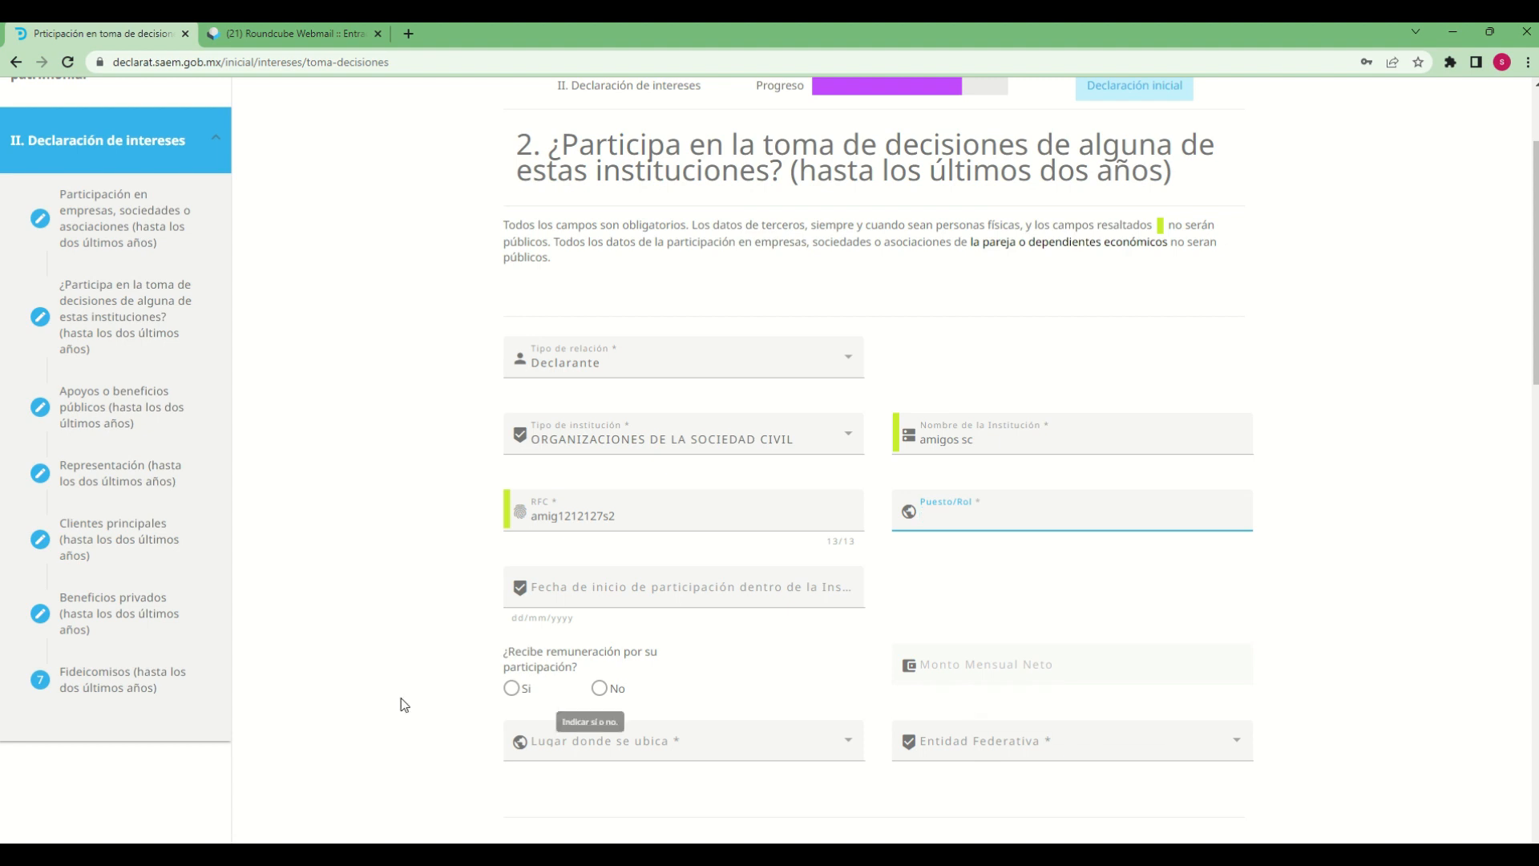
type("apoyo")
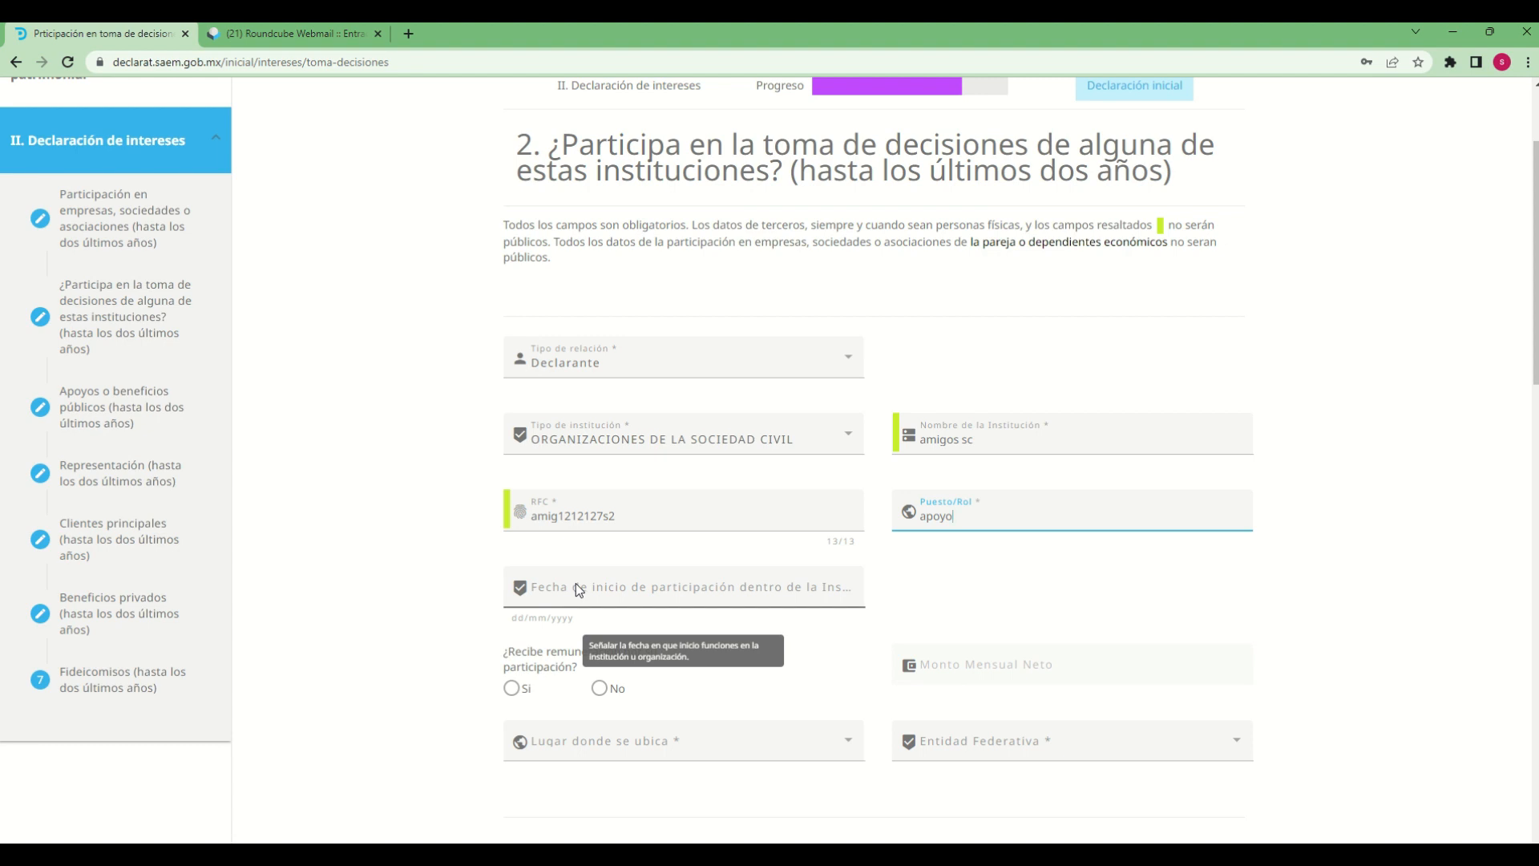
Enter 12/23/2022 as the start date of participation in the institution
left_click(631, 589)
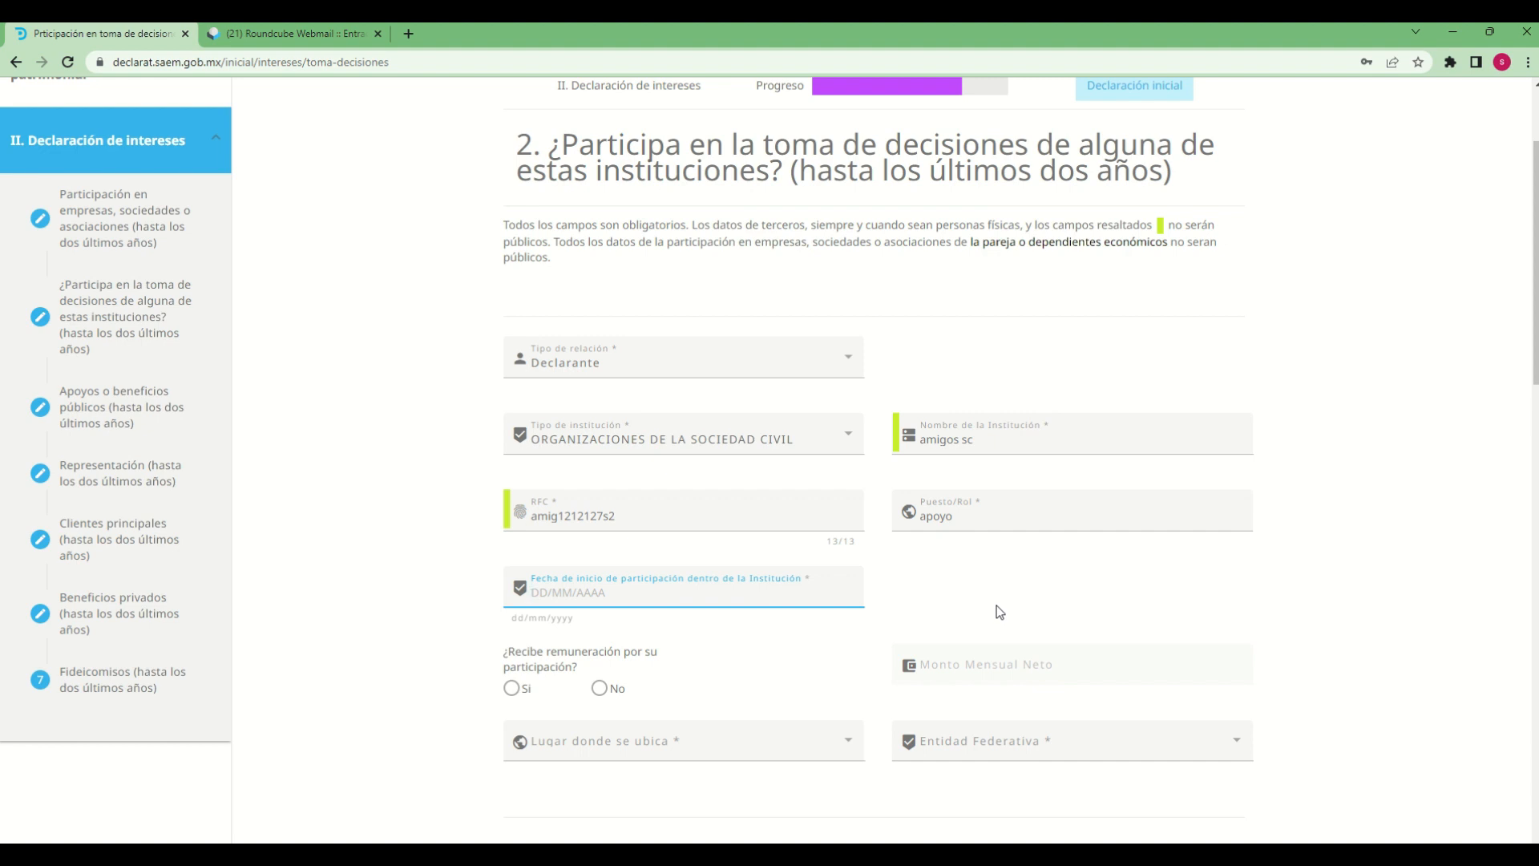
type("12/")
type("23/2022")
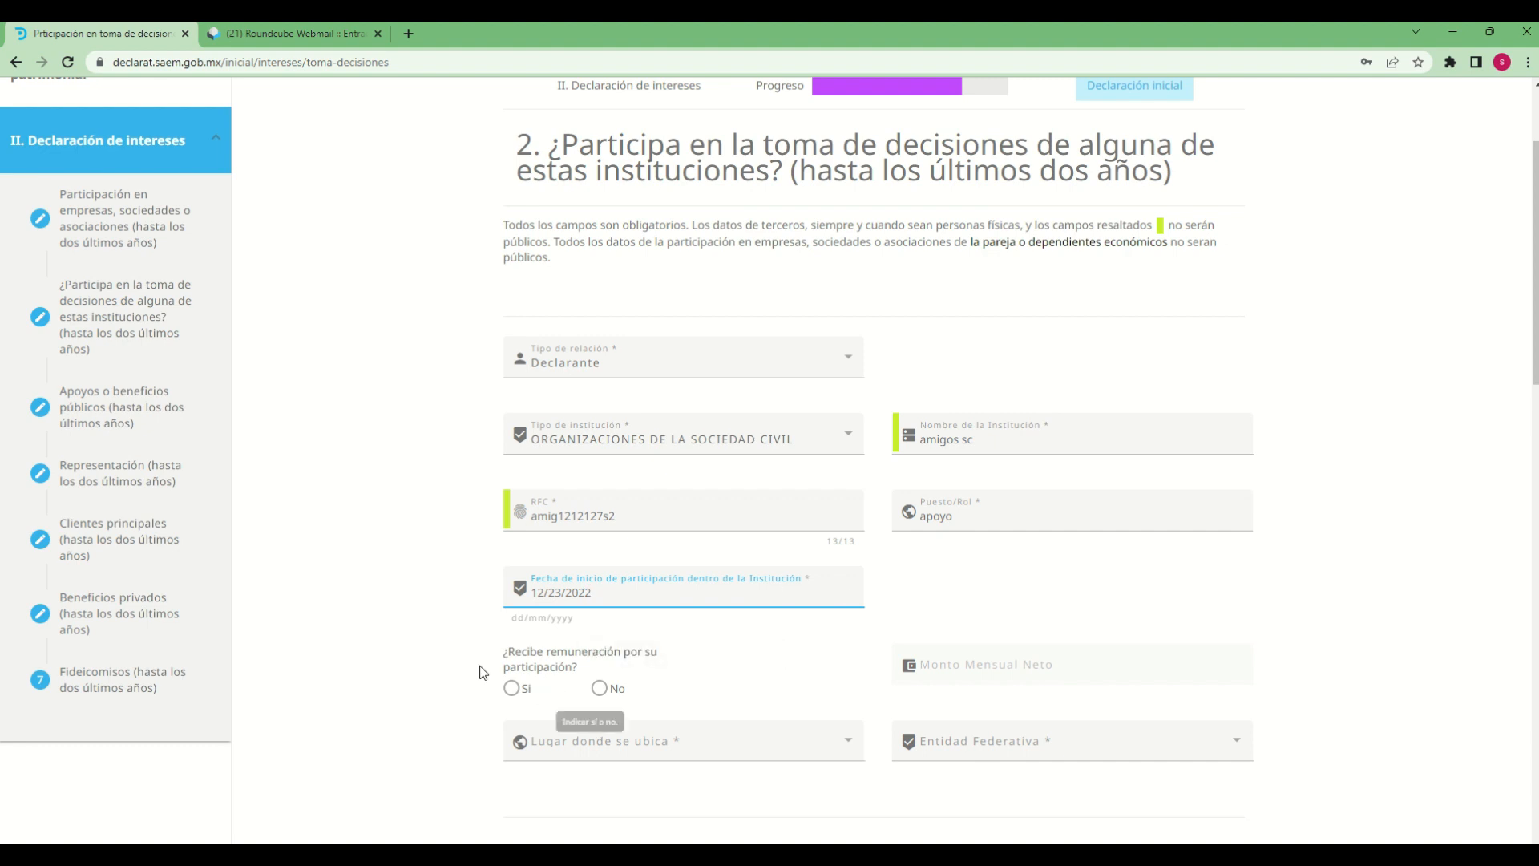
Declare that the institutional participation is remunerated (Si), with a Monto Mensual Neto of 15000
left_click(516, 694)
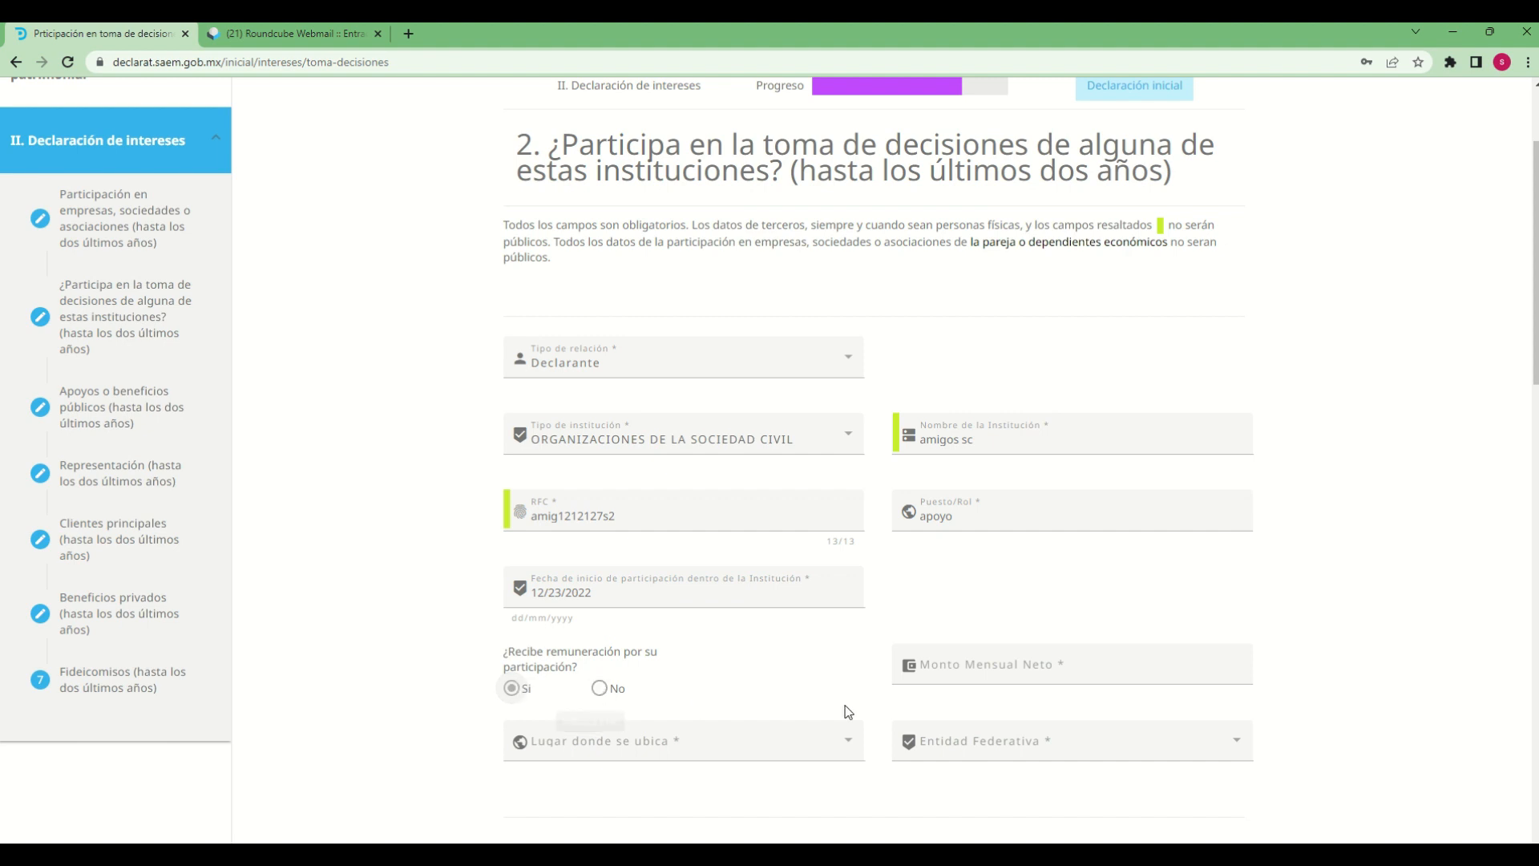
left_click(987, 665)
type("15000")
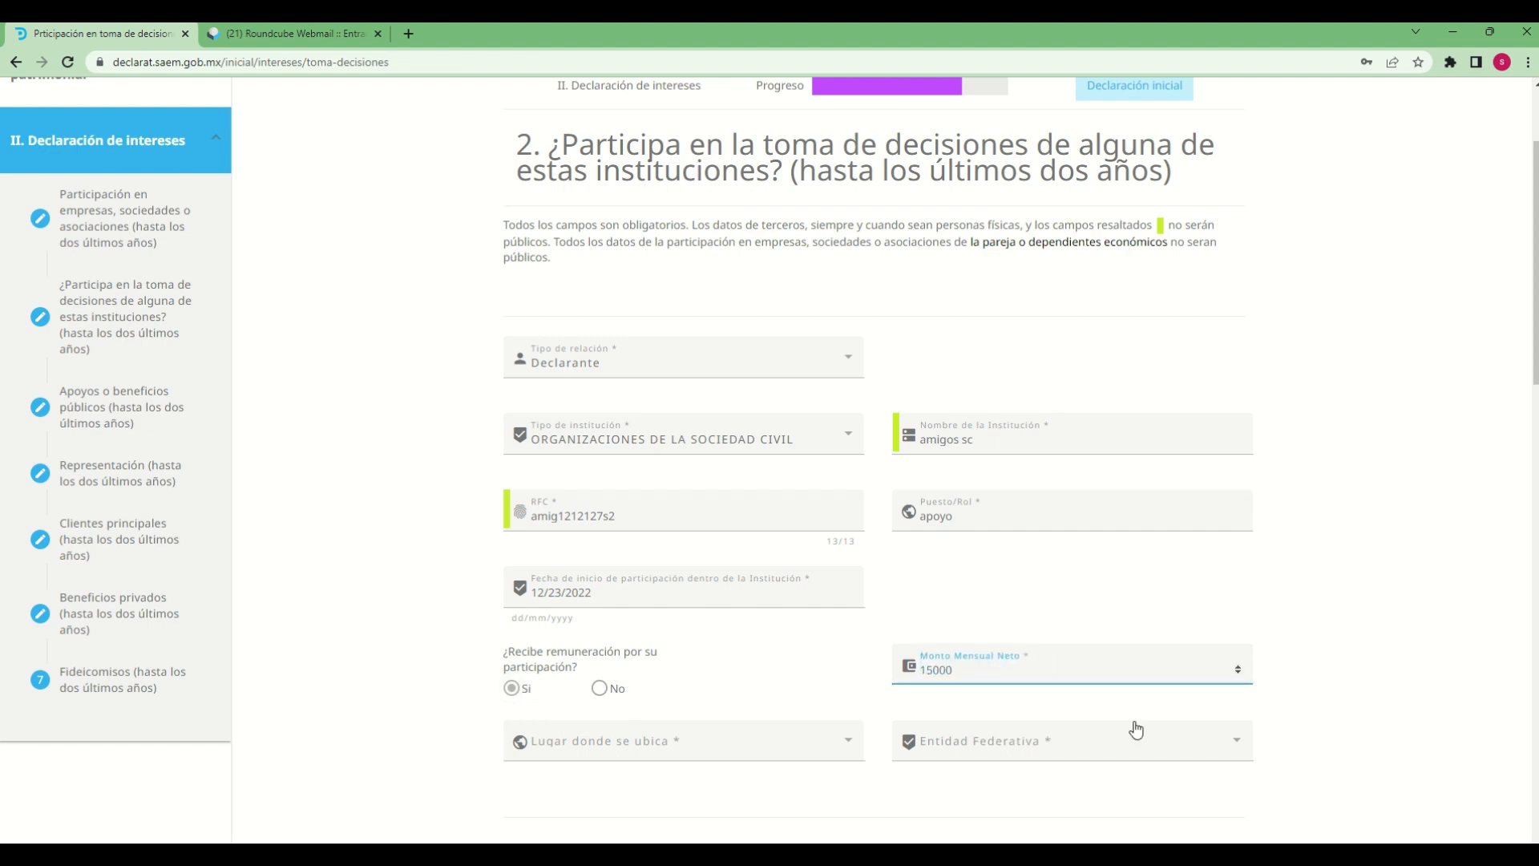
Set the institution's location to En México, with OAXACA as the Entidad Federativa
left_click(826, 749)
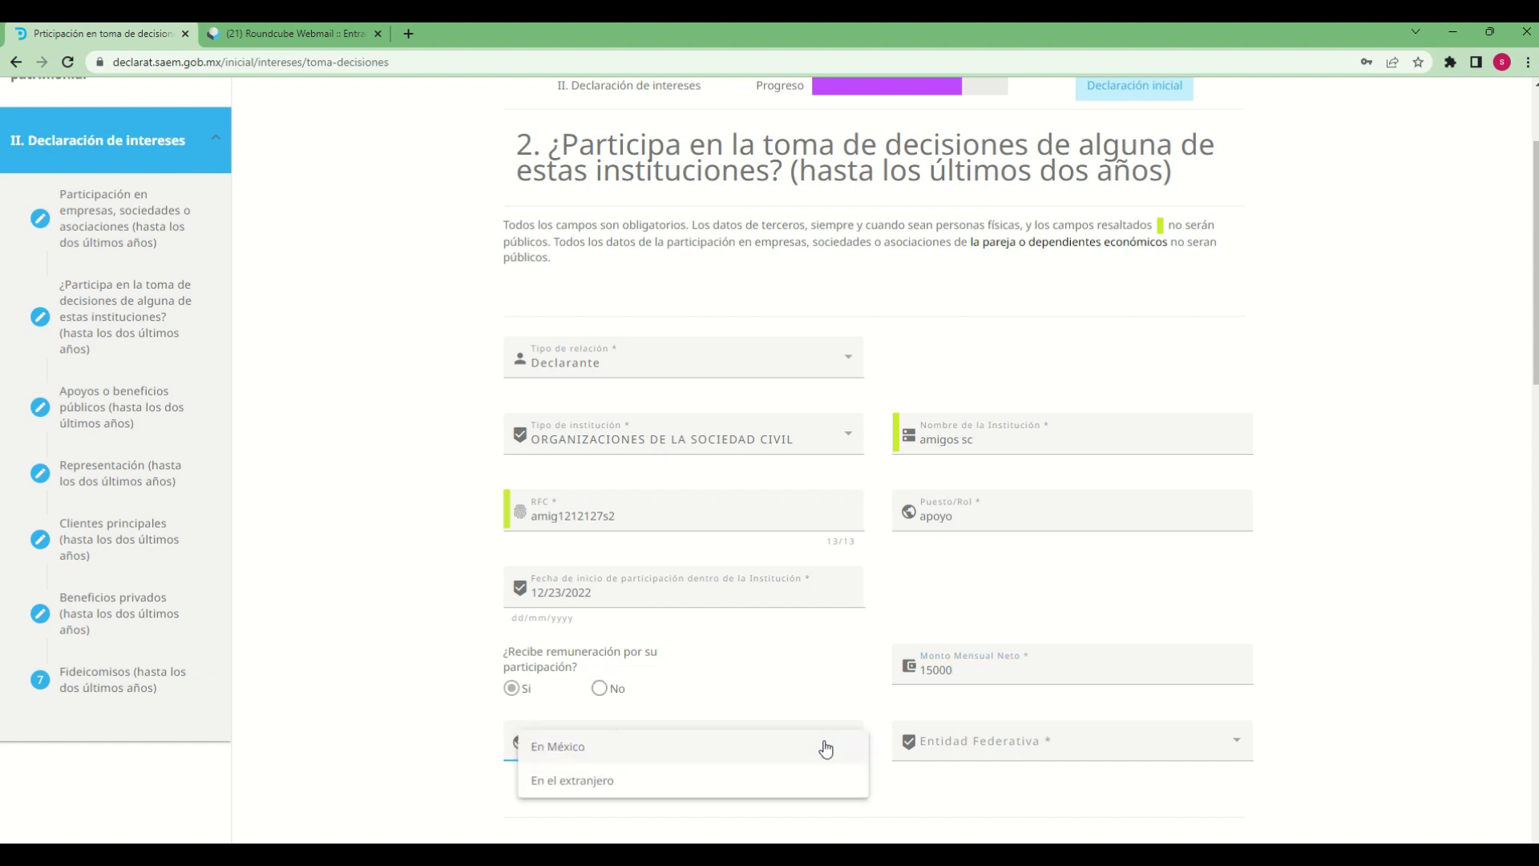
left_click(566, 782)
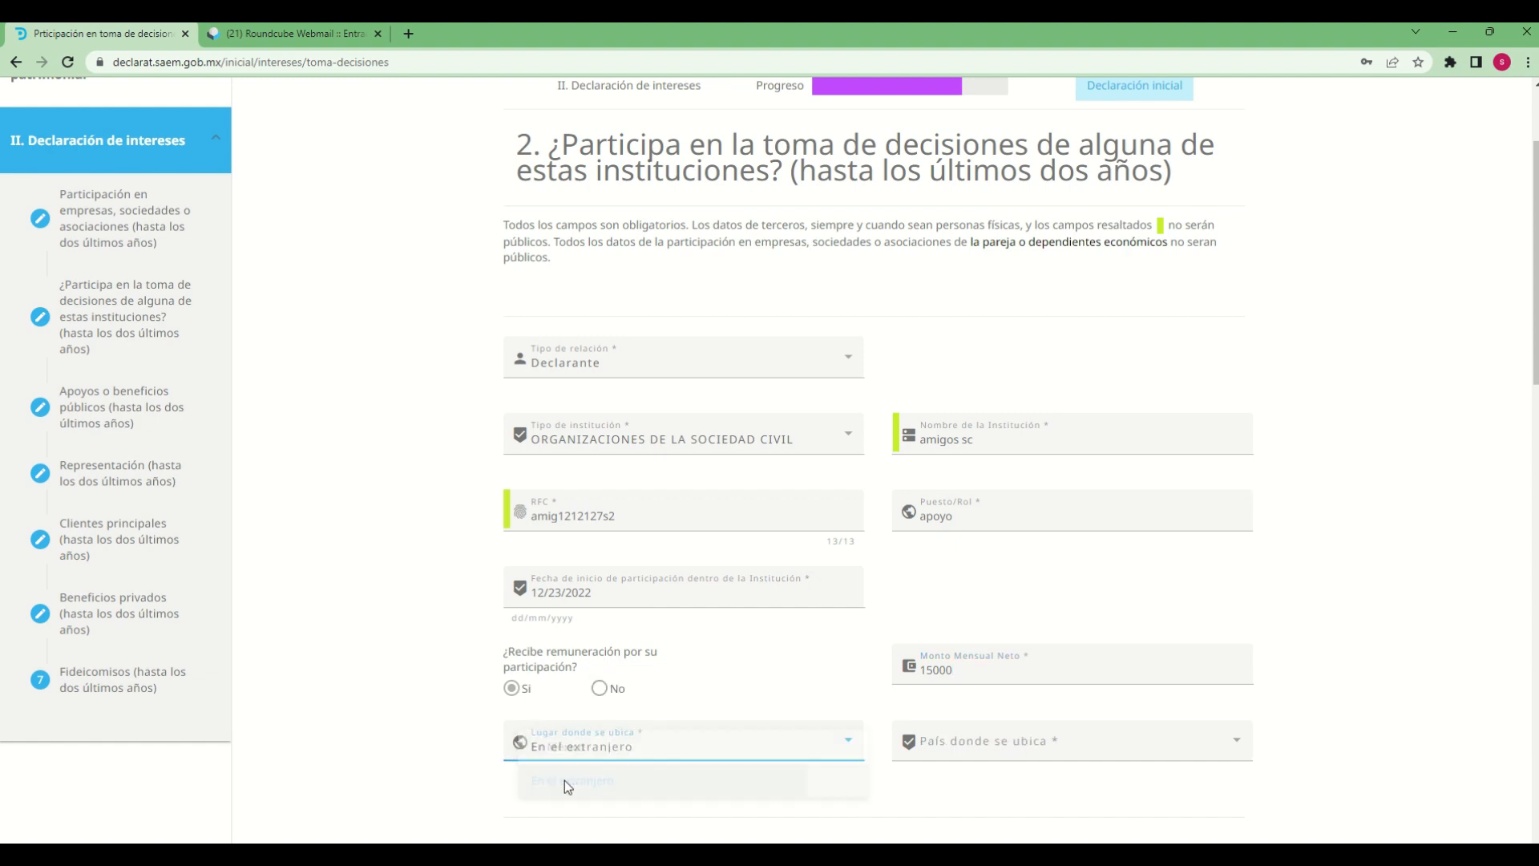
left_click(663, 752)
left_click(560, 722)
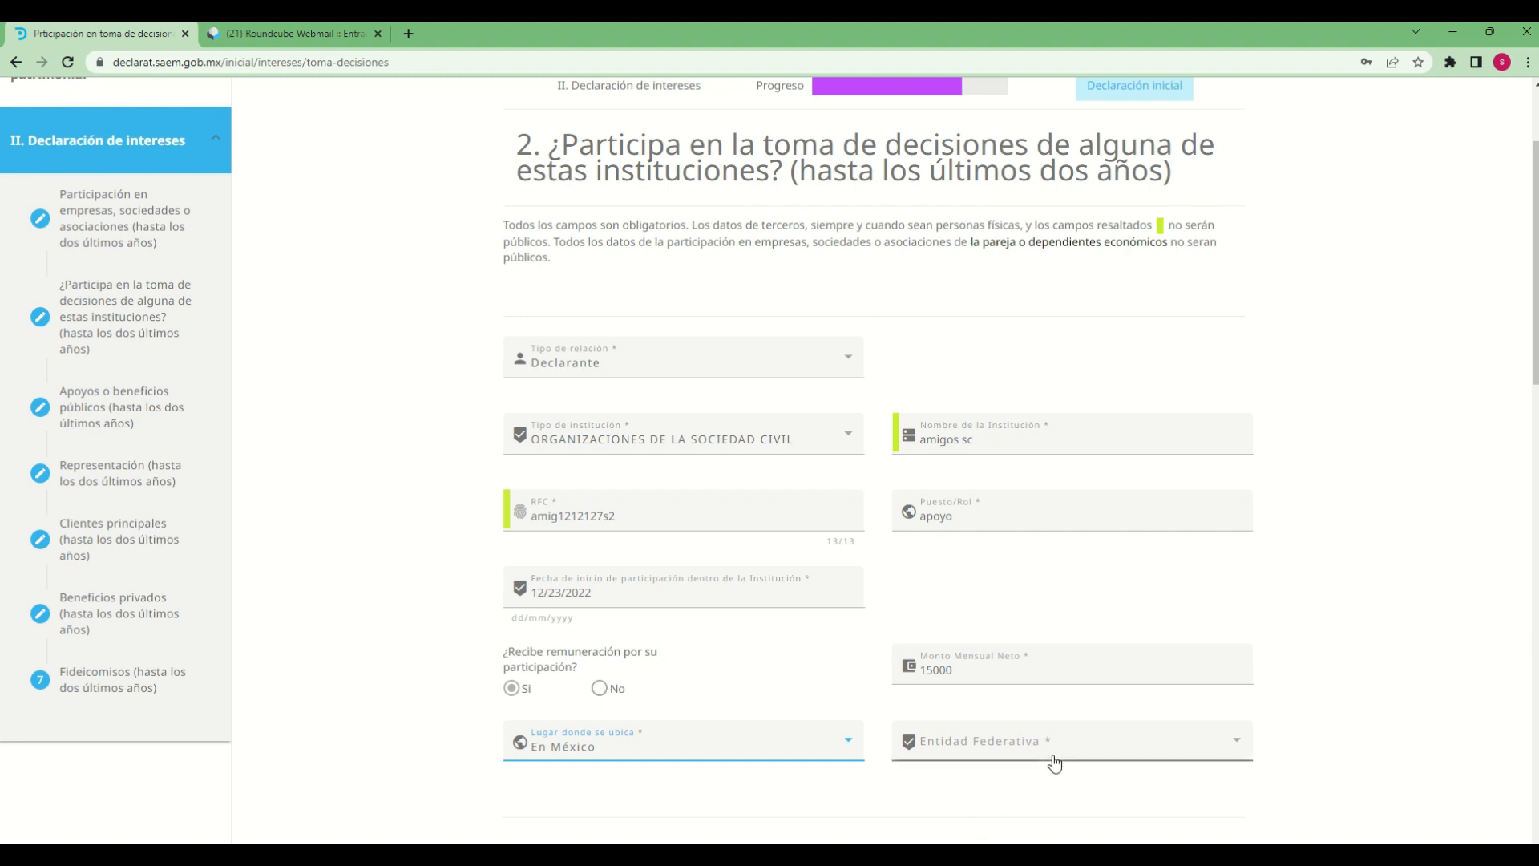
scroll(1050, 766, "down", 2)
left_click(998, 589)
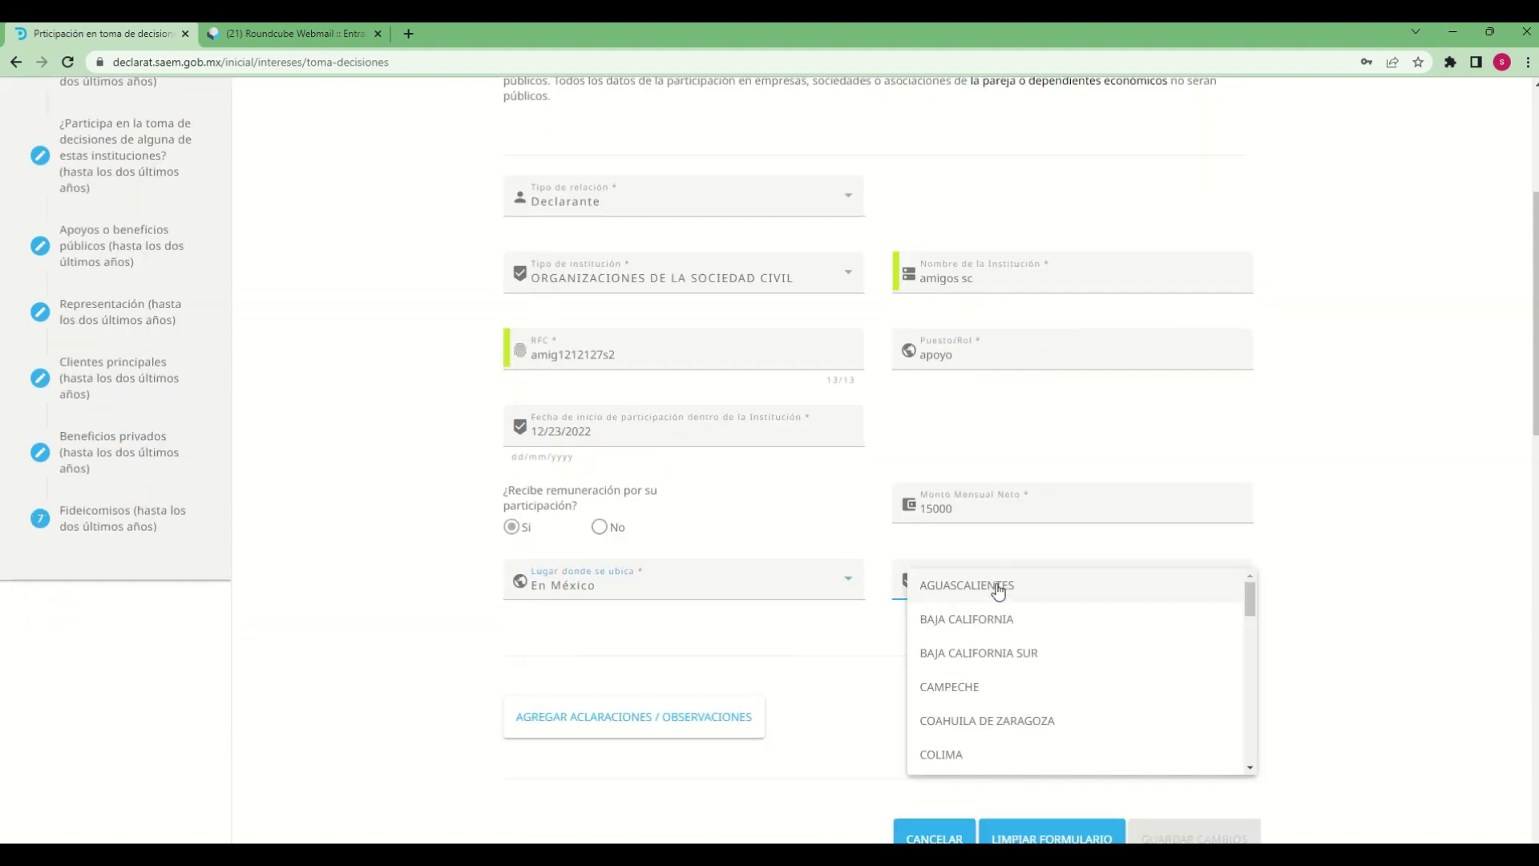
scroll(999, 702, "down", 5)
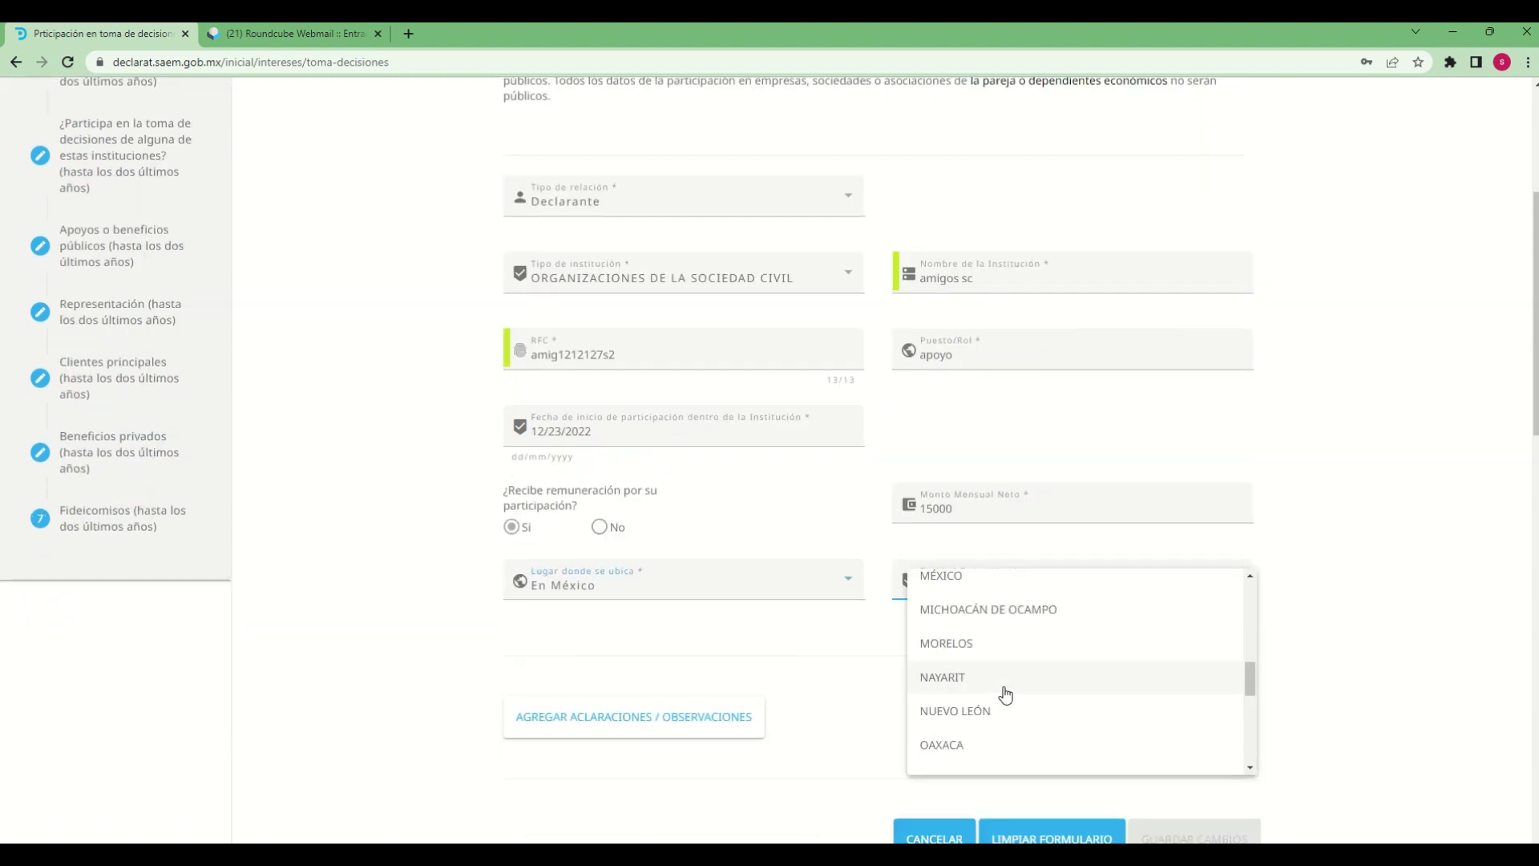
left_click(945, 752)
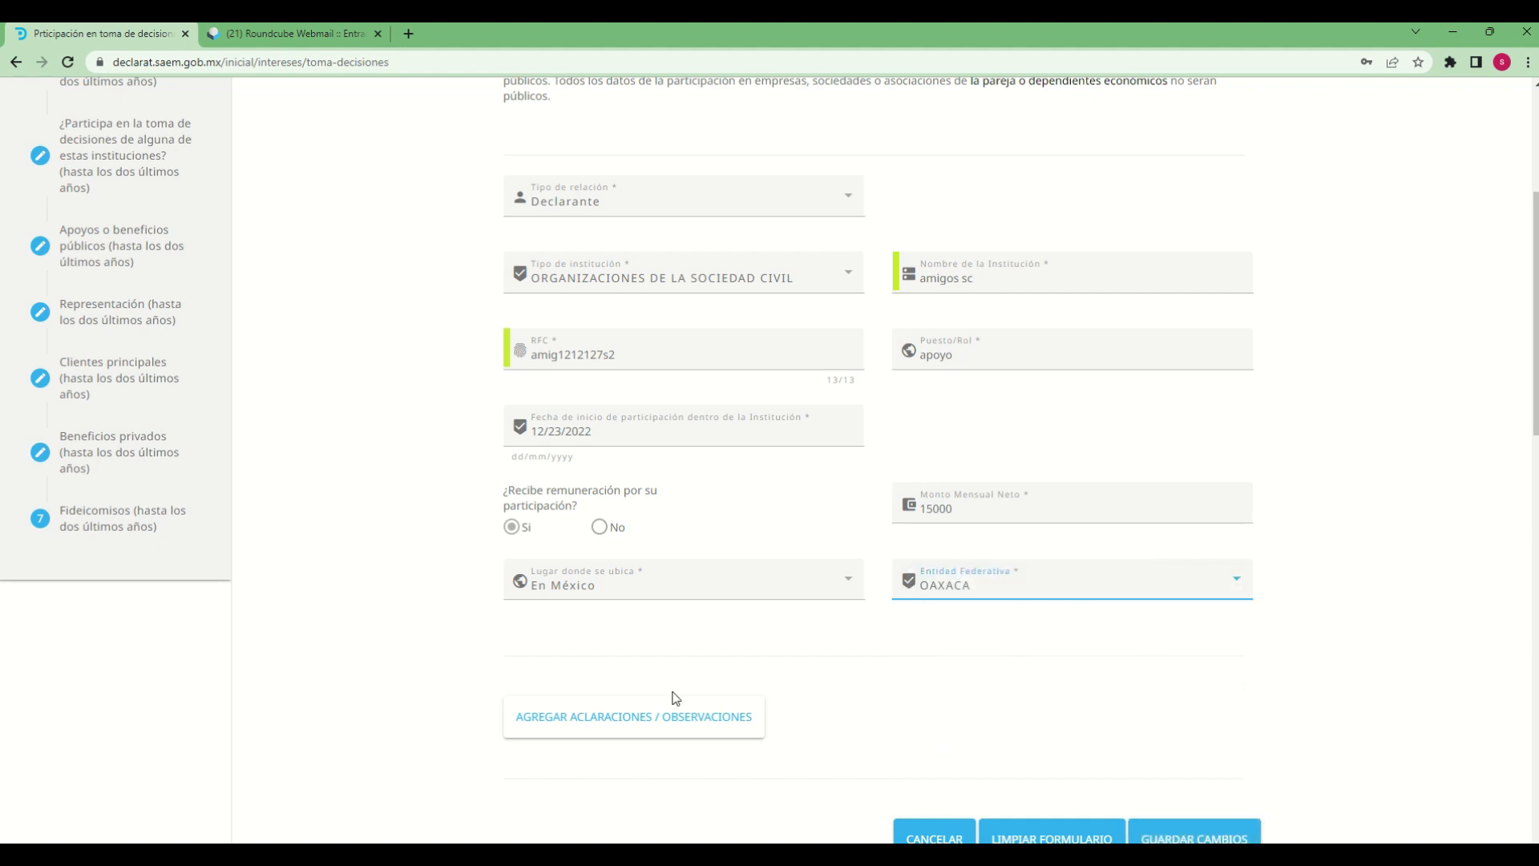
Add the observation "declaracion de prueba" to the institutional participation and save the entry
left_click(660, 732)
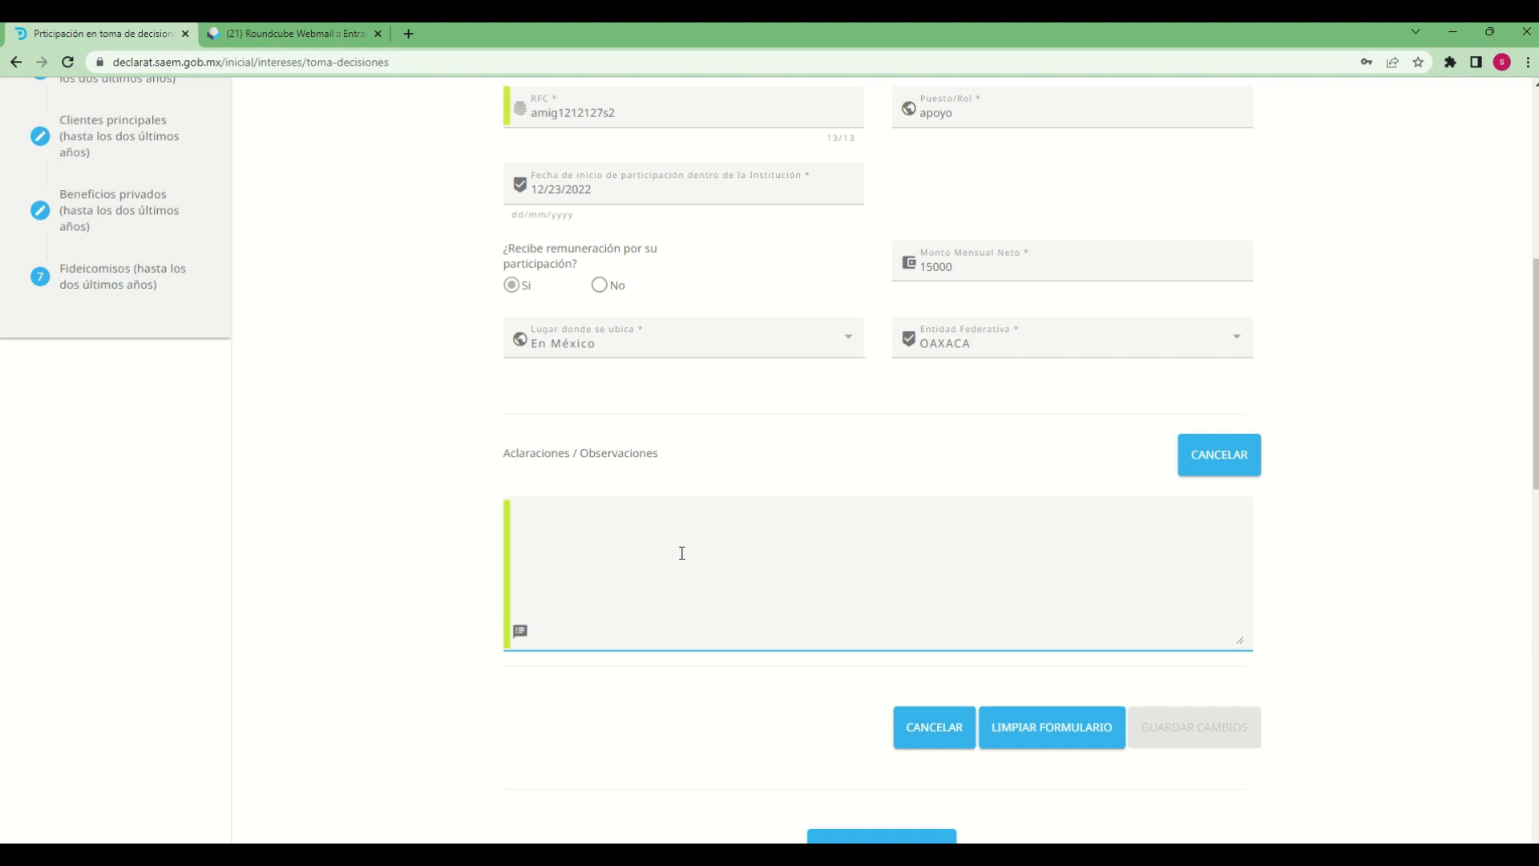
type("declara")
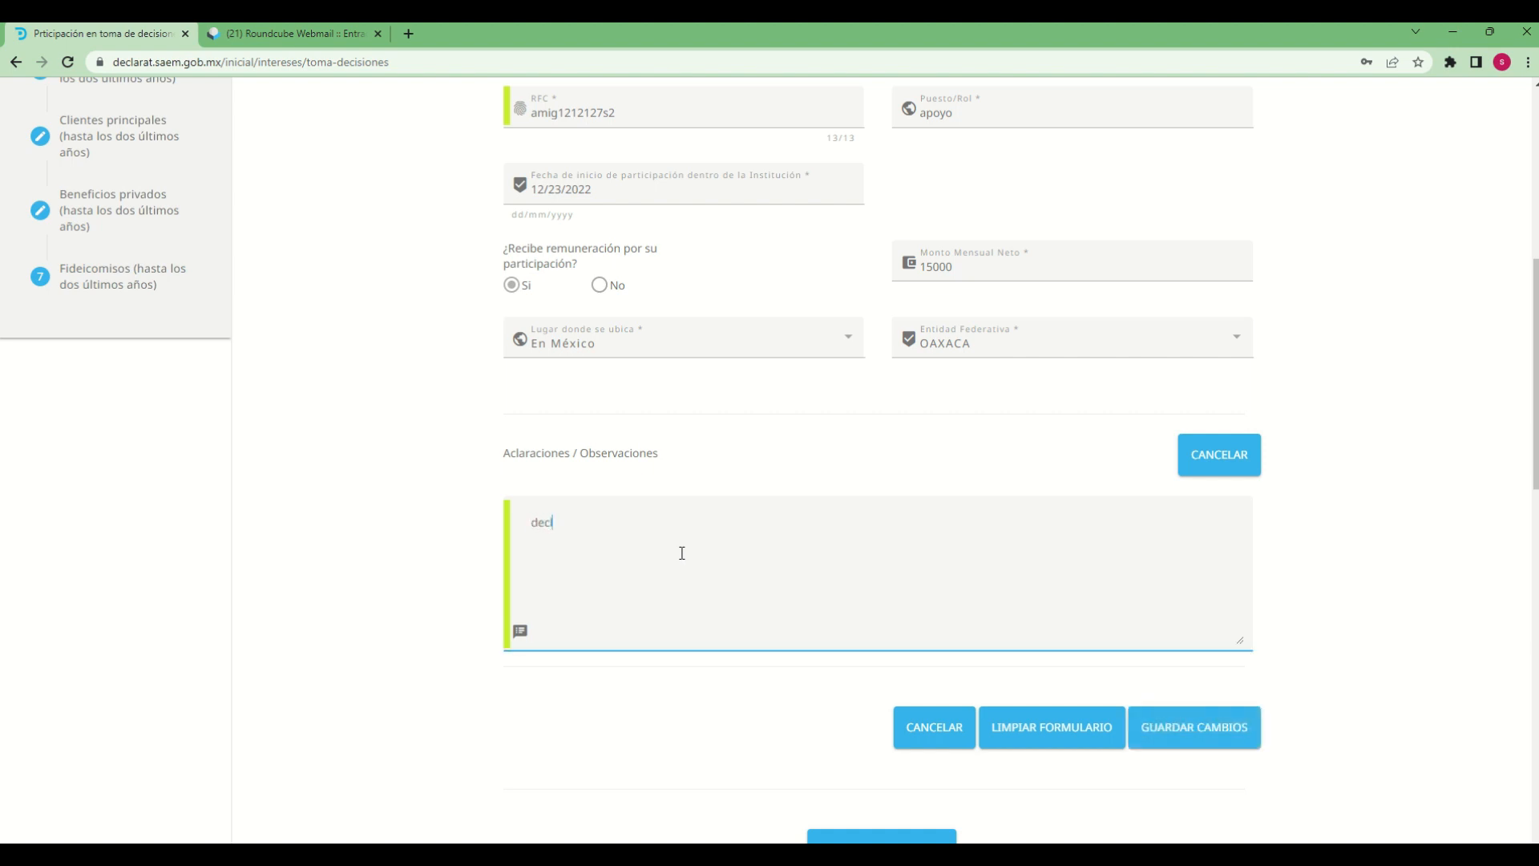
type("cion de prueba")
left_click(1191, 724)
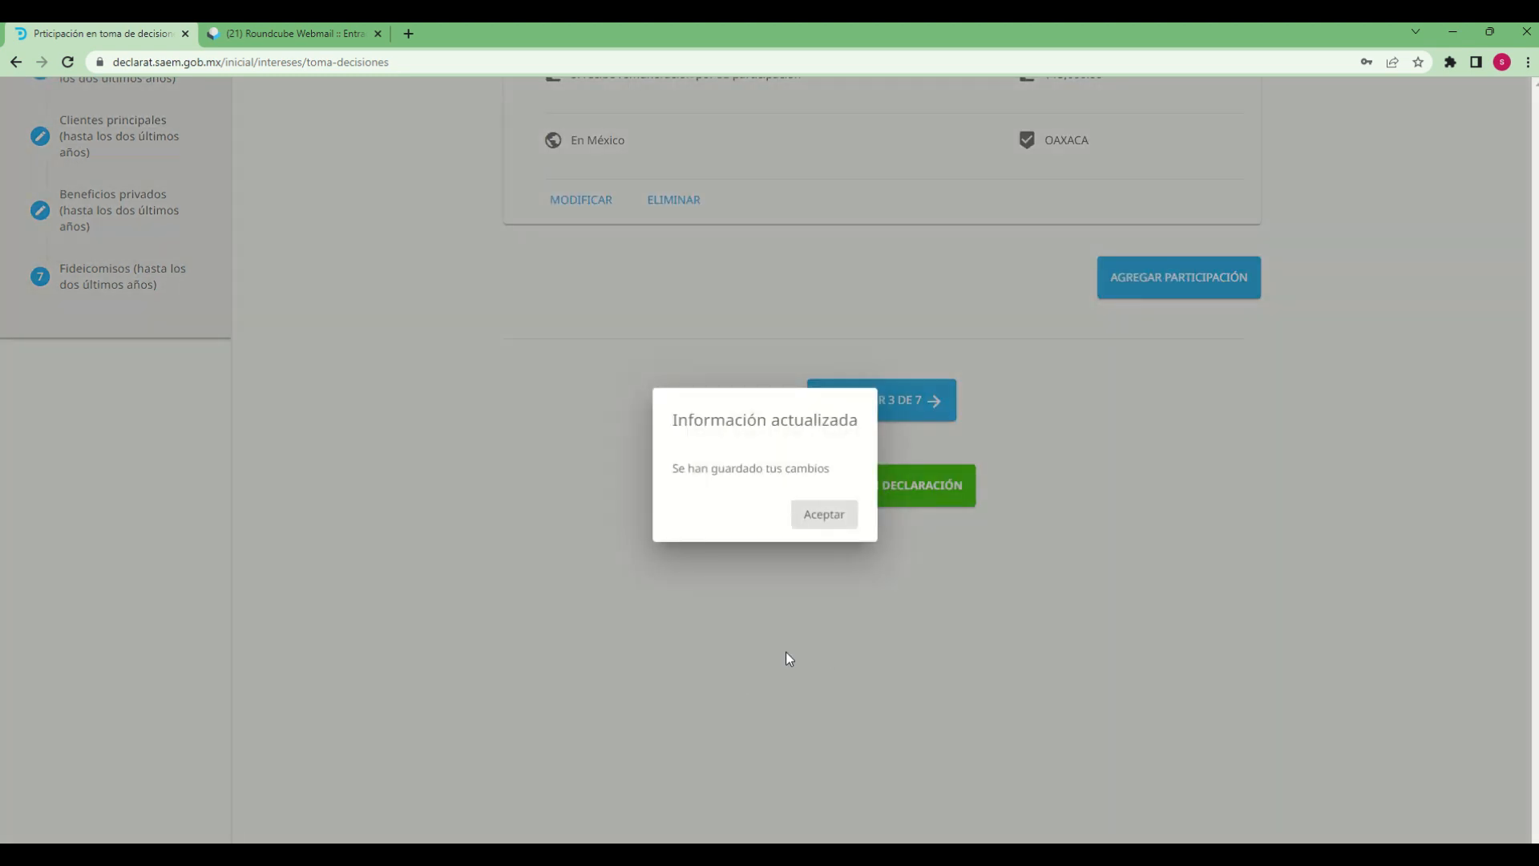
left_click(836, 522)
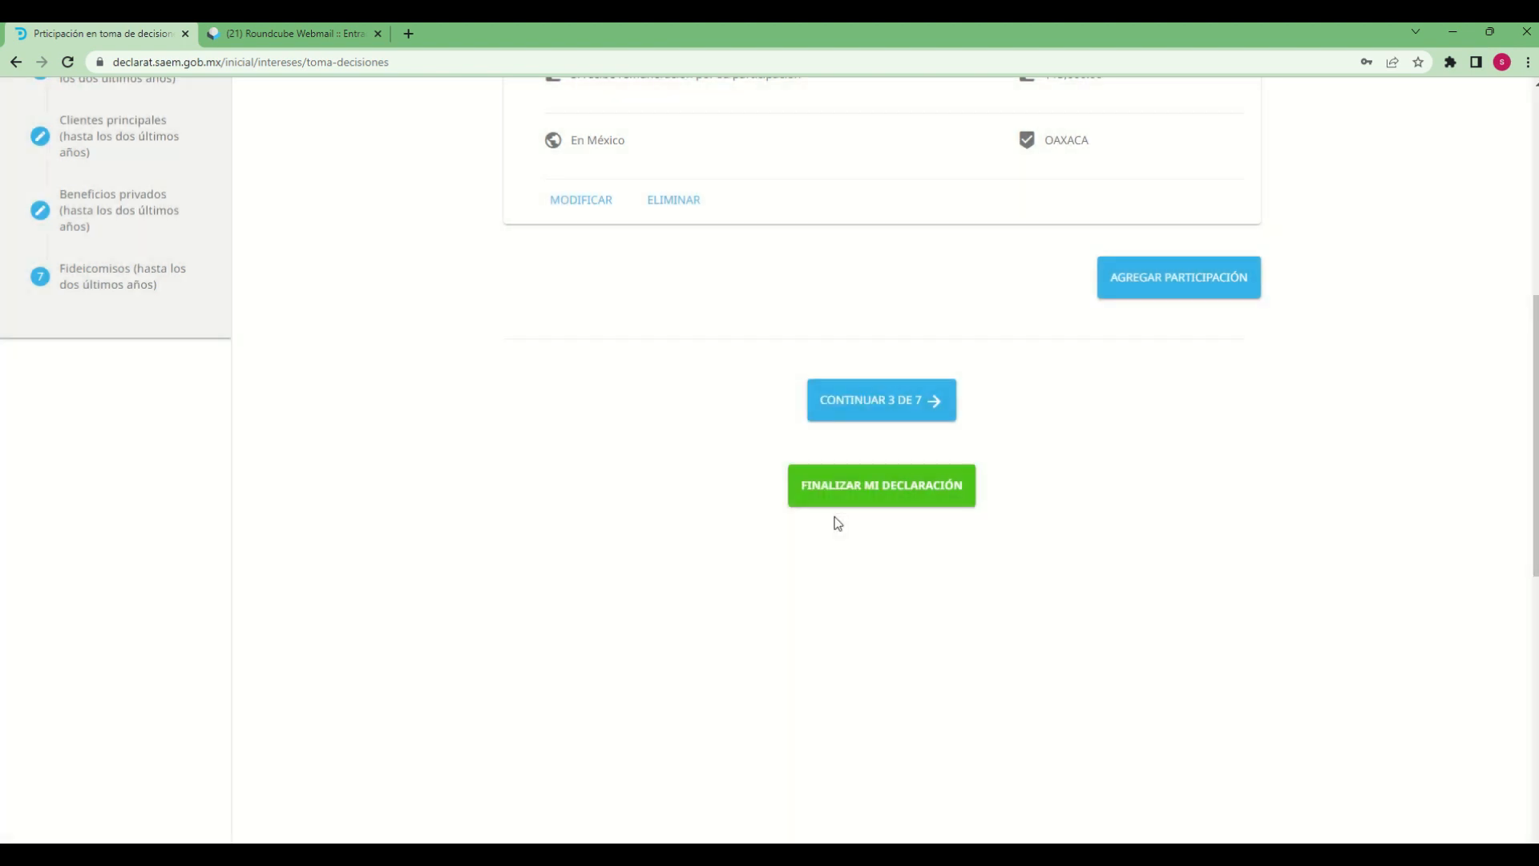
Review the saved participation, then continue to section 3, Apoyos o beneficios públicos, and start a new support entry
scroll(1070, 702, "up", 5)
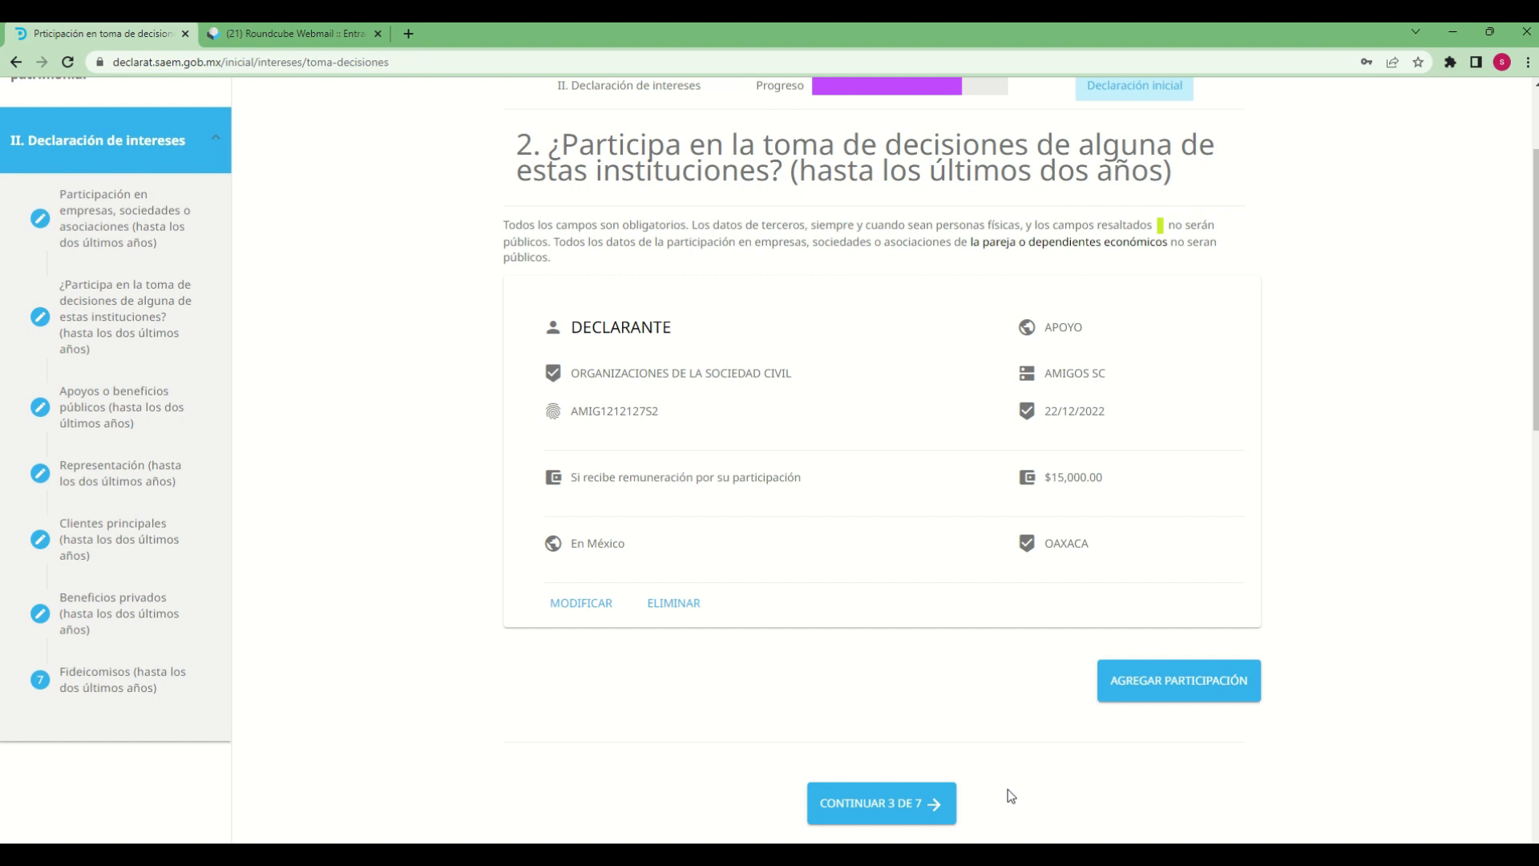
scroll(1007, 786, "down", 2)
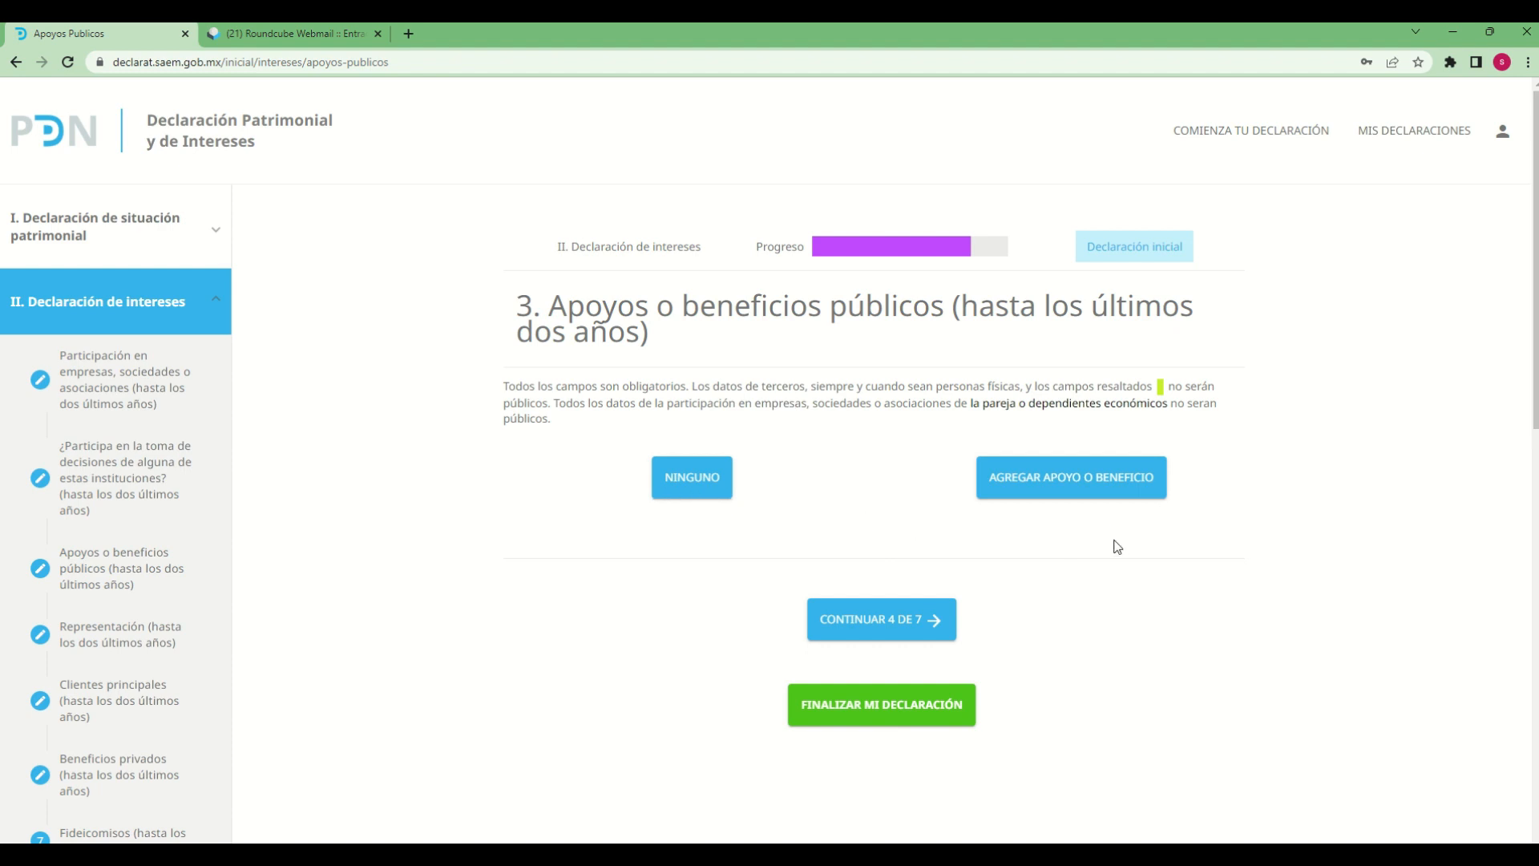
left_click(1121, 479)
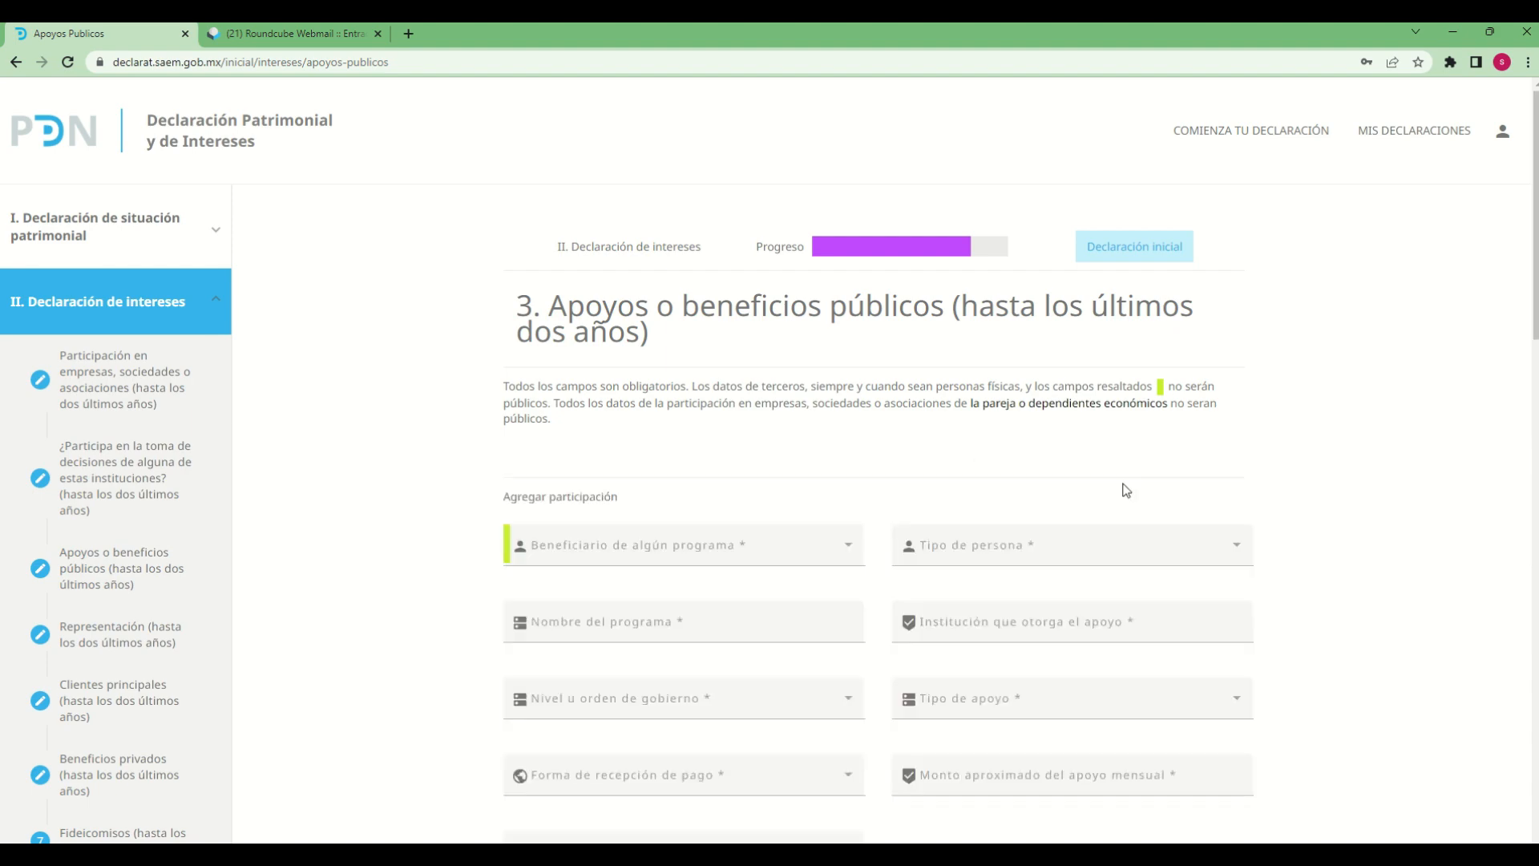
scroll(817, 449, "down", 4)
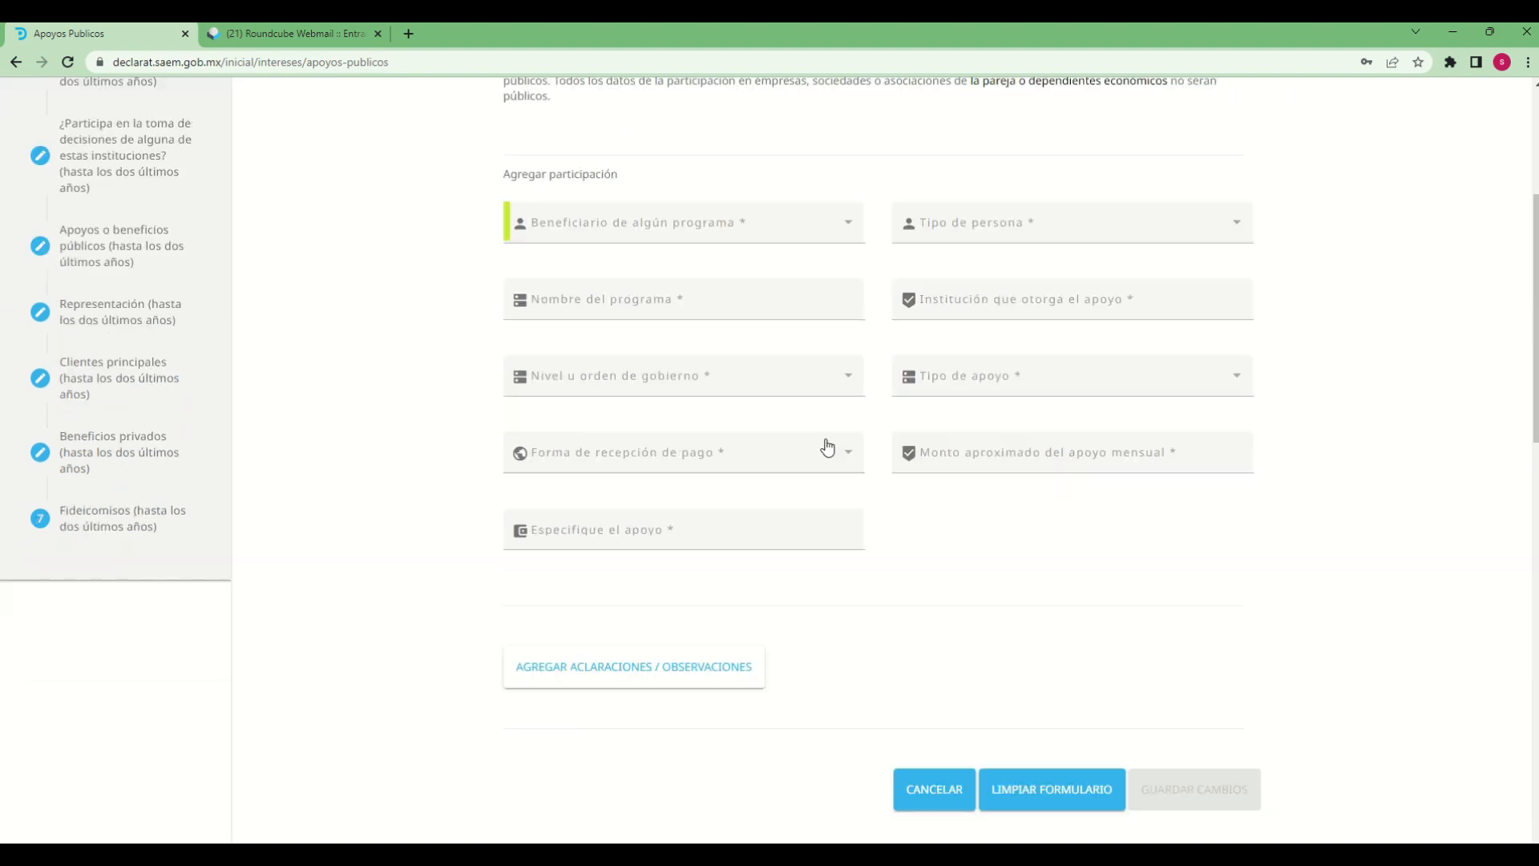
scroll(795, 405, "up", 4)
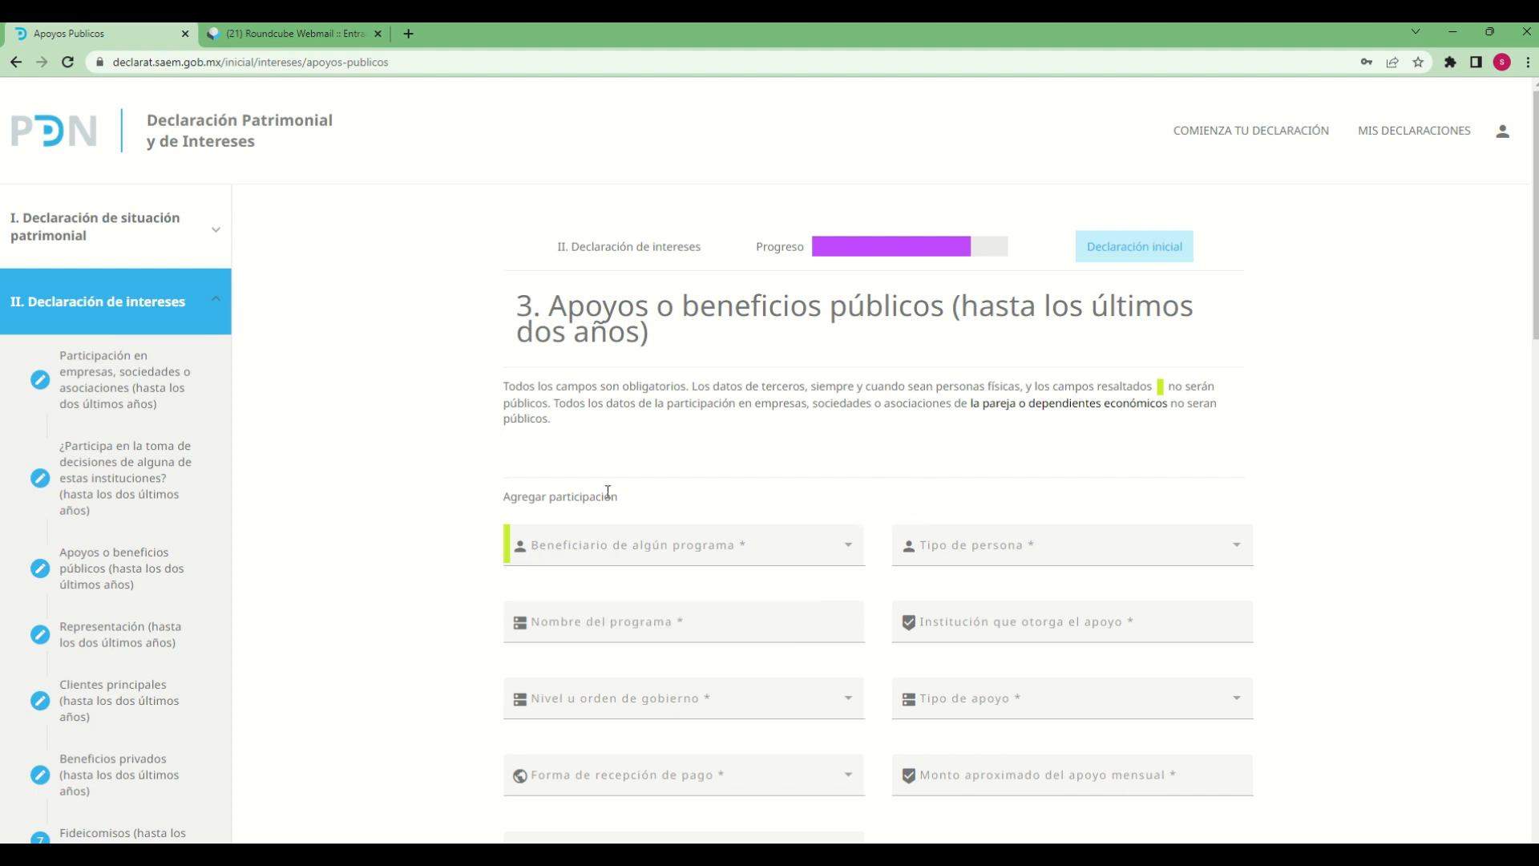
scroll(818, 513, "down", 2)
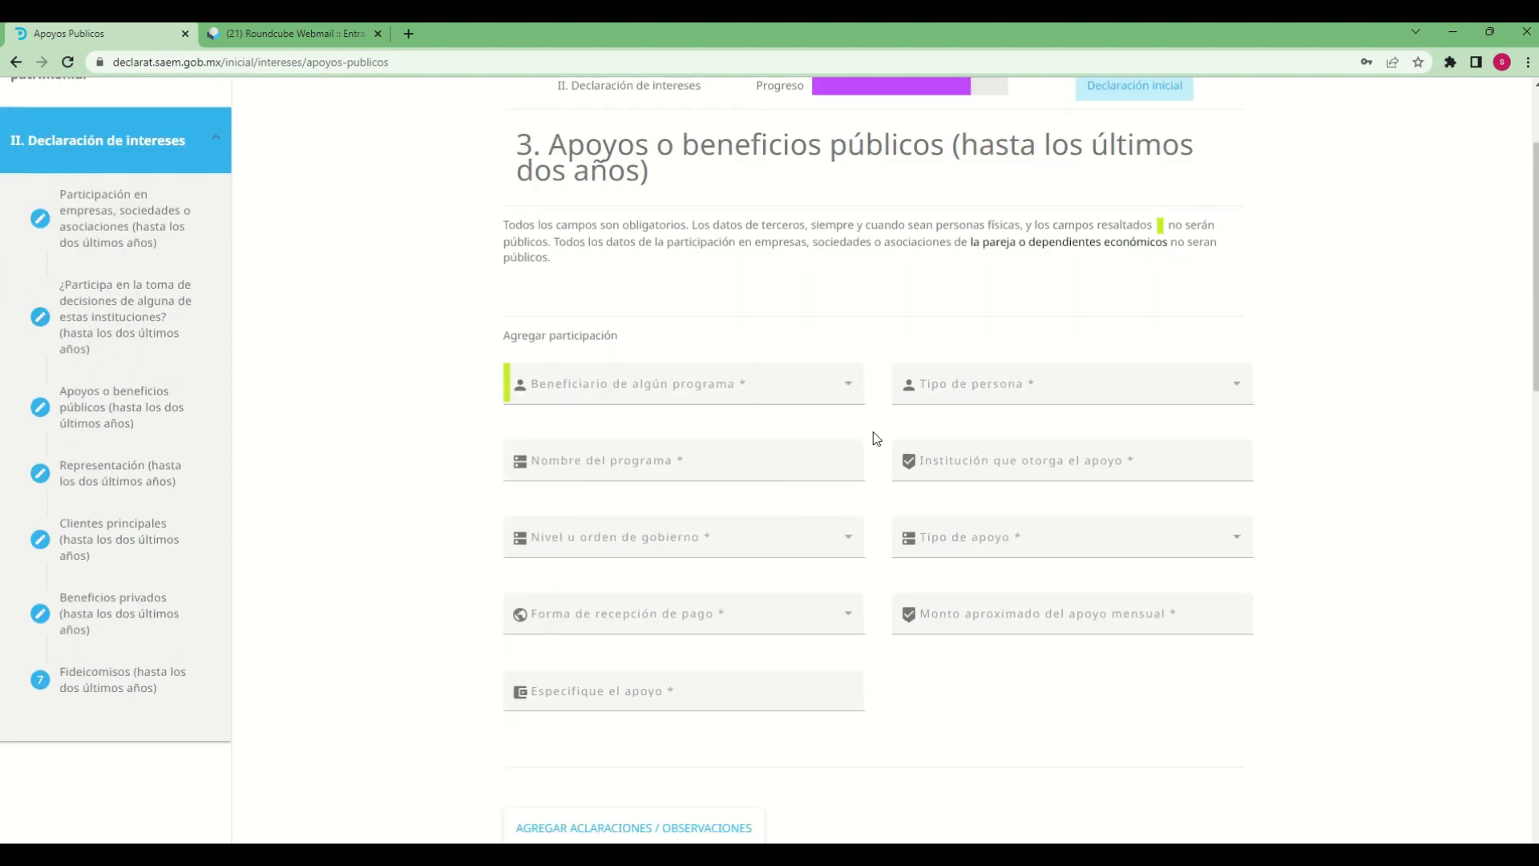
Set the support's Beneficiario de algún programa to HIJO(A) and the Tipo de persona to FÍSICA
left_click(843, 388)
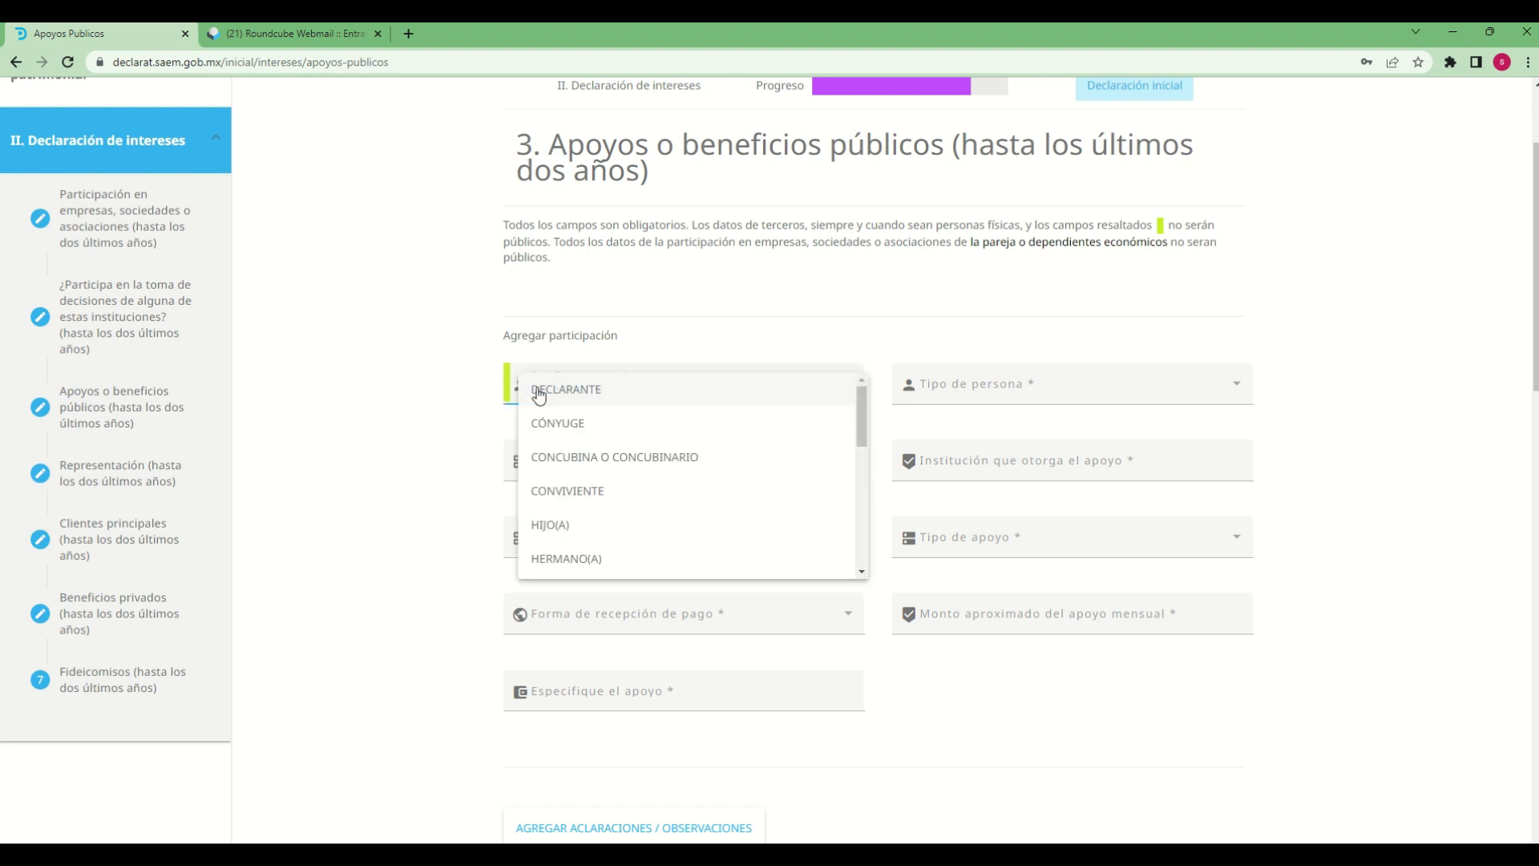
left_click(566, 526)
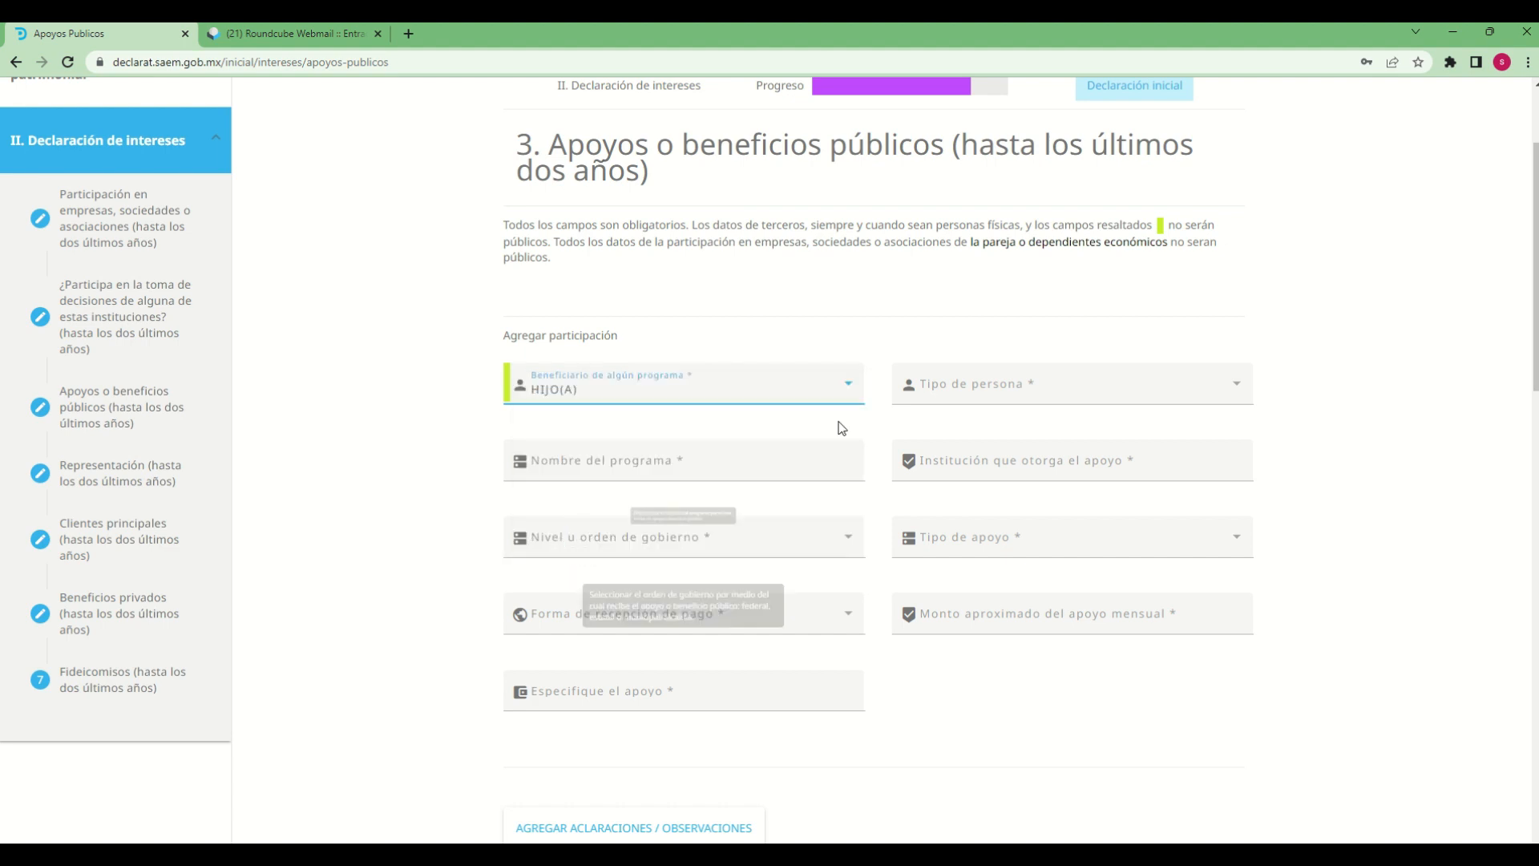
left_click(1087, 389)
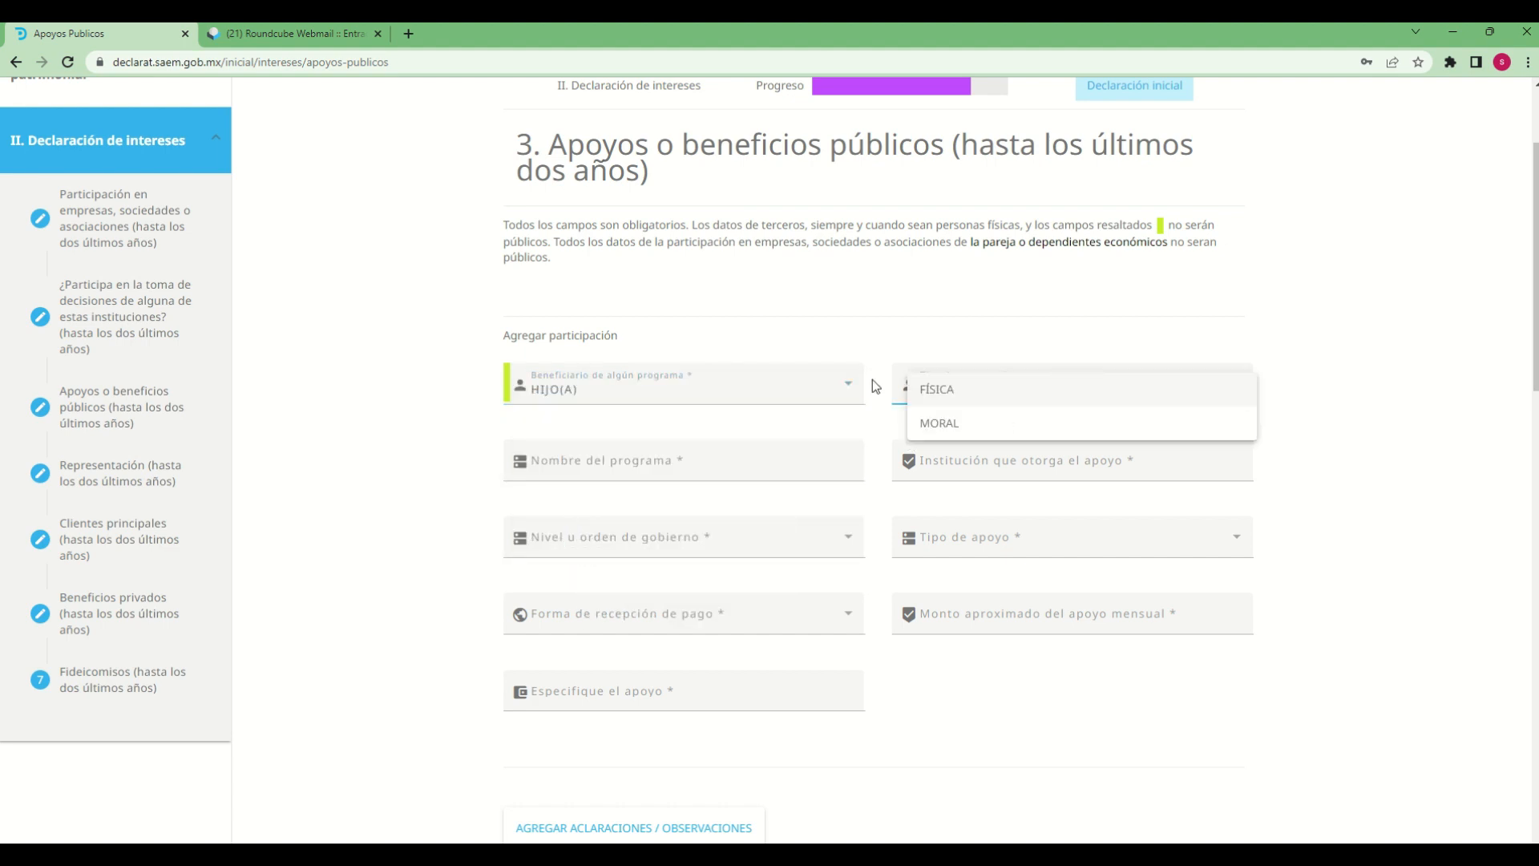
left_click(992, 391)
Enter "becas bienestar" as the Nombre del programa and "desarrollo social" as the Institución que otorga el apoyo
left_click(707, 465)
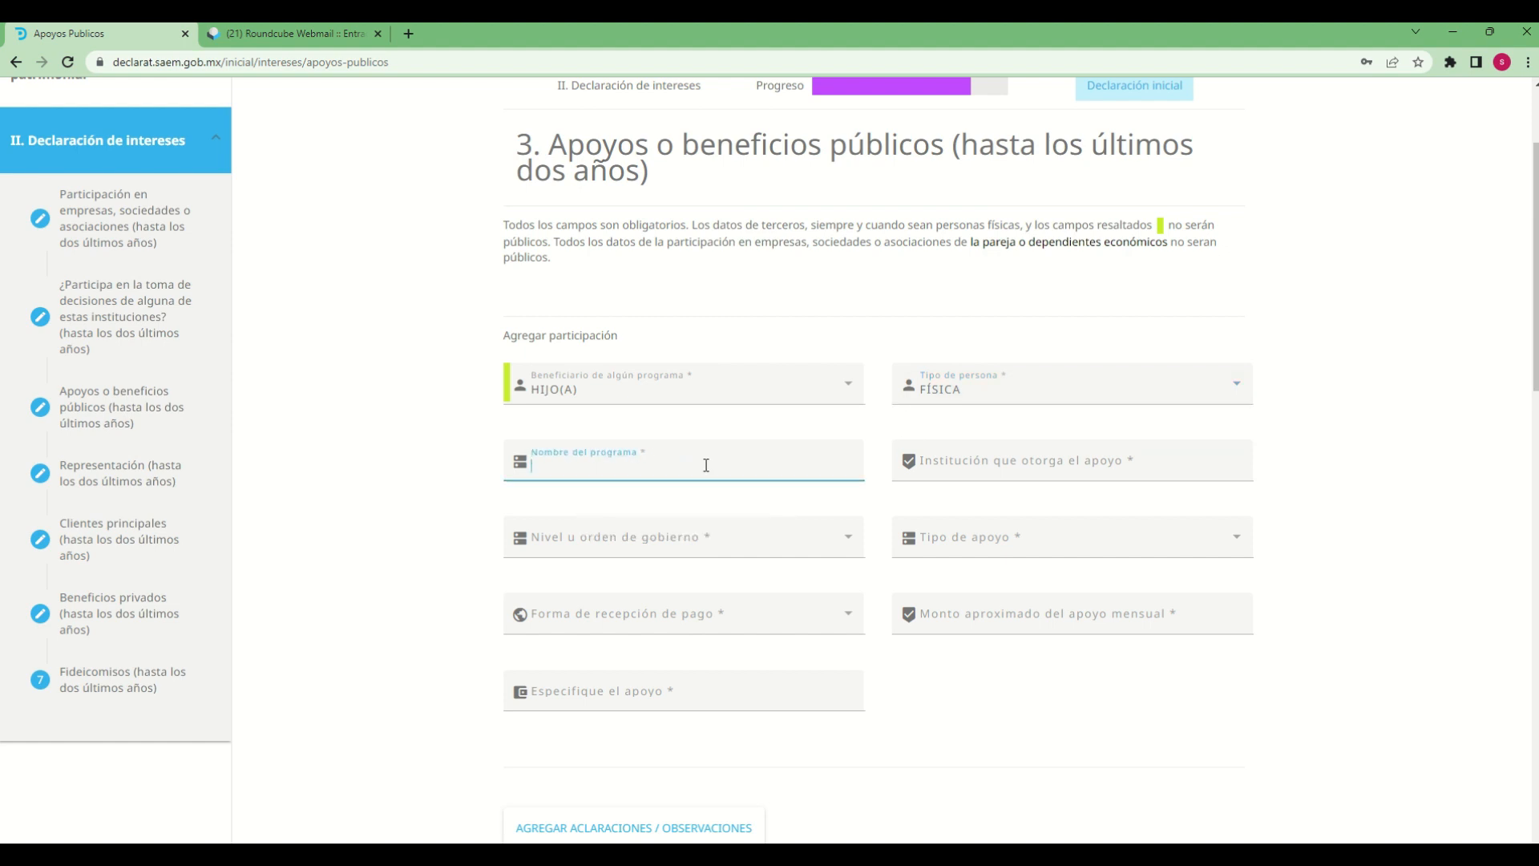
type("becas bienestar")
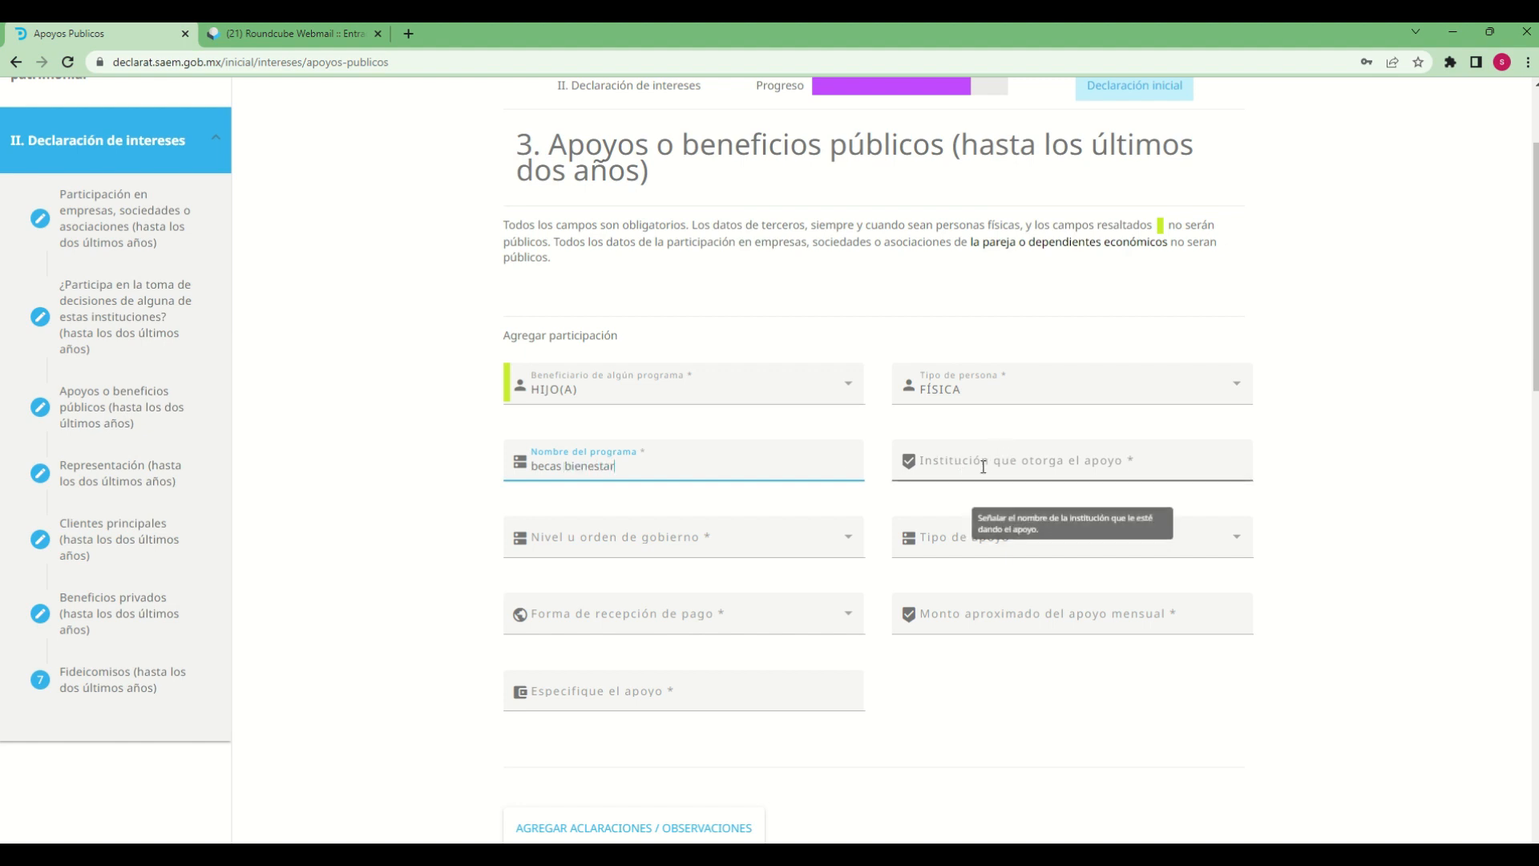
left_click(1043, 463)
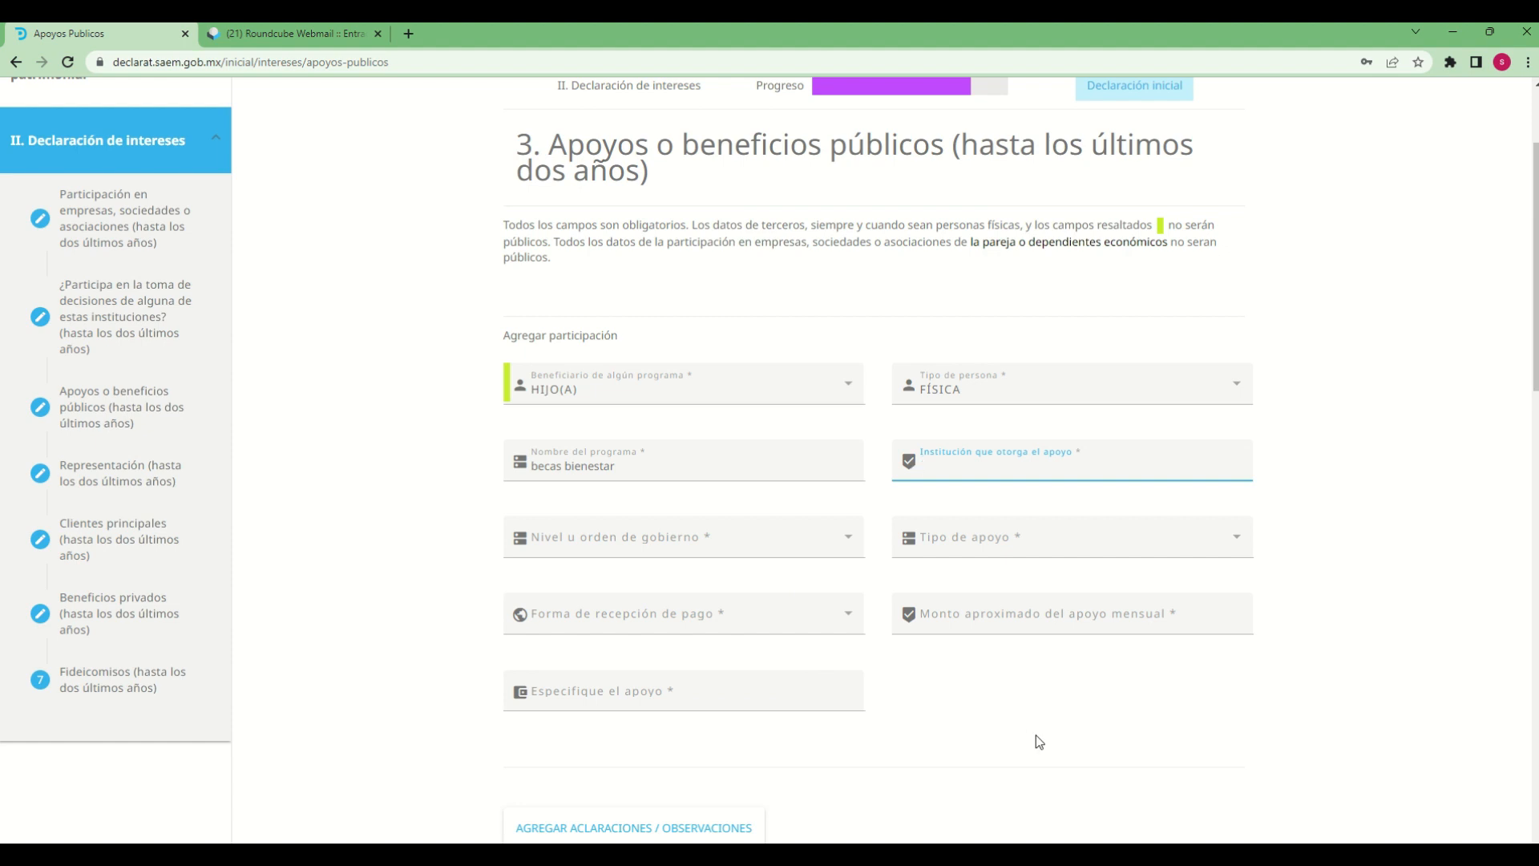
type("desarrollo social")
Classify the support with FEDERAL as Nivel u orden de gobierno, SUBSIDIO as Tipo de apoyo and MONETARIO as Forma de recepción de pago
left_click(675, 538)
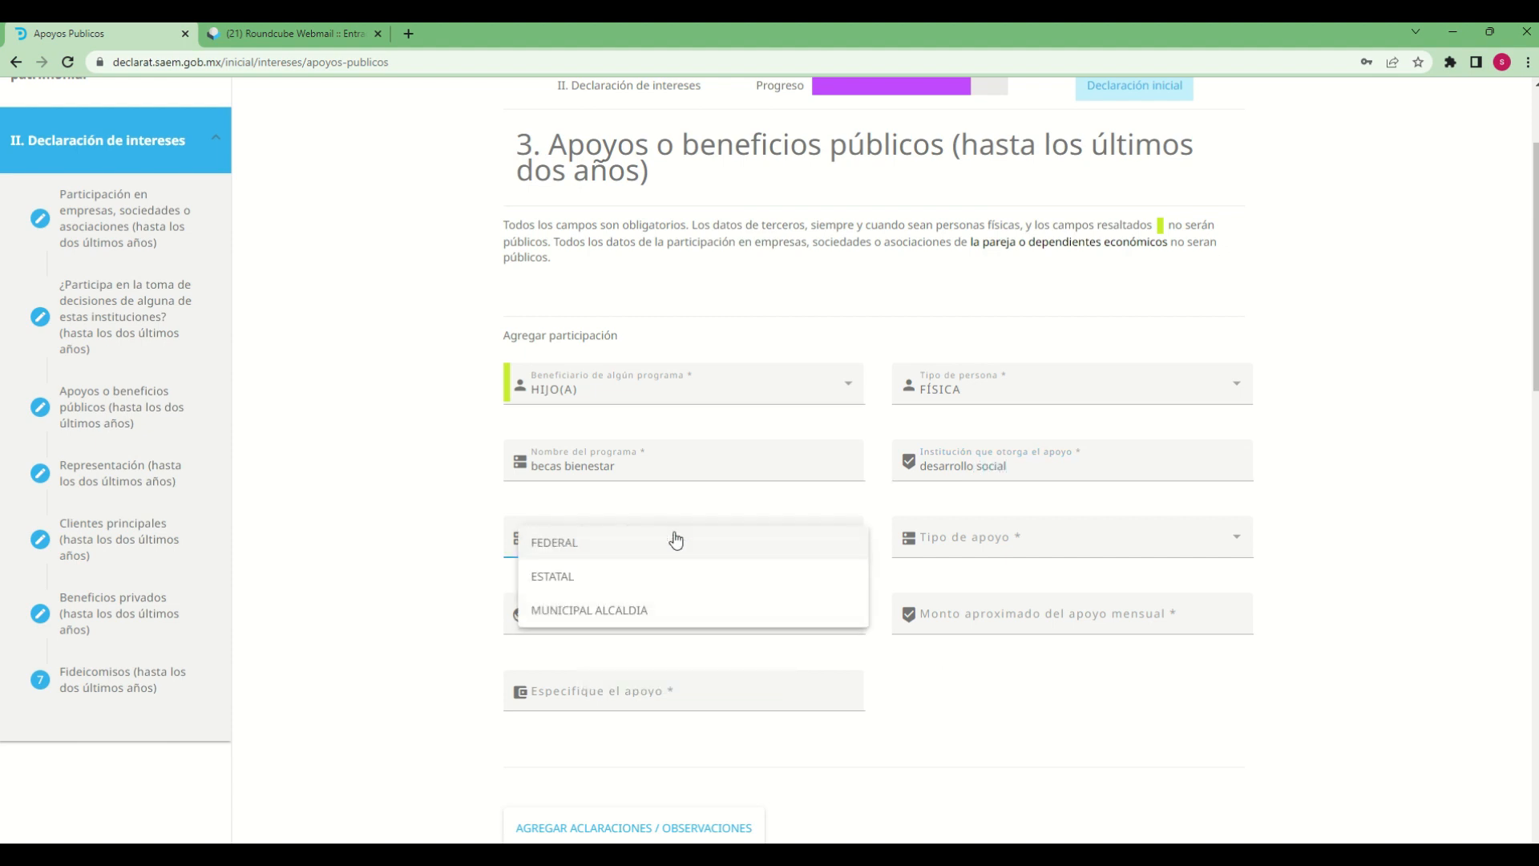
left_click(619, 547)
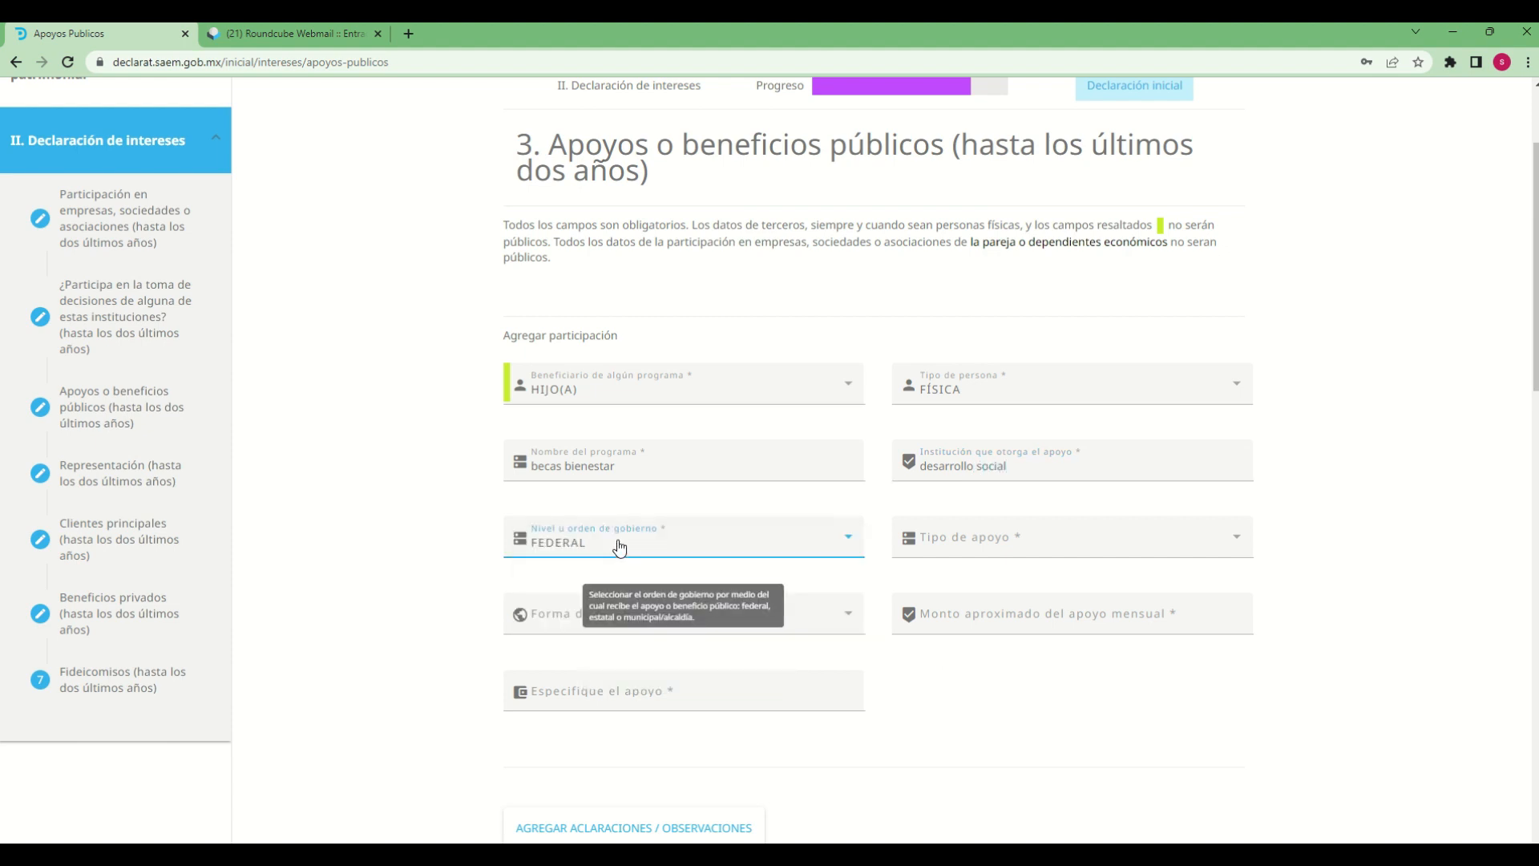
left_click(1080, 546)
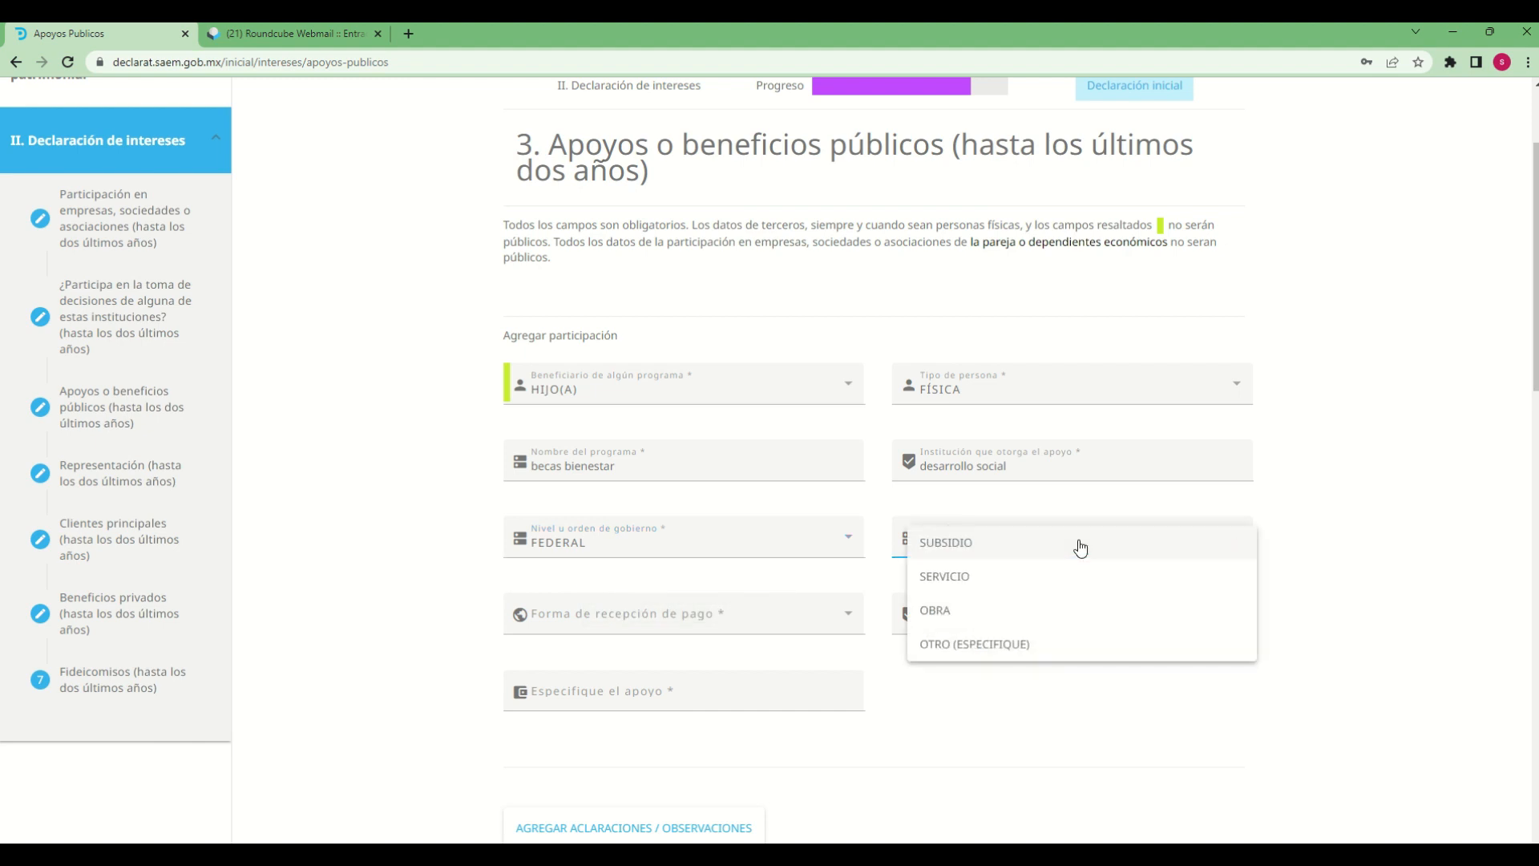
left_click(946, 542)
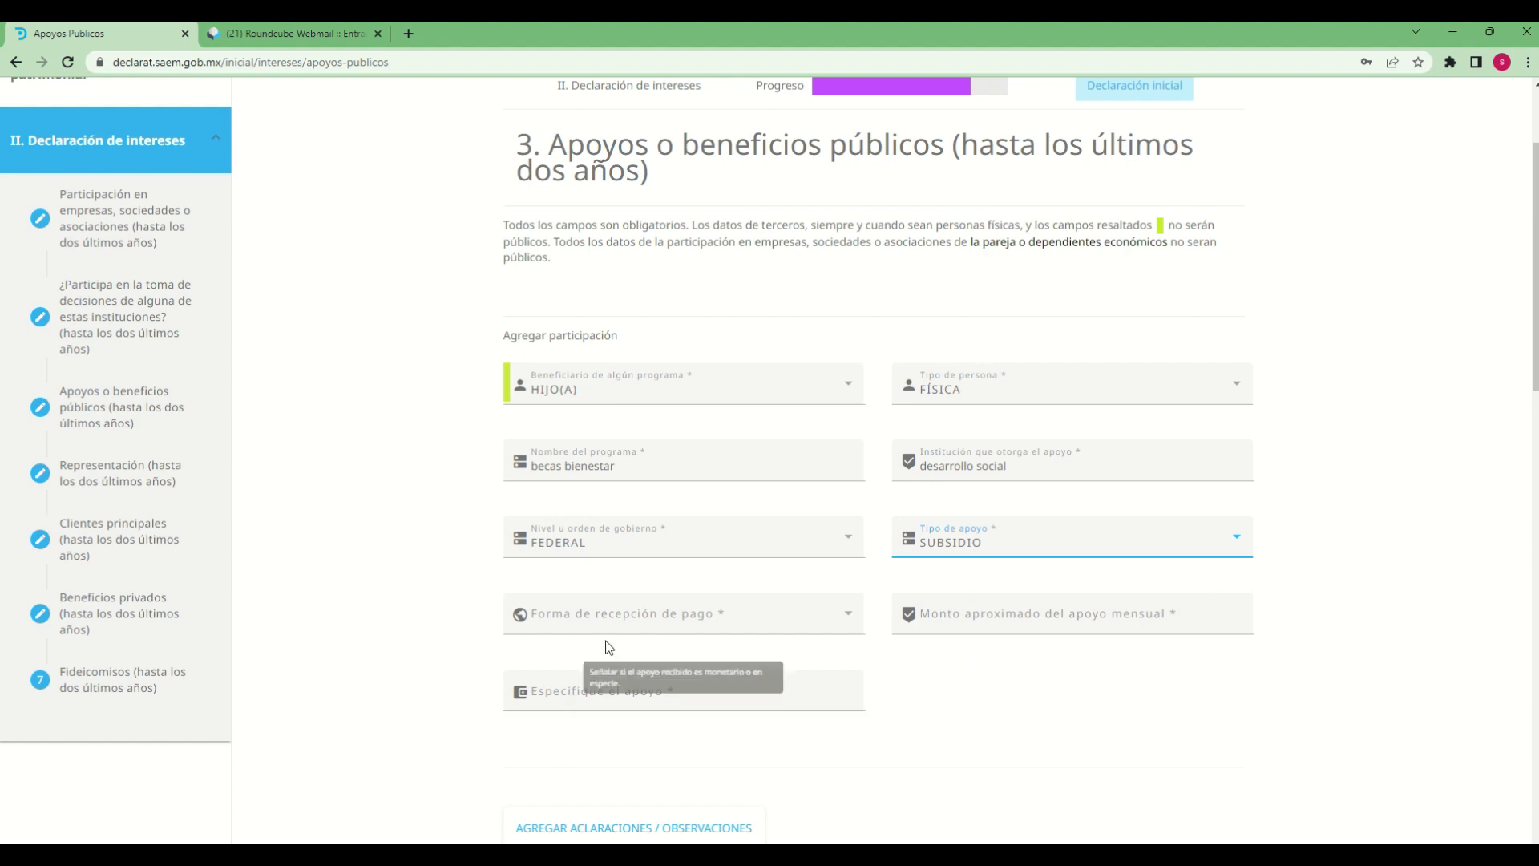
left_click(813, 622)
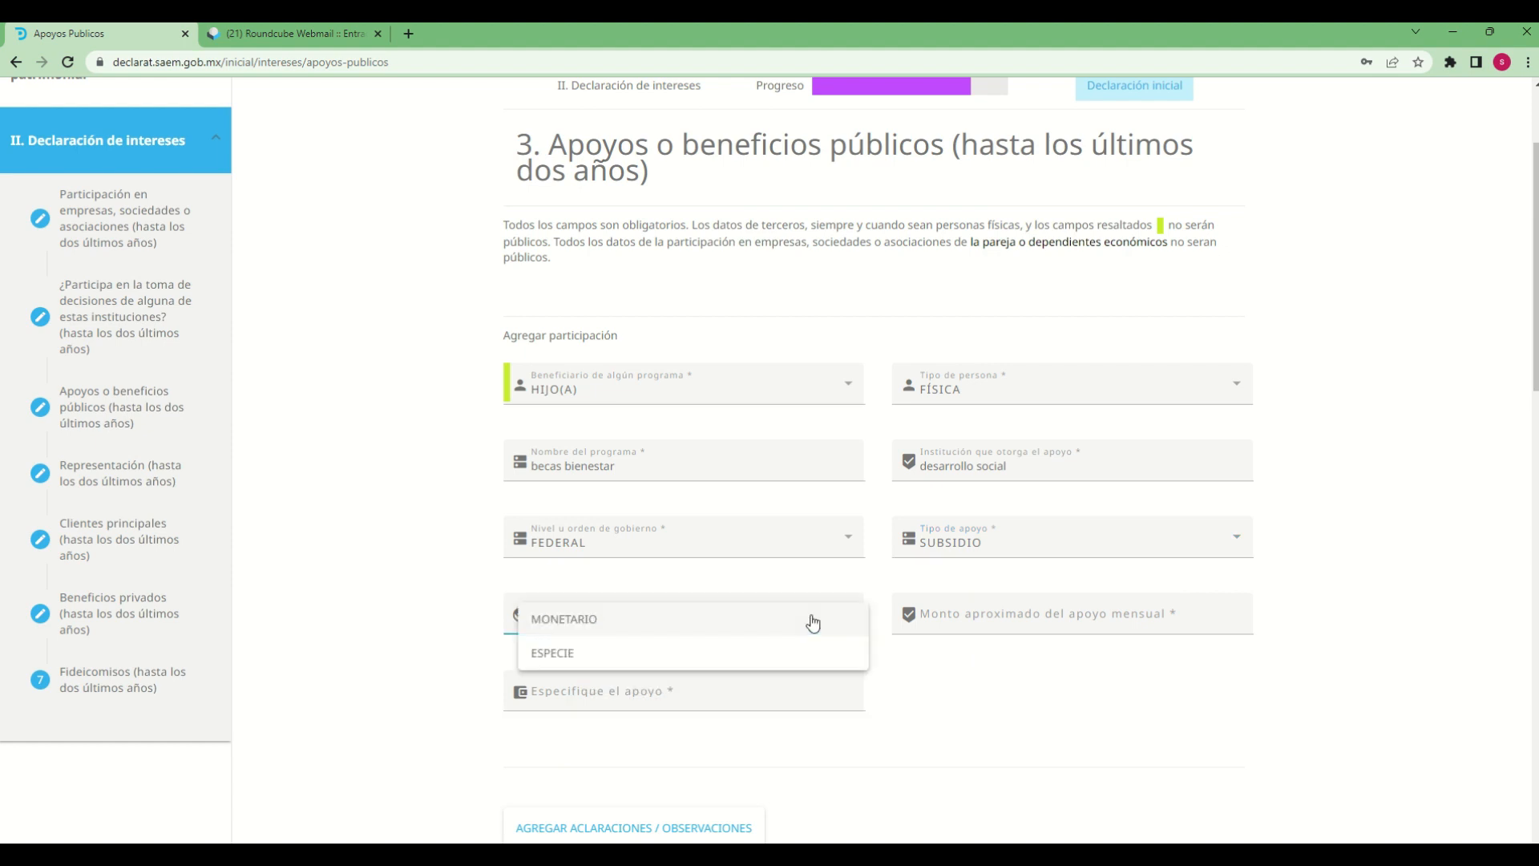
left_click(591, 629)
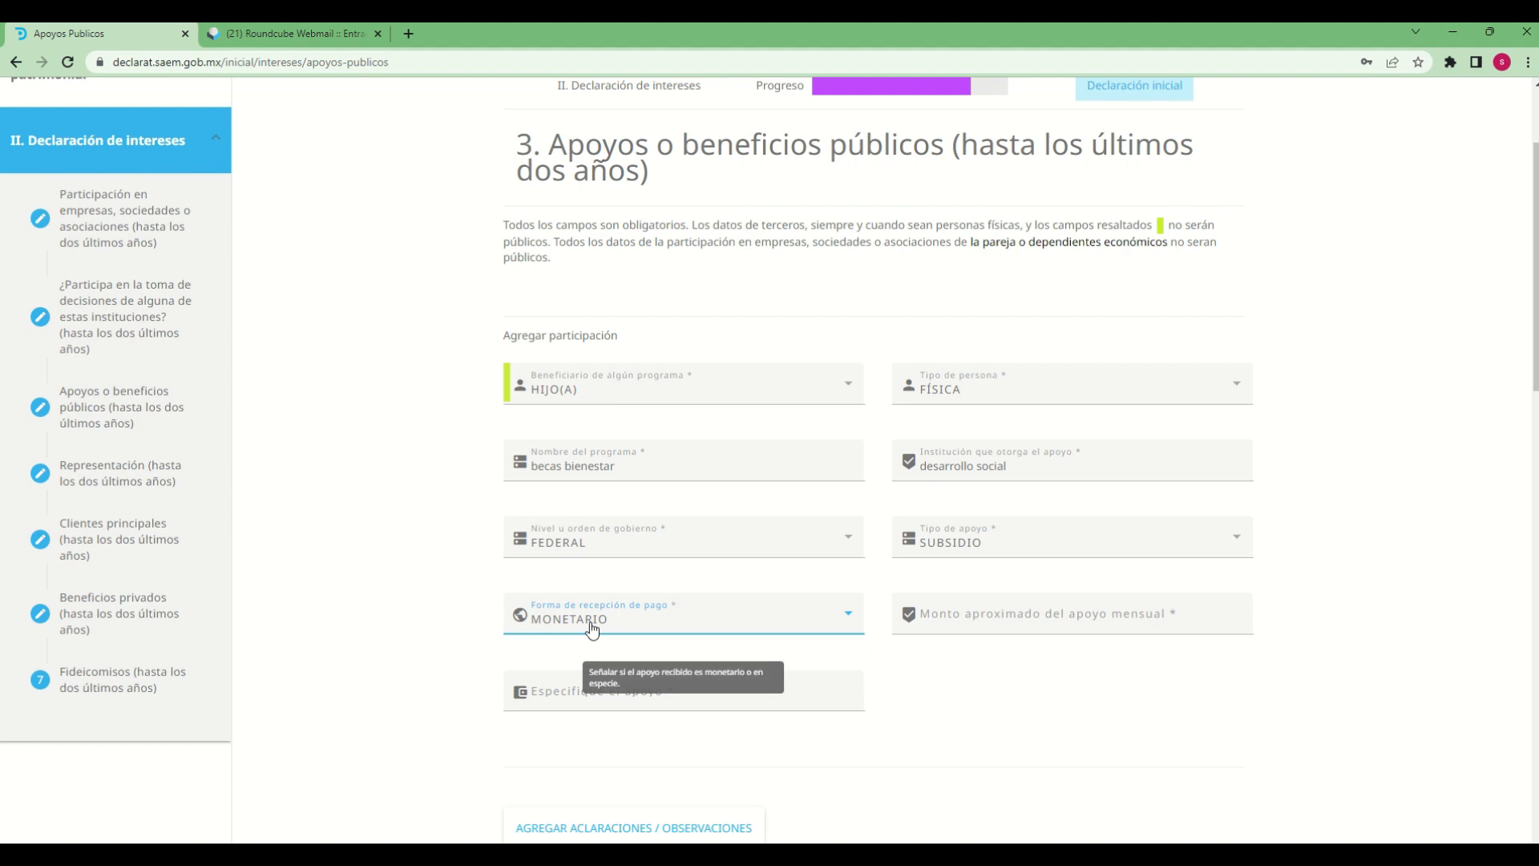
Set the approximate monthly support amount to 2000 and specify the support as "apoyo a los estudios"
left_click(1039, 616)
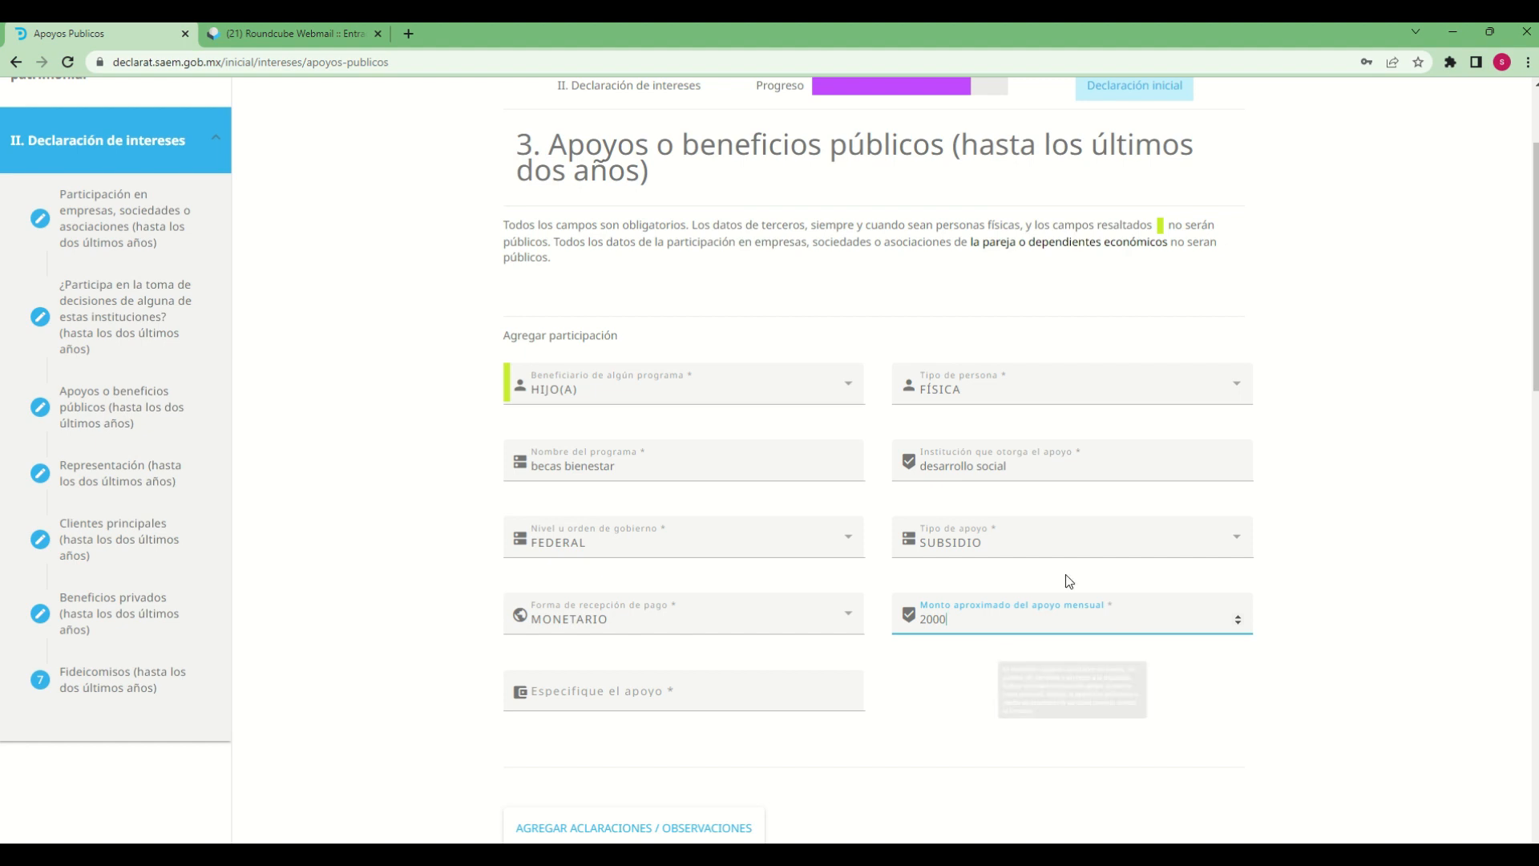
left_click(1075, 745)
scroll(1078, 741, "down", 2)
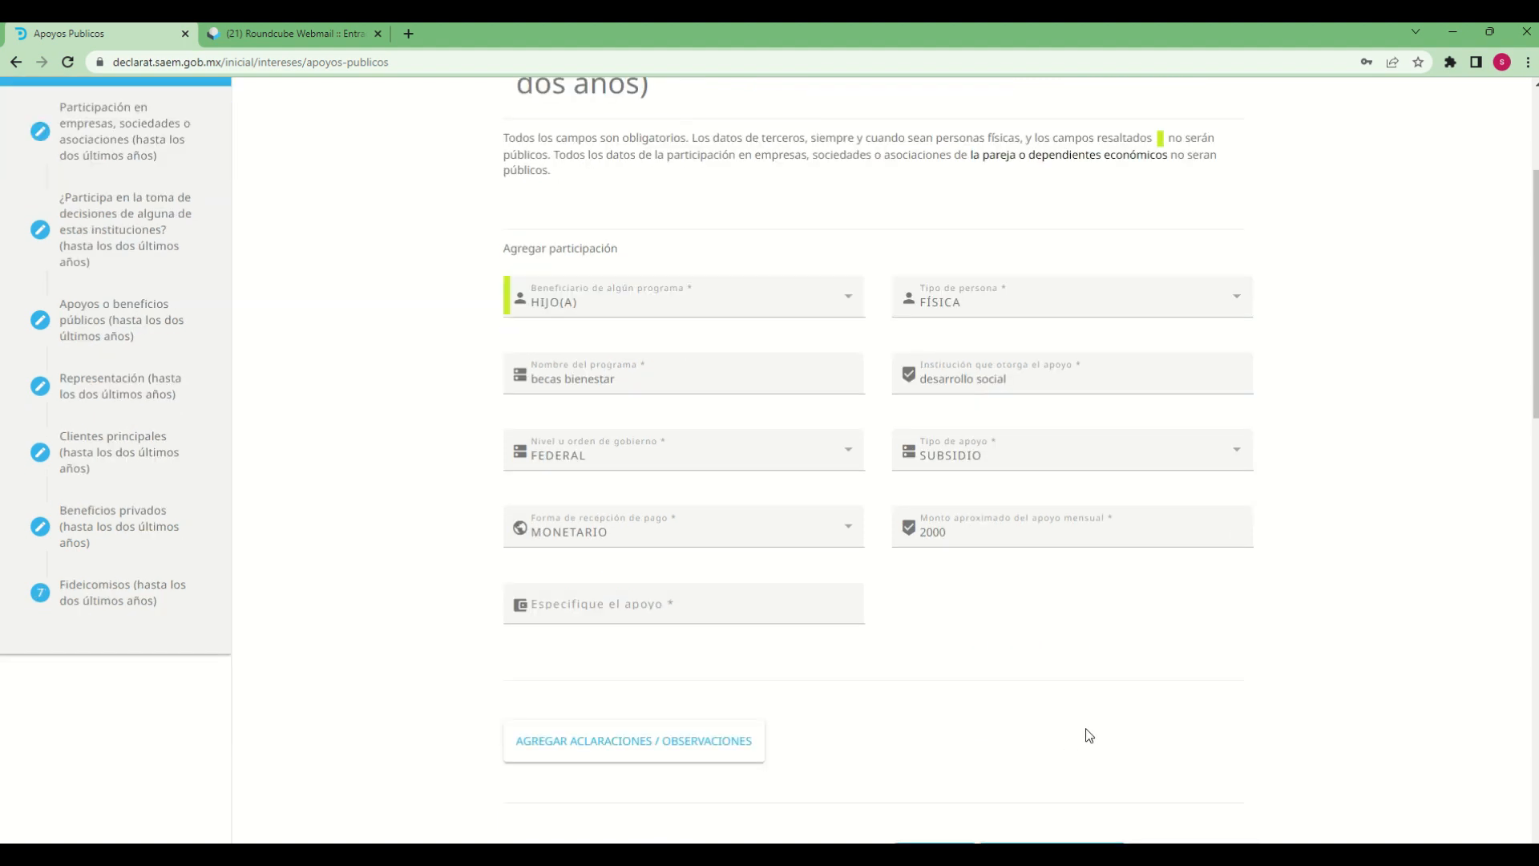
left_click(569, 532)
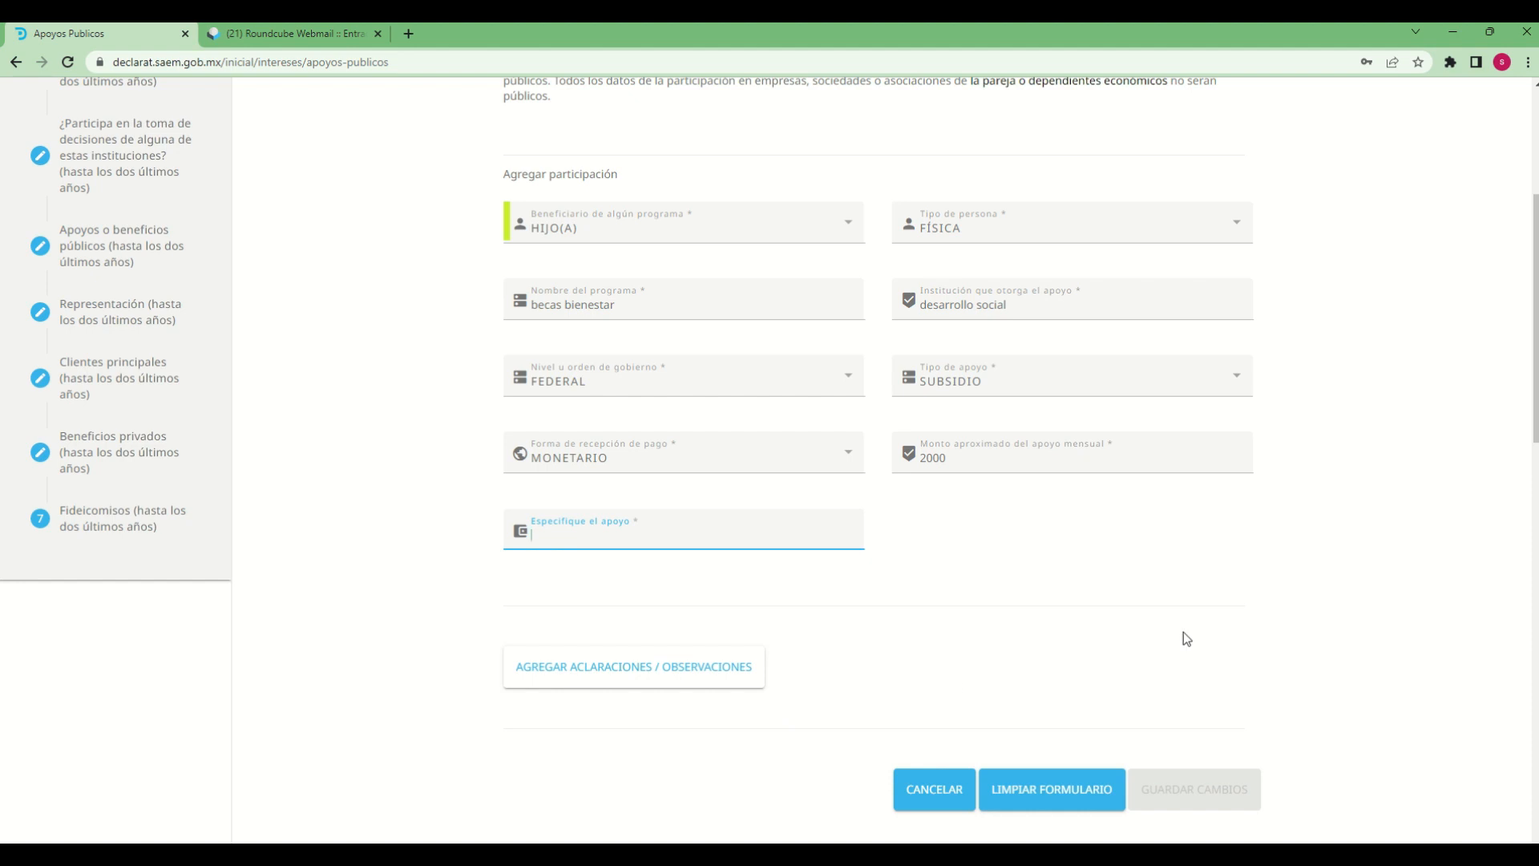
type("apoyo a los estudios")
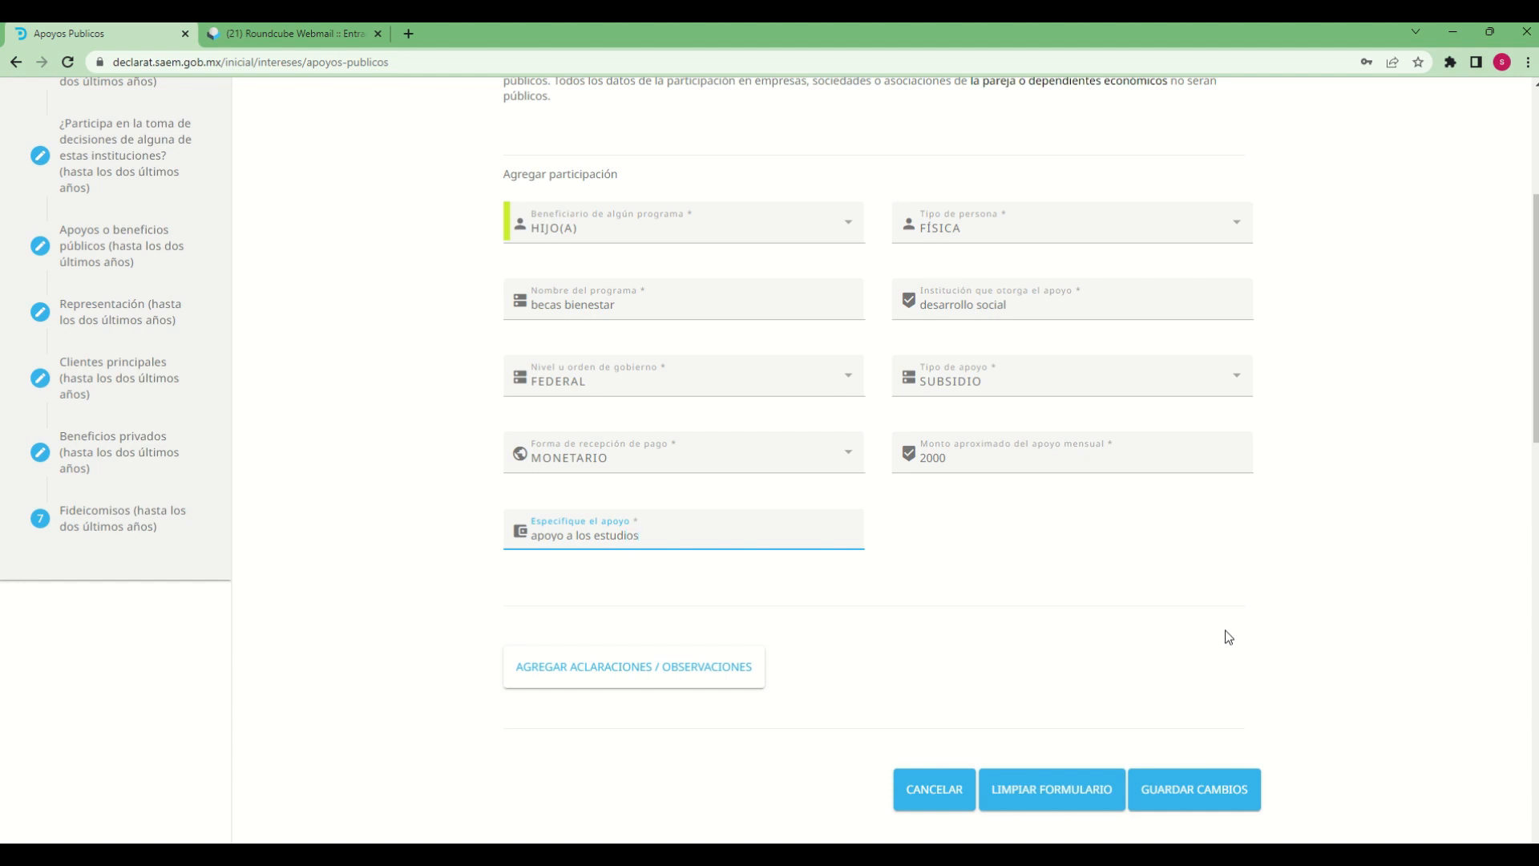
left_click(675, 601)
Add the observation "Declaracion de prueba" to the public support and save the entry
left_click(622, 690)
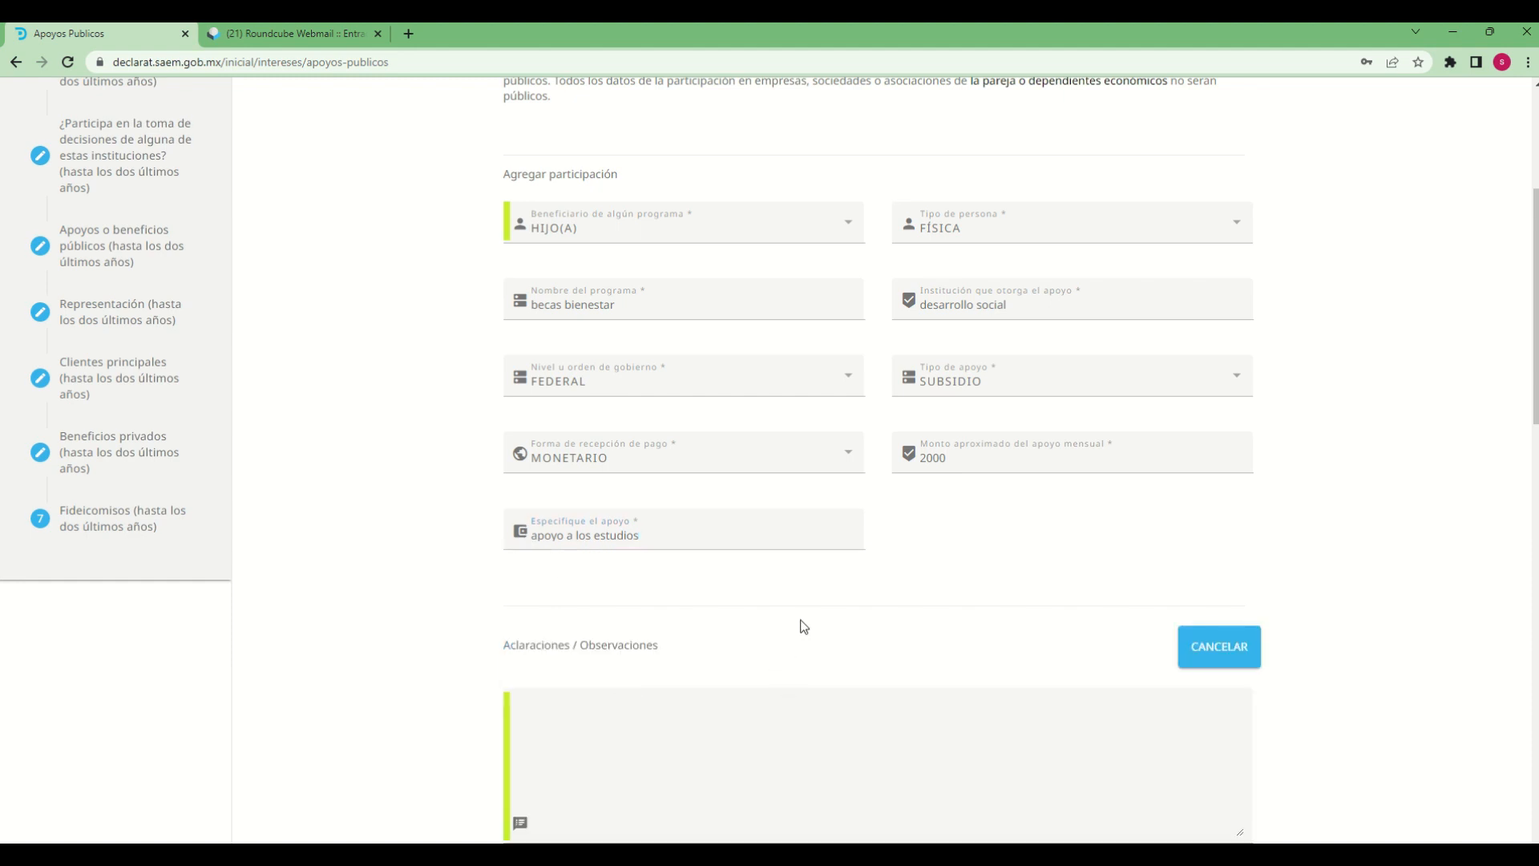
scroll(802, 623, "down", 6)
scroll(800, 619, "up", 5)
left_click(754, 663)
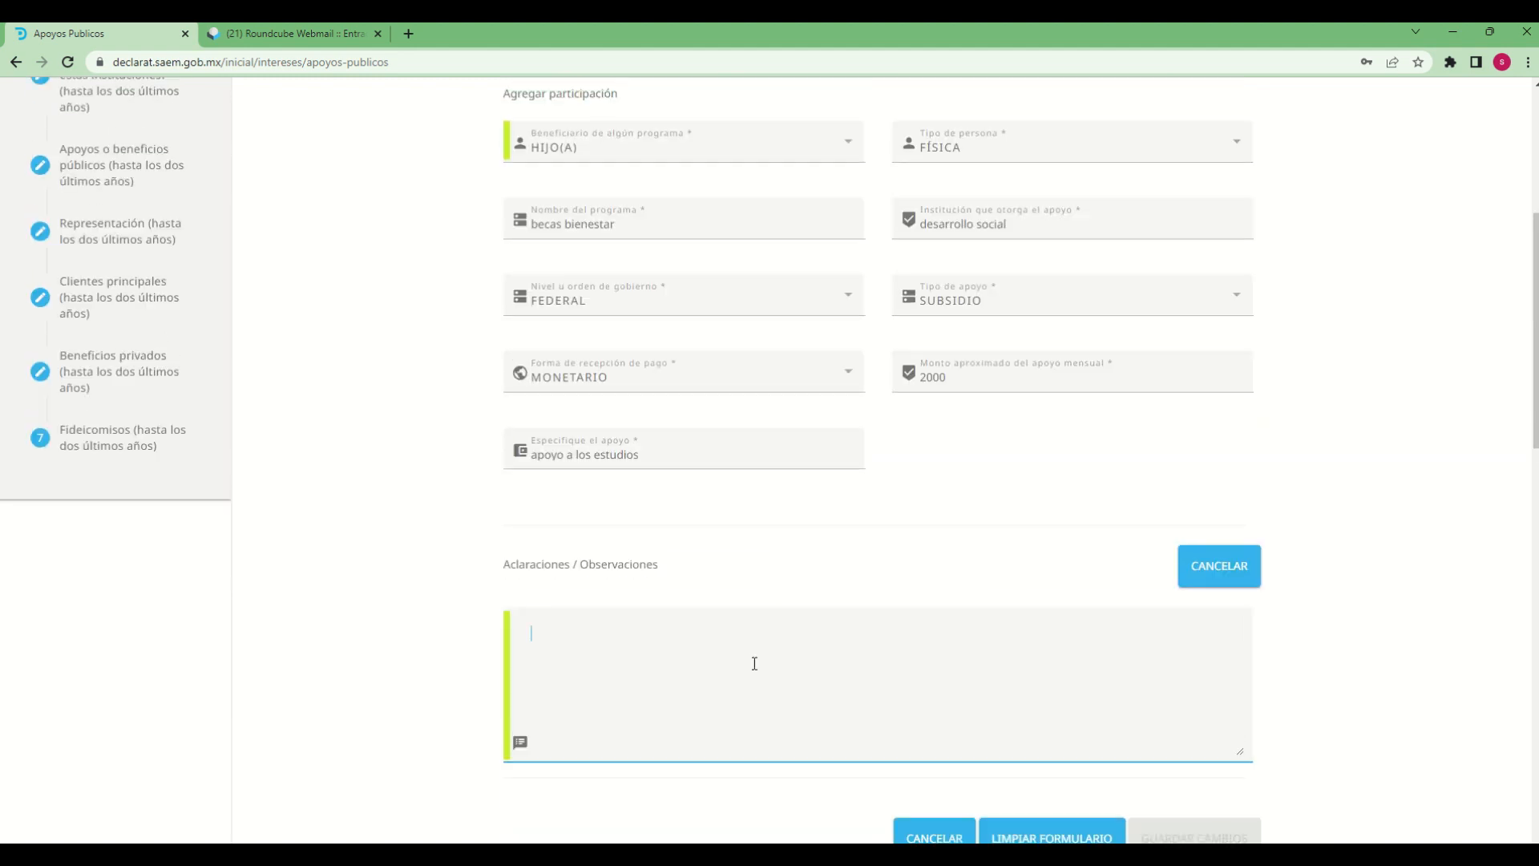
type("D")
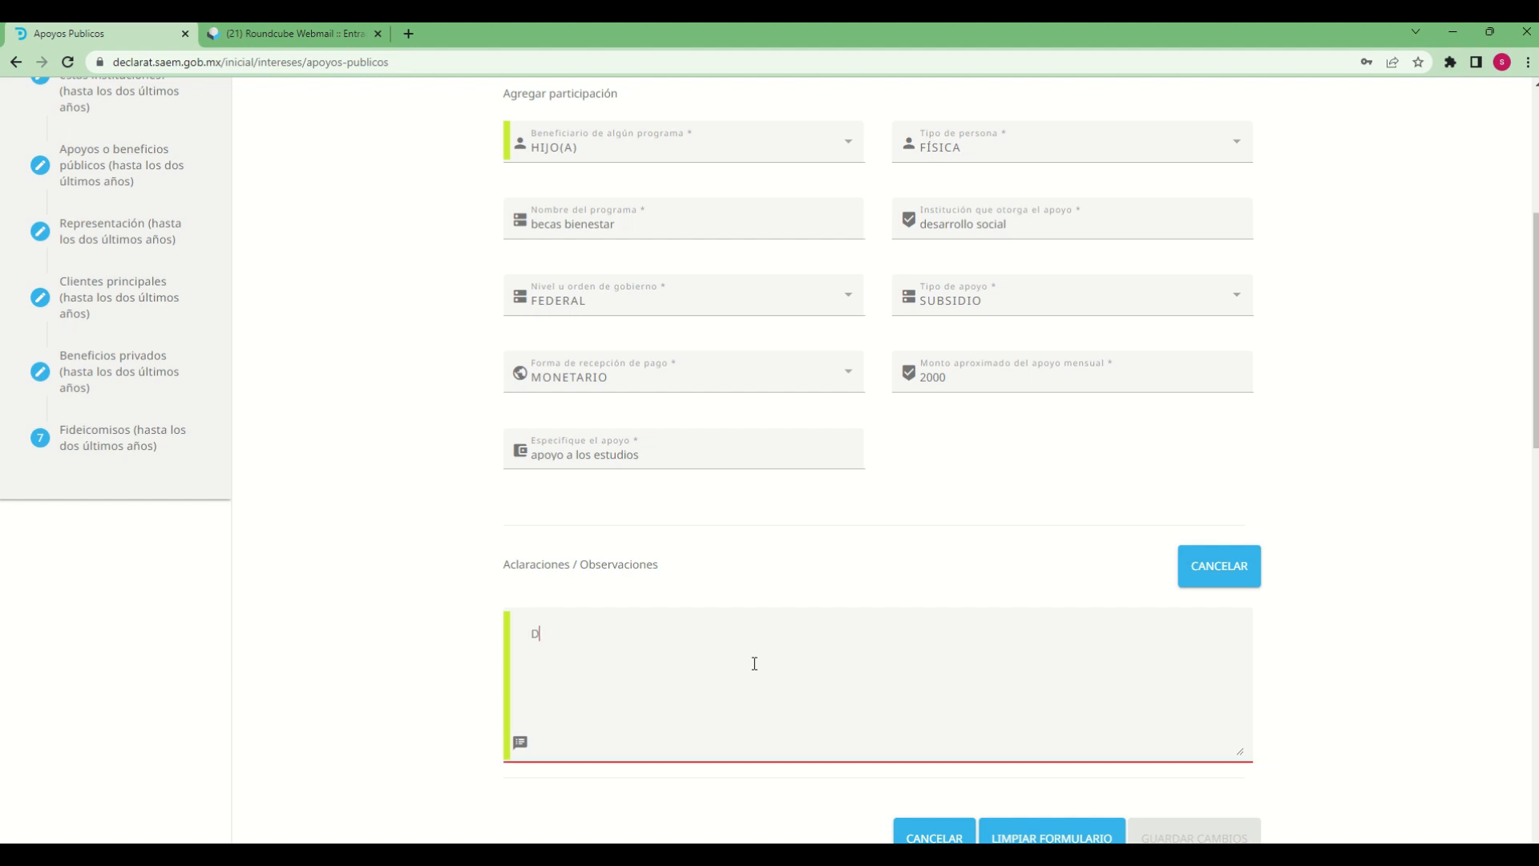
type("eclaracion de prueba")
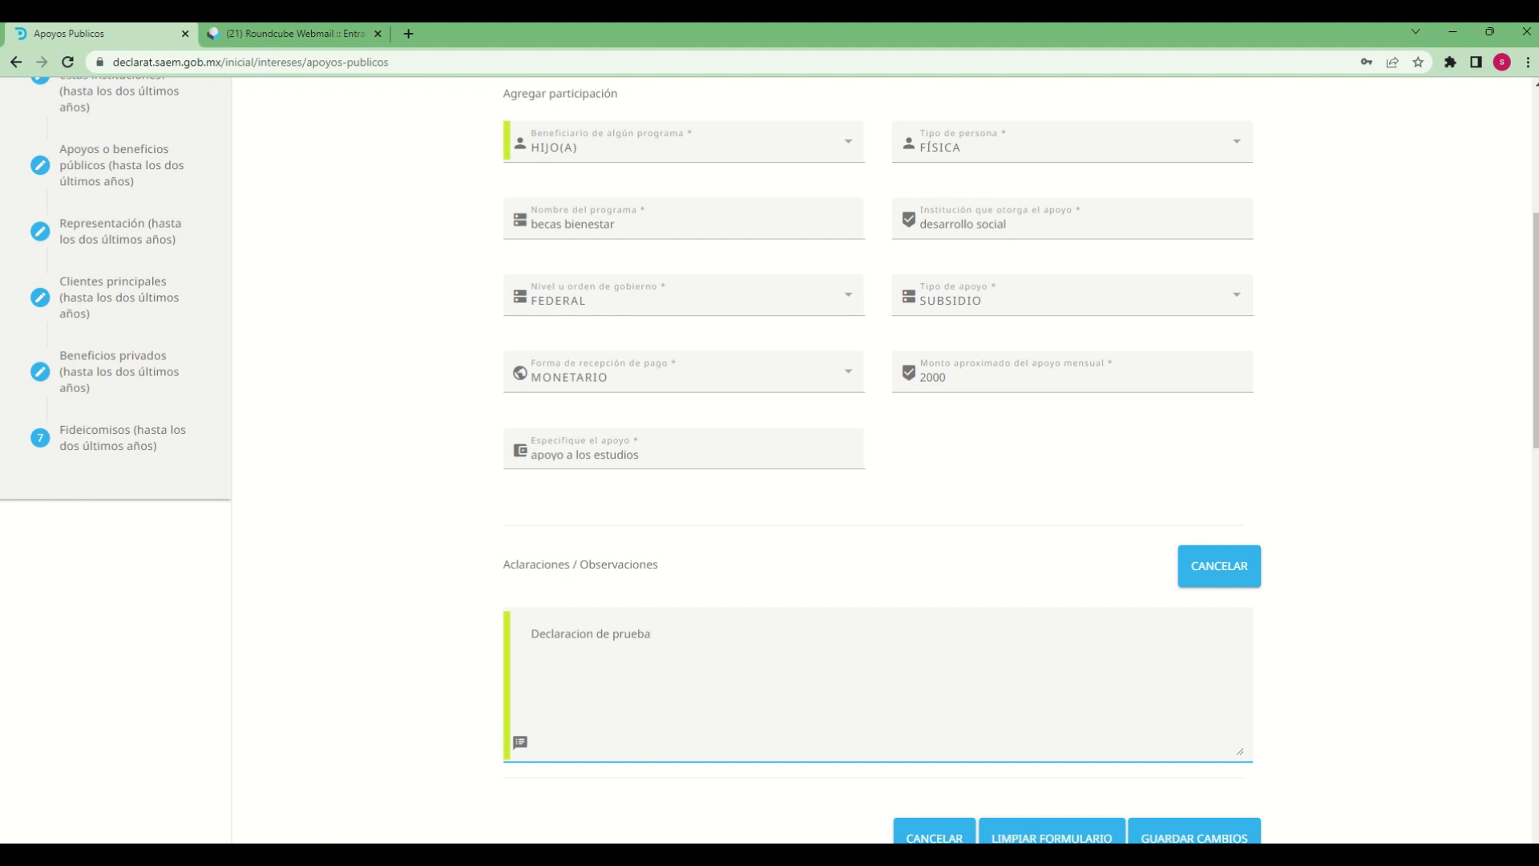
left_click(1402, 687)
scroll(1401, 687, "down", 2)
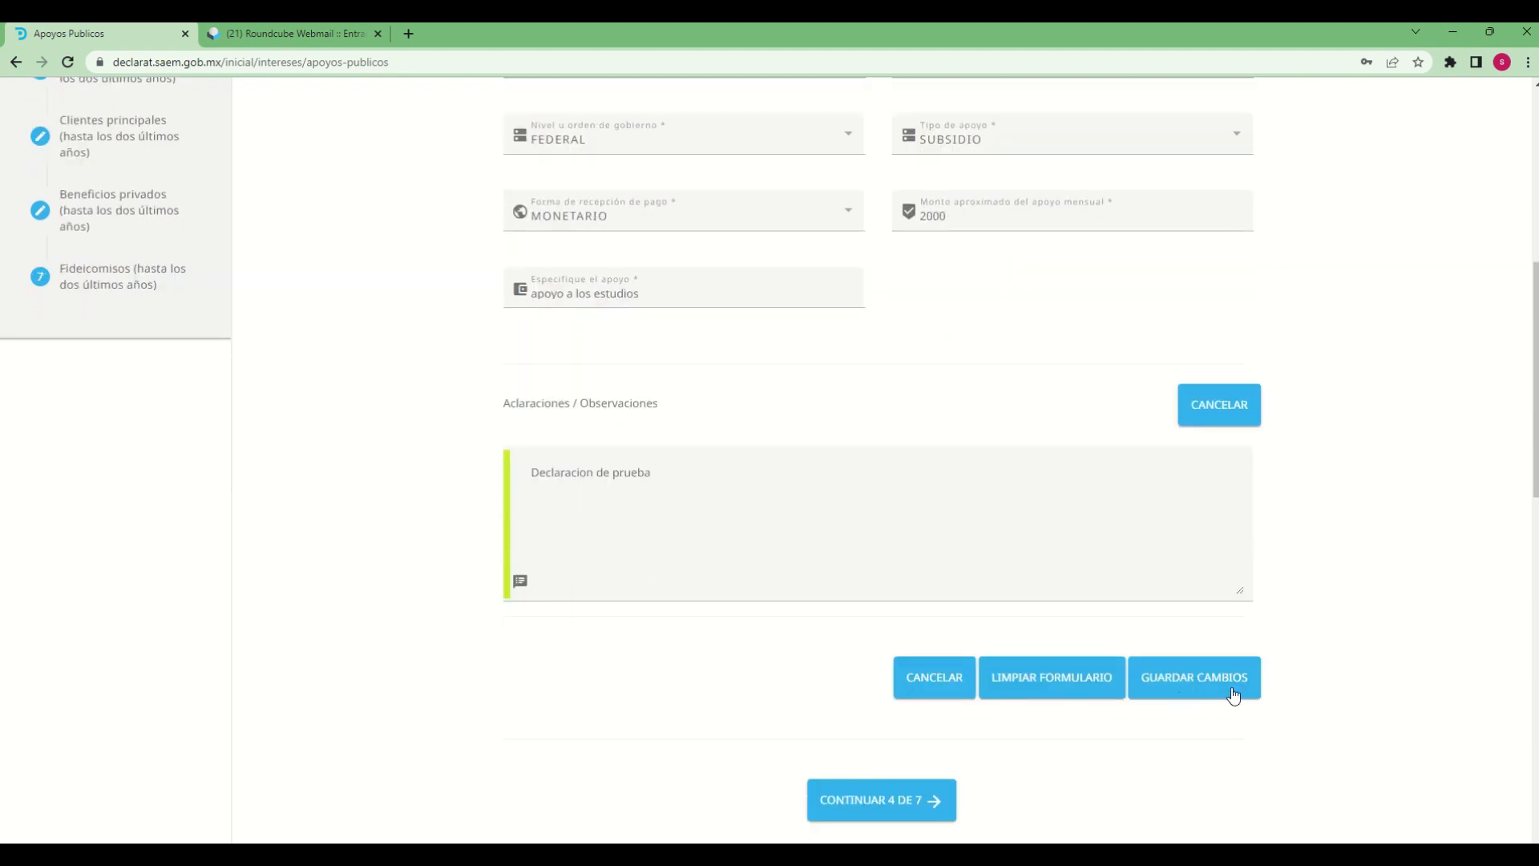
left_click(1233, 694)
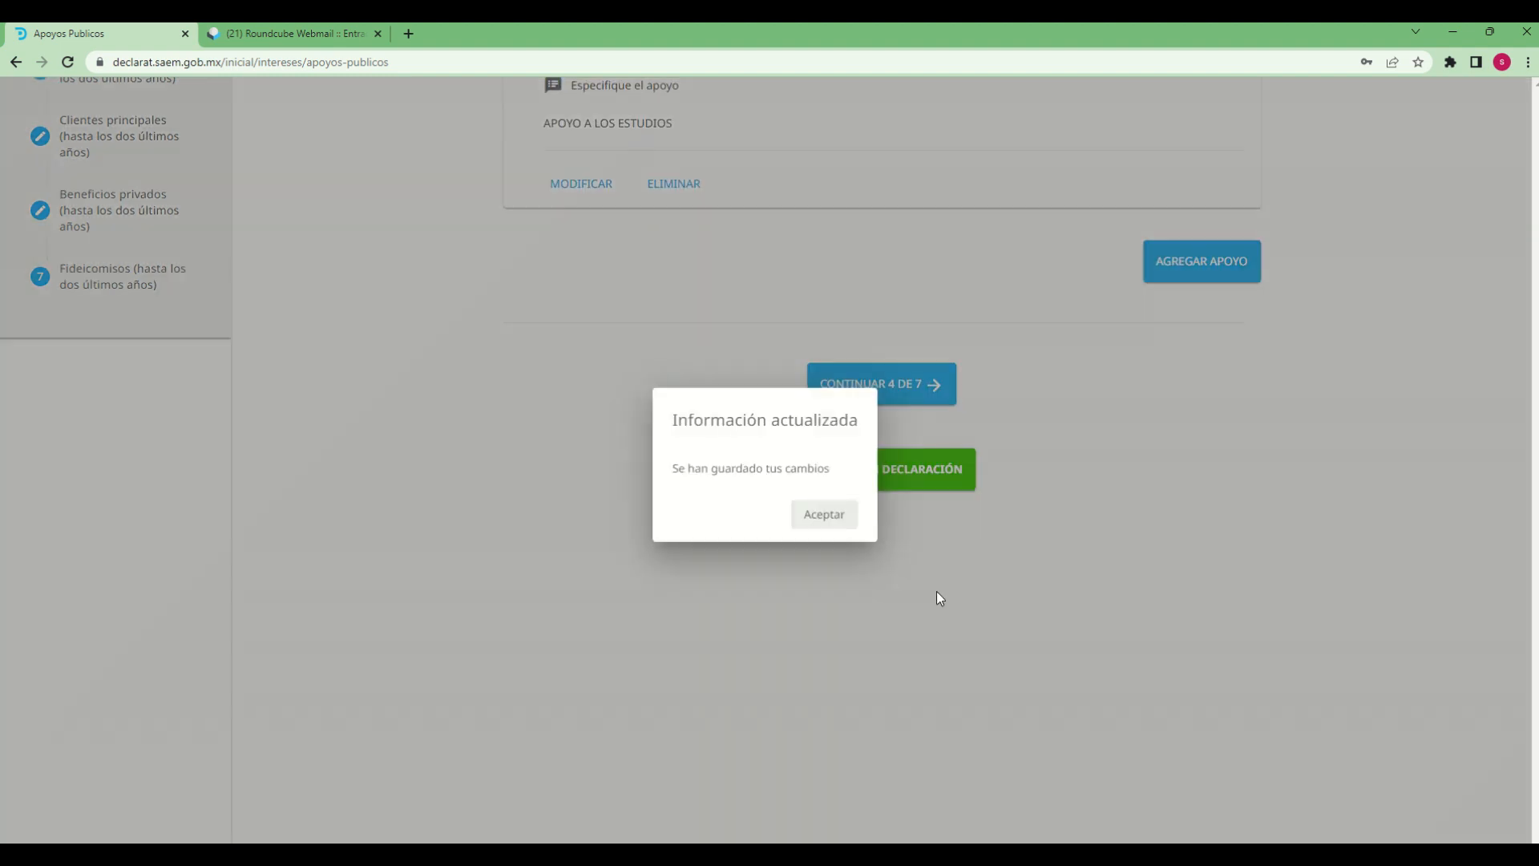
left_click(821, 526)
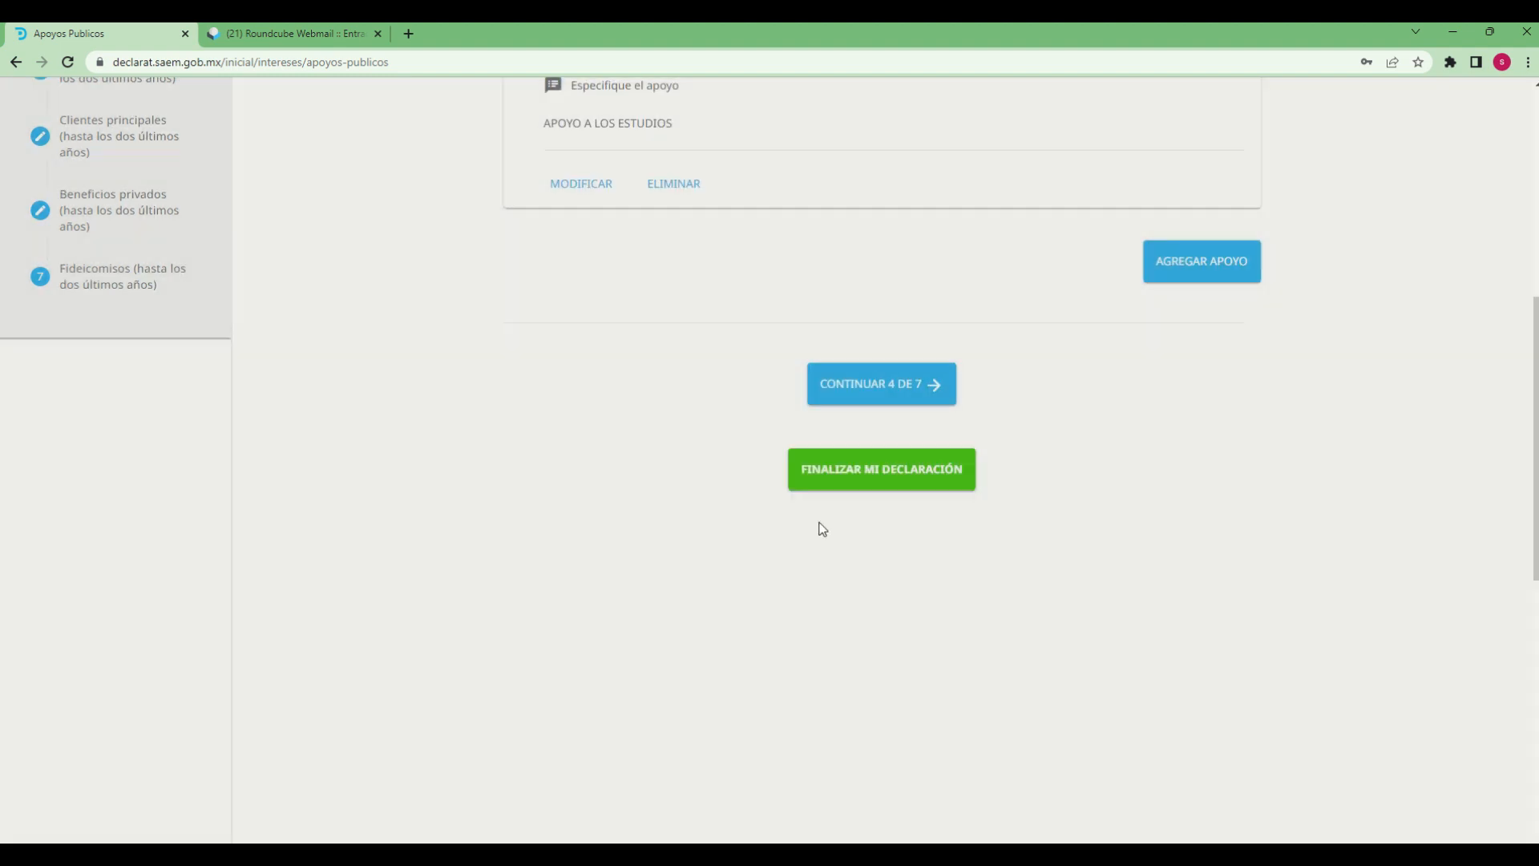
Review the saved support, then continue to section 4, Representación, and start a new representation entry
scroll(1095, 705, "up", 6)
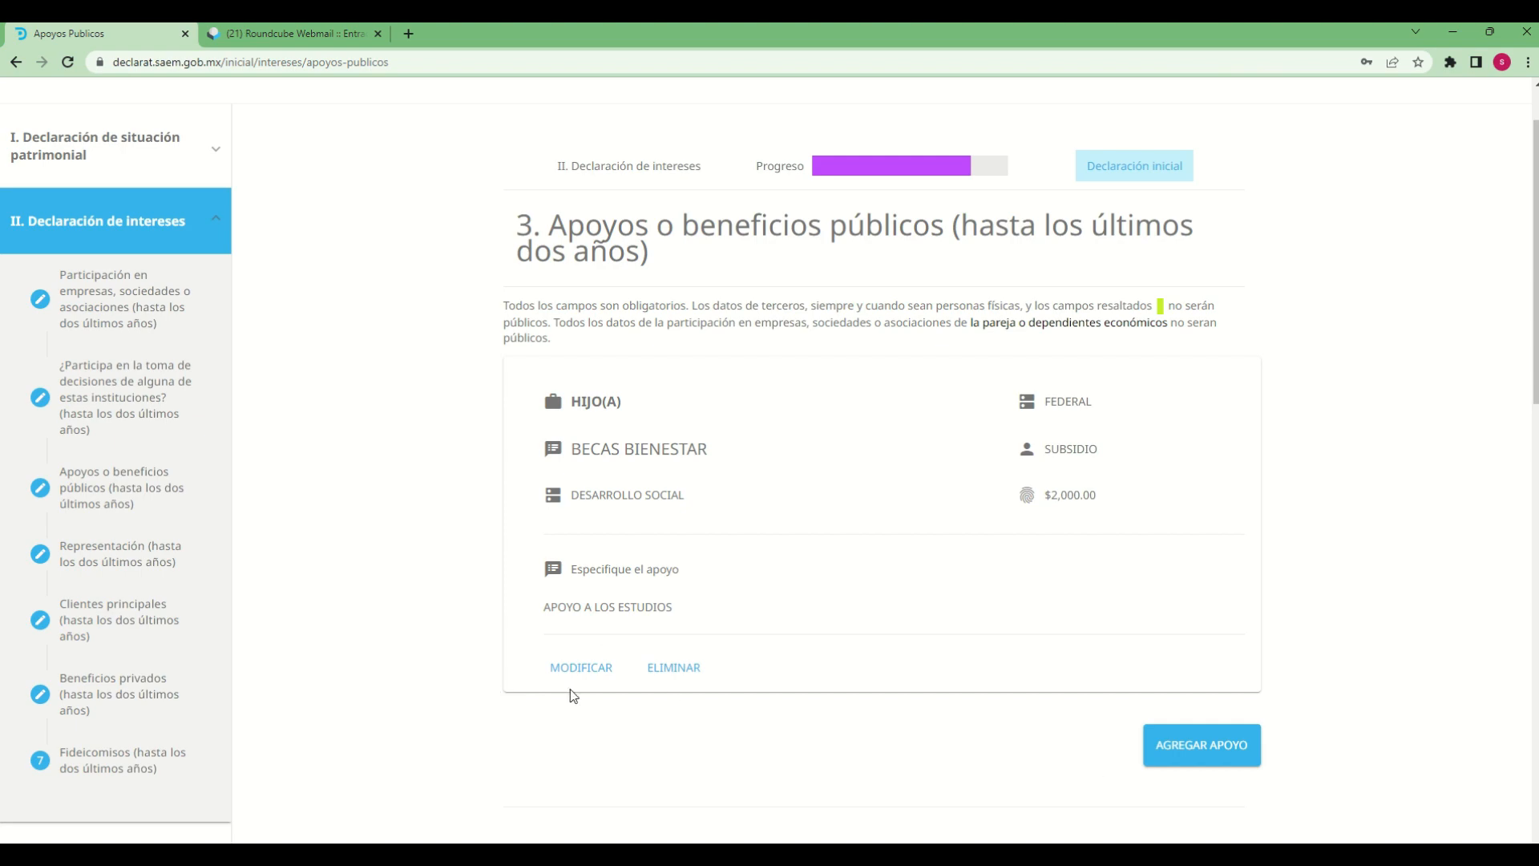
scroll(968, 691, "down", 3)
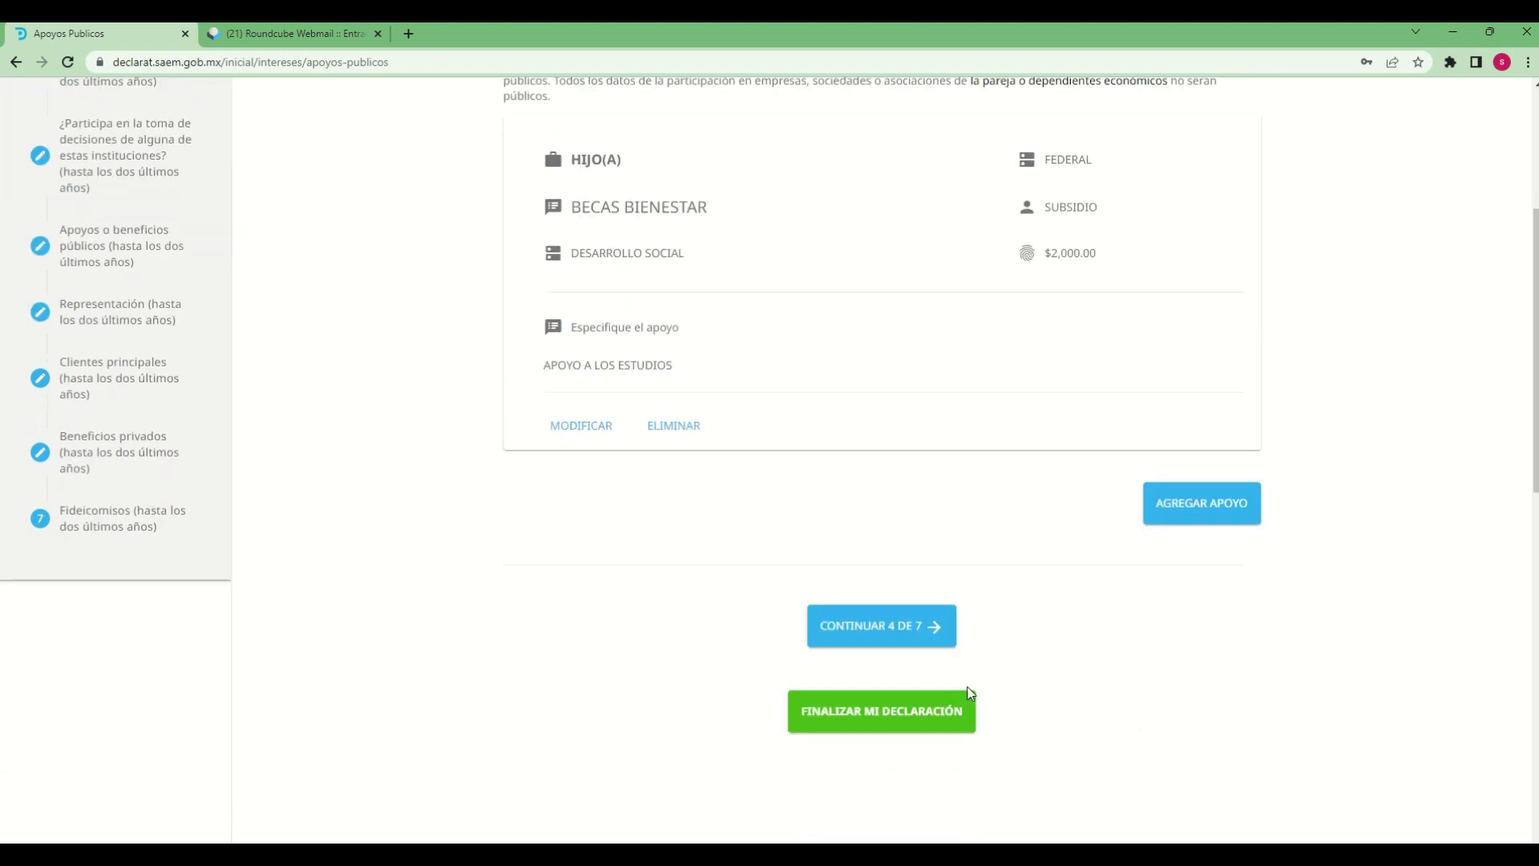
scroll(1152, 720, "up", 2)
scroll(1153, 719, "down", 1)
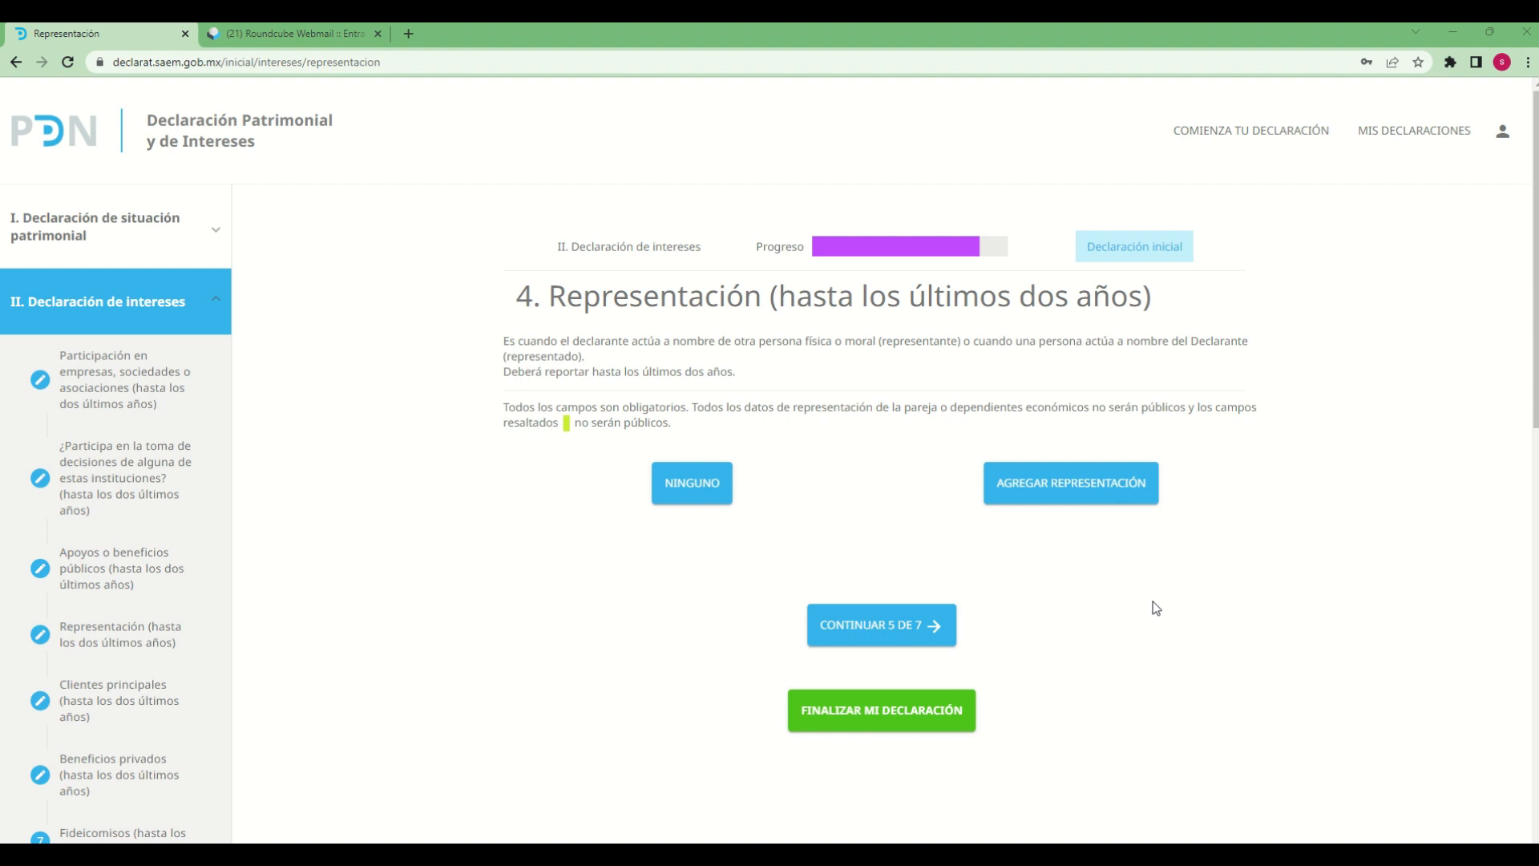
left_click(1125, 499)
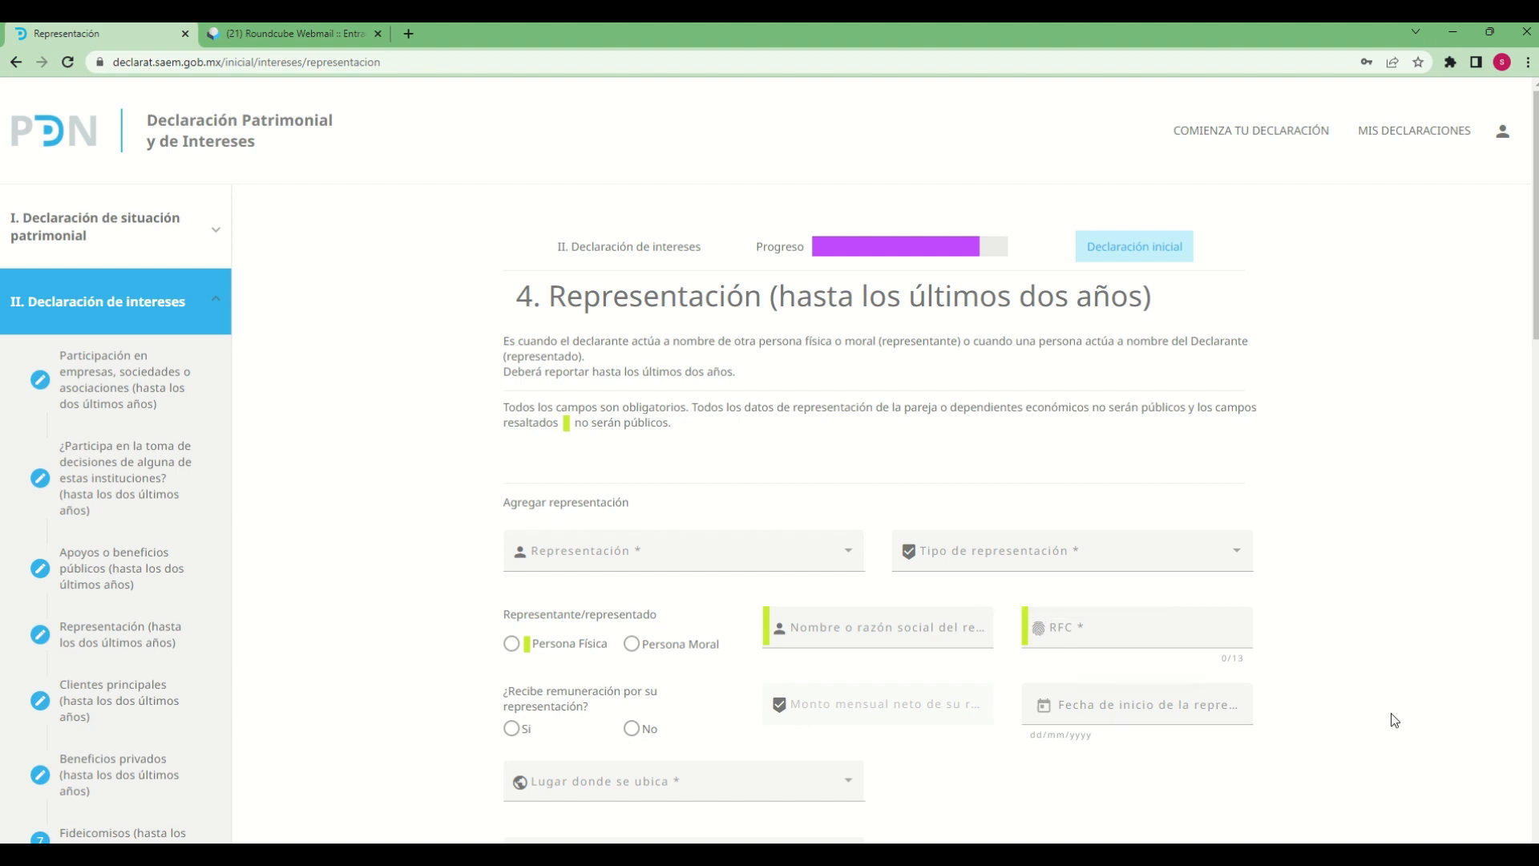
Set the Representación to PAREJA and the Tipo de representación to REPRESENTANTE
scroll(1393, 714, "down", 1)
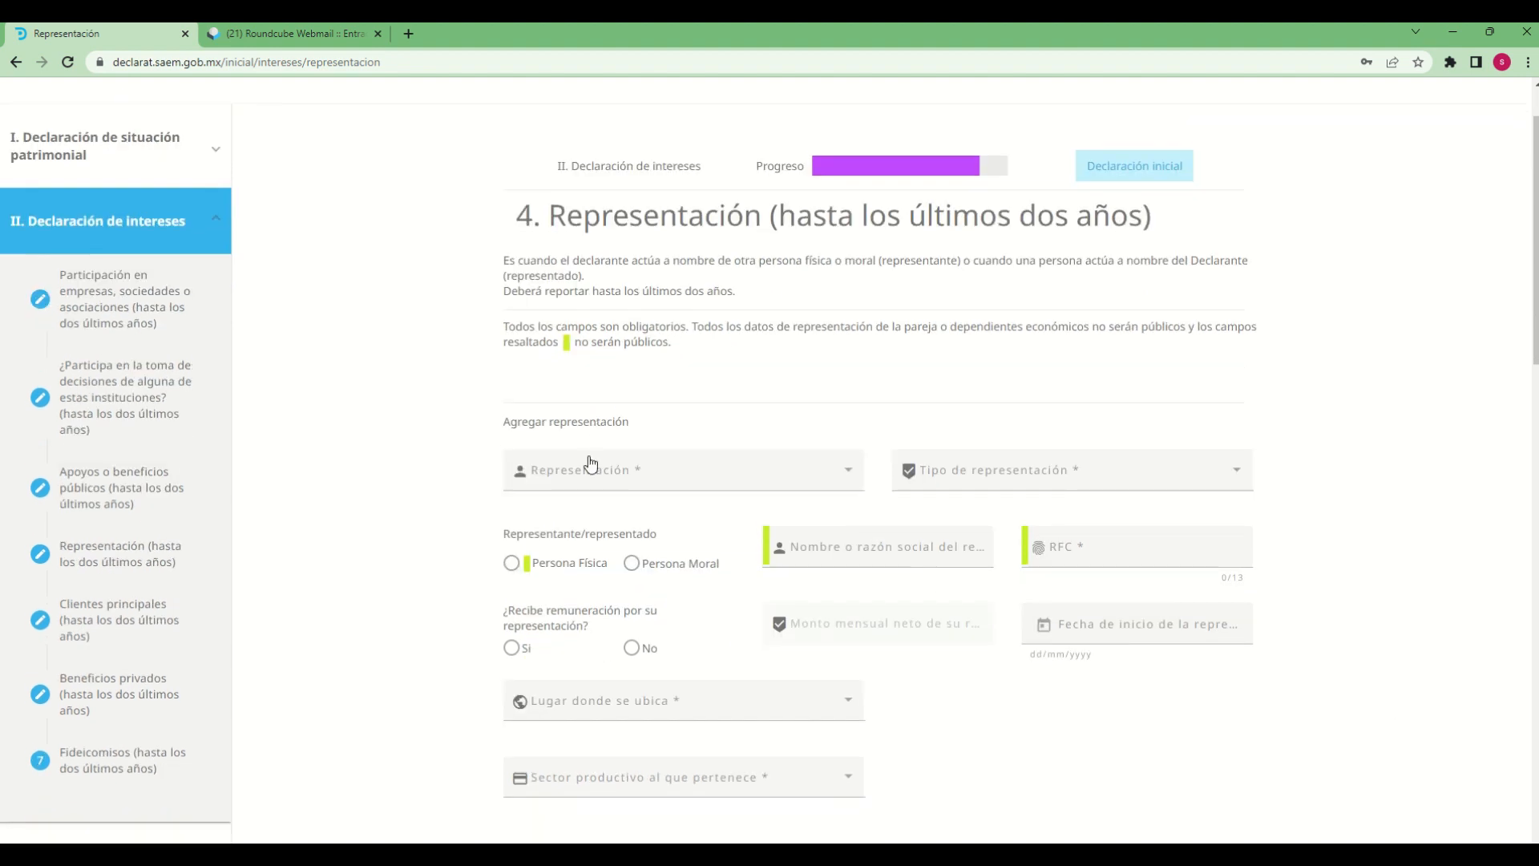
left_click(851, 479)
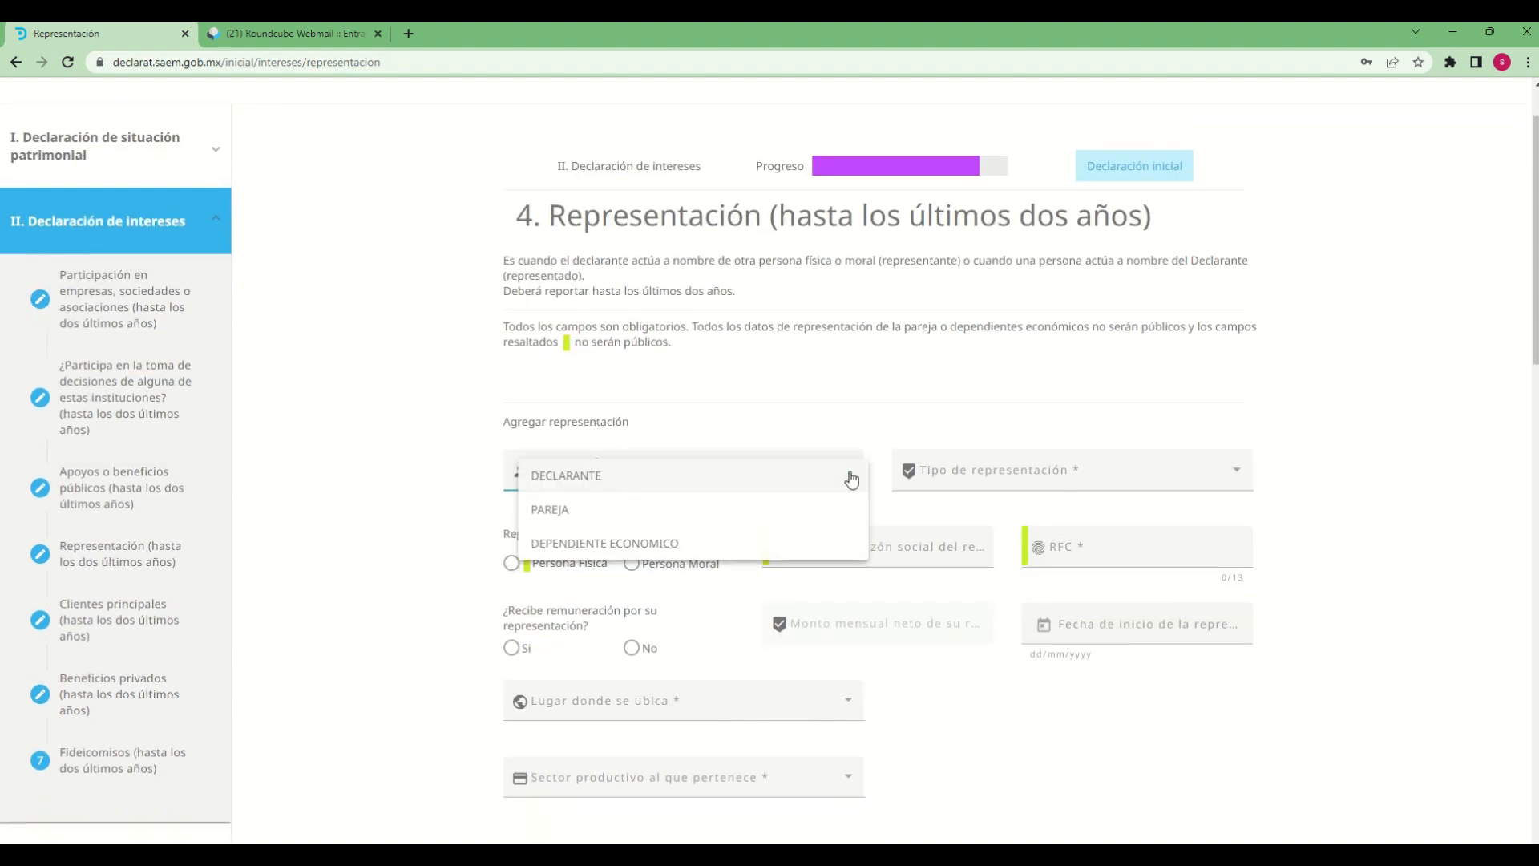
left_click(459, 487)
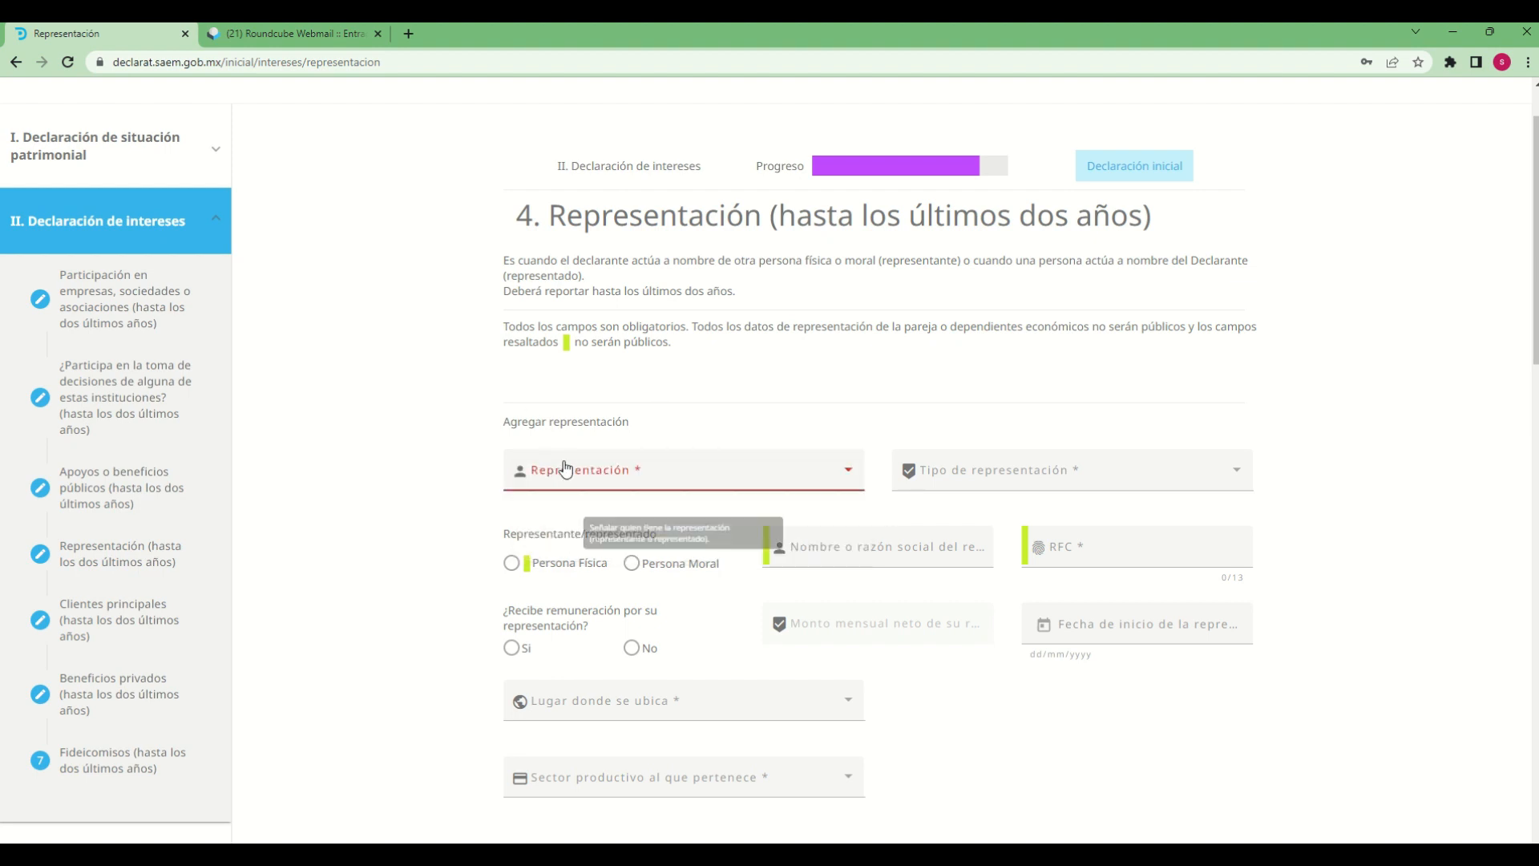
left_click(835, 478)
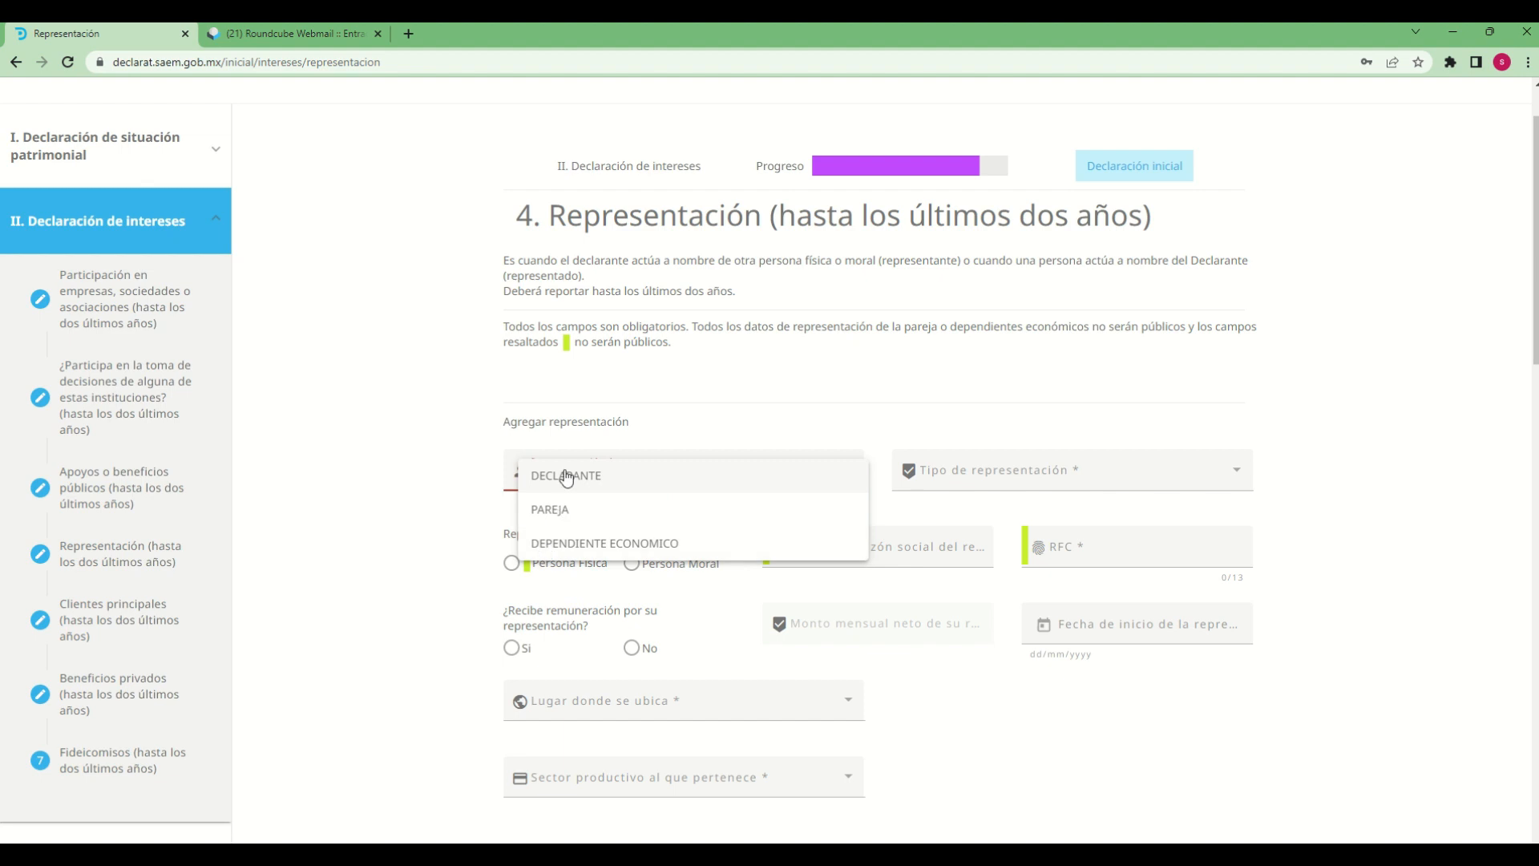
left_click(550, 509)
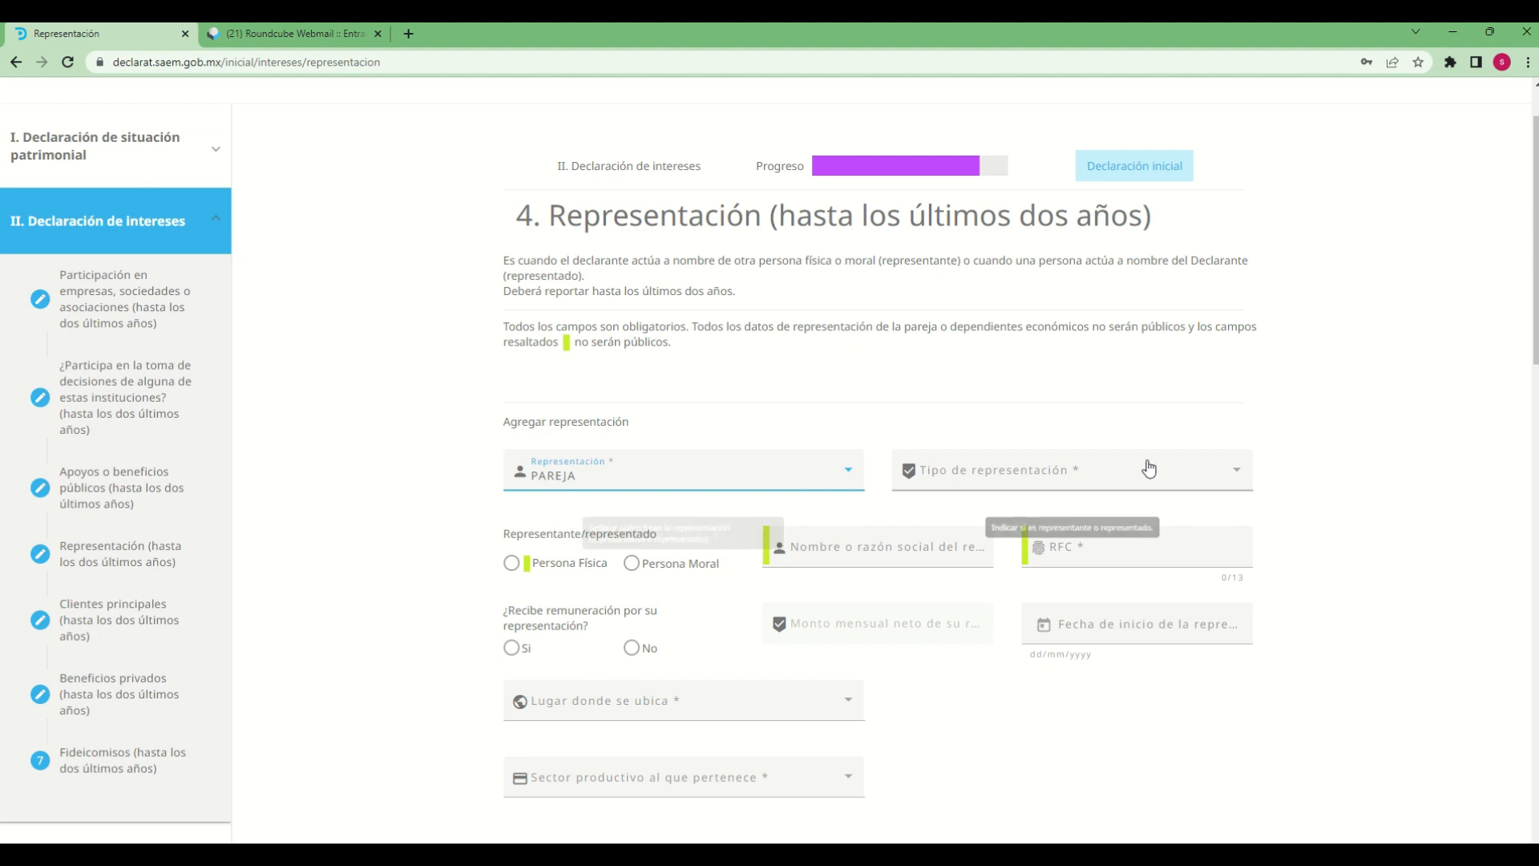
left_click(1230, 481)
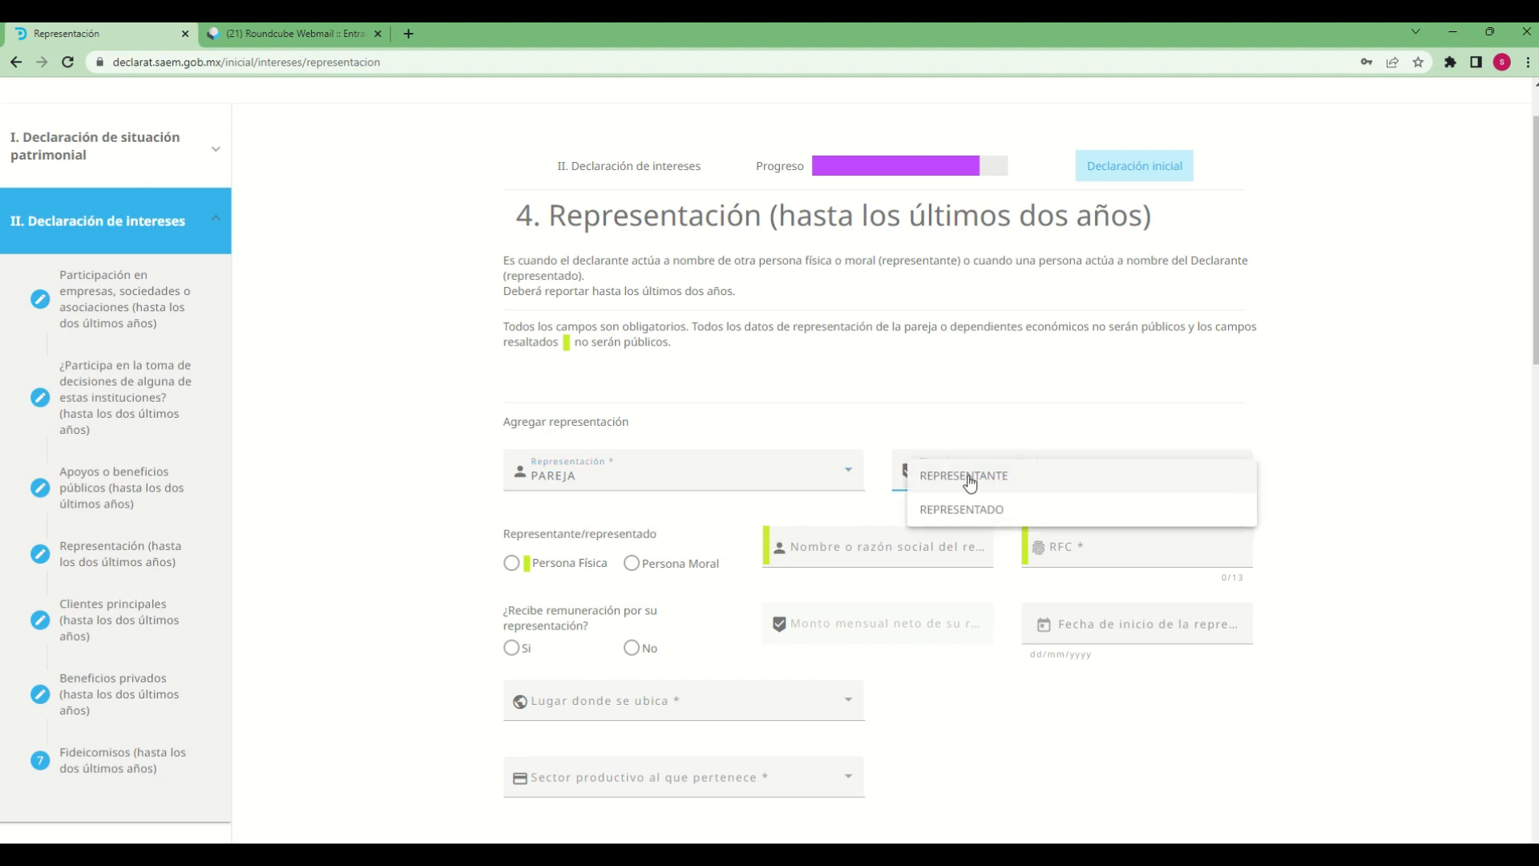
left_click(1003, 487)
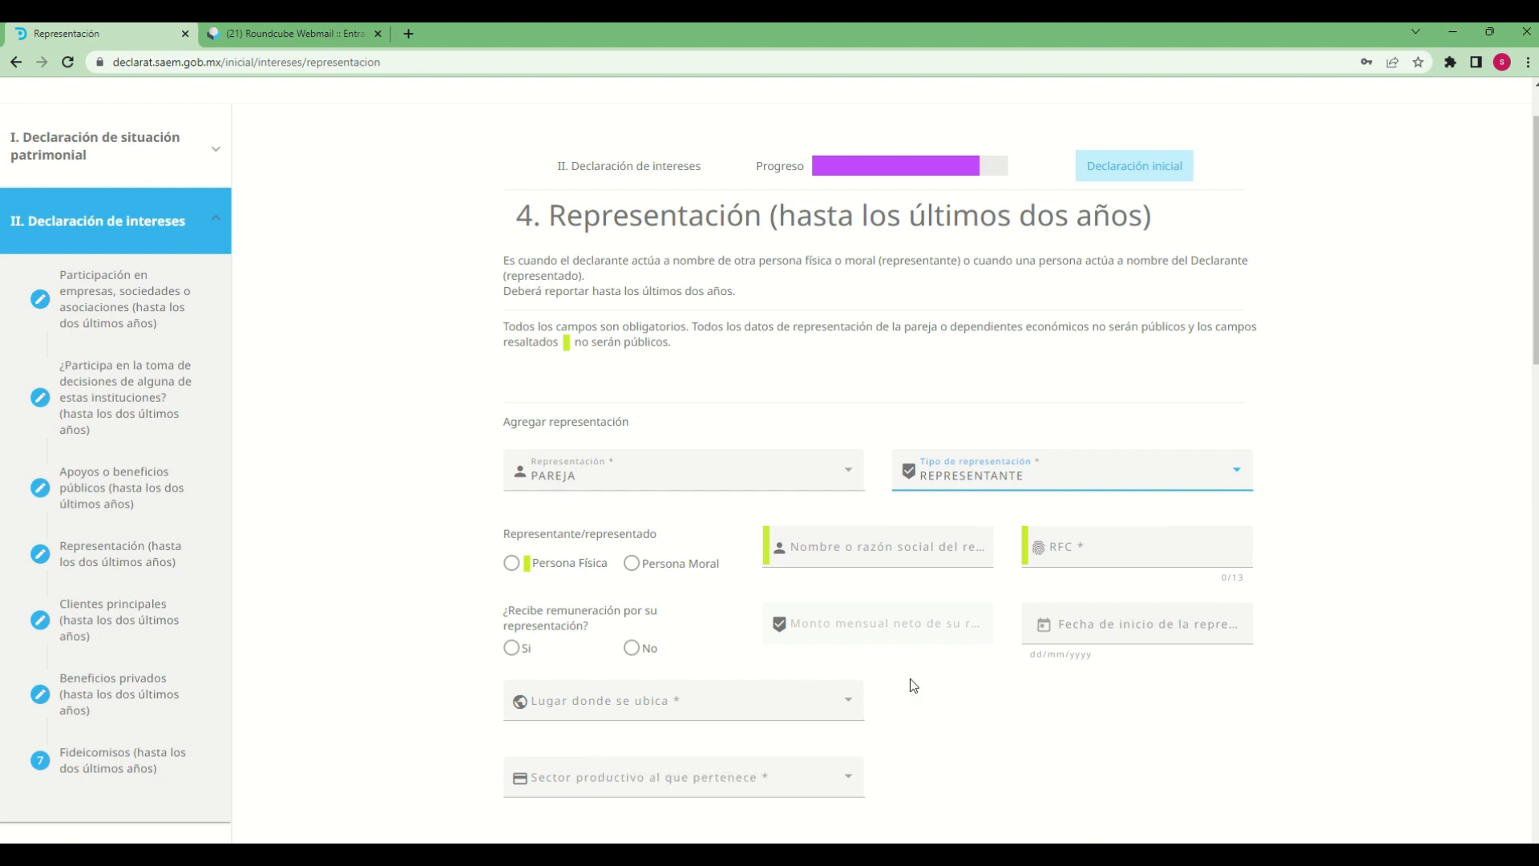
scroll(996, 754, "down", 1)
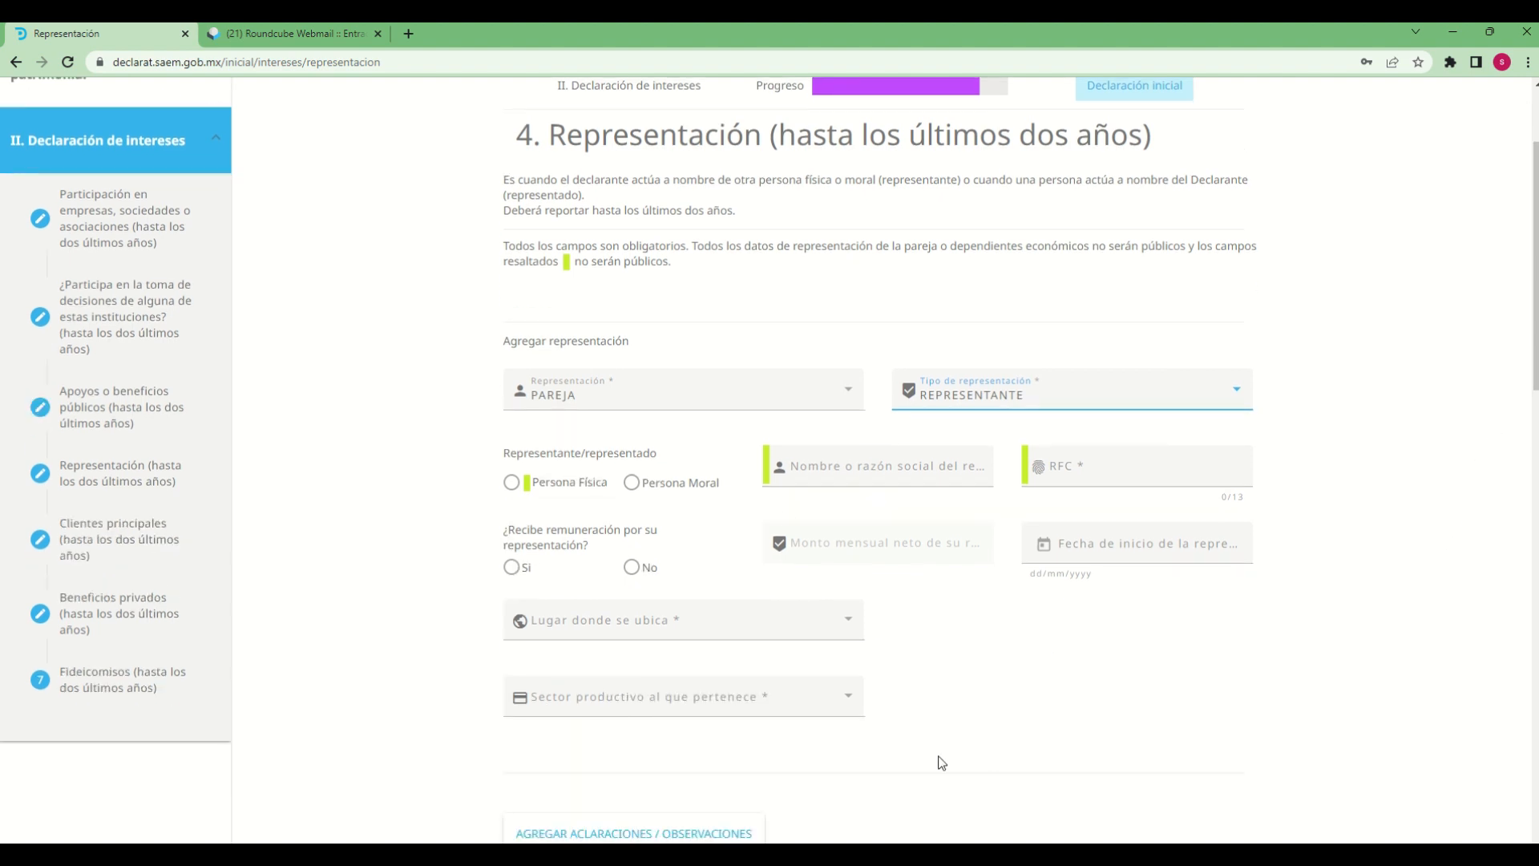
Set the Representante/representado type to Persona Moral and its name to "representaciones sa de cv"
left_click(513, 484)
left_click(921, 478)
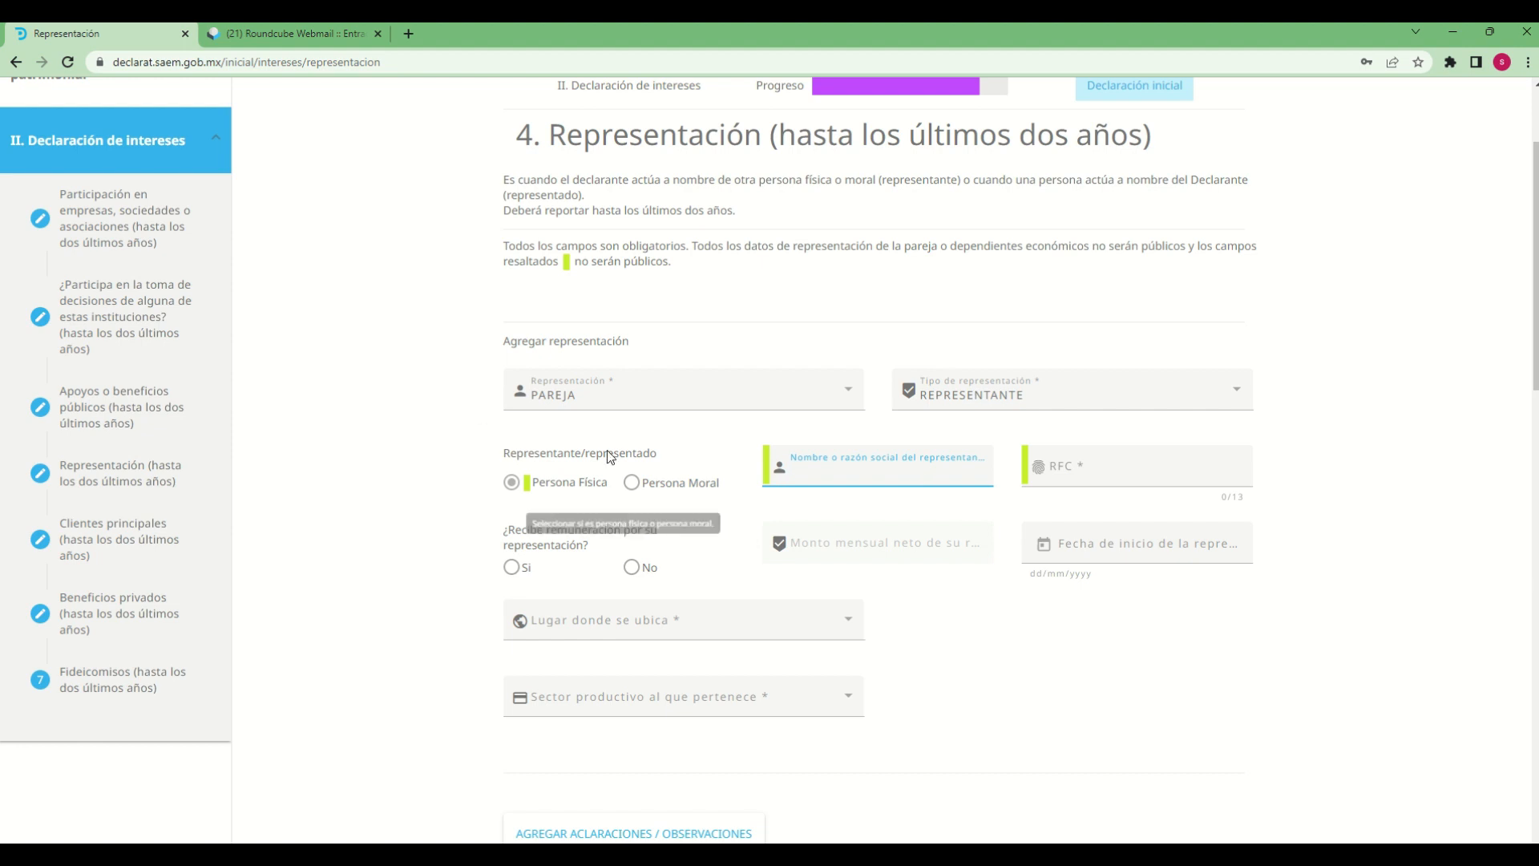
left_click(632, 482)
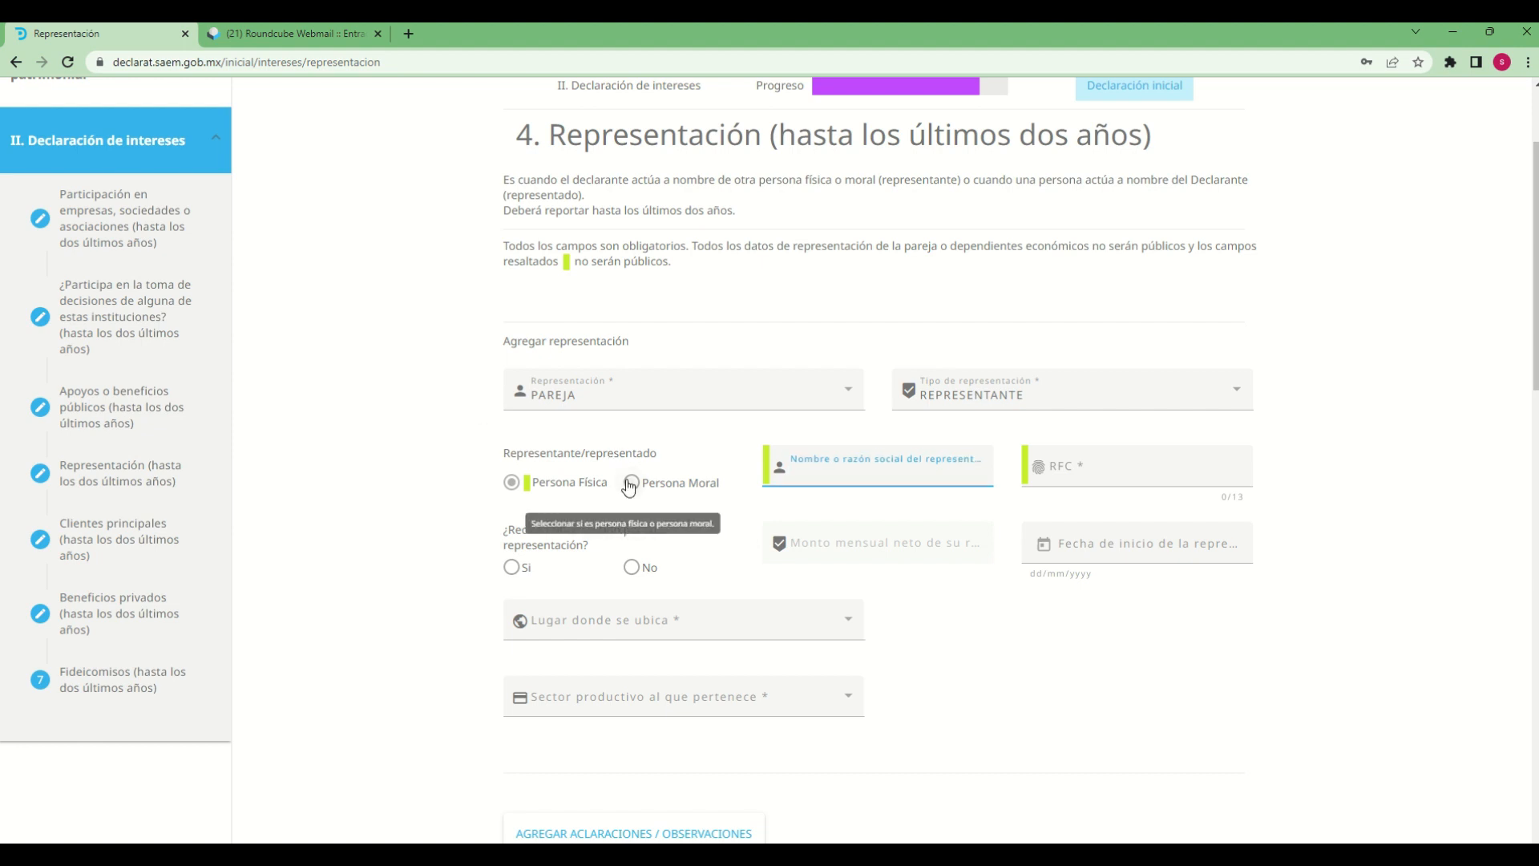
left_click(901, 483)
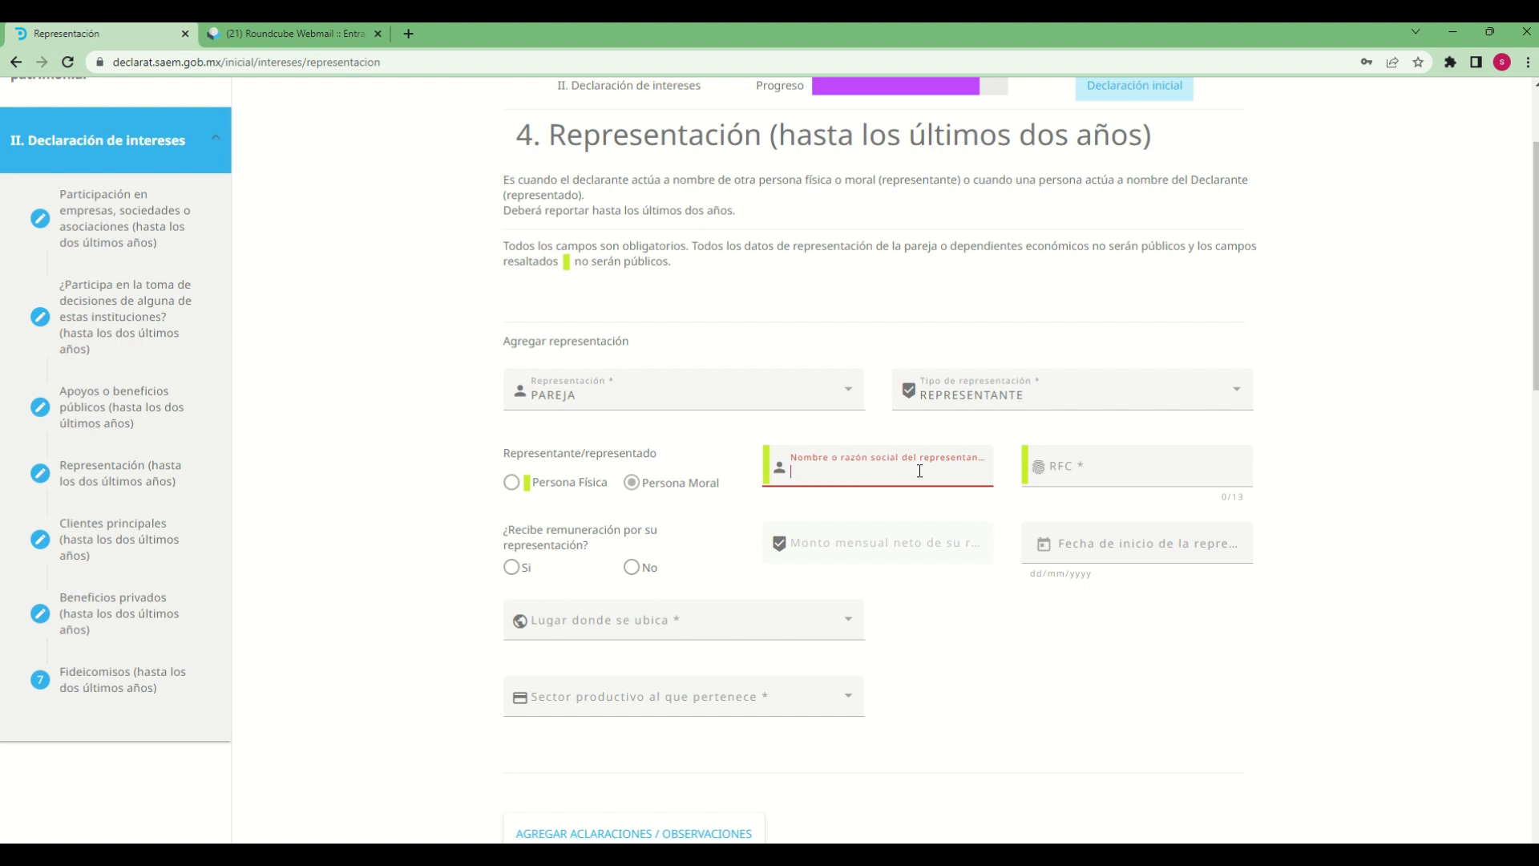
type("represe")
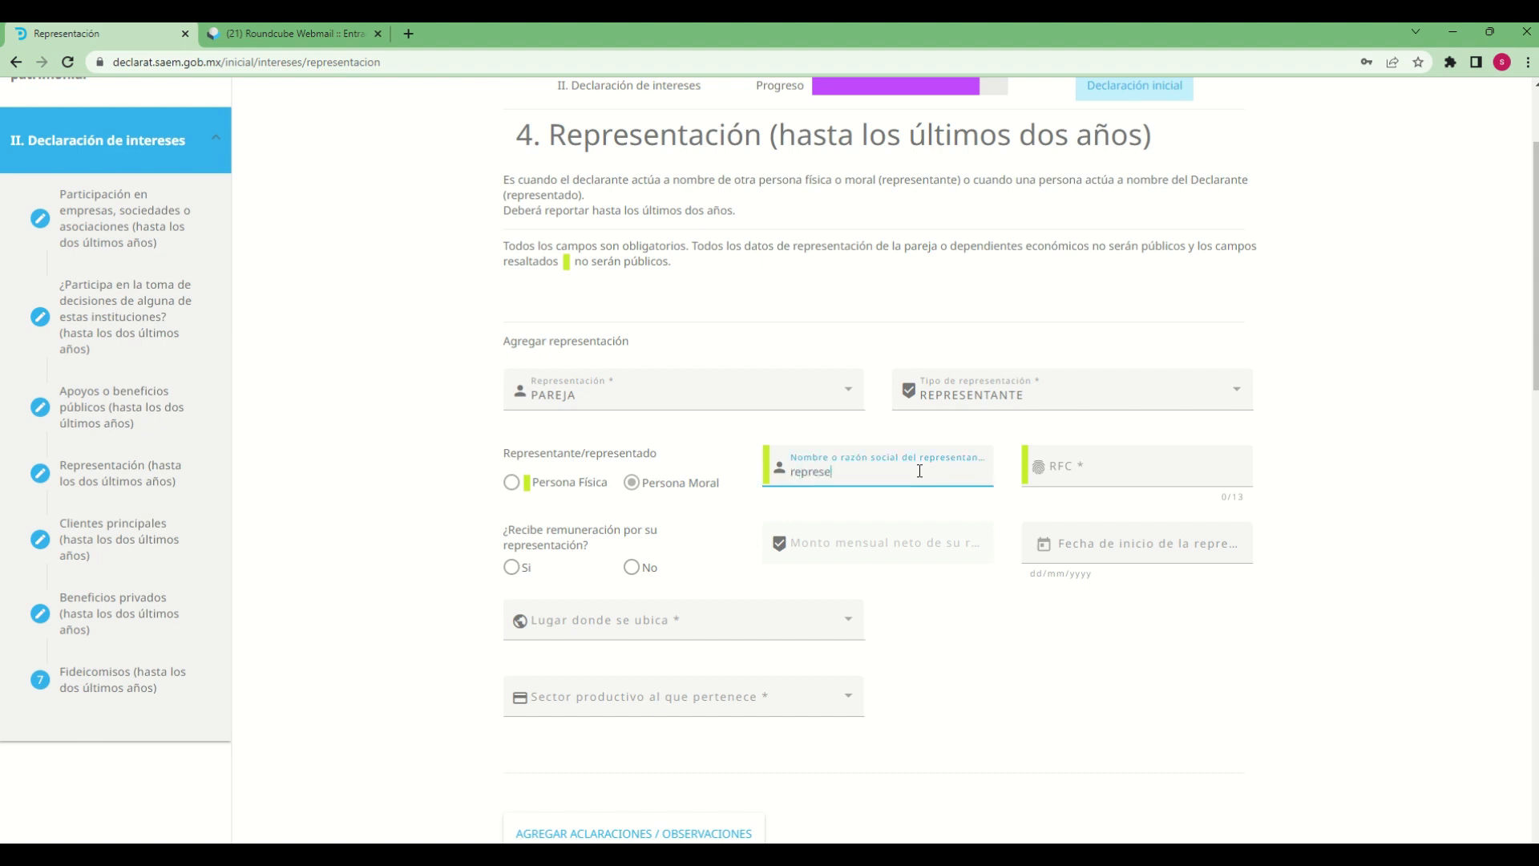
type("ntaciones sa de cv")
Fill in the company's RFC and declare the representation as remunerated, with a net monthly amount of 12000
left_click(1068, 469)
type("rep1212128")
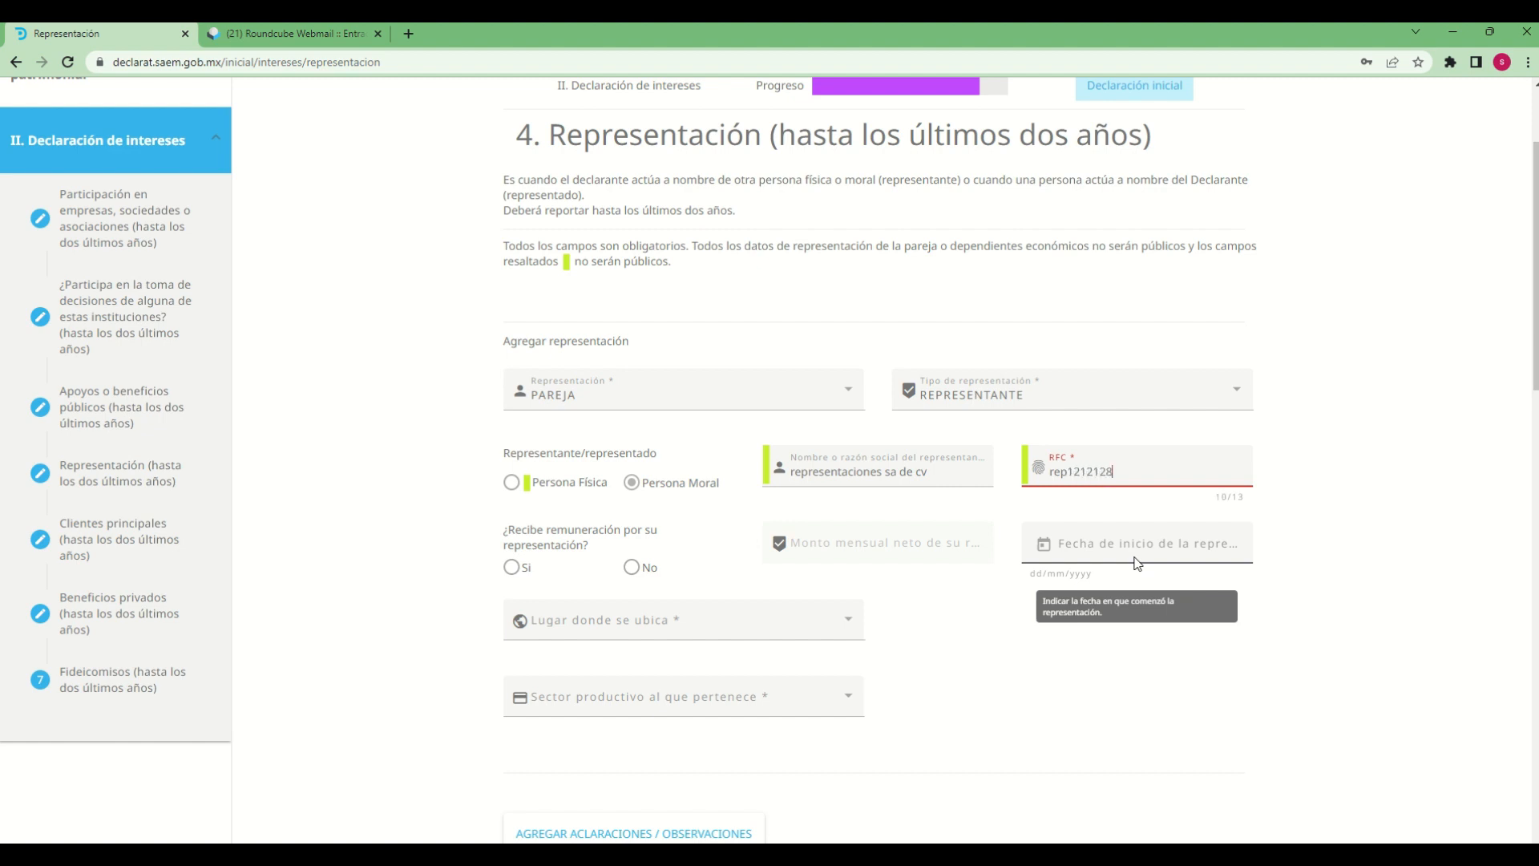
type("e6")
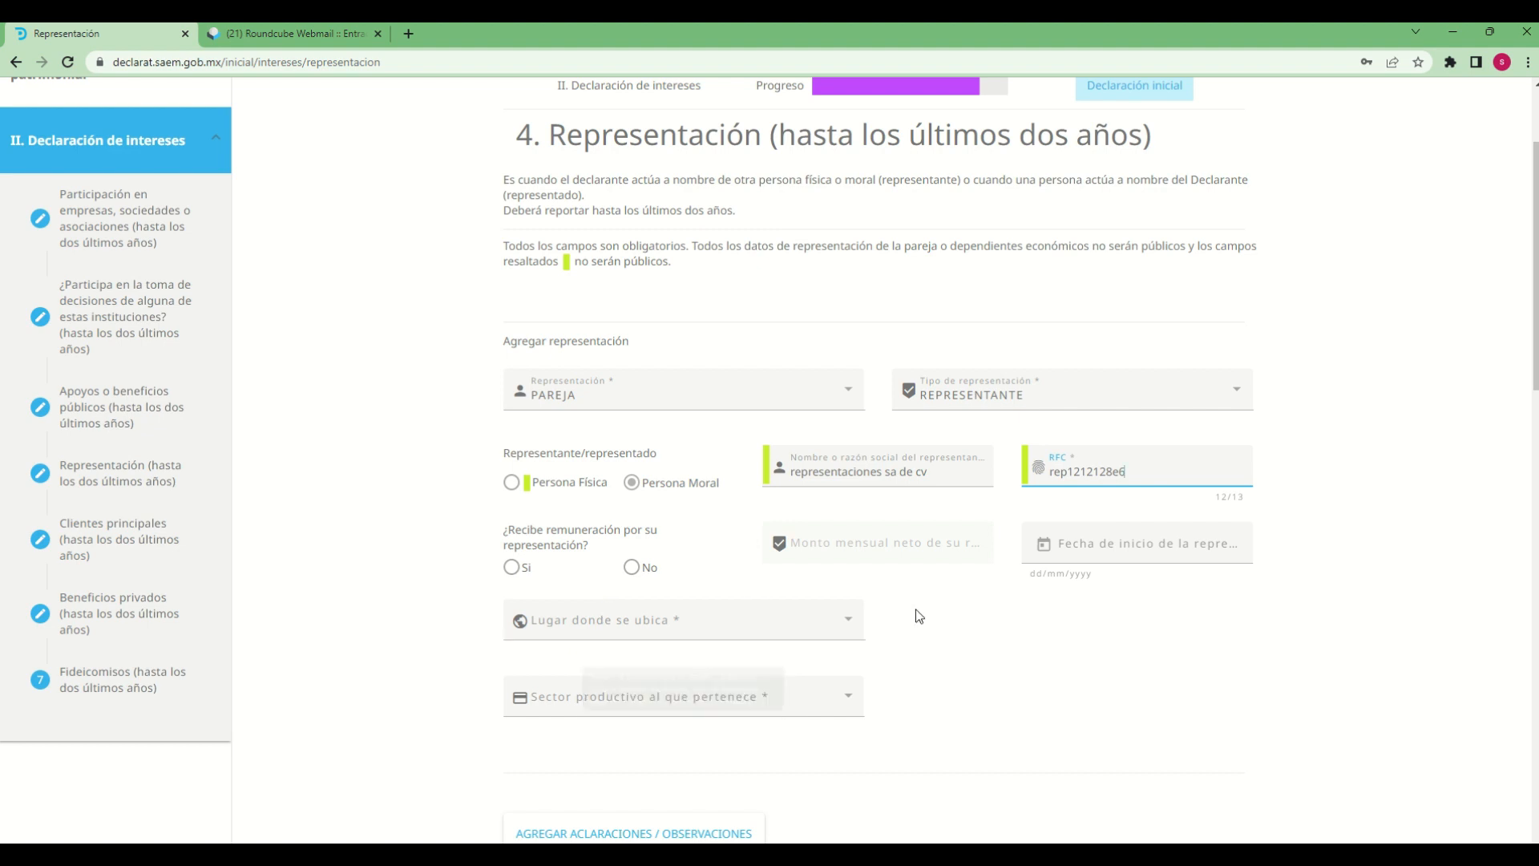
left_click(512, 567)
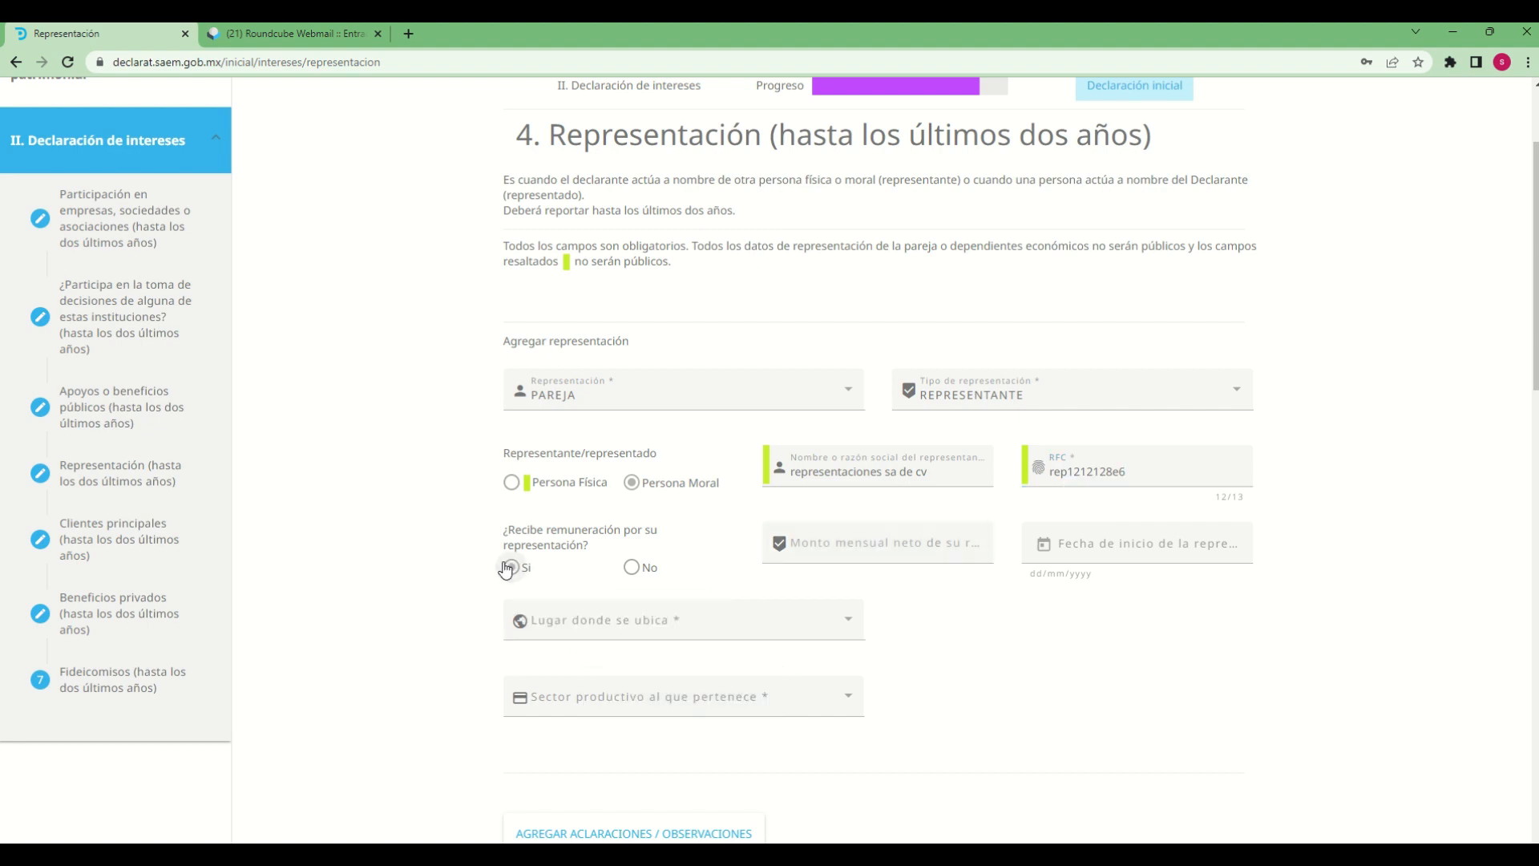
left_click(839, 551)
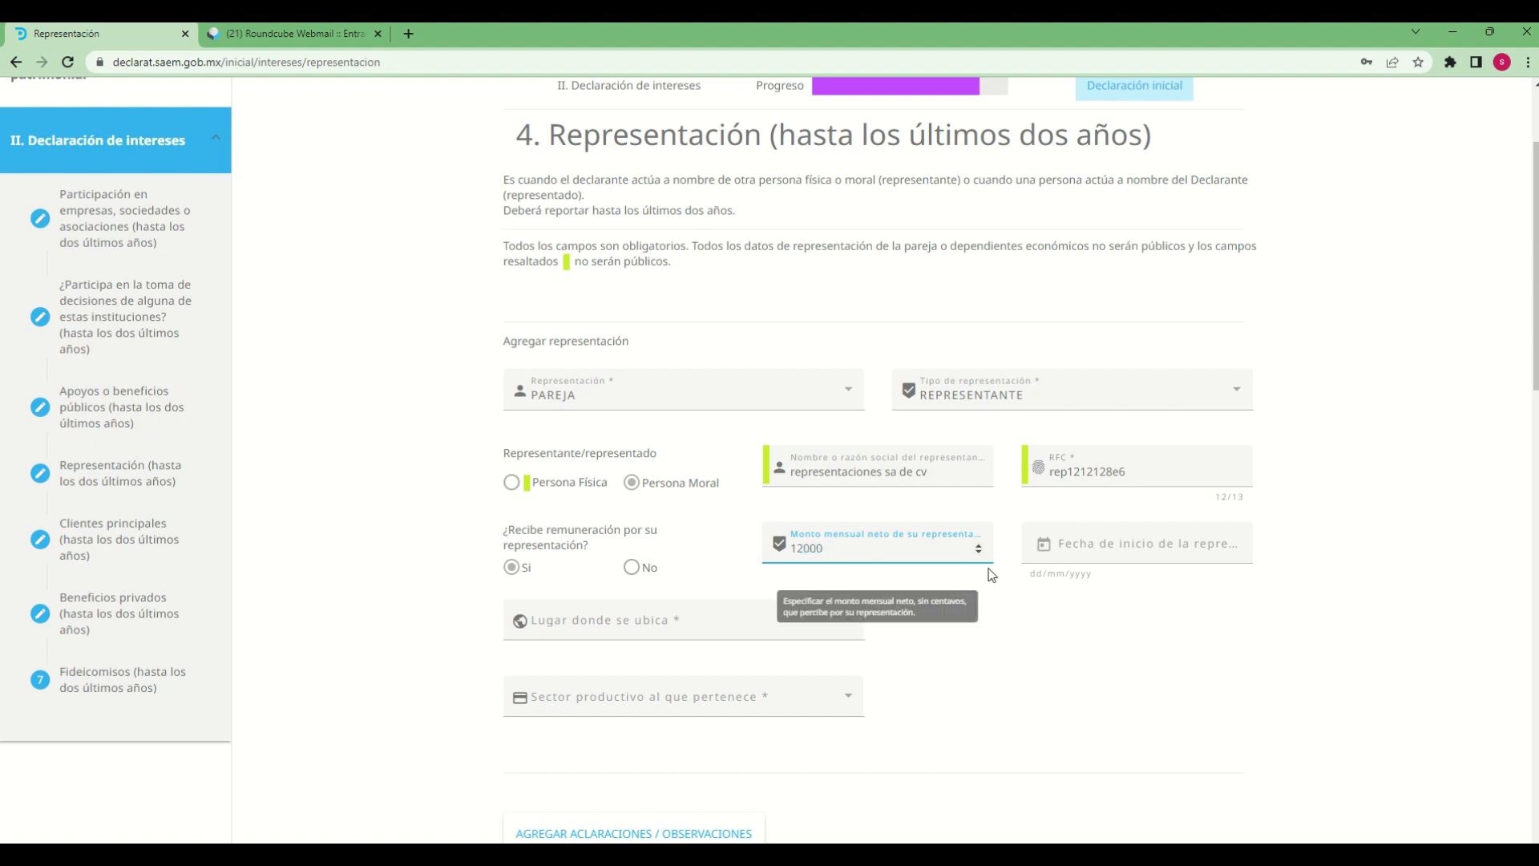
Set the start date of the representation to 20/06/2017
left_click(1045, 551)
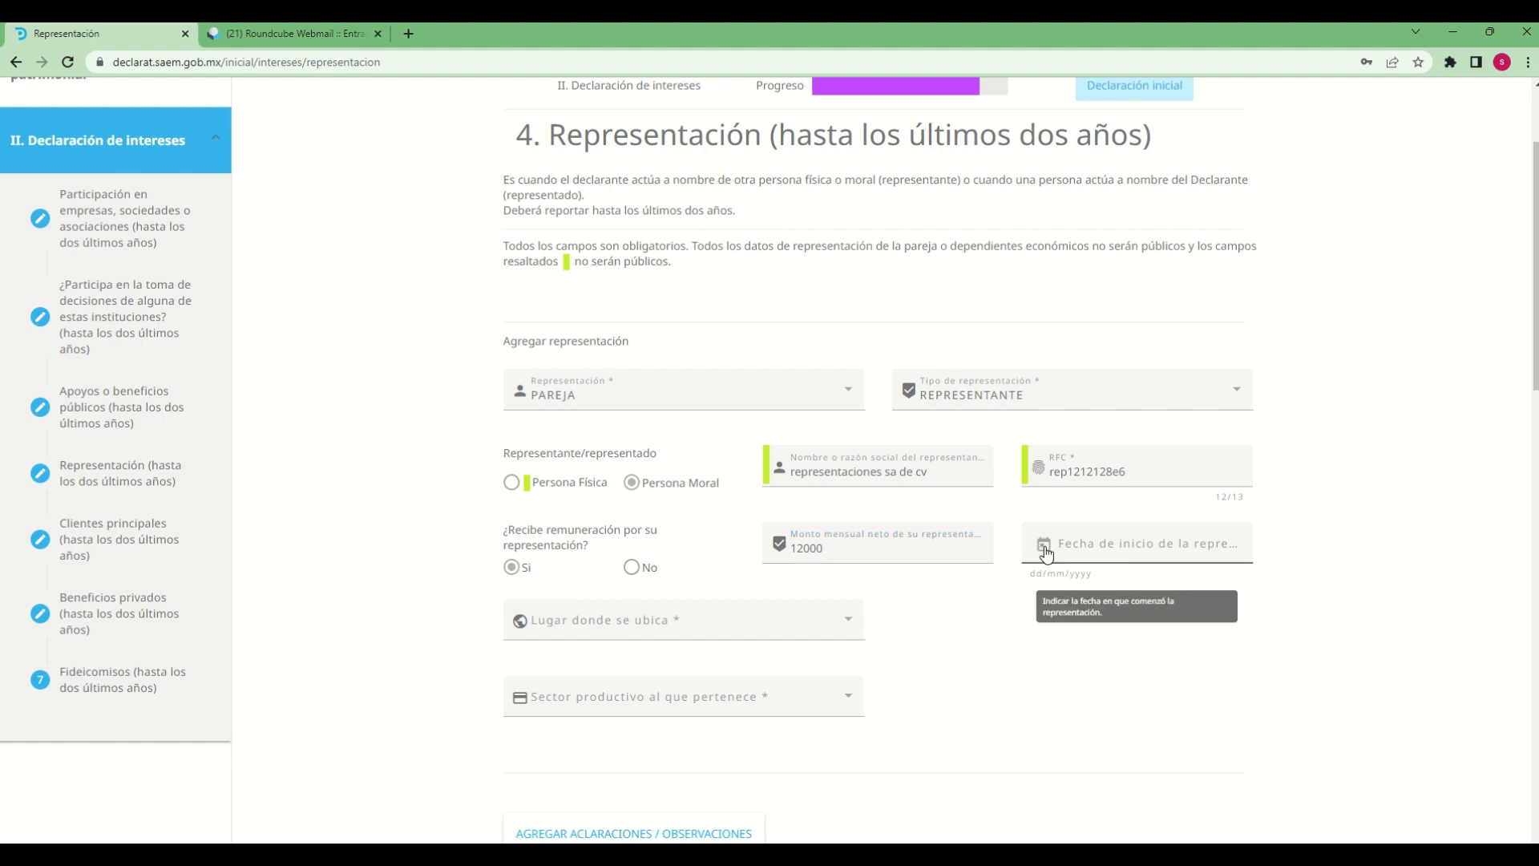
left_click(1045, 551)
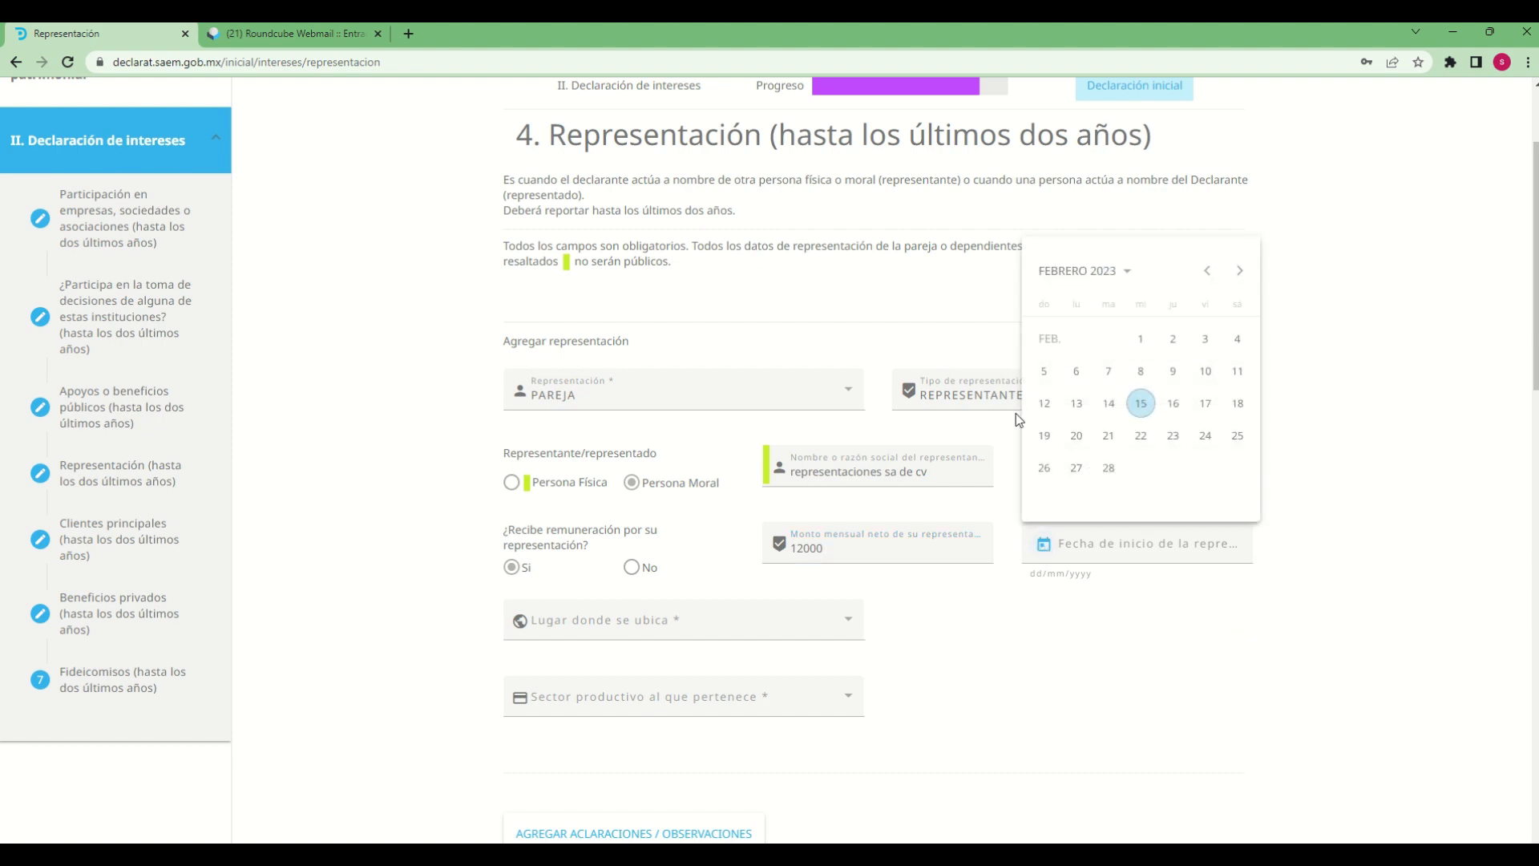
left_click(1099, 273)
left_click(1113, 320)
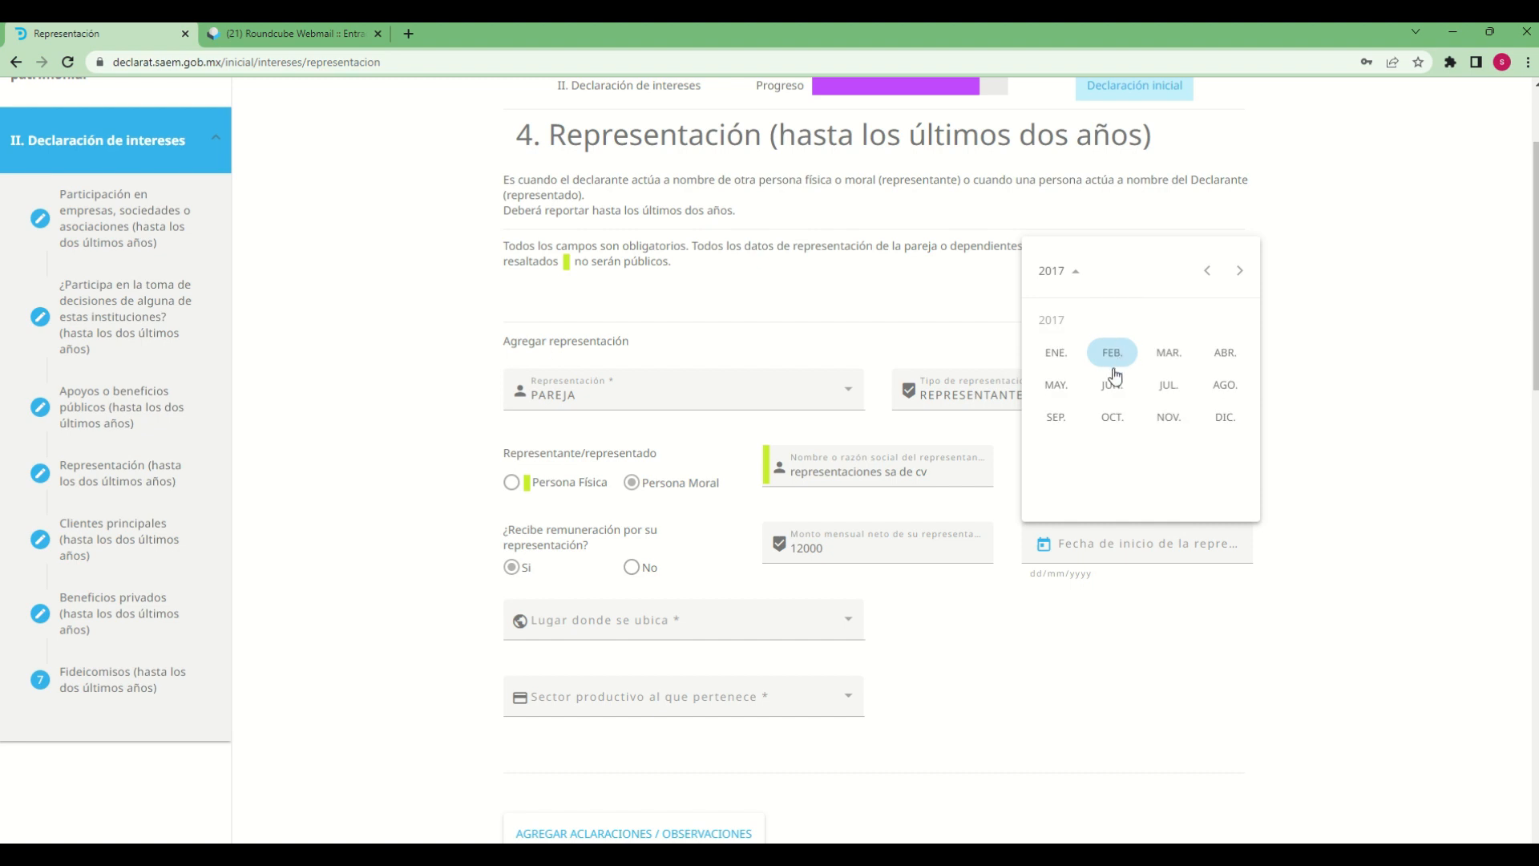
left_click(1112, 383)
left_click(1109, 436)
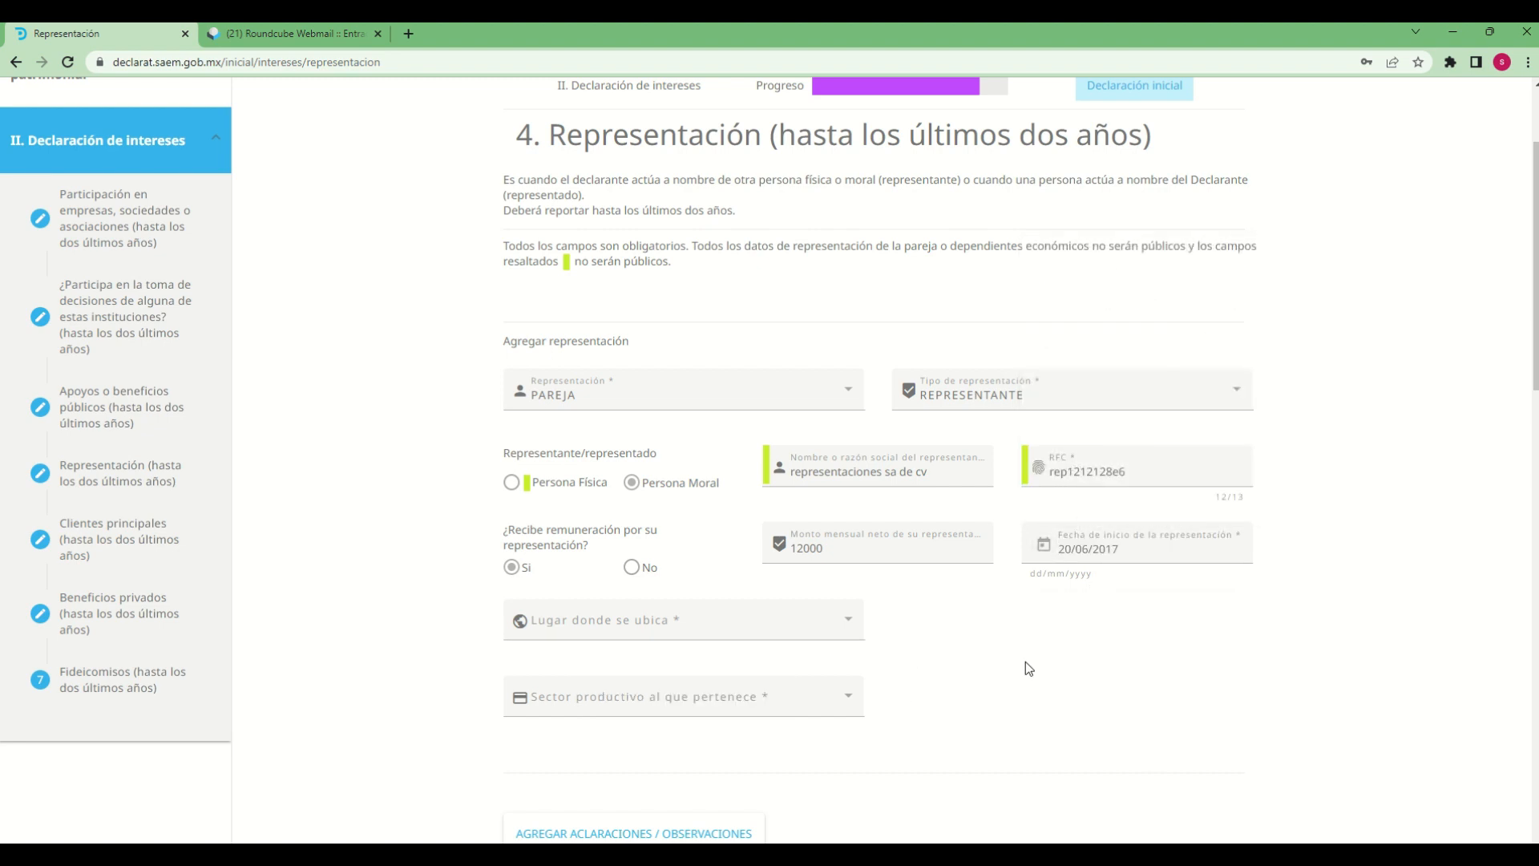
Set the location of the representation to "En el extranjero" with CANADÁ as the country
scroll(1026, 663, "down", 3)
left_click(847, 381)
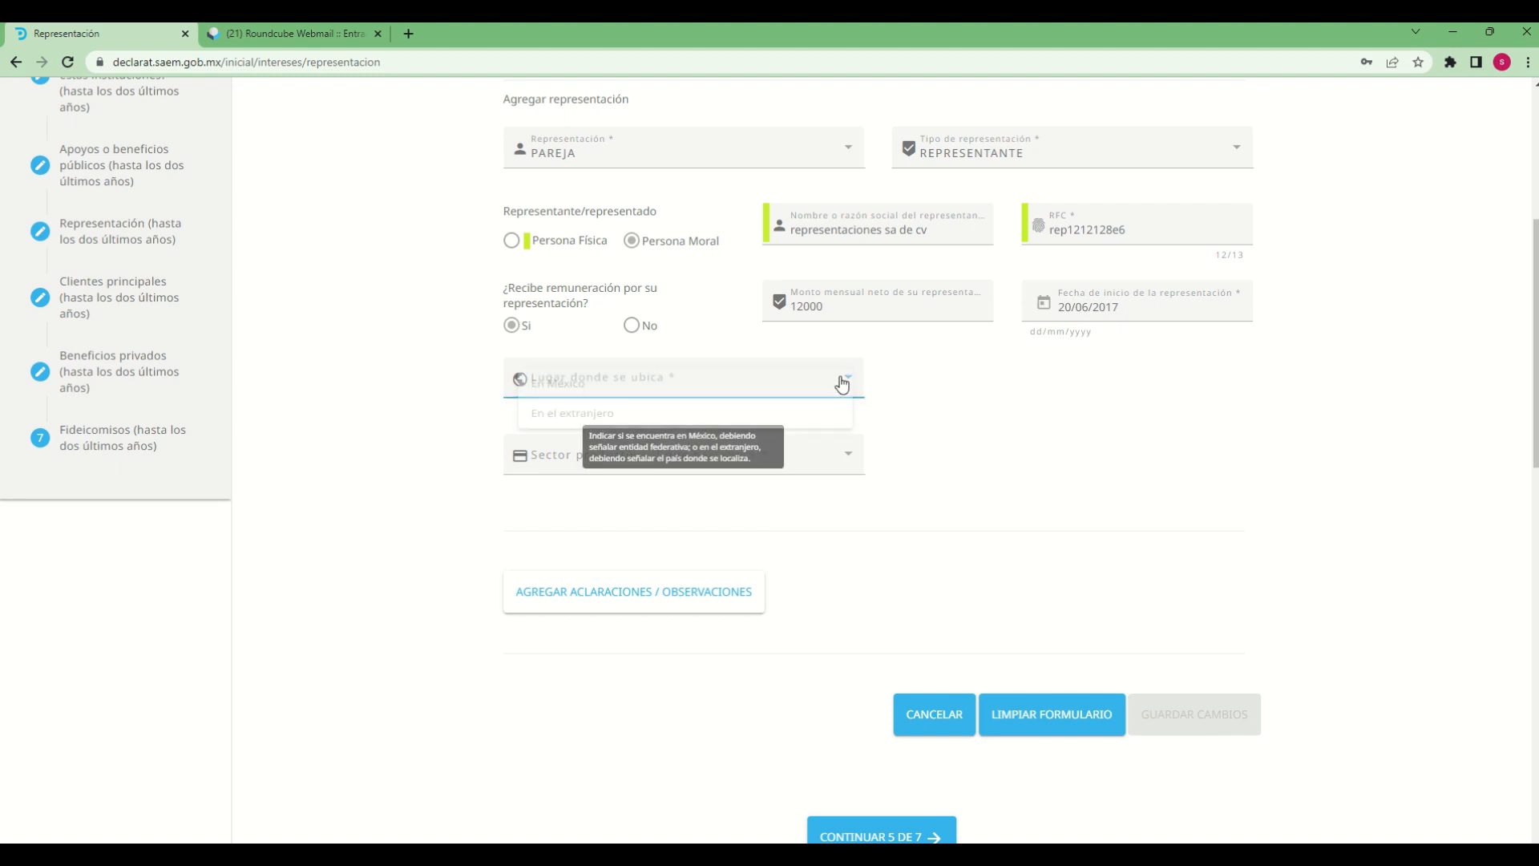
left_click(586, 432)
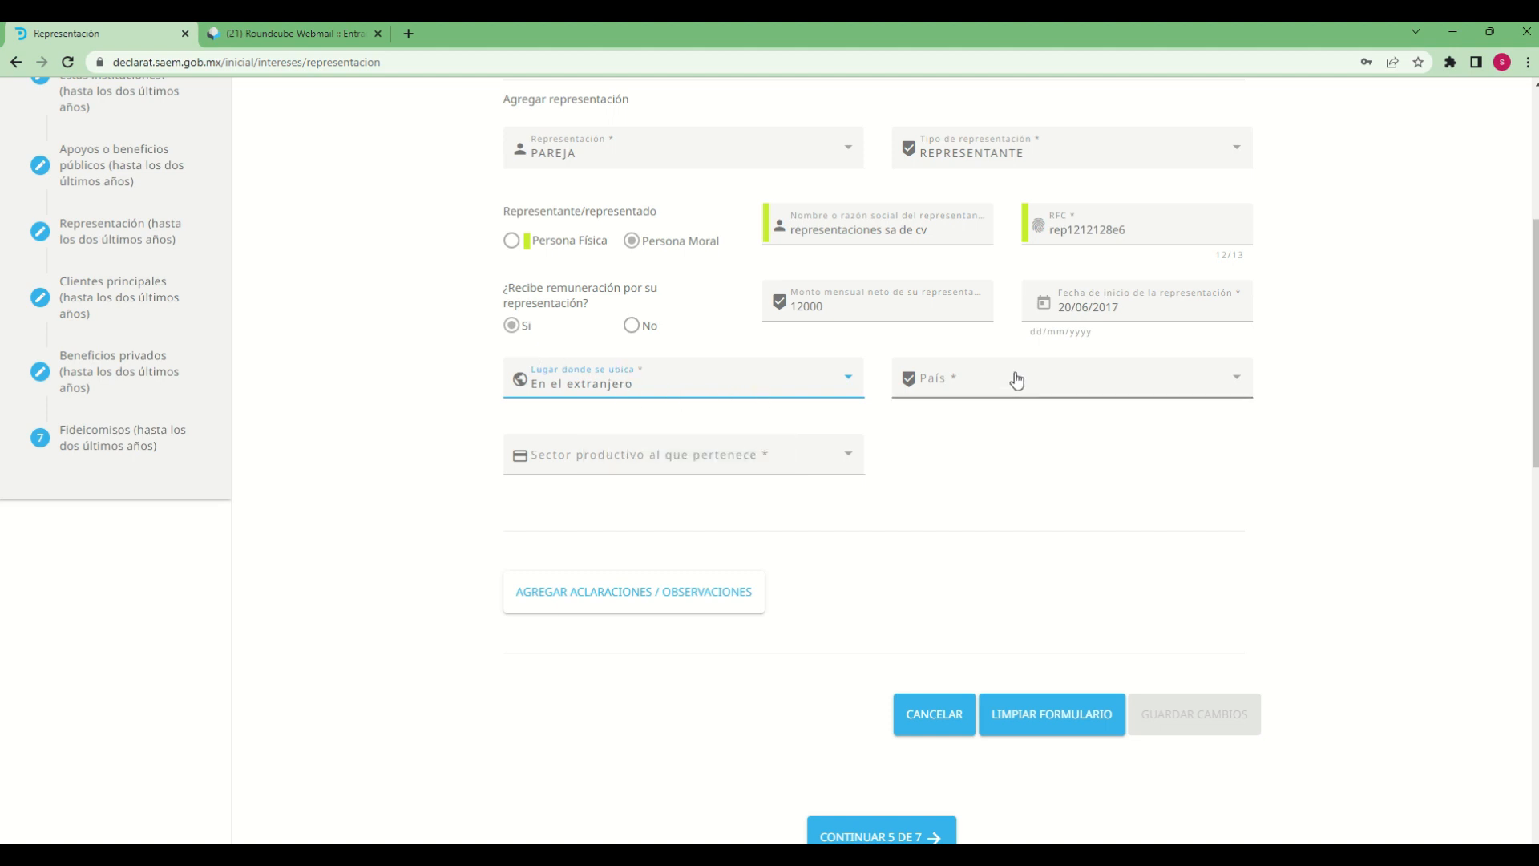
left_click(1242, 392)
scroll(1043, 545, "down", 8)
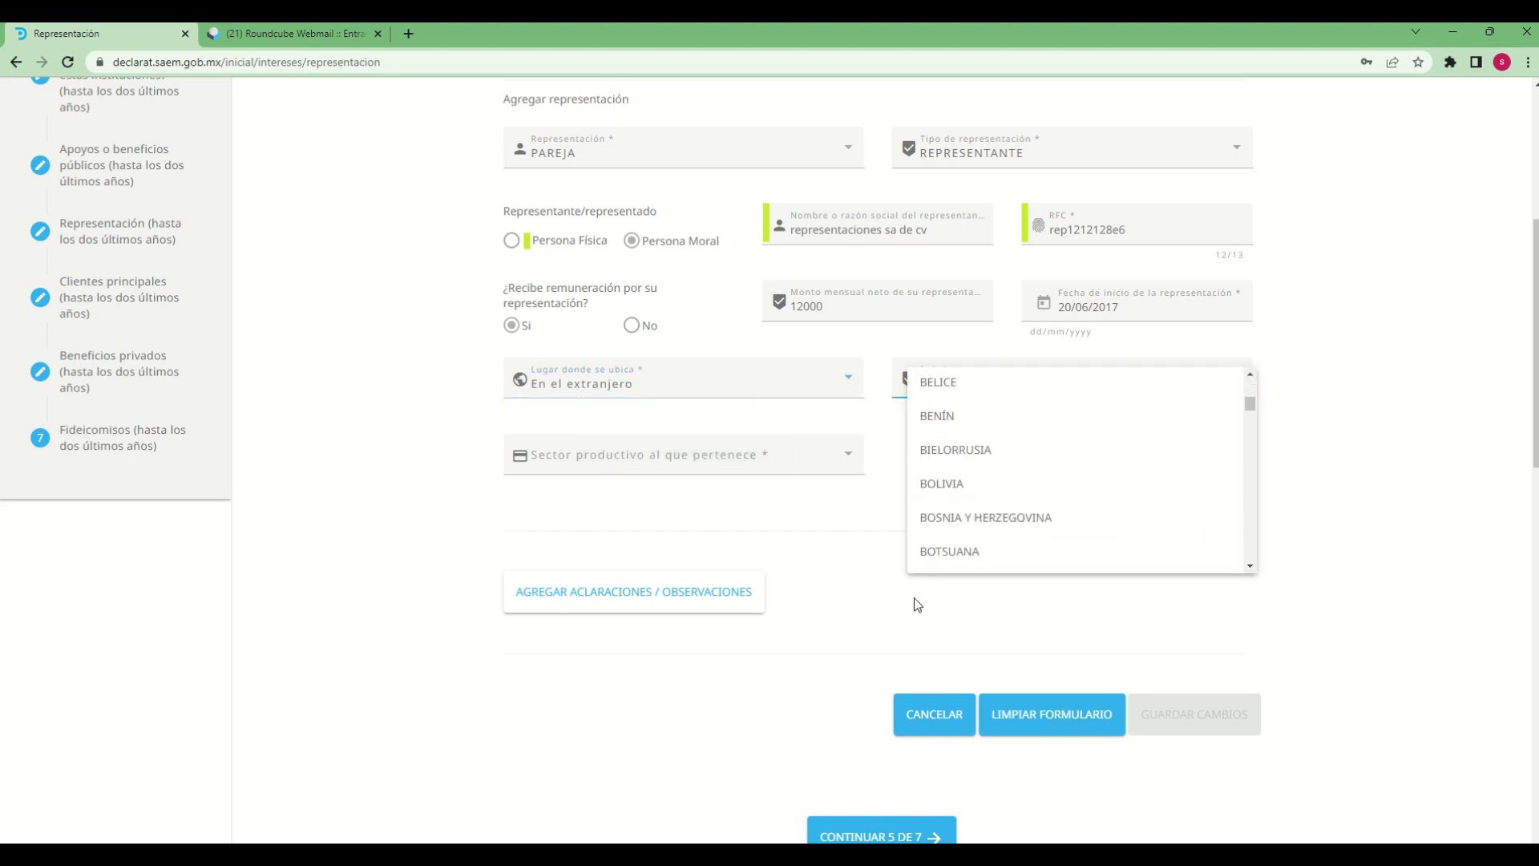
scroll(963, 478, "down", 2)
scroll(963, 479, "down", 3)
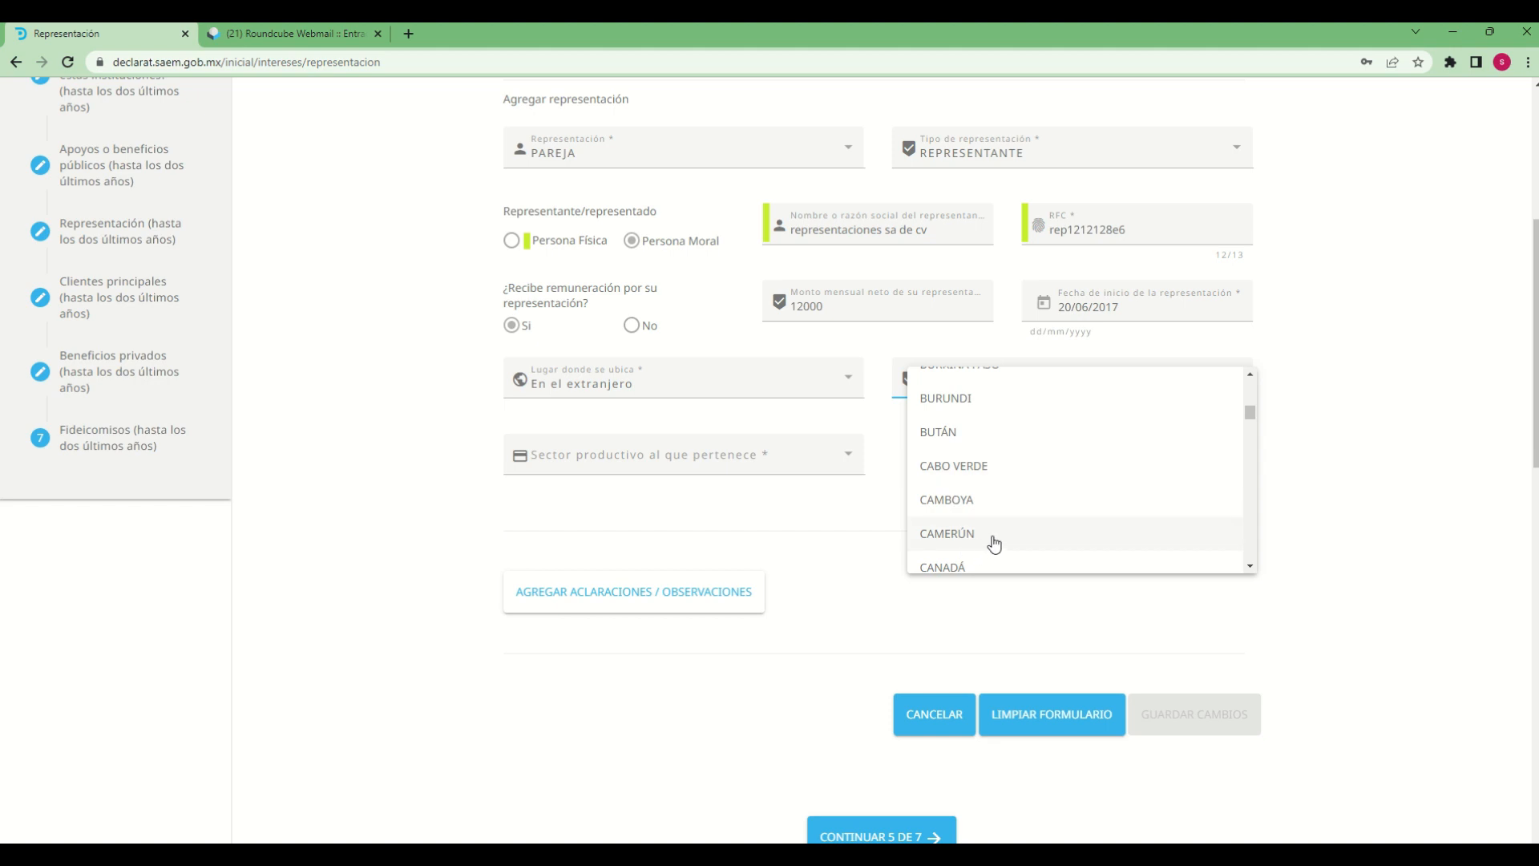
left_click(943, 486)
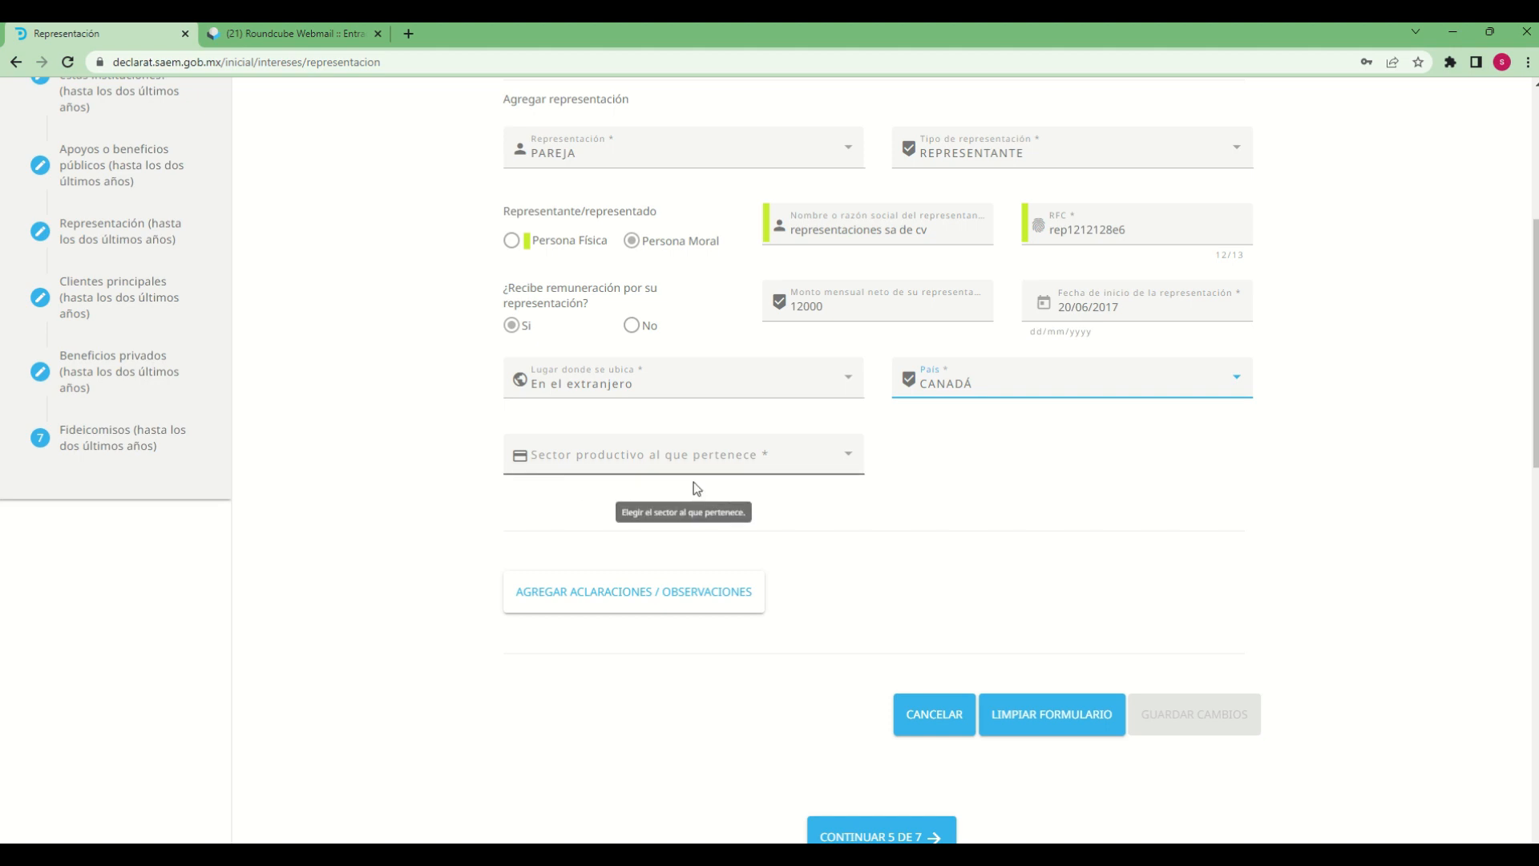
Set the representation's Sector productivo to SERVICIOS INMOBILIARIOS
left_click(845, 471)
scroll(620, 522, "down", 3)
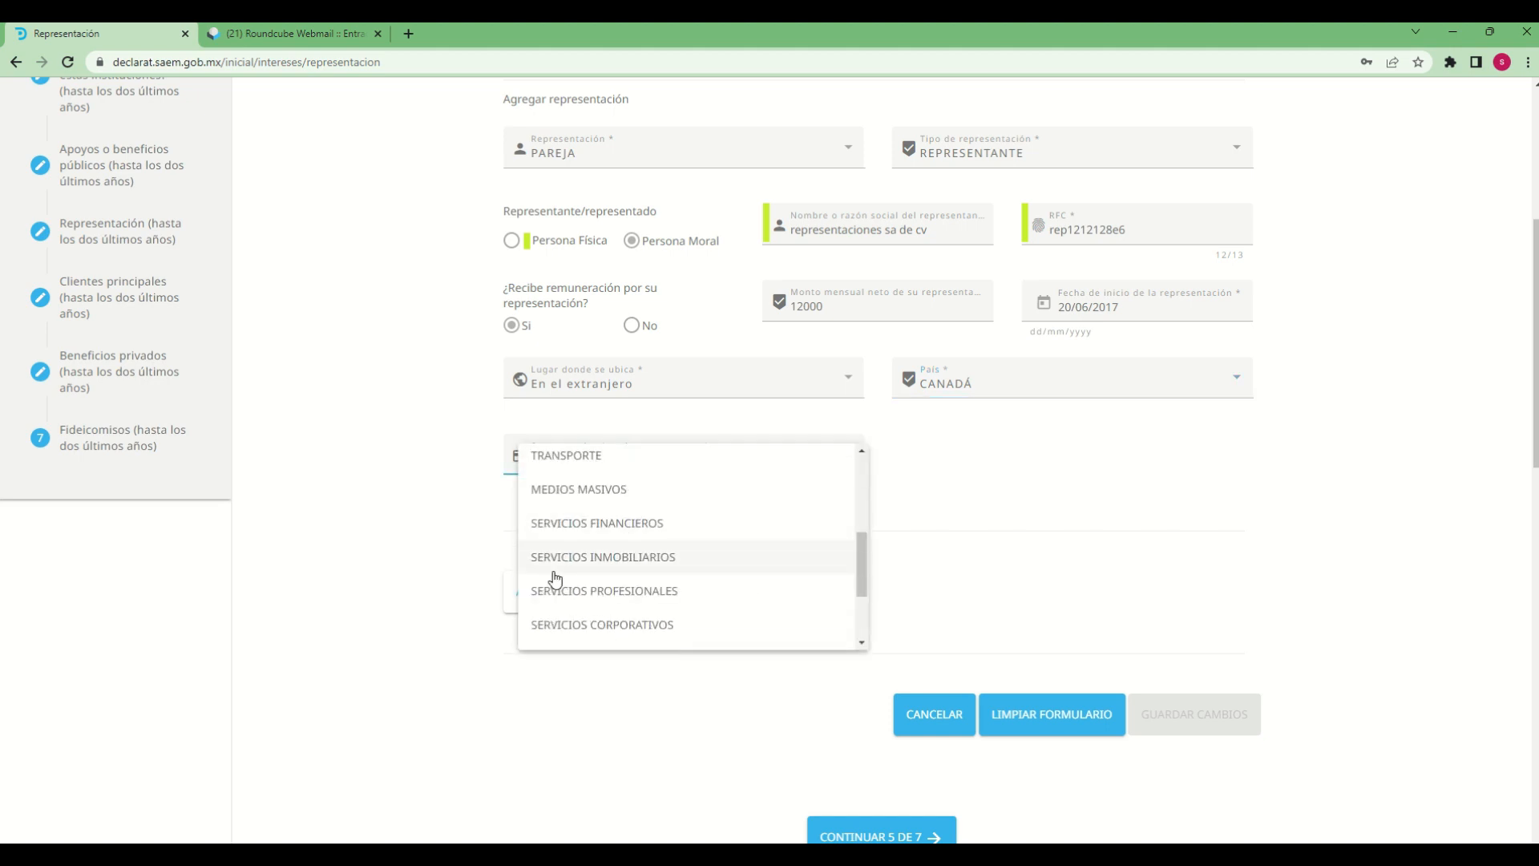
left_click(593, 559)
Add the observation "Declaracion de prueba" to the representation entry and save the changes
left_click(699, 603)
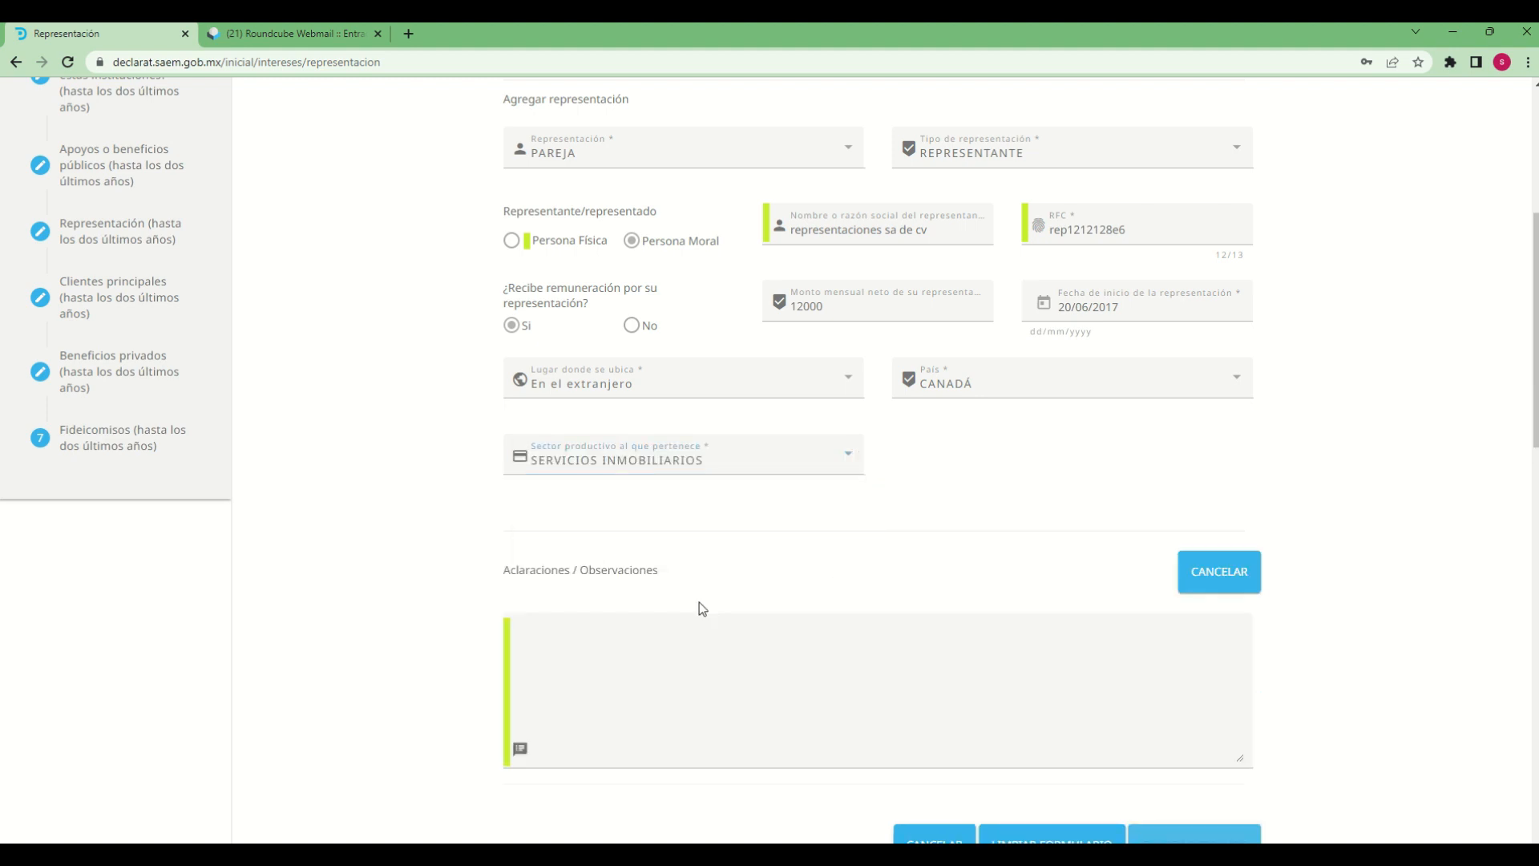
left_click(691, 630)
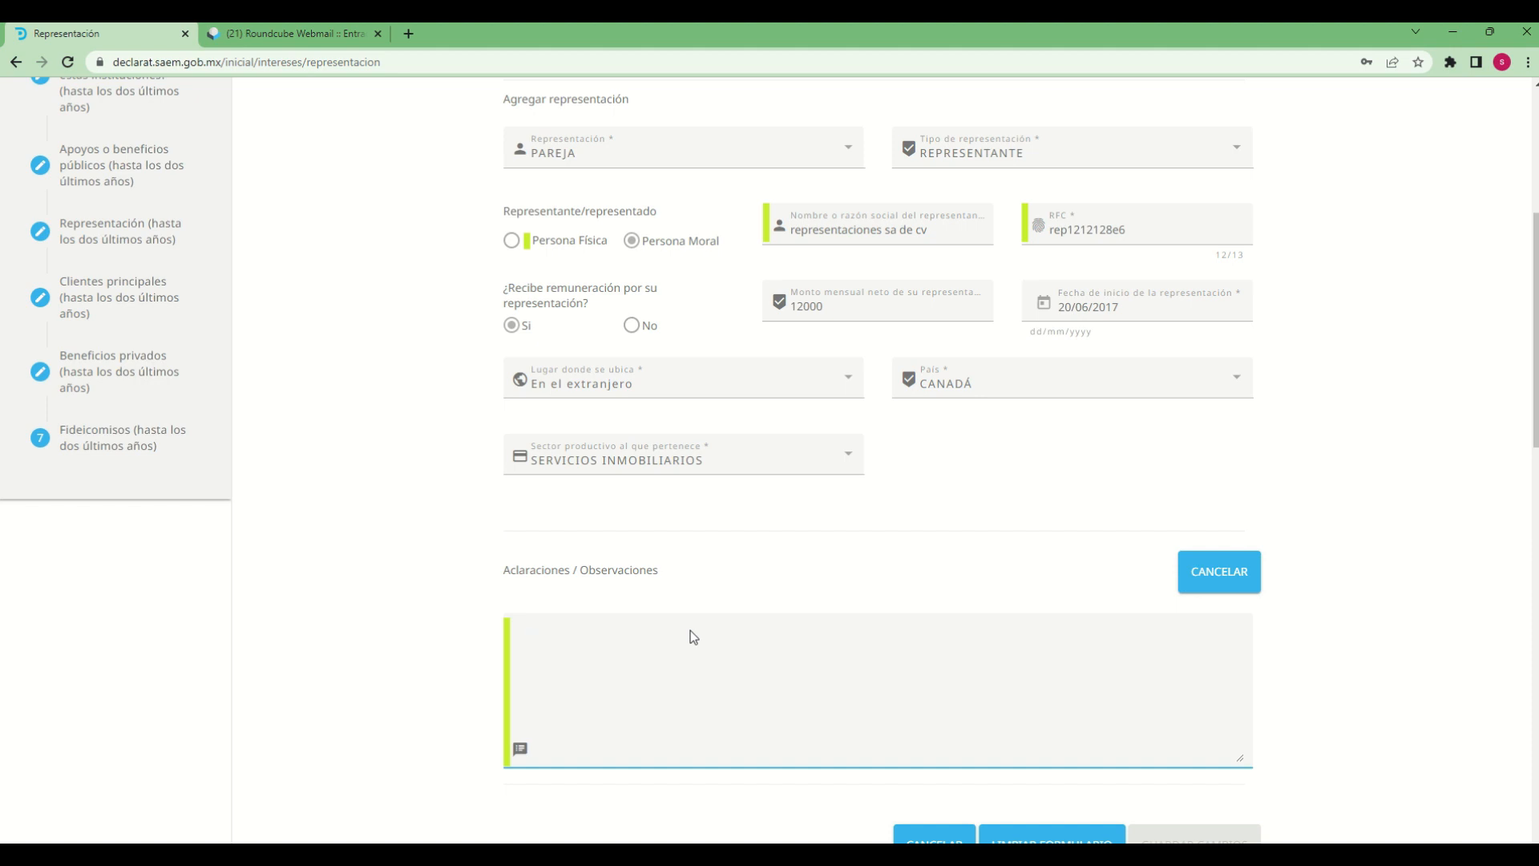
type("De")
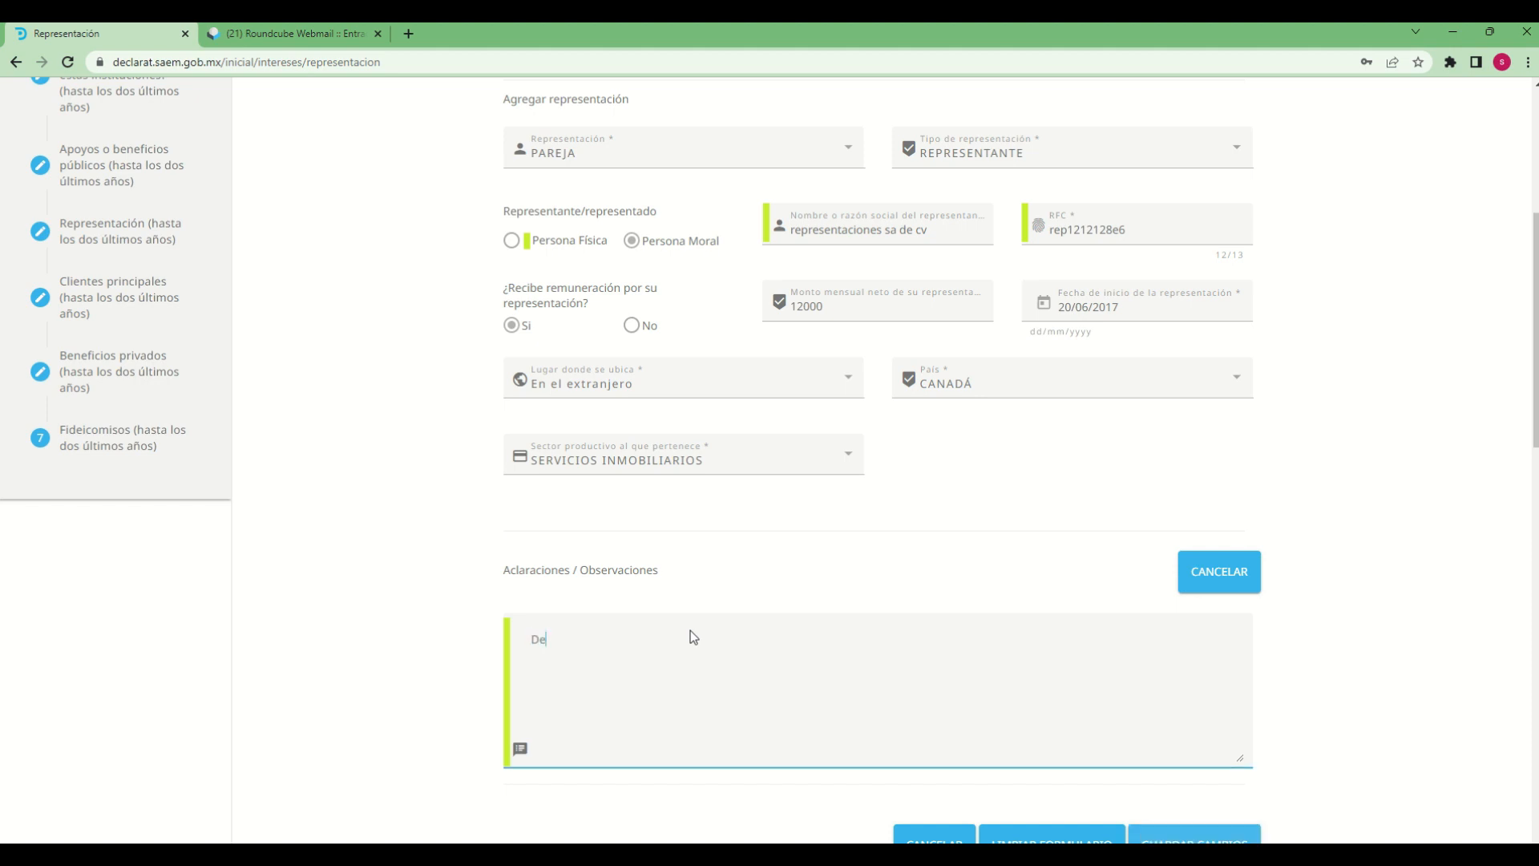
type("claracion ")
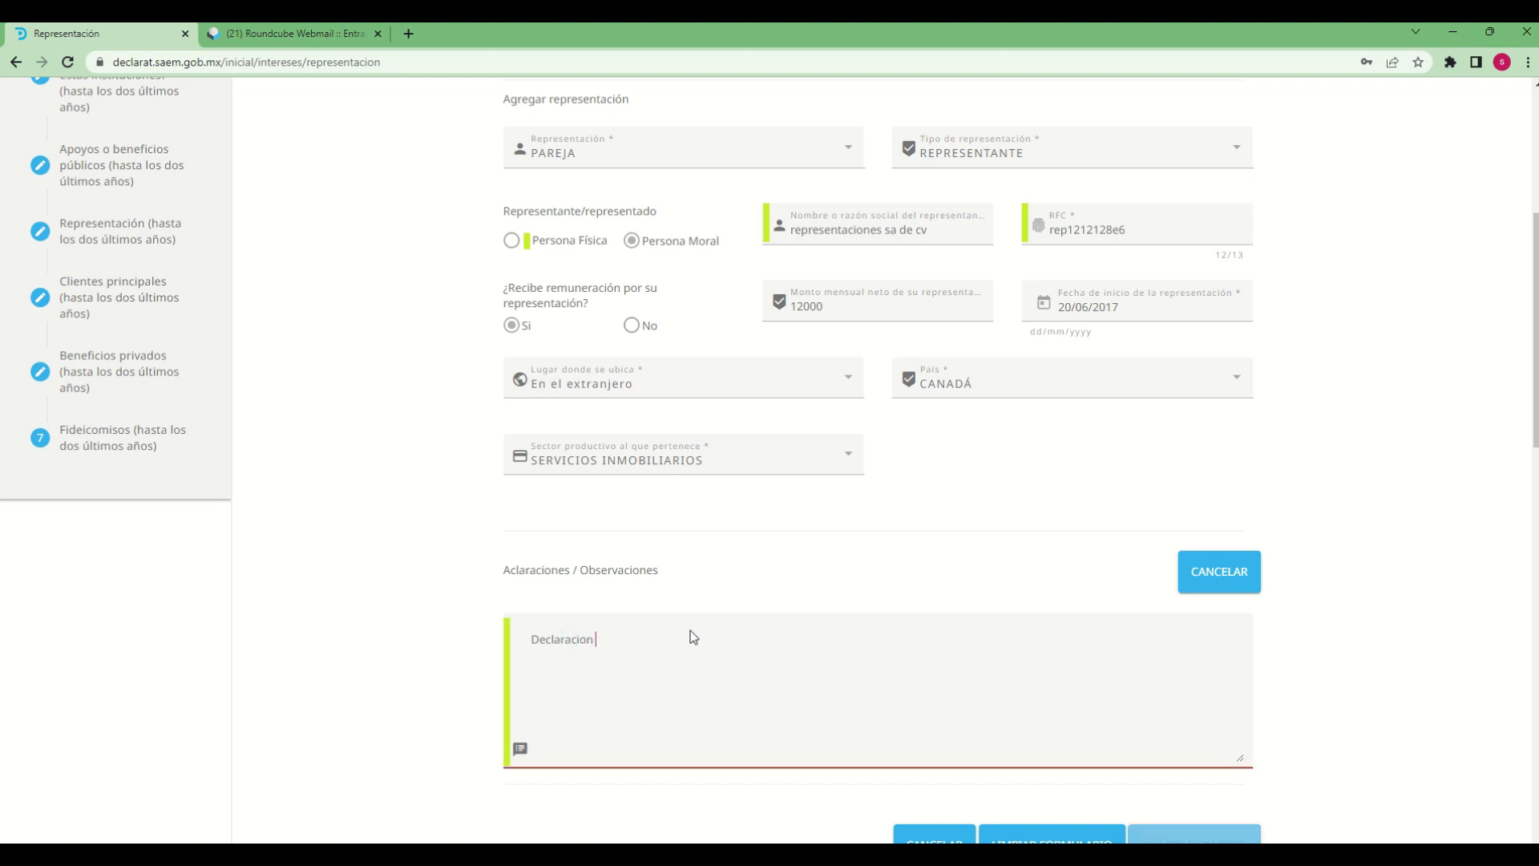
type("de prueba")
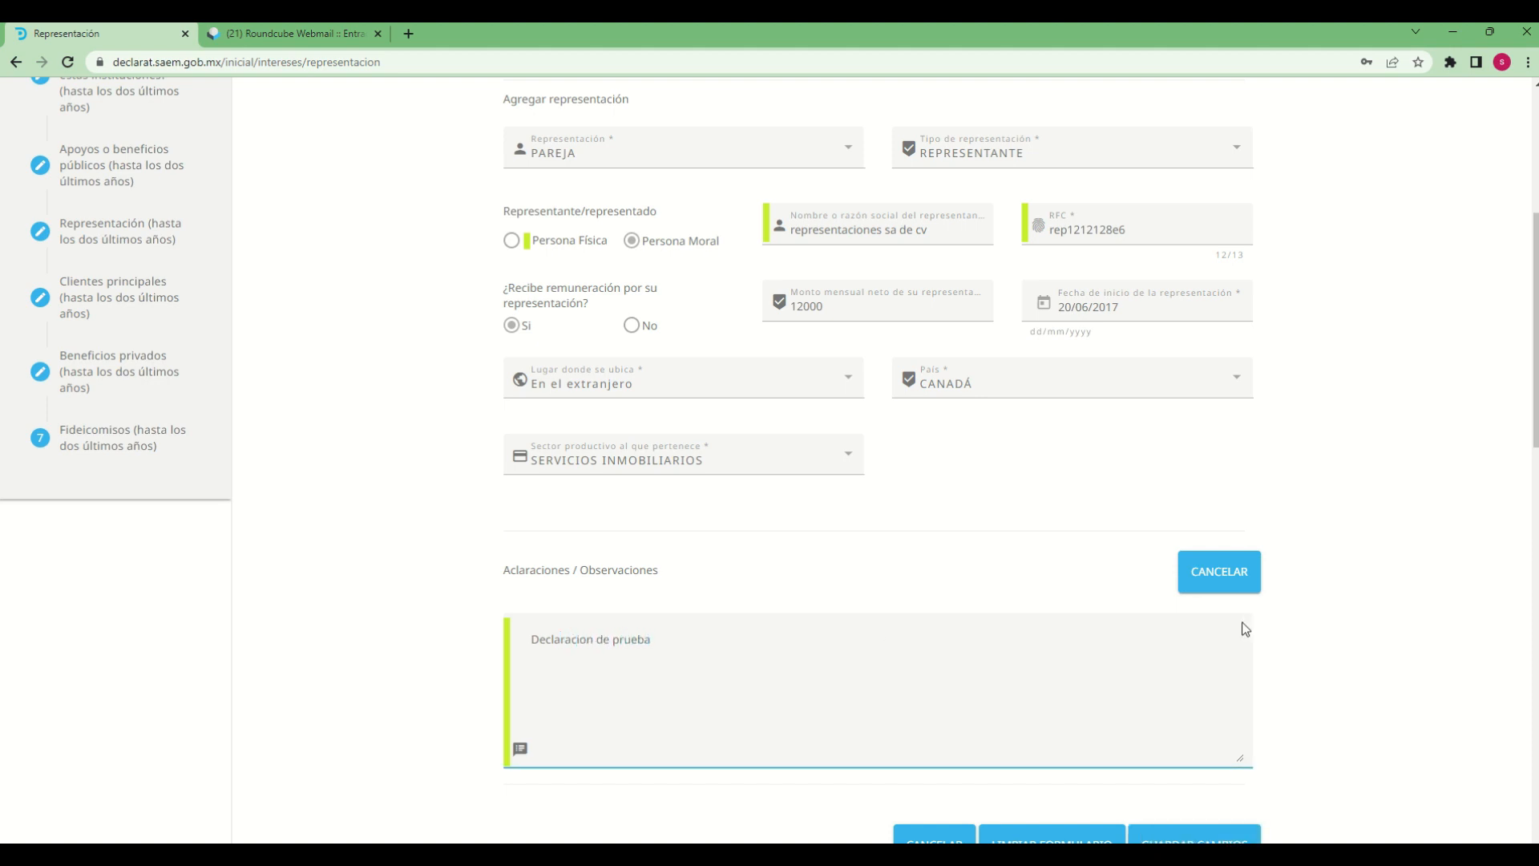
scroll(1416, 797, "down", 3)
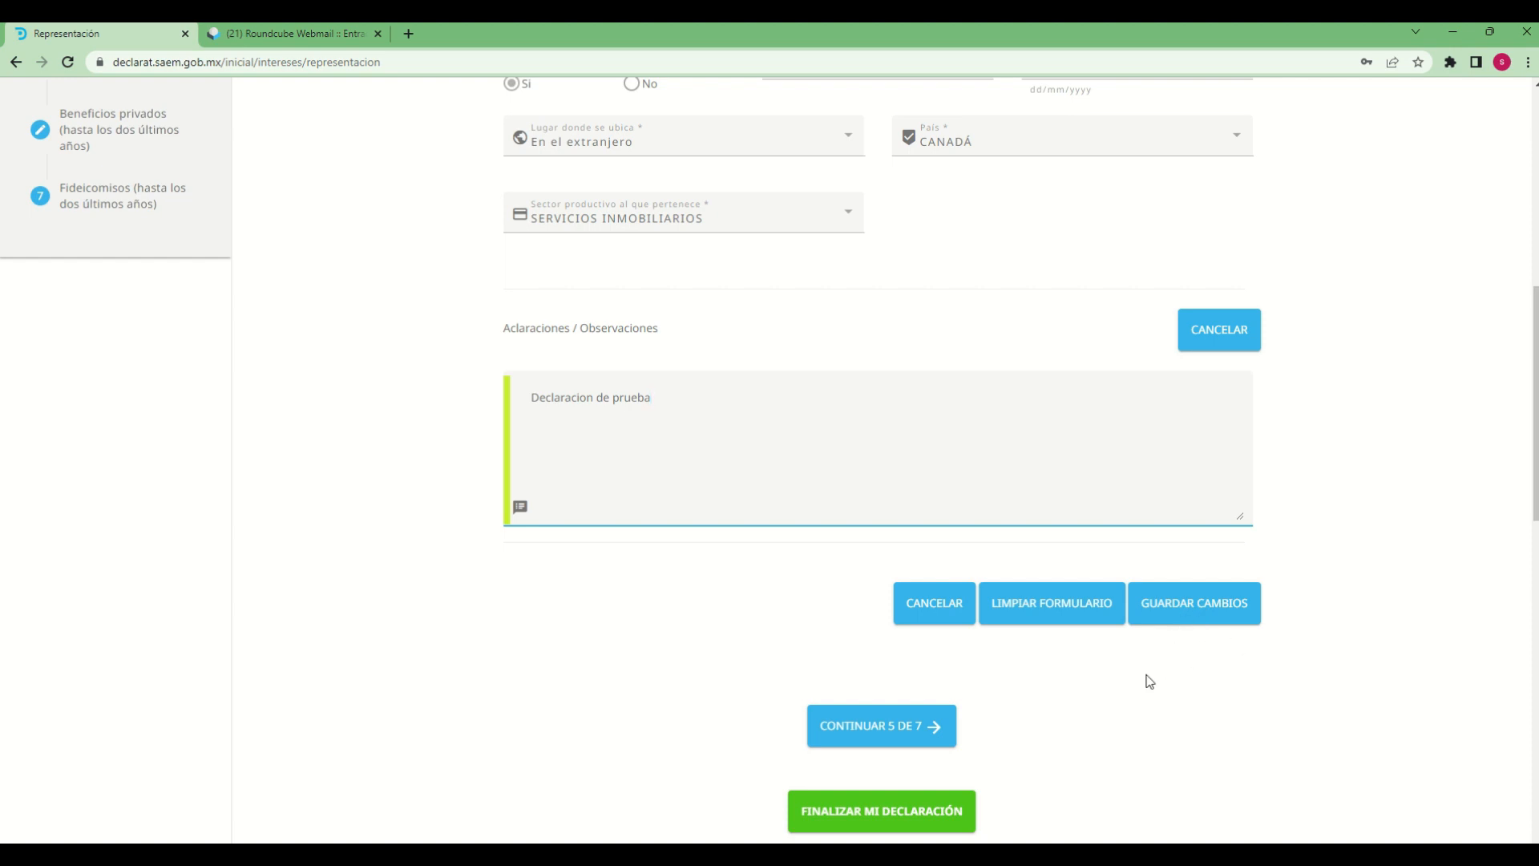
left_click(1168, 622)
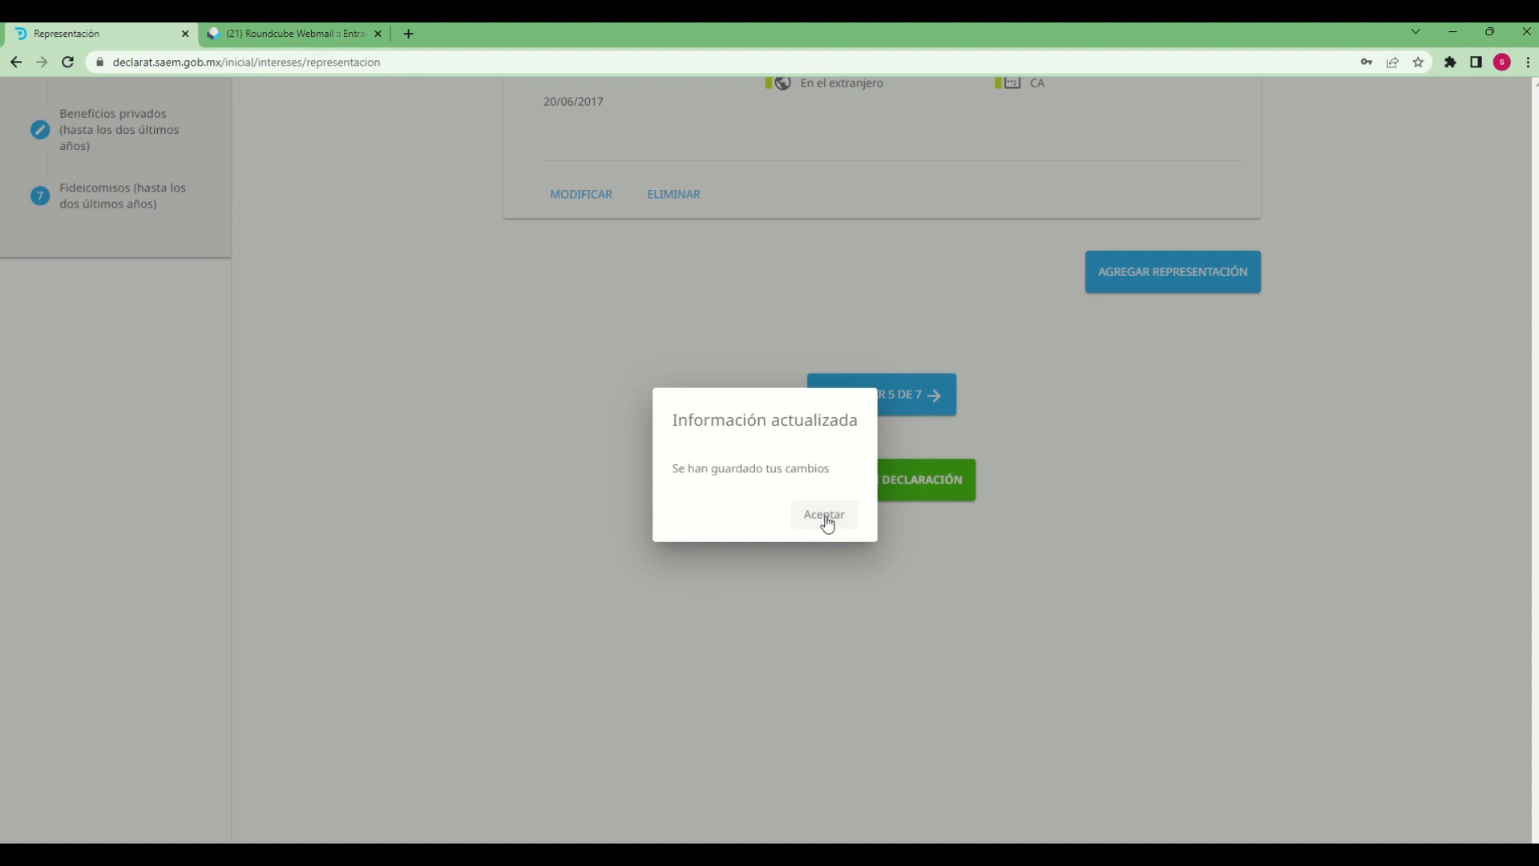
left_click(826, 523)
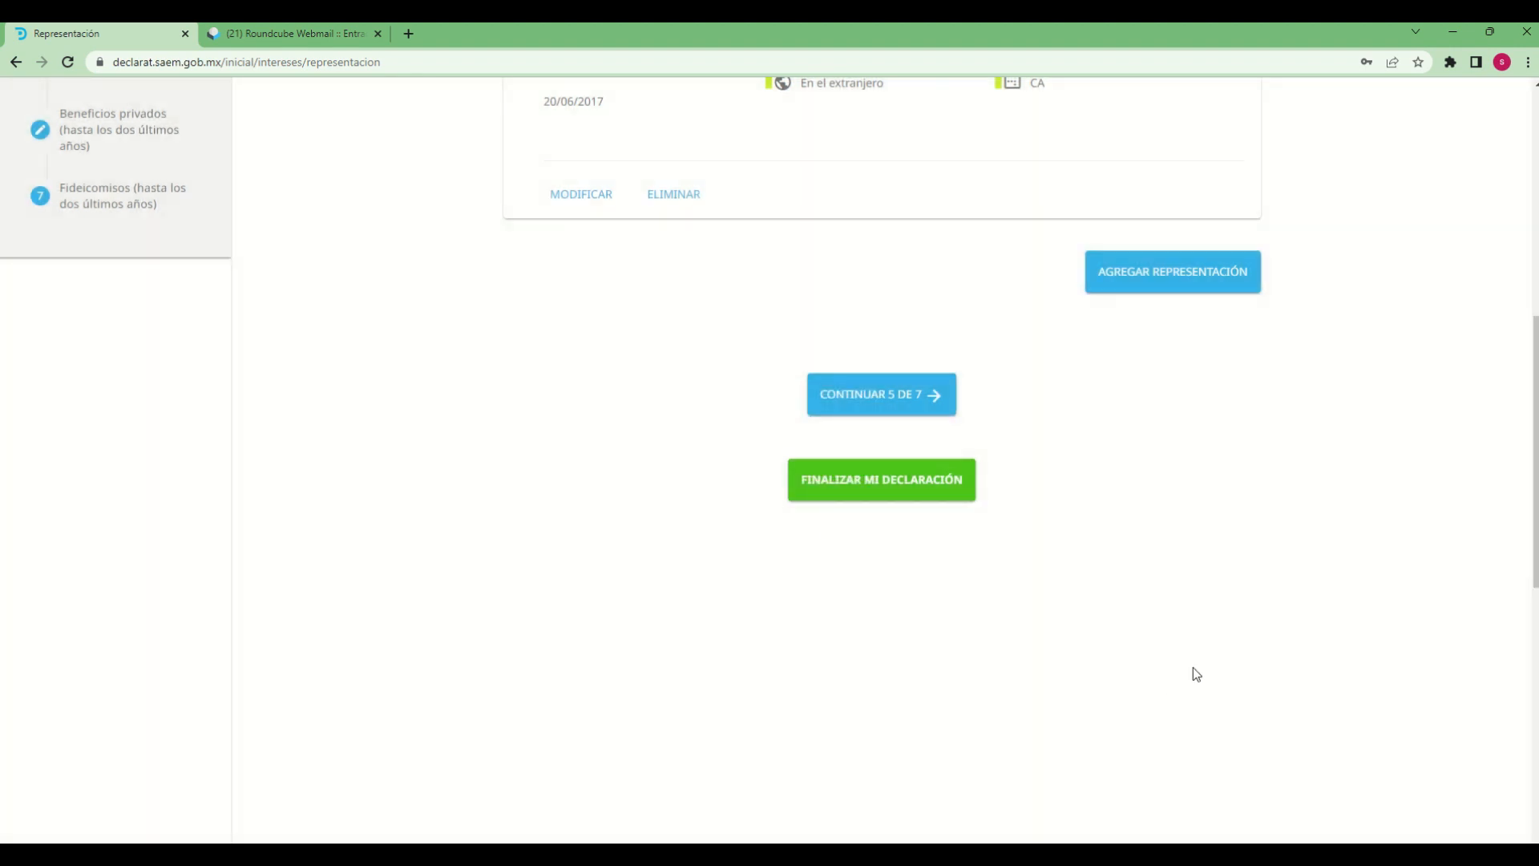
Review the details of the saved representation entry
scroll(1193, 667, "up", 5)
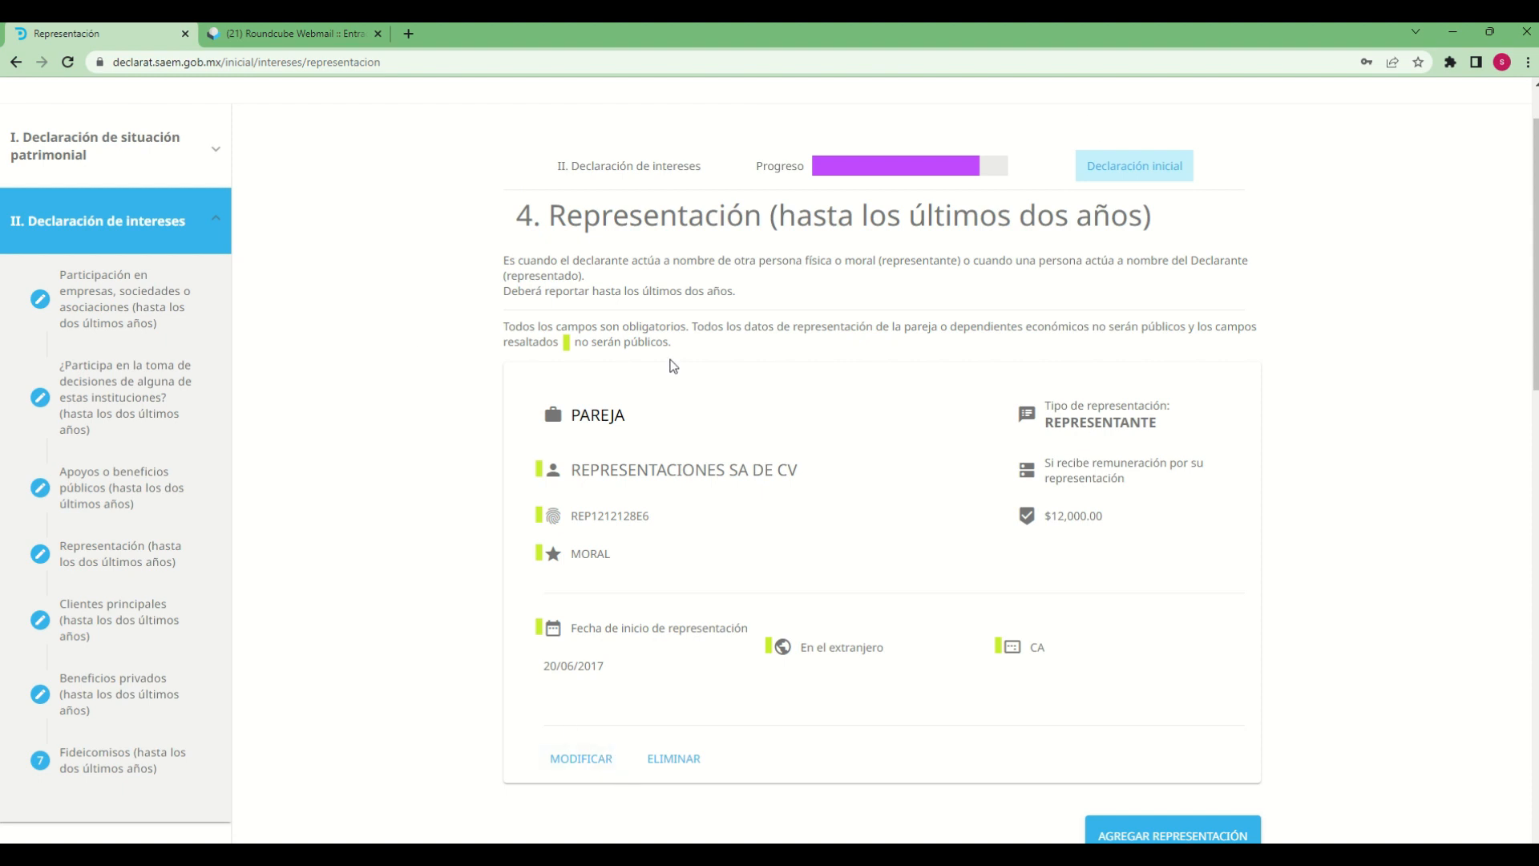
scroll(1000, 772, "down", 2)
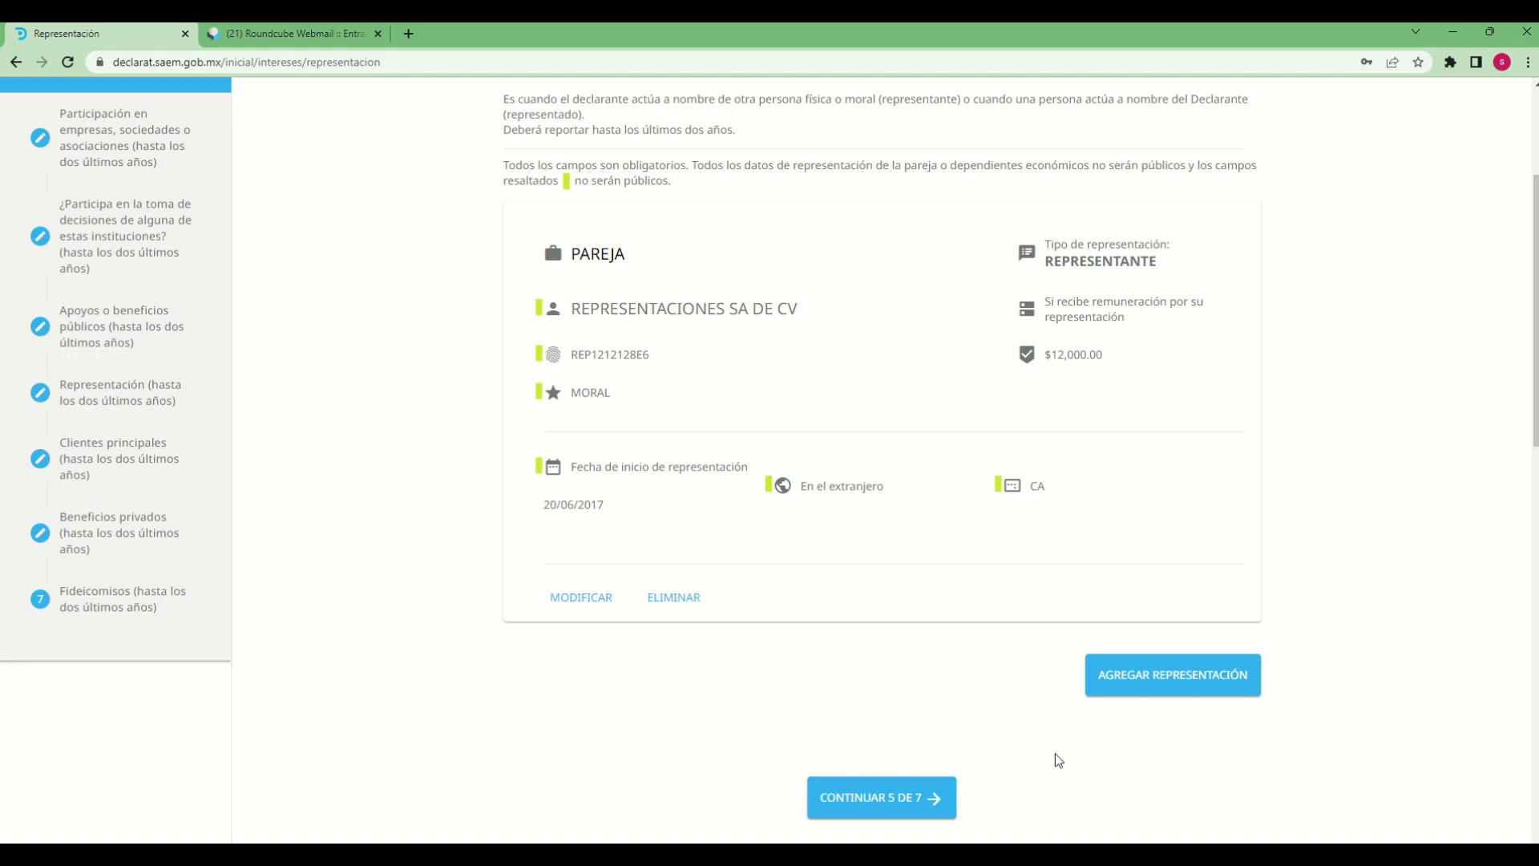
scroll(1059, 758, "down", 1)
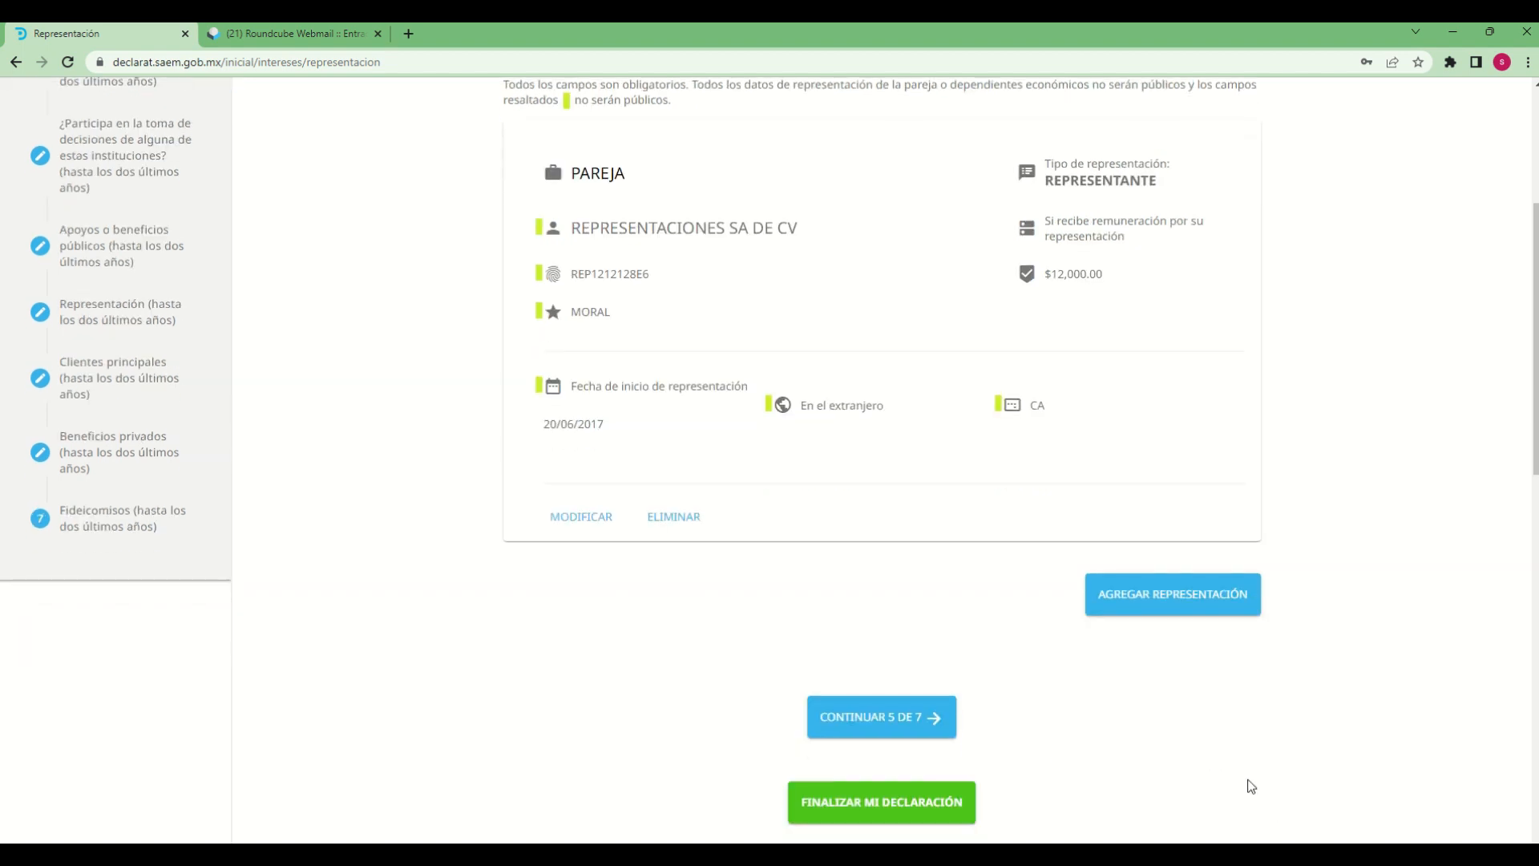
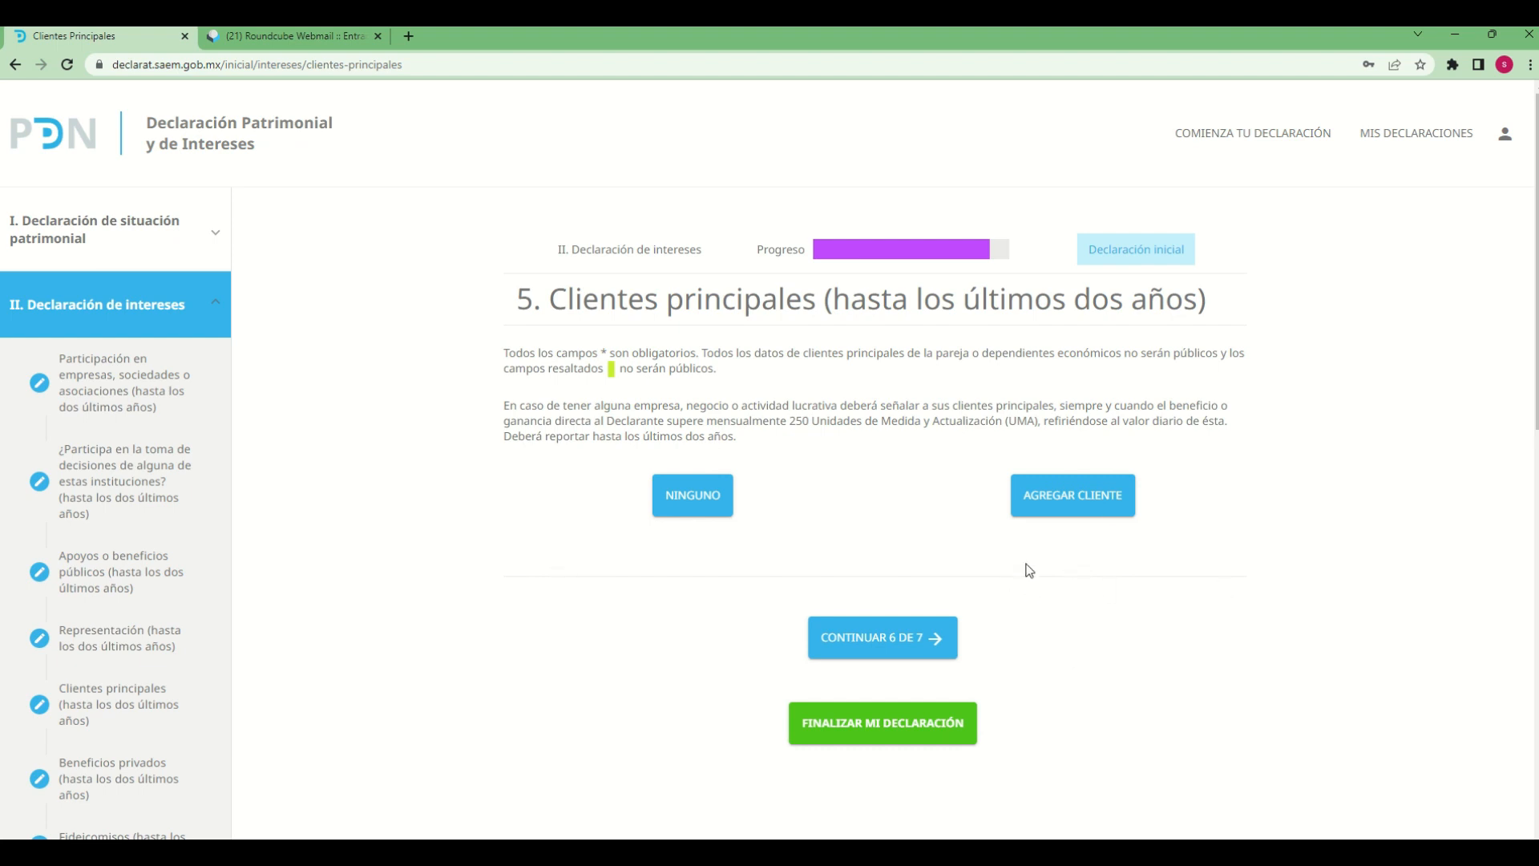
Add a new main client entry and set its Tipo de Operacion to AGREGAR
left_click(1108, 502)
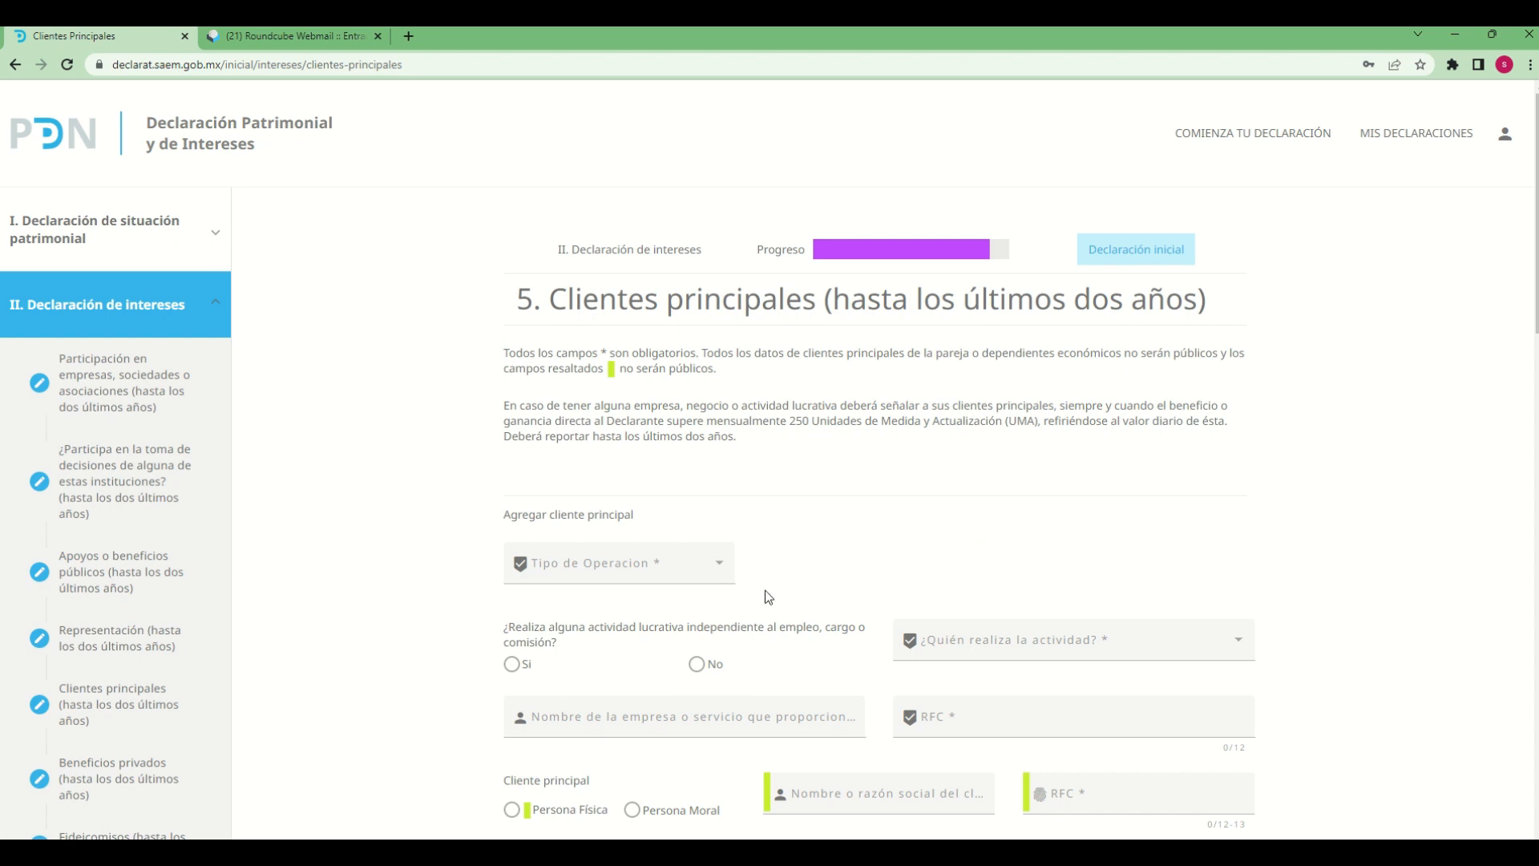
scroll(951, 497, "down", 1)
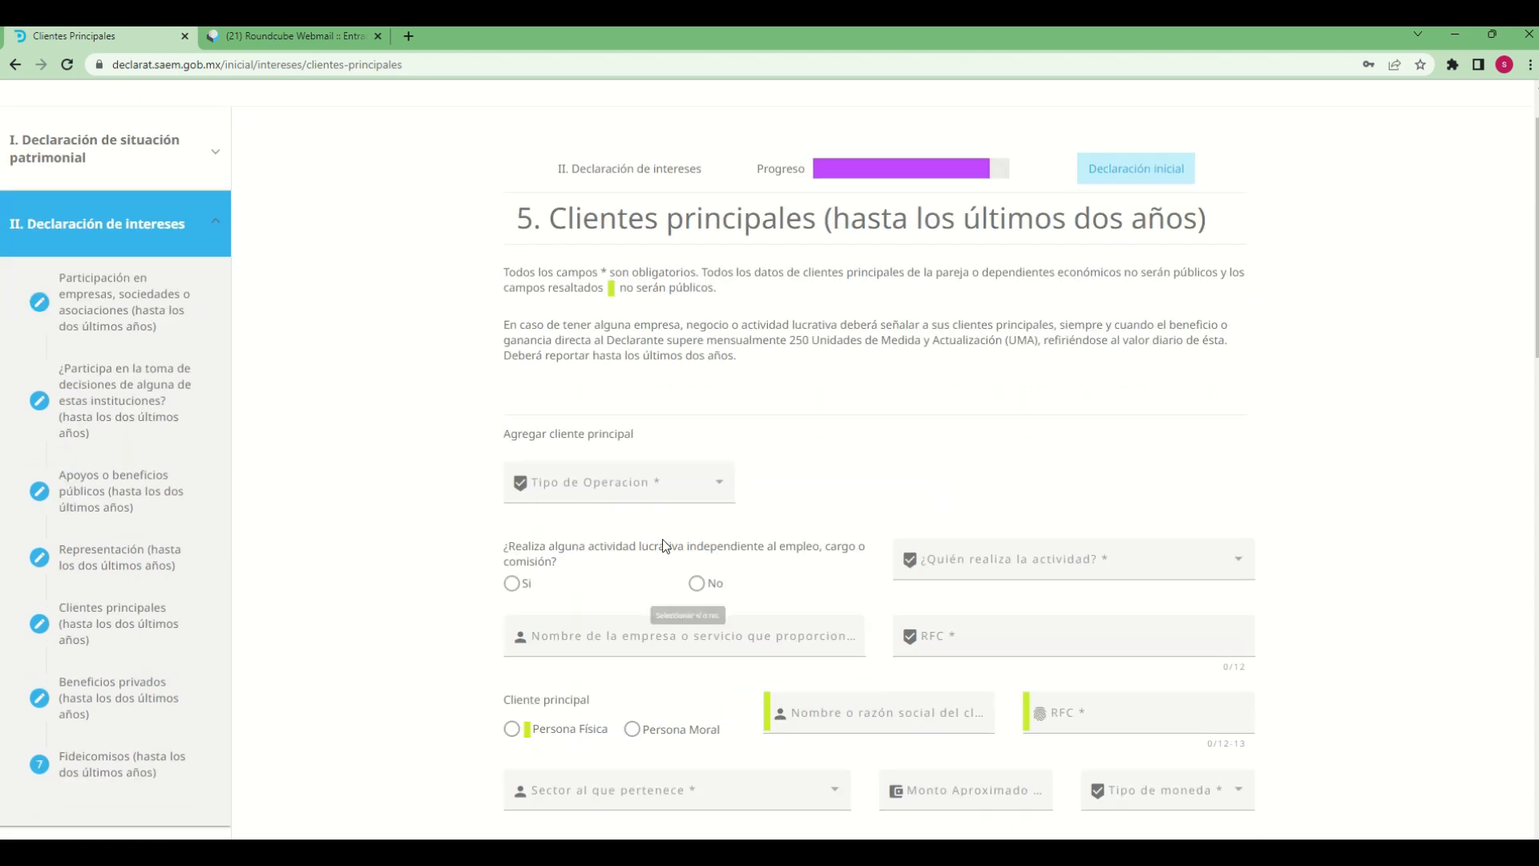
left_click(721, 485)
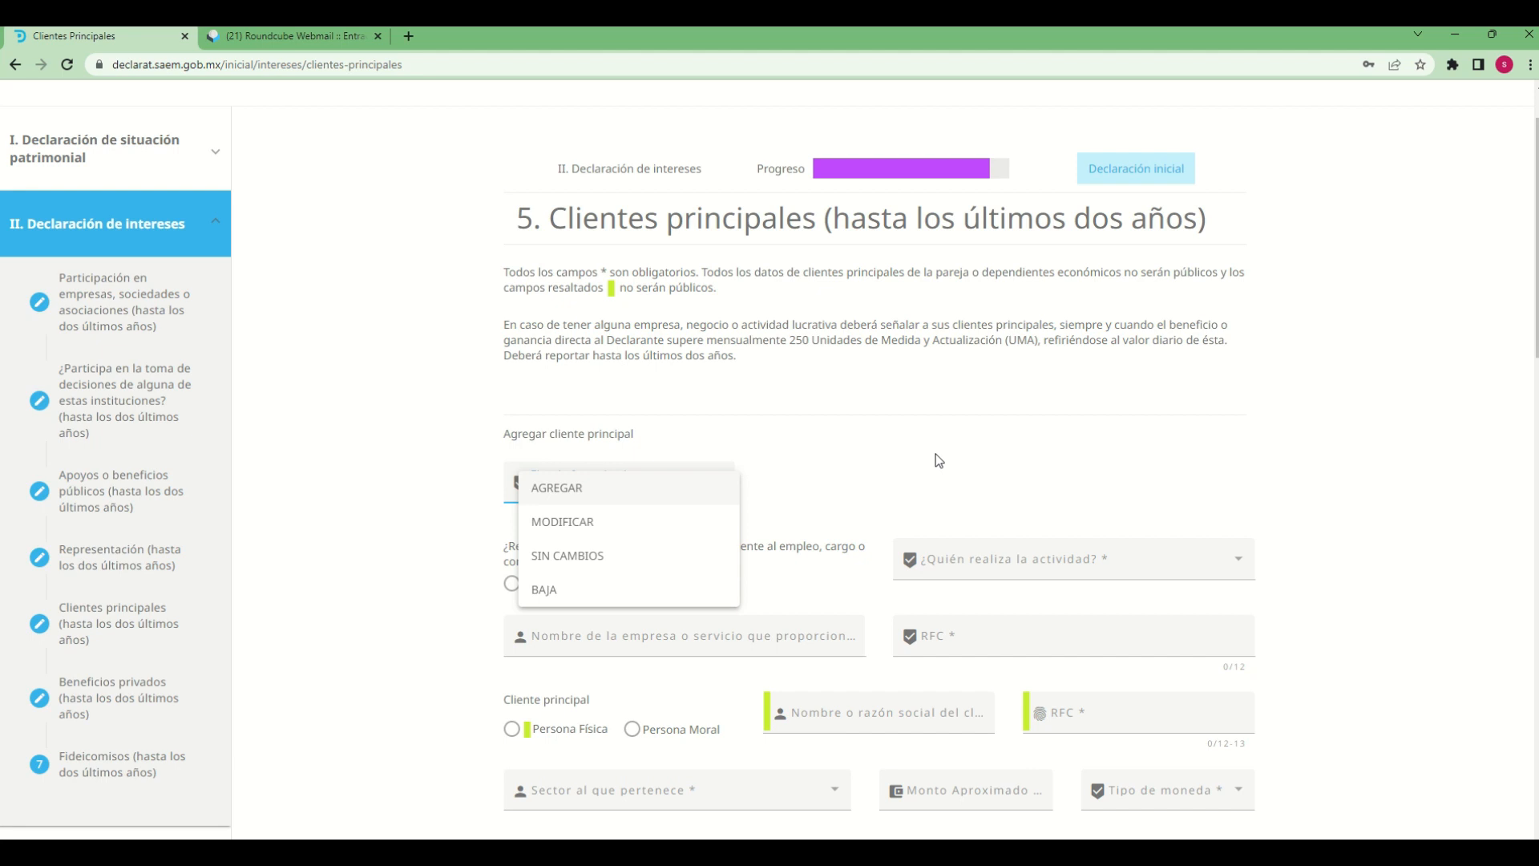
left_click(843, 484)
left_click(673, 499)
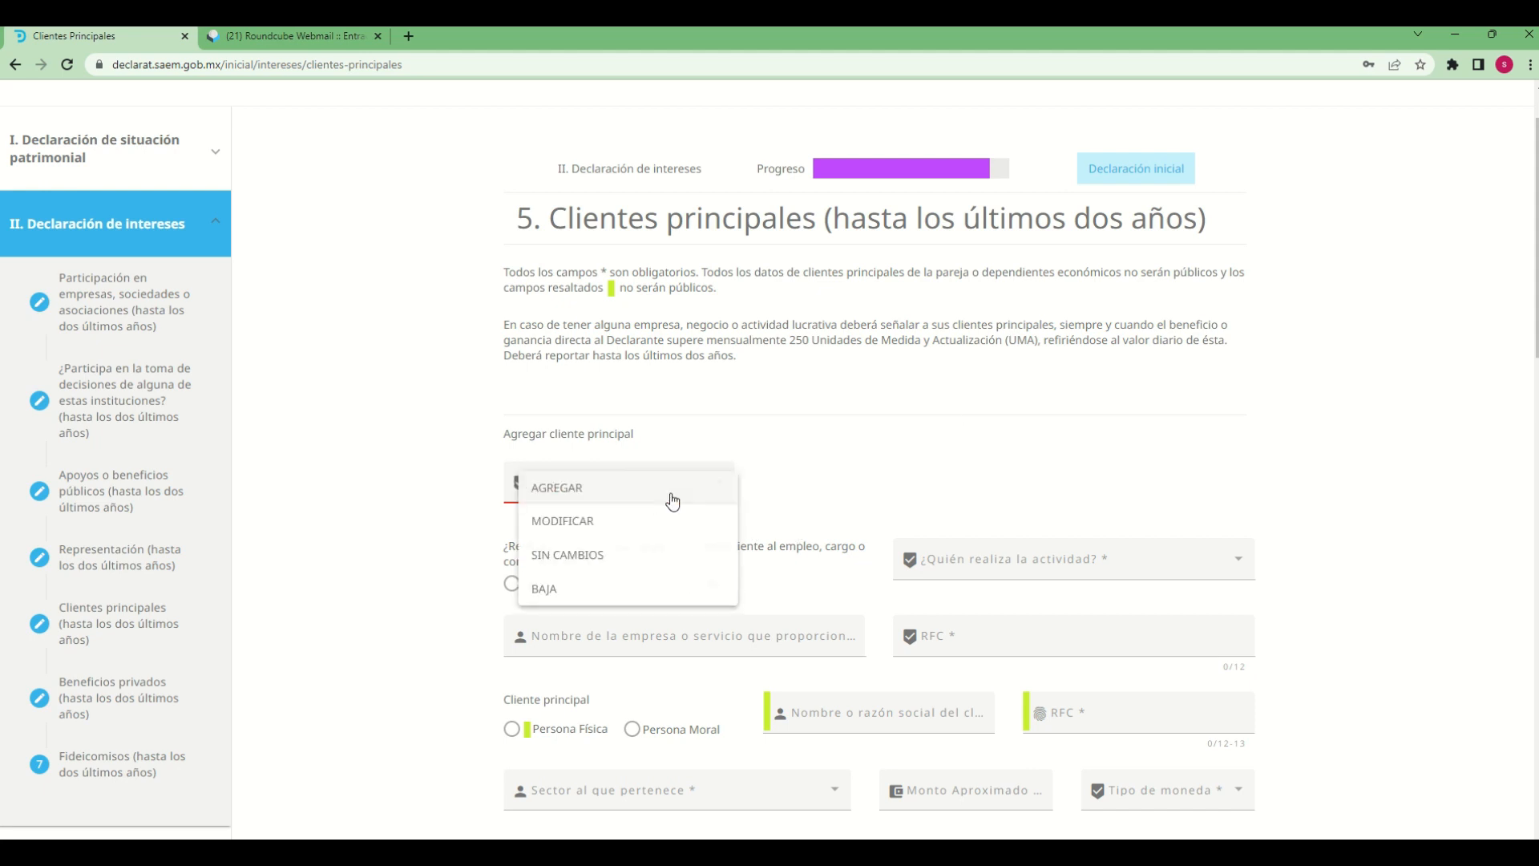
left_click(576, 488)
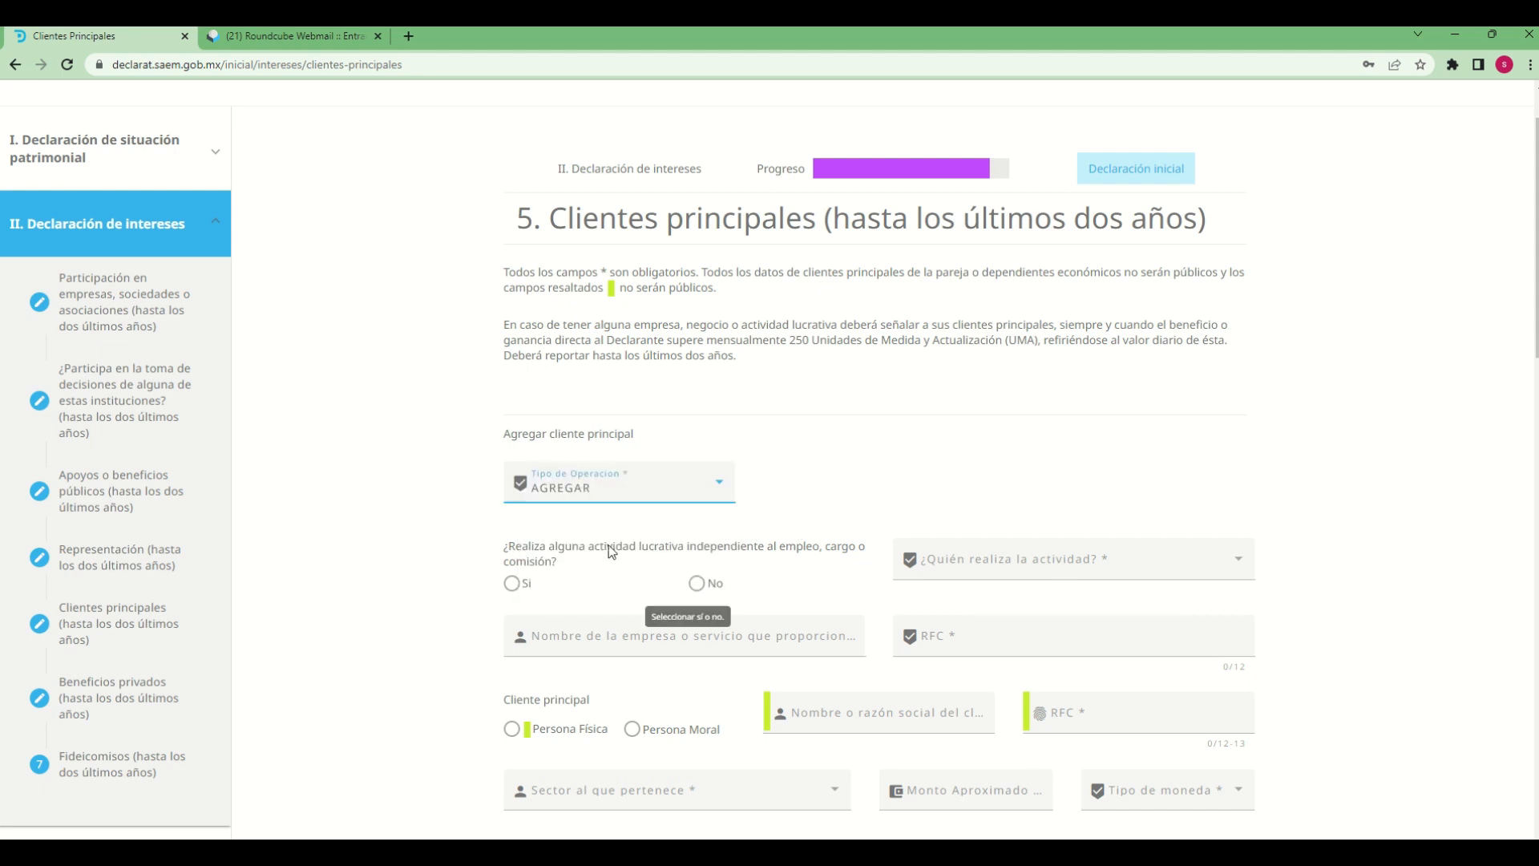
Answer Si to the independent lucrative activity question and choose DECLARANTE as the person who carries out the activity
scroll(1398, 666, "down", 2)
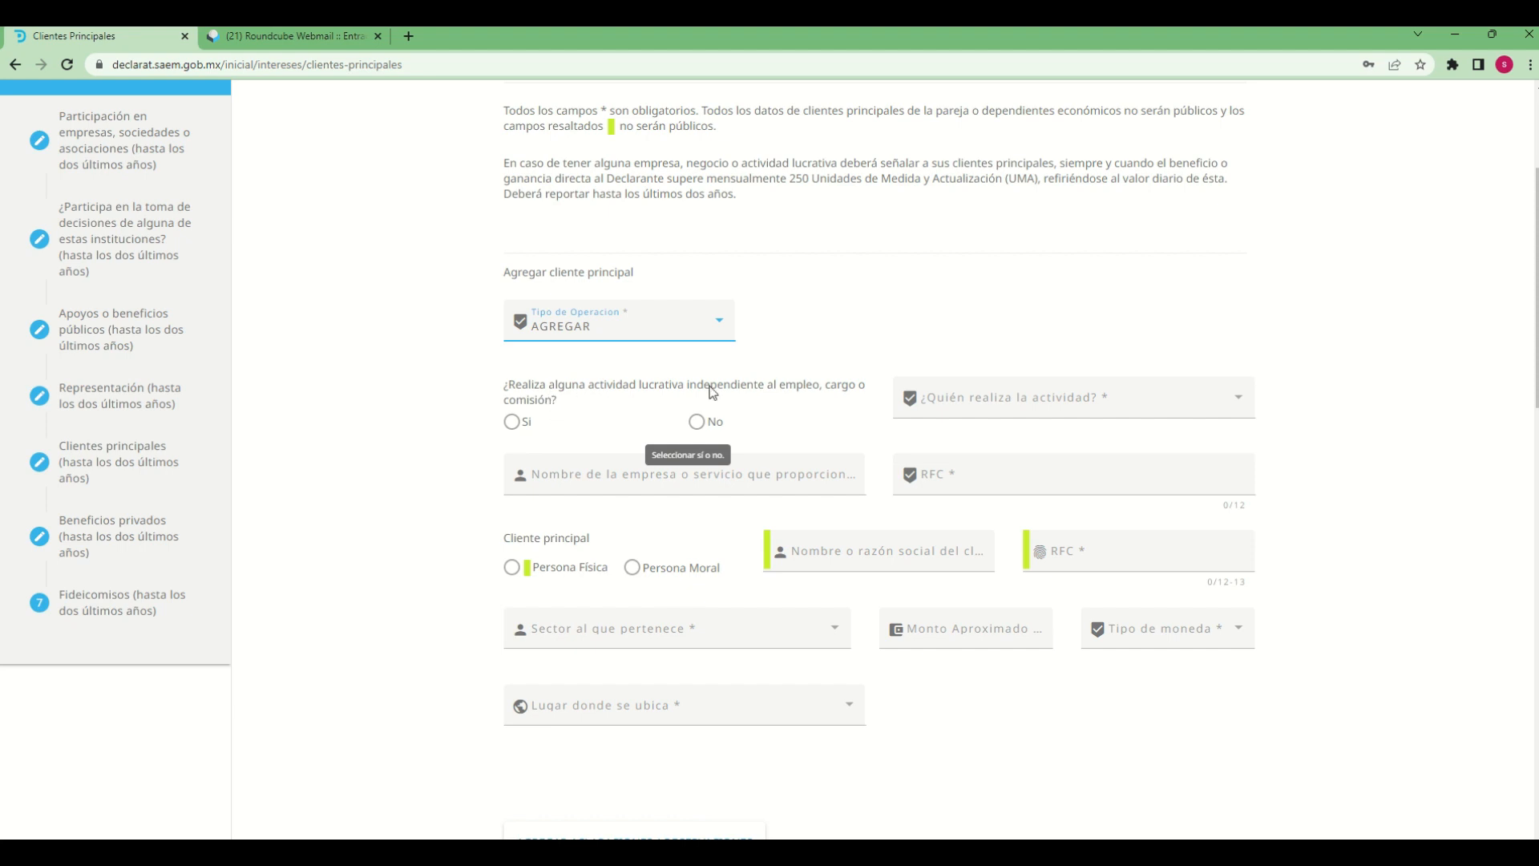
left_click(510, 421)
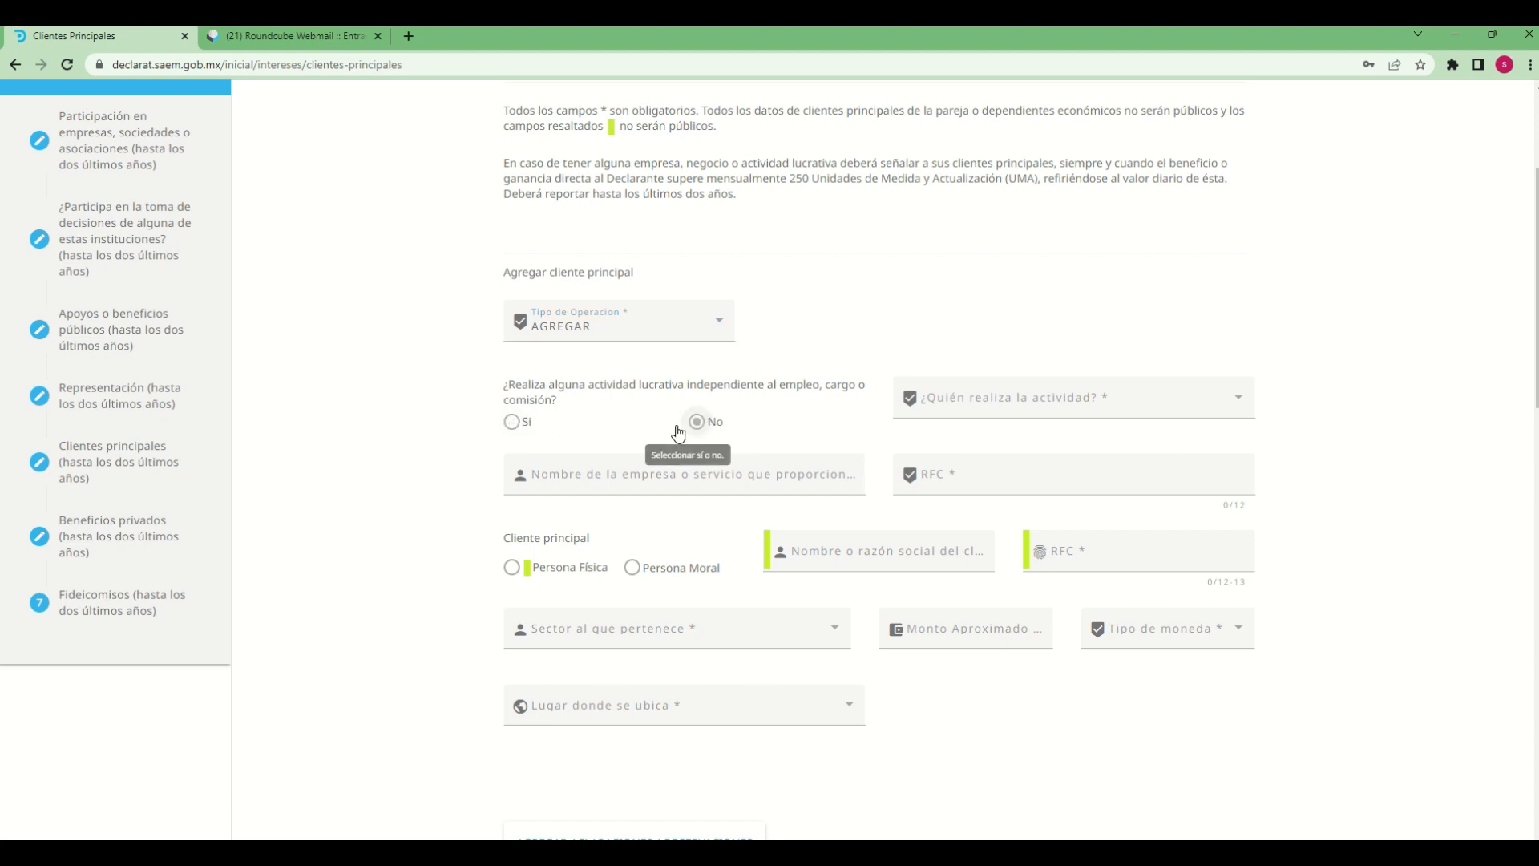
left_click(512, 421)
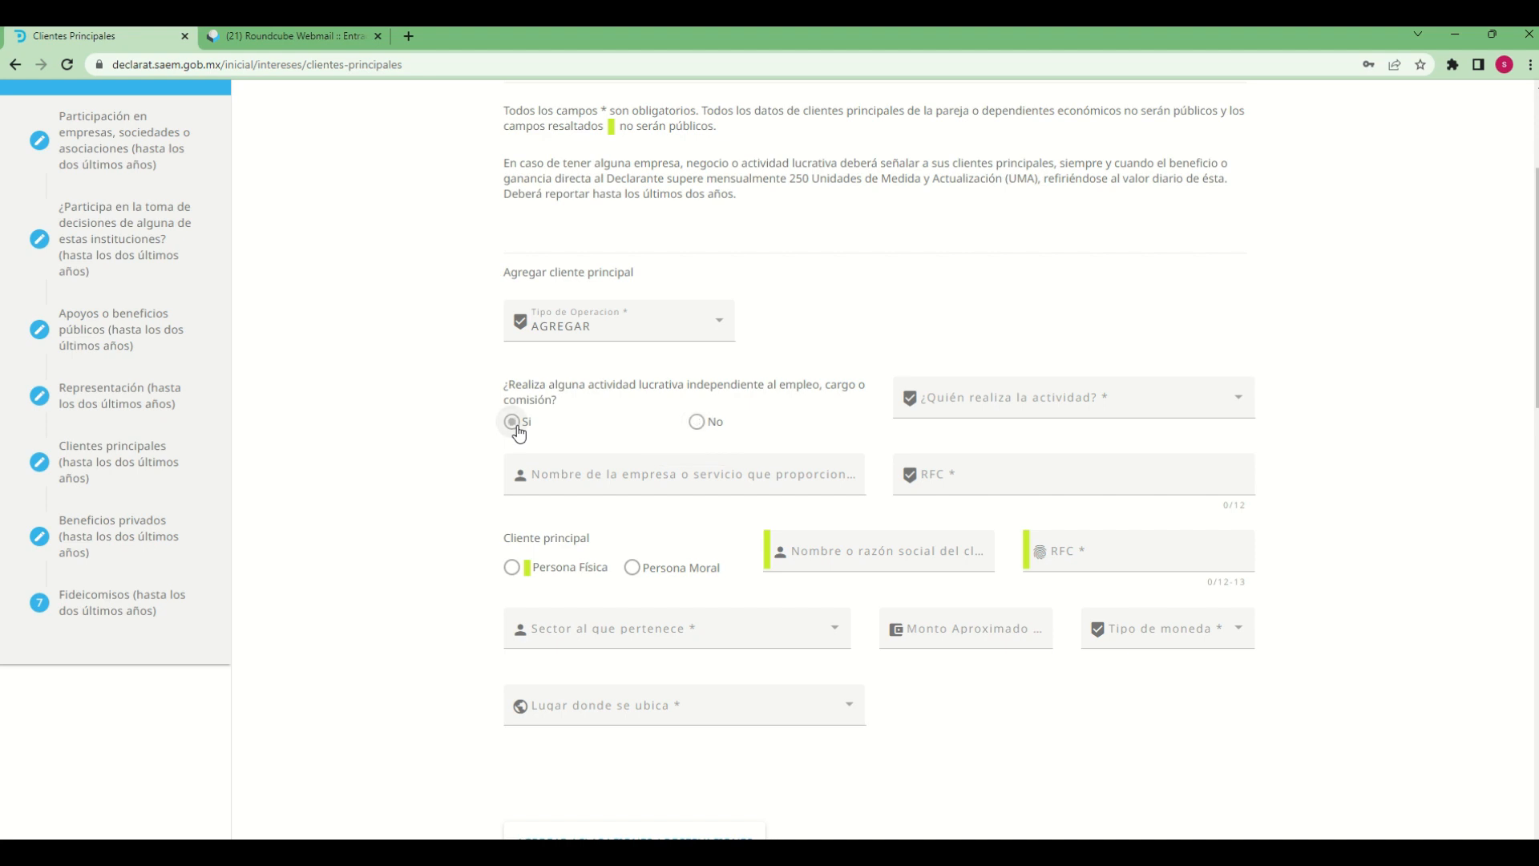
left_click(1087, 391)
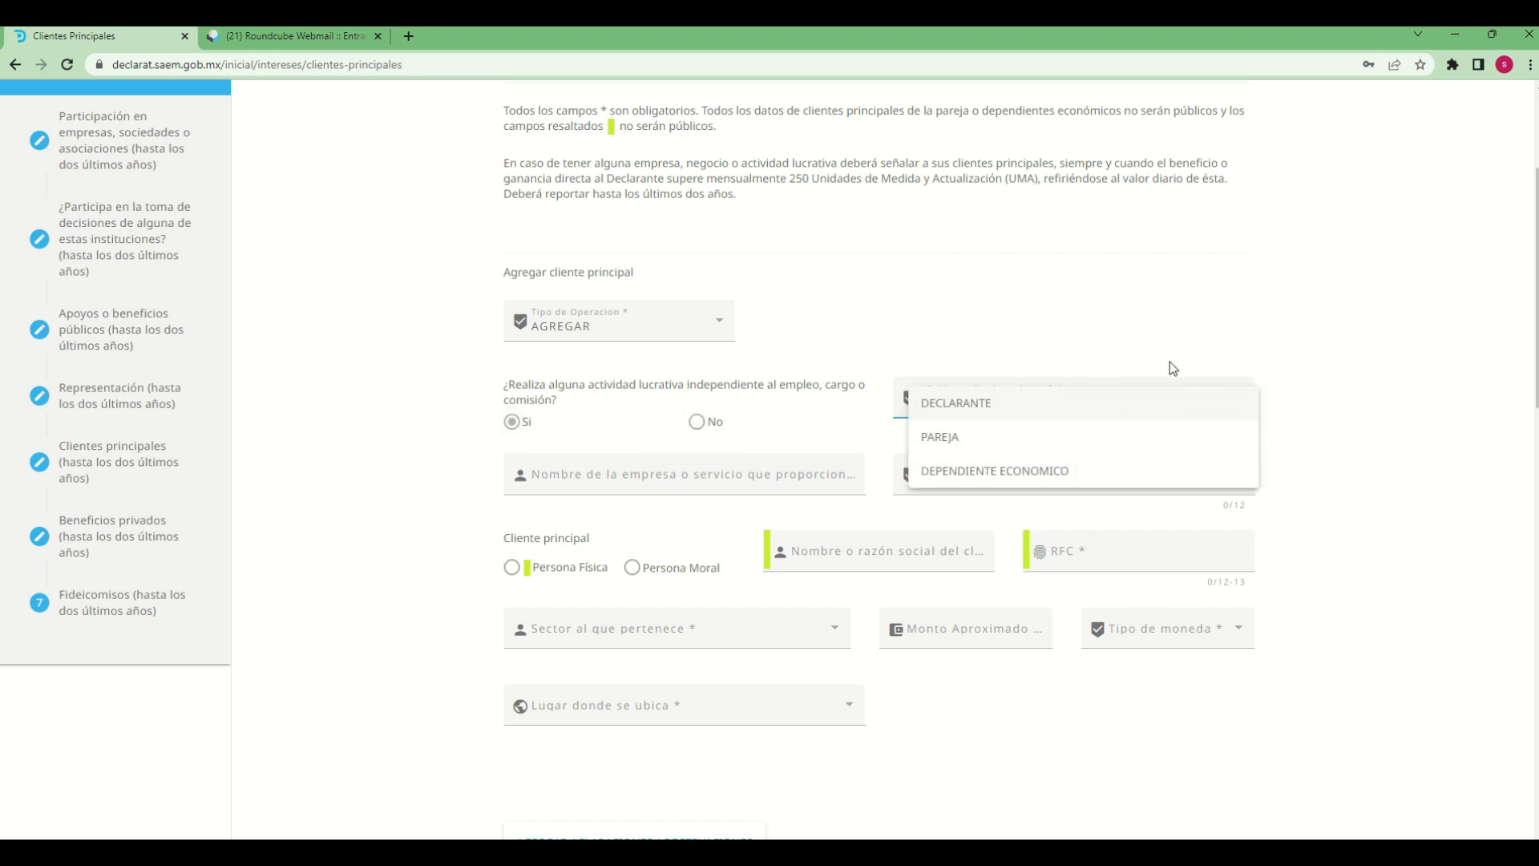
left_click(1047, 357)
left_click(1009, 401)
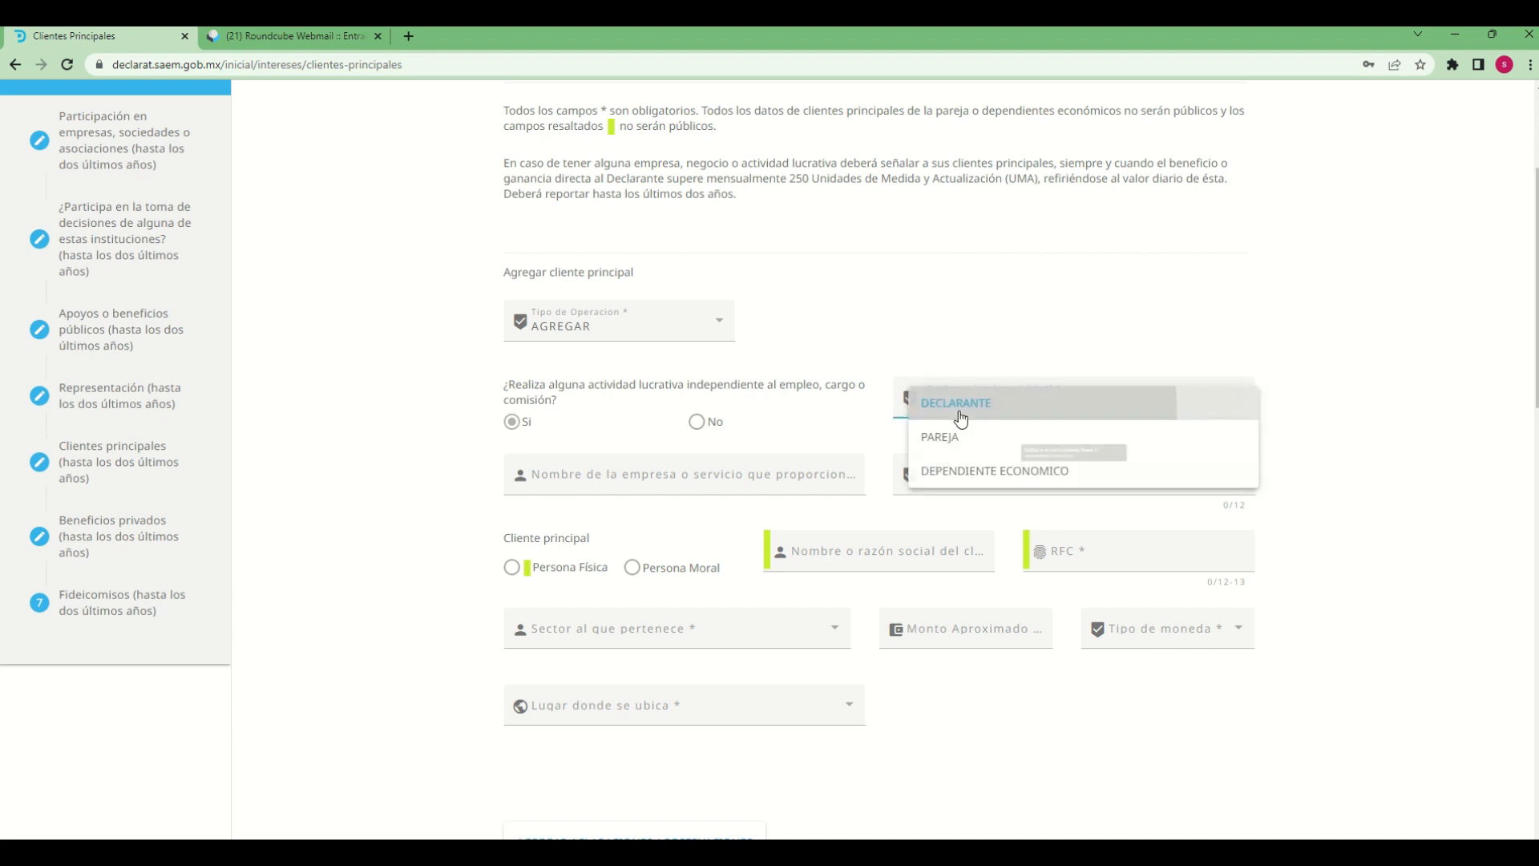
left_click(952, 403)
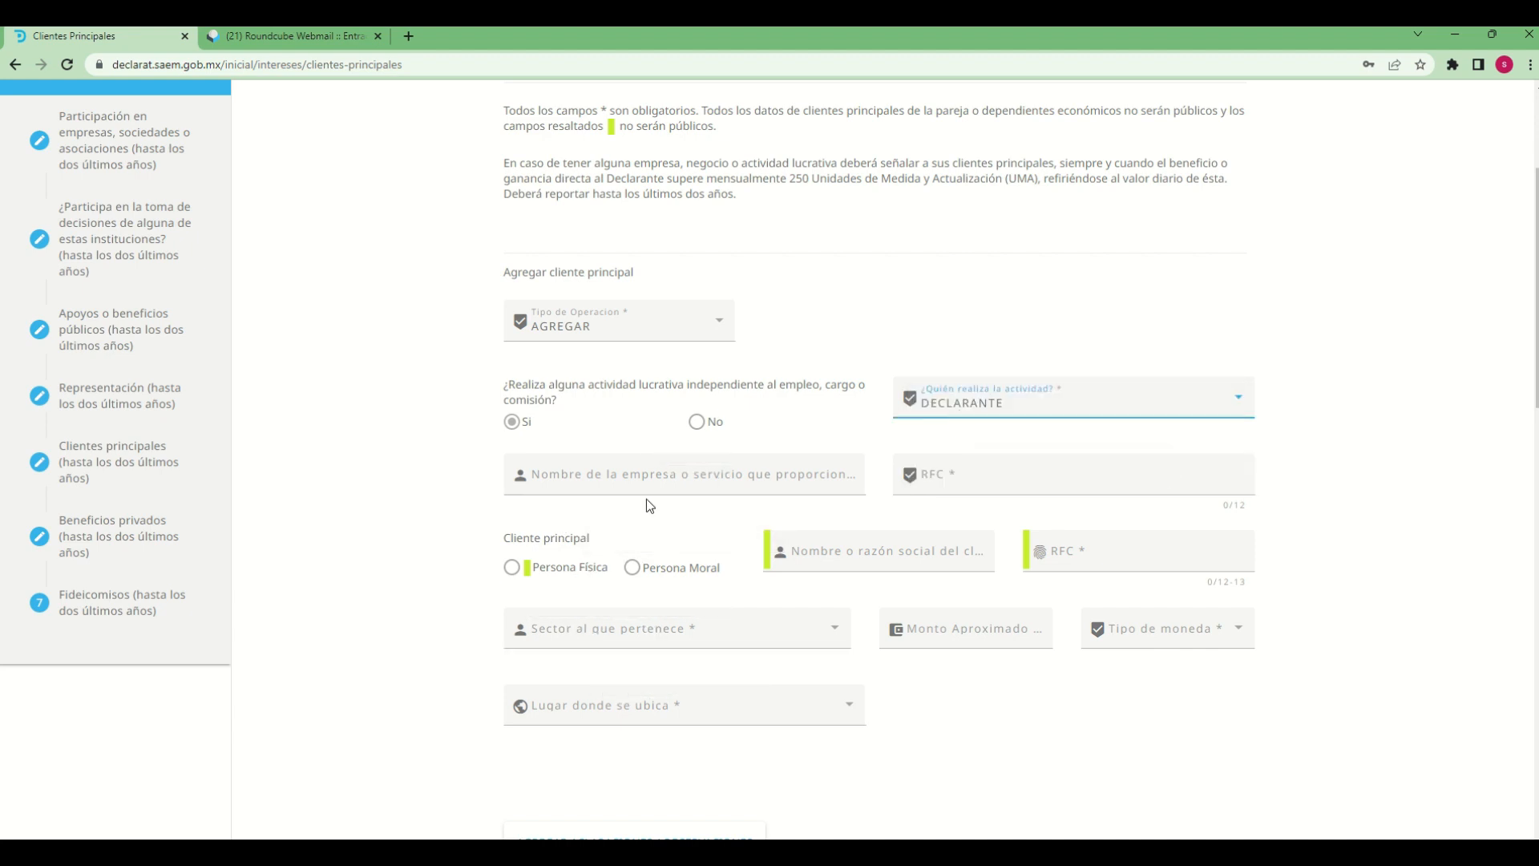
Enter "limpieza sa de cv" as the name of the company or service provided
left_click(686, 481)
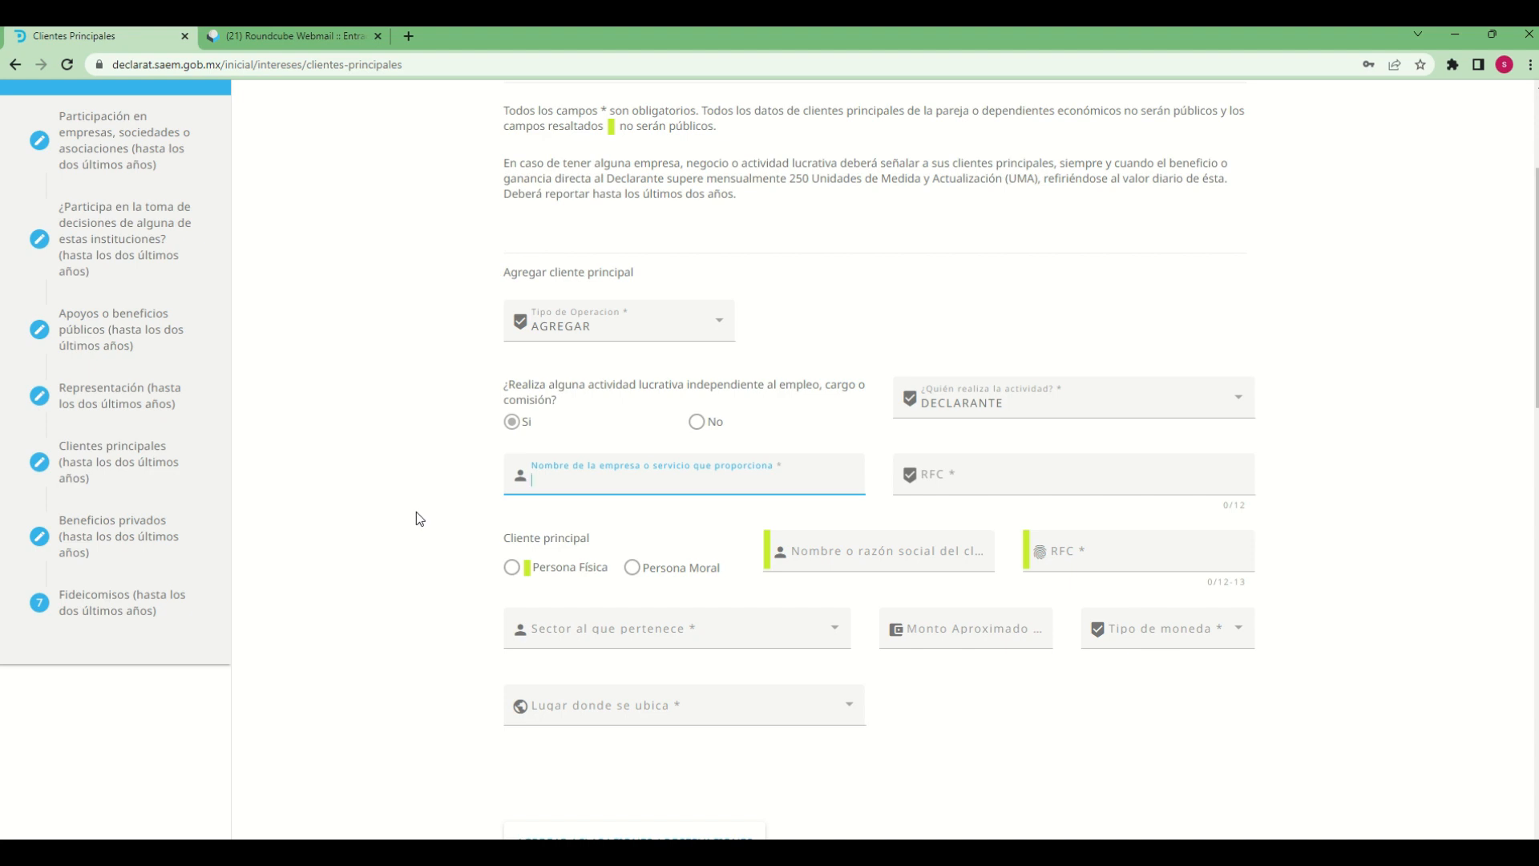
type("limpieza sa de cv")
Enter the company's 12-character RFC and correct it to the valid format
left_click(1113, 478)
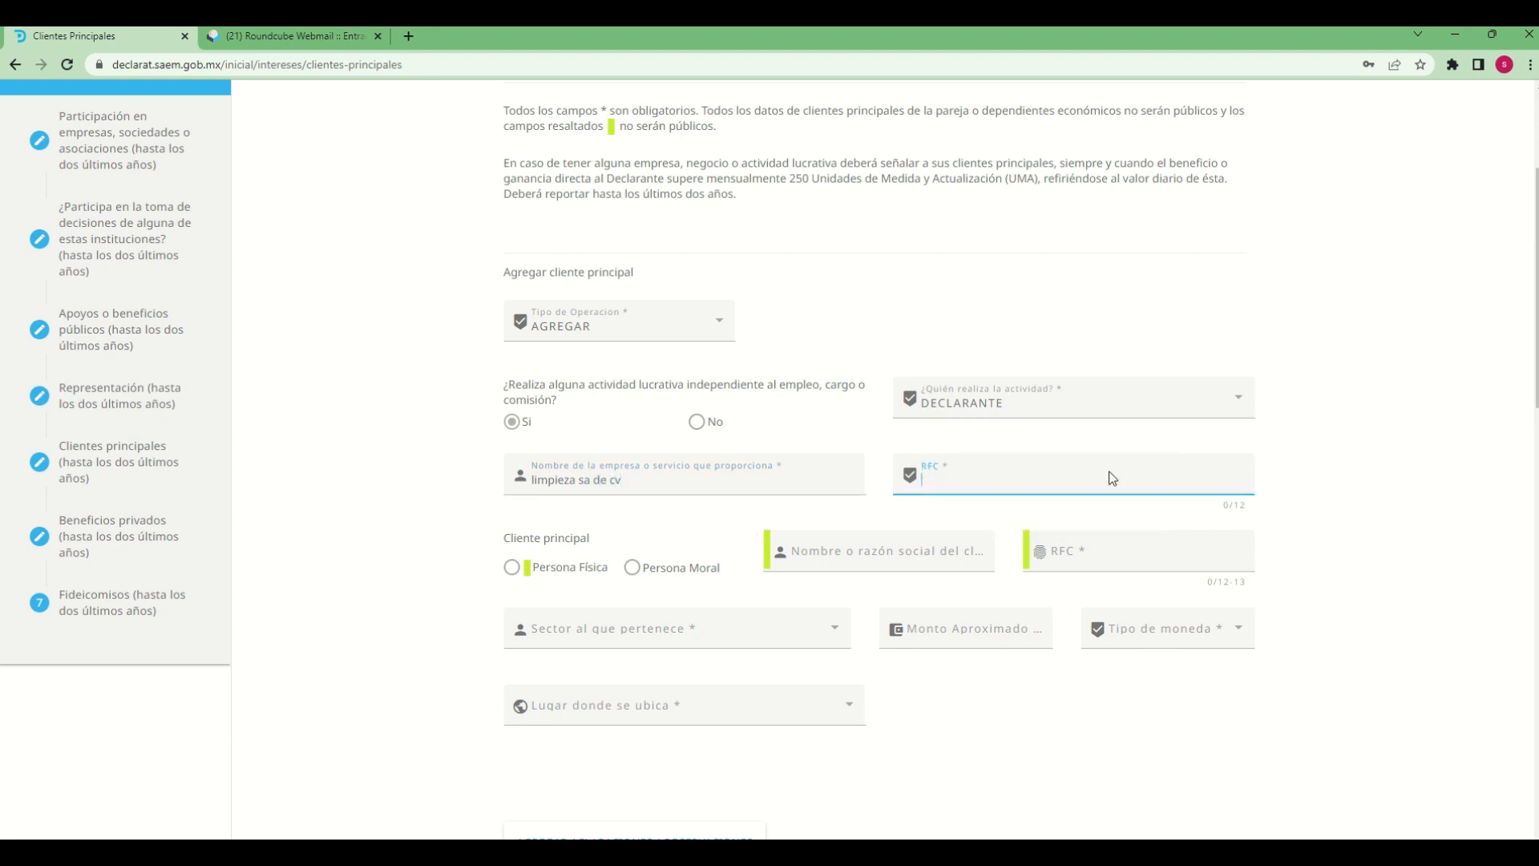
type("limp1212125")
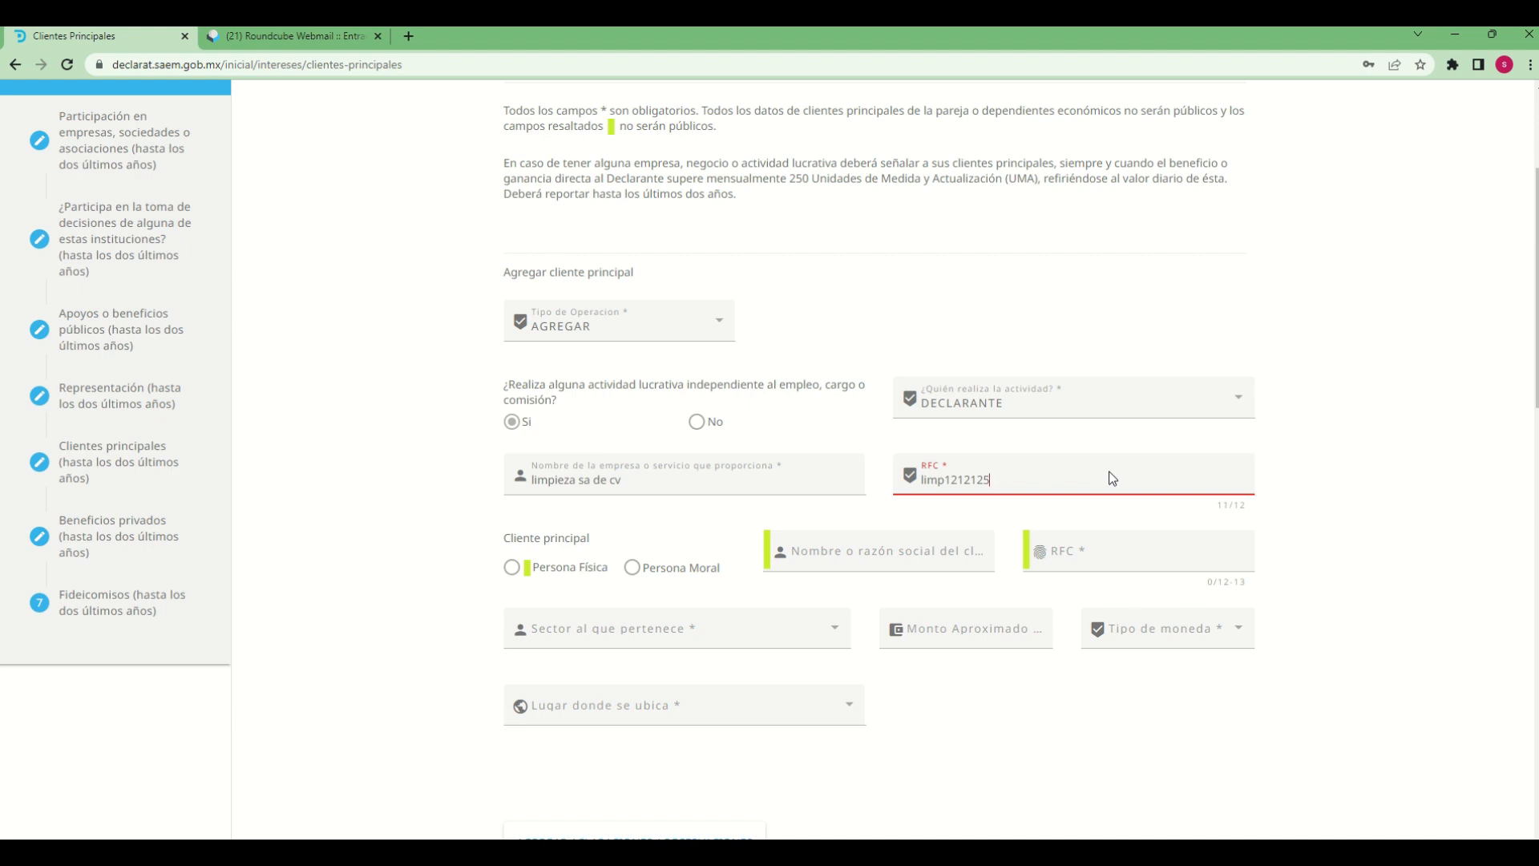
key("BackSpace")
type("6w")
key("BackSpace")
key("BackSpace")
key("BackSpace")
type("8w6")
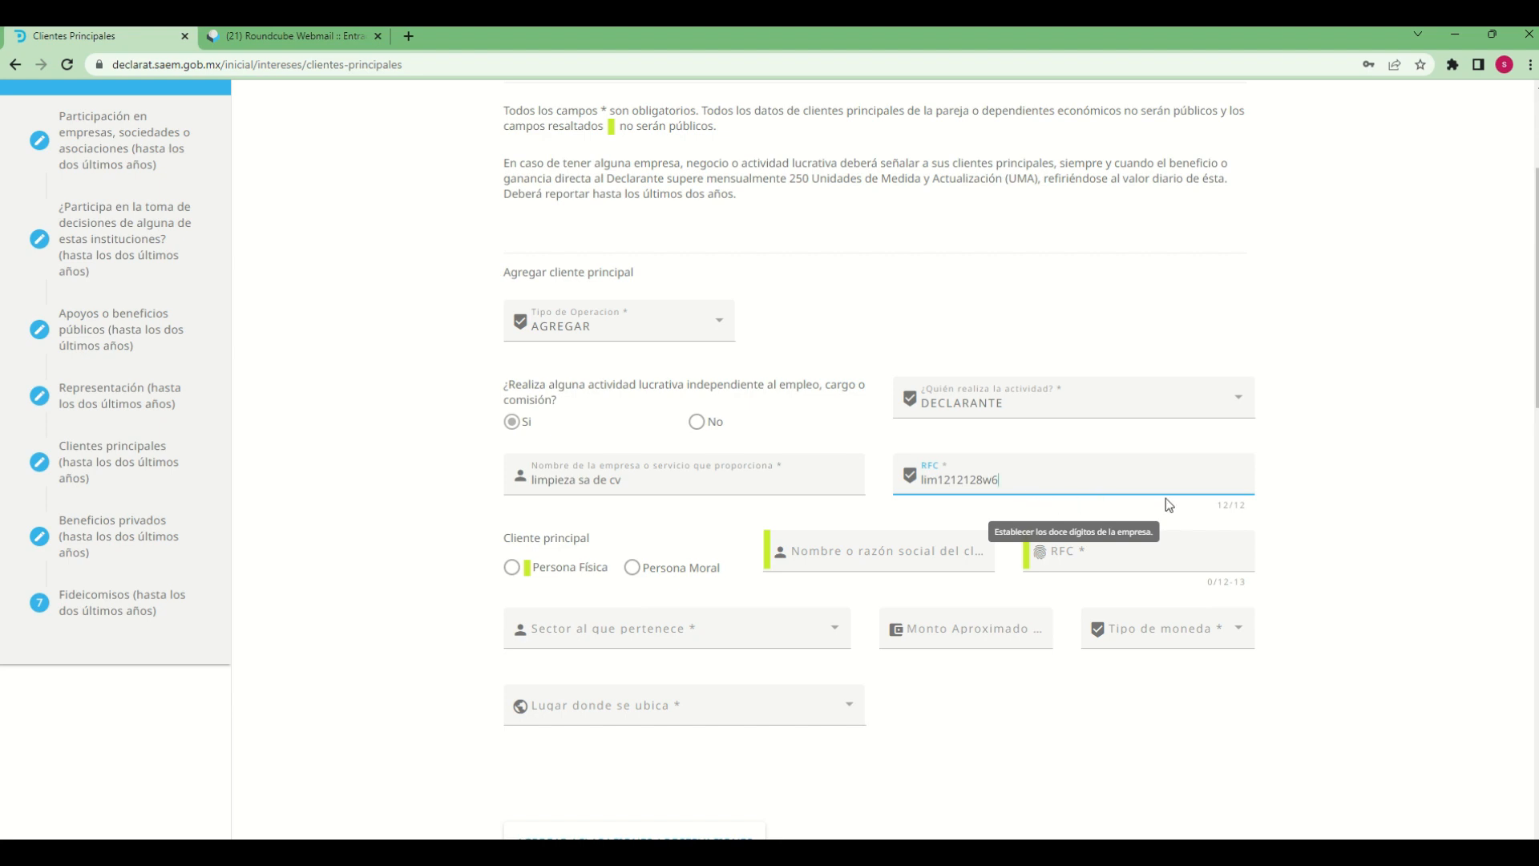
left_click_drag(1215, 507, 1254, 511)
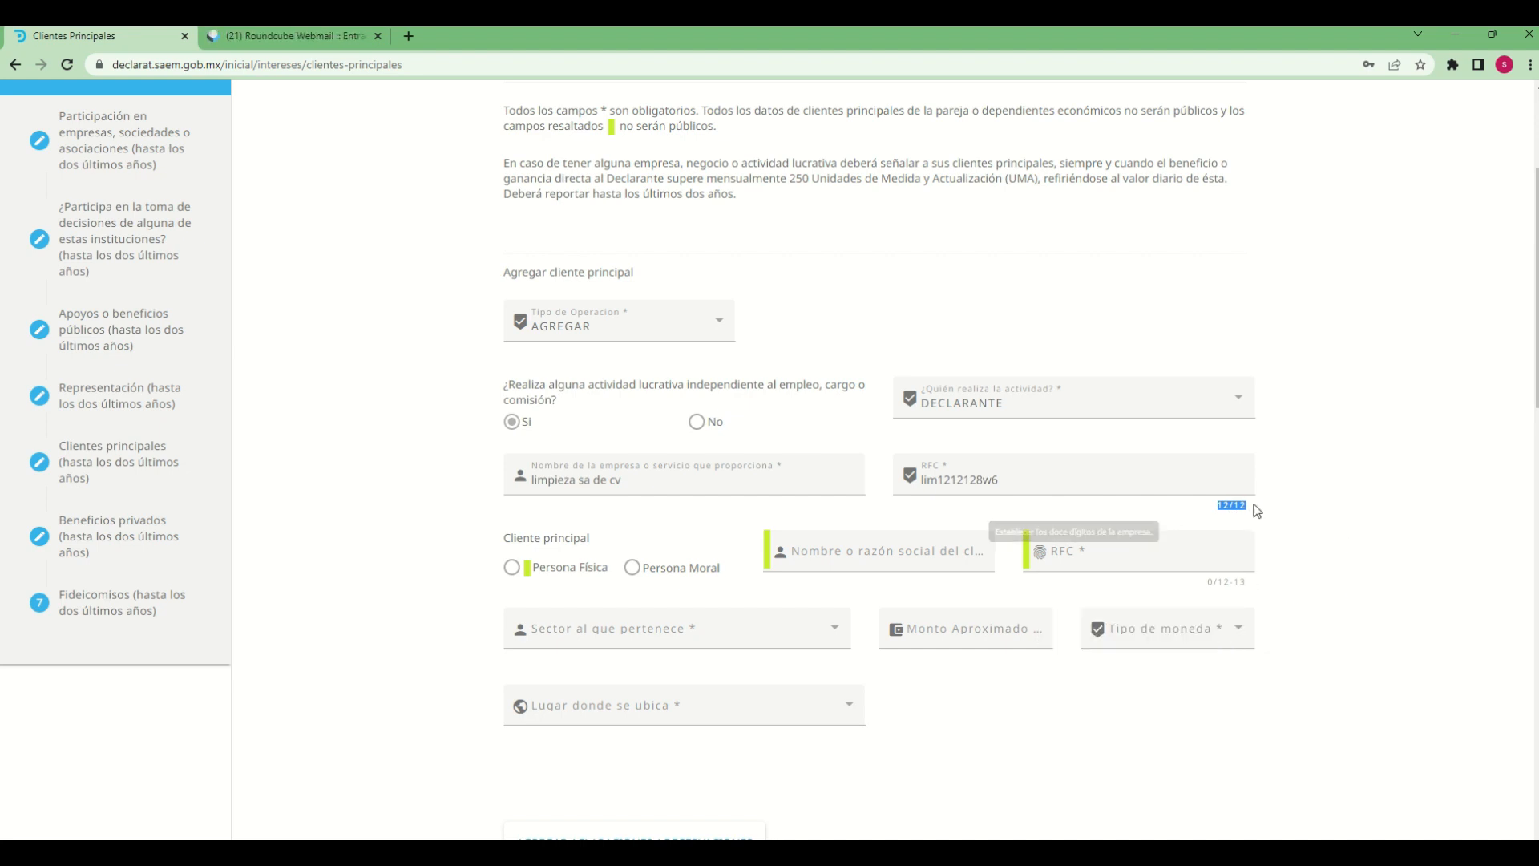
left_click(441, 613)
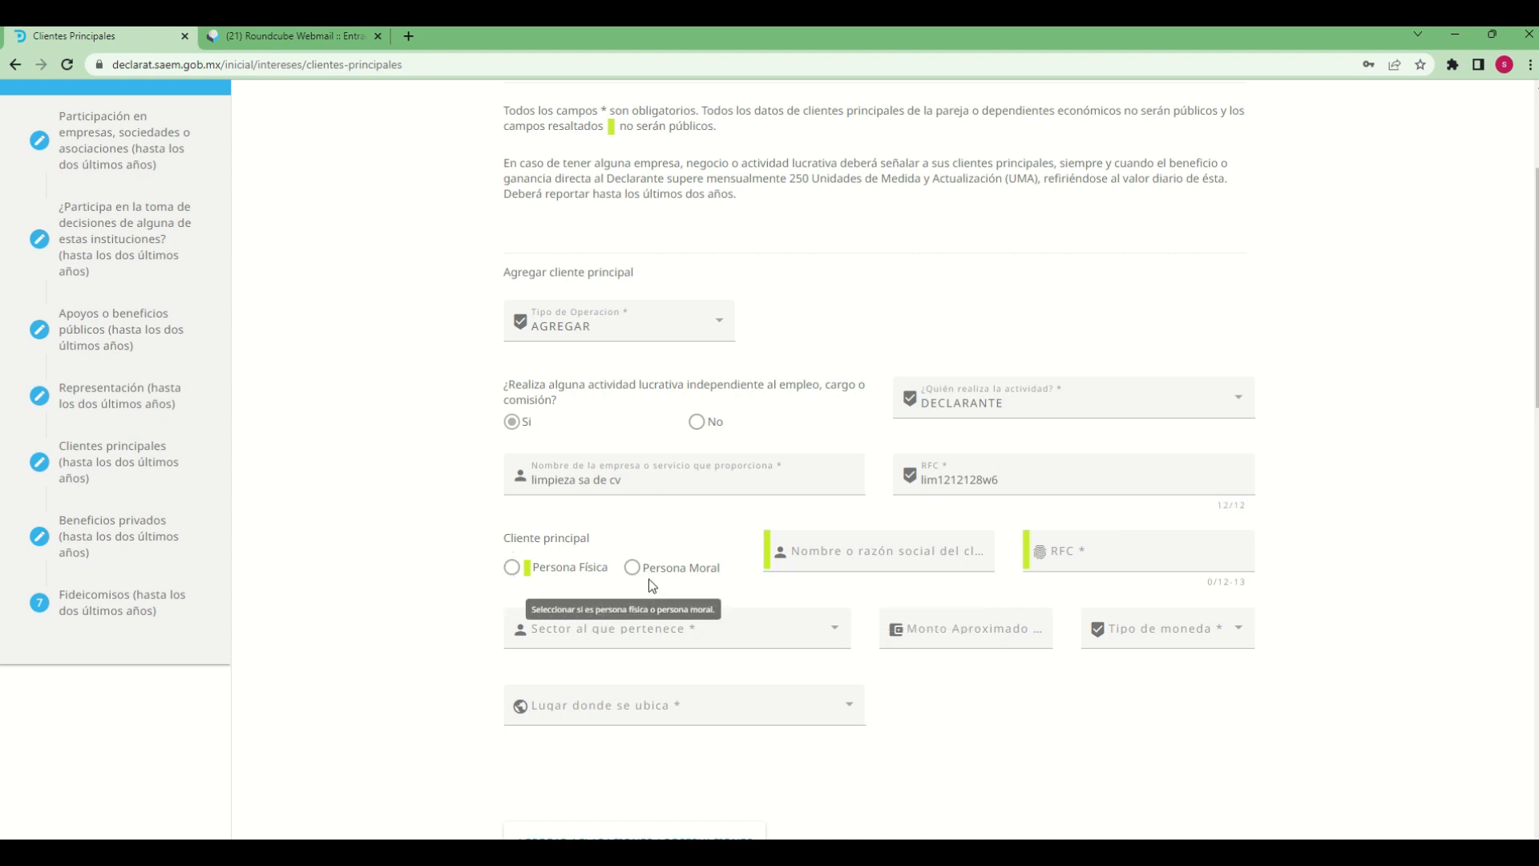
Identify the main client as a Persona Moral named "empresa 1" and enter its RFC
left_click(631, 566)
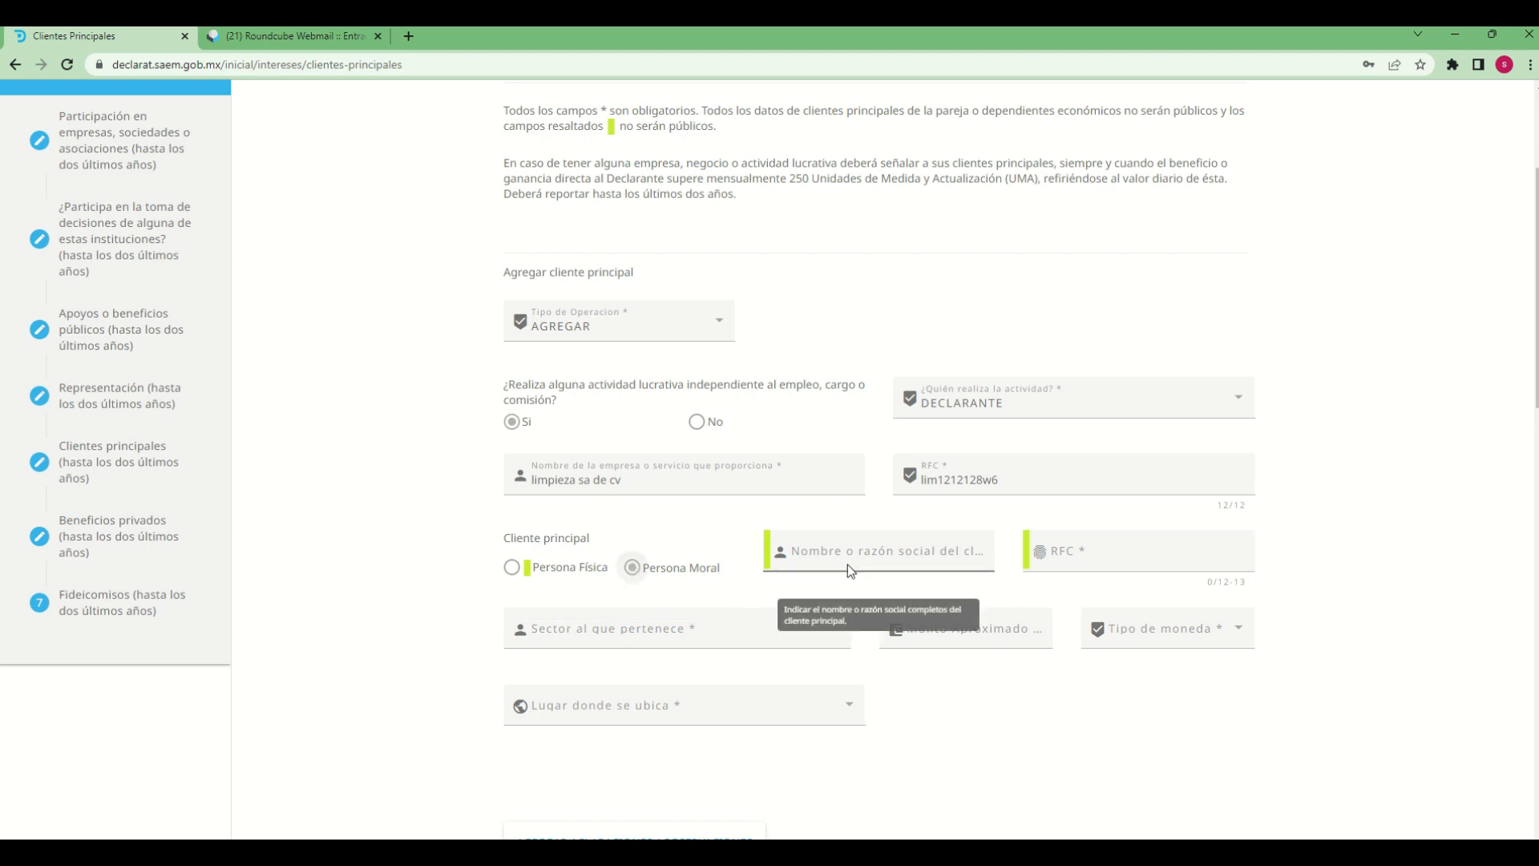
left_click(877, 551)
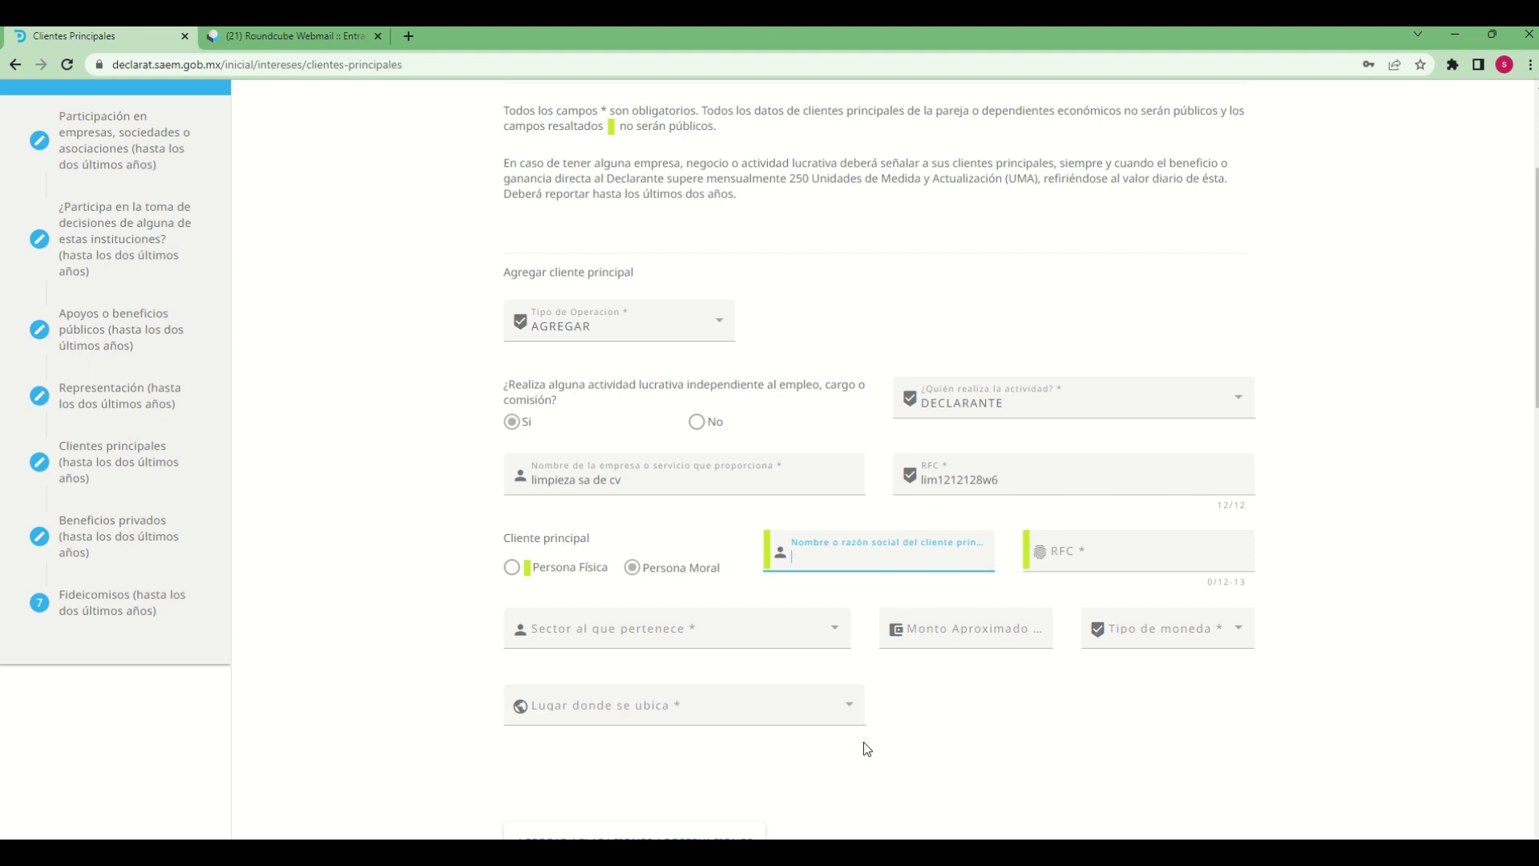
type("empresa 1")
key("Tab")
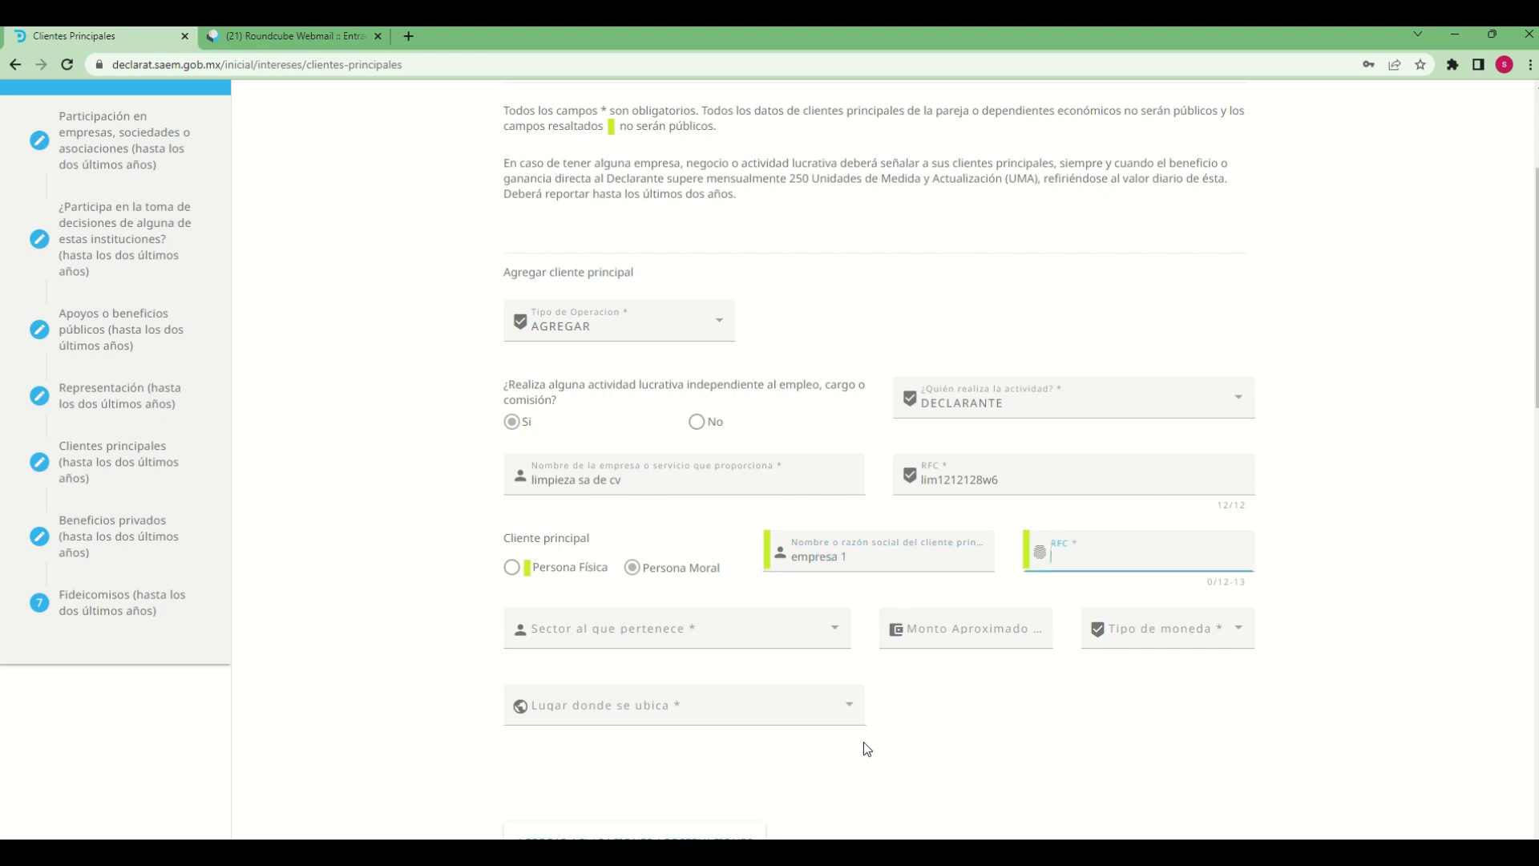
type("emp1212127s5")
Set the client's sector to MEDIOS MASIVOS and the approximate benefit amount to 10000 in MXN - PESO MEXICANO
left_click(767, 636)
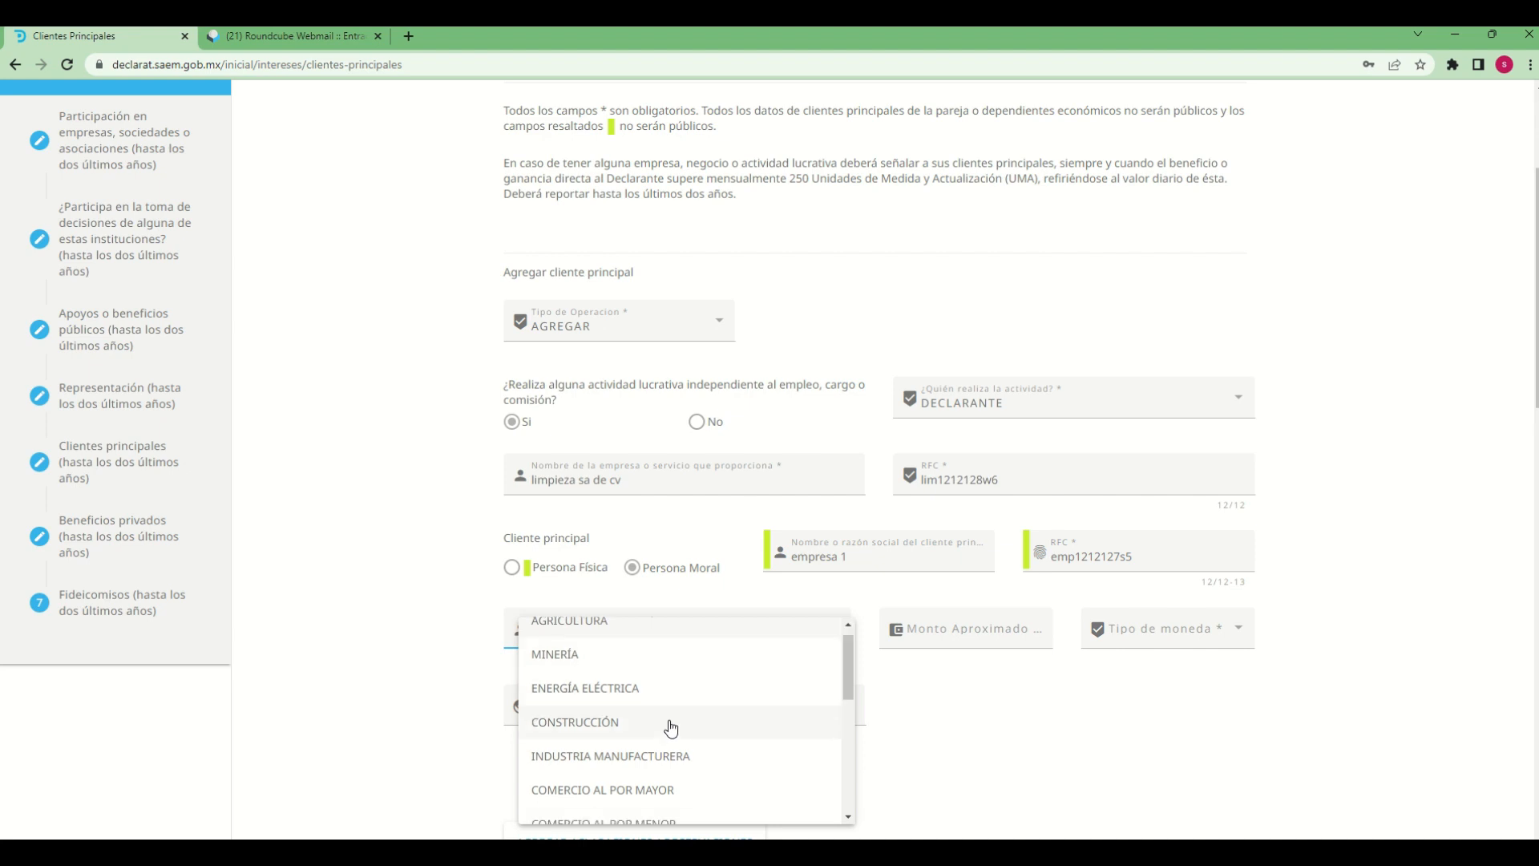
scroll(659, 732, "down", 5)
left_click(583, 663)
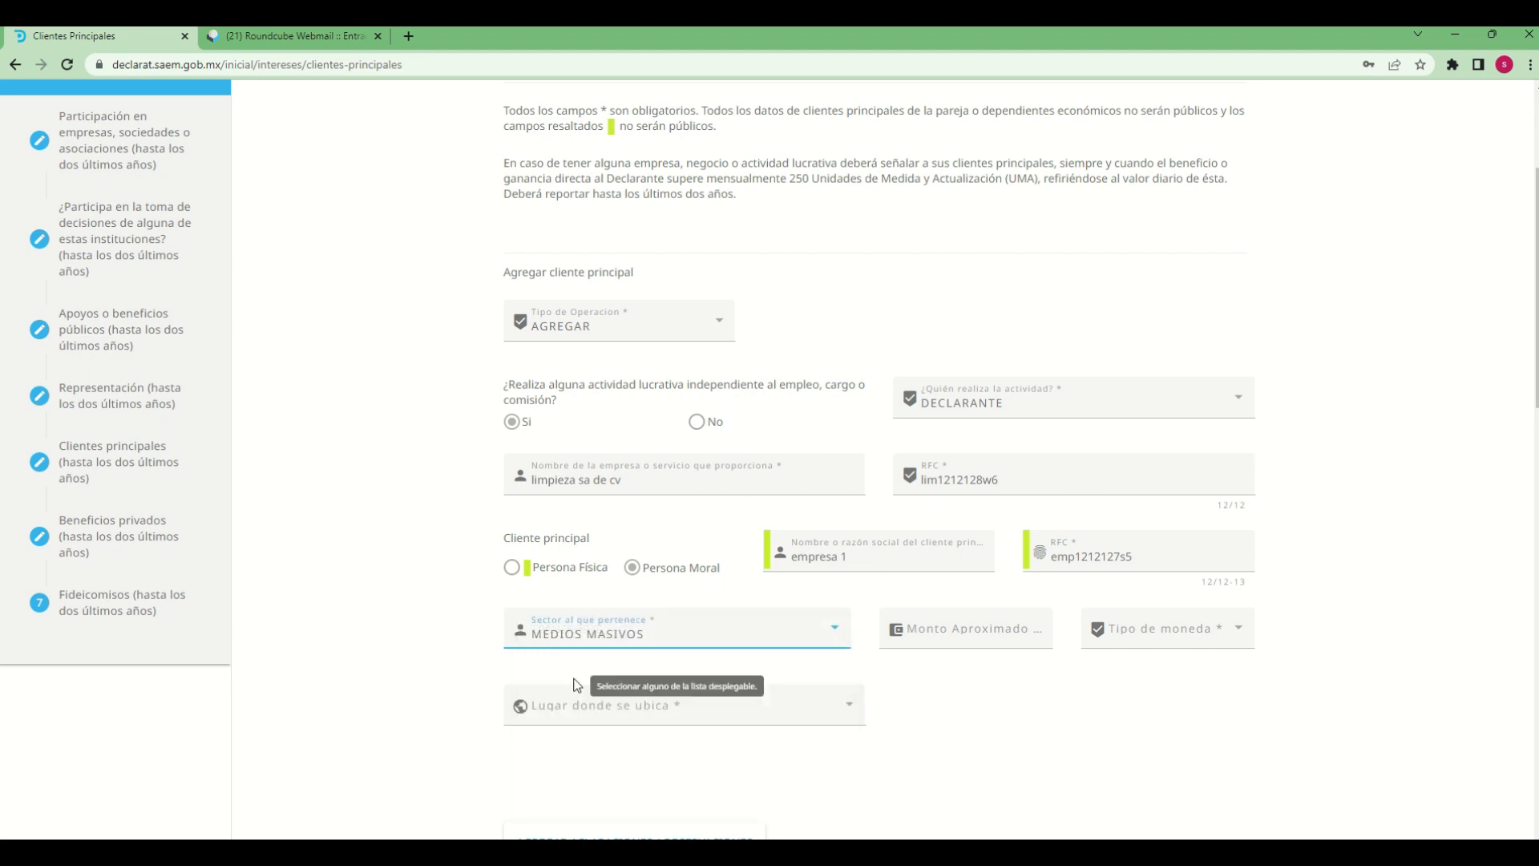
left_click(980, 630)
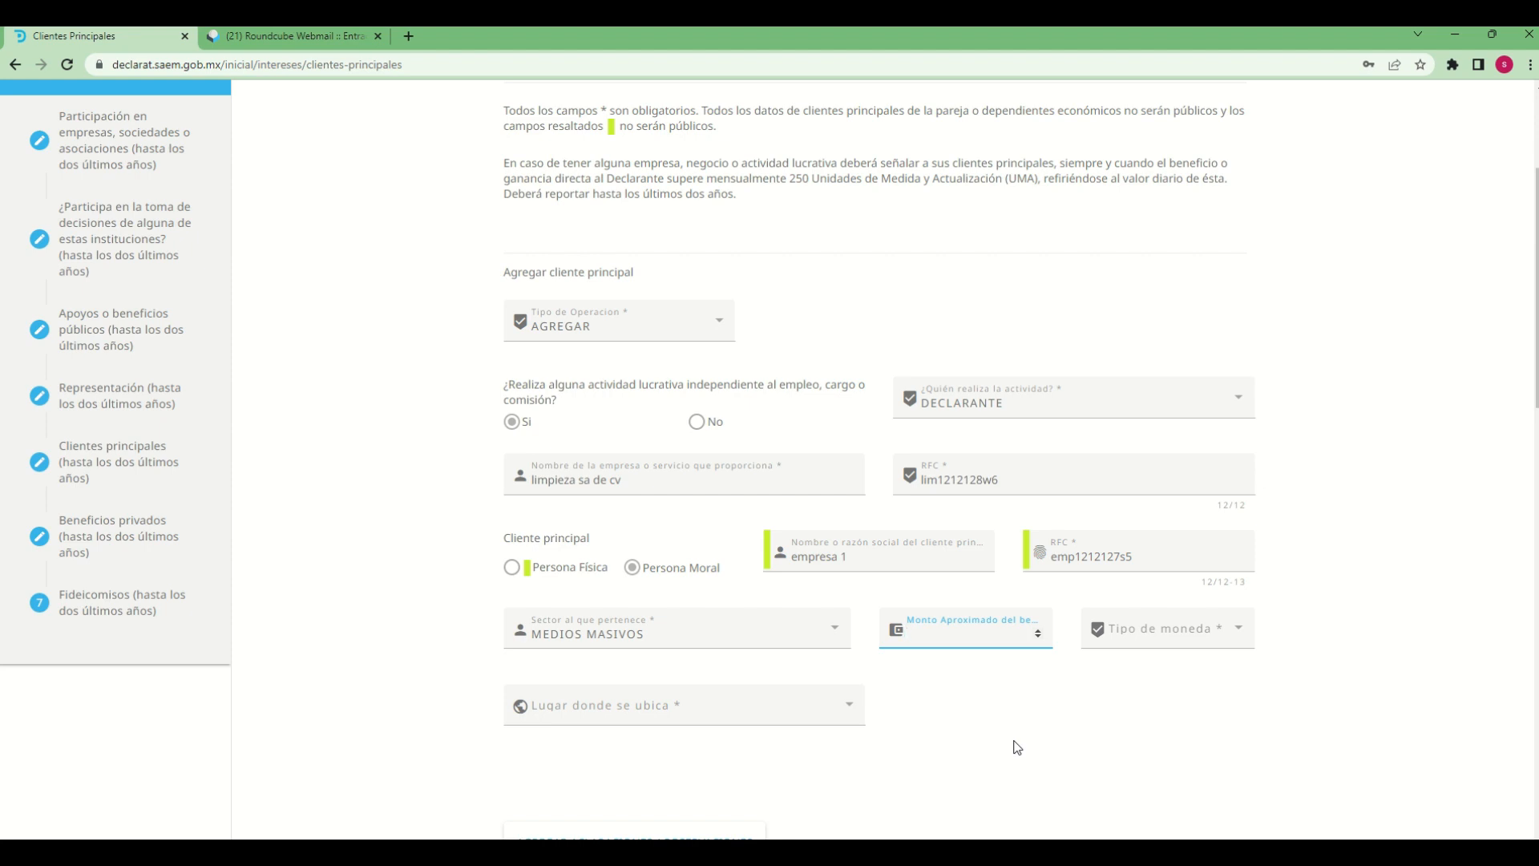
type("10000")
left_click(1165, 637)
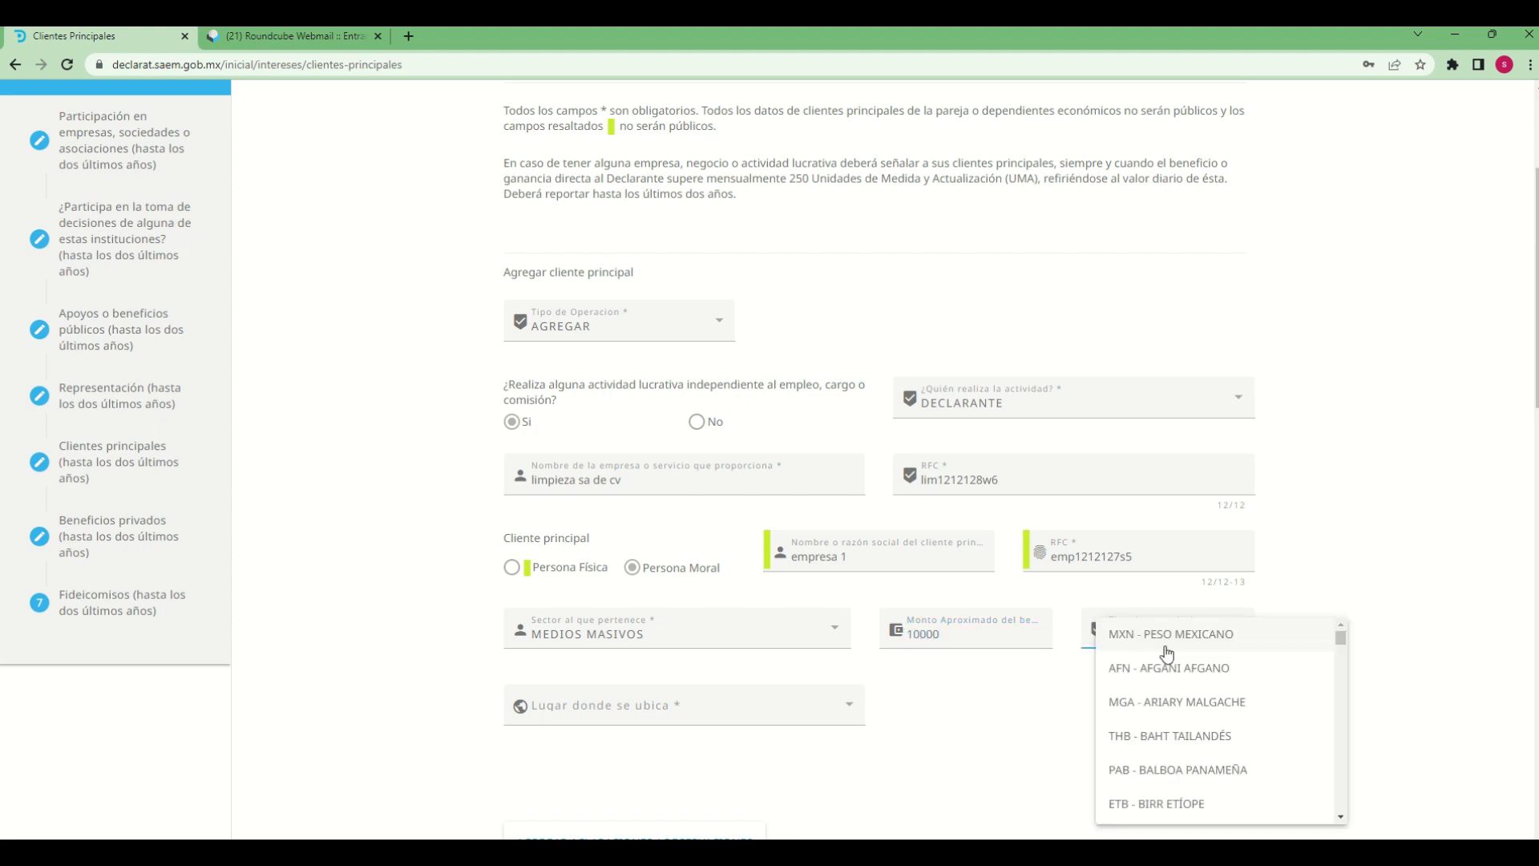
left_click(1167, 651)
Set the client's location to MÉXICO with GUERRERO as the Entidad Federativa
left_click(826, 722)
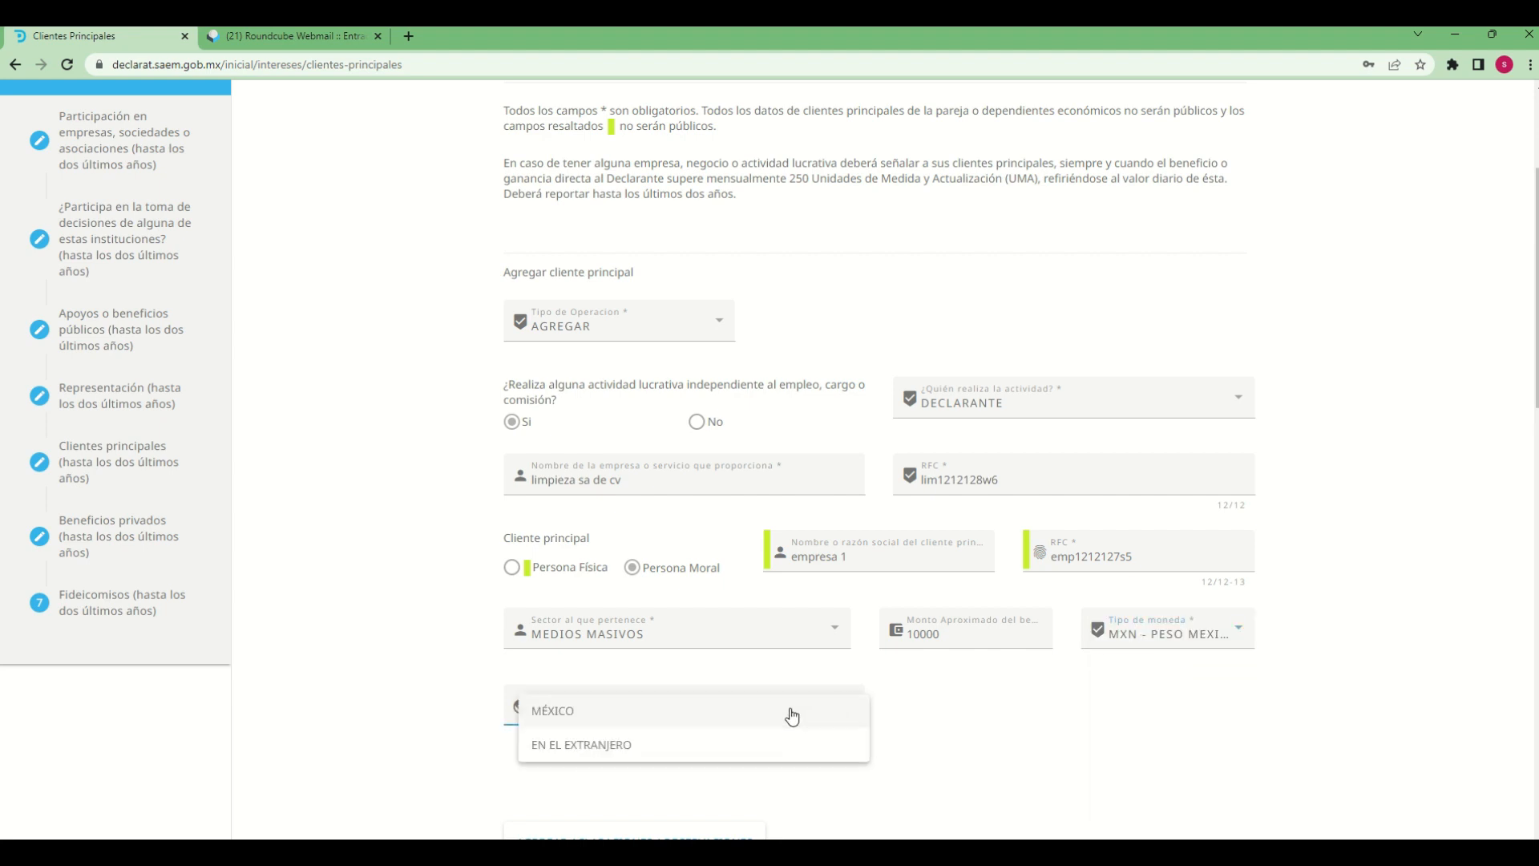
left_click(566, 713)
scroll(1174, 792, "down", 2)
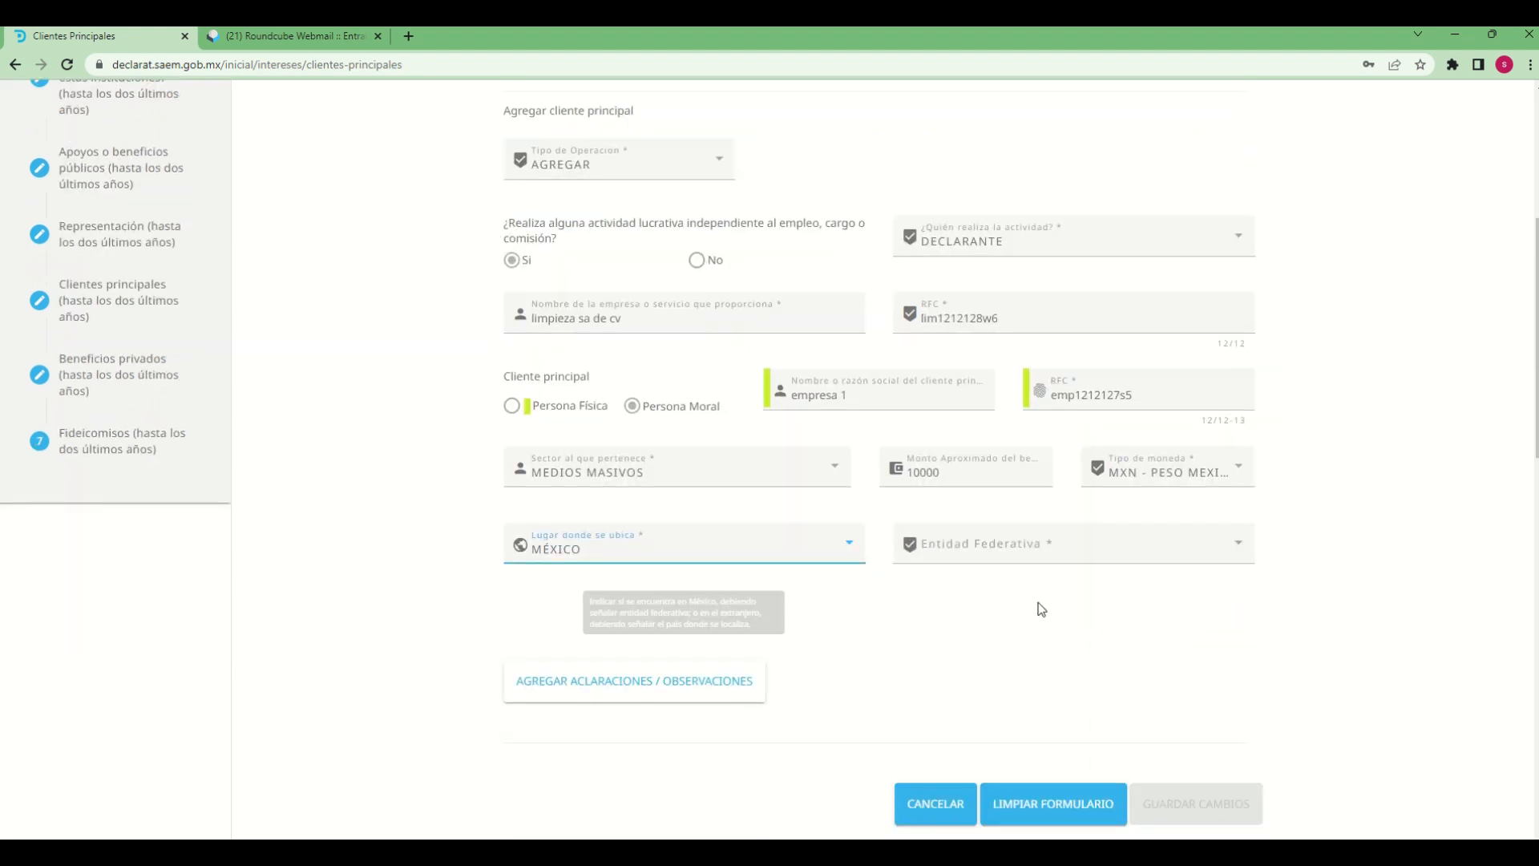
left_click(1165, 561)
scroll(1019, 714, "down", 3)
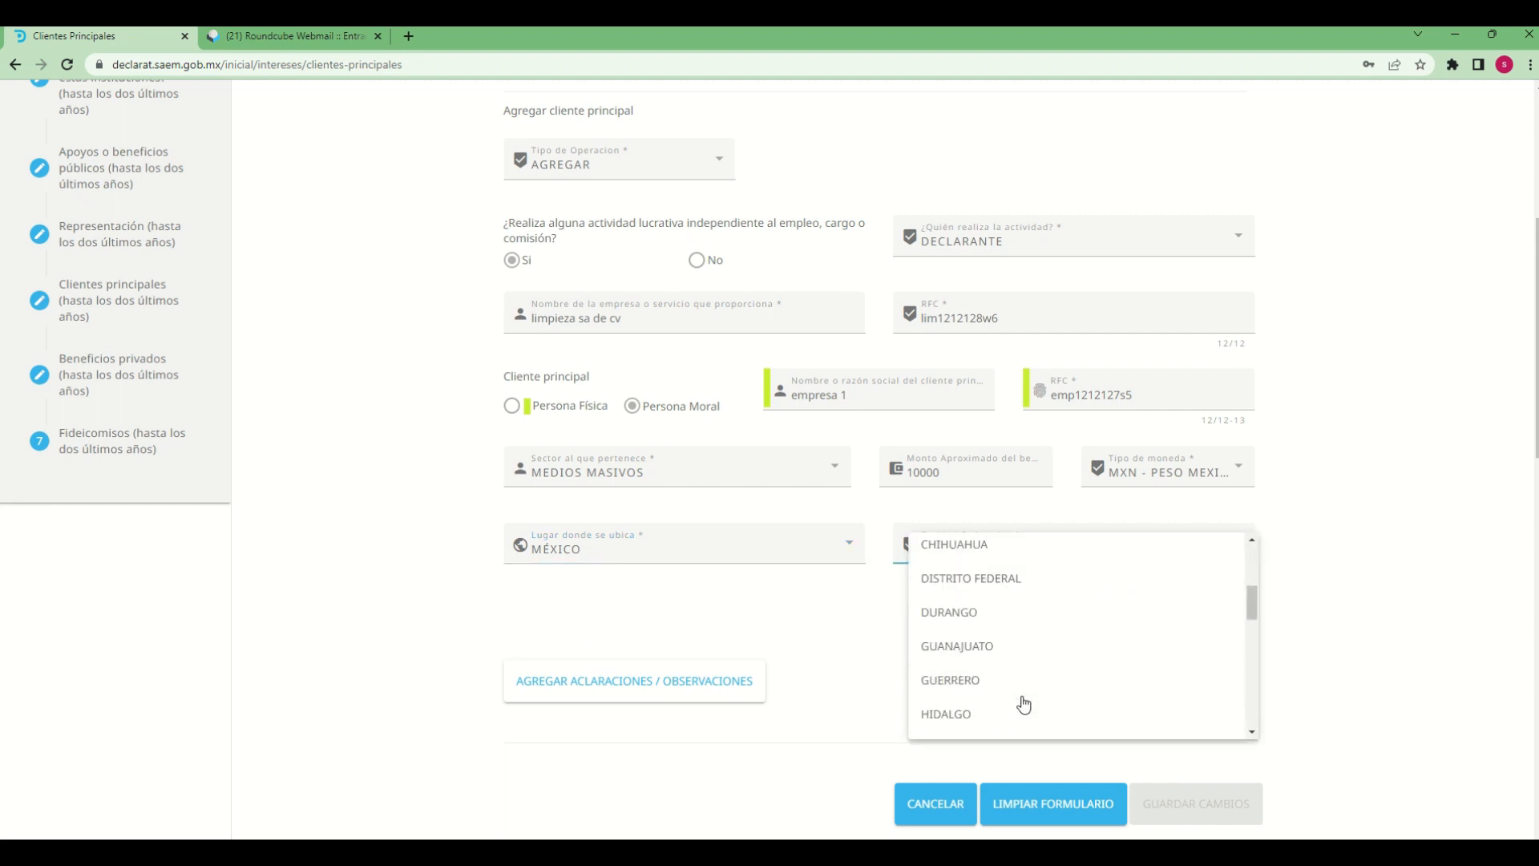
left_click(950, 682)
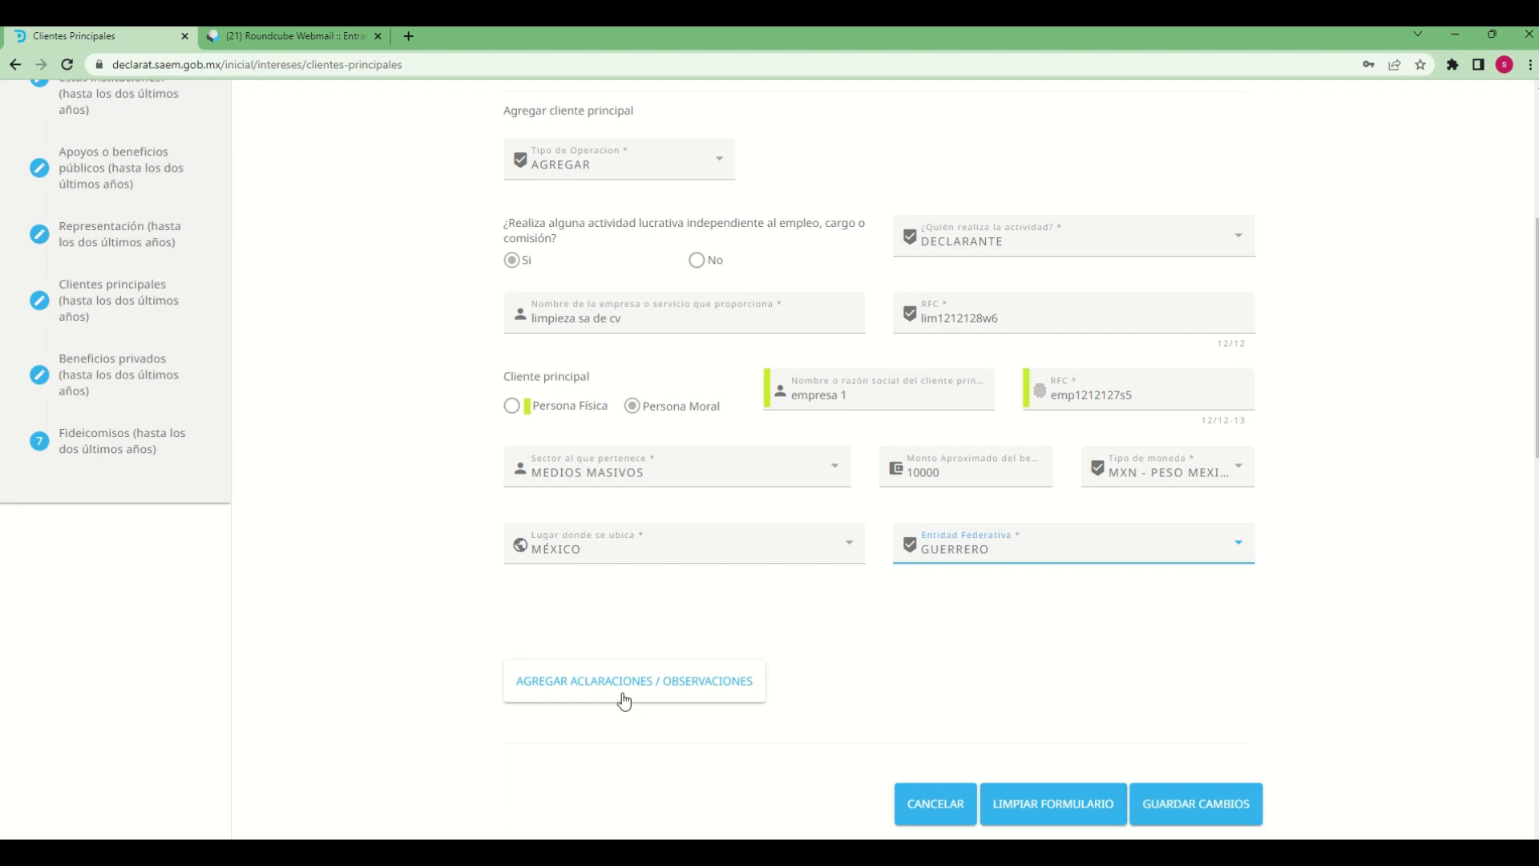
Add the observation "declaracion de prueba" to the main client entry
scroll(1049, 722, "down", 2)
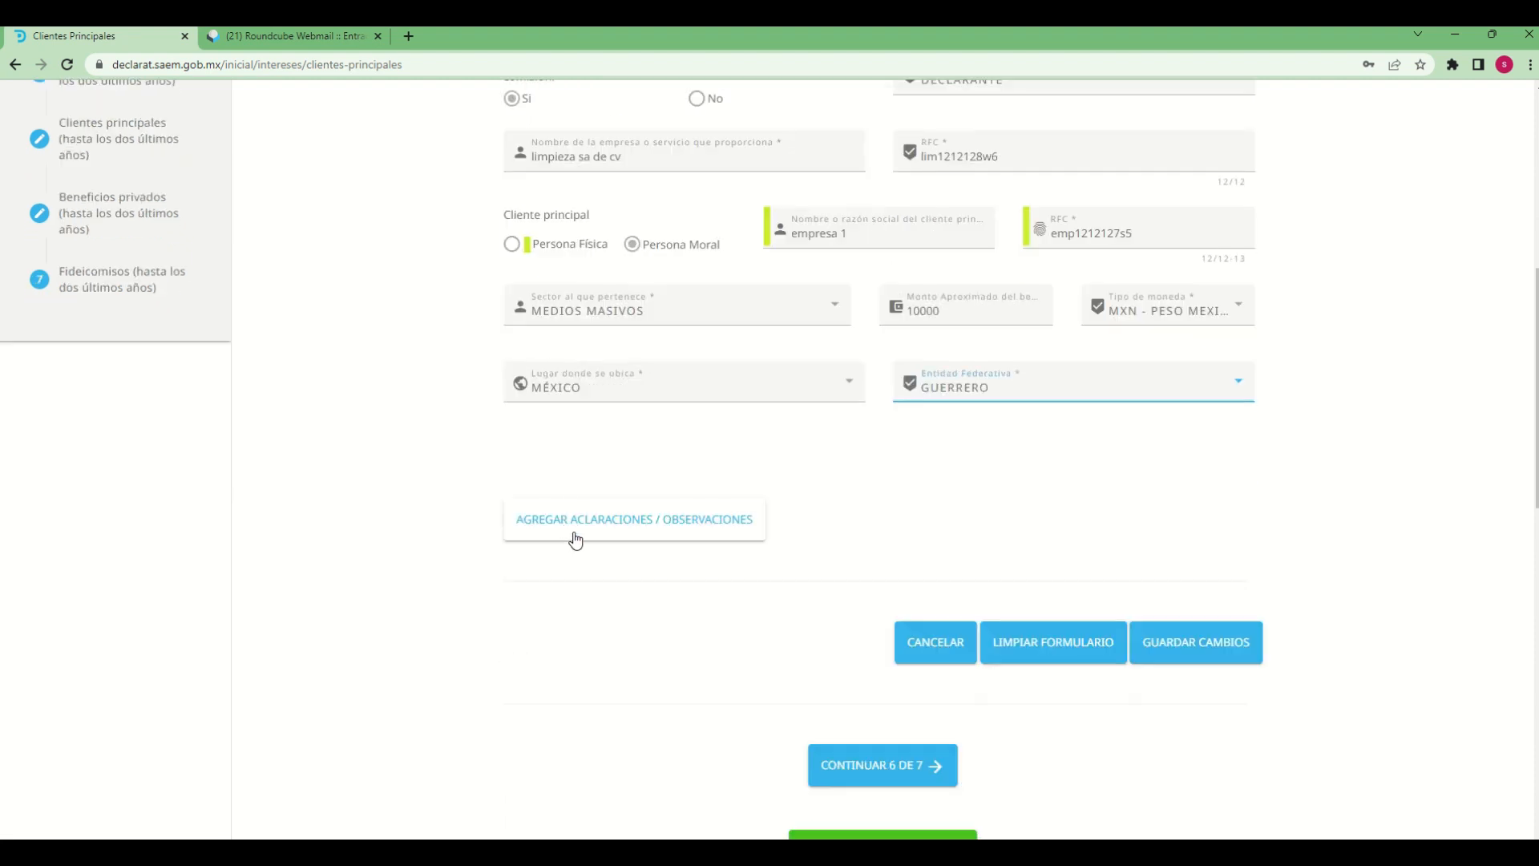
left_click(576, 539)
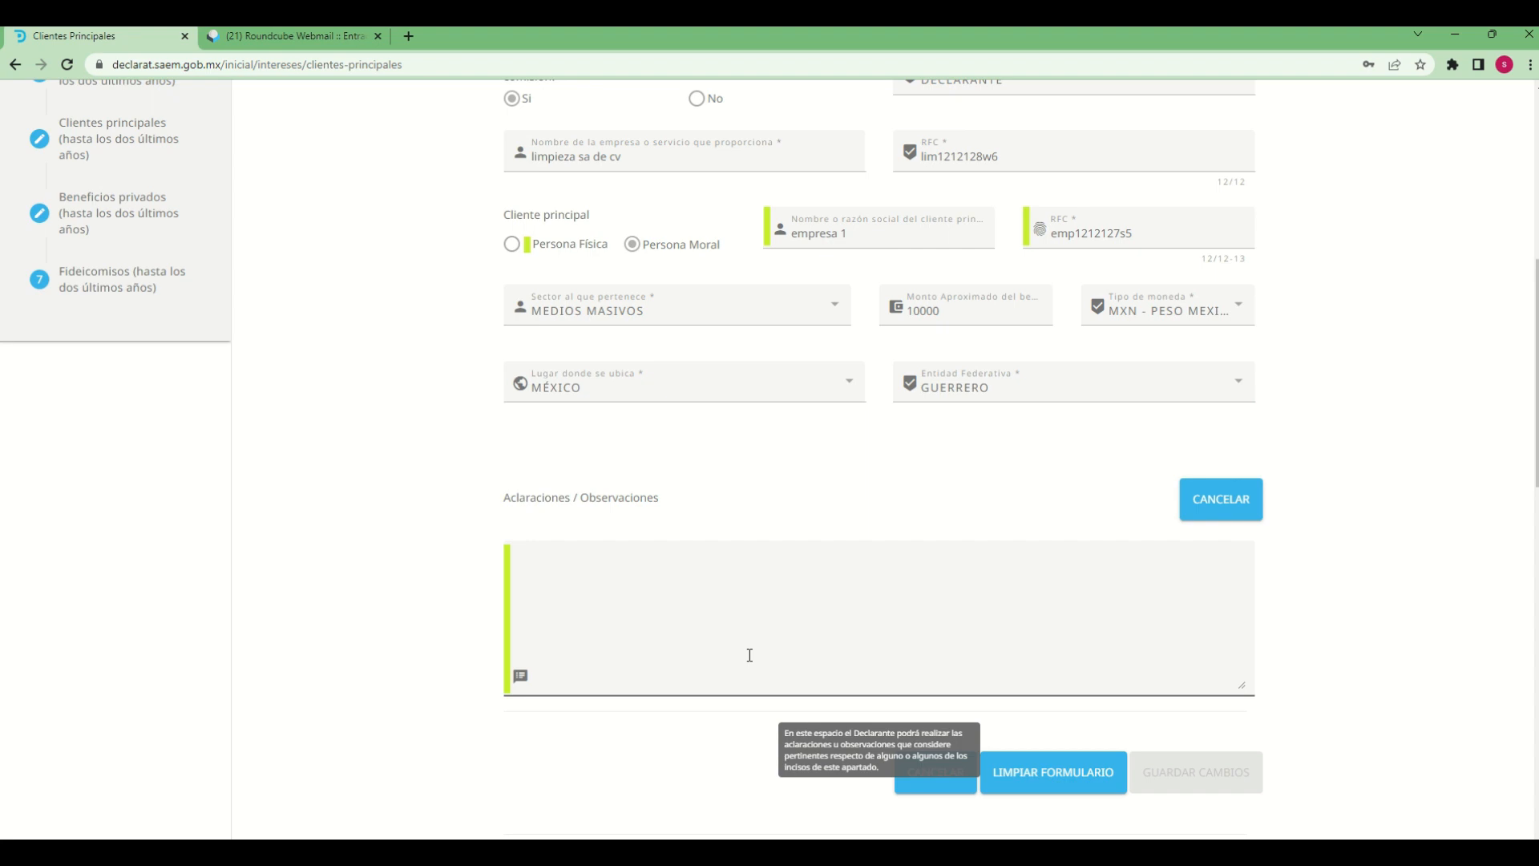
scroll(750, 655, "down", 10)
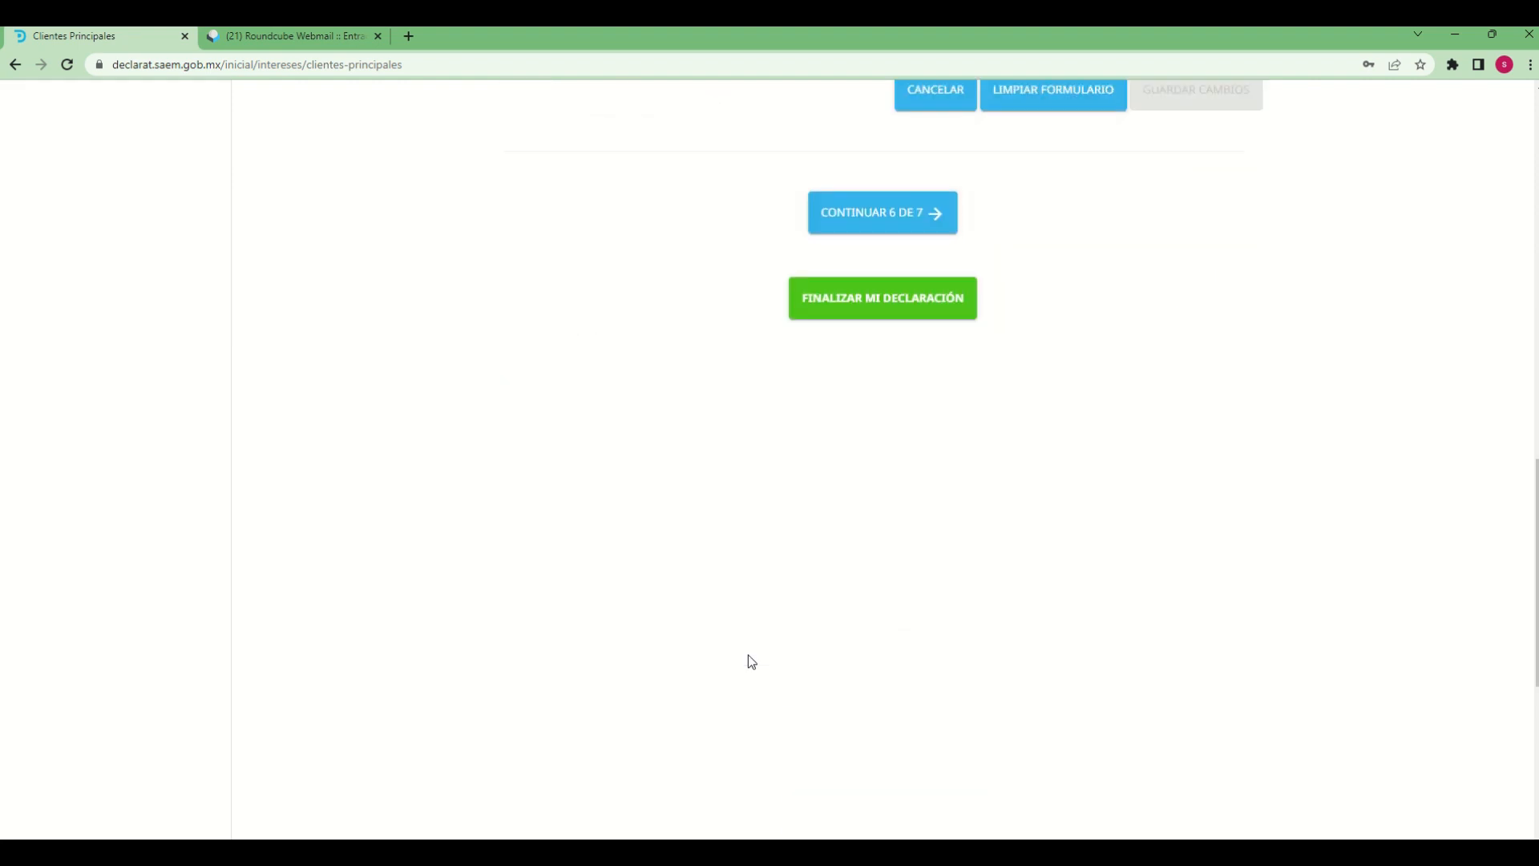
scroll(611, 394, "up", 6)
scroll(611, 394, "up", 5)
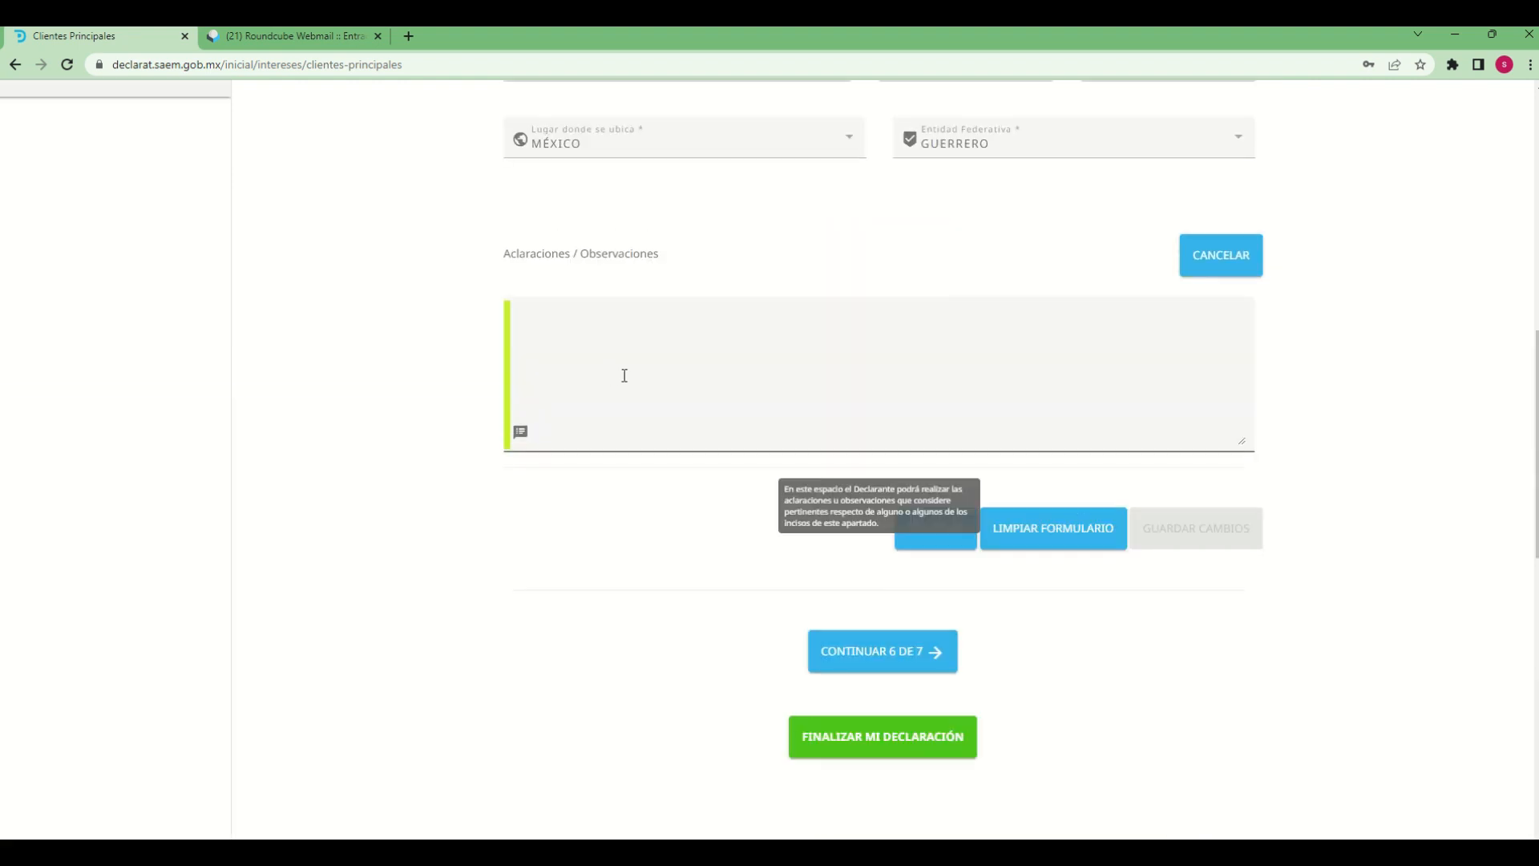
type("decla")
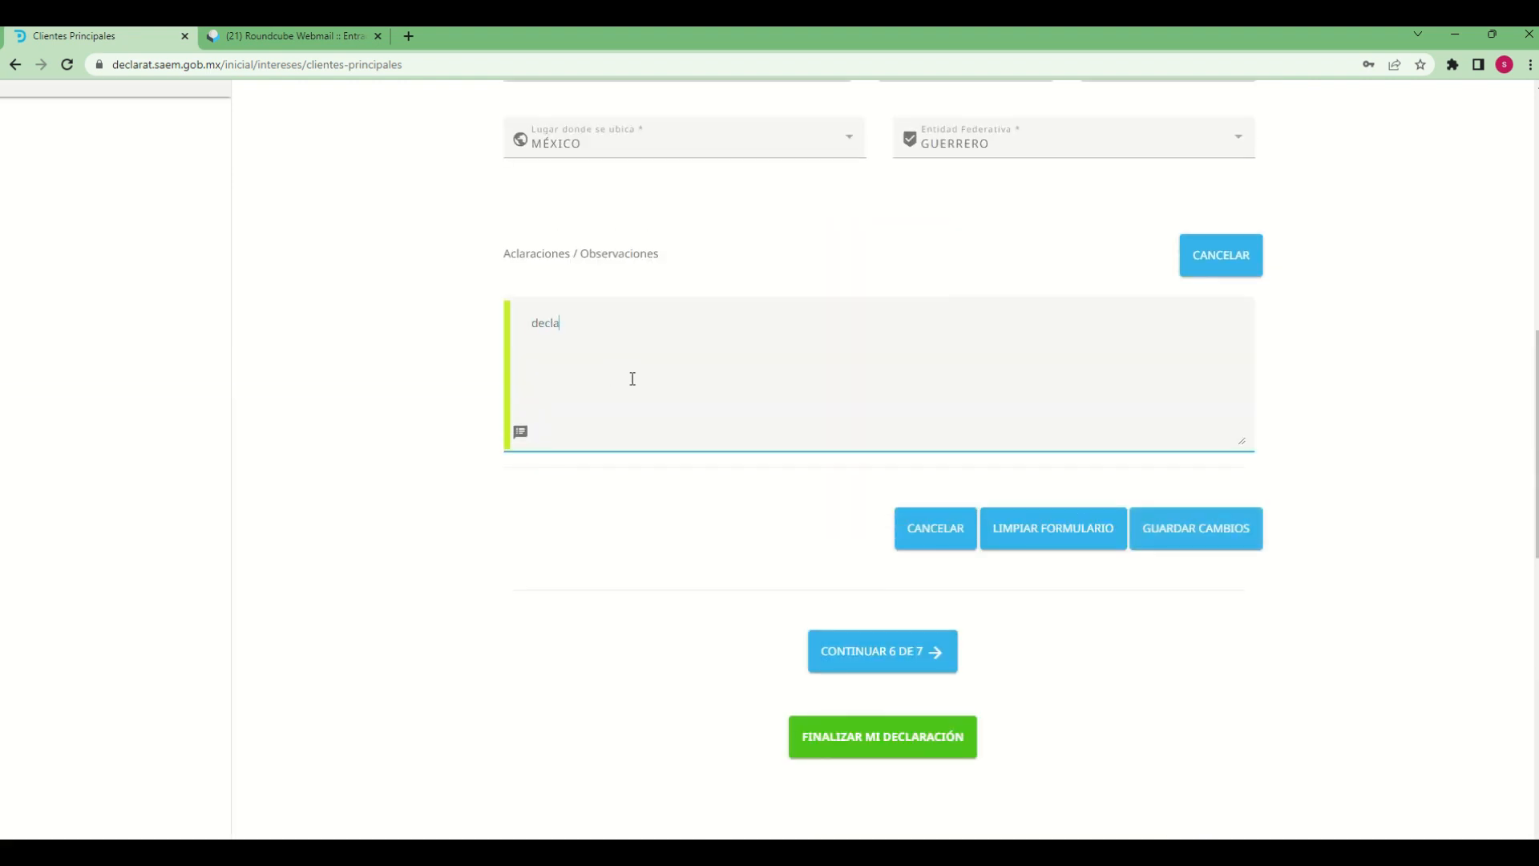
type("racion de ")
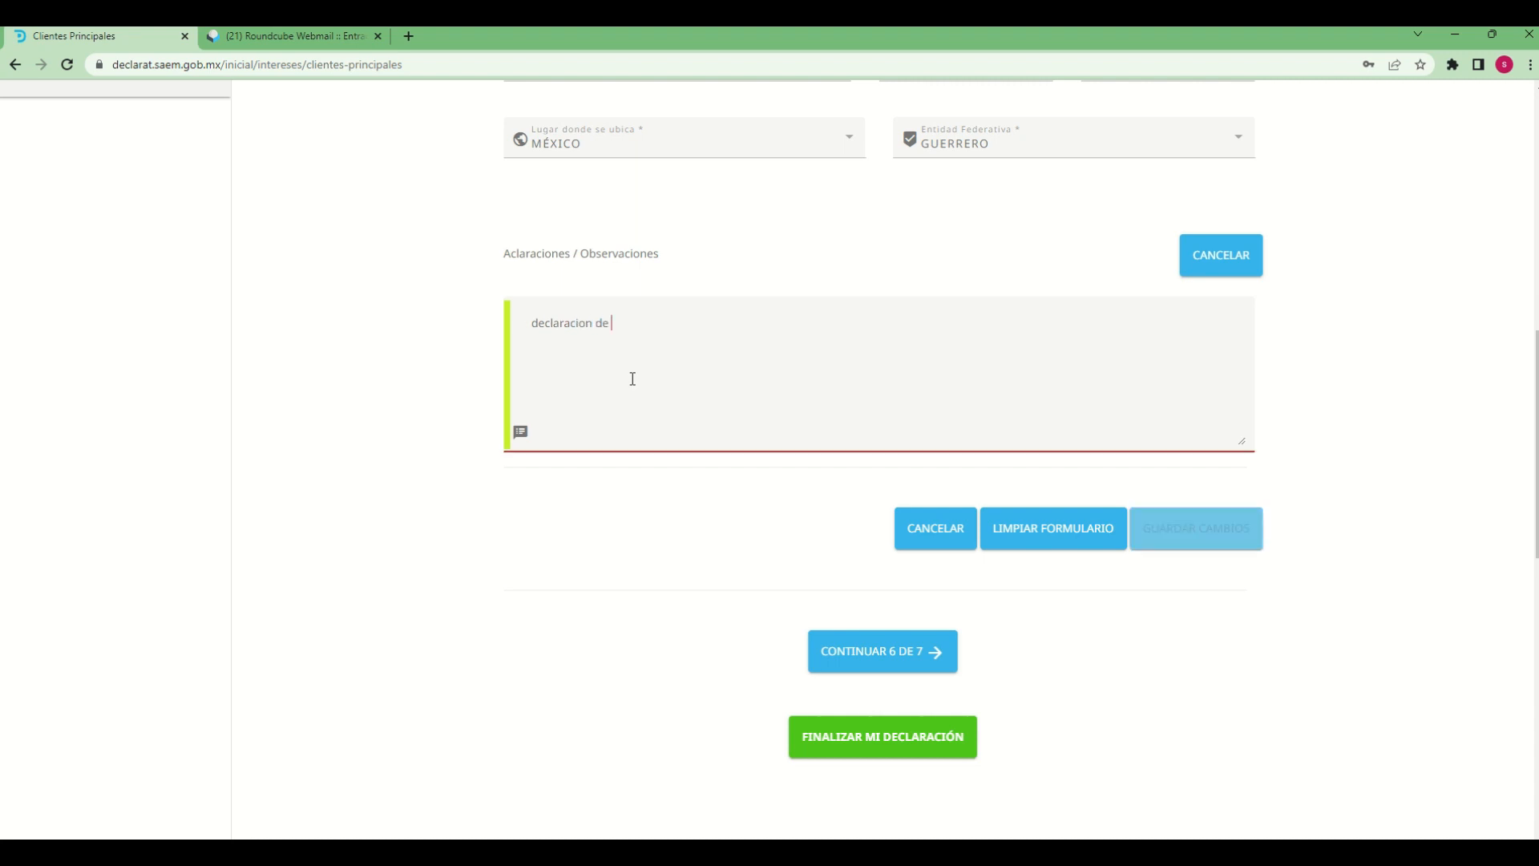
type("prueba")
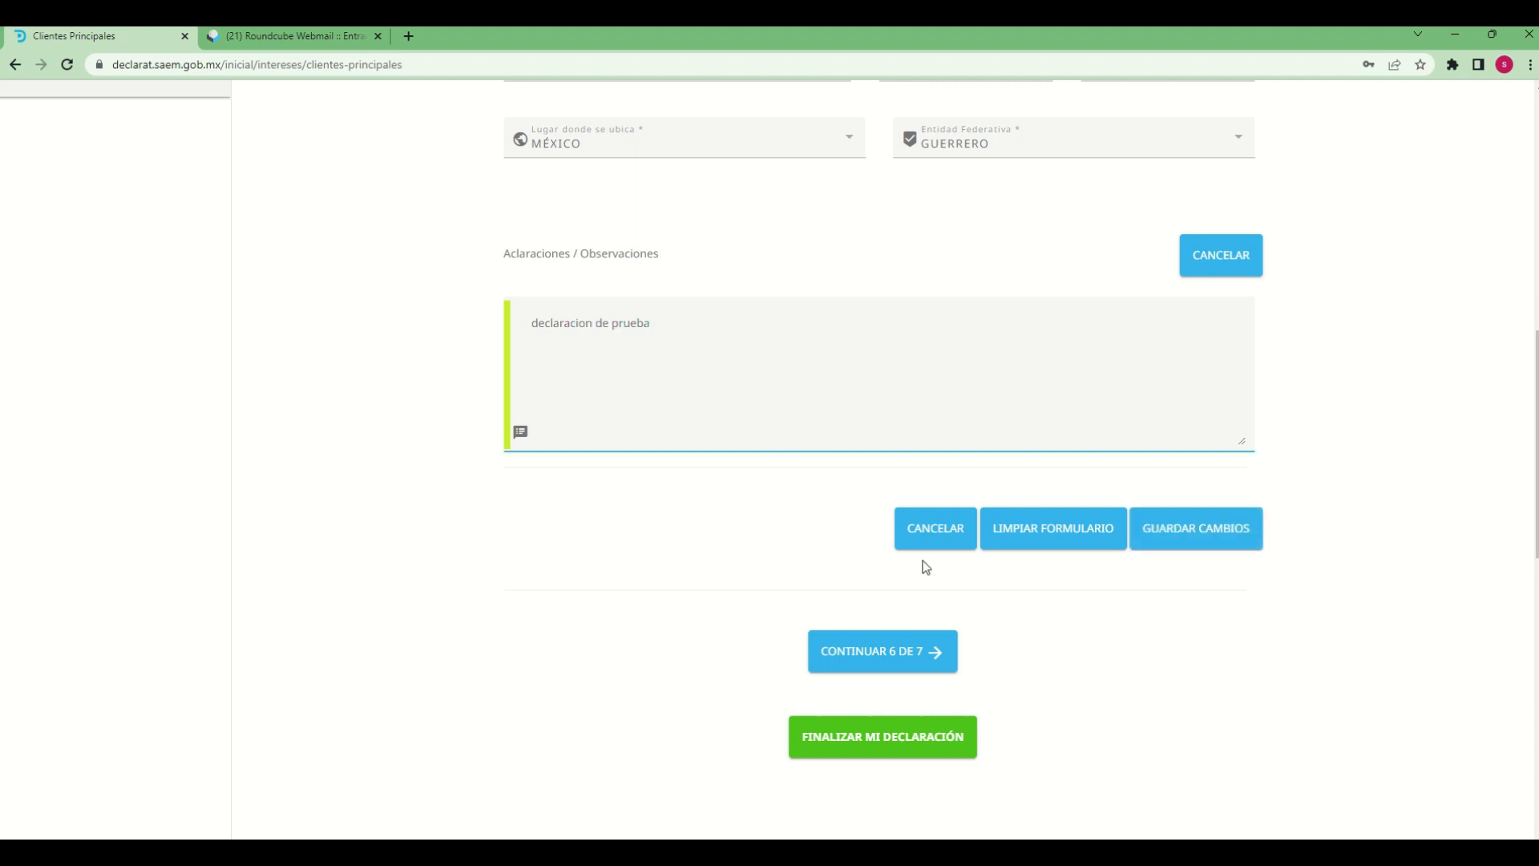
Save the main client entry and accept the save confirmation
scroll(1107, 633, "up", 5)
scroll(1224, 555, "down", 5)
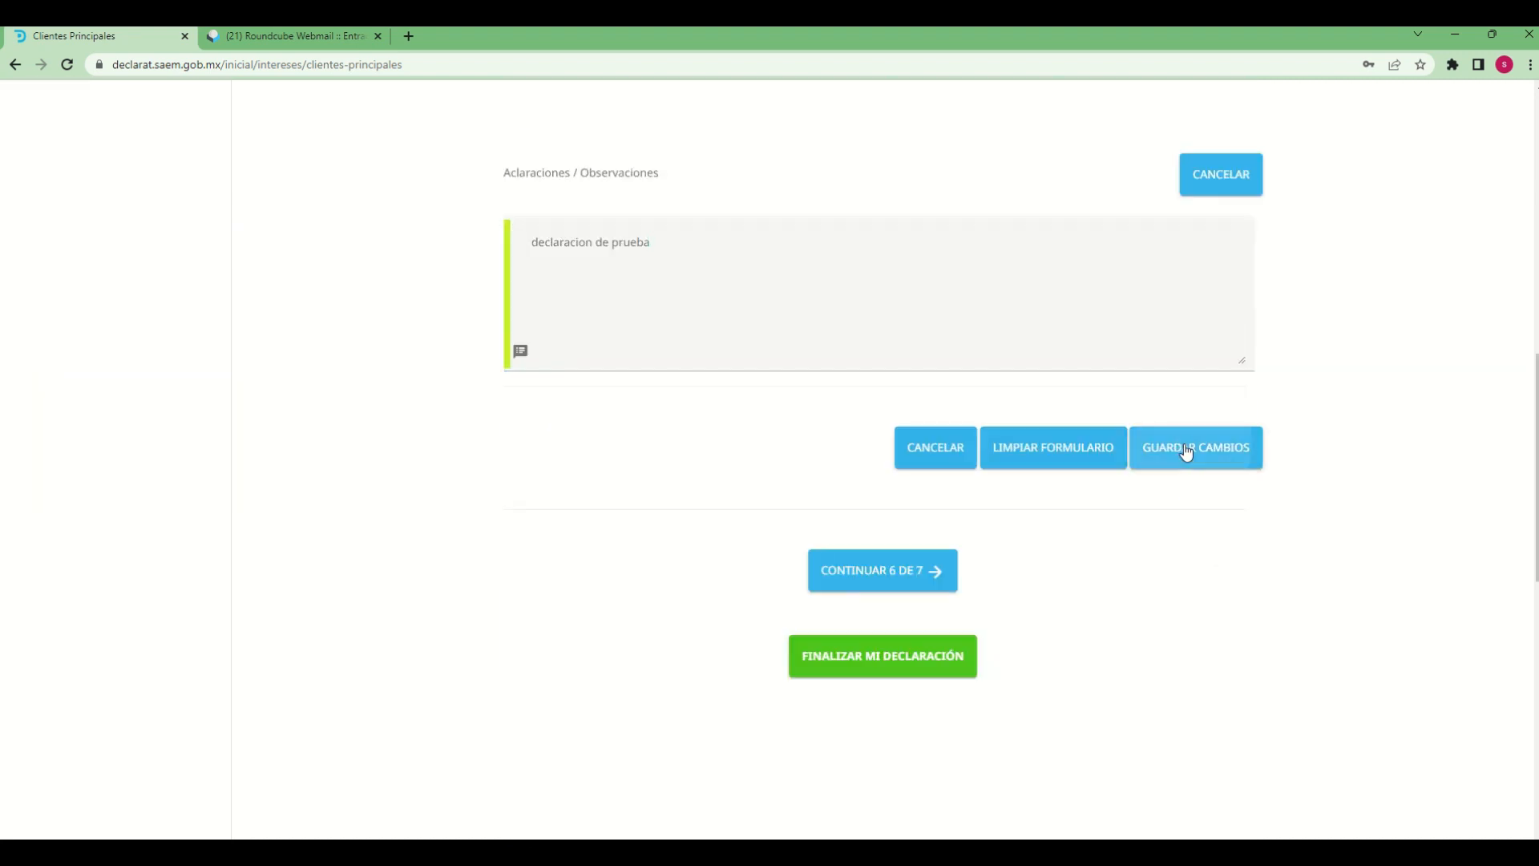
left_click(1189, 450)
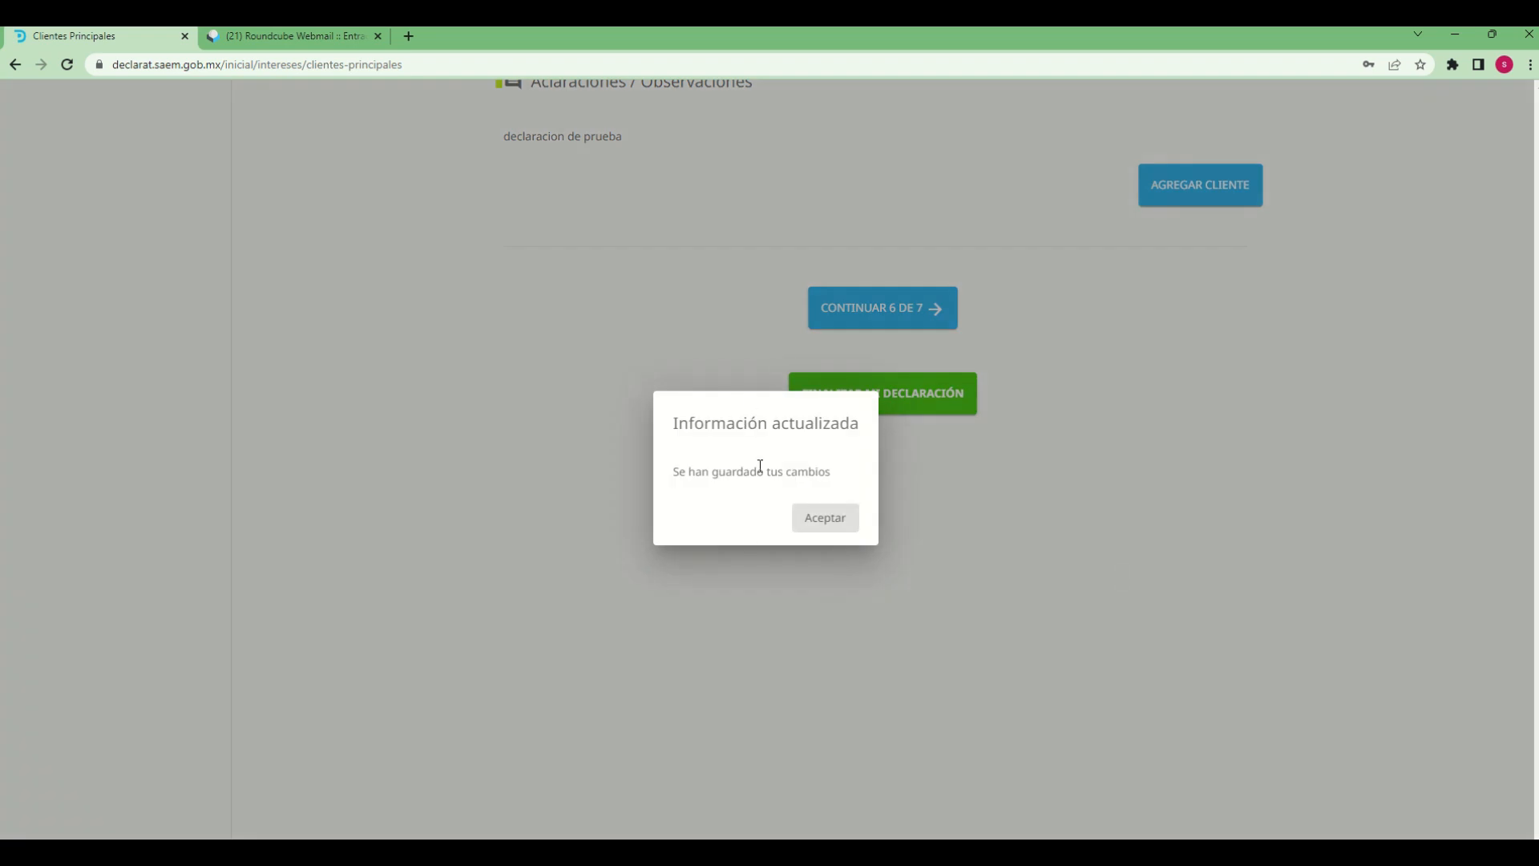
left_click(828, 526)
Continue to section 6, Beneficios privados, and start adding a new private benefit
scroll(1364, 649, "up", 9)
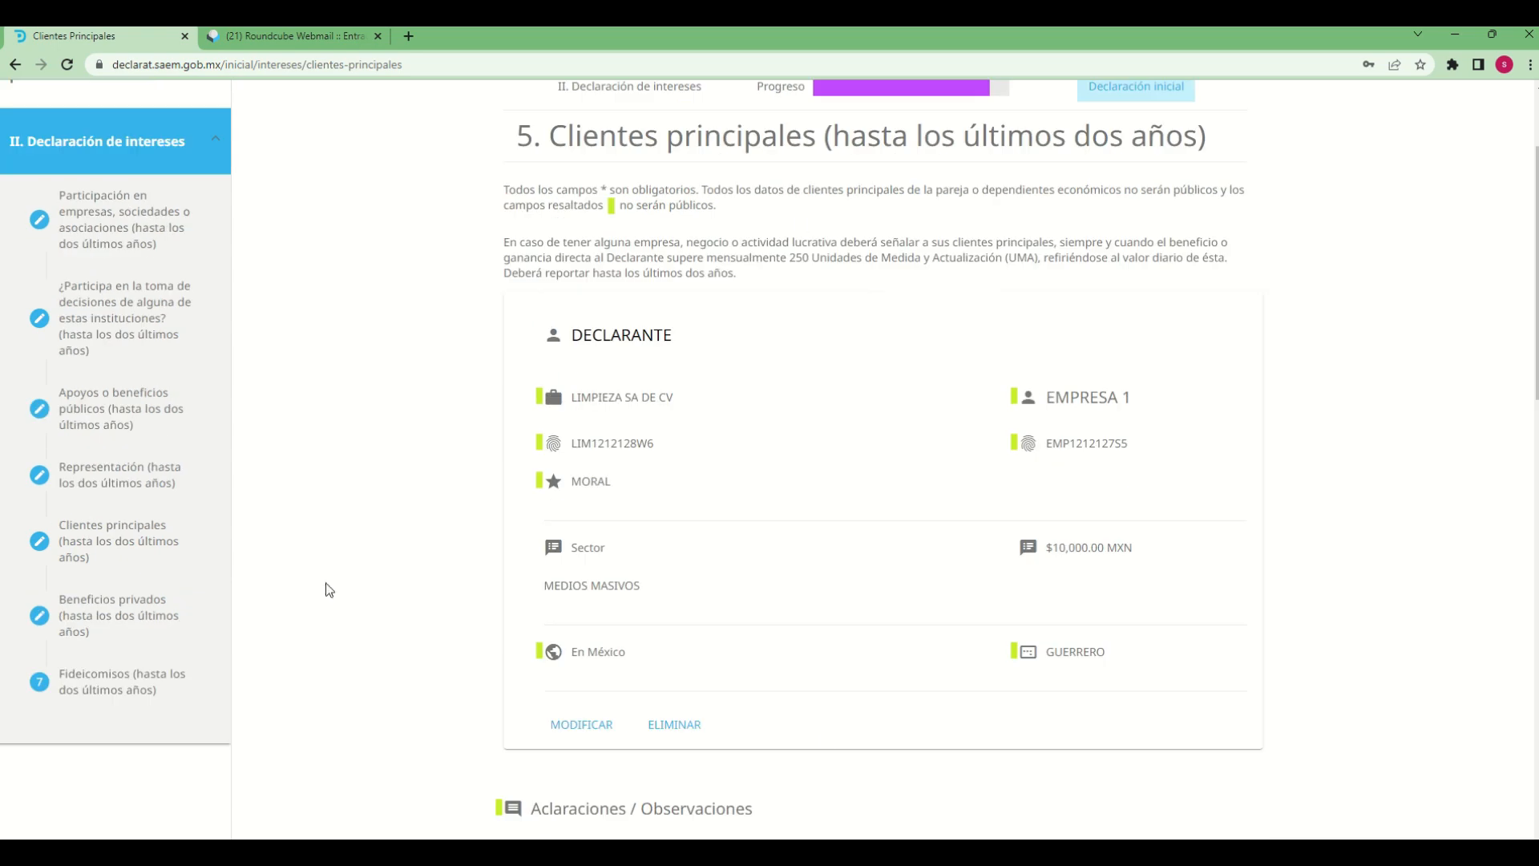
scroll(992, 771, "down", 3)
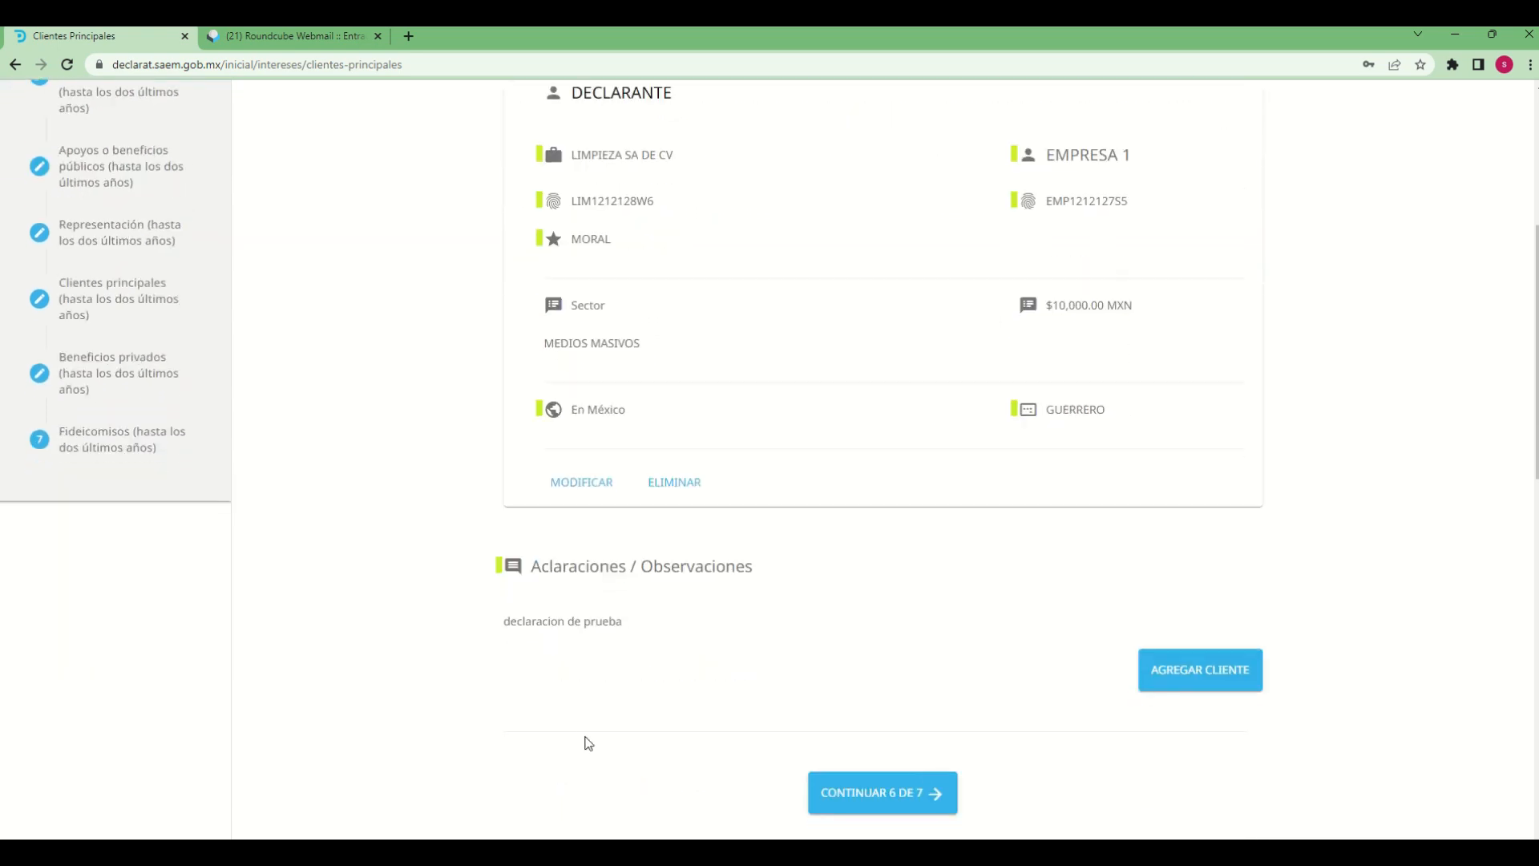
scroll(1179, 748, "down", 2)
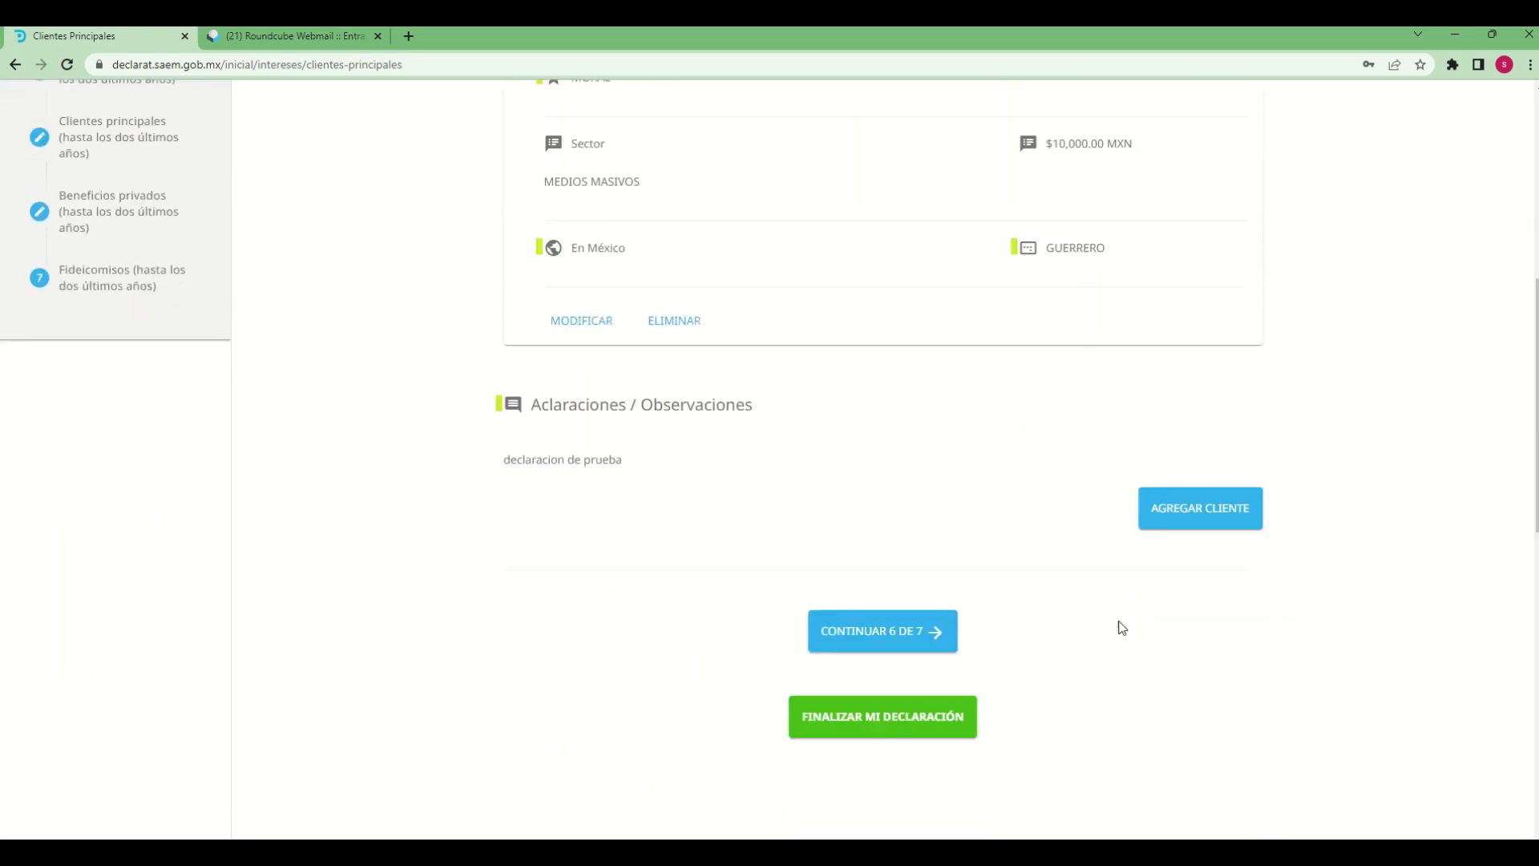
left_click(932, 633)
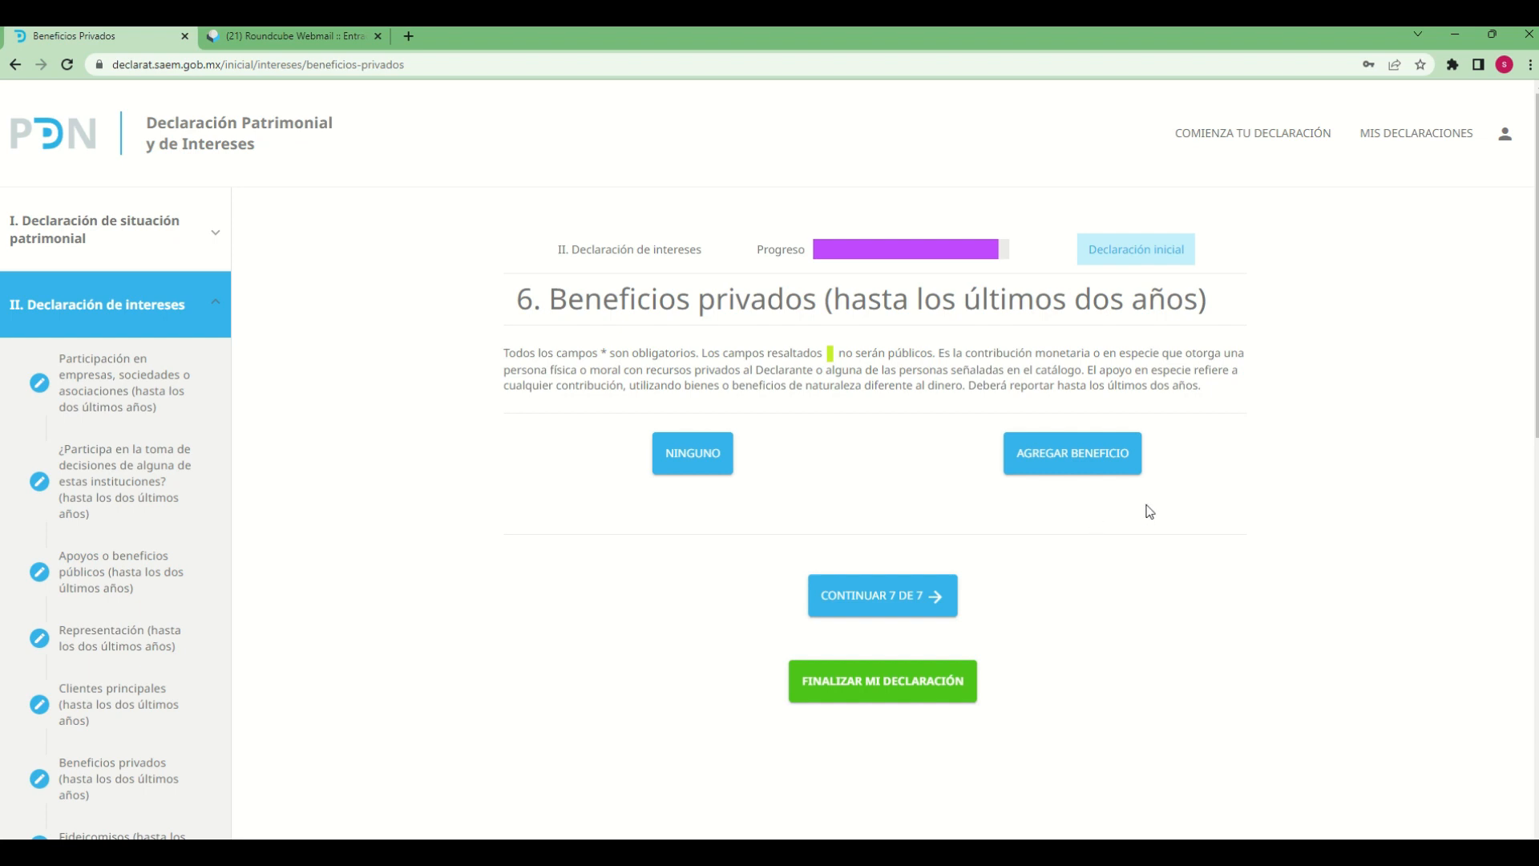
left_click(1086, 473)
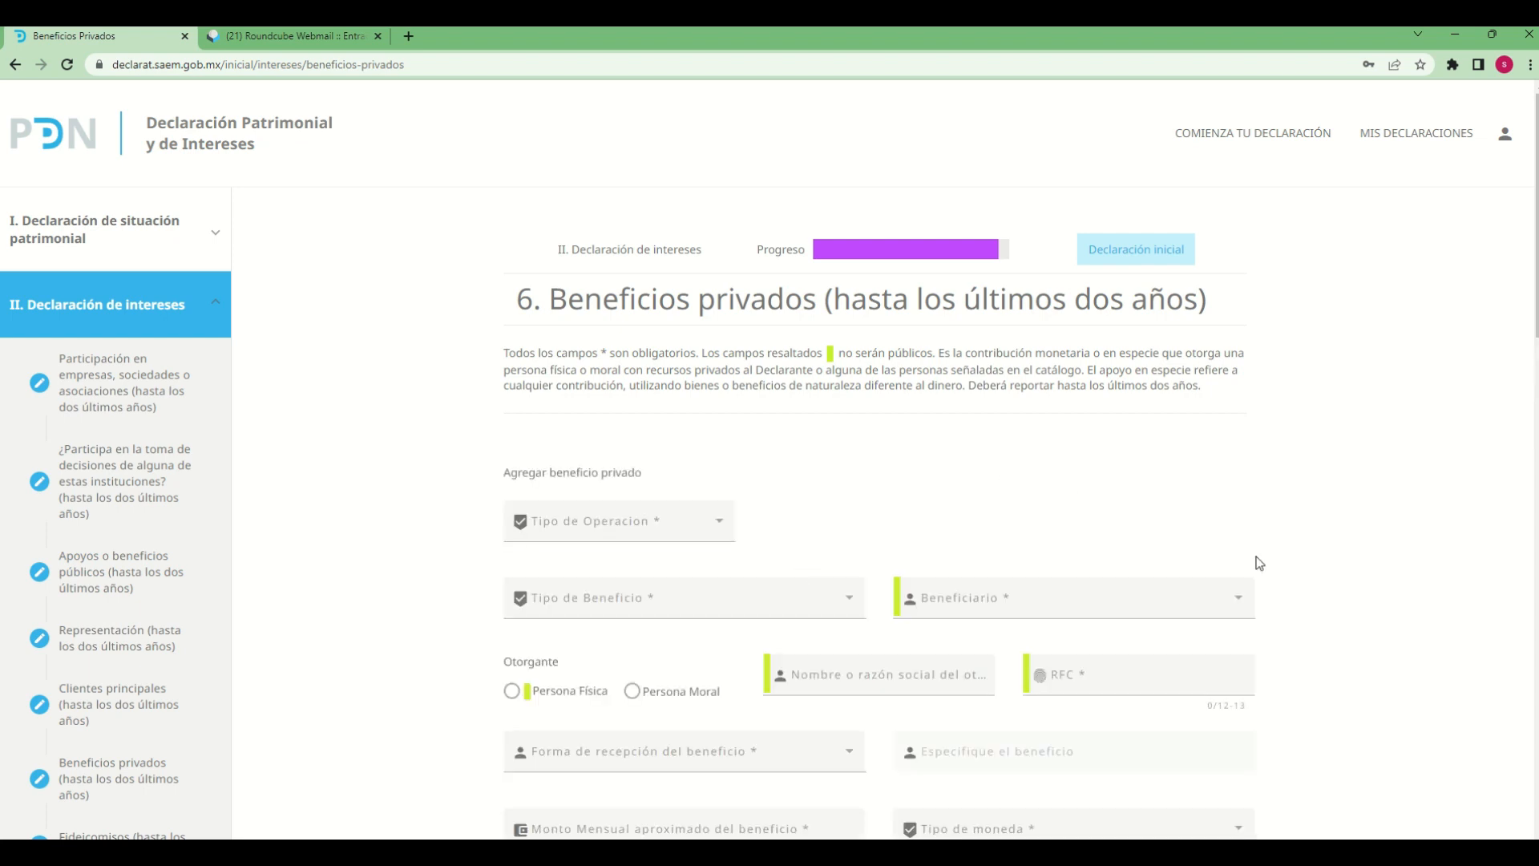
Set the private benefit's operation type to AGREGAR and its benefit type to DONACIÓN
scroll(1344, 636, "down", 2)
scroll(1344, 637, "down", 1)
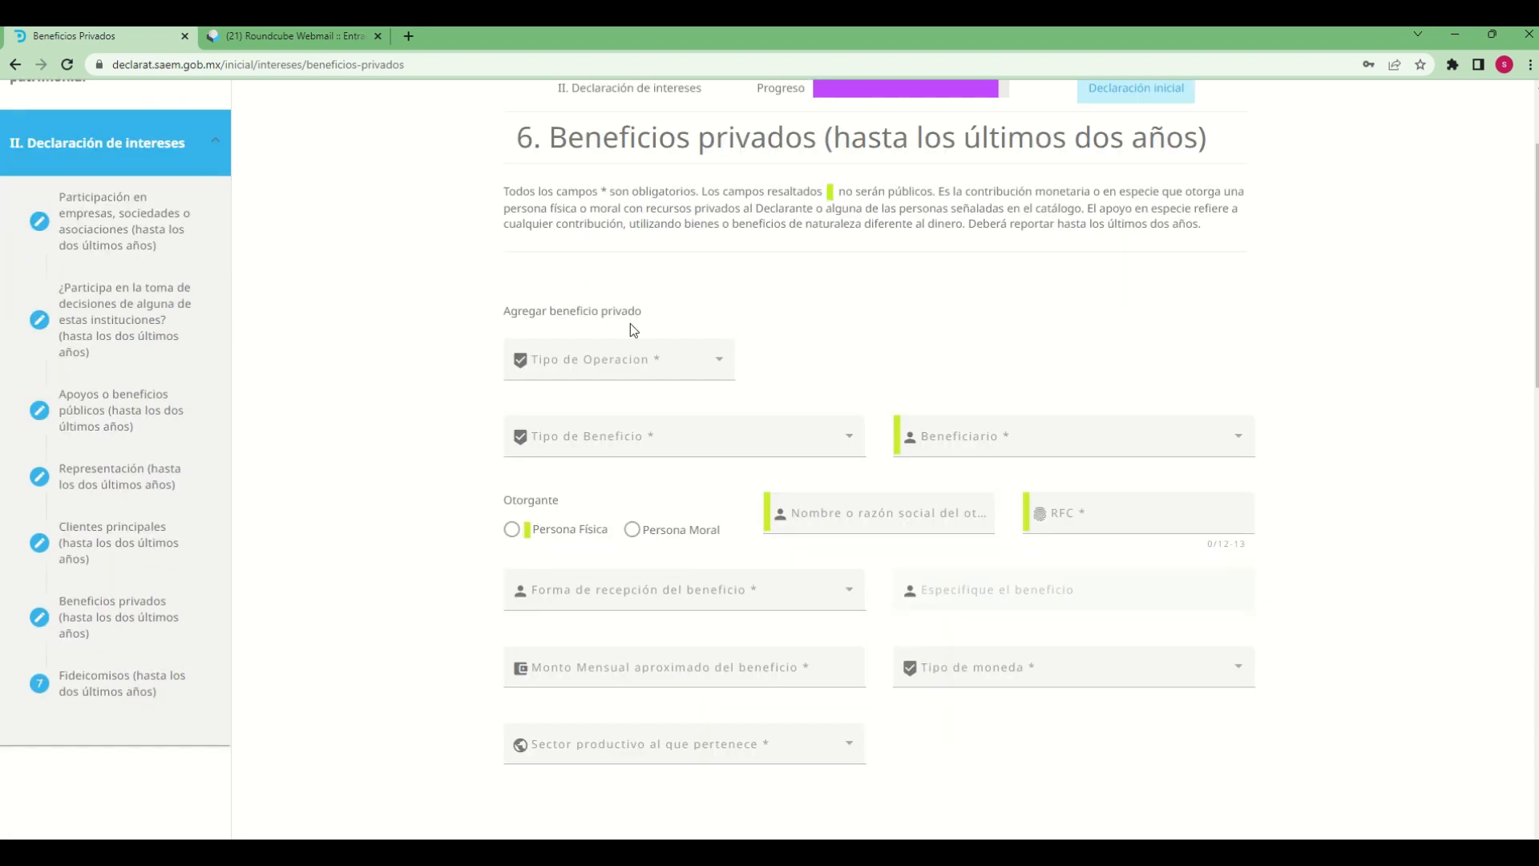
left_click(721, 371)
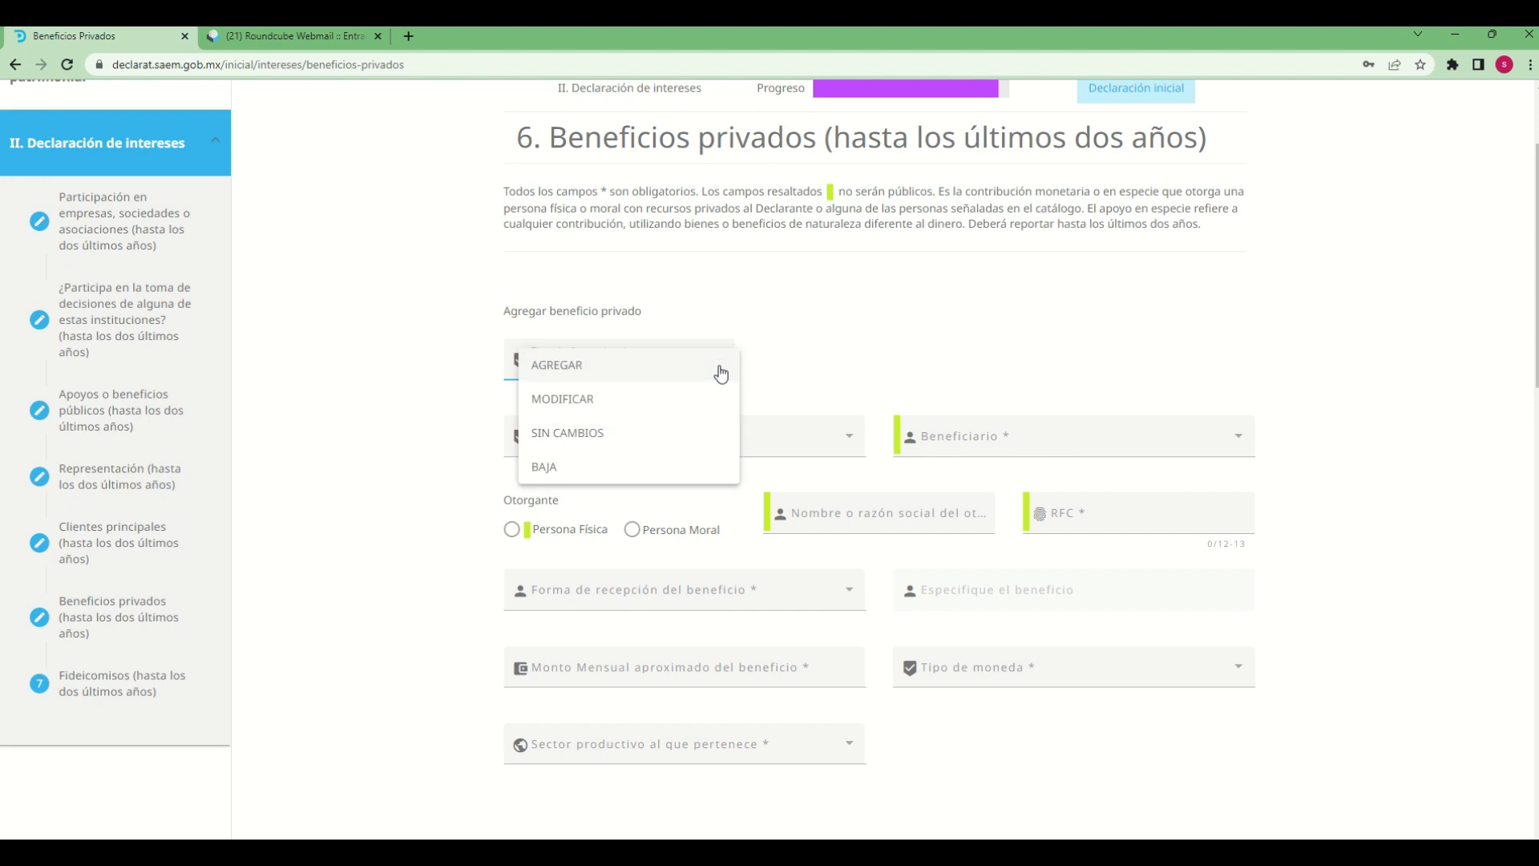
left_click(576, 382)
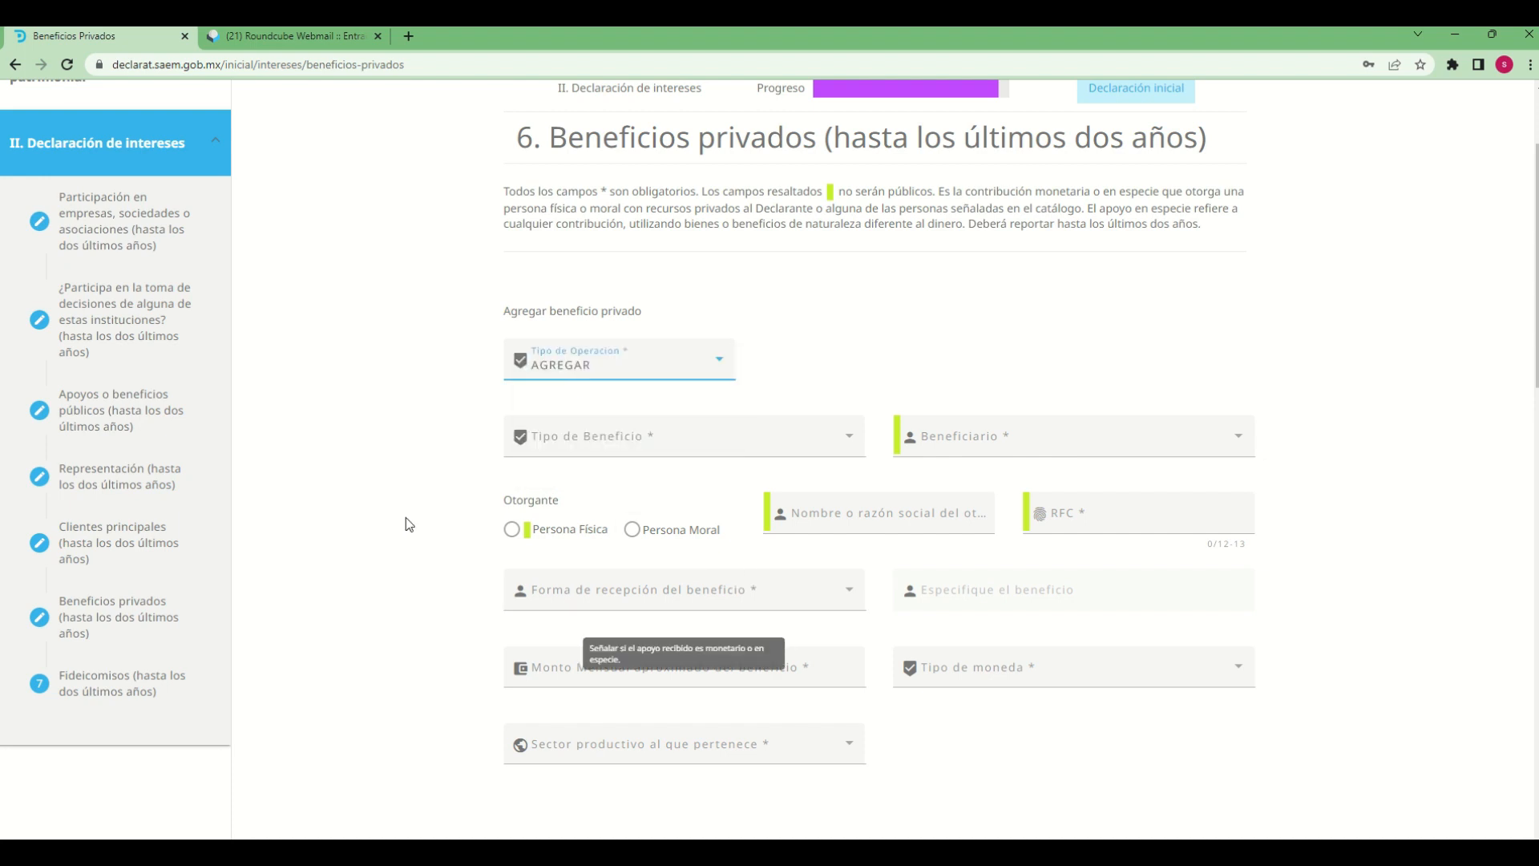
left_click(766, 446)
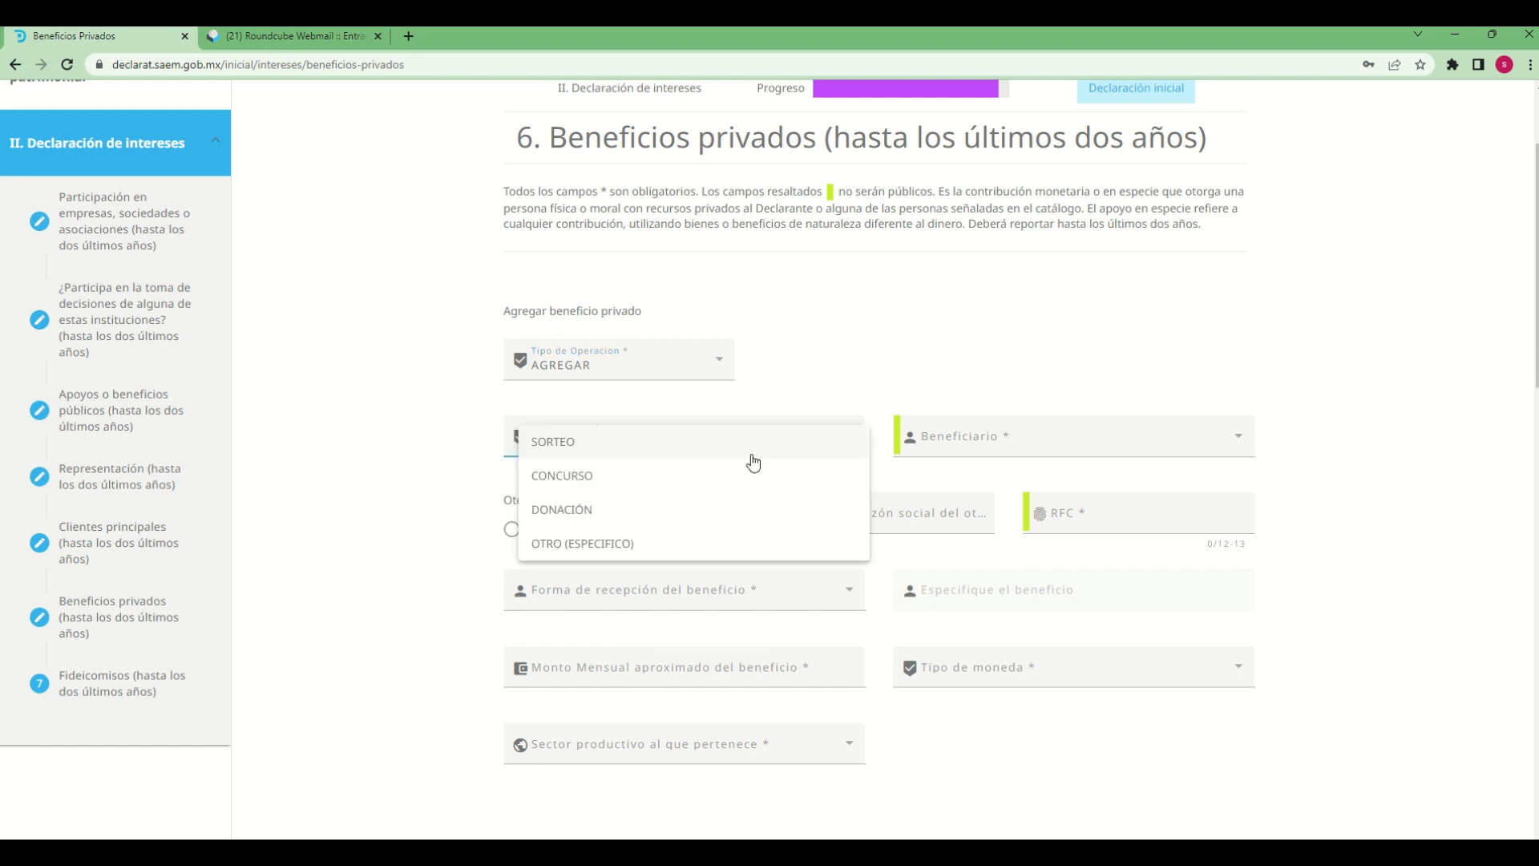
left_click(575, 508)
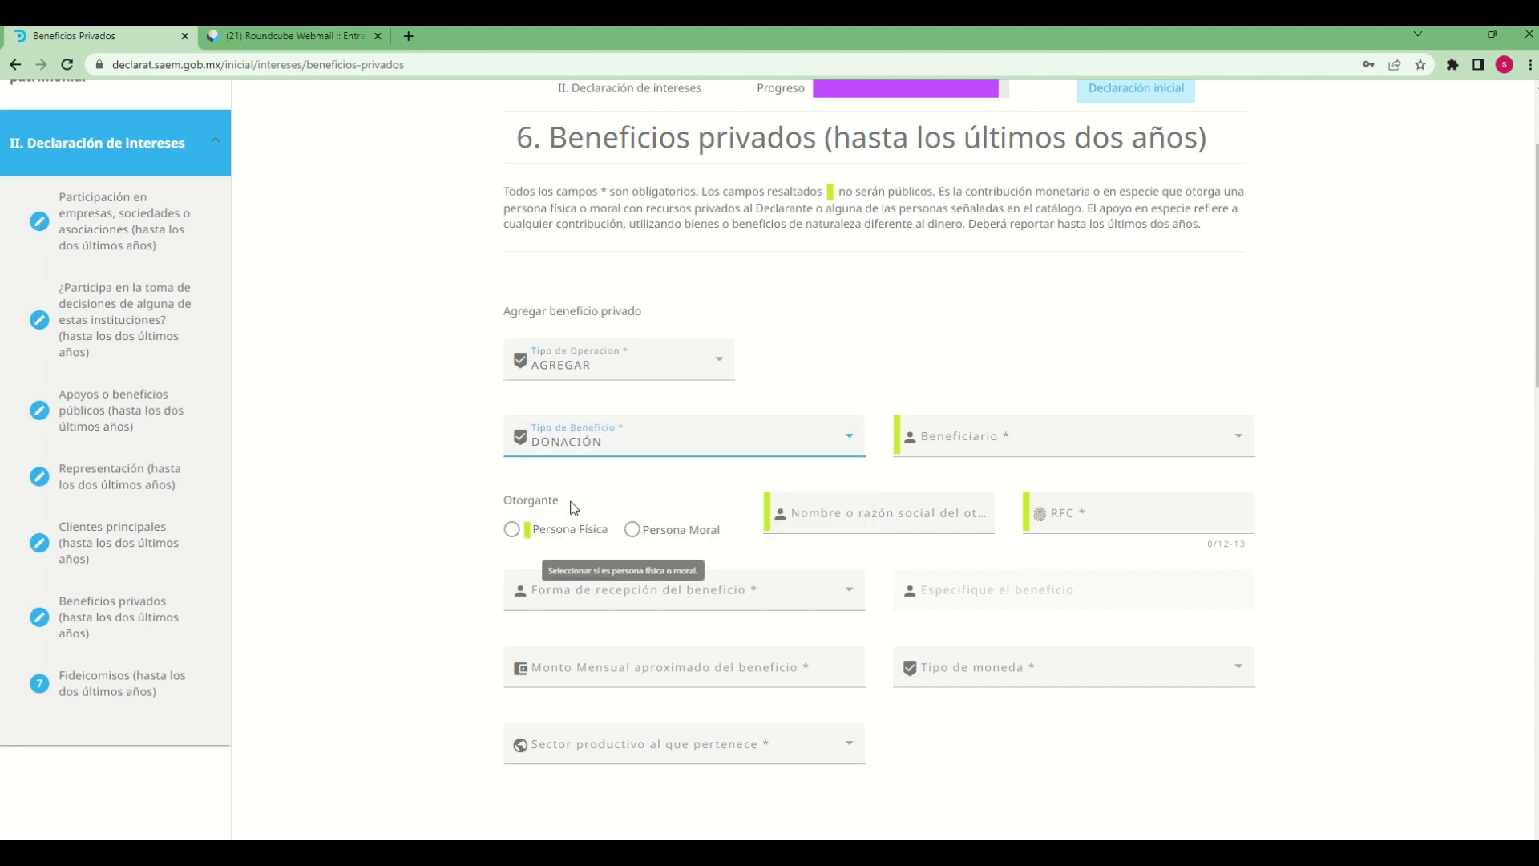
Choose DECLARANTE and CÓNYUGE as the beneficiaries of the private benefit
left_click(1176, 453)
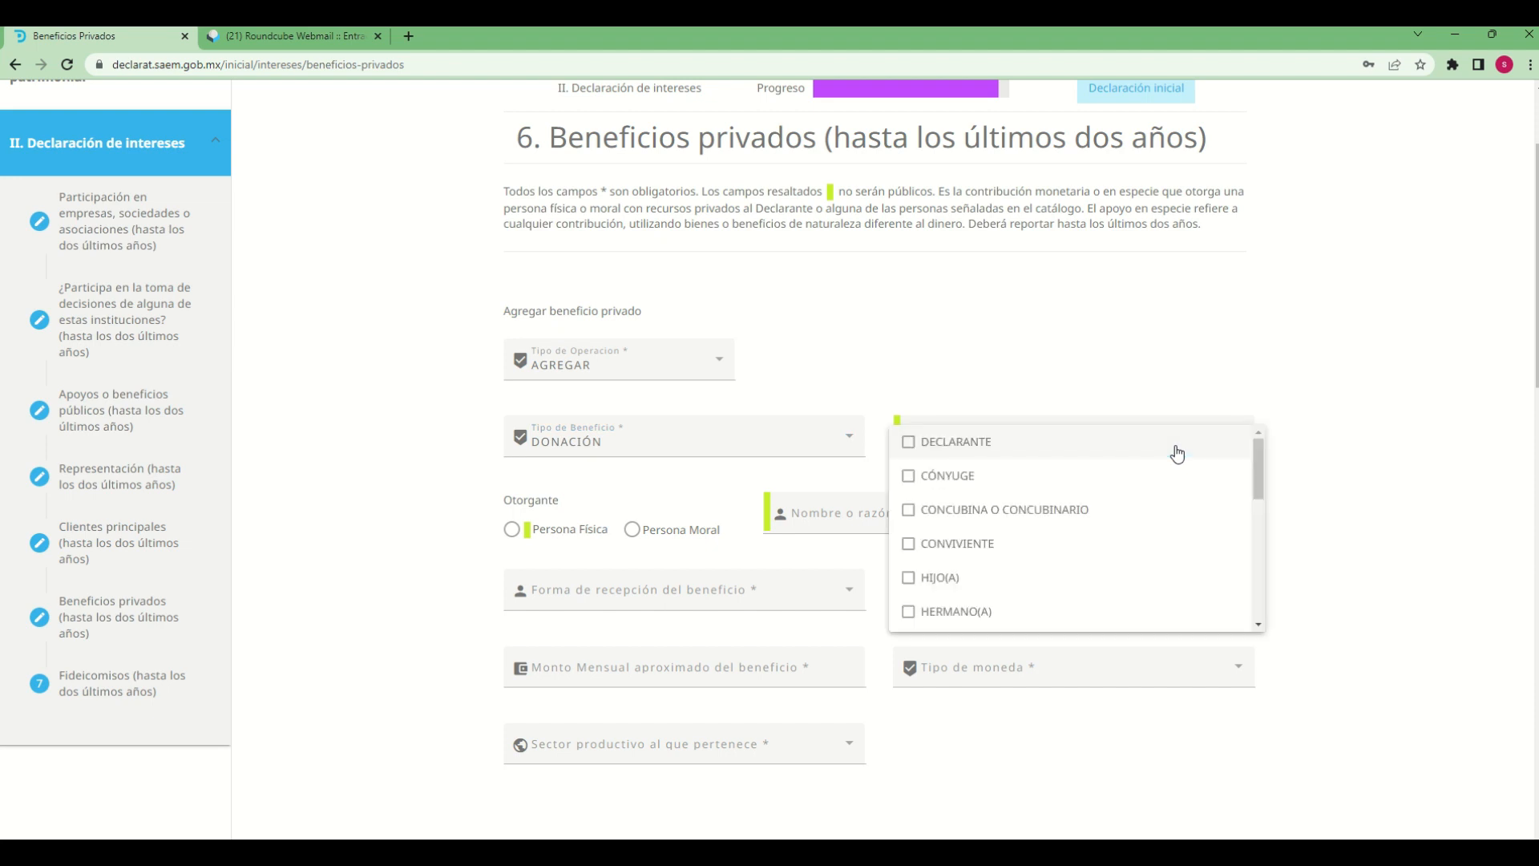
left_click(1209, 373)
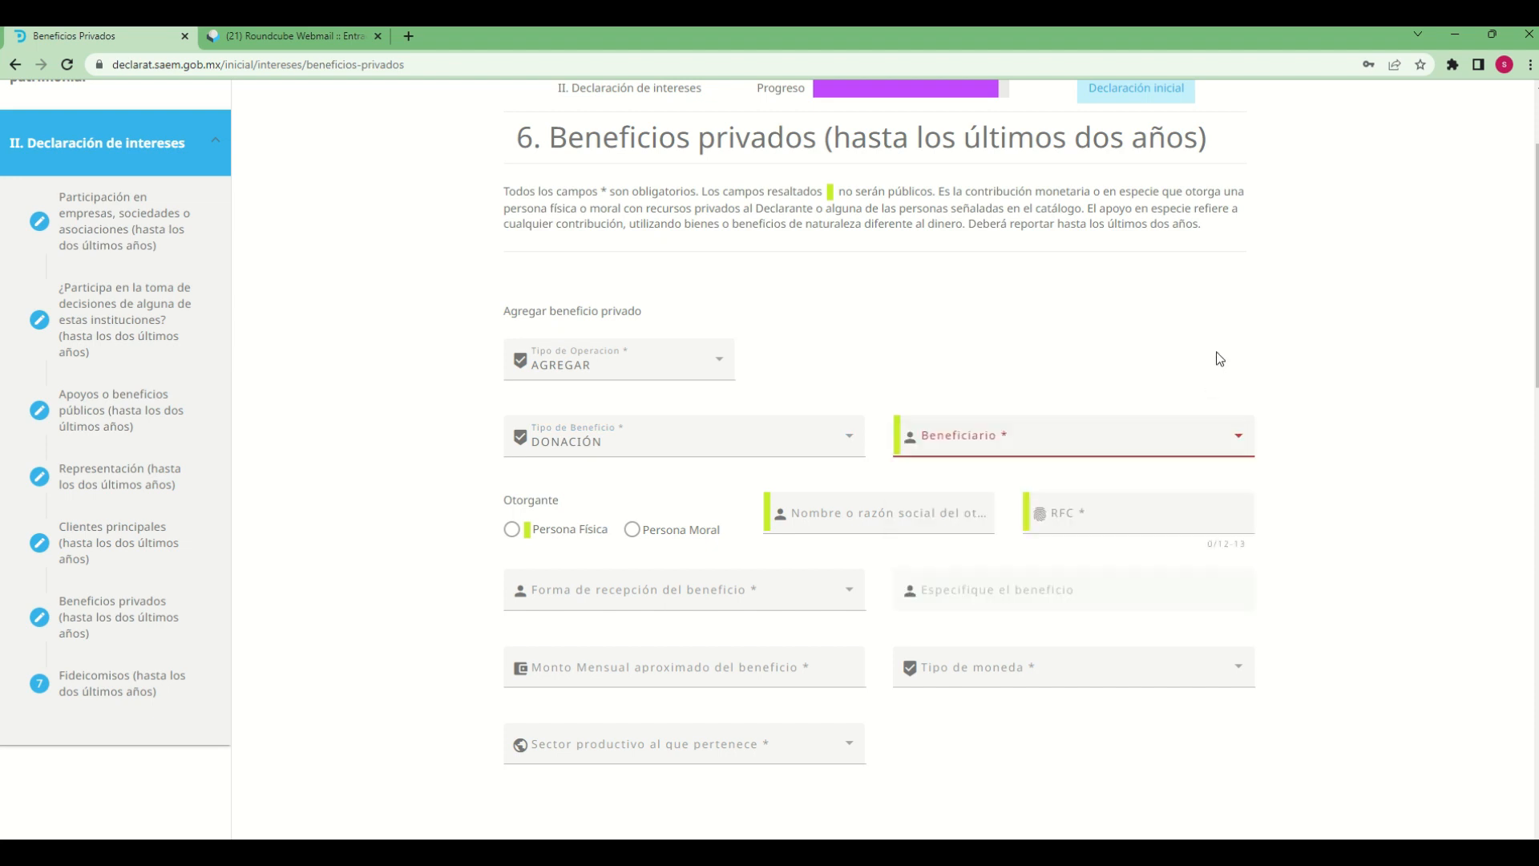
left_click(961, 443)
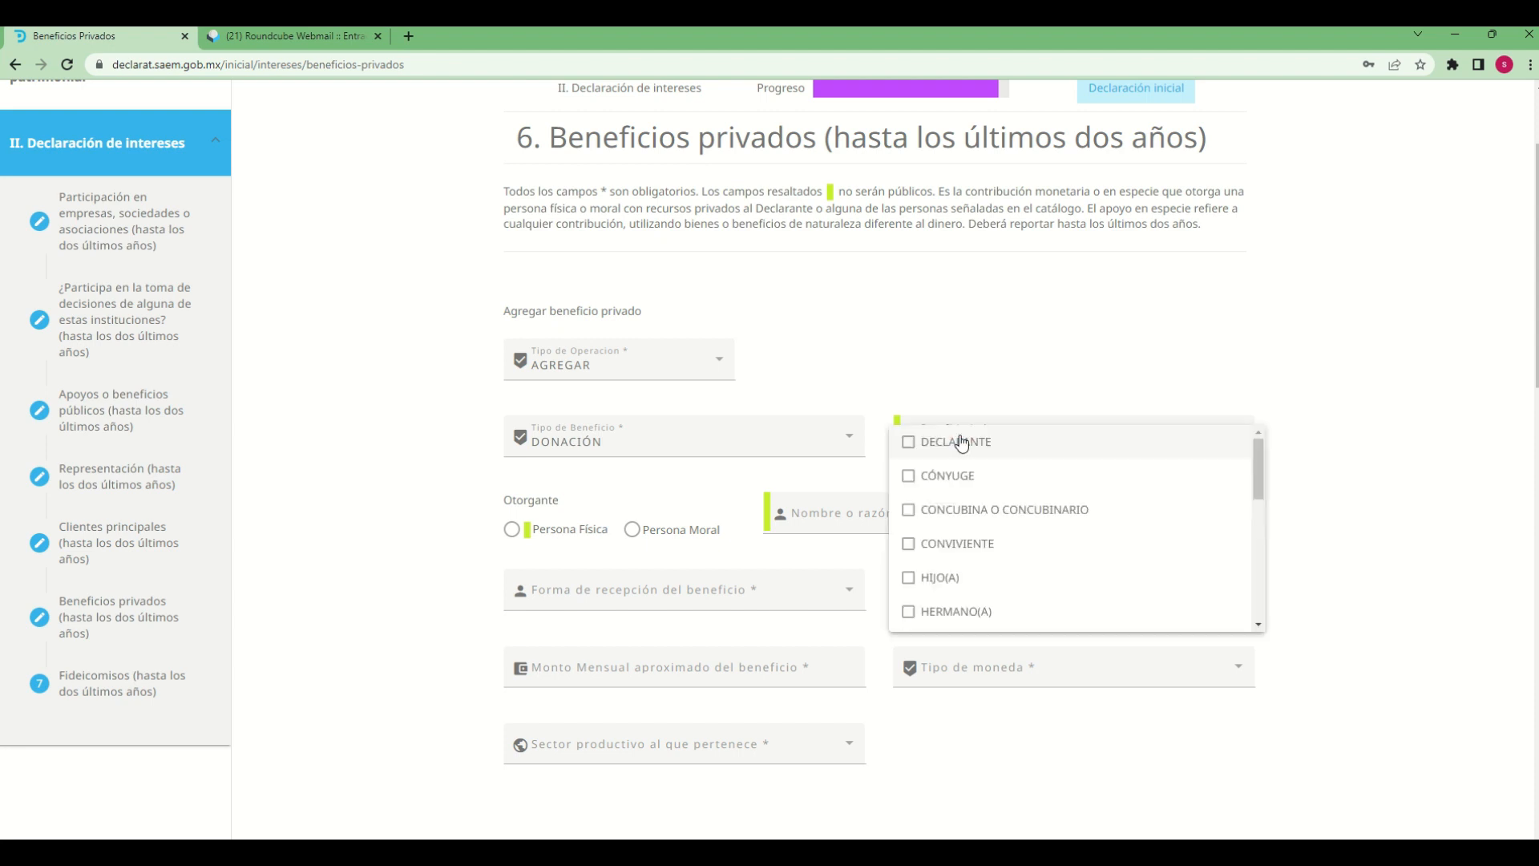
left_click(909, 442)
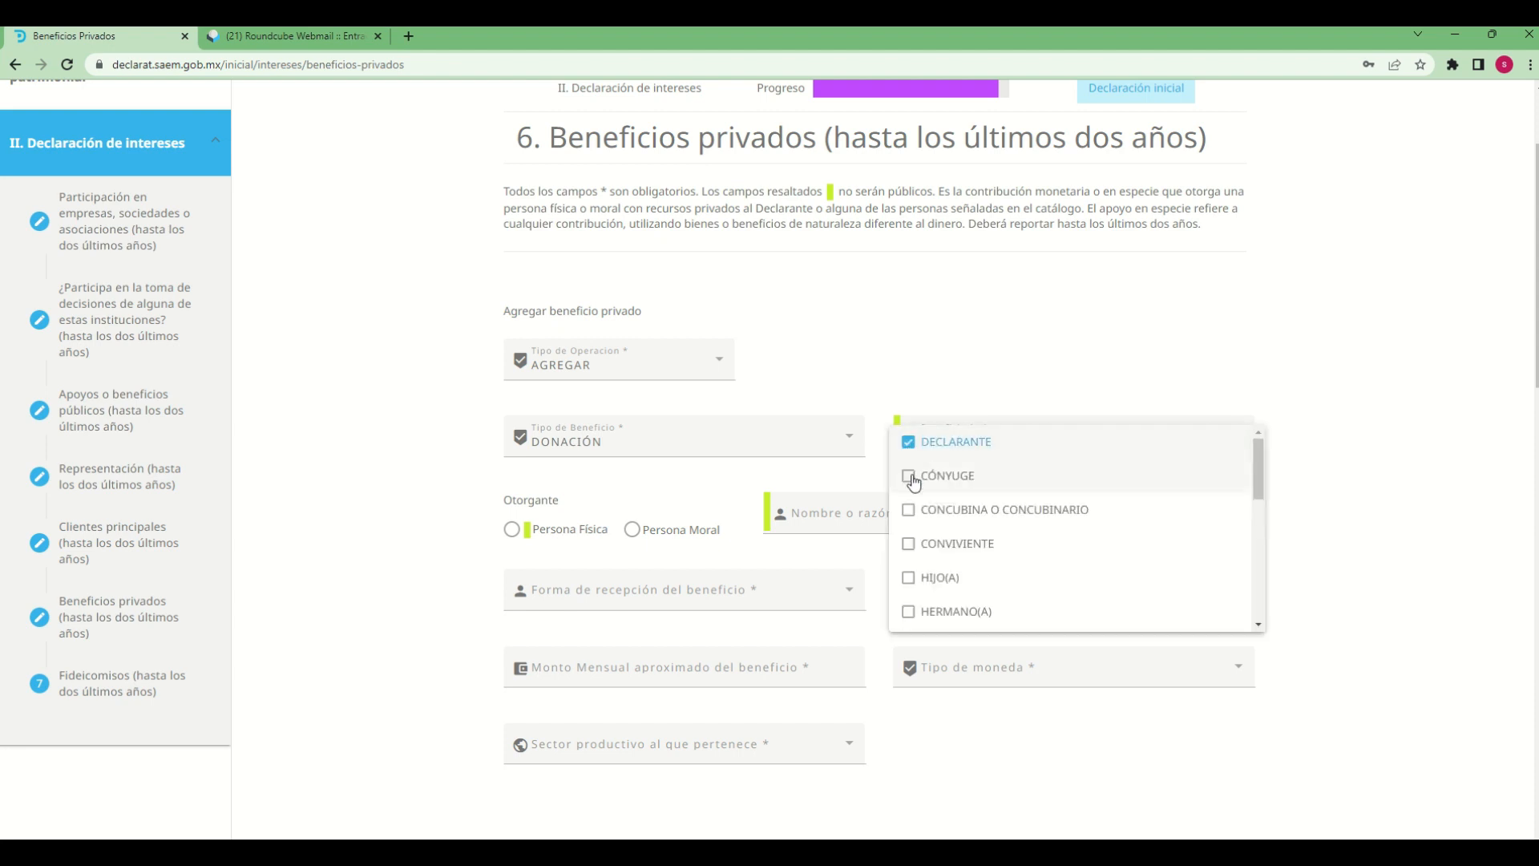
left_click(912, 477)
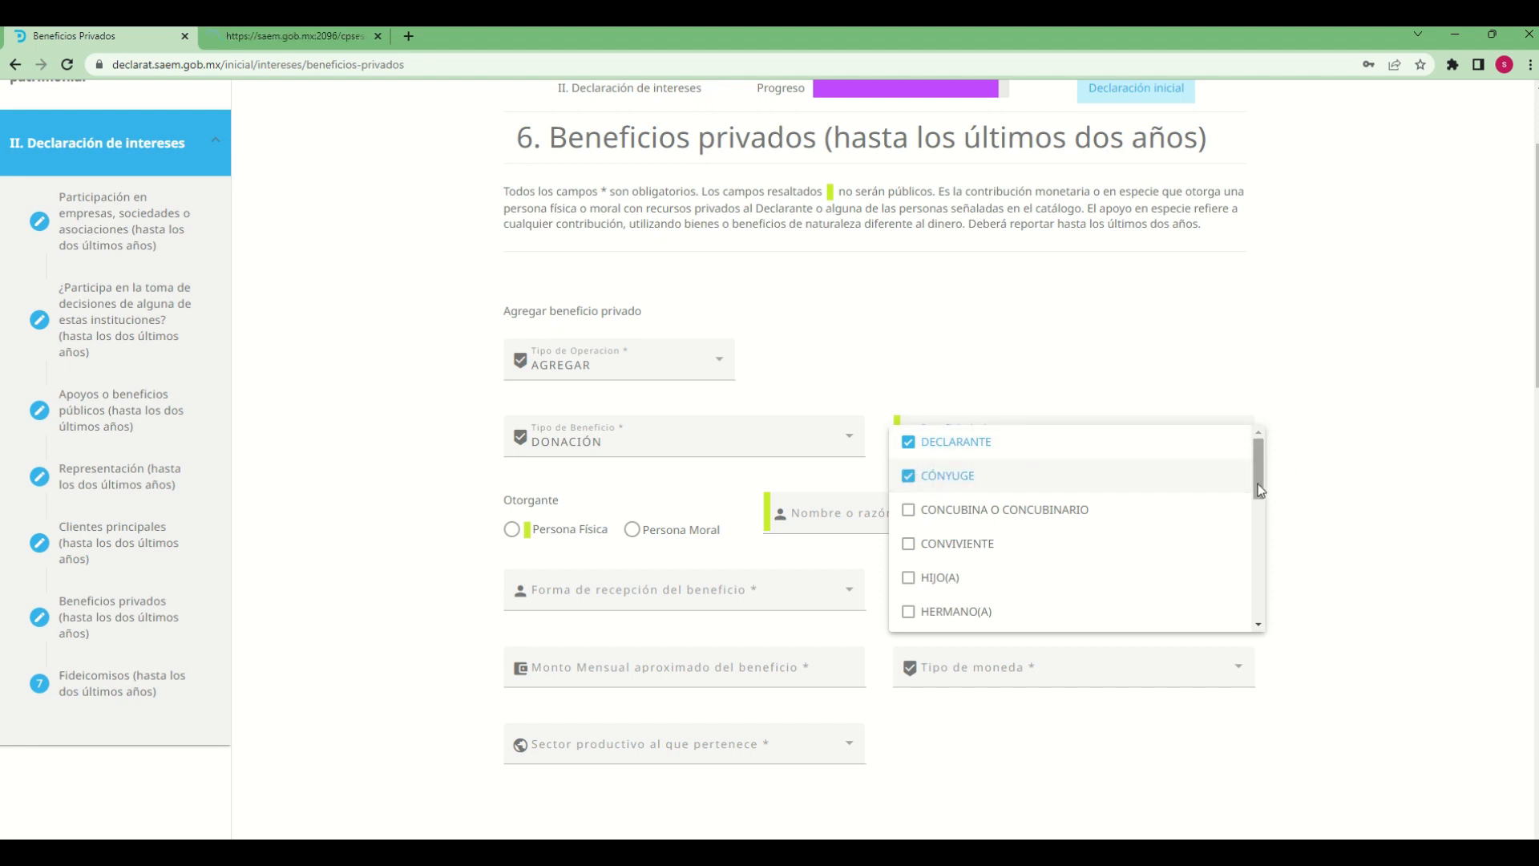
scroll(1247, 504, "down", 1)
scroll(1248, 510, "down", 6)
scroll(1230, 634, "up", 8)
left_click(1238, 348)
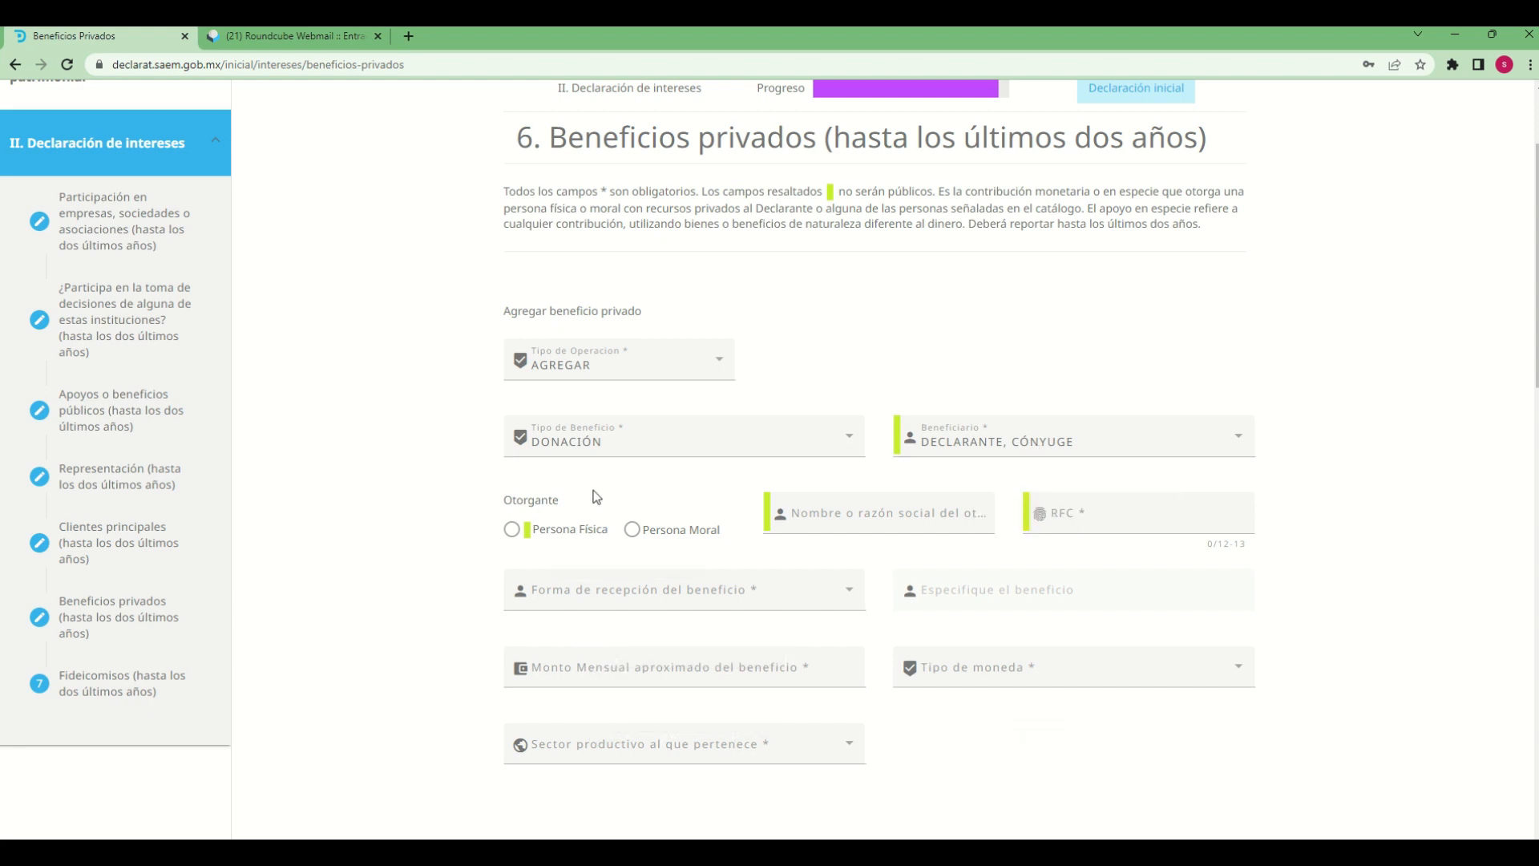
Identify the grantor as a Persona Física named "empresa 3 sa de cv" and enter its RFC
left_click(513, 533)
left_click(798, 517)
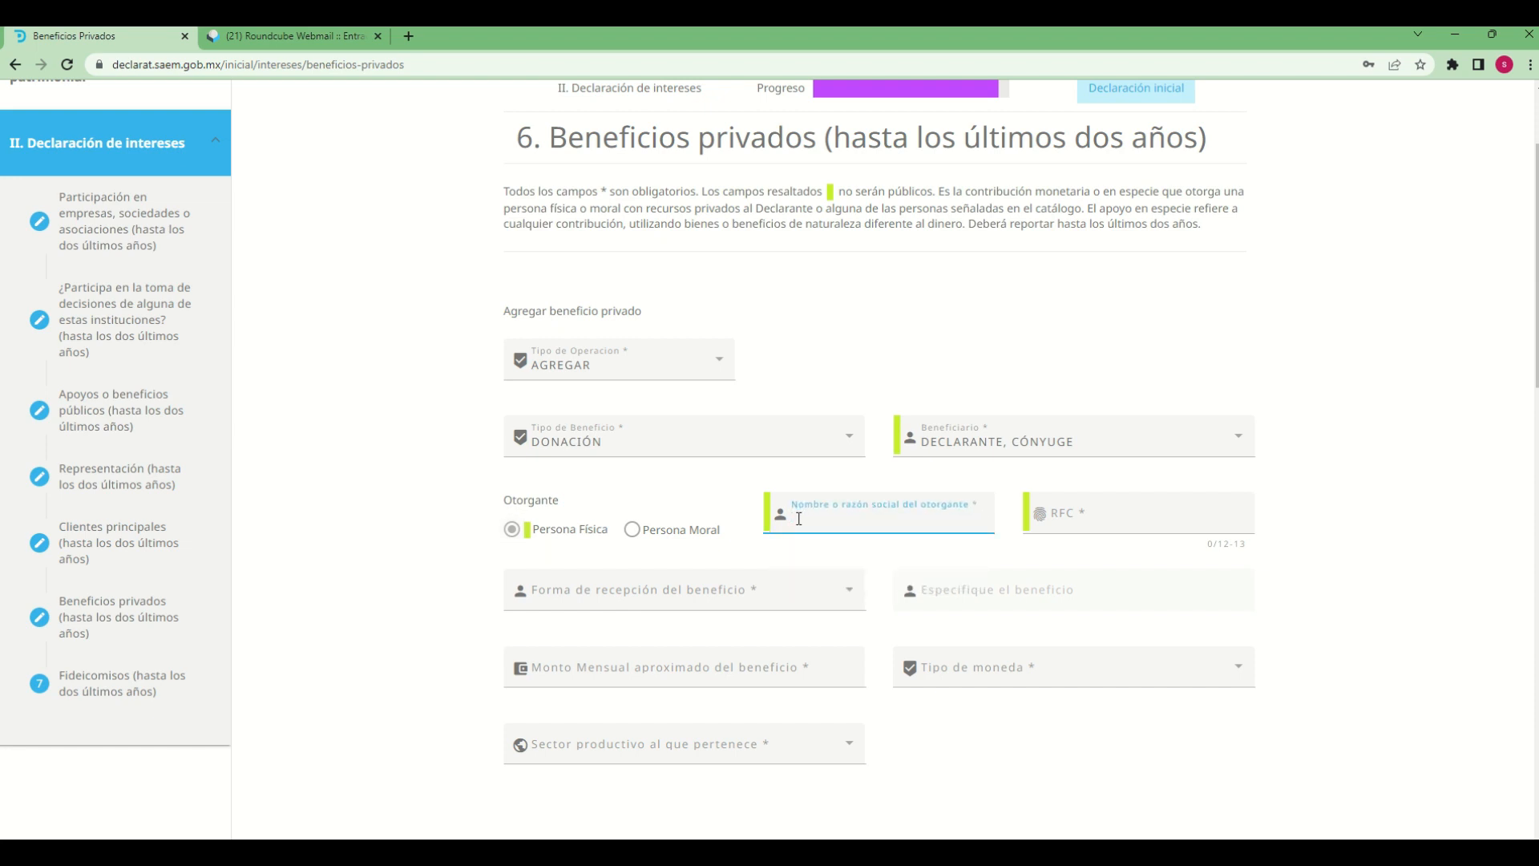
mouse_move(2, 31)
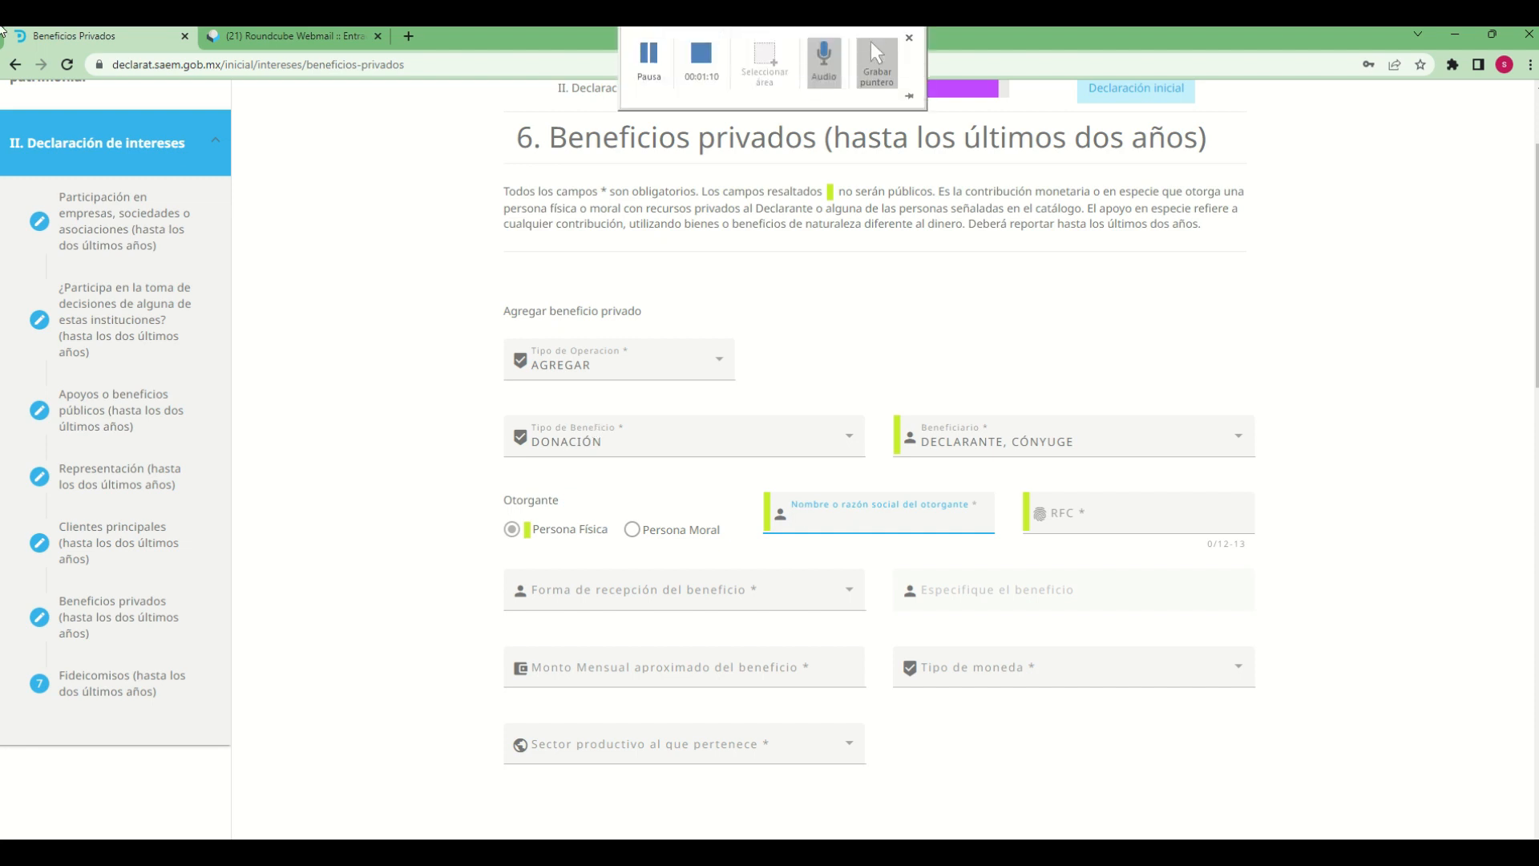
type("empresa 3 sa de cv")
key("Tab")
type("em")
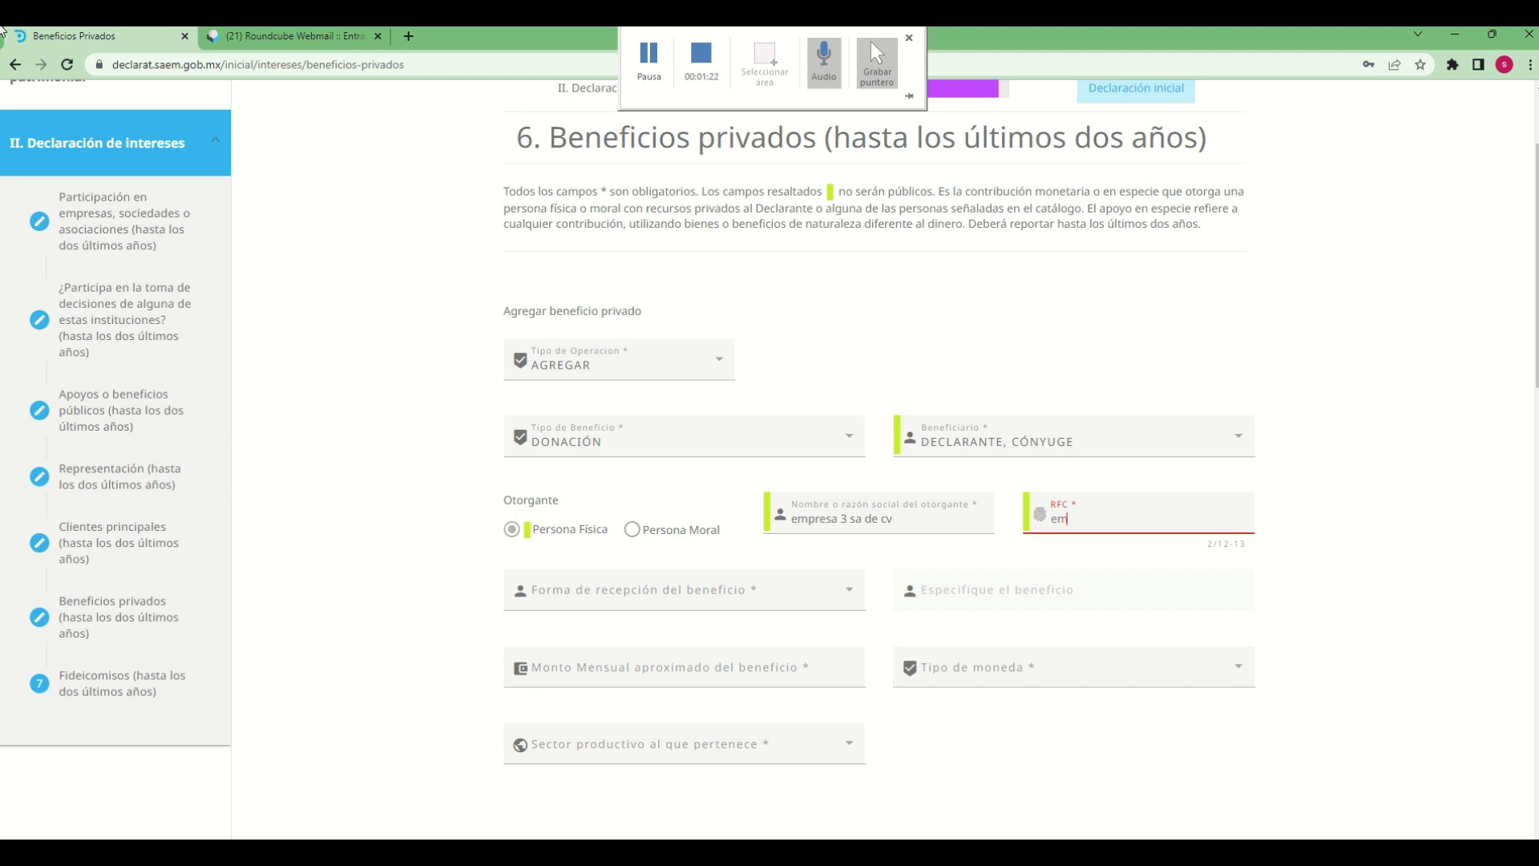
type("p1212127w3")
Set the form of receiving the benefit to ESPECIE and specify it as "material de construccion"
left_click(700, 598)
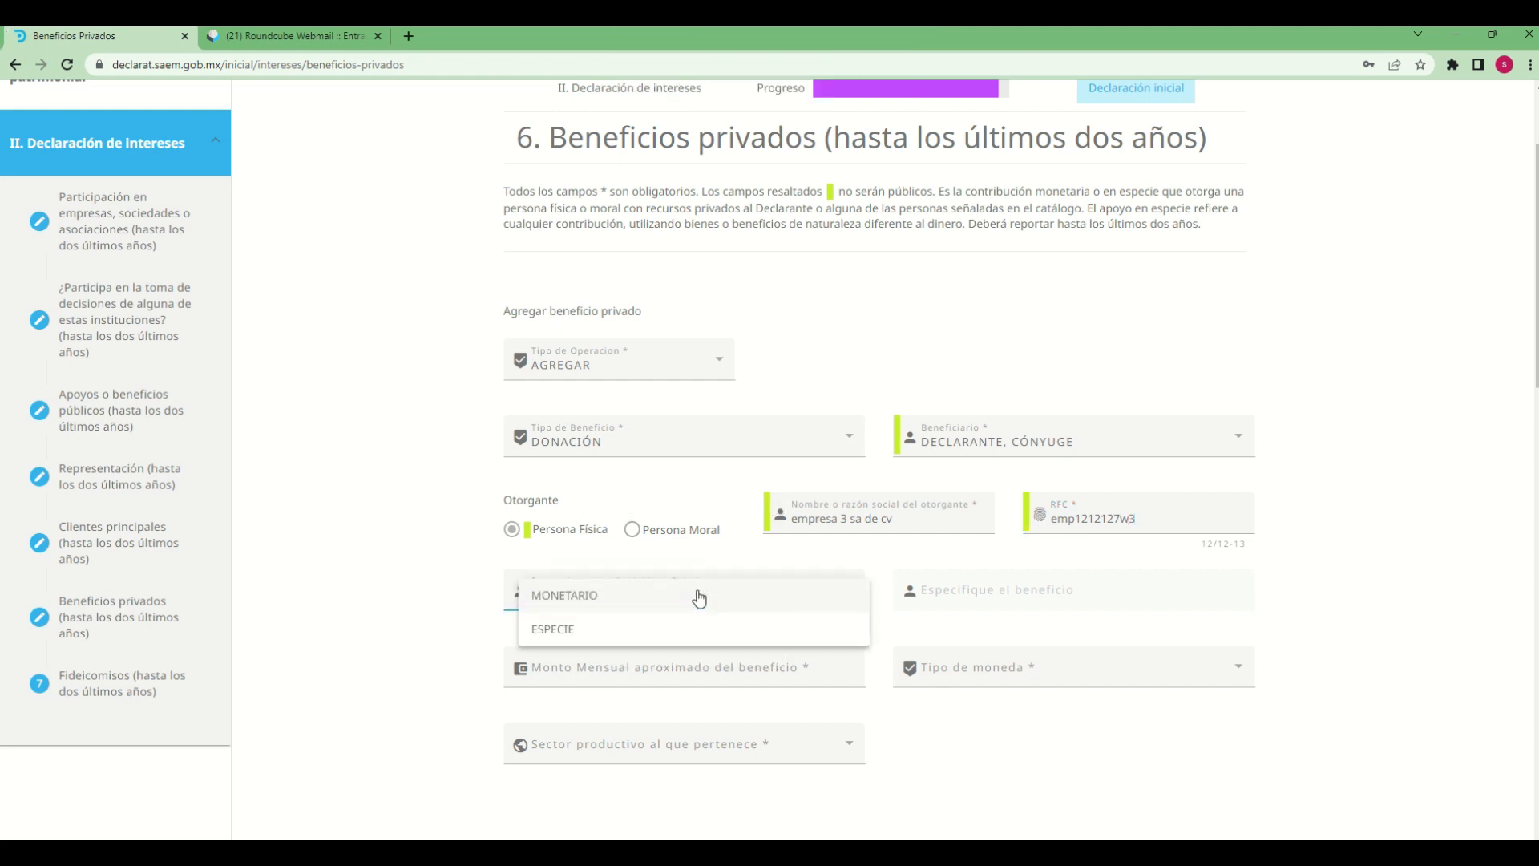
left_click(606, 601)
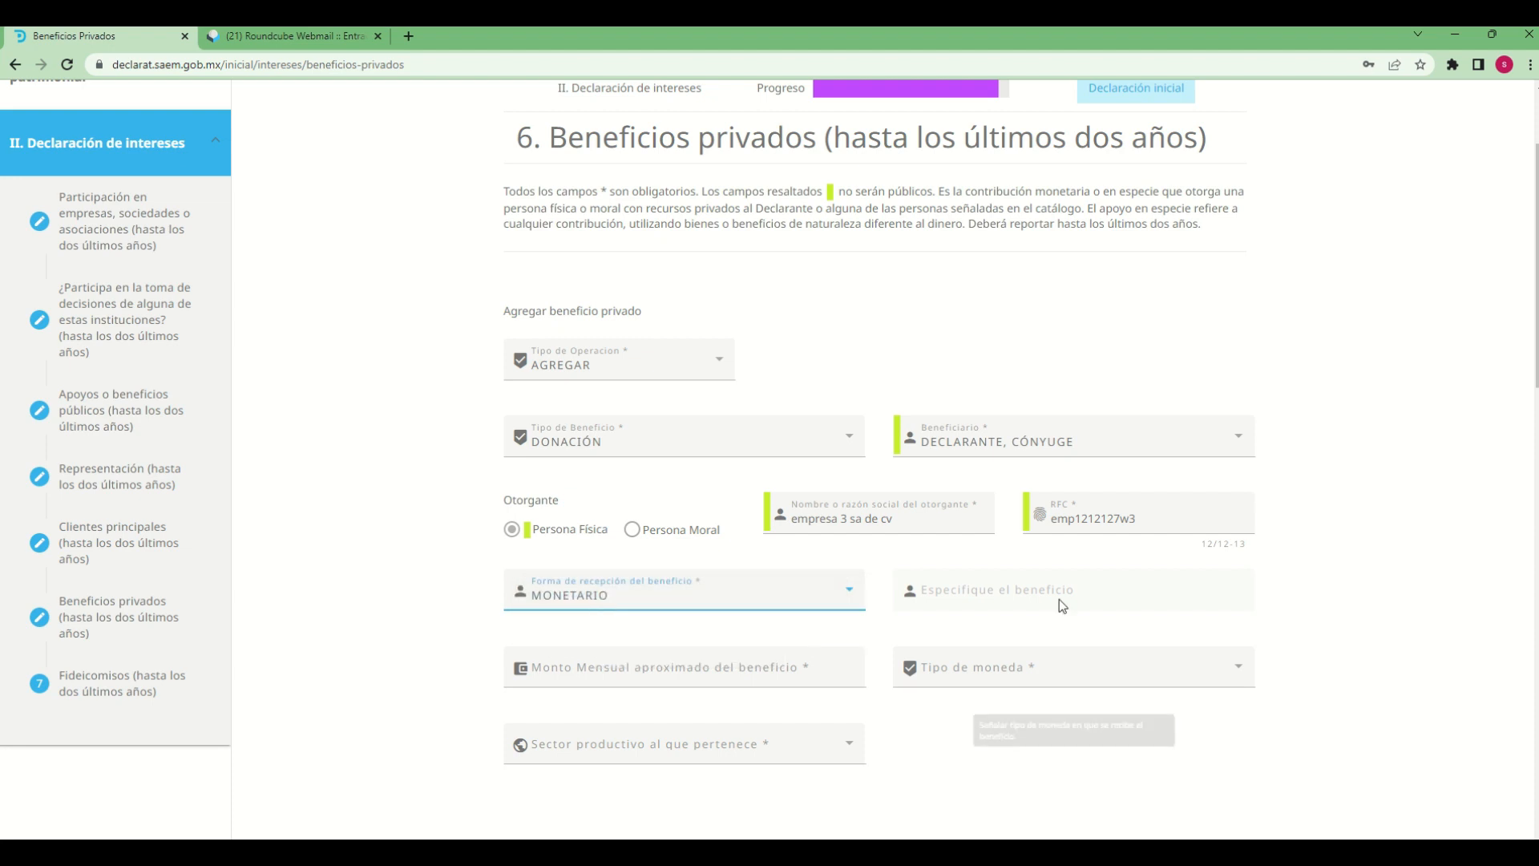
left_click(643, 604)
left_click(576, 641)
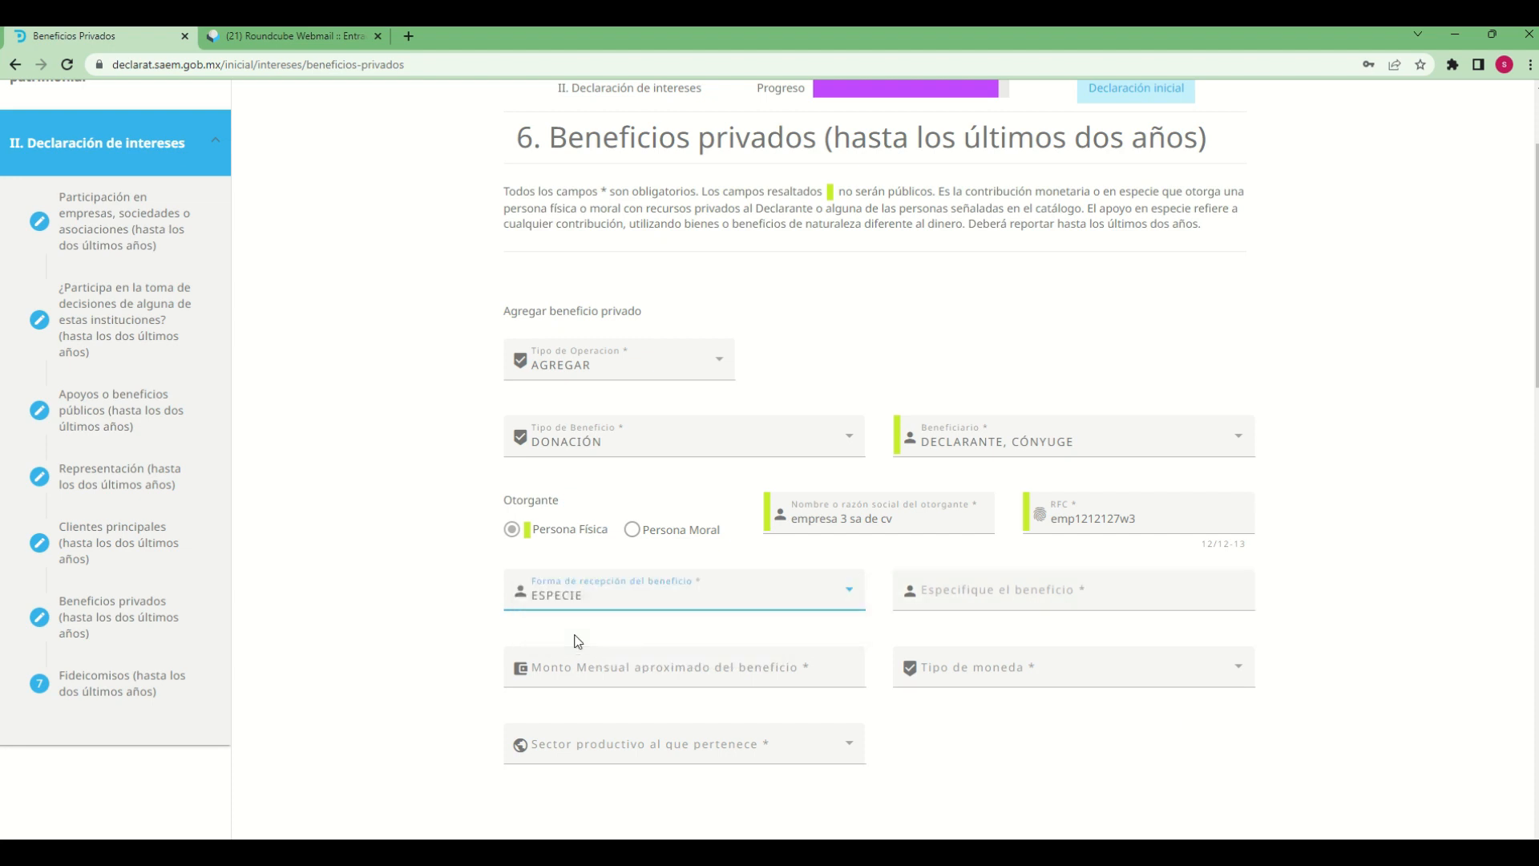
key("Tab")
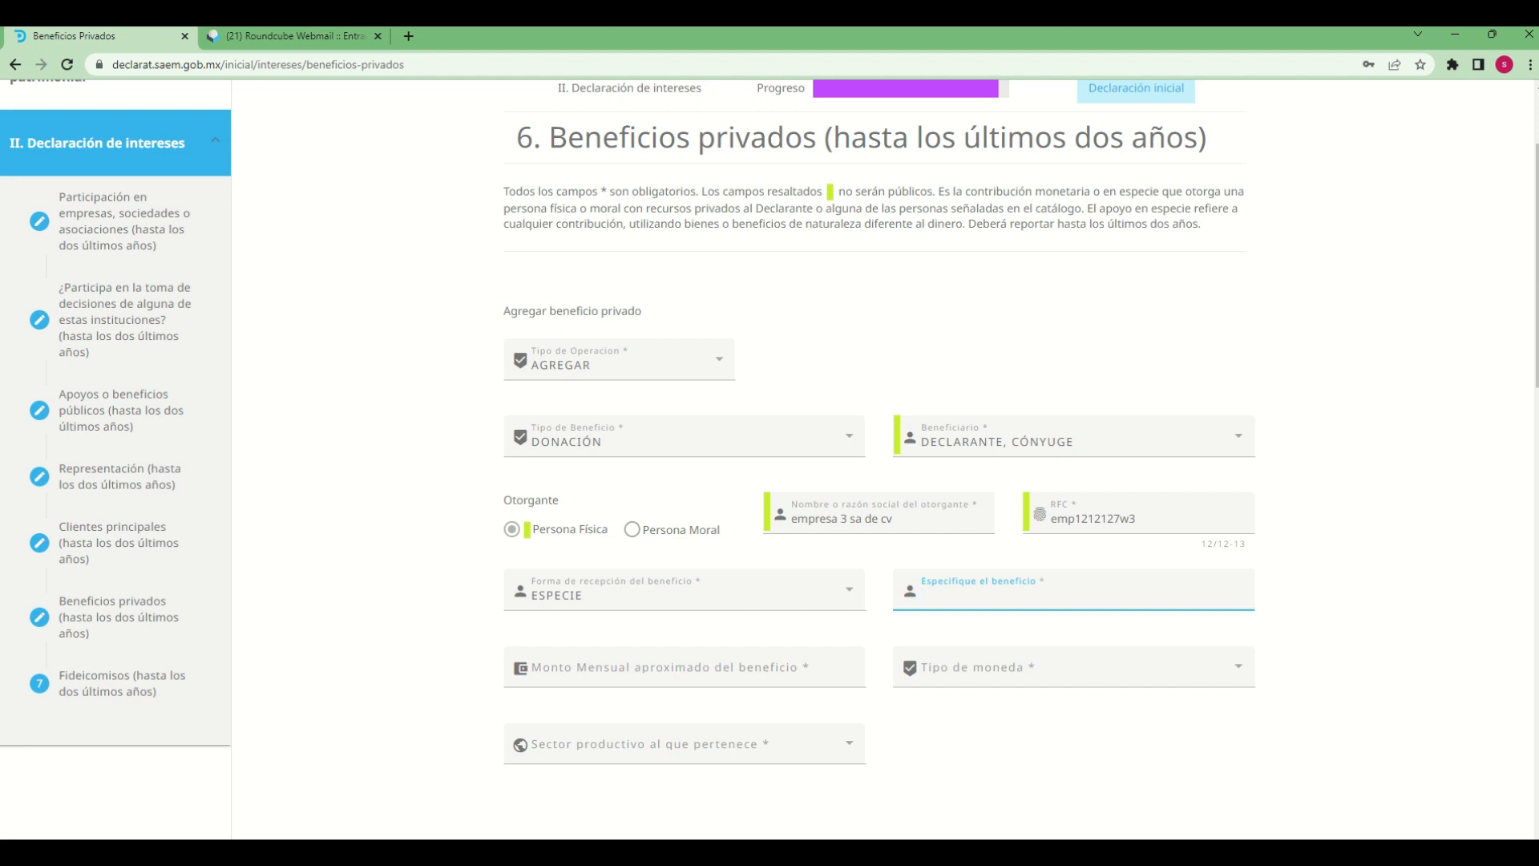
type("material de construccion")
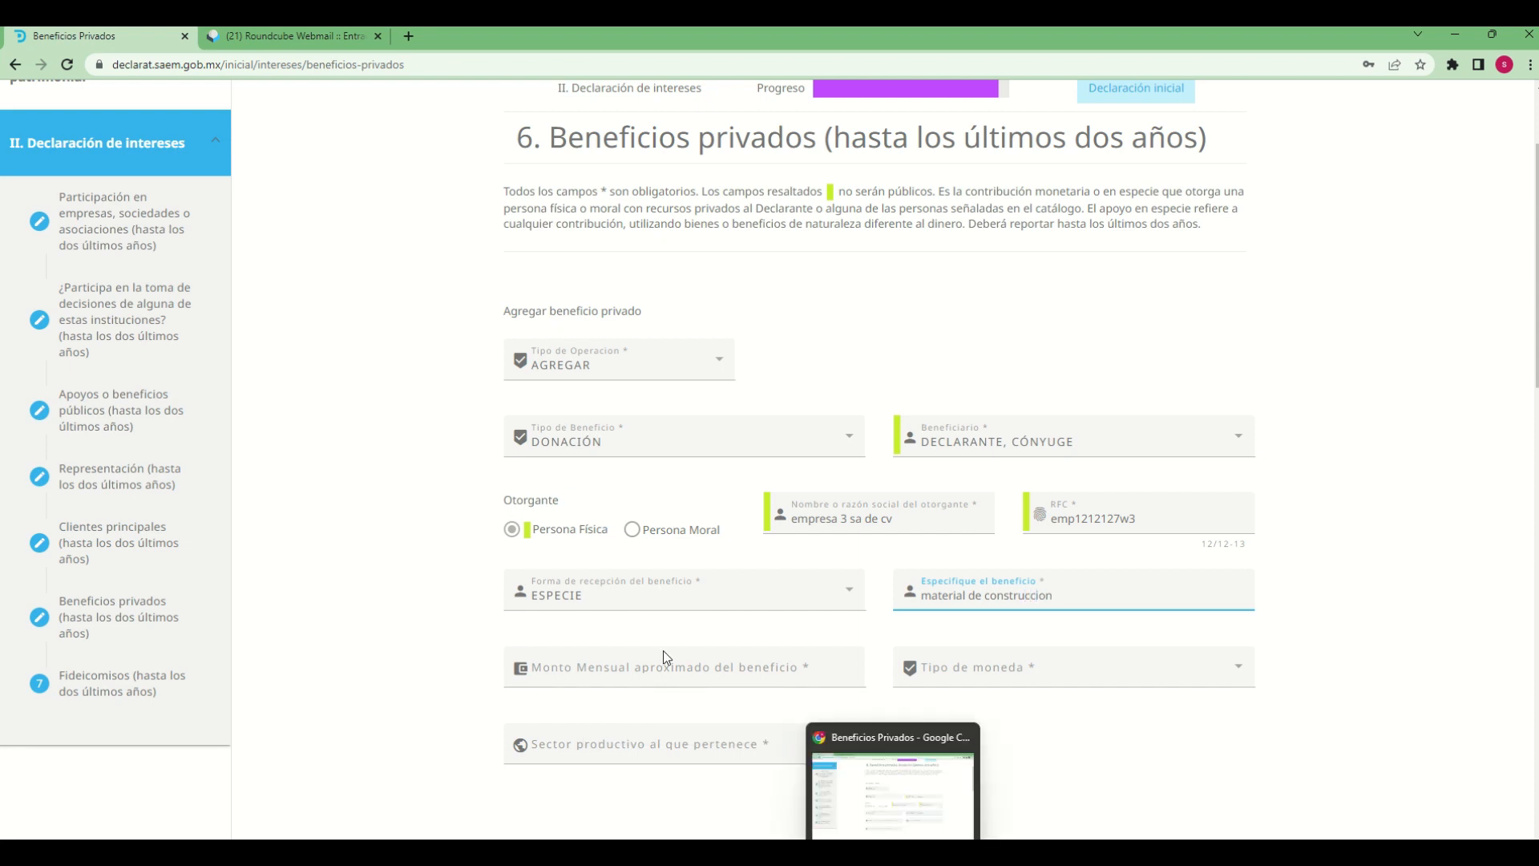
Set the approximate monthly amount to 10000 in MXN - PESO MEXICANO and the productive sector to CONSTRUCCIÓN
left_click(677, 682)
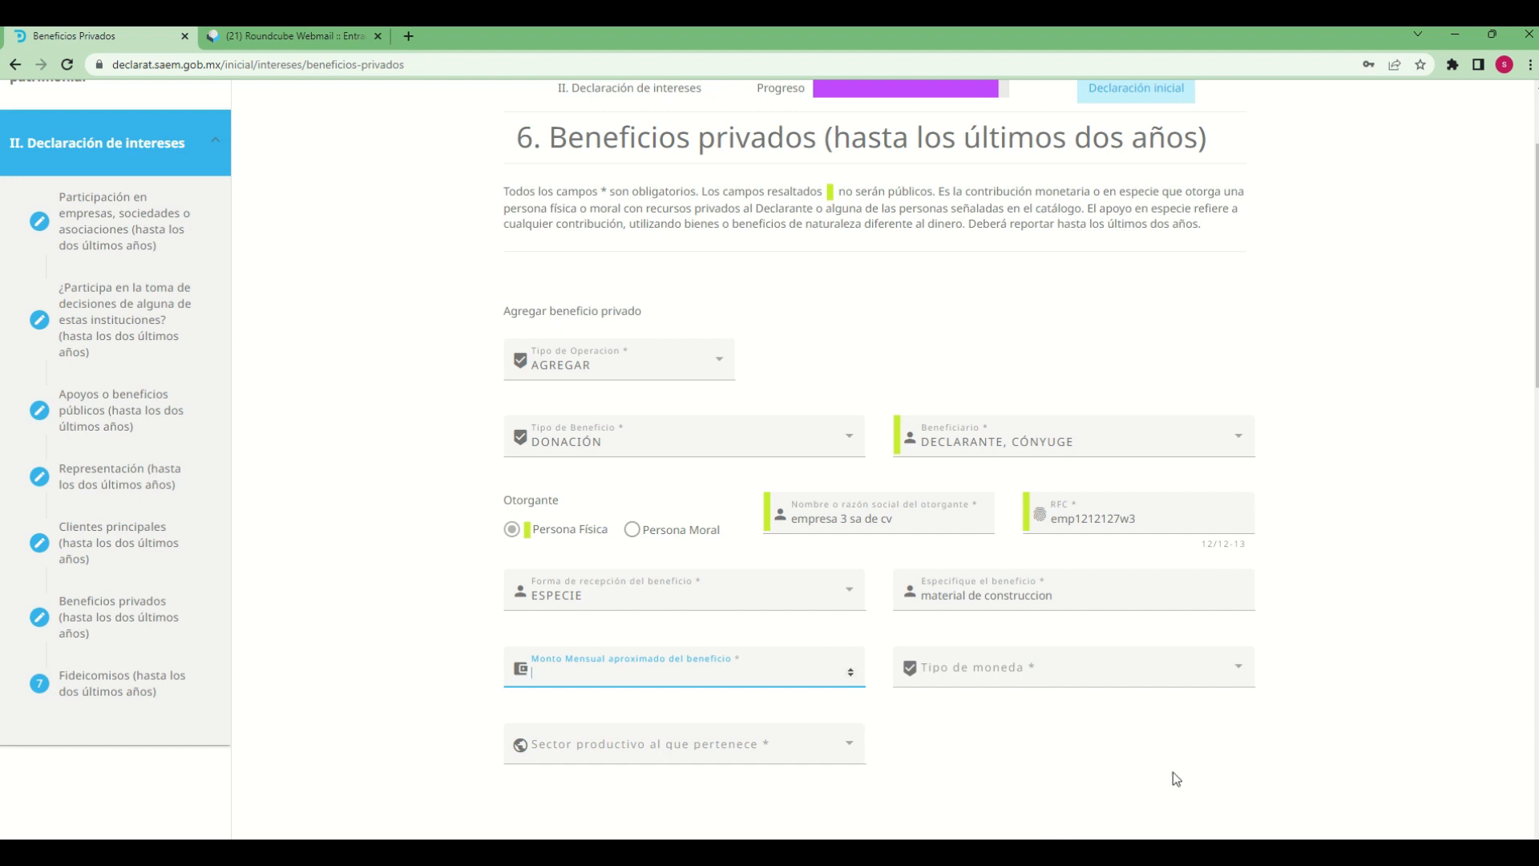
type("10000")
left_click(1023, 669)
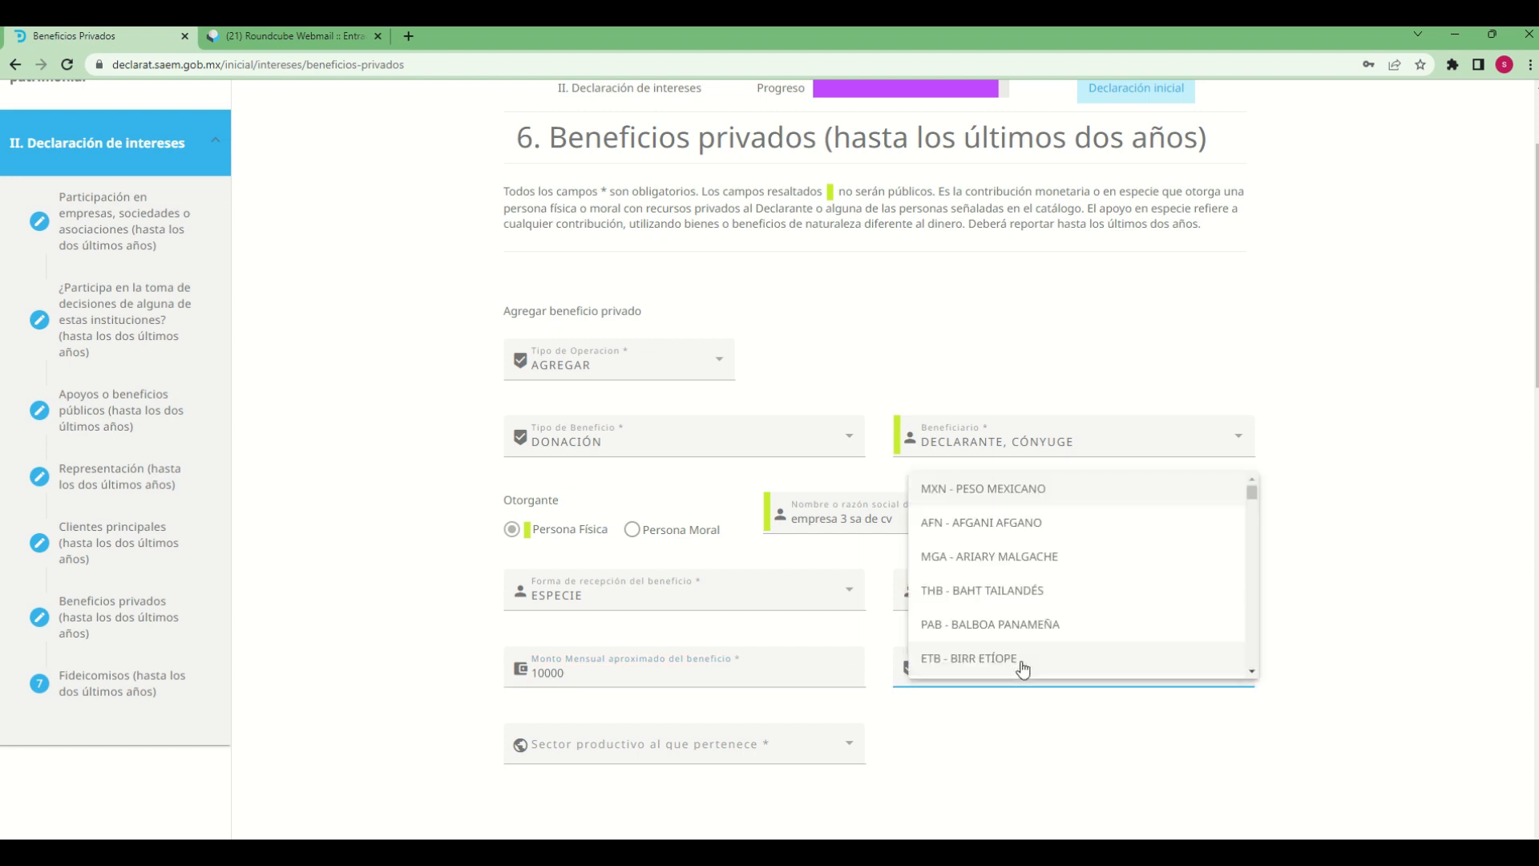
left_click(983, 486)
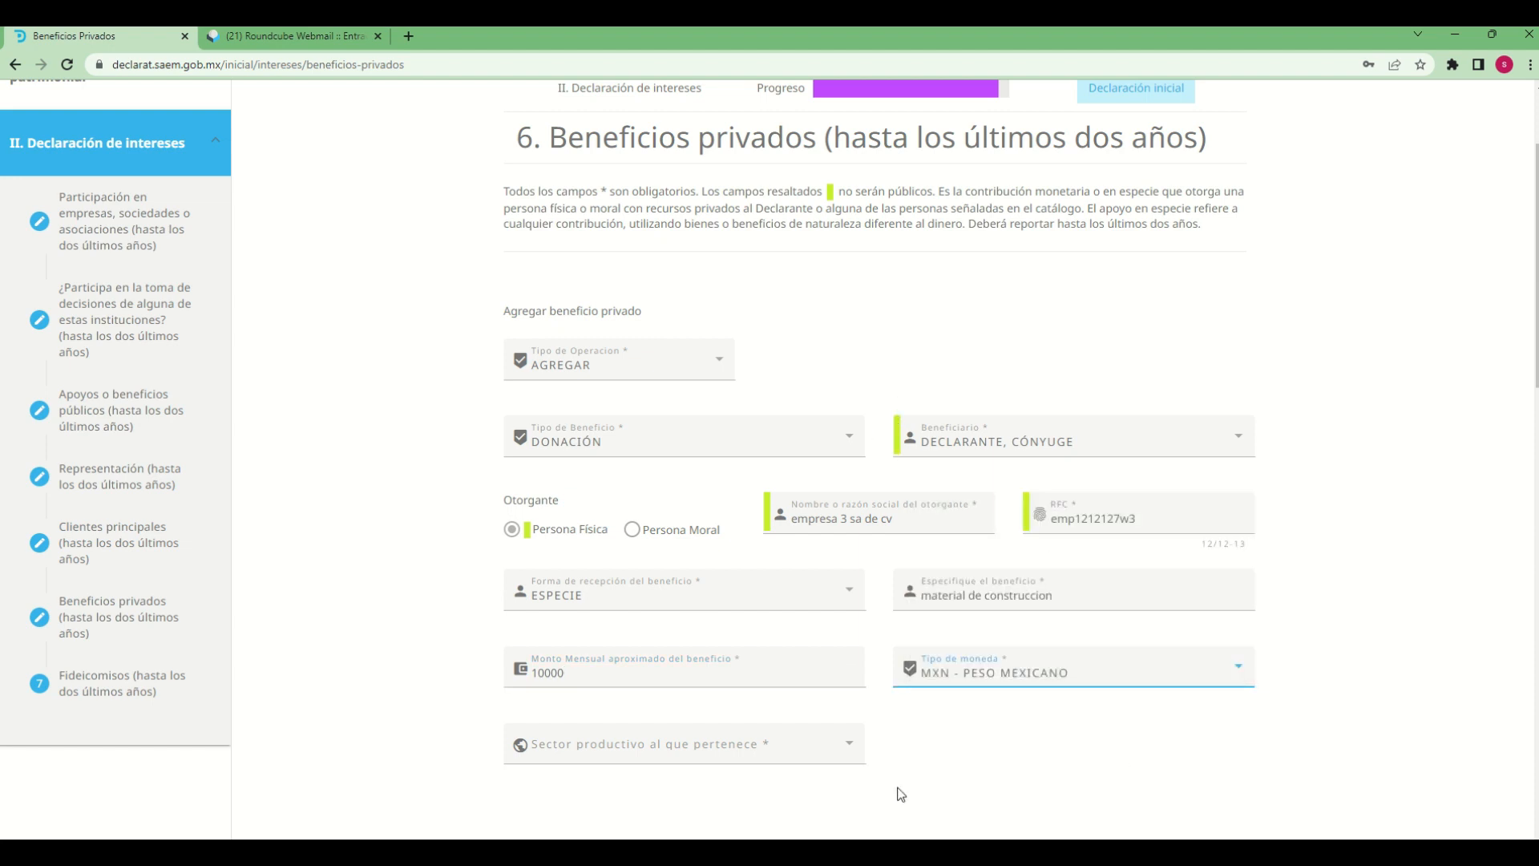
scroll(942, 783, "down", 2)
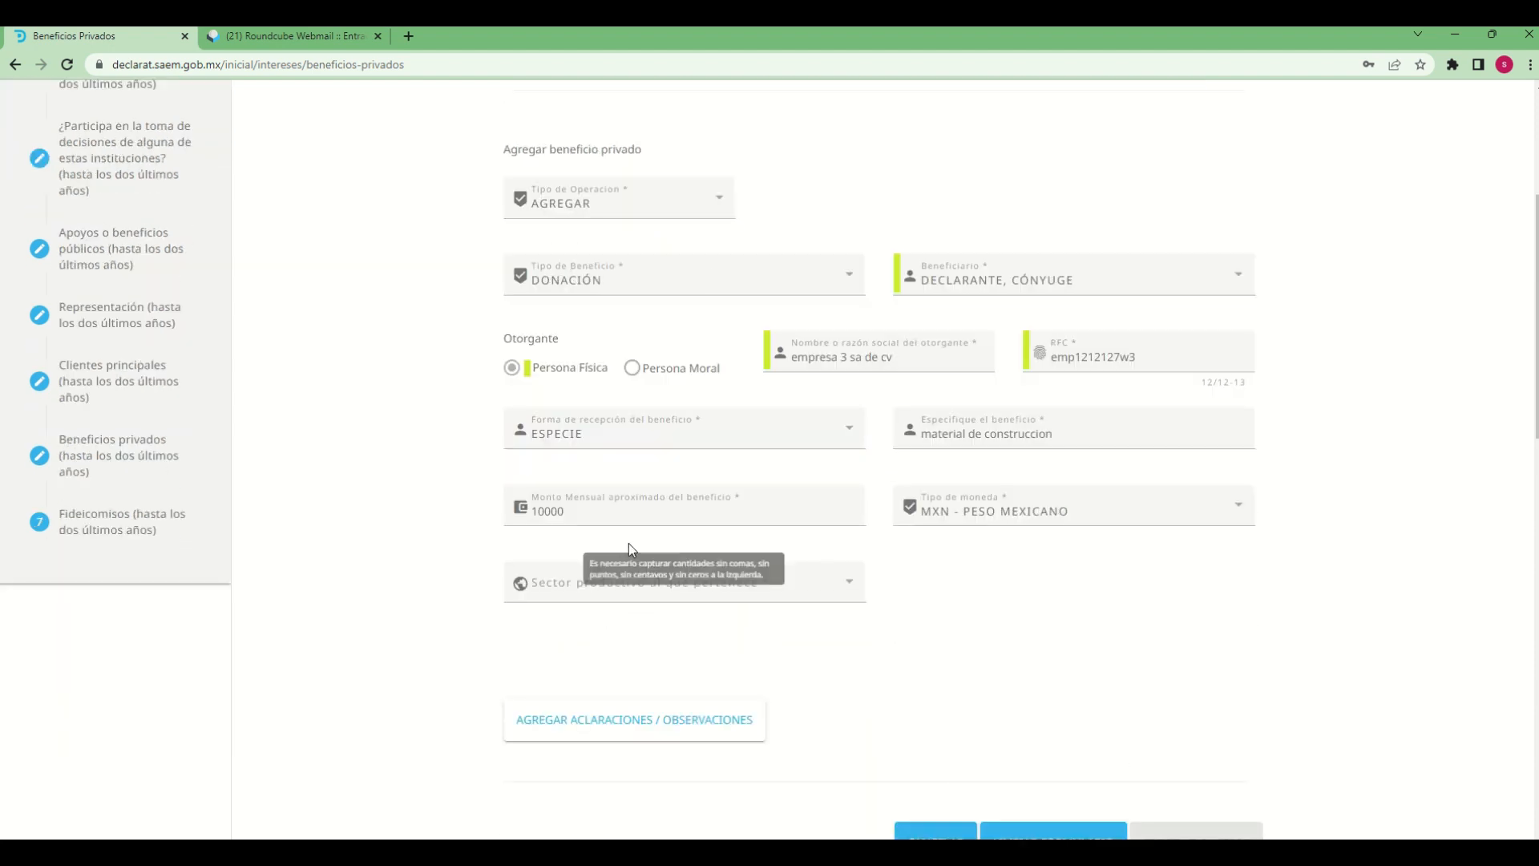
left_click(848, 595)
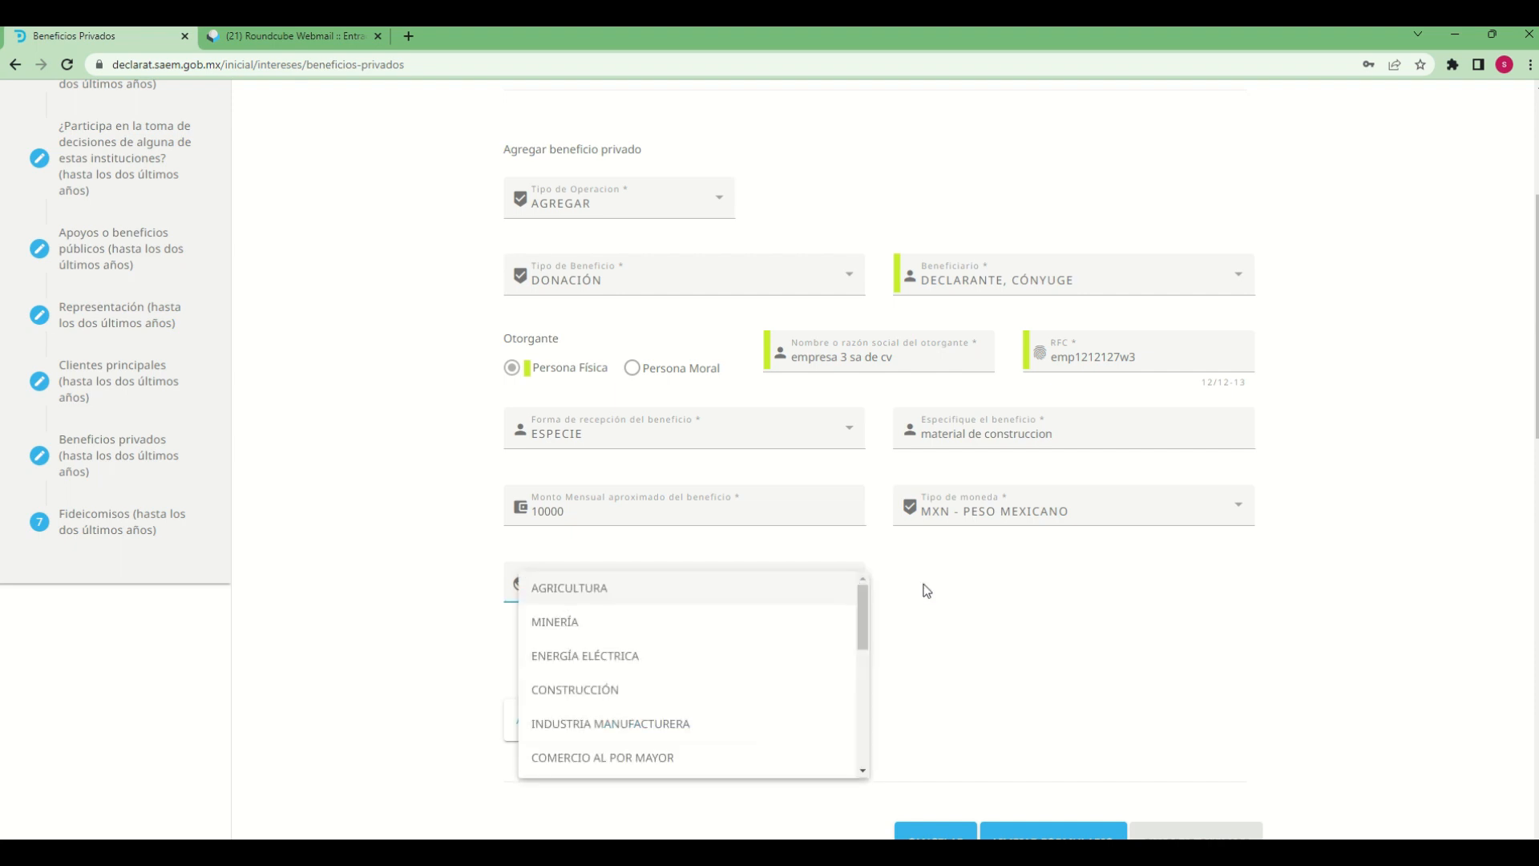
left_click(614, 690)
Add the observation "decklaracion de prueba" to the private benefit and save the changes
scroll(969, 675, "down", 3)
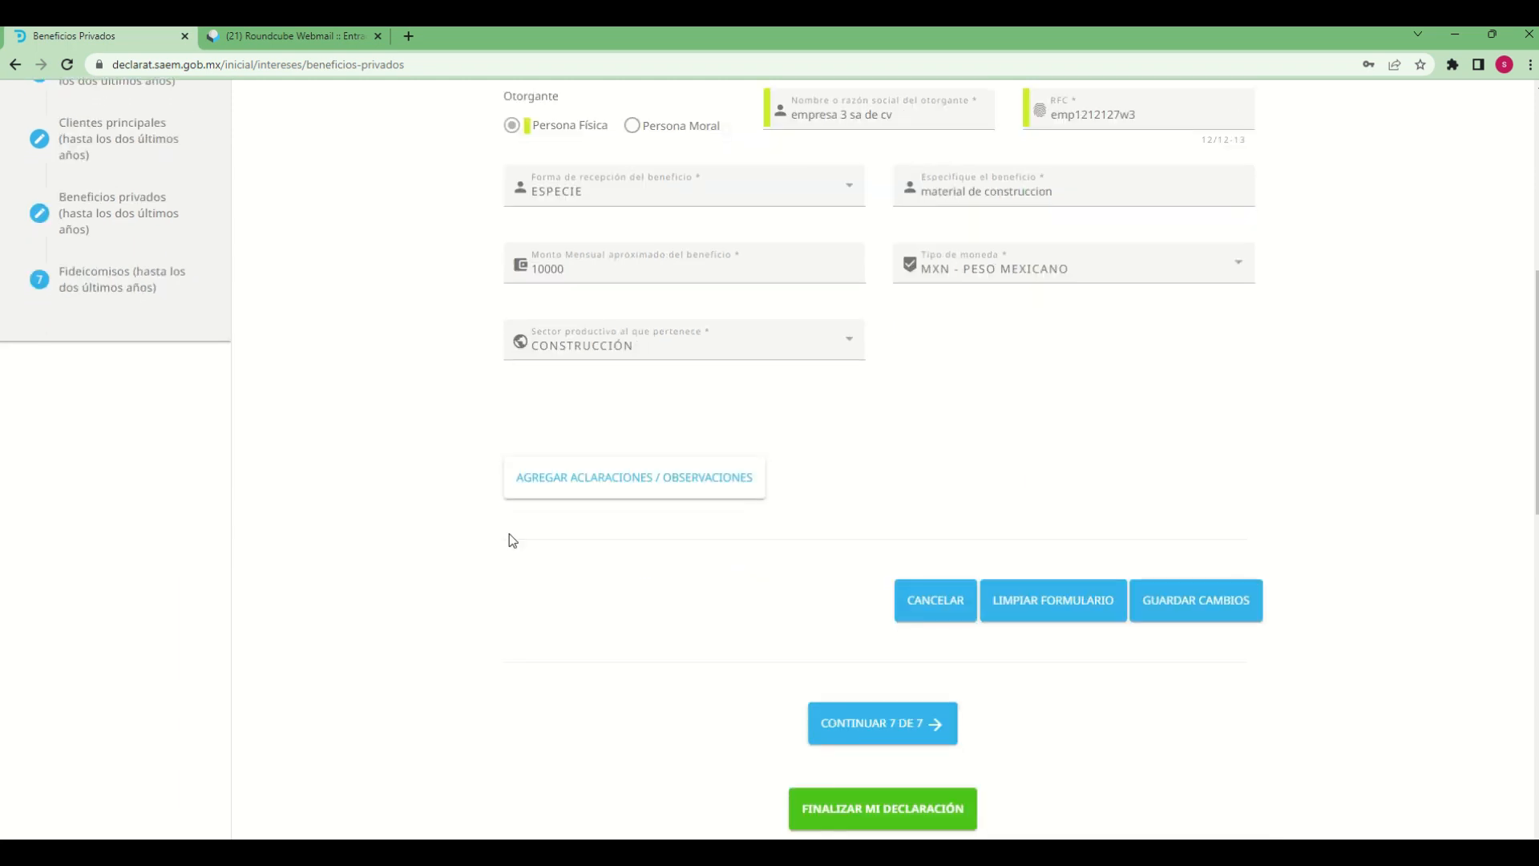
left_click(631, 465)
left_click(771, 535)
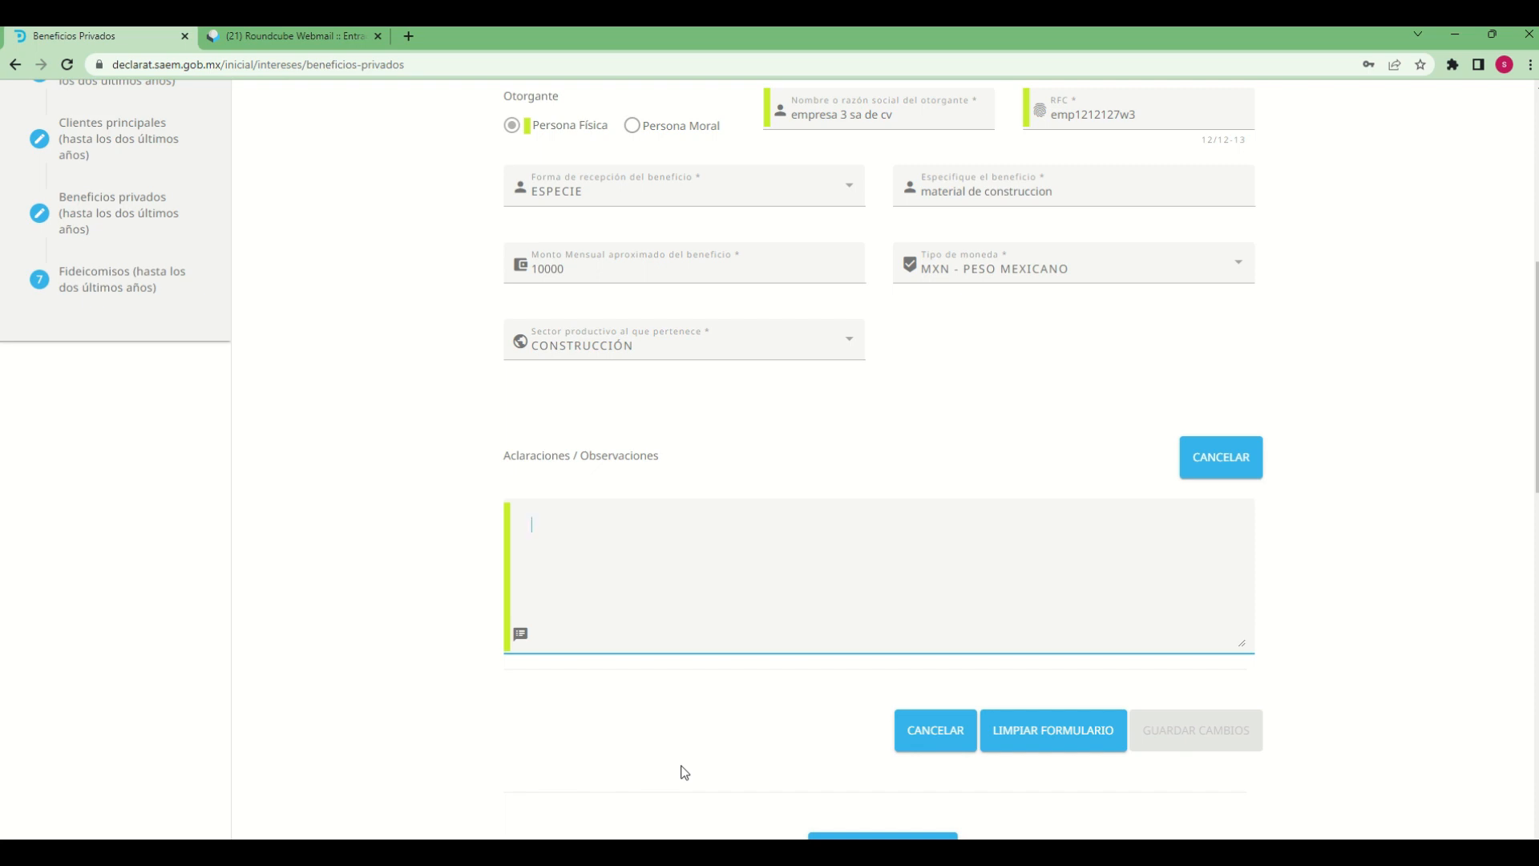
type("d")
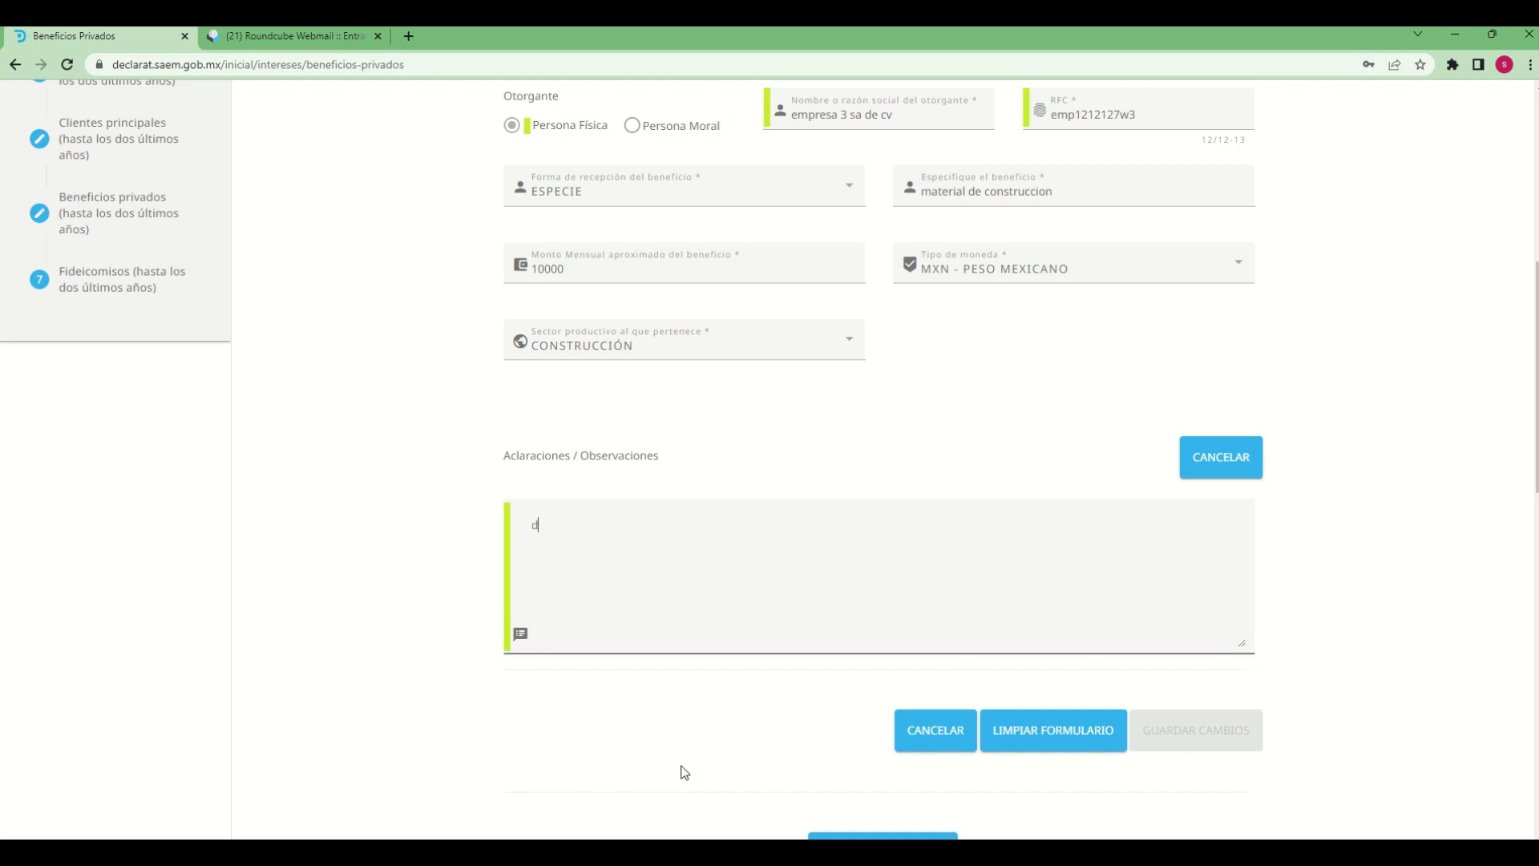
type("ecklaracion de ")
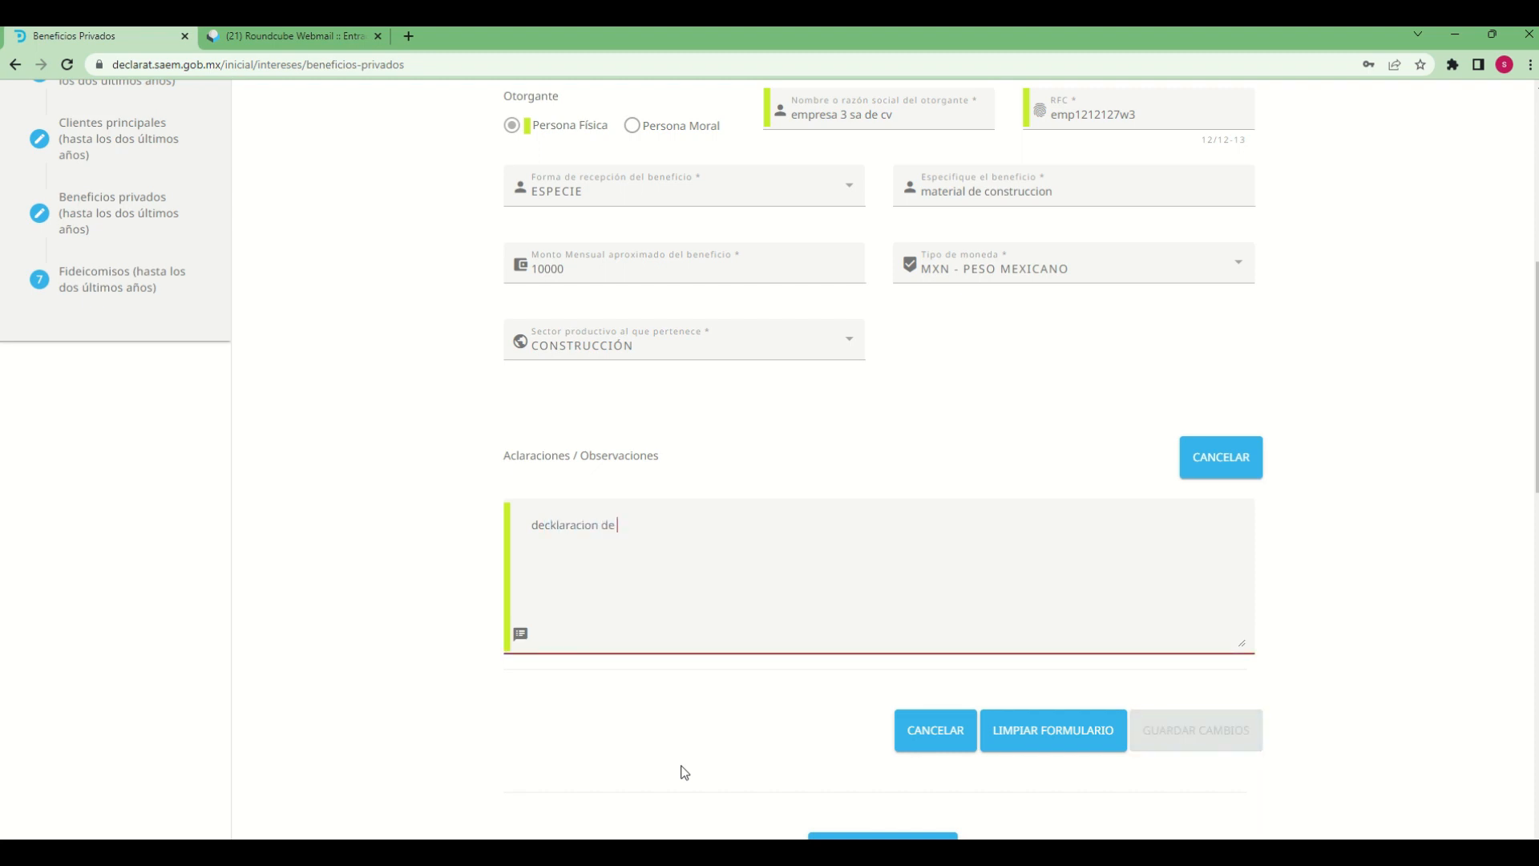
type("prueba")
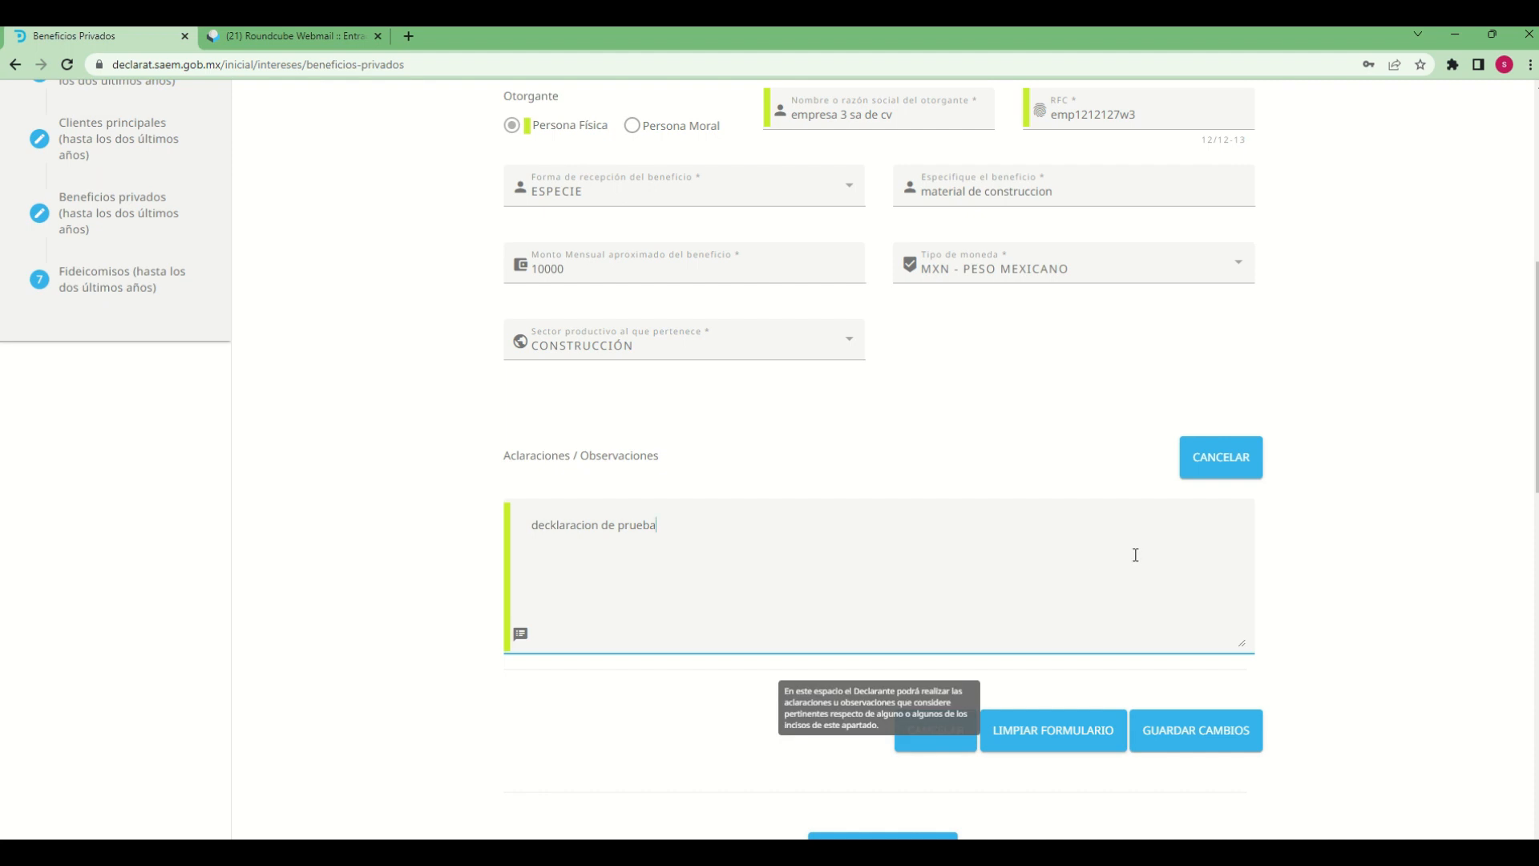
left_click(1184, 725)
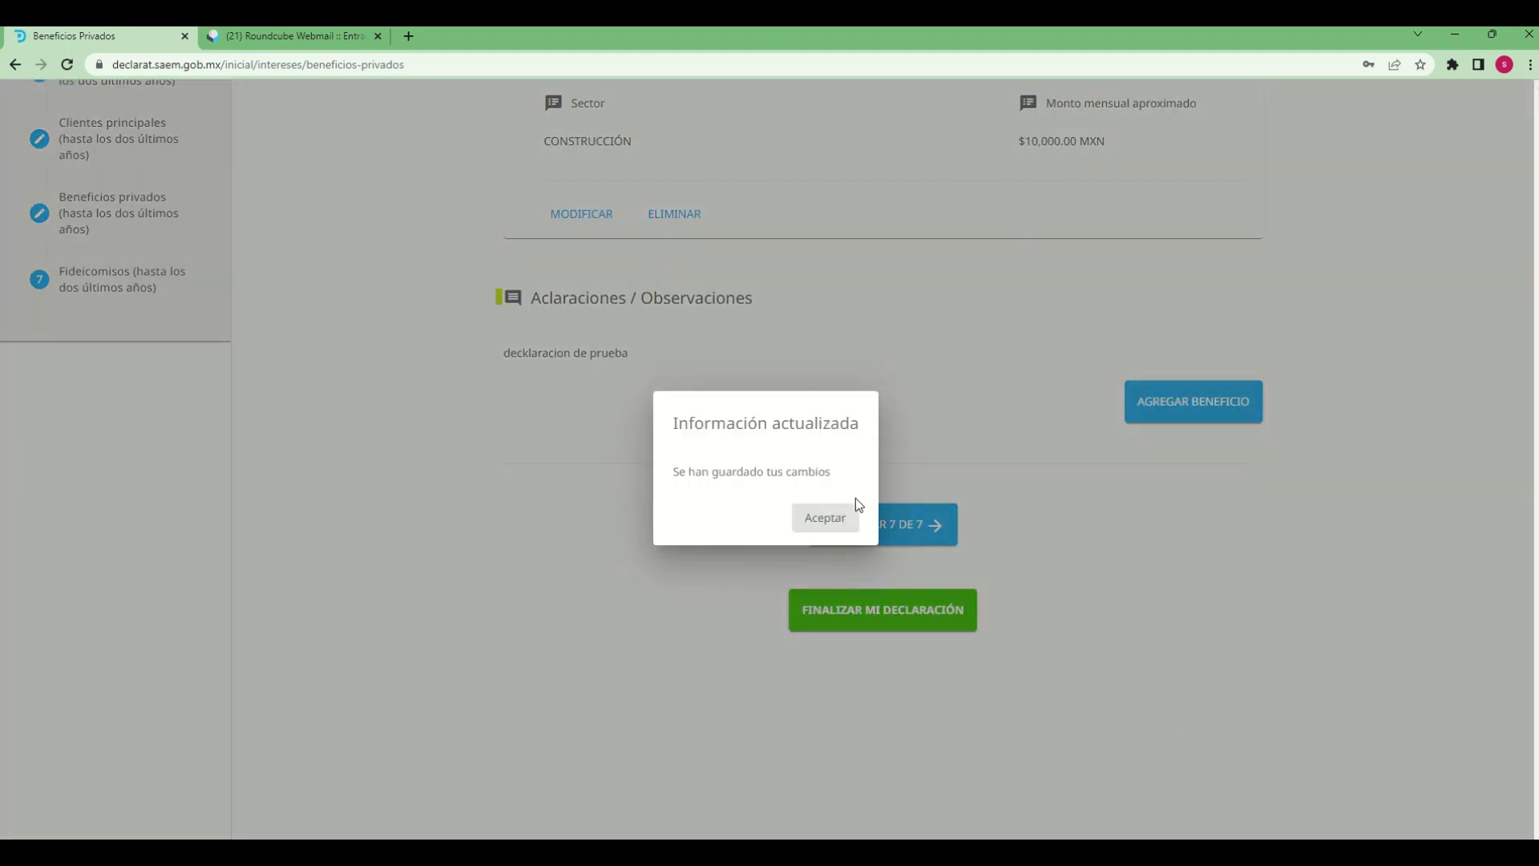
left_click(842, 528)
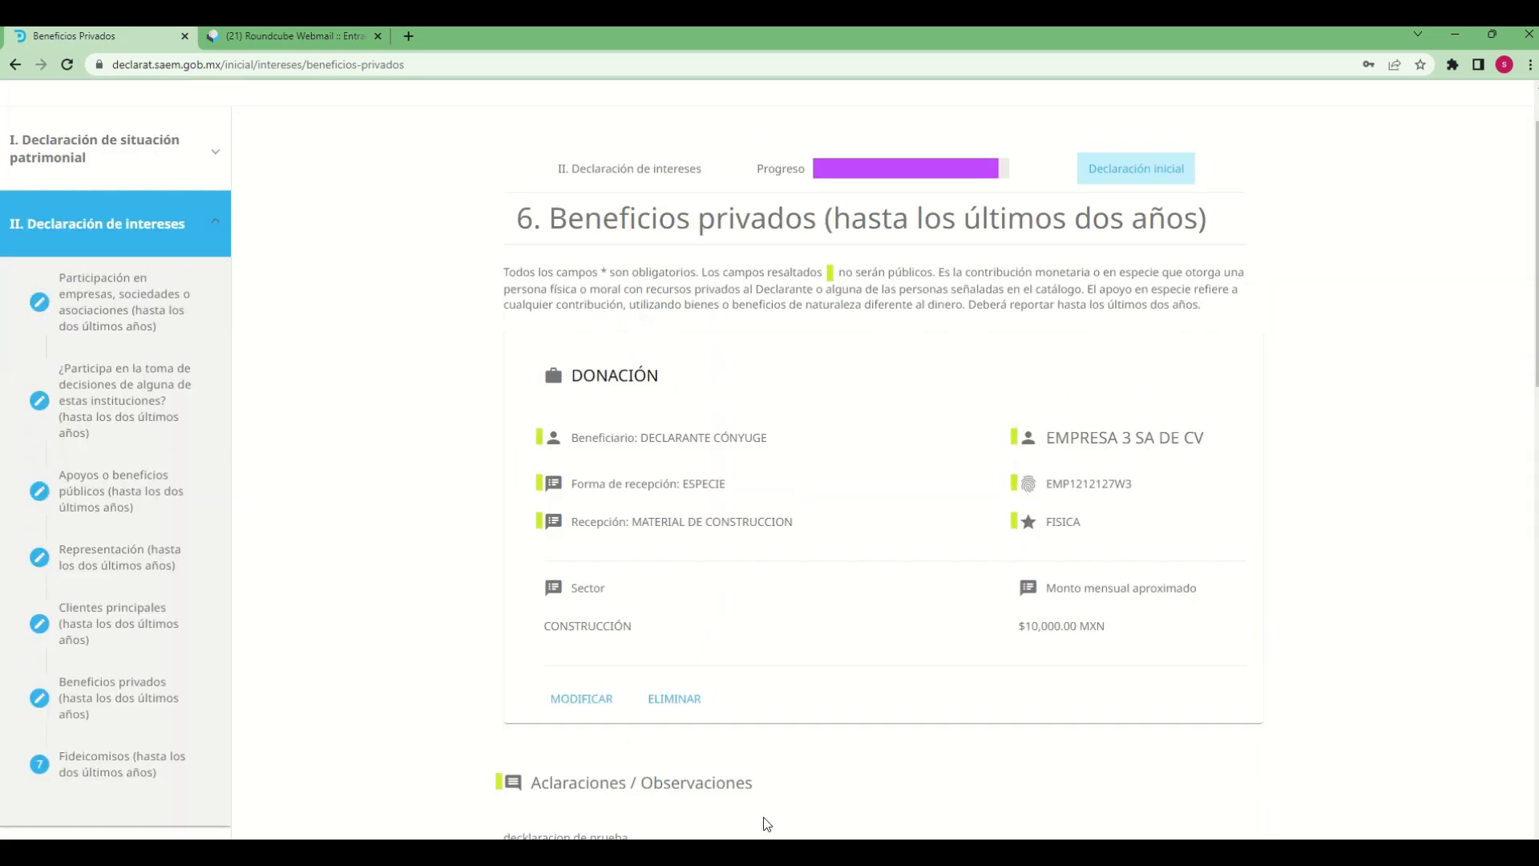
Continue to section 7, Fideicomisos, and start adding a trust with the operation type AGREGAR
scroll(1047, 786, "down", 2)
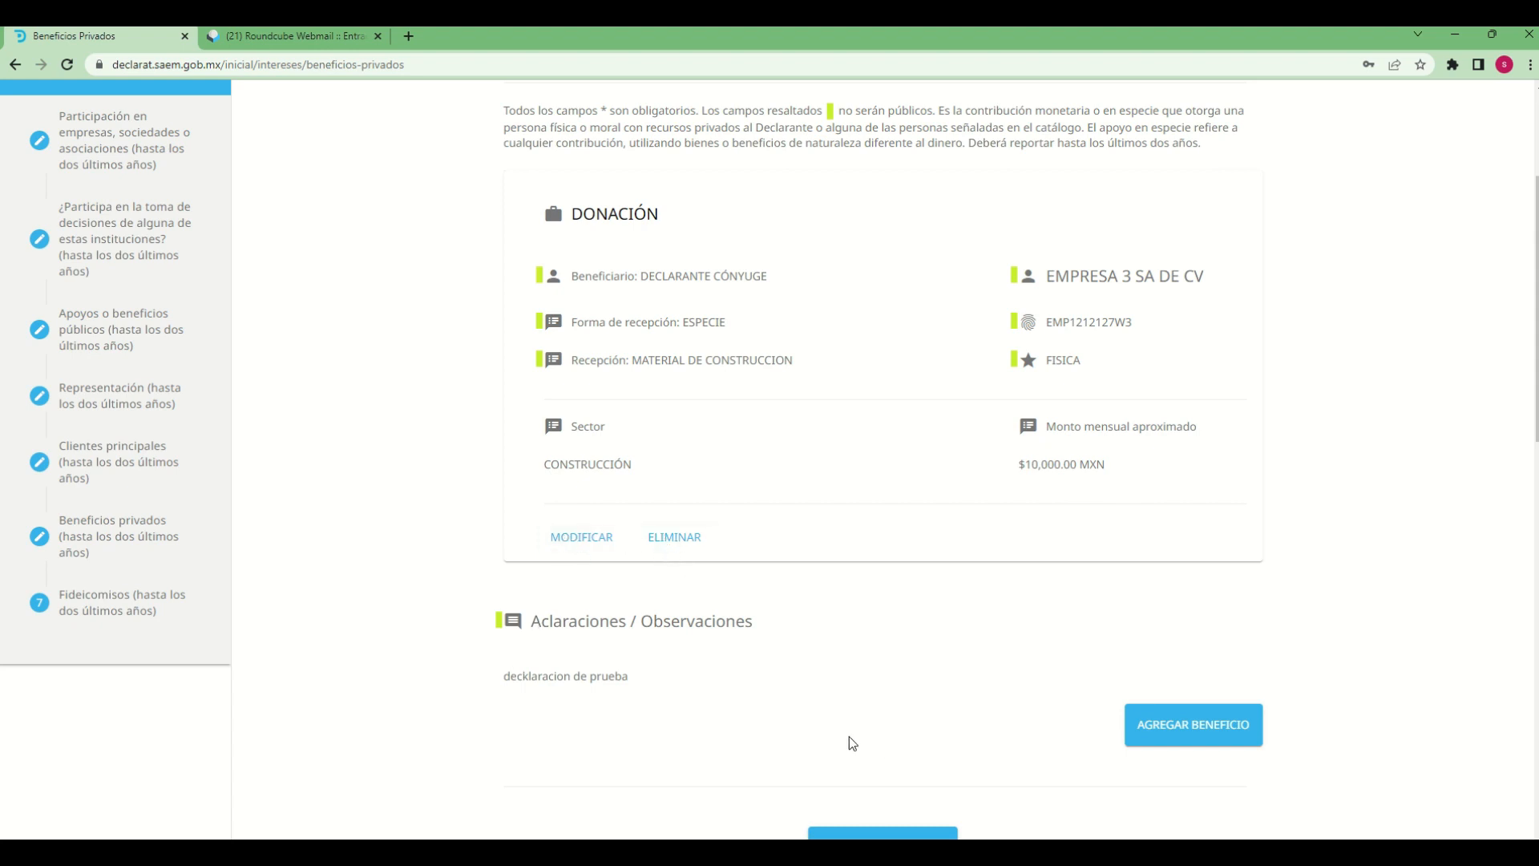
scroll(1179, 793, "down", 2)
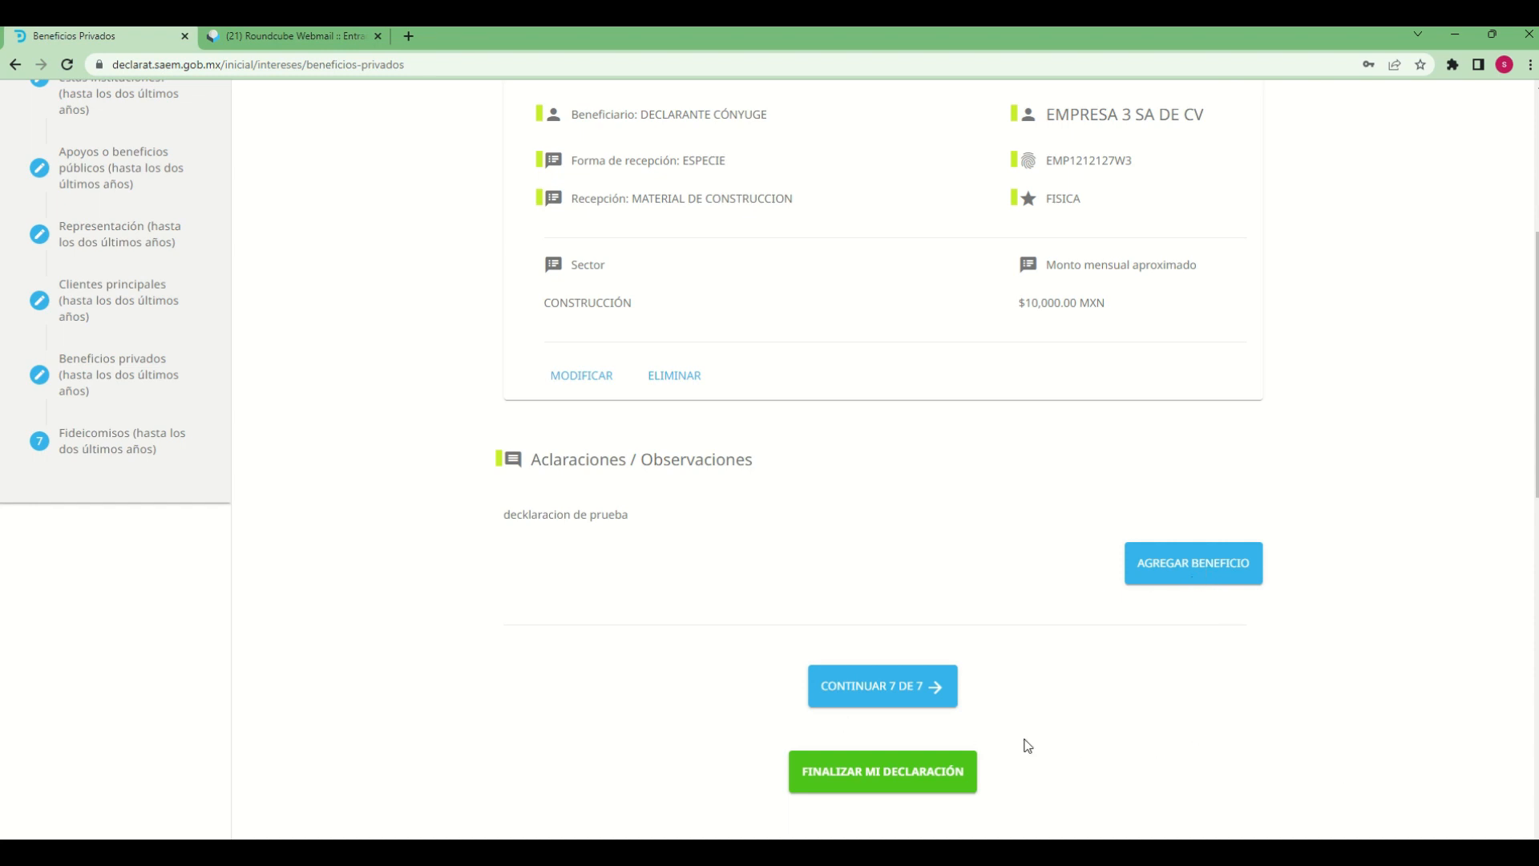
scroll(1171, 734, "down", 1)
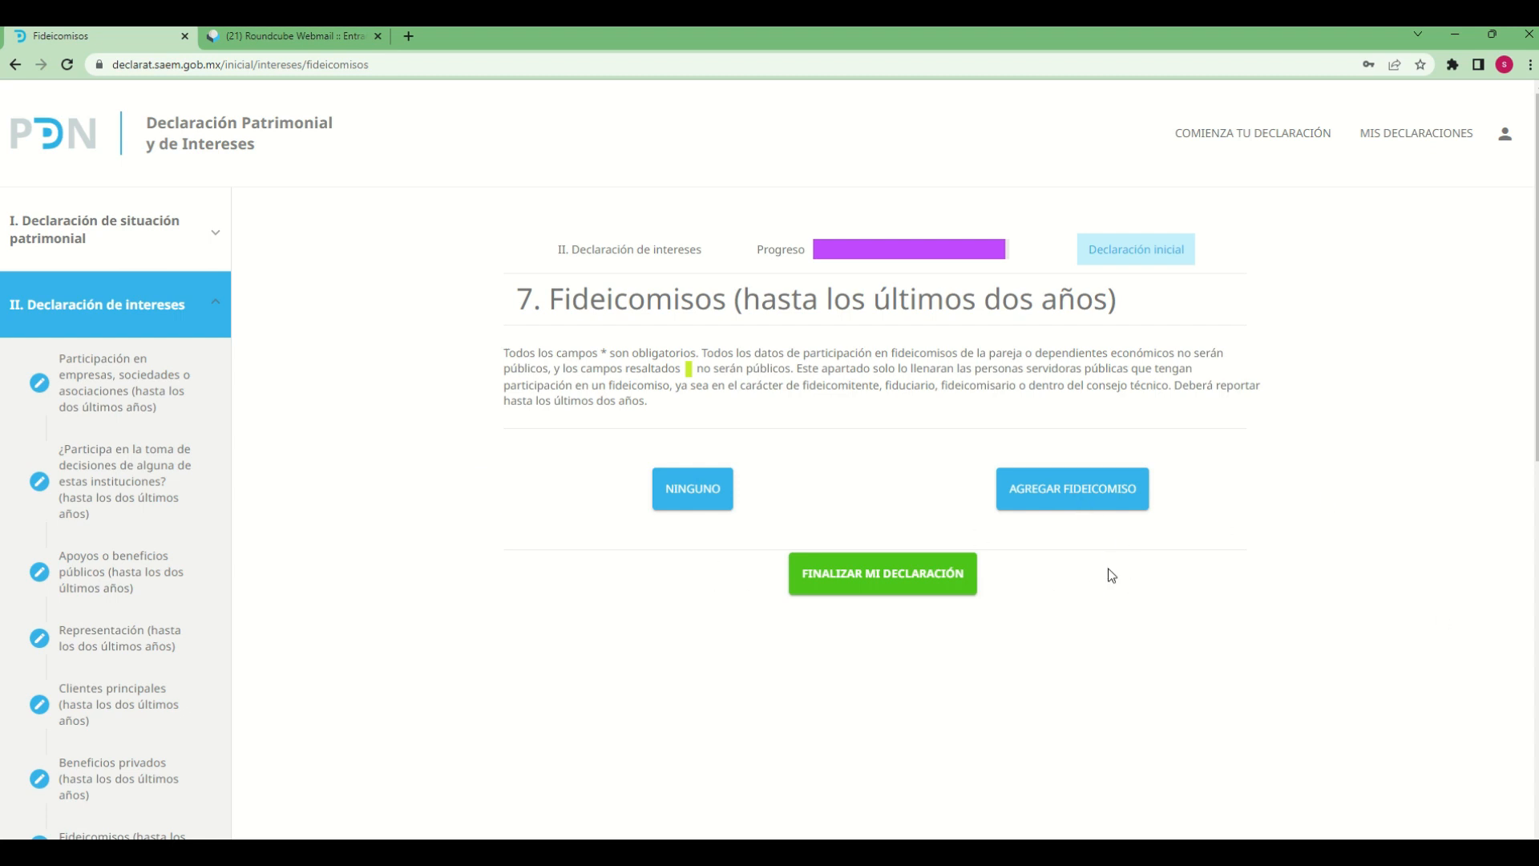
left_click(1114, 499)
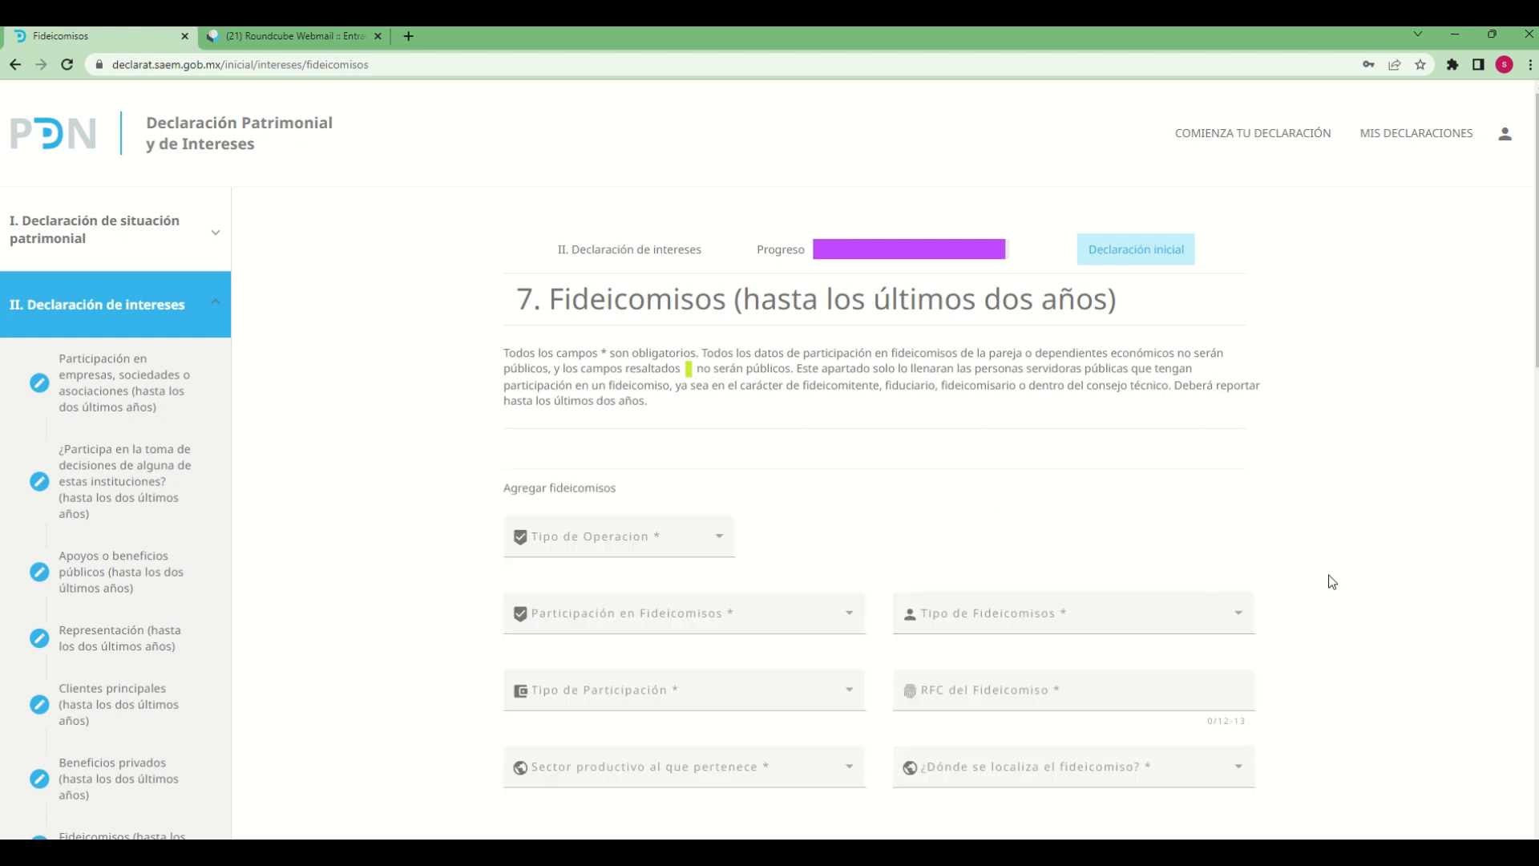
scroll(1335, 585, "down", 2)
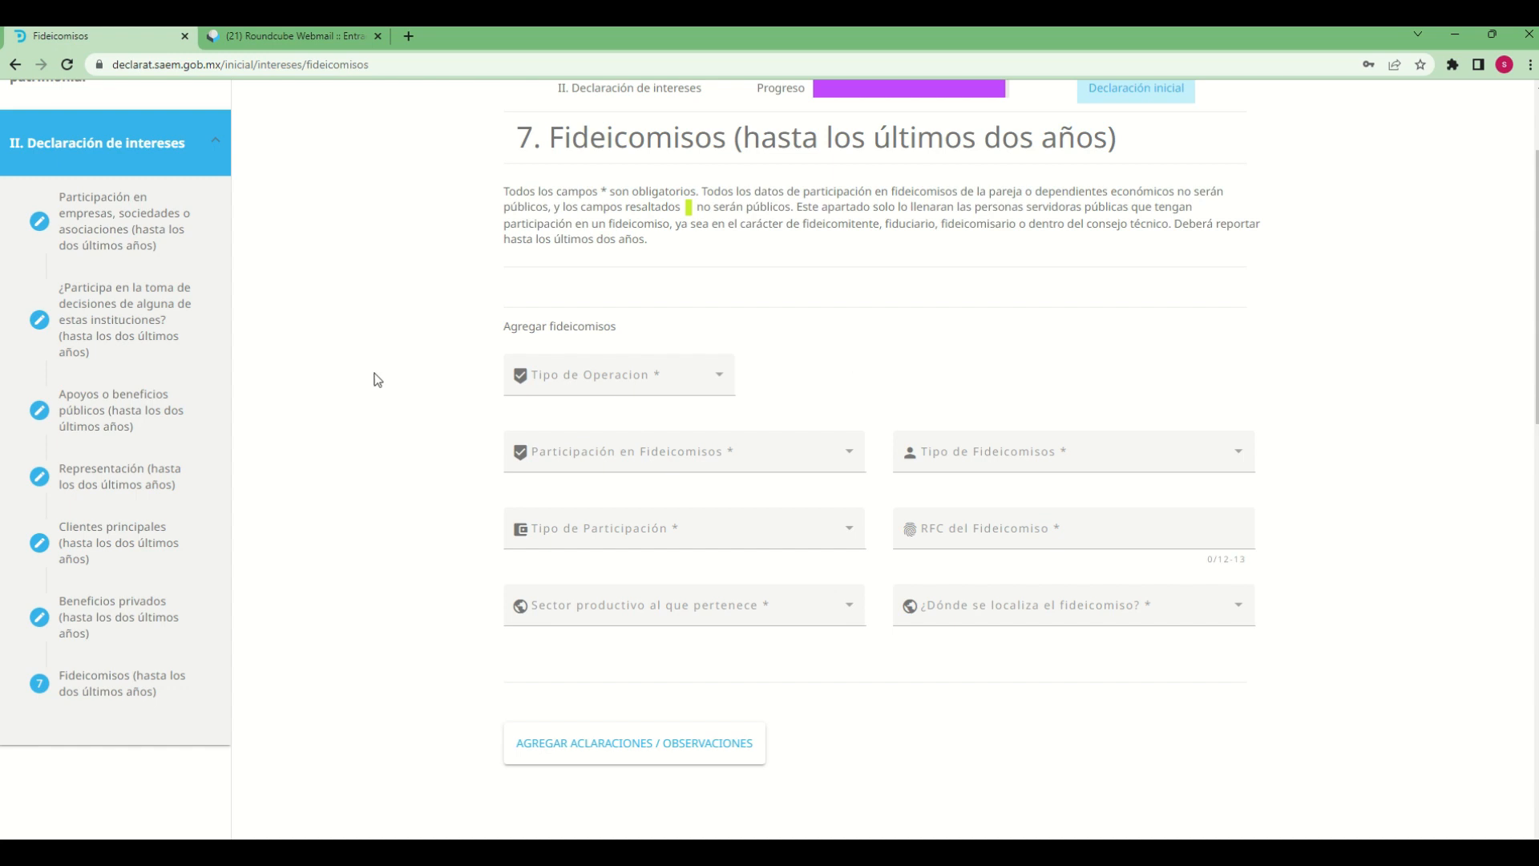
left_click(708, 380)
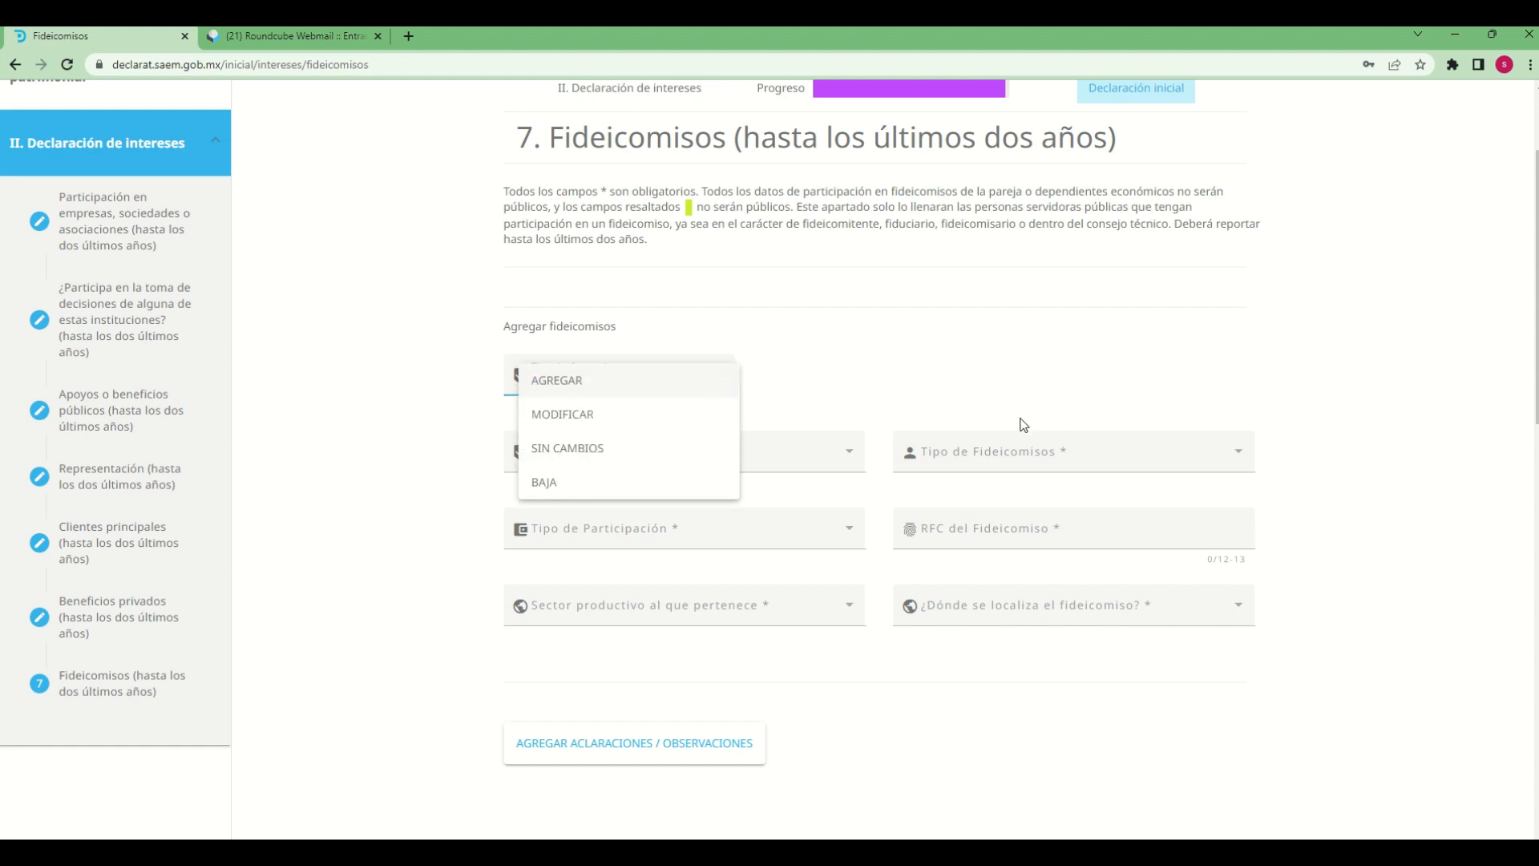
left_click(556, 385)
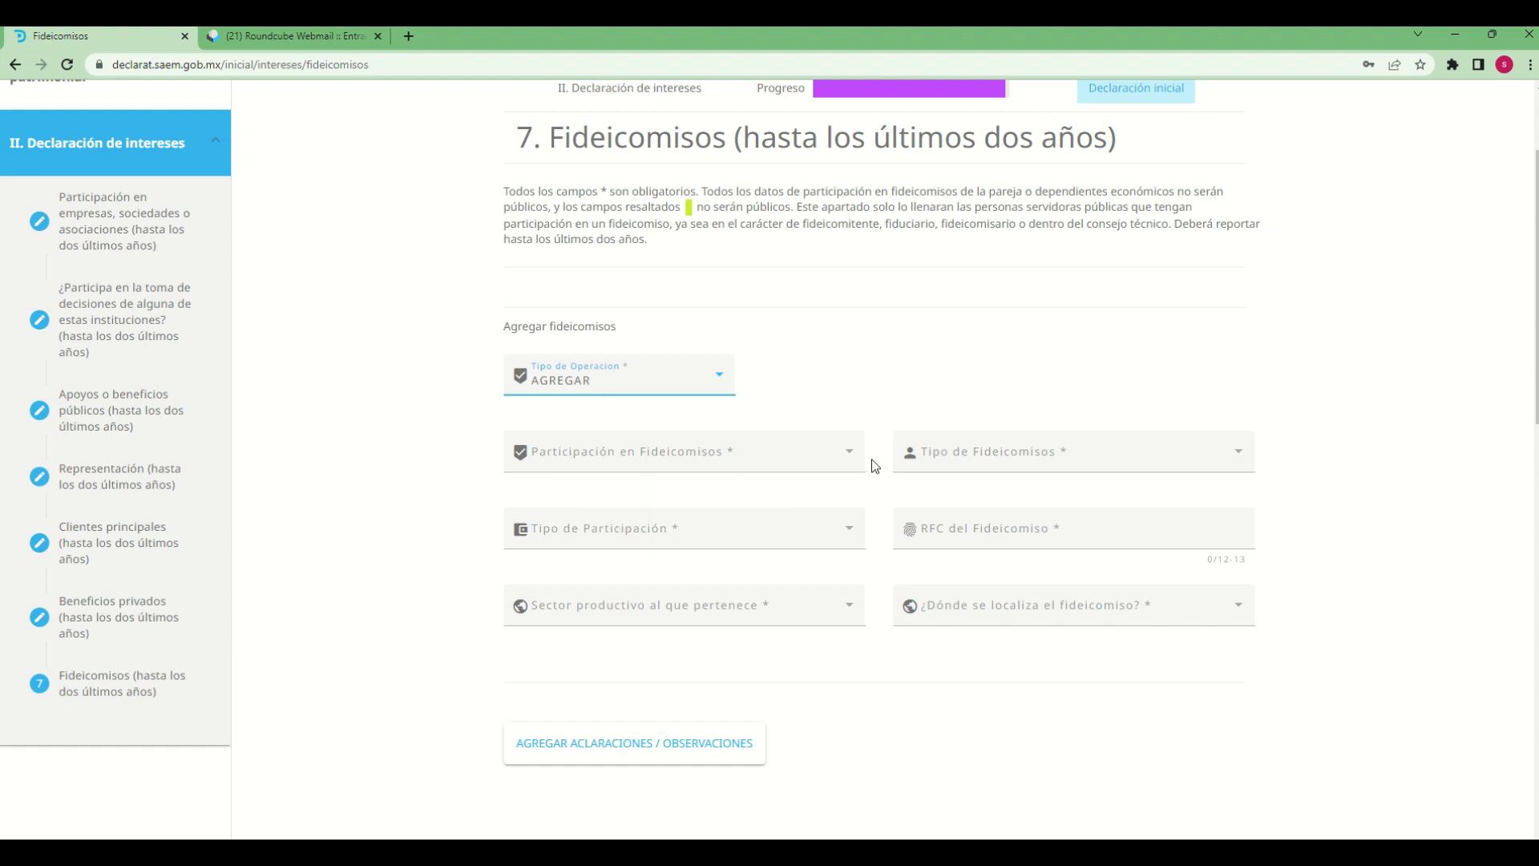
Set the participation in the trust to DEPENDIENTE ECONOMICO and the trust type to MIXTO
left_click(849, 453)
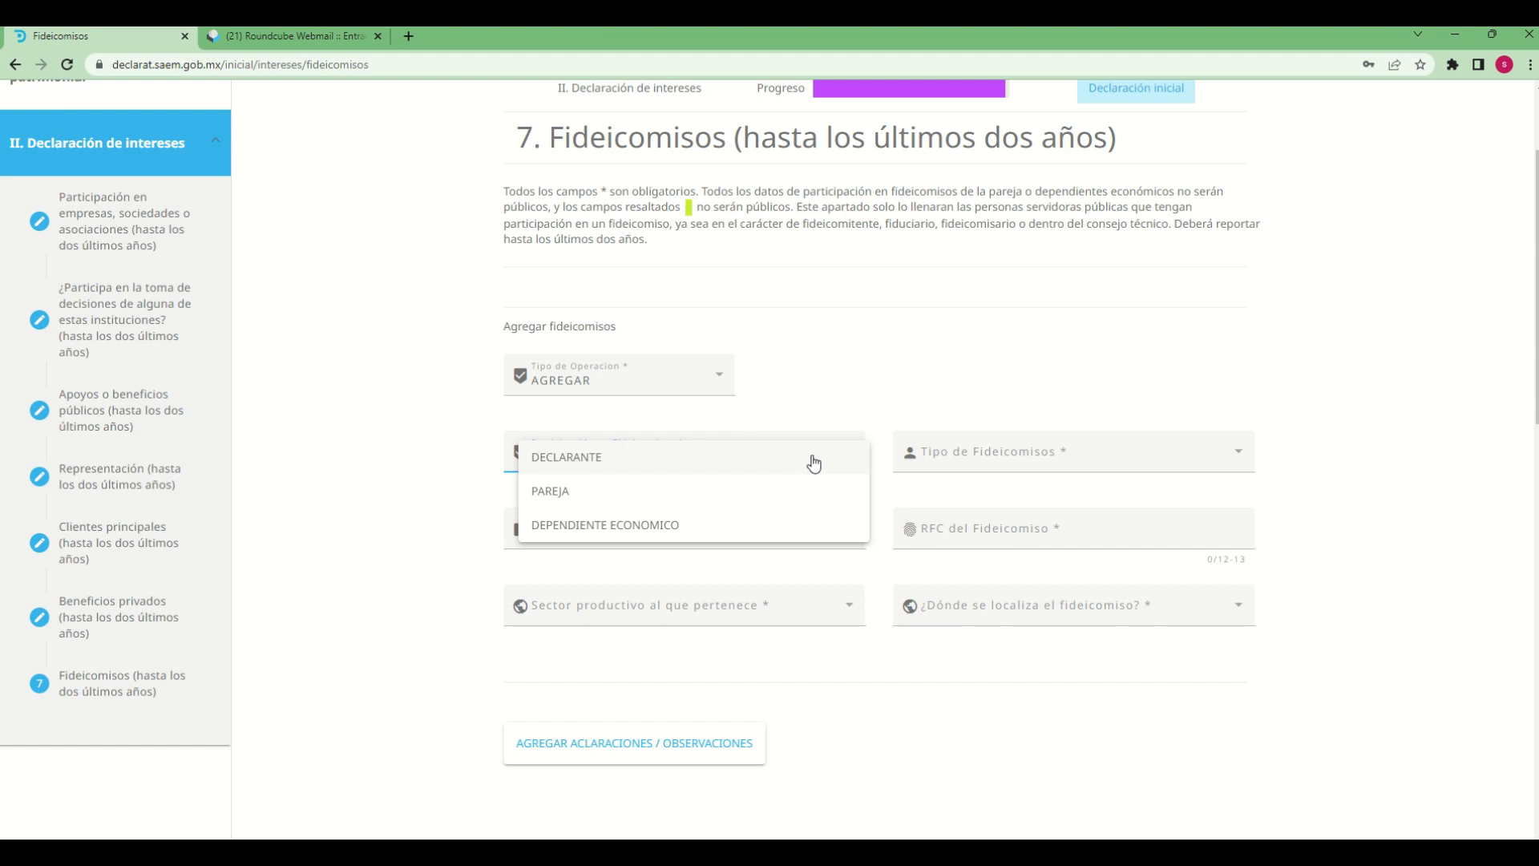
left_click(952, 371)
left_click(589, 451)
left_click(556, 526)
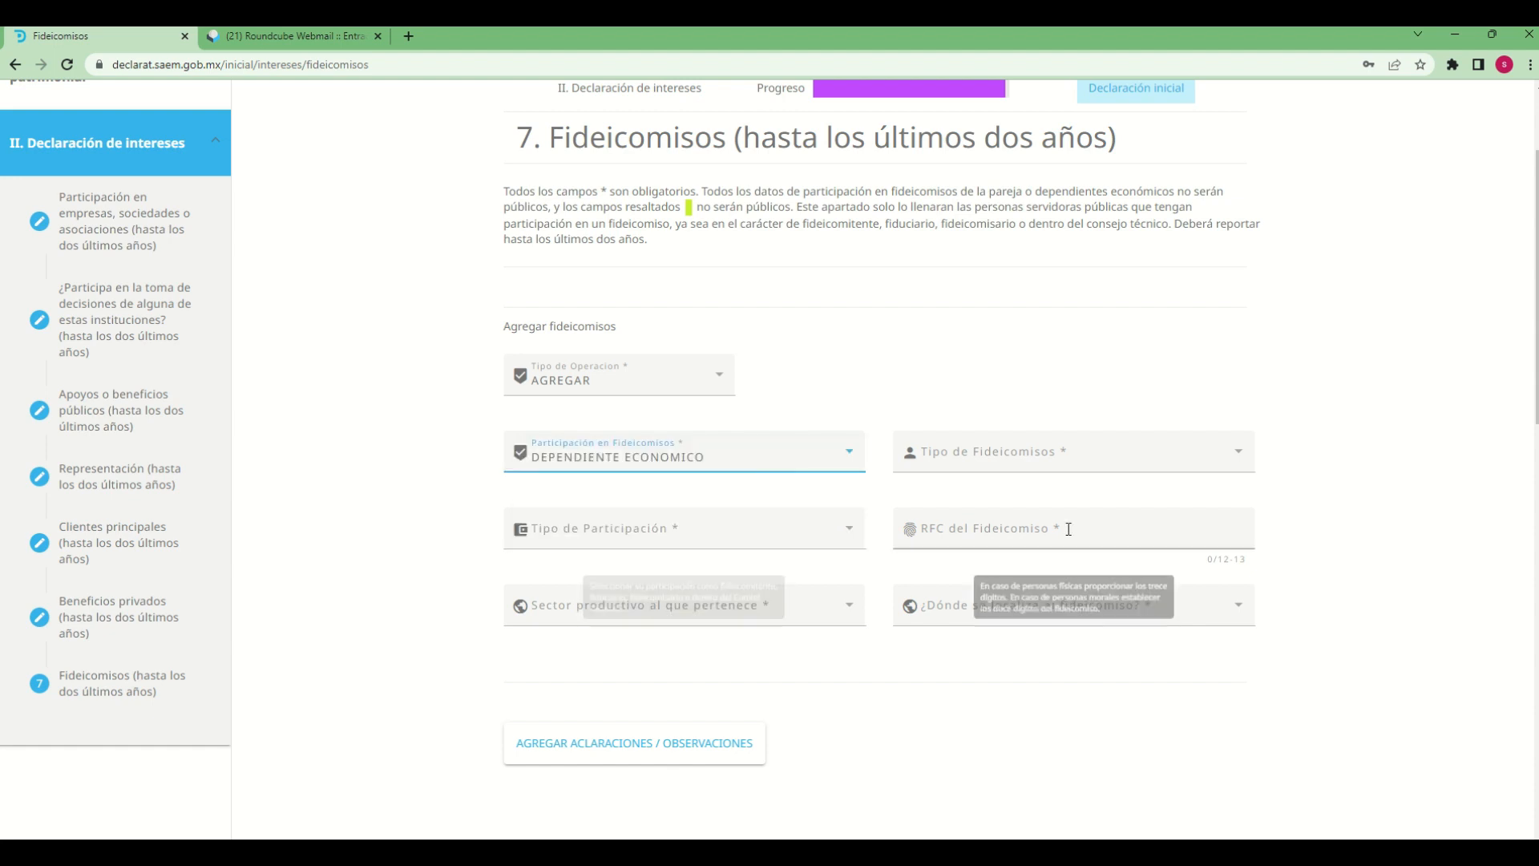
left_click(1195, 451)
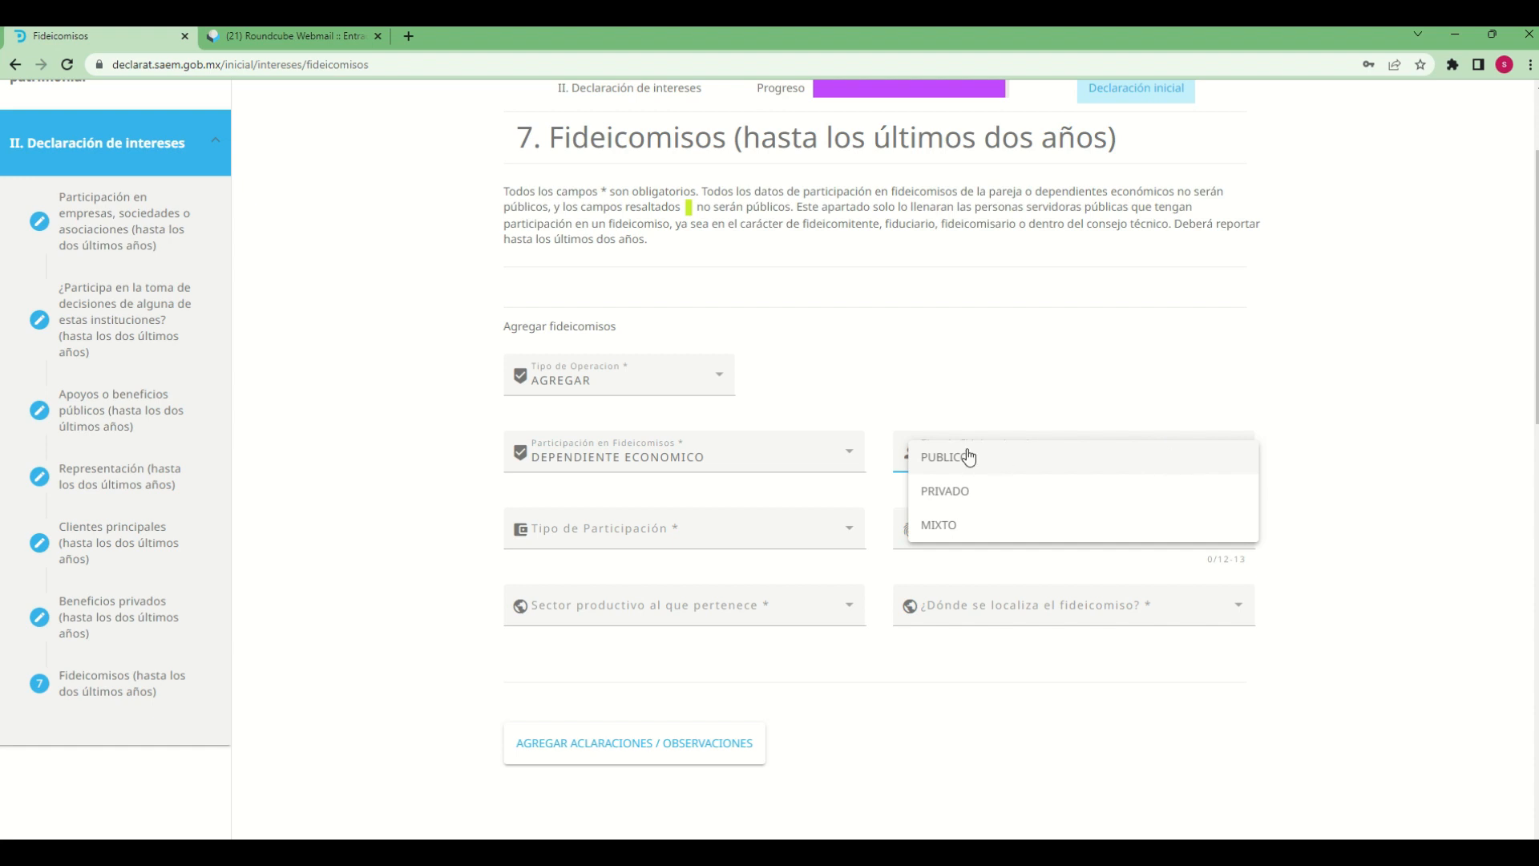
left_click(1299, 326)
left_click(1012, 451)
left_click(936, 526)
Set the participation type to FIDEICOMITENTE and enter the trust's RFC
left_click(620, 536)
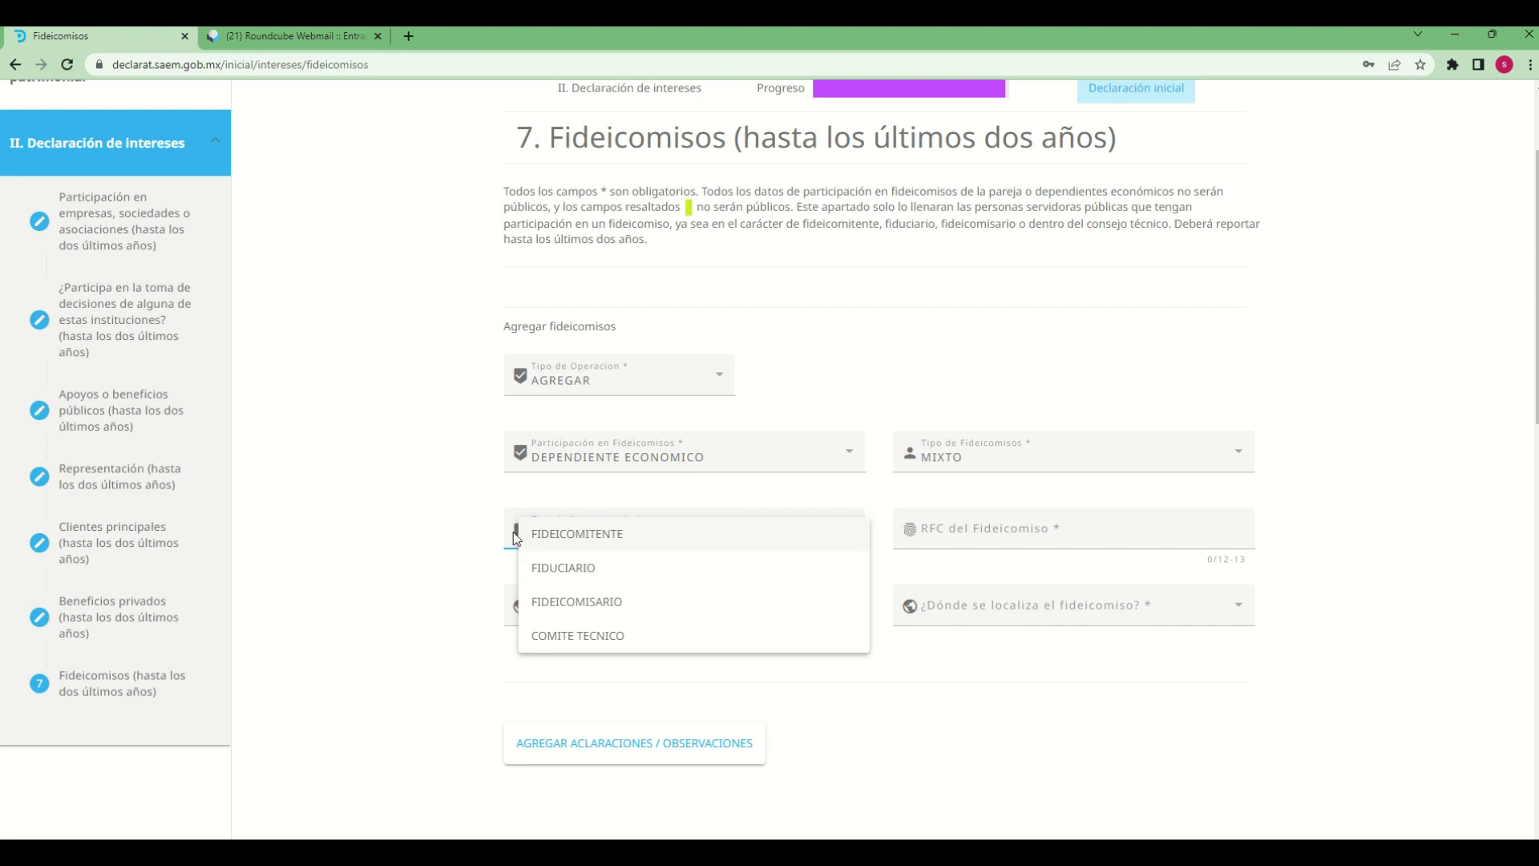
left_click(603, 536)
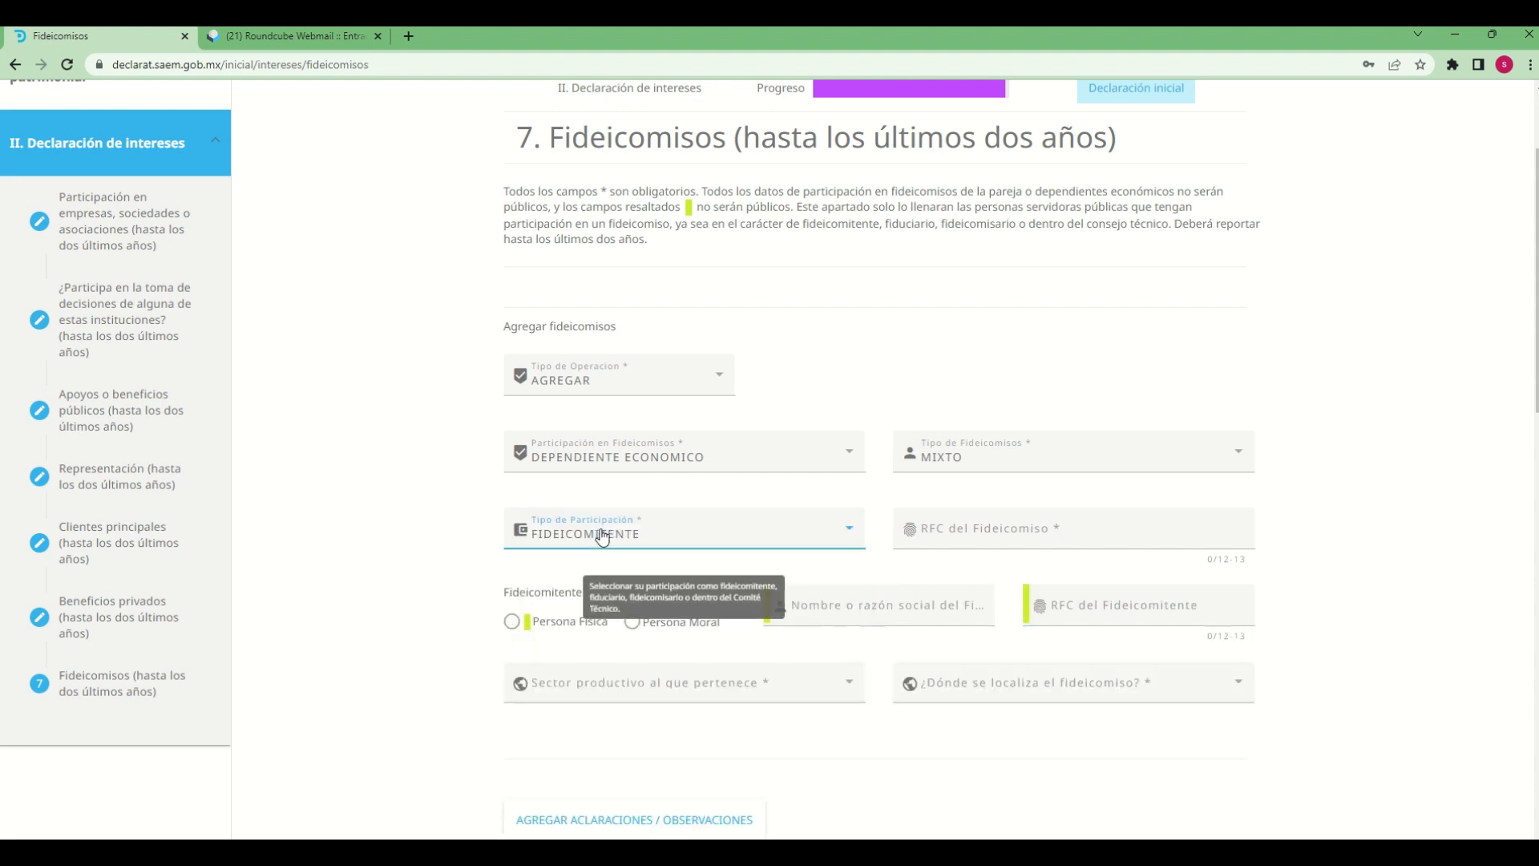
left_click(1051, 529)
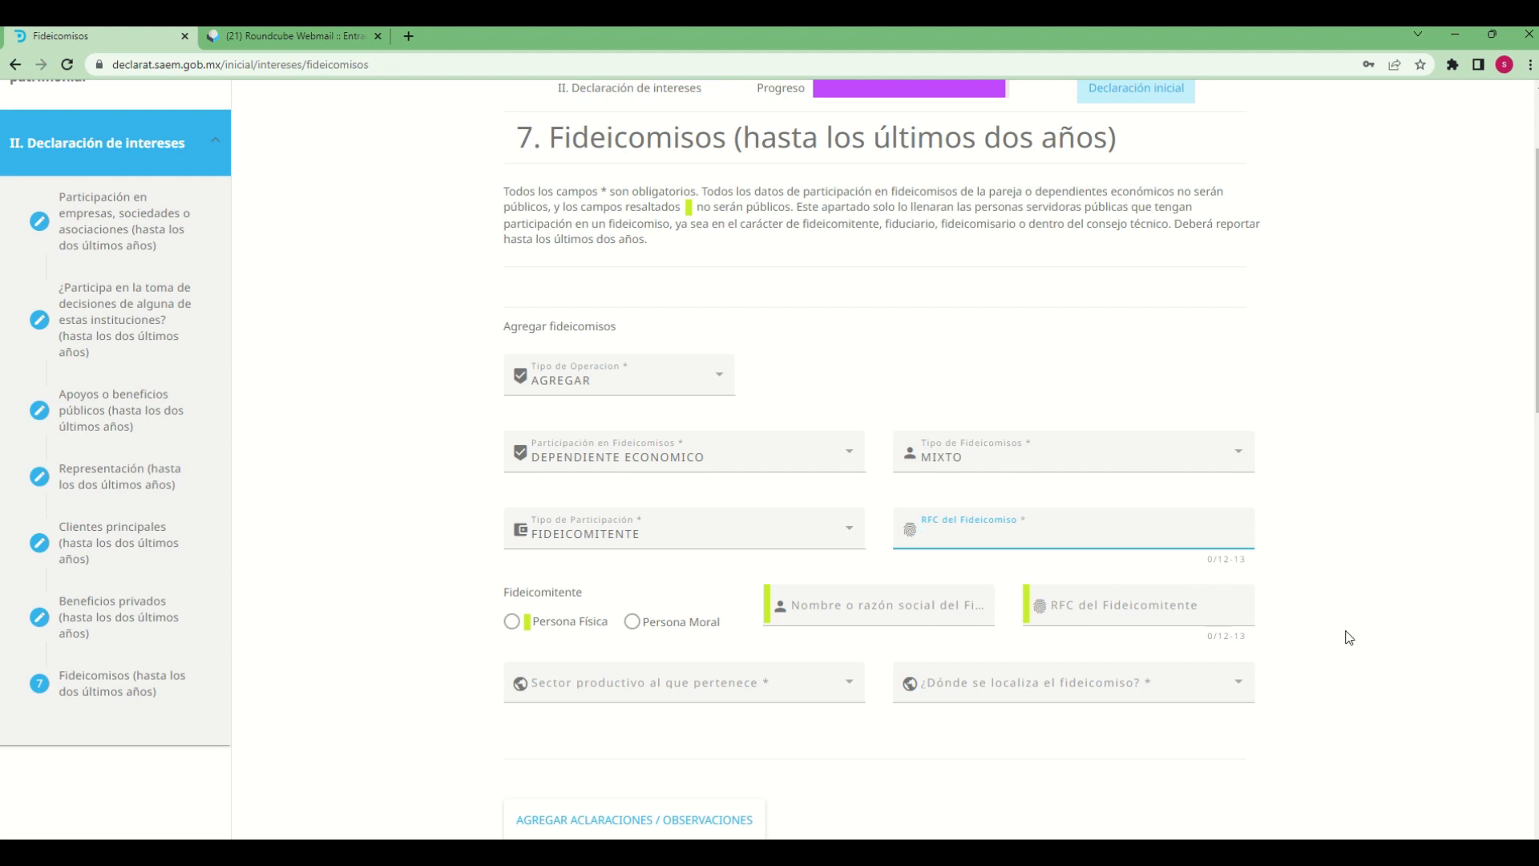
type("g")
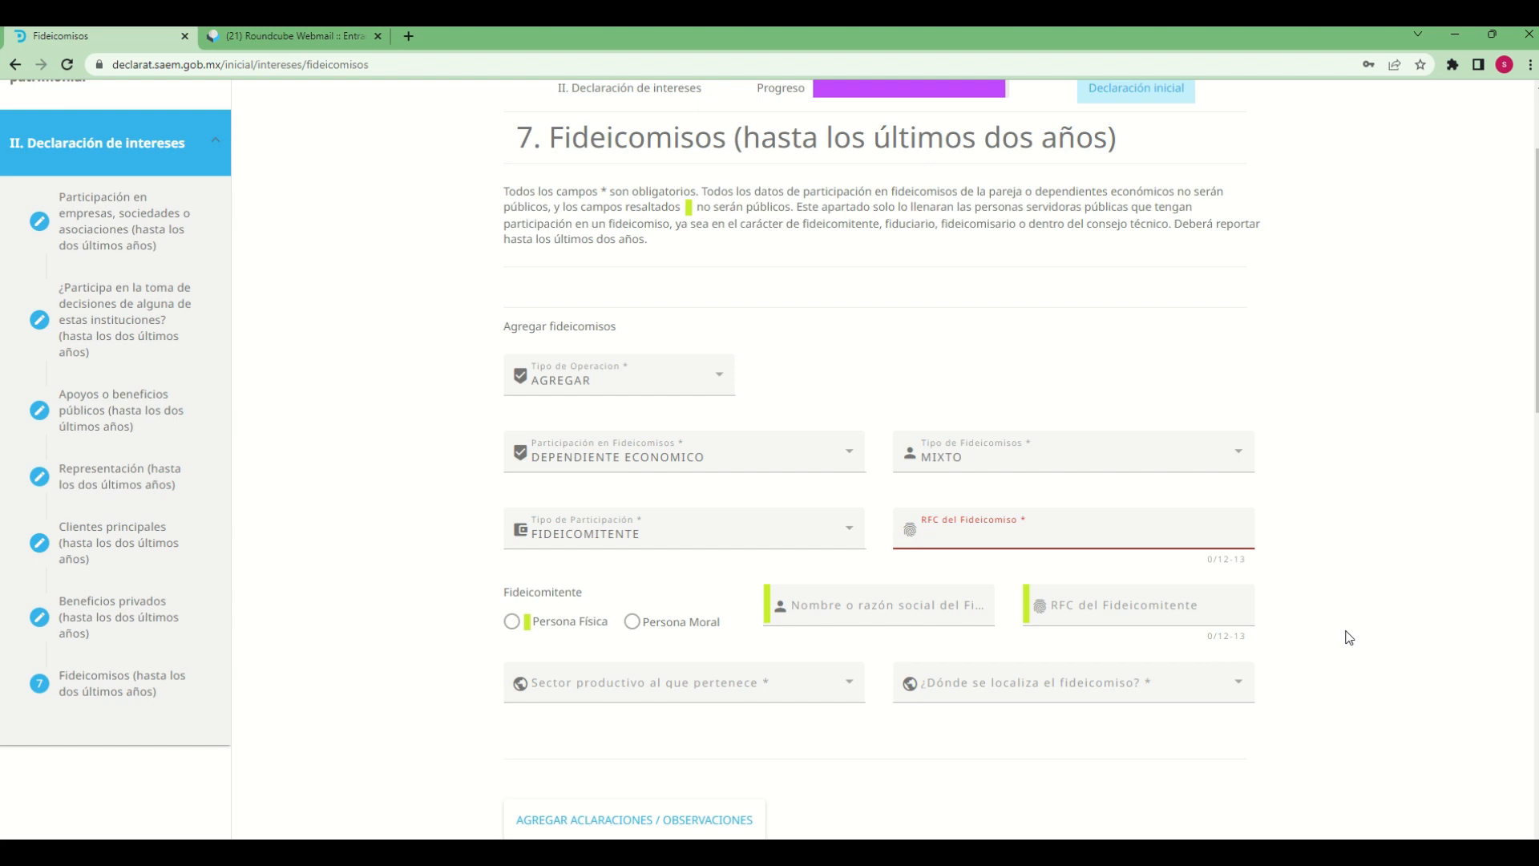
type("ide1212126j3")
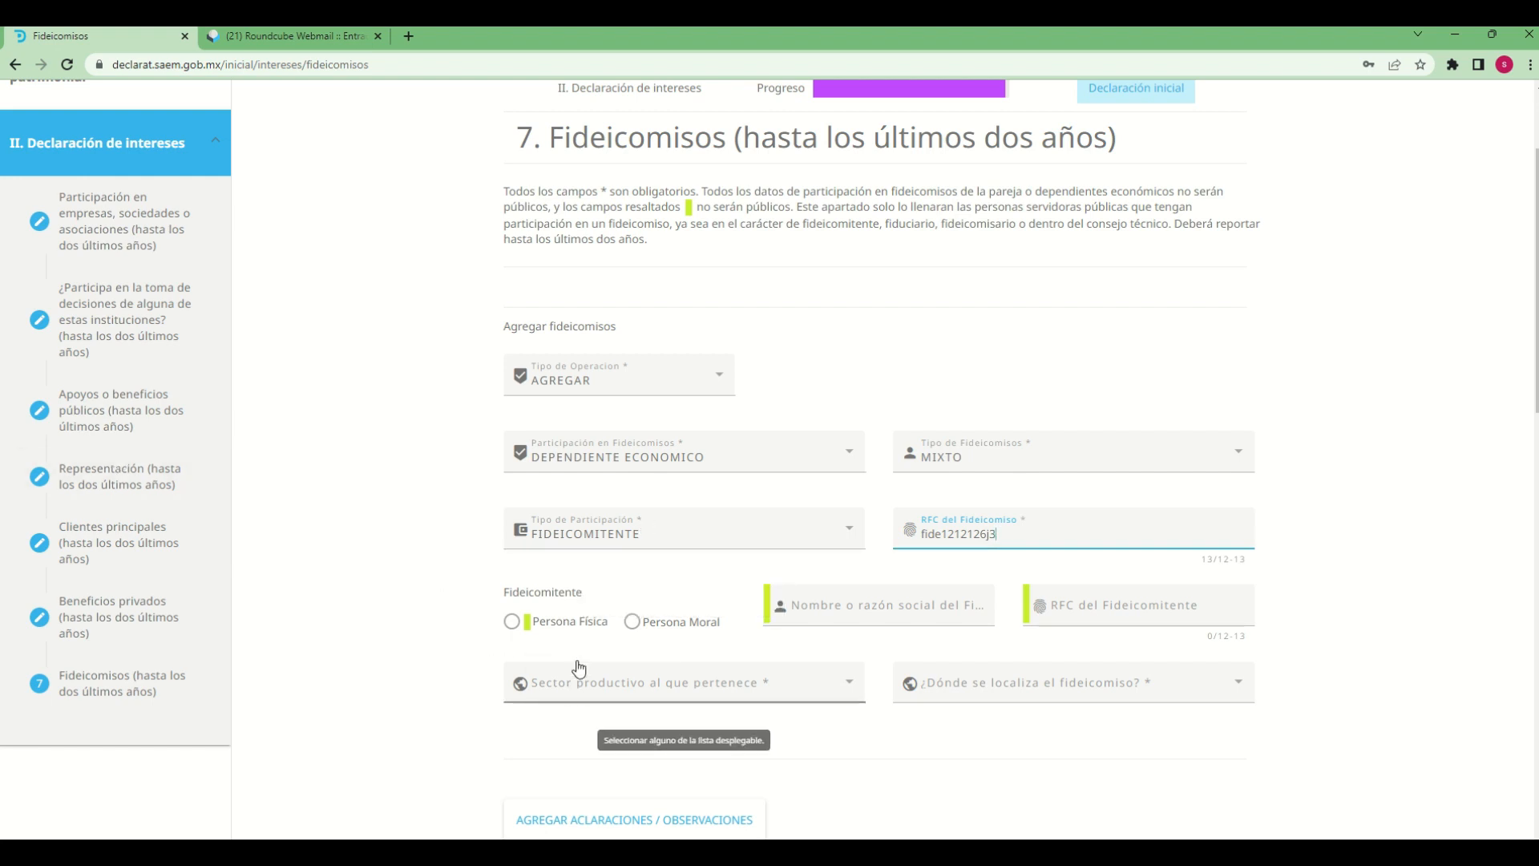
left_click(474, 618)
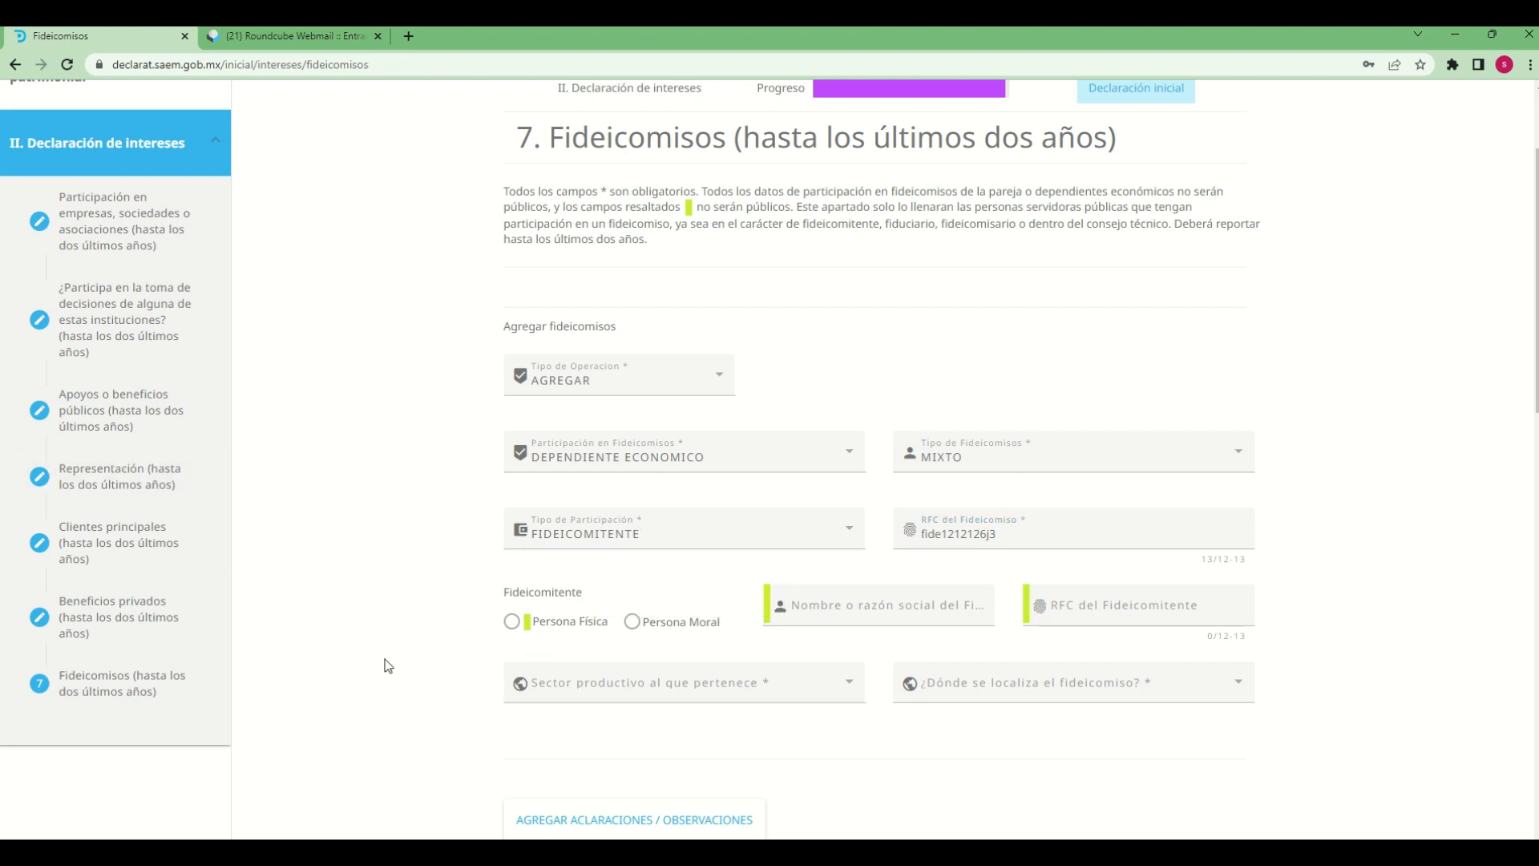
Identify the fideicomitente as a Persona Física named "fidecom sa"
scroll(385, 659, "down", 2)
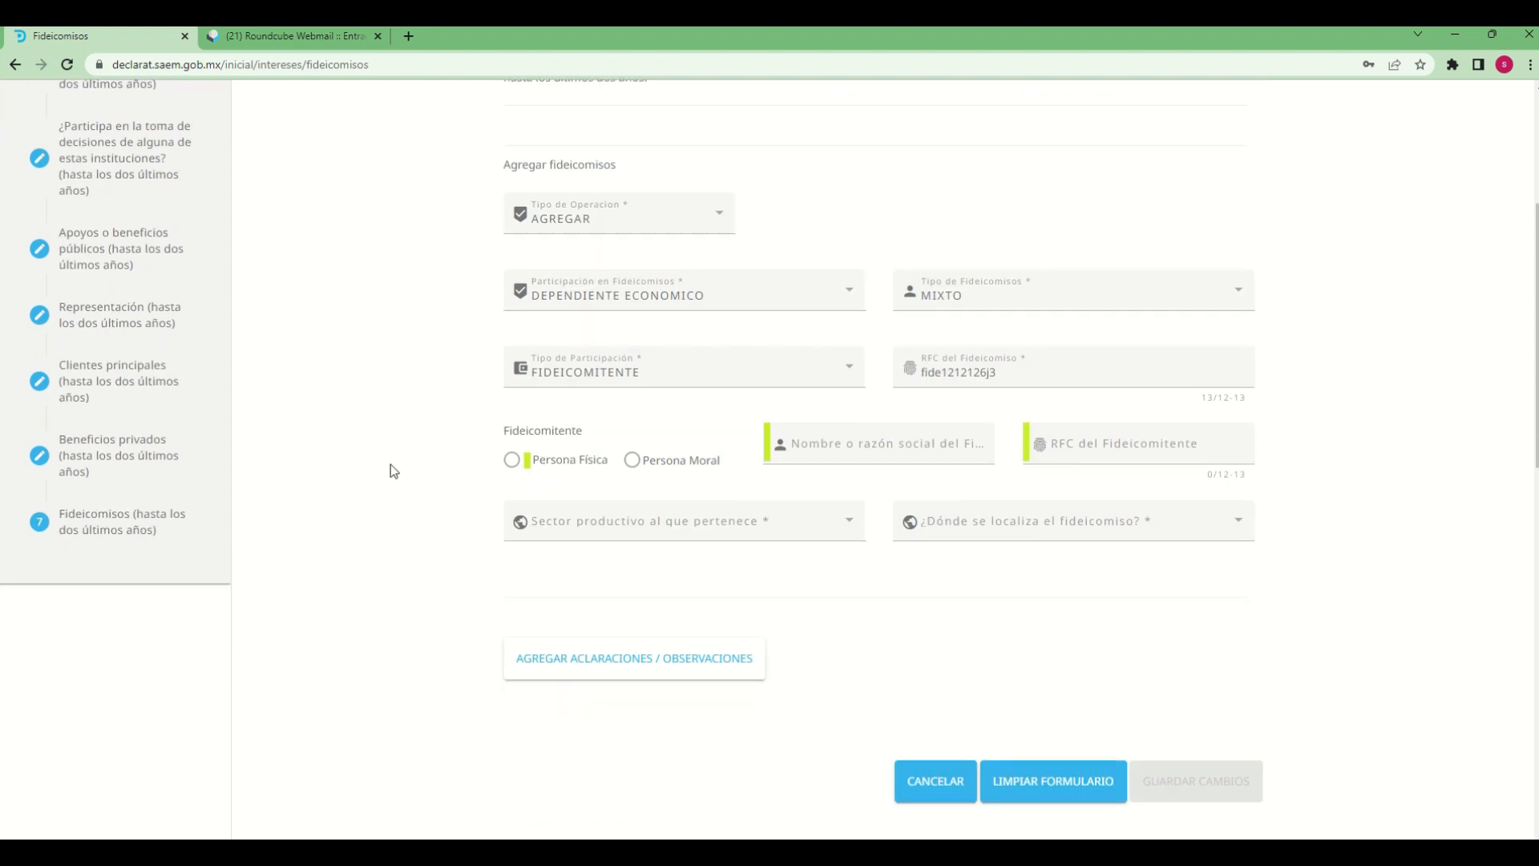
left_click(513, 459)
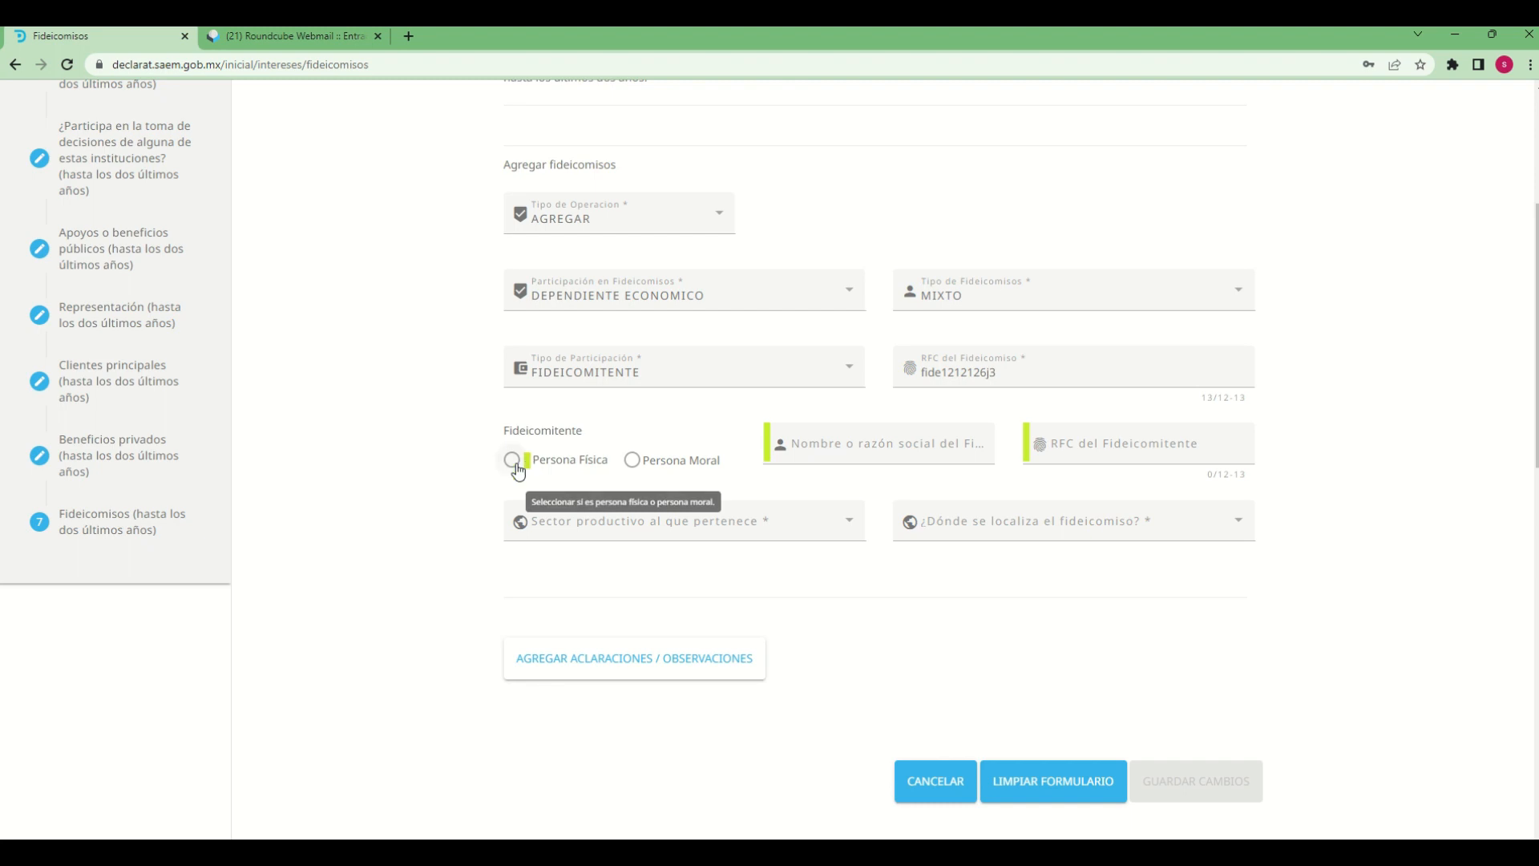
left_click(882, 445)
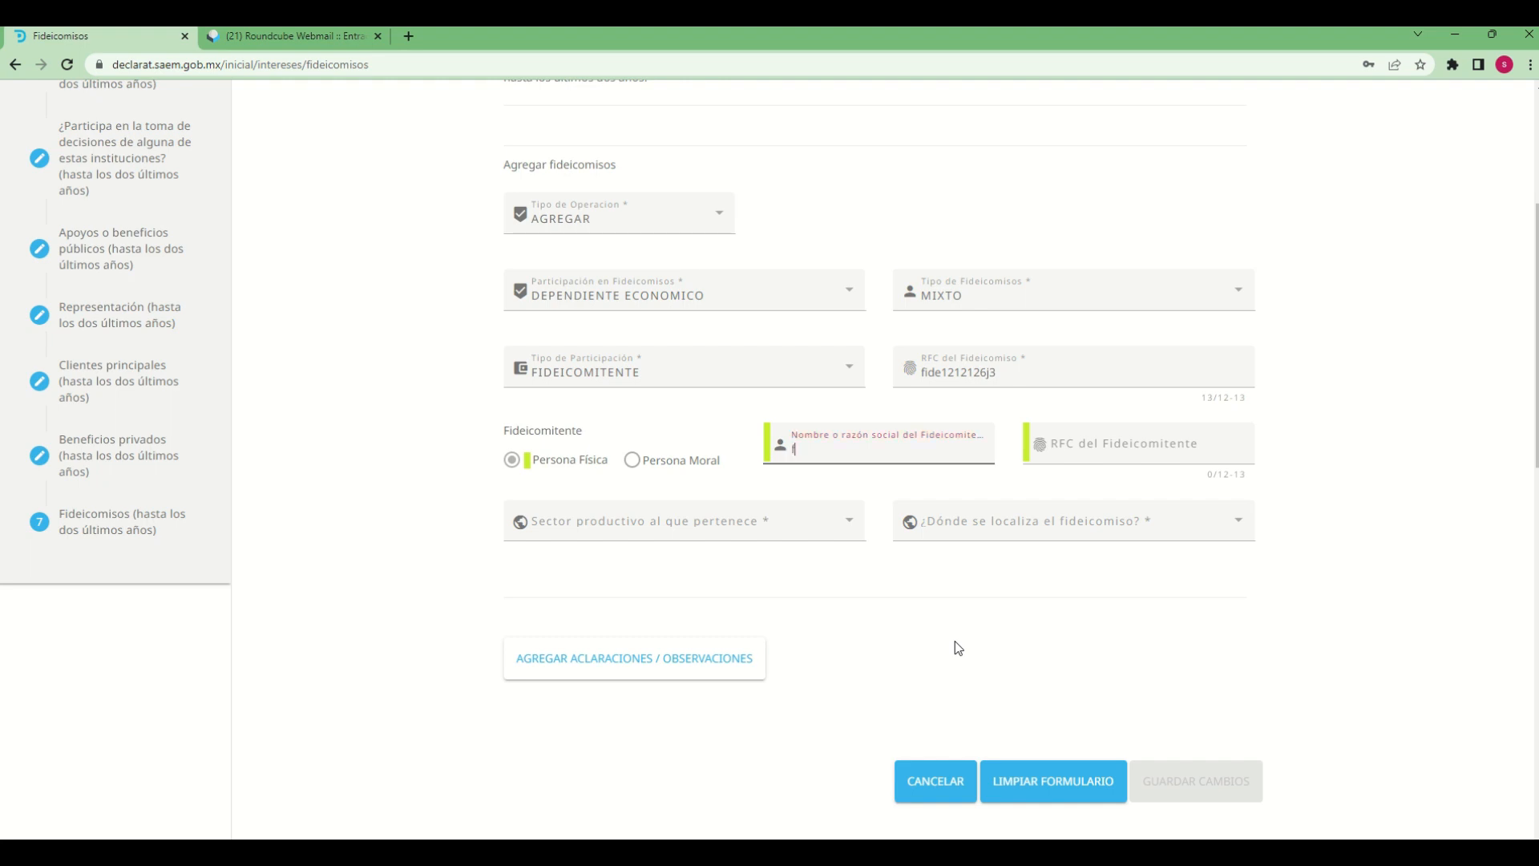
type("fidecom sa de")
key("BackSpace")
key("BackSpace")
Enter the RFC of the fideicomitente
left_click(1139, 449)
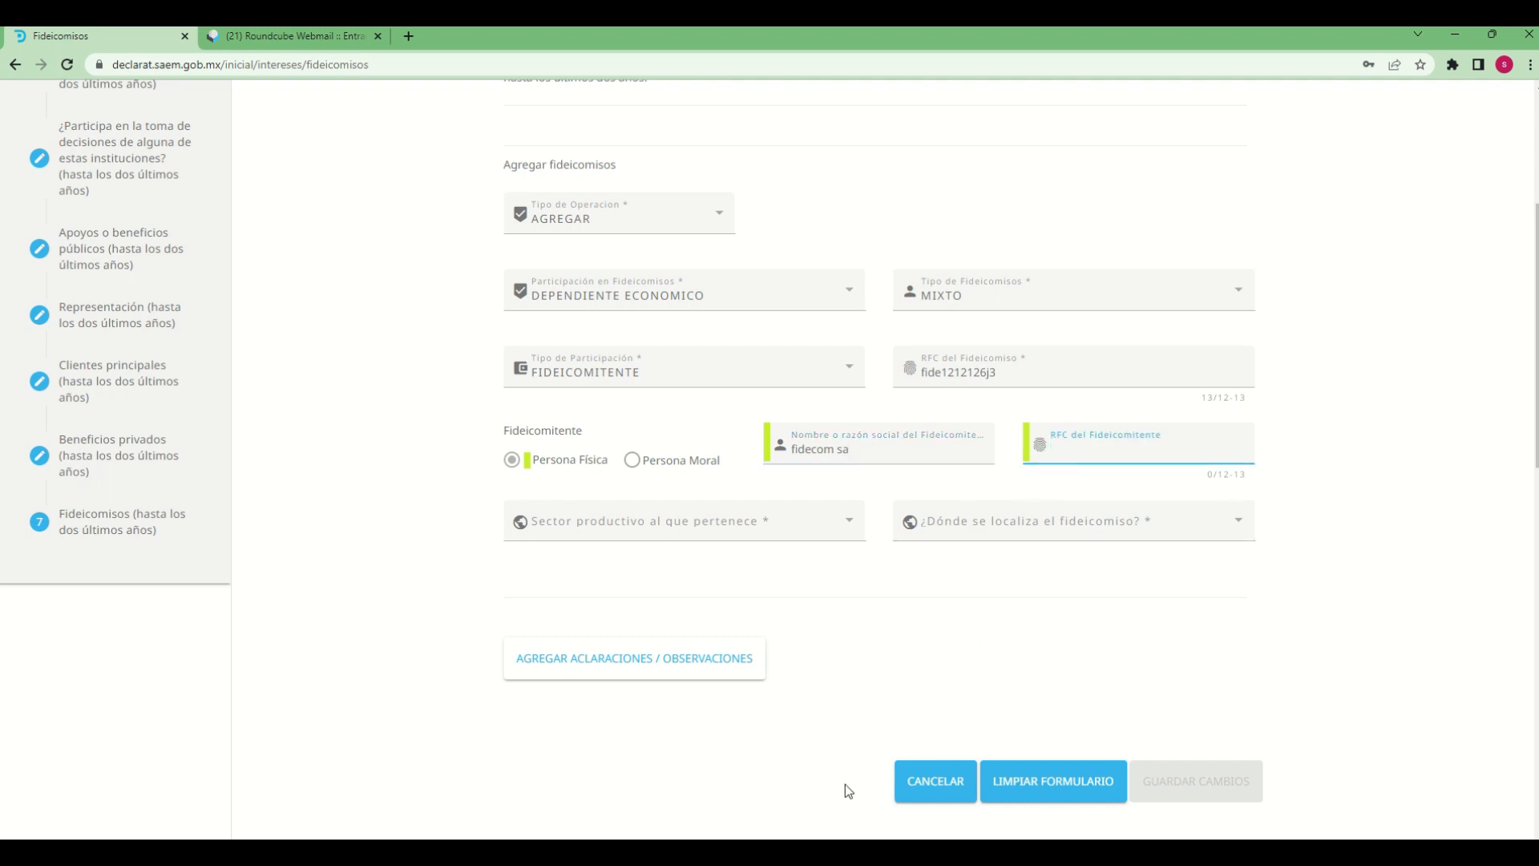
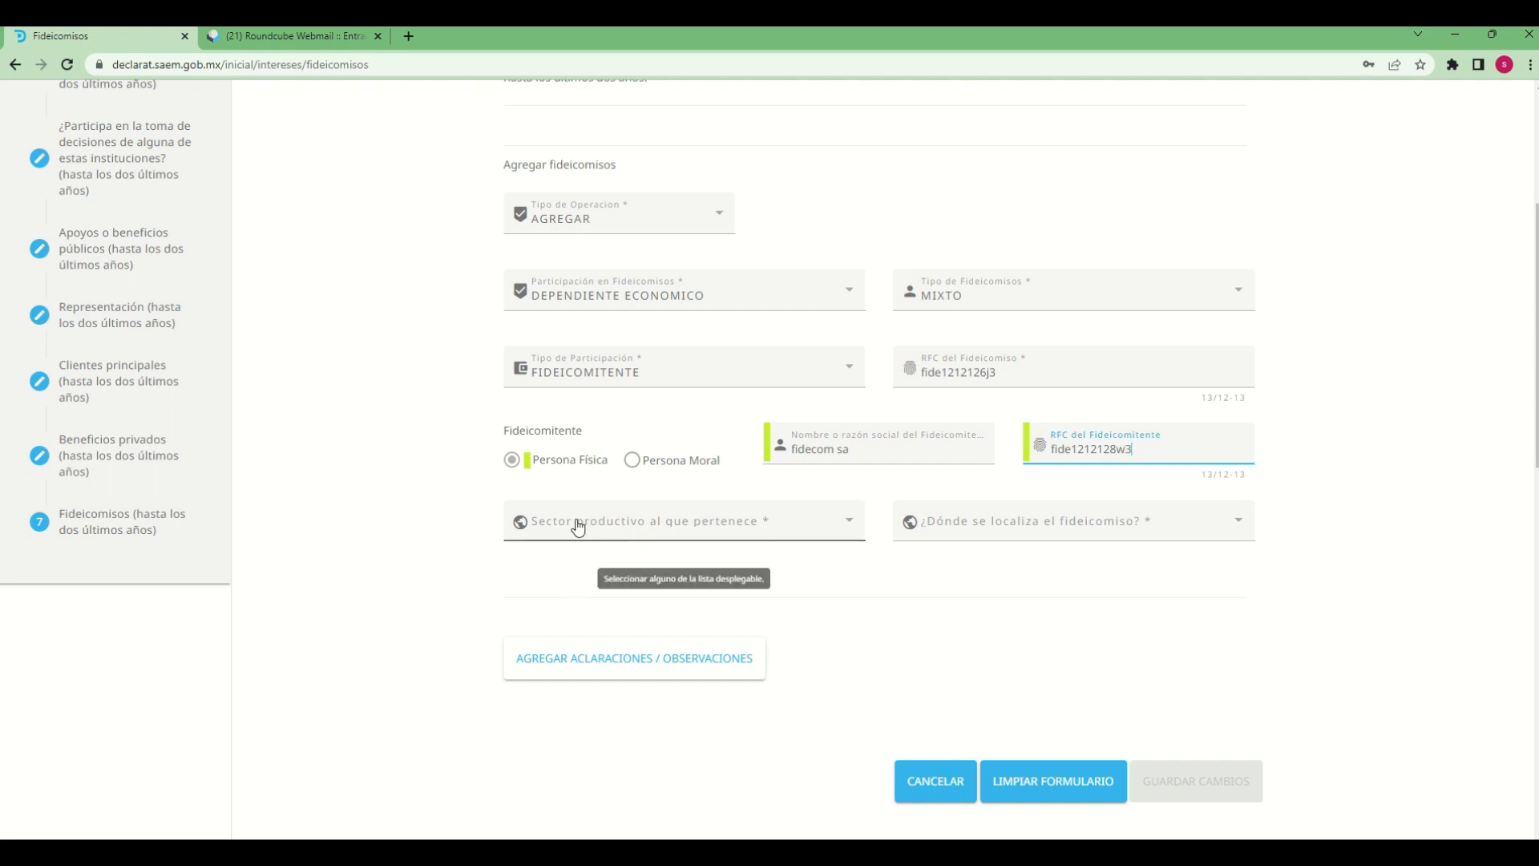
Set the productive sector of the trust to TRANSPORTE
left_click(703, 532)
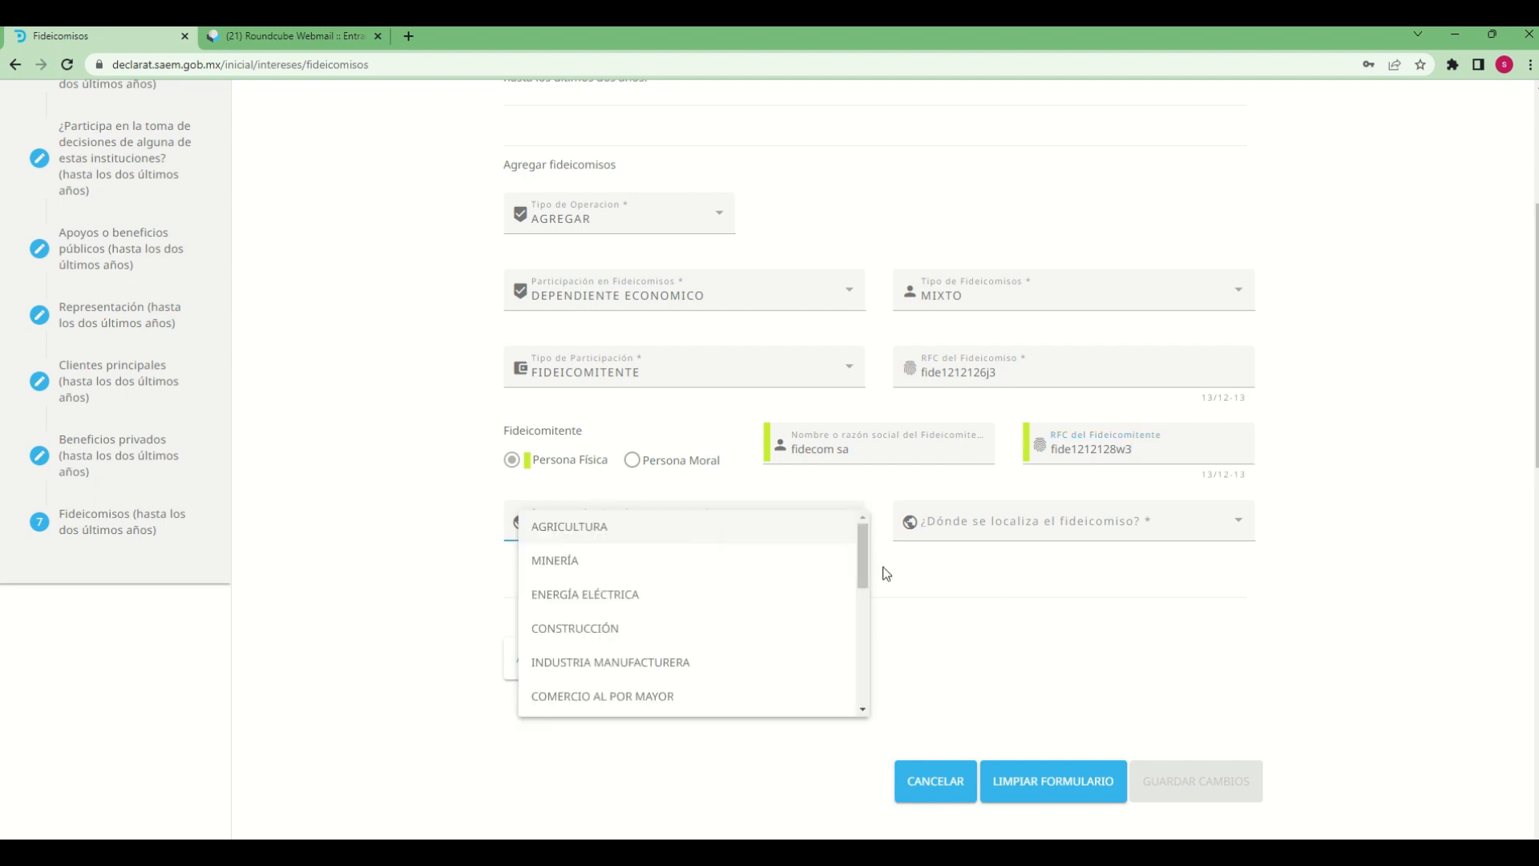
scroll(866, 588, "down", 3)
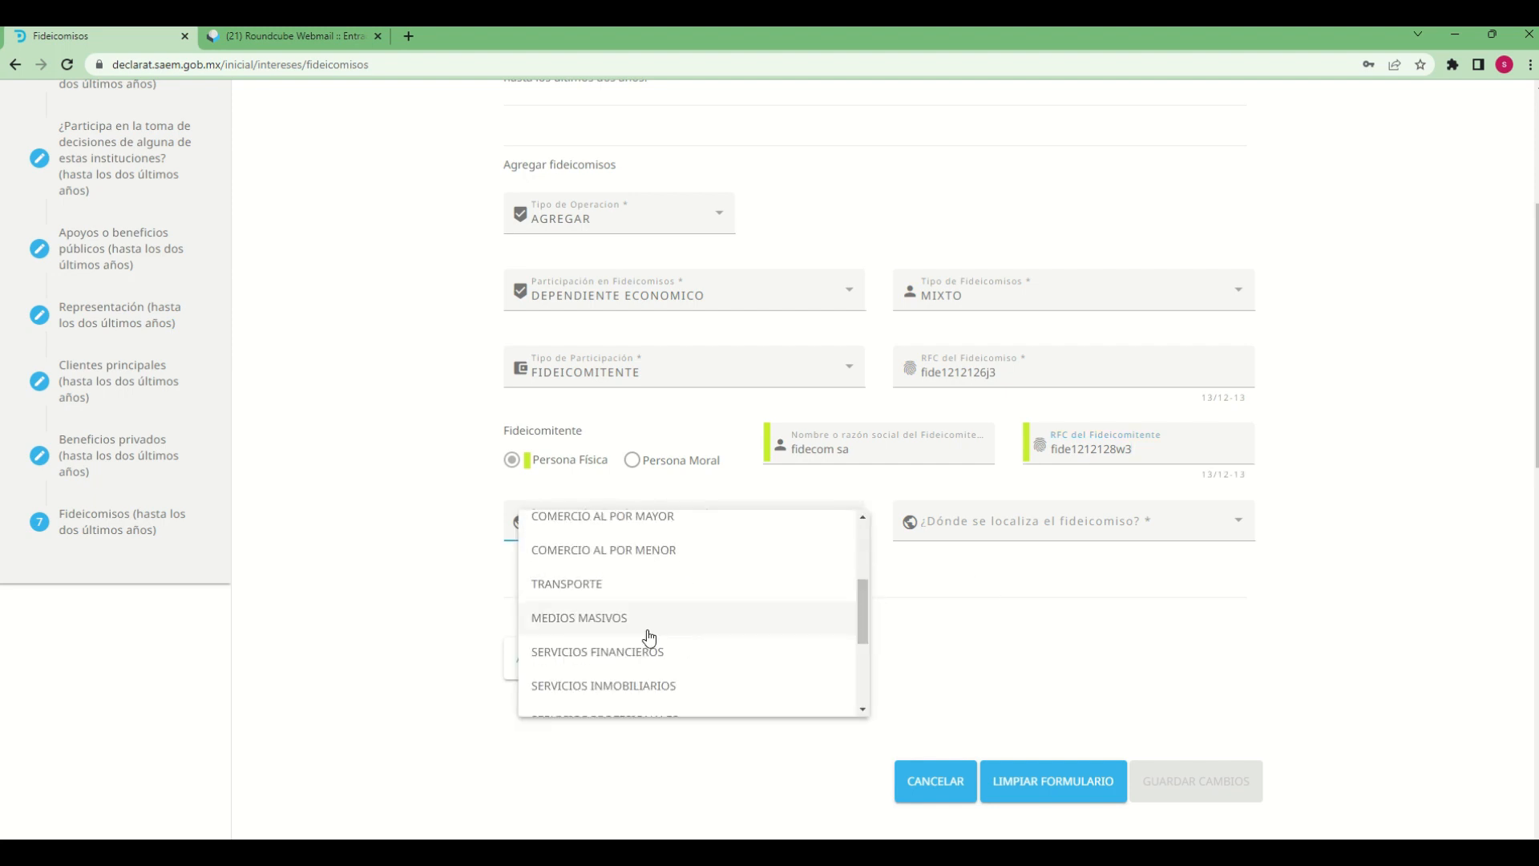
left_click(551, 581)
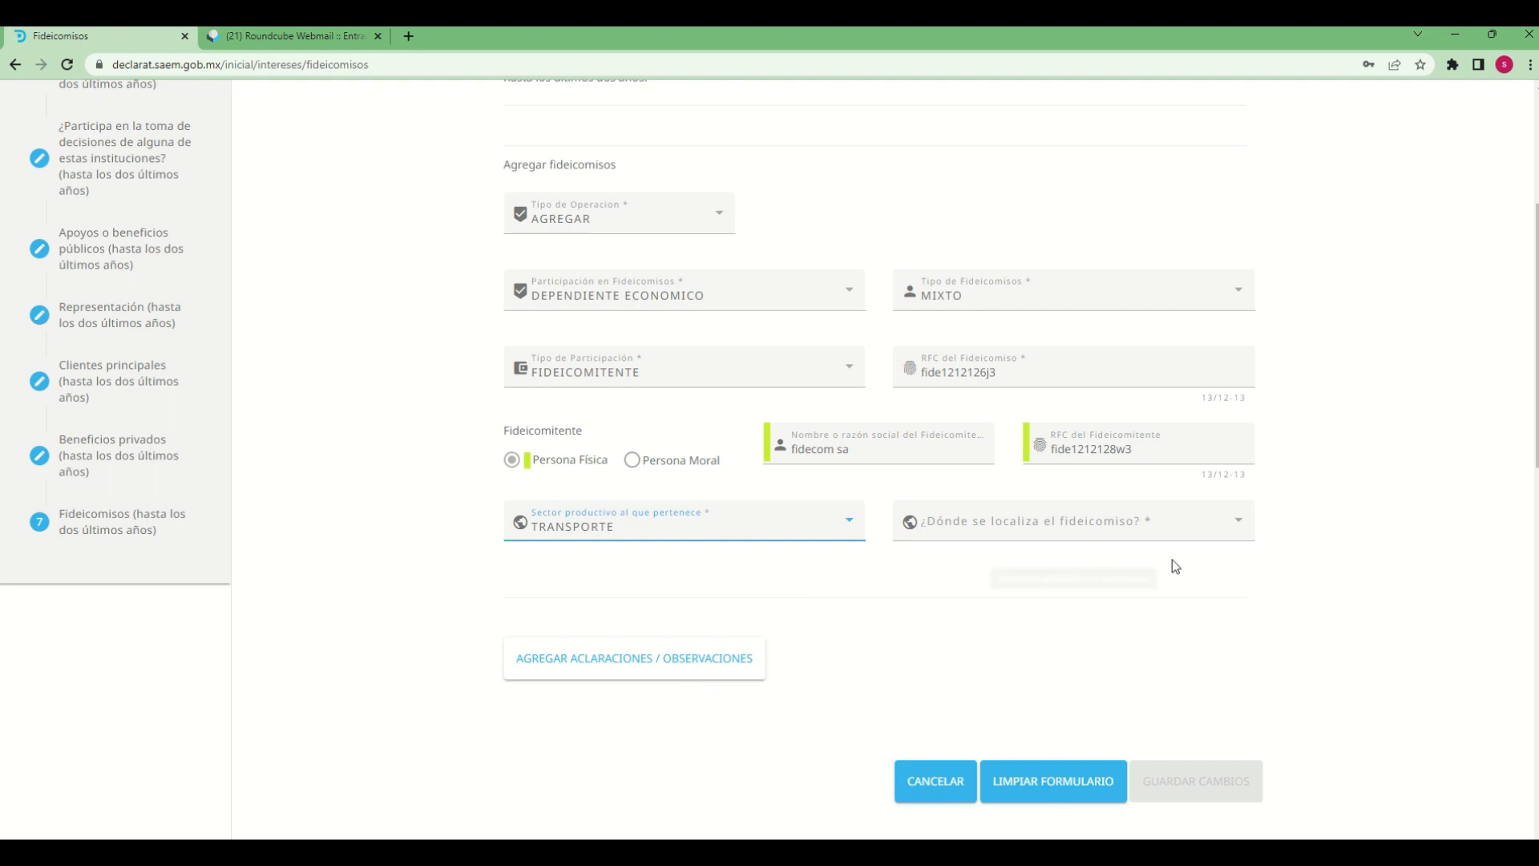
Set the trust's location to En el extranjero
left_click(1243, 523)
left_click(963, 529)
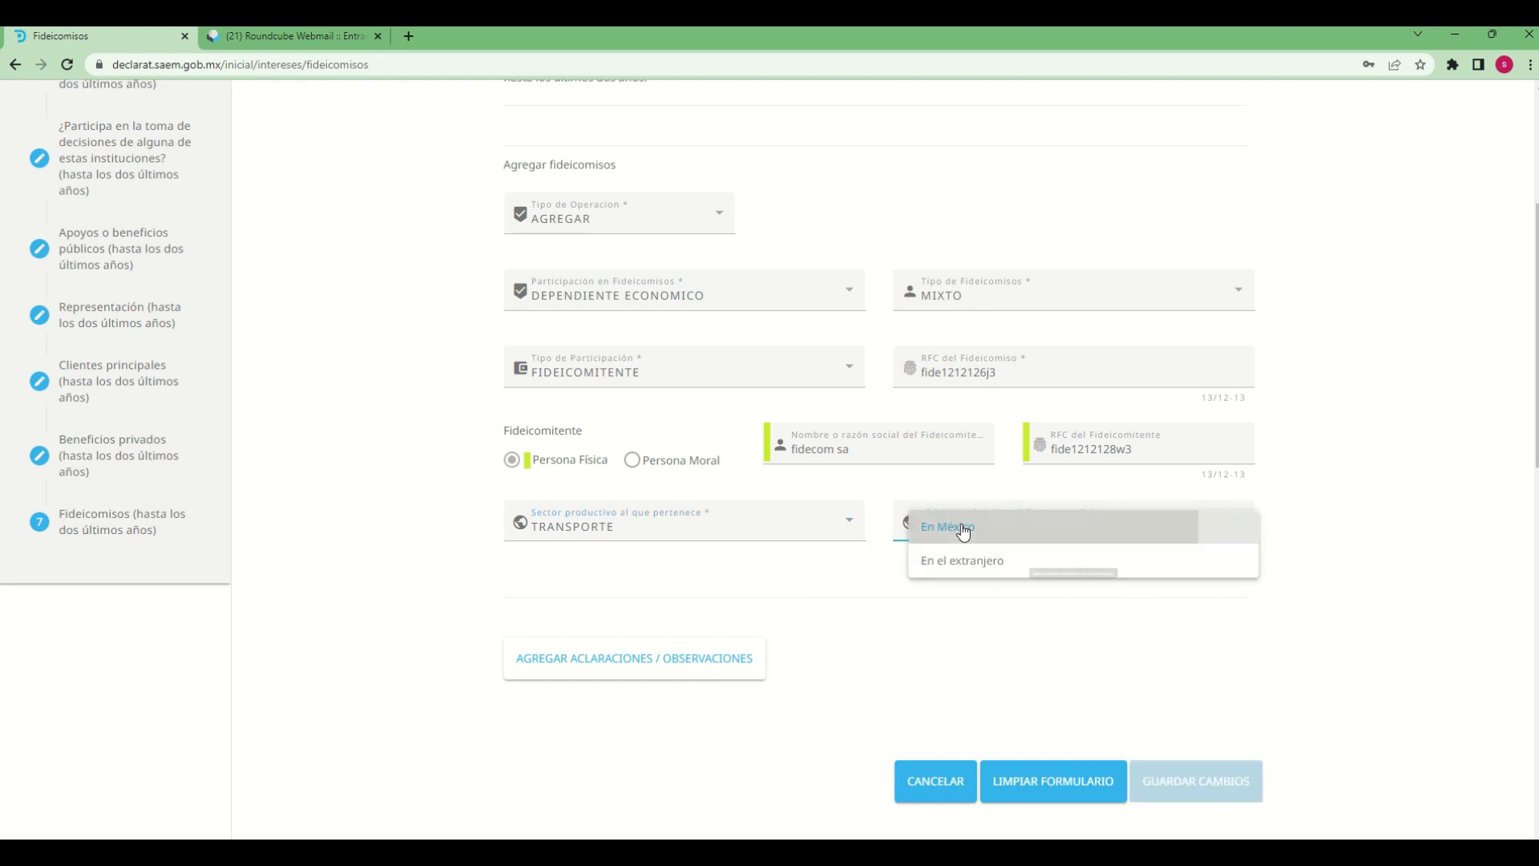
left_click(978, 530)
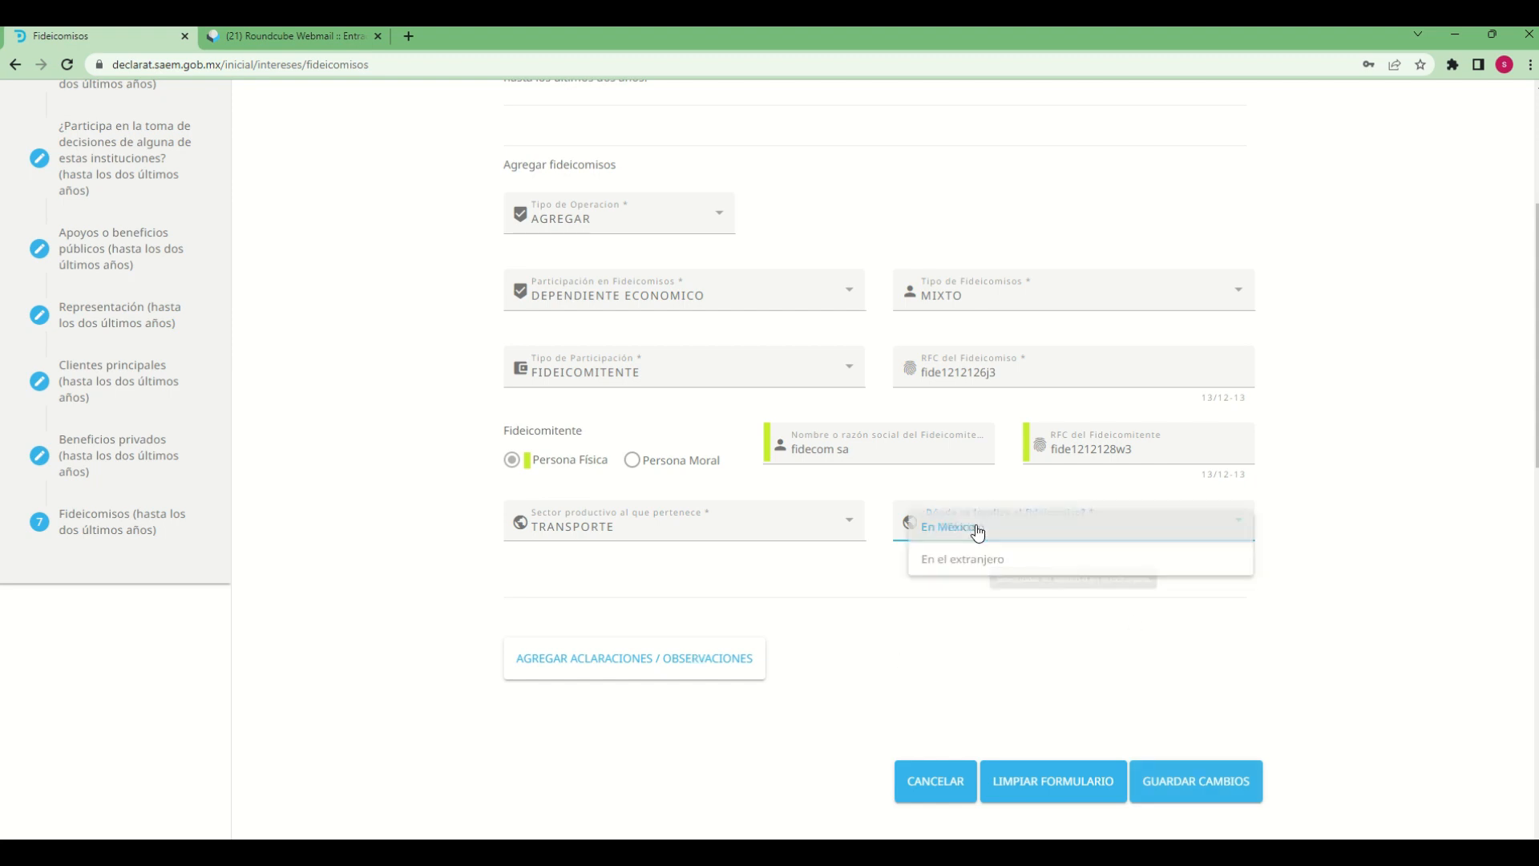
left_click(989, 574)
left_click(994, 538)
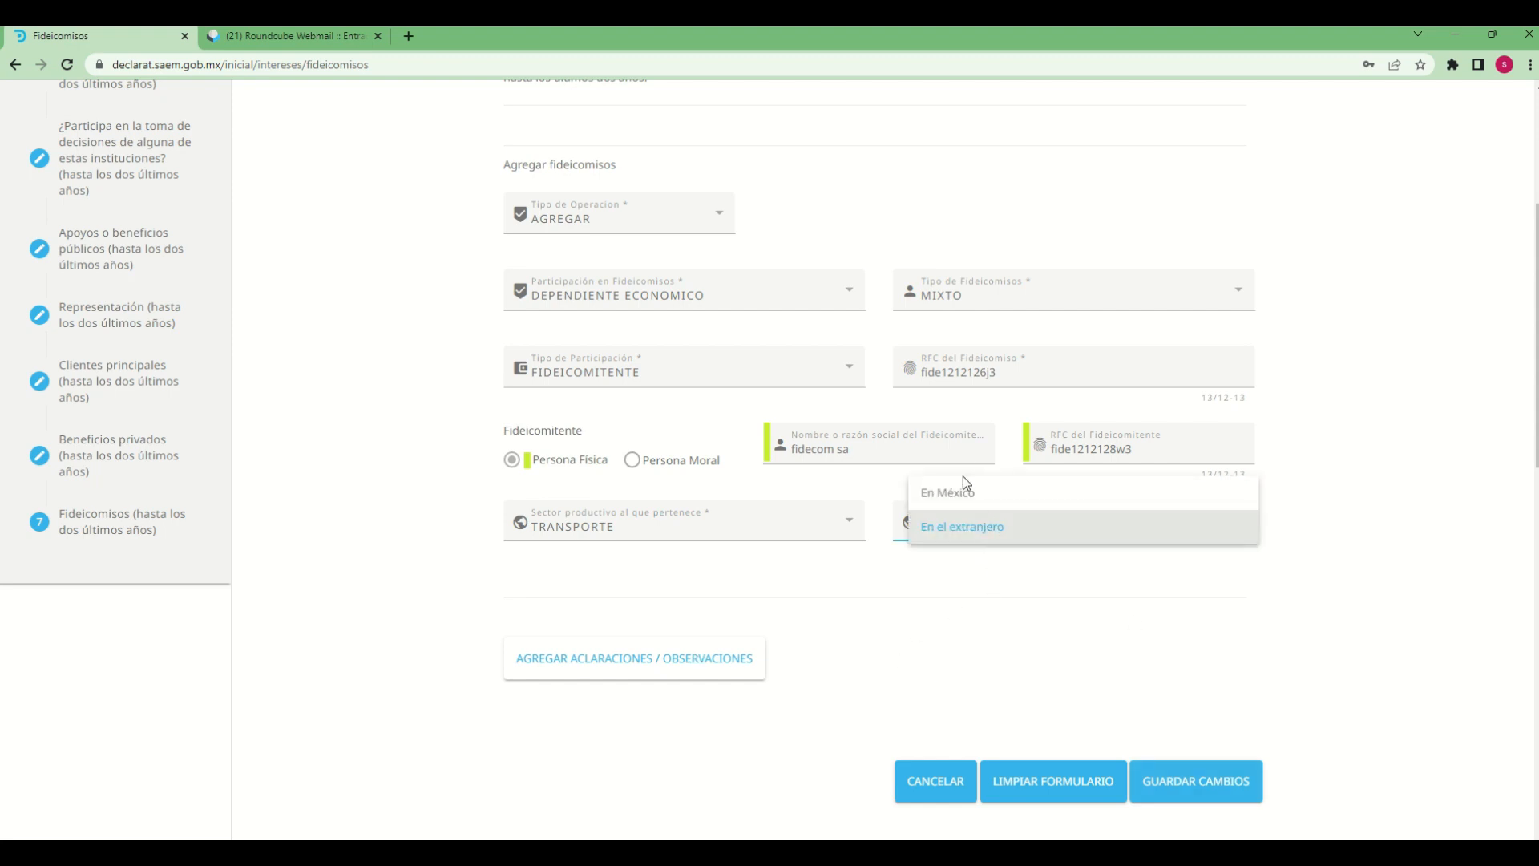
left_click(945, 539)
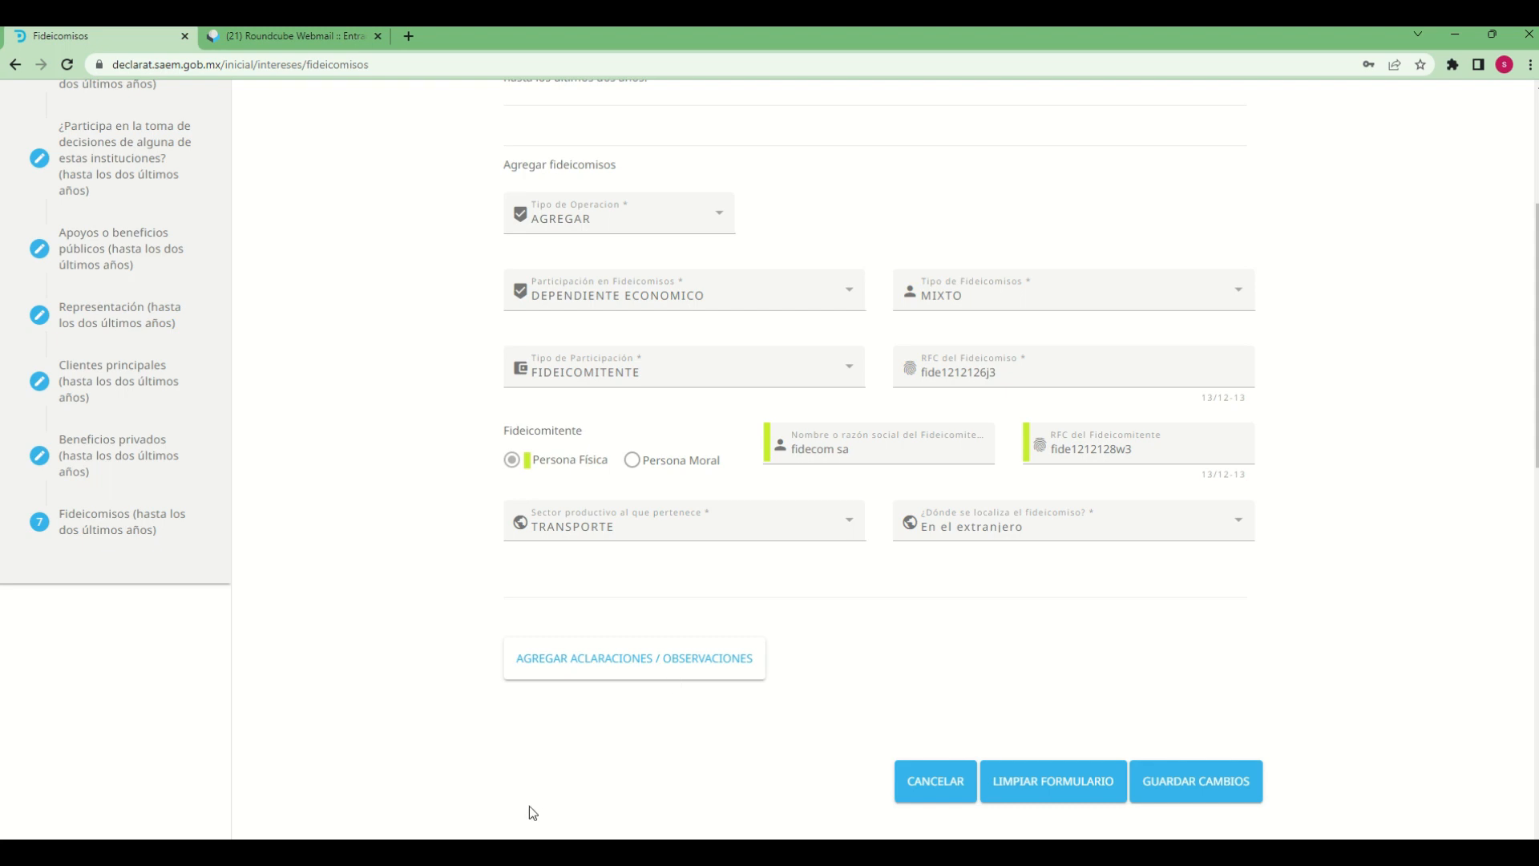
Add the observation "declaracion de prueba" to the trust, save the changes and accept the notice
left_click(628, 664)
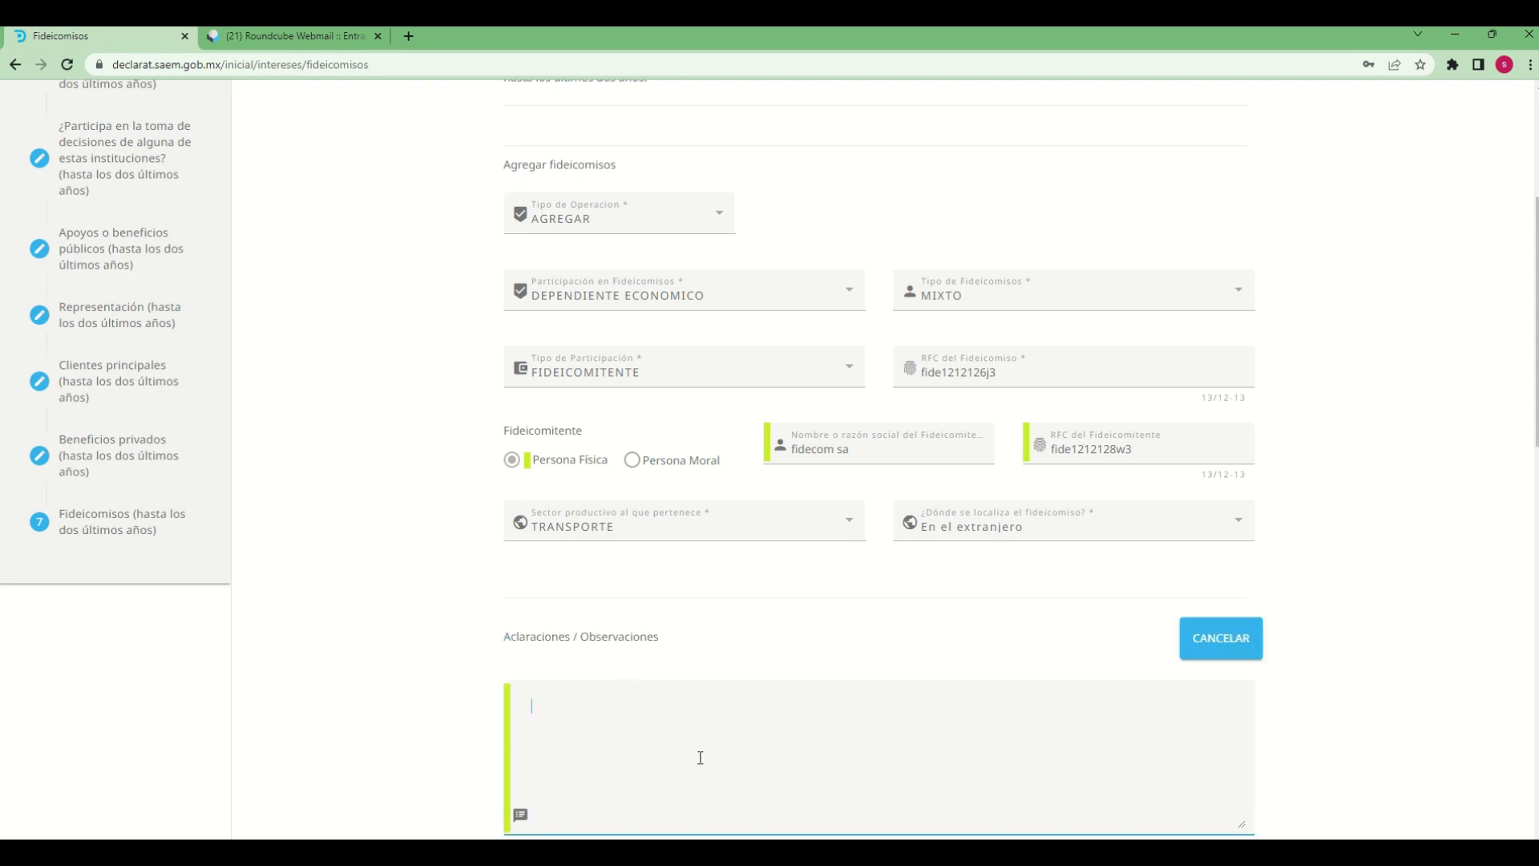
scroll(698, 757, "down", 3)
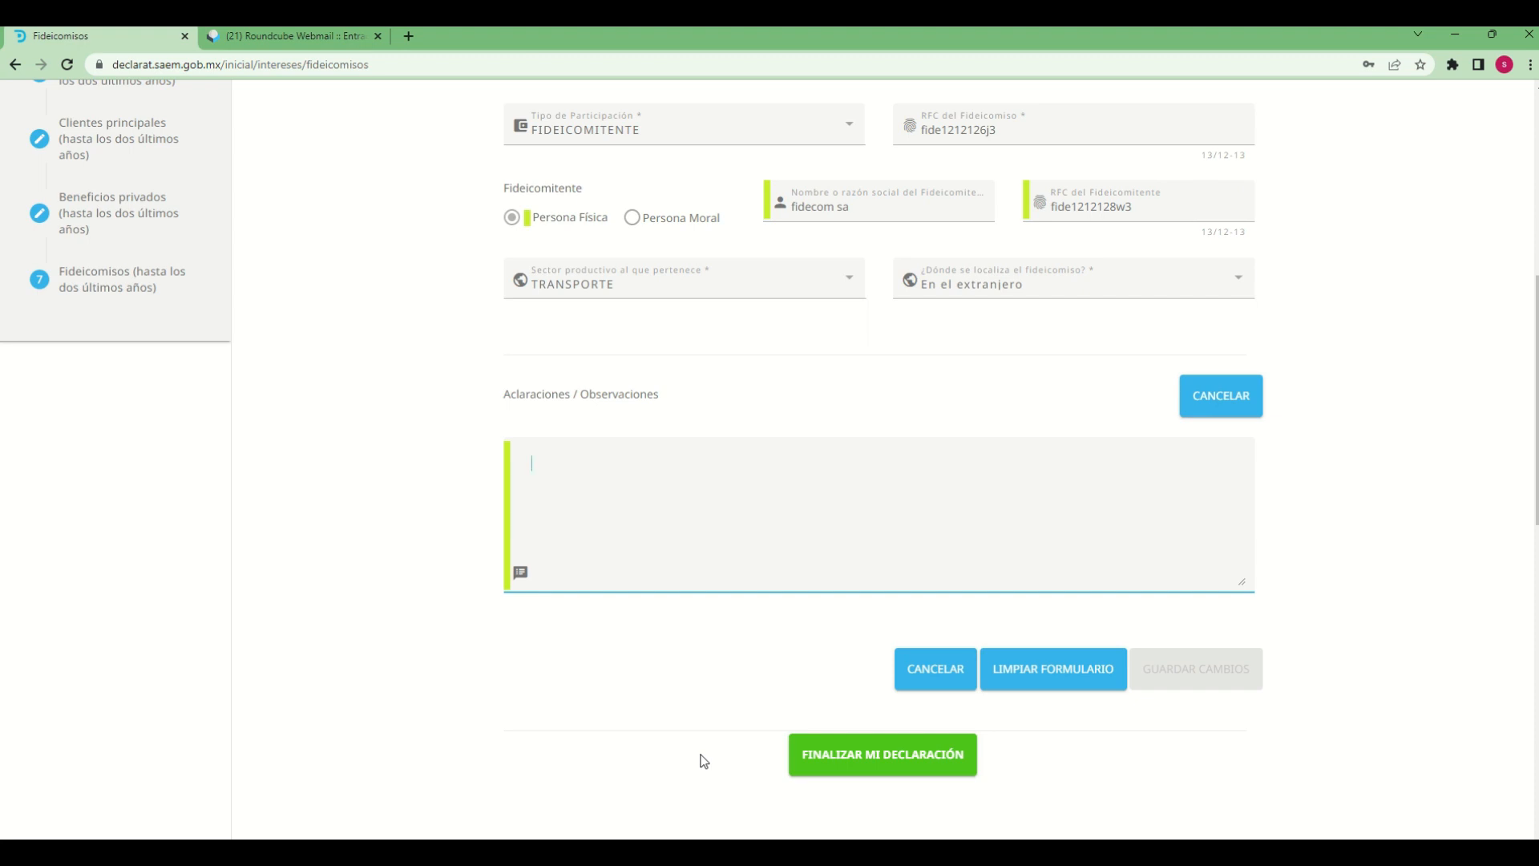
type("declar")
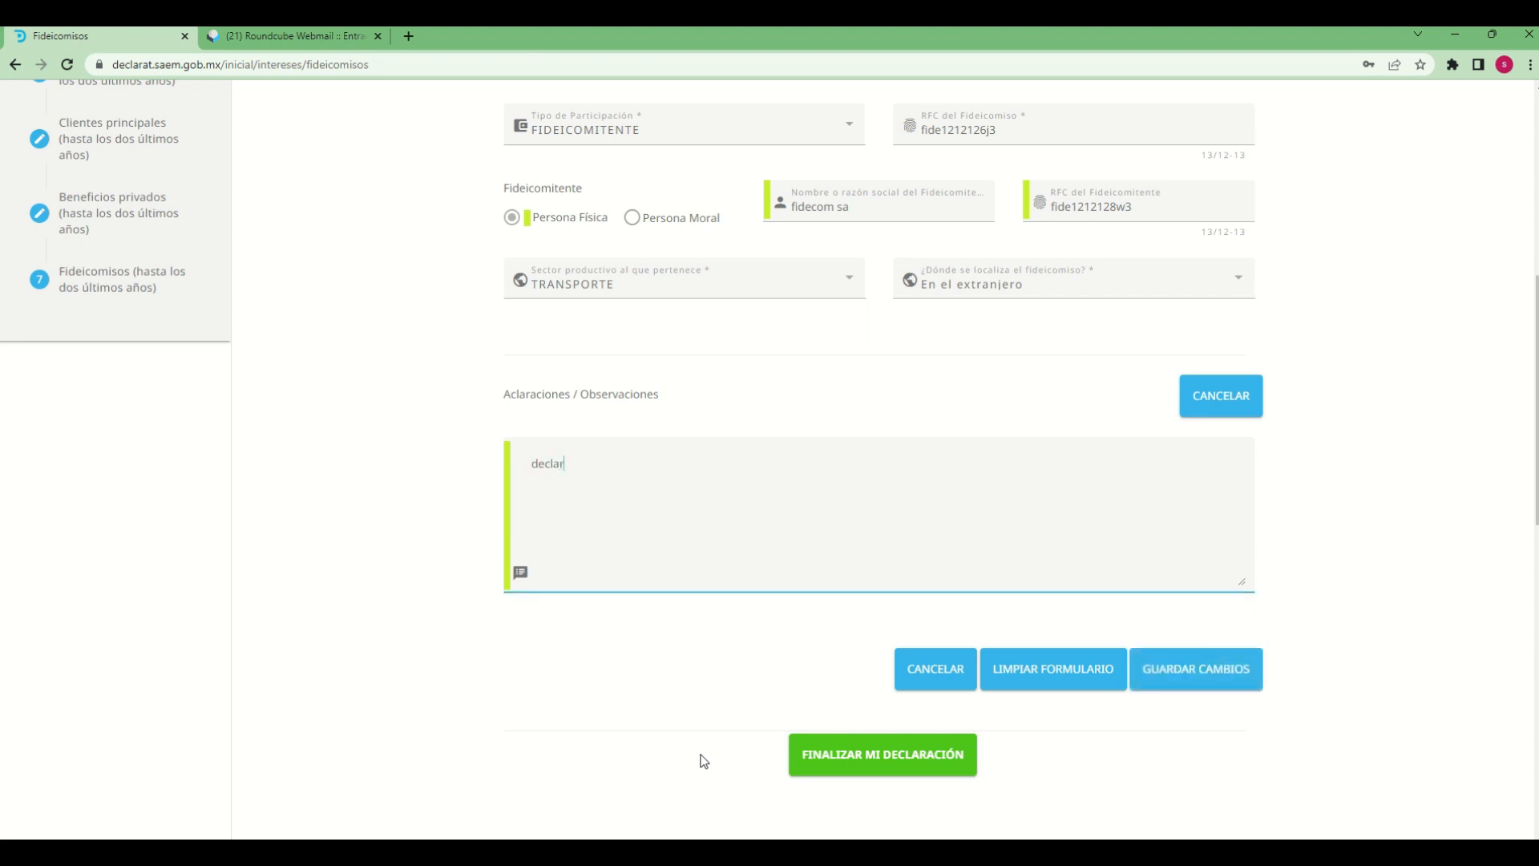
type("acion de prueba")
left_click(1182, 668)
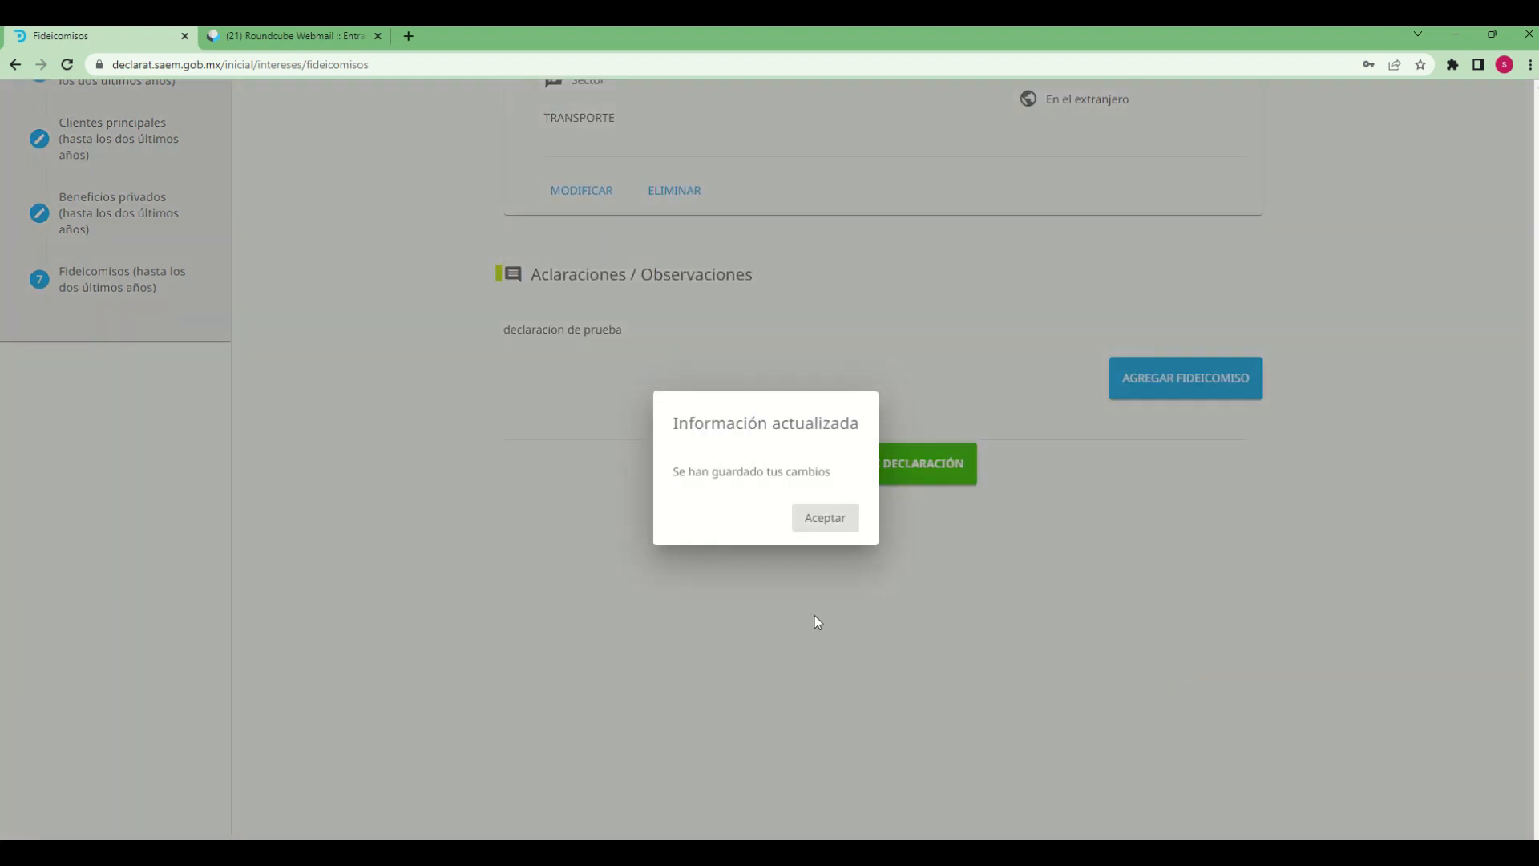
left_click(826, 526)
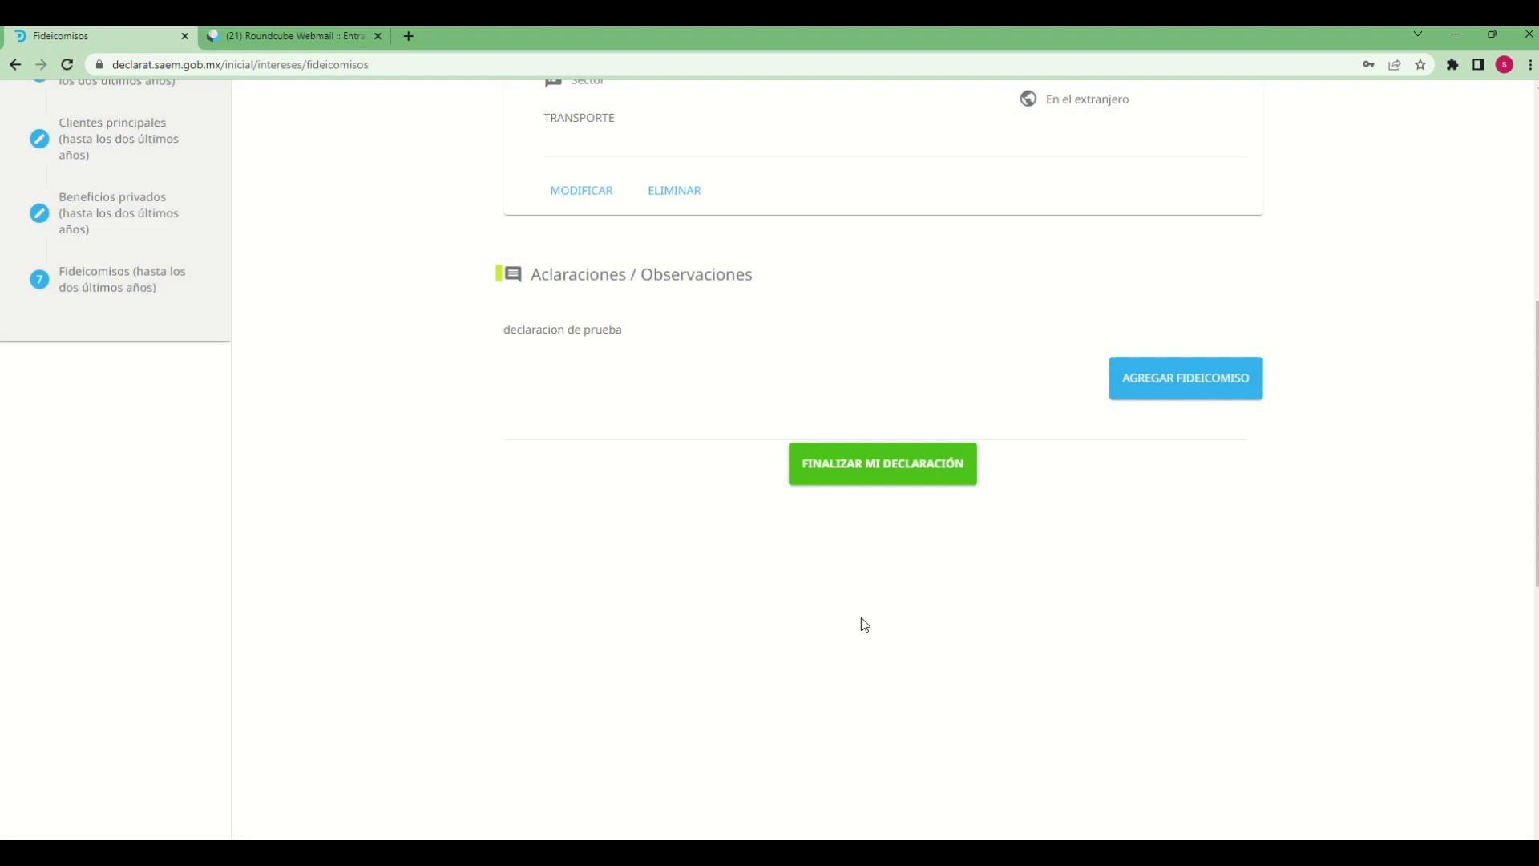
Review the saved trust record and its observations in the Fideicomisos section
scroll(508, 333, "up", 5)
scroll(816, 473, "up", 3)
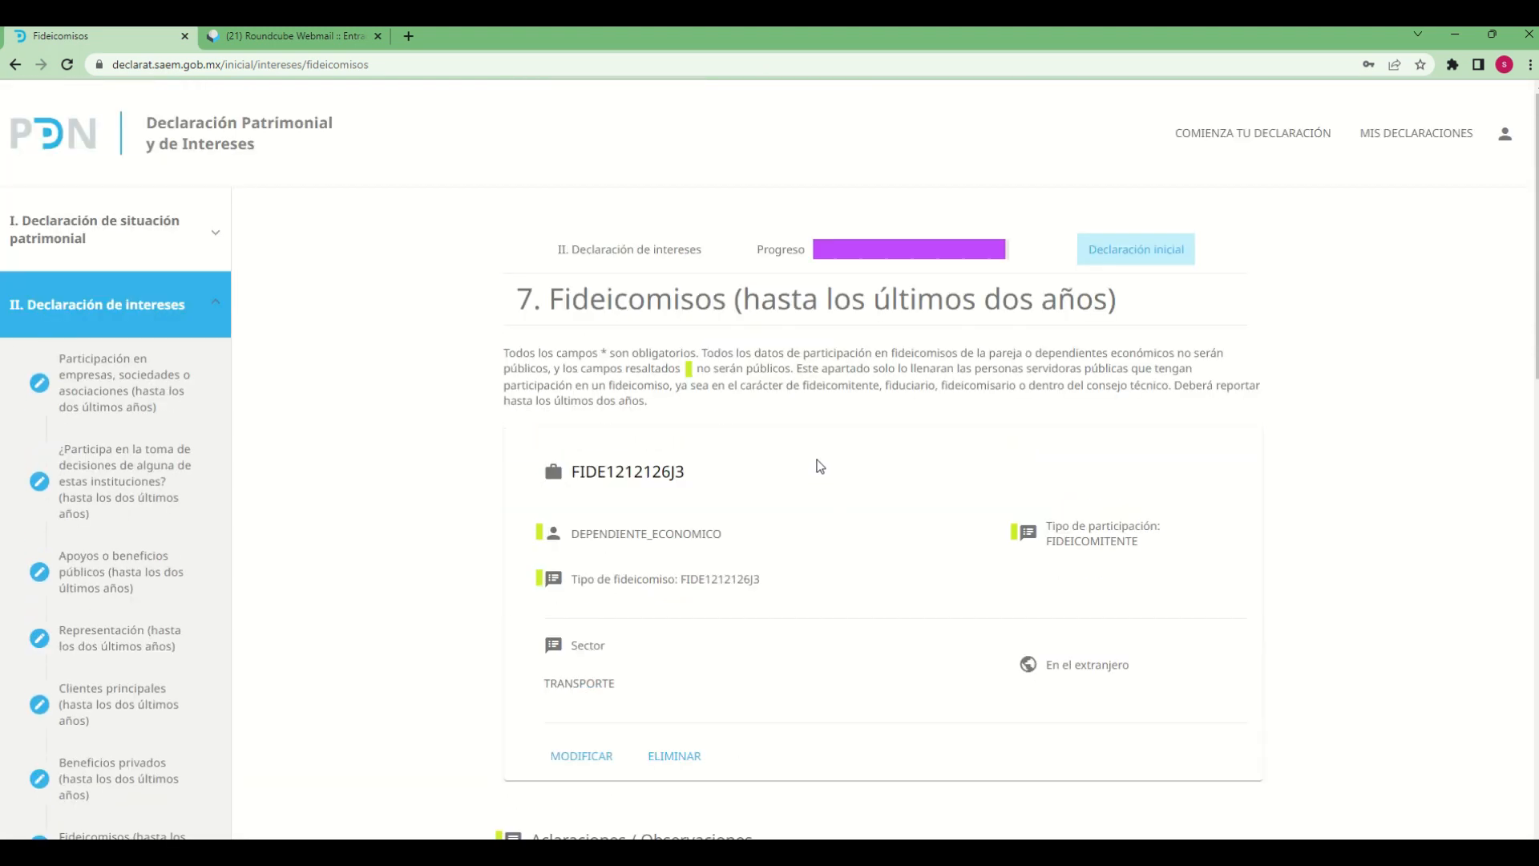
scroll(824, 450, "down", 1)
scroll(823, 450, "down", 5)
scroll(1158, 611, "up", 5)
scroll(724, 505, "down", 3)
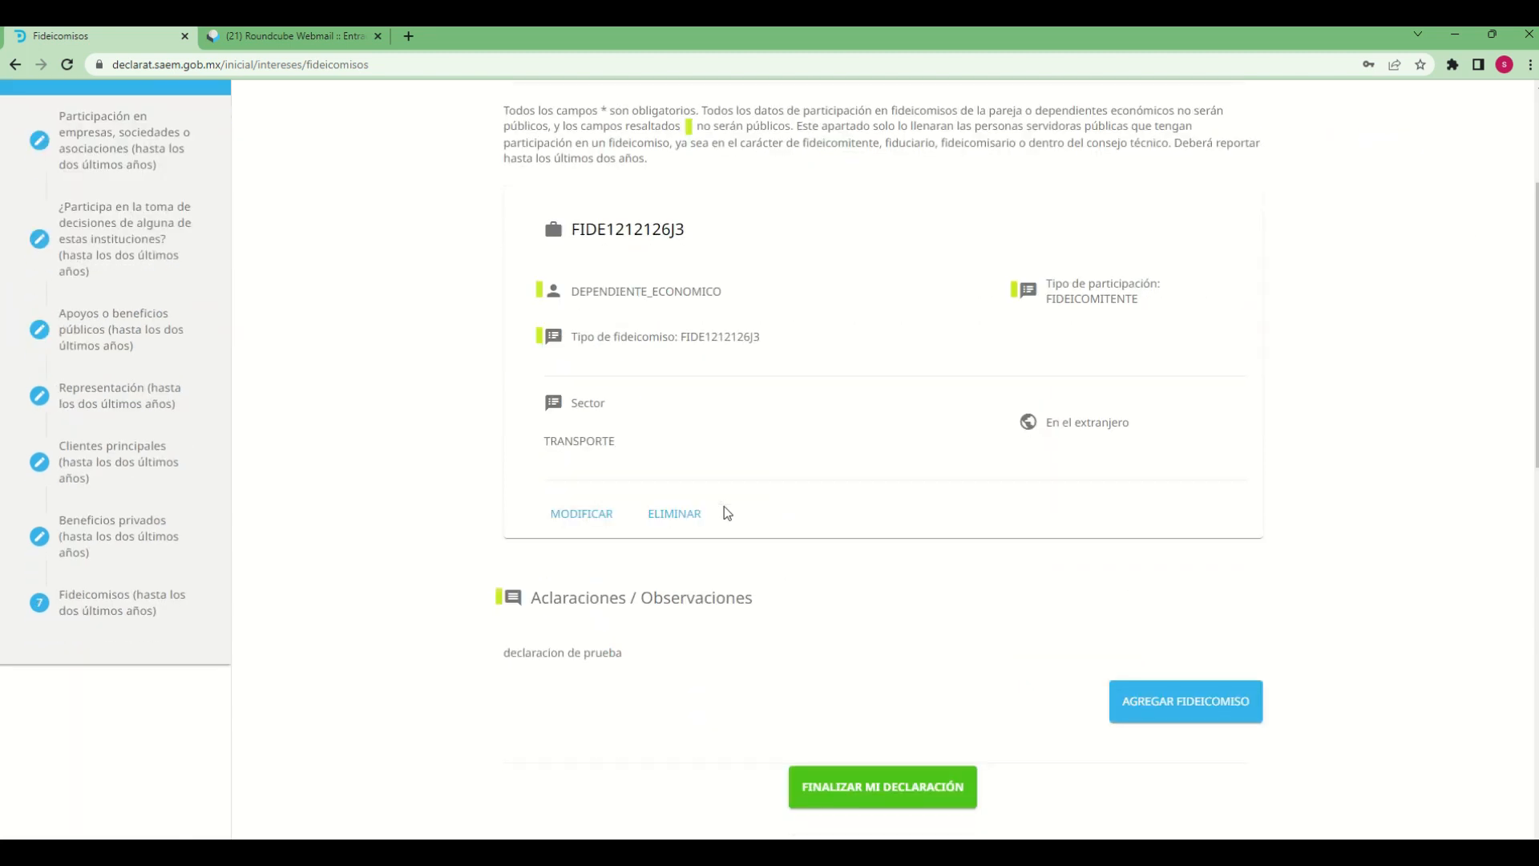
scroll(724, 507, "down", 6)
scroll(724, 507, "up", 6)
scroll(998, 714, "down", 4)
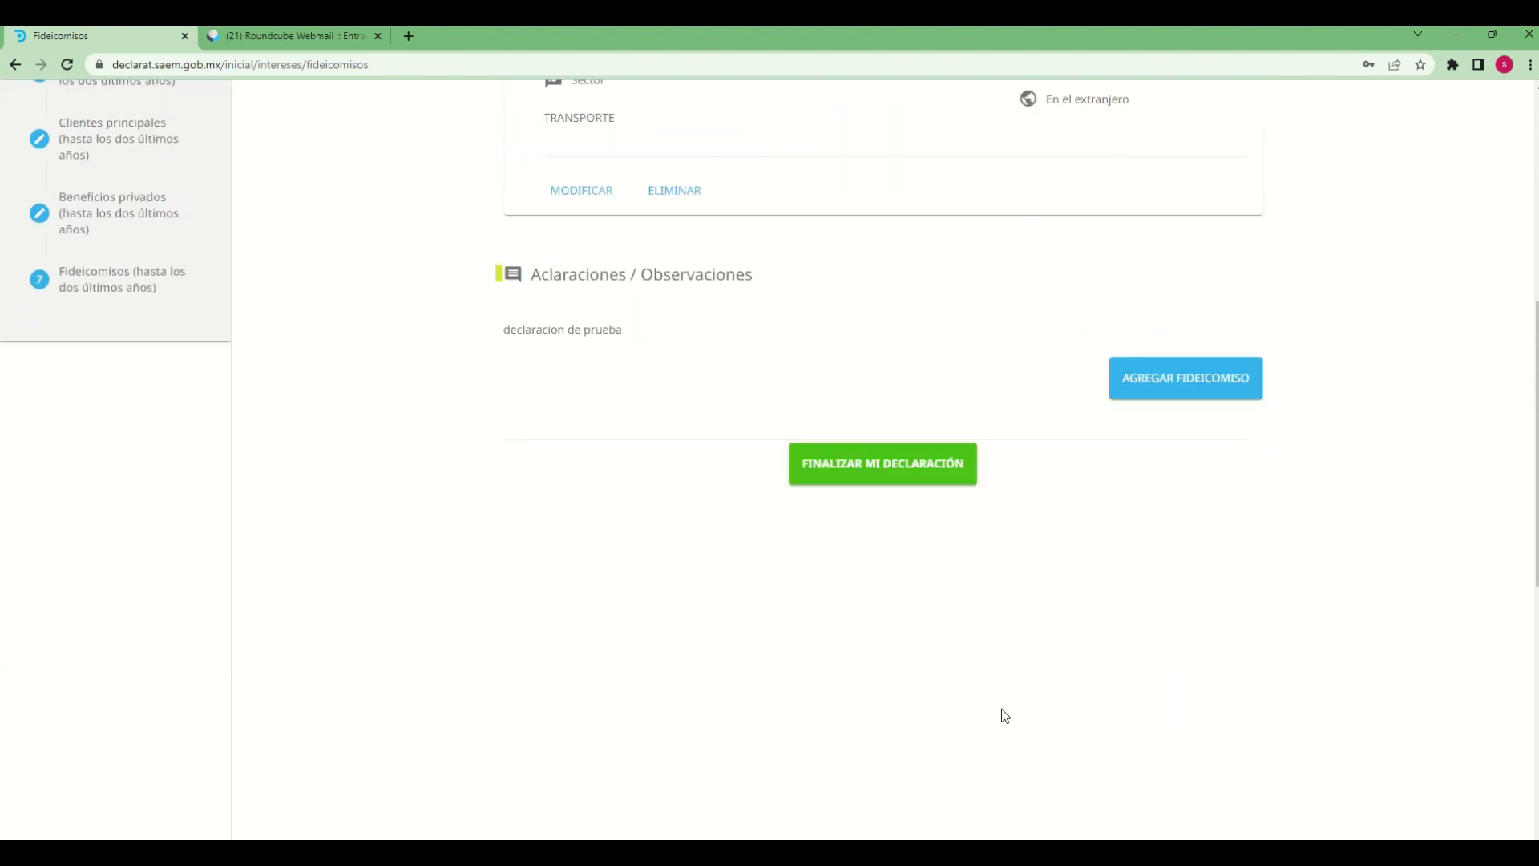
scroll(1002, 713, "up", 1)
scroll(396, 652, "up", 4)
scroll(144, 677, "up", 2)
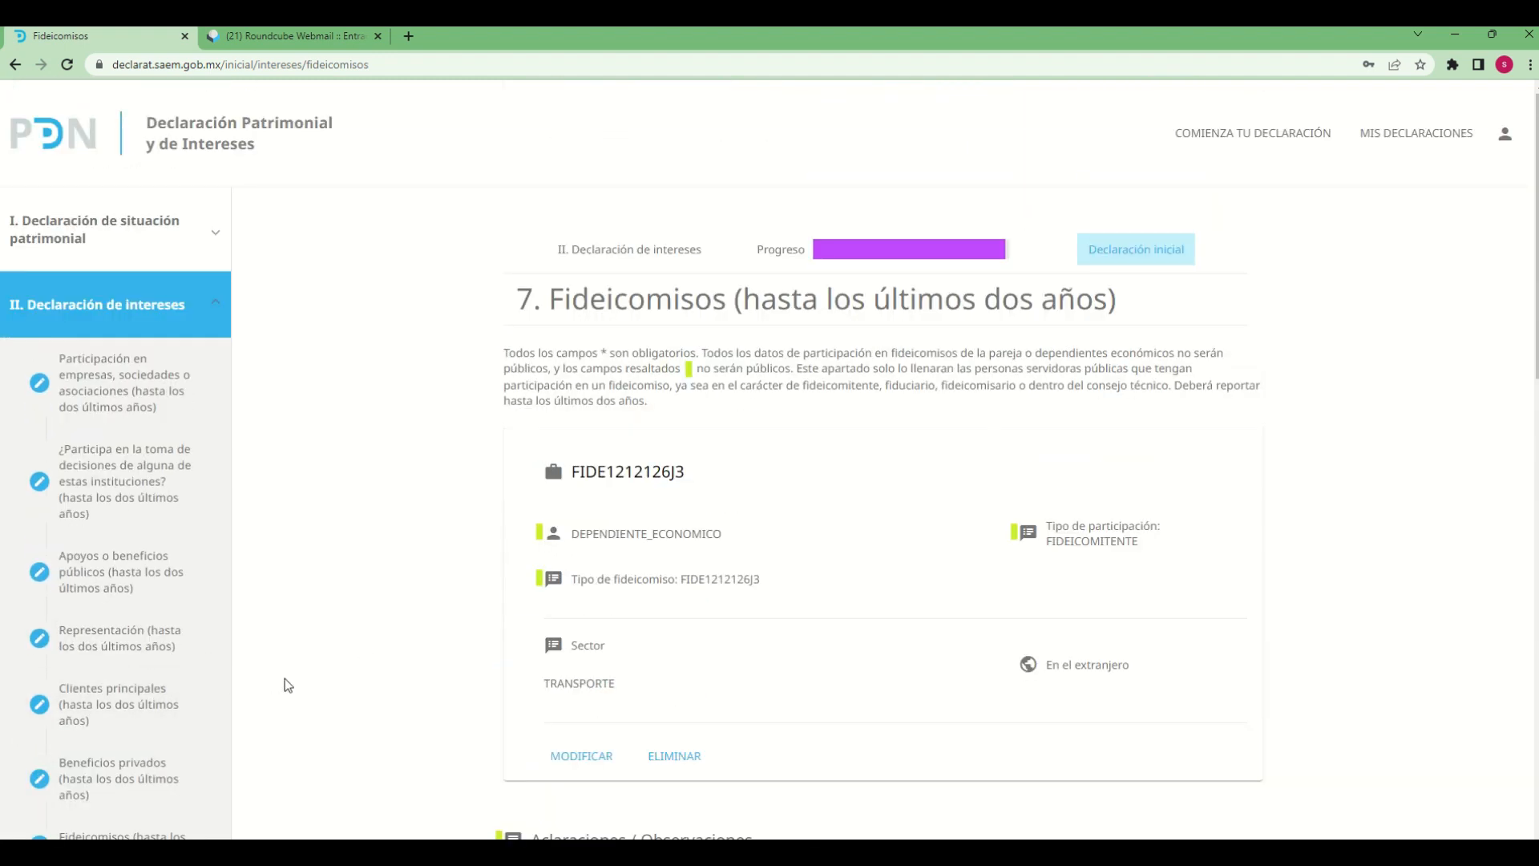
Check the completion marks of all sections under Declaración de situación patrimonial and Declaración de intereses
left_click(211, 308)
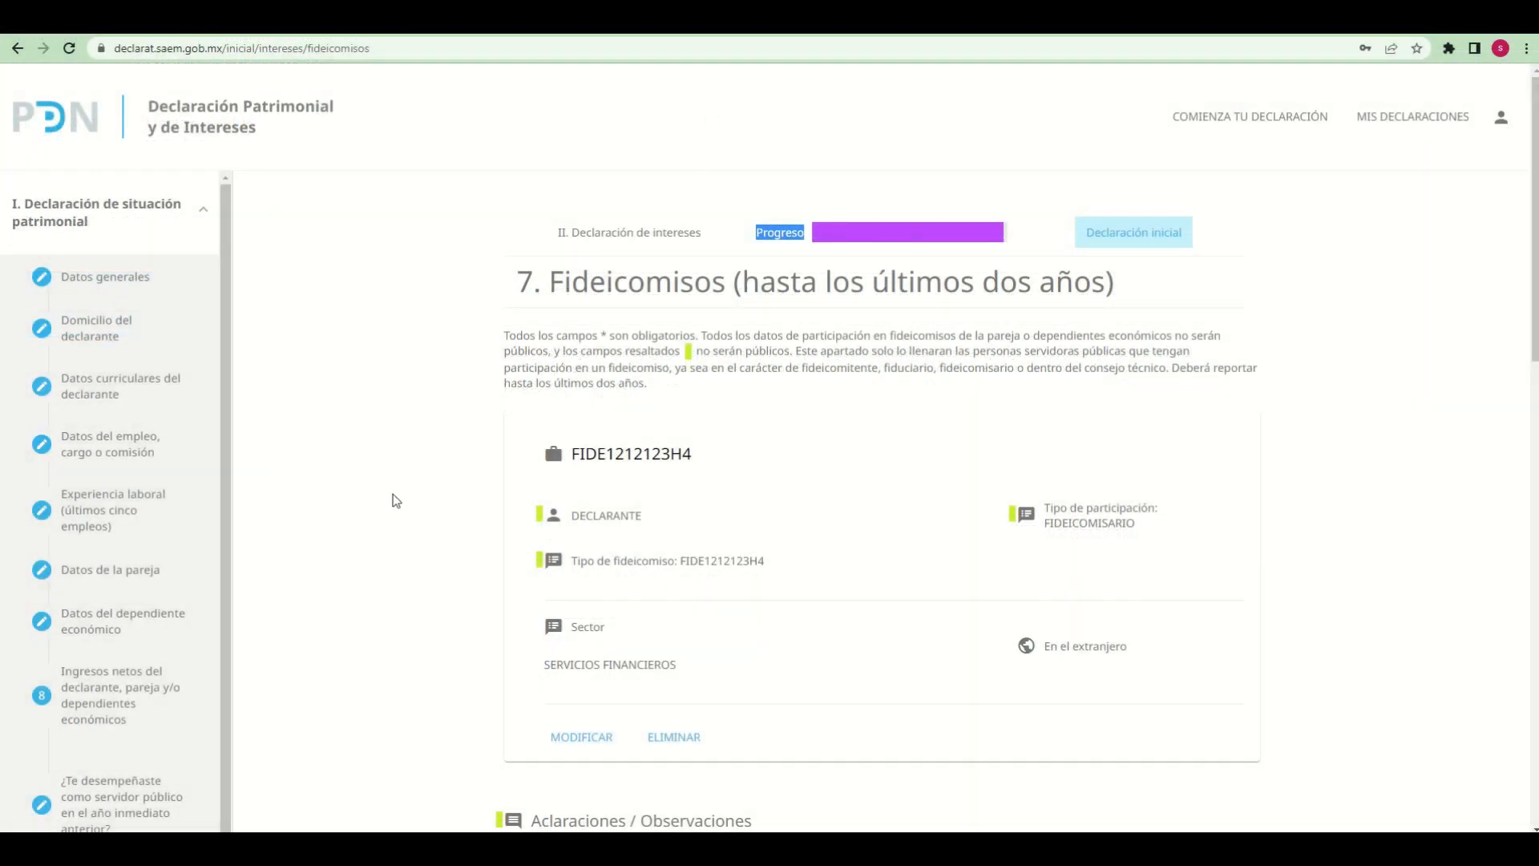
left_click(343, 310)
scroll(363, 377, "down", 4)
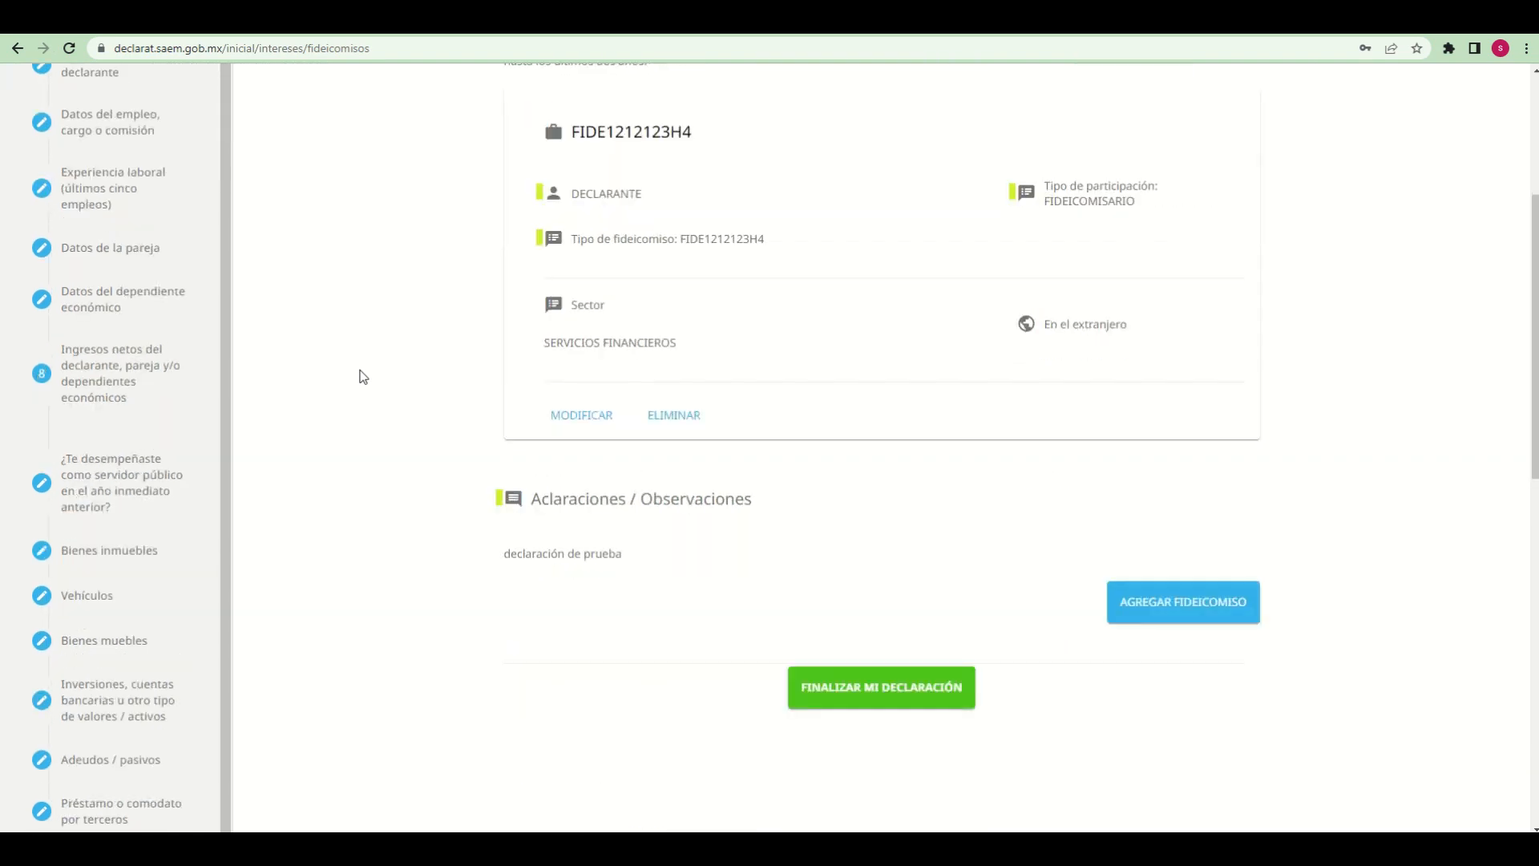
scroll(363, 377, "down", 5)
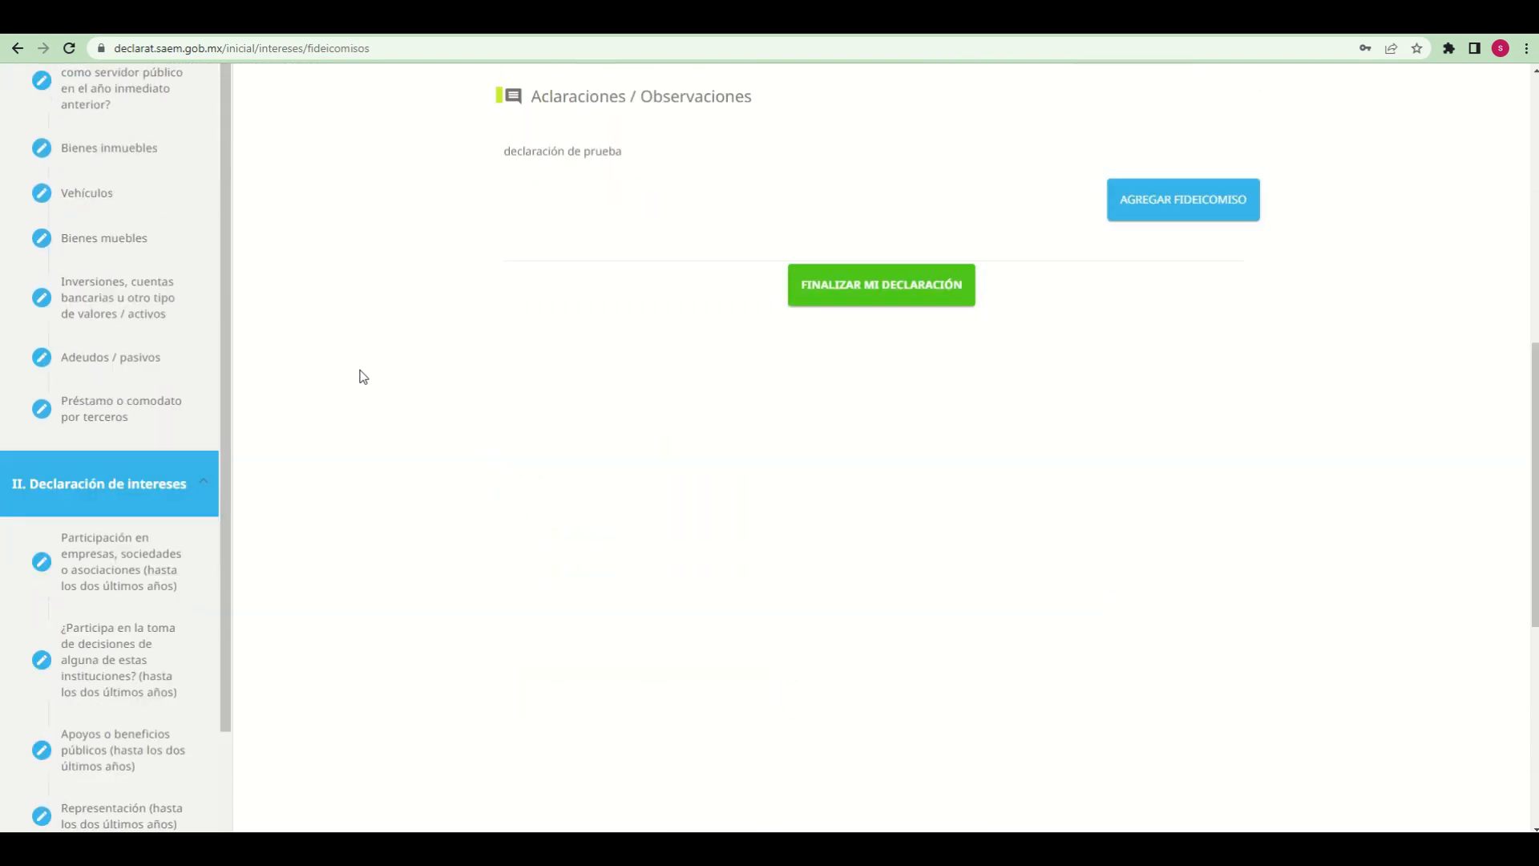
scroll(397, 478, "up", 7)
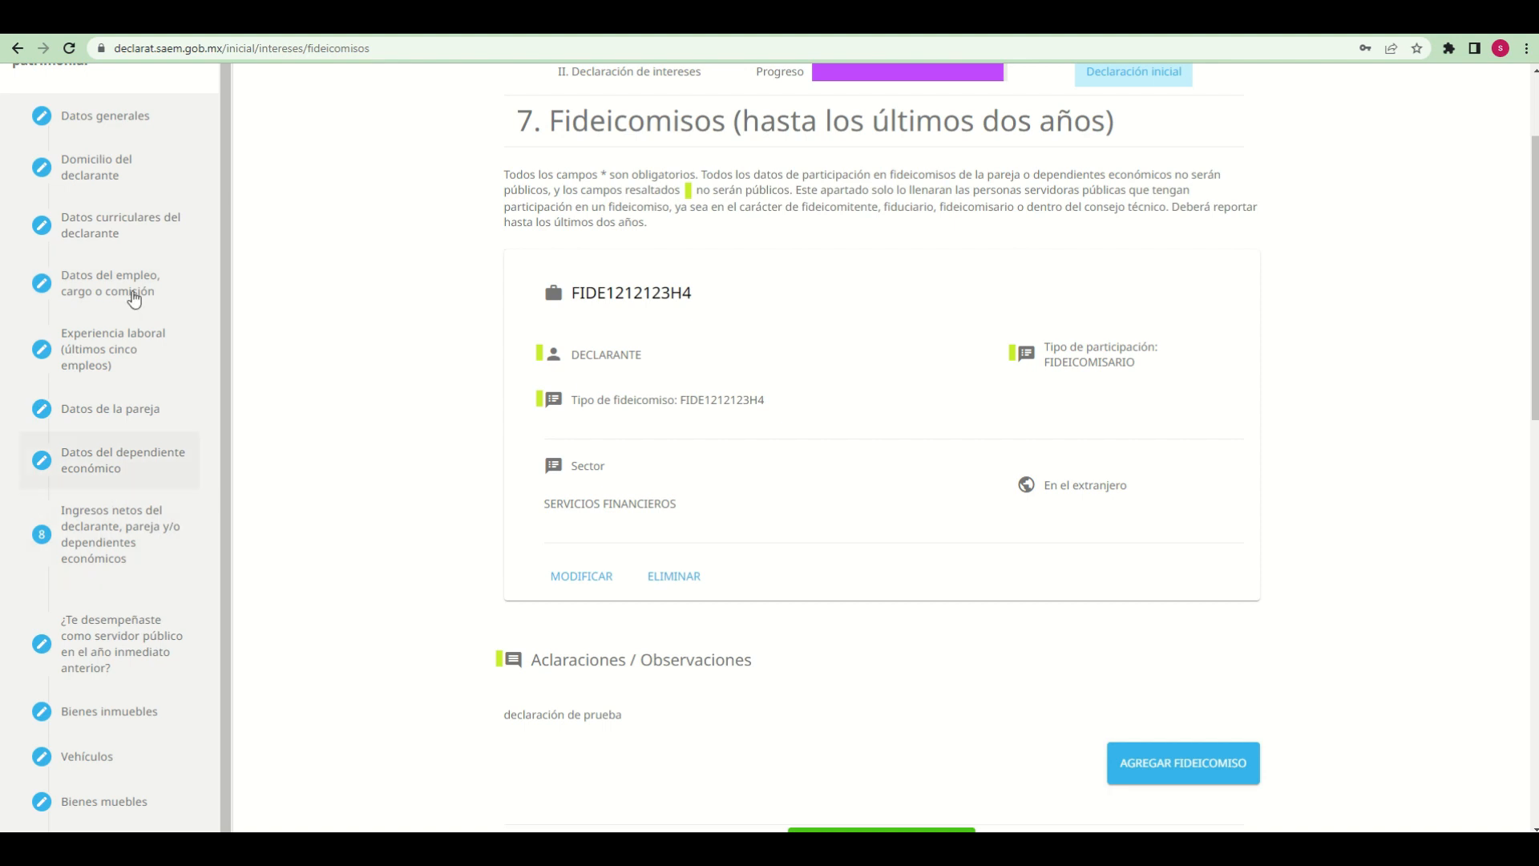
scroll(388, 426, "down", 5)
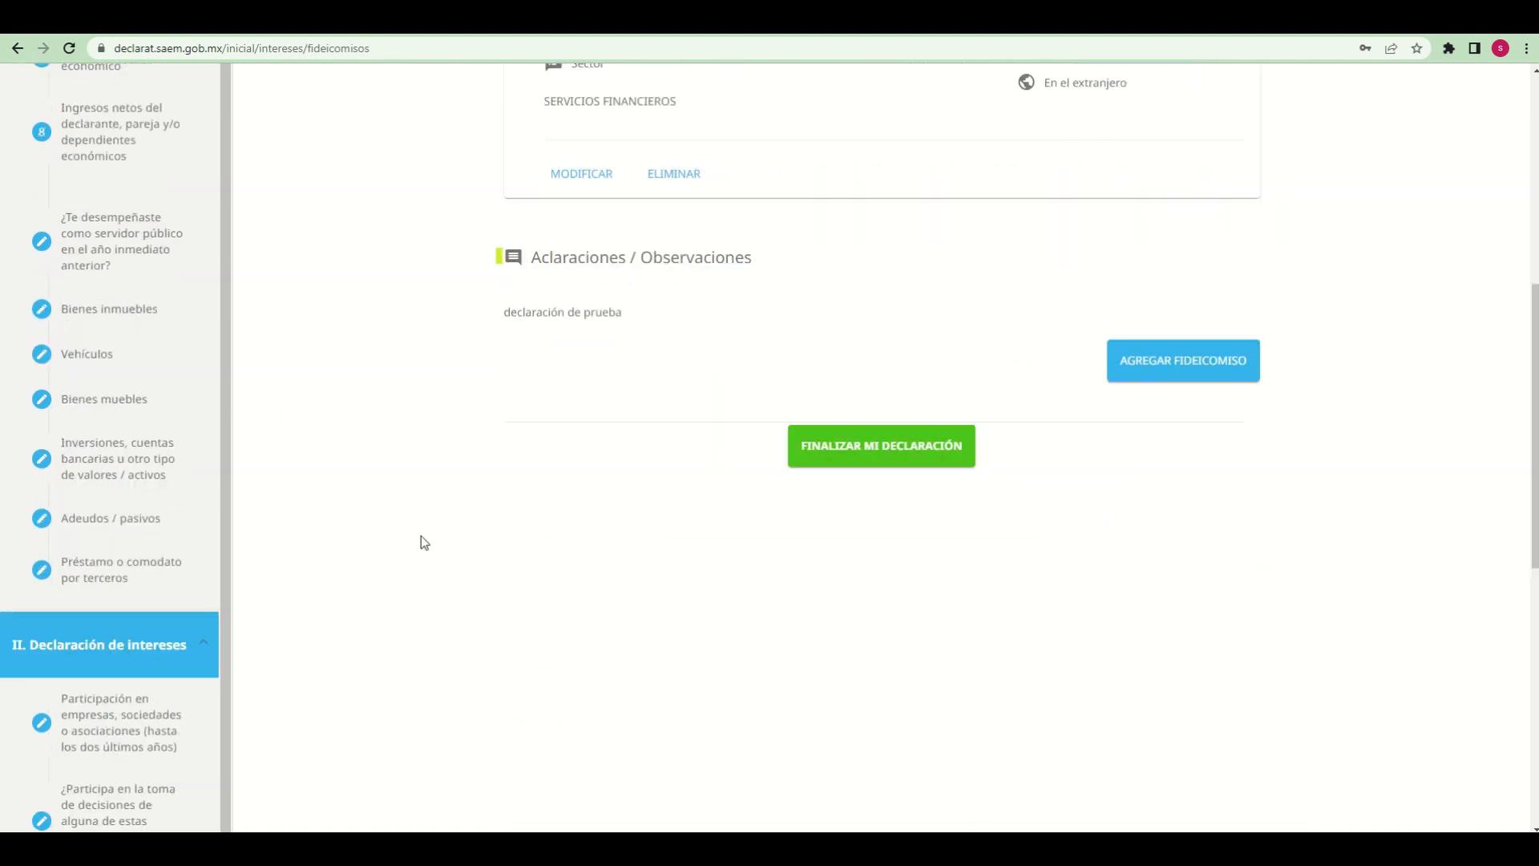
scroll(422, 540, "down", 5)
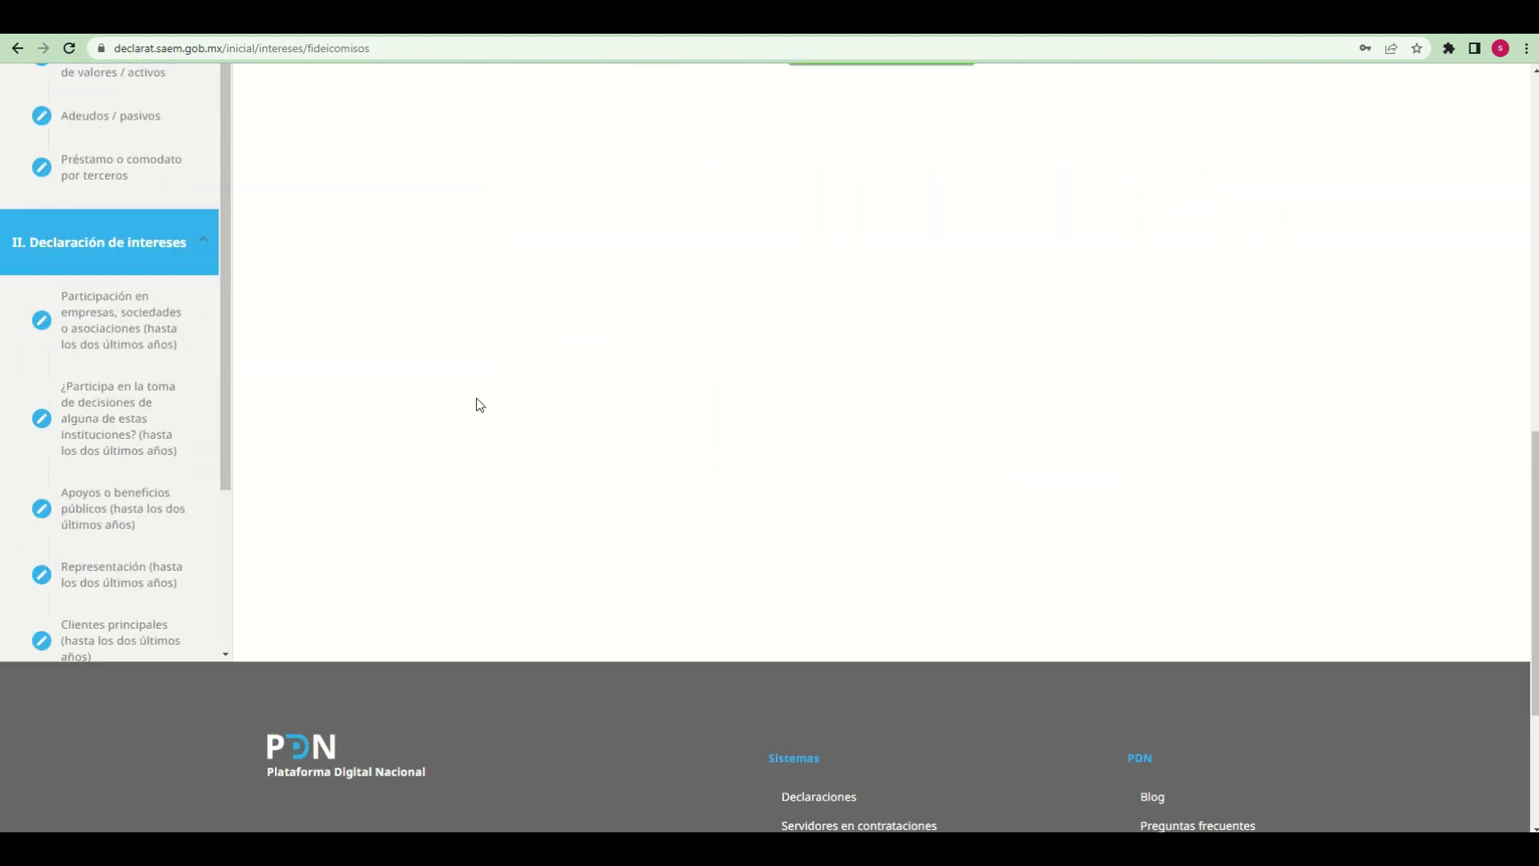
scroll(609, 554, "up", 10)
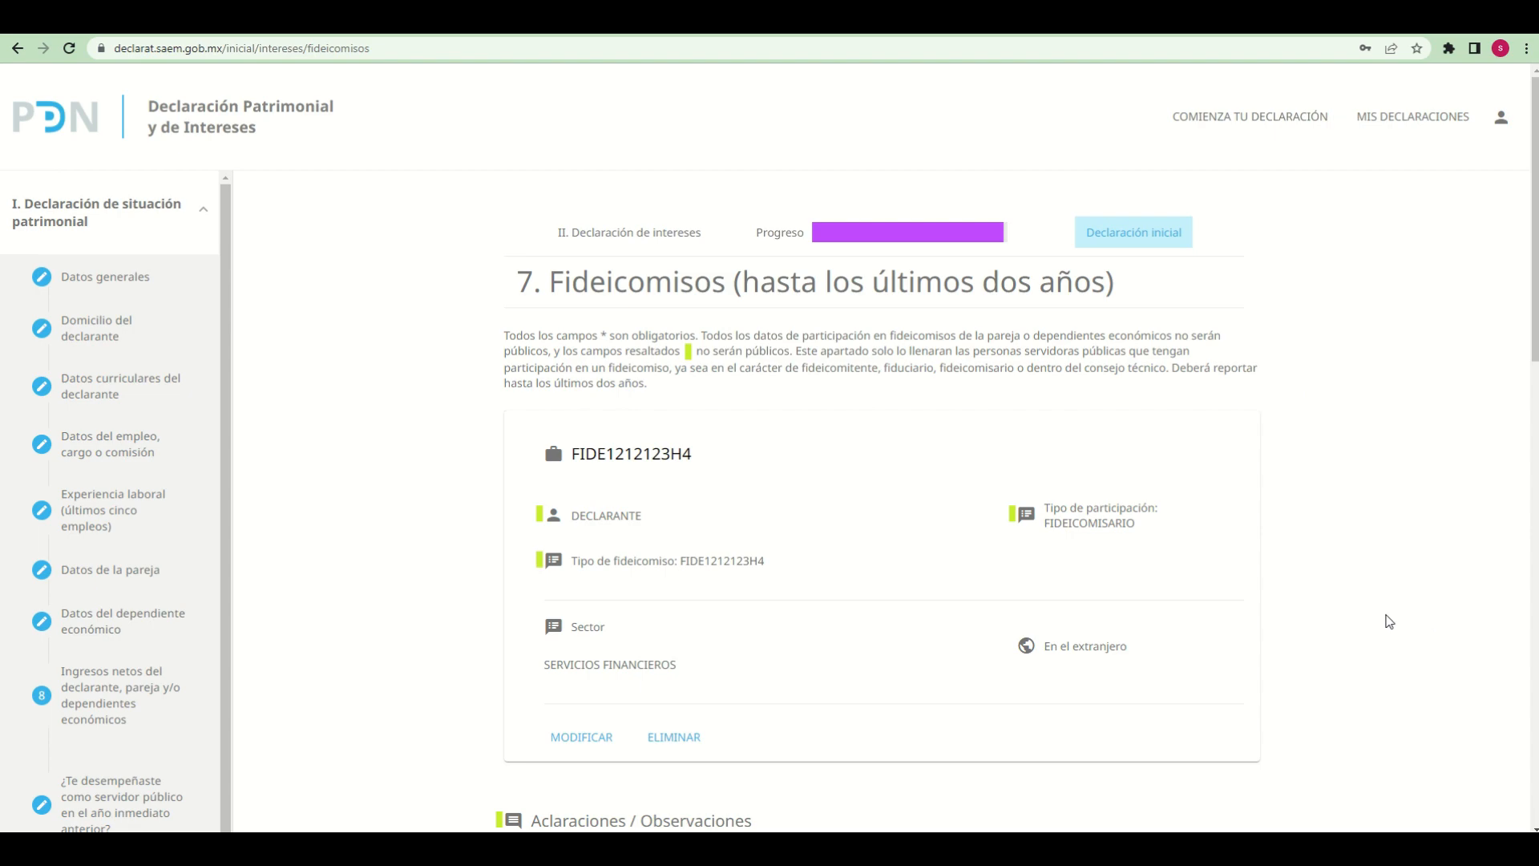
scroll(1390, 622, "down", 3)
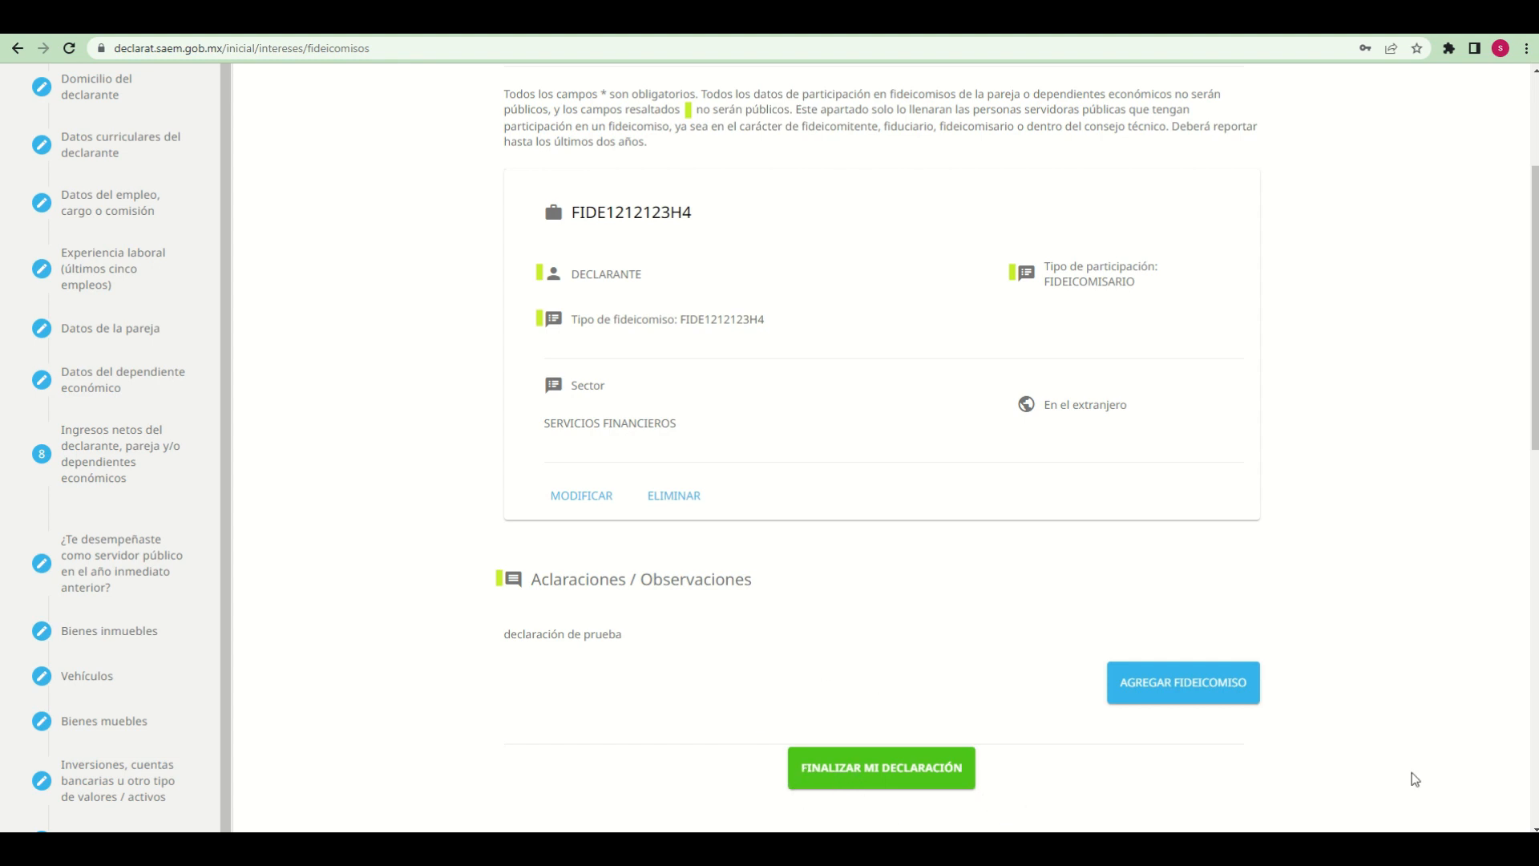
scroll(1446, 719, "up", 3)
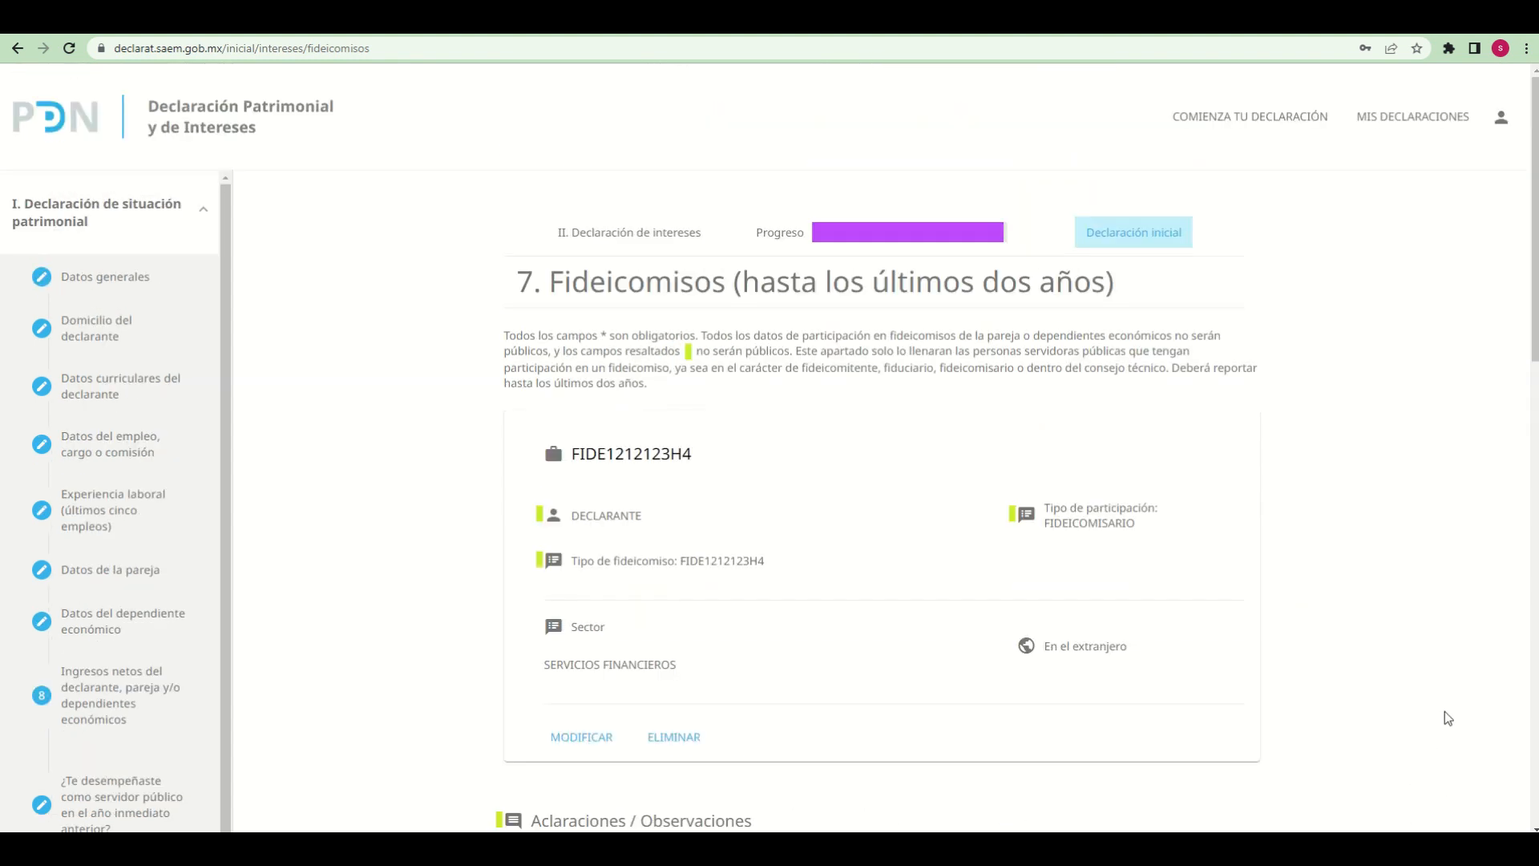
scroll(1440, 704, "down", 4)
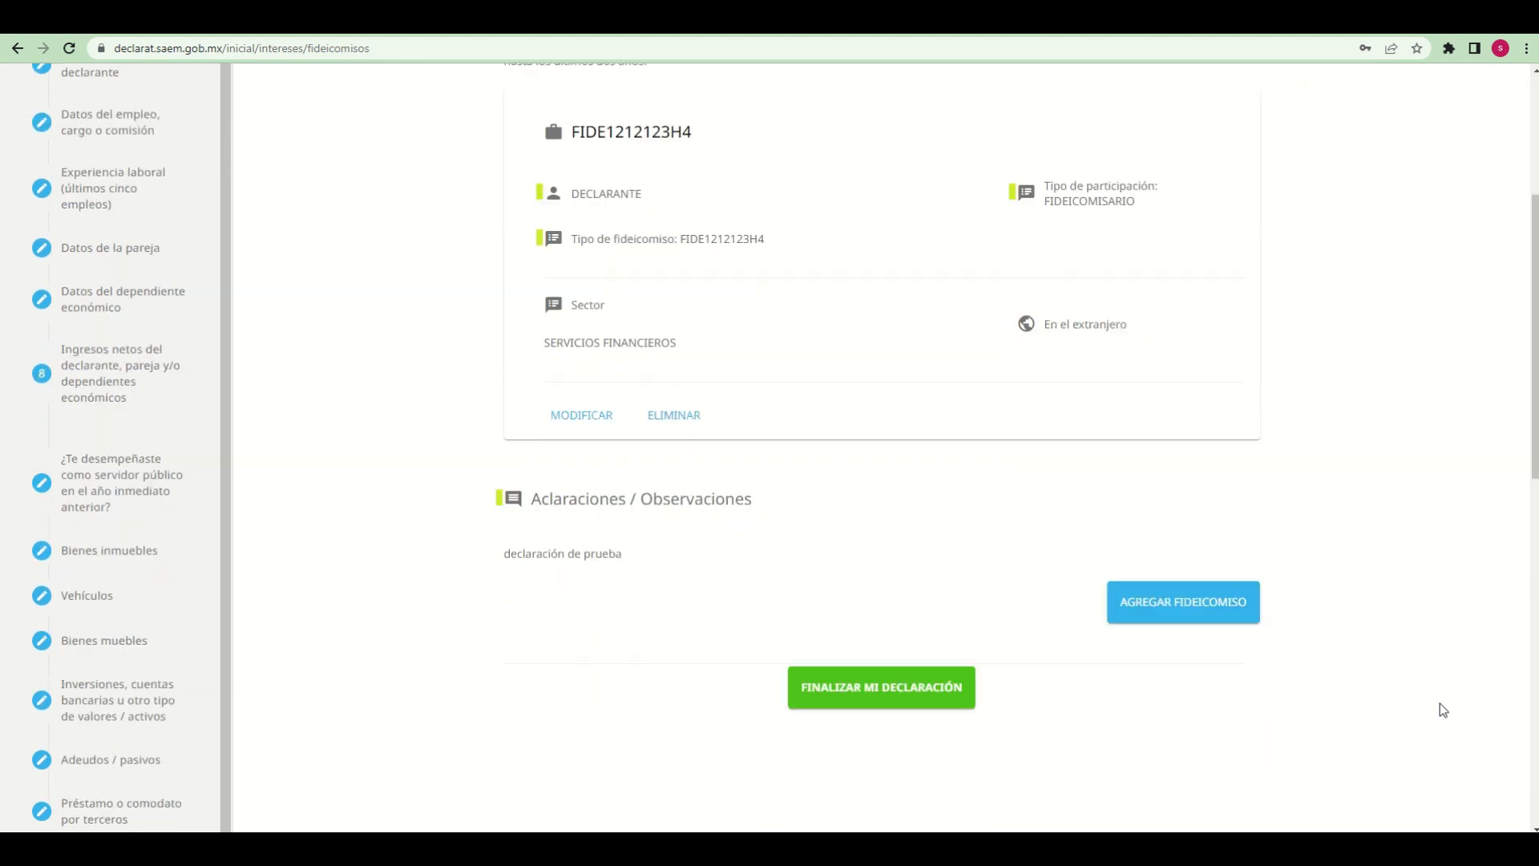
Start finalizing the declaration and review the preliminary acknowledgement from its cover page through Datos de la pareja
left_click(842, 694)
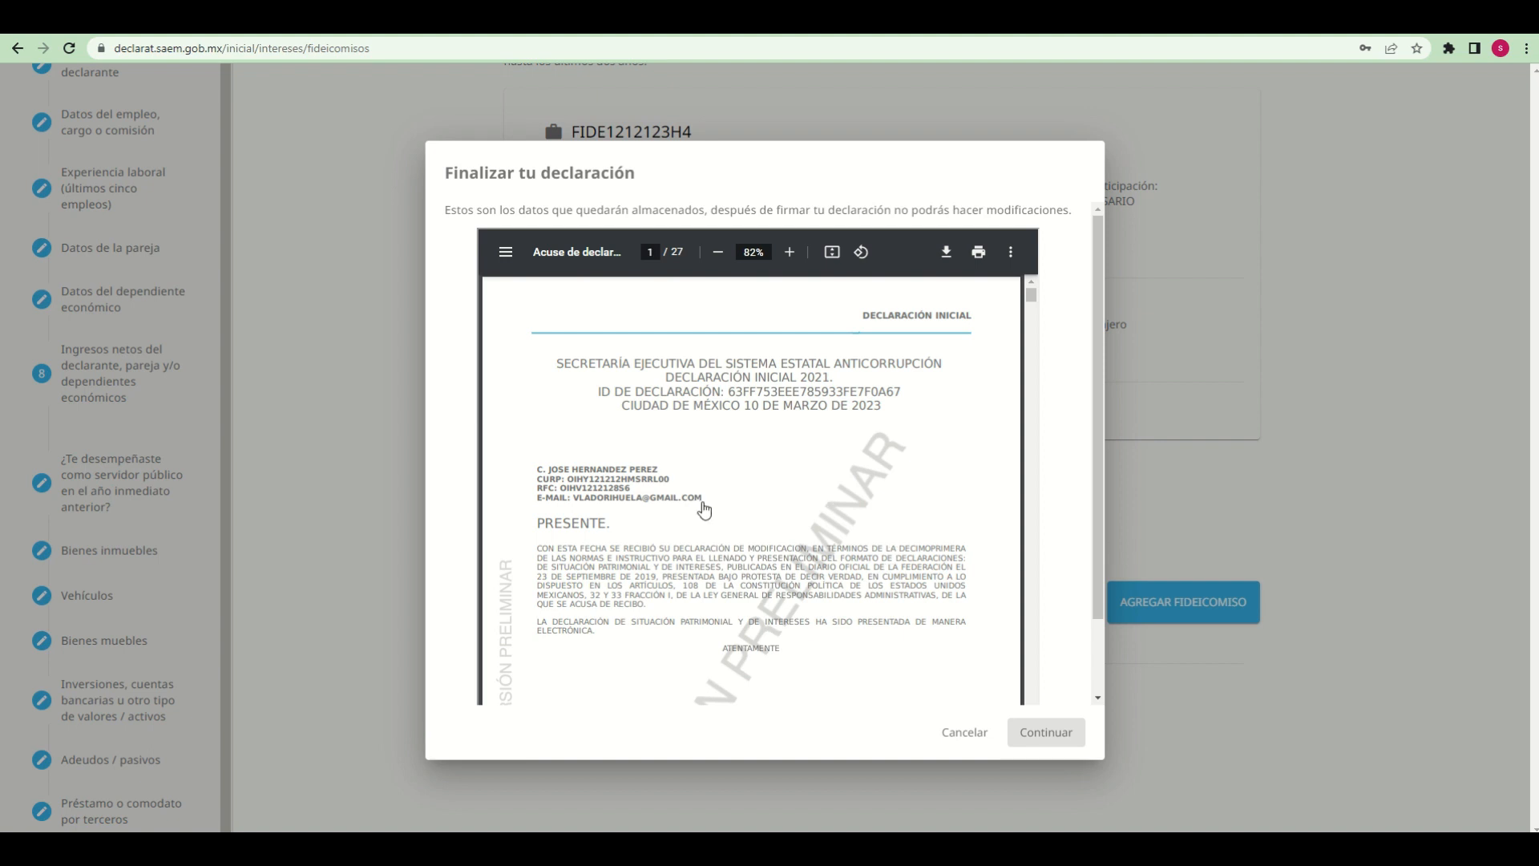
scroll(753, 525, "down", 6)
scroll(755, 522, "down", 5)
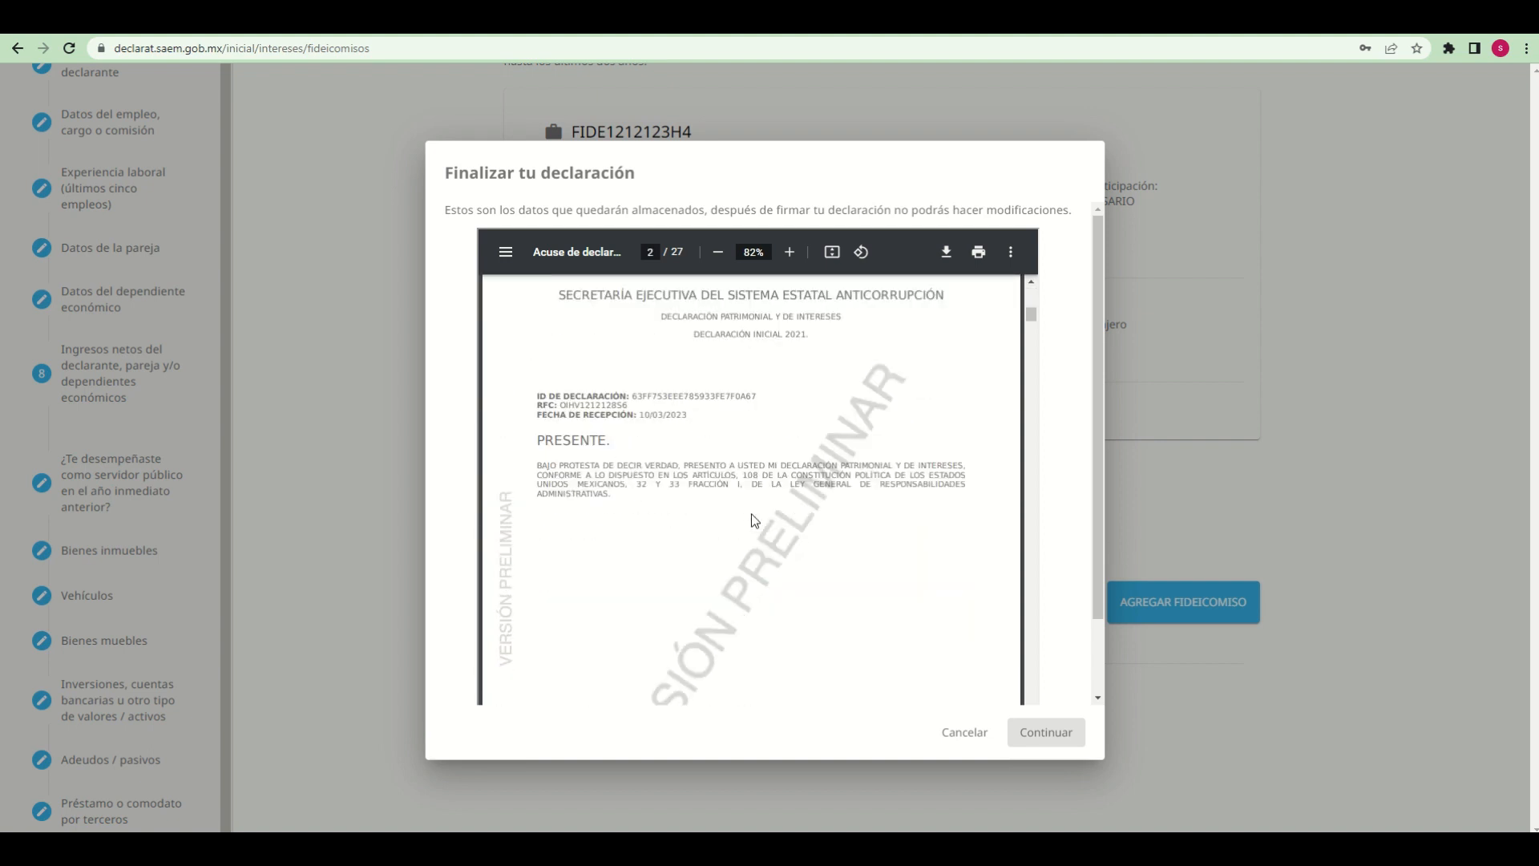
scroll(746, 533, "up", 1)
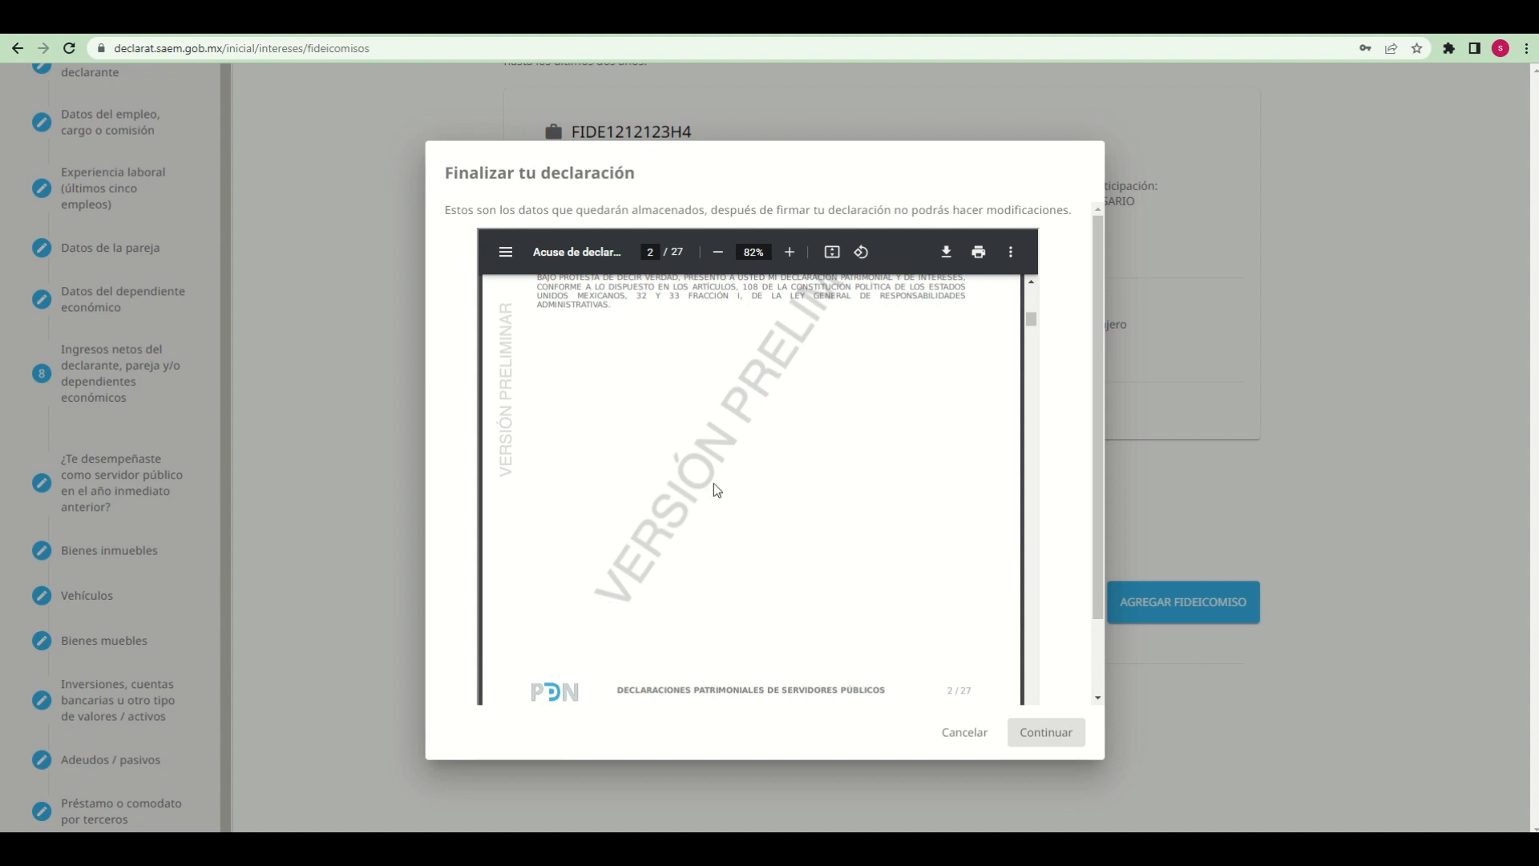
scroll(806, 491, "down", 6)
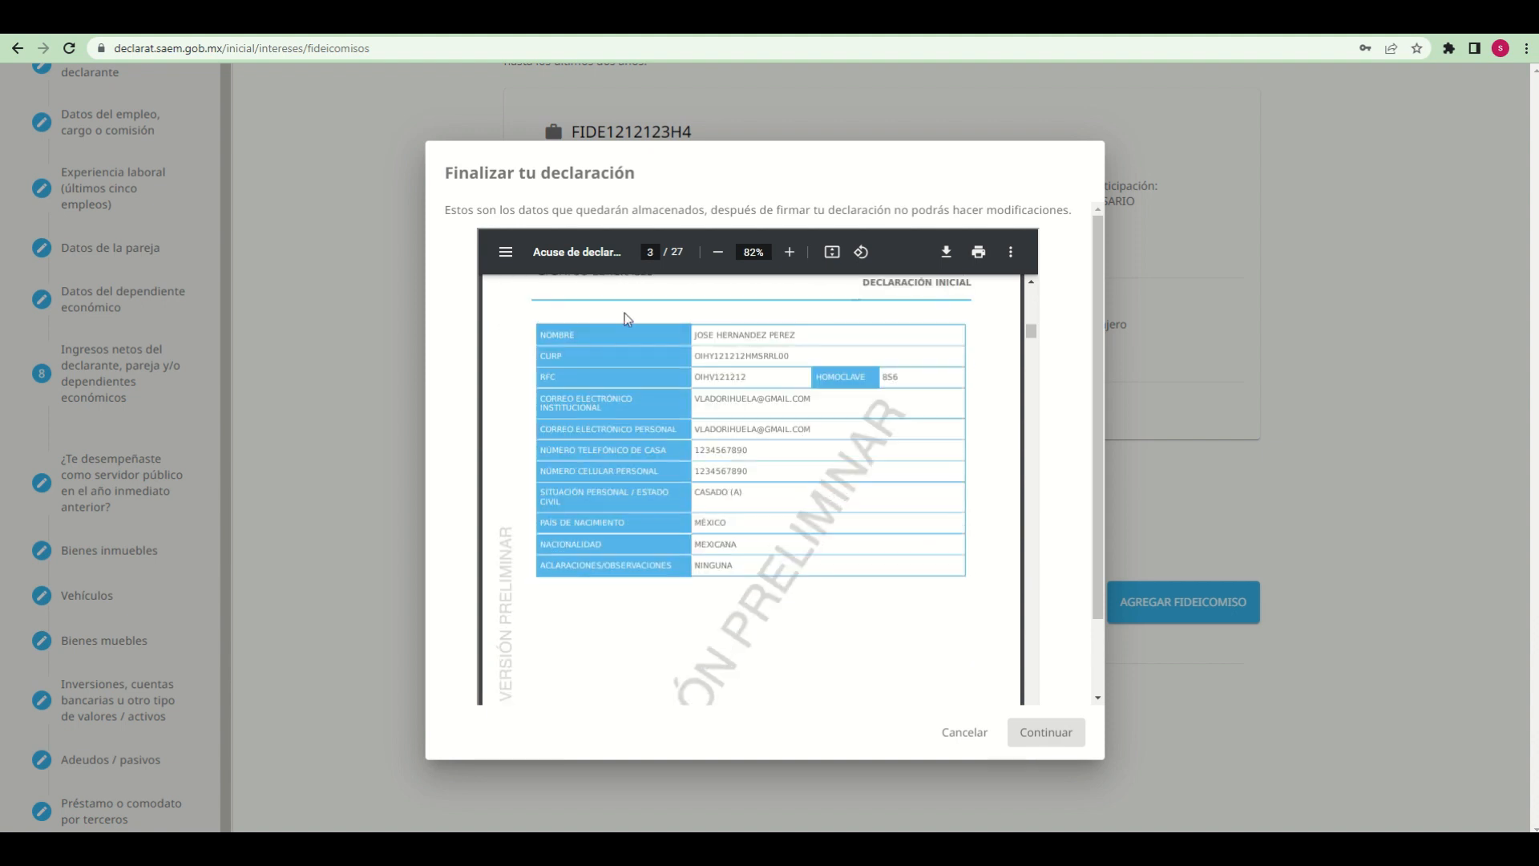
scroll(702, 565, "down", 8)
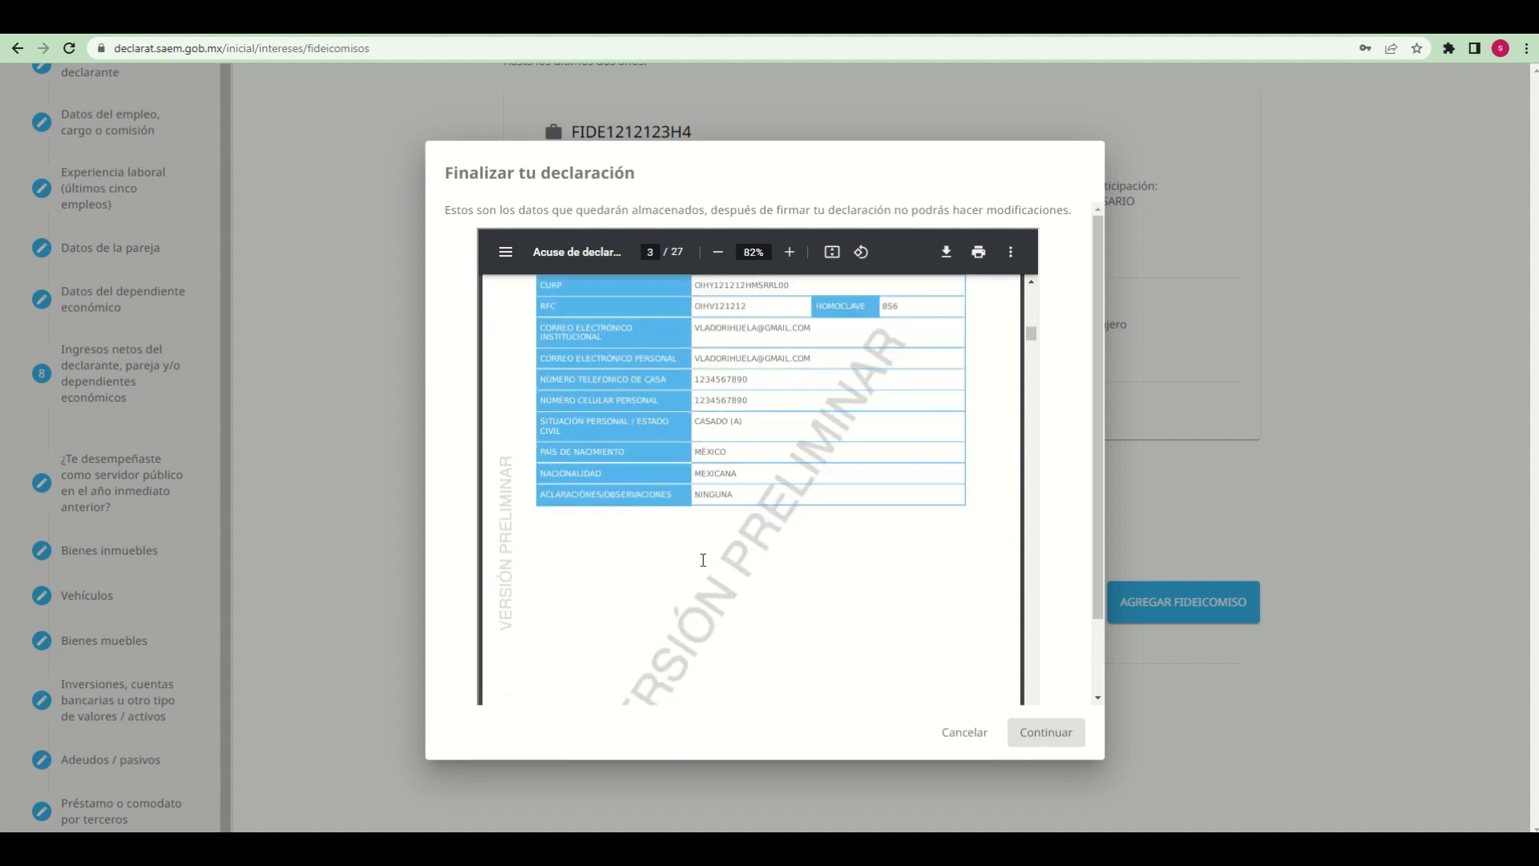
scroll(703, 559, "down", 8)
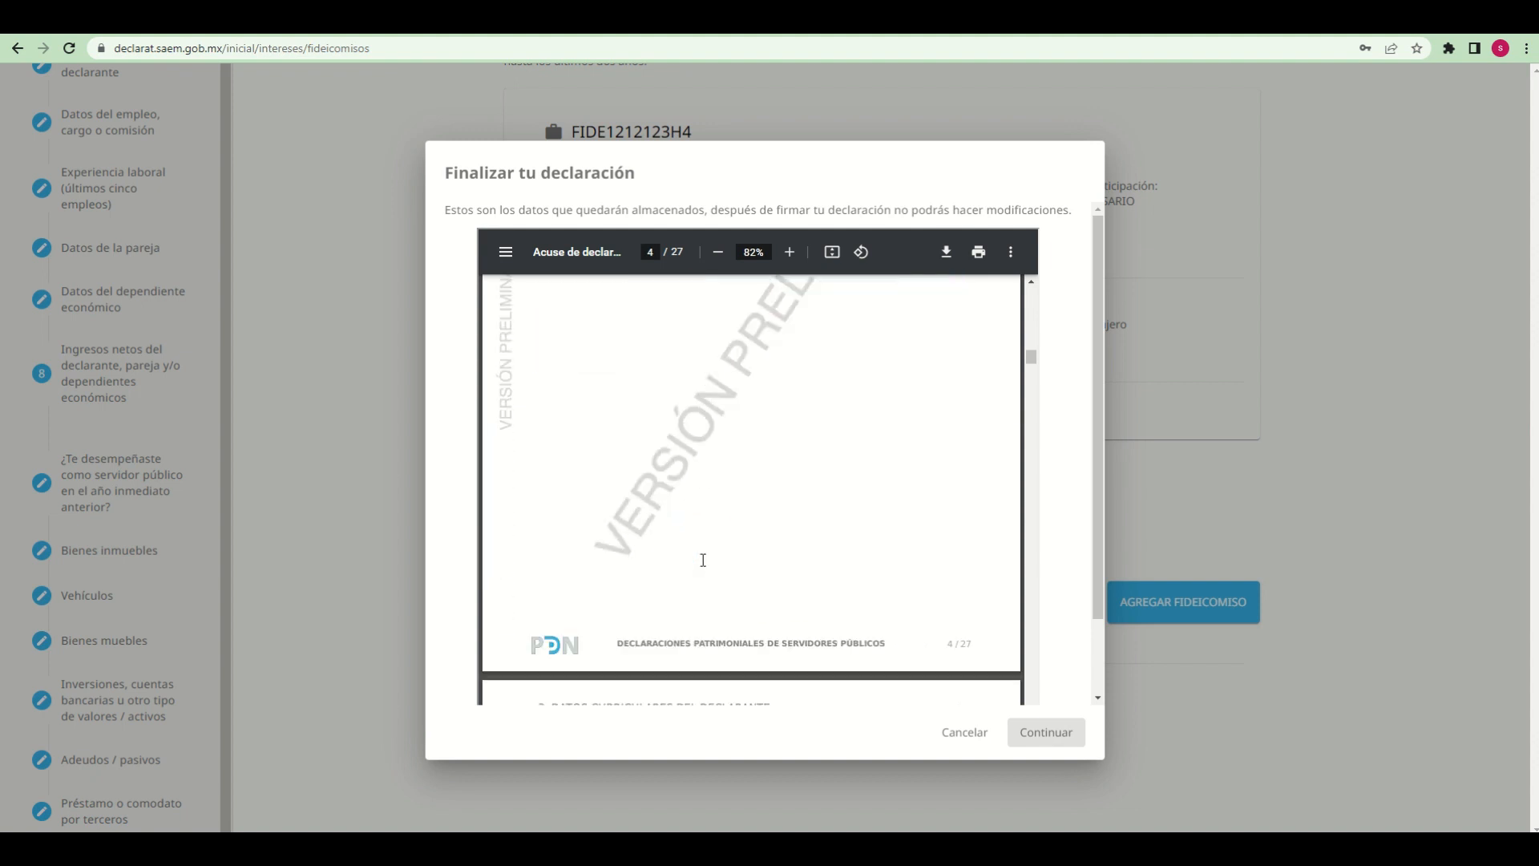
scroll(703, 559, "down", 5)
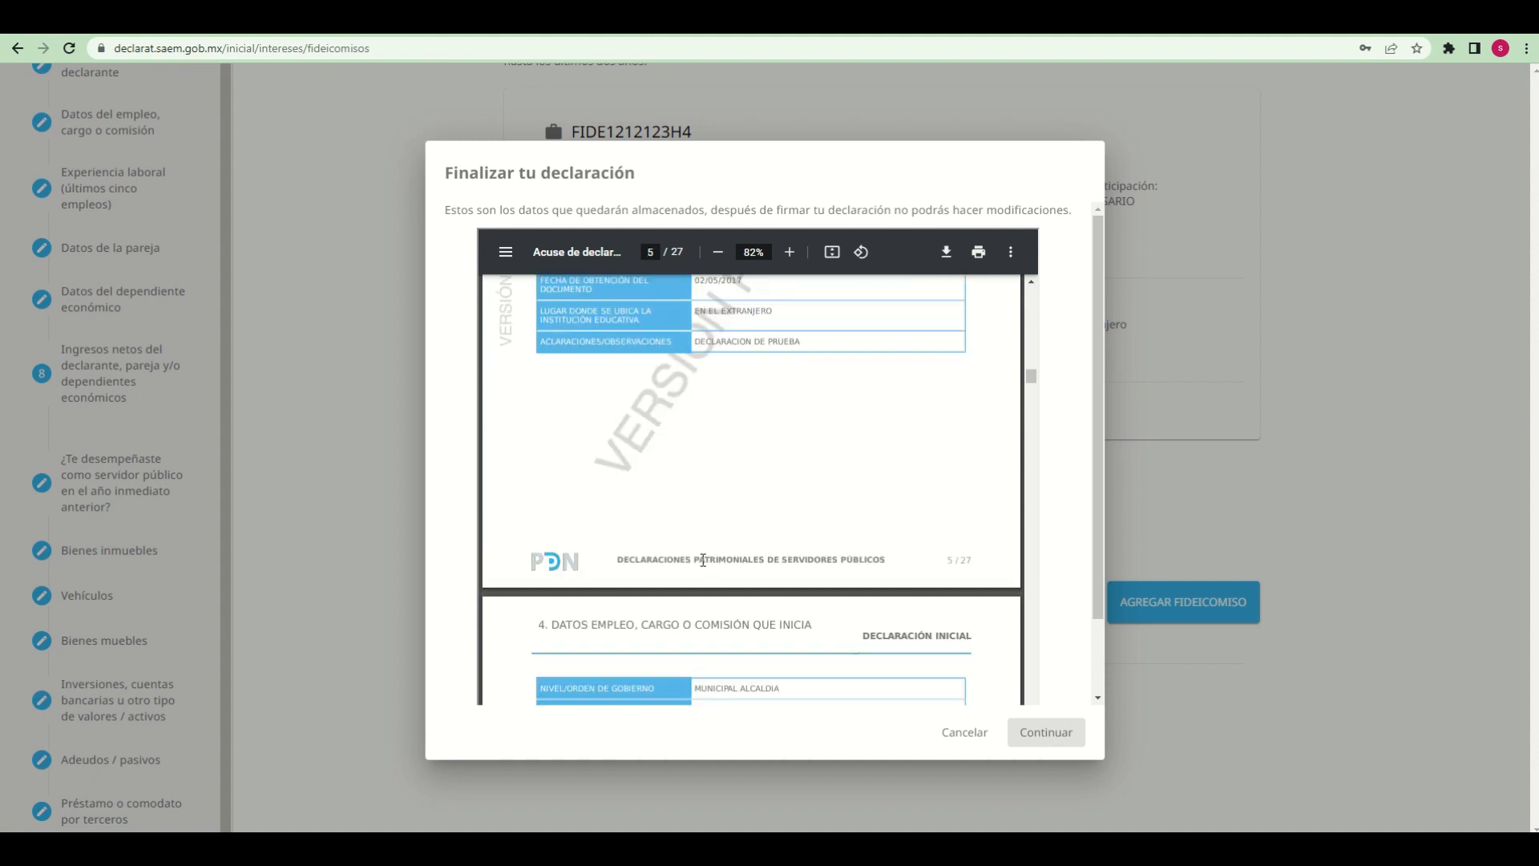
scroll(703, 559, "down", 6)
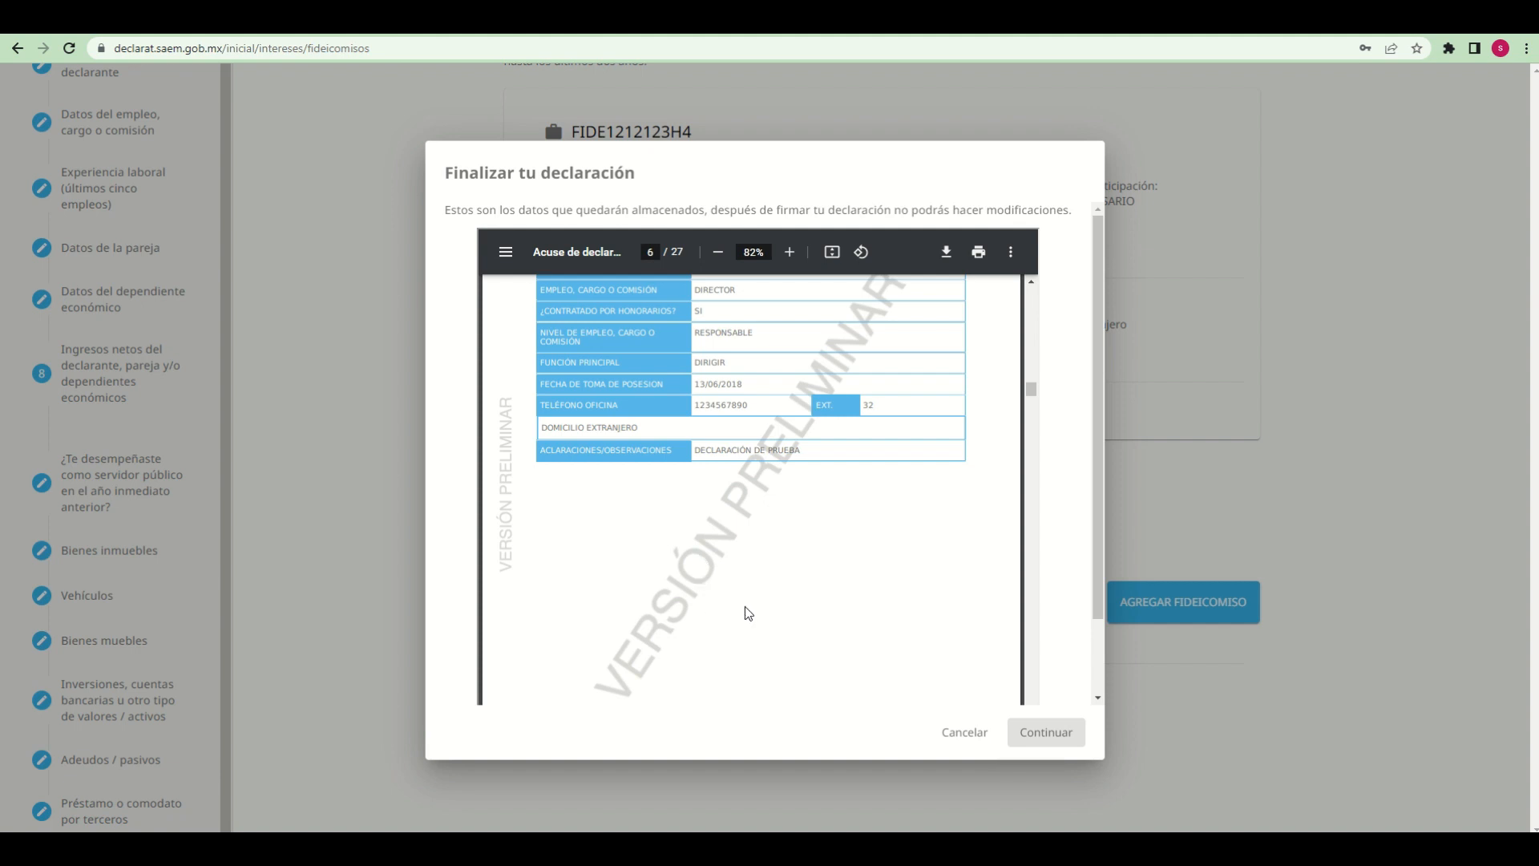
scroll(744, 606, "down", 10)
scroll(748, 600, "down", 12)
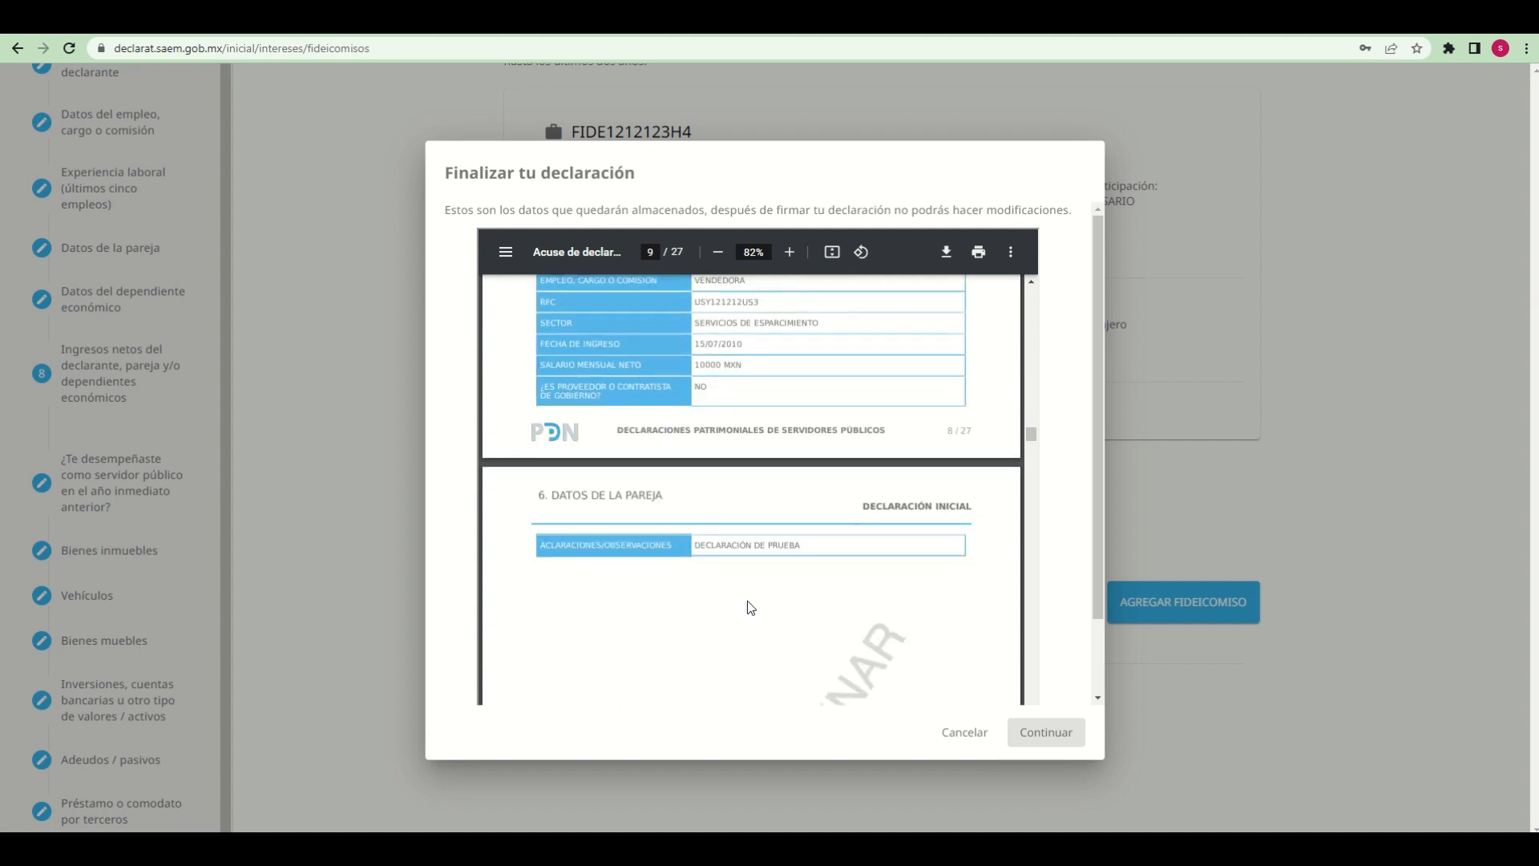
Examine the last pages of the preliminary acknowledgement, covering private benefits and Fideicomisos
left_click_drag(1032, 453, 1015, 715)
scroll(769, 537, "down", 10)
scroll(804, 541, "down", 15)
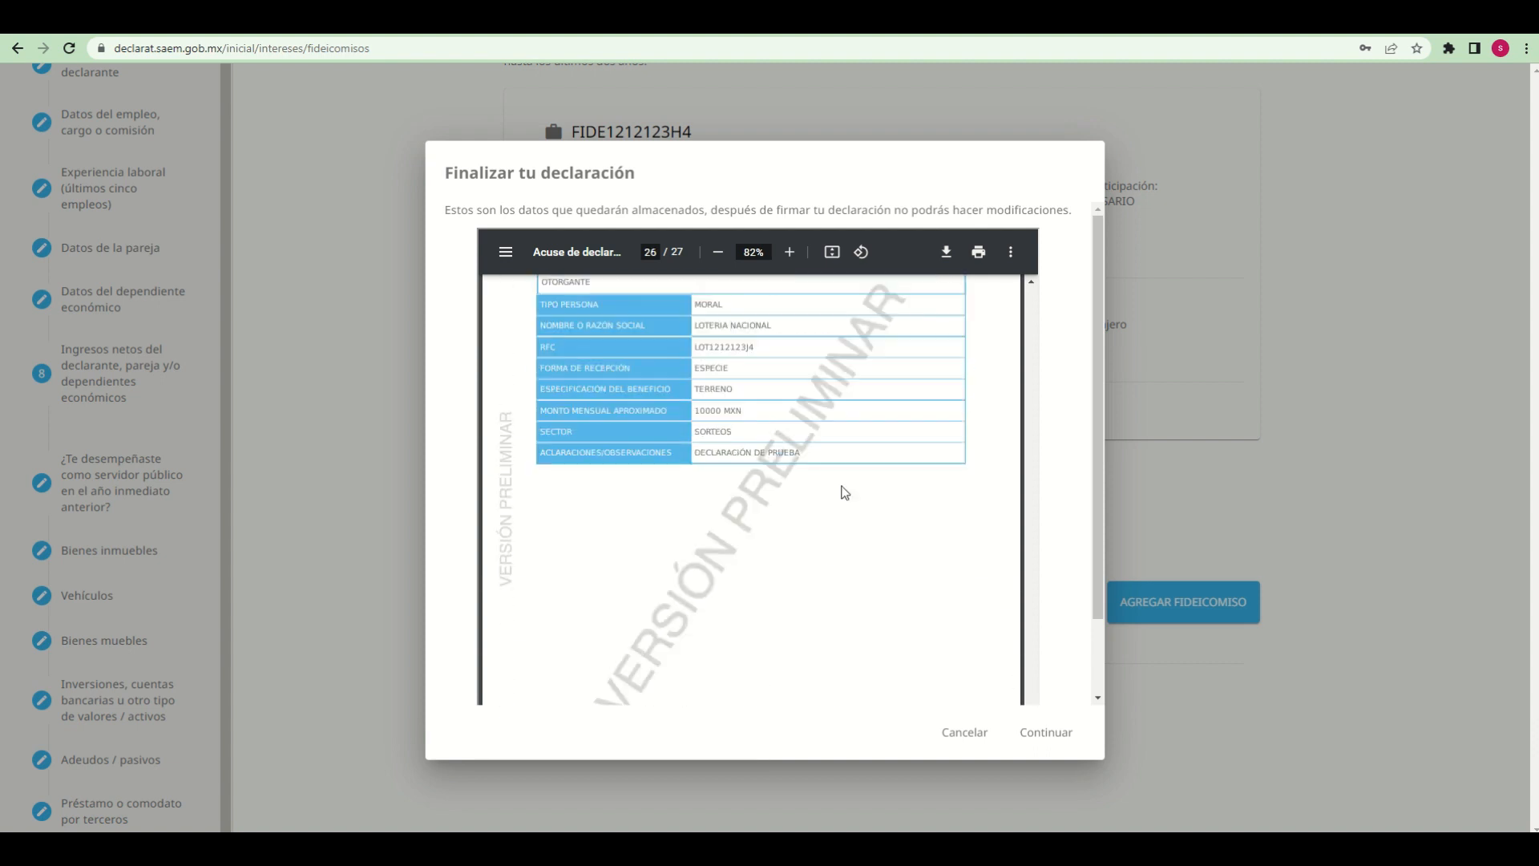
scroll(916, 645, "up", 4)
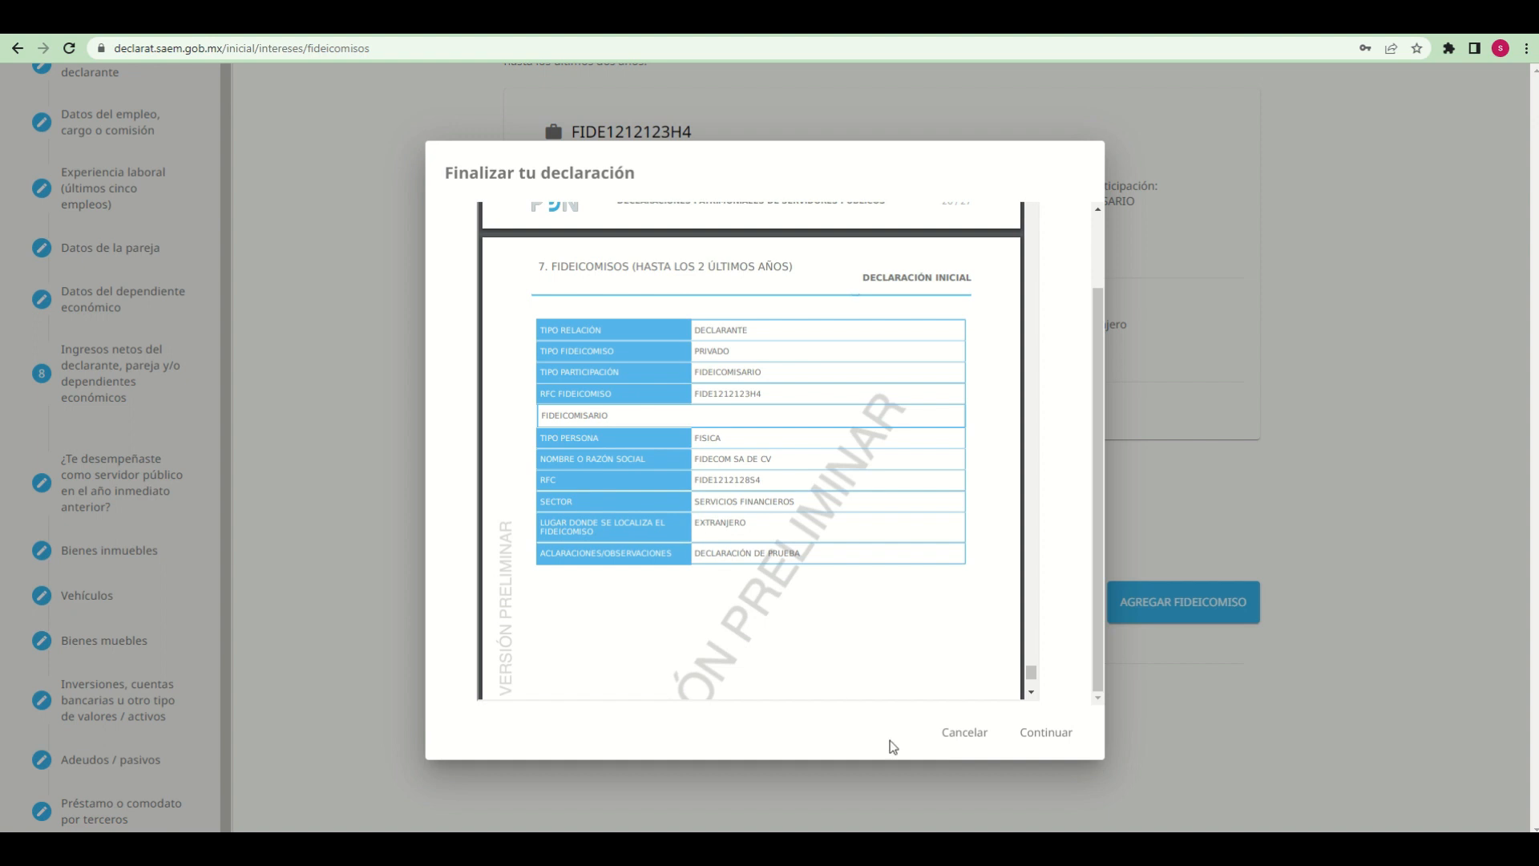
left_click_drag(1098, 566, 809, 201)
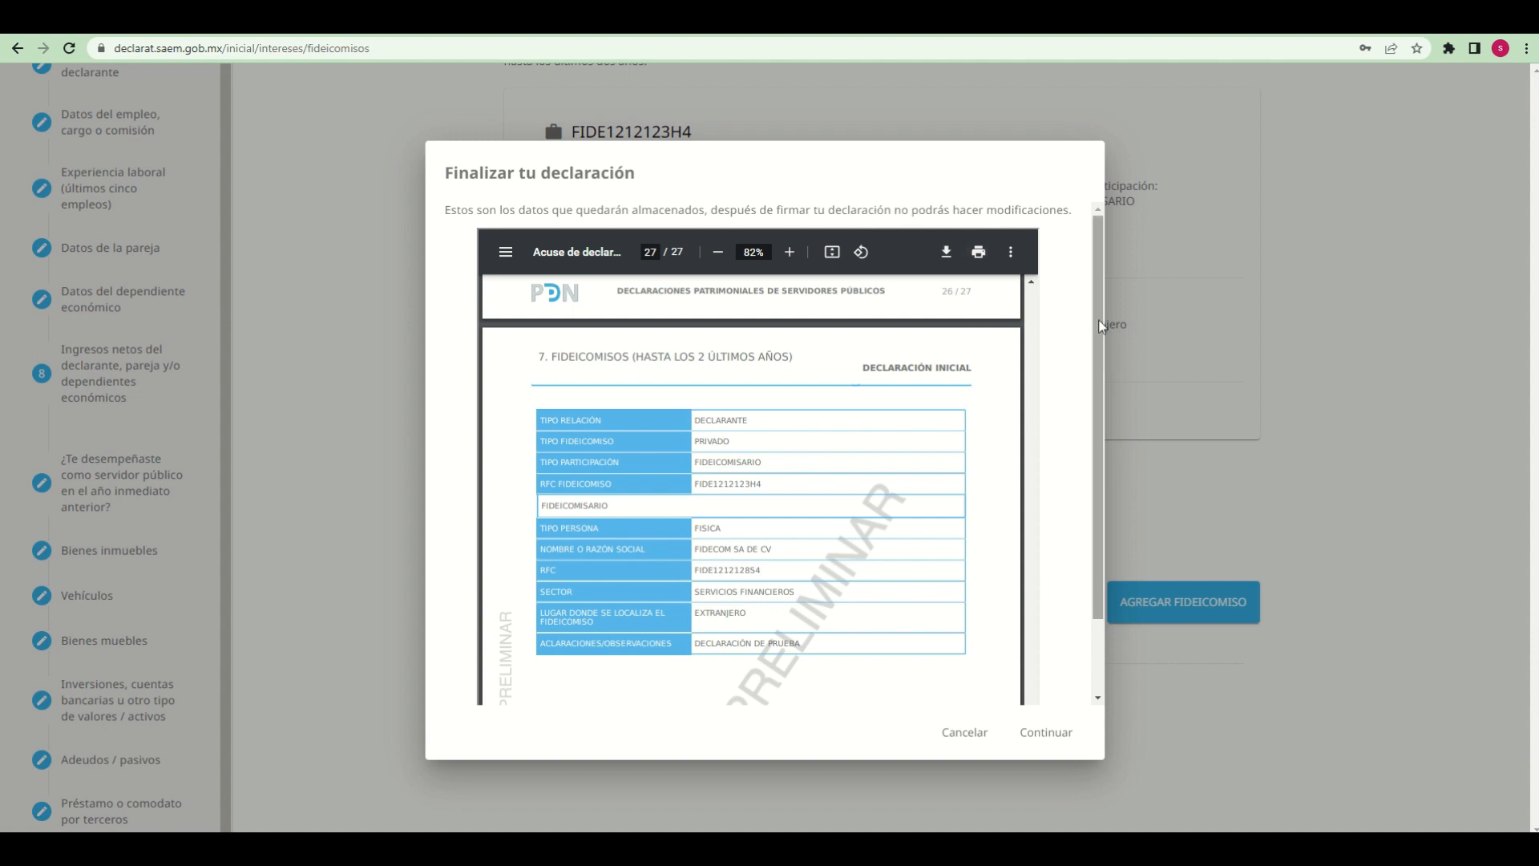
Accept the preliminary acknowledgement and sign the declaration with the account password
left_click_drag(1101, 324, 896, 354)
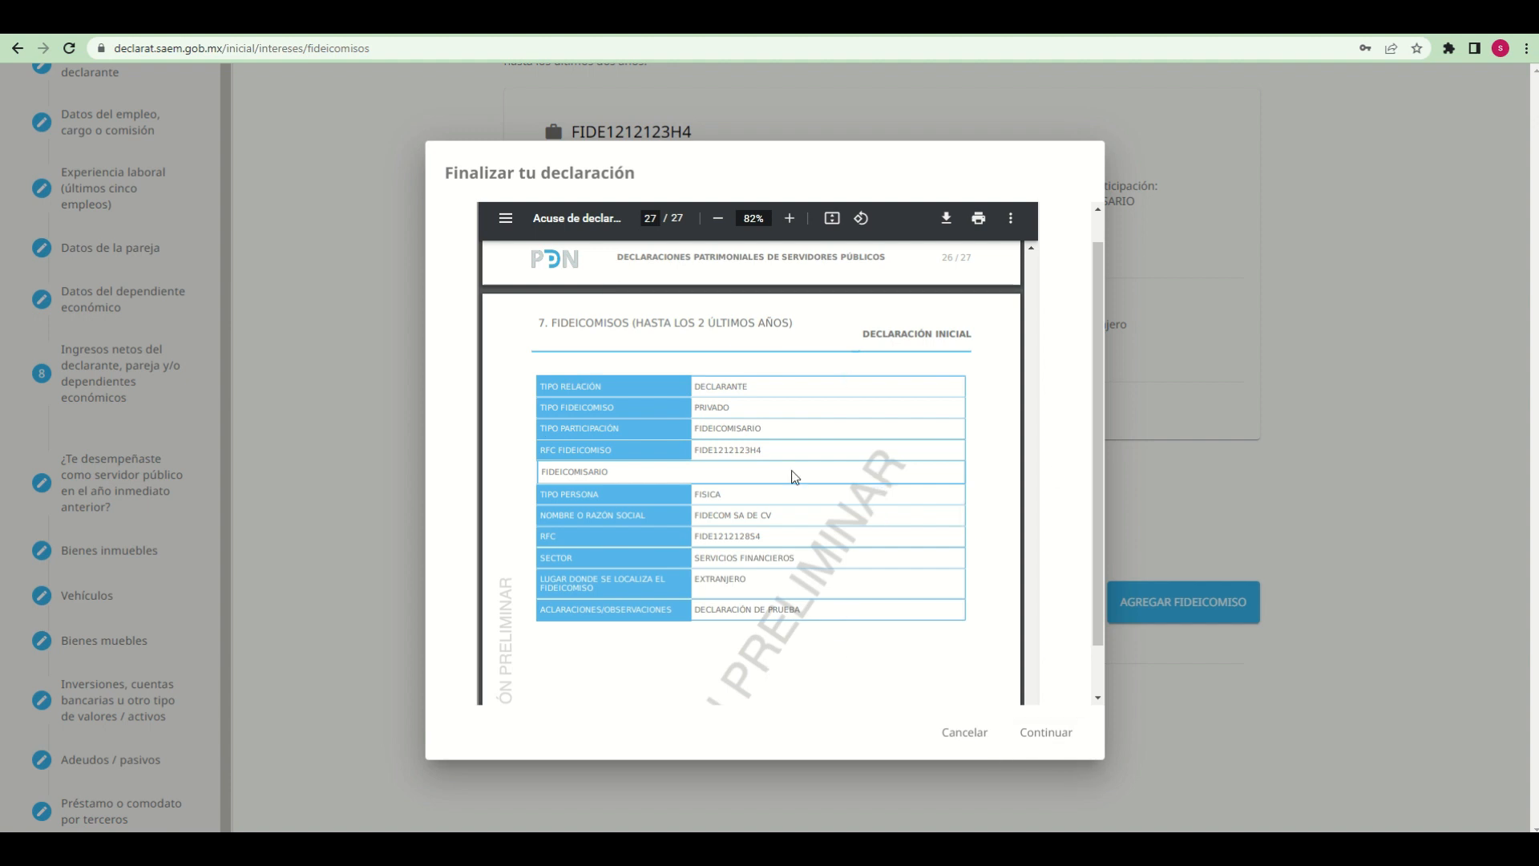
left_click(1057, 736)
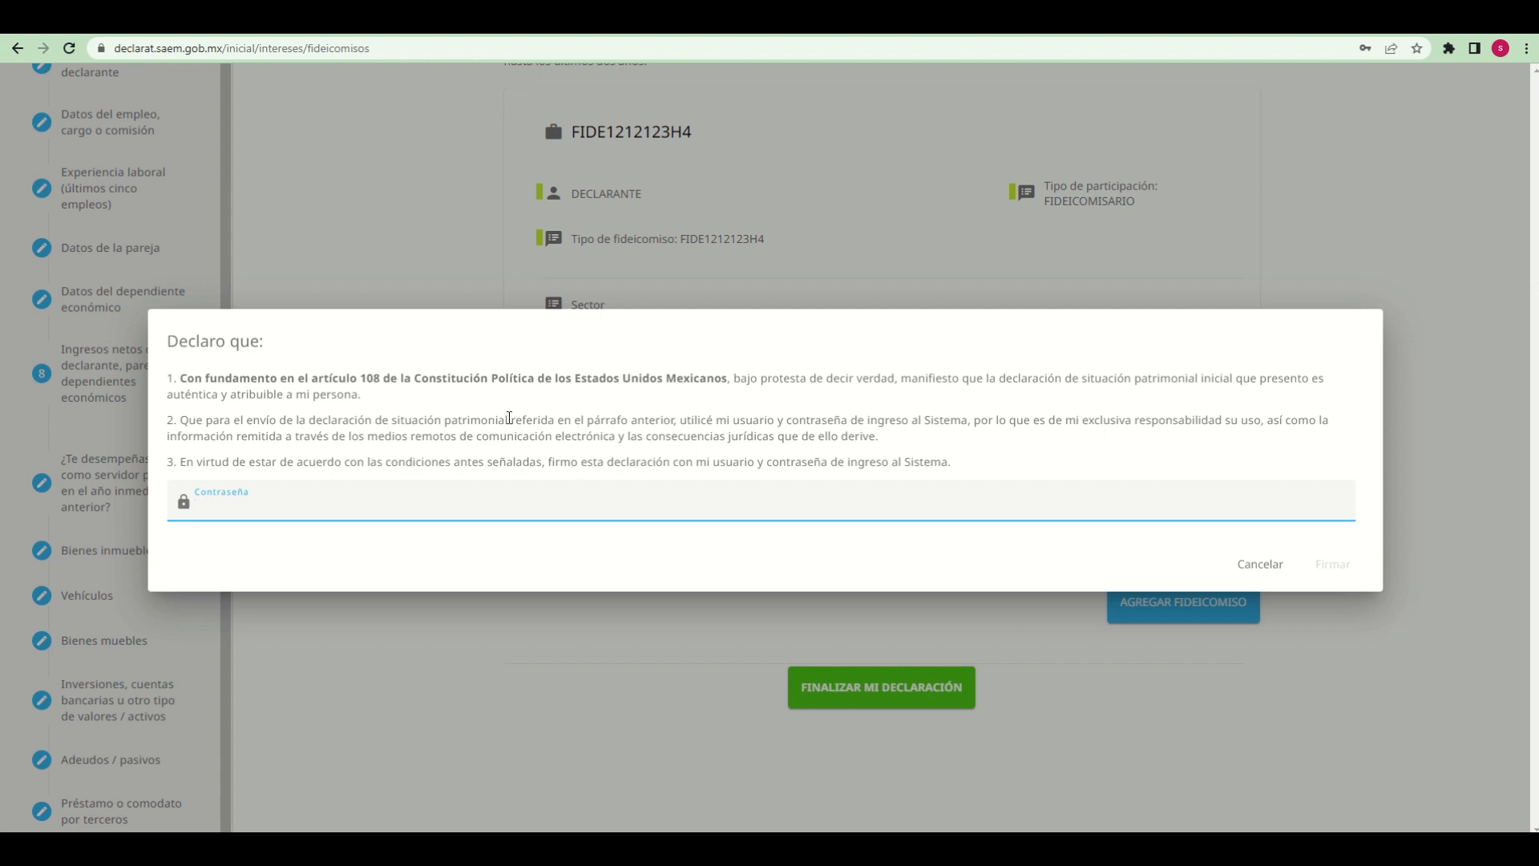
left_click(380, 510)
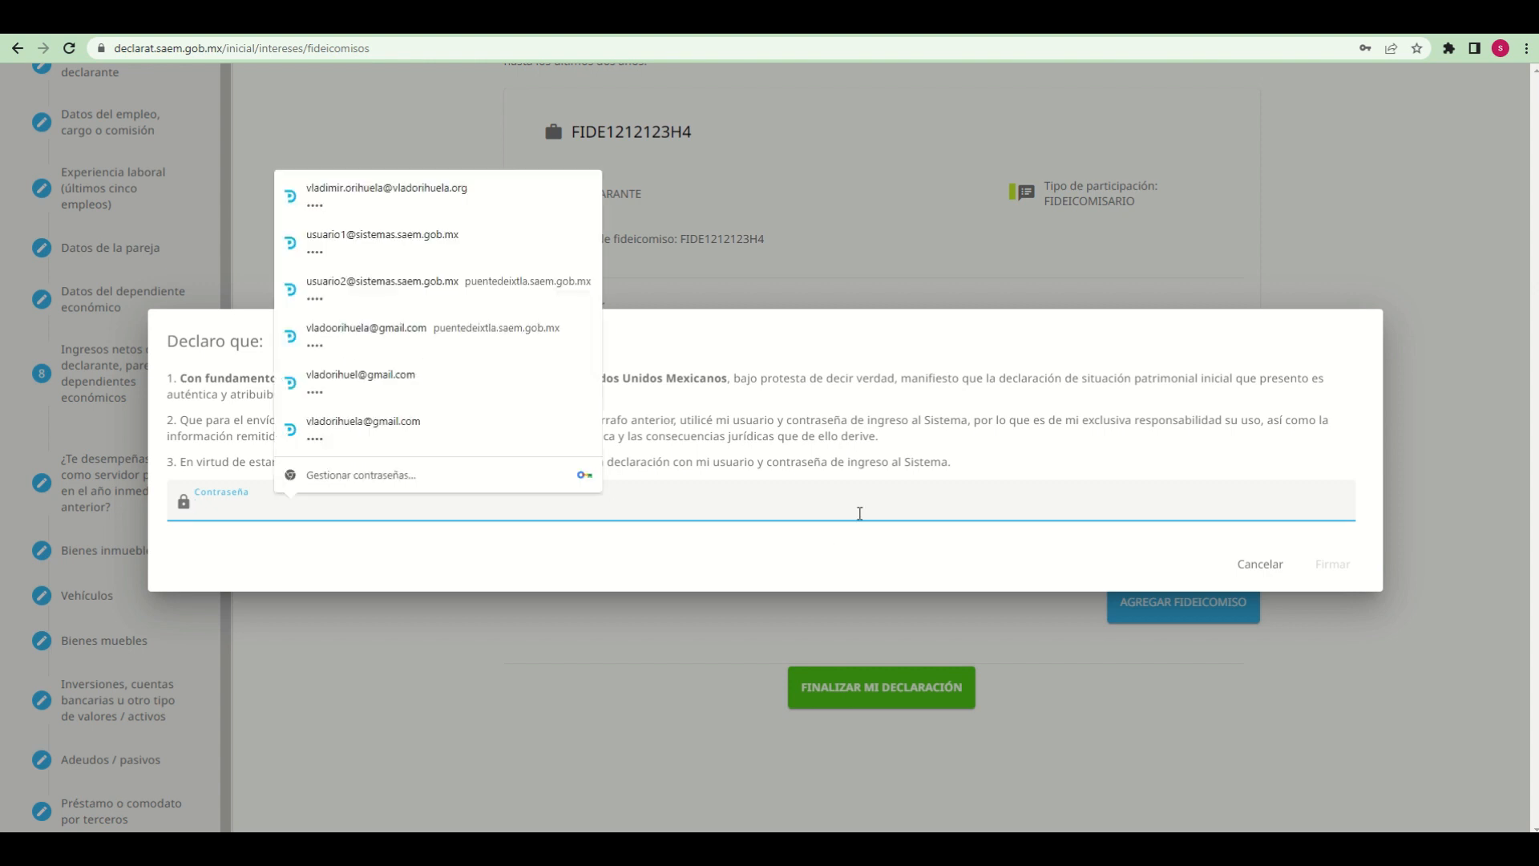
type("••")
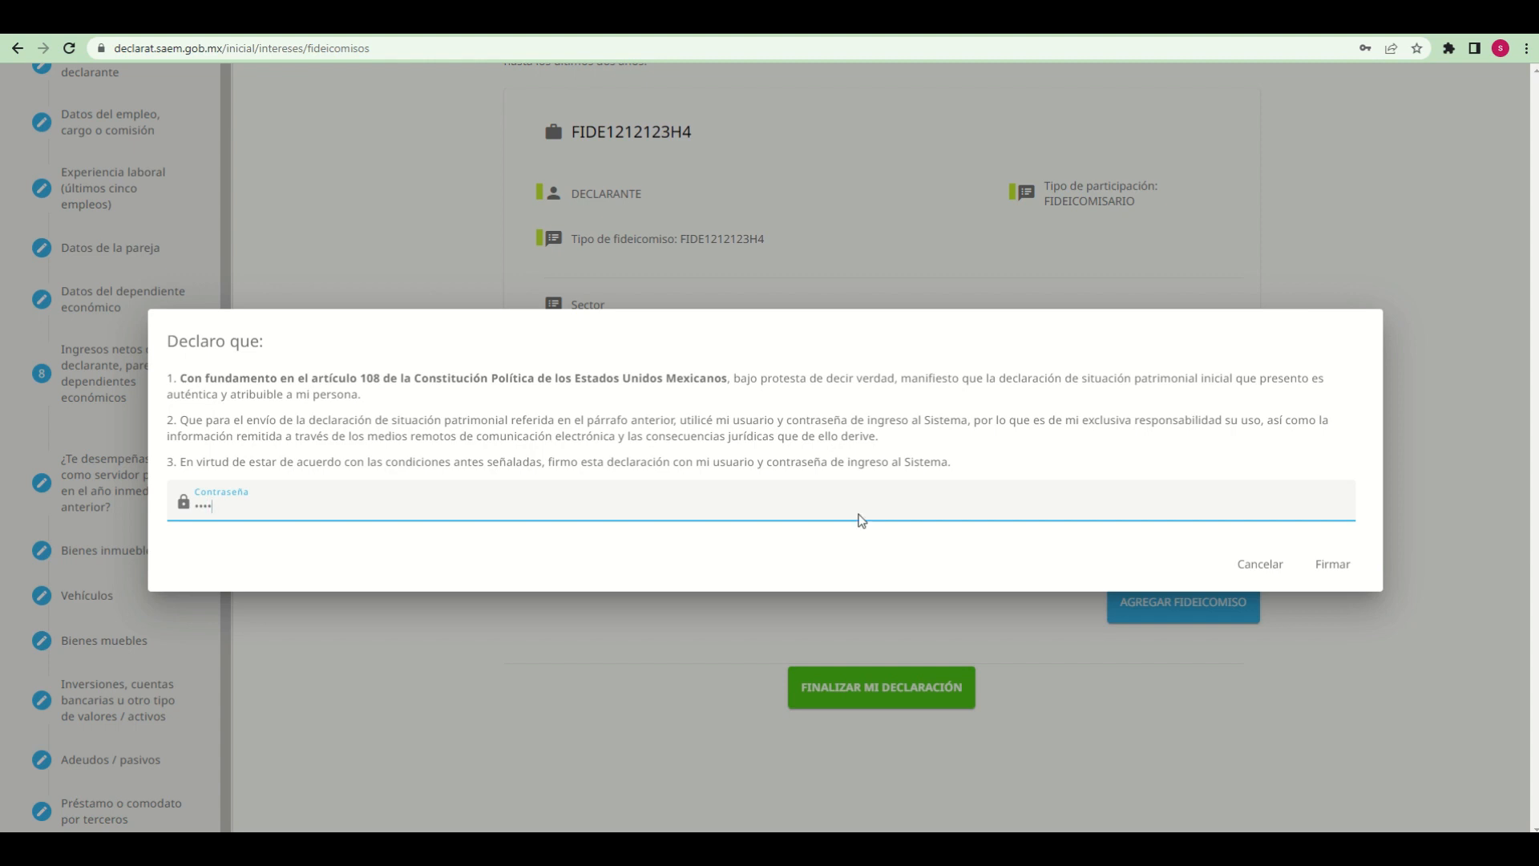
left_click(1347, 571)
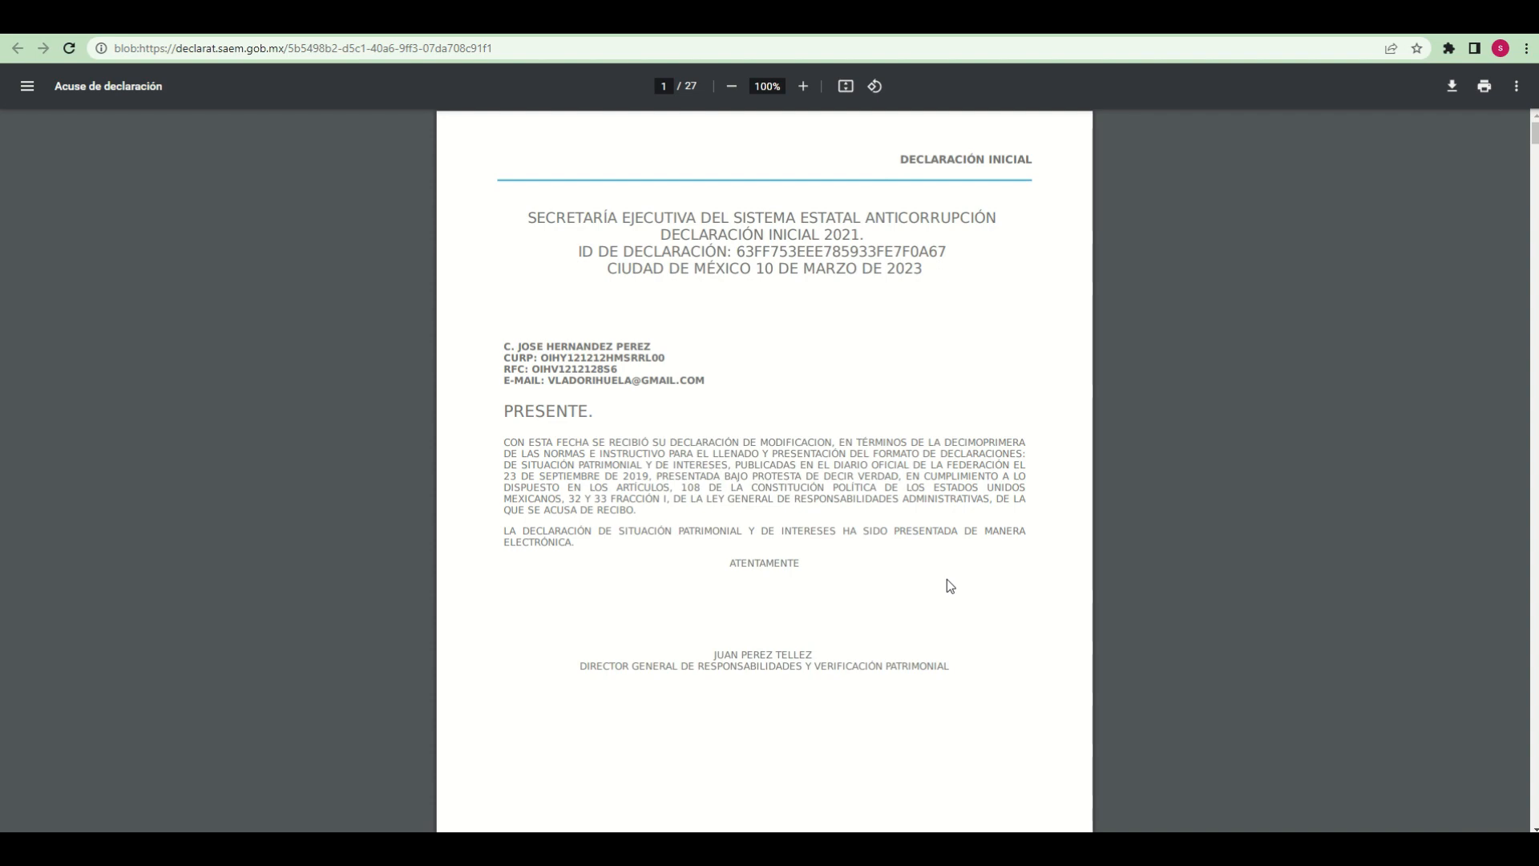
Review the final Acuse de declaración from its cover page through Actividad anual anterior, and return to the first page
scroll(946, 577, "down", 20)
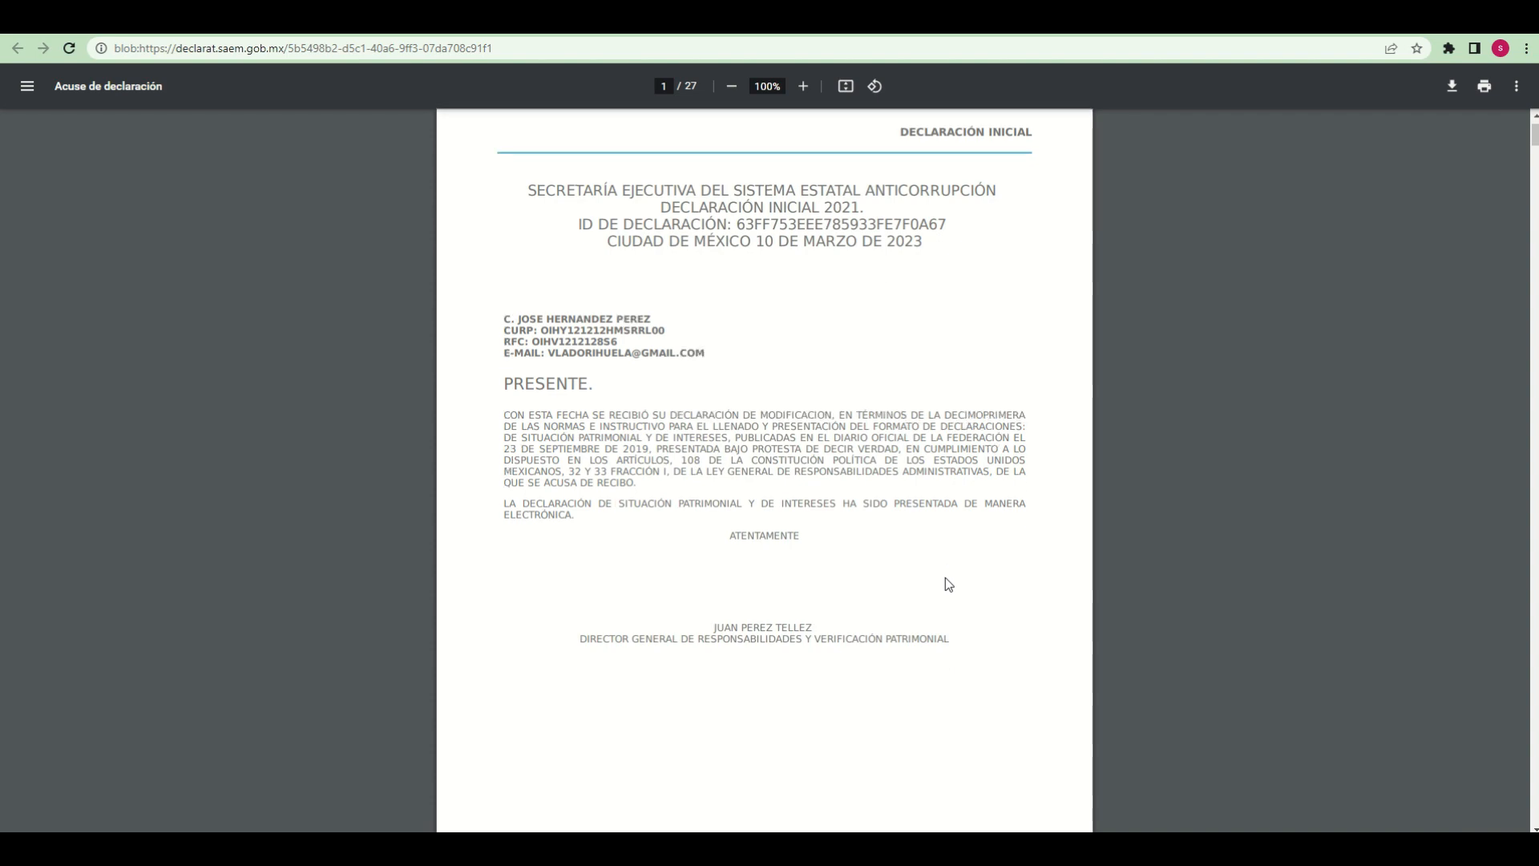
scroll(944, 583, "down", 20)
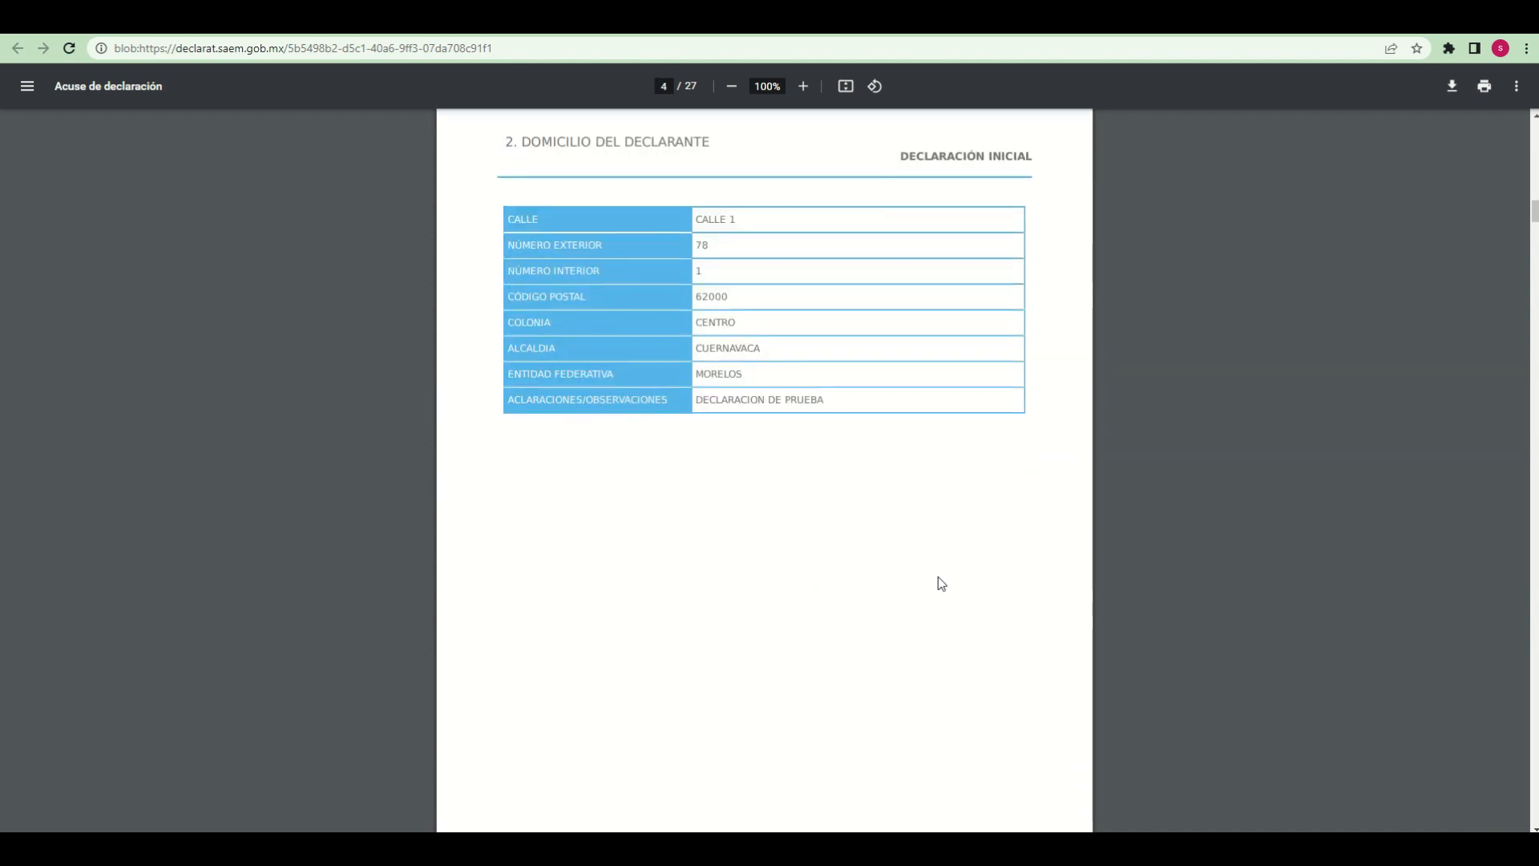
scroll(940, 583, "down", 20)
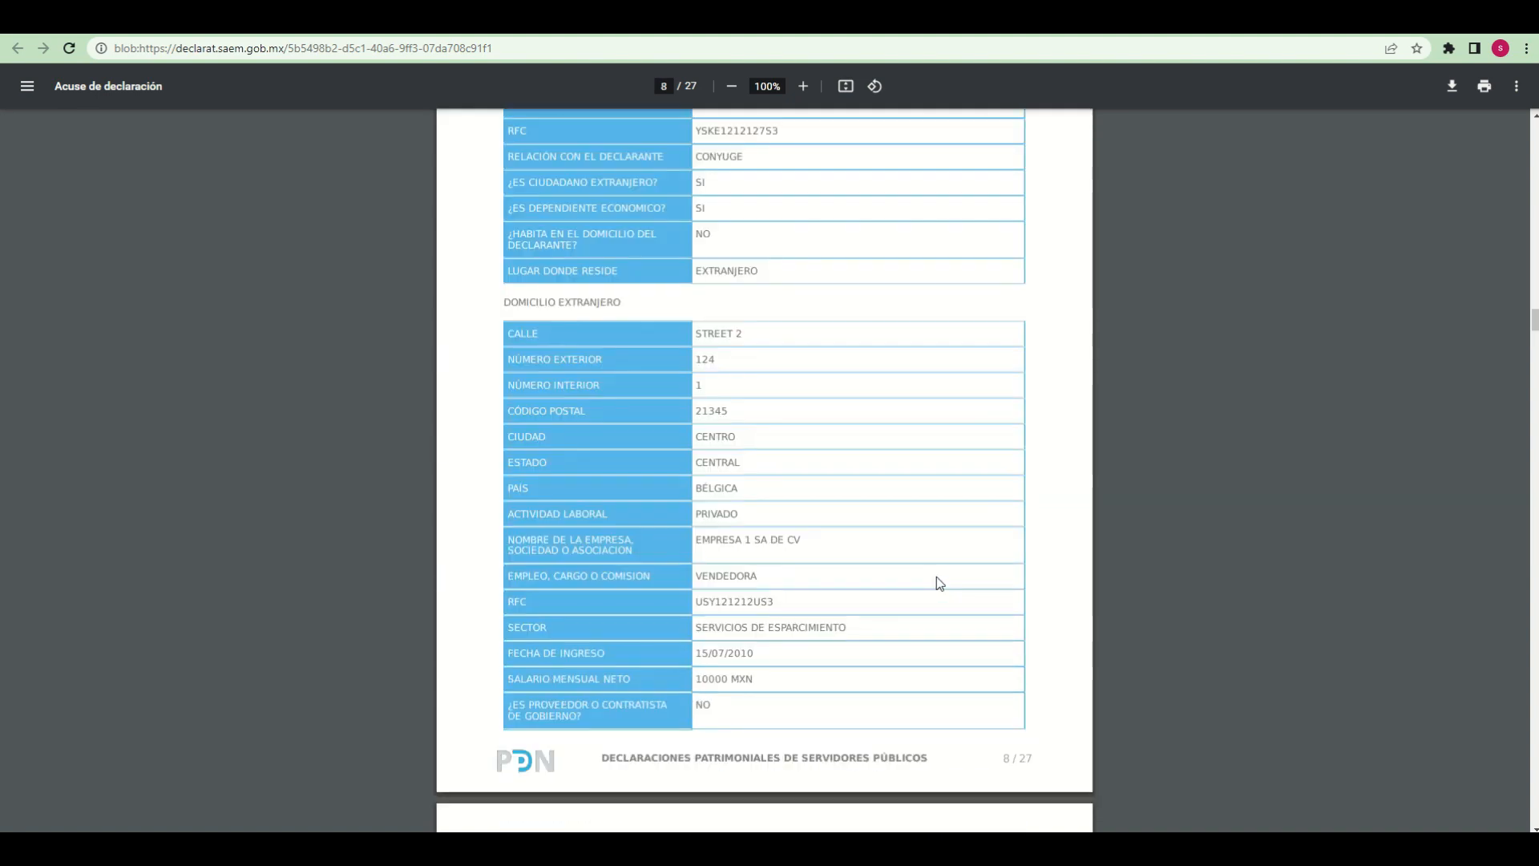
scroll(940, 583, "down", 5)
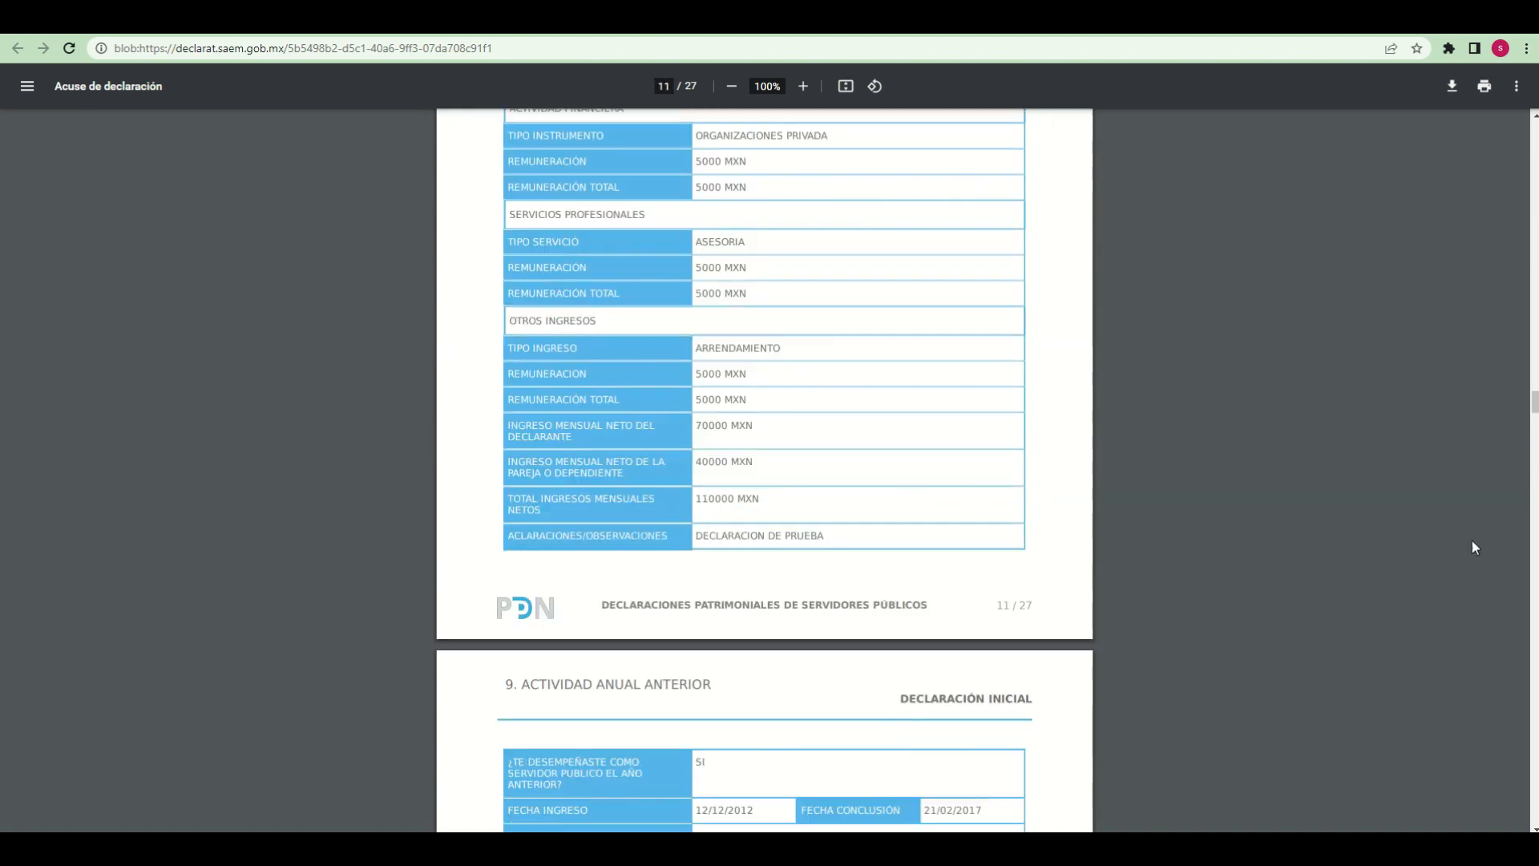
left_click_drag(1536, 421, 1536, 136)
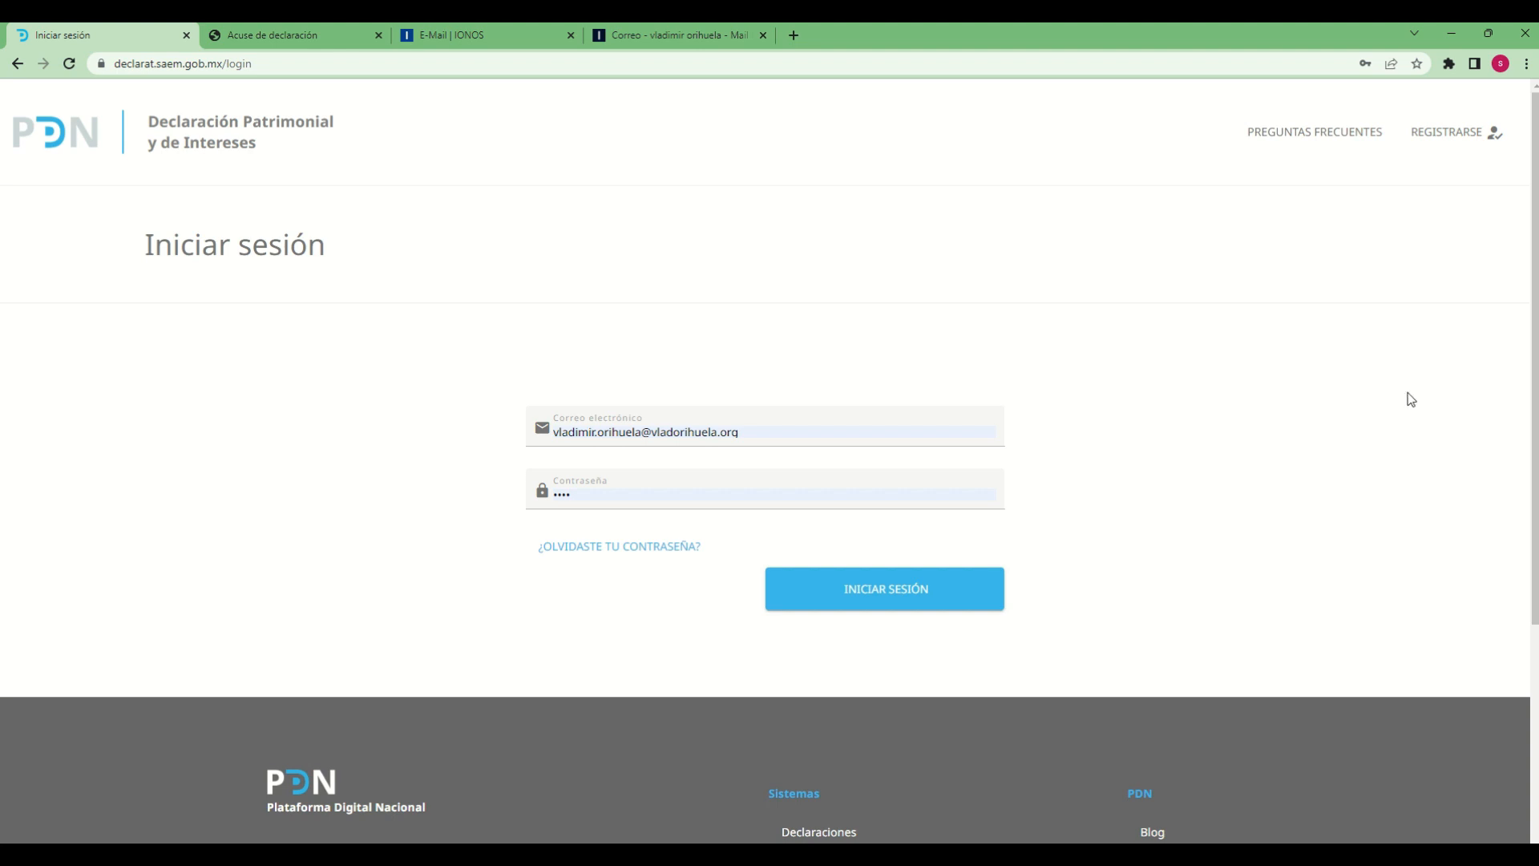
Request a password recovery link from the login page for the account's registered e-mail address
left_click(252, 64)
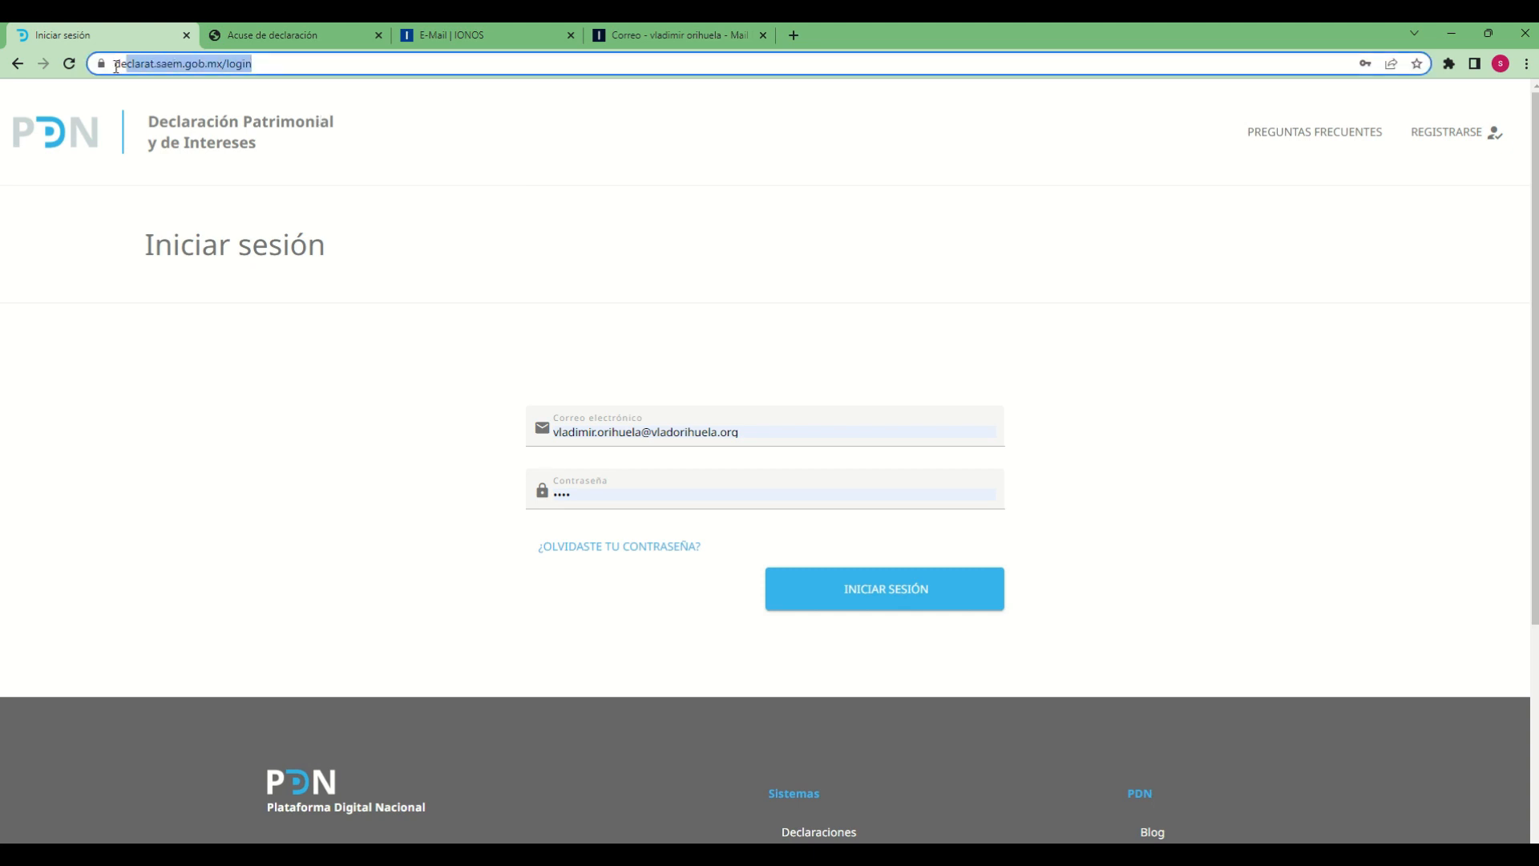
left_click(484, 218)
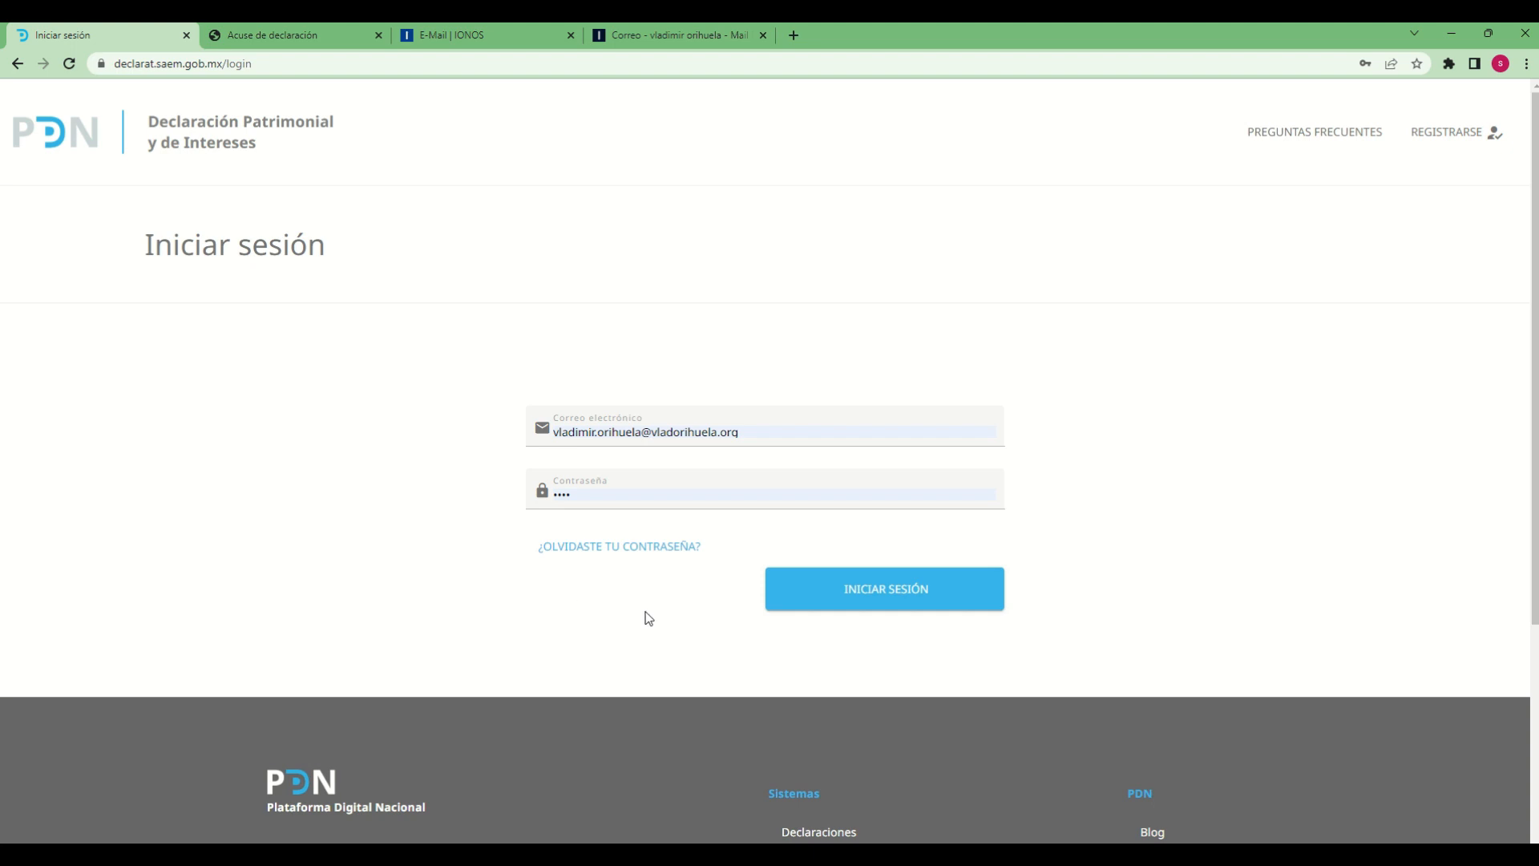
left_click(610, 549)
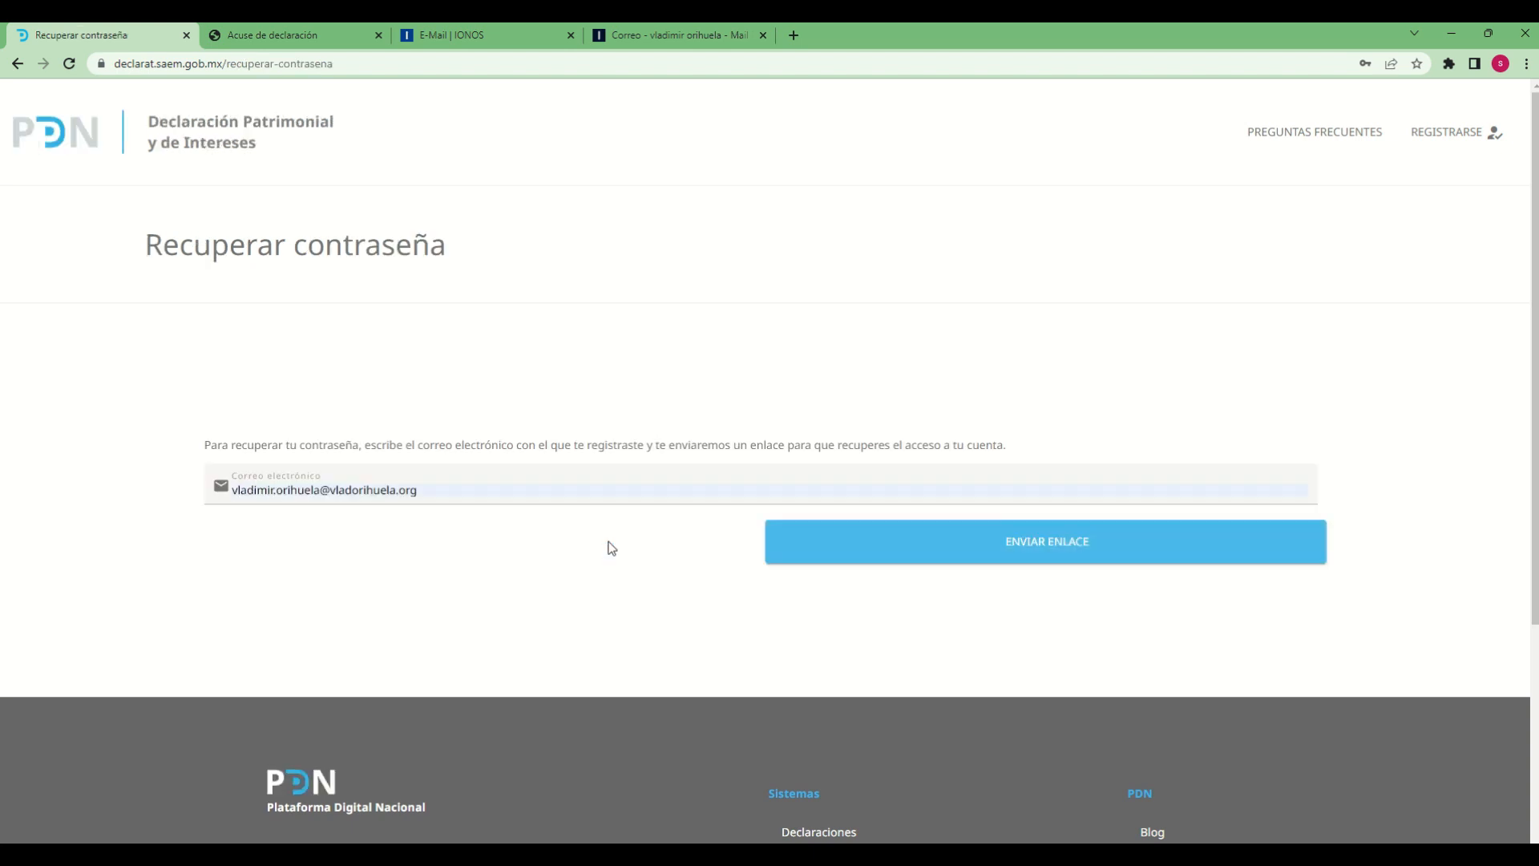
left_click(427, 489)
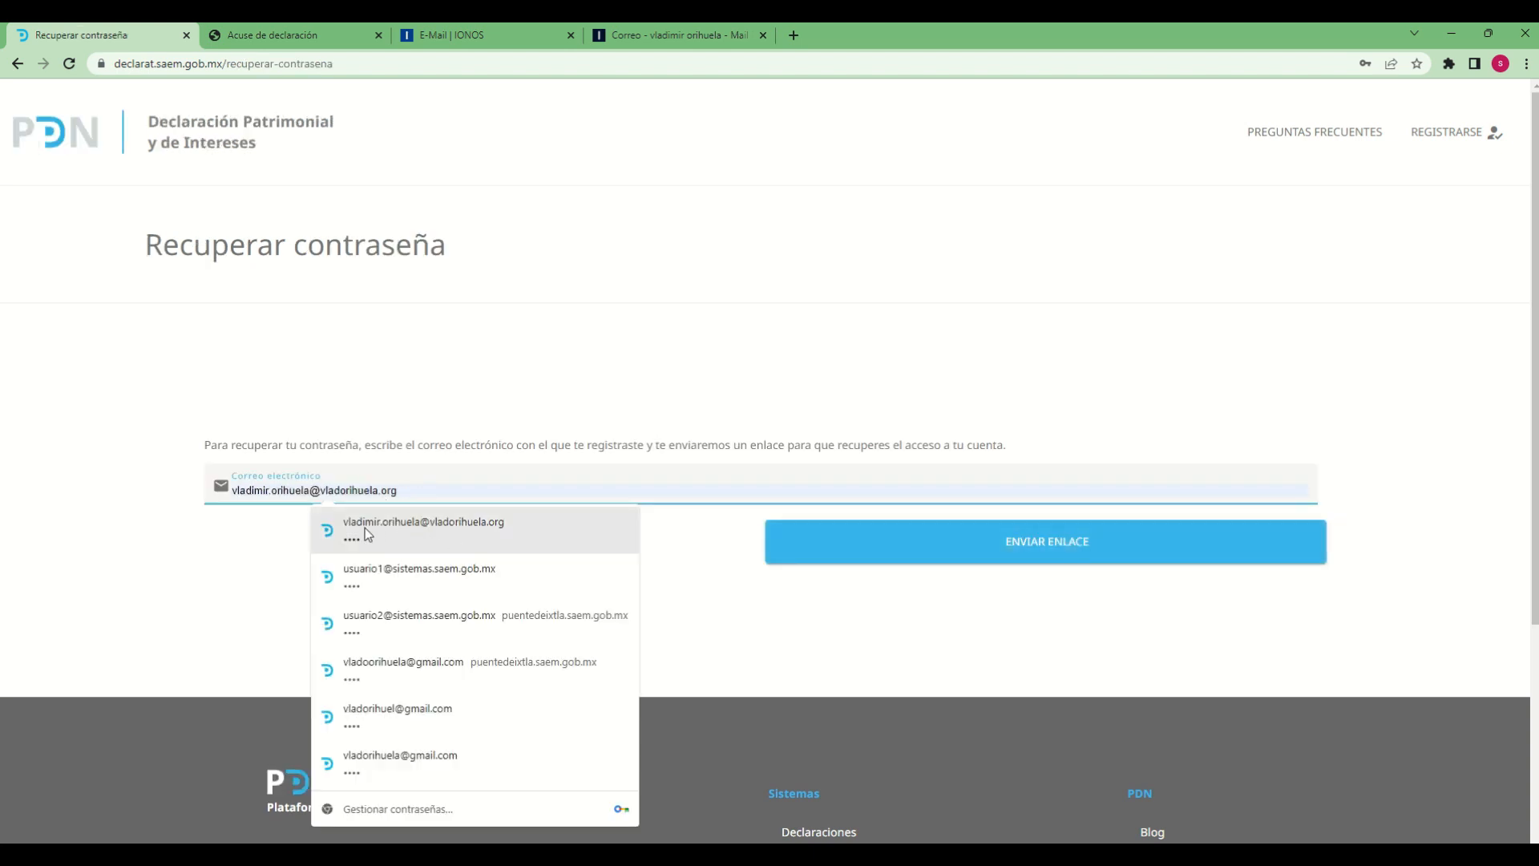
left_click(440, 530)
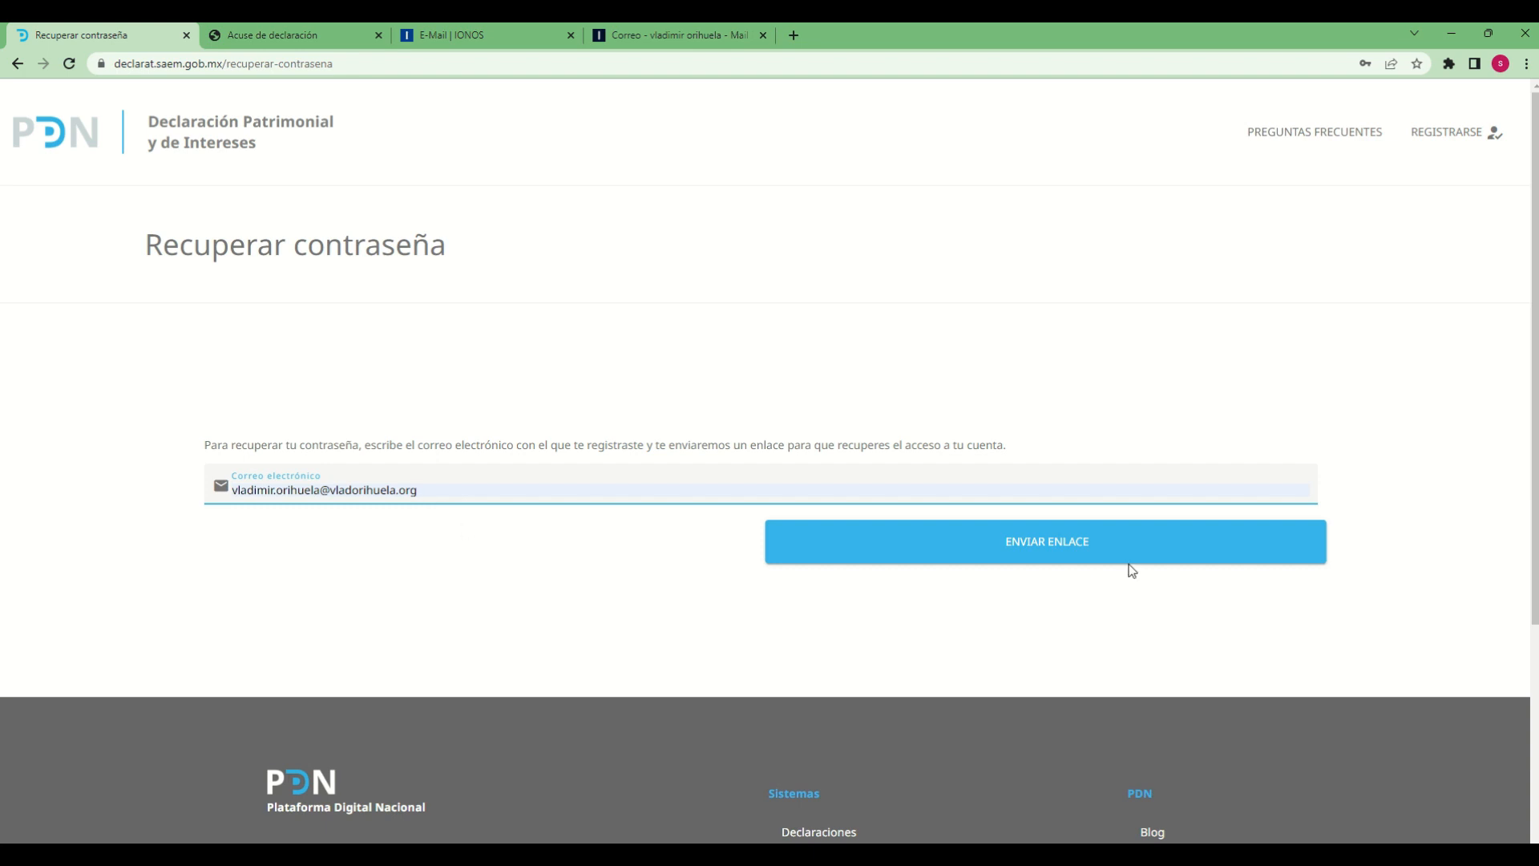
left_click(1017, 547)
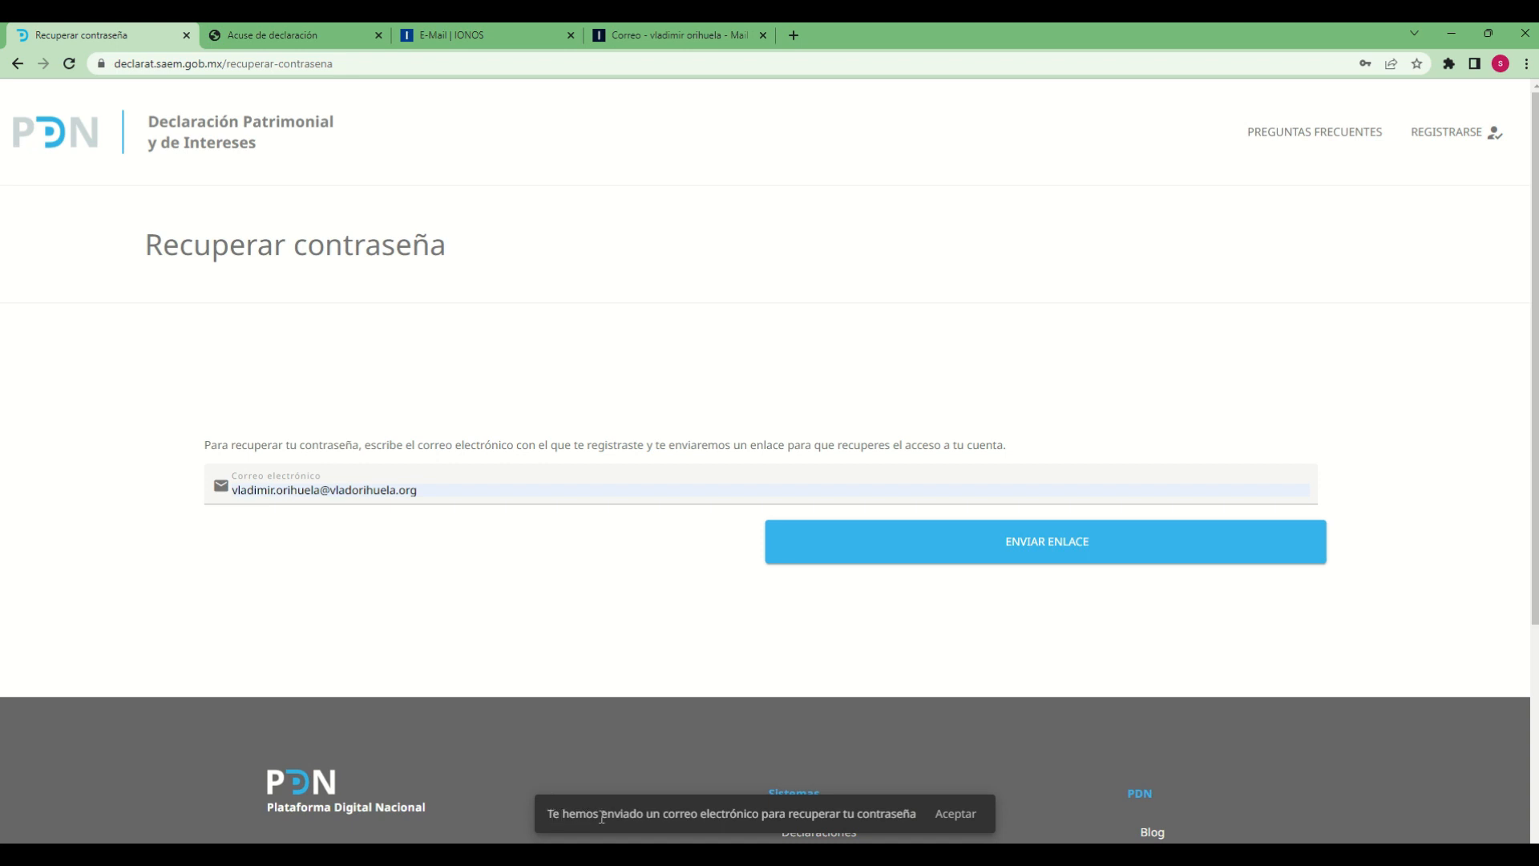
left_click_drag(602, 816, 849, 816)
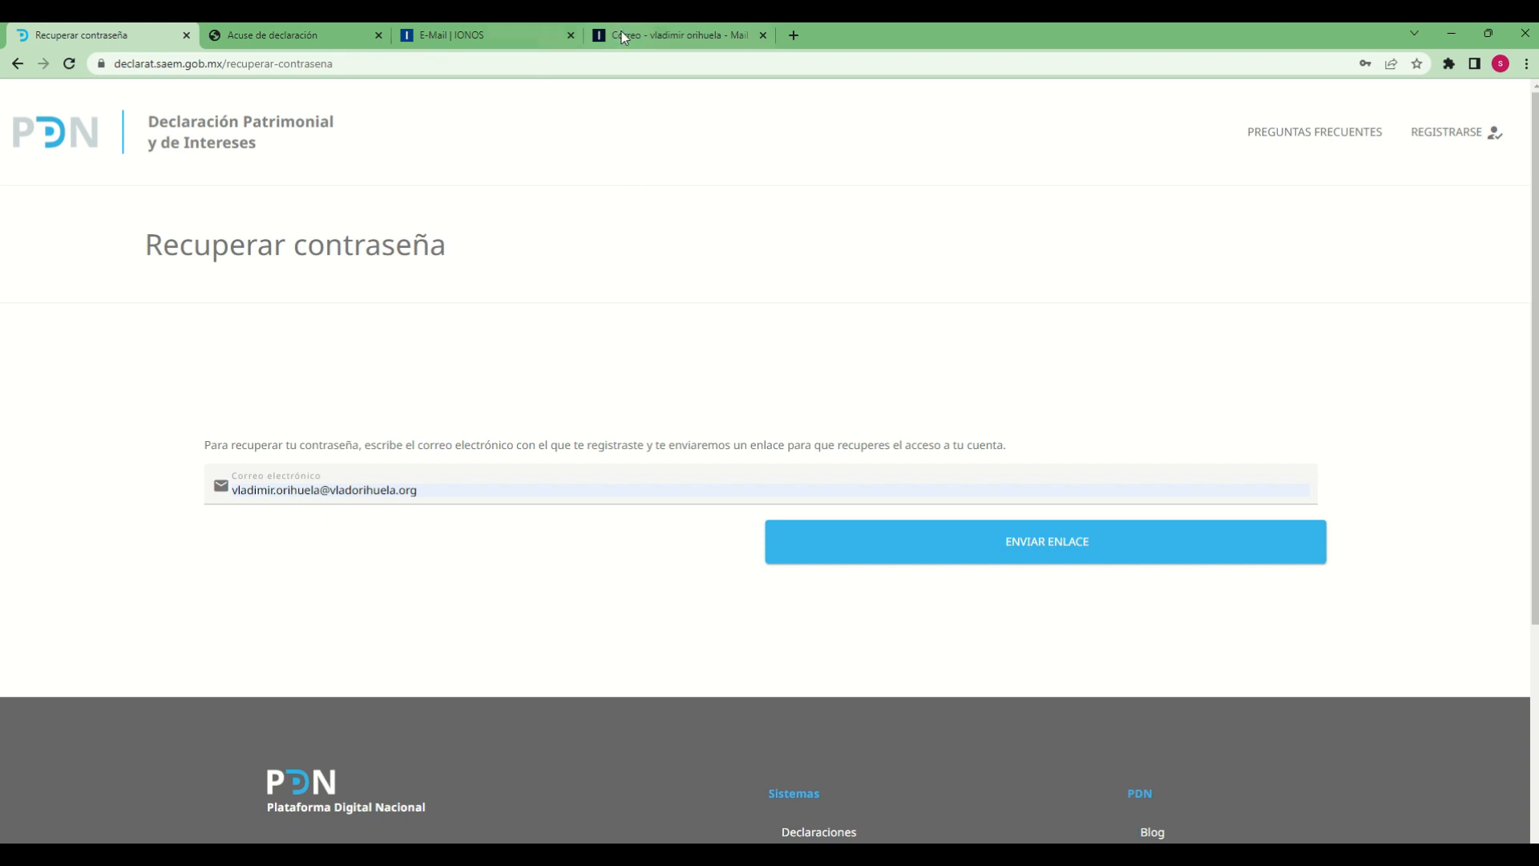
Switch to the IONOS webmail and reload the inbox to look for the password recovery message
left_click(661, 25)
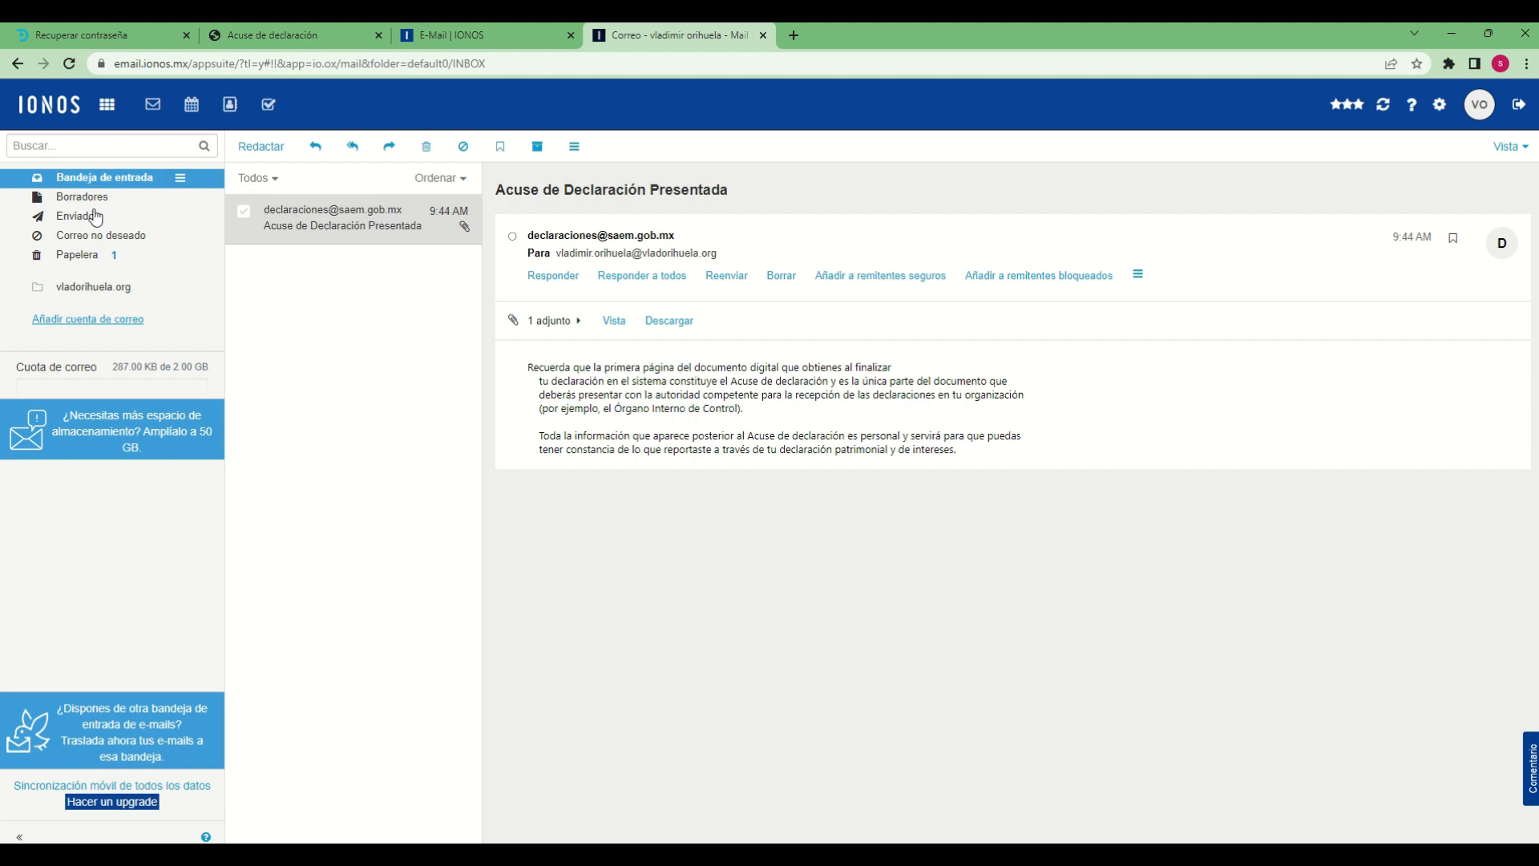
left_click(352, 421)
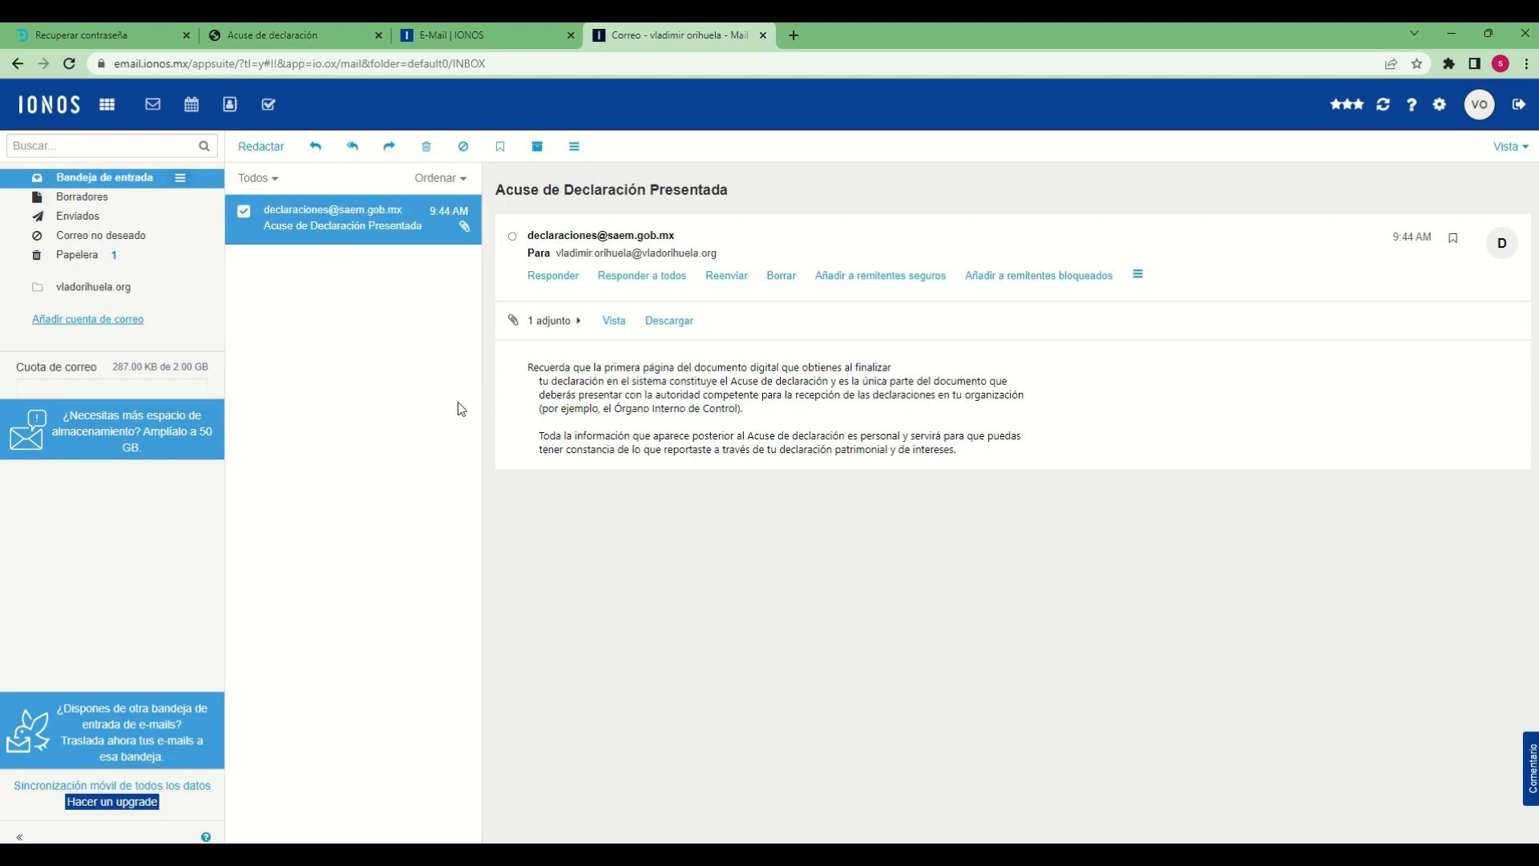
left_click(55, 255)
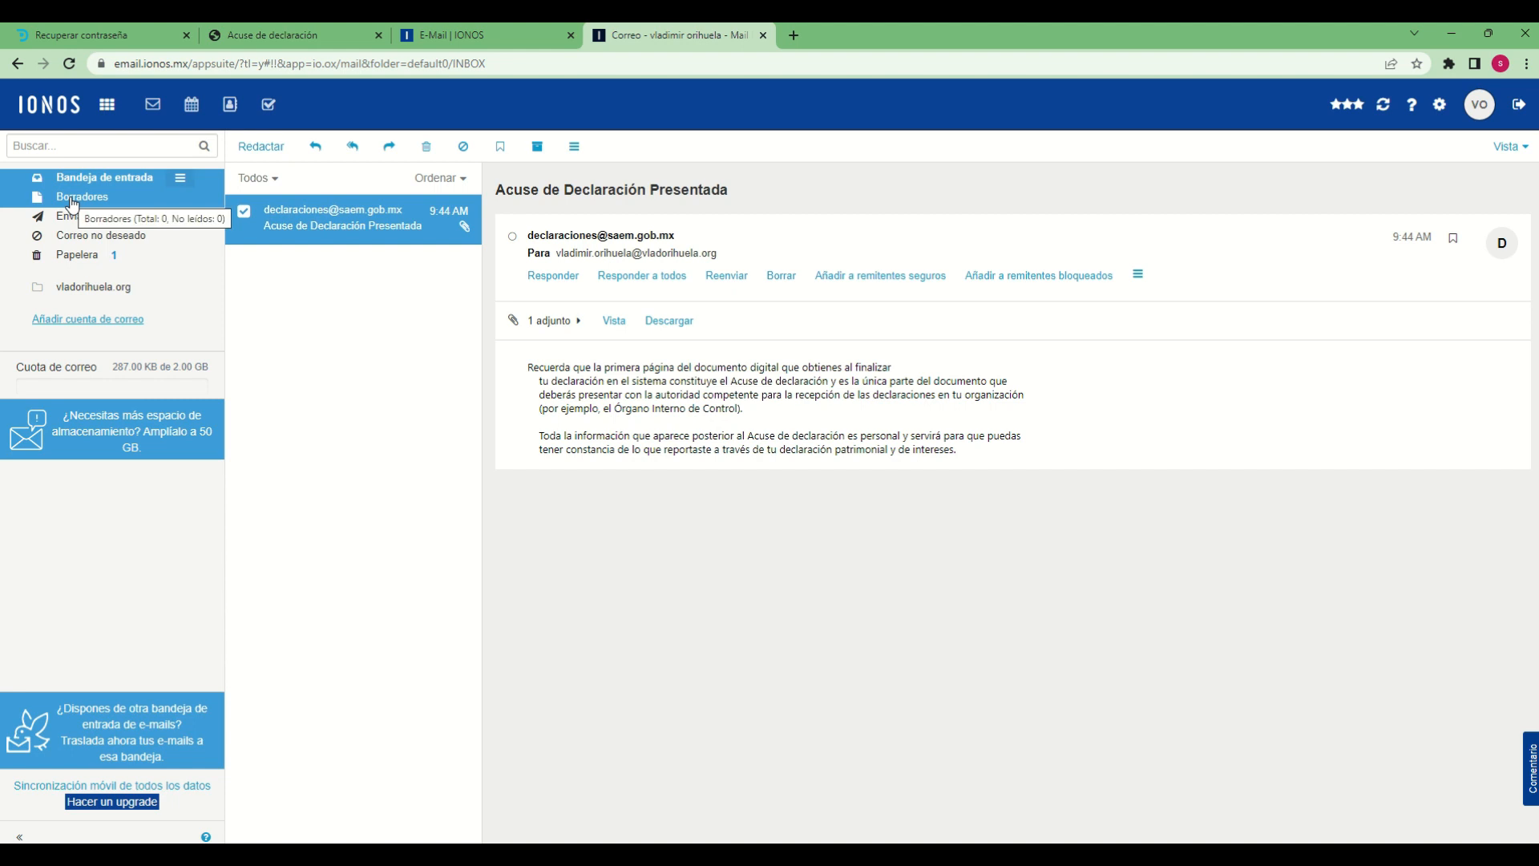
left_click(79, 287)
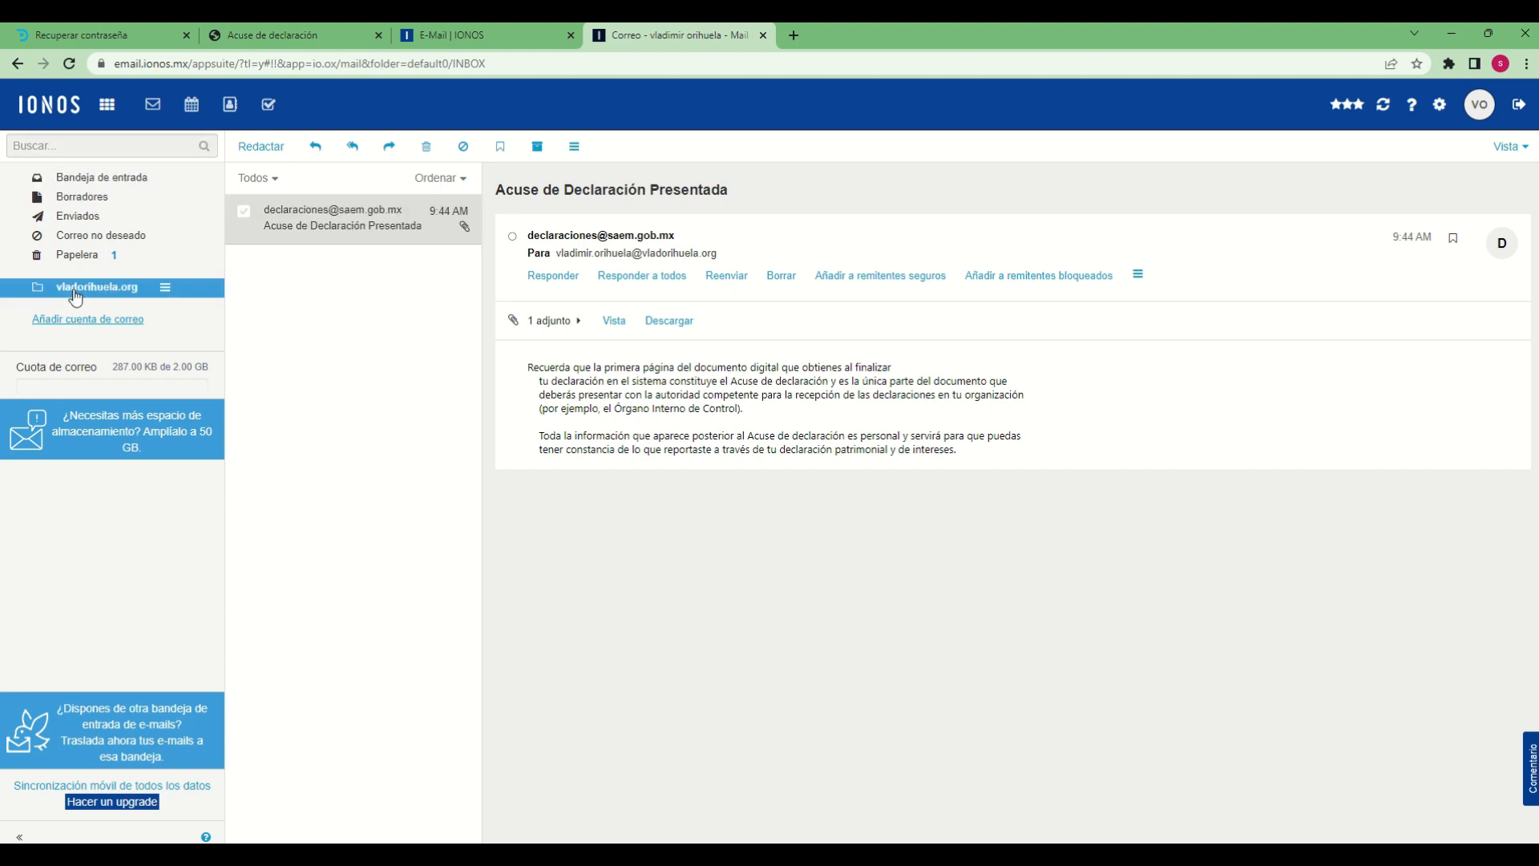
left_click(59, 175)
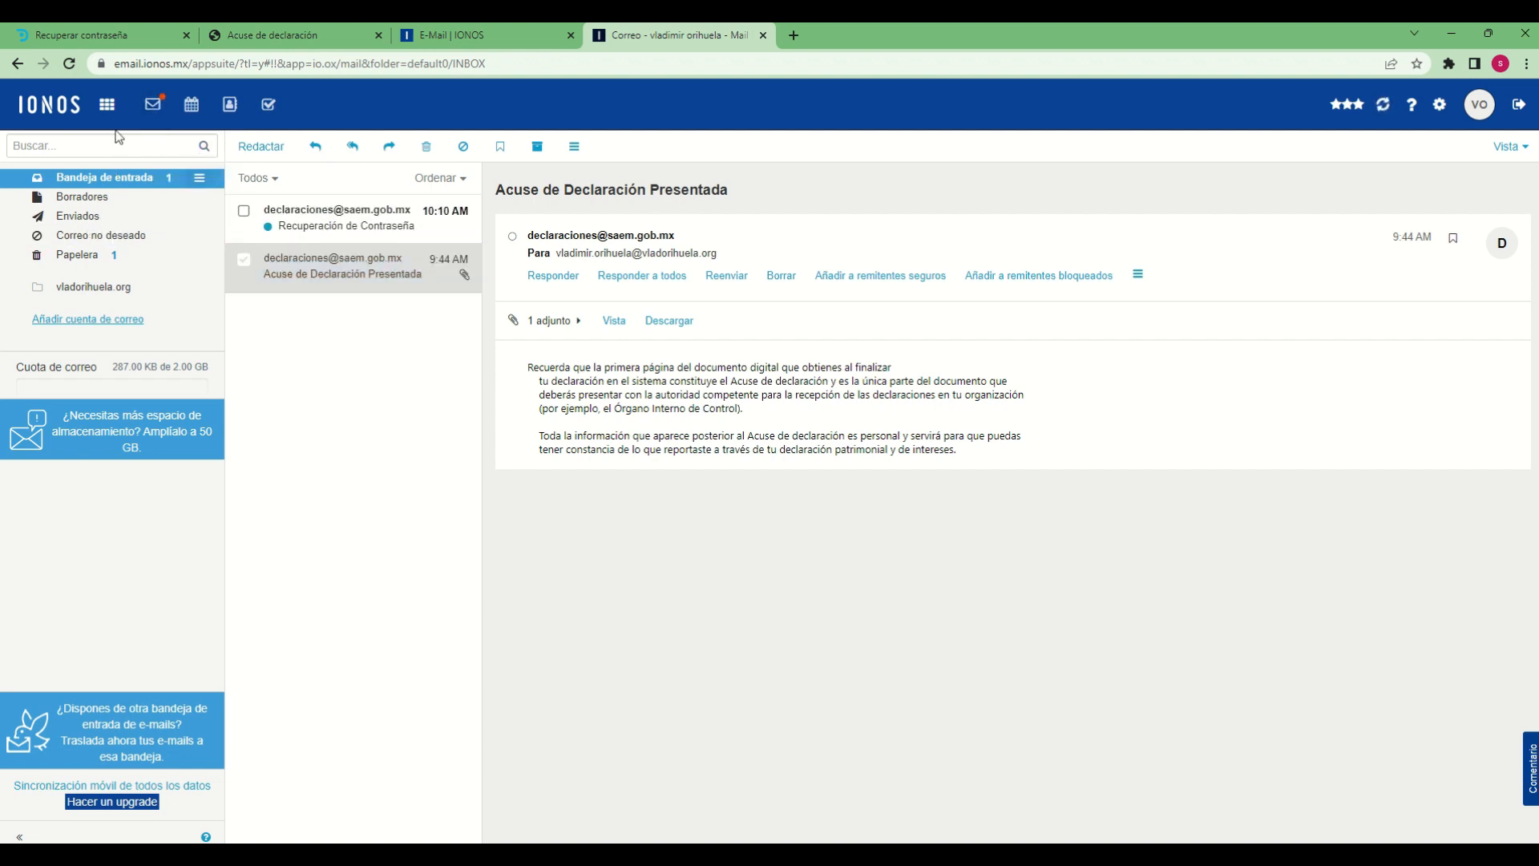
left_click(365, 275)
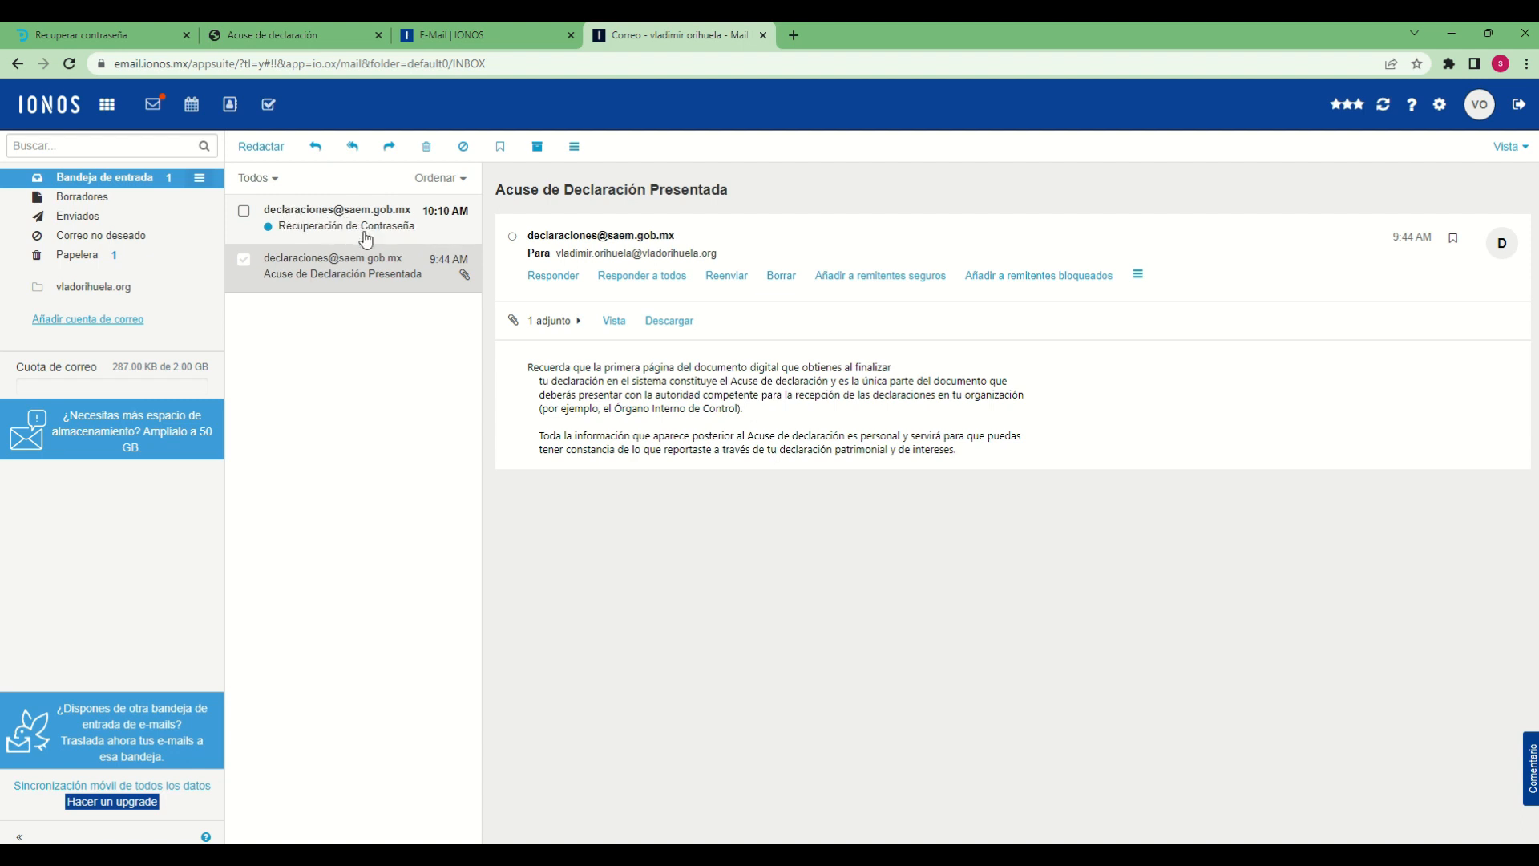
Open the Recuperación de Contraseña message and follow its password recovery link
left_click(305, 227)
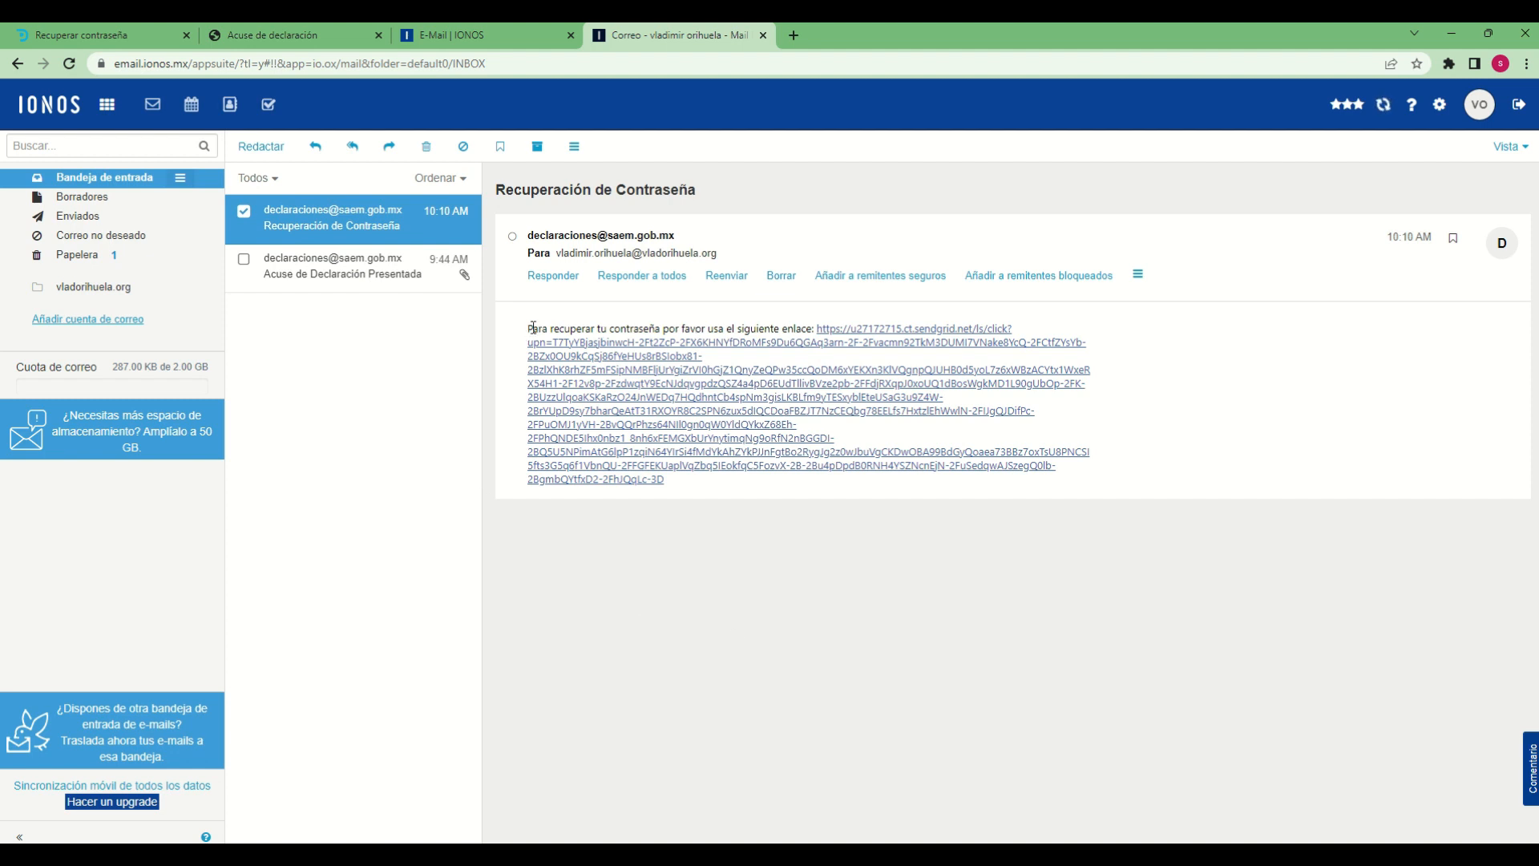
left_click_drag(533, 328, 773, 328)
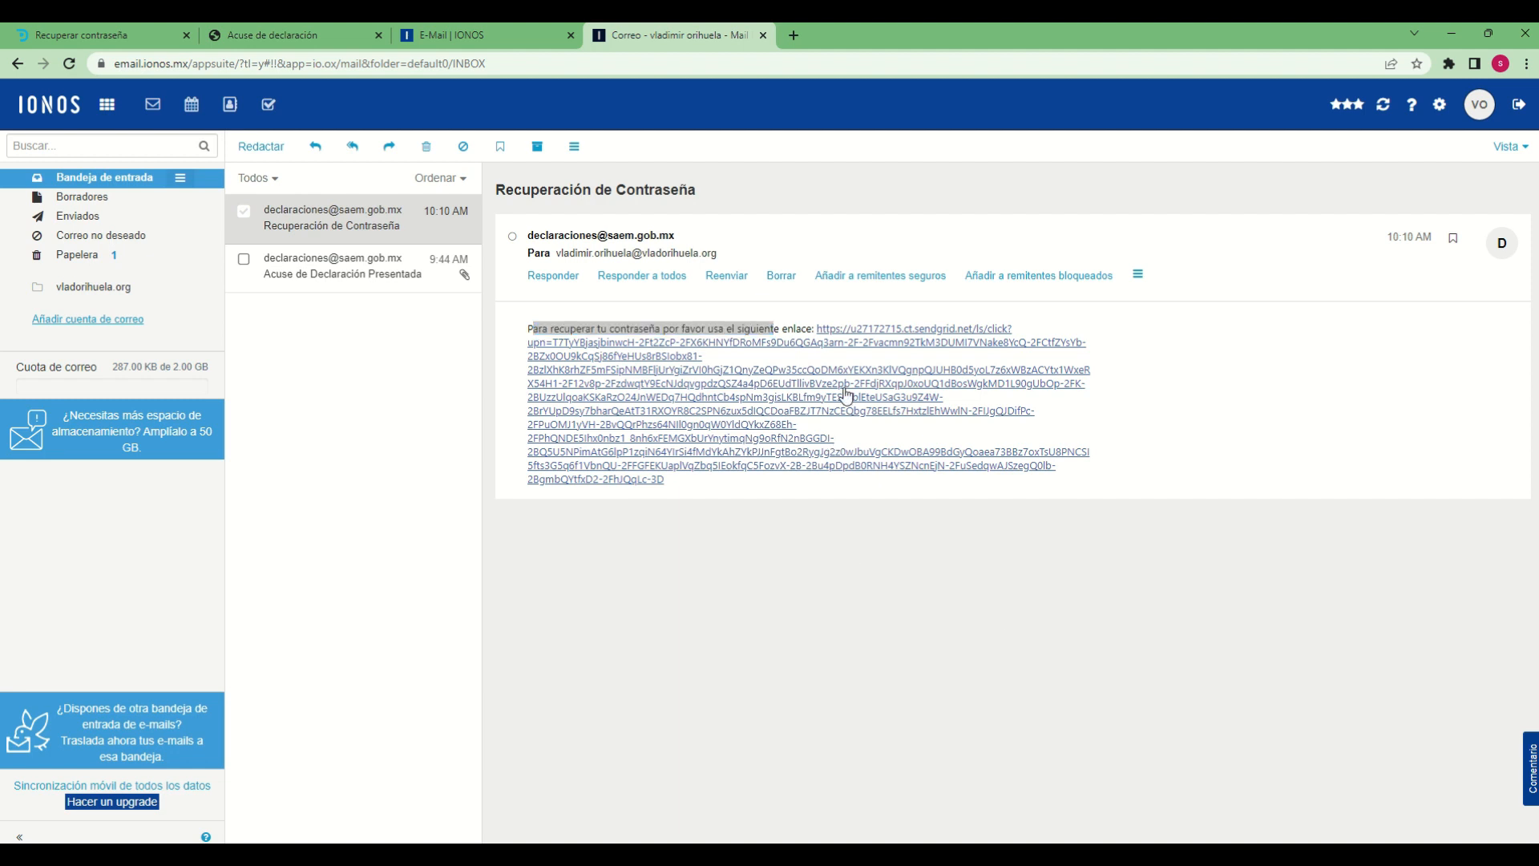
left_click(1198, 402)
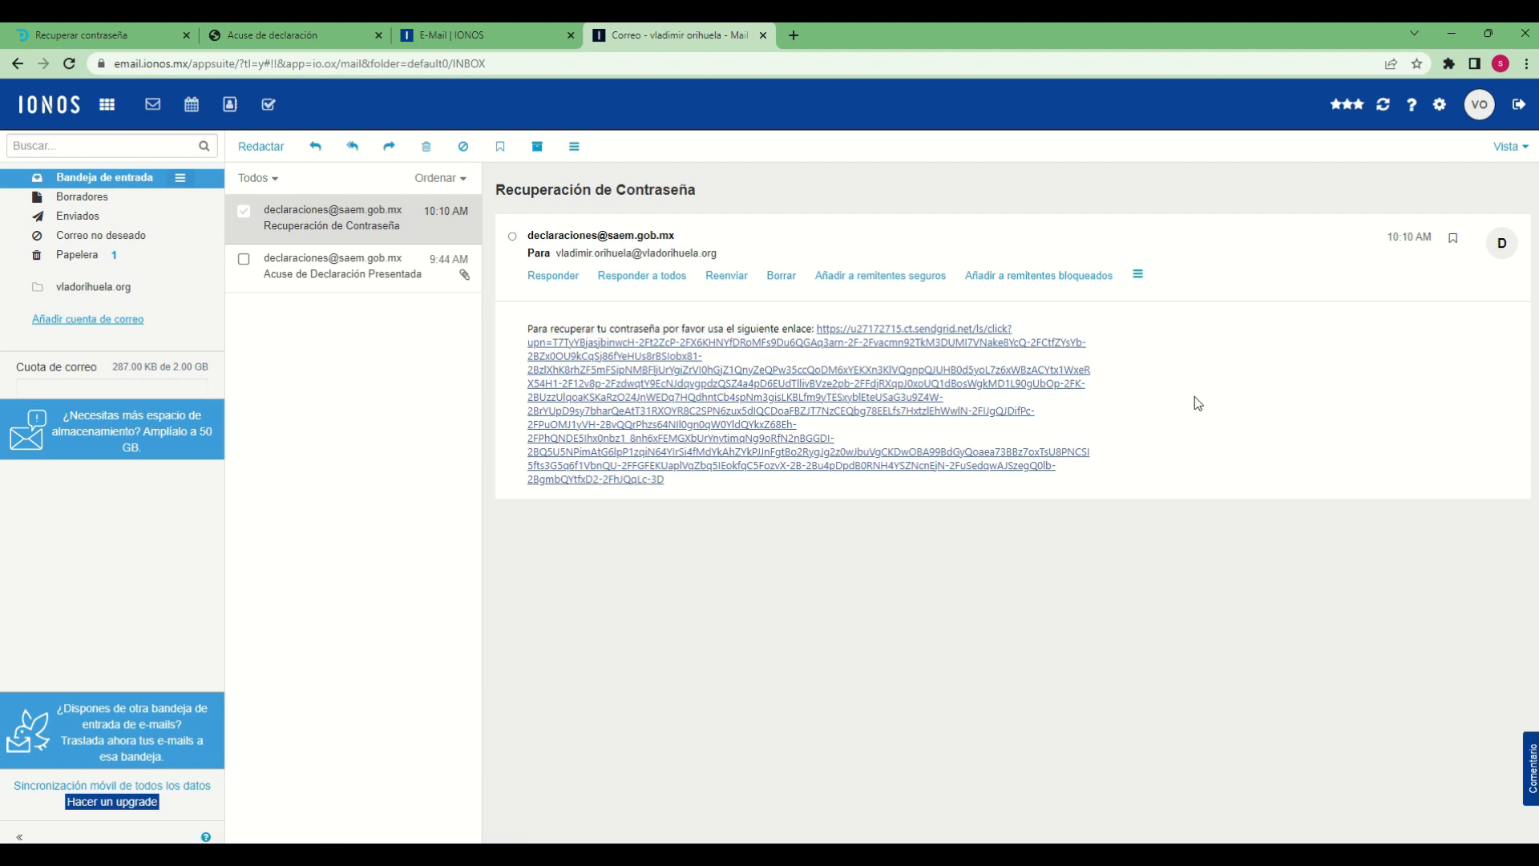
left_click(908, 344)
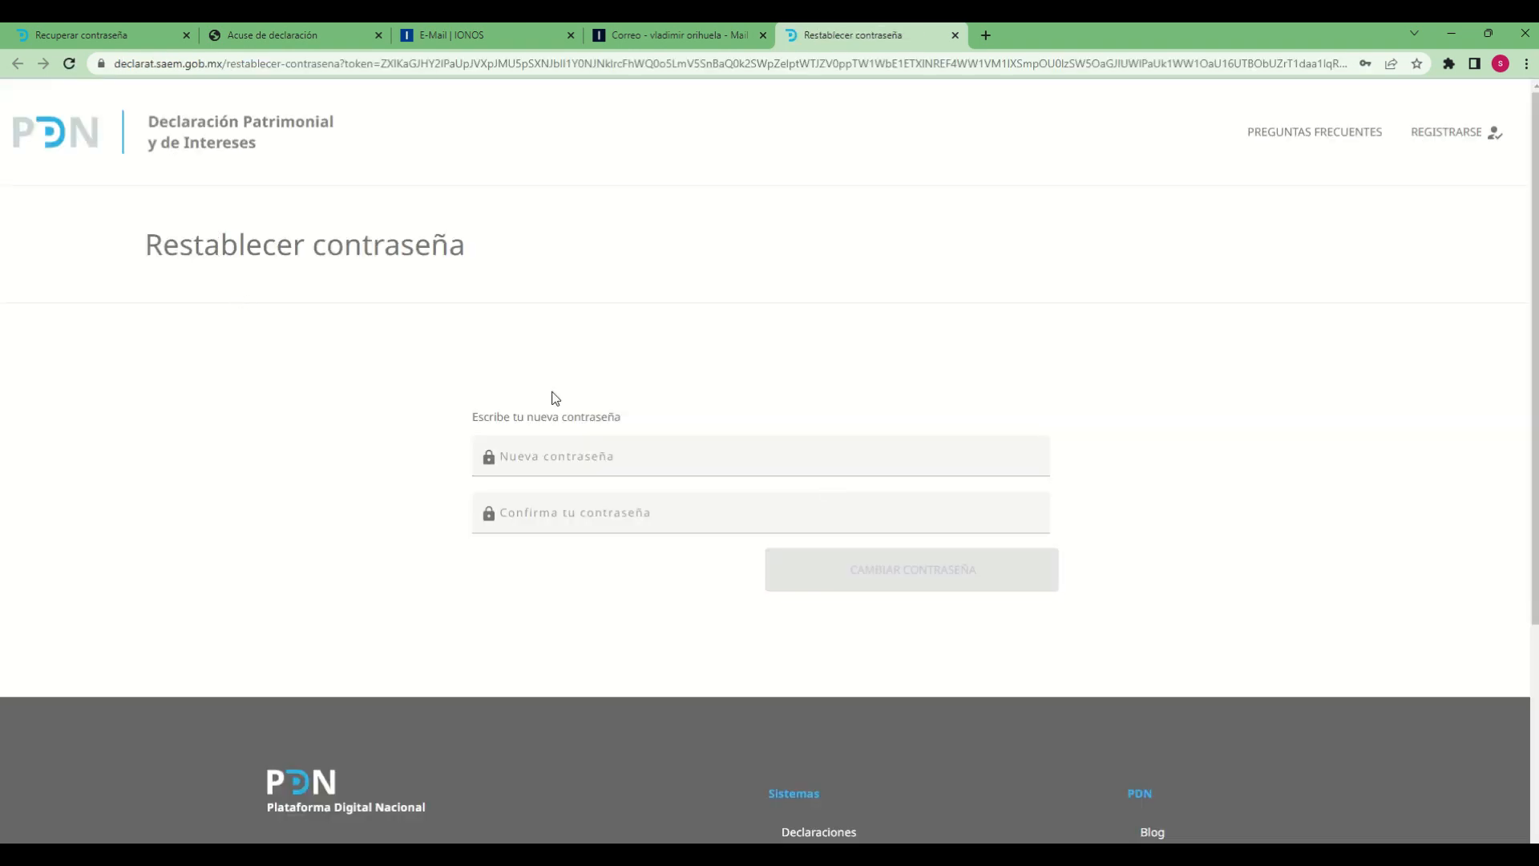
Enter and confirm the new account password, and submit the password change
left_click(625, 459)
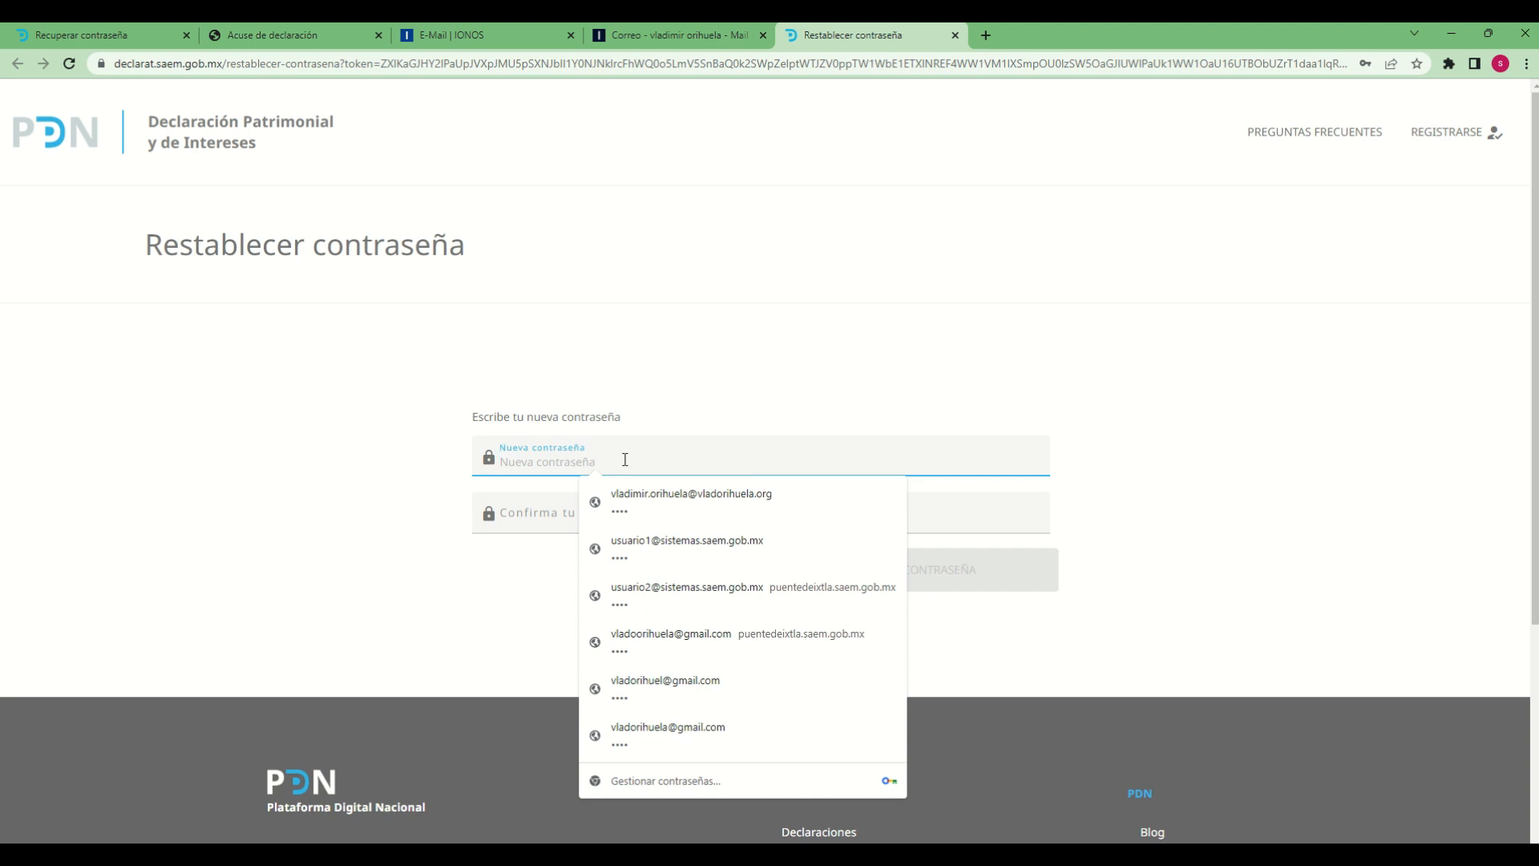
left_click(863, 401)
left_click(836, 450)
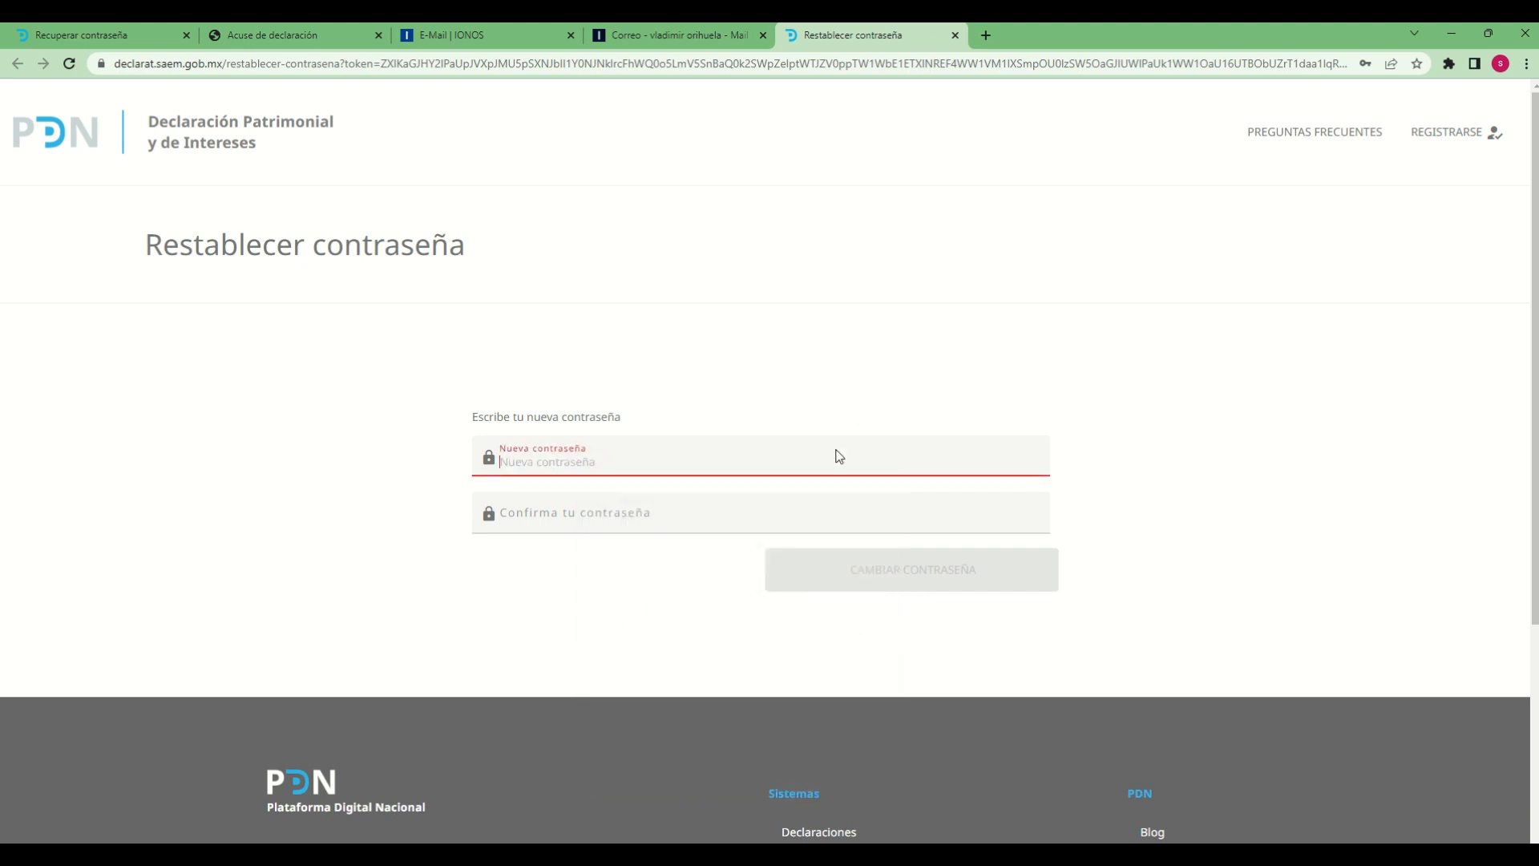
type("••••")
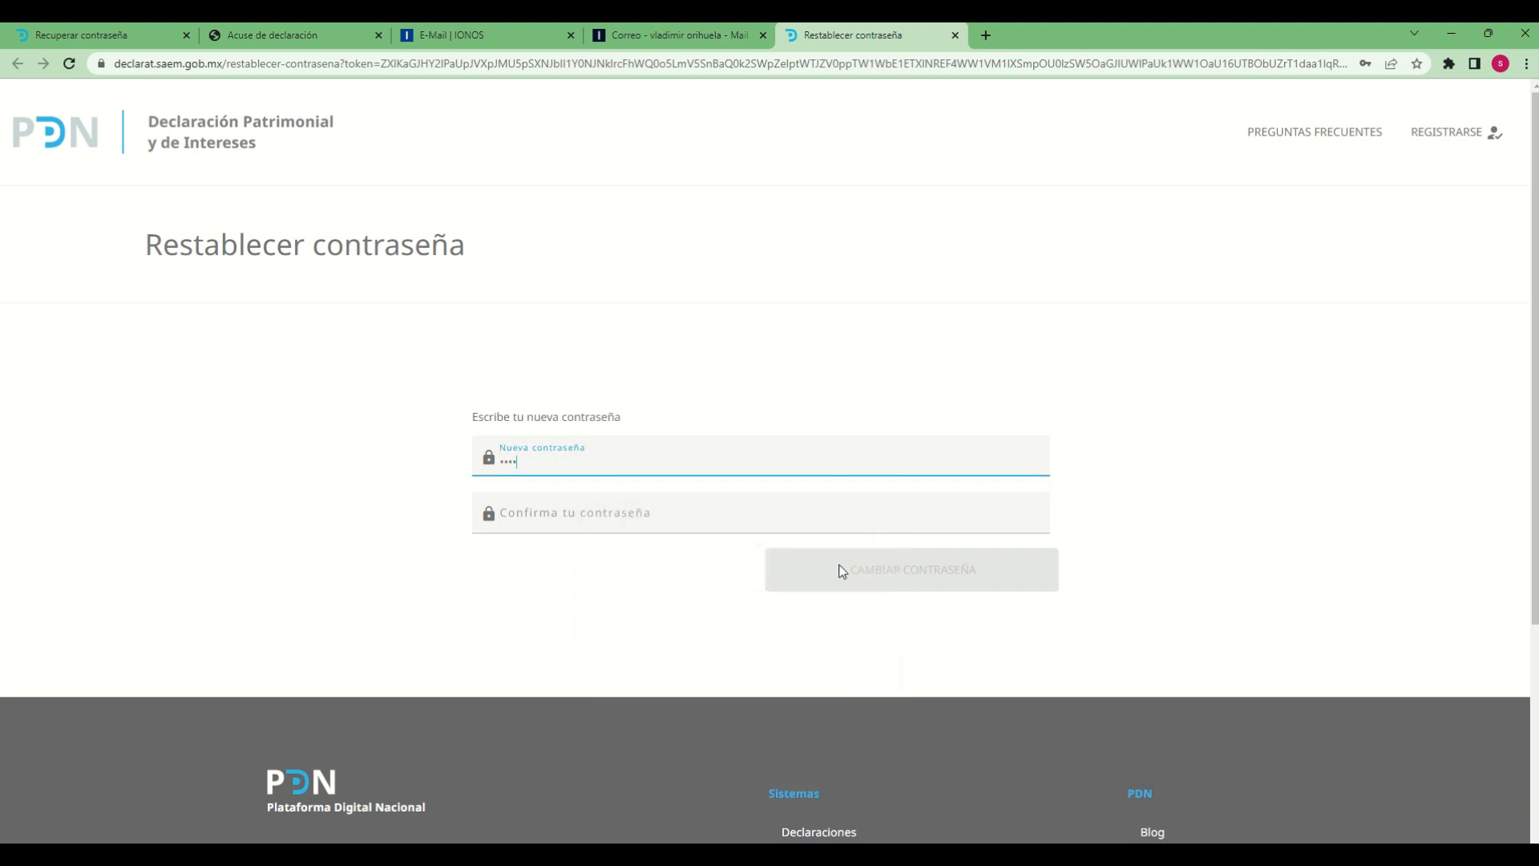
left_click(686, 504)
type("••••")
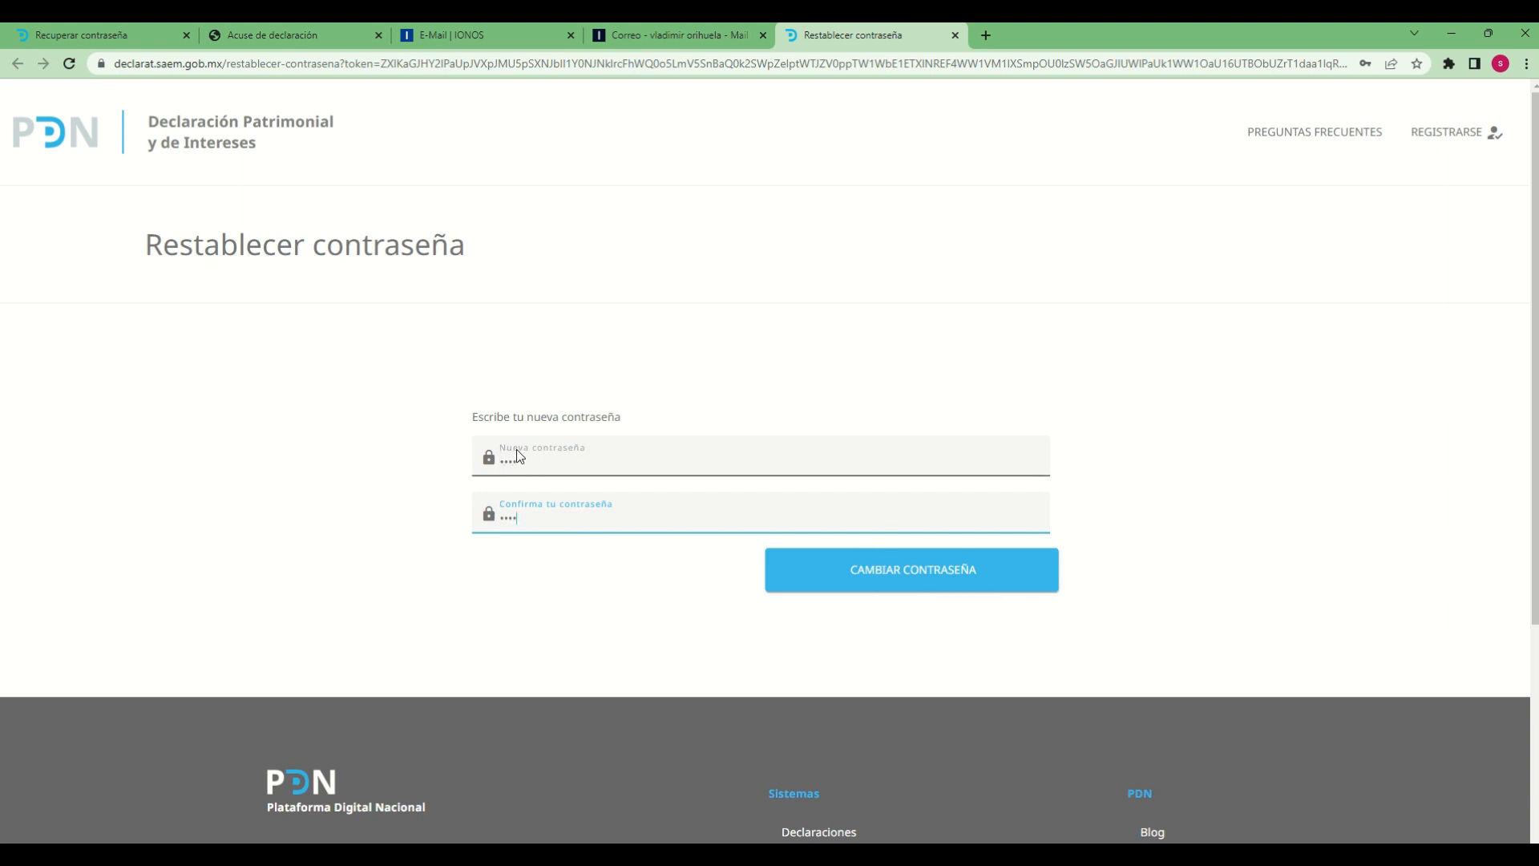
left_click(982, 592)
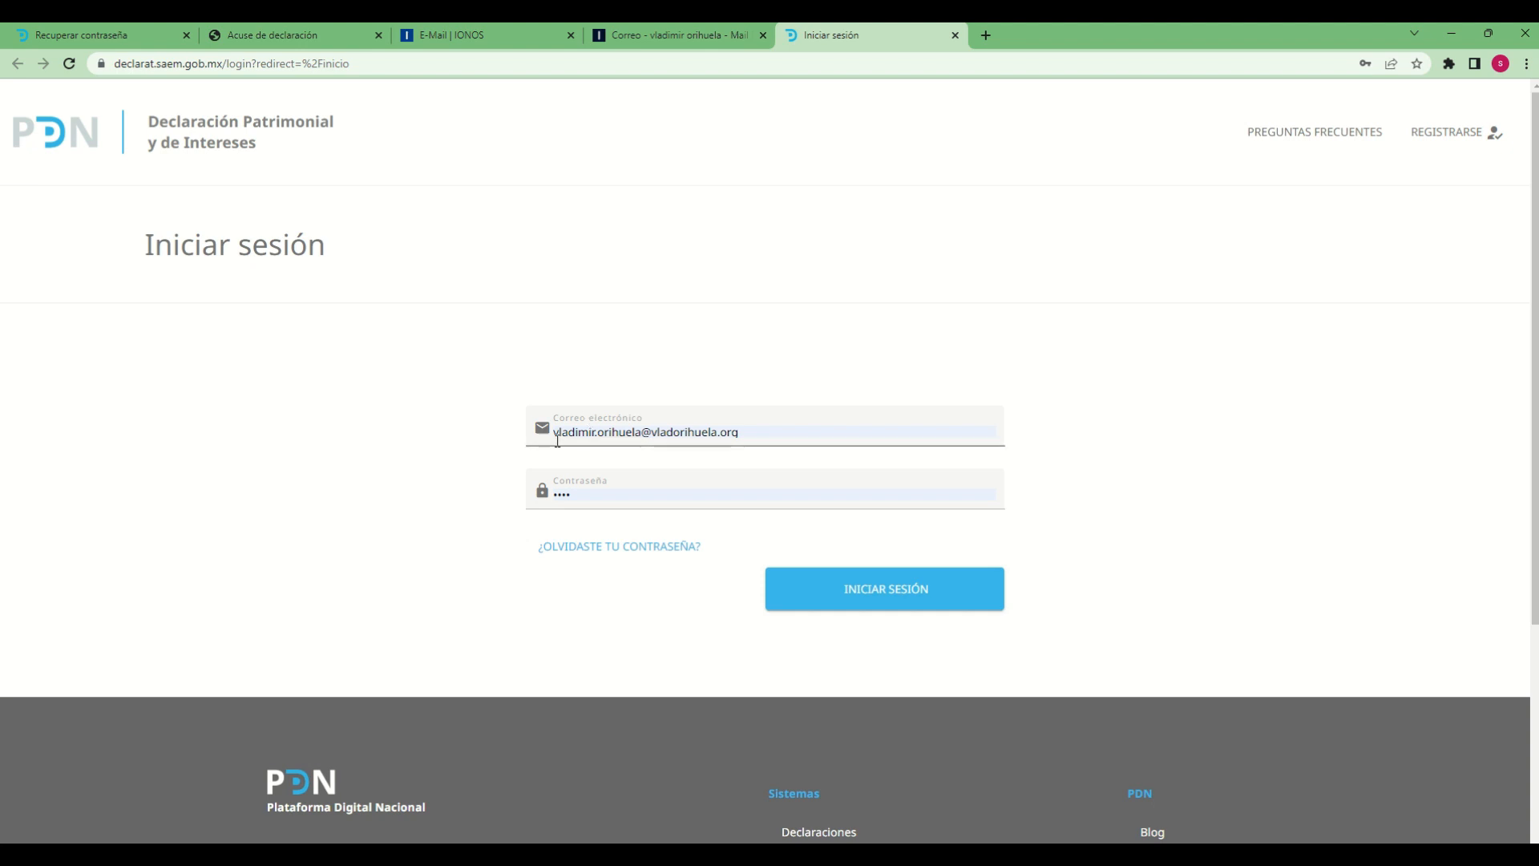
Log in with the new account password and open Mis declaraciones
left_click(595, 495)
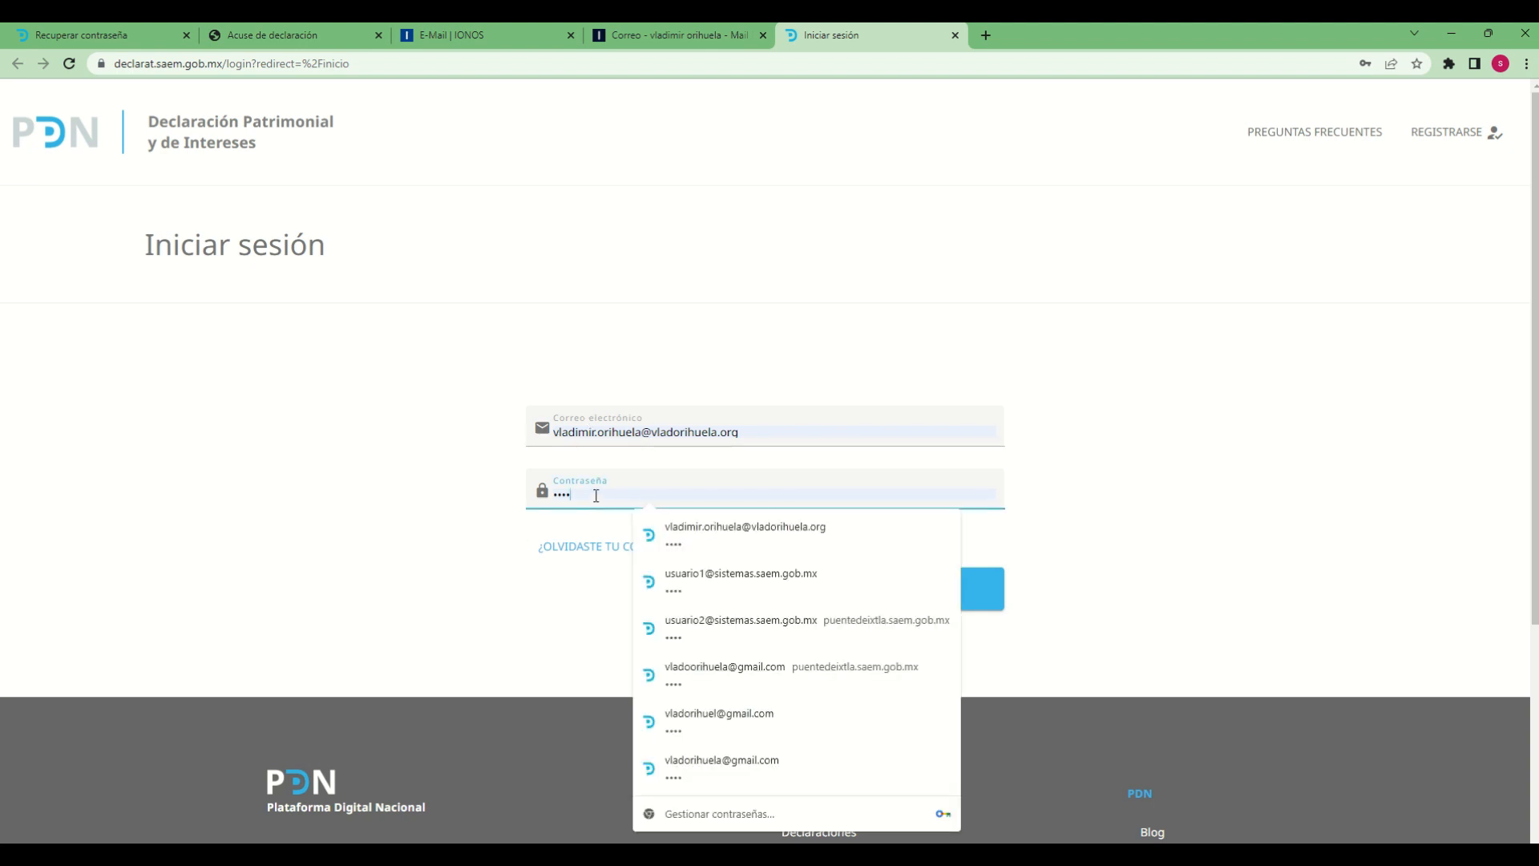
key("BackSpace")
key("BackSpace")
key("BackSpace")
key("BackSpace")
type("••")
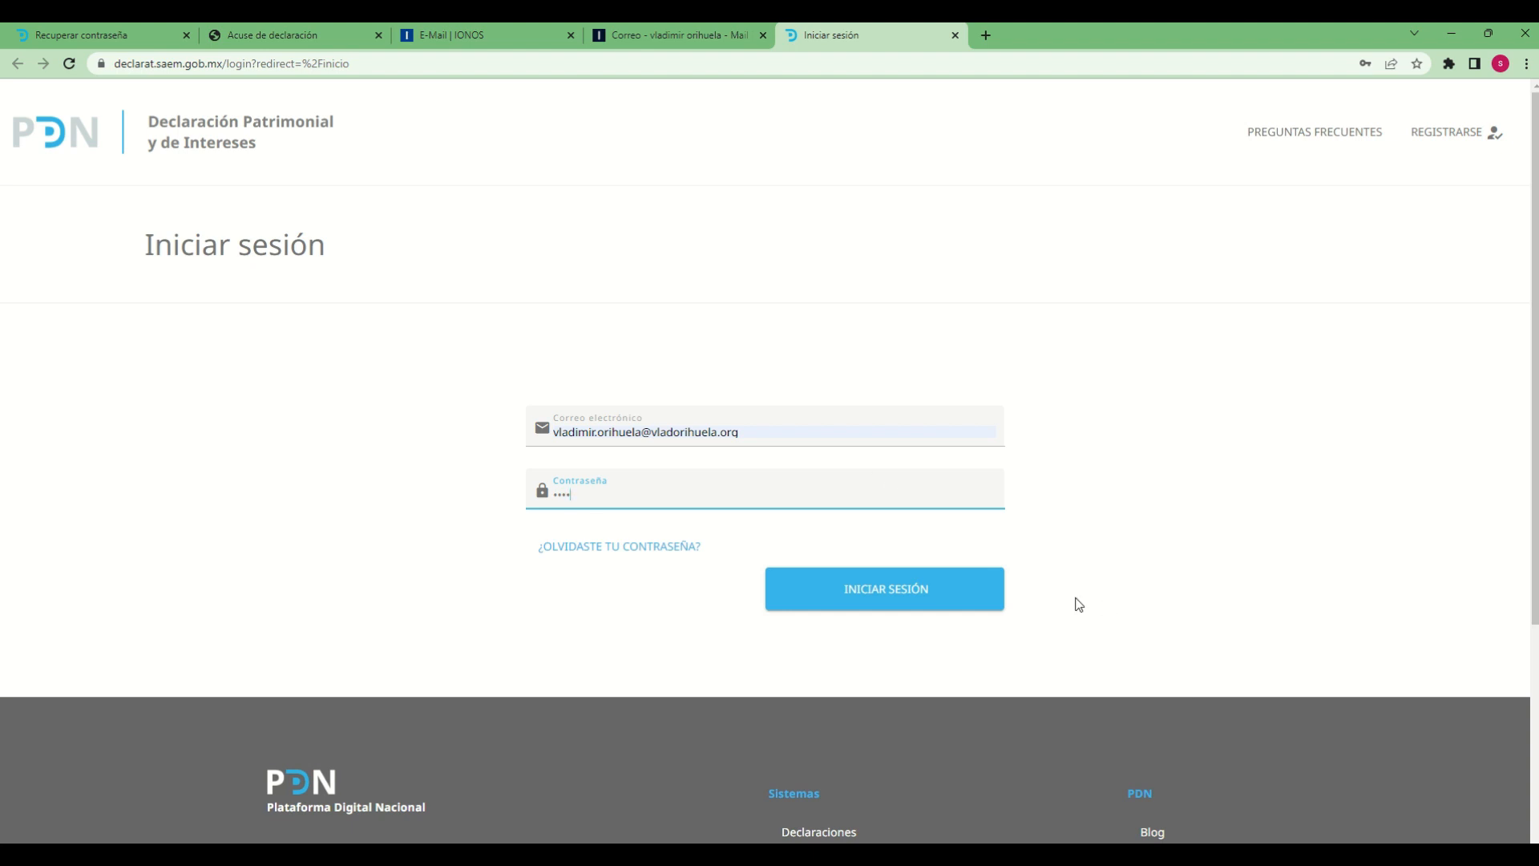
left_click(904, 605)
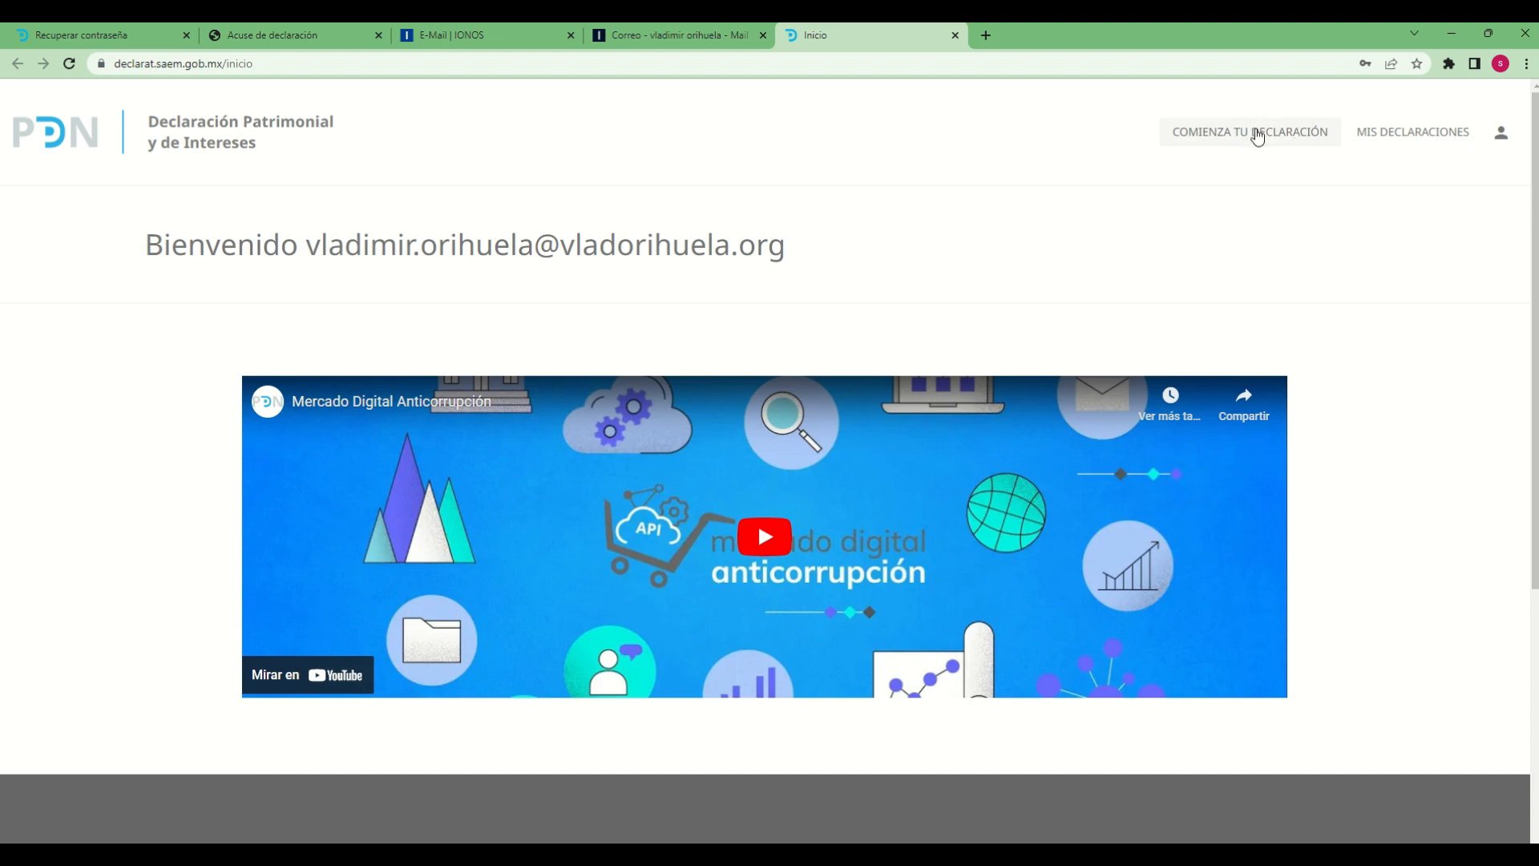
left_click(1394, 146)
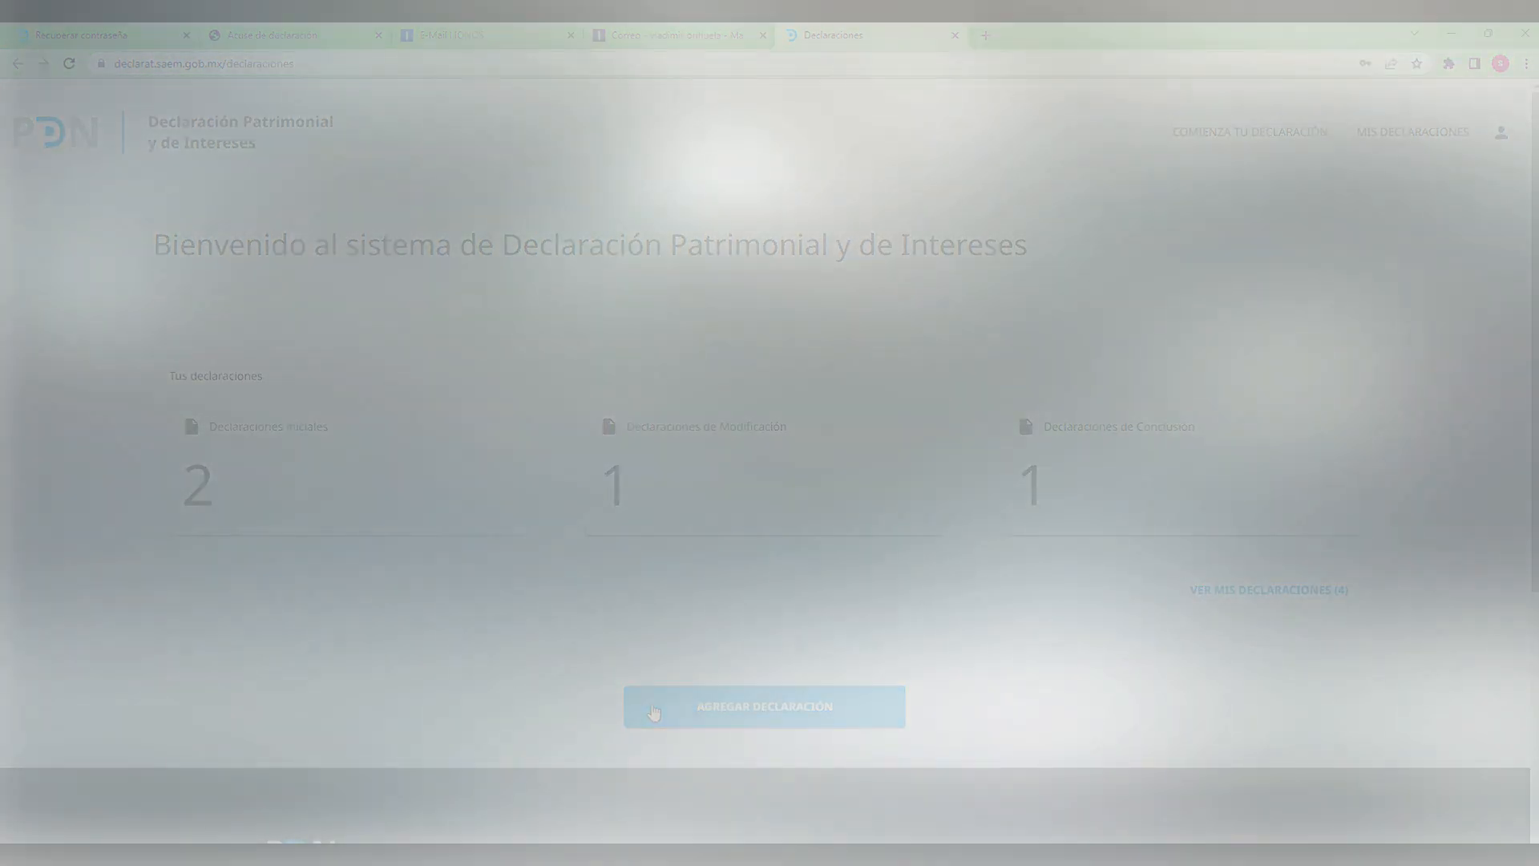